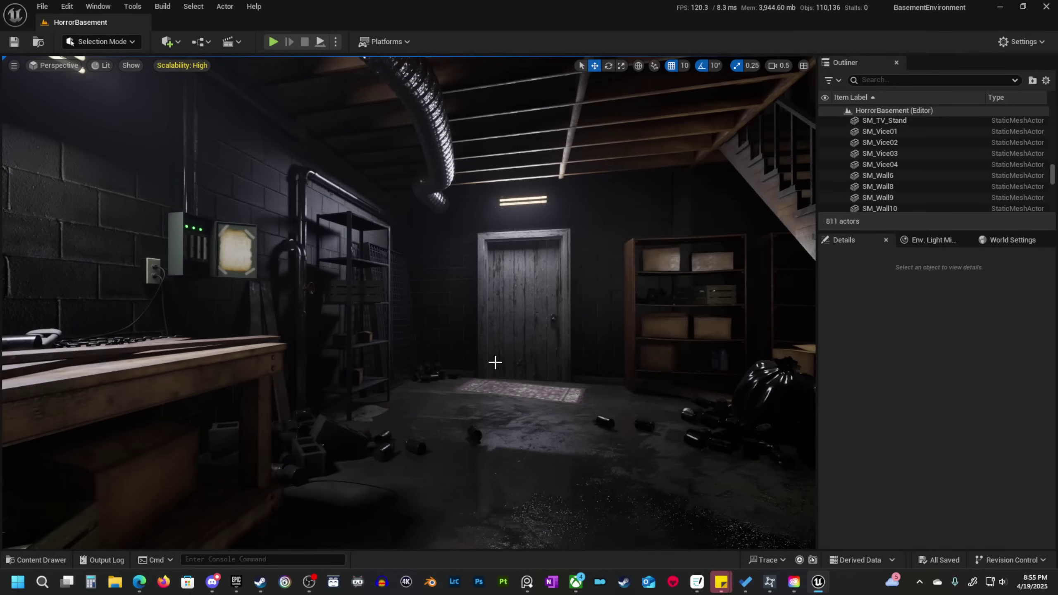
Fly through the basement level to examine its doors, shelving, seating area, staircase, workbench and lighting.
right_drag(494, 362, 482, 321)
key(w)
key(s)
key(q)
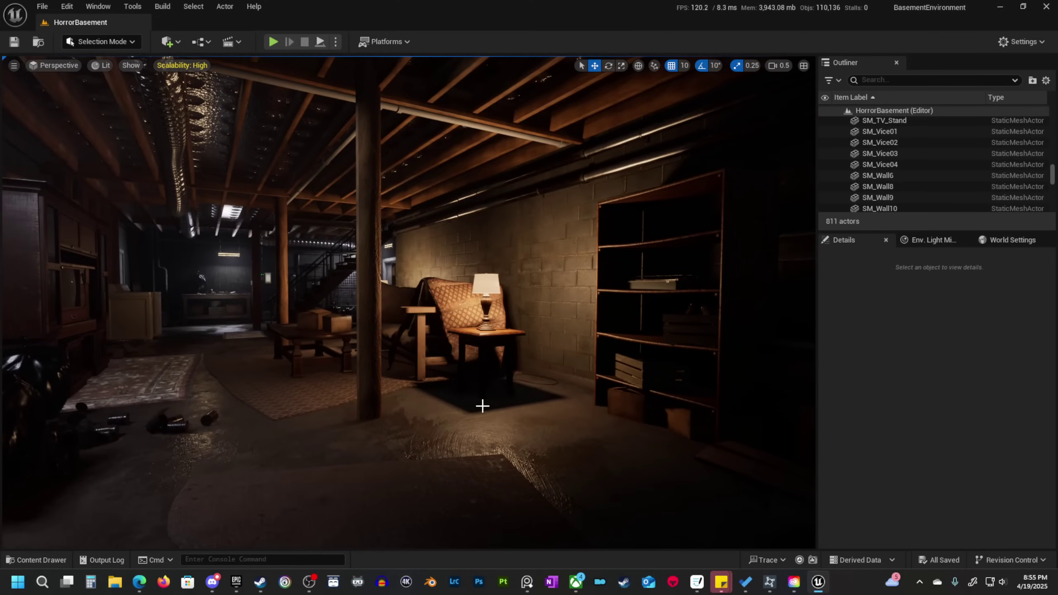
right_drag(482, 405, 262, 397)
key(s)
key(w)
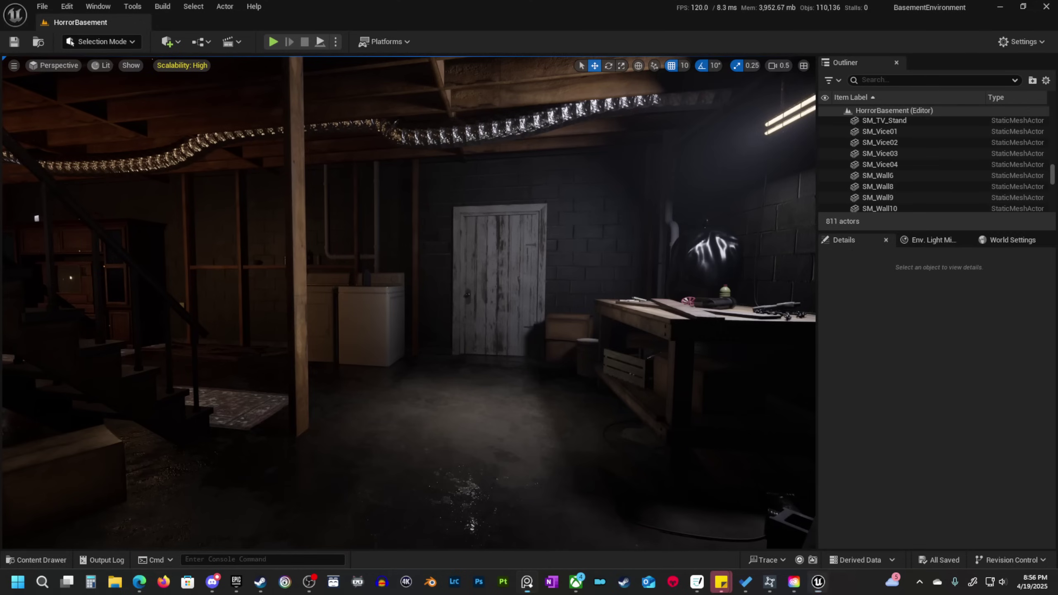
Bring the Horror Basement Environment reference board over the level editor and examine its dark game screenshots of corridors, pipes and stairs.
right_drag(1, 102, 620, 67)
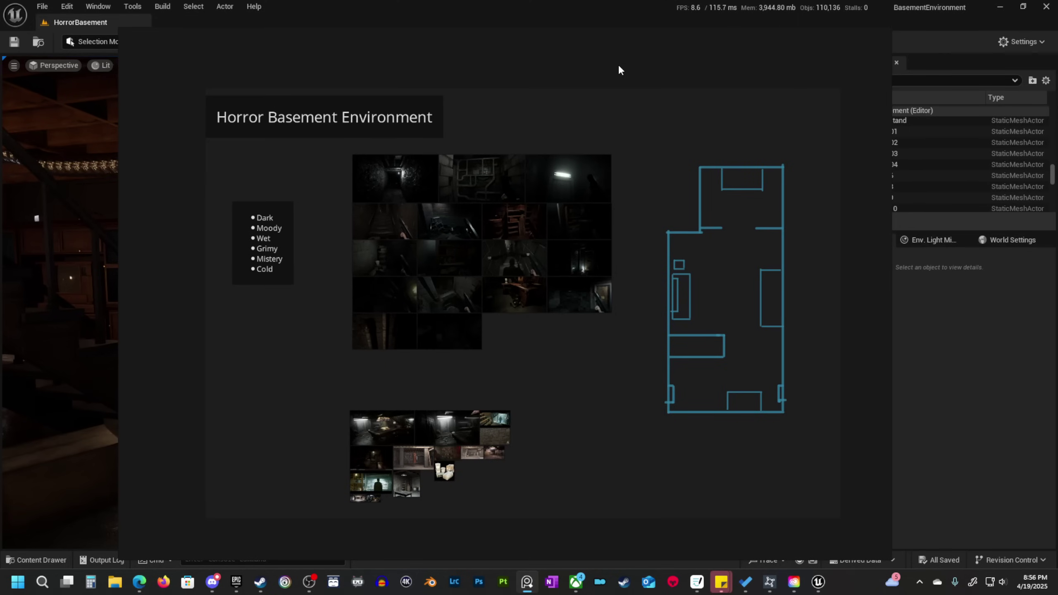
scroll(422, 167, up, 5)
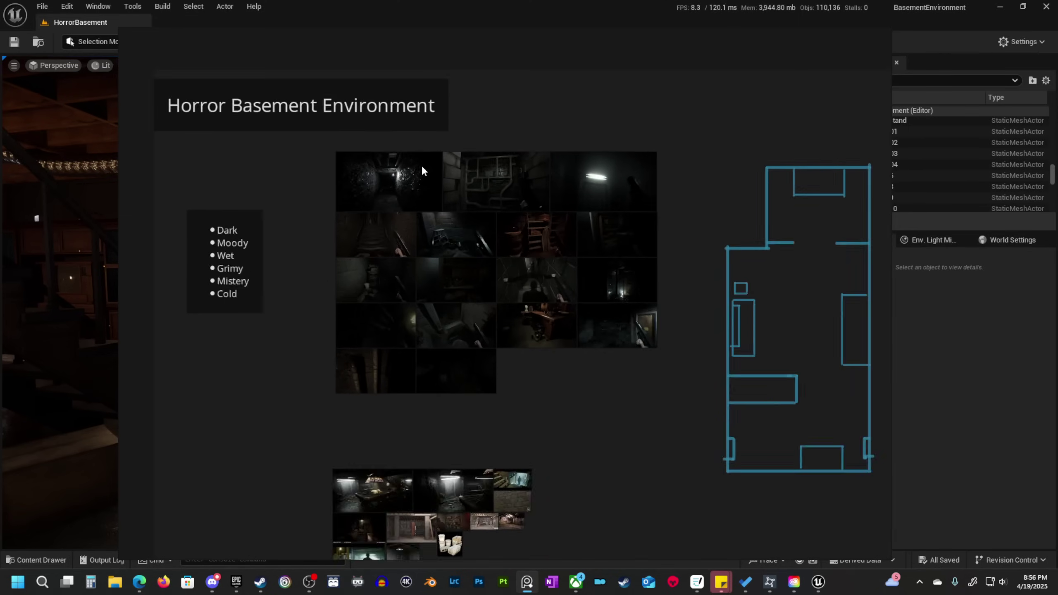
scroll(395, 235, up, 3)
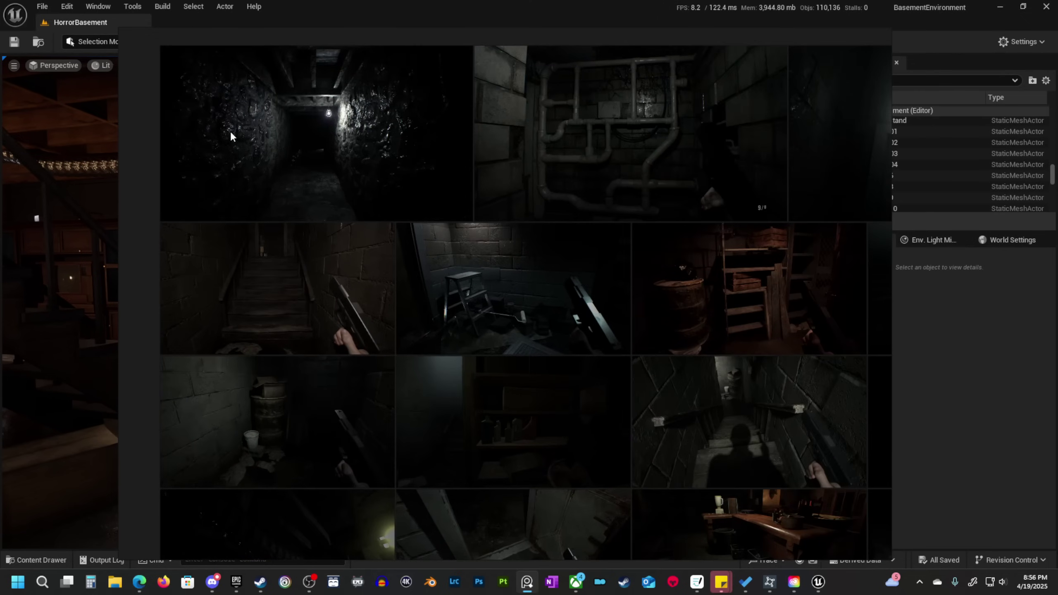
drag(647, 284, 494, 338)
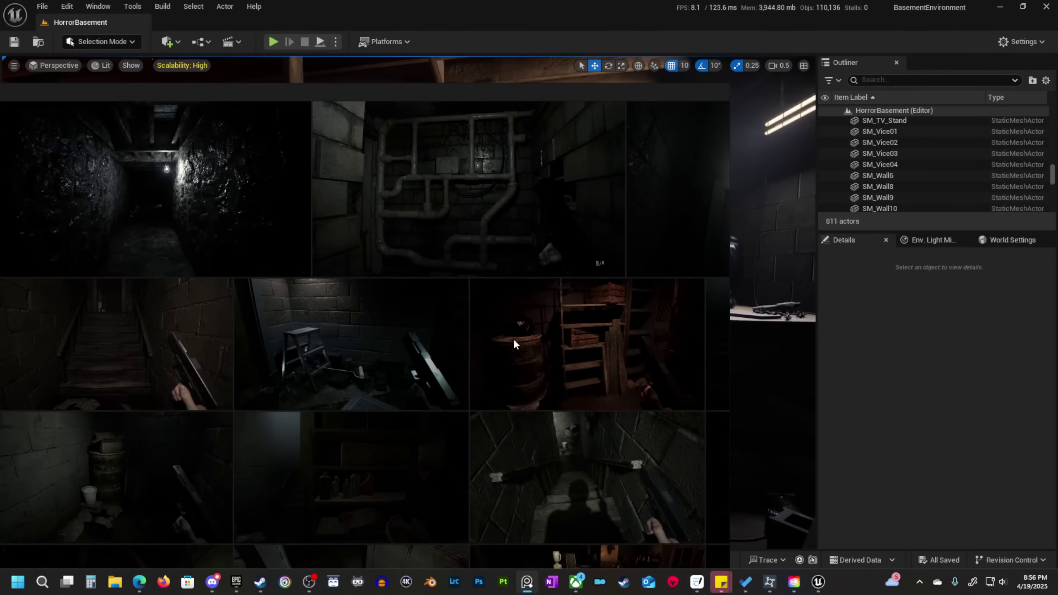
right_drag(514, 340, 565, 290)
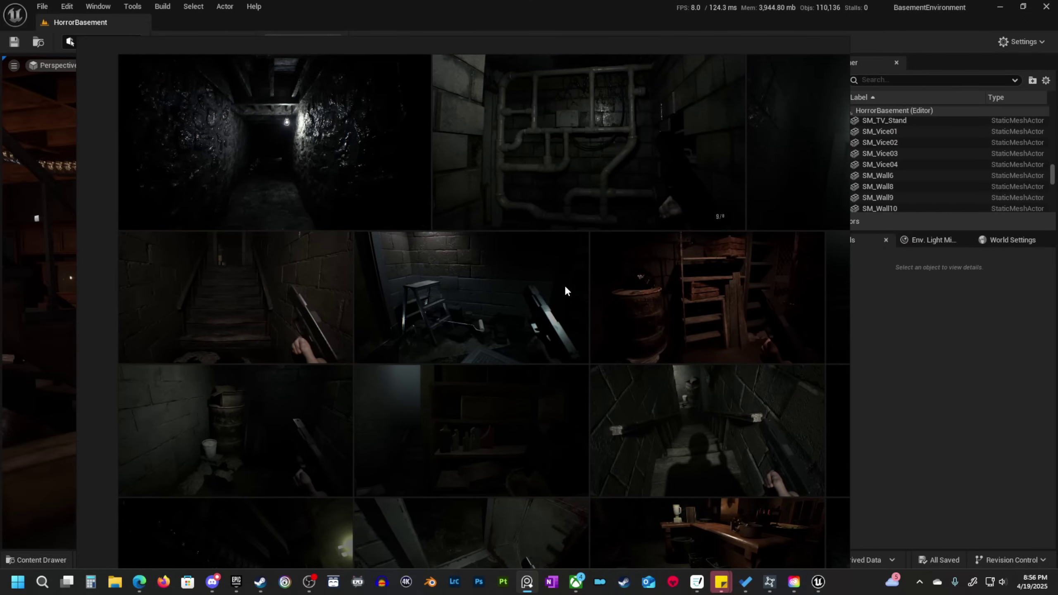
middle_drag(565, 289, 509, 291)
middle_drag(644, 379, 559, 379)
middle_drag(355, 360, 519, 324)
middle_drag(242, 376, 414, 347)
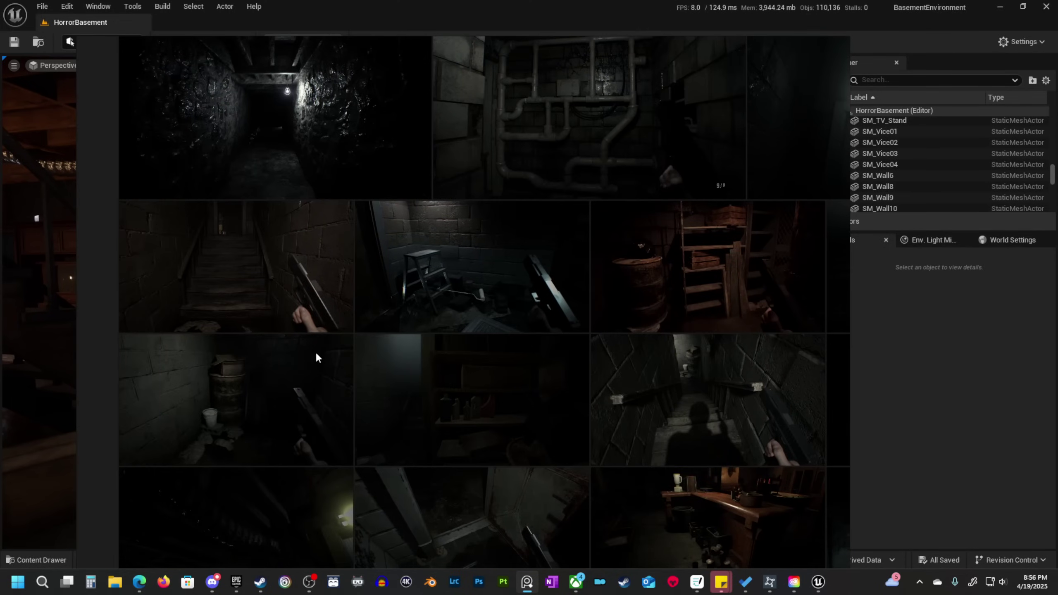
middle_drag(626, 424, 515, 399)
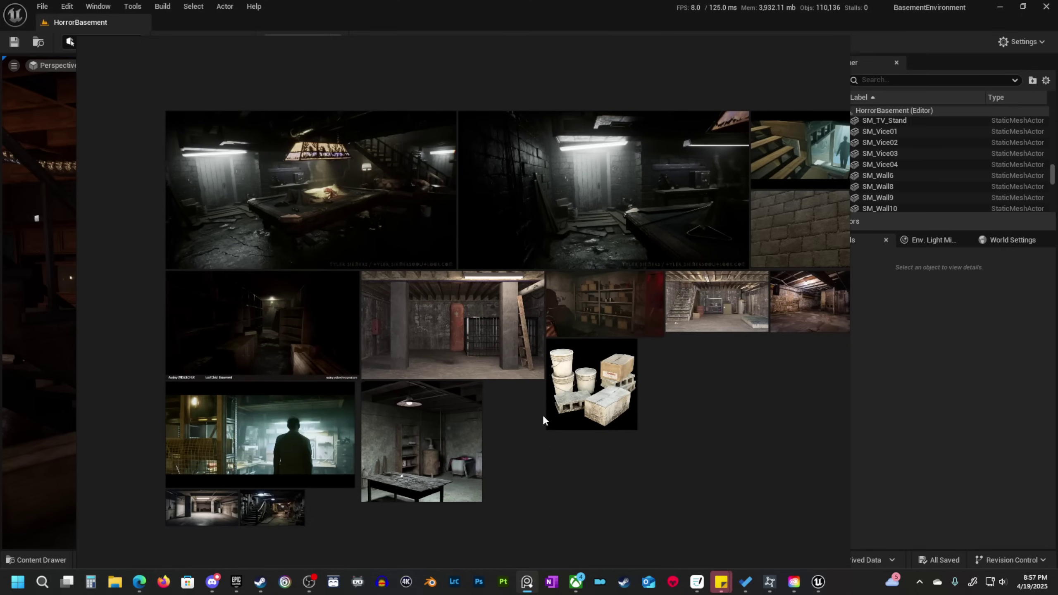
Examine the second reference group's pool table rooms, concrete basements, storage shelves, buckets and boxes.
scroll(334, 341, up, 2)
middle_drag(292, 337, 306, 400)
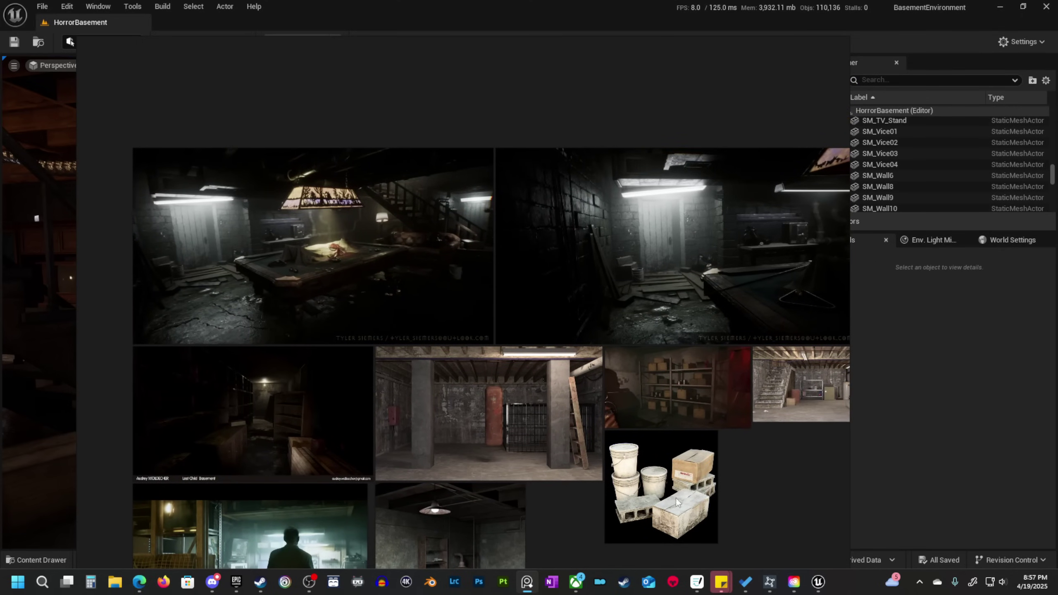
scroll(540, 507, up, 1)
middle_drag(823, 408, 617, 450)
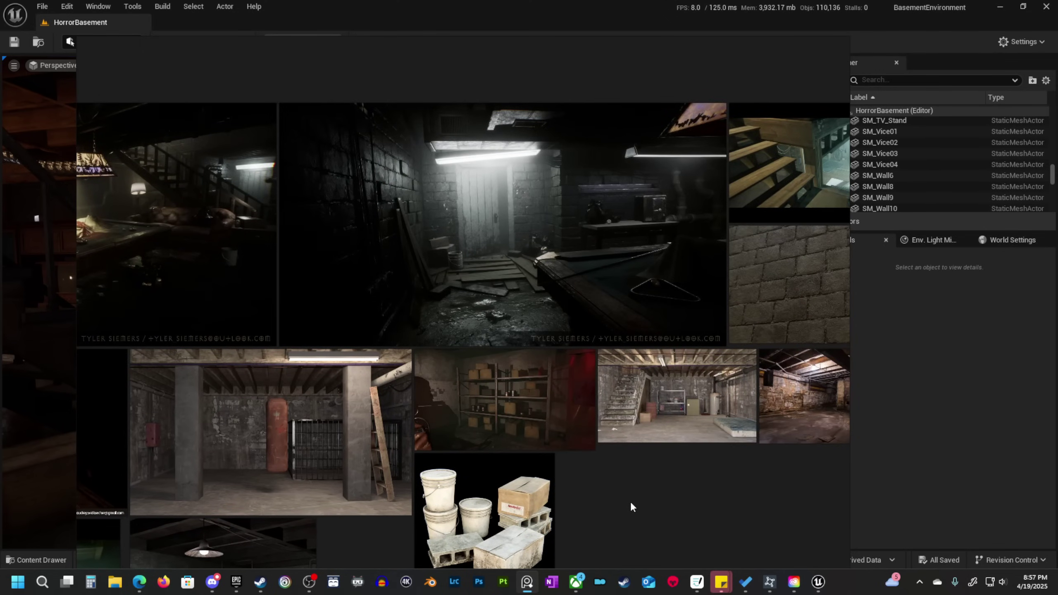
middle_drag(692, 461, 483, 497)
scroll(610, 441, up, 1)
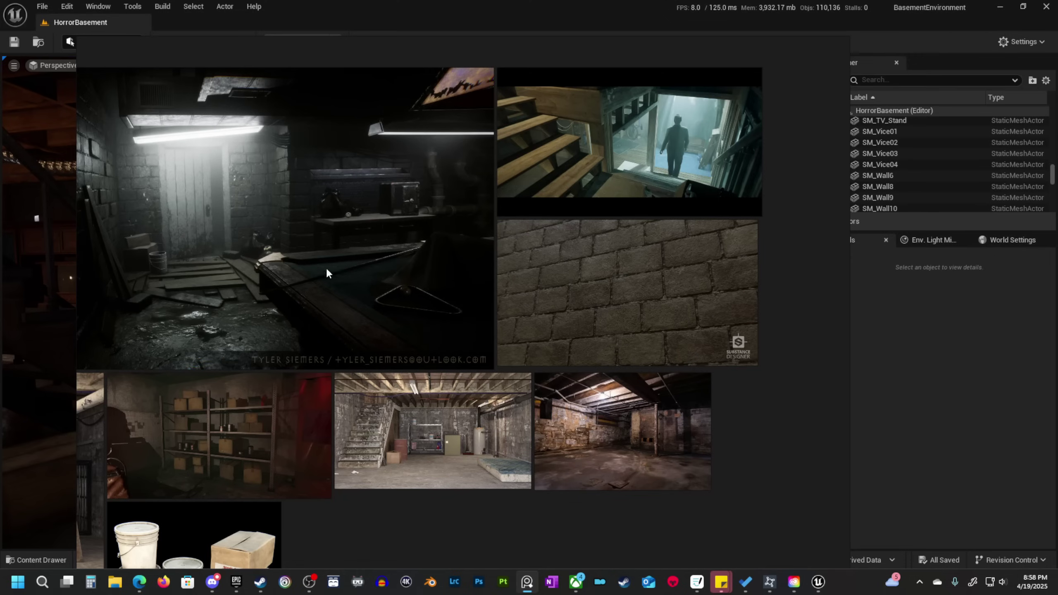
middle_drag(309, 256, 509, 295)
scroll(462, 316, down, 2)
middle_drag(456, 432, 541, 281)
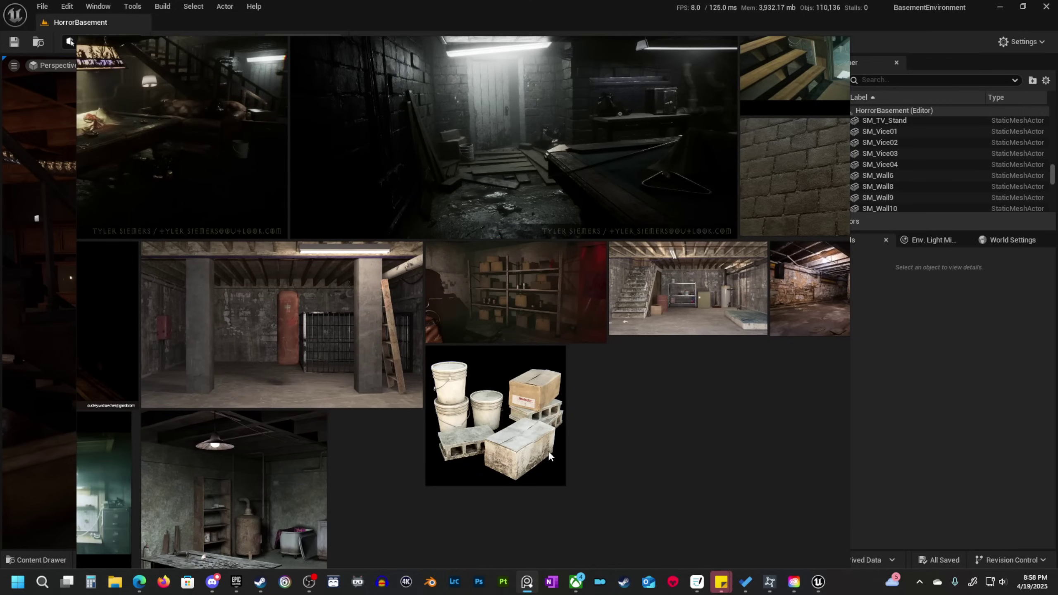
middle_drag(308, 461, 486, 370)
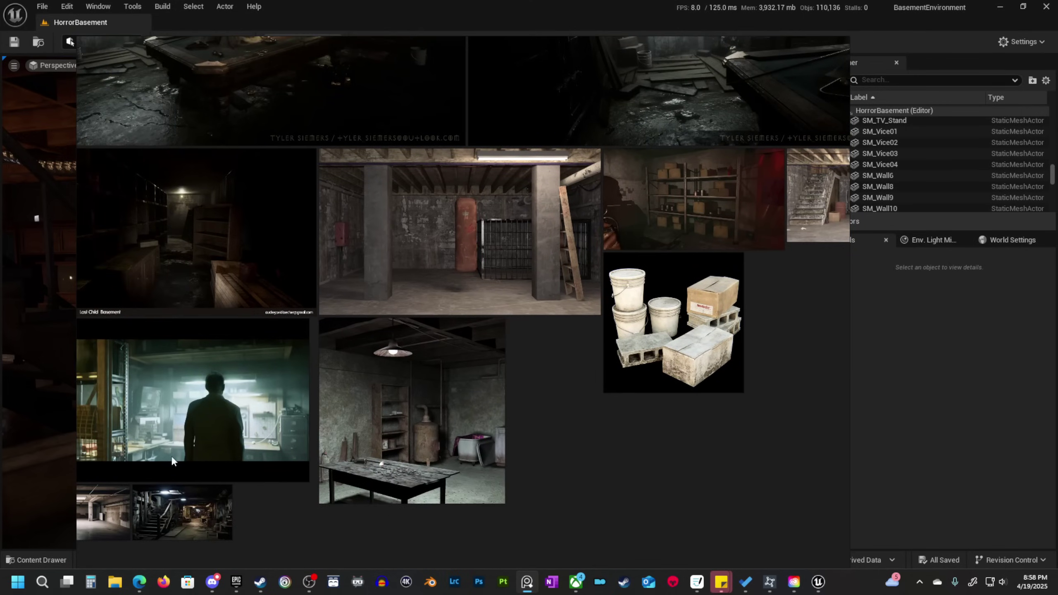
Examine the references of the backlit workshop, the basement interiors with pillars and stairs, and the room with the old wooden table.
middle_drag(173, 461, 361, 383)
scroll(290, 493, down, 5)
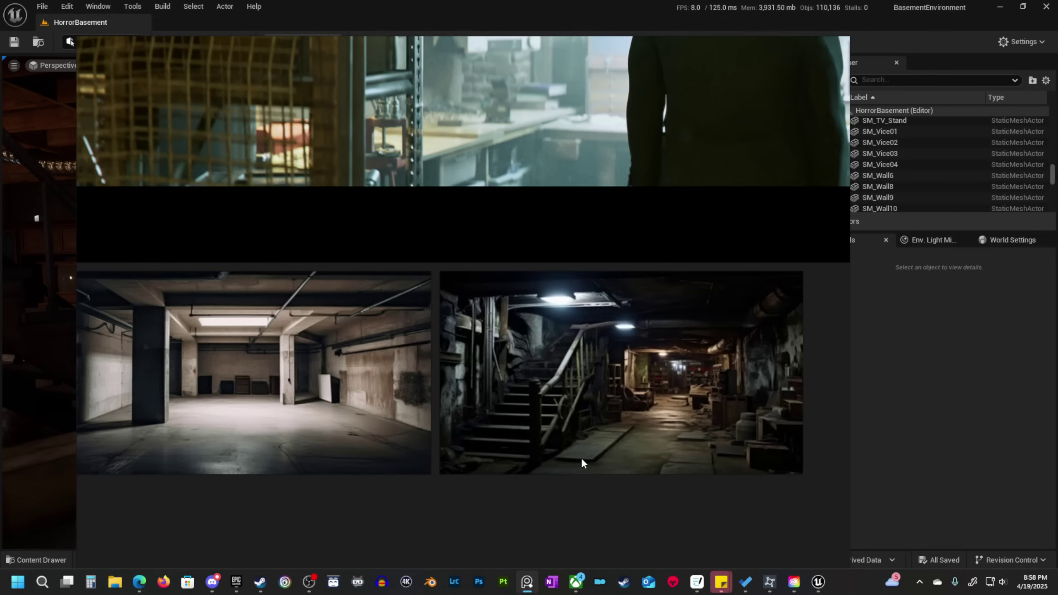
scroll(638, 430, down, 1)
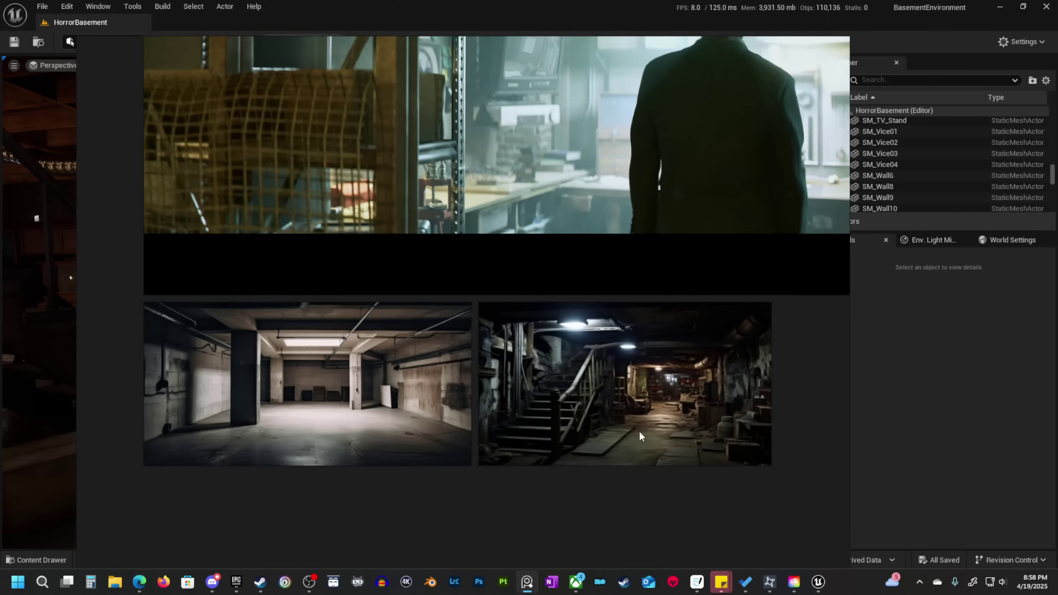
middle_drag(647, 380, 421, 451)
middle_drag(648, 413, 315, 425)
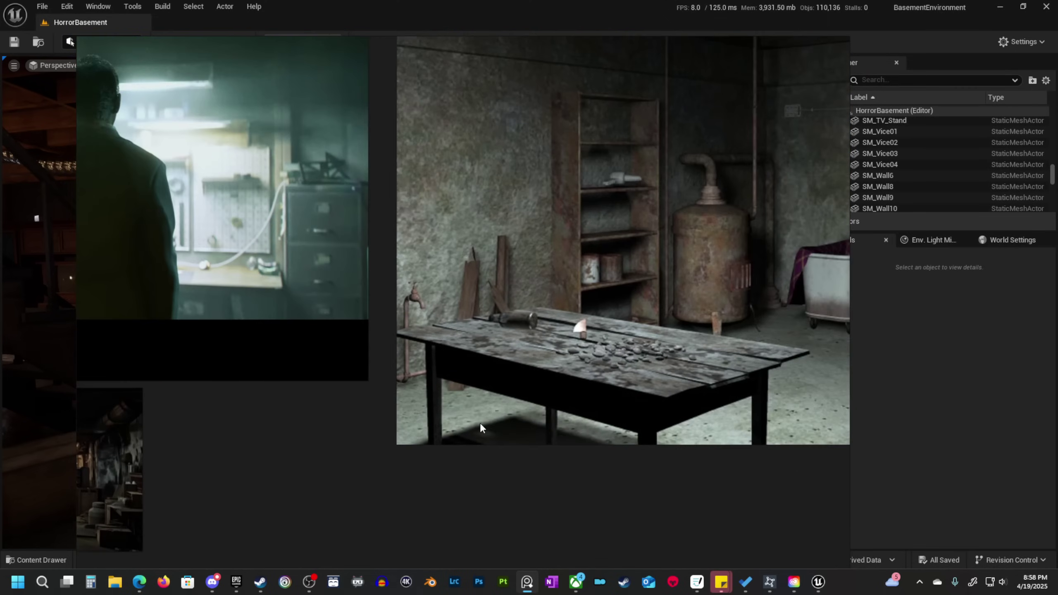
scroll(480, 424, down, 1)
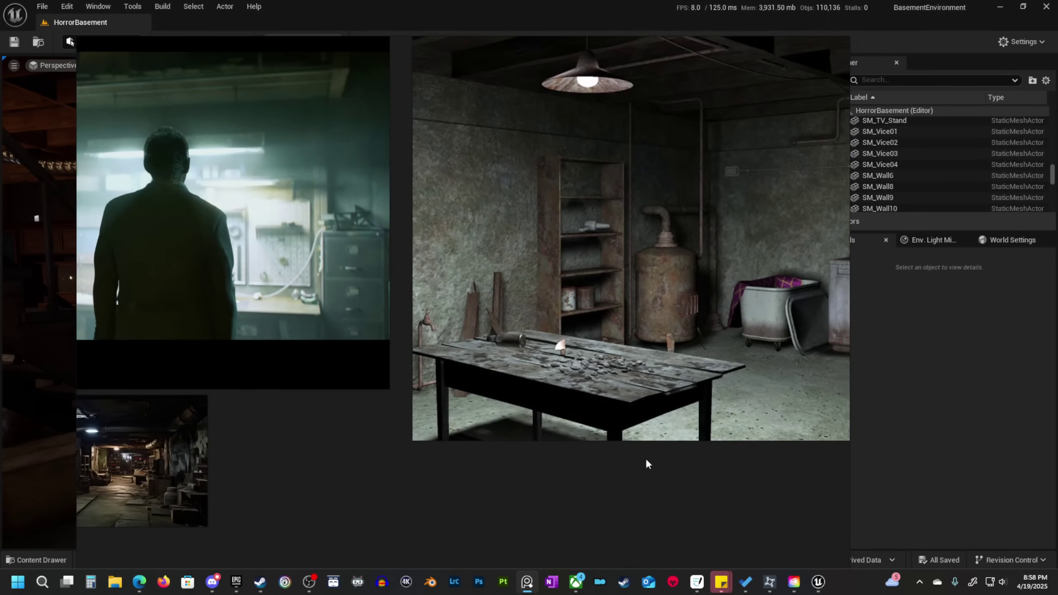
scroll(454, 442, down, 2)
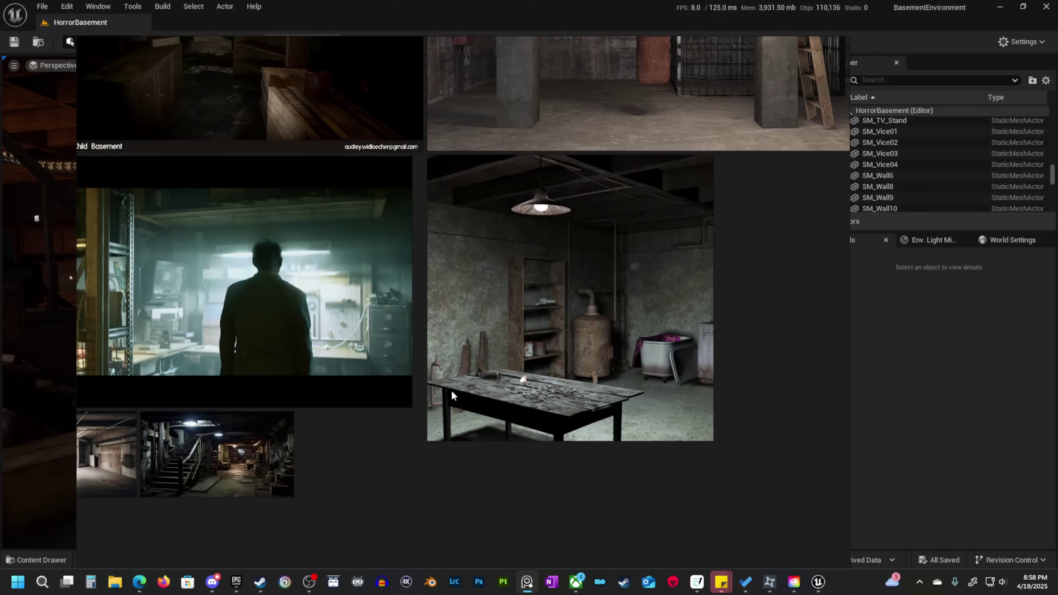
middle_drag(327, 385, 519, 414)
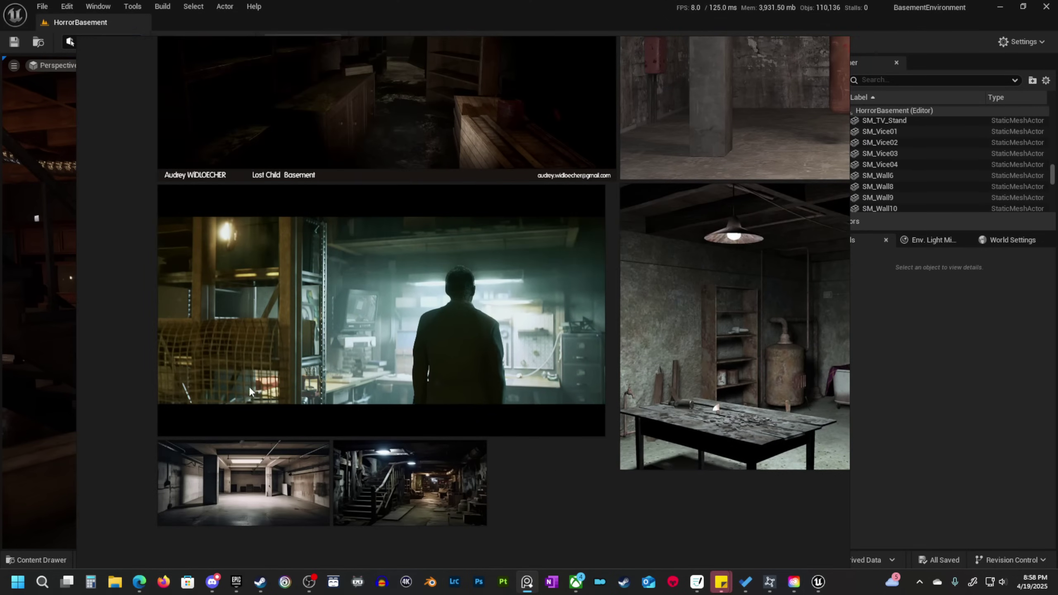
middle_drag(248, 387, 429, 387)
scroll(531, 317, up, 2)
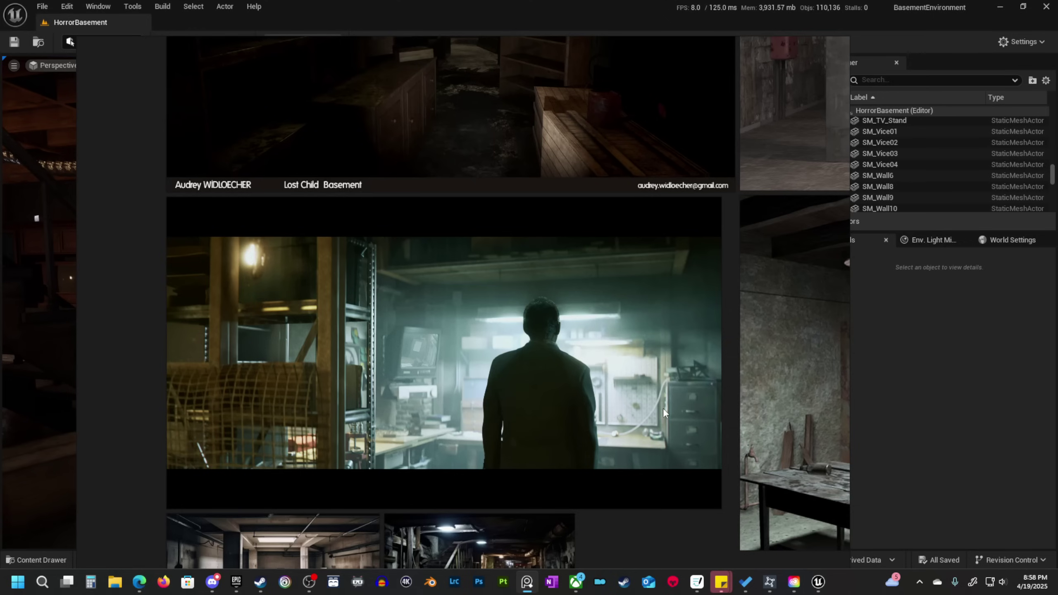
Examine the wooden staircase reference and the stone brick wall material reference up close.
scroll(696, 419, down, 2)
middle_drag(705, 337, 285, 428)
middle_drag(668, 372, 394, 452)
scroll(521, 369, down, 2)
scroll(520, 369, up, 1)
middle_drag(595, 339, 437, 445)
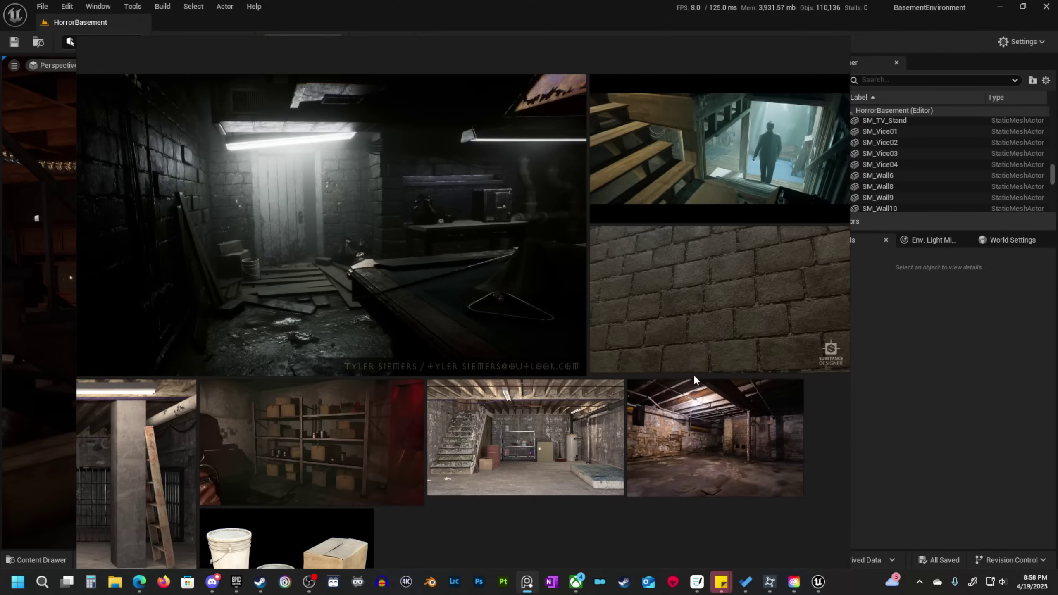
middle_drag(699, 288, 454, 433)
scroll(421, 349, up, 3)
middle_drag(619, 297, 602, 360)
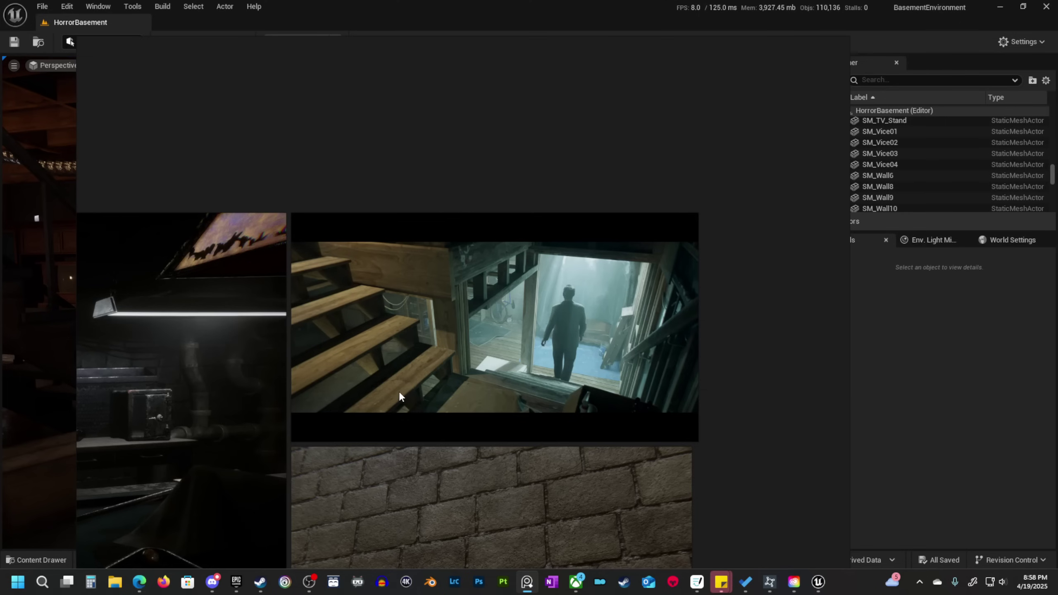
middle_drag(409, 390, 510, 353)
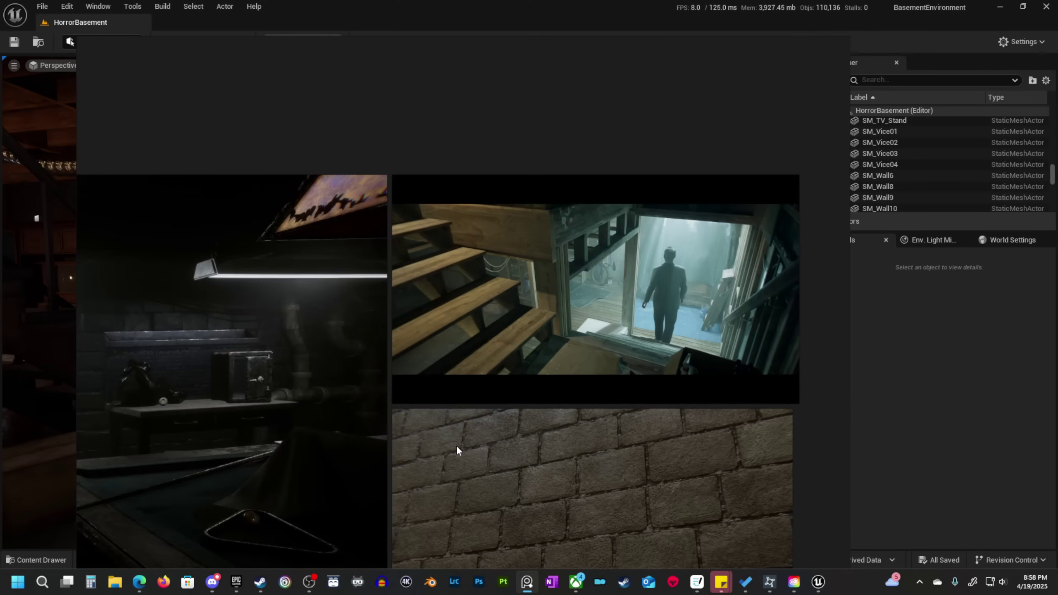
middle_drag(456, 445, 419, 326)
scroll(499, 467, up, 2)
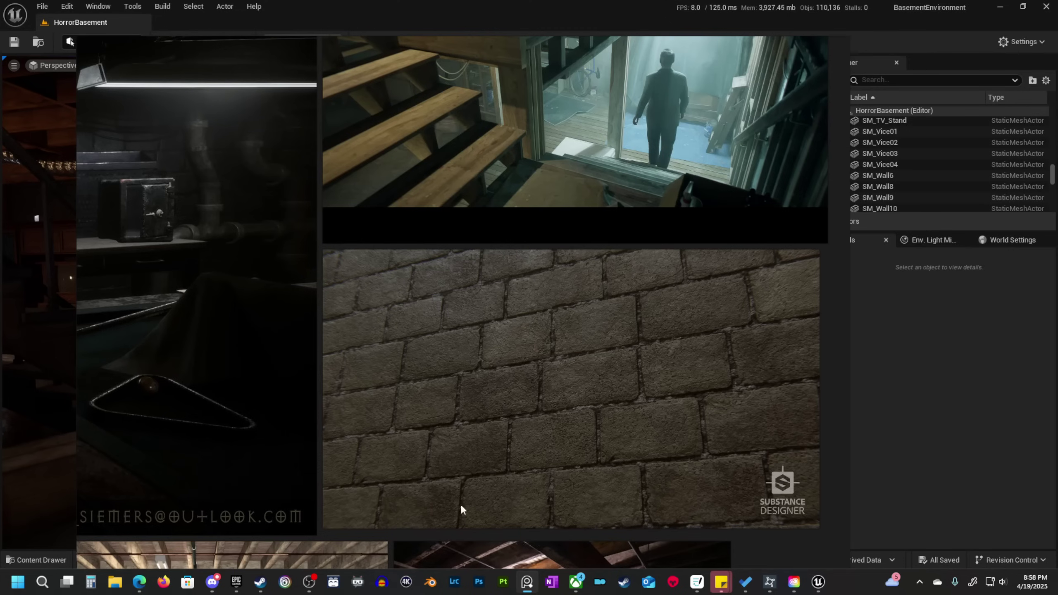
middle_drag(411, 476, 457, 320)
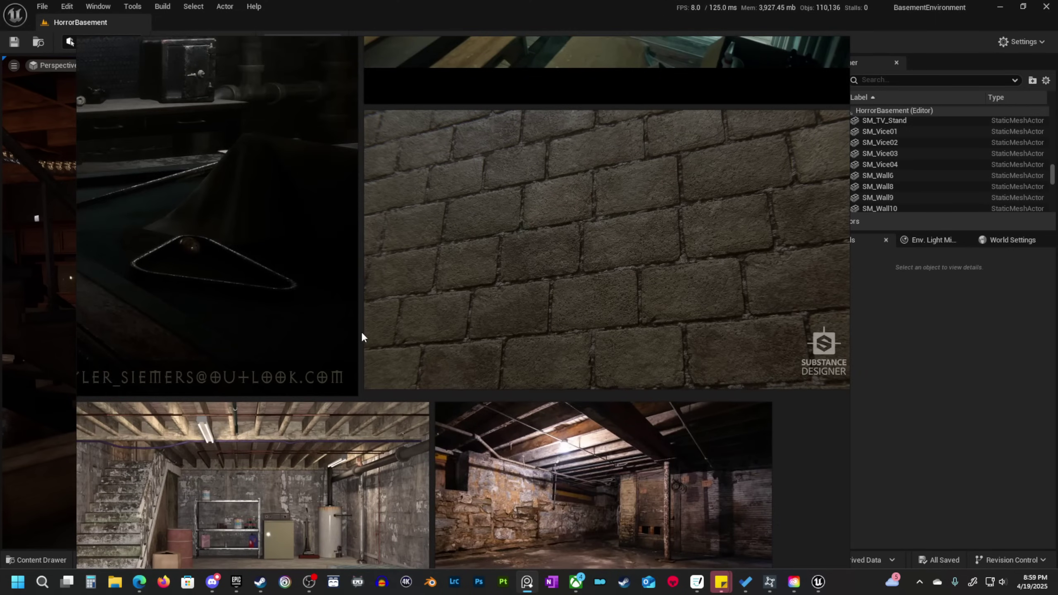
Examine the dark pool room reference with its lit door, wet floor and scattered planks, then return to the whole reference group.
middle_drag(361, 336, 442, 427)
middle_drag(266, 408, 550, 411)
middle_drag(326, 373, 478, 399)
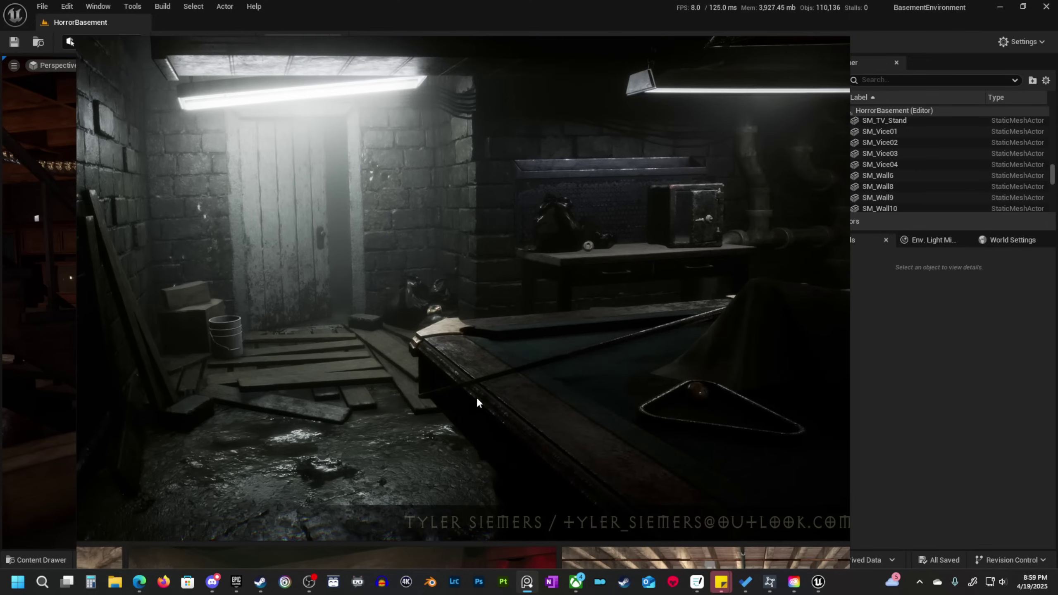
middle_drag(360, 319, 465, 332)
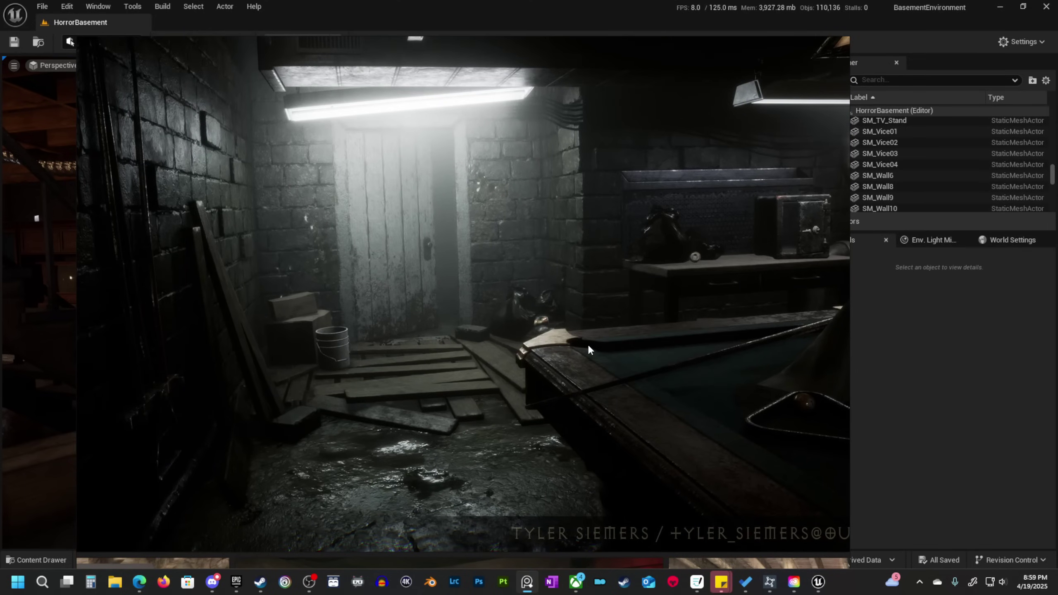
scroll(587, 343, down, 5)
scroll(497, 370, down, 5)
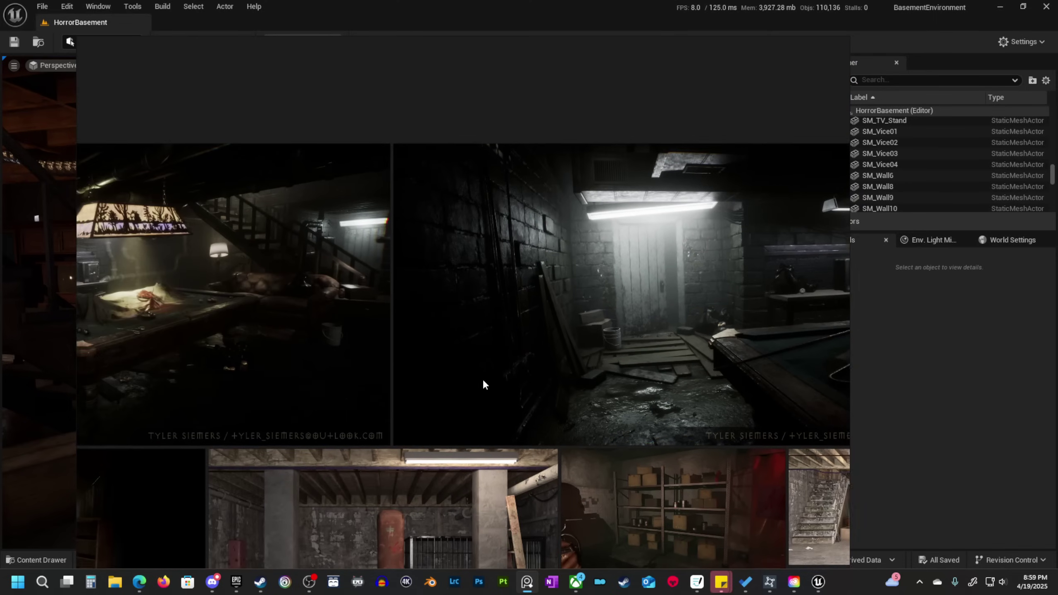
scroll(532, 390, down, 5)
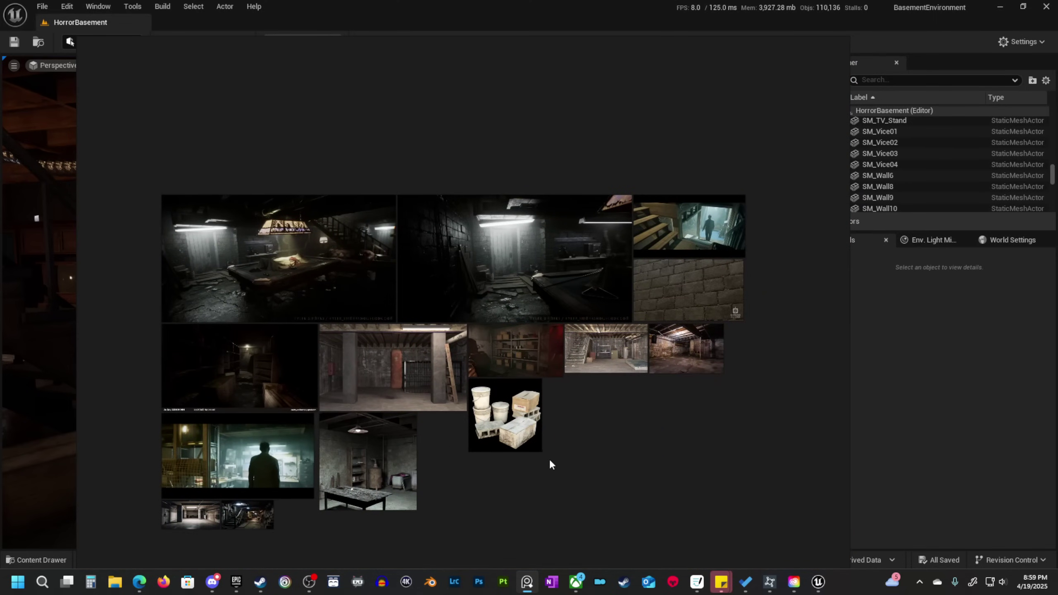
Review the board's mood word list, the main reference images and the area beside them.
middle_drag(543, 122, 572, 361)
scroll(571, 360, down, 6)
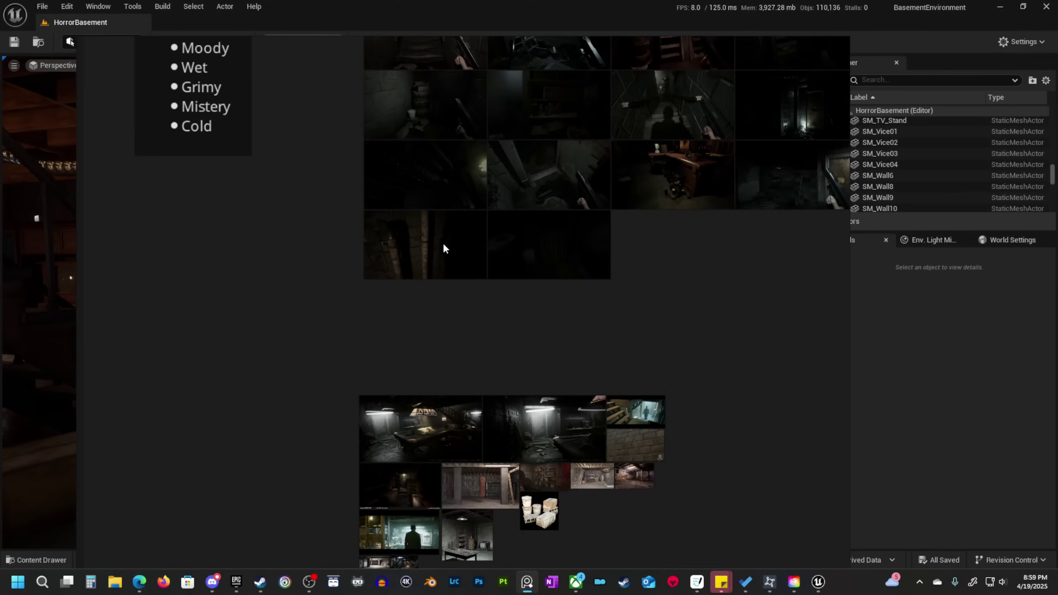
middle_drag(445, 248, 489, 427)
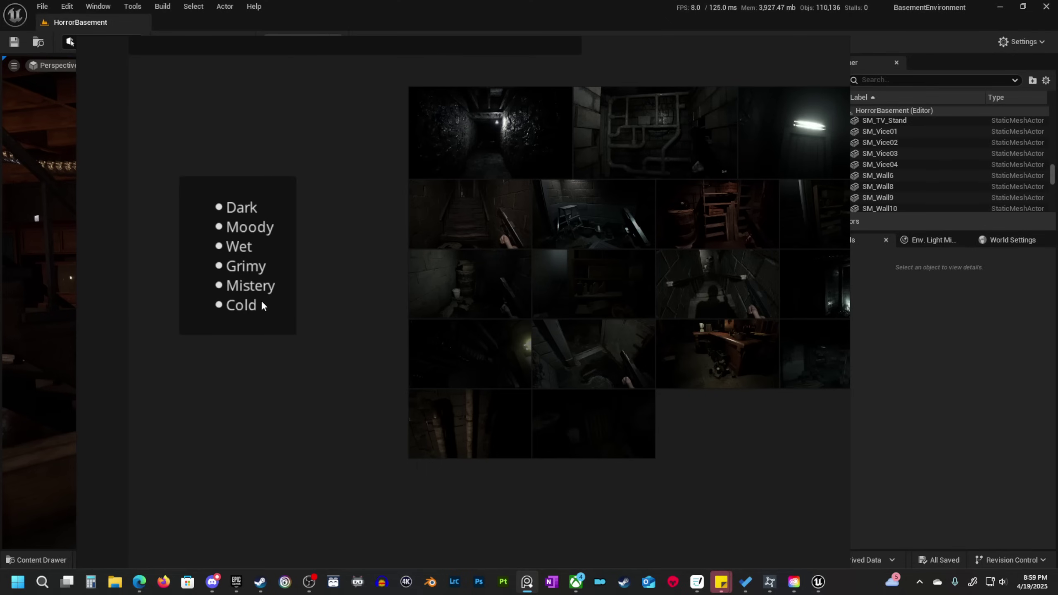
middle_drag(765, 470, 511, 462)
middle_drag(707, 442, 463, 406)
scroll(469, 408, down, 2)
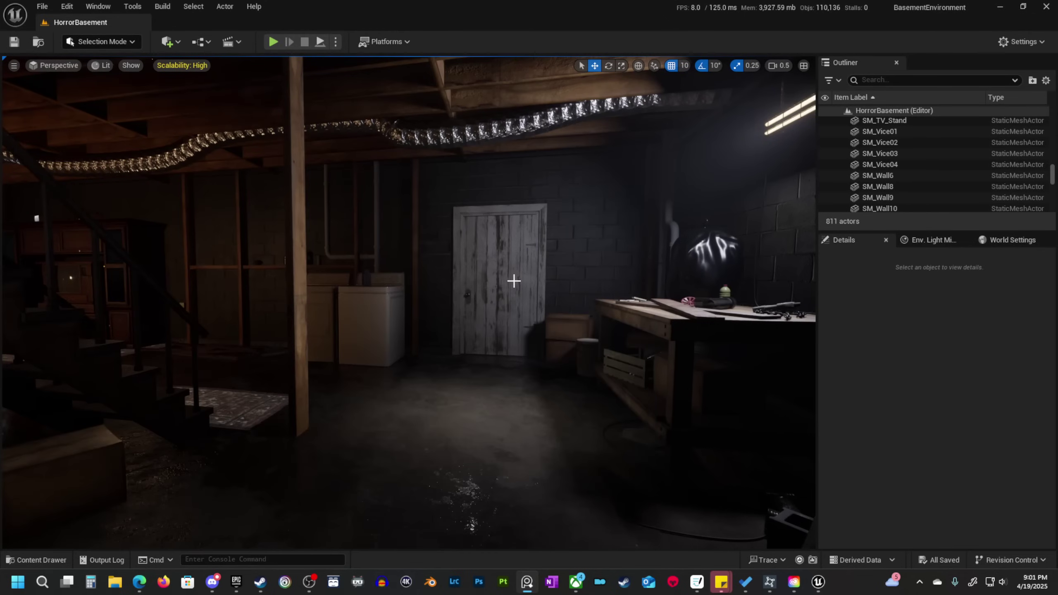
Return to the Unreal level and browse the project content to the HorrorBasement folder.
right_drag(538, 272, 582, 273)
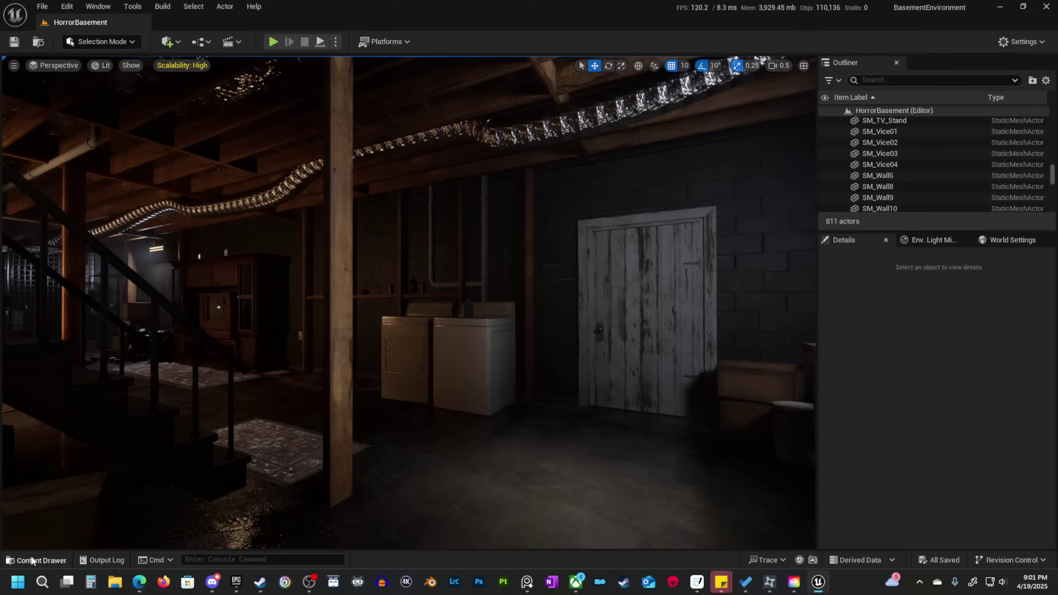
click(37, 560)
click(26, 415)
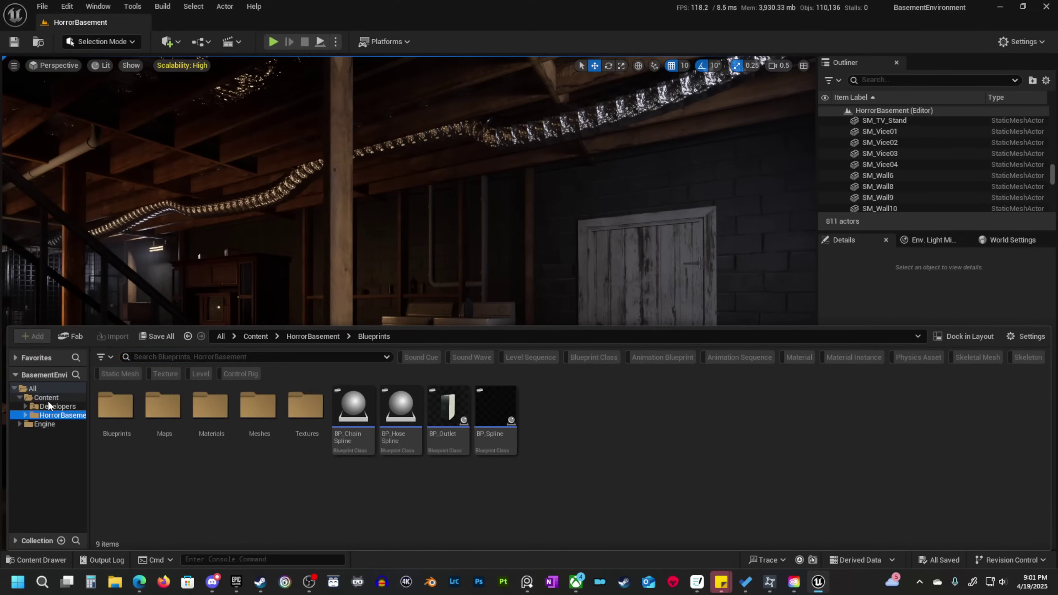
Create a folder named 01_MyContent in the project's Content folder.
click(47, 399)
right_click(261, 418)
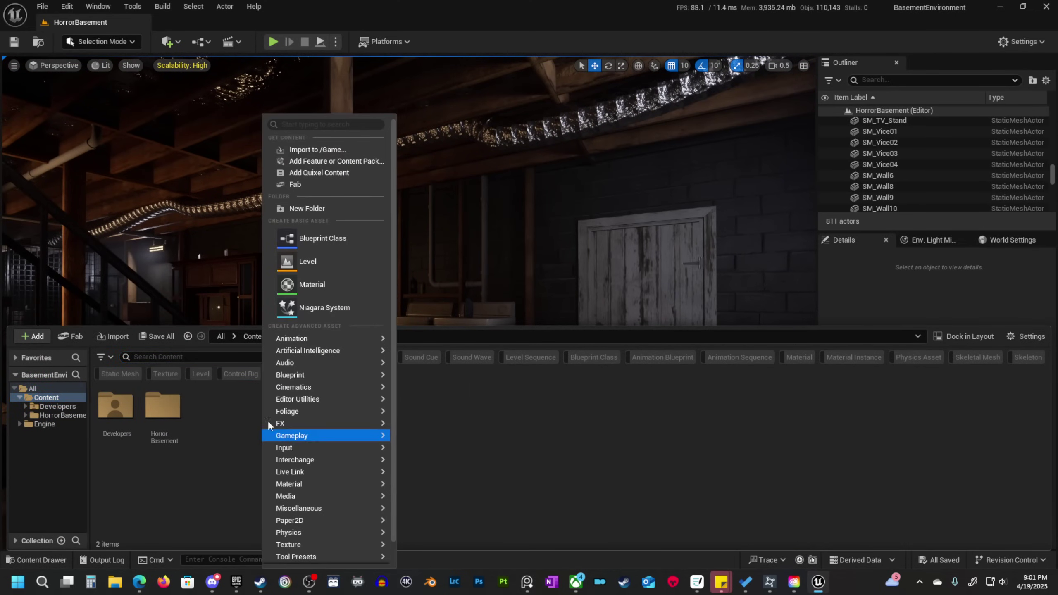
click(310, 208)
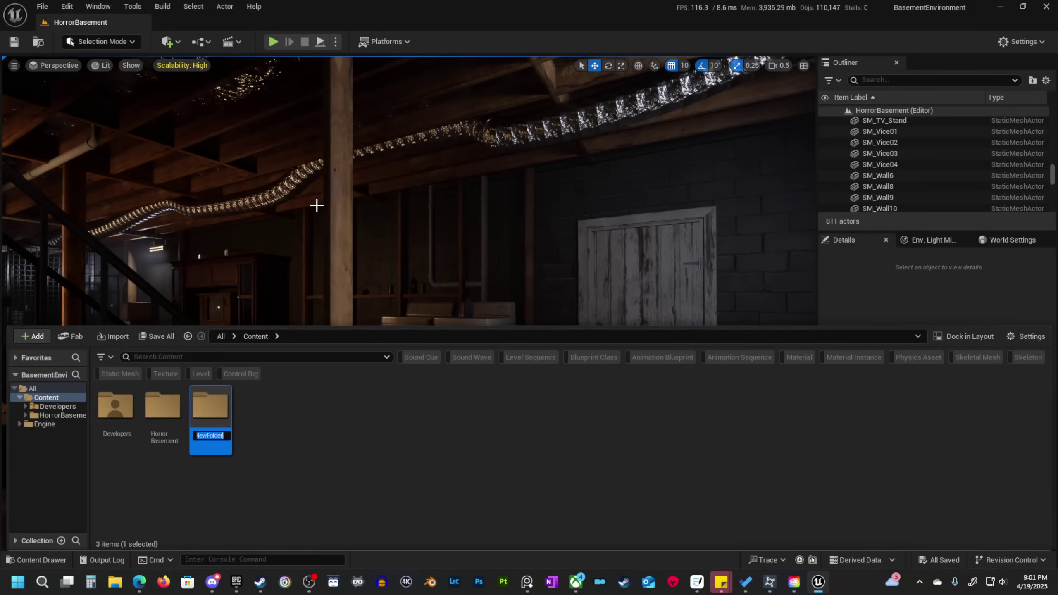
text(01_MyContent)
key(Return)
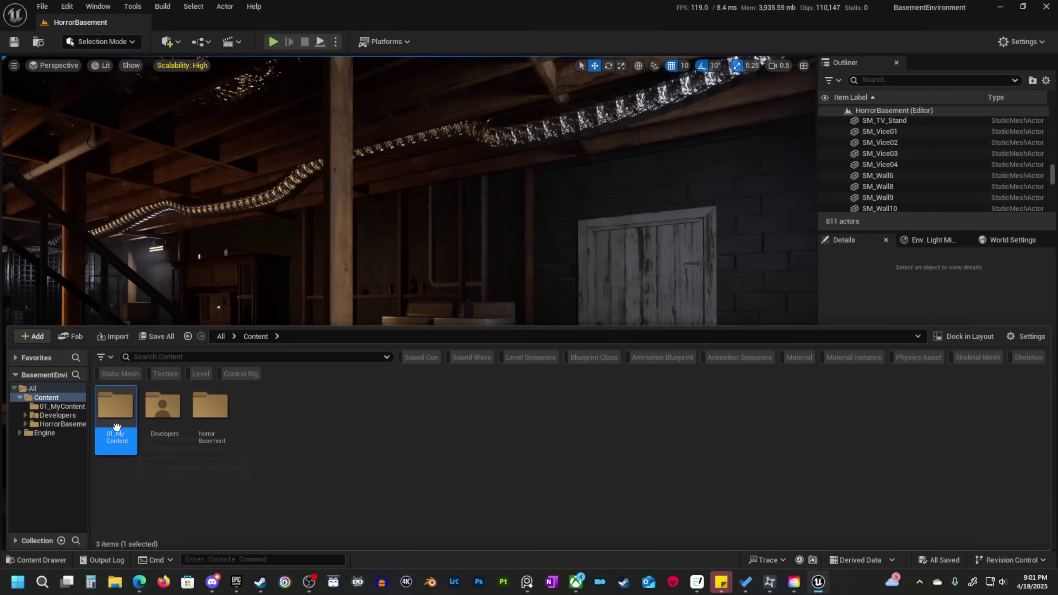
Create a subfolder named Maps inside the 01_MyContent folder.
double_click(116, 409)
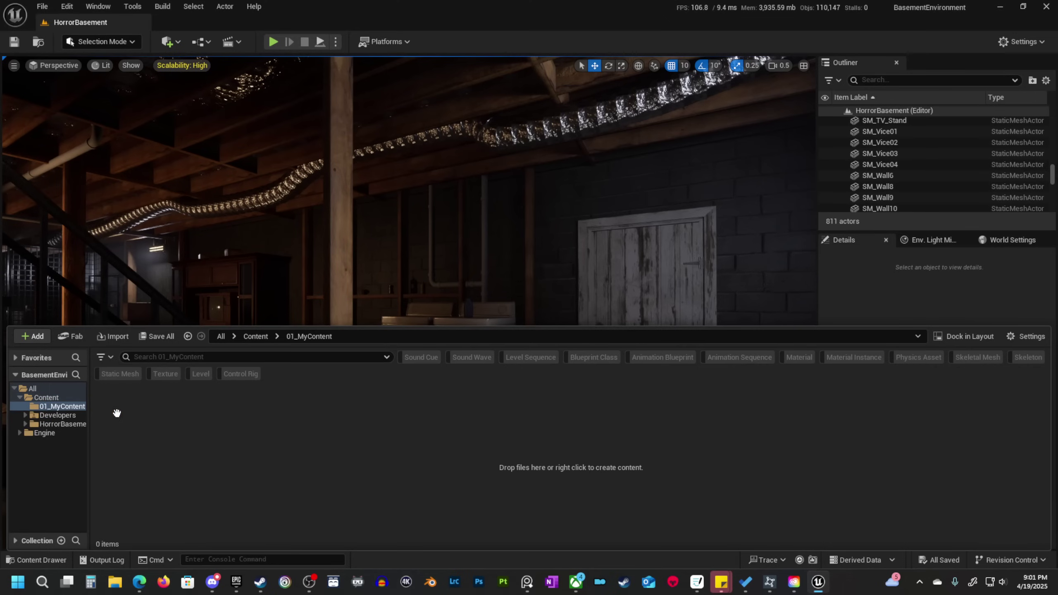
right_click(193, 450)
click(258, 206)
text(Maps)
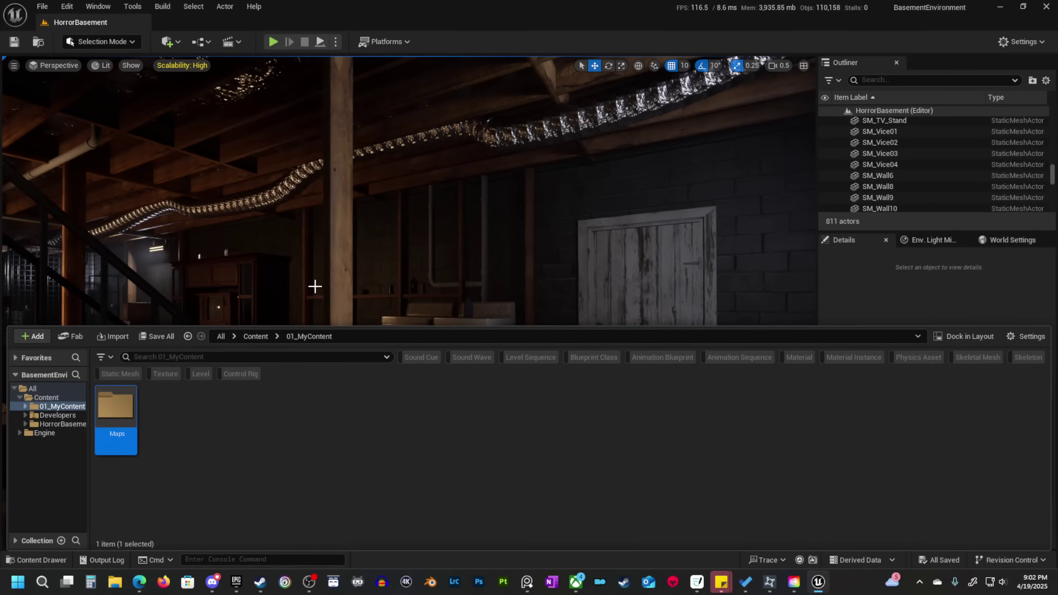
Create a new level asset named HorrorHallway inside the Maps folder.
double_click(117, 420)
right_click(166, 423)
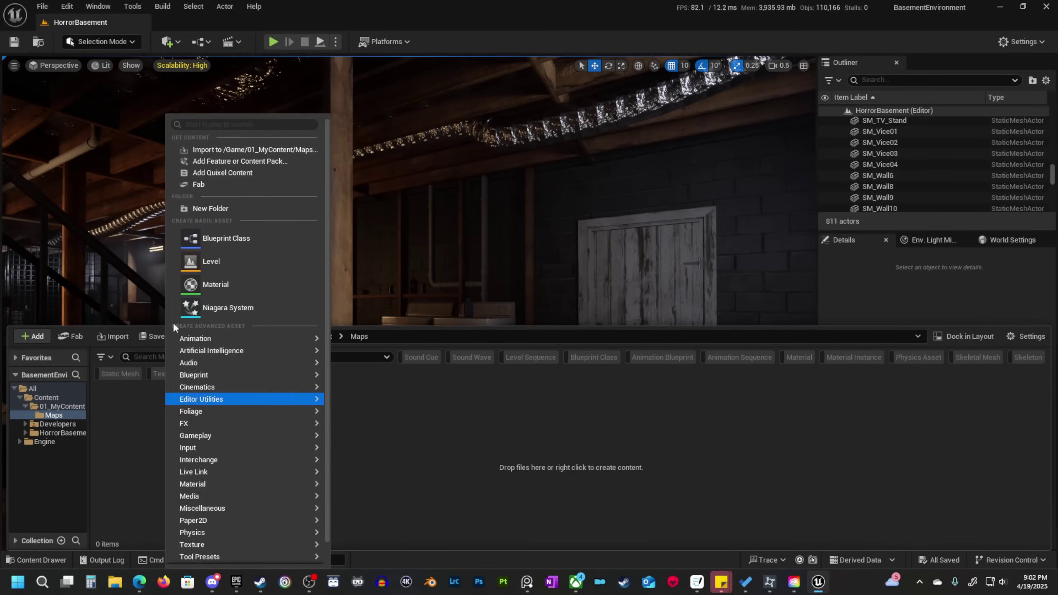
click(228, 261)
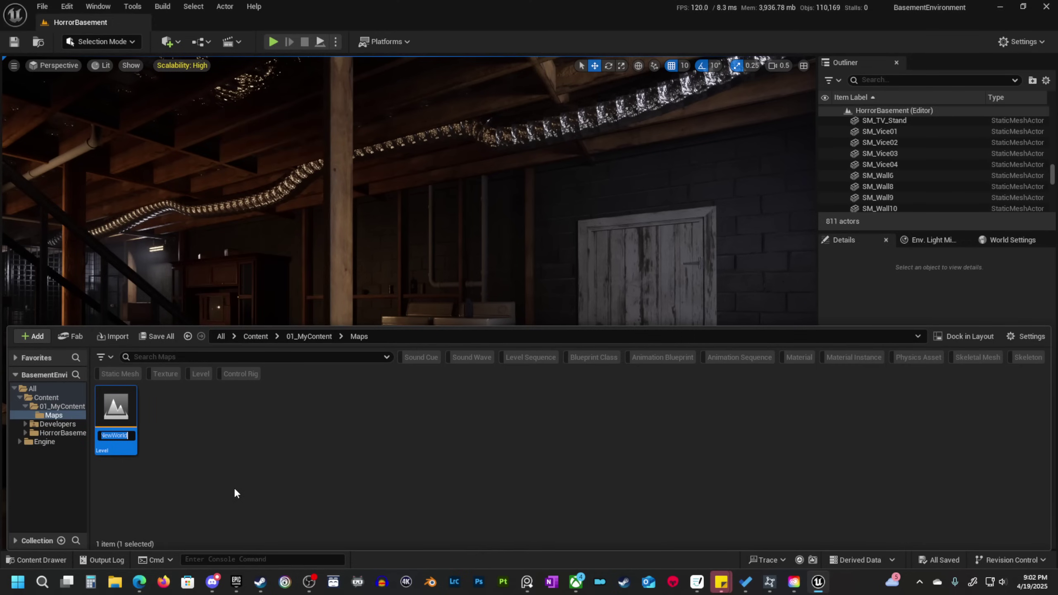
text(Horror)
text(Hallway)
key(Return)
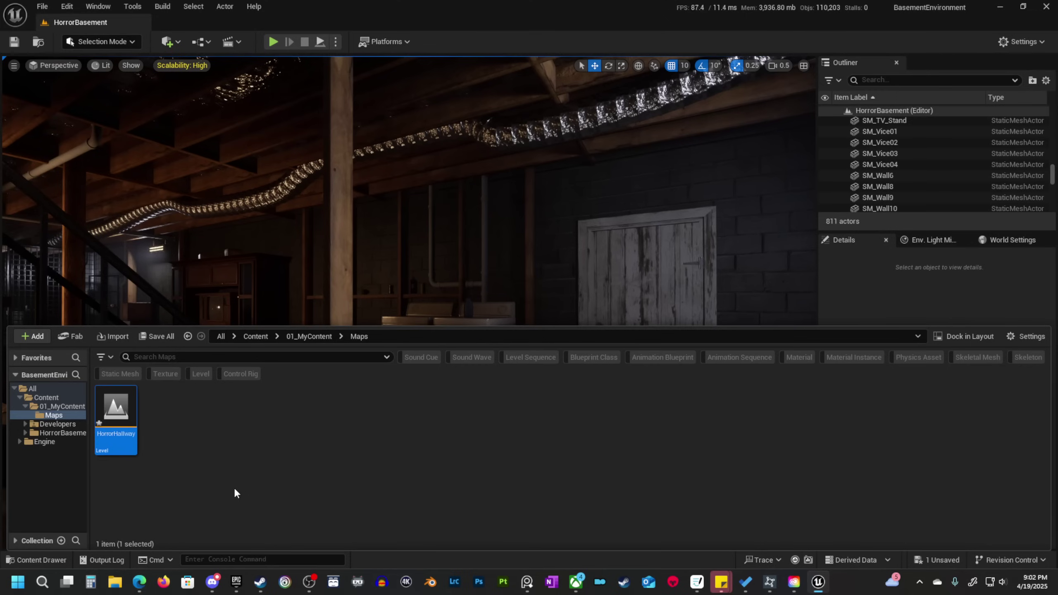
Open the HorrorHallway level, saving its asset when prompted, and close the content browser.
double_click(127, 441)
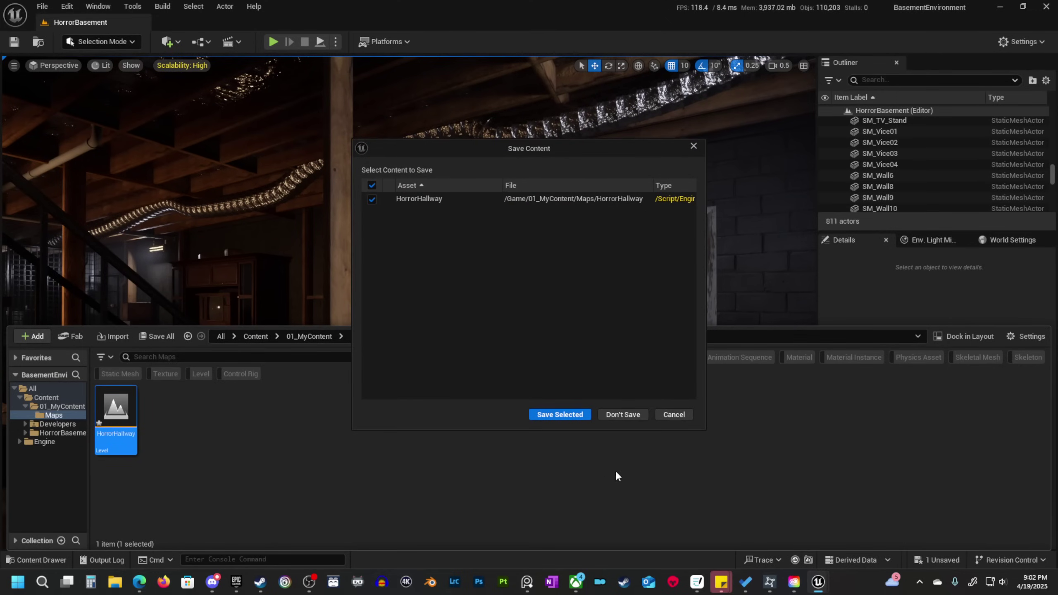
click(563, 416)
click(462, 389)
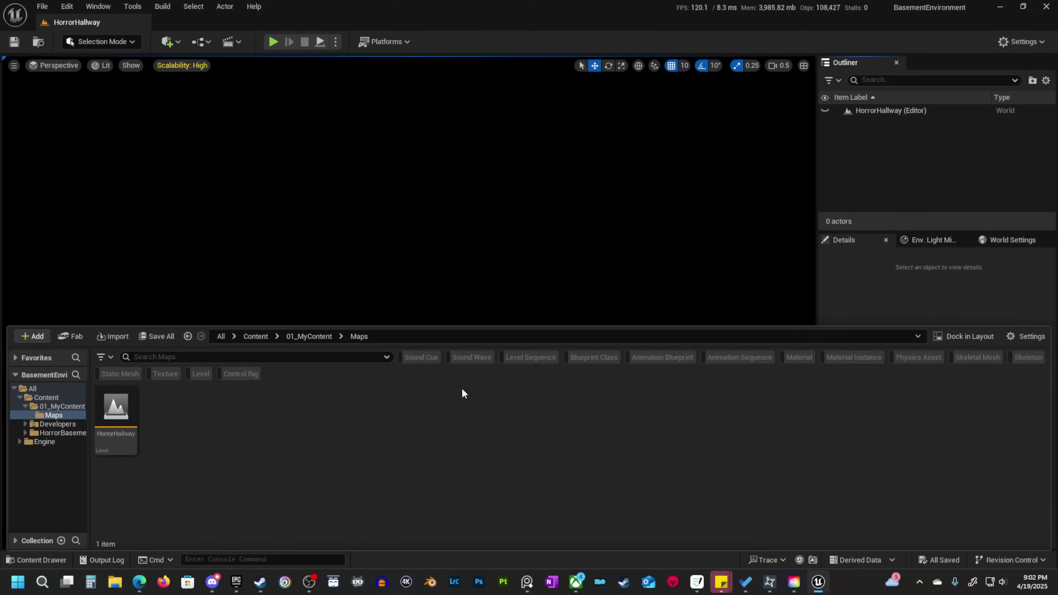
click(500, 278)
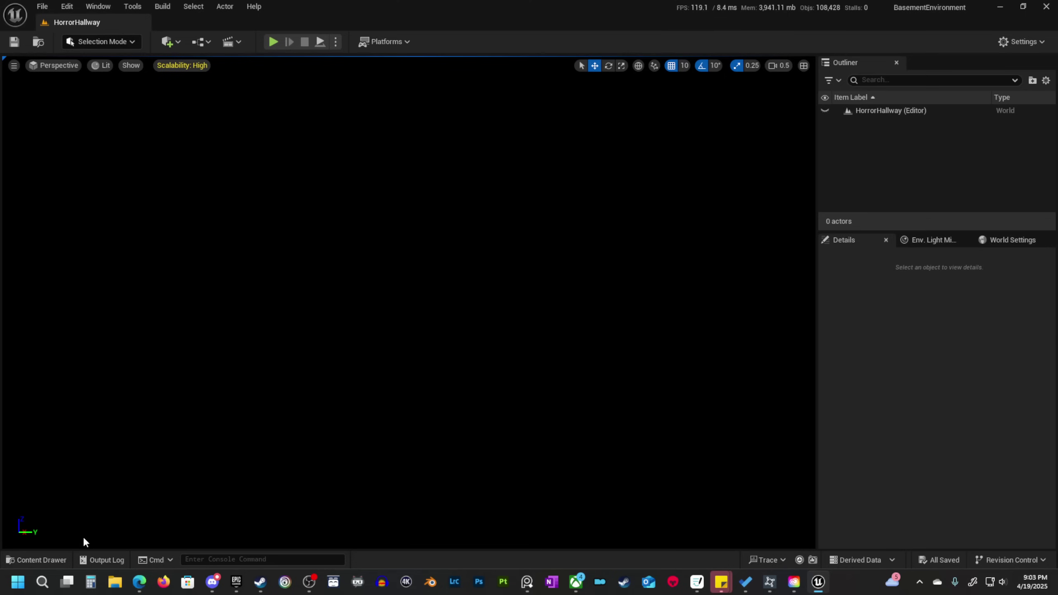
Place the SM_Floor_Dense mesh from the HorrorBasement Meshes folder into the empty level.
click(42, 559)
click(52, 433)
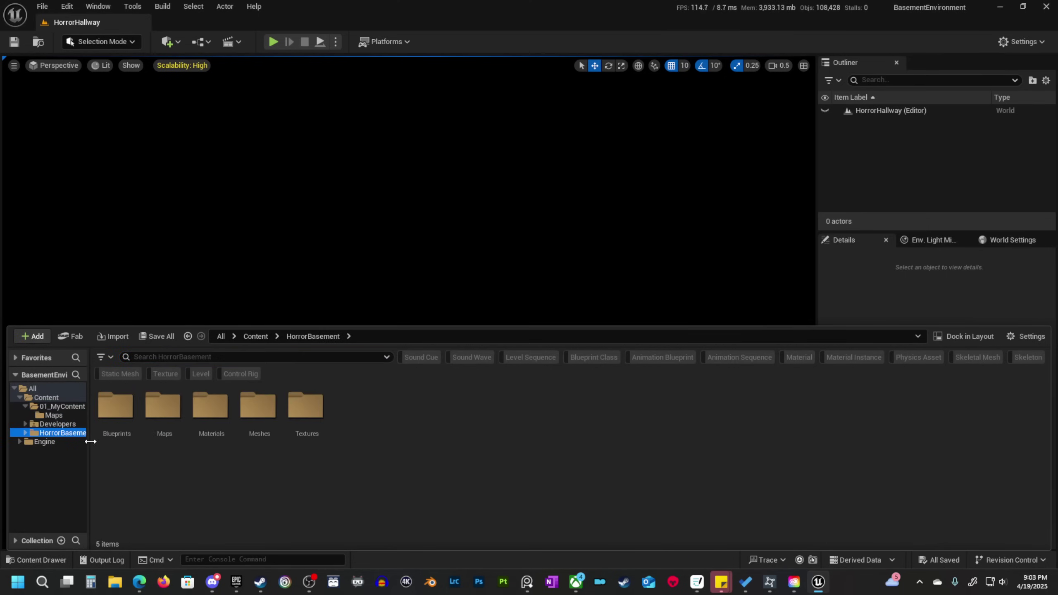
double_click(271, 419)
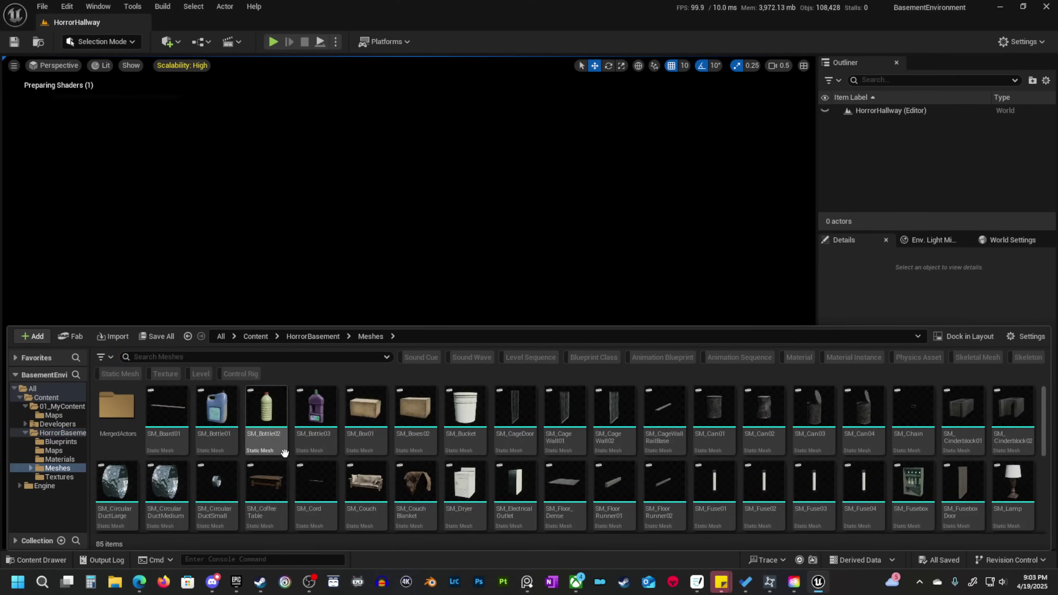
scroll(328, 441, down, 3)
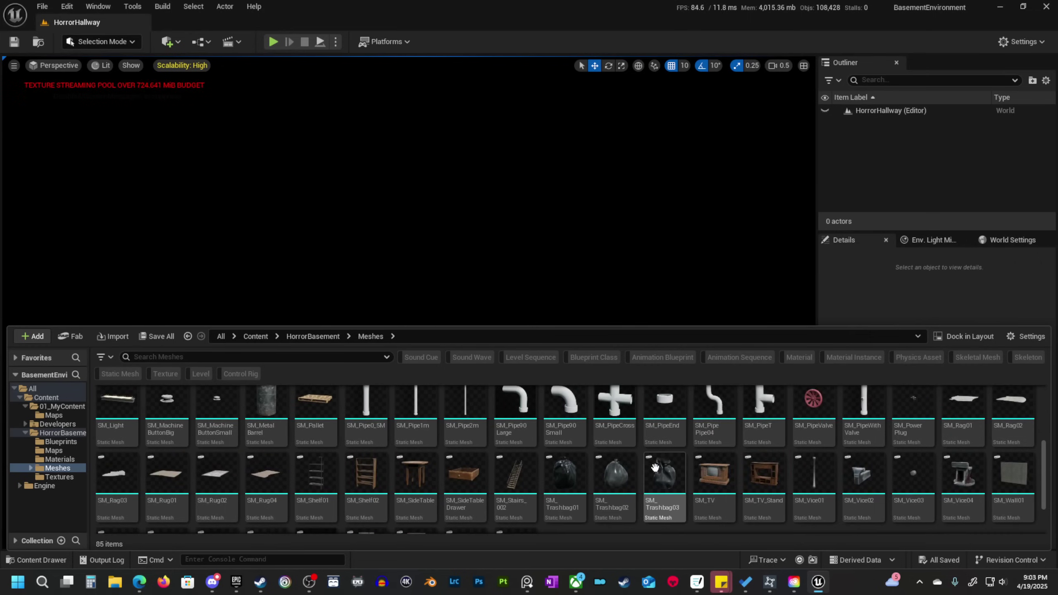
scroll(672, 482, up, 3)
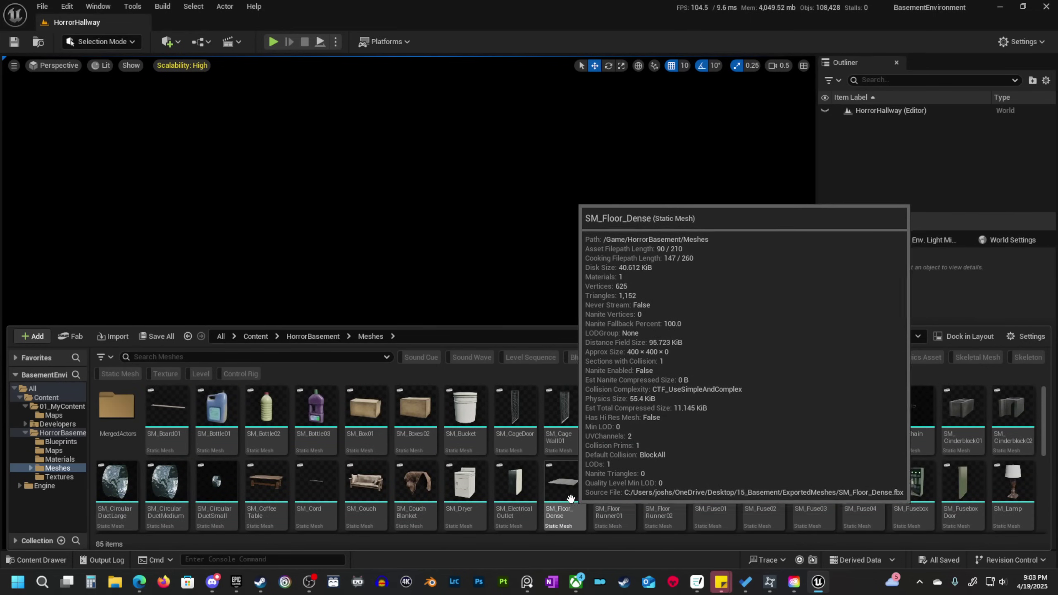
drag(562, 496, 395, 401)
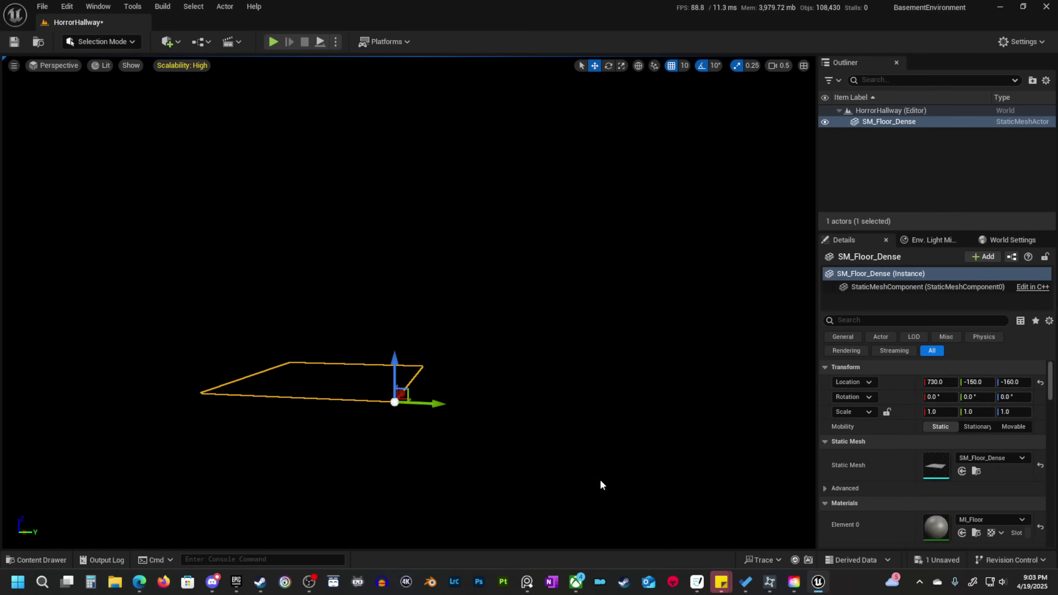
Reset the floor tile's location to 0, 0, 0 and switch the viewport to Unlit shading.
middle_drag(529, 372, 378, 285)
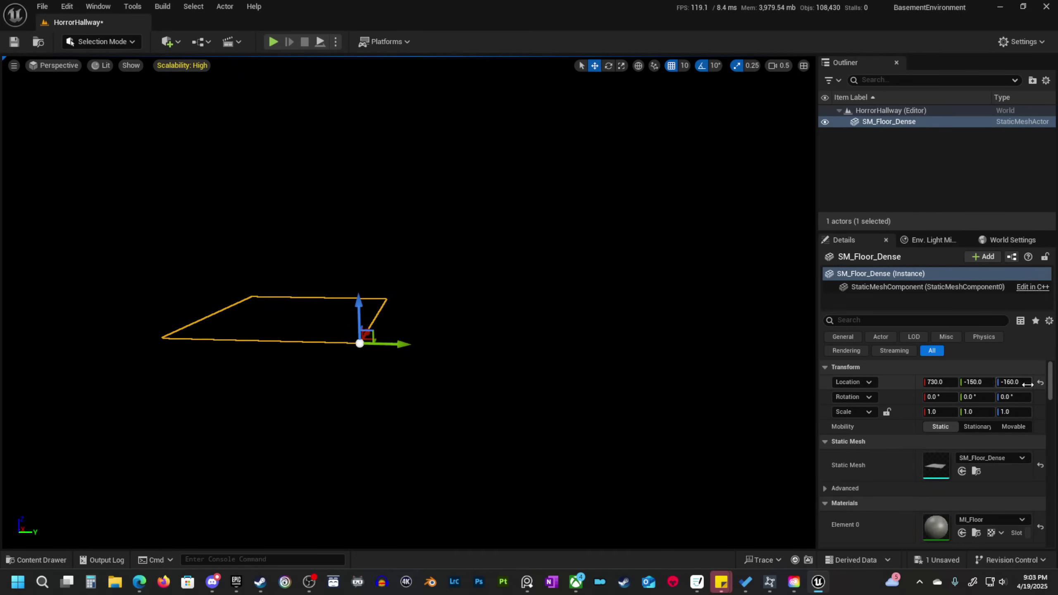
click(1042, 384)
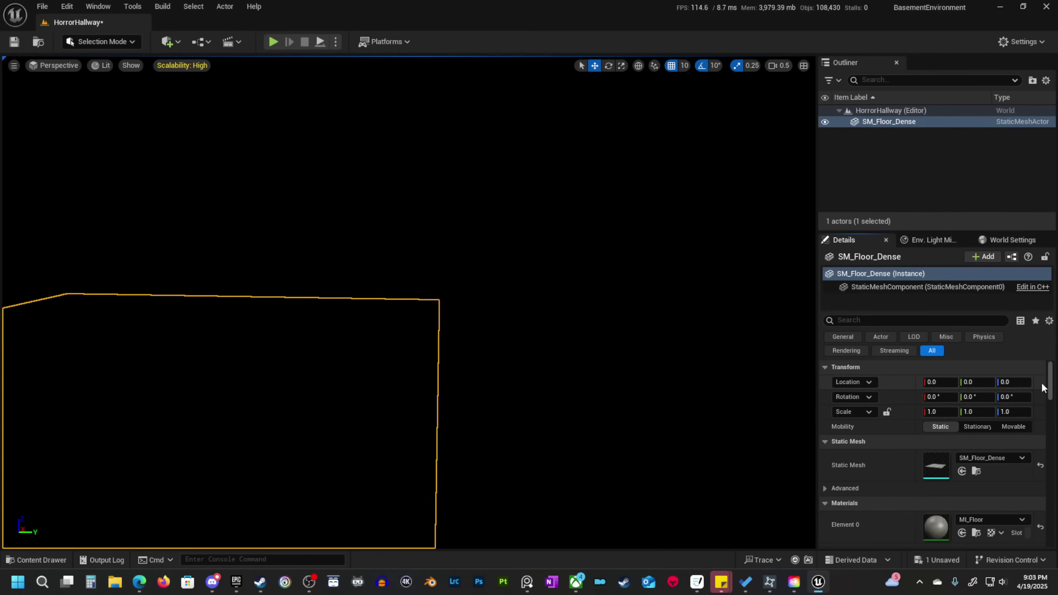
key(s)
right_drag(529, 334, 533, 396)
right_drag(673, 454, 673, 459)
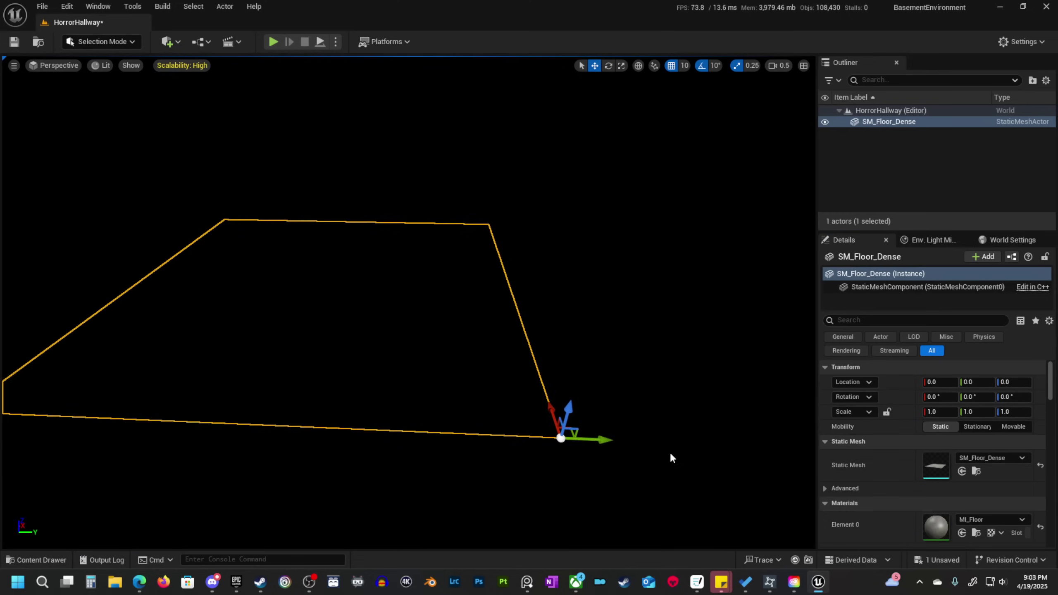
right_drag(460, 331, 459, 331)
key(alt+3)
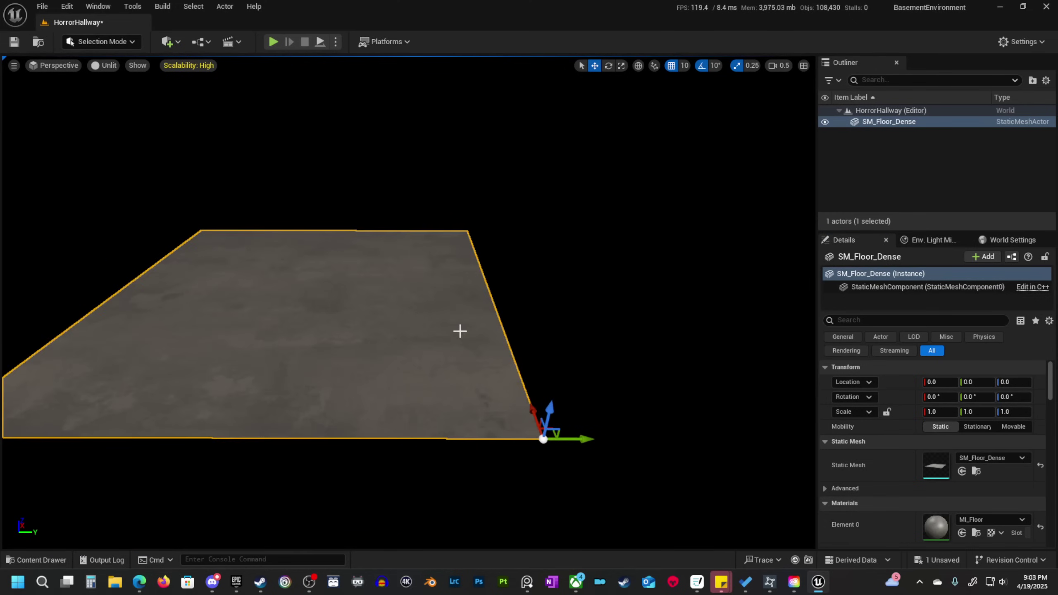
Duplicate the floor tile along the X axis, placing the copy edge to edge at X 400.
scroll(521, 283, down, 3)
key(d)
right_drag(570, 235, 462, 254)
key(s)
key(a)
right_drag(432, 387, 432, 387)
key(d)
right_drag(424, 329, 358, 320)
key(d)
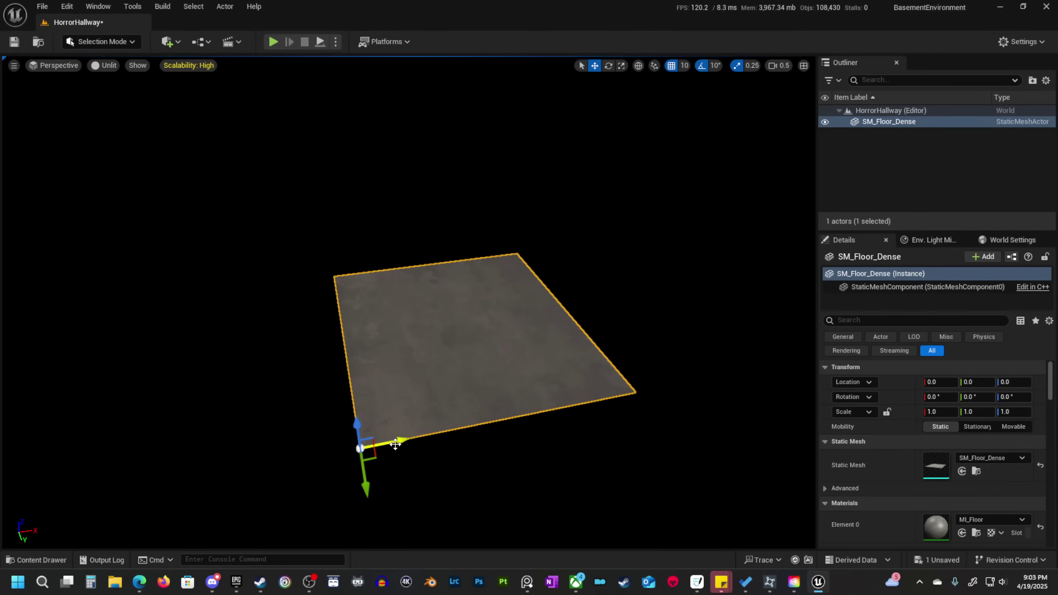
alt+drag(398, 442, 663, 394)
right_drag(663, 395, 693, 379)
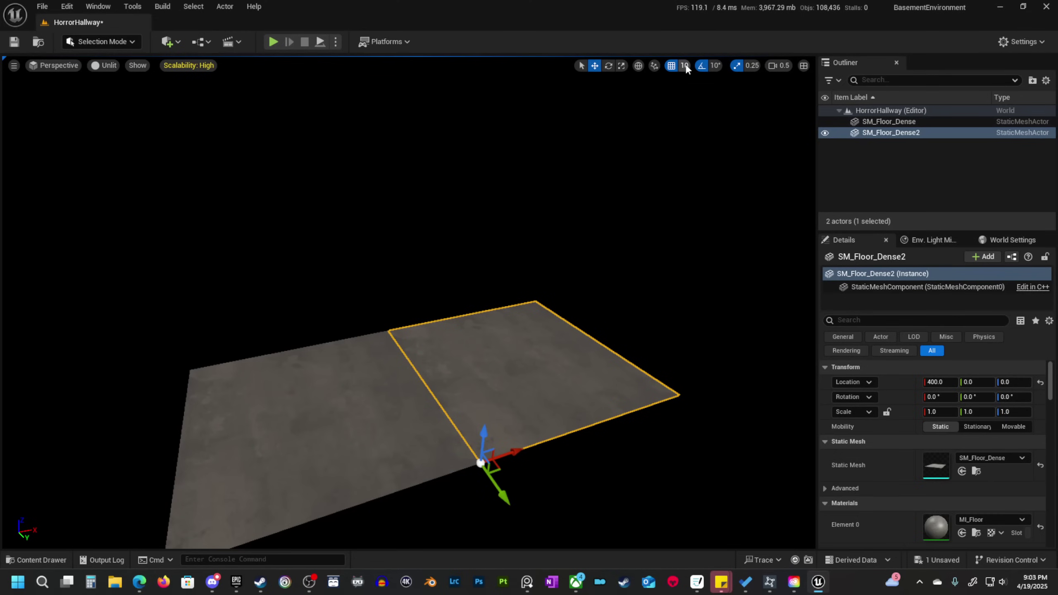
Extend the floor strip with two more duplicated tiles at X 800 and X 1200.
right_drag(400, 325, 409, 356)
alt+drag(370, 353, 543, 323)
mouse_move(525, 369)
right_down()
mouse_move(513, 362)
mouse_move(520, 369)
right_up()
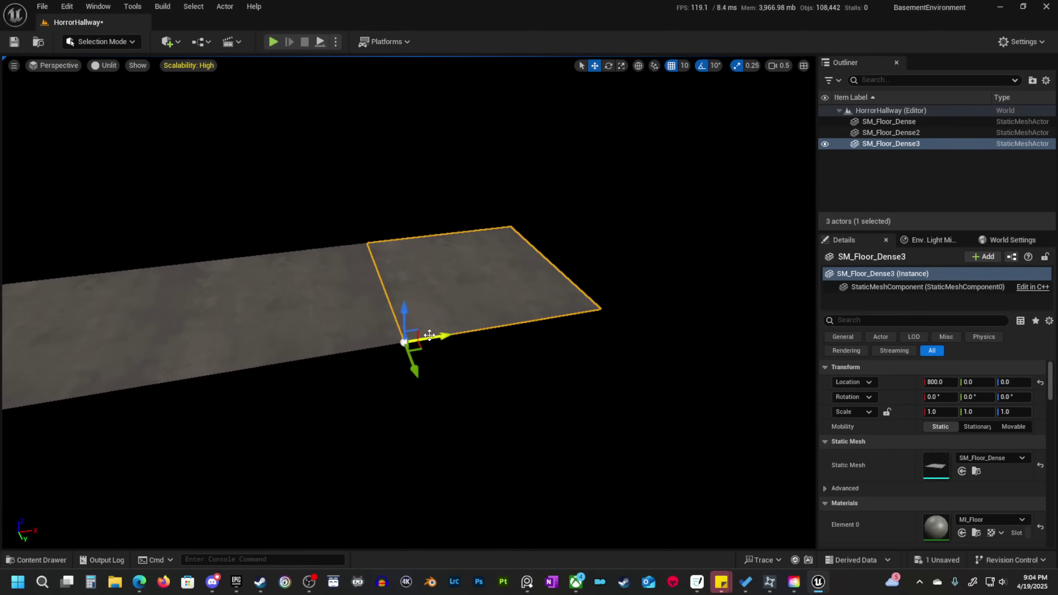
alt+drag(441, 337, 616, 324)
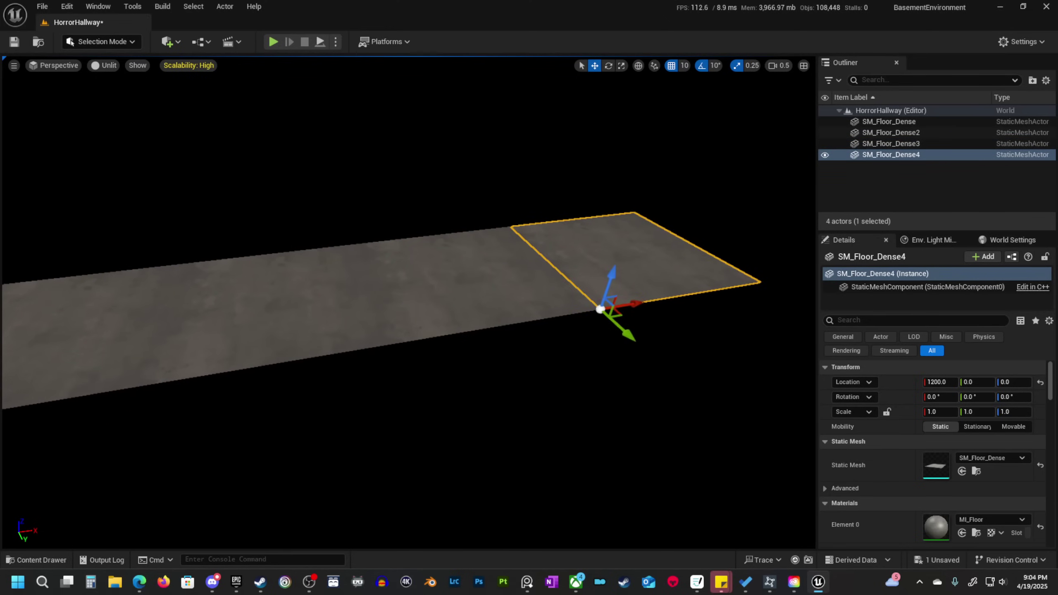
Duplicate the end floor tile along the X axis to X 1590 as the hallway's corner.
right_drag(458, 385, 387, 442)
scroll(457, 386, up, 1)
click(458, 386)
scroll(464, 385, up, 1)
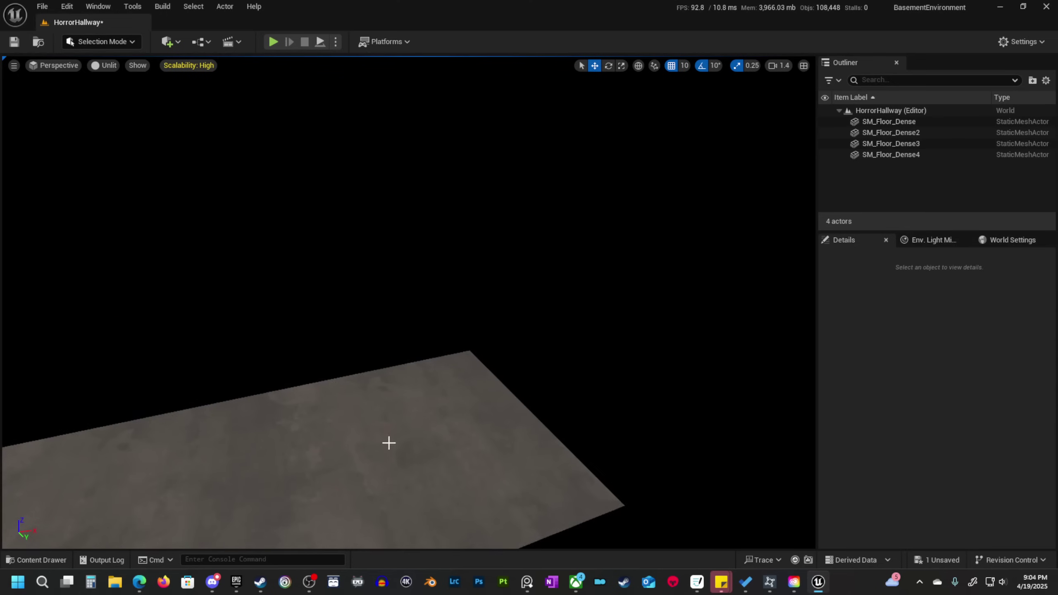
click(513, 449)
right_drag(512, 449, 474, 458)
alt+drag(441, 410, 566, 406)
right_drag(538, 374, 539, 373)
Turn the hallway at the corner by duplicating the end tile along the Y axis to Y -400 and Y -800.
alt+drag(585, 368, 452, 356)
key(w)
right_drag(484, 381, 483, 381)
scroll(425, 387, down, 6)
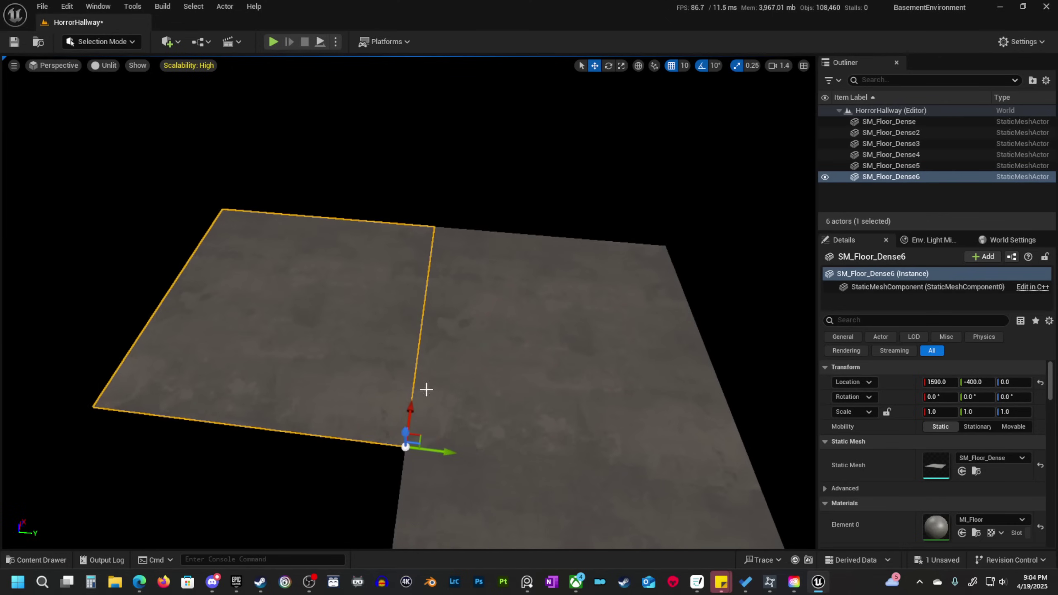
alt+drag(489, 405, 359, 399)
right_drag(430, 321, 394, 321)
key(s)
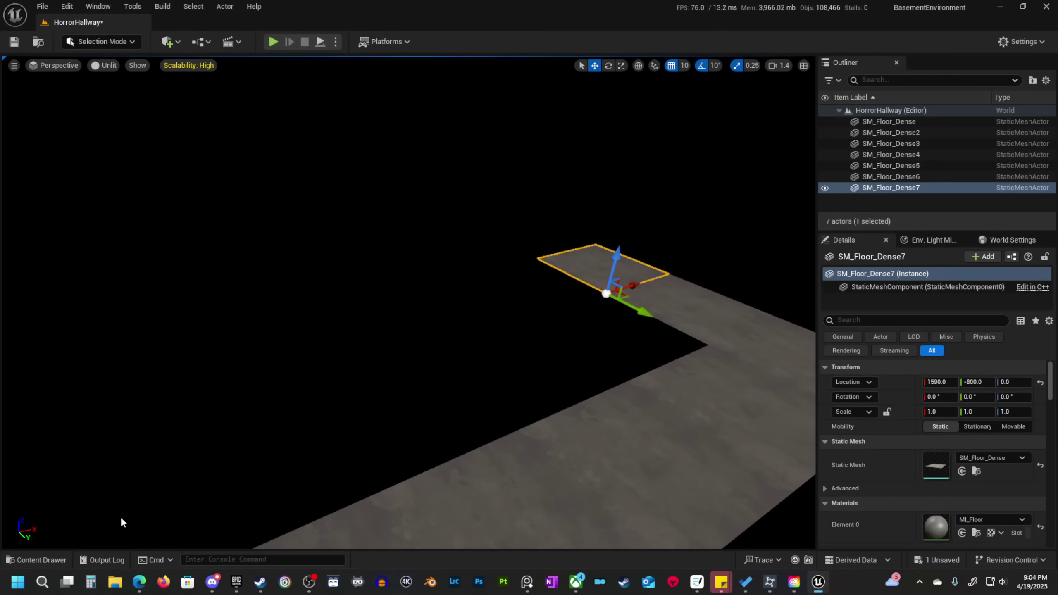
Search the Meshes folder for "wall" and place the SM_Wall01 mesh in the level.
click(40, 560)
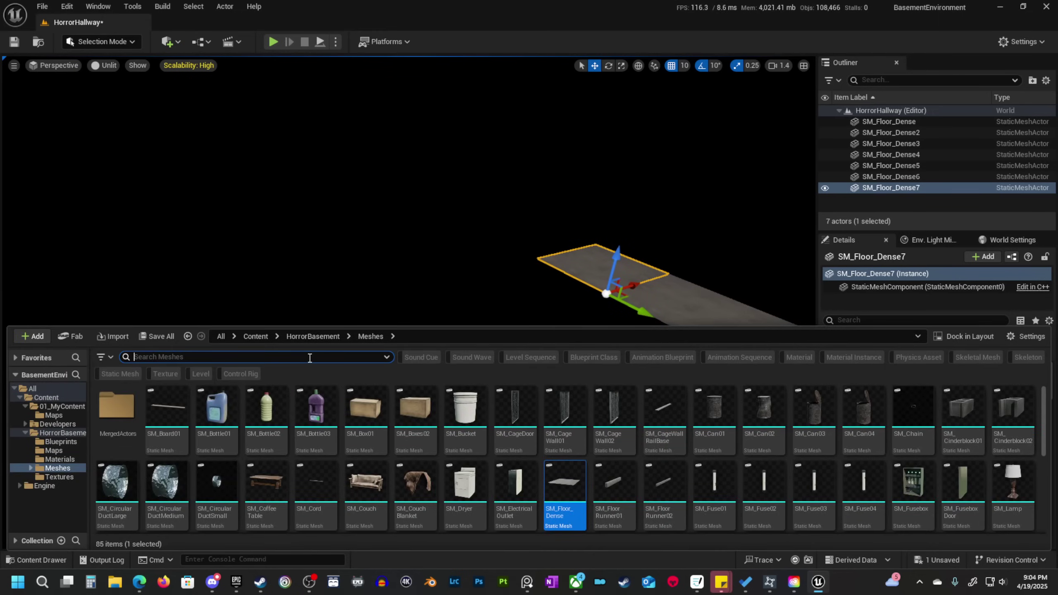
text(walls)
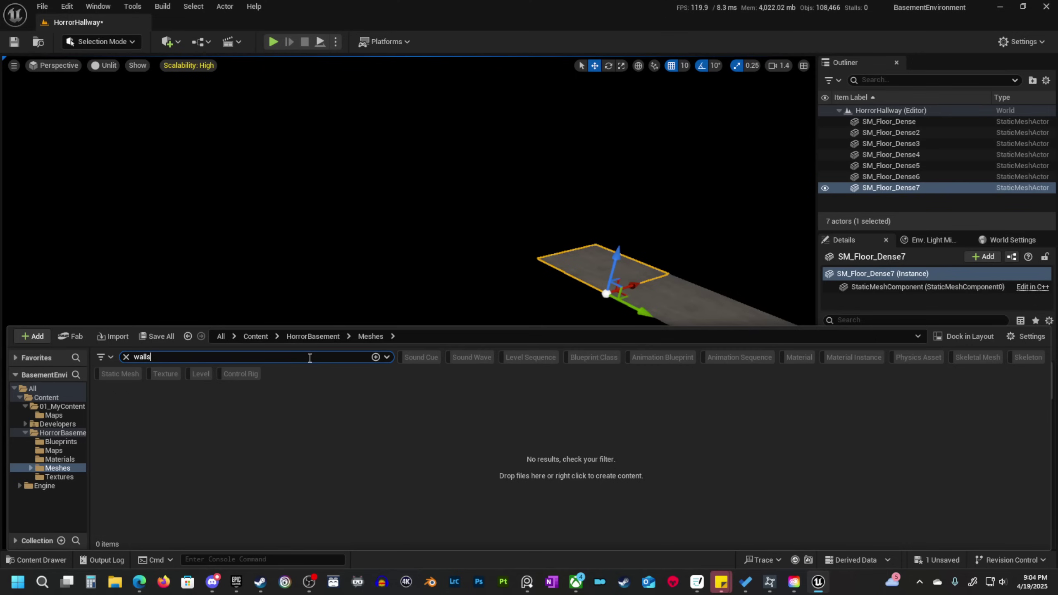
key(BackSpace)
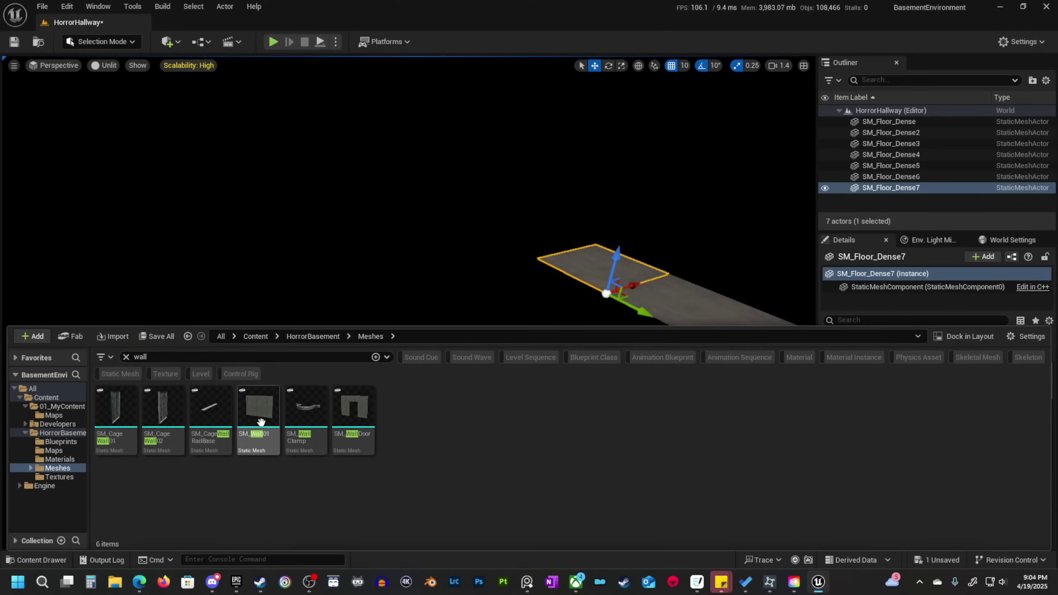
drag(258, 406, 532, 437)
Reset the wall's location to the origin and move it to Y -400 along the floor's opposite edge.
scroll(531, 437, down, 3)
right_drag(532, 438, 523, 490)
click(1039, 382)
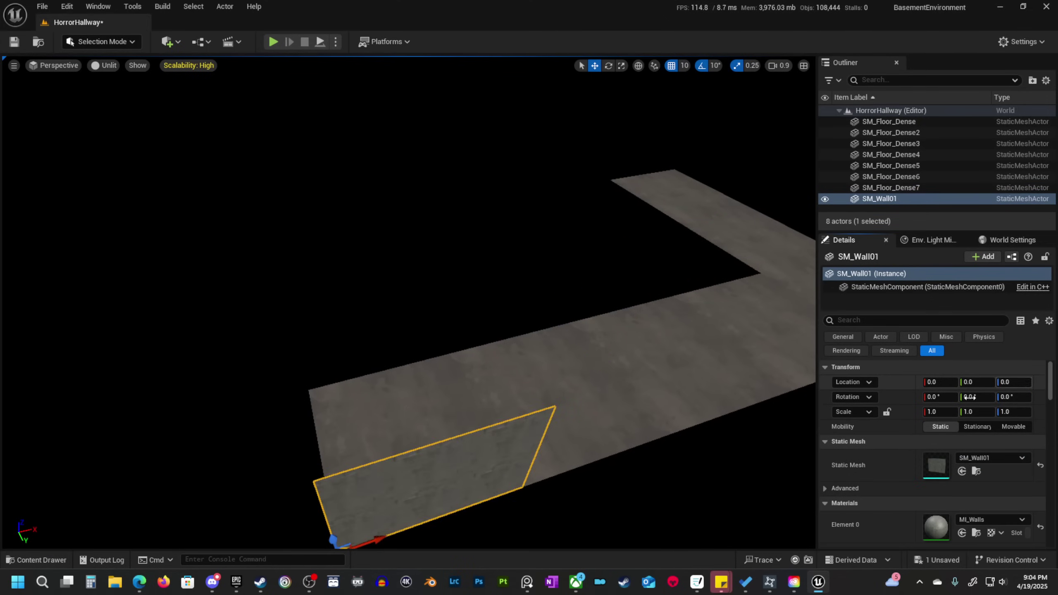
right_drag(580, 334, 711, 375)
right_drag(434, 458, 434, 458)
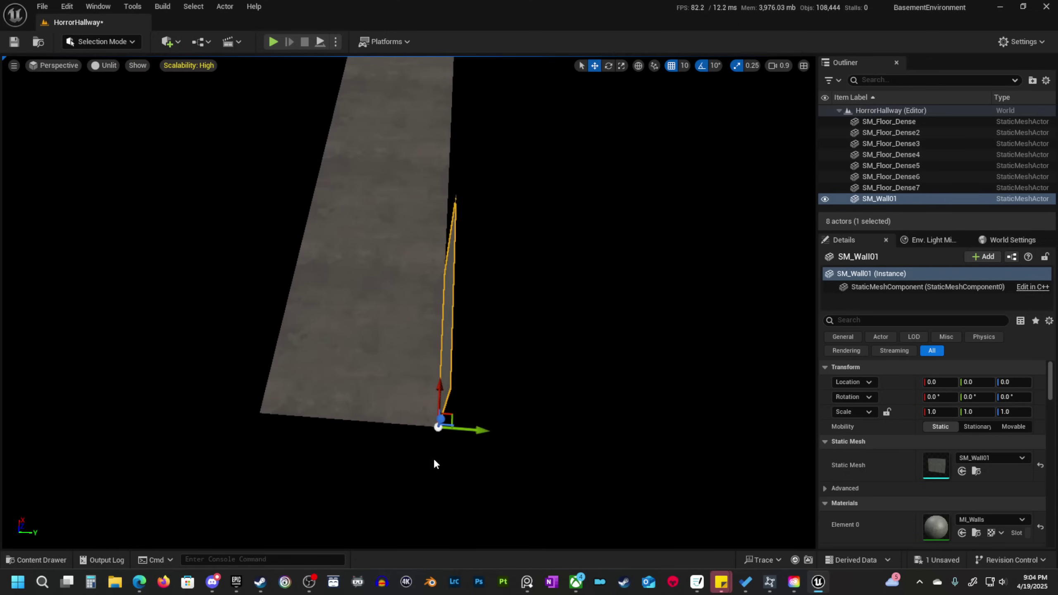
drag(475, 429, 301, 430)
Duplicate the wall twice along the hallway, placing the copies edge to edge at X 400 and X 800.
right_drag(301, 430, 292, 401)
alt+drag(242, 365, 444, 366)
right_drag(444, 366, 475, 354)
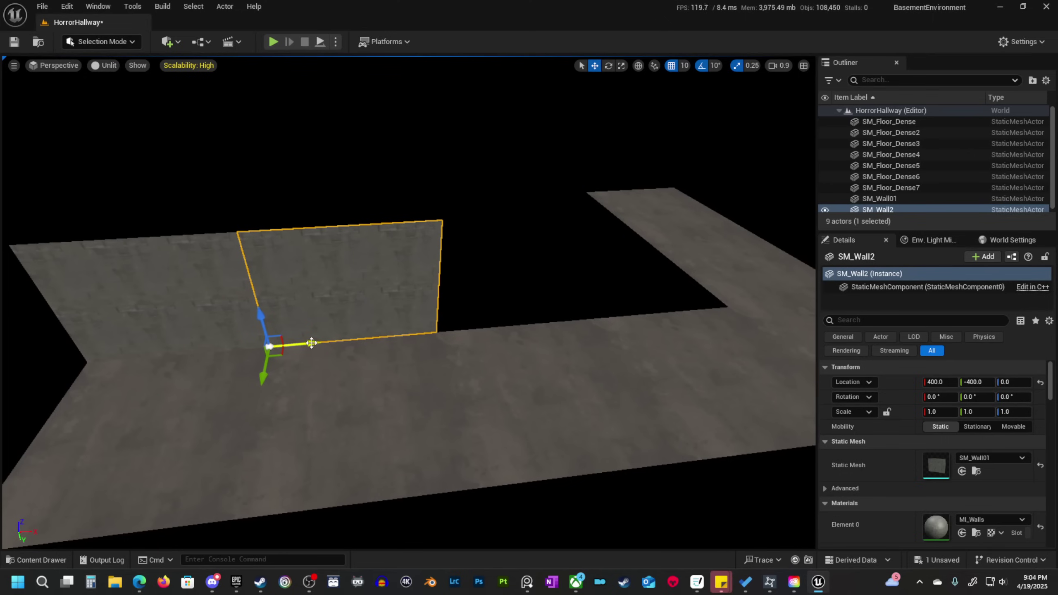
alt+drag(307, 345, 474, 347)
click(473, 347)
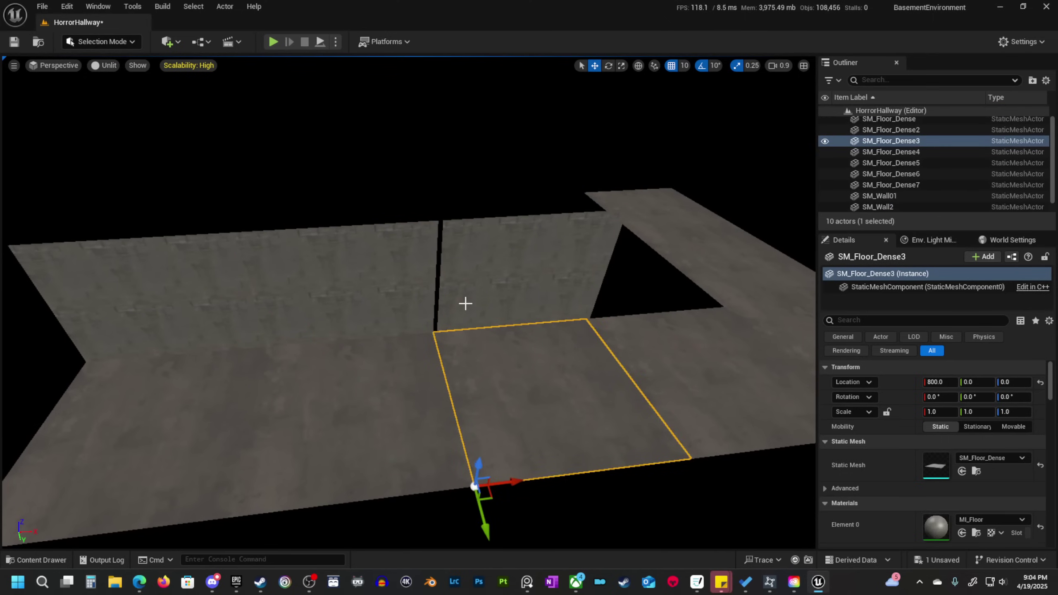
right_drag(501, 337, 494, 313)
click(495, 316)
drag(487, 334, 481, 334)
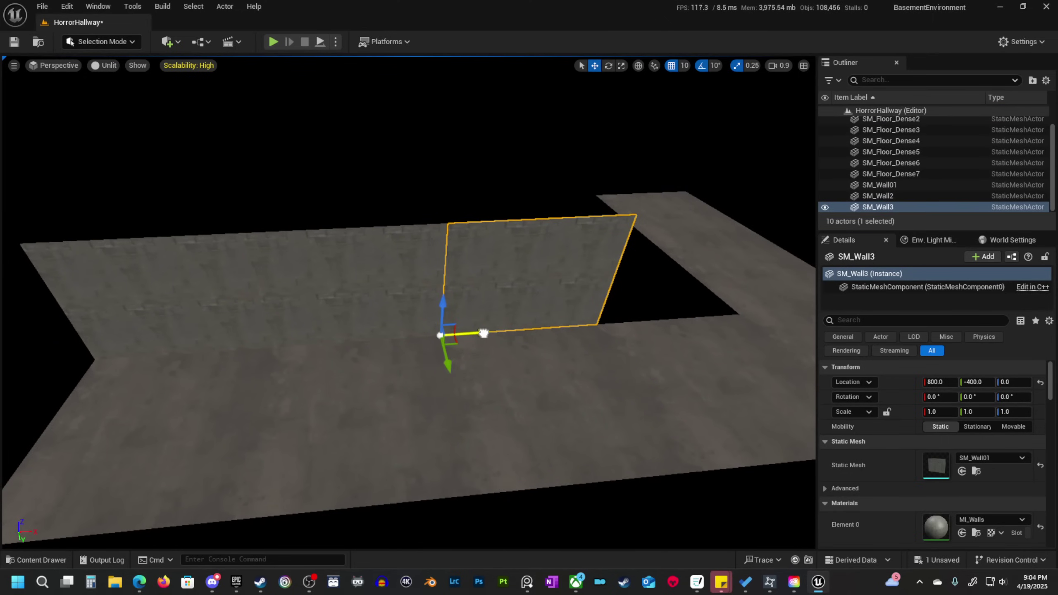
Preview the hallway in Lit view mode and return the viewport to Unlit.
right_drag(481, 333, 541, 423)
key(alt+4)
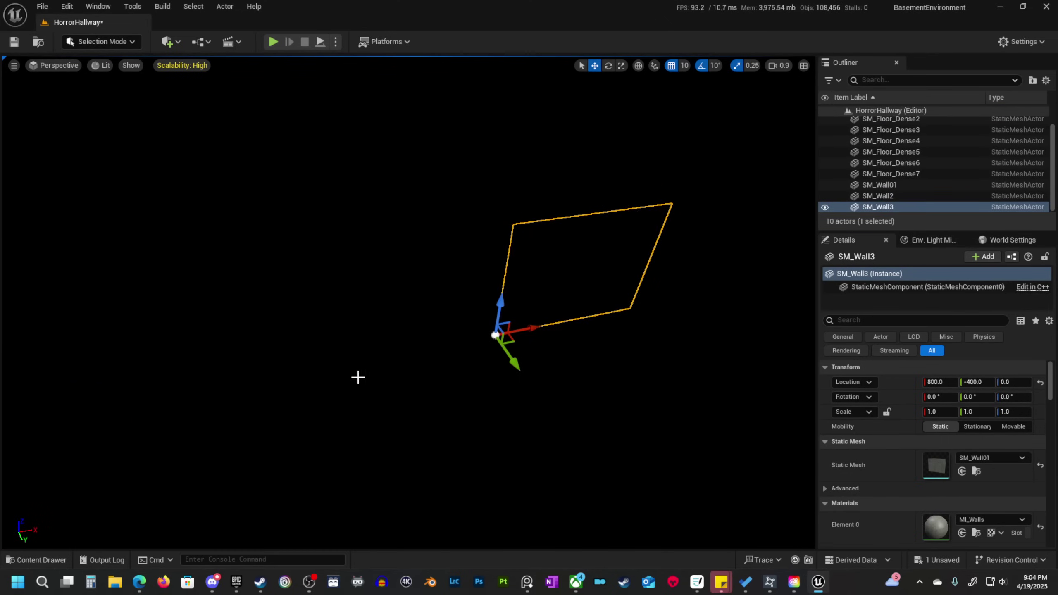
click(103, 67)
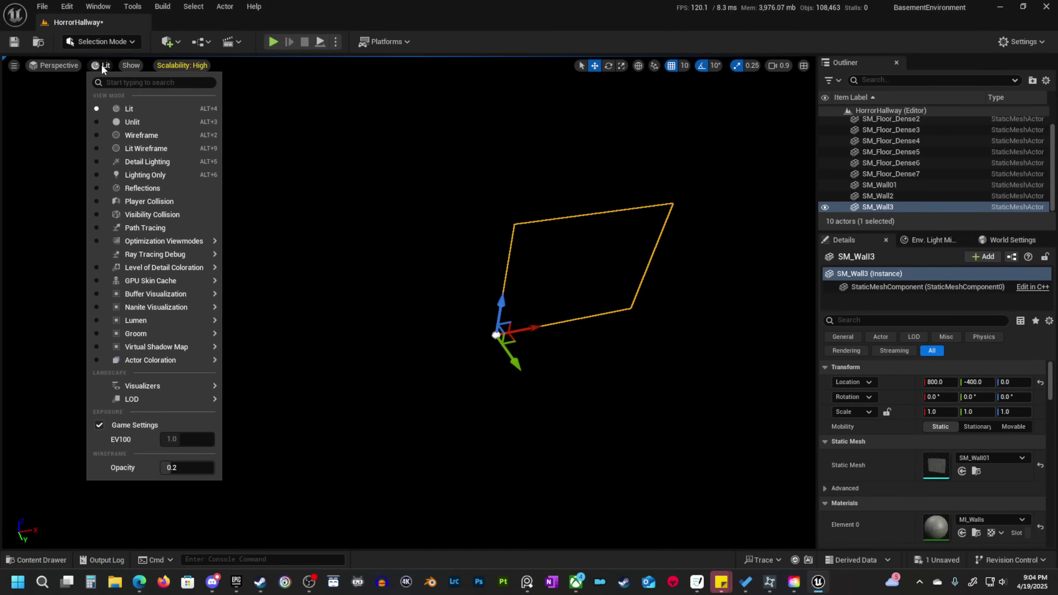
click(124, 122)
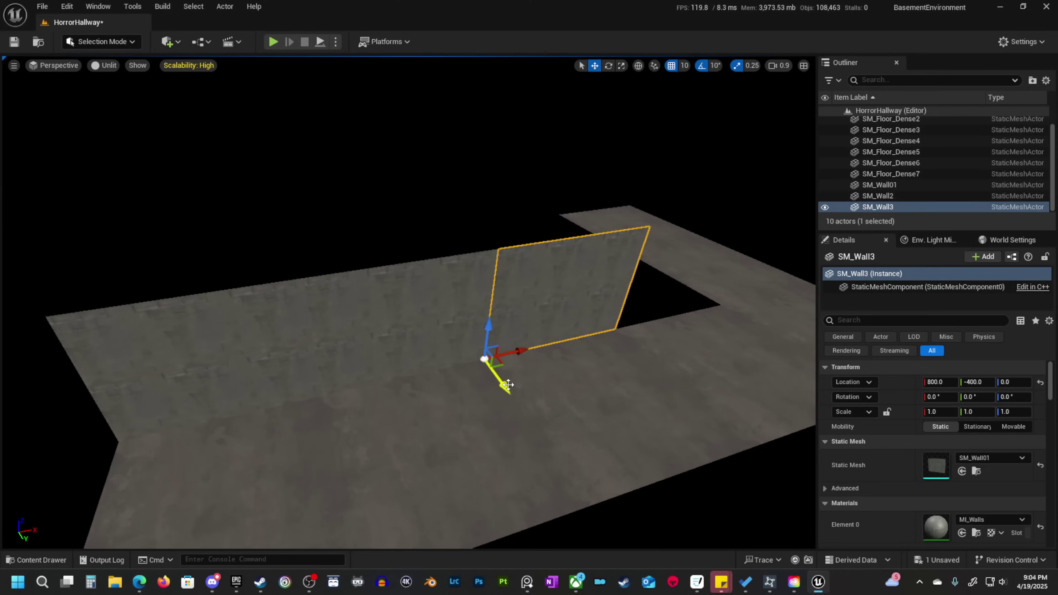
Compare how the hallway looks in the Lit, Wireframe and Detail Lighting view modes, ending in Unlit.
key(alt+4)
key(alt+3)
key(alt+4)
key(alt+3)
key(alt+4)
key(alt+2)
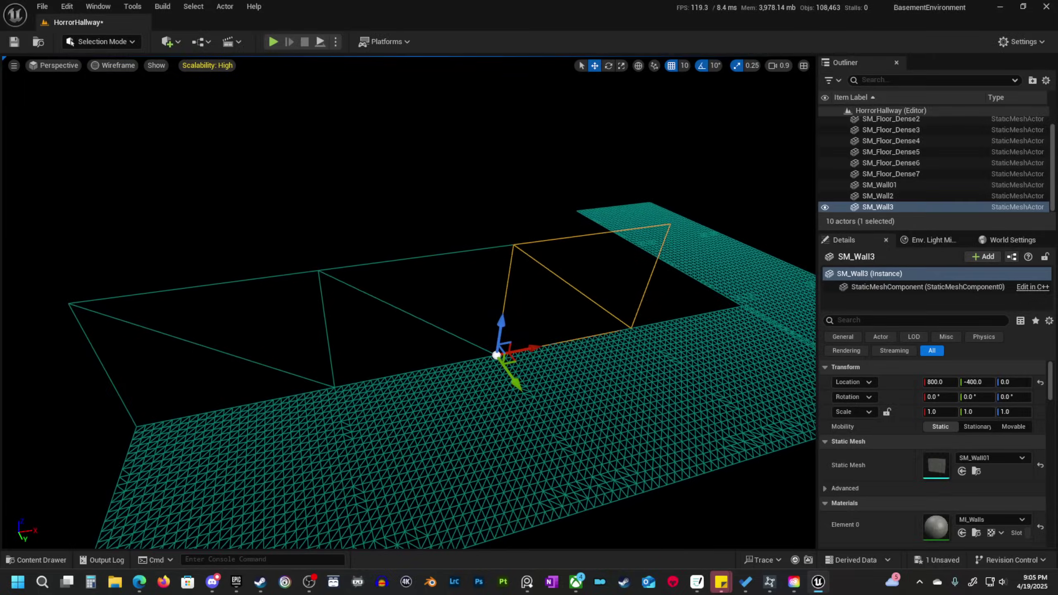
right_drag(496, 355, 513, 357)
key(alt+5)
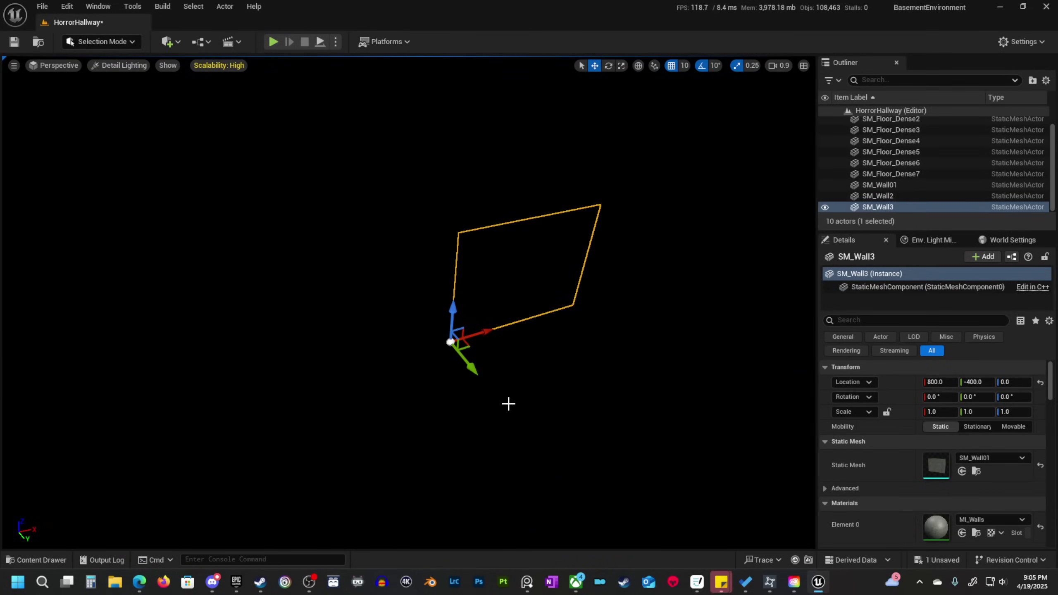
right_drag(512, 427, 366, 340)
key(alt+4)
key(alt+3)
Duplicate the last wall along the hallway, placing the copy edge to edge at X 1200.
key(w)
key(d)
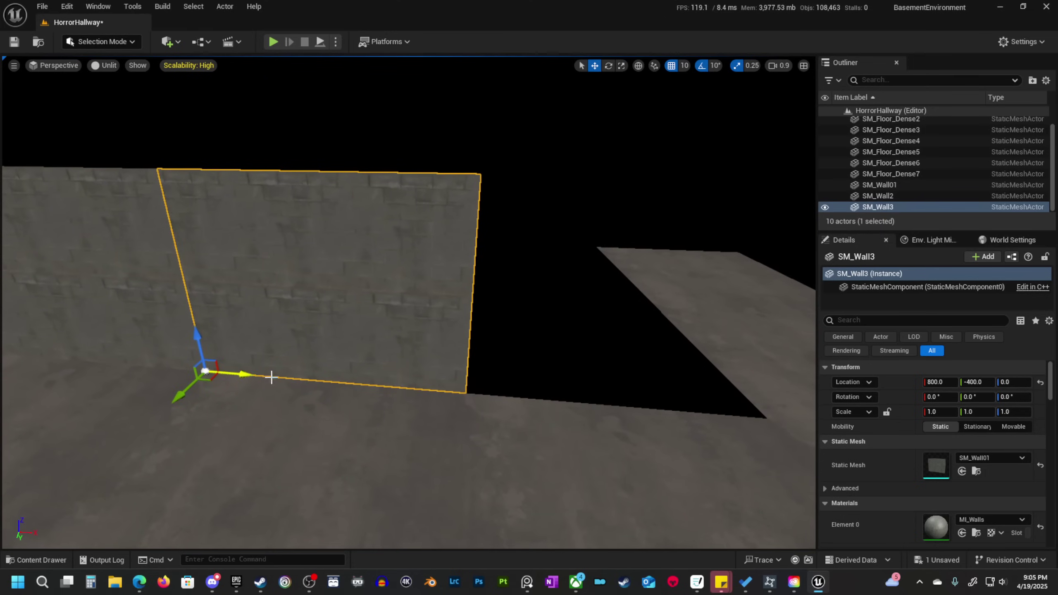
right_drag(368, 378, 380, 378)
key(s)
key(a)
alt+drag(332, 366, 560, 369)
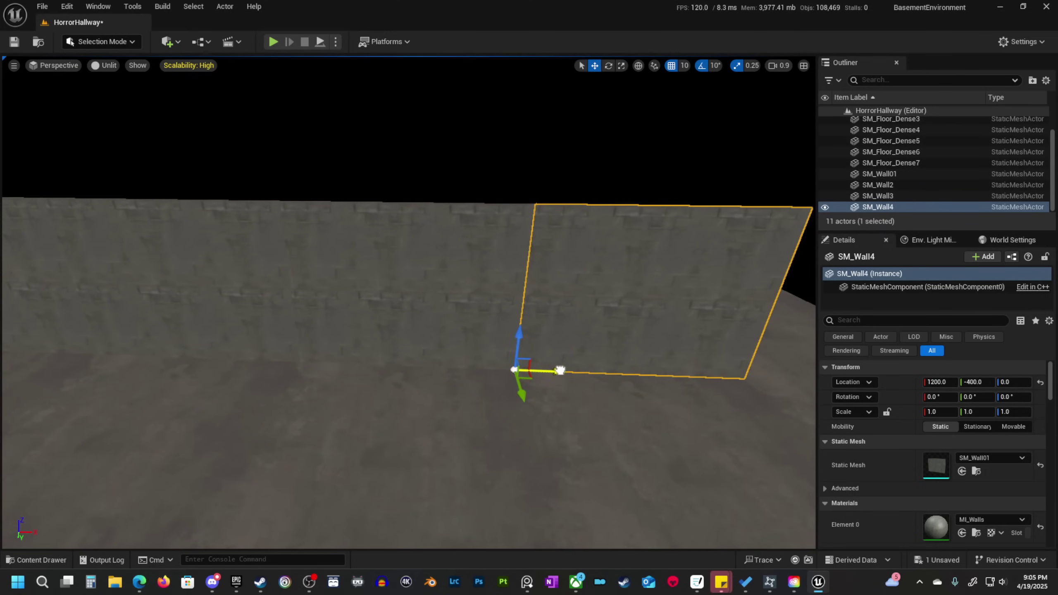
Duplicate the wall to X 1600 and rotate the copy -90° about Z so it follows the hallway's turn.
right_drag(559, 369, 656, 377)
key(w)
key(s)
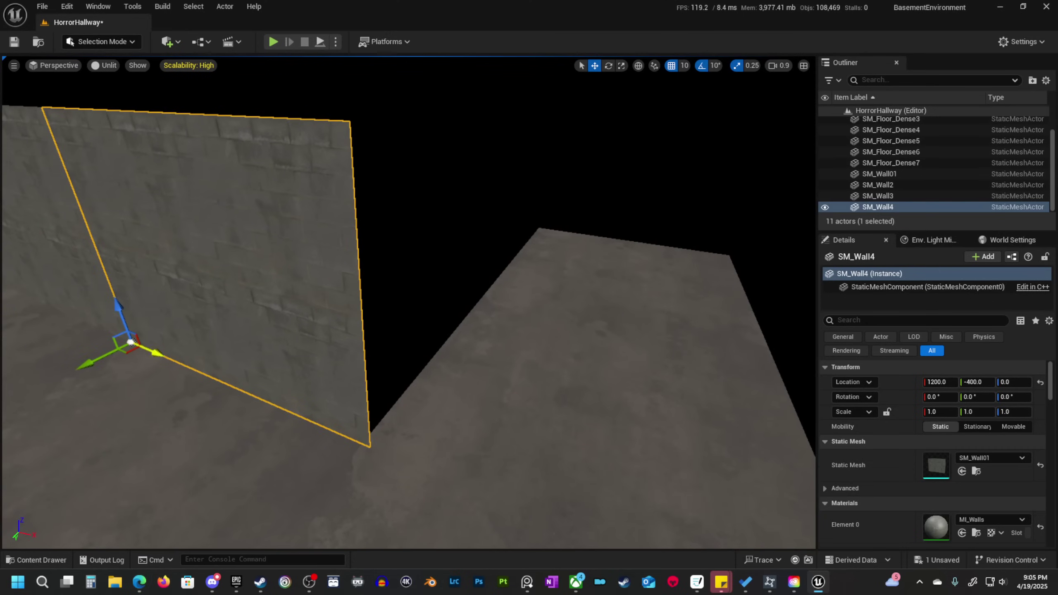
alt+drag(130, 342, 408, 431)
key(e)
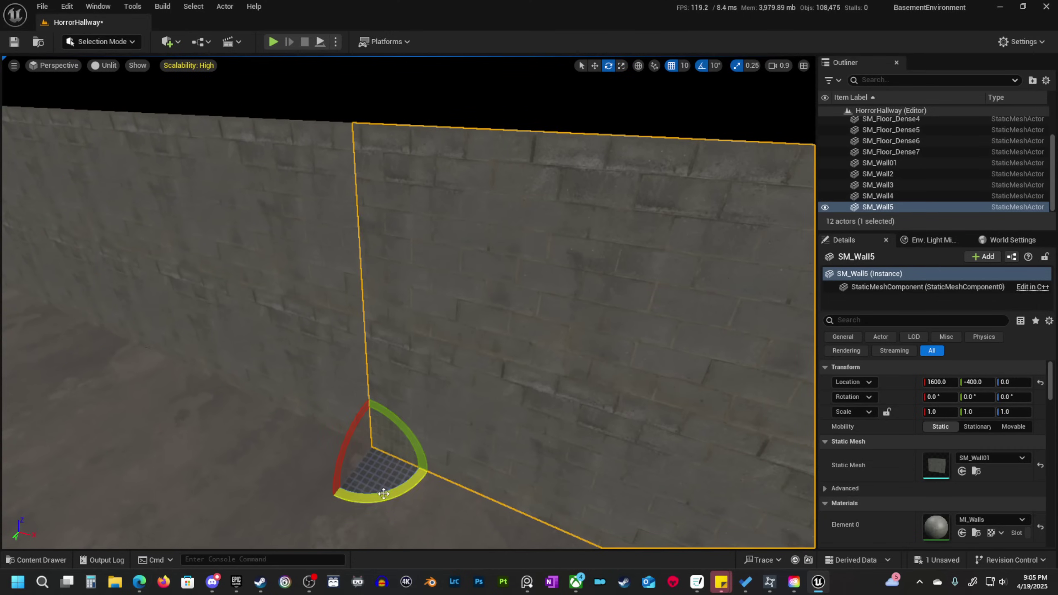
drag(382, 492, 409, 404)
right_drag(382, 492, 521, 503)
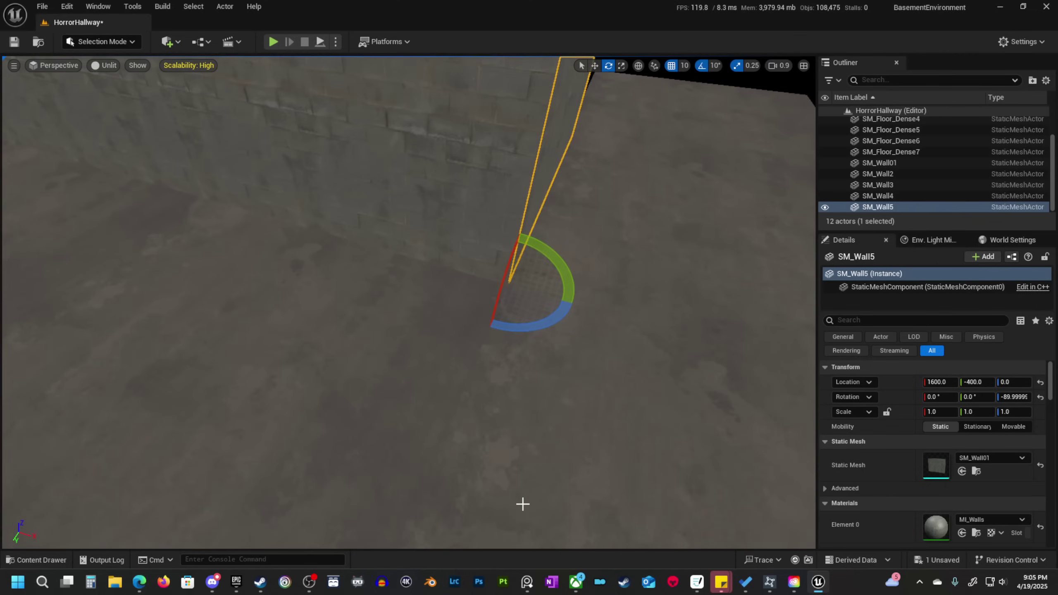
Close the gap at the corner by moving the corner floor tile and the two tiles beyond it to X 1600.
click(521, 503)
key(f)
key(s)
right_drag(441, 475, 471, 483)
key(w)
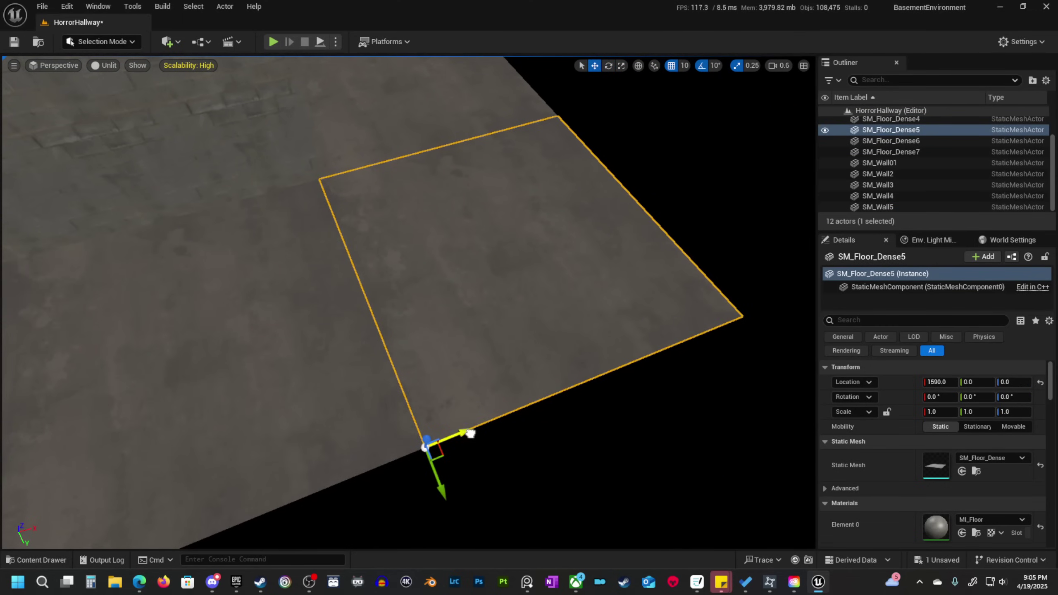
drag(470, 434, 478, 432)
right_drag(484, 433, 485, 366)
click(420, 396)
ctrl+click(374, 276)
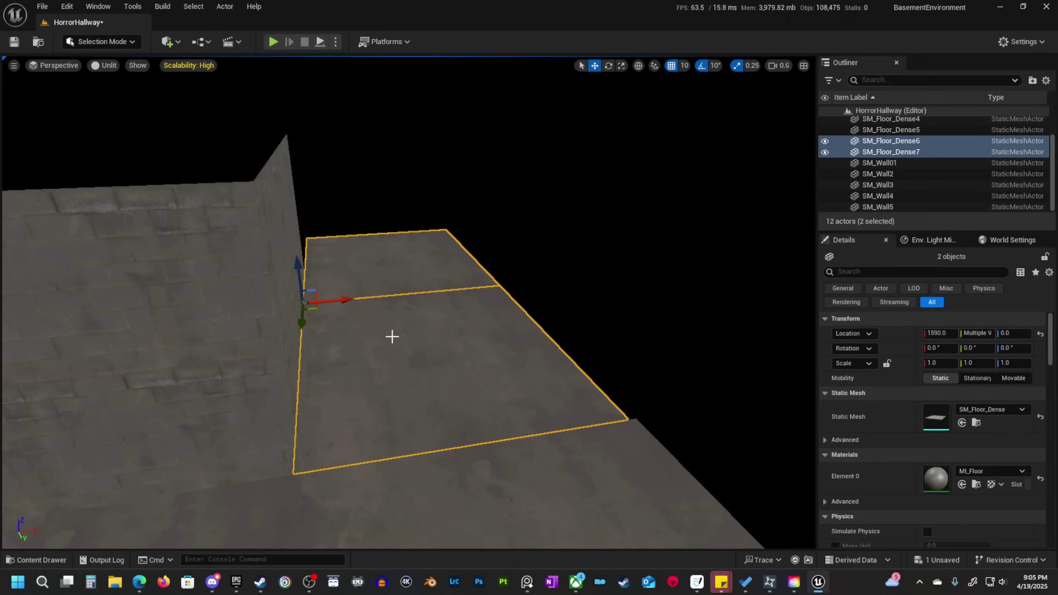
drag(345, 299, 351, 300)
right_drag(423, 332, 425, 333)
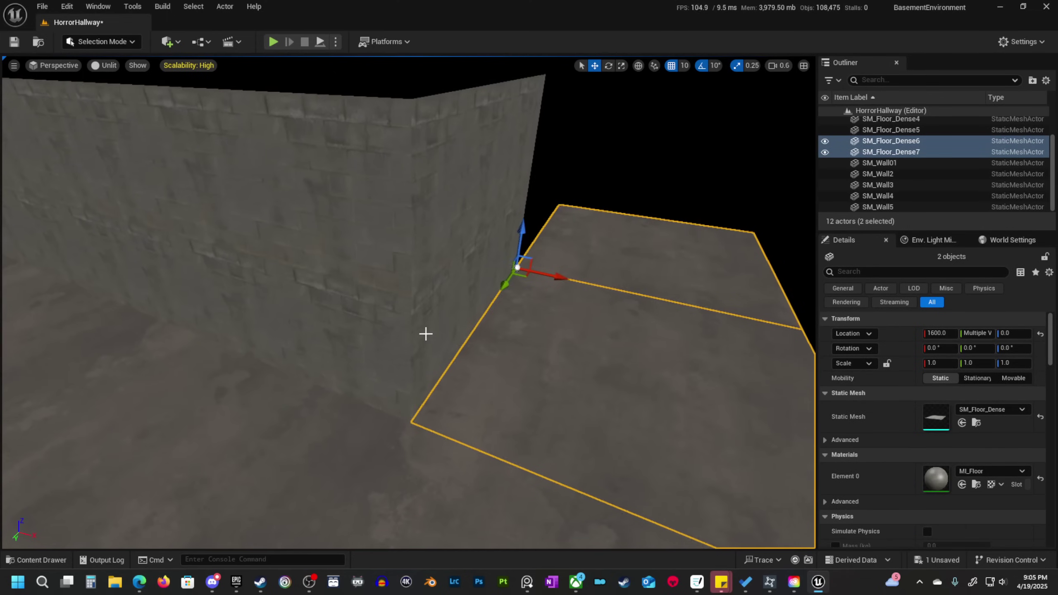
Duplicate the rotated wall along the turned corridor, placing the copy at Y -800.
click(430, 345)
key(f)
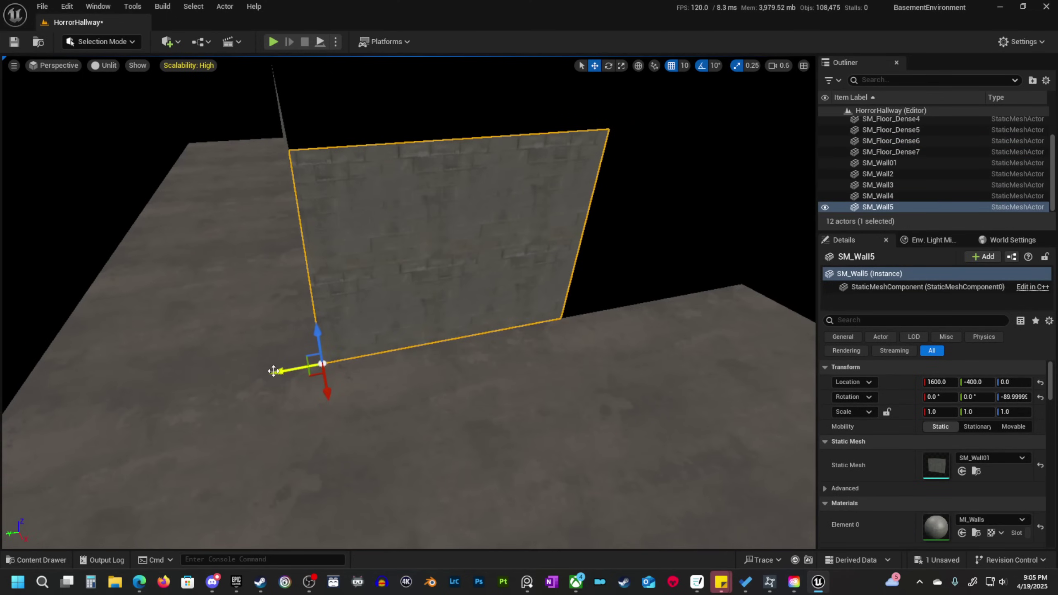
alt+drag(287, 371, 293, 334)
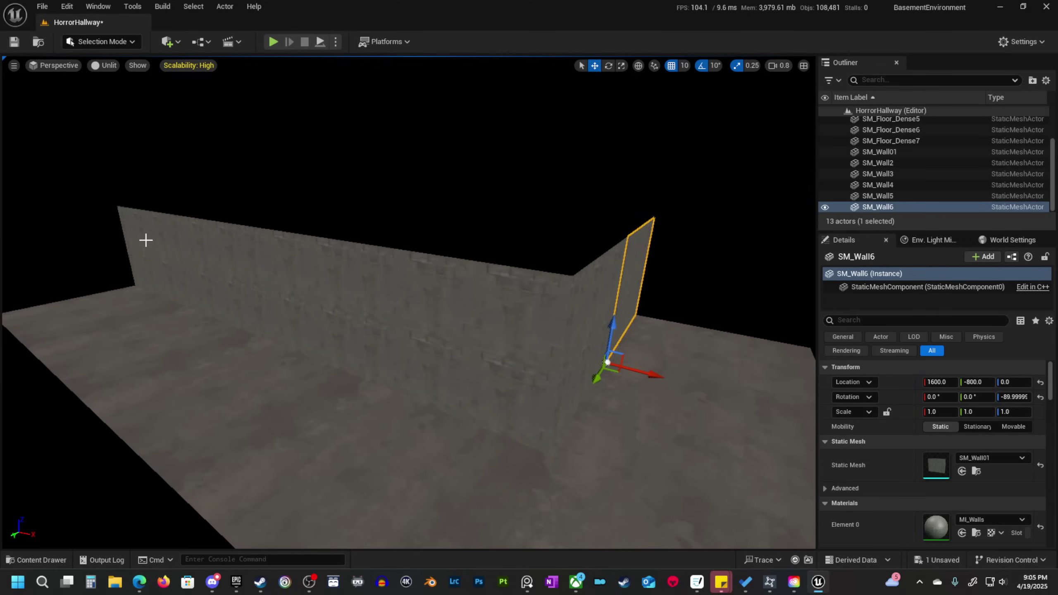
Select the four walls of the straight section and duplicate them to the opposite floor edge at Y 0.
click(146, 239)
ctrl+click(234, 271)
ctrl+click(308, 291)
ctrl+click(400, 320)
right_drag(455, 335, 529, 395)
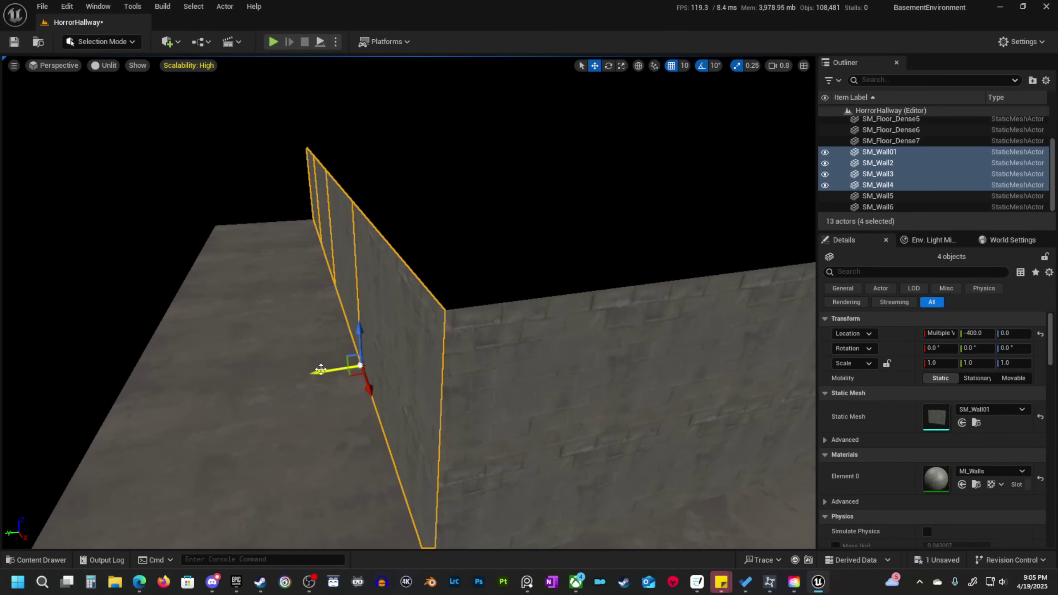
alt+drag(318, 369, 60, 405)
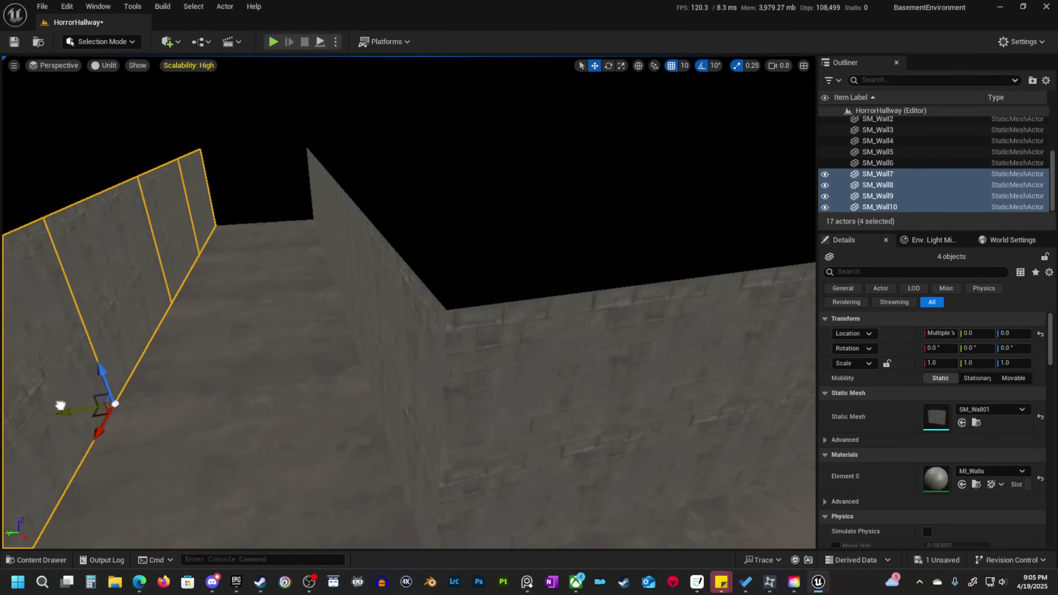
Duplicate the end wall of the opposite side to X 1600 so it spans the corner tile.
right_drag(408, 303, 269, 434)
scroll(491, 312, up, 1)
click(498, 318)
right_drag(497, 321, 513, 345)
alt+drag(513, 345, 352, 375)
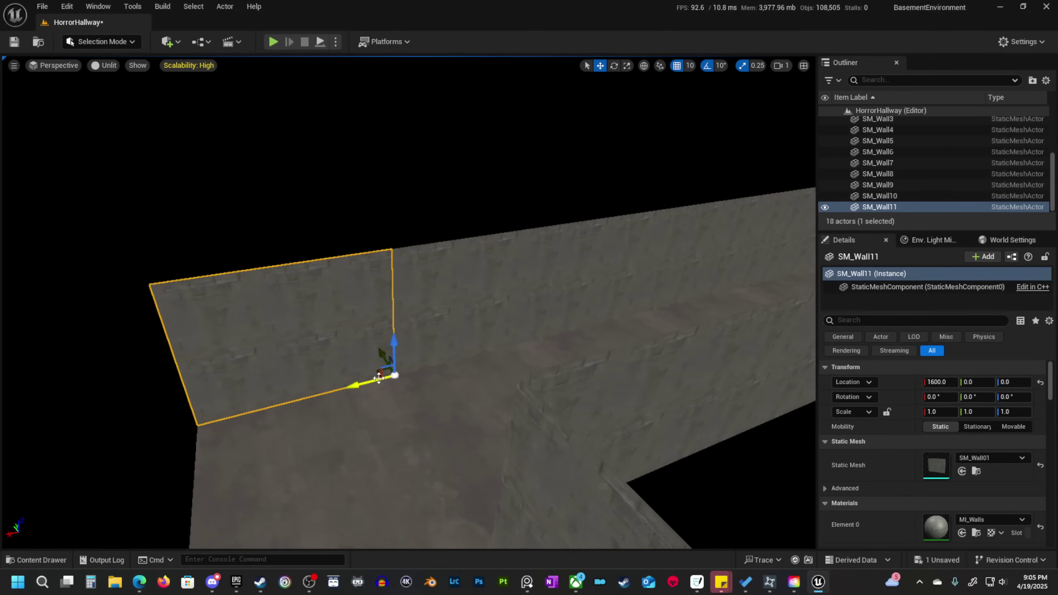
Duplicate the corner wall to X 2000, rotate it -90° about Z, and duplicate it along the turned corridor's outer edge.
right_drag(378, 378, 581, 374)
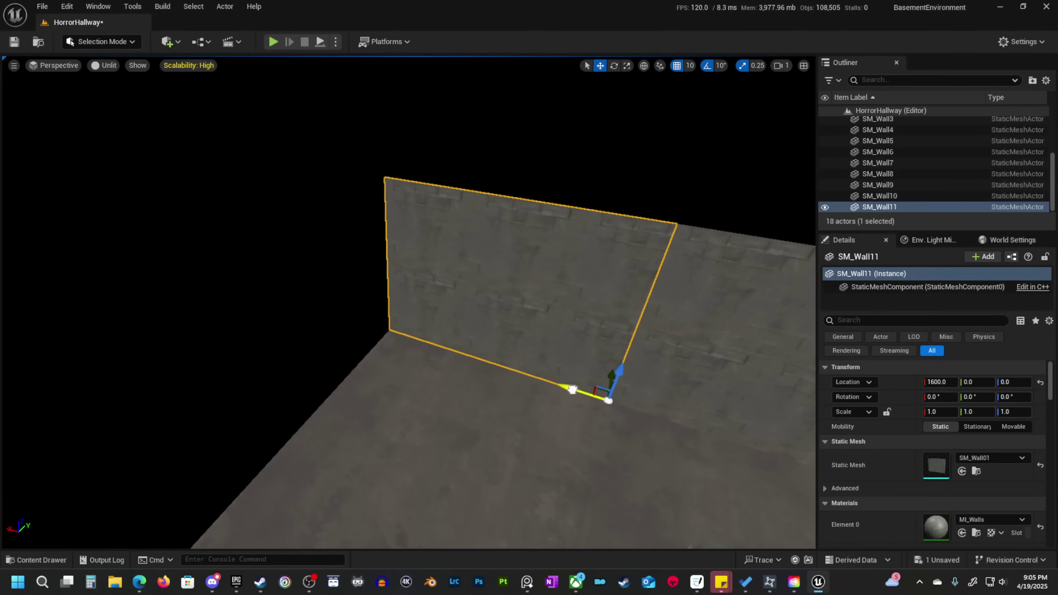
alt+drag(572, 389, 366, 325)
key(e)
drag(396, 372, 441, 371)
right_drag(440, 370, 730, 328)
key(w)
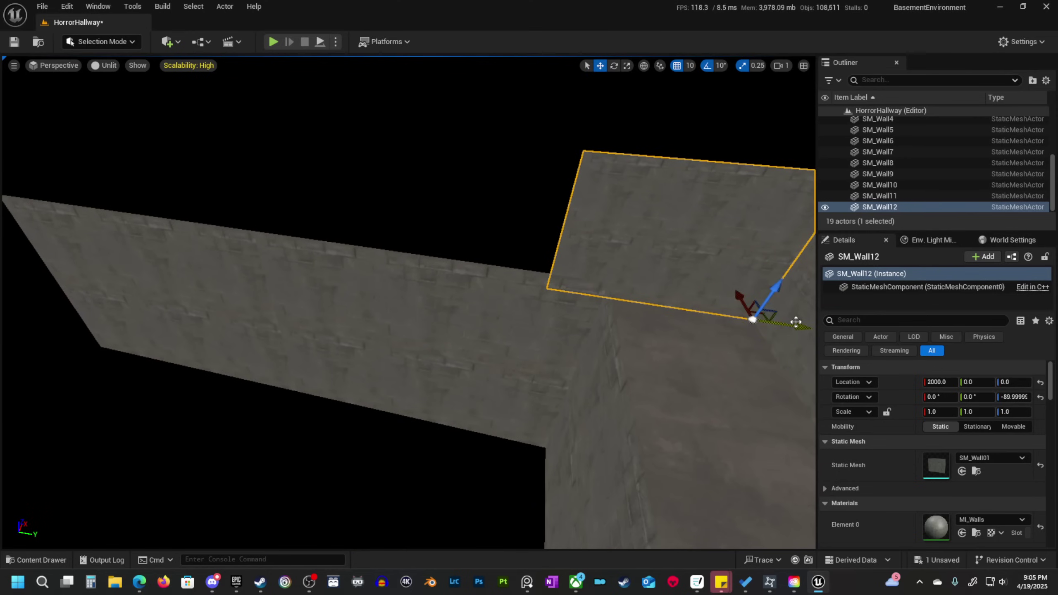
alt+drag(795, 322, 575, 299)
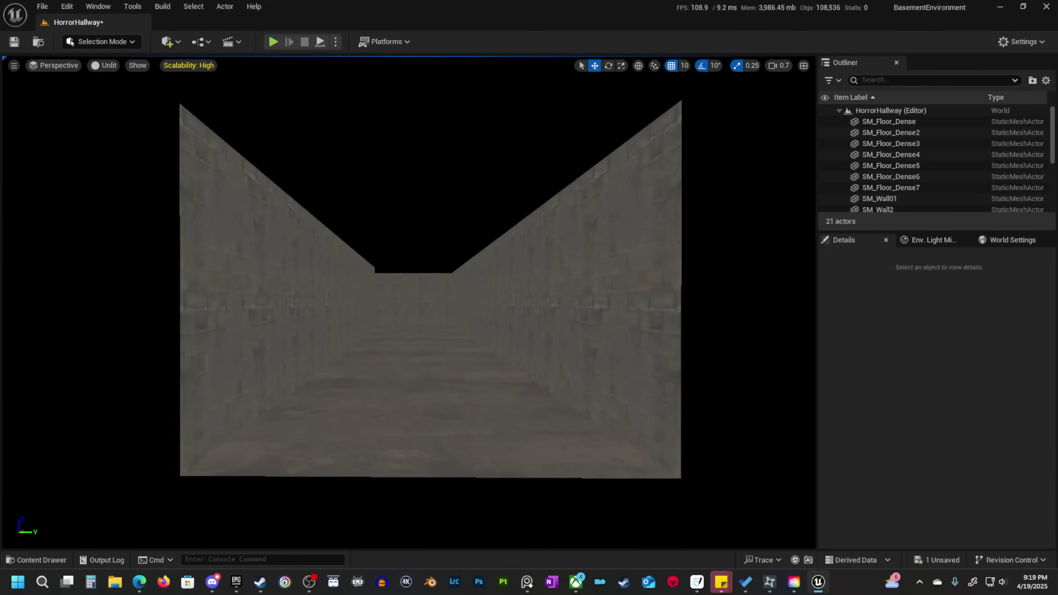
Add a Point Light inside the straight section of the hallway.
key(w)
right_drag(510, 362, 411, 250)
key(w)
key(s)
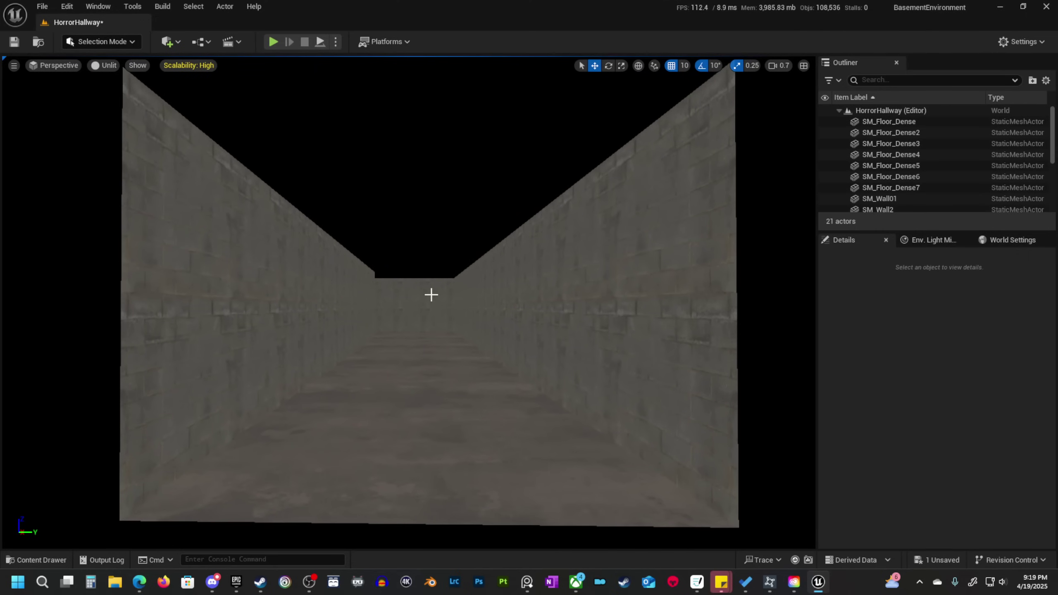
click(167, 41)
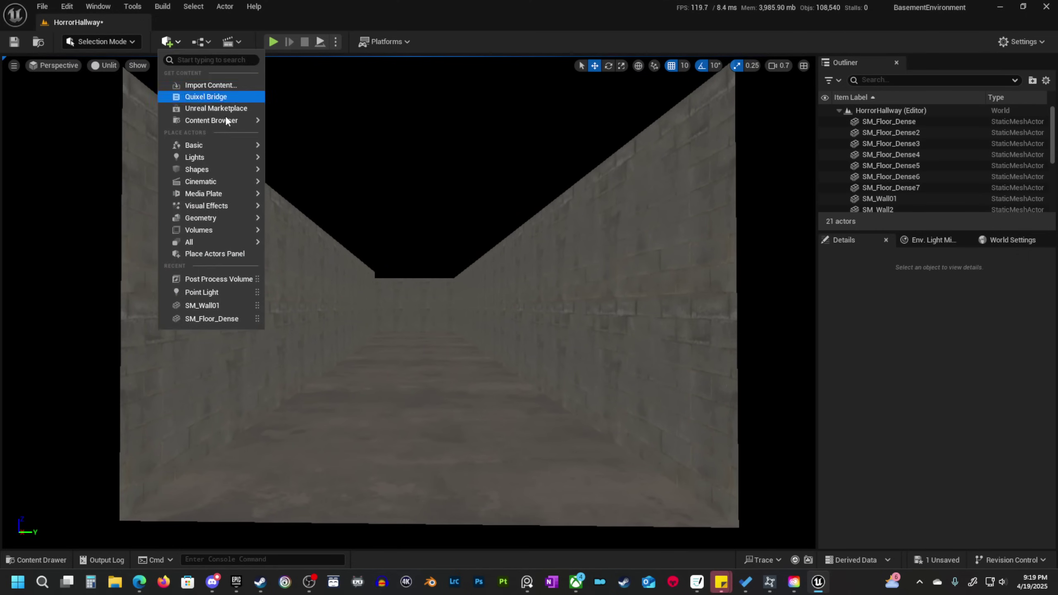
mouse_move(235, 191)
mouse_move(232, 158)
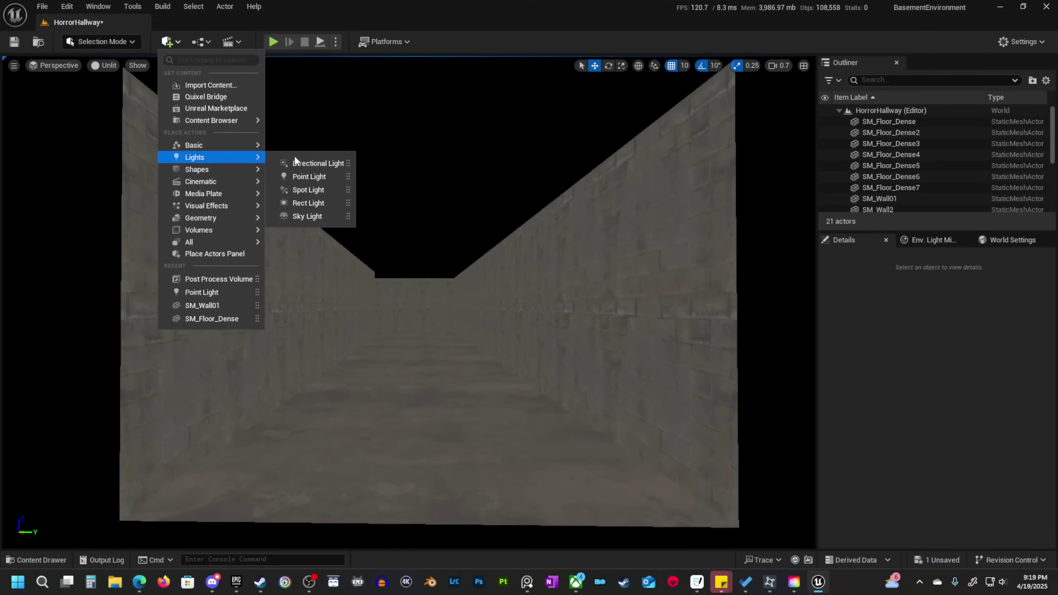
click(308, 175)
scroll(369, 376, up, 5)
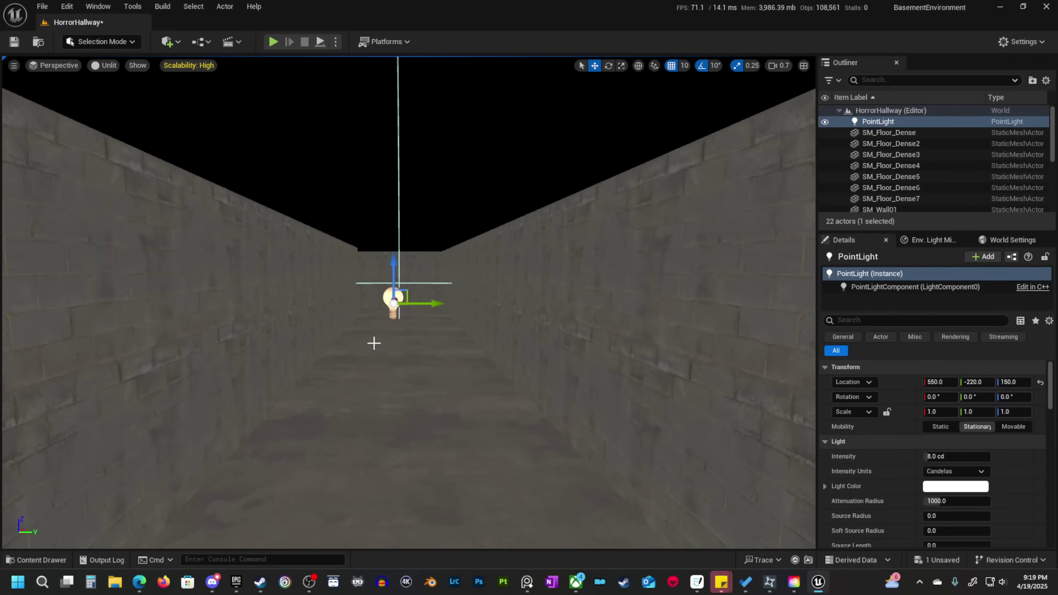
scroll(446, 347, up, 3)
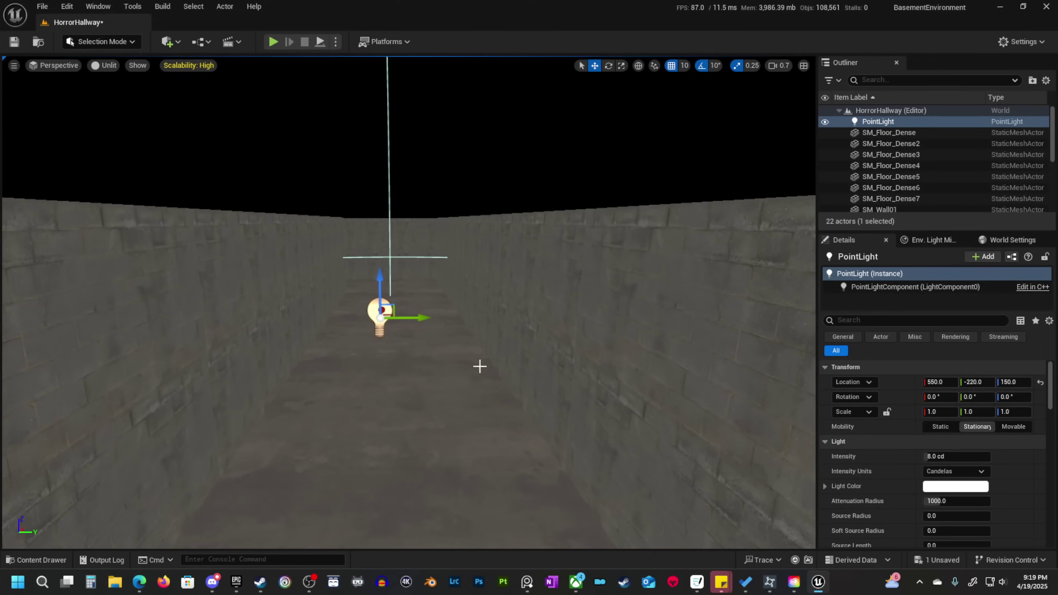
Switch the viewport to Lit mode and frame the point light and hallway from above.
right_drag(479, 358, 446, 354)
key(alt+4)
key(q)
key(s)
right_drag(465, 289, 341, 338)
scroll(465, 288, up, 1)
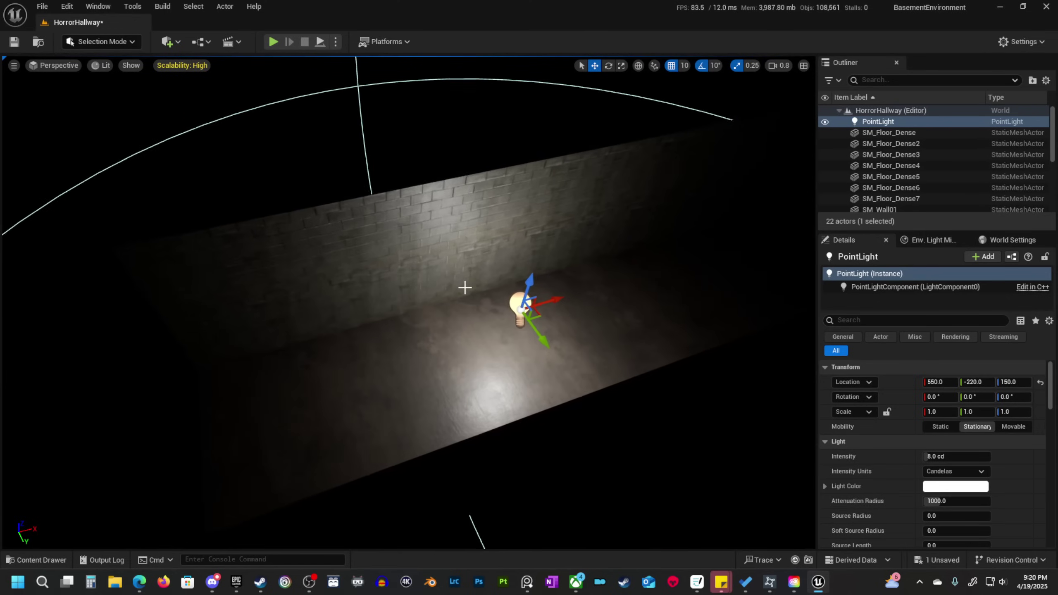
Move the point light toward the hallway's start and duplicate it along the X axis, placing the copy at X 1200.
drag(562, 296, 748, 260)
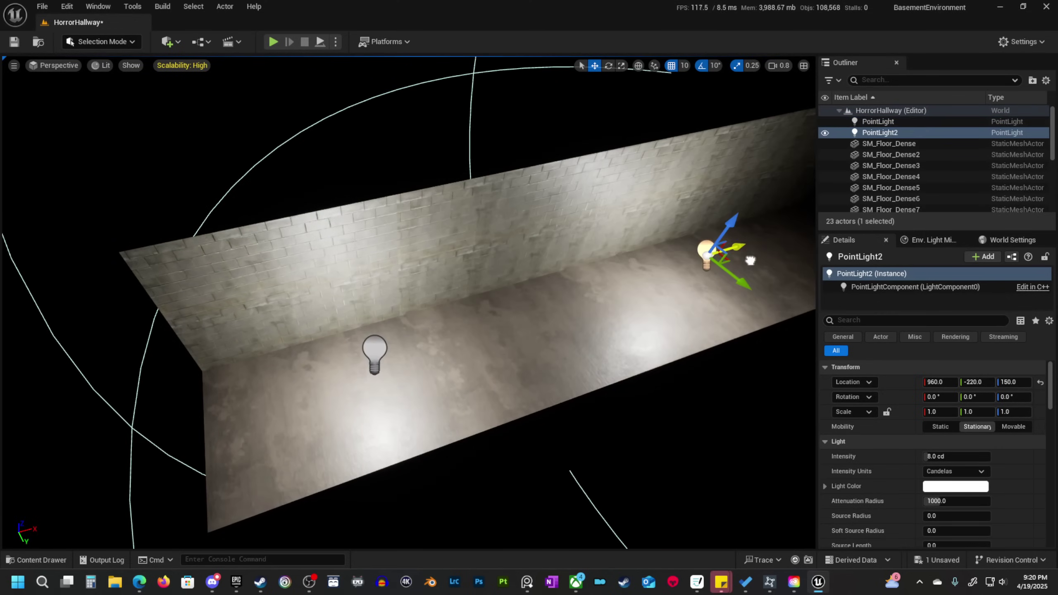
right_drag(748, 259, 784, 261)
key(w)
drag(609, 252, 705, 219)
key(w)
right_drag(706, 220, 808, 181)
key(s)
Turn on Game View to hide the editor icons and look down the hallway from inside.
scroll(477, 279, down, 2)
mouse_move(477, 358)
right_down()
mouse_move(450, 342)
mouse_move(487, 350)
right_up()
key(g)
key(q)
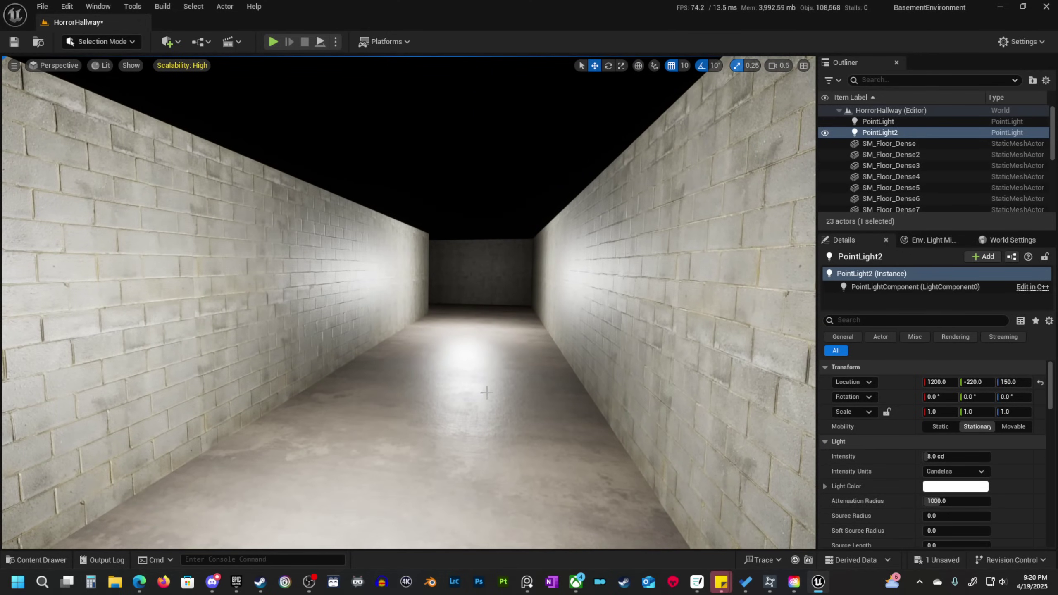
Examine the lighting and perspective of the lit hallway from inside and from its open end.
key(q)
right_drag(486, 392, 510, 414)
key(w)
right_drag(468, 361, 565, 338)
key(q)
scroll(476, 352, up, 2)
key(w)
scroll(246, 340, down, 2)
key(w)
scroll(333, 344, up, 2)
key(s)
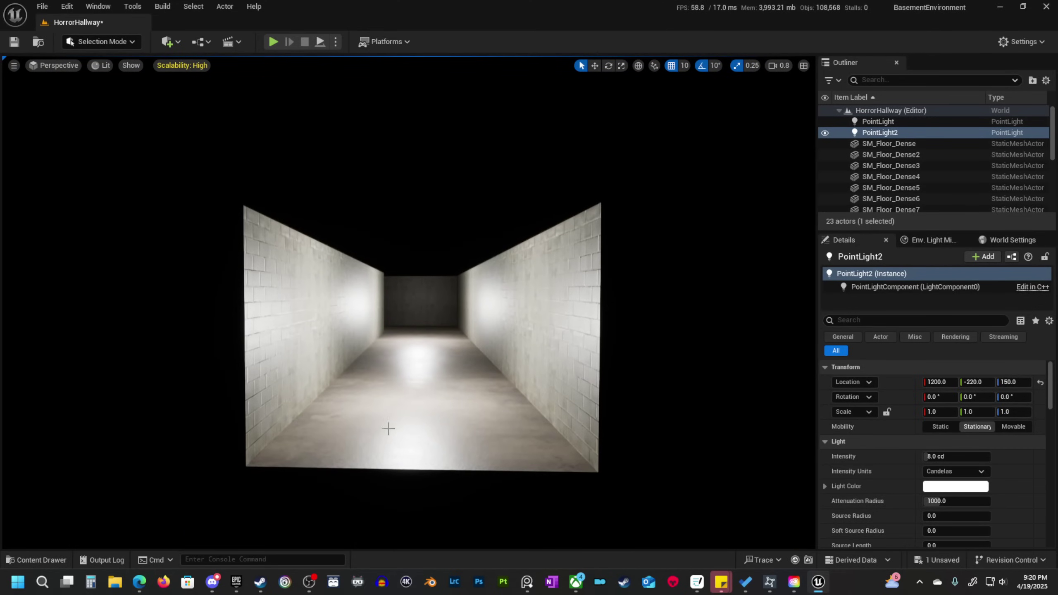
right_drag(389, 430, 362, 428)
key(w)
key(d)
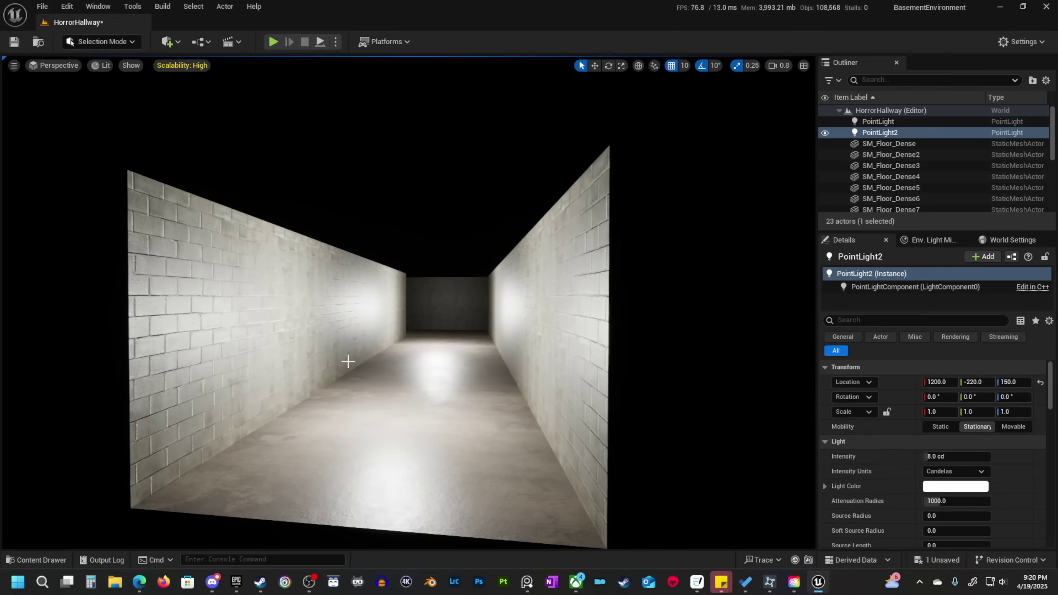
key(s)
right_drag(760, 297, 750, 295)
key(q)
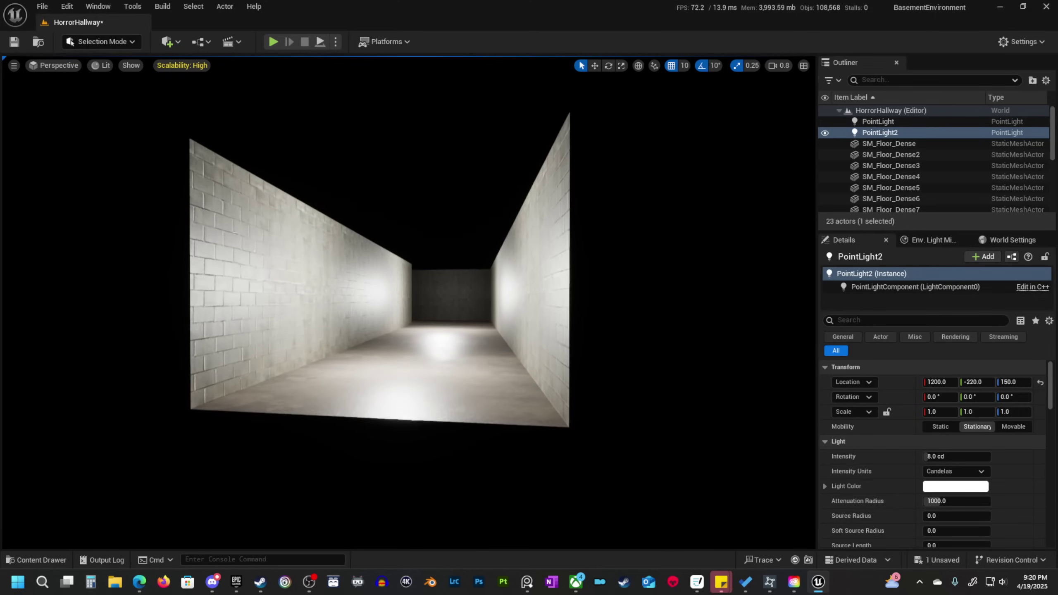
right_drag(420, 370, 408, 369)
key(w)
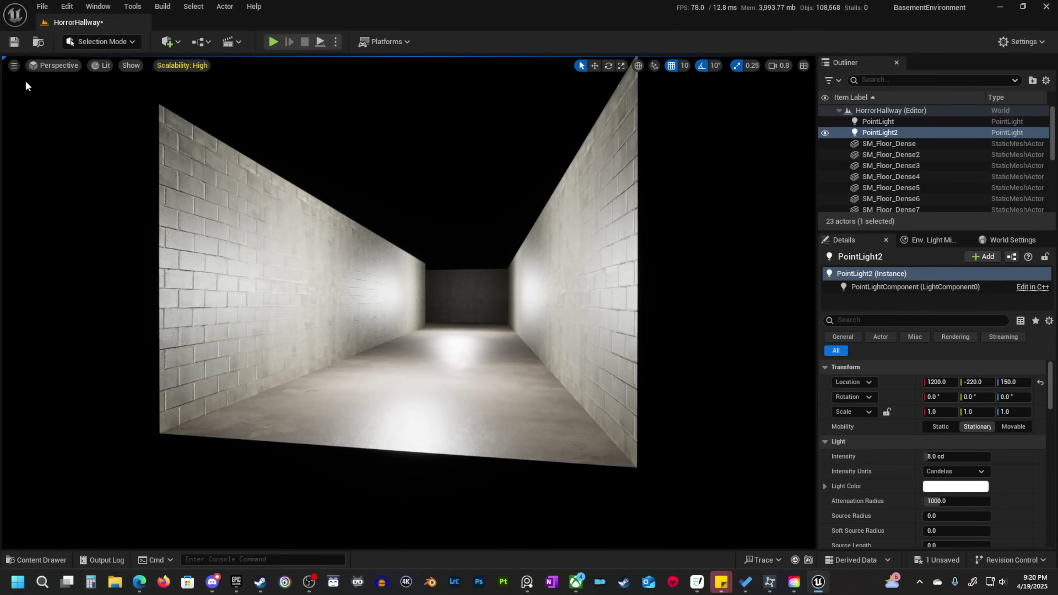
key(e)
right_drag(498, 282, 502, 282)
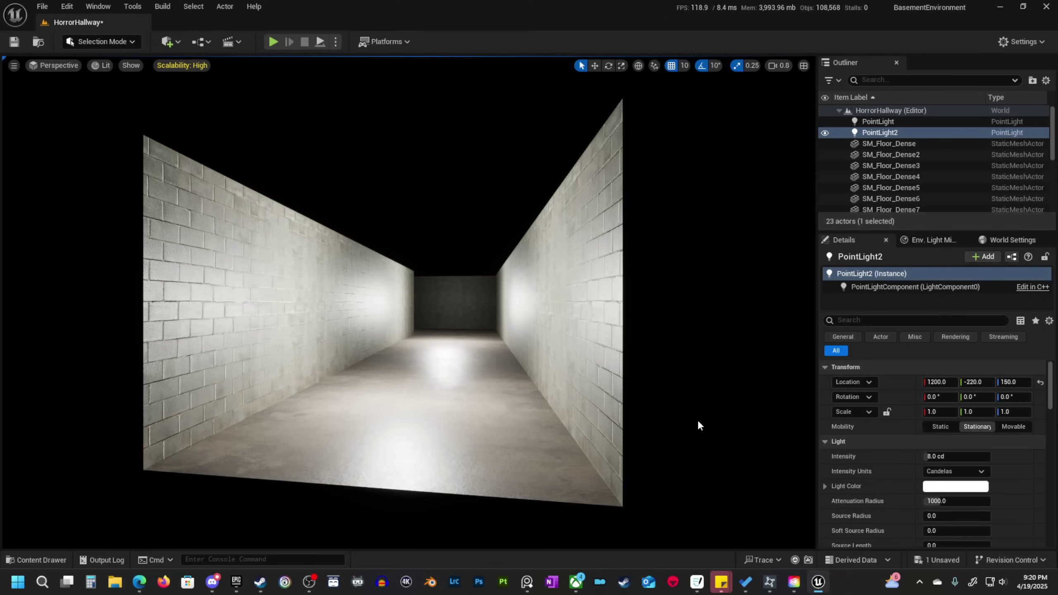
scroll(496, 388, down, 3)
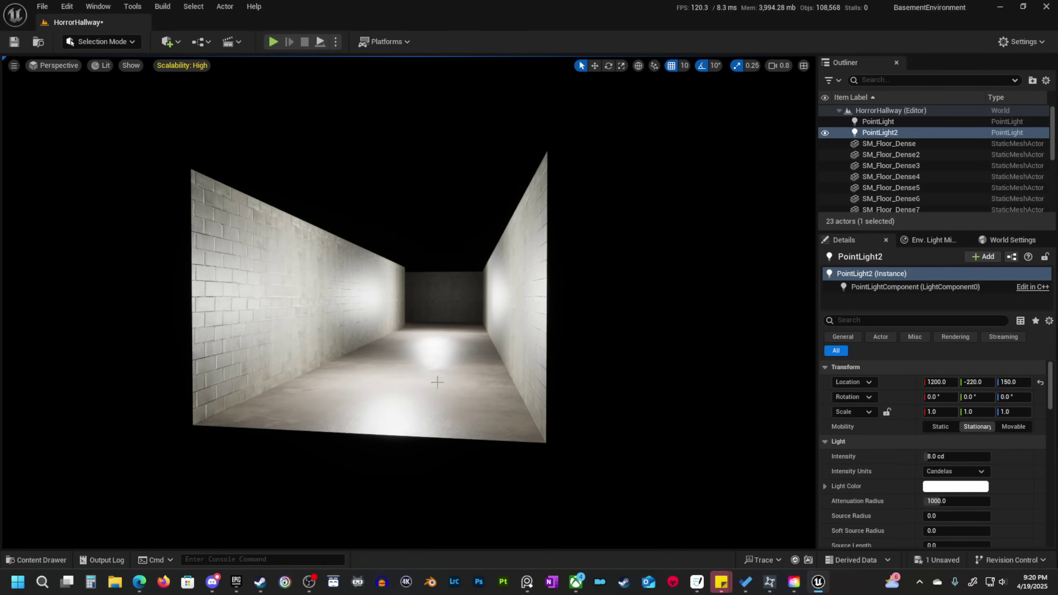
Search the placeable actors for "post", add a Post Process Volume to the level and frame it in the viewport.
scroll(437, 382, up, 3)
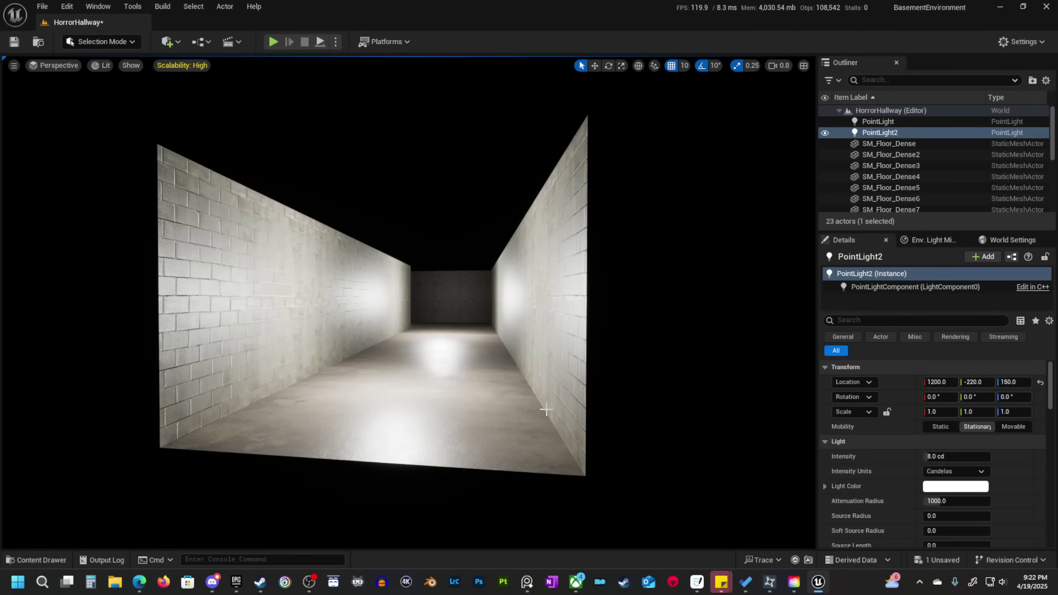
click(176, 43)
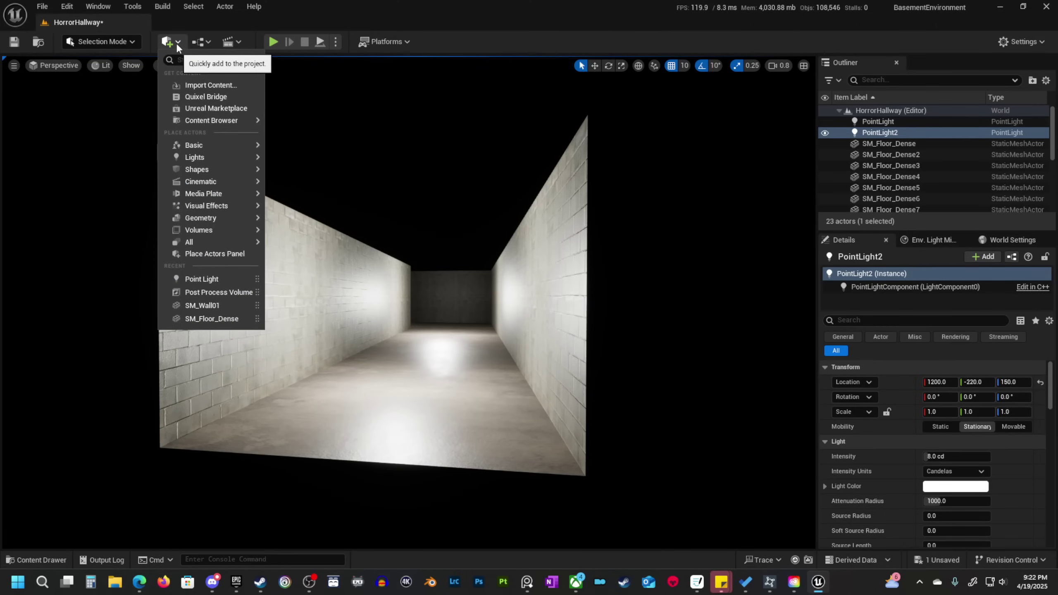
text(post)
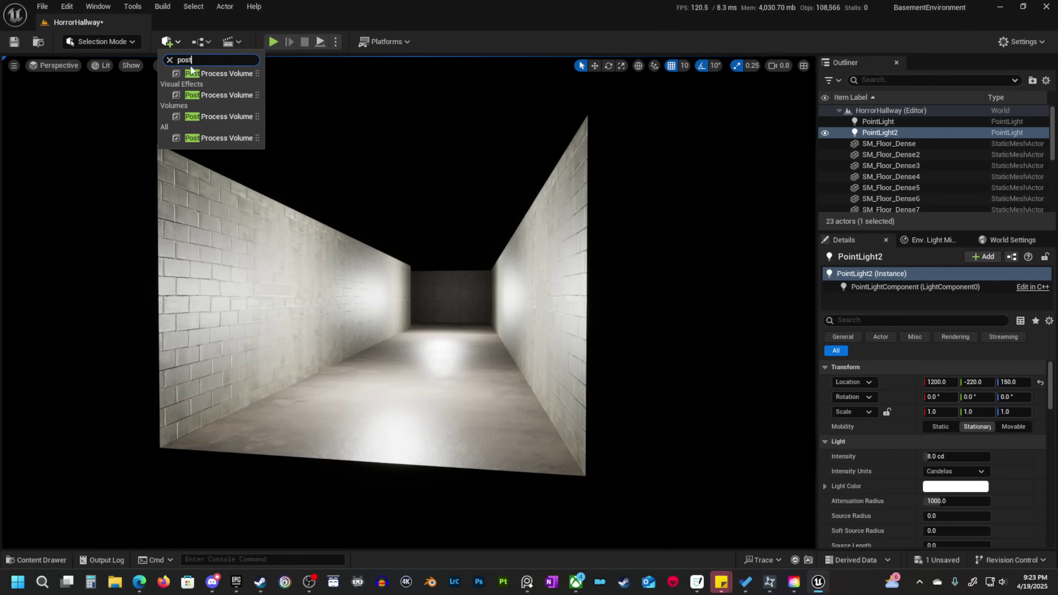
click(202, 72)
key(f)
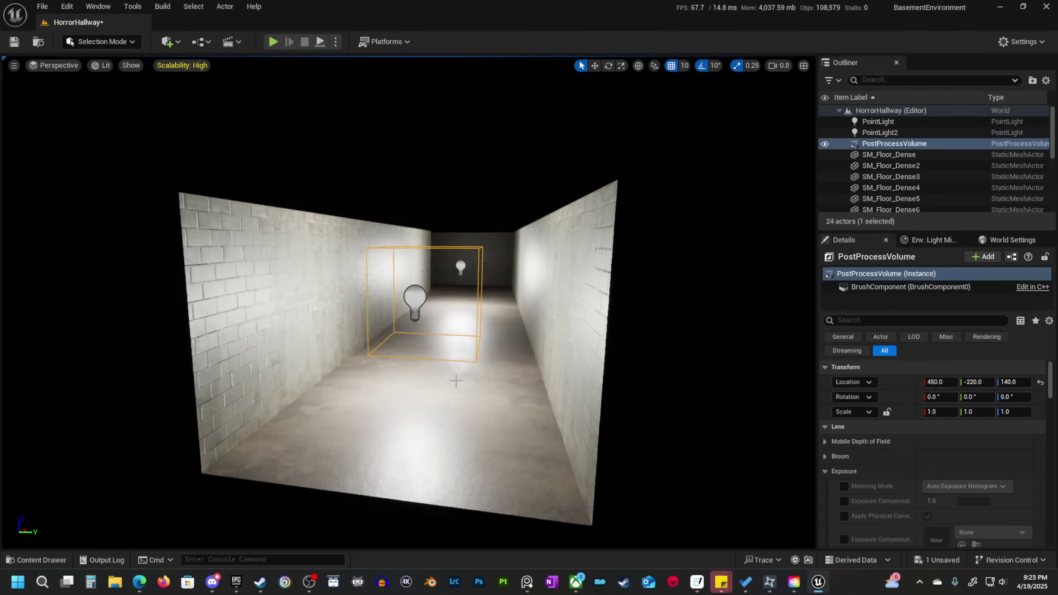
Move the Post Process Volume out of the hallway, beyond the side wall, to about X 180, Y -790.
right_drag(454, 345, 445, 362)
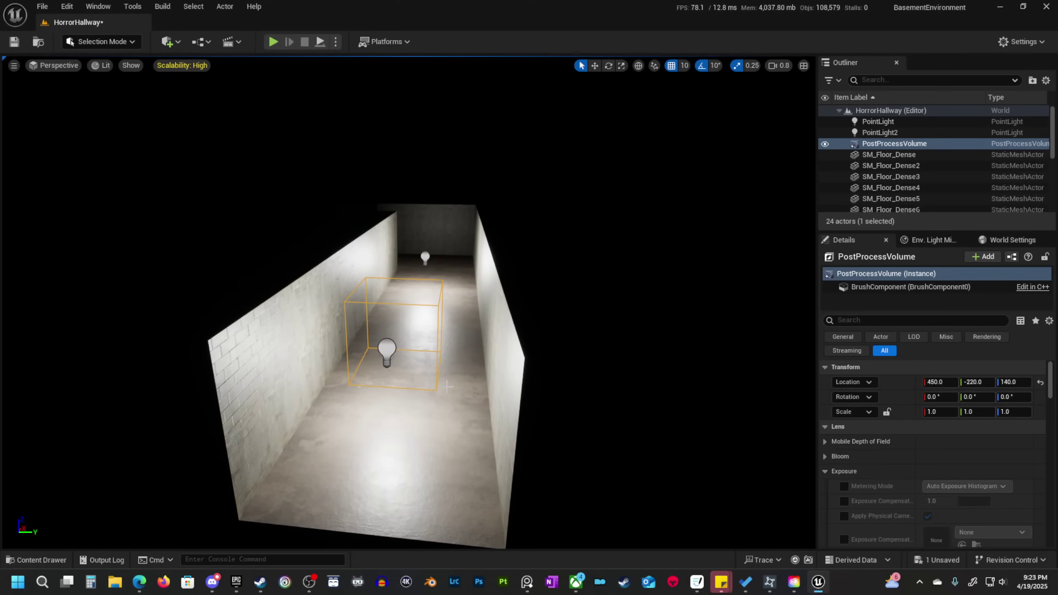
key(w)
drag(416, 331, 132, 372)
right_drag(328, 404, 328, 395)
right_drag(583, 318, 580, 303)
Filter the volume's properties by "inf" and enable Infinite Extent (Unbound).
click(880, 320)
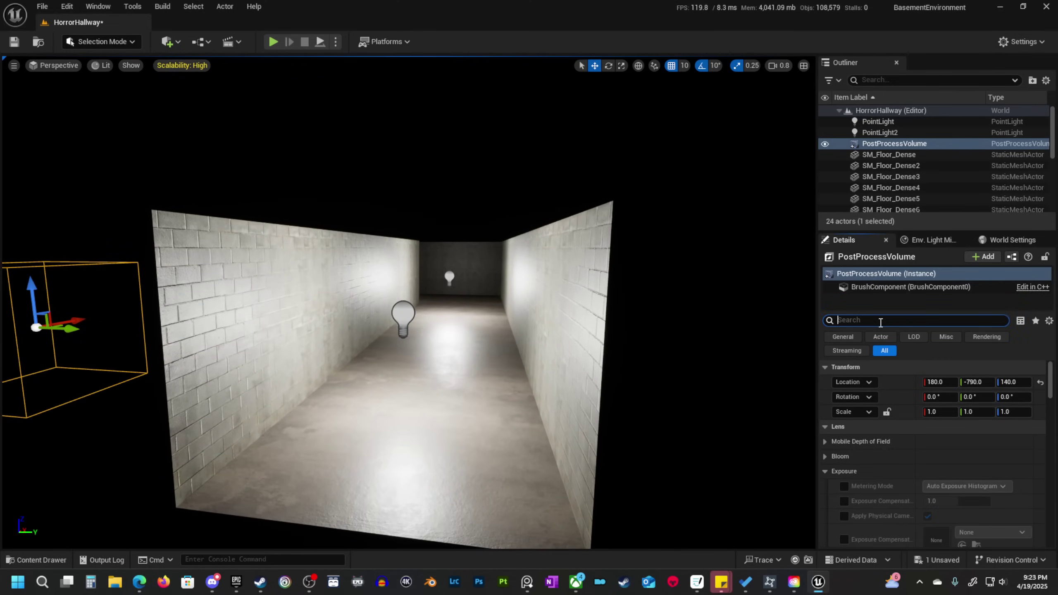
text(inf)
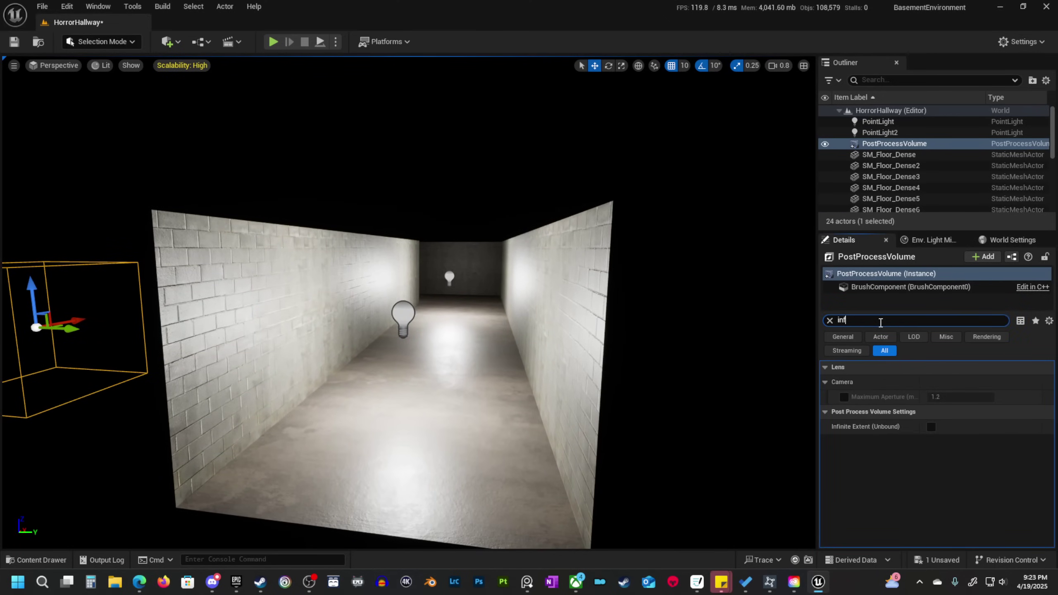
click(930, 427)
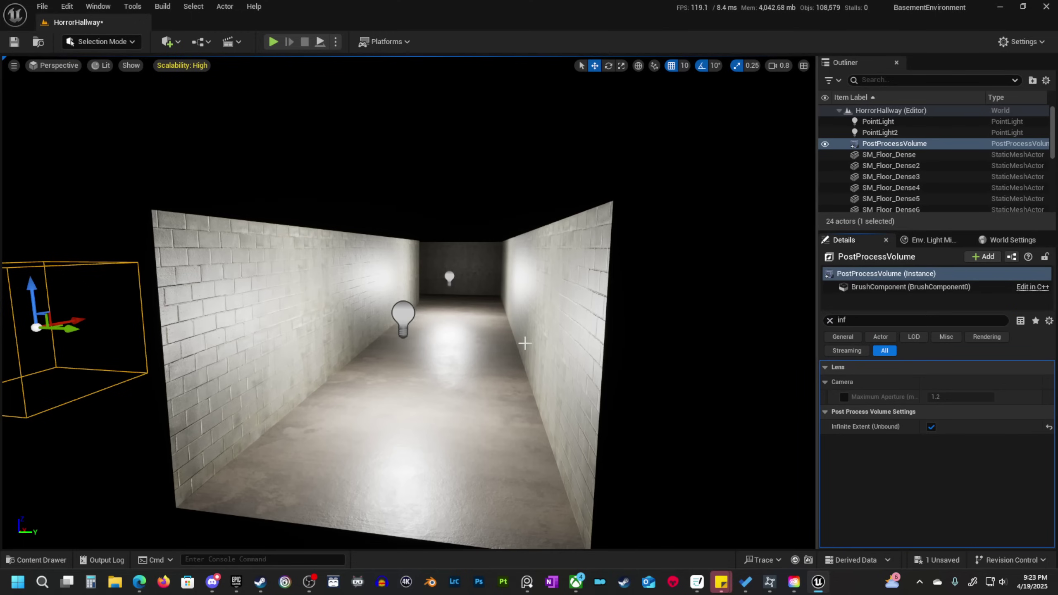
right_drag(525, 344, 518, 336)
Clear the property filter, enable Exposure Compensation in the volume's Exposure settings and set it to 0.
click(829, 320)
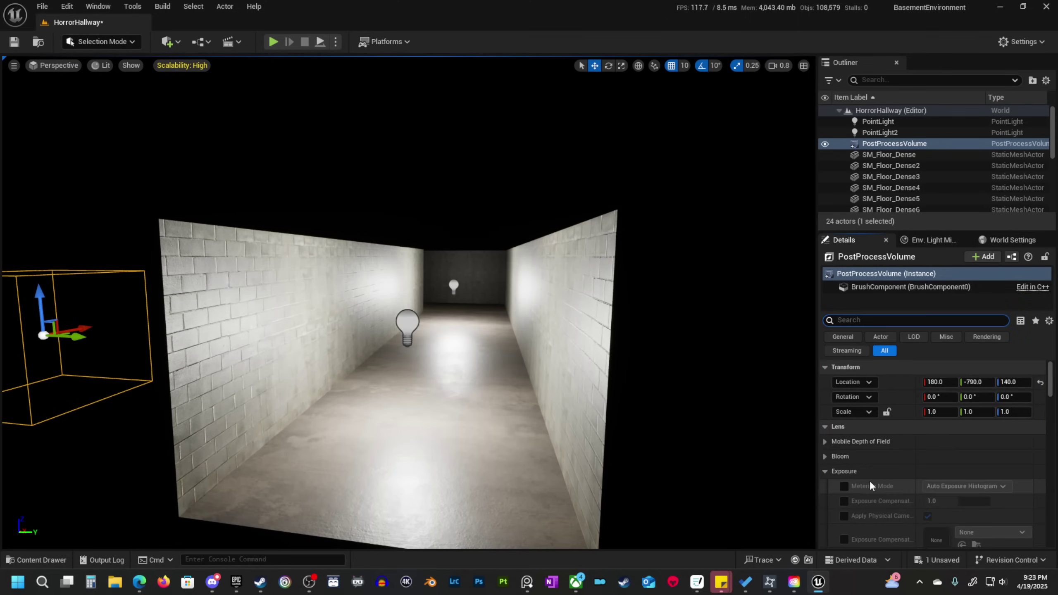
scroll(899, 467, down, 5)
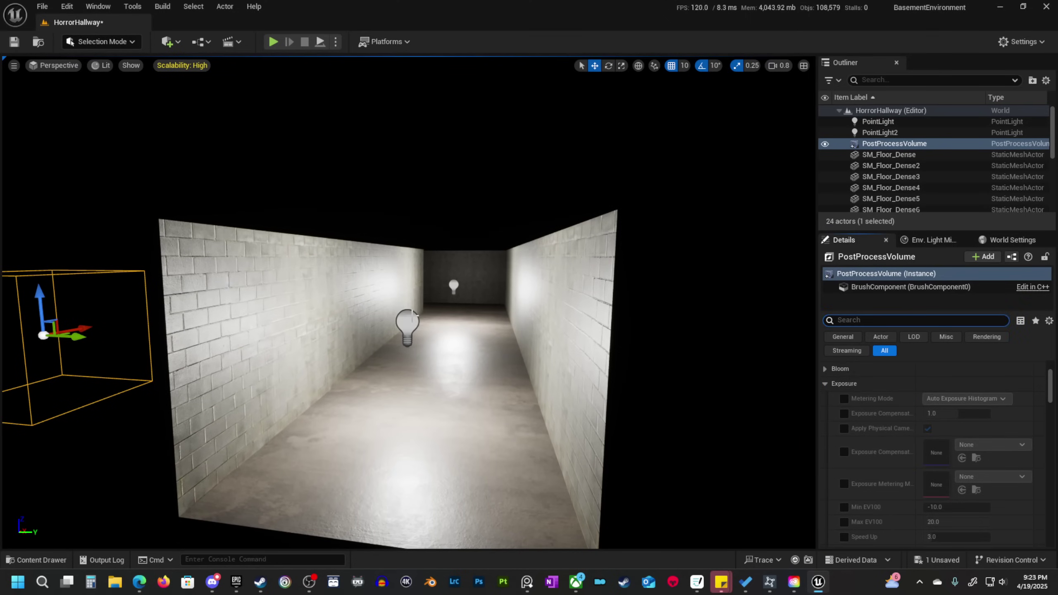
mouse_move(668, 381)
right_down()
mouse_move(674, 389)
mouse_move(662, 375)
right_up()
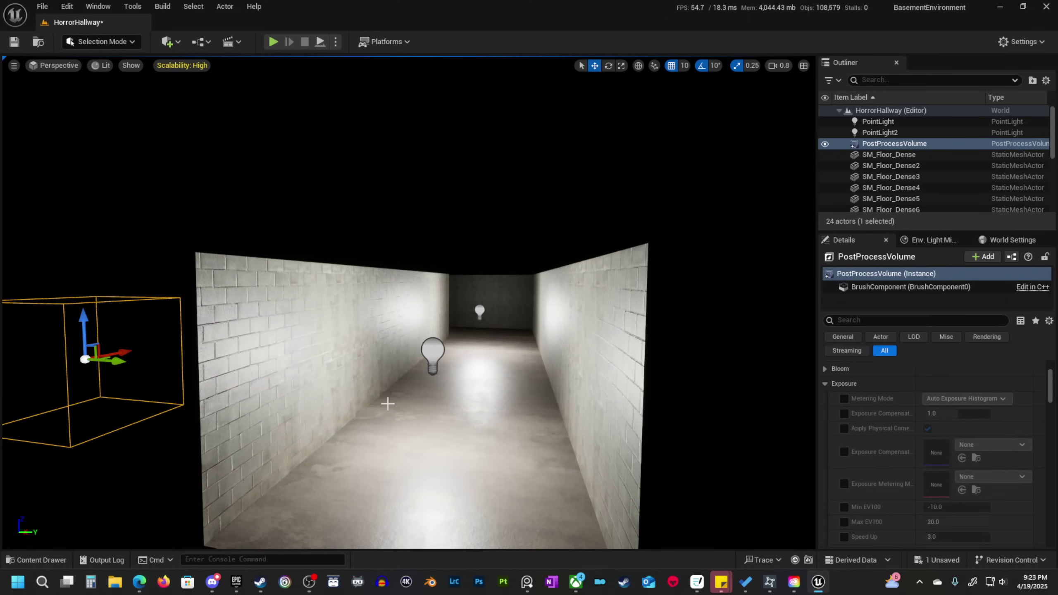
right_drag(387, 404, 496, 381)
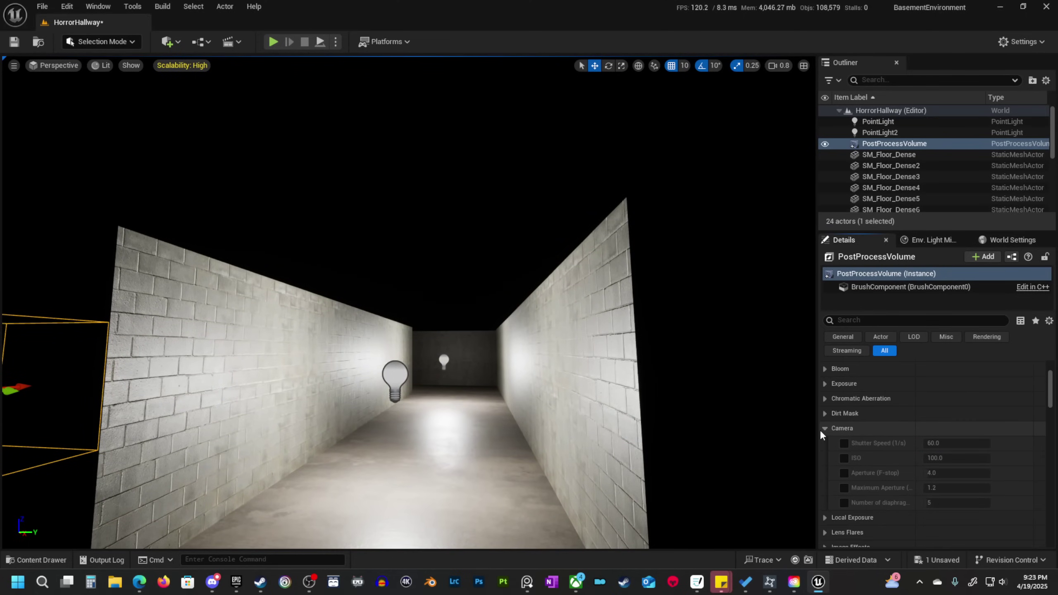
click(825, 384)
click(824, 383)
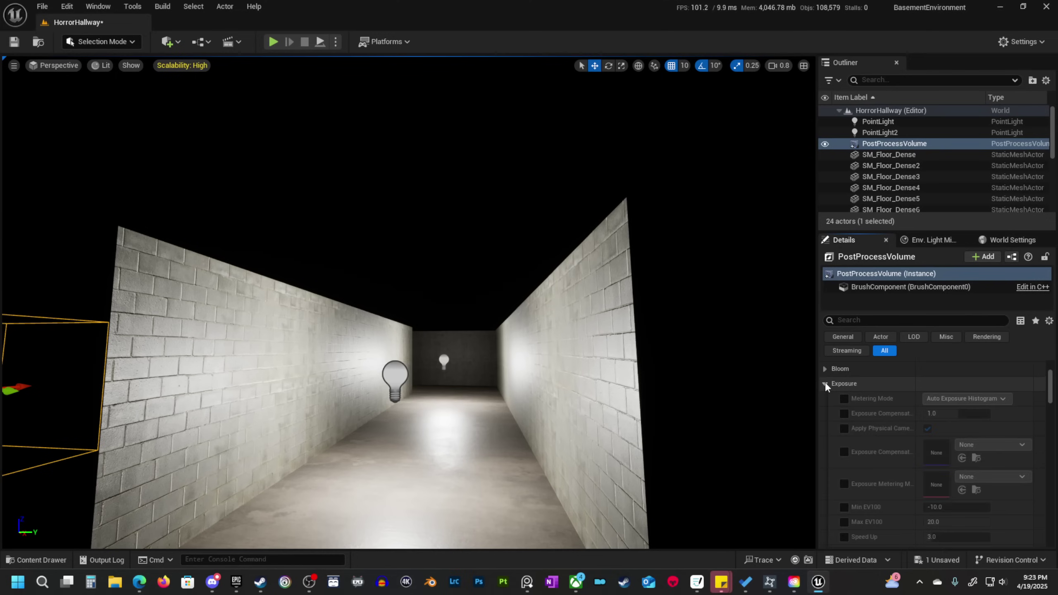
click(844, 413)
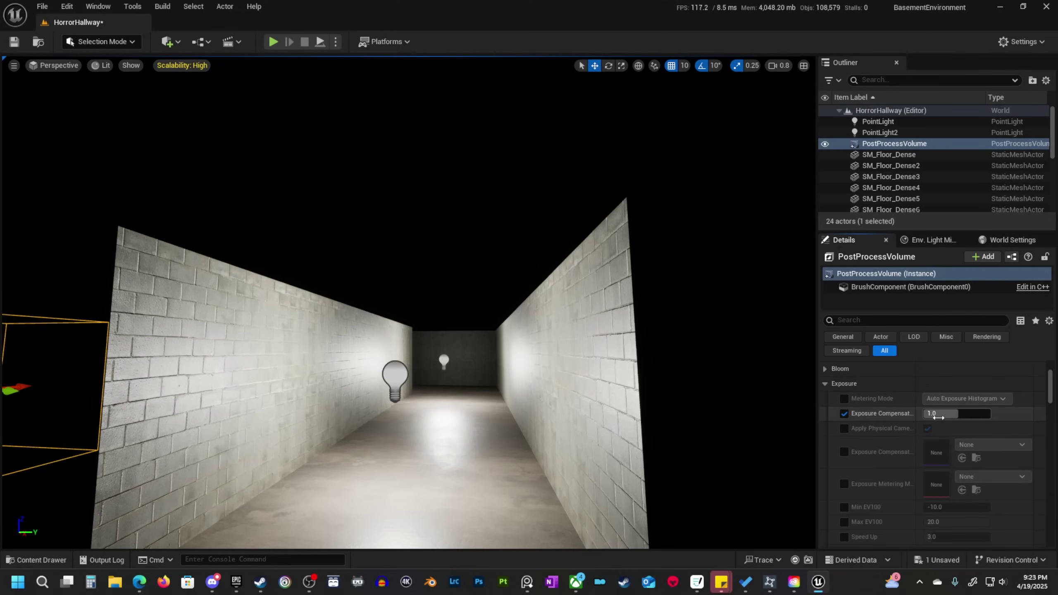
click(937, 413)
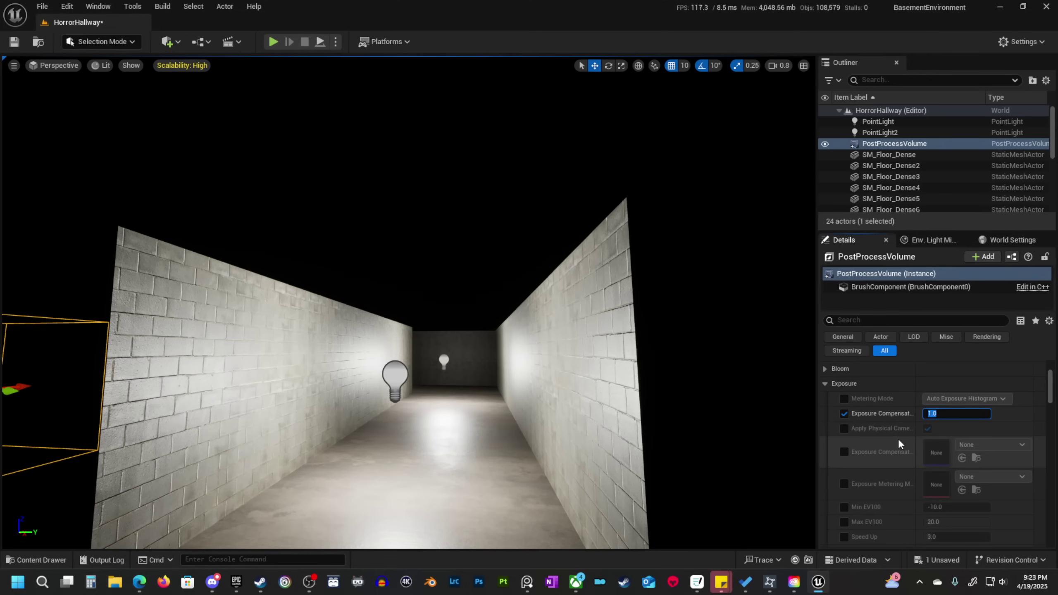
text(0)
key(Return)
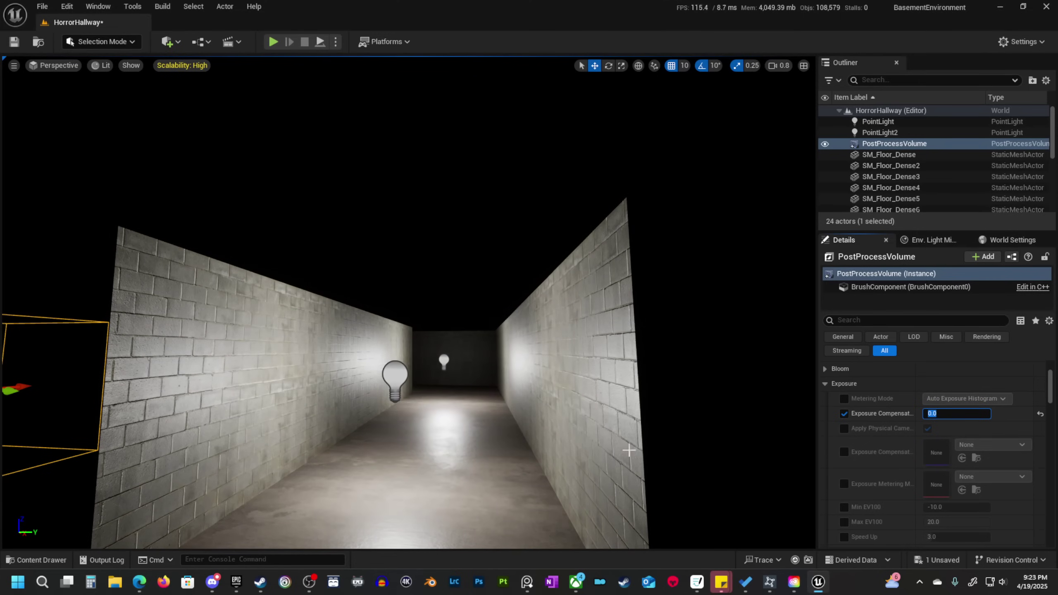
Examine the hallway's lighting and exposure from inside, and bring the volume's Min and Max EV100 settings into view.
right_drag(505, 388, 637, 385)
key(w)
key(w)
right_drag(595, 232, 384, 413)
key(w)
scroll(595, 232, up, 1)
key(w)
right_drag(470, 359, 469, 359)
scroll(924, 457, down, 4)
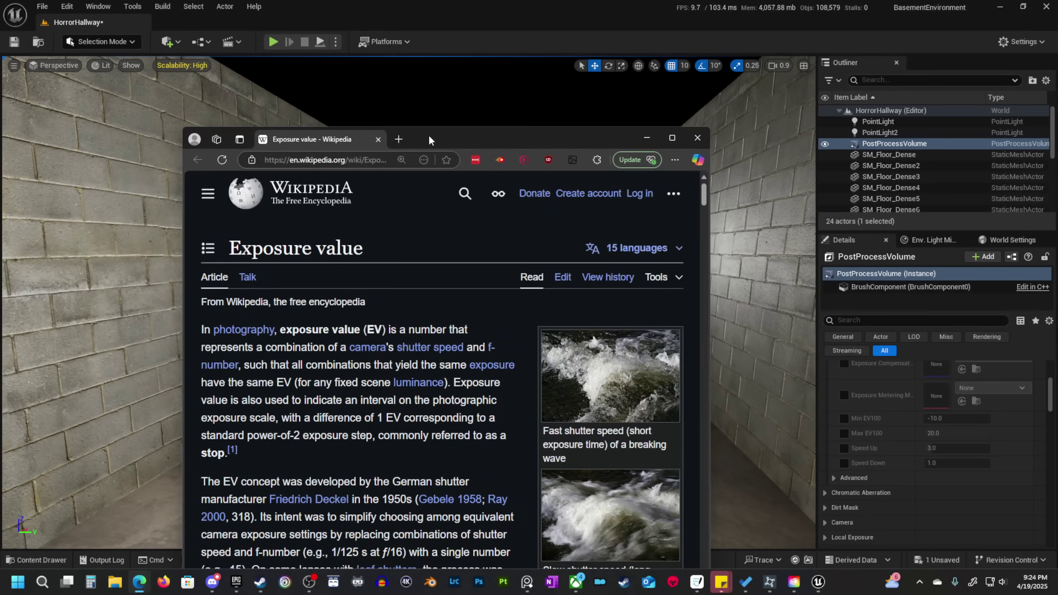
Switch to the Wikipedia article on Exposure value, maximize its window and find the table of exposure values for lighting conditions.
drag(428, 135, 429, 2)
scroll(634, 459, down, 5)
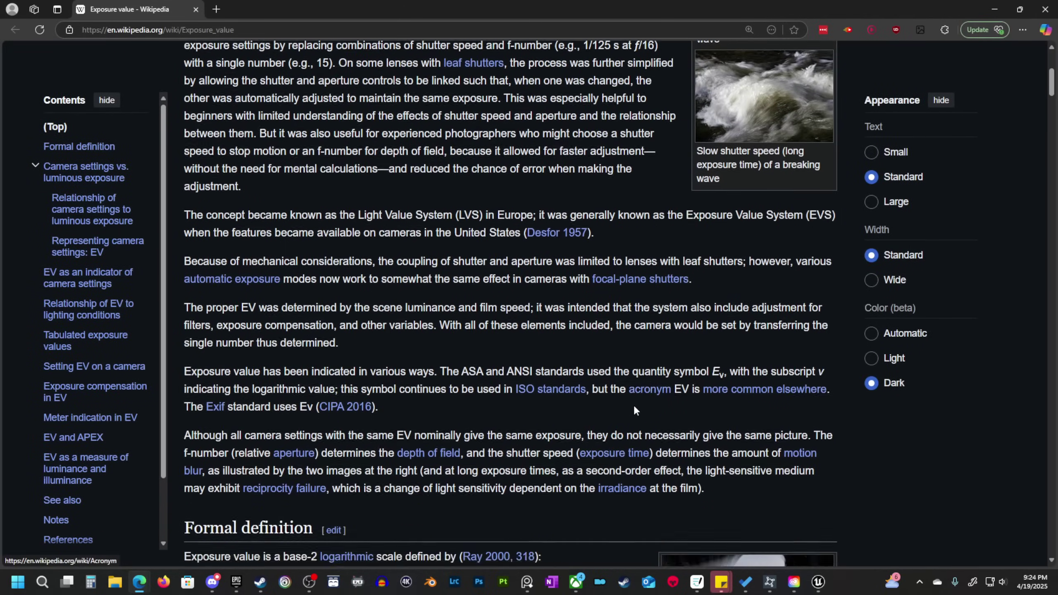
scroll(634, 410, down, 10)
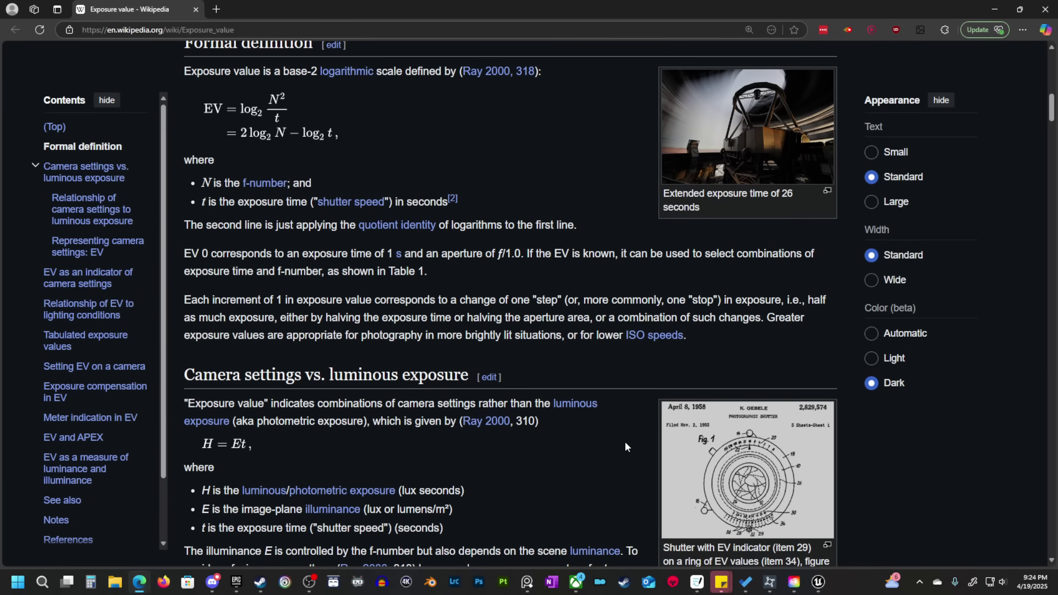
scroll(585, 435, down, 6)
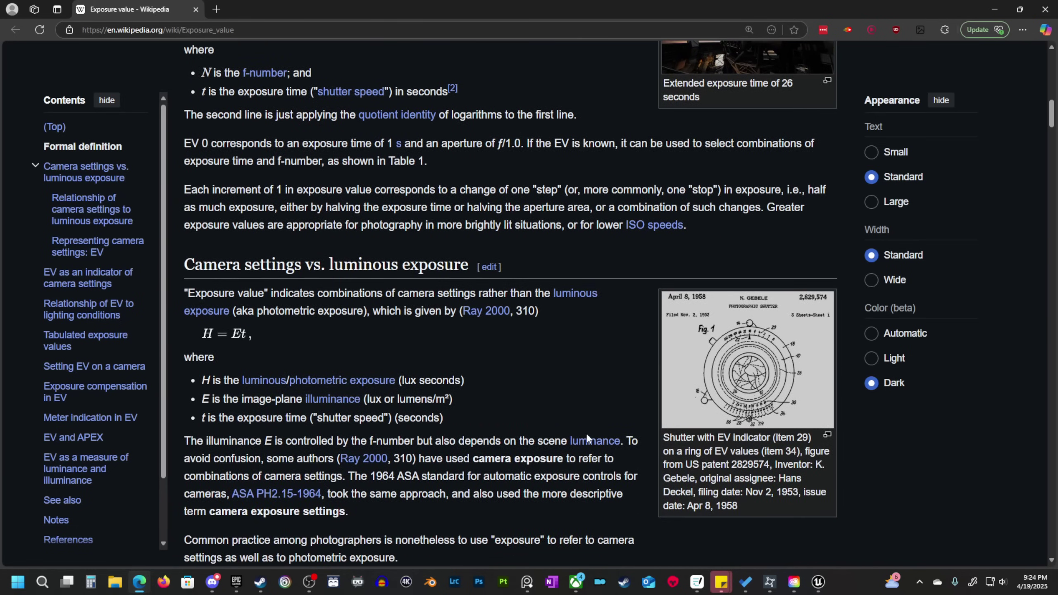
scroll(586, 432, down, 20)
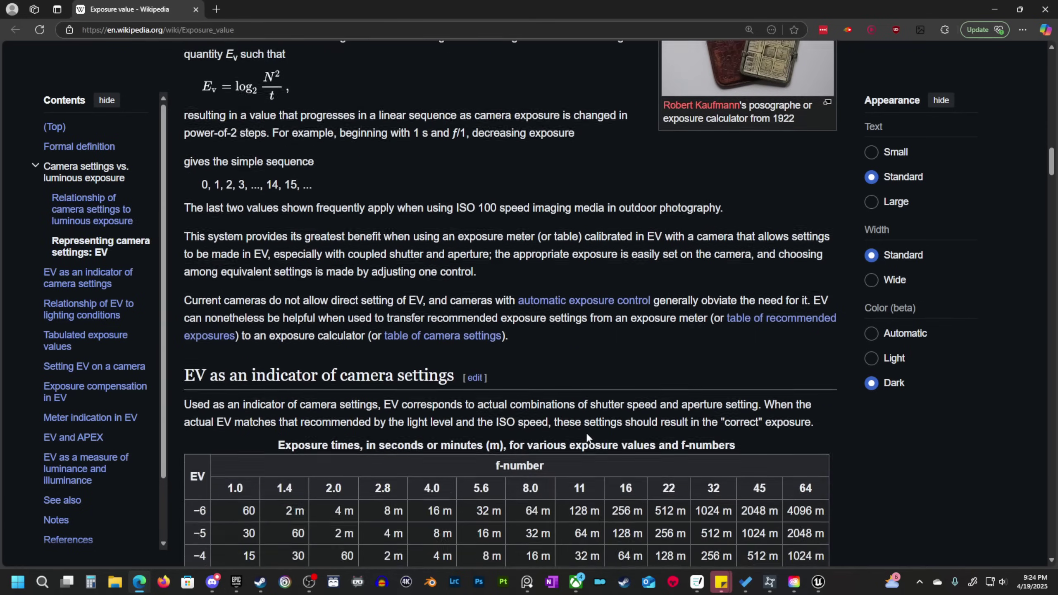
scroll(586, 434, down, 20)
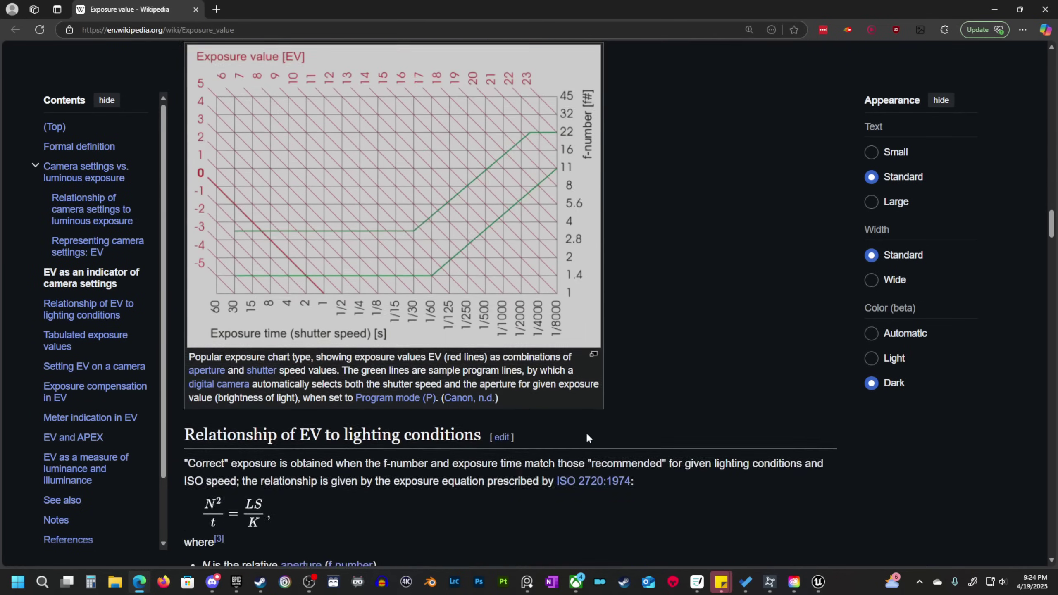
scroll(585, 432, down, 17)
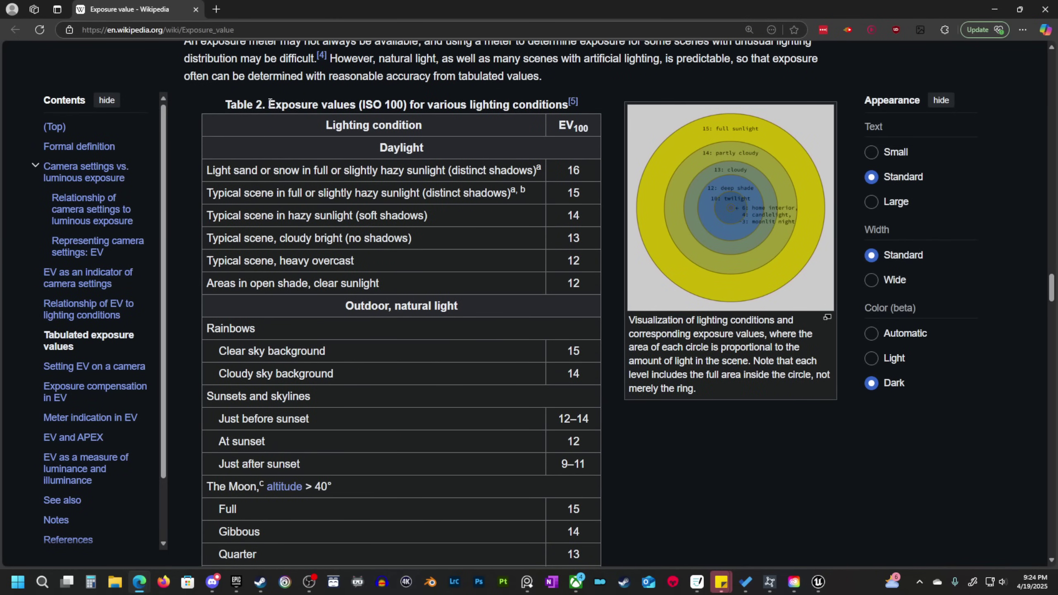
Return to the tabulated exposure values, clear the stray selection and highlight ISO 100 in the Table 2 title.
drag(265, 105, 361, 217)
scroll(333, 167, up, 20)
scroll(501, 324, down, 20)
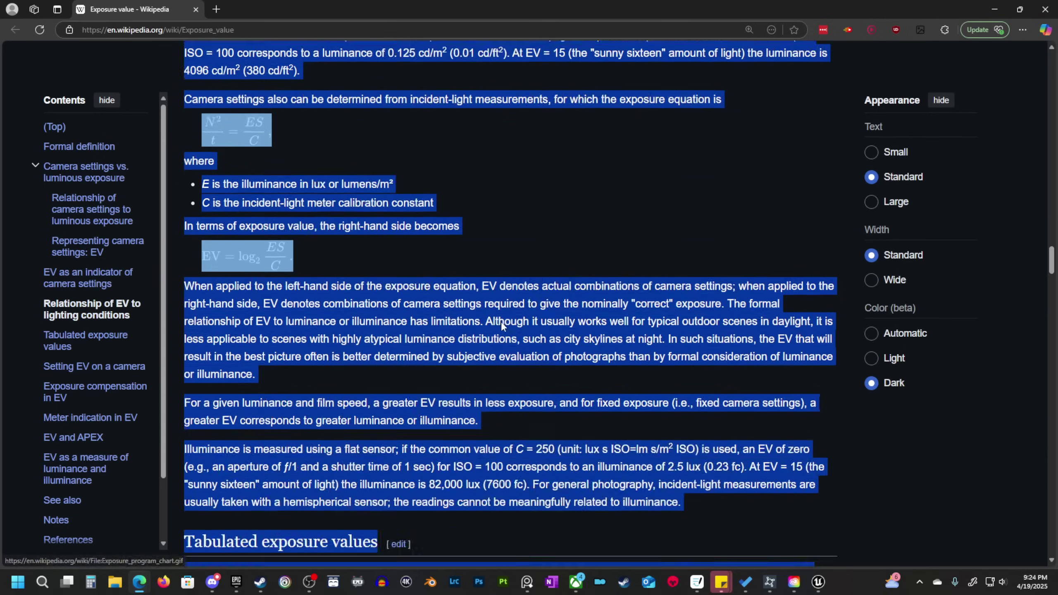
scroll(494, 325, down, 15)
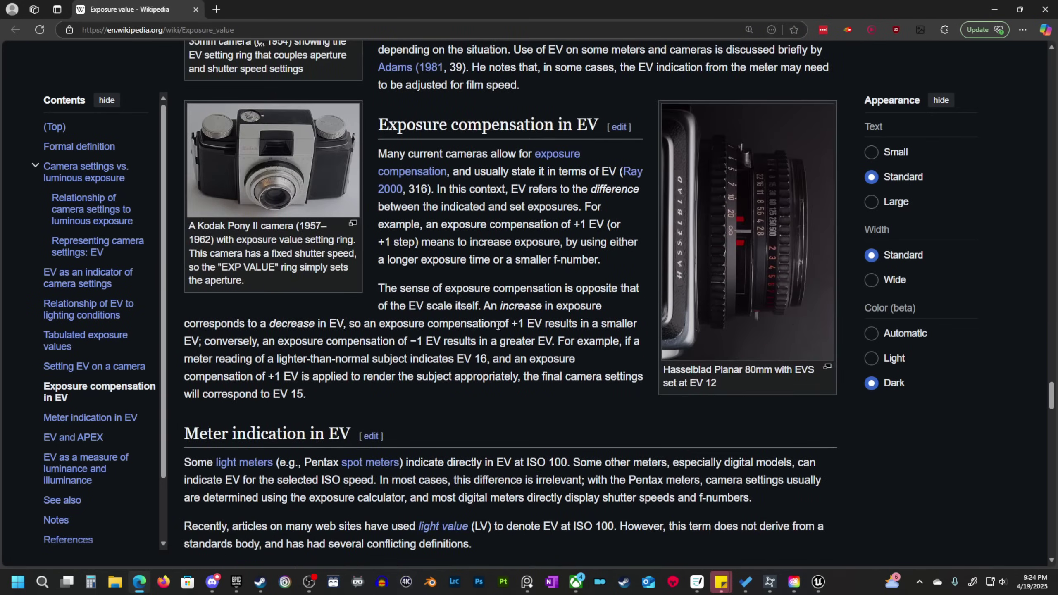
scroll(523, 346, up, 20)
scroll(523, 347, up, 5)
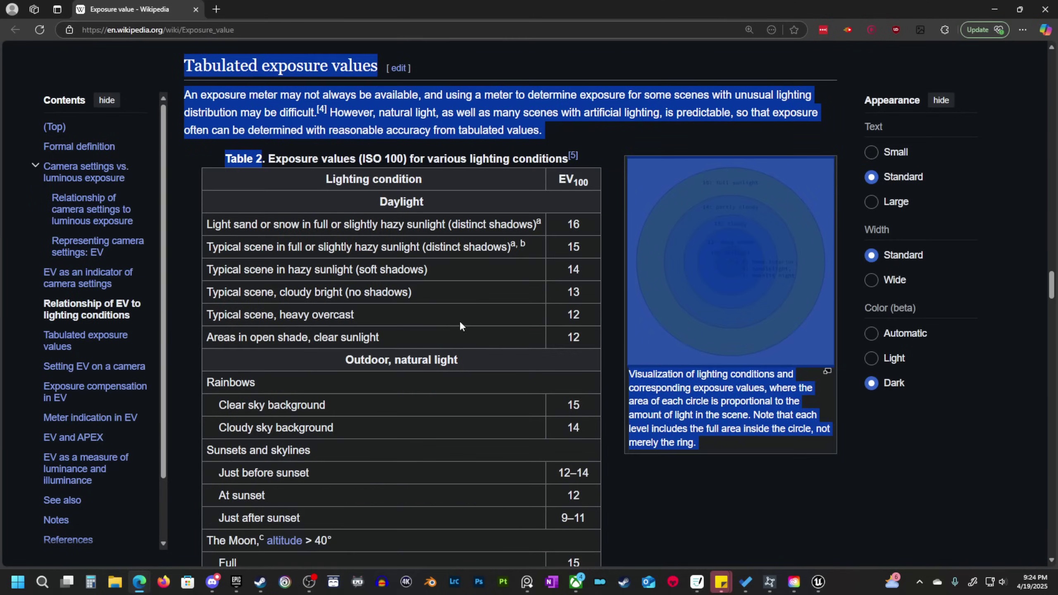
click(257, 157)
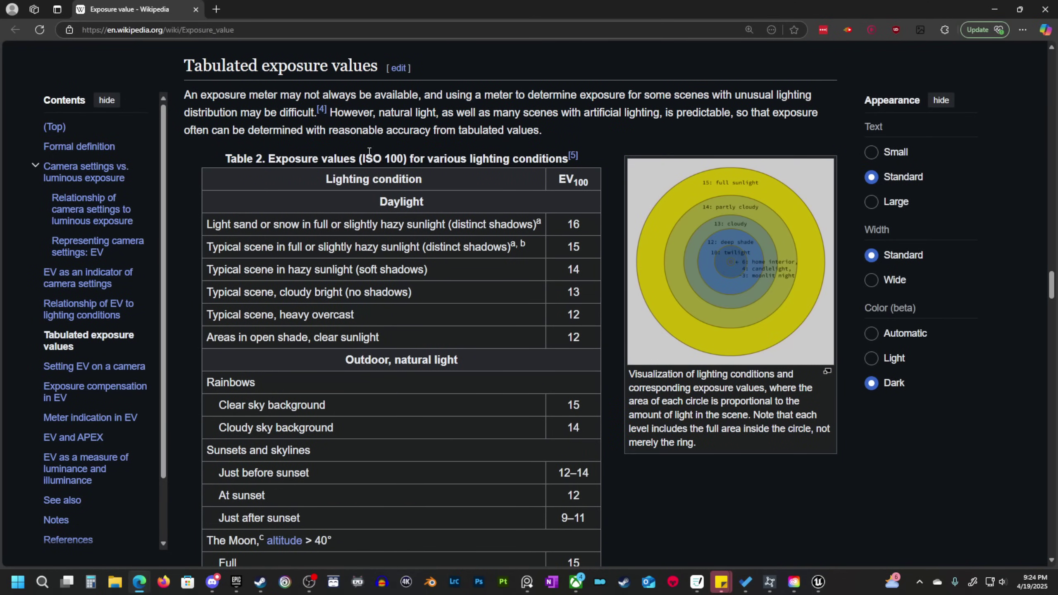
drag(362, 159, 403, 158)
click(473, 154)
Read the table's Daylight section, highlighting the EV100 values, the section heading and the light sand or snow entry.
scroll(441, 196, down, 1)
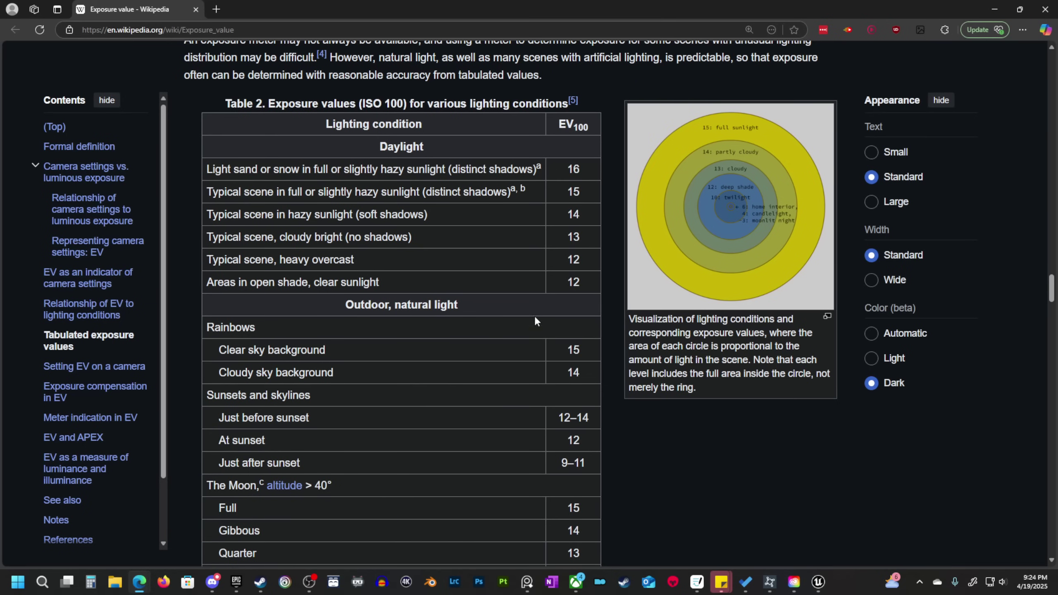
drag(567, 172, 574, 370)
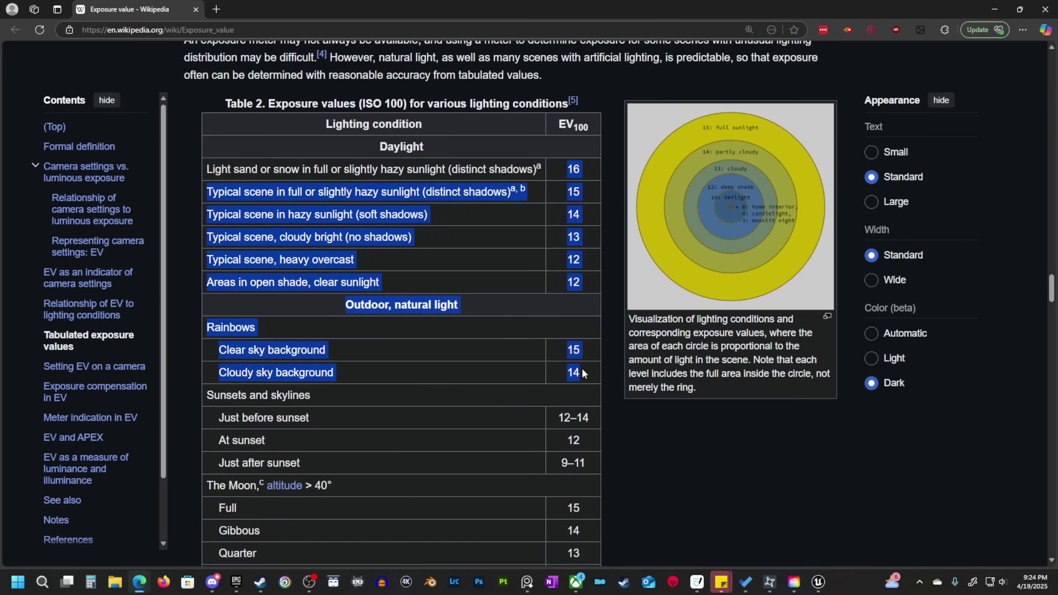
click(626, 460)
scroll(545, 345, up, 3)
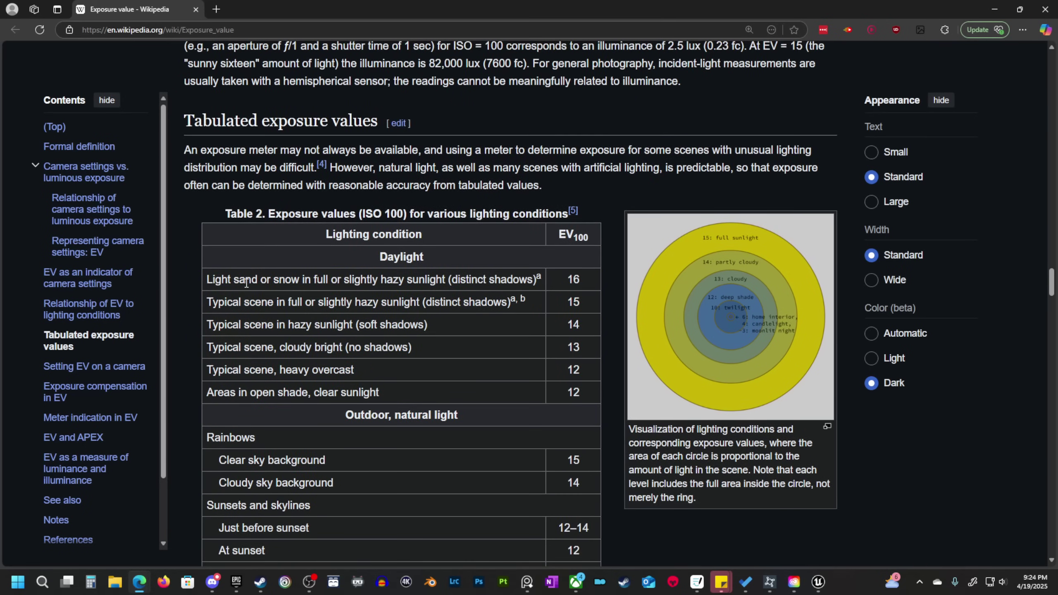
double_click(381, 257)
scroll(478, 325, down, 1)
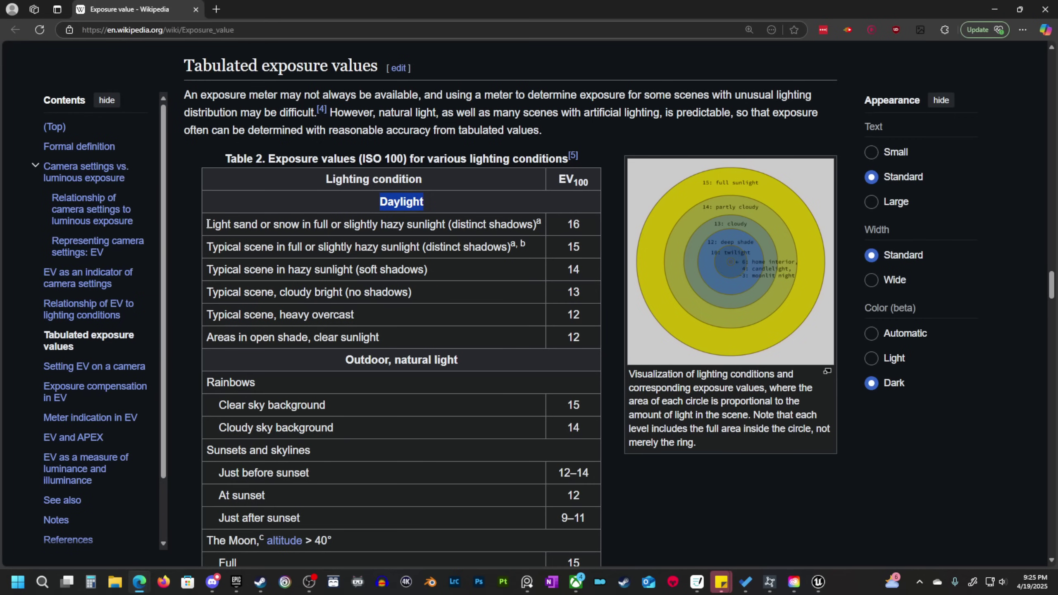
drag(208, 224, 442, 228)
click(393, 236)
Look through the outdoor lighting sections of the table and highlight the "Indoor, artificial light" heading.
scroll(393, 237, down, 5)
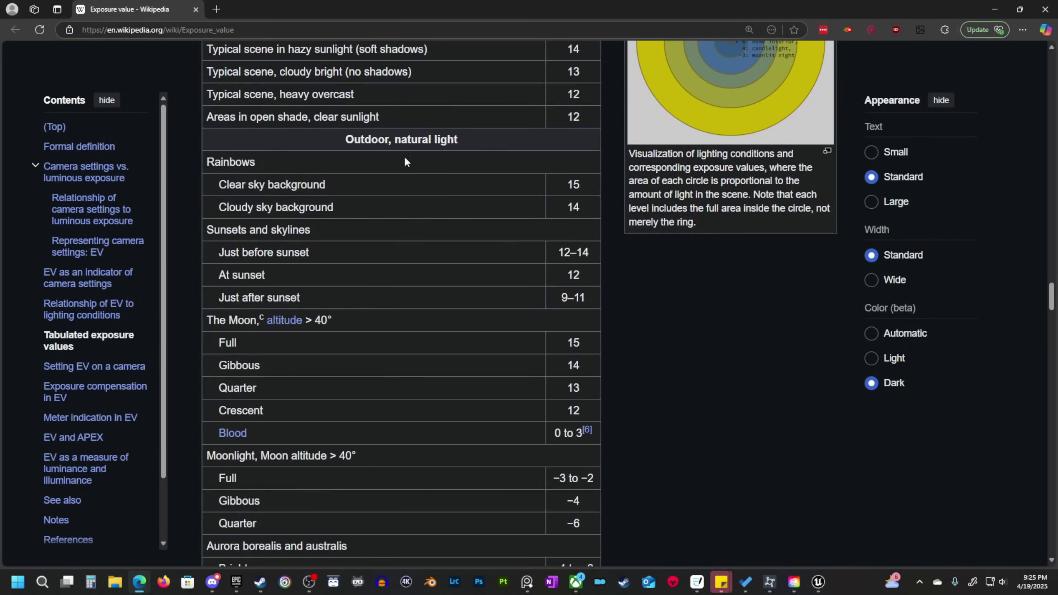
scroll(406, 162, down, 5)
scroll(300, 249, down, 1)
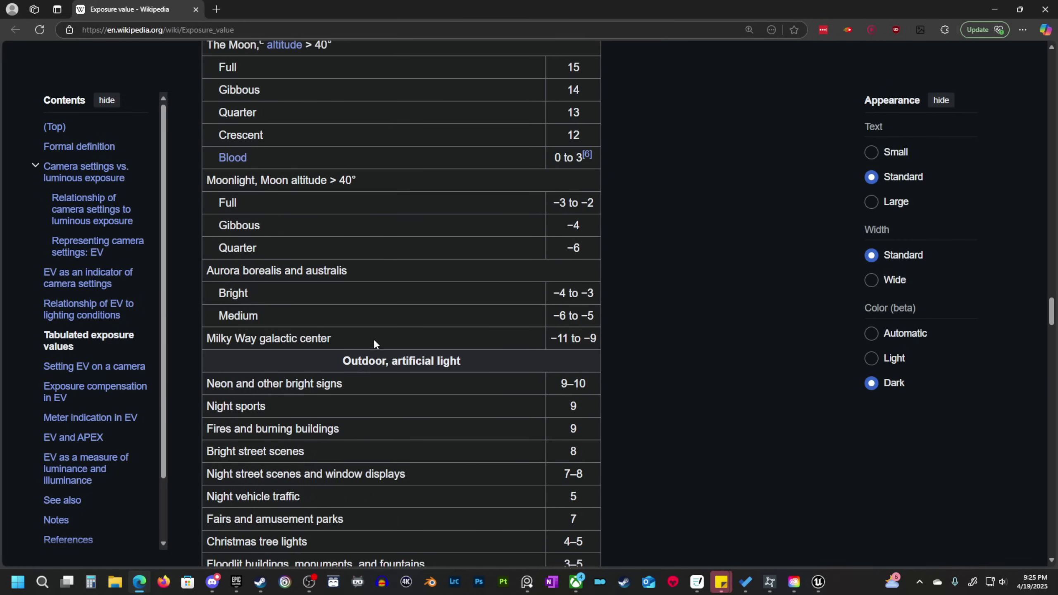
scroll(377, 345, down, 2)
scroll(439, 307, down, 5)
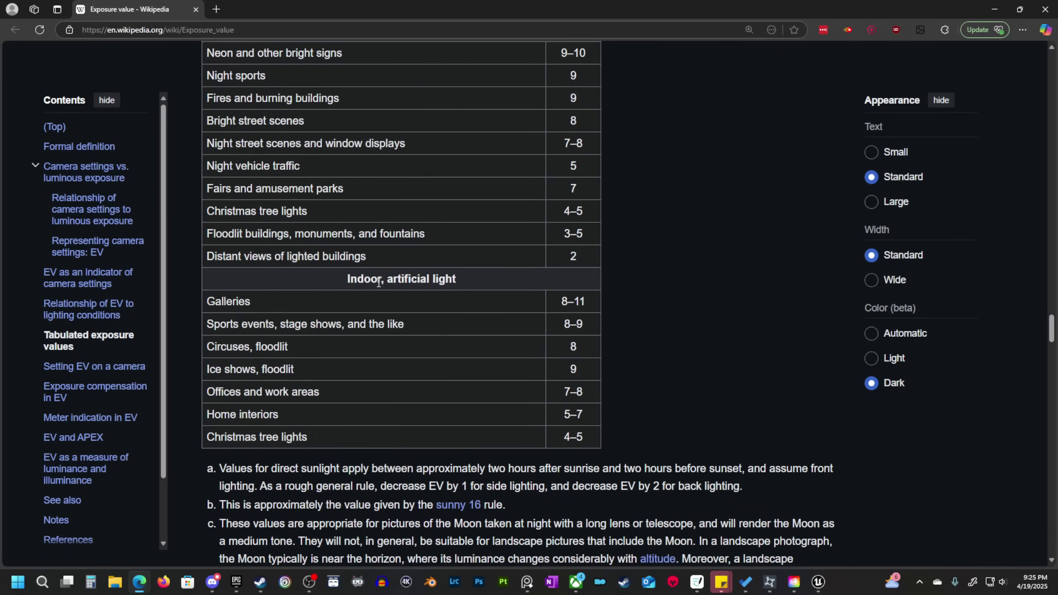
drag(347, 279, 457, 284)
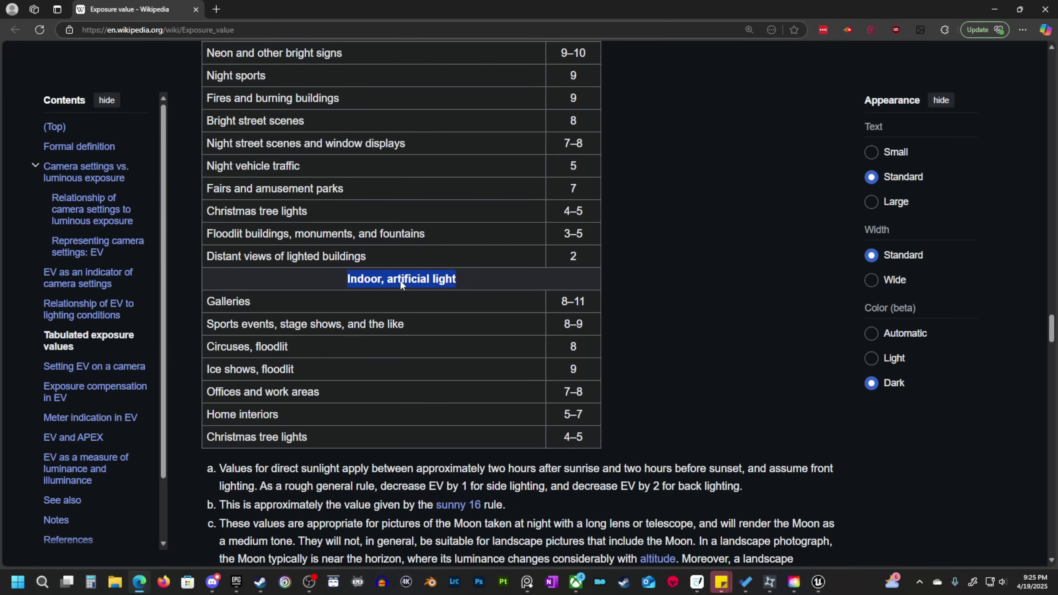
Highlight the Home interiors entry and its exposure value in the table's indoor, artificial light section.
click(539, 330)
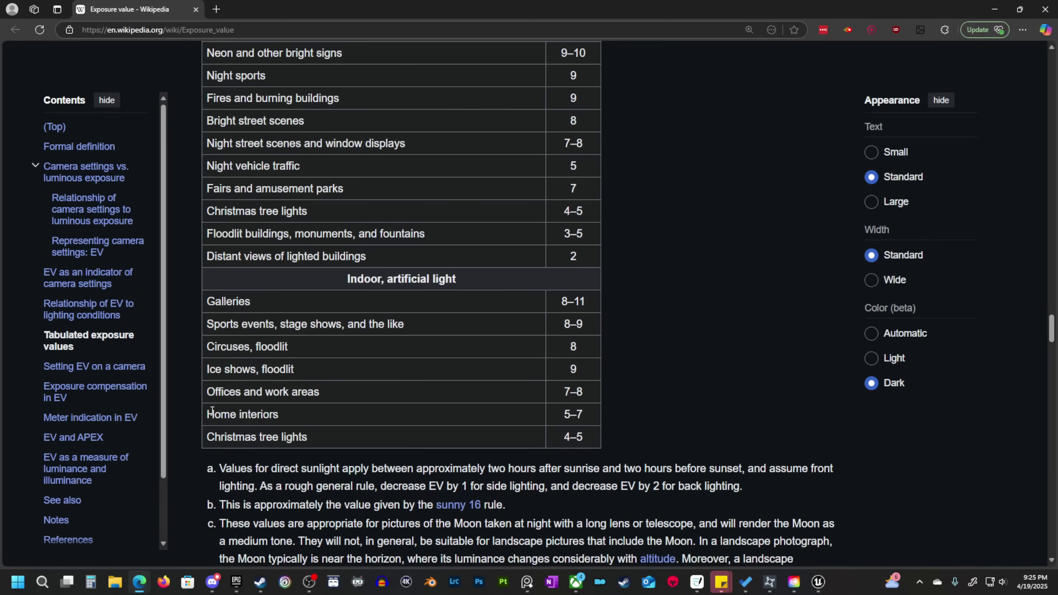
drag(207, 414, 285, 420)
click(280, 413)
drag(565, 416, 580, 418)
click(567, 413)
click(569, 419)
click(561, 414)
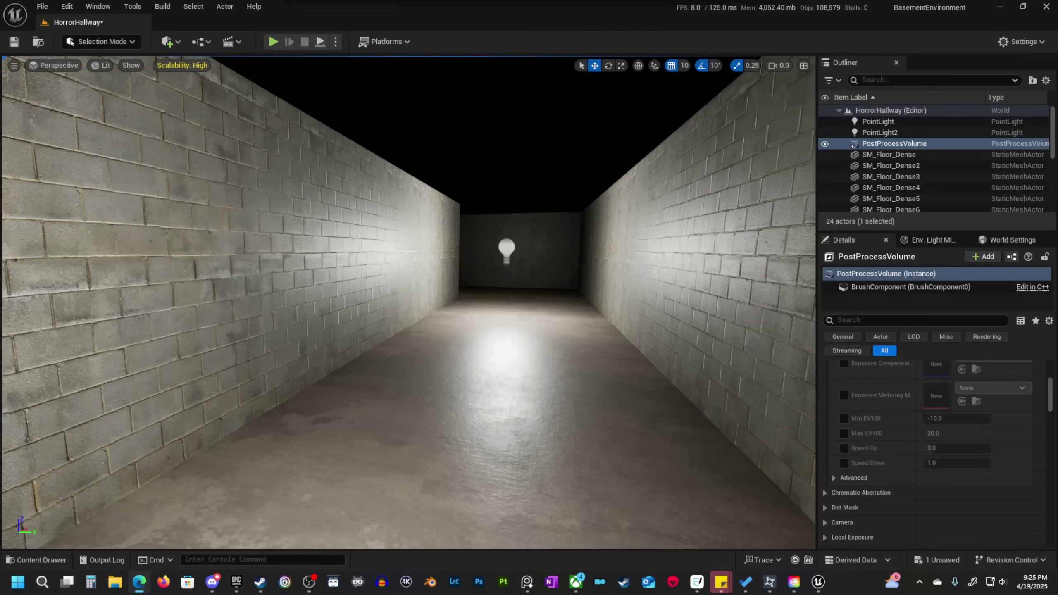
Switch back to Unreal Editor and enable the Min EV100 and Max EV100 overrides on the PostProcessVolume.
click(844, 417)
click(843, 433)
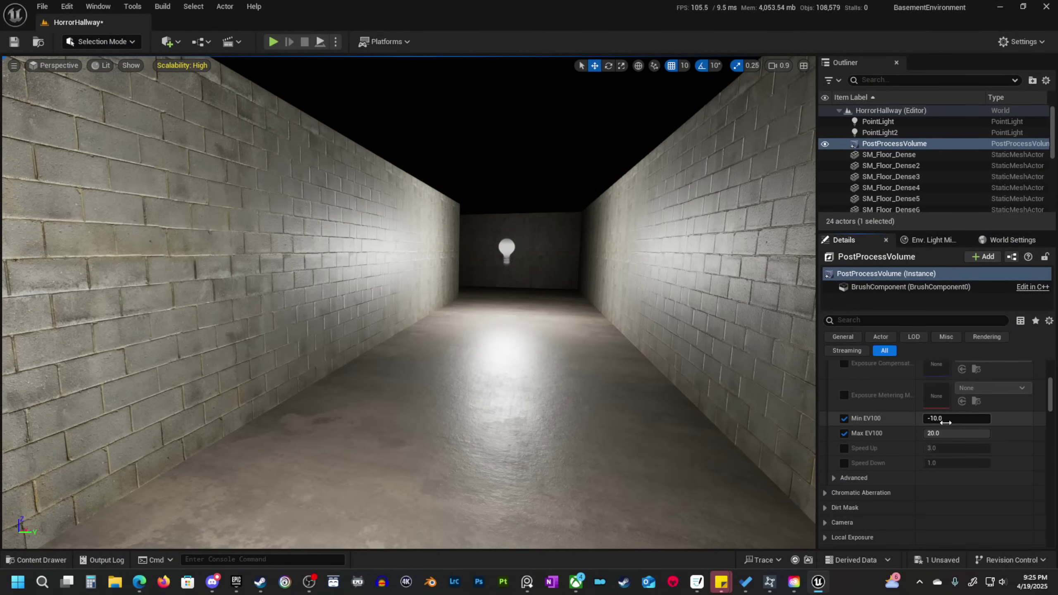
mouse_move(637, 417)
right_down()
mouse_move(637, 454)
mouse_move(637, 418)
right_up()
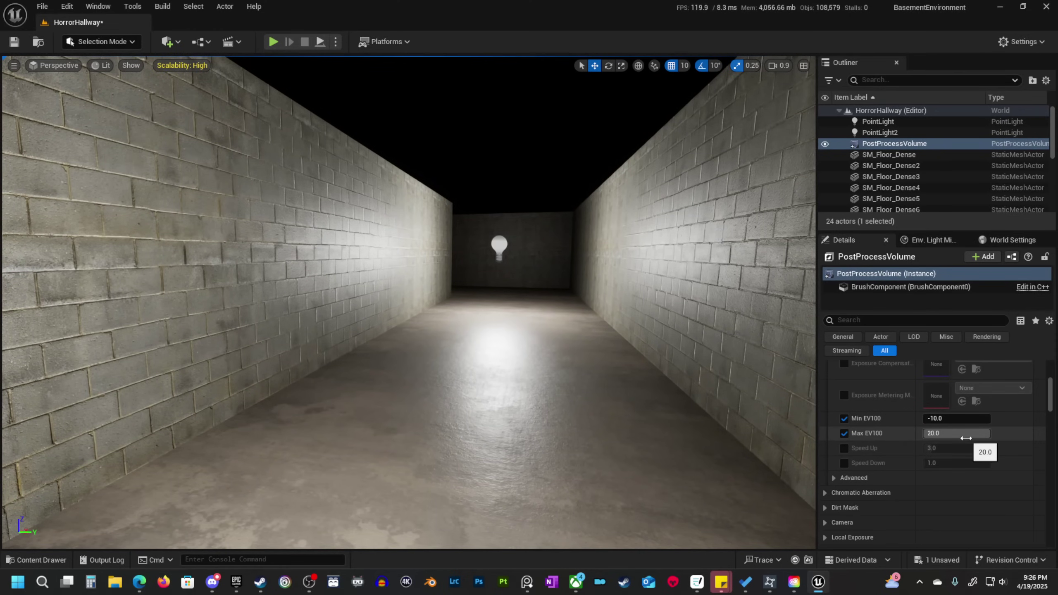
Move between the hallway's dark end and its lit walls to examine how the automatic exposure adapts.
key(w)
right_drag(624, 354, 520, 355)
scroll(599, 354, down, 3)
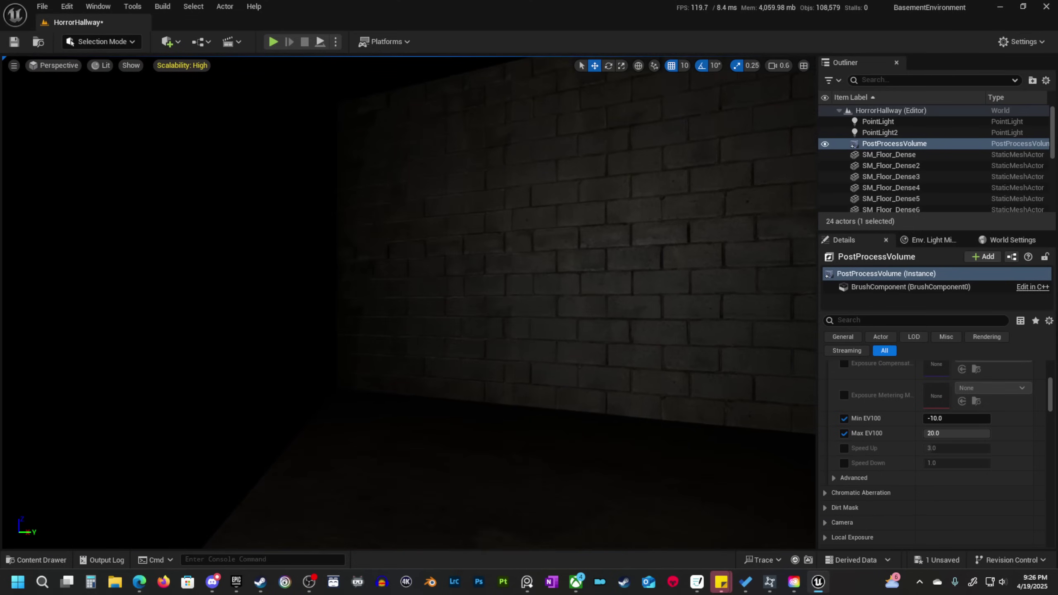
key(w)
right_drag(626, 396, 625, 411)
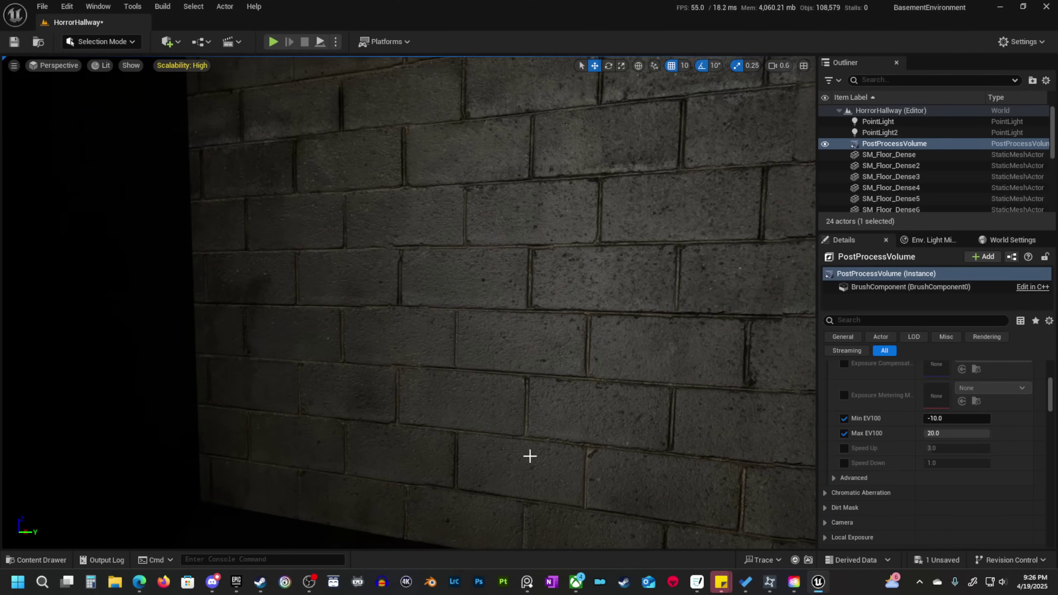
right_drag(476, 420, 610, 423)
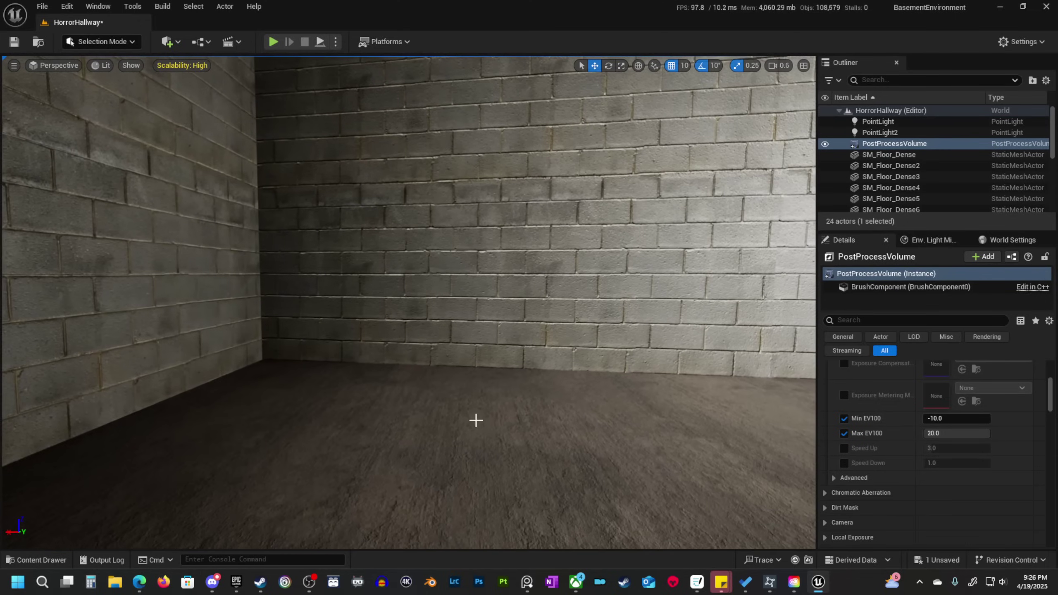
right_drag(426, 294, 553, 292)
key(w)
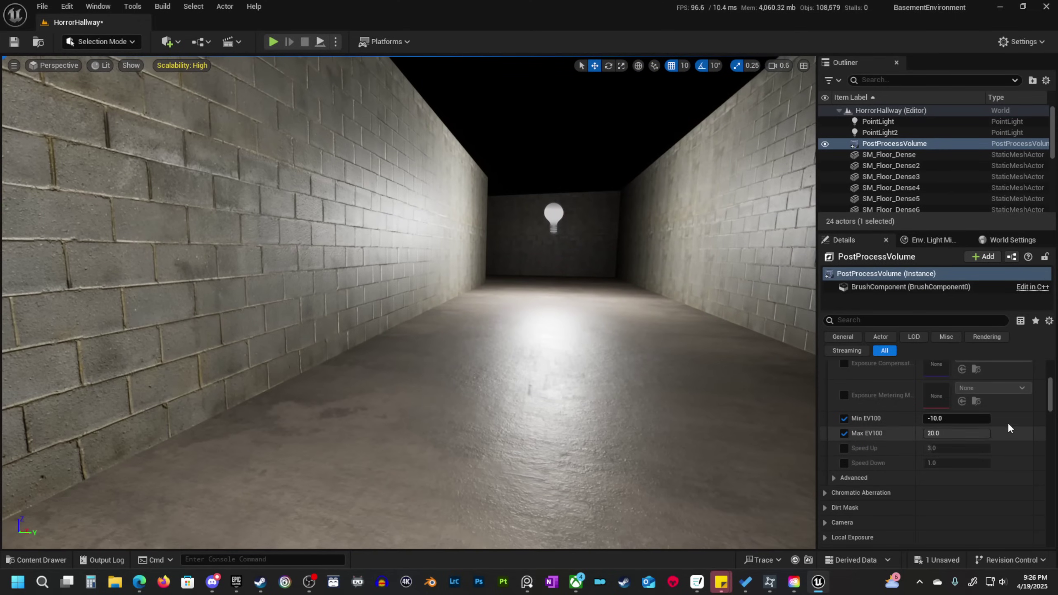
Set both Min EV100 and Max EV100 of the PostProcessVolume to 0.
click(944, 419)
text(0)
key(Return)
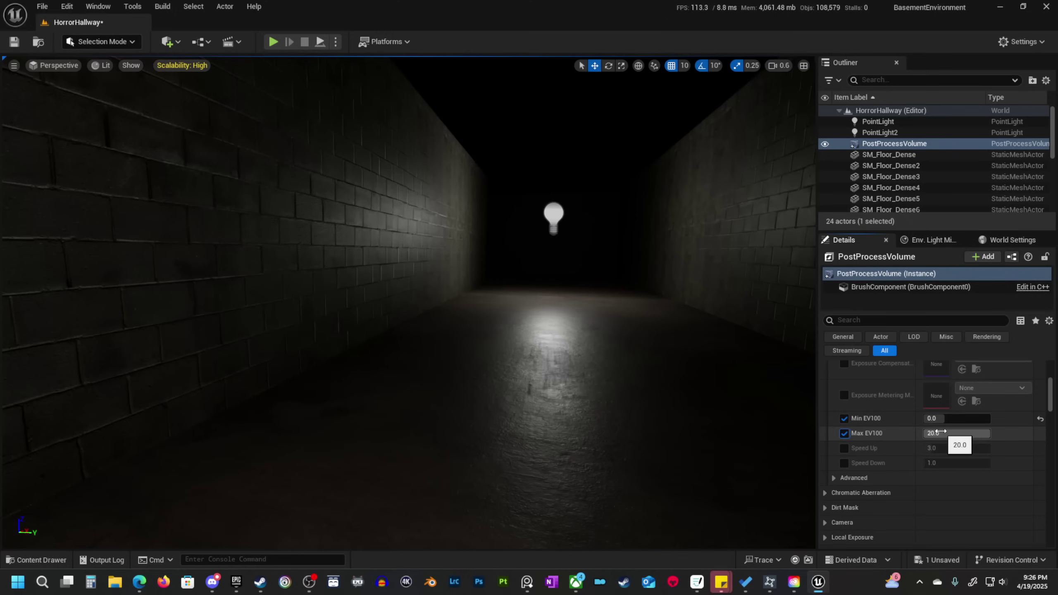
click(941, 433)
text(0)
key(Return)
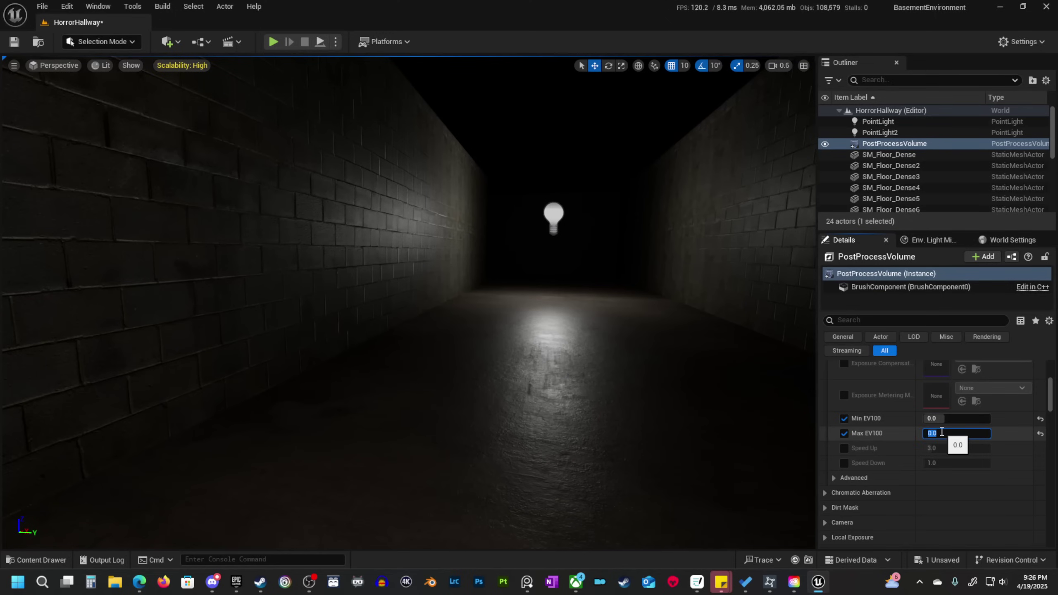
Hide the light icons and examine the hallway's brightness under the fixed exposure from several positions.
right_drag(510, 335, 535, 326)
key(g)
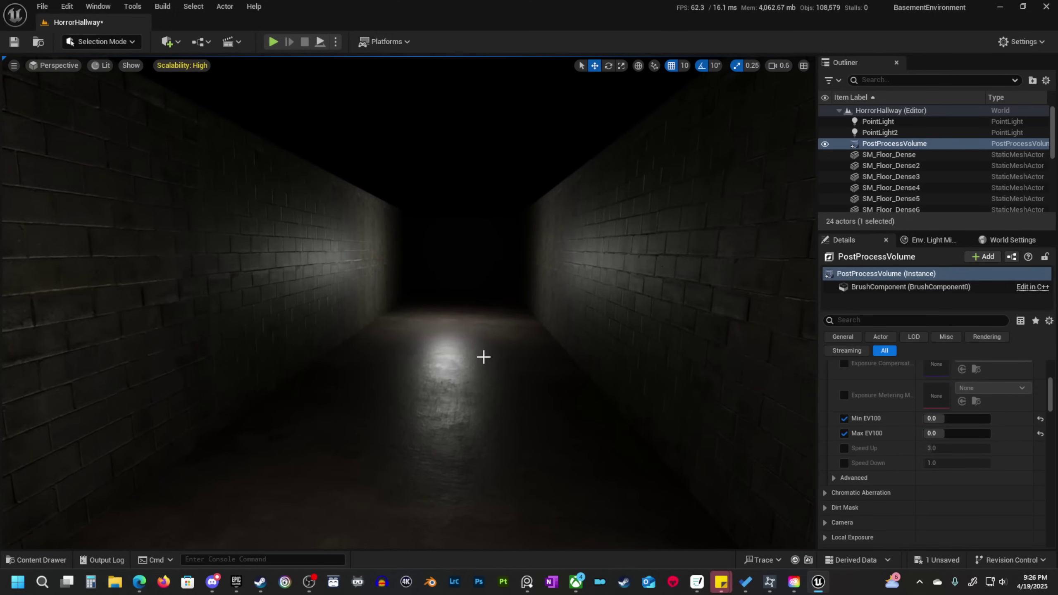
key(s)
right_drag(482, 356, 486, 356)
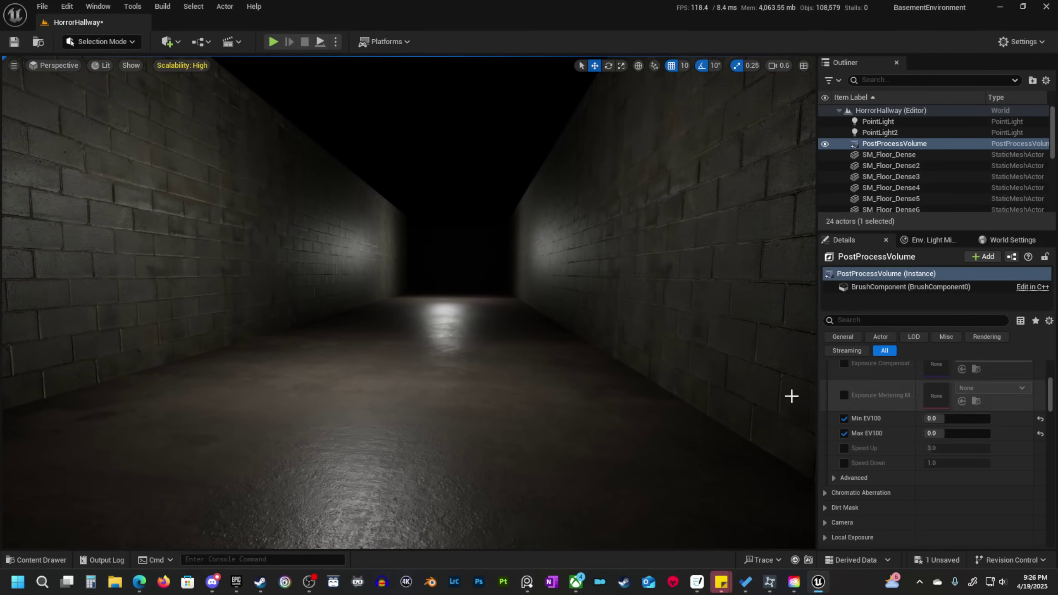
right_drag(650, 354, 667, 354)
key(a)
key(e)
right_drag(573, 340, 573, 339)
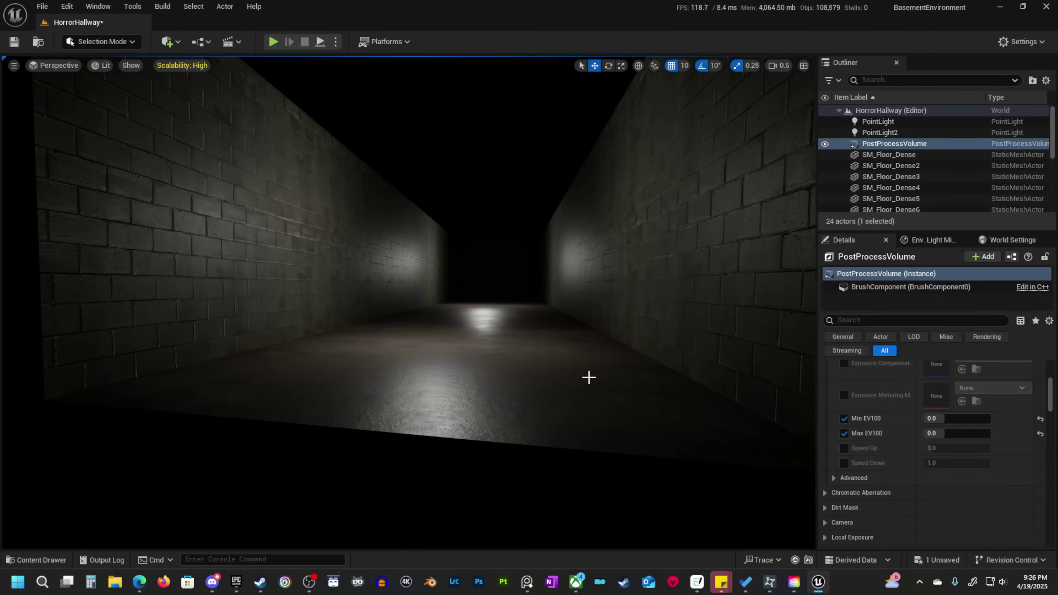
right_drag(547, 374, 550, 387)
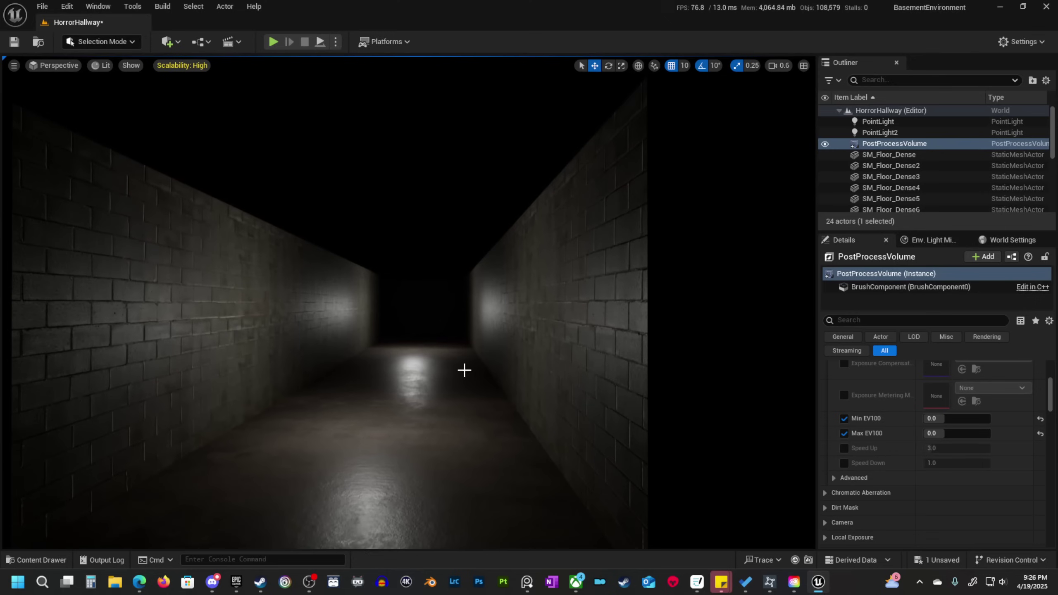
Show the light icons, select the nearer PointLight and set its intensity units to Lumens.
key(g)
click(365, 312)
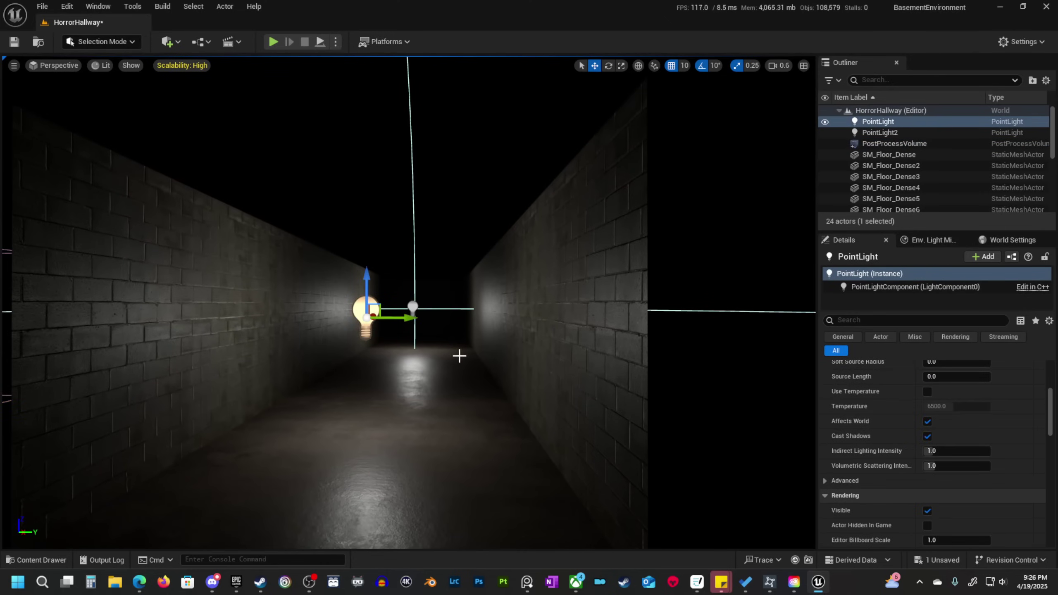
scroll(957, 466, up, 3)
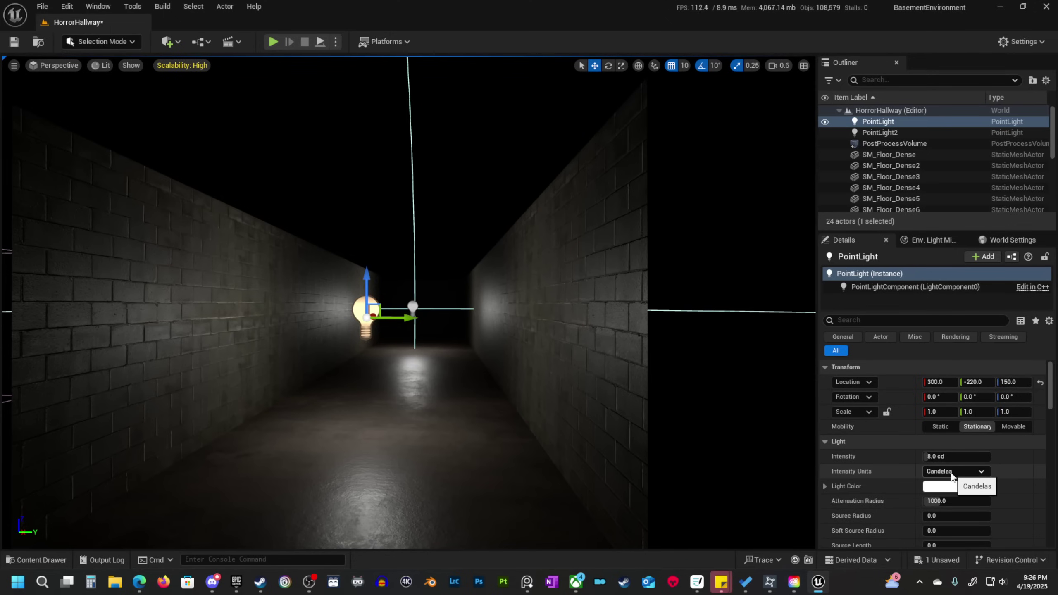
click(951, 471)
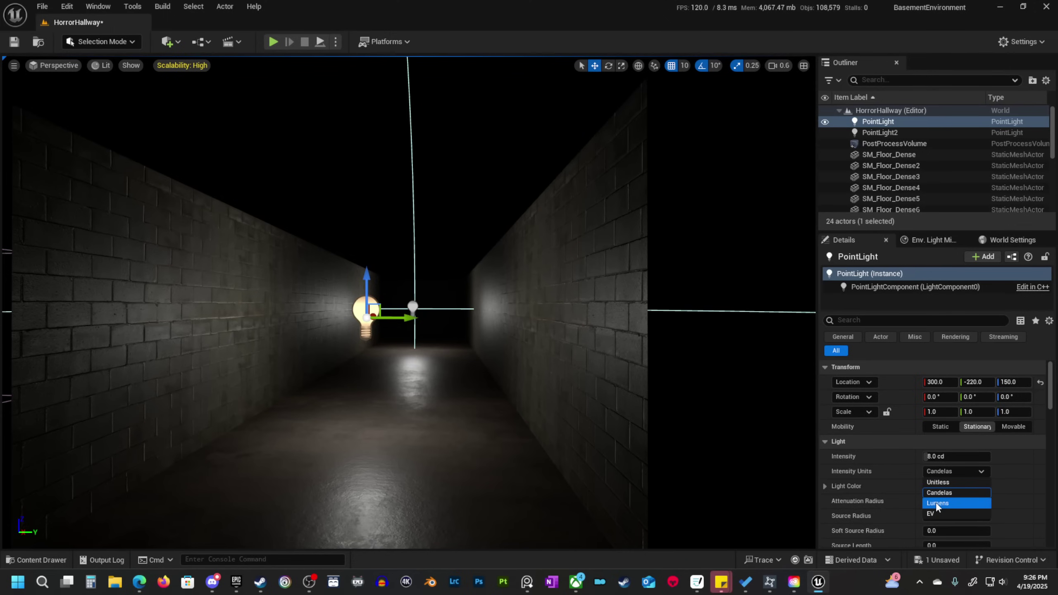
click(937, 503)
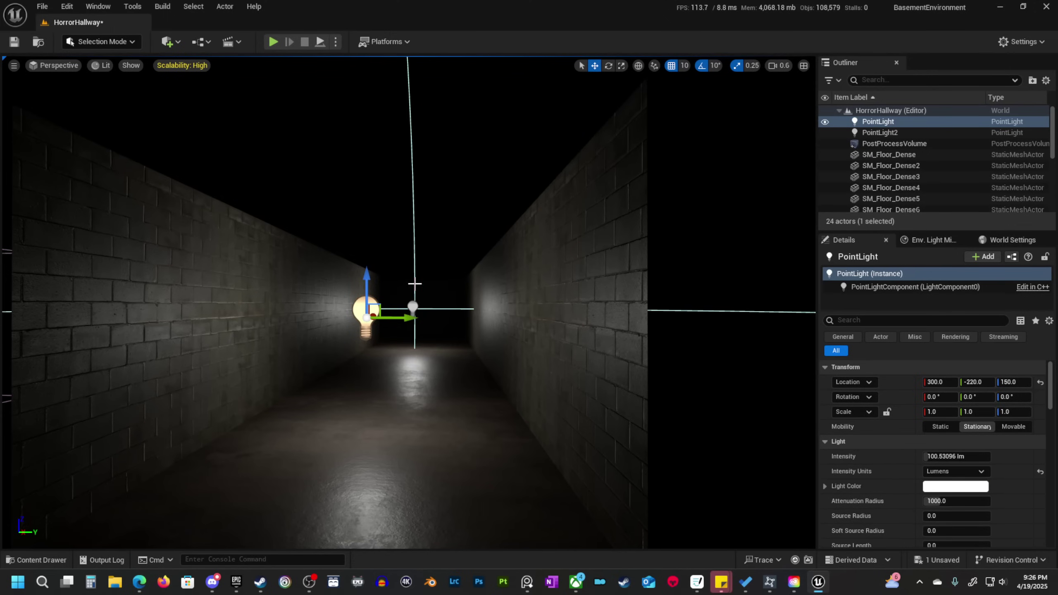
Switch to the browser, search for "60 watt light bulb lumens" in a new tab and highlight the Best Pro Lighting excerpt.
mouse_move(486, 0)
mouse_down()
mouse_move(486, 47)
mouse_move(485, 1)
mouse_up()
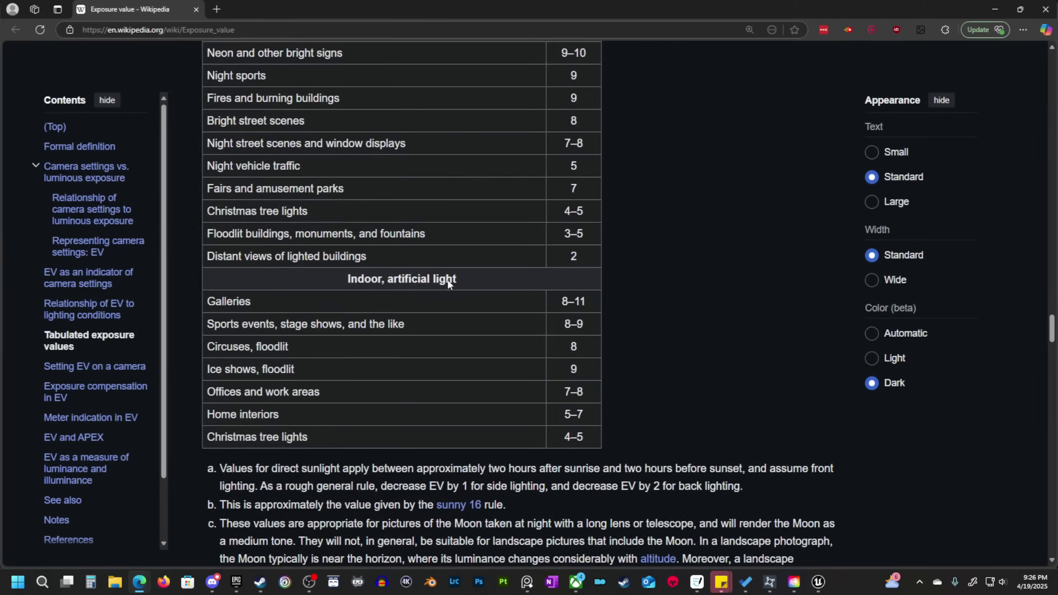
click(216, 9)
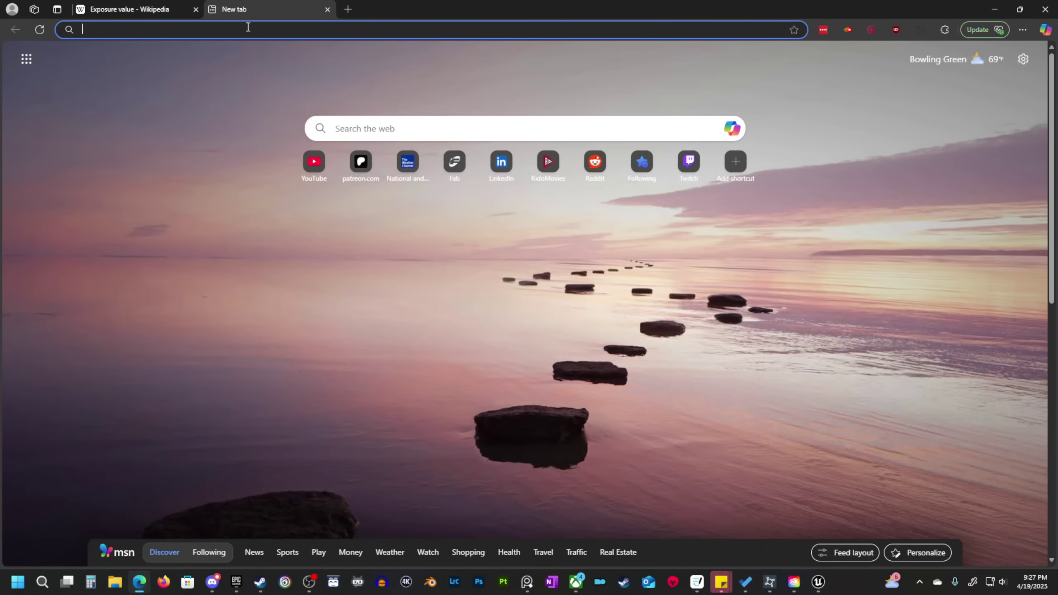
text(60 watt light bulb lumens)
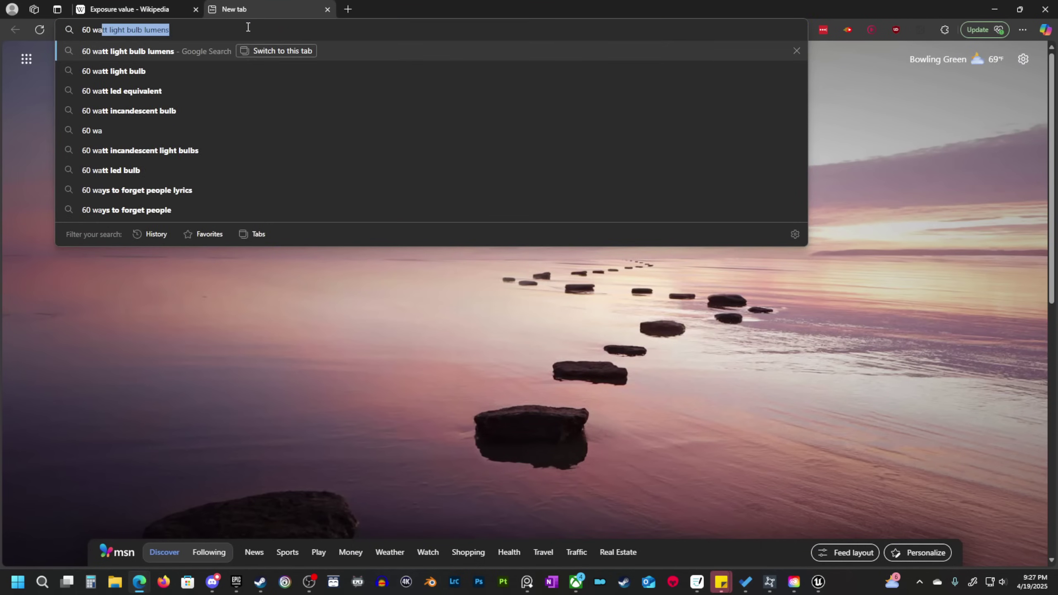
key(Return)
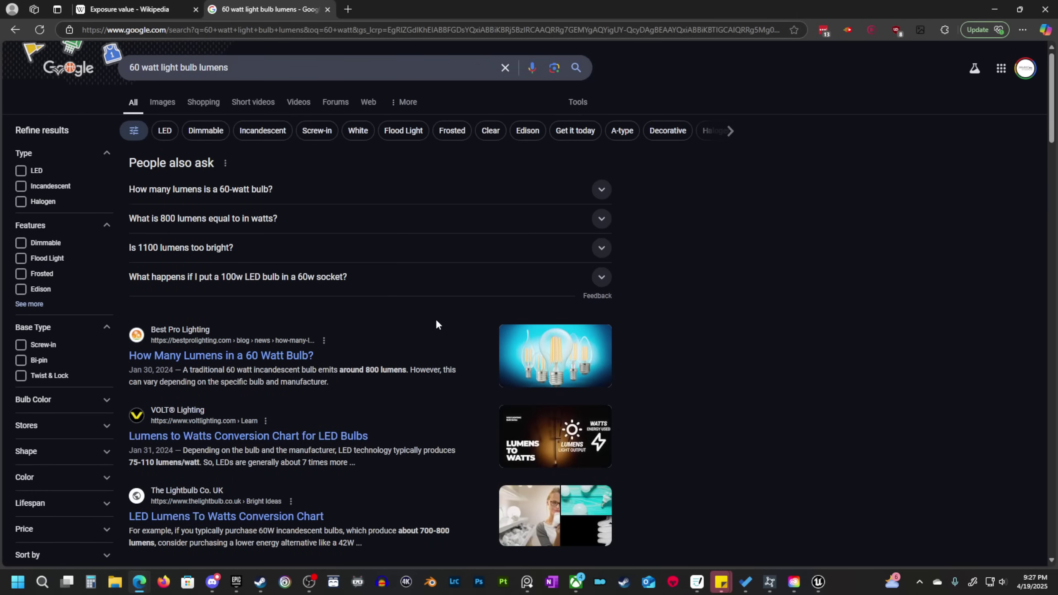
scroll(434, 318, down, 5)
scroll(434, 324, up, 4)
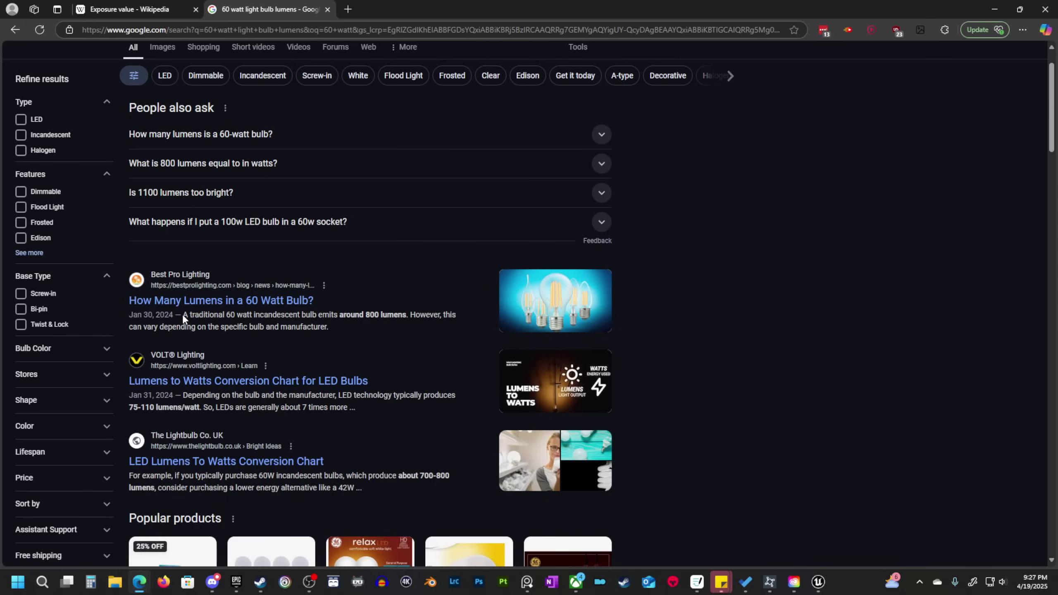
drag(183, 317, 375, 319)
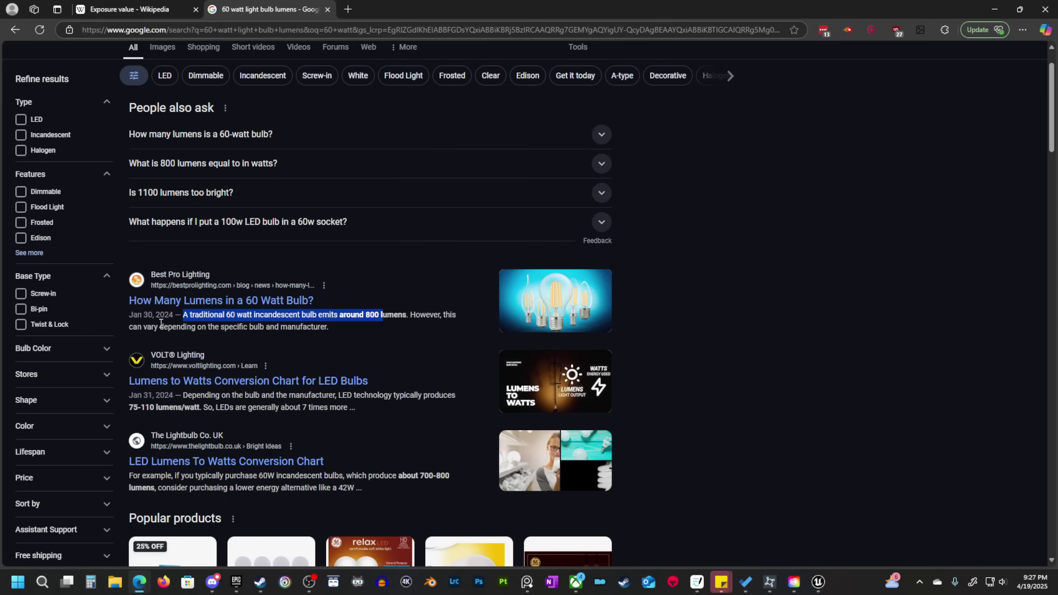
click(335, 331)
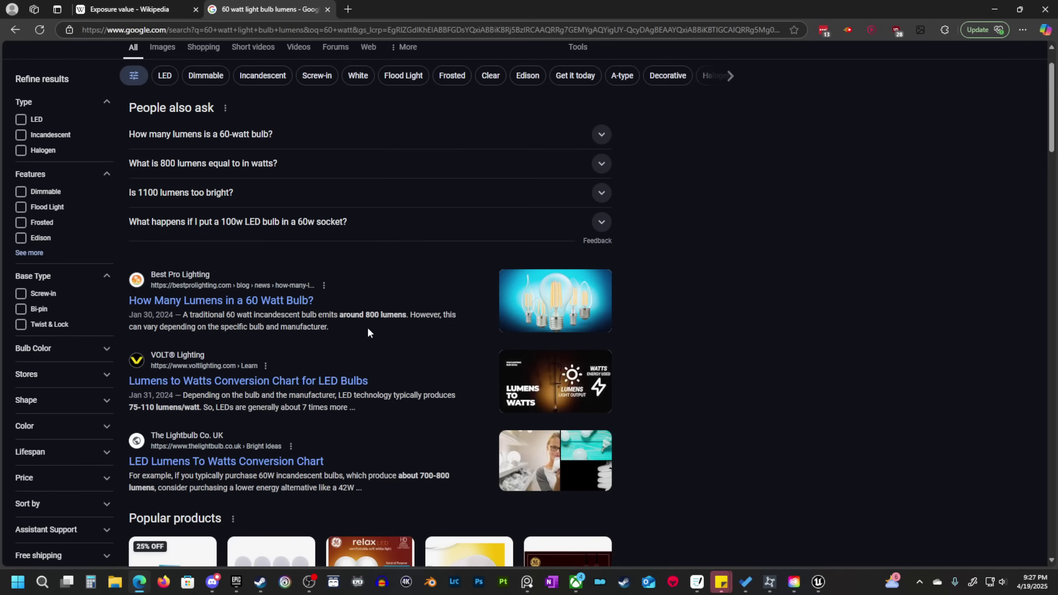
Change the web search to "8 watt led light bulb lumens" and examine the lumen figure in the featured result.
scroll(366, 331, up, 1)
scroll(365, 335, down, 1)
scroll(372, 335, up, 1)
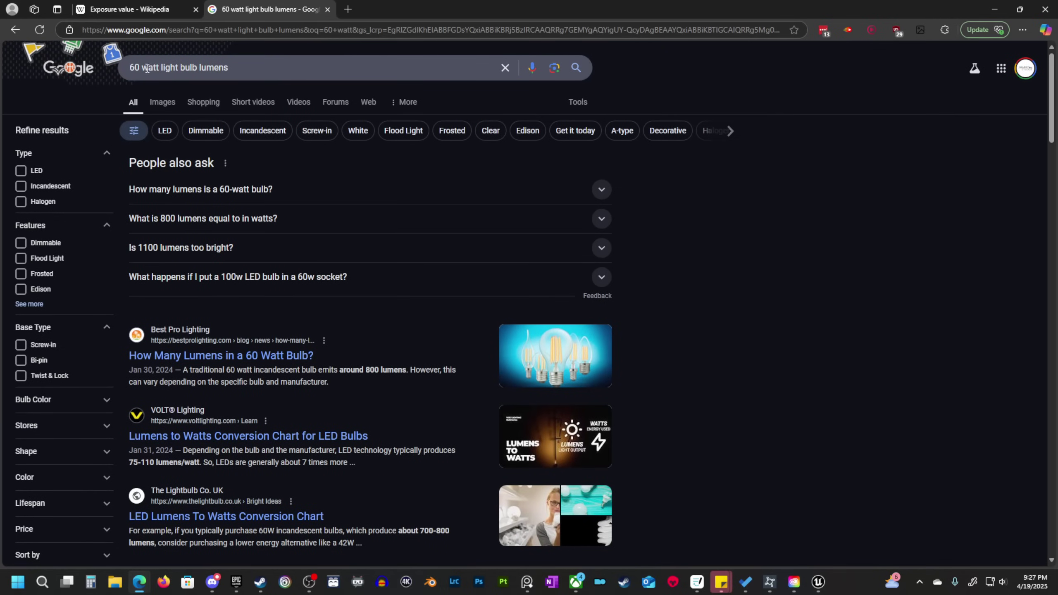
drag(141, 67, 112, 68)
text(8)
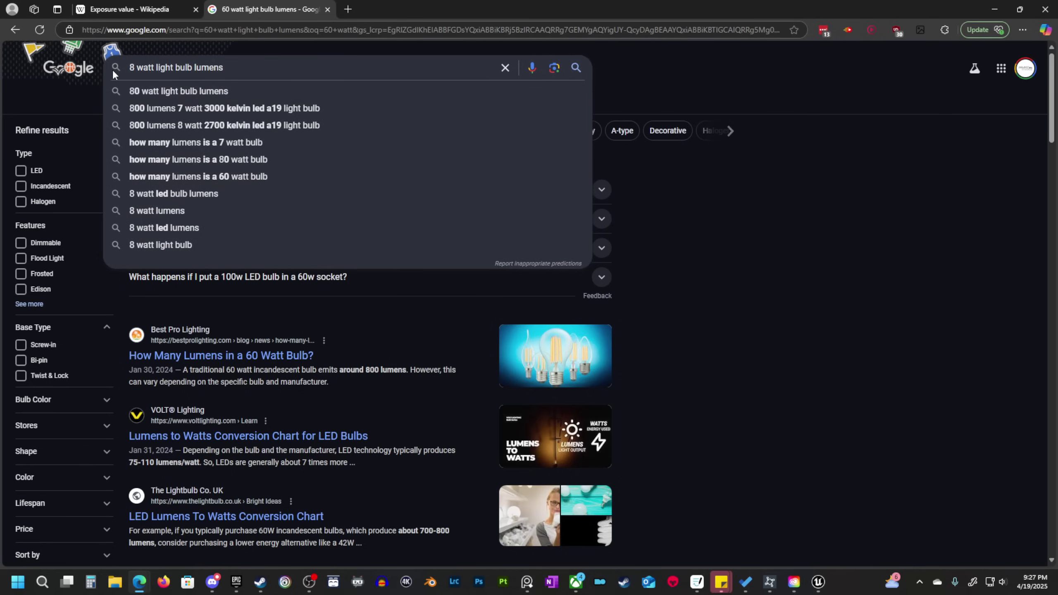
key(Right)
key(Right)
key(Right)
key(Right)
key(Right)
key(Right)
key(Right)
key(Right)
key(Right)
key(Right)
key(Left)
text(led)
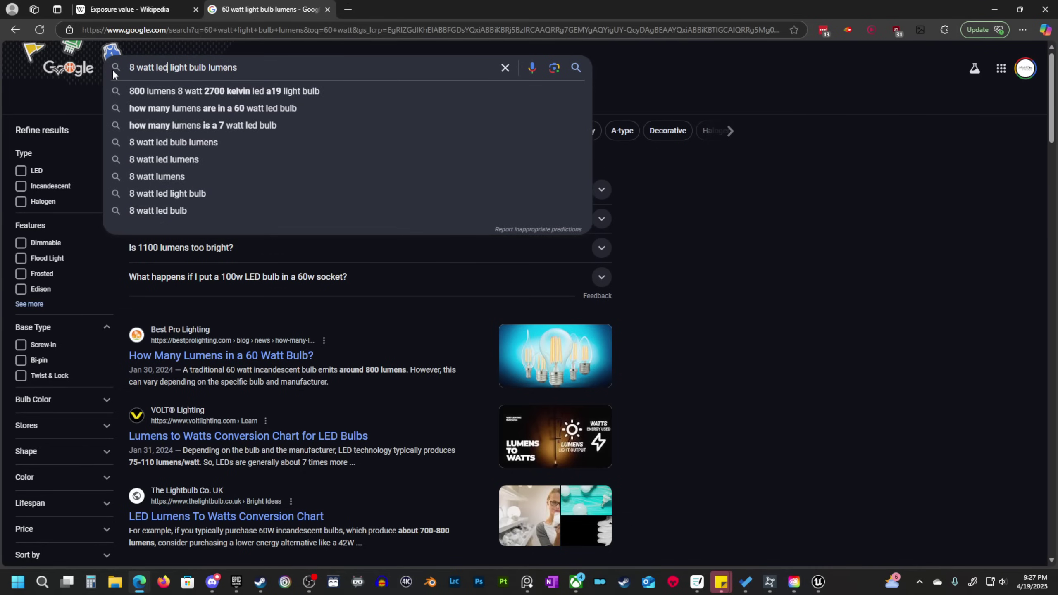
key(Return)
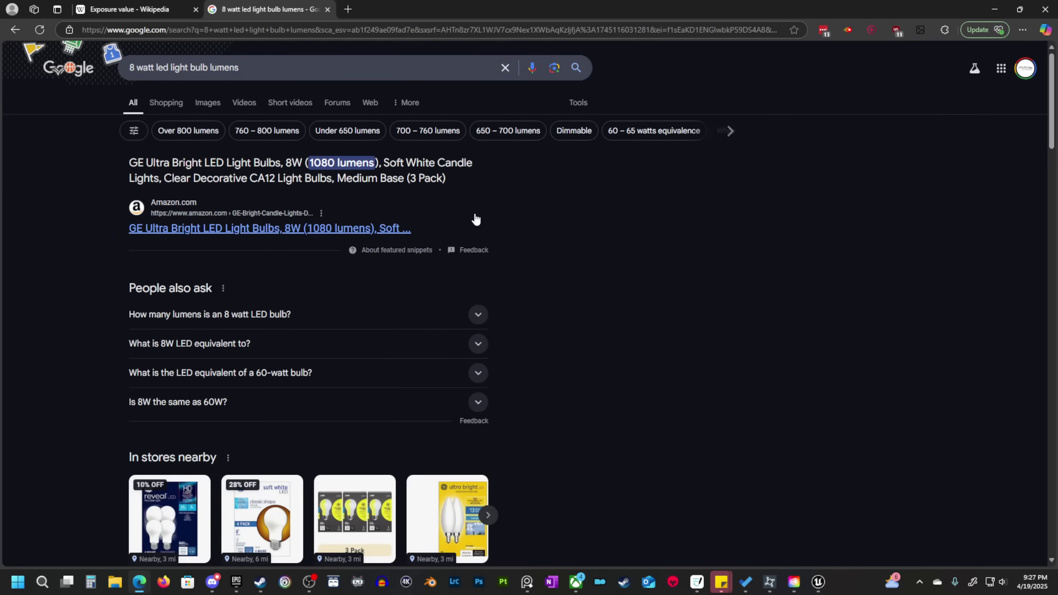
scroll(350, 198, down, 1)
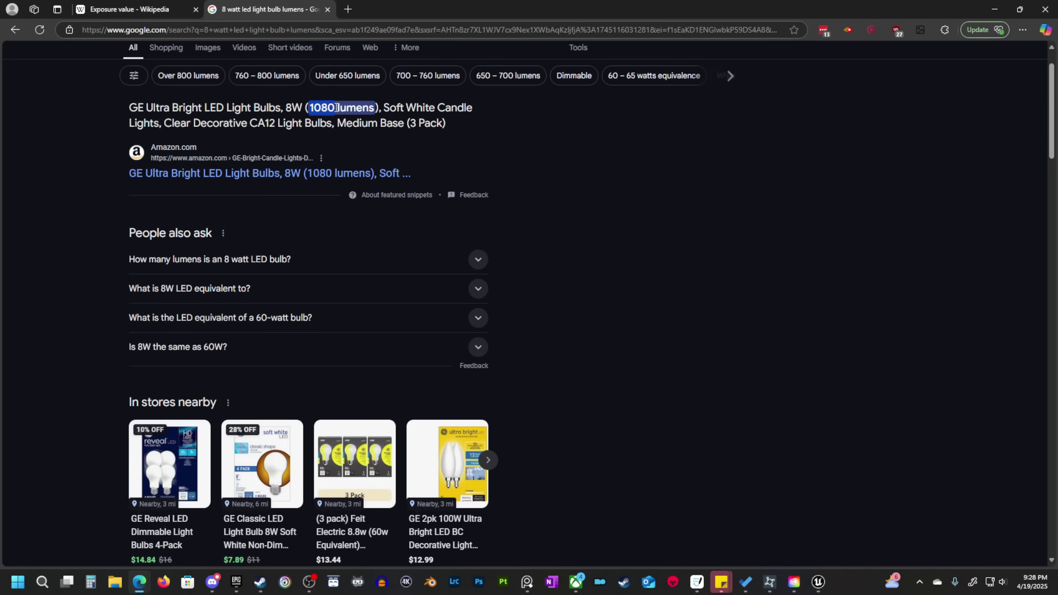
click(506, 164)
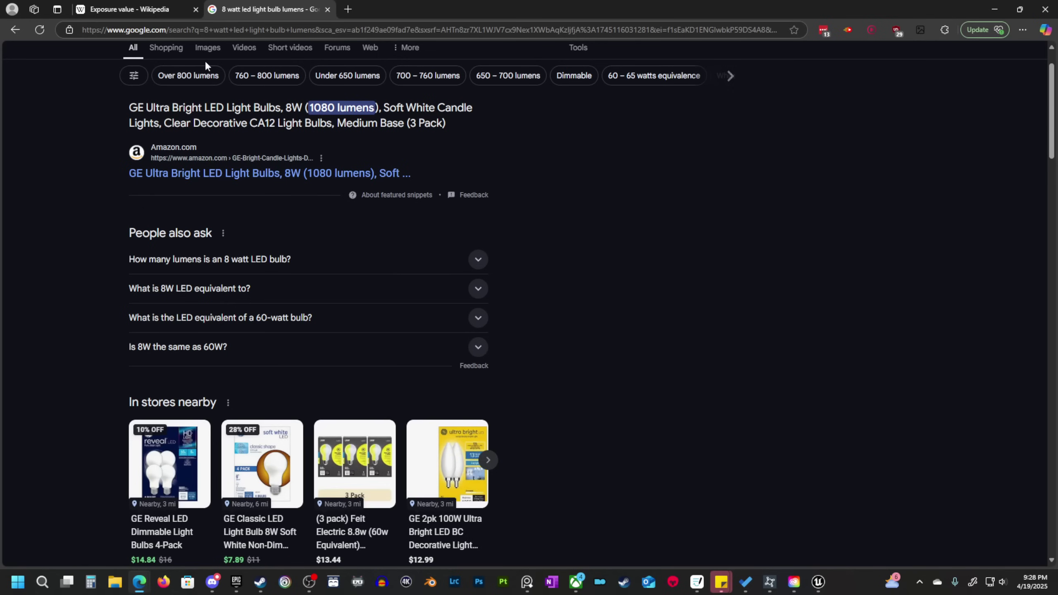
Return to Unreal Editor and set the selected PointLight's intensity to 800 lumens.
click(1046, 10)
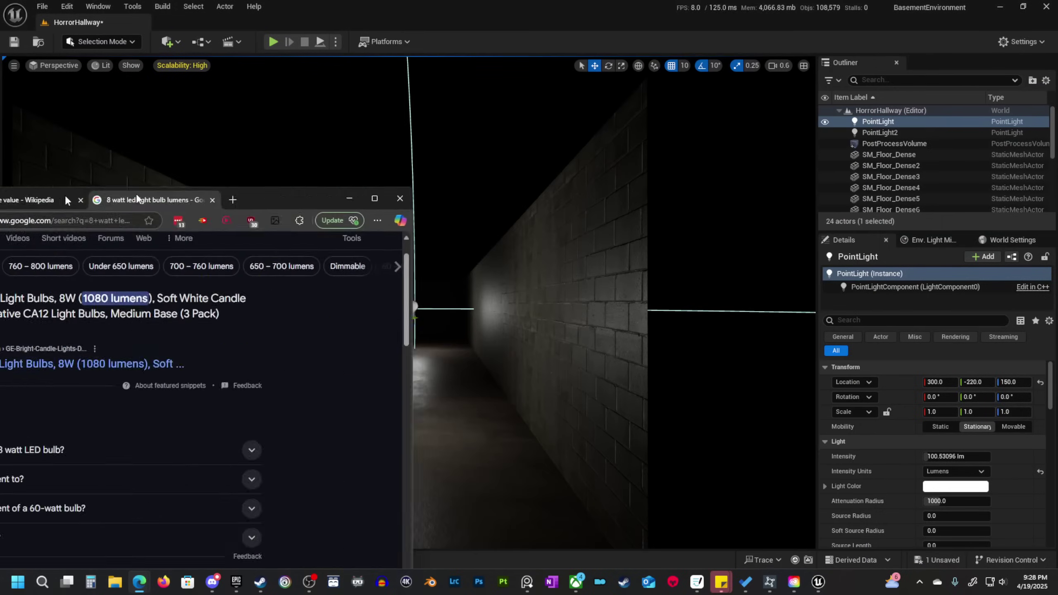
click(959, 456)
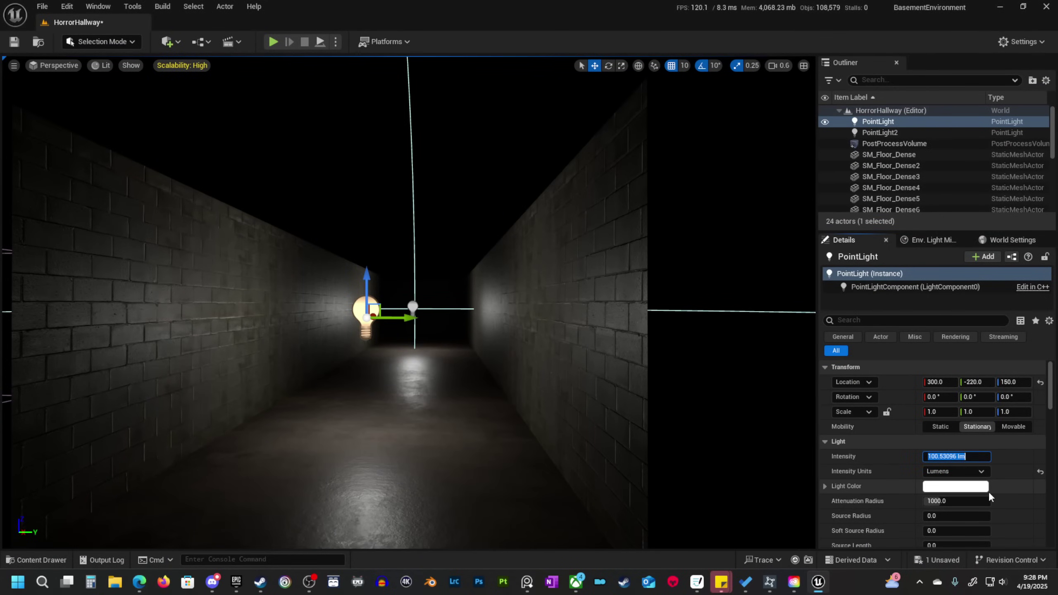
text(800)
key(Return)
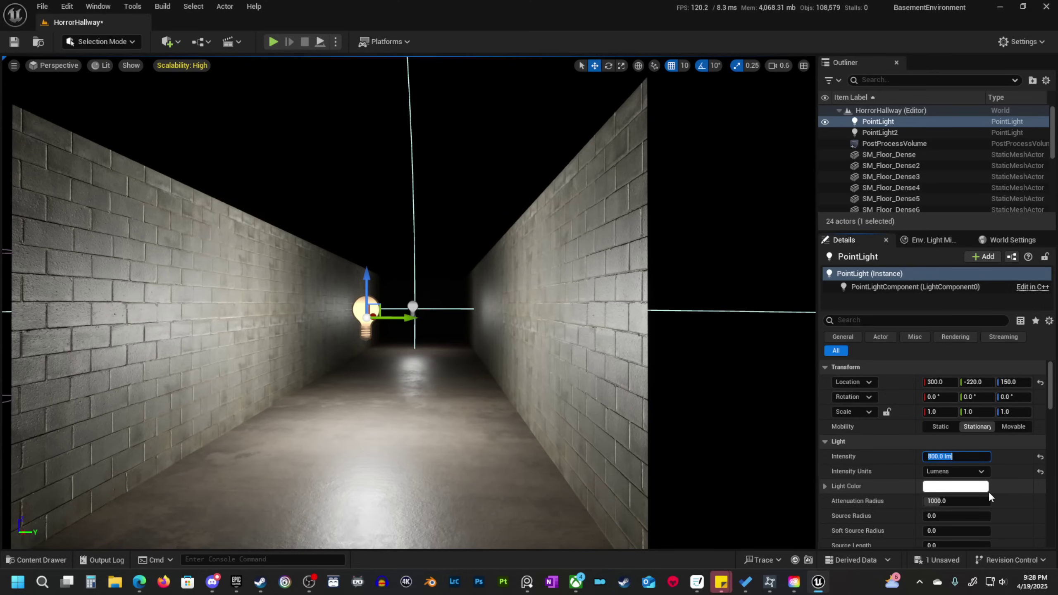
Select the farther PointLight2, set its intensity to 800 with Lumens as the units, and hide the light icons.
key(s)
right_drag(362, 383, 346, 392)
key(e)
key(g)
key(g)
key(w)
key(w)
key(e)
scroll(362, 382, up, 3)
click(488, 297)
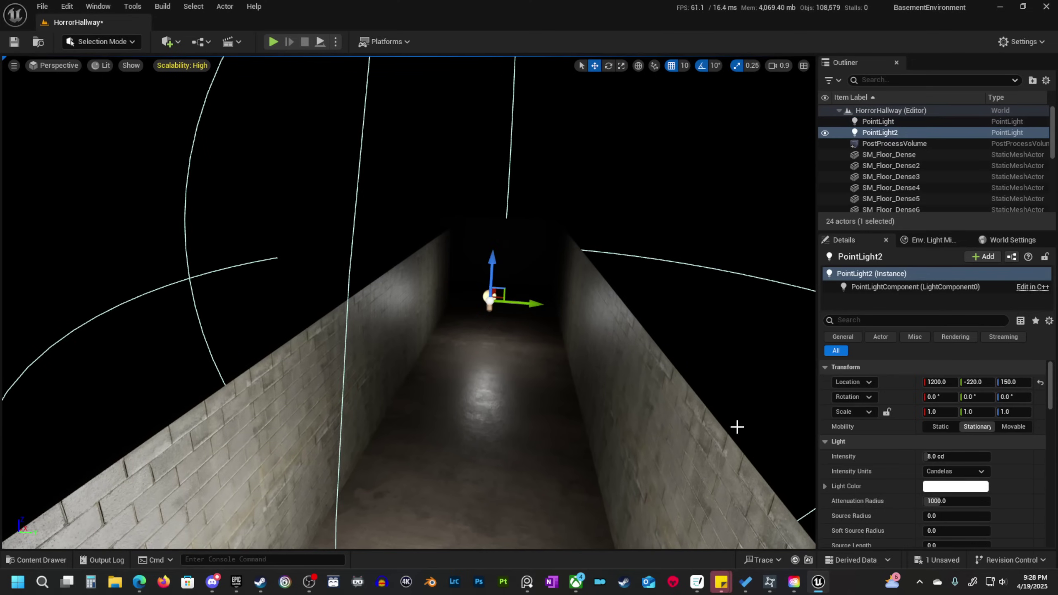
click(936, 456)
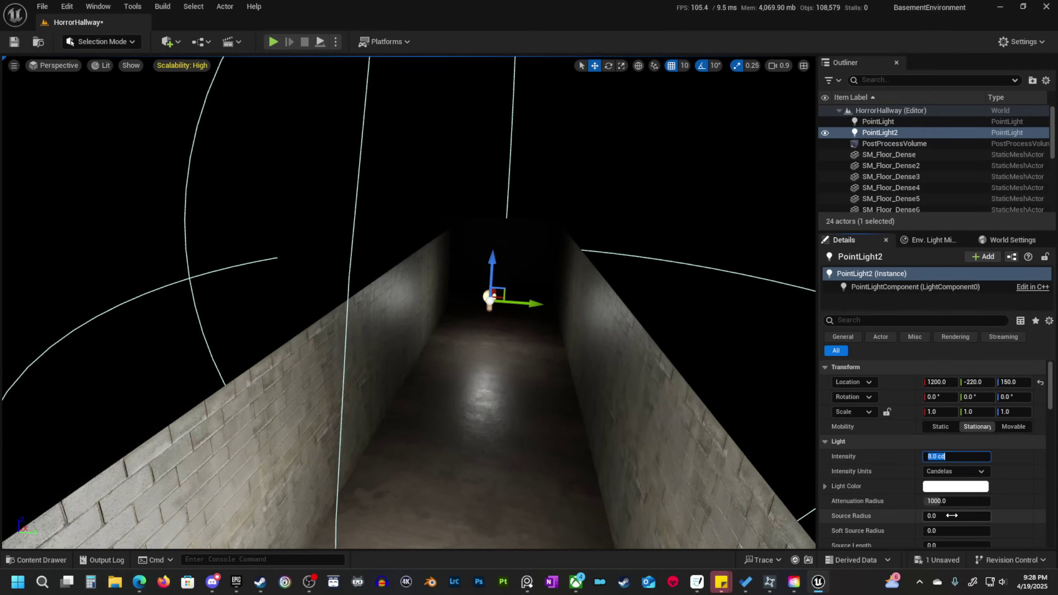
click(953, 472)
click(968, 505)
click(957, 456)
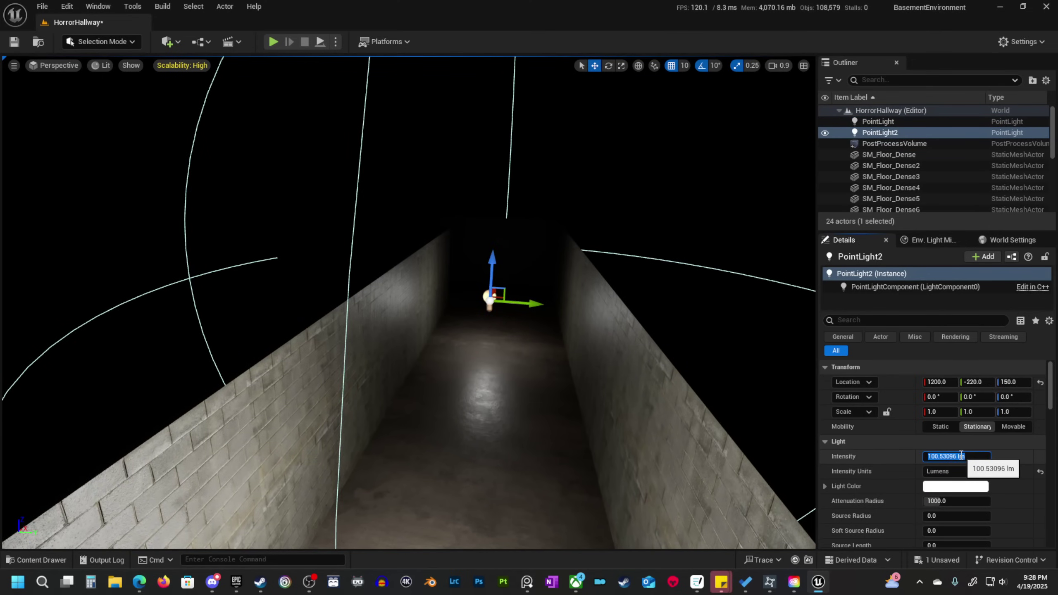
text(9)
key(Return)
right_drag(556, 317, 556, 317)
key(g)
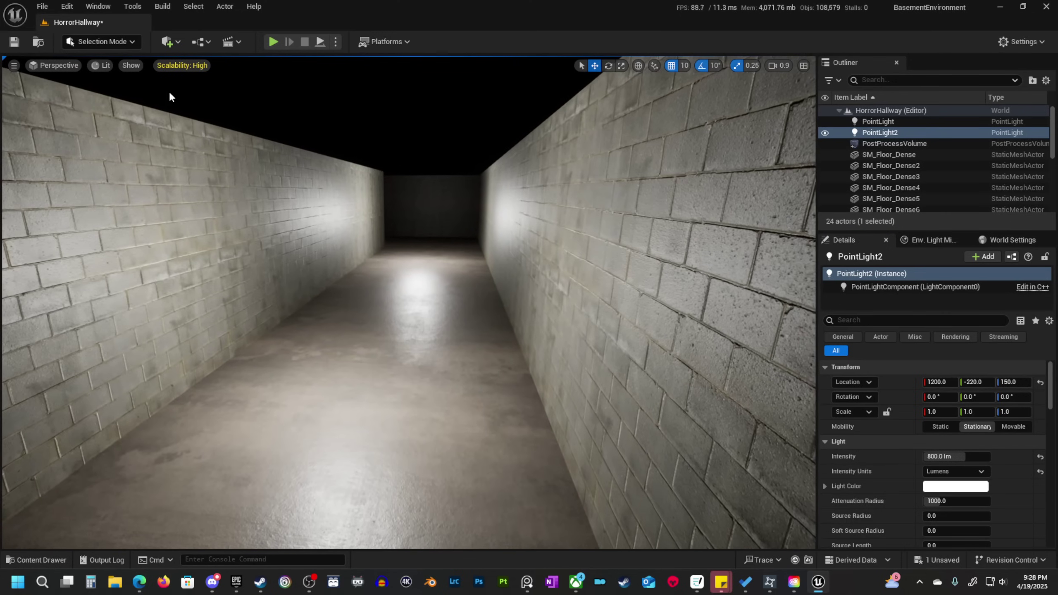
Bring up the PostProcessVolume's EV100 settings and check the Wikipedia exposure table in the browser for home interiors.
click(894, 144)
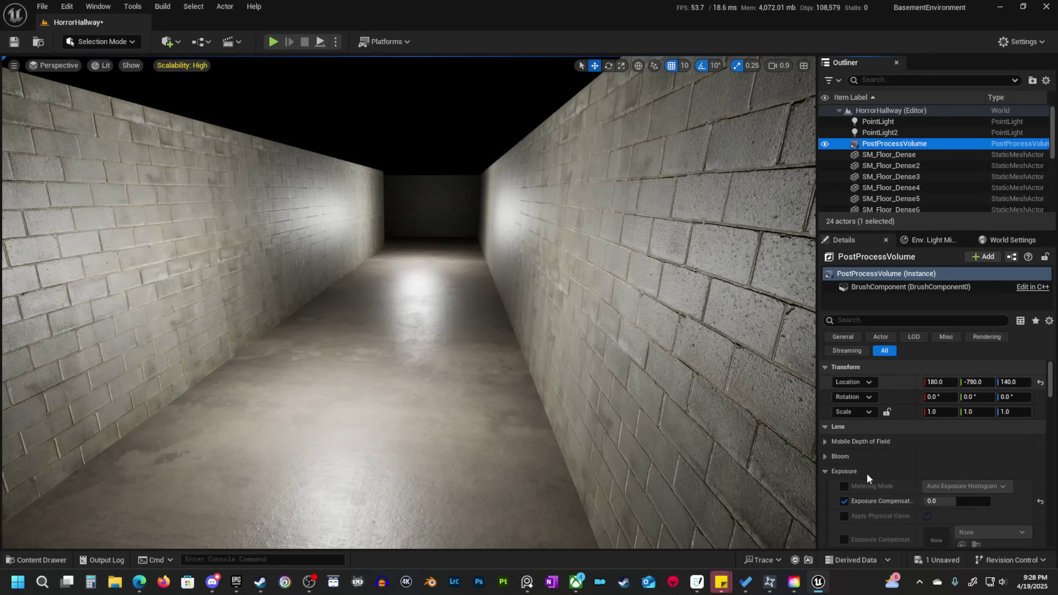
scroll(932, 479, down, 3)
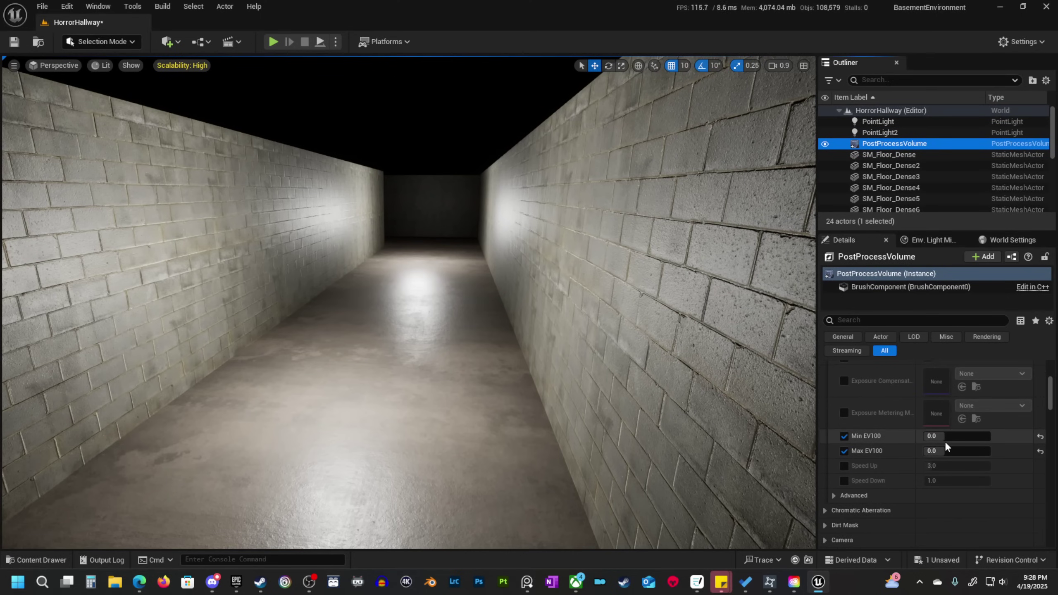
click(139, 581)
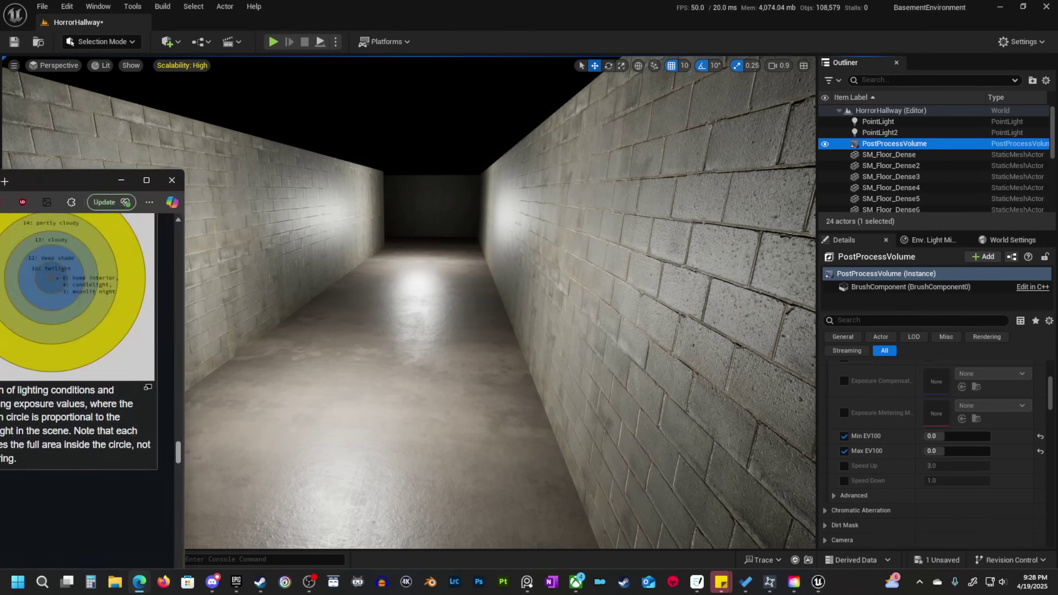
scroll(581, 438, up, 1)
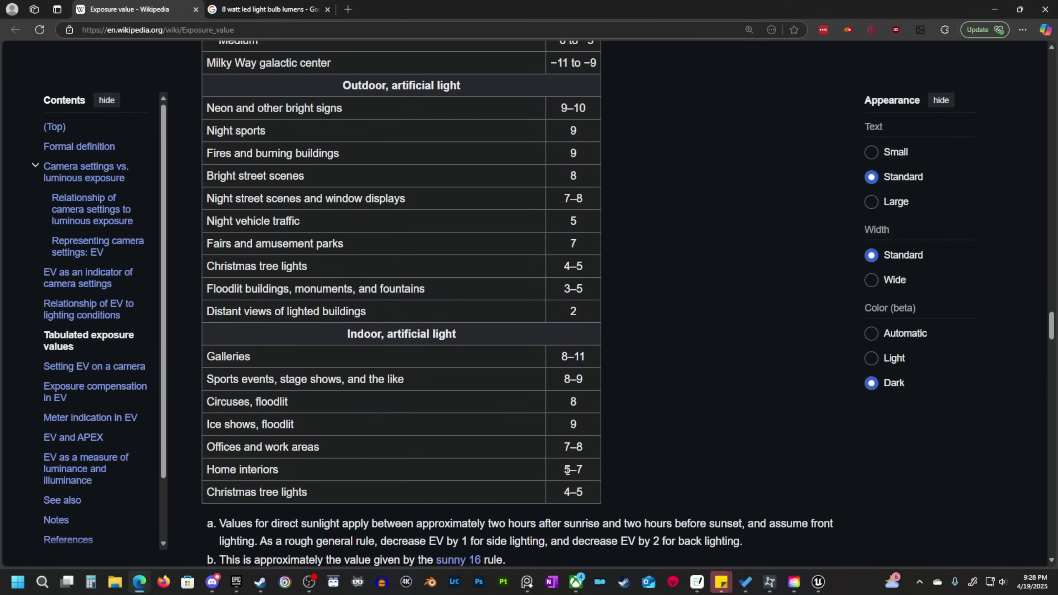
drag(483, 12, 483, 0)
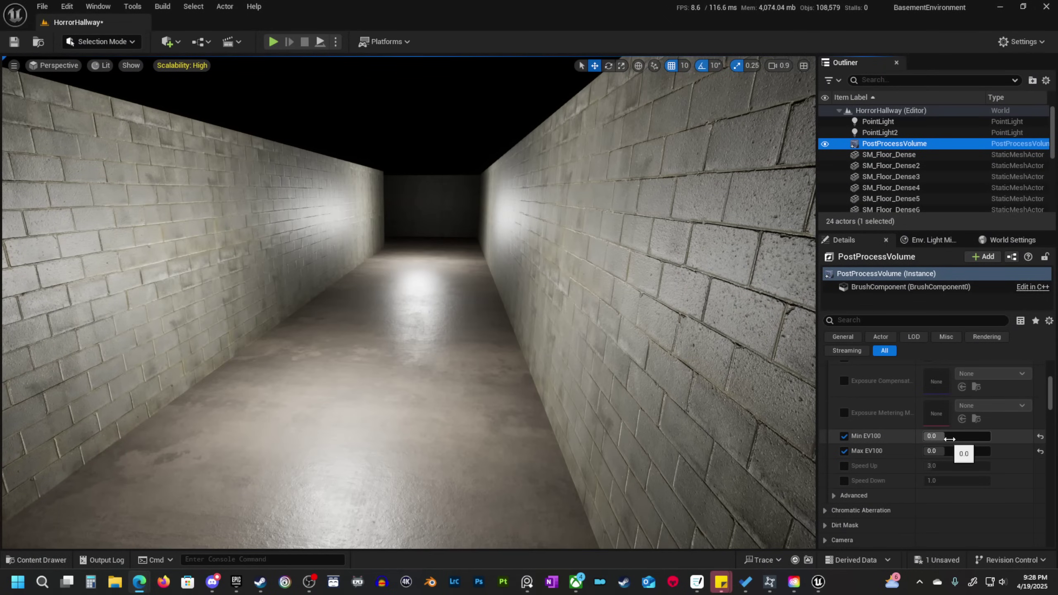
Back in Unreal Editor, set the PostProcessVolume's Min EV100 and Max EV100 to 5.
click(952, 437)
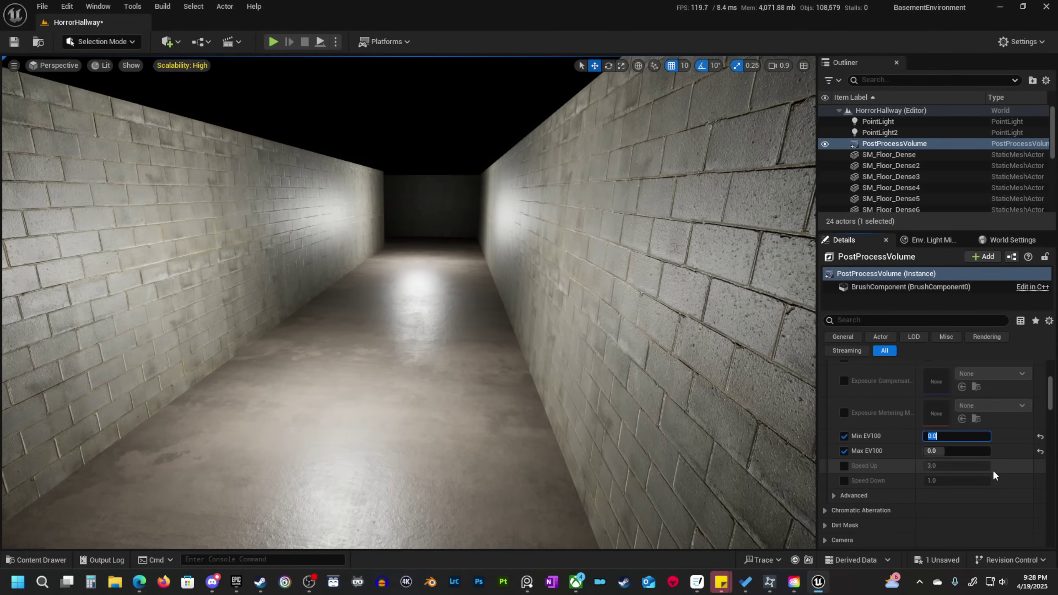
text(5)
key(Tab)
text(5)
key(Return)
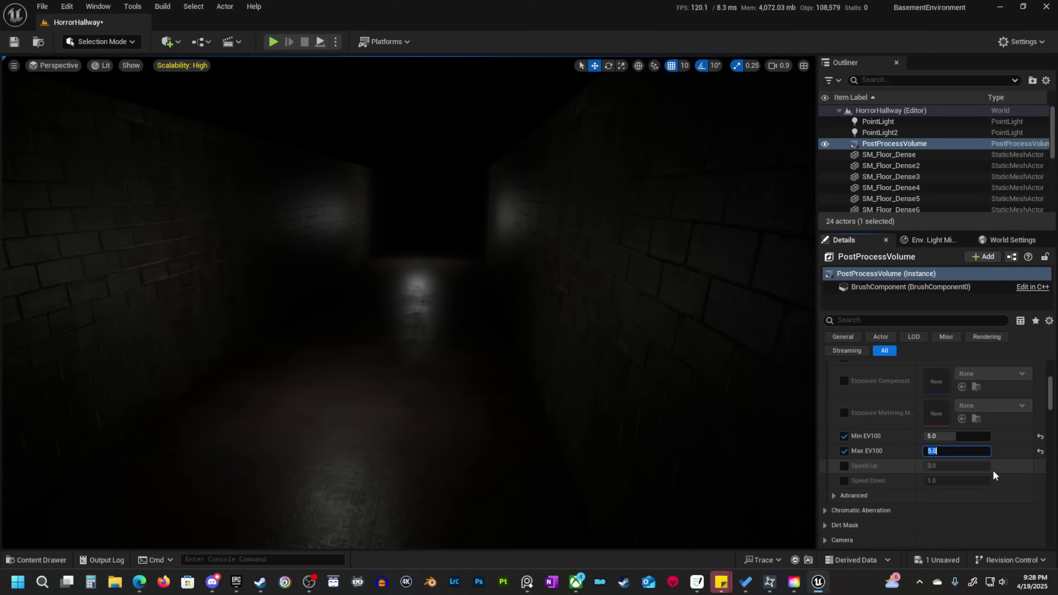
Examine the hallway's walls, floor and far end under the fixed exposure, along with the volume's exposure settings.
key(s)
right_drag(498, 347, 463, 345)
key(g)
key(g)
key(w)
scroll(408, 331, down, 2)
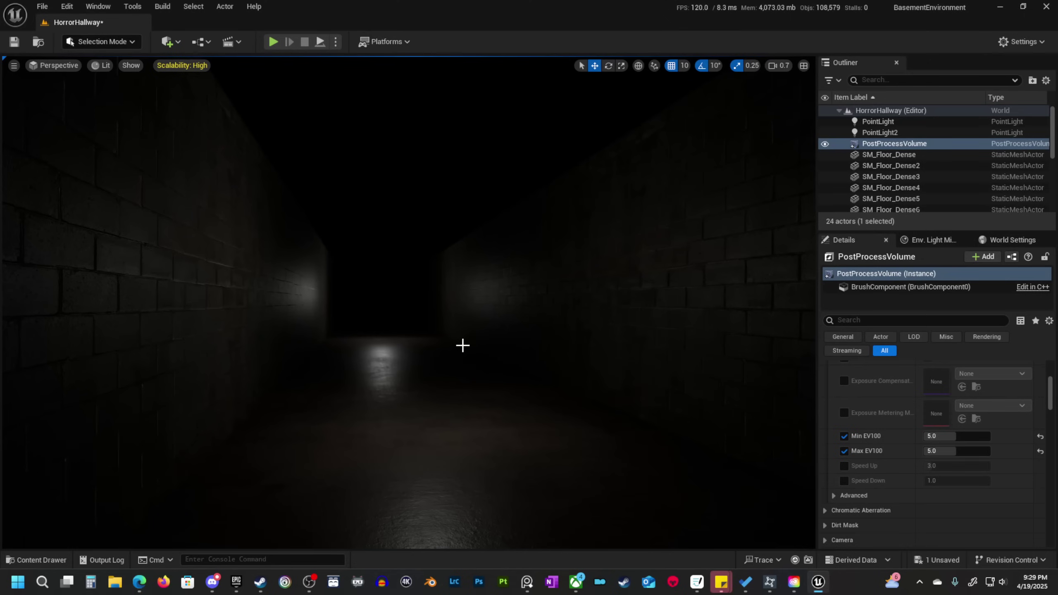
scroll(937, 437, up, 5)
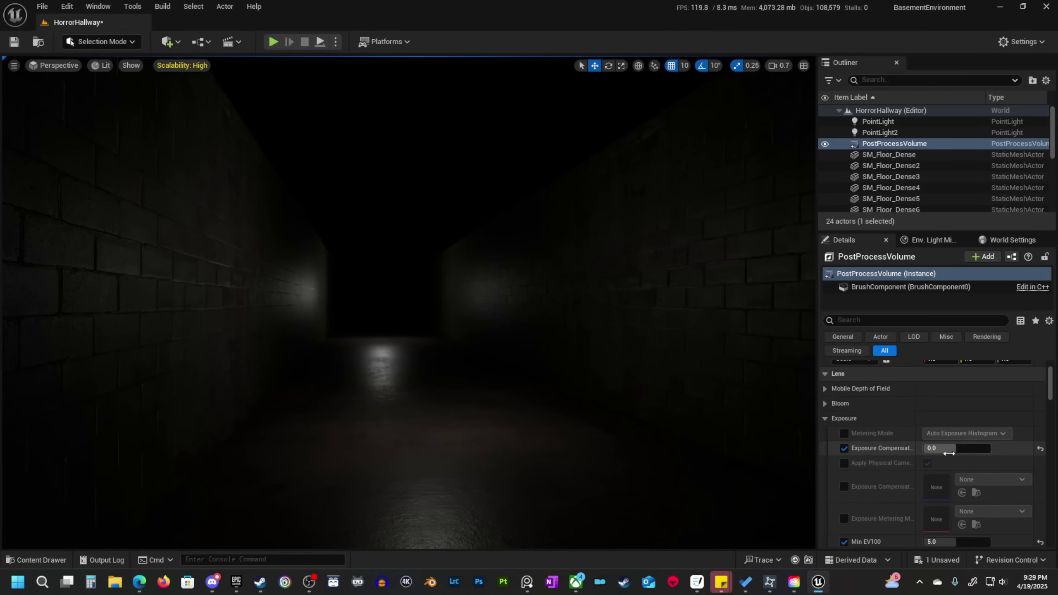
key(s)
mouse_move(579, 428)
right_down()
mouse_move(578, 438)
mouse_move(580, 427)
right_up()
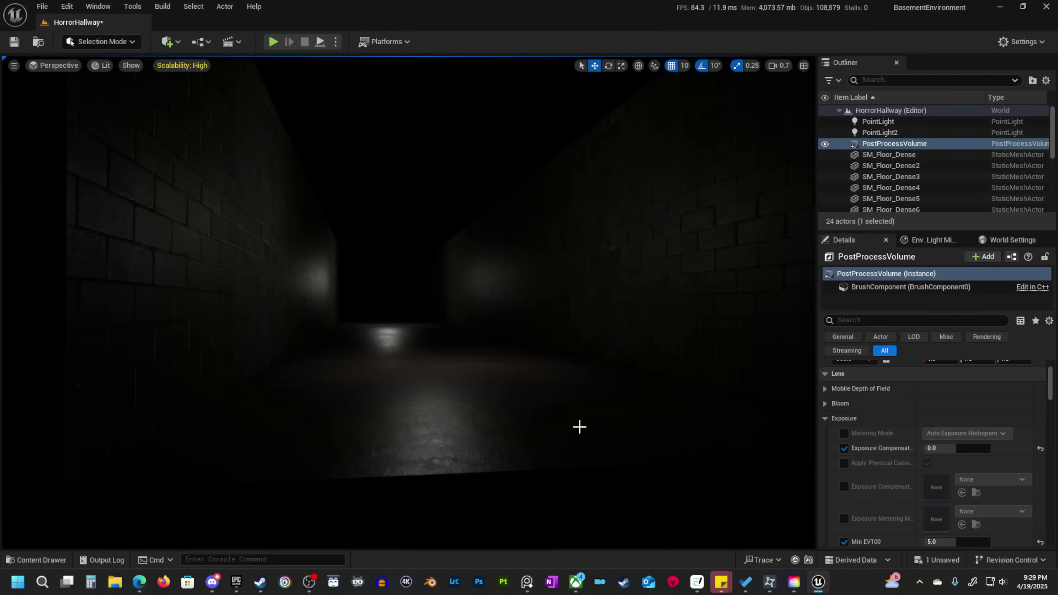
right_drag(547, 363, 554, 346)
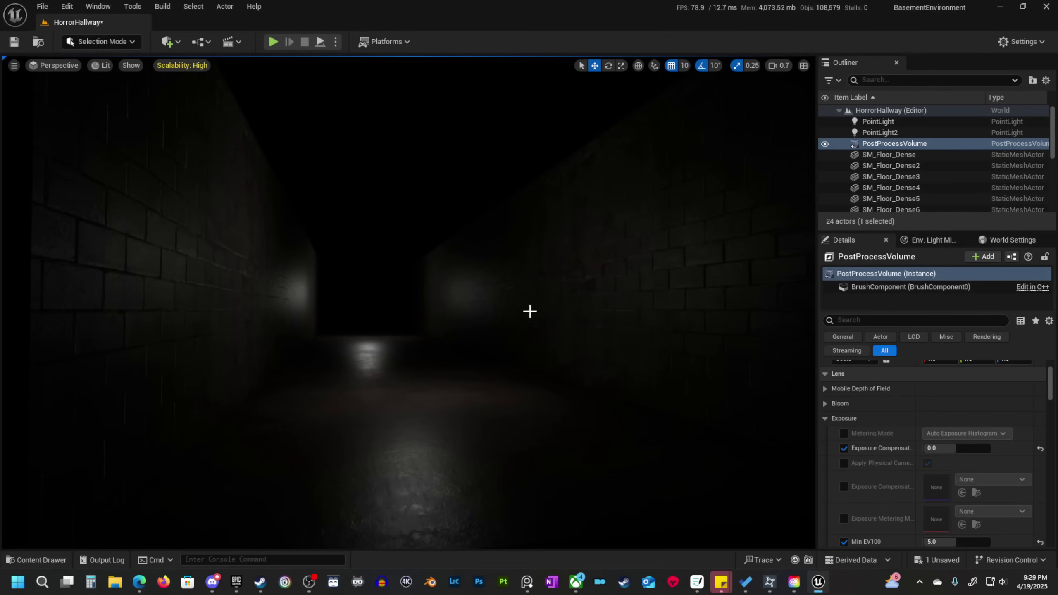
mouse_move(524, 391)
right_down()
mouse_move(511, 392)
mouse_move(524, 391)
right_up()
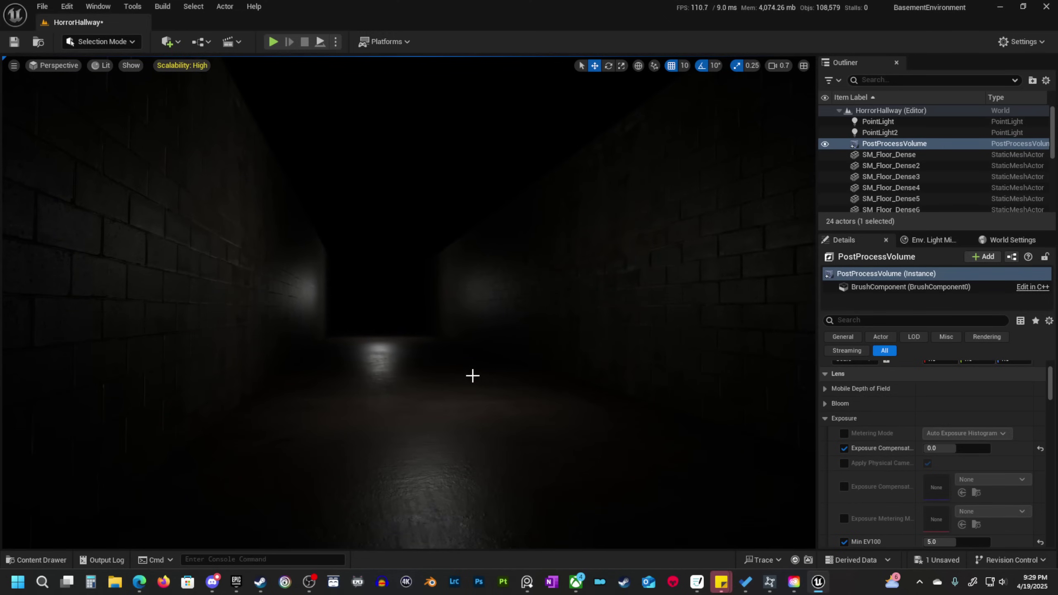
mouse_move(351, 391)
right_down()
mouse_move(304, 390)
mouse_move(351, 391)
right_up()
mouse_move(513, 412)
right_down()
mouse_move(492, 405)
mouse_move(558, 418)
mouse_move(524, 412)
right_up()
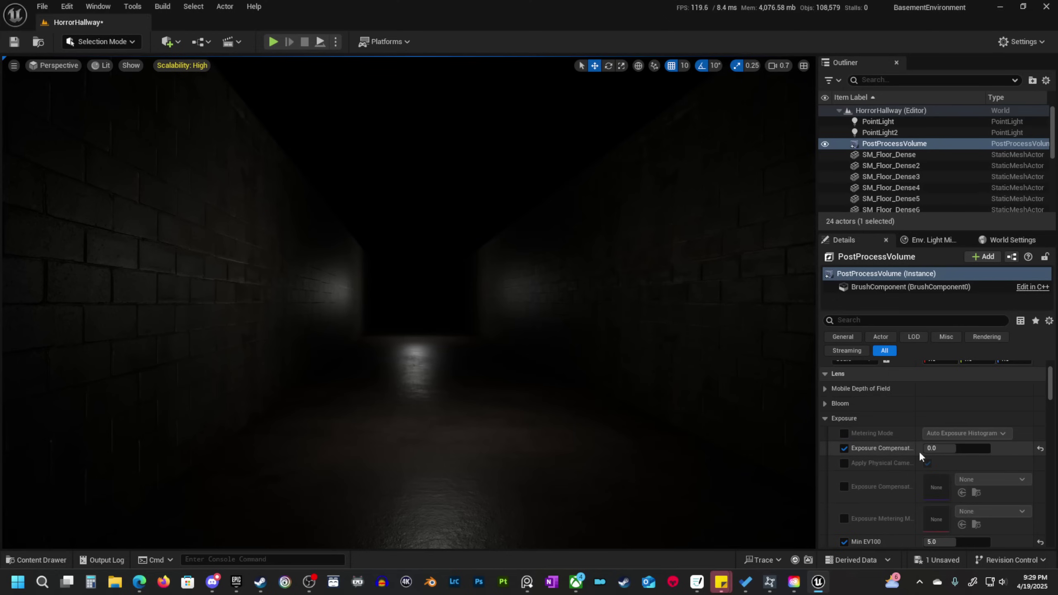
mouse_move(500, 385)
right_down()
mouse_move(524, 382)
mouse_move(493, 391)
mouse_move(504, 402)
right_up()
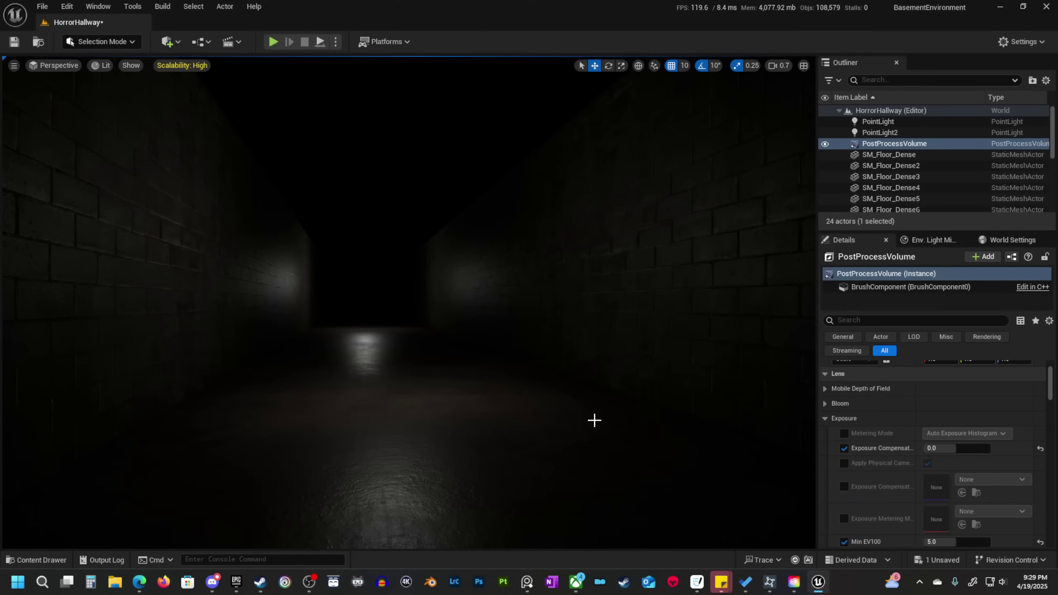
right_drag(624, 413, 632, 407)
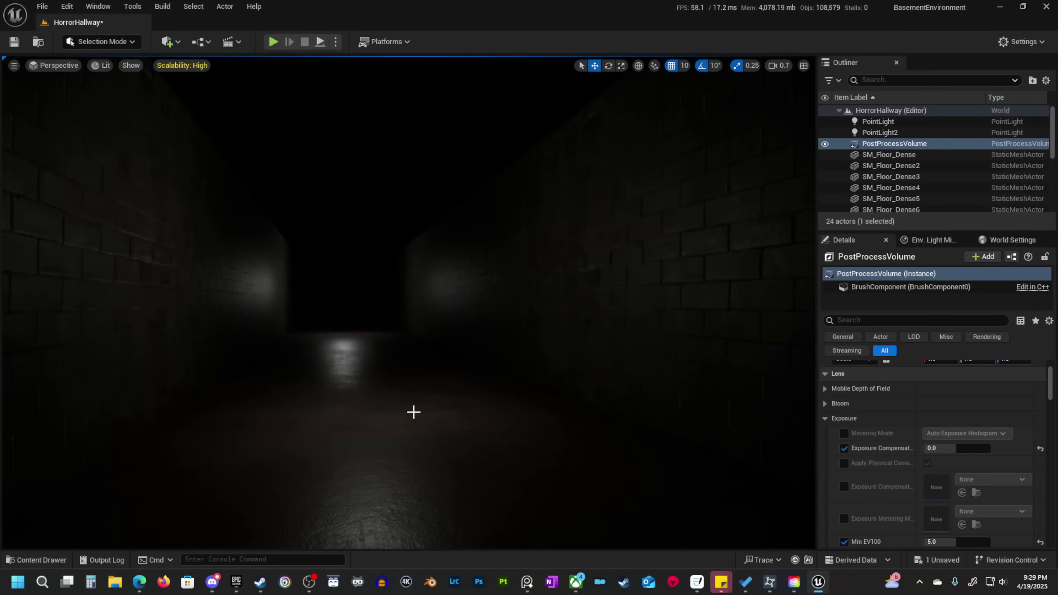
right_drag(569, 420, 557, 409)
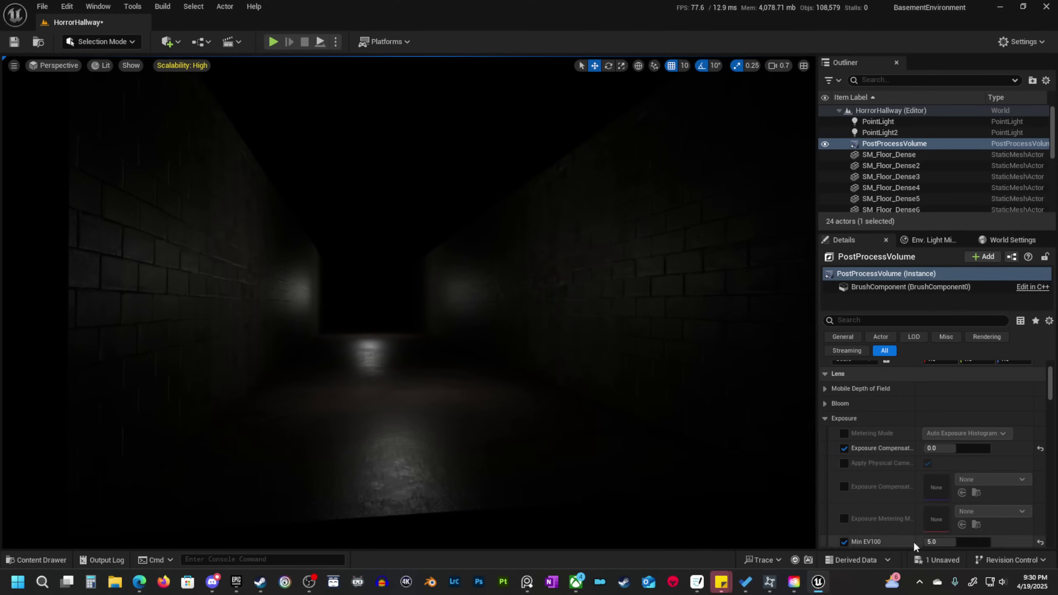
scroll(950, 505, down, 3)
key(w)
right_drag(703, 430, 675, 433)
mouse_move(501, 389)
right_down()
mouse_move(485, 391)
mouse_move(517, 391)
mouse_move(492, 402)
right_up()
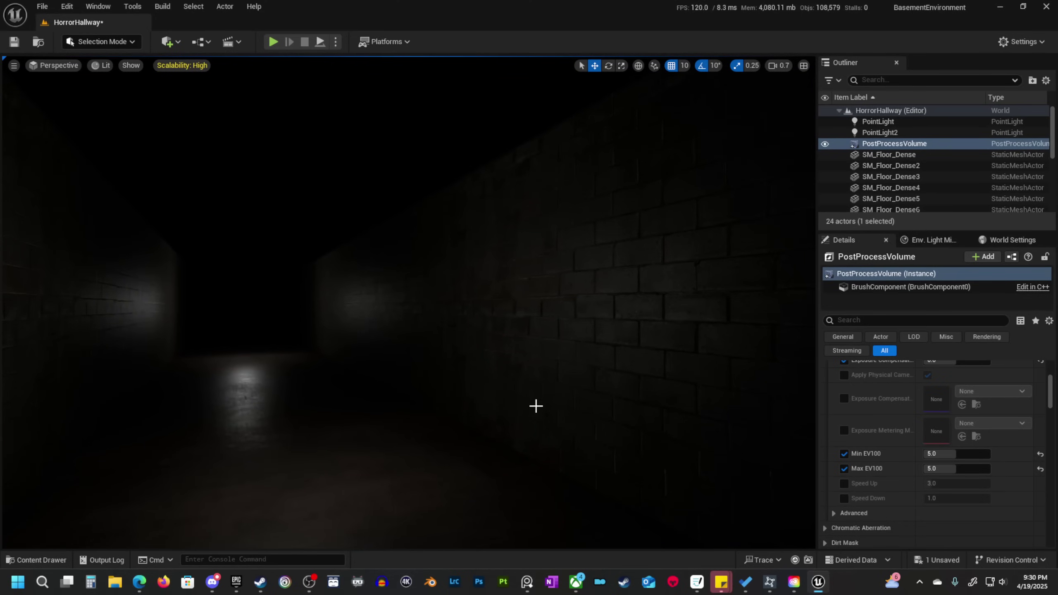
mouse_move(501, 385)
right_down()
mouse_move(473, 390)
mouse_move(514, 394)
right_up()
Show the light icons, inspect both point lights in the hallway and view PointLight2's light settings.
key(g)
click(440, 297)
click(404, 227)
key(g)
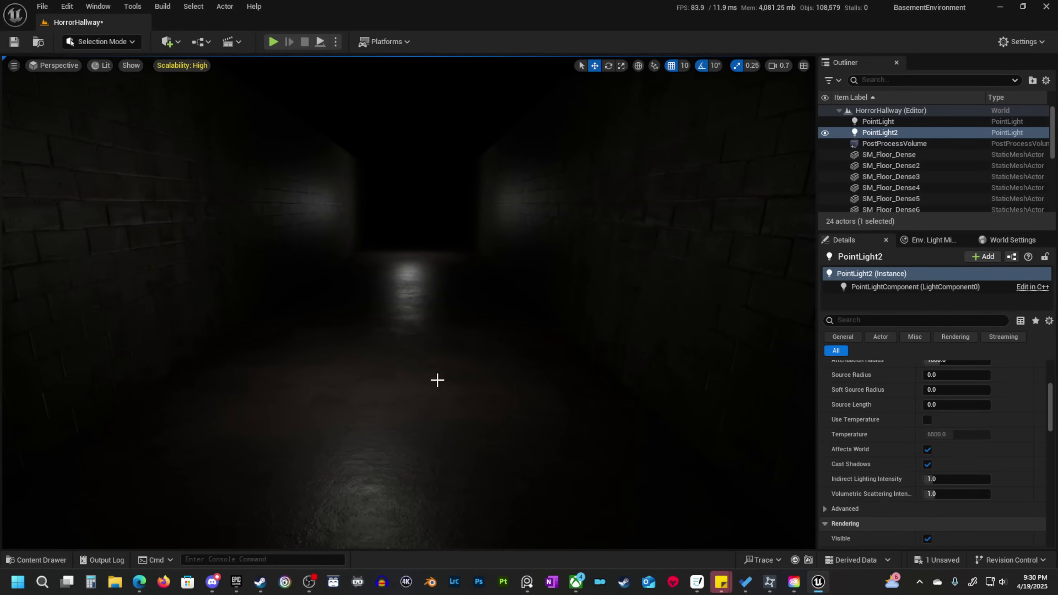
right_drag(437, 378, 493, 395)
key(g)
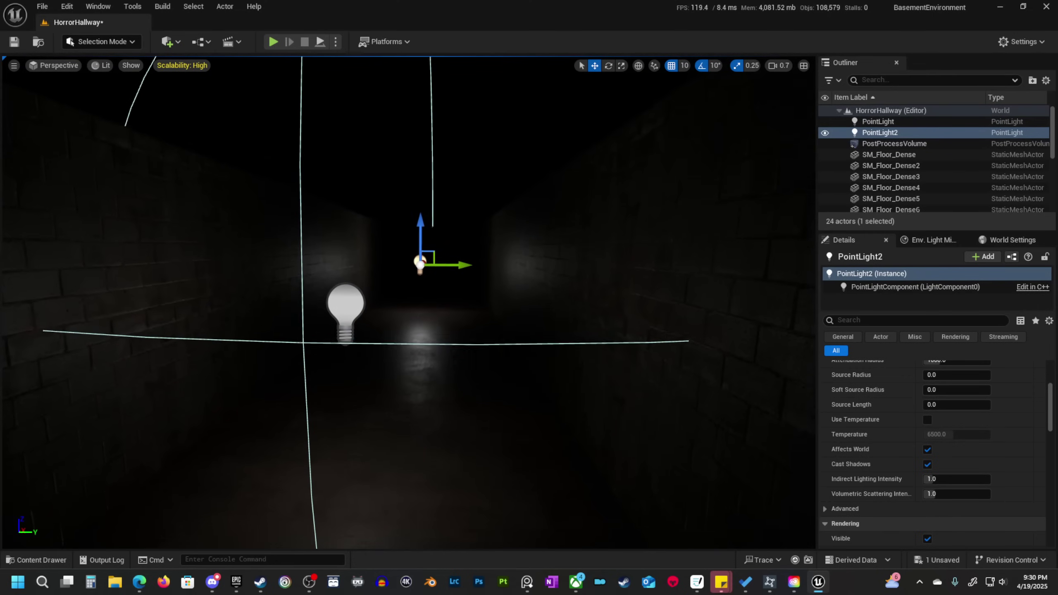
click(347, 309)
right_drag(349, 312, 323, 318)
click(463, 280)
scroll(885, 441, up, 3)
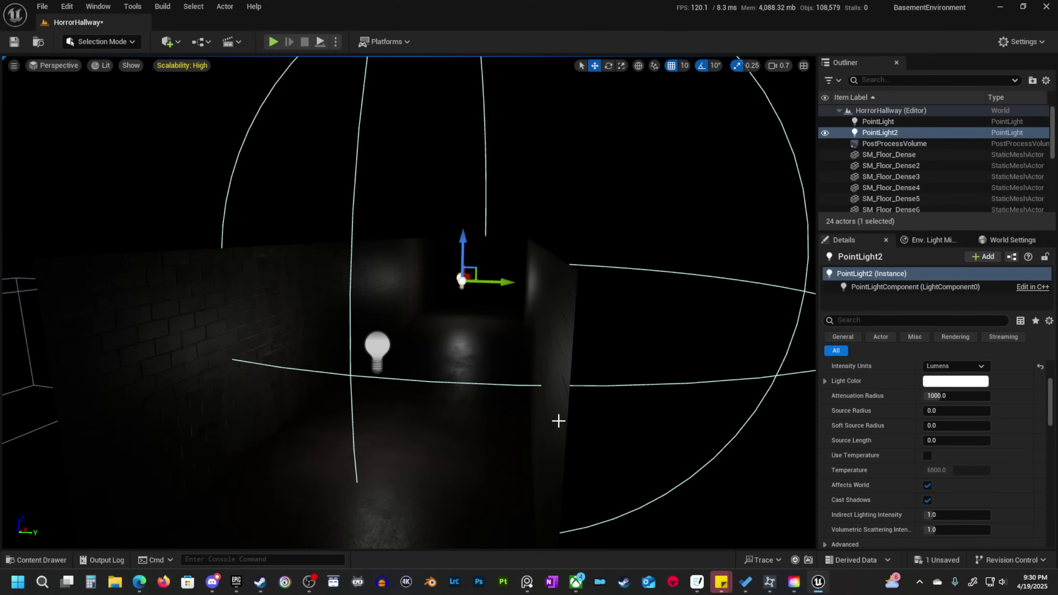
Search the Meshes folder for "light" and place the SM_Light fixture on the hallway floor at about X 270, Y -240, Z 0.
click(38, 559)
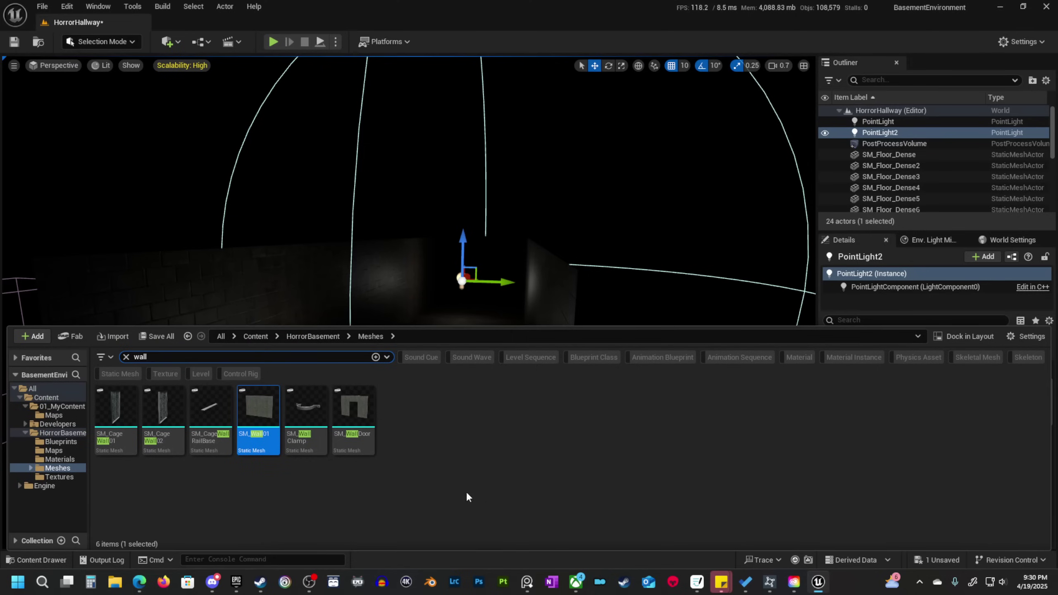
double_click(167, 355)
text(light)
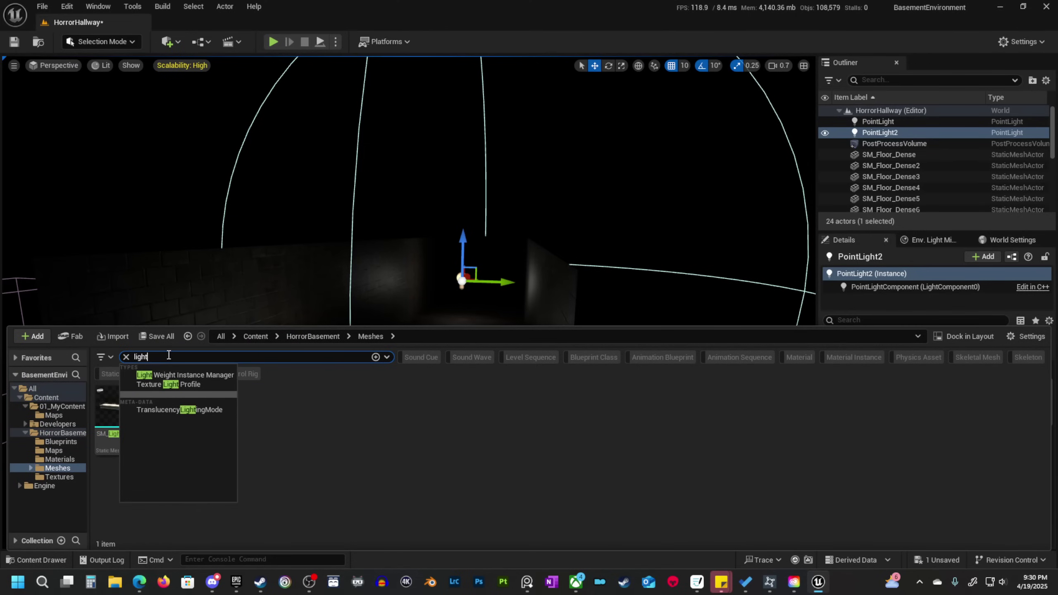
click(317, 452)
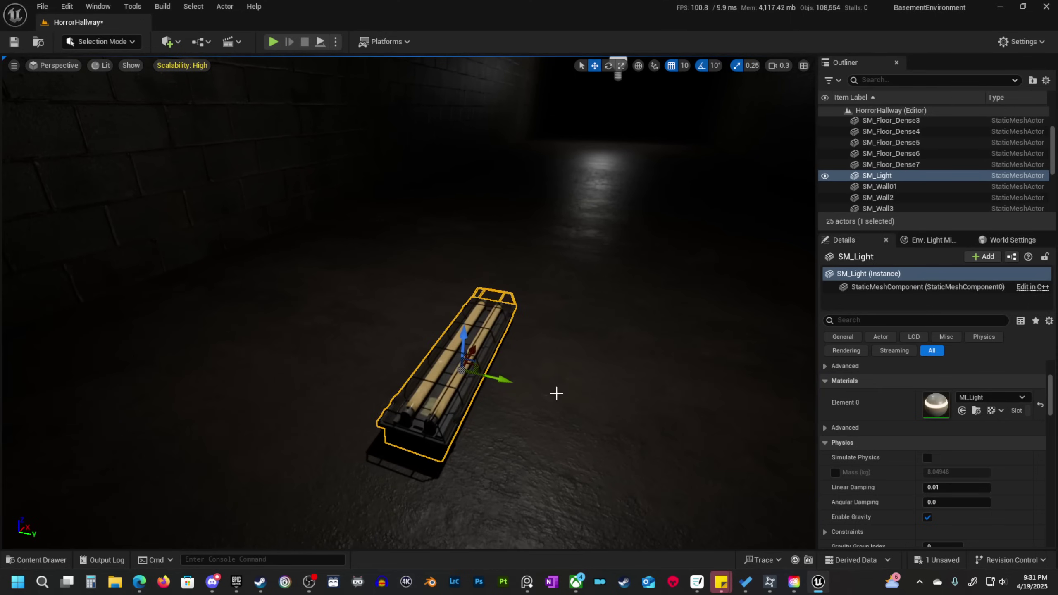
Inspect the SM_Light fixture's tubes and cage up close and from farther back in the hallway.
right_drag(556, 393, 558, 411)
key(w)
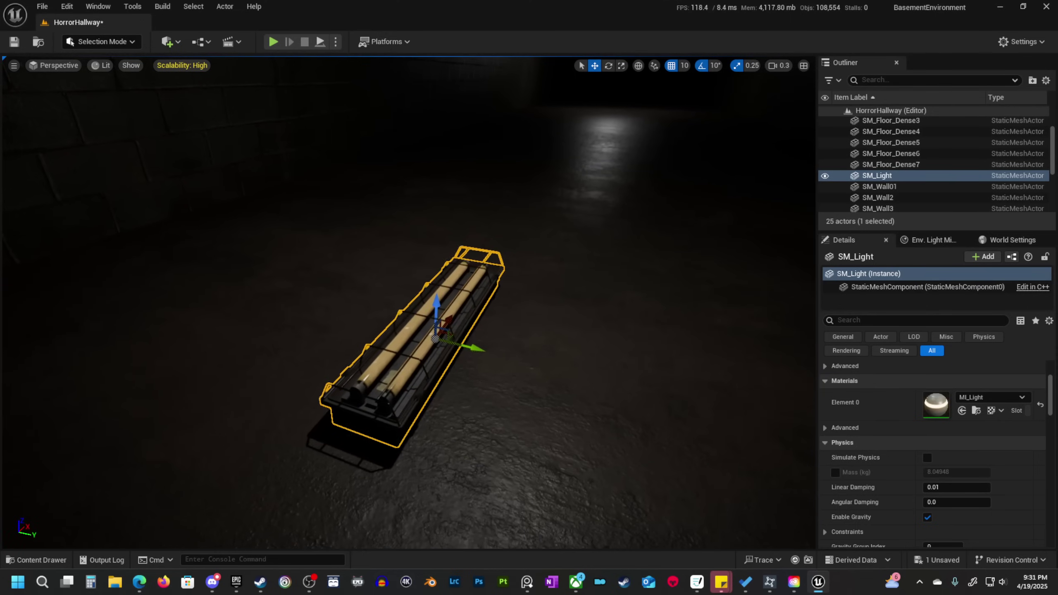
key(w)
mouse_move(455, 342)
right_down()
mouse_move(447, 345)
mouse_move(455, 341)
right_up()
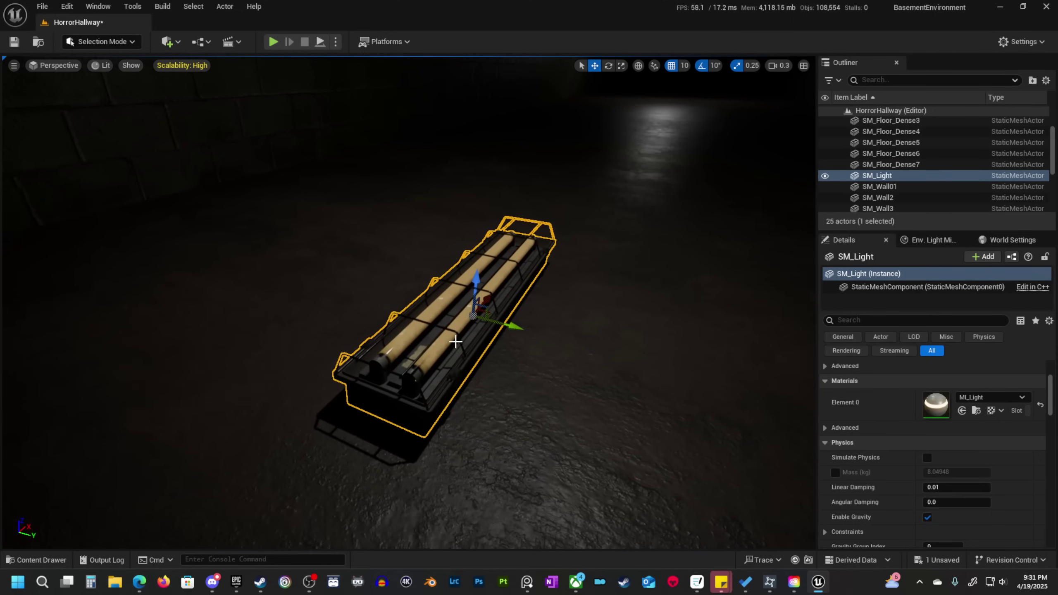
mouse_move(501, 347)
alt+mouse_down()
mouse_move(528, 354)
mouse_move(531, 337)
mouse_move(501, 347)
alt+mouse_up()
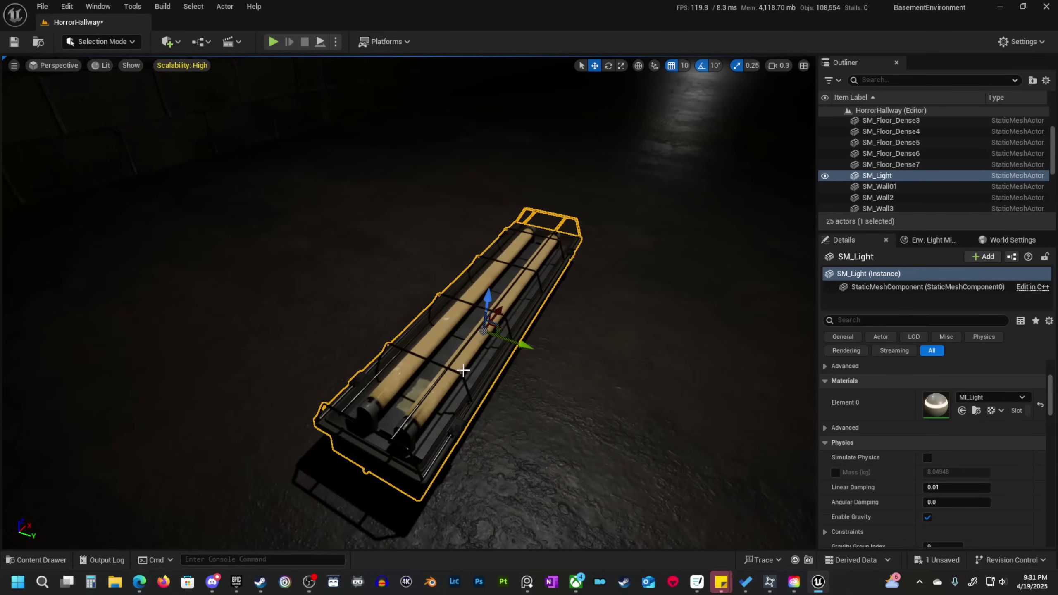
key(s)
right_drag(463, 369, 524, 368)
key(s)
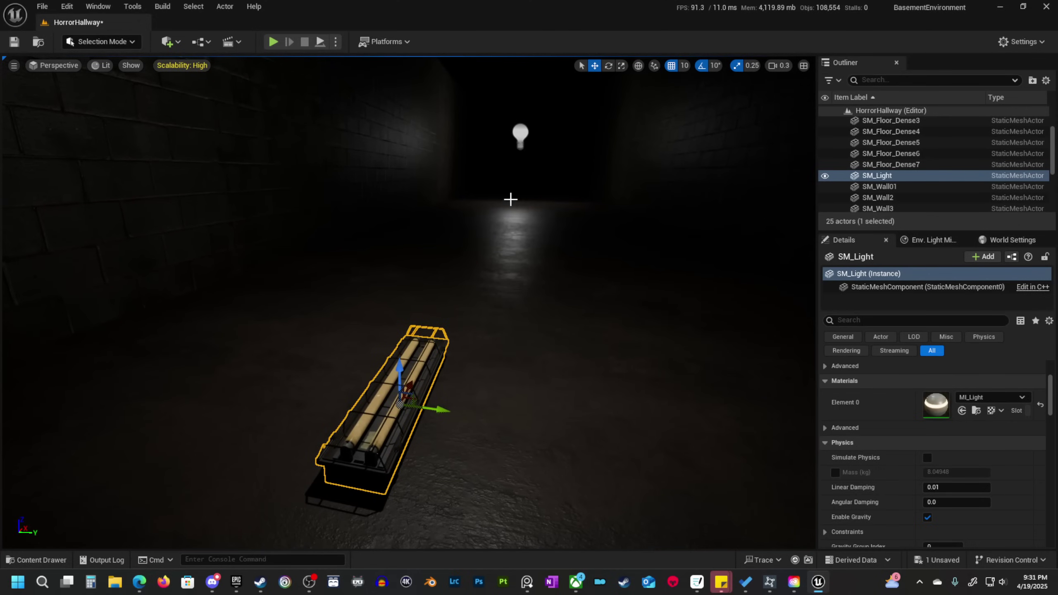
mouse_move(520, 244)
right_down()
mouse_move(535, 241)
mouse_move(521, 241)
right_up()
key(q)
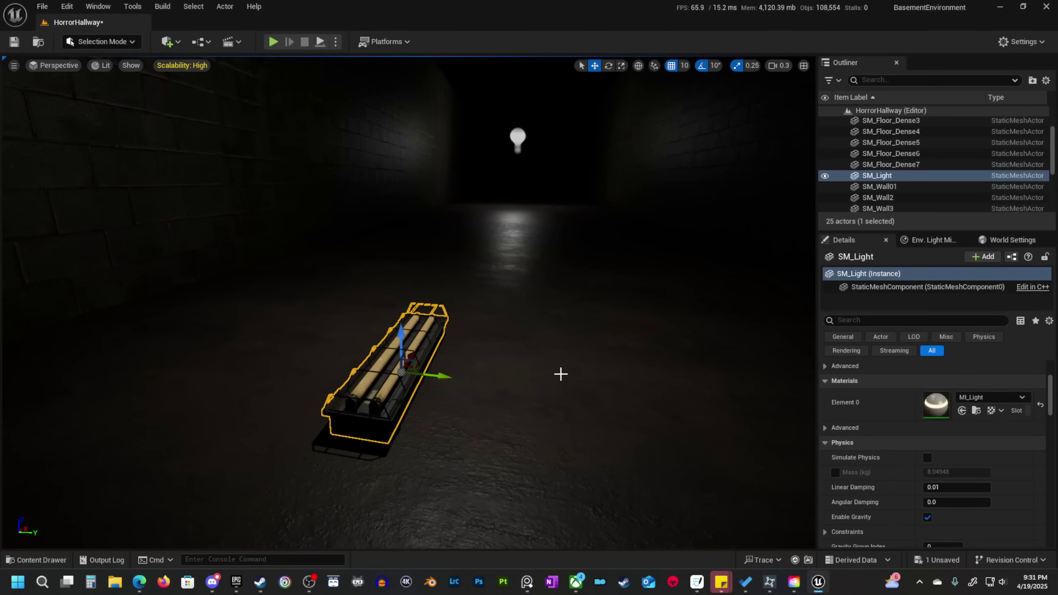
Examine SM_Light's transform, static mesh, material and physics properties.
right_drag(561, 373, 541, 373)
key(w)
scroll(977, 470, up, 3)
scroll(959, 476, down, 2)
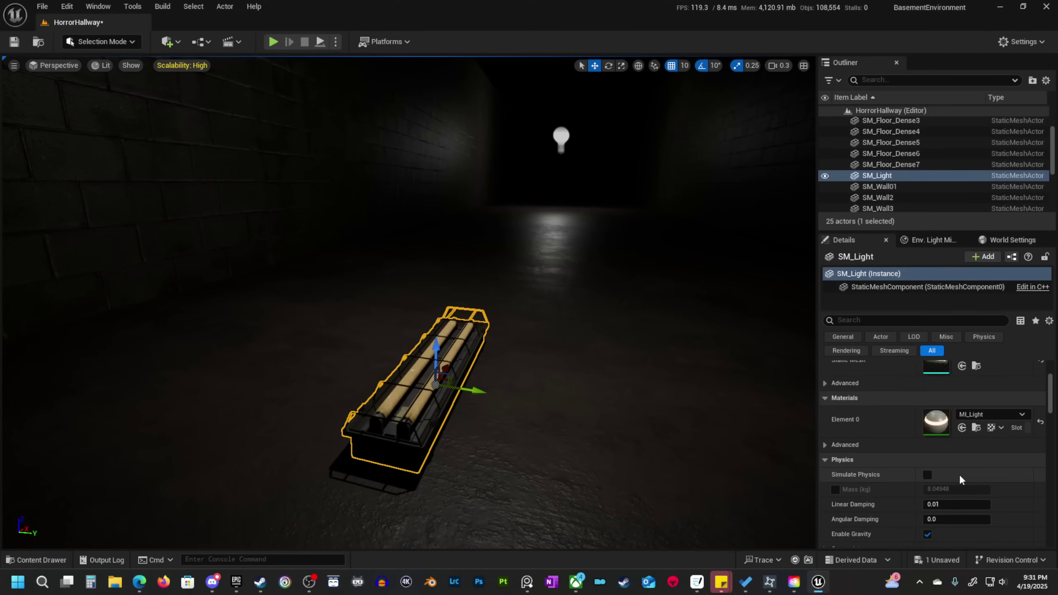
scroll(970, 463, down, 1)
scroll(988, 469, up, 3)
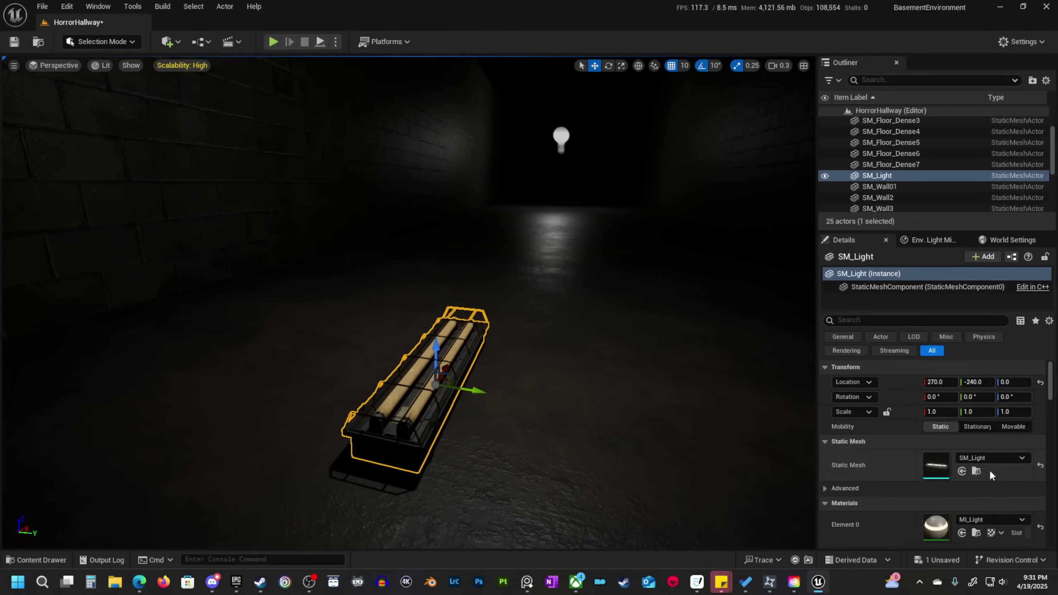
scroll(989, 469, down, 5)
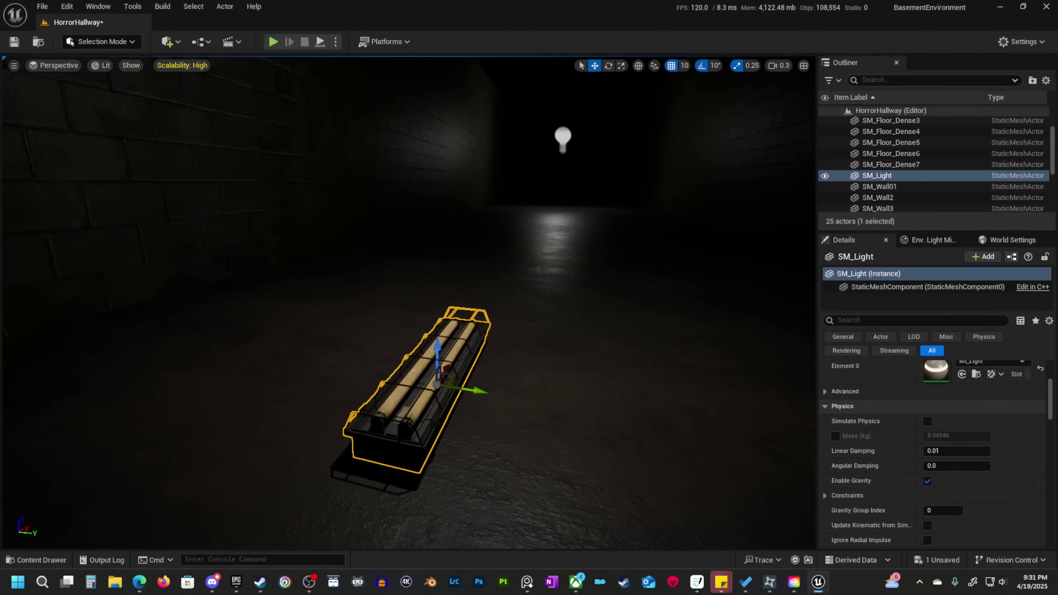
Turn on Use Temperature for PointLight above the fixture and set its temperature to 1700.
click(563, 140)
key(s)
right_drag(563, 140, 567, 119)
scroll(432, 288, up, 3)
click(440, 260)
right_drag(442, 279, 441, 312)
key(w)
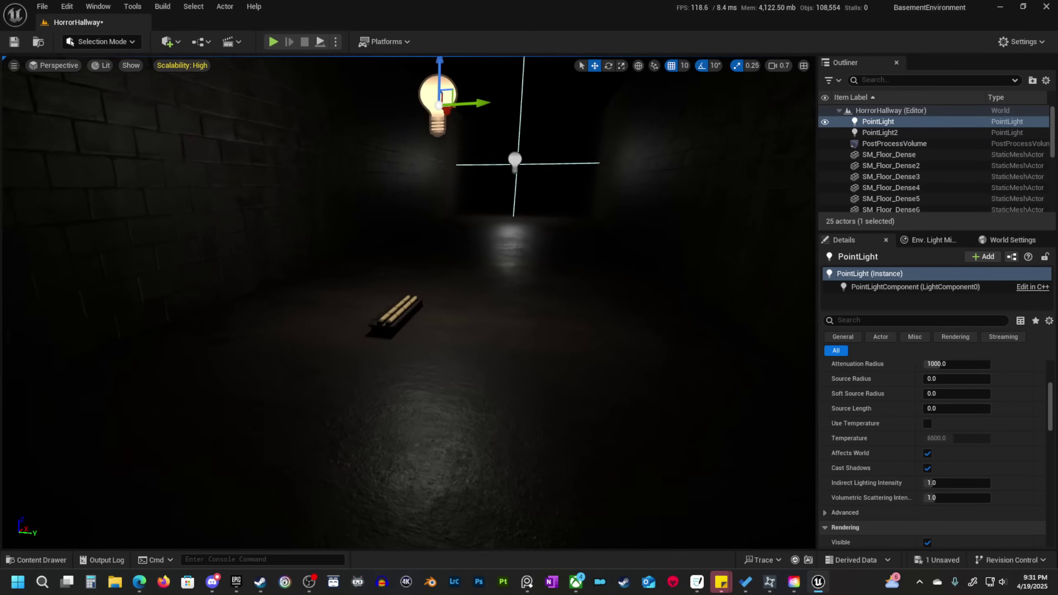
click(927, 423)
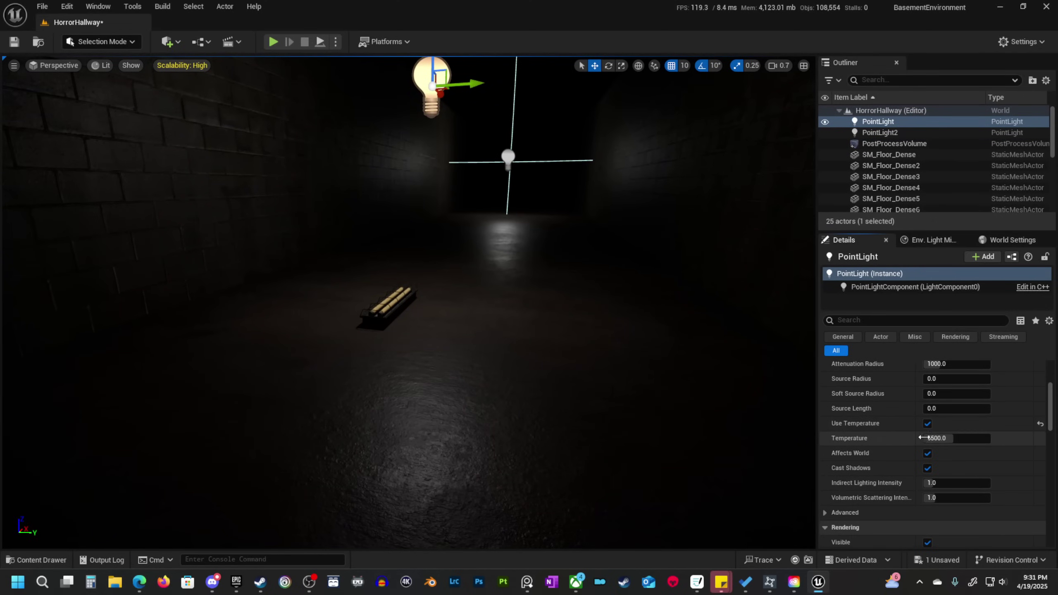
click(921, 438)
text(1700)
key(Return)
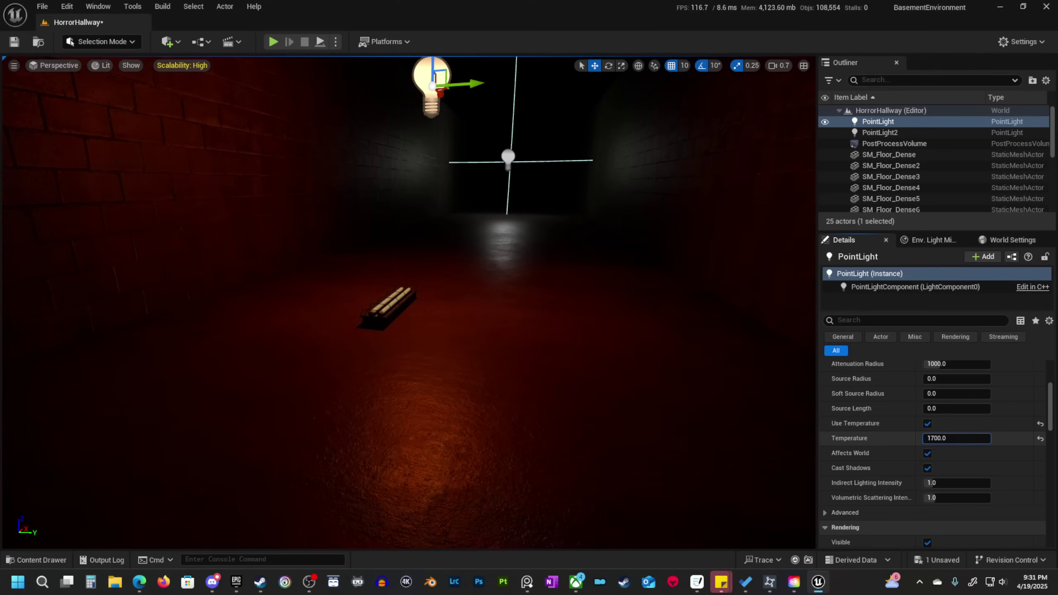
Try warmer and cooler colour temperatures on PointLight, ranging from 1700 to about 9858 and ending at 8292.
drag(923, 438, 930, 438)
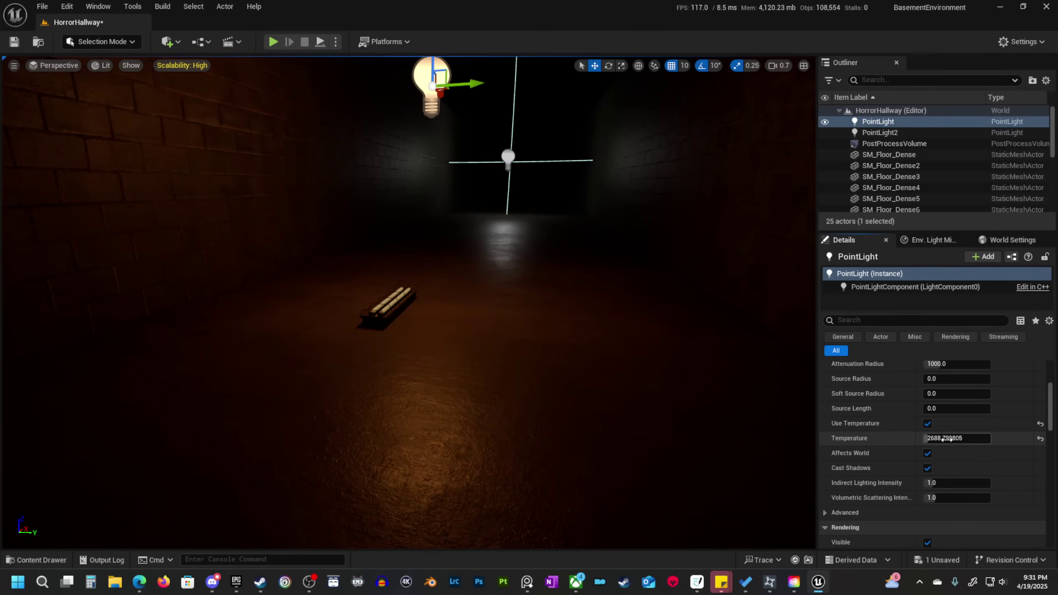
drag(944, 440, 938, 441)
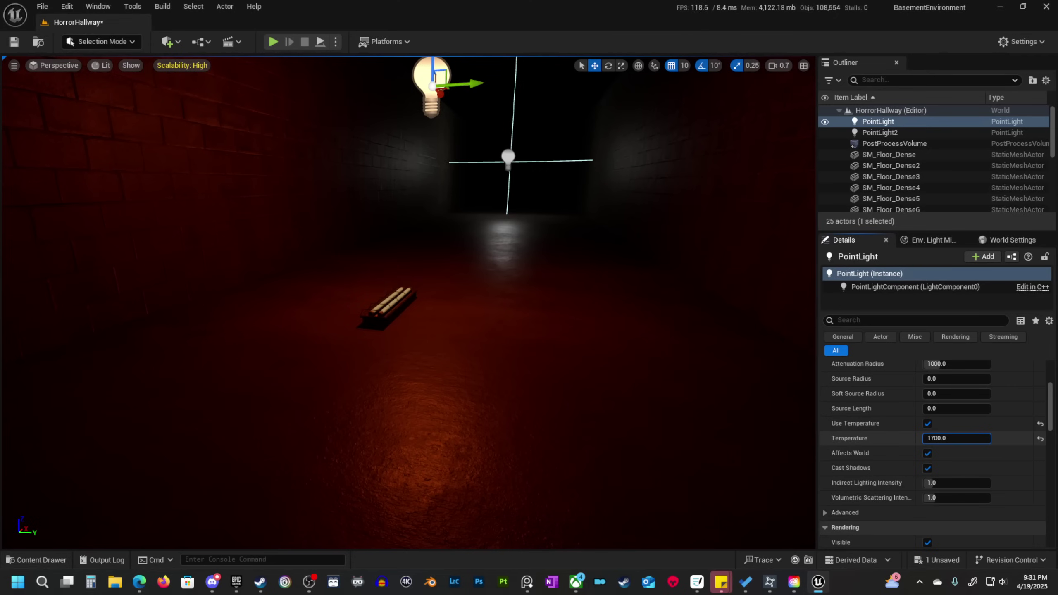
drag(937, 441, 962, 438)
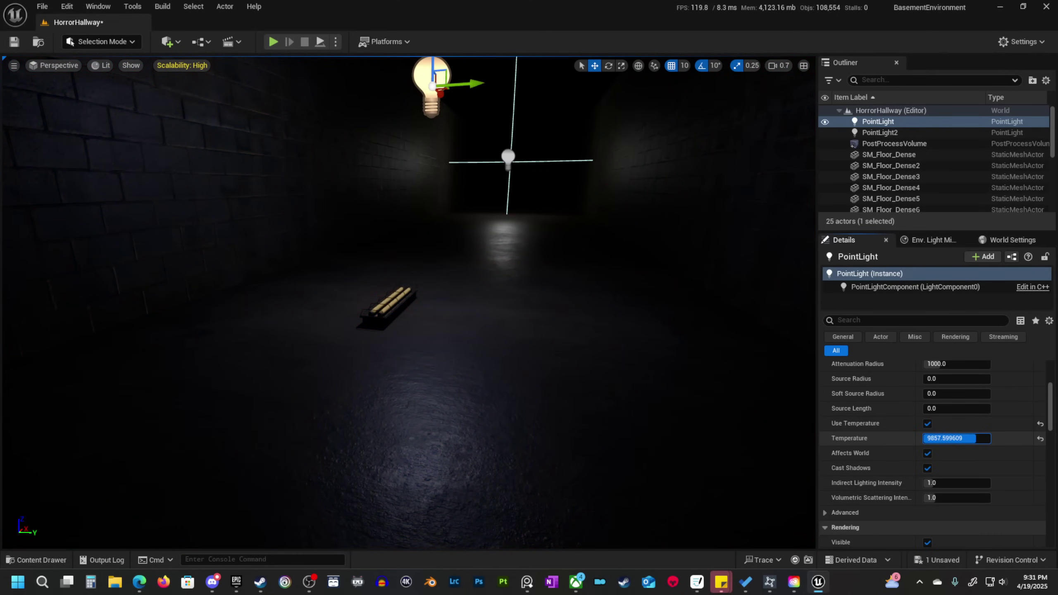
drag(981, 438, 965, 438)
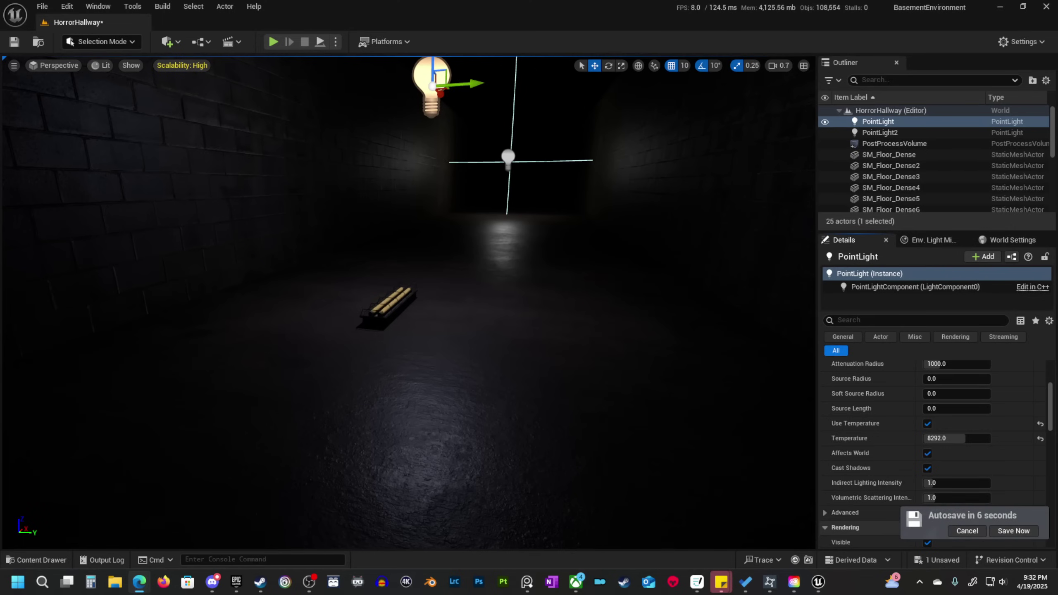
Check the fluorescent bulb temperature chart in the web browser and, back in Unreal Editor, set PointLight's temperature to 5500.
key(alt+Tab)
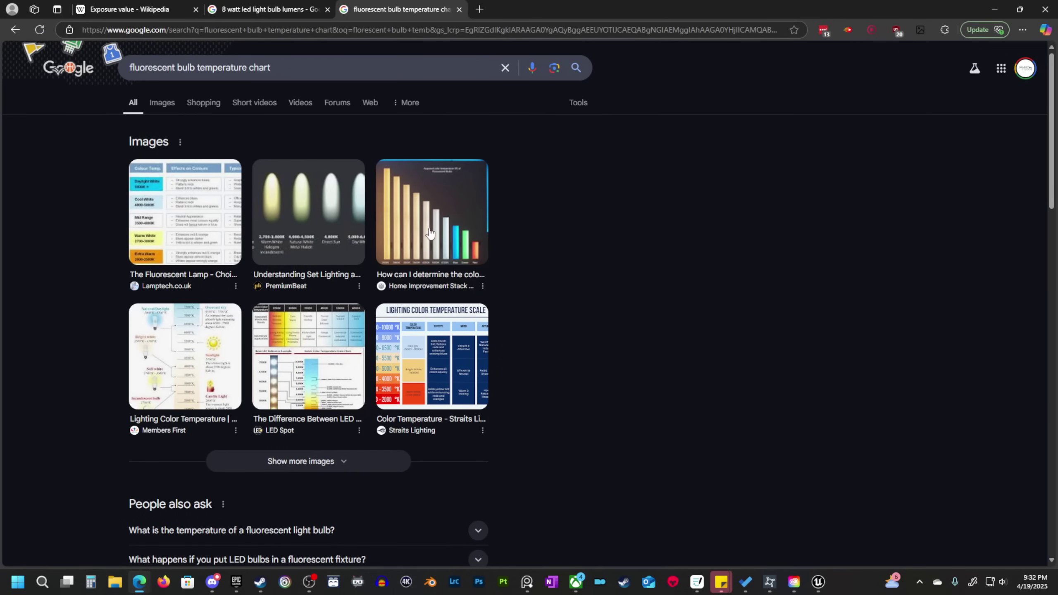
click(183, 221)
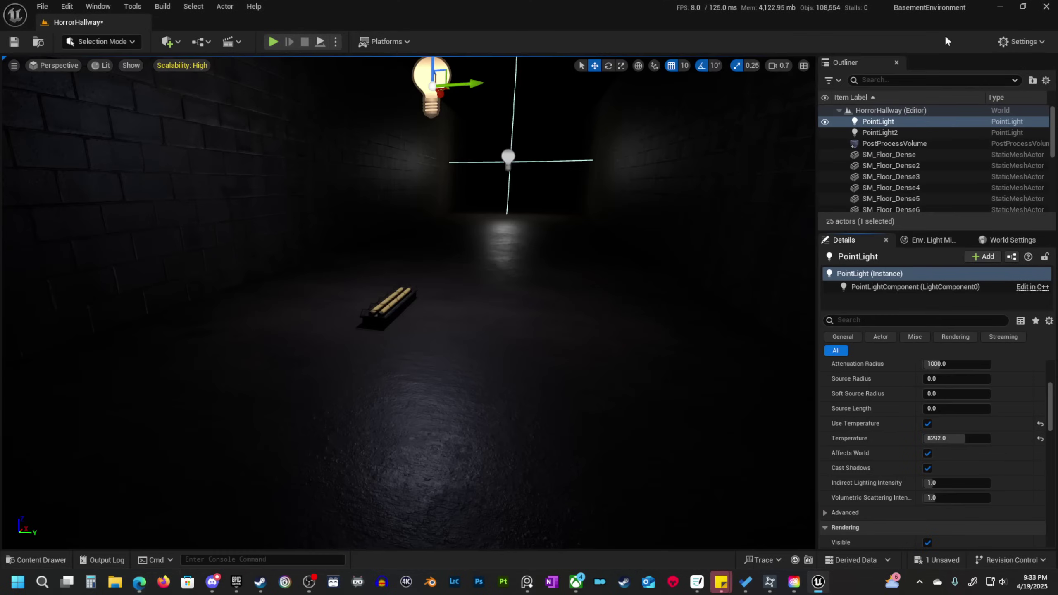
click(994, 9)
drag(959, 439, 948, 439)
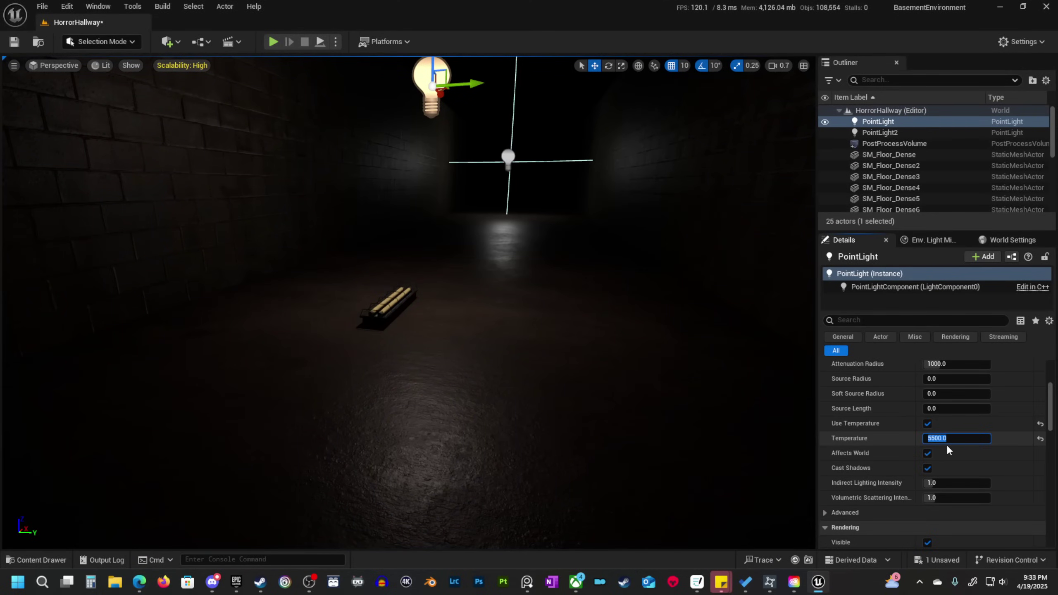
Lower PointLight toward the fixture on the hallway floor, to a height of about Z 110.
mouse_move(391, 310)
right_down()
mouse_move(433, 296)
mouse_move(400, 309)
right_up()
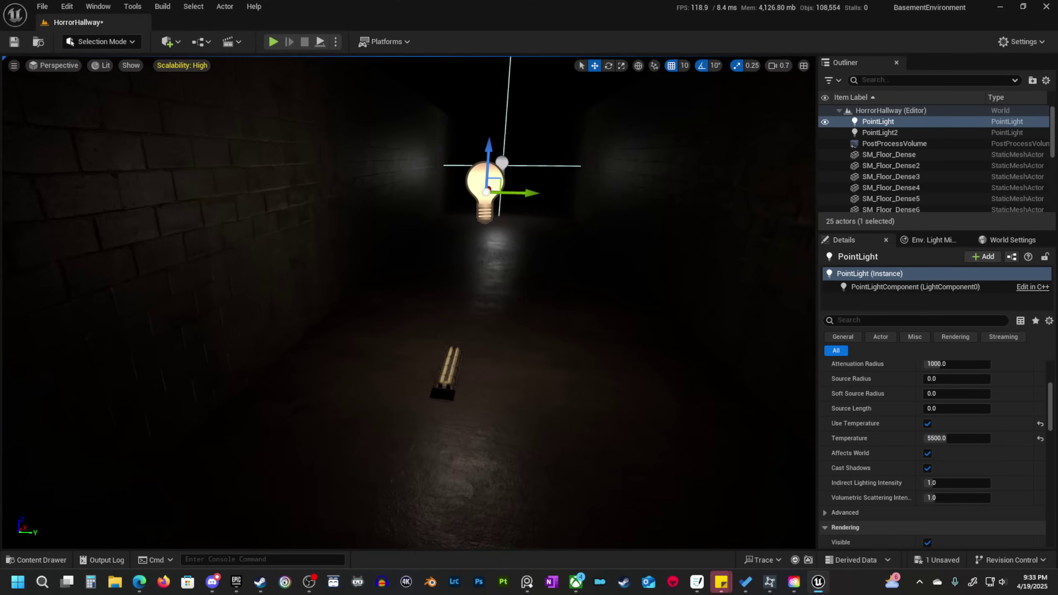
right_drag(463, 233, 448, 250)
right_drag(448, 288, 445, 310)
right_drag(522, 374, 493, 363)
right_drag(484, 426, 478, 378)
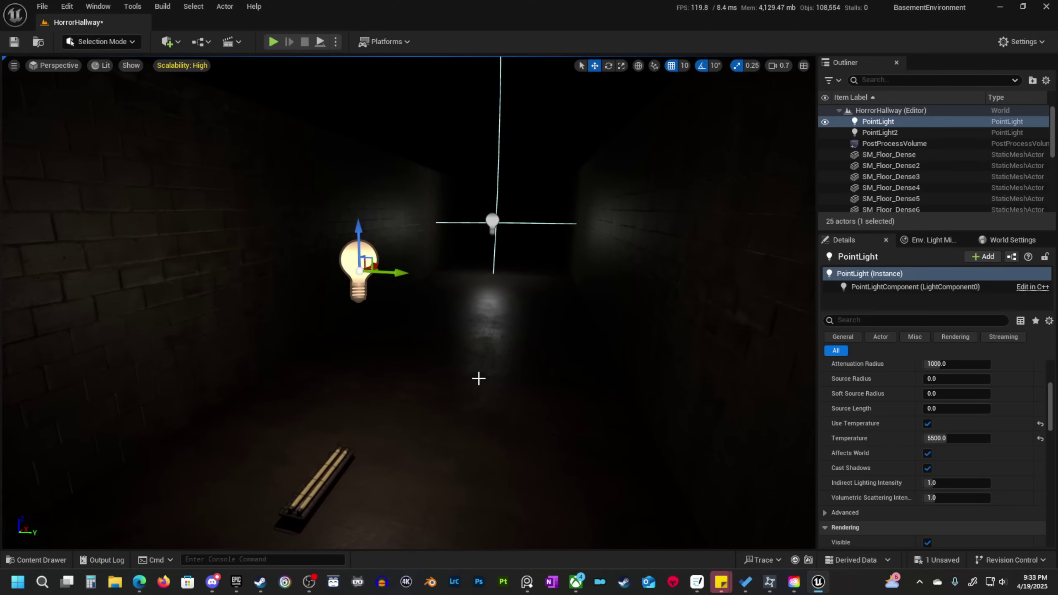
drag(358, 230, 371, 294)
right_drag(370, 294, 362, 256)
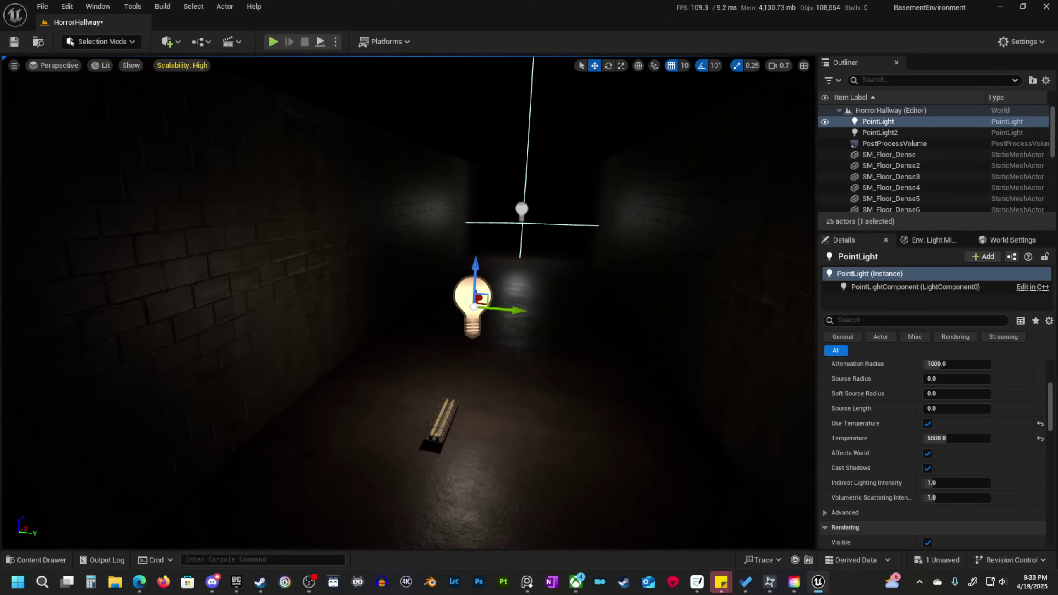
Examine how PointLight's tint falls on the walls, floor and light fixture from several viewpoints.
click(281, 354)
click(502, 441)
key(d)
right_drag(527, 397, 515, 419)
right_drag(391, 318, 400, 318)
key(a)
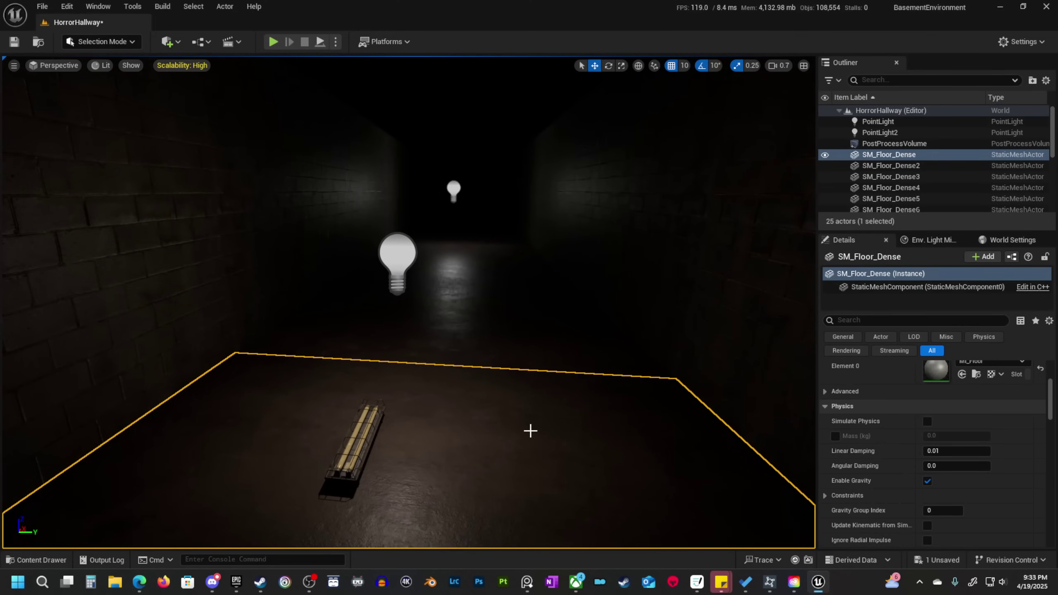
key(d)
right_drag(530, 431, 532, 409)
key(a)
Select PointLight again and set its temperature to 6500.
click(399, 258)
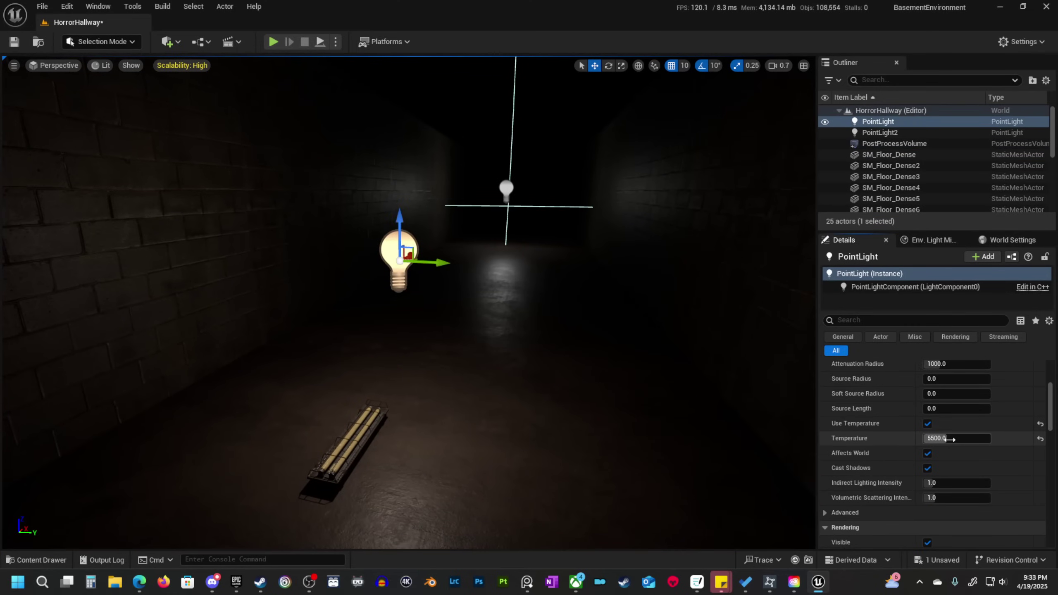
mouse_move(954, 438)
mouse_down()
mouse_move(974, 438)
mouse_move(947, 438)
mouse_up()
click(951, 438)
text(6500)
key(Return)
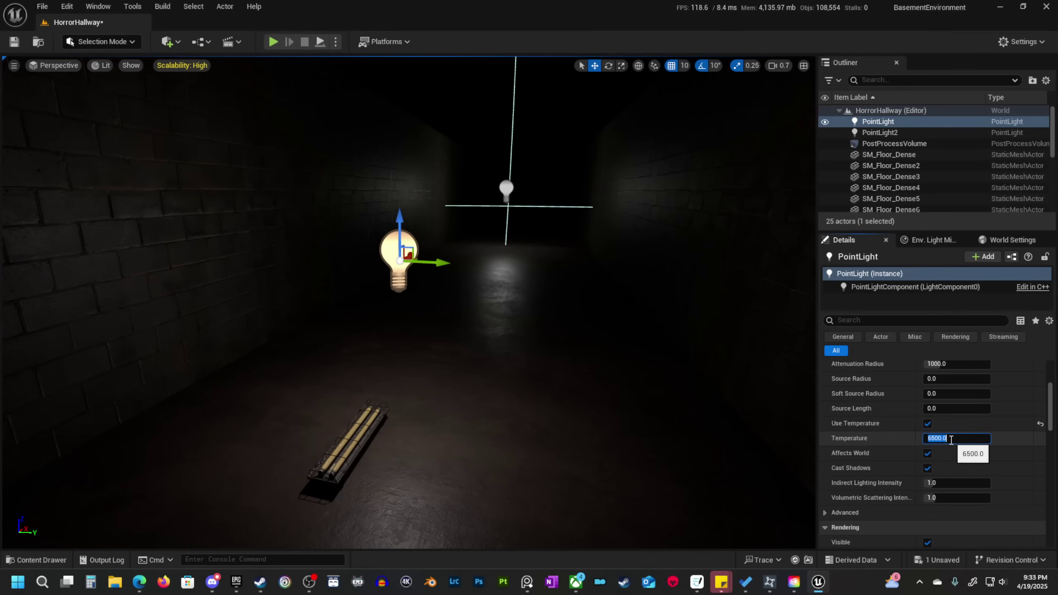
Compare the temperature settings of PointLight2 and PointLight and examine the light both cast along the hallway.
key(s)
right_drag(481, 348, 512, 331)
key(d)
scroll(413, 292, up, 3)
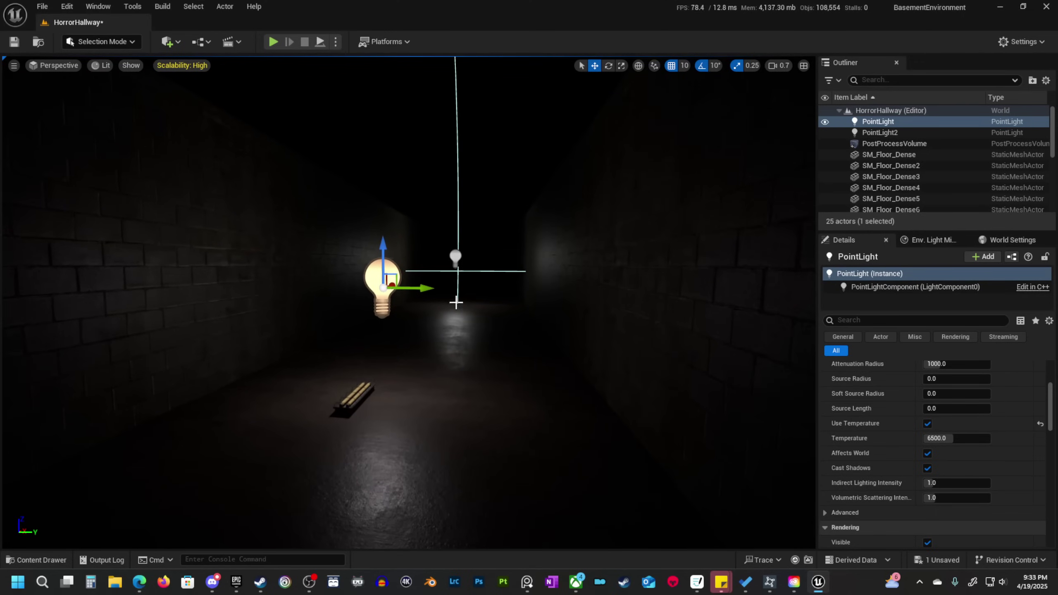
click(429, 251)
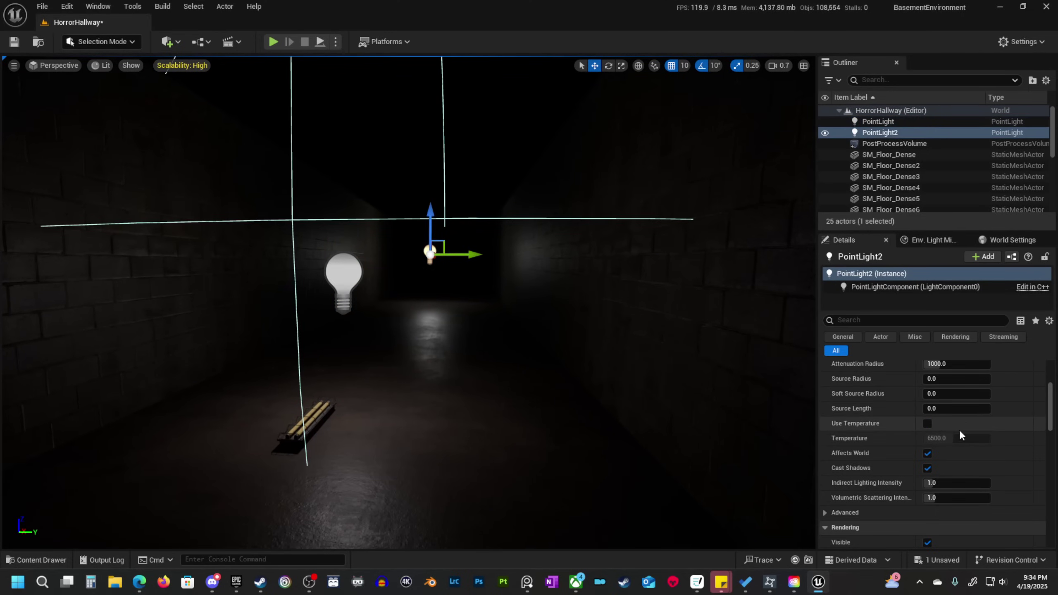
right_drag(209, 358, 288, 361)
key(e)
click(332, 348)
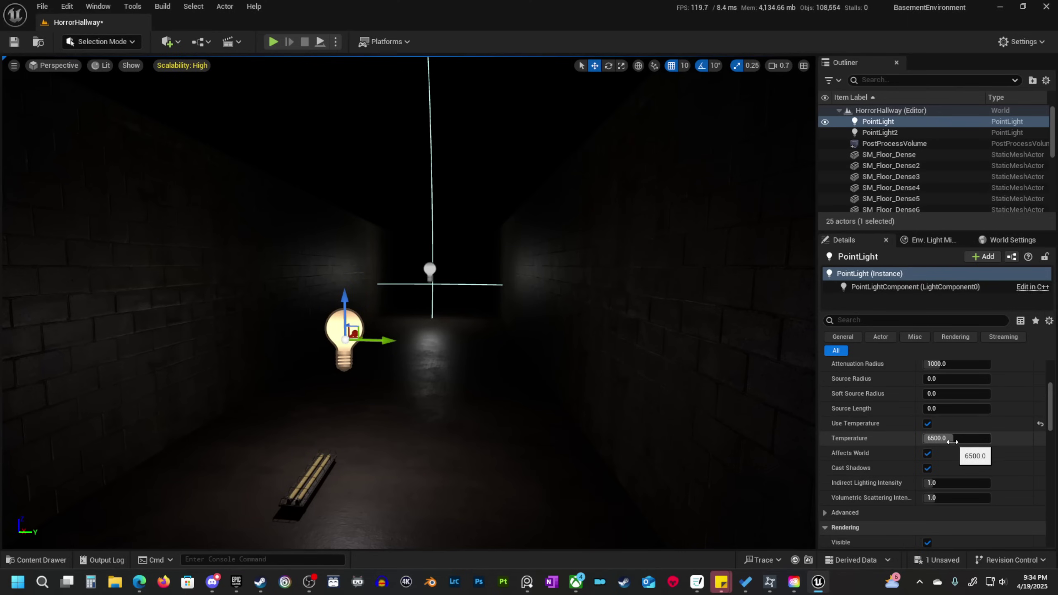
mouse_move(560, 412)
right_down()
mouse_move(550, 429)
mouse_move(560, 413)
right_up()
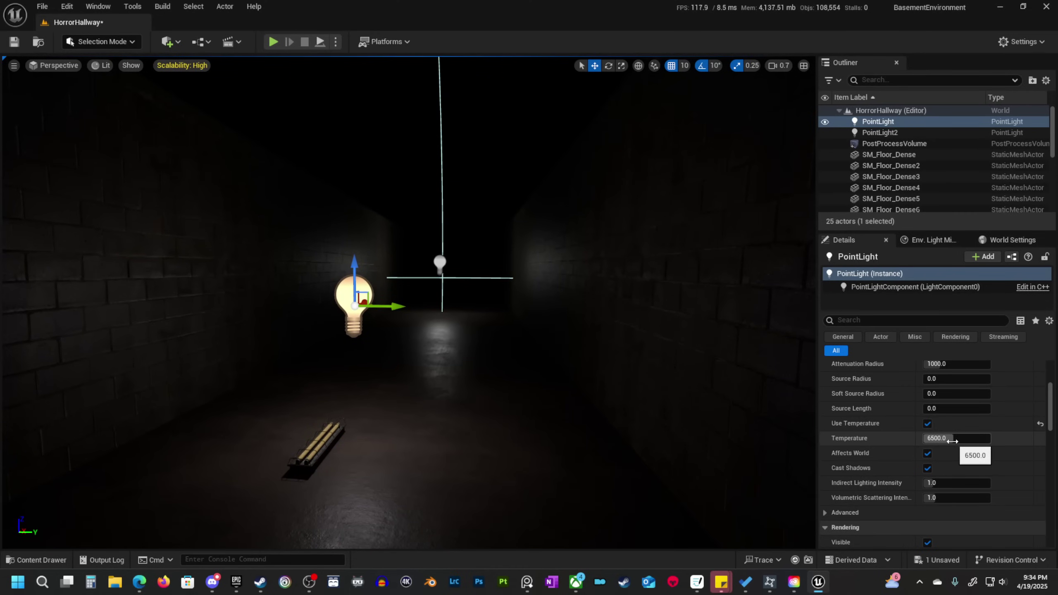
mouse_move(531, 382)
right_down()
mouse_move(532, 368)
mouse_move(528, 383)
right_up()
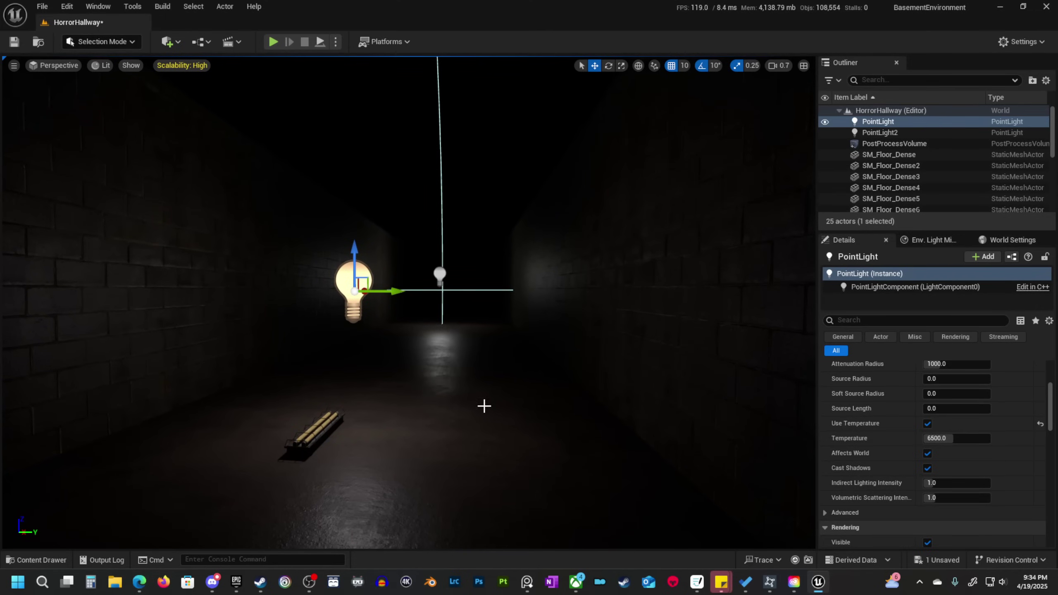
right_drag(483, 406, 446, 390)
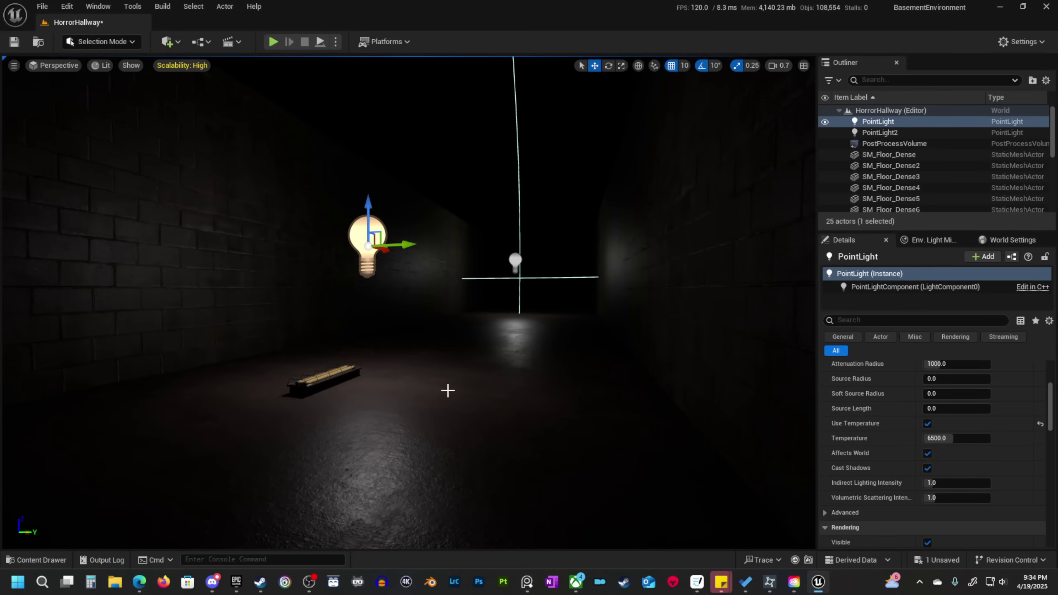
mouse_move(451, 390)
right_down()
mouse_move(460, 393)
mouse_move(442, 410)
mouse_move(465, 407)
mouse_move(452, 390)
right_up()
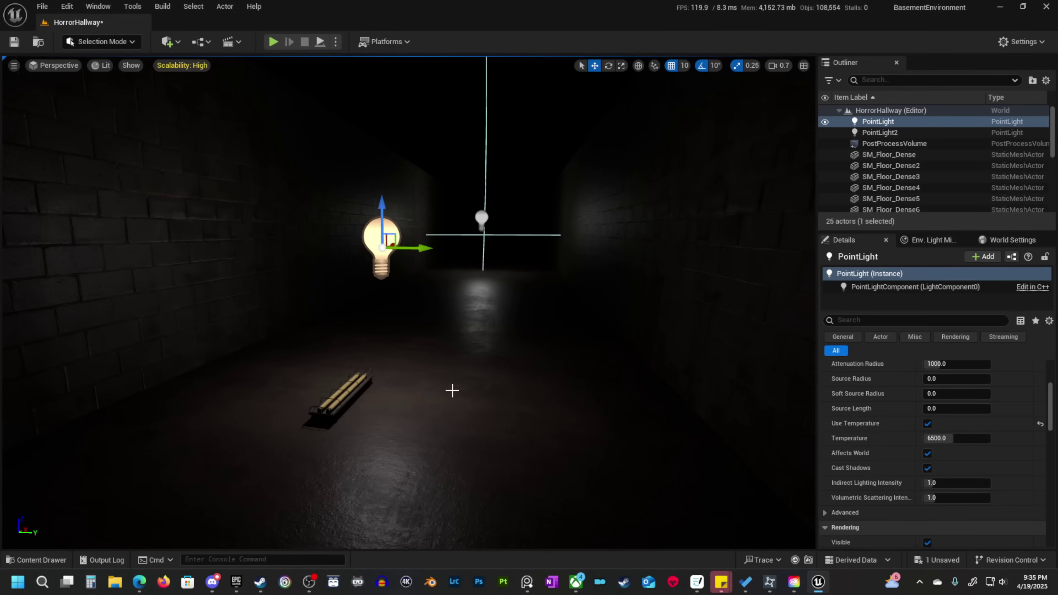
Delete the SM_Light fixture from the hallway floor.
right_drag(477, 372, 422, 410)
click(361, 408)
key(Delete)
Select PointLight and PointLight2 together and raise both vertically.
key(s)
scroll(454, 408, up, 1)
key(w)
click(440, 387)
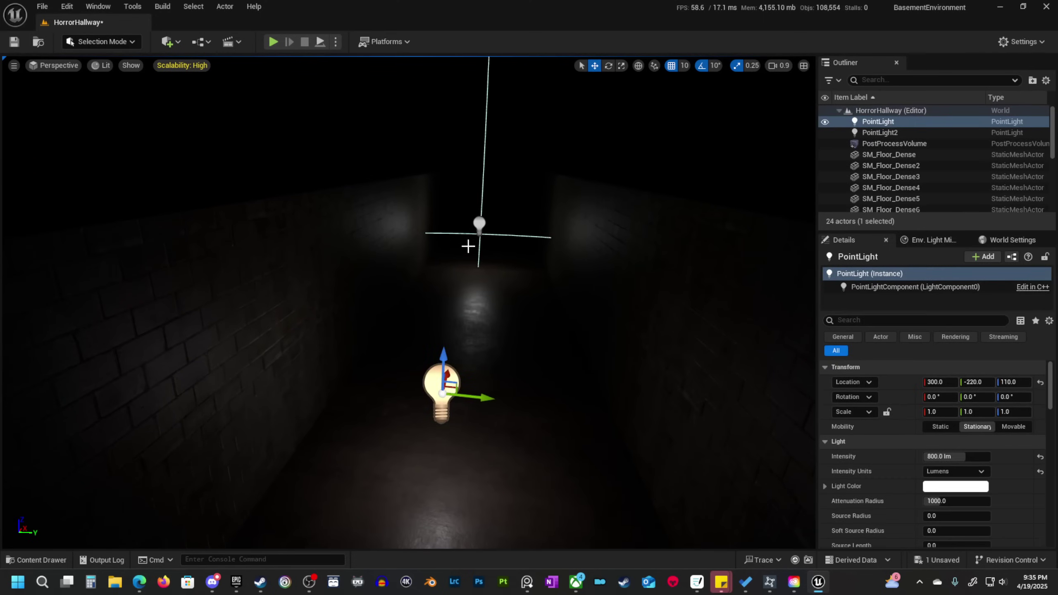
ctrl+click(479, 225)
mouse_move(480, 193)
mouse_down()
mouse_move(483, 149)
mouse_move(488, 175)
mouse_up()
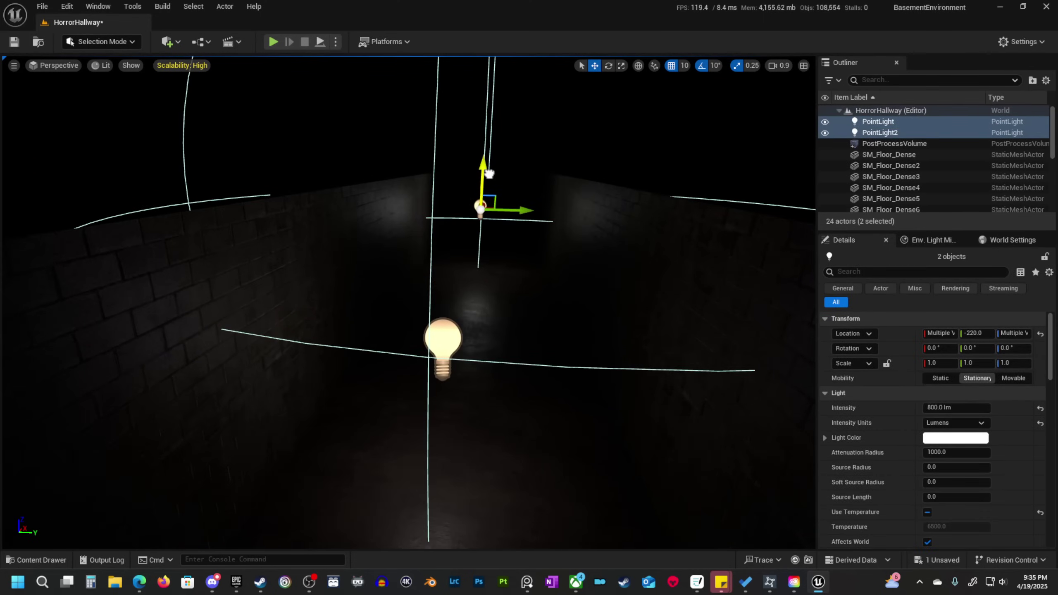
Hide the editor icons with game view and examine the hallway lit by the raised lights.
key(q)
right_drag(522, 303, 248, 335)
key(g)
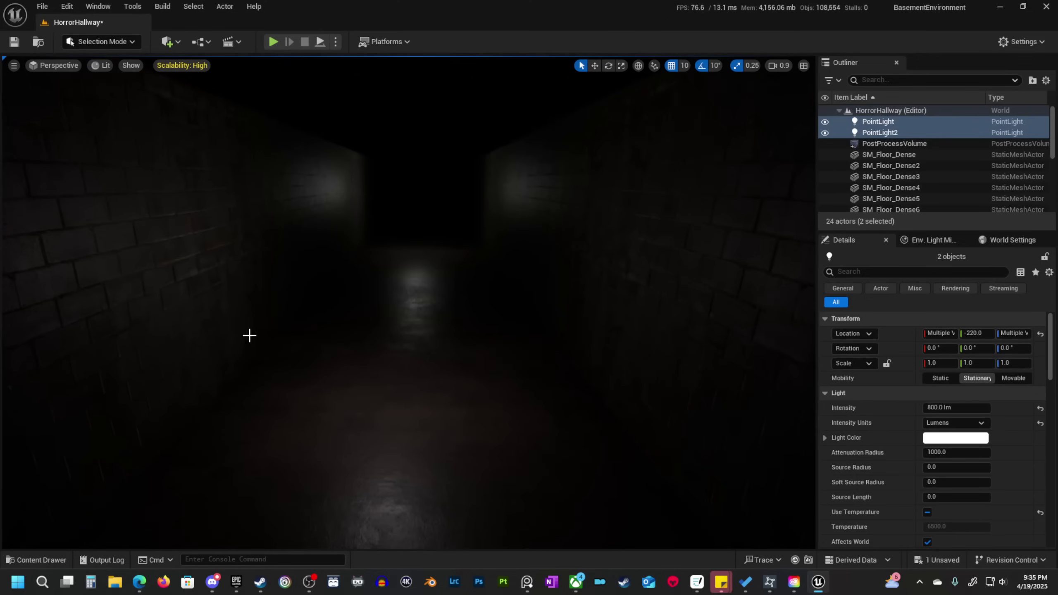
key(s)
right_drag(433, 220, 433, 217)
key(w)
right_drag(483, 309, 523, 315)
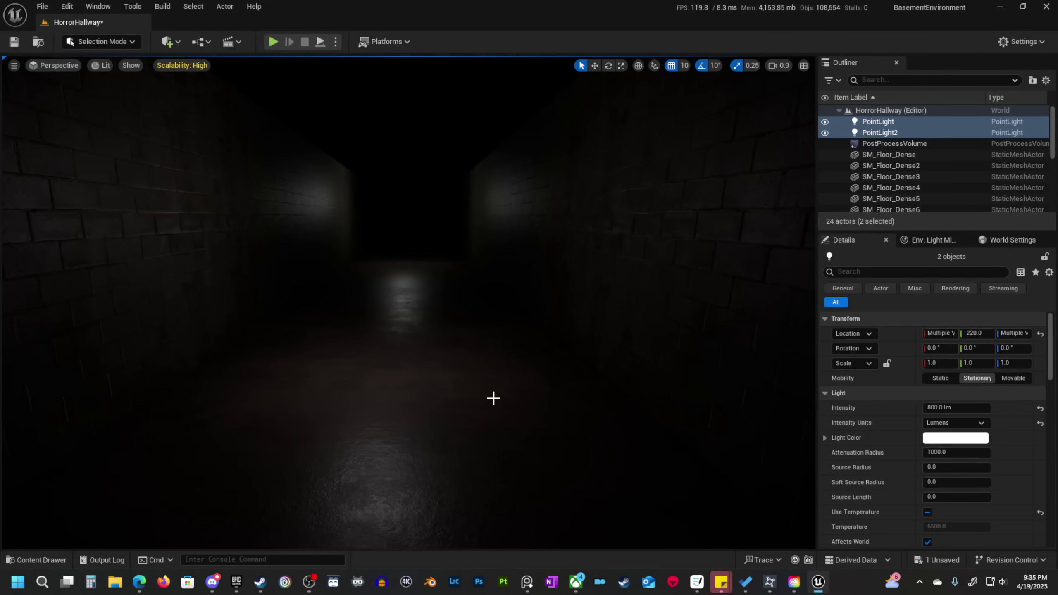
Inspect the hallway's walls, floor and far end in unlit view and return to lit view.
key(s)
right_drag(506, 384, 485, 345)
key(alt+3)
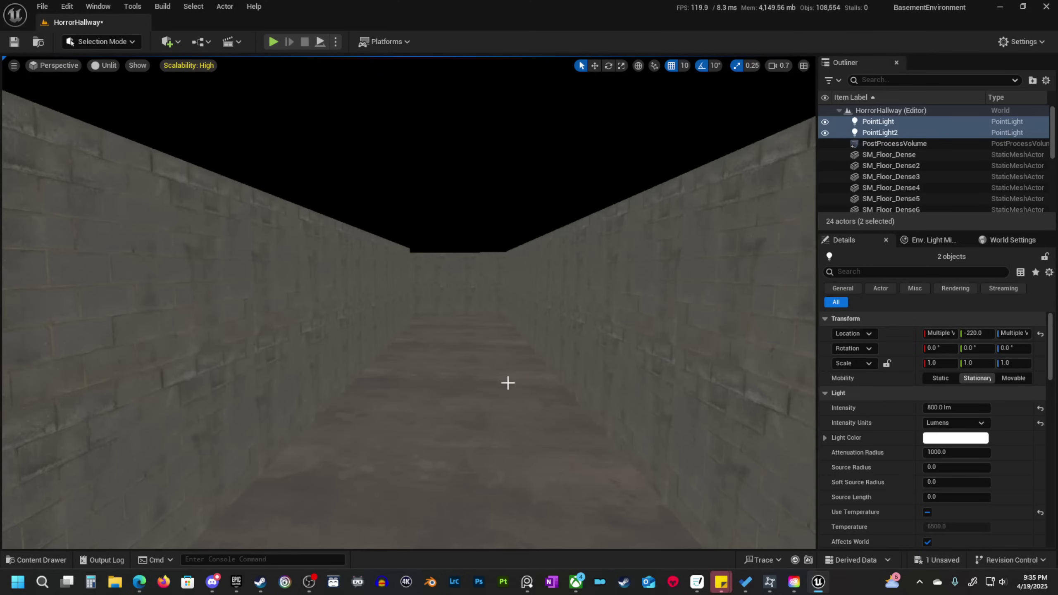
scroll(462, 382, down, 2)
right_drag(507, 382, 475, 380)
right_drag(590, 363, 396, 390)
key(alt+4)
Duplicate the point light near the hallway's far end, place the copy at X 1800, Y -610, Z 200, and check it in game view.
right_drag(536, 373, 572, 380)
scroll(445, 389, up, 3)
right_drag(446, 389, 387, 413)
key(g)
key(w)
scroll(399, 369, up, 3)
right_drag(399, 368, 350, 371)
click(414, 499)
right_drag(384, 432, 348, 435)
alt+drag(359, 399, 474, 303)
right_drag(406, 335, 434, 359)
scroll(407, 335, down, 4)
key(g)
key(q)
scroll(406, 335, down, 1)
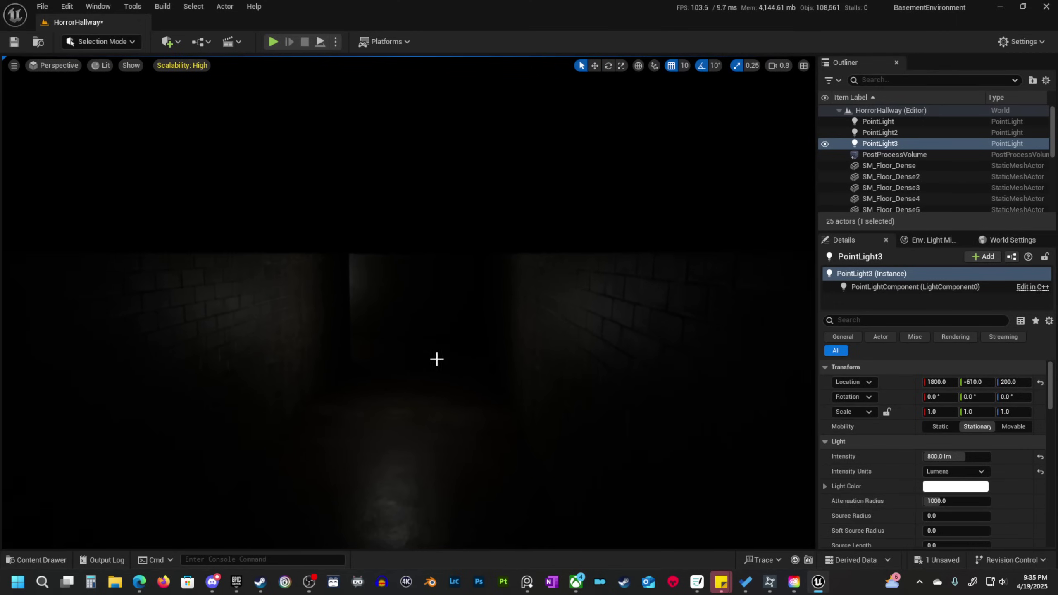
Examine the hallway's darkness, wall shading and floor reflections from farther back with all three point lights.
click(527, 582)
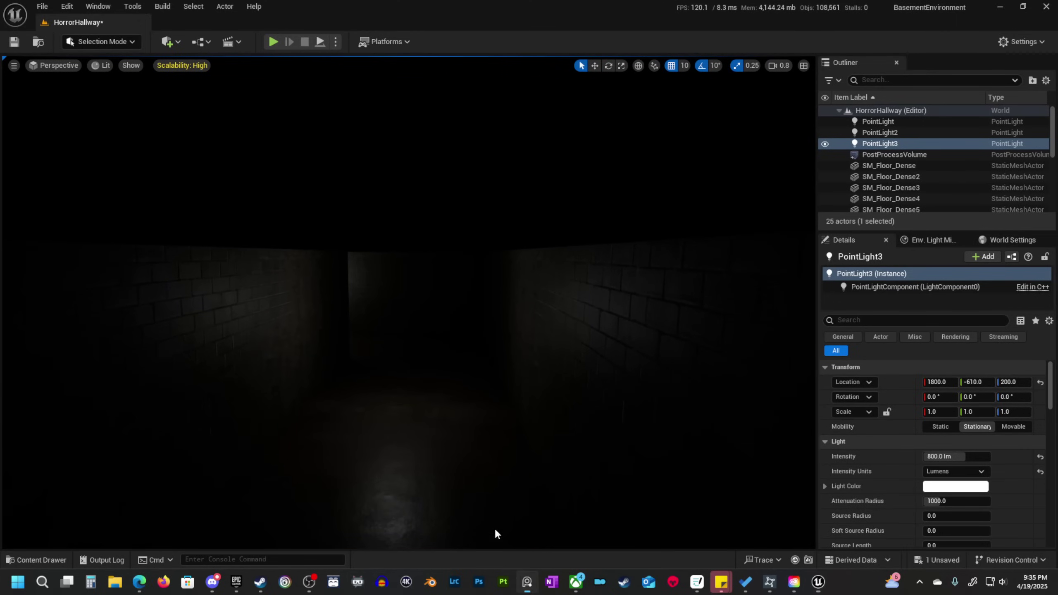
scroll(461, 298, up, 3)
key(s)
right_drag(408, 302, 383, 308)
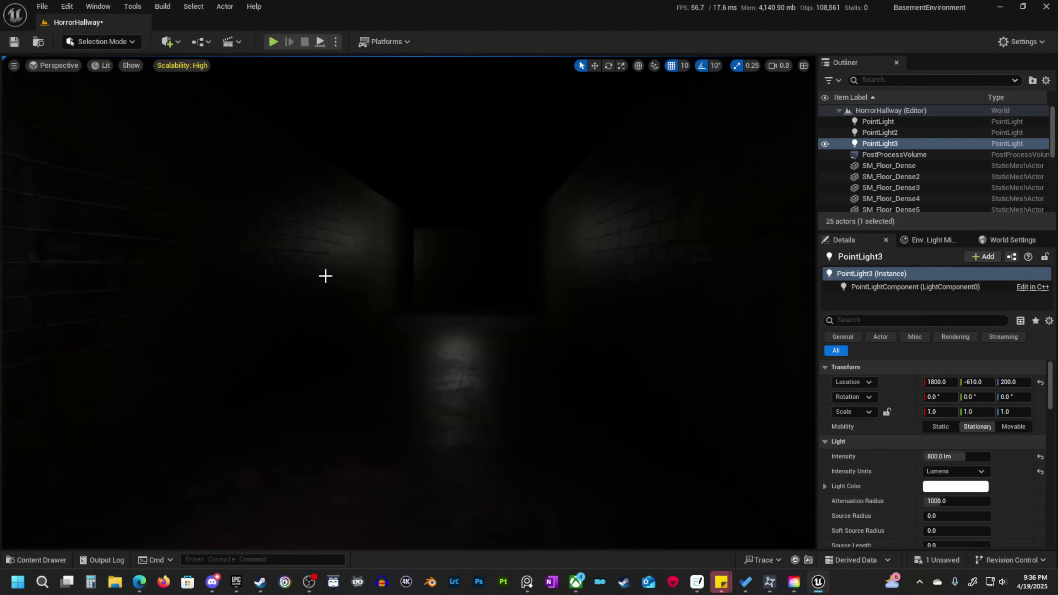
key(s)
right_drag(655, 343, 598, 337)
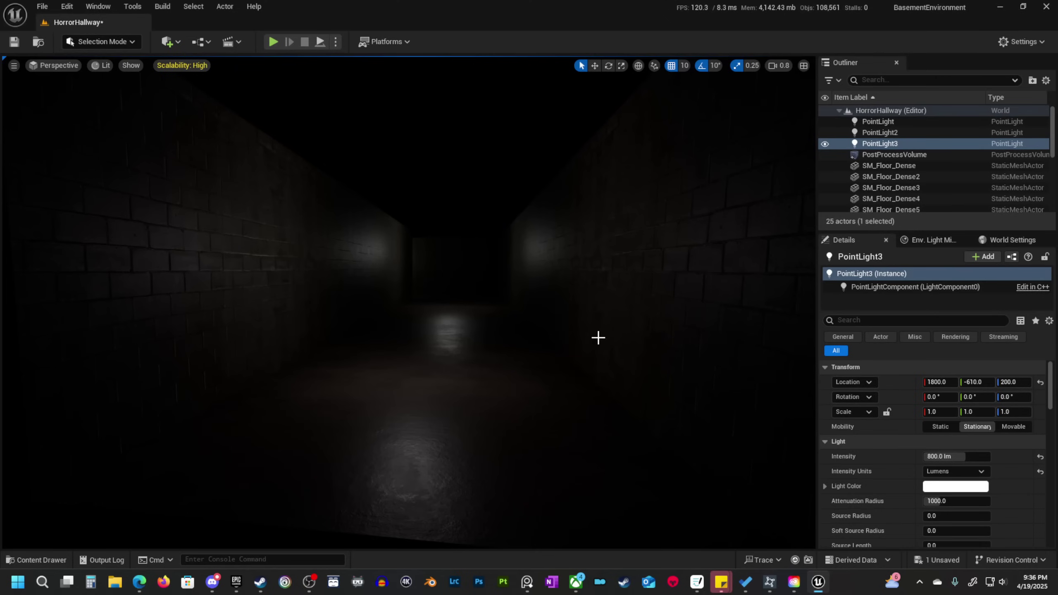
right_drag(629, 304, 558, 304)
right_drag(484, 295, 486, 295)
right_drag(487, 333, 464, 335)
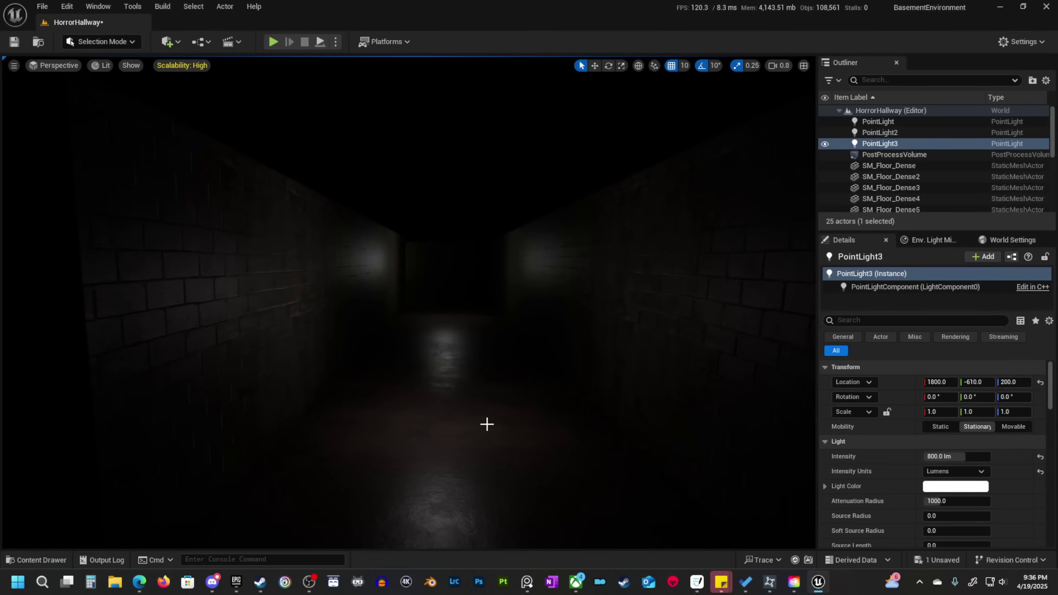
right_drag(487, 424, 516, 423)
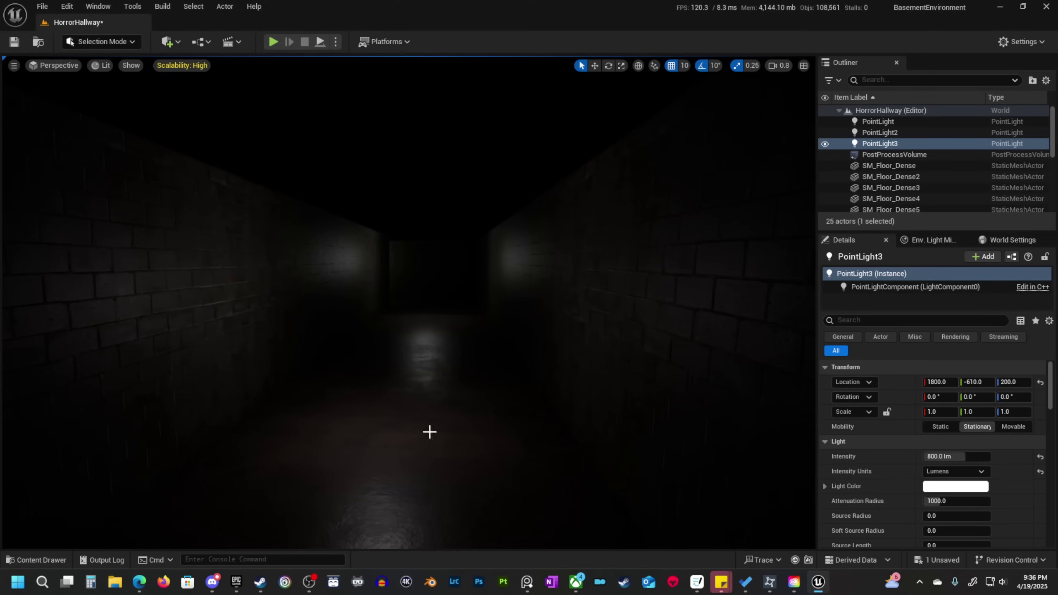
Clear the mesh filter and place SM_Shelf02 at X 410, Y -100 and SM_Shelf01 at X 420, Y -310 in the hallway.
click(47, 560)
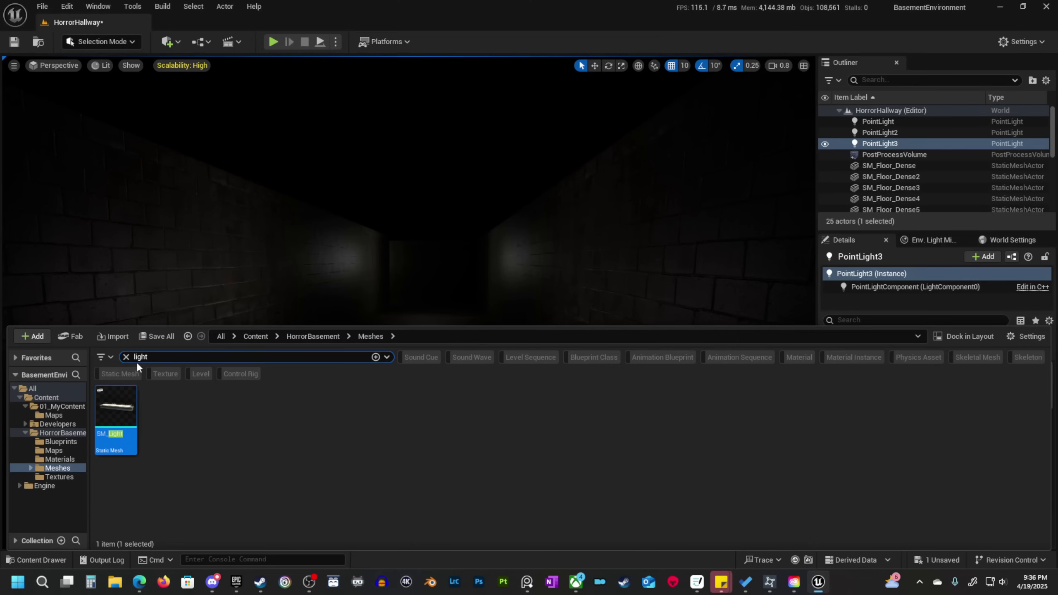
click(126, 356)
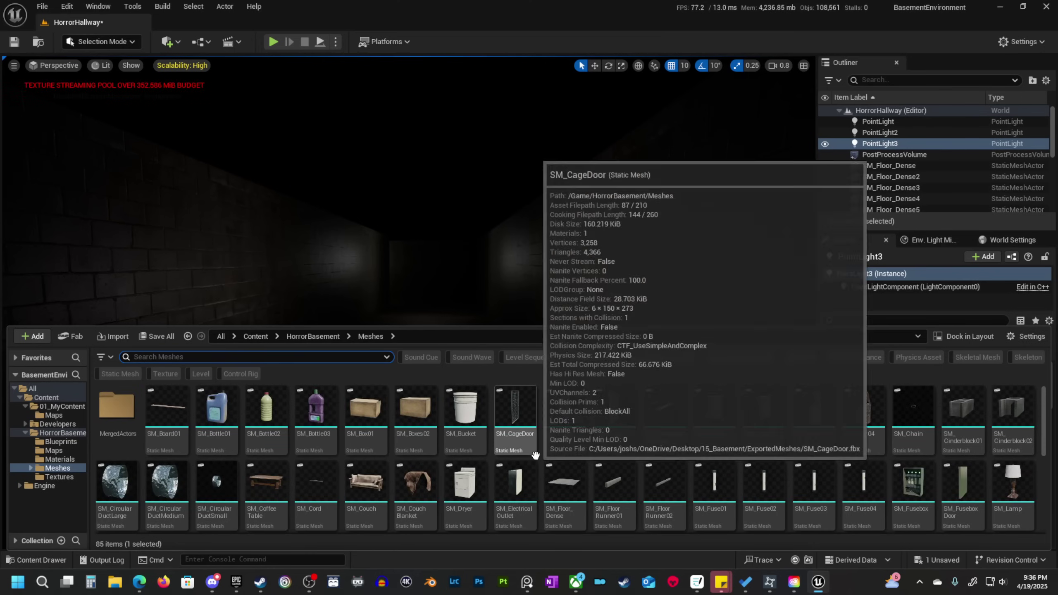
scroll(652, 463, down, 5)
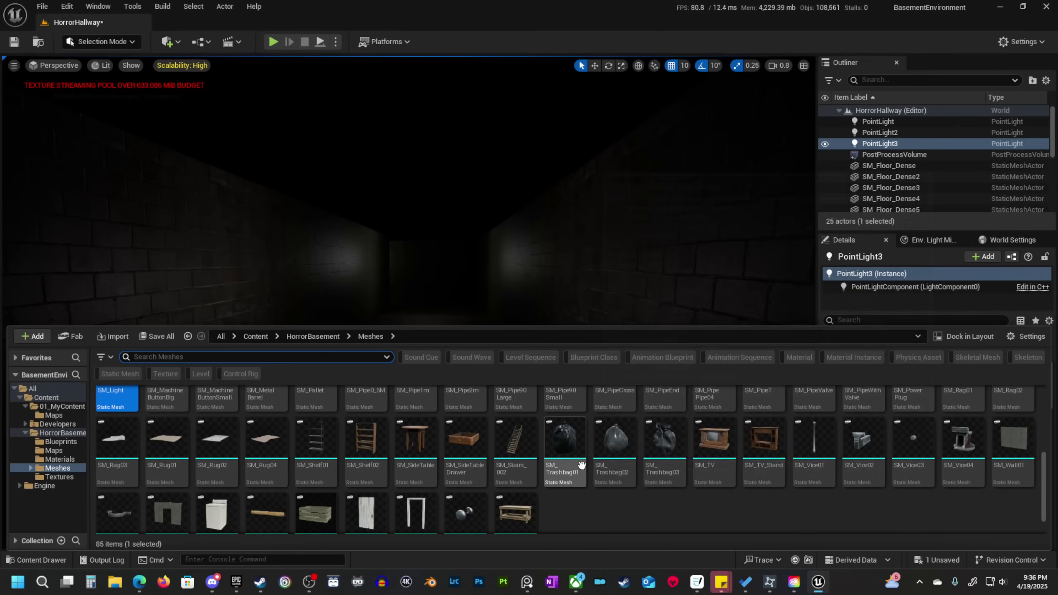
drag(372, 446, 478, 413)
click(51, 559)
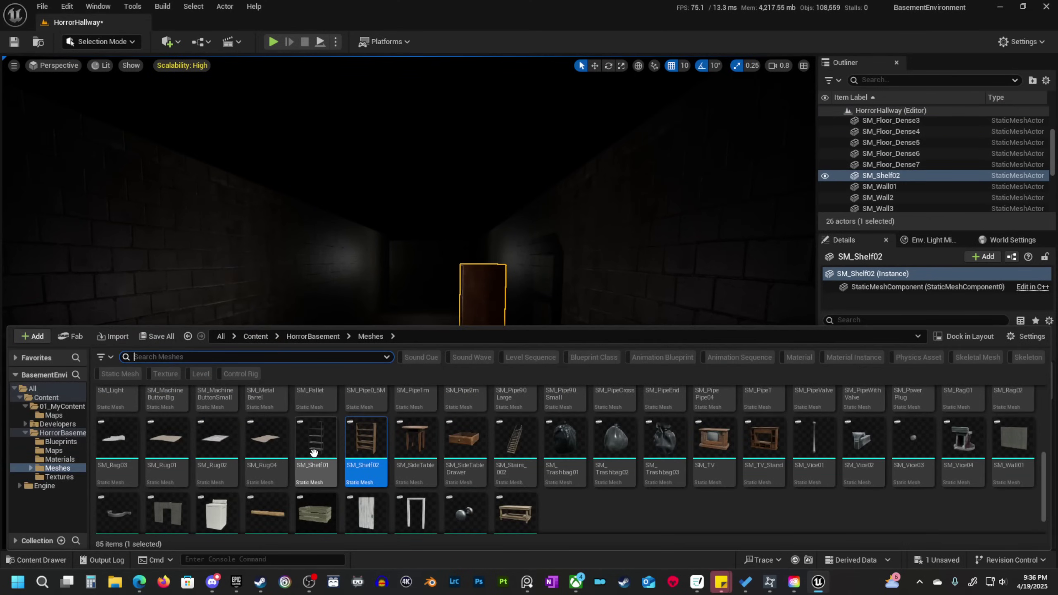
drag(314, 453, 375, 427)
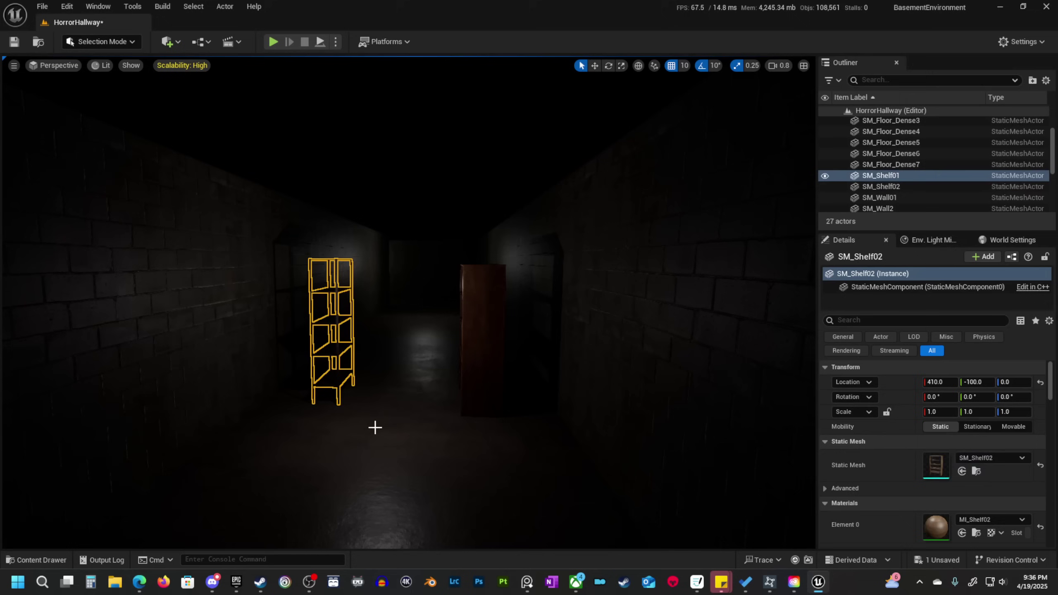
Place SM_Couch at X 800, Y -240 and SM_Dryer on the floor in front of the metal shelf.
click(42, 559)
scroll(640, 481, down, 2)
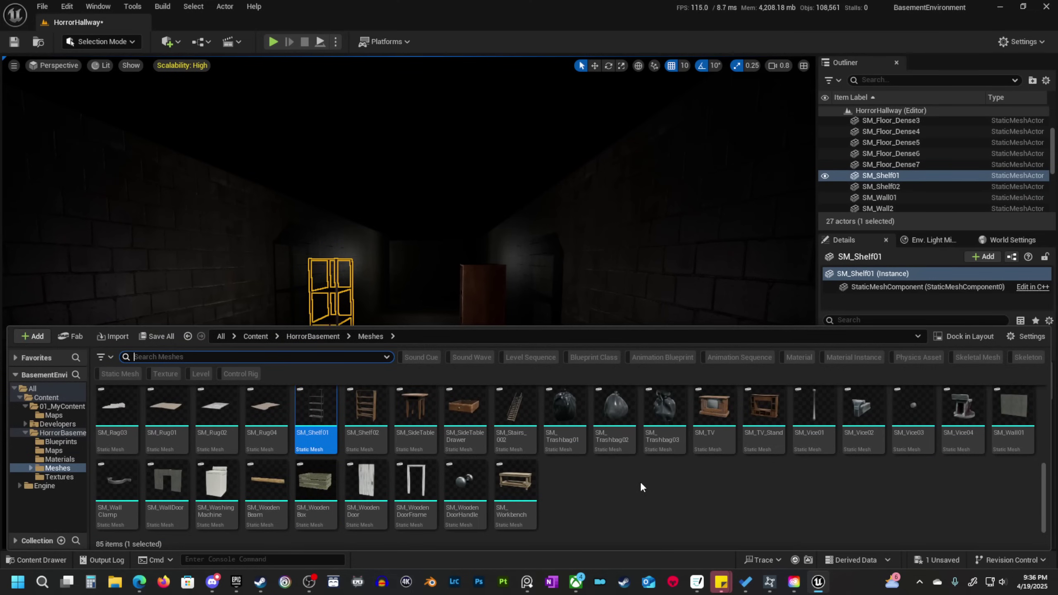
scroll(782, 481, up, 5)
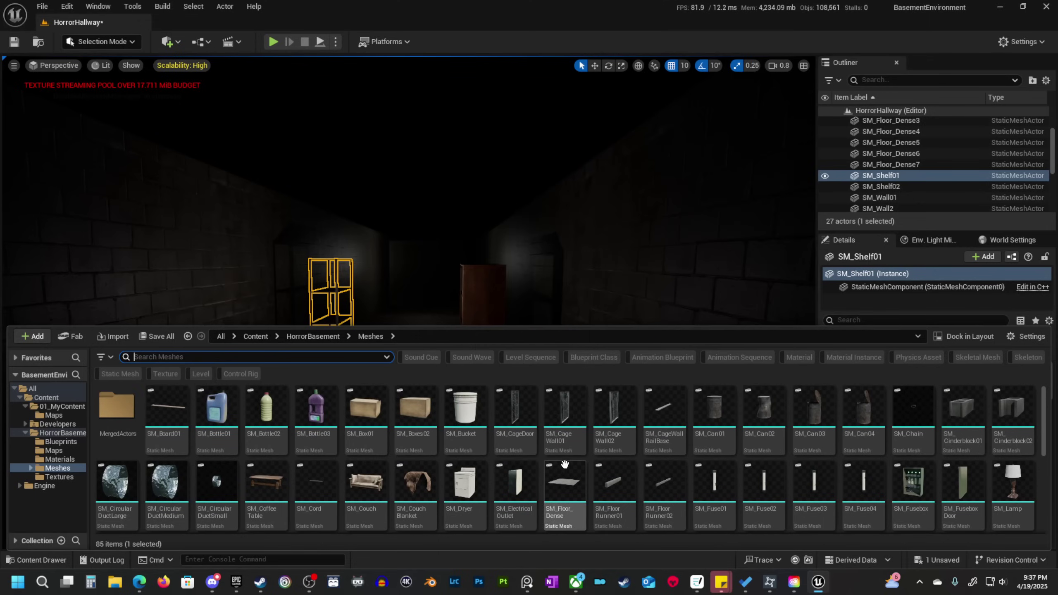
scroll(583, 462, down, 1)
drag(381, 457, 406, 333)
key(ctrl+space)
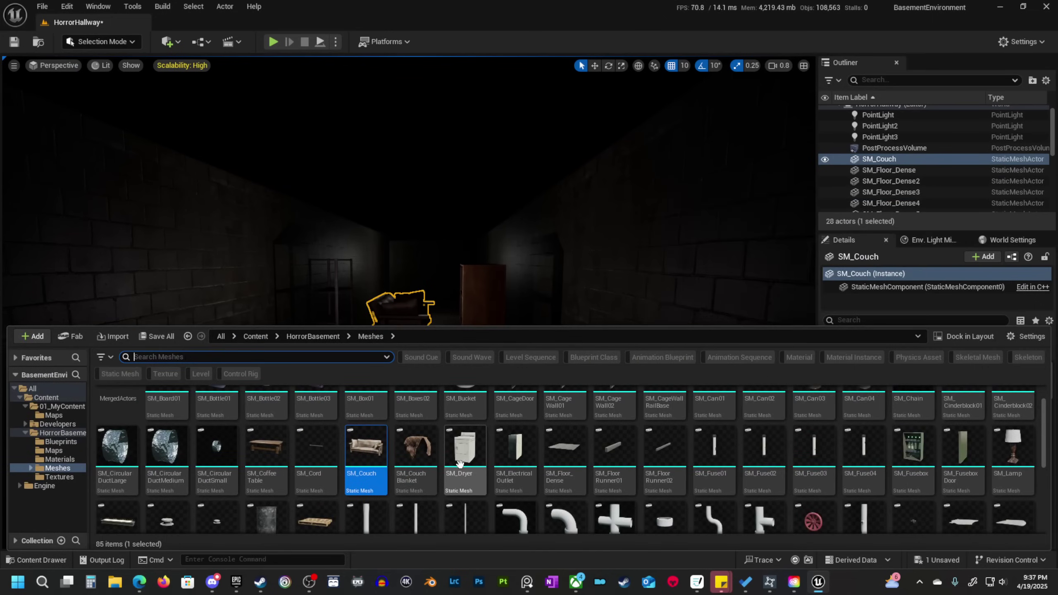
drag(460, 463, 316, 462)
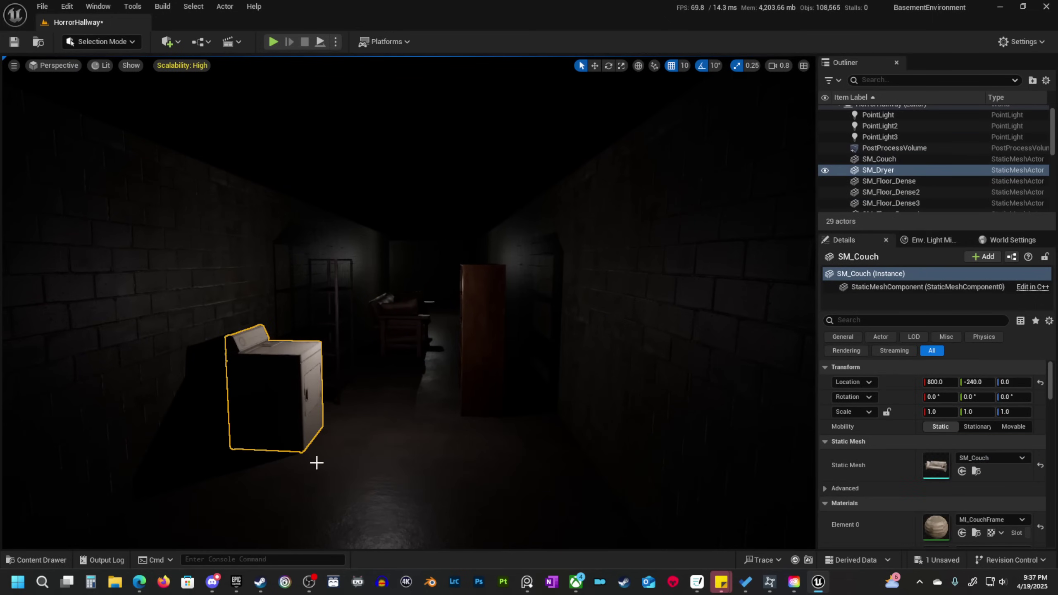
Find SM_TV_Stand among the meshes and place it in the hallway at X 270, Y -180.
click(57, 563)
scroll(841, 469, up, 2)
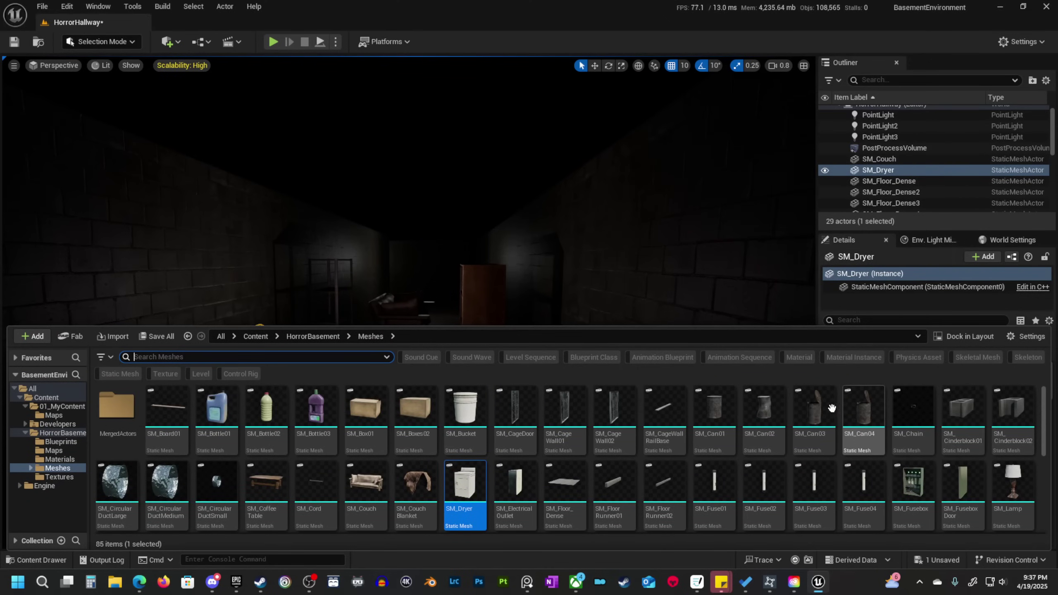
scroll(431, 412, down, 1)
scroll(431, 413, down, 5)
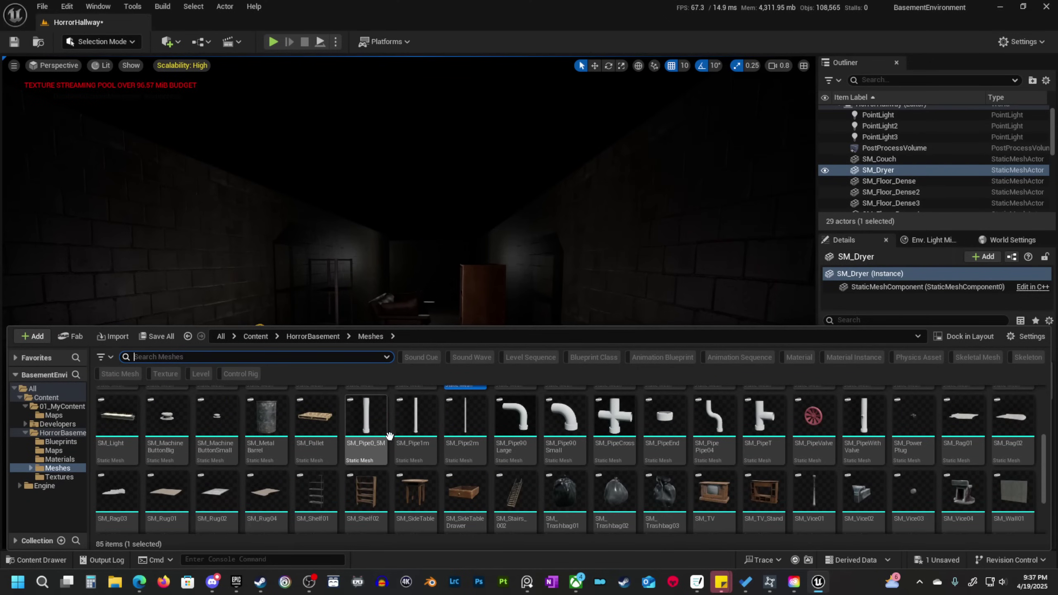
scroll(686, 457, down, 2)
drag(751, 464, 416, 442)
Switch to unlit view and move the TV stand farther down the hallway to X 1280, Y -110.
key(s)
mouse_move(518, 435)
right_down()
mouse_move(519, 492)
mouse_move(510, 433)
right_up()
scroll(519, 435, up, 3)
key(alt+3)
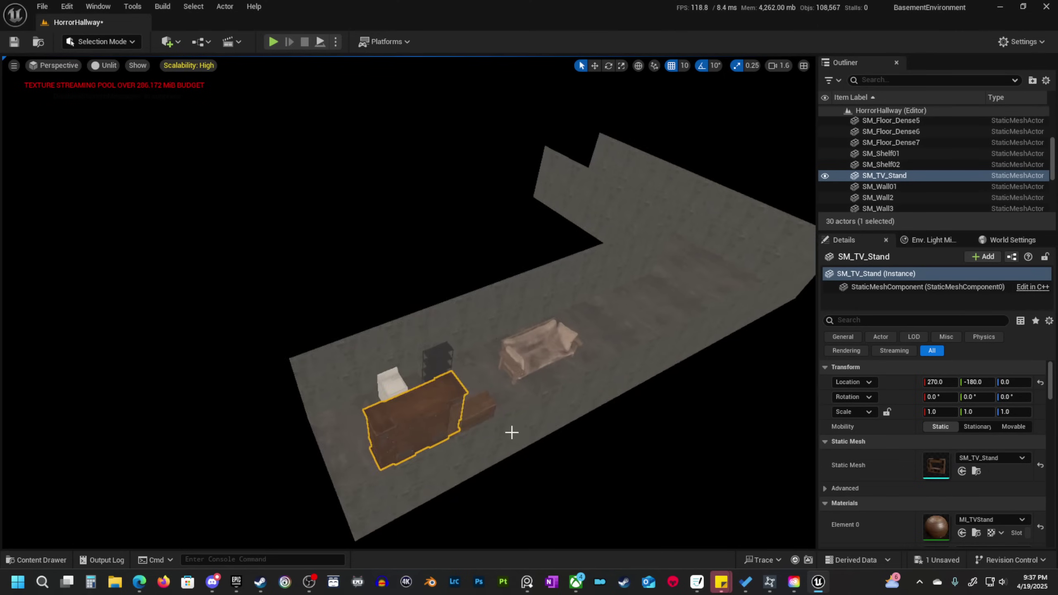
key(w)
drag(395, 410, 659, 366)
key(w)
right_drag(526, 366, 558, 433)
key(s)
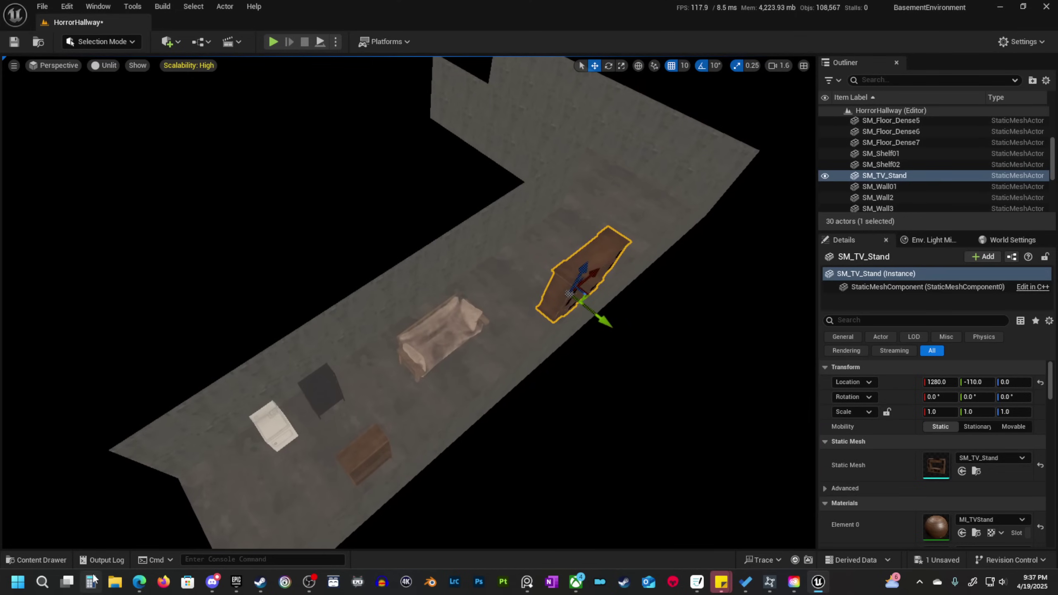
Place a workbench beside the couch at X 1020, Y -270 and delete the extra workbench overlapping the TV stand.
click(36, 560)
drag(515, 483, 564, 278)
drag(481, 303, 483, 304)
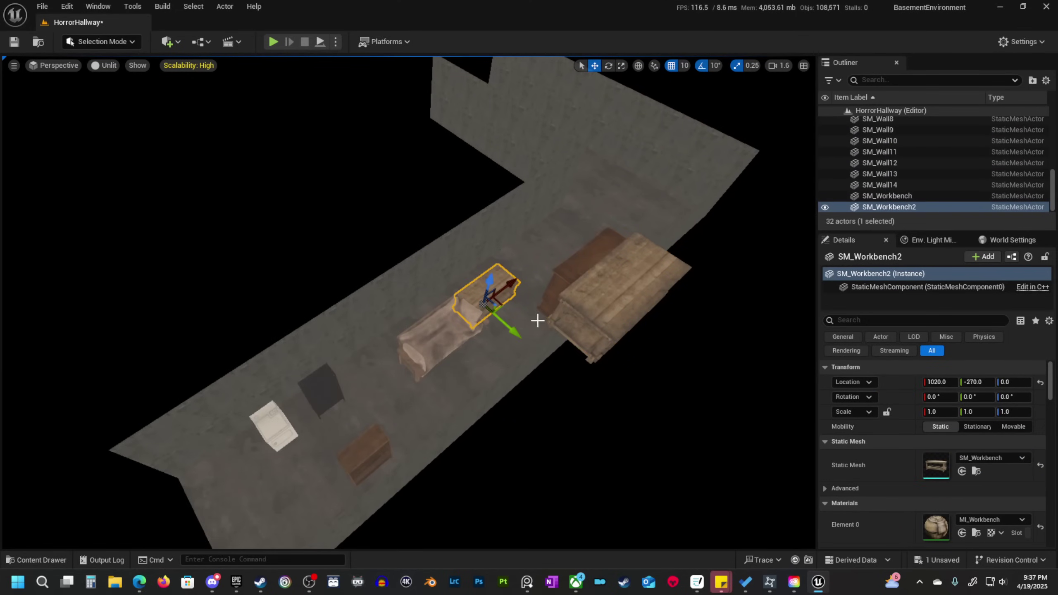
click(608, 288)
key(Delete)
Move the remaining workbench farther down the hallway to X 1190, Y -300 and check it in lit view.
click(482, 305)
key(w)
right_drag(517, 321, 485, 334)
drag(326, 368, 421, 314)
right_drag(418, 359, 483, 360)
key(s)
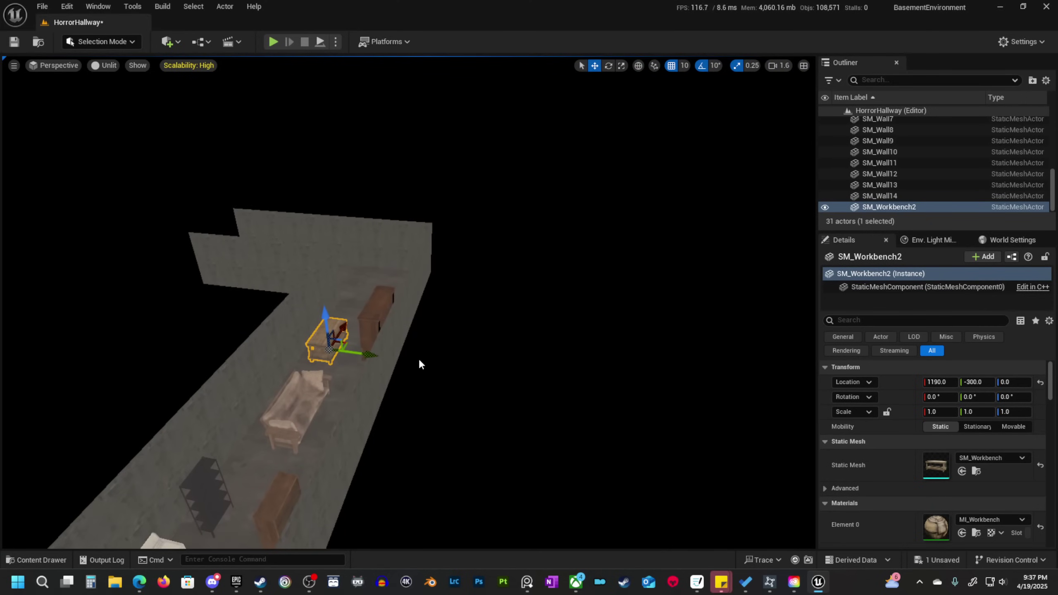
key(alt+4)
key(alt+3)
Find SM_CoffeeTable among the meshes and place it between the couch and the metal shelf.
click(61, 561)
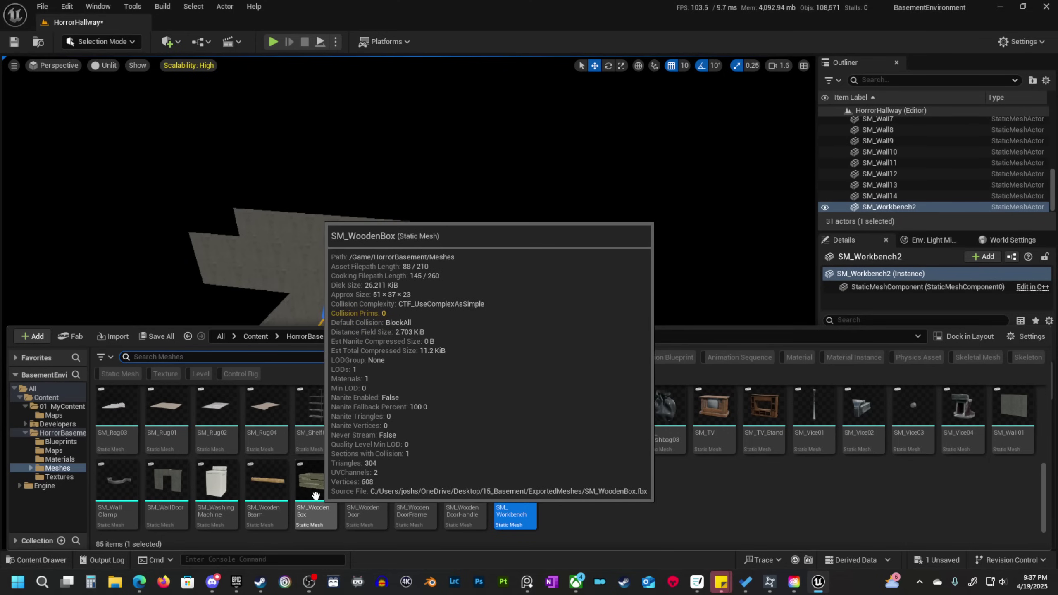
scroll(499, 487, up, 6)
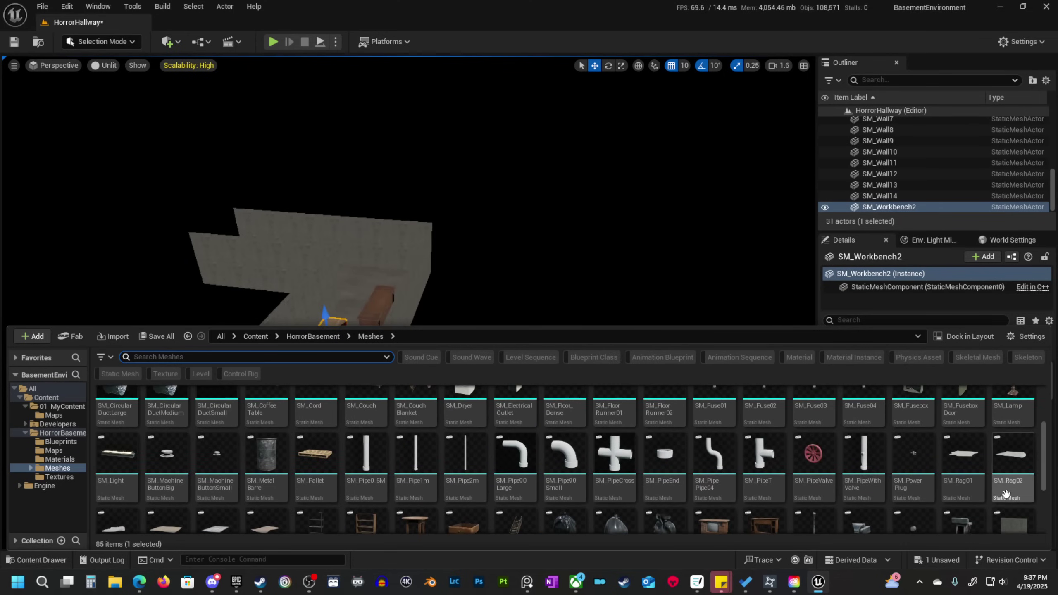
scroll(341, 469, up, 1)
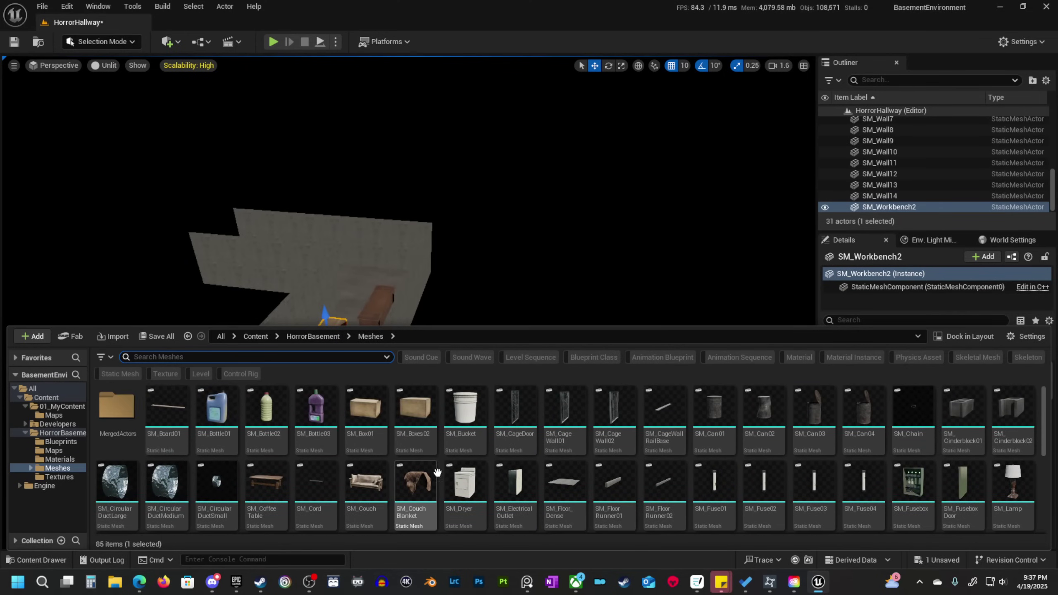
drag(290, 483, 366, 349)
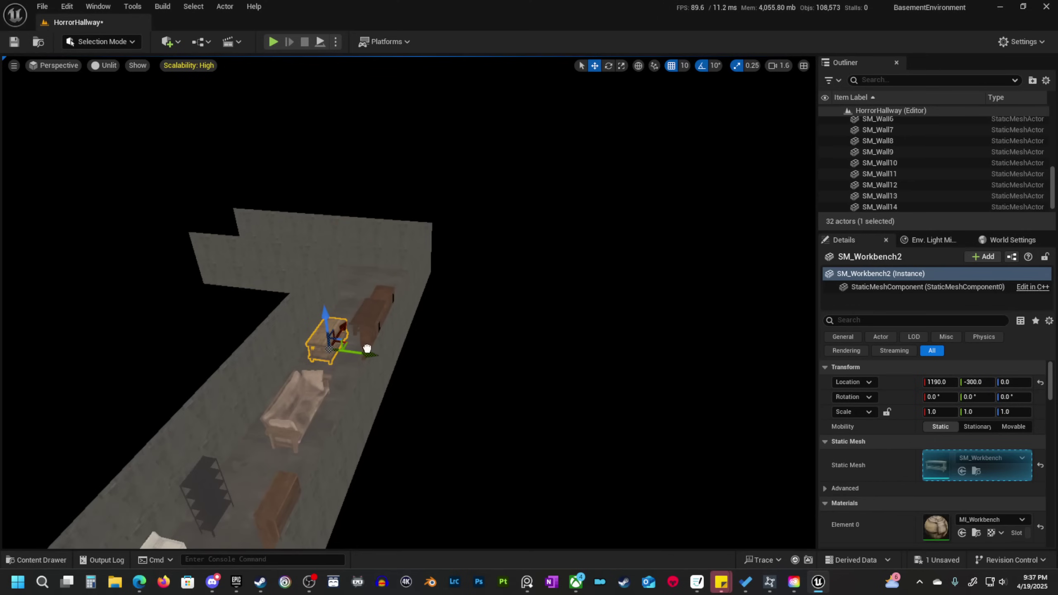
drag(265, 478, 266, 478)
Move the couch toward the side wall behind it to Y -310.
right_drag(265, 478, 217, 430)
key(s)
scroll(266, 478, down, 5)
key(w)
key(w)
key(s)
key(s)
key(w)
key(w)
mouse_move(490, 481)
right_down()
mouse_move(483, 475)
mouse_move(495, 487)
mouse_move(490, 481)
right_up()
click(490, 481)
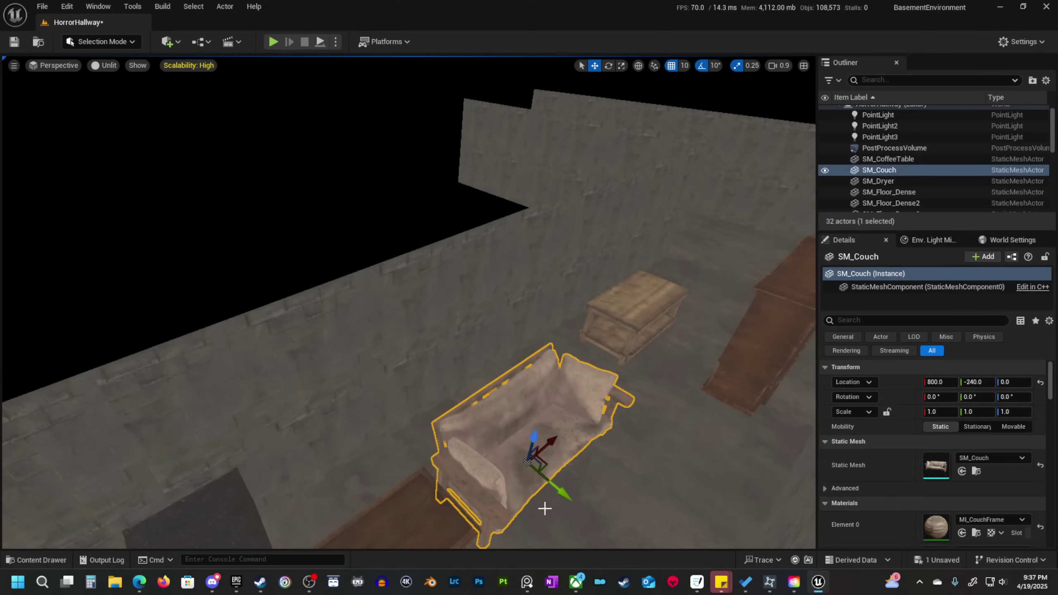
drag(548, 497, 516, 463)
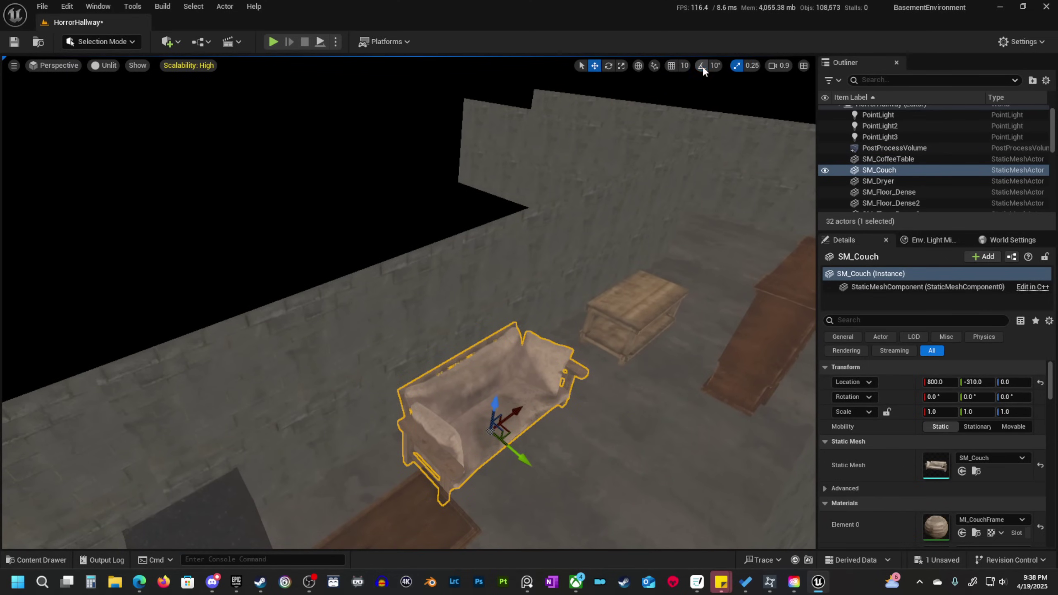
With grid and rotation snapping off, move the couch to Y about -323.3 and rotate it about 3.64° around Z.
key(a)
right_drag(511, 392, 511, 392)
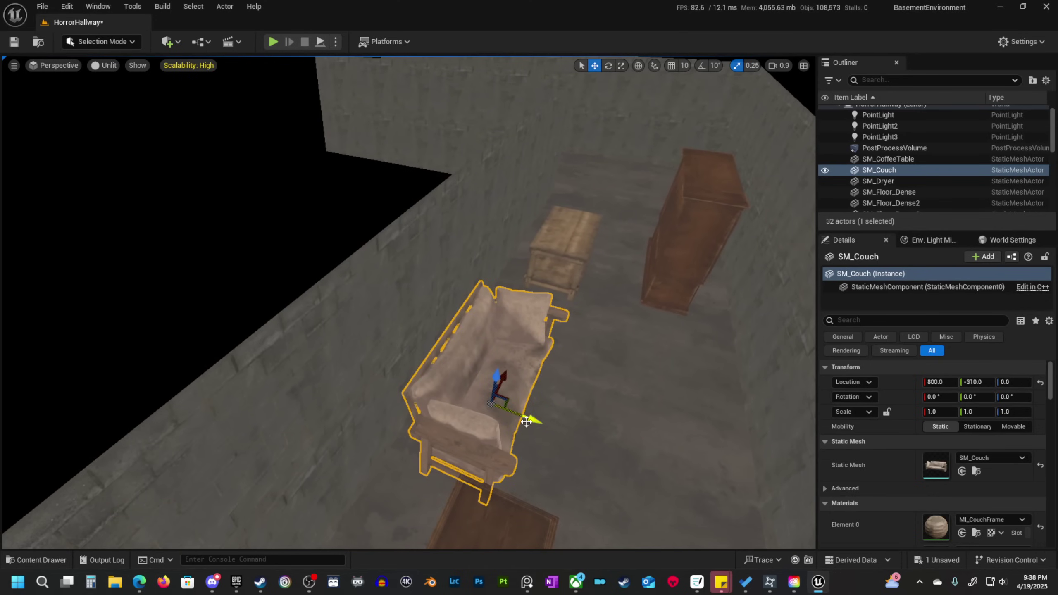
drag(513, 412, 515, 414)
mouse_move(492, 393)
right_down()
mouse_move(509, 410)
mouse_move(496, 382)
mouse_move(492, 394)
right_up()
key(w)
scroll(492, 393, down, 3)
key(e)
drag(447, 352, 454, 352)
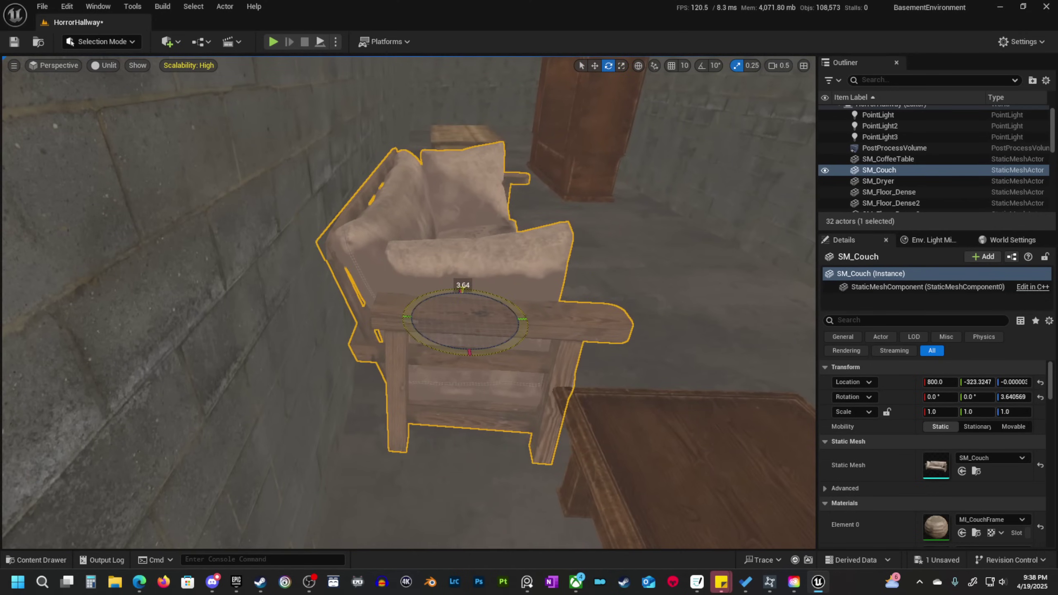
Adjust the rotated couch's distance from the wall to Y about -319.5.
drag(492, 318, 499, 317)
key(s)
right_drag(499, 317, 492, 296)
right_drag(442, 390, 454, 366)
key(e)
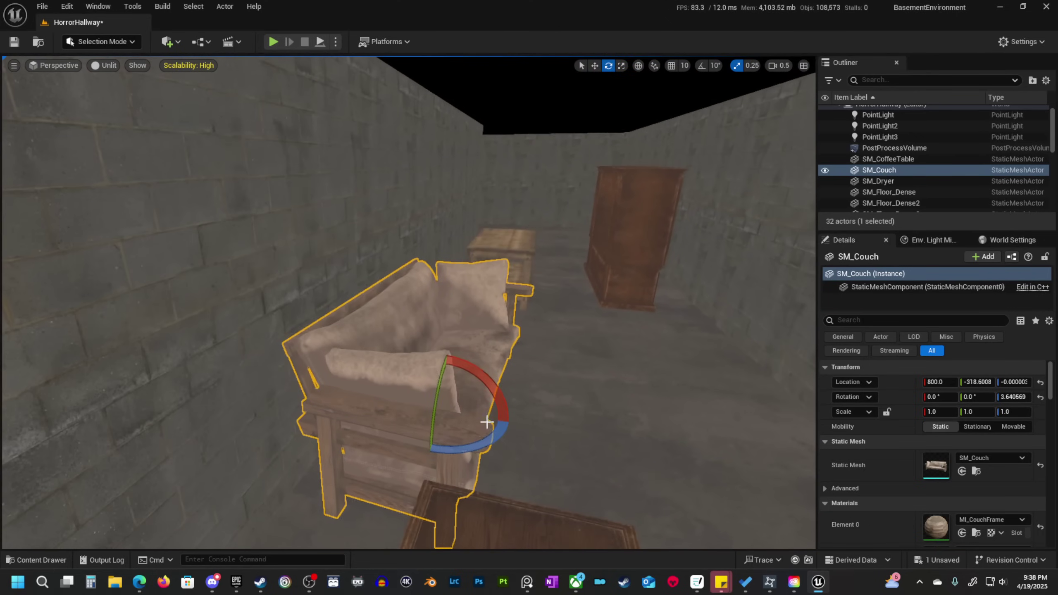
key(w)
drag(479, 420, 476, 419)
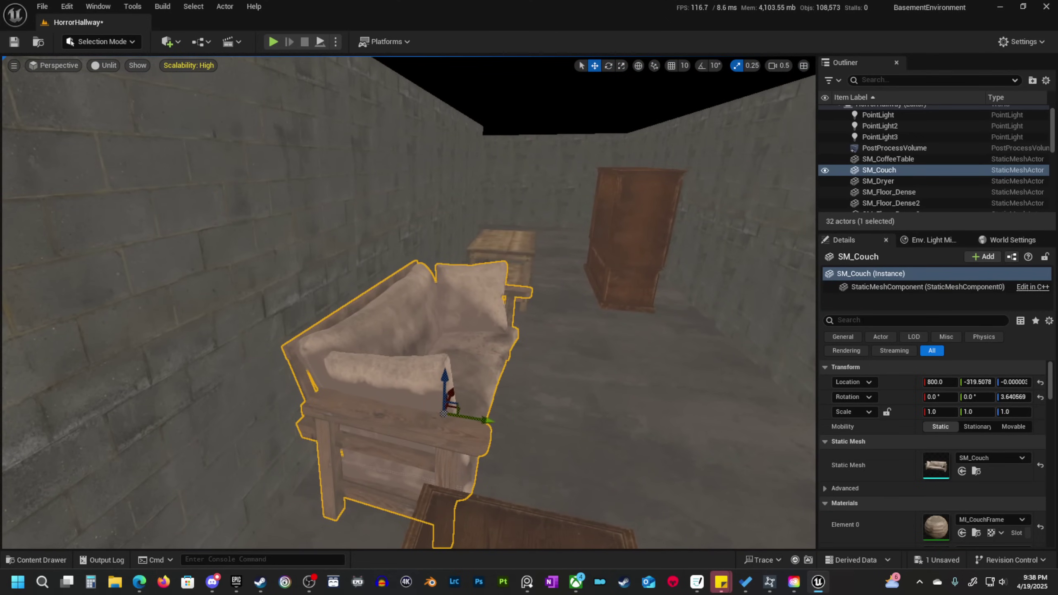
Return to lit game view, frame the hallway from beside the couch, and save the view as bookmark 1.
key(s)
right_drag(477, 420, 526, 323)
scroll(469, 412, up, 2)
key(w)
key(s)
key(alt+4)
key(w)
key(a)
key(g)
key(w)
scroll(520, 346, down, 1)
key(s)
scroll(522, 316, down, 3)
key(w)
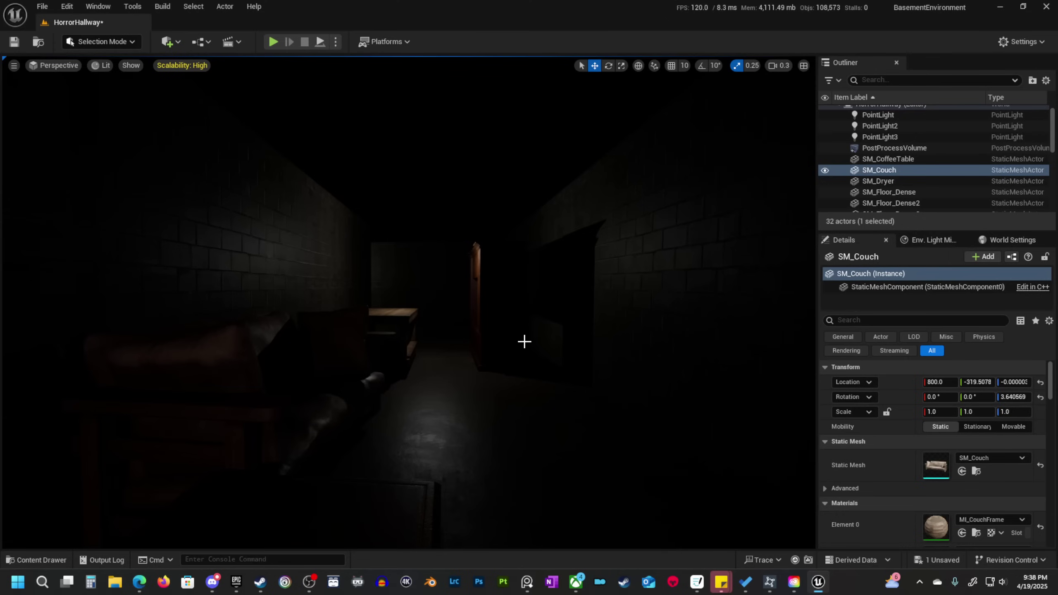
key(ctrl+1)
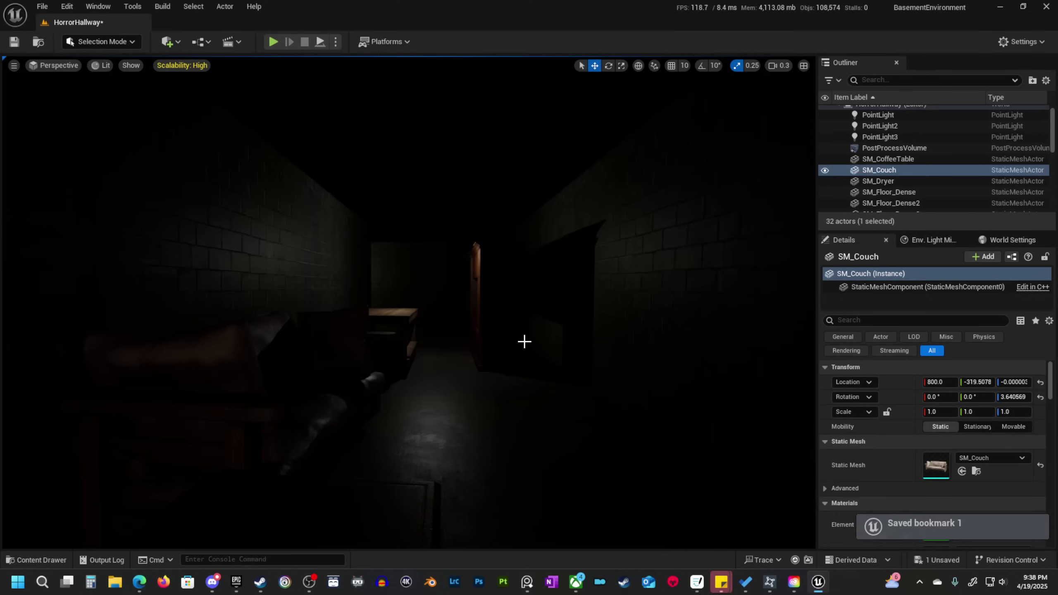
Move the camera away from the saved view and recall bookmark 1.
key(w)
right_drag(590, 434, 375, 435)
scroll(579, 434, up, 3)
key(1)
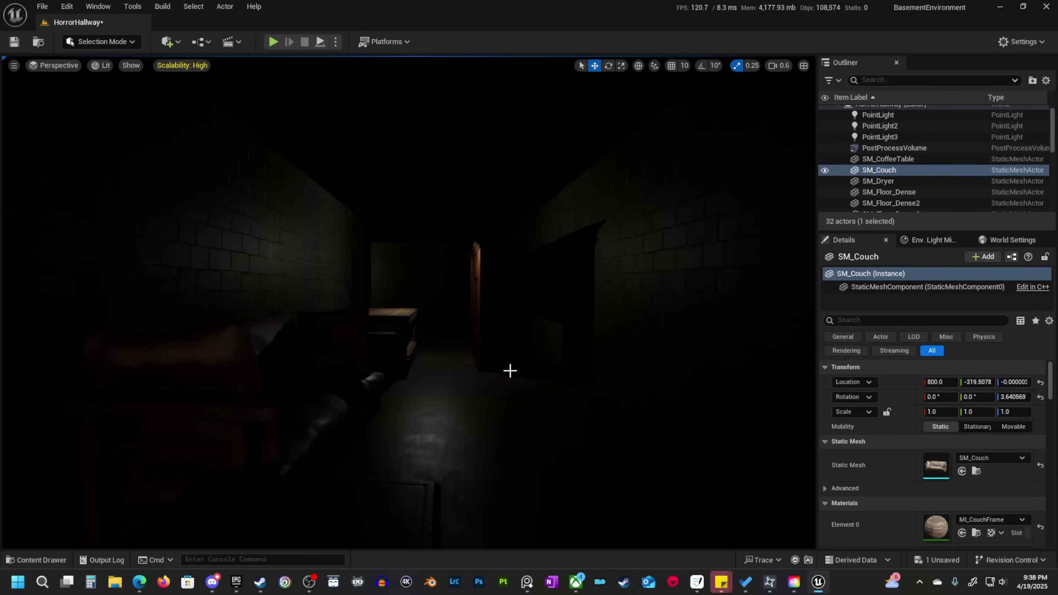
Lower the camera close to the floor facing down the hallway and save the view as bookmark 2.
key(w)
right_drag(511, 372, 511, 372)
key(q)
scroll(511, 372, down, 4)
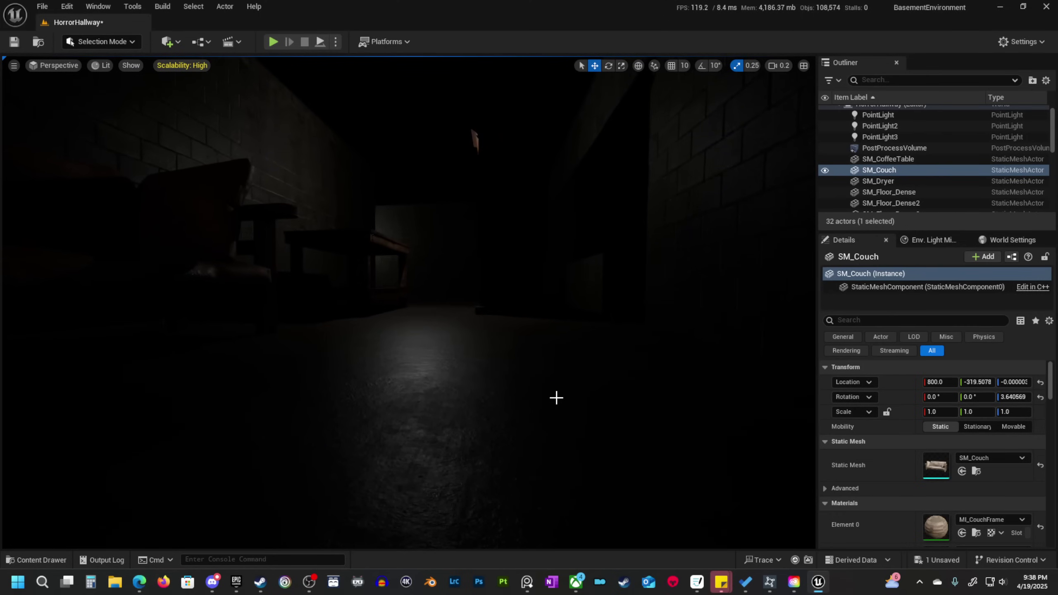
key(ctrl+2)
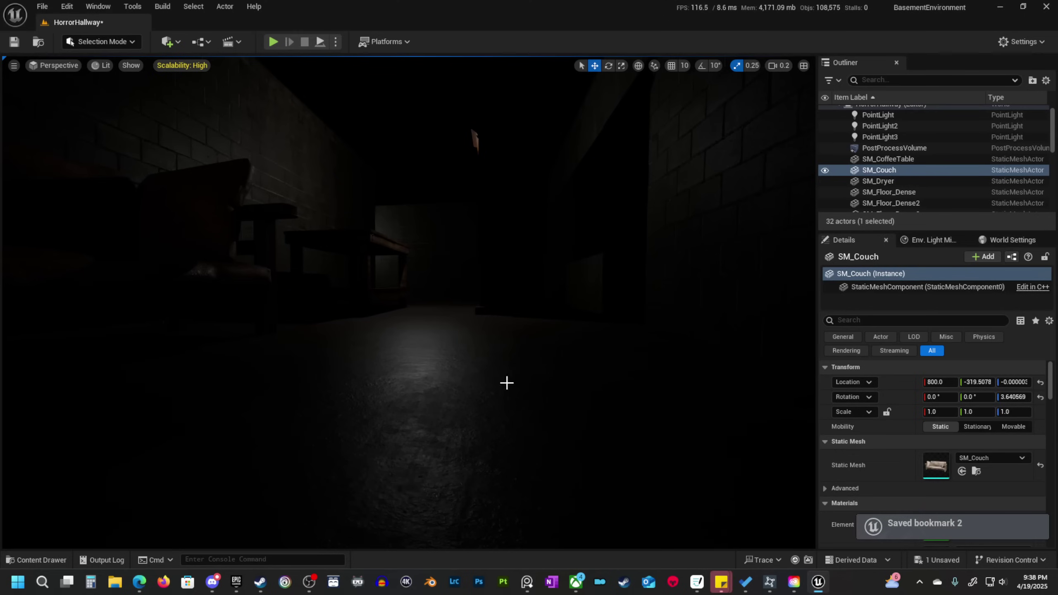
Compare the two saved views by alternating between bookmarks 1 and 2.
key(1)
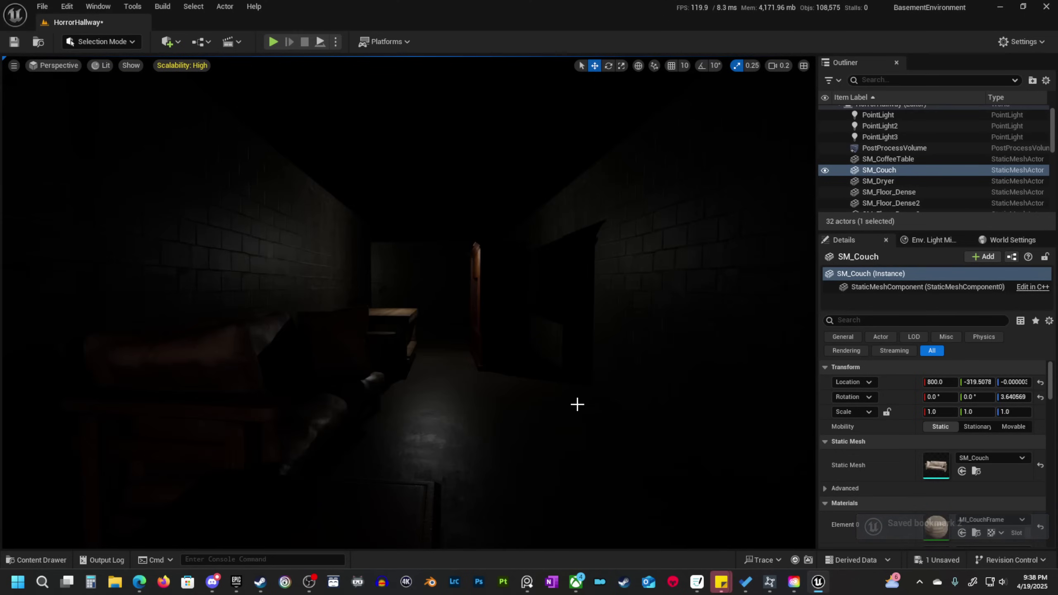
key(2)
key(1)
key(2)
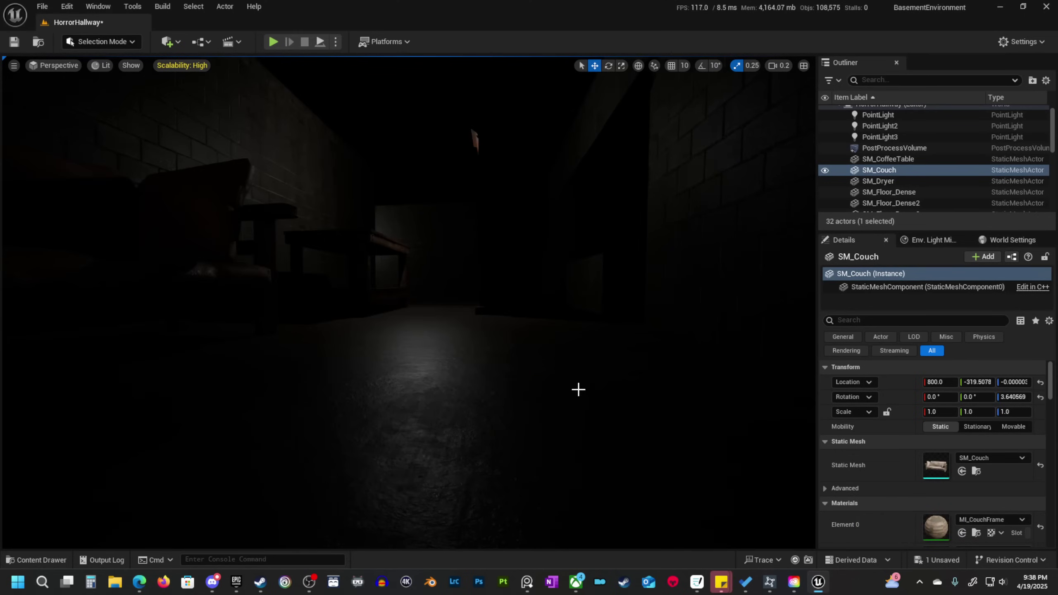
Switch the viewport to unlit shading and survey the furnished hallway from above.
key(w)
mouse_move(579, 390)
right_down()
mouse_move(576, 377)
mouse_move(562, 379)
mouse_move(574, 397)
right_up()
scroll(578, 390, up, 5)
key(s)
key(s)
scroll(568, 383, down, 2)
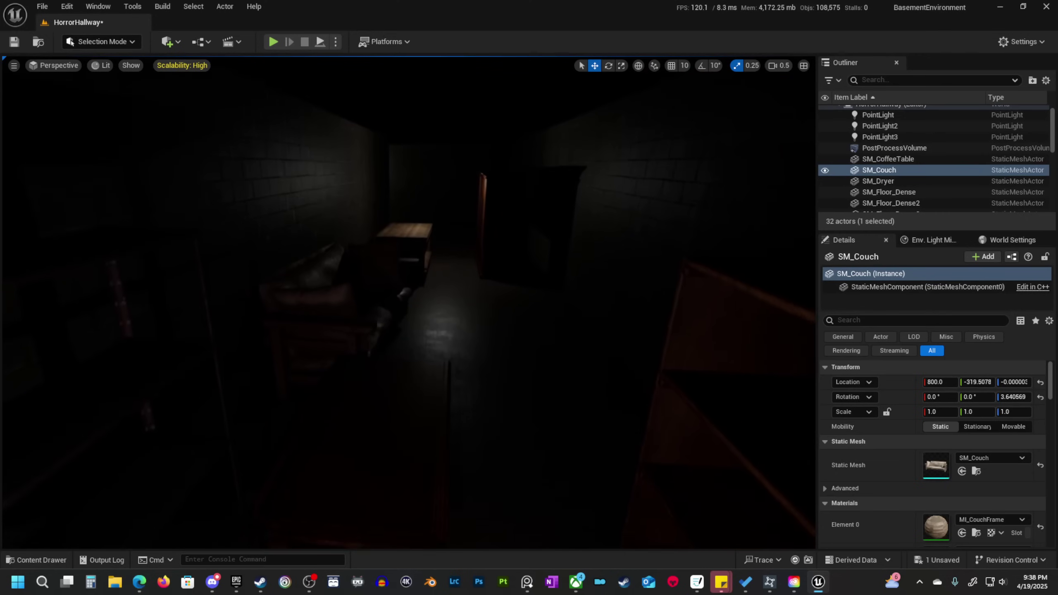
right_drag(527, 352, 363, 385)
key(alt+3)
key(e)
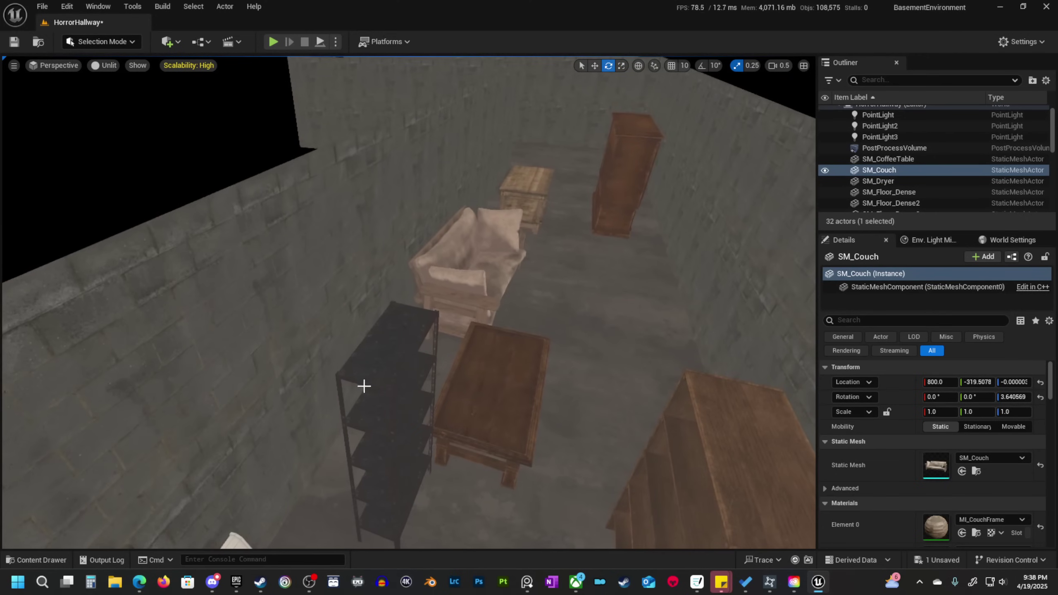
key(Delete)
click(429, 434)
right_drag(475, 435, 485, 438)
key(w)
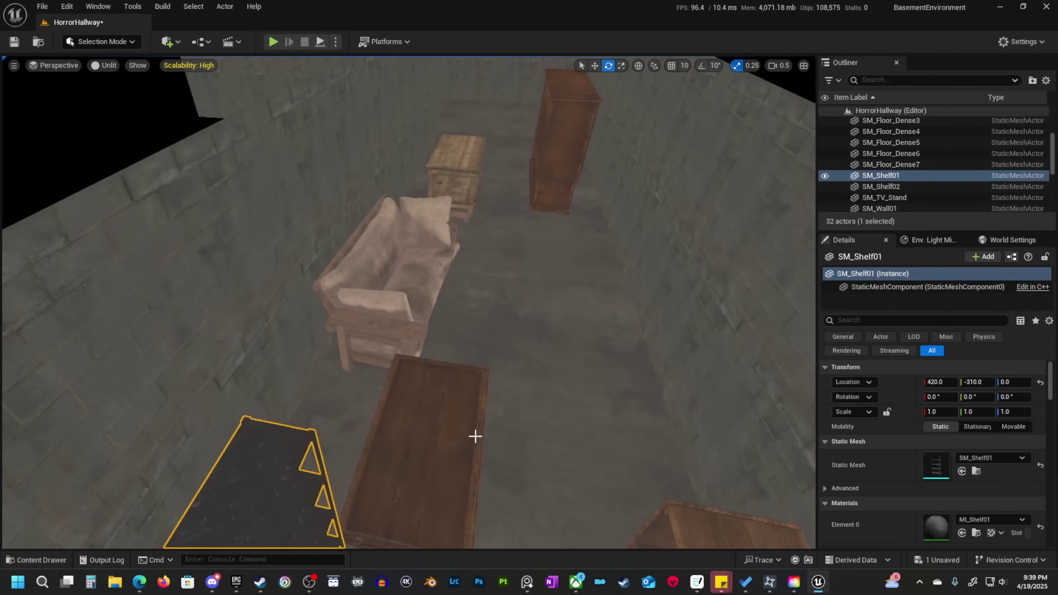
right_drag(434, 249, 434, 248)
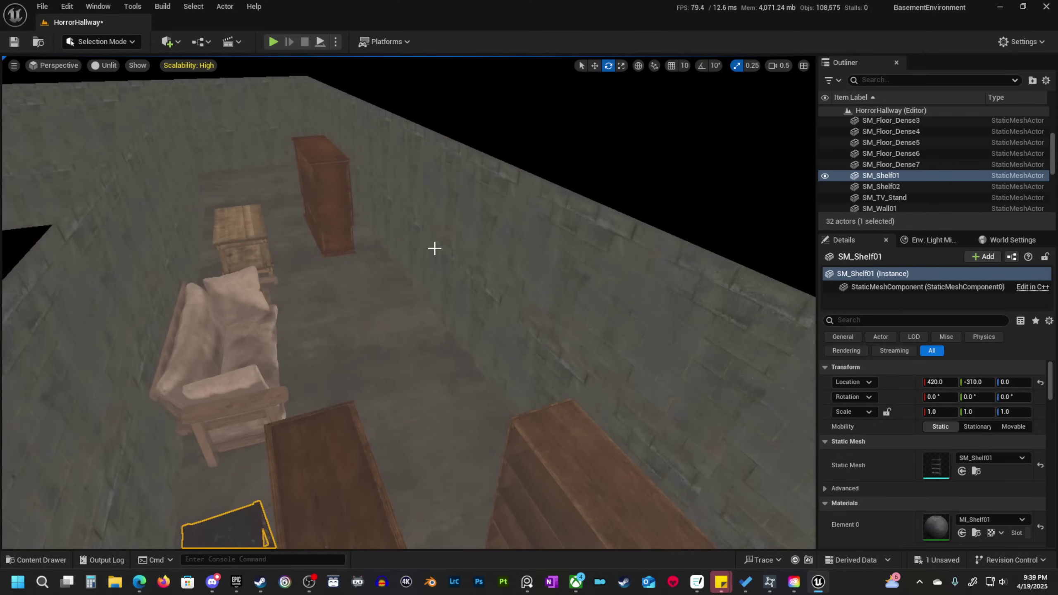
Select the five long wall segments opposite the couch, SM_Wall7 to SM_Wall11, and shift them inward to Y -90 to narrow the hallway.
click(318, 119)
right_drag(291, 204, 288, 208)
key(a)
shift+click(288, 158)
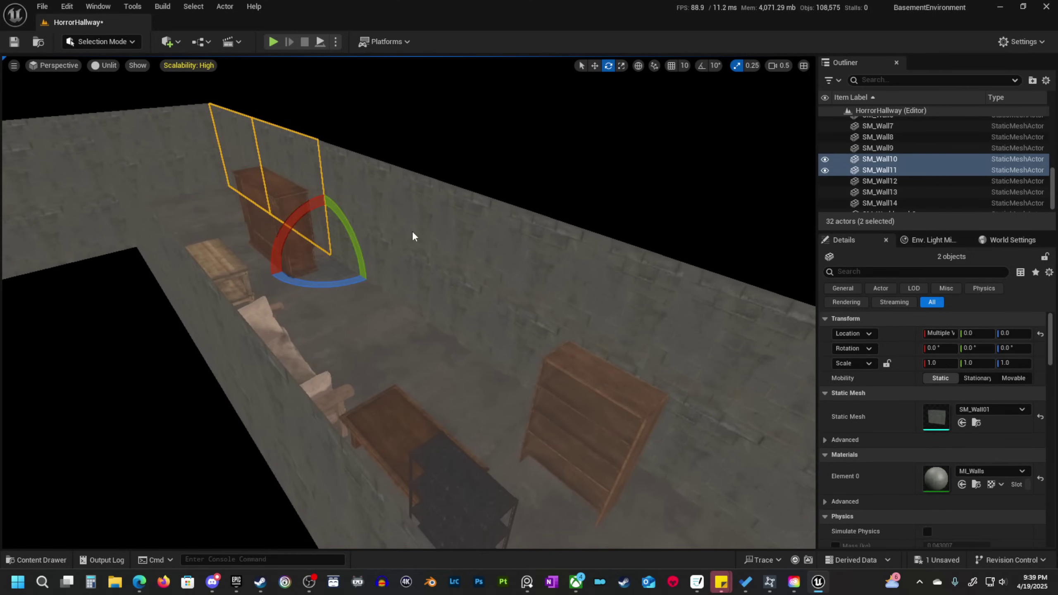
shift+click(414, 237)
shift+click(496, 291)
key(d)
mouse_move(496, 291)
right_down()
mouse_move(471, 287)
mouse_move(483, 290)
right_up()
shift+click(473, 279)
key(d)
key(s)
key(w)
drag(589, 416, 612, 374)
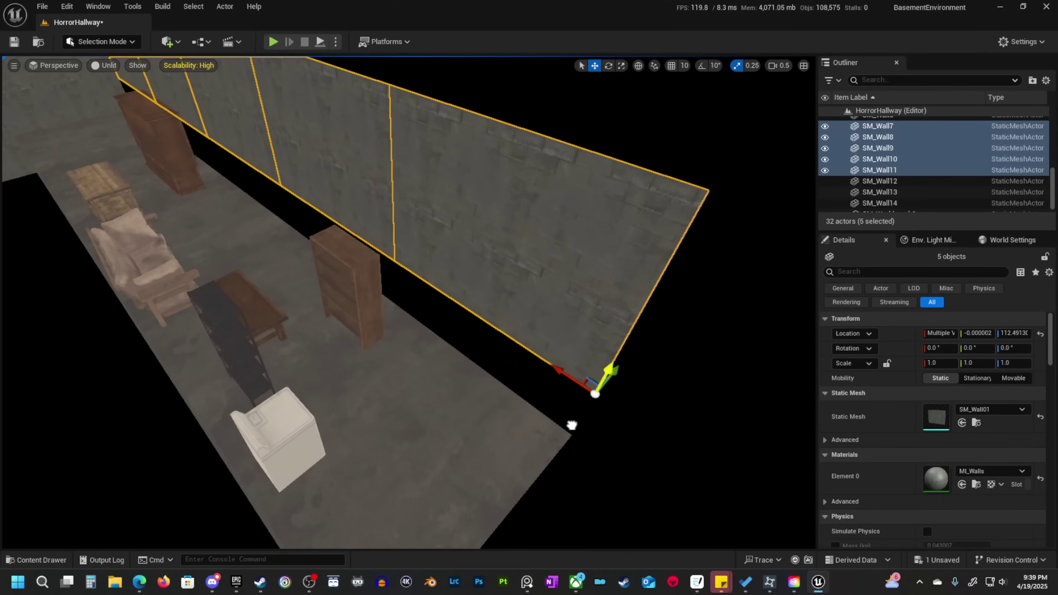
key(ctrl+z)
key(d)
scroll(583, 402, up, 3)
right_drag(610, 400, 581, 404)
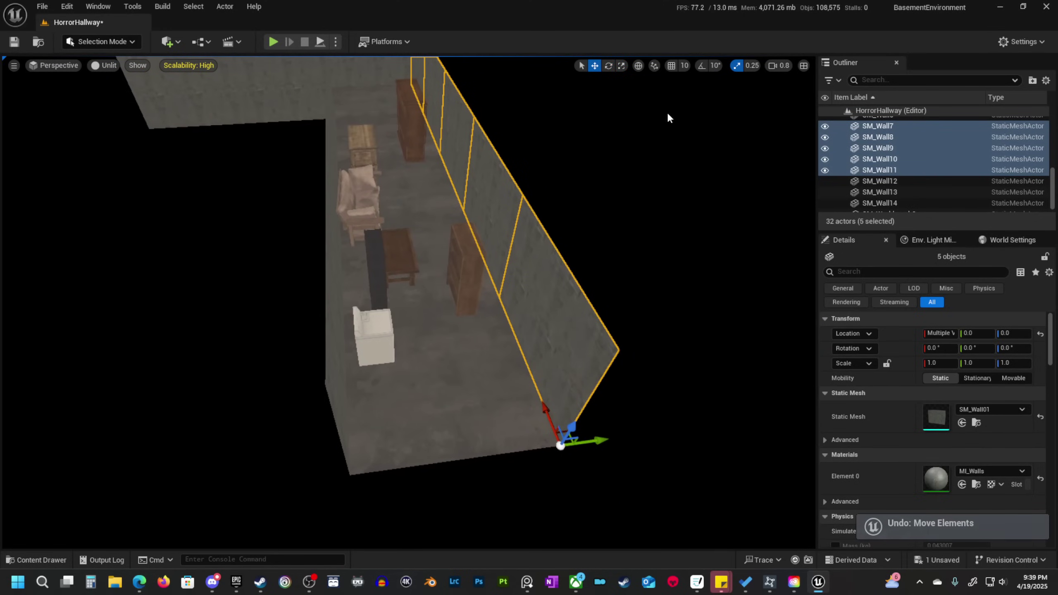
drag(599, 436, 567, 447)
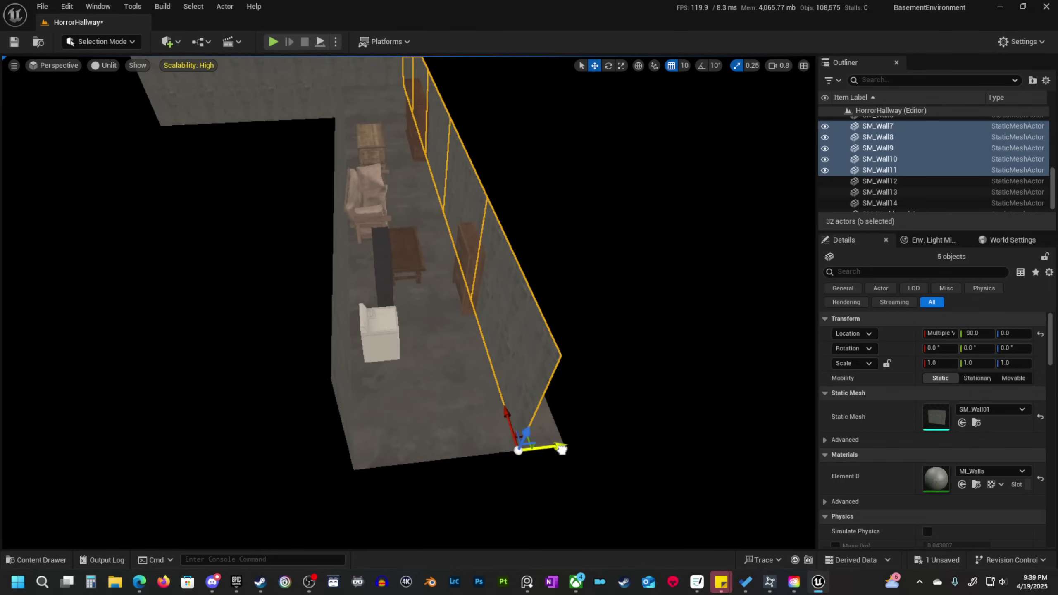
Pull the TV stand out of the narrowed wall to X 1280, Y -170.
key(w)
right_drag(558, 450, 560, 405)
scroll(557, 413, down, 1)
key(w)
scroll(550, 400, down, 1)
click(443, 340)
key(w)
mouse_move(364, 344)
right_down()
mouse_move(387, 352)
mouse_move(365, 344)
right_up()
drag(368, 319, 348, 331)
key(d)
right_drag(347, 331, 300, 329)
scroll(283, 294, down, 2)
key(w)
key(s)
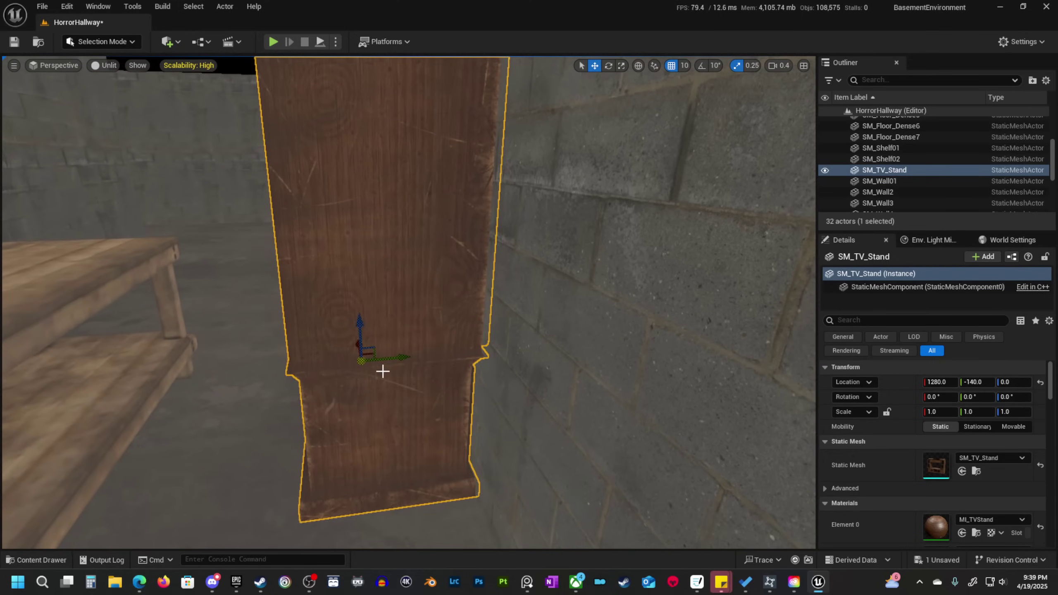
drag(403, 358, 365, 362)
Rotate the TV stand to about 175.2° around Z and set it back near the wall at about Y -144.4.
right_drag(365, 361, 418, 390)
key(d)
scroll(366, 363, down, 1)
key(a)
key(w)
scroll(418, 390, up, 2)
key(s)
key(e)
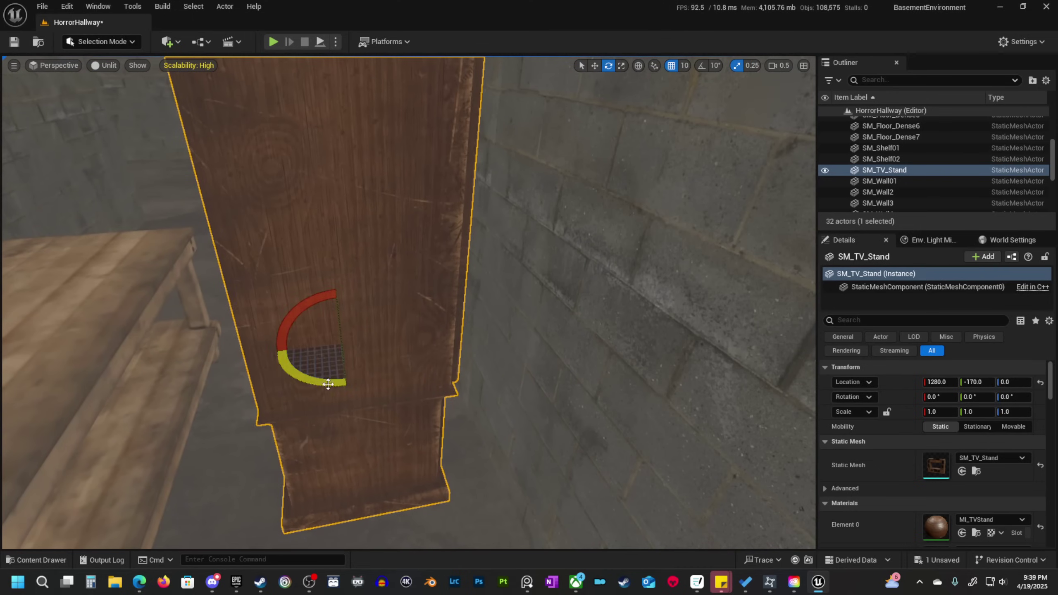
drag(326, 382, 197, 377)
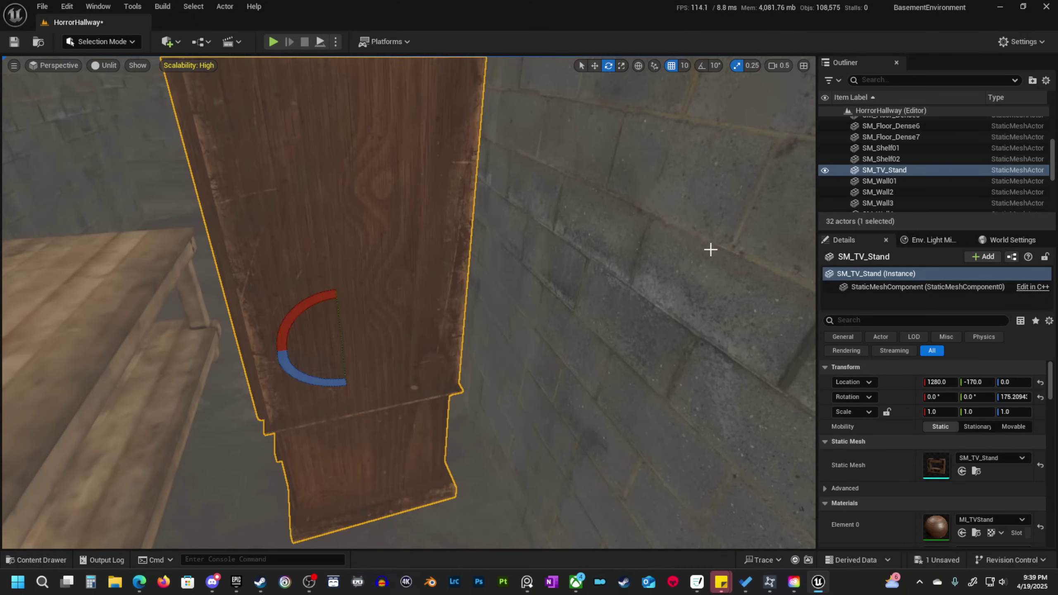
drag(368, 340, 407, 336)
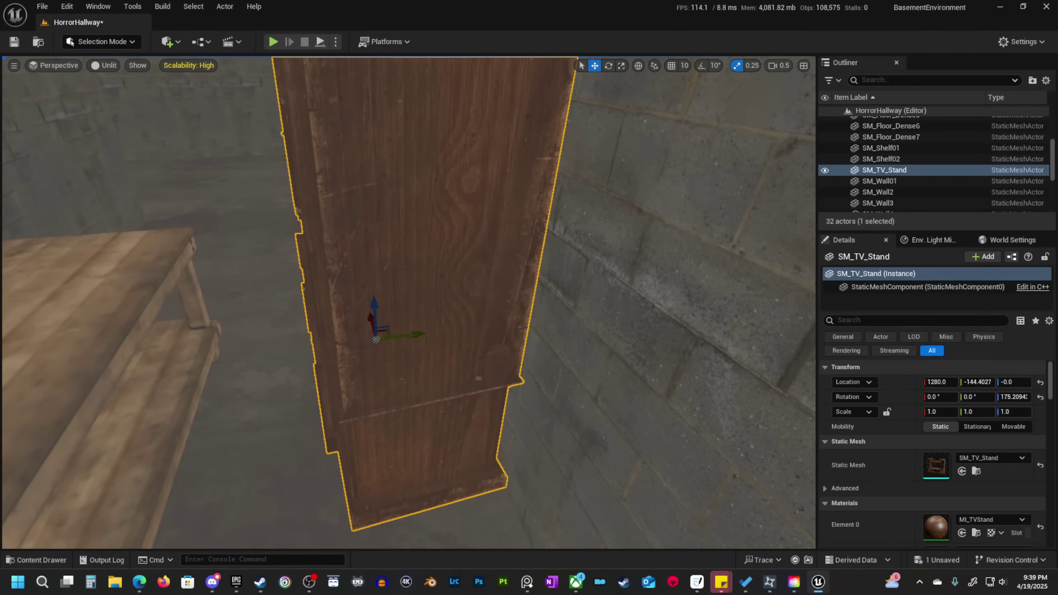
Duplicate the wooden shelf into the hallway's far corner near X 1839, Y -195.6 and turn it to about -70.6° around Z.
key(s)
scroll(495, 329, up, 3)
right_drag(417, 316, 592, 271)
click(508, 234)
alt+drag(598, 285, 166, 358)
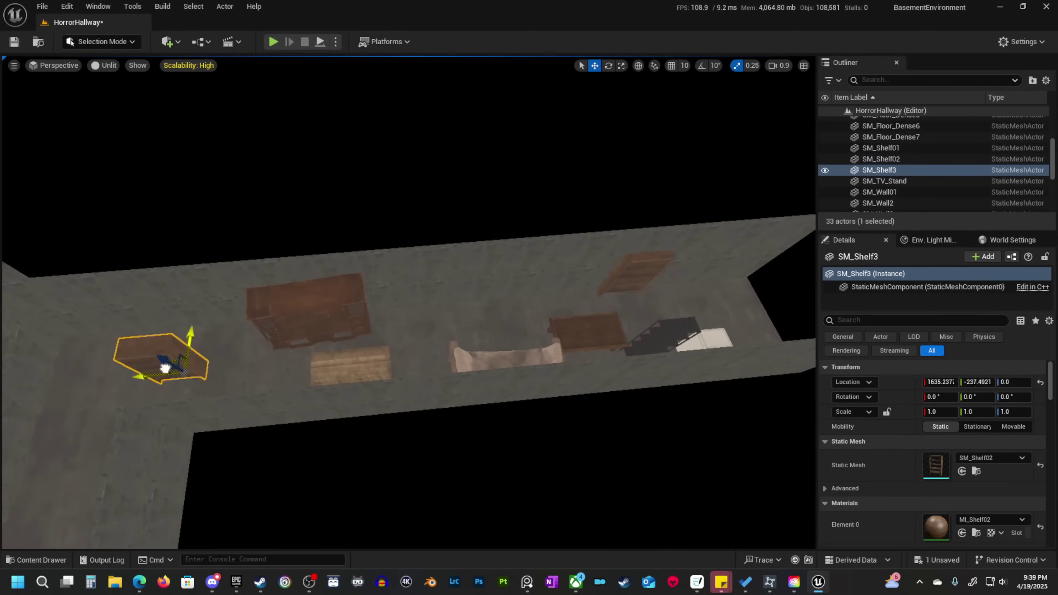
key(f)
key(e)
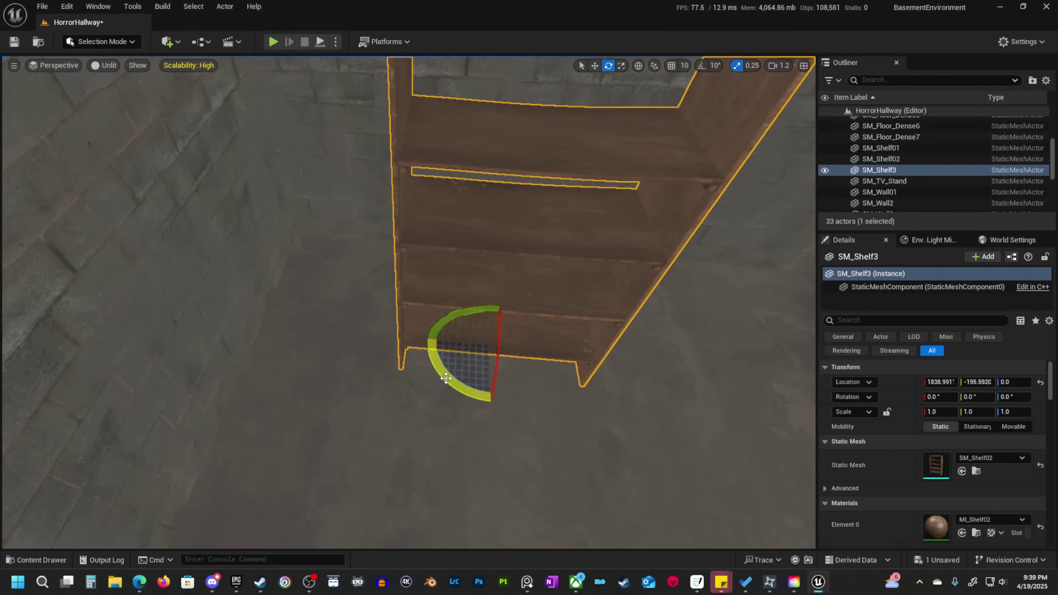
drag(433, 356, 466, 399)
right_drag(467, 399, 491, 410)
Select the three end wall segments, SM_Wall12 to SM_Wall14, and move them inward to X 1910.
key(s)
scroll(466, 399, up, 3)
mouse_move(517, 317)
right_down()
mouse_move(470, 266)
mouse_move(517, 316)
right_up()
click(463, 329)
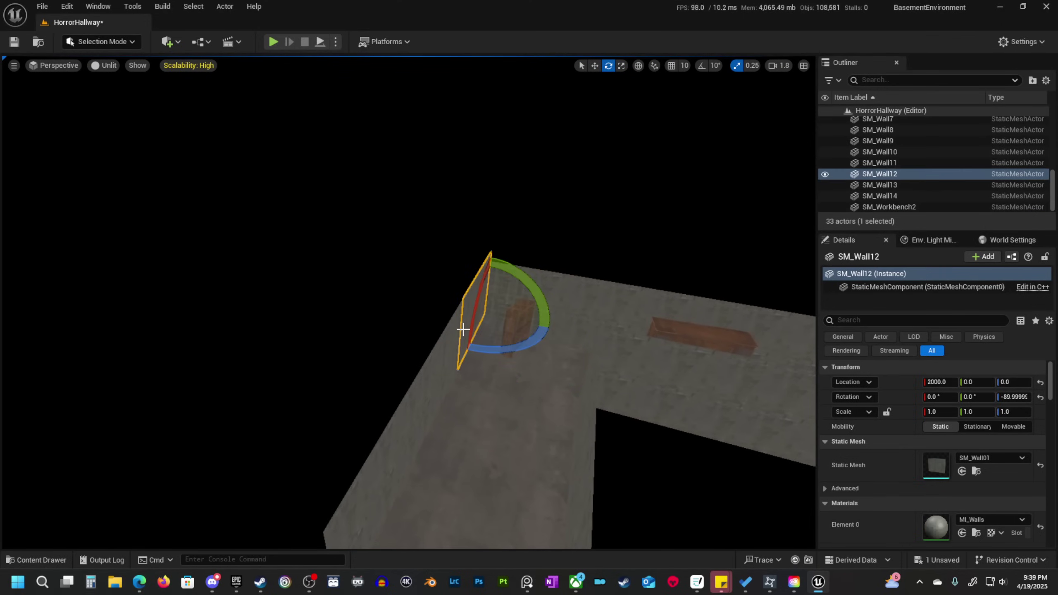
shift+click(443, 354)
shift+click(394, 439)
key(s)
right_drag(394, 440, 402, 370)
scroll(394, 439, down, 3)
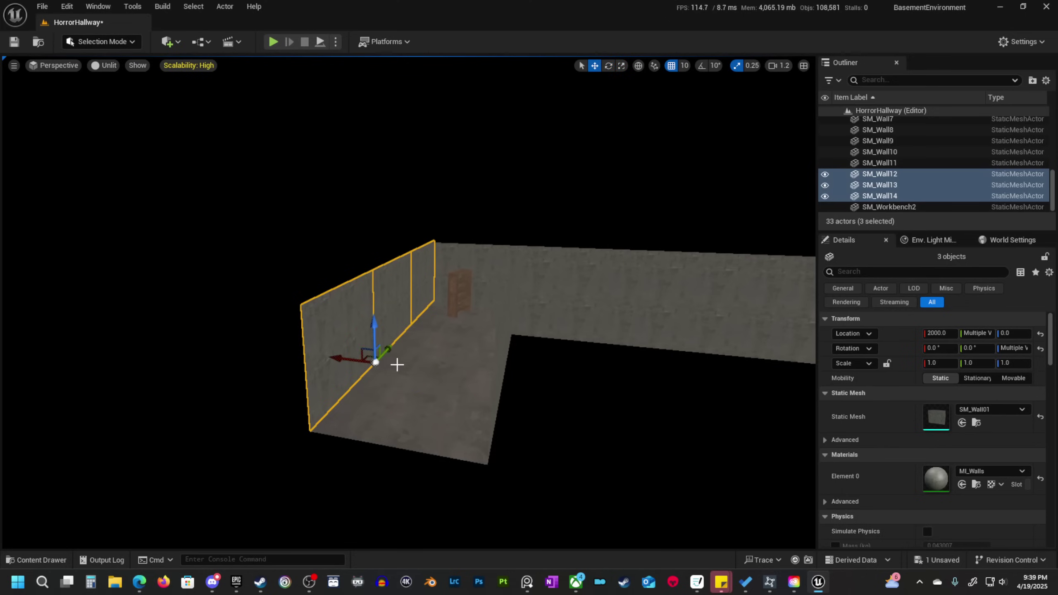
drag(337, 363, 354, 362)
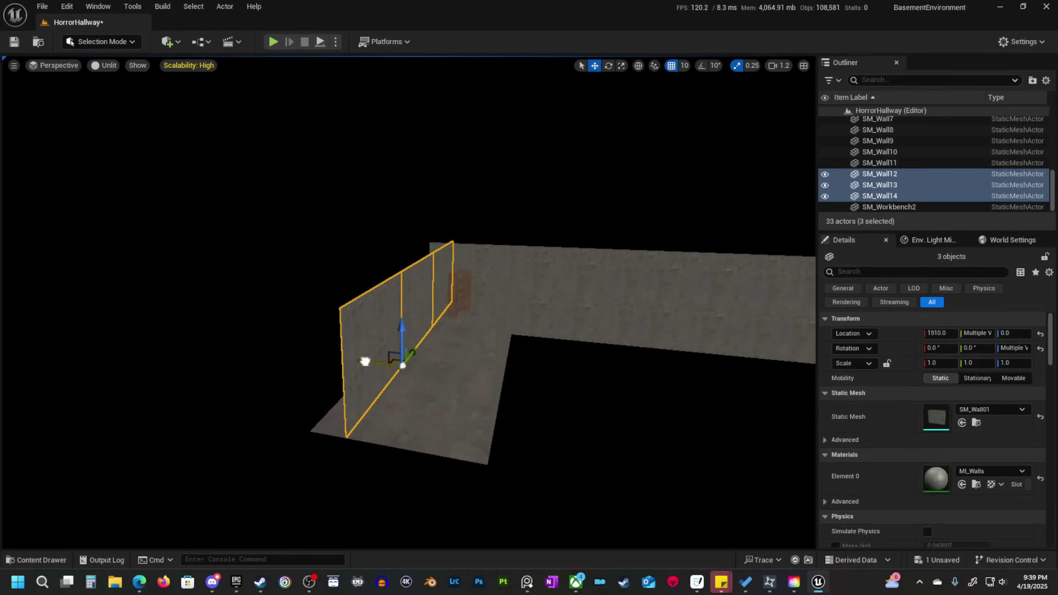
Slide the wooden shelf in the corner away from the long wall to about Y -245.6.
key(w)
mouse_move(511, 427)
right_down()
mouse_move(512, 419)
mouse_move(537, 429)
mouse_move(495, 423)
mouse_move(498, 431)
right_up()
scroll(511, 427, down, 3)
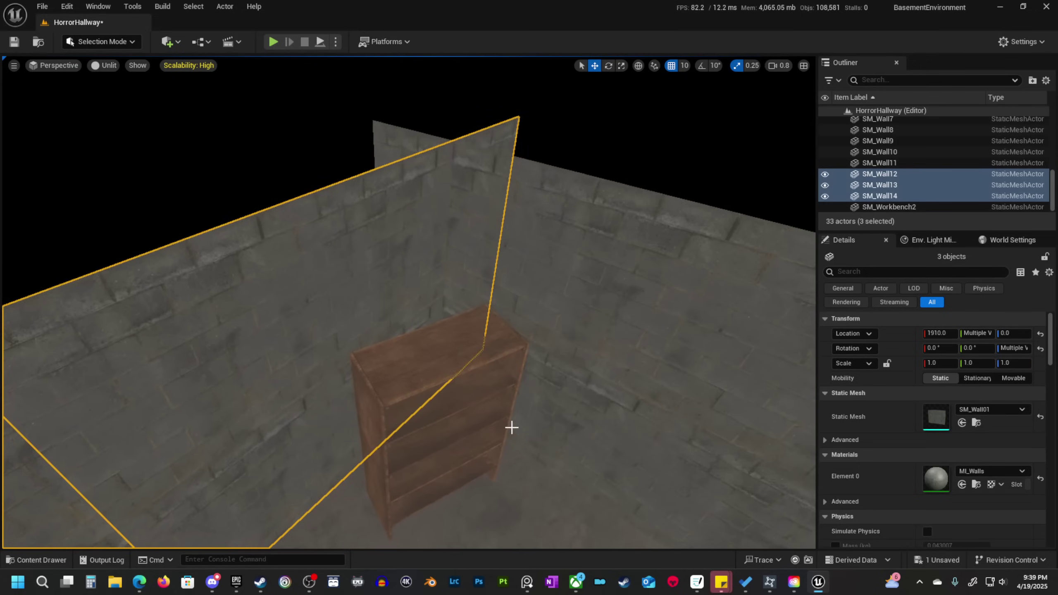
click(511, 428)
key(f)
drag(527, 397, 489, 427)
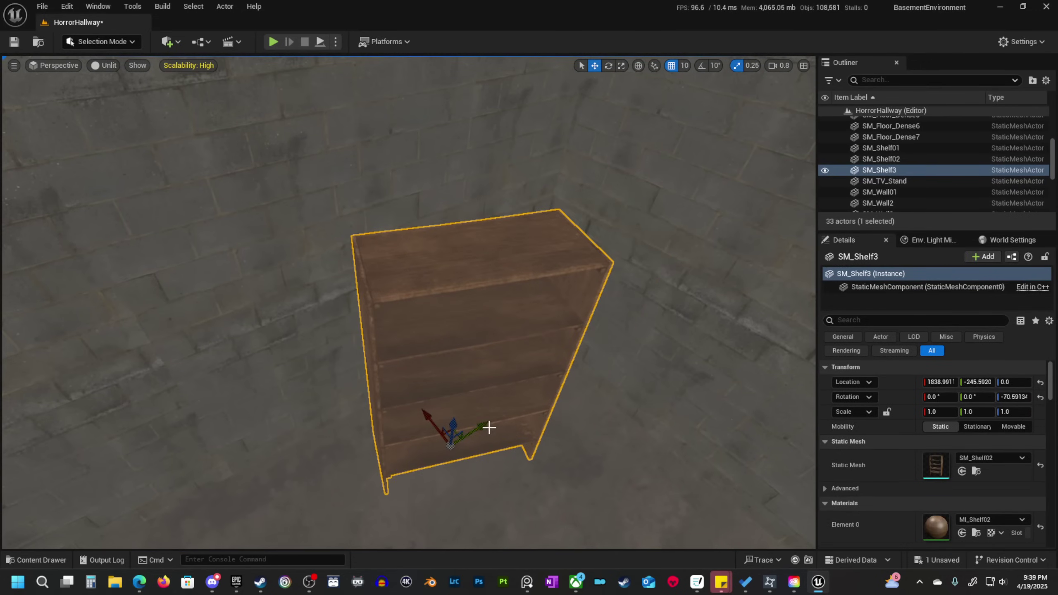
Turn off grid snapping and reposition the corner shelf against the end wall at about X 1865.6, Y -287.1.
click(669, 69)
key(s)
mouse_move(441, 311)
right_down()
mouse_move(442, 329)
mouse_move(439, 317)
right_up()
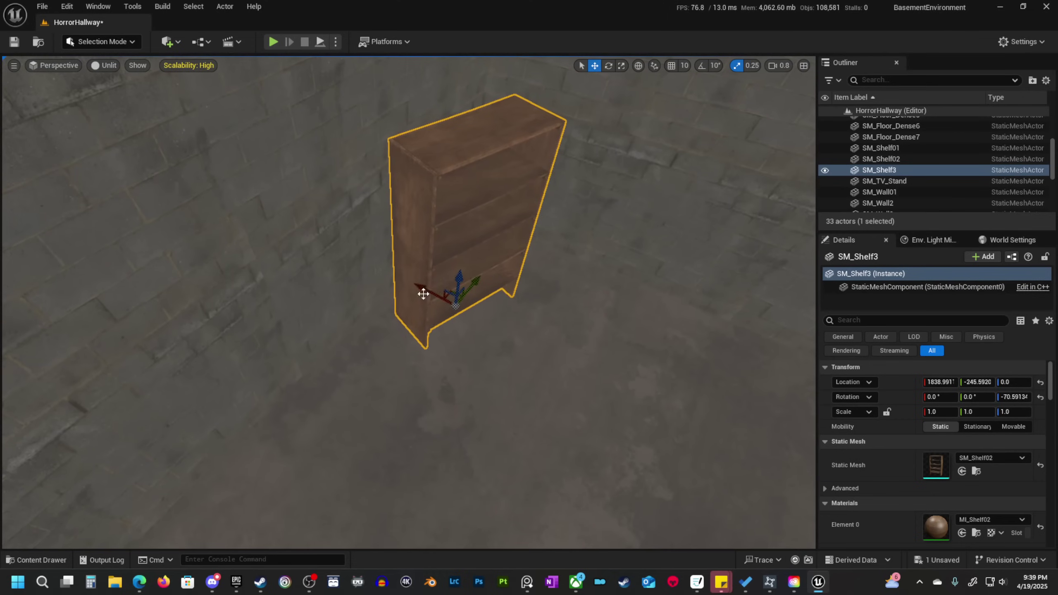
drag(423, 293, 385, 292)
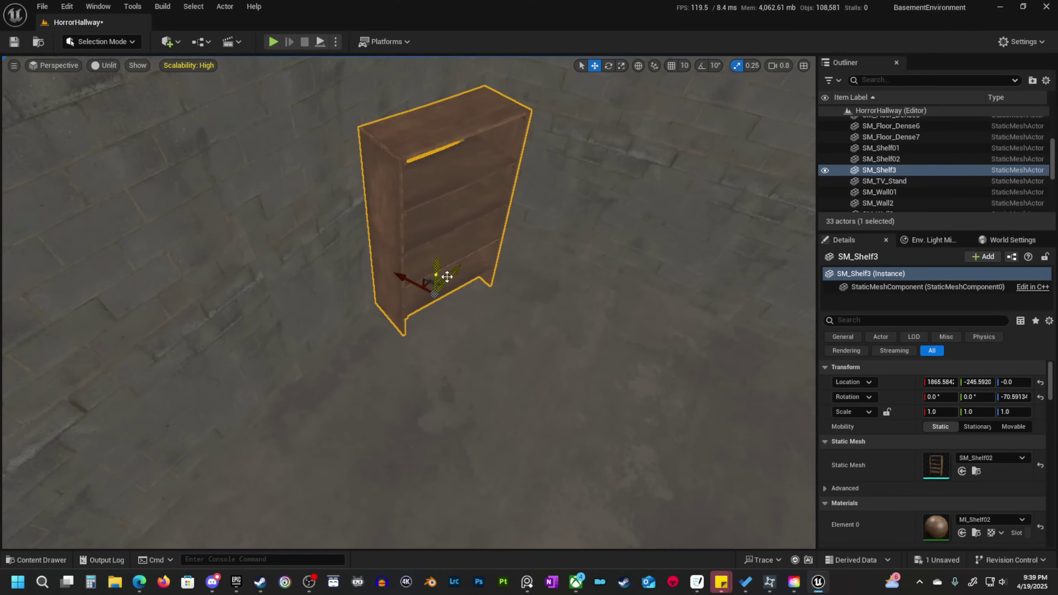
drag(454, 272, 428, 304)
key(d)
right_drag(427, 330, 377, 304)
scroll(427, 331, down, 2)
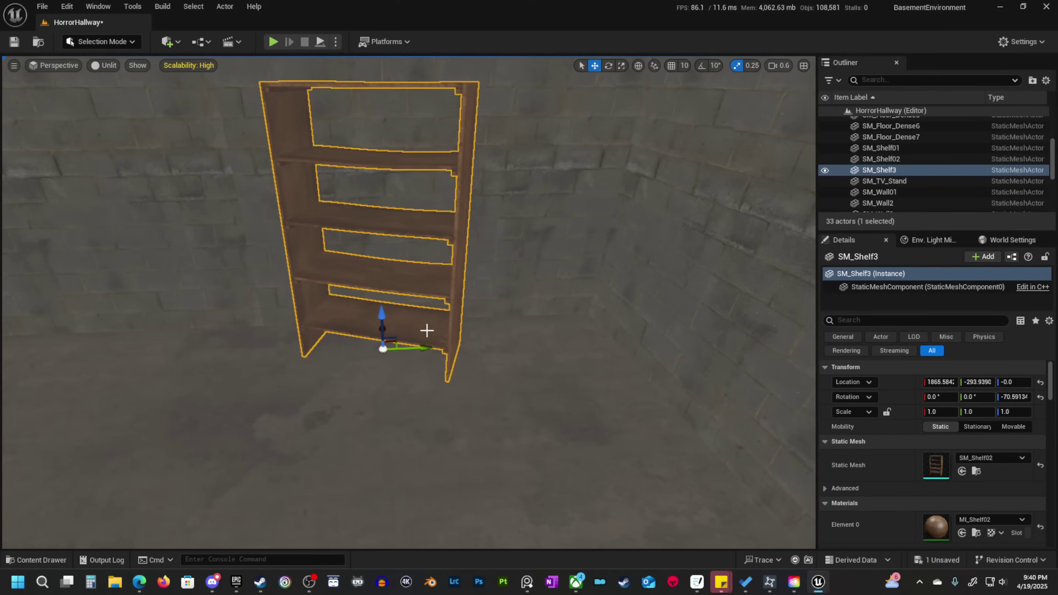
drag(425, 348, 434, 354)
key(s)
right_drag(434, 354, 479, 346)
key(w)
scroll(434, 354, up, 3)
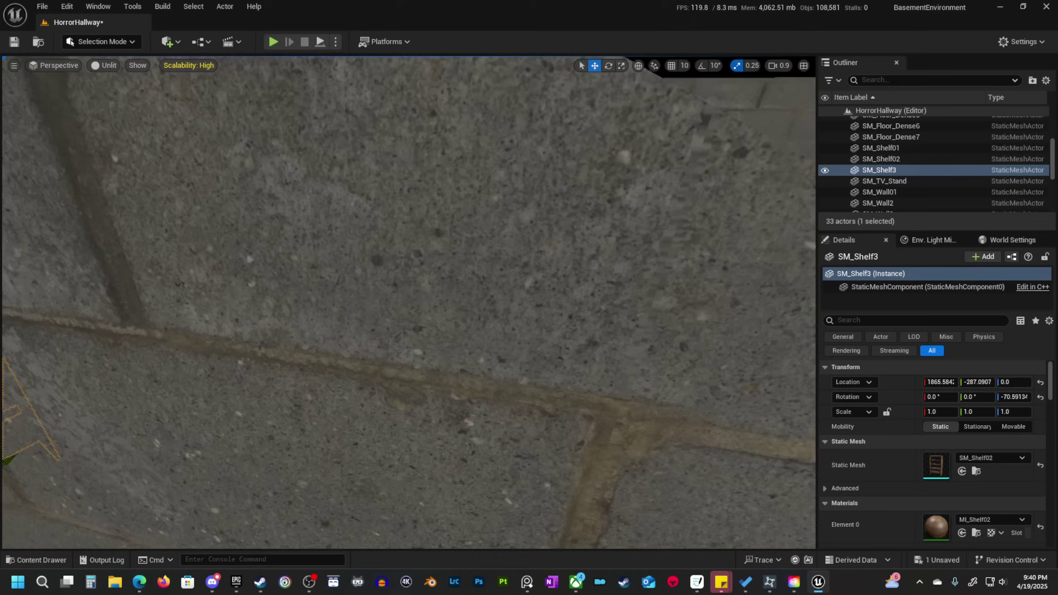
Move the workbench across the hallway past the TV stand to about X 1535.6, Y -185.9 and rotate it to about 162°.
key(s)
scroll(409, 302, up, 1)
right_drag(416, 234, 283, 283)
click(357, 259)
key(e)
right_drag(615, 379, 591, 356)
key(w)
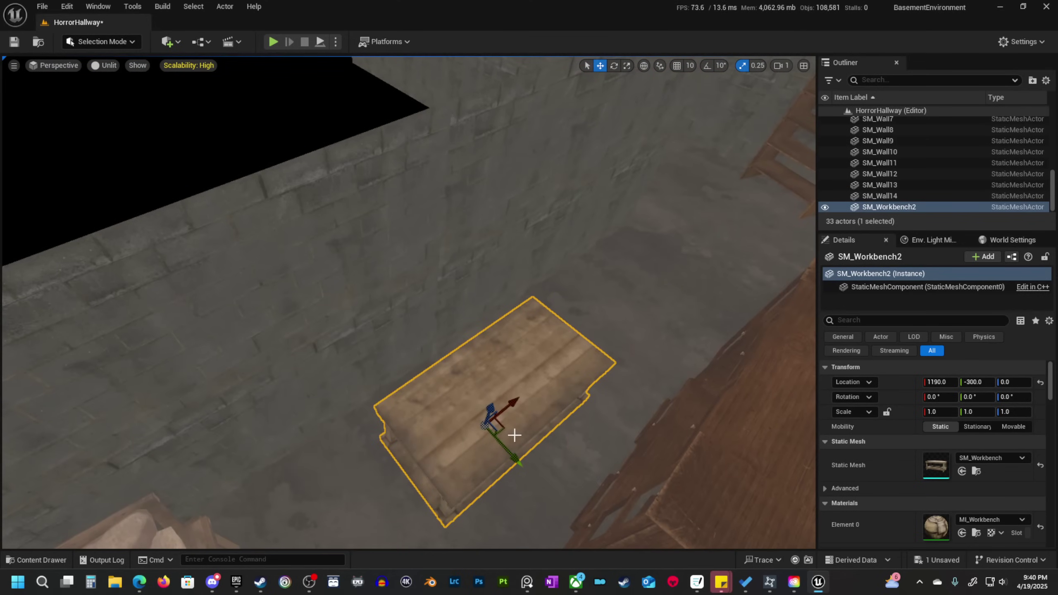
drag(504, 429, 658, 298)
key(d)
mouse_move(619, 343)
right_down()
mouse_move(683, 333)
mouse_move(616, 361)
right_up()
scroll(624, 359, down, 3)
key(e)
drag(382, 402, 425, 530)
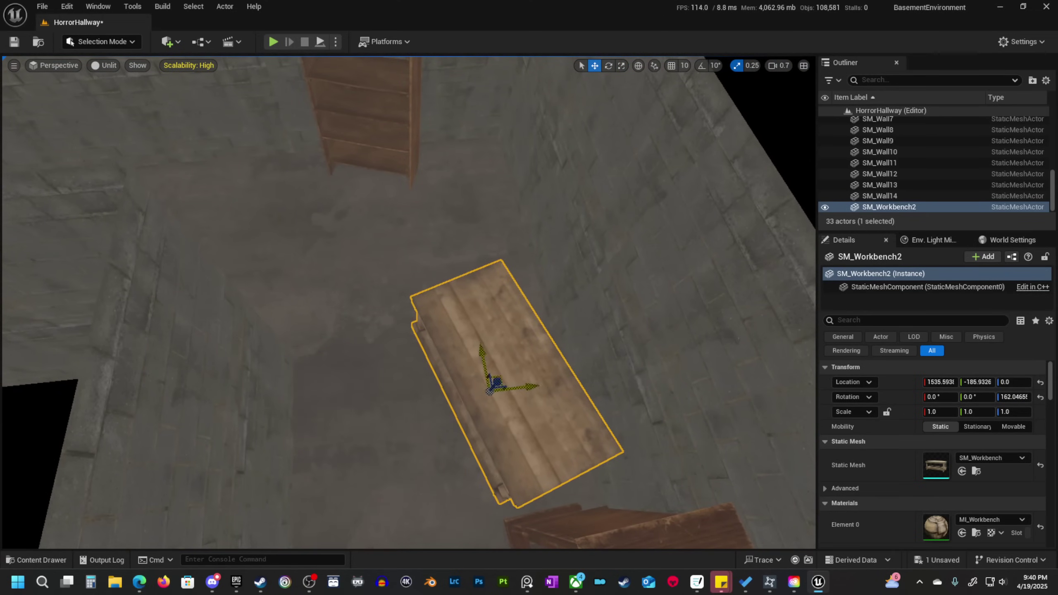
Align the workbench with the wall at about 179.8° rotation and place it at about X 1544.4, Y -153.1.
right_drag(495, 381, 591, 350)
key(a)
right_drag(436, 383, 508, 375)
key(e)
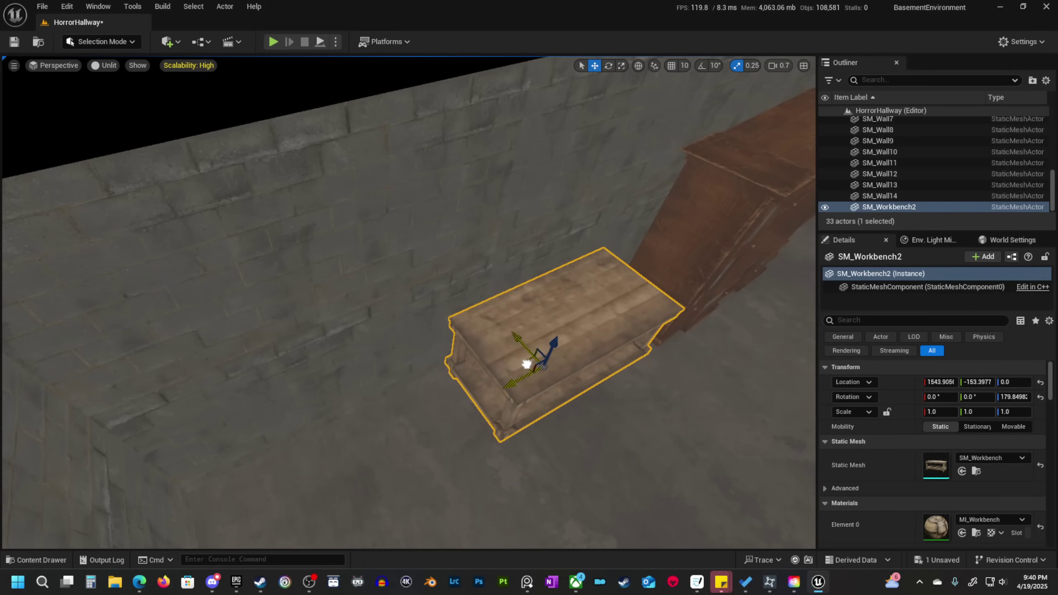
drag(527, 364, 525, 364)
right_drag(526, 364, 583, 325)
key(d)
scroll(554, 329, down, 2)
key(a)
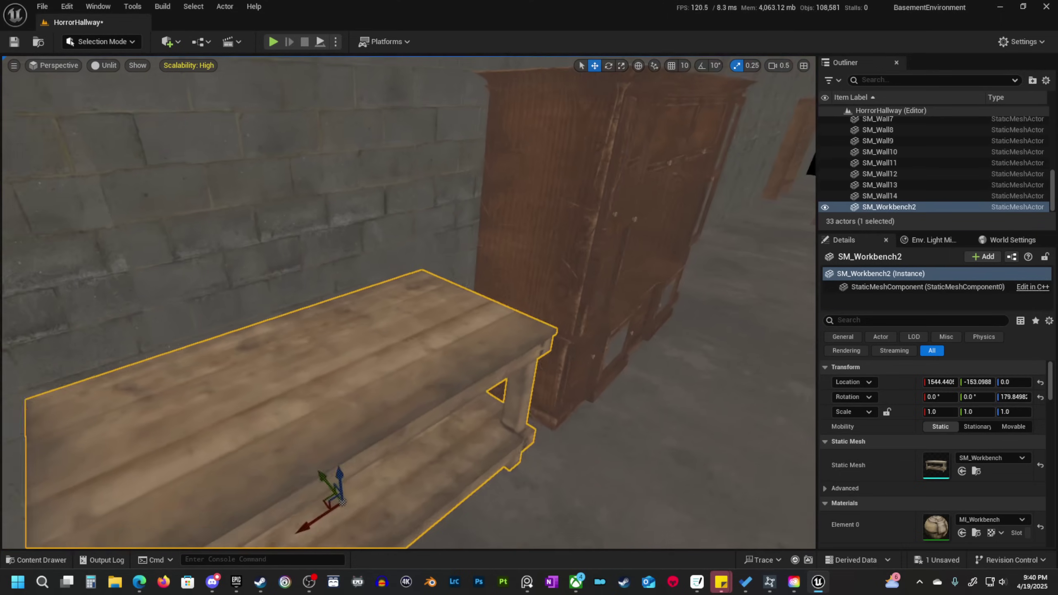
mouse_move(438, 399)
right_down()
mouse_move(425, 388)
mouse_move(438, 399)
right_up()
scroll(438, 398, up, 1)
drag(453, 395, 497, 404)
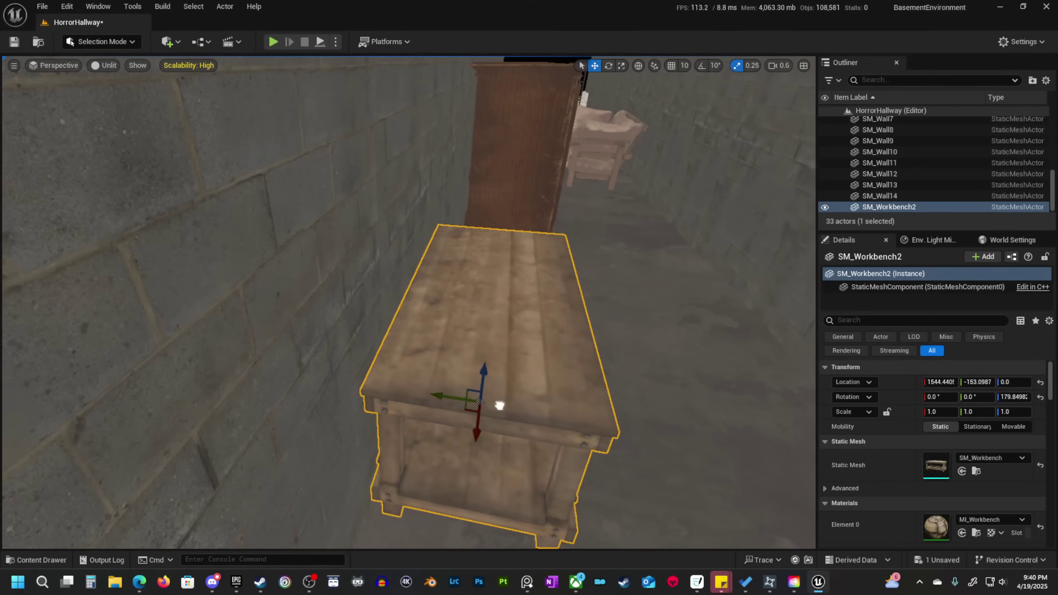
Duplicate the metal shelf SM_Shelf01, place the copy beyond the couch at about X 1021.3, Y -353.5, and rotate it slightly.
right_drag(498, 404, 291, 466)
scroll(366, 420, up, 2)
key(w)
key(w)
key(s)
scroll(455, 416, up, 1)
right_drag(455, 416, 479, 416)
click(23, 433)
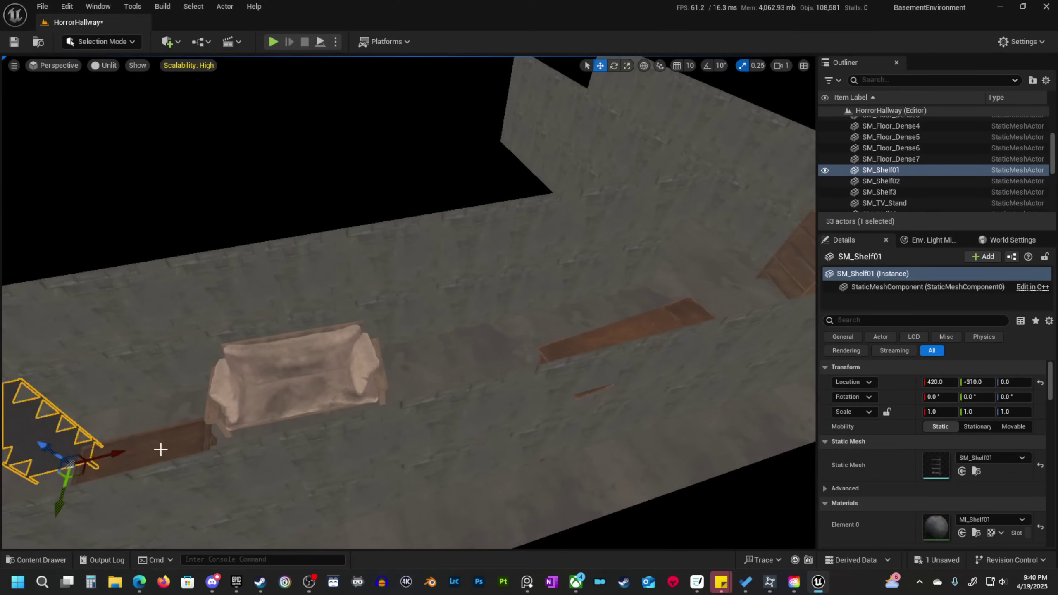
right_drag(230, 447, 166, 446)
alt+drag(268, 427, 651, 378)
right_drag(585, 385, 616, 391)
key(w)
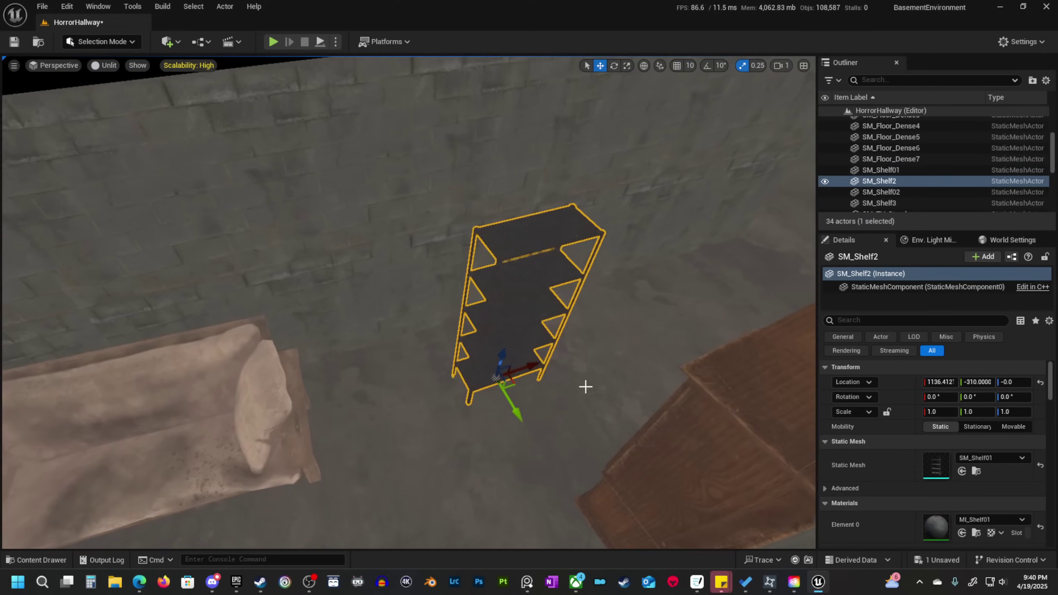
drag(511, 384, 396, 388)
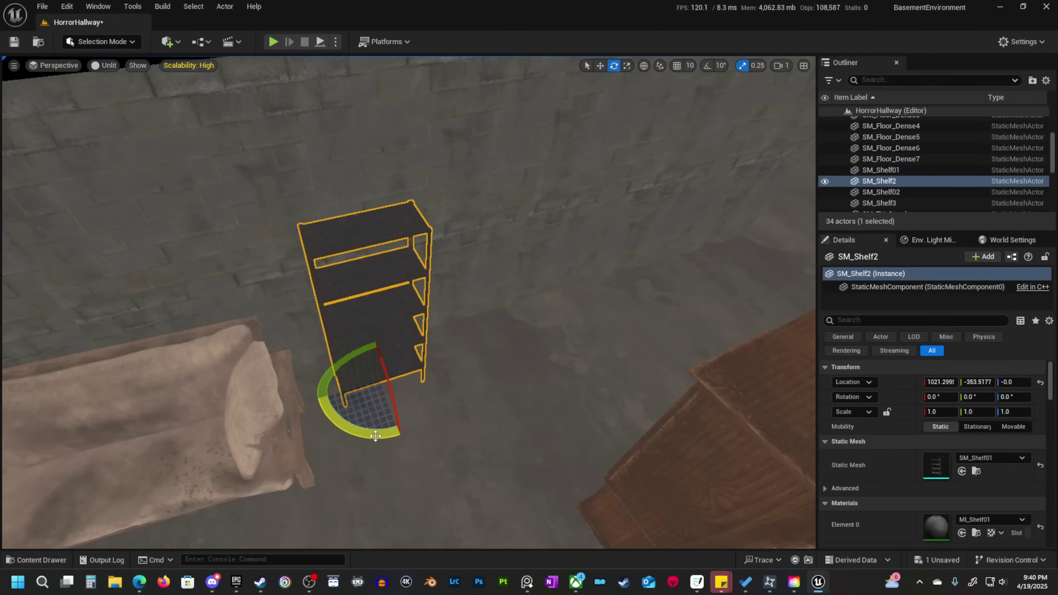
drag(375, 435, 389, 435)
Add two more metal shelf copies along the wall, placing the last at about X 1274.8, Y -359.6 with about -7.6° rotation.
alt+drag(391, 387, 541, 332)
key(e)
right_drag(491, 454, 496, 477)
key(w)
drag(526, 473, 507, 451)
right_drag(507, 451, 437, 503)
scroll(463, 425, down, 4)
alt+drag(435, 485, 545, 484)
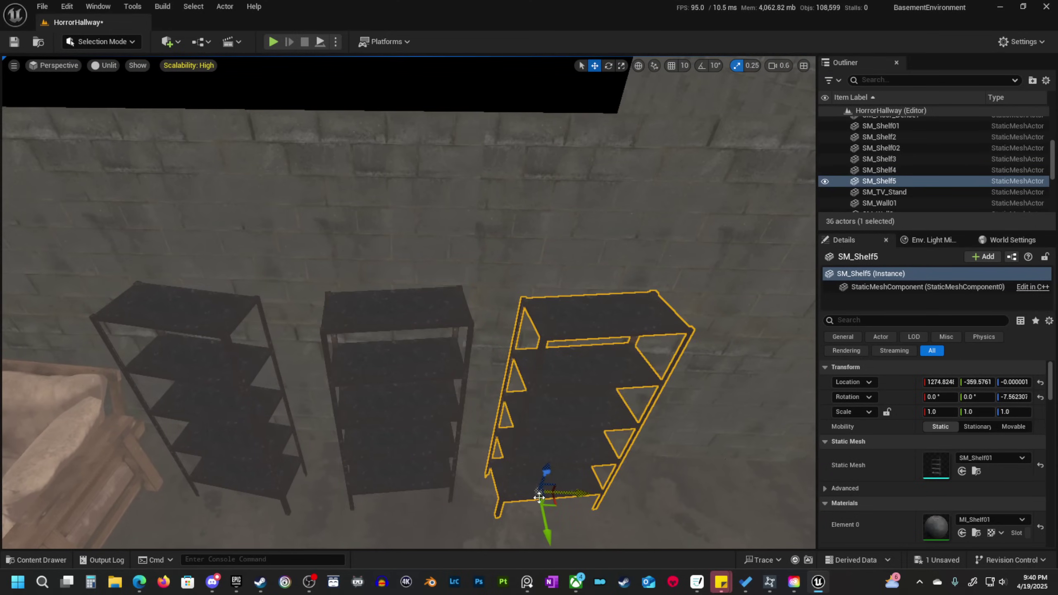
Reset the last metal shelf's rotation and tip it onto its side by about 90°.
right_drag(545, 484, 486, 436)
key(e)
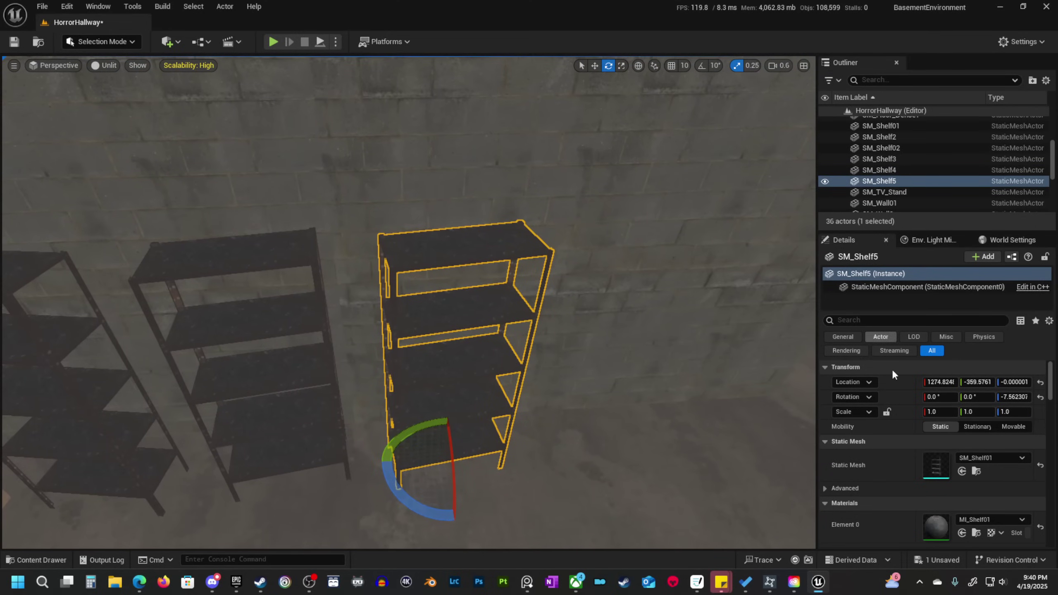
click(1040, 397)
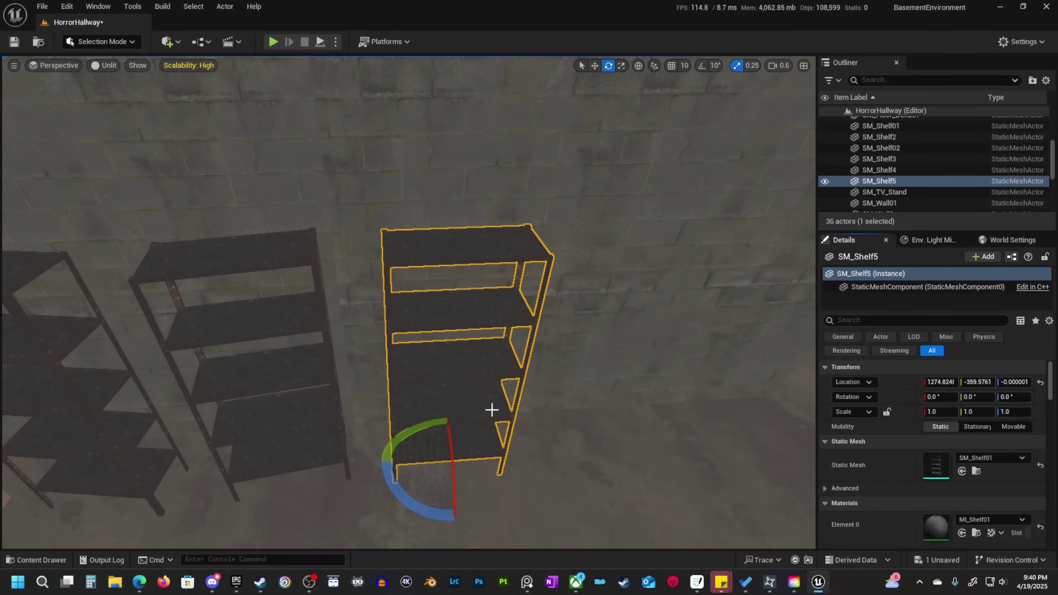
drag(418, 434, 441, 492)
right_drag(373, 424, 449, 441)
key(w)
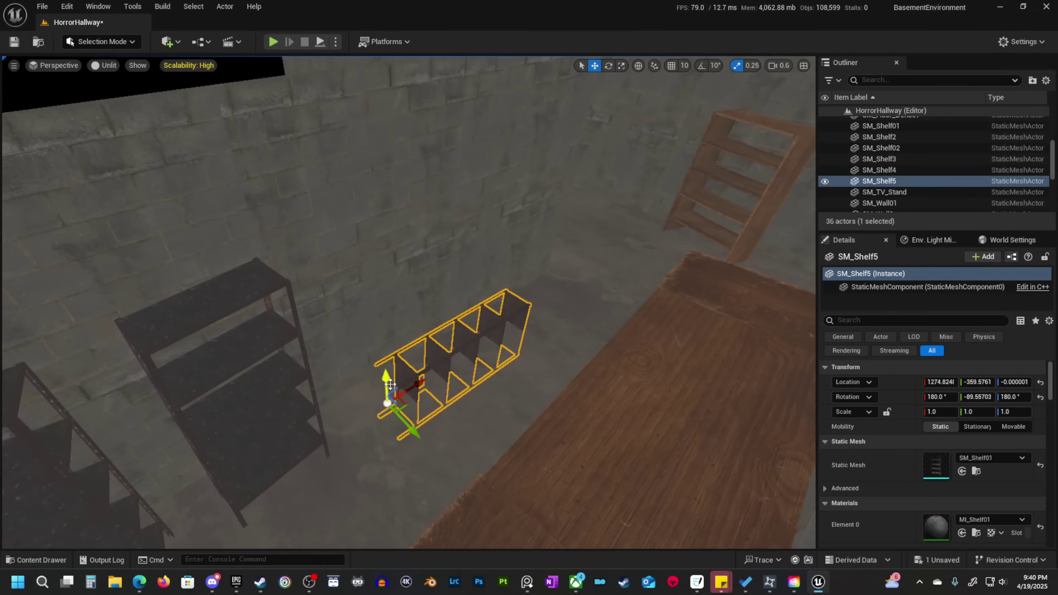
Raise the tipped metal shelf clear of the ground at about Y -320.1 and snap it down onto the floor.
drag(390, 383, 408, 309)
right_drag(432, 344, 395, 347)
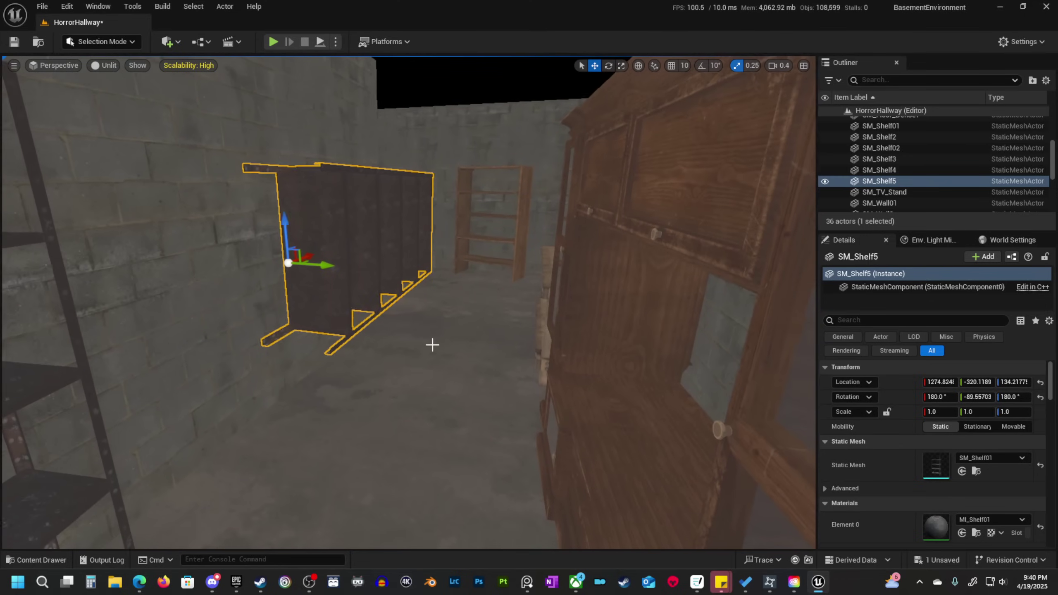
key(End)
right_drag(423, 450, 427, 461)
right_drag(341, 439, 334, 438)
right_drag(604, 404, 589, 381)
right_drag(566, 439, 427, 363)
right_drag(504, 413, 495, 432)
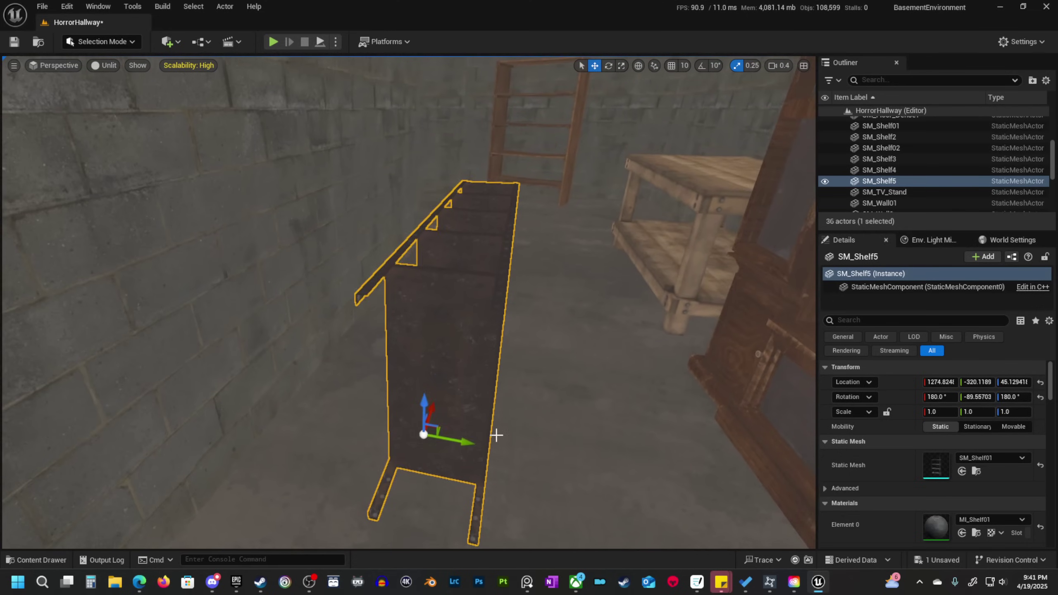
Turn the tipped shelf to about 186° yaw and place it against the wall at about X 1216.2, Y -377.7.
key(e)
drag(448, 470, 475, 475)
right_drag(439, 402, 547, 445)
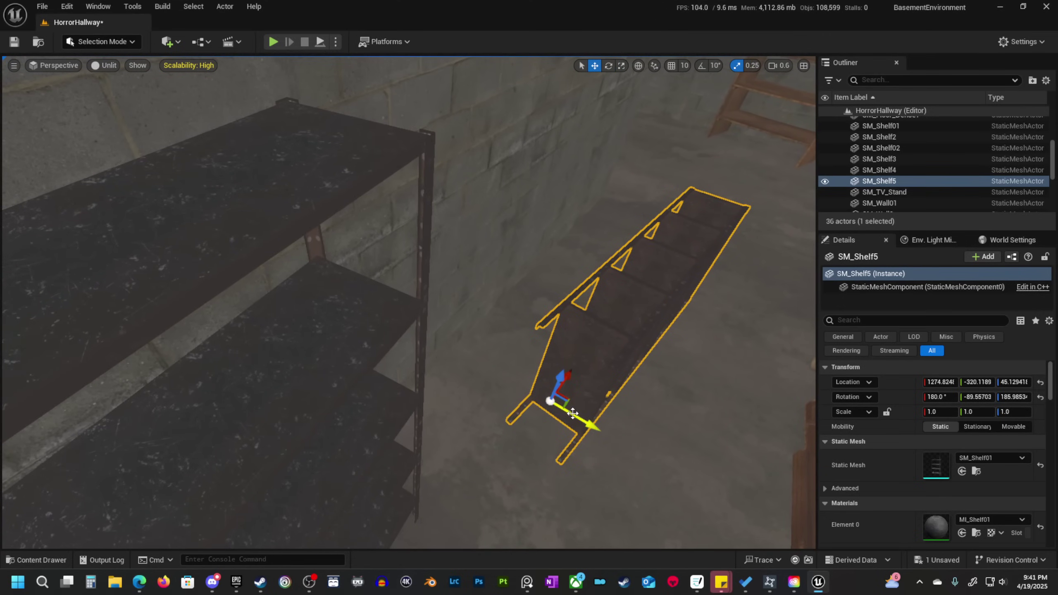
drag(572, 413, 454, 354)
right_drag(453, 354, 389, 358)
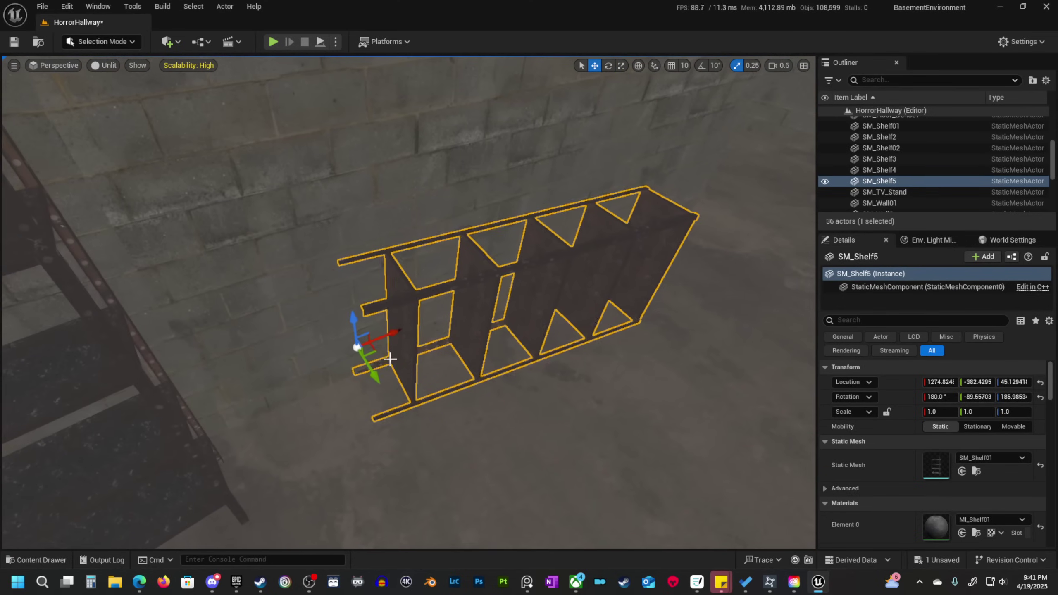
drag(389, 358, 257, 408)
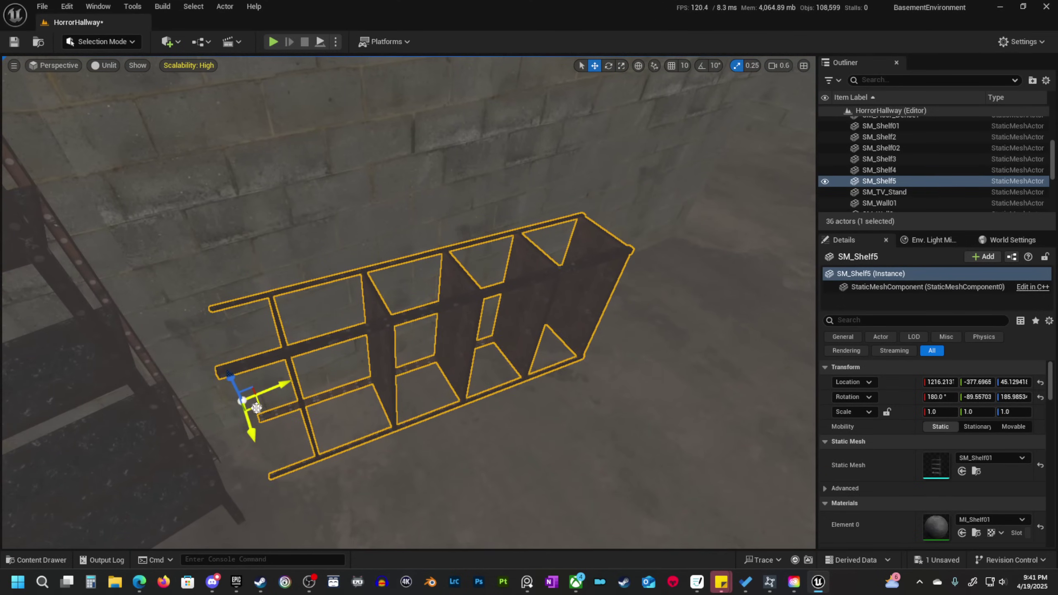
key(s)
right_drag(257, 408, 220, 366)
scroll(250, 411, up, 1)
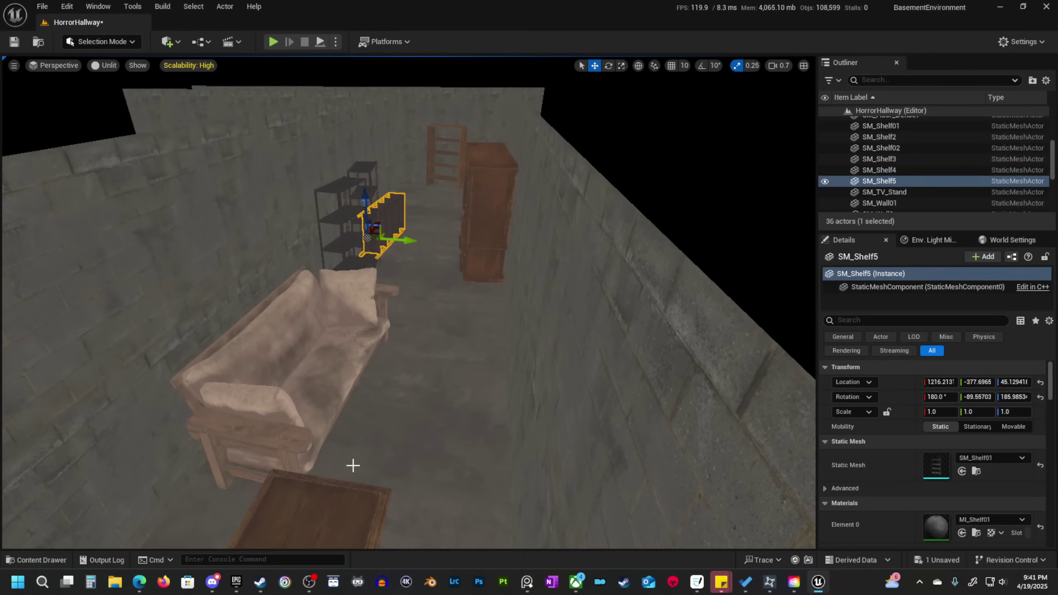
Deselect the shelf and add the Third Person feature content pack to the project.
right_drag(381, 399, 392, 394)
key(Escape)
click(38, 558)
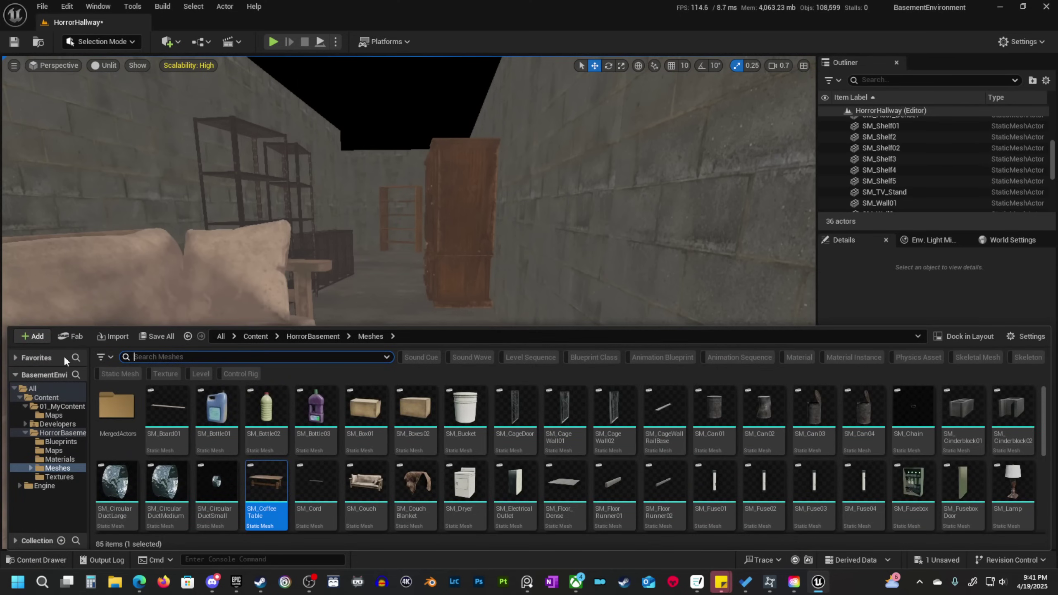
click(33, 336)
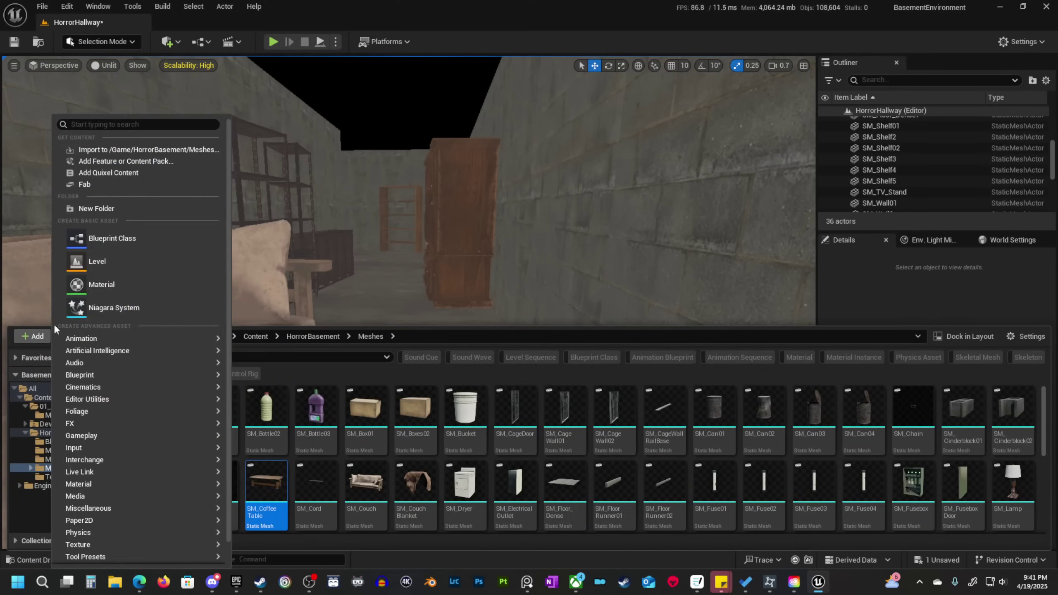
click(109, 164)
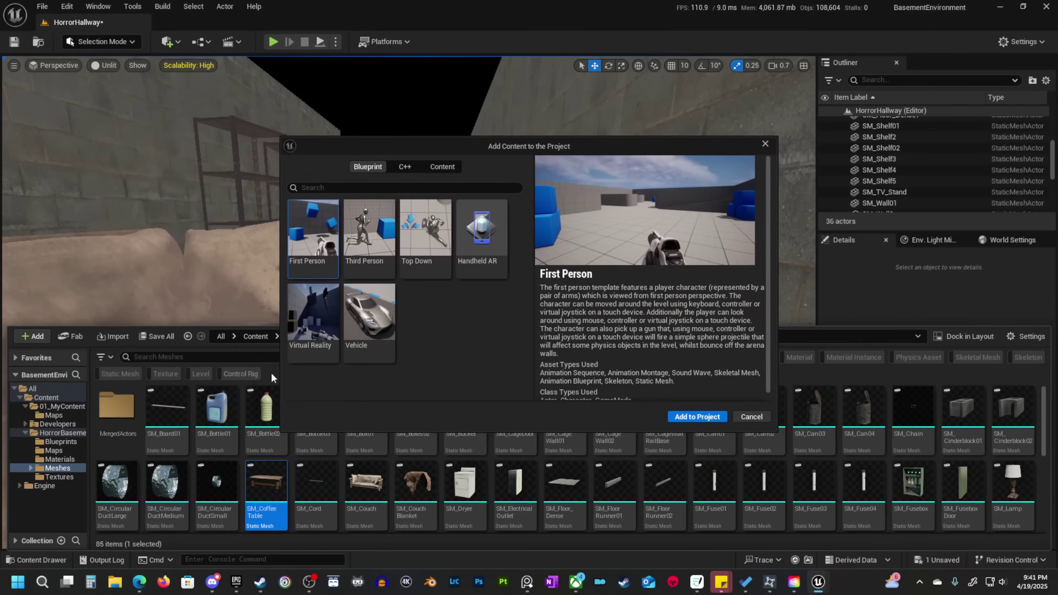
click(360, 248)
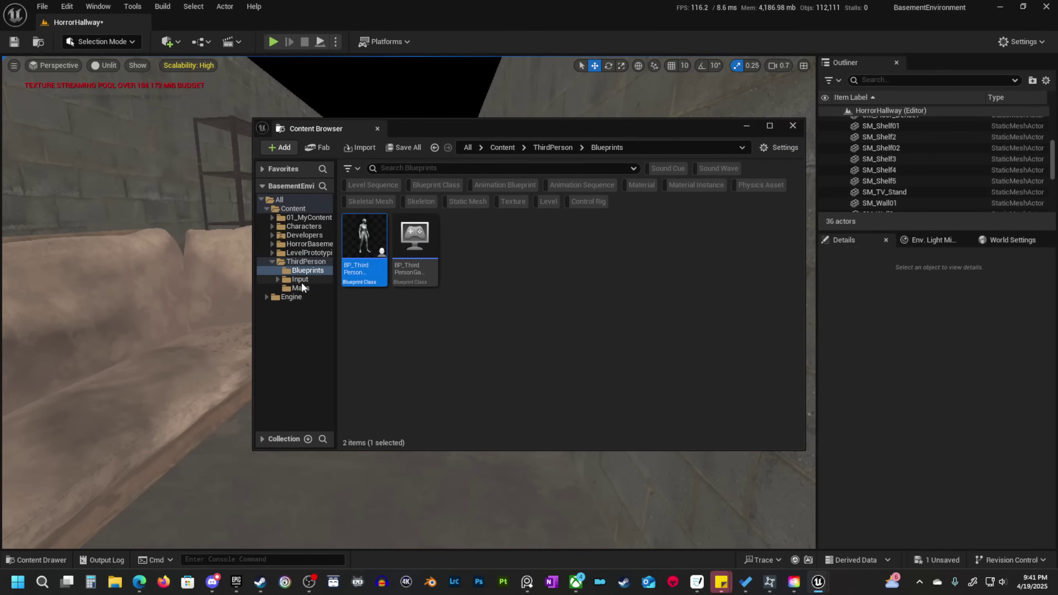
Place the SKM_Manny skeletal mesh from Characters > Mannequins > Meshes into the level near the couch.
click(303, 234)
click(306, 227)
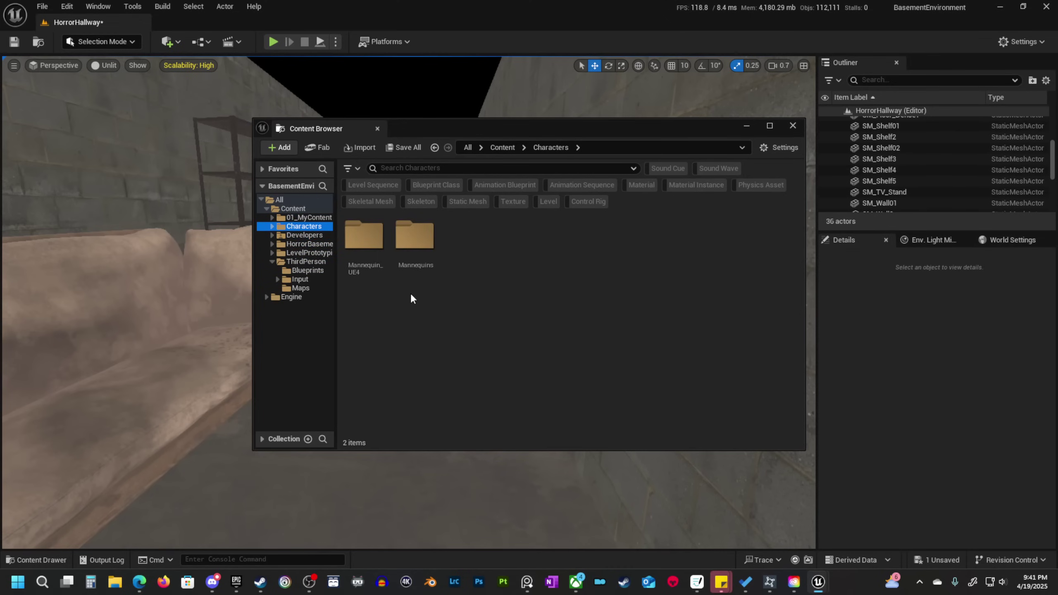
double_click(414, 237)
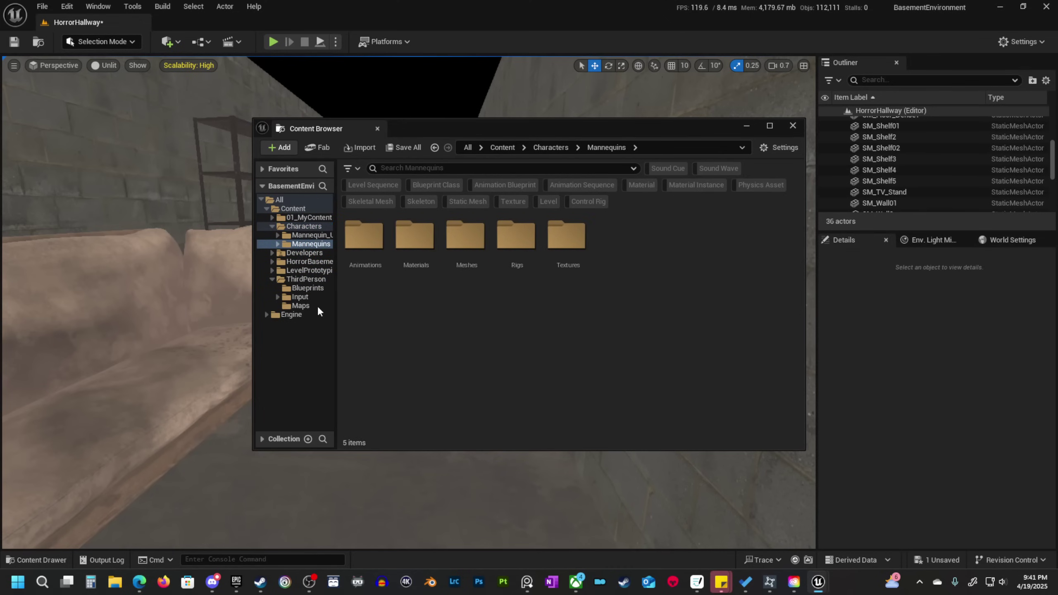
double_click(482, 265)
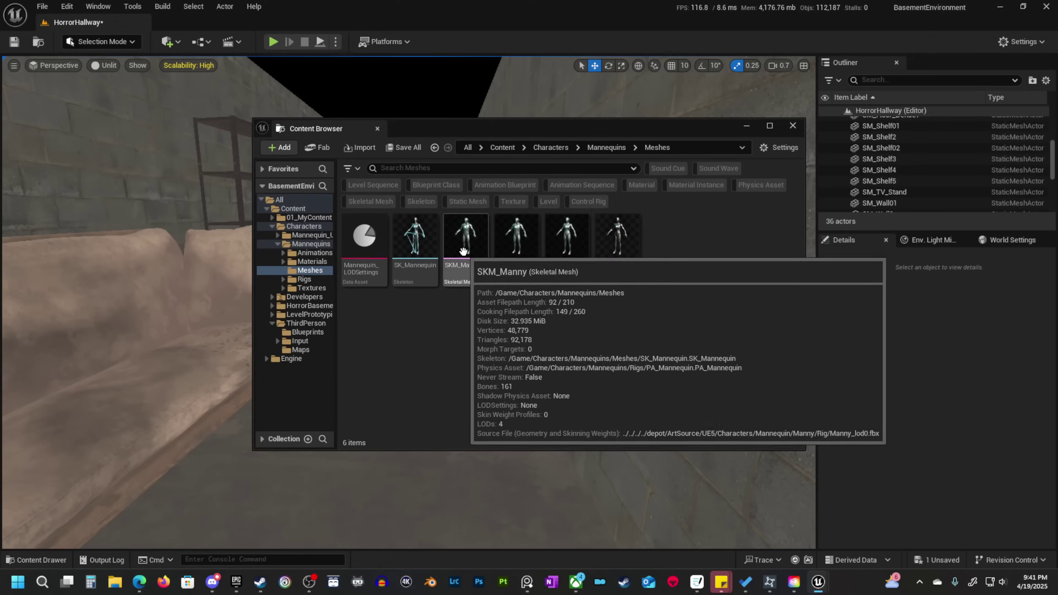
click(463, 250)
drag(211, 369, 214, 357)
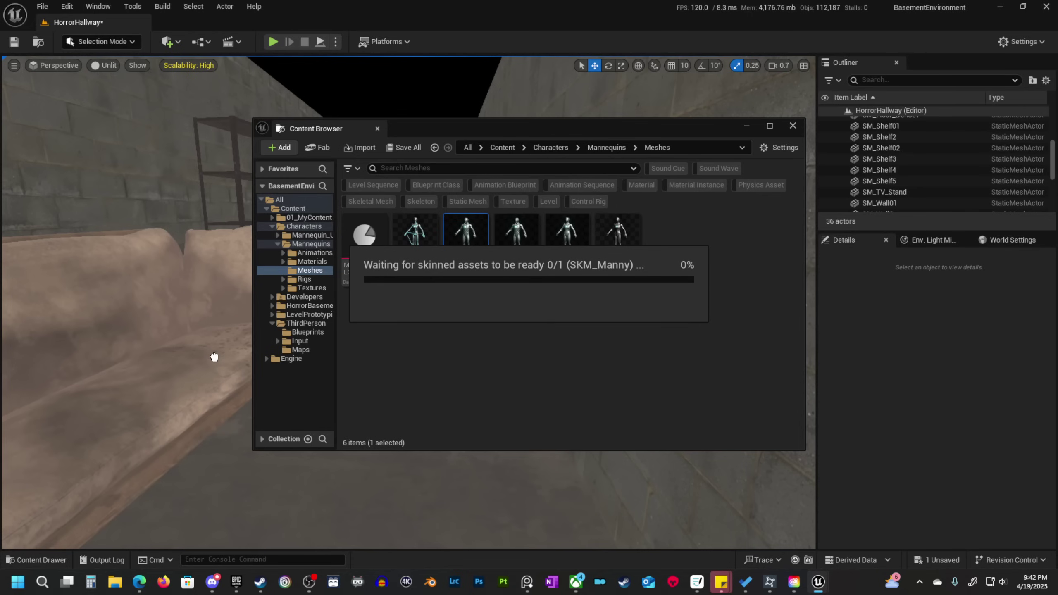
drag(214, 357, 214, 357)
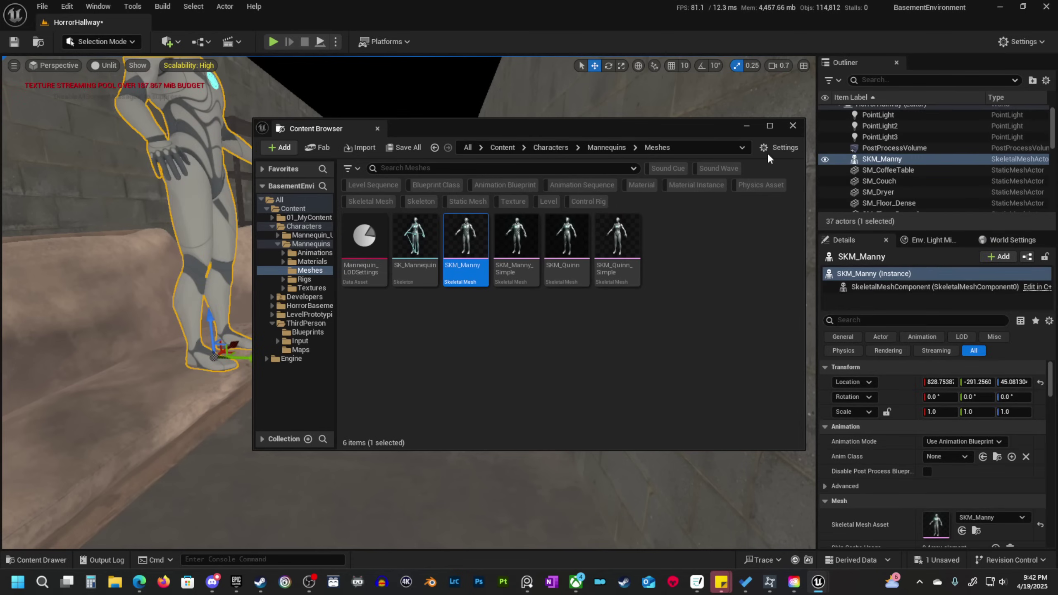
Close the content windows, move the mannequin off the couch to about Y -191.0, and snap it to the floor.
click(793, 125)
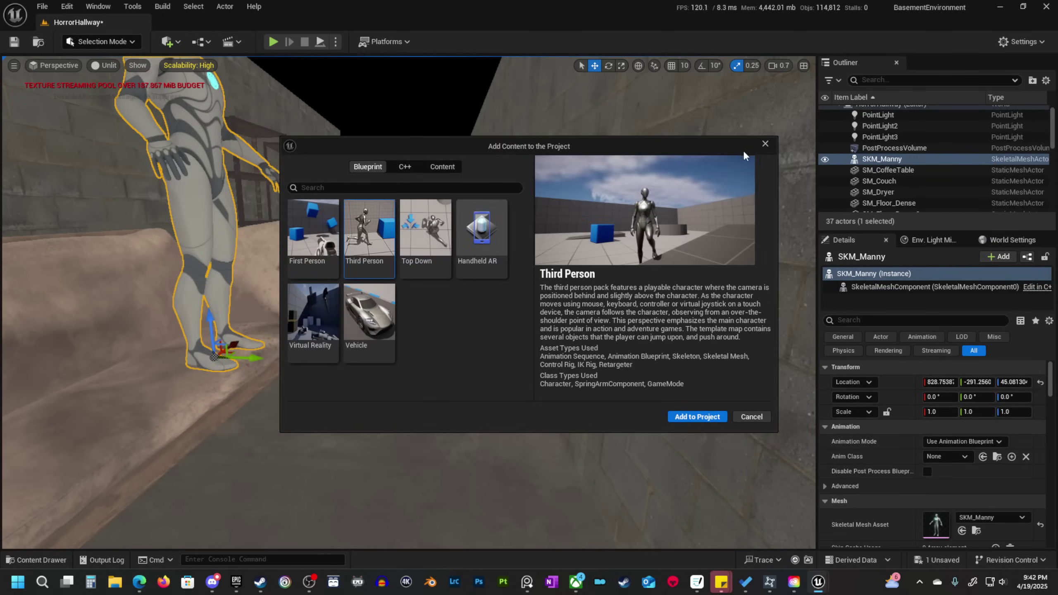
click(764, 144)
drag(253, 359, 437, 389)
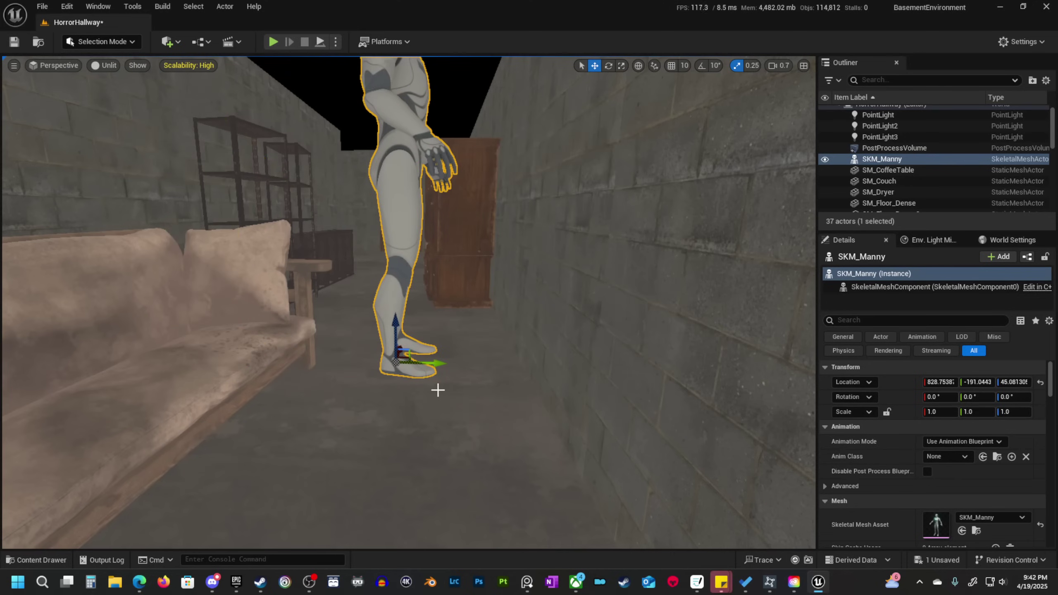
key(End)
right_drag(486, 470, 487, 523)
key(e)
scroll(486, 470, up, 2)
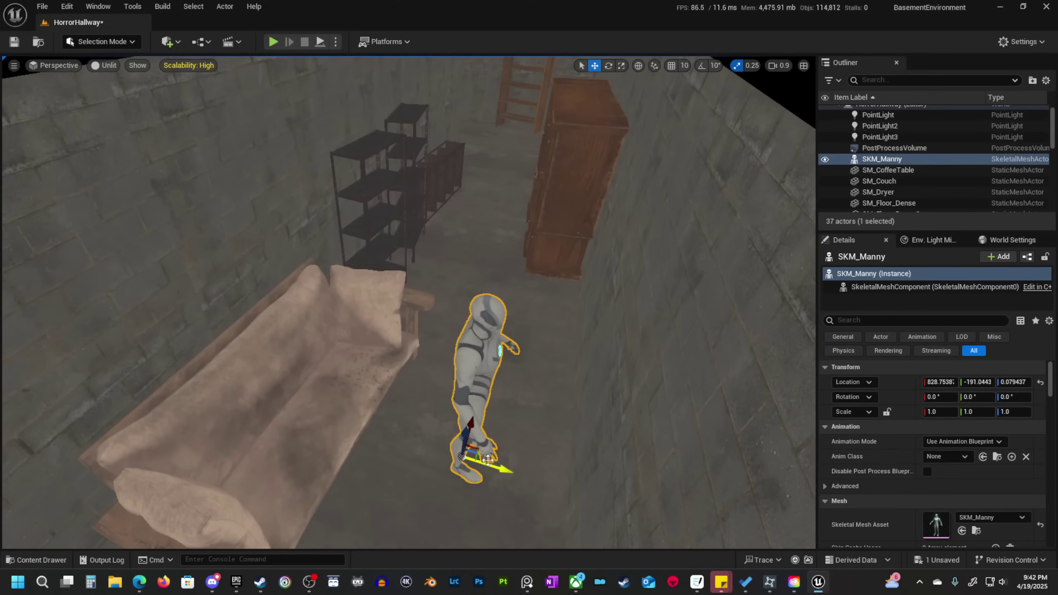
Move the mannequin down the hallway to about X 1166.5, Y -255.1 and rotate it to about 76.1°.
key(d)
right_drag(509, 473, 420, 454)
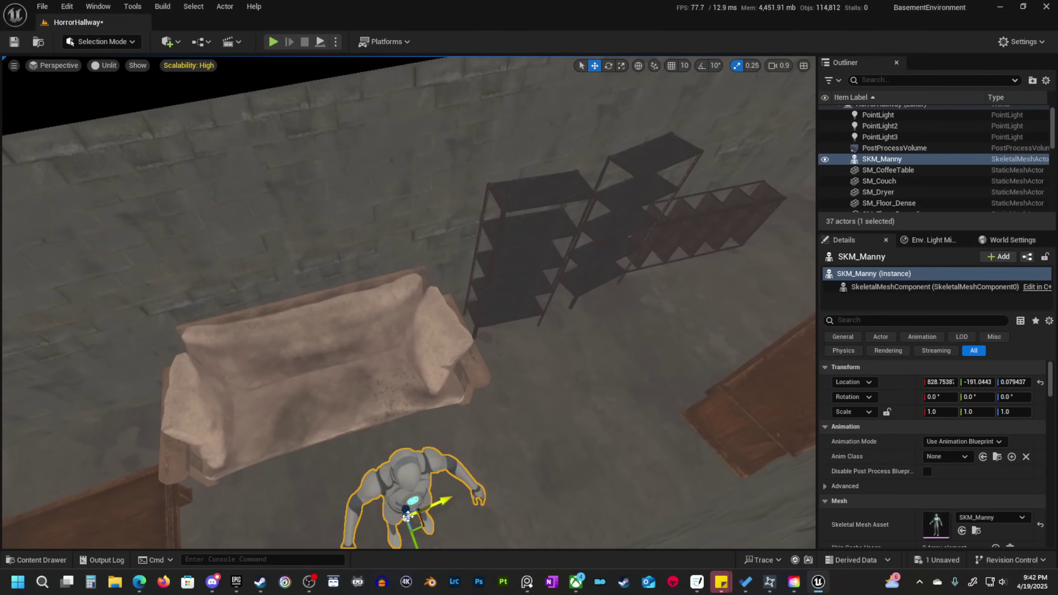
drag(419, 525, 590, 393)
key(w)
right_drag(590, 393, 602, 390)
key(e)
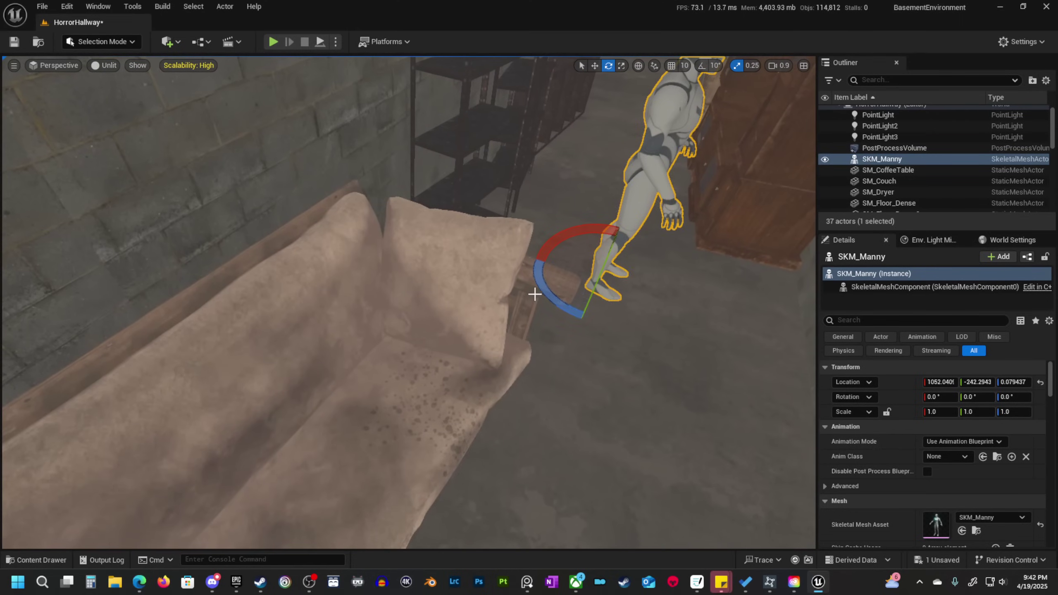
drag(544, 291, 563, 199)
right_drag(563, 292, 631, 246)
key(e)
scroll(576, 280, down, 3)
key(w)
drag(422, 455, 475, 357)
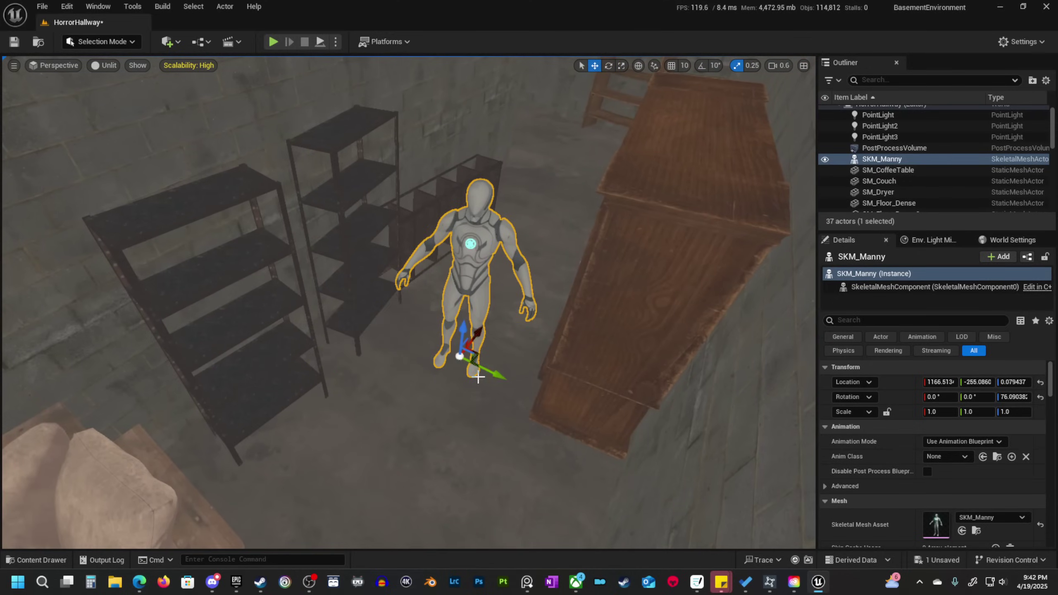
Preview the hallway with the mannequin in Lit mode and look over the couch side of the corridor.
key(alt+4)
key(Escape)
right_drag(478, 377, 503, 354)
scroll(478, 377, down, 2)
key(q)
scroll(480, 296, up, 2)
key(w)
click(525, 370)
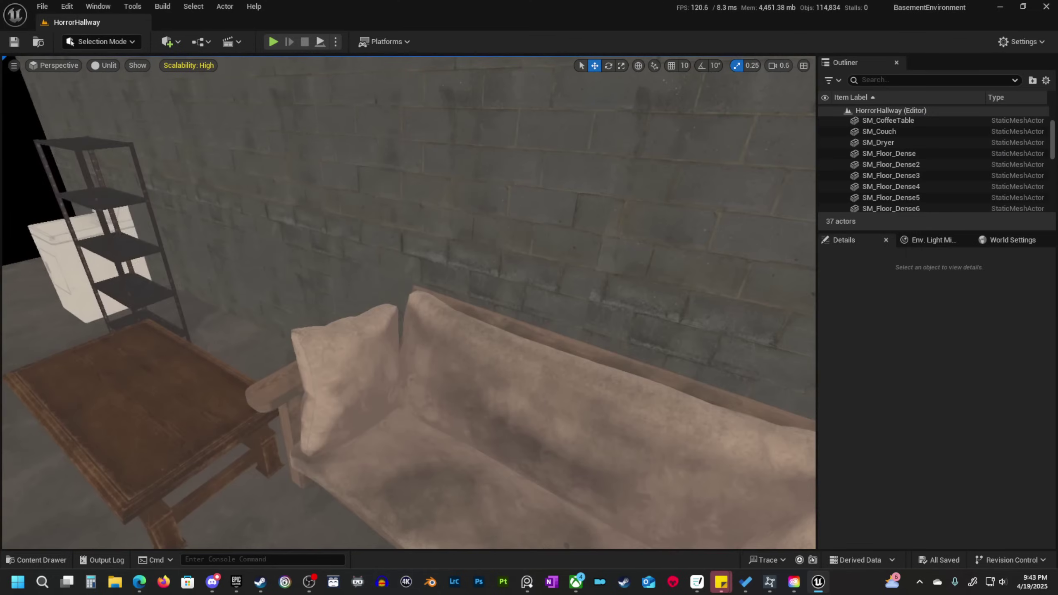
Duplicate a standing metal shelf across the hallway to about X 994.5, Y -152.5 and rotate it to about -163.5°.
right_drag(479, 316, 487, 304)
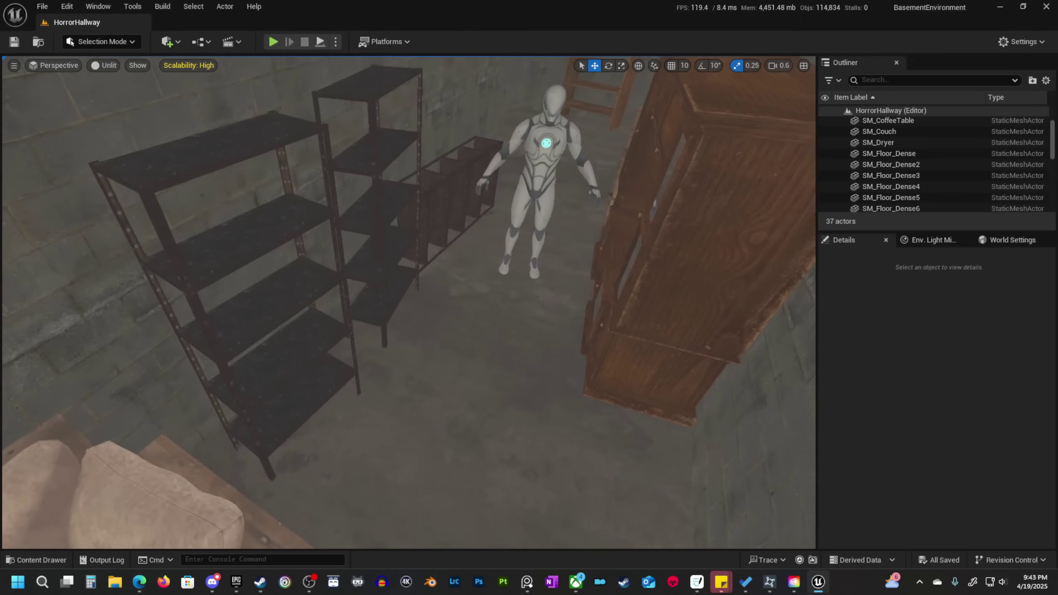
right_drag(479, 382, 437, 386)
click(484, 310)
right_drag(484, 310, 408, 372)
alt+drag(545, 411, 333, 360)
right_drag(333, 360, 275, 359)
key(e)
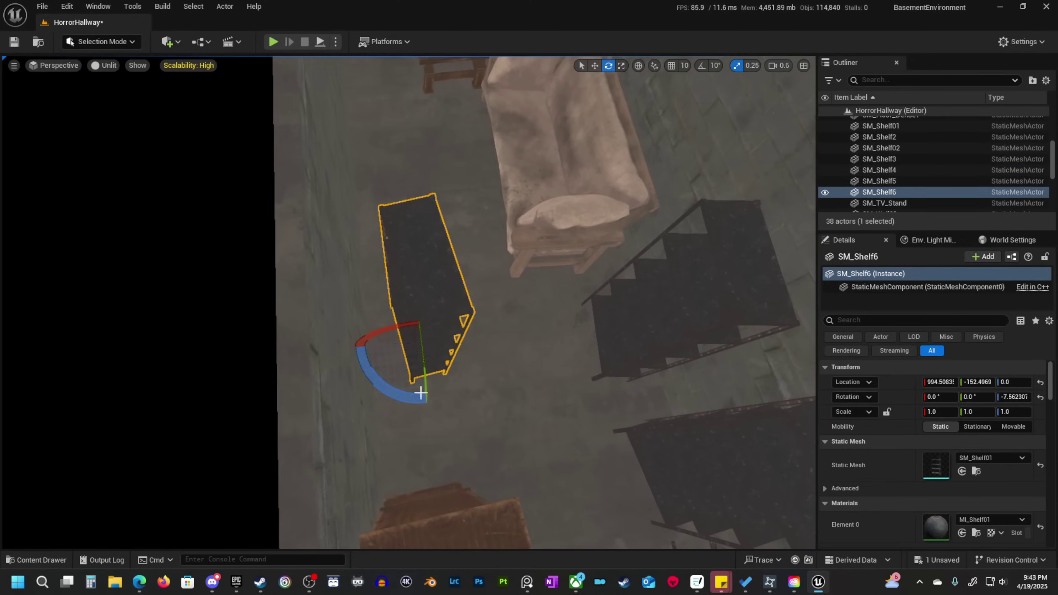
drag(395, 389, 478, 337)
drag(444, 291, 435, 287)
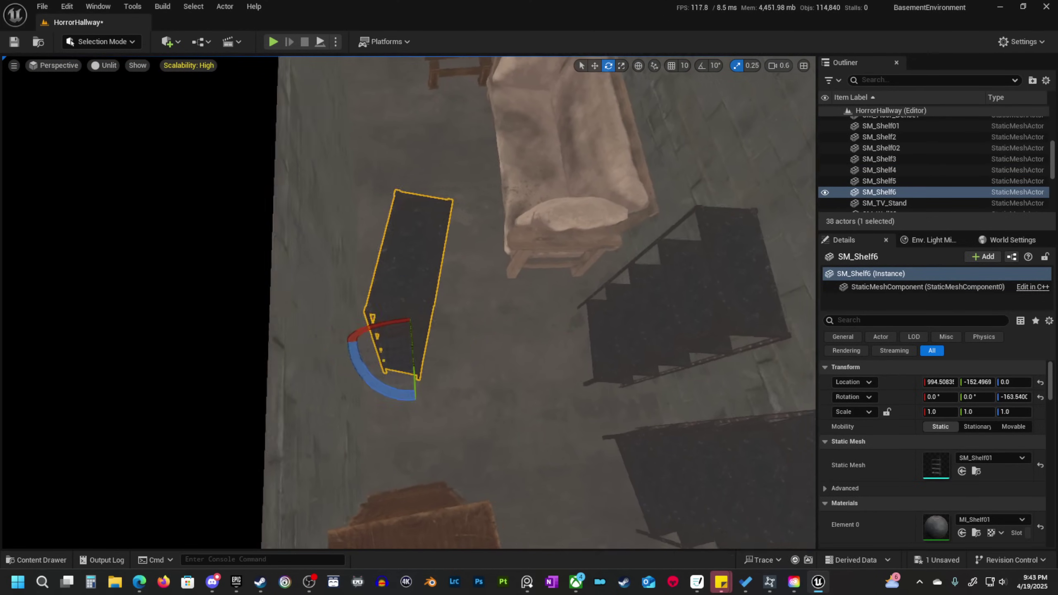
Move the new shelf beside the wooden cabinet at about X 1085.0, Y -137.3.
right_drag(538, 543, 400, 516)
key(w)
drag(438, 437, 338, 492)
right_drag(337, 491, 314, 430)
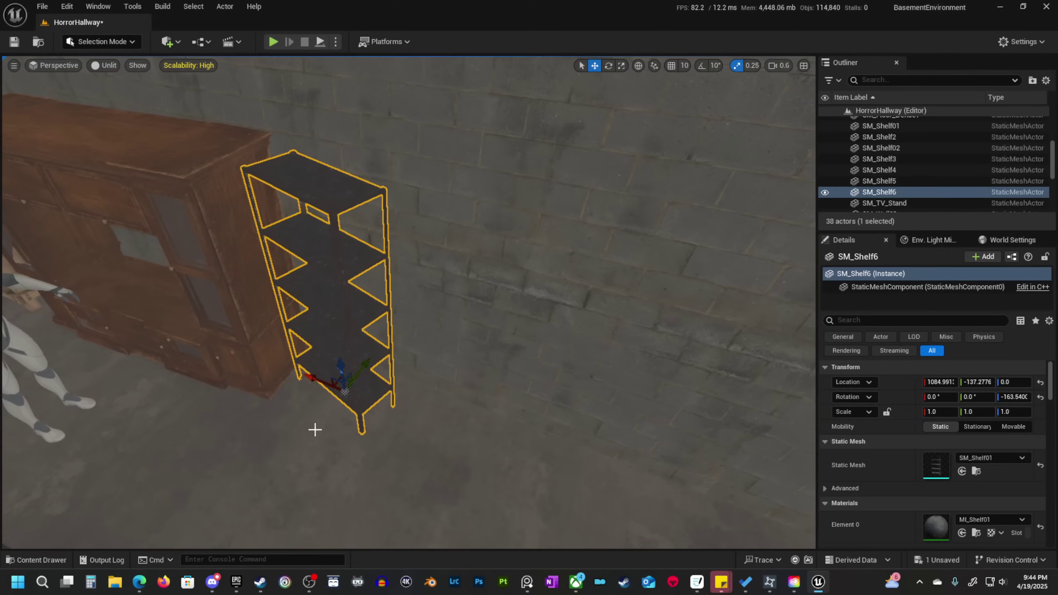
Duplicate that shelf farther along the same wall to about X 839.7 and rotate the copy toward the wall.
alt+drag(316, 382, 616, 464)
right_drag(616, 464, 521, 449)
key(e)
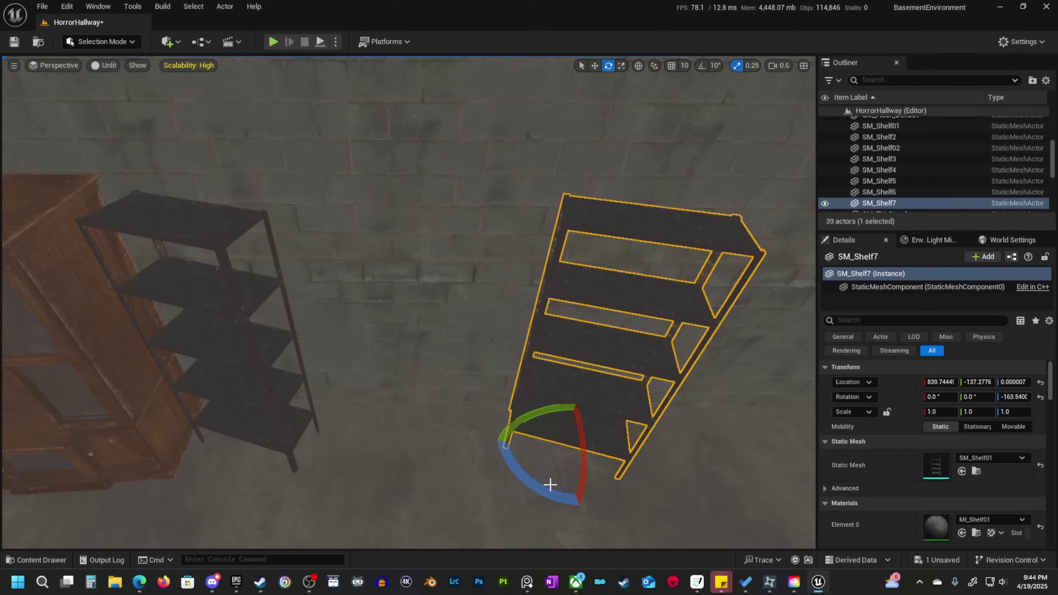
drag(549, 485, 500, 456)
right_drag(499, 456, 352, 404)
Tilt the shelf copy about -8.0° so it leans toward the wall, with yaw at about -183.3° and Y about -140.7.
mouse_move(316, 402)
mouse_down()
mouse_move(304, 401)
mouse_move(317, 402)
mouse_up()
key(e)
mouse_move(354, 363)
mouse_down()
mouse_move(333, 359)
mouse_move(365, 378)
mouse_up()
drag(387, 437, 377, 445)
mouse_move(404, 442)
right_down()
mouse_move(375, 421)
mouse_move(403, 442)
mouse_move(391, 441)
right_up()
key(a)
scroll(404, 442, down, 2)
key(w)
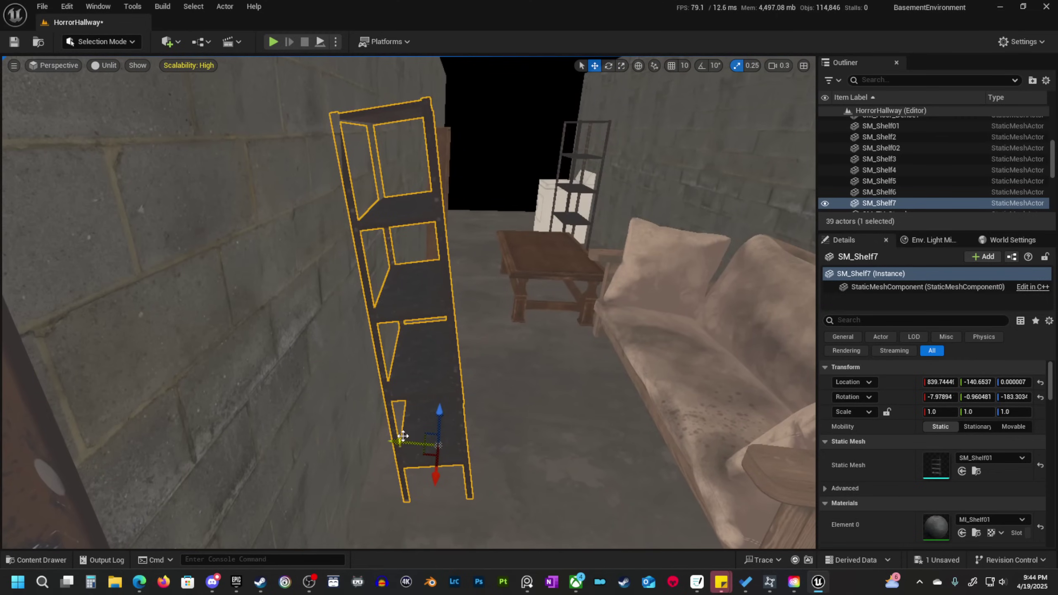
Pull the leaning shelf out of the wall to about Y -147.0 and adjust its yaw to about -180.5°.
drag(403, 442, 410, 443)
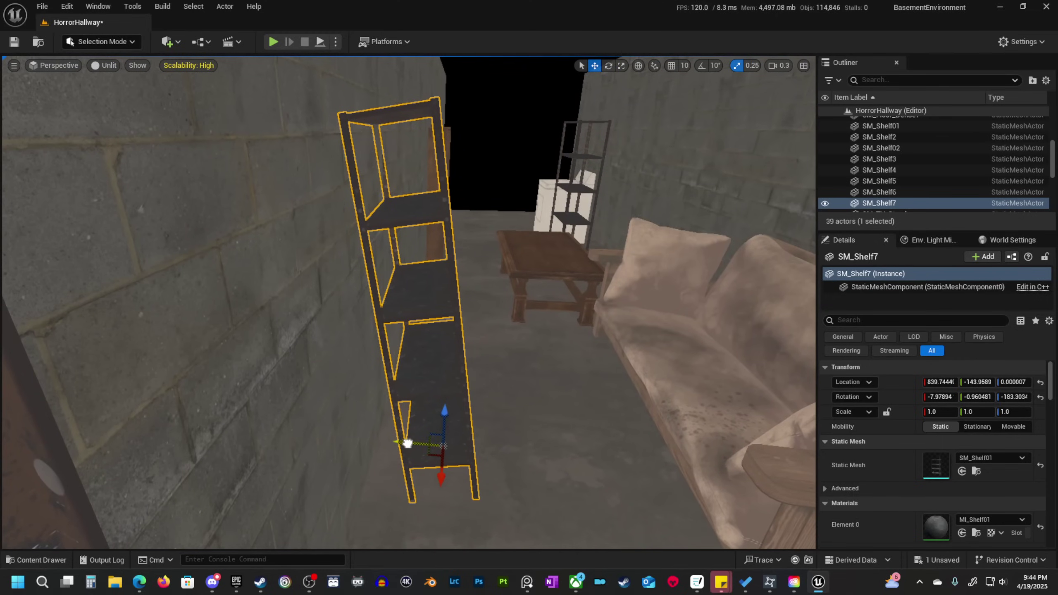
key(w)
right_drag(408, 444, 291, 450)
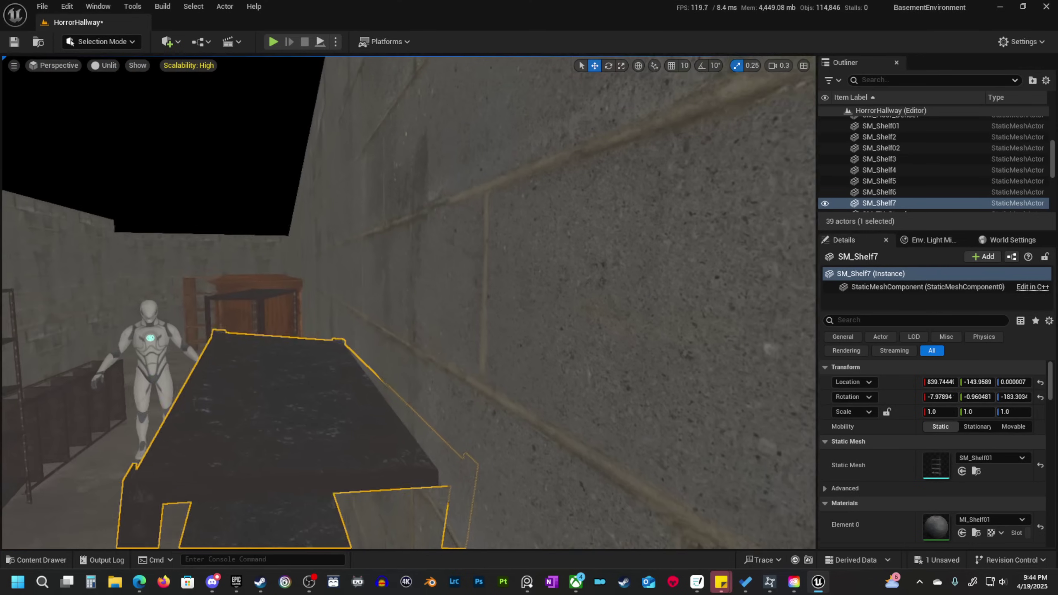
mouse_move(405, 474)
right_down()
mouse_move(374, 458)
mouse_move(405, 474)
right_up()
key(e)
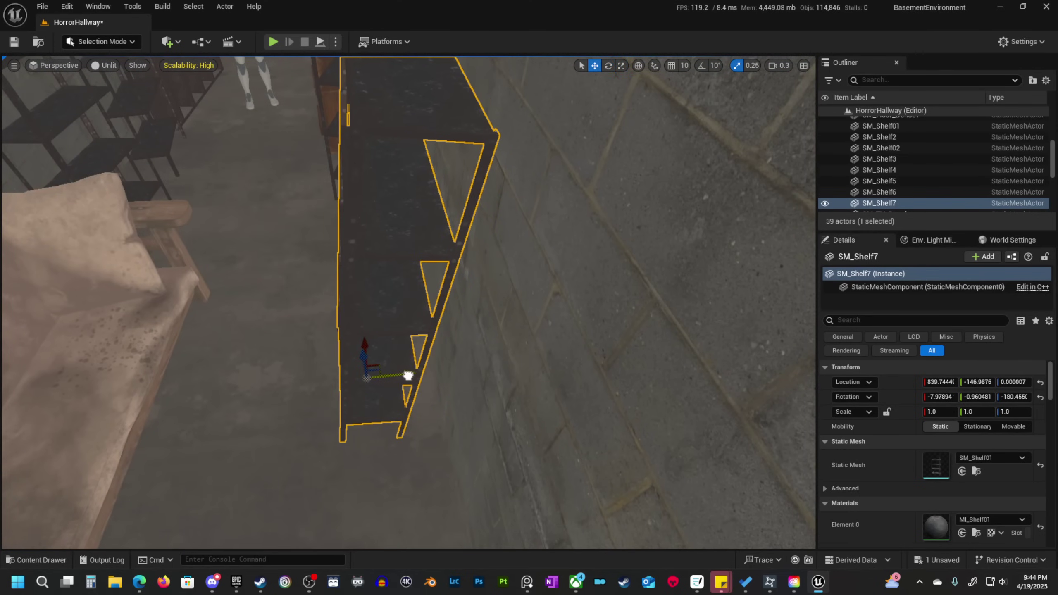
right_drag(407, 376, 370, 329)
Review the hallway's props and mannequin in Lit mode, and select the leaning metal shelf.
key(s)
key(Escape)
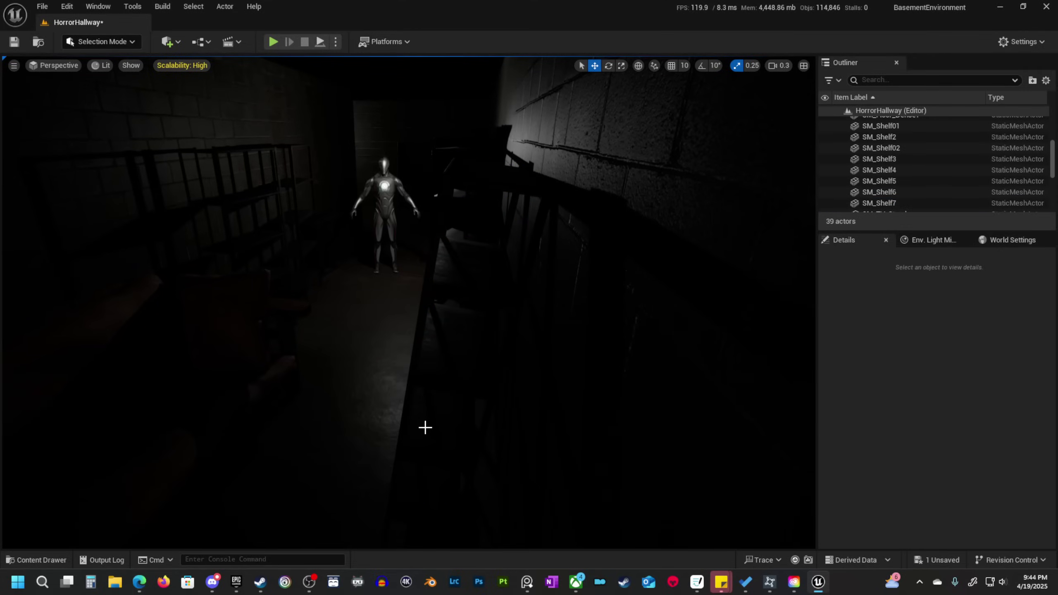
right_drag(424, 427, 425, 427)
right_drag(490, 459, 491, 459)
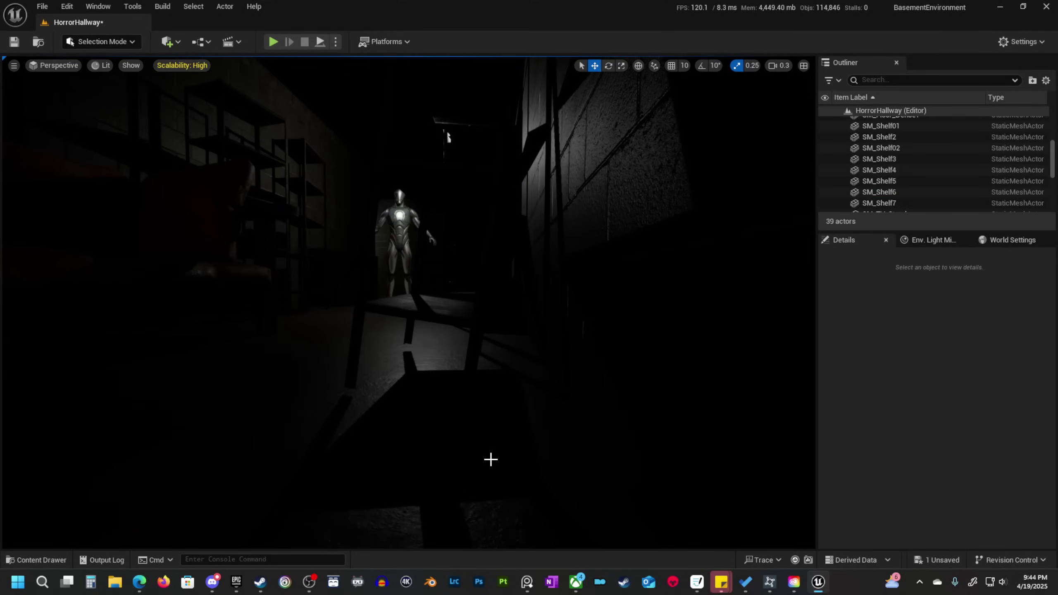
right_drag(410, 389, 424, 411)
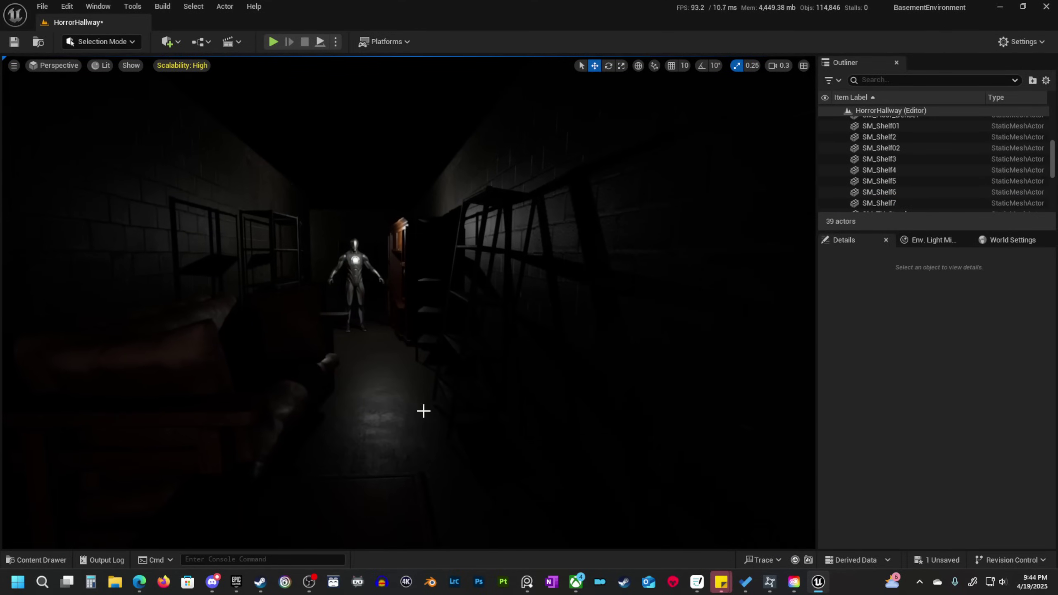
click(460, 346)
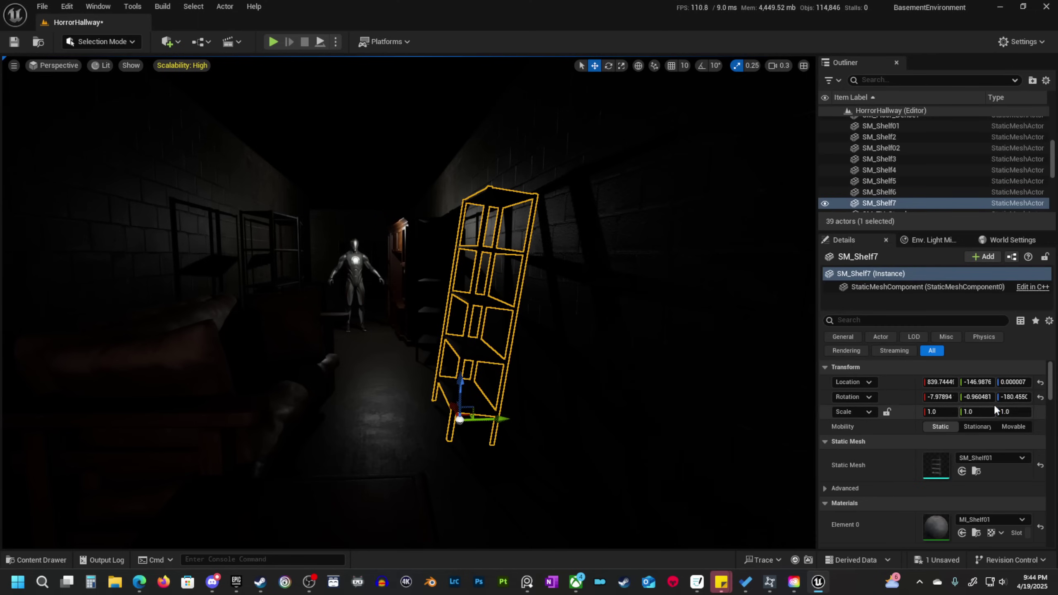
Reset the leaning metal shelf's rotation, turn it to a yaw of about -8.7° and slide it along the wall to about X 704.5.
click(1040, 398)
right_drag(511, 432, 578, 496)
key(alt+3)
key(w)
scroll(507, 432, up, 1)
key(e)
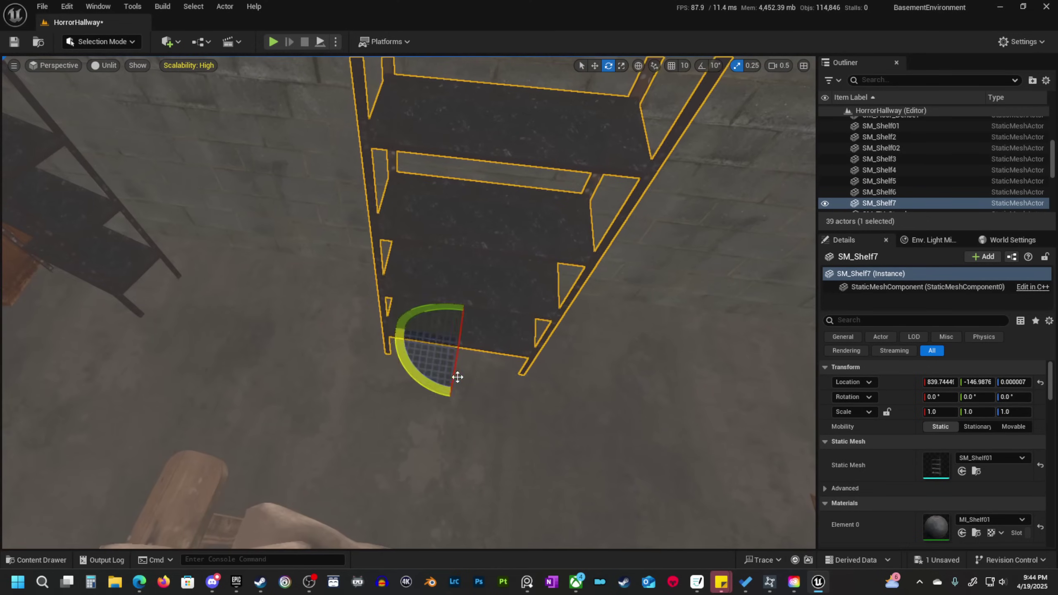
drag(422, 385, 640, 354)
key(w)
right_drag(639, 354, 716, 333)
drag(444, 347, 392, 334)
Move the coffee table into the hallway opposite the couch, at about X 928.2 and Y -152.1.
right_drag(477, 265, 462, 300)
key(s)
scroll(477, 265, up, 1)
click(494, 279)
key(s)
drag(546, 253, 367, 406)
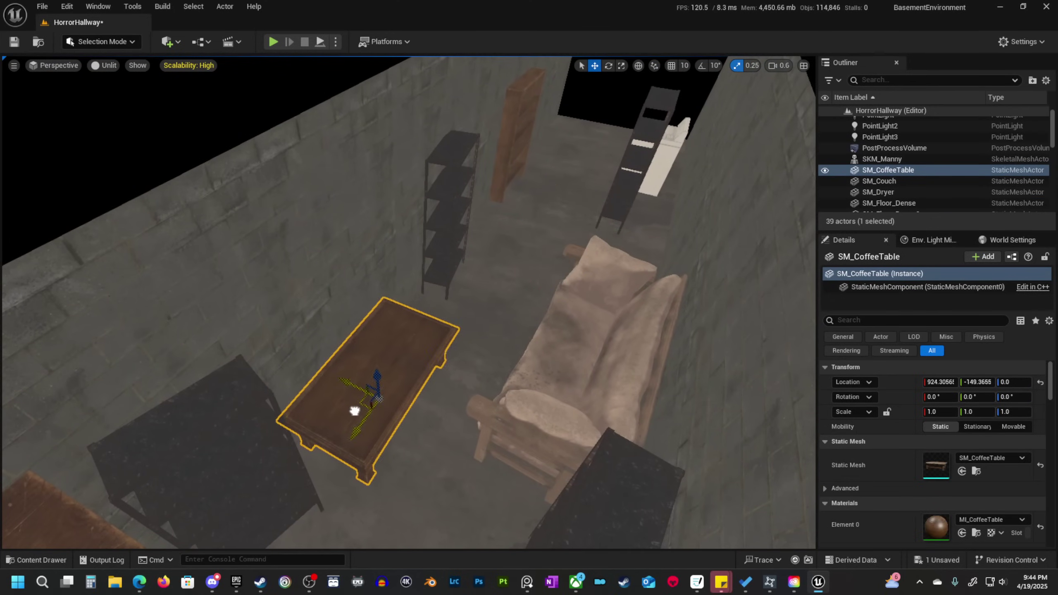
key(w)
right_drag(355, 414, 125, 349)
scroll(355, 414, down, 1)
key(s)
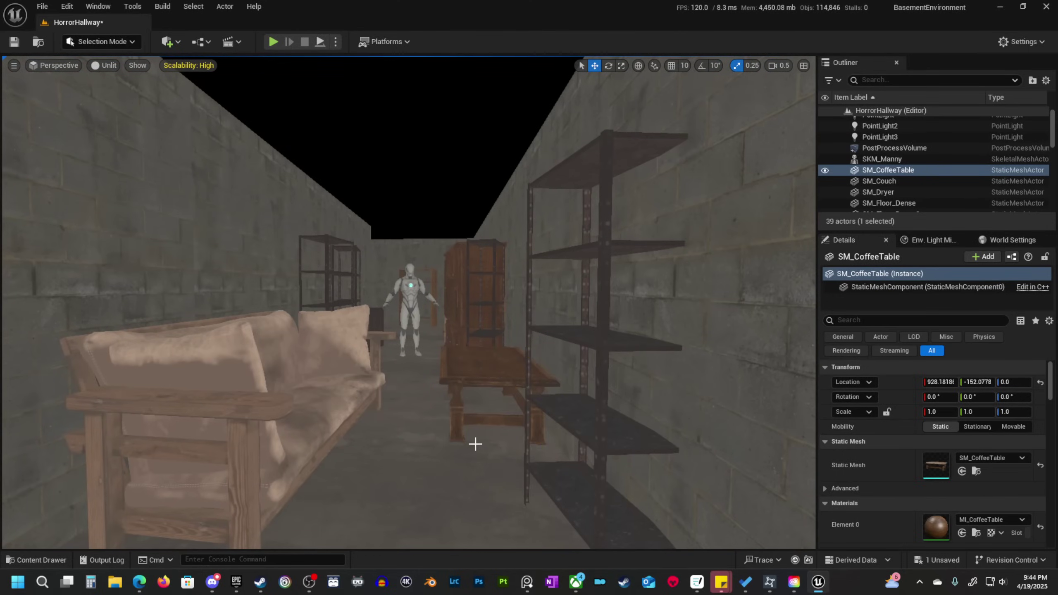
Examine the coffee table's placement and lighting in Lit mode from the hallway camera views.
key(alt+4)
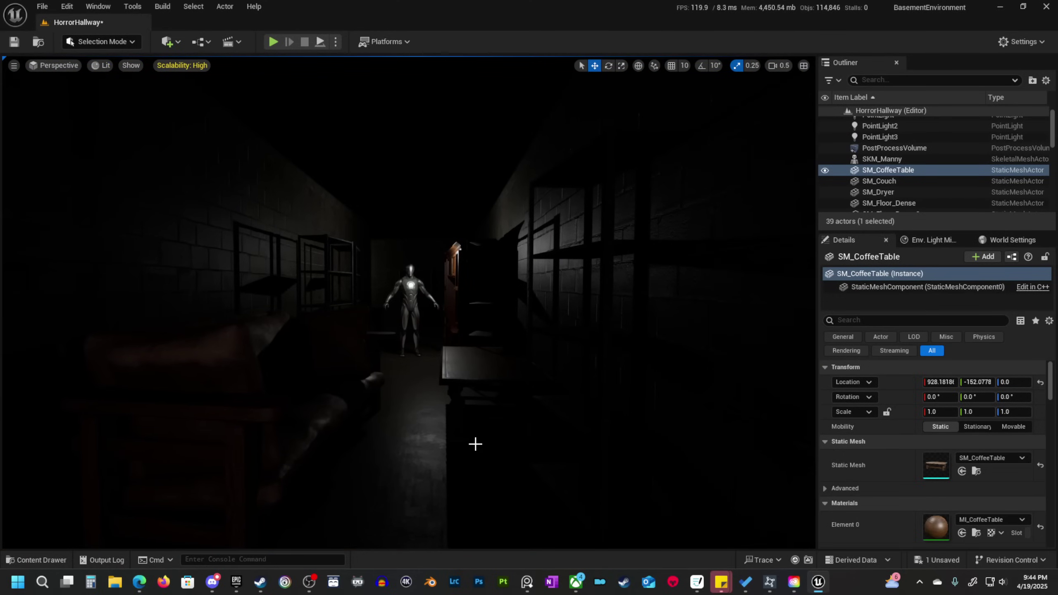
right_drag(475, 444, 475, 444)
key(e)
right_drag(441, 364, 458, 391)
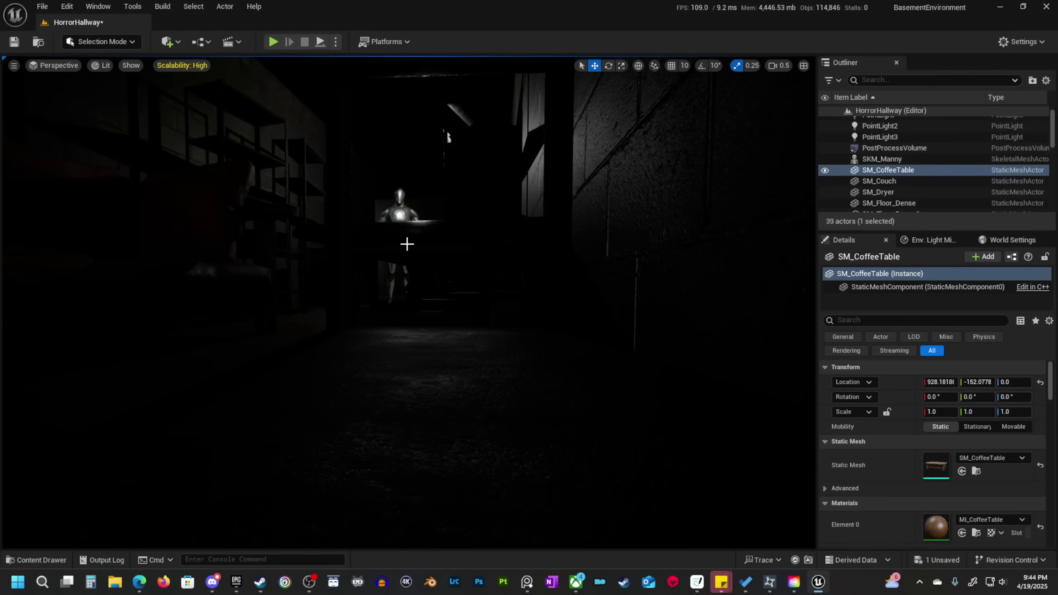
right_drag(407, 244, 407, 245)
key(g)
key(e)
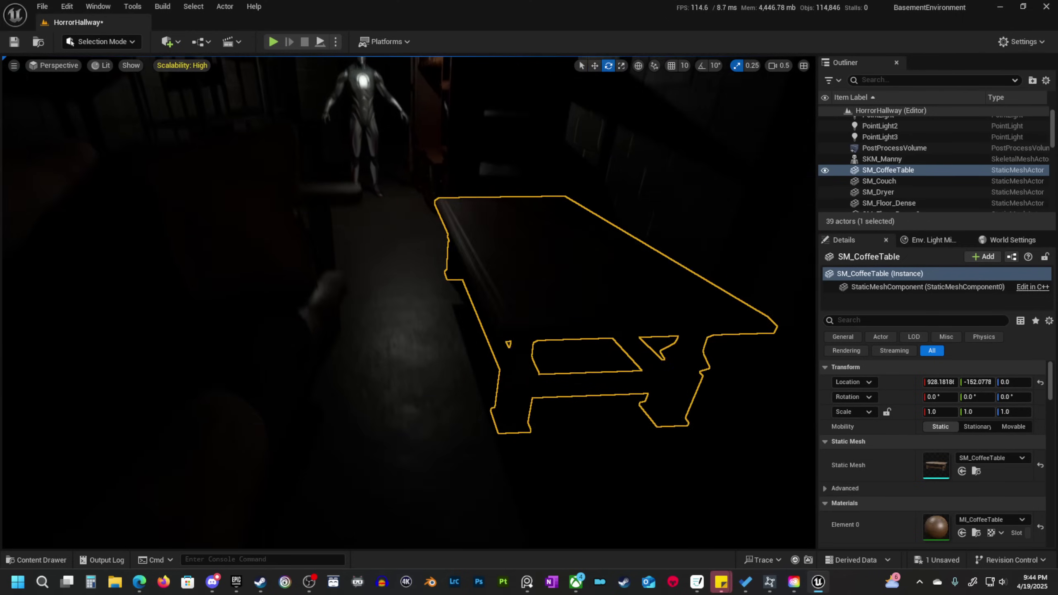
Return to Unlit mode and move the coffee table away from the hallway props to about X 169.1.
key(alt+3)
right_drag(475, 385, 465, 385)
key(w)
drag(289, 371, 603, 397)
right_drag(604, 398, 603, 398)
drag(340, 379, 456, 310)
right_drag(456, 310, 456, 310)
drag(387, 379, 562, 217)
right_drag(562, 217, 561, 216)
right_drag(500, 371, 501, 371)
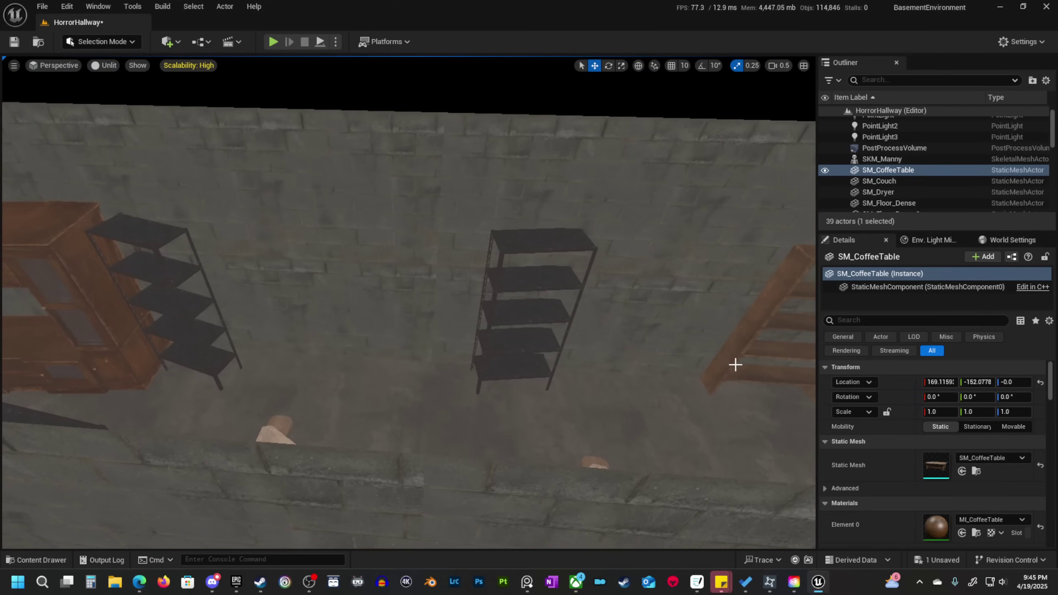
Move the wooden shelf to the spot opposite the couch at about X 929.0 and Y -127.6, with a yaw of about 1.0°.
click(749, 397)
drag(719, 380, 310, 402)
right_drag(337, 354, 369, 354)
drag(359, 376, 359, 377)
right_drag(353, 379, 349, 381)
scroll(353, 379, up, 1)
key(e)
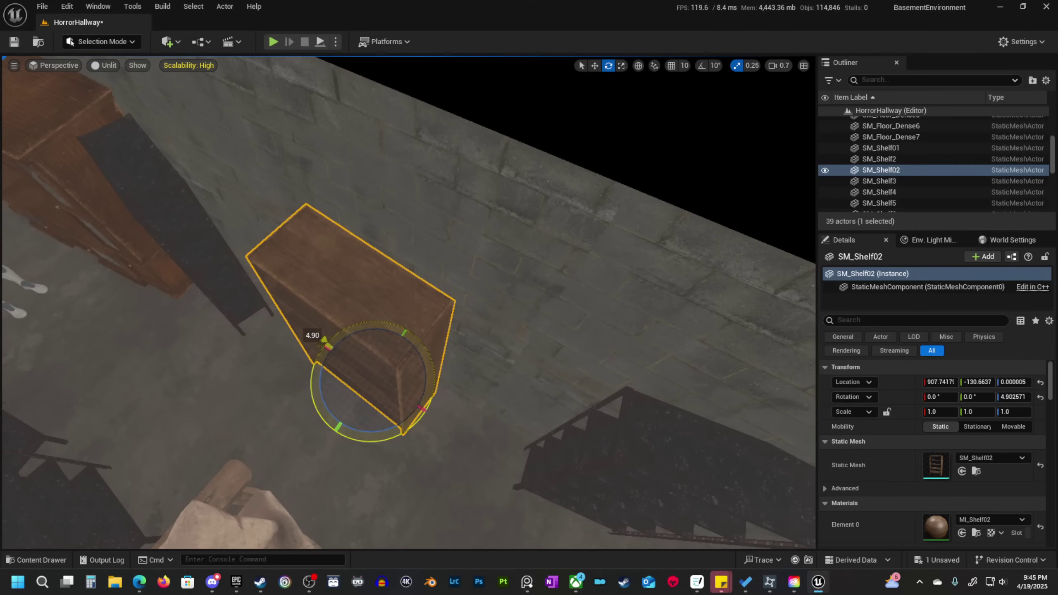
click(399, 431)
click(399, 414)
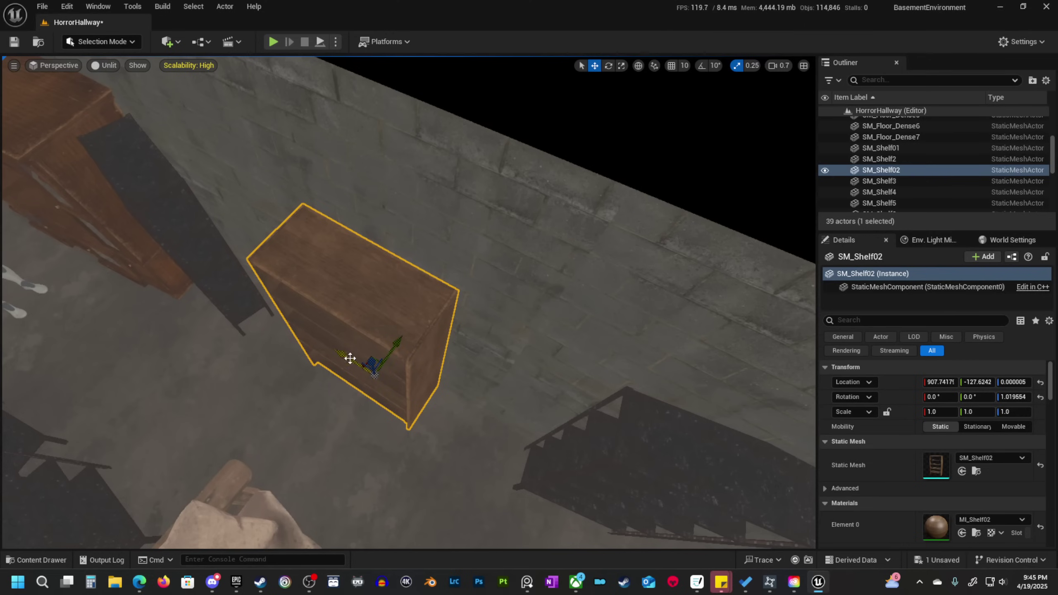
right_drag(325, 351, 346, 356)
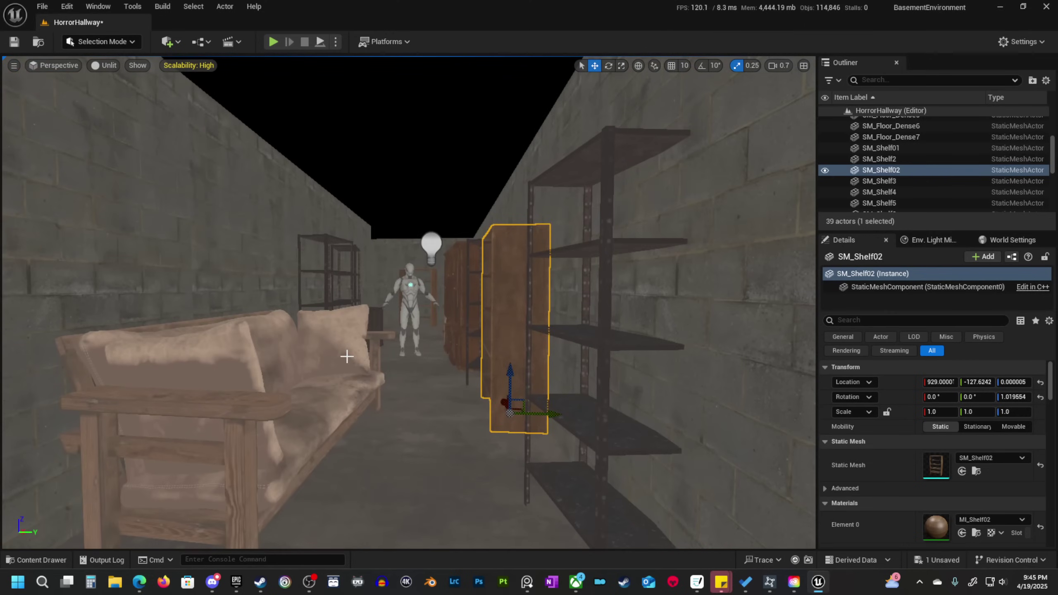
Preview the hallway in Lit mode, reframe the low floor-level view toward the mannequin in Unlit mode, and save it as bookmark 2.
key(alt+4)
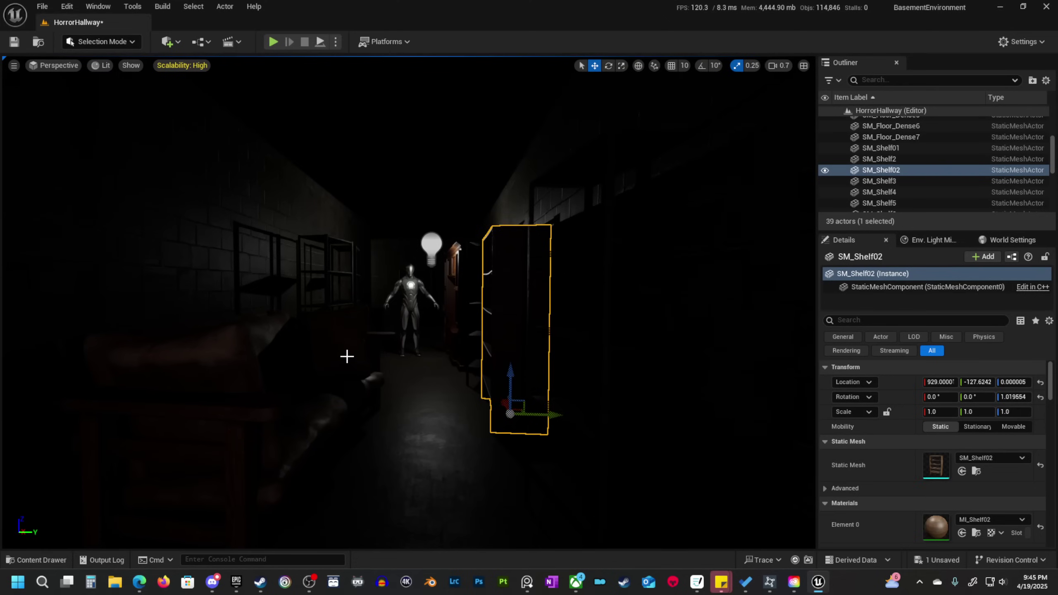
scroll(347, 356, up, 3)
right_drag(347, 356, 374, 358)
scroll(375, 358, down, 2)
scroll(456, 356, down, 2)
right_drag(456, 355, 456, 356)
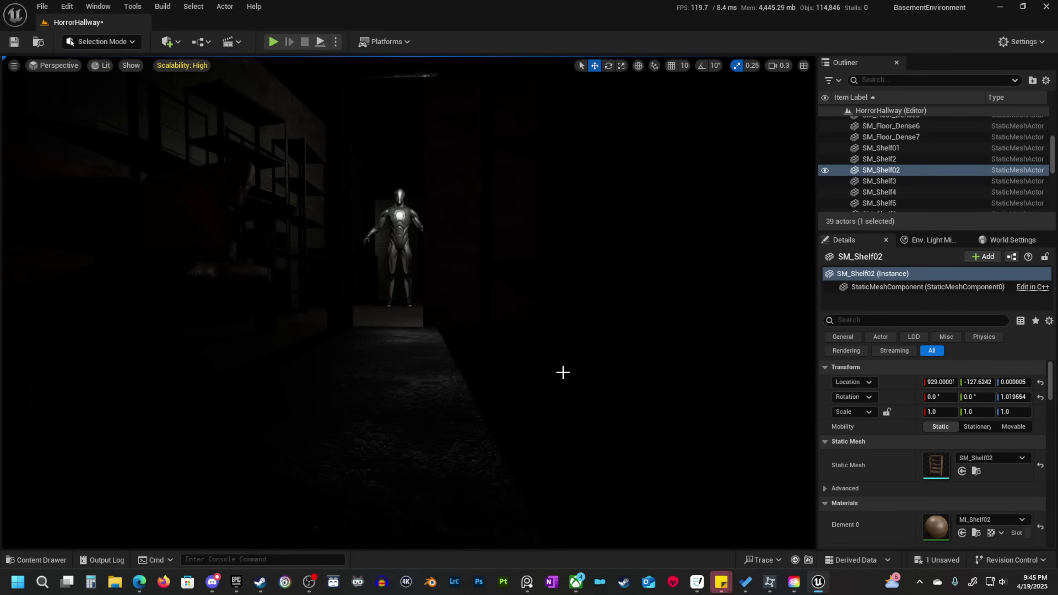
key(alt+3)
right_drag(482, 350, 482, 349)
scroll(485, 348, down, 1)
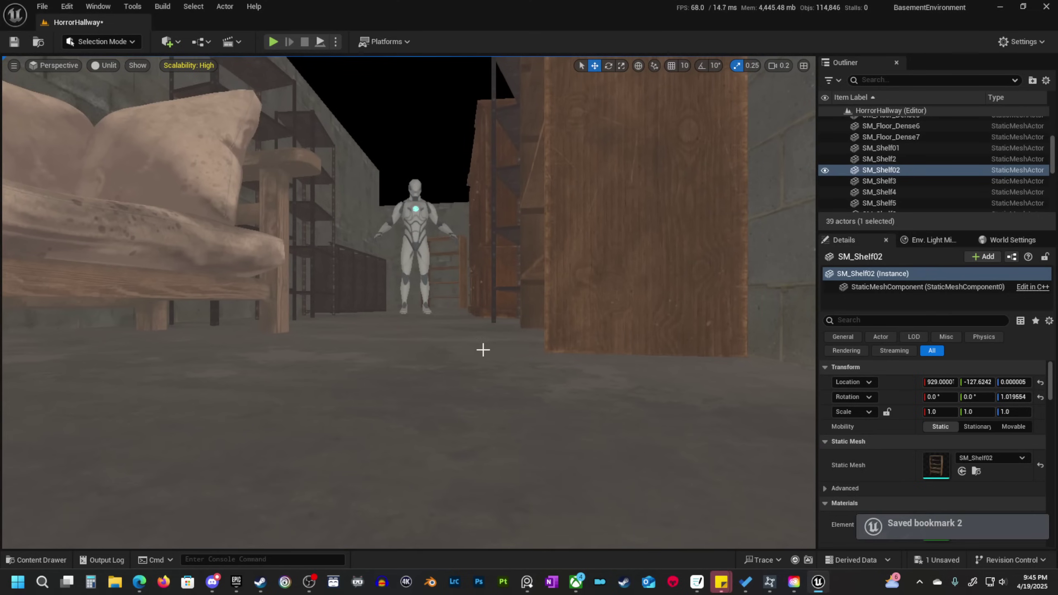
Review the hallway in Lit mode, comparing the views of bookmarks 1 and 2 with the editor overlays hidden.
key(alt+4)
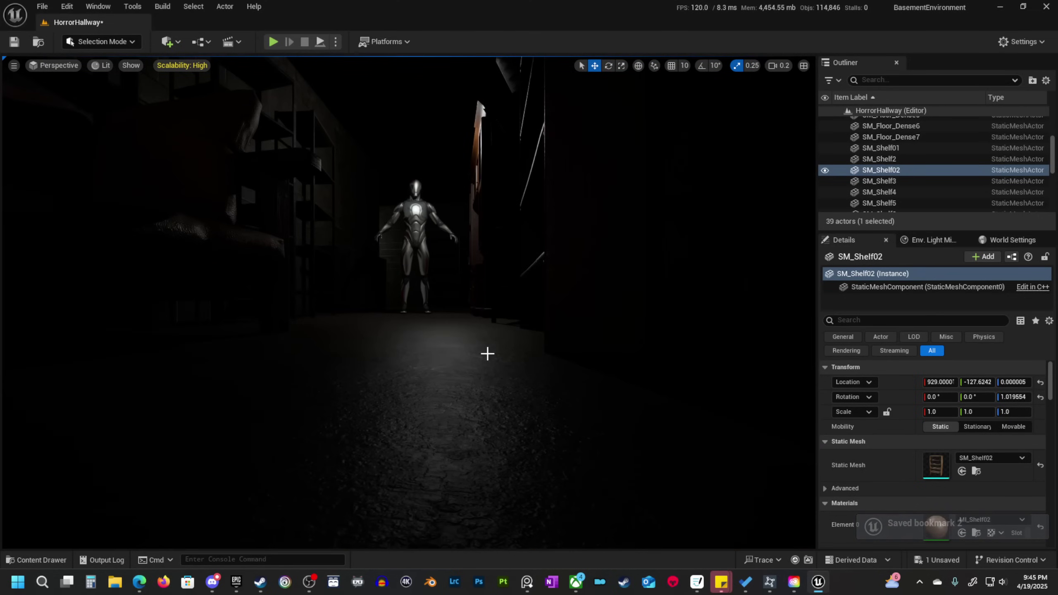
key(1)
key(2)
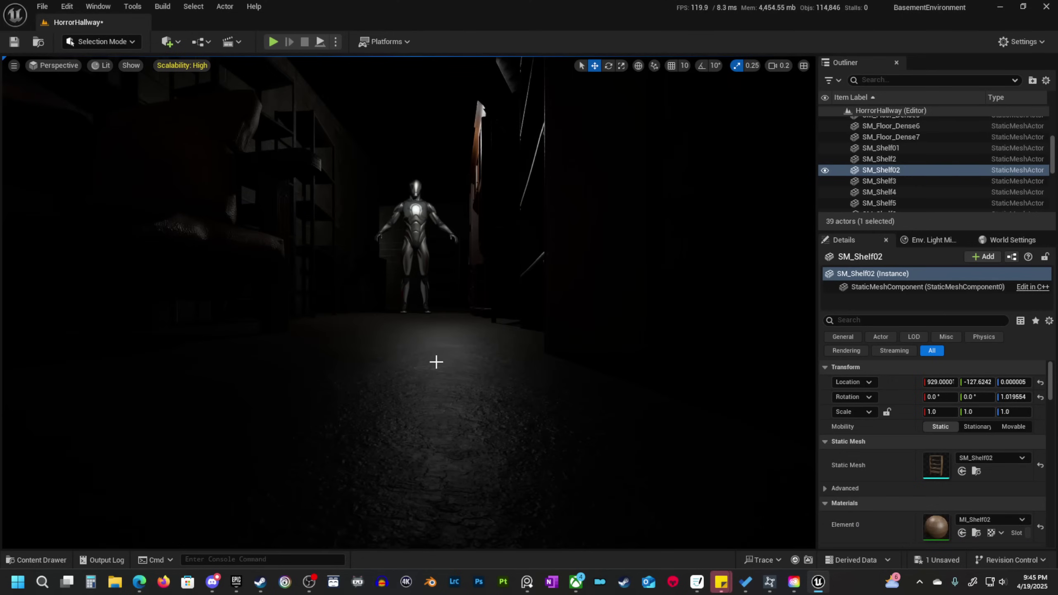
key(g)
key(g)
key(w)
mouse_move(473, 367)
right_down()
mouse_move(464, 346)
mouse_move(479, 348)
mouse_move(464, 352)
mouse_move(475, 348)
mouse_move(480, 371)
right_up()
scroll(472, 361, up, 4)
key(s)
key(w)
scroll(472, 346, down, 4)
key(g)
key(s)
scroll(480, 372, up, 4)
Switch to Unlit mode and move the spare metal shelf beside the dryer farther away from the couch.
right_drag(465, 420, 487, 423)
scroll(465, 420, up, 3)
key(alt+3)
scroll(463, 428, up, 2)
click(321, 440)
scroll(321, 440, down, 2)
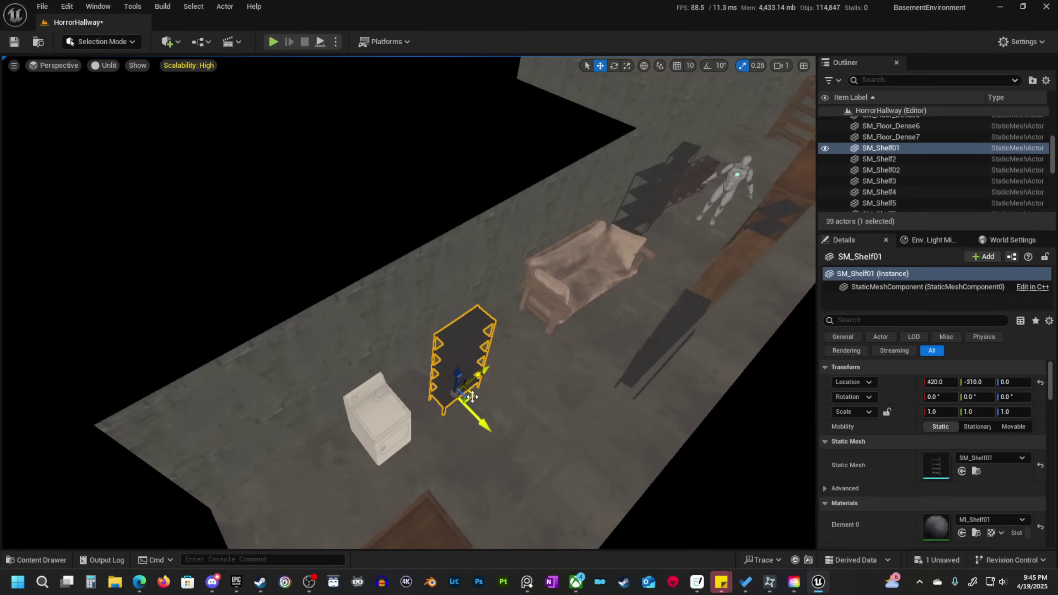
drag(471, 397, 322, 491)
right_drag(323, 491, 441, 392)
scroll(323, 491, down, 2)
scroll(322, 491, down, 2)
Nudge the metal shelf nearest the wooden shelf sideways to about Y -125.2.
click(441, 392)
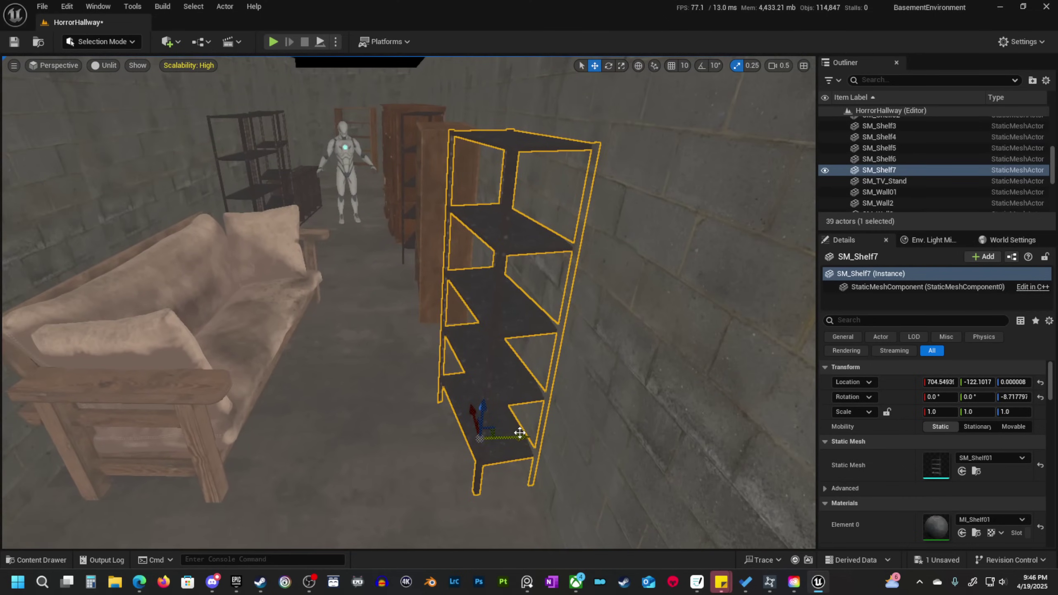
right_drag(512, 434, 514, 459)
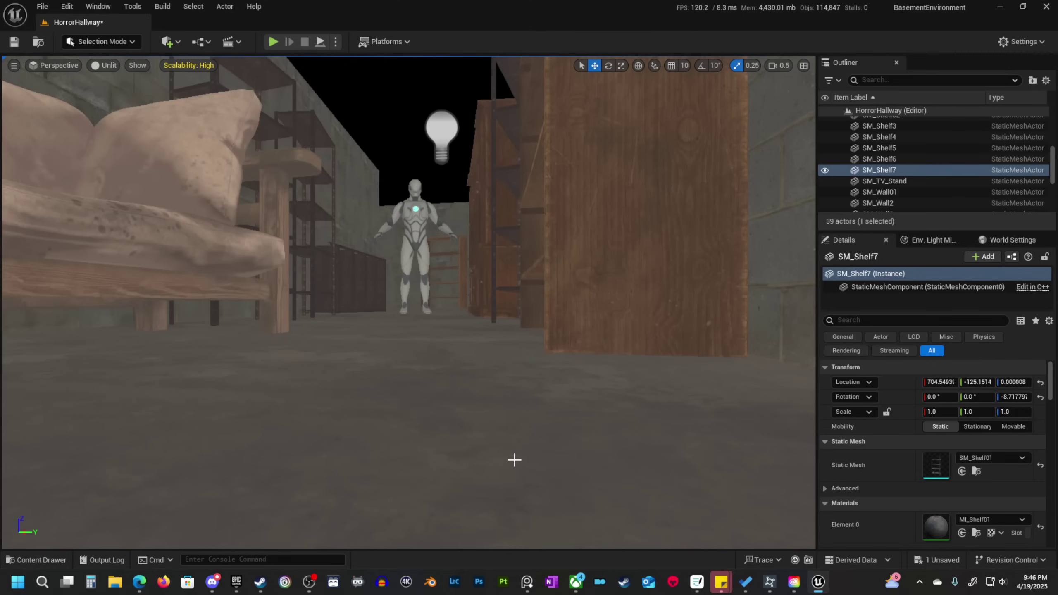
Inspect the dressed hallway in Lit mode, return to Unlit mode, and select the workbench behind the mannequin.
key(alt+4)
right_drag(468, 435, 468, 434)
scroll(468, 435, up, 4)
scroll(468, 435, down, 3)
right_drag(396, 411, 445, 385)
key(alt+3)
click(445, 386)
right_drag(479, 437, 500, 462)
right_drag(590, 453, 590, 453)
right_drag(554, 417, 554, 417)
right_drag(514, 377, 513, 378)
right_drag(424, 474, 423, 474)
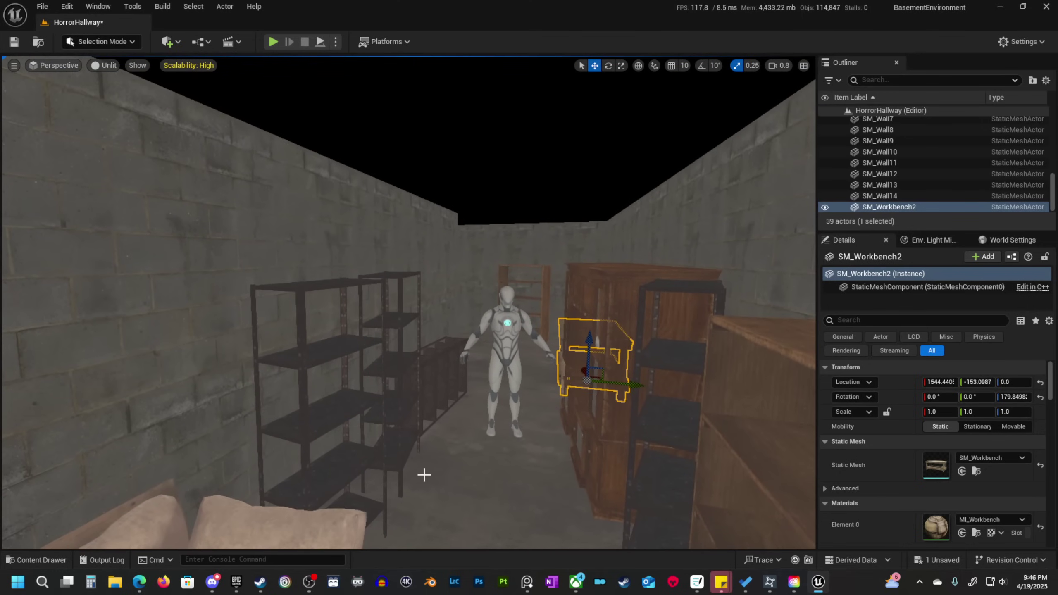
Browse the meshes in the HorrorBasement folder and select SM_Box01 and SM_Boxes02.
click(42, 559)
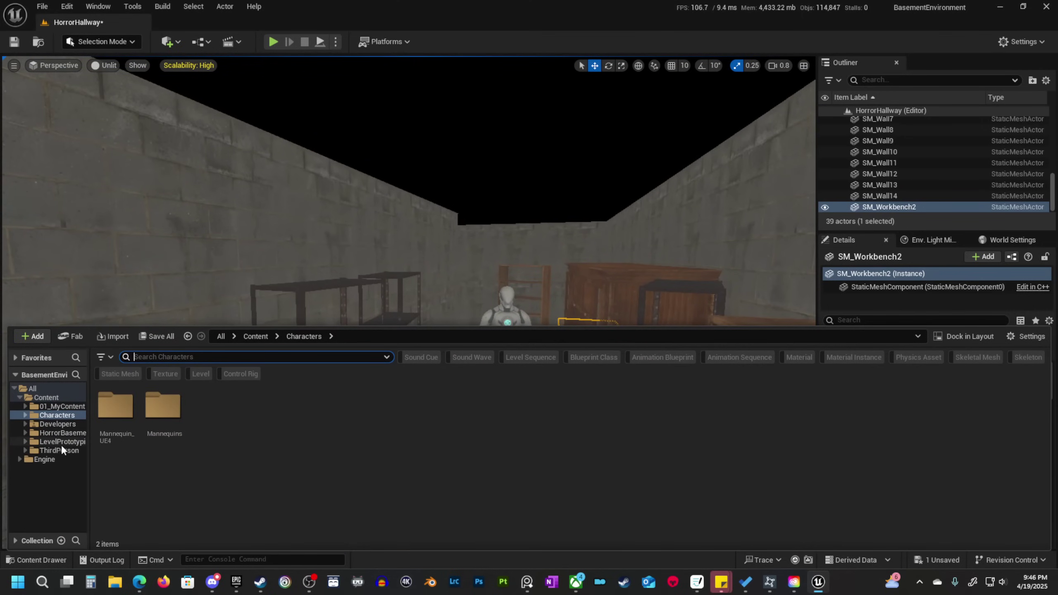
click(61, 432)
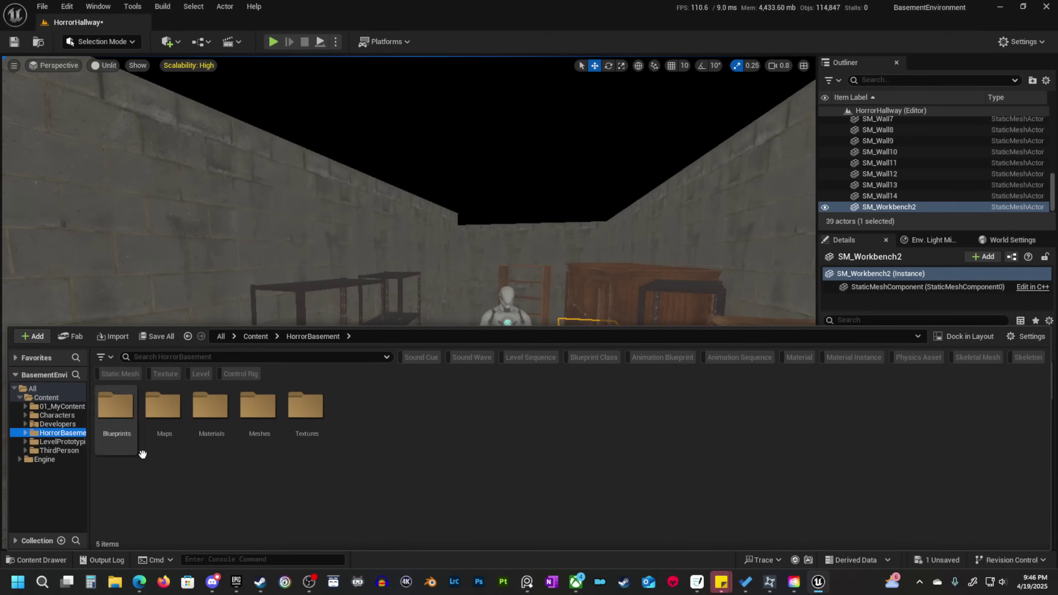
double_click(249, 423)
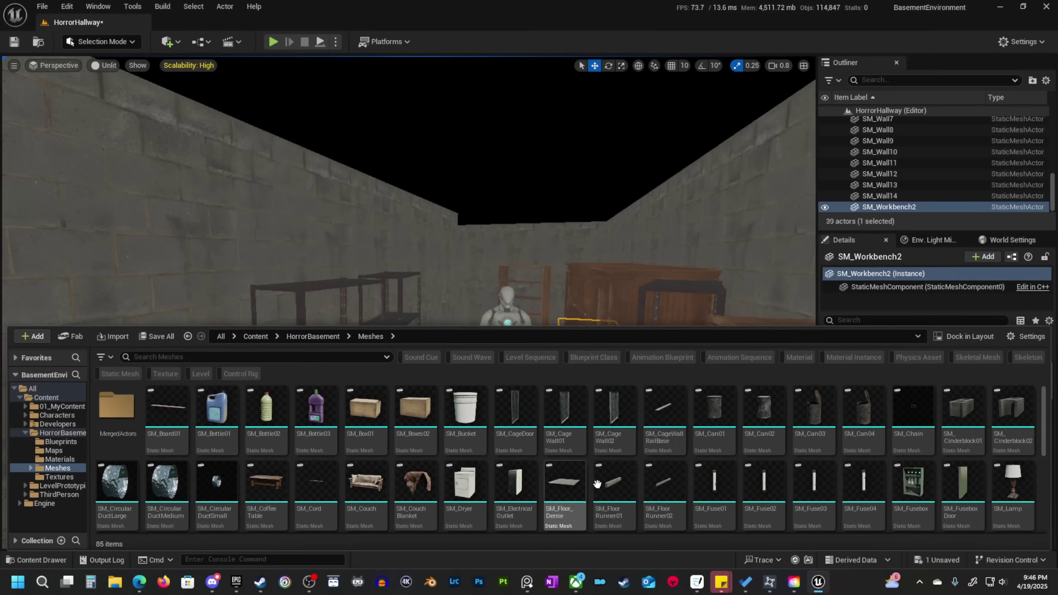
scroll(524, 471, down, 5)
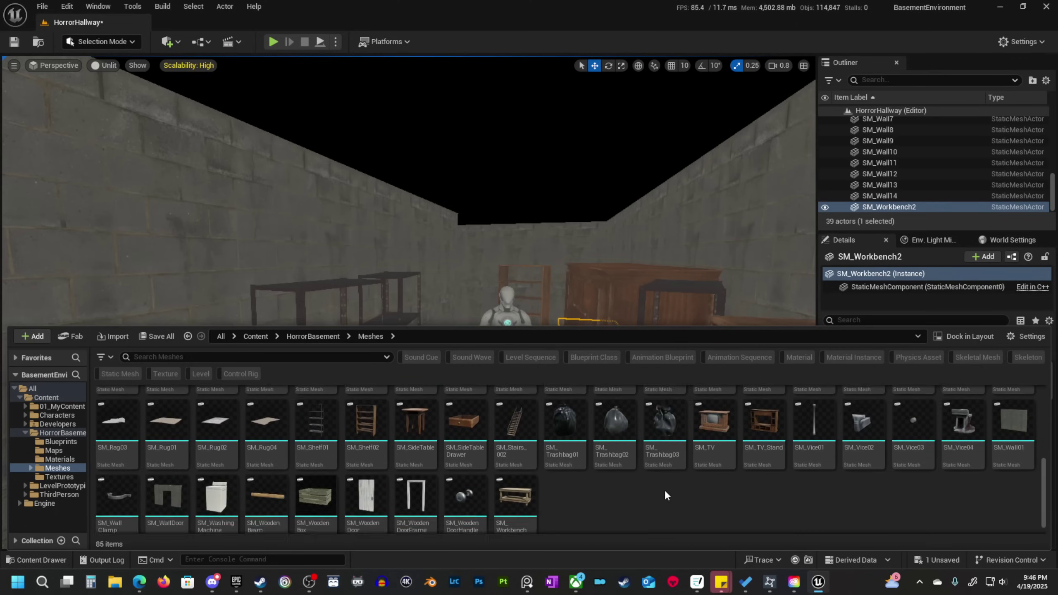
scroll(828, 479, up, 3)
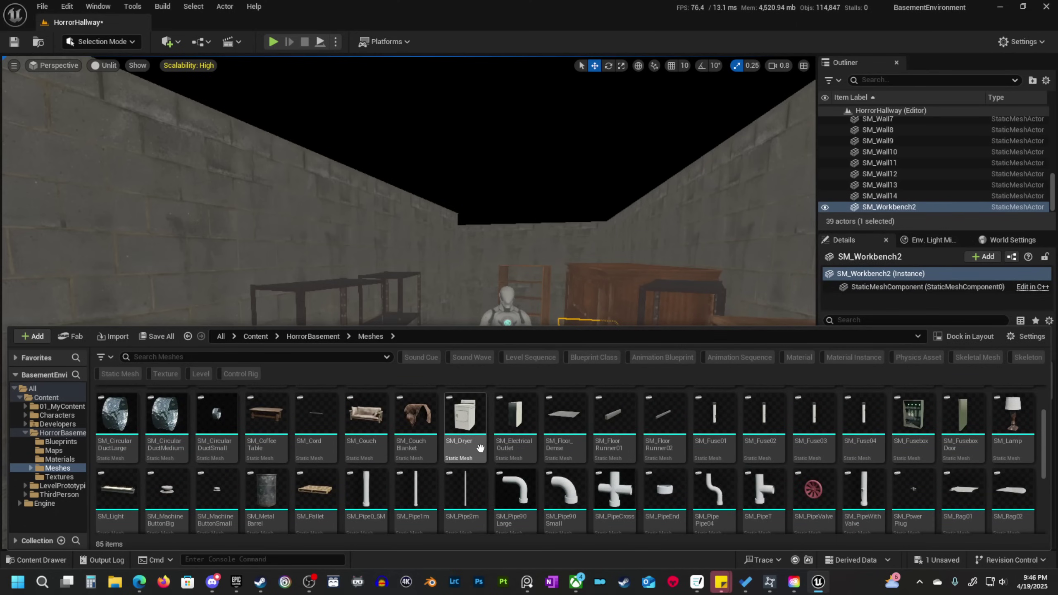
scroll(400, 444, up, 2)
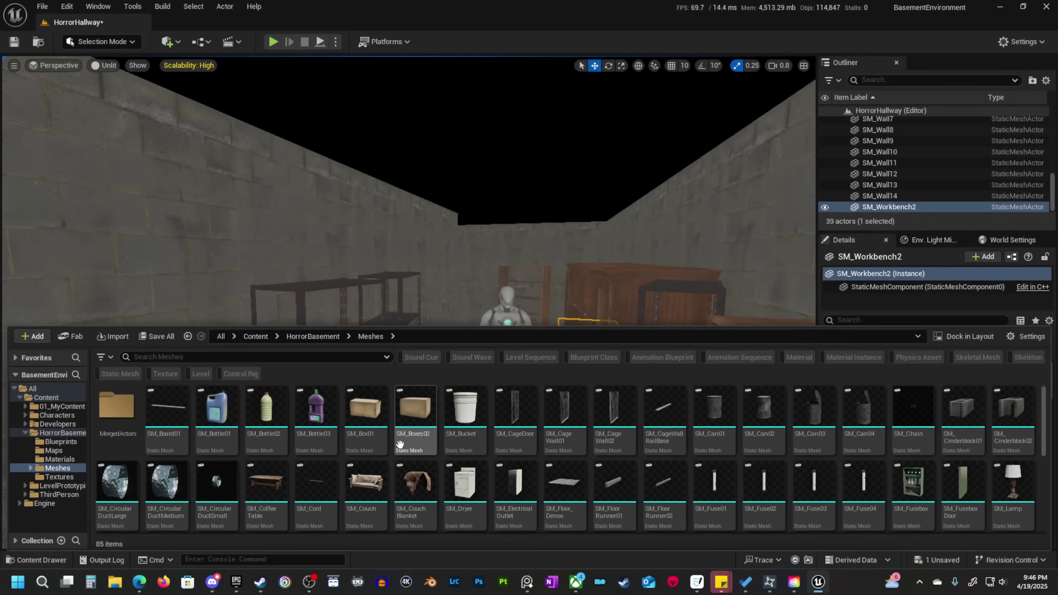
click(373, 415)
ctrl+click(416, 419)
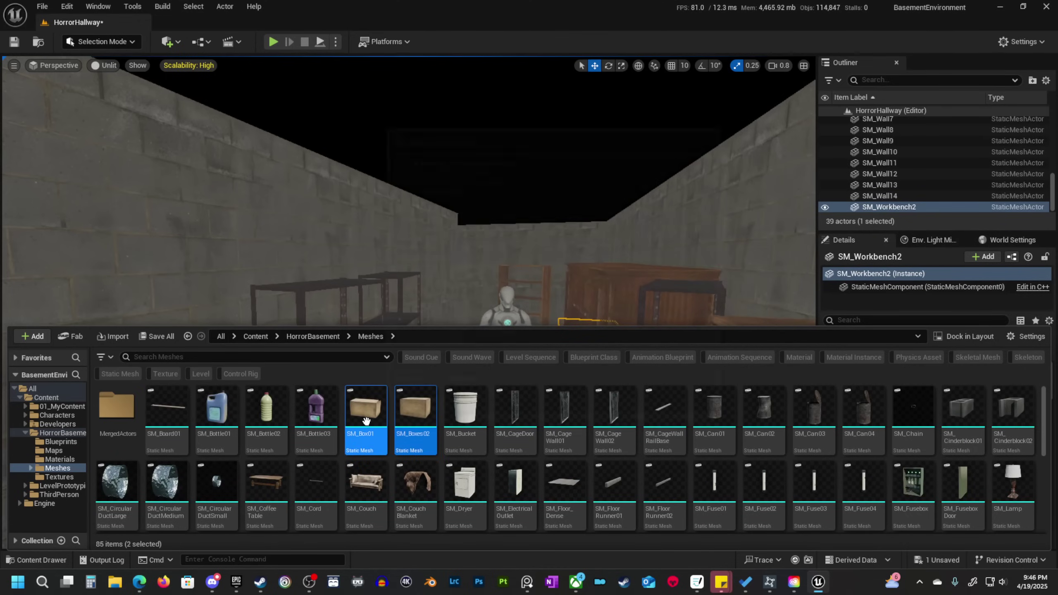
Place the SM_Box01 and SM_Boxes02 meshes on the hallway floor near the mannequin.
drag(366, 421, 573, 505)
Duplicate the floor tile under the boxes along Y to about -674, outside the hallway wall.
key(s)
right_drag(603, 478, 528, 481)
scroll(559, 434, up, 6)
key(w)
click(514, 389)
key(d)
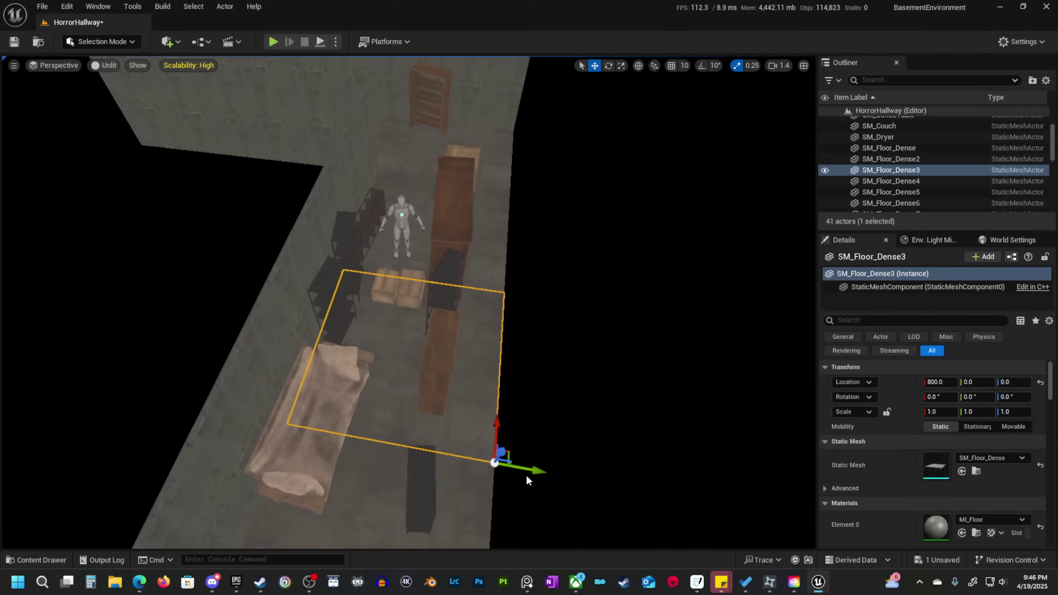
alt+drag(537, 471, 198, 405)
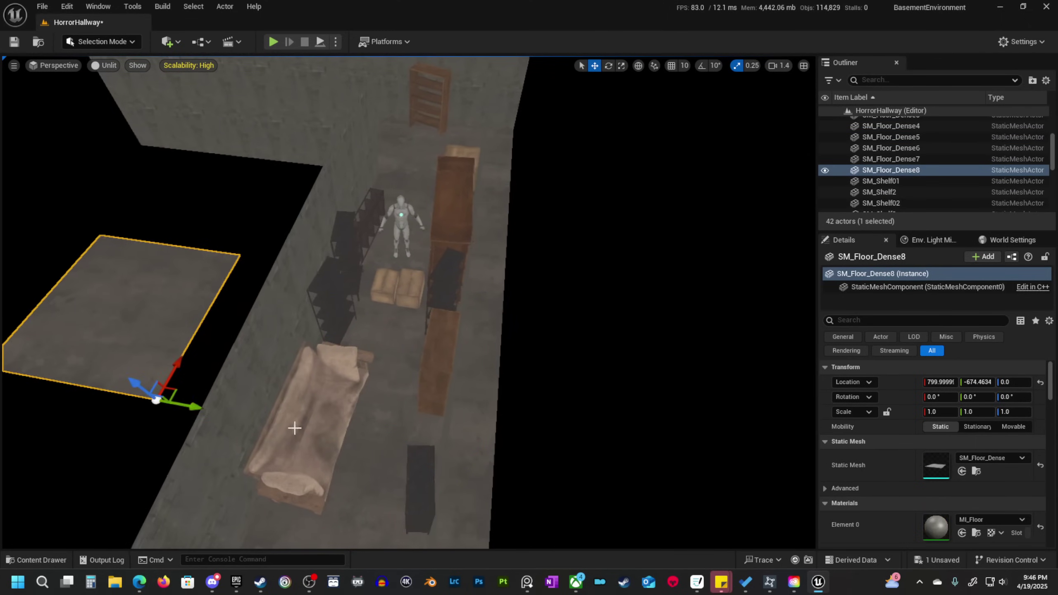
Move both cardboard box meshes out of the hallway onto the duplicated floor tile.
key(w)
right_drag(293, 427, 578, 378)
click(421, 342)
shift+click(396, 335)
right_drag(395, 336, 558, 332)
key(s)
key(a)
drag(300, 291, 290, 287)
Place the SM_Bucket mesh on the duplicated floor tile beside the boxes.
key(w)
right_drag(290, 288, 367, 291)
scroll(290, 287, down, 3)
key(s)
key(s)
key(a)
click(37, 559)
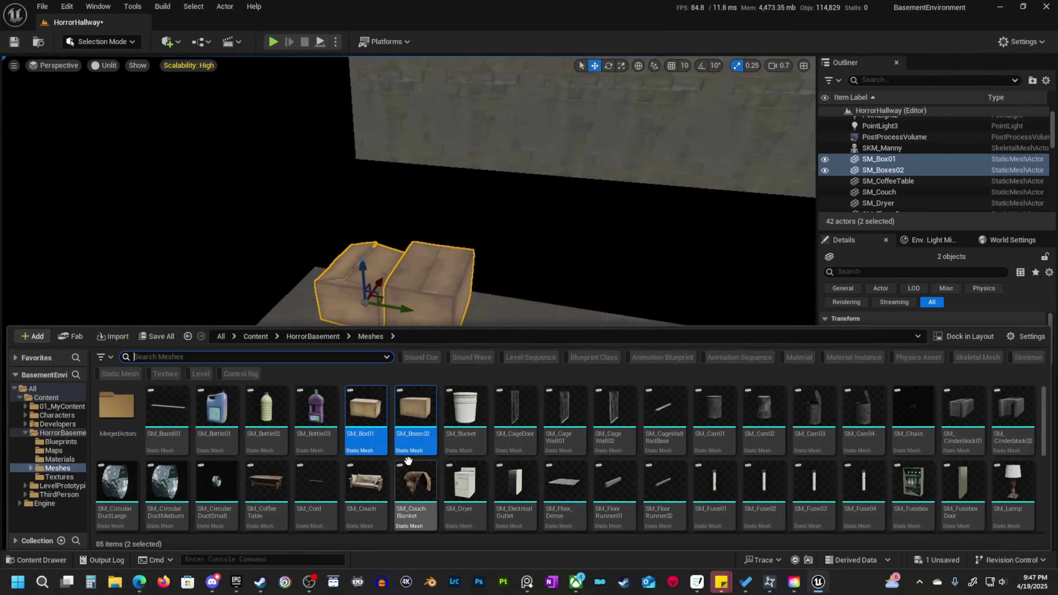
drag(464, 406, 512, 333)
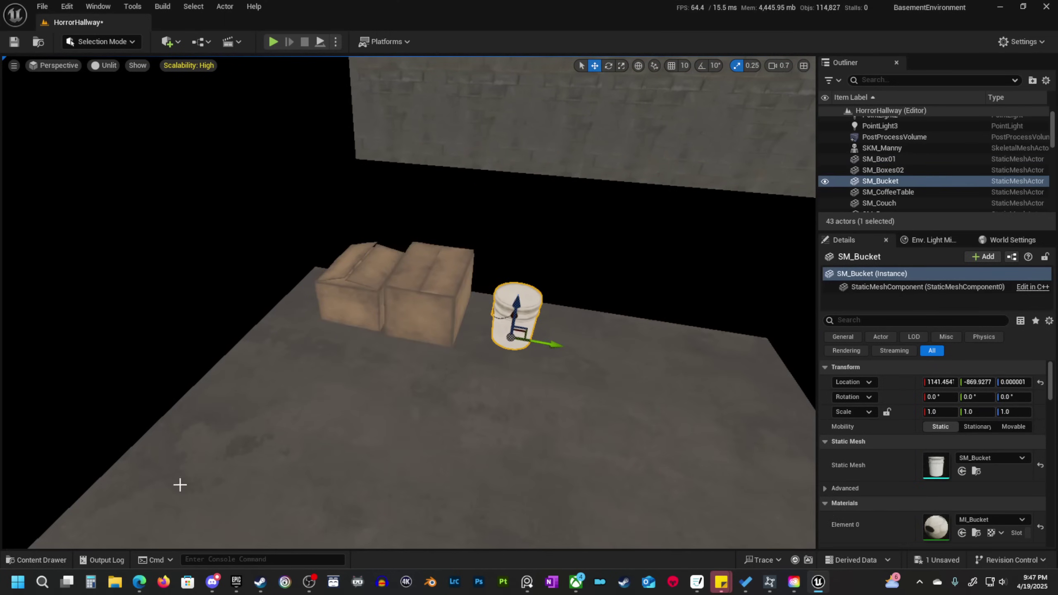
Place SM_Cinderblock01 and SM_Cinderblock02 beside the bucket and separate SM_Cinderblock01 along Y to about -782.
click(46, 559)
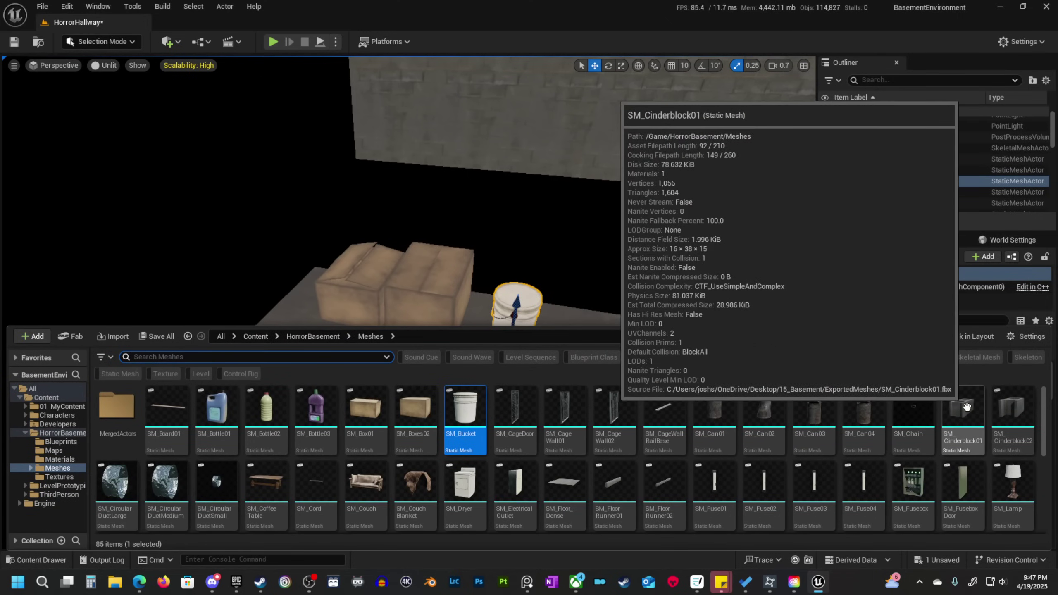
drag(984, 415, 579, 342)
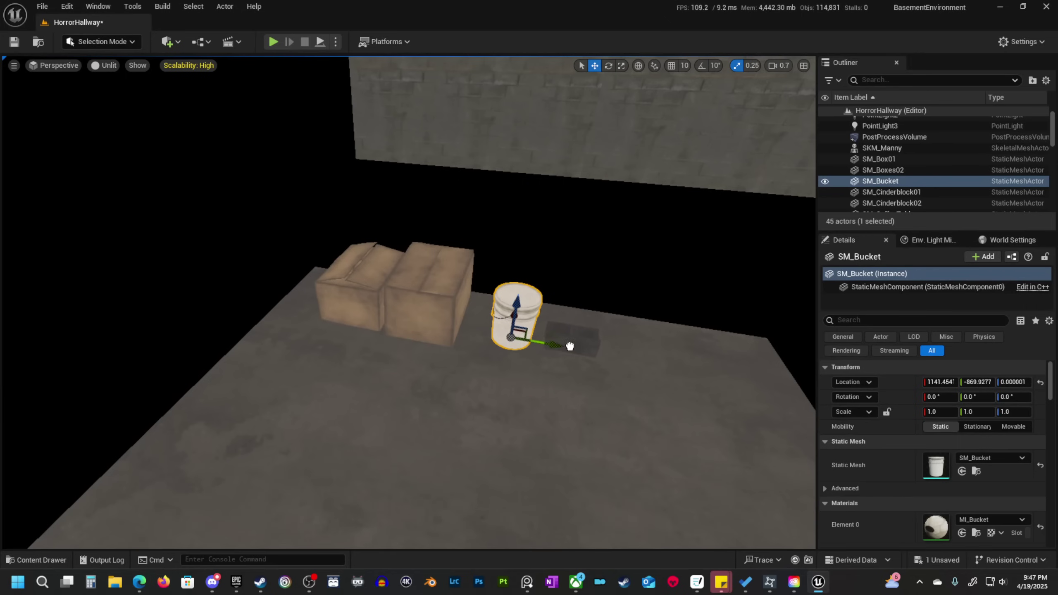
click(589, 354)
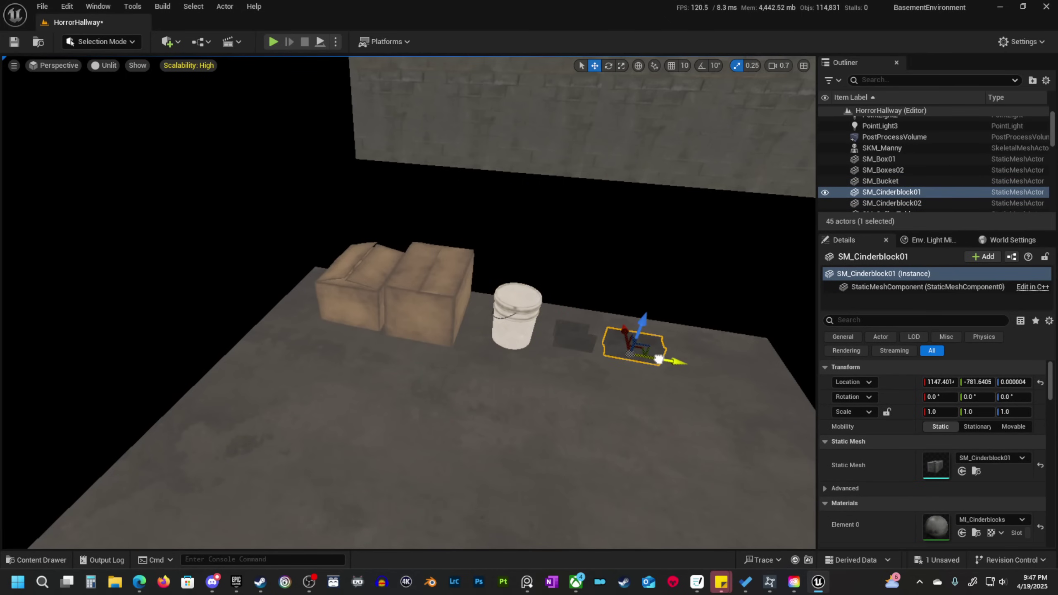
Turn on position grid snapping at 10 and place SM_FloorRunner01 near the wall behind the couch at X 420, Y -340.
click(42, 560)
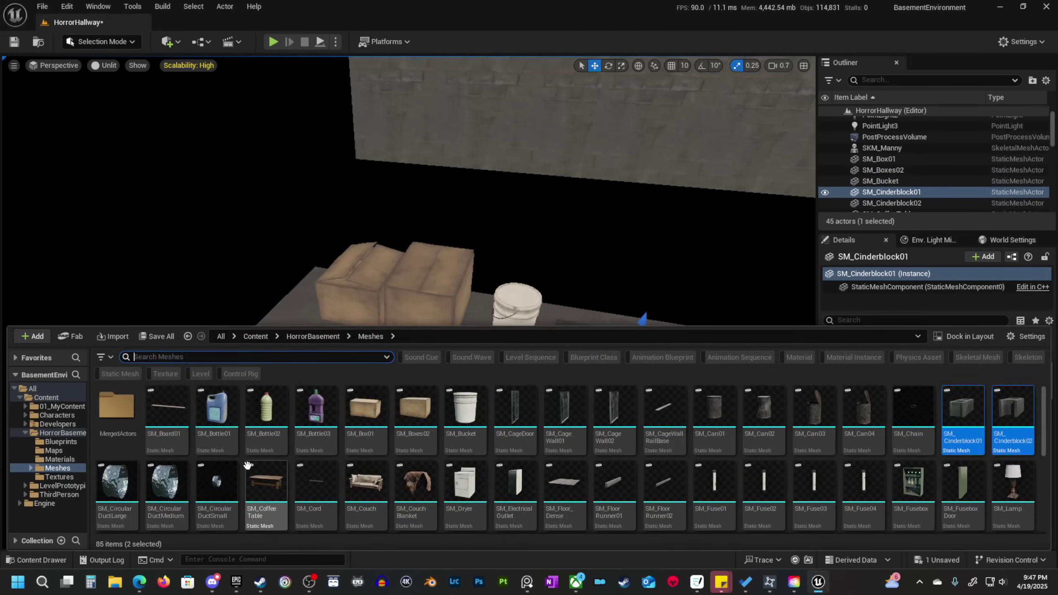
scroll(248, 465, down, 1)
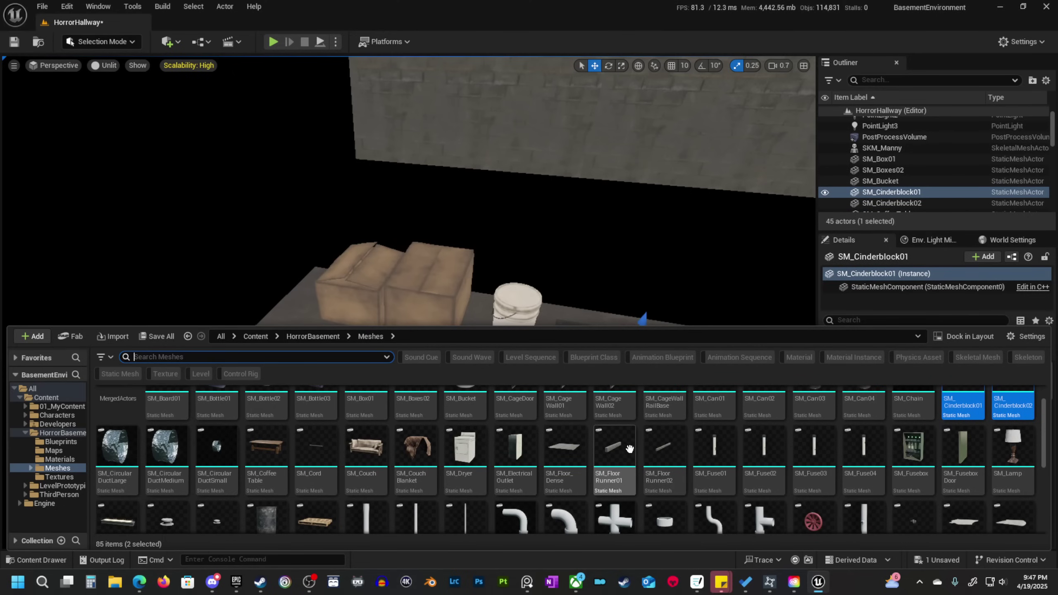
drag(613, 447, 617, 448)
key(s)
right_drag(599, 242, 550, 268)
scroll(558, 270, down, 2)
key(s)
right_drag(387, 365, 405, 366)
key(w)
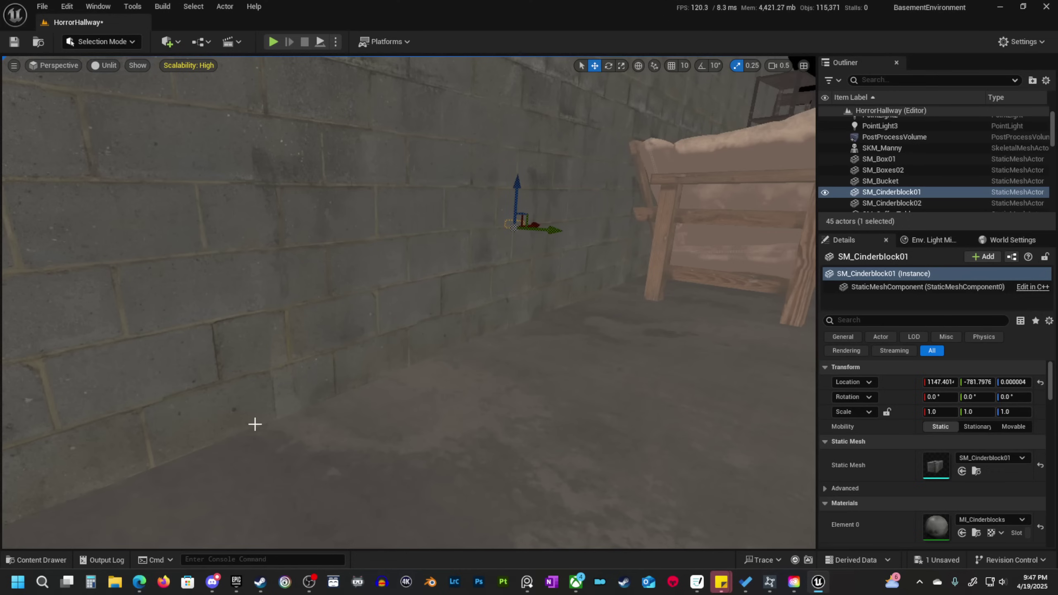
click(39, 559)
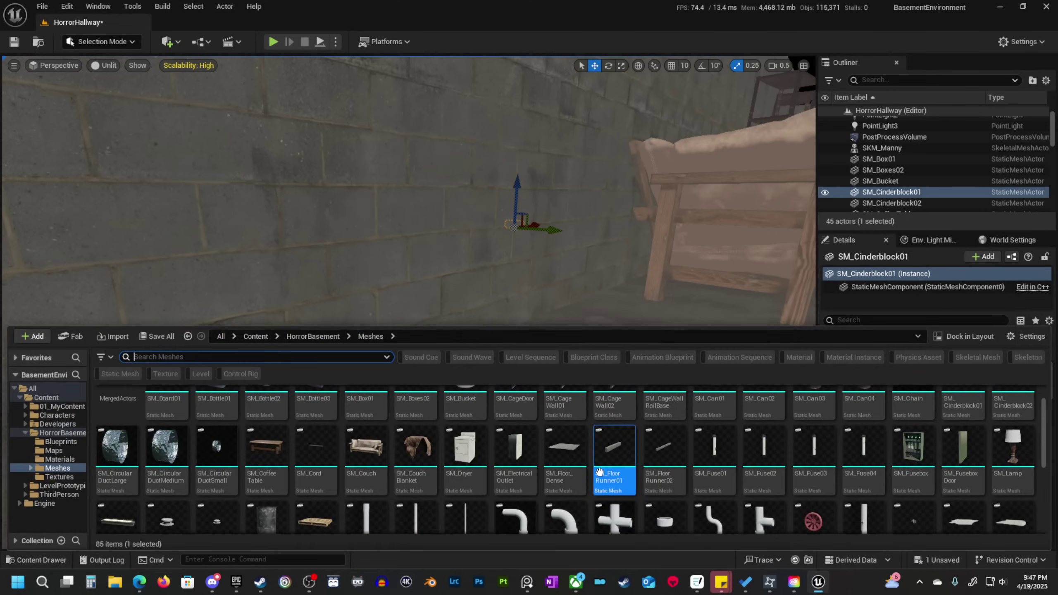
click(670, 66)
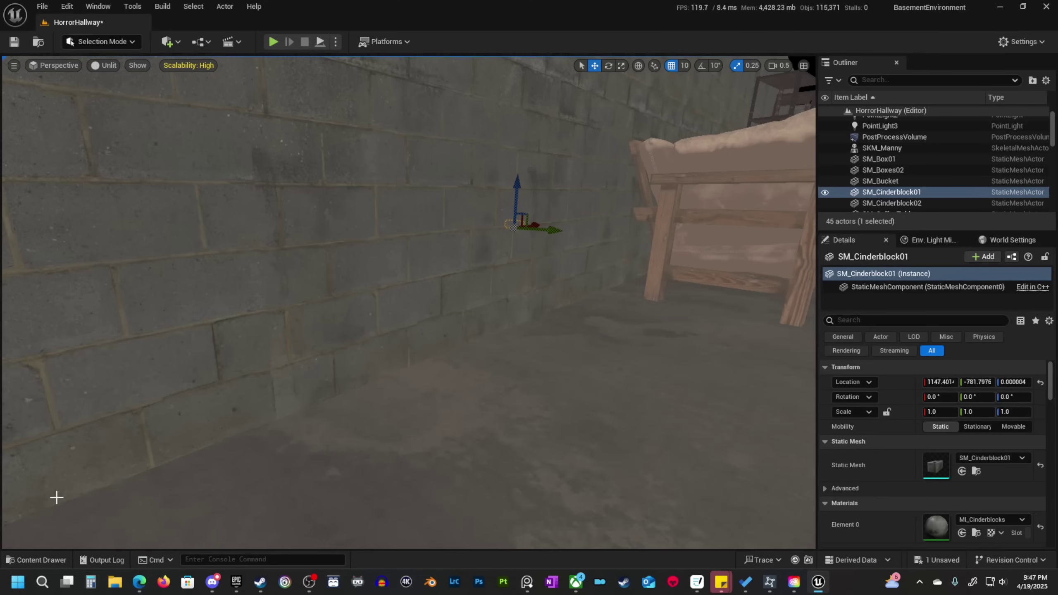
click(41, 560)
drag(632, 474, 354, 418)
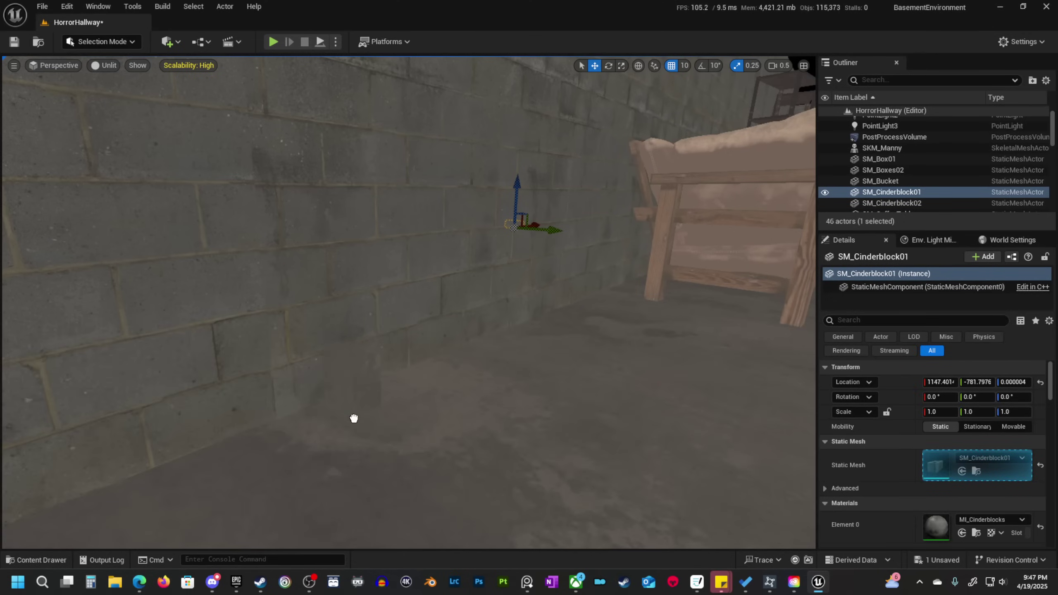
drag(471, 488, 462, 483)
Turn on 10° rotation snapping and rotate the floor runner 90° about Z, parallel to the wall.
key(e)
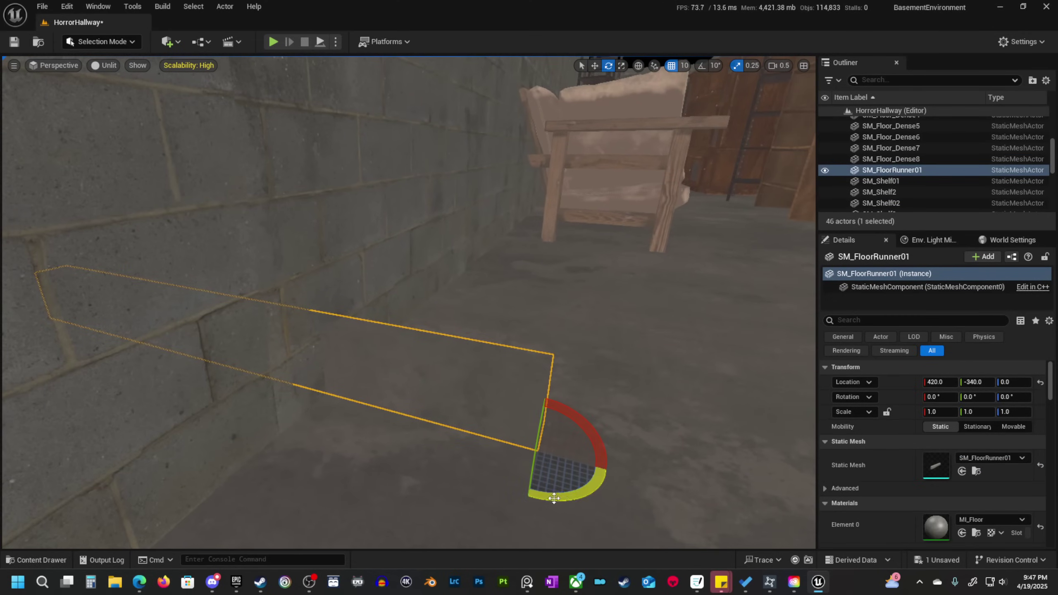
drag(543, 416, 579, 431)
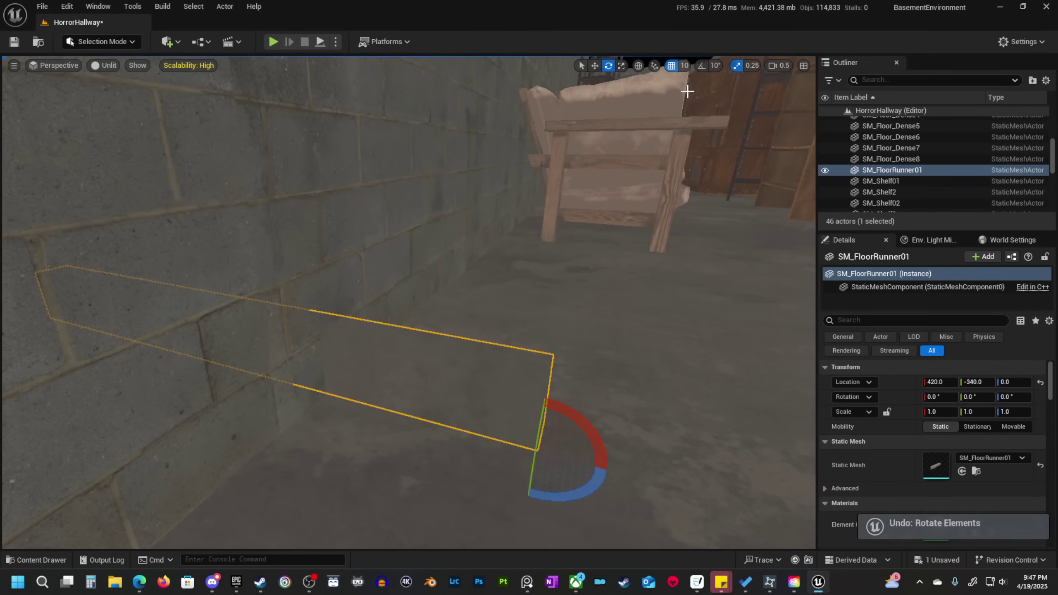
drag(564, 496, 609, 463)
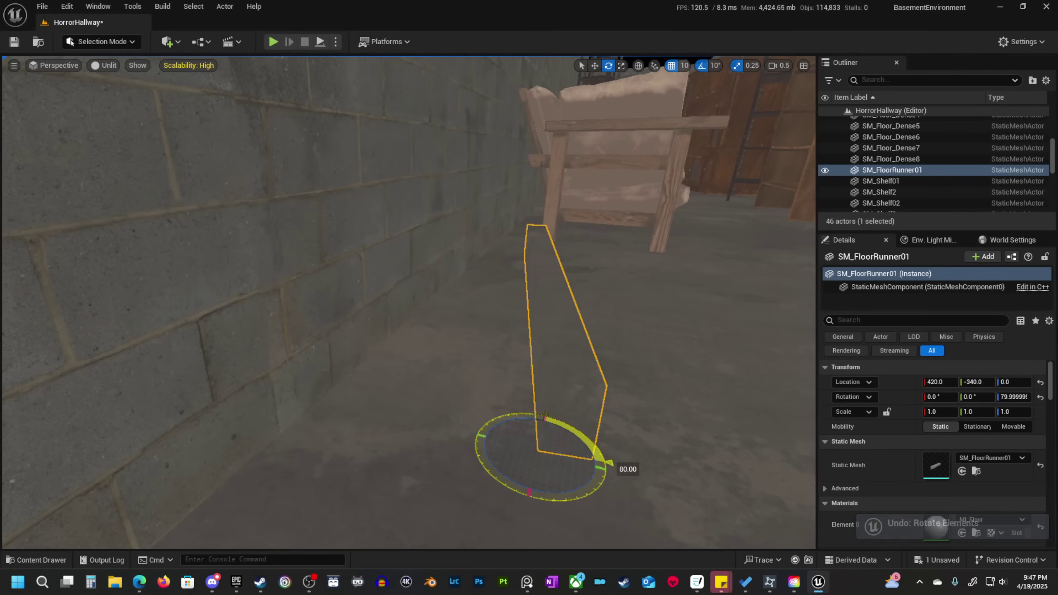
key(a)
right_drag(554, 496, 627, 434)
scroll(554, 495, down, 1)
key(d)
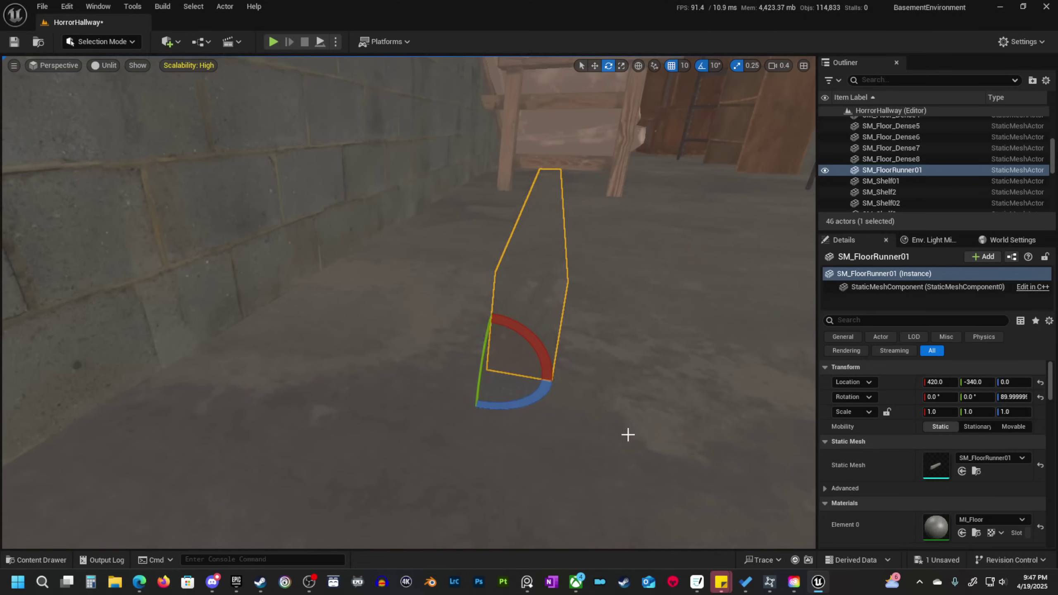
Move the floor runner against the wall, using a grid snap size of 5, to Y -405.
key(w)
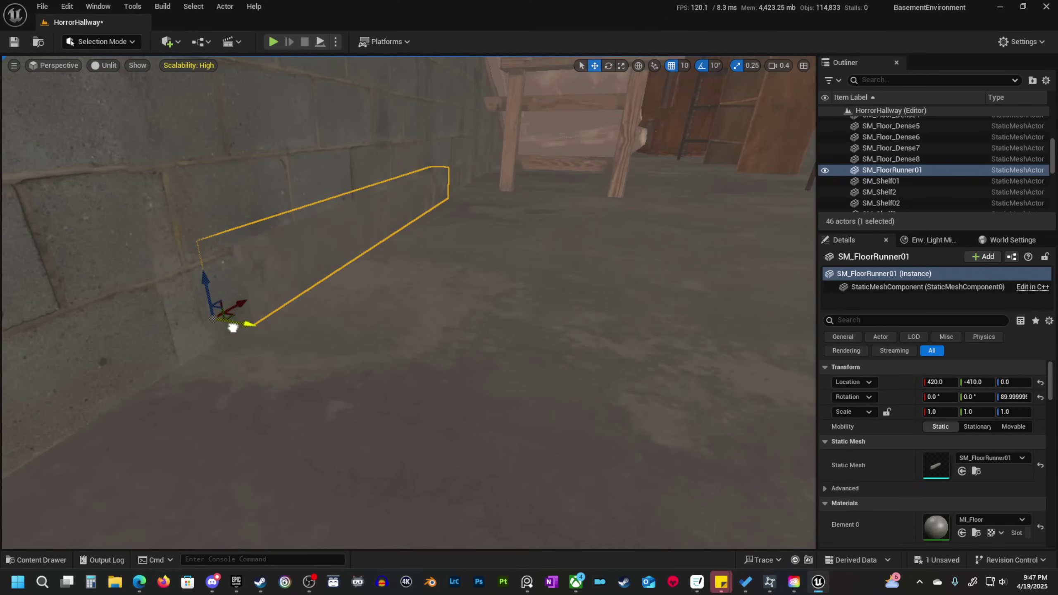
right_drag(399, 398, 375, 366)
scroll(399, 398, down, 2)
key(w)
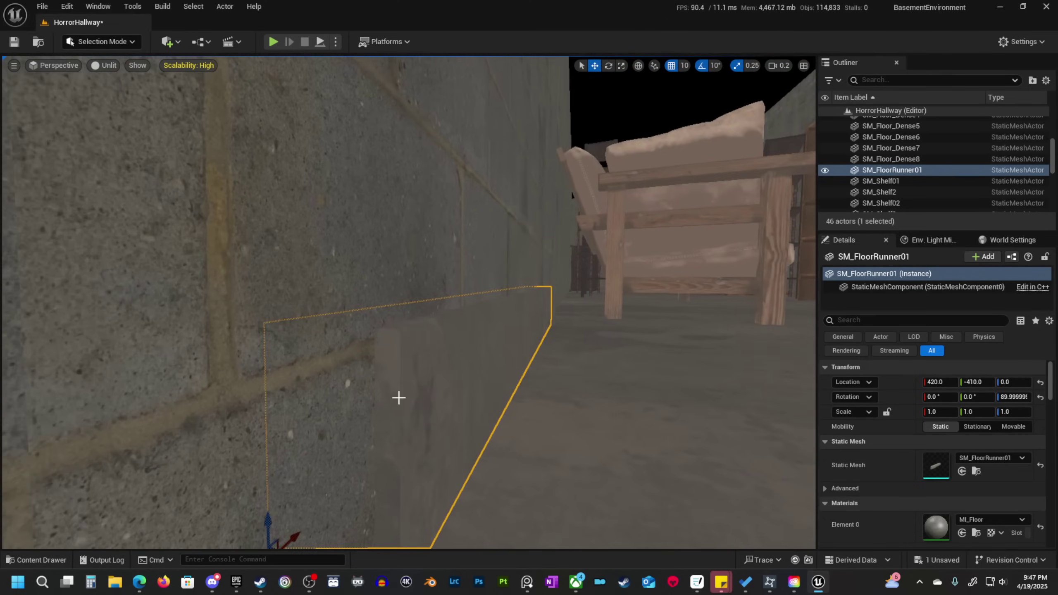
click(684, 66)
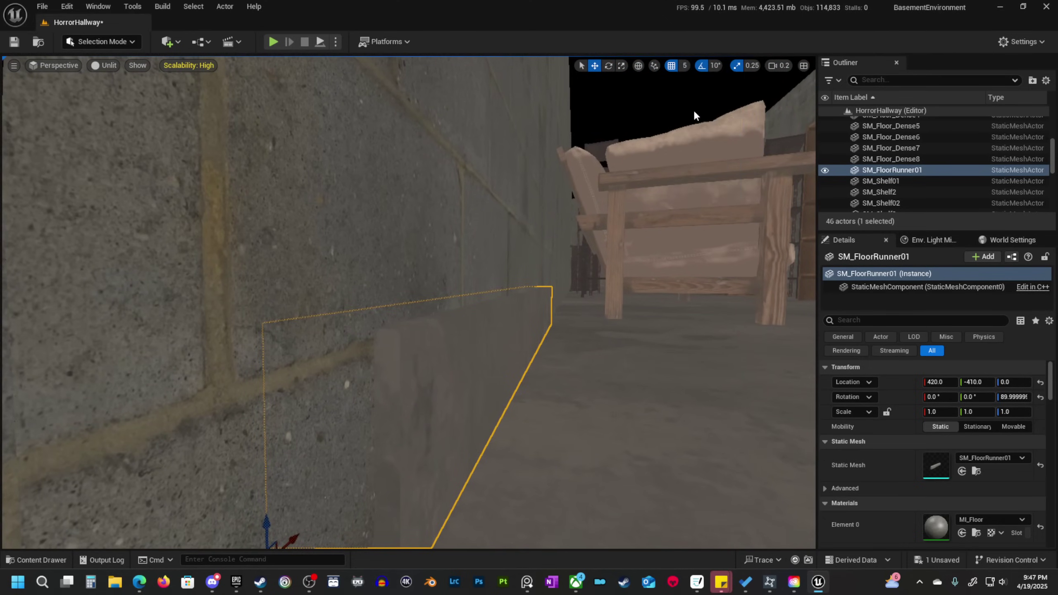
right_drag(694, 115, 663, 187)
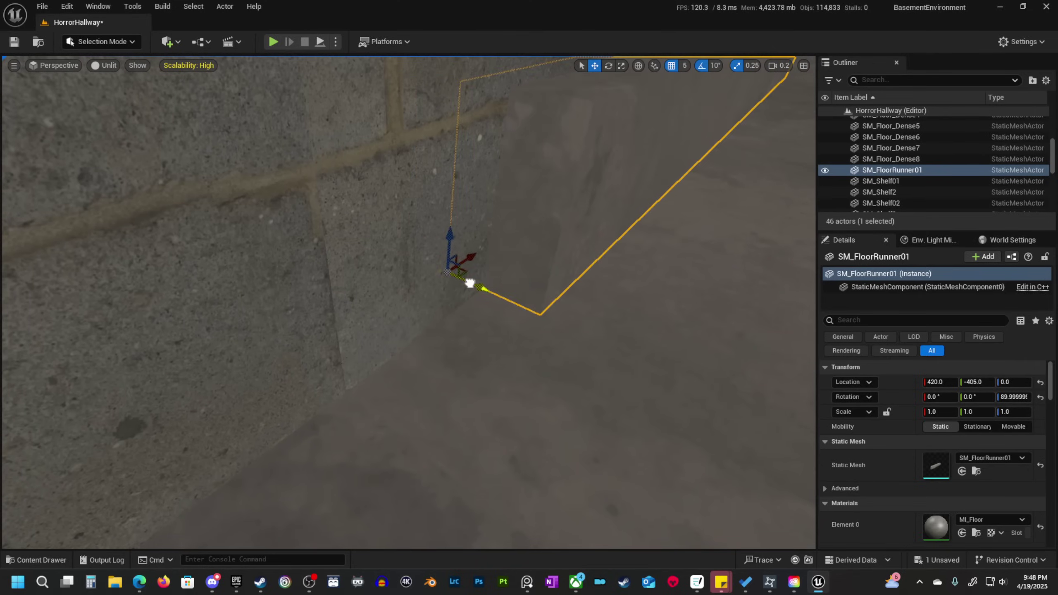
Examine the floor runner's fit against the wall in Lit view and return to Unlit view.
key(s)
scroll(607, 276, up, 2)
right_drag(608, 276, 609, 245)
key(alt+4)
key(Escape)
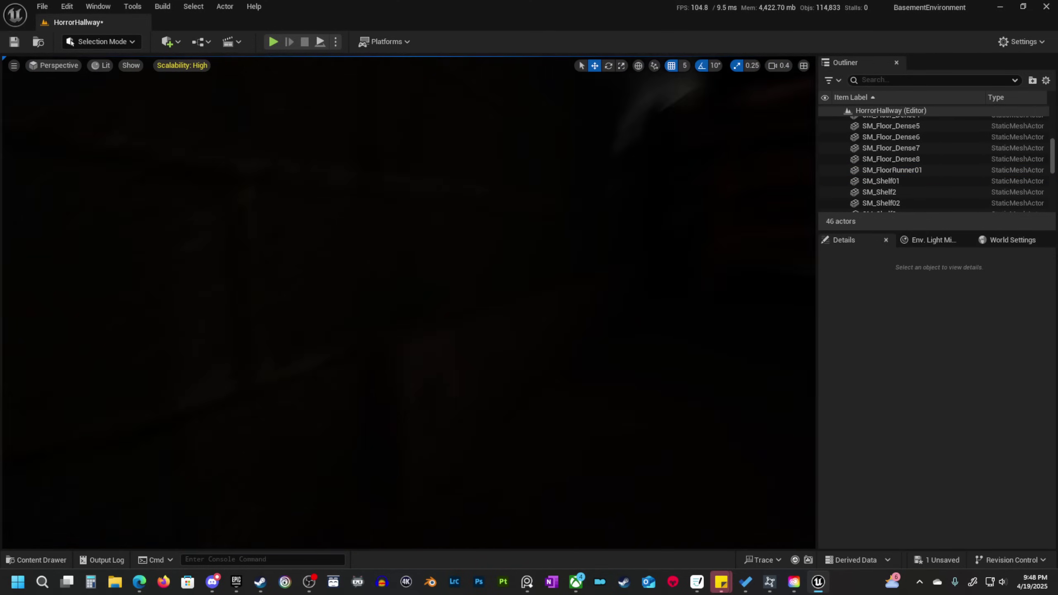
key(s)
right_drag(564, 293, 529, 323)
key(w)
scroll(564, 293, down, 1)
key(alt+3)
key(w)
scroll(542, 305, down, 1)
Lower SM_FloorRunner01 into the floor to Z -10.
click(498, 363)
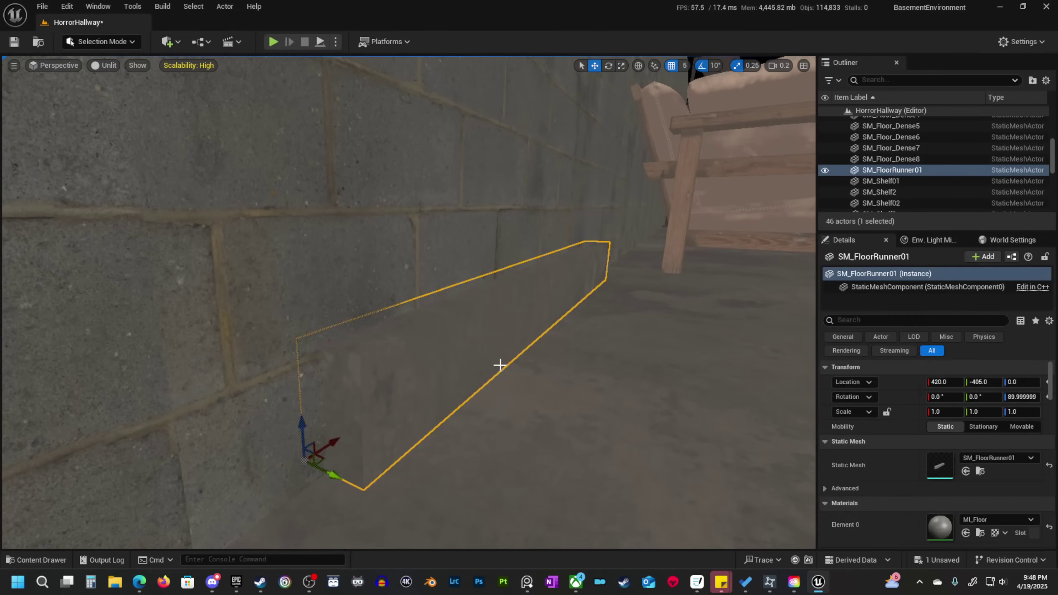
right_drag(497, 363, 495, 370)
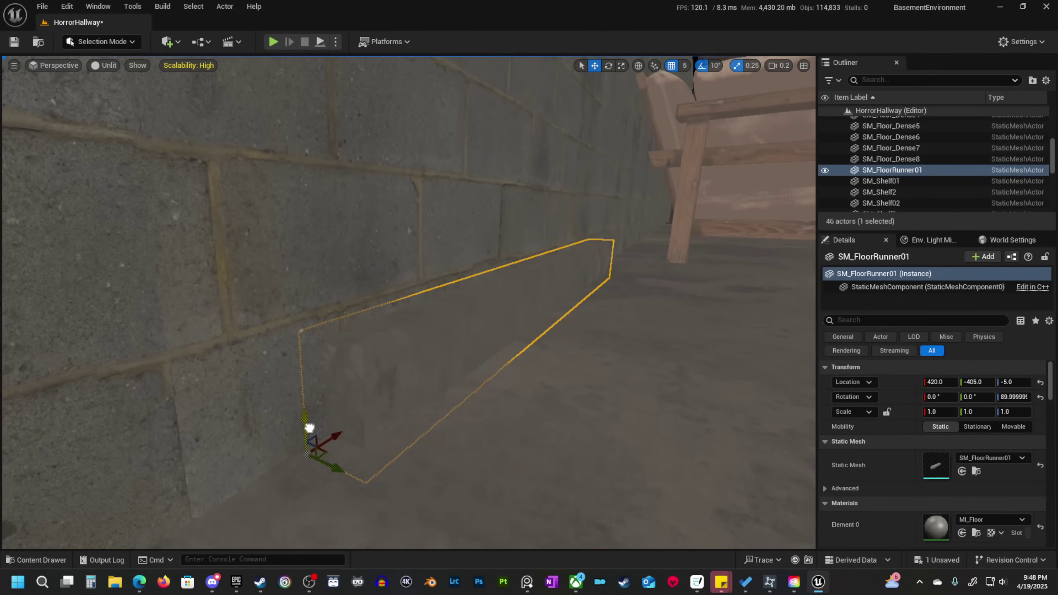
key(s)
scroll(309, 433, up, 3)
right_drag(309, 433, 270, 444)
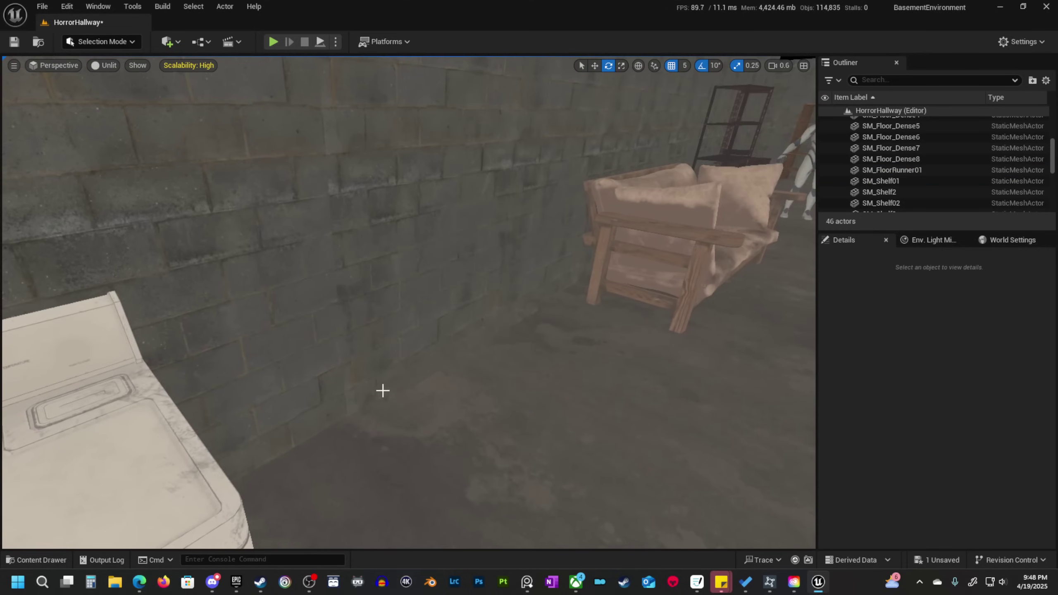
Place SM_FloorRunner02 on the floor near the couch at X 460, Y -260 and rotate it 90° about Z.
click(382, 389)
right_drag(382, 389, 387, 410)
key(ctrl+space)
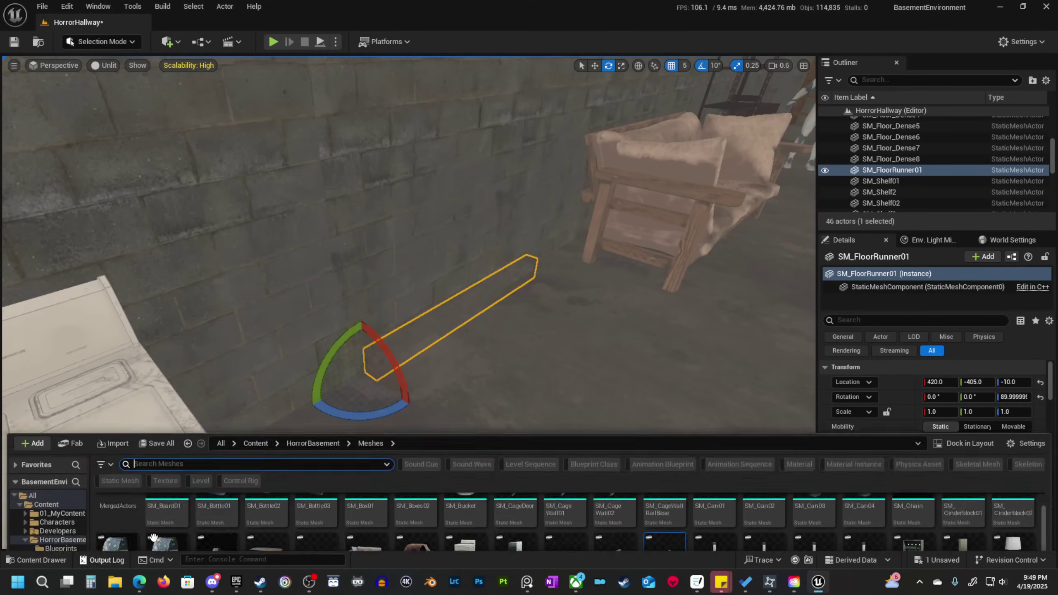
drag(664, 459, 609, 455)
right_drag(609, 455, 644, 452)
drag(536, 512, 552, 502)
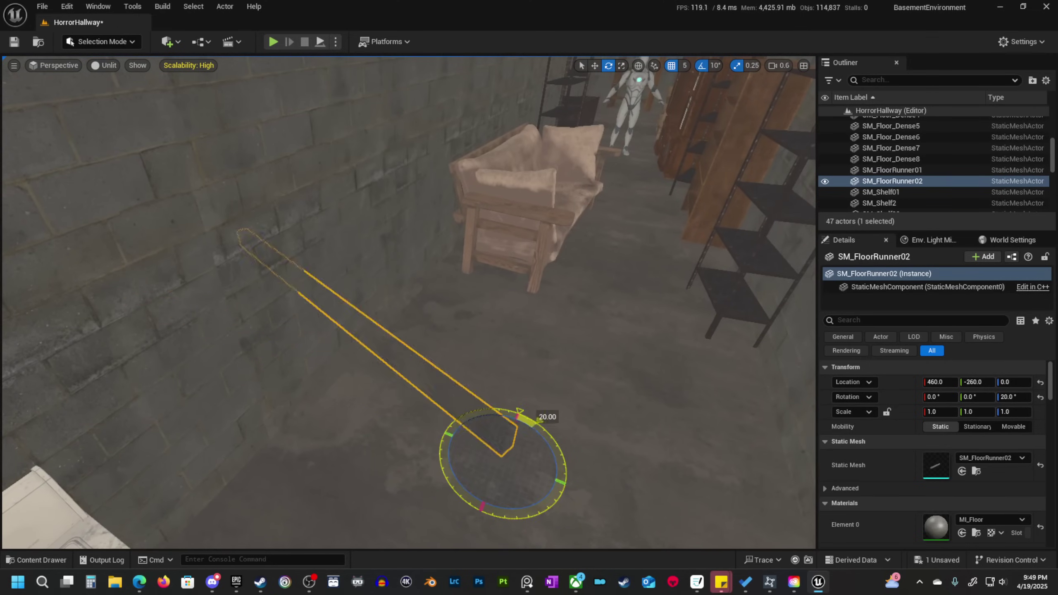
Delete SM_FloorRunner01 from the base of the wall.
key(w)
right_drag(539, 473, 288, 352)
scroll(539, 416, down, 2)
key(s)
key(a)
key(a)
click(291, 348)
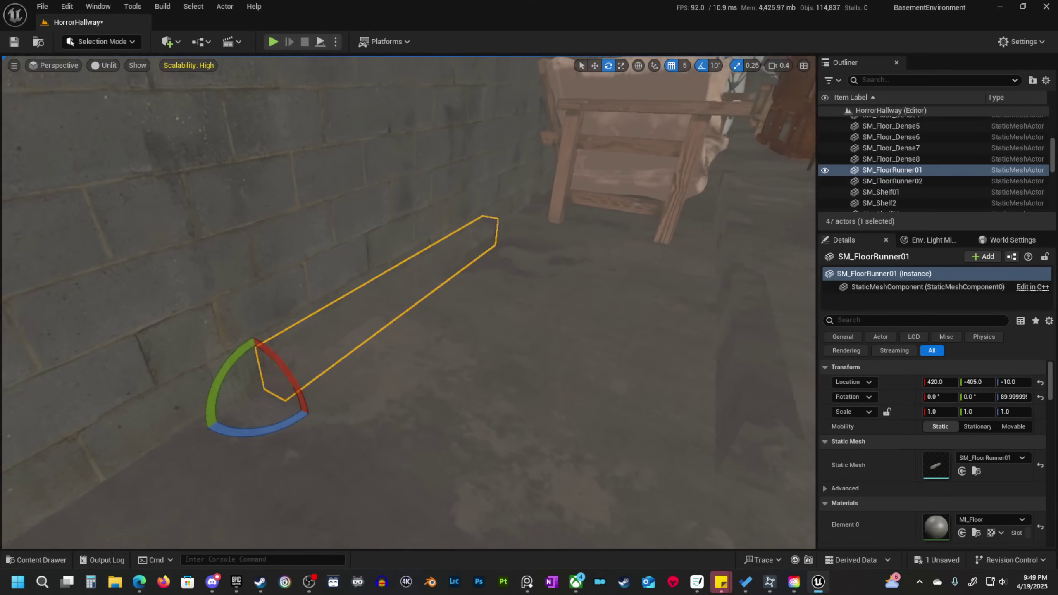
key(Delete)
Set the location of SM_FloorRunner02 to 0, 0, 0.
click(626, 388)
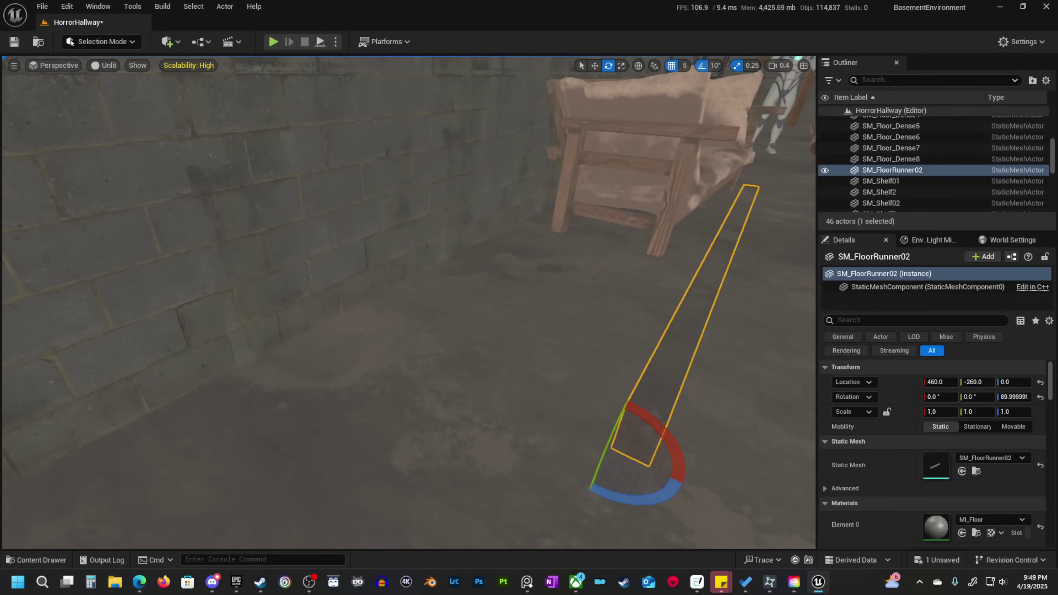
key(s)
scroll(625, 388, up, 3)
right_drag(625, 388, 854, 458)
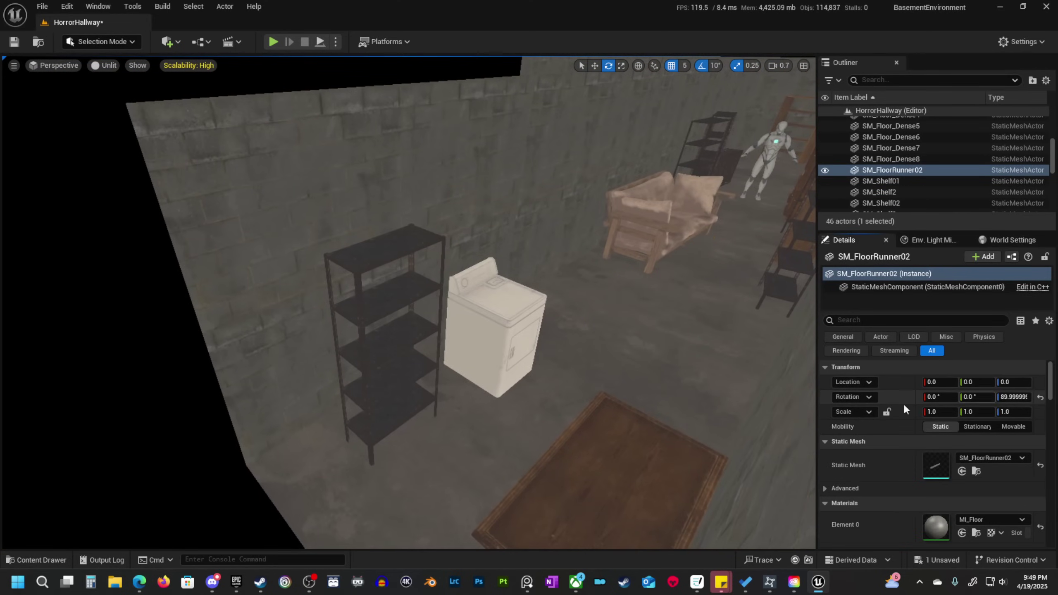
Move SM_FloorRunner02 along Y to -400, flush with the edge of the hallway floor.
right_drag(454, 395, 500, 410)
key(w)
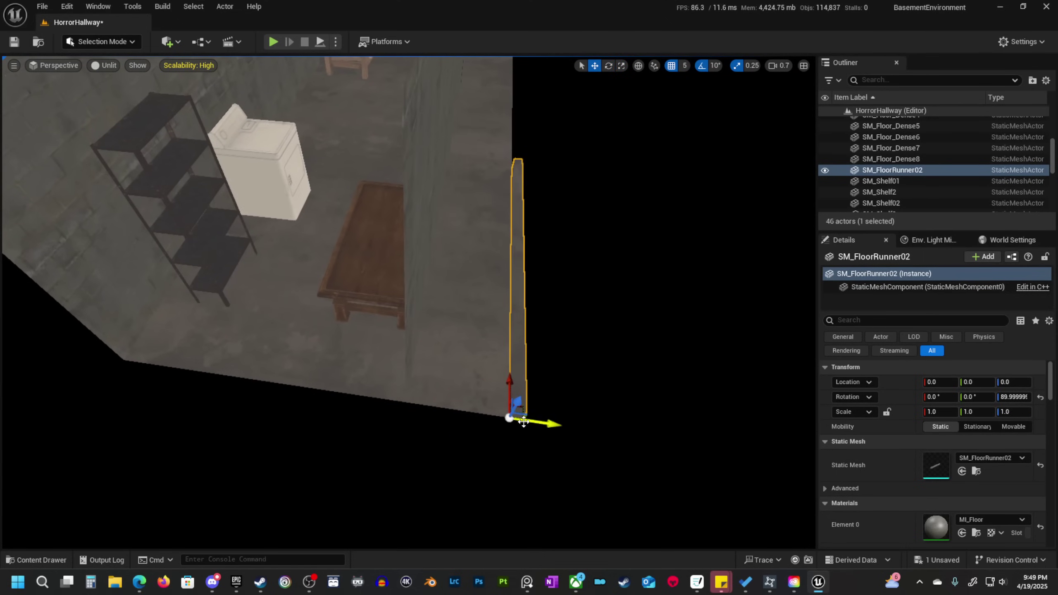
drag(523, 422, 459, 408)
key(ctrl+z)
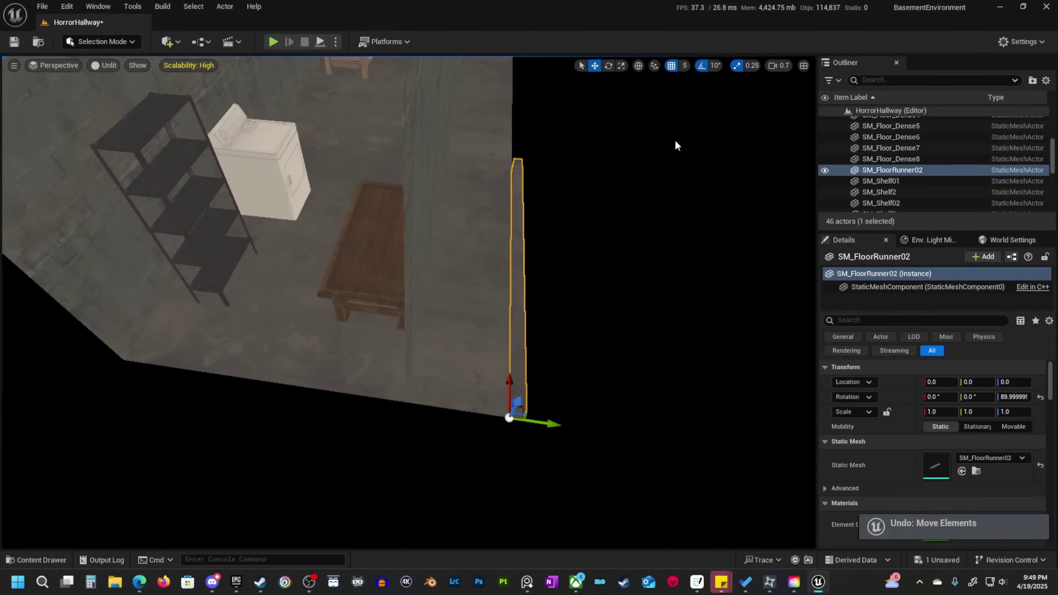
drag(543, 429, 153, 377)
right_drag(153, 378, 122, 284)
key(w)
scroll(137, 300, down, 5)
key(a)
key(e)
drag(499, 456, 430, 444)
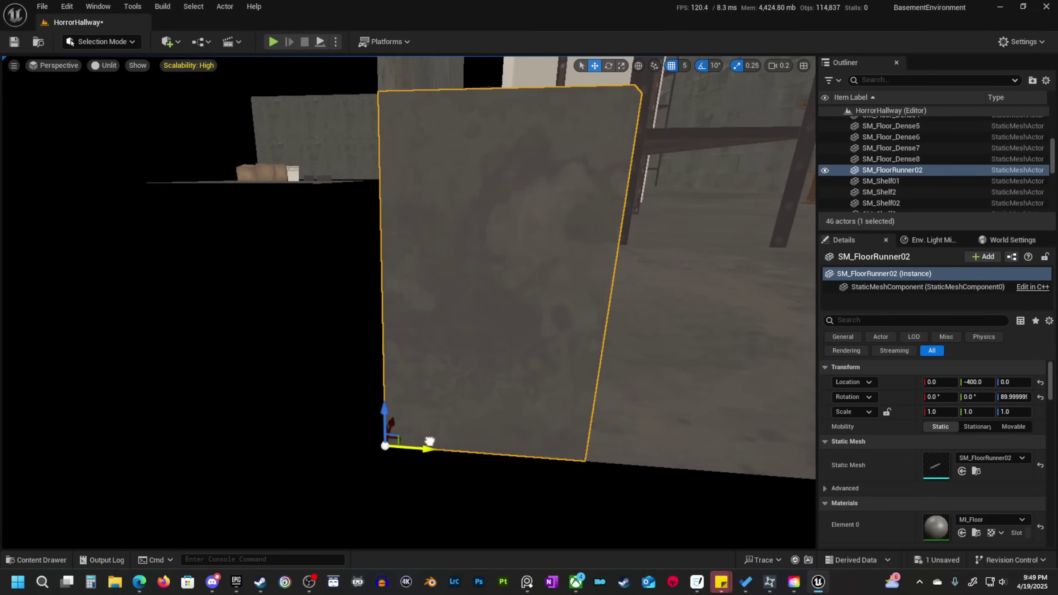
Examine how SM_FloorRunner02 lines up with the floor corner and the base of the wall.
right_drag(621, 454, 529, 446)
scroll(622, 453, up, 3)
key(d)
key(e)
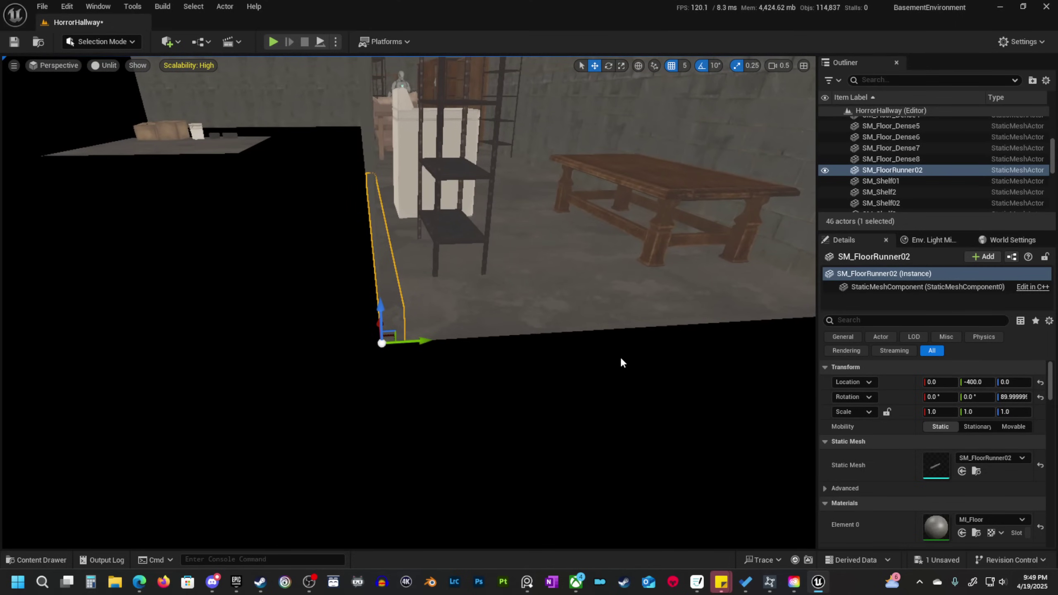
key(w)
key(d)
scroll(501, 348, down, 3)
right_drag(501, 348, 455, 383)
key(w)
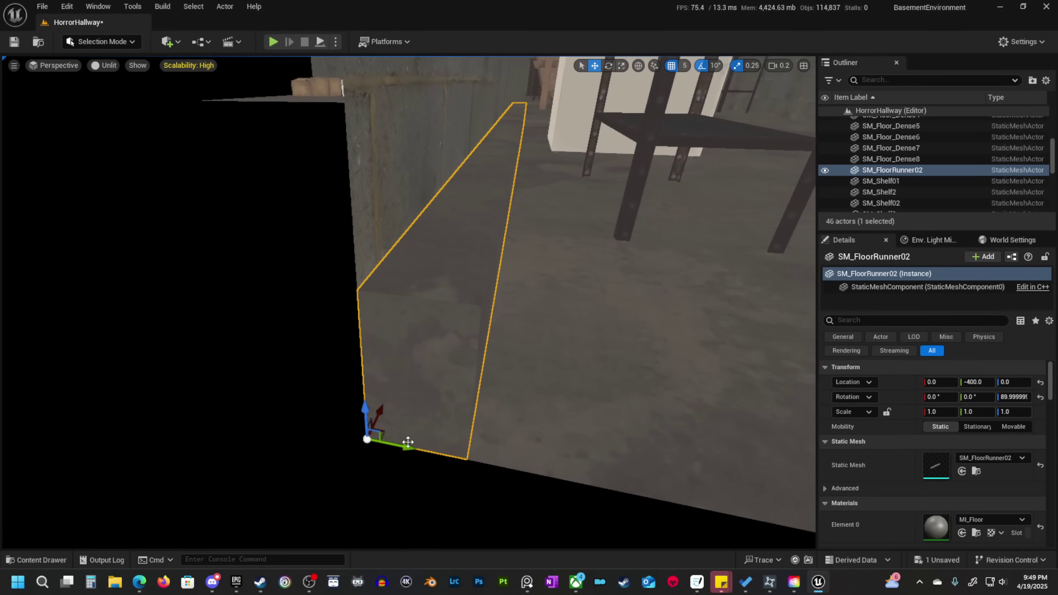
Move SM_FloorRunner02 to Y -405 and lower it to Z -10 at the base of the wall.
drag(405, 448, 379, 449)
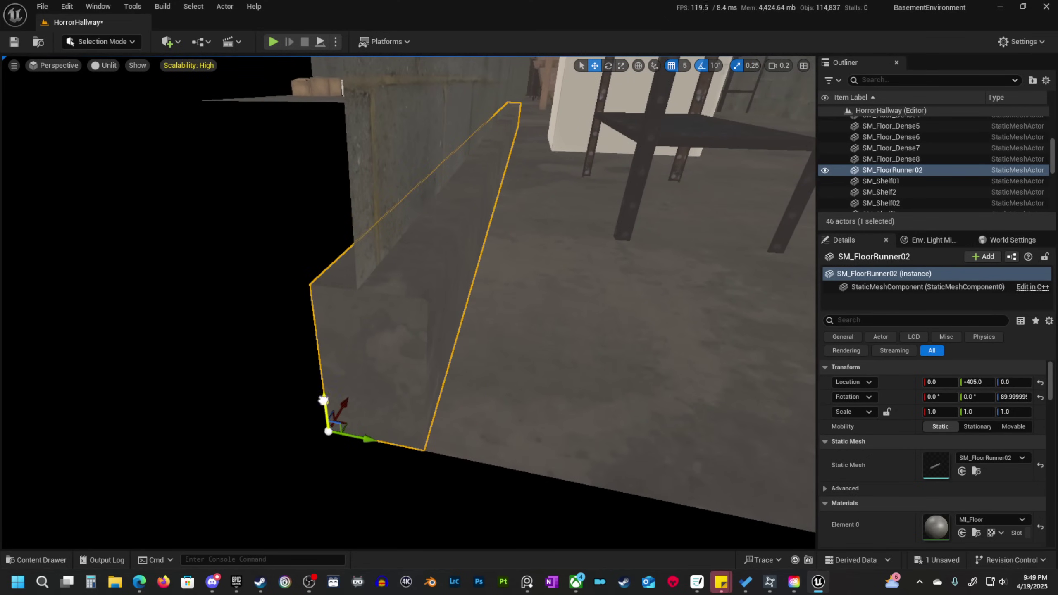
drag(323, 400, 325, 421)
key(d)
right_drag(377, 427, 377, 426)
key(w)
scroll(375, 426, up, 2)
key(s)
drag(361, 405, 361, 425)
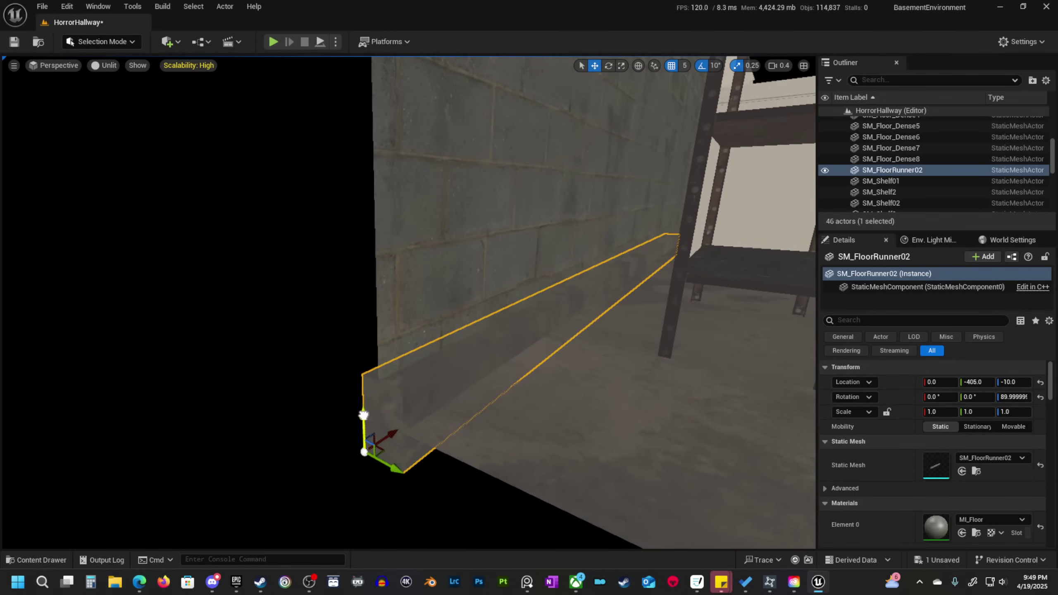
Set the position grid snap to 100 and duplicate SM_FloorRunner02 twice end to end along the wall, ending at X 800.
key(d)
mouse_move(361, 425)
right_down()
mouse_move(333, 426)
mouse_move(350, 425)
right_up()
scroll(361, 425, up, 3)
key(s)
click(684, 66)
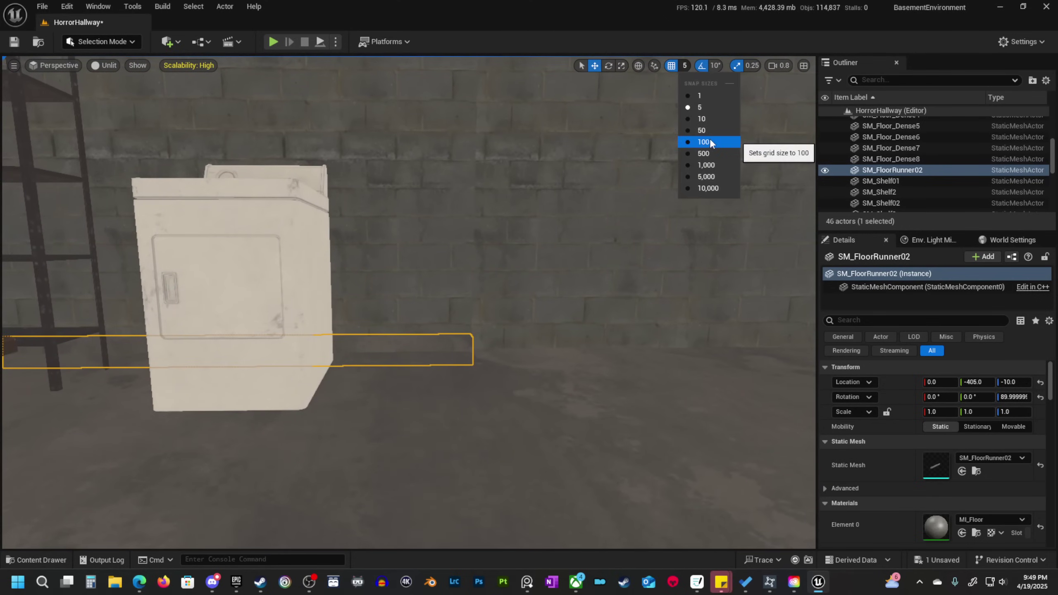
click(710, 143)
key(s)
right_drag(517, 301, 519, 341)
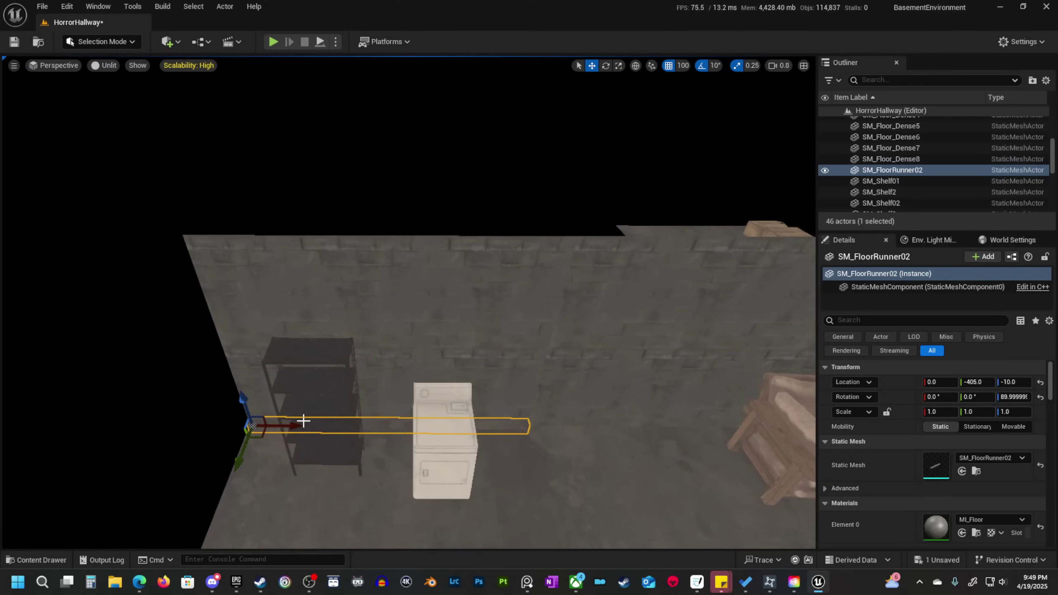
alt+drag(297, 427, 475, 436)
right_drag(579, 440, 639, 442)
alt+drag(318, 420, 557, 420)
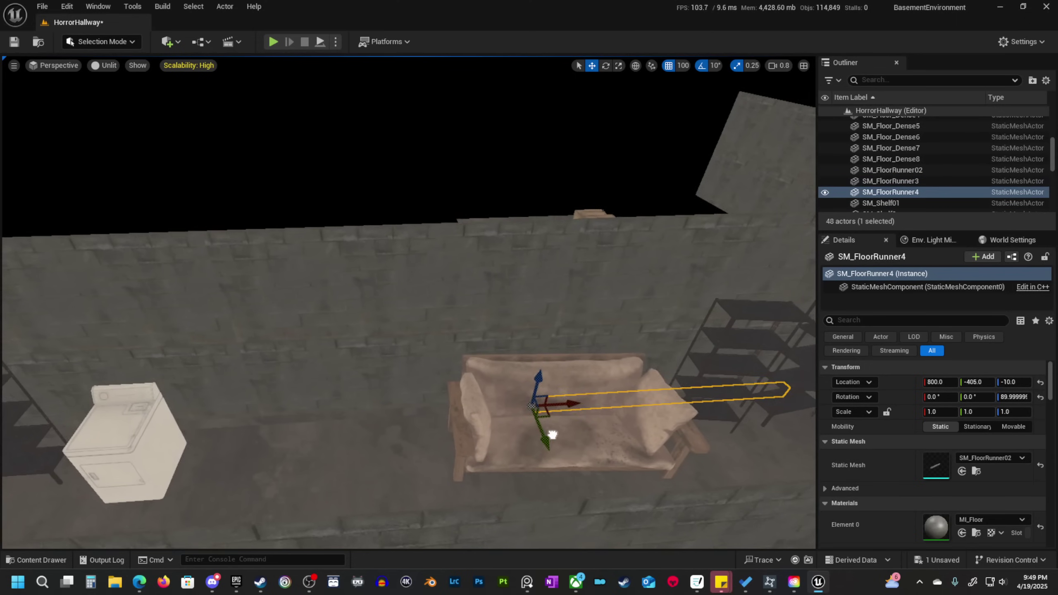
Duplicate the runner at X 800 once more to extend the row along the same wall.
key(w)
right_drag(557, 420, 558, 423)
scroll(558, 423, down, 3)
key(s)
scroll(558, 423, up, 3)
key(w)
right_drag(389, 395, 389, 394)
key(s)
scroll(389, 395, down, 2)
Select all four floor runners along the wall and duplicate them across the hallway to Y -105.
right_drag(477, 332, 478, 332)
key(w)
shift+click(477, 333)
key(w)
scroll(253, 319, up, 1)
right_drag(252, 318, 253, 319)
shift+click(118, 315)
right_drag(118, 315, 563, 446)
scroll(118, 315, down, 1)
right_drag(335, 454, 273, 423)
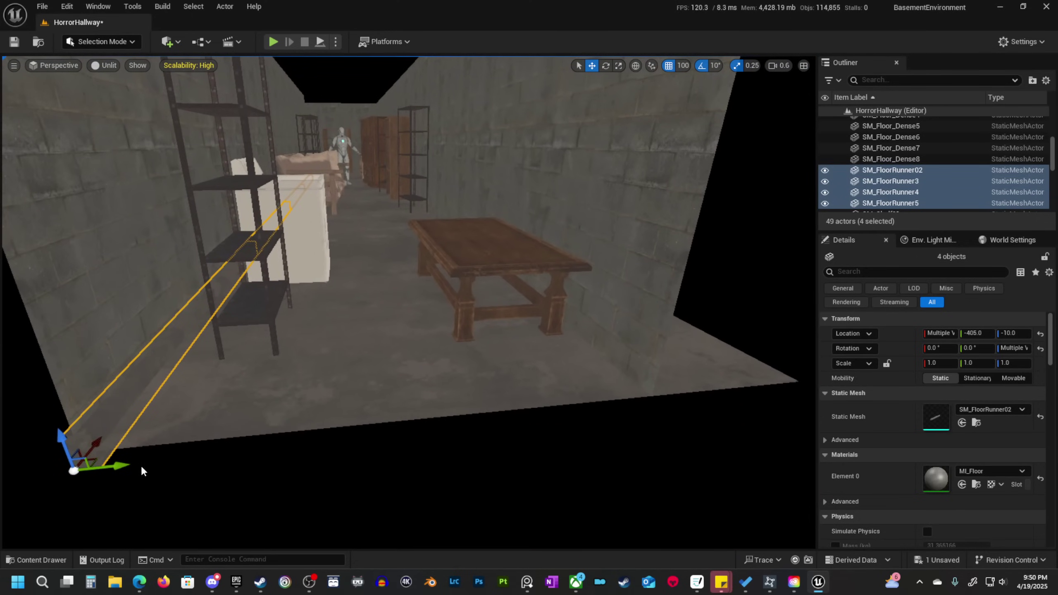
alt+drag(119, 463, 378, 448)
alt+drag(451, 440, 406, 437)
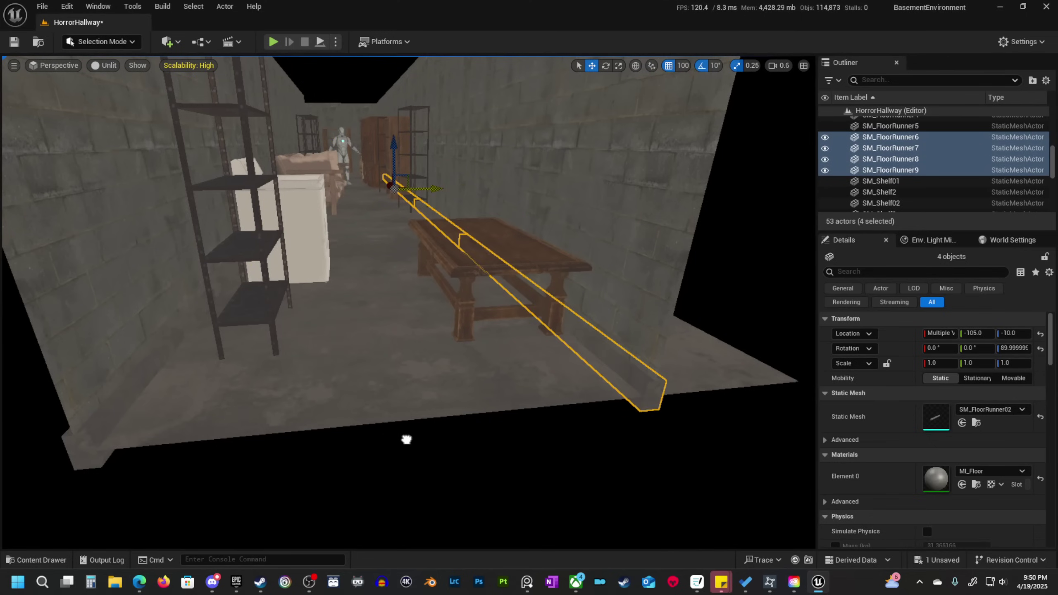
Rotate the four copied floor runners 180 degrees about Z so they face the opposite wall.
right_drag(406, 437, 365, 340)
key(e)
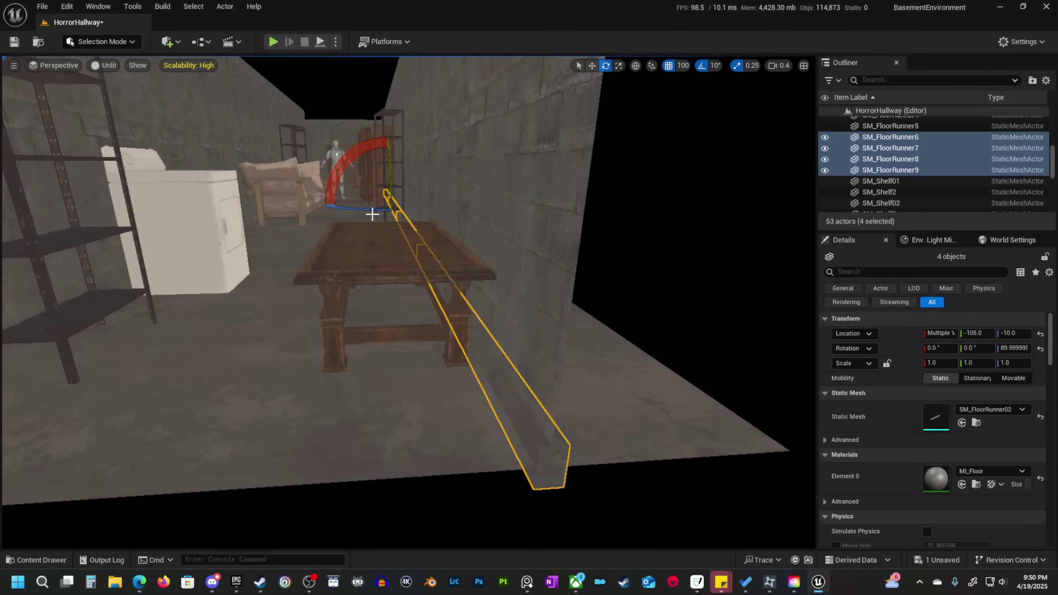
right_drag(376, 212, 369, 223)
key(d)
right_drag(441, 360, 479, 393)
scroll(479, 394, up, 1)
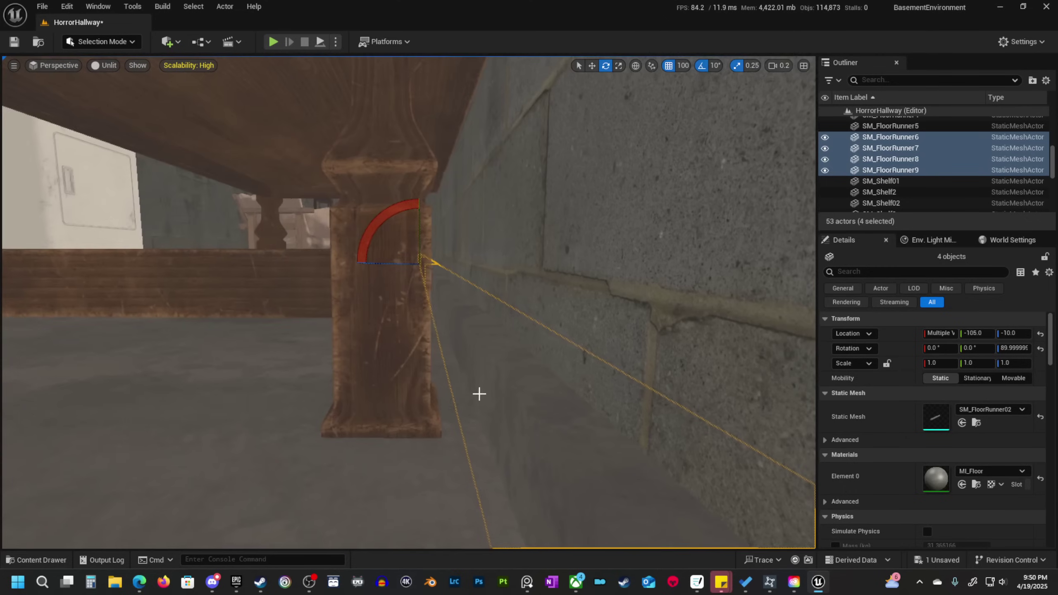
key(s)
right_drag(563, 397, 345, 249)
scroll(470, 336, up, 1)
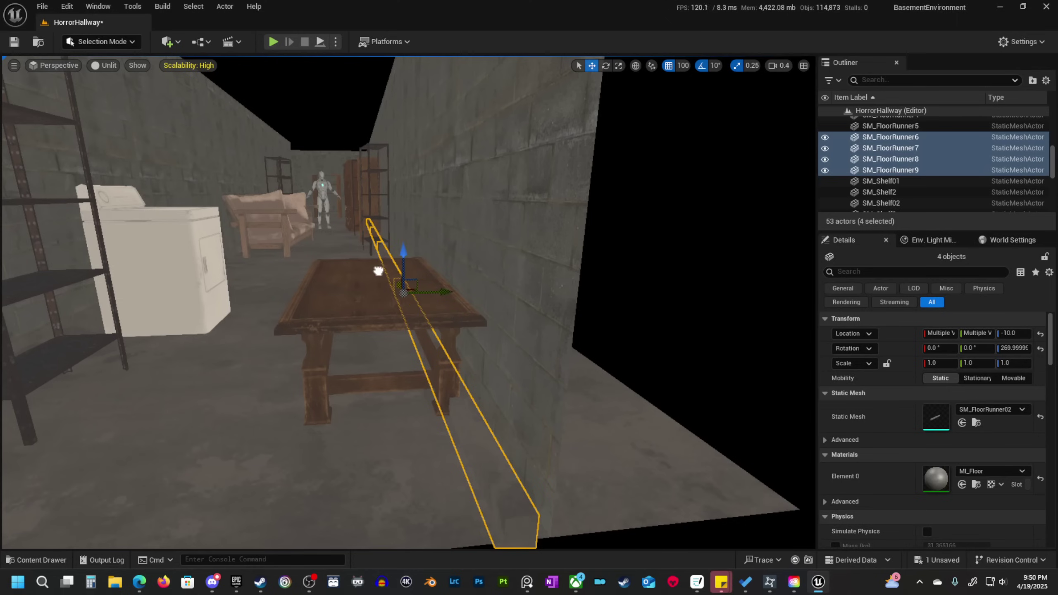
Set the position grid snap to 5 and move the four copied runners along Y against the wall.
key(s)
right_drag(361, 288, 458, 316)
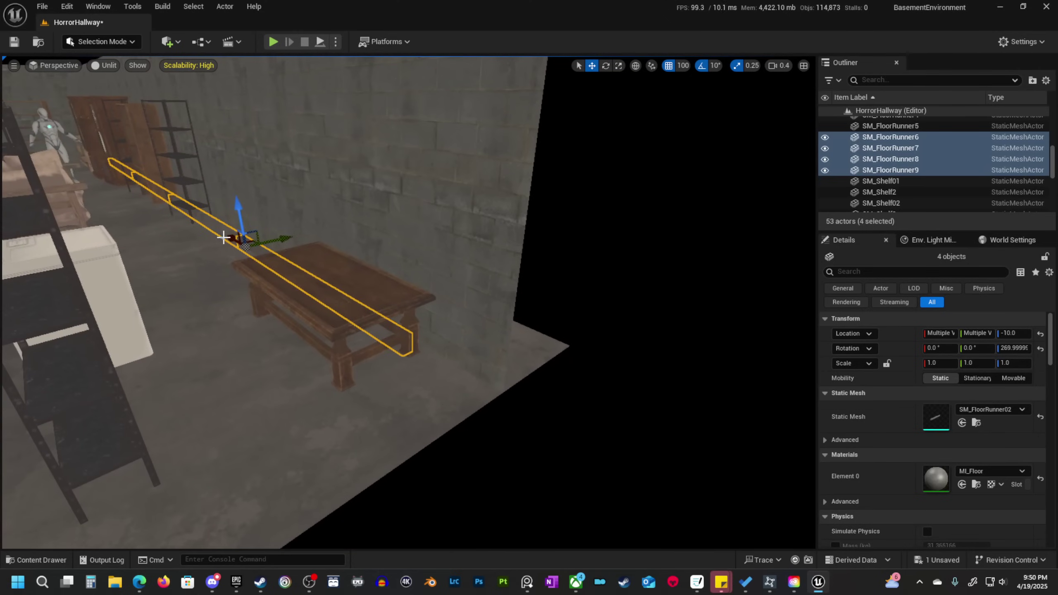
right_drag(245, 246, 396, 297)
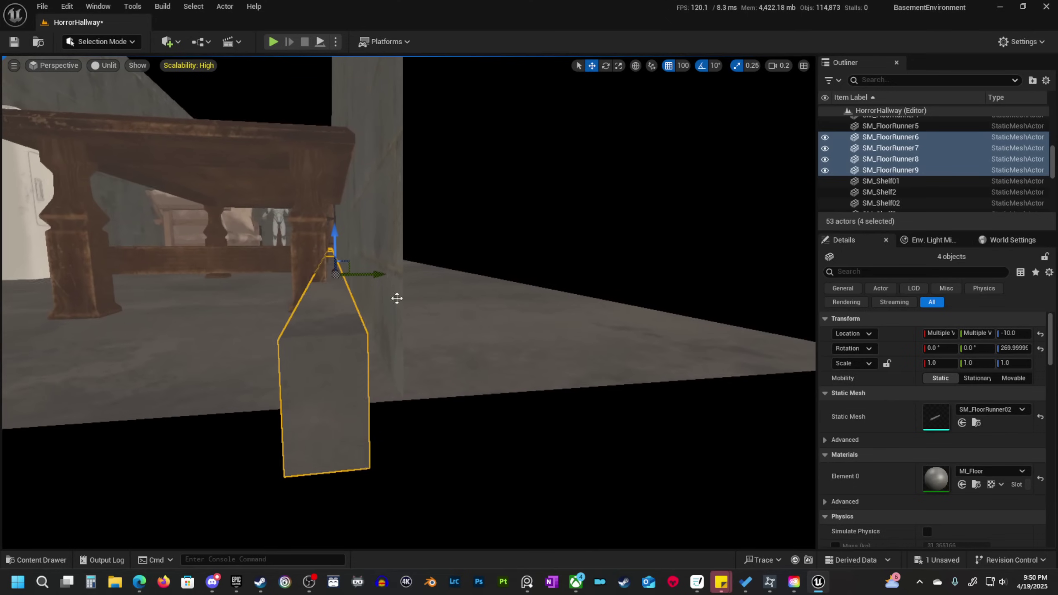
click(683, 65)
click(698, 107)
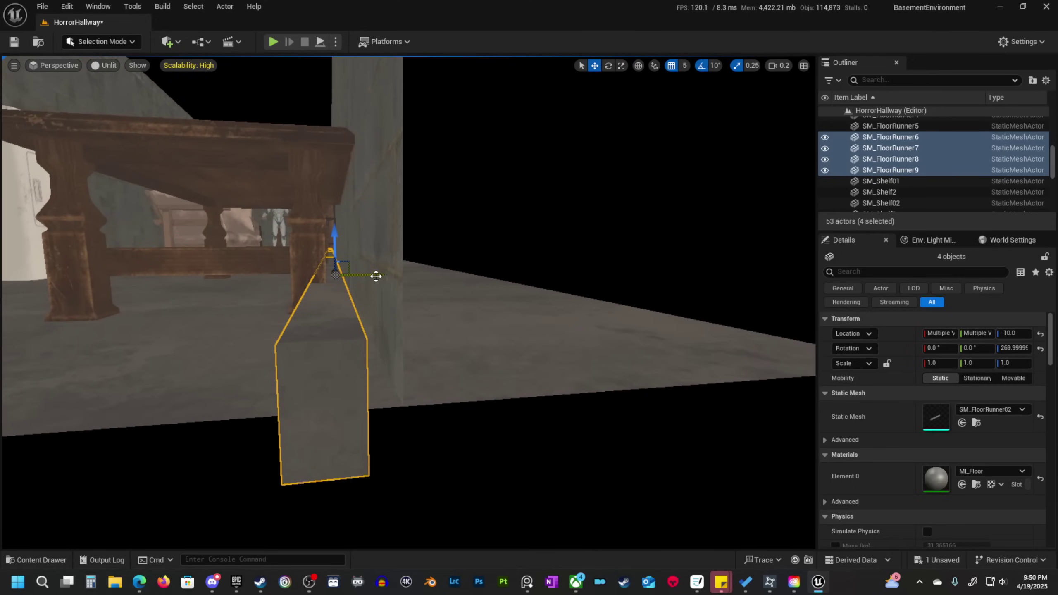
drag(376, 276, 388, 277)
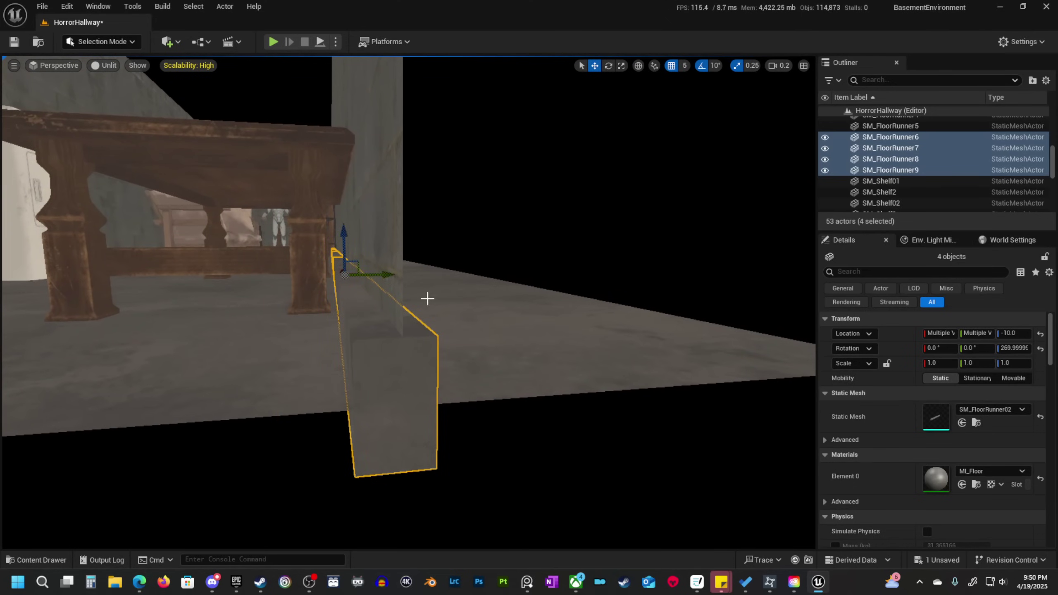
Duplicate the end runner farther down the hallway and place the copy at X 2000, under the workbench.
right_drag(427, 299, 545, 453)
scroll(427, 298, up, 5)
key(w)
scroll(450, 342, down, 3)
click(431, 443)
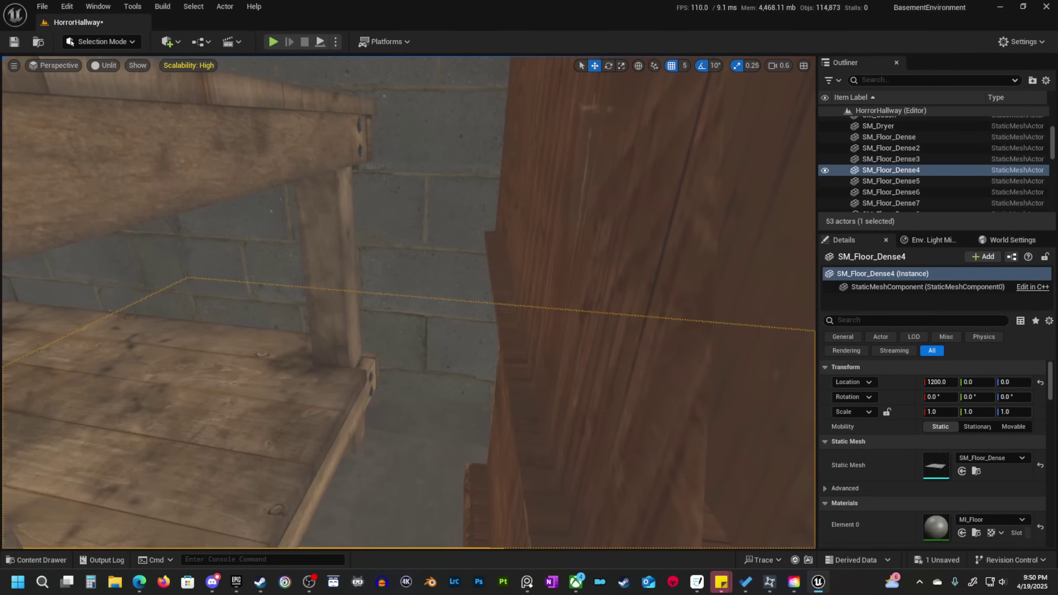
key(s)
click(465, 418)
right_drag(465, 418, 375, 416)
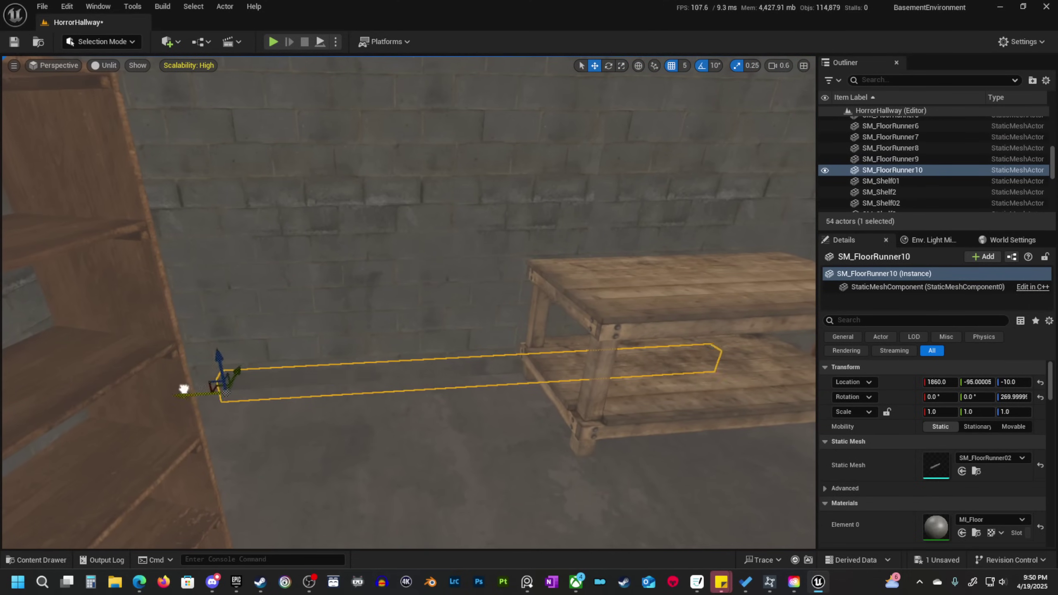
drag(64, 398, 56, 399)
mouse_move(56, 398)
right_down()
mouse_move(37, 396)
mouse_move(92, 394)
mouse_move(133, 410)
mouse_move(50, 405)
right_up()
key(w)
scroll(133, 410, down, 4)
key(s)
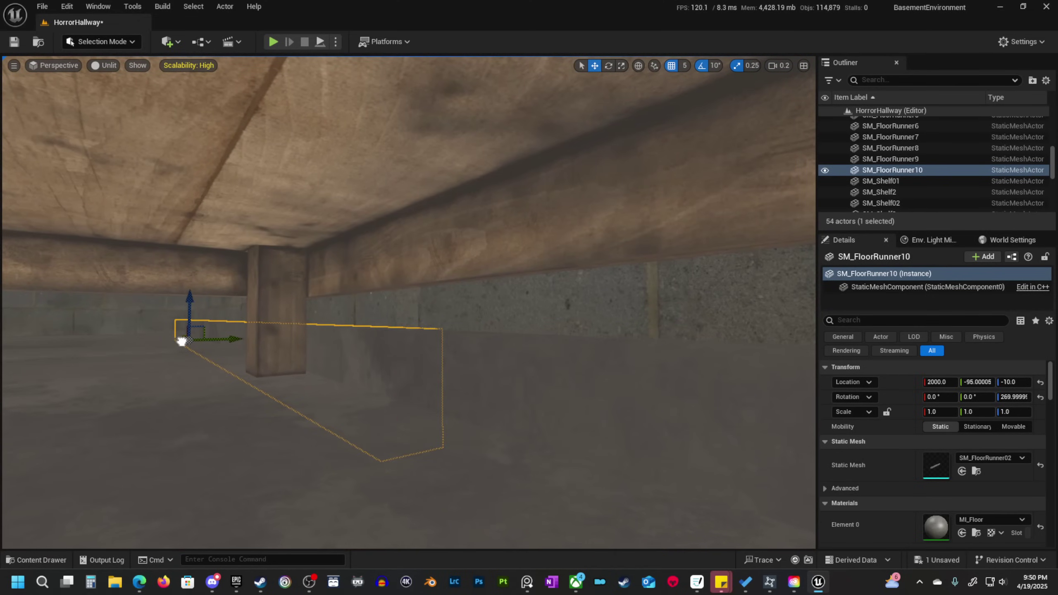
Duplicate SM_FloorRunner10 along Y toward the wooden shelf and rotate the copy -90 degrees about Z.
key(s)
right_drag(182, 341, 595, 321)
scroll(358, 344, up, 4)
scroll(549, 327, down, 1)
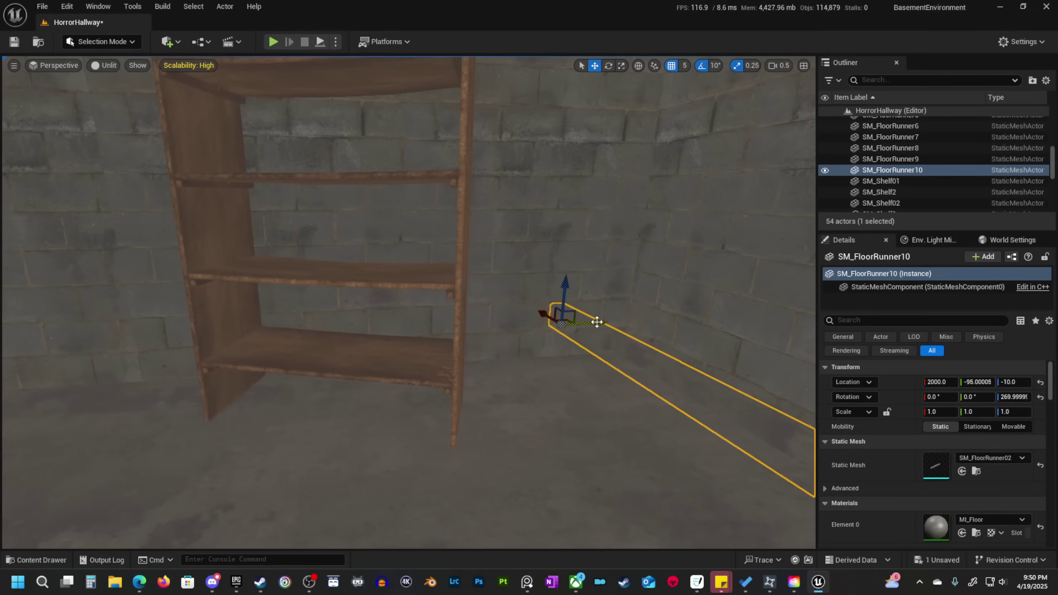
alt+drag(594, 321, 321, 336)
key(e)
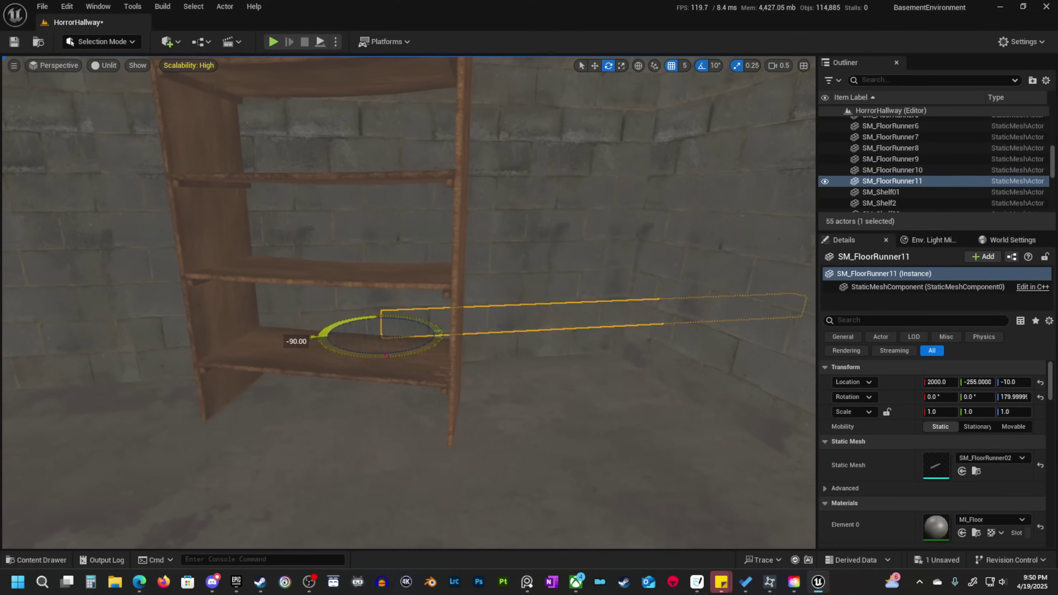
Move SM_FloorRunner11 to X 1915, Y -490 along the base of the end wall behind the shelf.
key(w)
right_drag(435, 367, 583, 373)
scroll(537, 371, down, 2)
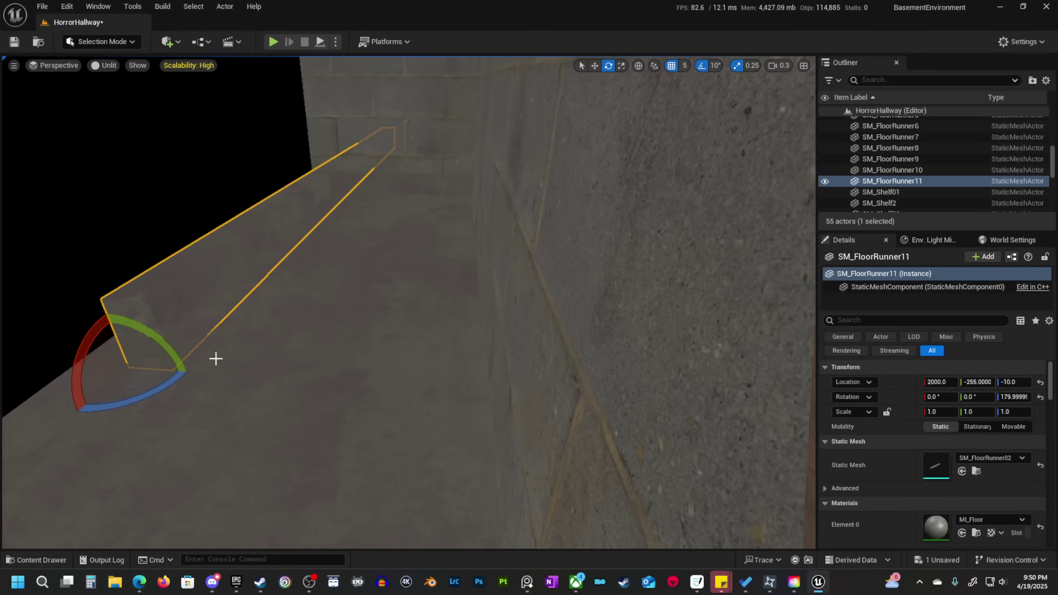
key(w)
drag(102, 363, 346, 399)
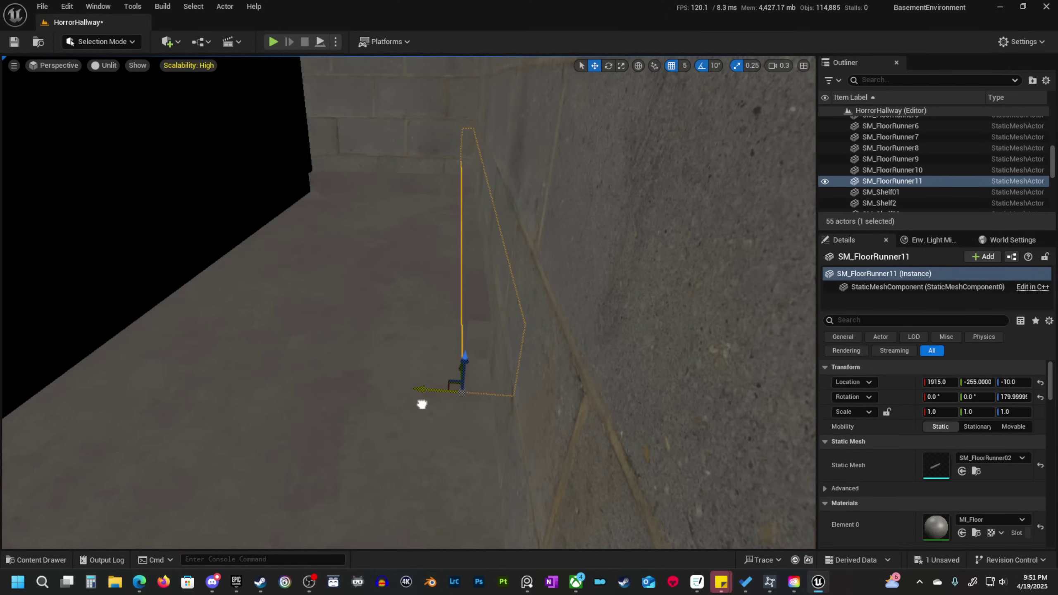
scroll(446, 366, up, 2)
right_drag(423, 403, 458, 343)
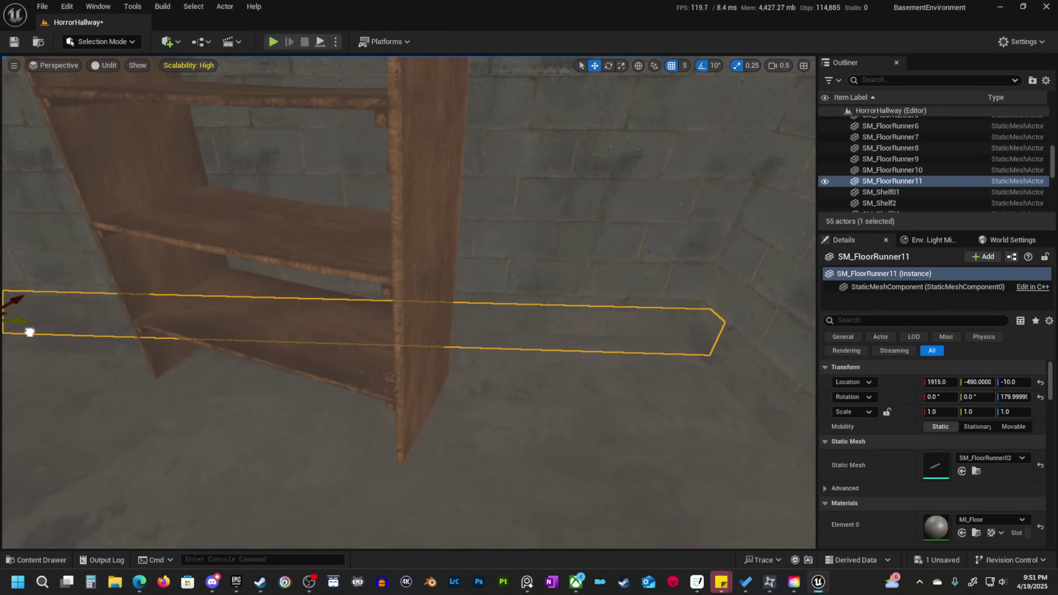
Duplicate SM_FloorRunner11 along the end wall and place the copy at Y -895.
key(s)
mouse_move(22, 334)
right_down()
mouse_move(12, 332)
mouse_move(23, 334)
right_up()
scroll(23, 334, up, 2)
alt+drag(541, 402, 153, 319)
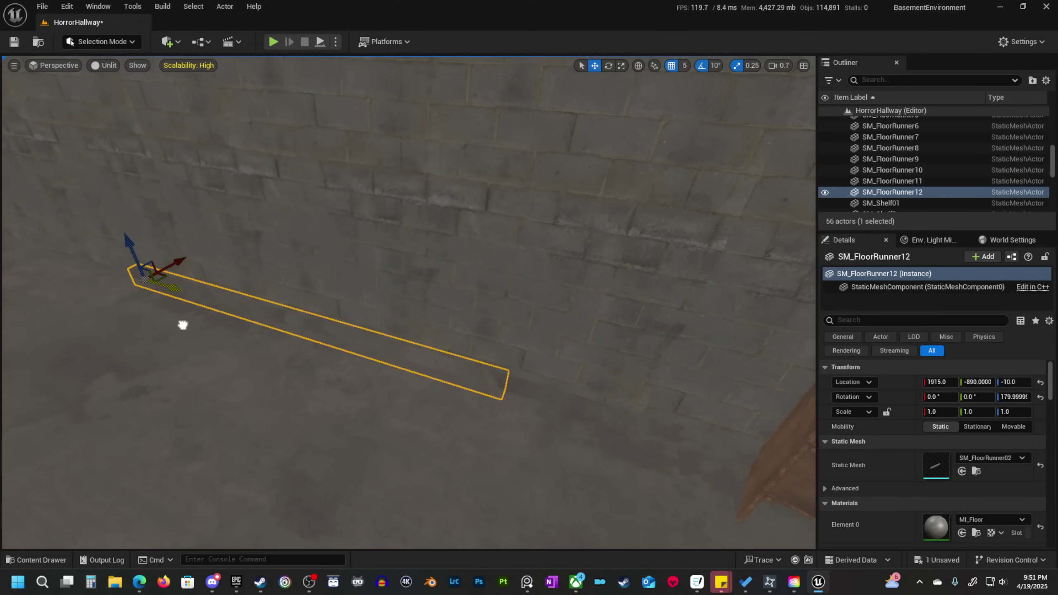
right_drag(179, 325, 97, 318)
key(s)
scroll(178, 326, up, 1)
Duplicate SM_FloorRunner12 across the side passage to X 1615 and rotate the copy 180 degrees about Z.
right_drag(723, 470, 725, 462)
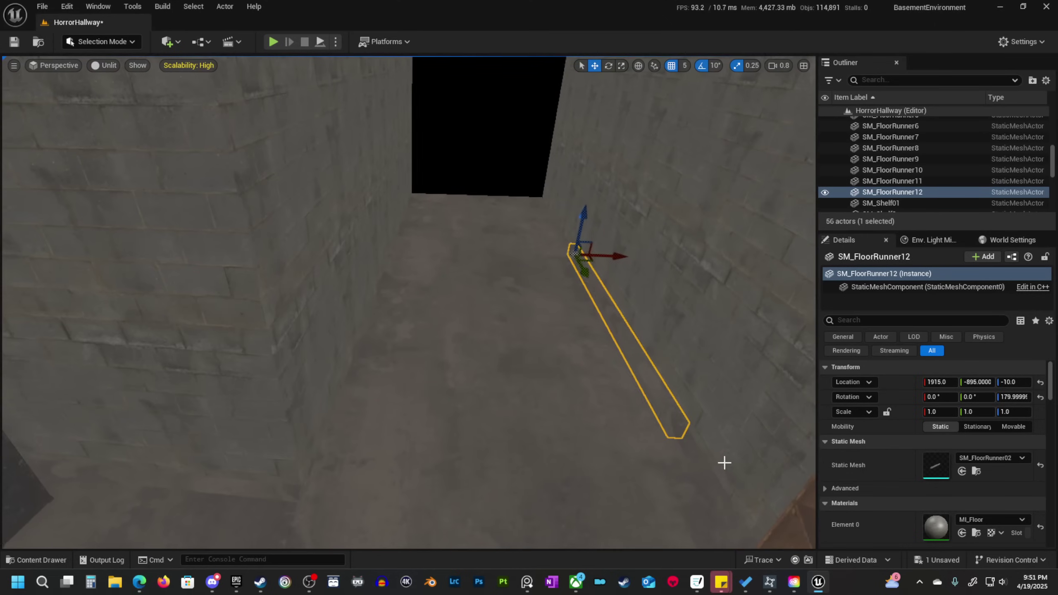
alt+drag(626, 267, 533, 273)
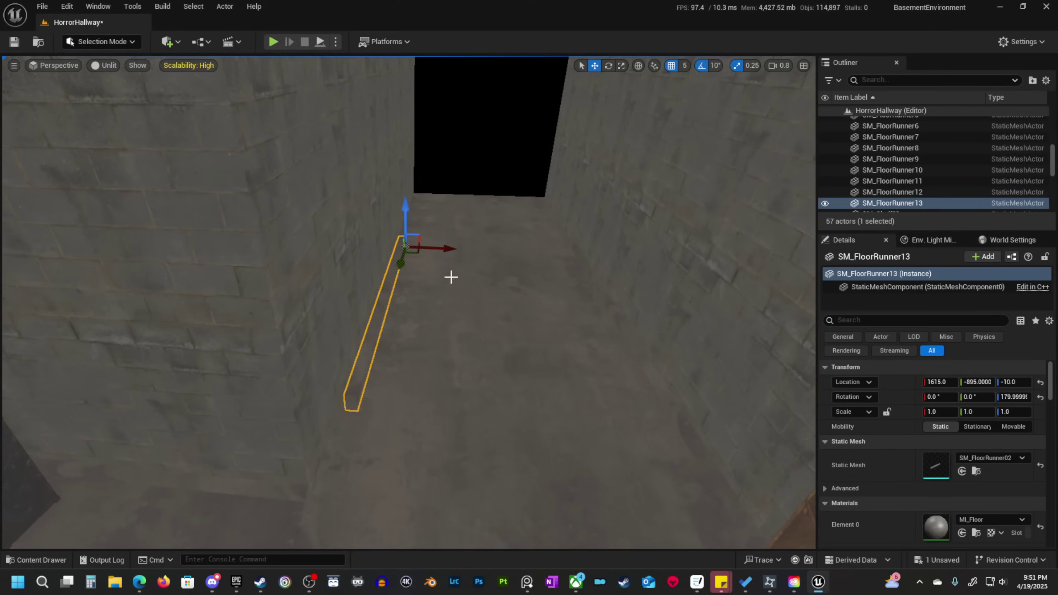
right_drag(451, 277, 472, 291)
key(e)
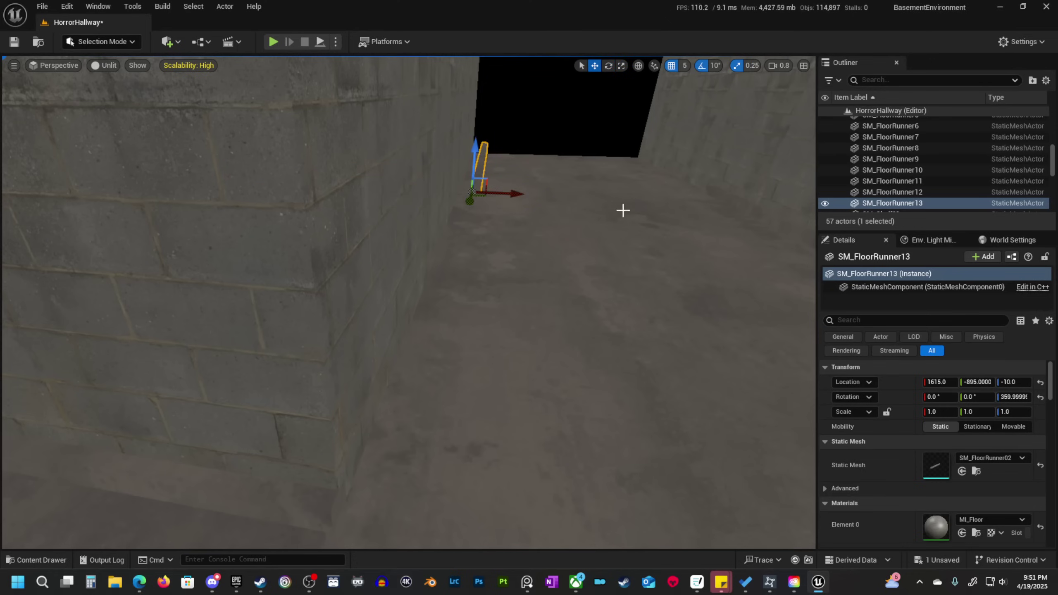
Move SM_FloorRunner13 to X 1595, Y -405 so it starts at the outer wall corner.
right_drag(395, 448, 431, 285)
right_drag(516, 375, 420, 444)
key(w)
scroll(445, 429, down, 4)
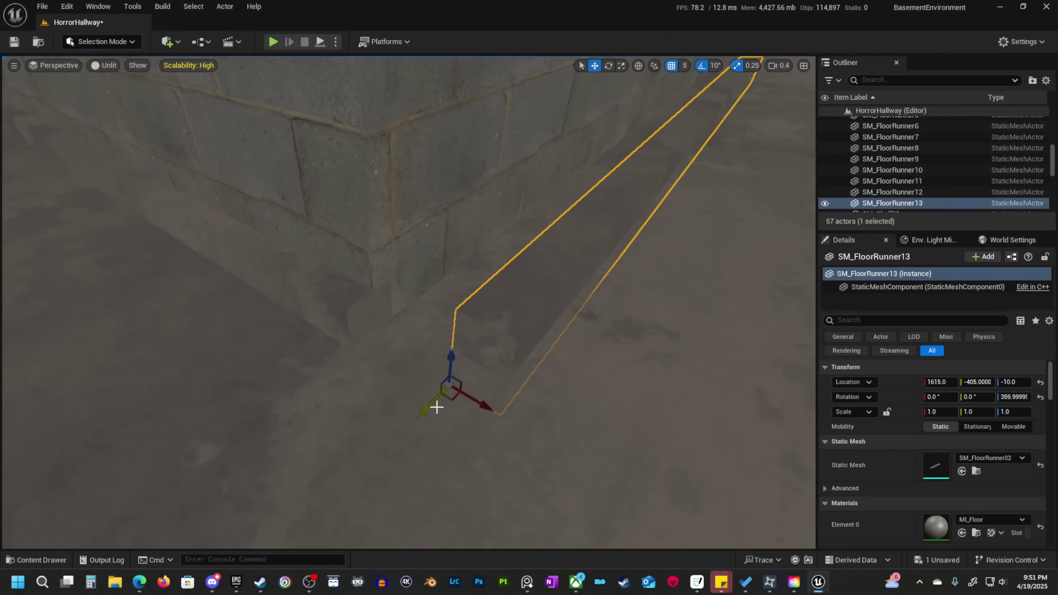
drag(437, 407, 408, 360)
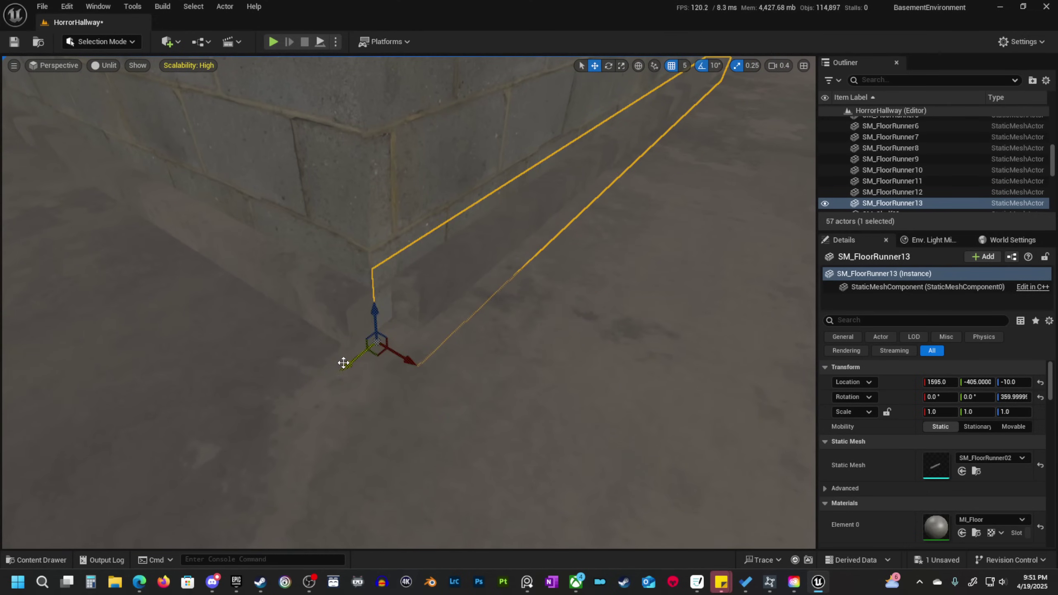
Examine how the floor runners meet at the outer wall corner of the side passage.
click(326, 370)
right_drag(326, 371, 422, 216)
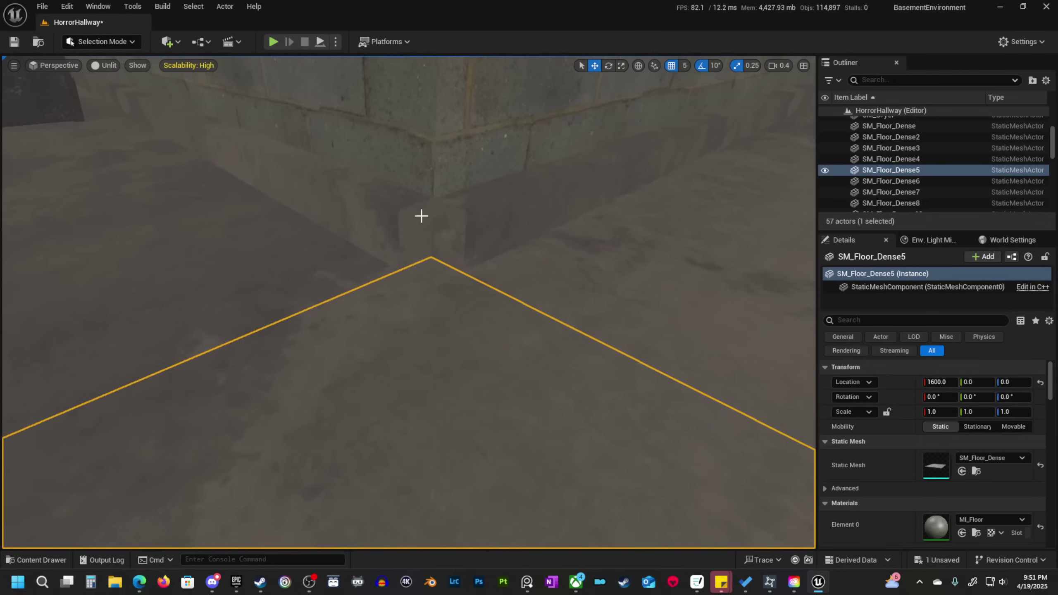
key(Escape)
key(e)
right_drag(512, 258, 476, 362)
scroll(512, 346, down, 1)
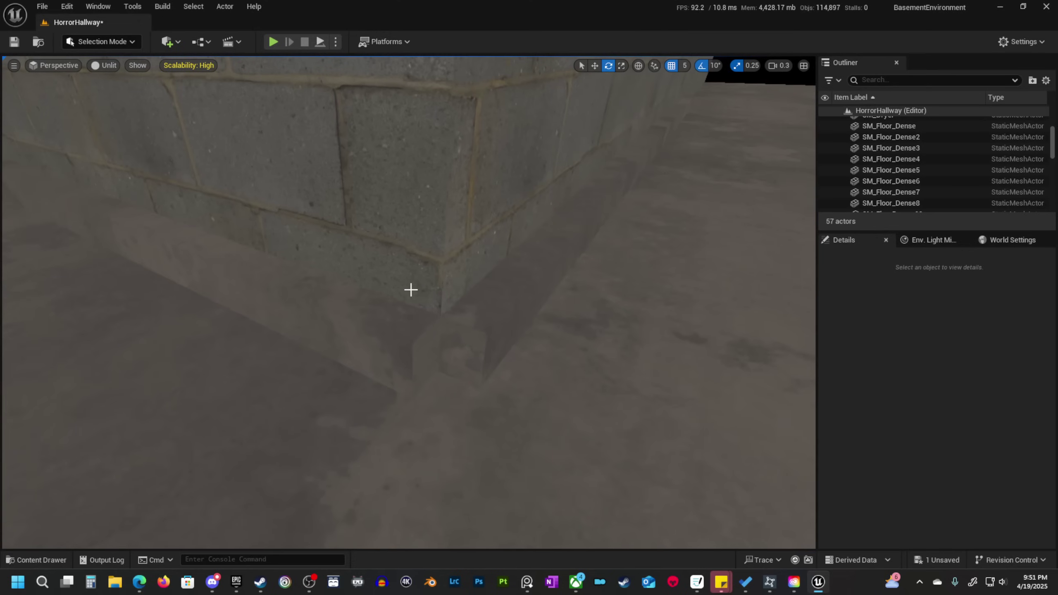
right_drag(476, 273, 392, 157)
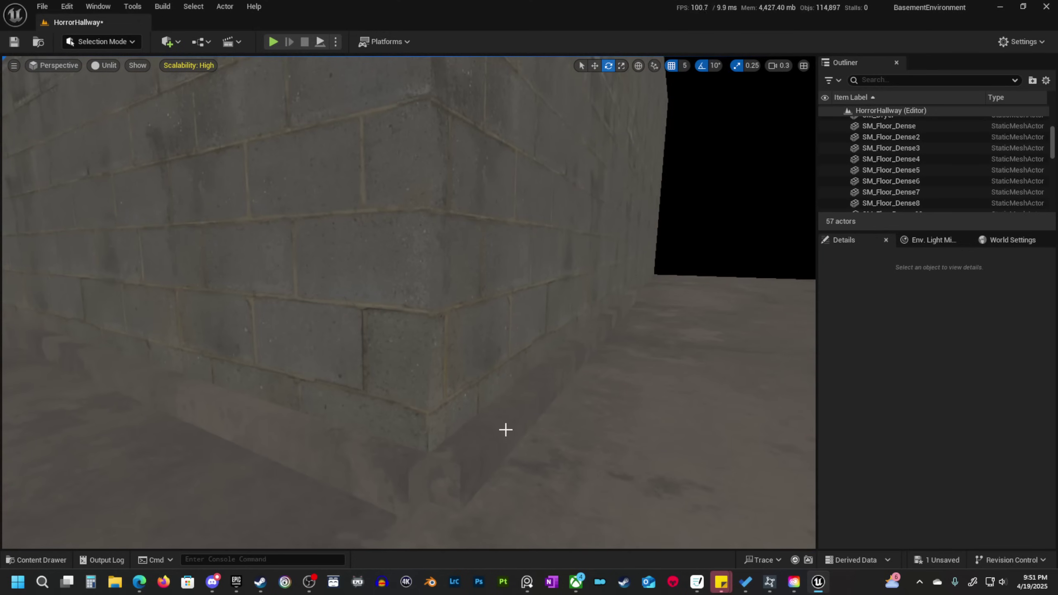
right_drag(505, 429, 367, 431)
right_drag(436, 442, 337, 451)
Place an SM_WoodenBeam mesh upright near the outer wall corner of the side passage, at X 1635, Y -380, Z 100.
click(62, 560)
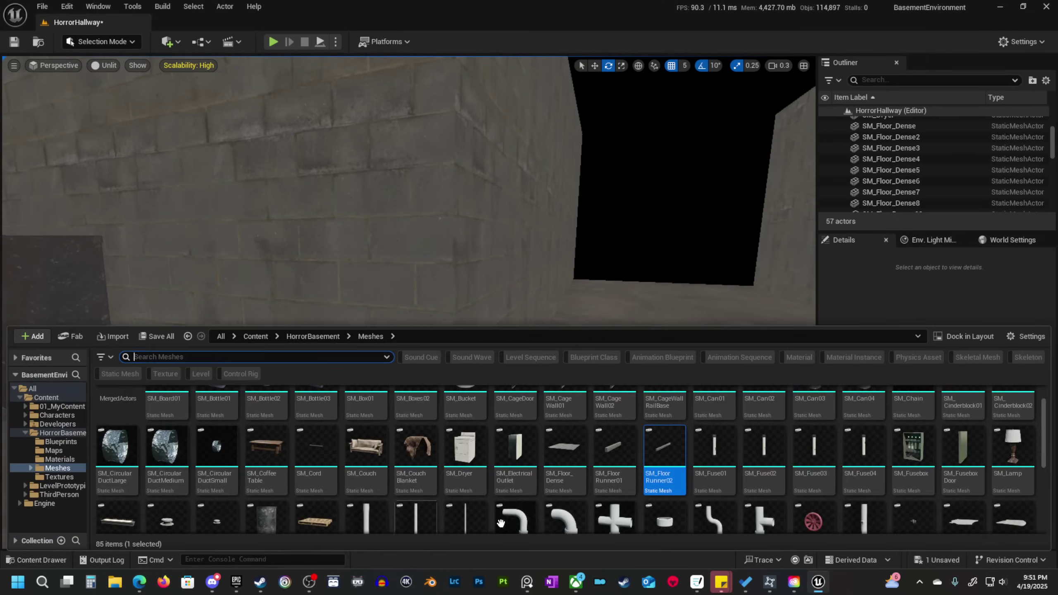
scroll(551, 461, down, 5)
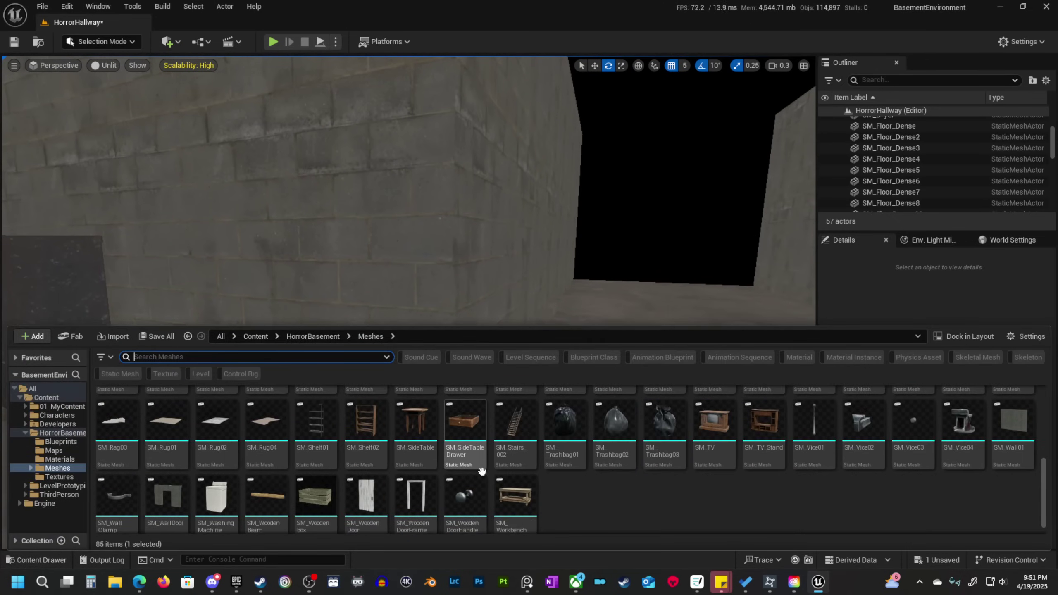
scroll(615, 496, up, 5)
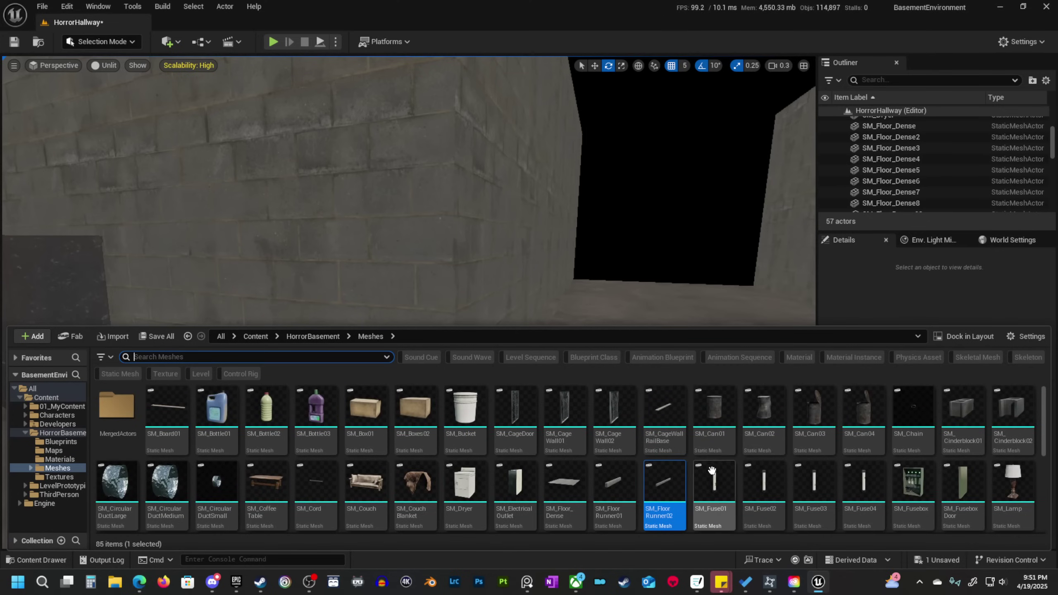
scroll(612, 463, down, 3)
scroll(378, 458, down, 1)
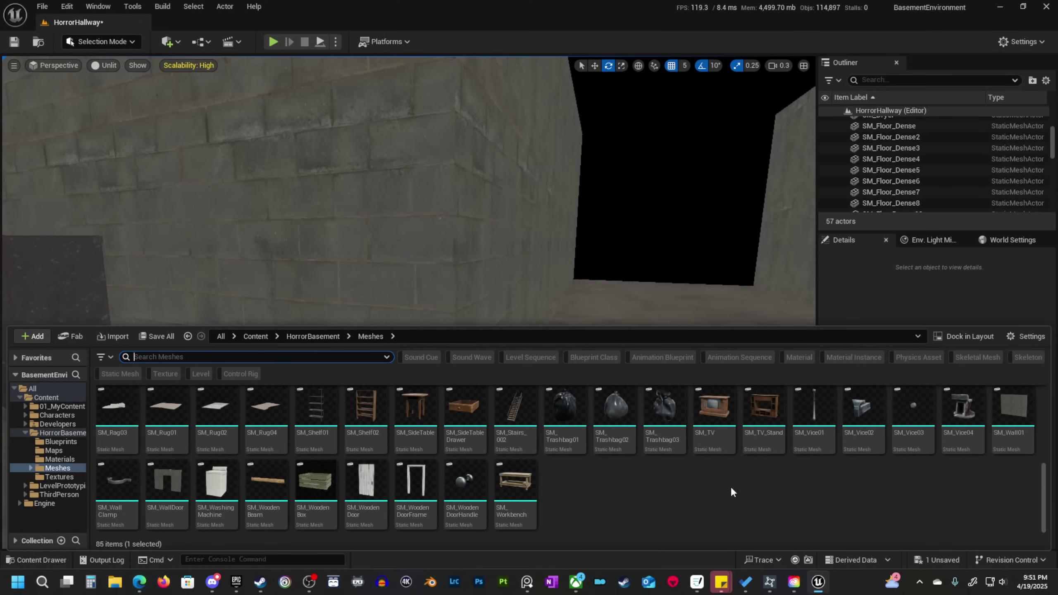
scroll(790, 486, up, 1)
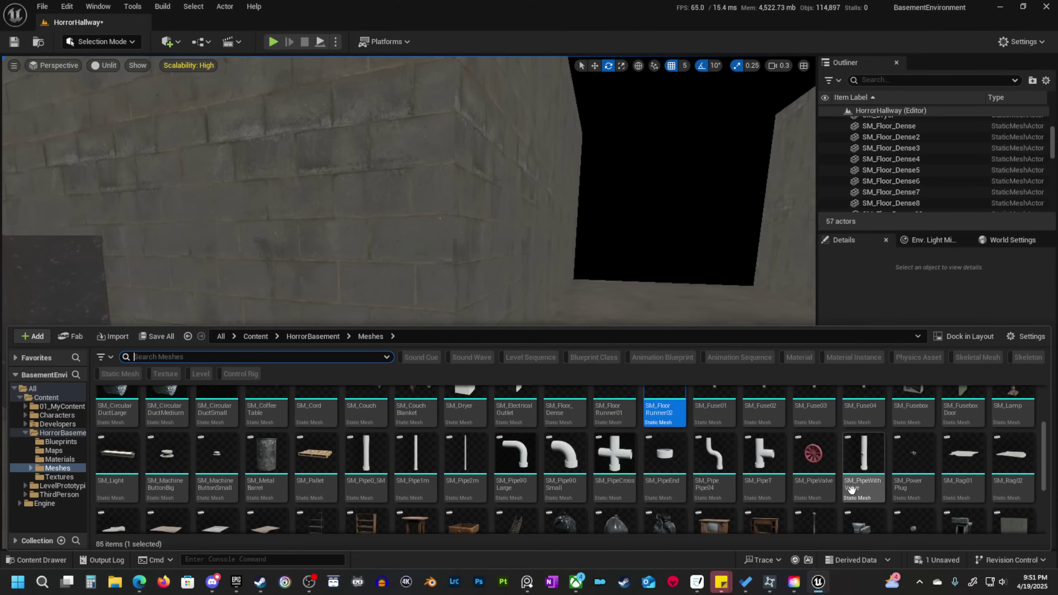
scroll(606, 501, down, 2)
scroll(607, 501, up, 4)
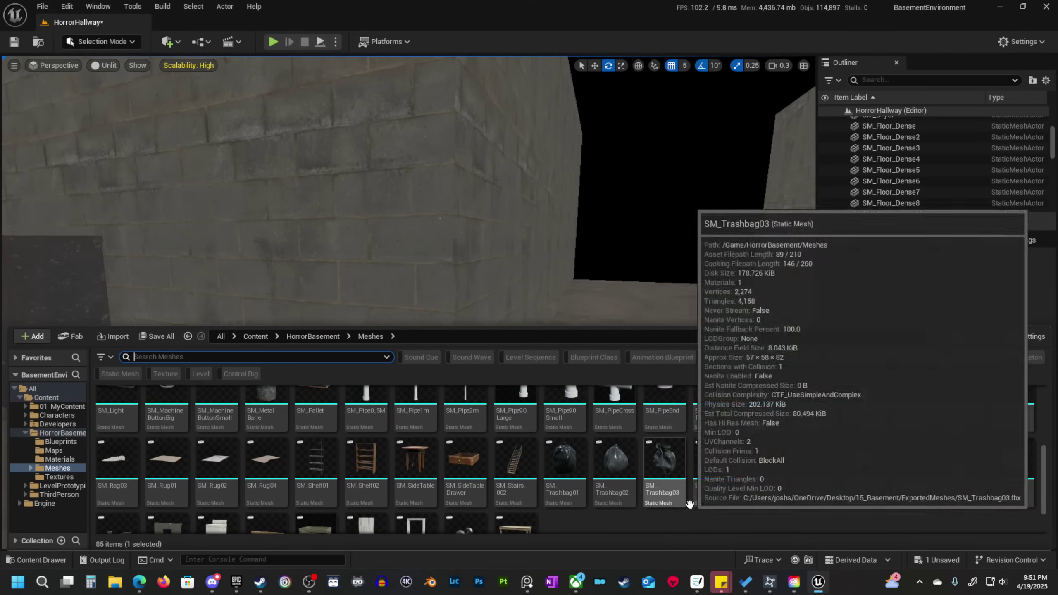
scroll(690, 504, down, 2)
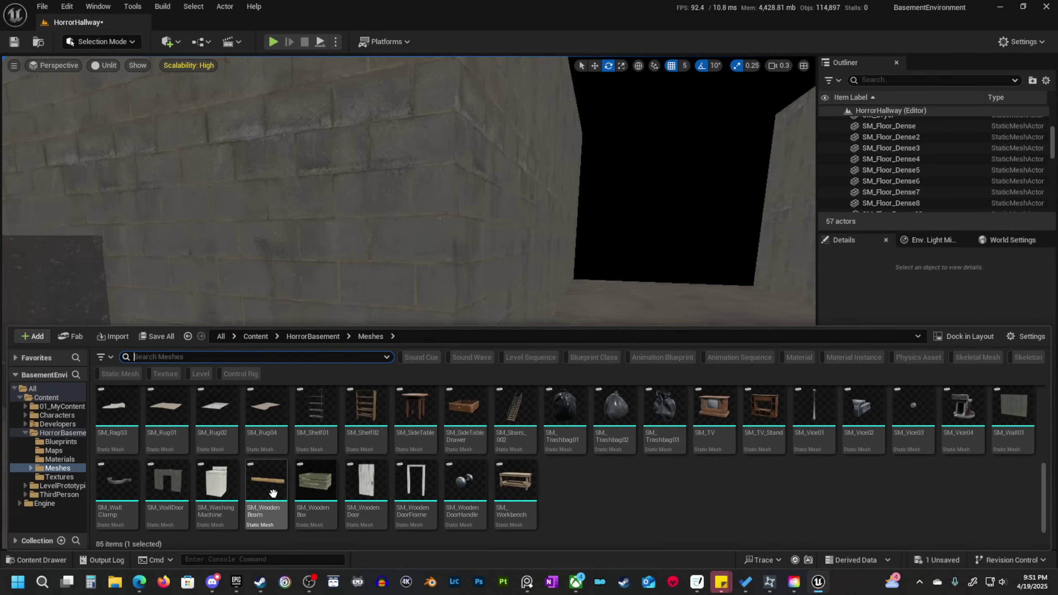
drag(276, 484, 520, 495)
right_drag(521, 496, 545, 519)
drag(490, 402, 436, 137)
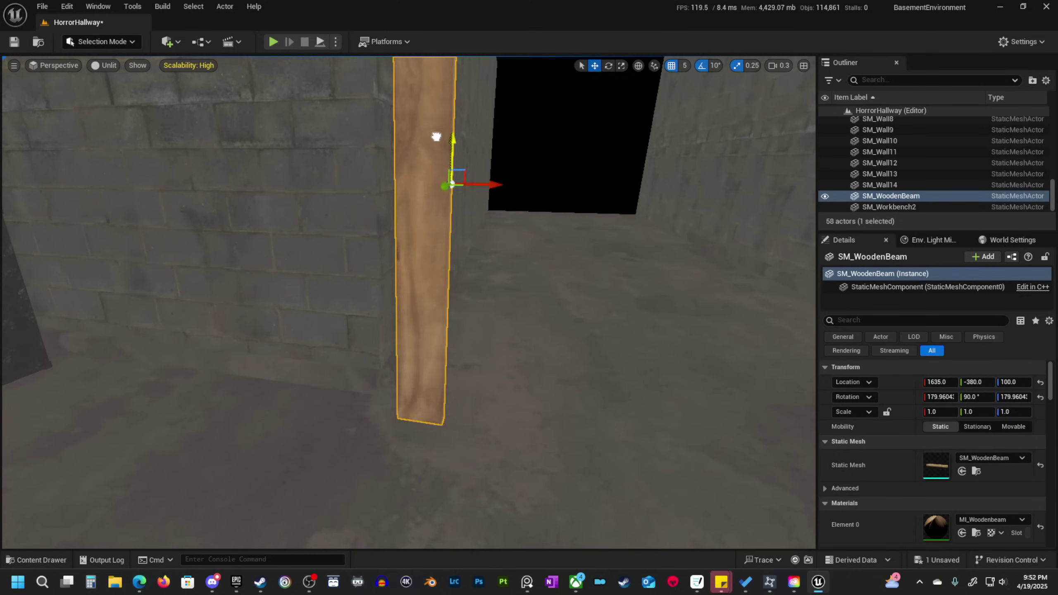
Move the wooden beam aside so it stands clear of the outer wall corner.
right_drag(436, 159, 434, 252)
scroll(435, 159, up, 2)
drag(535, 345, 679, 299)
Duplicate the floor runner at the outer wall corner and rotate the copy 90 degrees so it stands upright.
right_drag(679, 299, 504, 419)
click(491, 415)
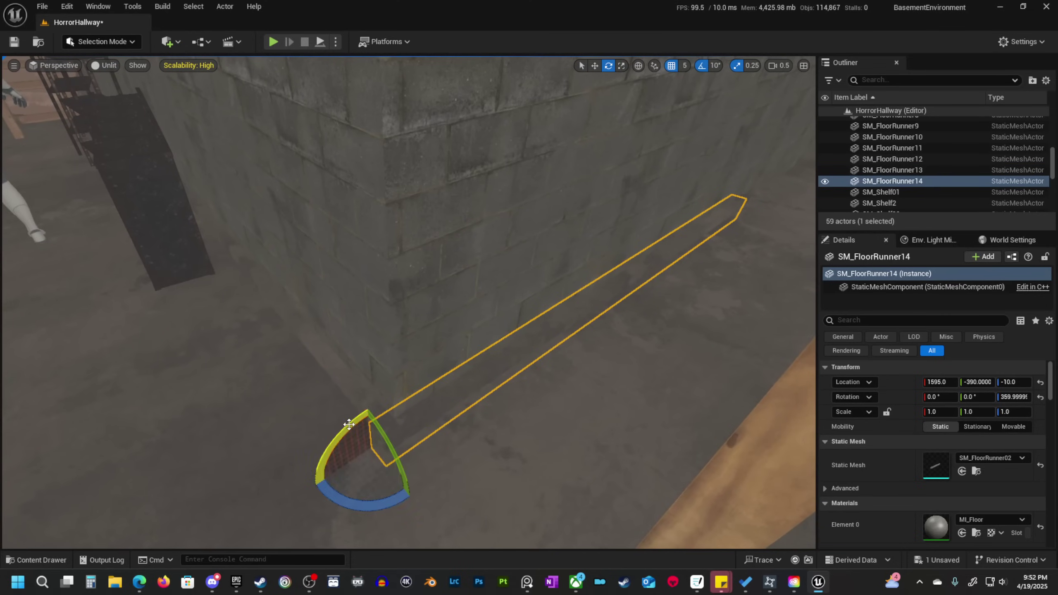
drag(349, 424, 313, 473)
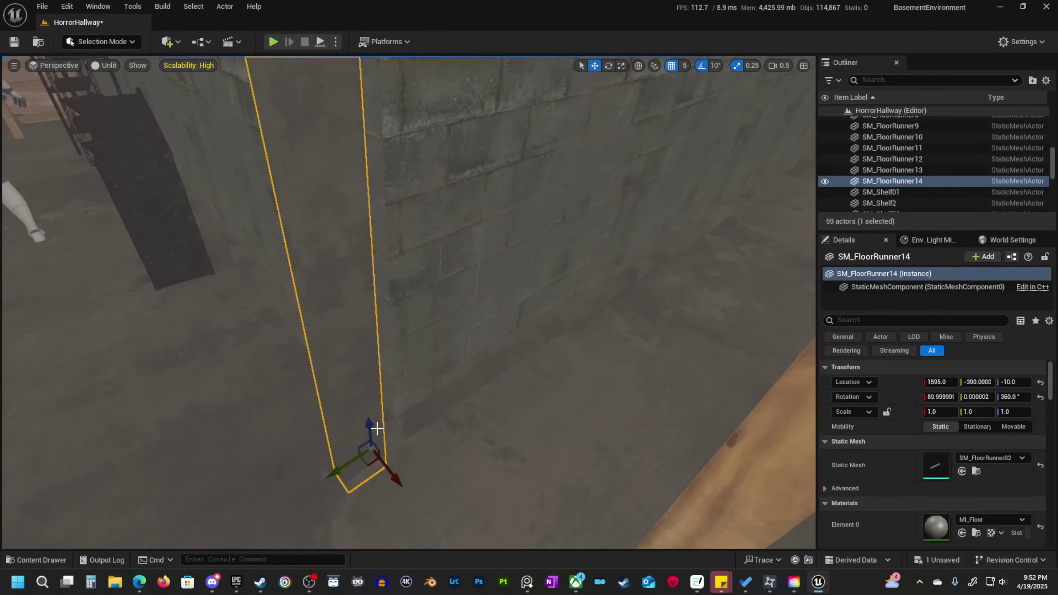
Move the upright SM_FloorRunner14 to Y -410 and scale it to 1.25 in X to cover the wall corner.
right_drag(385, 451, 535, 424)
scroll(493, 438, down, 3)
scroll(495, 440, up, 1)
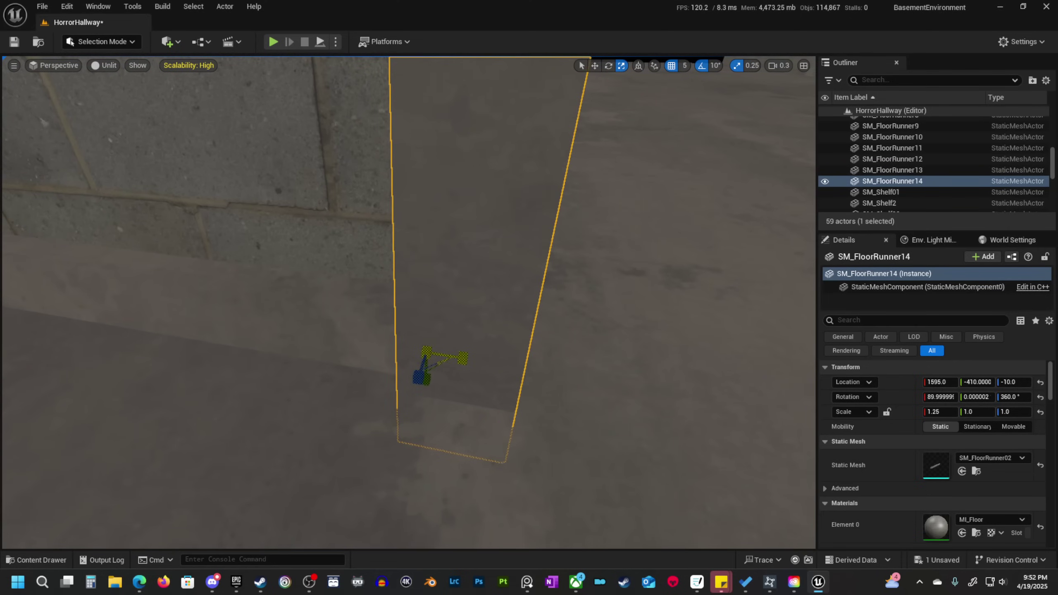
right_drag(535, 423, 578, 350)
Switch the viewport to Lit shading and examine the corner trim and the hallway under the level's lighting.
scroll(483, 412, up, 2)
key(alt+4)
key(Escape)
scroll(573, 350, up, 2)
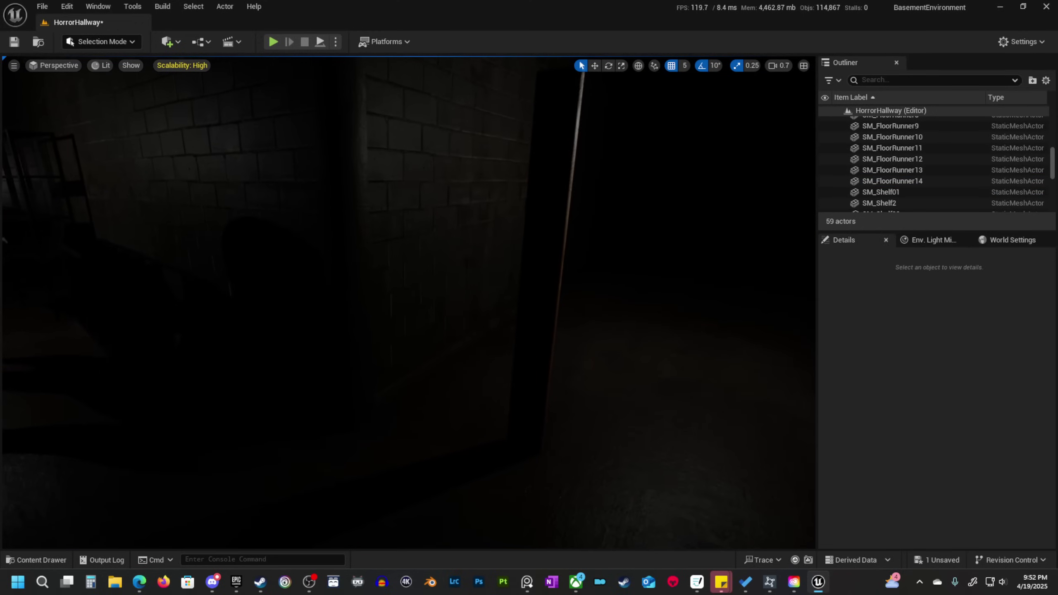
right_drag(354, 380, 460, 368)
scroll(547, 380, up, 3)
key(w)
scroll(547, 379, up, 3)
key(s)
key(w)
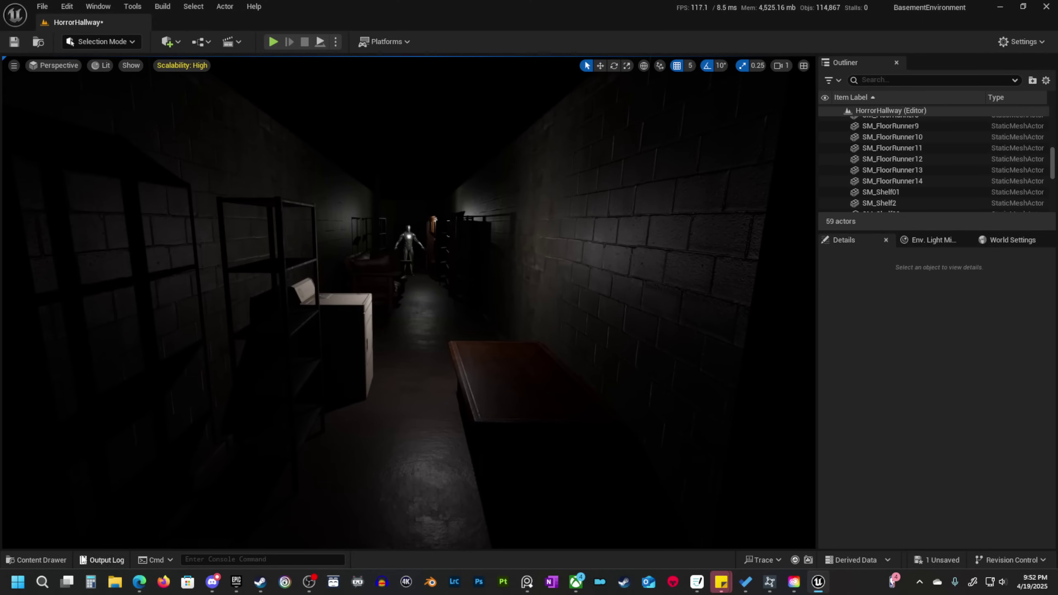
Try a duplicate of SM_Floor_Dense as a ceiling tile at Z 300 and delete the copy.
click(608, 331)
right_drag(608, 331, 607, 331)
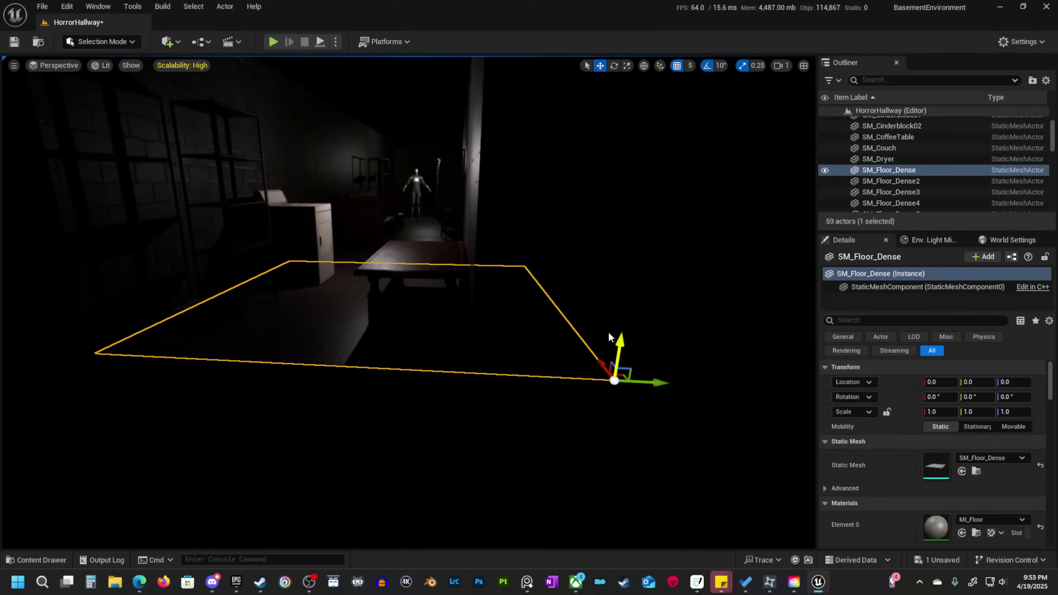
alt+drag(616, 347, 643, 154)
right_drag(541, 456, 541, 456)
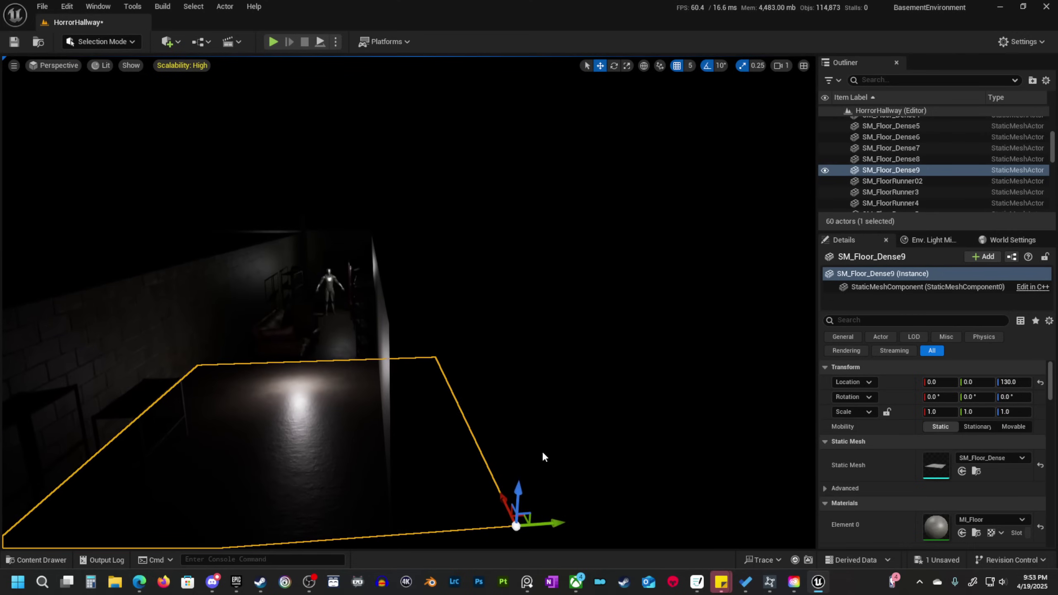
right_drag(213, 393, 212, 393)
drag(505, 417, 476, 319)
right_drag(476, 317, 476, 317)
right_drag(530, 244, 530, 244)
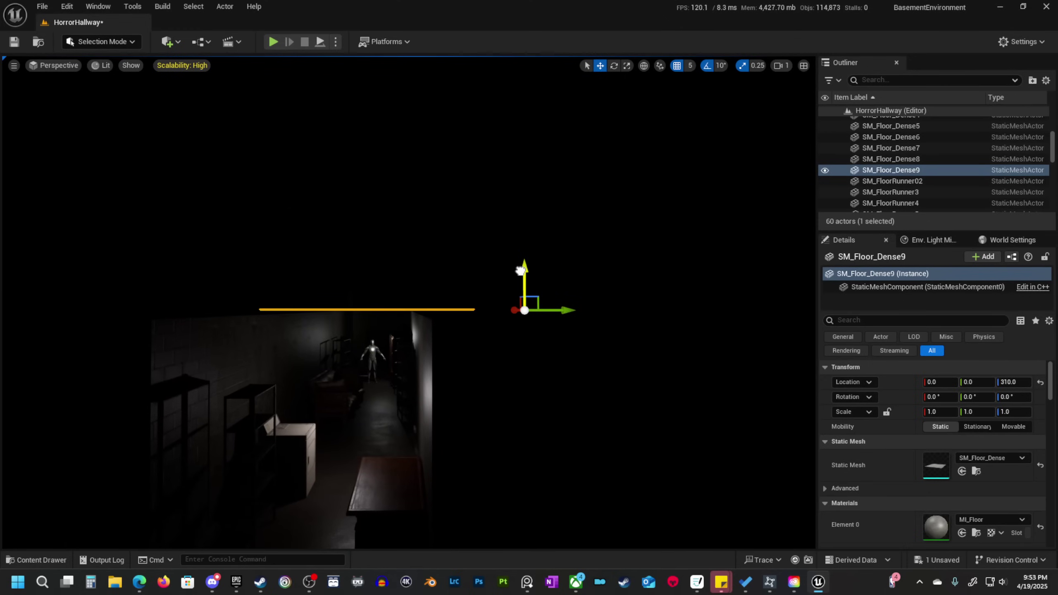
right_drag(523, 281, 525, 286)
key(q)
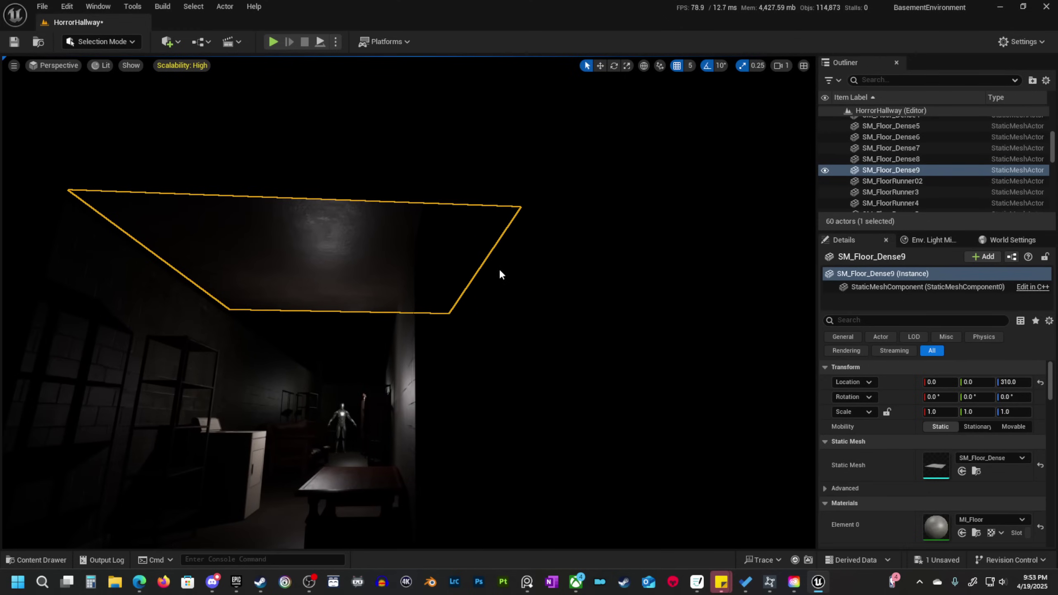
key(alt+3)
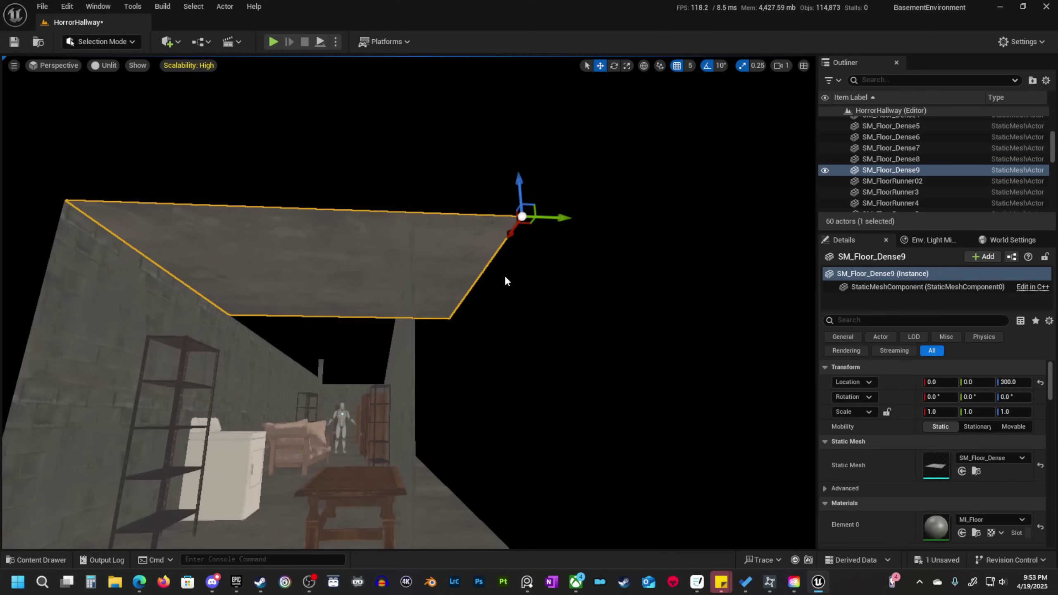
right_drag(522, 185, 707, 195)
key(Delete)
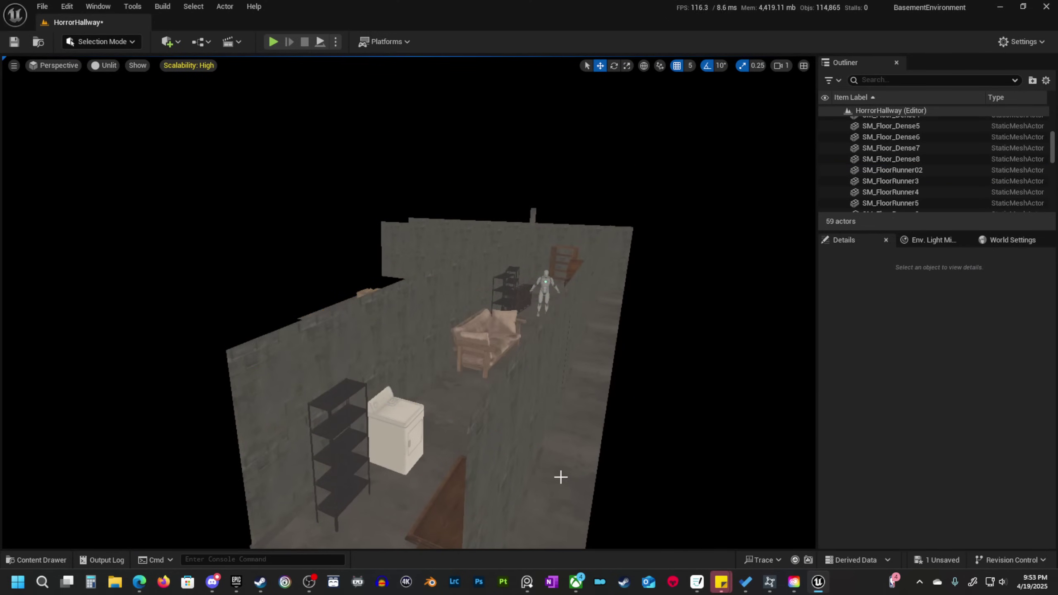
Duplicate the seven floor tiles of the hallway and side passage and raise the copies to Z 300 as a ceiling.
click(567, 503)
right_drag(567, 503, 568, 422)
ctrl+click(568, 421)
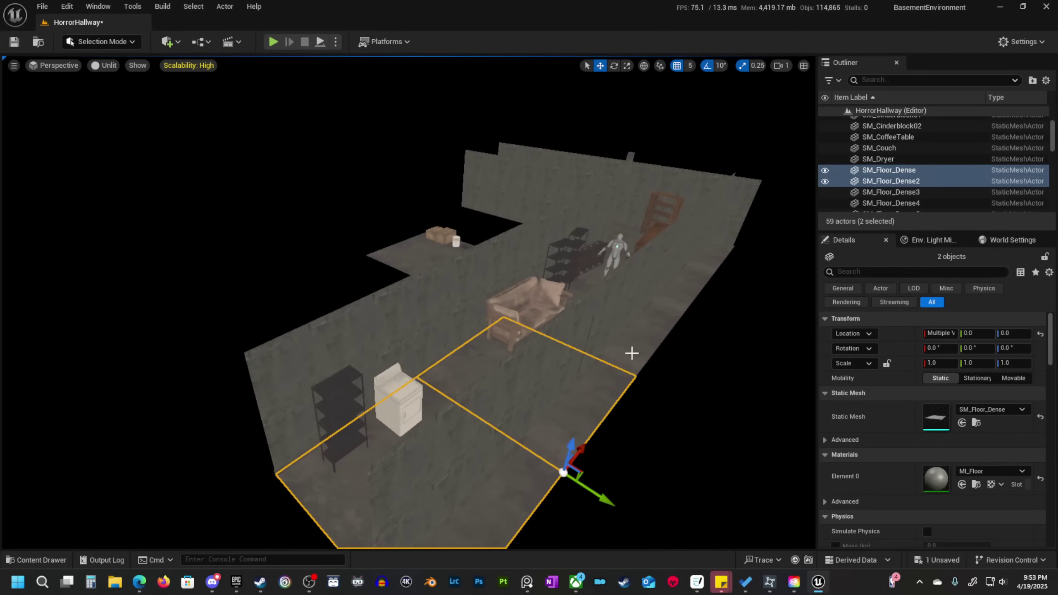
ctrl+click(673, 302)
right_drag(673, 302, 673, 303)
scroll(672, 302, up, 3)
ctrl+click(479, 435)
right_drag(480, 435, 472, 537)
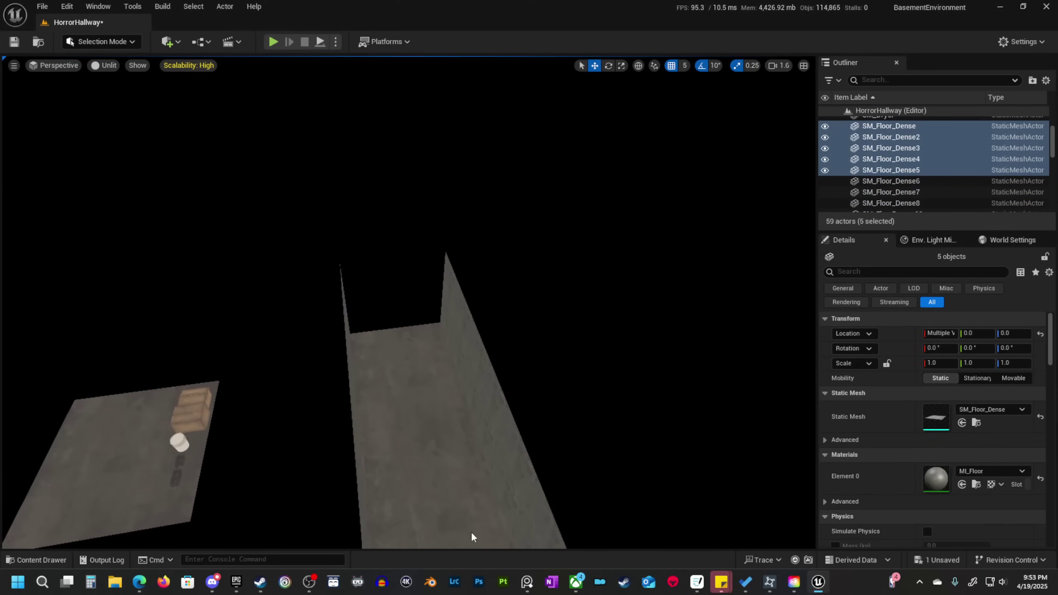
right_drag(425, 431, 426, 432)
scroll(426, 432, down, 3)
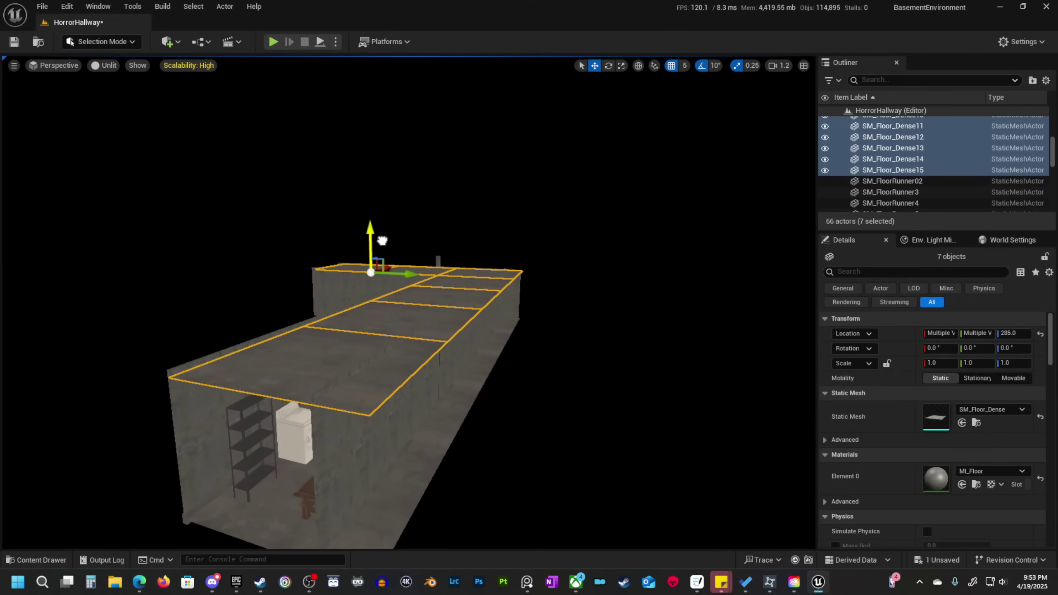
right_drag(294, 238, 294, 237)
scroll(294, 238, down, 3)
drag(377, 272, 374, 273)
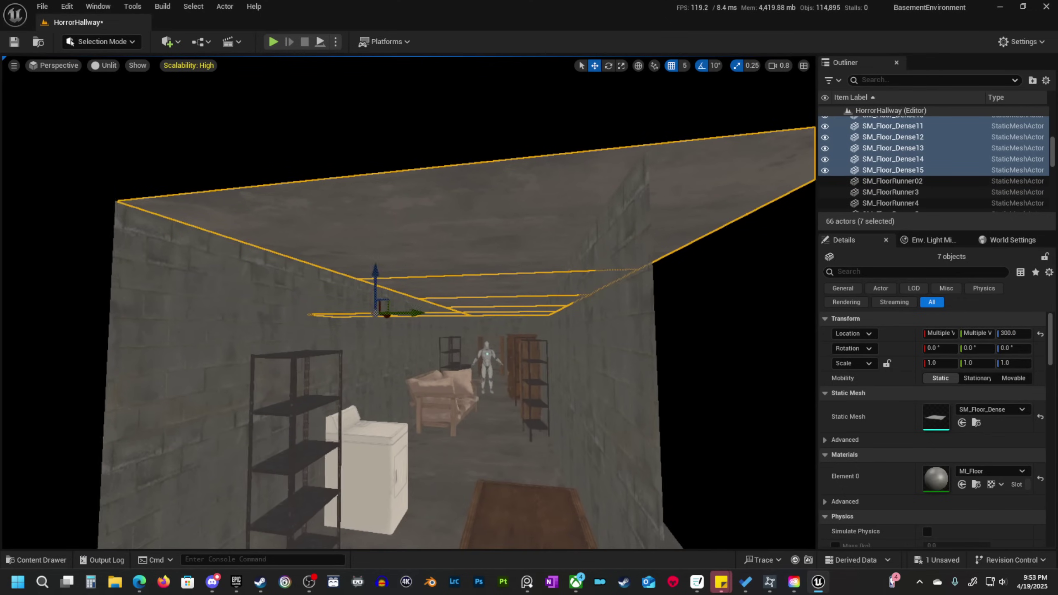
Select the eleven floor runners SM_FloorRunner02 through SM_FloorRunner11 and SM_FloorRunner13 along the base of the walls.
right_drag(374, 273, 374, 273)
click(215, 500)
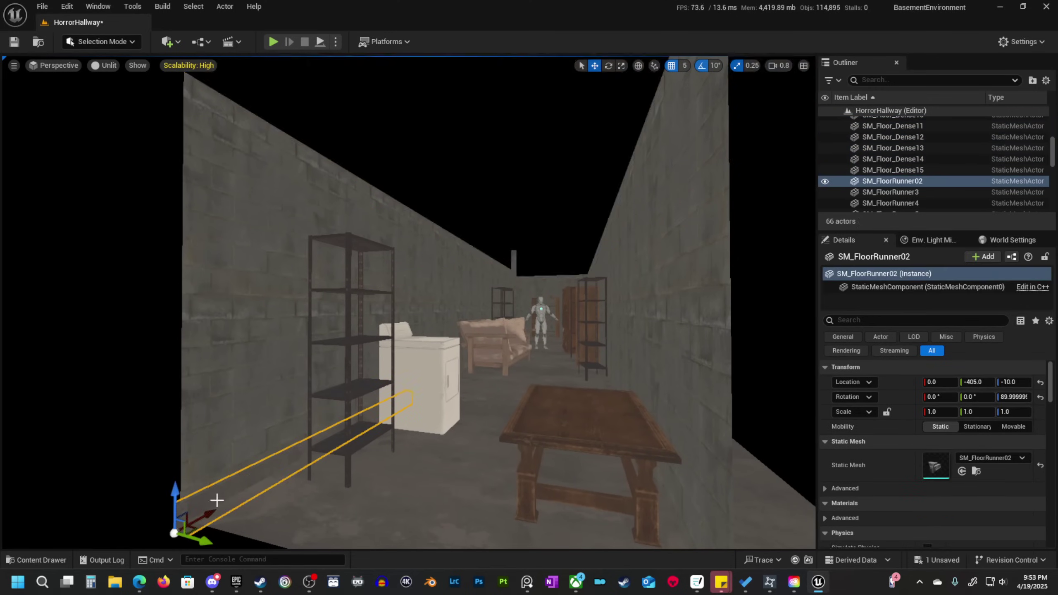
right_drag(436, 460, 436, 460)
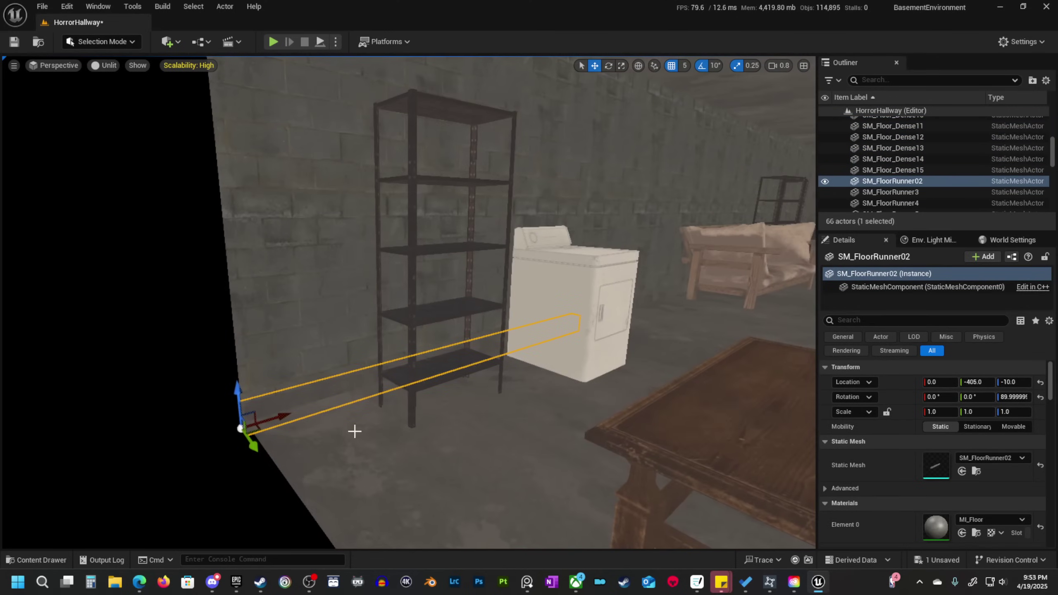
right_drag(331, 389, 416, 387)
key(w)
ctrl+click(389, 390)
key(w)
right_drag(286, 423, 212, 399)
ctrl+click(212, 399)
key(w)
right_drag(326, 404, 326, 404)
ctrl+click(325, 404)
key(w)
right_drag(496, 383, 496, 383)
right_drag(303, 354, 378, 371)
ctrl+click(224, 370)
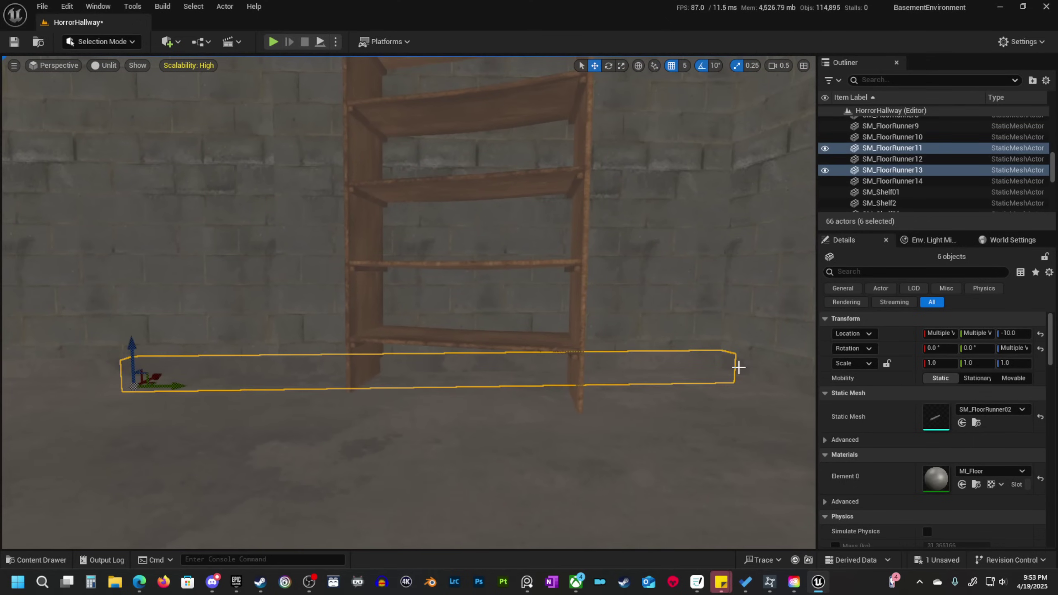
key(w)
right_drag(741, 388, 741, 389)
right_drag(423, 367, 328, 378)
right_drag(574, 385, 571, 382)
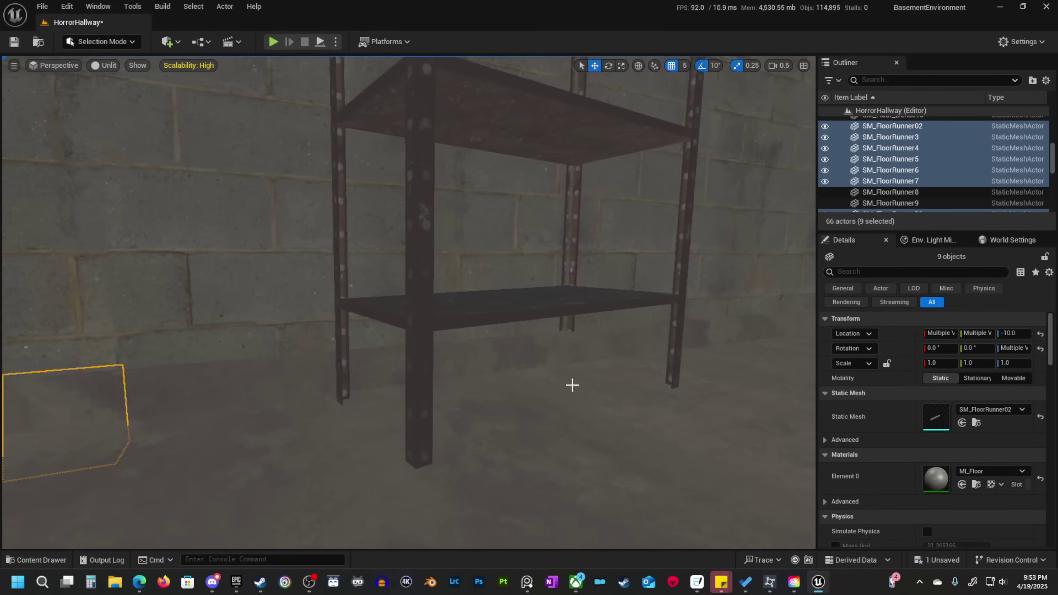
ctrl+click(661, 354)
mouse_move(661, 354)
right_down()
mouse_move(666, 378)
mouse_move(655, 369)
right_up()
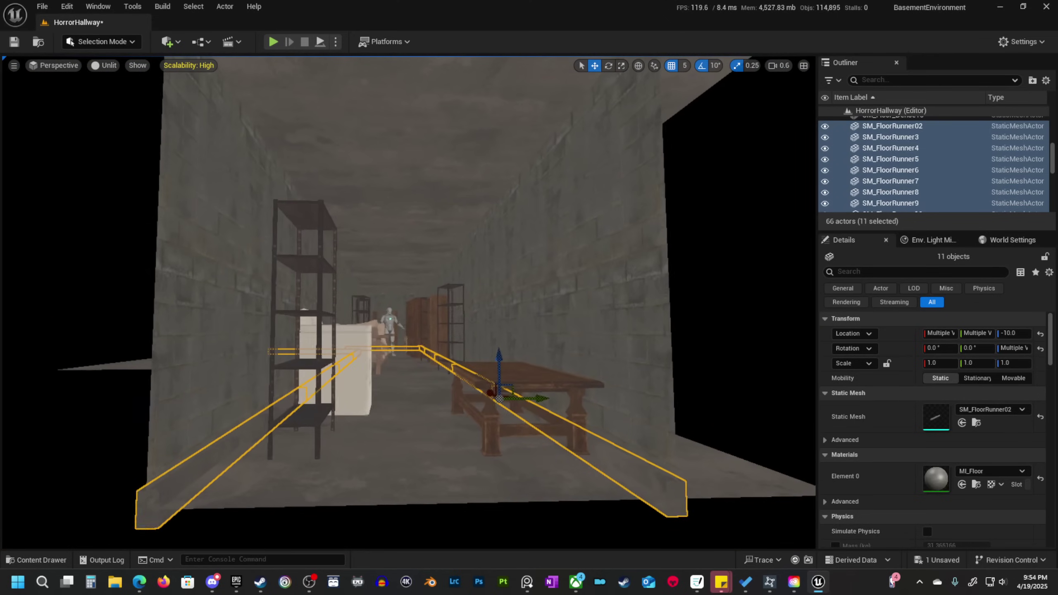
Duplicate the selected floor runners upward and place the copies at Z 290 along the wall tops.
alt+drag(498, 357, 516, 183)
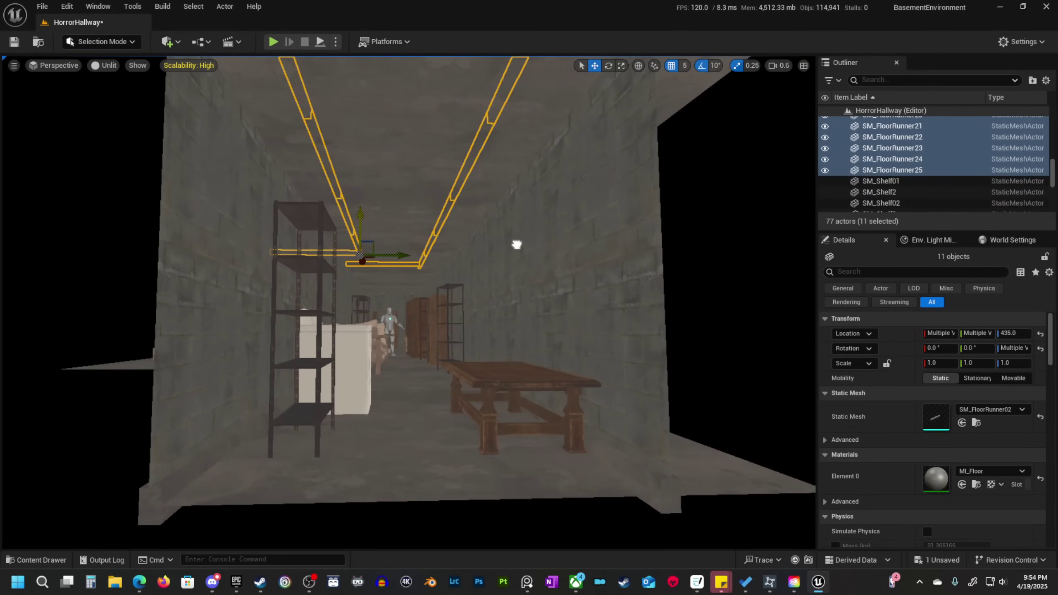
right_drag(515, 266, 513, 282)
scroll(515, 266, down, 1)
drag(582, 313, 582, 324)
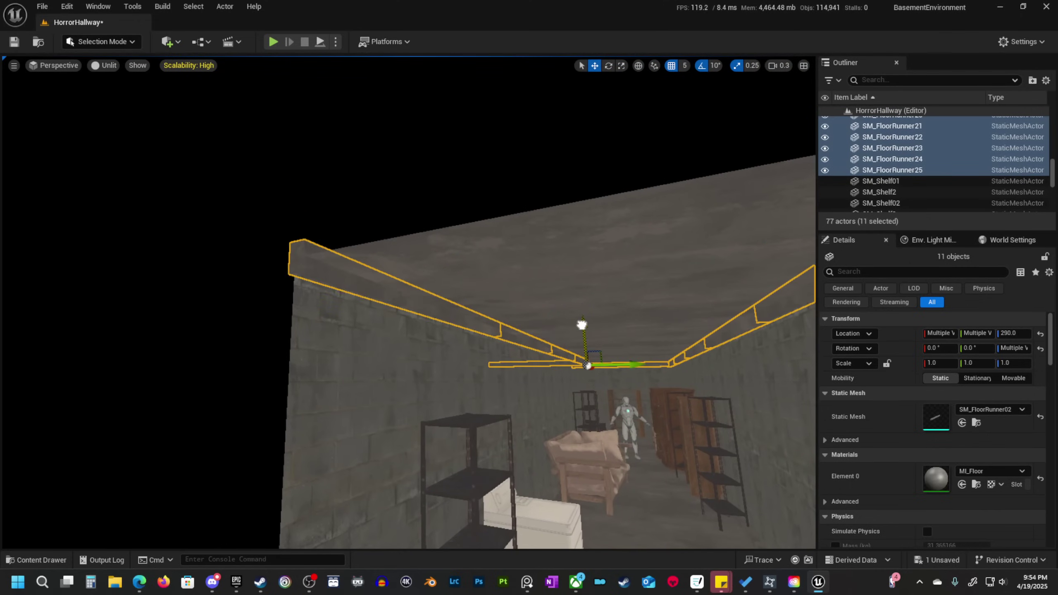
right_drag(562, 340, 524, 295)
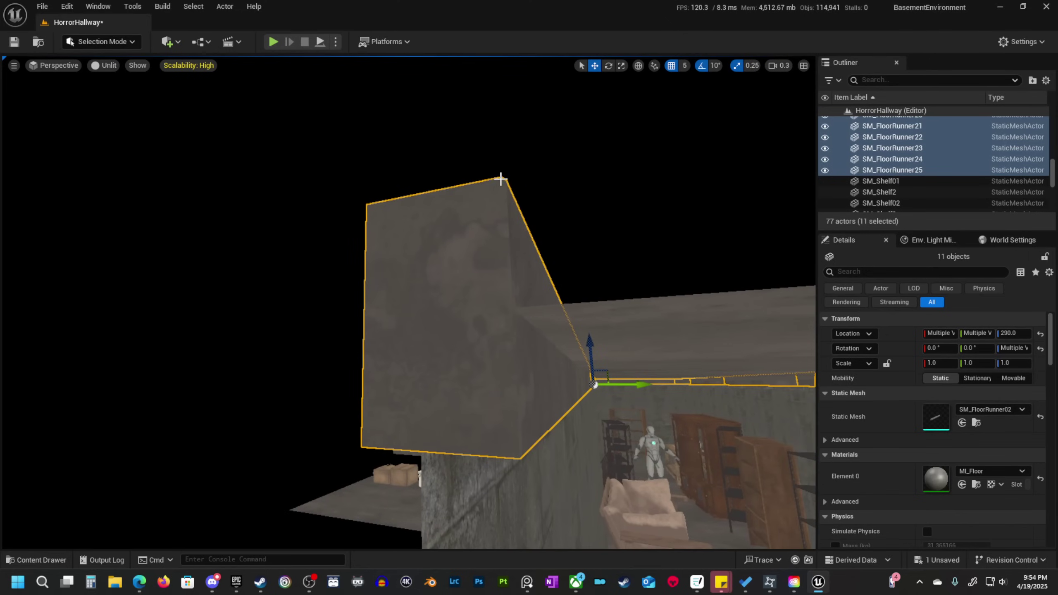
right_drag(510, 215, 410, 271)
scroll(477, 233, down, 1)
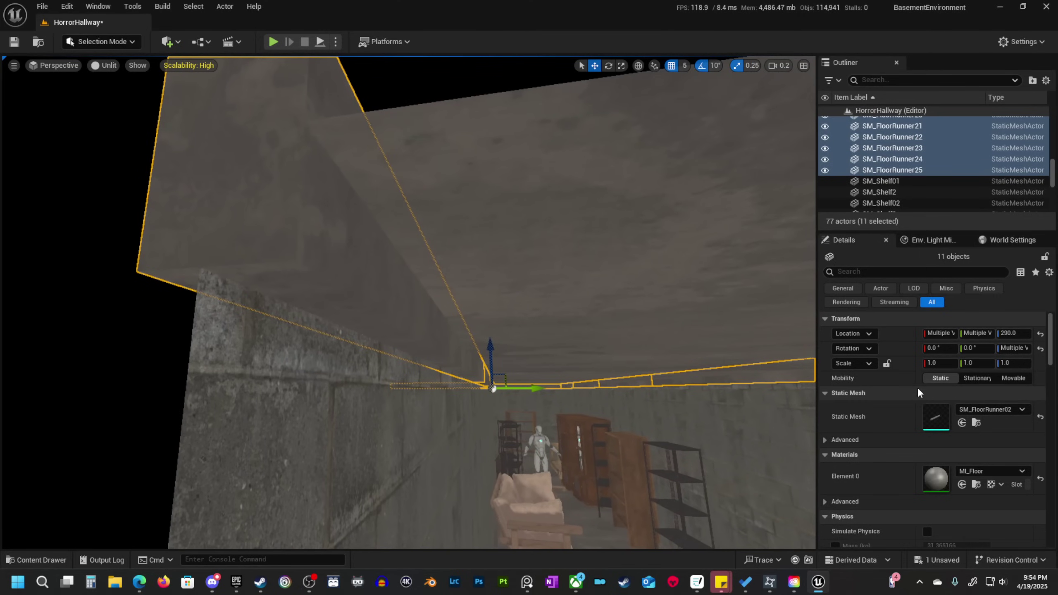
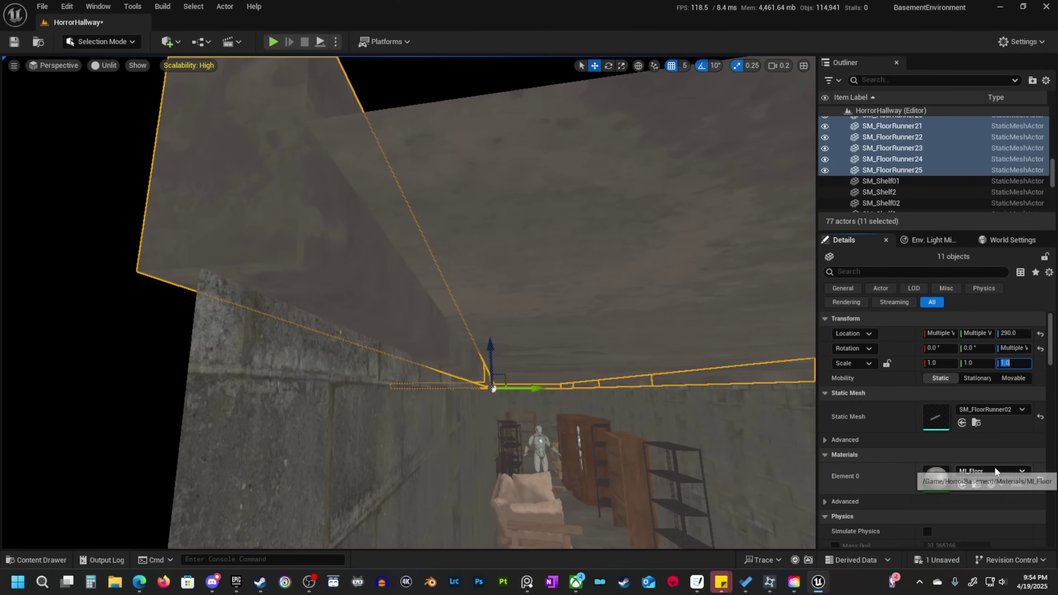
Flip the eleven upper runners vertically with a Z scale of -1 and raise them toward the ceiling.
key(Return)
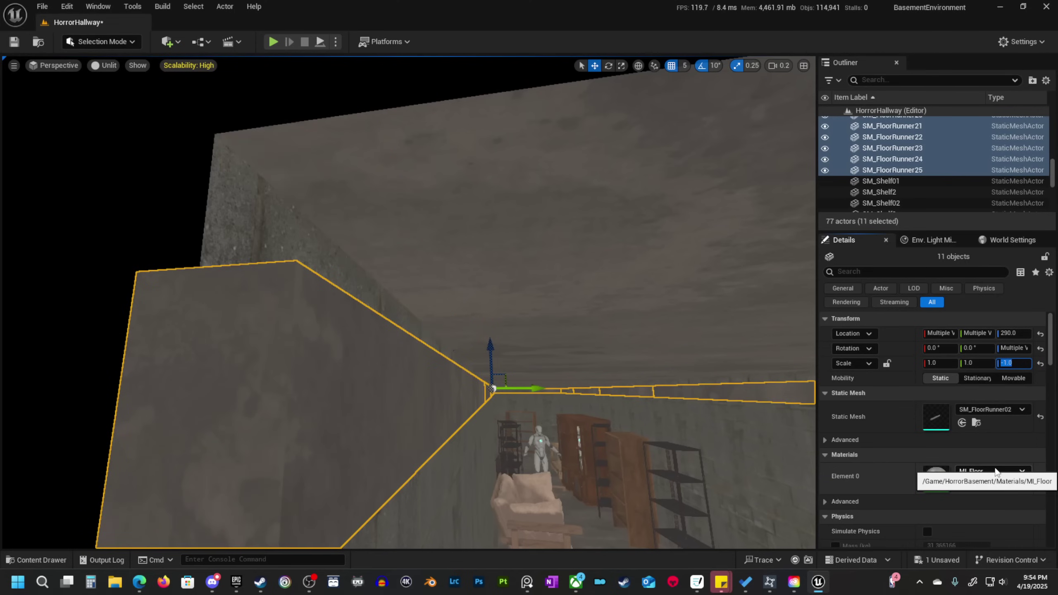
drag(491, 354, 494, 348)
key(s)
Switch the viewport to Lit shading and examine the new ceiling and upper runners along the hallway.
right_drag(446, 312, 491, 353)
scroll(446, 312, up, 1)
key(alt+4)
key(Escape)
key(w)
scroll(490, 354, up, 1)
key(s)
right_drag(371, 215, 358, 181)
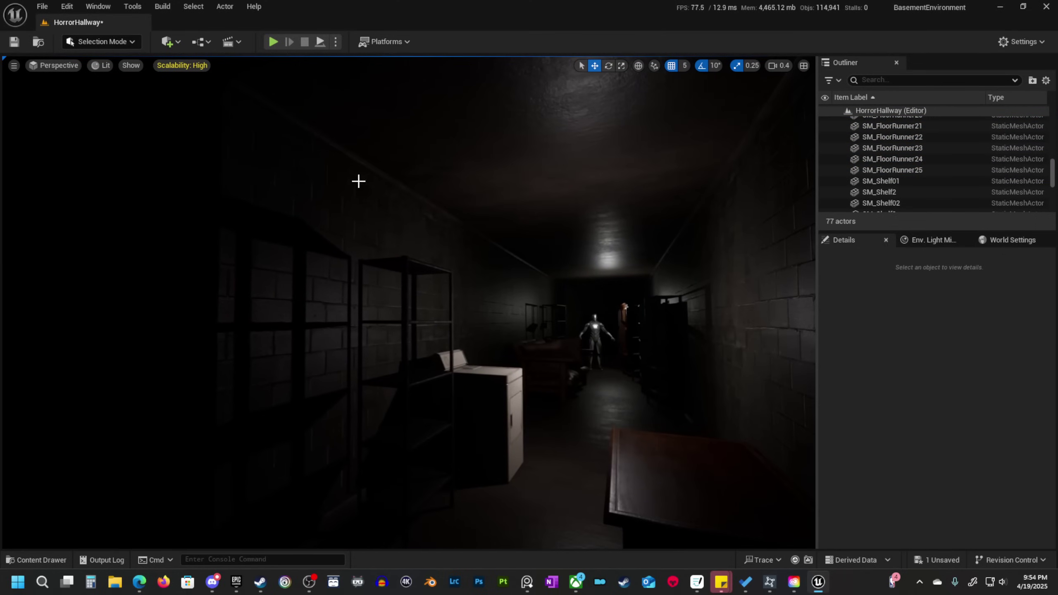
Examine the lit hallway from the dryer and table past the couch toward the mannequin at the far end.
key(w)
right_drag(505, 327, 505, 326)
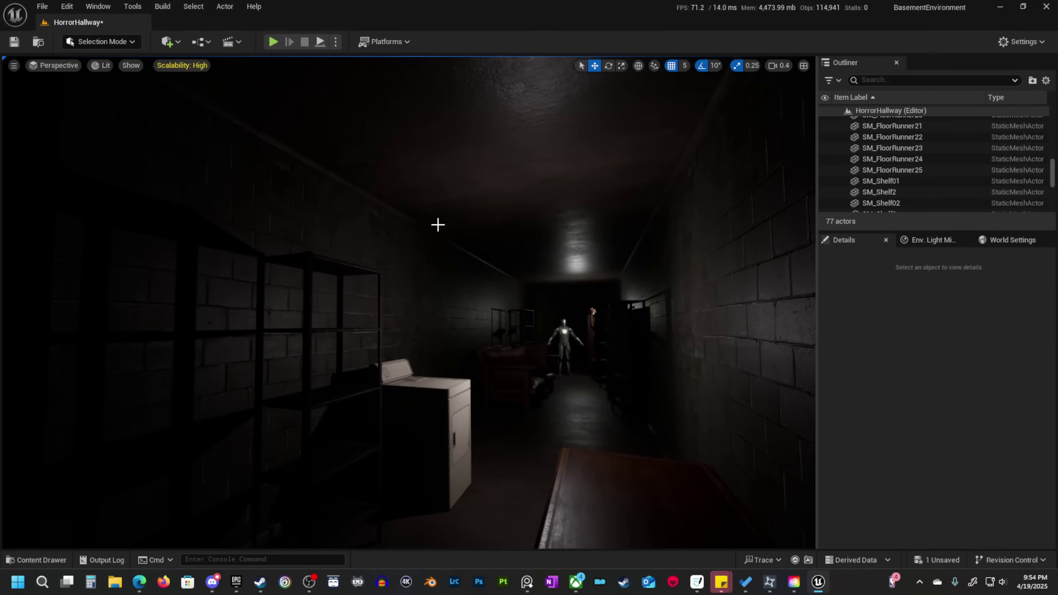
key(w)
right_drag(447, 232, 447, 232)
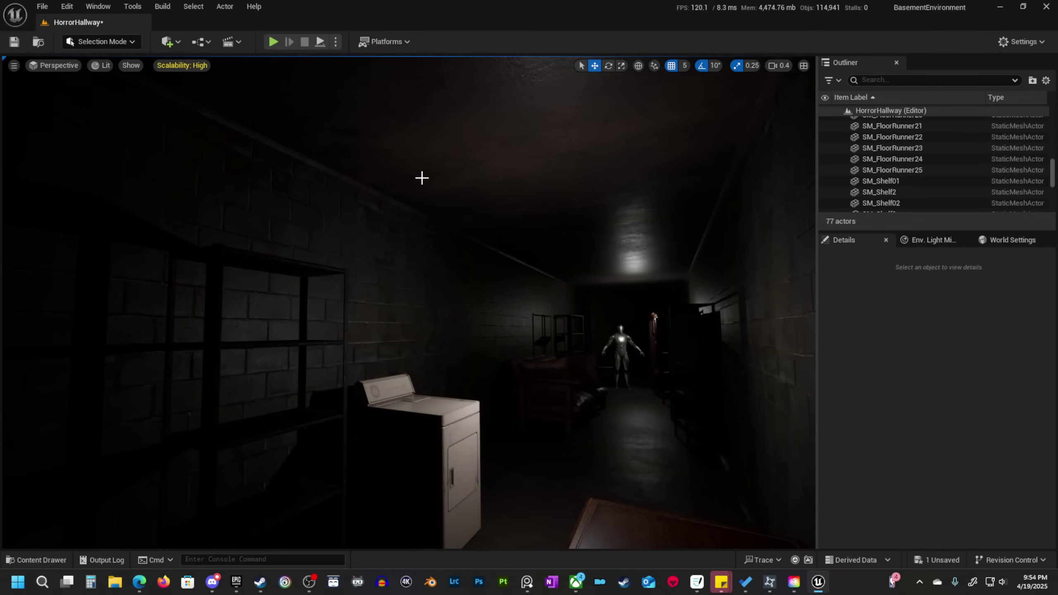
right_drag(475, 201, 475, 201)
key(w)
key(s)
key(s)
right_drag(283, 346, 283, 346)
key(w)
right_drag(262, 417, 262, 417)
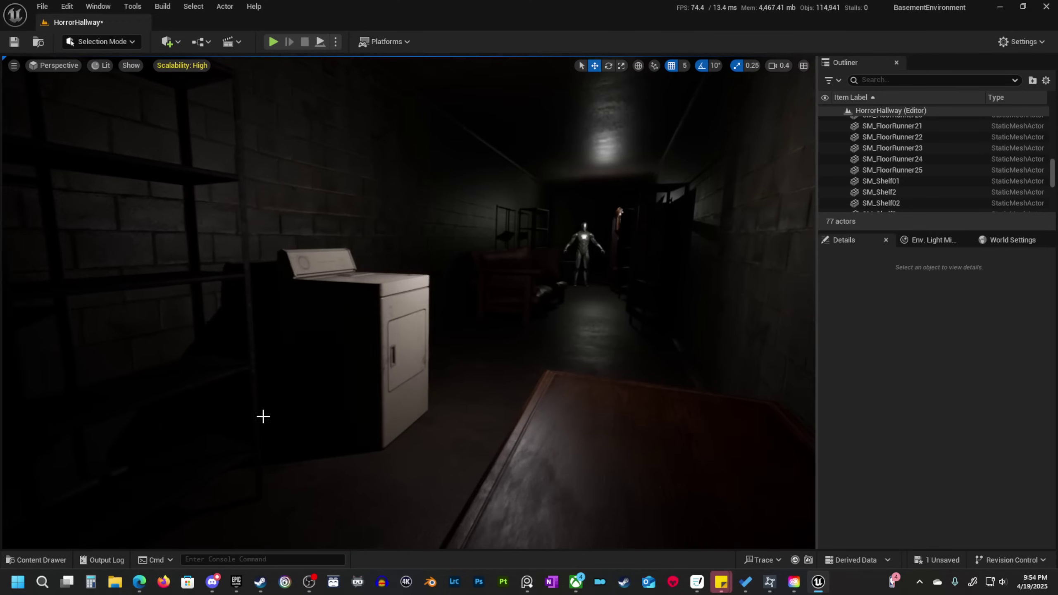
key(w)
right_drag(461, 357, 451, 381)
key(s)
key(w)
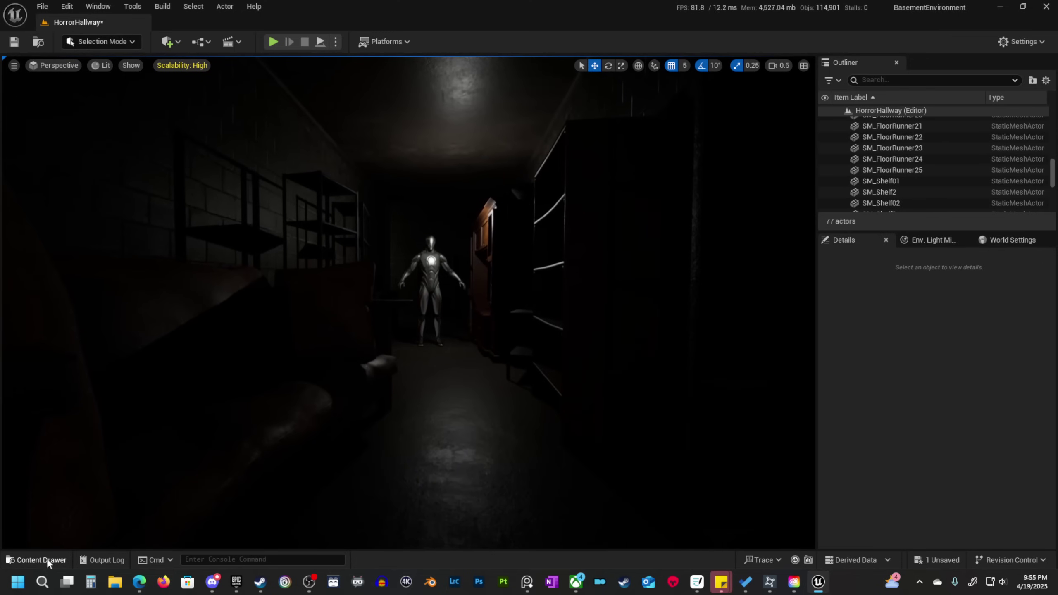
Switch the viewport to Unlit shading and place the SM_Pallet mesh beside the cardboard boxes in the prop staging area.
click(42, 559)
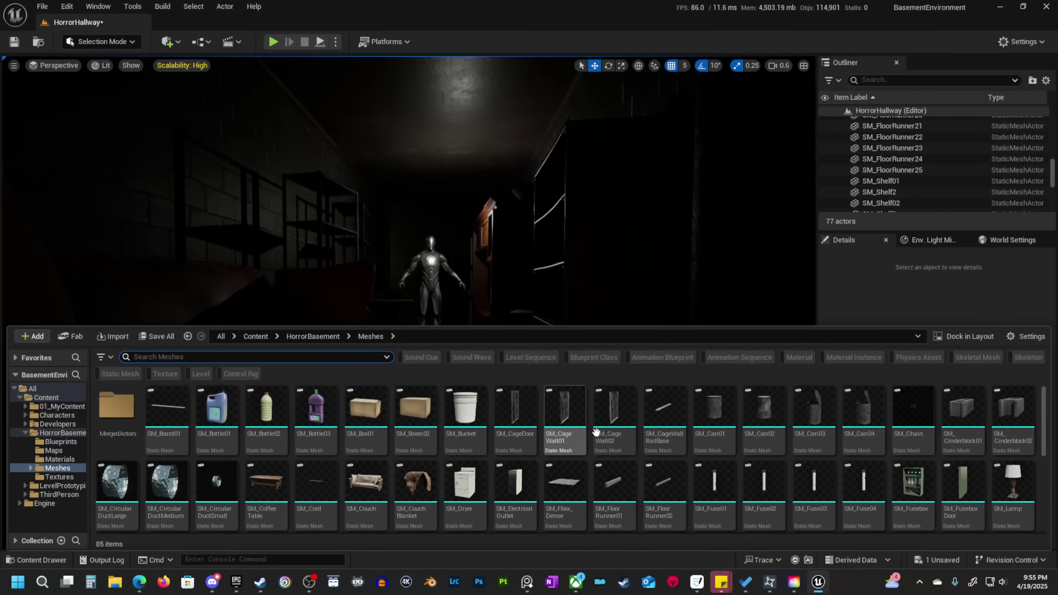
key(w)
right_drag(504, 201, 504, 202)
key(alt+3)
scroll(504, 202, up, 2)
key(w)
key(w)
scroll(504, 201, down, 2)
click(47, 560)
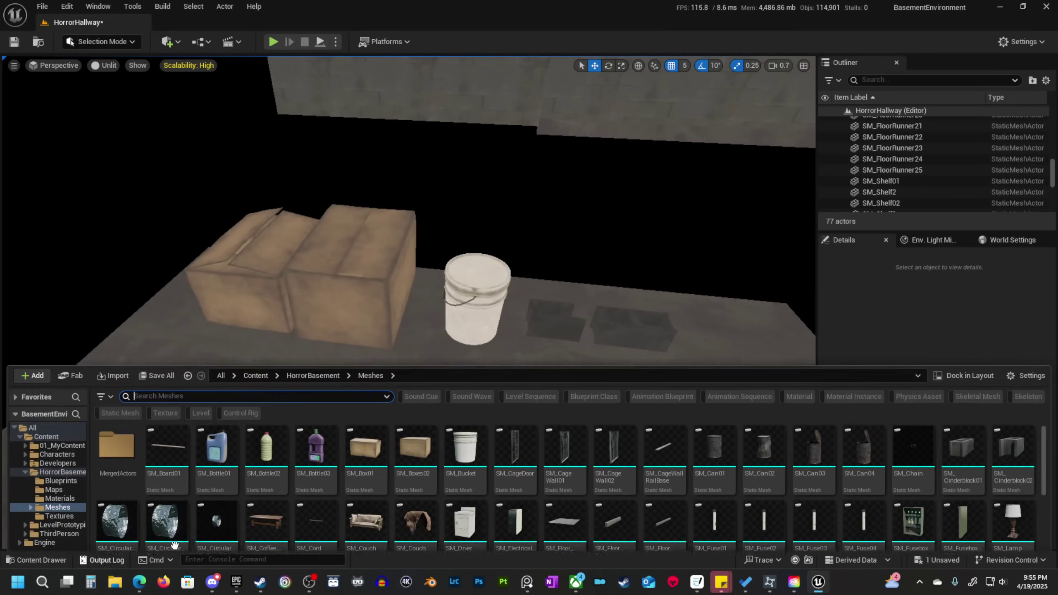
scroll(845, 471, down, 2)
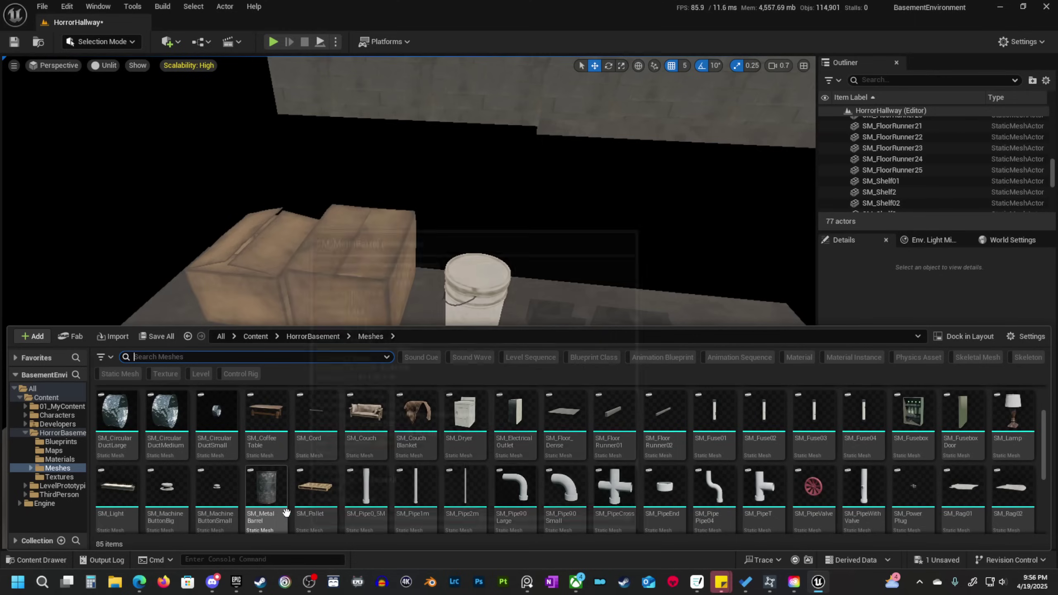
scroll(266, 504, down, 2)
drag(315, 434, 120, 482)
right_drag(163, 501, 144, 533)
Place the SM_Rug04 mesh from the HorrorBasement Meshes folder into the level near the pallet and boxes.
click(42, 559)
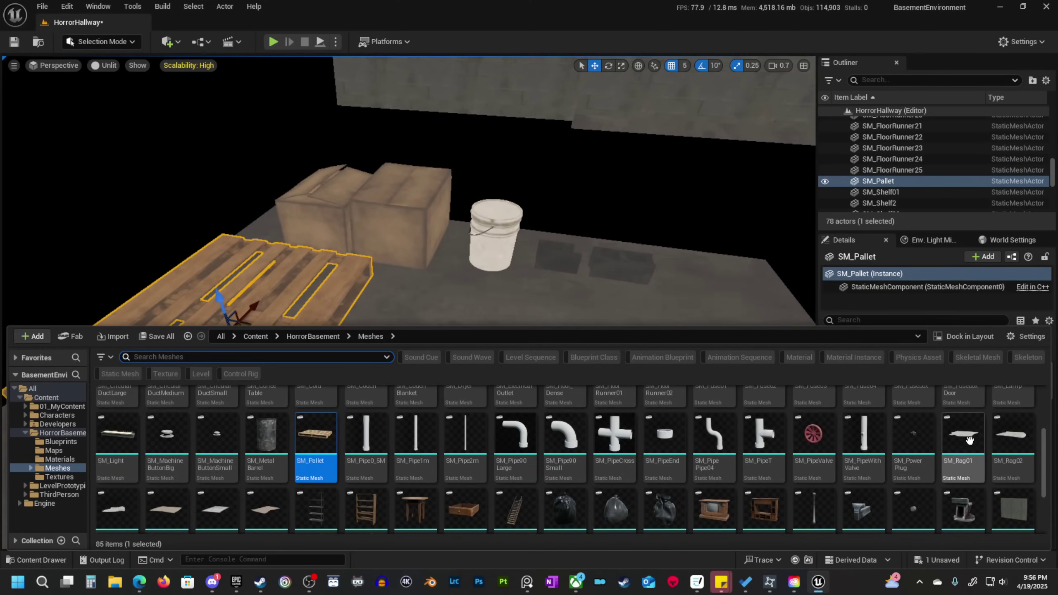
scroll(969, 441, down, 2)
scroll(382, 465, down, 1)
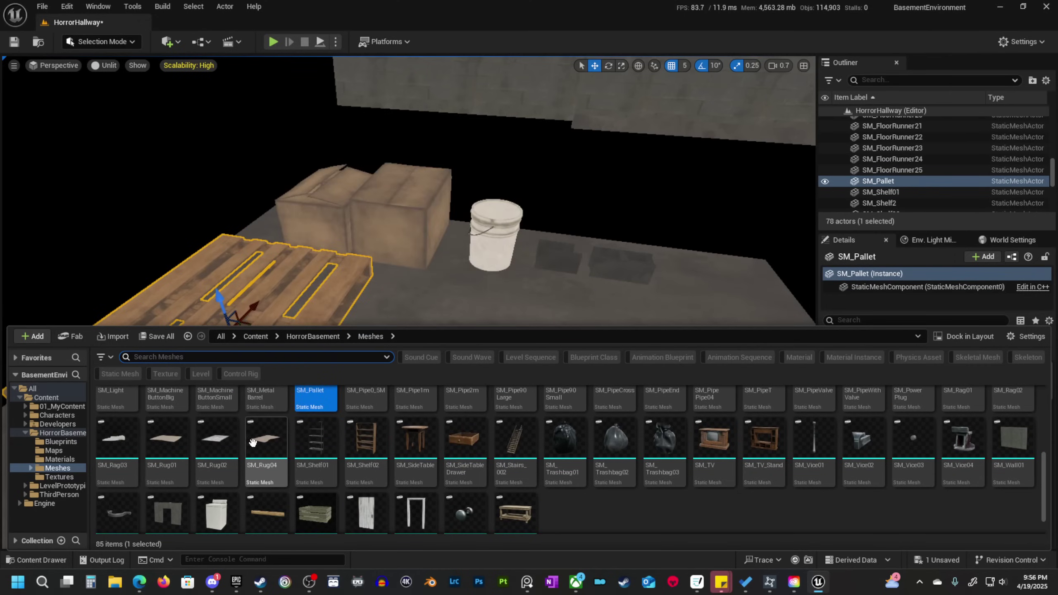
drag(274, 453, 515, 428)
scroll(515, 427, down, 5)
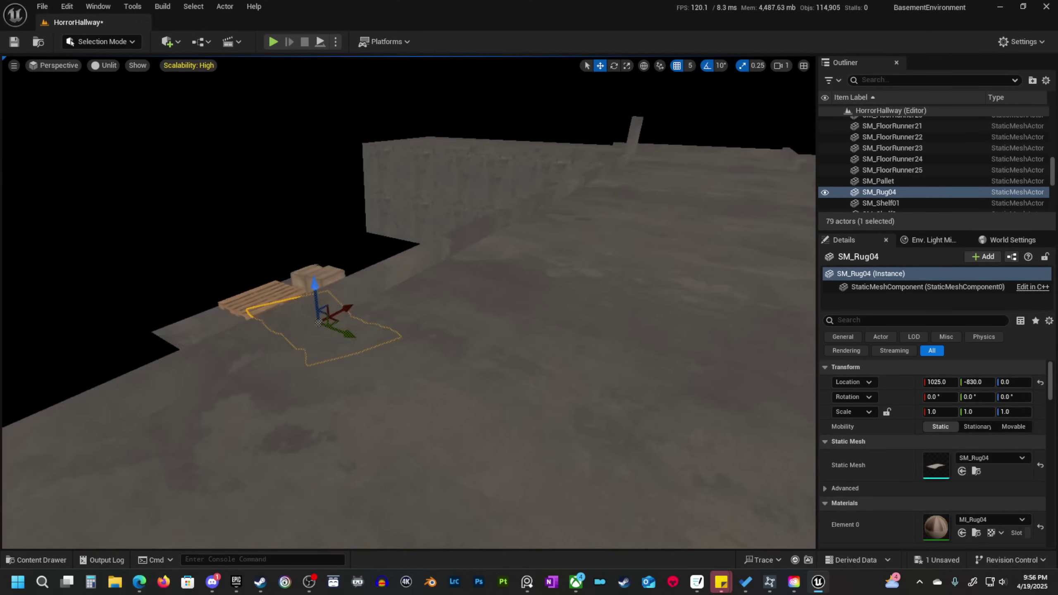
Move SM_Rug04 into the hallway beside the couch at Y -300 and rotate it 80° around Z.
key(w)
mouse_move(515, 427)
right_down()
mouse_move(524, 433)
mouse_move(506, 408)
right_up()
scroll(517, 424, down, 1)
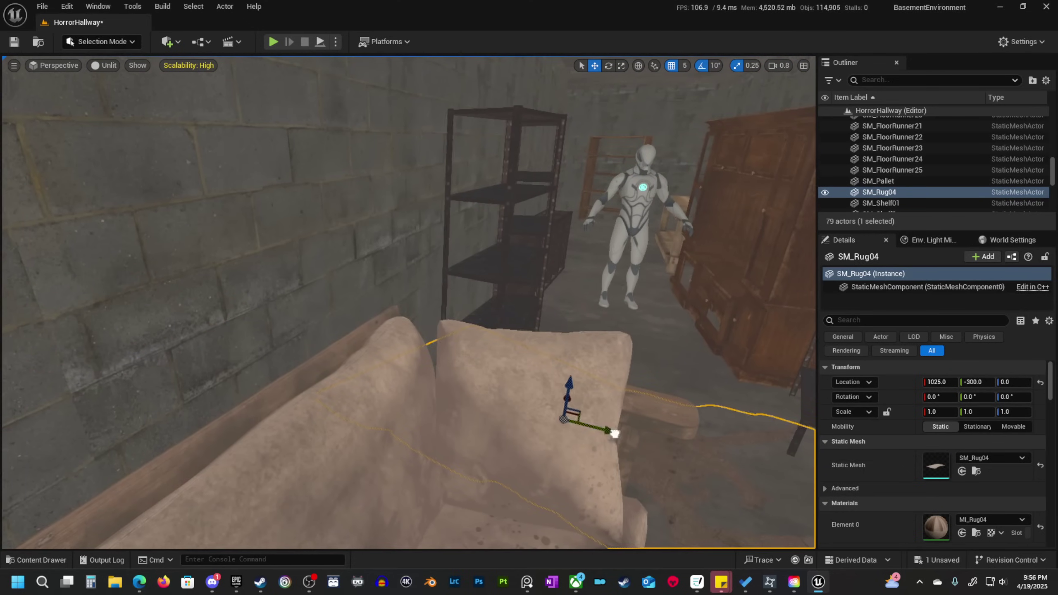
right_drag(614, 434, 635, 458)
key(e)
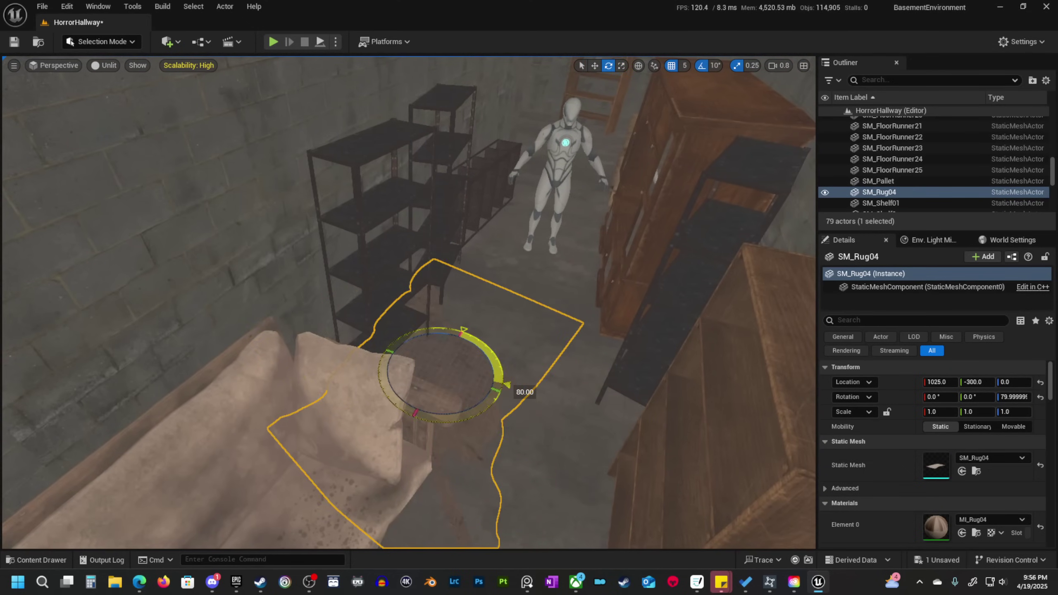
right_drag(483, 418, 390, 294)
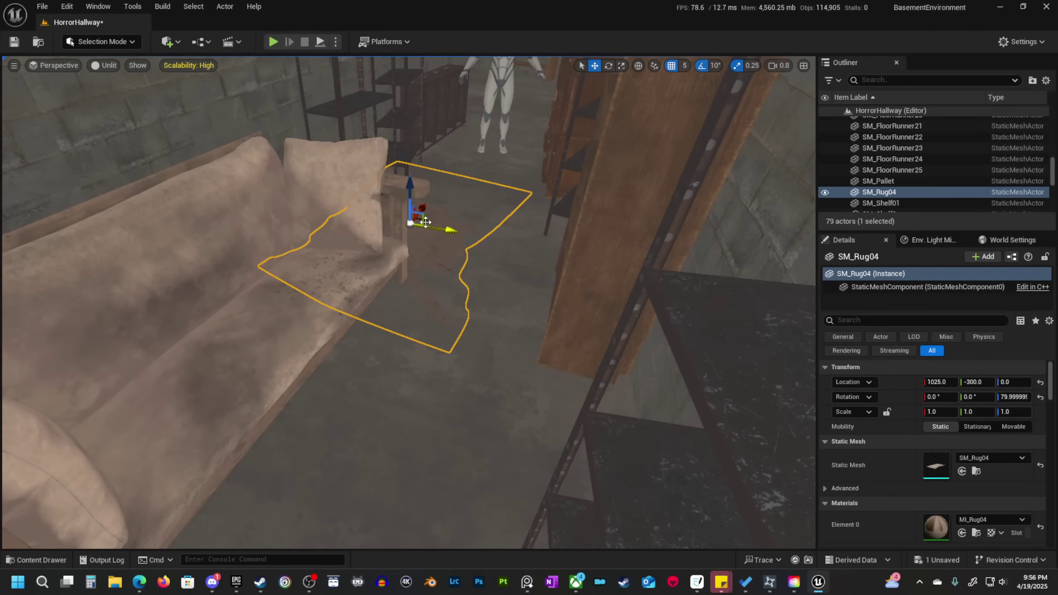
Position the rug under the couch at X 790, Y -290, Z 10 and scale it to 0.75 in X and Y.
key(s)
right_drag(516, 352, 514, 310)
scroll(516, 353, down, 1)
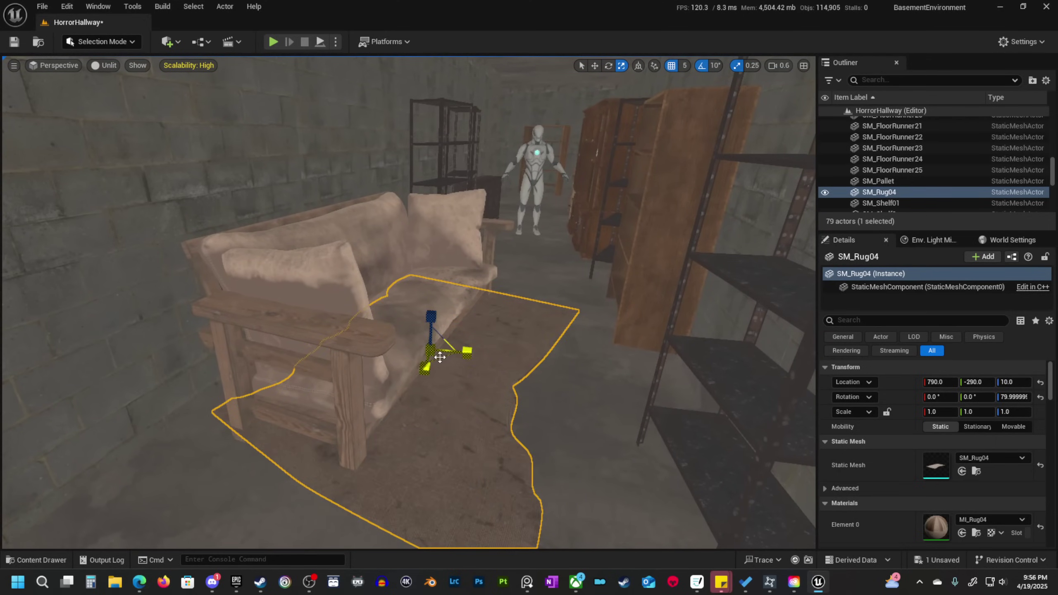
drag(440, 357, 418, 358)
Move the rug out from under the couch onto the open floor at X 475.
key(w)
scroll(413, 340, down, 3)
right_drag(413, 340, 435, 388)
key(s)
scroll(527, 331, up, 2)
mouse_move(526, 331)
right_down()
mouse_move(526, 366)
mouse_move(527, 330)
mouse_move(545, 331)
mouse_move(521, 312)
right_up()
key(w)
drag(550, 330, 550, 450)
right_drag(550, 451, 564, 473)
key(s)
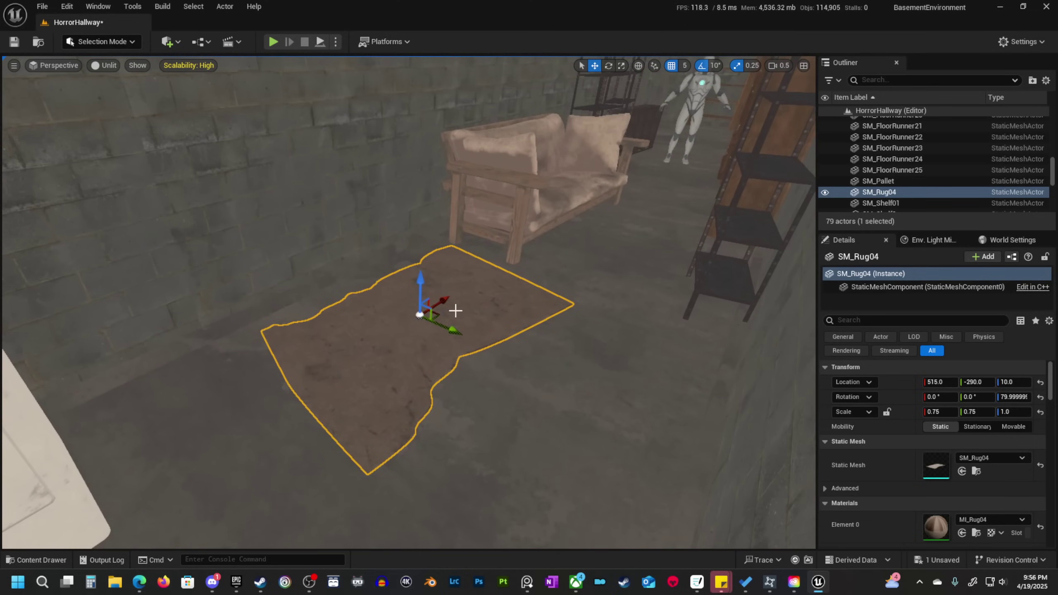
drag(441, 306, 411, 336)
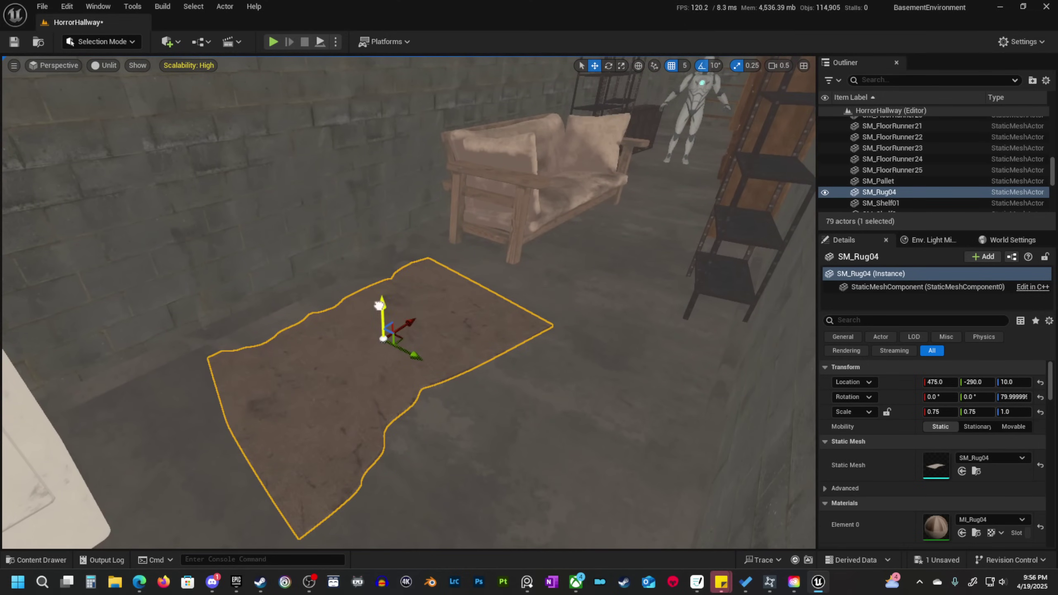
Turn off grid snapping and lower the rug to about Z 1.94 so it lies on the floor.
key(w)
right_drag(563, 282, 750, 5)
scroll(716, 33, down, 3)
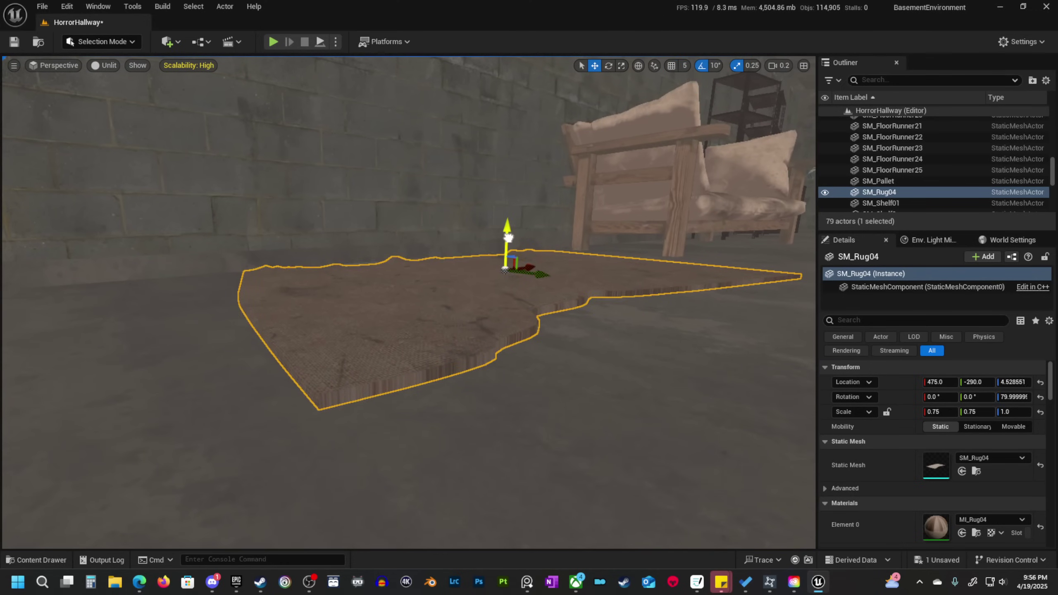
right_drag(505, 233, 537, 267)
scroll(537, 267, up, 3)
key(s)
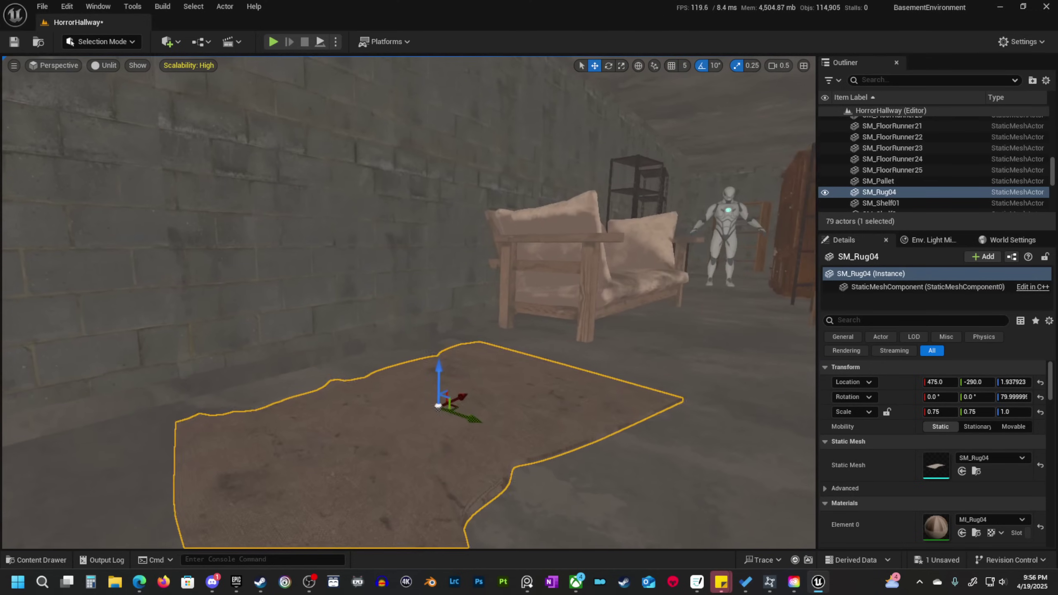
Disable rotation snapping, move the rug back under the couch at about X 789, Y -319, and rotate it to about 248° around Z.
click(701, 67)
right_drag(691, 109, 708, 158)
key(w)
drag(406, 300, 695, 190)
right_drag(671, 231, 699, 266)
key(w)
scroll(671, 231, down, 1)
key(e)
key(alt+4)
right_drag(495, 357, 499, 329)
key(s)
key(Escape)
click(408, 375)
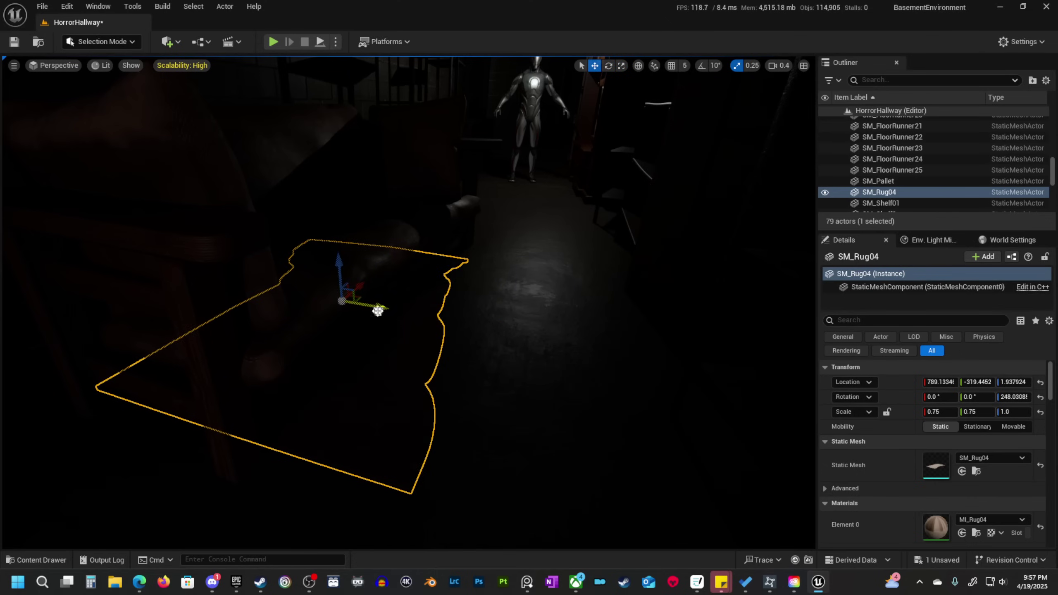
Rotate the rug to about 255° around Z in Unlit shading and adjust its position along Y beneath the couch.
key(a)
right_drag(377, 311, 406, 310)
key(alt+3)
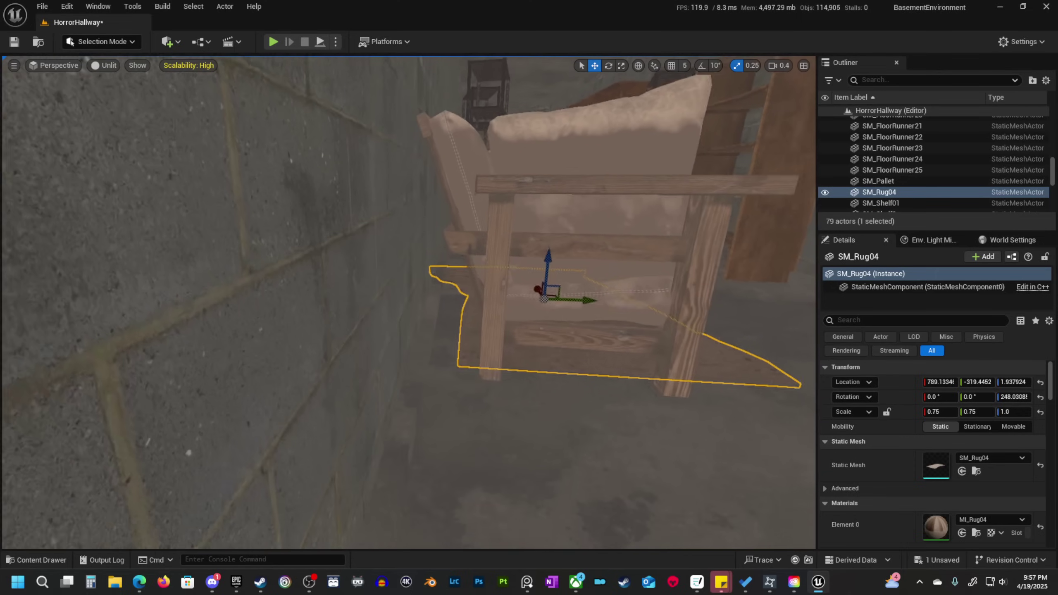
key(w)
right_drag(546, 317, 546, 307)
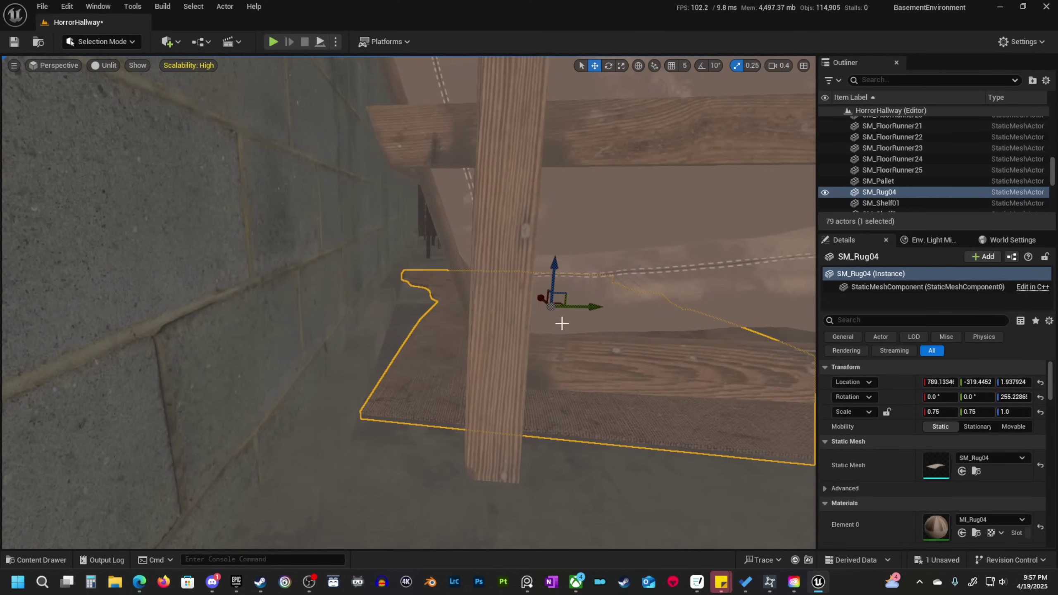
drag(590, 309, 591, 308)
key(w)
right_drag(592, 309, 506, 309)
key(a)
key(d)
key(a)
right_drag(275, 321, 381, 317)
key(Escape)
Switch to Lit shading and examine how the rug and couch look from along the hallway.
key(a)
right_drag(429, 349, 377, 358)
key(s)
key(alt+4)
key(w)
scroll(431, 363, up, 1)
key(s)
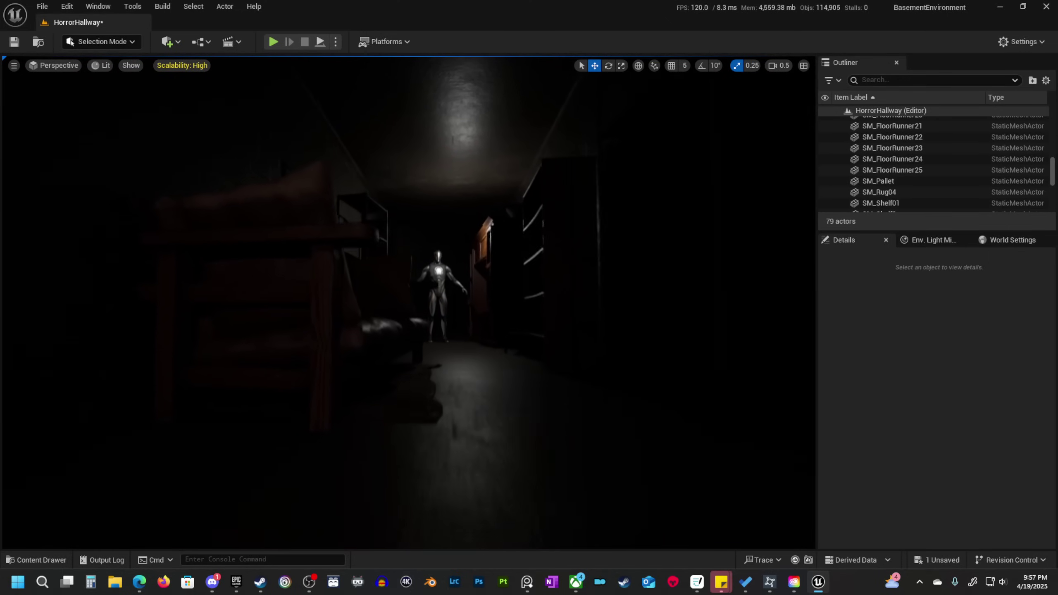
key(w)
right_drag(377, 358, 436, 355)
key(s)
scroll(320, 404, up, 1)
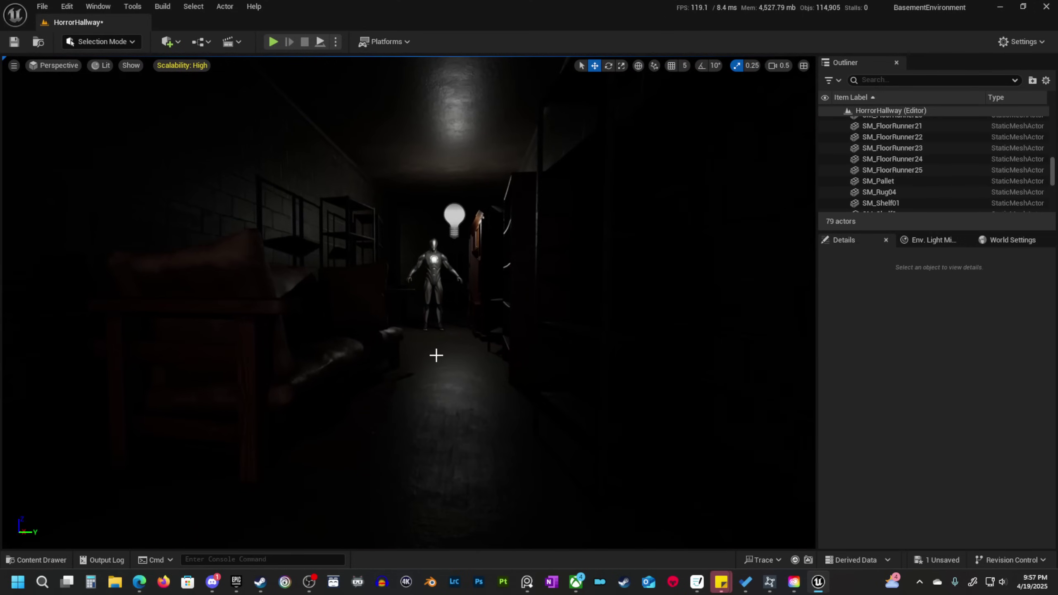
Return to Unlit shading and duplicate the staging area's SM_Pallet, placing the copy at about X 1584, Y -427 in the hallway.
key(s)
right_drag(444, 432, 374, 431)
scroll(444, 432, up, 3)
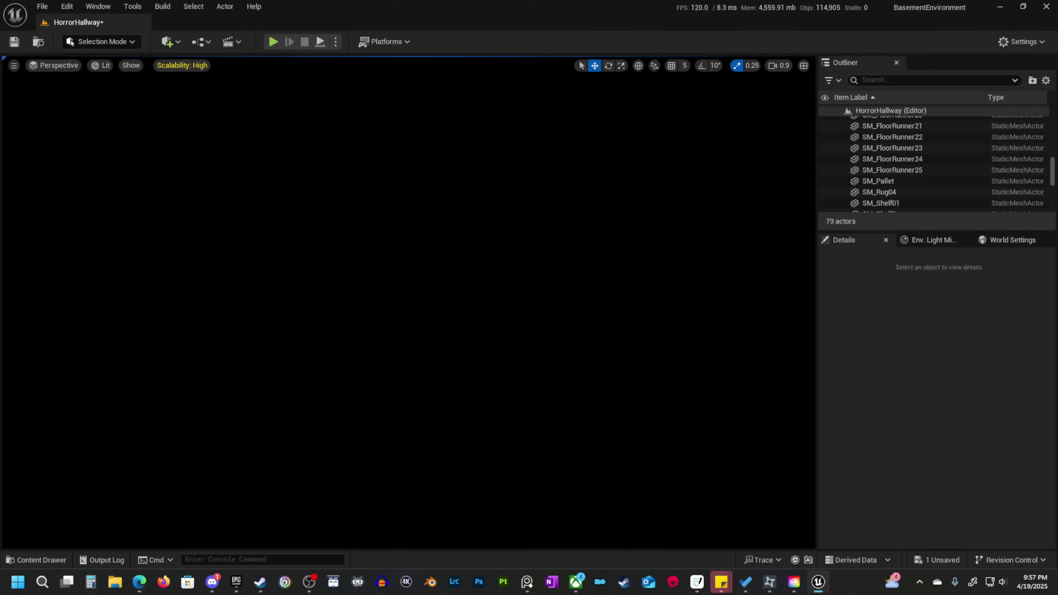
key(alt+3)
right_drag(444, 432, 478, 442)
key(w)
scroll(123, 541, down, 3)
right_drag(124, 542, 123, 541)
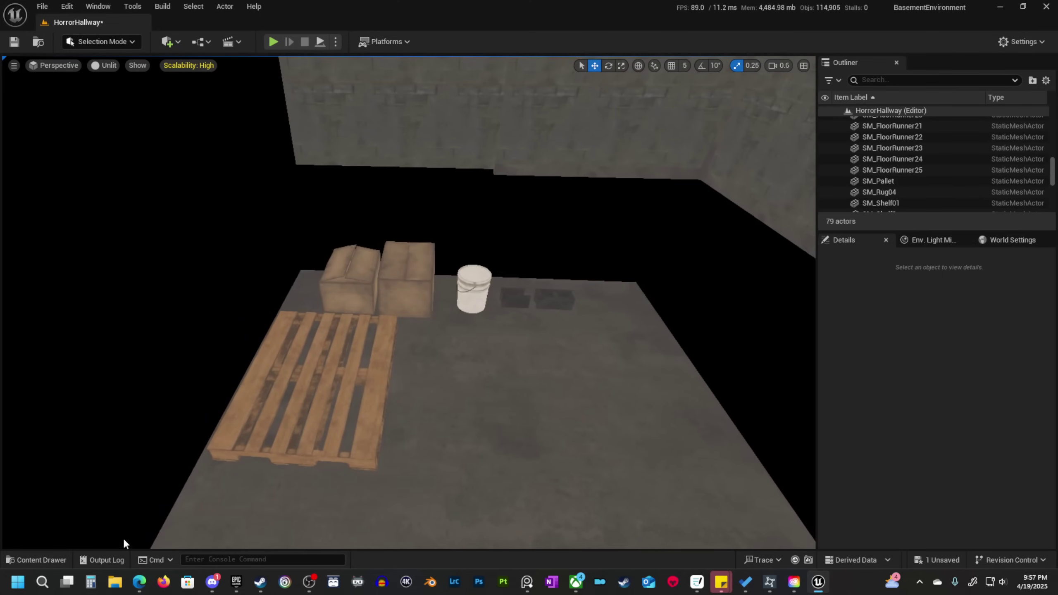
click(40, 563)
right_drag(381, 312, 370, 329)
key(d)
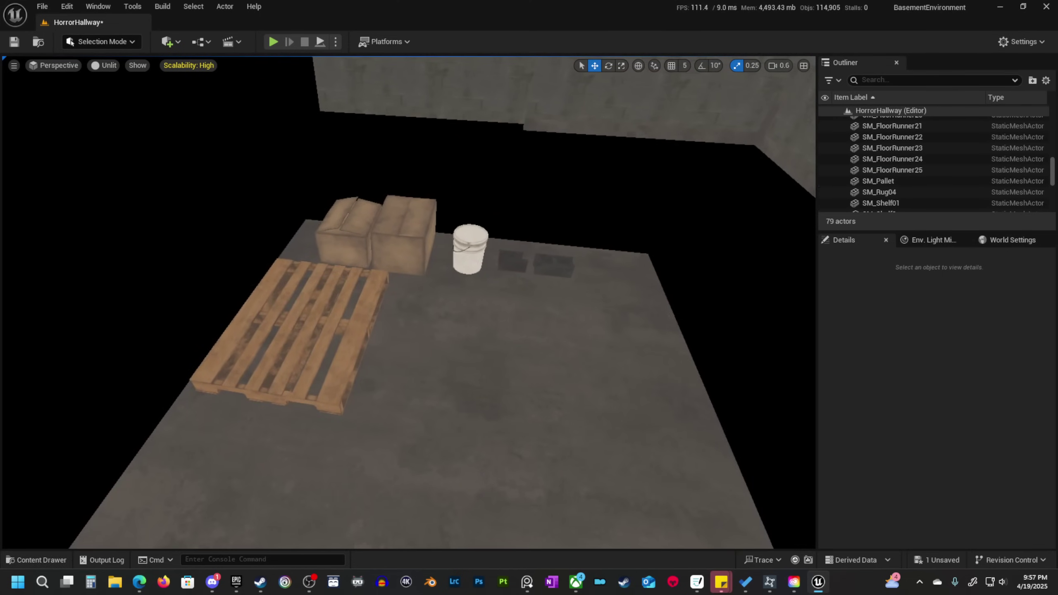
click(287, 333)
right_drag(287, 333, 287, 333)
scroll(288, 333, up, 2)
scroll(287, 334, down, 2)
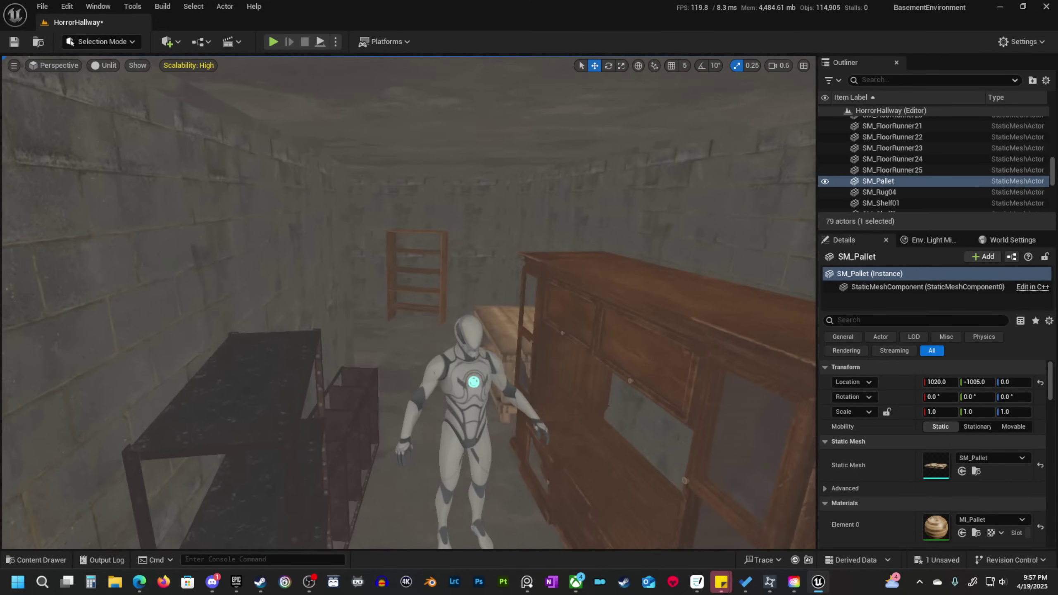
right_drag(387, 402, 387, 401)
scroll(387, 402, up, 2)
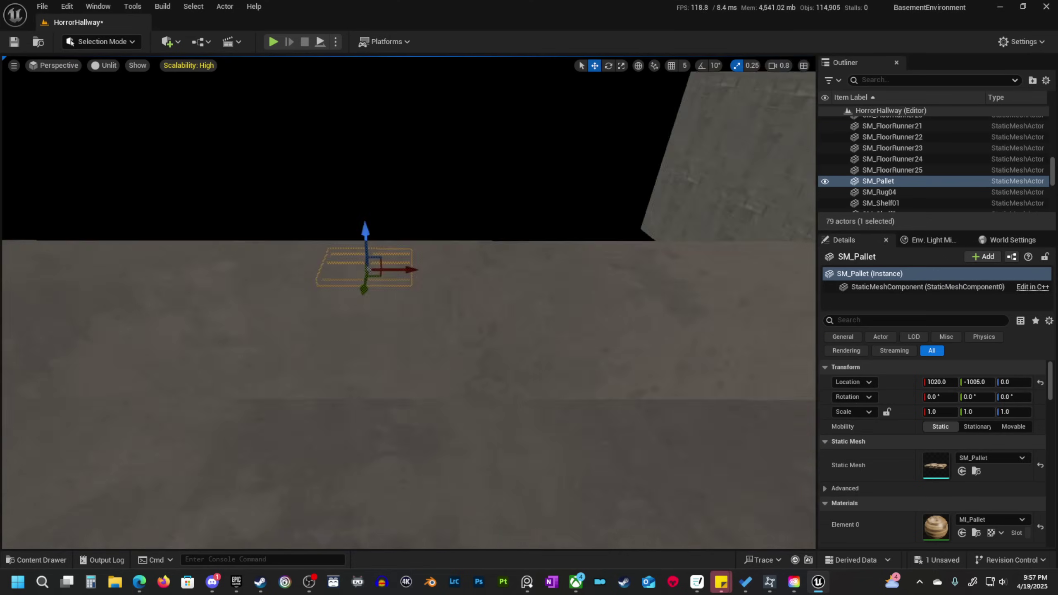
right_drag(254, 307, 253, 307)
drag(419, 389, 566, 456)
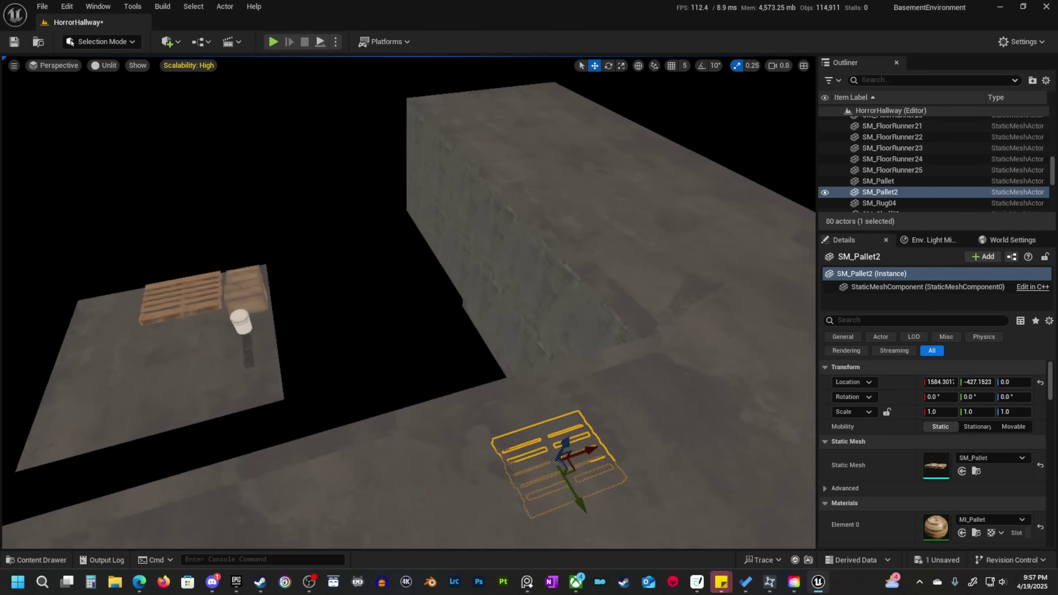
Stand the copied pallet up at about -73° Y and 81° Z rotation, at about Y -302, Z 75.
right_drag(567, 456, 557, 465)
drag(413, 381, 307, 444)
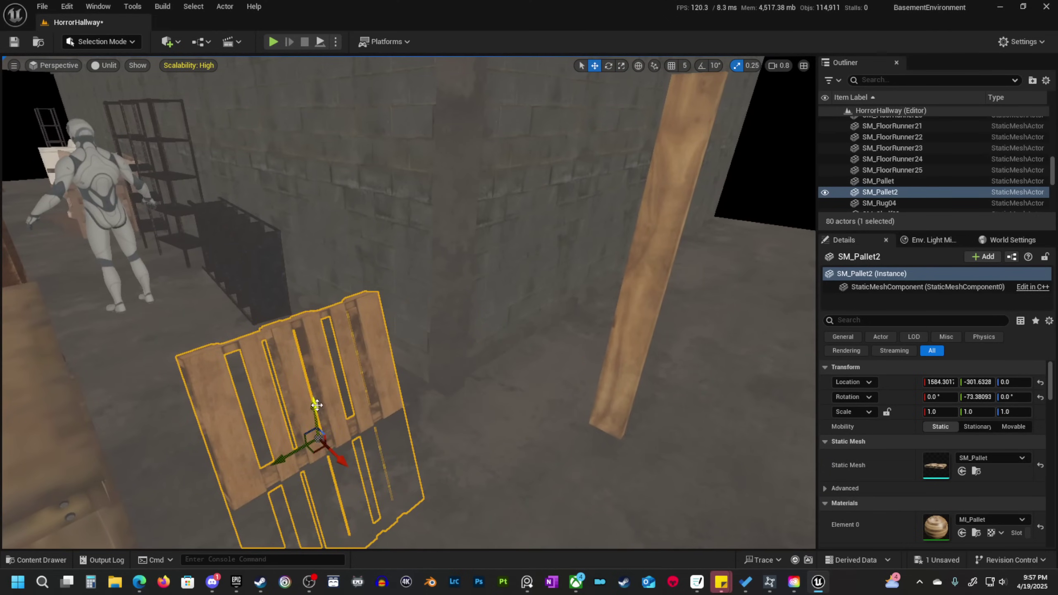
drag(316, 405, 300, 288)
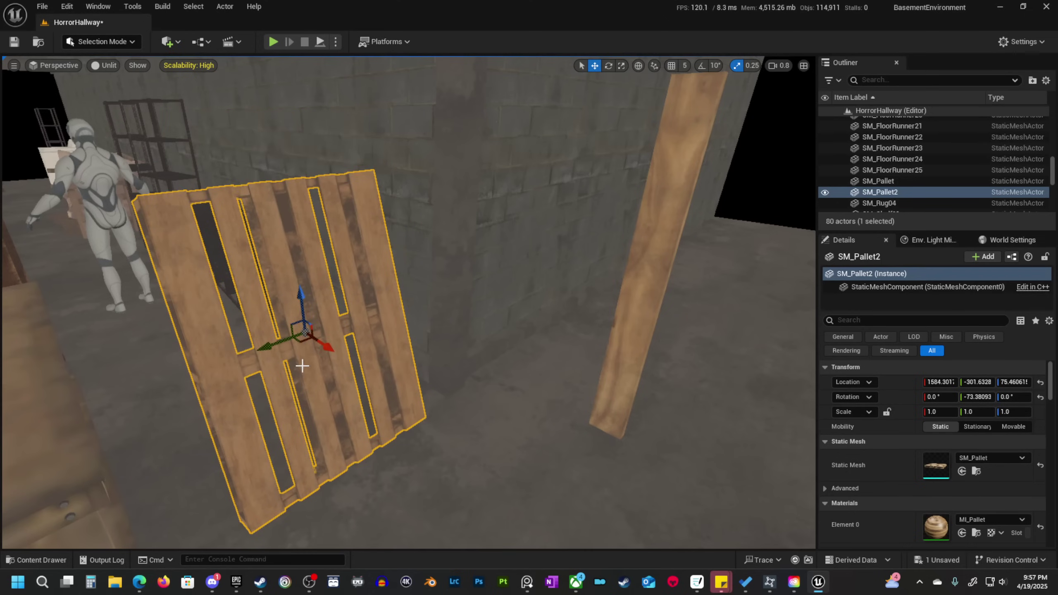
drag(302, 364, 228, 361)
right_drag(228, 361, 453, 376)
key(w)
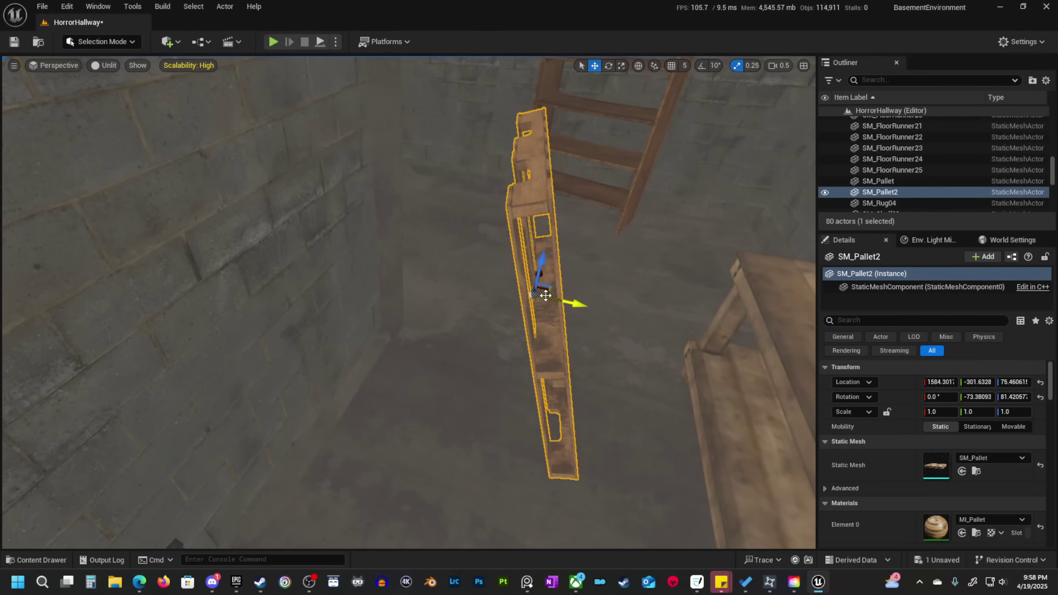
Move the upright pallet against the hallway wall at about X 1508, Y -374 and rotate it to about 94° around Z.
right_drag(541, 318, 541, 319)
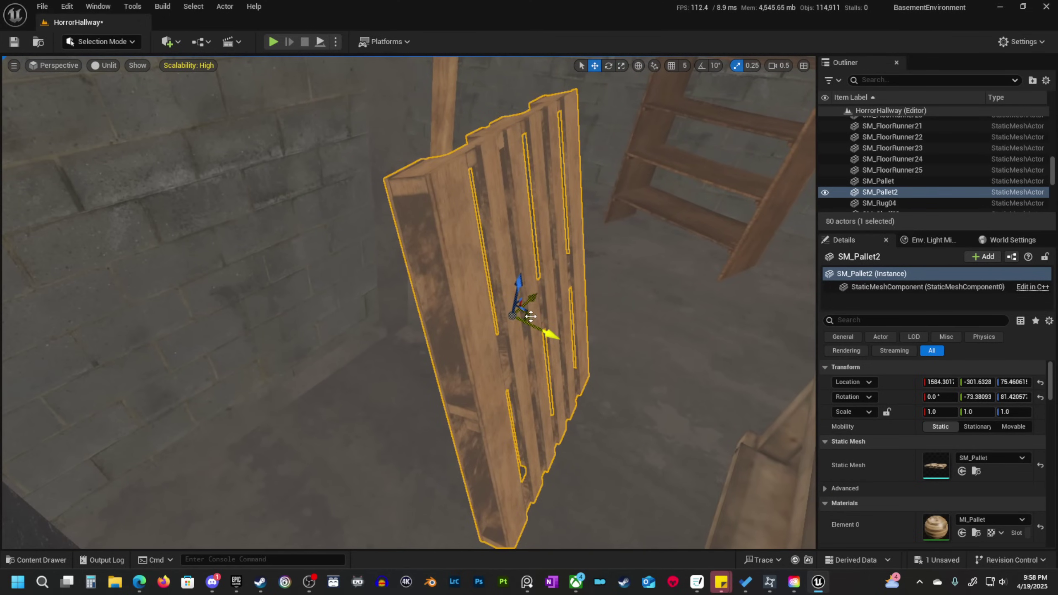
drag(530, 316, 273, 339)
right_drag(273, 338, 273, 338)
scroll(272, 338, down, 1)
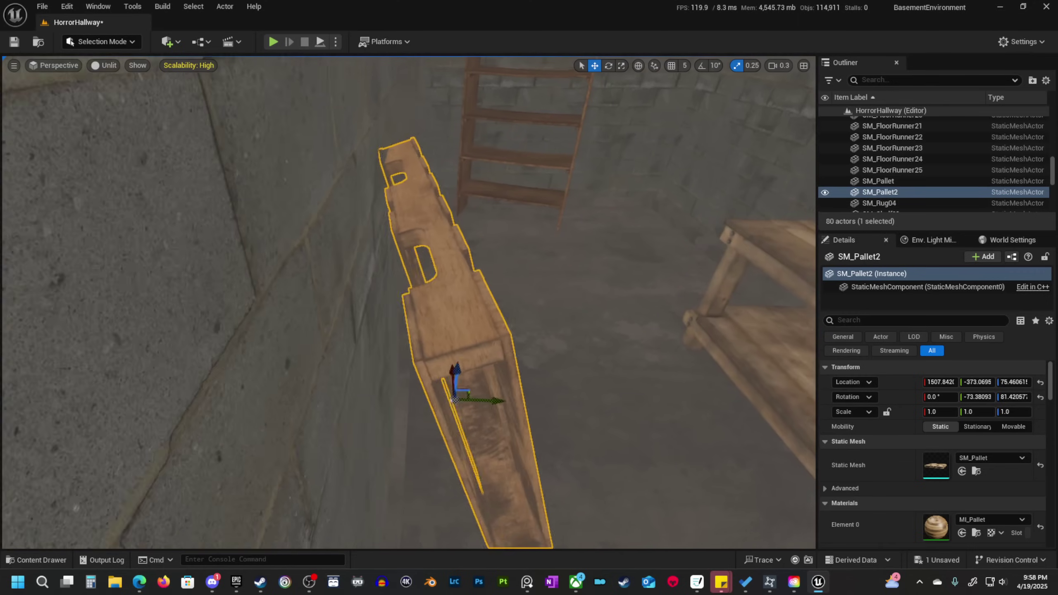
right_drag(350, 384, 350, 384)
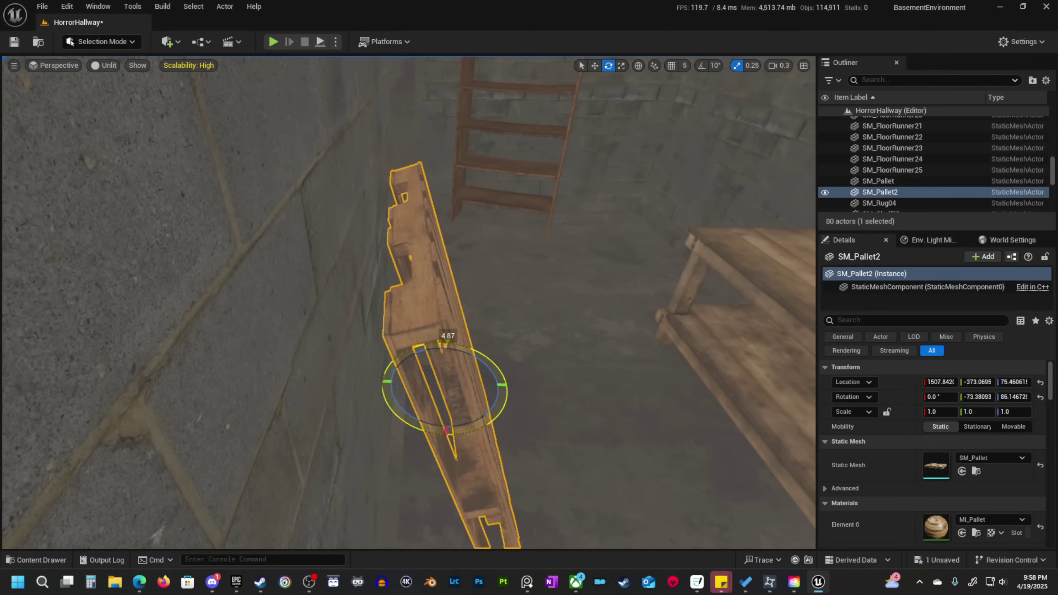
drag(443, 345, 453, 346)
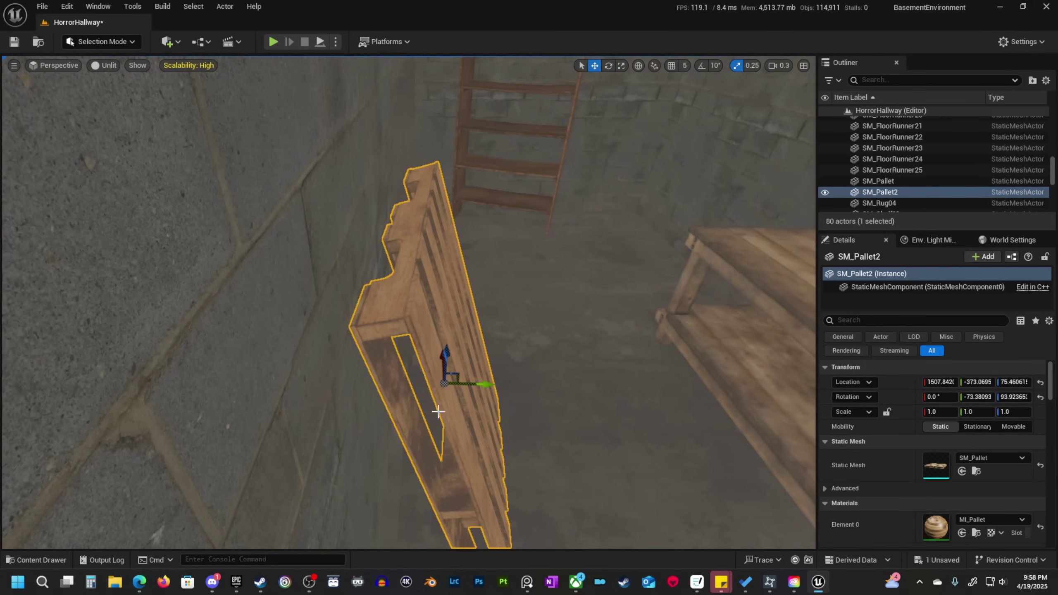
drag(479, 384, 479, 385)
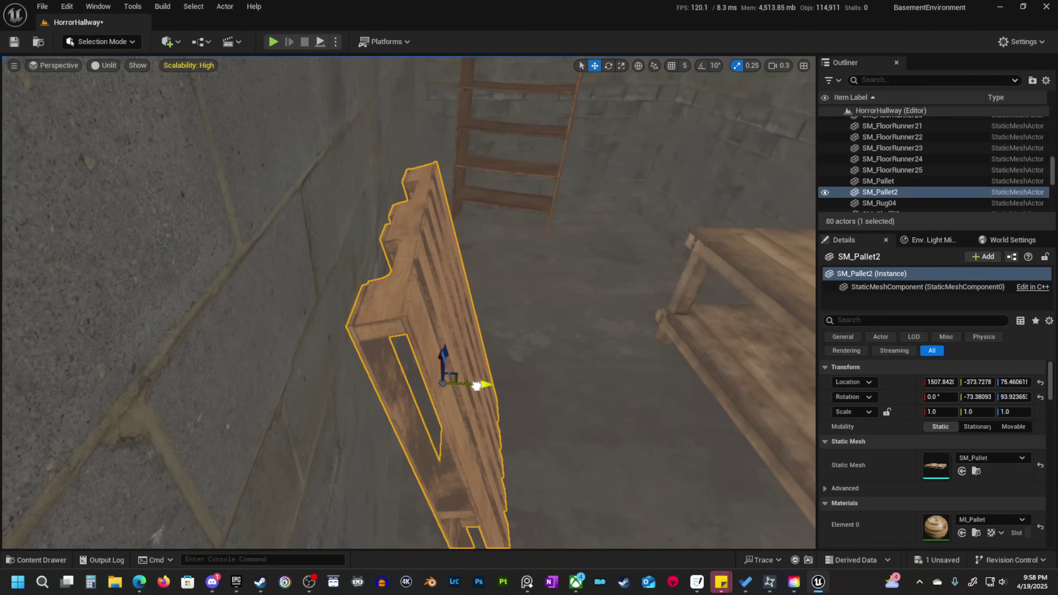
right_drag(477, 387, 476, 386)
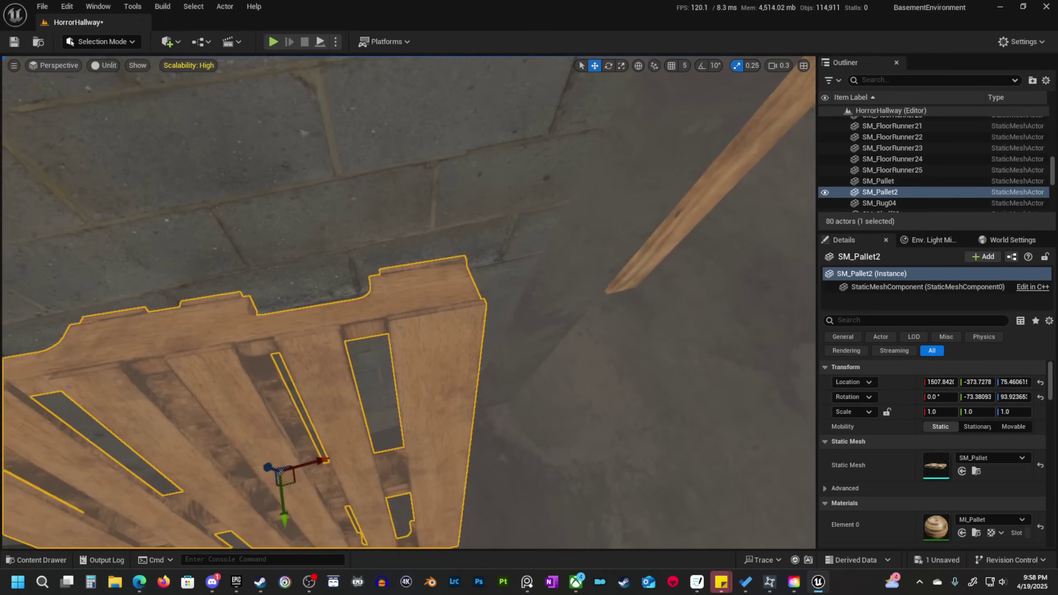
Shift the leaning pallet along the wall to about X 1538 and fine-tune its Z rotation to about 95° and its distance from the wall.
right_drag(341, 379, 340, 379)
drag(341, 373, 411, 389)
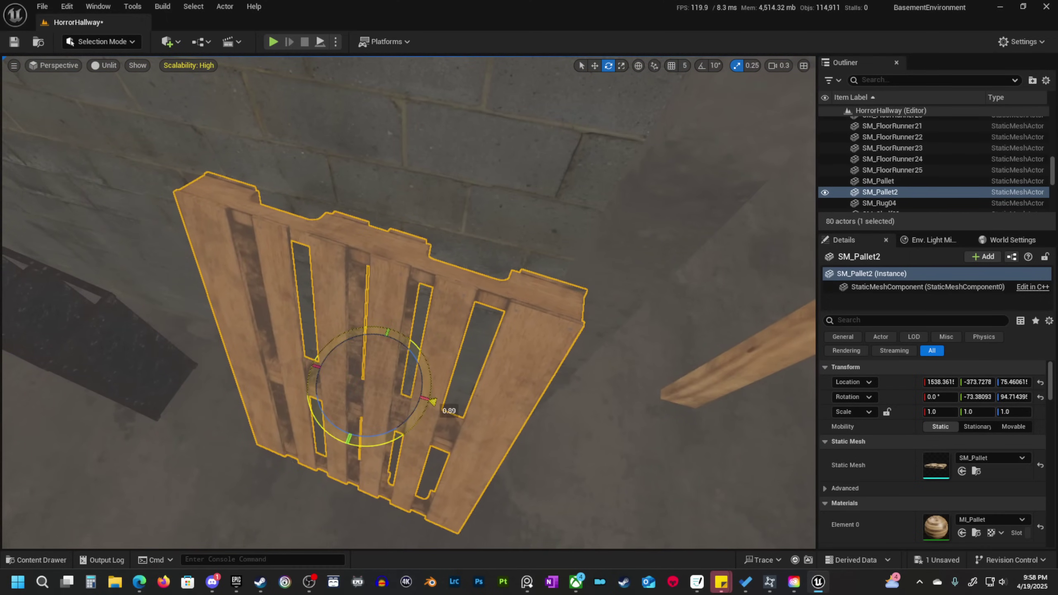
drag(356, 417, 353, 417)
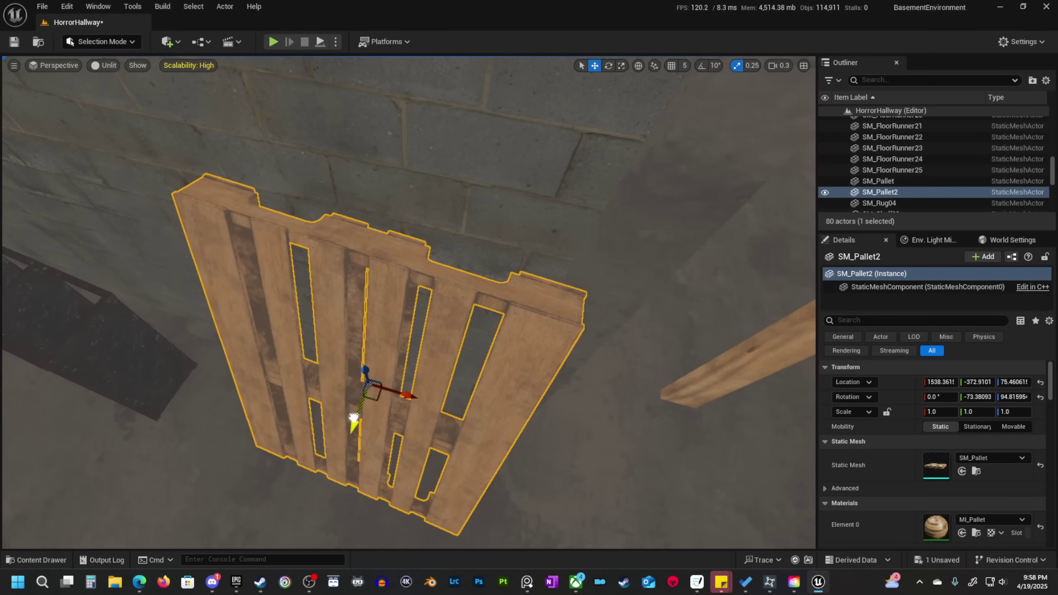
right_drag(540, 323, 541, 323)
right_drag(437, 245, 438, 245)
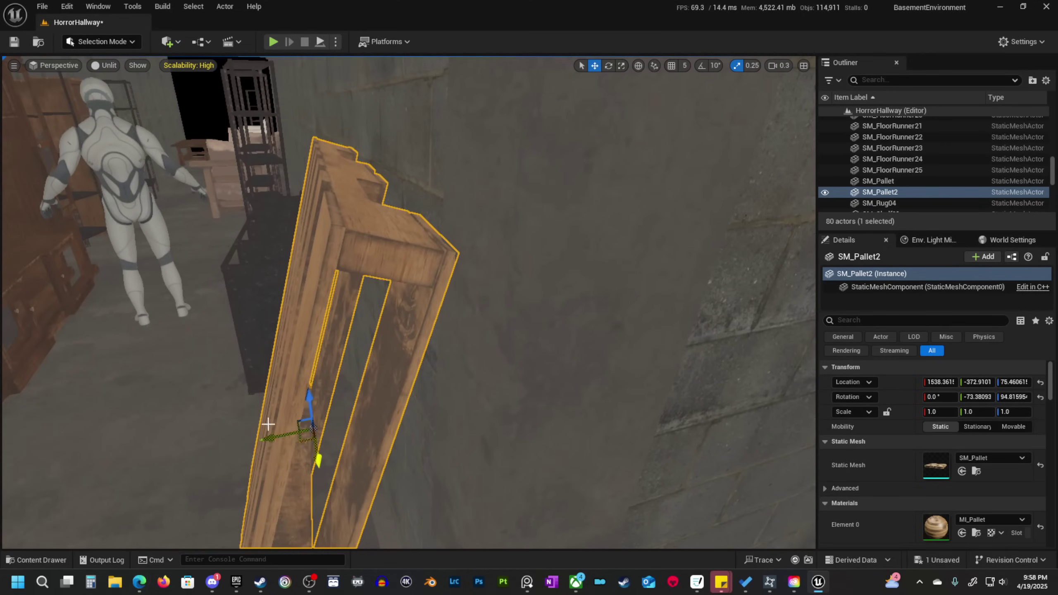
drag(274, 437, 273, 437)
right_drag(273, 437, 273, 436)
Switch to Lit shading and examine how the leaning pallet and surrounding props look in the hallway.
right_drag(350, 425, 382, 428)
key(alt+4)
key(Escape)
scroll(350, 426, up, 3)
scroll(350, 425, up, 1)
scroll(378, 430, down, 2)
right_drag(234, 300, 233, 300)
scroll(234, 300, up, 1)
right_drag(251, 466, 250, 466)
Return to Unlit shading and place an SM_MetalBarrel mesh on the staging floor near the white bucket.
key(alt+3)
click(43, 559)
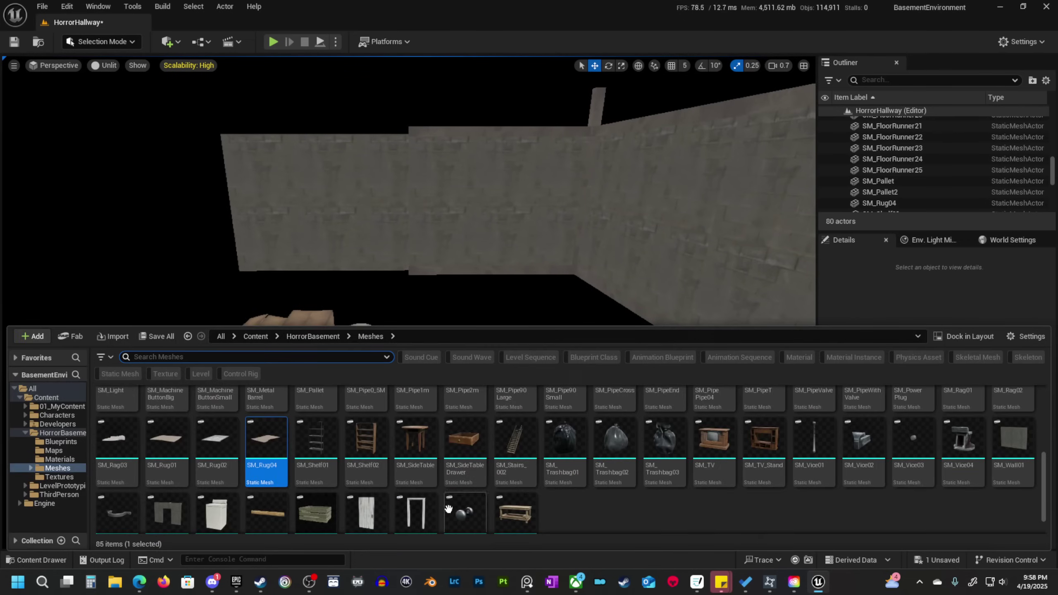
scroll(601, 505, up, 3)
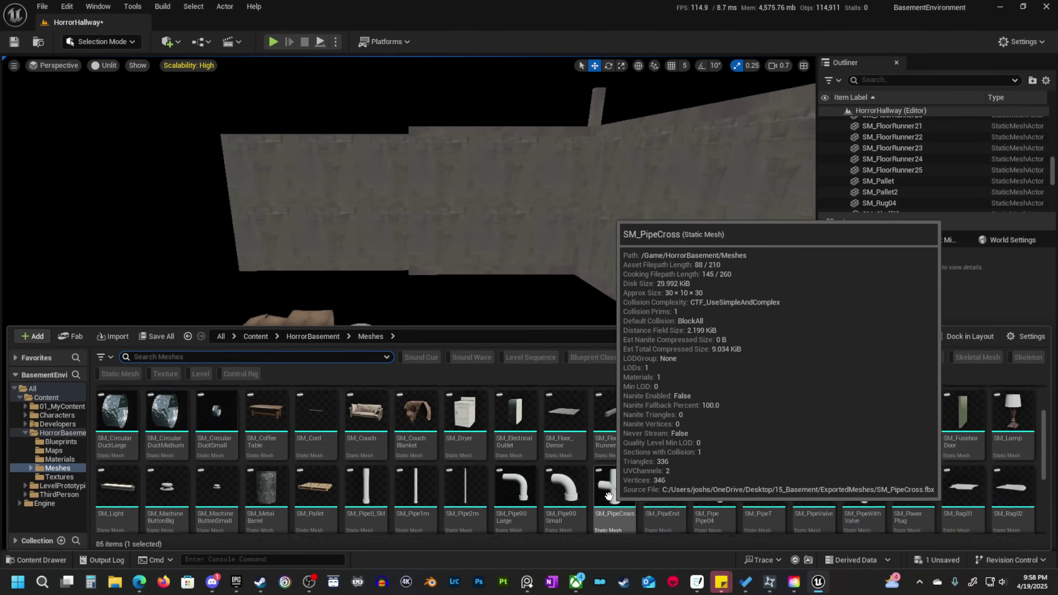
drag(428, 256, 491, 377)
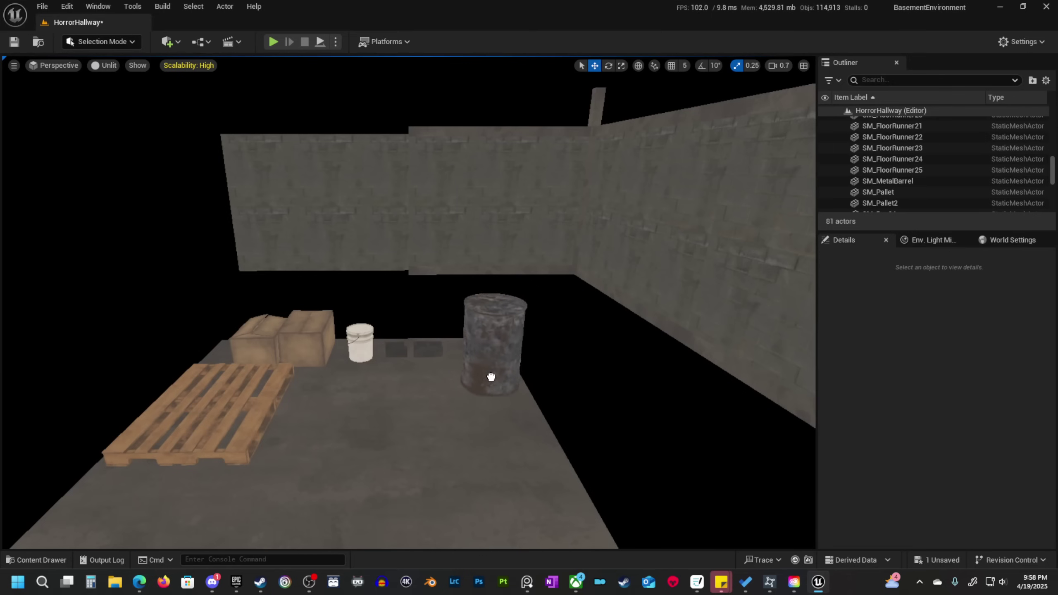
Place an SM_SideTable mesh in front of the metal barrel on the staging floor, at about X 991, Y -726.
click(40, 560)
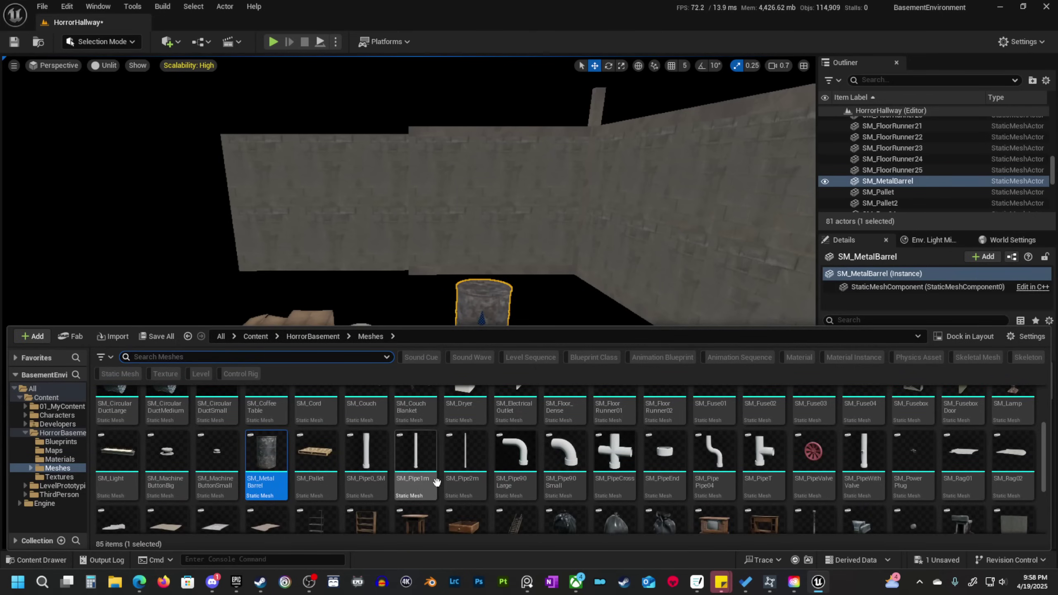
scroll(923, 461, down, 2)
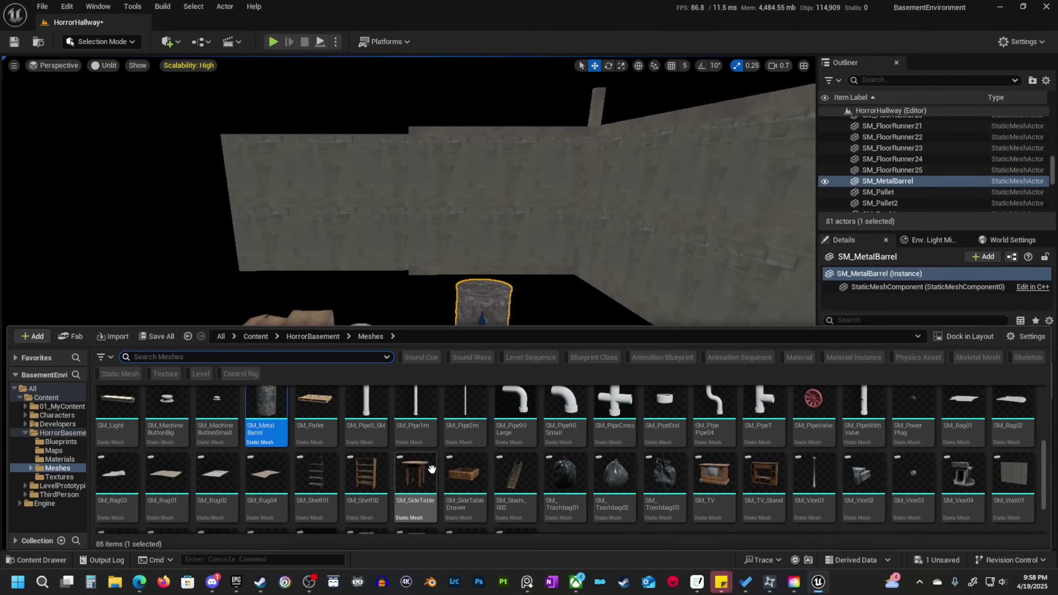
drag(433, 475, 492, 436)
click(476, 435)
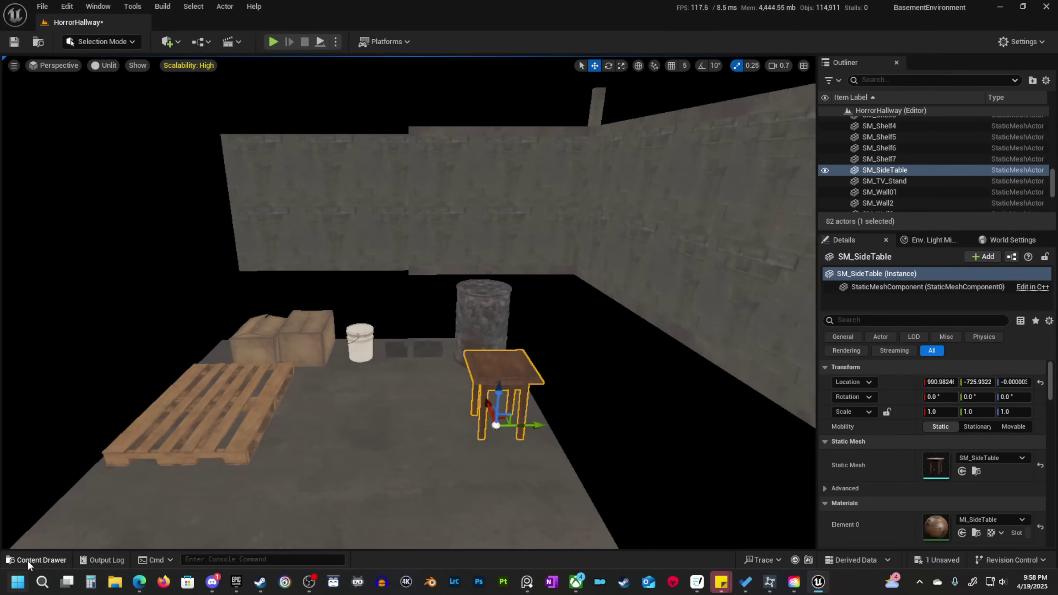
Place an SM_WoodenBox mesh on the staging floor in front of the side table, at about X 898, Y -725.
click(29, 559)
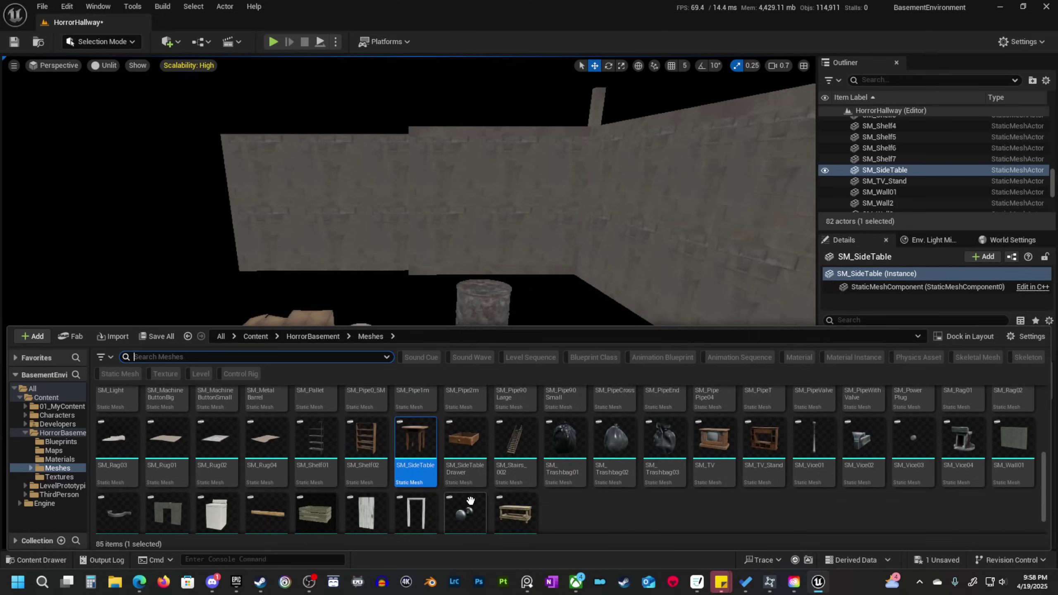
scroll(314, 488, down, 2)
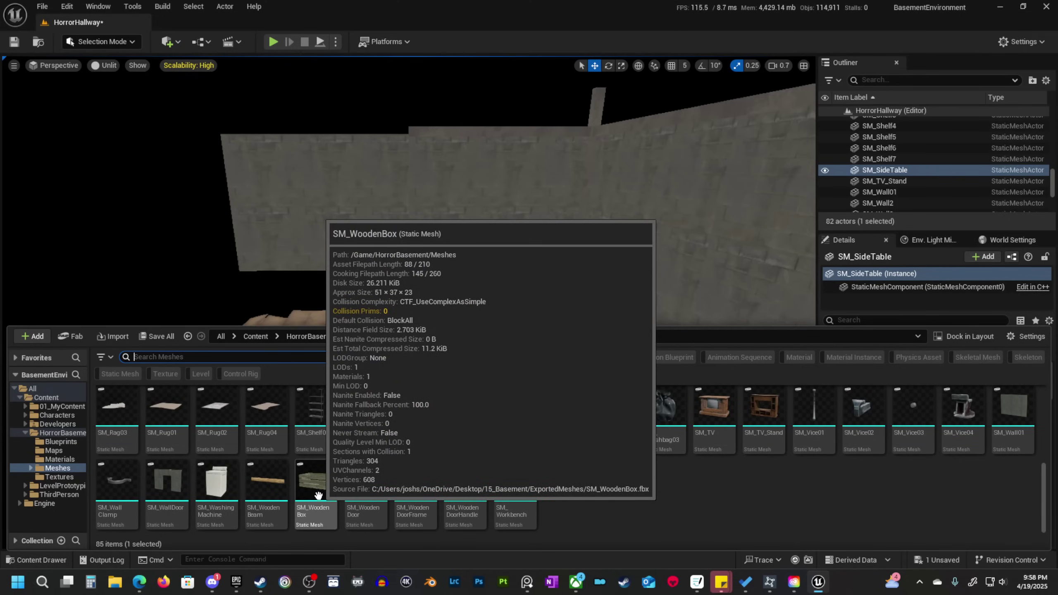
scroll(733, 500, up, 1)
scroll(315, 486, down, 1)
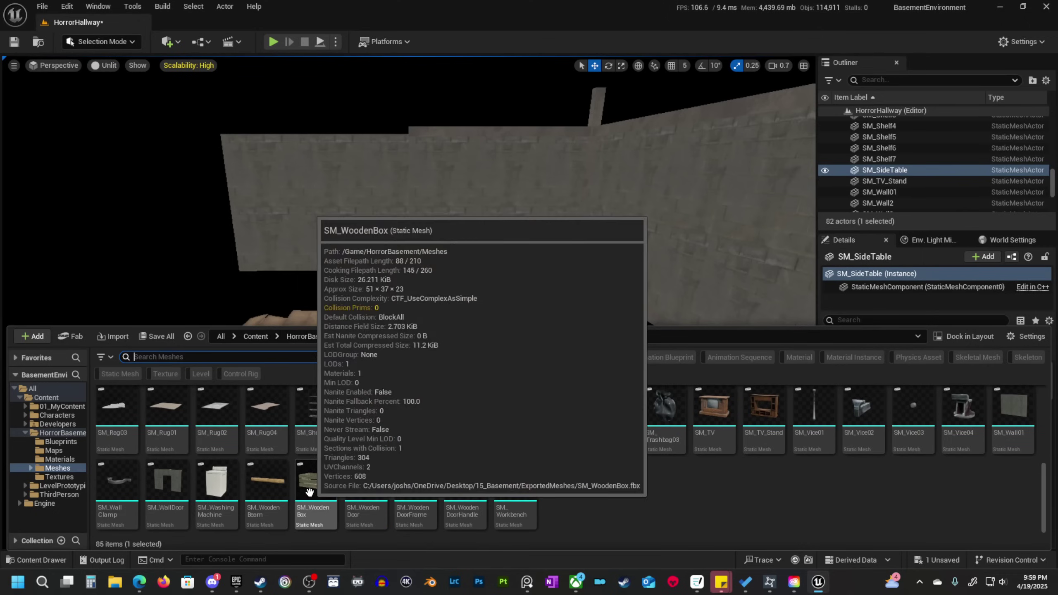
drag(310, 486, 420, 195)
drag(524, 501, 524, 501)
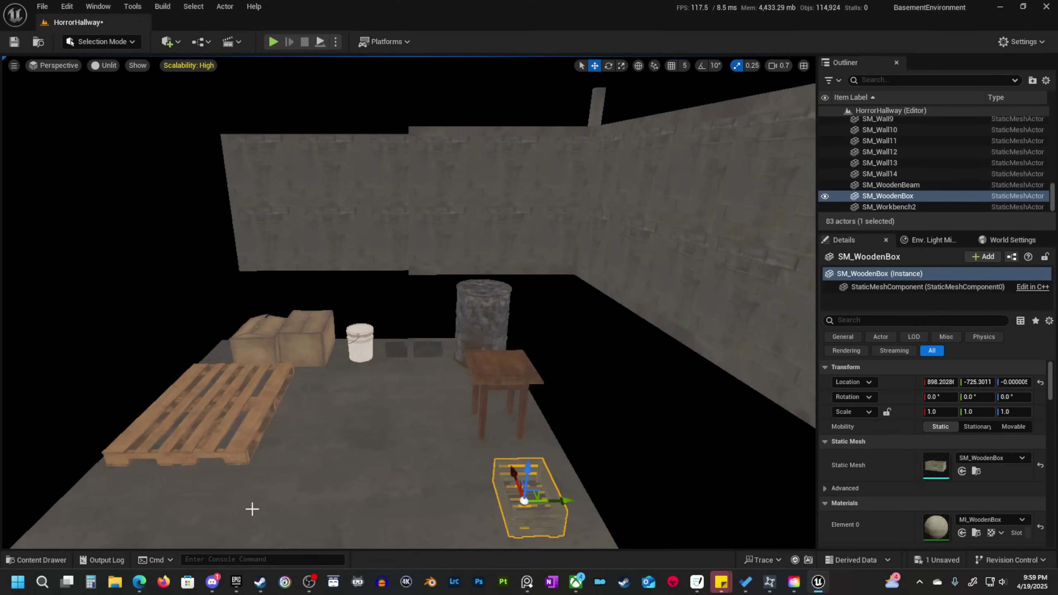
Add SM_Trashbag01, SM_Trashbag02 and SM_Trashbag03 to the staging floor and spread them apart, placing SM_Trashbag03 at about X 919, Y -809.
click(46, 560)
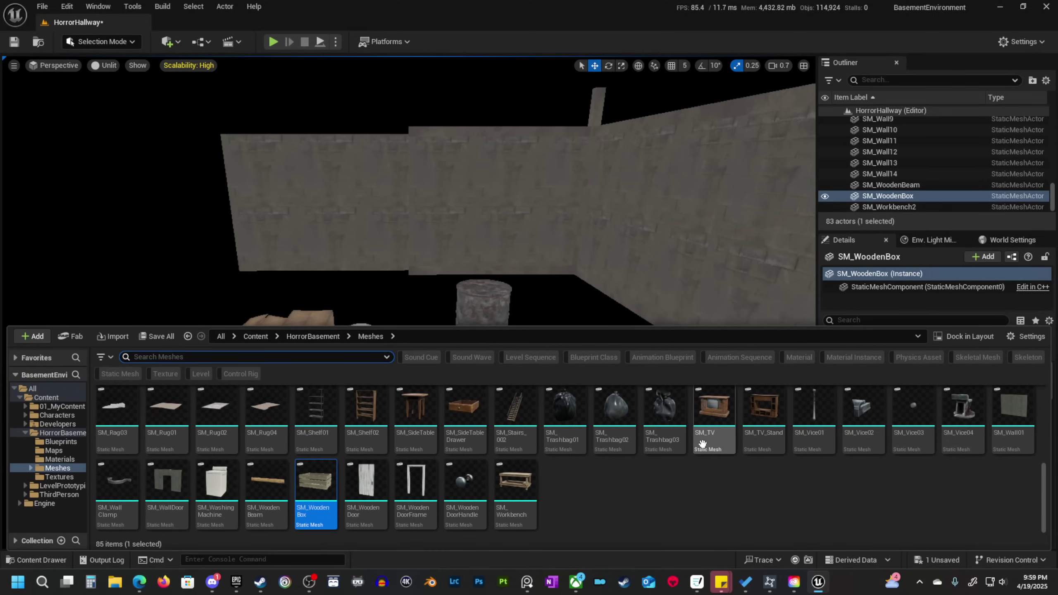
drag(559, 424, 329, 412)
click(352, 407)
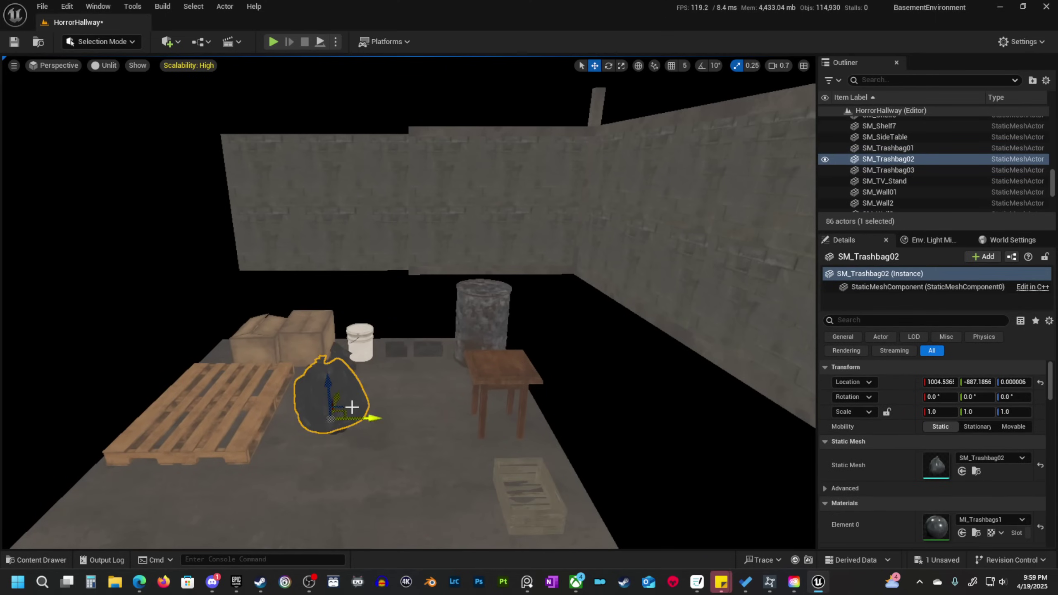
click(315, 401)
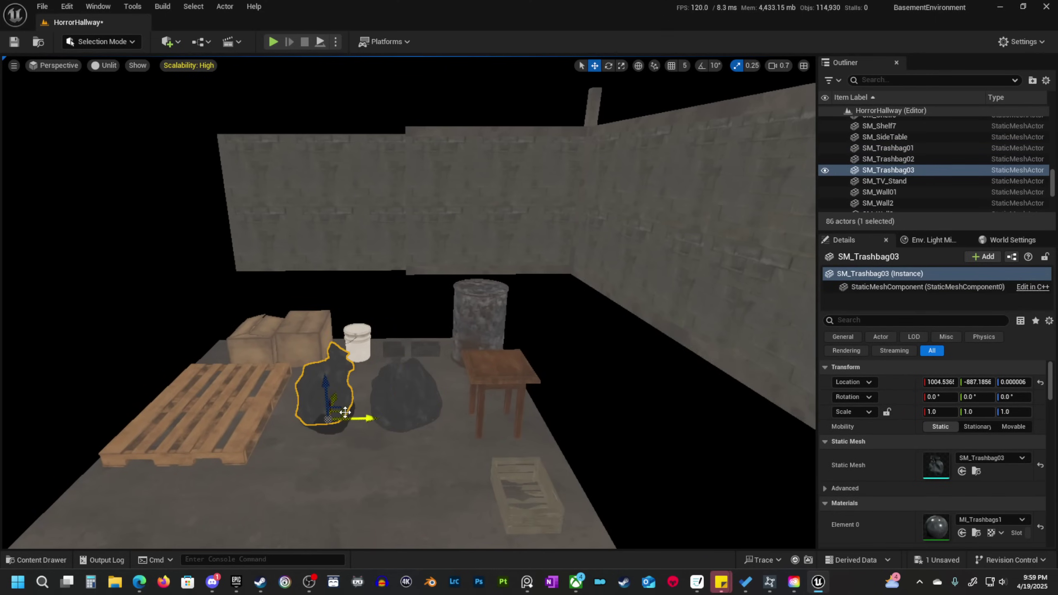
drag(350, 433, 422, 479)
Check the staging area's props in Lit shading, returning to Unlit shading.
key(a)
right_drag(390, 433, 333, 404)
key(alt+4)
key(alt+3)
Select all seven ceiling tiles covering the L-shaped hallway, SM_Floor_Dense9 through SM_Floor_Dense15.
key(d)
key(s)
scroll(437, 427, up, 1)
right_drag(436, 428, 496, 367)
key(w)
key(w)
right_drag(476, 444, 441, 496)
key(s)
key(s)
scroll(476, 444, up, 4)
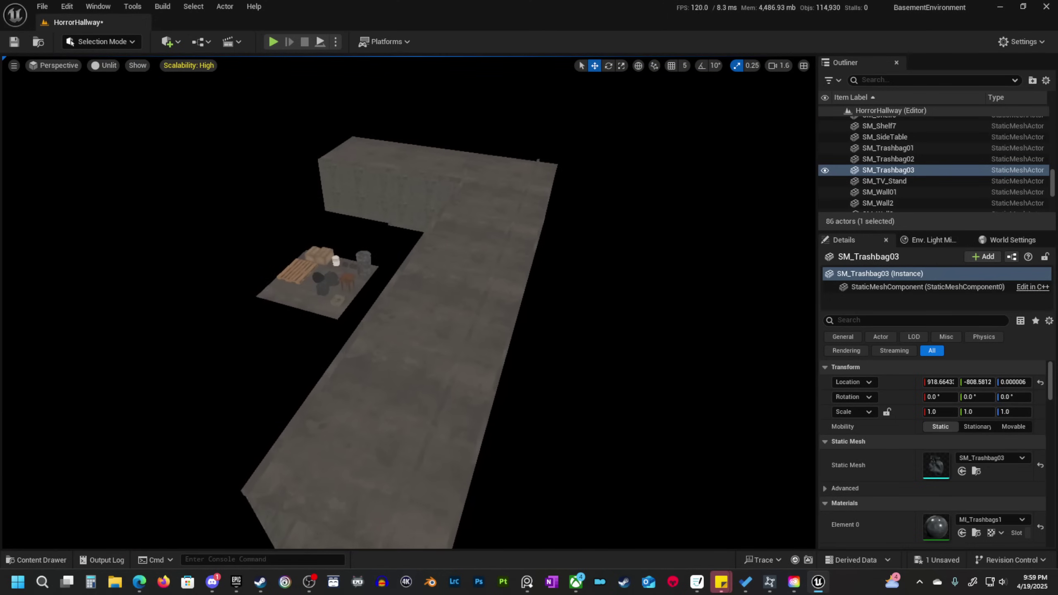
click(389, 393)
ctrl+click(403, 359)
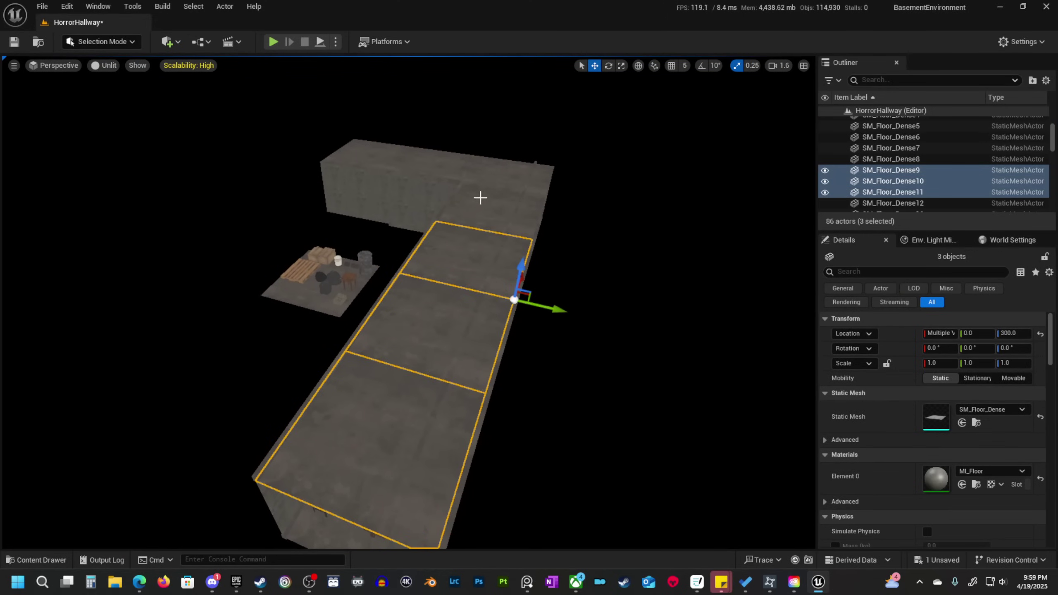
ctrl+click(480, 197)
ctrl+click(488, 172)
right_drag(492, 282, 507, 282)
scroll(908, 134, up, 2)
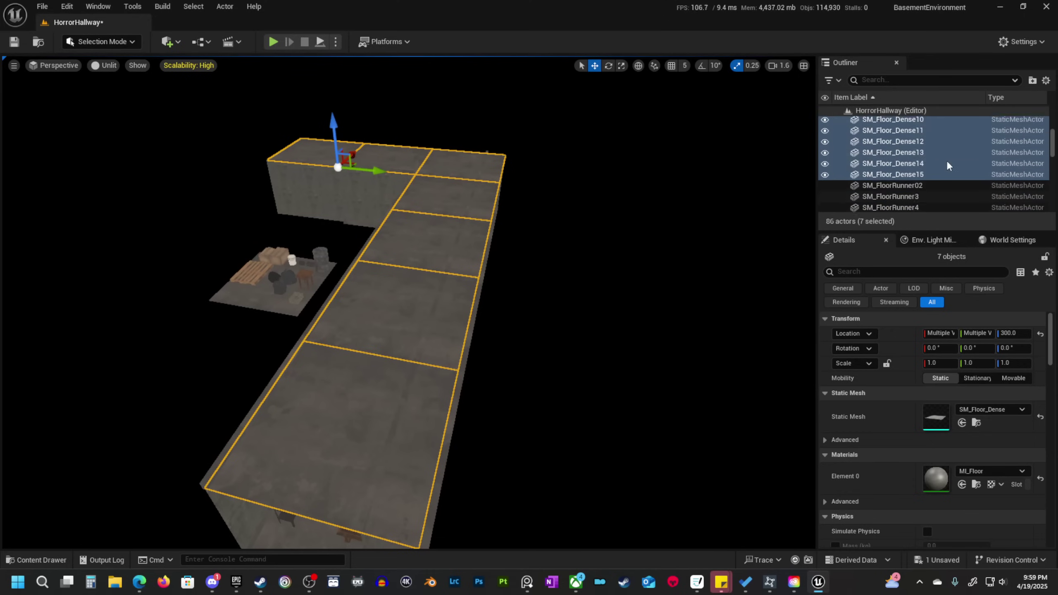
Group the selected ceiling tiles in a new Outliner folder named Ceiling and hide that folder.
click(1033, 80)
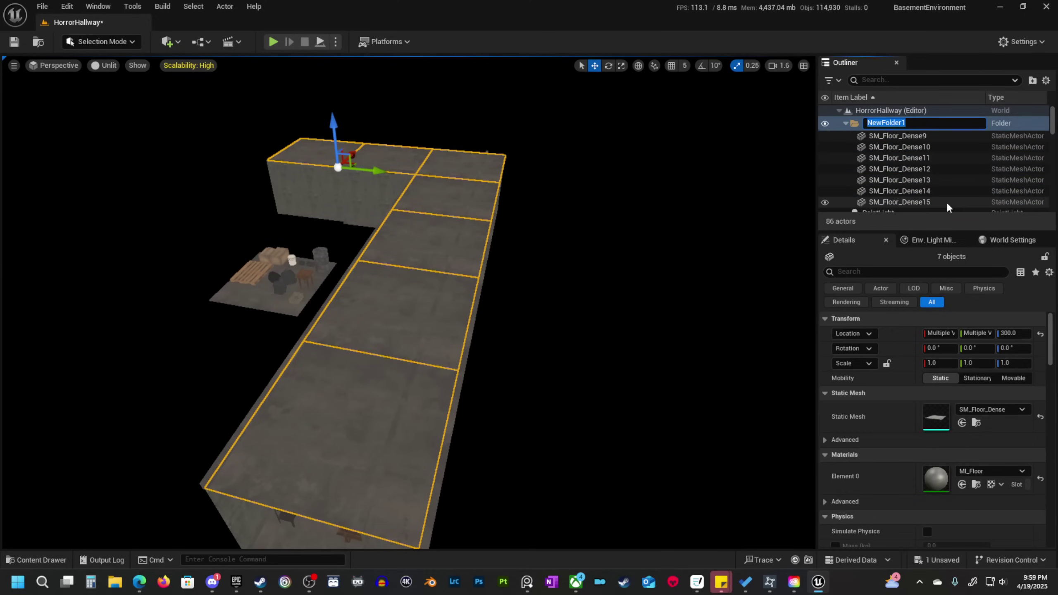
text(C)
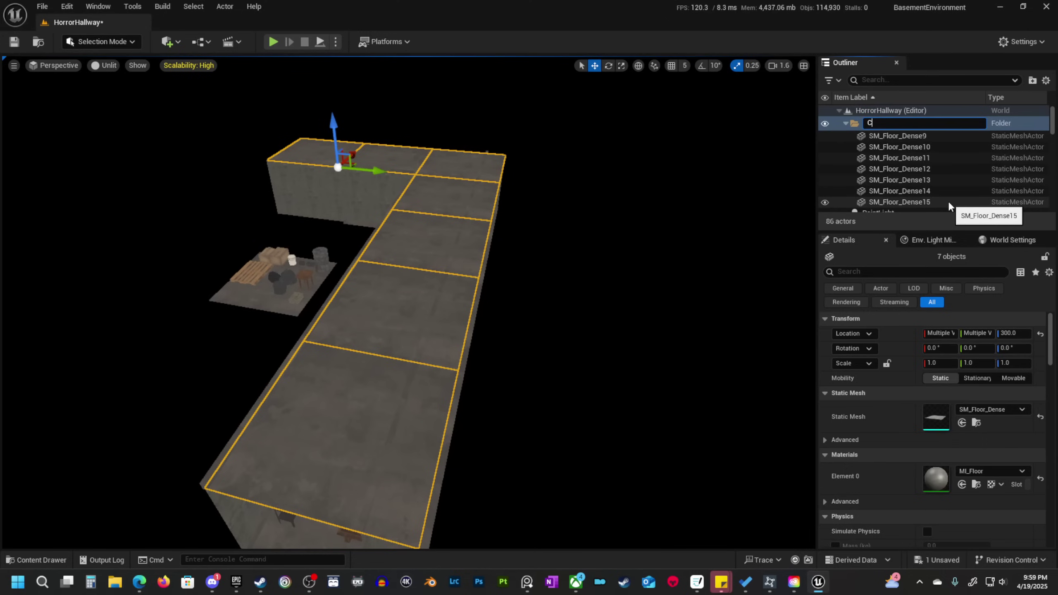
text(eiling)
key(Return)
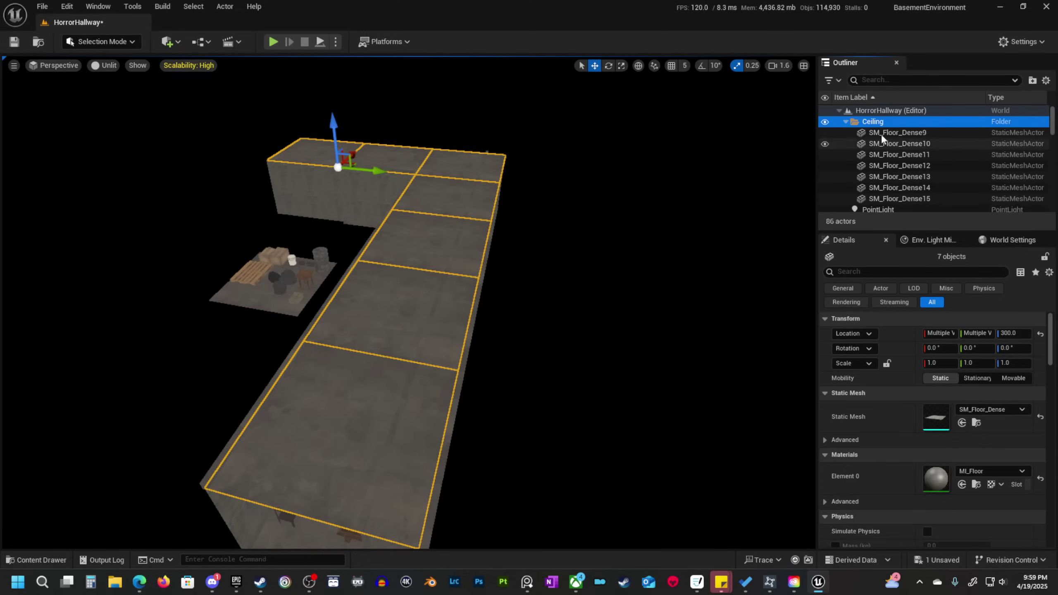
click(824, 121)
Duplicate the staging area's metal barrel and place the copy beside the wooden shelf in the hallway, at about X 1815, Y -155.
key(w)
mouse_move(601, 292)
right_down()
mouse_move(621, 287)
mouse_move(613, 241)
mouse_move(603, 288)
mouse_move(591, 287)
right_up()
key(s)
scroll(608, 270, down, 4)
scroll(359, 320, up, 3)
key(s)
mouse_move(359, 320)
right_down()
mouse_move(366, 400)
mouse_move(364, 316)
right_up()
key(w)
right_drag(516, 338, 252, 421)
key(w)
scroll(515, 338, down, 3)
key(s)
key(d)
key(s)
key(a)
key(w)
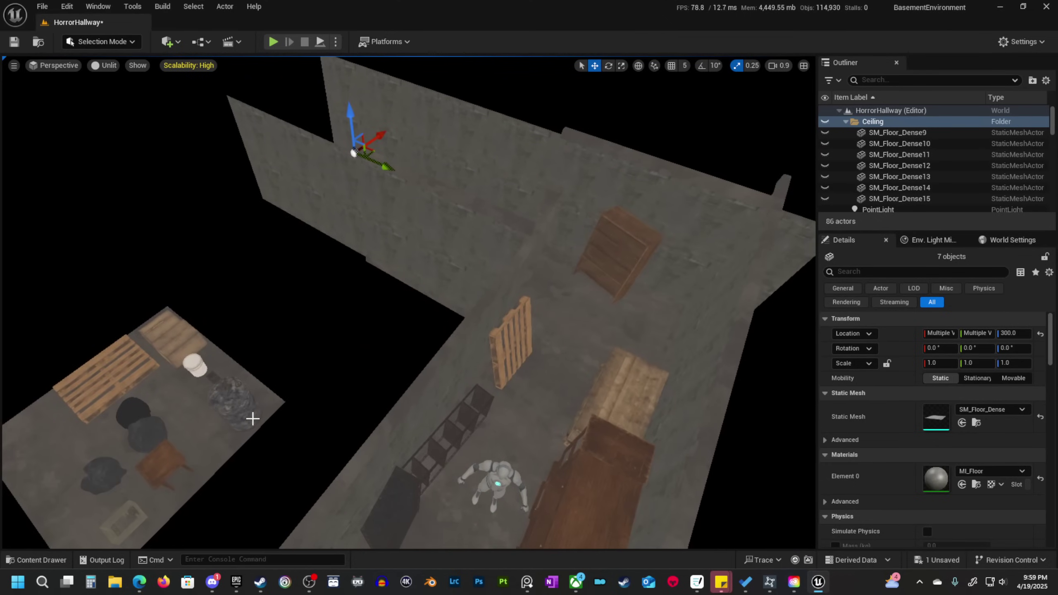
click(248, 416)
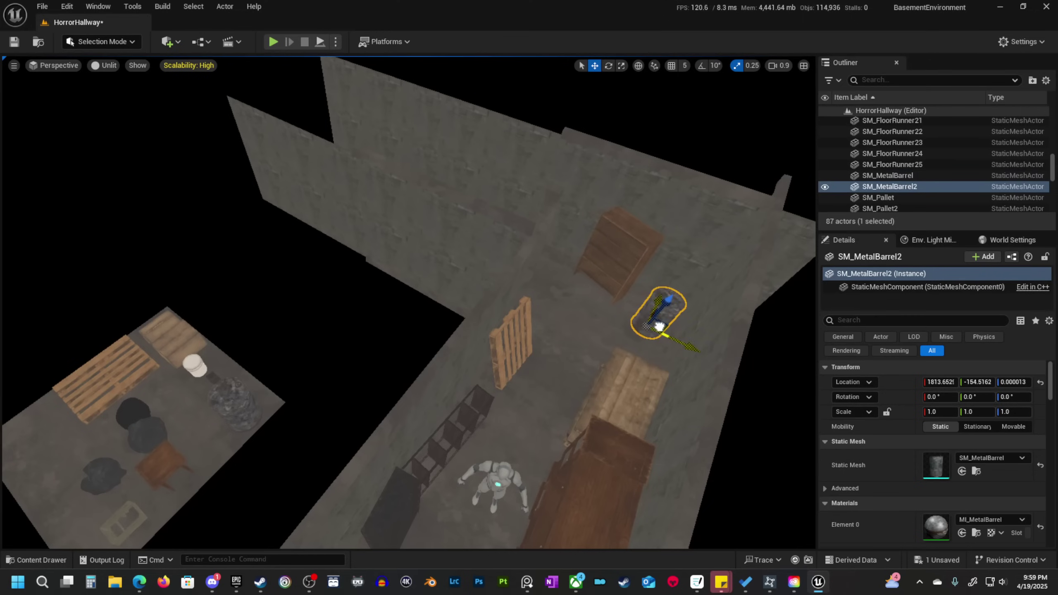
key(f)
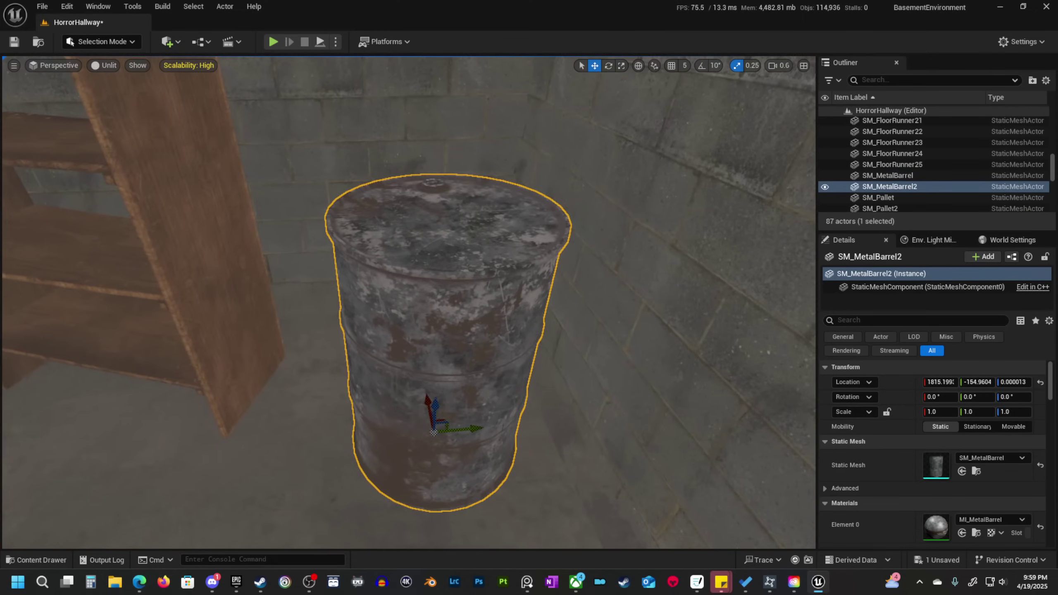
Move the copied barrel into the hallway corner at about X 1868, Y -146.
mouse_move(552, 445)
right_down()
mouse_move(616, 445)
mouse_move(551, 445)
right_up()
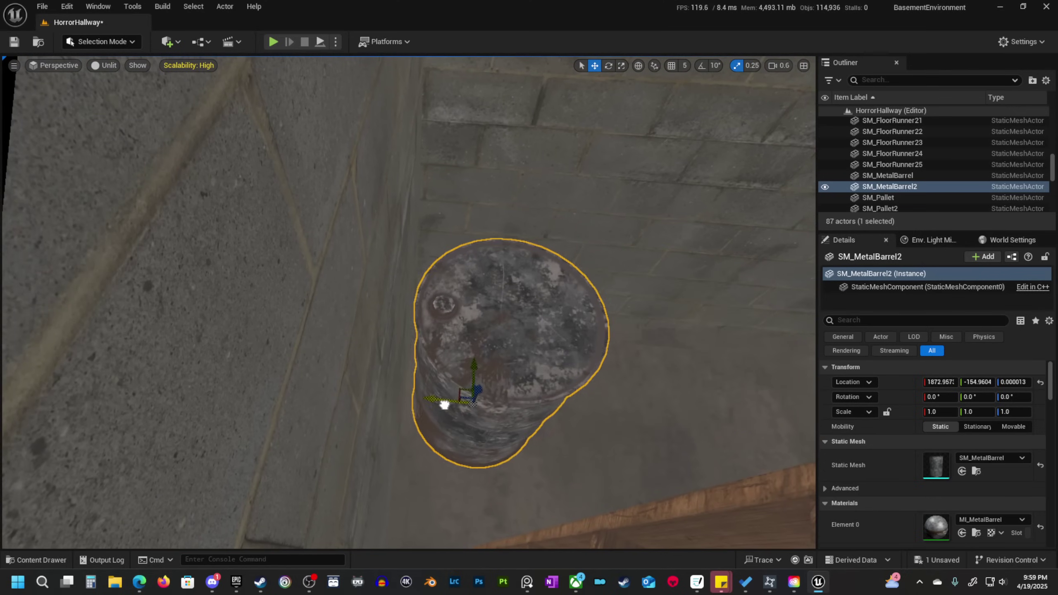
right_drag(476, 501, 325, 491)
mouse_move(469, 492)
mouse_down()
mouse_move(517, 485)
mouse_move(483, 493)
mouse_up()
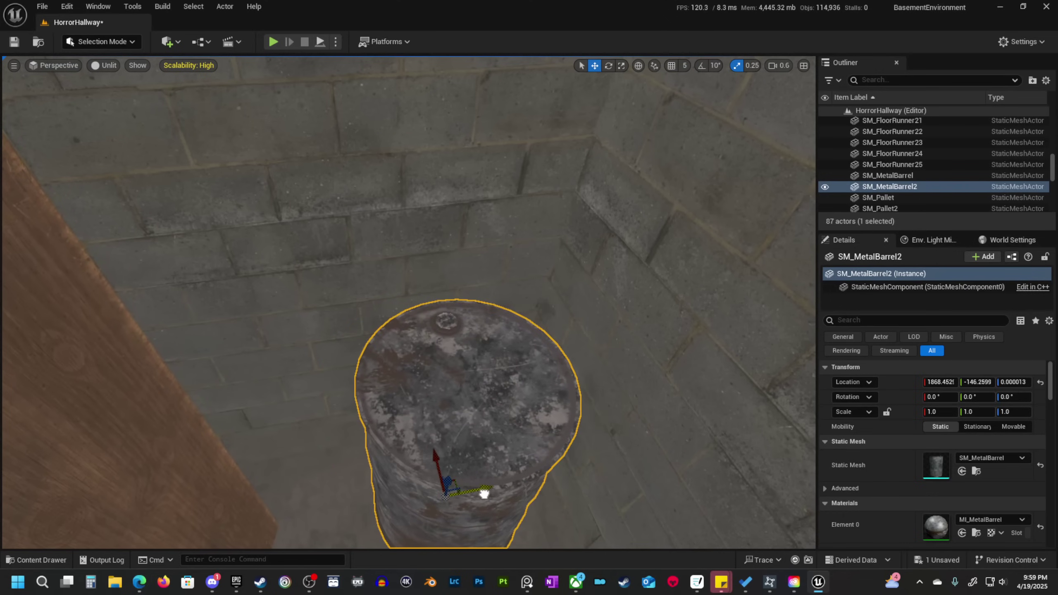
right_drag(484, 494, 479, 438)
scroll(437, 434, up, 1)
Duplicate the corner barrel to about X 1740 along the wall and rotate the copy to about 101° around Z.
alt+drag(260, 400, 376, 450)
drag(421, 541, 454, 535)
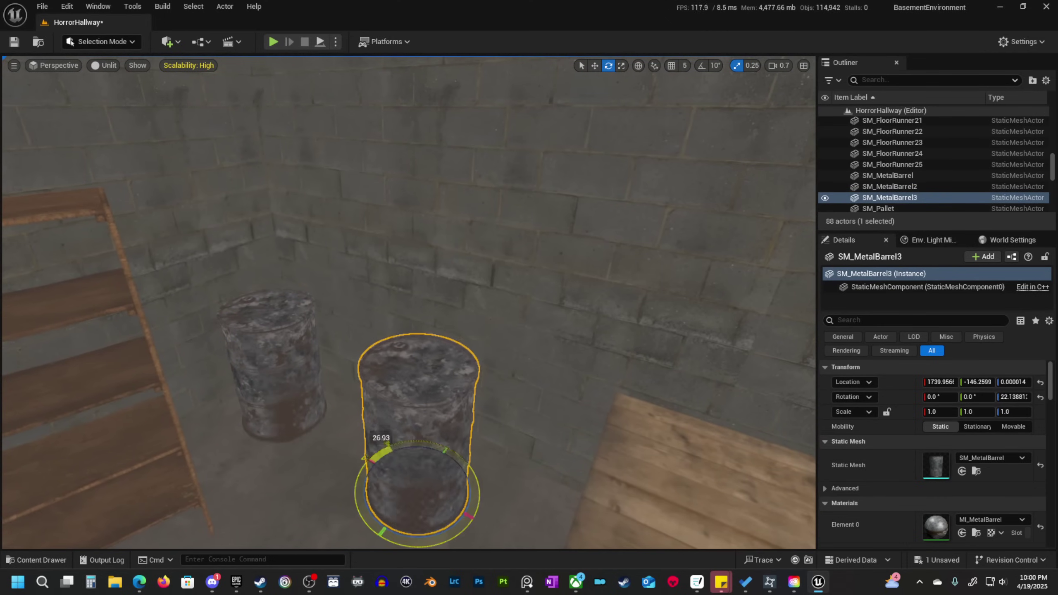
mouse_move(500, 521)
right_down()
mouse_move(542, 487)
mouse_move(514, 510)
right_up()
key(w)
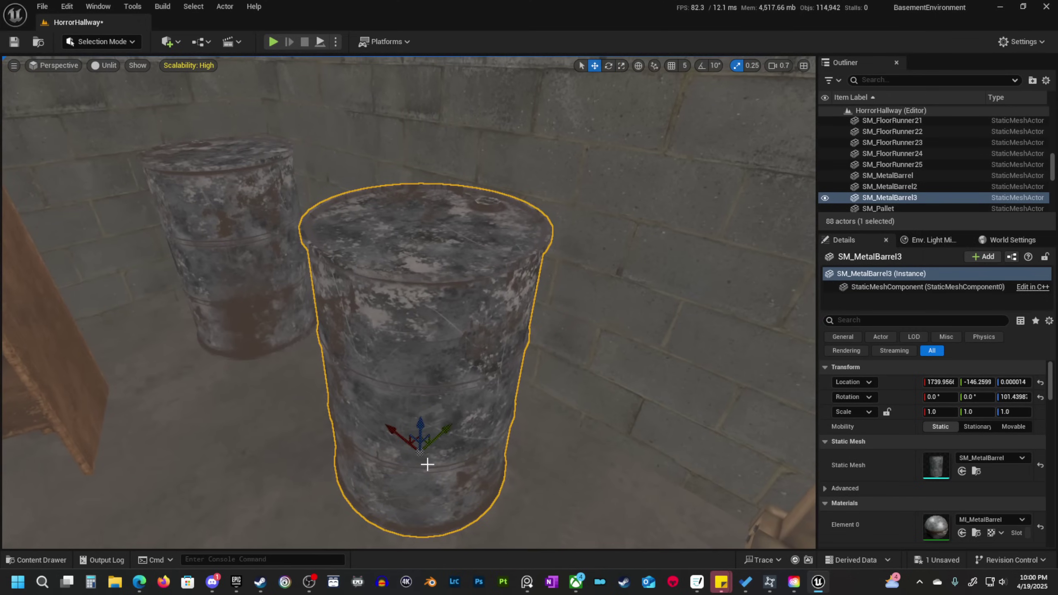
Move the rotated metal barrel against the corner barrel at about X 1798, Y -142, and nudge the corner barrel slightly.
drag(439, 439, 432, 446)
right_drag(432, 446, 383, 462)
drag(497, 477, 418, 440)
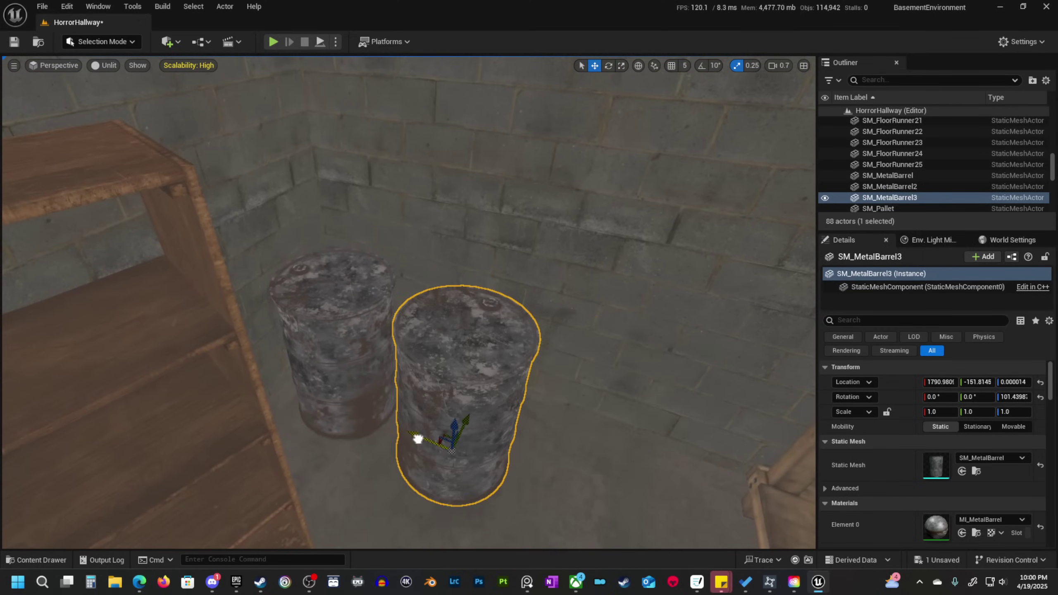
right_drag(347, 419, 343, 418)
click(366, 390)
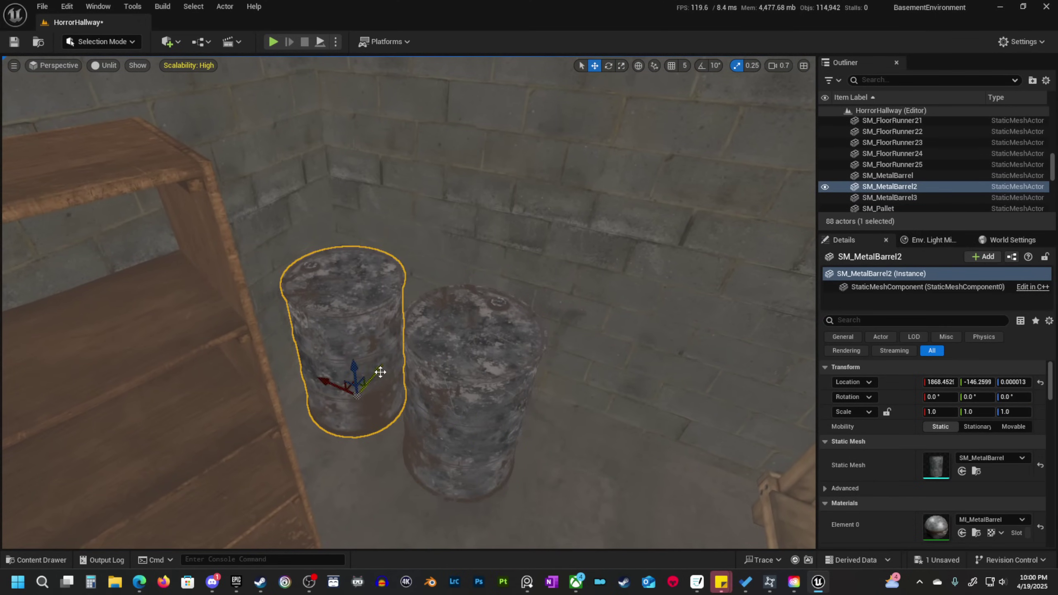
click(462, 441)
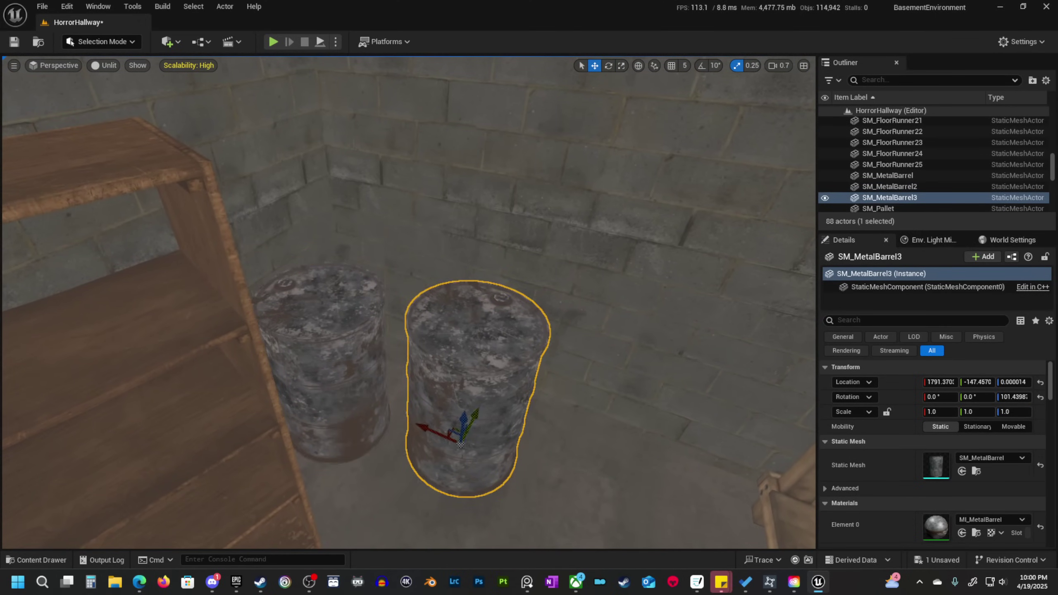
scroll(400, 416, down, 3)
right_drag(463, 442, 351, 391)
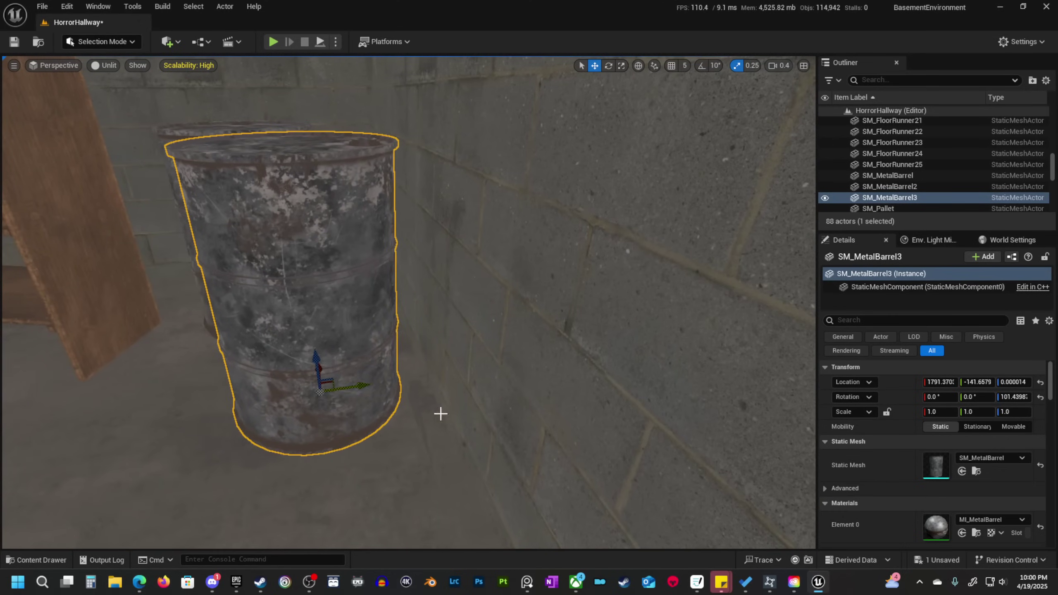
right_drag(440, 413, 425, 446)
drag(362, 458, 349, 456)
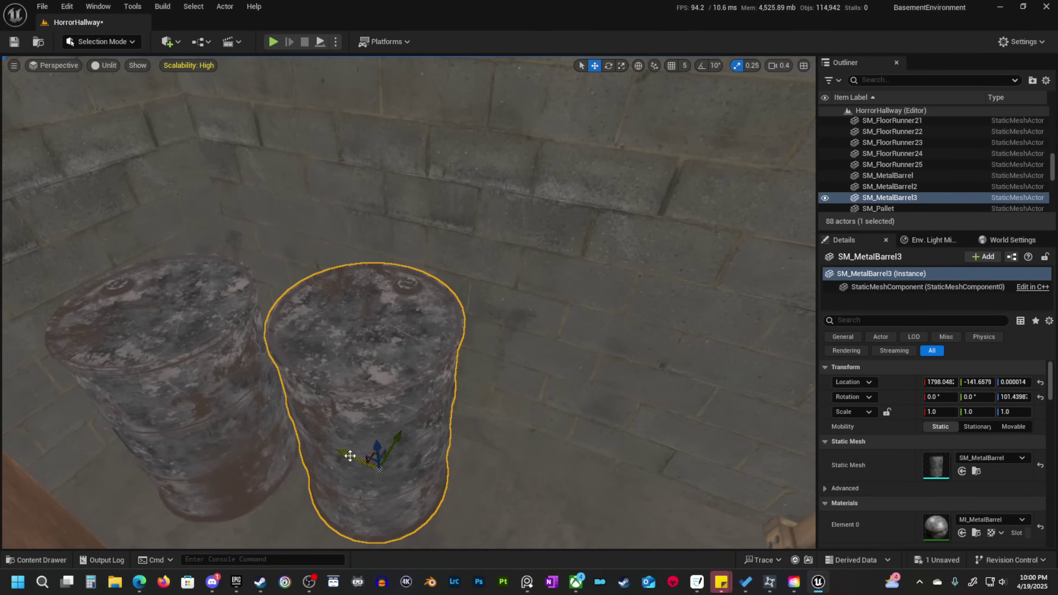
Switch the viewport to lit shading and turn off game view to show the light icons.
right_drag(349, 456, 297, 453)
key(alt+4)
key(Escape)
right_drag(323, 343, 283, 347)
scroll(324, 343, up, 2)
key(g)
Move the point light near the wooden shelf to about X 1800, Y -510.
click(319, 294)
click(234, 387)
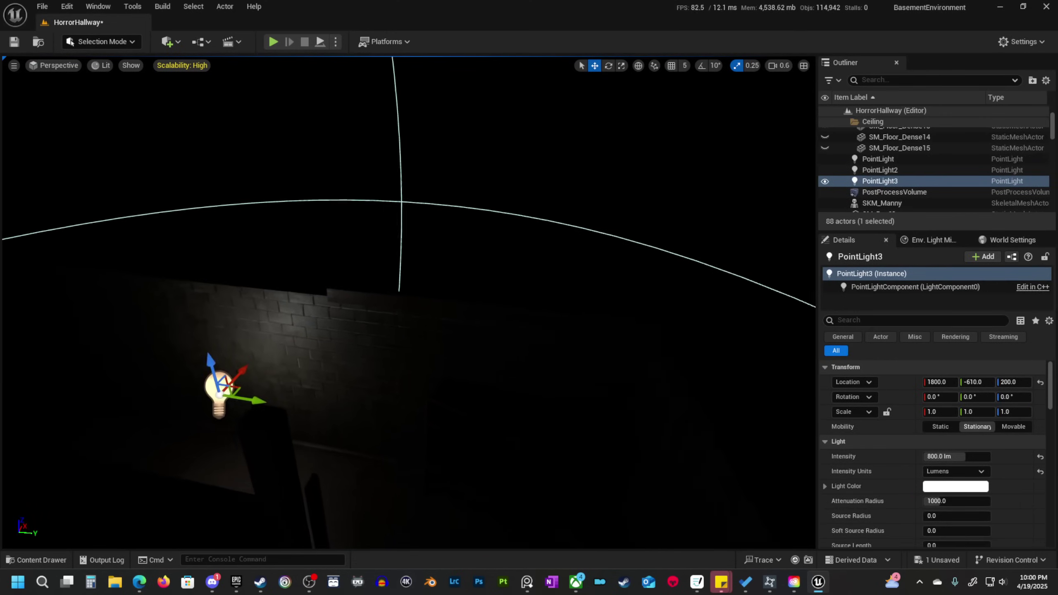
key(f)
key(w)
right_drag(480, 396, 479, 396)
scroll(479, 396, down, 2)
key(s)
right_drag(640, 493, 640, 493)
key(w)
scroll(640, 493, up, 1)
right_drag(473, 317, 474, 316)
key(s)
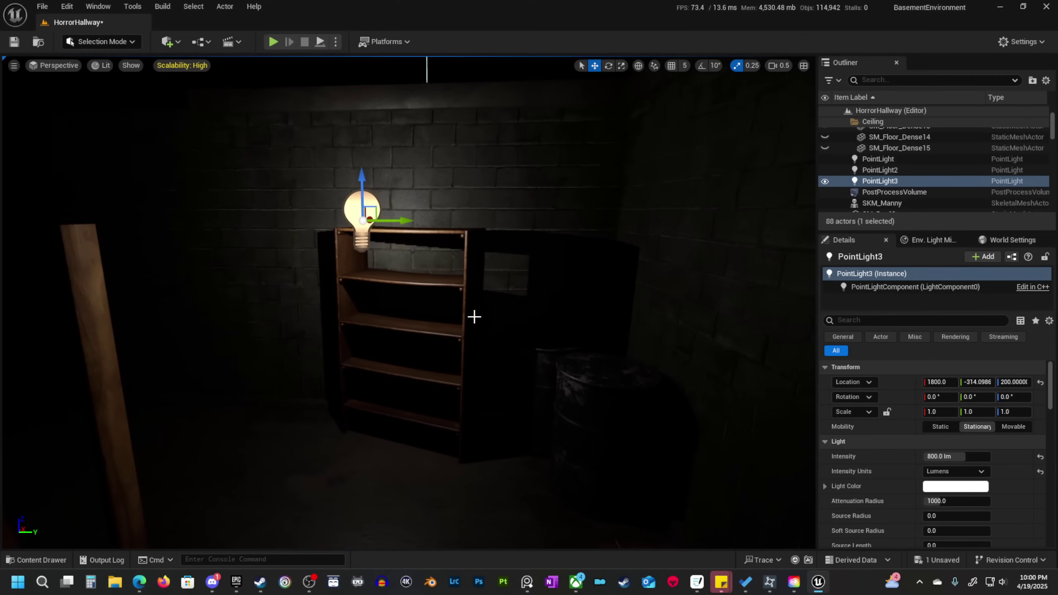
drag(401, 223, 138, 229)
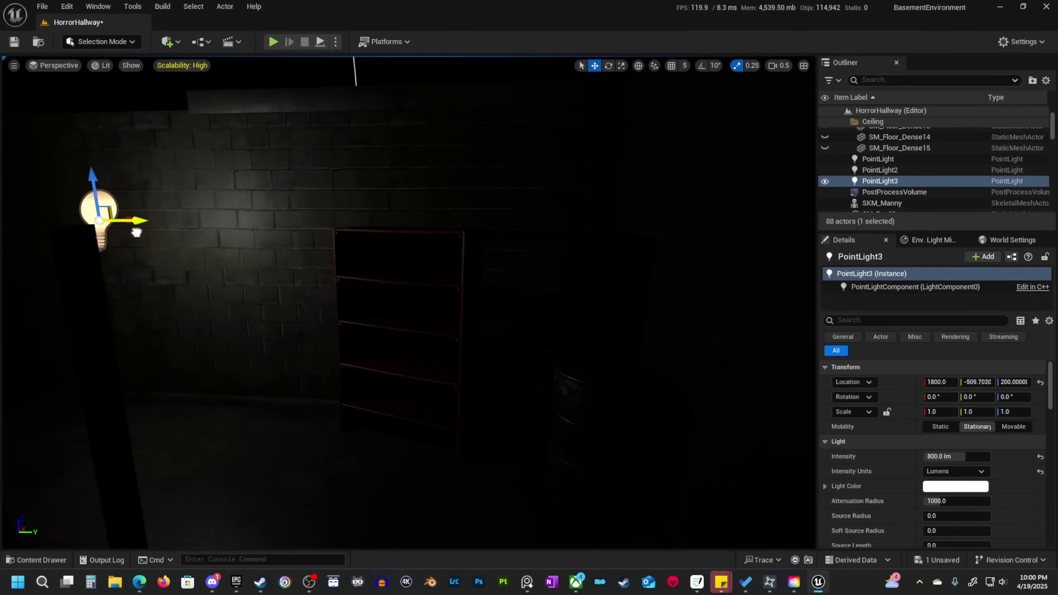
right_drag(137, 230, 138, 229)
scroll(137, 229, up, 1)
right_drag(306, 348, 305, 348)
key(s)
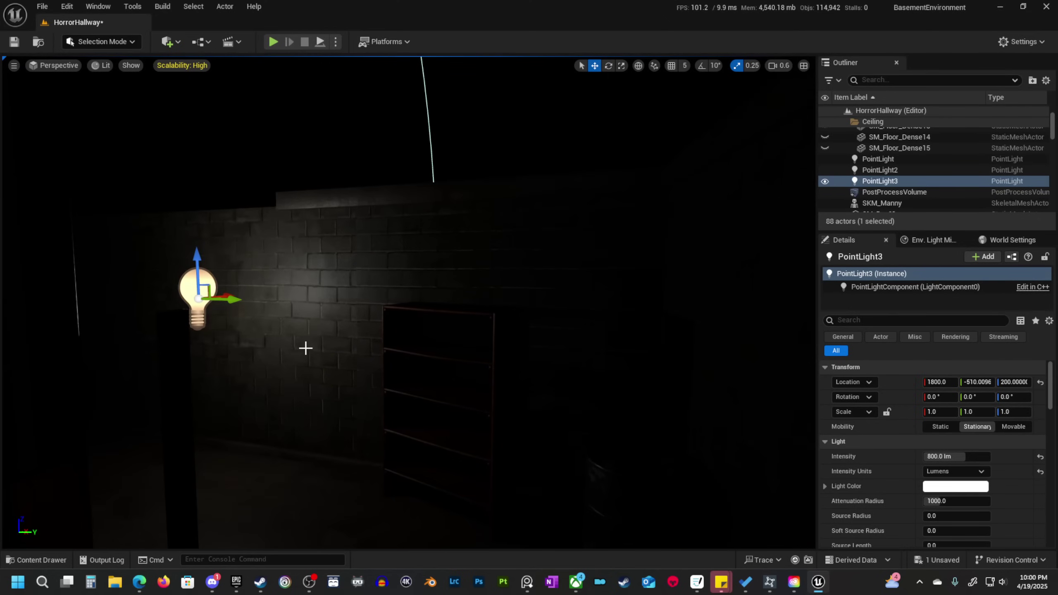
Duplicate the point light and place the copy above the staging area's props at about X 1073, Y -861.
right_drag(278, 274, 279, 274)
key(s)
scroll(278, 274, up, 4)
right_drag(661, 220, 661, 221)
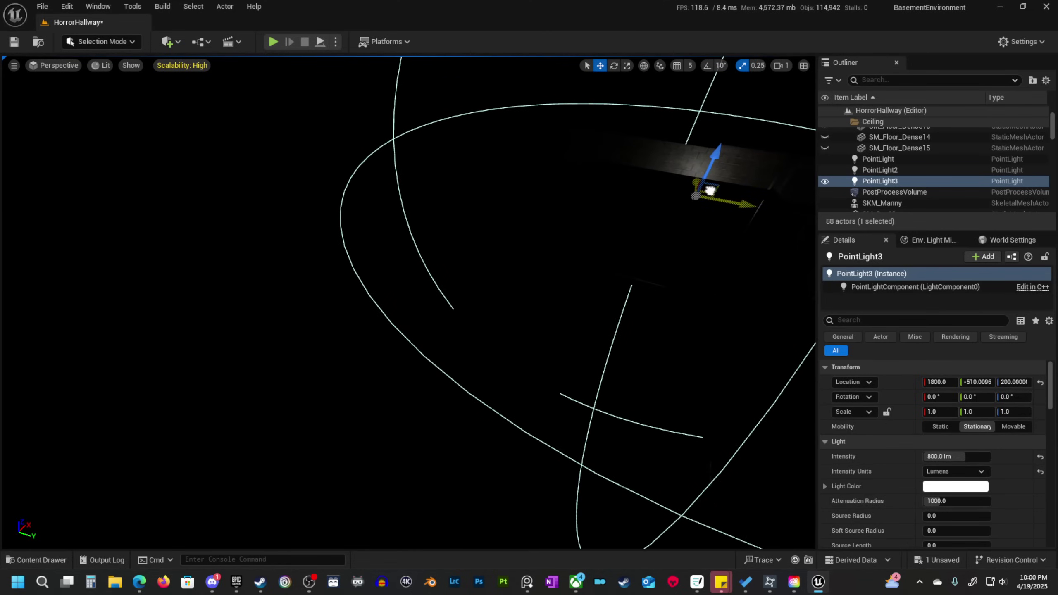
alt+drag(708, 190, 412, 301)
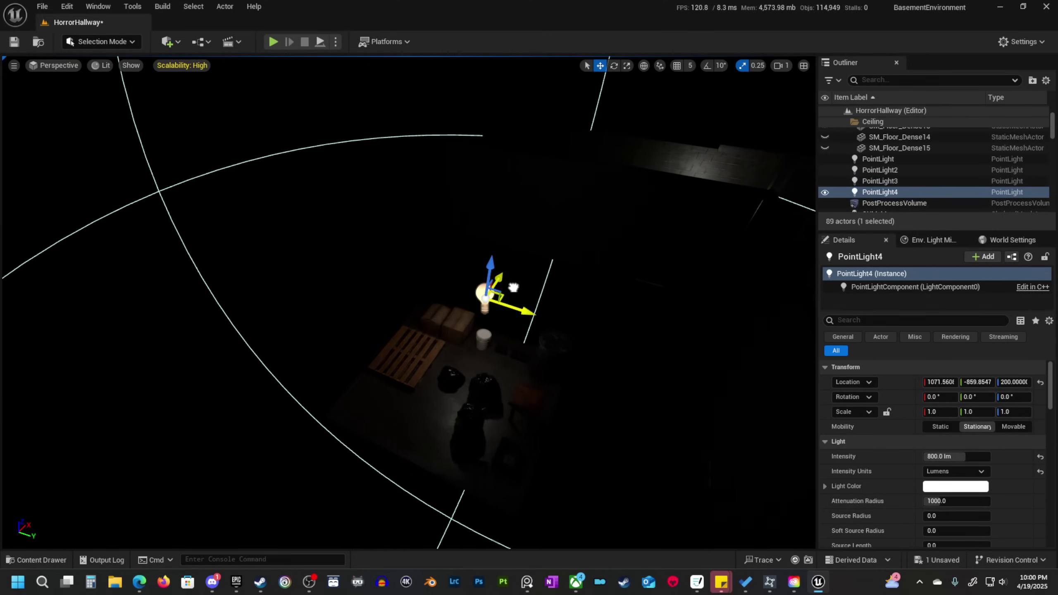
right_drag(513, 288, 513, 287)
scroll(513, 287, down, 1)
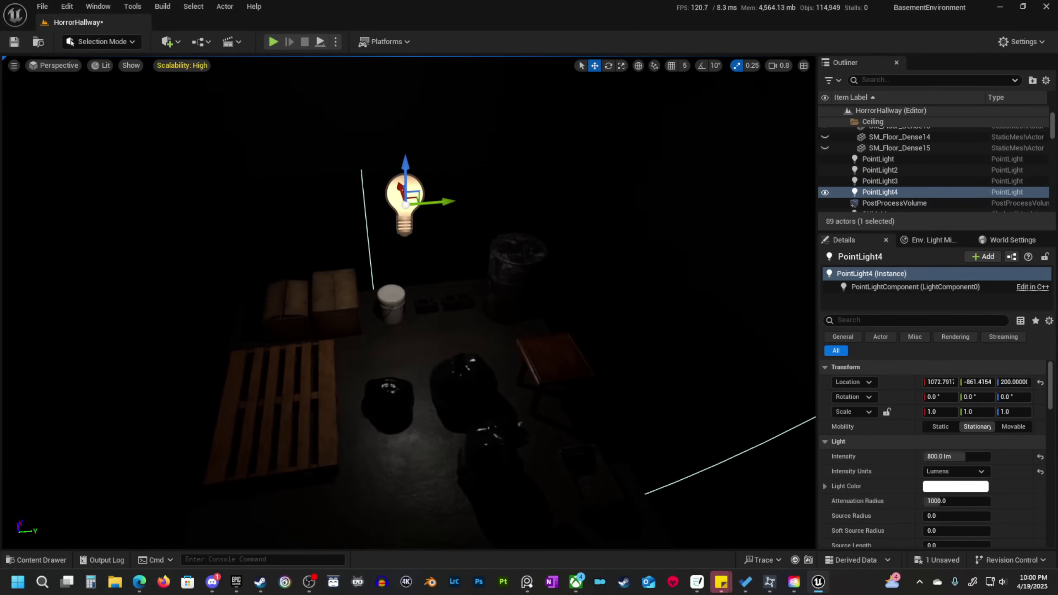
Switch to unlit shading, duplicate the staging area's SM_Boxes02 box and bring the copy to the metal shelves at about X 1154, Y -422.
right_drag(431, 348, 431, 348)
key(alt+3)
click(333, 284)
scroll(333, 284, up, 2)
right_drag(333, 284, 333, 284)
scroll(333, 284, down, 1)
key(f)
scroll(333, 284, up, 1)
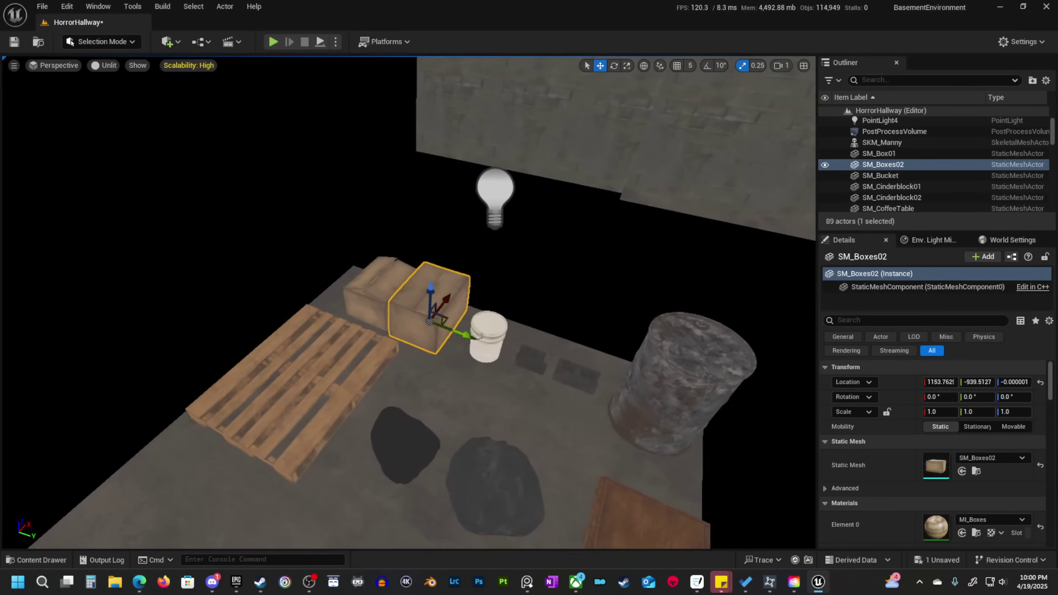
right_drag(418, 338, 418, 338)
alt+drag(497, 326, 691, 375)
right_drag(413, 249, 413, 248)
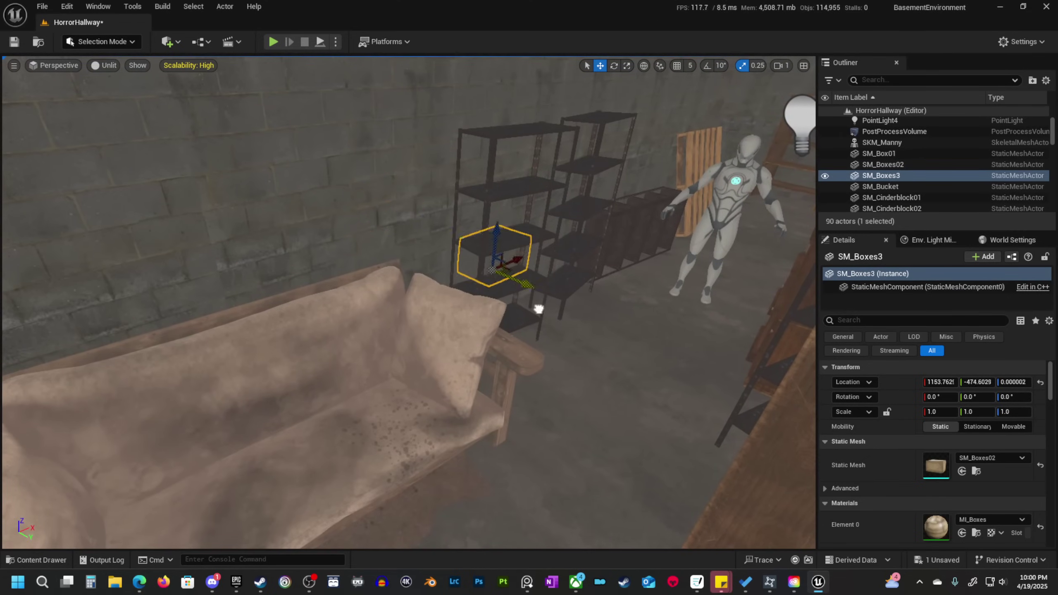
drag(538, 309, 570, 321)
right_drag(570, 321, 569, 322)
scroll(570, 322, down, 3)
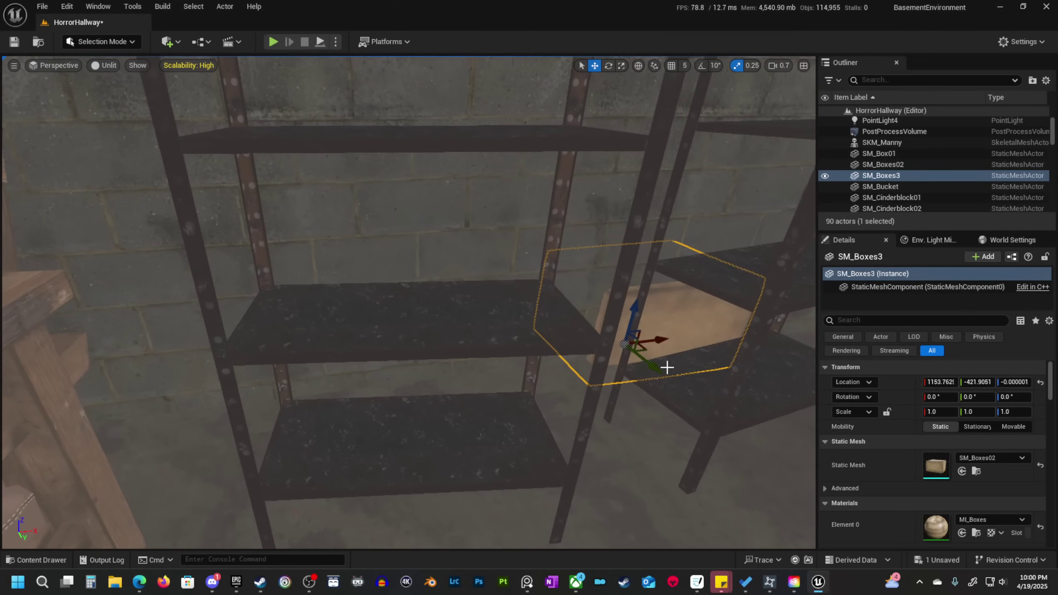
Scale the box copy to 0.5 and set it on the lowest shelf beside the couch at about X 1013, Y -363, Z 26.
drag(644, 349, 431, 486)
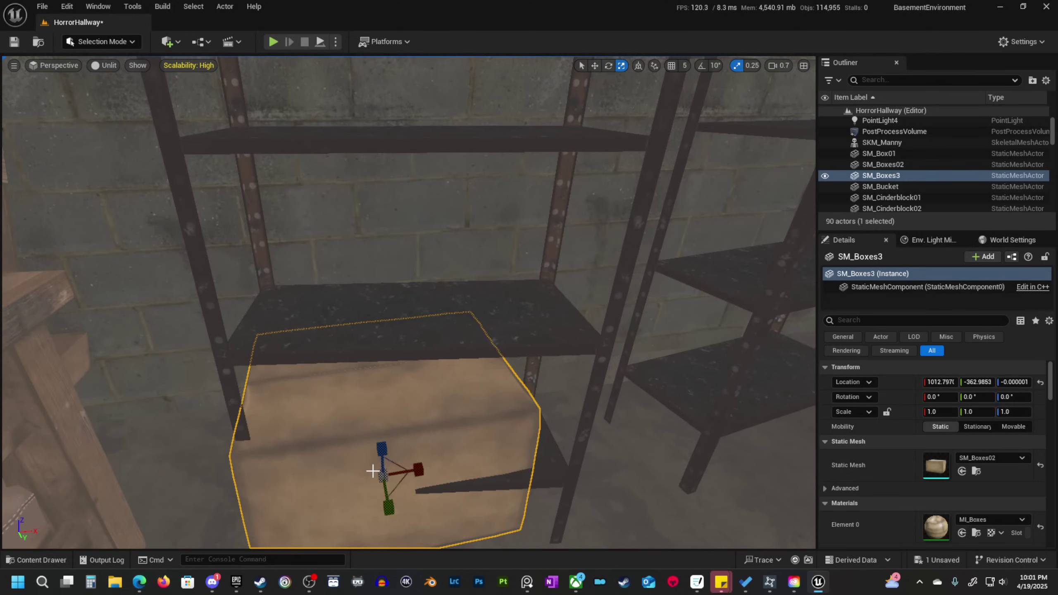
drag(373, 470, 350, 485)
right_drag(389, 476, 389, 477)
scroll(389, 477, down, 3)
key(w)
drag(453, 444, 467, 355)
Rotate the small box to about -95° around Z and shift it to about X 1000, Y -359 on the shelf.
drag(479, 411, 514, 391)
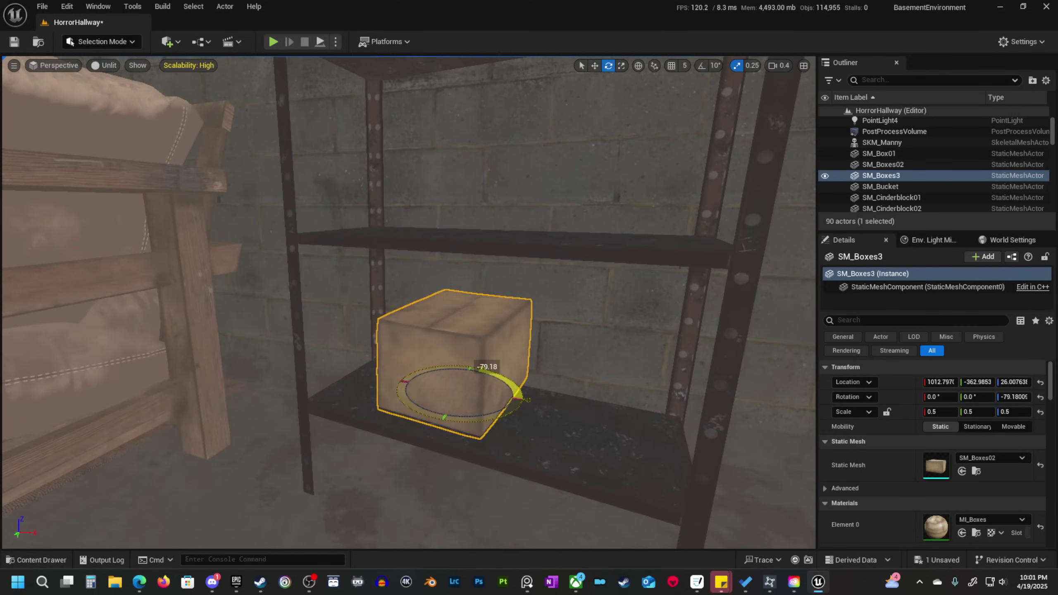
scroll(506, 428, down, 3)
right_drag(506, 428, 506, 428)
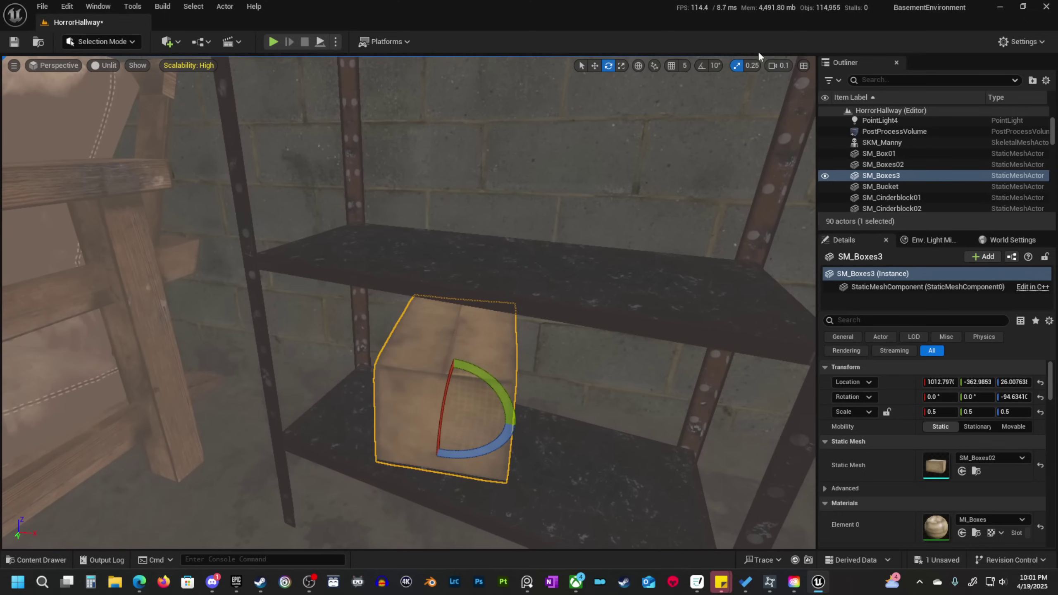
drag(459, 425, 403, 426)
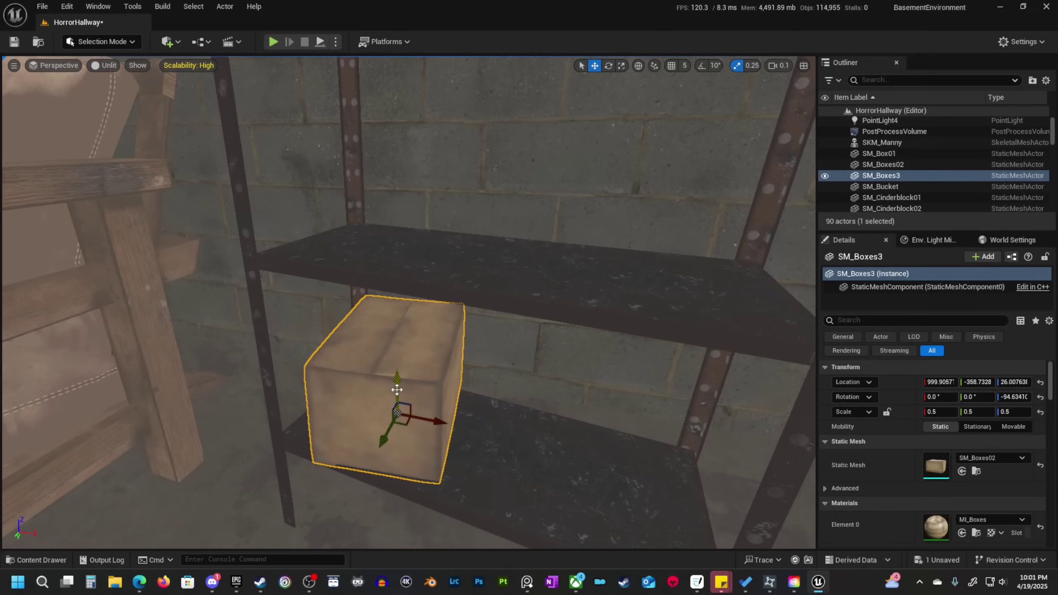
right_drag(401, 388, 427, 390)
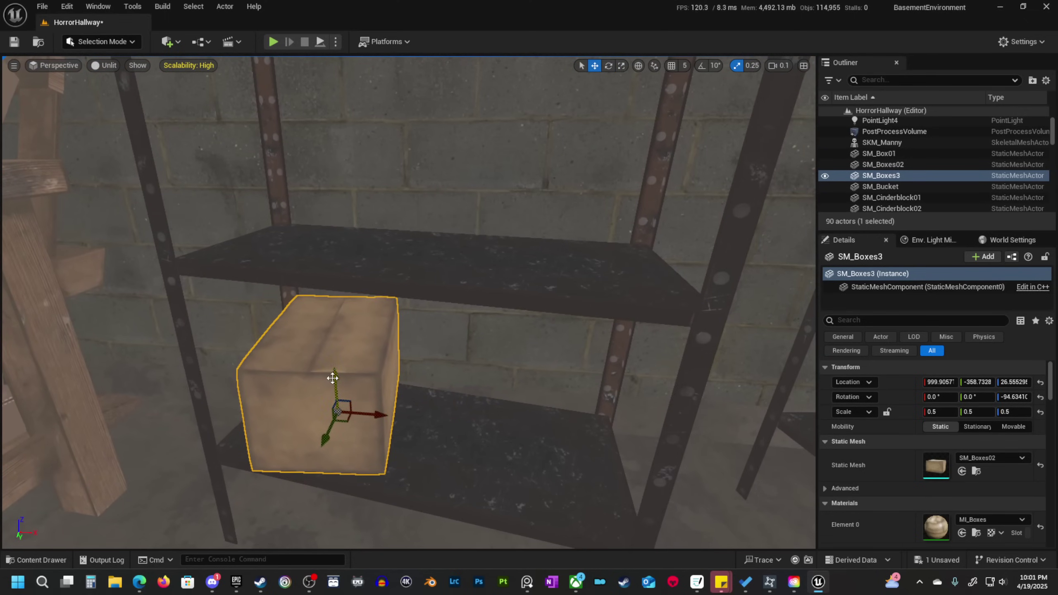
Duplicate the small box onto the shelf above, rotate it to about 4° around Z and move it to about X 1037, Y -353.
alt+drag(332, 378, 348, 190)
drag(350, 255, 296, 258)
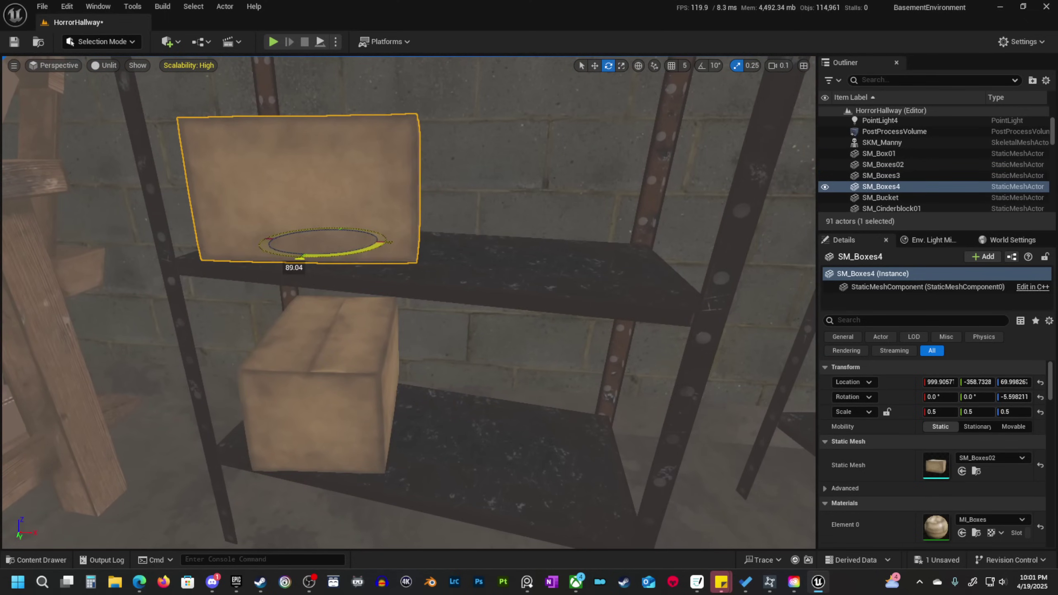
right_drag(349, 255, 374, 253)
scroll(359, 256, up, 1)
key(e)
drag(319, 316, 408, 340)
right_drag(408, 340, 376, 353)
key(w)
key(a)
key(s)
scroll(416, 354, up, 5)
key(w)
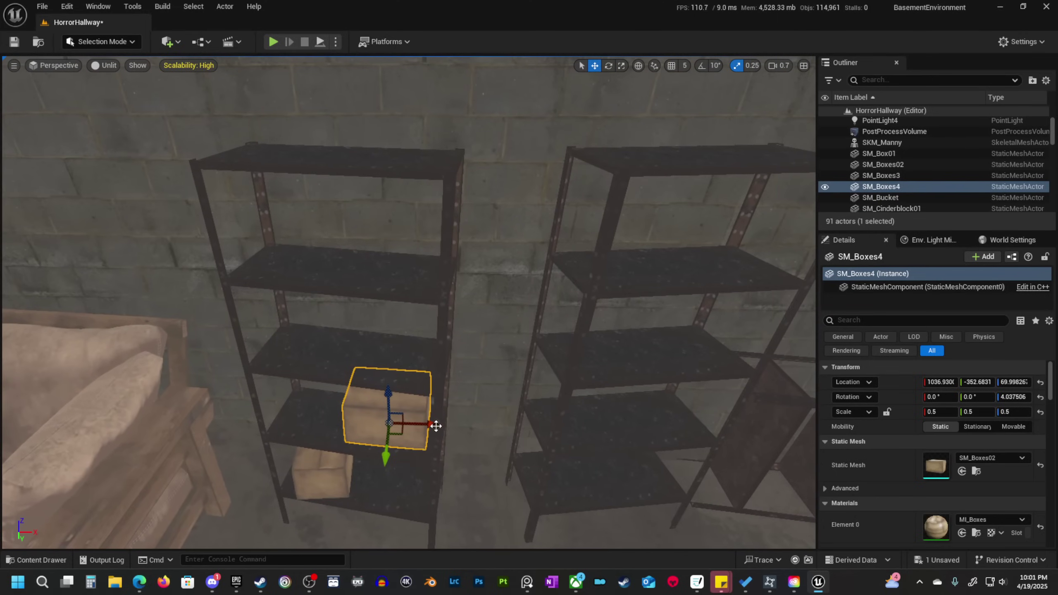
Duplicate that box across to the neighbouring metal shelf at about X 1153 and rotate the copy to about 88° around Z.
alt+drag(435, 425, 664, 426)
scroll(664, 426, down, 2)
key(w)
right_drag(664, 425, 603, 396)
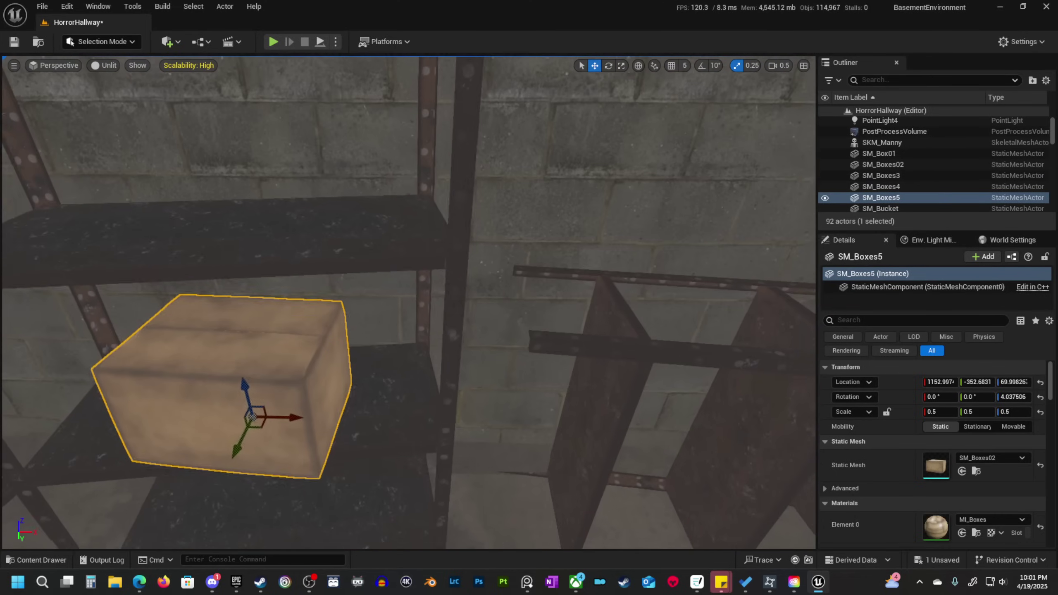
right_drag(243, 472, 243, 463)
key(e)
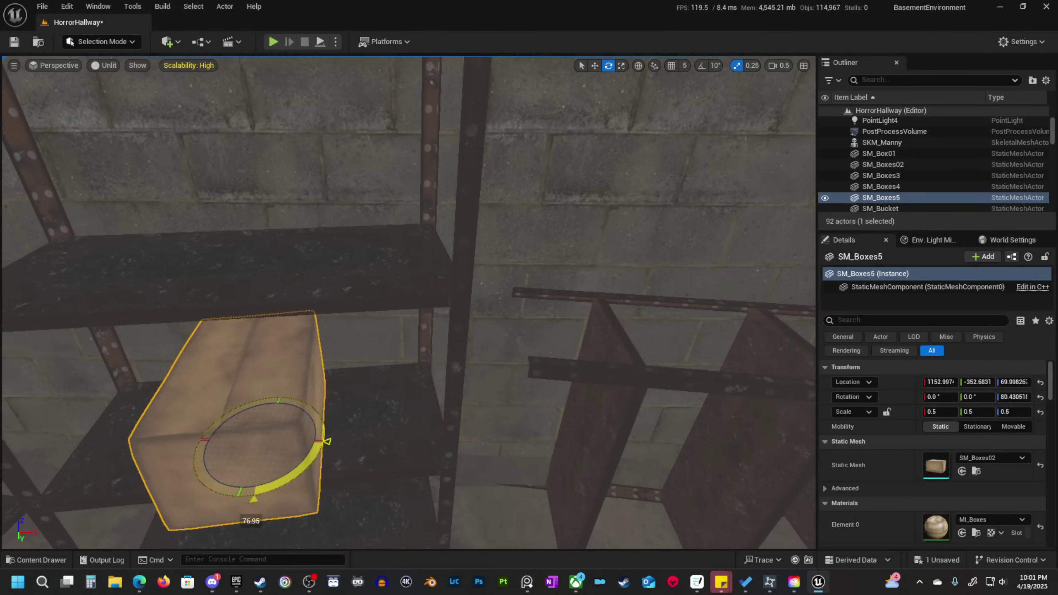
drag(425, 448, 441, 444)
key(a)
right_drag(441, 445, 413, 456)
key(w)
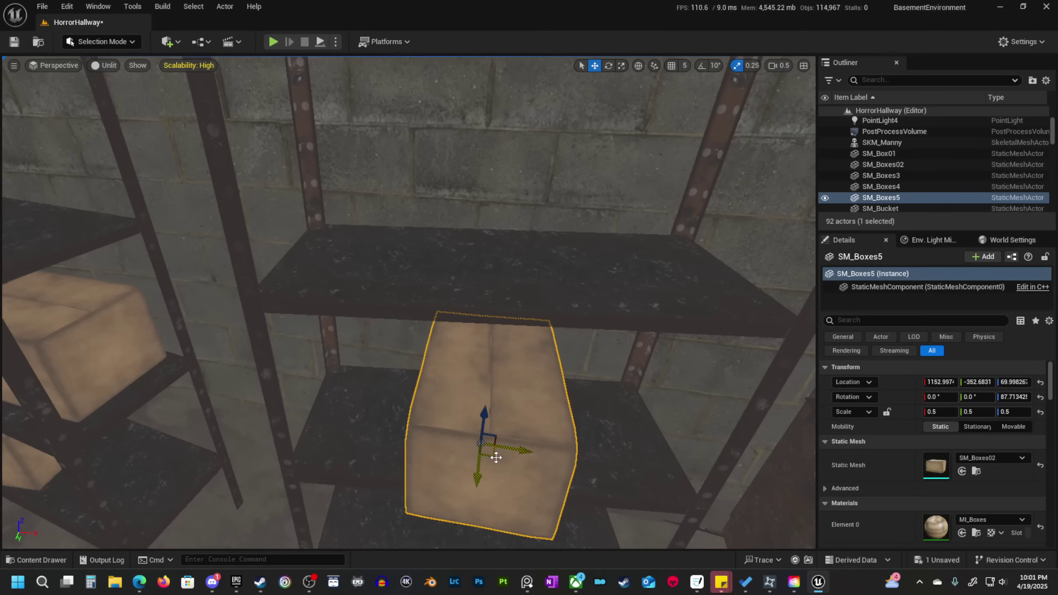
Shift the box on the second metal shelf to about X 1130, Y -369.
drag(406, 407, 403, 407)
right_drag(520, 364, 687, 333)
key(a)
scroll(520, 364, down, 3)
drag(585, 302, 583, 303)
key(d)
right_drag(584, 302, 390, 393)
scroll(584, 302, up, 2)
key(s)
scroll(375, 337, up, 1)
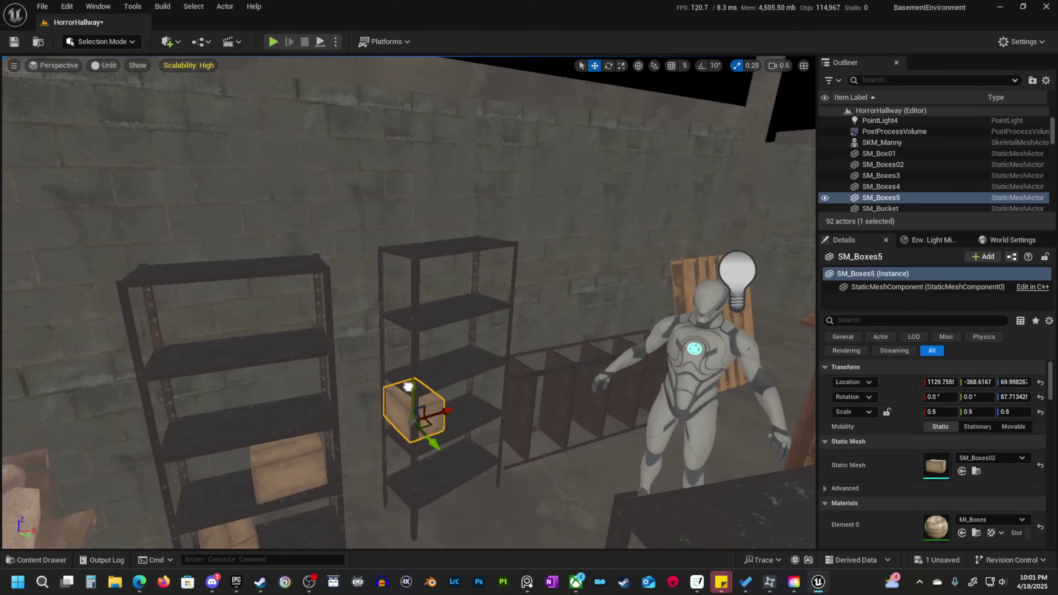
Duplicate the box up to the second unit's higher shelf at about Z 157 and move the copy to about X 1176, Y -364.
alt+drag(408, 386, 453, 267)
right_drag(454, 300, 435, 299)
key(w)
key(d)
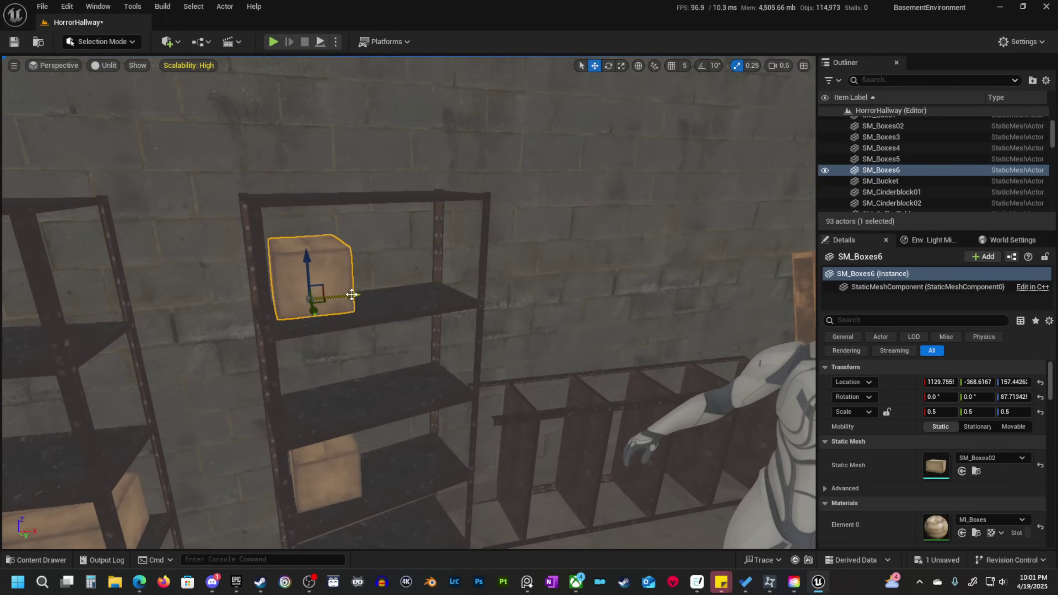
drag(459, 291, 453, 291)
key(w)
right_drag(453, 291, 468, 262)
scroll(463, 277, down, 2)
key(s)
right_drag(342, 342, 344, 341)
key(e)
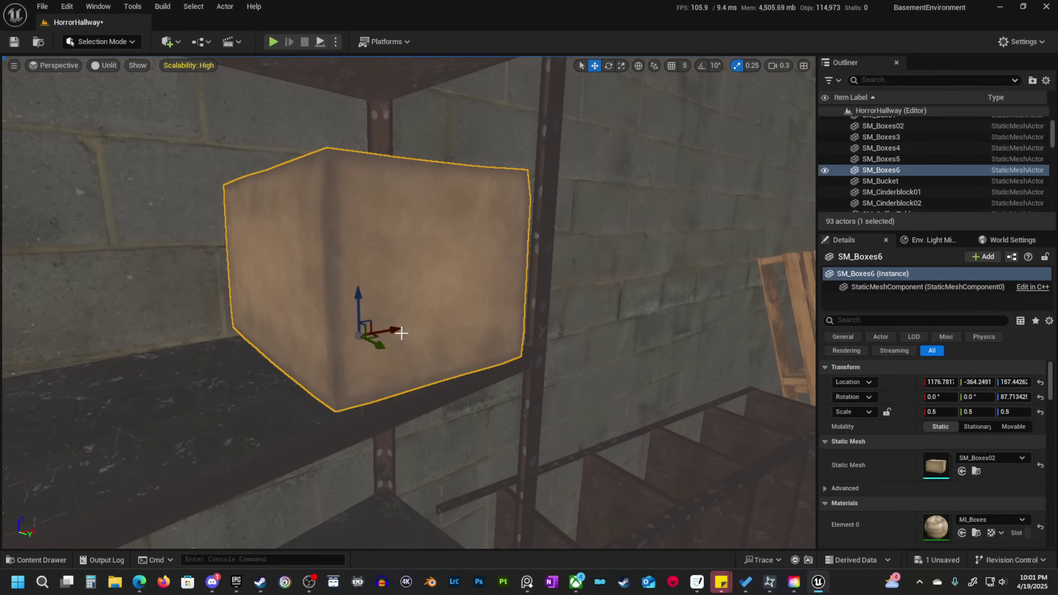
drag(390, 332, 389, 333)
key(s)
right_drag(389, 333, 383, 344)
scroll(385, 335, up, 2)
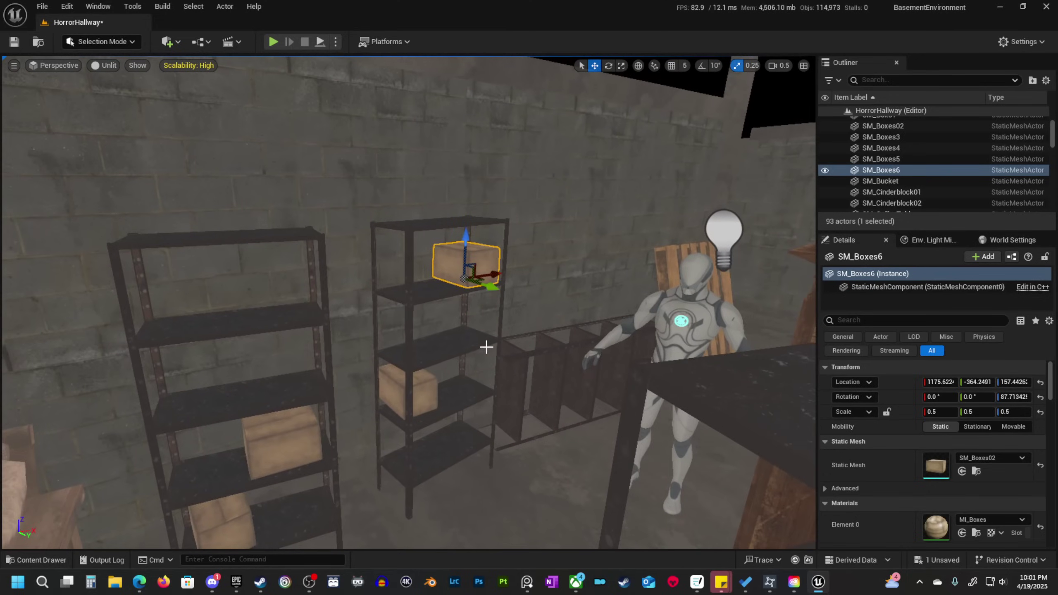
Rotate the box on the higher shelf to about 62° around Z.
right_drag(486, 347, 488, 345)
key(e)
key(e)
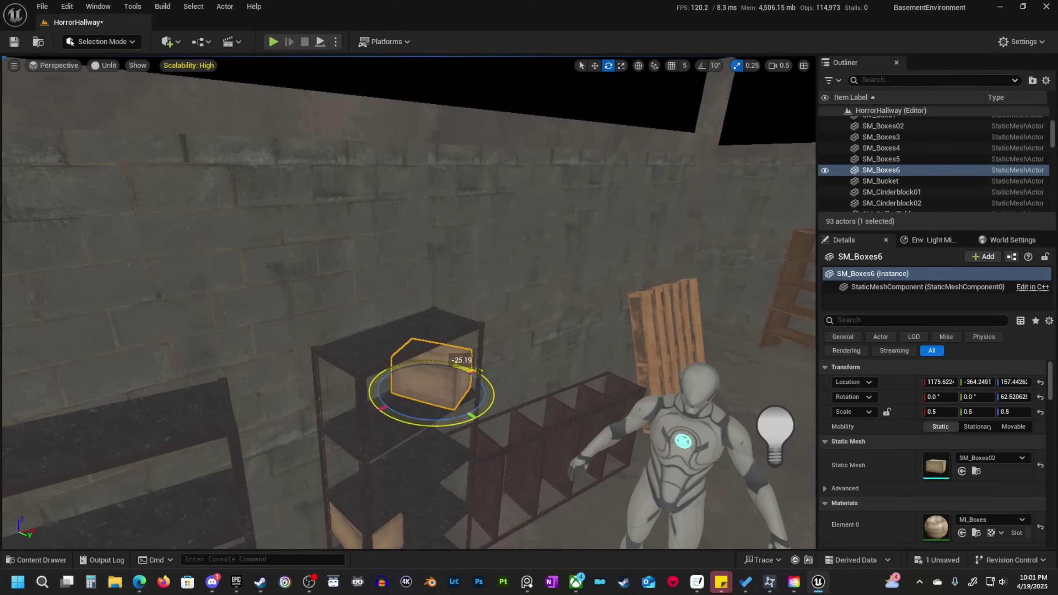
drag(404, 398, 403, 395)
right_drag(402, 395, 374, 389)
Duplicate the box over to the couch at about X 823, Y -284 and lower the copy to about Z 40.
key(s)
scroll(403, 395, up, 1)
key(w)
key(s)
alt+drag(595, 286, 235, 402)
right_drag(236, 401, 528, 374)
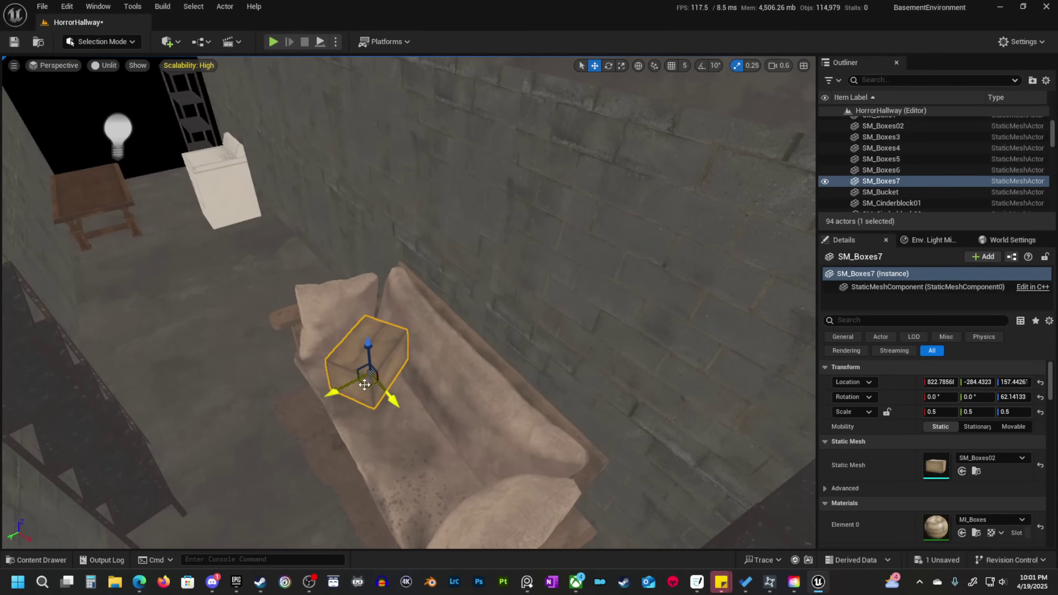
mouse_move(319, 282)
right_down()
mouse_move(416, 287)
mouse_move(319, 282)
right_up()
key(a)
key(w)
scroll(319, 282, down, 2)
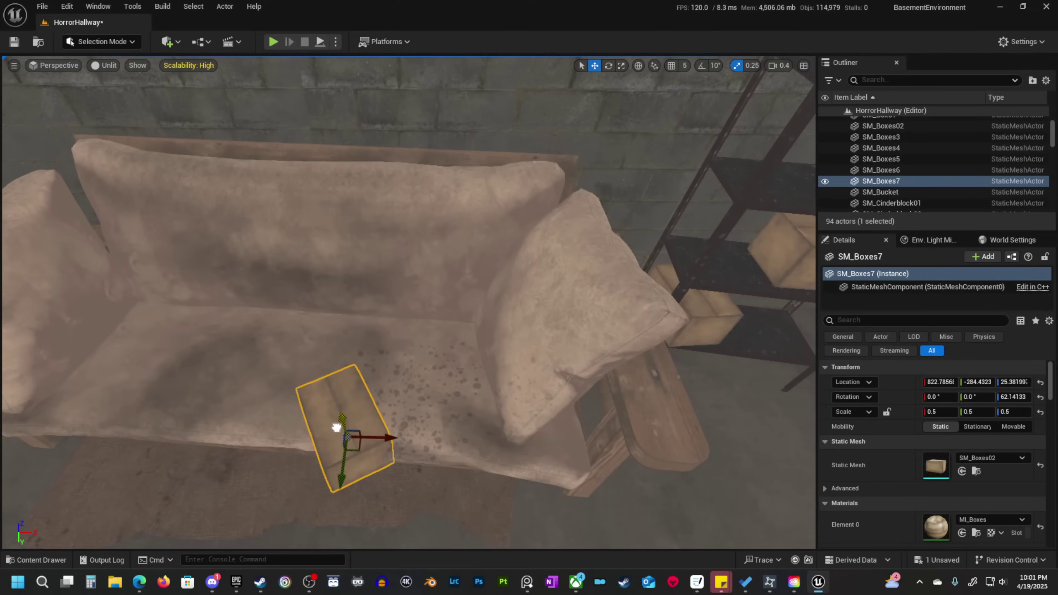
drag(336, 428, 332, 408)
right_drag(332, 408, 437, 417)
key(a)
key(w)
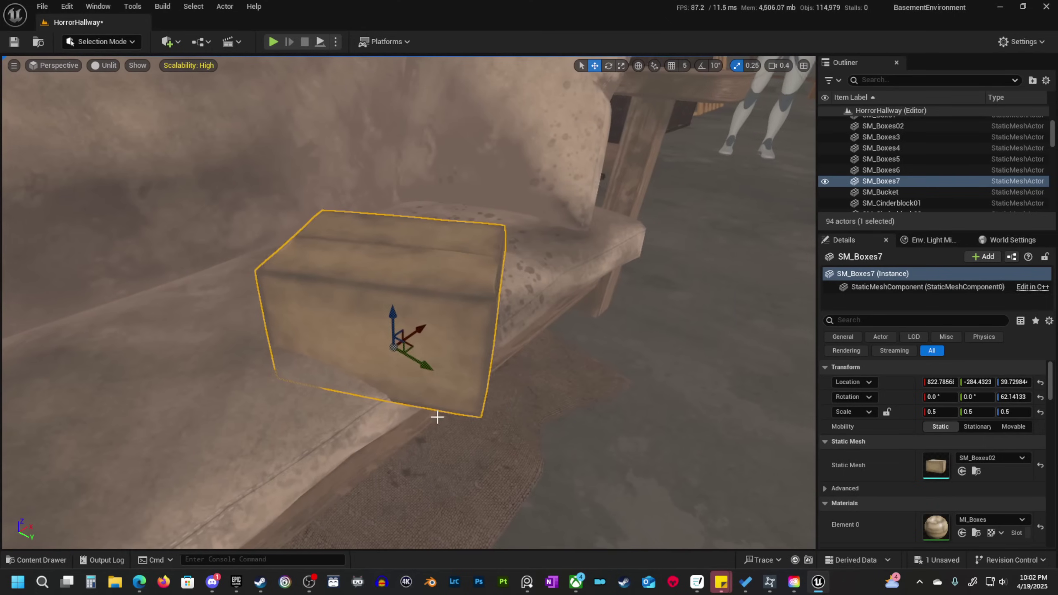
Move the couch box farther onto the seat cushion at about X 854, Y -310 and raise it to about Z 49.
drag(402, 344, 412, 250)
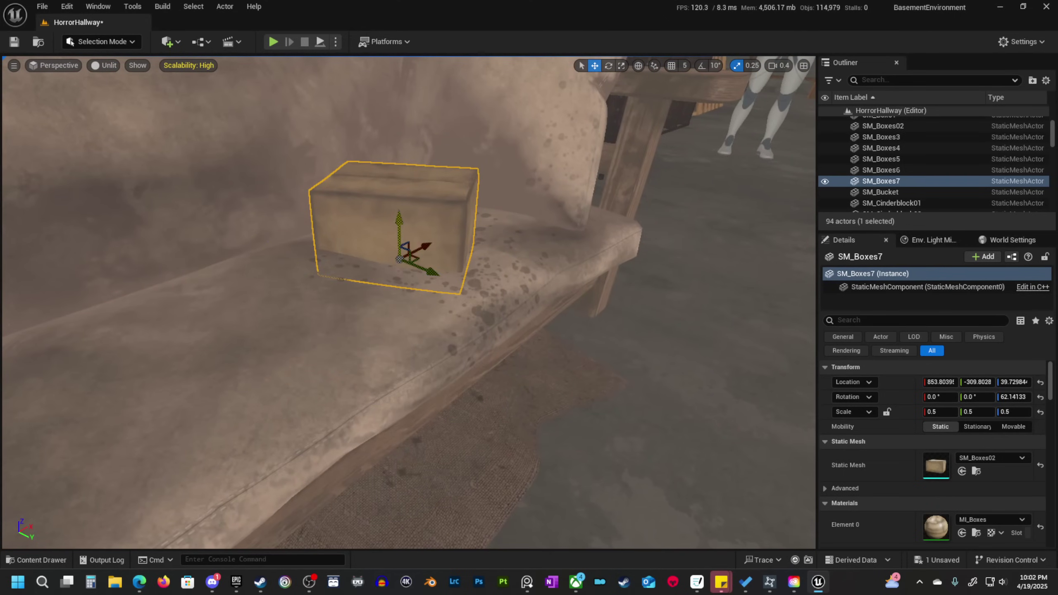
drag(405, 194, 405, 195)
key(d)
right_drag(405, 195, 309, 180)
key(w)
scroll(405, 195, down, 2)
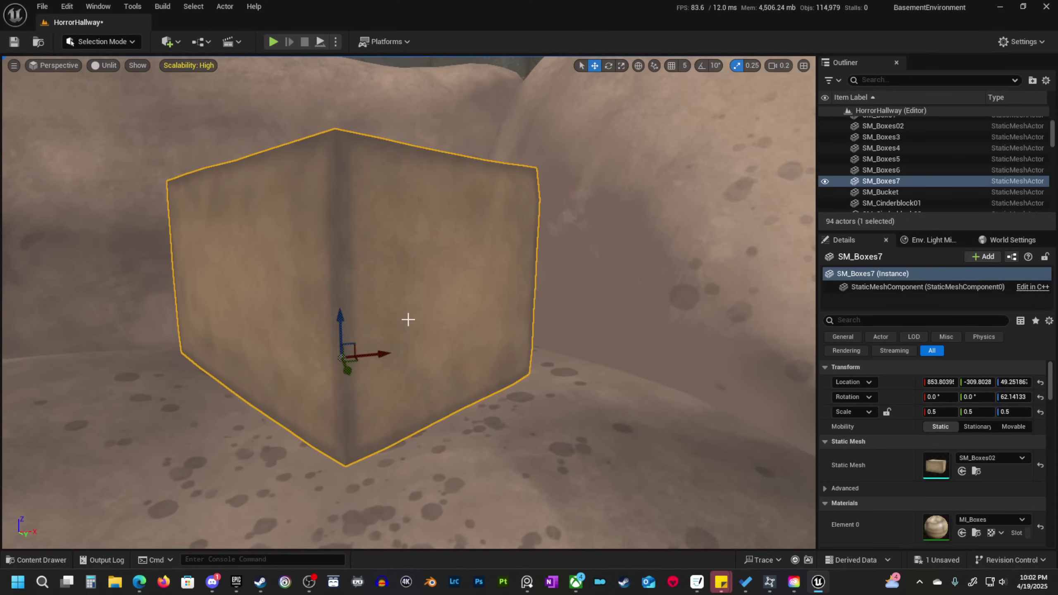
Rotate the couch box to about 135° around Z.
drag(337, 380, 368, 395)
key(a)
right_drag(368, 396, 437, 406)
key(s)
scroll(368, 395, down, 1)
Turn off scale snapping and scale the couch box uniformly to about 0.55.
key(r)
mouse_move(318, 359)
mouse_down()
mouse_move(308, 366)
mouse_move(331, 349)
mouse_move(321, 358)
mouse_up()
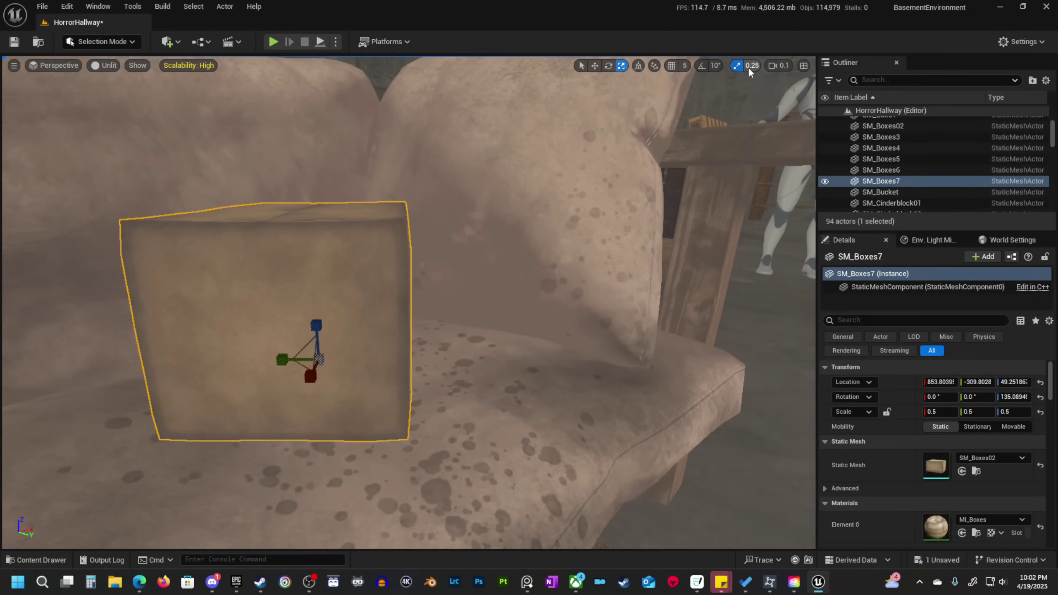
click(737, 66)
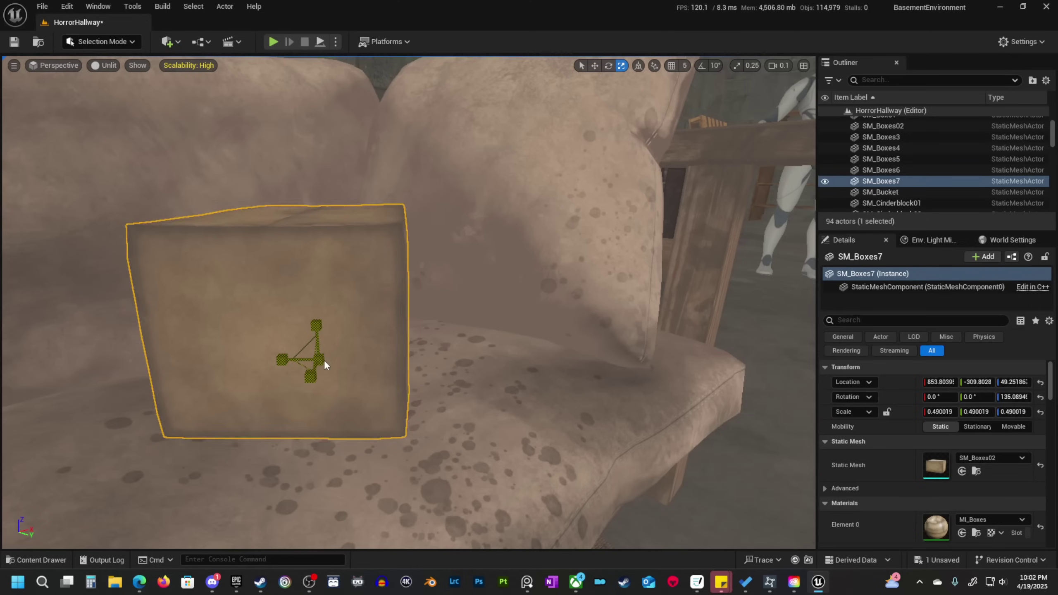
drag(324, 360, 325, 364)
key(a)
right_drag(325, 365, 376, 388)
scroll(374, 368, up, 1)
key(s)
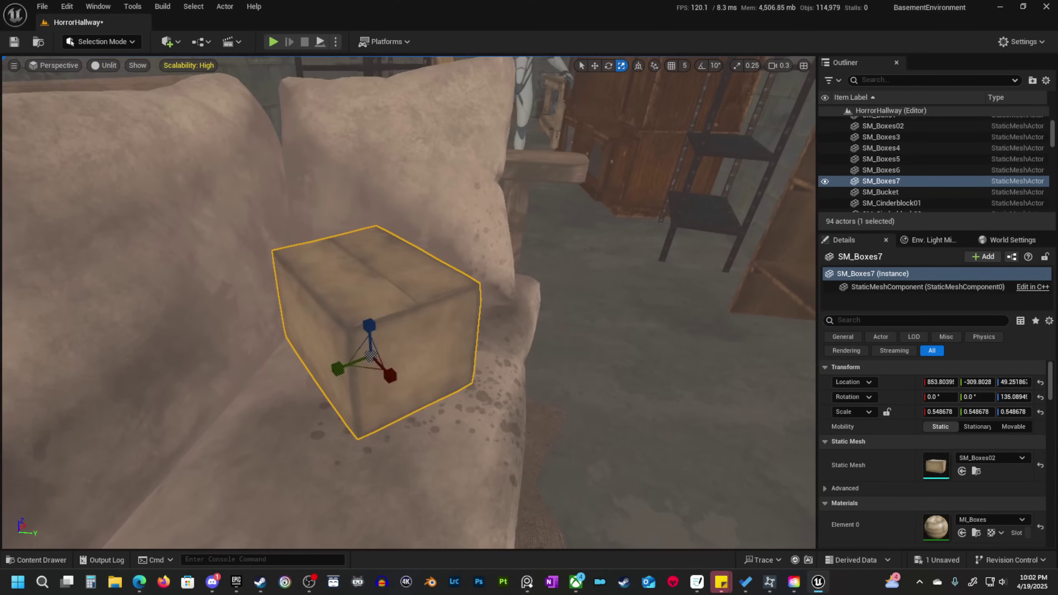
Duplicate the couch box past the armrest to about X 1060, Y -236 and drop the copy to the floor.
key(s)
scroll(463, 376, up, 1)
right_drag(463, 375, 371, 459)
key(d)
key(s)
scroll(354, 375, up, 1)
key(w)
key(w)
alt+drag(402, 436, 661, 346)
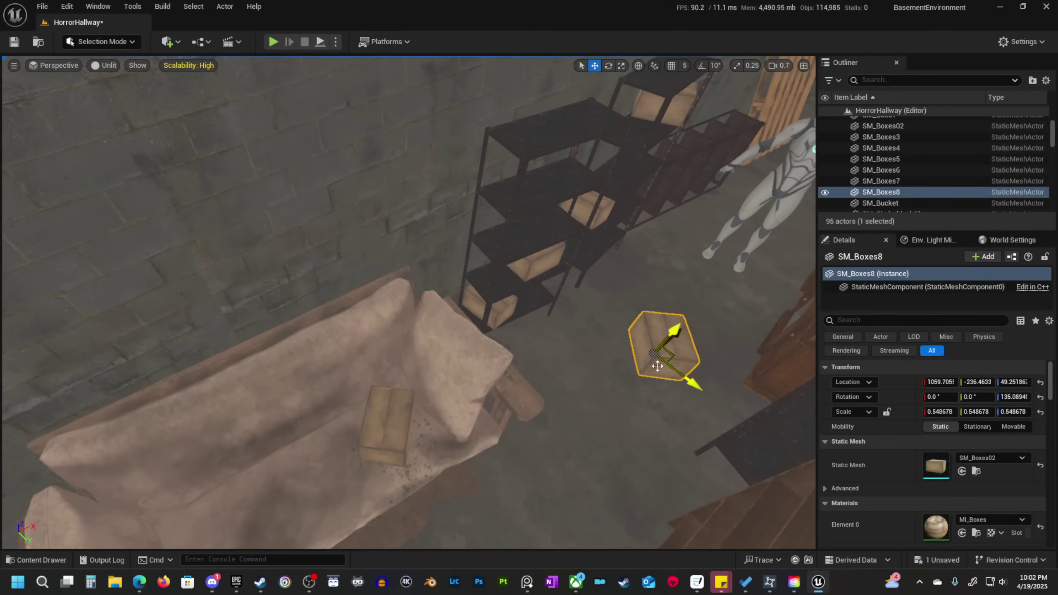
scroll(650, 367, down, 1)
right_drag(661, 346, 641, 387)
key(End)
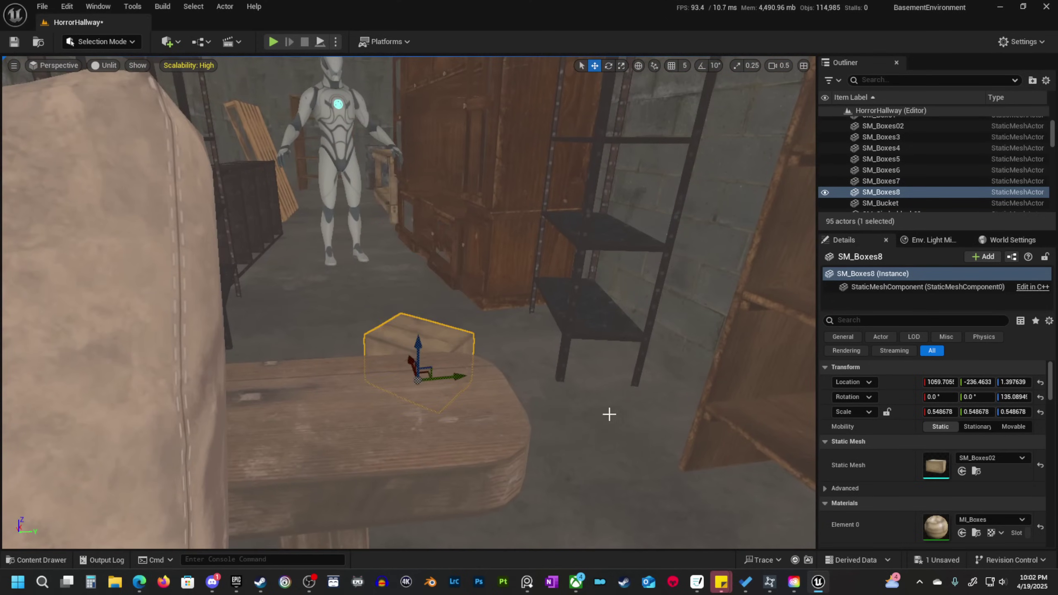
Scale the floor box uniformly down to about 0.22.
right_drag(551, 403, 495, 383)
key(w)
key(r)
mouse_move(194, 406)
mouse_down()
mouse_move(177, 427)
mouse_move(185, 419)
mouse_up()
Move the floor box beneath the metal shelf beside the wooden cabinet, at about X 1112, Y -138.
right_drag(184, 419, 291, 451)
key(w)
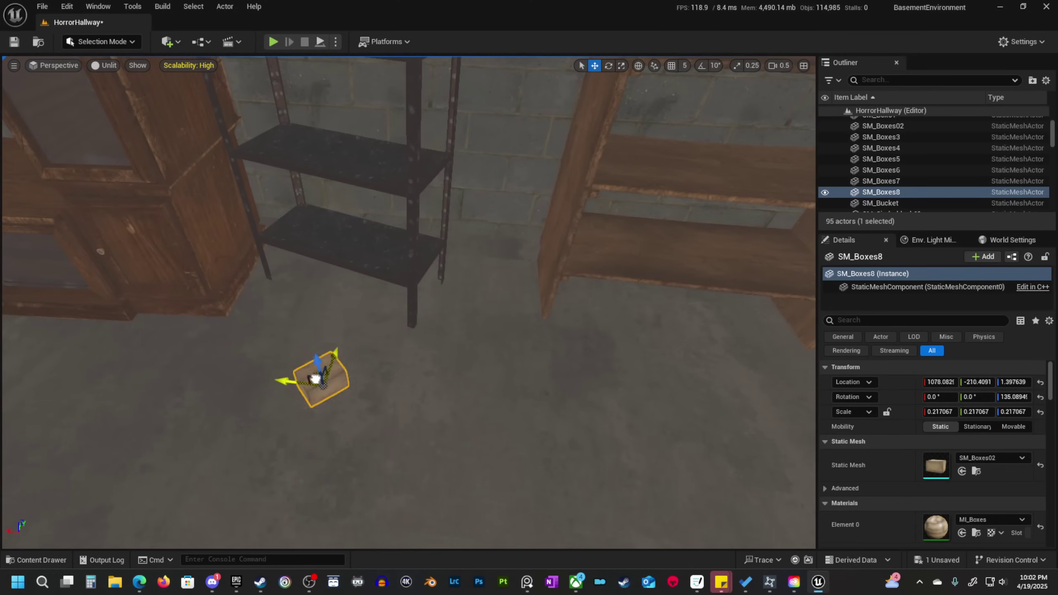
drag(297, 262, 304, 273)
key(w)
right_drag(304, 273, 250, 266)
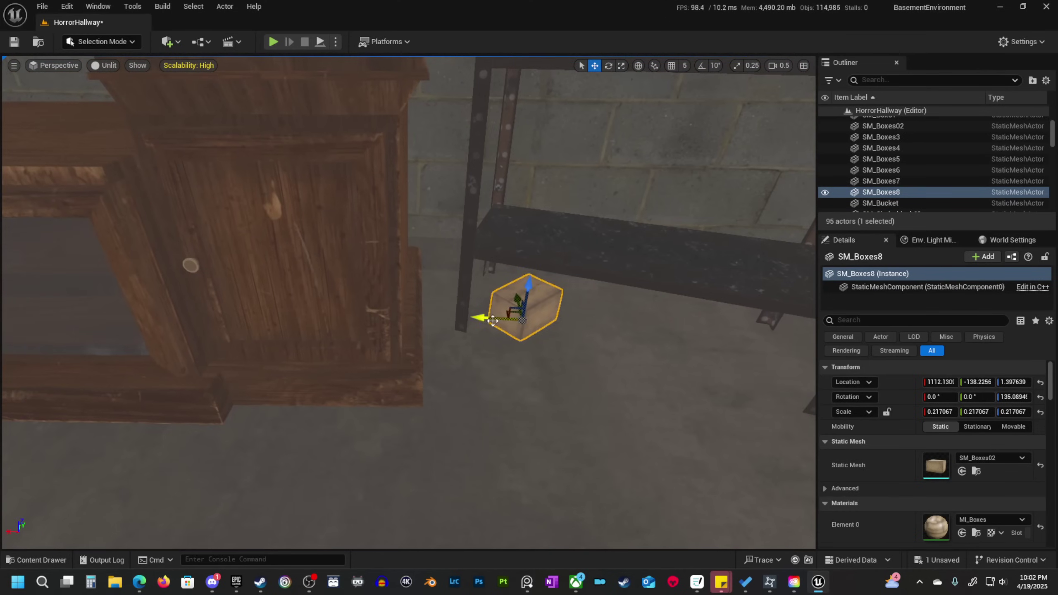
Add two rotated copies of the small box under the metal shelf, at about X 1080, Y -138 and X 1096, Y -150.
key(d)
right_drag(601, 334, 606, 340)
key(e)
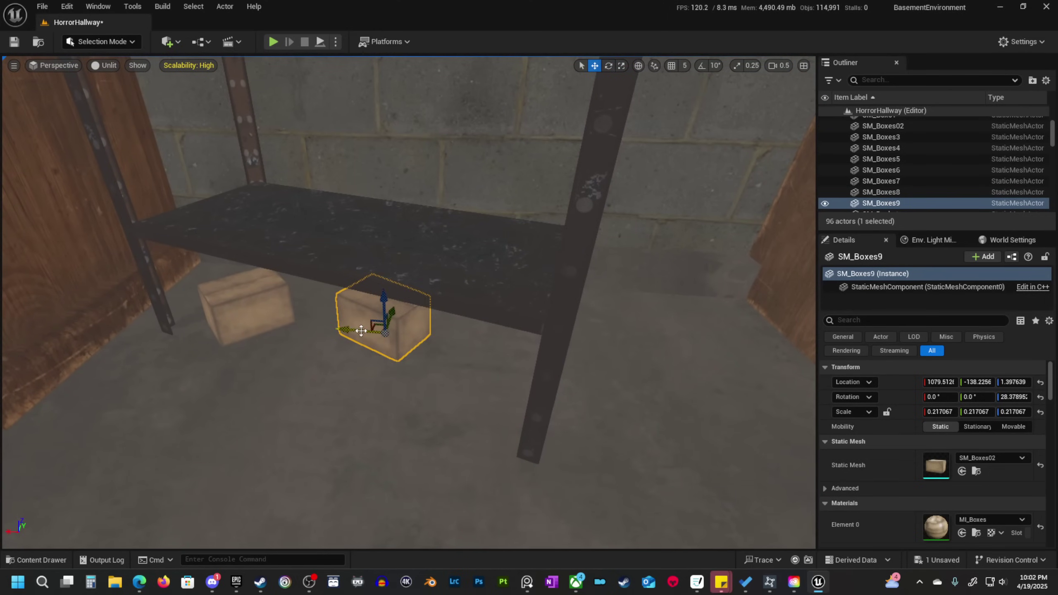
alt+drag(361, 330, 276, 354)
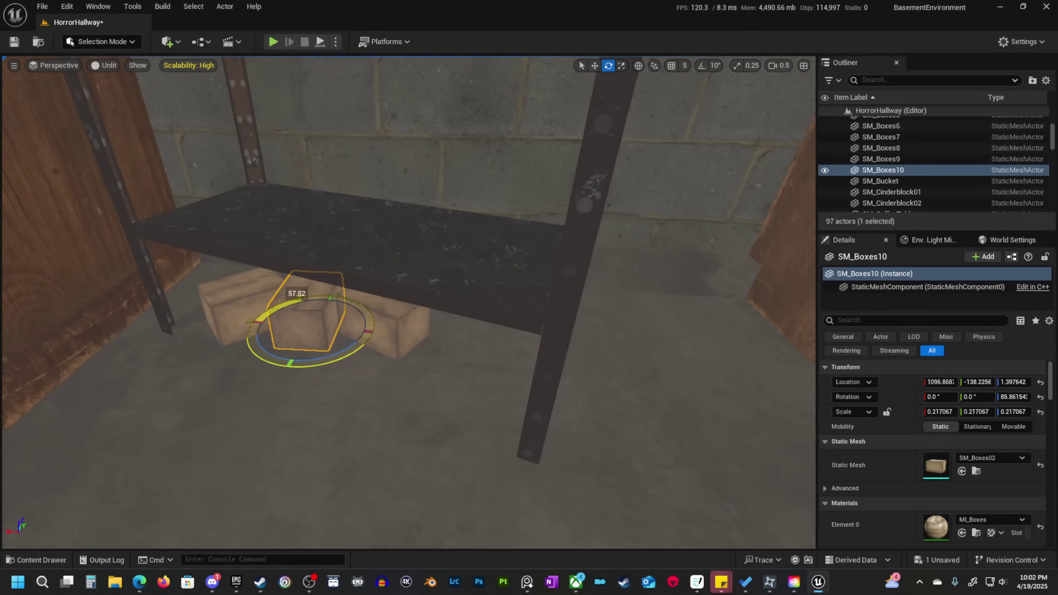
drag(306, 323, 282, 357)
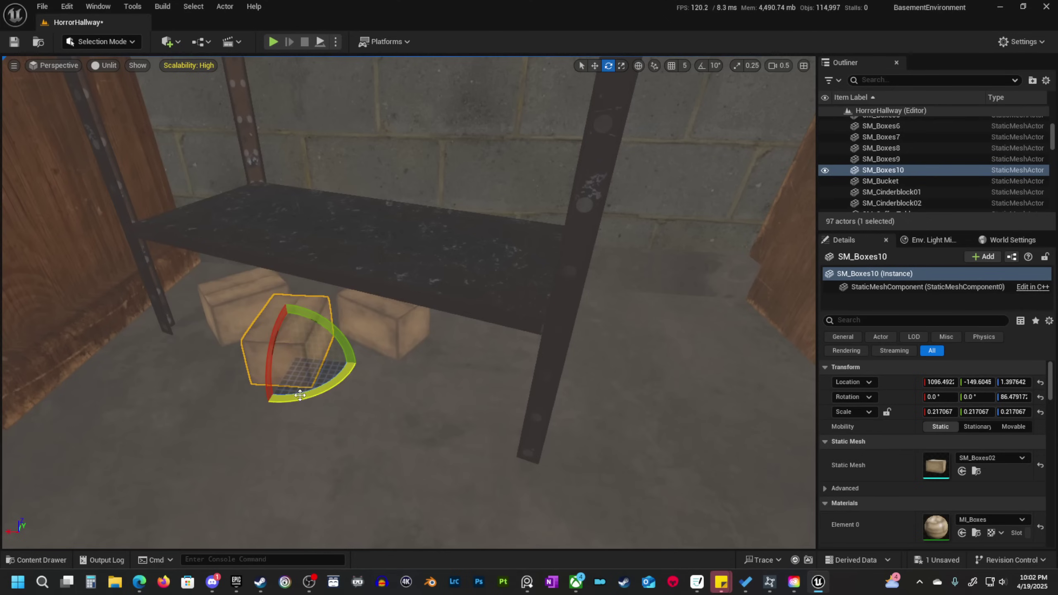
Select all three small boxes under the metal shelf and duplicate them over to the wooden shelving unit.
shift+click(385, 328)
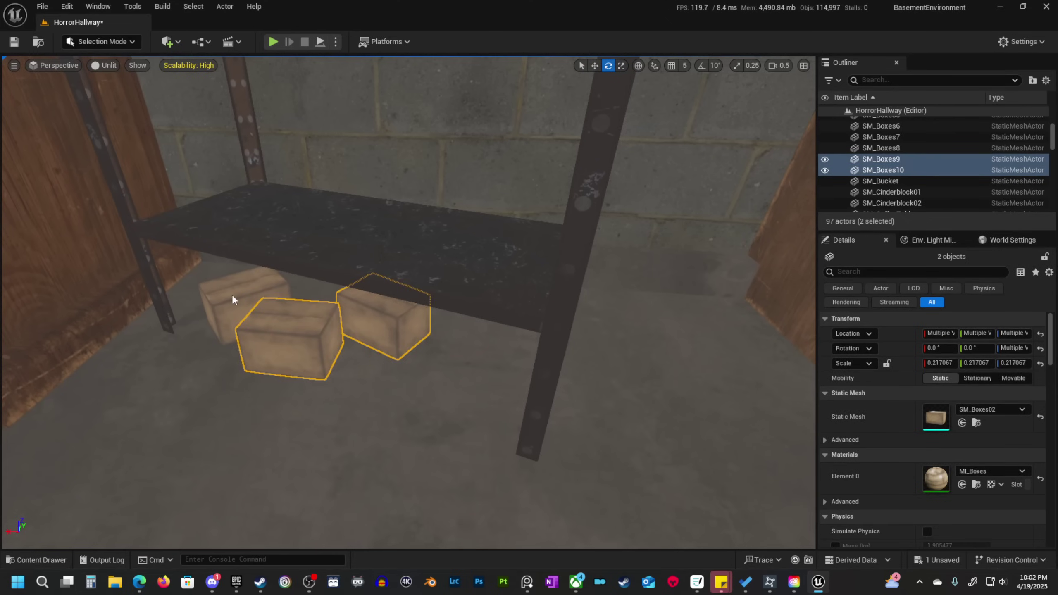
shift+click(232, 298)
scroll(333, 354, down, 5)
key(w)
alt+drag(288, 309, 698, 387)
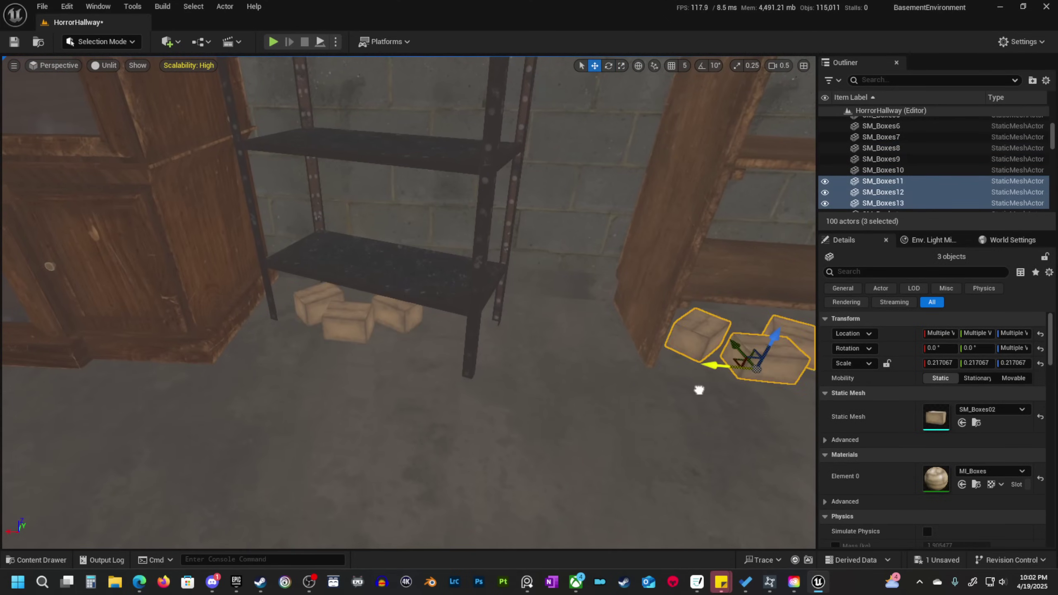
Slide the copied group of three boxes into place beneath the wooden unit's bottom shelf.
key(f)
drag(416, 385, 462, 393)
key(w)
drag(421, 353, 552, 353)
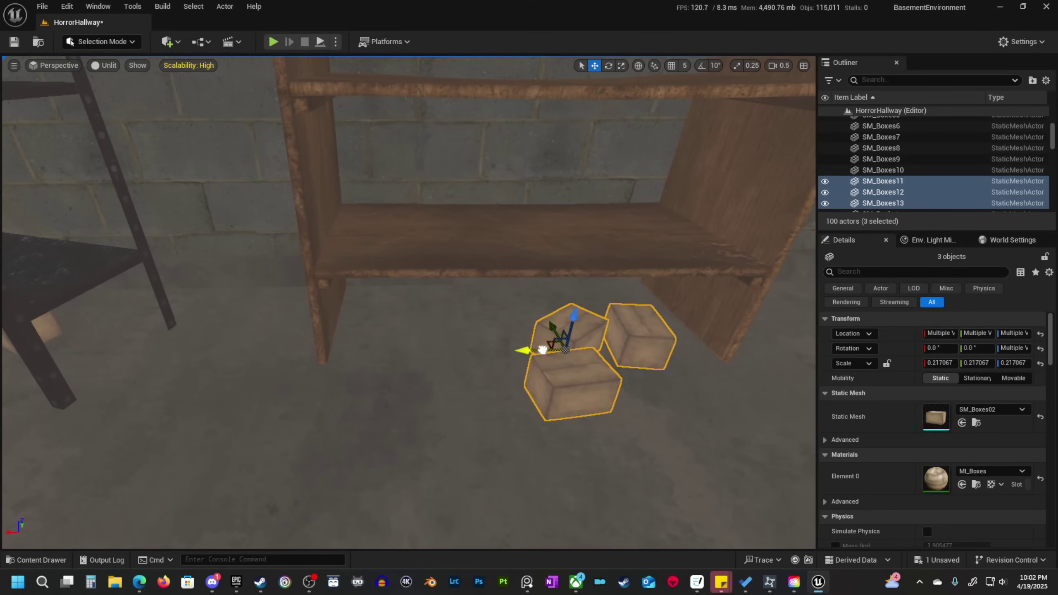
key(a)
right_drag(551, 353, 658, 371)
drag(437, 356, 407, 337)
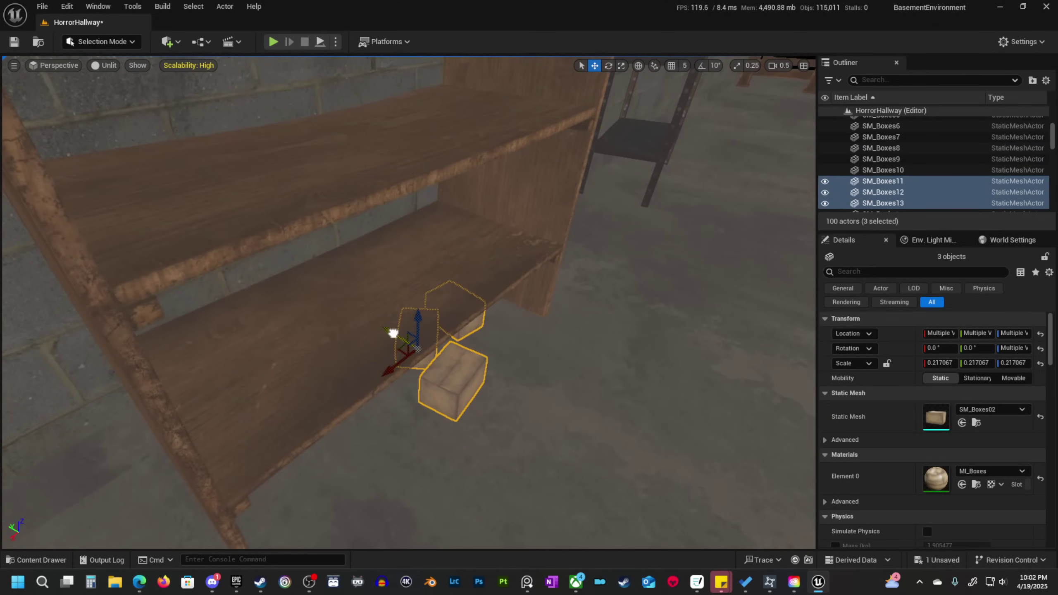
Duplicate the three boxes to the opposite end of the wooden unit and rotate the copies around Z.
key(d)
right_drag(457, 341, 405, 298)
key(s)
alt+drag(414, 287, 293, 347)
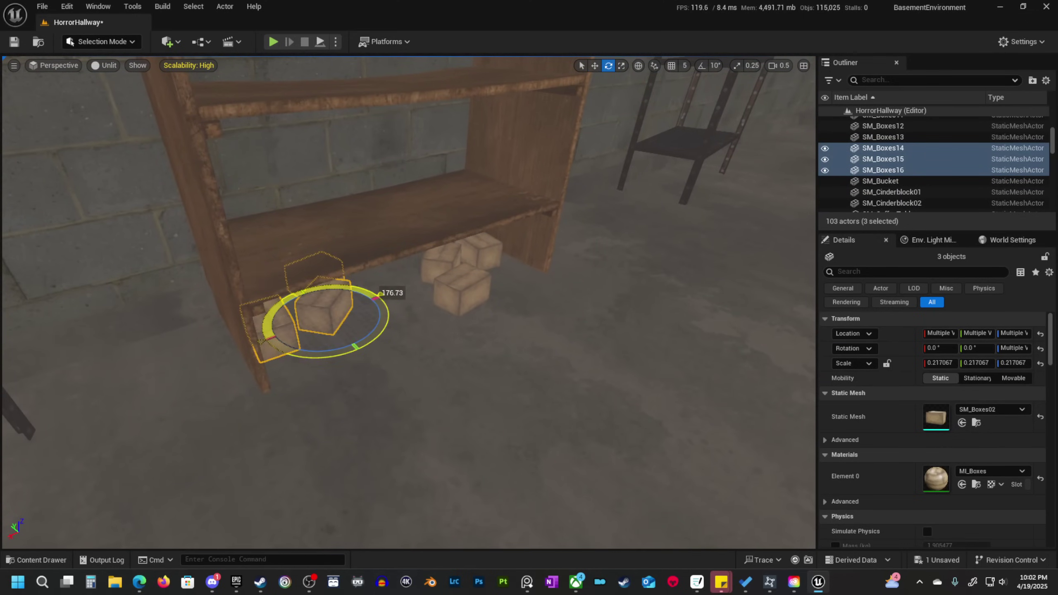
right_drag(345, 321, 424, 337)
Nudge the first group's front box to about X 914, Y -151, and delete that group of three boxes.
click(477, 330)
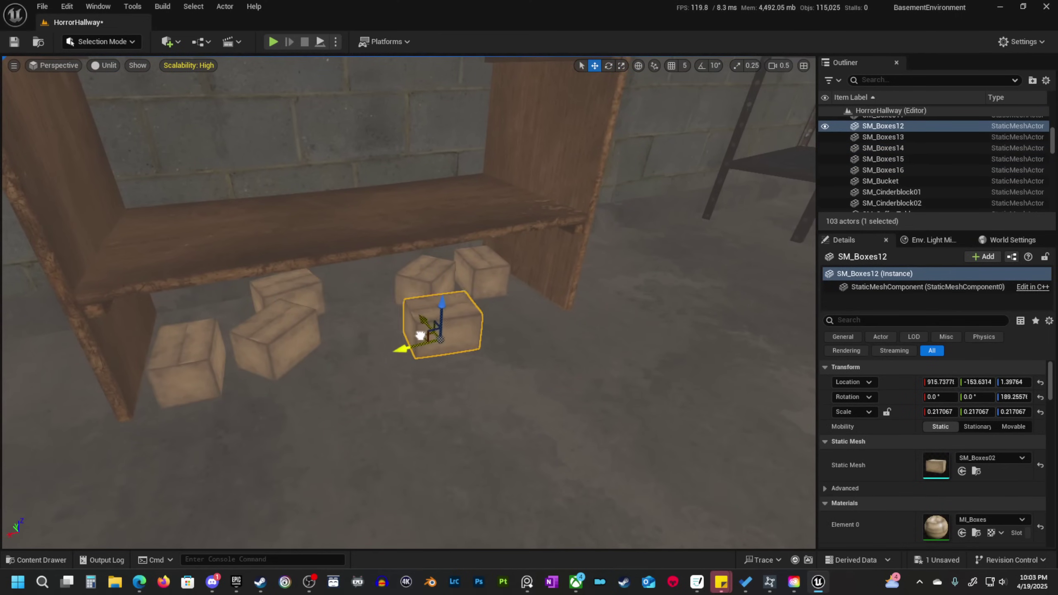
right_drag(445, 284, 412, 279)
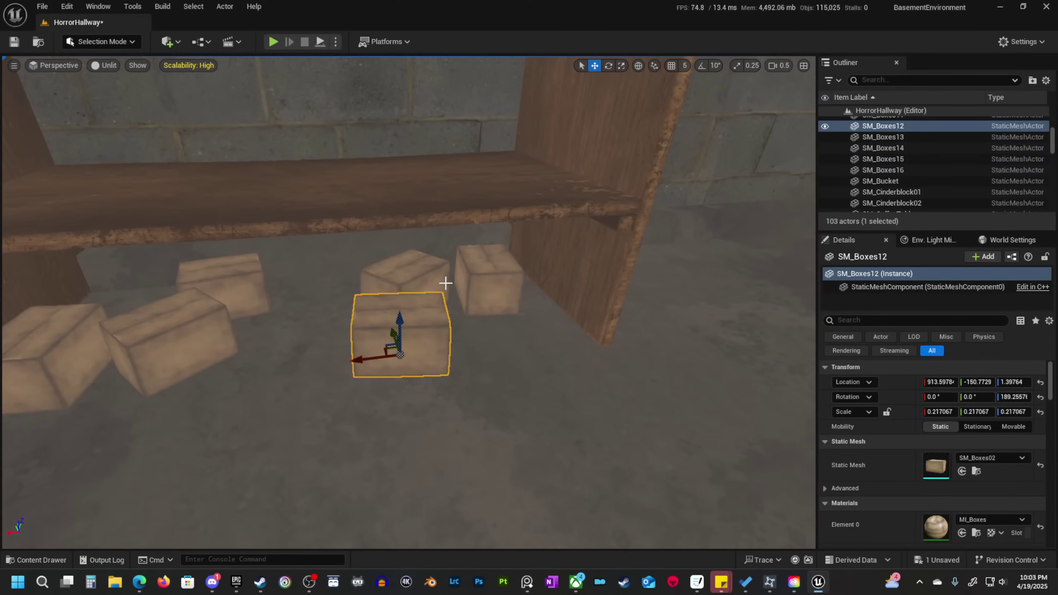
shift+click(402, 269)
shift+click(480, 280)
right_drag(480, 280, 513, 308)
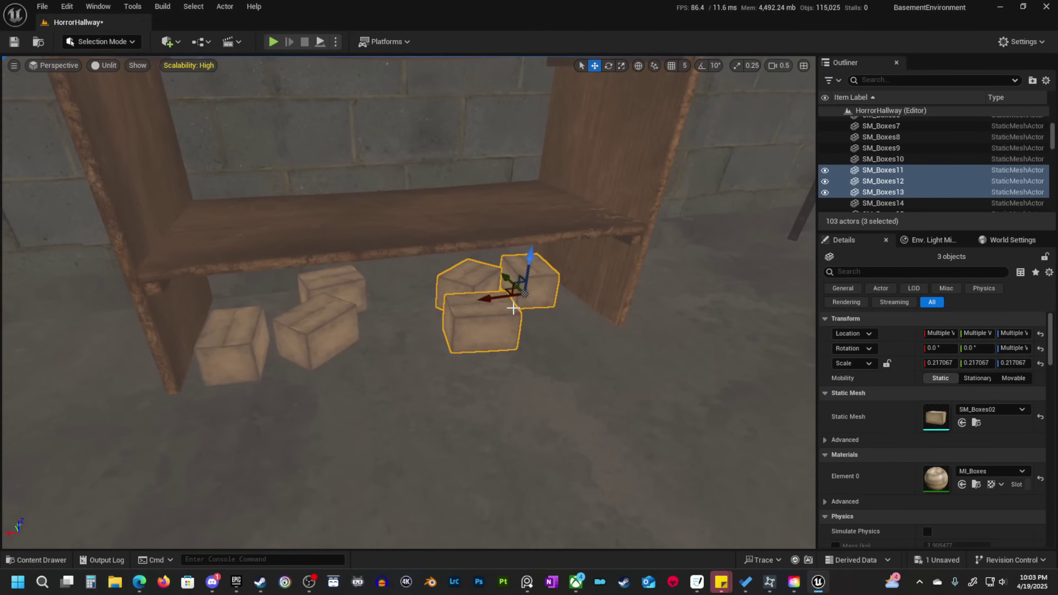
key(Delete)
Delete the remaining three small boxes under the wooden shelving unit.
click(329, 292)
shift+click(317, 333)
shift+click(212, 349)
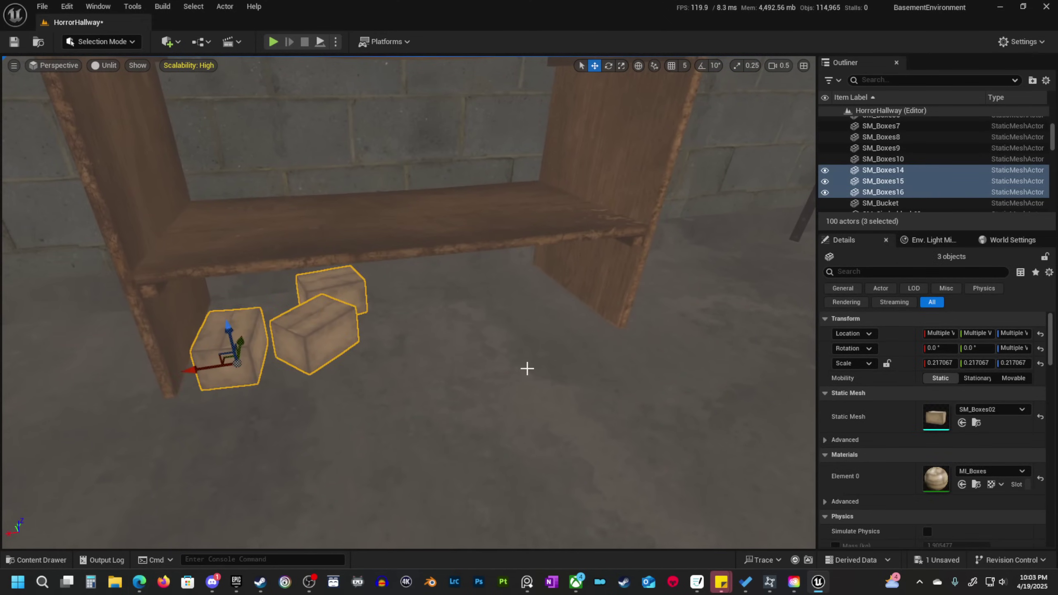
key(Delete)
Delete the two extra small boxes under the metal shelf, keeping the one nearest the wooden cabinet.
right_drag(524, 363, 491, 367)
right_drag(414, 350, 413, 350)
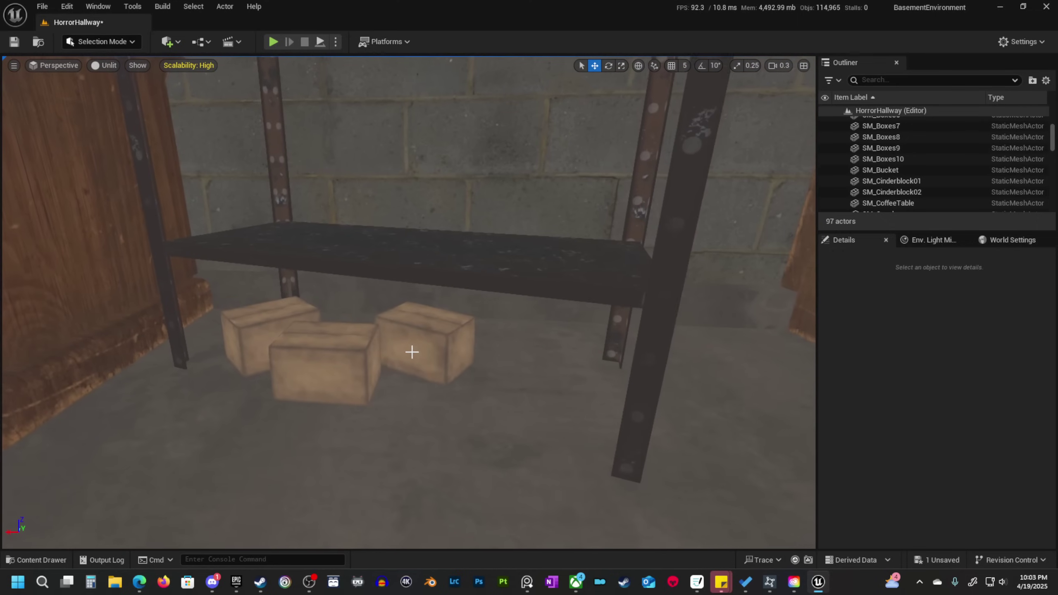
click(361, 350)
key(Delete)
click(395, 336)
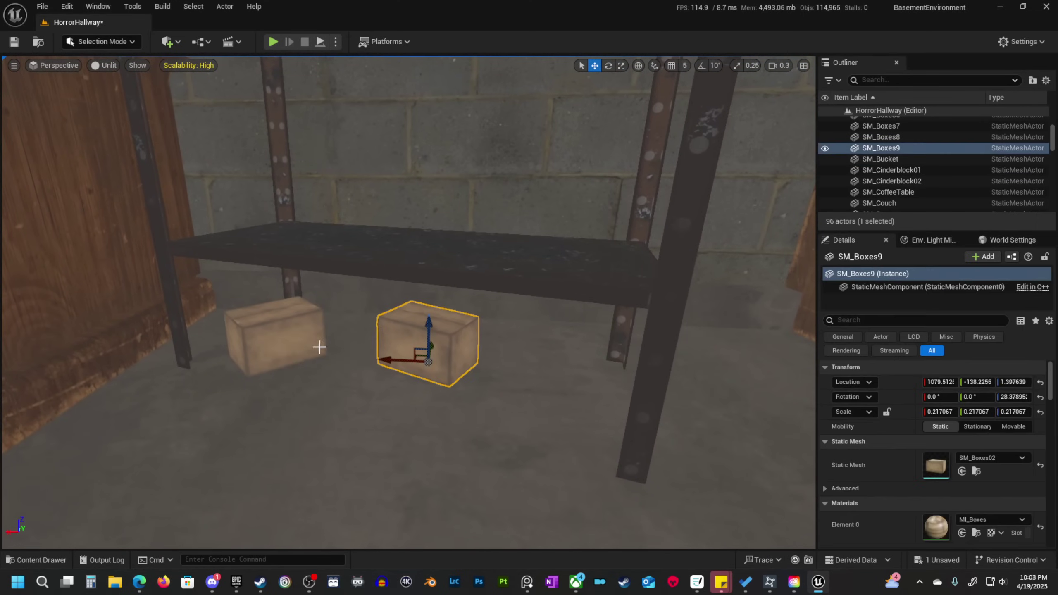
key(Delete)
Scale the remaining box under the metal shelf to about 0.41 and duplicate it, turning the copy to about 9° around Z.
click(296, 345)
drag(280, 359, 537, 400)
key(e)
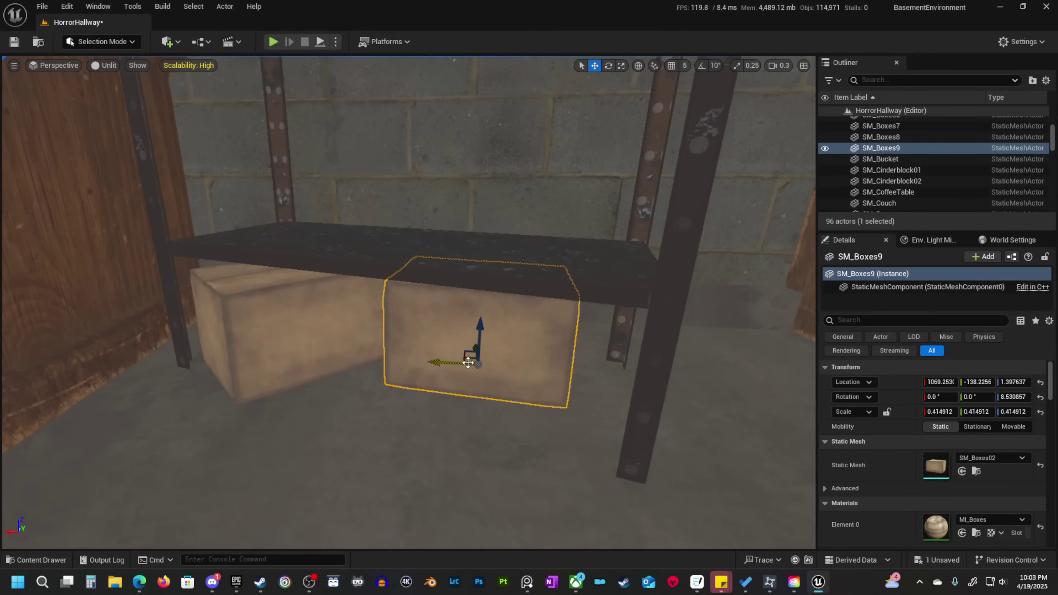
Slide the copied box along the metal shelf to about X 1065 and adjust its depth under the shelf.
drag(468, 362, 482, 376)
right_drag(469, 366, 514, 368)
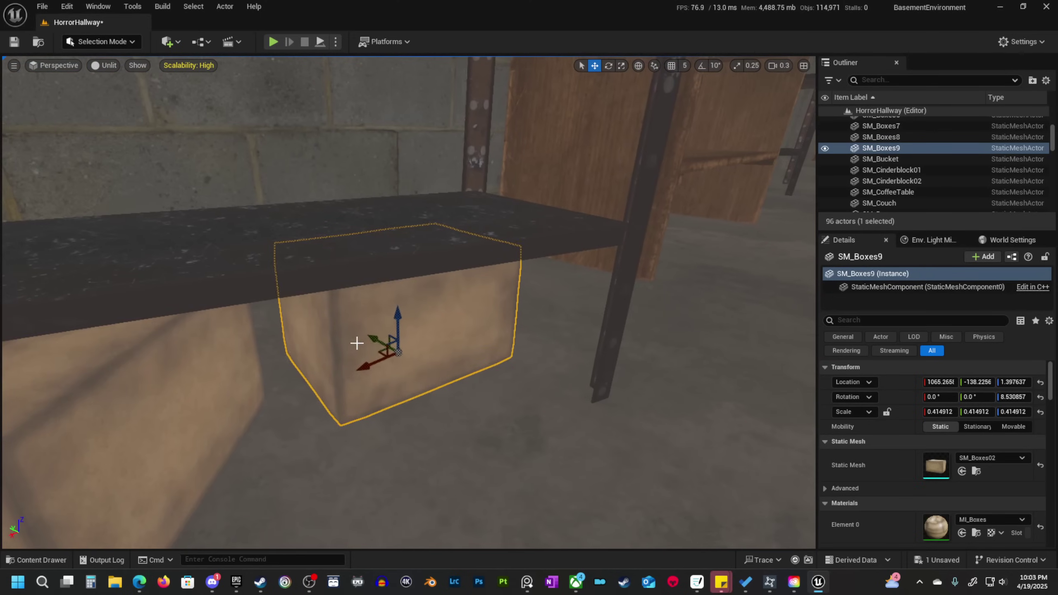
drag(372, 346, 400, 363)
Select both boxes under the metal shelf and duplicate them over to the wooden shelving unit.
right_drag(401, 363, 354, 387)
ctrl+click(162, 395)
alt+drag(189, 420, 609, 397)
mouse_move(609, 396)
right_down()
mouse_move(577, 370)
mouse_move(610, 399)
right_up()
Rotate the copied pair around Z and shift it along beneath the wooden unit's bottom shelf.
key(e)
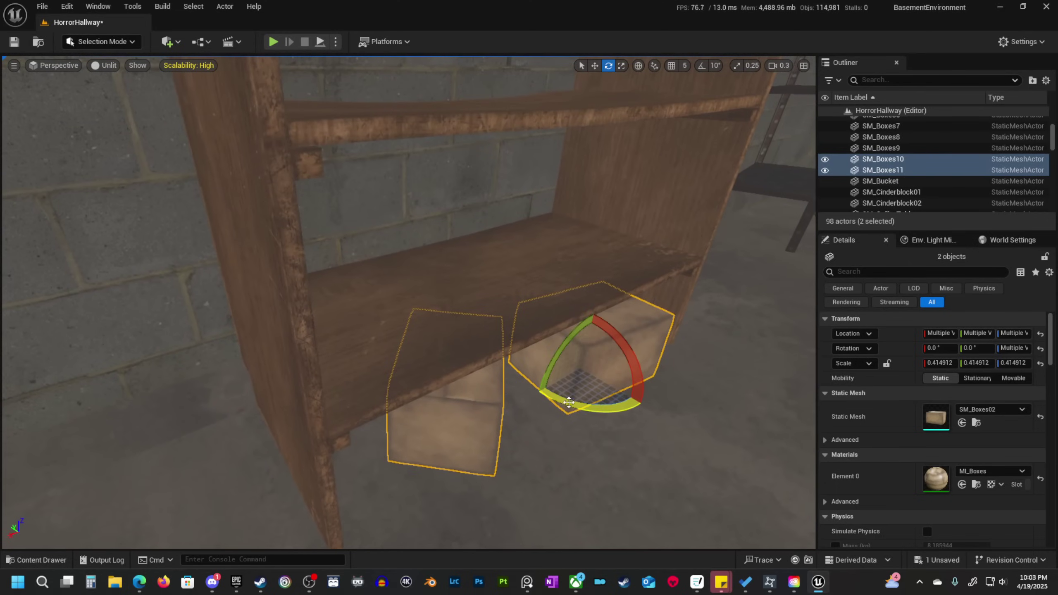
drag(568, 404, 485, 377)
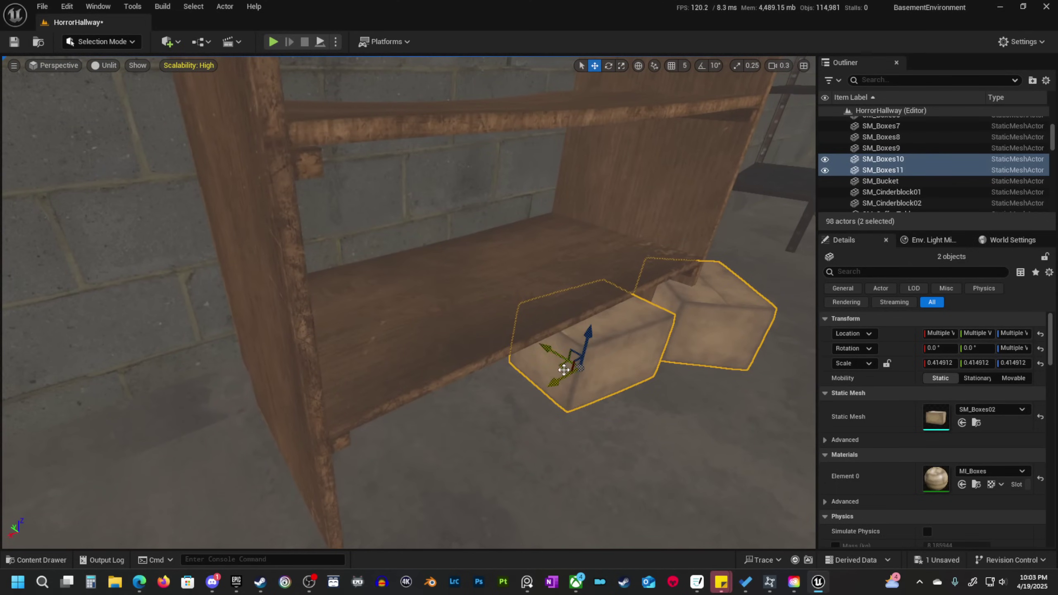
drag(564, 369, 391, 442)
scroll(392, 441, up, 2)
right_drag(391, 442, 316, 392)
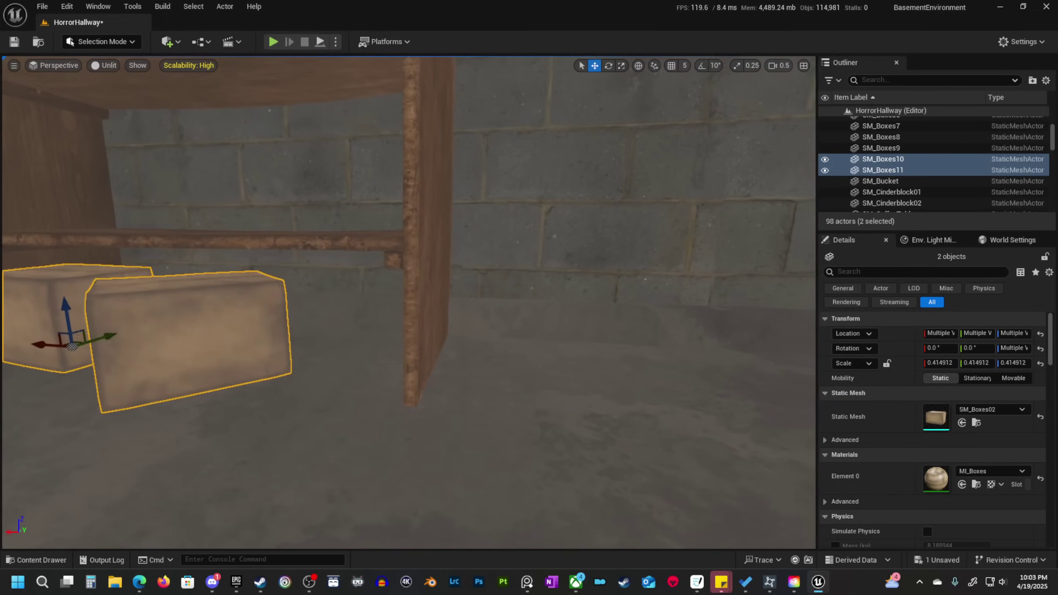
Check the box arrangement in the Lit view mode and return to Unlit.
right_drag(468, 442, 292, 458)
key(alt+4)
key(Escape)
scroll(408, 416, down, 1)
scroll(310, 410, up, 1)
key(alt+3)
right_drag(498, 459, 472, 479)
scroll(538, 458, down, 2)
Select both boxes under the wooden unit and duplicate them up to its middle shelf.
click(472, 480)
ctrl+click(379, 442)
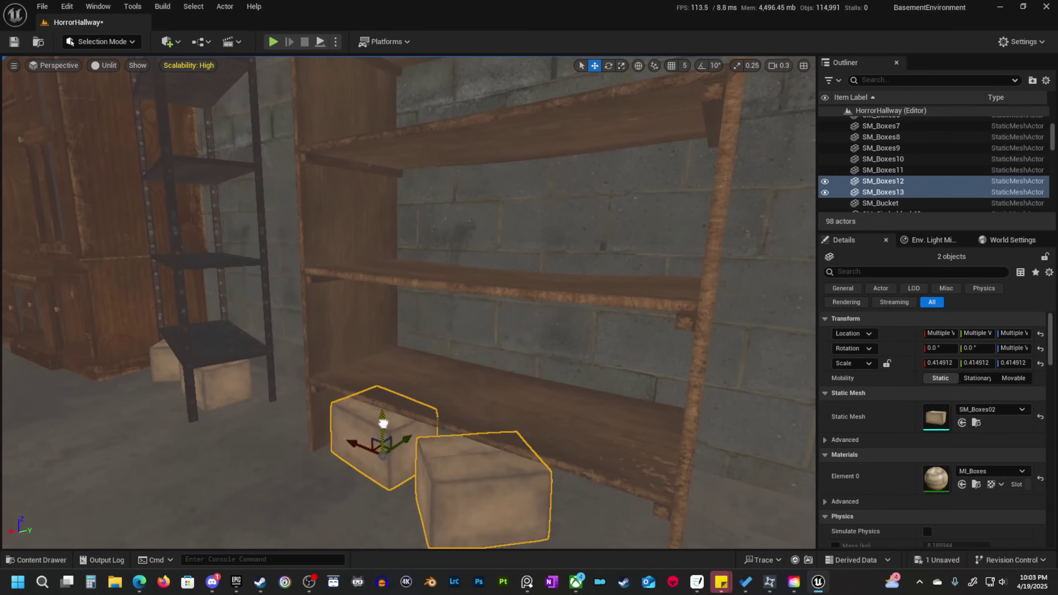
alt+drag(382, 423, 466, 225)
right_drag(466, 224, 506, 225)
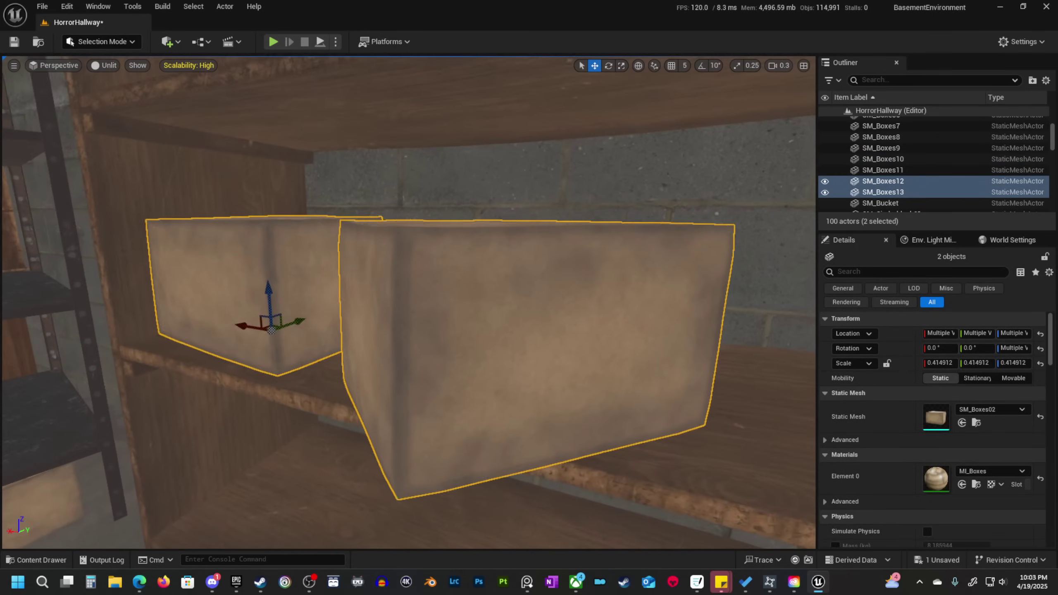
Push the copied pair back onto the wooden unit's middle shelf and seat it on the board at about Z 71.
drag(243, 331, 331, 349)
right_drag(330, 348, 367, 354)
drag(395, 247, 400, 271)
right_drag(397, 271, 487, 331)
drag(490, 329, 321, 333)
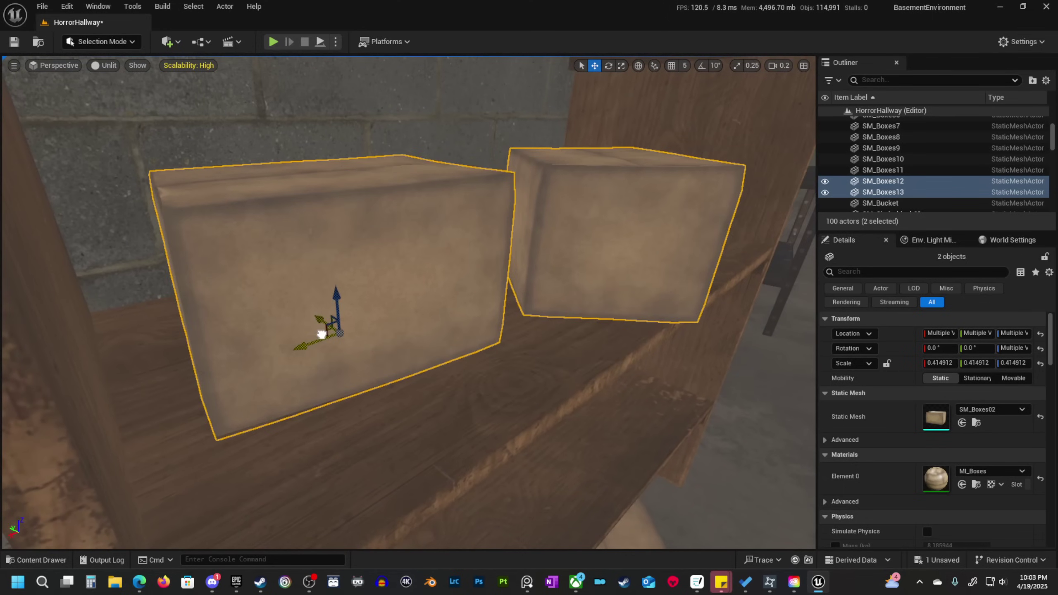
Rotate the middle shelf's box nearest the metal shelf to about 236° around Z.
right_drag(321, 333, 399, 361)
scroll(400, 362, up, 1)
click(393, 349)
key(e)
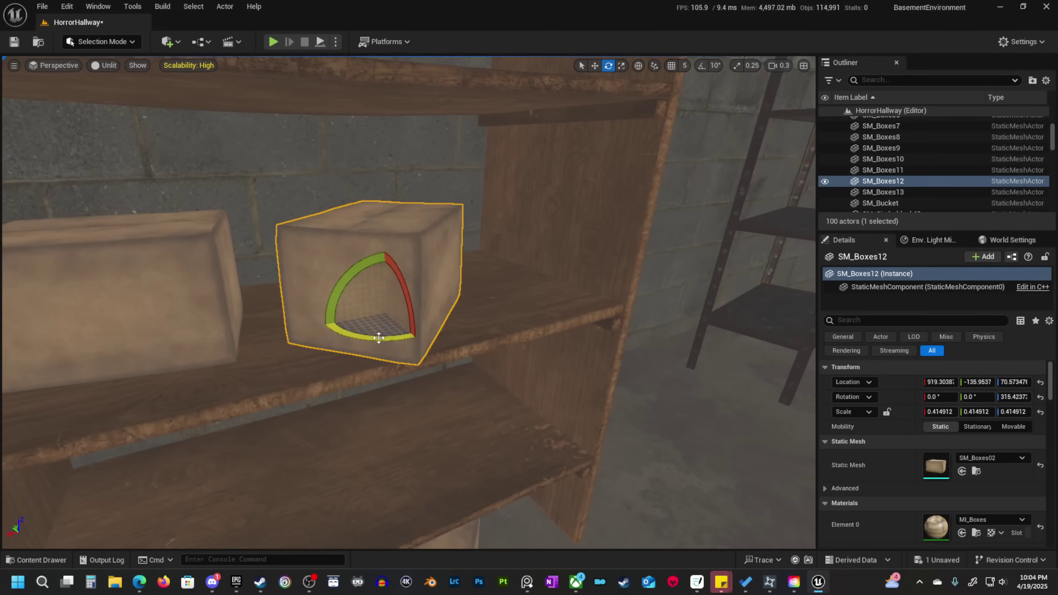
drag(378, 337, 418, 346)
right_drag(371, 345, 449, 330)
Raise the rotated box to the next shelf at about X 899, Y -127, Z 111 and turn it to about 251° around Z.
key(w)
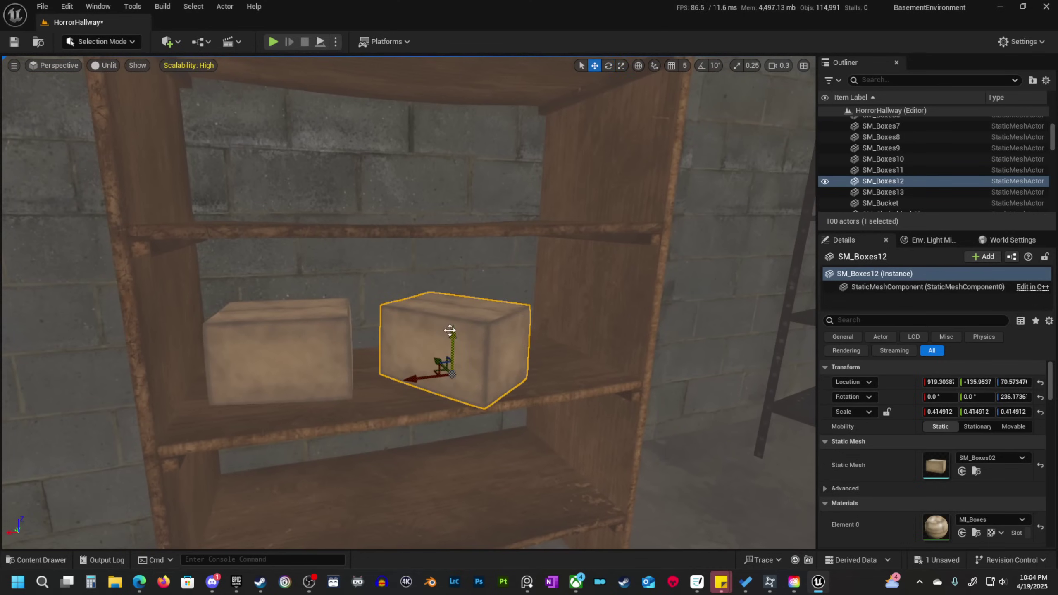
drag(445, 334, 464, 175)
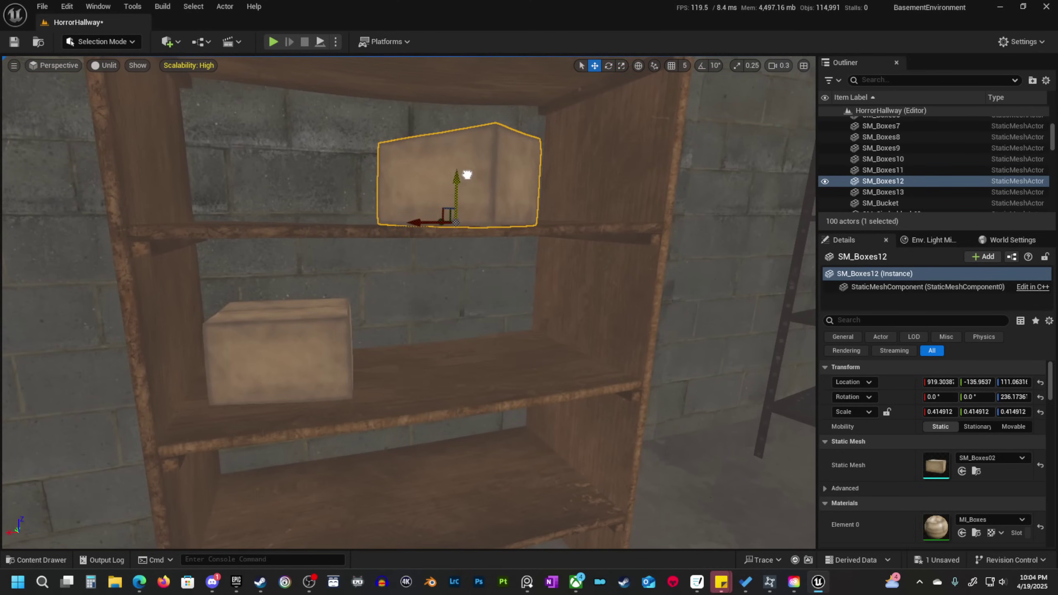
right_drag(475, 245, 431, 288)
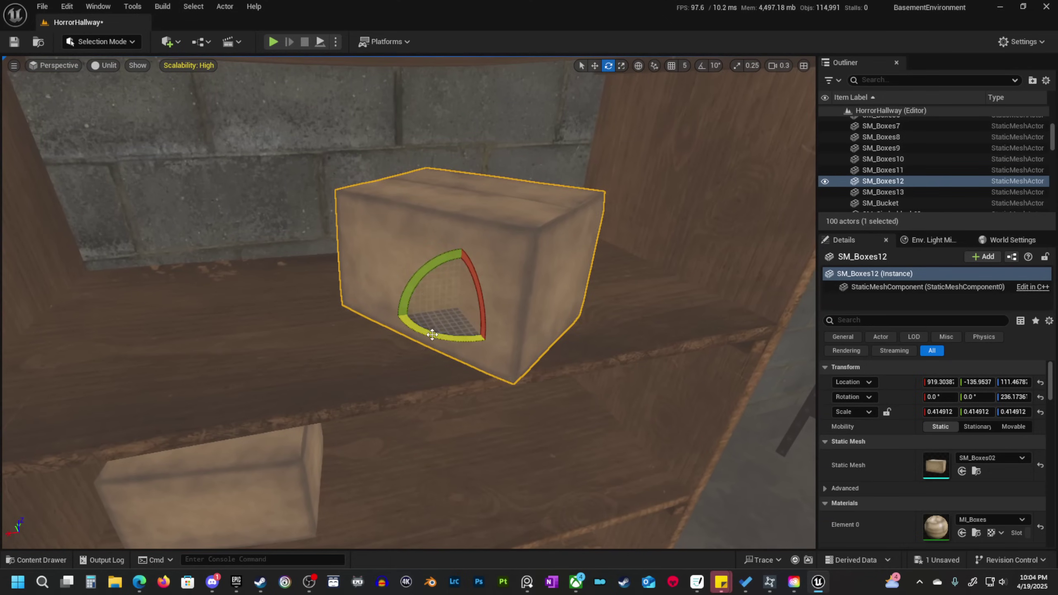
drag(431, 334, 520, 269)
right_drag(519, 269, 546, 227)
Scale the upper shelf's box uniformly to about 0.65 and raise it to about Z 112.
key(r)
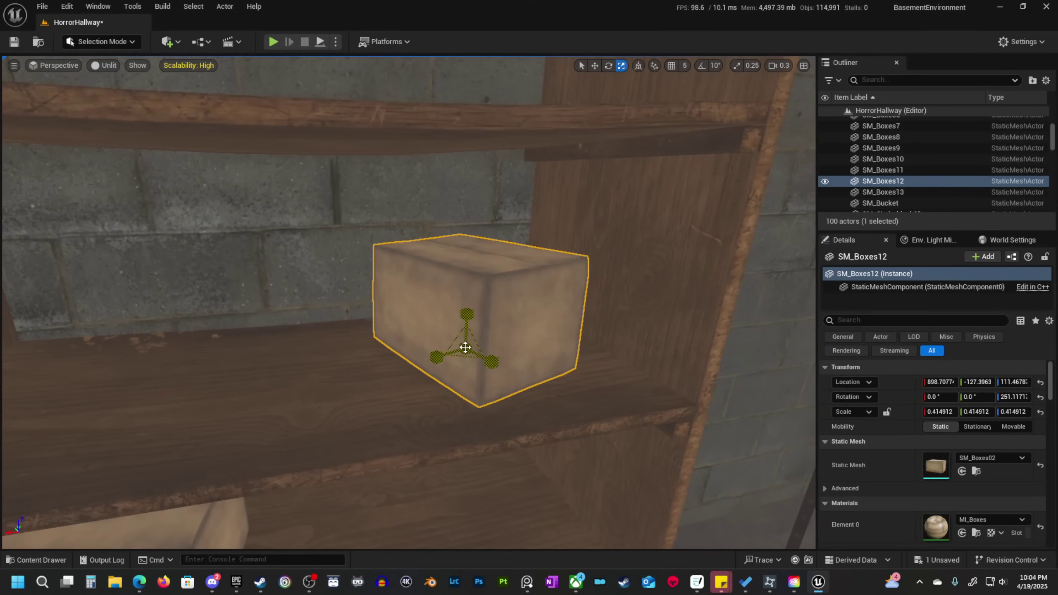
drag(465, 347, 511, 319)
key(w)
right_drag(467, 356, 468, 356)
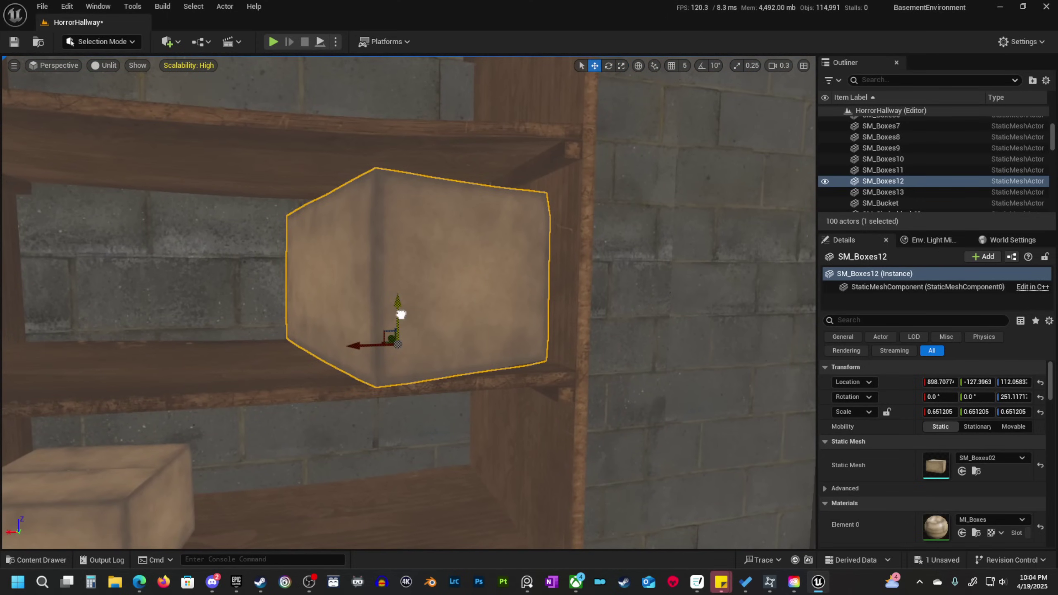
Duplicate the upper shelf's large box straight up above the wooden unit, to about Z 207.
scroll(423, 348, down, 5)
click(339, 461)
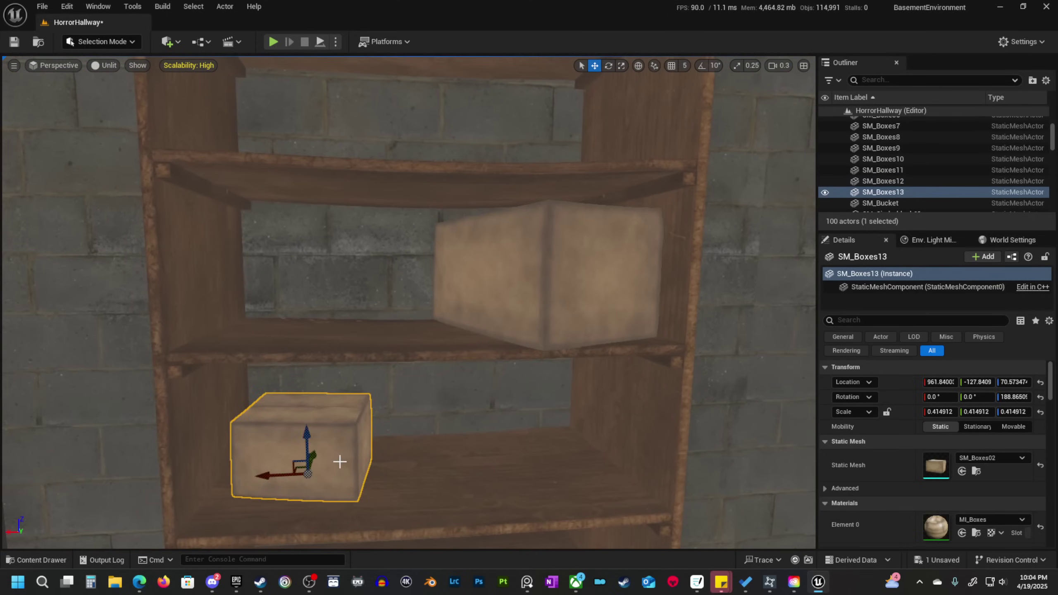
key(s)
scroll(442, 400, up, 3)
right_drag(442, 400, 442, 400)
click(483, 363)
key(w)
alt+drag(444, 329, 461, 215)
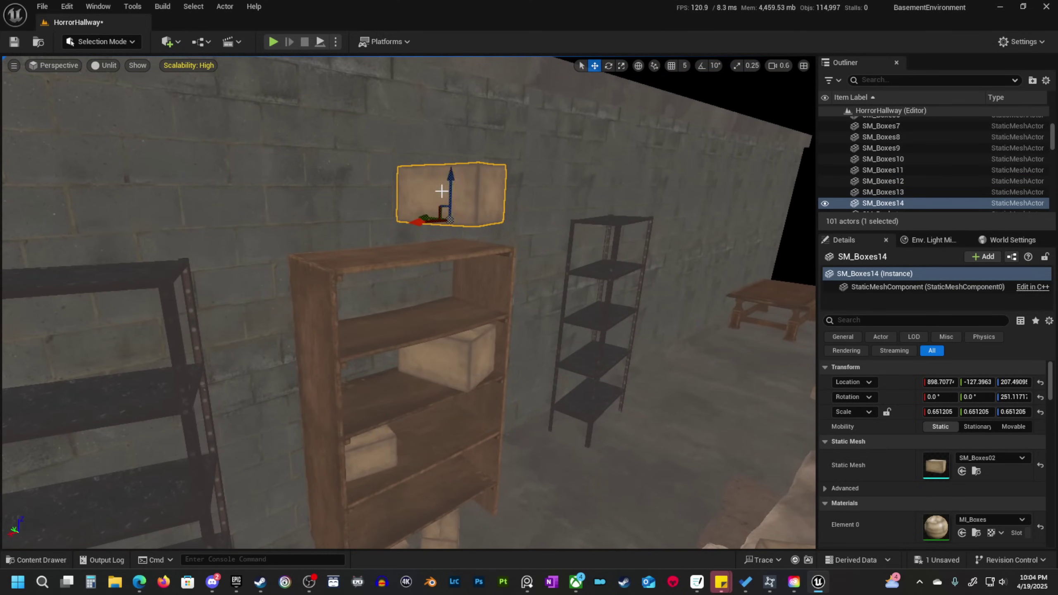
Lower the copied box onto the wooden unit's top board at about Z 193.
key(w)
right_drag(482, 253, 482, 254)
key(e)
scroll(482, 253, down, 3)
key(s)
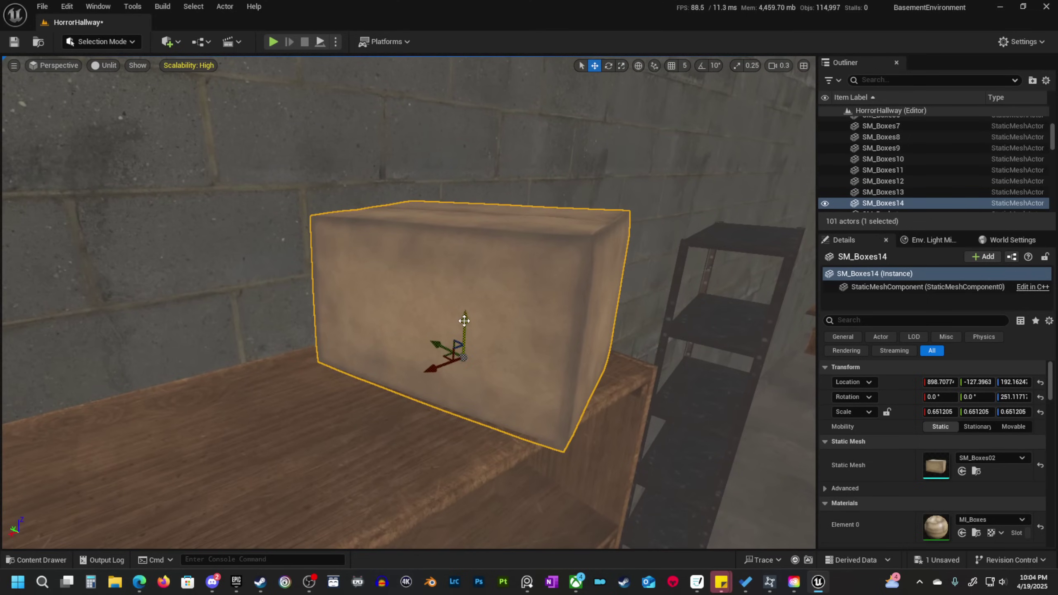
drag(464, 320, 464, 316)
scroll(464, 316, down, 1)
right_drag(464, 317, 433, 328)
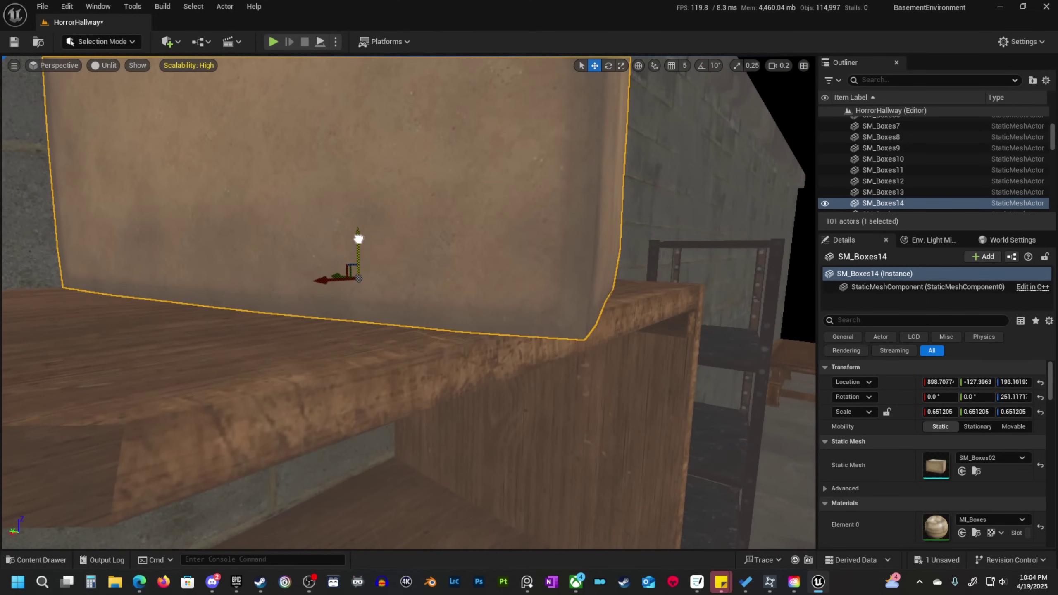
Duplicate the box from the wooden unit's top out beside the second metal shelf and drop the copy to the floor.
key(s)
right_drag(371, 298, 381, 305)
scroll(371, 298, up, 2)
key(s)
scroll(381, 306, up, 1)
key(w)
key(w)
right_drag(354, 343, 354, 343)
scroll(355, 342, up, 1)
alt+drag(367, 337, 528, 351)
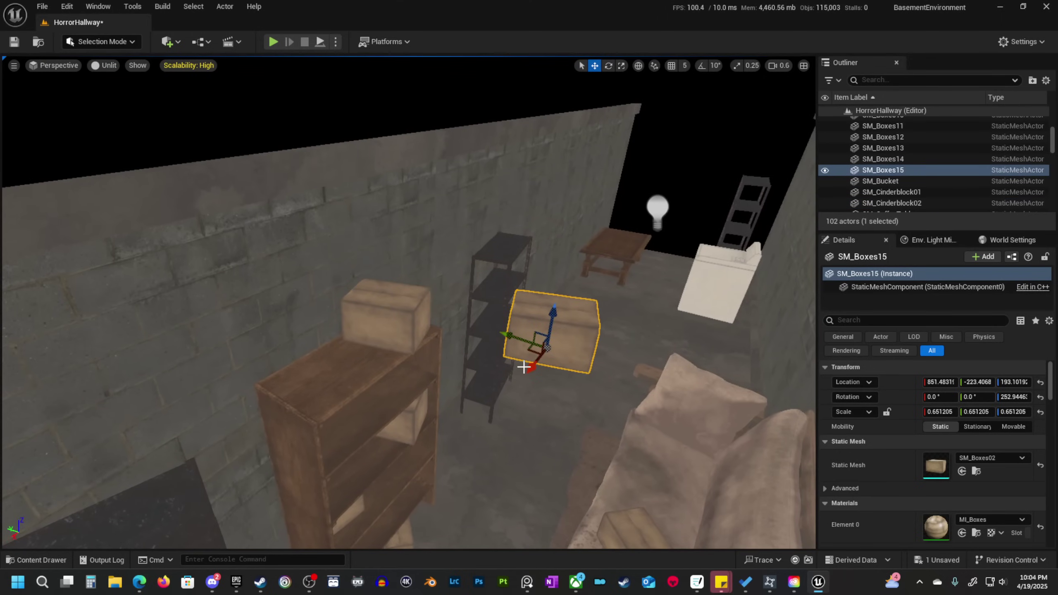
key(End)
Move the floor copy past the second metal shelf toward the wooden table, to about X 478, Y -193.
right_drag(513, 370, 513, 369)
key(w)
shift+drag(431, 382, 403, 420)
right_drag(495, 433, 495, 433)
key(q)
key(s)
right_drag(360, 428, 360, 428)
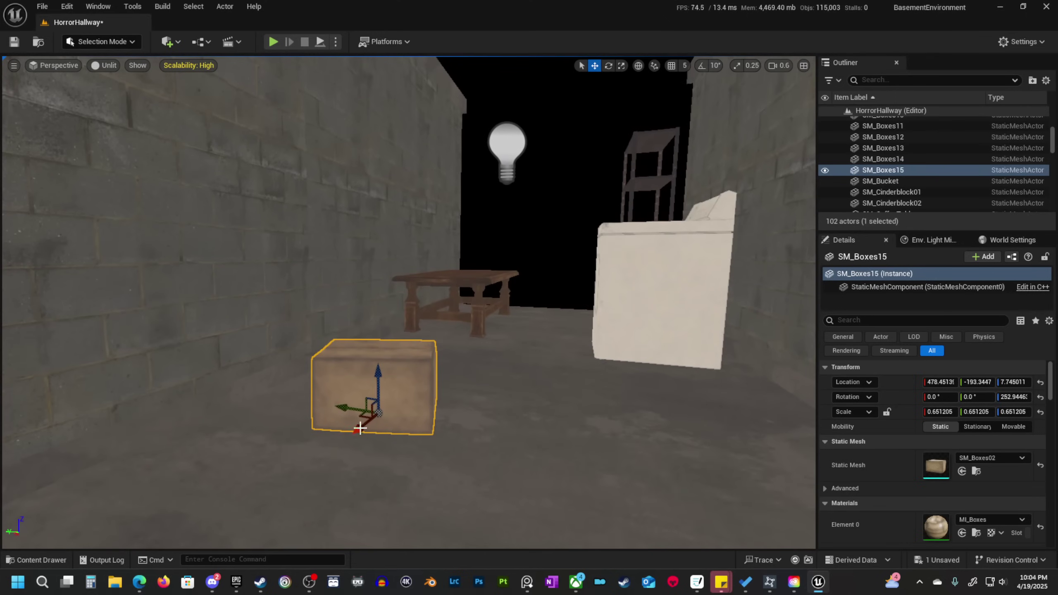
Open the floor box's SM_Boxes02 mesh for editing and display its simple collision.
right_click(390, 368)
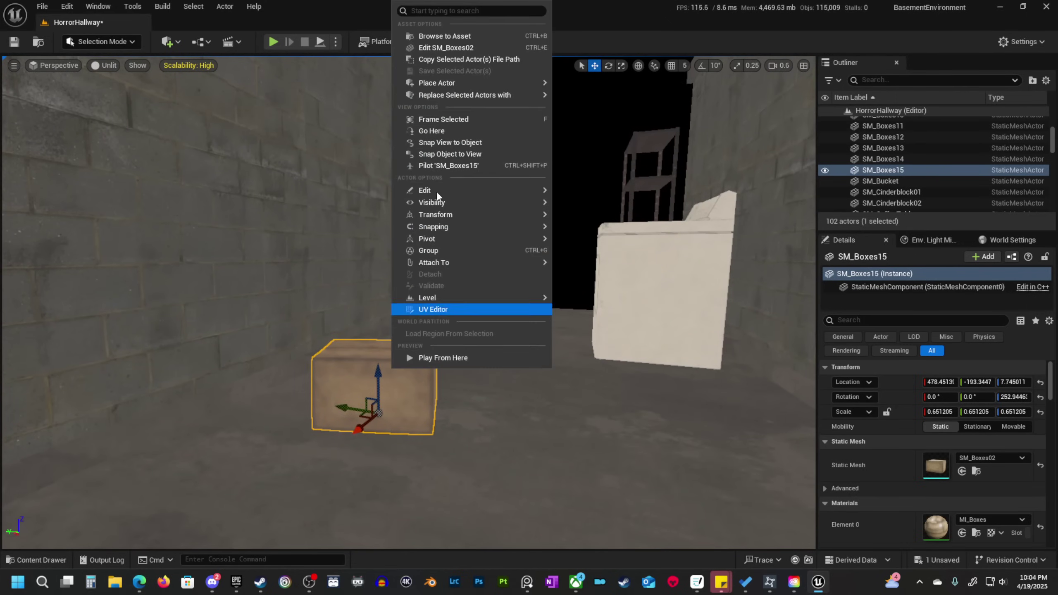
click(456, 51)
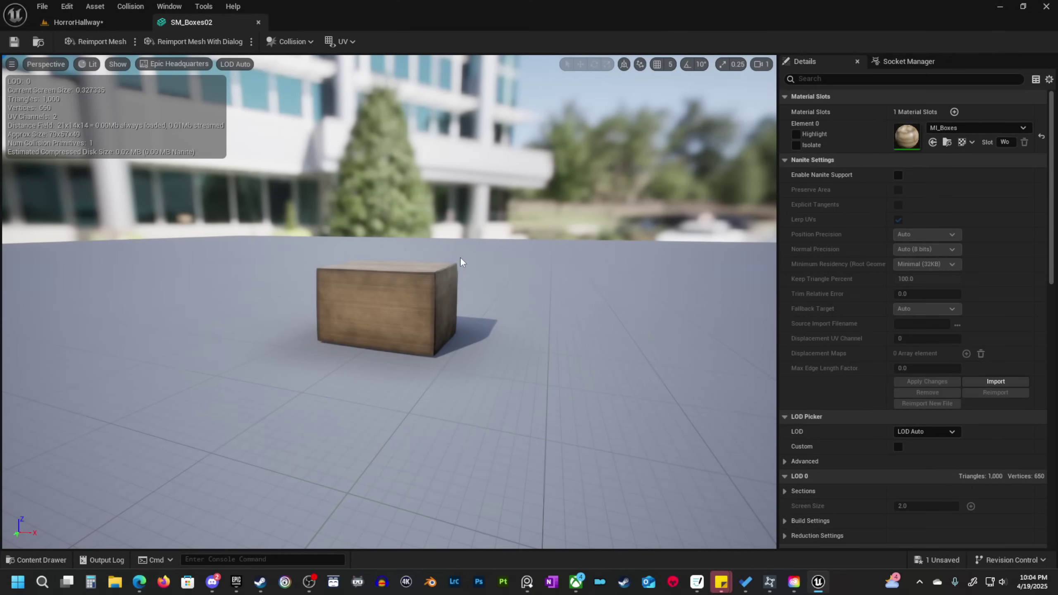
click(239, 64)
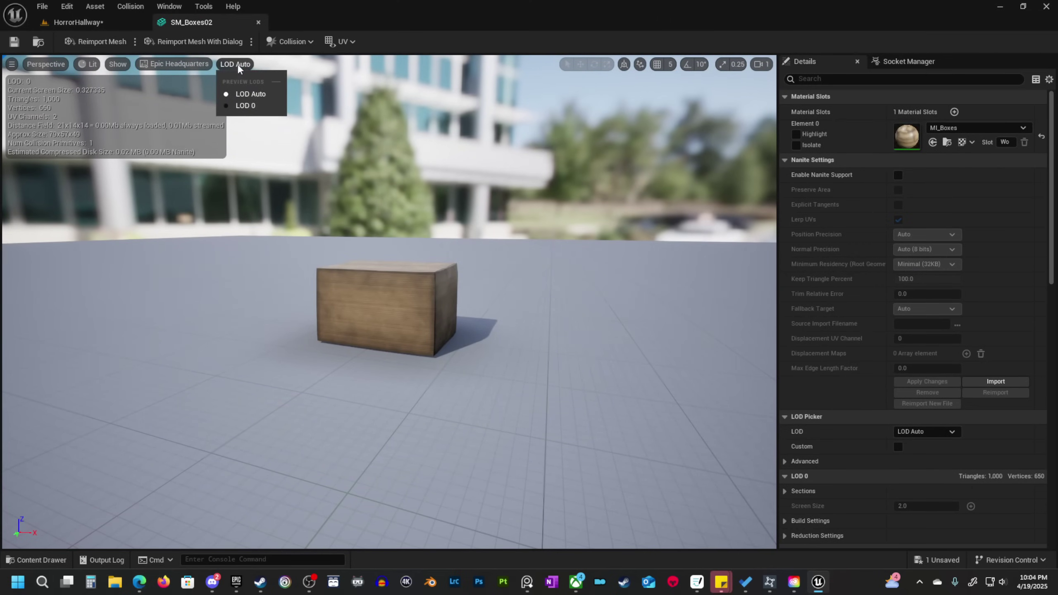
click(115, 64)
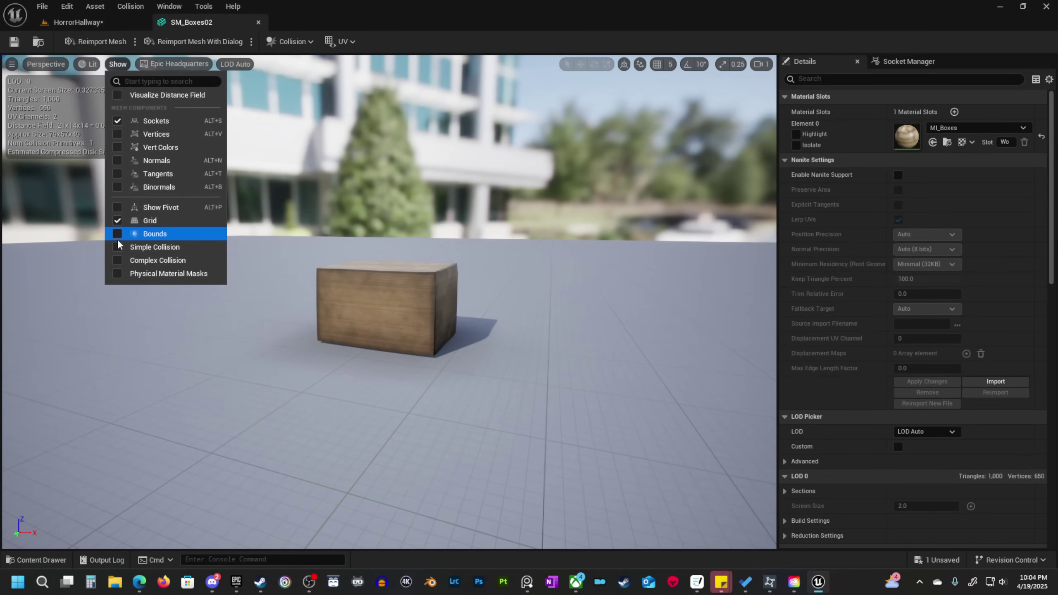
Examine how closely the simple collision hull follows the box mesh's corners and edges.
key(w)
right_drag(494, 353, 424, 358)
scroll(493, 353, down, 3)
key(e)
key(a)
scroll(479, 338, down, 1)
key(q)
key(w)
key(e)
right_drag(471, 285, 469, 286)
key(e)
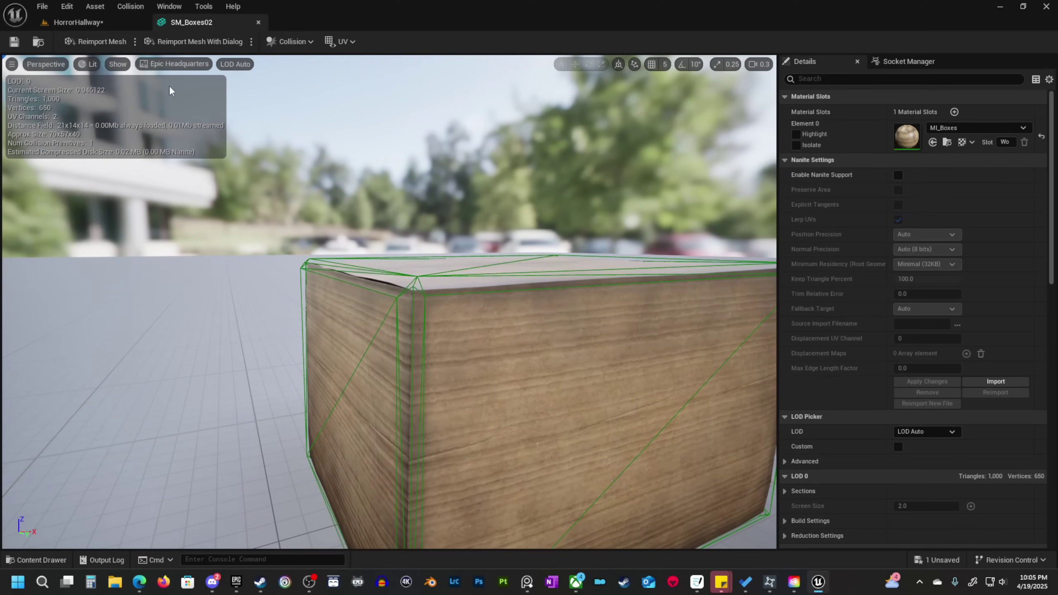
Display the complex collision instead of the simple one and remove the mesh's existing collision.
click(116, 64)
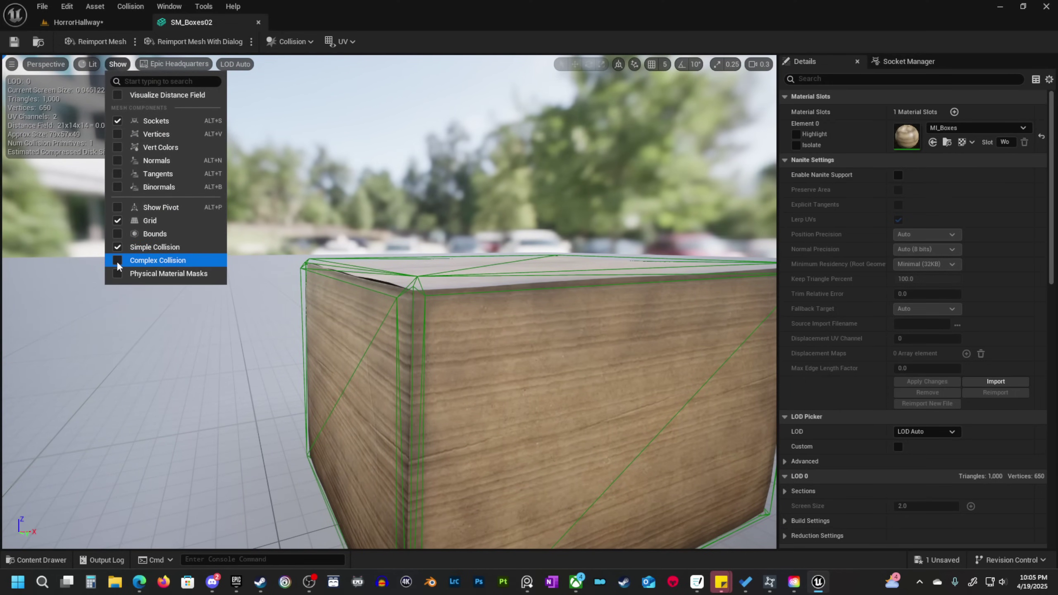
click(118, 262)
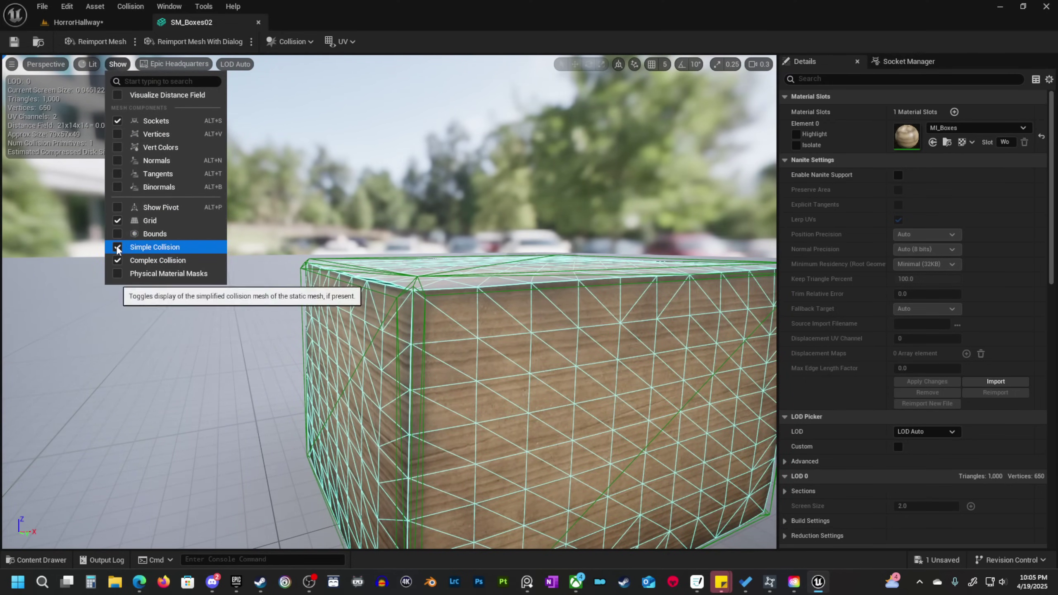
click(119, 251)
mouse_move(291, 316)
right_down()
mouse_move(233, 317)
mouse_move(289, 313)
right_up()
click(290, 42)
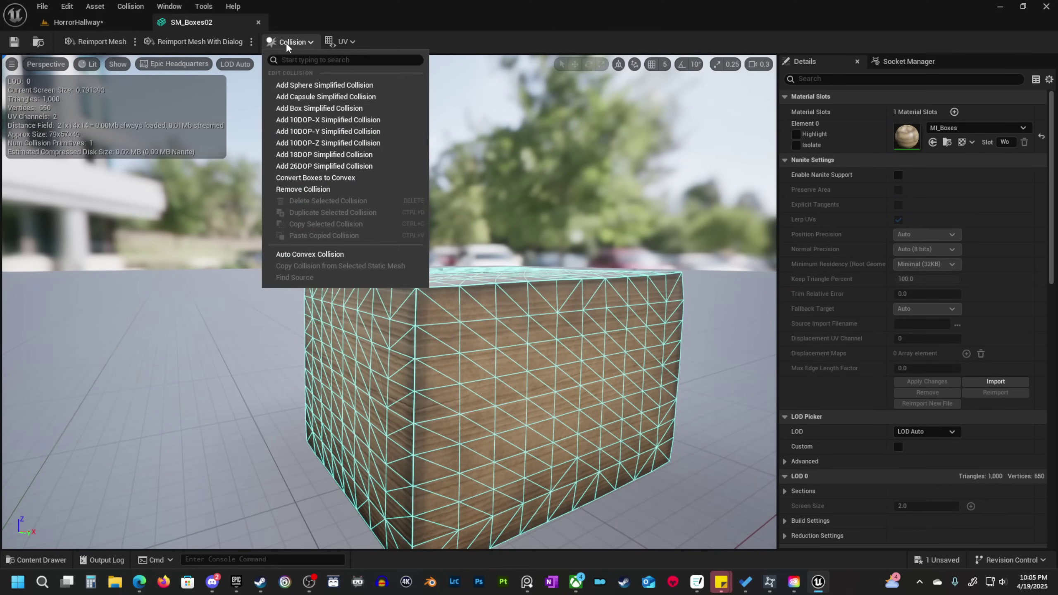
click(315, 189)
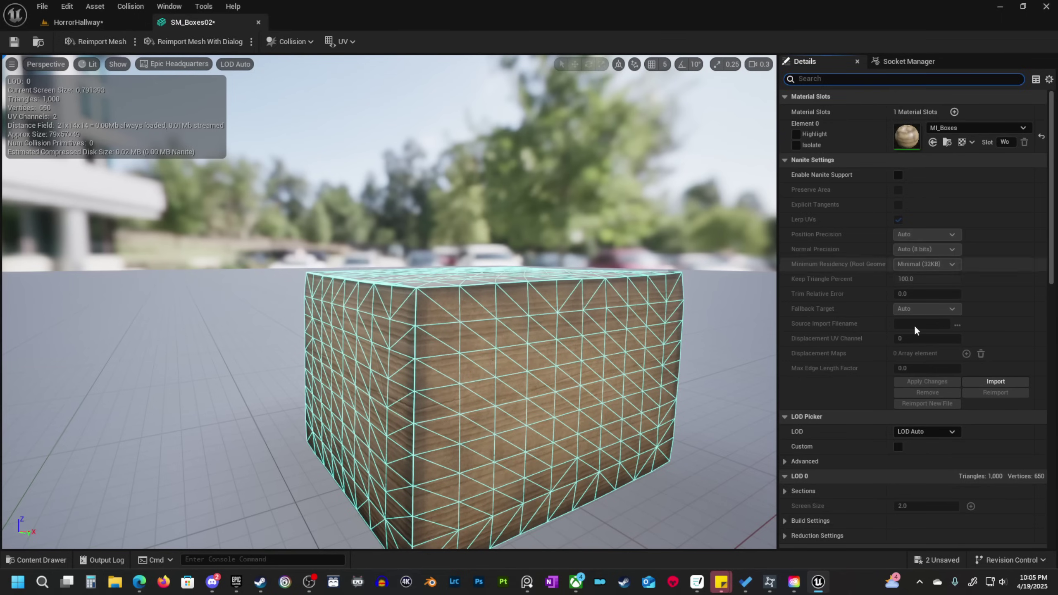
Set the Collision Complexity to Use Complex Collision As Simple, then save and close SM_Boxes02.
scroll(941, 428, down, 12)
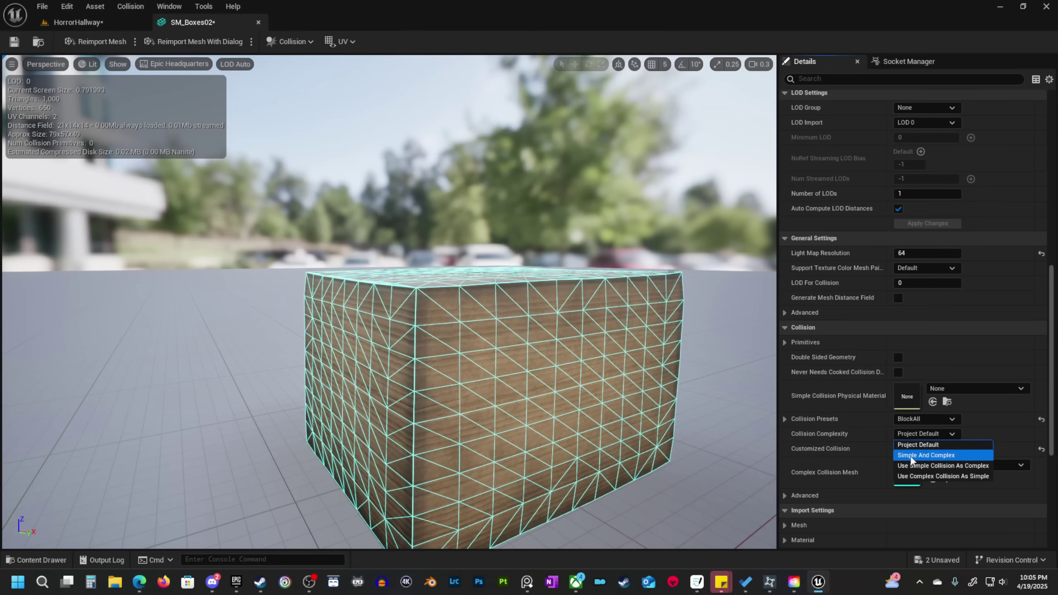
click(928, 476)
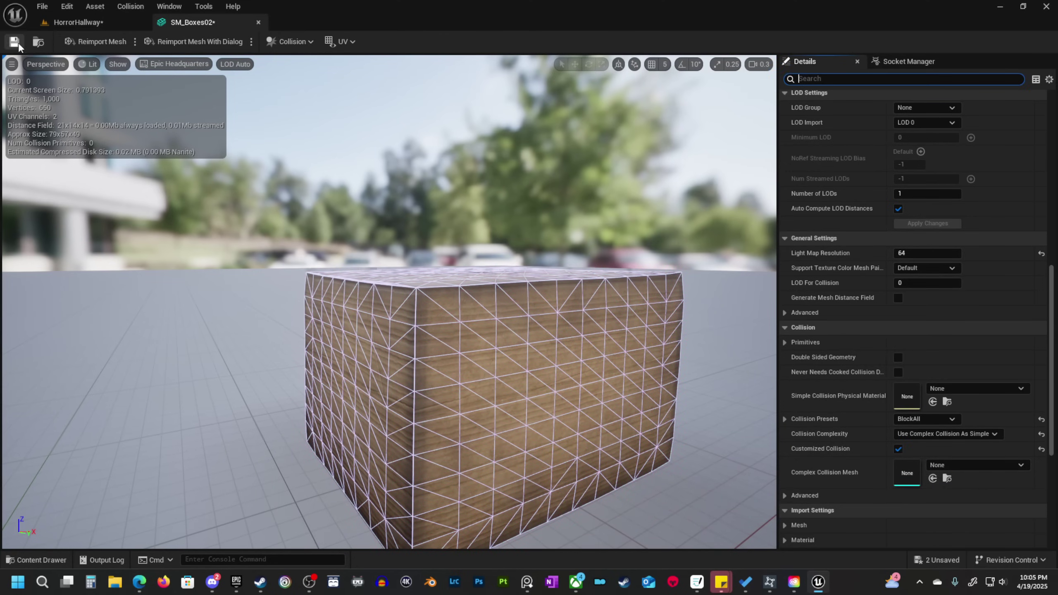
drag(563, 365, 371, 406)
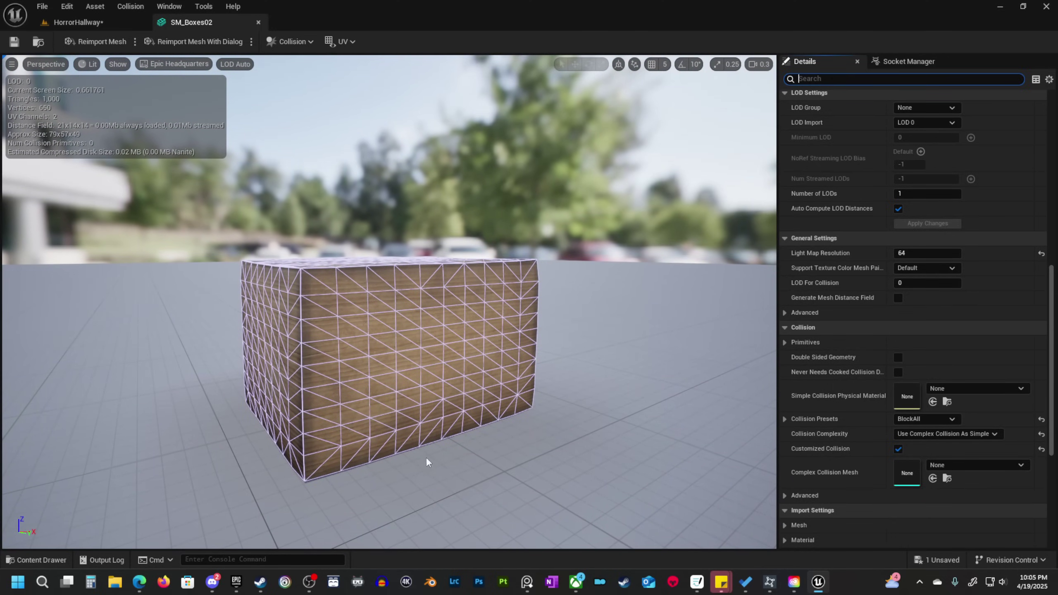
click(257, 23)
Lift the floor box and drop it back so it rests on the ground at about Z 1.7.
key(w)
right_drag(421, 365, 363, 339)
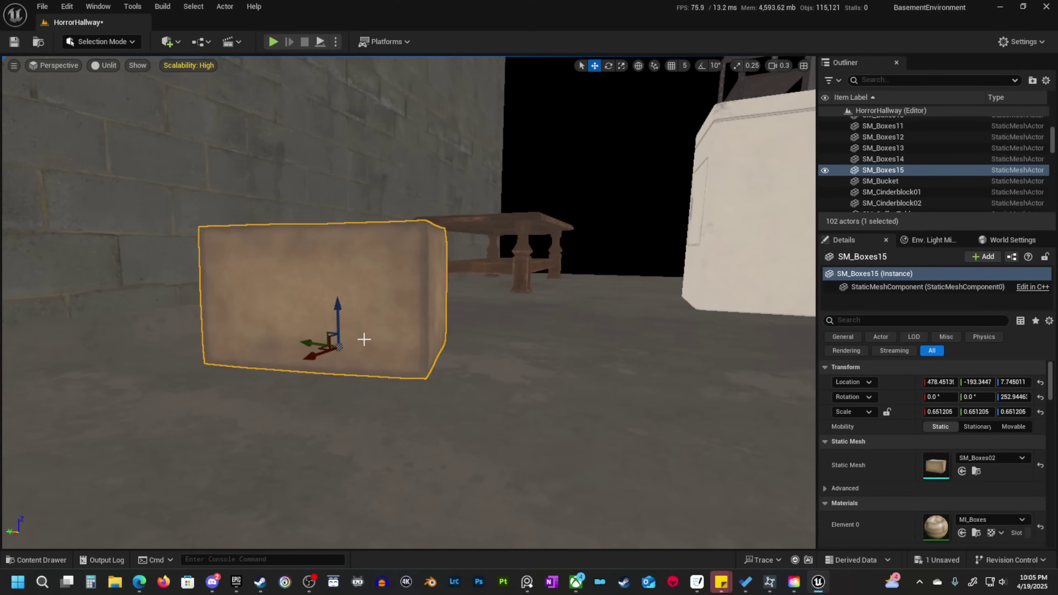
drag(337, 311, 401, 350)
key(a)
scroll(429, 348, down, 1)
right_drag(401, 350, 383, 330)
drag(370, 308, 369, 140)
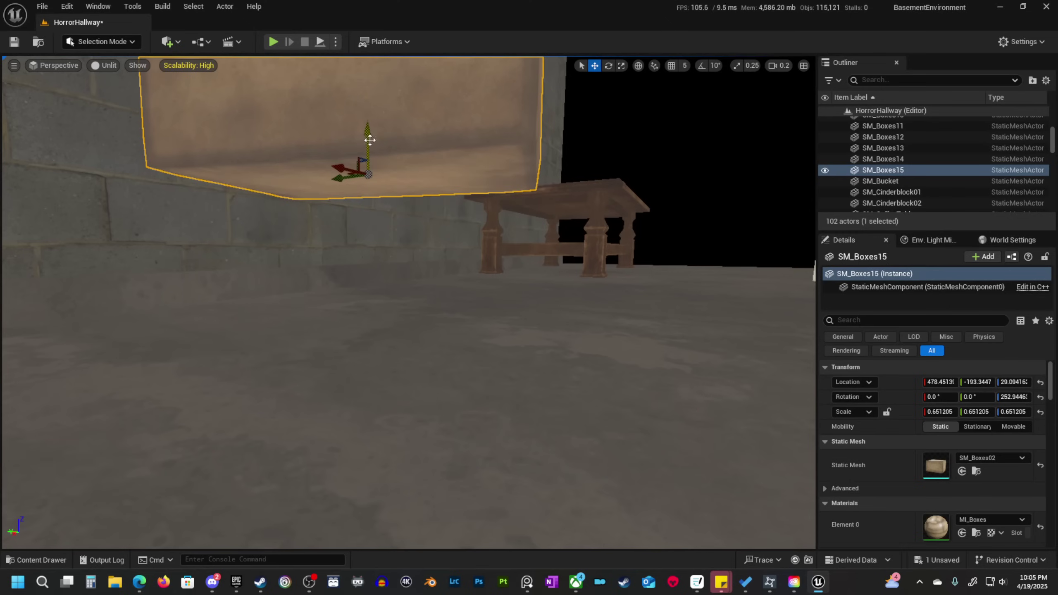
key(End)
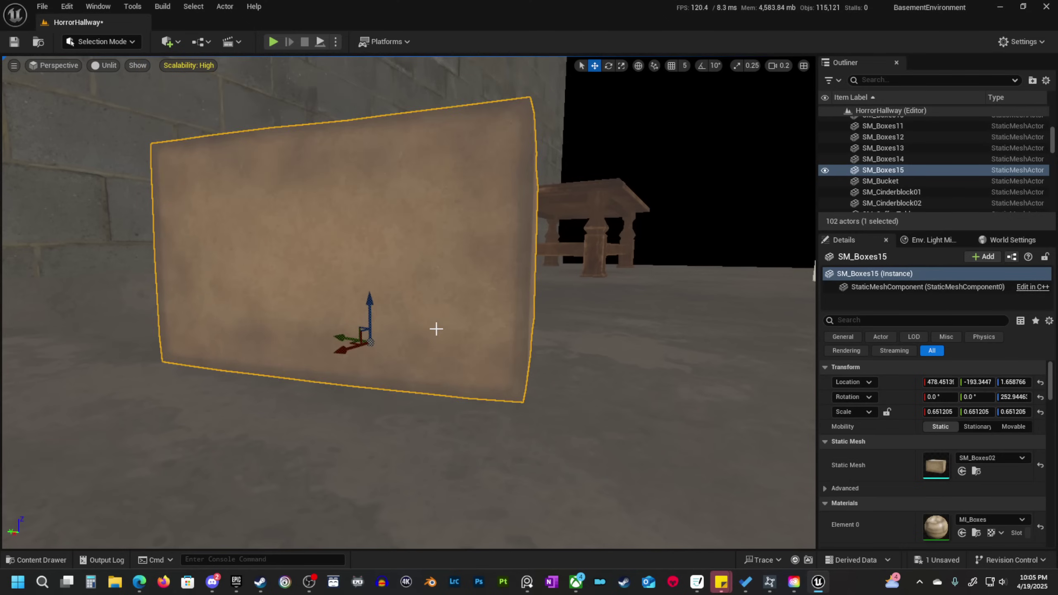
Duplicate the floor box toward the shelves to about X 539 and rotate the copy to about 280° around Z.
right_drag(501, 395, 472, 336)
scroll(487, 366, up, 1)
key(e)
right_drag(363, 331, 363, 330)
scroll(363, 331, up, 1)
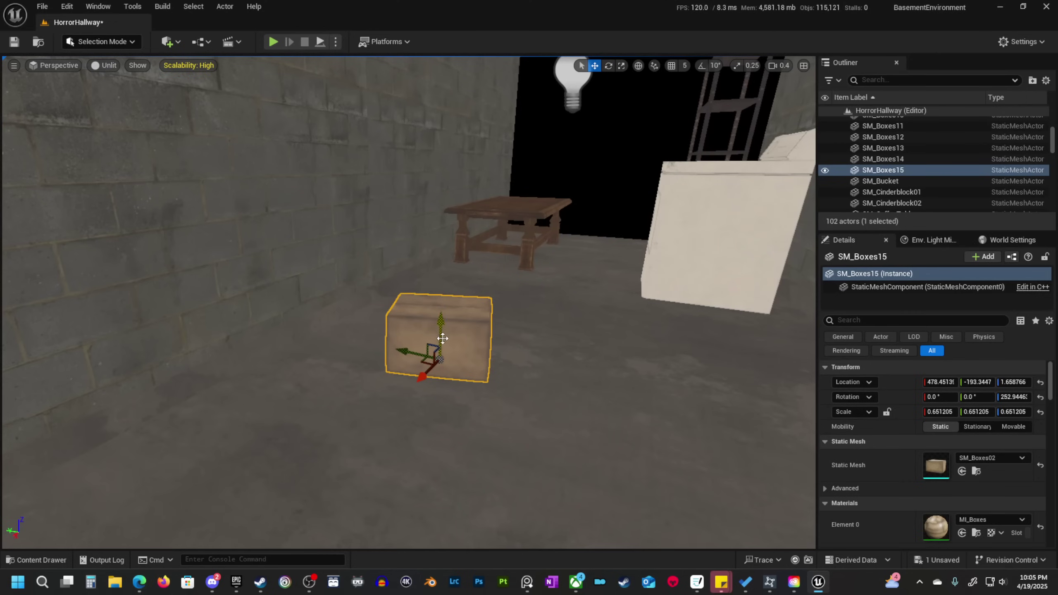
alt+drag(427, 377, 367, 431)
right_drag(366, 431, 394, 475)
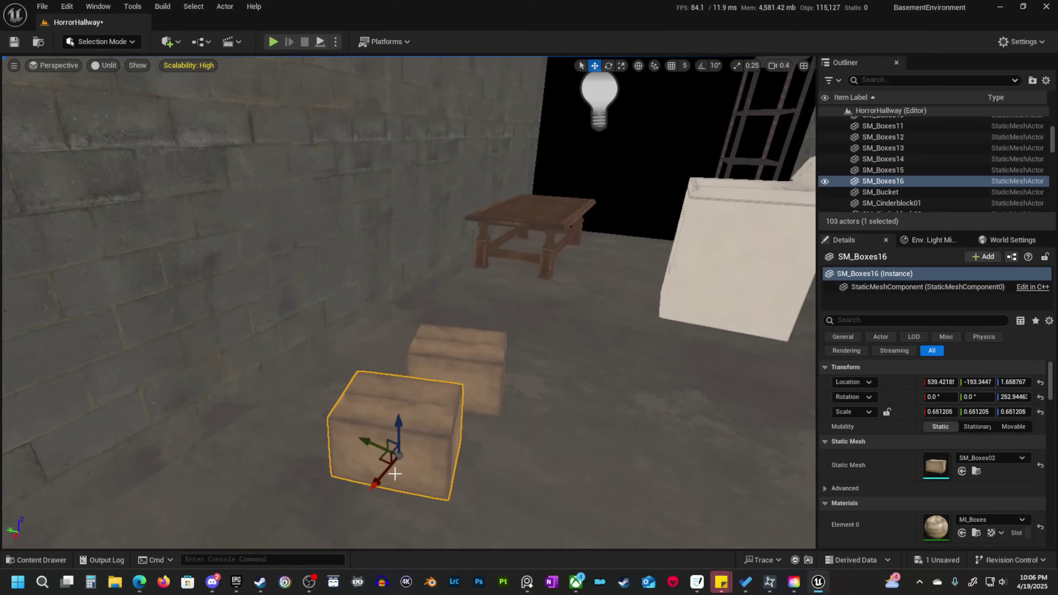
key(e)
drag(415, 502, 387, 504)
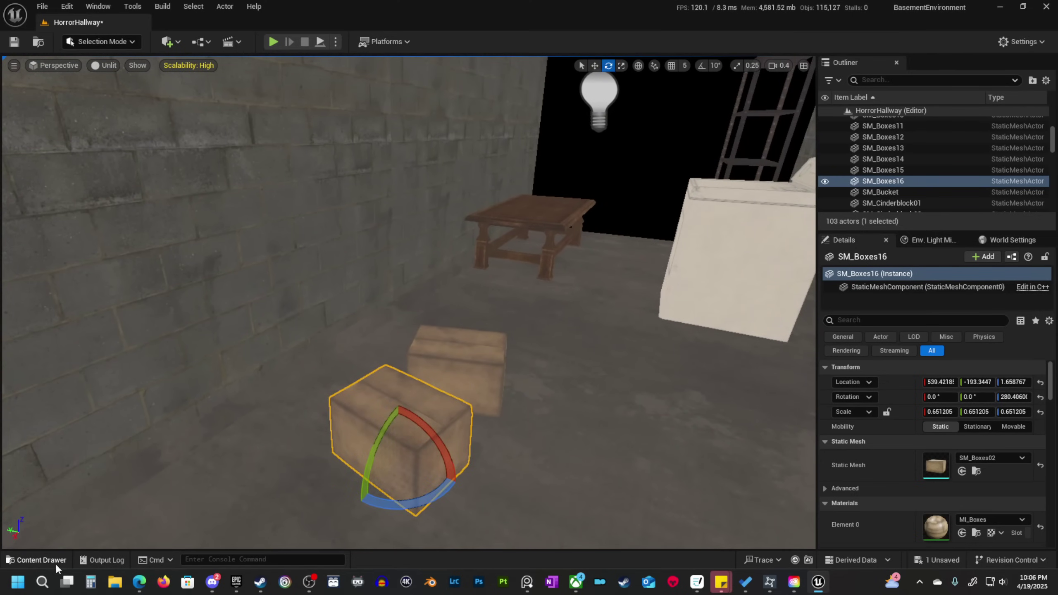
Look through the HorrorBasement Meshes folder and the props laid out in the staging area, including its cardboard boxes.
click(33, 558)
scroll(784, 490, up, 1)
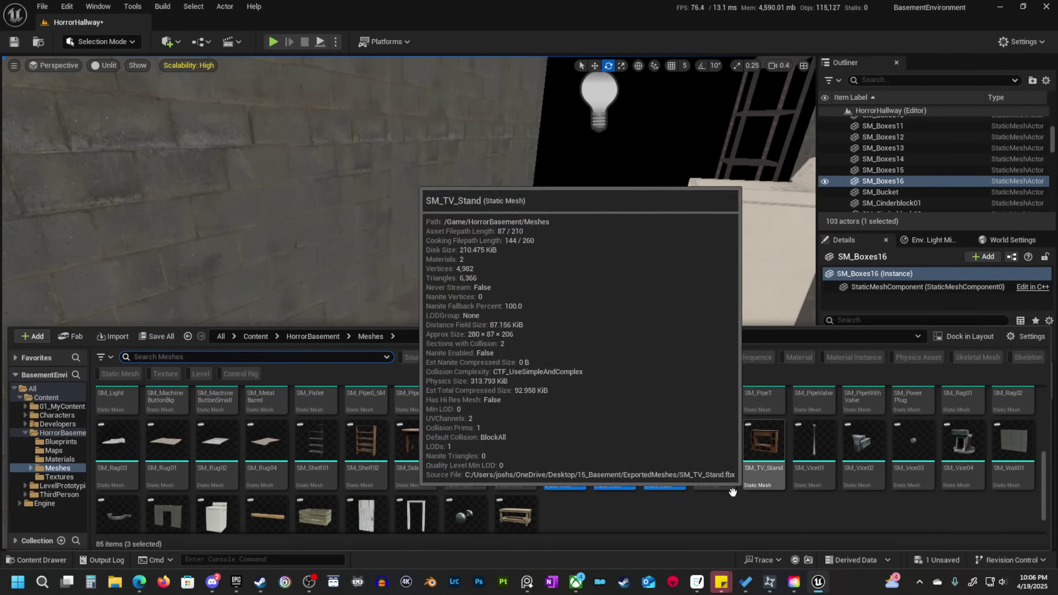
right_drag(478, 277, 616, 333)
key(s)
scroll(478, 278, up, 3)
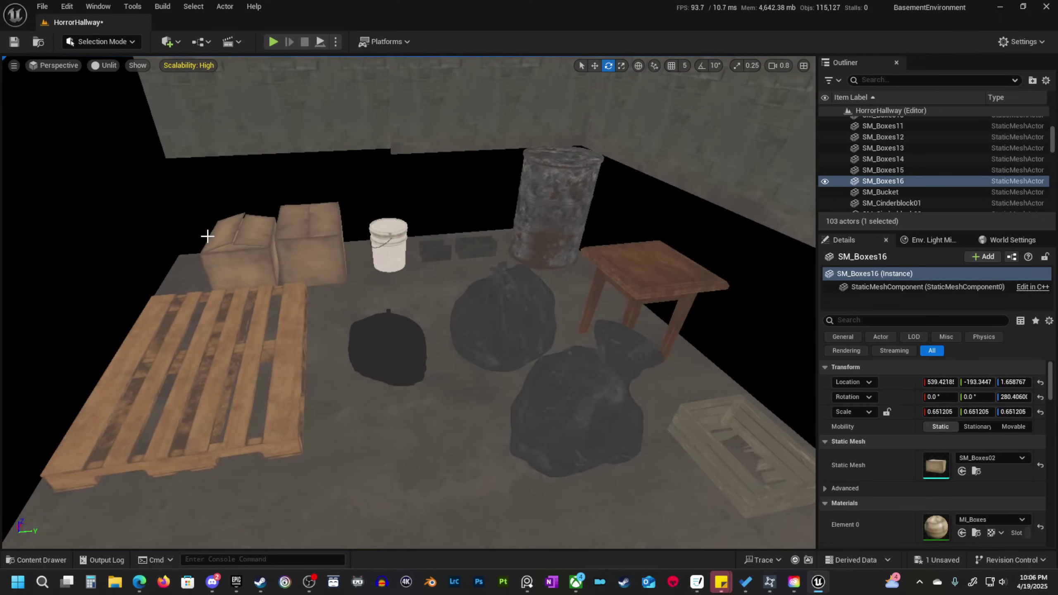
click(254, 256)
right_drag(359, 309, 375, 346)
key(s)
key(w)
key(w)
right_drag(342, 303, 576, 360)
scroll(342, 303, down, 1)
scroll(342, 303, down, 1)
key(w)
Stack two copies above the floor box at X 539, the first at about Z 47, and turn the middle one around Z.
click(334, 441)
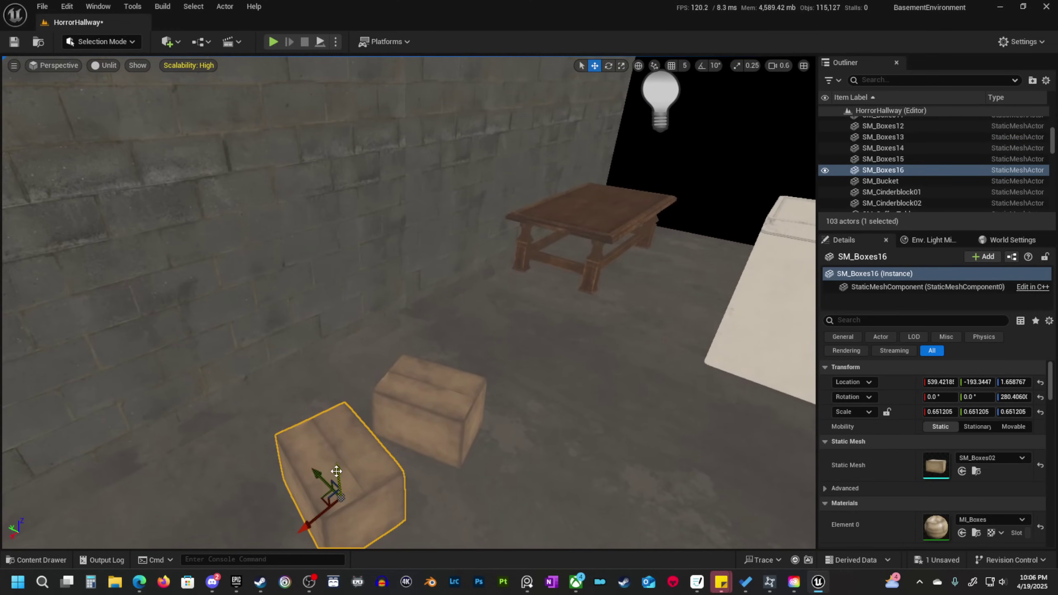
alt+drag(336, 471, 331, 297)
click(336, 449)
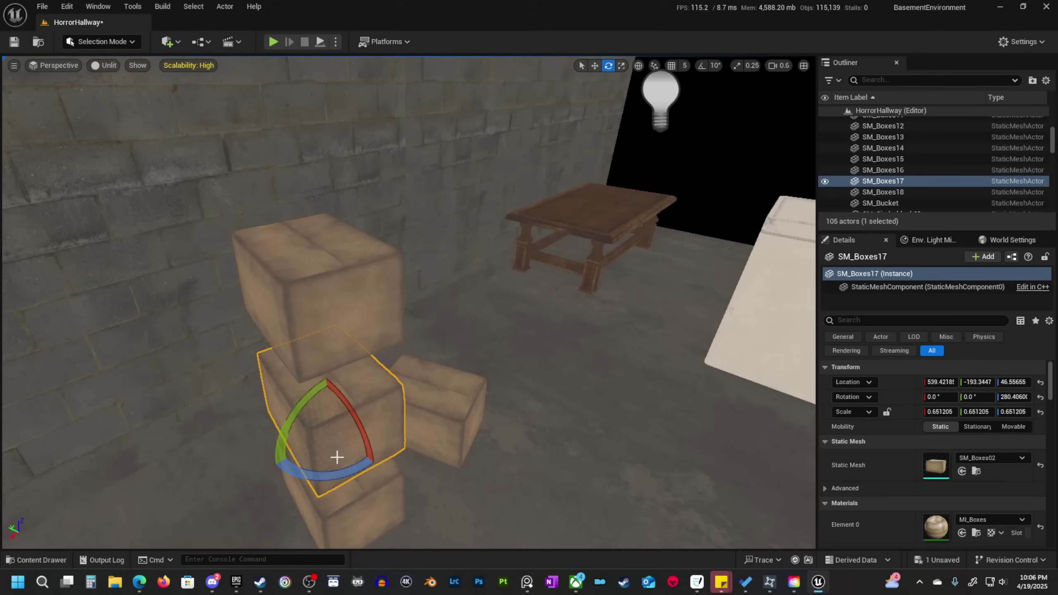
drag(337, 456, 287, 468)
Stack two copies above the floor box at X 478, the top one at about Z 96, and turn the copies around Z.
click(452, 403)
right_drag(452, 404, 420, 422)
key(d)
key(w)
alt+drag(355, 444, 347, 255)
key(e)
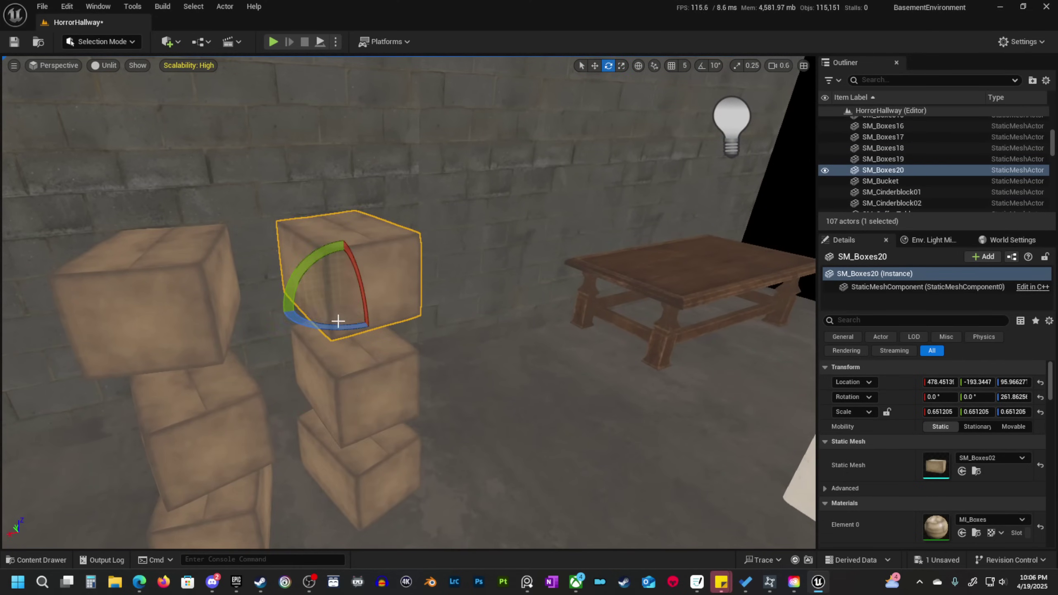
drag(337, 322, 285, 311)
Select all six boxes of the two stacks and raise them together off the floor.
key(a)
right_drag(285, 310, 302, 327)
key(s)
shift+click(303, 435)
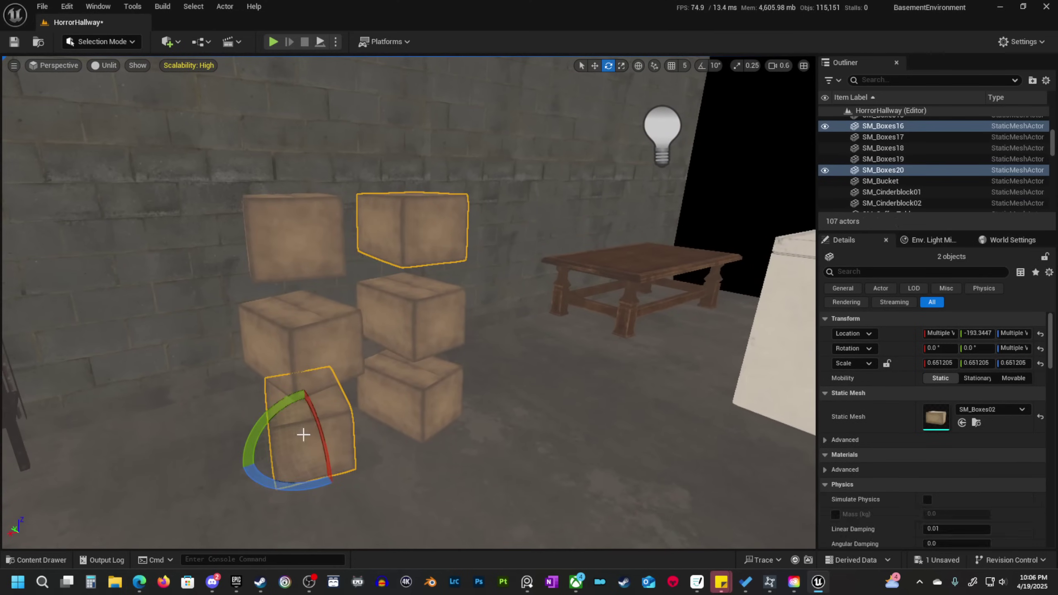
shift+click(293, 346)
shift+click(275, 230)
shift+click(418, 312)
shift+click(424, 388)
right_drag(435, 345, 434, 345)
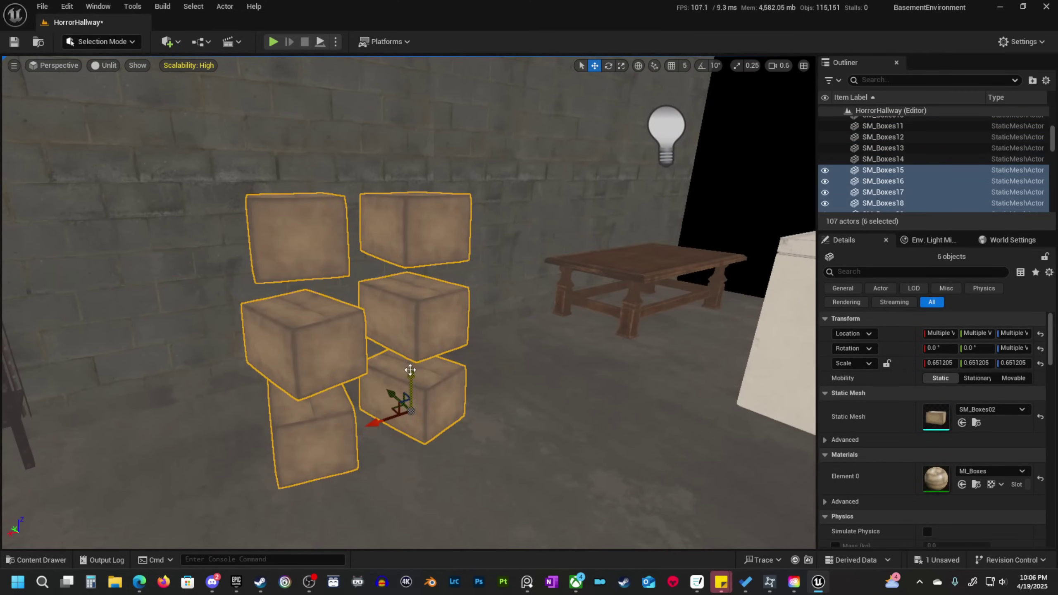
drag(407, 373, 404, 252)
Filter the six boxes' properties by "sim" and enable Simulate Physics on them.
scroll(438, 309, down, 3)
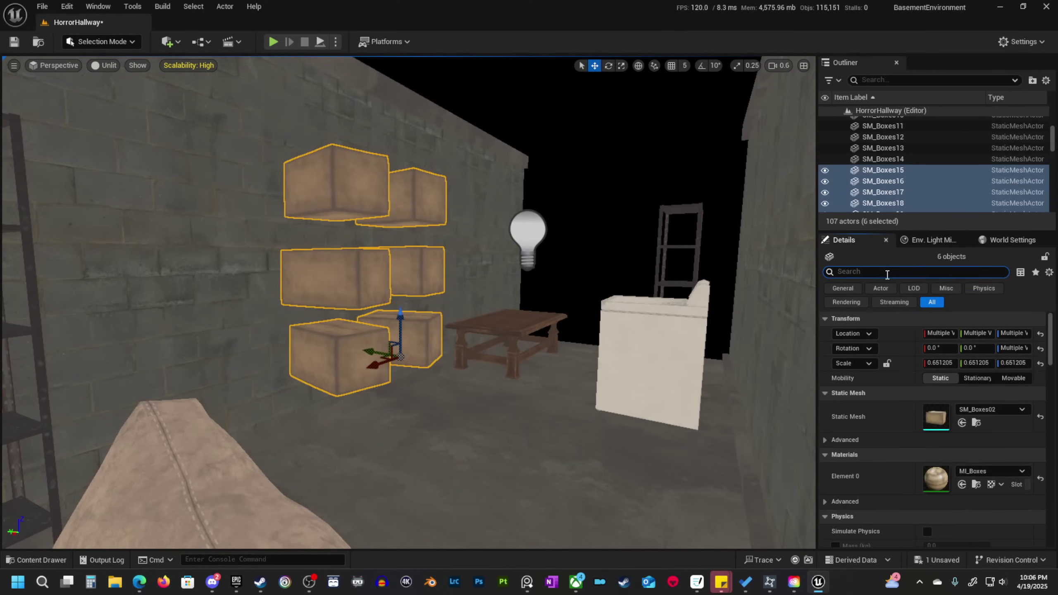
text(im)
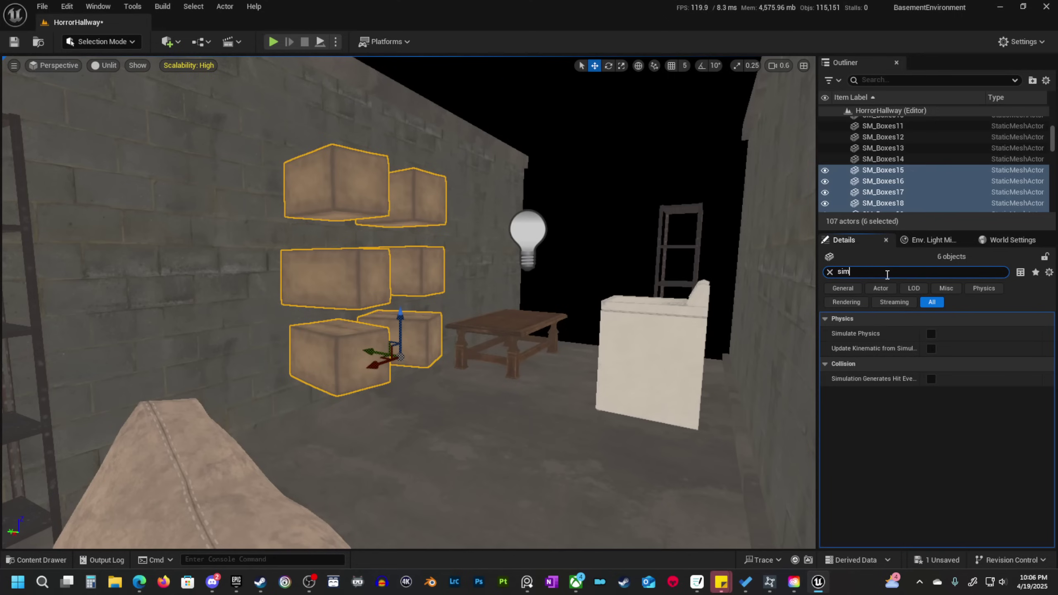
click(931, 335)
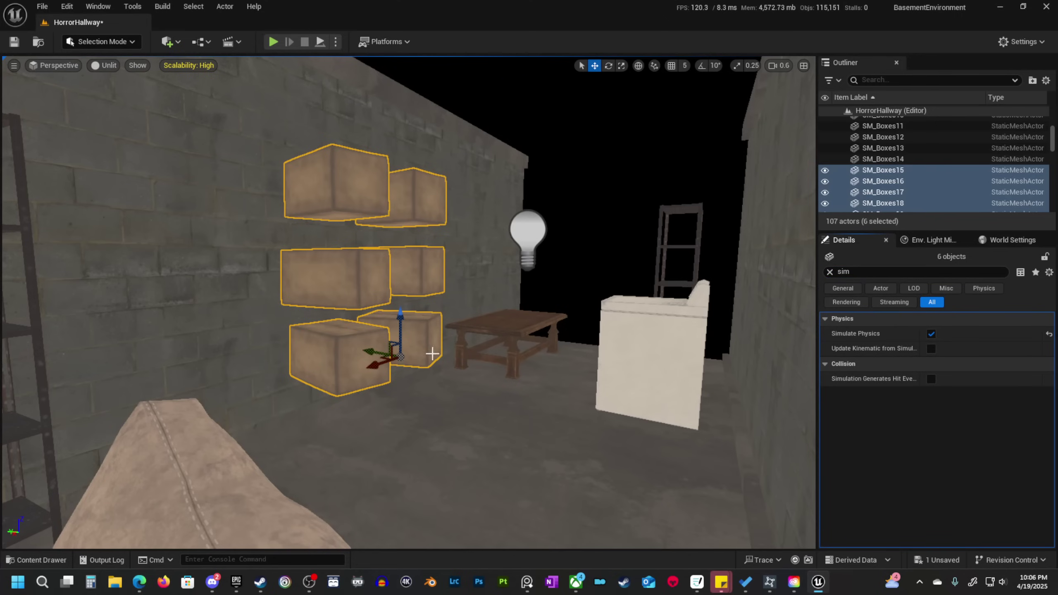
key(a)
right_drag(433, 353, 425, 339)
key(d)
scroll(433, 354, down, 2)
key(w)
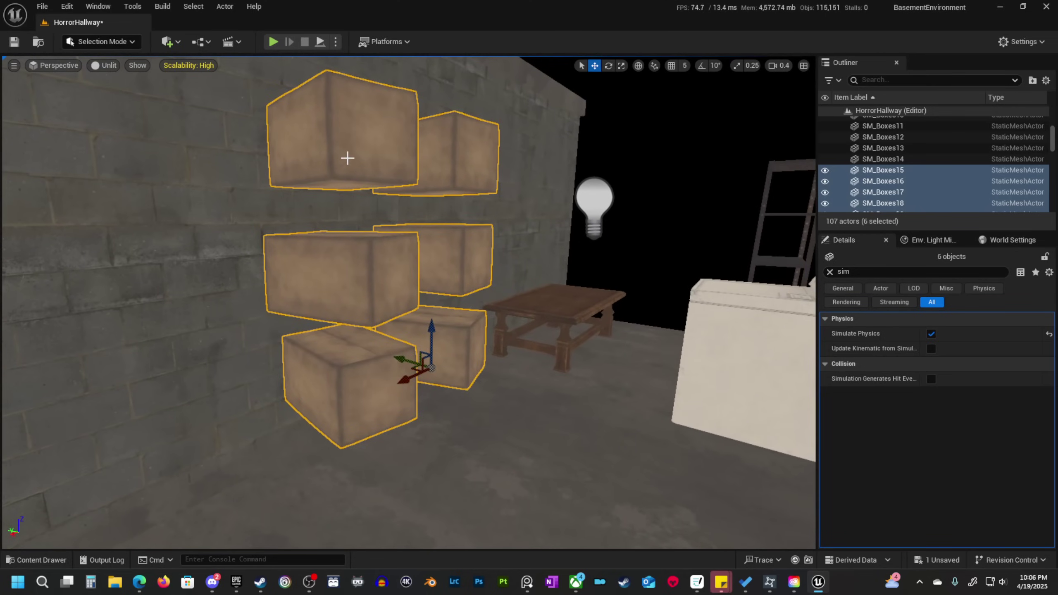
Play the level in the editor to test how the two box stacks fall, and stop the session.
right_drag(389, 182, 314, 111)
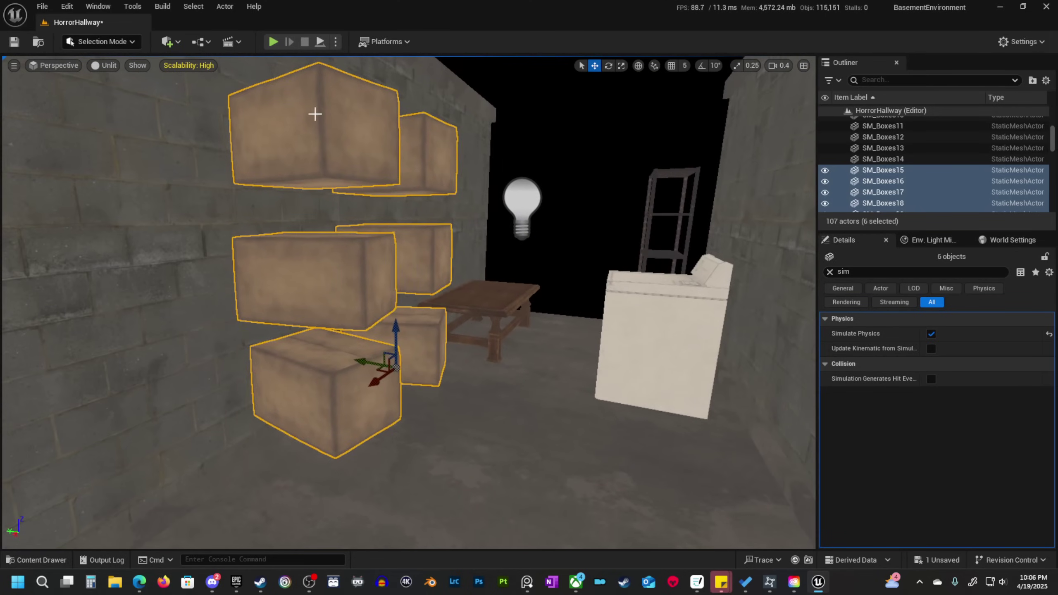
click(272, 42)
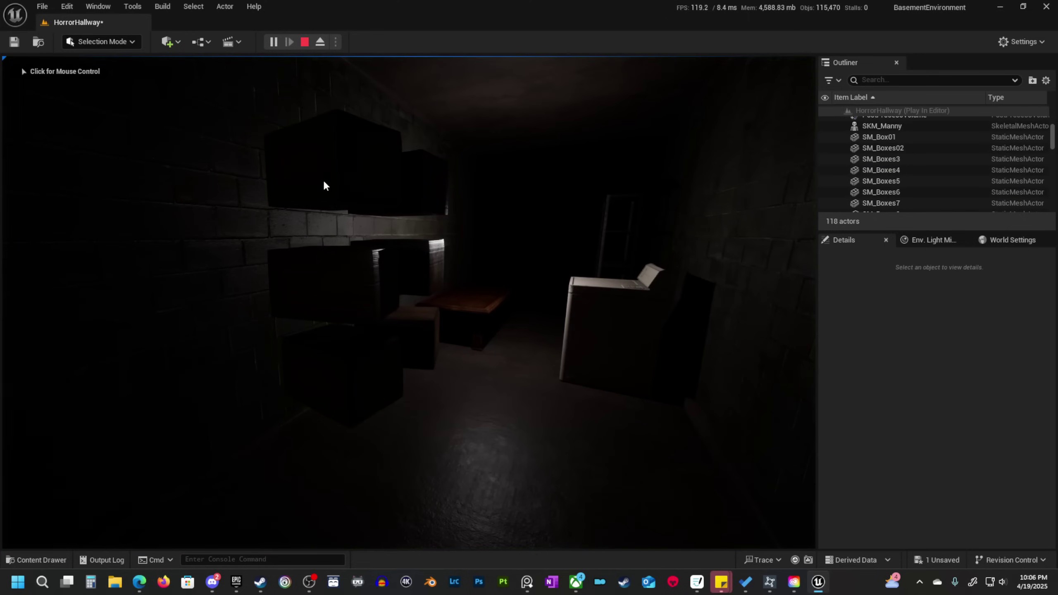
click(304, 45)
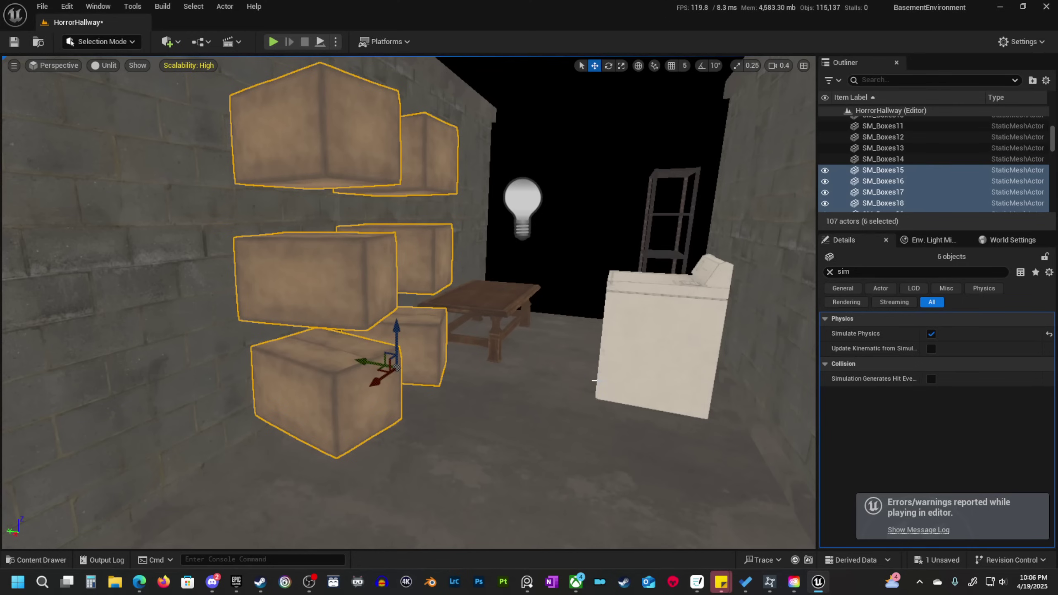
Undo the physics, rotation and duplication edits of the two box stacks until all six boxes are removed from the floor.
mouse_move(598, 381)
right_down()
mouse_move(577, 380)
mouse_move(604, 378)
right_up()
key(s)
scroll(594, 381, up, 2)
key(ctrl+z)
key(ctrl+z)
key(ctrl+z)
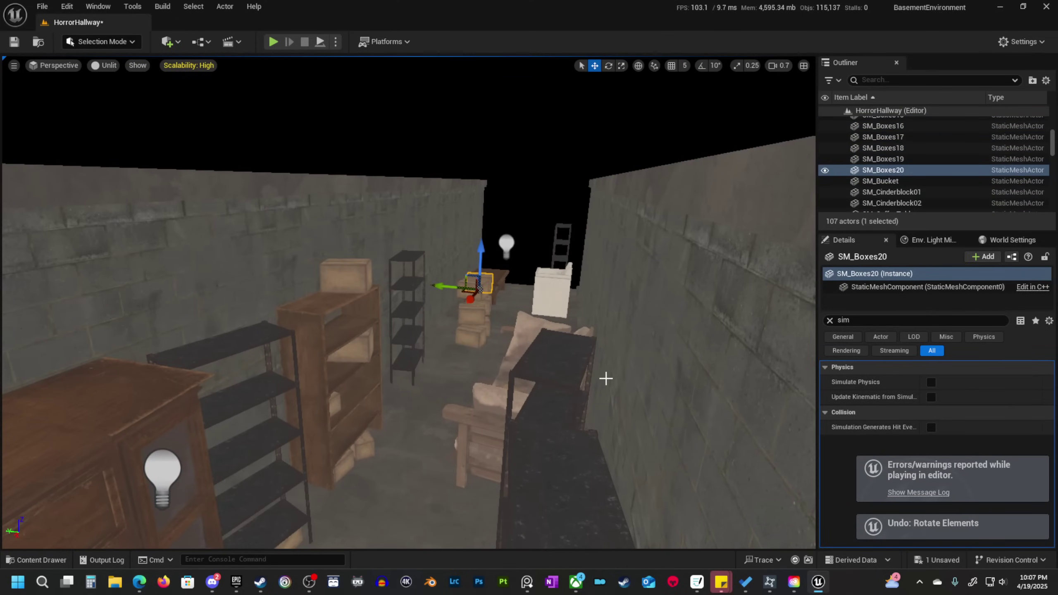
key(ctrl+z)
key(ctrl+z)
key(ctrl+z)
key(ctrl+z)
key(ctrl+z)
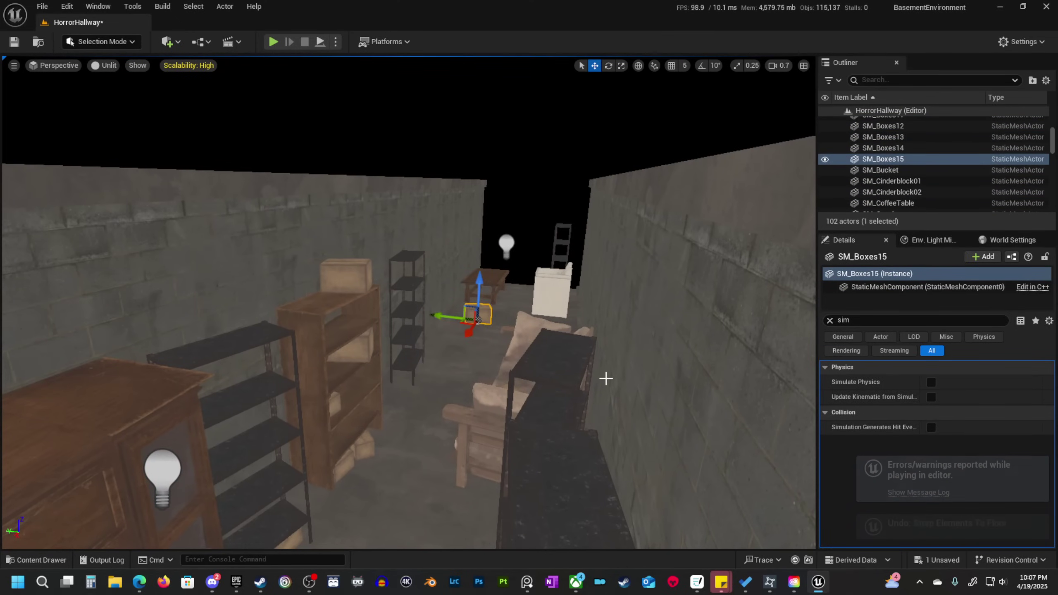
key(ctrl+z)
key(ctrl+z)
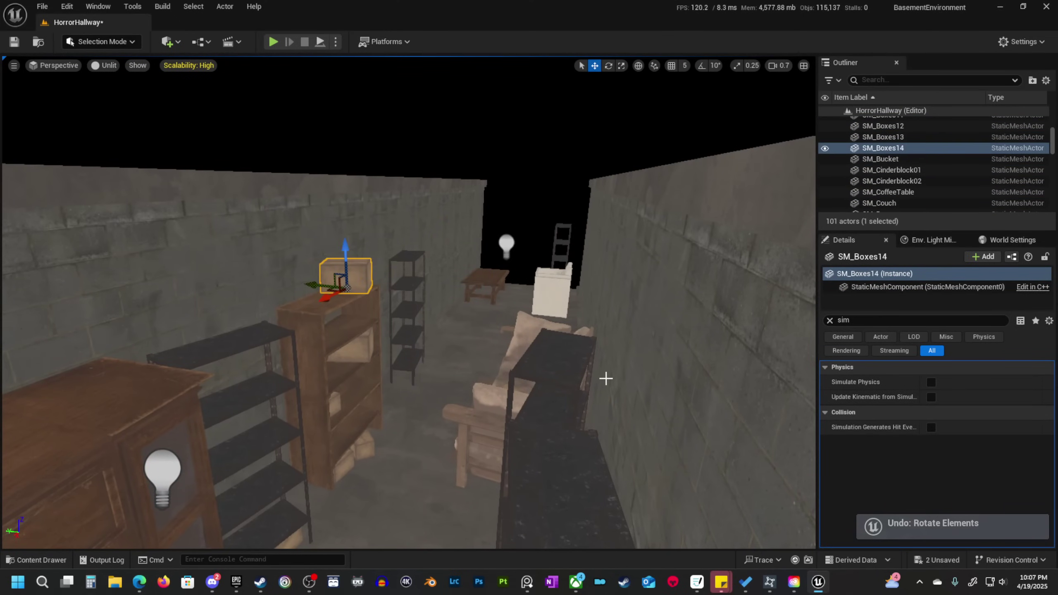
Open the SM_Boxes02 mesh from the box on the bookshelf and check its simple collision display.
right_click(356, 273)
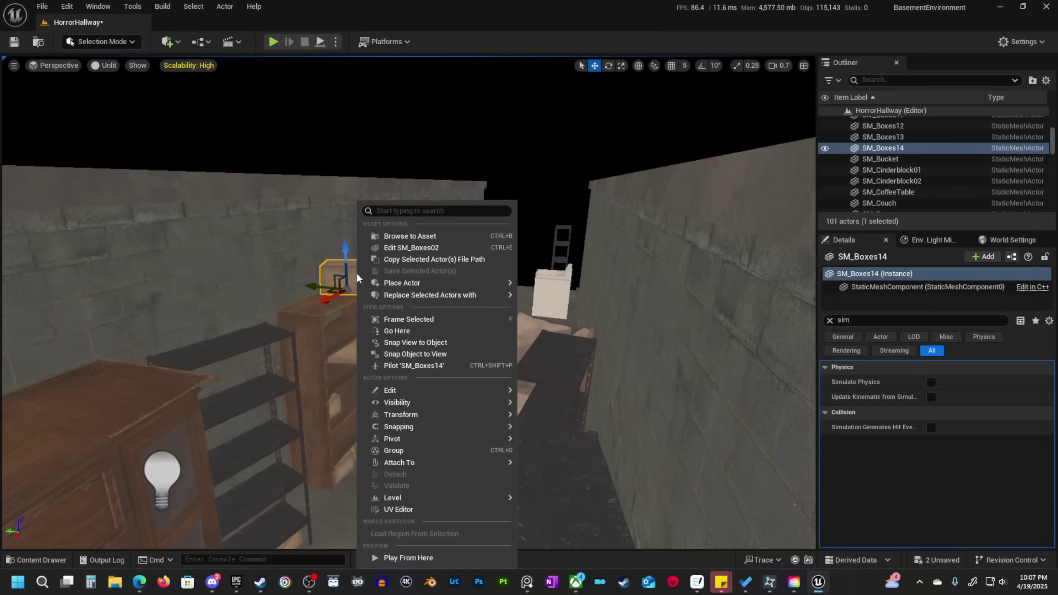
click(401, 237)
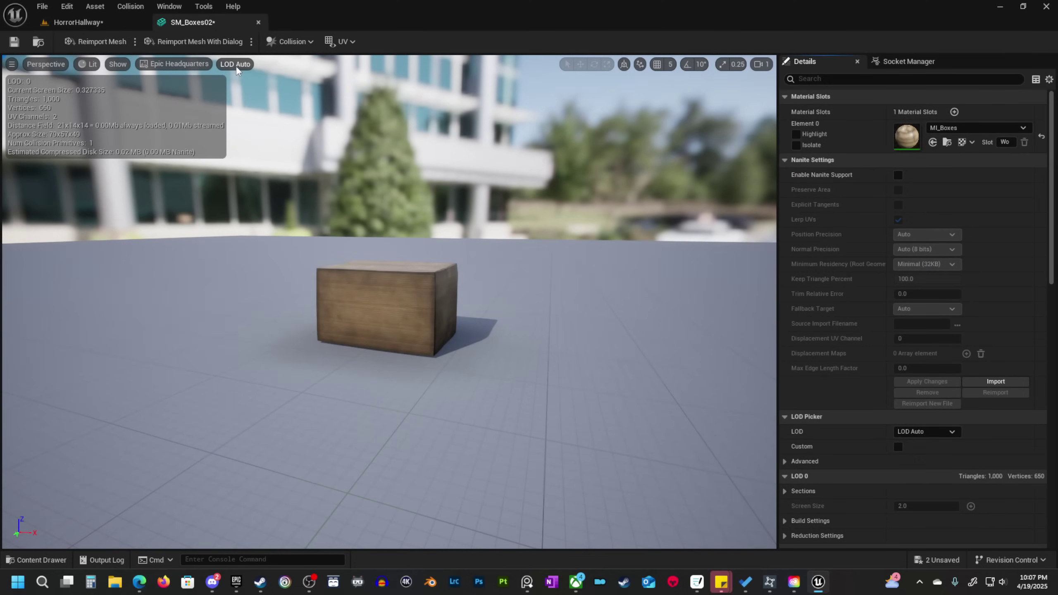
click(117, 64)
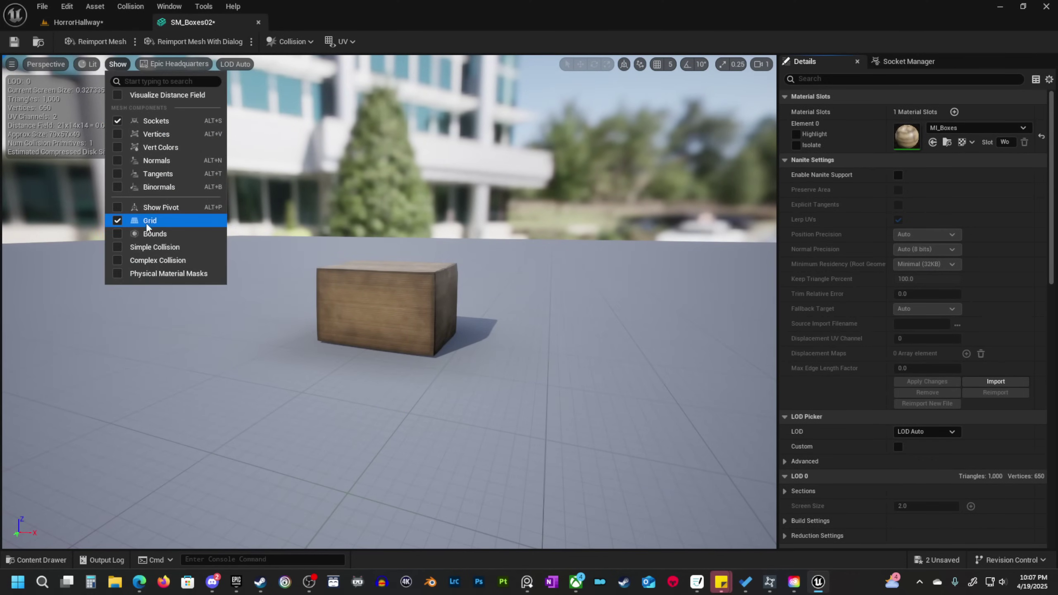
click(115, 246)
click(116, 247)
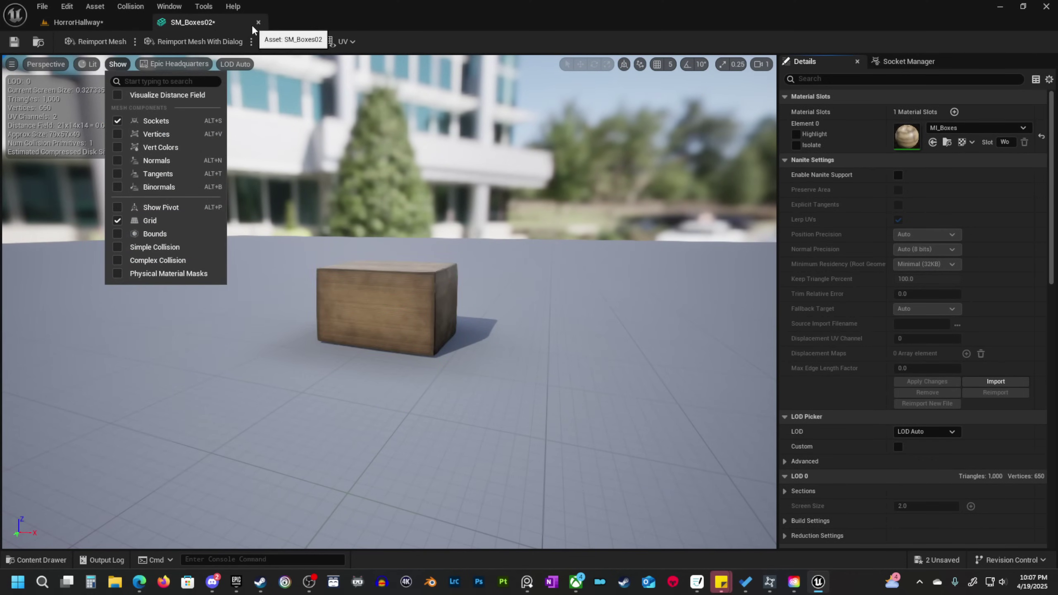
Save the SM_Boxes02 mesh, review its LOD and collision settings, and close its editor.
click(6, 43)
scroll(974, 445, down, 8)
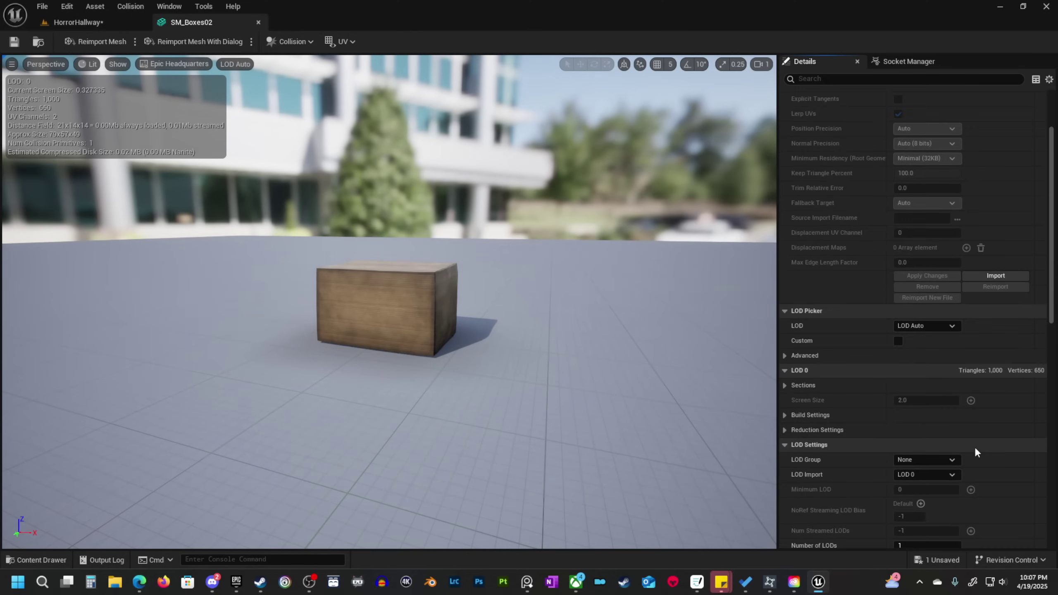
scroll(974, 445, down, 3)
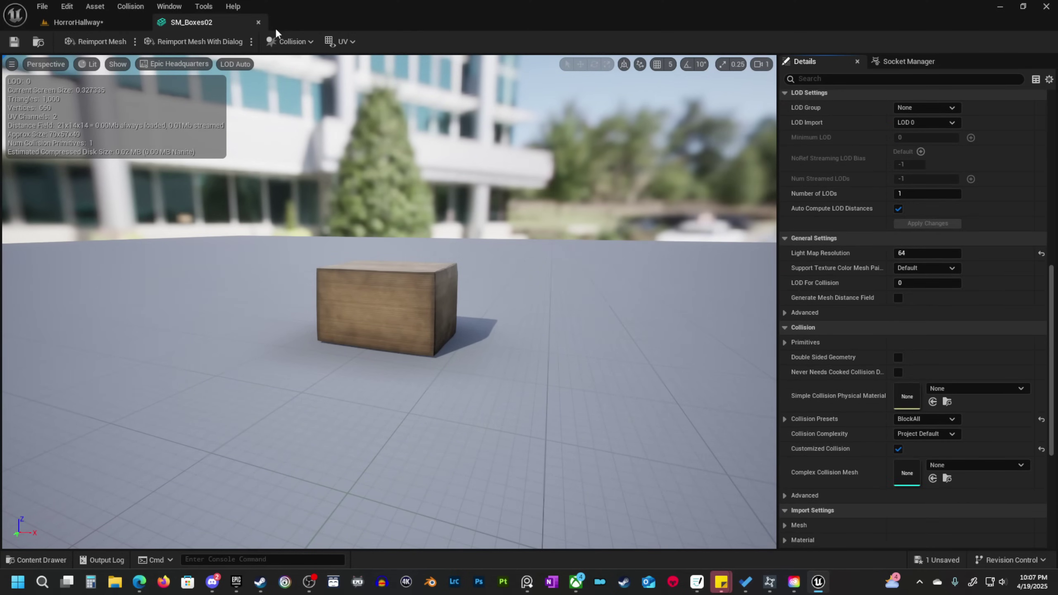
click(257, 22)
Duplicate the box on top of the tall wooden bookshelf and pull the copy along the wall towards the workbench.
key(w)
right_drag(482, 307, 366, 308)
scroll(482, 307, down, 2)
key(w)
key(q)
key(e)
key(s)
scroll(423, 296, up, 1)
key(w)
scroll(329, 311, up, 1)
key(w)
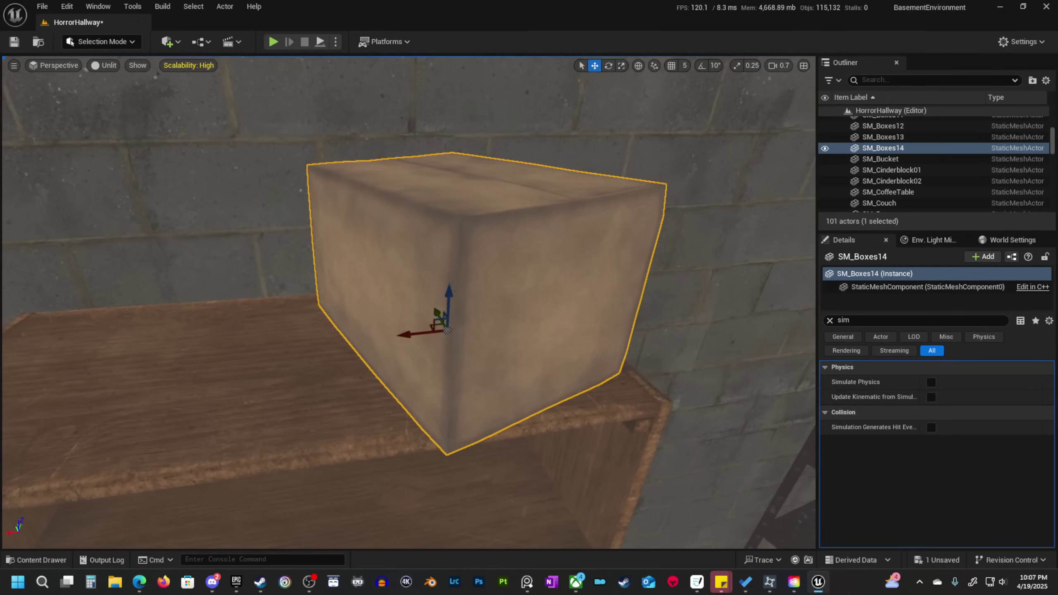
key(s)
right_drag(494, 357, 310, 349)
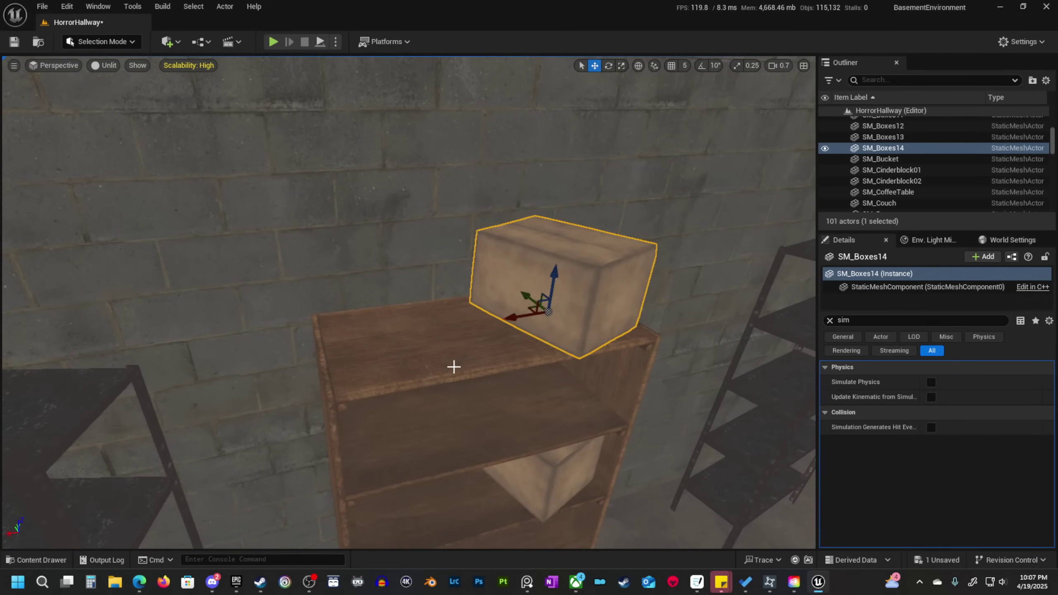
key(s)
right_drag(454, 366, 410, 361)
alt+drag(628, 342, 110, 276)
right_drag(110, 275, 66, 248)
key(w)
key(a)
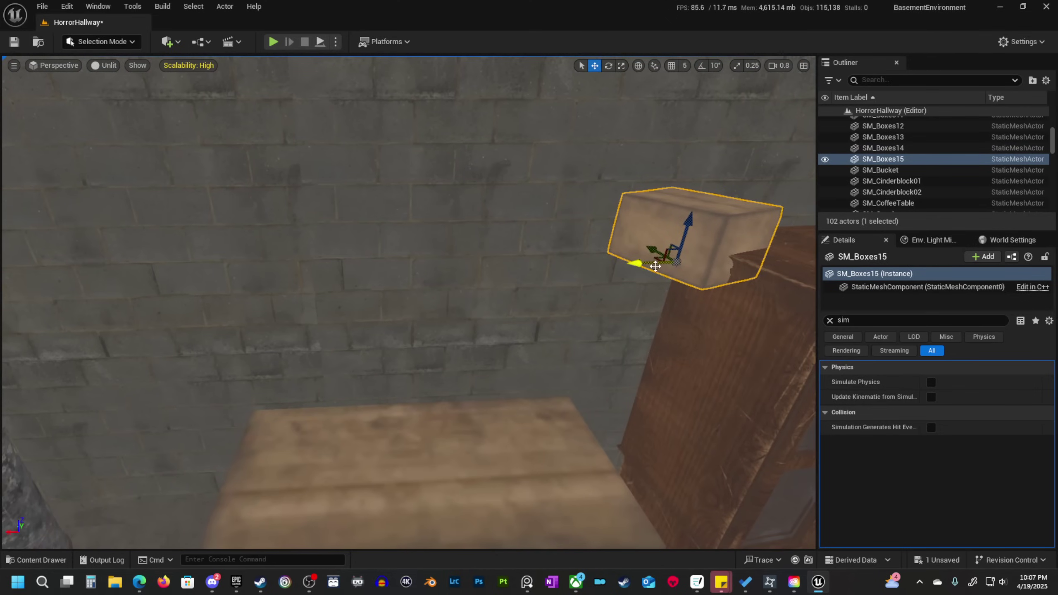
Move the copied box along X past the cabinet so it sits above the wooden workbench.
drag(655, 266, 362, 264)
key(s)
right_drag(361, 265, 420, 329)
key(w)
scroll(427, 314, down, 1)
key(s)
right_drag(410, 385, 404, 433)
Turn the workbench box around Z and shift it towards the near end of the tabletop.
key(e)
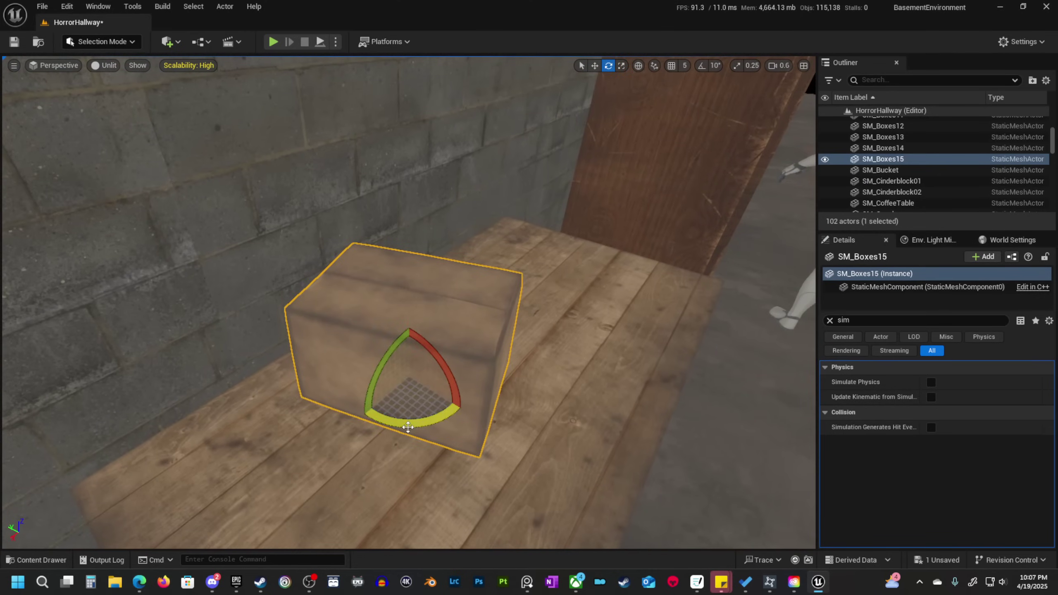
drag(408, 426, 361, 417)
drag(409, 377, 416, 367)
key(s)
right_drag(416, 367, 416, 367)
drag(389, 370, 347, 419)
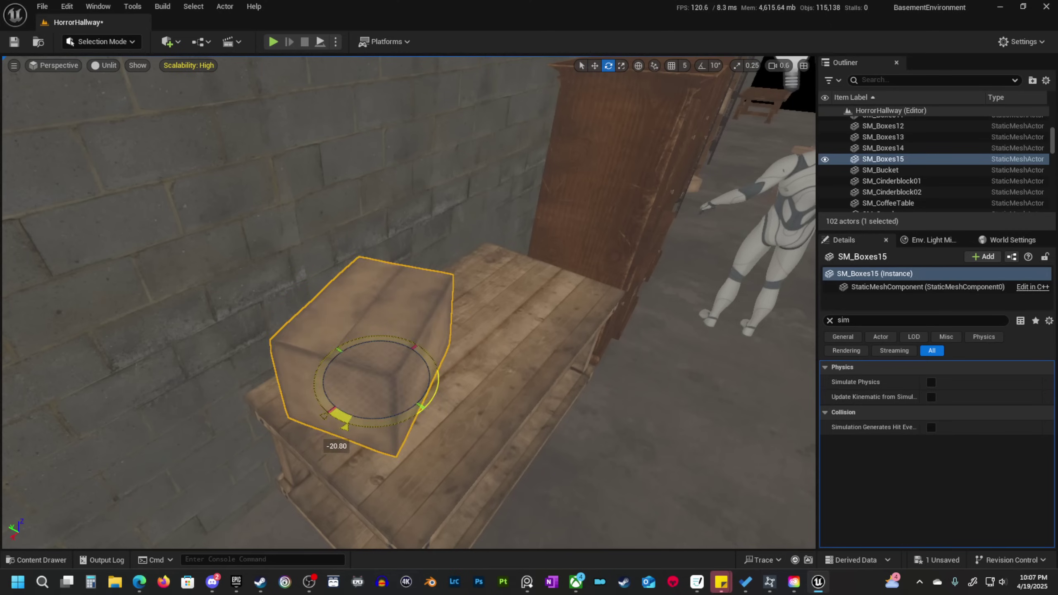
drag(359, 378, 339, 386)
Duplicate the workbench box and place the copy on top of the wooden bookcase beyond the rusty barrel.
right_drag(338, 387, 267, 373)
key(s)
scroll(338, 387, up, 1)
right_drag(553, 358, 553, 366)
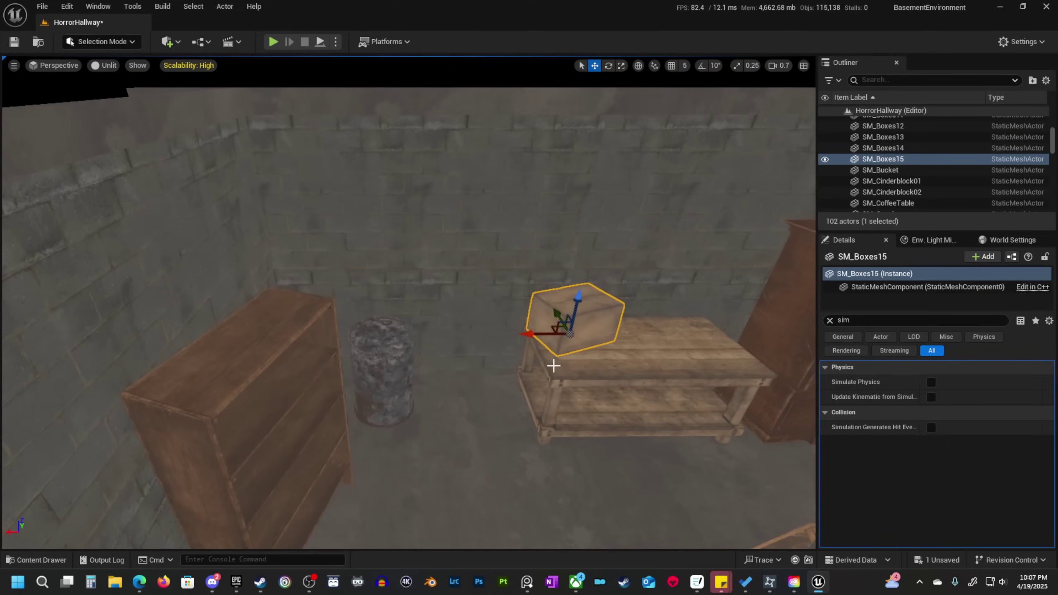
alt+drag(545, 328, 259, 357)
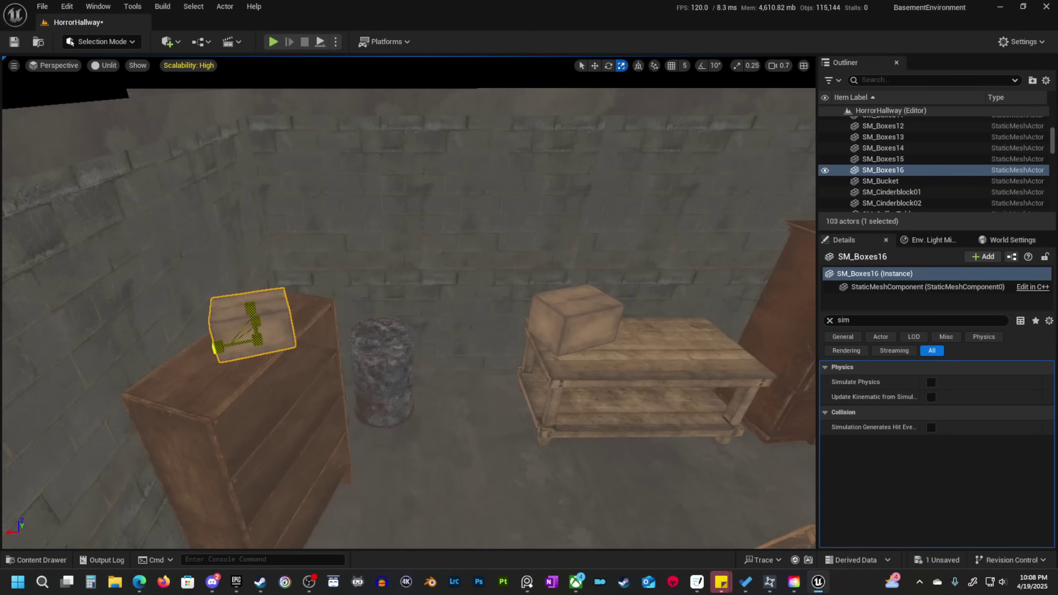
Turn the box on the corner bookcase about 117° around Z and adjust its position on the top.
key(w)
right_drag(281, 362, 282, 362)
key(e)
drag(281, 363, 333, 365)
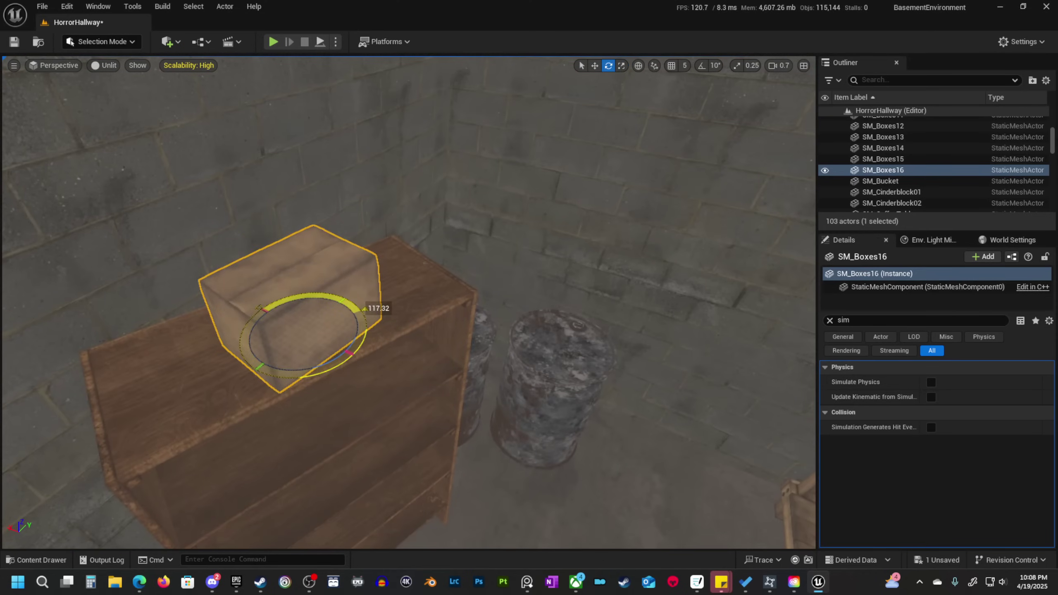
drag(308, 323, 253, 338)
Duplicate the box on the corner bookcase and lower the copy into the shelves below.
key(a)
right_drag(293, 375, 366, 374)
drag(503, 326, 433, 329)
mouse_move(454, 368)
mouse_down()
mouse_move(420, 355)
mouse_move(435, 362)
mouse_up()
key(d)
right_drag(433, 334, 413, 251)
key(s)
key(w)
drag(391, 234, 389, 306)
Raise the copied box inside the bookcase so its base rests on the shelf.
key(w)
right_drag(390, 307, 358, 323)
scroll(390, 306, down, 3)
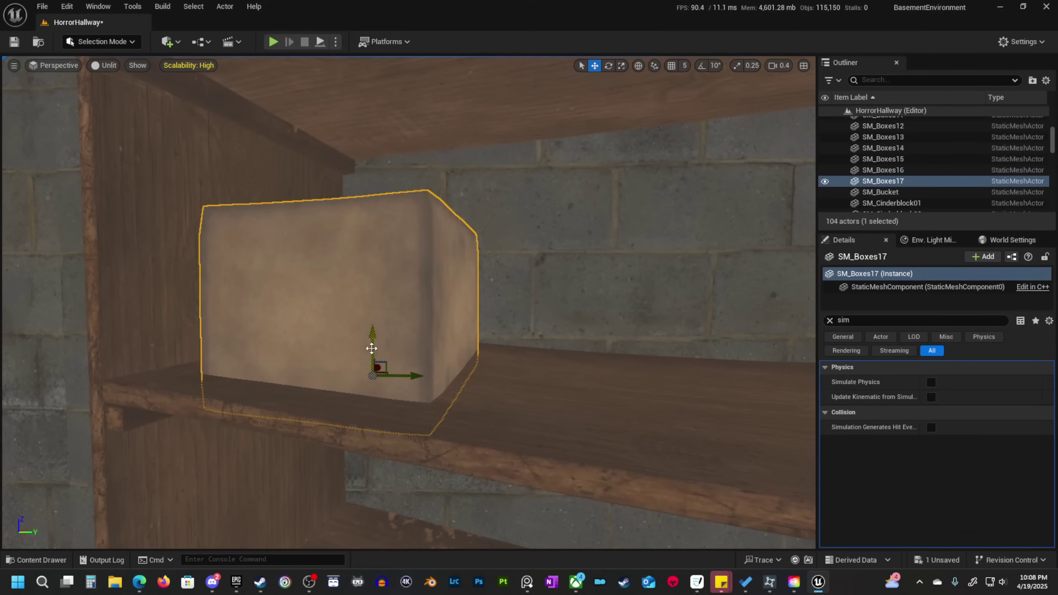
drag(373, 350, 375, 311)
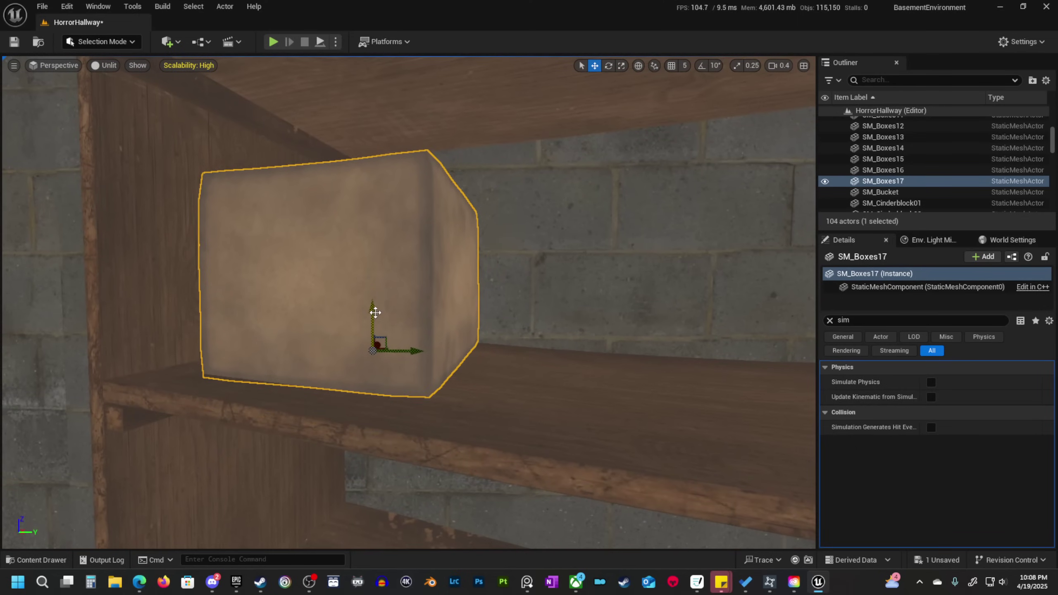
Select the wooden crate SM_WoodenBox beside the small wooden table and raise it to about Z 7.5.
key(s)
right_drag(433, 384, 454, 422)
scroll(433, 384, up, 3)
key(Escape)
key(s)
scroll(433, 384, up, 2)
key(w)
scroll(366, 400, down, 3)
click(426, 404)
key(s)
scroll(426, 404, up, 2)
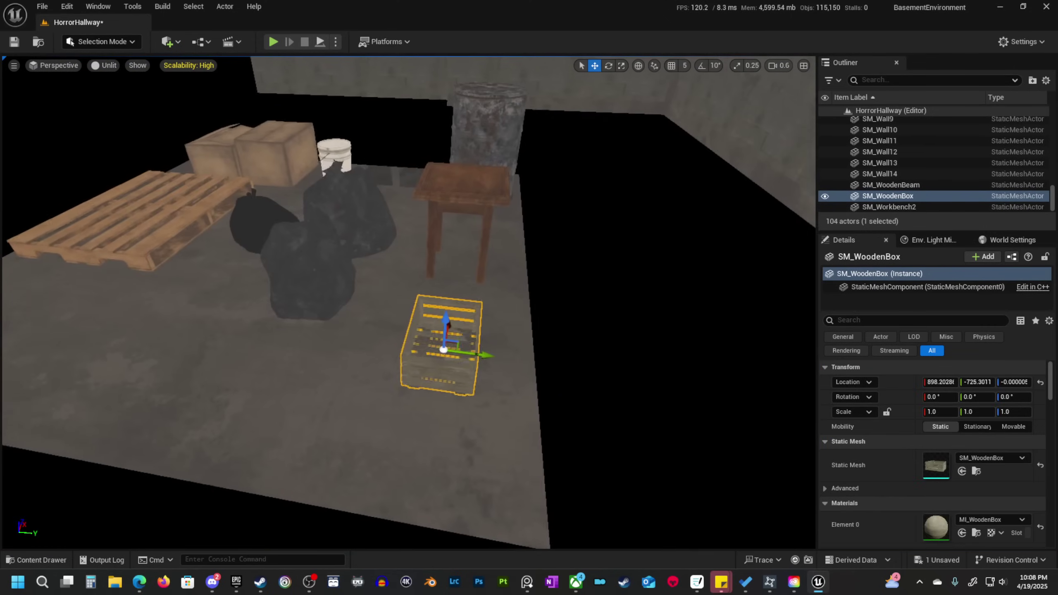
right_drag(409, 396, 434, 398)
mouse_move(376, 365)
right_down()
mouse_move(413, 431)
mouse_move(432, 398)
mouse_move(380, 377)
right_up()
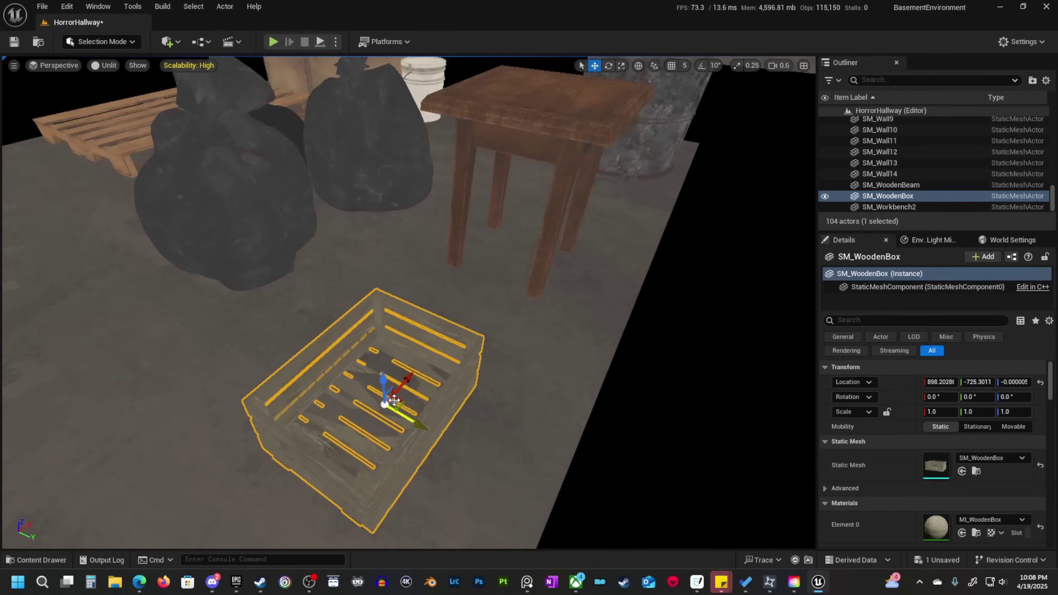
drag(382, 389, 383, 372)
Place the SM_Bottle01, SM_Bottle02 and SM_Bottle03 meshes on the floor between the crate and the pallet.
right_drag(383, 372, 367, 412)
right_drag(462, 445, 451, 434)
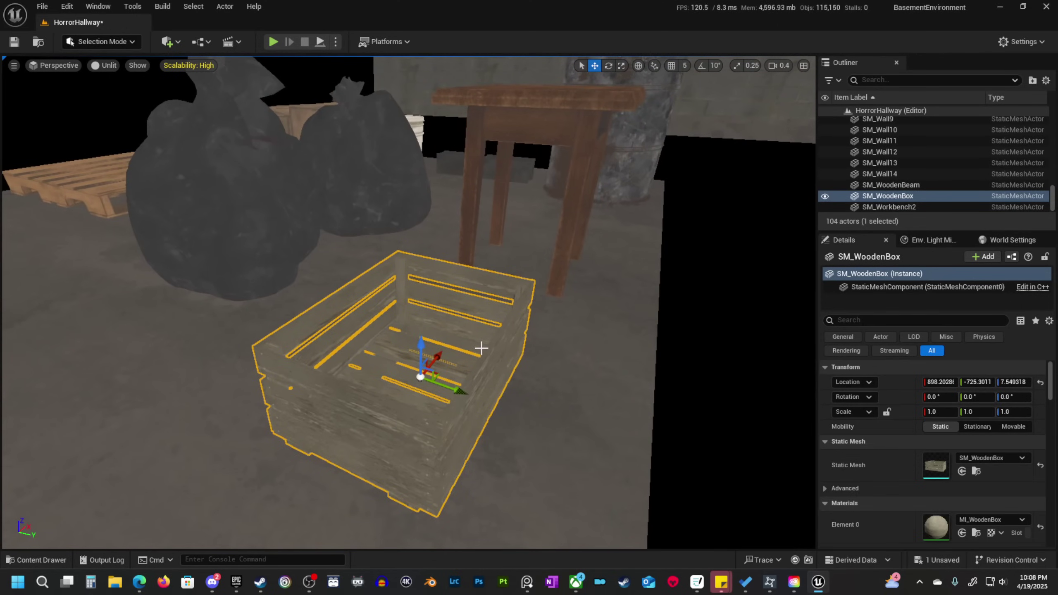
scroll(481, 348, up, 1)
right_drag(482, 348, 109, 479)
scroll(587, 375, down, 1)
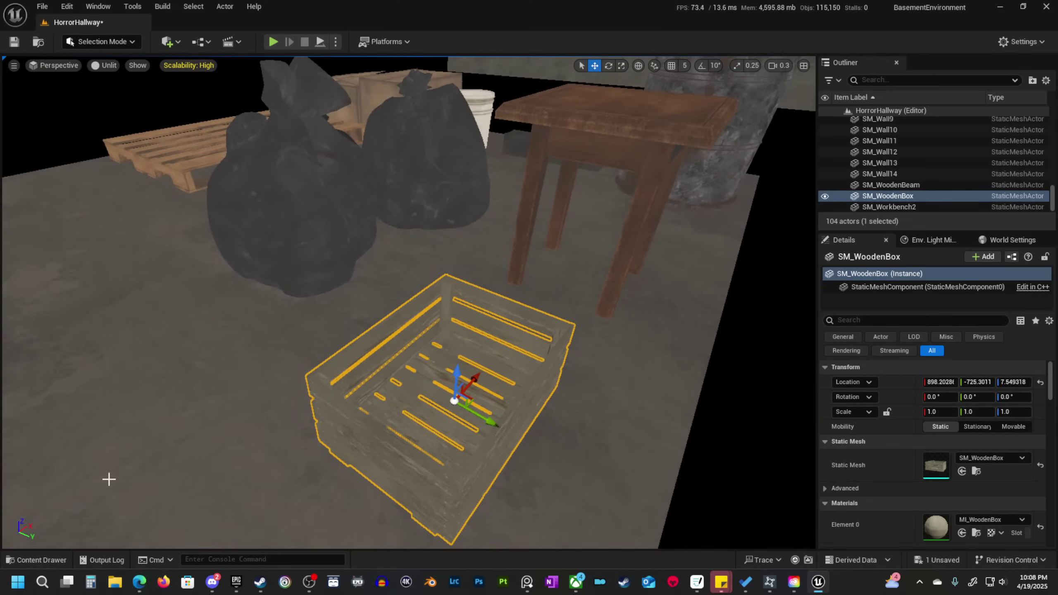
click(46, 558)
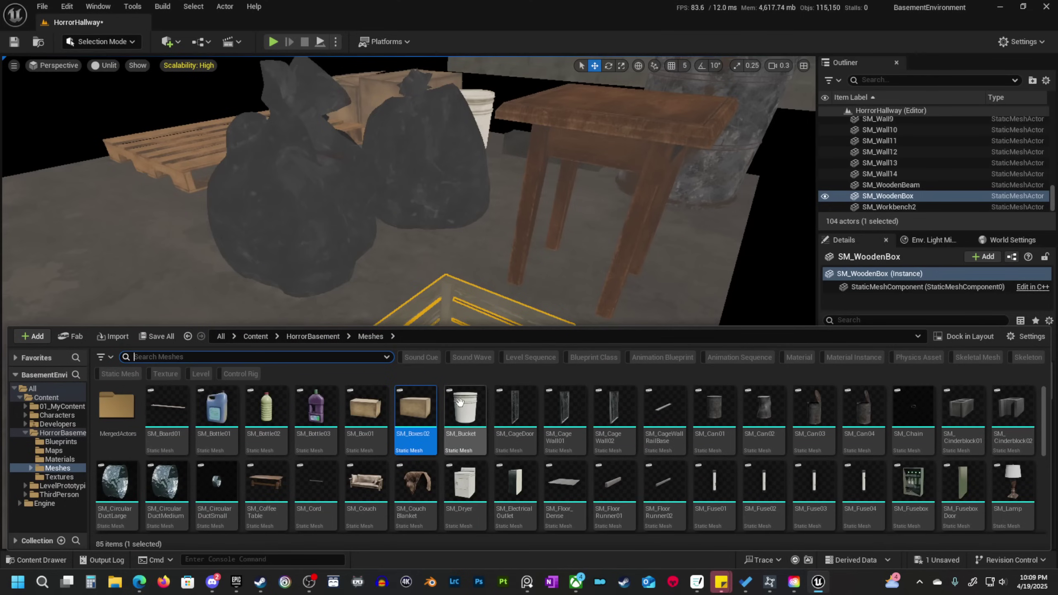
click(273, 416)
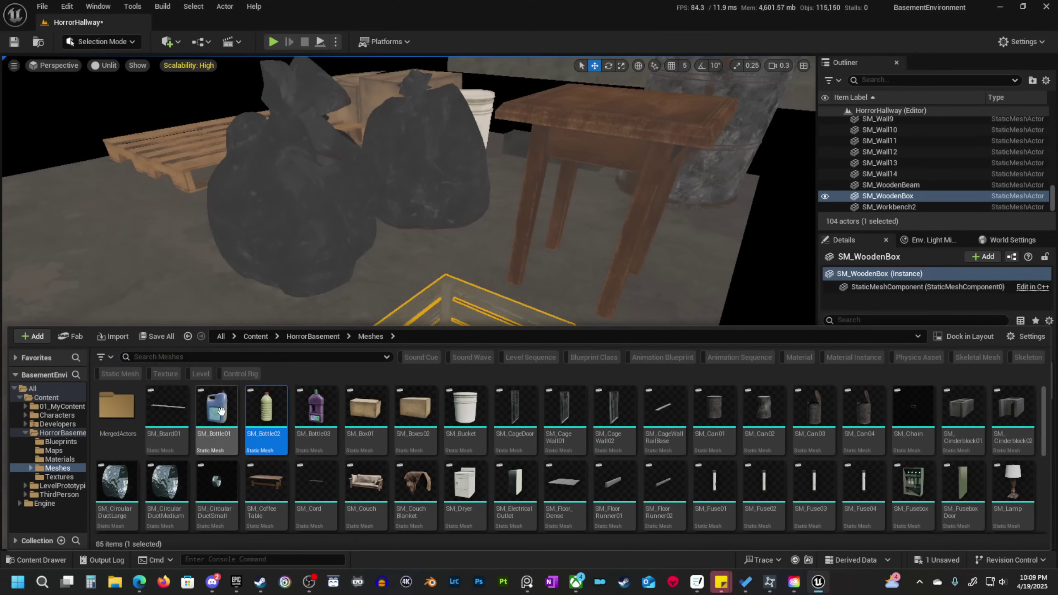
click(221, 411)
drag(231, 423, 161, 306)
mouse_move(255, 366)
right_down()
mouse_move(266, 366)
mouse_move(254, 366)
right_up()
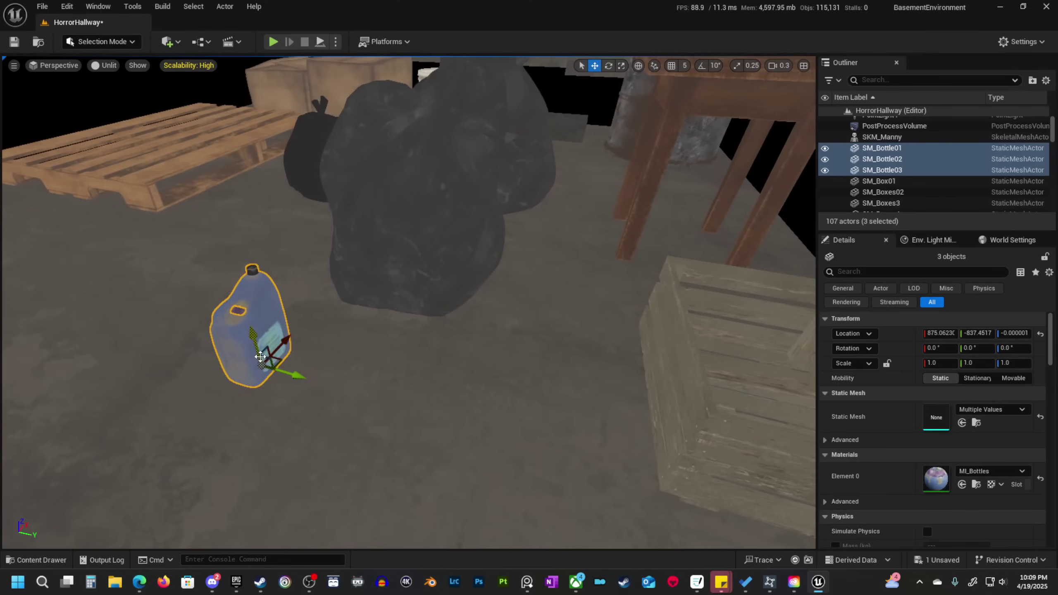
Spread the three overlapping bottles apart along Y, moving SM_Bottle03 to about Y -846.
click(252, 333)
drag(280, 373, 224, 352)
click(254, 331)
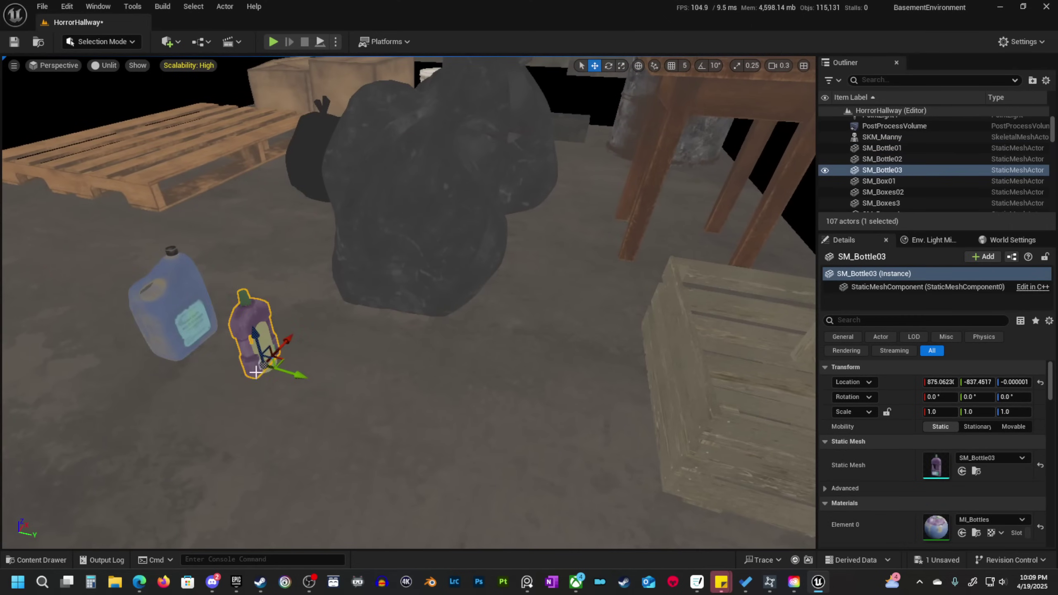
drag(286, 371, 221, 392)
Place the four meshes SM_Can01 to SM_Can04 together on the floor beside the bottles.
click(29, 562)
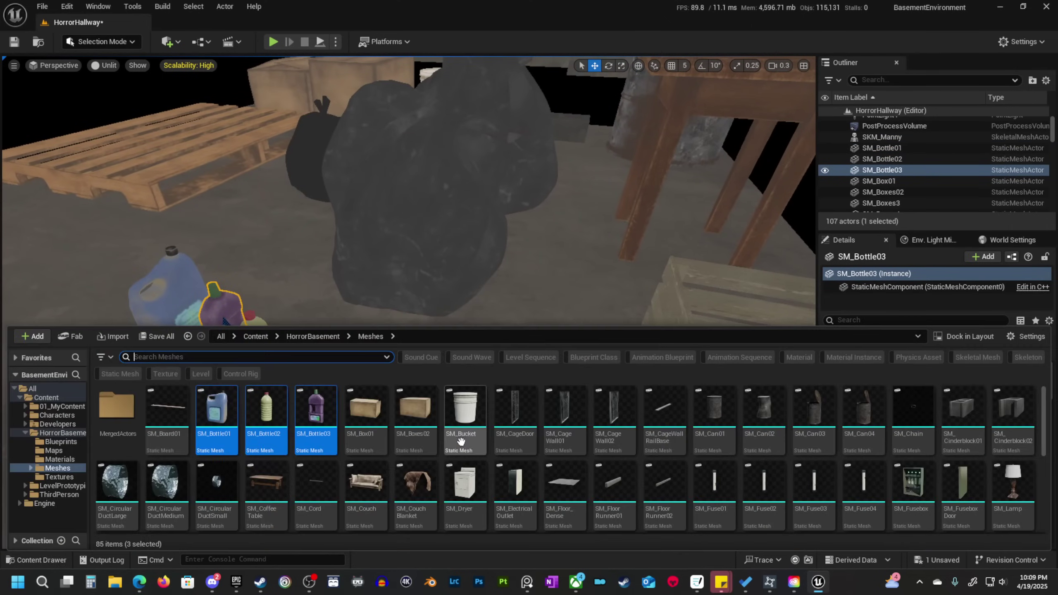
scroll(563, 458, down, 2)
scroll(563, 458, up, 2)
click(714, 412)
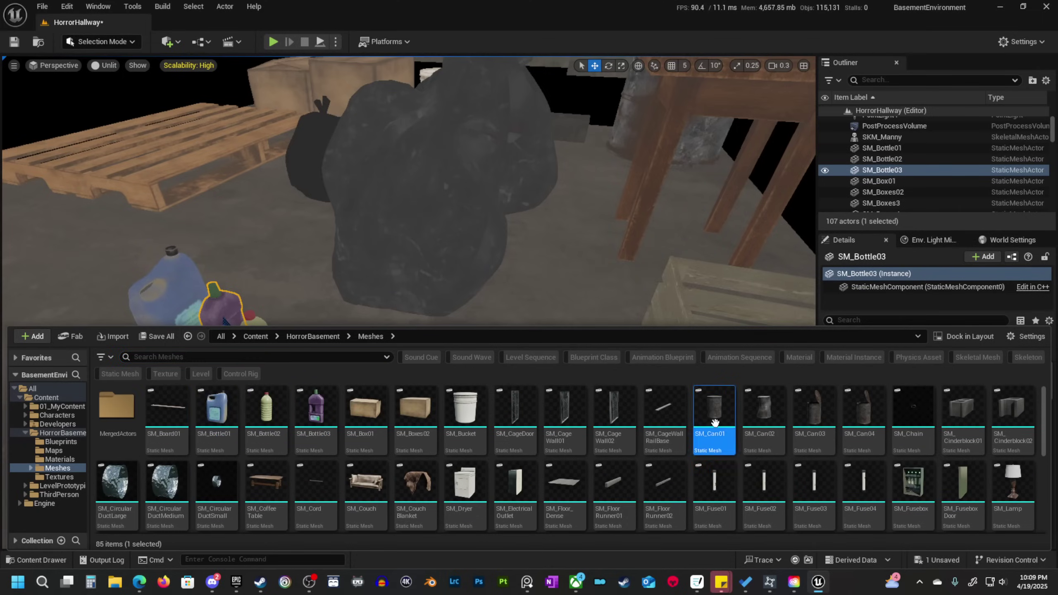
shift+click(862, 422)
drag(863, 422, 350, 312)
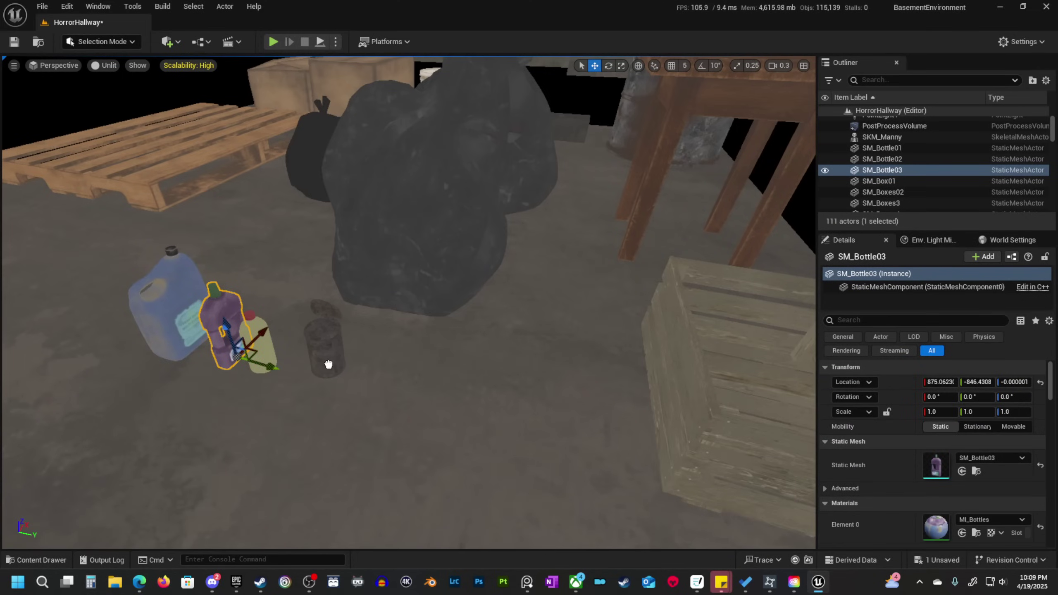
Spread the overlapping cans apart in a row along Y, moving SM_Can03 to about Y -784.
click(329, 362)
drag(350, 374, 442, 396)
click(329, 354)
click(327, 350)
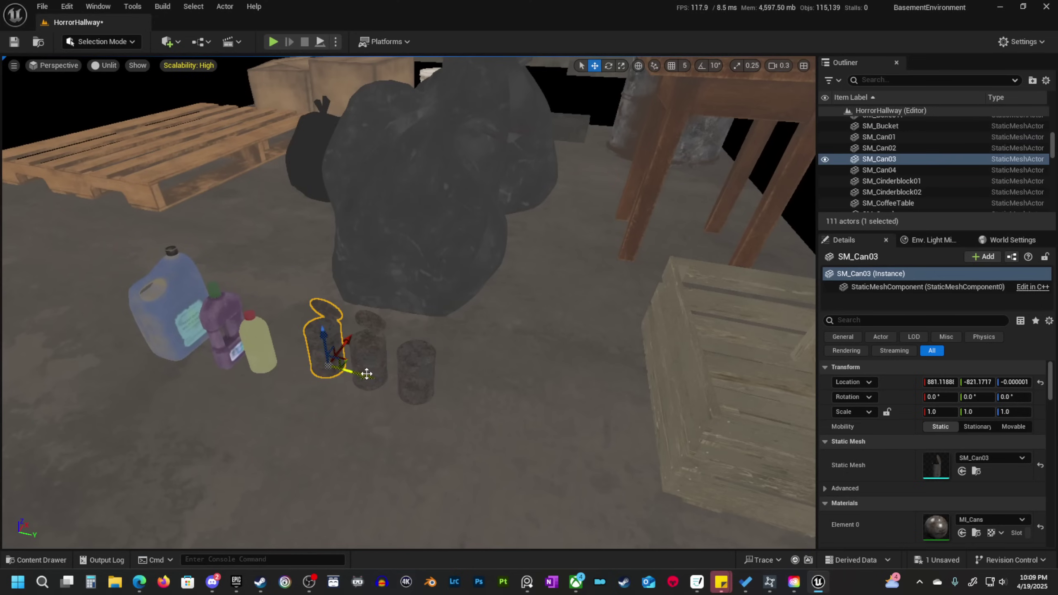
drag(366, 370, 508, 408)
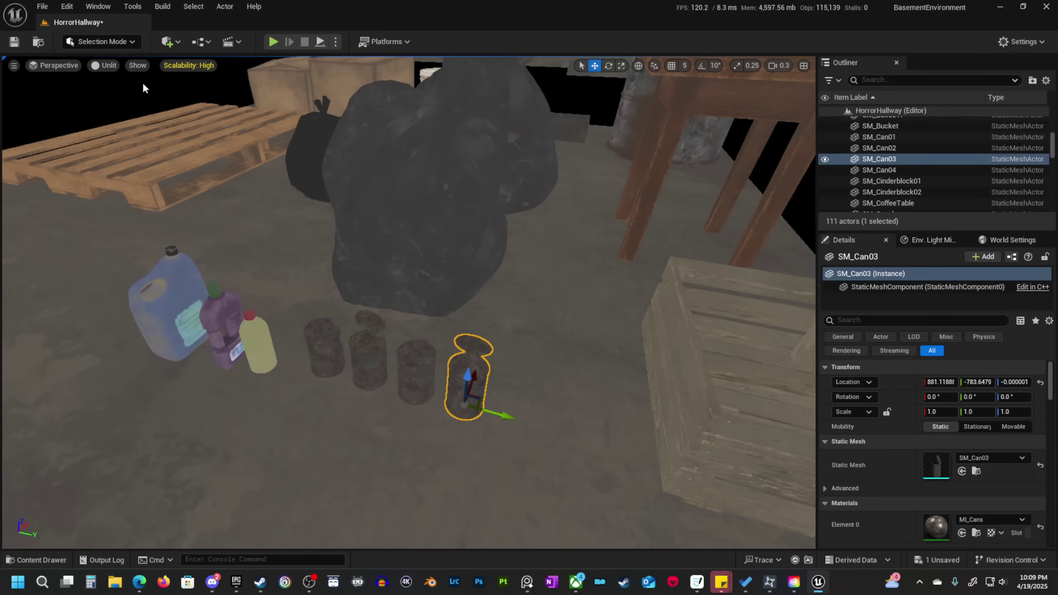
Show collision in the viewport, examine the collision shapes of the cans up close, and hide collision again.
click(136, 66)
click(137, 189)
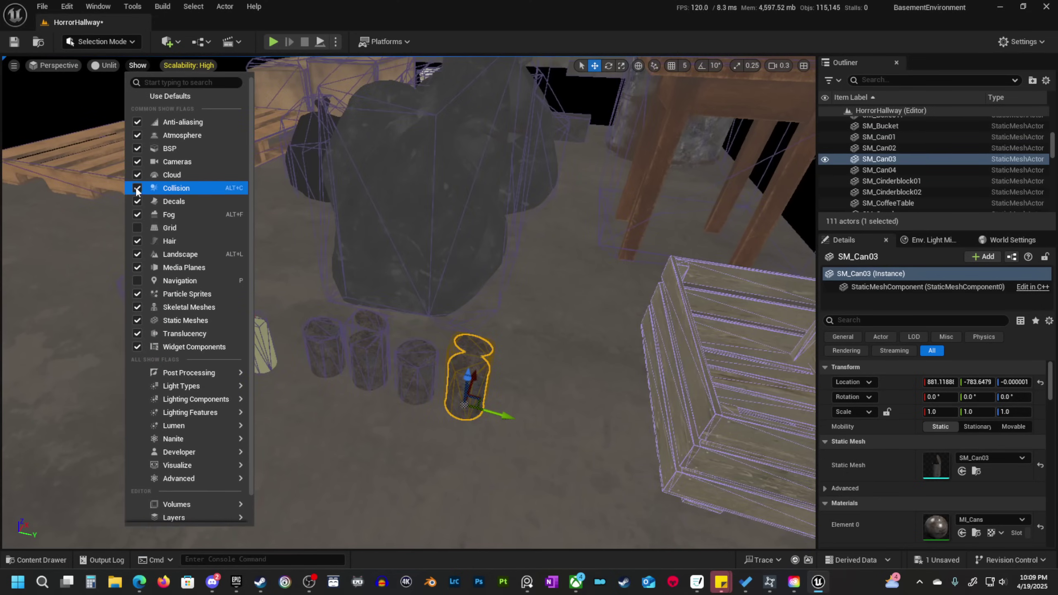
right_drag(548, 308, 533, 269)
key(w)
scroll(548, 308, down, 1)
key(q)
key(w)
right_drag(417, 317, 383, 312)
scroll(417, 317, up, 1)
key(a)
key(s)
scroll(450, 330, up, 1)
key(w)
key(s)
mouse_move(378, 231)
right_down()
mouse_move(316, 239)
mouse_move(381, 231)
right_up()
key(w)
scroll(378, 231, down, 1)
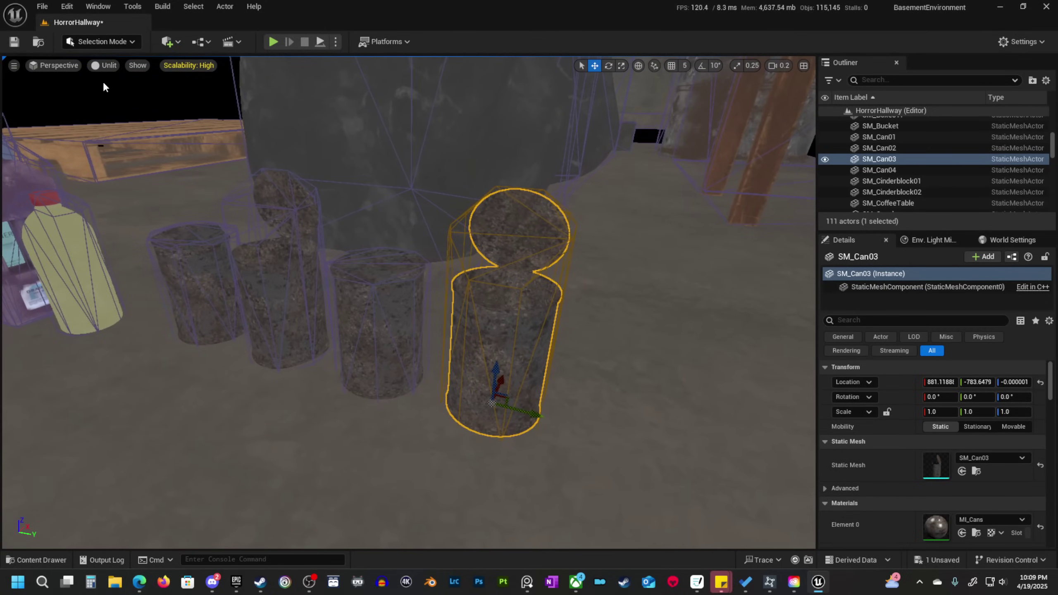
click(136, 66)
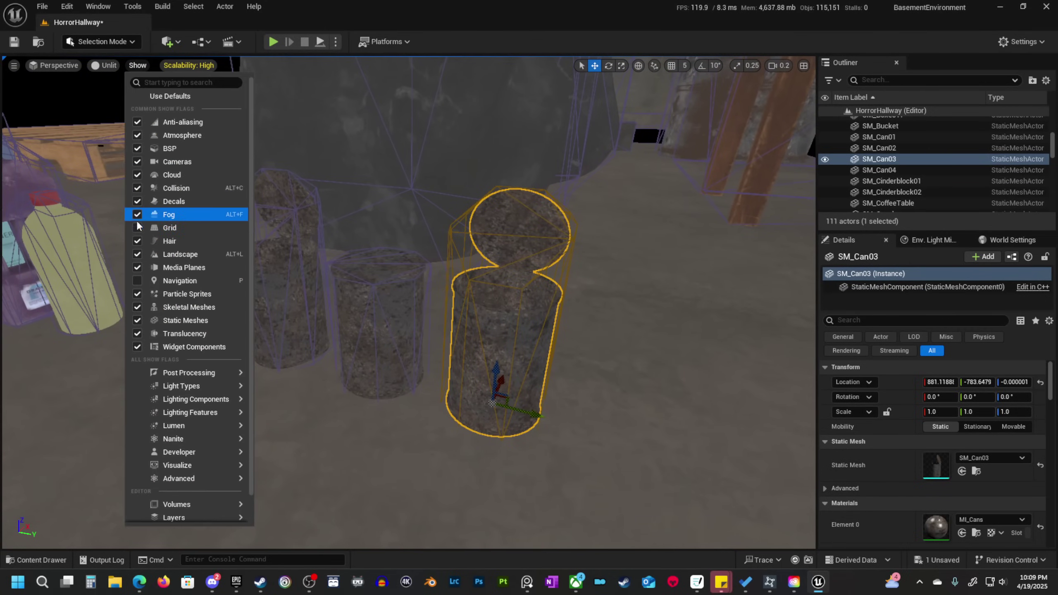
click(137, 188)
Place the SM_PipeValve mesh on the floor in front of the cans.
key(s)
scroll(473, 318, up, 2)
mouse_move(473, 317)
right_down()
mouse_move(485, 310)
mouse_move(473, 318)
right_up()
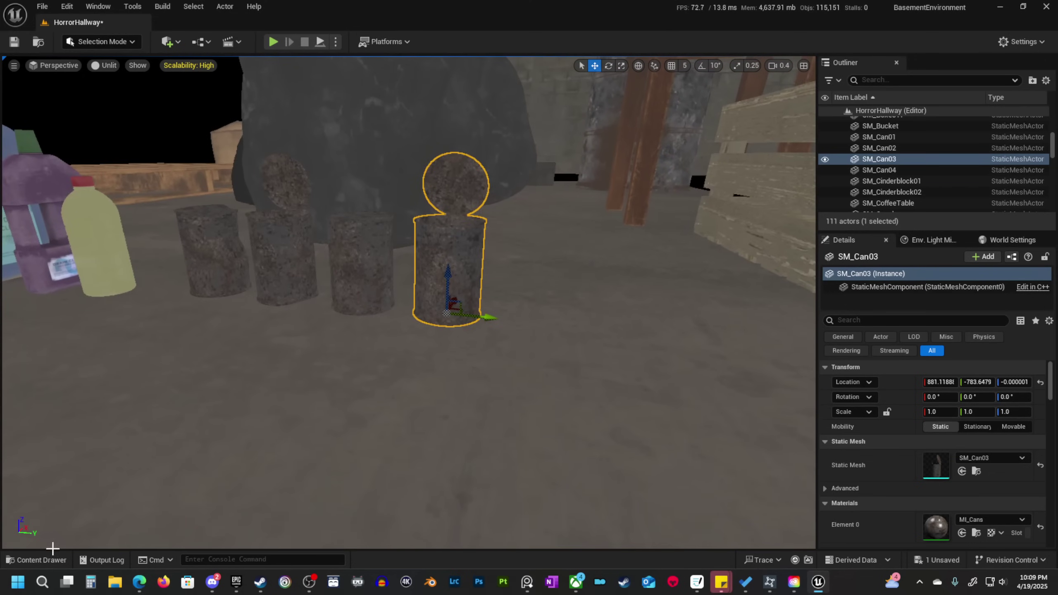
click(42, 559)
scroll(503, 484, down, 2)
scroll(504, 484, down, 2)
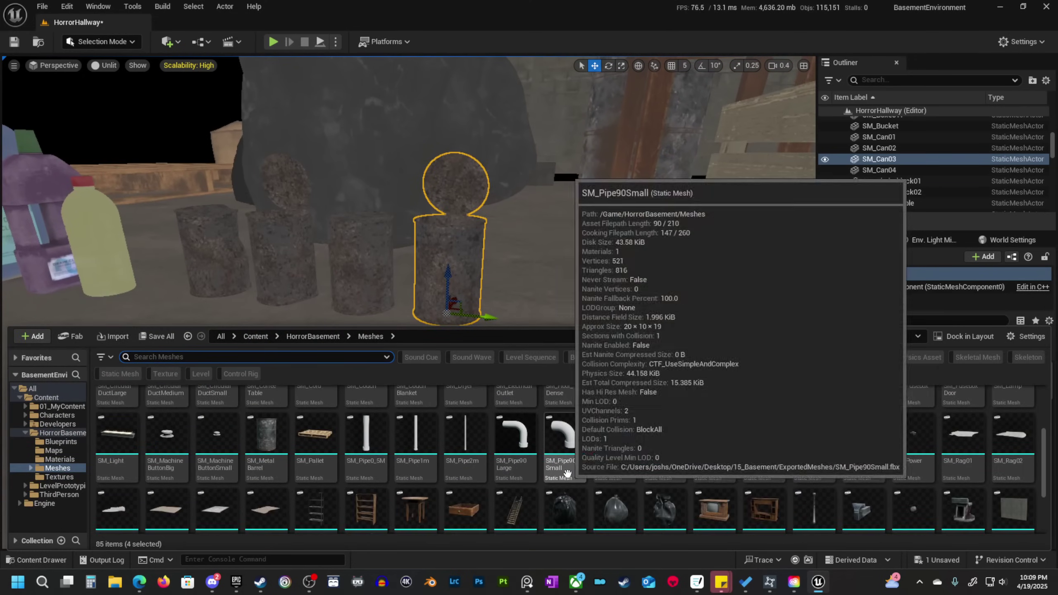
scroll(450, 450, down, 1)
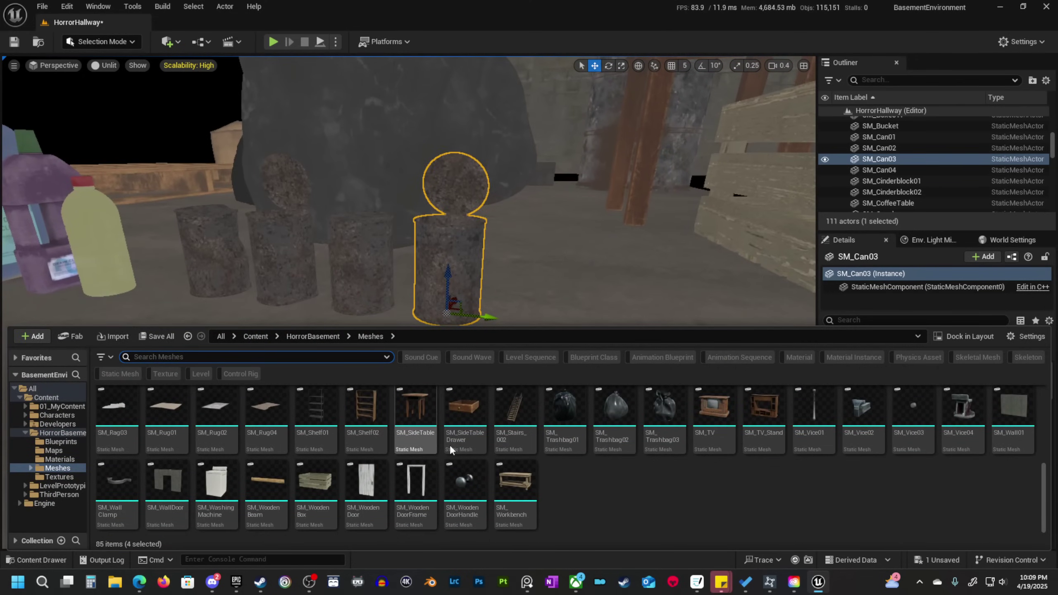
scroll(491, 486, up, 4)
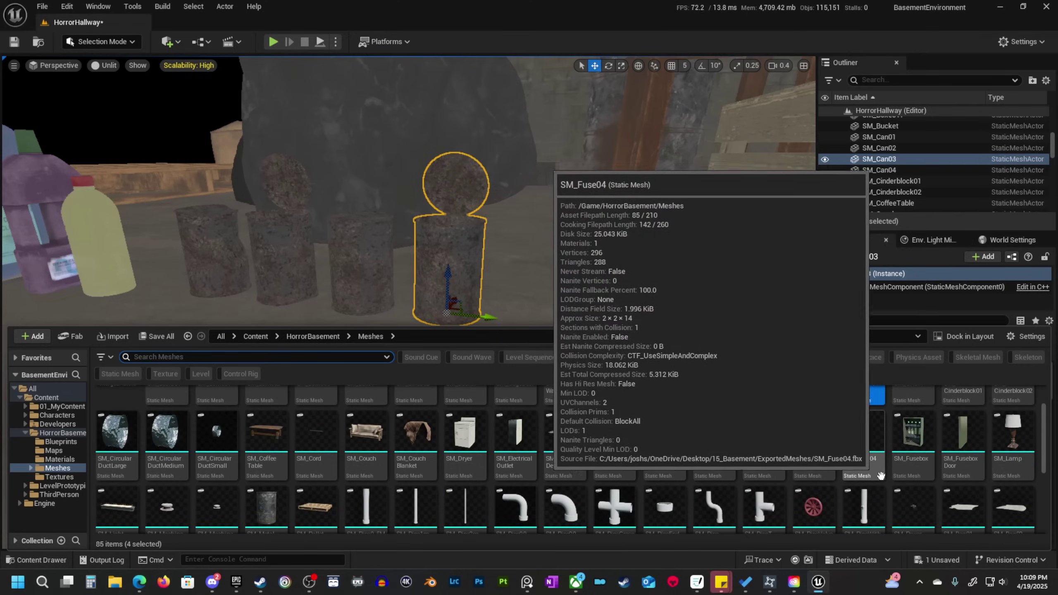
drag(805, 515, 207, 220)
drag(286, 261, 249, 309)
Place the SM_MachineButtonBig mesh on the floor beside the red pipe valve, near the yellow bottle.
click(41, 560)
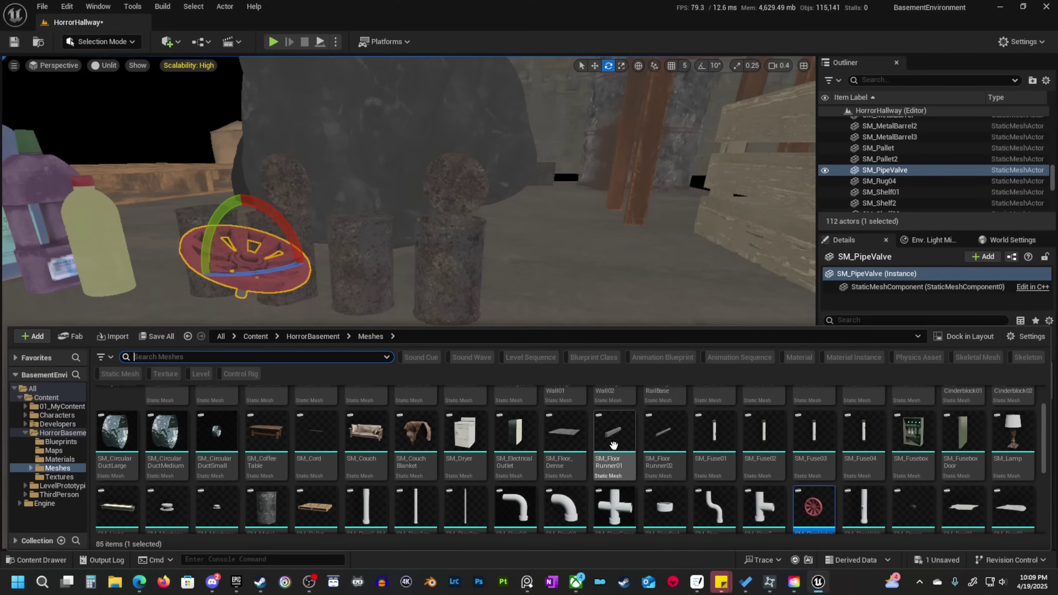
scroll(842, 470, down, 1)
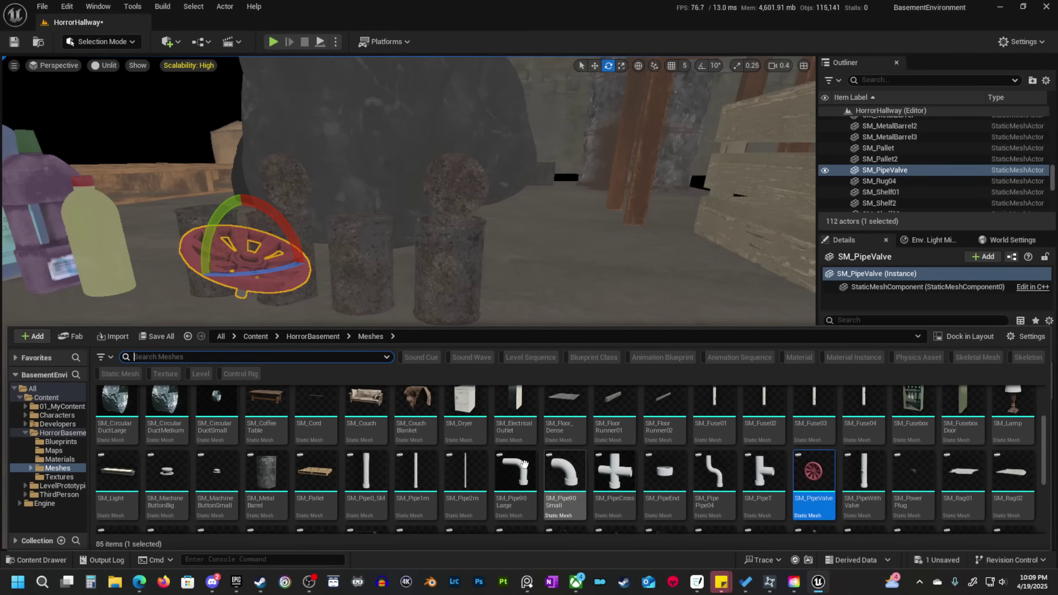
scroll(352, 466, down, 1)
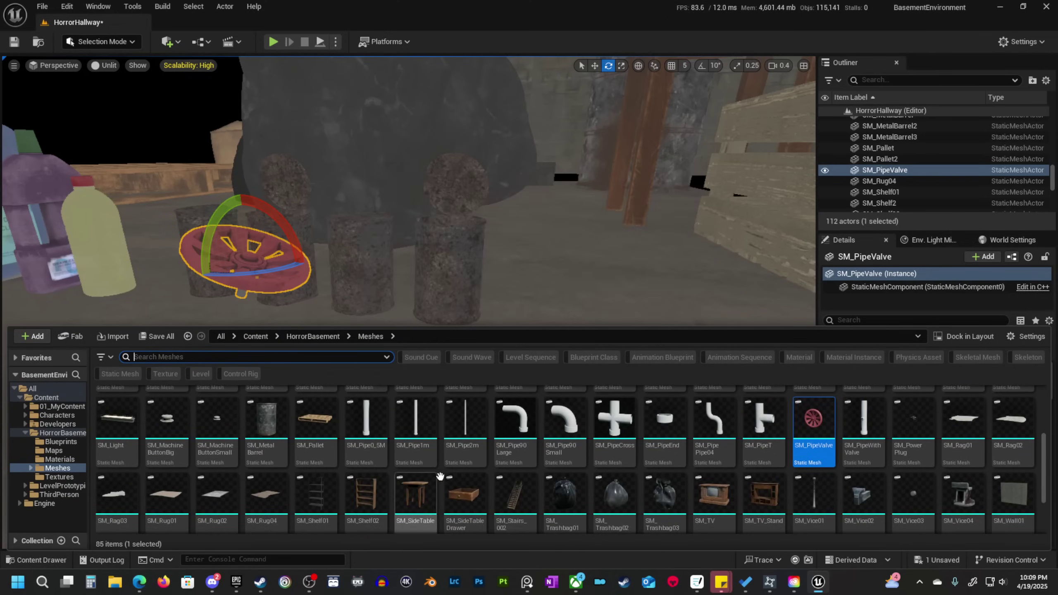
scroll(649, 485, up, 3)
scroll(192, 498, down, 1)
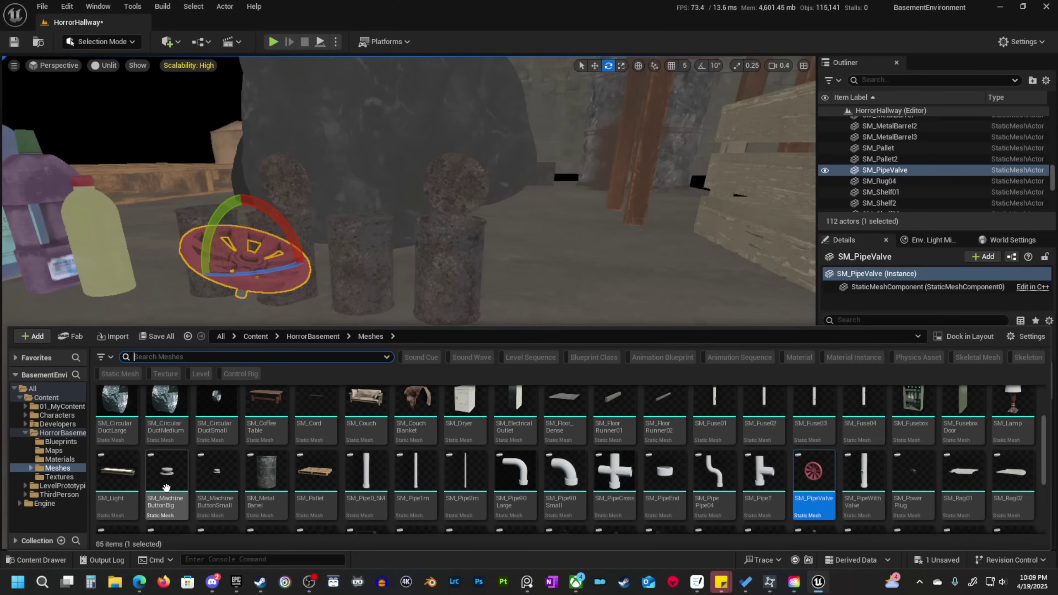
drag(163, 493, 125, 241)
click(40, 559)
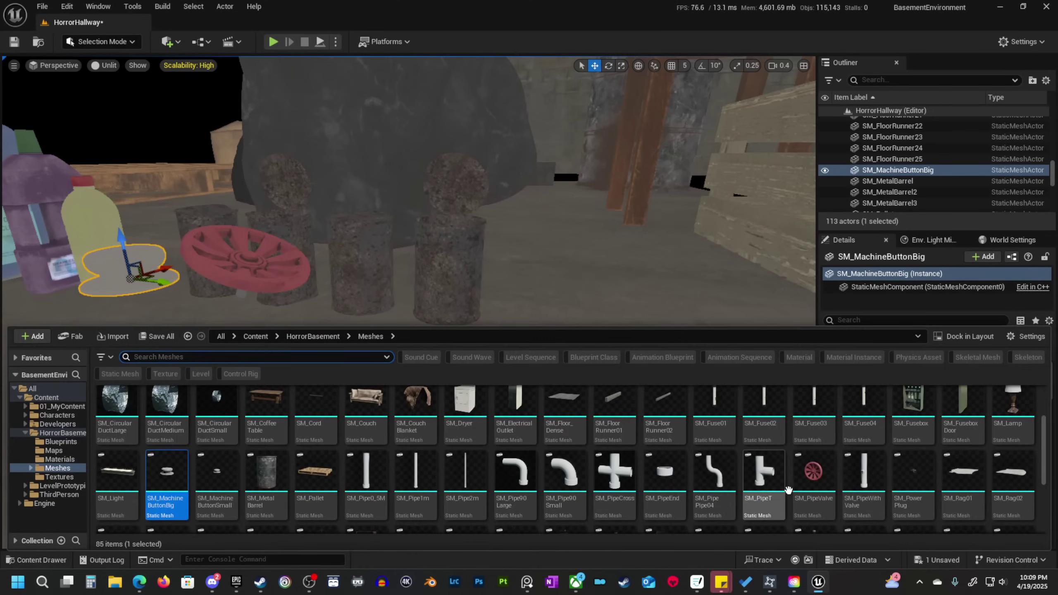
scroll(723, 487, up, 1)
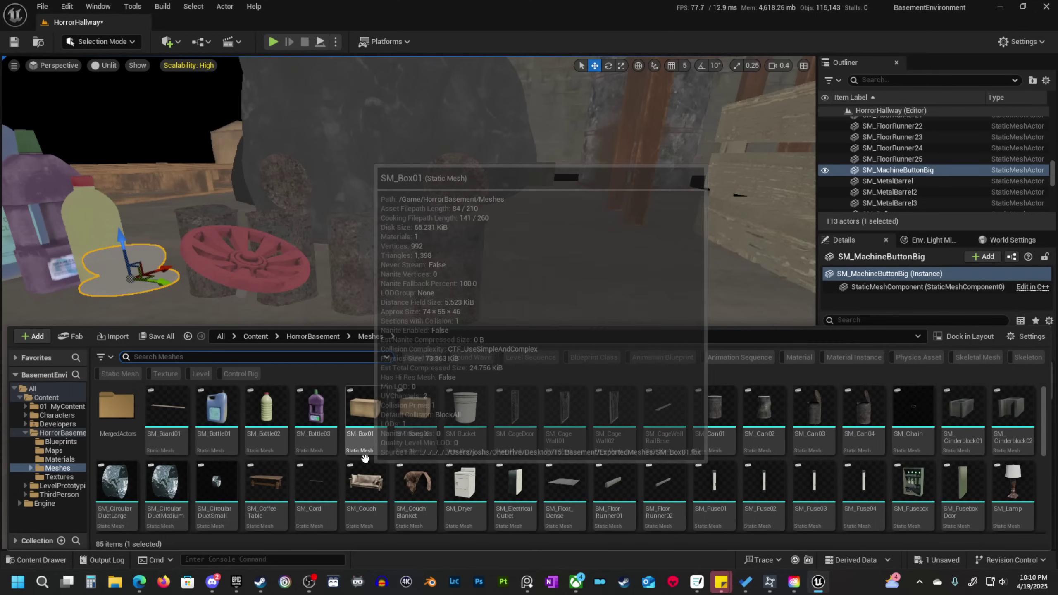
scroll(549, 454, down, 3)
scroll(549, 454, down, 3)
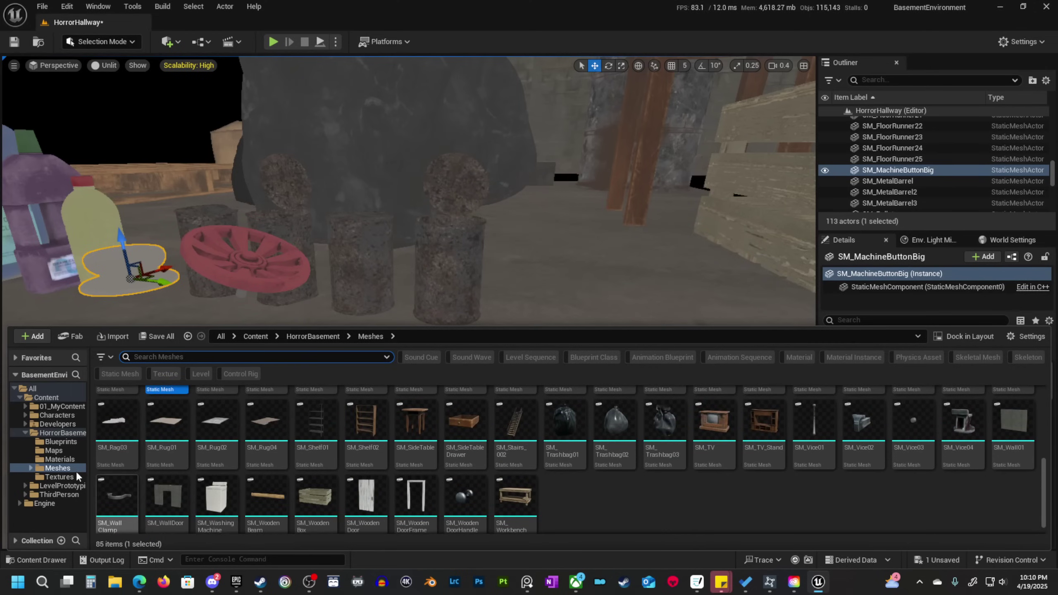
Select SM_Can01 to SM_Can04 together and raise them above the floor.
right_drag(309, 161, 279, 158)
scroll(309, 161, up, 1)
key(s)
scroll(320, 230, up, 1)
right_drag(320, 230, 342, 271)
key(w)
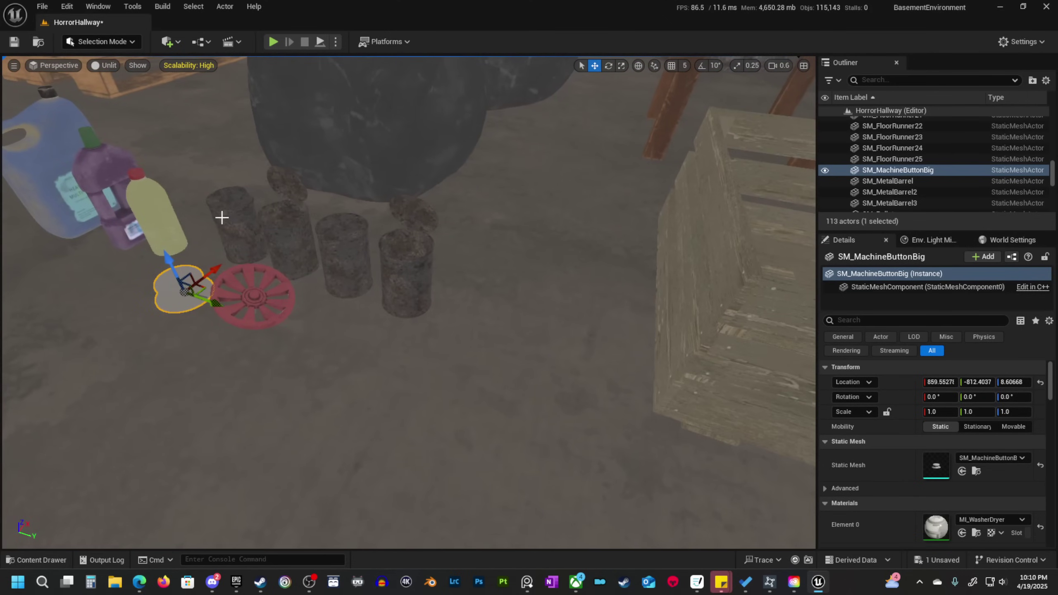
ctrl+click(221, 217)
click(283, 240)
ctrl+click(246, 229)
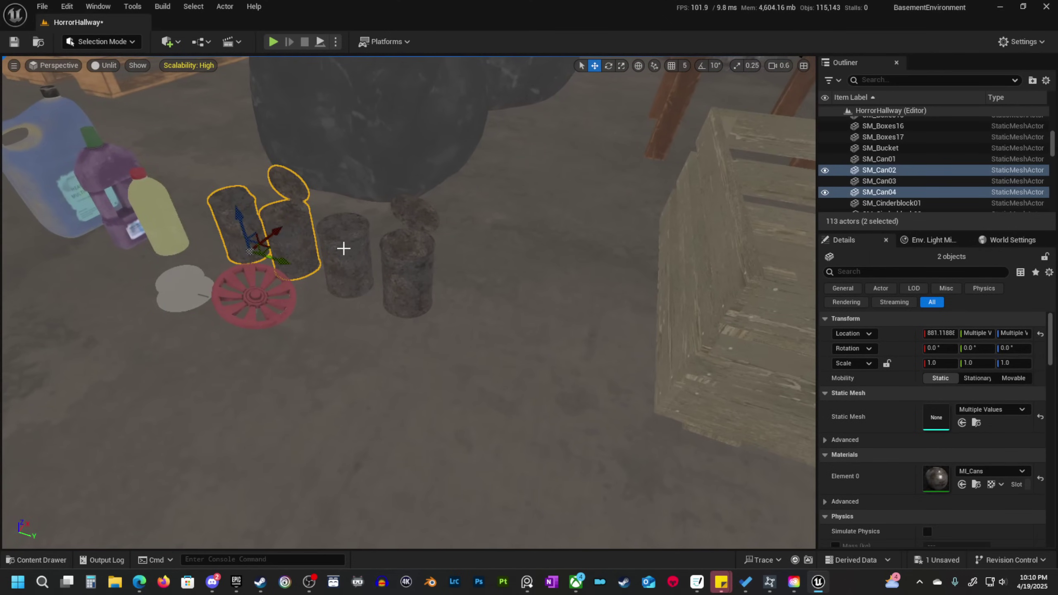
ctrl+click(343, 249)
ctrl+click(403, 268)
right_drag(406, 286, 419, 277)
key(s)
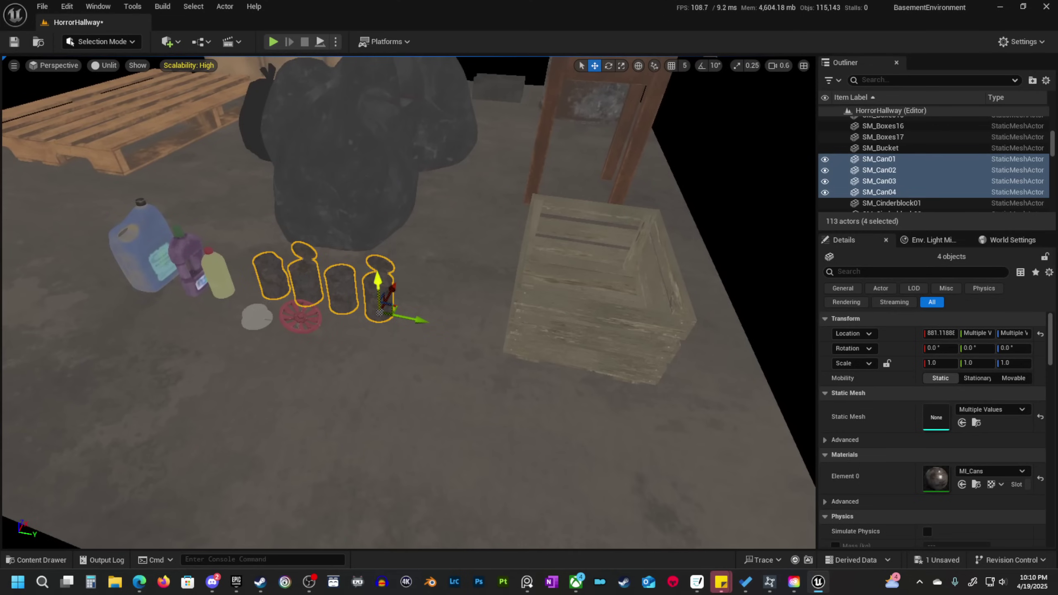
drag(379, 279, 378, 180)
Tilt the four raised cans about 60° around X.
right_drag(417, 283, 419, 250)
key(s)
key(e)
drag(421, 321, 454, 329)
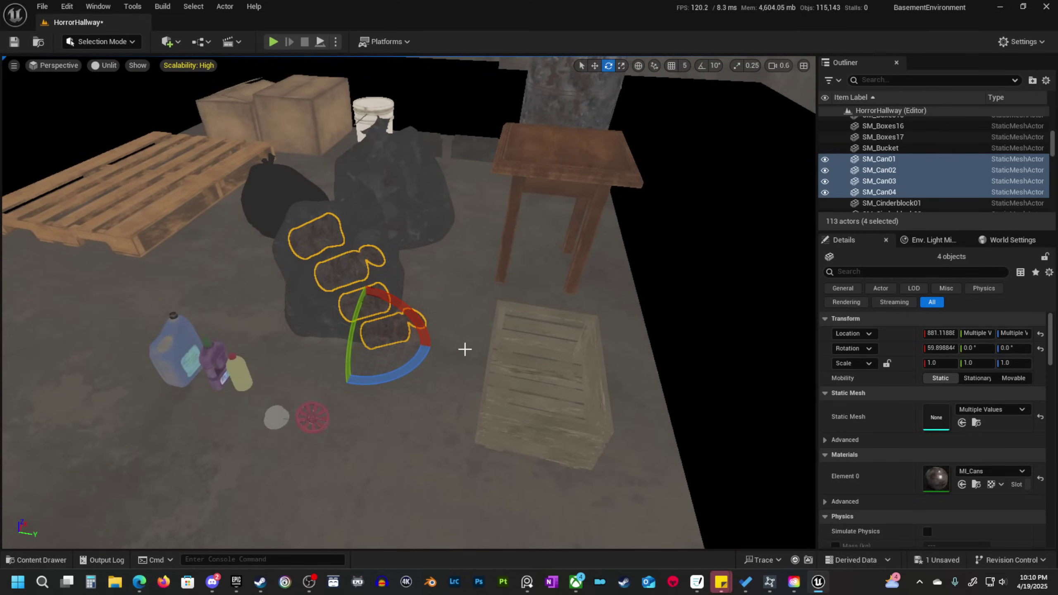
Undo the tilt and the lift of the four cans.
key(w)
mouse_move(433, 350)
right_down()
mouse_move(426, 341)
mouse_move(432, 350)
right_up()
key(s)
key(ctrl+z)
key(ctrl+z)
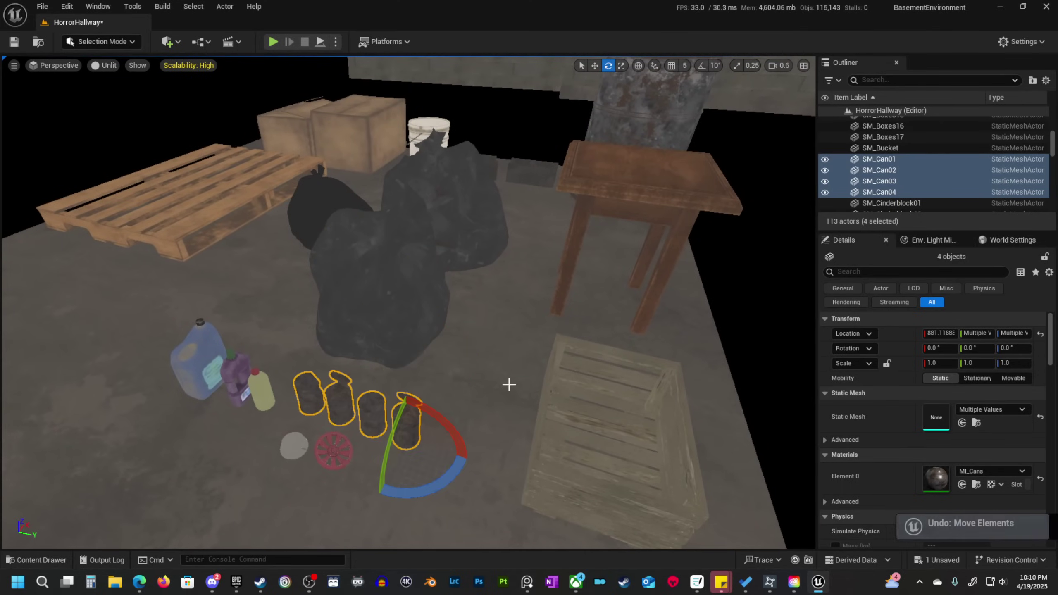
Duplicate SM_Can03 and put the copy on the floor between the row of cans and the wooden crate.
key(w)
right_drag(509, 384, 491, 400)
click(441, 289)
right_drag(441, 288, 452, 294)
key(w)
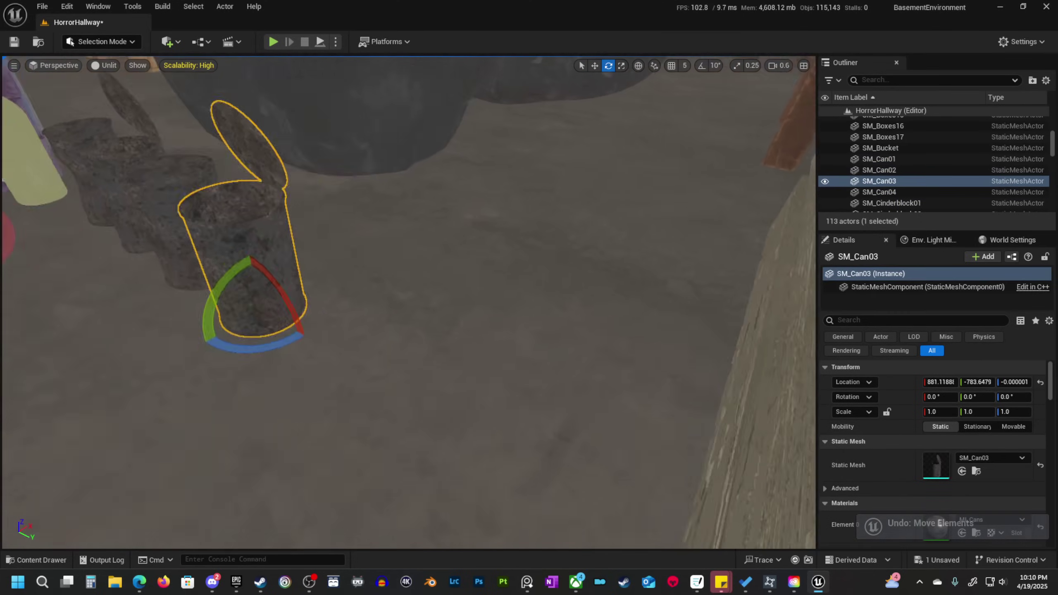
key(w)
mouse_move(555, 395)
right_down()
mouse_move(541, 400)
mouse_move(558, 398)
right_up()
scroll(555, 395, down, 1)
key(s)
key(w)
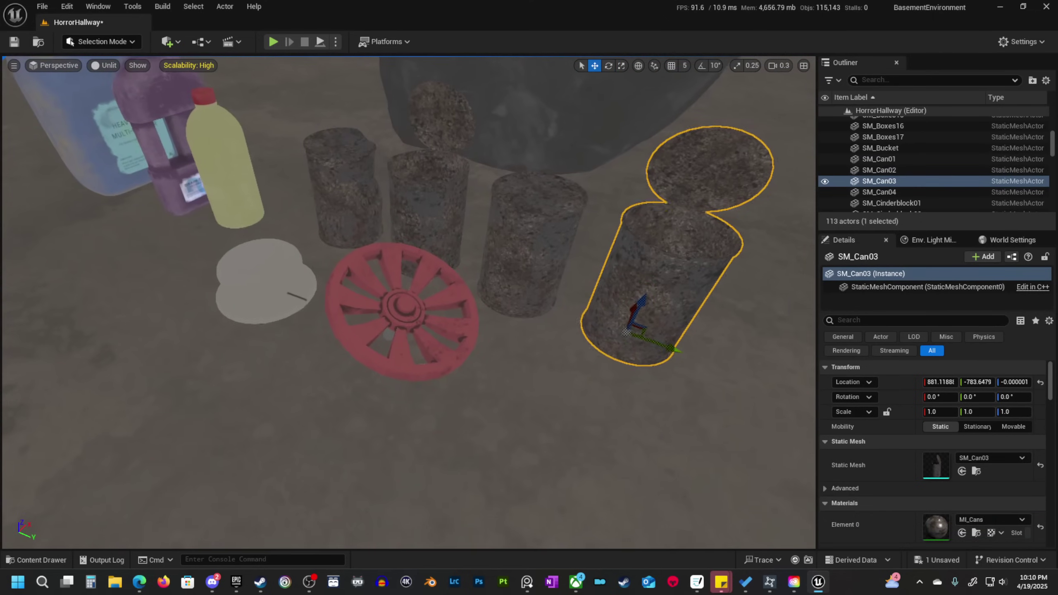
right_drag(558, 359, 562, 359)
key(d)
alt+drag(510, 344, 639, 294)
Lay the duplicated can on its side at about 92° around X and adjust its height to about Z 4.7.
key(d)
right_drag(638, 294, 654, 283)
key(w)
key(e)
drag(494, 328, 531, 400)
key(w)
drag(477, 325, 481, 286)
key(e)
key(w)
key(s)
right_drag(452, 397, 483, 397)
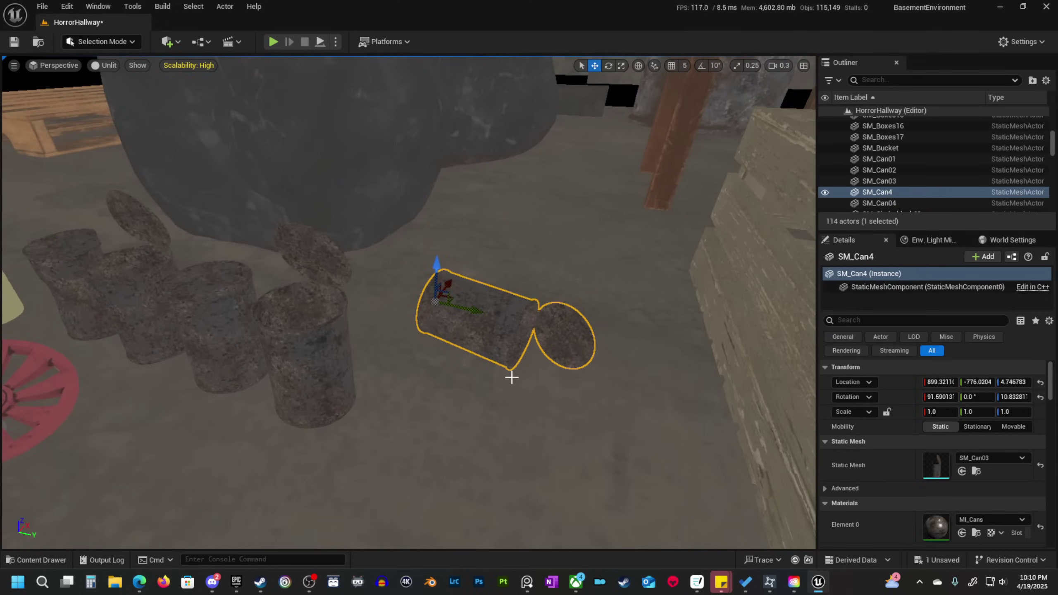
Delete the duplicated can lying on its side.
key(Delete)
right_drag(386, 327, 403, 330)
key(s)
key(a)
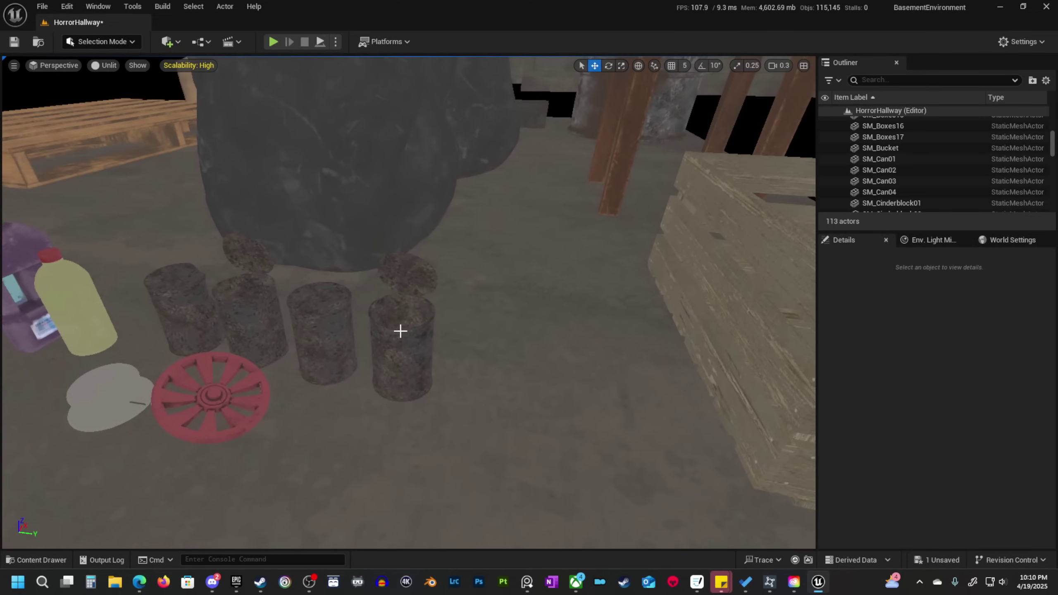
Select all four cans in the row, tilt them about 41° around X and raise them above the floor.
click(419, 330)
ctrl+click(314, 321)
ctrl+click(234, 316)
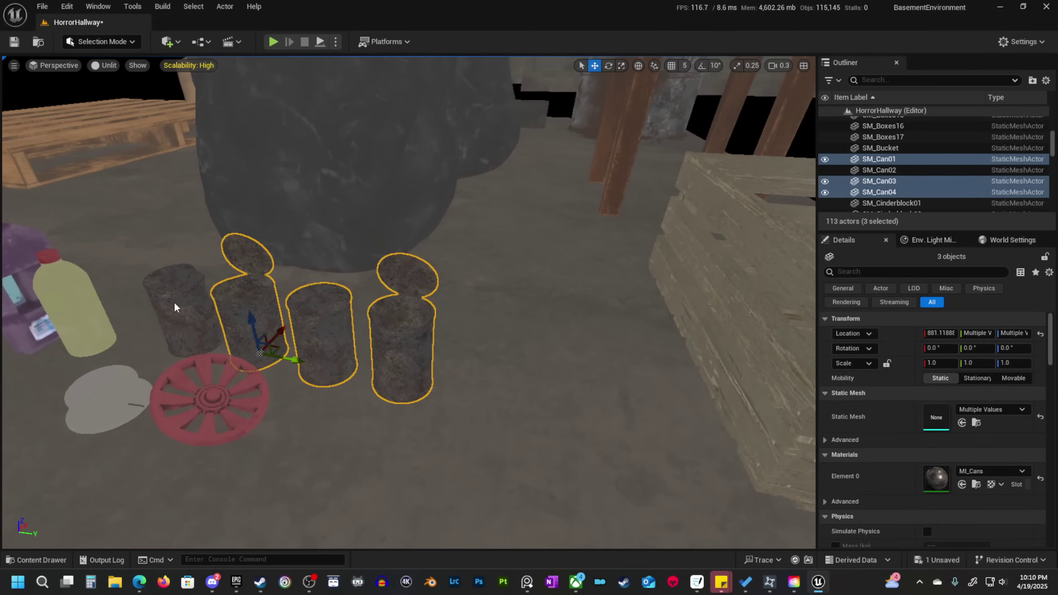
ctrl+click(179, 305)
right_drag(179, 305, 185, 306)
right_drag(267, 364, 267, 364)
key(s)
right_drag(232, 295, 217, 182)
key(e)
mouse_move(217, 182)
mouse_down()
mouse_move(213, 154)
mouse_move(220, 170)
mouse_move(211, 183)
mouse_up()
right_drag(210, 184, 222, 210)
key(w)
drag(223, 210, 221, 146)
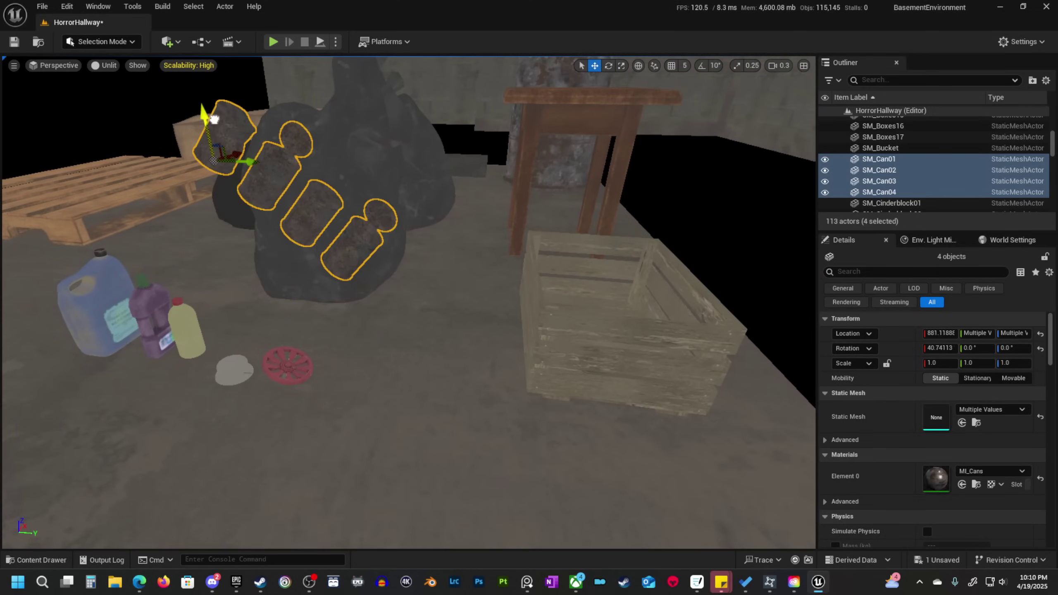
right_drag(257, 274, 257, 275)
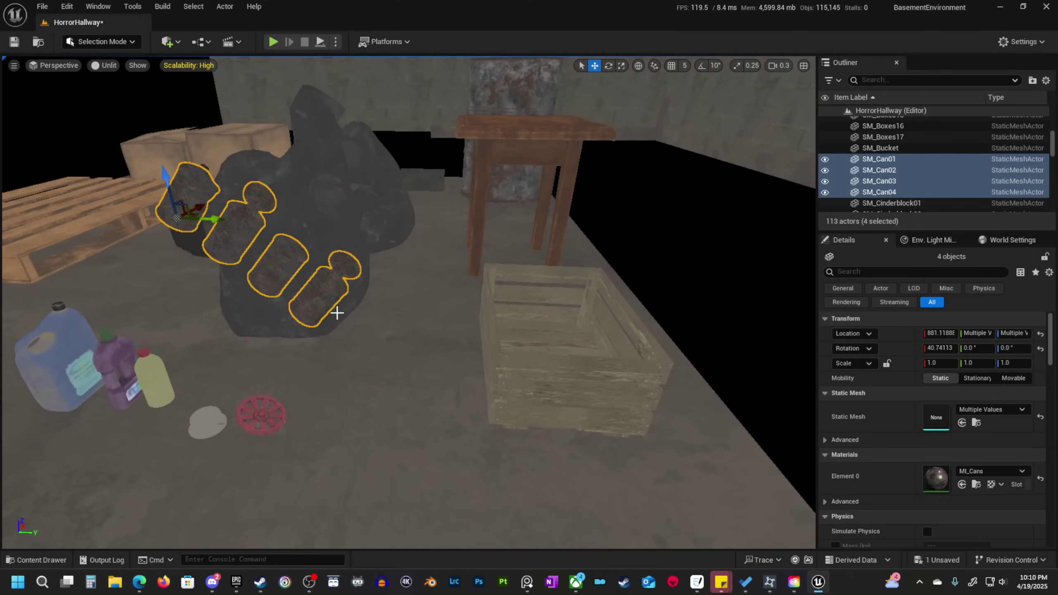
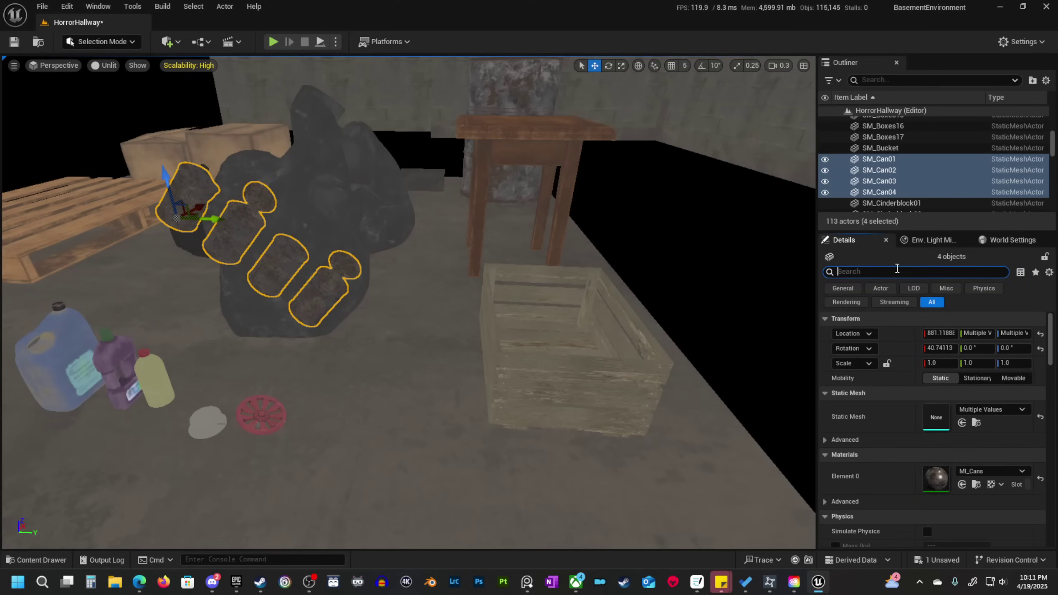
Filter the four cans' properties by "sim" and enable Simulate Physics.
text(im)
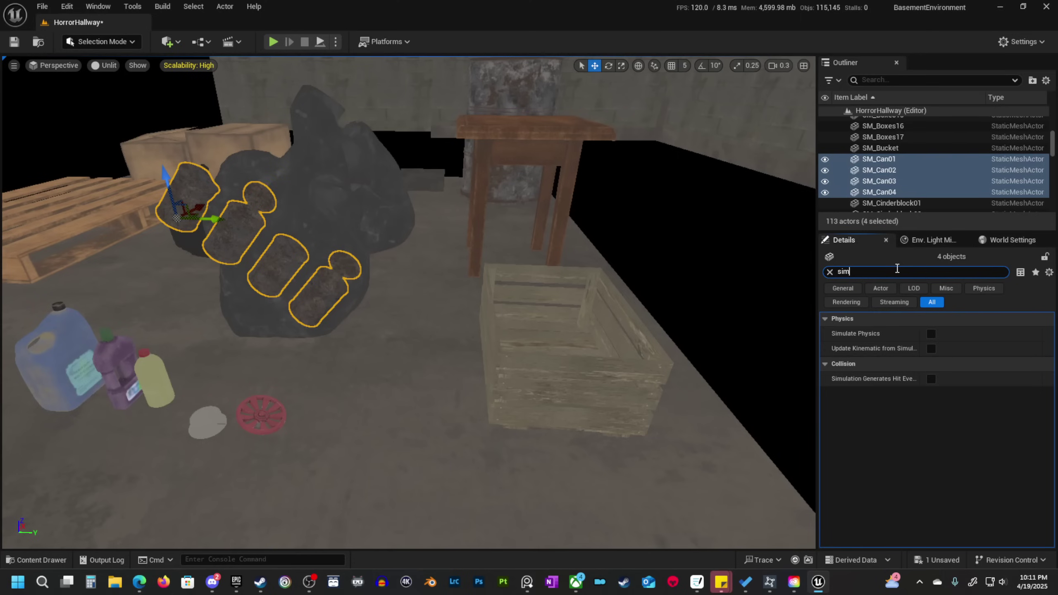
click(931, 334)
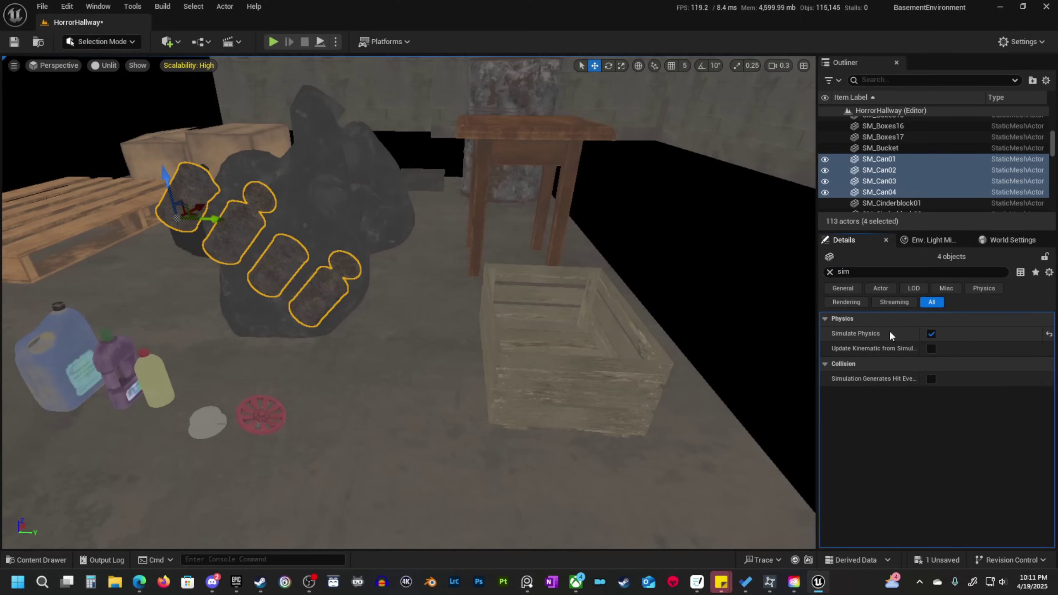
Run the level in Simulate mode to watch the four cans drop, and stop the simulation.
right_drag(373, 252, 291, 250)
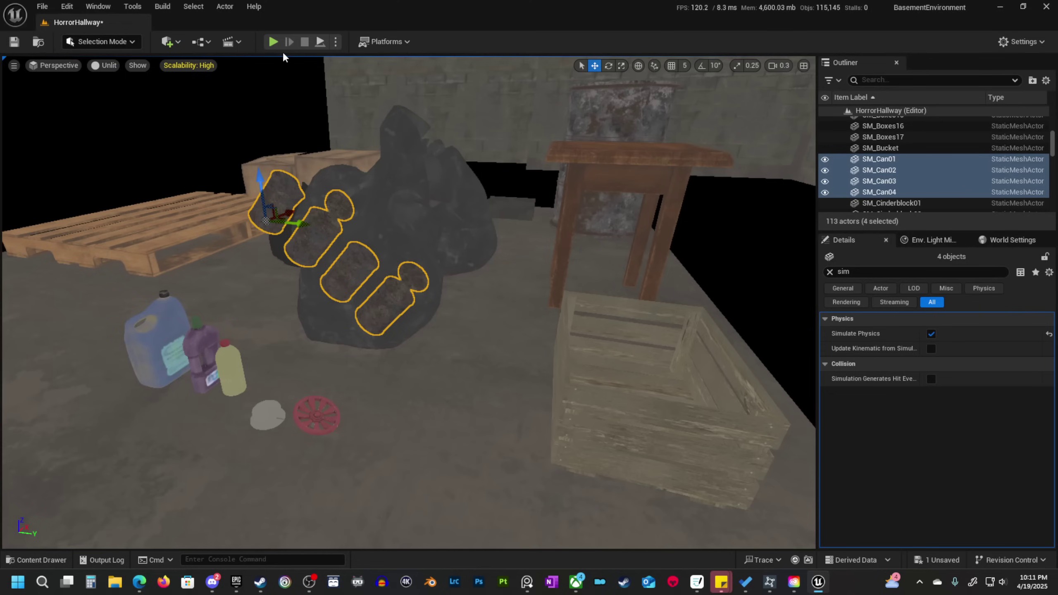
click(336, 42)
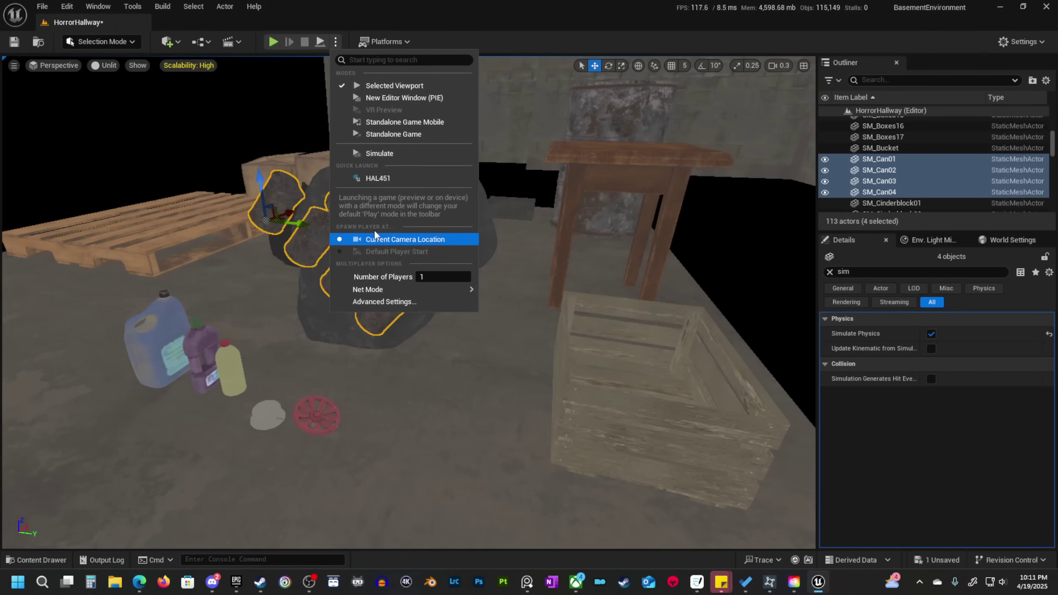
click(379, 154)
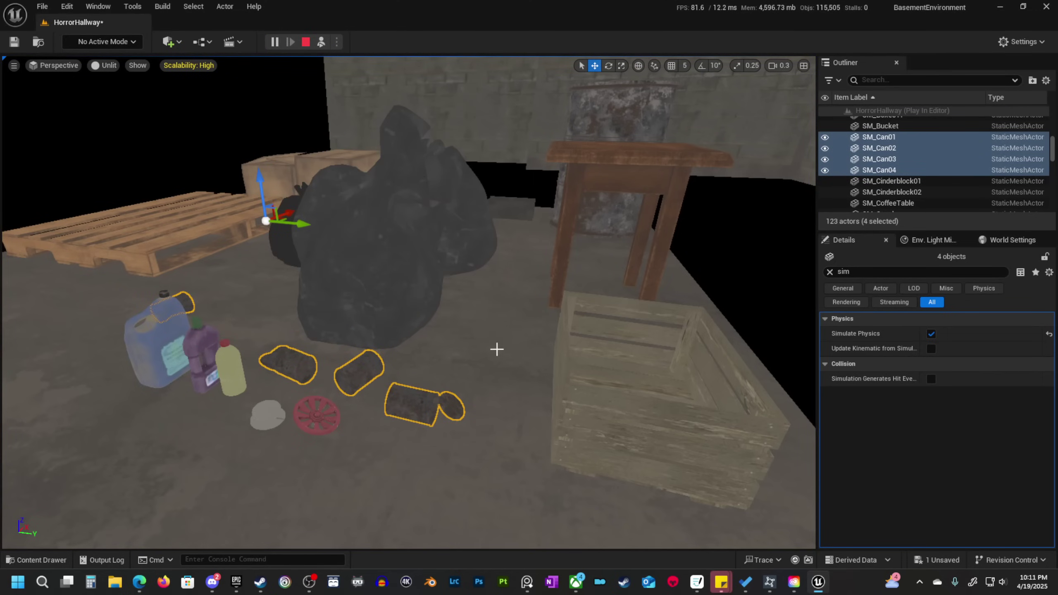
click(306, 42)
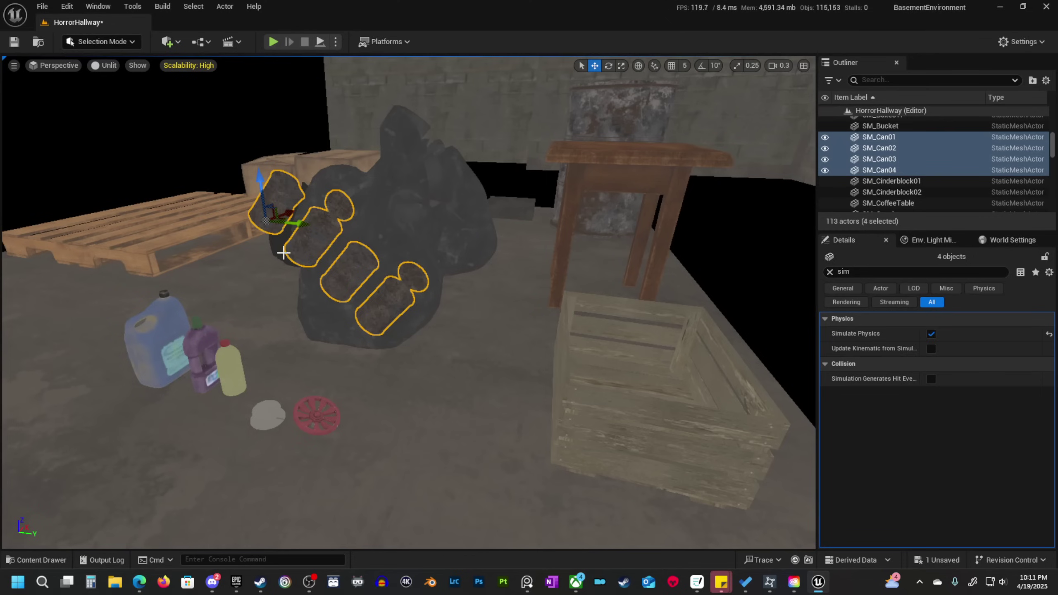
Tilt the four selected cans further around X and raise them higher above the floor.
key(e)
drag(298, 190, 292, 168)
key(w)
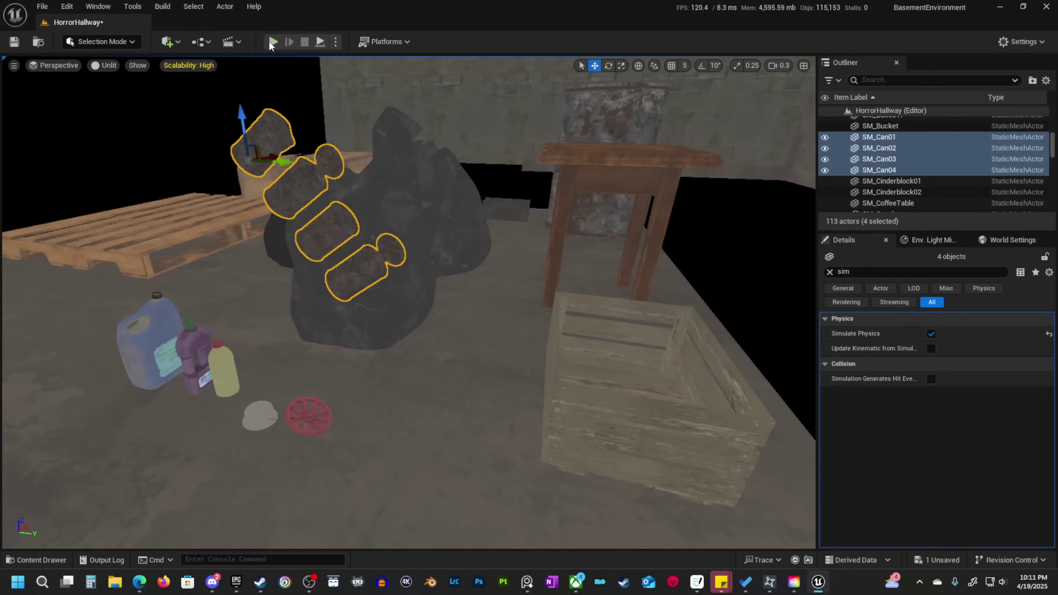
Run the level in Simulate mode, keep the simulated positions of the four fallen cans, and stop the simulation.
click(335, 42)
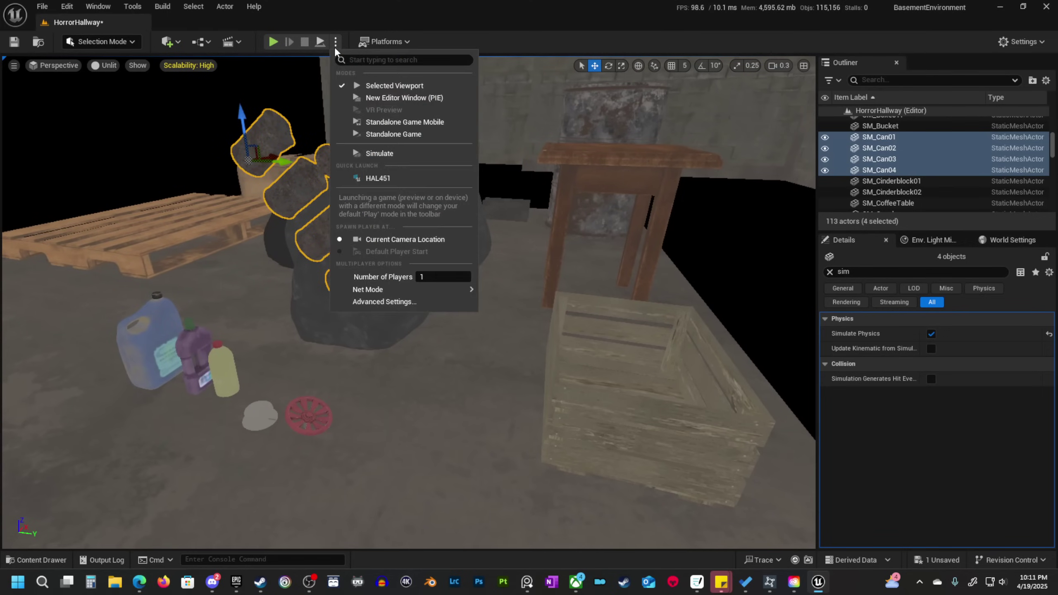
click(385, 155)
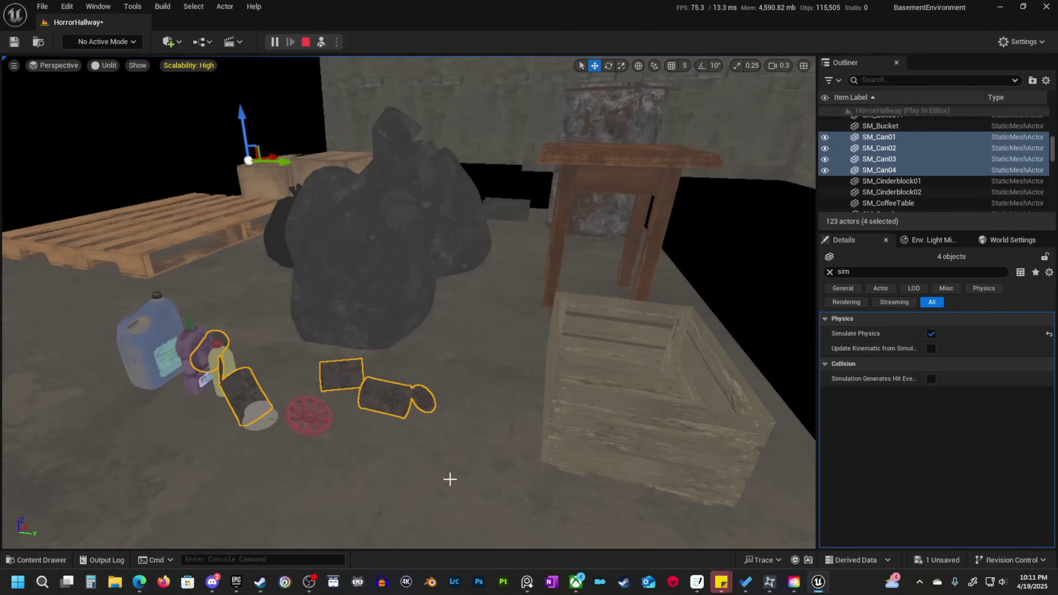
right_drag(454, 442, 450, 434)
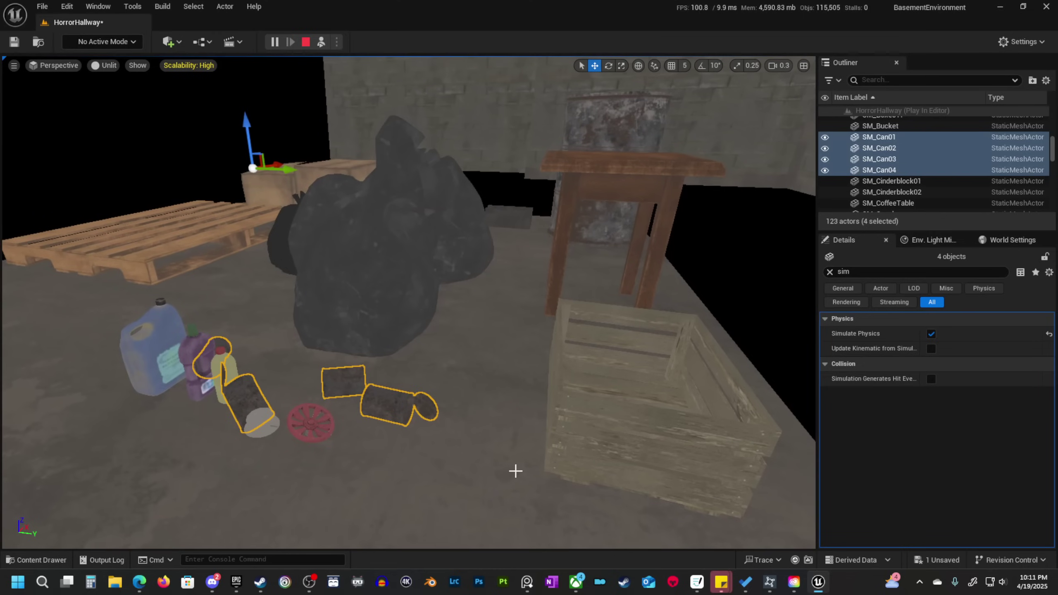
key(k)
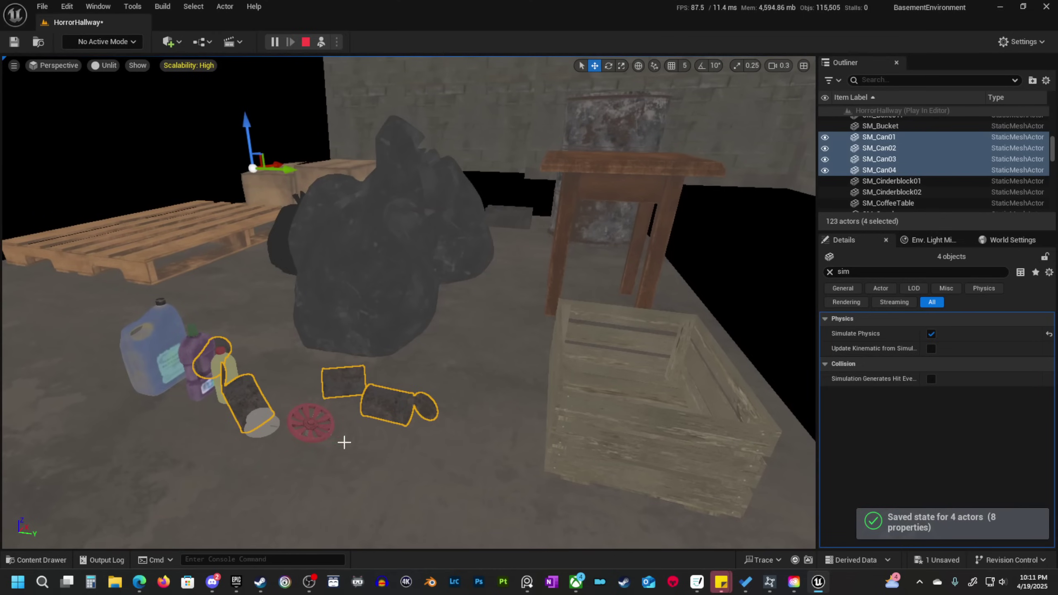
right_drag(614, 498, 588, 494)
click(305, 41)
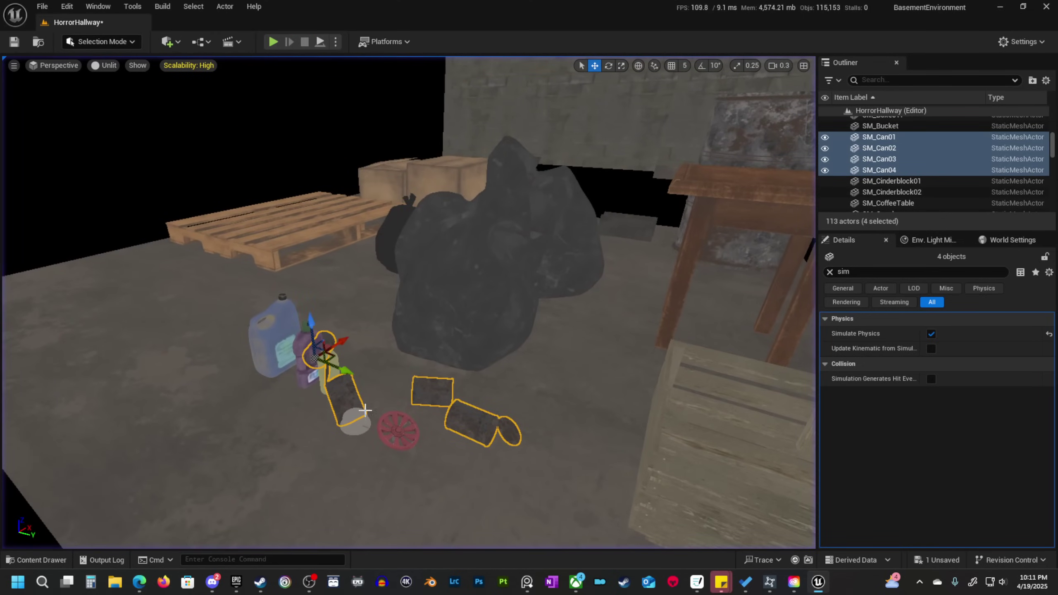
scroll(205, 415, up, 5)
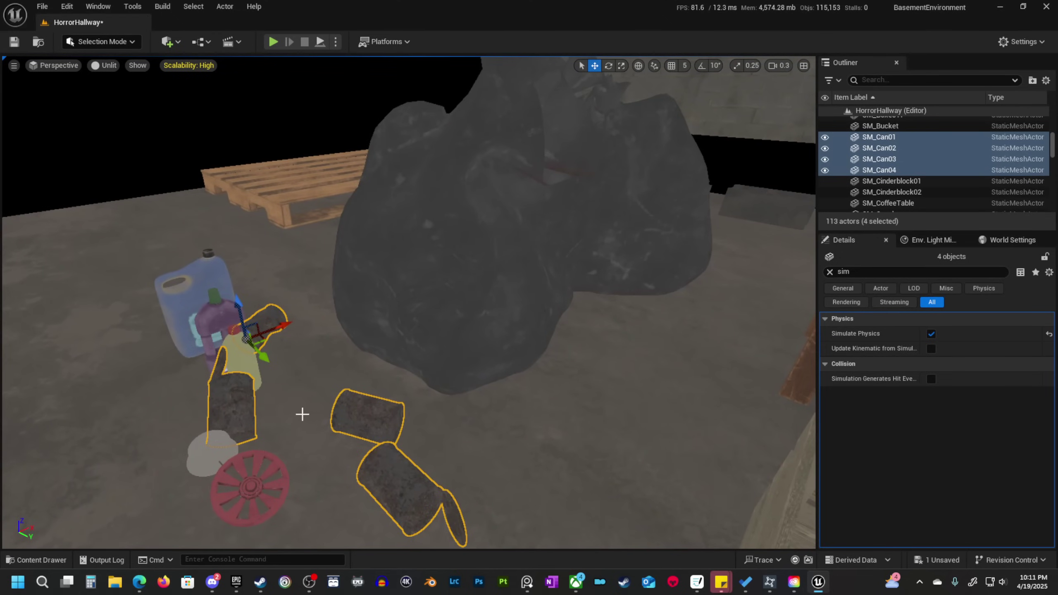
Select the fallen open-lid can nearest the crate and turn it around Z on the floor.
mouse_move(342, 427)
right_down()
mouse_move(362, 429)
mouse_move(348, 432)
right_up()
click(462, 454)
right_drag(462, 454, 318, 396)
drag(312, 386, 423, 357)
key(e)
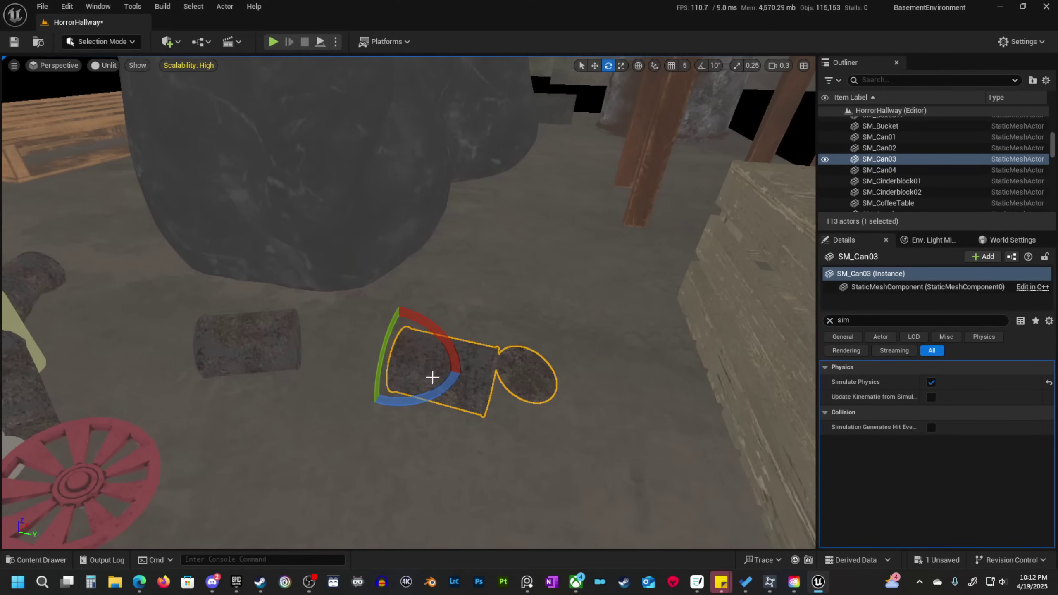
drag(418, 399, 458, 406)
right_drag(458, 407, 281, 368)
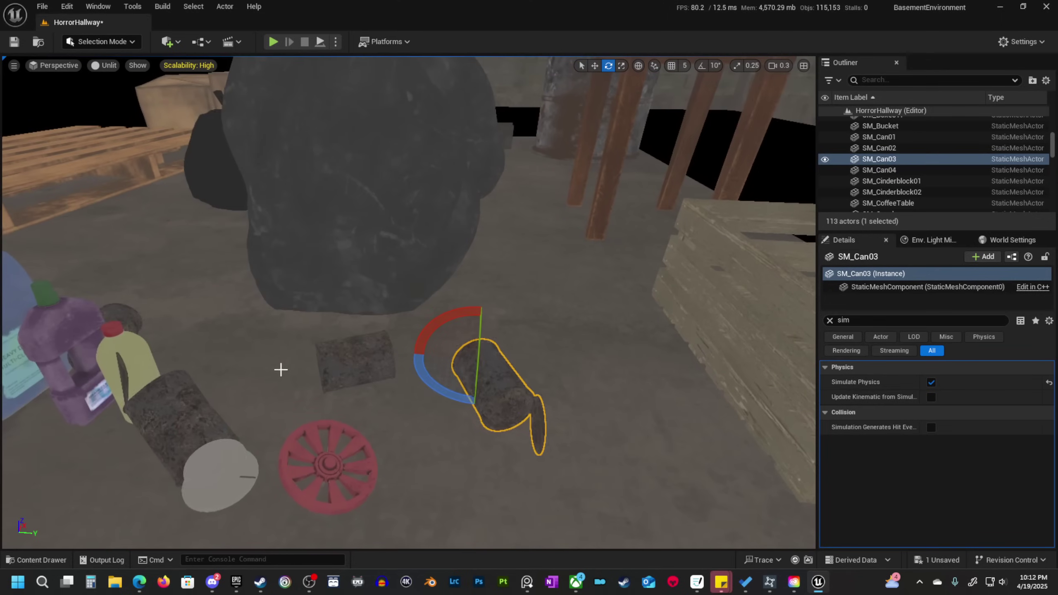
right_drag(436, 397, 437, 393)
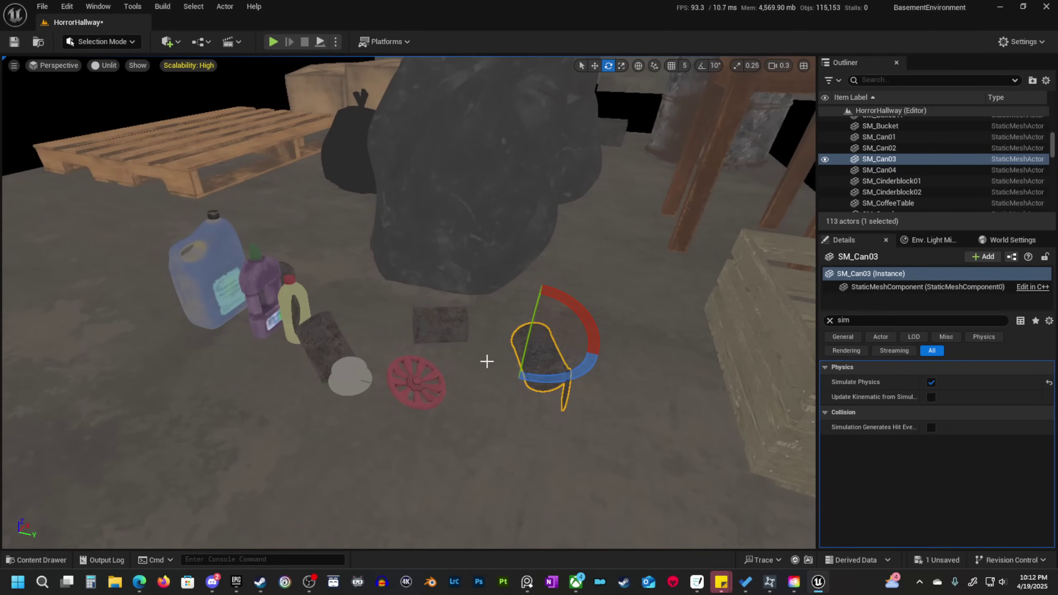
Undo the last can edits, the kept simulation placement and the Simulate Physics setting.
key(ctrl+z)
key(ctrl+z)
key(ctrl+z)
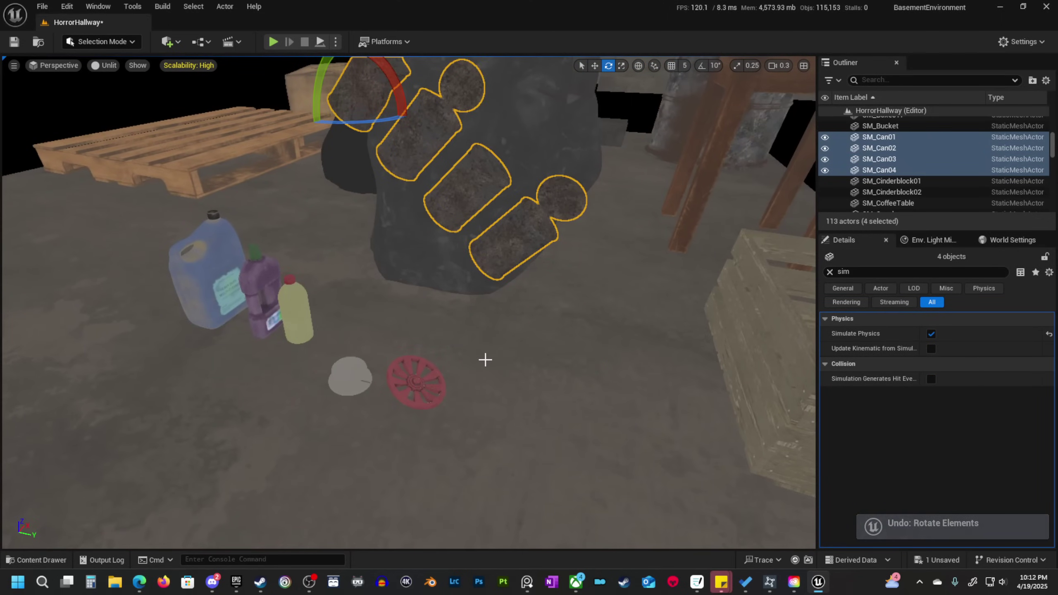
Select the purple and yellow bottles, machine button, pipe valve and four cans, and raise all eight props above the floor.
right_drag(470, 361, 505, 310)
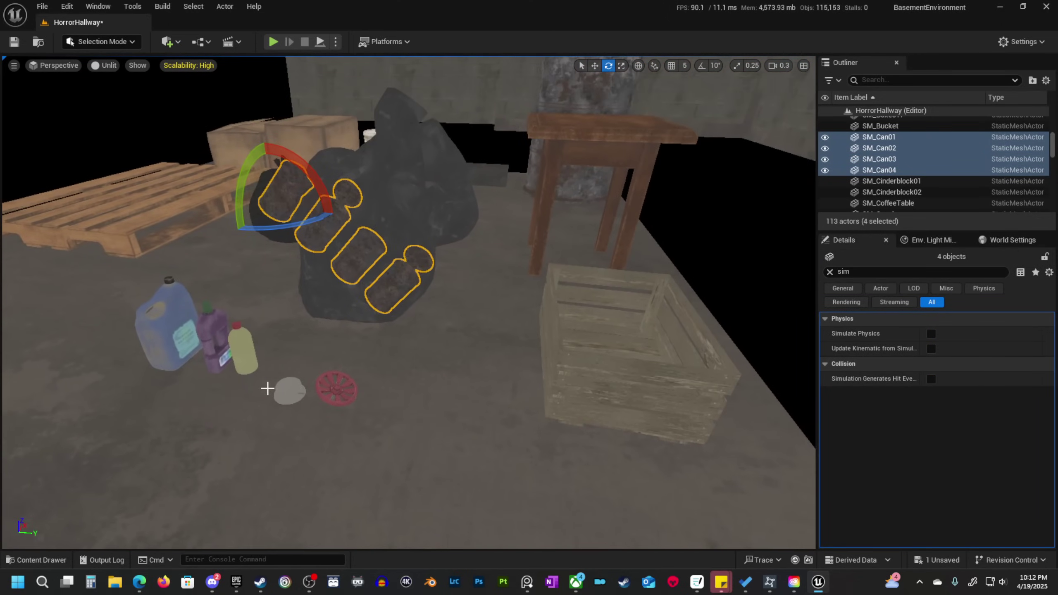
right_drag(267, 388, 194, 363)
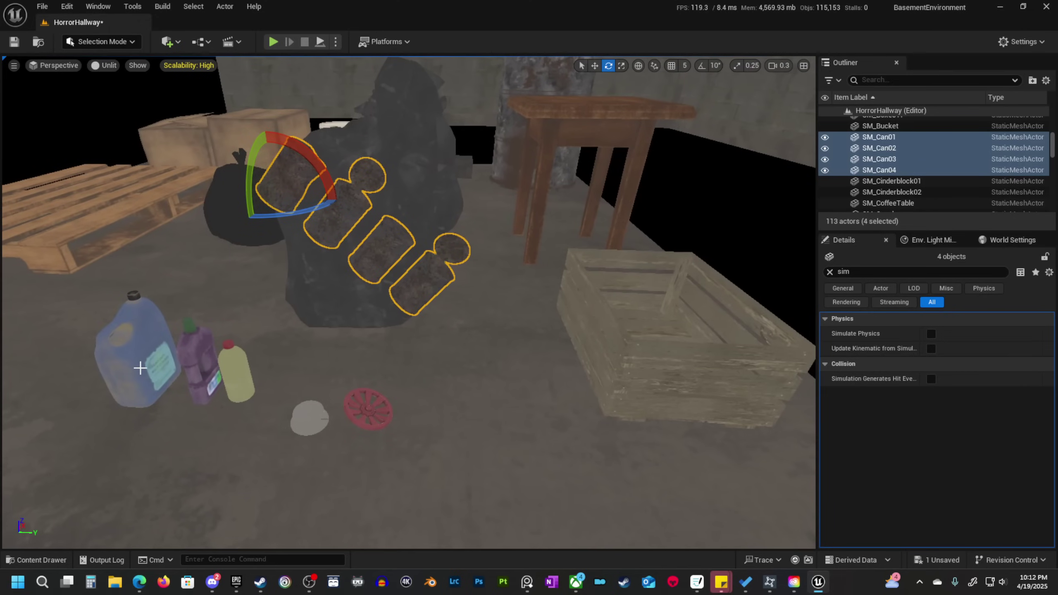
click(199, 361)
ctrl+click(235, 375)
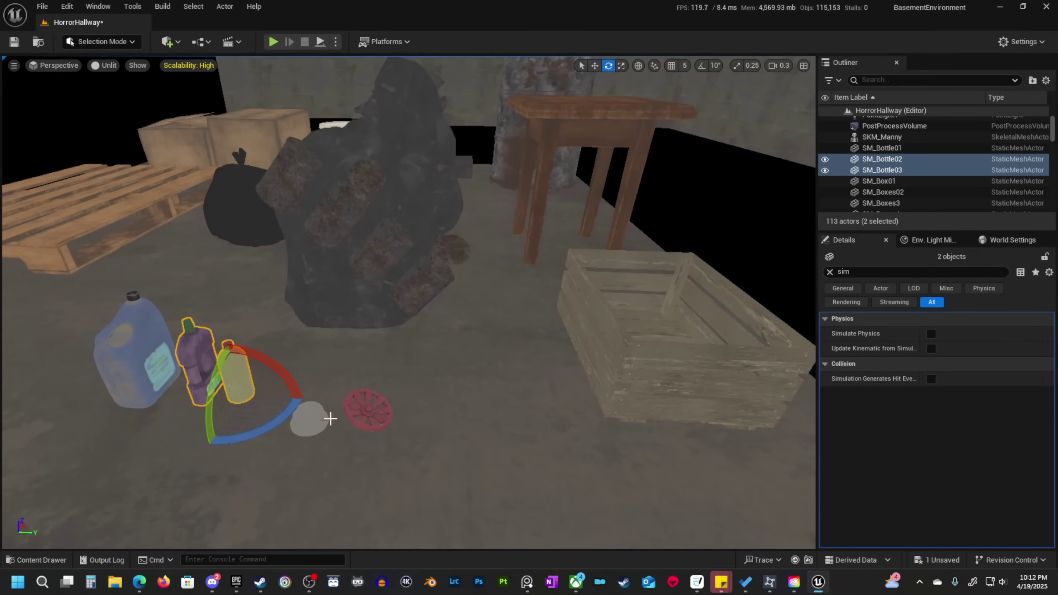
ctrl+click(312, 421)
ctrl+click(364, 408)
ctrl+click(419, 277)
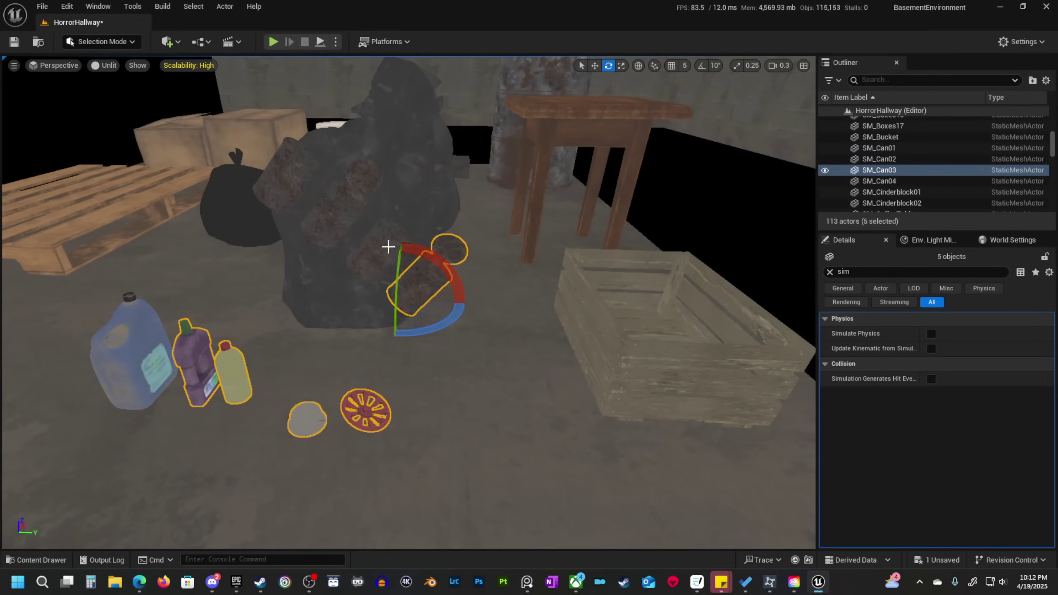
ctrl+click(373, 233)
ctrl+click(337, 221)
ctrl+click(292, 184)
key(e)
right_drag(315, 255, 290, 326)
key(w)
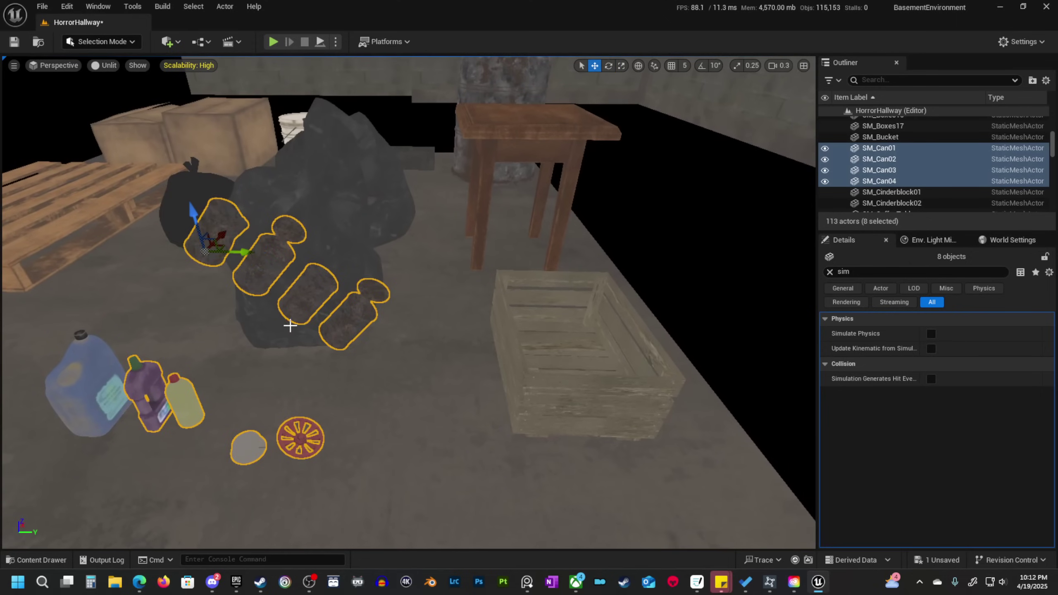
drag(187, 210, 192, 86)
Shift the eight selected props along Y and X toward the wooden crate.
key(e)
right_drag(267, 292, 267, 302)
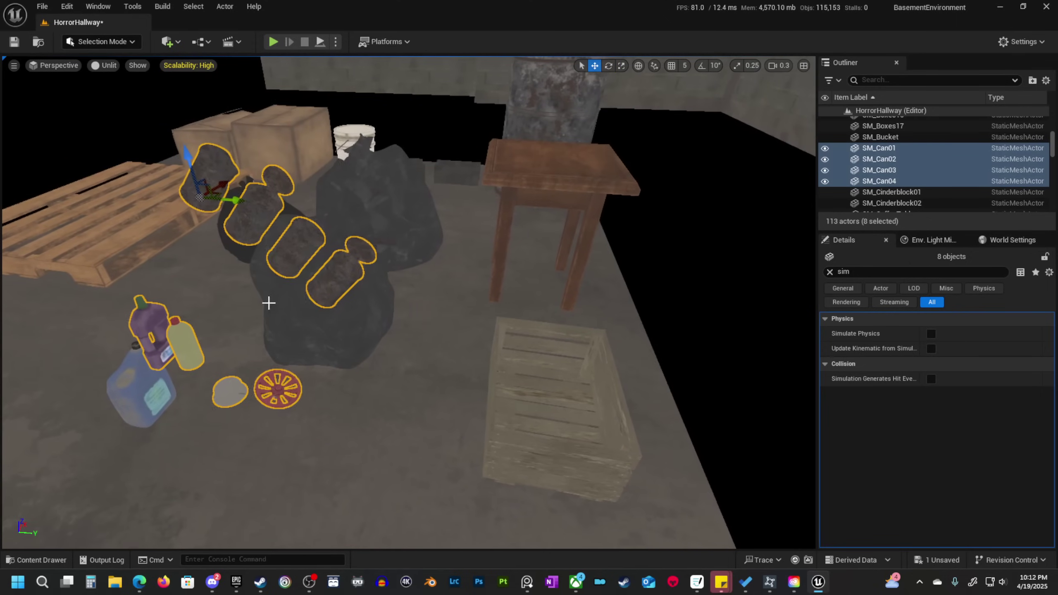
drag(240, 203, 277, 208)
right_drag(277, 208, 391, 156)
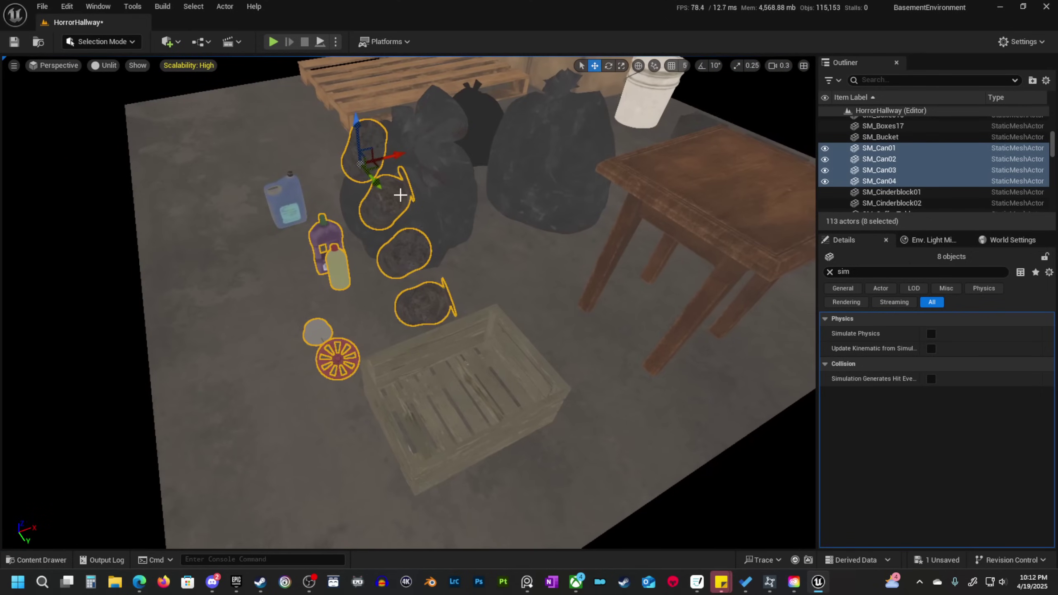
drag(391, 156, 479, 165)
Select the purple and yellow bottles and move them along Y until they hang over the crate.
mouse_move(425, 302)
right_down()
mouse_move(417, 288)
mouse_move(426, 301)
right_up()
click(394, 292)
ctrl+click(359, 246)
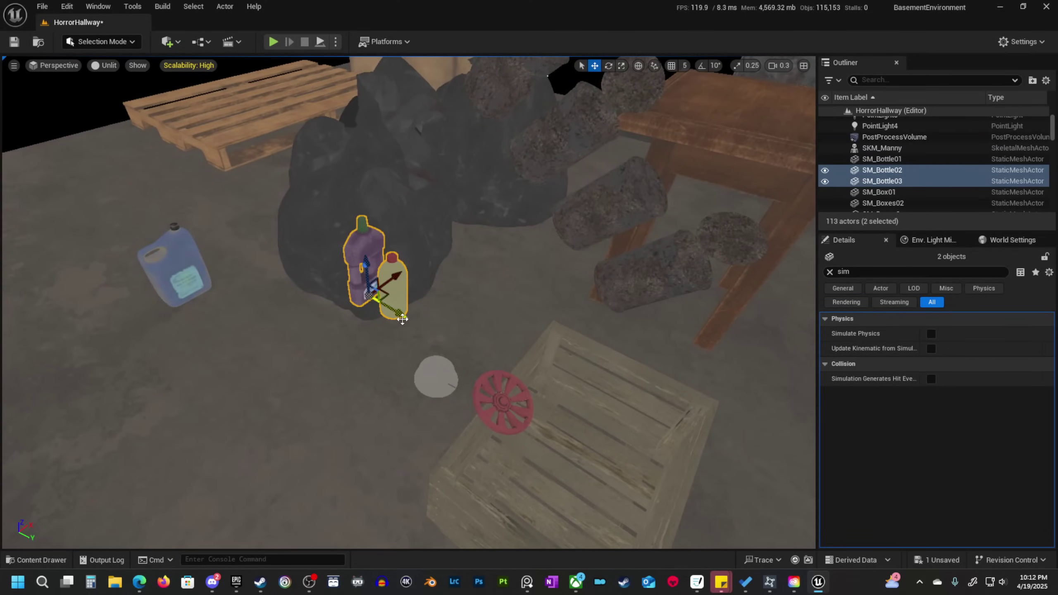
drag(402, 319, 644, 407)
Tip the purple bottle over so it lies on its side above the crate.
right_drag(644, 407, 687, 398)
click(474, 376)
key(e)
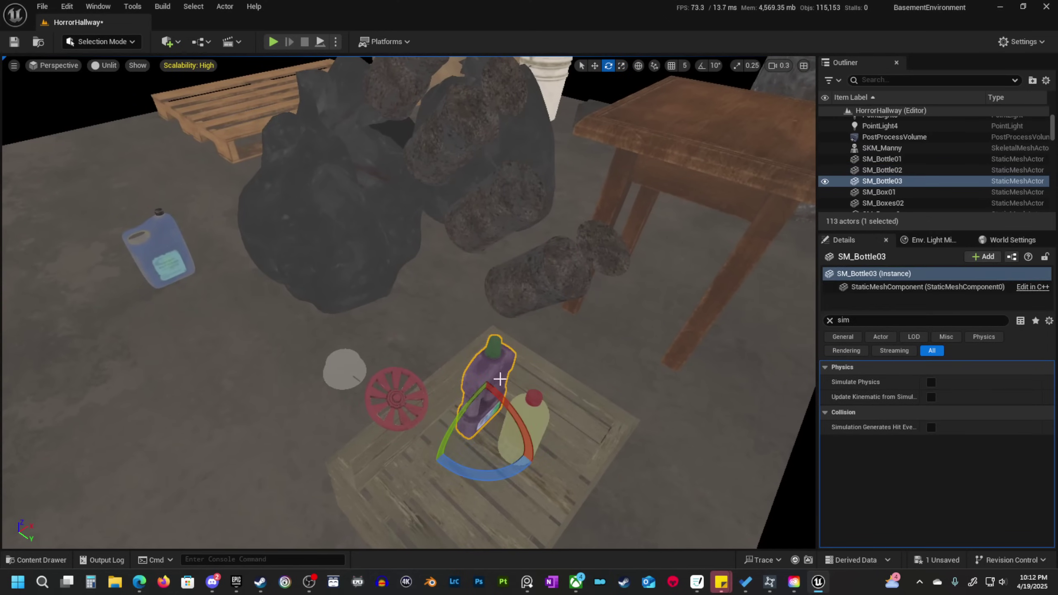
drag(501, 396, 481, 366)
key(w)
Adjust the yellow bottle's tilt and position it beside the tipped purple bottle, above the crate's table-side corner.
click(524, 430)
key(e)
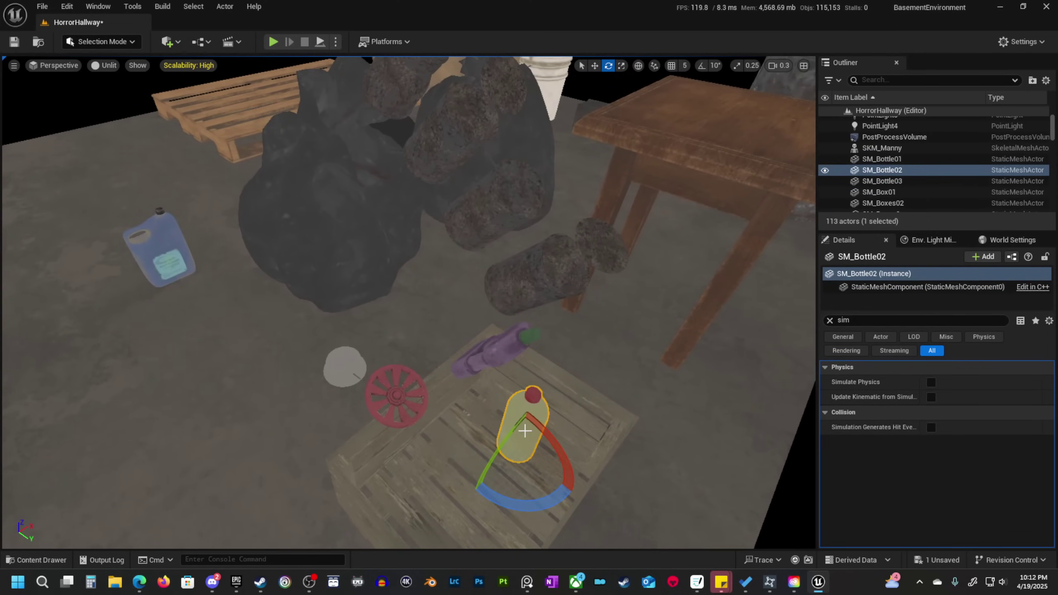
drag(525, 431, 586, 439)
key(w)
key(e)
drag(577, 498, 516, 396)
click(496, 348)
key(w)
Move the pipe valve and the round machine button over the crate next to the bottles.
click(383, 404)
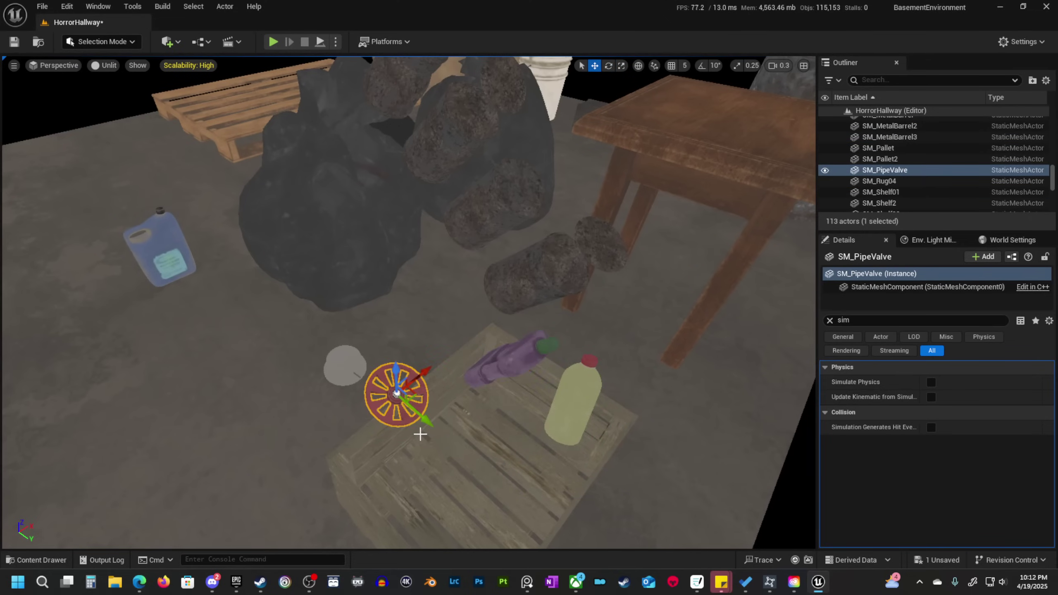
drag(412, 400, 512, 423)
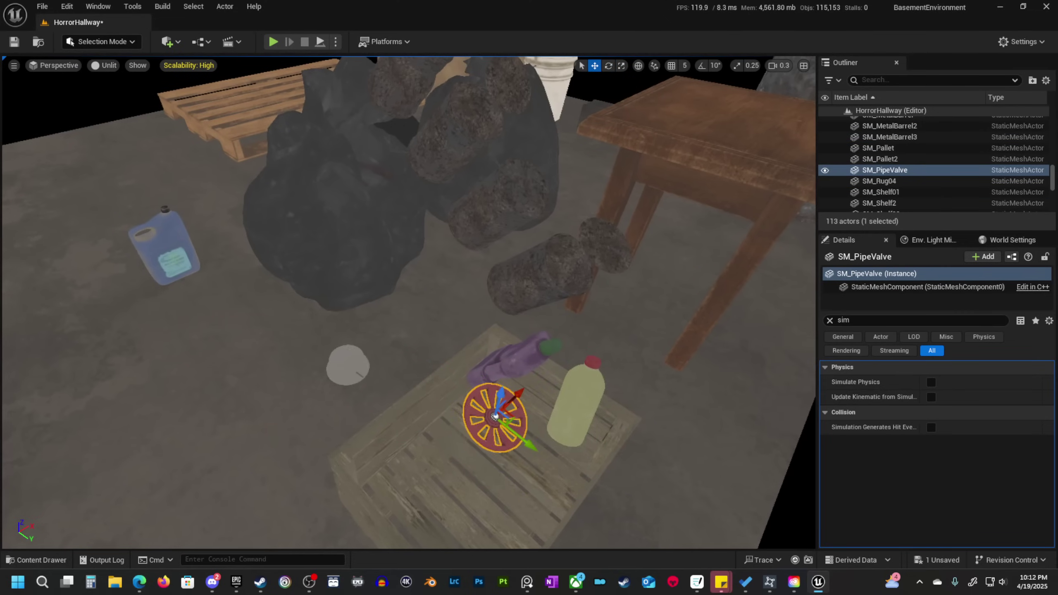
click(362, 364)
drag(363, 365, 455, 443)
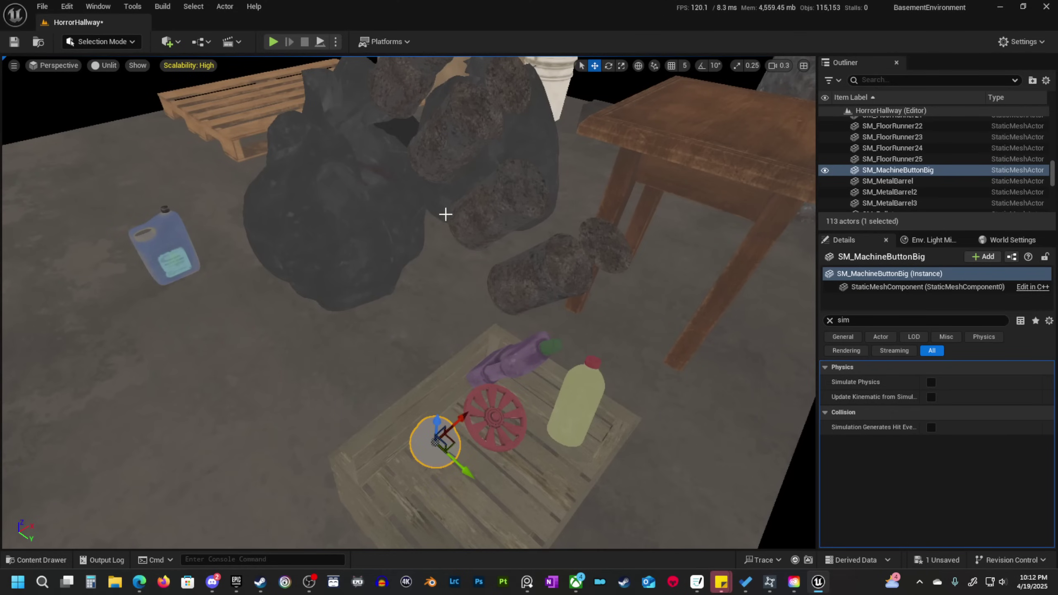
Select the four floating cans and duplicate them directly below the originals.
click(455, 133)
right_drag(455, 132, 450, 111)
ctrl+click(414, 262)
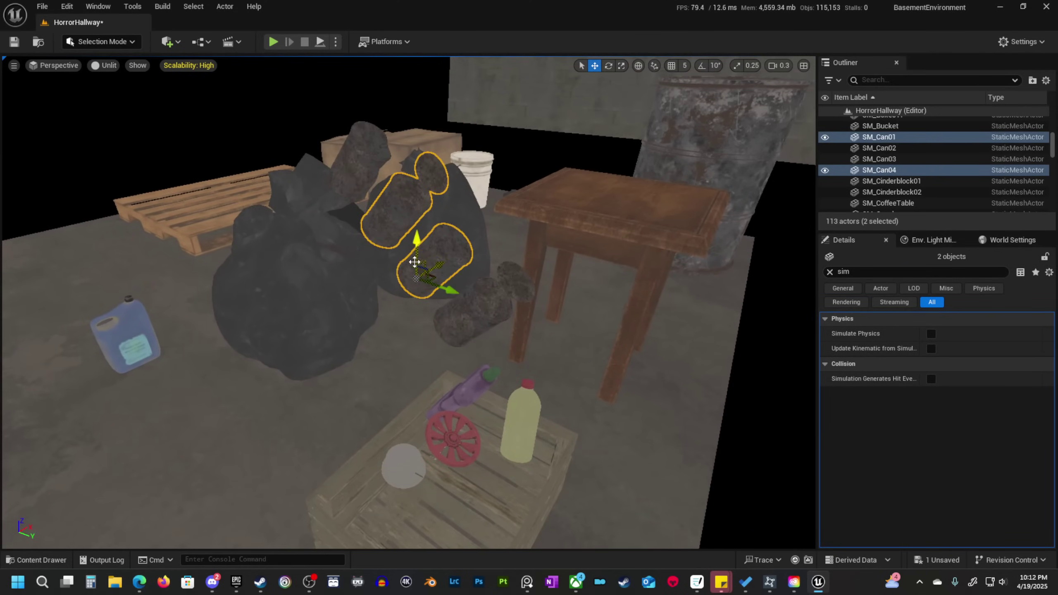
right_drag(398, 218, 394, 219)
ctrl+click(472, 311)
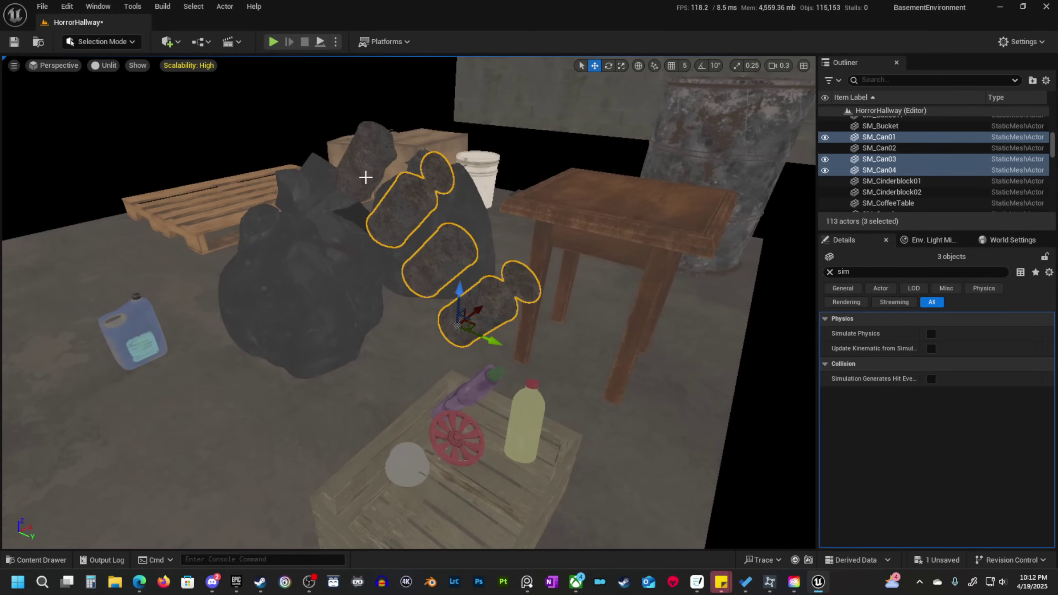
ctrl+click(366, 173)
alt+drag(351, 139, 358, 233)
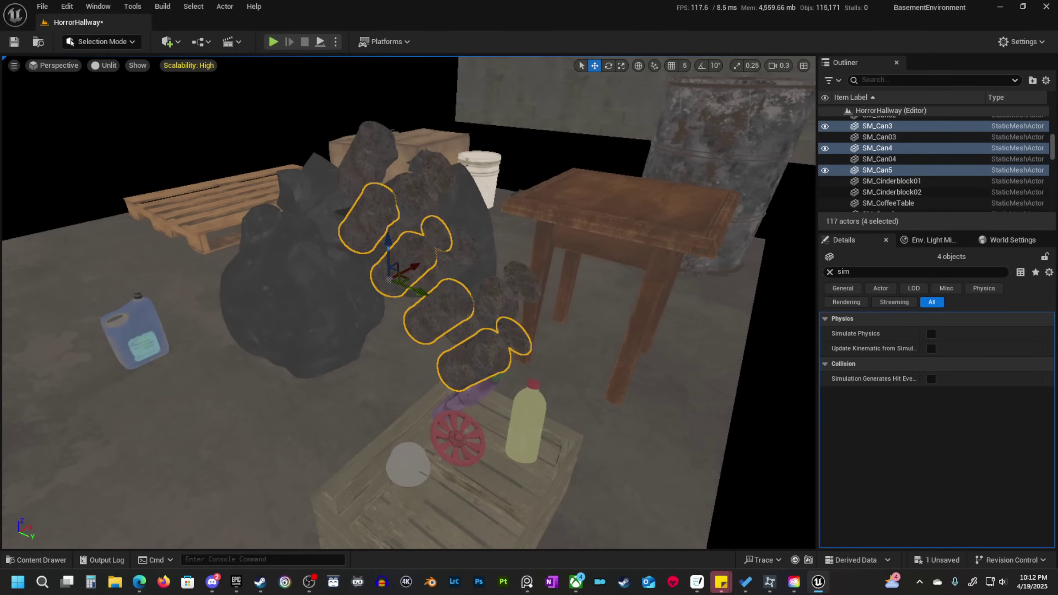
Rotate the four duplicated cans, raise them along Z and shift them toward the crate.
right_drag(358, 233, 335, 248)
key(e)
drag(481, 294, 395, 329)
right_drag(395, 329, 395, 329)
key(w)
drag(381, 327, 383, 208)
drag(400, 264, 498, 307)
Select the machine button and pipe valve and raise them high above the stacked cans.
right_drag(518, 331, 407, 449)
click(351, 476)
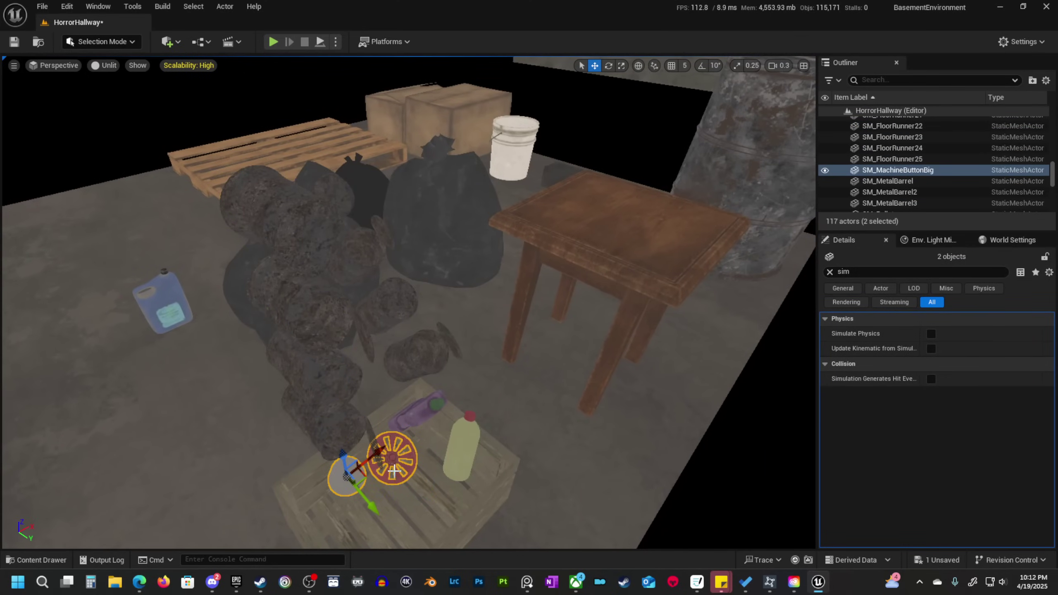
drag(342, 455, 325, 65)
right_drag(271, 246, 271, 167)
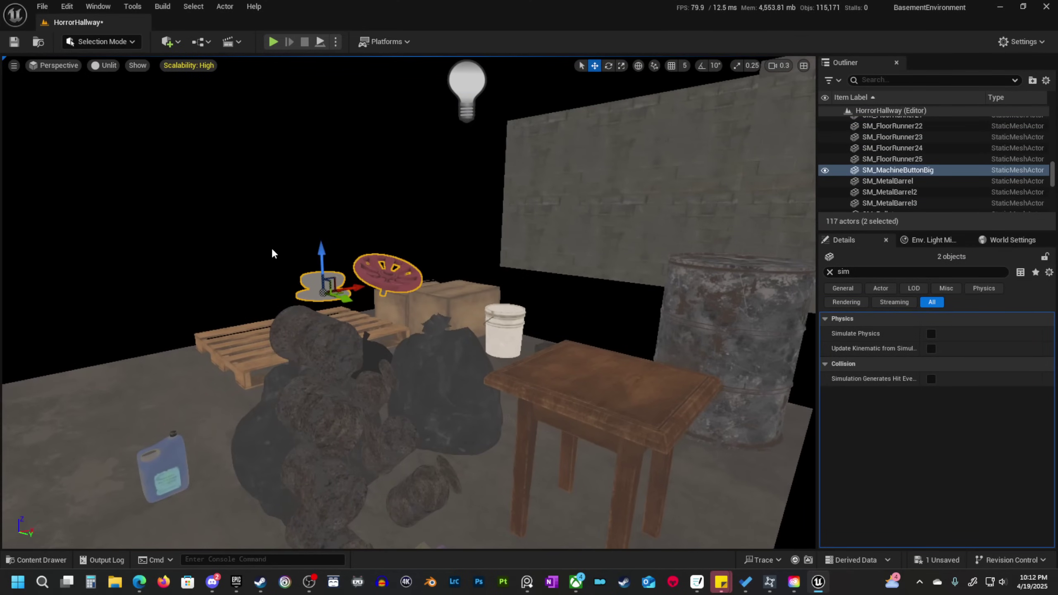
drag(321, 248, 320, 194)
right_drag(354, 291, 467, 355)
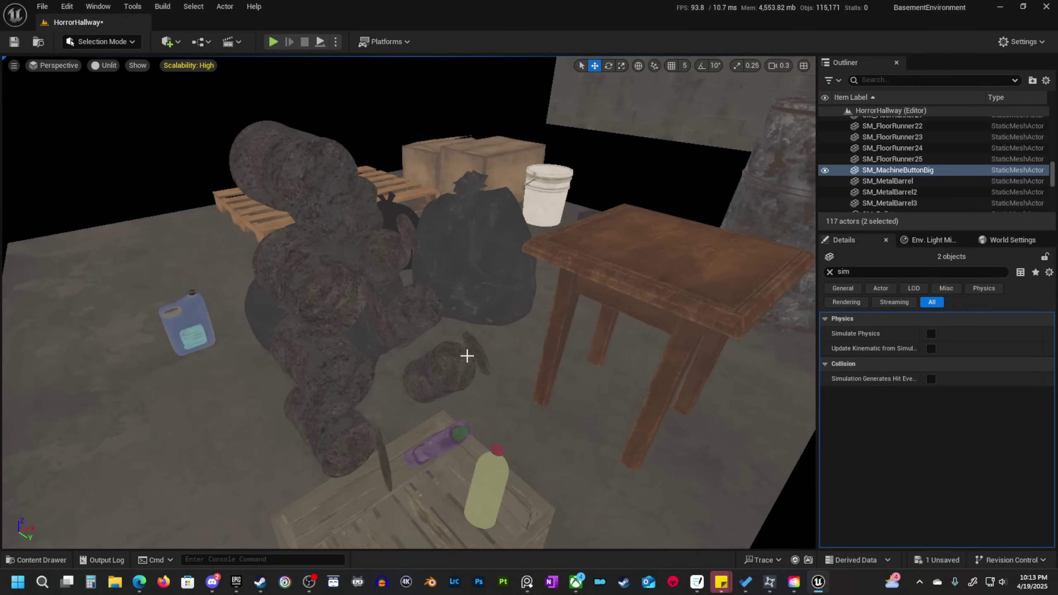
Select the purple and yellow bottles together and move them inward above the wooden crate.
click(458, 442)
ctrl+click(499, 489)
right_drag(499, 489, 452, 450)
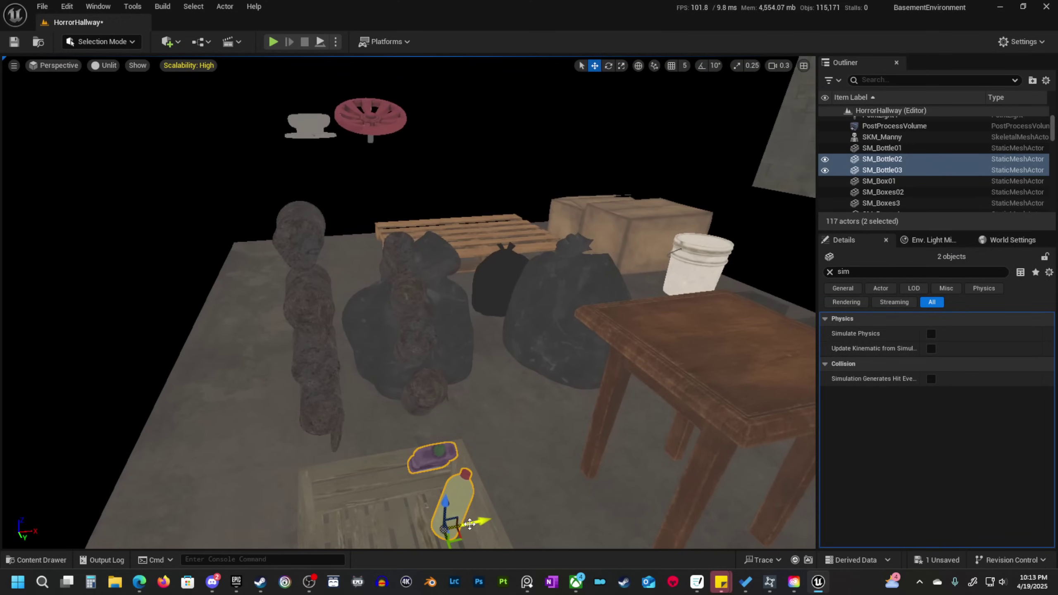
drag(469, 524, 416, 534)
right_drag(398, 521, 468, 529)
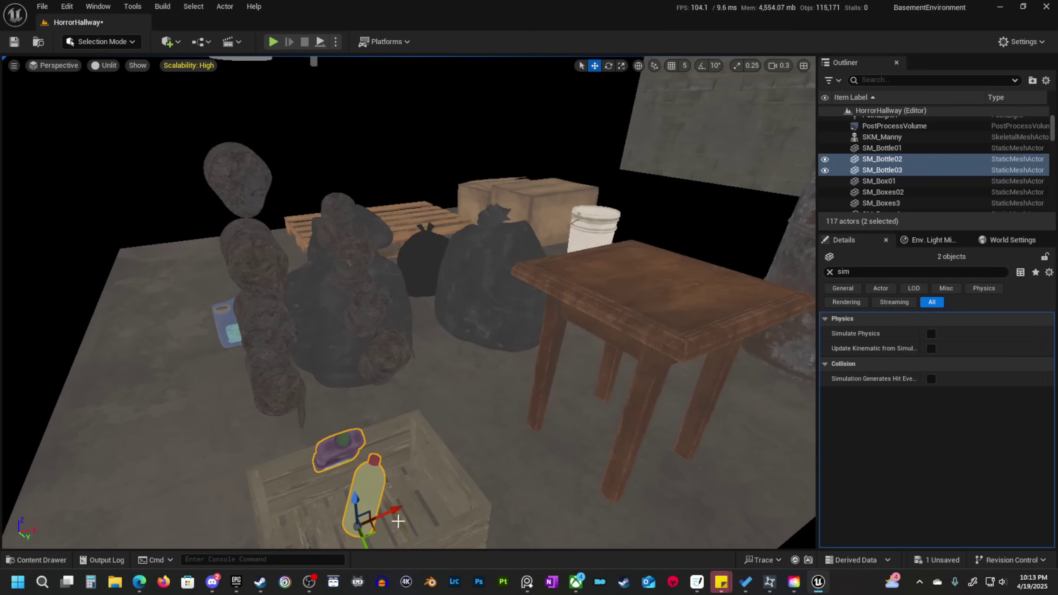
drag(396, 511, 412, 505)
Select the nearer column of four cans, SM_Can01 to SM_Can04, and tilt them as a group.
click(385, 356)
ctrl+click(370, 307)
ctrl+click(359, 263)
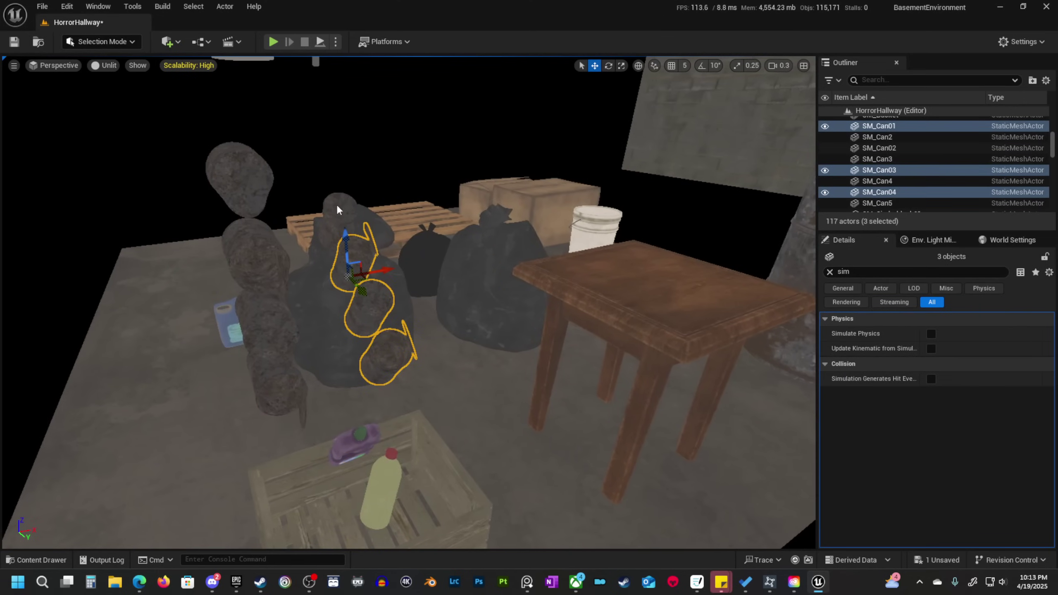
ctrl+click(338, 210)
key(e)
drag(349, 208, 389, 284)
Turn the four selected cans about the vertical axis and shift them over the wooden crate.
key(w)
right_drag(389, 284, 483, 288)
key(e)
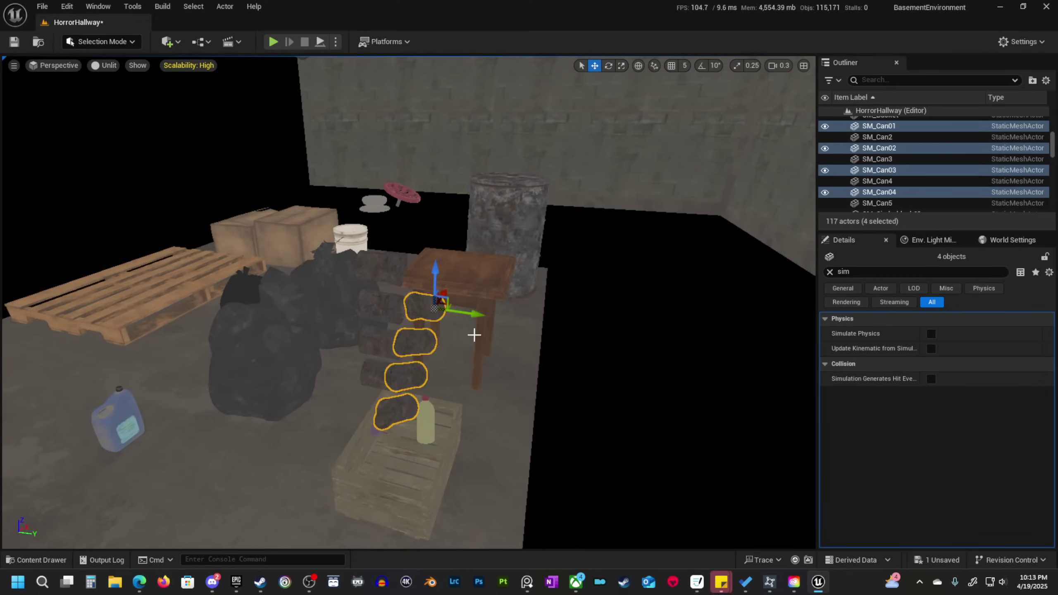
right_drag(474, 334, 442, 344)
key(e)
drag(523, 341, 489, 345)
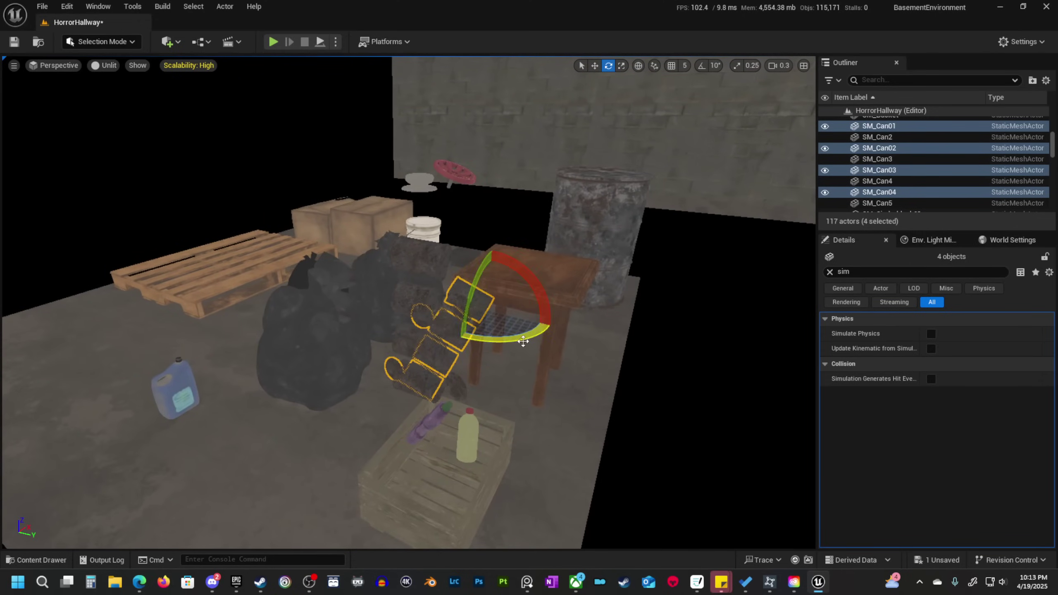
right_drag(523, 341, 404, 328)
key(w)
right_drag(415, 342, 435, 349)
drag(381, 328, 389, 333)
Select both bottles again and nudge them to a better position above the crate.
click(293, 420)
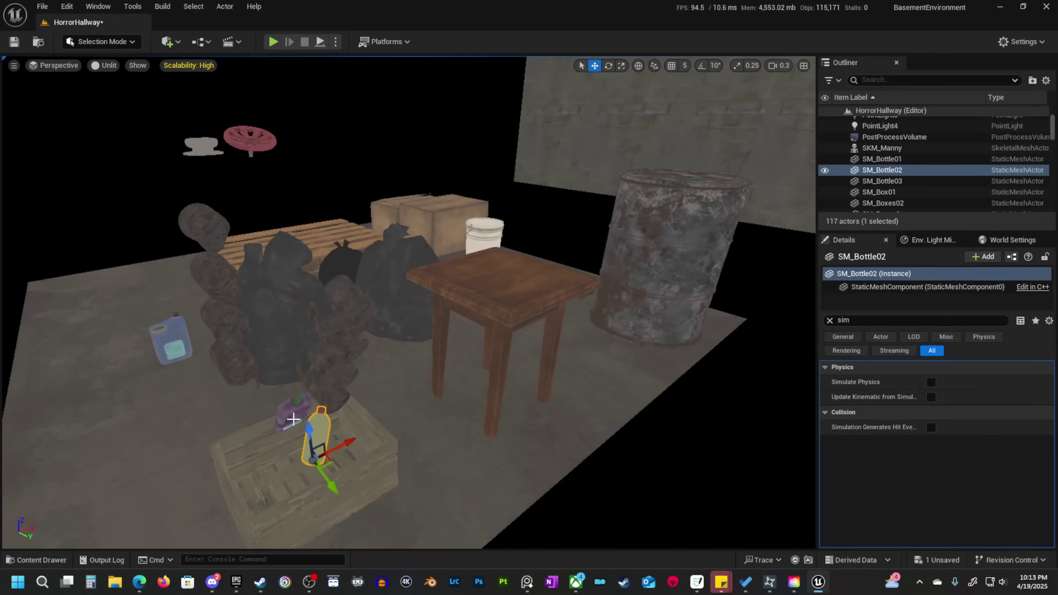
ctrl+click(310, 438)
drag(324, 410, 308, 417)
right_drag(327, 417, 329, 302)
Add all eight cans, the machine button and the pipe valve to the bottle selection and enable Simulate Physics for them.
ctrl+click(448, 434)
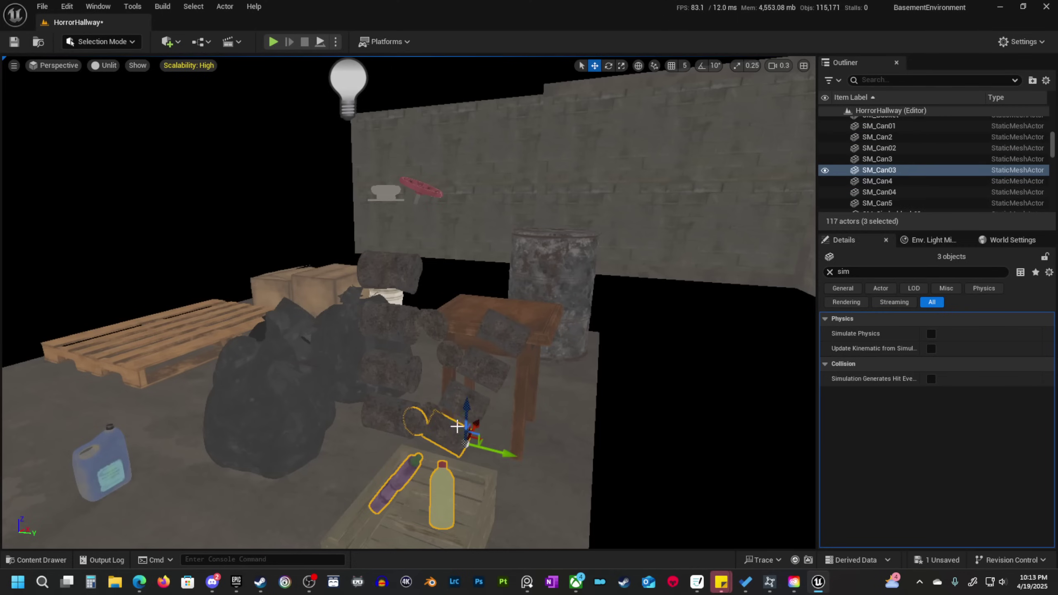
ctrl+click(465, 401)
ctrl+click(483, 367)
ctrl+click(501, 331)
ctrl+click(379, 416)
ctrl+click(392, 325)
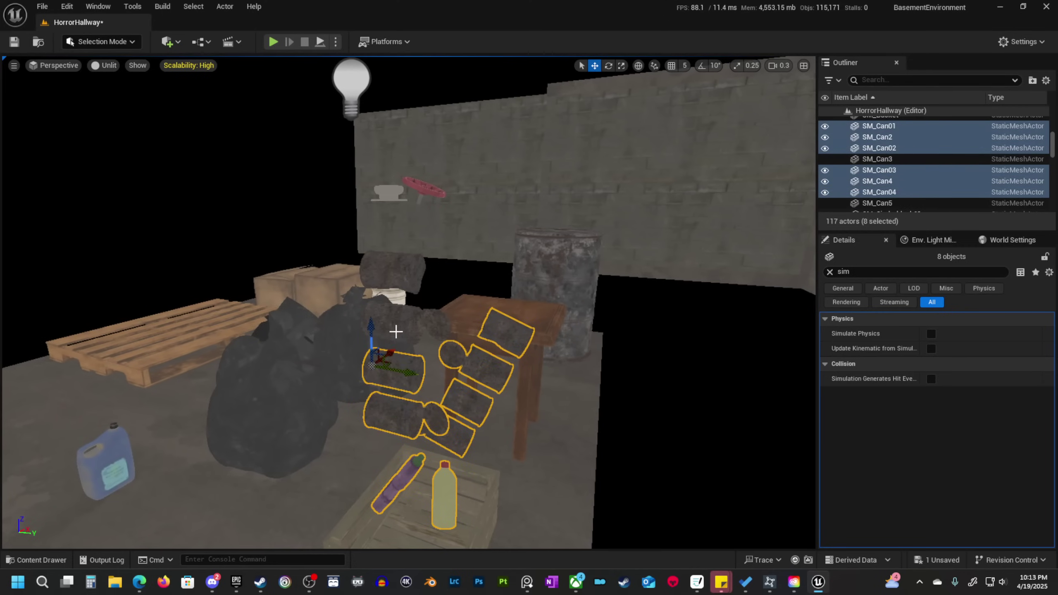
ctrl+click(388, 362)
ctrl+click(391, 271)
ctrl+click(389, 193)
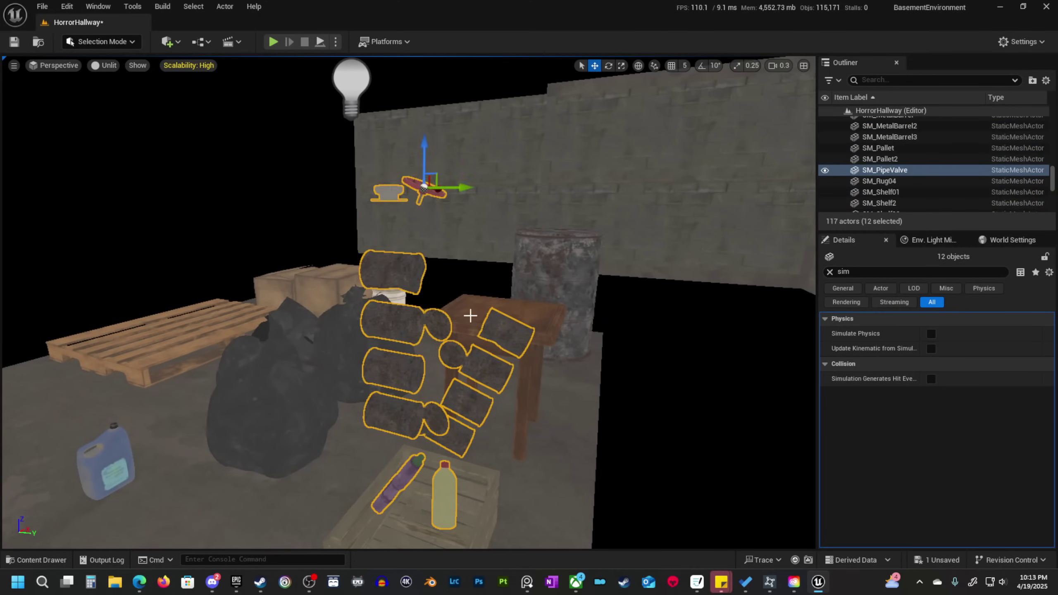
mouse_move(470, 315)
right_down()
mouse_move(474, 331)
mouse_move(478, 301)
right_up()
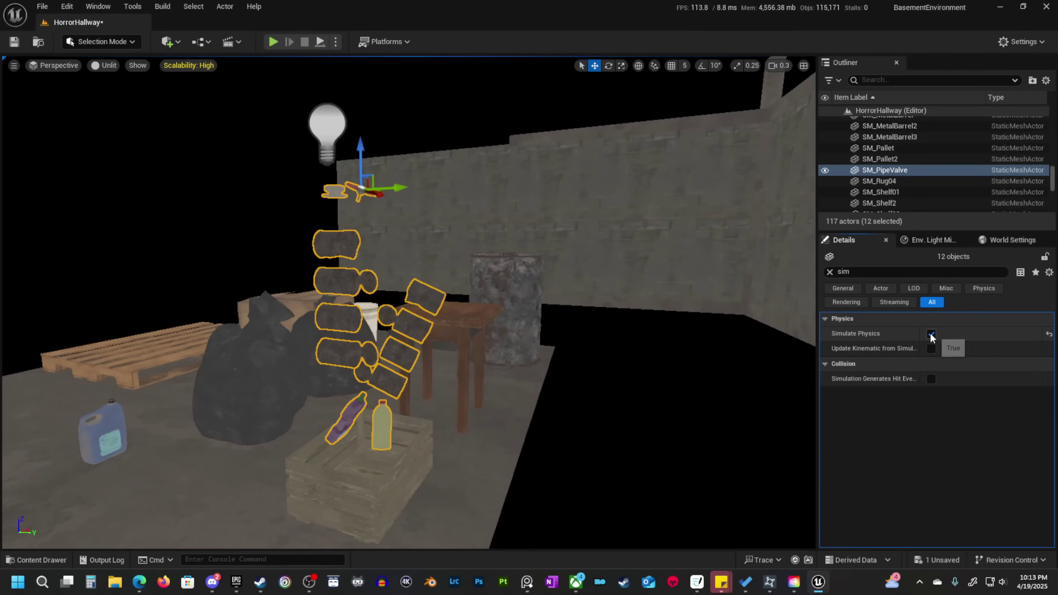
right_drag(624, 254, 593, 252)
Run the level in Simulate mode, check how the props drop into the crate, and stop the simulation.
click(336, 41)
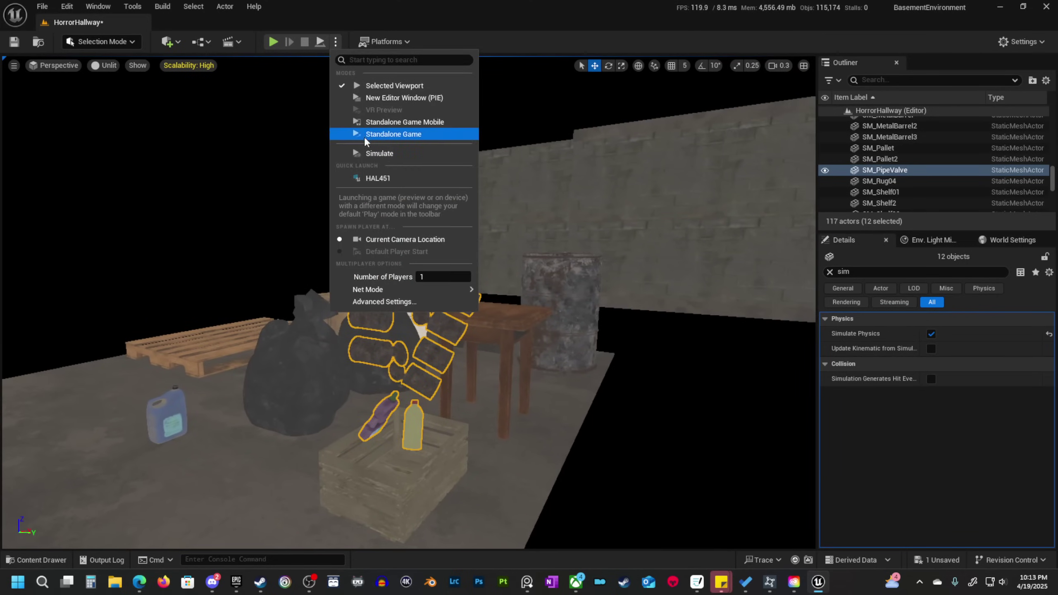
click(387, 152)
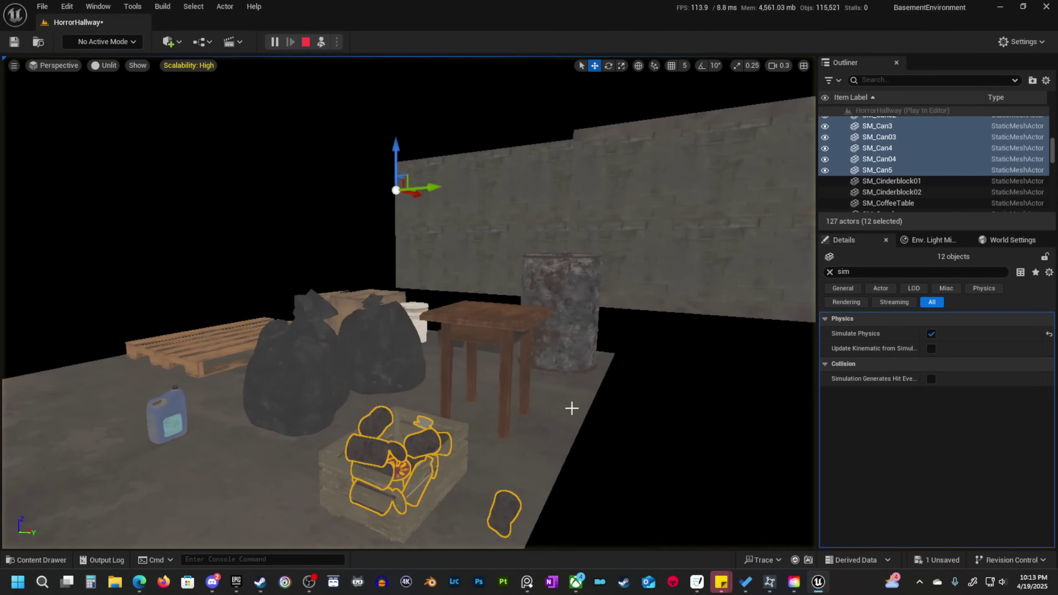
right_drag(498, 456, 479, 392)
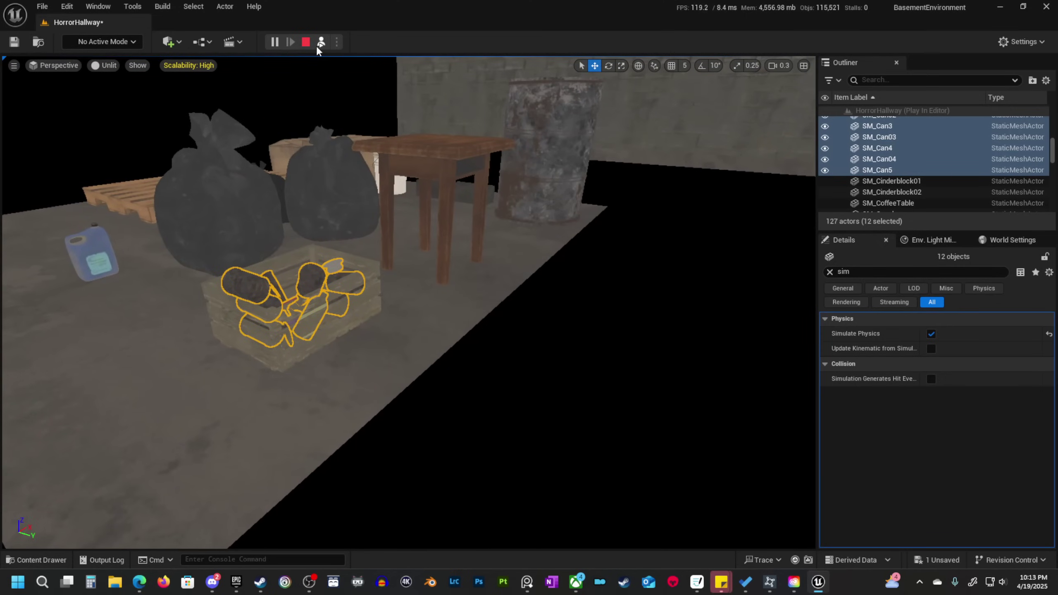
click(307, 43)
right_drag(510, 190, 460, 130)
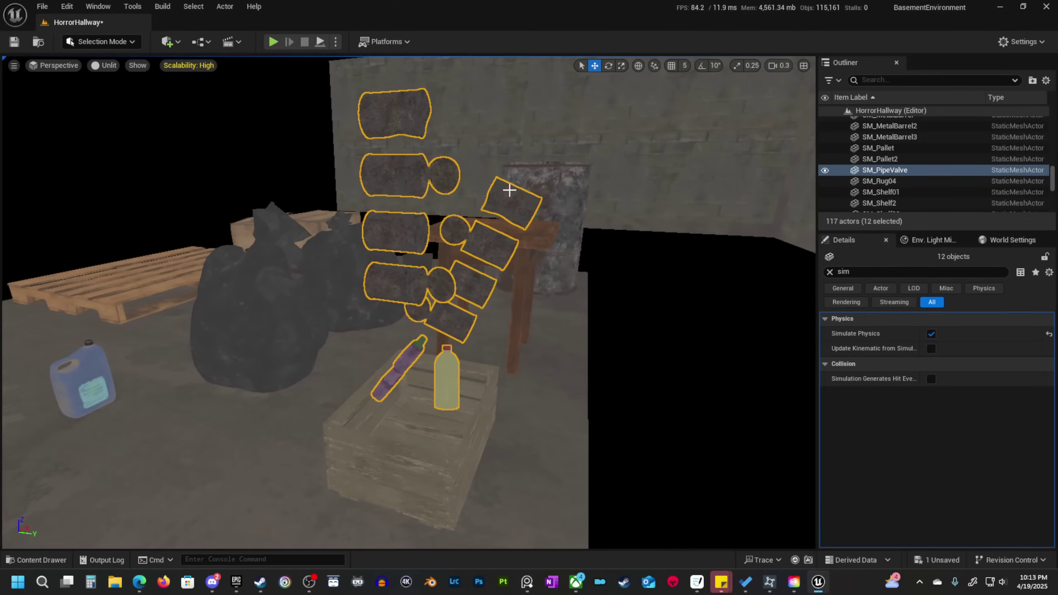
Move the topmost can of the tilted column, SM_Can02, inward over the crate and rotate it upright.
click(523, 218)
drag(565, 216, 500, 205)
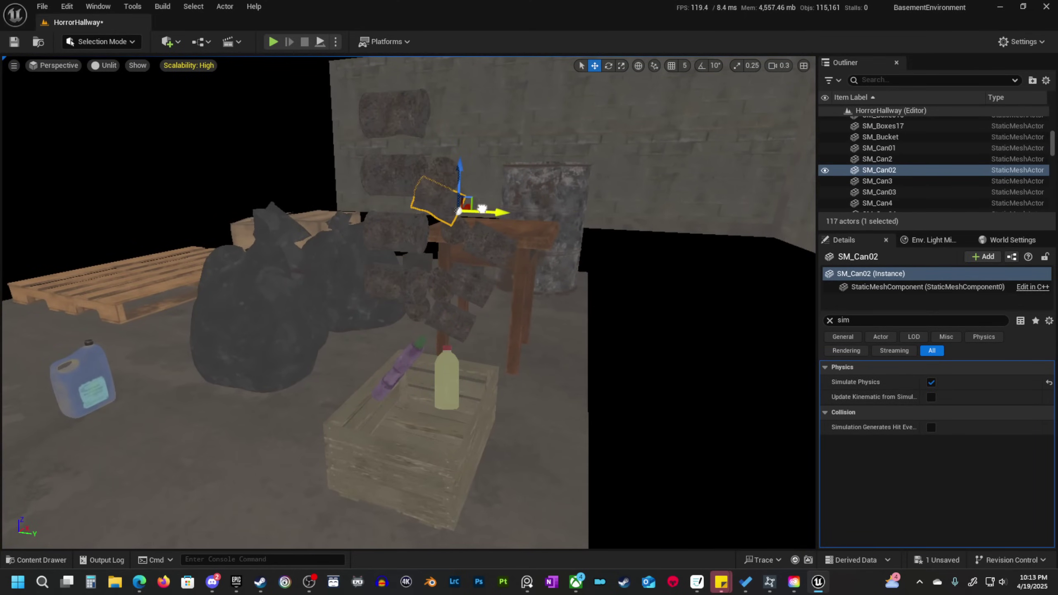
drag(462, 173, 485, 164)
key(w)
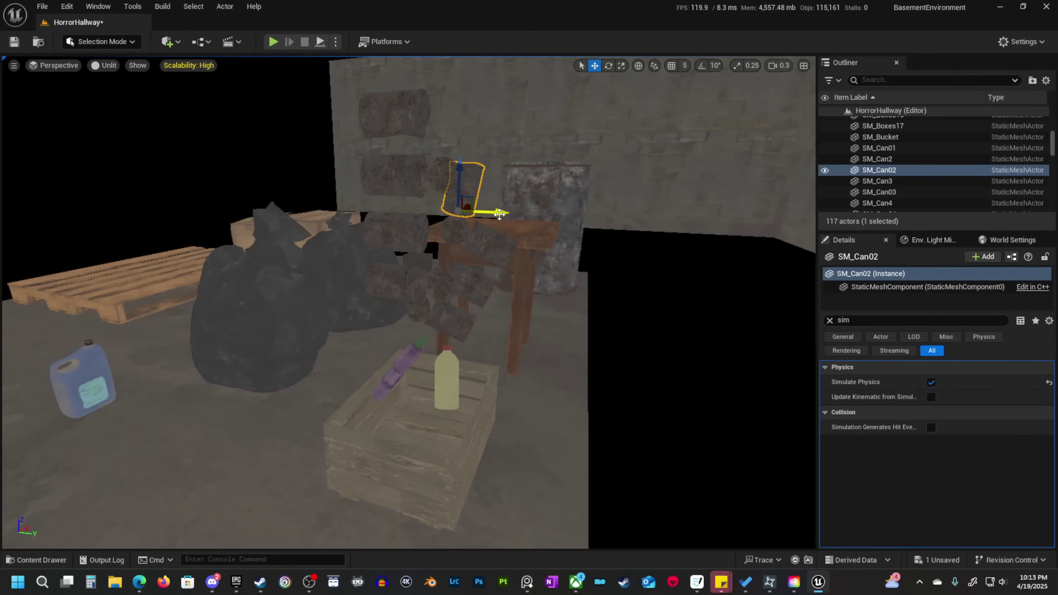
mouse_move(501, 258)
right_down()
mouse_move(491, 259)
mouse_move(500, 260)
right_up()
Extend the selection to all the cans, both bottles, the pipe valve and the machine button.
ctrl+click(457, 359)
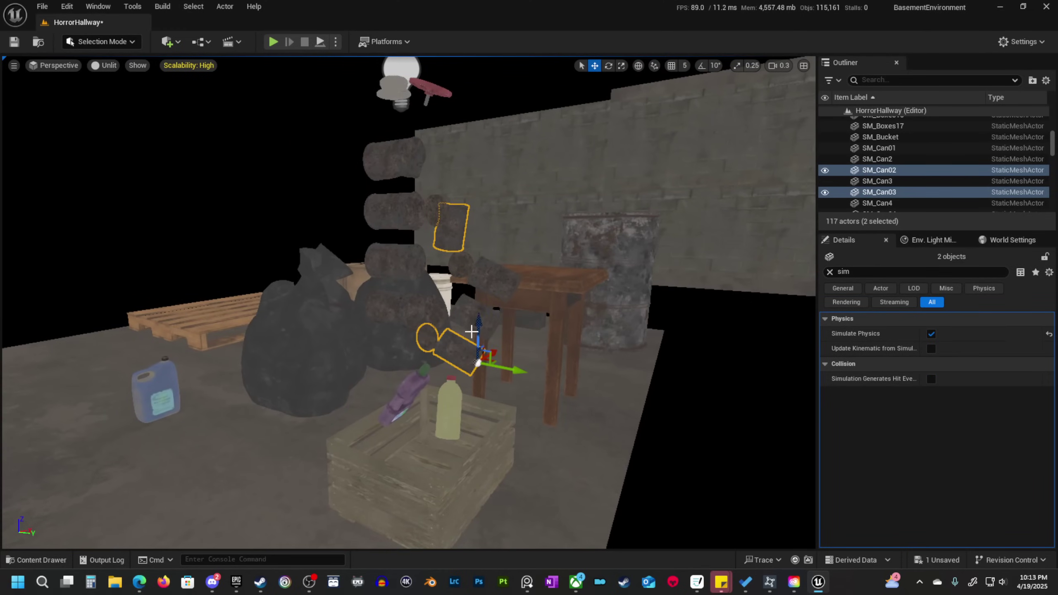
ctrl+click(477, 318)
ctrl+click(495, 283)
ctrl+click(450, 407)
ctrl+click(416, 394)
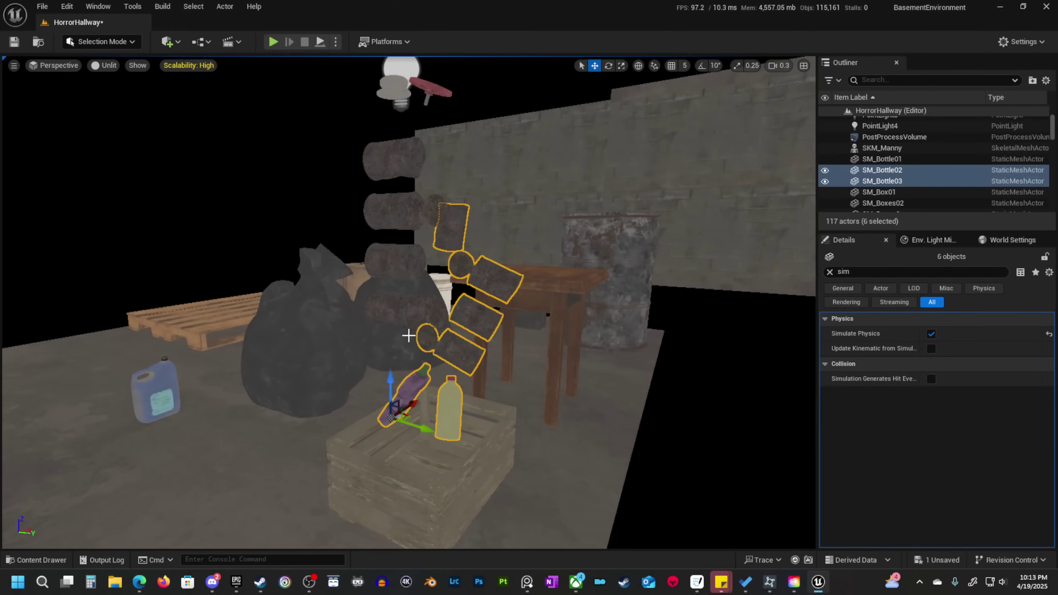
ctrl+click(396, 306)
ctrl+click(392, 212)
ctrl+click(394, 260)
ctrl+click(393, 158)
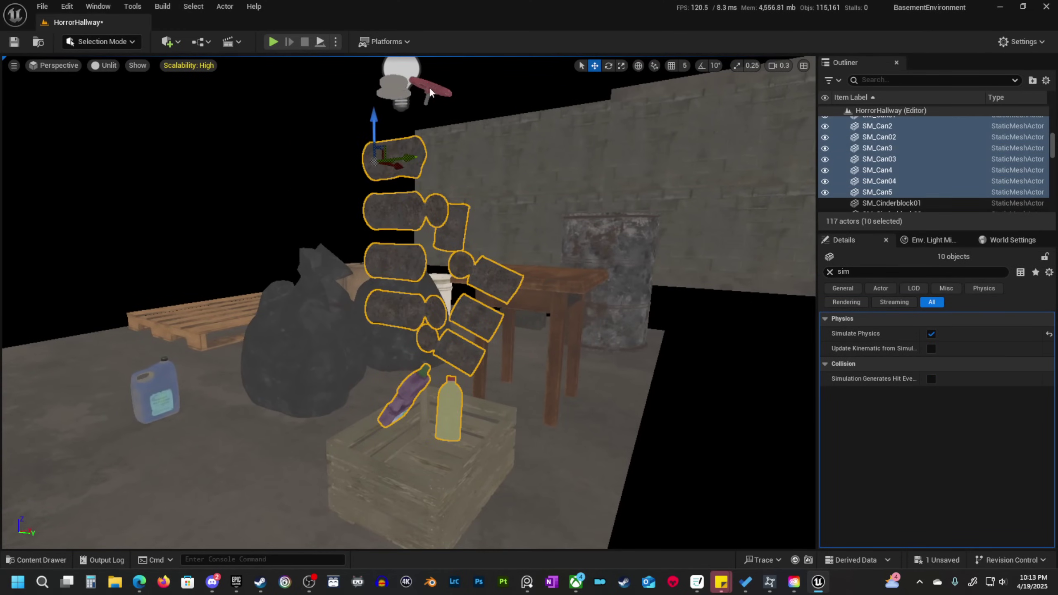
ctrl+click(429, 90)
scroll(375, 84, down, 5)
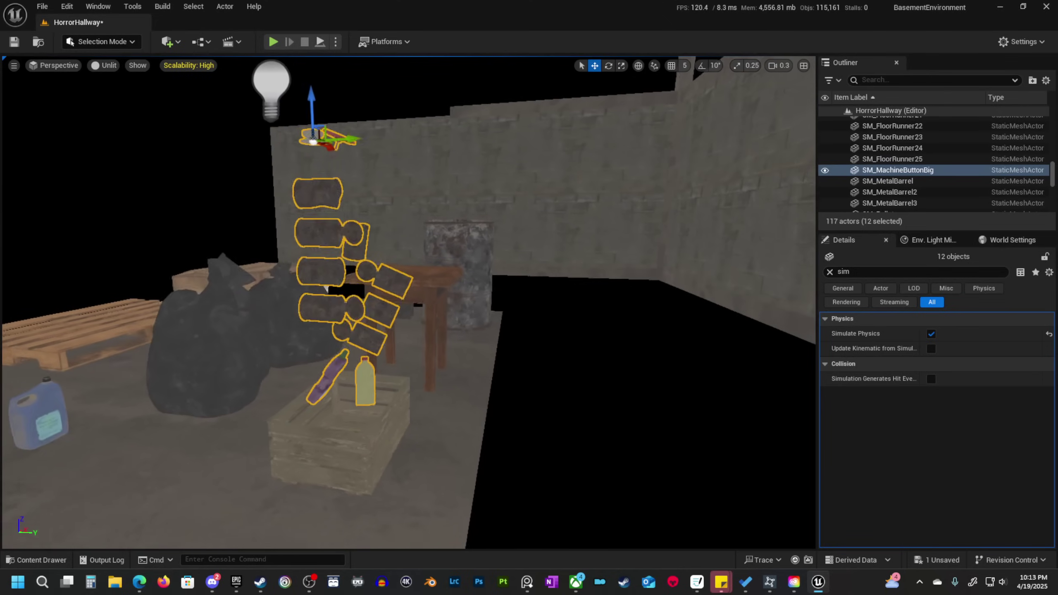
Simulate the drop again, examine how the props settle inside the crate from close up, and stop the simulation.
click(337, 41)
click(387, 153)
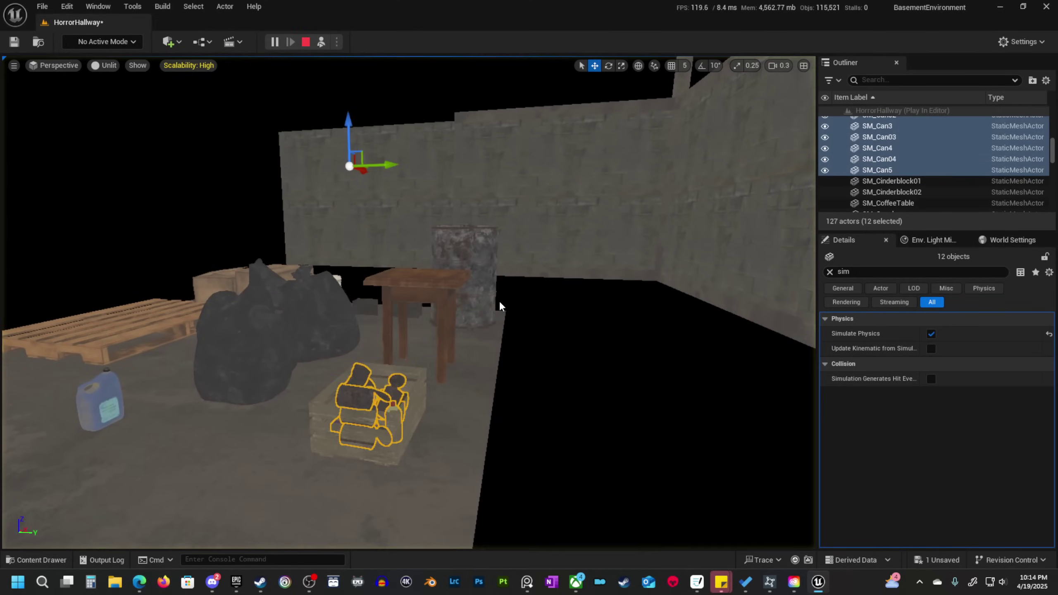
key(w)
scroll(408, 292, up, 1)
right_drag(408, 292, 316, 359)
key(s)
key(w)
right_drag(271, 265, 333, 248)
key(s)
right_drag(467, 295, 495, 280)
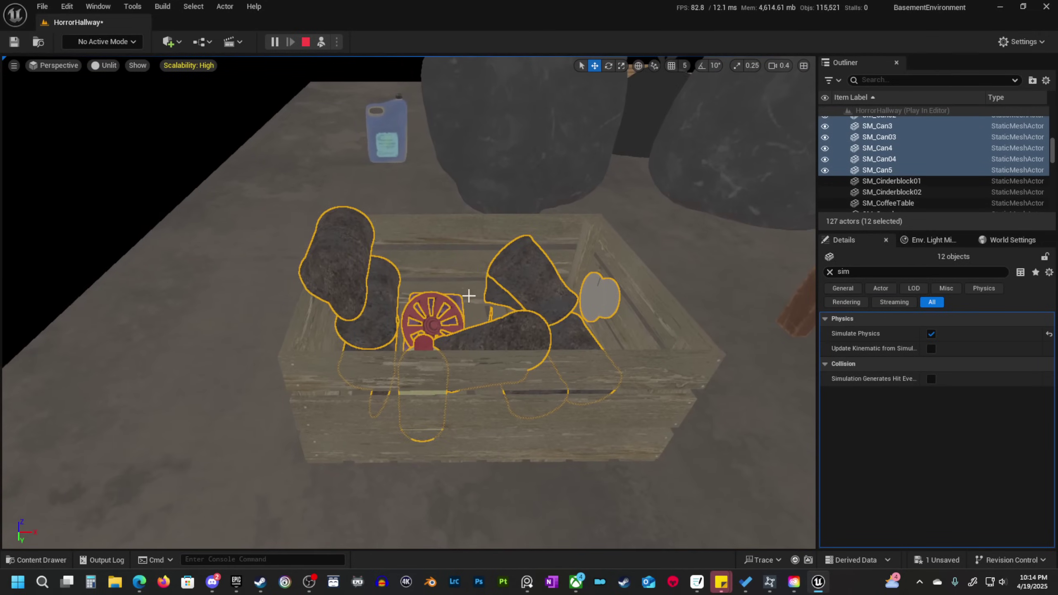
click(308, 44)
right_drag(458, 228, 458, 154)
key(s)
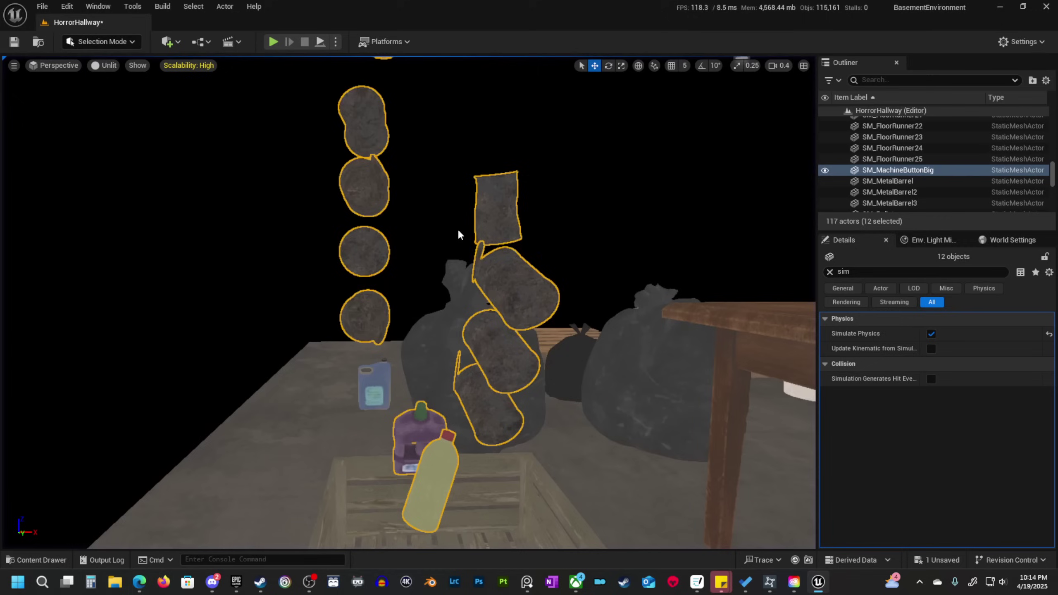
Shift SM_Can5 and SM_Can2 along the X axis to stagger them within the straight can column.
mouse_move(364, 230)
right_down()
mouse_move(372, 213)
mouse_move(360, 230)
right_up()
click(354, 228)
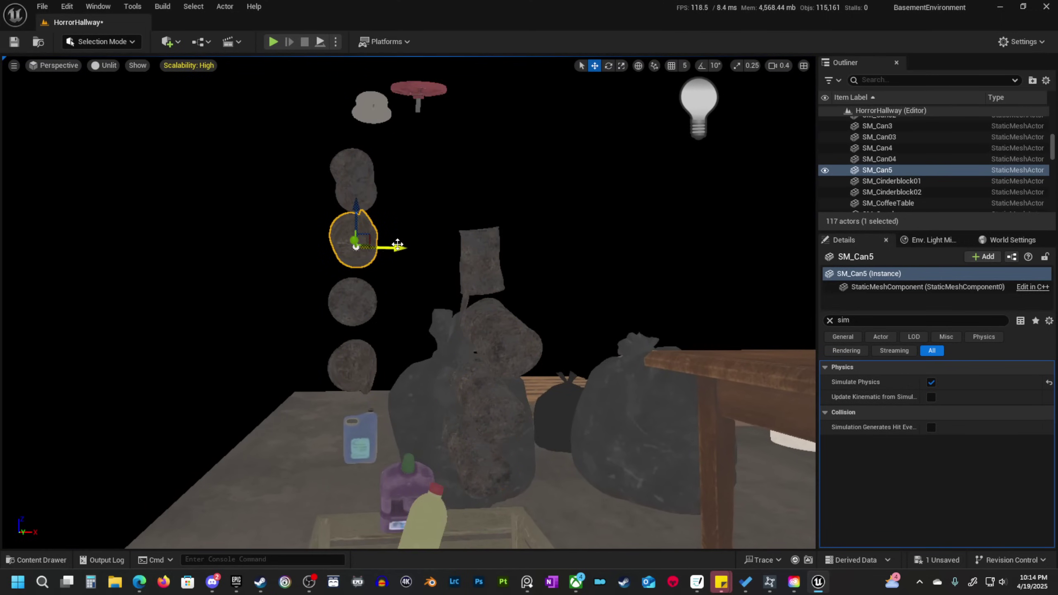
drag(396, 245, 434, 248)
click(361, 304)
drag(411, 304, 448, 308)
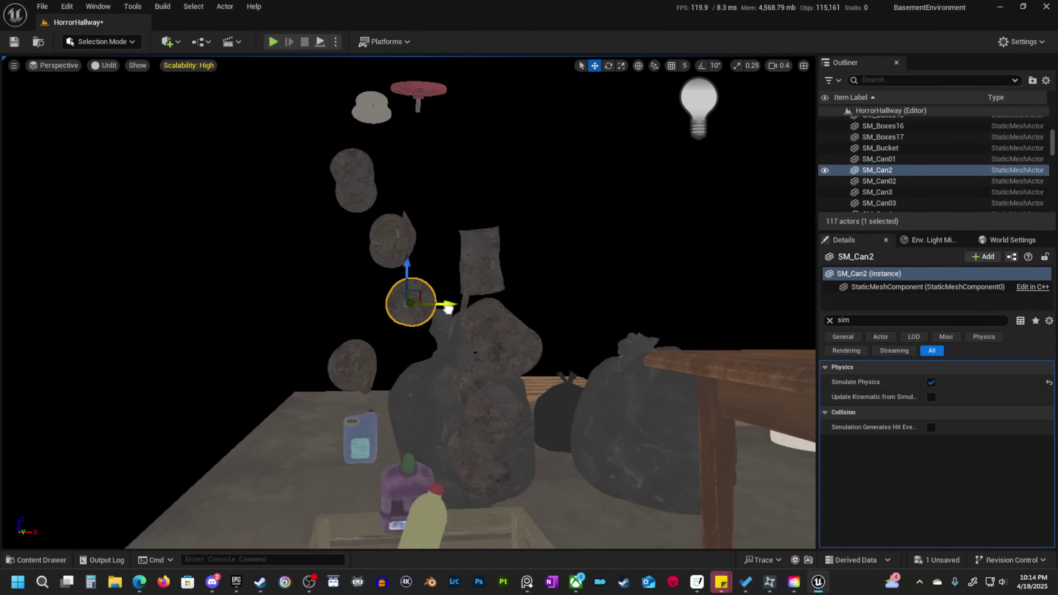
Gather the remaining cans, the machine button, the pipe valve and both bottles into the selection with SM_Can2.
right_drag(417, 318, 452, 399)
key(a)
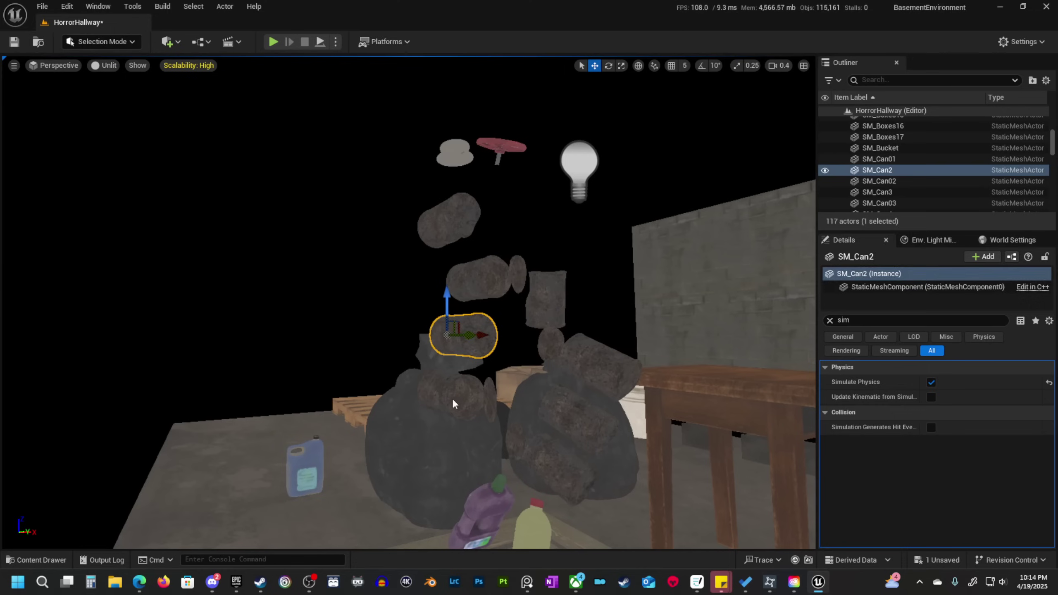
ctrl+click(452, 400)
ctrl+click(553, 467)
ctrl+click(572, 412)
ctrl+click(585, 376)
ctrl+click(543, 300)
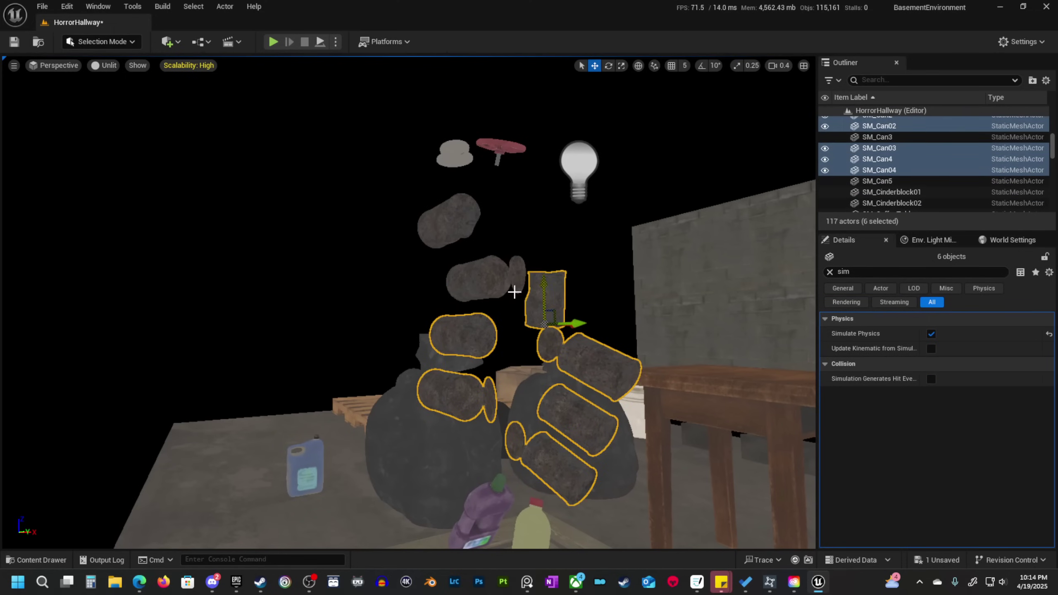
ctrl+click(515, 286)
ctrl+click(446, 227)
ctrl+click(444, 161)
ctrl+click(497, 145)
right_drag(497, 145, 445, 160)
ctrl+click(435, 400)
ctrl+click(416, 396)
right_drag(416, 396, 471, 393)
mouse_move(353, 168)
right_down()
mouse_move(338, 168)
mouse_move(353, 168)
right_up()
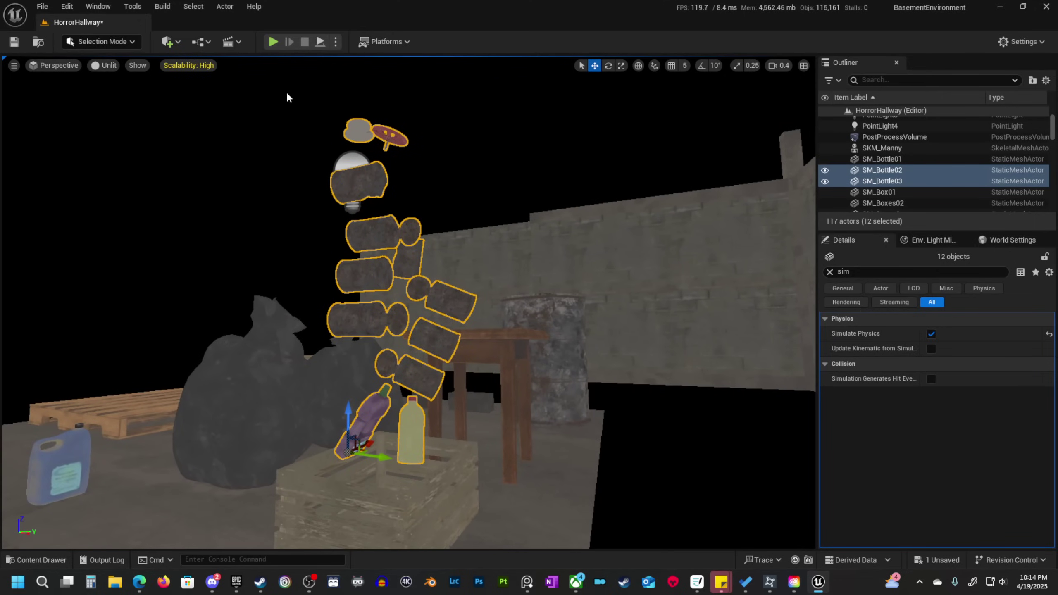
Simulate the staggered props falling, focus on the crate to inspect the pile, and stop the simulation.
click(335, 42)
click(379, 153)
key(f)
right_drag(378, 208, 208, 225)
right_drag(361, 319, 354, 316)
key(a)
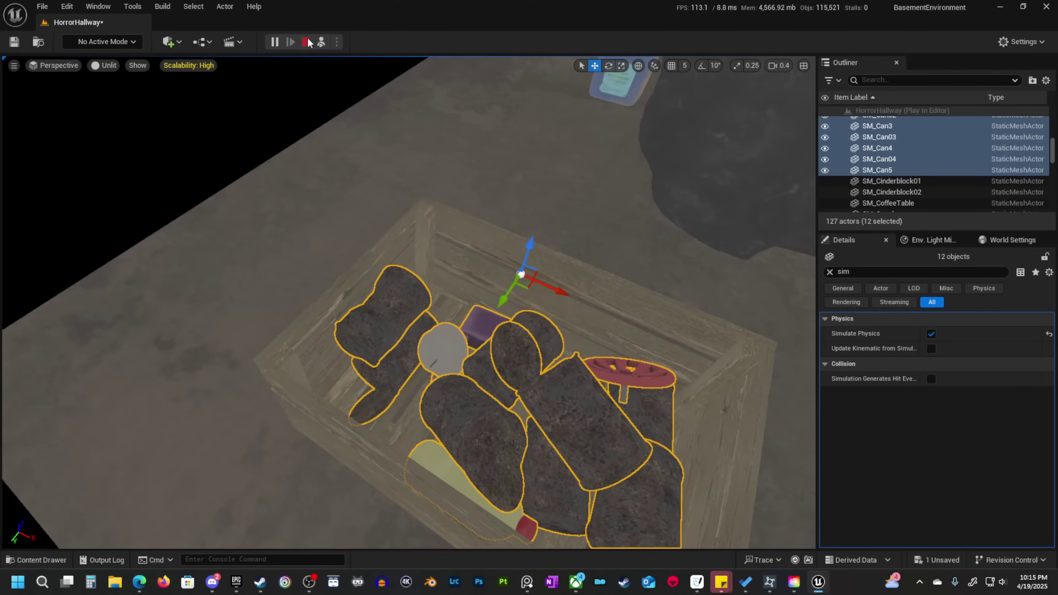
click(308, 42)
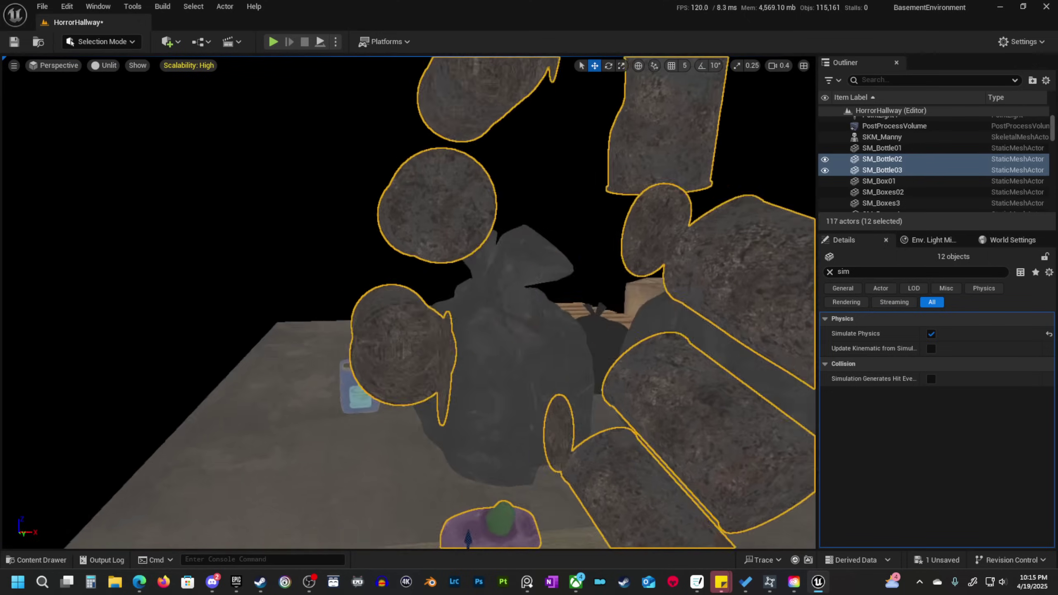
Move SM_Can2 sideways out of the straight column to sit above the crate.
right_drag(435, 267, 524, 284)
click(435, 246)
right_drag(435, 246, 458, 242)
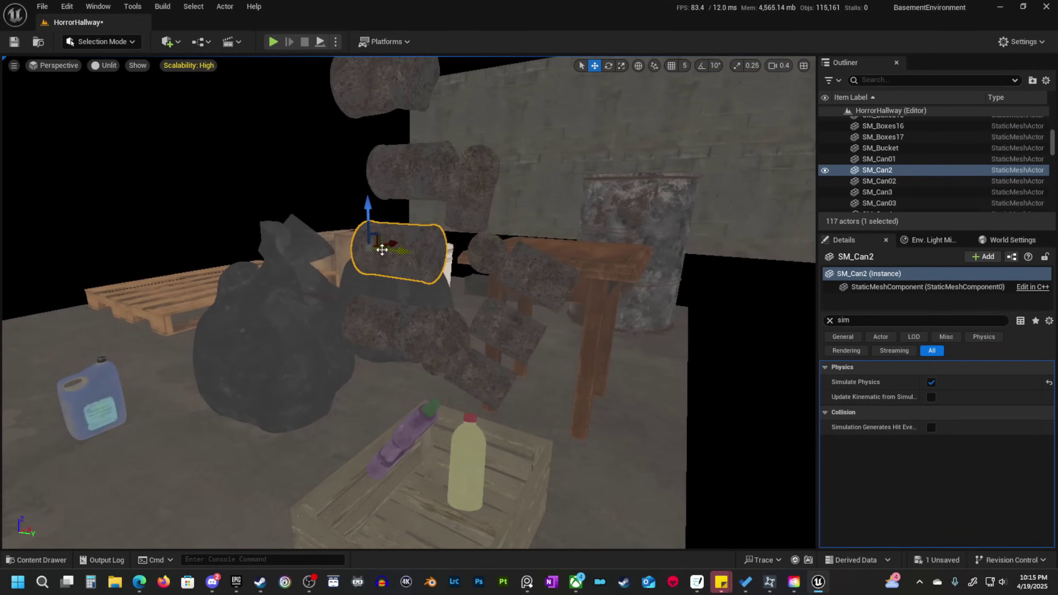
drag(381, 249, 431, 254)
right_drag(451, 255, 425, 250)
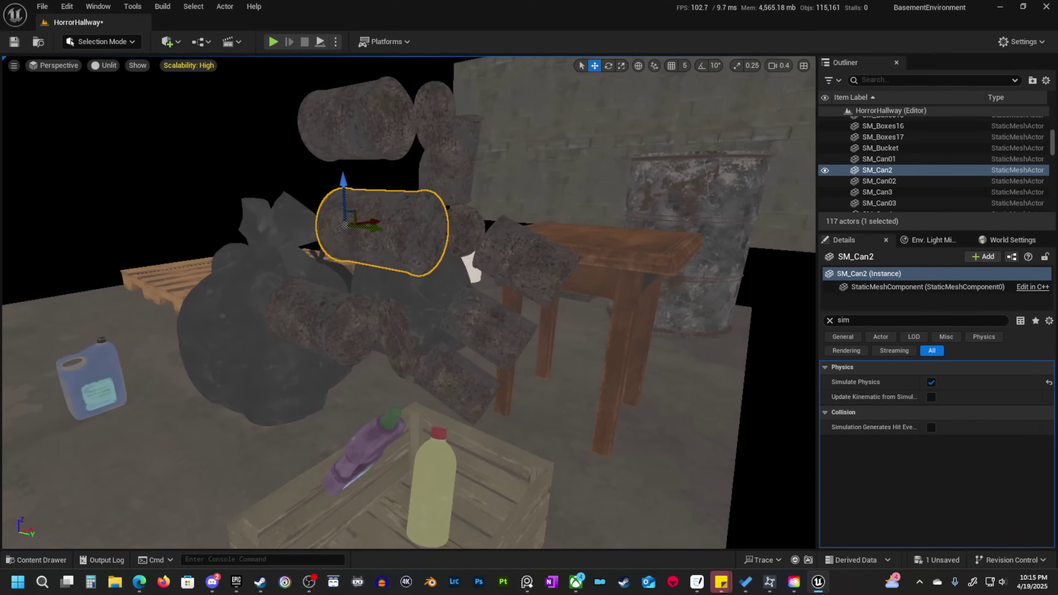
Rotate the lowest can of the straight column, SM_Can4, by about -109 degrees so it stands nearly upright.
click(339, 308)
key(e)
drag(322, 299, 283, 245)
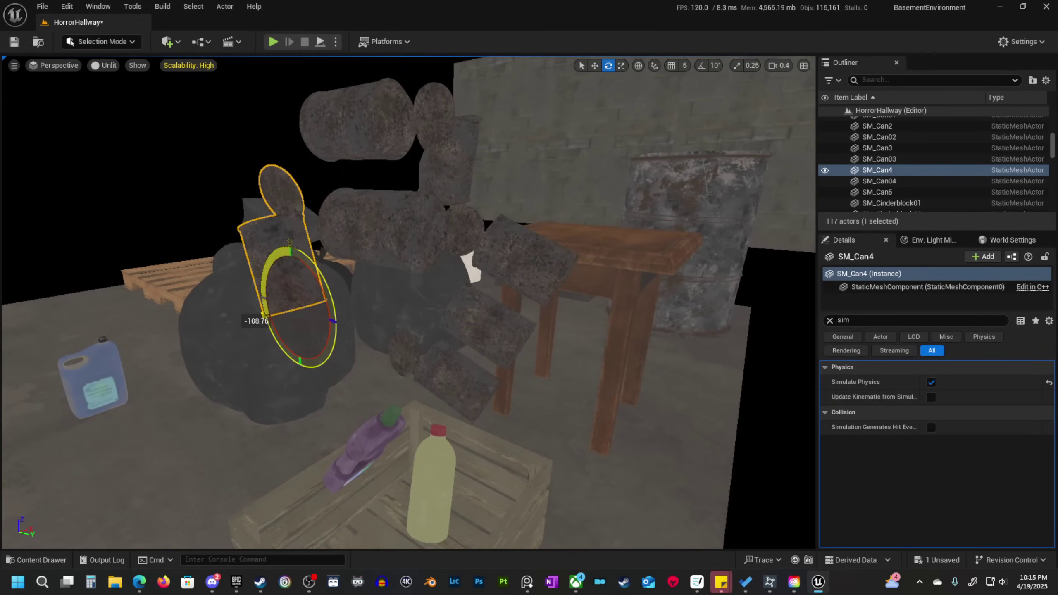
right_drag(283, 246, 351, 295)
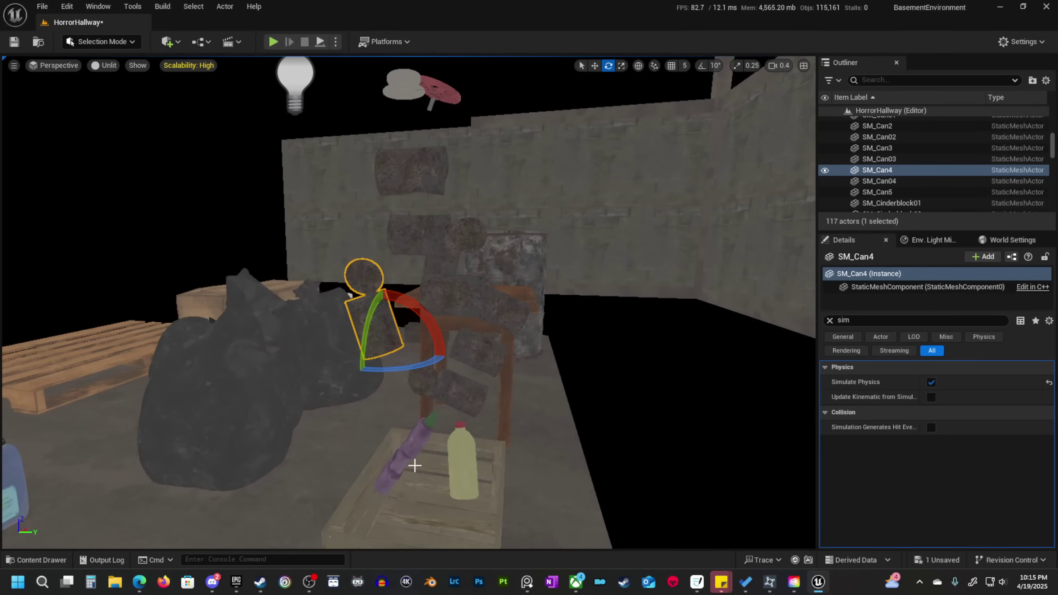
Add both bottles, the remaining cans, the machine button and the pipe valve to the selection with SM_Can4.
ctrl+click(413, 451)
ctrl+click(462, 450)
ctrl+click(460, 391)
ctrl+click(480, 353)
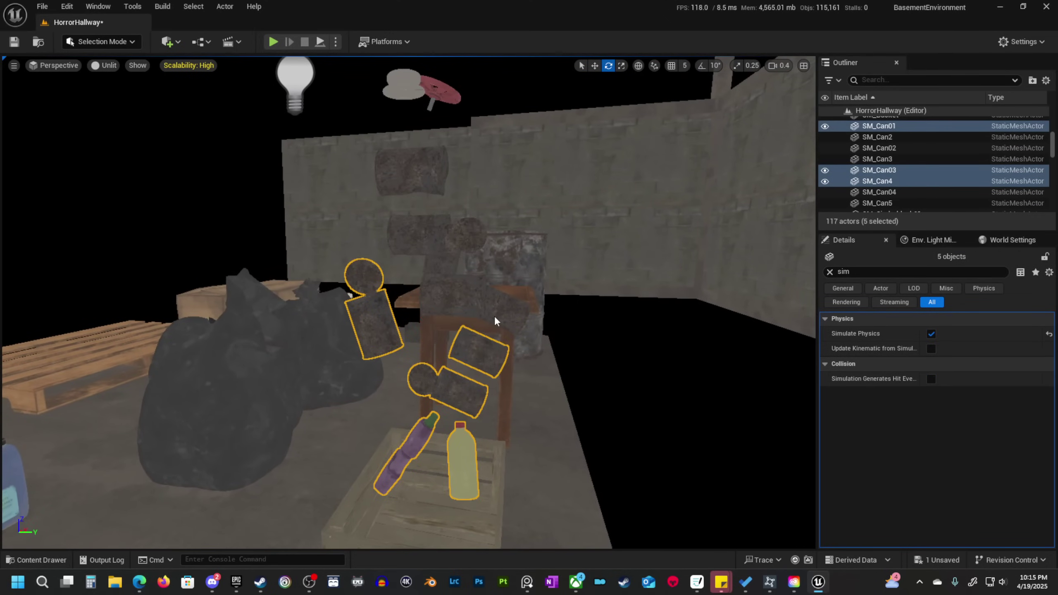
ctrl+click(495, 318)
ctrl+click(463, 291)
right_drag(501, 306, 477, 300)
right_drag(397, 255, 306, 253)
ctrl+click(452, 222)
ctrl+click(372, 209)
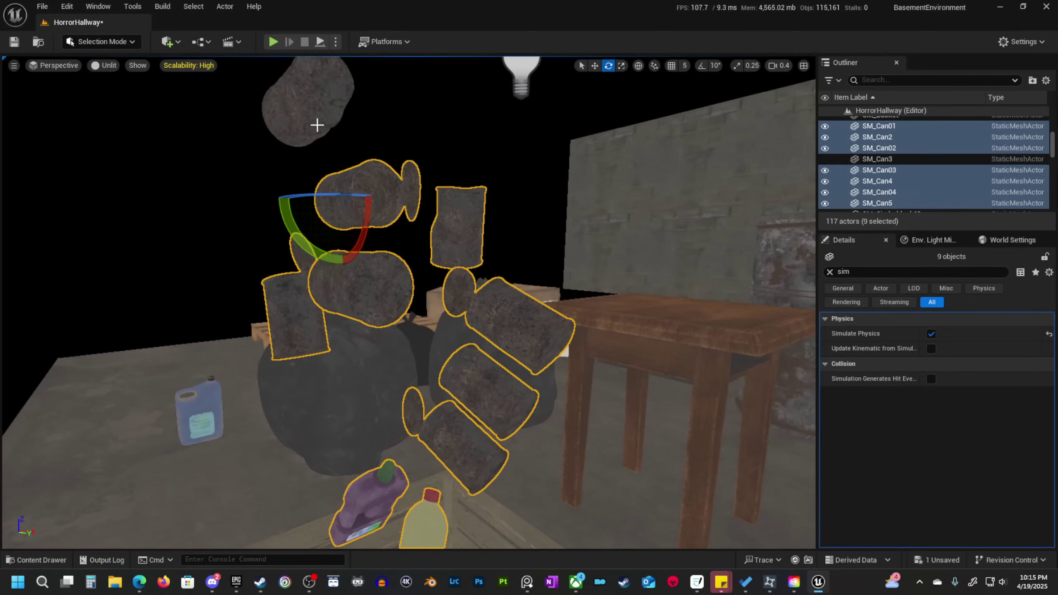
ctrl+click(313, 119)
right_drag(313, 119, 309, 83)
ctrl+click(423, 183)
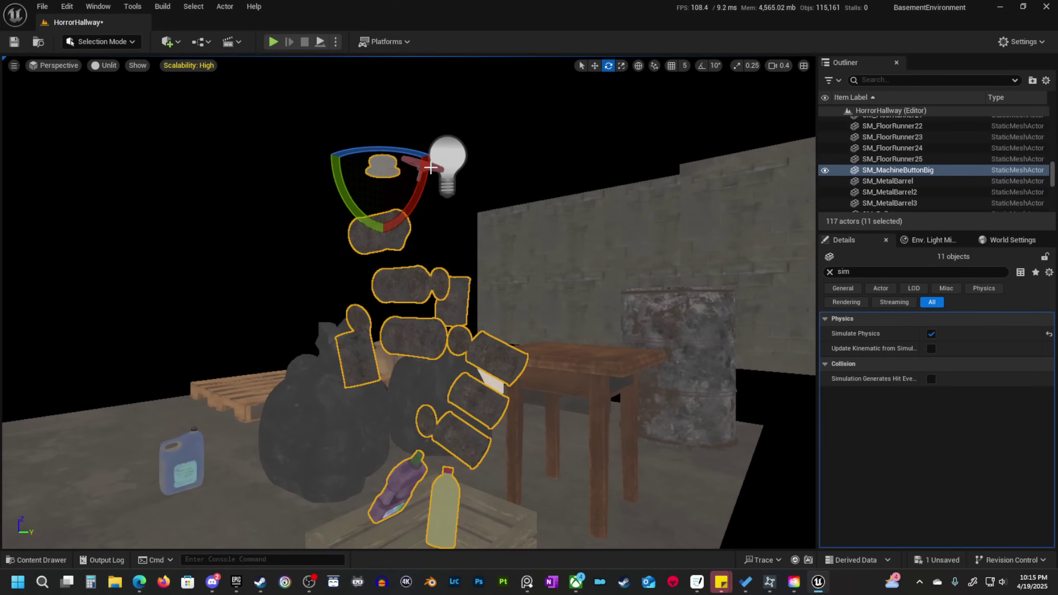
ctrl+click(430, 167)
right_drag(430, 167, 211, 116)
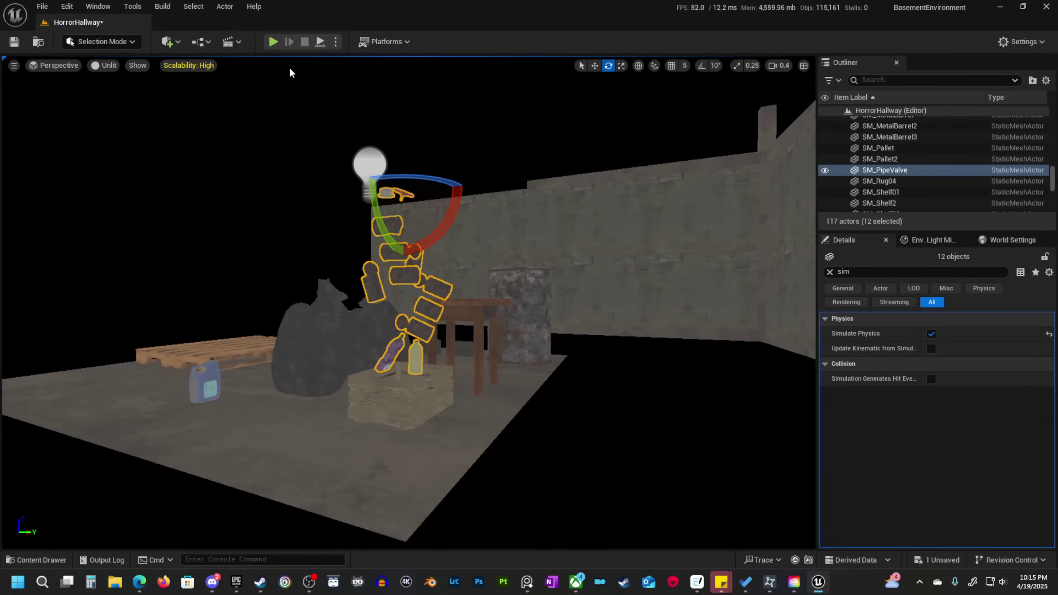
Simulate the selected props falling into the crate and keep their simulated positions once the pile has settled.
click(335, 41)
click(390, 158)
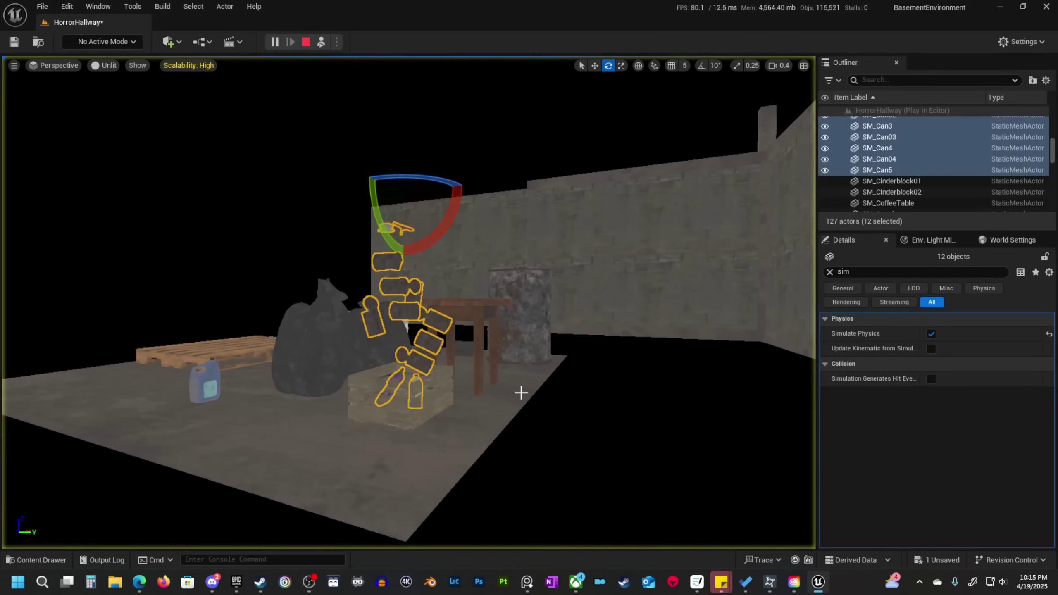
key(w)
right_drag(521, 393, 554, 433)
right_drag(341, 329, 342, 352)
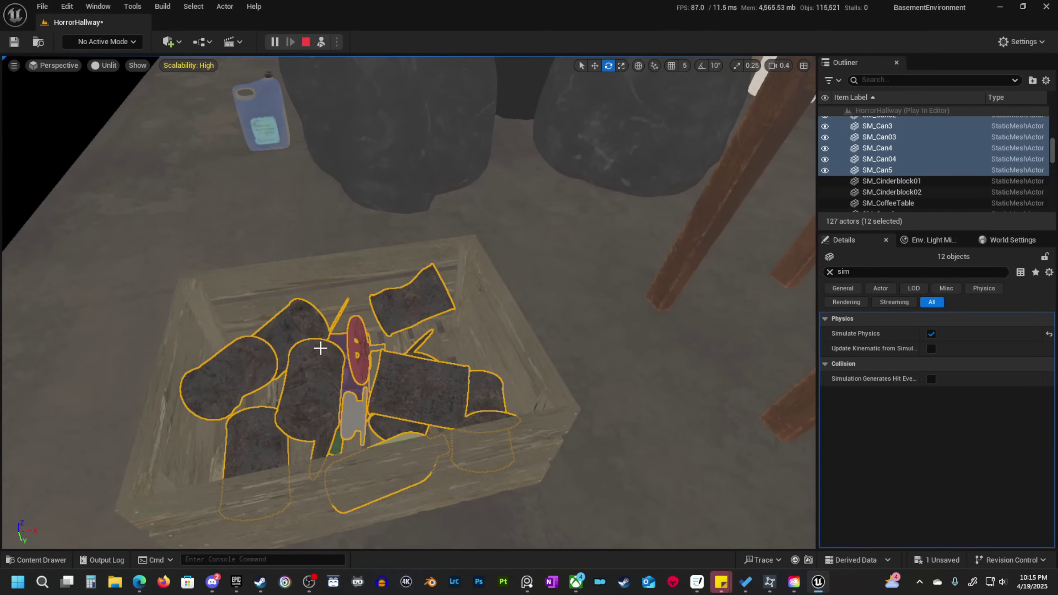
right_drag(475, 344, 478, 341)
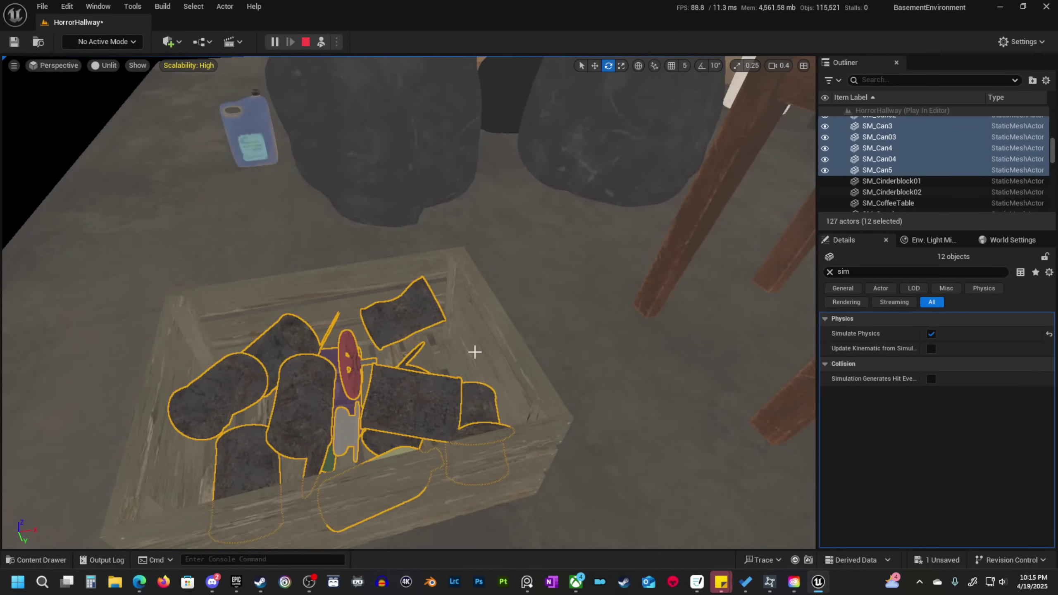
key(k)
right_drag(807, 495, 814, 493)
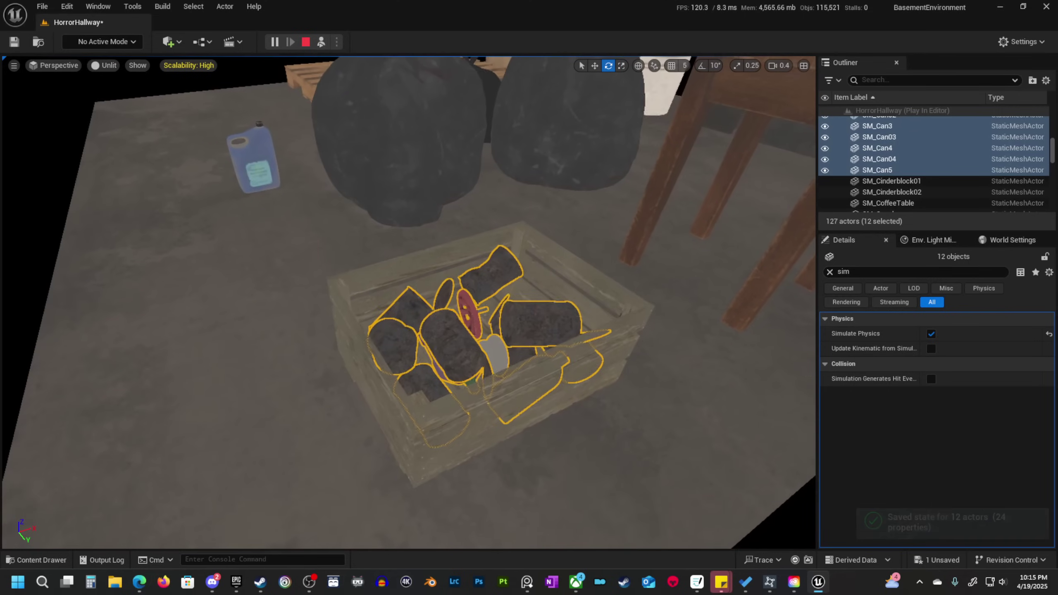
Stop the simulation, turn off Simulate Physics for the piled props and clear the selection.
click(306, 42)
right_drag(620, 383, 620, 383)
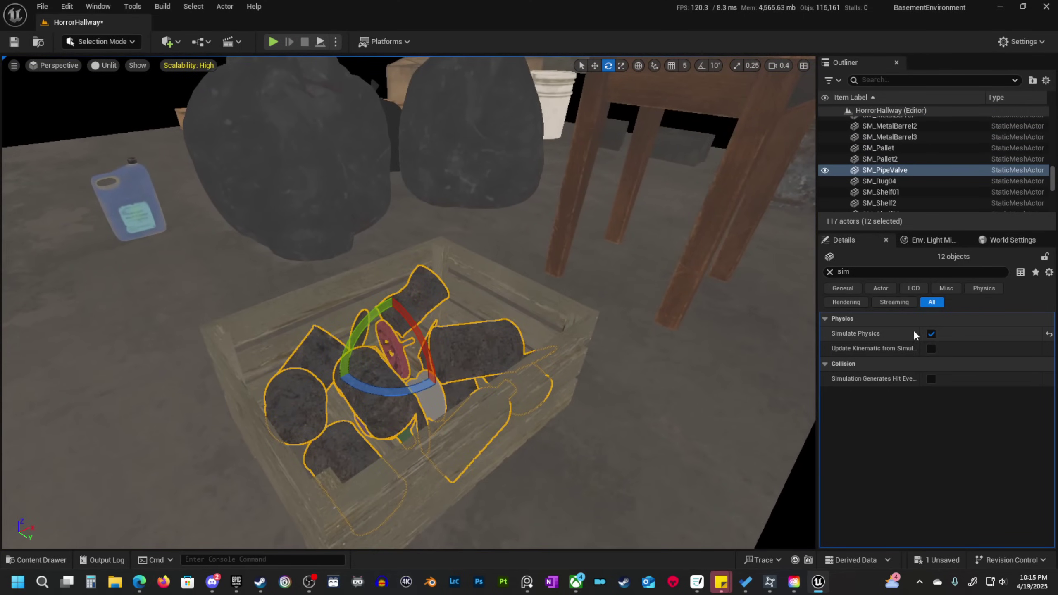
click(932, 334)
mouse_move(489, 356)
right_down()
mouse_move(472, 401)
mouse_move(340, 368)
mouse_move(497, 343)
right_up()
key(Escape)
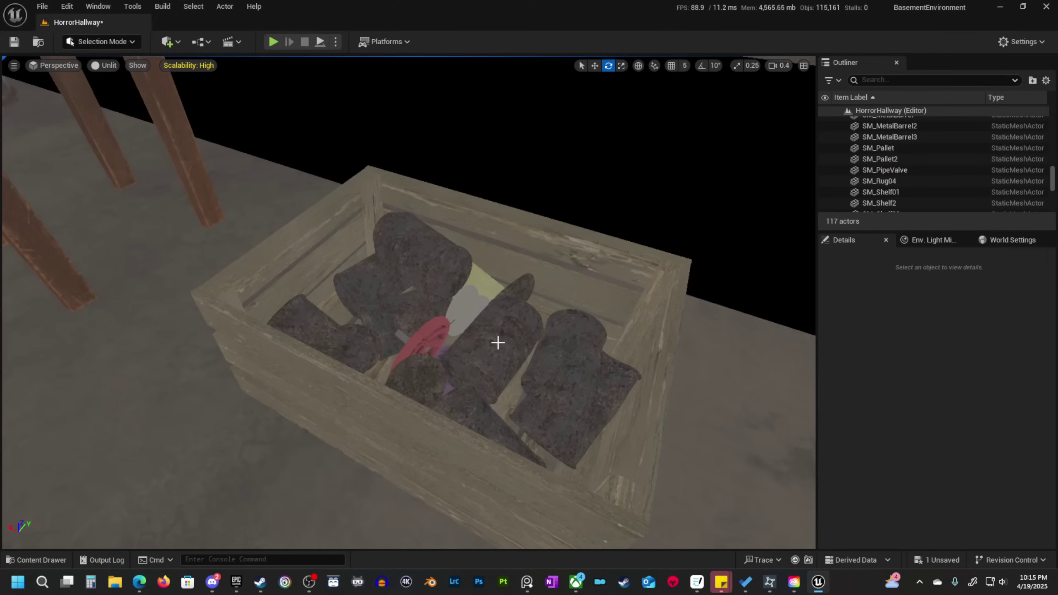
Examine from several angles how the cans, bottles, valve and button rest inside the crate.
right_drag(514, 410, 428, 437)
scroll(541, 391, down, 2)
scroll(416, 425, down, 1)
scroll(418, 440, up, 1)
scroll(391, 438, up, 2)
click(442, 327)
right_drag(441, 326, 541, 337)
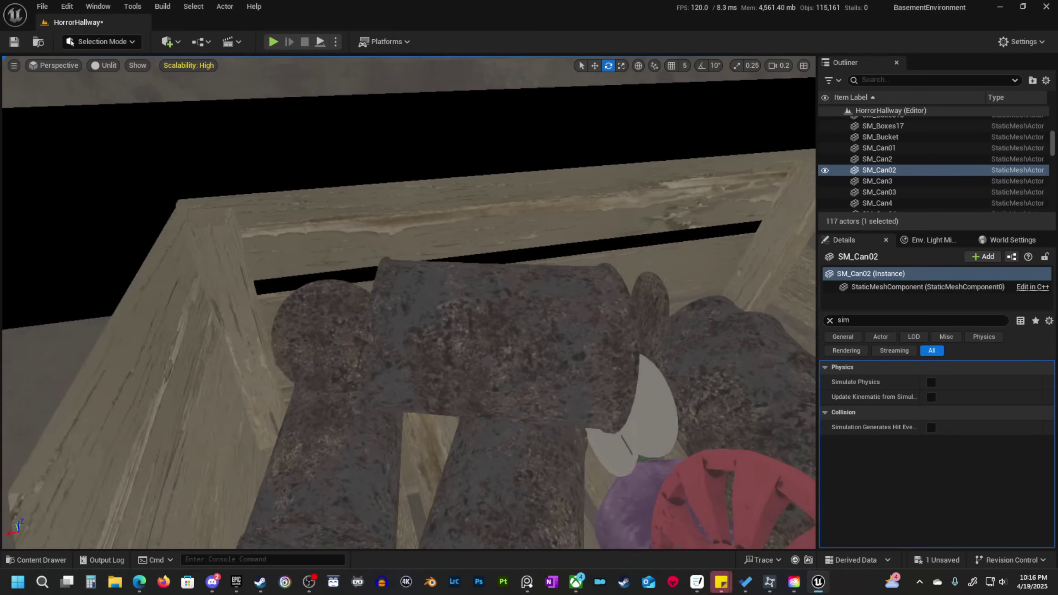
right_drag(442, 327, 291, 329)
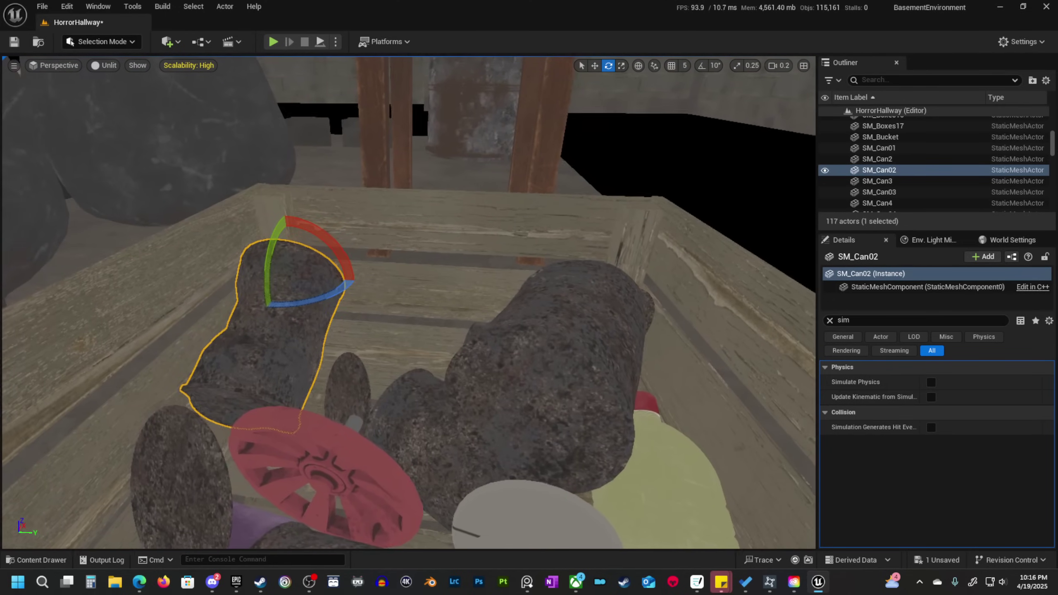
right_drag(467, 350, 603, 360)
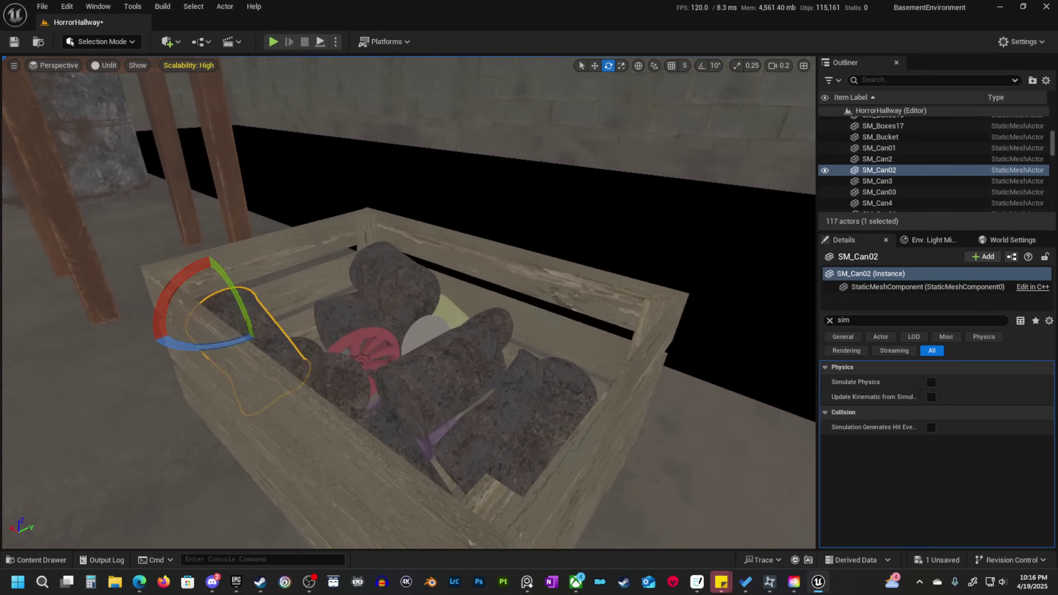
right_drag(468, 350, 433, 352)
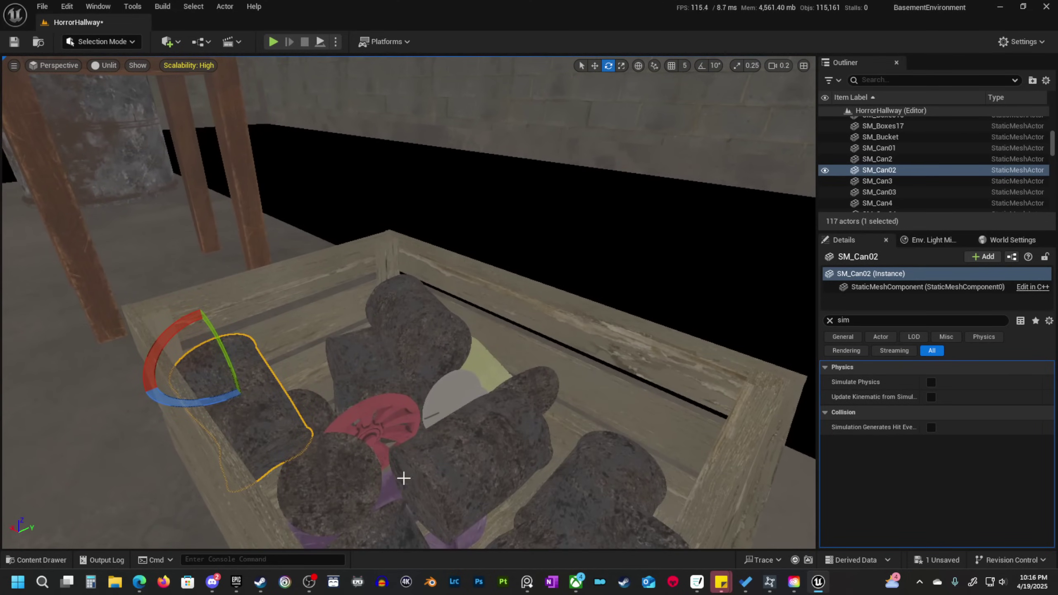
right_drag(403, 478, 358, 489)
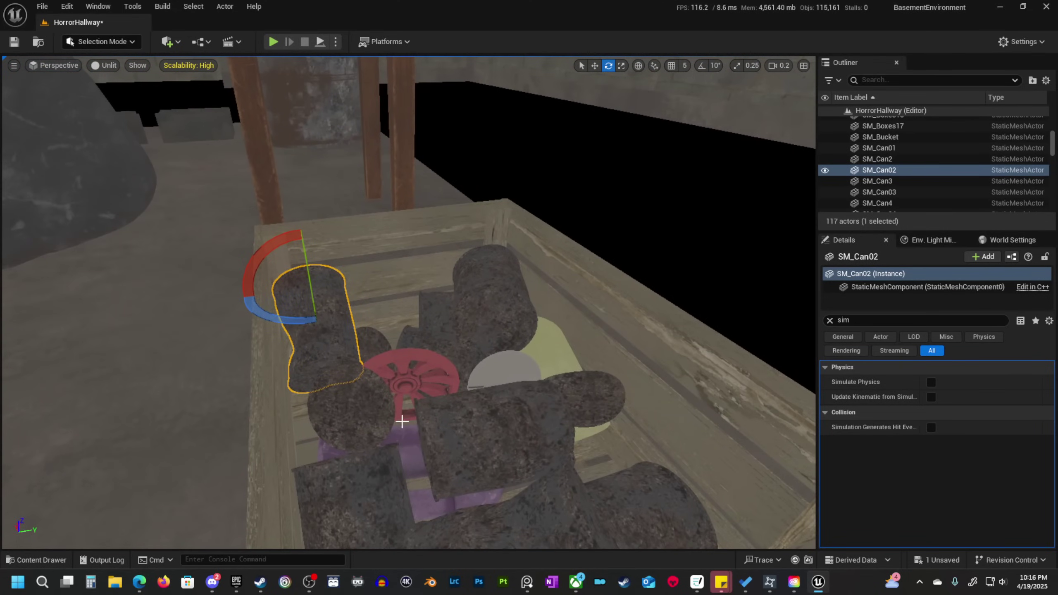
right_drag(402, 421, 408, 382)
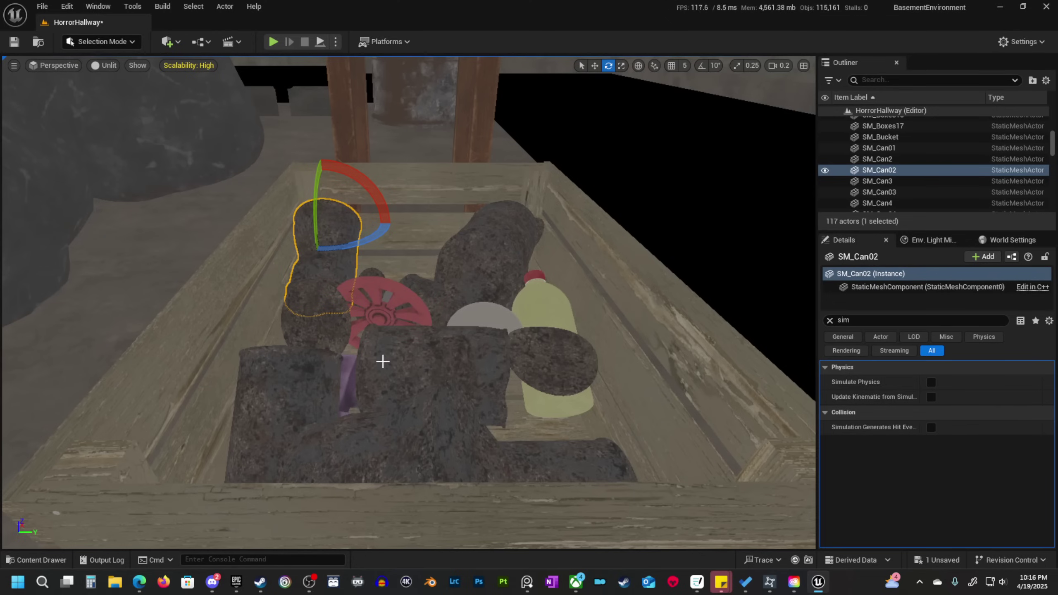
right_drag(400, 341, 374, 268)
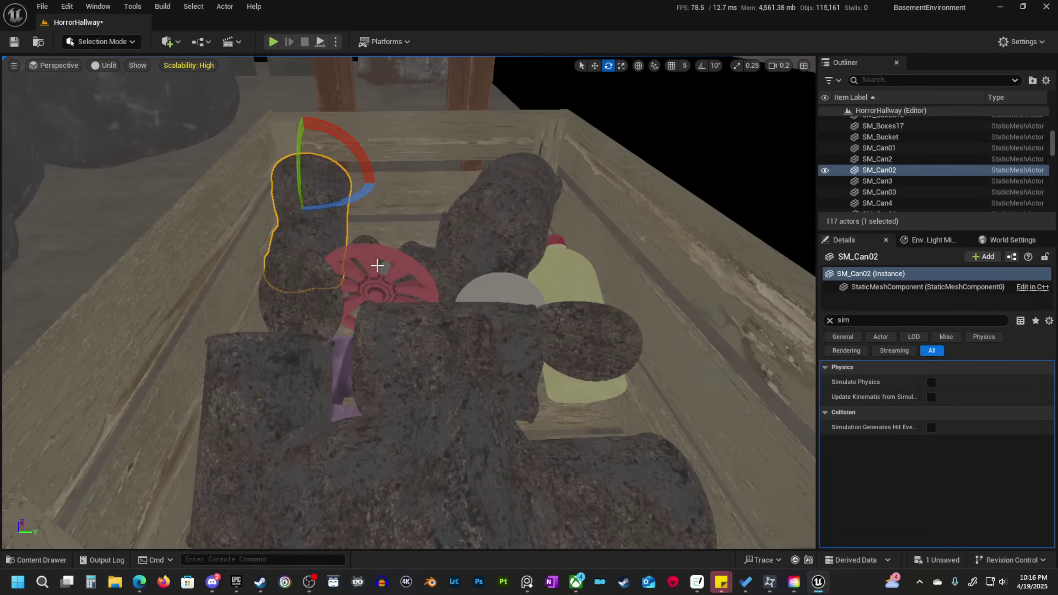
right_drag(373, 310, 437, 359)
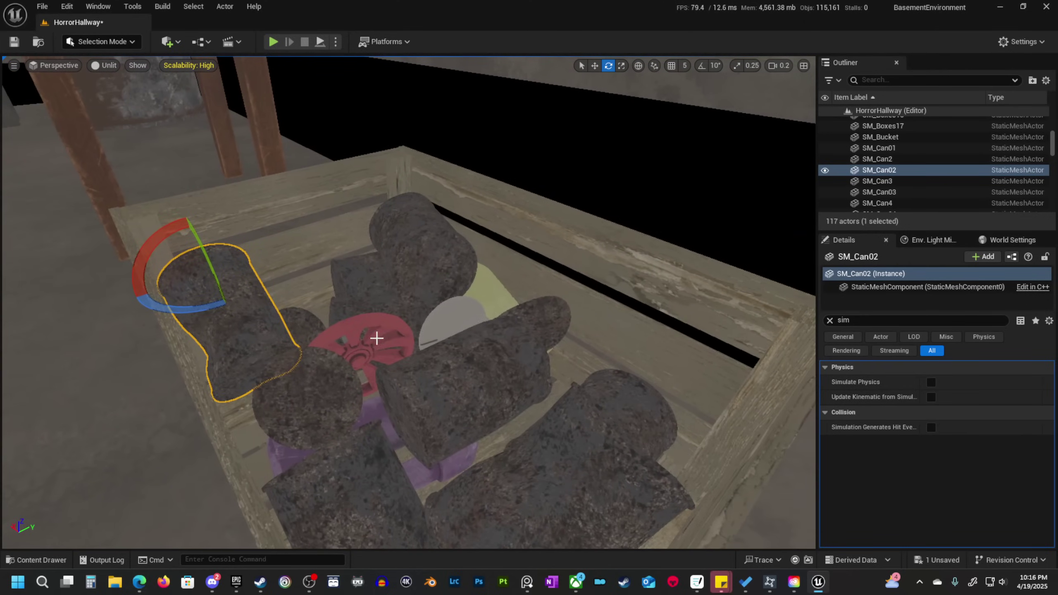
Add three neighbouring cans, the yellow bottle and the machine button to the selection with SM_Can02.
mouse_move(377, 338)
right_down()
mouse_move(375, 329)
mouse_move(382, 336)
right_up()
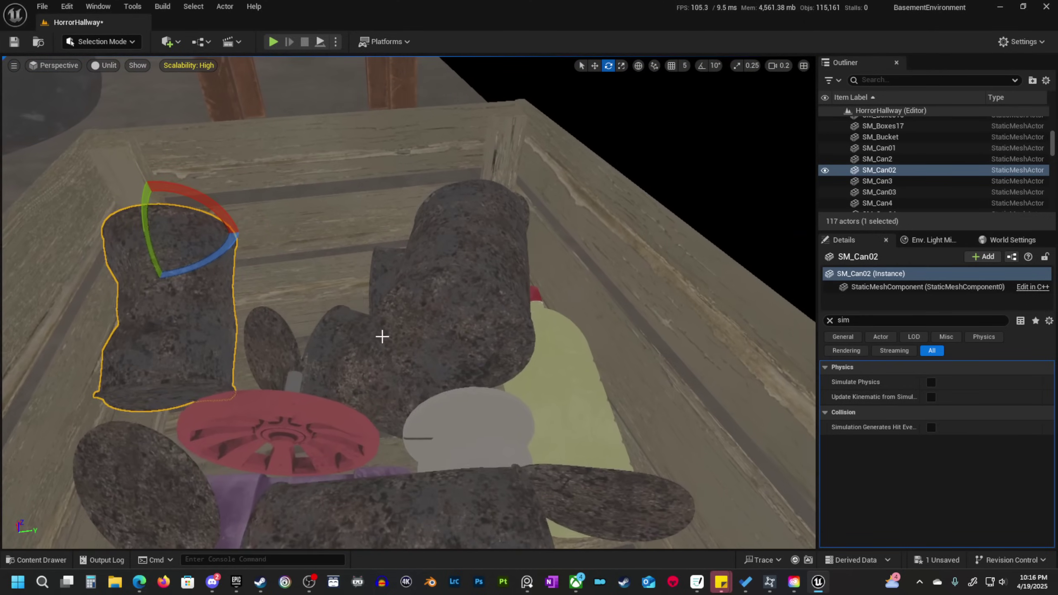
ctrl+click(328, 363)
ctrl+click(384, 265)
ctrl+click(425, 247)
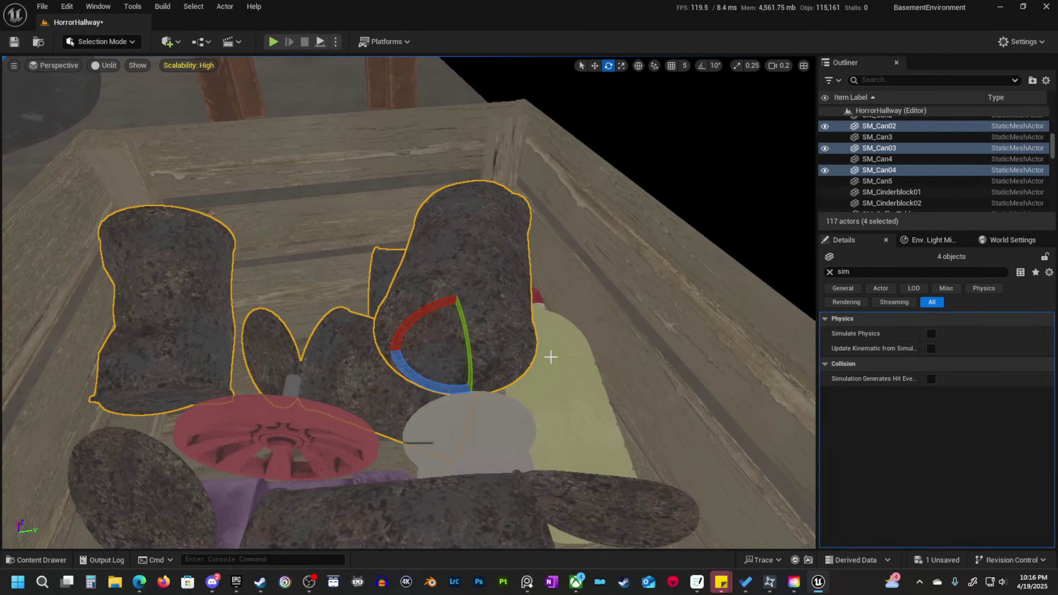
ctrl+click(551, 358)
right_drag(552, 358, 496, 376)
ctrl+click(486, 341)
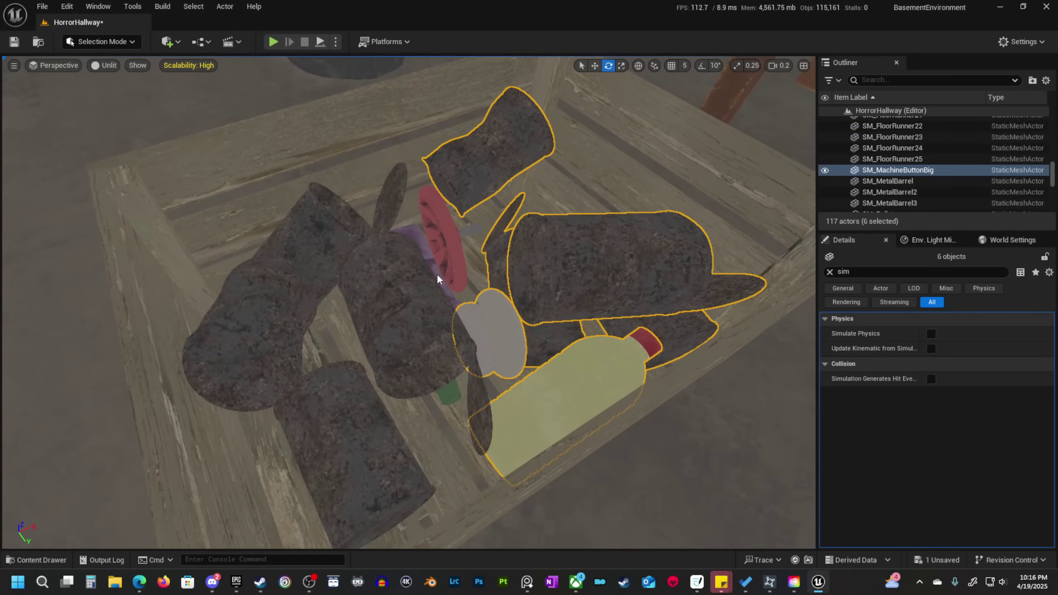
Add the pipe valve, the purple bottle, the remaining cans and the wooden crate to the selection.
ctrl+click(436, 274)
ctrl+click(445, 251)
ctrl+click(400, 323)
ctrl+click(303, 245)
ctrl+click(254, 341)
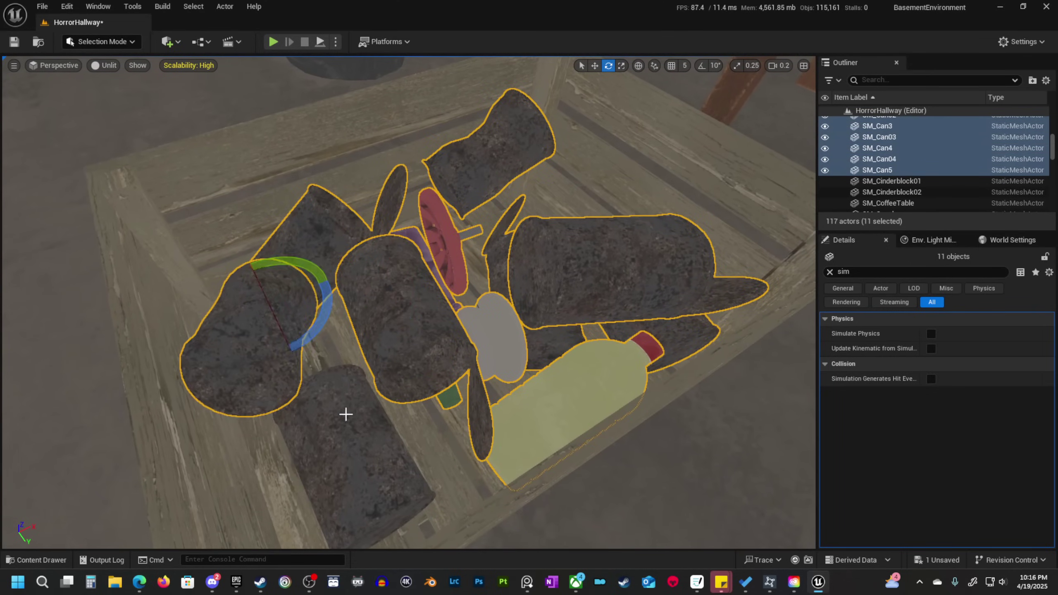
ctrl+click(345, 415)
right_drag(306, 425, 402, 396)
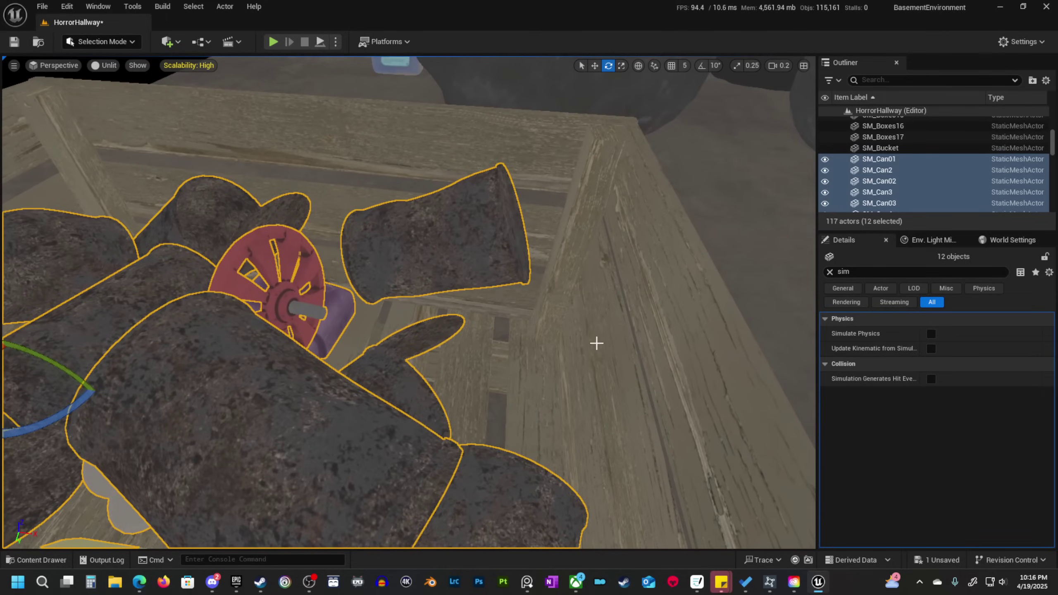
ctrl+click(595, 342)
right_drag(595, 342, 543, 396)
key(w)
mouse_move(559, 380)
mouse_down()
mouse_move(359, 378)
mouse_move(550, 380)
mouse_up()
right_drag(550, 380, 675, 354)
right_drag(512, 358, 506, 361)
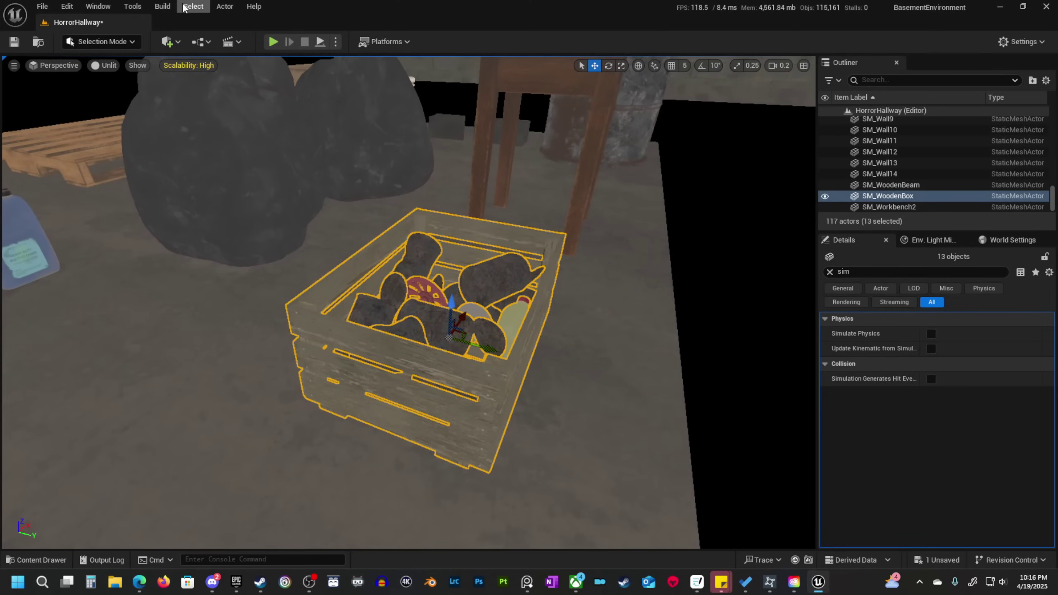
Start merging the selected crate and props, and create a Meshes folder inside 01_MyContent as the save location.
click(224, 6)
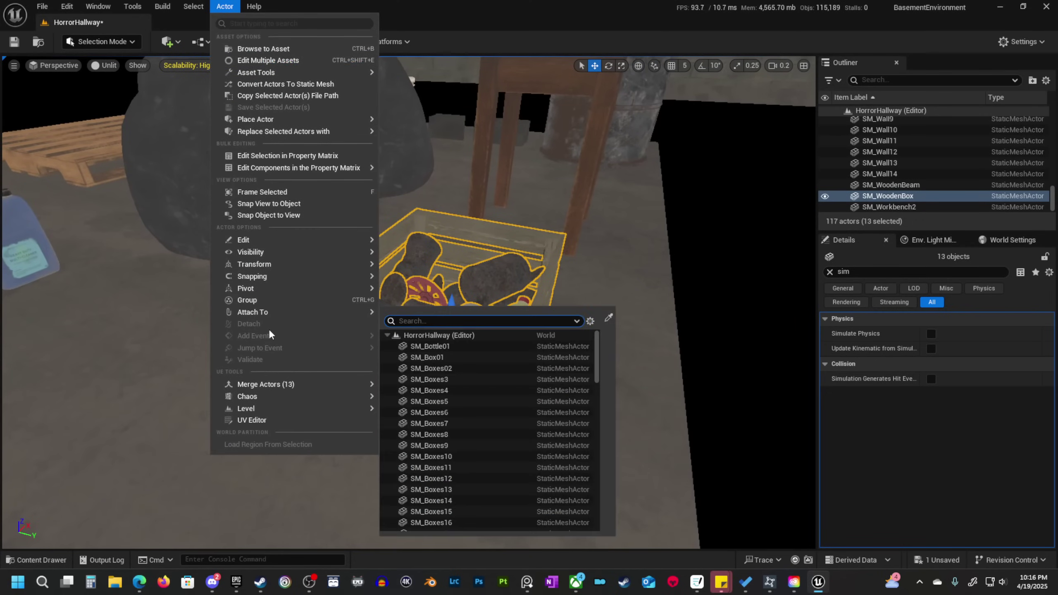
mouse_move(292, 384)
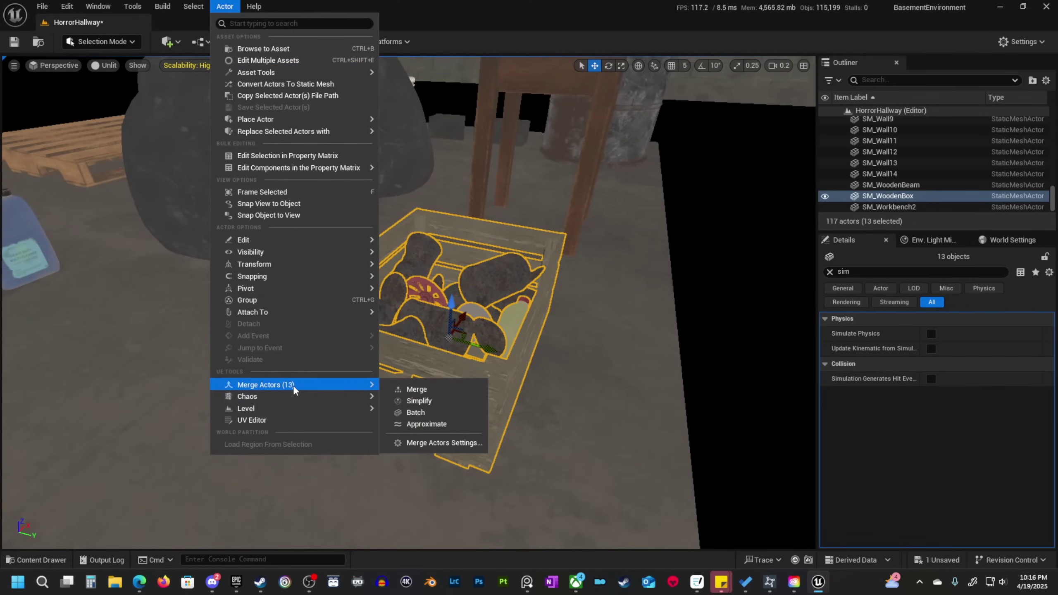
click(416, 389)
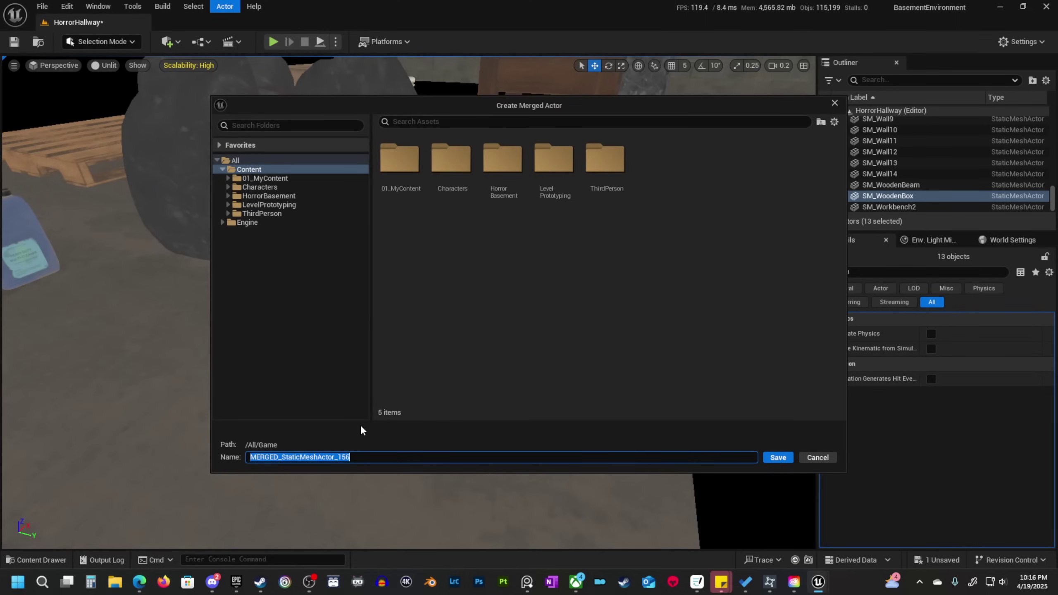
double_click(391, 155)
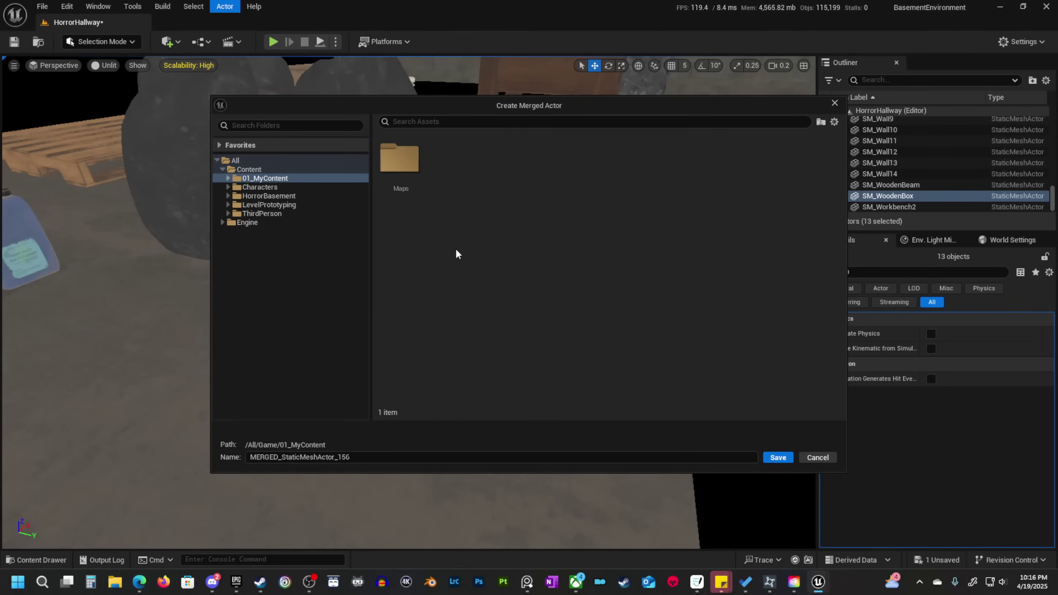
right_click(483, 215)
click(528, 240)
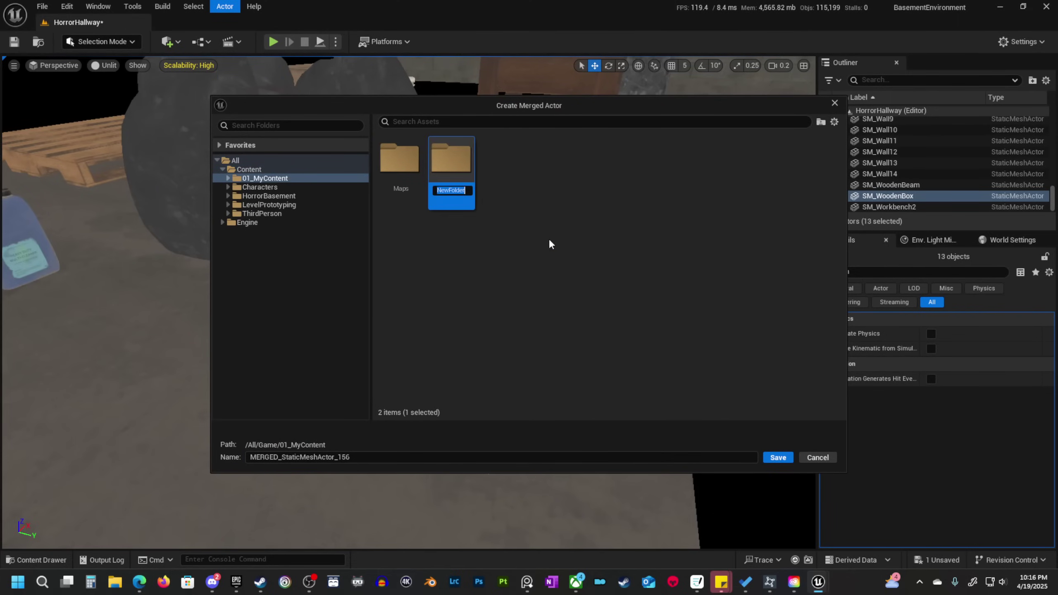
text(Meshes)
key(Return)
double_click(446, 160)
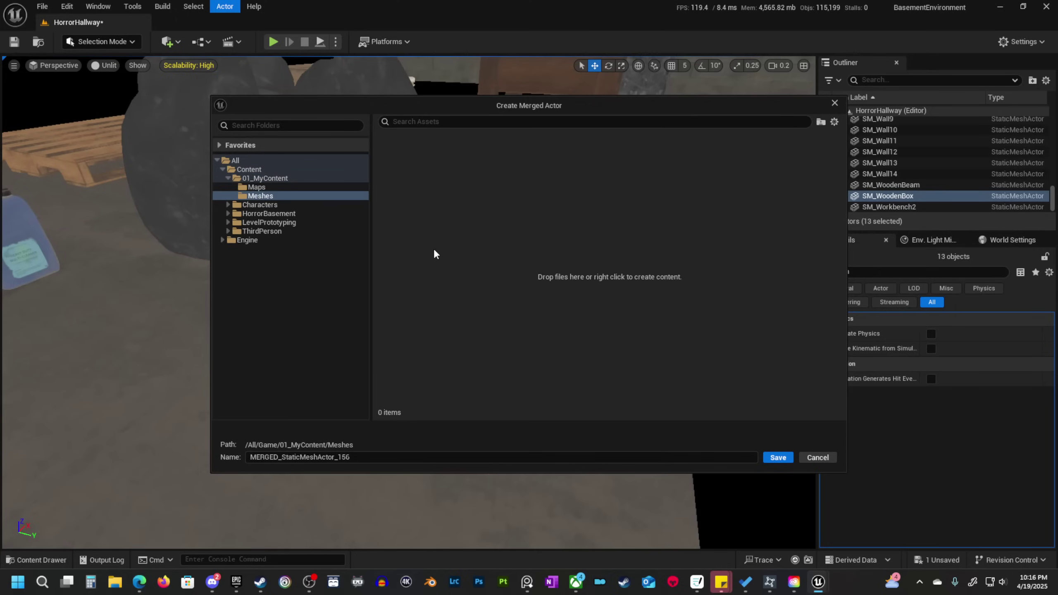
Create a MergedActors folder inside Meshes and save the merged actor there under its suggested name.
right_click(433, 247)
click(490, 273)
text(MergedAct)
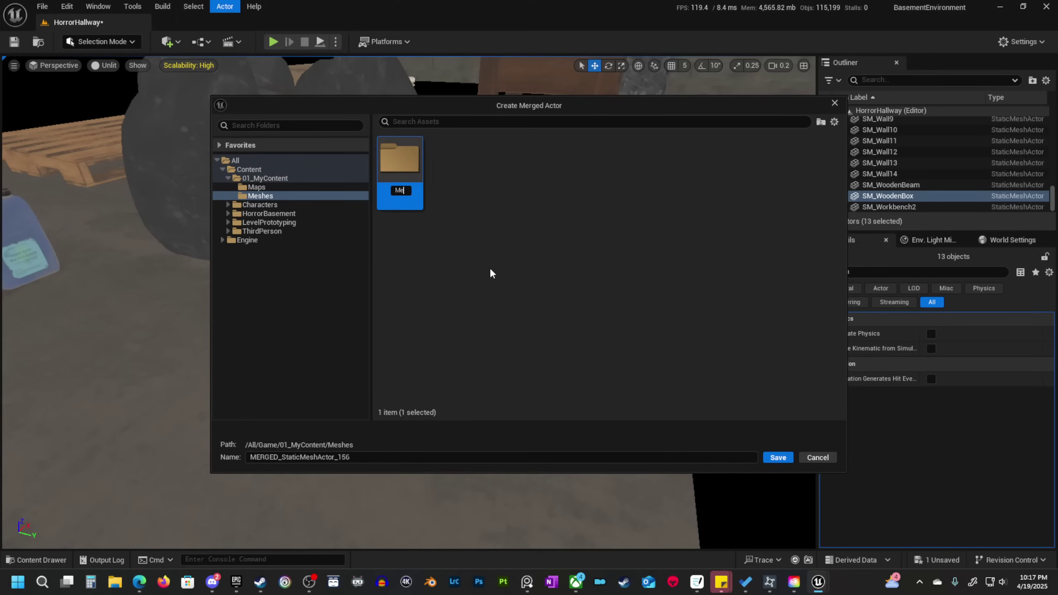
text(ors)
key(Return)
double_click(408, 162)
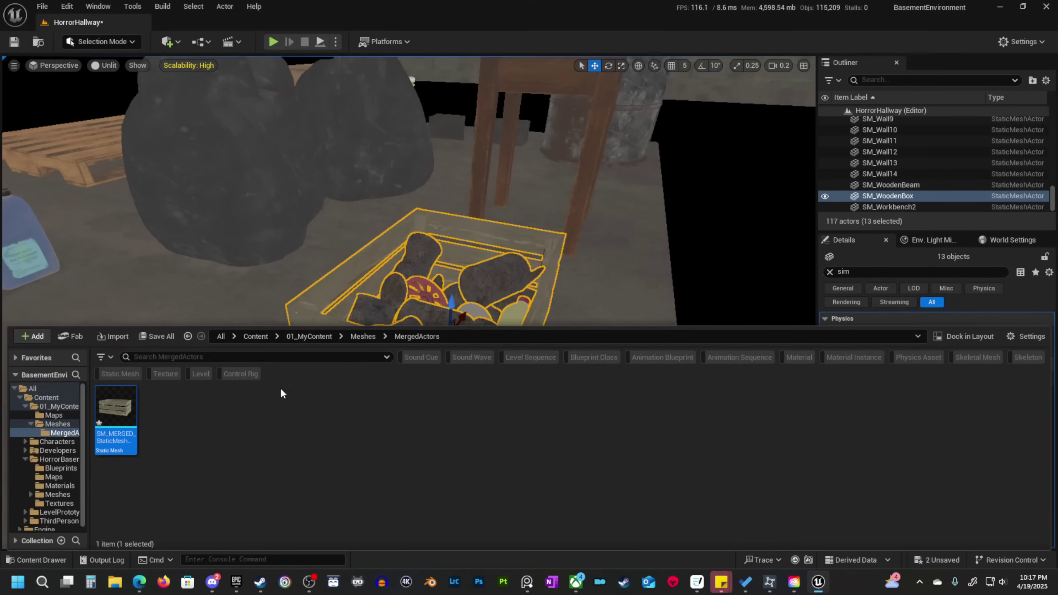
Try moving the original crate and its separate props sideways, and undo the change.
right_drag(385, 274, 391, 346)
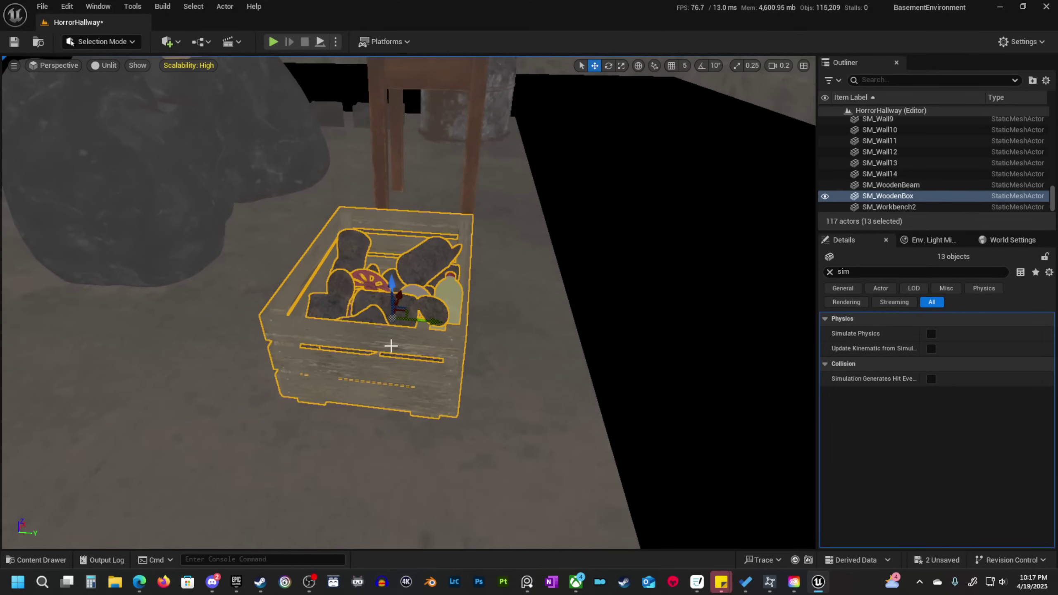
drag(434, 327, 459, 341)
key(Escape)
click(491, 335)
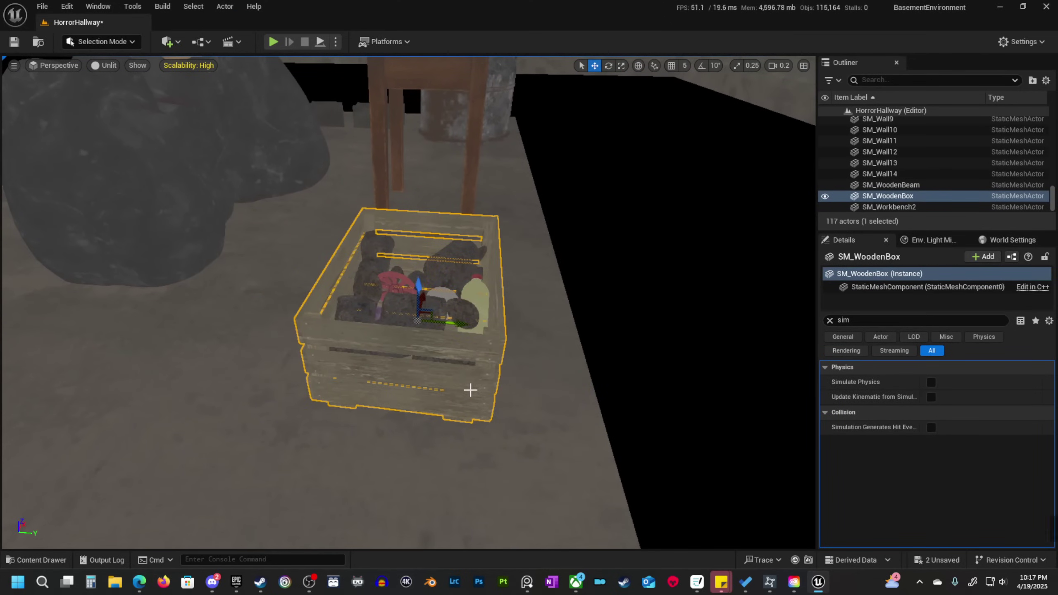
key(ctrl+z)
Place the merged crate mesh from the MergedActors folder on the floor beside the original crate.
right_drag(470, 390, 325, 421)
click(43, 559)
drag(121, 432, 323, 330)
drag(274, 307, 234, 163)
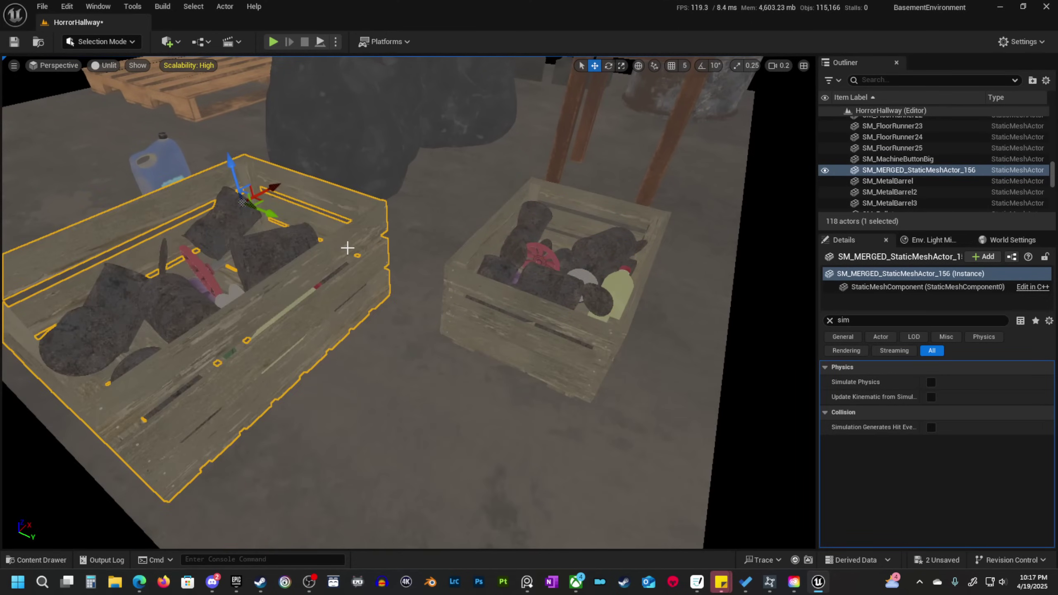
Drop the merged crate onto the floor and carry it across the basement to the wooden cabinet near the metal rack.
key(End)
right_drag(310, 329, 374, 288)
key(s)
scroll(267, 320, up, 7)
key(d)
mouse_move(214, 372)
right_down()
mouse_move(267, 379)
mouse_move(214, 372)
right_up()
key(s)
scroll(214, 372, down, 2)
drag(559, 282, 581, 284)
right_drag(581, 284, 663, 286)
key(w)
scroll(621, 283, down, 3)
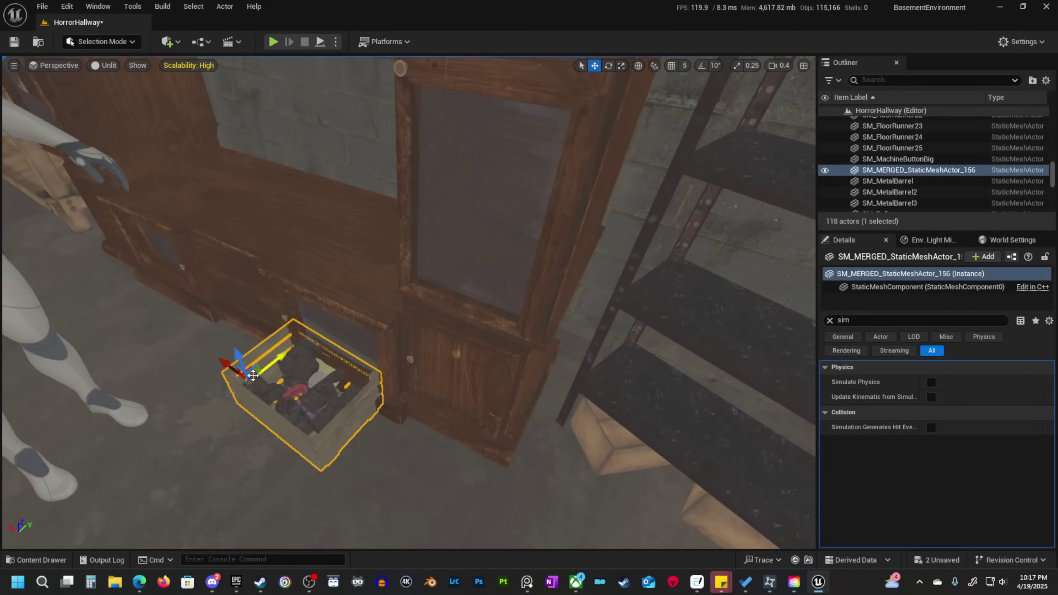
Move the merged crate onto the lowest shelf of the metal rack beside the cabinet and align it there.
right_drag(253, 375, 158, 392)
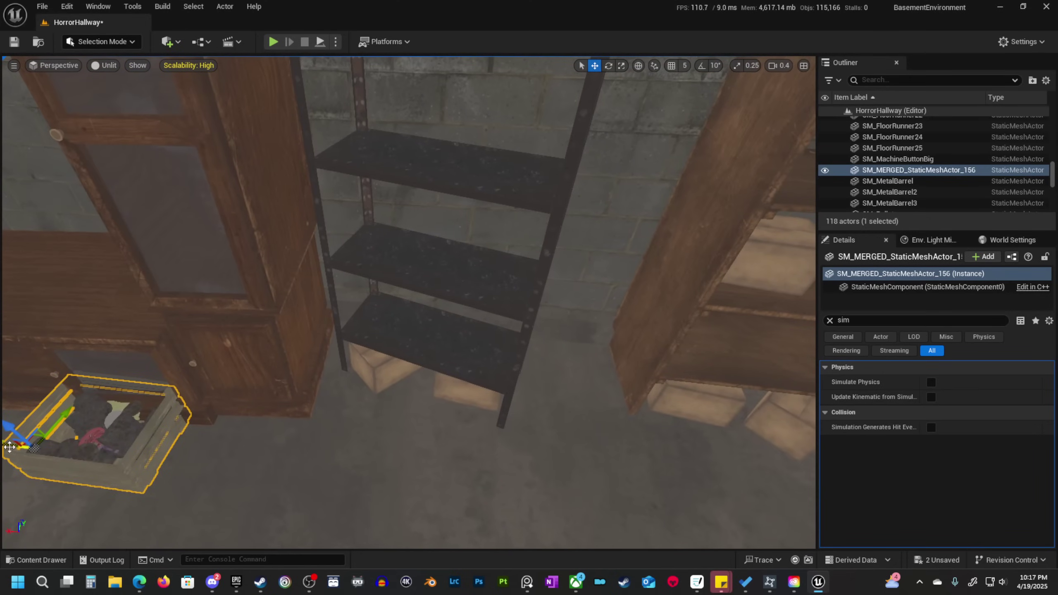
drag(10, 447, 282, 459)
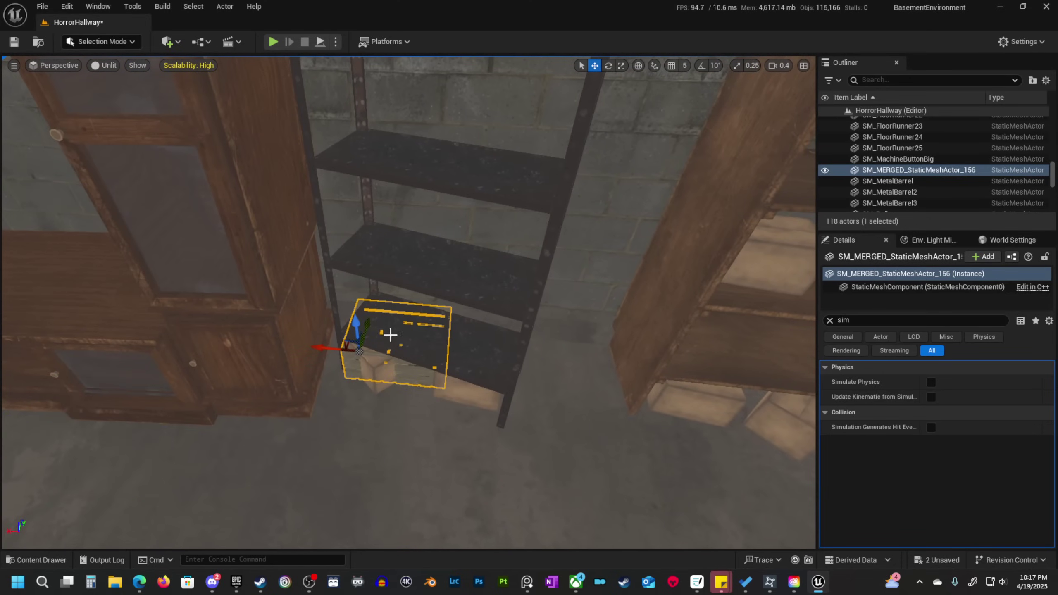
key(f)
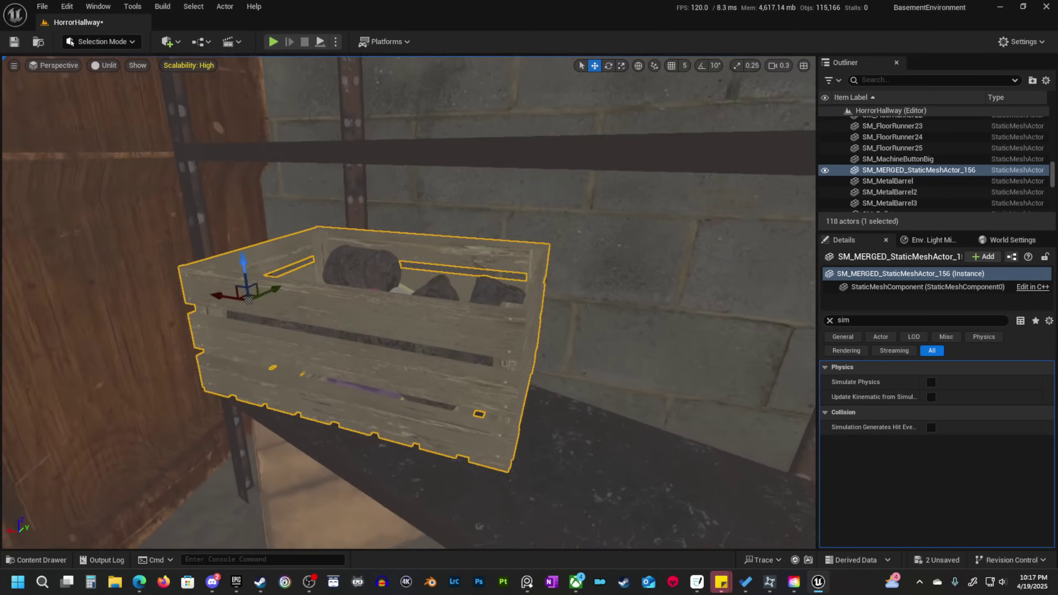
drag(284, 274, 294, 288)
right_drag(293, 286, 333, 375)
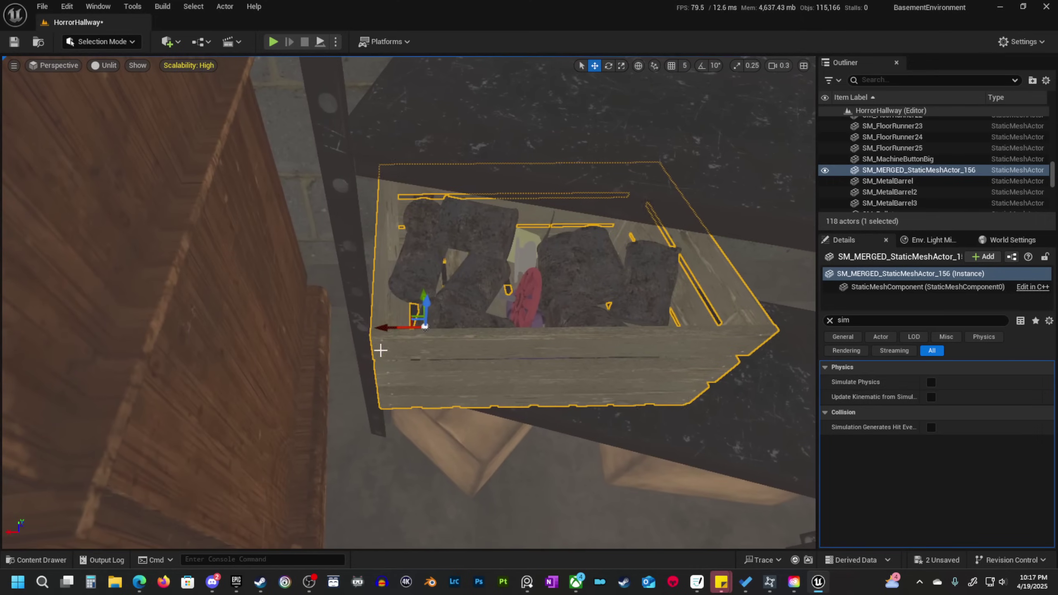
drag(385, 329, 441, 337)
scroll(458, 338, down, 5)
mouse_move(472, 338)
right_down()
mouse_move(512, 321)
mouse_move(464, 329)
right_up()
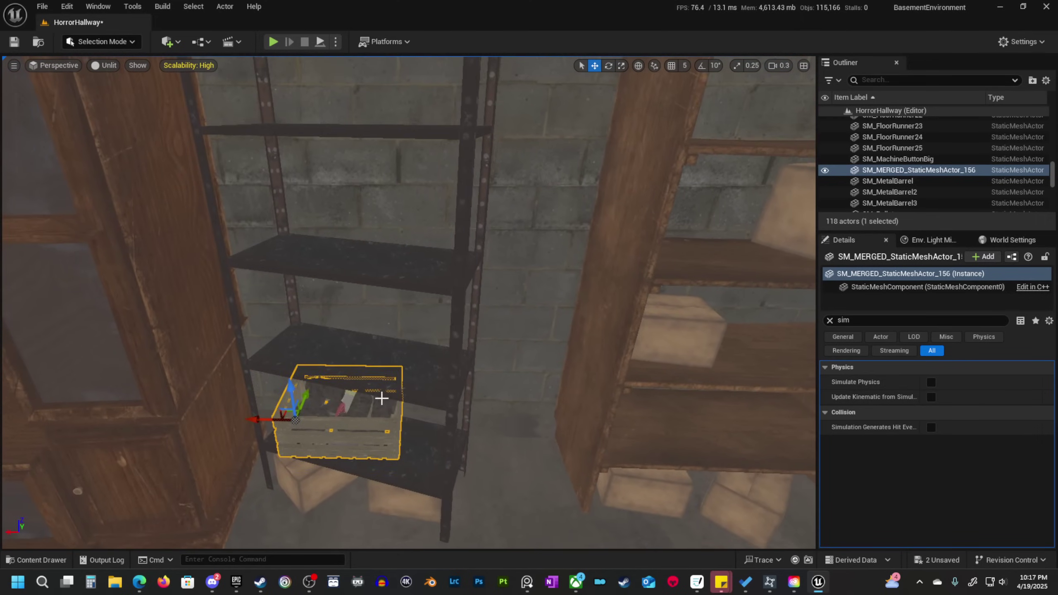
Duplicate the merged crate onto the next shelf up and rotate it to a different angle within the rack.
right_drag(380, 397, 356, 396)
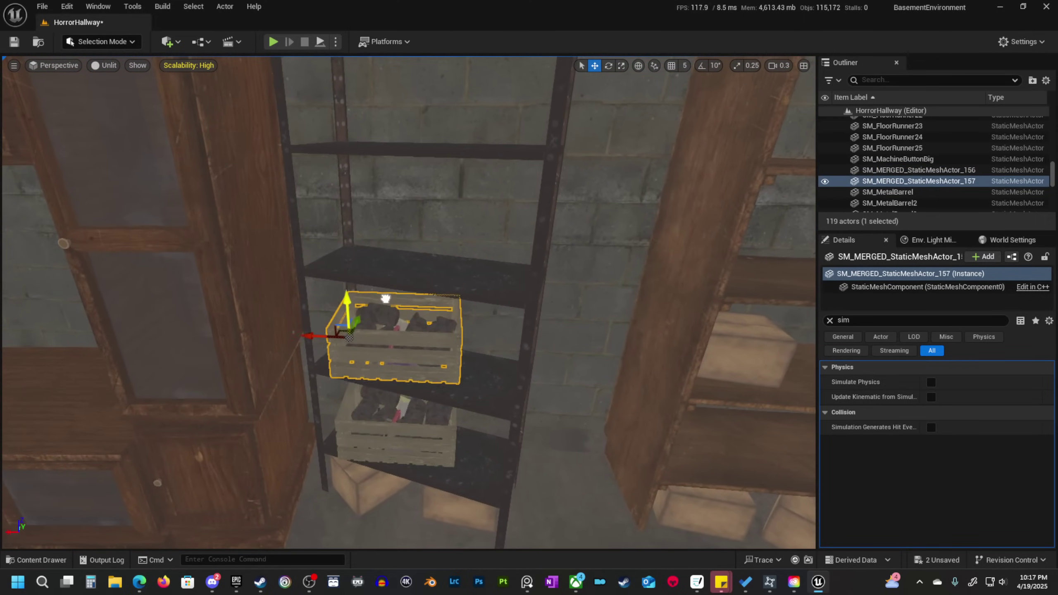
scroll(387, 333, up, 3)
key(e)
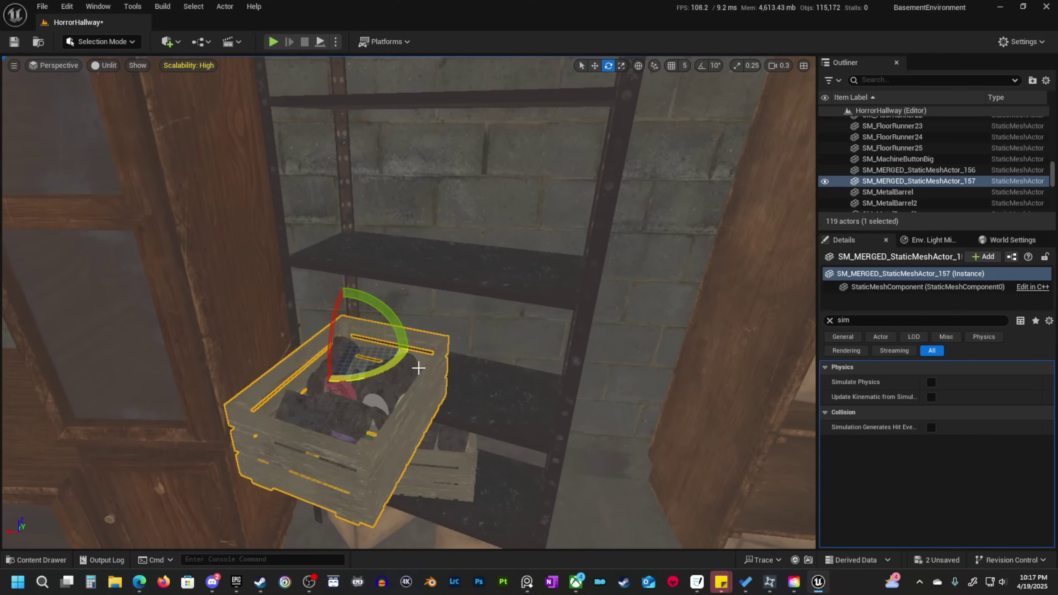
right_drag(418, 368, 393, 371)
key(w)
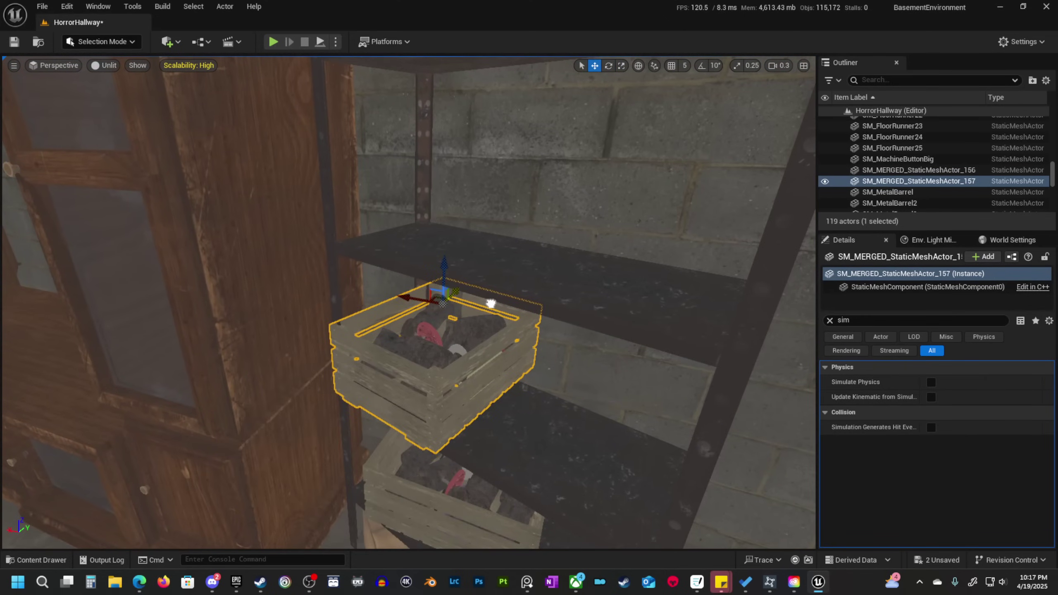
scroll(507, 336, up, 3)
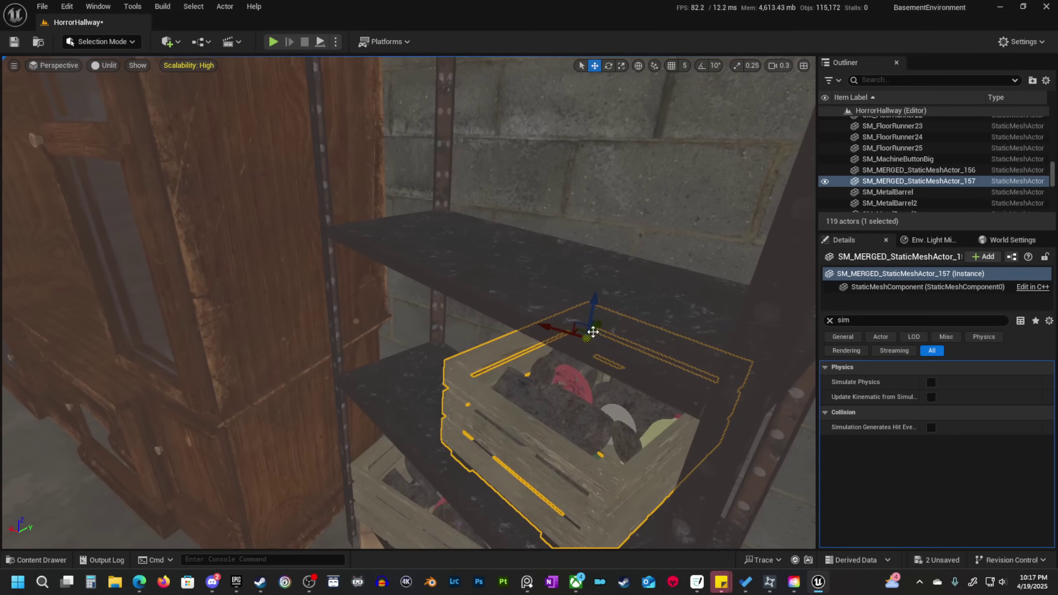
drag(585, 356, 584, 361)
right_drag(545, 347, 545, 288)
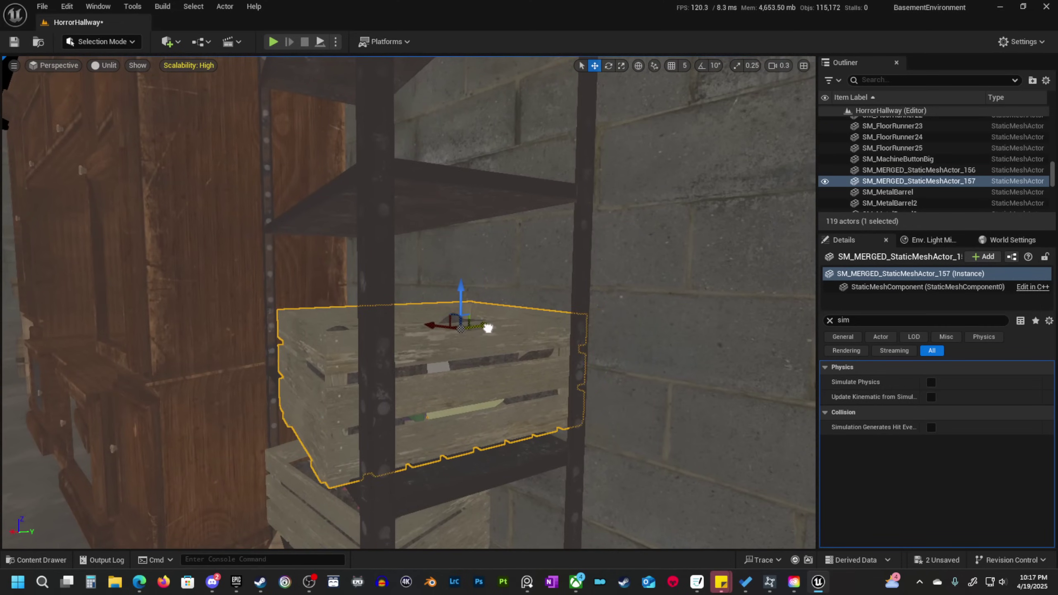
Duplicate the upper crate across to the open wooden bookcase next to the metal rack.
right_drag(465, 290, 582, 342)
key(a)
scroll(527, 306, up, 1)
key(s)
key(s)
key(w)
key(s)
key(w)
alt+drag(148, 266, 461, 314)
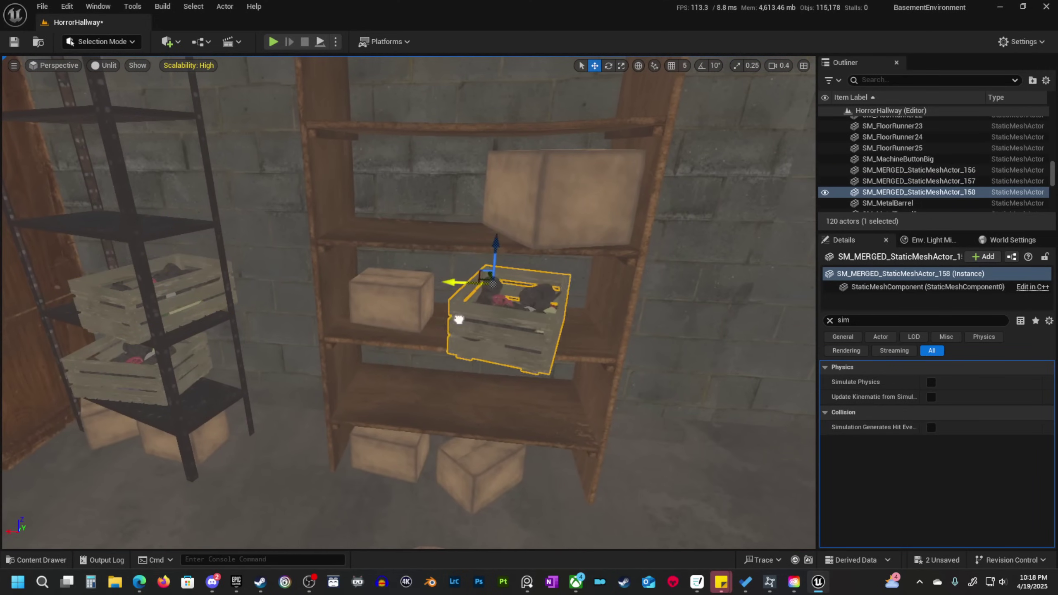
Settle the duplicated crate on the wooden bookcase shelf beside the cardboard box.
right_drag(461, 314, 478, 334)
key(w)
key(f)
key(e)
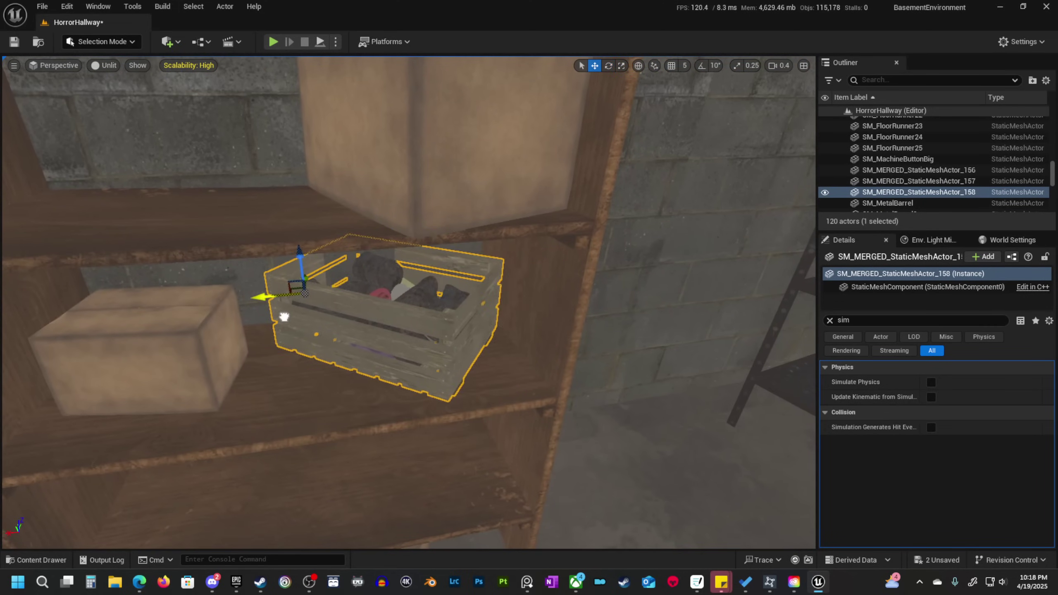
drag(283, 317, 308, 282)
key(a)
mouse_move(308, 282)
right_down()
mouse_move(329, 281)
mouse_move(308, 282)
right_up()
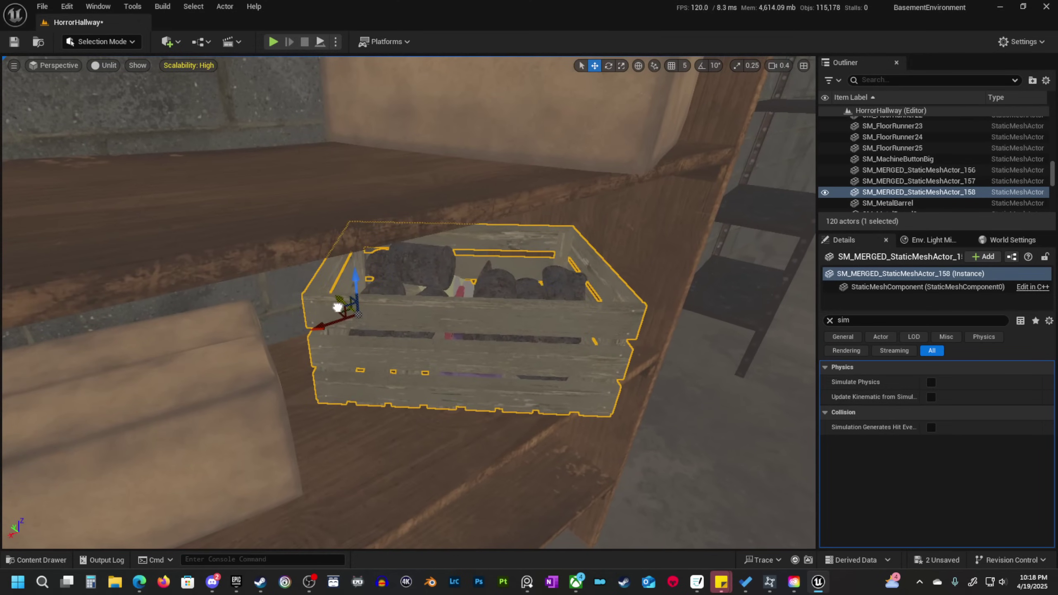
right_drag(303, 343, 292, 254)
Check the hallway with the placed crates in Lit view, and switch back to Unlit view.
scroll(317, 283, up, 1)
key(s)
scroll(324, 245, up, 2)
key(w)
key(s)
right_drag(458, 333, 419, 303)
scroll(420, 303, up, 3)
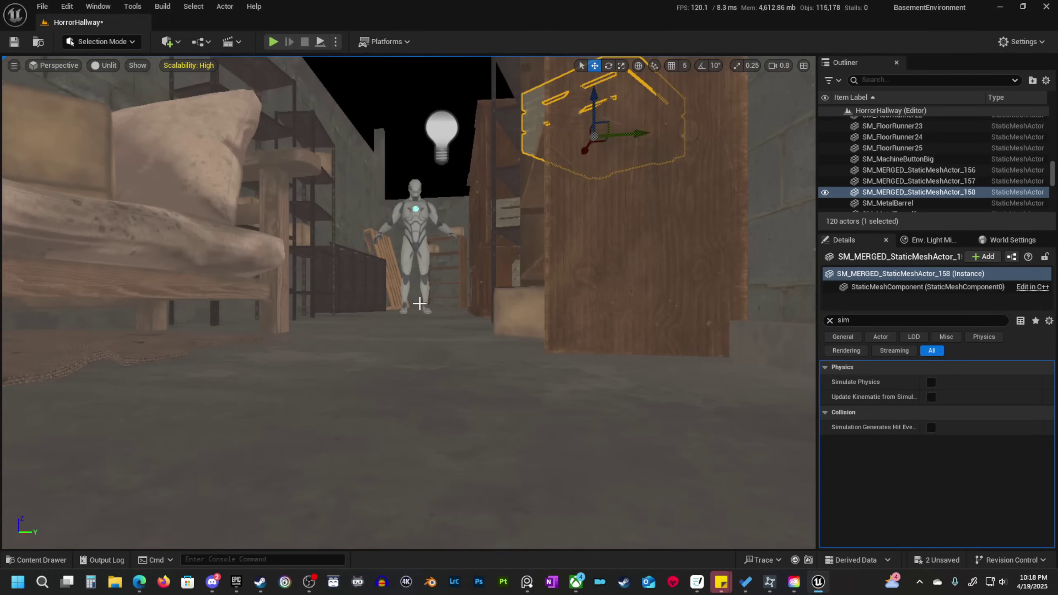
key(alt+4)
scroll(420, 303, down, 3)
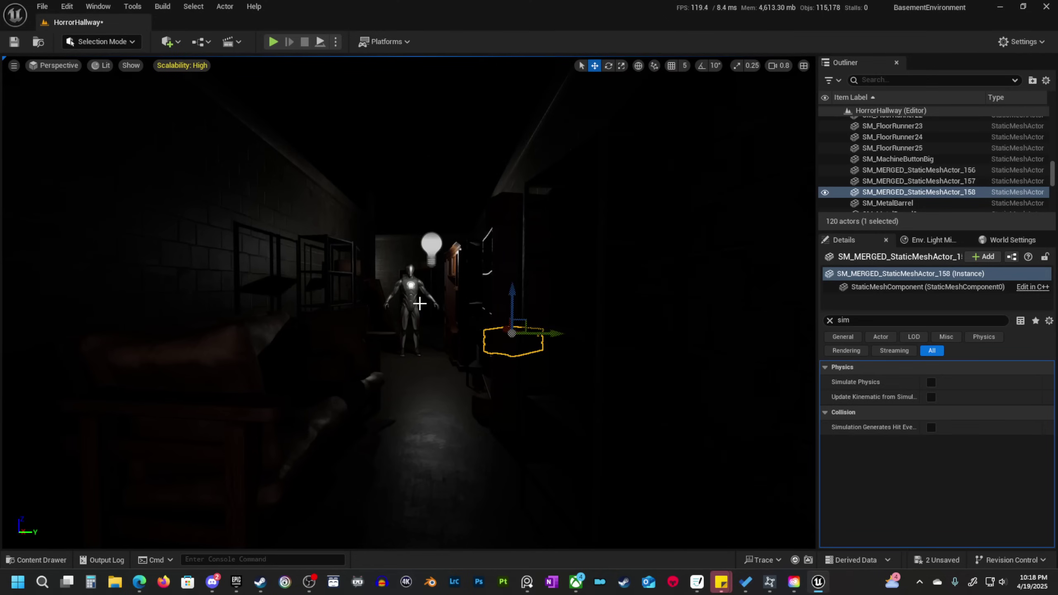
right_drag(475, 316, 391, 366)
key(w)
key(e)
key(alt+3)
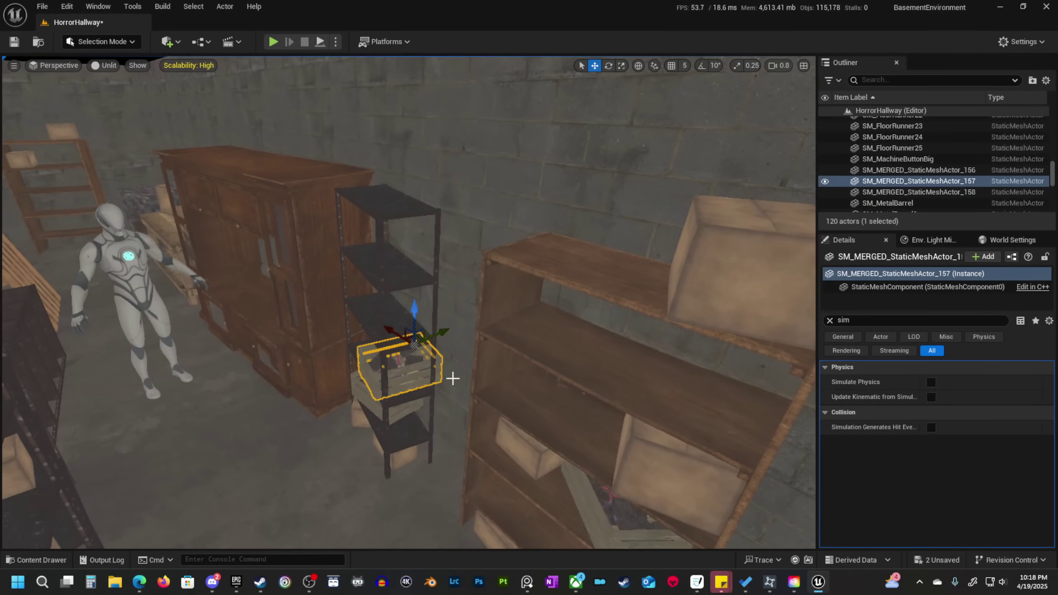
Duplicate the metal rack's upper crate to the rack on the opposite wall and raise it above the top shelf.
right_drag(453, 378, 740, 411)
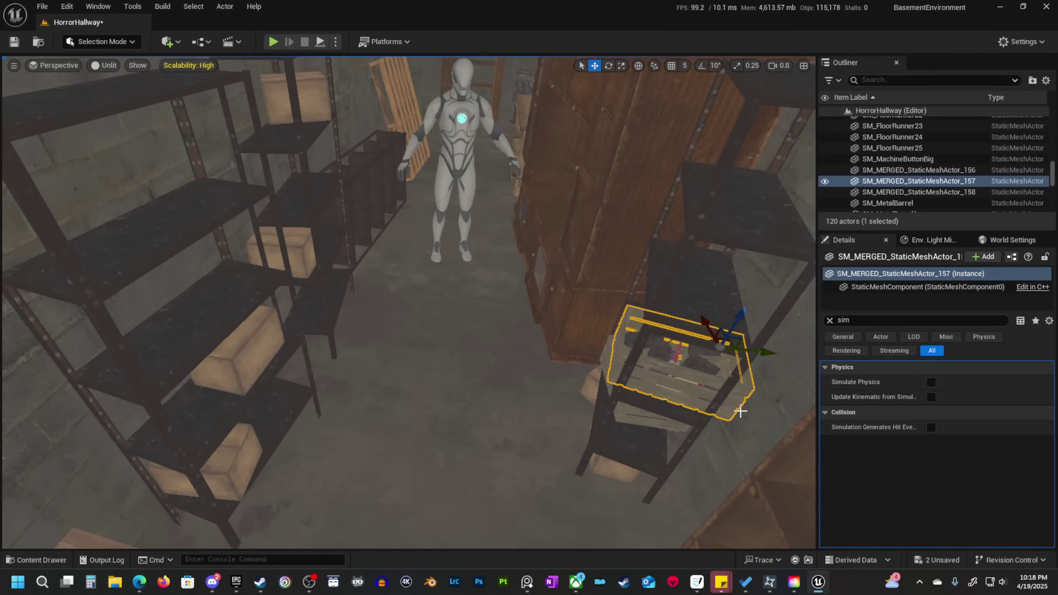
alt+drag(769, 349, 417, 324)
right_drag(417, 325, 345, 289)
scroll(321, 270, down, 1)
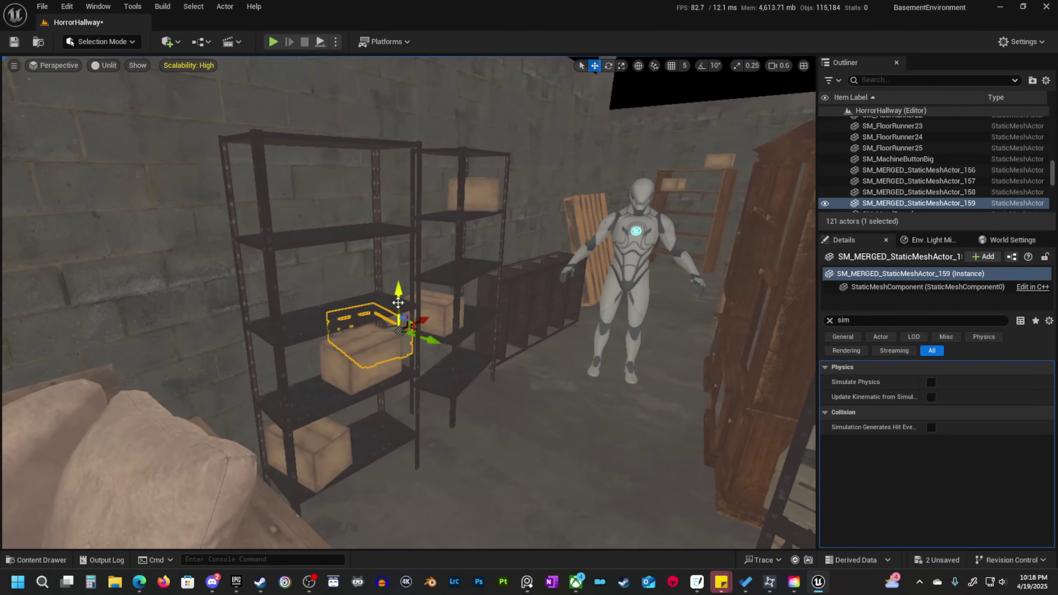
drag(398, 300, 398, 70)
Rotate the raised crate and settle it on top of the opposite metal rack.
right_drag(397, 70, 370, 25)
scroll(395, 46, down, 1)
key(e)
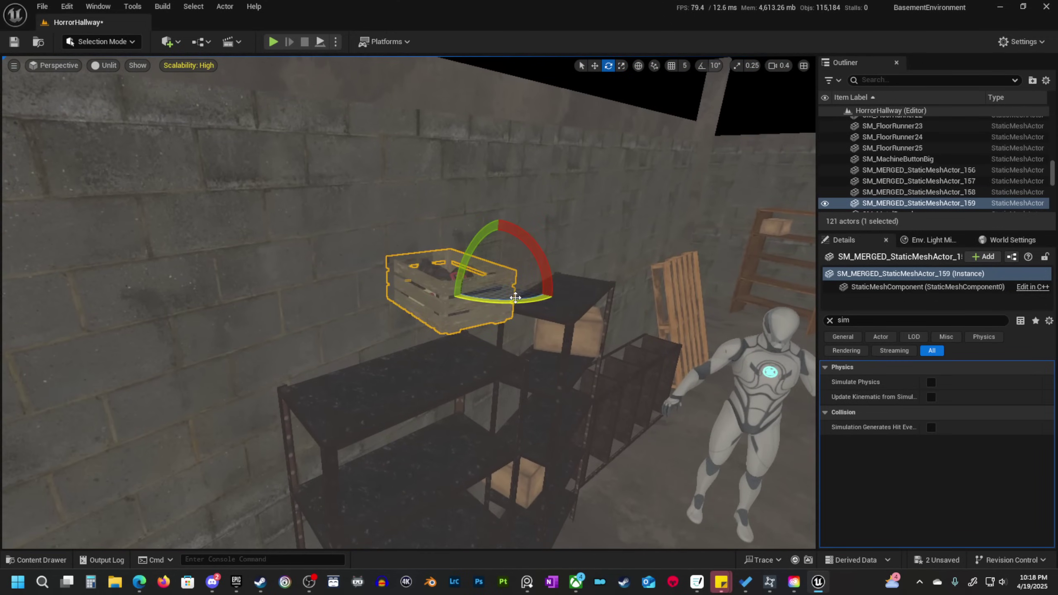
drag(515, 303, 375, 330)
right_drag(374, 329, 408, 362)
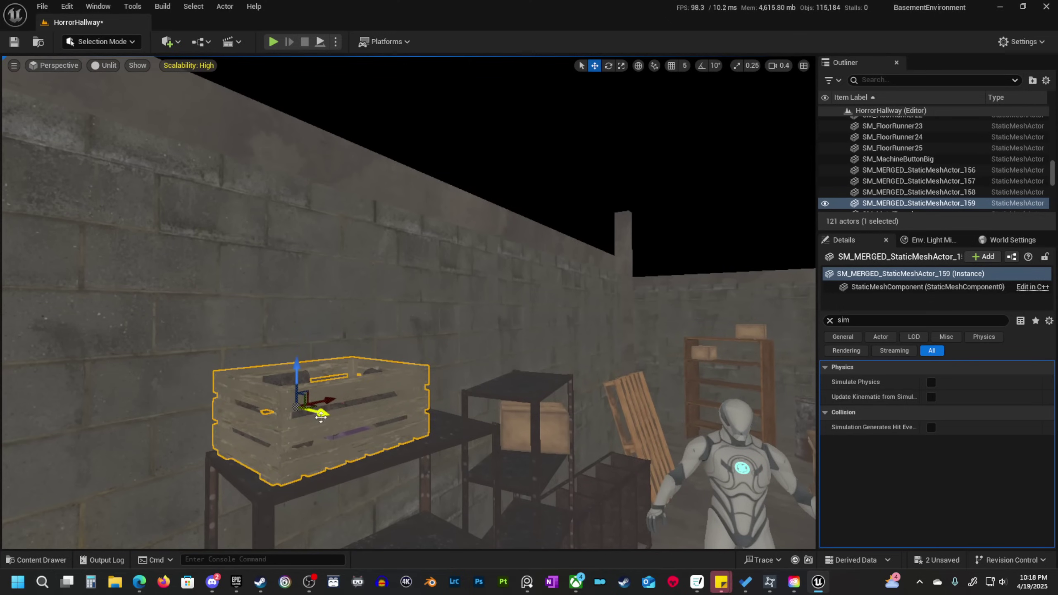
right_drag(321, 417, 314, 429)
key(e)
drag(303, 439, 322, 438)
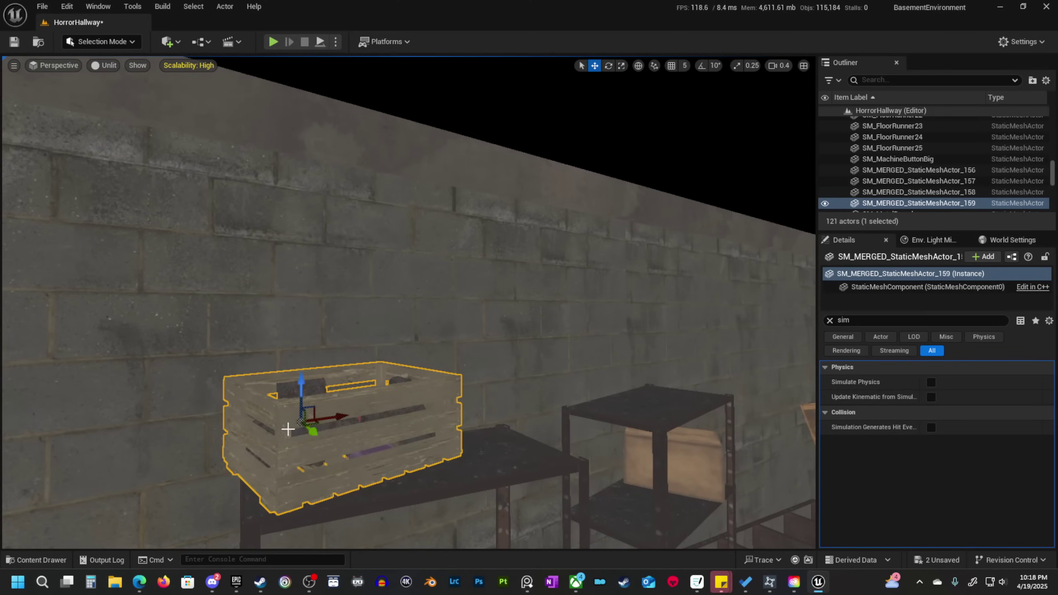
Duplicate the crate onto the top of the neighbouring metal rack and rotate it to face differently.
right_drag(320, 437, 269, 376)
alt+drag(279, 369, 618, 382)
right_drag(619, 383, 521, 350)
key(e)
right_drag(502, 308, 559, 416)
key(w)
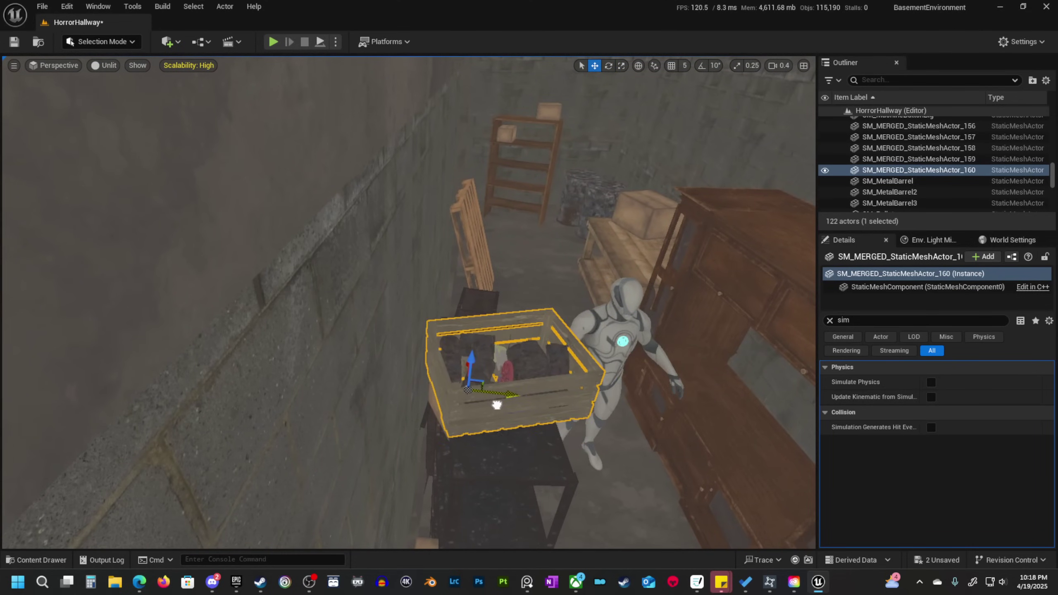
scroll(497, 403, down, 2)
right_drag(496, 404, 487, 397)
key(s)
scroll(495, 399, up, 3)
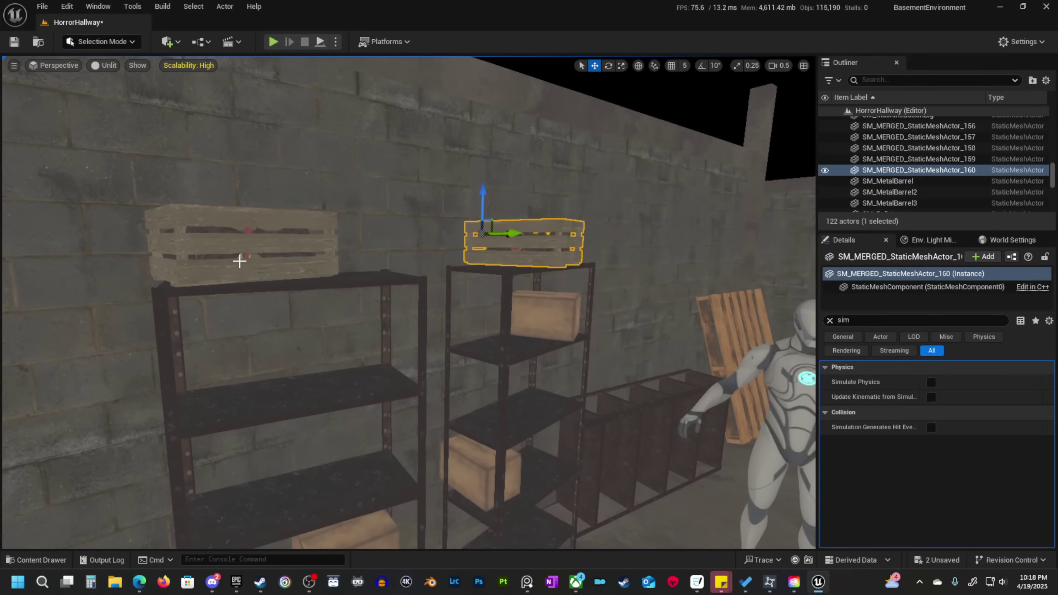
Duplicate the crate on top of the first opposite-wall rack down to the shelf above the cardboard boxes.
click(221, 277)
right_drag(221, 277, 288, 180)
alt+drag(313, 117, 351, 380)
mouse_move(439, 392)
right_down()
mouse_move(468, 394)
mouse_move(439, 392)
right_up()
key(w)
key(s)
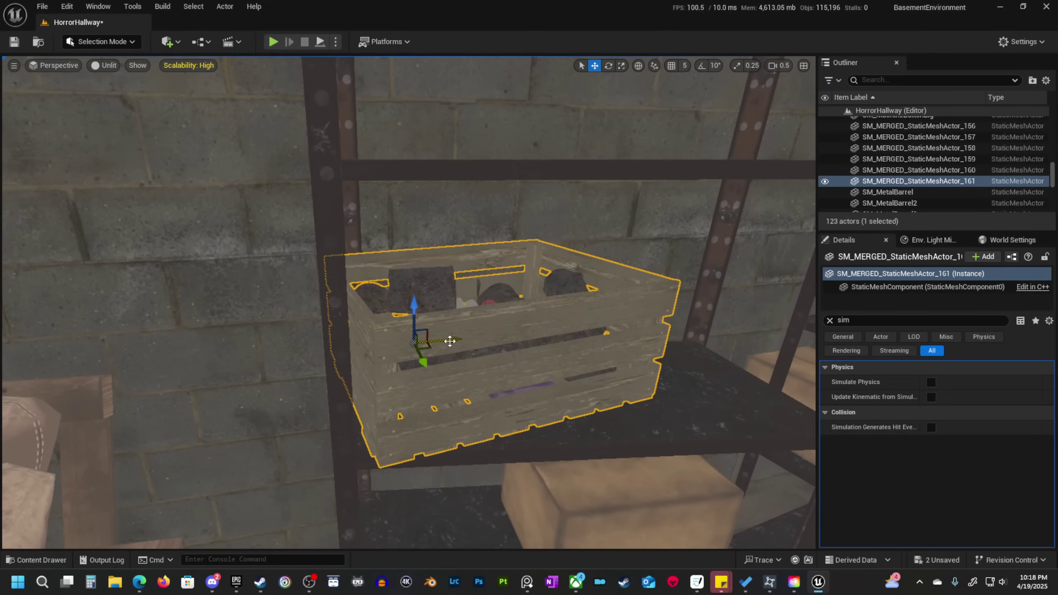
Align the duplicated crate inside the rack and lower it to rest on the shelf surface.
key(w)
right_drag(496, 354, 517, 320)
scroll(512, 330, down, 2)
right_drag(538, 243, 436, 208)
scroll(458, 217, down, 1)
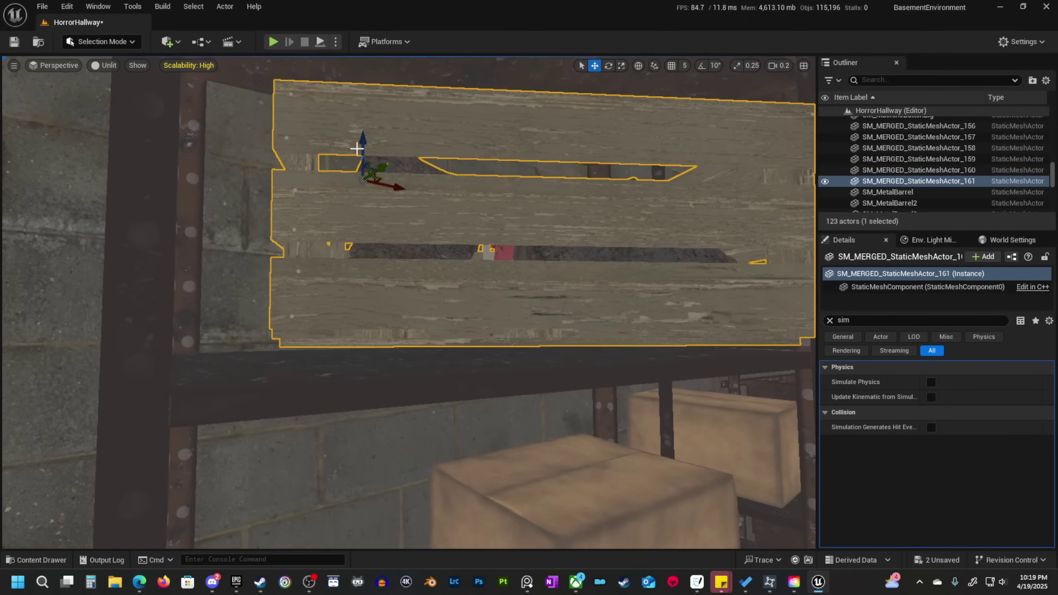
drag(356, 148, 367, 168)
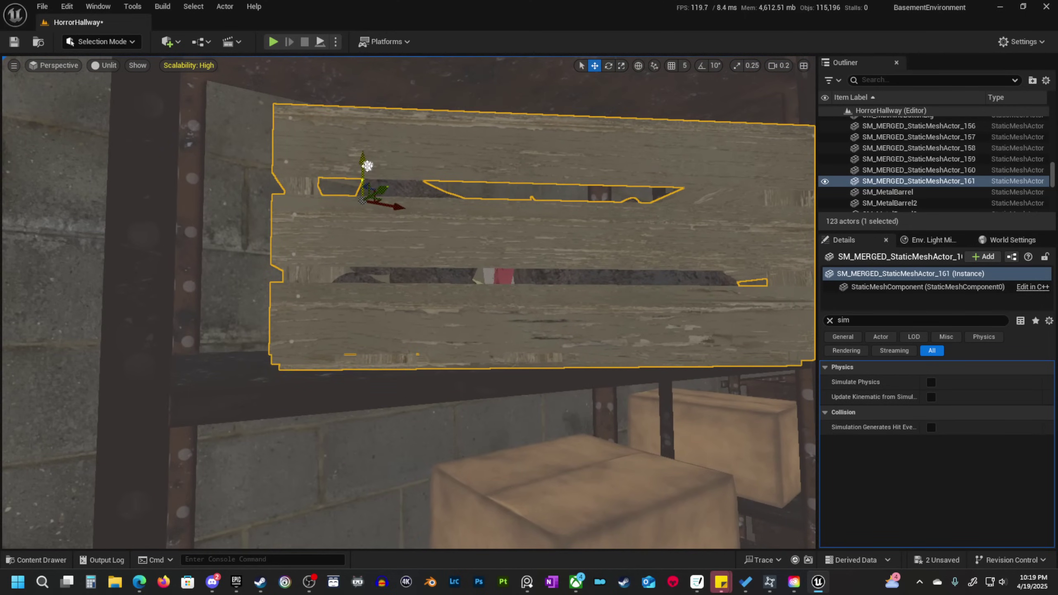
key(s)
right_drag(368, 168, 387, 198)
Deselect the crate, review the hallway in Lit view, and return to Unlit view.
scroll(375, 179, up, 3)
key(alt+4)
key(Escape)
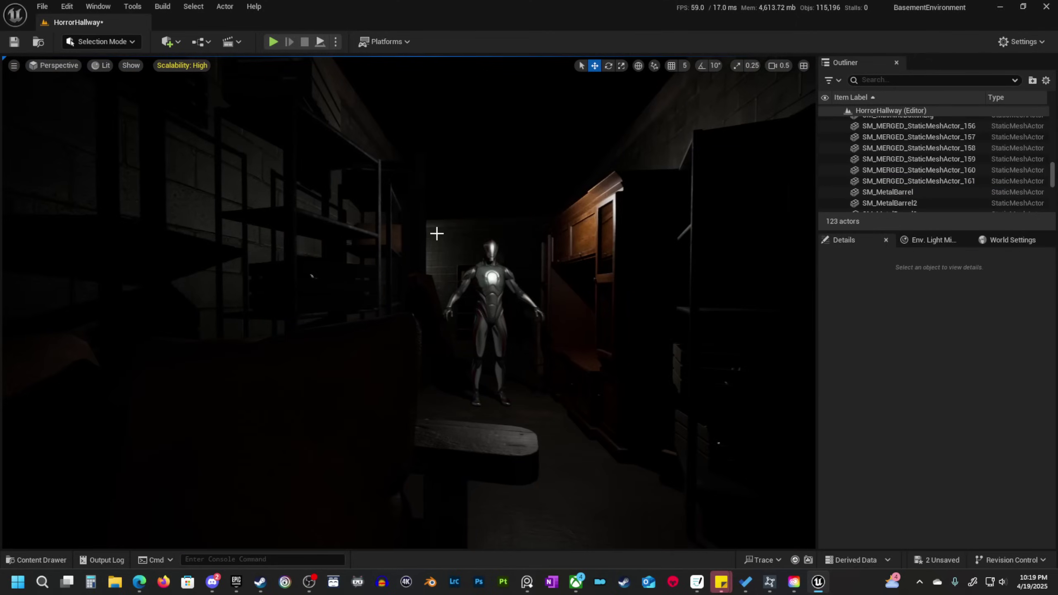
mouse_move(436, 234)
right_down()
mouse_move(468, 236)
mouse_move(448, 227)
mouse_move(458, 238)
mouse_move(458, 229)
mouse_move(446, 236)
right_up()
key(w)
scroll(457, 232, up, 1)
key(alt+3)
Duplicate the closed cardboard box standing next to the wooden pallet in the spare props area.
key(s)
right_drag(508, 280, 391, 320)
scroll(509, 280, up, 1)
key(w)
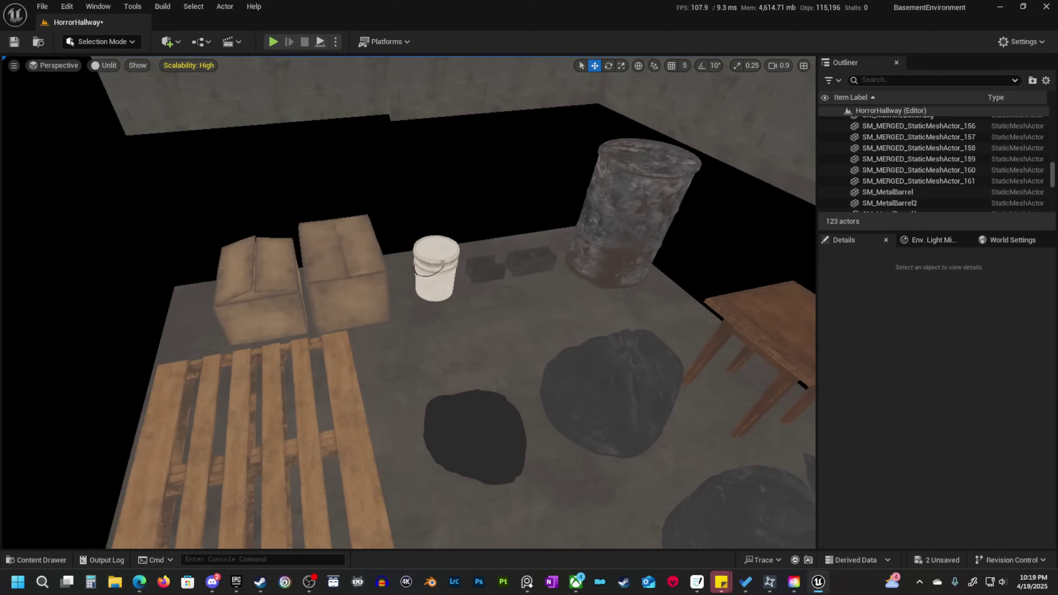
click(273, 287)
key(s)
right_drag(273, 288, 383, 283)
scroll(272, 288, up, 4)
alt+drag(45, 320, 287, 303)
Carry the duplicated cardboard box to the floor in front of the metal racks.
key(w)
right_drag(287, 303, 216, 292)
scroll(287, 303, down, 4)
key(s)
key(s)
right_drag(377, 334, 440, 413)
scroll(441, 413, down, 2)
Rotate the cardboard box about its vertical axis on the floor by the racks.
key(r)
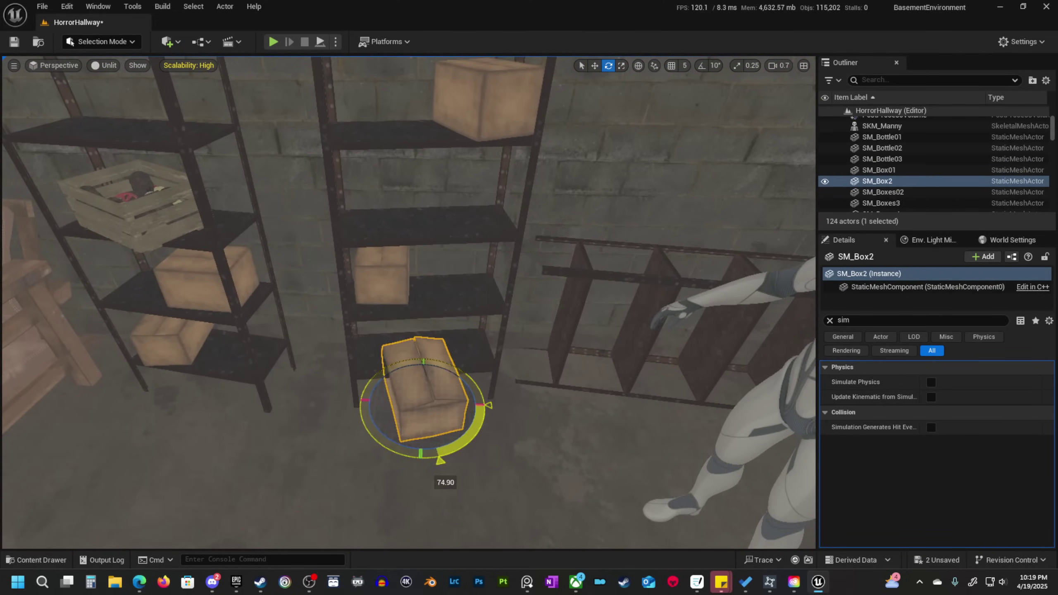
drag(417, 458, 413, 458)
key(a)
mouse_move(413, 458)
right_down()
mouse_move(499, 438)
mouse_move(396, 460)
right_up()
key(w)
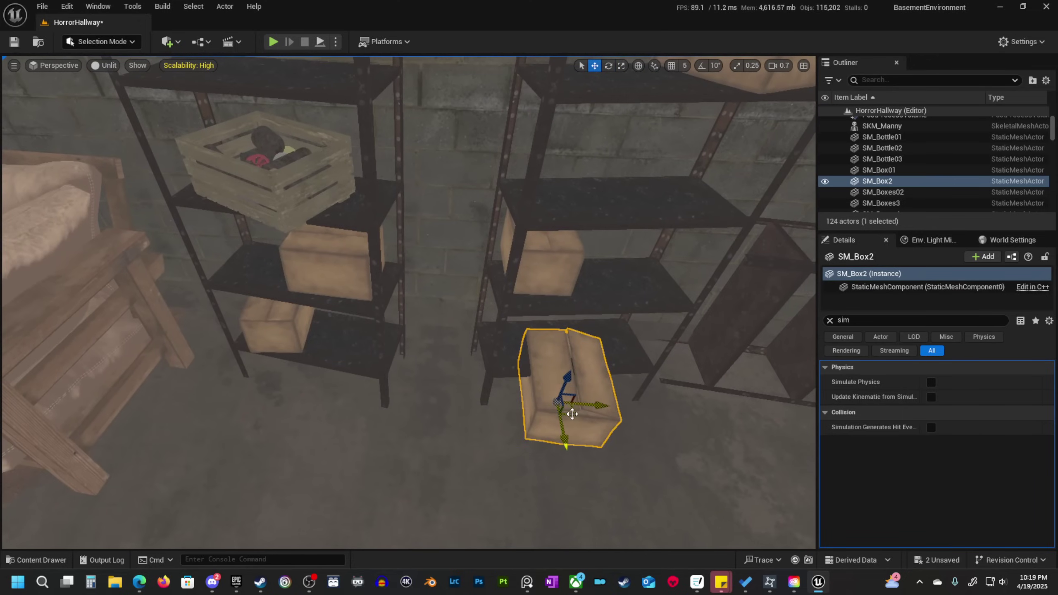
Position the rotated cardboard box on the floor in the gap between the two metal racks.
drag(446, 416, 451, 416)
right_drag(451, 415, 358, 384)
key(d)
key(w)
scroll(447, 415, down, 4)
key(e)
key(s)
scroll(408, 375, up, 1)
right_drag(491, 444, 479, 447)
key(w)
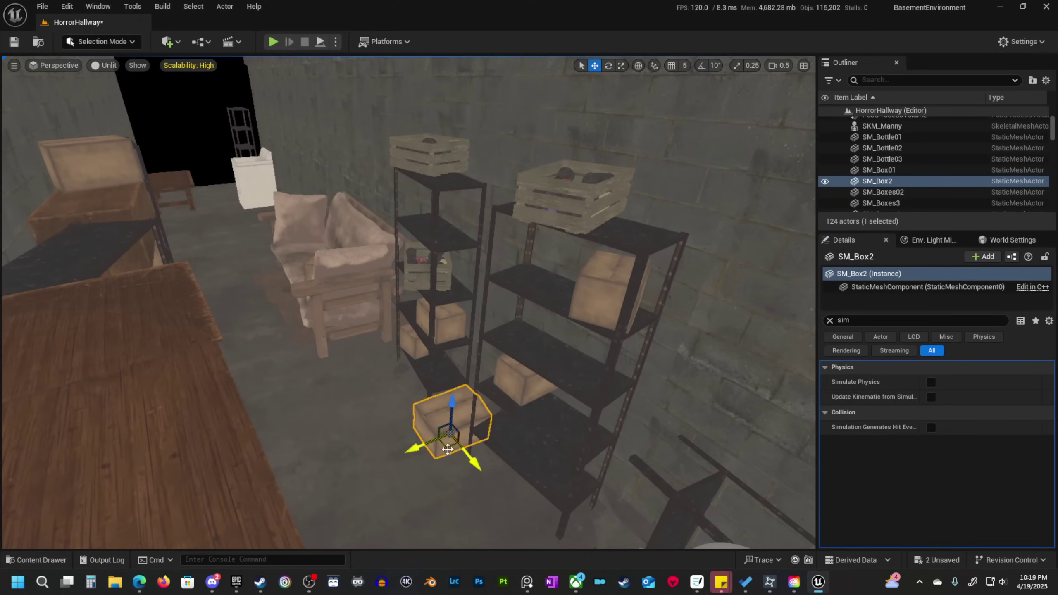
Duplicate the cardboard box onto the lowest shelf of the adjacent metal rack and rotate it to lie along the shelf.
drag(543, 482, 543, 483)
right_drag(544, 483, 558, 400)
key(w)
scroll(544, 483, down, 3)
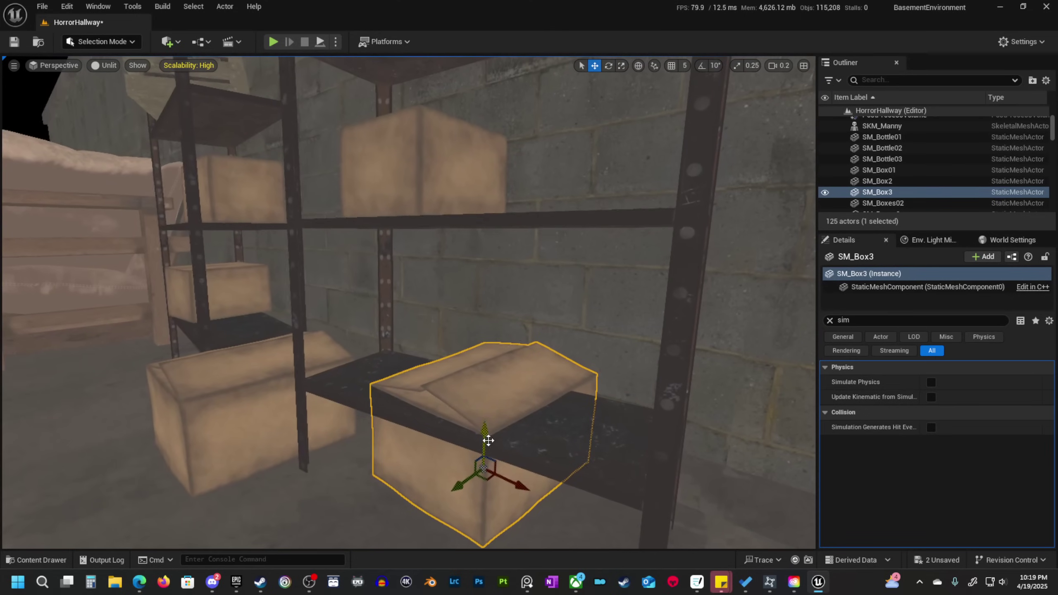
drag(488, 438, 485, 349)
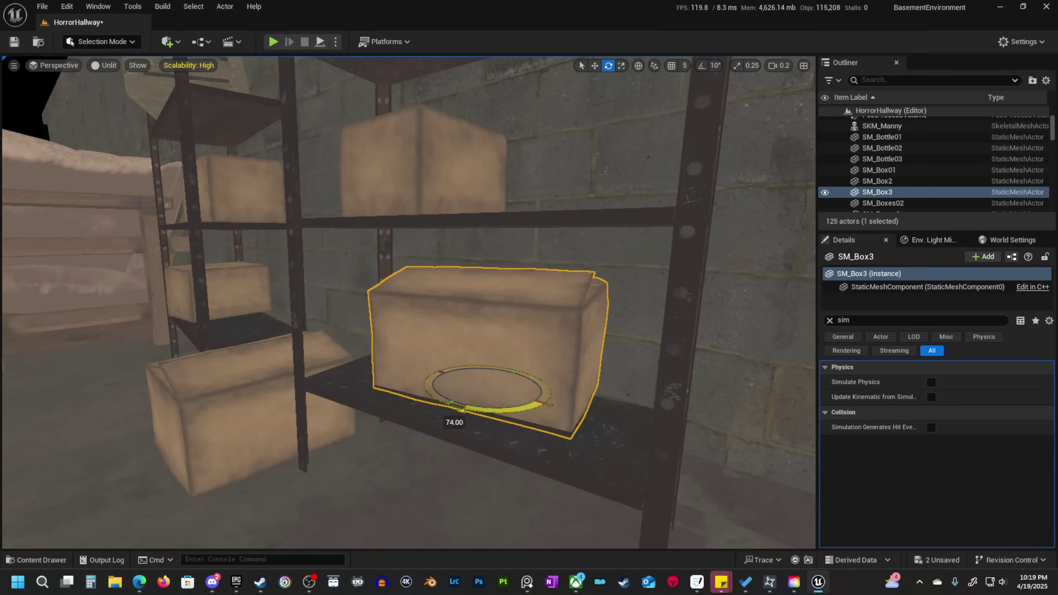
drag(488, 394, 519, 384)
mouse_move(515, 421)
right_down()
mouse_move(450, 416)
mouse_move(454, 400)
mouse_move(531, 418)
right_up()
key(s)
scroll(515, 421, up, 2)
key(w)
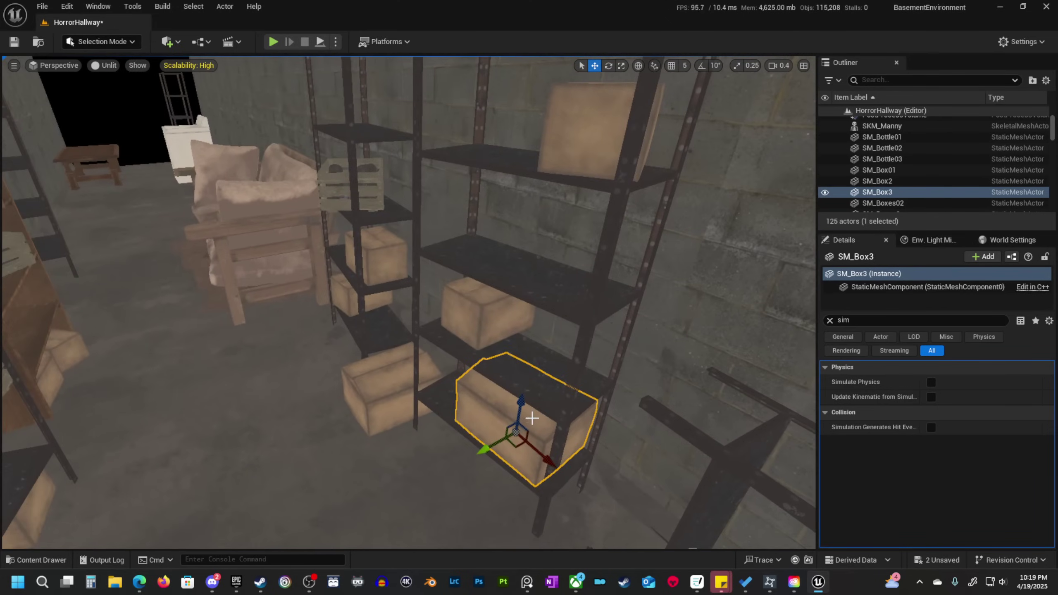
Duplicate the cardboard box from the rack's lowest shelf up to the empty shelf below the topmost box.
drag(536, 213, 537, 217)
key(w)
right_drag(537, 217, 621, 204)
key(e)
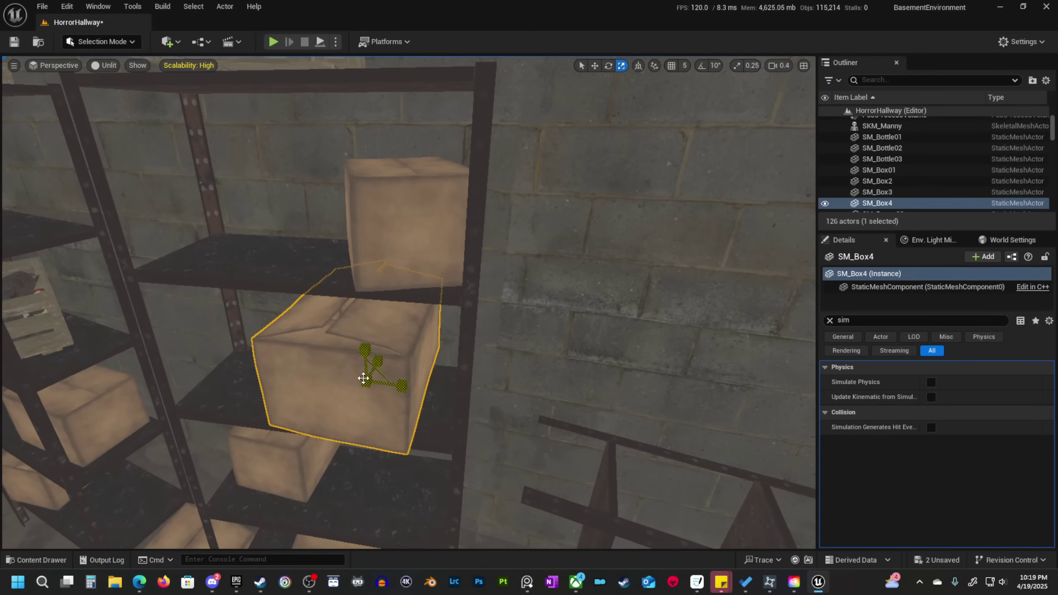
right_drag(395, 381, 431, 329)
Lower the copied box onto its shelf and rotate it about its vertical axis.
key(w)
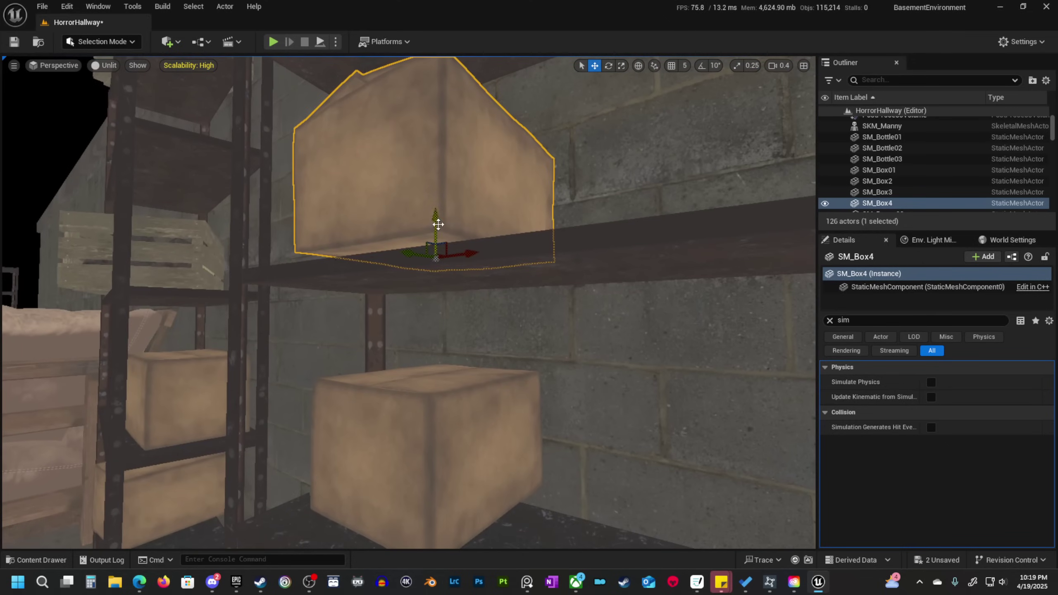
drag(436, 227, 435, 237)
key(e)
mouse_move(435, 237)
right_down()
mouse_move(437, 228)
mouse_move(451, 251)
right_up()
scroll(451, 250, down, 1)
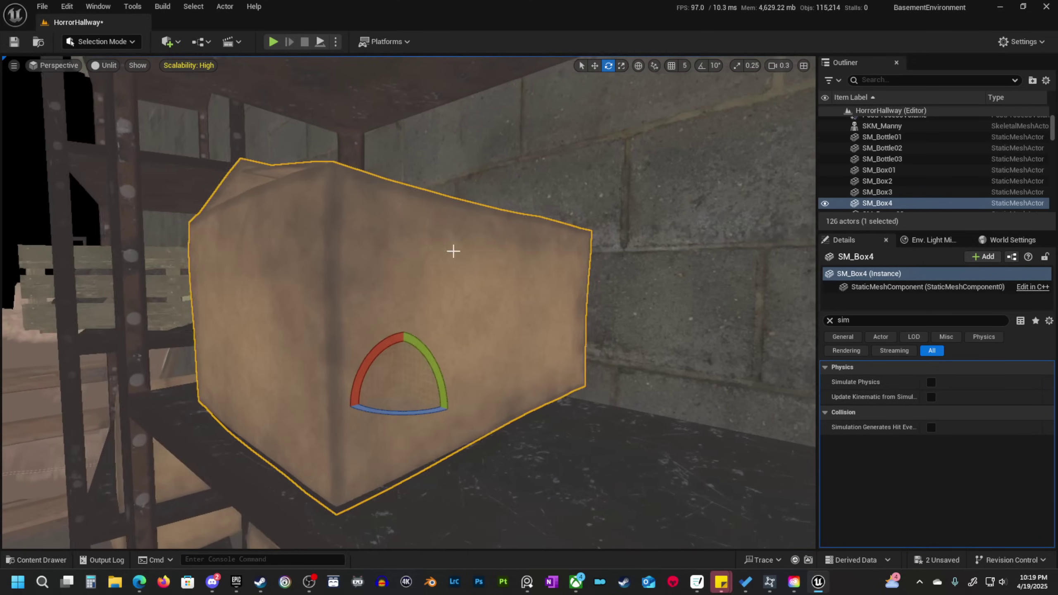
key(w)
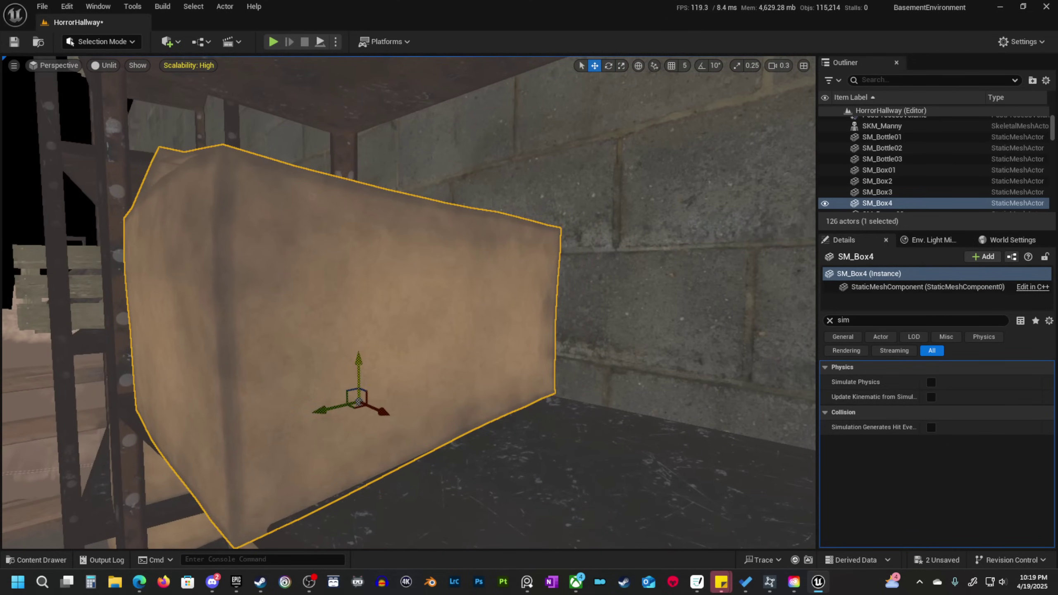
drag(367, 370, 368, 372)
key(s)
right_drag(367, 371, 362, 388)
key(e)
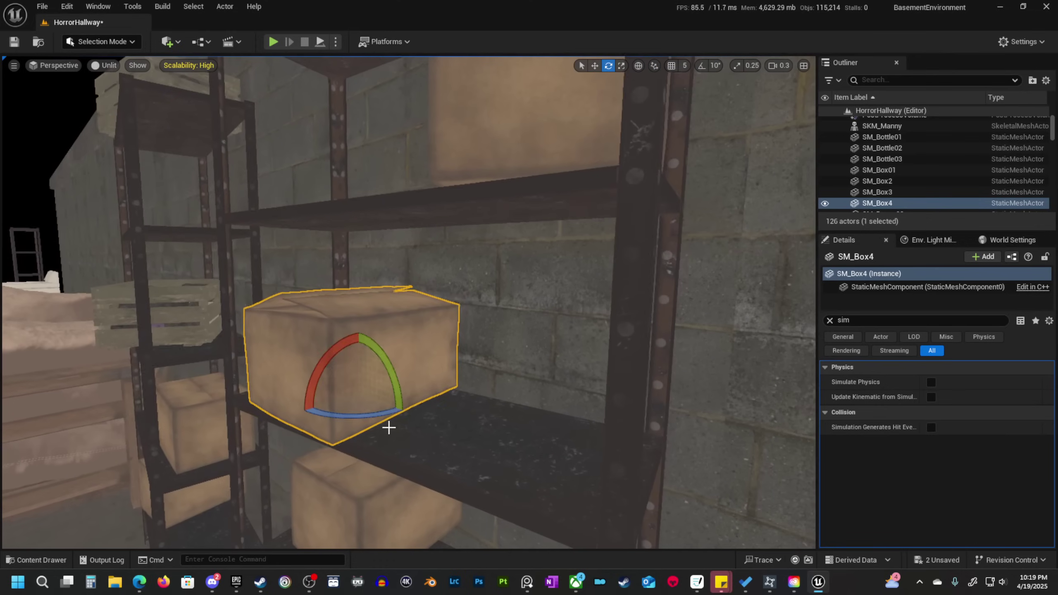
drag(387, 418, 410, 411)
Duplicate that shelf box across the hallway toward the tall wooden cabinet on the opposite side.
key(s)
mouse_move(411, 419)
right_down()
mouse_move(459, 417)
mouse_move(501, 444)
mouse_move(511, 423)
mouse_move(416, 429)
mouse_move(410, 419)
right_up()
scroll(411, 419, up, 4)
key(s)
scroll(410, 419, down, 1)
key(w)
key(s)
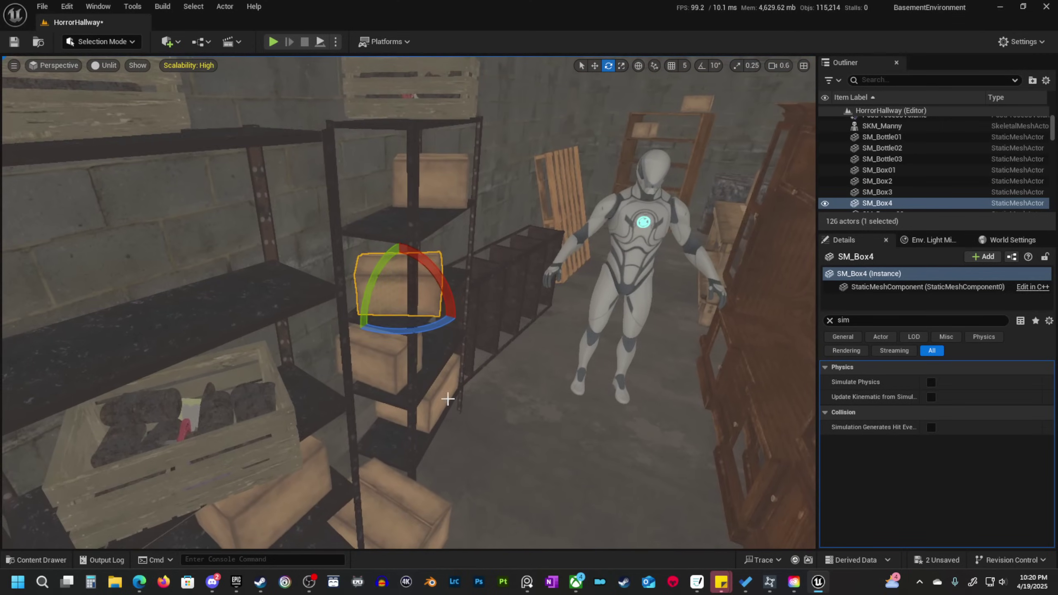
key(w)
alt+drag(425, 302, 808, 384)
right_drag(808, 383, 970, 400)
key(w)
key(s)
scroll(808, 384, down, 2)
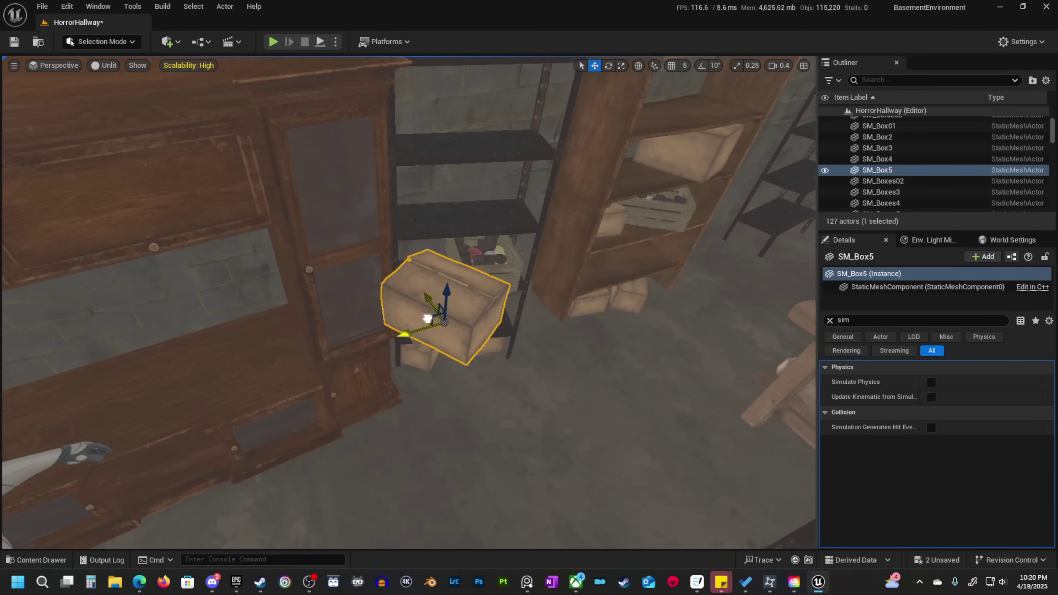
Move the copied box onto the wooden cabinet's counter beside the block wall.
drag(427, 318, 194, 331)
right_drag(194, 332, 347, 235)
key(a)
key(q)
drag(442, 235, 450, 453)
right_drag(451, 454, 495, 497)
key(a)
drag(533, 402, 472, 400)
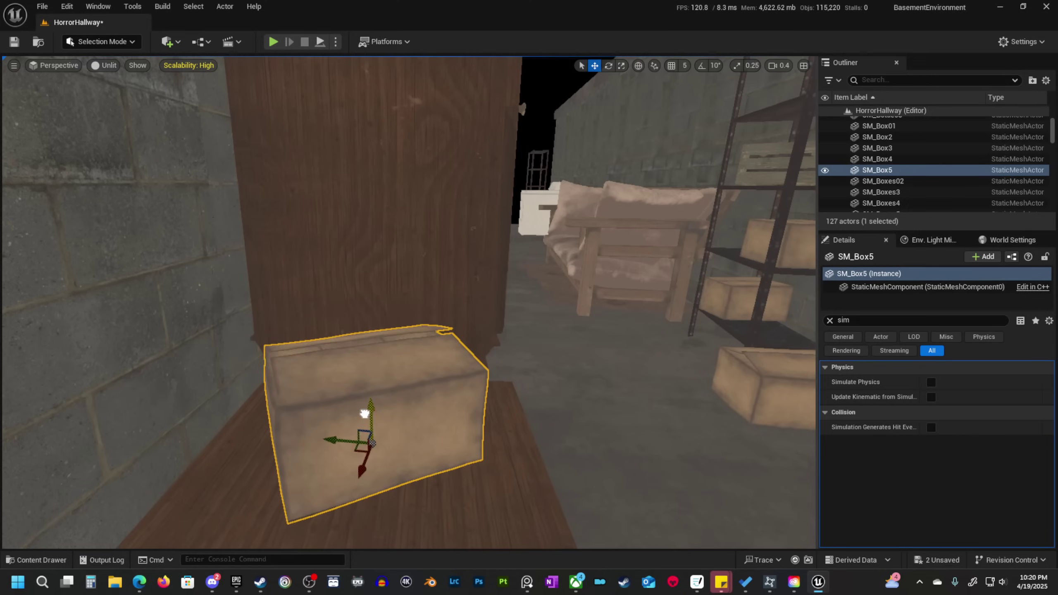
Adjust the box's position and height on the cabinet counter and scale it up uniformly.
drag(363, 426, 356, 447)
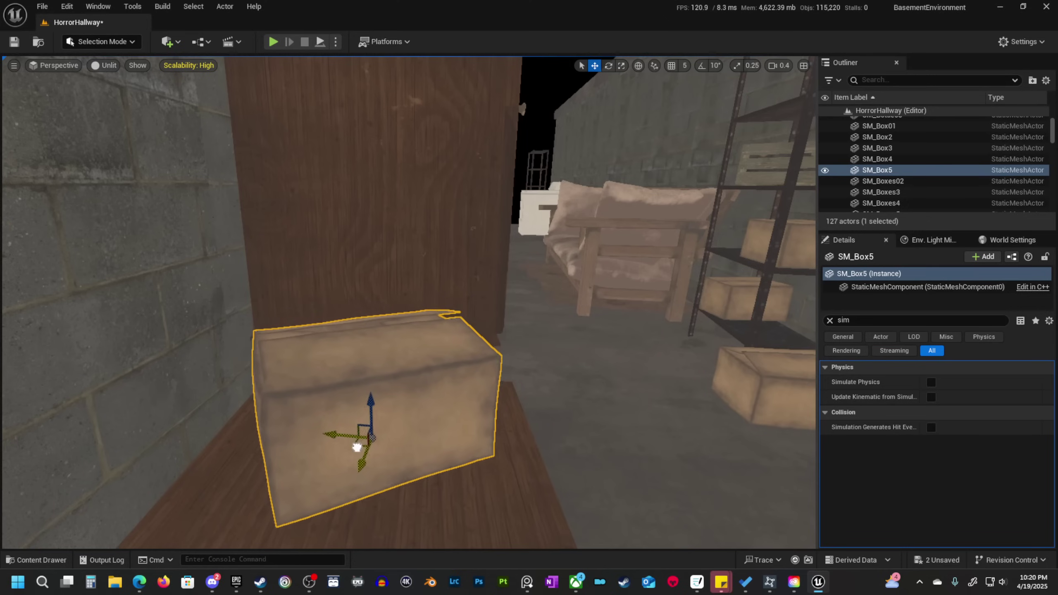
drag(369, 404, 372, 465)
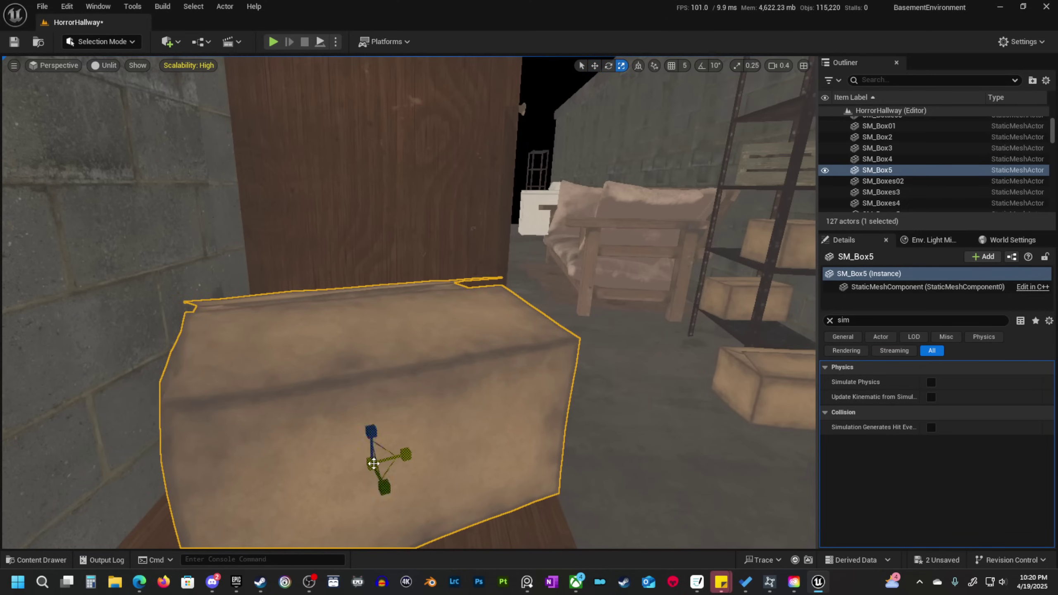
key(s)
scroll(371, 465, up, 3)
right_drag(372, 465, 491, 474)
key(w)
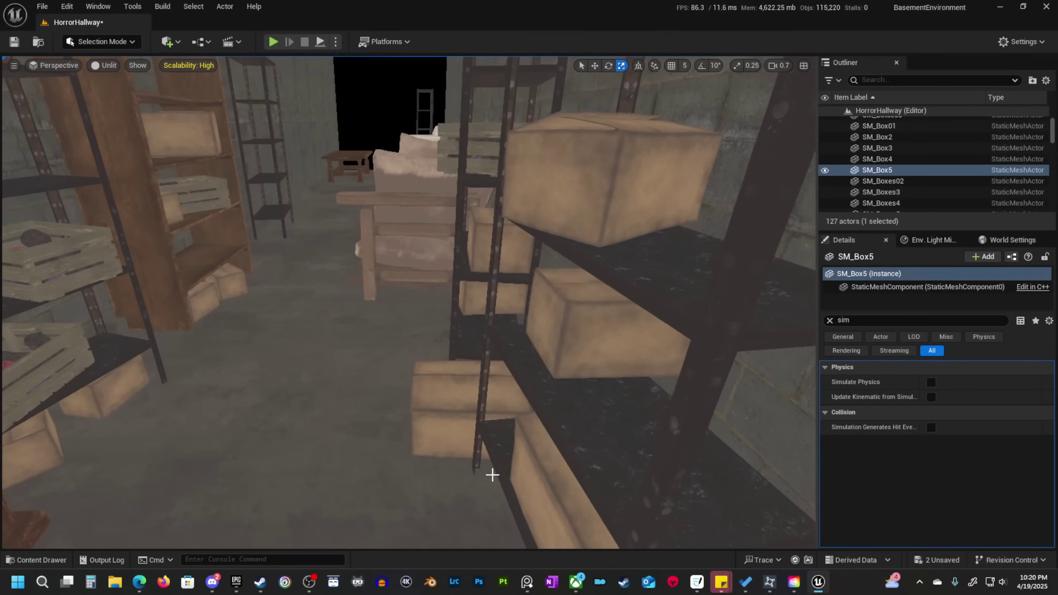
Duplicate the closed cardboard box from the metal rack's lower shelf across the hallway to the wooden cabinet.
click(467, 428)
right_drag(467, 427, 558, 425)
key(w)
right_drag(430, 427, 516, 409)
key(w)
scroll(430, 428, down, 2)
right_drag(367, 433, 375, 429)
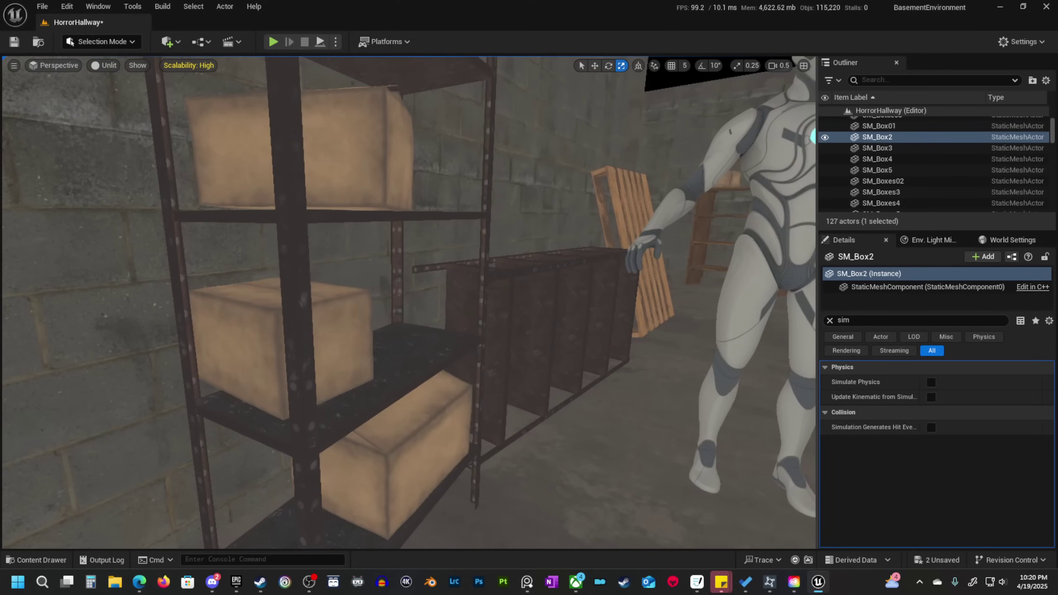
click(366, 434)
key(e)
right_drag(309, 397, 354, 441)
scroll(283, 402, down, 4)
key(w)
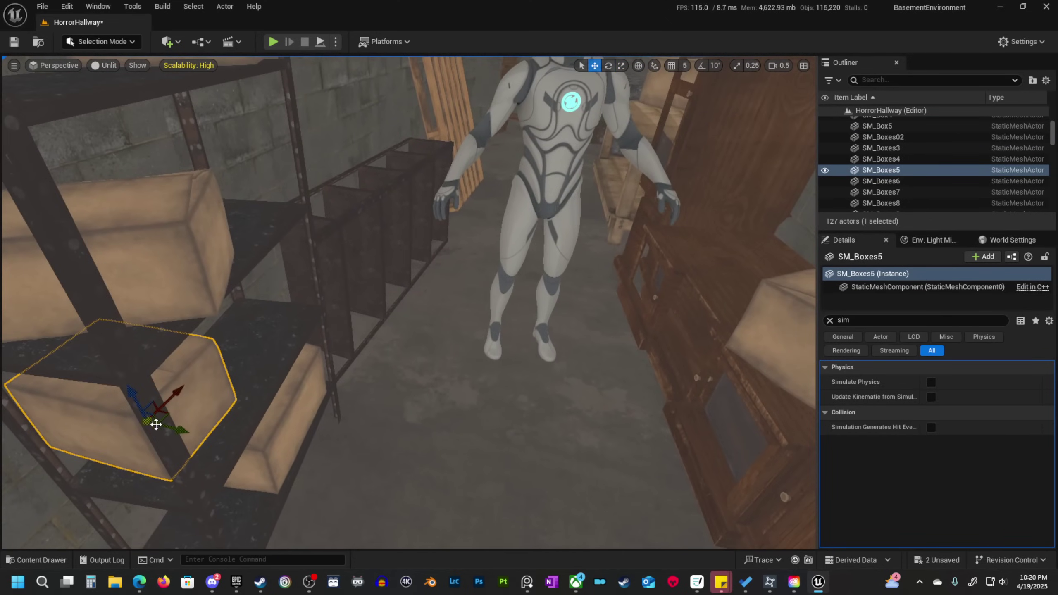
alt+drag(157, 426, 755, 262)
Try to place the copied closed box by the larger box on the wooden cabinet's counter.
right_drag(754, 262, 749, 309)
key(w)
scroll(754, 261, down, 2)
key(s)
drag(452, 384, 355, 300)
right_drag(356, 300, 383, 299)
drag(331, 313, 370, 293)
key(q)
right_drag(369, 293, 324, 332)
Move the copied closed box out to the prop staging floor by the wooden pallet and scale it up.
scroll(369, 293, up, 1)
key(s)
scroll(370, 293, up, 4)
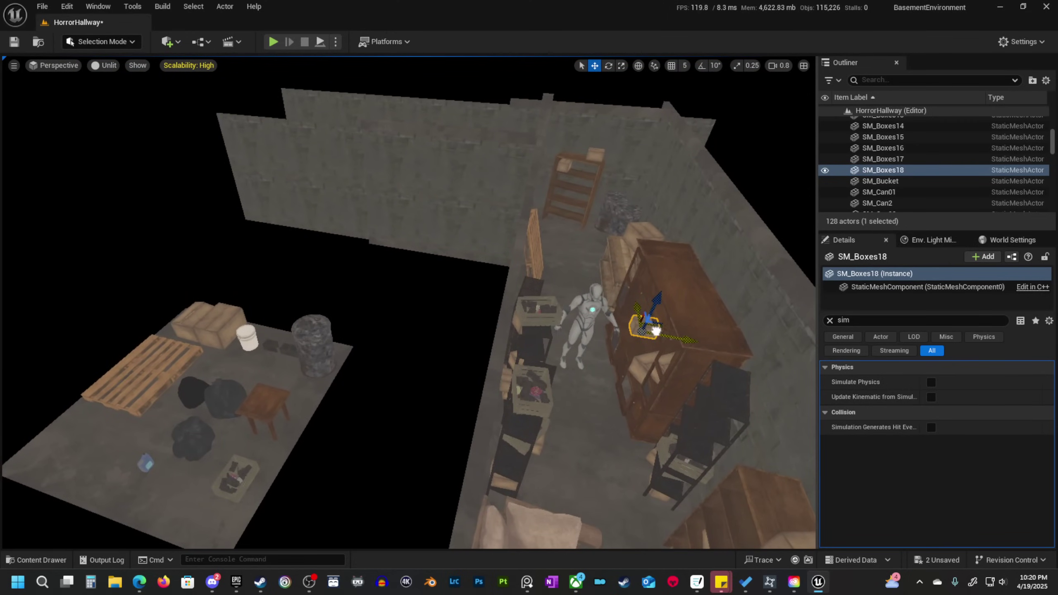
key(f)
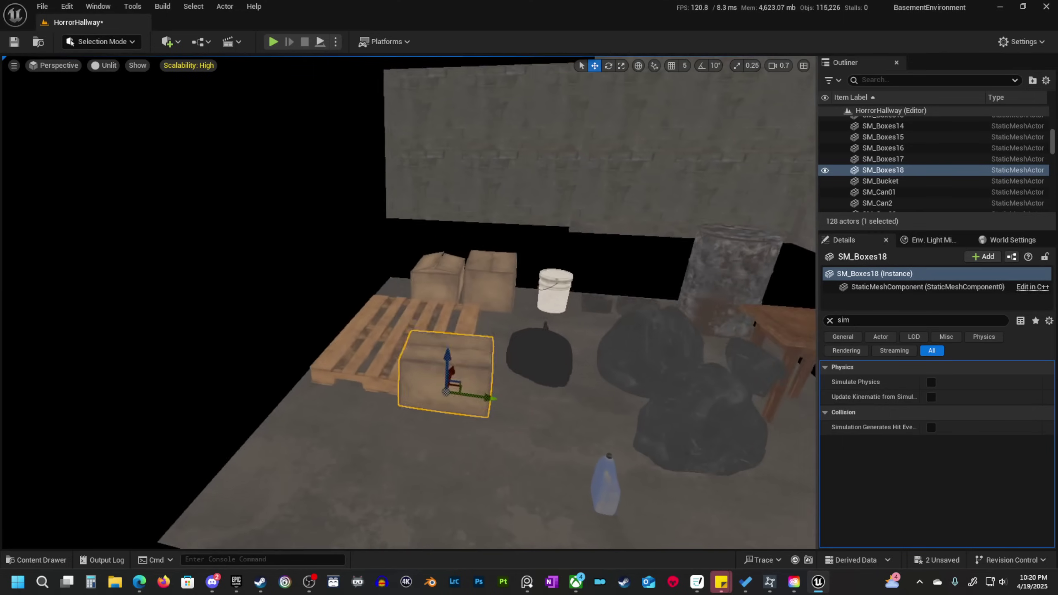
drag(367, 323, 387, 308)
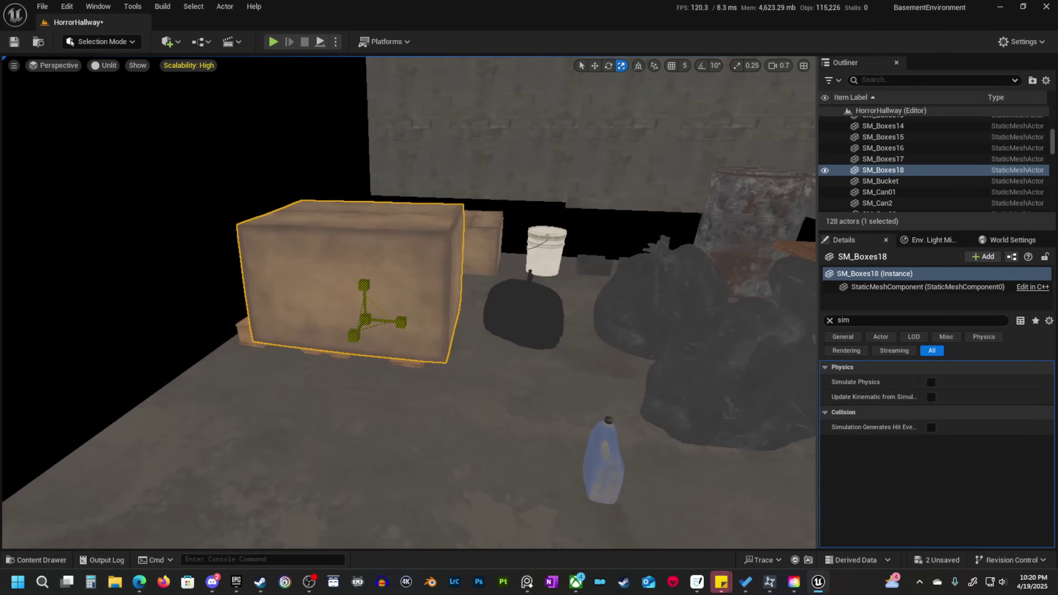
key(d)
right_drag(383, 336, 263, 343)
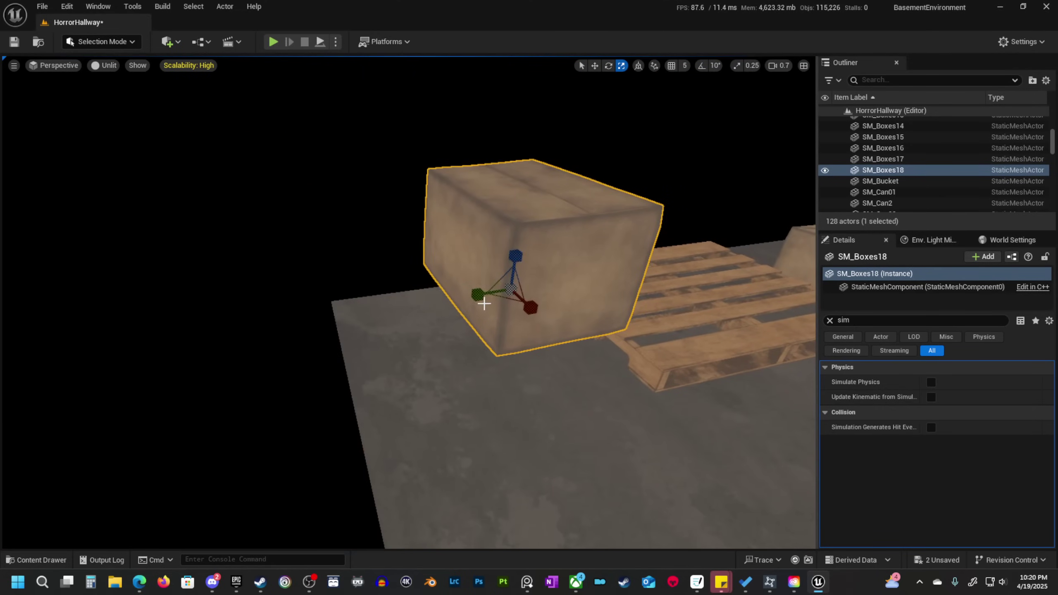
Duplicate the enlarged box sideways so a second copy stands next to it by the pallet.
alt+drag(531, 286, 662, 278)
key(s)
right_drag(662, 277, 745, 288)
right_drag(604, 229, 604, 230)
Duplicate the SM_Box01 cardboard box above the two enlarged boxes and rotate it about its vertical axis.
click(581, 253)
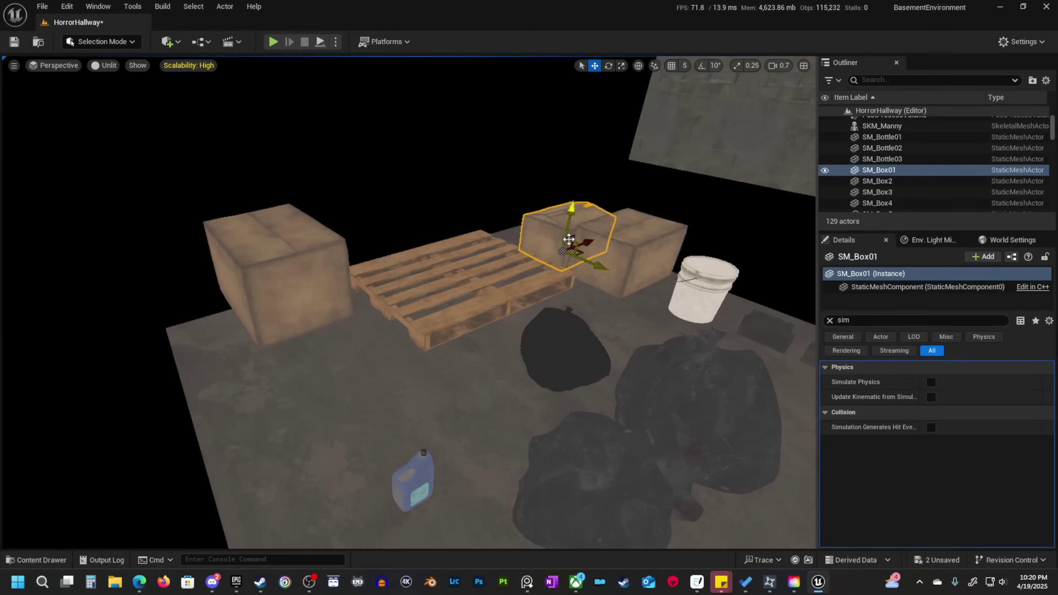
alt+drag(580, 253, 331, 115)
key(e)
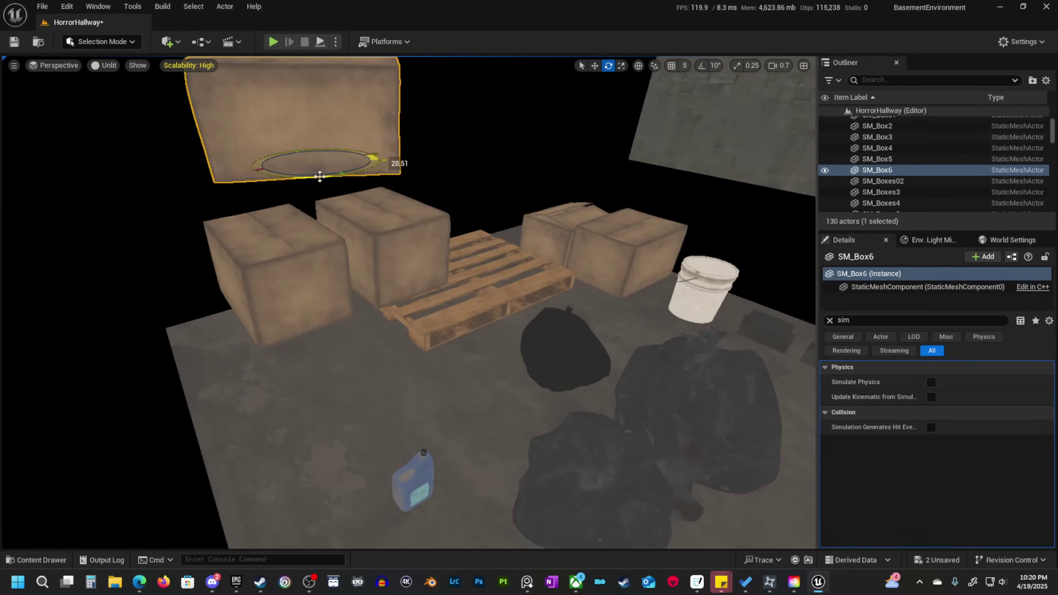
drag(319, 176, 314, 179)
Select the two lower boxes and the box above, rotate them slightly together, and enable Simulate Physics on all three.
mouse_move(264, 280)
right_down()
mouse_move(254, 275)
mouse_move(264, 279)
right_up()
ctrl+click(305, 278)
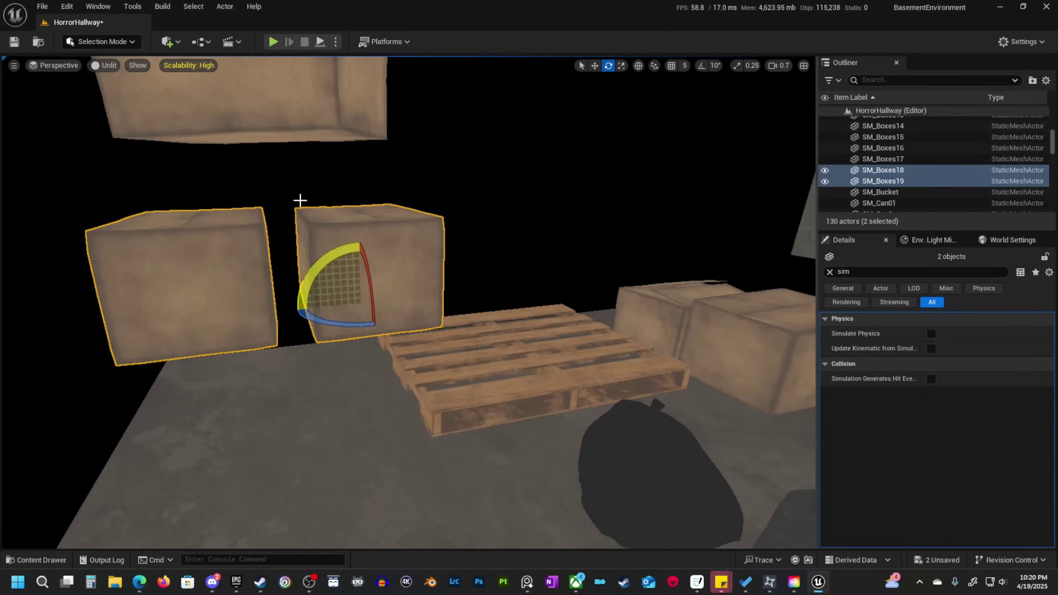
ctrl+click(256, 121)
right_drag(256, 120, 371, 269)
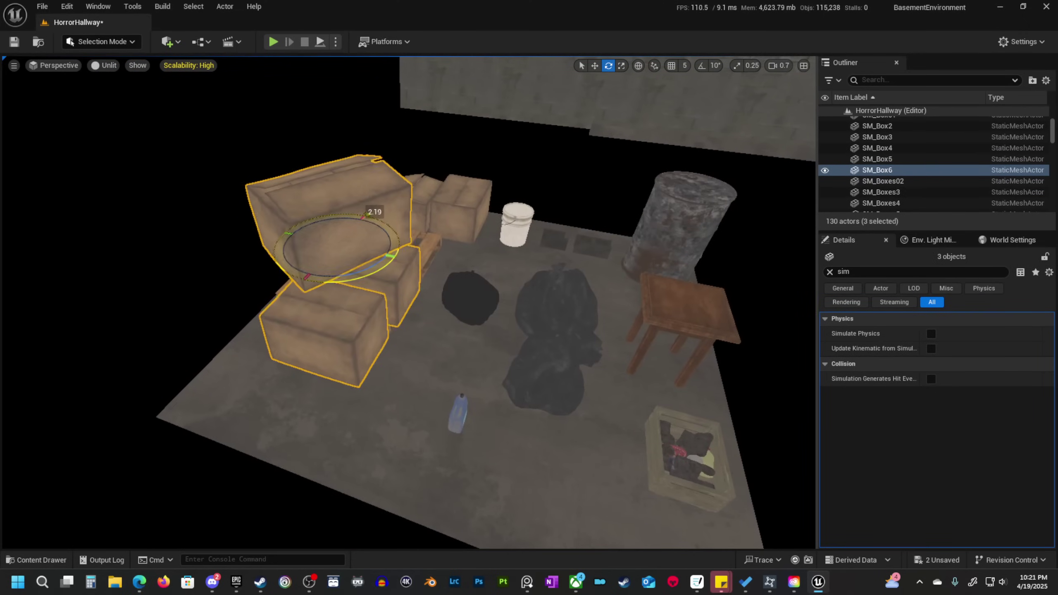
drag(403, 254, 400, 260)
mouse_move(387, 282)
right_down()
mouse_move(385, 262)
mouse_move(387, 282)
mouse_move(395, 264)
right_up()
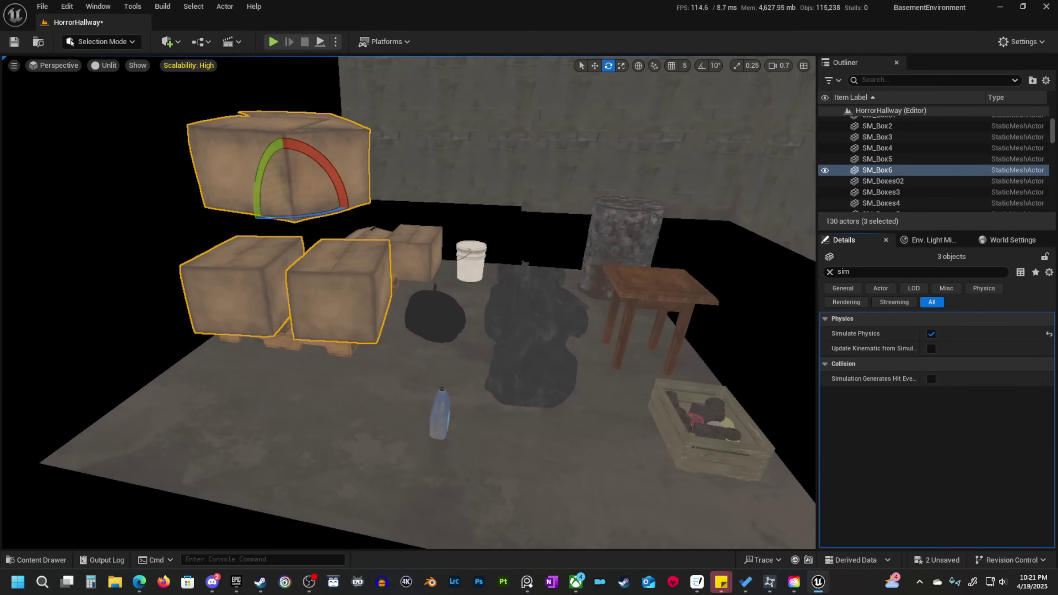
Simulate the level to drop the three boxes, inspect the settled stack from several angles, and stop the simulation.
right_drag(374, 120, 364, 98)
click(335, 42)
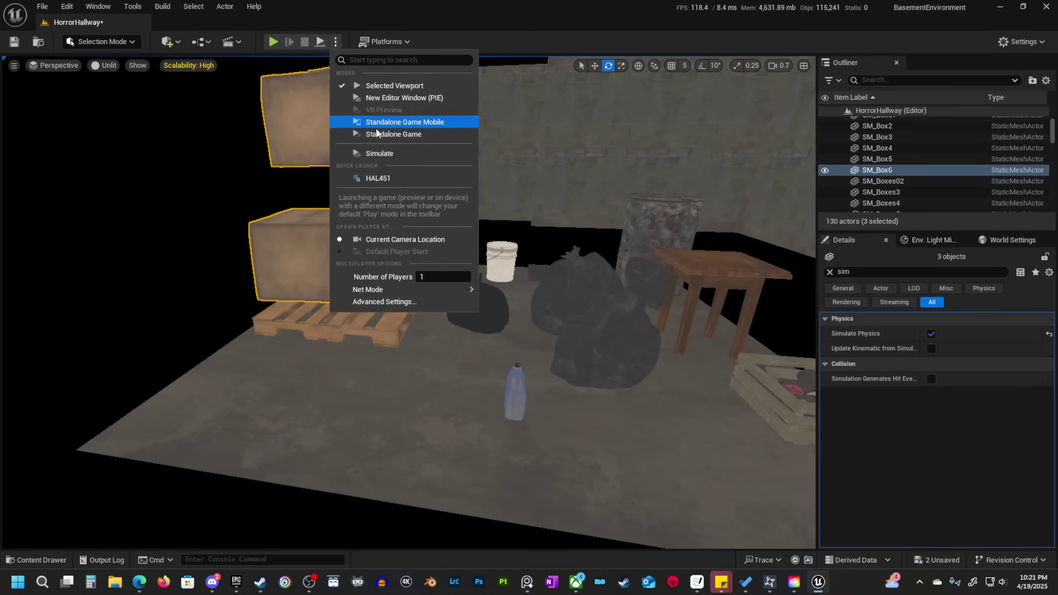
click(378, 153)
mouse_move(536, 302)
right_down()
mouse_move(517, 302)
mouse_move(553, 298)
mouse_move(491, 304)
mouse_move(550, 297)
mouse_move(525, 302)
right_up()
scroll(537, 298, down, 2)
right_drag(602, 336, 629, 347)
right_drag(453, 205, 450, 194)
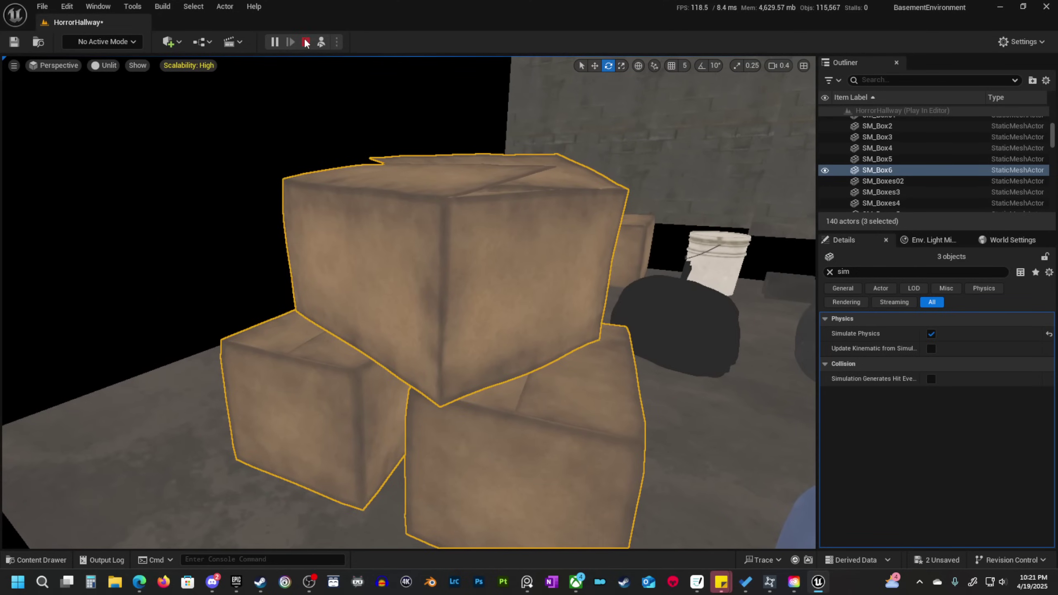
click(306, 41)
Tilt one lower box above the pallet and select it together with the other two boxes.
click(436, 352)
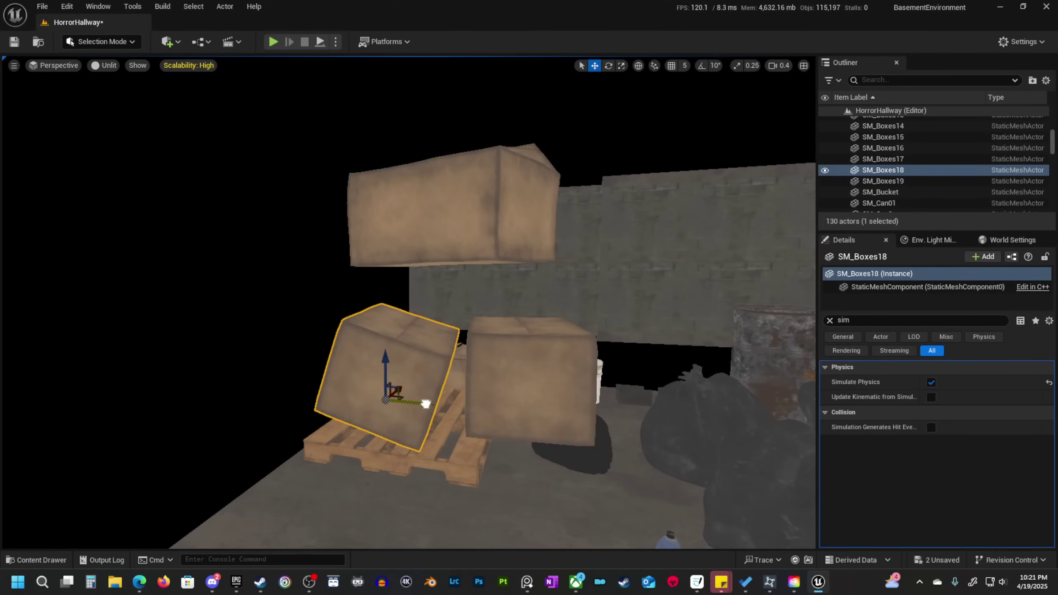
ctrl+click(493, 378)
ctrl+click(453, 225)
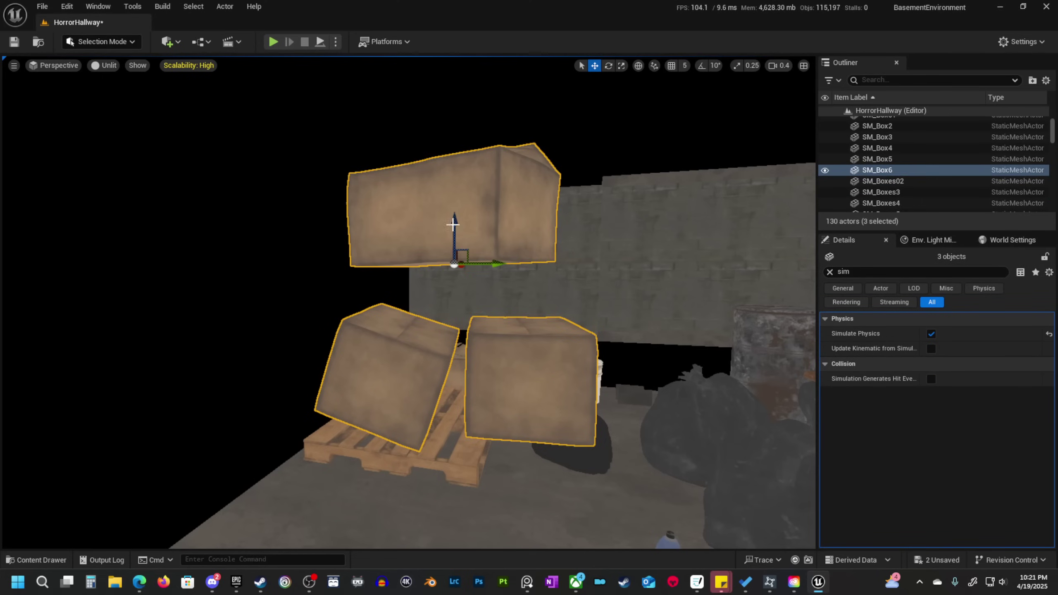
Simulate the level until the boxes settle in a stack, keep the simulation changes for all three, and stop.
click(335, 41)
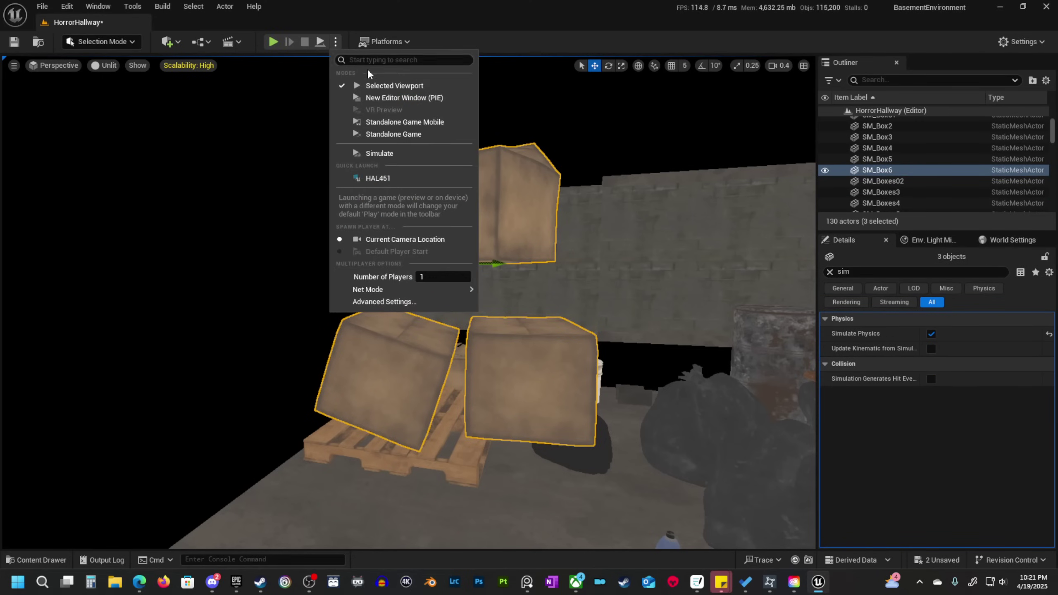
click(385, 153)
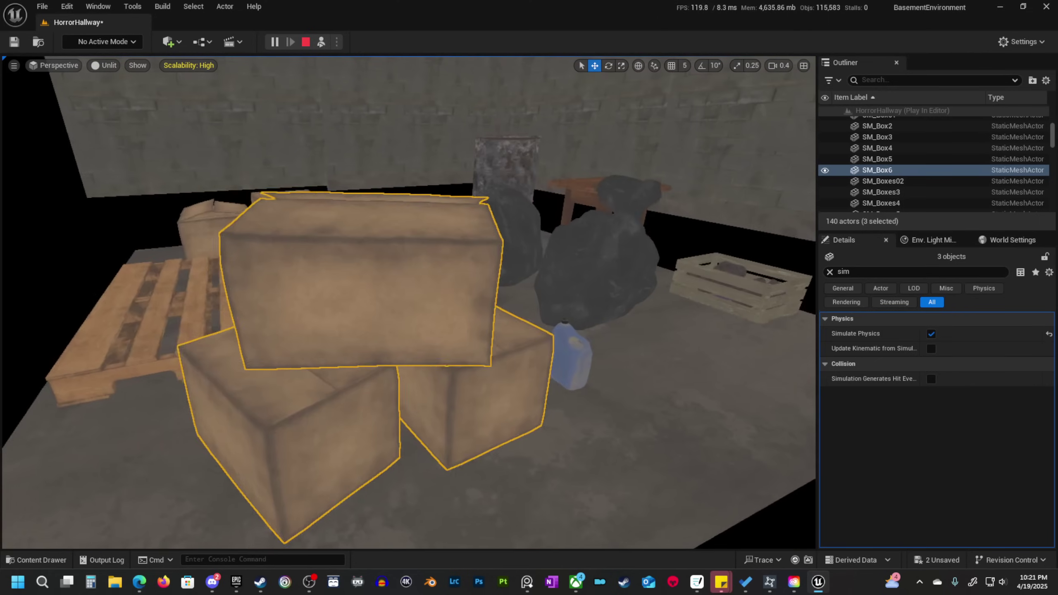
right_drag(588, 329, 649, 354)
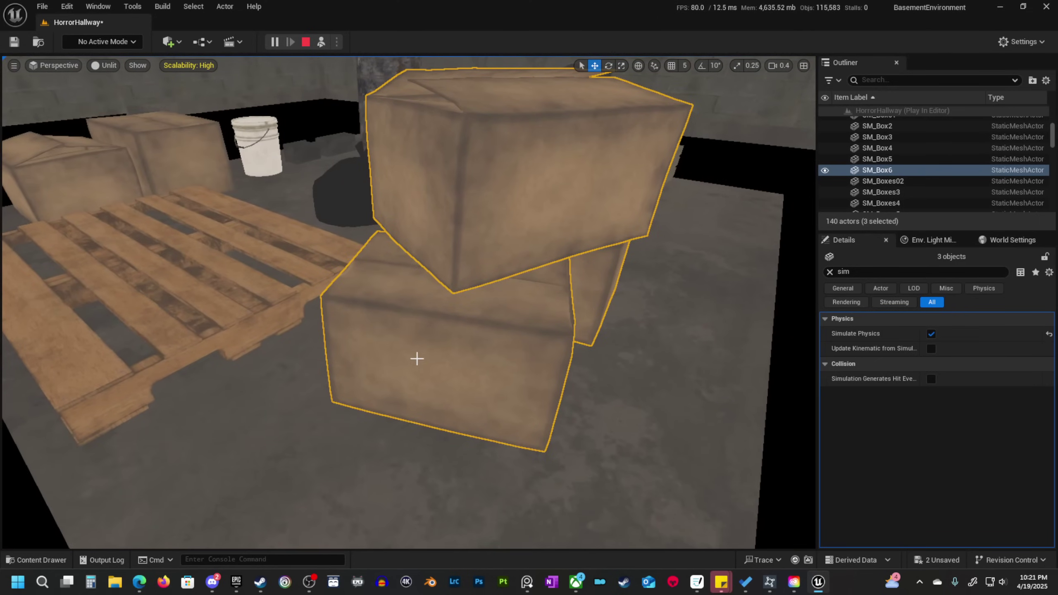
right_drag(484, 350, 452, 380)
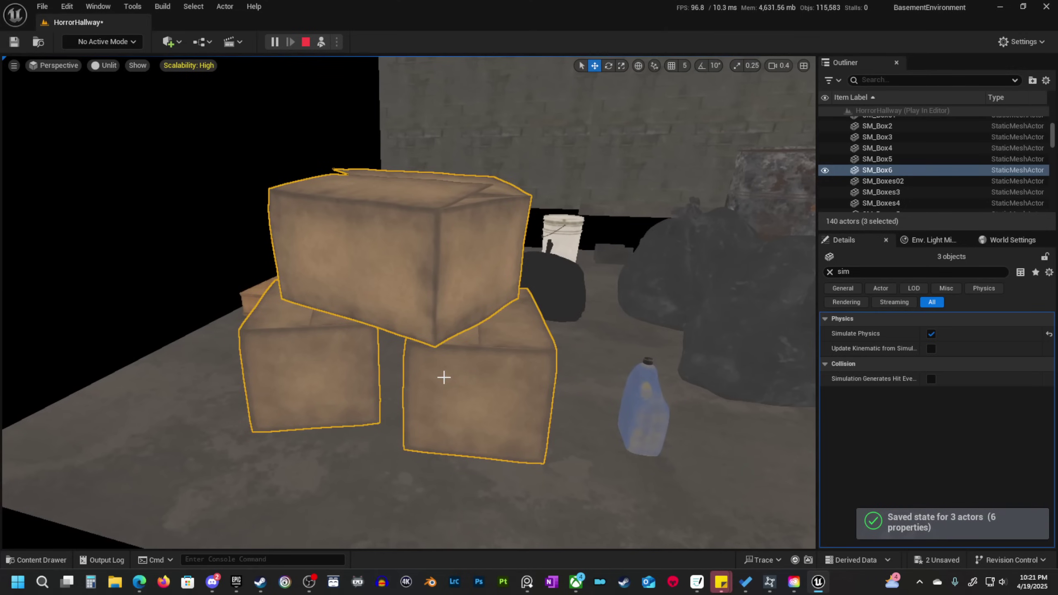
click(306, 42)
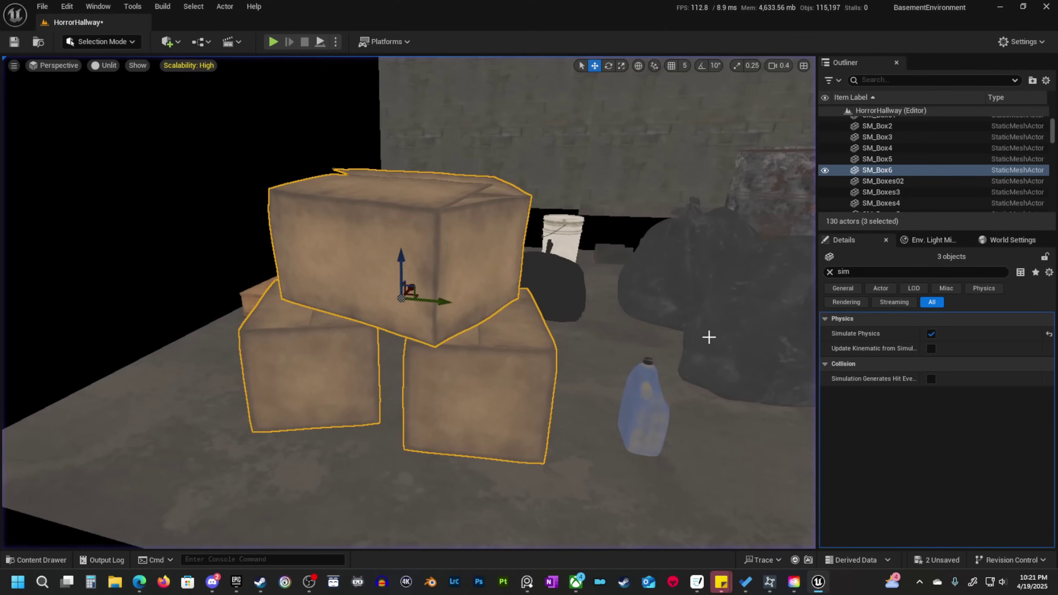
Turn off Simulate Physics for the three stacked boxes and rotate one of the lower boxes.
click(931, 334)
scroll(227, 378, up, 4)
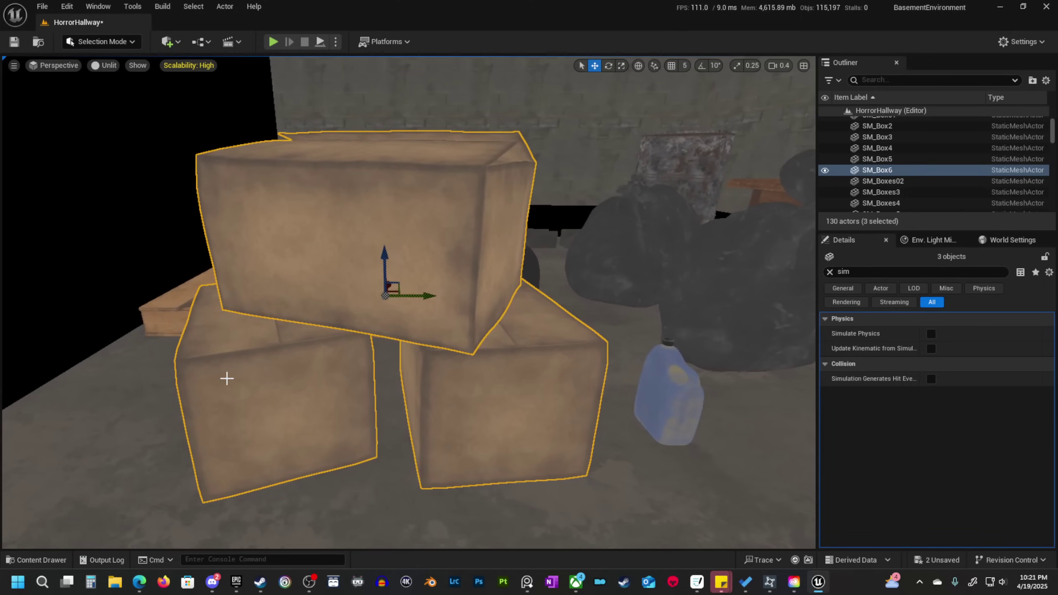
click(306, 423)
key(e)
drag(326, 436, 309, 371)
Lower the top box to close the gap so it rests on the two lower boxes.
right_drag(309, 371, 321, 318)
key(w)
scroll(332, 325, down, 2)
click(465, 277)
key(w)
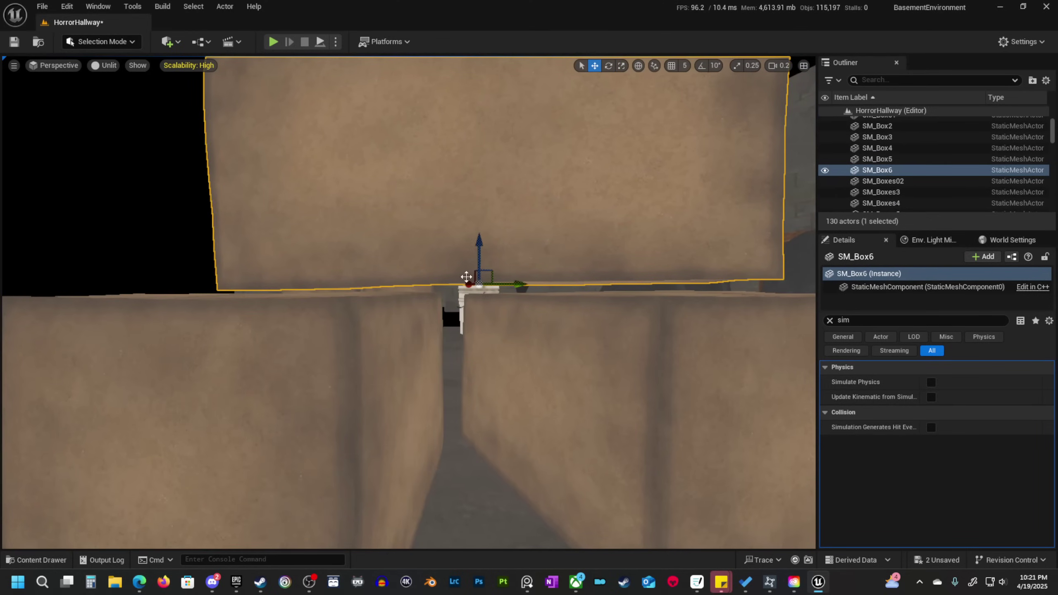
drag(482, 247, 482, 251)
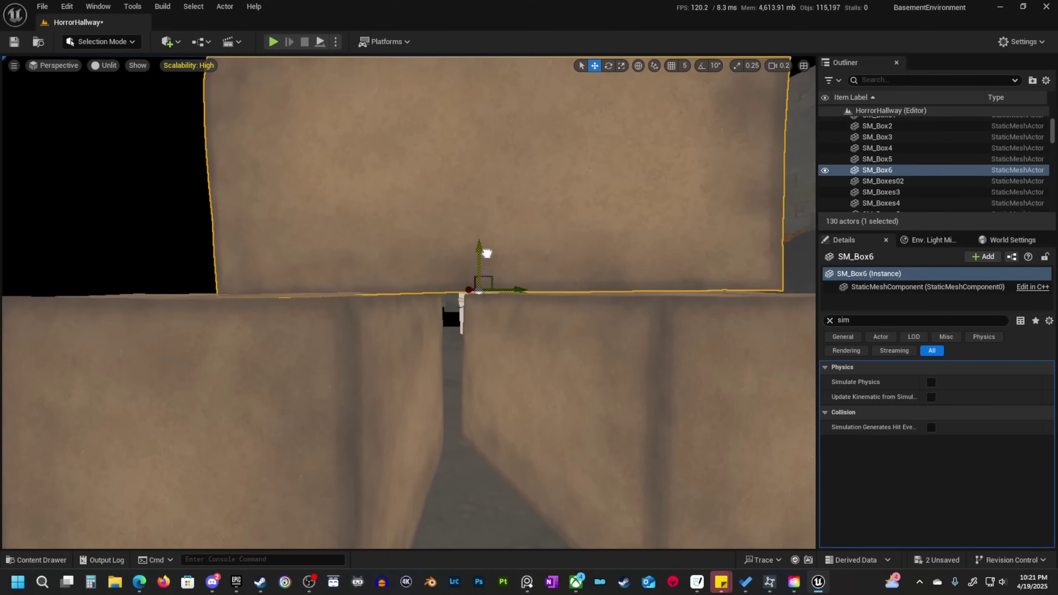
Select all three stacked boxes and move the stack from the staging area into the hallway beside the tall wooden cabinet.
key(s)
right_drag(531, 306, 610, 393)
key(e)
key(s)
scroll(604, 392, up, 3)
ctrl+click(515, 420)
ctrl+click(408, 423)
key(s)
scroll(409, 423, up, 2)
mouse_move(409, 423)
right_down()
mouse_move(458, 442)
mouse_move(410, 433)
right_up()
key(d)
key(s)
key(w)
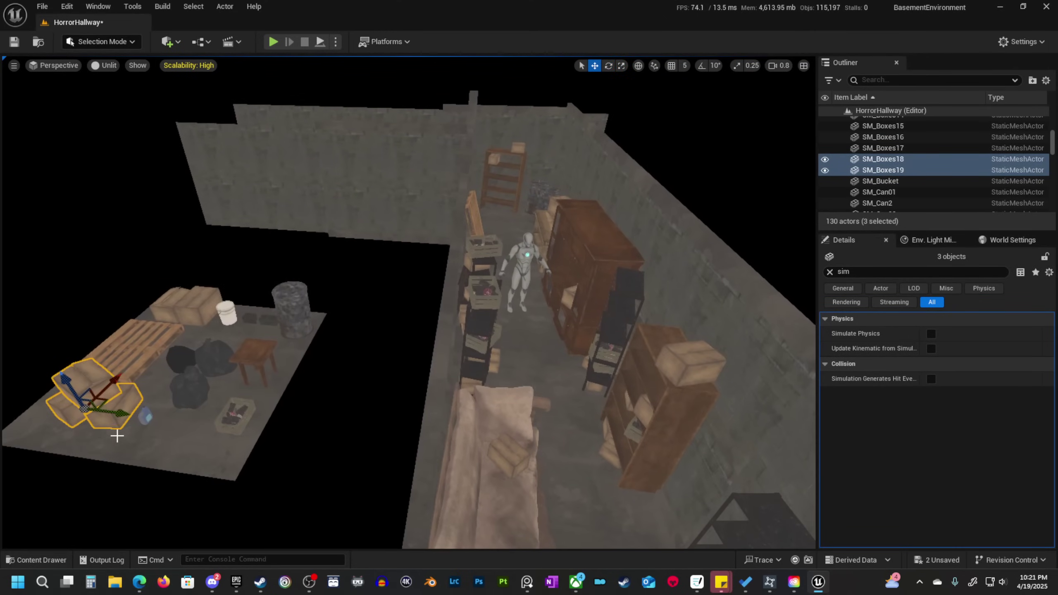
drag(557, 308, 561, 298)
key(w)
right_drag(561, 299, 607, 267)
scroll(624, 312, down, 3)
right_drag(267, 280, 249, 282)
key(w)
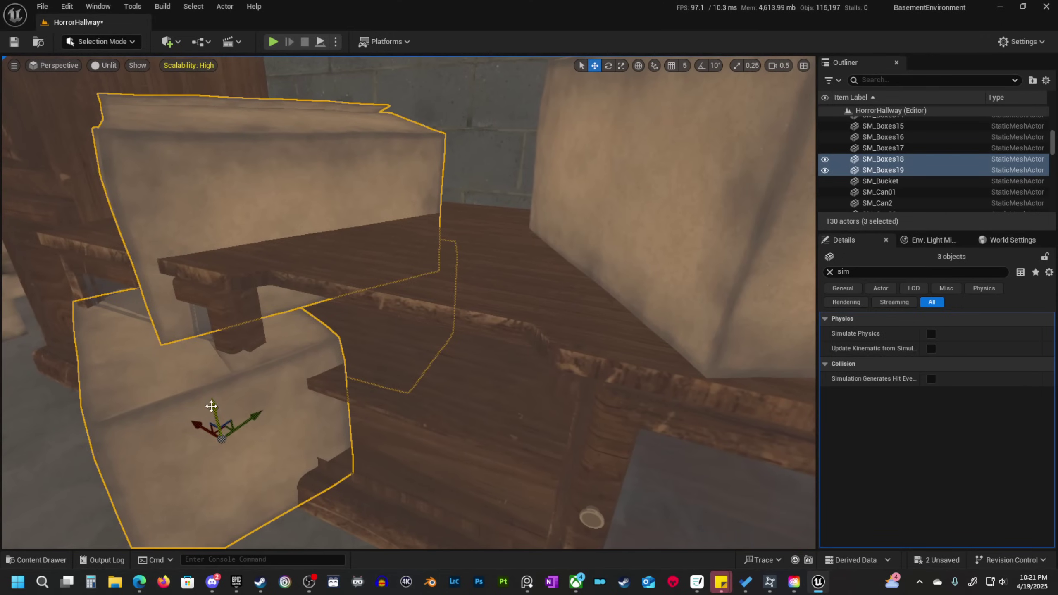
Raise the three-box stack and move it toward the wooden cabinet's open middle shelf.
drag(211, 406, 236, 190)
key(s)
right_drag(236, 190, 340, 272)
key(a)
key(e)
drag(271, 401, 349, 351)
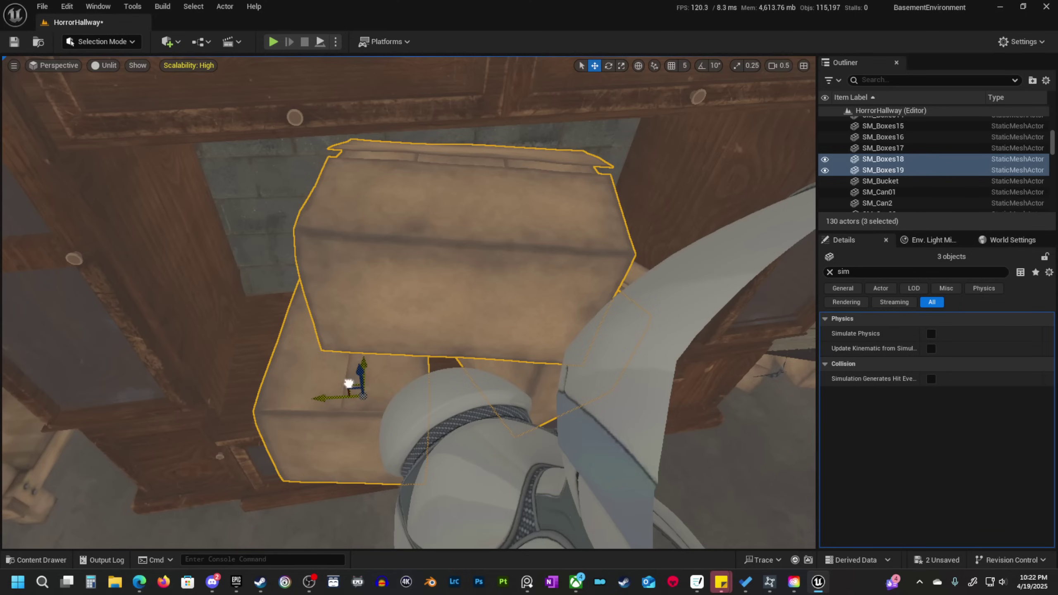
Rotate and scale down the three-box stack and set it on the cabinet shelf beside the existing box.
drag(348, 383, 237, 344)
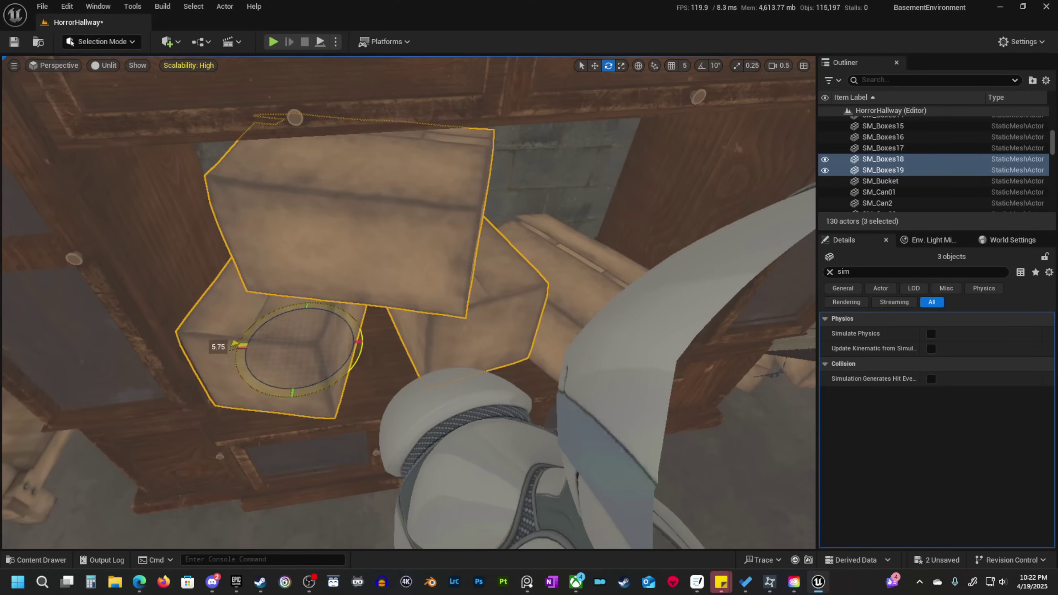
mouse_move(300, 347)
mouse_down()
mouse_move(309, 338)
mouse_move(292, 354)
mouse_up()
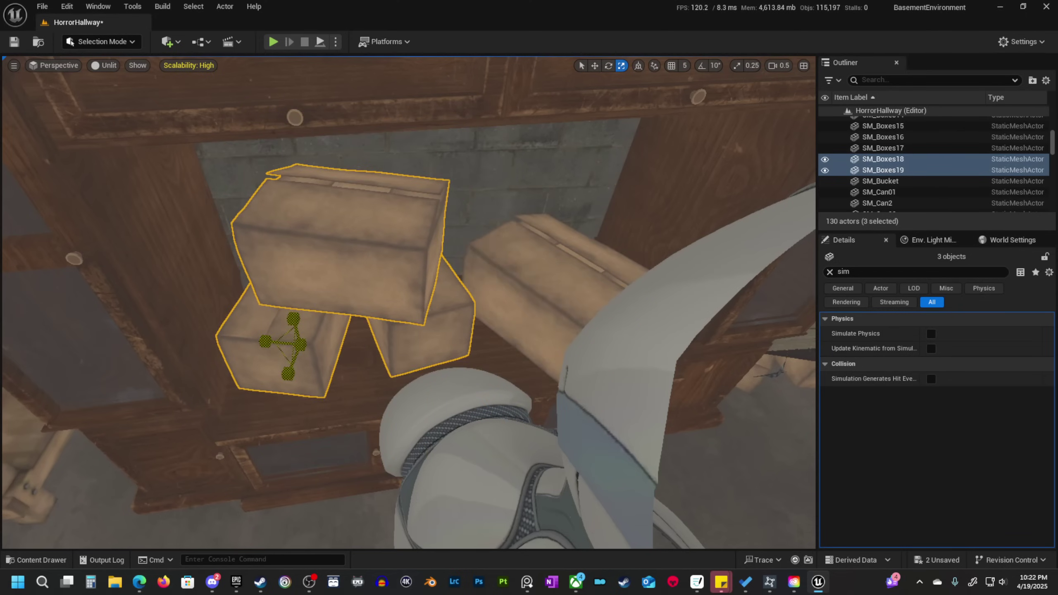
right_drag(301, 347, 325, 350)
scroll(300, 347, down, 1)
key(w)
scroll(305, 337, down, 1)
key(s)
key(w)
drag(324, 336, 331, 357)
Inspect how the stack sits on the cabinet shelf and preview the hallway in Lit view before returning to Unlit.
key(d)
right_drag(331, 356, 278, 300)
scroll(331, 356, up, 1)
click(302, 311)
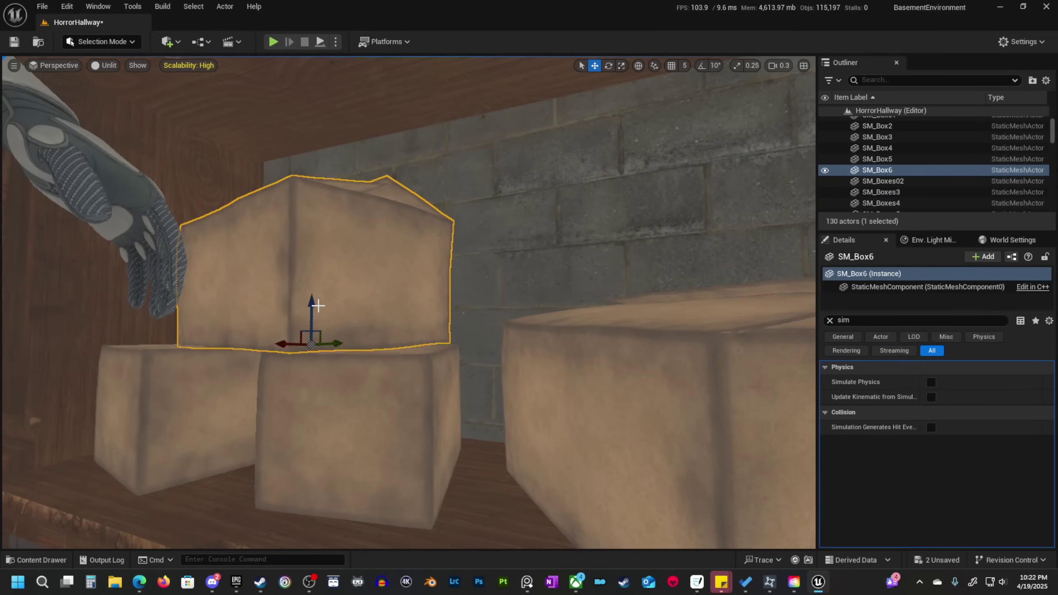
key(Escape)
key(s)
right_drag(318, 305, 233, 310)
scroll(318, 305, up, 1)
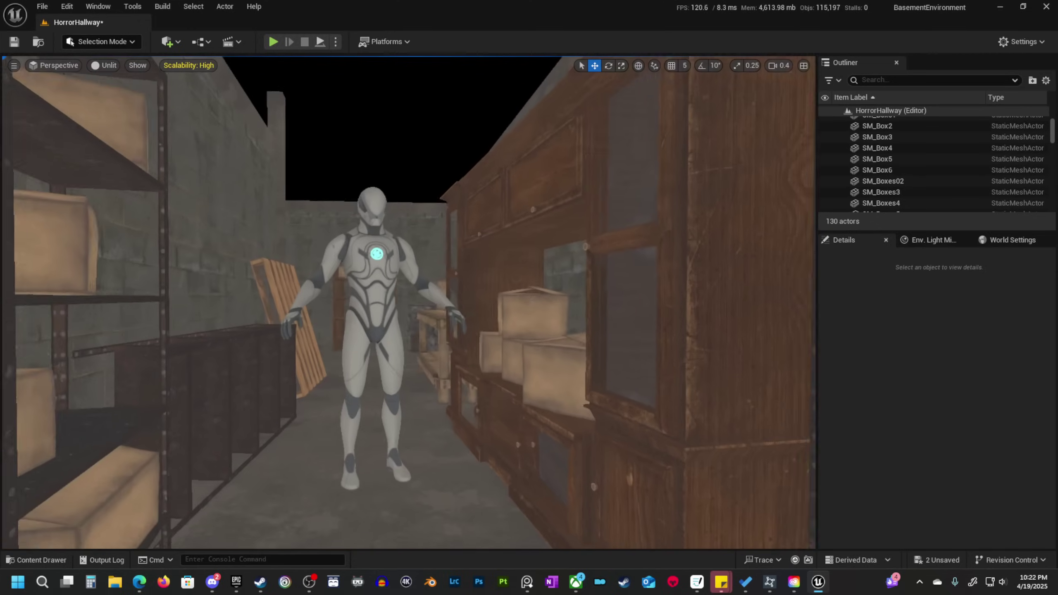
right_drag(374, 344, 444, 293)
key(alt+4)
key(alt+3)
Duplicate one box from the metal shelving and move the copy out toward the toppled shelf unit.
key(w)
scroll(412, 350, up, 2)
key(s)
key(s)
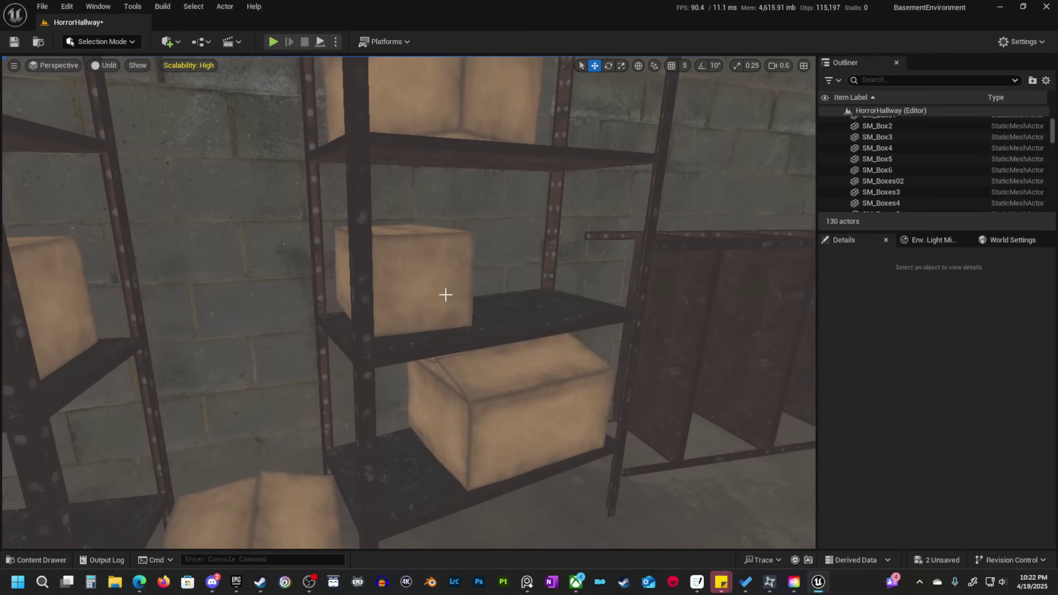
click(376, 375)
right_drag(377, 375, 354, 449)
alt+drag(354, 449, 638, 406)
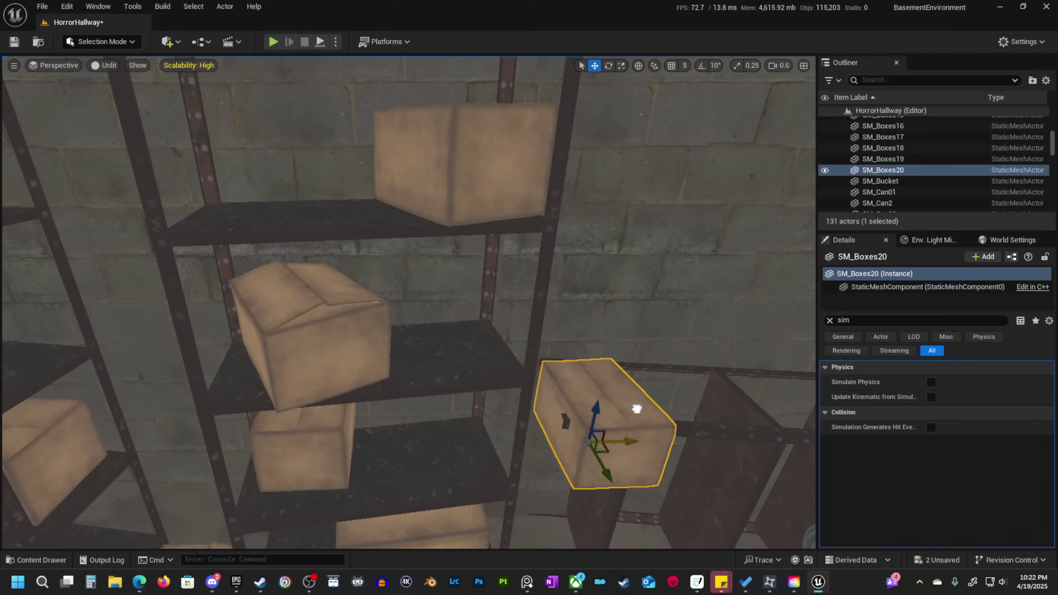
Rescale the copied box and position it above the near end of the toppled metal shelf.
right_drag(637, 406, 628, 412)
key(r)
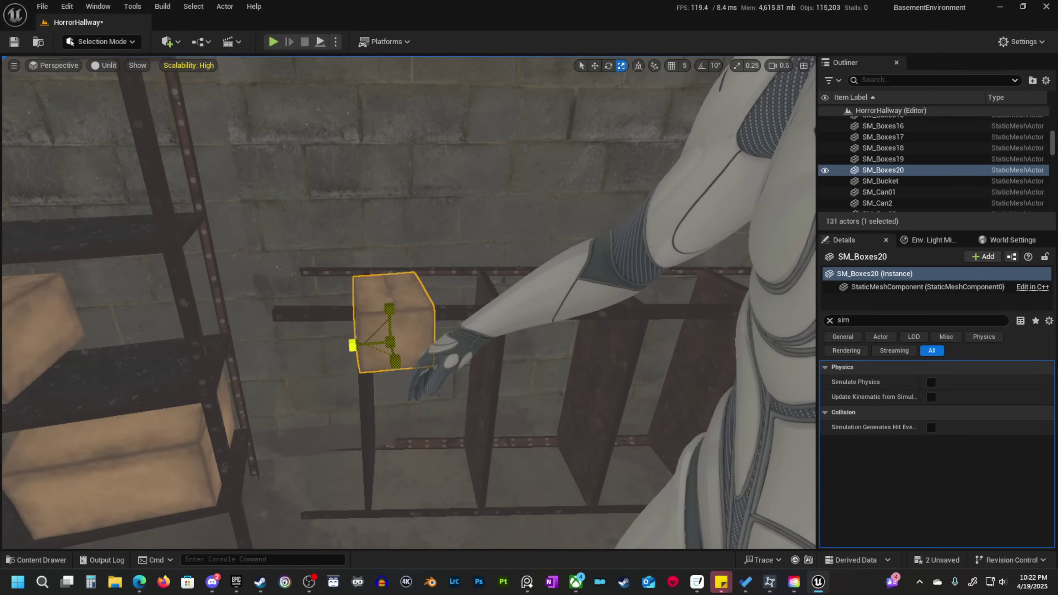
drag(389, 342, 390, 344)
right_drag(388, 321, 453, 436)
key(e)
drag(453, 435, 412, 429)
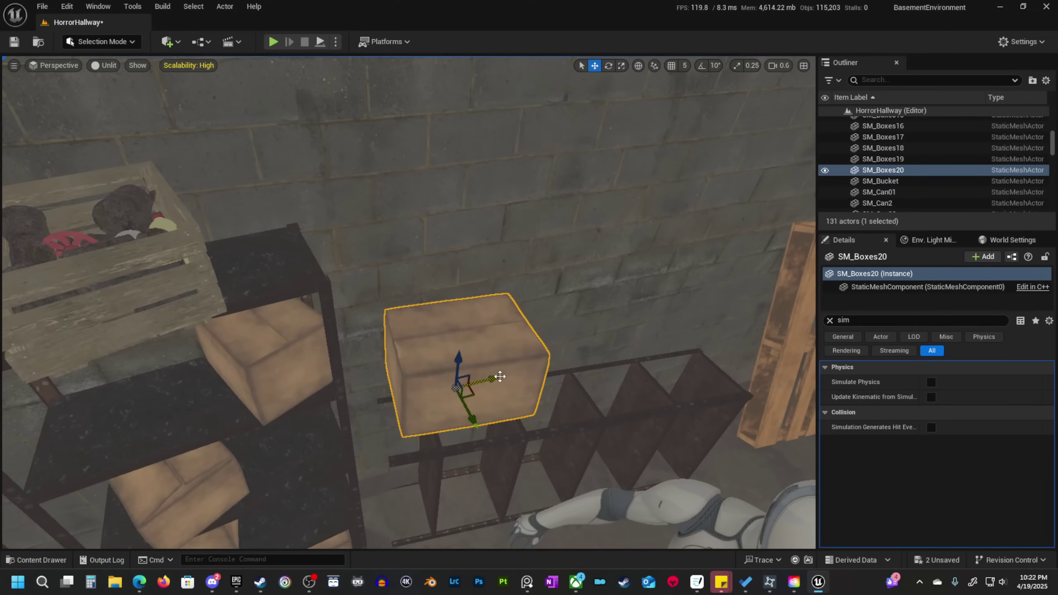
Duplicate the box alongside itself, then copy boxes upward to form a second layer with slightly varied rotations.
alt+drag(499, 376, 603, 391)
right_drag(624, 337, 600, 307)
alt+drag(581, 309, 495, 344)
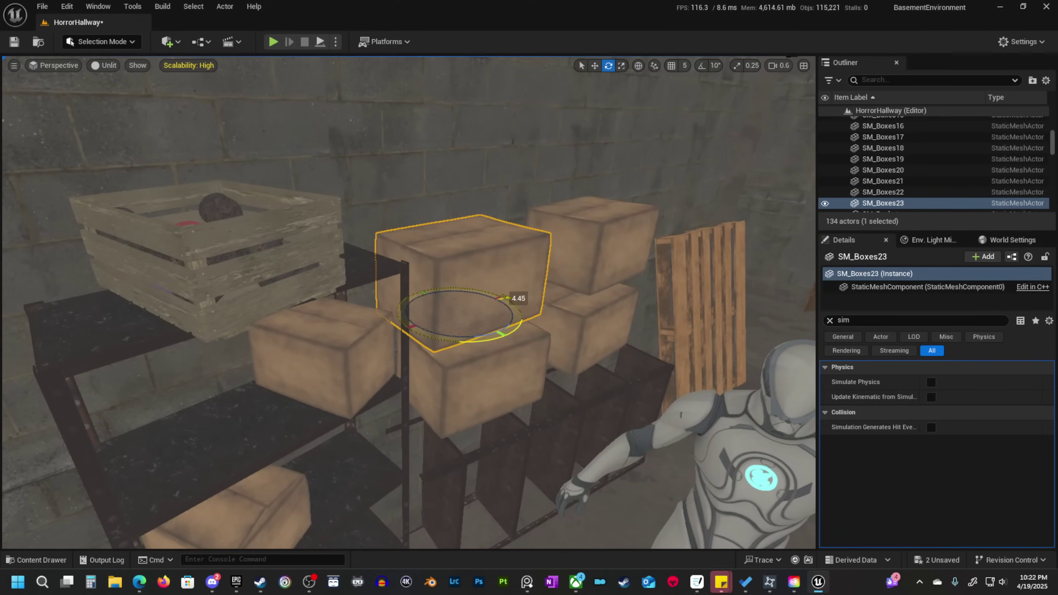
click(604, 249)
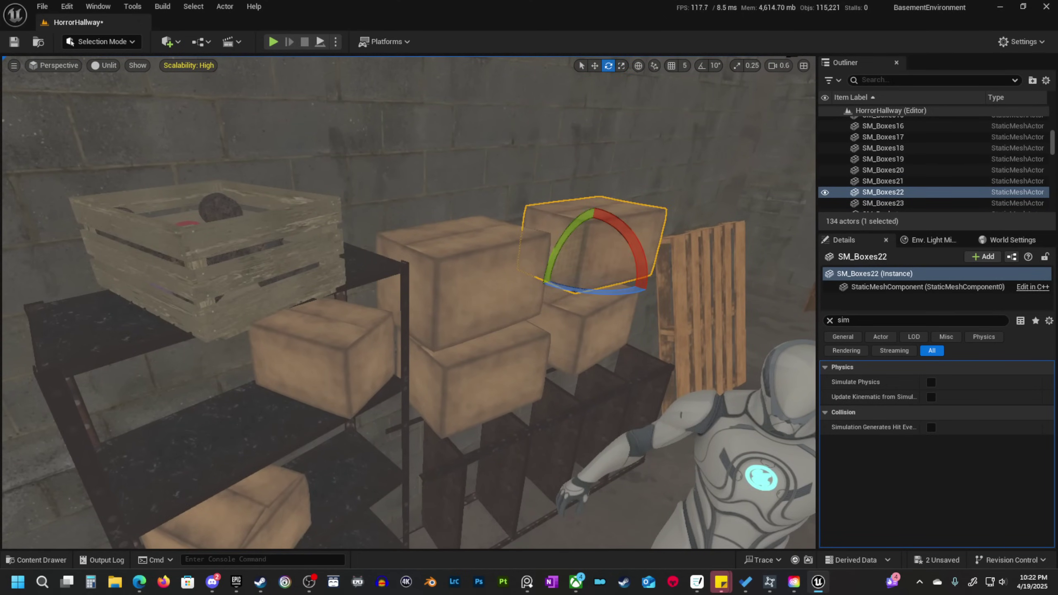
Select both second-layer boxes and duplicate them upward as a third layer.
click(495, 287)
right_drag(495, 287, 488, 287)
ctrl+click(591, 262)
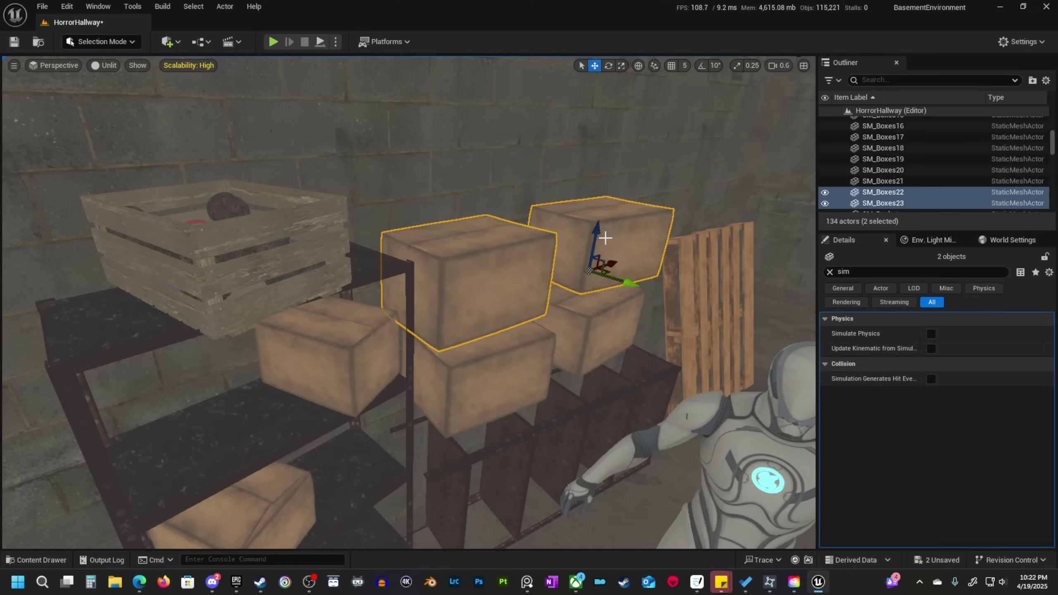
alt+drag(598, 234, 593, 146)
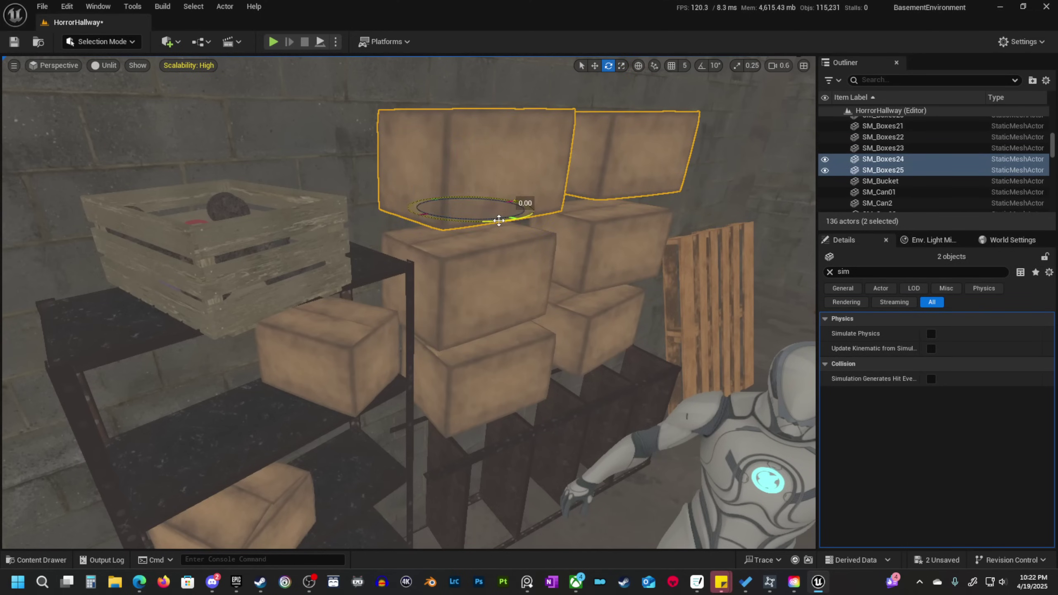
Rotate the two top-layer boxes individually to vary their angles.
right_drag(502, 227, 501, 294)
click(541, 338)
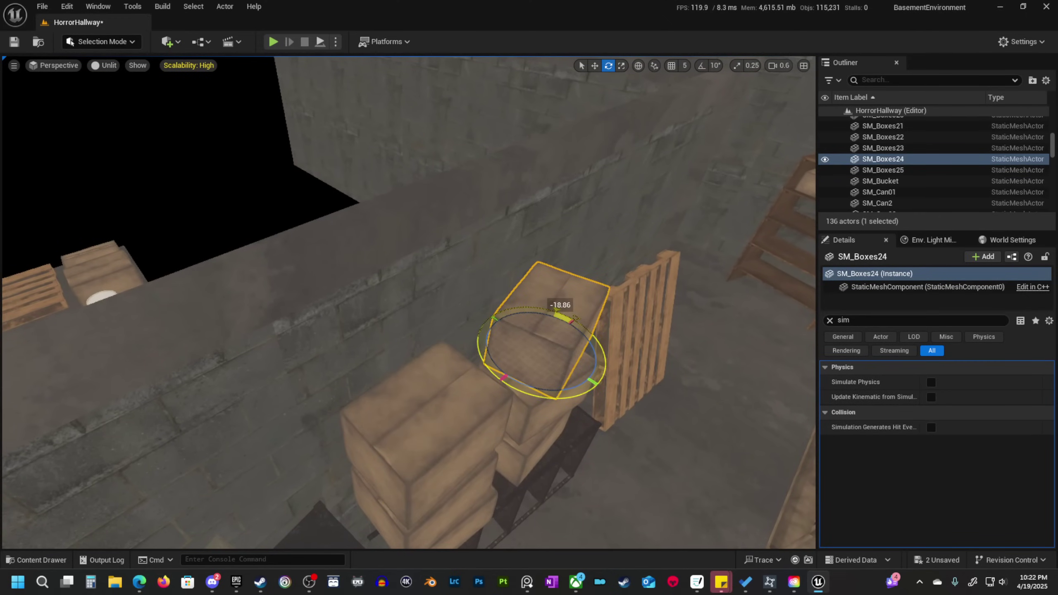
click(433, 446)
drag(426, 507, 441, 513)
Select all six boxes above the toppled shelf, tilt them together slightly and raise them.
mouse_move(441, 513)
right_down()
mouse_move(424, 416)
mouse_move(474, 515)
mouse_move(452, 511)
right_up()
scroll(437, 442, down, 2)
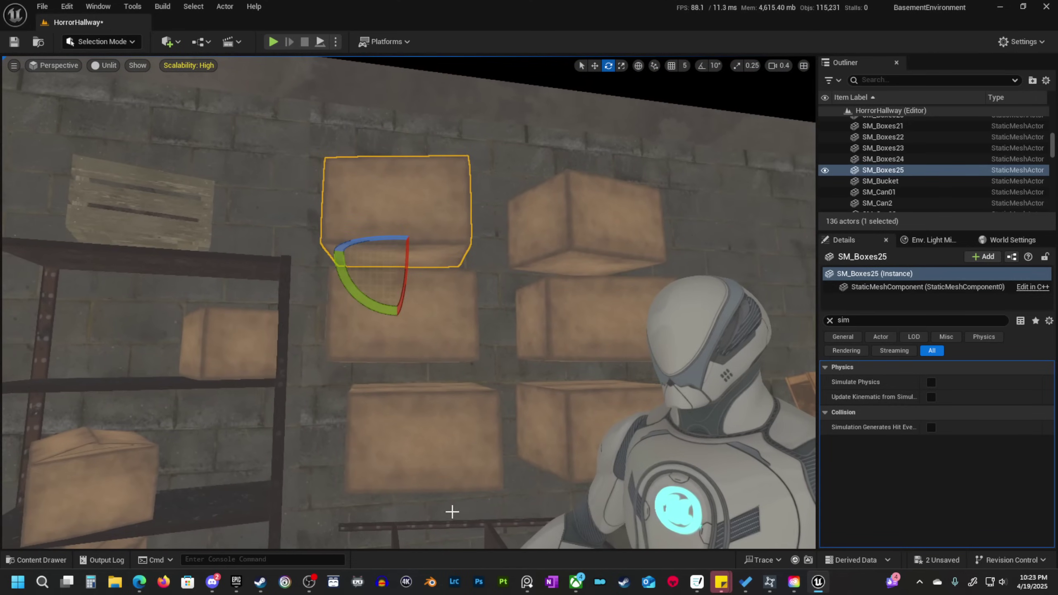
ctrl+click(435, 336)
ctrl+click(437, 432)
ctrl+click(578, 214)
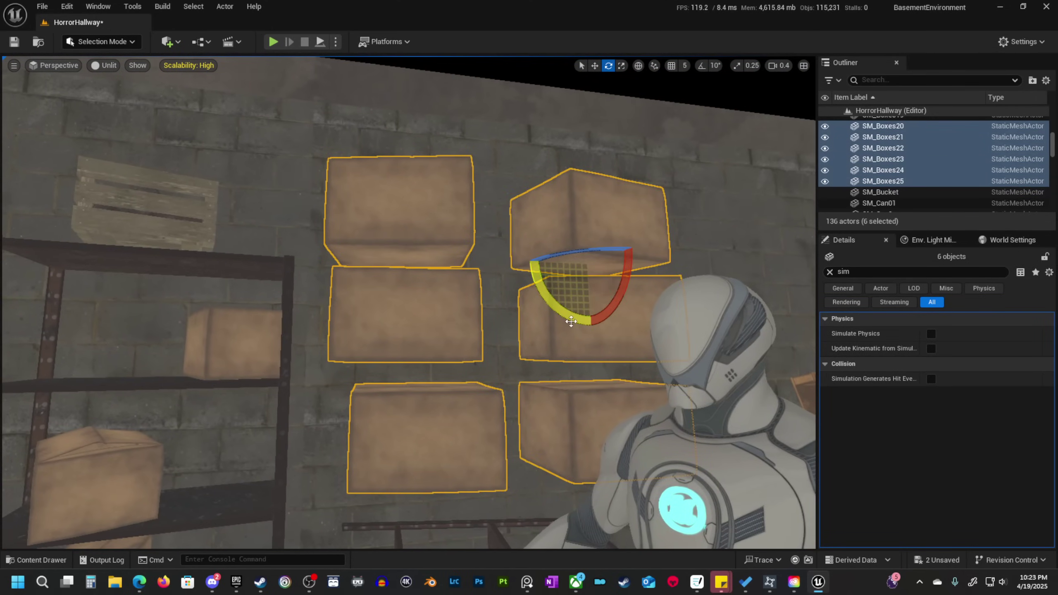
drag(542, 330, 643, 263)
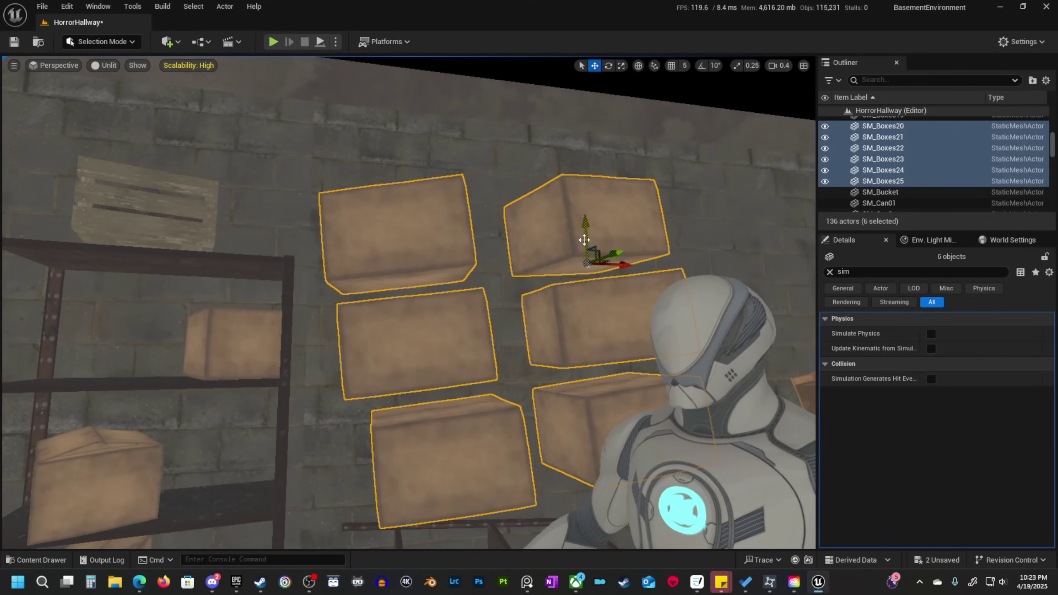
drag(585, 240, 585, 214)
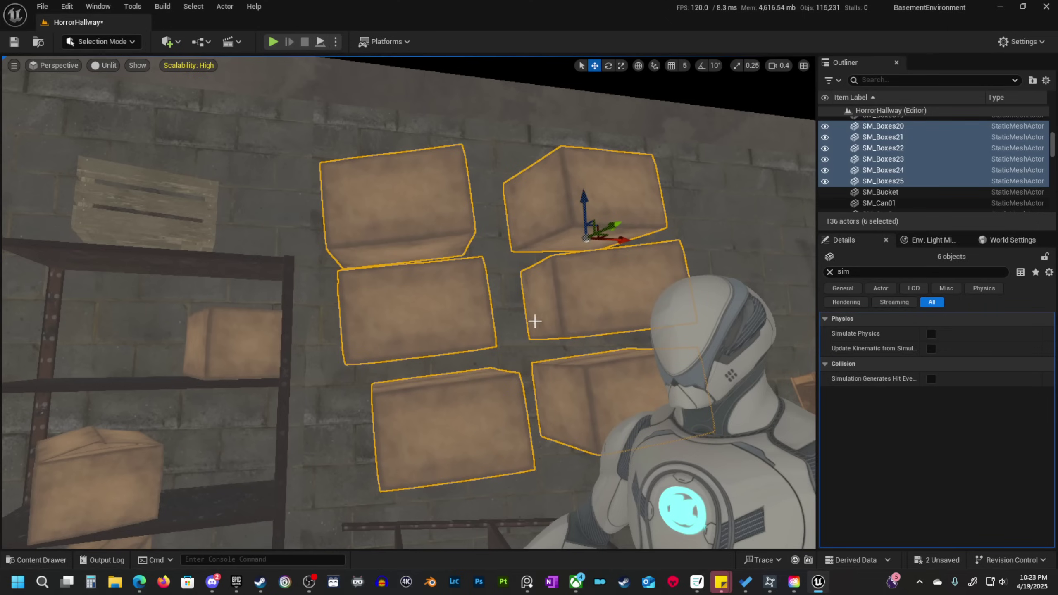
key(a)
right_drag(398, 378, 468, 371)
Turn on Simulate Physics for the six boxes, play the level briefly in the viewport and exit.
click(930, 334)
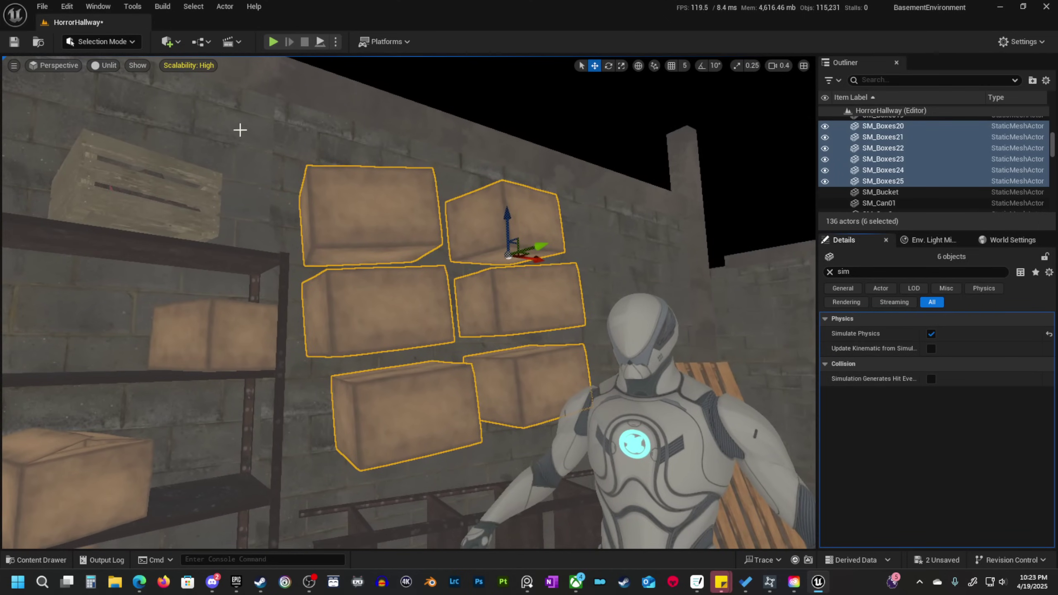
click(273, 42)
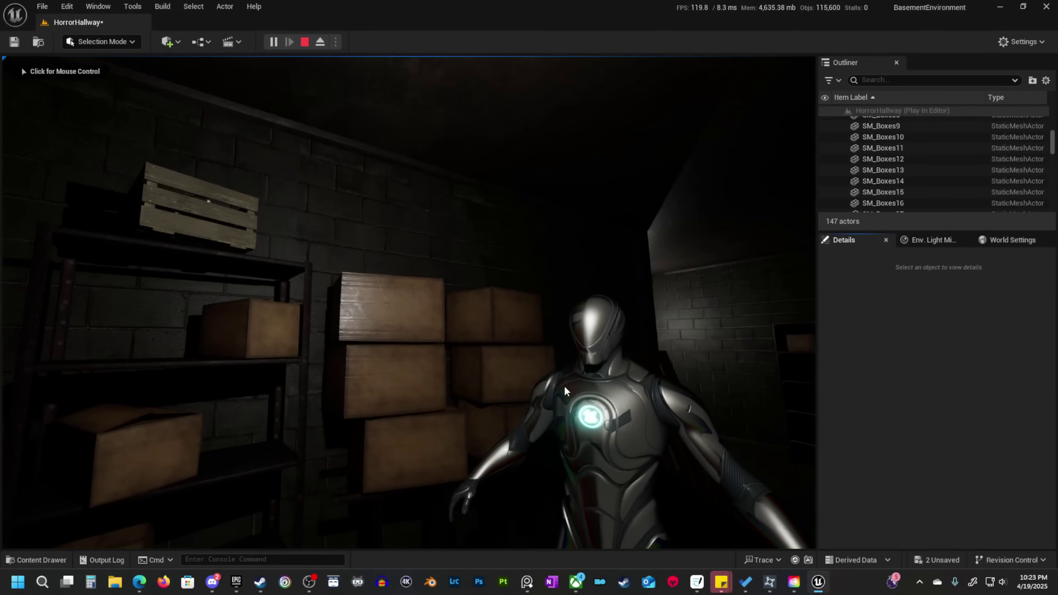
key(Escape)
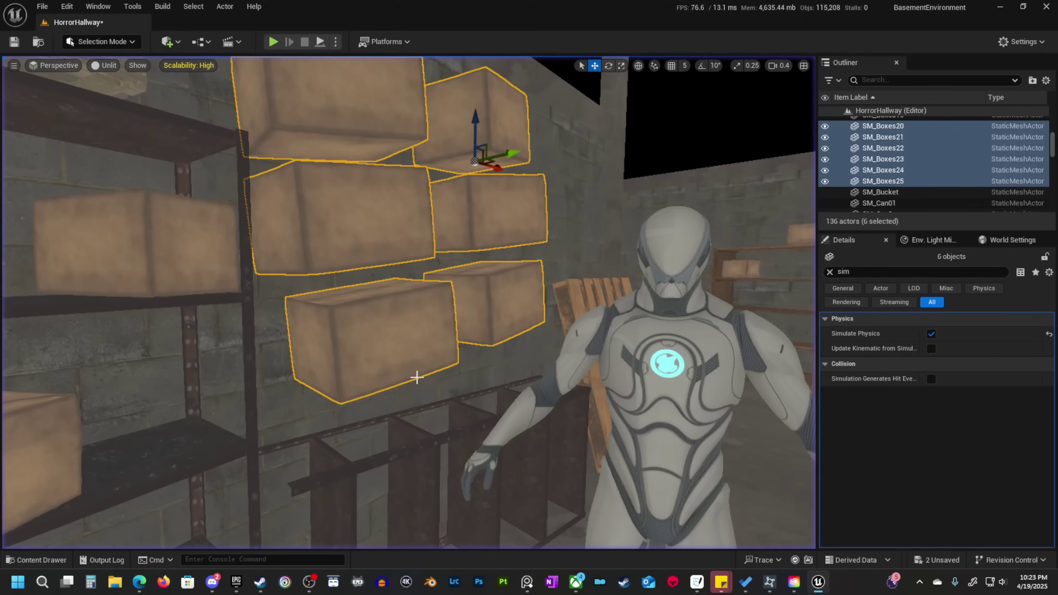
Run the level in Simulate mode, examine how the six boxes settle from several angles, and stop.
click(335, 42)
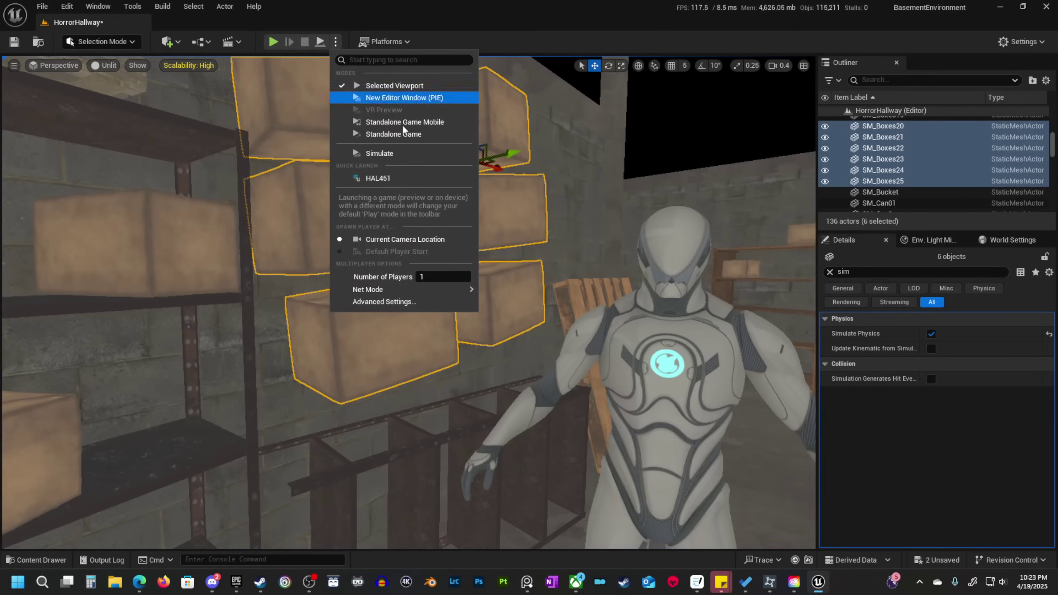
click(386, 157)
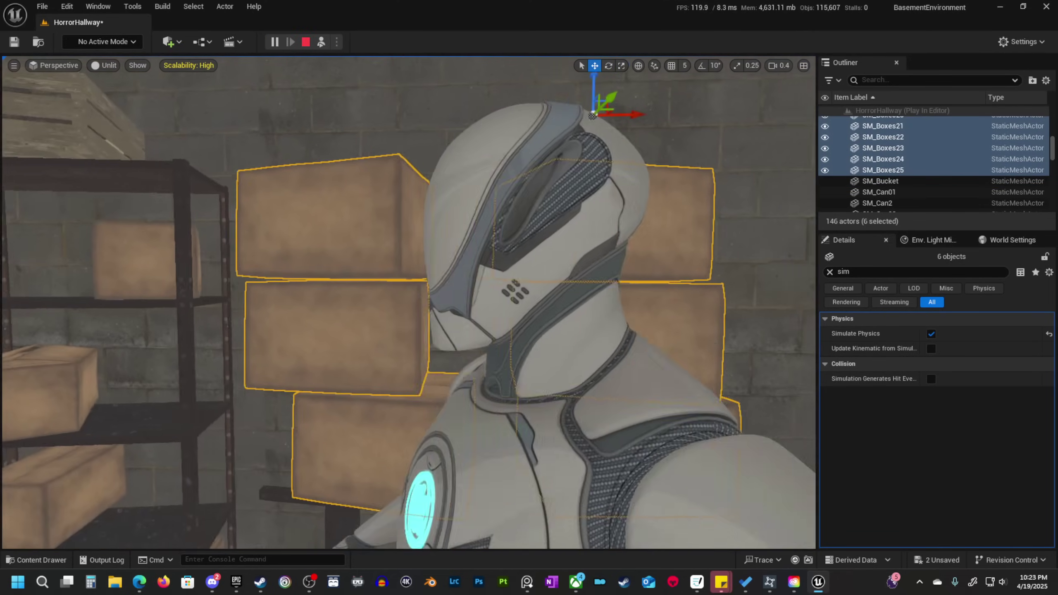
mouse_move(408, 302)
right_down()
mouse_move(441, 302)
mouse_move(392, 302)
mouse_move(404, 302)
right_up()
scroll(408, 302, up, 1)
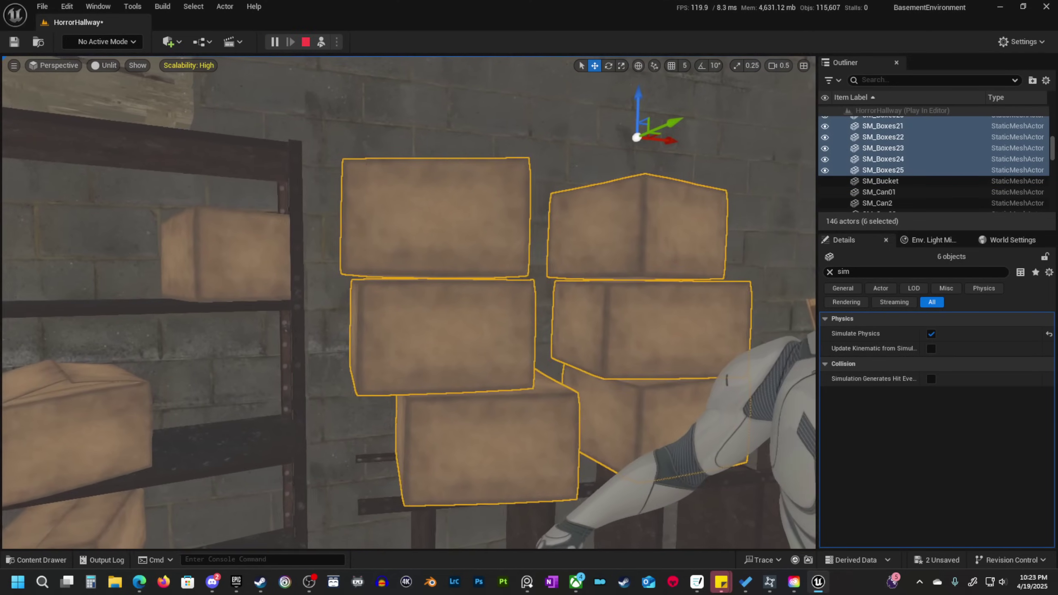
right_drag(553, 352, 574, 344)
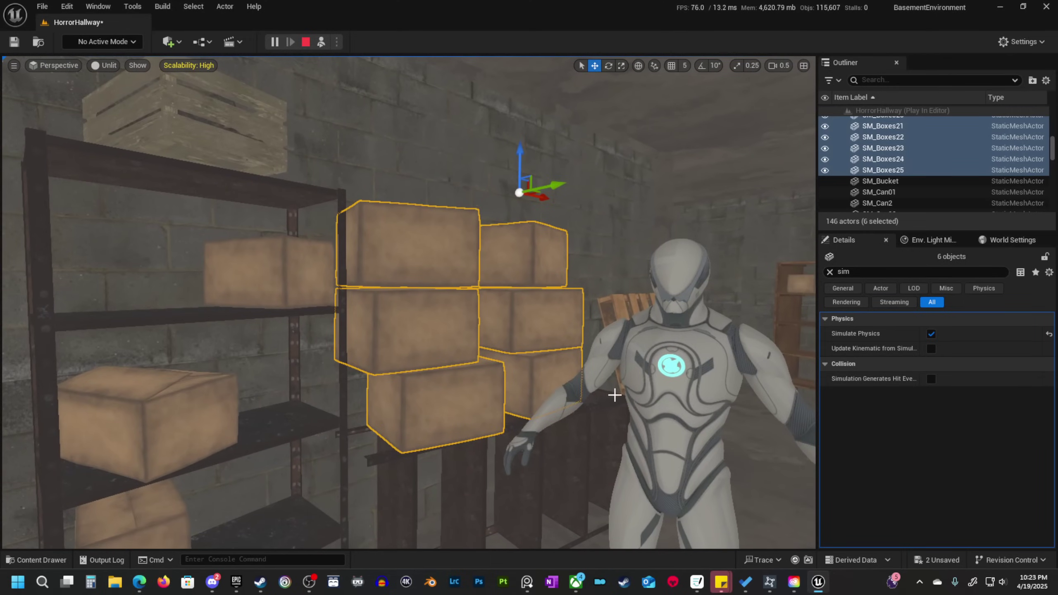
right_drag(614, 394, 563, 387)
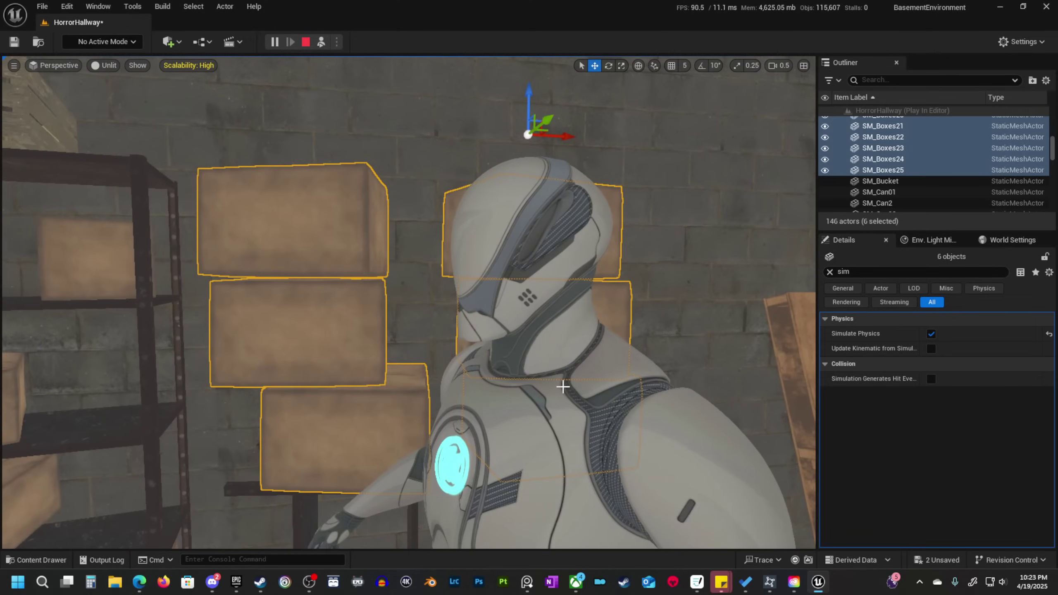
click(306, 42)
Select the three-box column nearer the pallet and move it closer to the other column.
right_drag(444, 264, 426, 329)
click(427, 329)
shift+click(421, 212)
shift+click(427, 110)
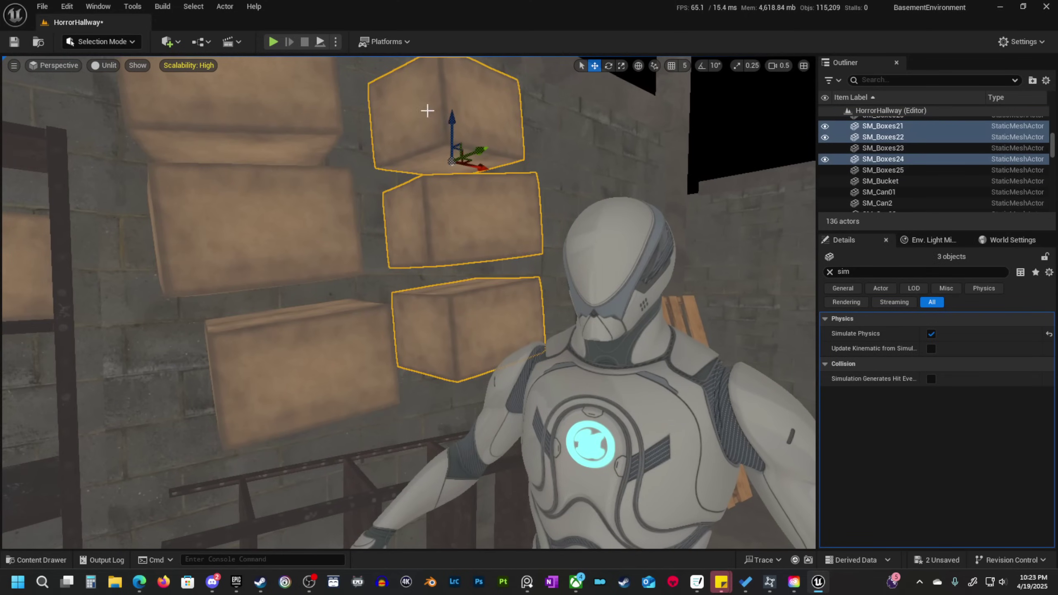
mouse_move(486, 253)
right_down()
mouse_move(474, 266)
mouse_move(487, 253)
right_up()
scroll(487, 253, up, 1)
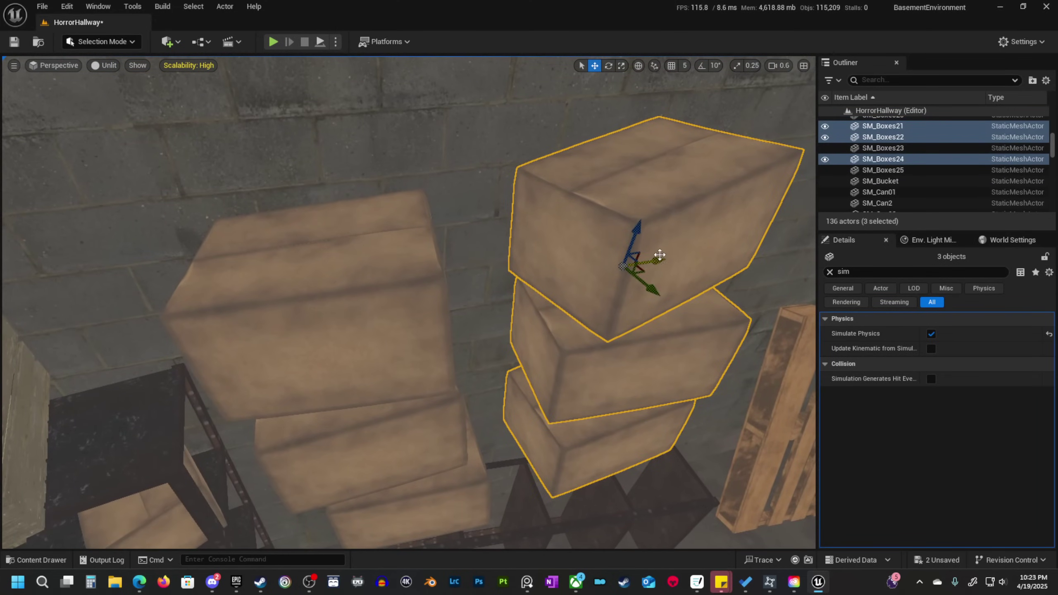
drag(660, 255, 601, 268)
Duplicate the three-box column nearer the standing shelves to form a third column at the pallet end.
right_drag(601, 269, 560, 266)
click(197, 401)
shift+click(201, 306)
shift+click(191, 202)
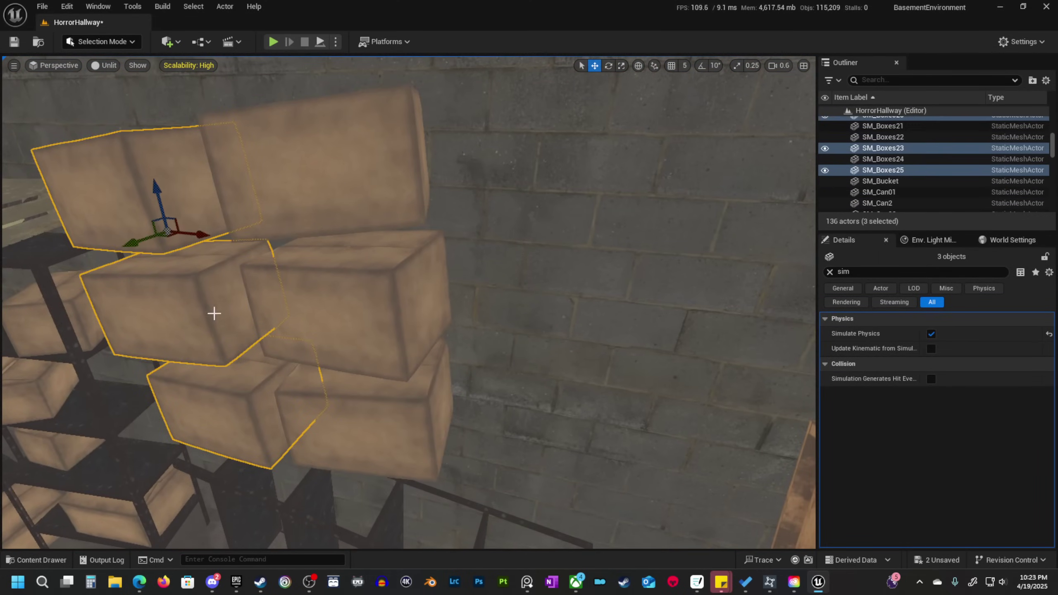
alt+drag(189, 234, 562, 304)
Select all nine stacked boxes on the toppled metal shelf and start the level in Simulate mode.
right_drag(570, 312, 569, 348)
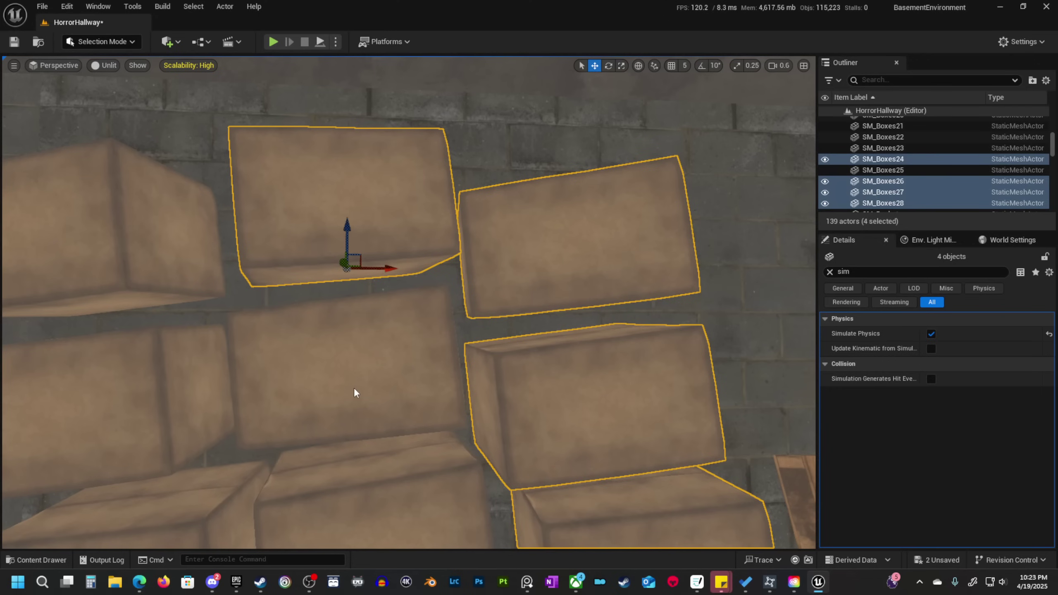
ctrl+click(207, 521)
ctrl+click(267, 473)
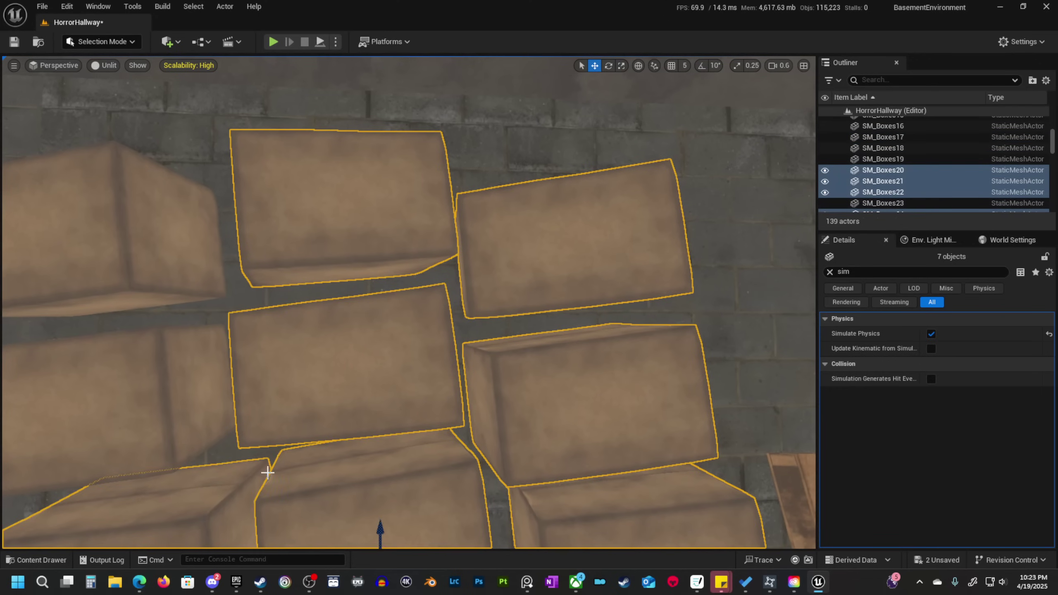
ctrl+click(137, 222)
right_drag(229, 180, 229, 179)
click(335, 42)
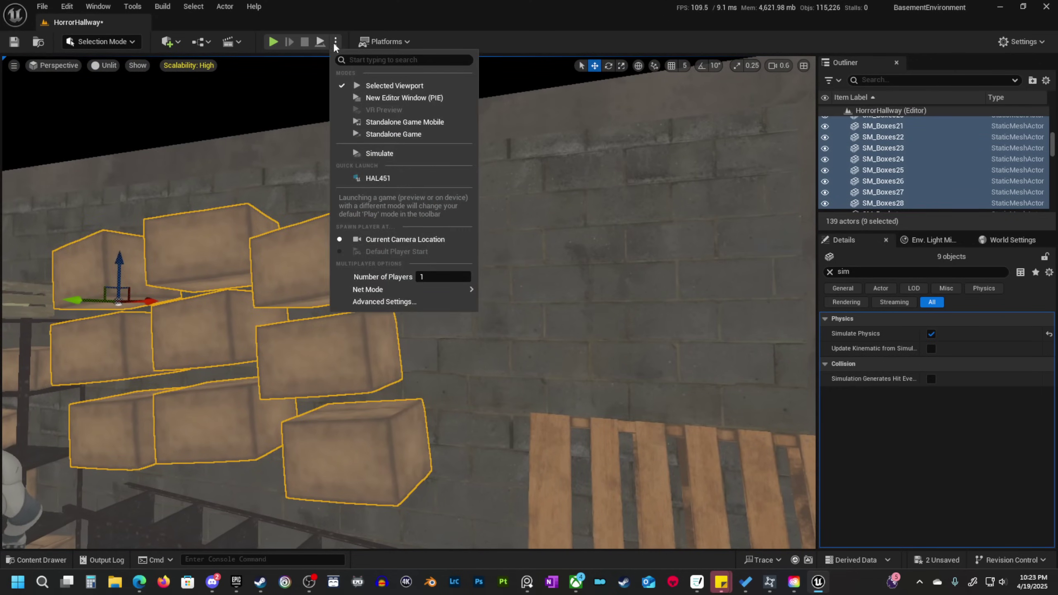
click(380, 153)
Examine the simulated nine-box stack from several angles, first in Unlit view and from farther back in Lit view.
right_drag(418, 201, 418, 201)
right_drag(454, 380, 455, 380)
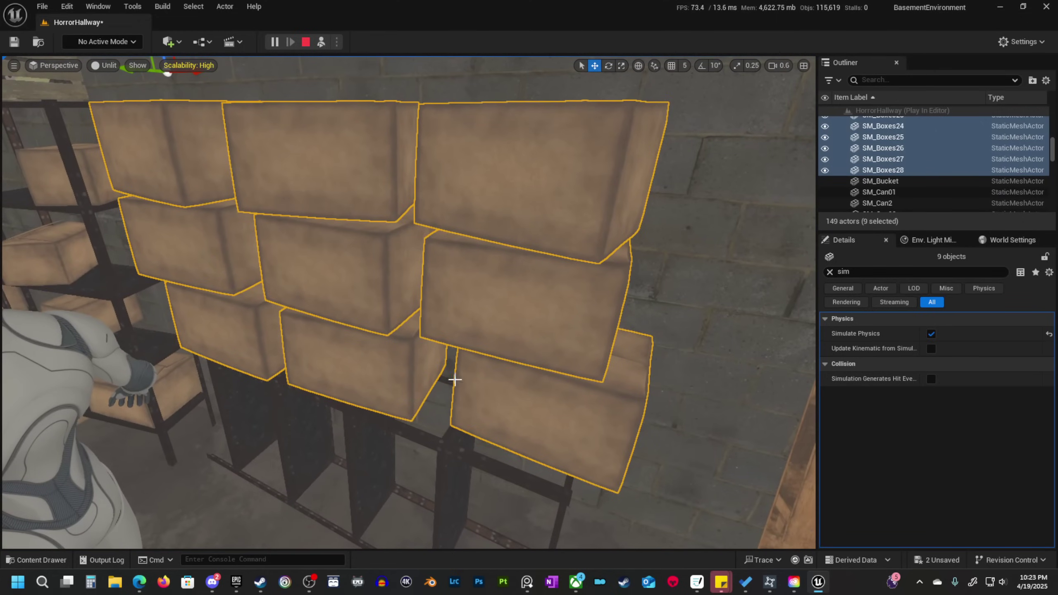
right_drag(378, 298, 378, 298)
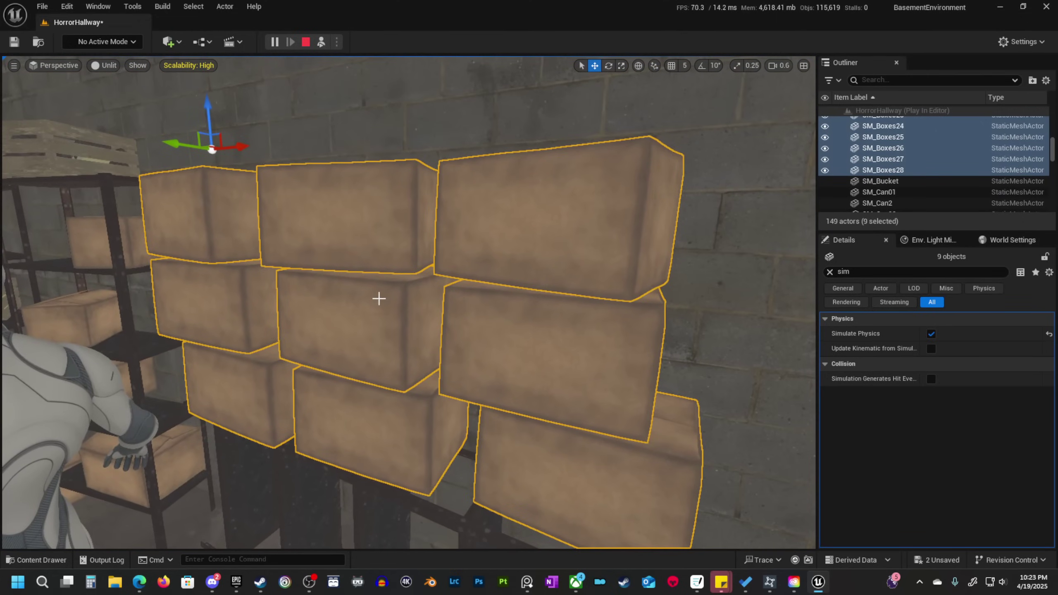
right_drag(427, 364, 427, 363)
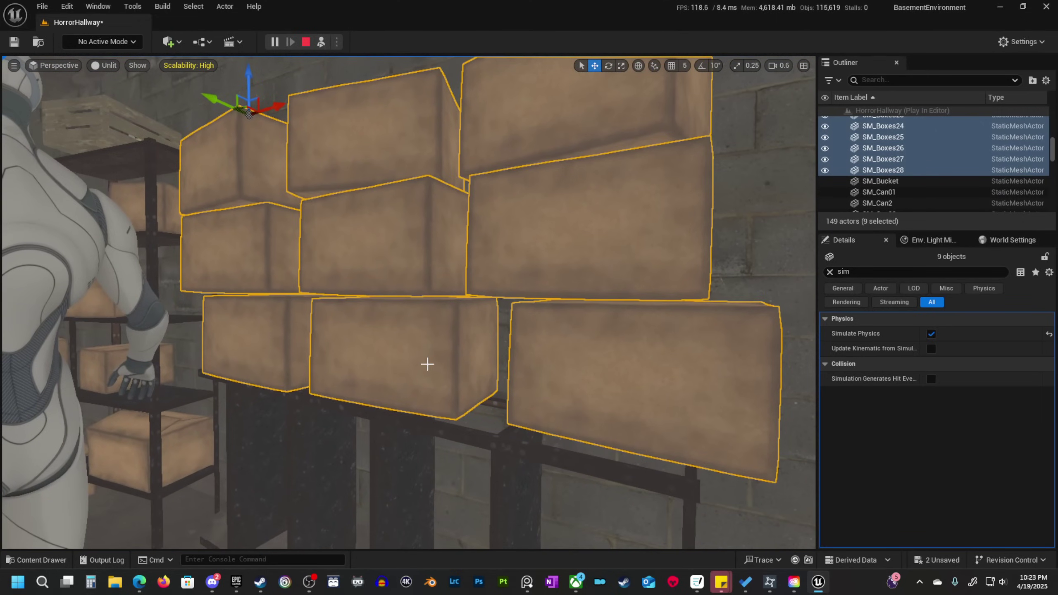
right_drag(495, 313, 495, 314)
key(alt+4)
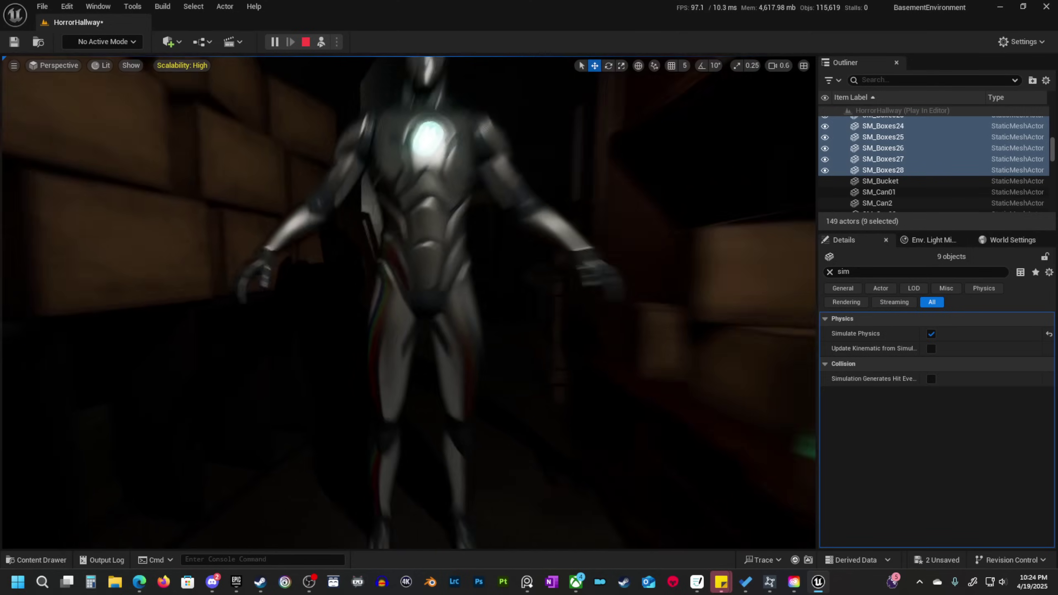
key(s)
right_drag(496, 313, 496, 314)
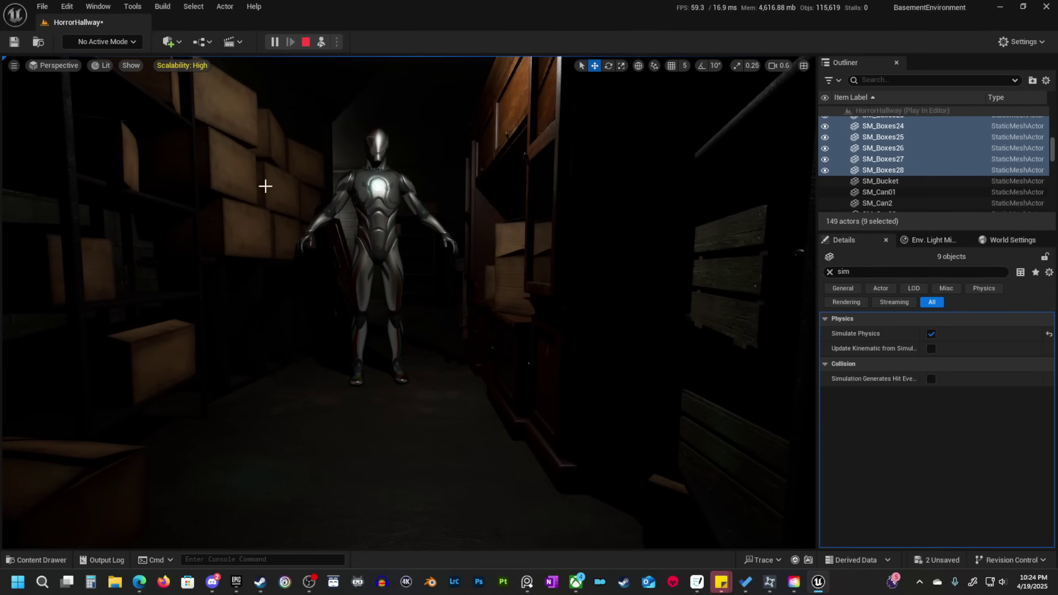
key(w)
right_drag(410, 213, 410, 213)
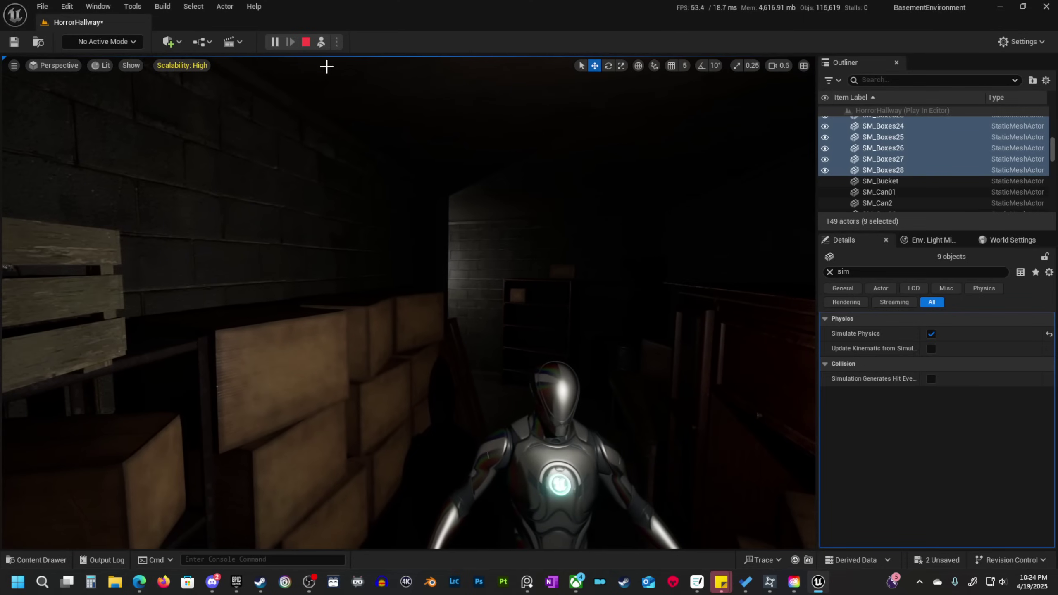
Stop the simulation with the nine boxes' settled positions kept, and turn off Simulate Physics for all of them.
right_drag(374, 310, 374, 309)
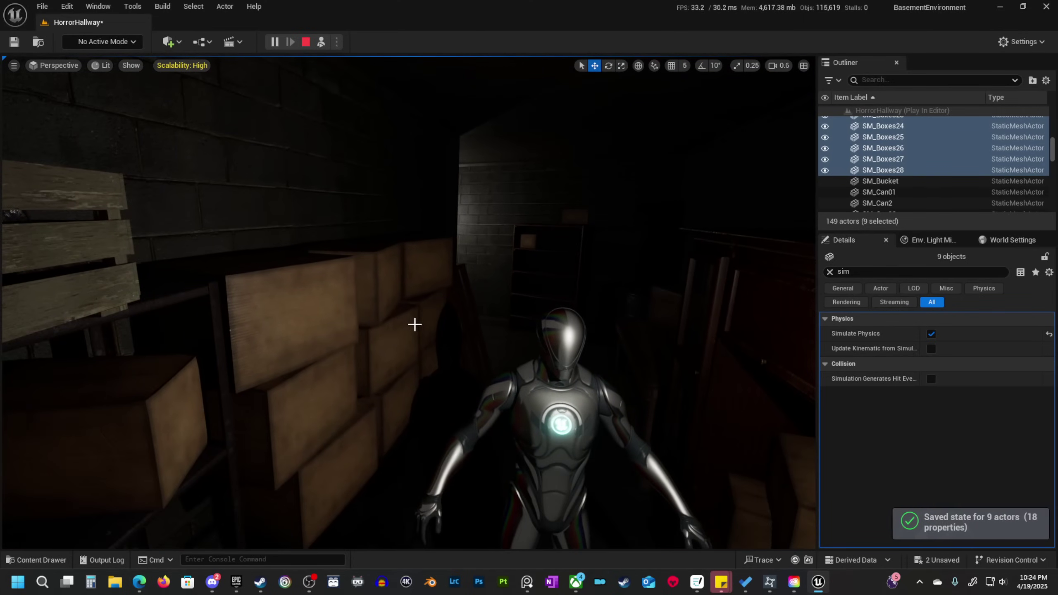
right_drag(486, 352, 486, 353)
click(447, 277)
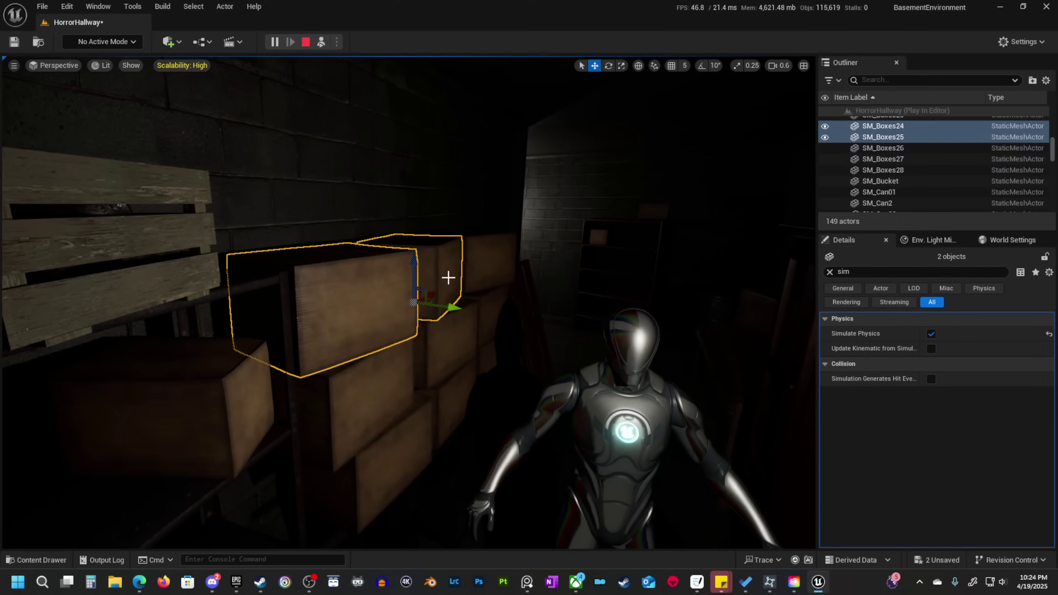
ctrl+click(373, 381)
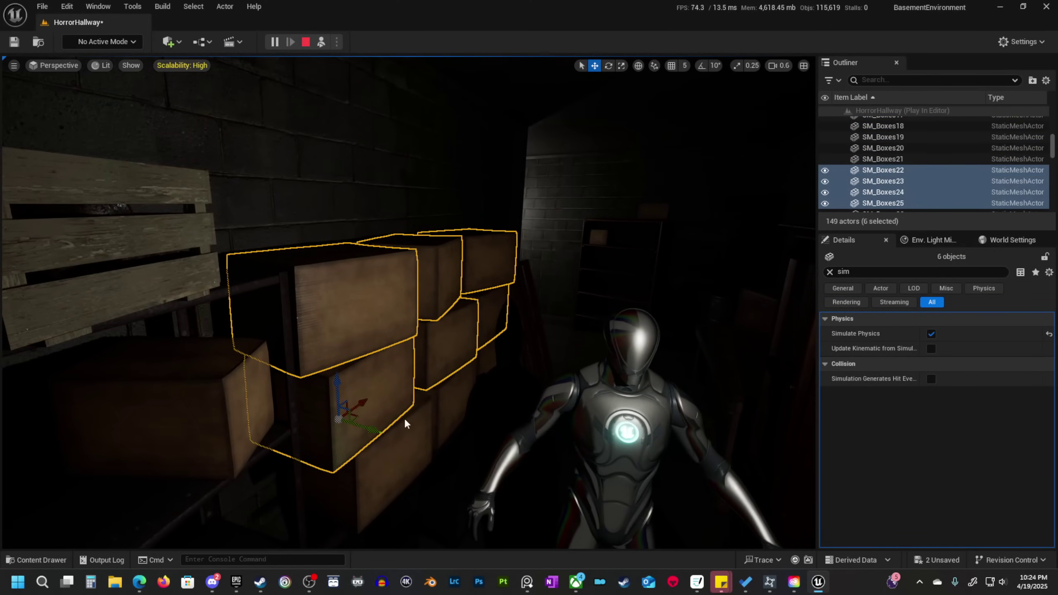
ctrl+click(477, 363)
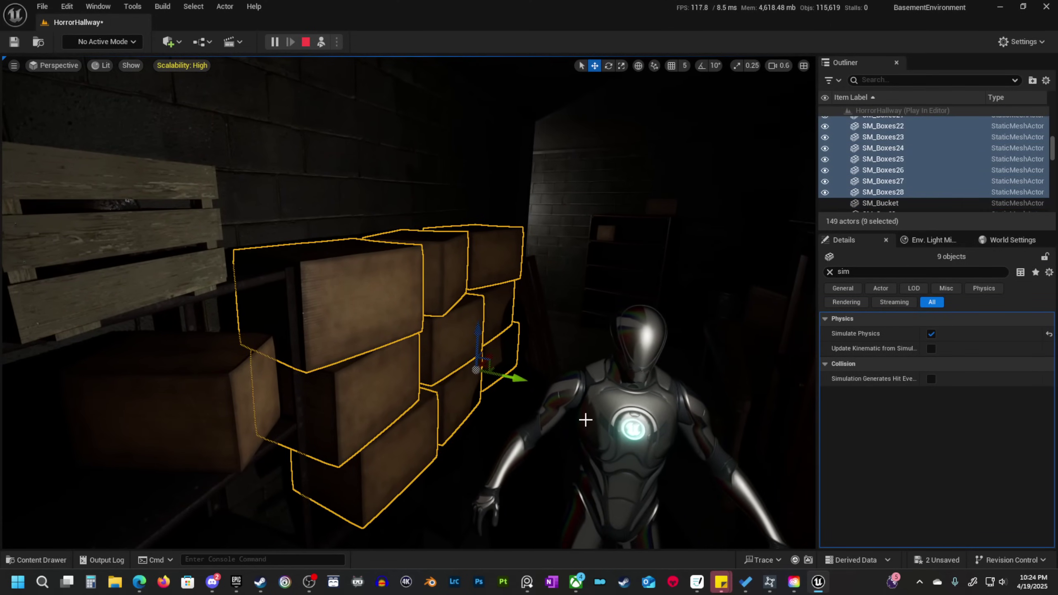
mouse_move(441, 260)
right_down()
mouse_move(427, 259)
mouse_move(450, 333)
mouse_move(452, 258)
right_up()
click(306, 43)
click(930, 334)
Rotate the middle box of the stack's central column slightly about its vertical axis and deselect it.
right_drag(572, 335, 441, 415)
click(562, 338)
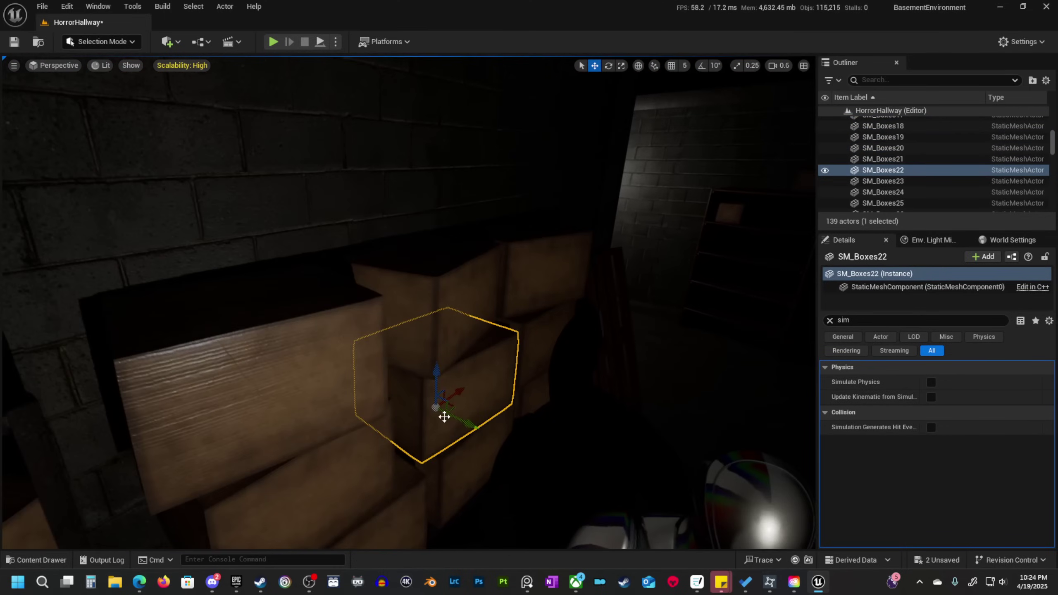
key(e)
drag(462, 441, 495, 437)
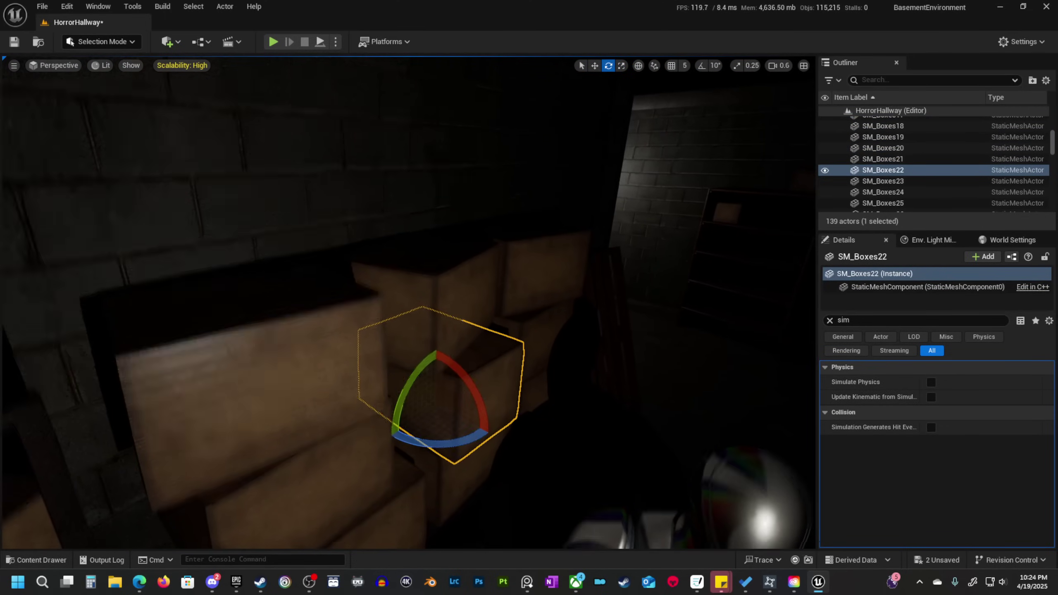
mouse_move(476, 388)
right_down()
mouse_move(483, 416)
mouse_move(477, 388)
right_up()
mouse_move(558, 375)
right_down()
mouse_move(546, 374)
mouse_move(570, 374)
mouse_move(558, 374)
right_up()
key(Escape)
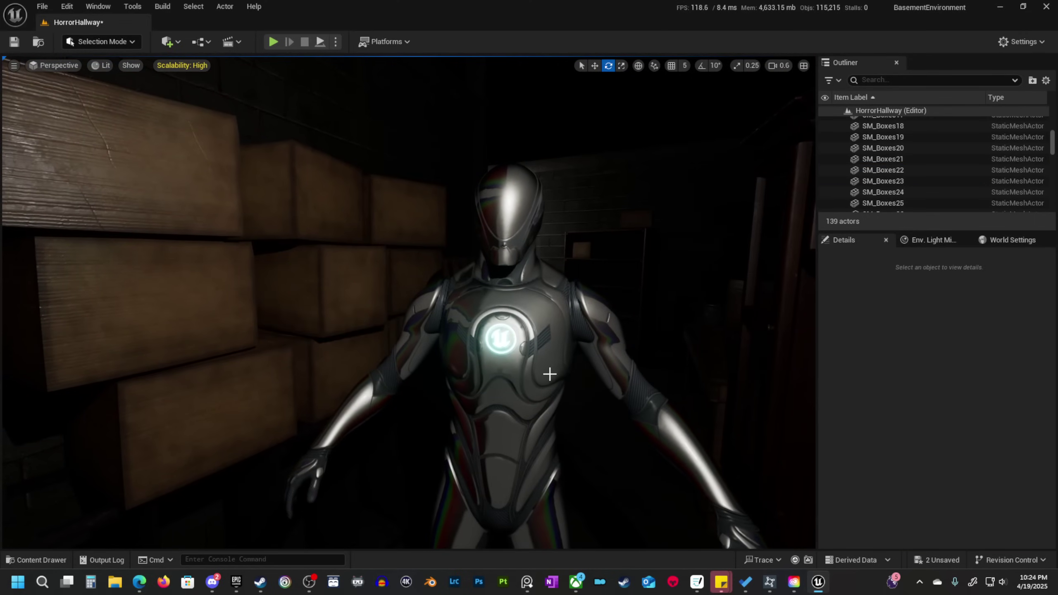
Rotate the middle box of the column nearest the standing shelves about its vertical axis.
scroll(549, 374, down, 10)
scroll(549, 374, up, 5)
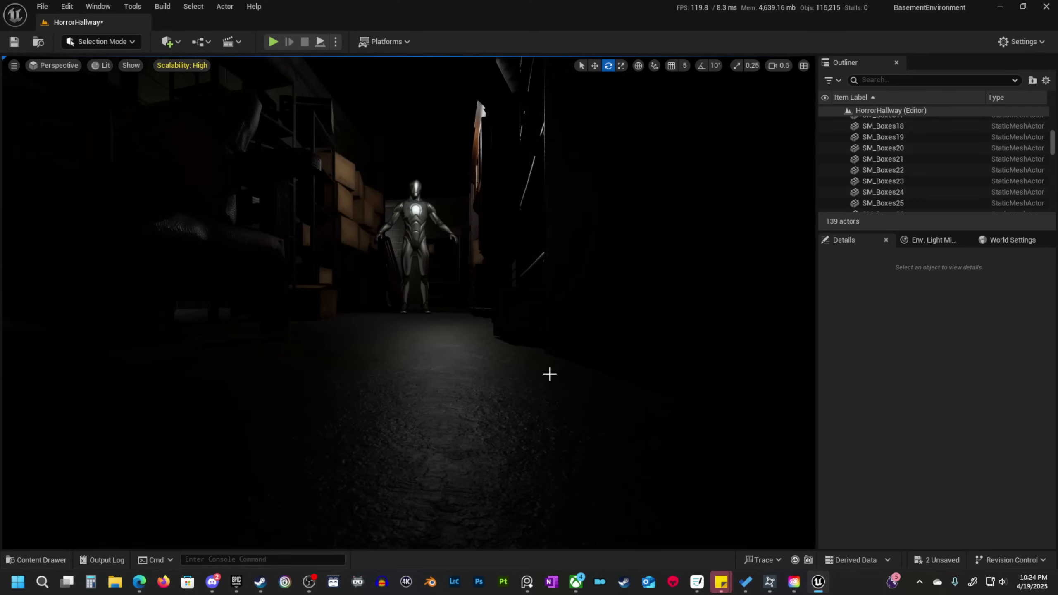
key(w)
right_drag(549, 374, 463, 362)
scroll(549, 374, down, 2)
click(259, 331)
scroll(323, 426, up, 2)
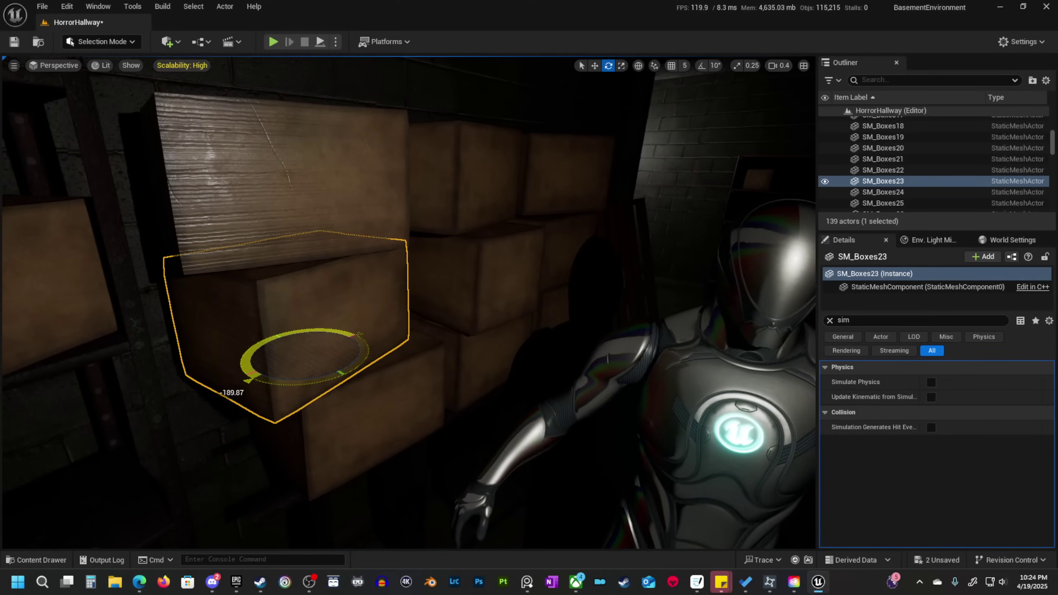
drag(293, 370, 298, 371)
right_drag(293, 371, 388, 441)
Switch to Unlit view and rotate the bottom box at the pallet end about its vertical axis.
key(w)
scroll(293, 371, up, 1)
key(alt+3)
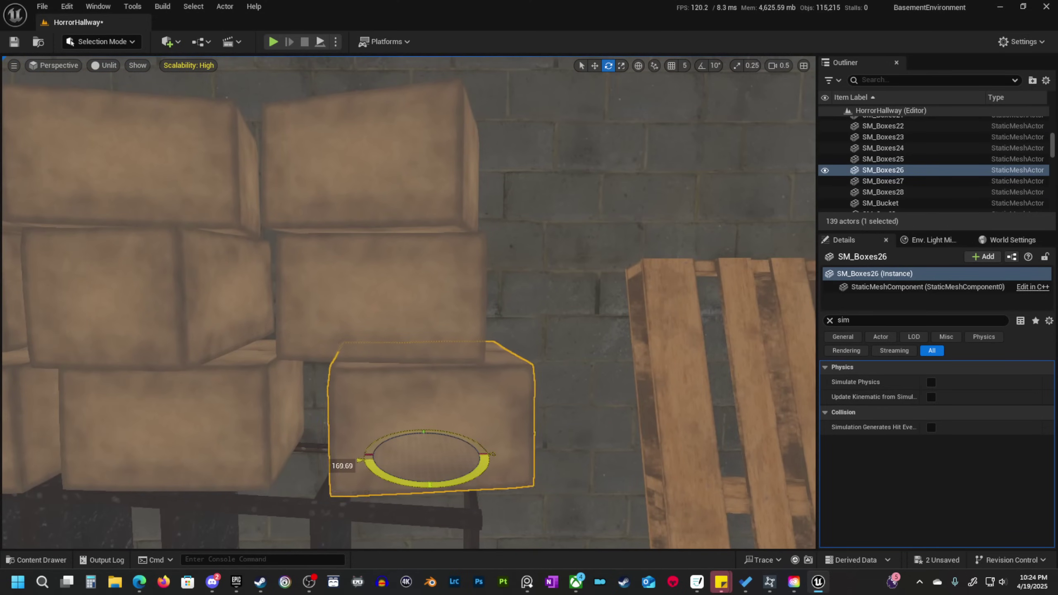
right_drag(403, 486, 250, 440)
Select the three middle-row boxes and adjust their height so they rest on the bottom row.
click(352, 336)
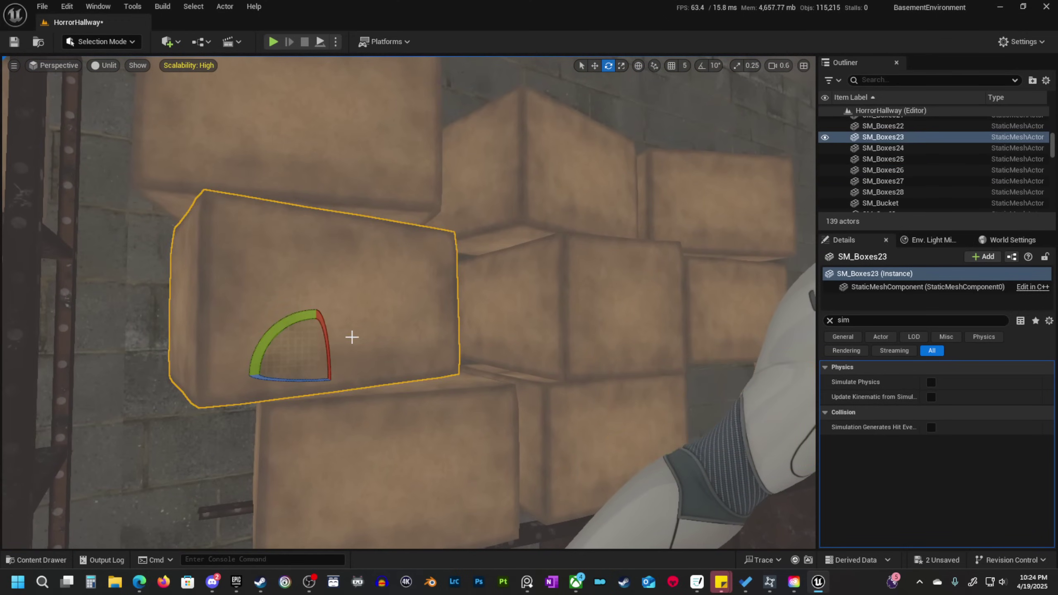
ctrl+click(551, 311)
ctrl+click(756, 314)
key(w)
right_drag(681, 331, 692, 290)
scroll(689, 302, down, 2)
drag(698, 284, 700, 288)
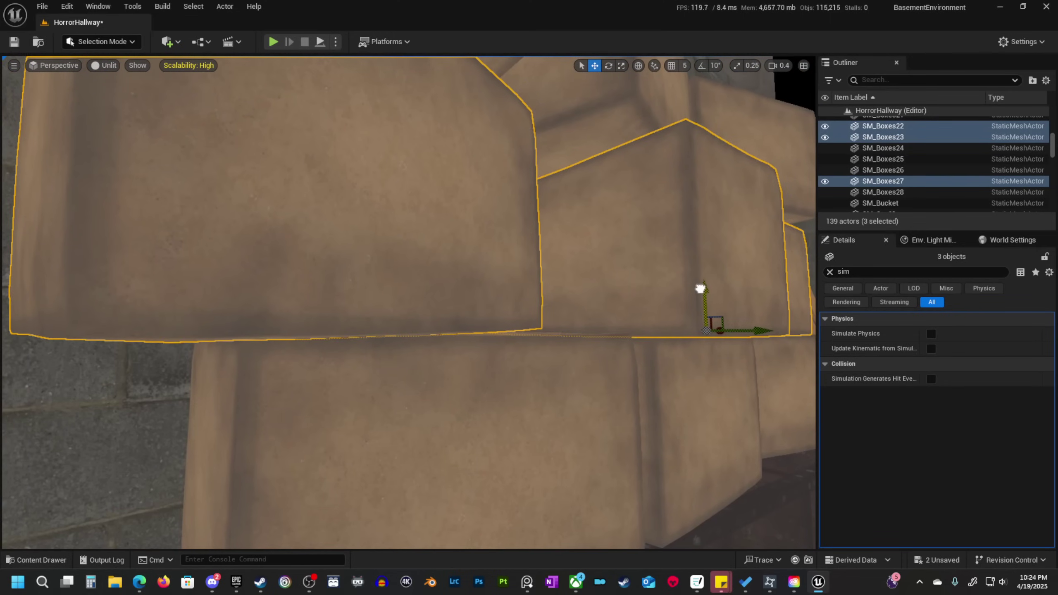
right_drag(700, 288, 728, 324)
Select the three top-row boxes and lower them onto the middle row.
click(729, 326)
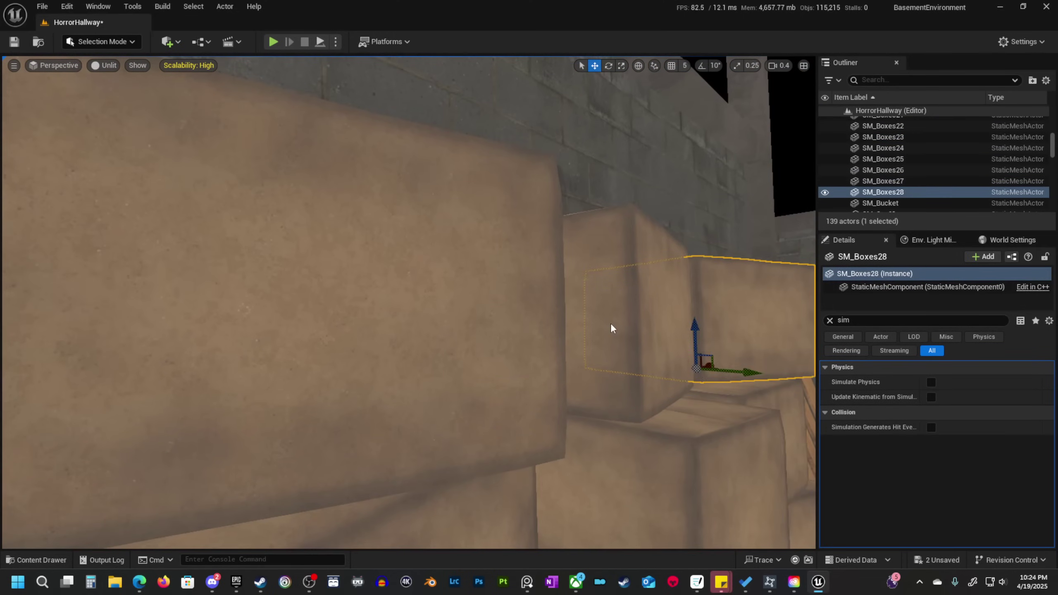
ctrl+click(611, 328)
ctrl+click(451, 336)
key(q)
mouse_move(448, 336)
right_down()
mouse_move(447, 369)
mouse_move(437, 371)
mouse_move(448, 339)
mouse_move(462, 344)
right_up()
scroll(437, 371, down, 2)
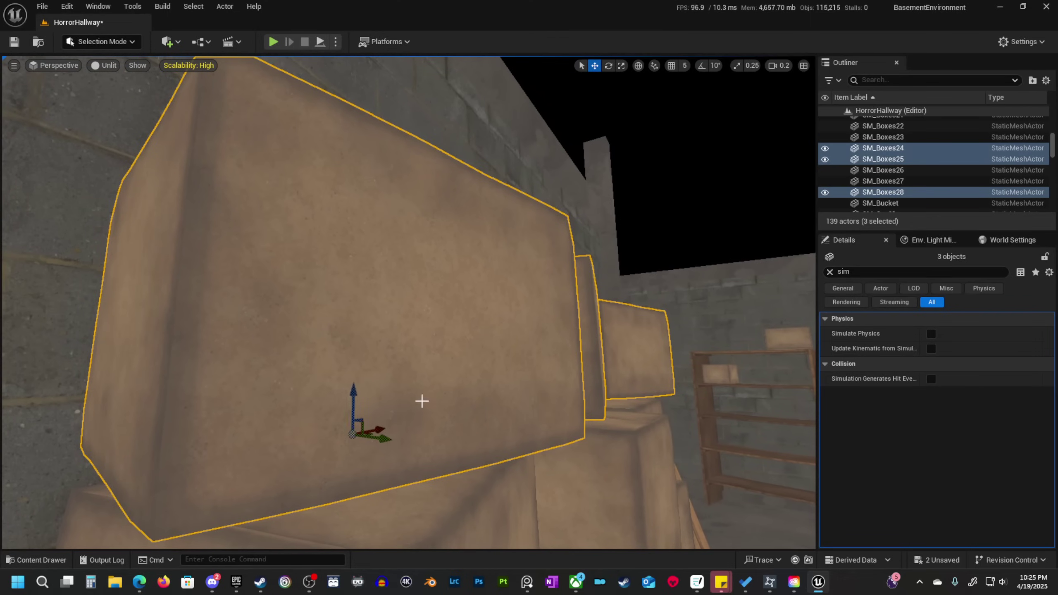
right_drag(422, 401, 401, 372)
drag(394, 330, 395, 347)
Deselect the boxes and examine the finished stack and the metal shelves from farther back in Lit view.
key(s)
mouse_move(395, 347)
right_down()
mouse_move(405, 338)
mouse_move(402, 354)
right_up()
scroll(395, 347, up, 3)
key(s)
key(e)
key(Escape)
right_drag(541, 425, 534, 401)
key(alt+4)
key(s)
key(s)
scroll(588, 442, down, 1)
key(w)
key(w)
key(s)
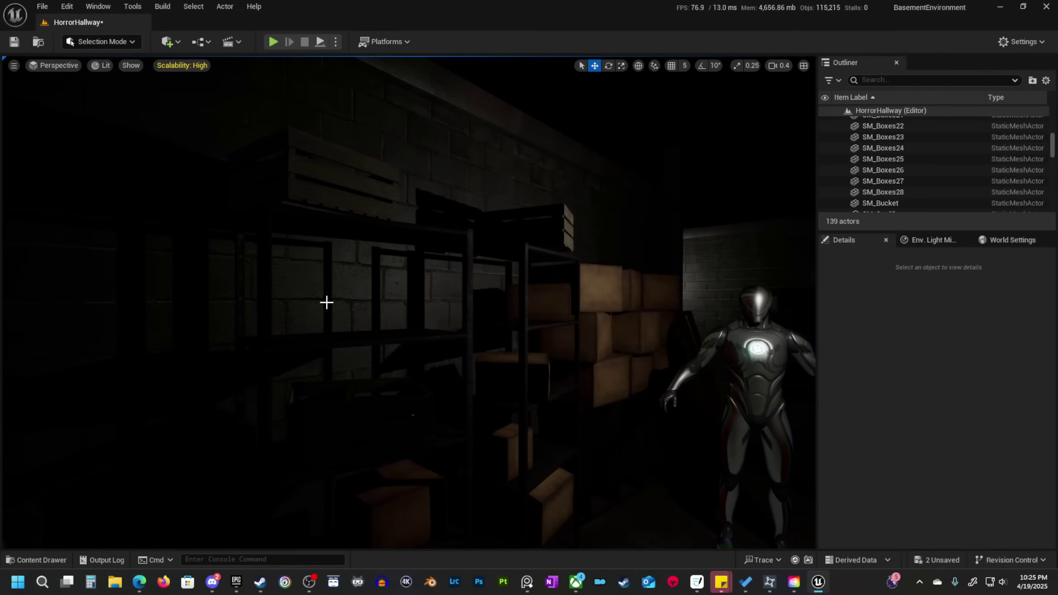
Place a copy of a cardboard box on the empty upper level of the metal shelf and rescale it.
right_drag(438, 380, 581, 385)
key(e)
scroll(457, 381, up, 1)
scroll(400, 385, up, 1)
click(443, 359)
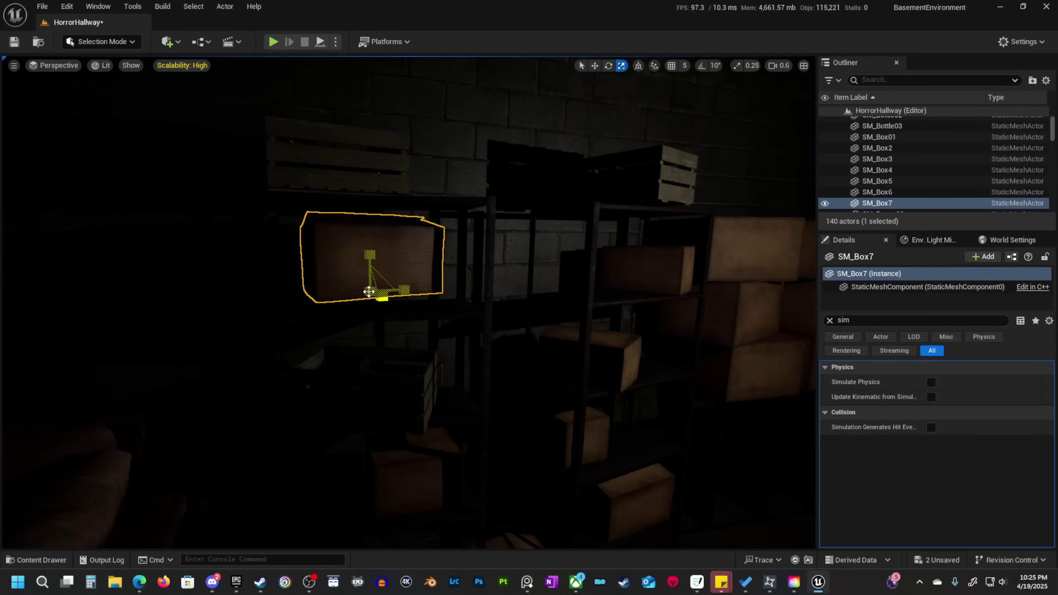
right_drag(368, 292, 467, 293)
Switch to Unlit view and adjust the new box's height so it sits on the metal shelf's upper level.
key(alt+3)
scroll(368, 292, down, 3)
key(w)
drag(458, 308, 464, 305)
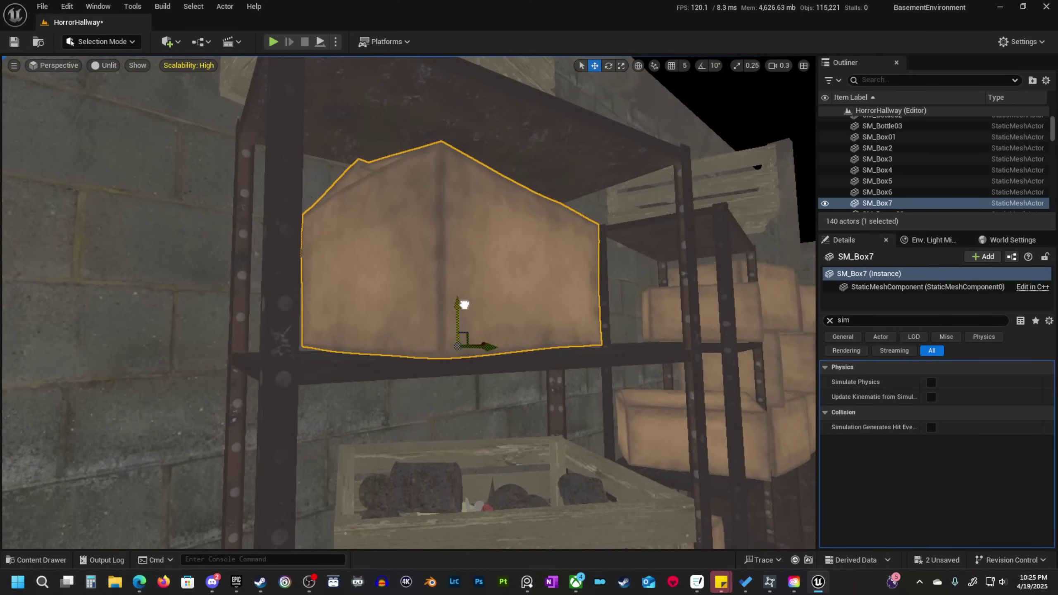
Duplicate the white bucket from the props area and move the copy into the hallway by the metal shelves.
scroll(521, 344, up, 5)
right_drag(520, 344, 400, 434)
click(470, 284)
scroll(458, 258, up, 4)
right_drag(470, 283, 393, 239)
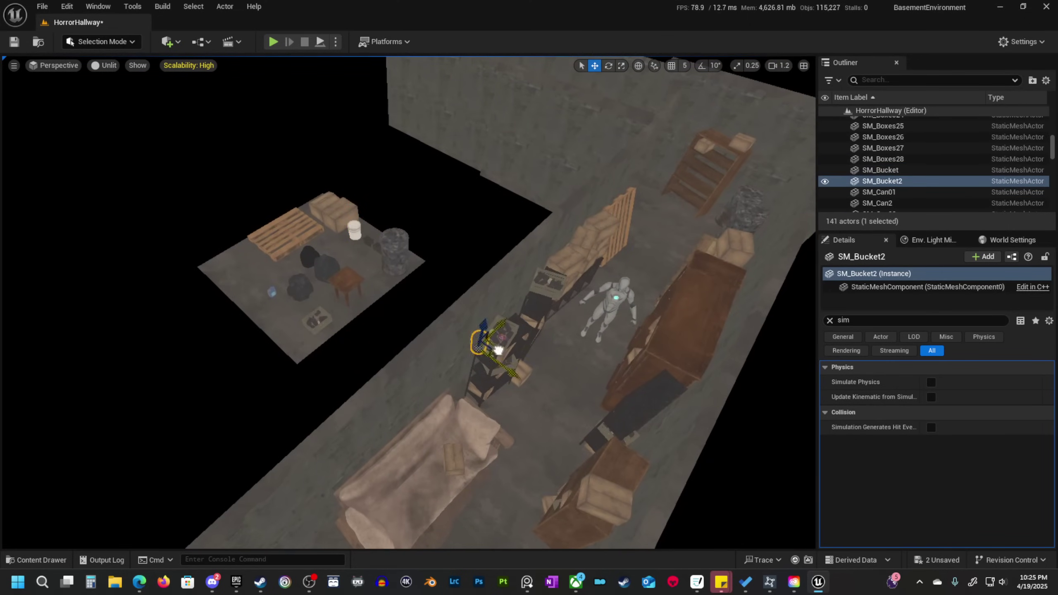
Place two more bucket copies, one rotated on the floor before the metal shelves and one beside the metal barrels.
right_drag(518, 420, 456, 397)
scroll(496, 417, down, 5)
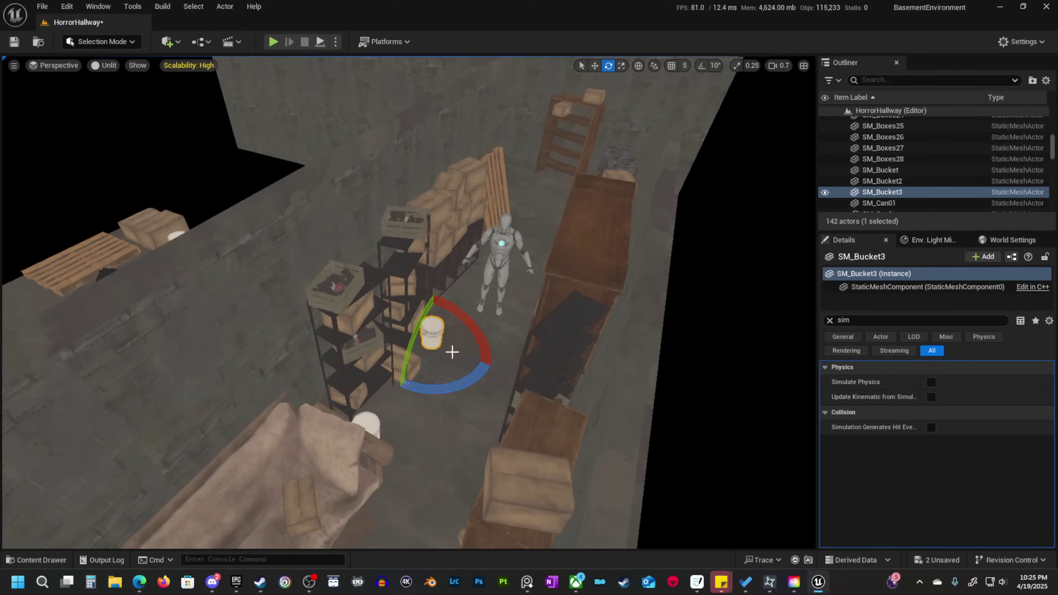
drag(459, 383, 464, 388)
right_drag(487, 441, 498, 466)
scroll(499, 466, up, 1)
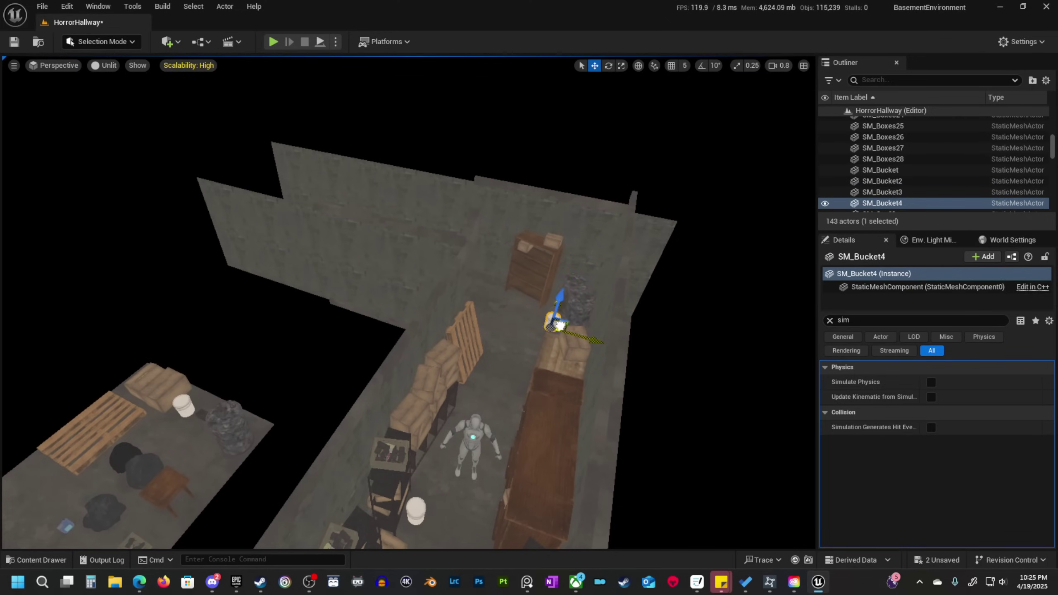
right_drag(560, 319, 364, 325)
Duplicate the junk-filled crate on the metal shelf and move the copy to the wooden shelf beside the barrels.
scroll(462, 322, down, 1)
right_drag(439, 293, 224, 301)
click(201, 354)
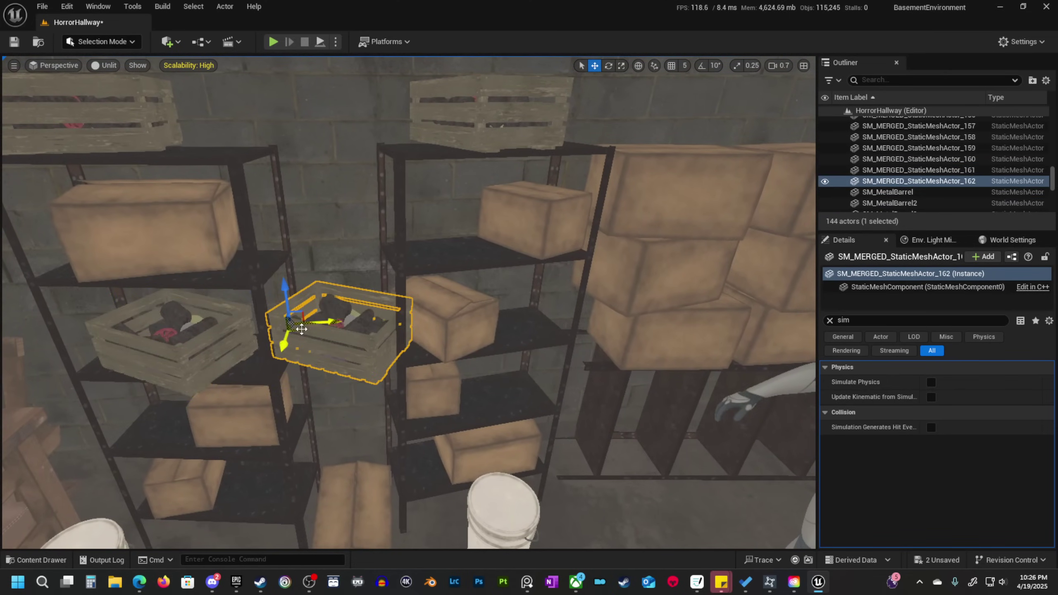
shift+drag(302, 329, 302, 328)
right_drag(303, 328, 487, 227)
scroll(417, 329, down, 2)
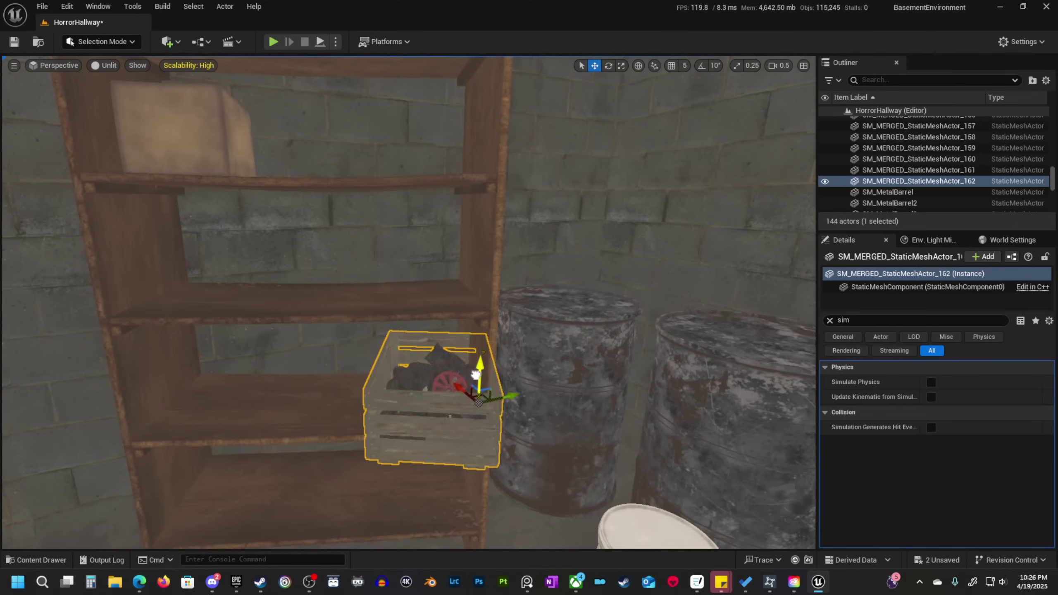
Position the crate copy inside the wooden shelf's compartment and adjust its height to the board.
mouse_move(531, 397)
right_down()
mouse_move(600, 441)
mouse_move(529, 412)
mouse_move(531, 397)
right_up()
scroll(532, 396, down, 2)
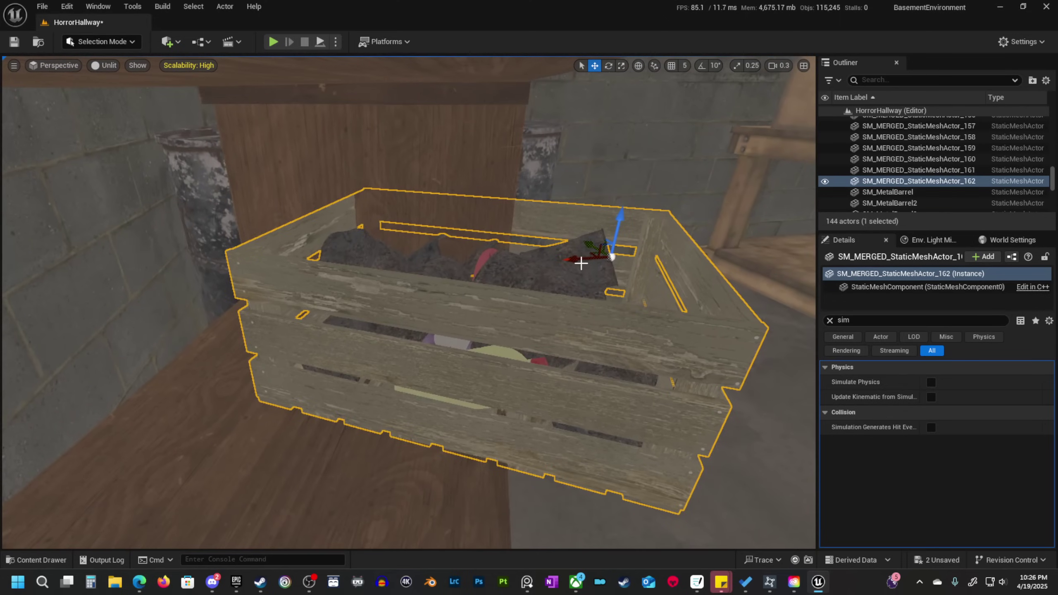
drag(581, 263, 433, 279)
right_drag(442, 285, 434, 266)
drag(427, 249, 409, 259)
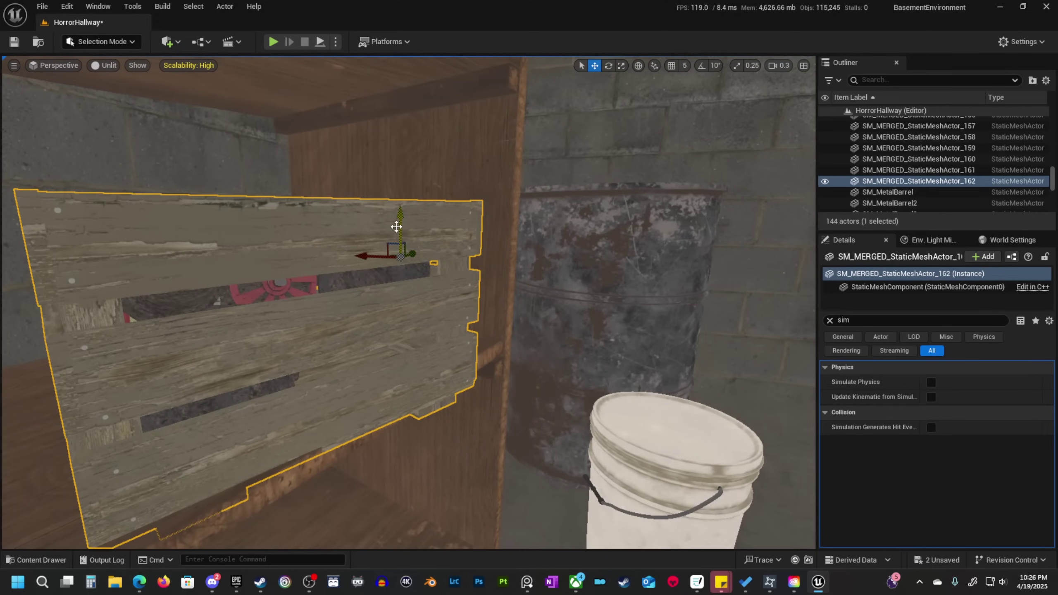
drag(402, 220, 407, 211)
Rotate the junk-filled crate so it sits at an angle inside the wooden shelf's compartment.
right_drag(406, 211, 406, 234)
key(e)
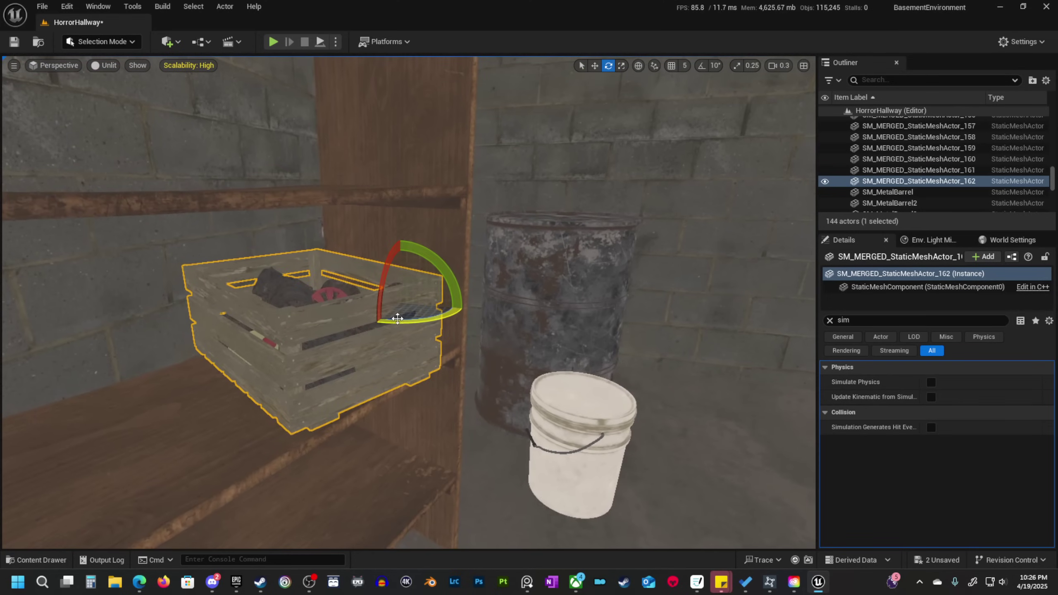
drag(340, 298, 278, 288)
right_drag(277, 288, 254, 293)
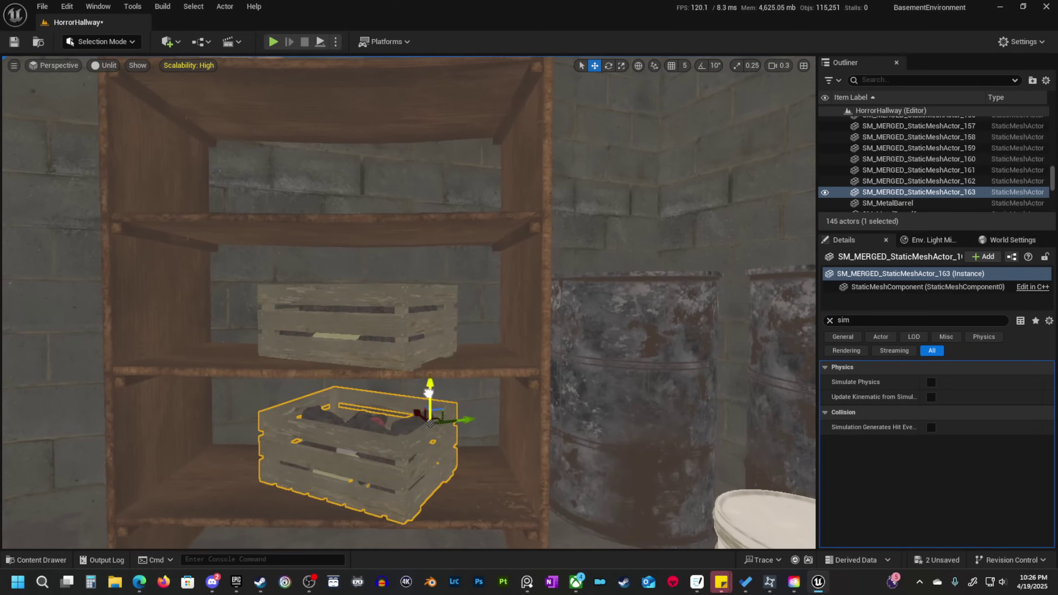
Duplicate the crate down to the floor beneath the wooden shelf's lowest board, turning and shifting the copy toward the side farther from the barrels.
alt+drag(428, 393, 429, 395)
right_drag(428, 395, 418, 425)
drag(464, 310, 458, 401)
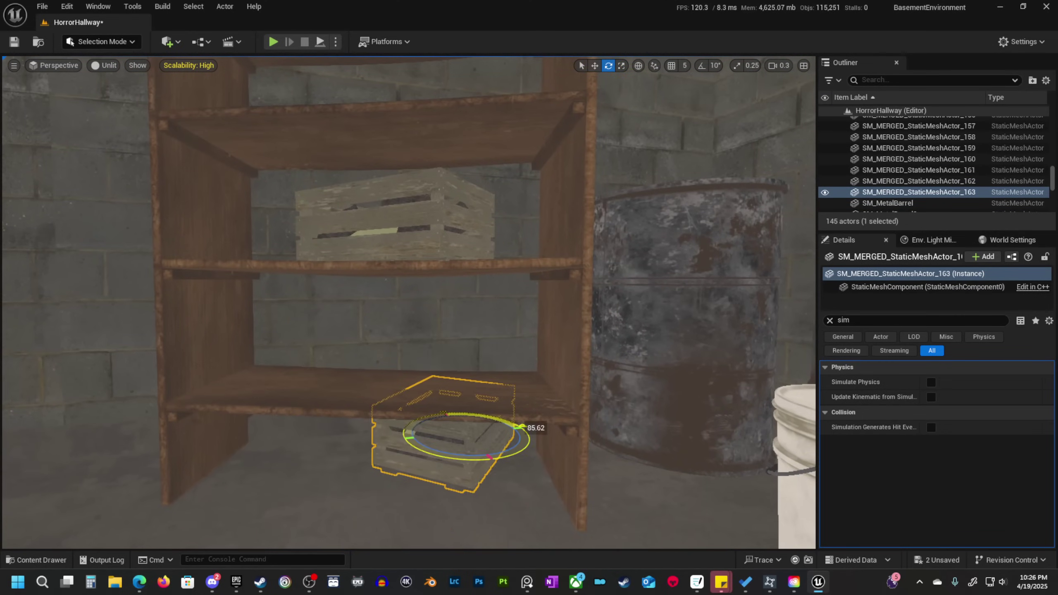
drag(440, 440, 297, 454)
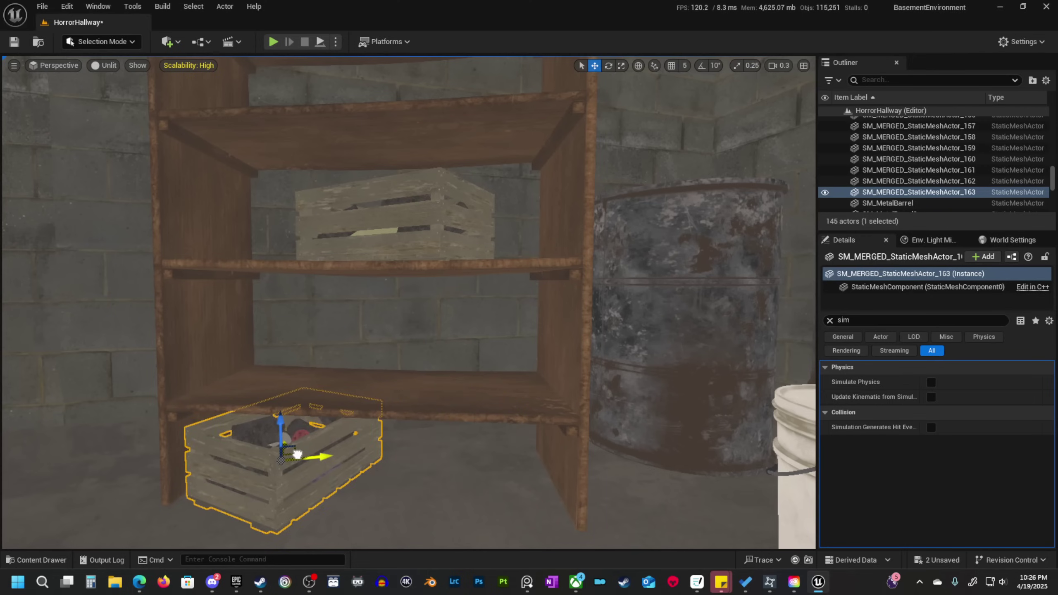
right_drag(299, 455, 255, 397)
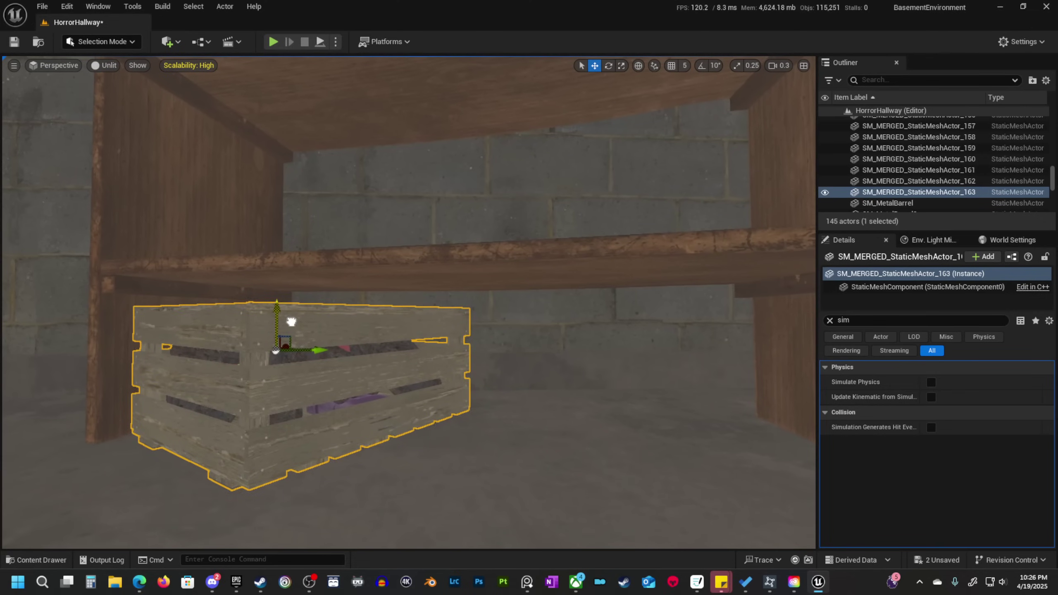
Duplicate the floor crate toward the barrels and turn the copy to a different angle under the lowest board.
scroll(292, 321, down, 2)
alt+drag(293, 324, 645, 319)
key(e)
right_drag(644, 318, 626, 349)
key(w)
drag(496, 329, 419, 385)
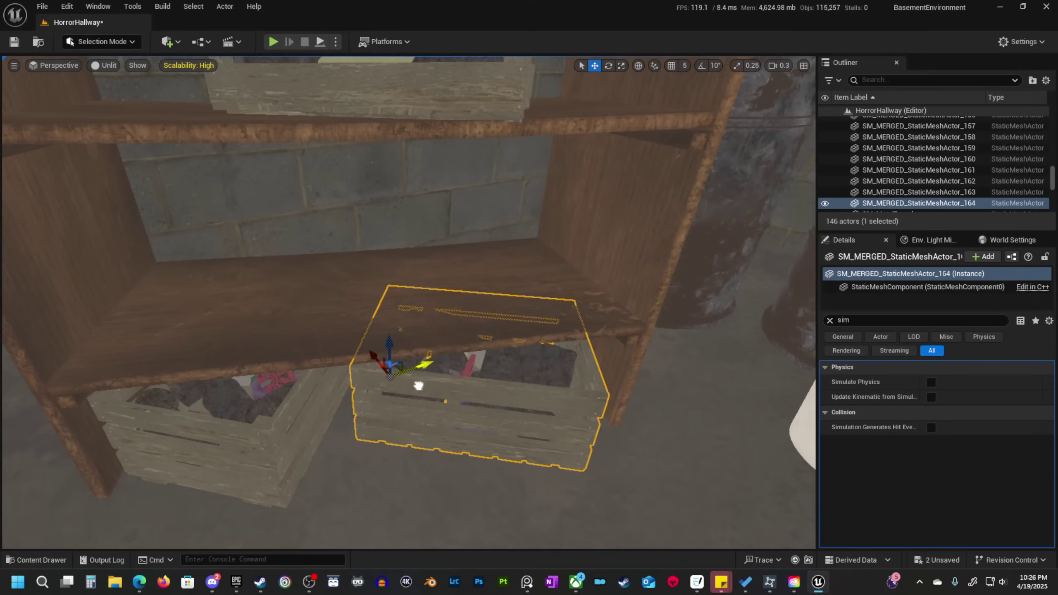
right_drag(453, 405, 453, 333)
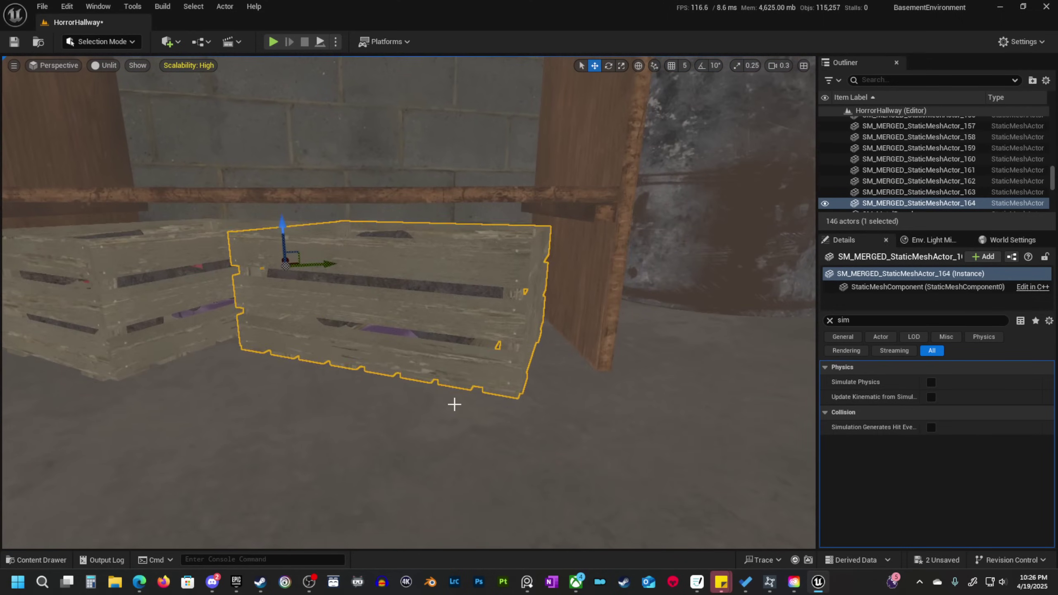
Switch the viewport to Lit and delete the Manny mannequin standing in the hallway.
key(Escape)
key(alt+4)
mouse_move(453, 404)
right_down()
mouse_move(467, 338)
mouse_move(500, 406)
mouse_move(472, 398)
right_up()
key(s)
scroll(463, 381, up, 3)
key(s)
scroll(472, 398, up, 2)
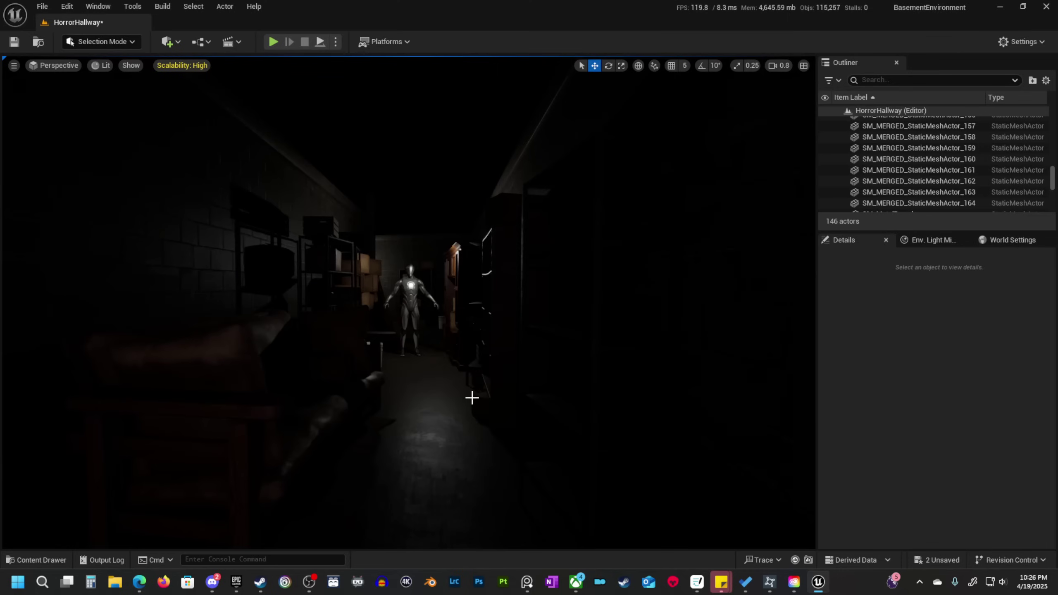
click(417, 299)
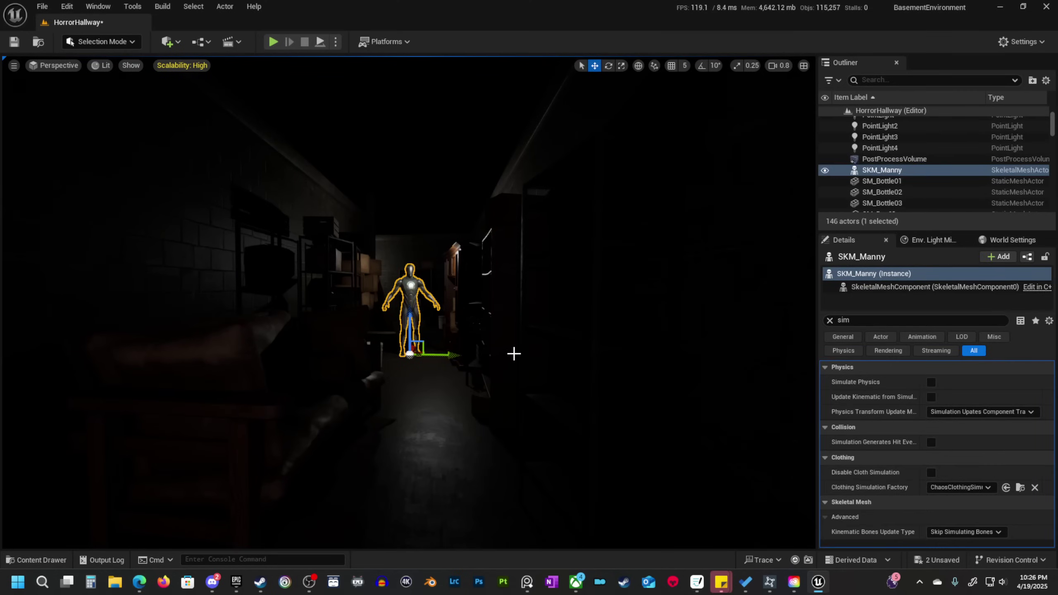
key(Delete)
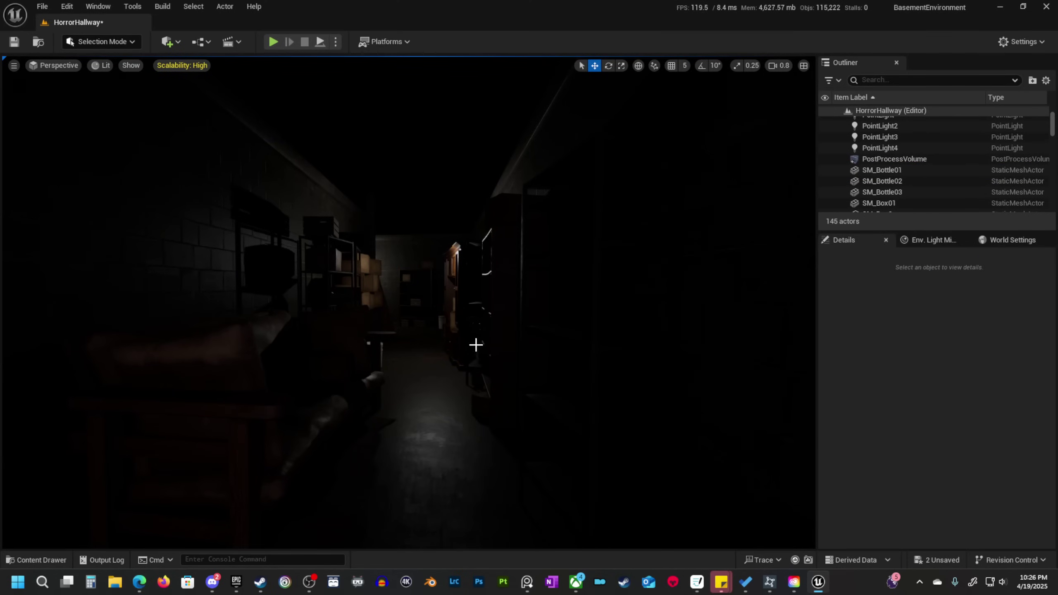
Examine the lit hallway's shelves, boxes and far end for areas that need more props.
key(w)
right_drag(491, 358, 563, 362)
key(w)
scroll(491, 361, down, 3)
key(w)
key(w)
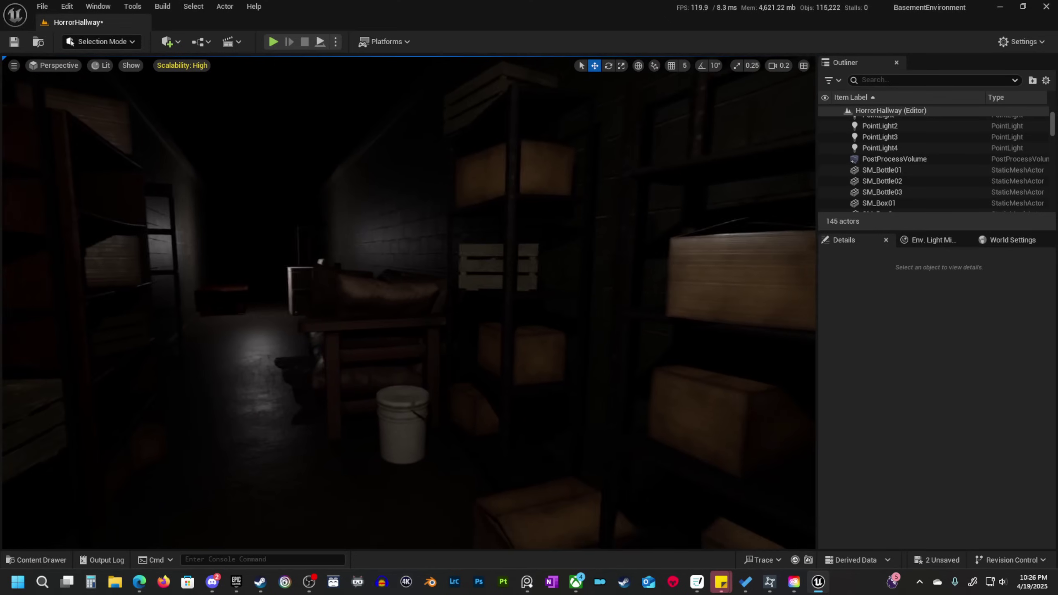
right_drag(270, 316, 495, 336)
key(s)
scroll(244, 316, up, 2)
key(s)
scroll(244, 316, up, 1)
key(s)
scroll(244, 316, up, 1)
key(w)
scroll(243, 316, up, 2)
key(s)
key(w)
scroll(244, 317, up, 2)
Duplicate the metal barrel and place the copy on the opposite side of the wooden shelf at the hallway's end.
click(549, 391)
key(s)
right_drag(556, 397, 556, 397)
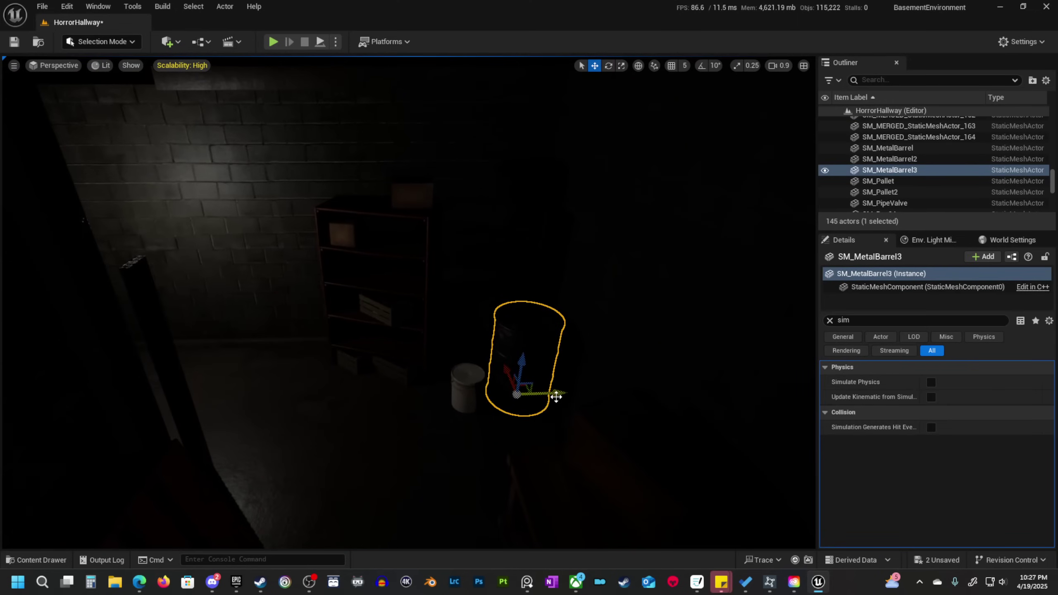
key(f)
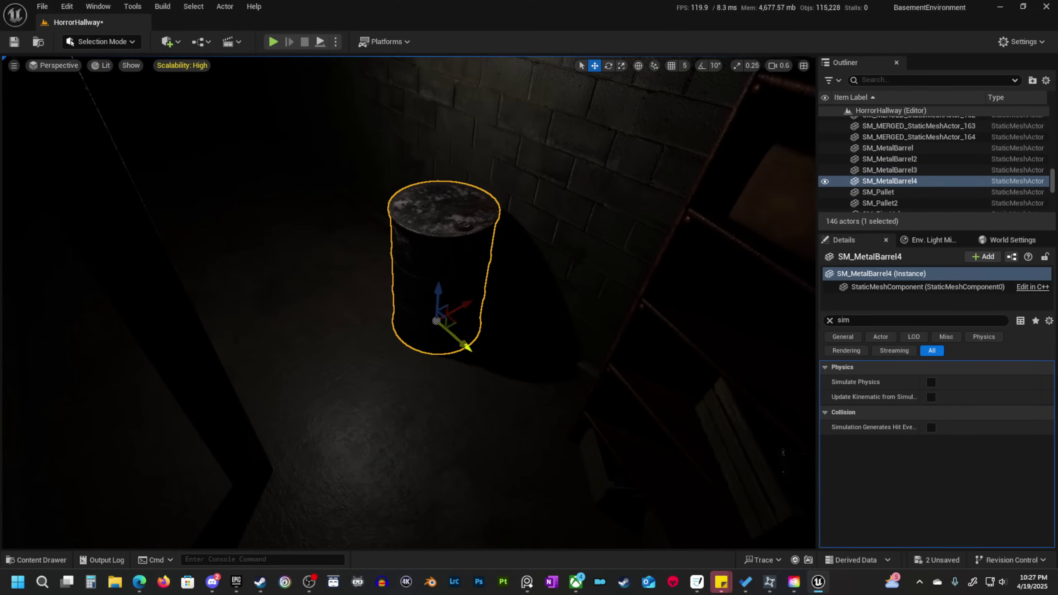
right_drag(534, 353, 558, 321)
key(s)
scroll(537, 353, up, 2)
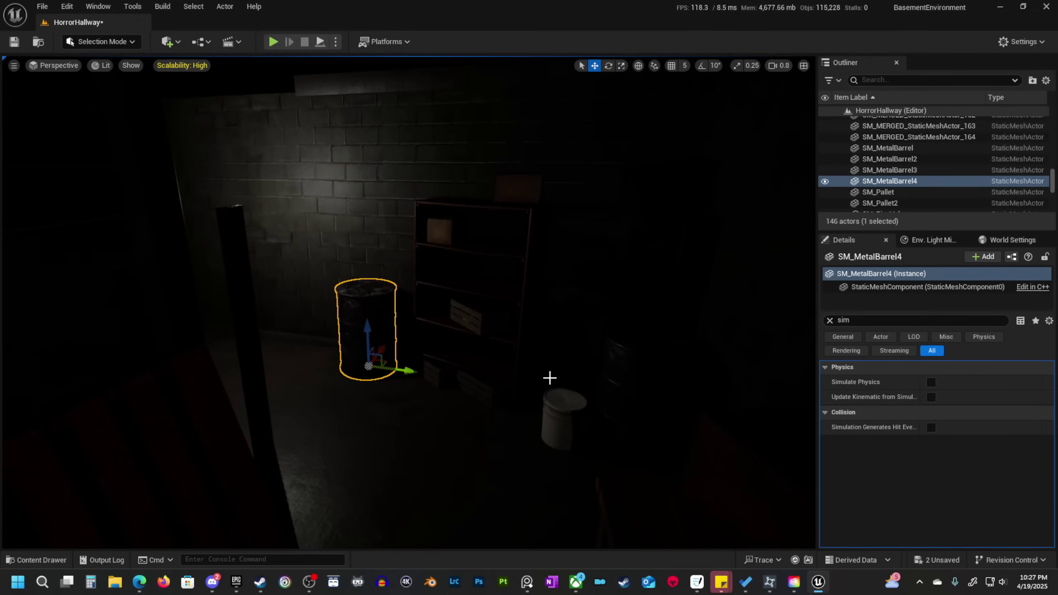
Examine the hallway's lit composition from the sofa end with the added barrel in place.
key(Escape)
right_drag(550, 378, 569, 339)
key(s)
scroll(550, 377, down, 2)
key(s)
key(s)
scroll(555, 339, down, 1)
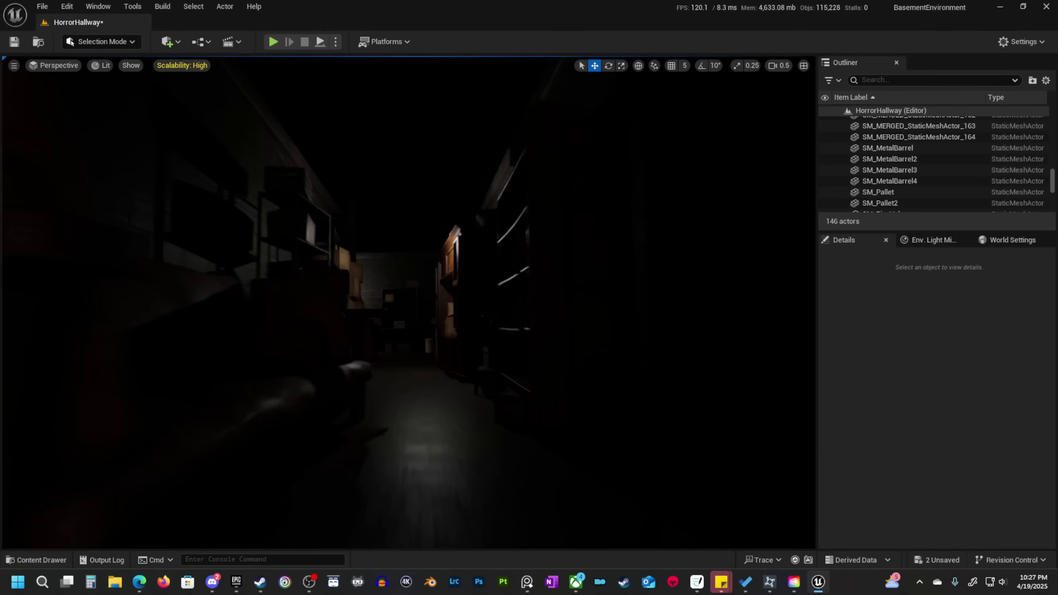
key(s)
right_drag(414, 359, 483, 348)
key(w)
key(s)
scroll(413, 359, up, 5)
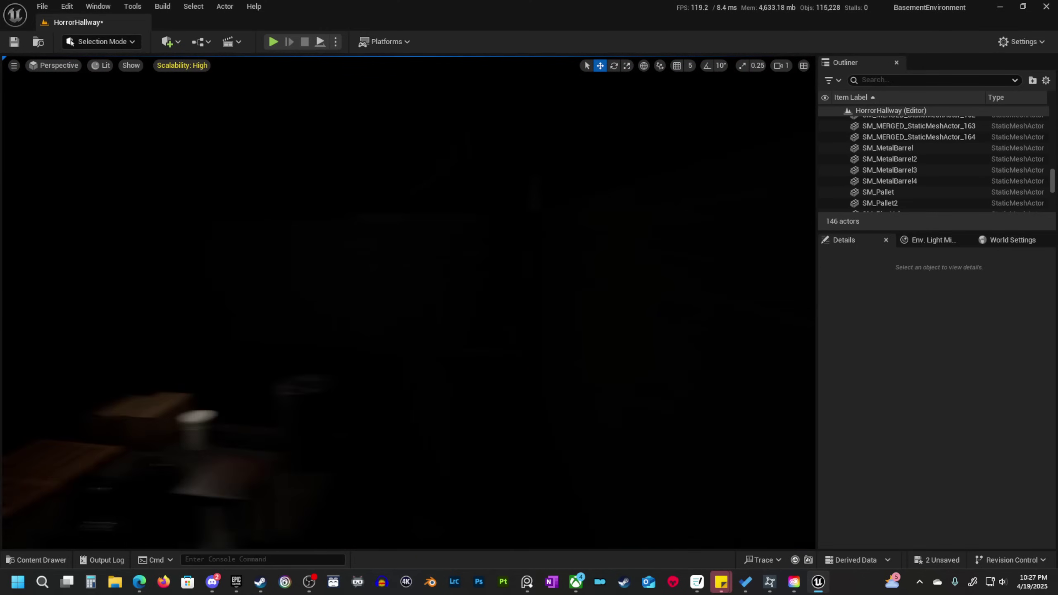
Switch the viewport to Unlit, then duplicate a large trash bag from the props area and move the copy into the hallway.
key(alt+3)
right_drag(382, 418, 362, 452)
key(s)
key(w)
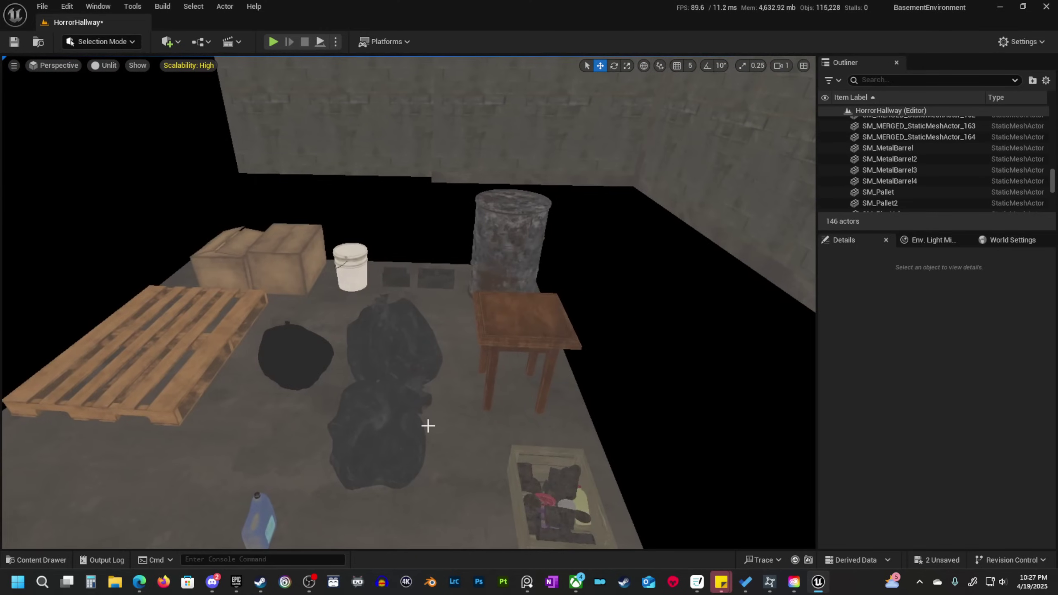
click(371, 347)
key(s)
scroll(372, 348, up, 4)
right_drag(371, 348, 454, 370)
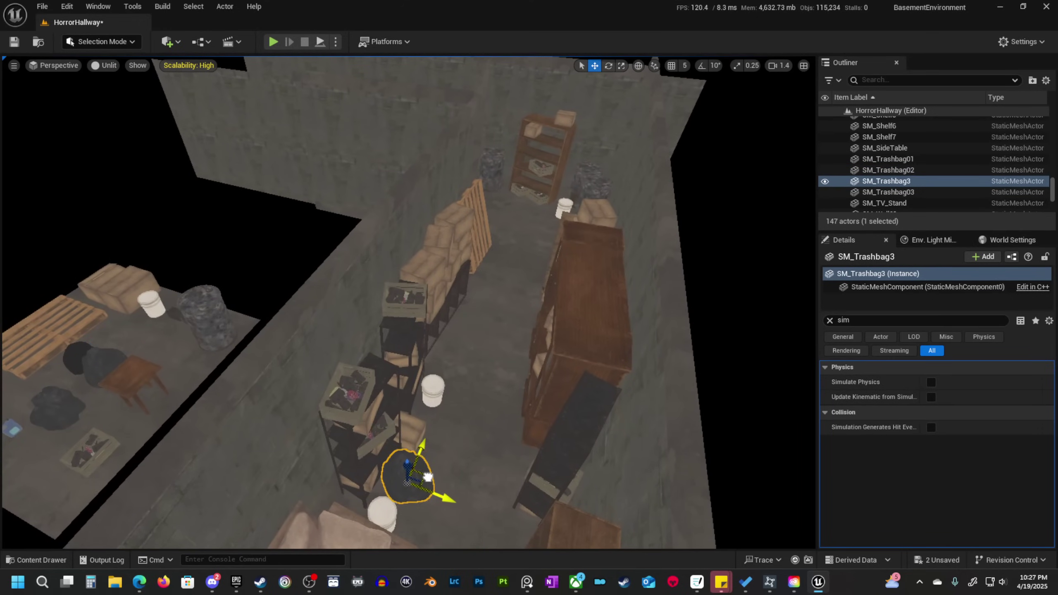
Position the large trash bag on the floor beside the bucket in front of the metal shelf.
key(w)
right_drag(428, 477, 441, 458)
scroll(428, 477, down, 4)
key(s)
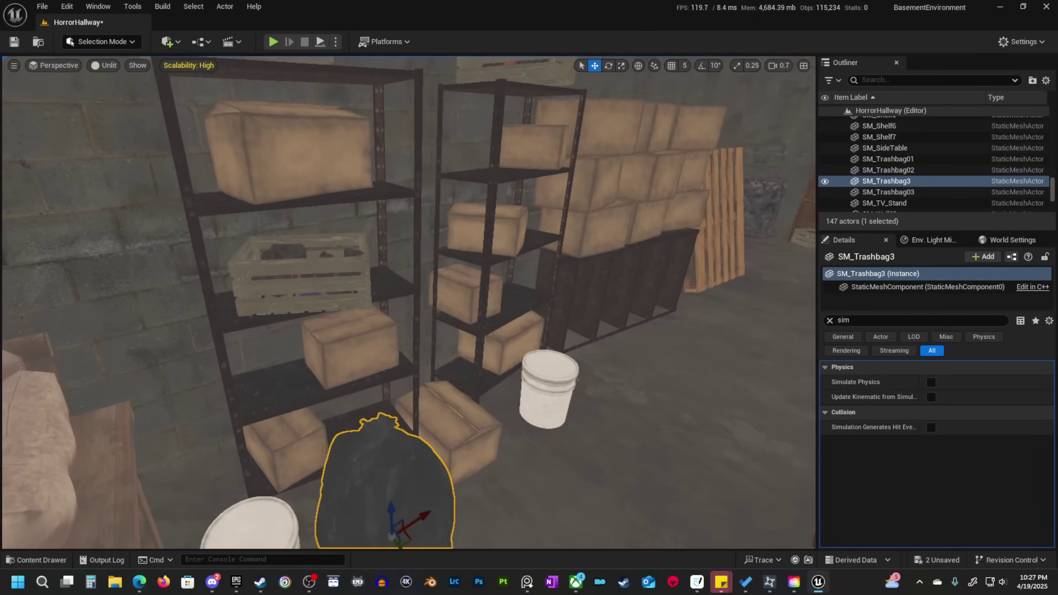
right_drag(335, 468, 362, 512)
key(w)
key(w)
Duplicate the small black trash bag from the props area and move the copy to the toppled metal shelf.
right_drag(343, 378, 354, 423)
scroll(343, 377, up, 2)
key(w)
key(s)
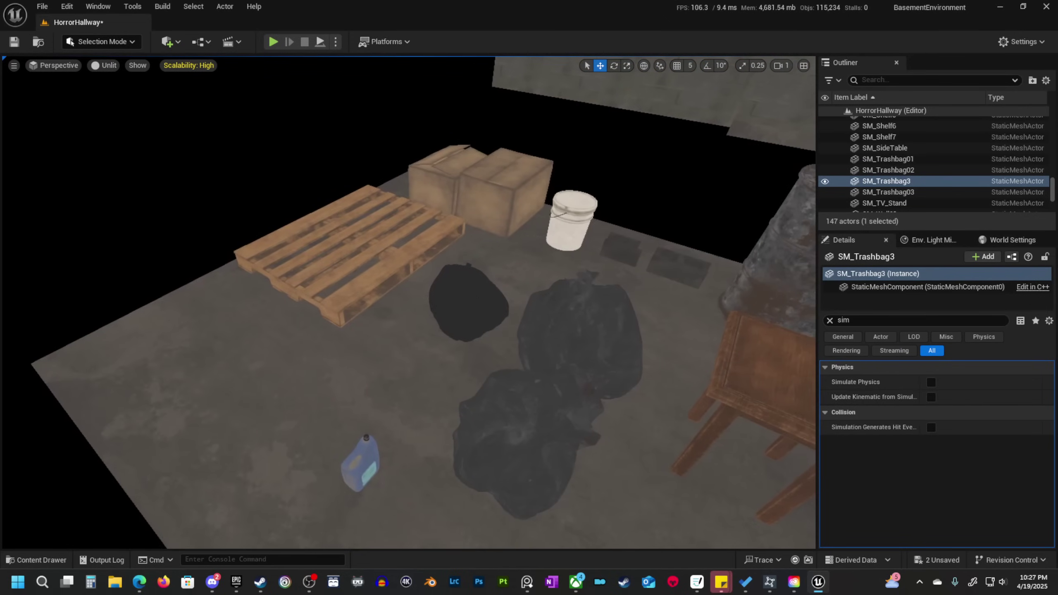
click(463, 328)
key(s)
mouse_move(464, 329)
right_down()
mouse_move(532, 329)
mouse_move(545, 352)
mouse_move(461, 327)
right_up()
scroll(464, 329, down, 1)
key(w)
mouse_move(548, 491)
right_down()
mouse_move(625, 500)
mouse_move(566, 470)
mouse_move(554, 442)
mouse_move(529, 458)
mouse_move(553, 496)
right_up()
scroll(548, 492, down, 4)
key(s)
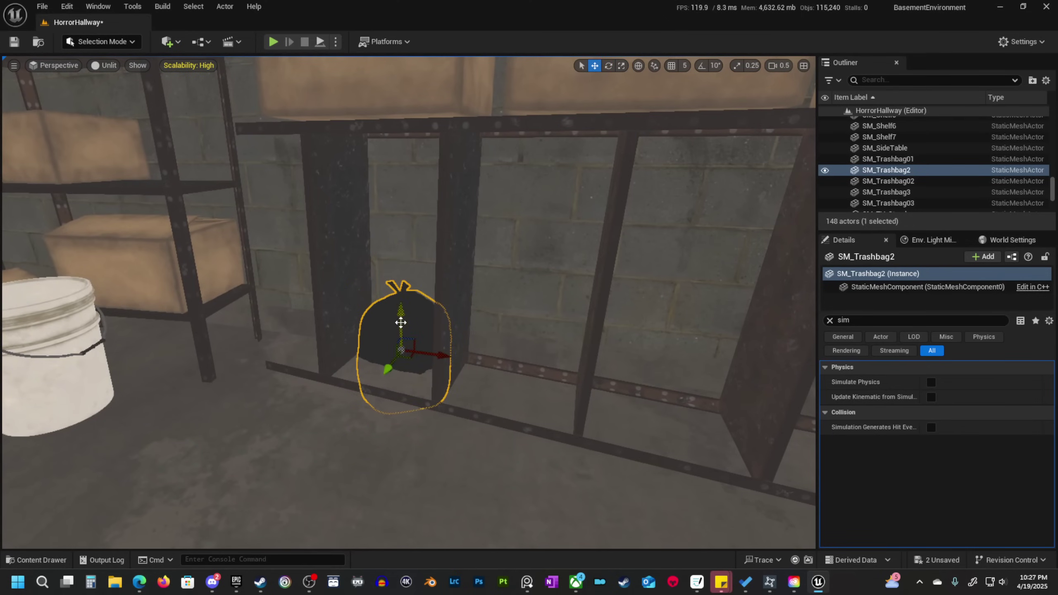
Position the small trash bag inside the toppled shelf's end compartment and set it down to the floor.
key(w)
right_drag(390, 303, 385, 333)
scroll(389, 302, down, 2)
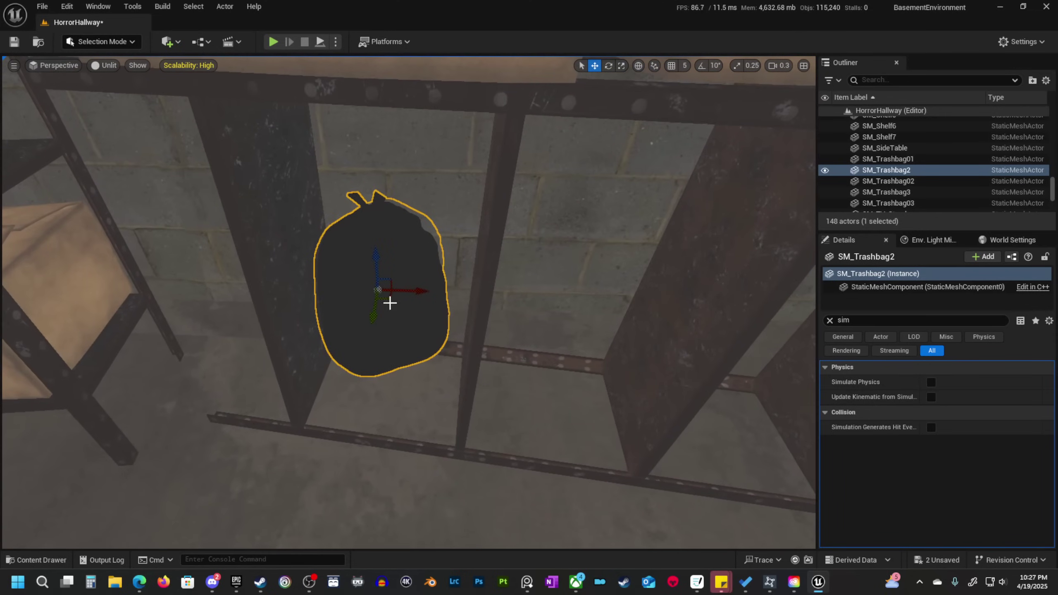
key(a)
right_drag(396, 400, 500, 390)
scroll(396, 400, down, 1)
key(s)
Duplicate the small trash bag into the neighbouring compartment of the toppled shelf and rotate the copy.
right_drag(423, 415, 316, 410)
scroll(423, 415, up, 1)
key(d)
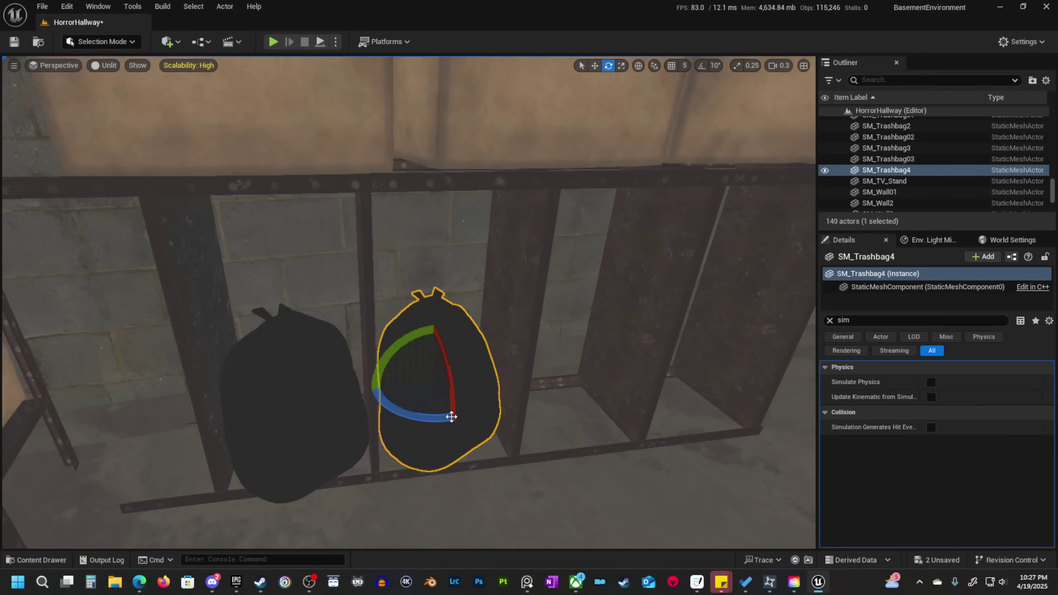
mouse_move(451, 417)
mouse_down()
mouse_move(469, 420)
mouse_move(450, 412)
mouse_up()
scroll(463, 421, up, 1)
right_drag(462, 420, 483, 452)
key(e)
key(e)
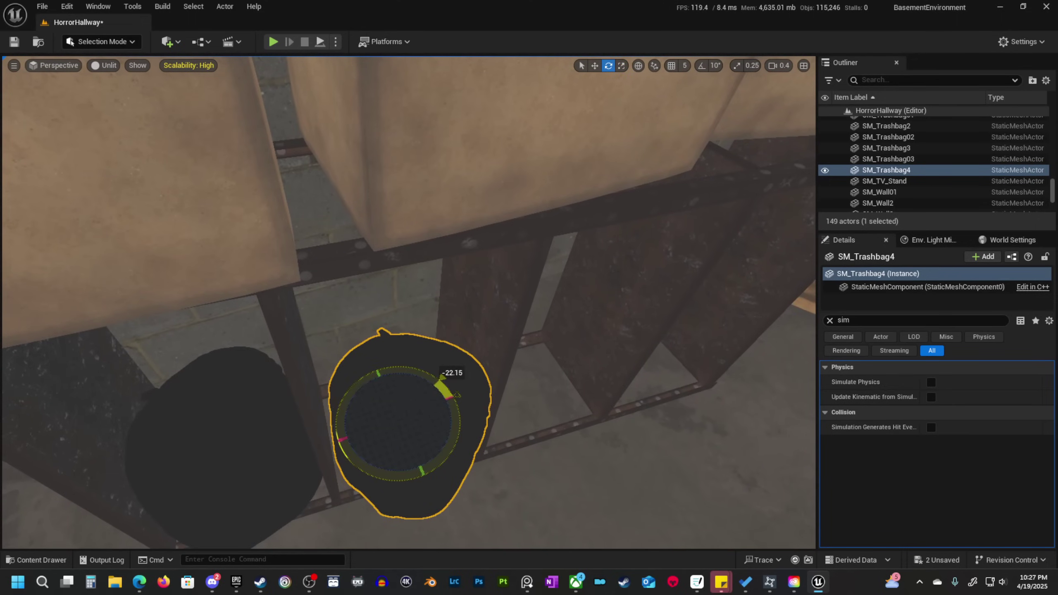
drag(412, 425, 407, 430)
Move the second small trash bag farther along the toppled shelf and duplicate it back into the gap between the bags.
key(d)
right_drag(406, 429, 341, 402)
drag(273, 370, 453, 378)
alt+drag(469, 342, 293, 380)
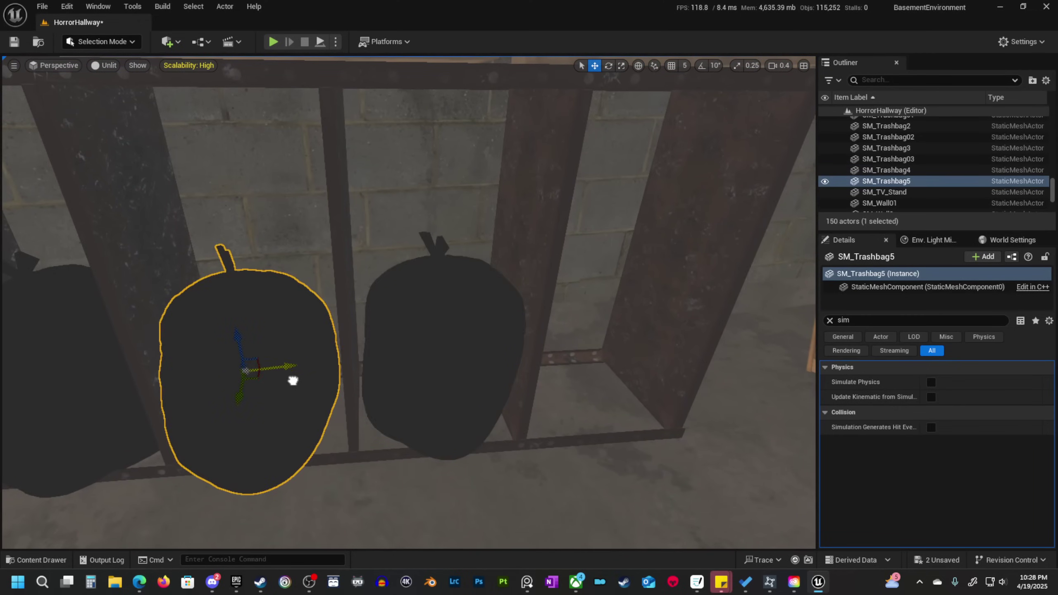
Tip the middle trash bag onto its side and lower it to the floor.
drag(246, 336, 276, 414)
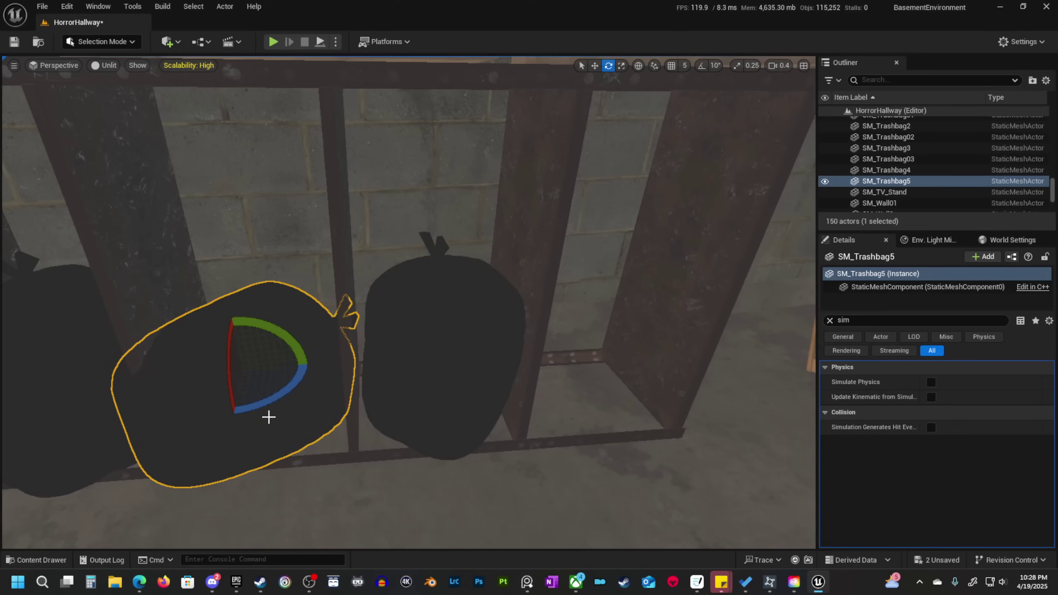
mouse_move(303, 359)
mouse_down()
mouse_move(252, 341)
mouse_move(295, 368)
mouse_up()
key(q)
right_drag(320, 378, 300, 344)
Examine the three trash bags in the toppled shelf under Lit view and return to Unlit.
scroll(314, 333, down, 2)
key(alt+4)
key(Escape)
scroll(399, 390, up, 1)
right_drag(399, 390, 418, 411)
scroll(391, 391, up, 1)
key(s)
key(w)
key(alt+3)
key(w)
Duplicate the middle trash bag upward and rotate the copy so its knot points up.
click(370, 323)
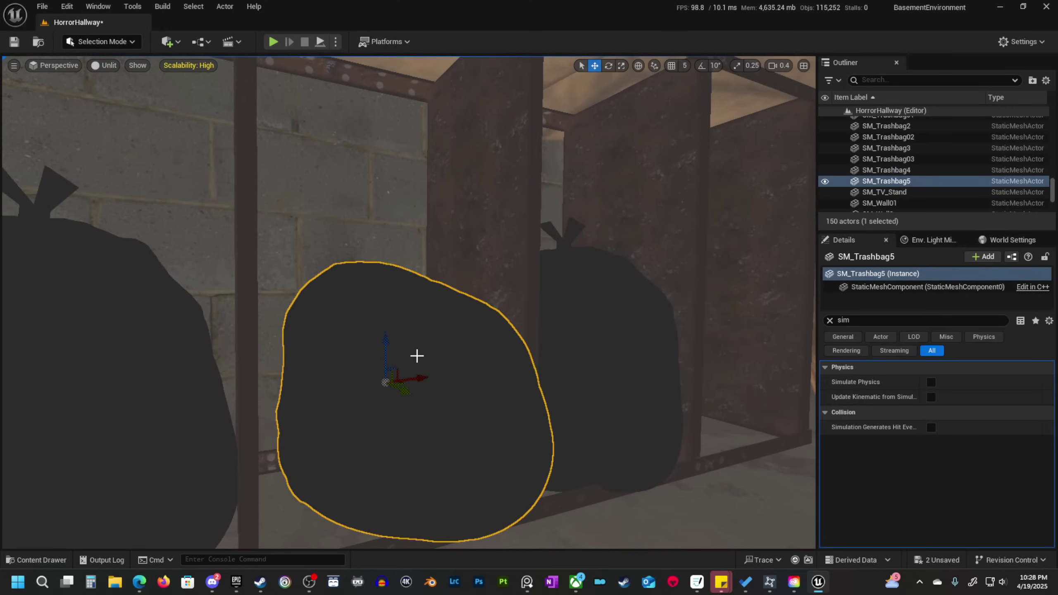
alt+drag(387, 345, 387, 138)
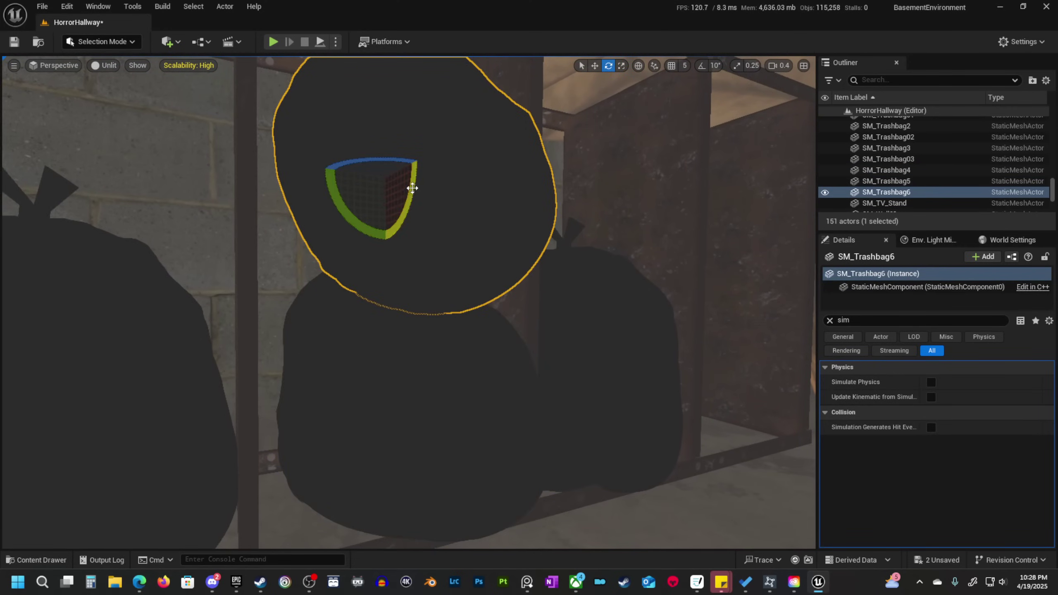
drag(412, 188, 413, 125)
key(s)
right_drag(411, 192, 469, 173)
key(w)
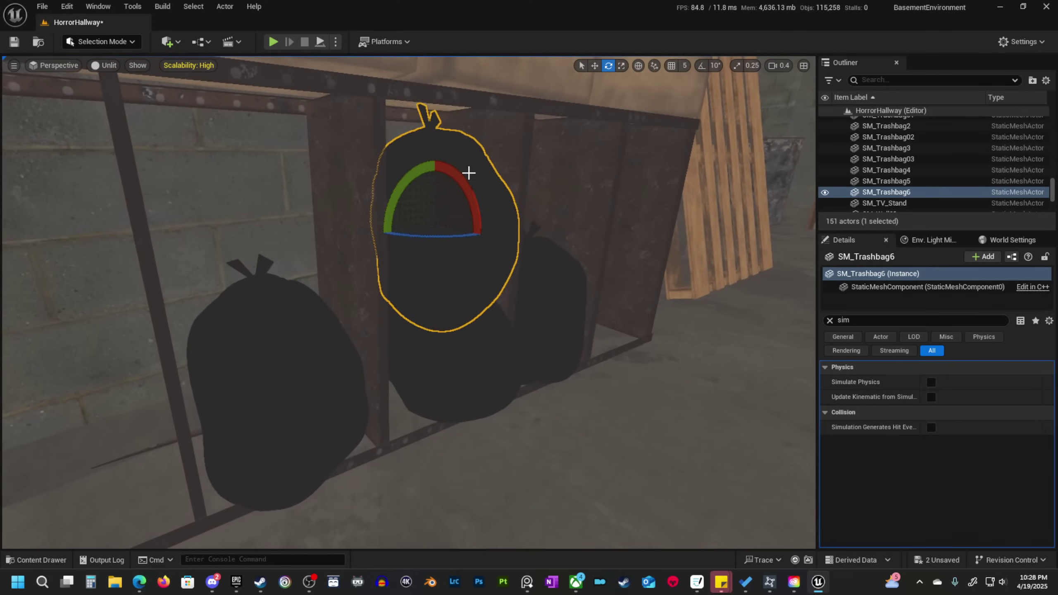
Adjust the top trash bag's placement so it rests on the pile inside the toppled shelf.
key(w)
right_drag(439, 228, 448, 248)
key(w)
key(s)
drag(419, 261, 432, 251)
key(d)
mouse_move(466, 263)
right_down()
mouse_move(433, 252)
mouse_move(475, 265)
right_up()
Check the stacked trash bags under Lit view and return to Unlit.
key(Escape)
key(alt+4)
key(s)
scroll(466, 263, down, 1)
key(alt+3)
right_drag(527, 333, 527, 332)
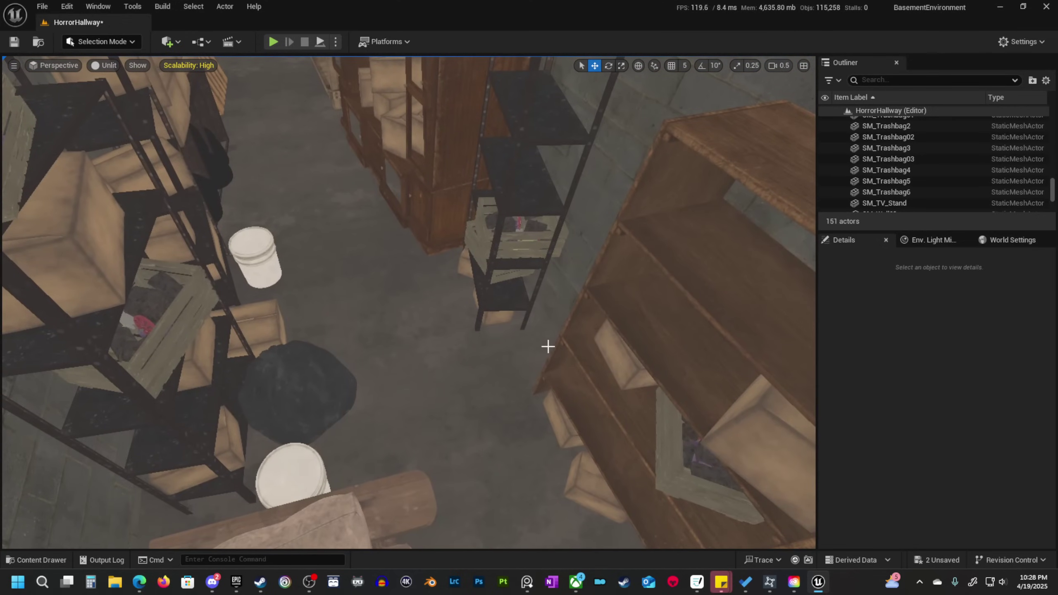
Place a copy of the SM_Trashbag03 prop upright on the floor between the black metal shelf and the wooden bookcase.
key(s)
right_drag(543, 352, 543, 352)
scroll(543, 352, up, 2)
key(a)
click(247, 446)
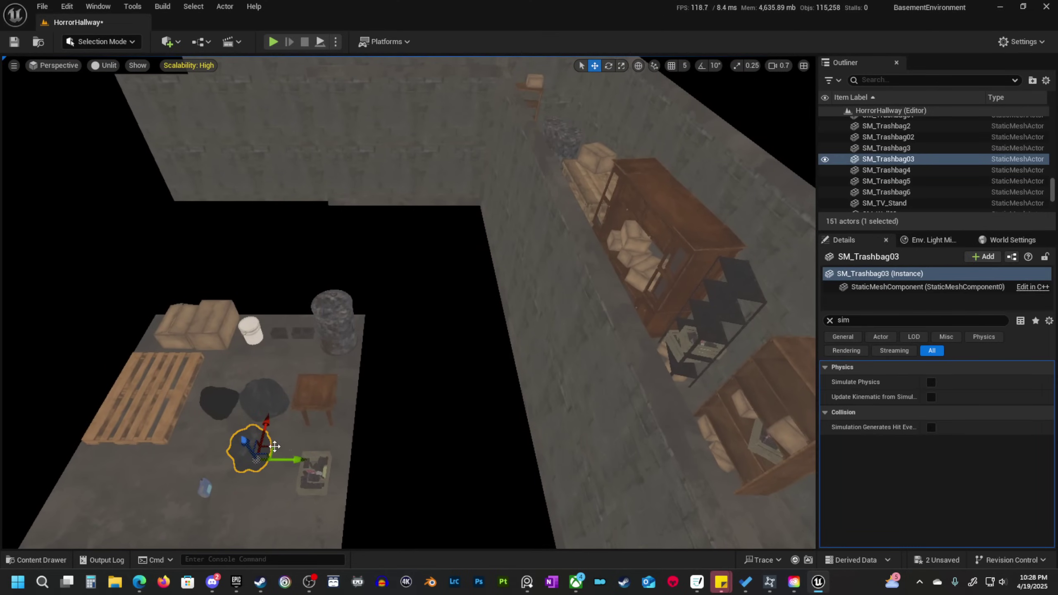
key(w)
key(r)
right_drag(685, 395, 684, 395)
scroll(685, 395, down, 2)
scroll(684, 395, down, 2)
key(s)
right_drag(452, 430, 452, 429)
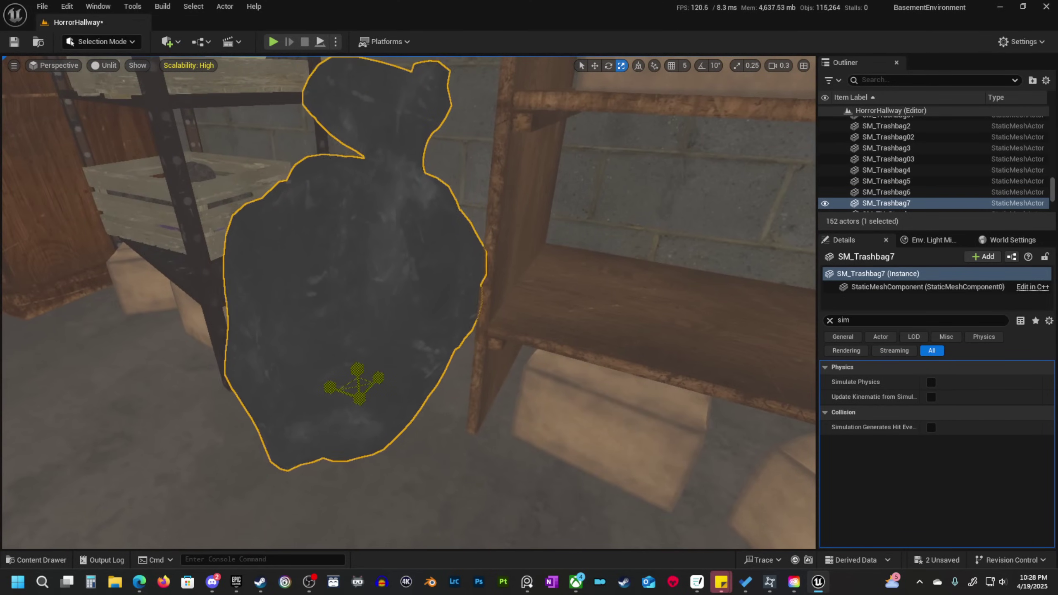
Check the new floor trash bag in the hallway under Lit view and return to Unlit.
key(w)
right_drag(429, 413, 476, 378)
key(s)
scroll(430, 413, up, 1)
key(s)
scroll(465, 411, up, 1)
key(alt+4)
key(Escape)
key(s)
scroll(463, 409, up, 1)
key(alt+3)
Duplicate the front box in the wooden cabinet and move the copy above the neighbouring metal shelf.
scroll(477, 378, up, 1)
right_drag(441, 314, 442, 314)
right_drag(460, 357, 475, 390)
click(442, 388)
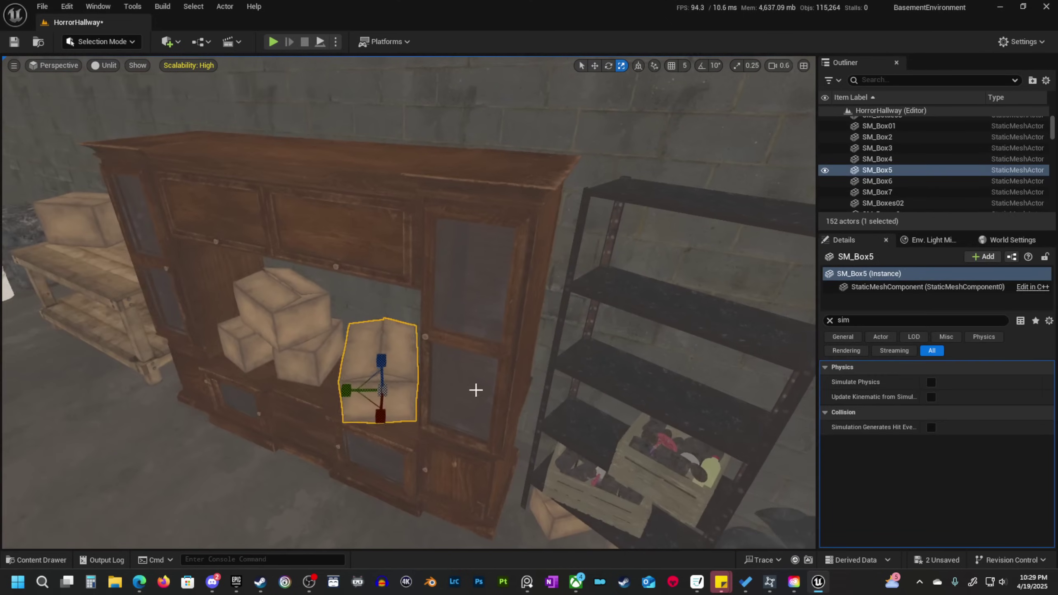
key(w)
alt+drag(377, 387, 583, 444)
right_drag(445, 416, 444, 416)
drag(404, 436, 426, 142)
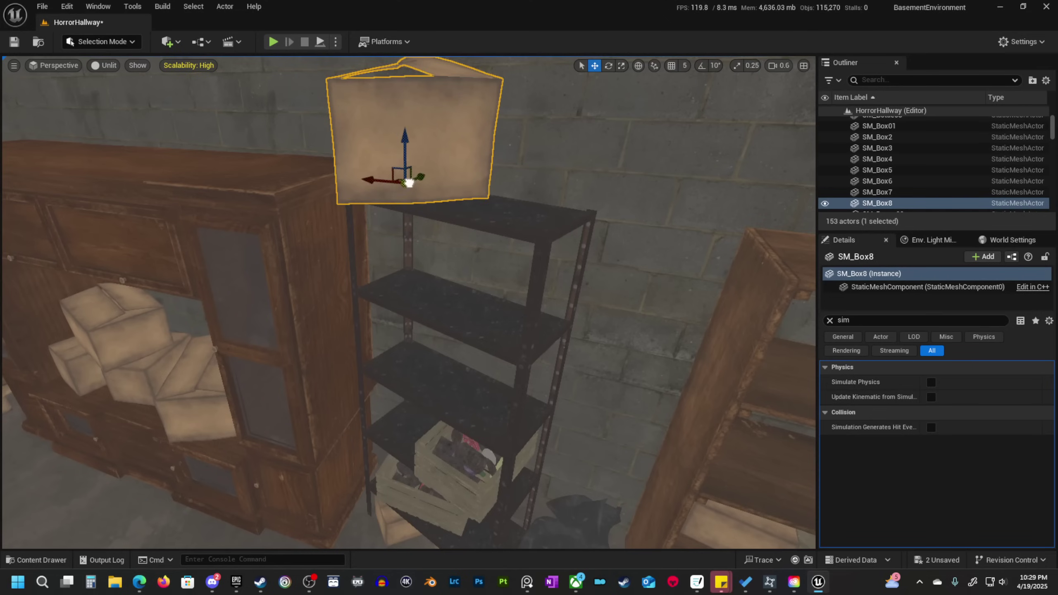
Fit the copied box onto the top of the metal shelf.
key(w)
right_drag(349, 307, 350, 306)
scroll(350, 306, down, 2)
key(r)
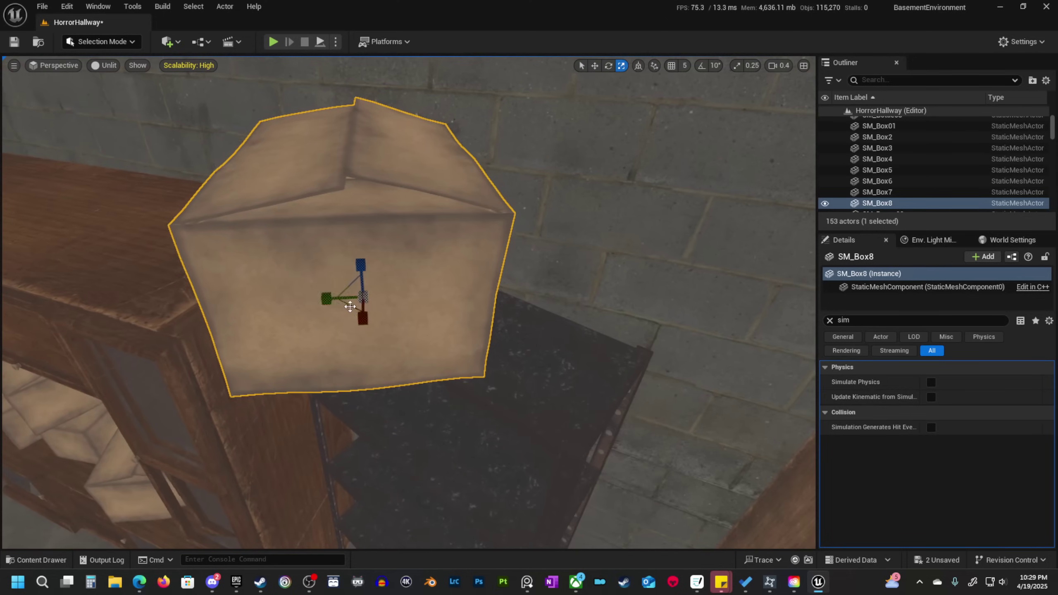
drag(361, 318, 308, 281)
key(ctrl+z)
key(q)
right_drag(351, 250, 351, 250)
drag(375, 260, 442, 336)
Duplicate the shelf-top box downward onto the metal shelf level above the crates.
key(s)
right_drag(442, 337, 444, 341)
scroll(442, 337, up, 1)
key(w)
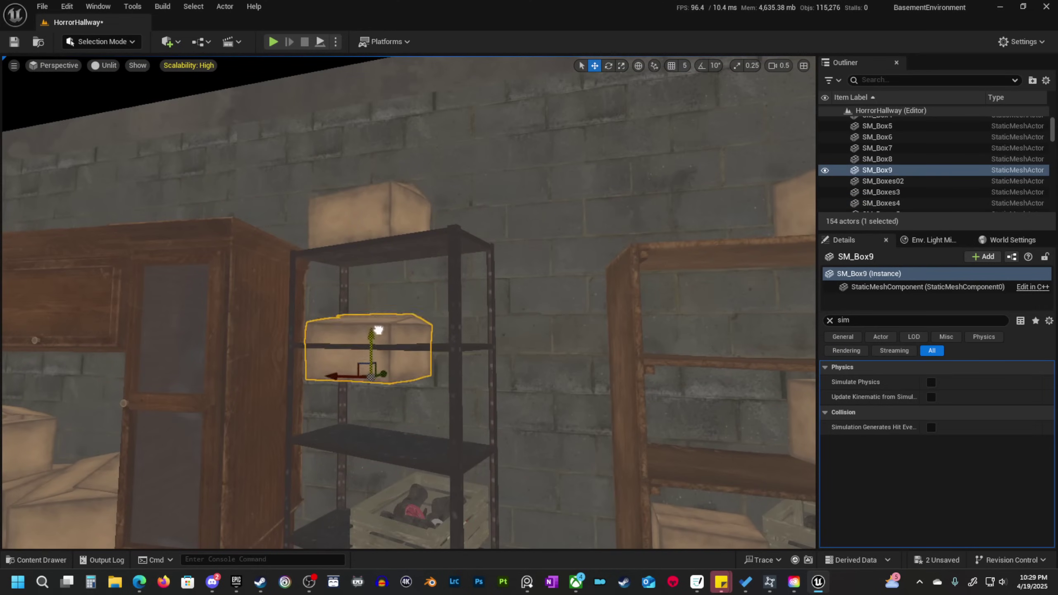
drag(383, 390, 383, 393)
key(w)
right_drag(328, 394, 328, 395)
scroll(328, 394, down, 2)
Rotate the lower box slightly and adjust its position on the metal shelf.
key(e)
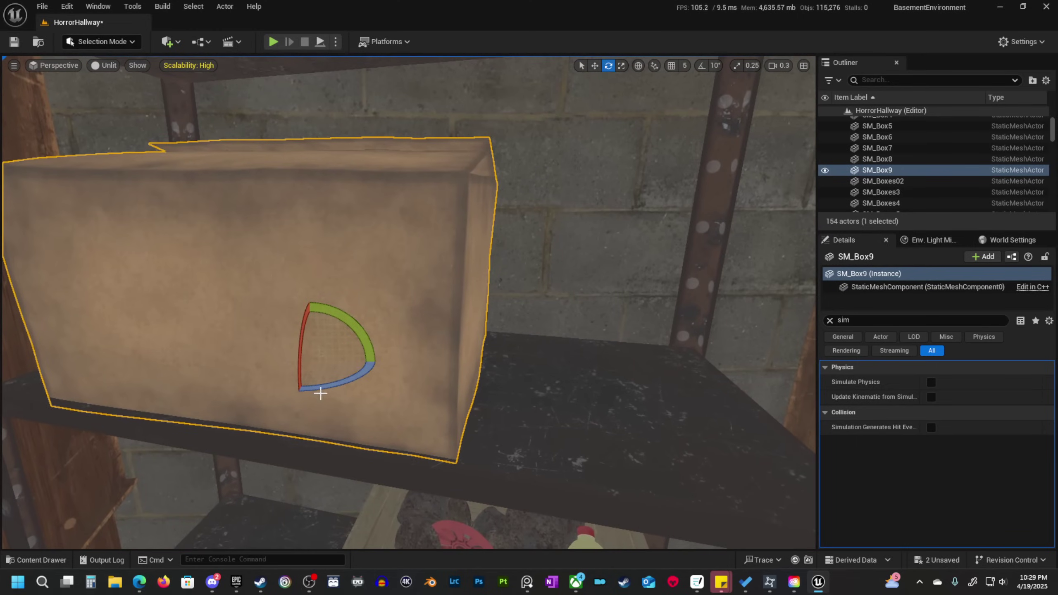
mouse_move(318, 394)
mouse_down()
mouse_move(358, 393)
mouse_move(333, 379)
mouse_up()
right_drag(305, 331, 310, 327)
drag(314, 324, 314, 315)
right_drag(314, 315, 271, 244)
Examine the hallway's shelves, boxes and cabinet under Lit view from several positions.
key(Escape)
key(s)
scroll(314, 333, up, 2)
scroll(314, 333, down, 1)
key(alt+4)
scroll(314, 333, down, 1)
key(w)
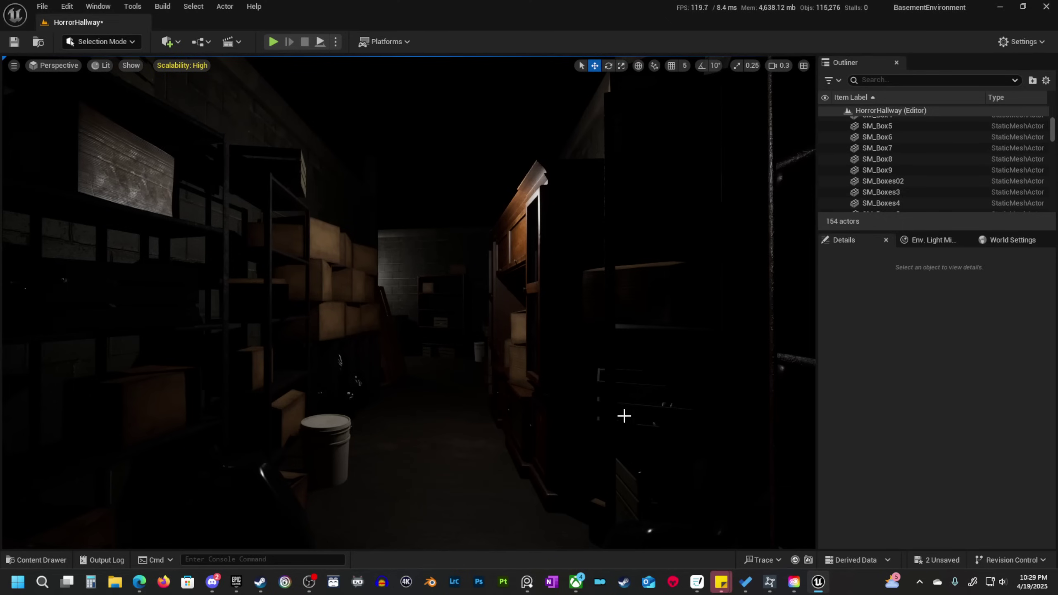
key(w)
right_drag(511, 371, 616, 370)
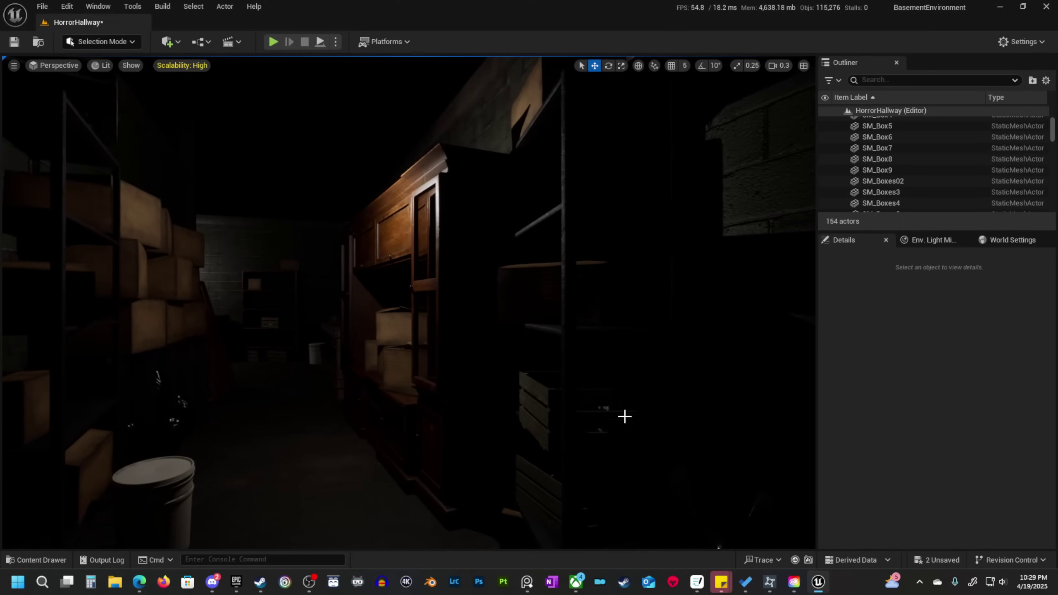
key(s)
right_drag(625, 416, 573, 412)
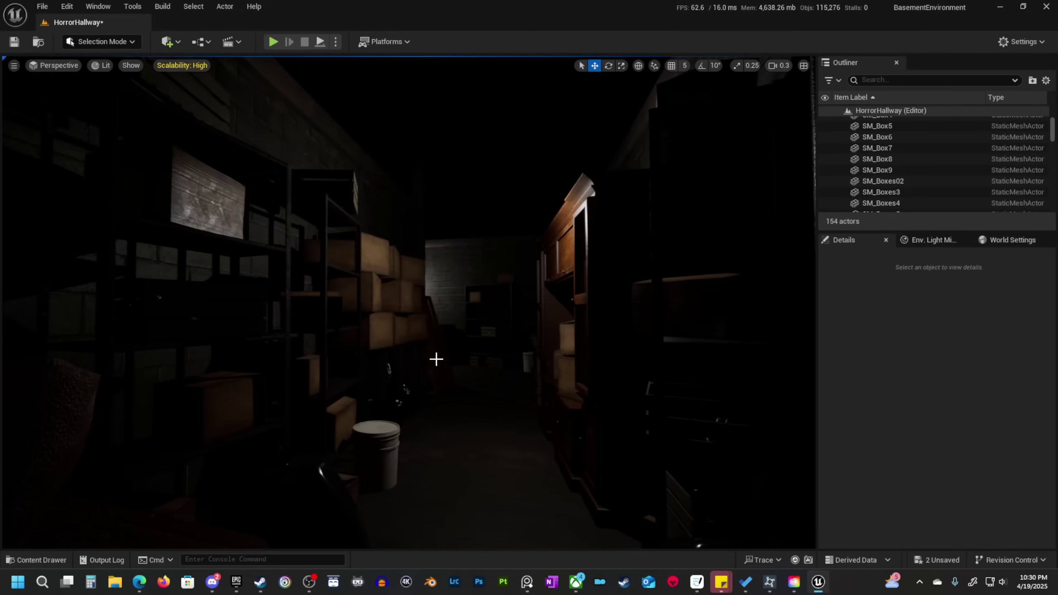
right_drag(436, 359, 473, 353)
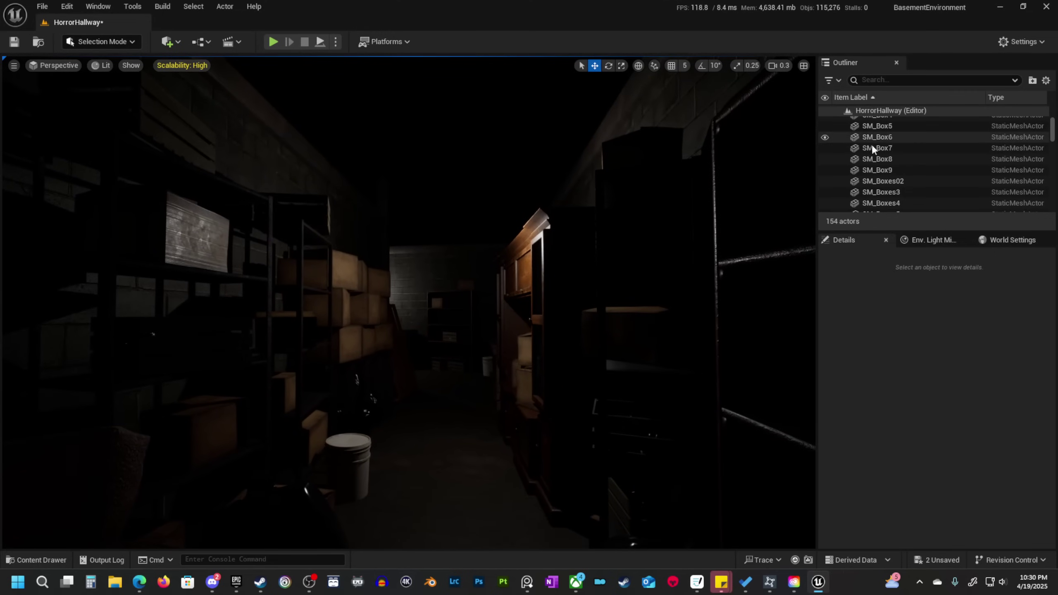
Show the Ceiling folder, inspect the enclosed hallway under Lit view, and return to Unlit.
scroll(898, 192, up, 2)
click(824, 121)
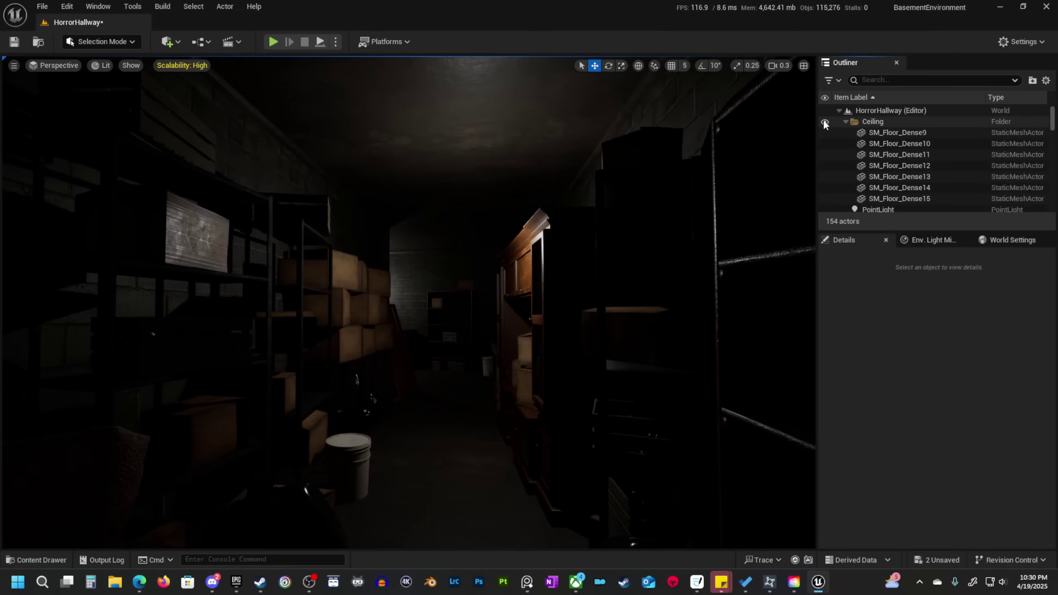
key(s)
mouse_move(625, 300)
right_down()
mouse_move(612, 312)
mouse_move(625, 301)
right_up()
scroll(622, 302, up, 3)
key(w)
mouse_move(576, 254)
right_down()
mouse_move(583, 267)
mouse_move(582, 256)
right_up()
key(g)
key(w)
key(s)
scroll(583, 258, down, 1)
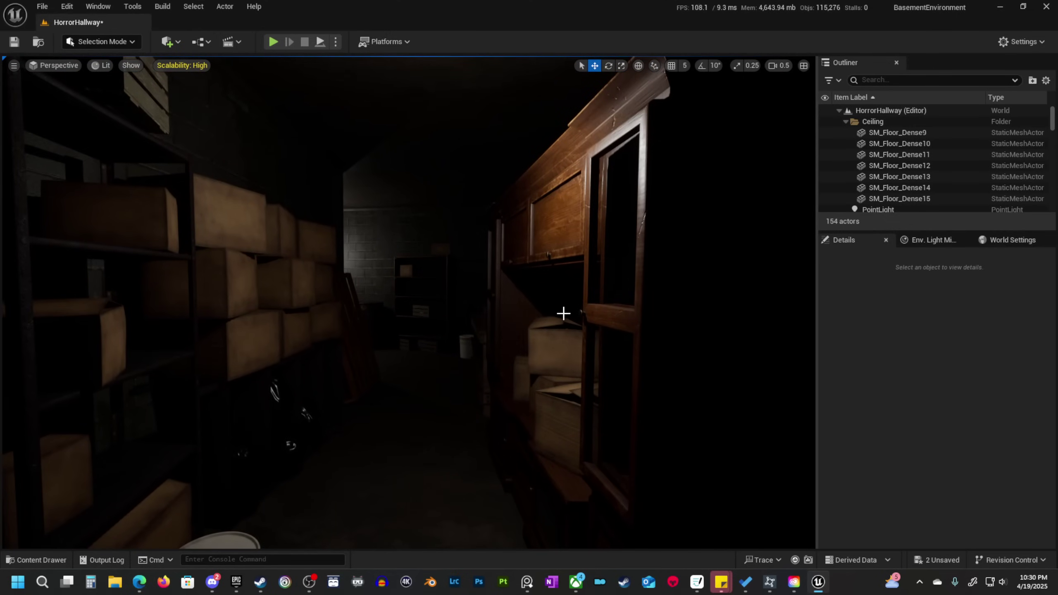
mouse_move(563, 313)
right_down()
mouse_move(535, 308)
mouse_move(546, 309)
mouse_move(535, 326)
mouse_move(545, 324)
right_up()
scroll(552, 313, up, 1)
key(w)
key(s)
scroll(539, 310, down, 1)
key(w)
scroll(539, 322, up, 4)
key(alt+3)
Add the SM_Can01 to SM_Can04 meshes from the HorrorBasement Meshes folder to the prop area floor near the bucket.
key(w)
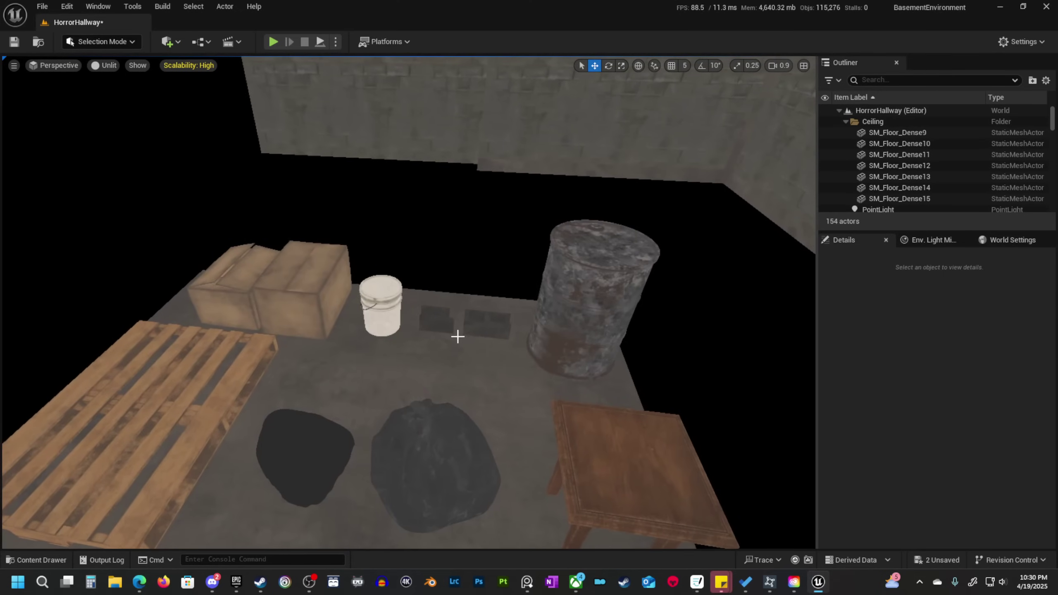
click(437, 320)
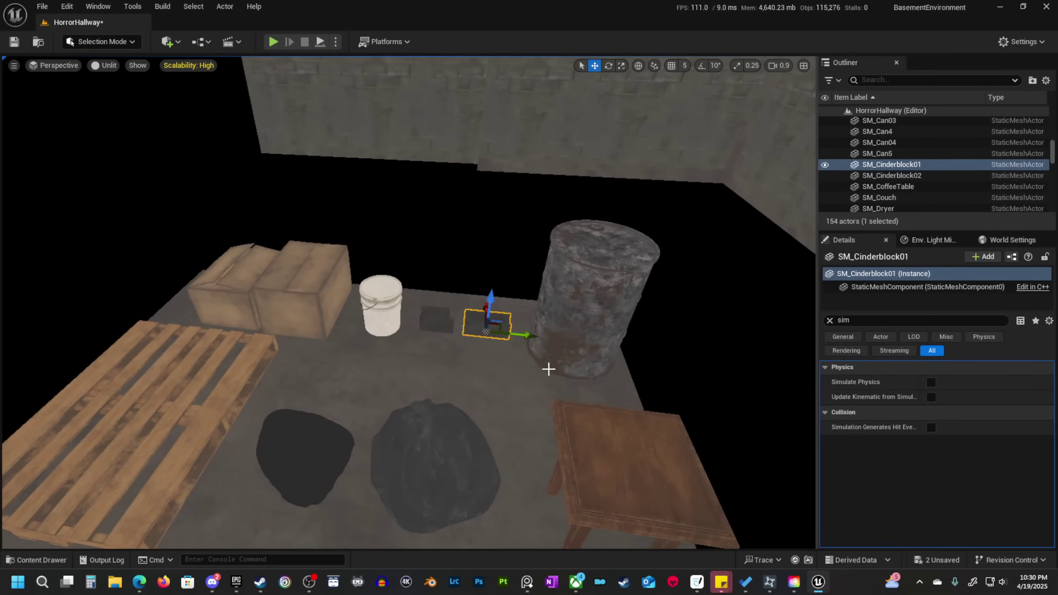
key(s)
scroll(549, 369, up, 1)
right_drag(548, 369, 200, 468)
key(w)
click(20, 560)
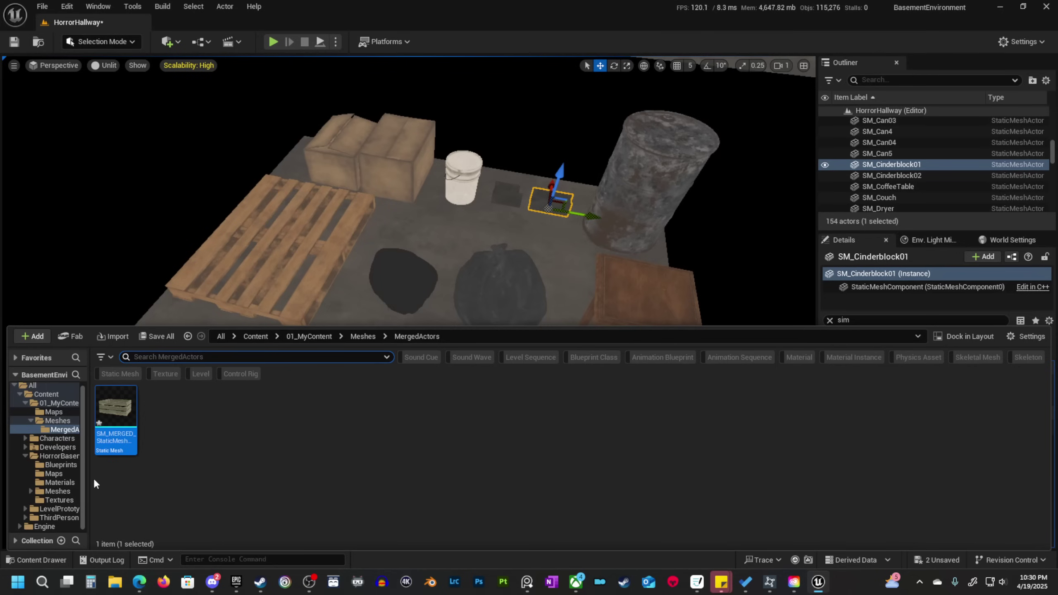
click(58, 491)
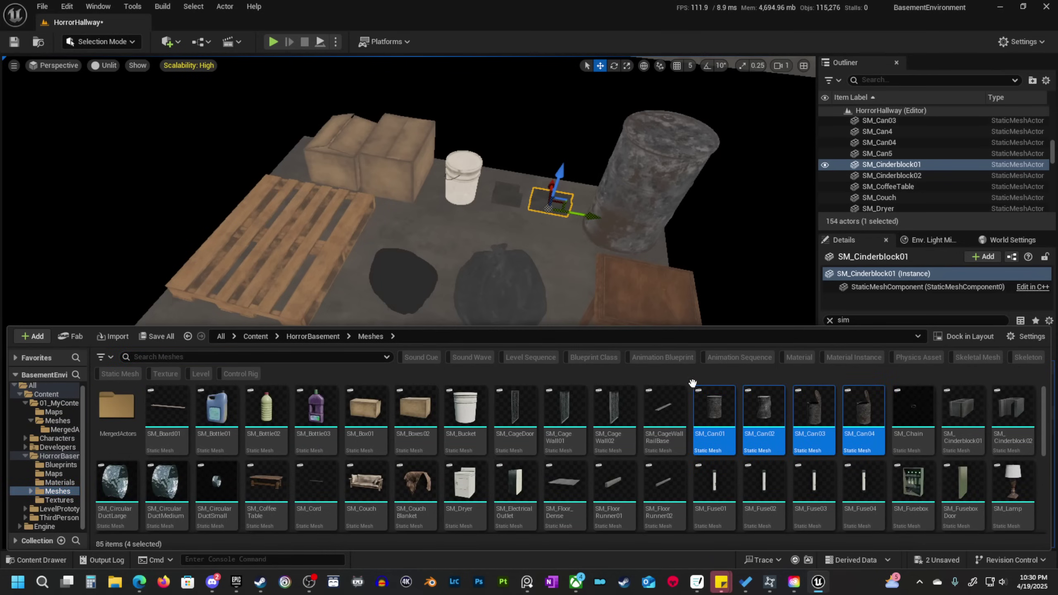
drag(692, 383, 491, 252)
key(w)
right_drag(491, 253, 481, 274)
scroll(491, 233, down, 3)
key(w)
key(s)
scroll(474, 271, down, 2)
Spread the four overlapping cans into a row on the floor in front of the cinder blocks.
click(397, 403)
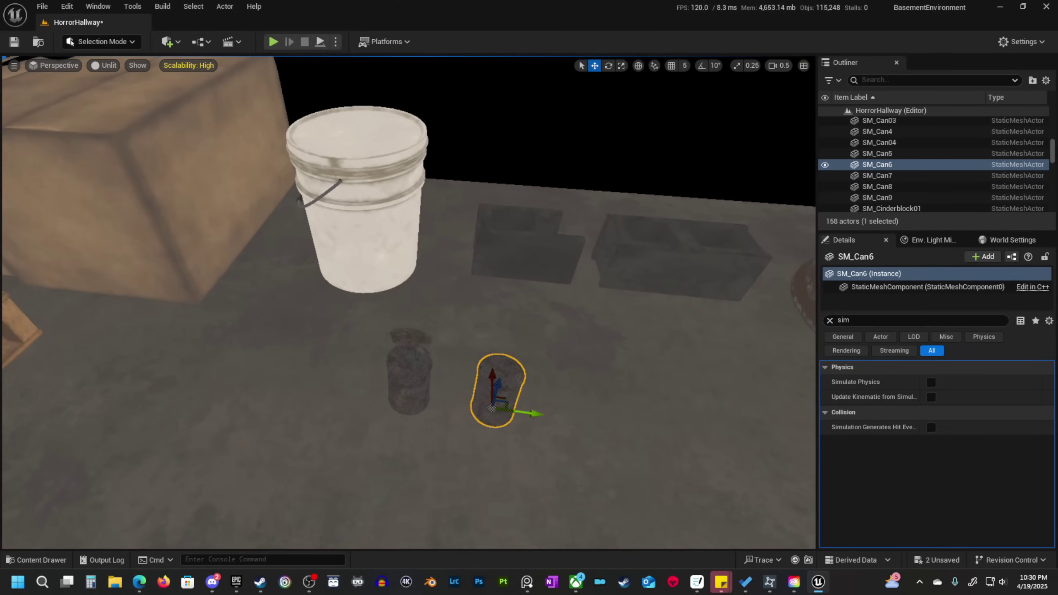
click(410, 377)
drag(437, 402, 603, 412)
click(408, 377)
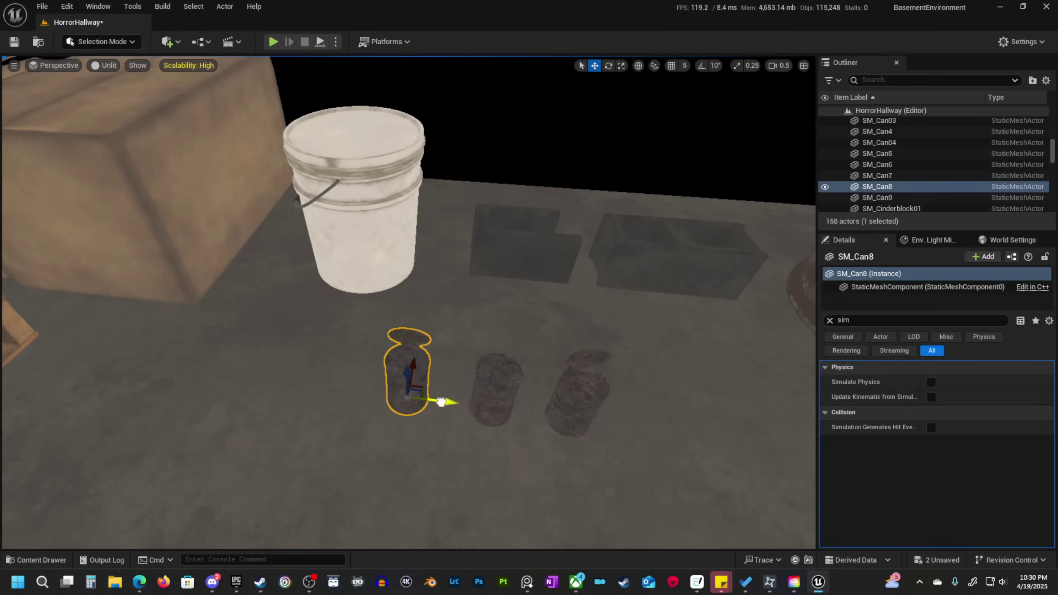
drag(444, 403, 701, 422)
key(s)
right_drag(701, 422, 637, 356)
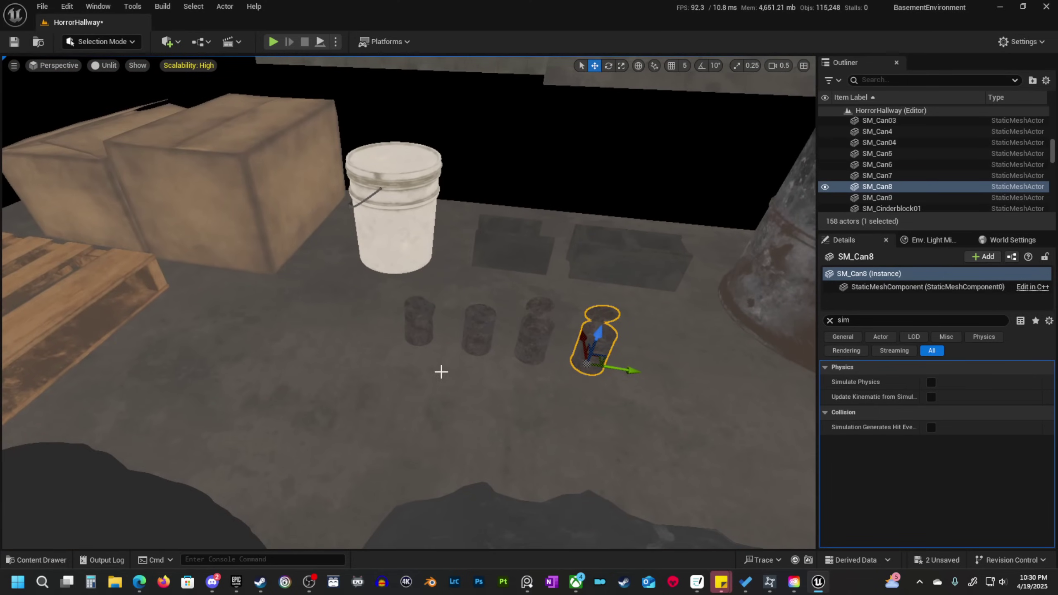
Add the SM_WallClamp mesh to the prop area floor beside the row of cans.
click(40, 559)
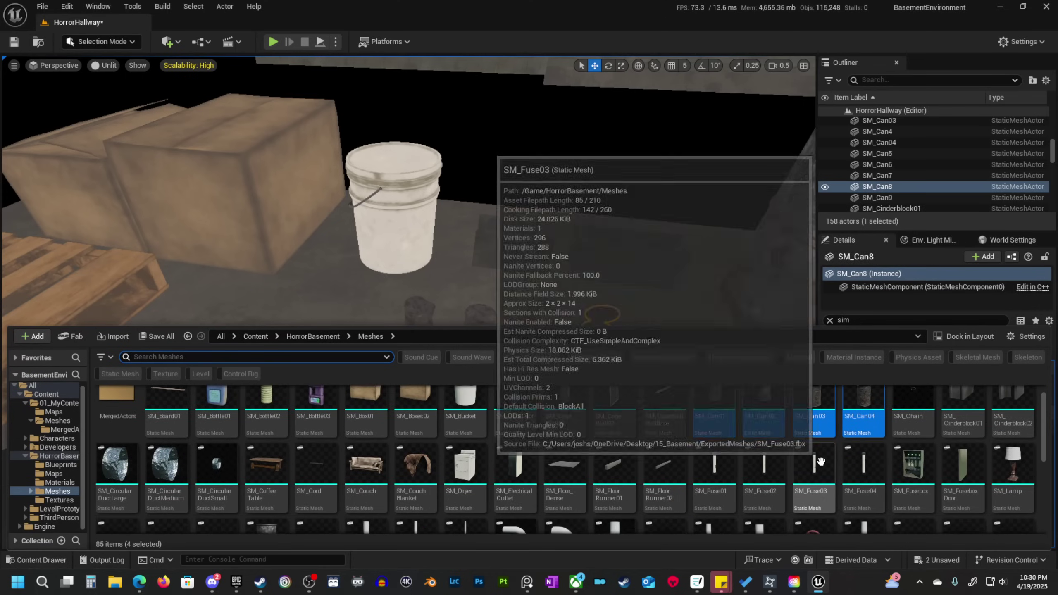
scroll(889, 444, down, 1)
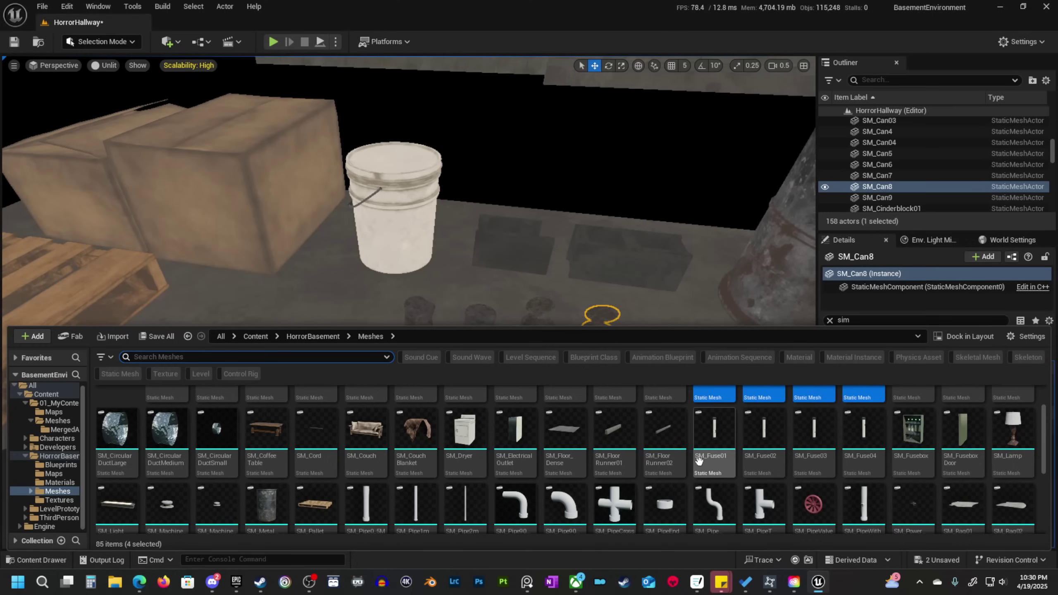
scroll(698, 460, down, 2)
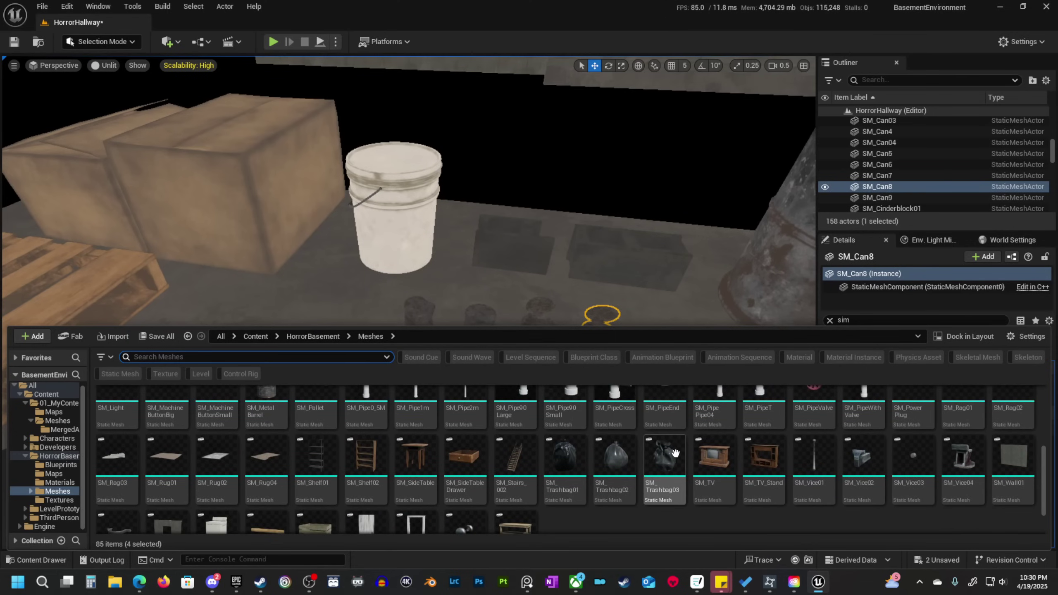
scroll(915, 463, down, 1)
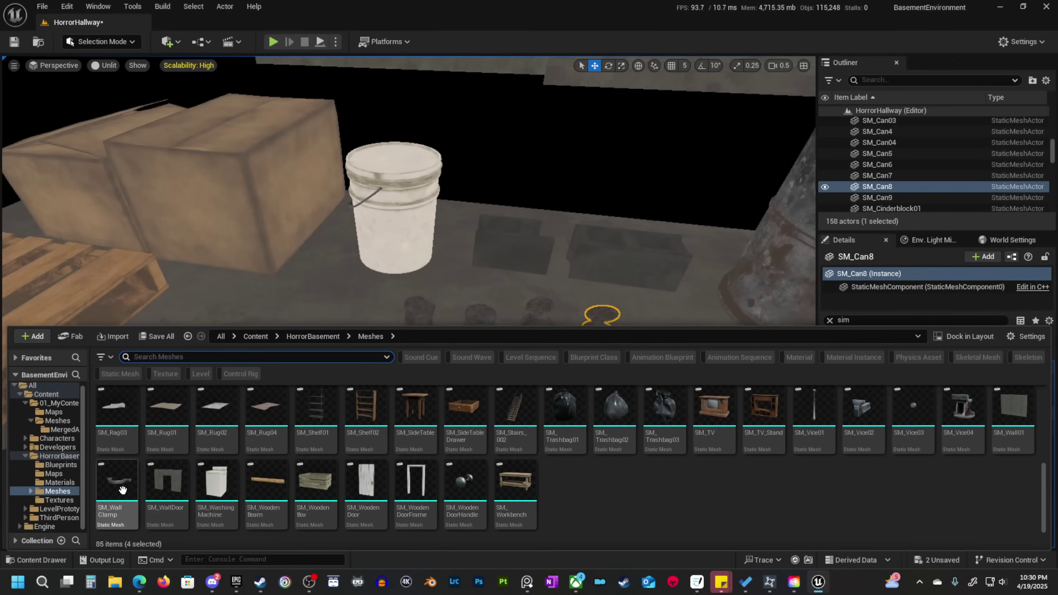
drag(372, 297, 369, 354)
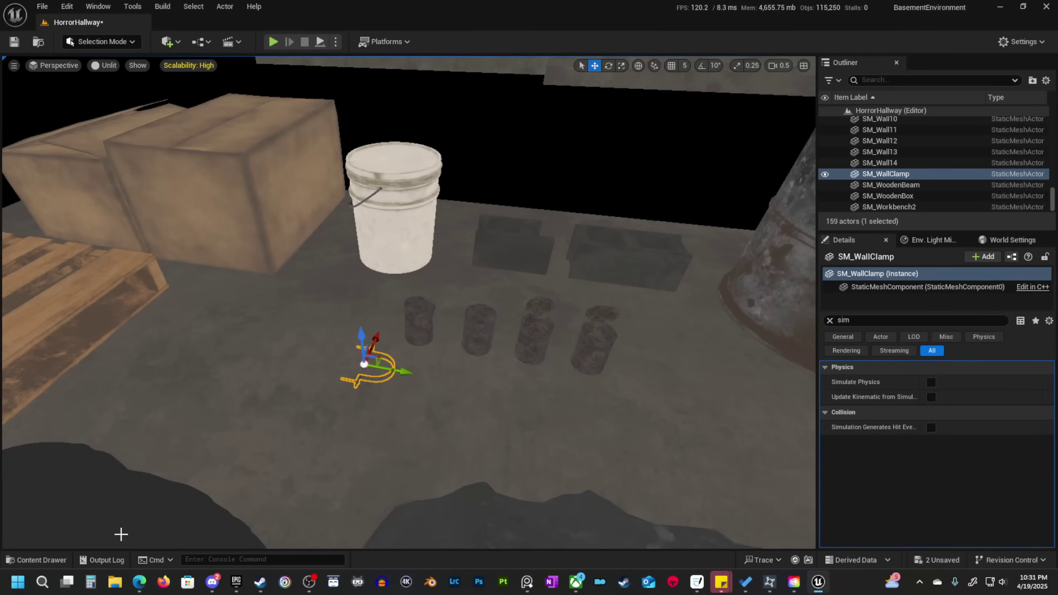
click(42, 559)
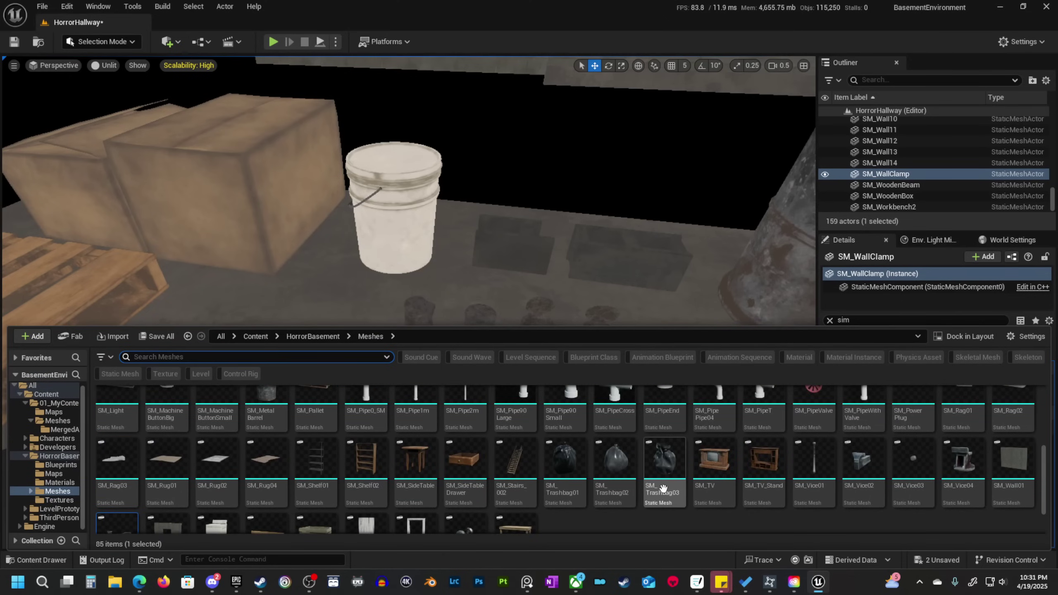
click(1035, 582)
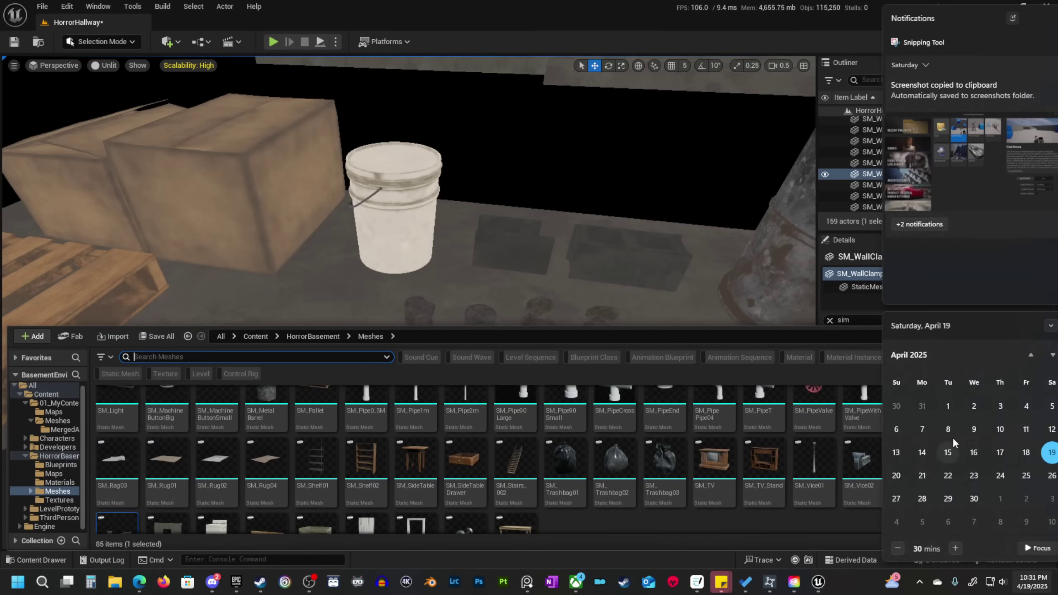
click(1002, 582)
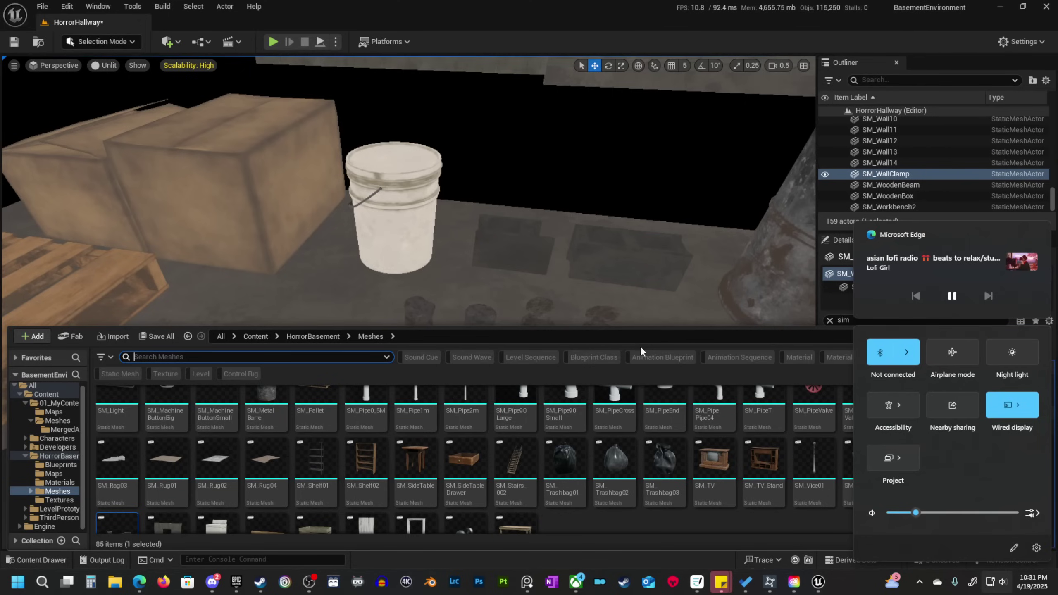
right_drag(585, 269, 617, 271)
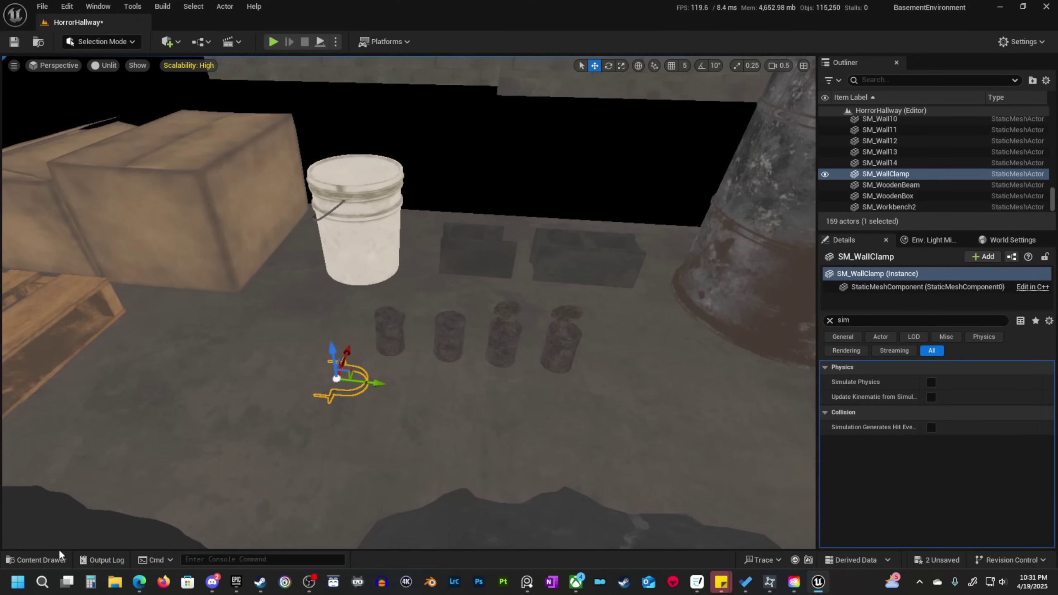
mouse_move(298, 457)
right_down()
mouse_move(289, 449)
mouse_move(312, 445)
right_up()
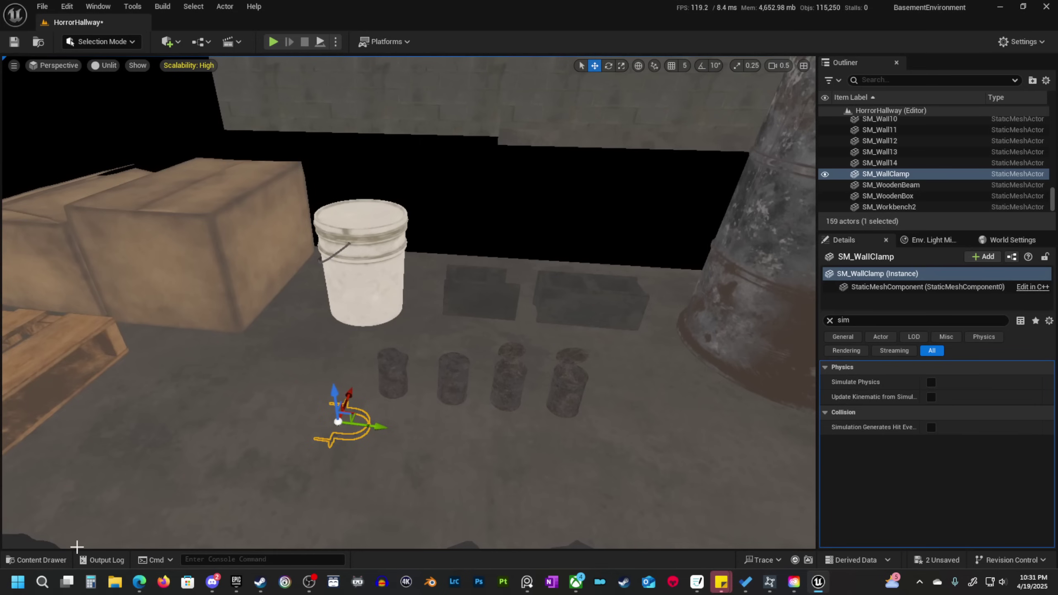
Add the SM_Bottle01, SM_Bottle02 and SM_Bottle03 meshes together to the prop area floor near the bucket and cans.
click(41, 559)
scroll(518, 485, up, 2)
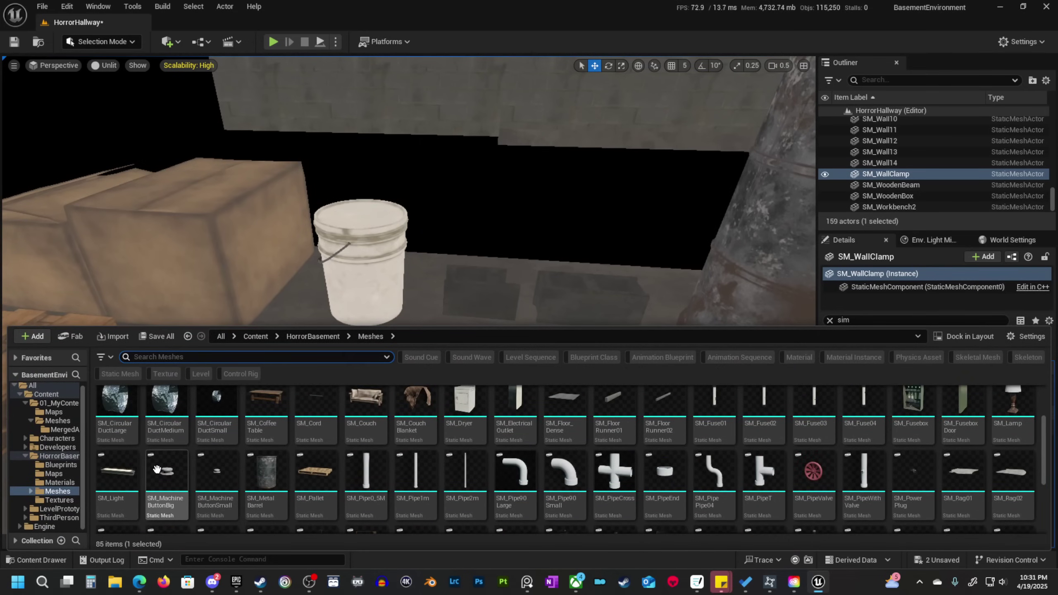
scroll(395, 466, up, 2)
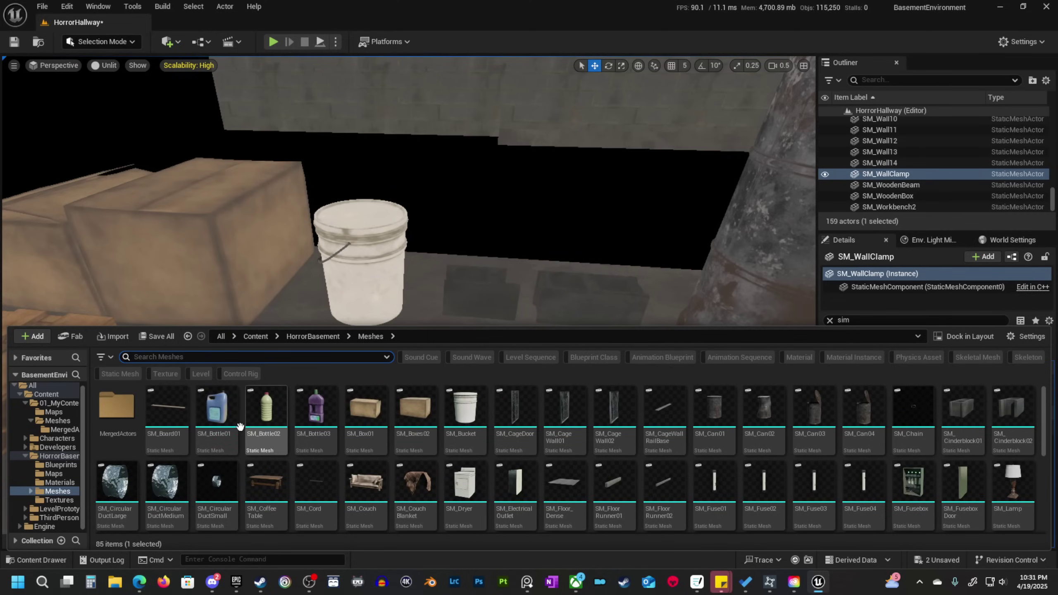
click(236, 424)
shift+click(315, 409)
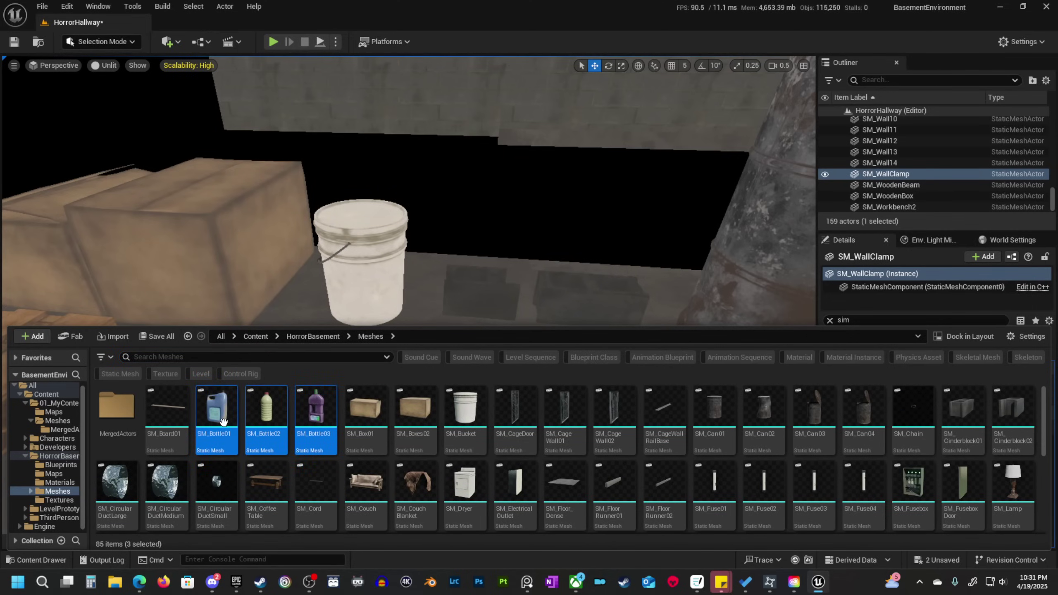
drag(223, 422, 319, 378)
scroll(171, 304, up, 3)
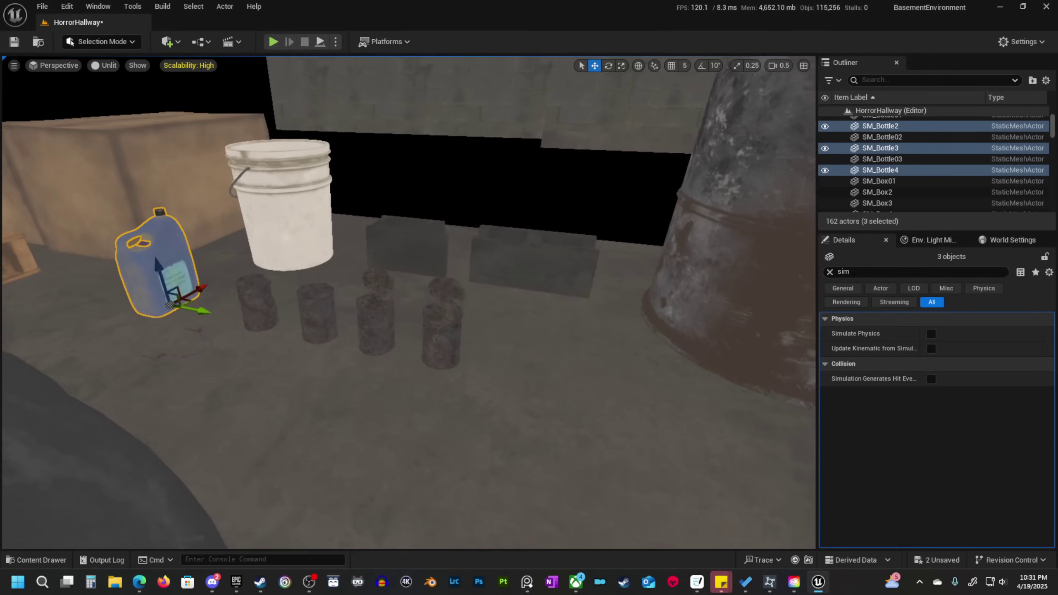
mouse_move(267, 396)
right_down()
mouse_move(277, 367)
mouse_move(267, 395)
right_up()
scroll(266, 396, up, 1)
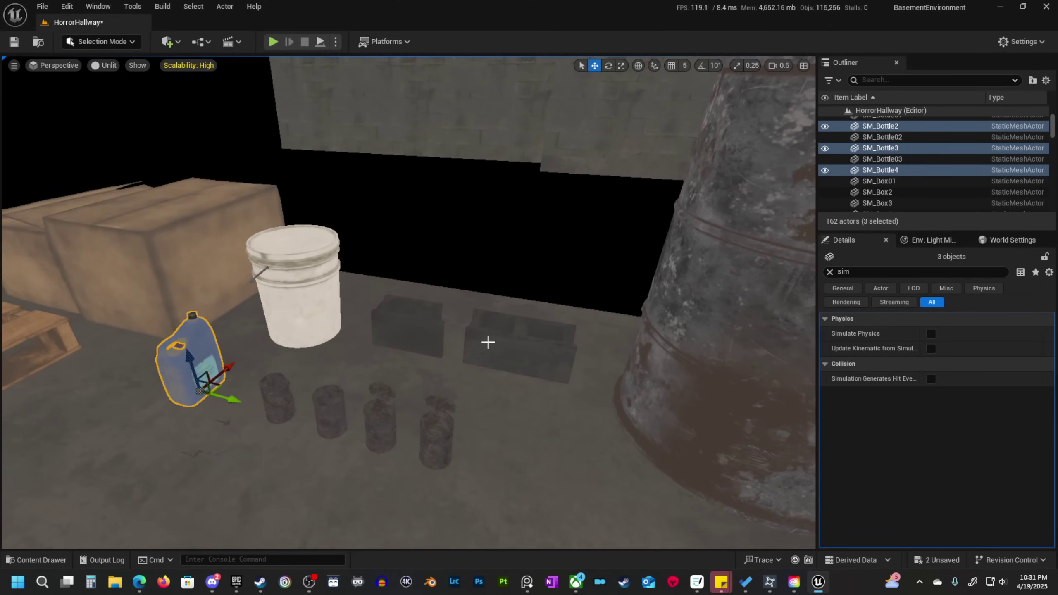
Move both cinder blocks from the prop area into the hallway, onto the floor near the bucket and metal shelf.
click(488, 341)
ctrl+click(411, 324)
right_drag(411, 324, 412, 324)
scroll(411, 324, up, 2)
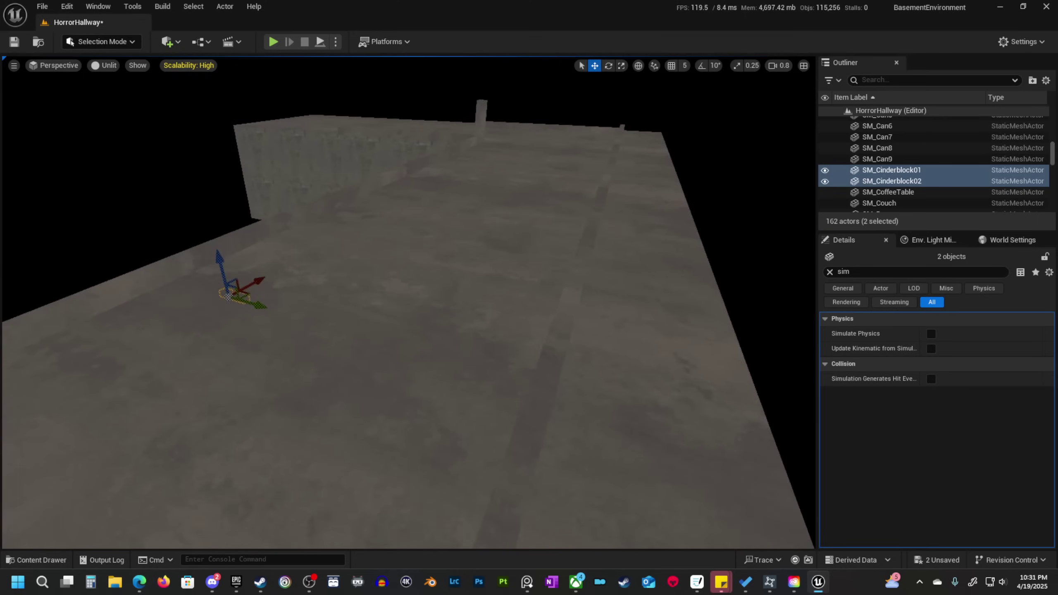
scroll(266, 252, down, 3)
right_drag(265, 251, 265, 252)
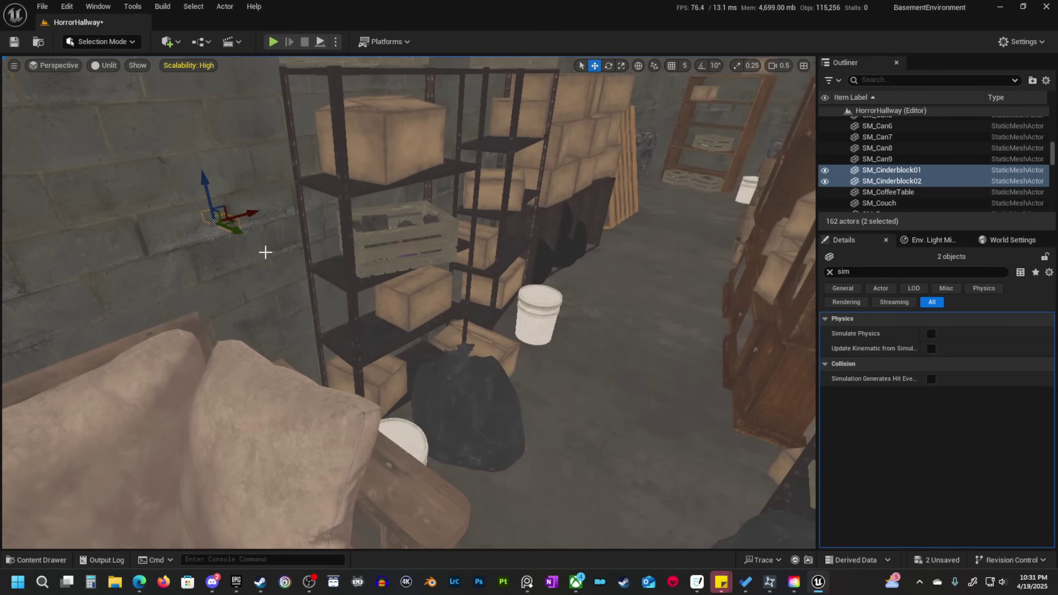
right_drag(626, 392, 626, 393)
right_drag(721, 461, 721, 461)
Tuck SM_Cinderblock01 between the metal shelf's leg and the bucket, and rotate it to an angle.
click(533, 466)
right_drag(533, 467, 533, 466)
drag(548, 512, 166, 419)
right_drag(333, 391, 333, 392)
key(e)
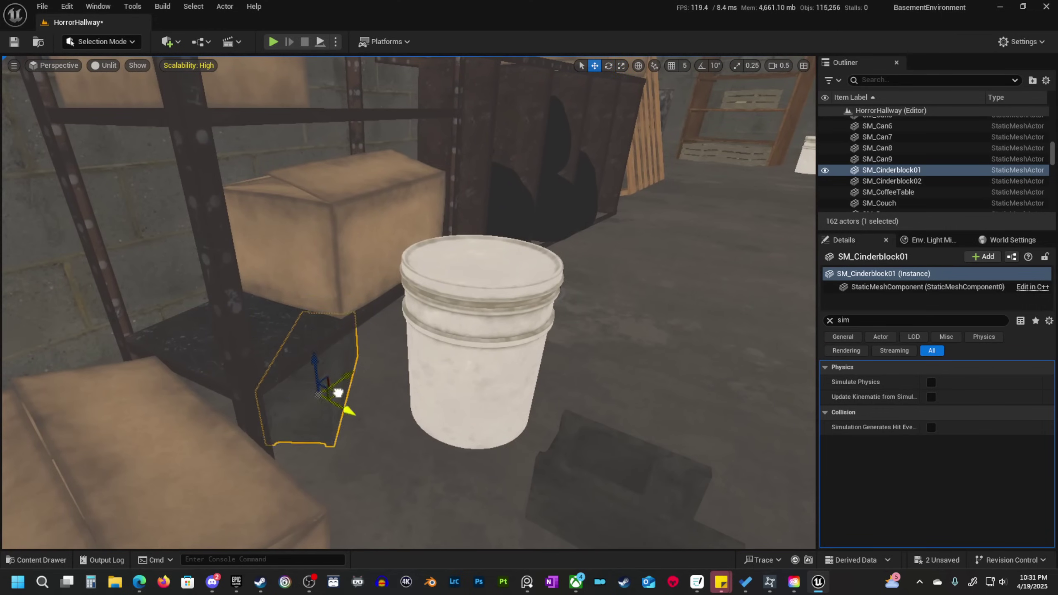
drag(355, 413, 356, 413)
right_drag(355, 413, 355, 413)
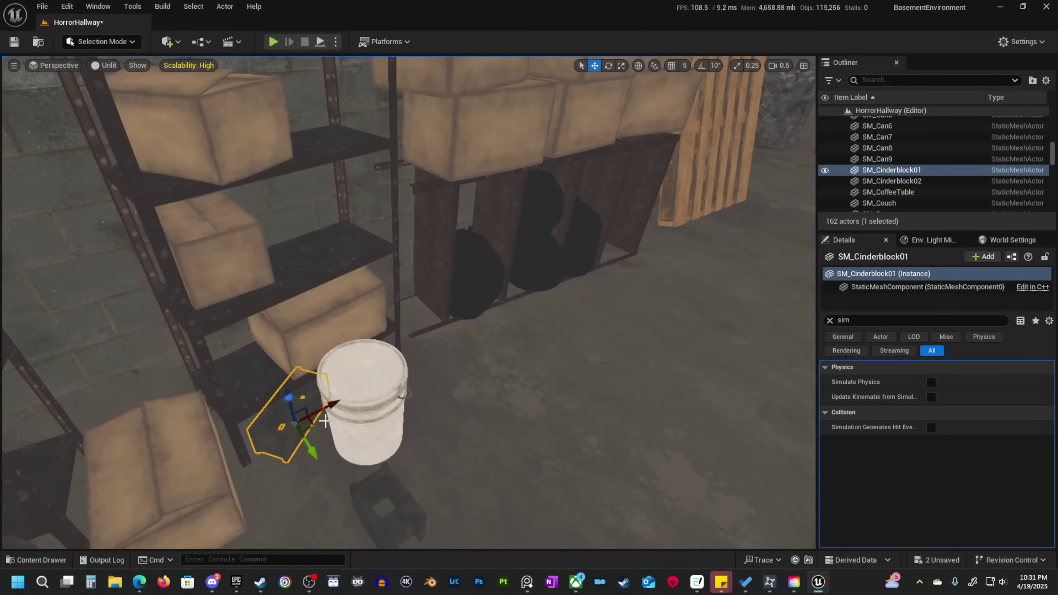
Duplicate SM_Cinderblock01, move the copy into the gap between the metal shelf and the trash bag rack, and turn it along the wall.
alt+drag(308, 429, 309, 429)
right_drag(508, 362, 507, 361)
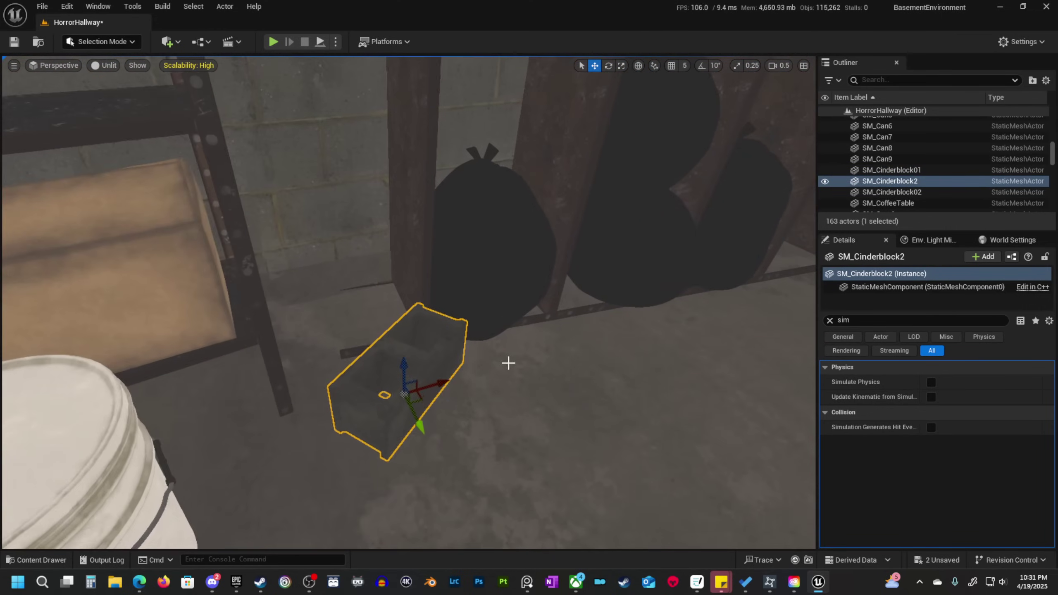
right_drag(406, 337, 391, 364)
scroll(391, 364, down, 2)
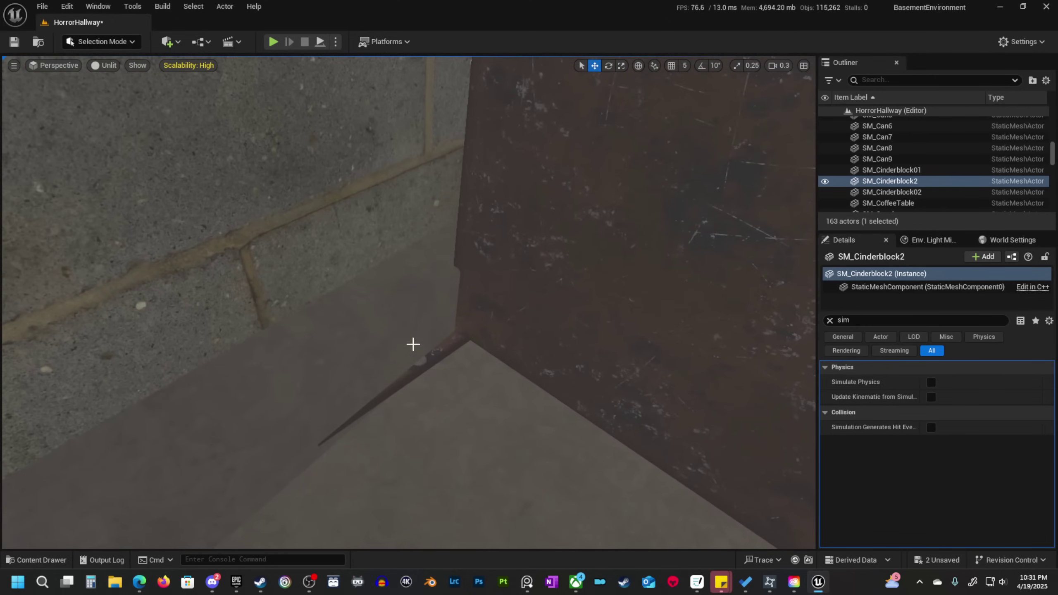
right_drag(458, 365, 412, 419)
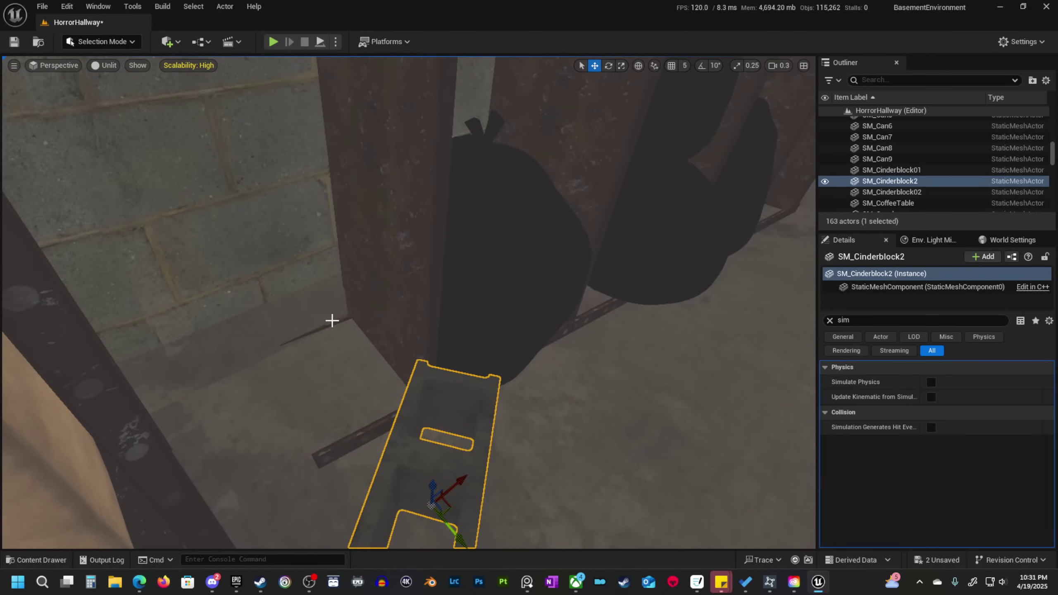
click(424, 338)
click(441, 509)
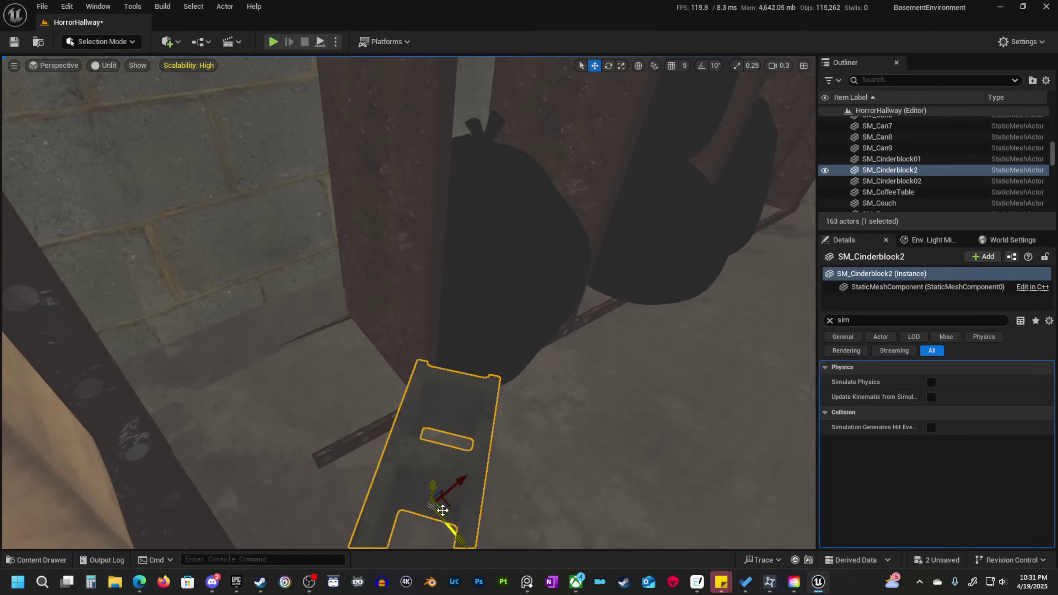
drag(441, 508, 319, 406)
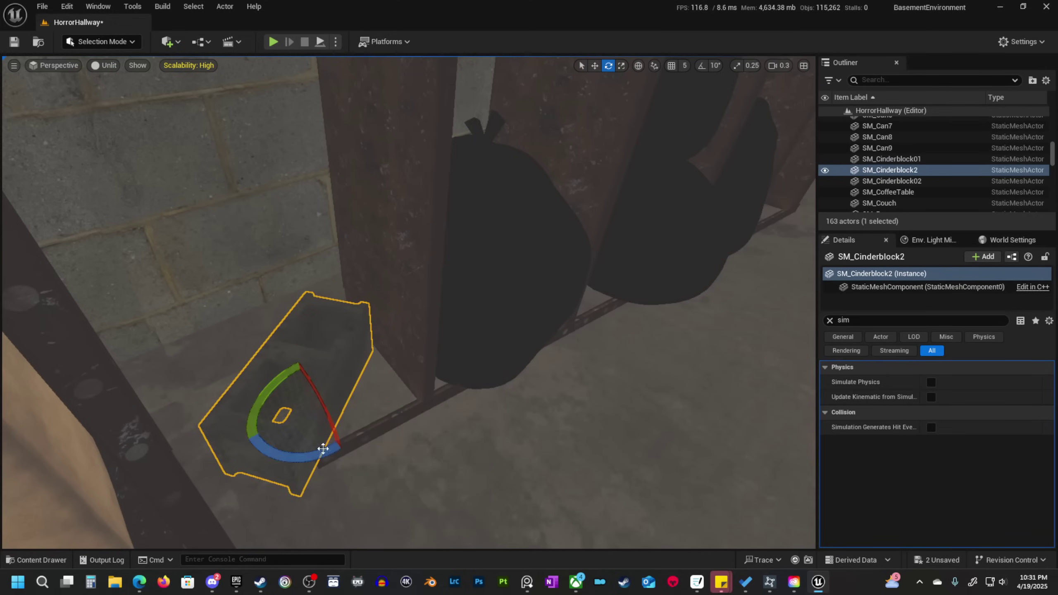
drag(323, 448, 370, 419)
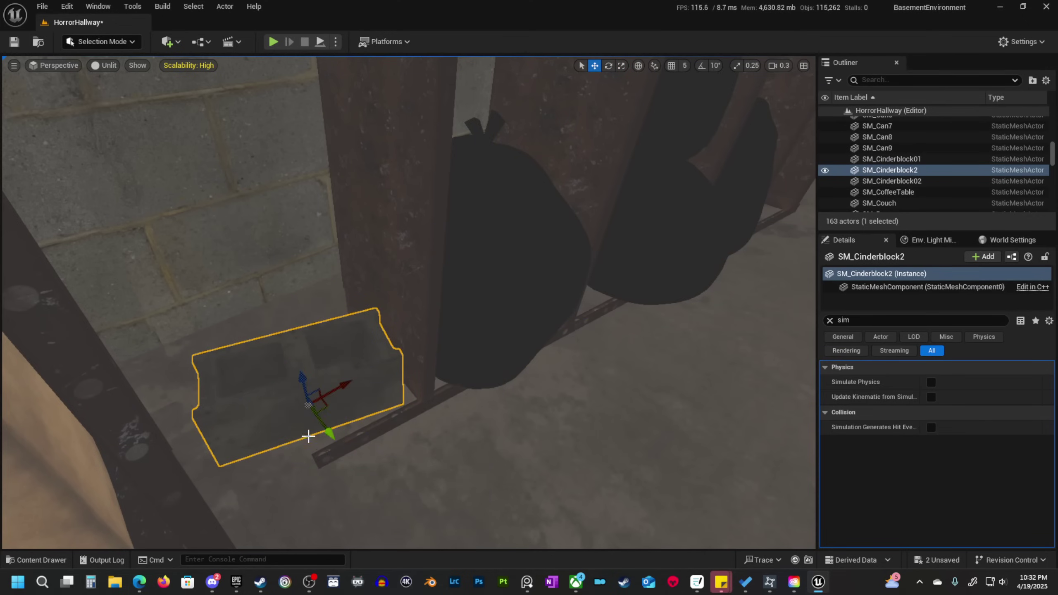
drag(308, 436, 307, 415)
Stack a duplicate cinder block on top of the one in the gap, rotating and shifting it slightly.
right_drag(307, 416, 321, 406)
alt+drag(321, 364, 339, 245)
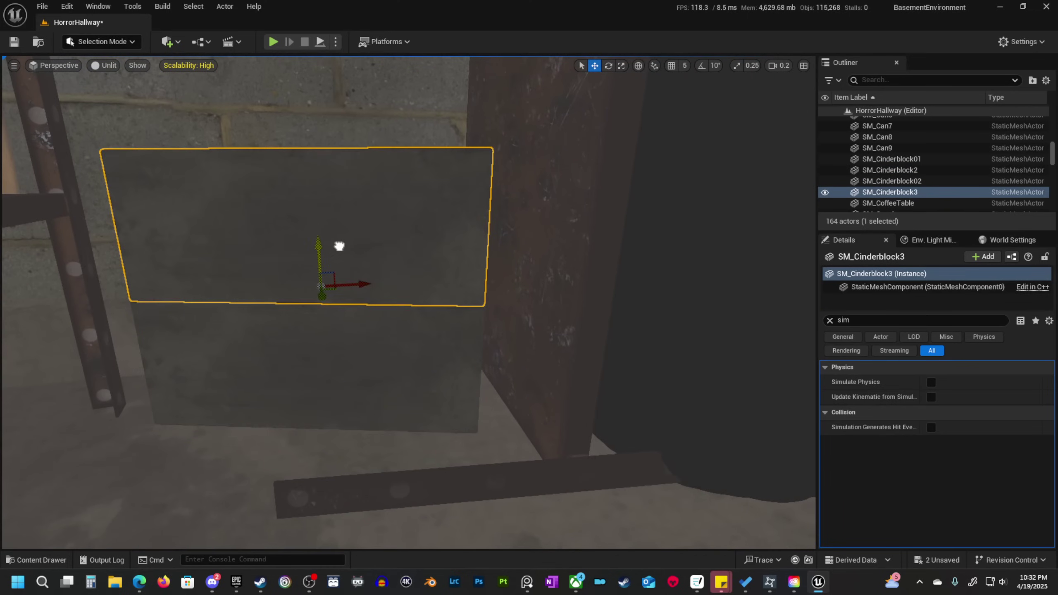
key(e)
drag(321, 309, 376, 282)
right_drag(377, 282, 377, 282)
scroll(377, 282, up, 1)
key(w)
drag(493, 373, 424, 374)
right_drag(425, 374, 425, 373)
scroll(424, 374, up, 1)
Move SM_Cinderblock02 from beside the bucket to the floor in front of the stacked blocks and rotate it.
right_drag(576, 397, 575, 396)
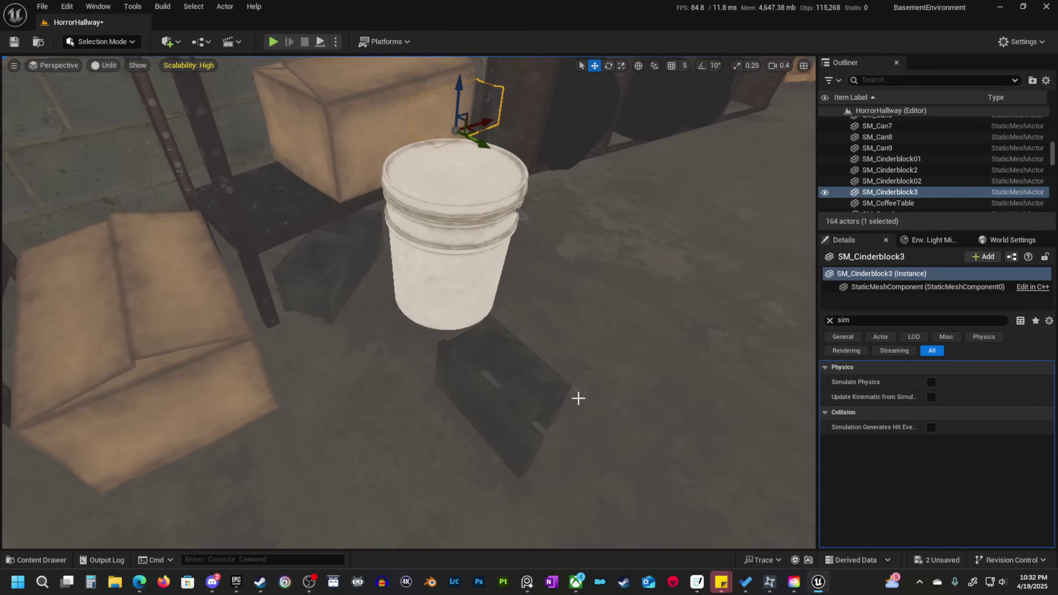
click(516, 400)
right_drag(495, 406, 495, 406)
drag(431, 449, 569, 253)
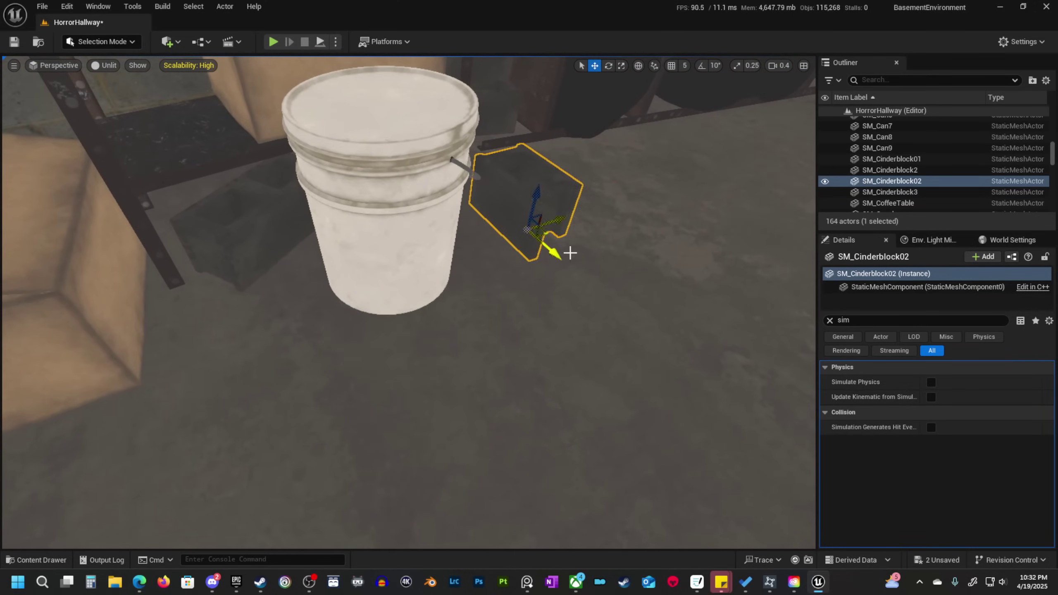
right_drag(569, 253, 569, 253)
drag(423, 495, 465, 362)
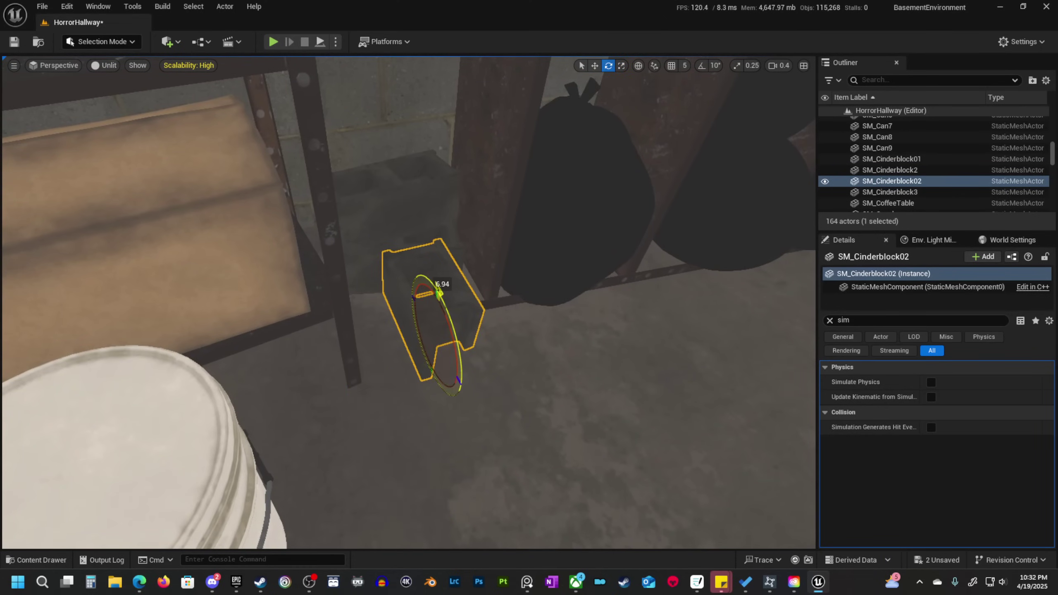
right_drag(457, 319, 457, 320)
Duplicate the three-block cinder block group into the space between the trash bag rack and the leaning pallet, and rotate the copies.
right_drag(325, 359, 329, 325)
shift+click(240, 361)
shift+click(259, 313)
right_drag(311, 367, 312, 366)
key(w)
alt+drag(278, 329, 503, 332)
right_drag(542, 307, 542, 307)
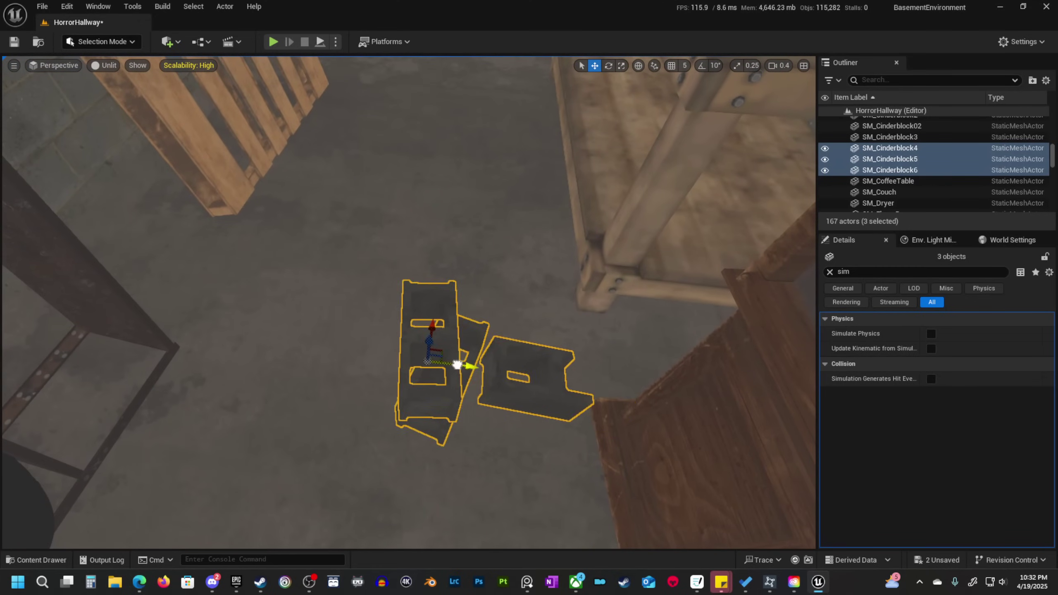
drag(458, 364, 172, 326)
right_drag(177, 328, 177, 328)
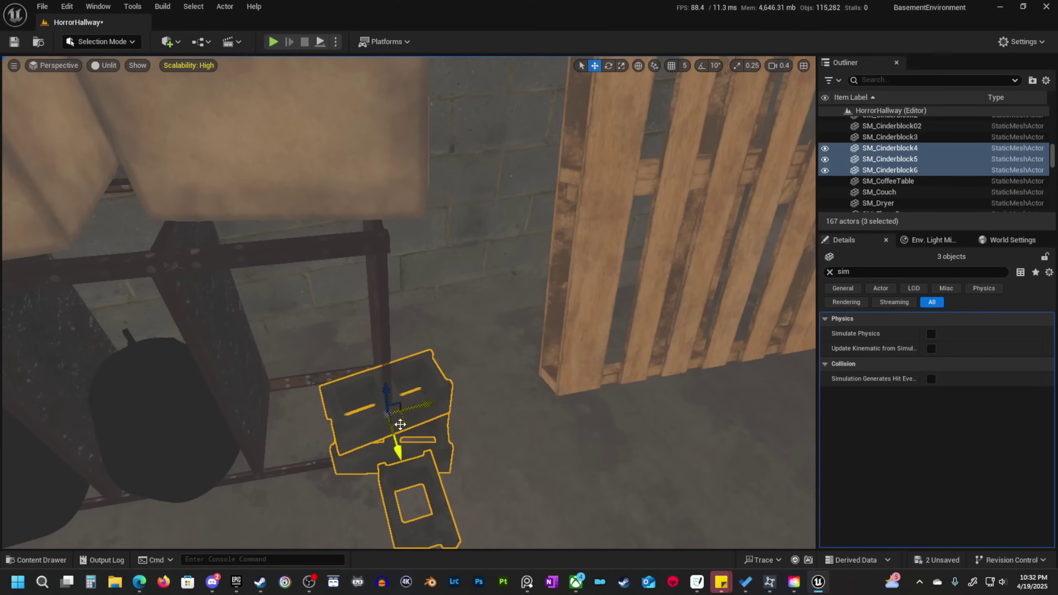
drag(400, 425, 537, 362)
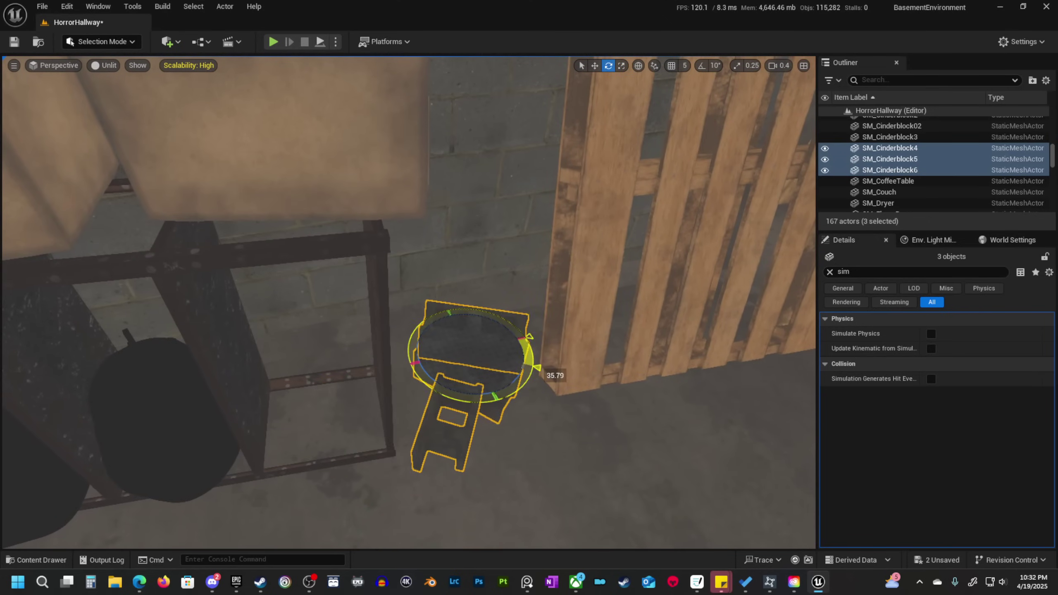
Reposition the loose cinder block in front of the new stack beside the pallet.
click(457, 420)
key(e)
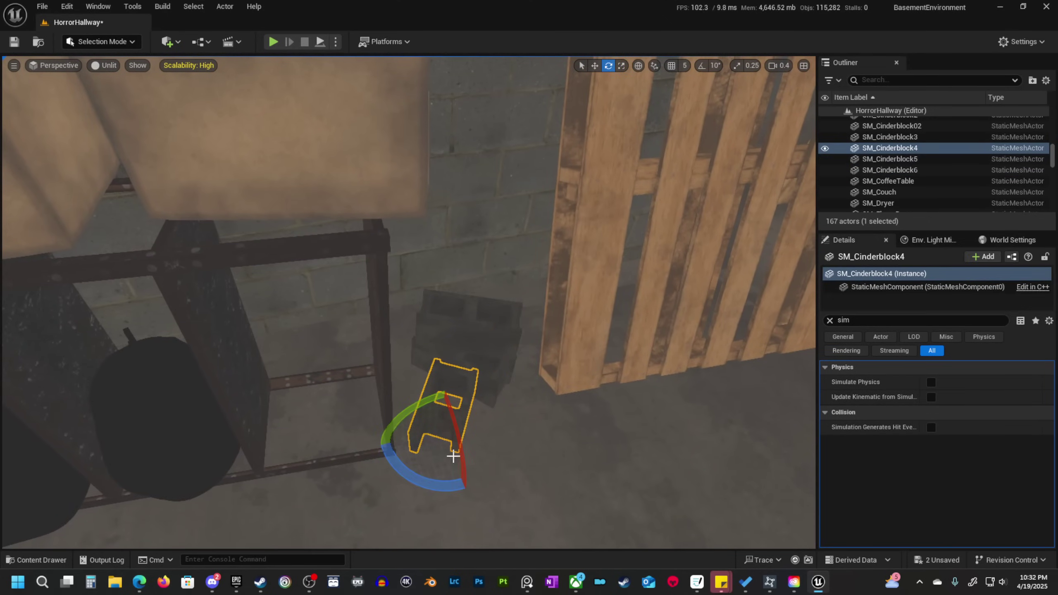
key(w)
mouse_move(494, 477)
right_down()
mouse_move(493, 441)
mouse_move(493, 477)
right_up()
scroll(493, 477, down, 2)
key(w)
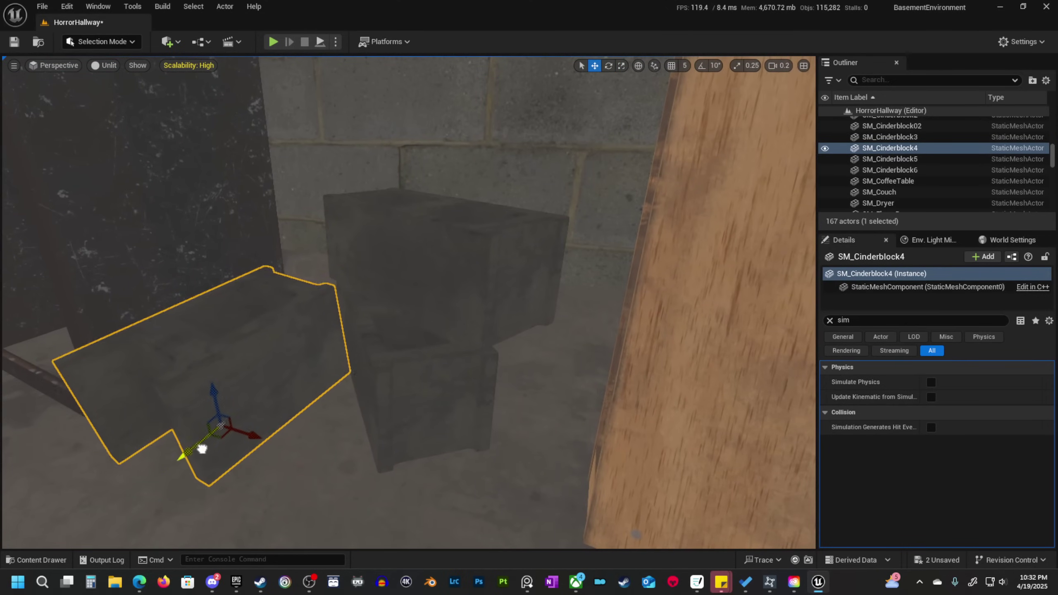
key(s)
scroll(213, 445, up, 2)
right_drag(213, 445, 267, 462)
key(w)
Duplicate the three cinder blocks beside the pallet and raise the copies next to the wooden workbench across the hallway.
shift+click(359, 449)
shift+click(377, 404)
right_drag(389, 423, 375, 400)
key(s)
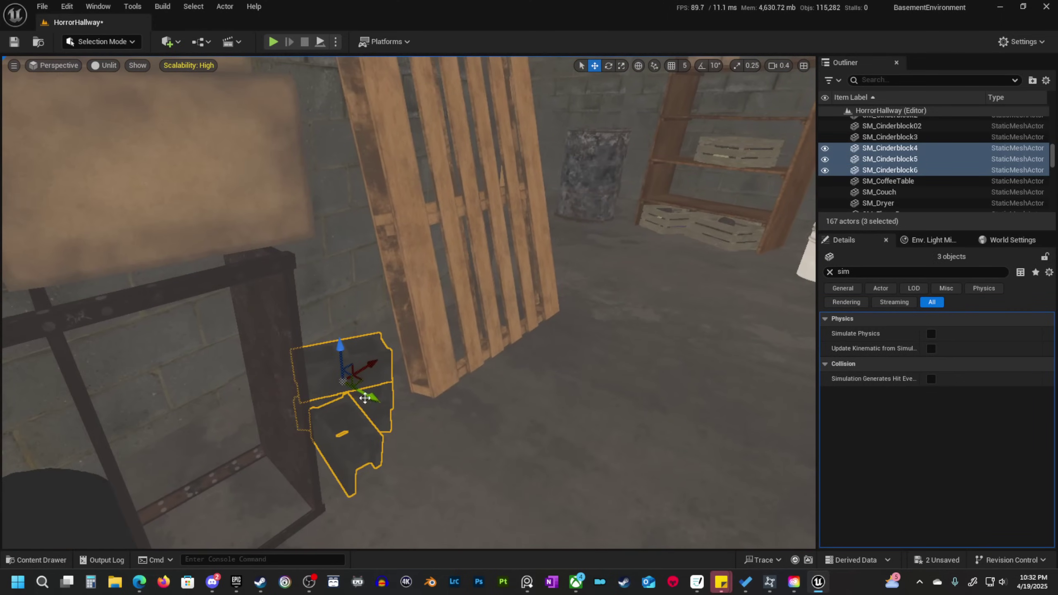
alt+drag(366, 396, 778, 387)
right_drag(779, 387, 825, 379)
right_drag(644, 418, 762, 425)
key(s)
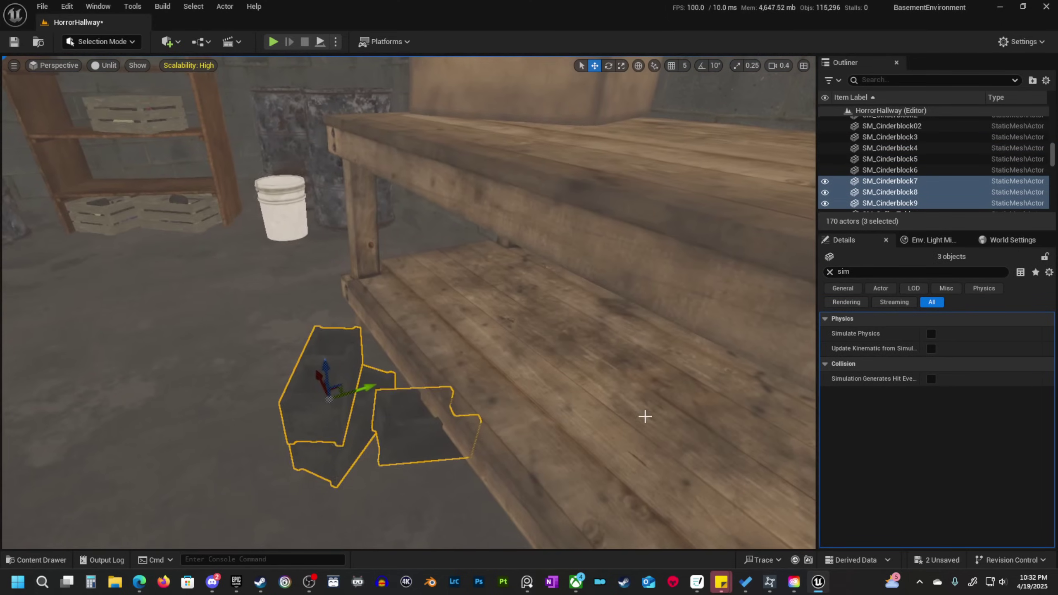
drag(326, 359, 374, 277)
key(s)
mouse_move(271, 312)
right_down()
mouse_move(300, 313)
mouse_move(271, 312)
right_up()
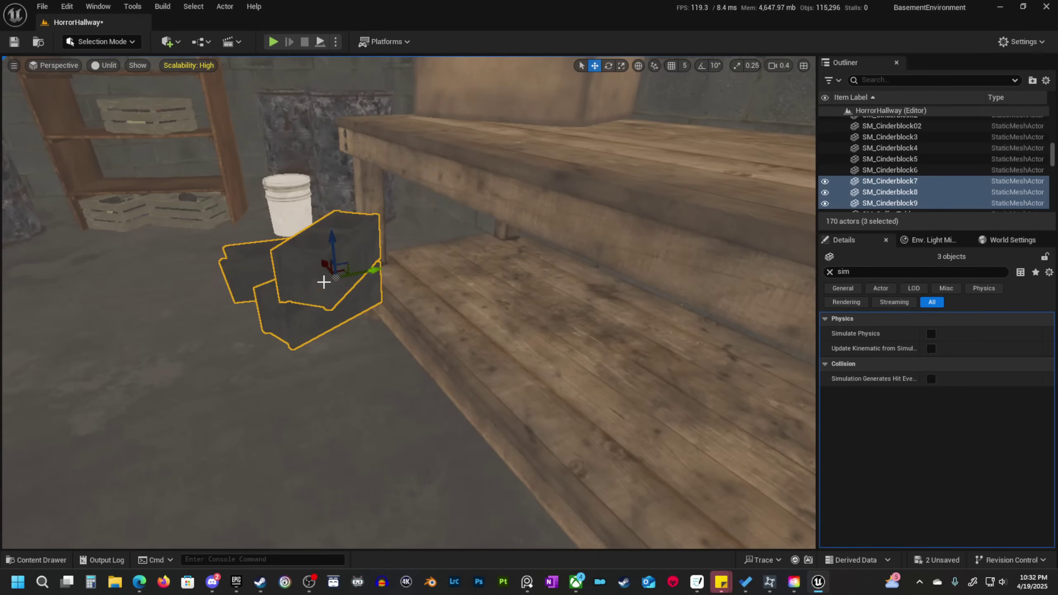
Place the duplicated cinder block group on the workbench's lower shelf and lower it to rest on the boards.
drag(454, 270, 551, 249)
key(w)
right_drag(552, 250, 604, 233)
key(s)
right_drag(482, 229, 482, 230)
drag(481, 229, 482, 254)
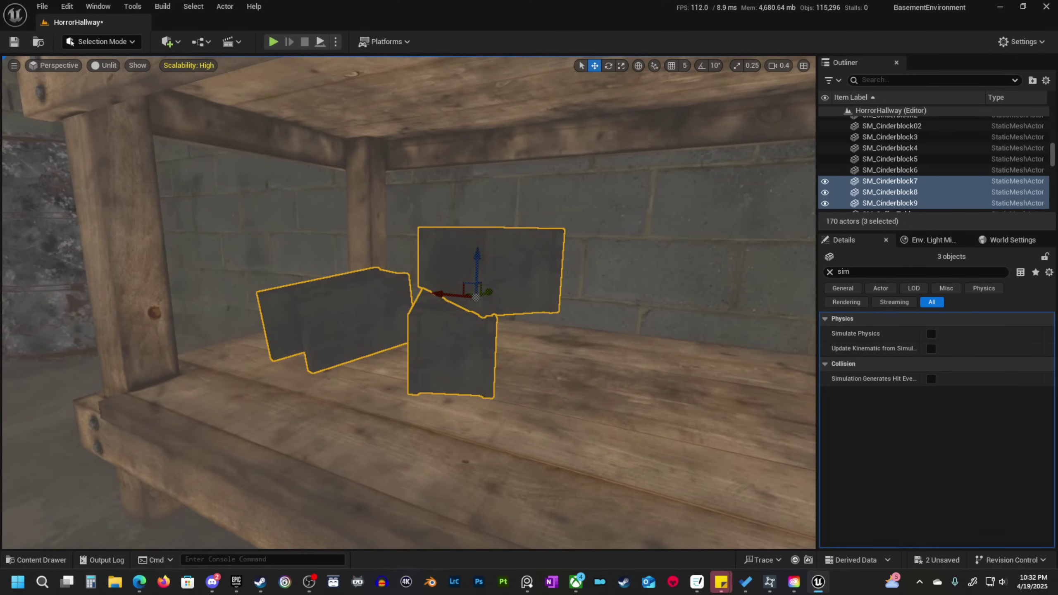
key(w)
mouse_move(503, 296)
right_down()
mouse_move(478, 271)
mouse_move(504, 296)
right_up()
scroll(499, 287, down, 2)
key(s)
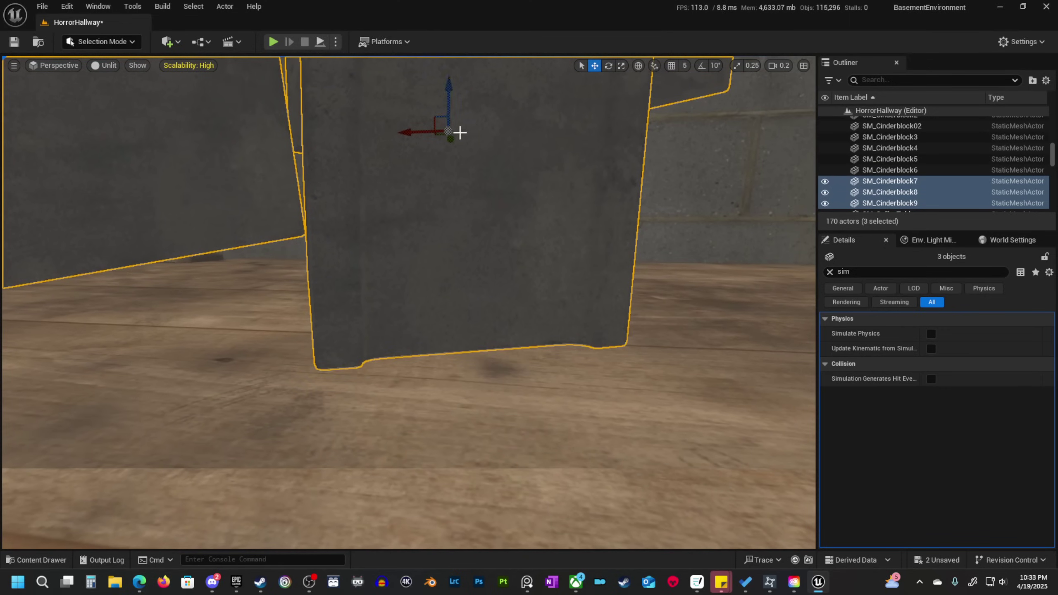
right_drag(459, 132, 435, 140)
key(s)
Tilt SM_Cinderblock7 and position it so it leans against the stacked blocks on the workbench's lower shelf.
click(251, 281)
right_drag(250, 281, 314, 281)
key(s)
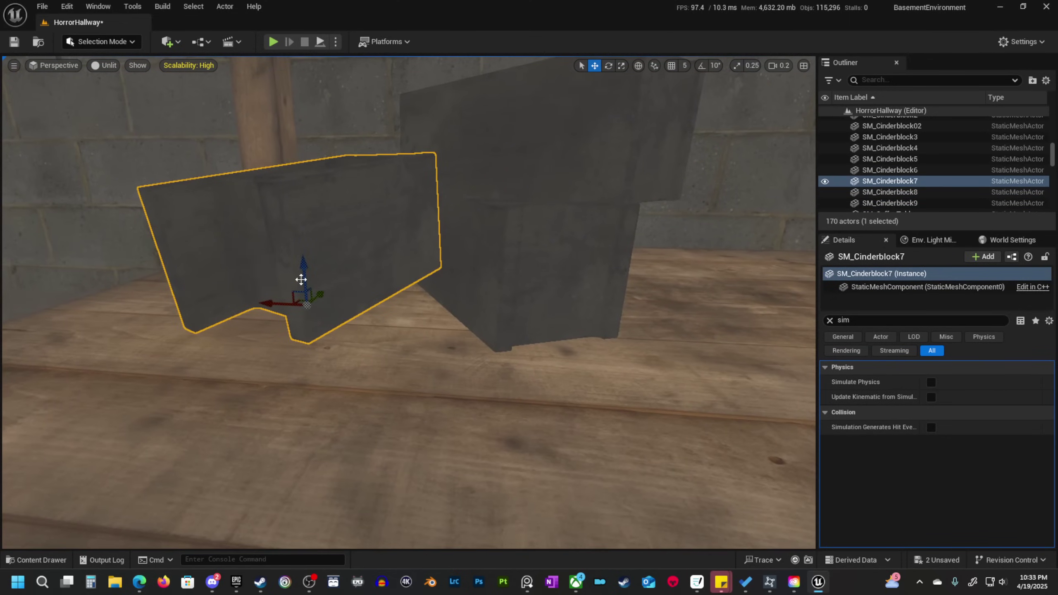
drag(296, 261, 279, 316)
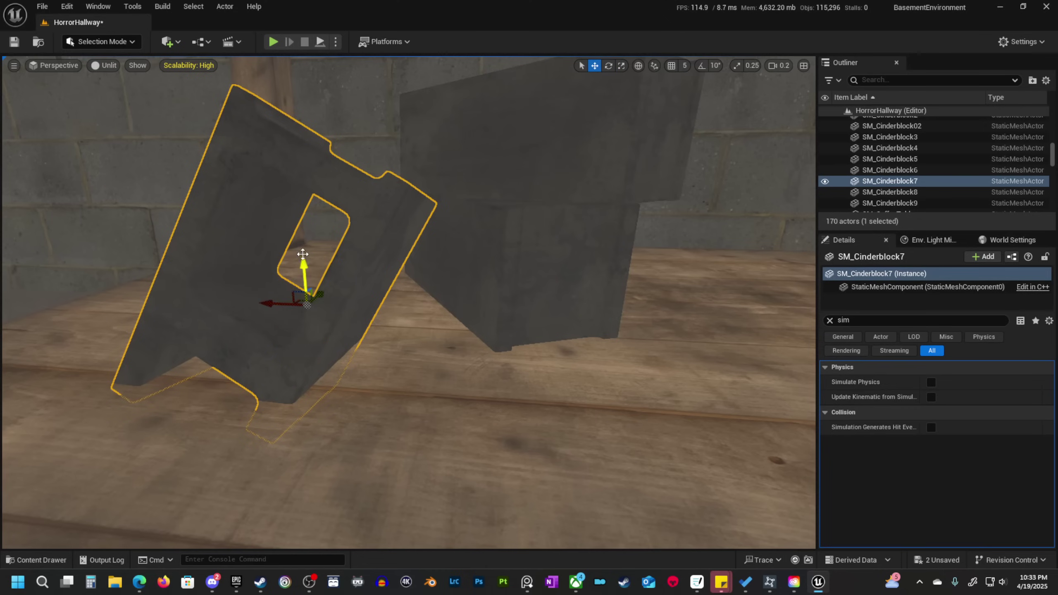
drag(303, 254, 315, 221)
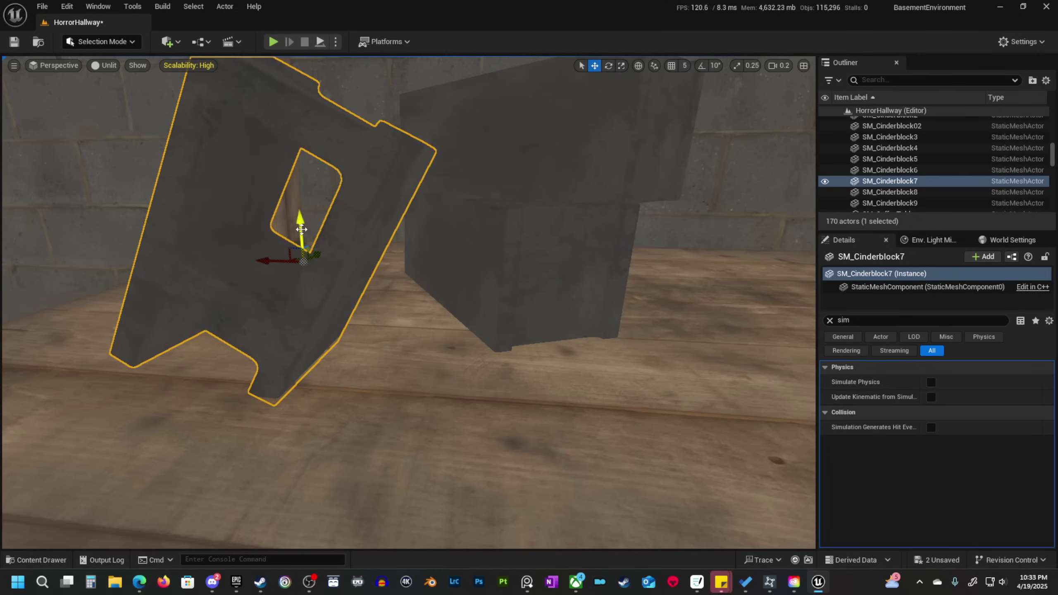
drag(302, 229, 302, 219)
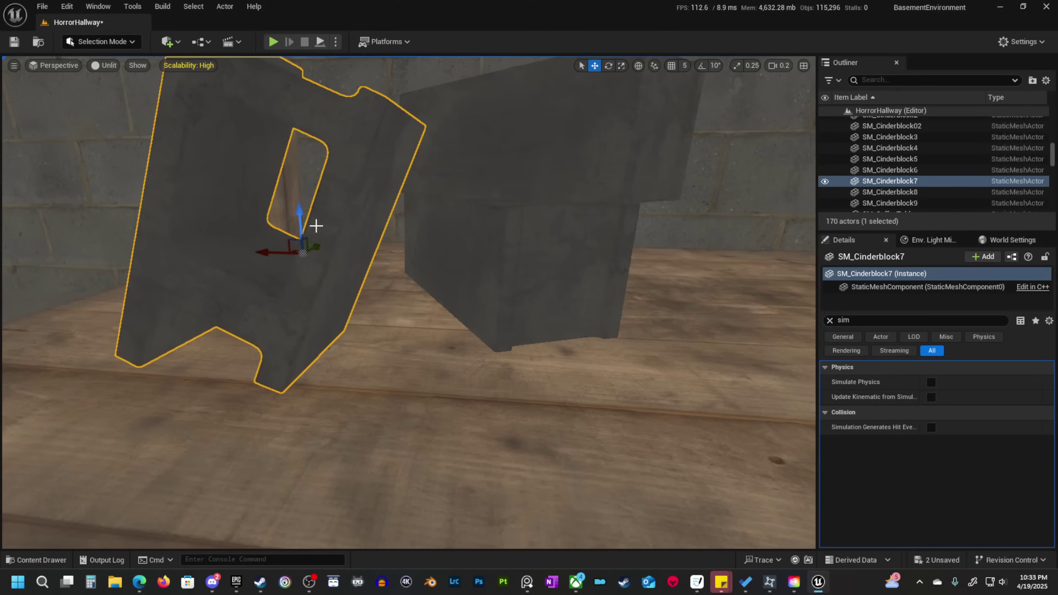
right_drag(348, 334, 348, 335)
key(s)
drag(343, 323, 401, 304)
key(w)
key(d)
mouse_move(401, 305)
right_down()
mouse_move(388, 306)
mouse_move(410, 308)
mouse_move(398, 308)
right_up()
key(w)
mouse_move(365, 324)
mouse_down()
mouse_move(342, 335)
mouse_move(352, 330)
mouse_up()
key(Escape)
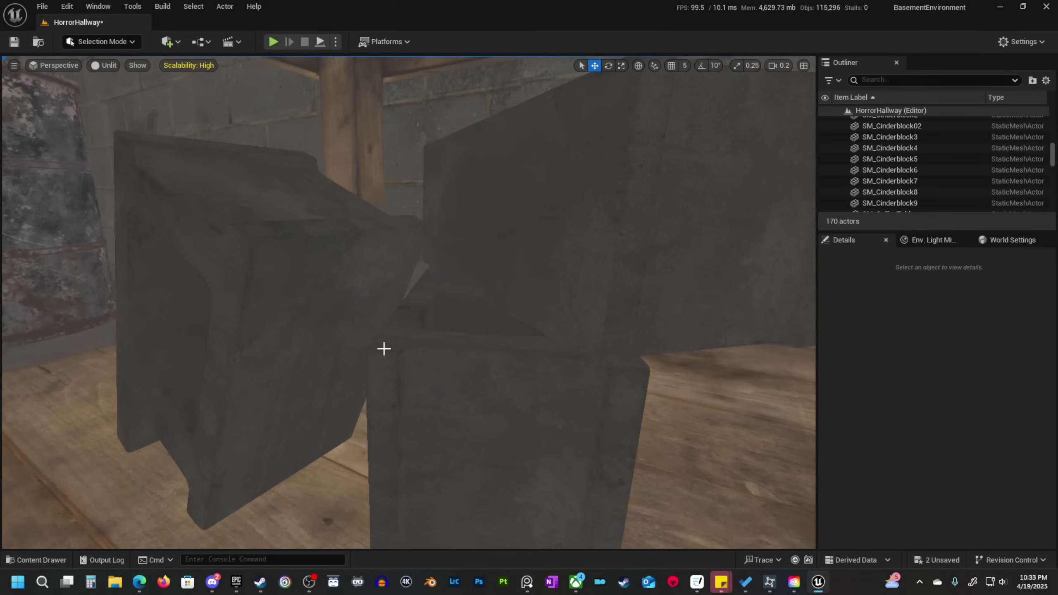
Spread the three overlapping bottles into a row beside the cans in the prop area.
key(s)
right_drag(382, 349, 307, 302)
scroll(383, 349, up, 3)
key(s)
scroll(367, 348, up, 2)
key(w)
click(348, 328)
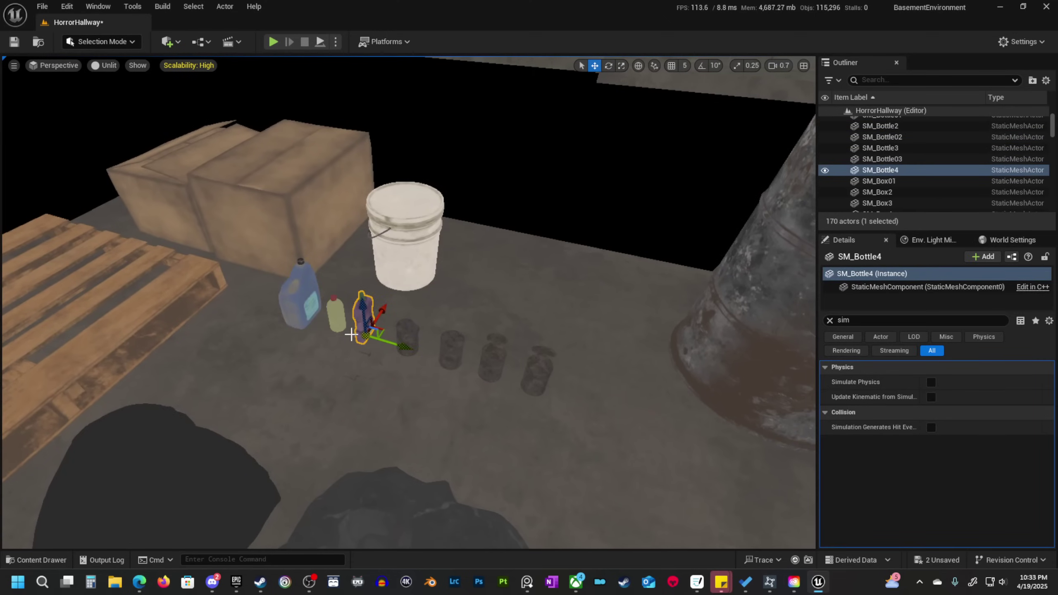
Duplicate all three bottles from the prop area and bring the copies into the hallway near the metal shelves.
ctrl+click(291, 310)
ctrl+click(338, 319)
key(s)
scroll(338, 319, up, 2)
right_drag(338, 320, 387, 319)
key(s)
key(w)
key(s)
alt+drag(314, 277, 637, 415)
key(w)
right_drag(637, 415, 604, 442)
key(s)
right_drag(471, 376, 495, 373)
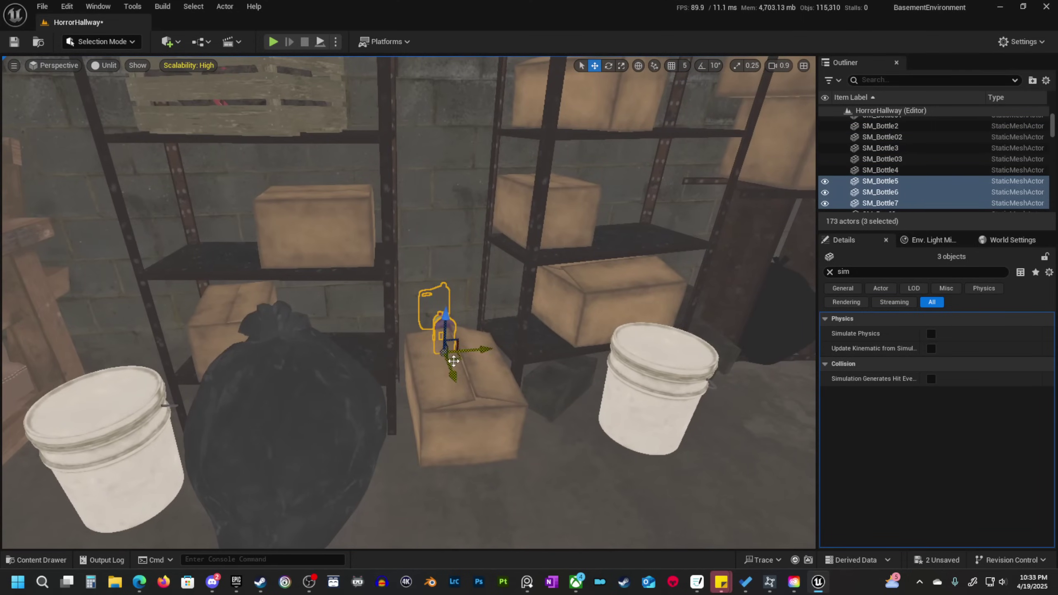
Move the duplicated bottle group down to the floor between the cardboard box and the bucket.
key(s)
mouse_move(619, 535)
right_down()
mouse_move(670, 531)
mouse_move(637, 529)
right_up()
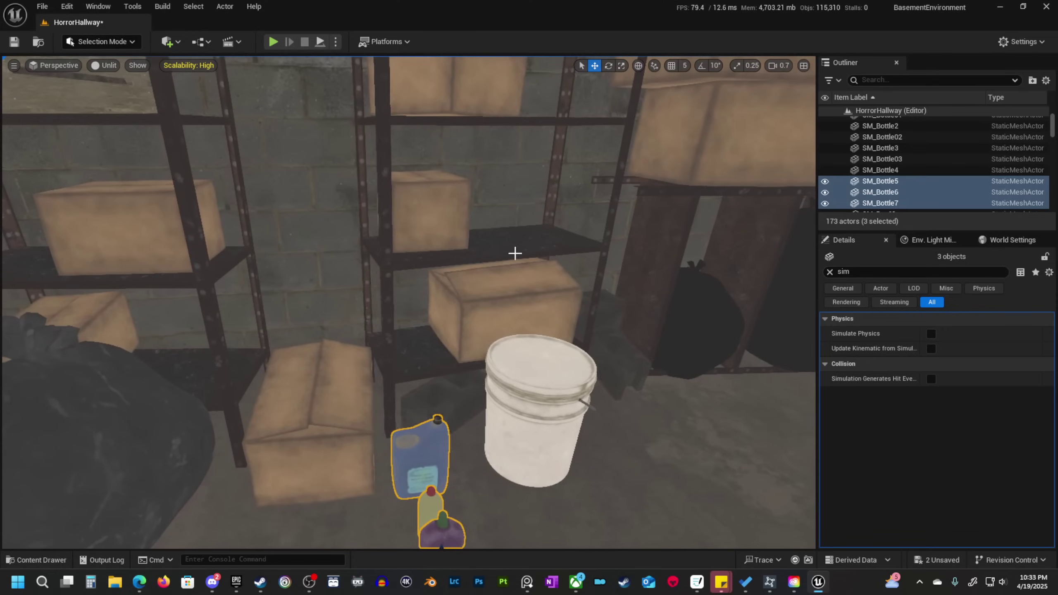
key(s)
right_drag(515, 253, 450, 267)
scroll(529, 256, down, 2)
key(w)
key(s)
scroll(529, 271, down, 2)
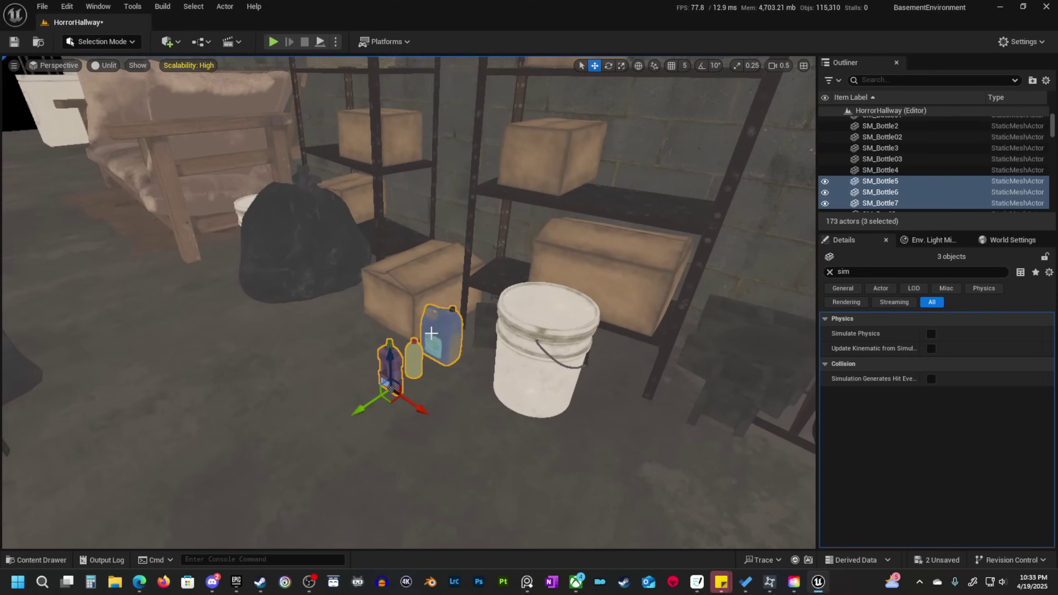
Move the three-bottle group from the floor onto the metal shelf beside the cardboard box and rotate it.
click(440, 336)
right_drag(441, 336, 472, 310)
key(s)
shift+click(365, 400)
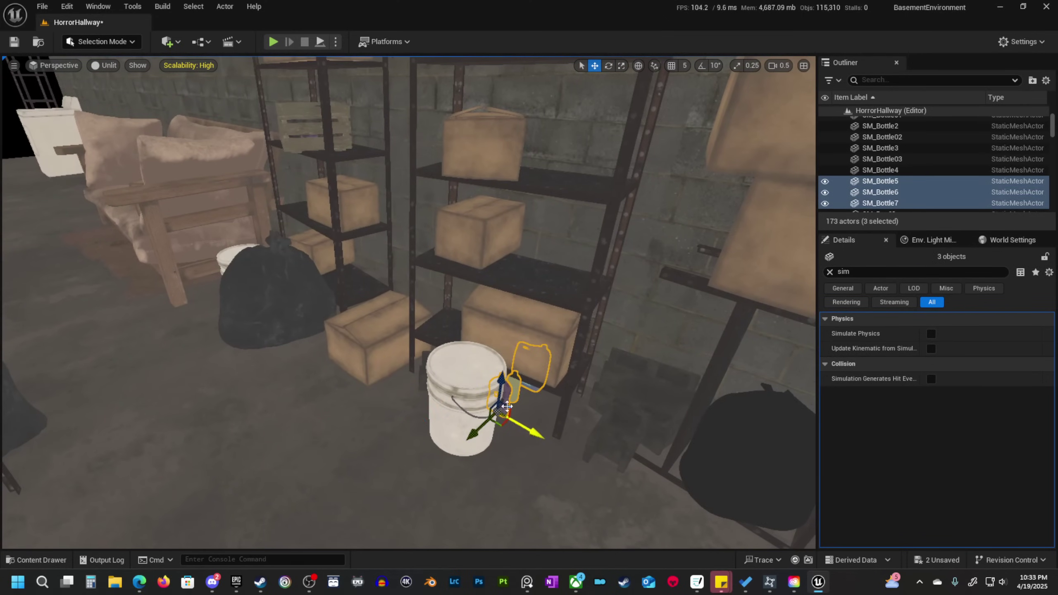
key(w)
scroll(549, 252, down, 1)
right_drag(550, 251, 604, 215)
key(e)
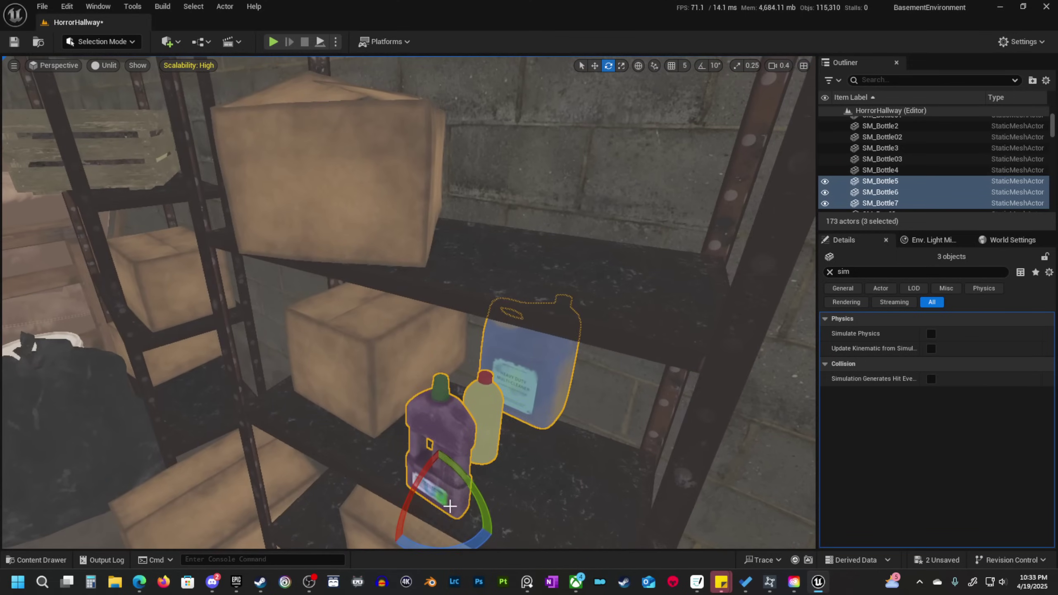
right_drag(496, 501, 492, 520)
key(s)
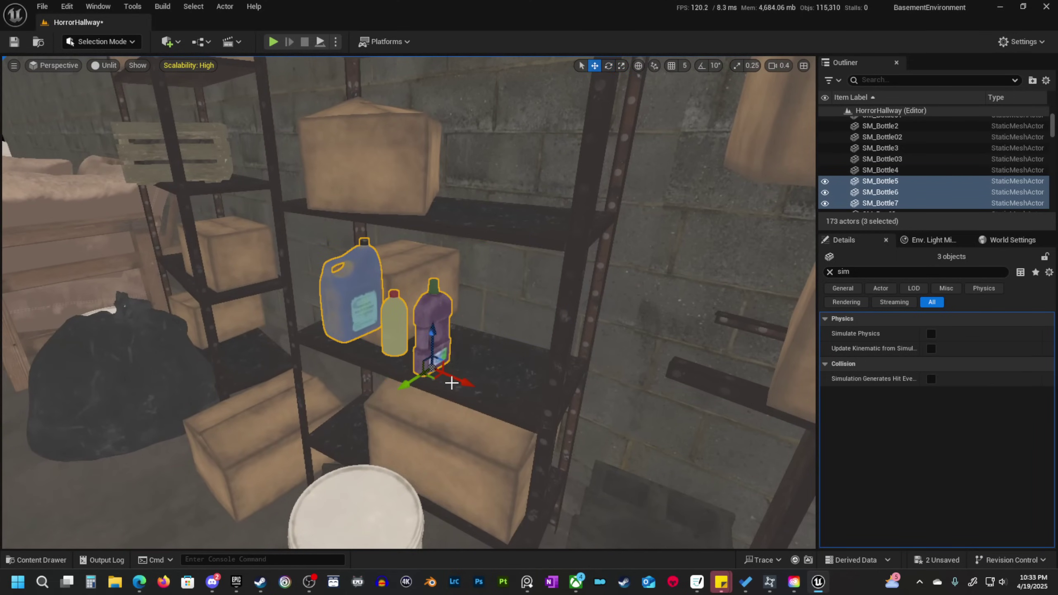
Slide the three bottles along the shelf and lower them so they rest on its surface.
drag(434, 378, 546, 403)
mouse_move(437, 324)
right_down()
mouse_move(462, 300)
mouse_move(437, 324)
right_up()
key(w)
scroll(437, 324, down, 3)
scroll(487, 300, down, 5)
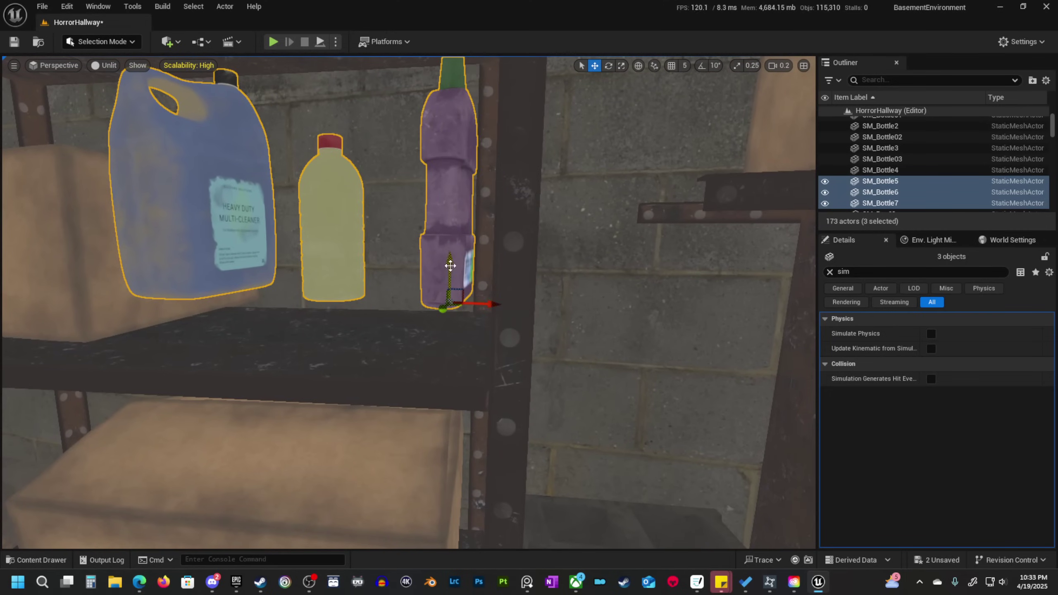
drag(452, 338, 453, 329)
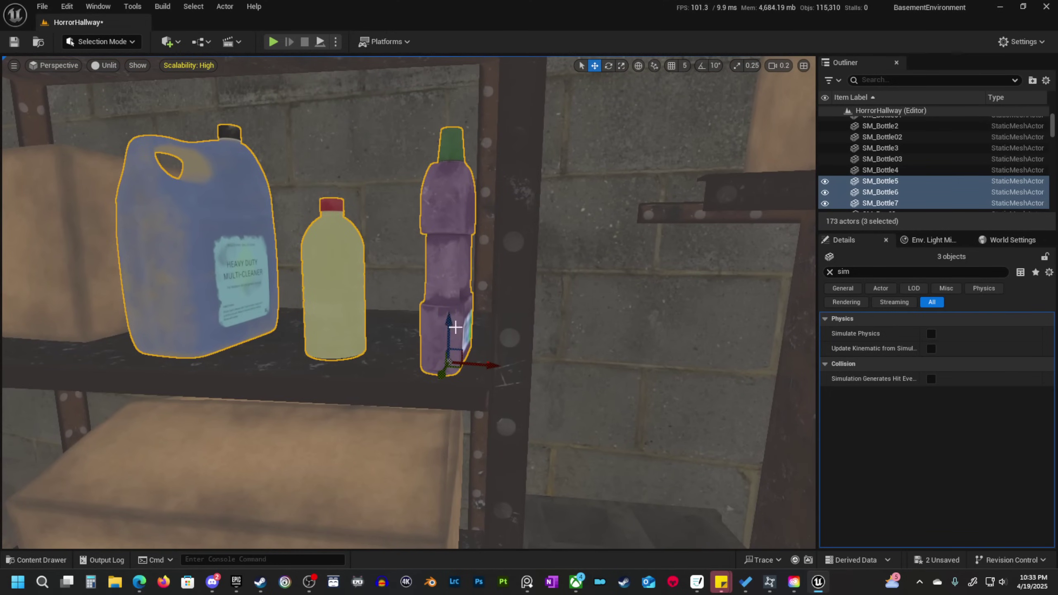
Turn the purple bottle SM_Bottle7 so its label faces outward and push it back on the shelf.
mouse_move(400, 342)
right_down()
mouse_move(421, 366)
mouse_move(411, 352)
right_up()
click(395, 346)
key(e)
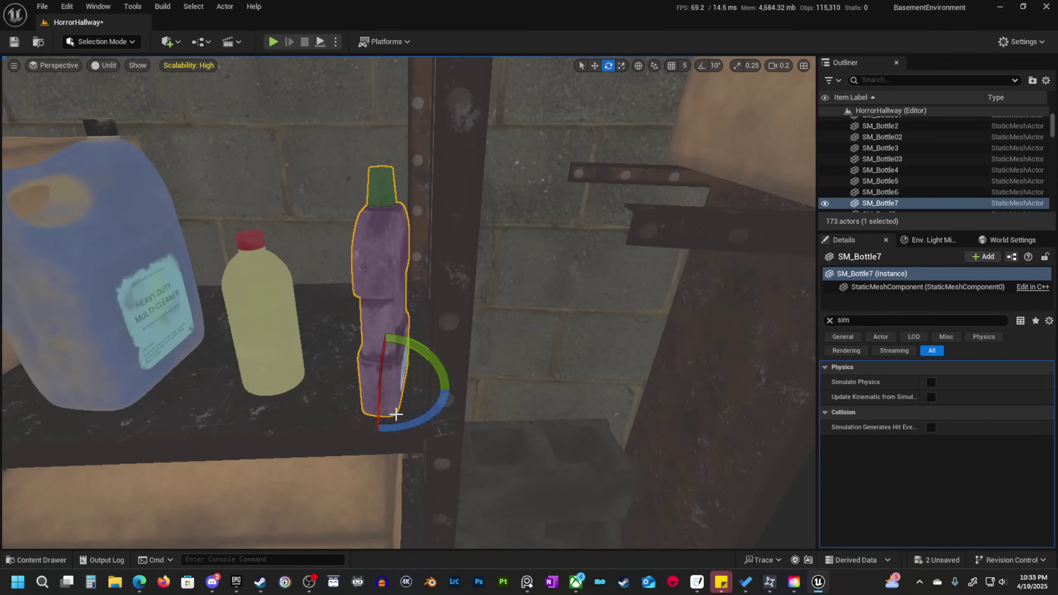
drag(396, 395, 368, 341)
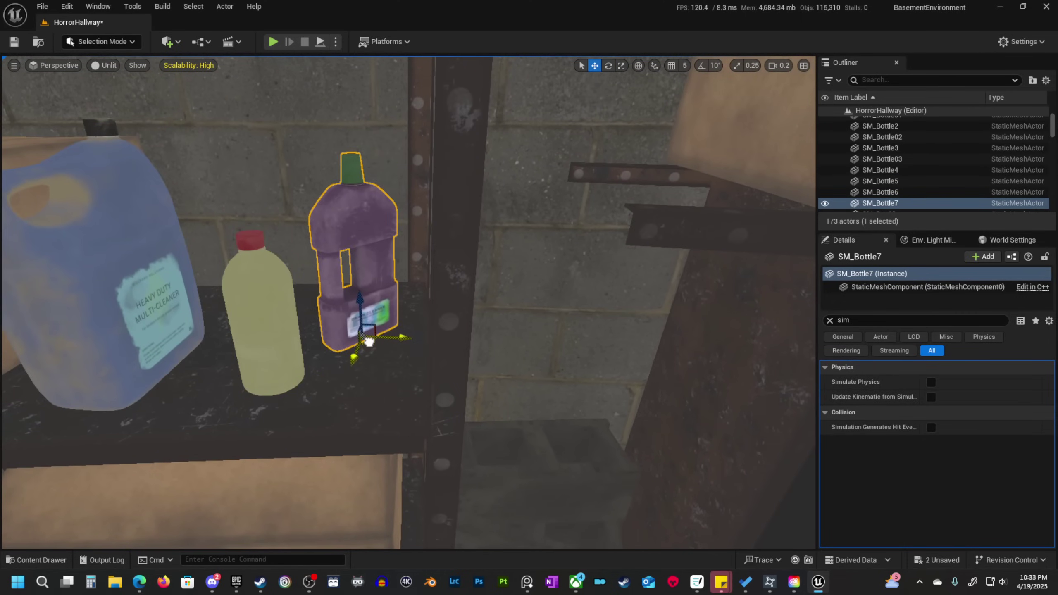
Rotate the blue jug so it stands at a different angle beside the cardboard box.
click(162, 354)
key(e)
drag(147, 401, 204, 370)
right_drag(204, 371, 183, 358)
right_drag(375, 384, 367, 385)
Duplicate the yellow bottle SM_Bottle6 and place the copy behind it, next to the blue jug.
click(410, 380)
key(w)
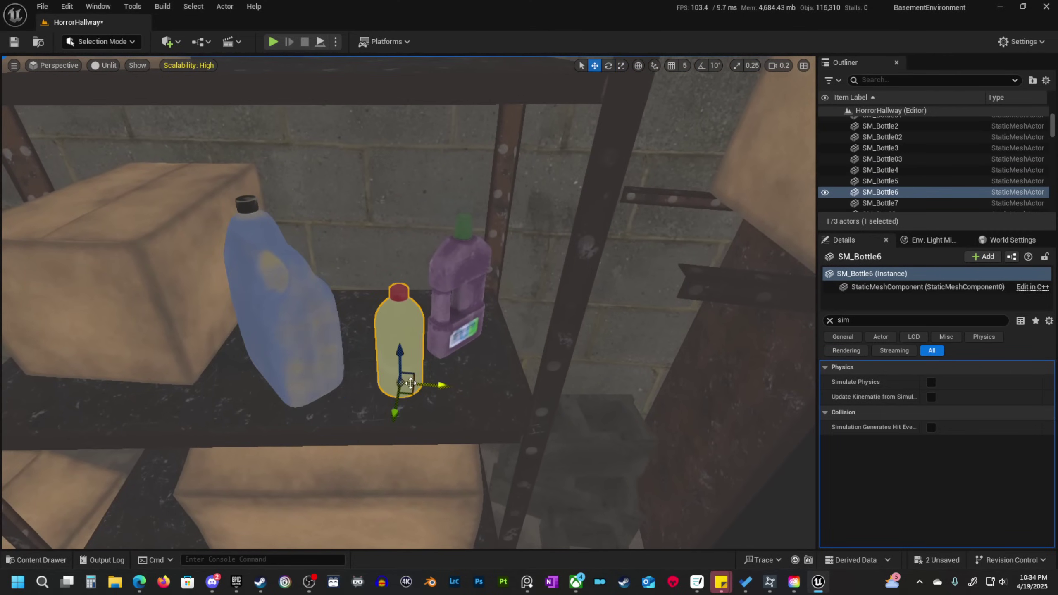
alt+drag(411, 391, 360, 324)
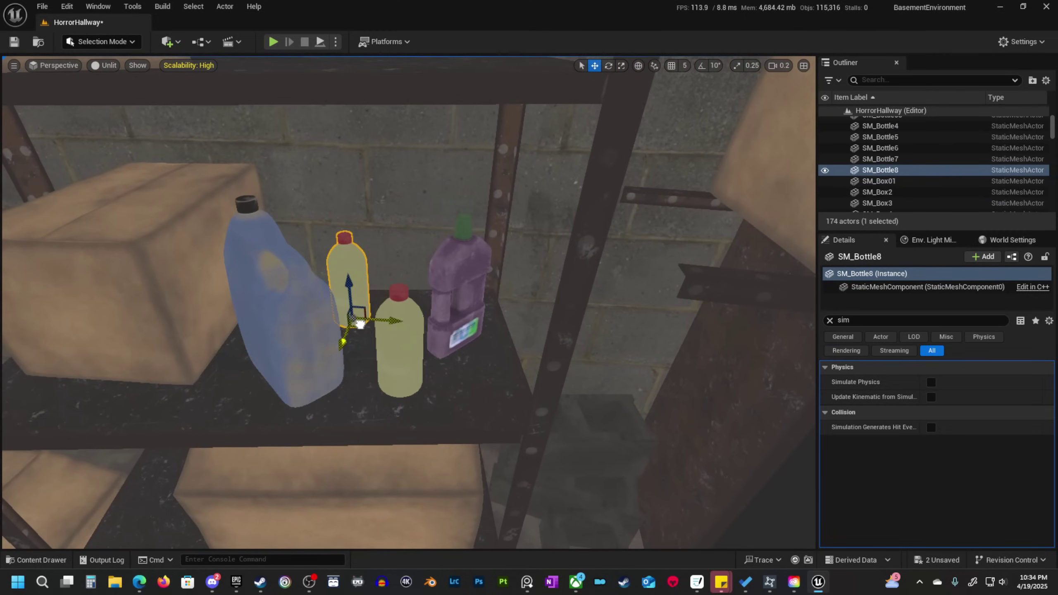
click(449, 329)
right_drag(455, 338, 212, 336)
scroll(250, 340, up, 1)
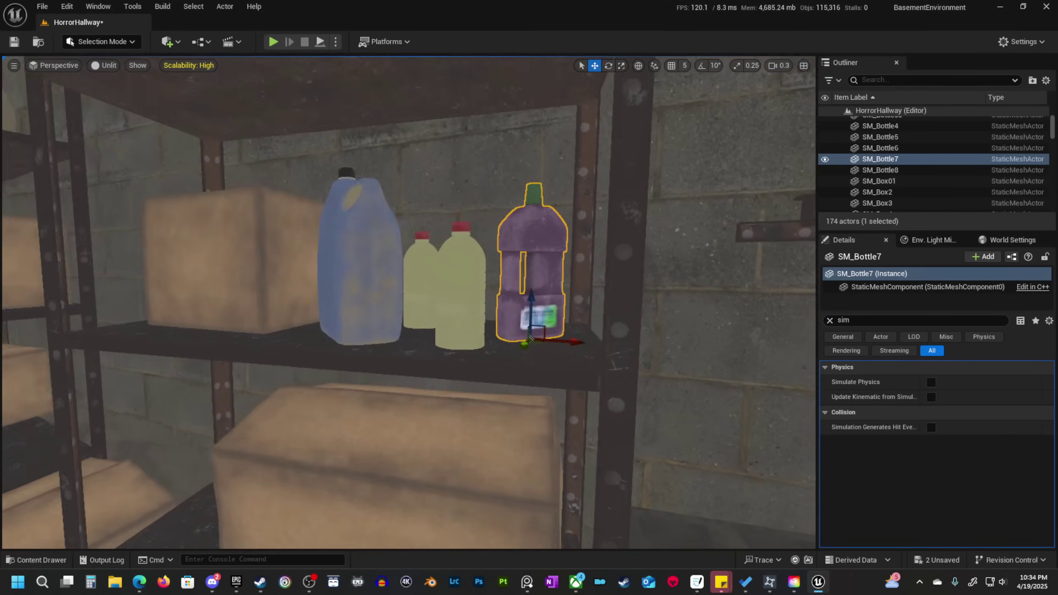
Duplicate the blue jug SM_Bottle5 and bring the copy down to the lower part of the neighbouring shelf unit.
key(s)
right_drag(454, 395, 573, 381)
key(s)
scroll(375, 391, up, 2)
click(535, 374)
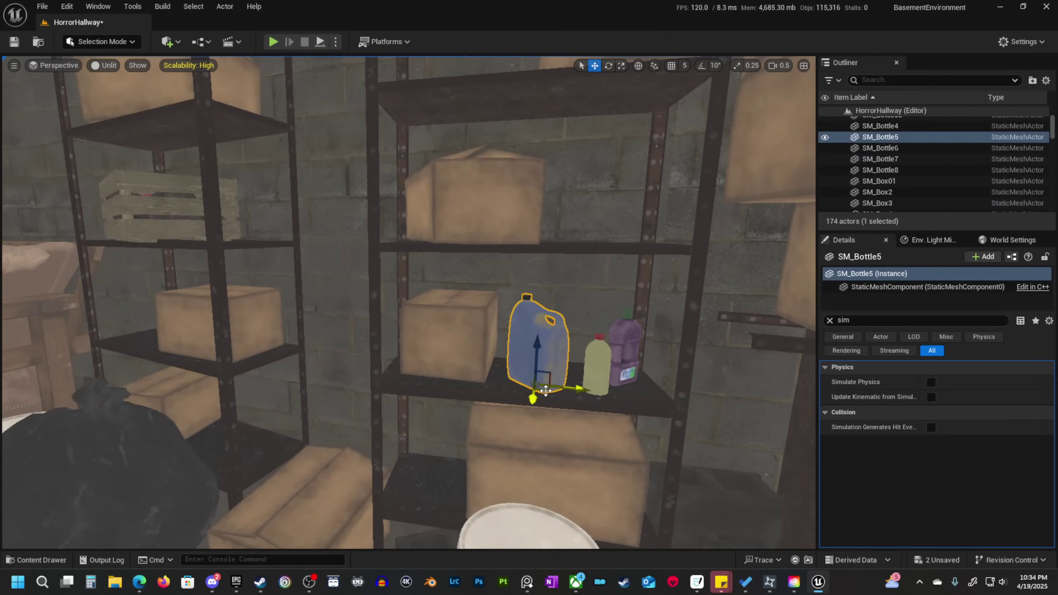
alt+drag(545, 391, 228, 384)
drag(215, 345, 222, 442)
Position the blue jug SM_Bottle9 on the neighbouring unit's bottom shelf so it rests on the surface.
right_drag(223, 441, 447, 524)
key(w)
scroll(441, 516, down, 3)
key(s)
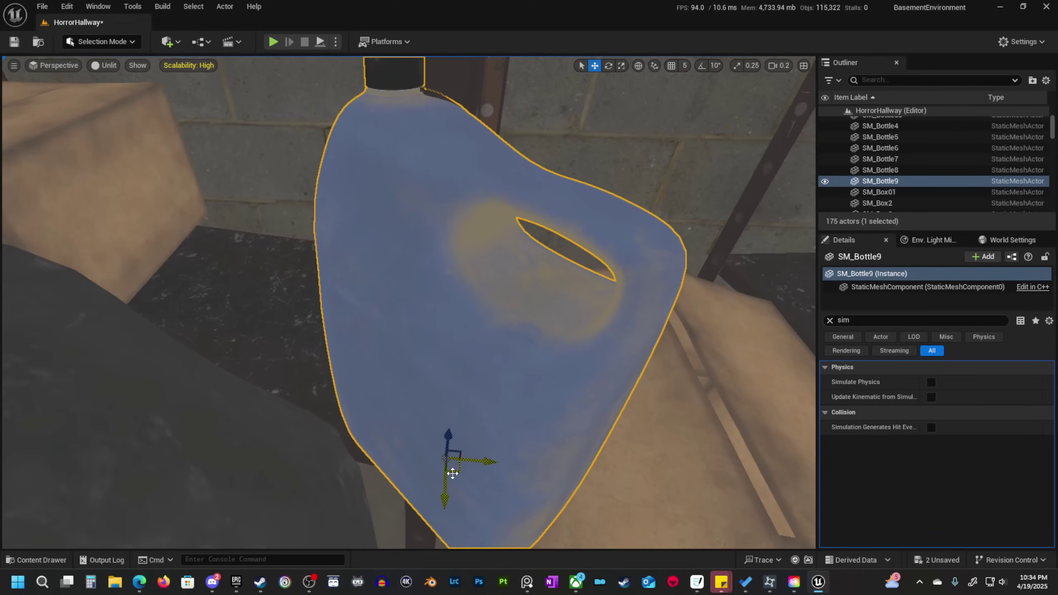
drag(452, 473, 299, 299)
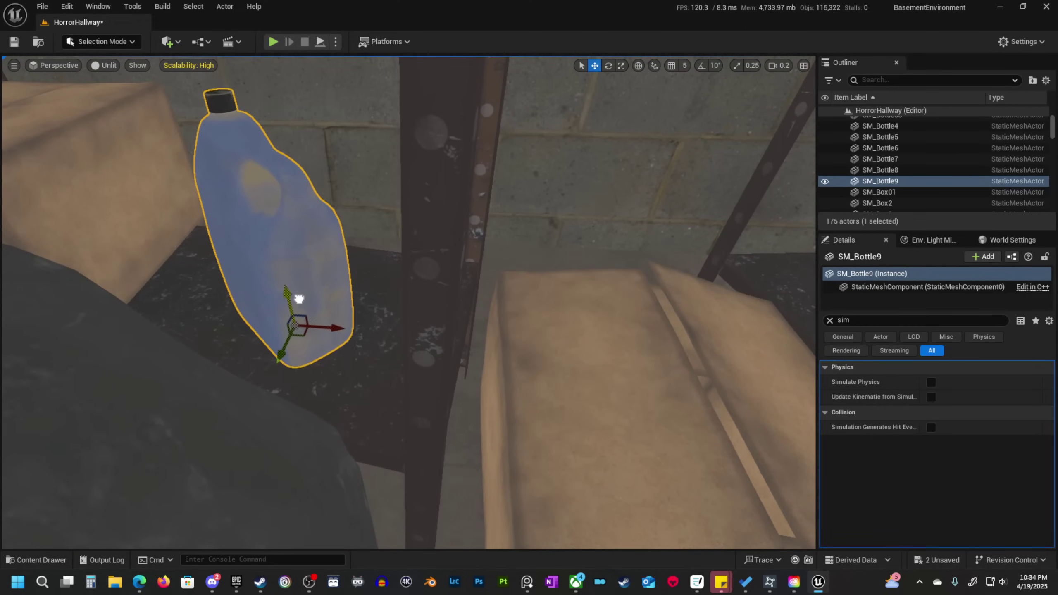
key(d)
right_drag(299, 299, 234, 248)
key(w)
scroll(233, 250, down, 1)
mouse_move(330, 338)
mouse_down()
mouse_move(338, 320)
mouse_move(338, 330)
mouse_up()
Rotate the blue jug SM_Bottle9 about its vertical axis and adjust its spot beside the trash bag.
key(s)
right_drag(337, 329, 306, 302)
scroll(333, 329, up, 3)
key(e)
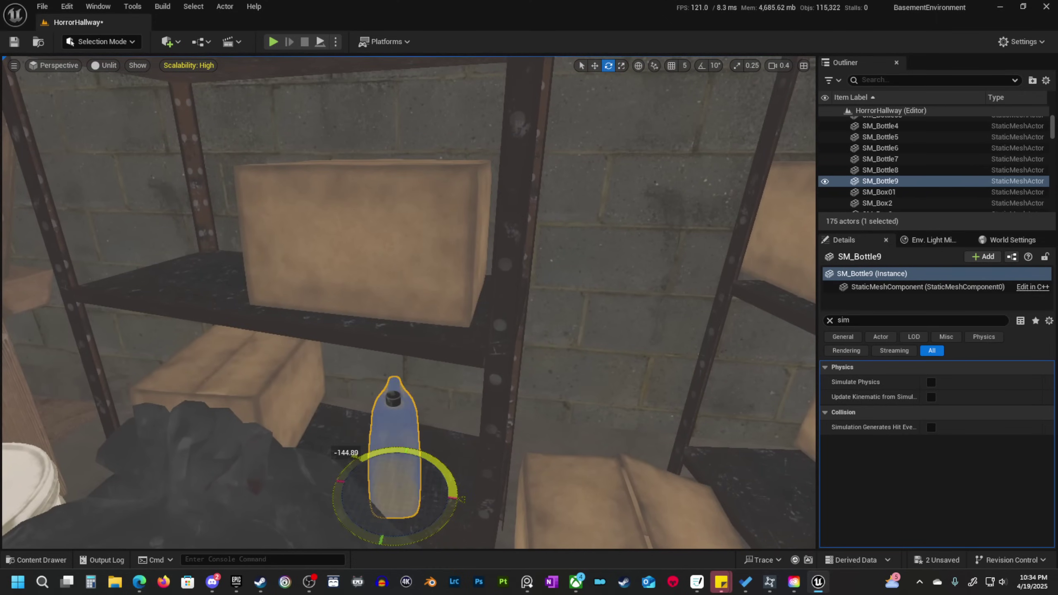
drag(330, 486, 573, 542)
drag(403, 500, 382, 494)
Duplicate a yellow bottle and raise the copy to the shelf above, beside the cardboard box.
key(s)
right_drag(381, 495, 460, 479)
scroll(387, 491, up, 1)
key(w)
click(361, 397)
key(e)
mouse_move(379, 441)
right_down()
mouse_move(417, 437)
mouse_move(374, 435)
right_up()
alt+drag(387, 490, 388, 358)
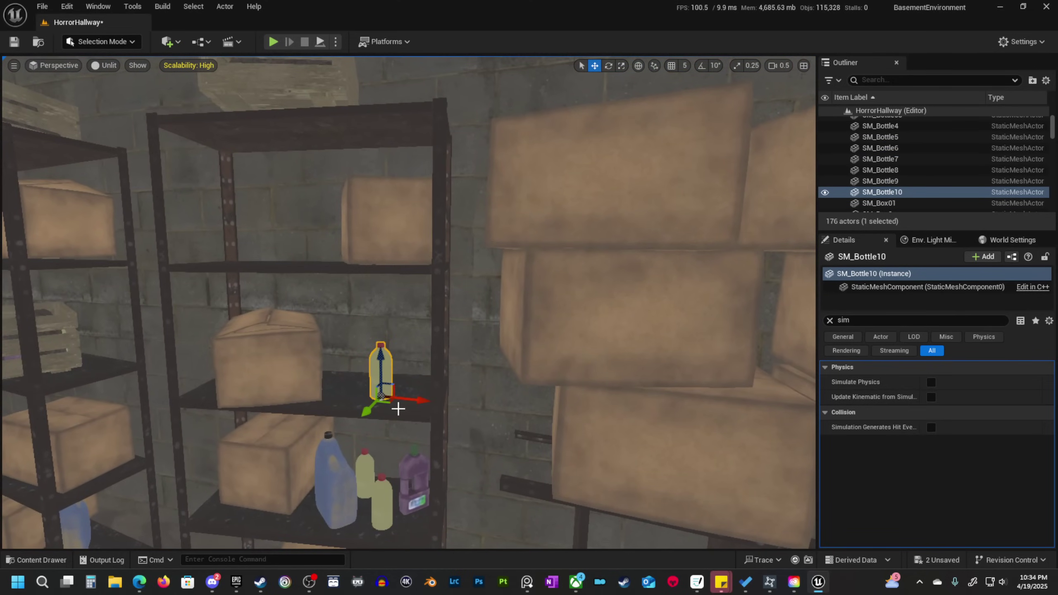
Tip the yellow bottle SM_Bottle10 onto its side and set its height on the shelf.
scroll(391, 400, down, 3)
right_drag(398, 409, 387, 396)
key(e)
drag(329, 283, 283, 337)
key(w)
drag(271, 252, 271, 204)
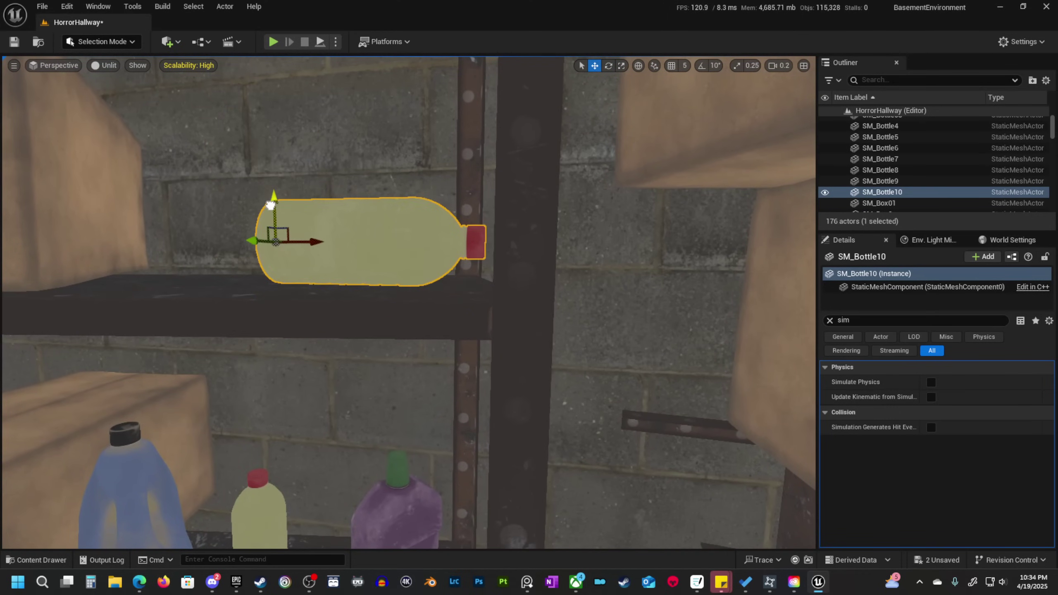
Angle the lying yellow bottle SM_Bottle10 near the box, then duplicate it and rotate the copy.
scroll(292, 246, up, 2)
right_drag(273, 213, 307, 271)
key(e)
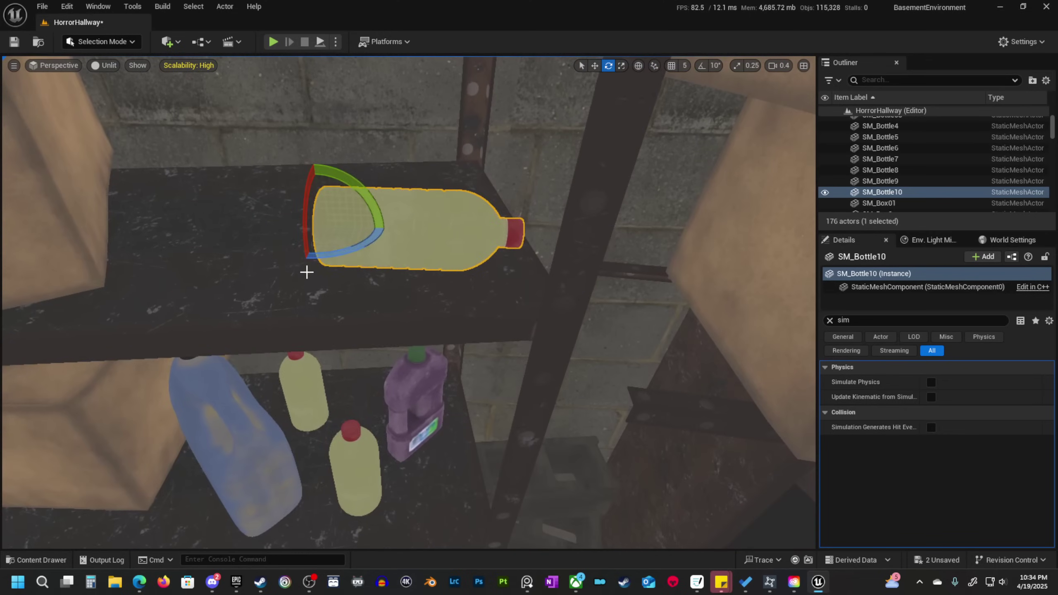
drag(345, 248, 173, 196)
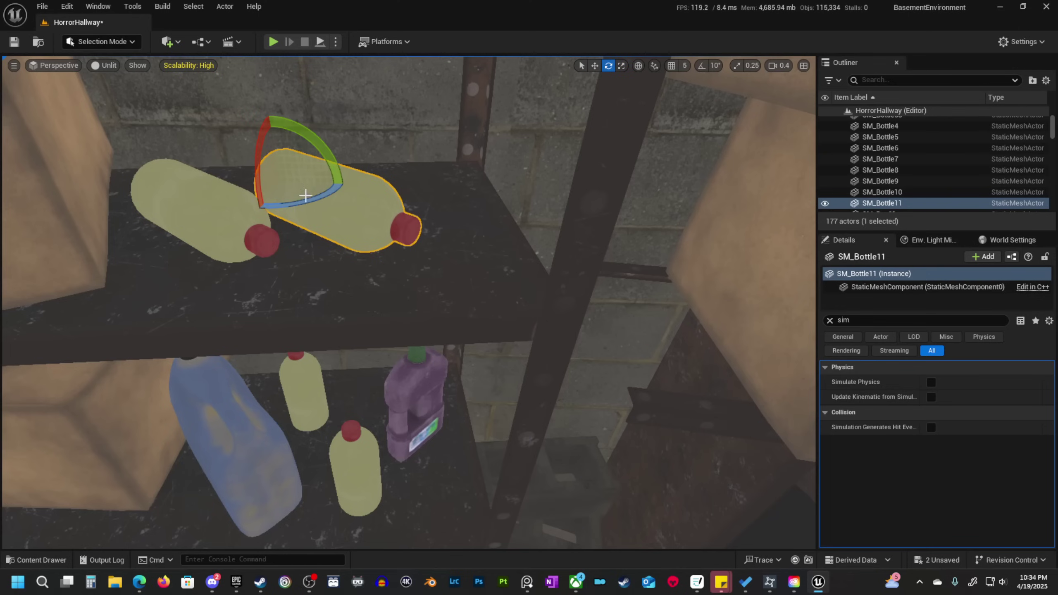
drag(304, 204, 459, 161)
key(q)
Position the second lying bottle SM_Bottle11 near the shelf's rear post and adjust its height.
right_drag(459, 198, 354, 312)
key(w)
scroll(459, 197, down, 2)
key(s)
scroll(459, 198, down, 1)
click(458, 198)
key(d)
click(371, 287)
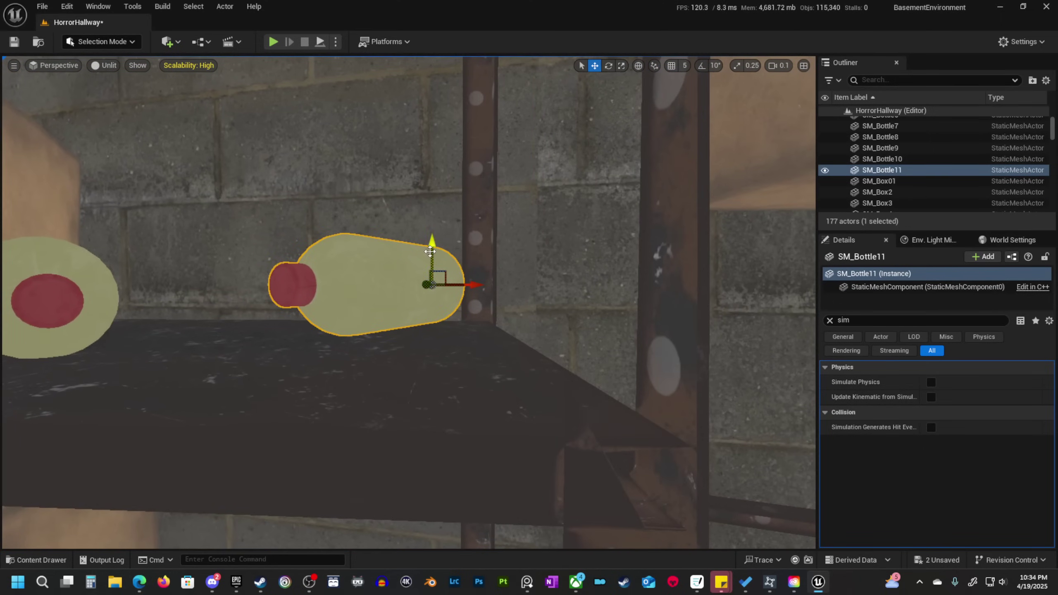
Adjust the first lying bottle SM_Bottle10 so it sits on the shelf beside the cardboard box.
key(s)
scroll(434, 259, up, 2)
right_drag(433, 260, 385, 248)
click(293, 321)
key(q)
mouse_move(293, 321)
right_down()
mouse_move(298, 310)
mouse_move(302, 334)
right_up()
key(s)
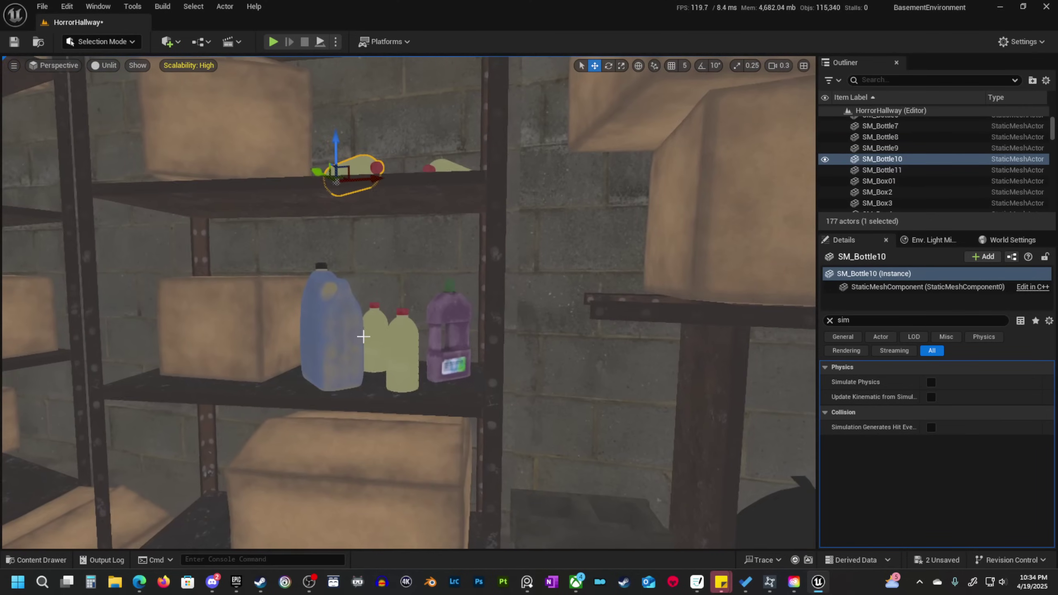
Duplicate the purple bottle SM_Bottle7 and move the copy up to the shelf with the lying bottles.
click(435, 314)
right_drag(434, 313, 439, 287)
key(s)
alt+drag(428, 424, 425, 428)
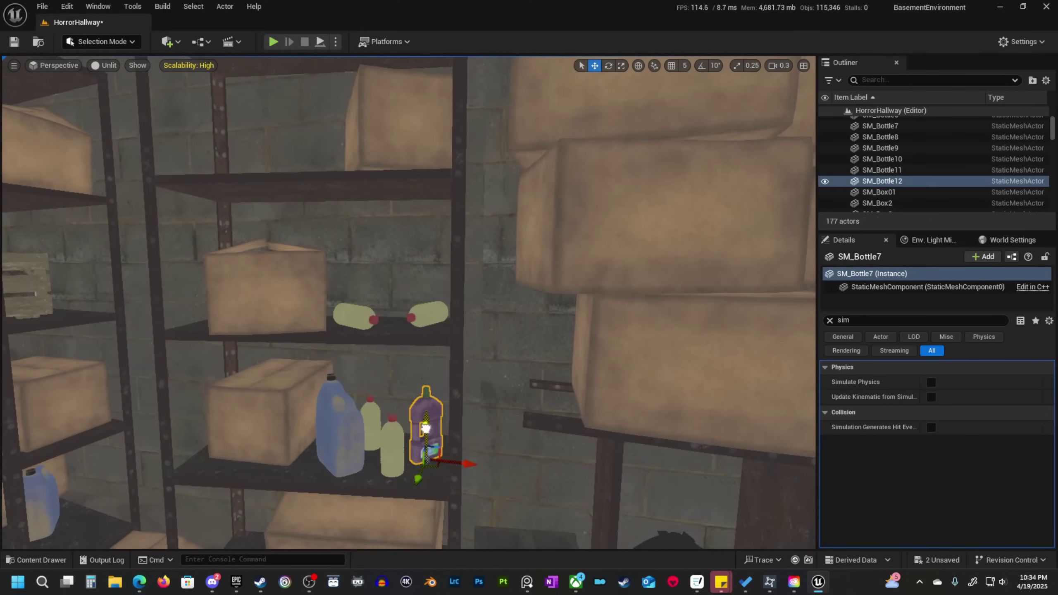
key(w)
right_drag(407, 294, 446, 327)
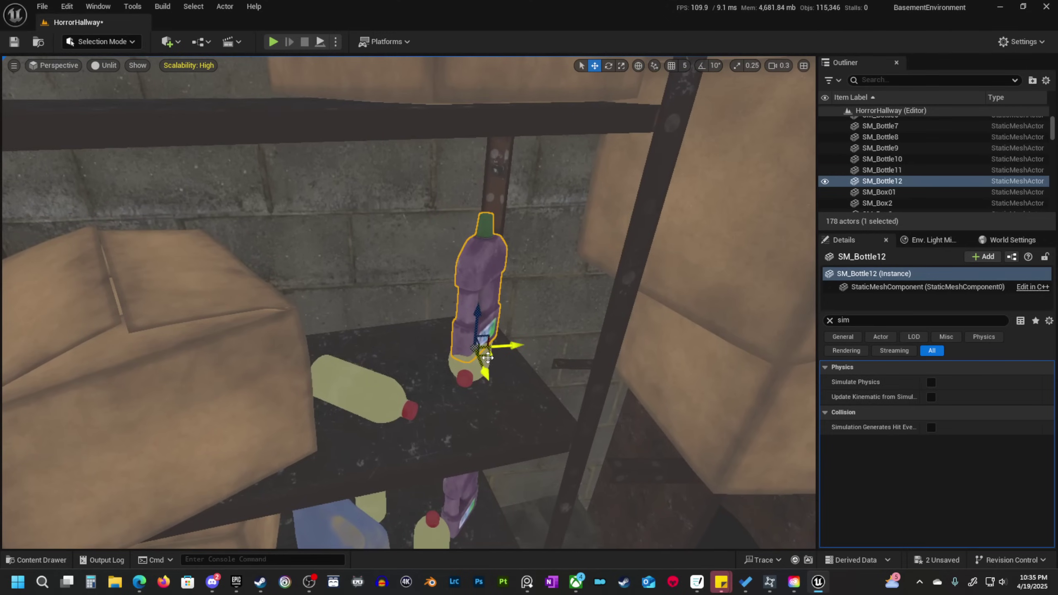
Place the purple bottle SM_Bottle12 between the two lying bottles and lower it onto the shelf.
key(w)
right_drag(350, 316, 311, 300)
scroll(314, 297, down, 1)
drag(326, 226, 328, 251)
key(s)
right_drag(331, 252, 323, 271)
scroll(330, 252, up, 3)
Switch the viewport to Lit shading and delete the lying yellow bottle SM_Bottle10 beside the cardboard box.
key(alt+4)
key(Escape)
right_drag(370, 329, 312, 294)
key(w)
right_drag(413, 356, 398, 357)
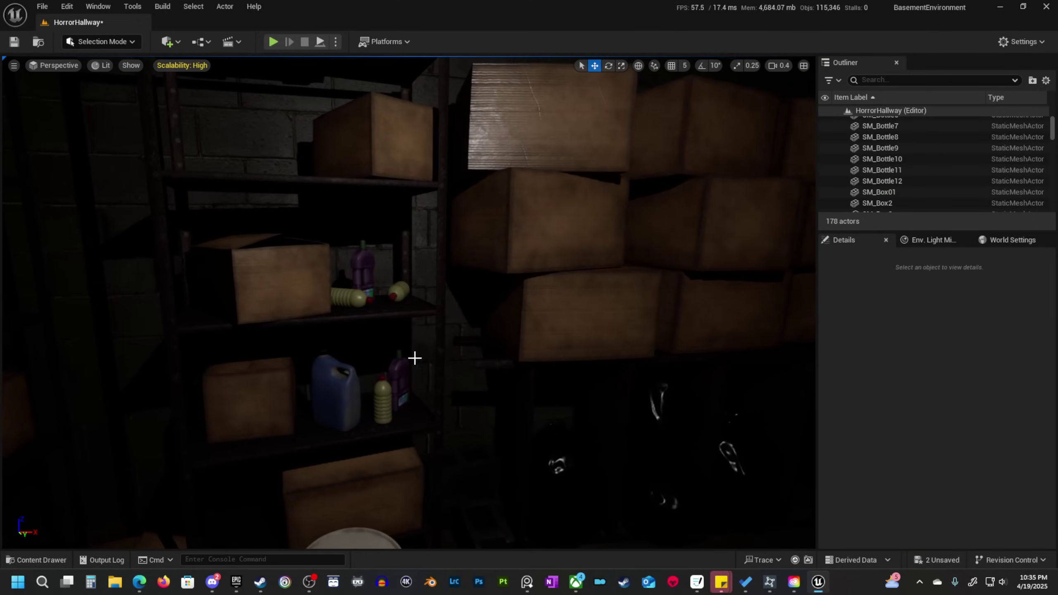
key(w)
right_drag(403, 293, 387, 293)
click(402, 298)
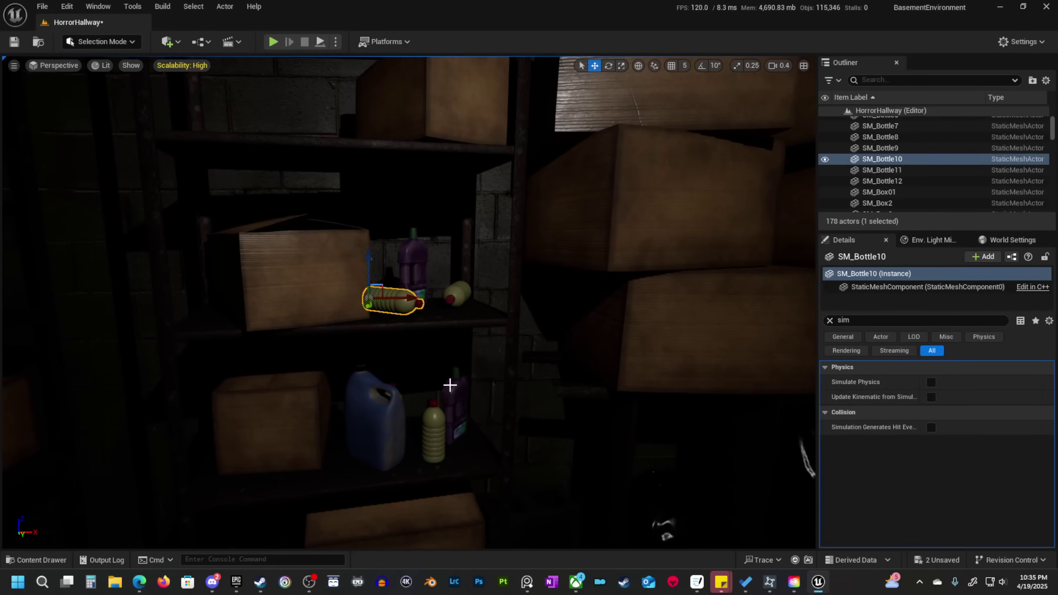
key(Delete)
Fine-tune the height of the remaining lying bottle SM_Bottle11 so it rests on the shelf.
key(w)
right_drag(455, 313, 495, 300)
scroll(479, 306, down, 1)
click(458, 273)
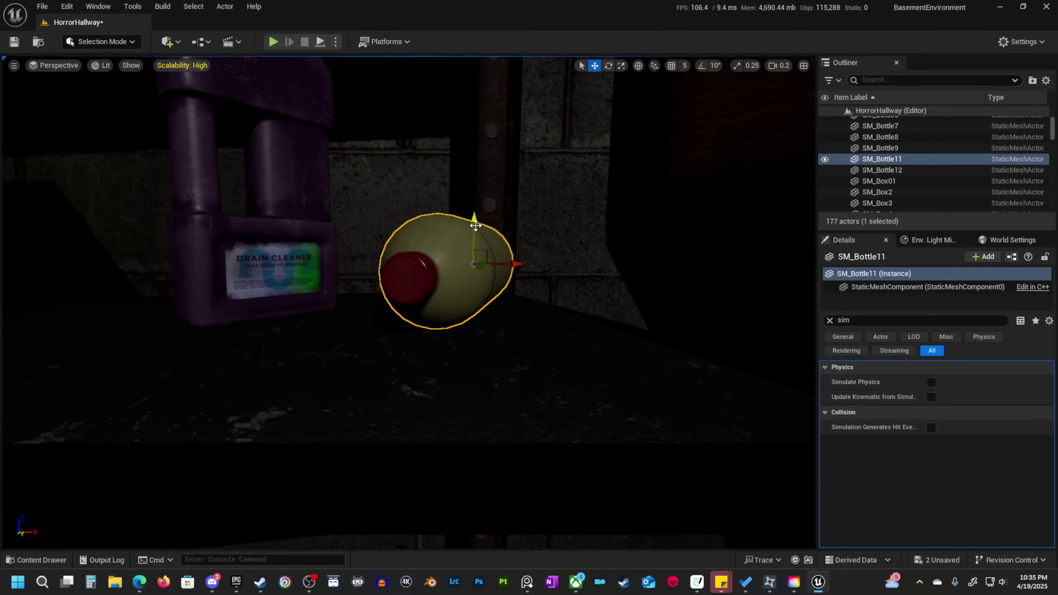
drag(481, 228, 481, 229)
key(s)
right_drag(481, 229, 465, 250)
scroll(474, 236, up, 1)
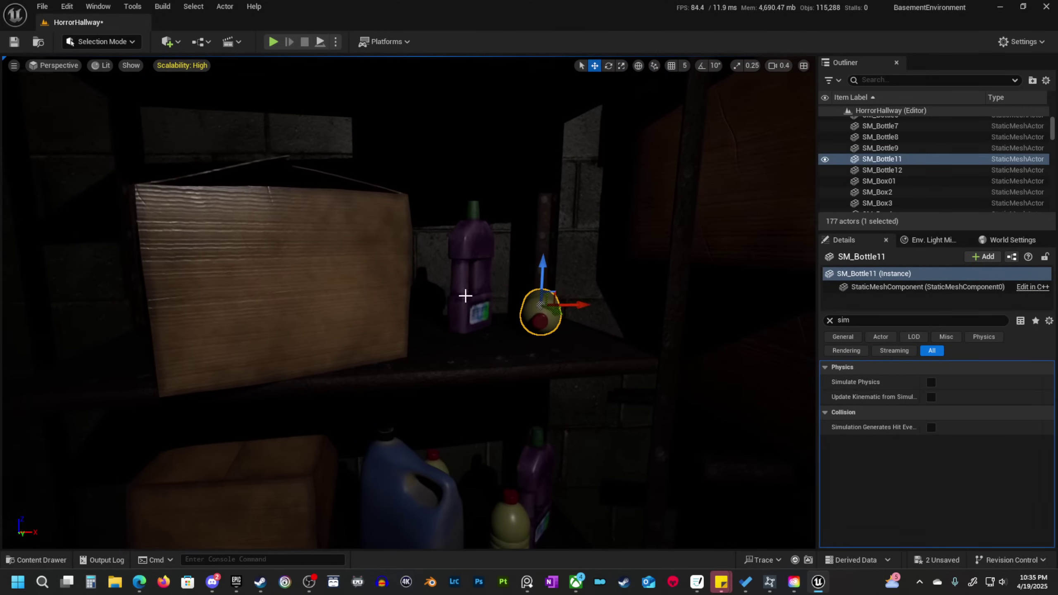
Rotate the purple bottle SM_Bottle12 on the upper shelf about its vertical axis, then clear the selection.
click(474, 310)
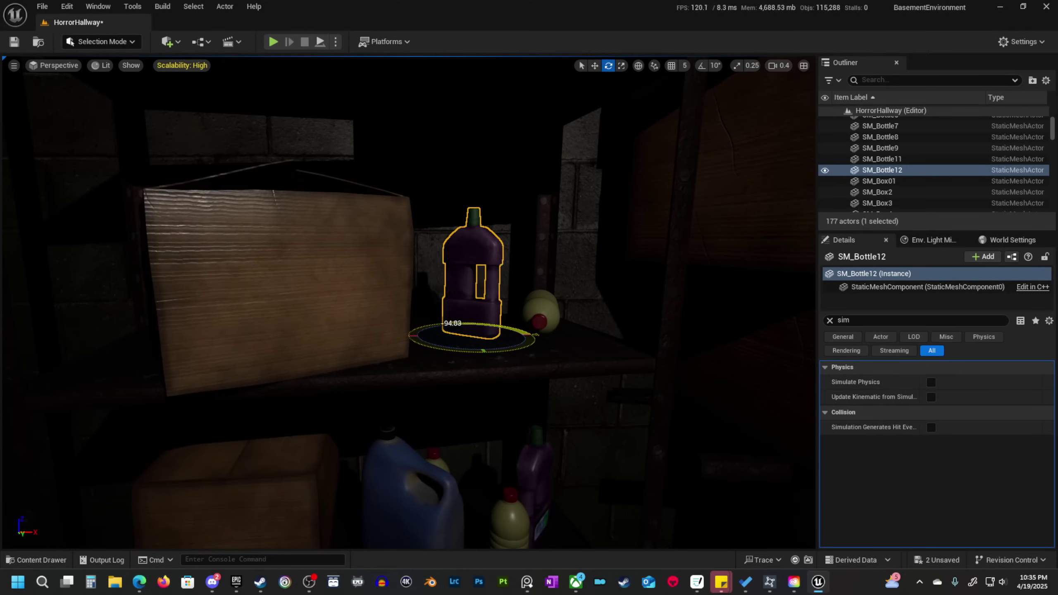
drag(424, 351, 417, 358)
key(s)
right_drag(408, 399, 443, 399)
key(Escape)
Examine the lit hallway from several distances to judge the shelves, boxes and bottles.
key(s)
key(s)
scroll(413, 394, up, 1)
key(w)
key(s)
key(w)
key(w)
scroll(432, 412, down, 2)
key(s)
key(w)
key(w)
key(s)
scroll(417, 412, up, 1)
key(w)
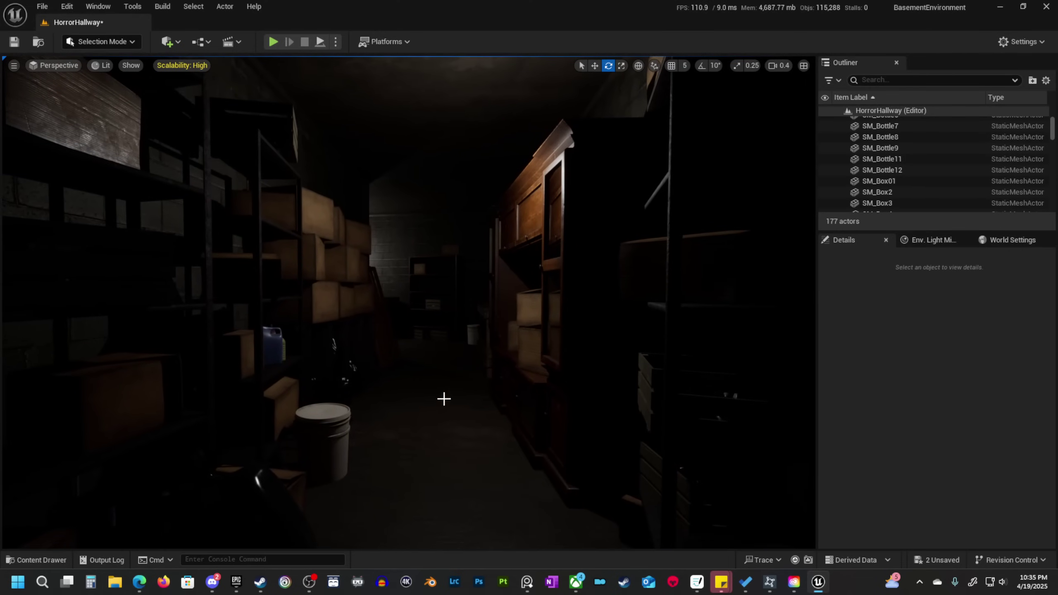
Frame the view down the hallway, save it as camera bookmark 3, and compare it with bookmarks 1 and 2.
right_drag(520, 373, 528, 373)
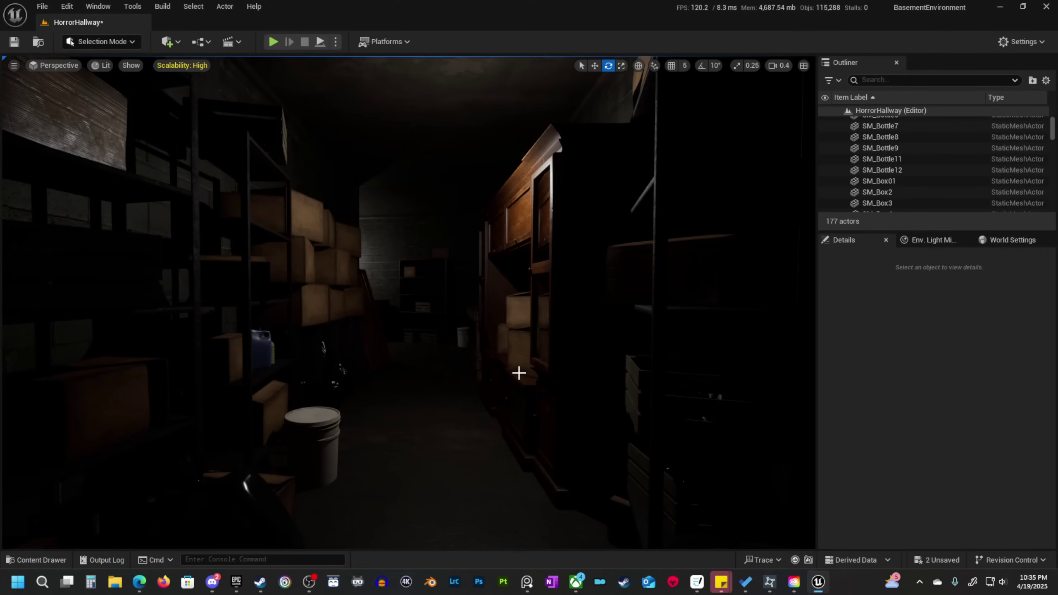
key(ctrl+3)
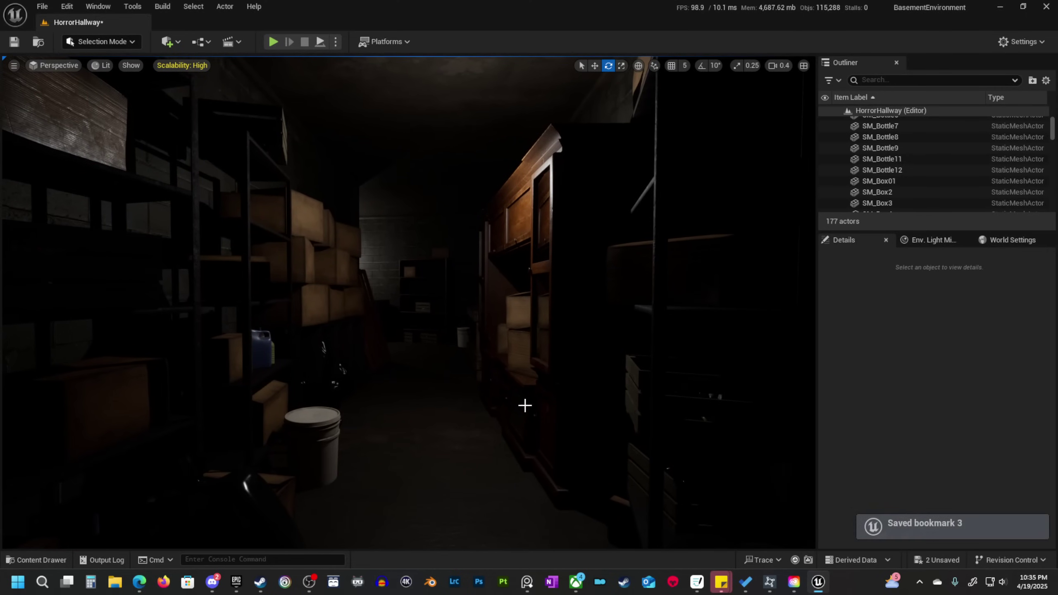
key(1)
key(2)
key(3)
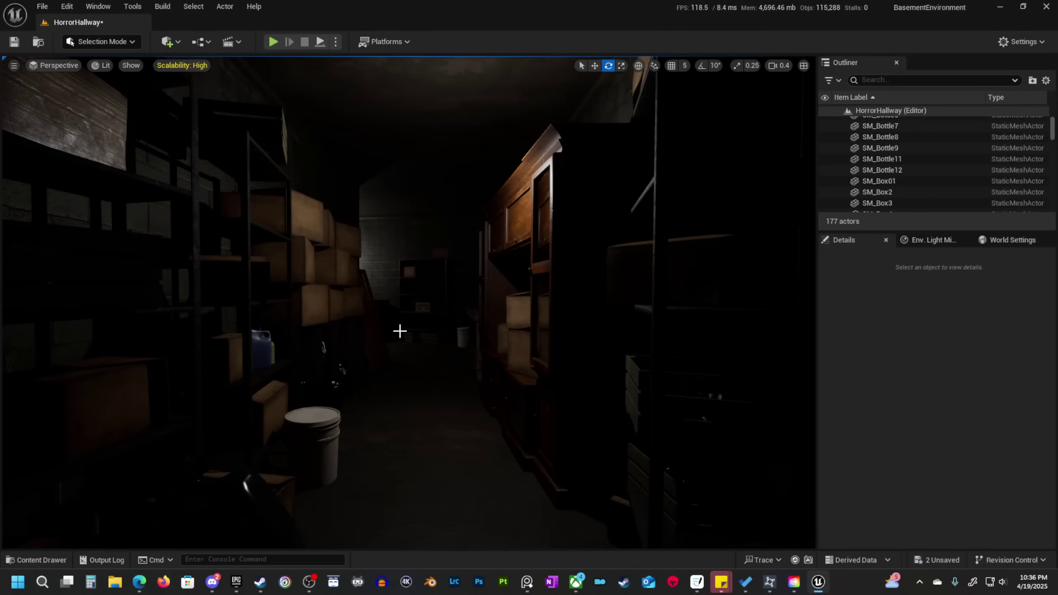
Select the blue jug SM_Bottle5 on the metal shelf and switch the viewport to Unlit shading.
right_drag(403, 338, 403, 430)
key(w)
key(w)
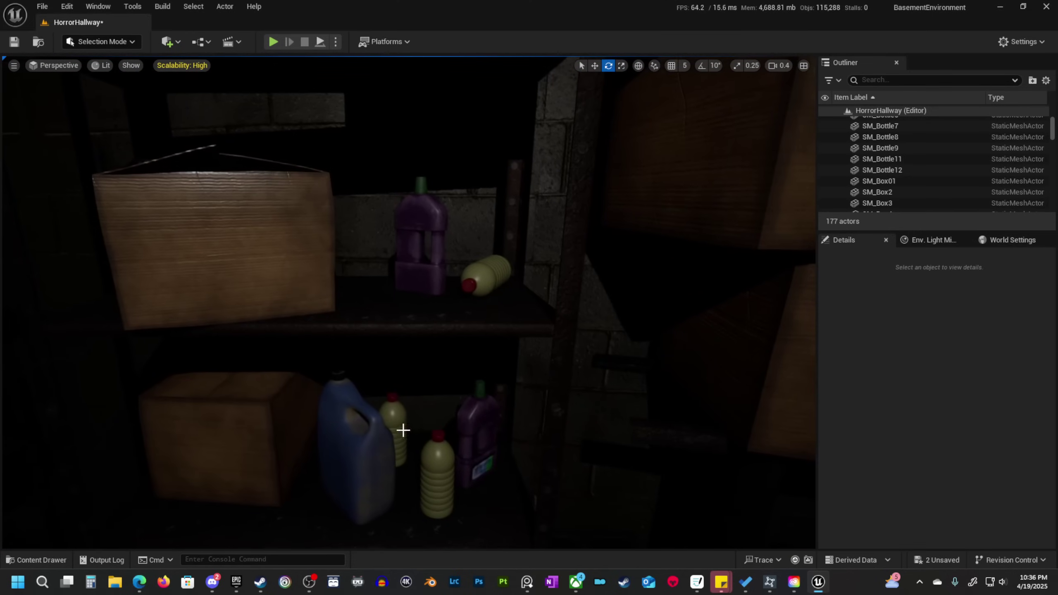
click(351, 432)
scroll(437, 420, down, 5)
key(alt+3)
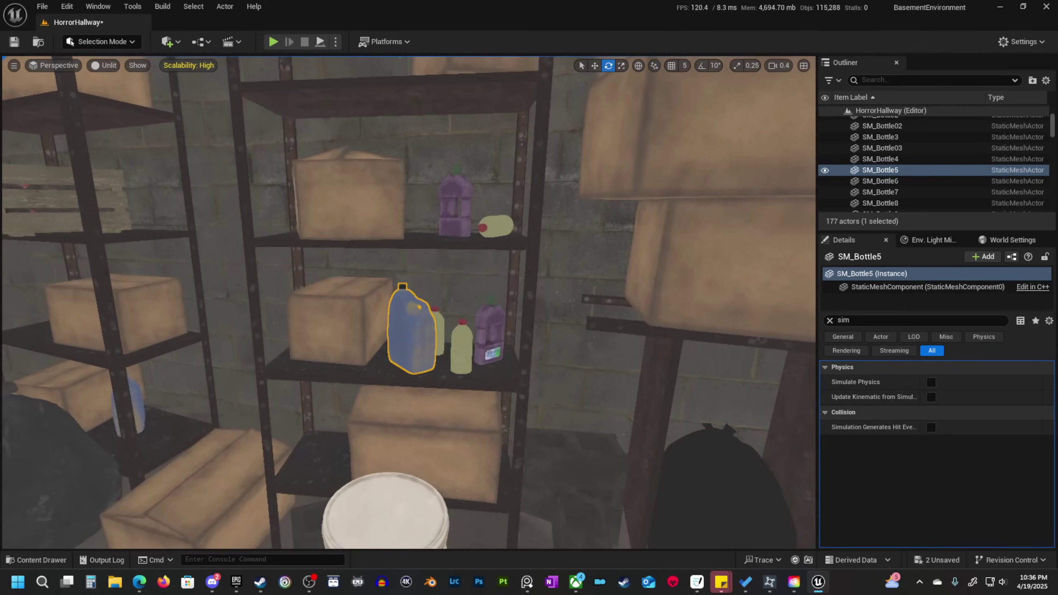
middle_drag(574, 433, 516, 375)
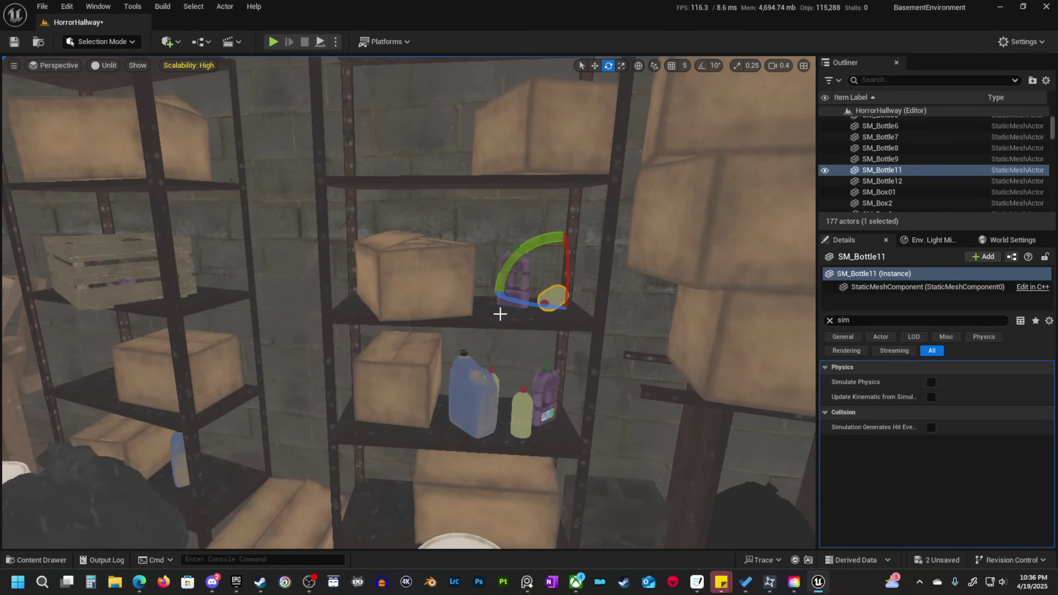
alt+drag(598, 297, 196, 296)
key(f)
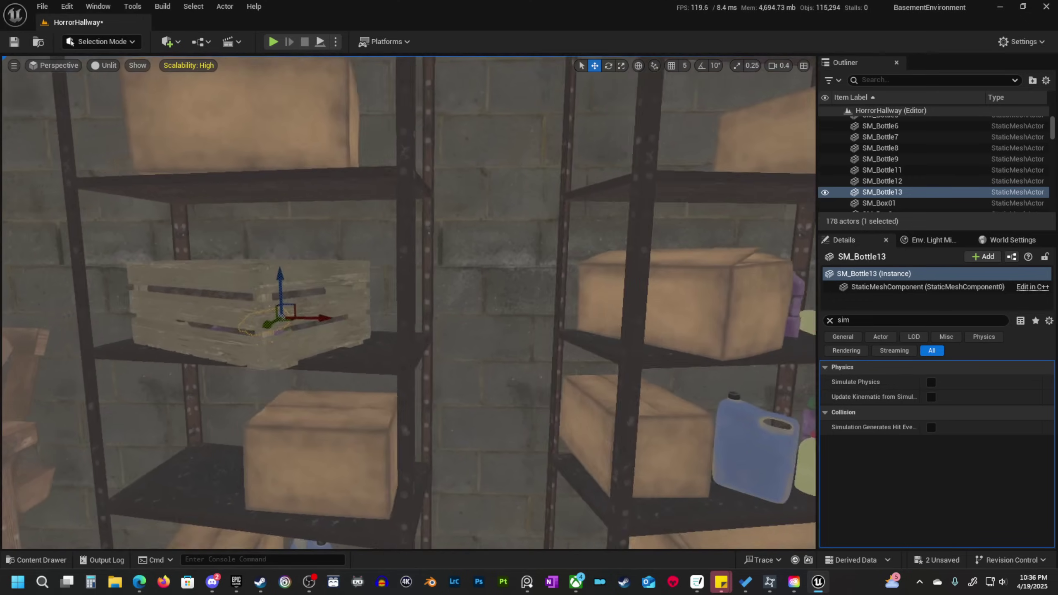
right_drag(450, 416, 433, 434)
key(w)
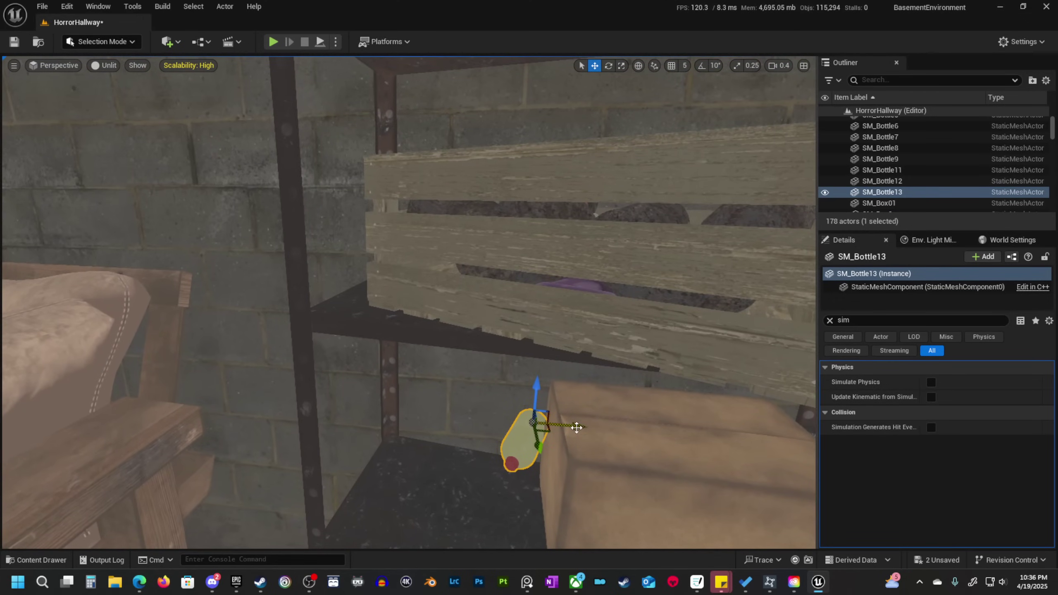
key(Delete)
Duplicate the upright red-capped bottle onto the neighbouring metal rack, near the shelf's front corner beside the cardboard box.
right_drag(576, 427, 420, 341)
click(473, 338)
alt+drag(620, 354, 162, 401)
right_drag(162, 401, 46, 396)
key(w)
scroll(162, 401, down, 3)
key(w)
scroll(162, 401, up, 1)
drag(535, 349, 375, 388)
Place another copy of the red-capped bottle close behind it on the same shelf.
key(s)
right_drag(373, 391, 399, 385)
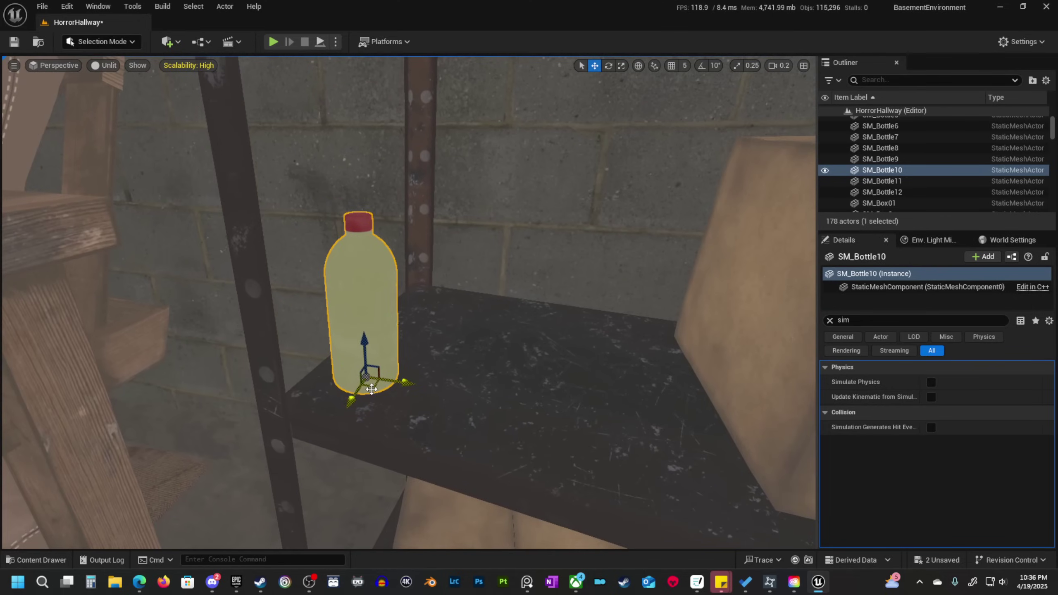
alt+drag(371, 389, 429, 347)
right_drag(436, 372, 441, 370)
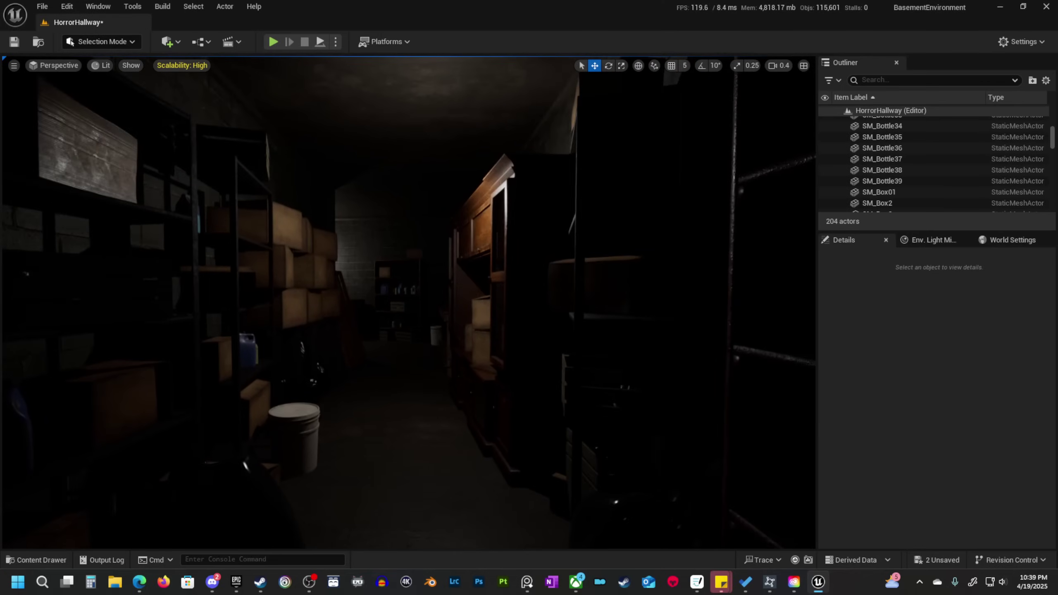
right_drag(441, 352, 435, 351)
right_drag(241, 319, 254, 319)
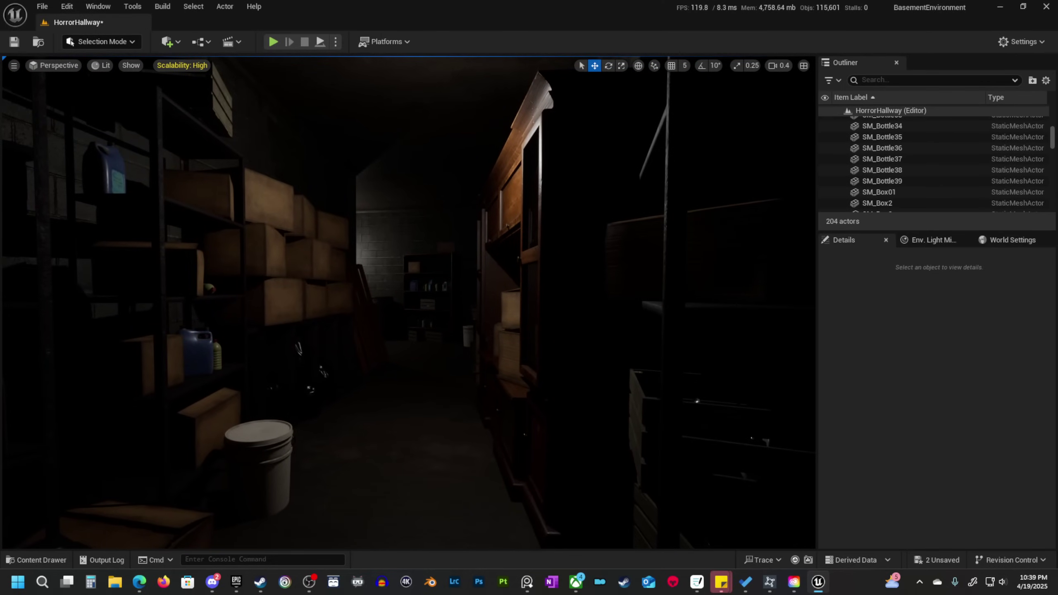
right_drag(0, 284, 379, 315)
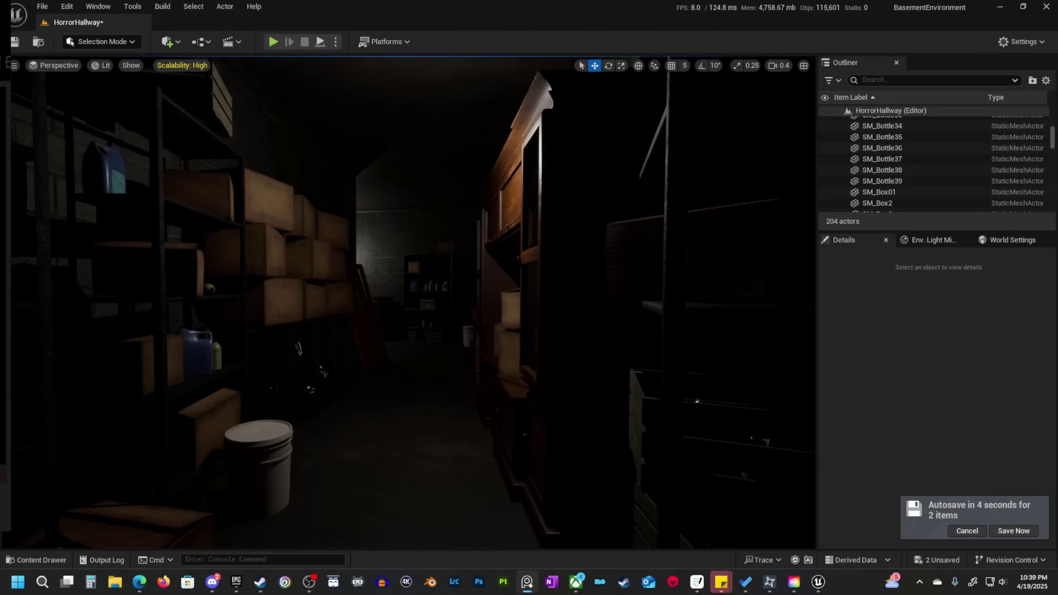
Try the MI_Grunge02 decal from the HorrorBasement Materials folder on the hallway floor, then delete it.
key(s)
right_drag(536, 382, 535, 381)
click(26, 560)
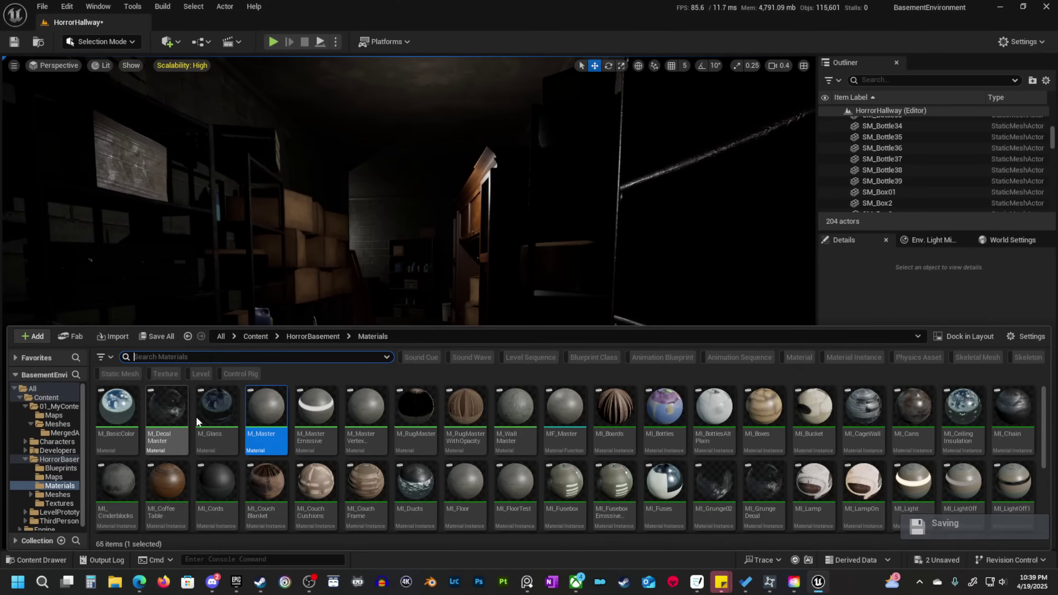
scroll(392, 442, down, 1)
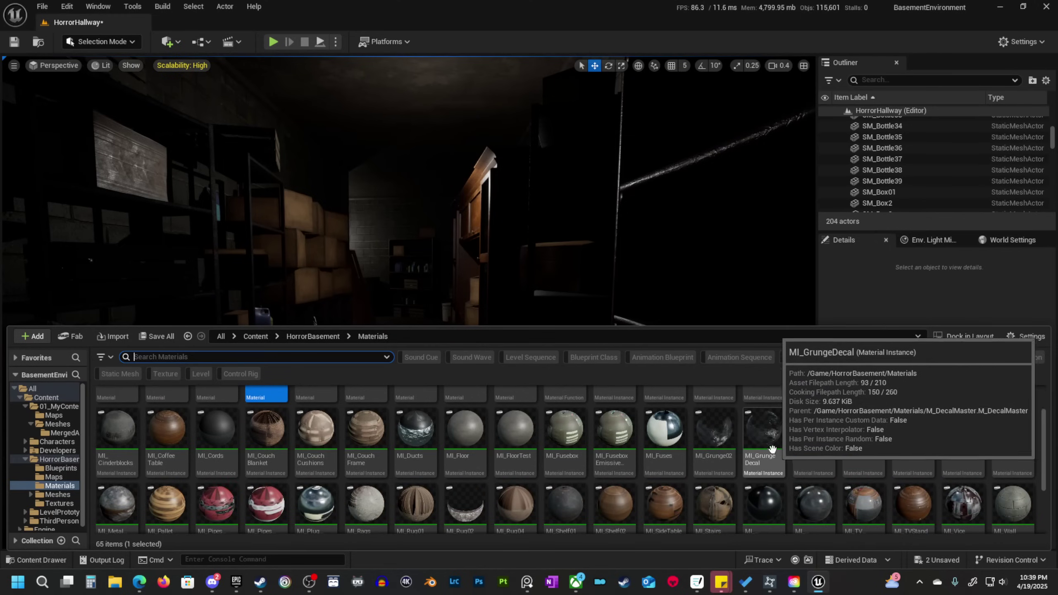
drag(723, 441, 371, 426)
right_drag(421, 434, 411, 447)
right_drag(492, 412, 462, 433)
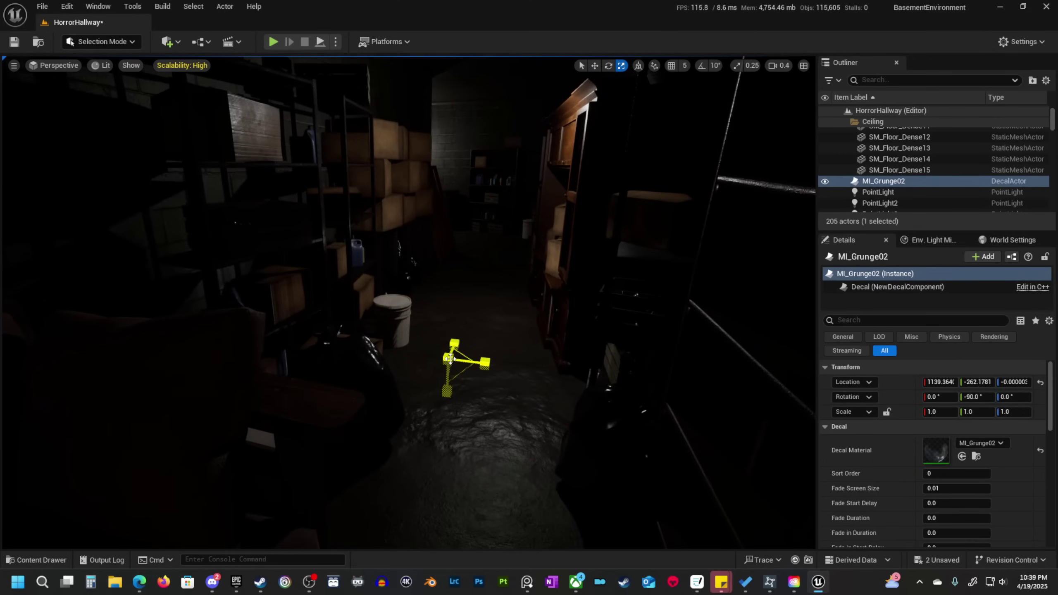
key(Delete)
Place an MI_GrungeDecal decal on the hallway floor and scale it to about 0.72 × 0.56 × 0.56.
click(61, 556)
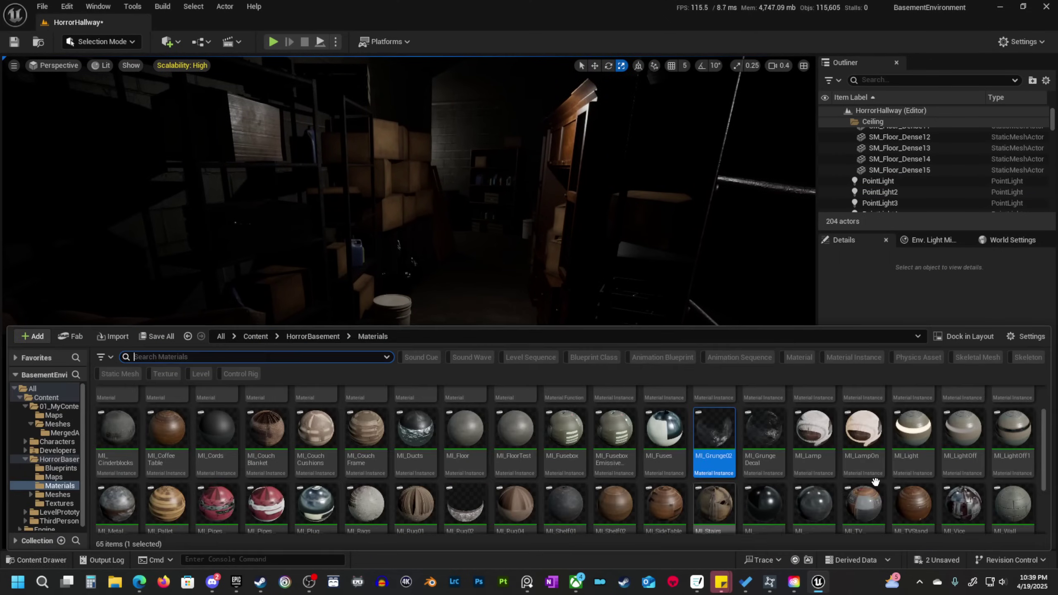
drag(764, 432, 479, 354)
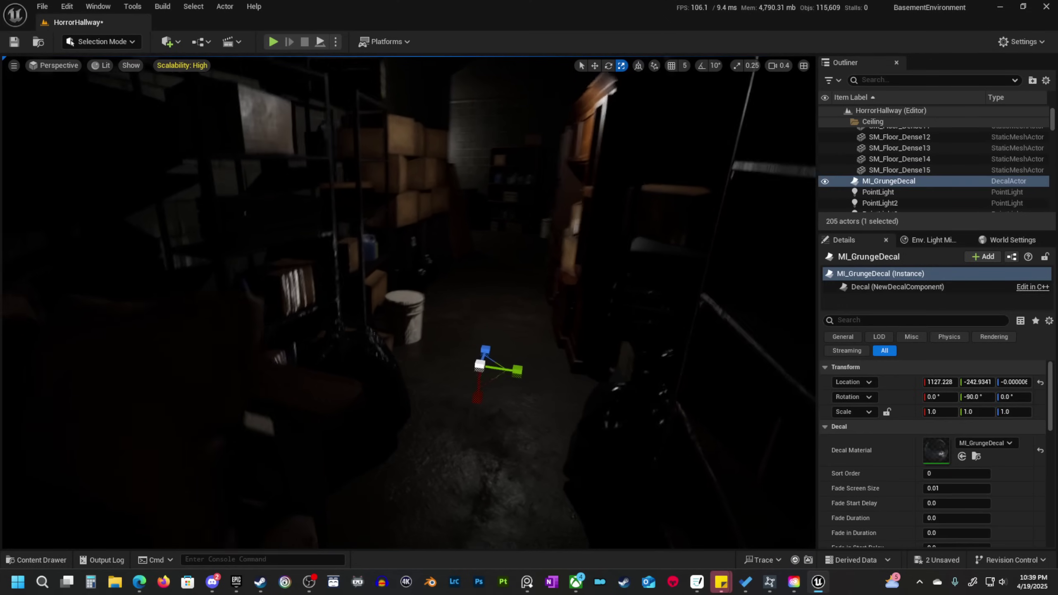
mouse_move(478, 353)
right_down()
mouse_move(473, 375)
mouse_move(487, 368)
right_up()
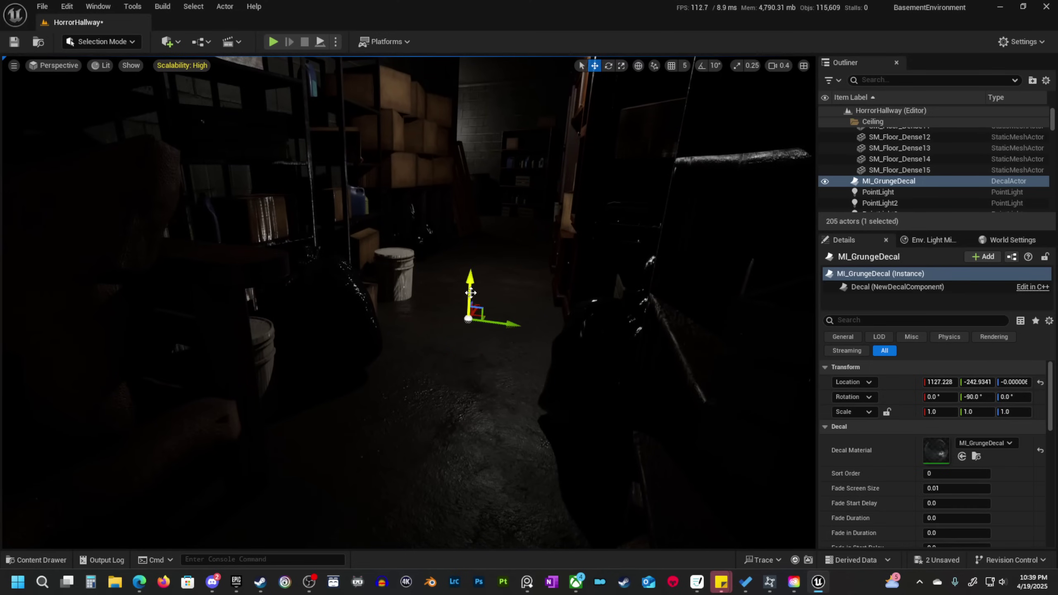
drag(471, 293, 494, 287)
right_drag(500, 300, 516, 319)
key(r)
drag(433, 357, 412, 364)
In Unlit shading, flatten the grunge decal to an X scale of about 0.014 and position it at floor level.
key(alt+3)
right_drag(427, 357, 439, 462)
key(s)
scroll(485, 400, up, 2)
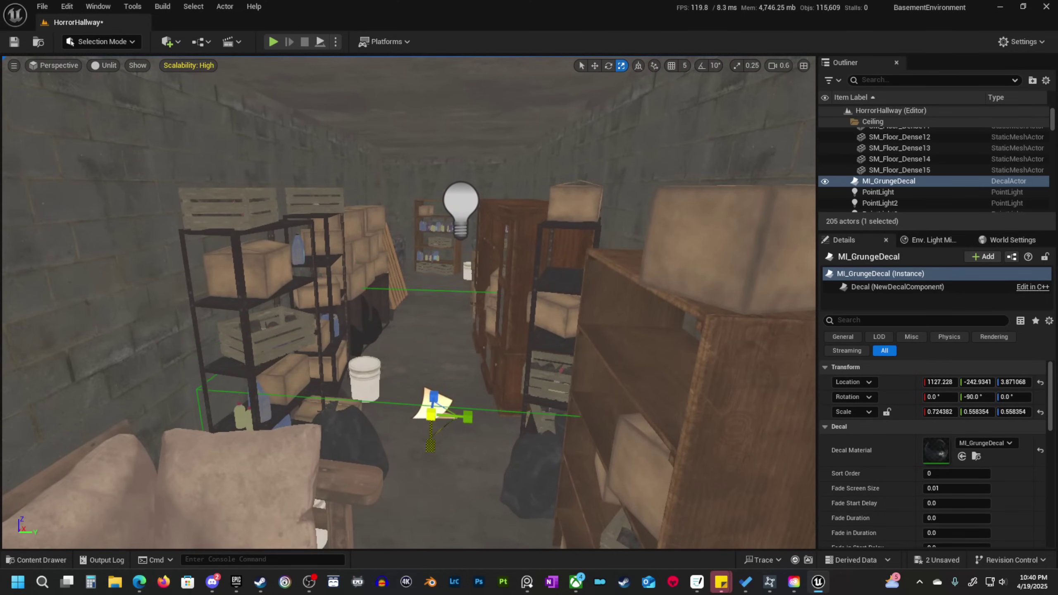
drag(435, 390, 444, 241)
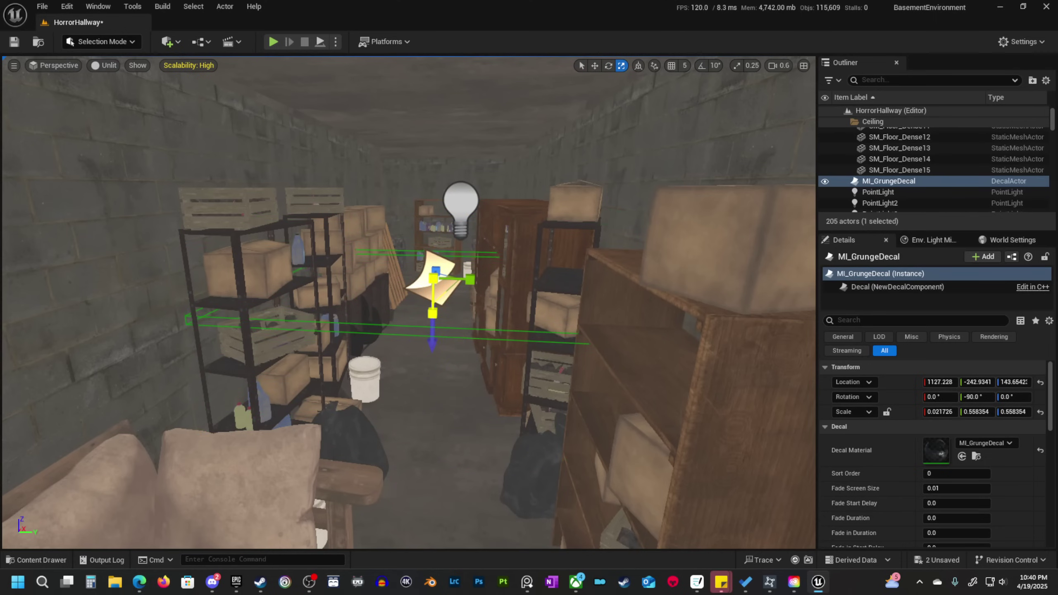
key(w)
scroll(475, 340, up, 3)
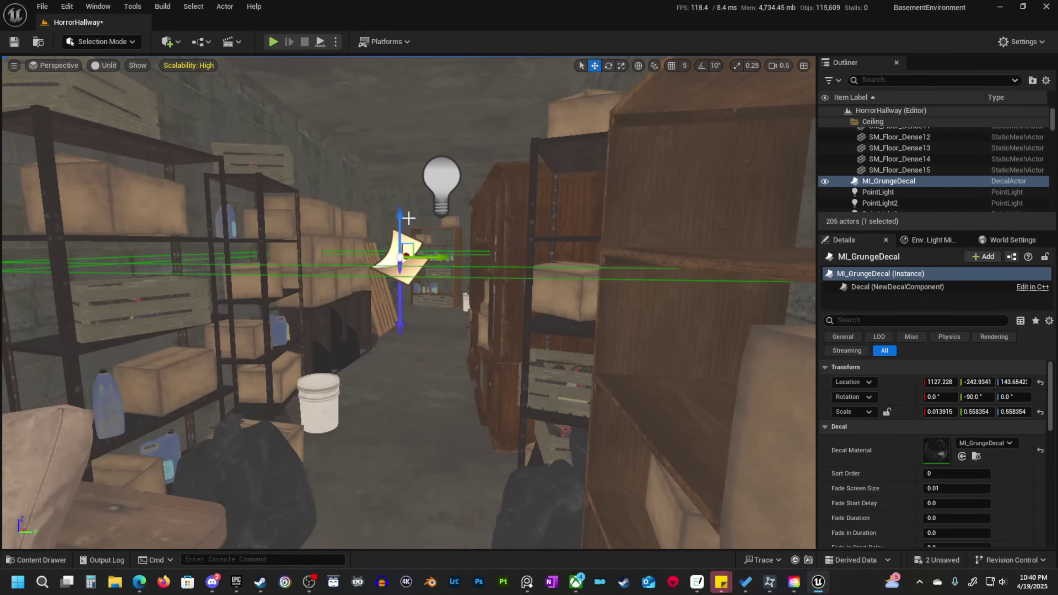
drag(409, 217, 384, 426)
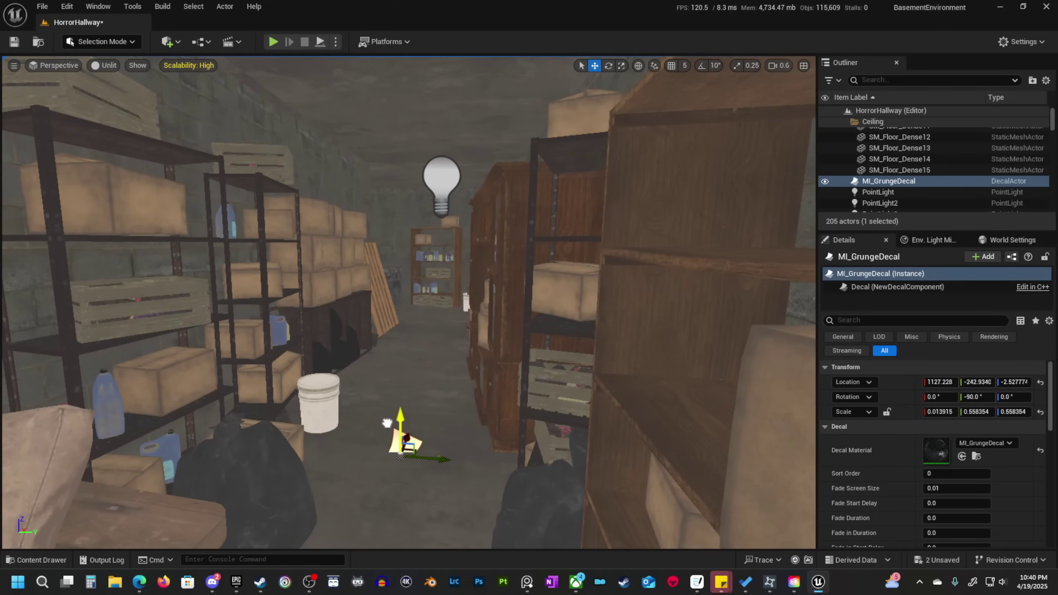
Return to Lit shading and fine-tune the grunge decal's height on the floor to about 0.23.
key(alt+4)
mouse_move(455, 420)
right_down()
mouse_move(467, 423)
mouse_move(458, 441)
mouse_move(456, 420)
right_up()
key(w)
scroll(456, 420, down, 2)
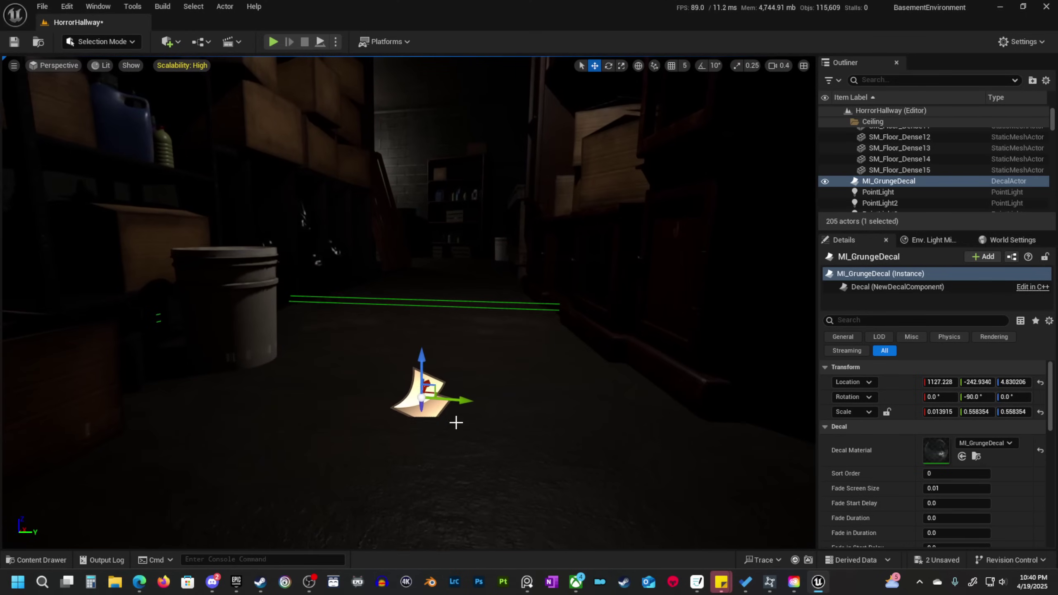
drag(419, 359, 430, 378)
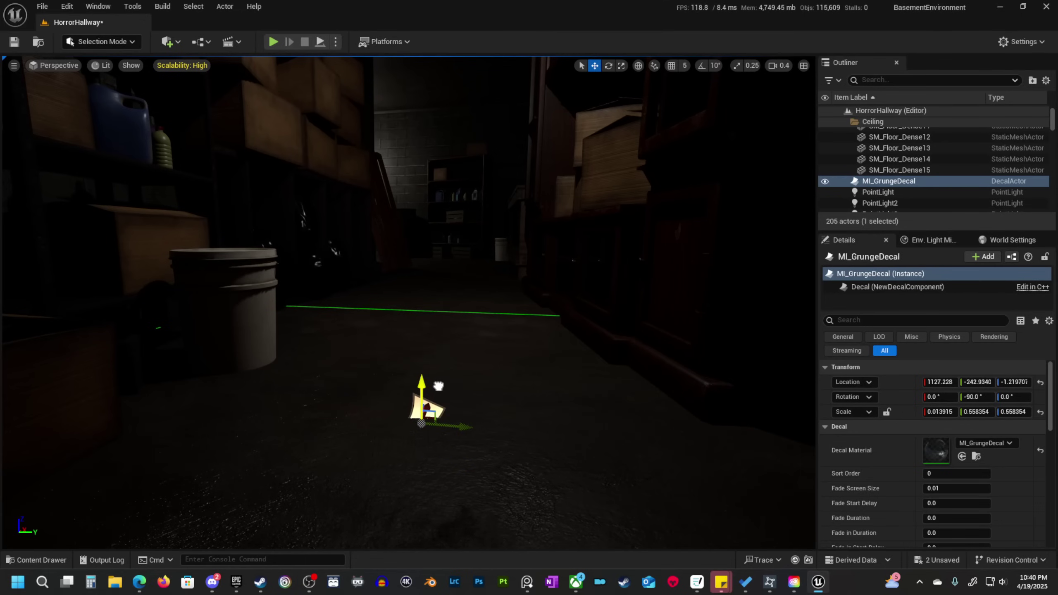
right_drag(438, 385, 420, 407)
scroll(430, 385, up, 1)
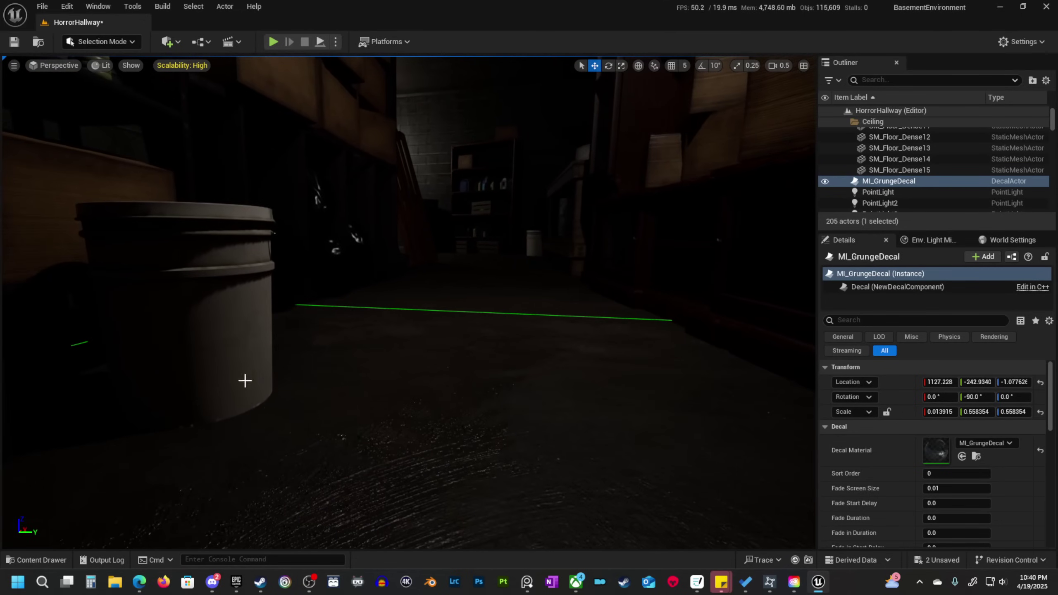
right_drag(243, 378, 245, 379)
right_drag(517, 366, 518, 365)
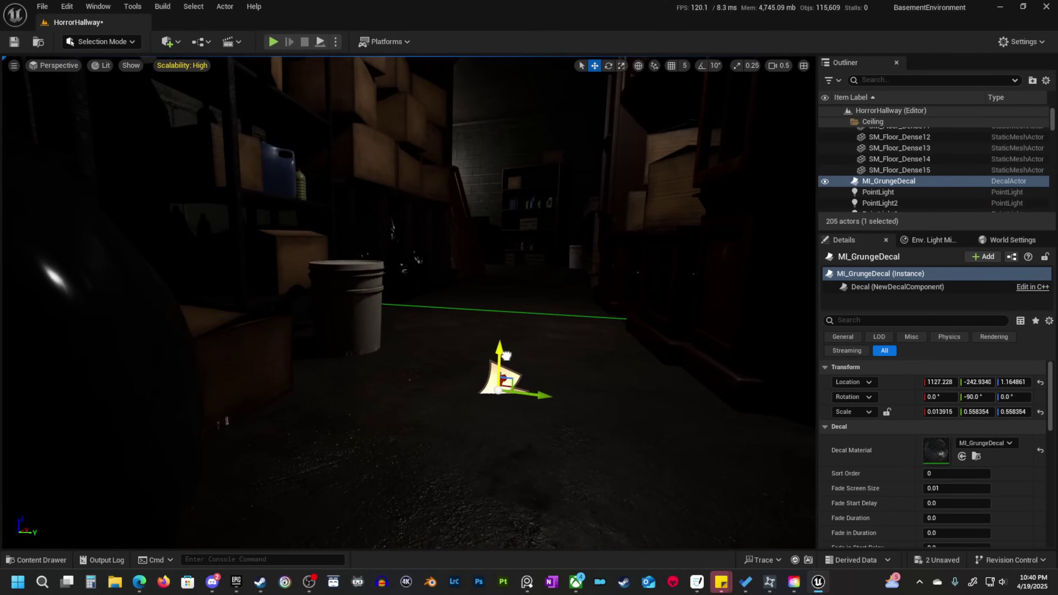
mouse_move(325, 385)
right_down()
mouse_move(308, 388)
mouse_move(325, 385)
right_up()
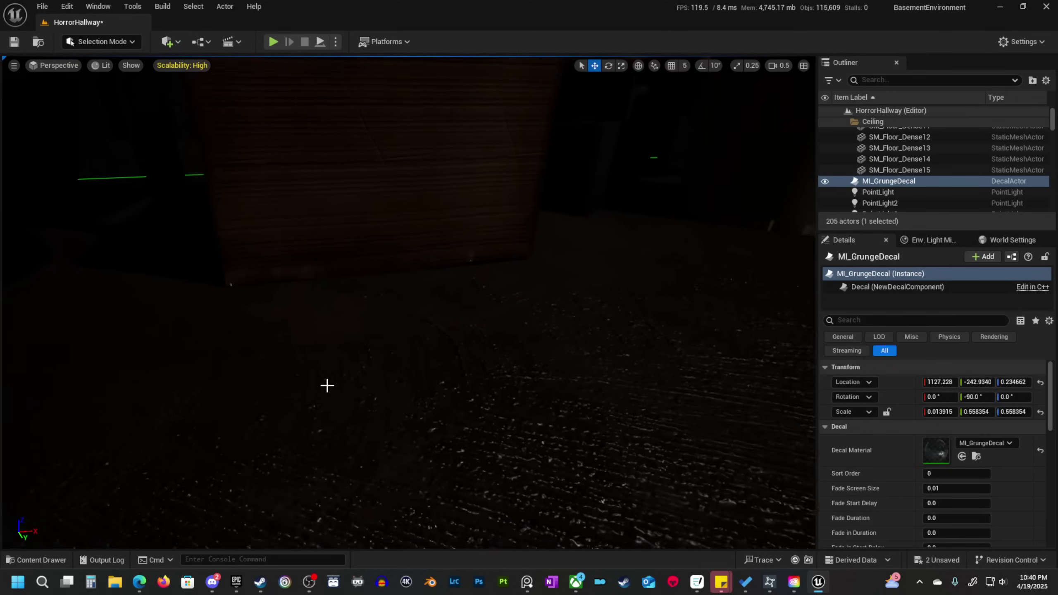
Turn off Receives Decals for the white bucket SM_Bucket3 beside the shelves.
right_drag(402, 267, 405, 265)
right_drag(574, 383, 463, 305)
click(487, 322)
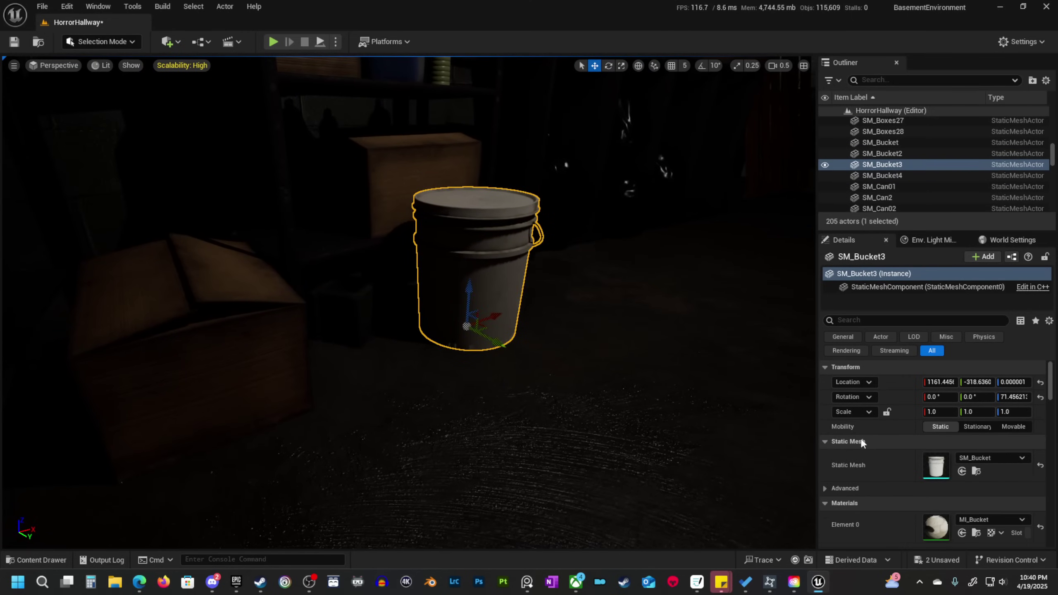
click(877, 320)
text(deca)
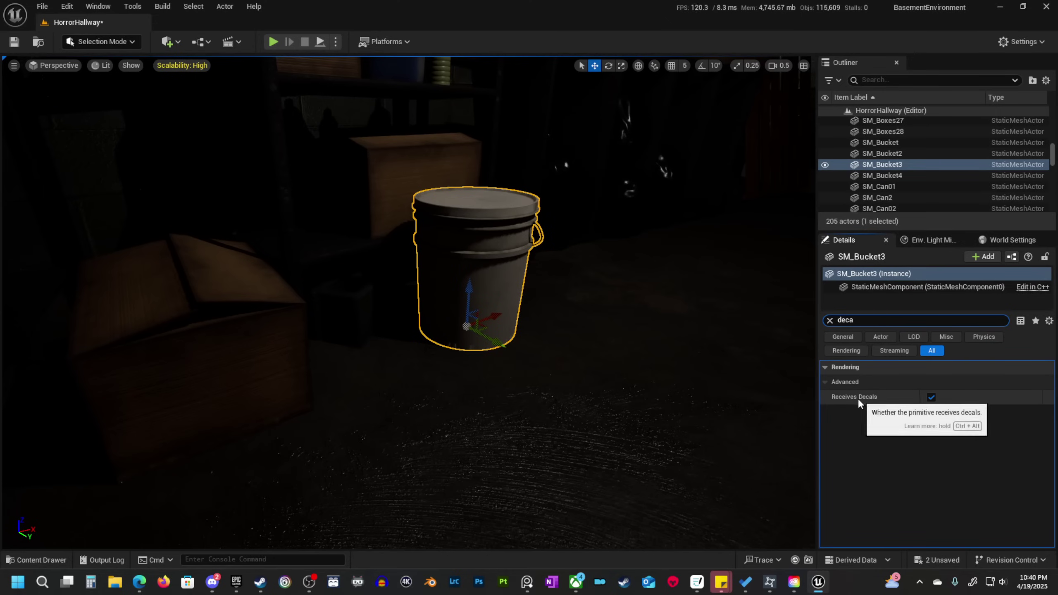
click(931, 397)
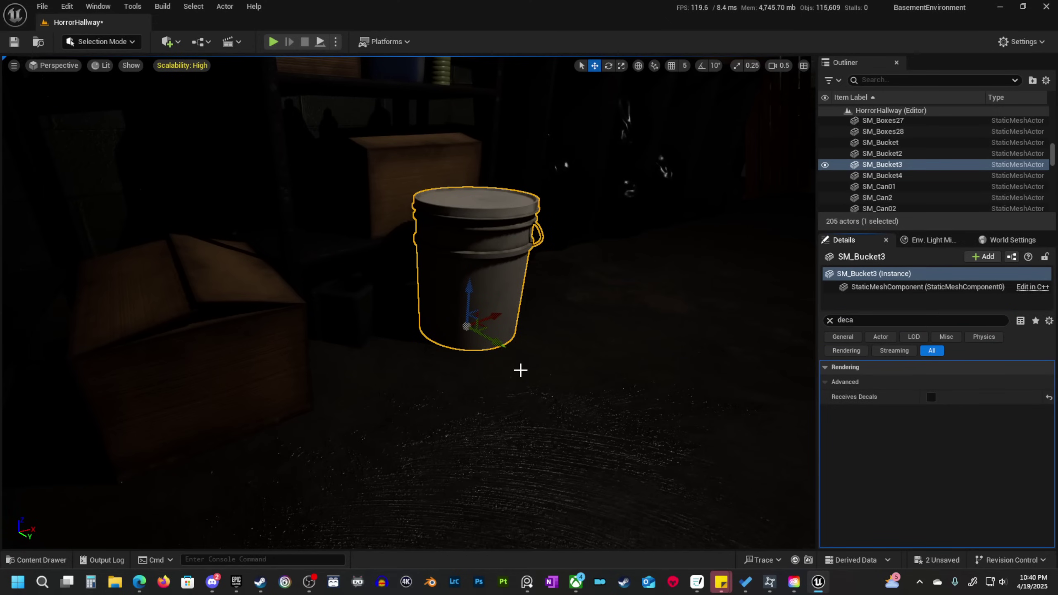
Open the SM_Box01 mesh asset, search its details for a decal setting, and close the mesh editor.
right_click(457, 274)
key(Escape)
right_click(235, 270)
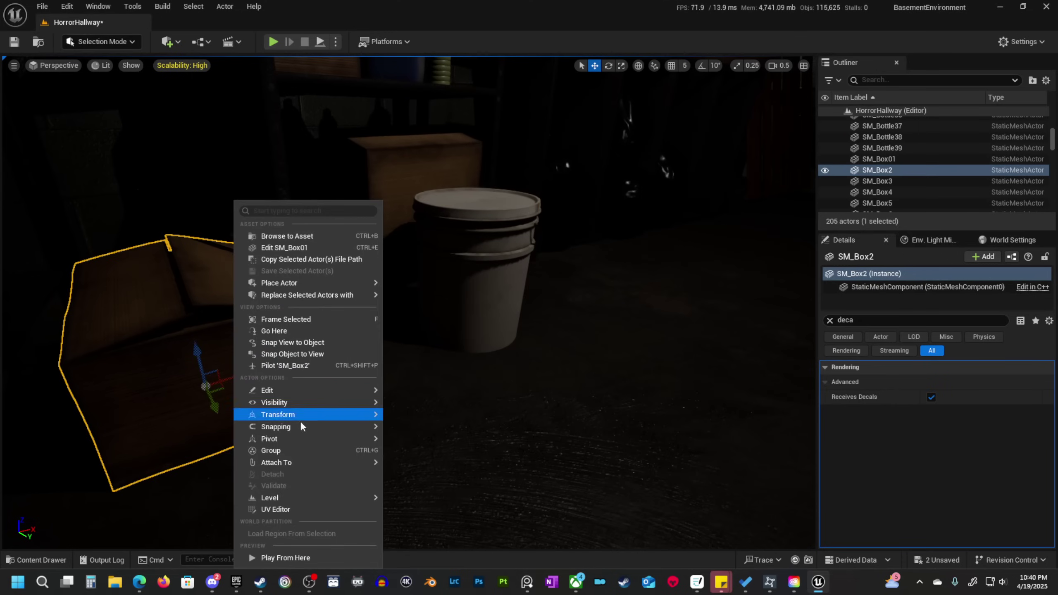
key(Escape)
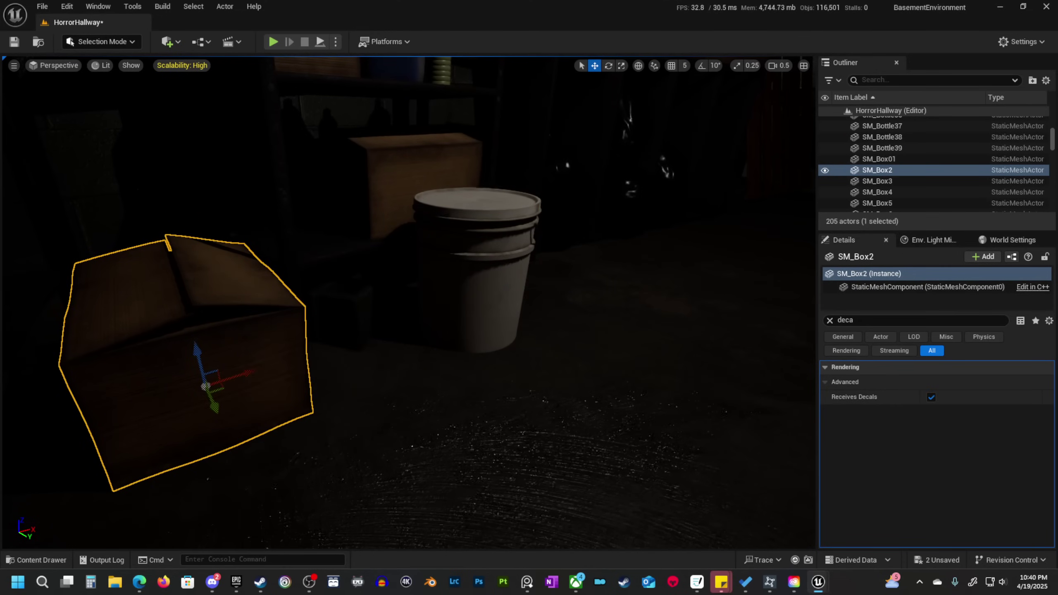
drag(1054, 59, 313, 27)
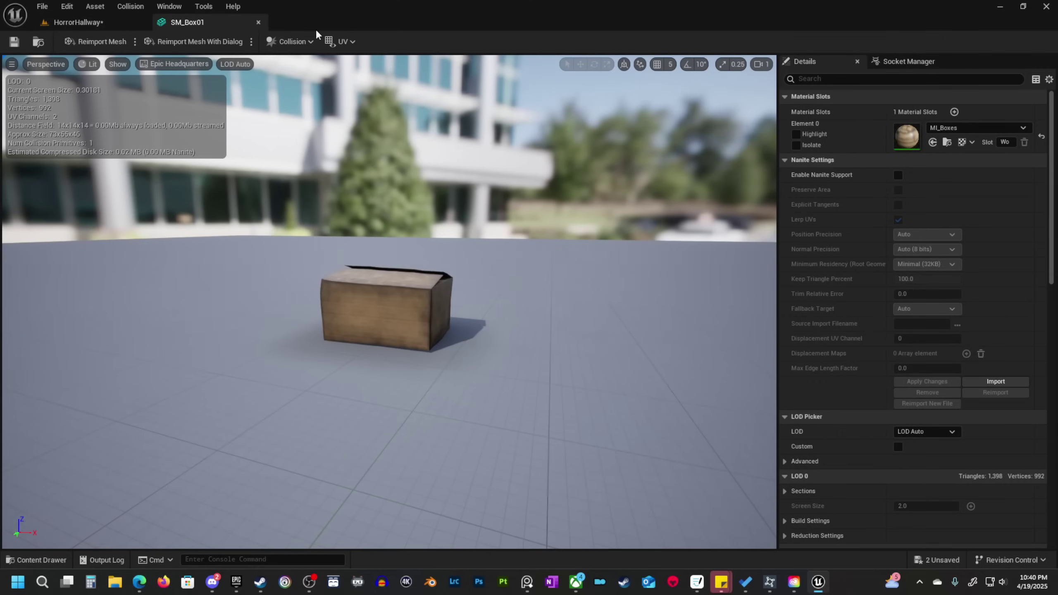
click(888, 79)
text(eca)
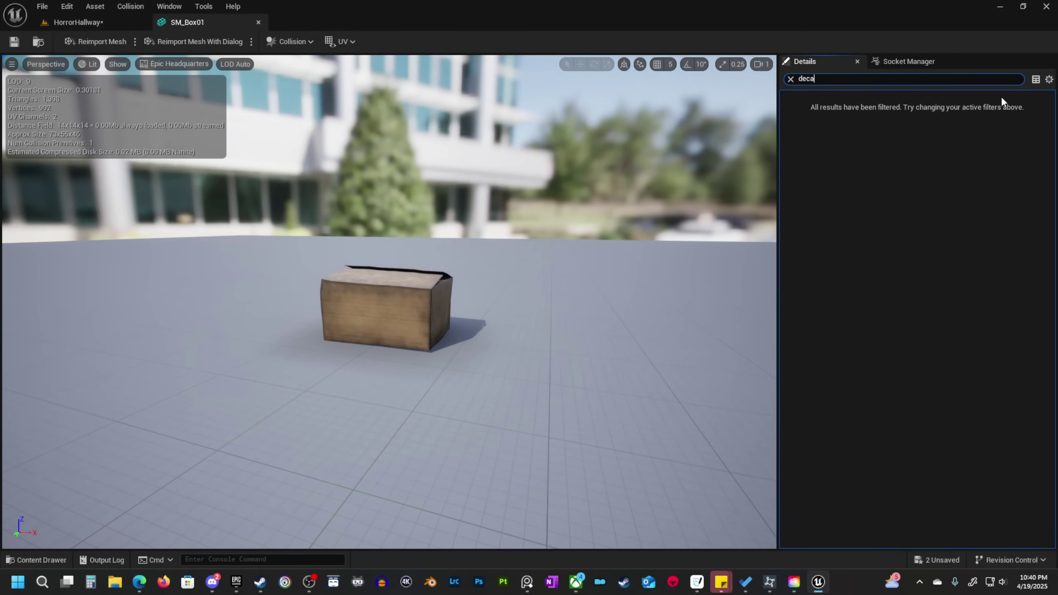
click(258, 23)
Turn off Receives Decals for the cardboard box SM_Box2 and for the wooden cabinet across the hallway.
right_drag(154, 323, 154, 300)
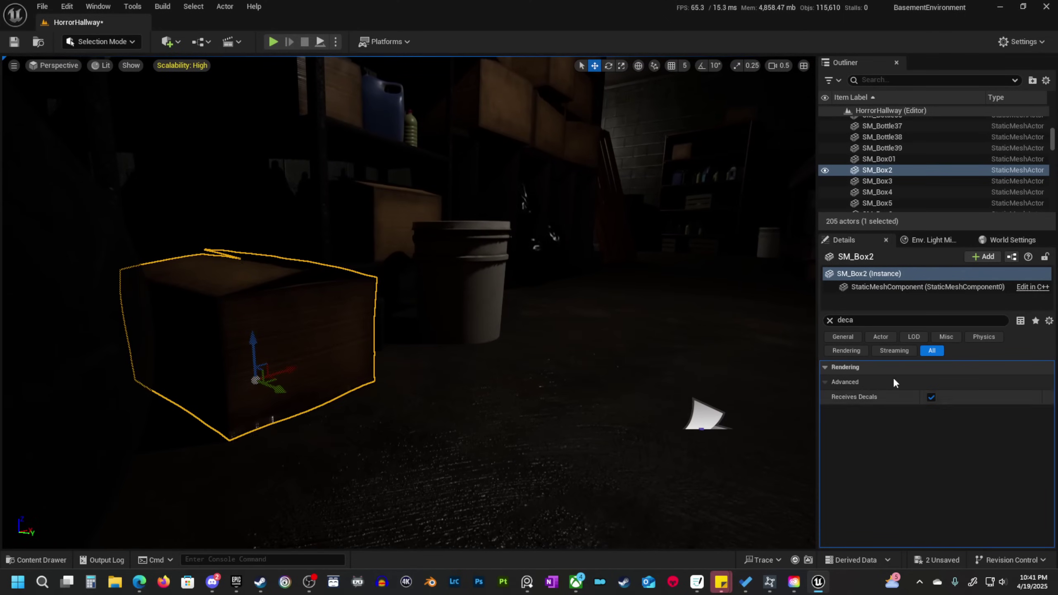
click(930, 397)
right_drag(296, 359, 224, 385)
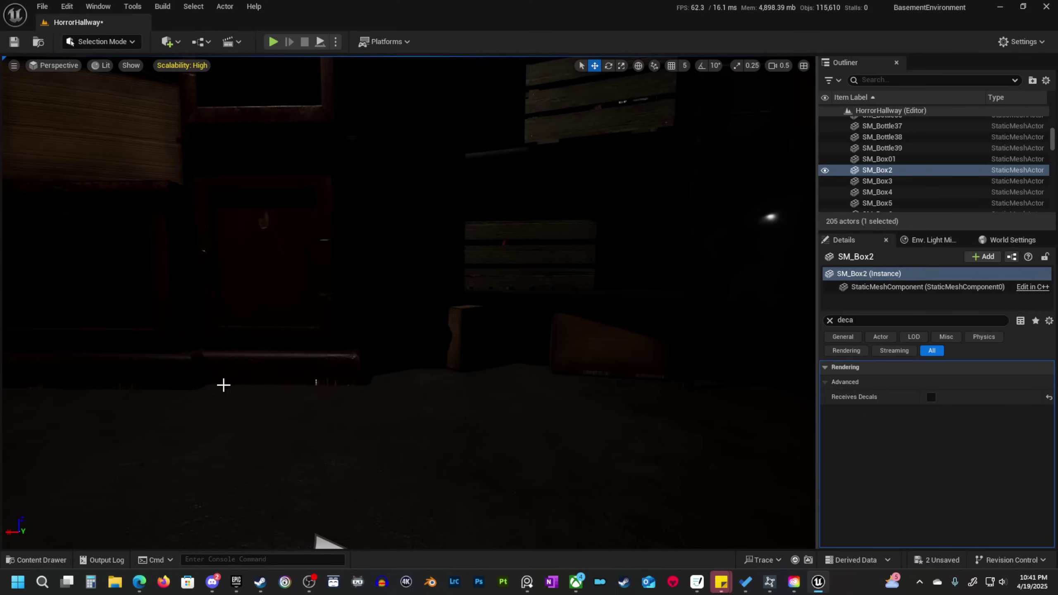
click(270, 359)
click(931, 397)
Duplicate the grunge decal further down the hallway floor and rotate the copy about its vertical axis.
mouse_move(329, 434)
right_down()
mouse_move(250, 425)
mouse_move(329, 435)
right_up()
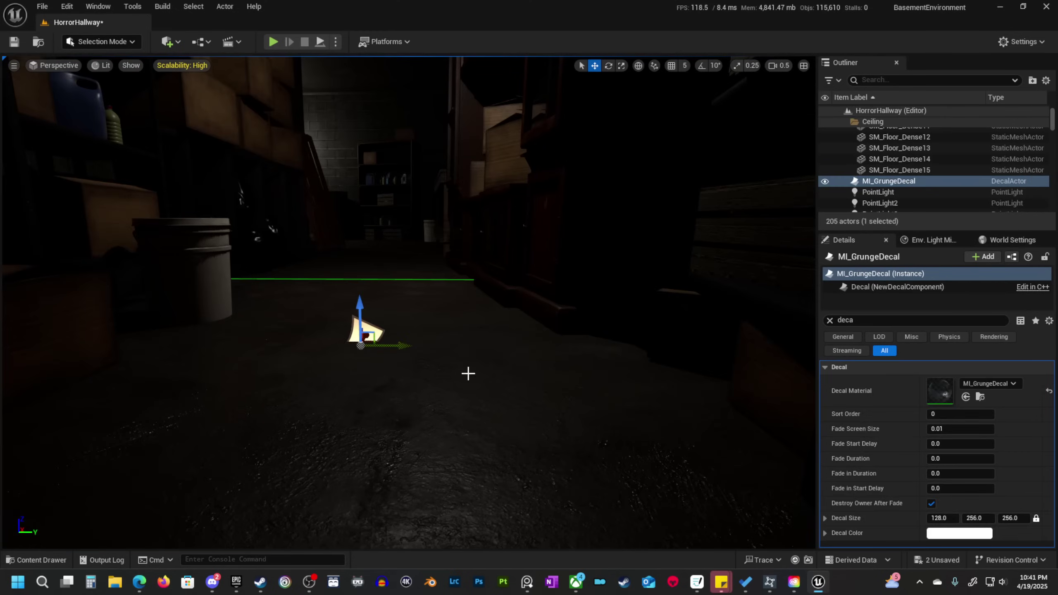
right_drag(467, 373, 525, 375)
mouse_move(621, 342)
right_down()
mouse_move(583, 358)
mouse_move(621, 342)
right_up()
key(r)
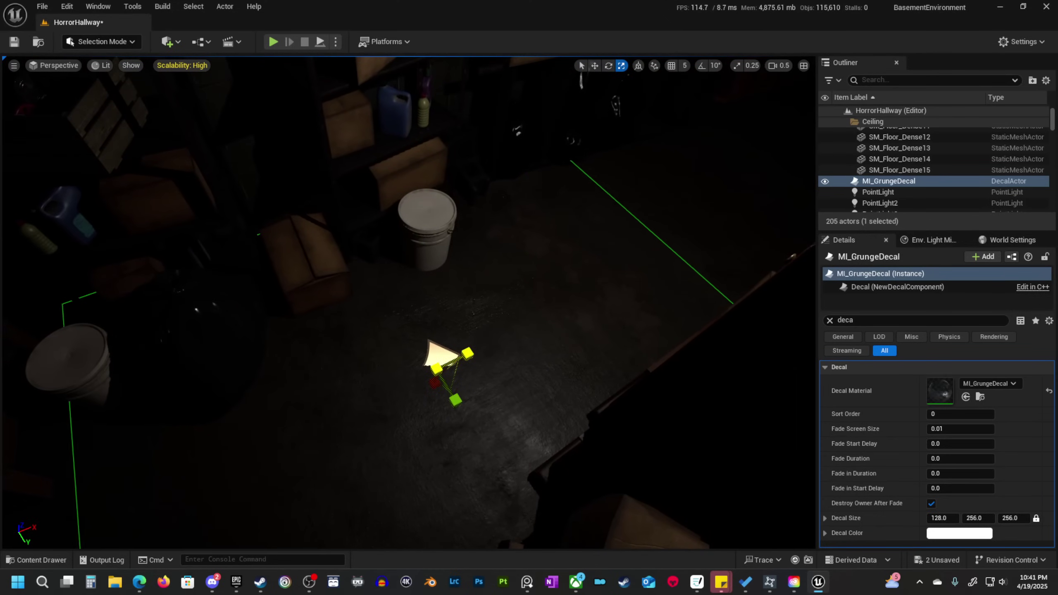
key(w)
right_drag(458, 389, 537, 366)
alt+drag(432, 369, 609, 184)
right_drag(609, 183, 649, 162)
key(e)
drag(515, 333, 541, 314)
Duplicate MI_GrungeDecal2 onto the floor beyond the leaning pallet and rotate the new copy about its vertical axis.
key(w)
right_drag(542, 314, 553, 373)
key(w)
scroll(541, 346, up, 2)
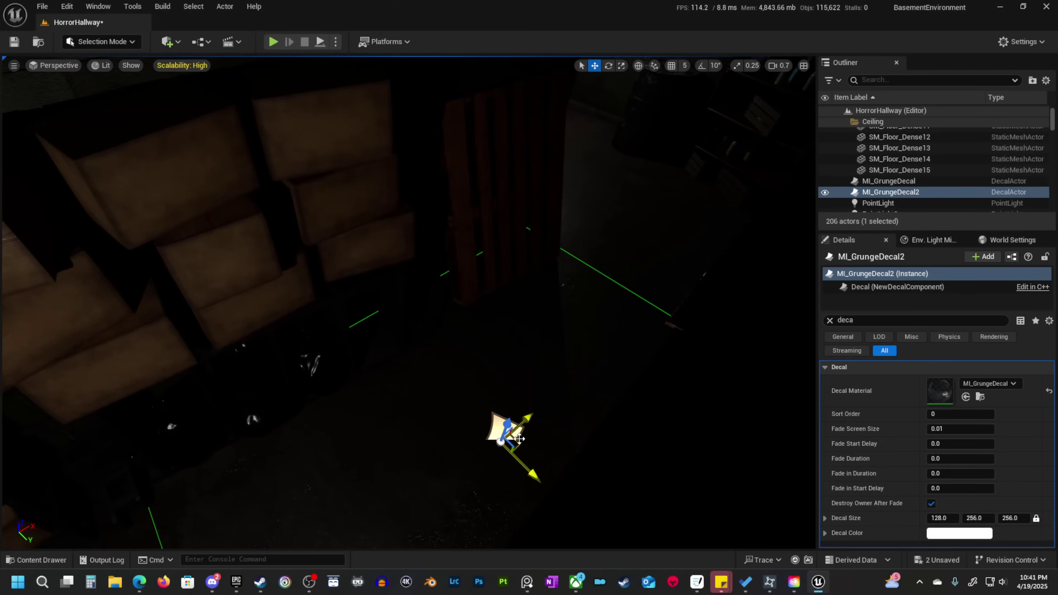
alt+drag(519, 439, 643, 212)
key(w)
right_drag(636, 232, 663, 188)
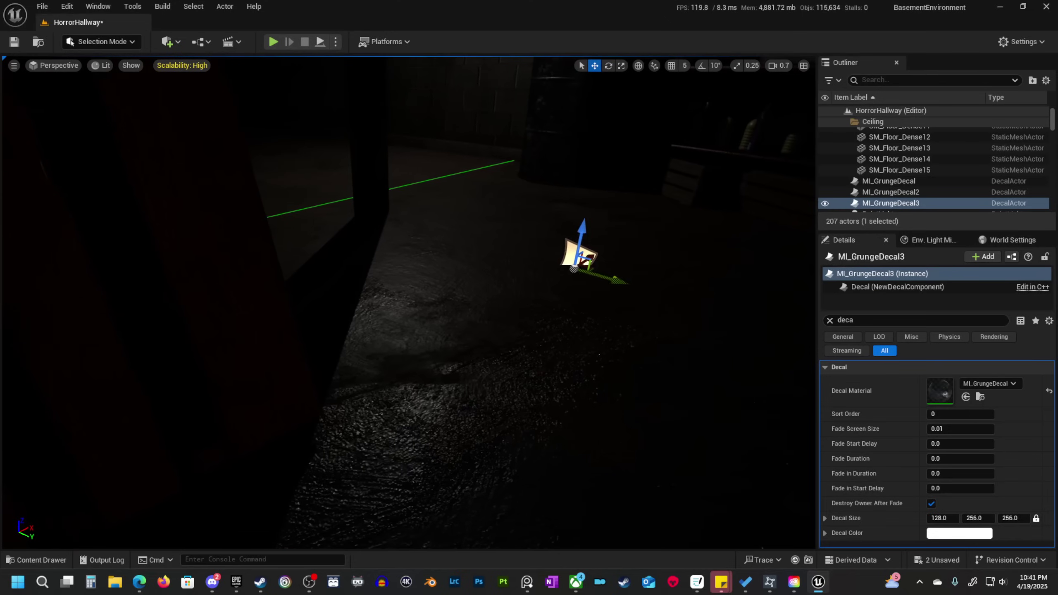
key(e)
drag(593, 299, 629, 301)
Duplicate MI_GrungeDecal3 to cover the floor at the far end of the hallway.
key(s)
right_drag(625, 302, 638, 329)
scroll(638, 328, up, 1)
key(w)
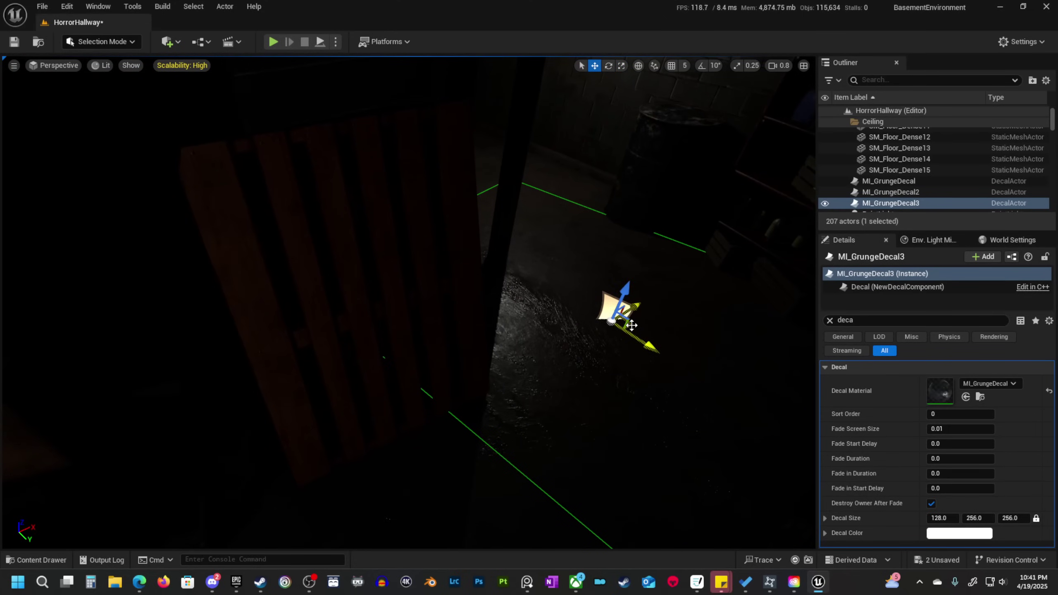
alt+drag(631, 325, 454, 172)
key(s)
scroll(452, 174, up, 1)
right_drag(452, 174, 549, 418)
Duplicate the first grunge decal onto the near end of the hallway floor by the couch and rotate the copy.
scroll(521, 250, down, 1)
key(w)
click(550, 419)
key(s)
scroll(621, 409, down, 1)
right_drag(620, 409, 624, 342)
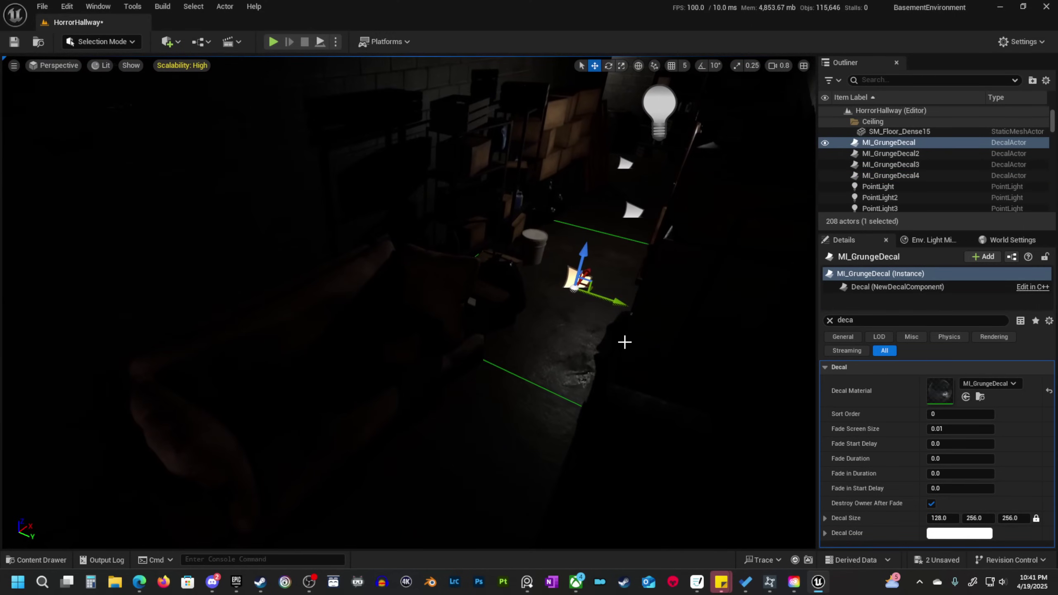
alt+drag(590, 267, 444, 435)
key(e)
drag(484, 473, 485, 469)
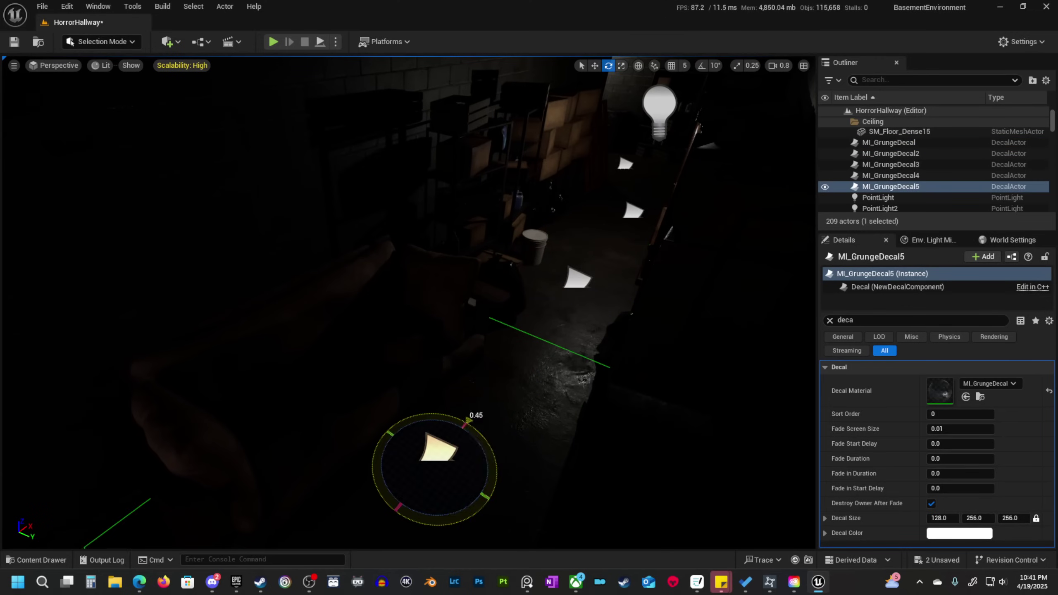
drag(582, 432, 586, 432)
right_drag(586, 431, 631, 396)
key(w)
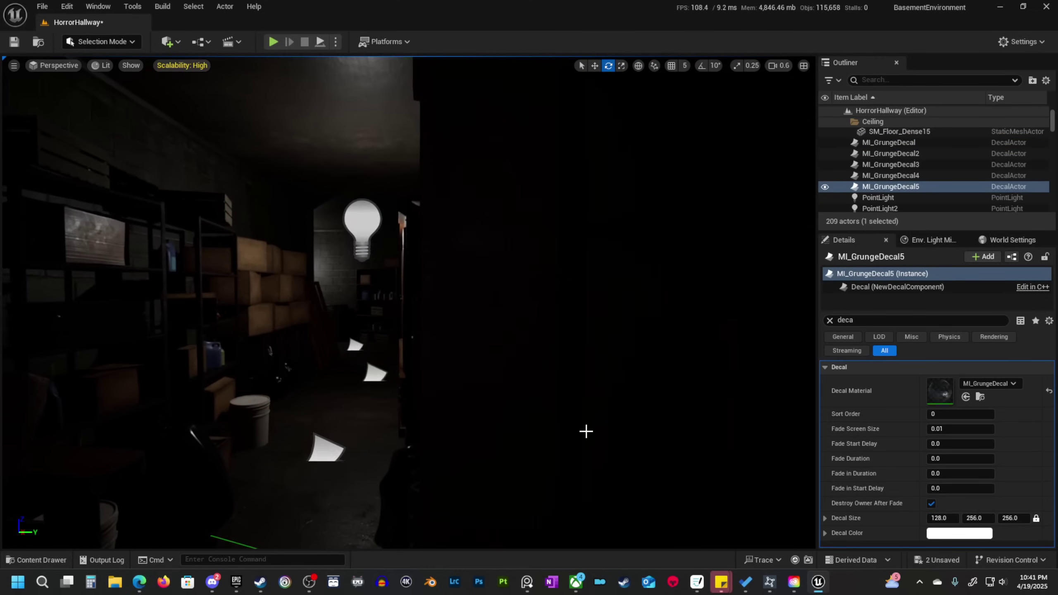
Switch the viewport to game view and inspect the grunge decals on the hallway floor.
key(g)
scroll(586, 431, down, 2)
key(w)
right_drag(586, 432, 550, 451)
scroll(573, 430, down, 1)
key(s)
key(q)
key(e)
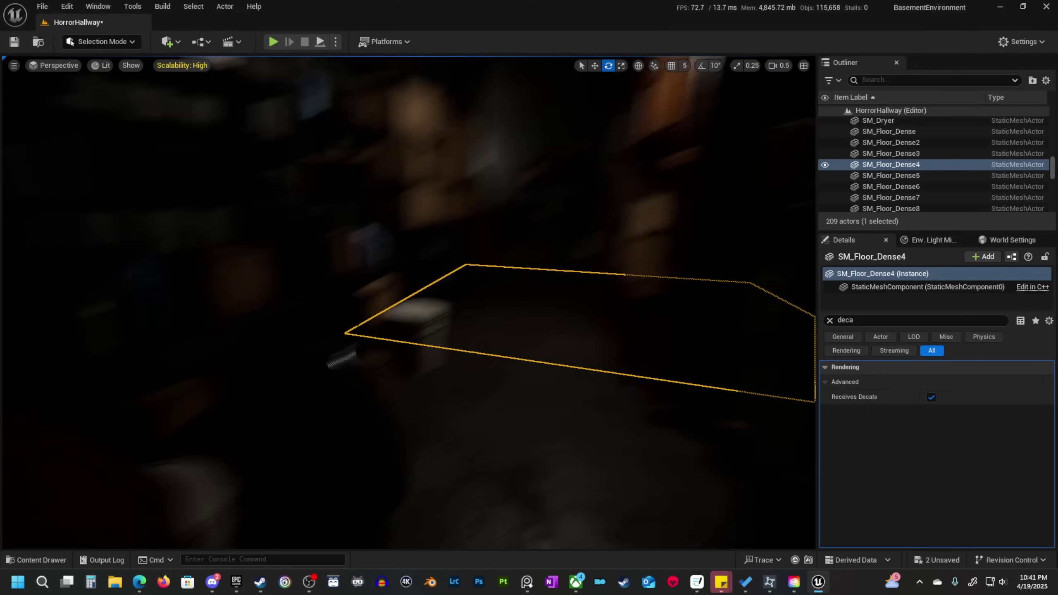
right_drag(478, 493, 478, 493)
key(Escape)
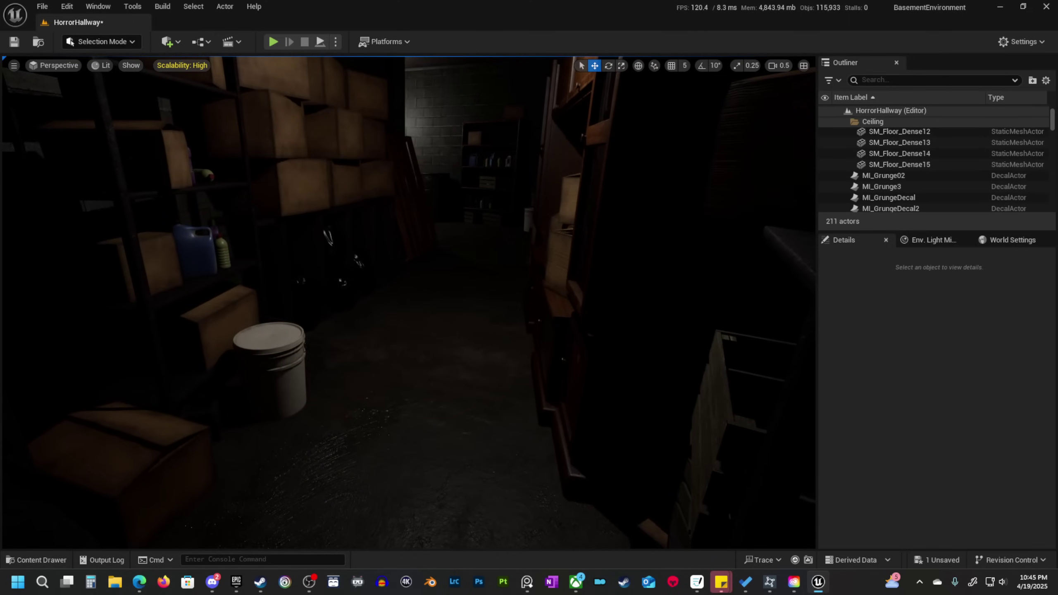
Select the nearest floor piece and find the MI_FloorLayers material by searching the HorrorBasement Materials folder for "floor".
click(318, 506)
click(34, 559)
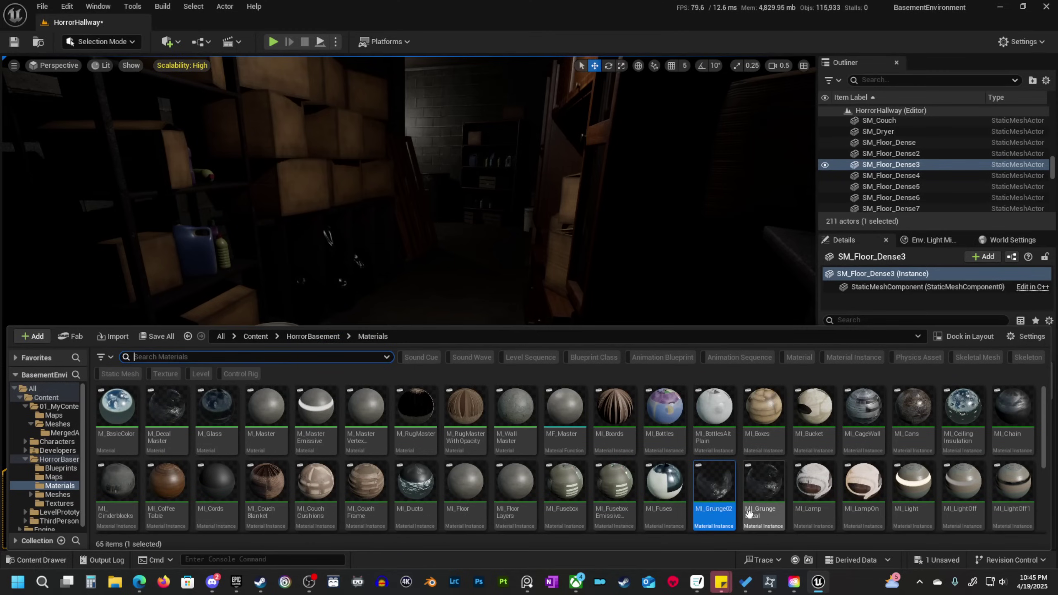
text(floor)
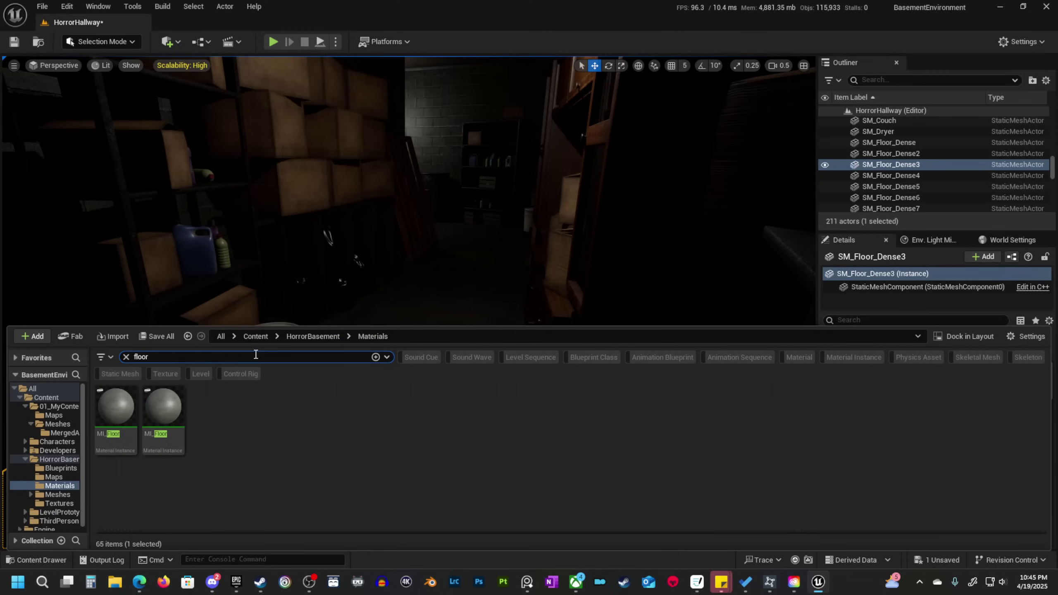
click(165, 417)
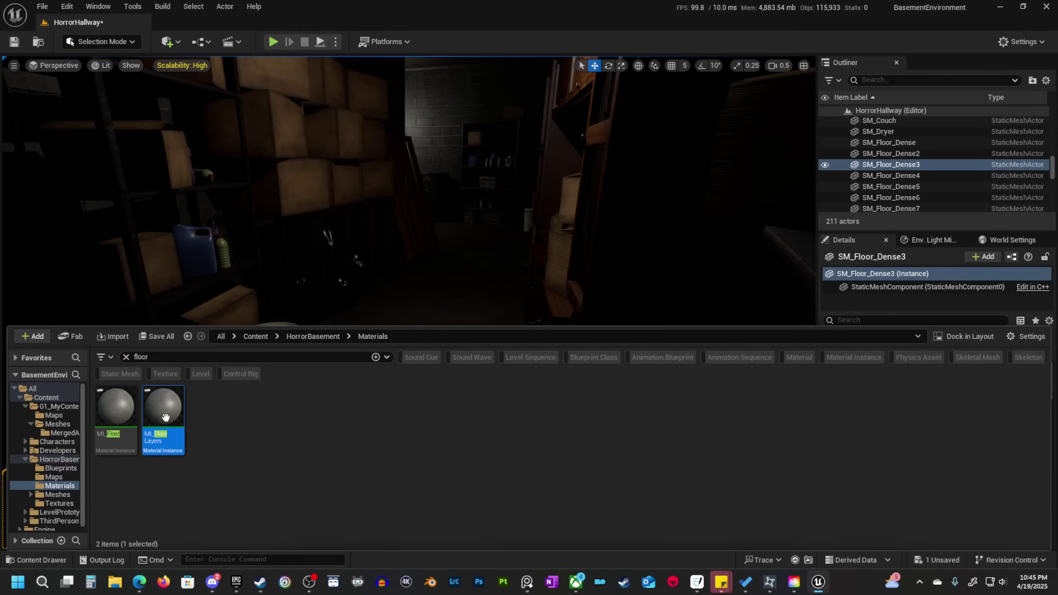
right_drag(448, 258, 413, 319)
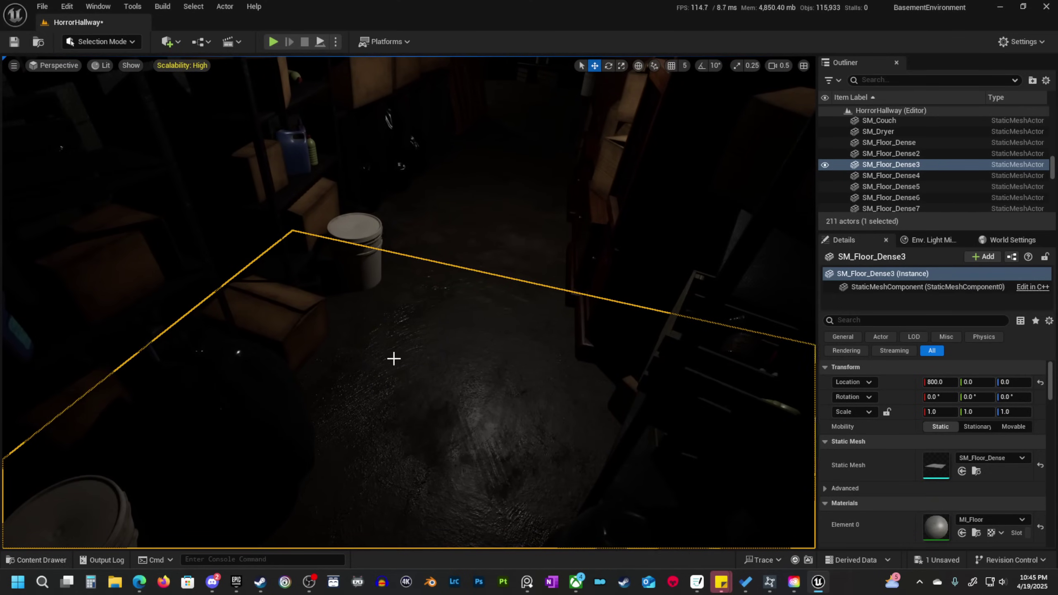
Extend the selection to all six hallway floor pieces, SM_Floor_Dense through SM_Floor_Dense6.
shift+click(488, 262)
key(w)
right_drag(487, 263, 406, 318)
scroll(437, 298, up, 1)
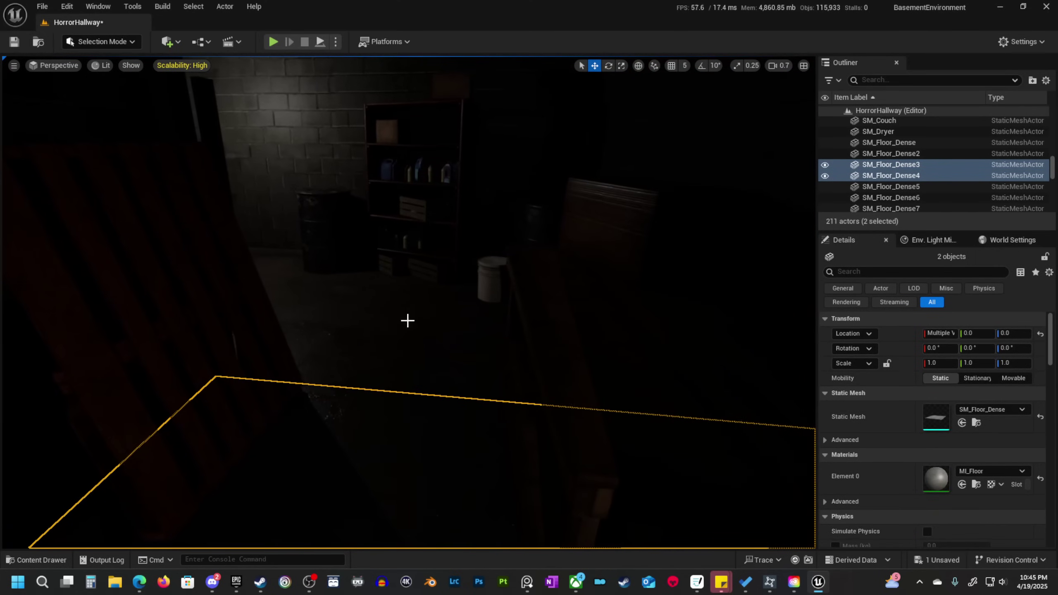
shift+click(407, 319)
shift+click(297, 283)
key(w)
right_drag(297, 283, 352, 331)
shift+click(352, 331)
key(w)
right_drag(411, 281, 753, 246)
shift+click(391, 267)
key(w)
key(w)
key(s)
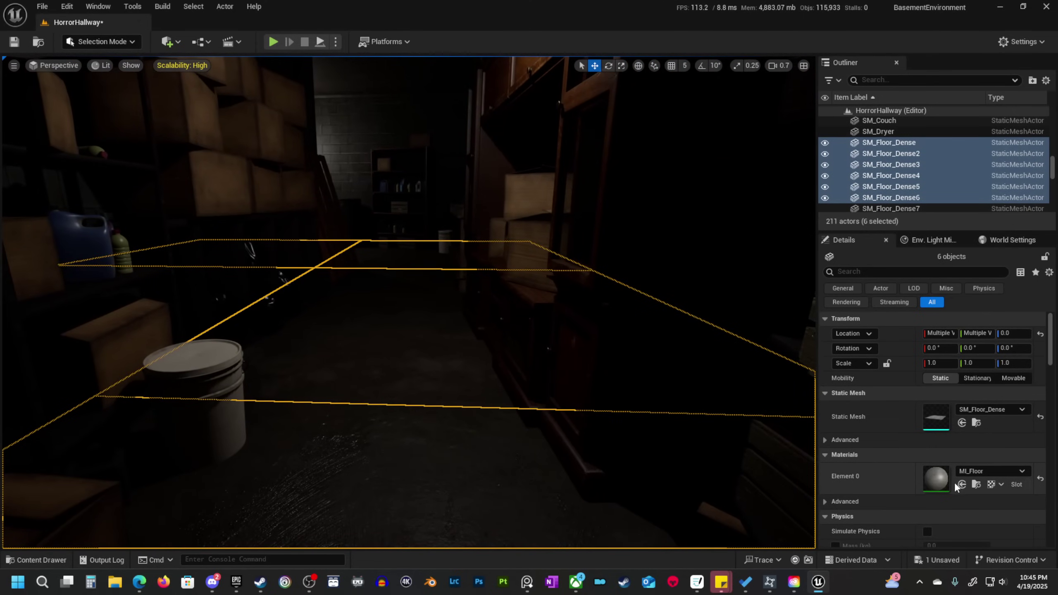
Assign the MI_FloorLayers material to Element 0 of the six selected floor pieces.
key(w)
right_drag(442, 402, 416, 454)
key(s)
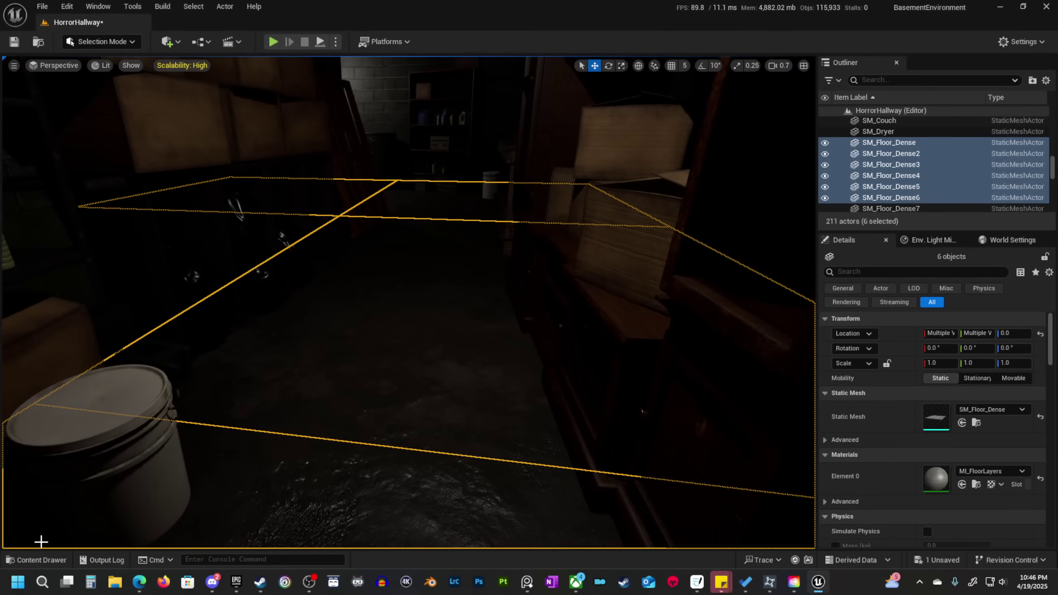
Open the MI_FloorLayers material instance and examine its 05 - Puddle Layer parameters.
click(37, 559)
right_click(764, 312)
drag(1055, 187, 354, 19)
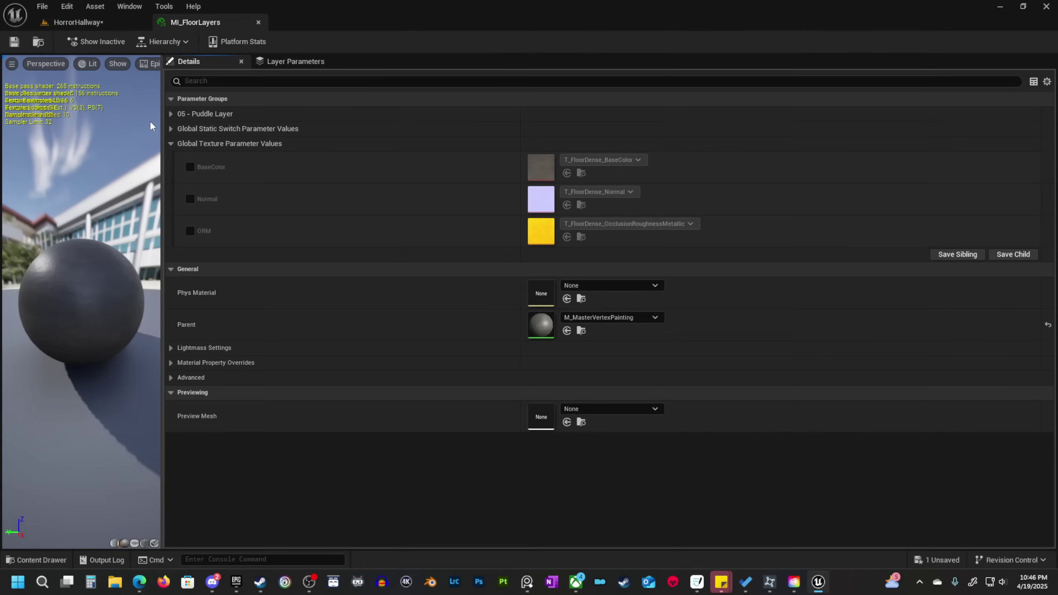
click(171, 113)
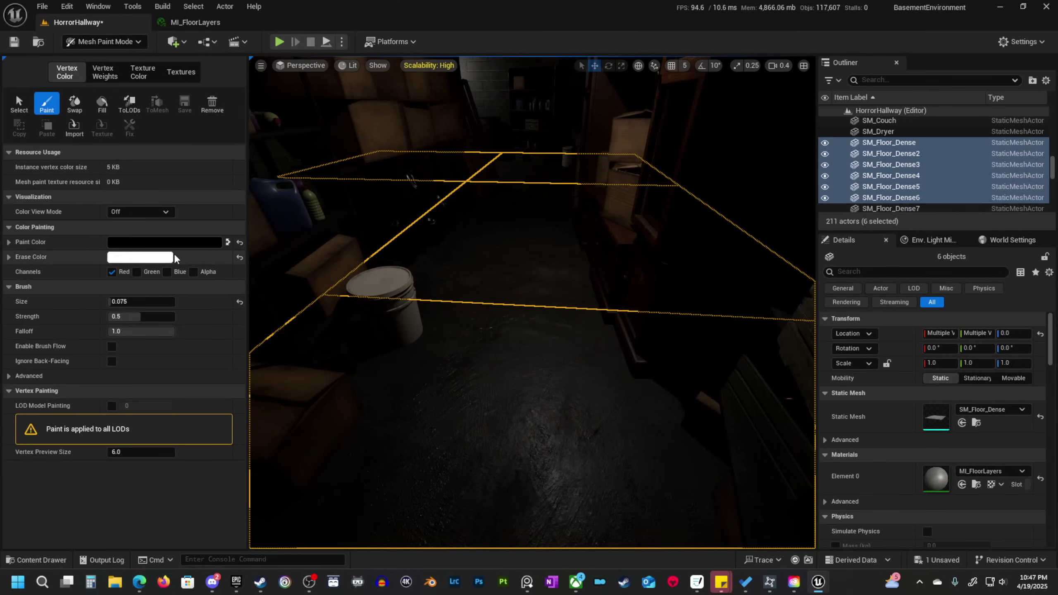
Vertex-paint puddle patches on the floor near the white bucket, alternating black and white in the Red channel with brush size 0.075.
right_drag(391, 320, 559, 361)
mouse_move(499, 375)
mouse_down()
mouse_move(474, 401)
mouse_move(509, 361)
mouse_move(514, 410)
mouse_up()
mouse_move(514, 411)
right_down()
mouse_move(548, 420)
mouse_move(527, 368)
right_up()
mouse_move(527, 369)
mouse_down()
mouse_move(529, 413)
mouse_move(538, 383)
mouse_up()
right_drag(539, 383, 509, 372)
key(x)
right_drag(399, 328, 479, 377)
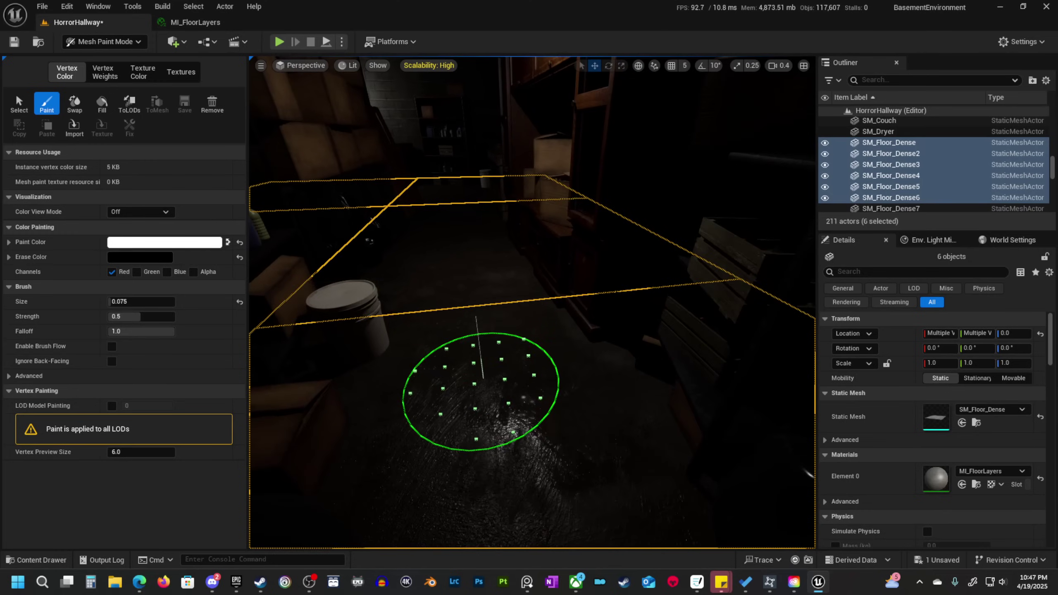
mouse_move(475, 402)
mouse_down()
mouse_move(501, 372)
mouse_move(474, 399)
mouse_move(469, 373)
mouse_up()
key(x)
mouse_move(468, 373)
mouse_down()
mouse_move(491, 385)
mouse_move(519, 361)
mouse_move(458, 374)
mouse_up()
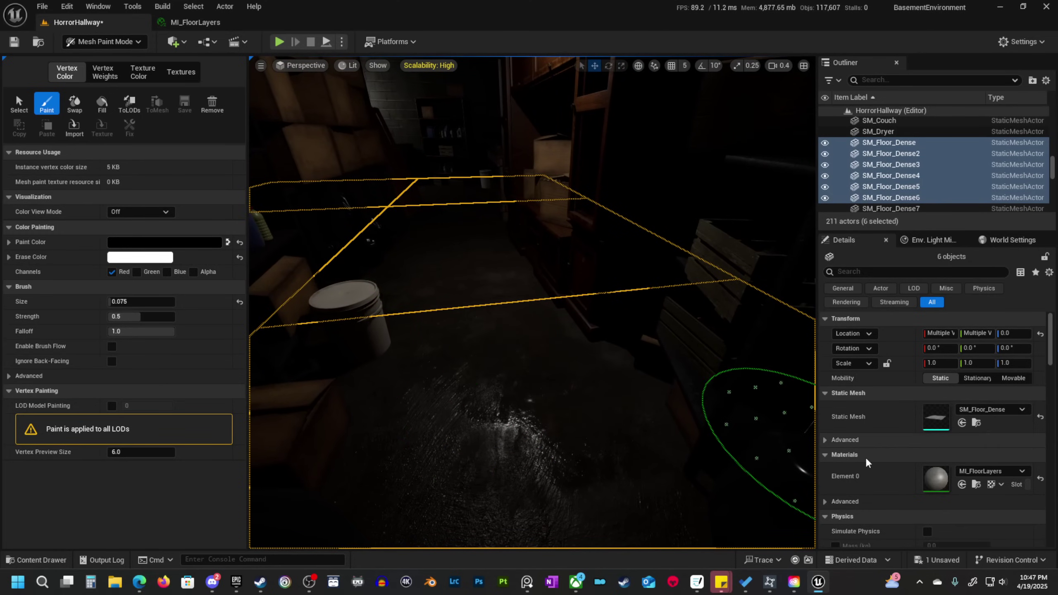
Show the Puddle Layer parameters of MI_FloorLayers in a floating window over the level viewport.
click(196, 22)
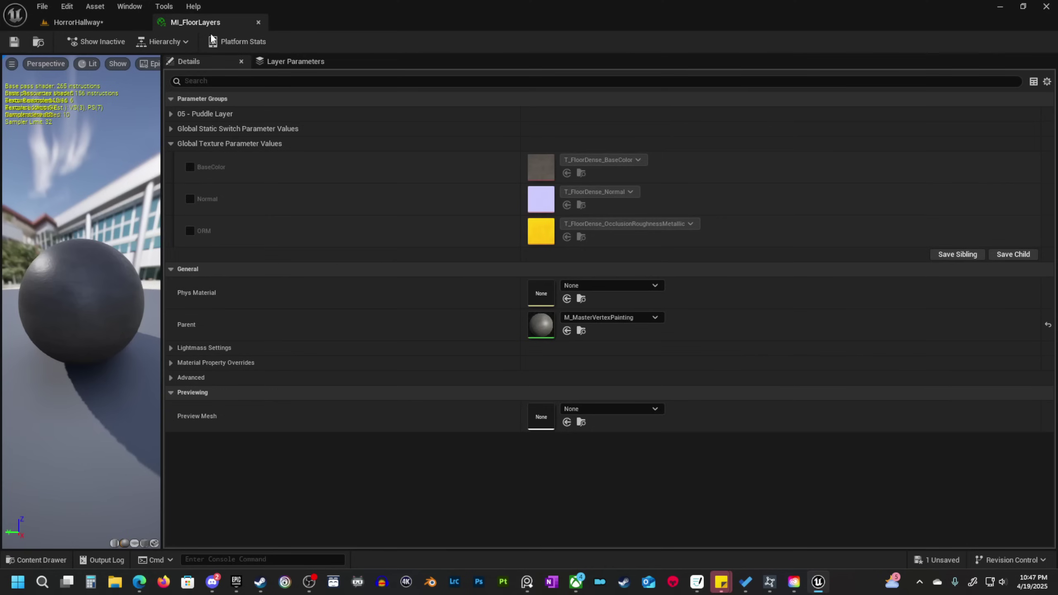
click(171, 114)
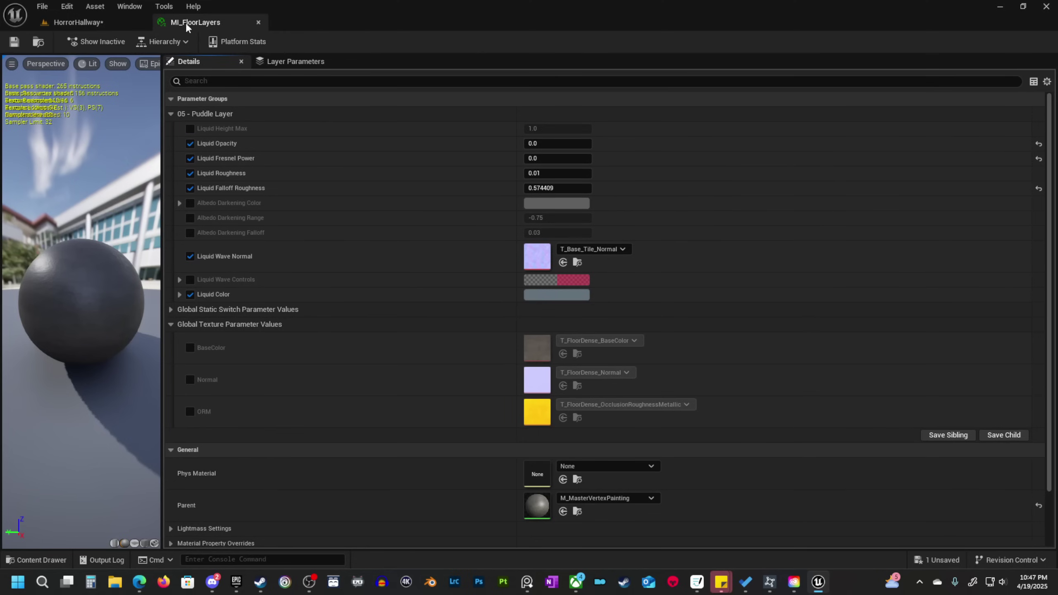
drag(203, 25, 175, 151)
drag(411, 154, 271, 109)
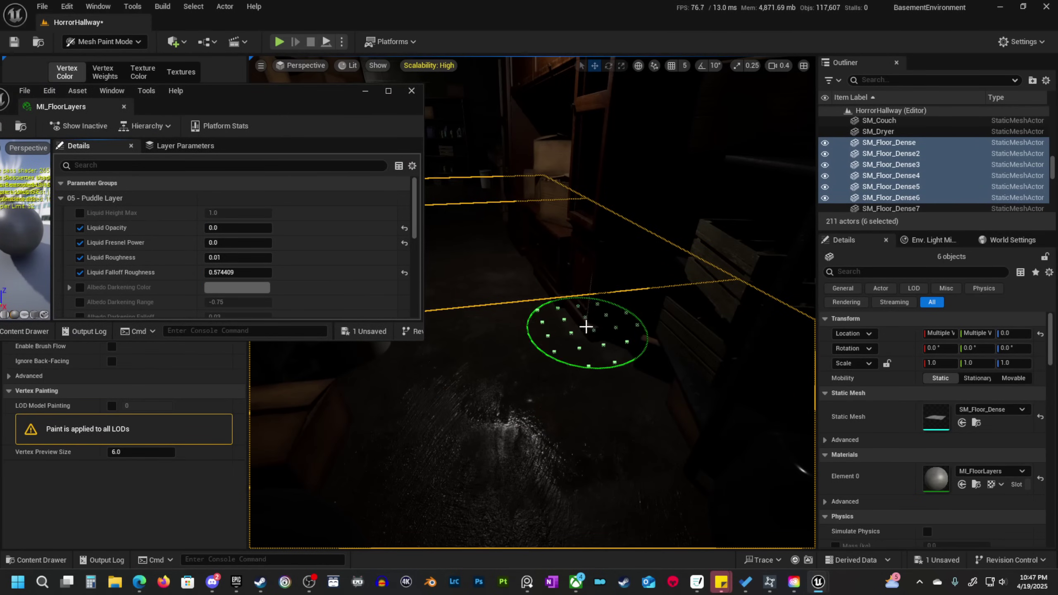
Try Liquid Opacity 0.496 and Liquid Roughness 0.042 on the puddle layer, restore both values and close the material window.
key(w)
mouse_move(586, 326)
right_down()
mouse_move(588, 354)
mouse_move(588, 327)
right_up()
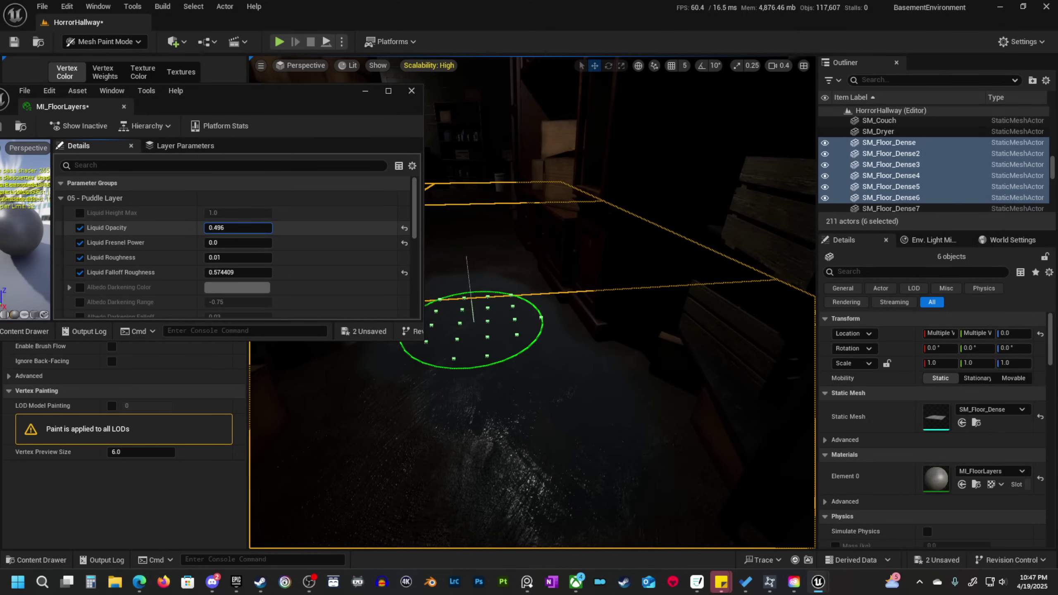
key(ctrl+z)
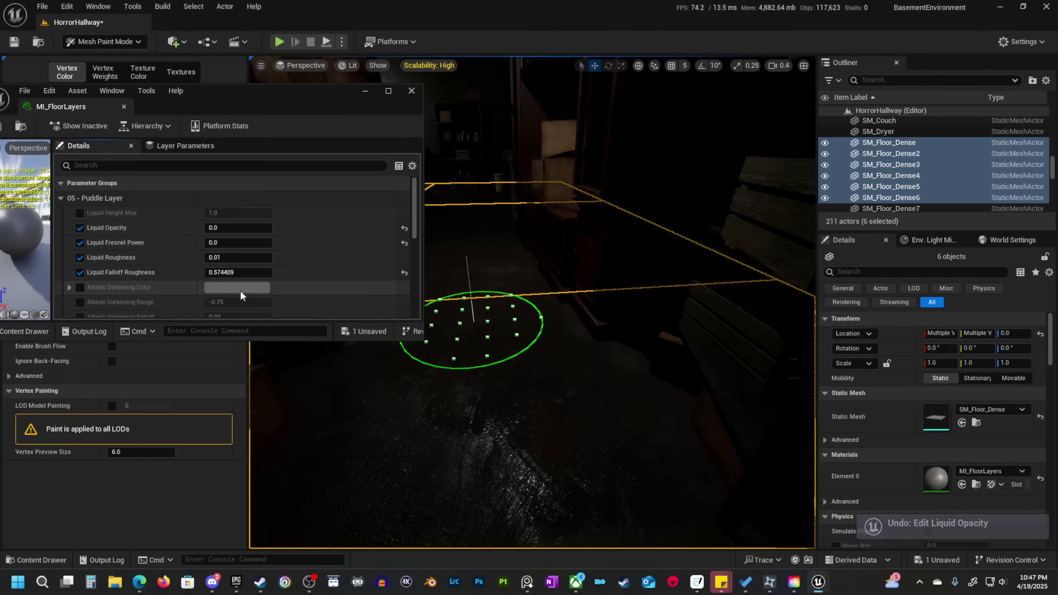
mouse_move(238, 258)
mouse_down()
mouse_move(249, 257)
mouse_move(228, 257)
mouse_up()
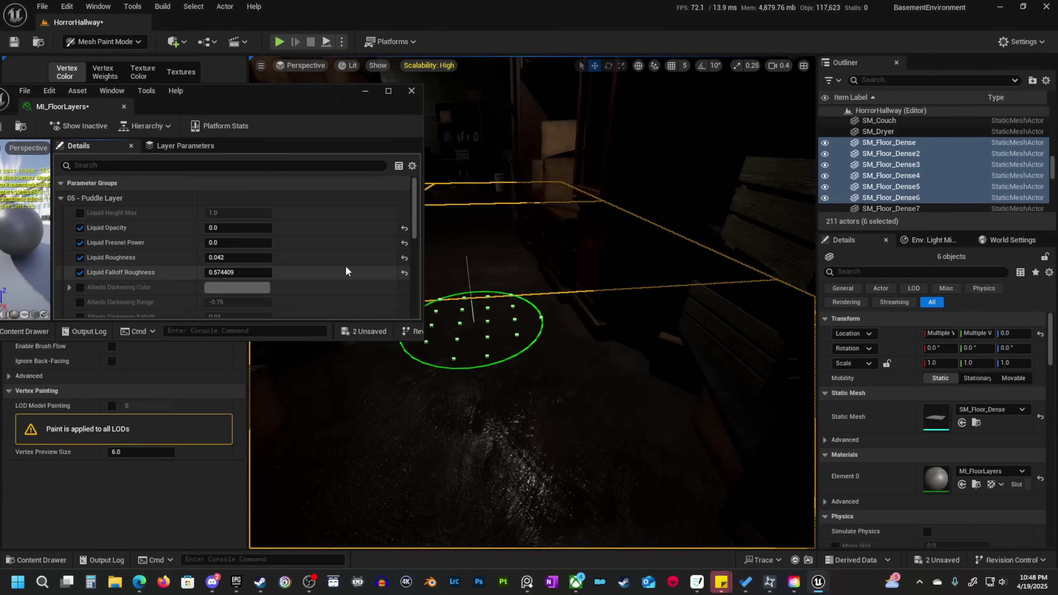
click(404, 257)
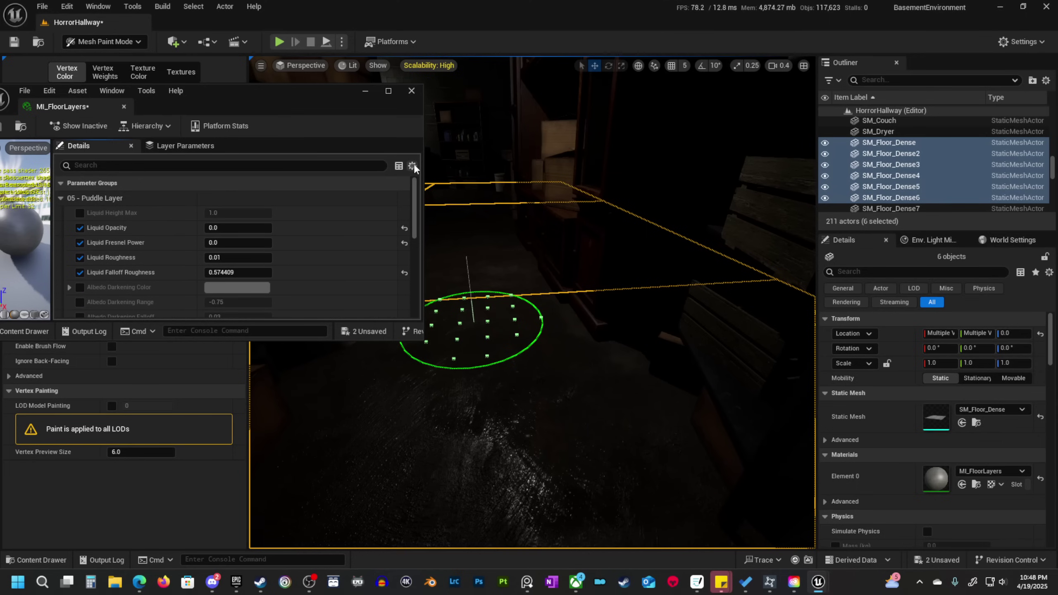
click(412, 92)
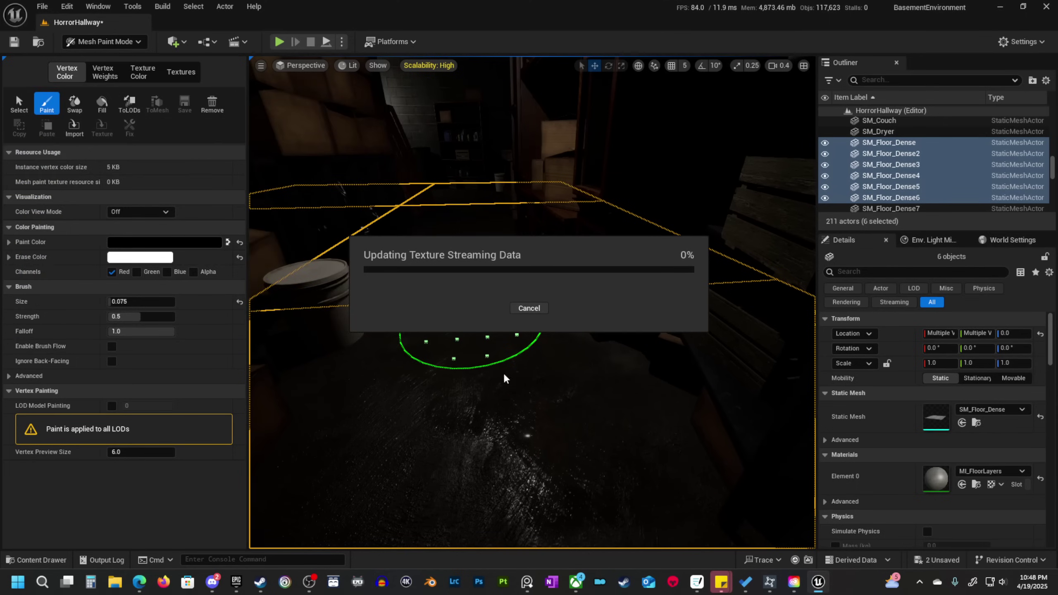
Check how the painted puddles look along the hallway floor from different distances and angles.
key(s)
right_drag(517, 366, 606, 319)
key(w)
mouse_move(588, 357)
right_down()
mouse_move(535, 365)
mouse_move(542, 321)
mouse_move(558, 352)
right_up()
key(s)
key(x)
key(w)
key(x)
key(w)
right_drag(624, 314, 578, 350)
key(s)
key(g)
key(g)
key(s)
mouse_move(589, 408)
right_down()
mouse_move(589, 399)
mouse_move(590, 408)
right_up()
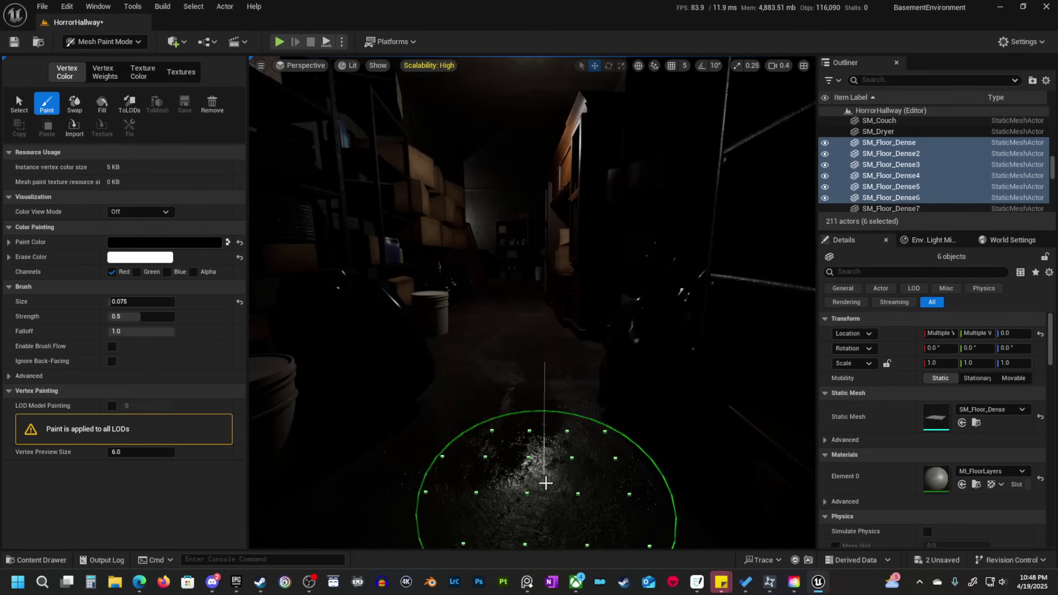
mouse_move(529, 466)
right_down()
mouse_move(531, 436)
mouse_move(483, 458)
mouse_move(510, 437)
mouse_move(583, 444)
mouse_move(527, 448)
right_up()
key(w)
scroll(529, 450, down, 1)
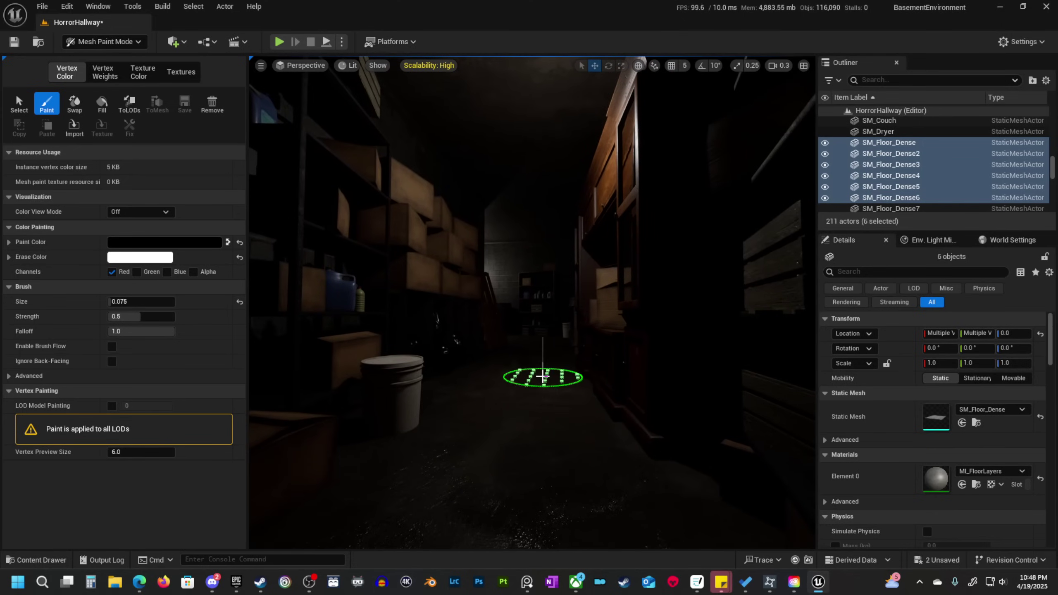
mouse_move(542, 377)
right_down()
mouse_move(548, 432)
mouse_move(260, 284)
mouse_move(710, 195)
mouse_move(599, 366)
mouse_move(707, 375)
mouse_move(675, 362)
right_up()
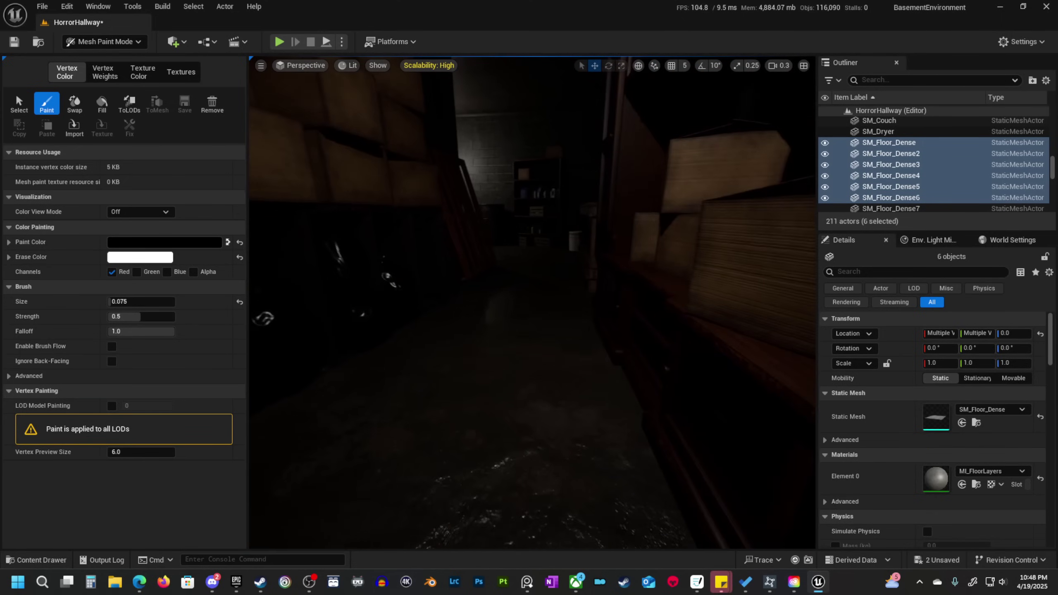
Paint a puddle on the floor at the far end of the hallway near the metal barrel and return to Selection mode.
mouse_move(590, 375)
right_down()
mouse_move(554, 370)
mouse_move(590, 376)
right_up()
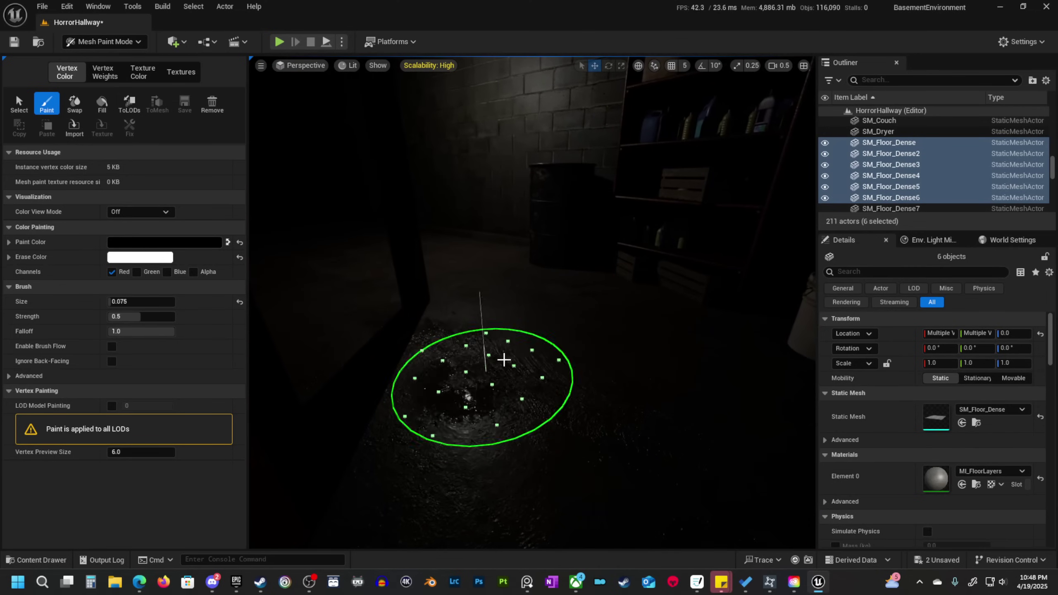
mouse_move(428, 430)
right_down()
mouse_move(546, 307)
mouse_move(452, 291)
mouse_move(562, 307)
mouse_move(547, 311)
mouse_move(547, 289)
mouse_move(523, 292)
mouse_move(545, 282)
mouse_move(517, 289)
mouse_move(567, 428)
mouse_move(531, 350)
mouse_move(547, 369)
mouse_move(531, 381)
mouse_move(631, 381)
mouse_move(590, 466)
mouse_move(539, 484)
mouse_move(661, 550)
mouse_move(687, 542)
mouse_move(673, 508)
mouse_move(684, 525)
mouse_move(473, 309)
right_up()
scroll(517, 289, down, 1)
scroll(531, 381, down, 1)
scroll(661, 550, up, 2)
scroll(673, 508, down, 1)
click(111, 42)
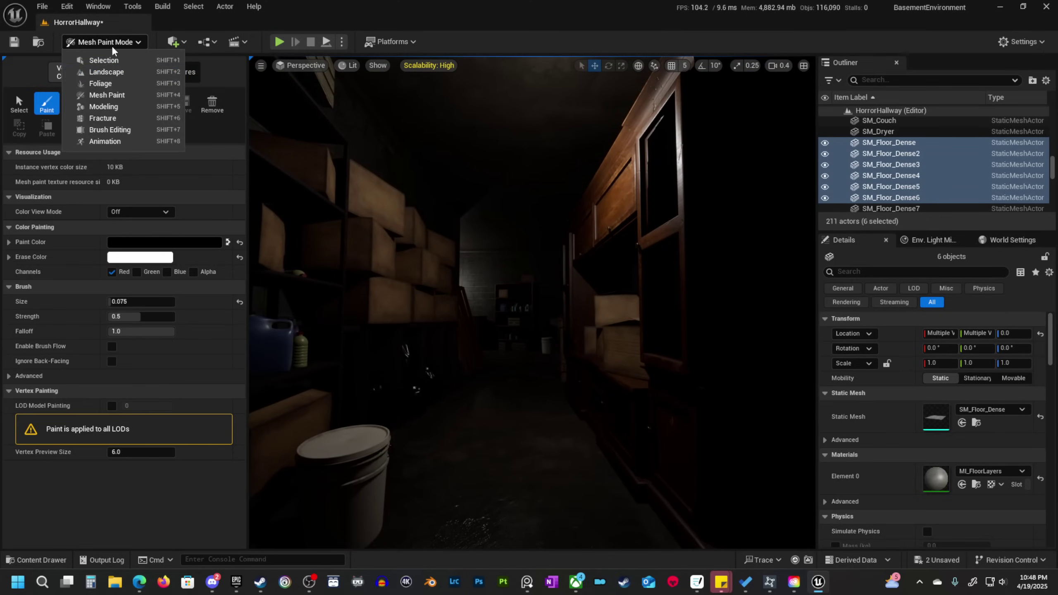
click(104, 61)
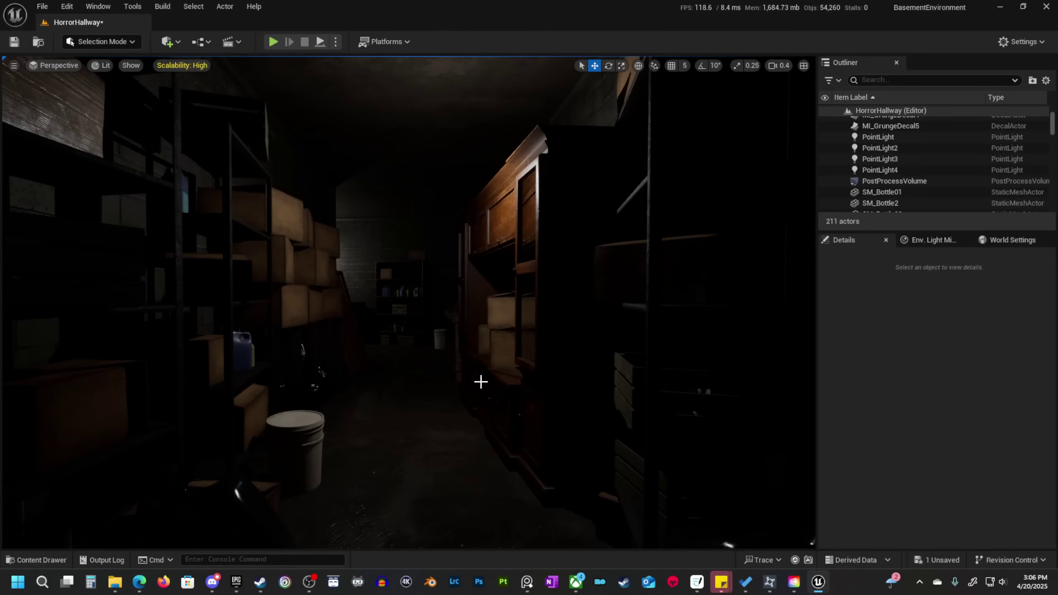
Examine the hallway's upper walls and bare ceiling from the entrance end.
mouse_move(480, 382)
right_down()
mouse_move(437, 379)
mouse_move(444, 389)
mouse_move(490, 370)
right_up()
mouse_move(406, 262)
right_down()
mouse_move(387, 263)
mouse_move(413, 264)
right_up()
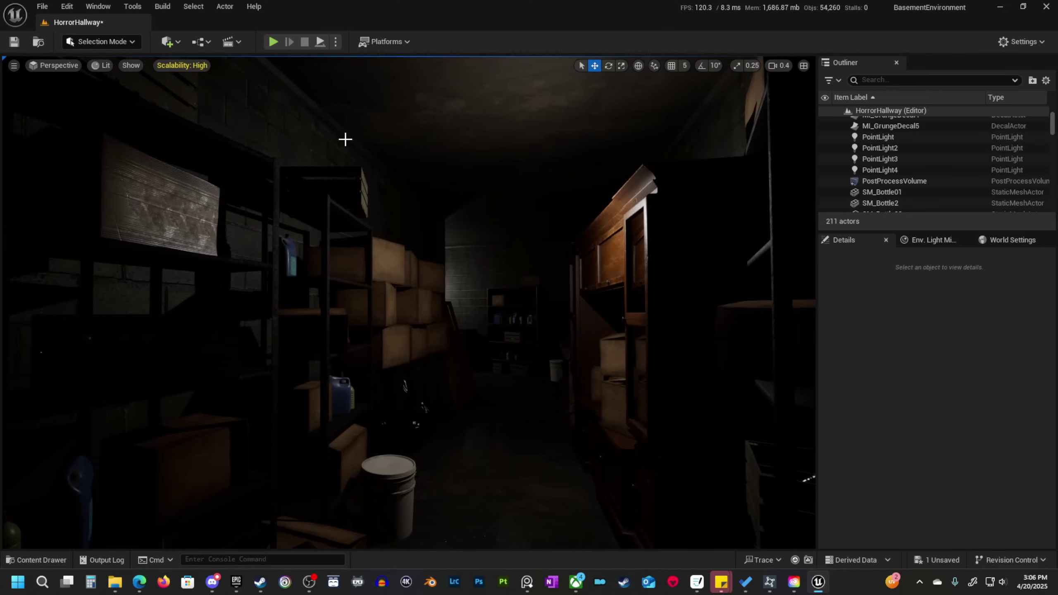
right_drag(345, 140, 320, 104)
right_drag(376, 231, 462, 283)
key(s)
key(w)
key(s)
scroll(454, 312, up, 1)
key(a)
key(s)
key(w)
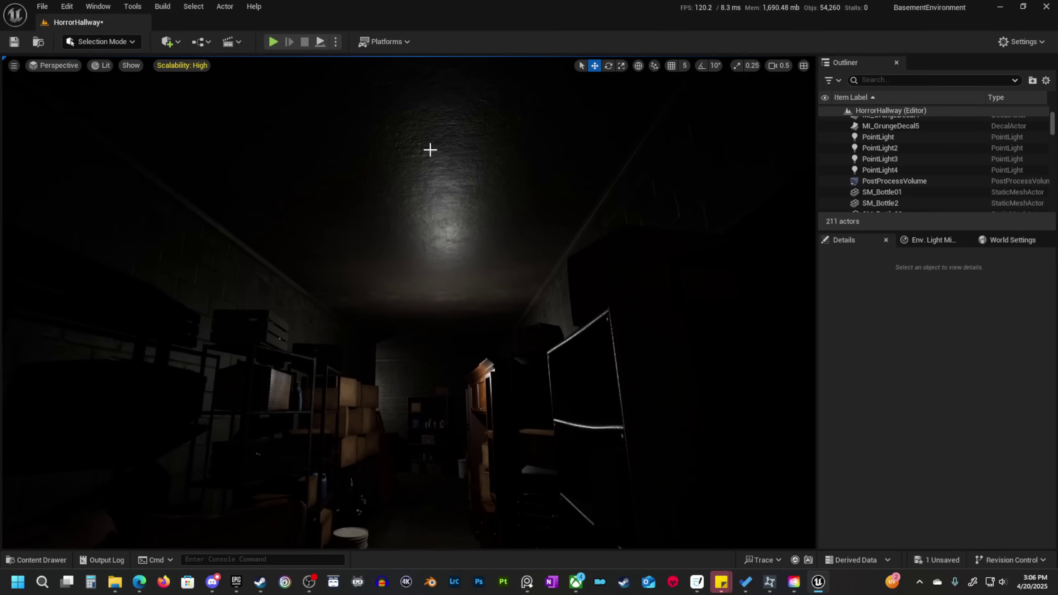
Examine the ceiling, block wall and floor around the shelf and barrel at the far end of the hallway.
key(w)
right_drag(430, 150, 428, 262)
scroll(429, 208, up, 1)
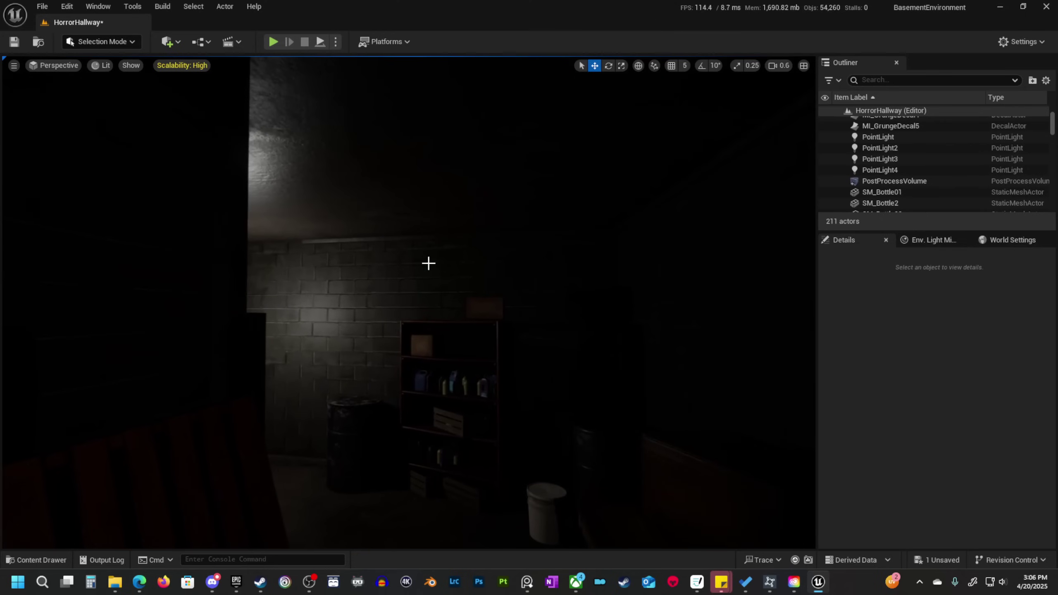
right_drag(335, 296, 311, 304)
key(w)
right_drag(384, 290, 362, 296)
key(w)
key(s)
right_drag(294, 257, 293, 279)
key(w)
right_drag(324, 342, 290, 353)
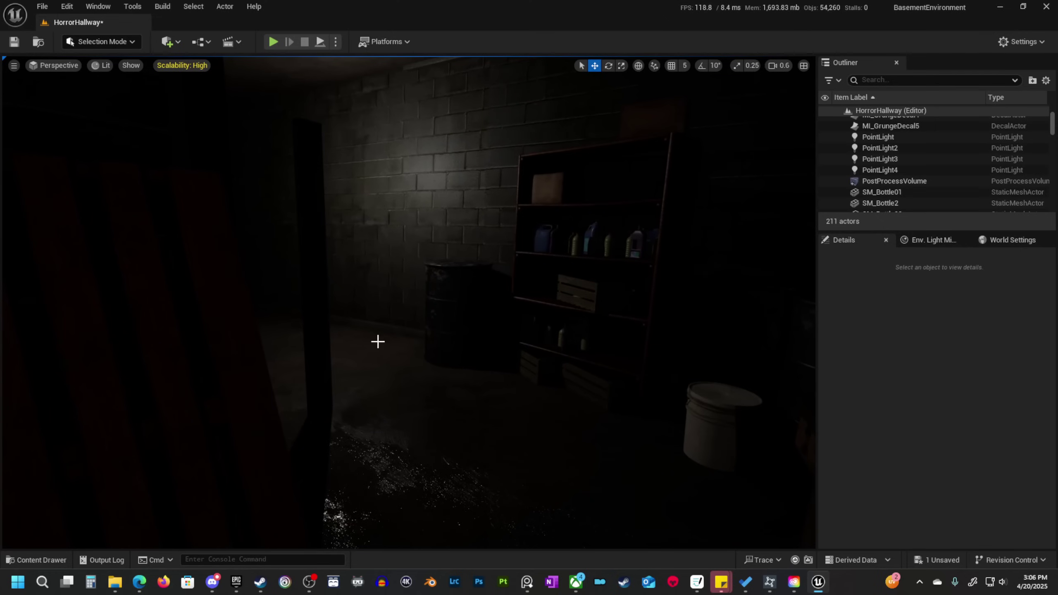
mouse_move(506, 407)
right_down()
mouse_move(614, 406)
mouse_move(500, 407)
mouse_move(512, 407)
right_up()
key(w)
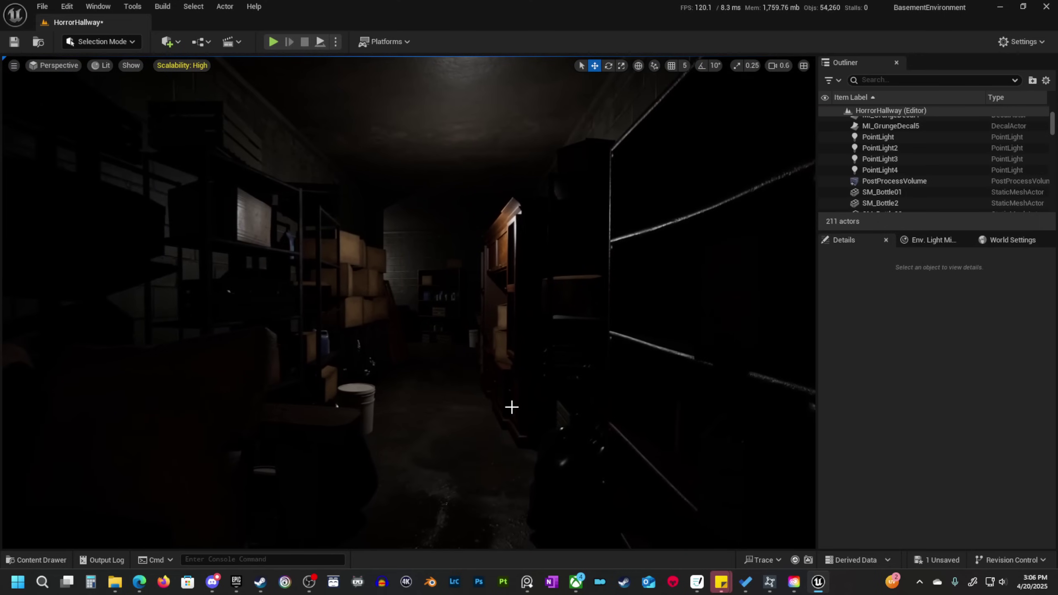
Find the SM_Pipe2m mesh in the HorrorBasement Meshes folder and place it upright in the middle of the hallway.
key(w)
right_drag(423, 334, 487, 370)
scroll(475, 364, down, 1)
click(38, 559)
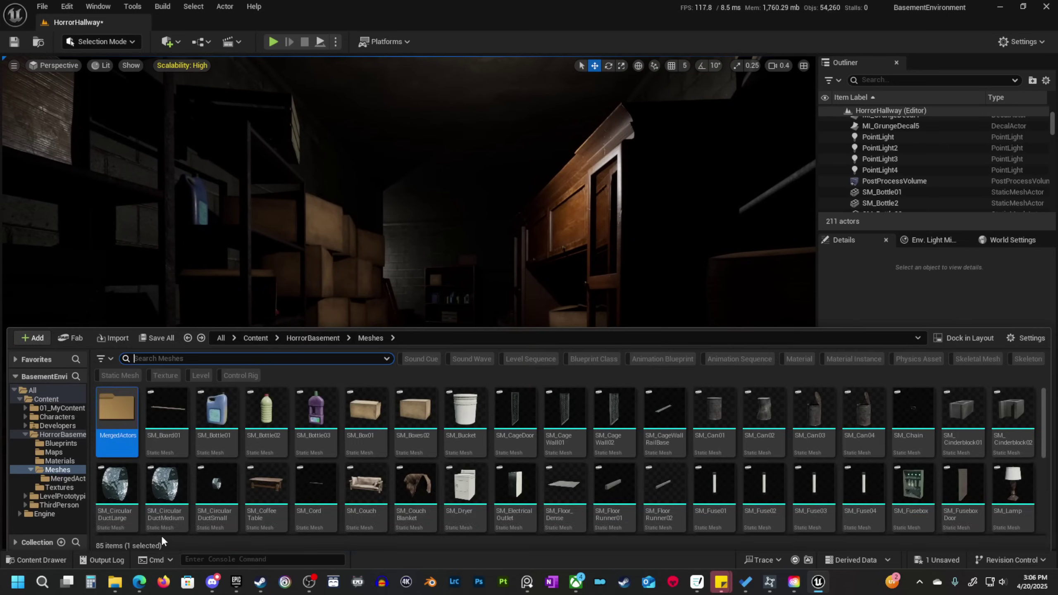
scroll(732, 477, down, 2)
scroll(732, 477, up, 2)
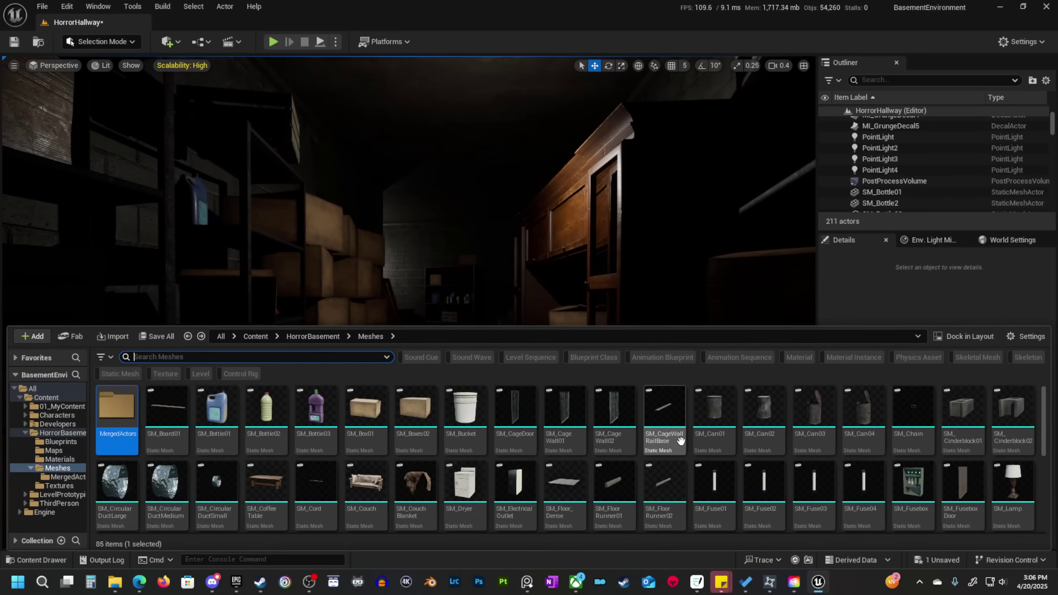
scroll(582, 428, down, 2)
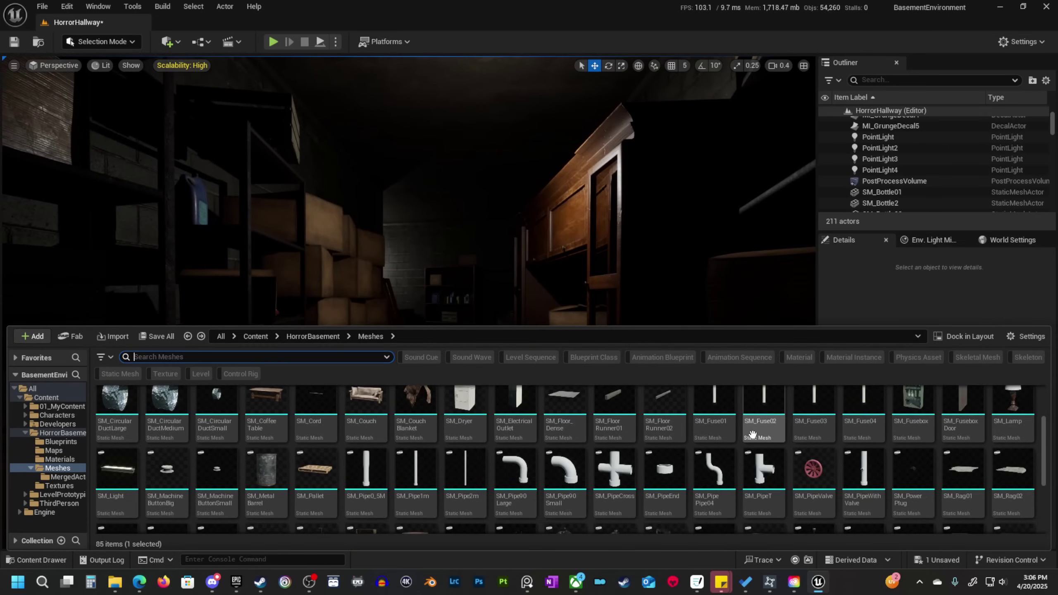
scroll(754, 410, down, 1)
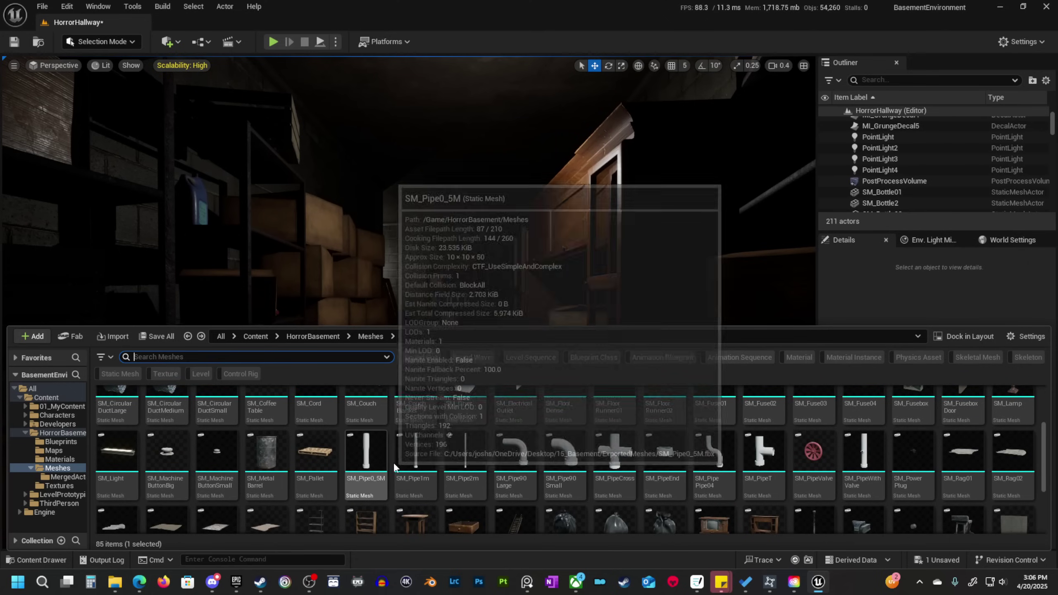
drag(456, 469, 399, 463)
click(47, 561)
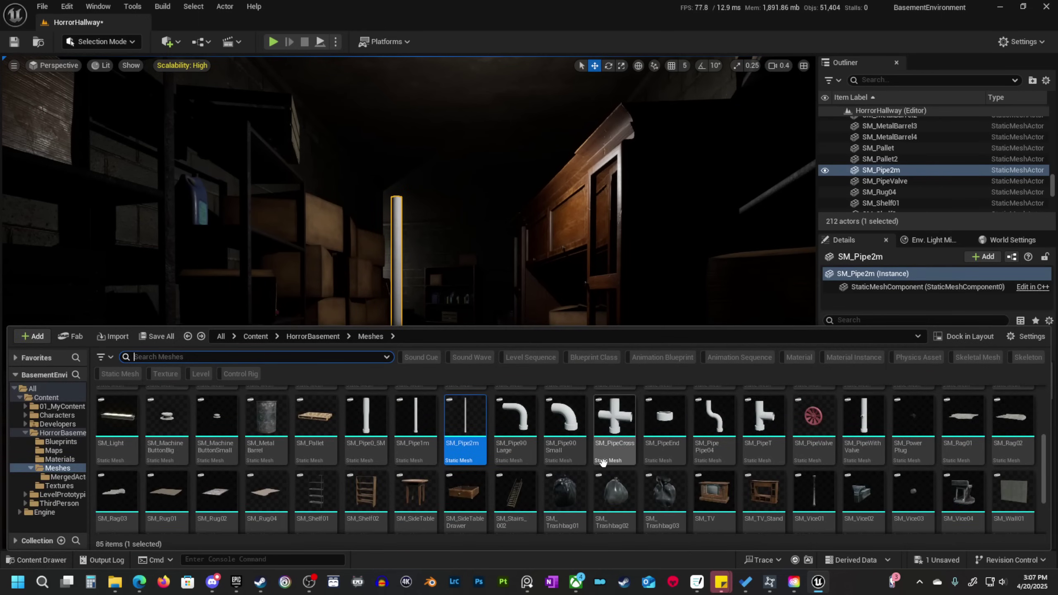
Raise the upright pipe about 9 units off the hallway floor.
key(w)
right_drag(421, 282, 383, 387)
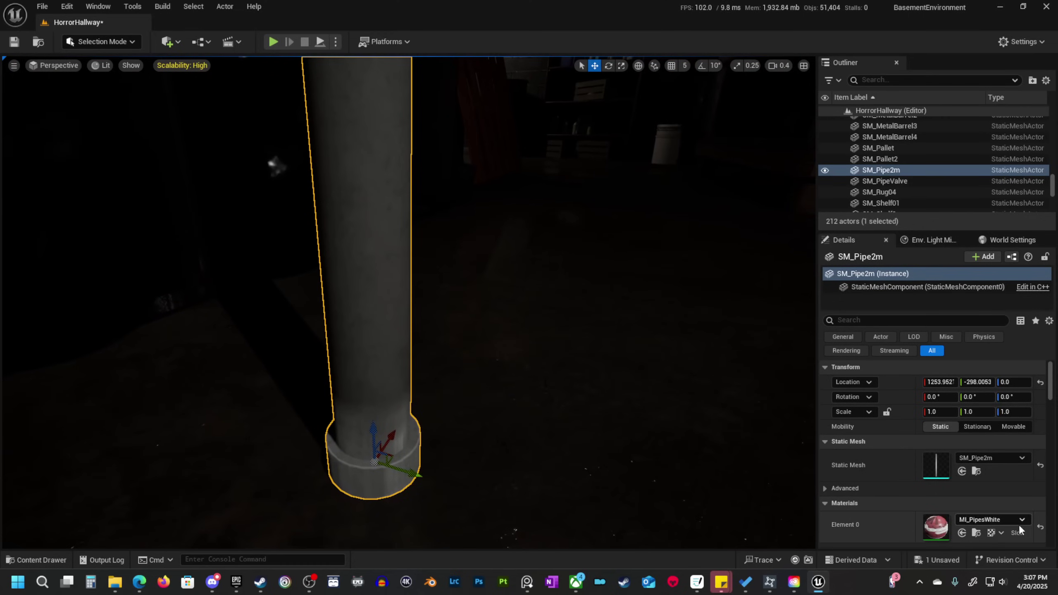
drag(367, 429, 376, 360)
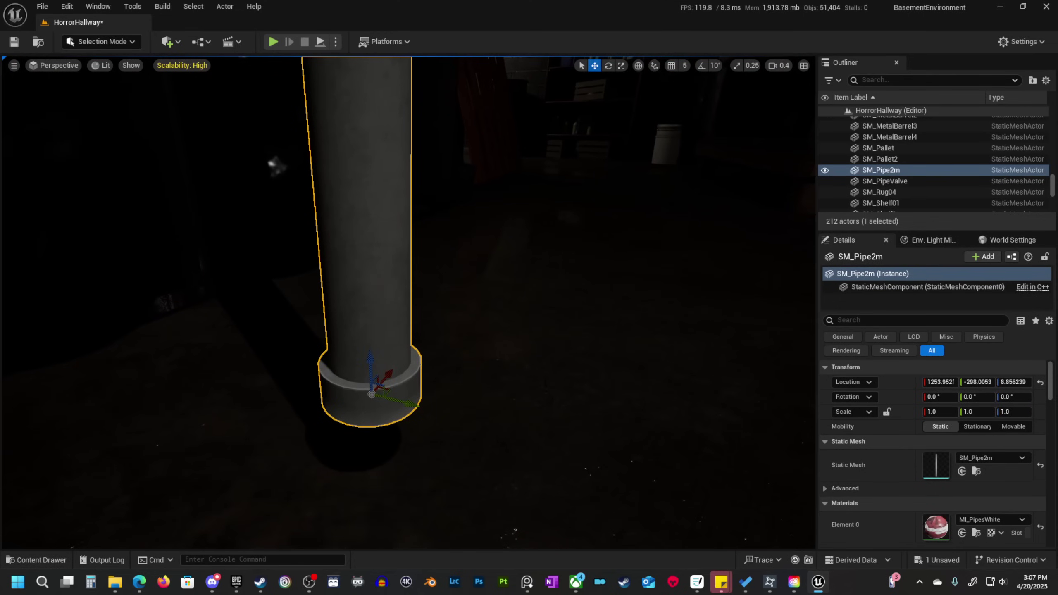
Duplicate the pipe about 18 units to its side and apply the MI_PipesMetal material from the Materials folder to the copy.
click(976, 472)
right_drag(682, 266, 689, 263)
click(977, 534)
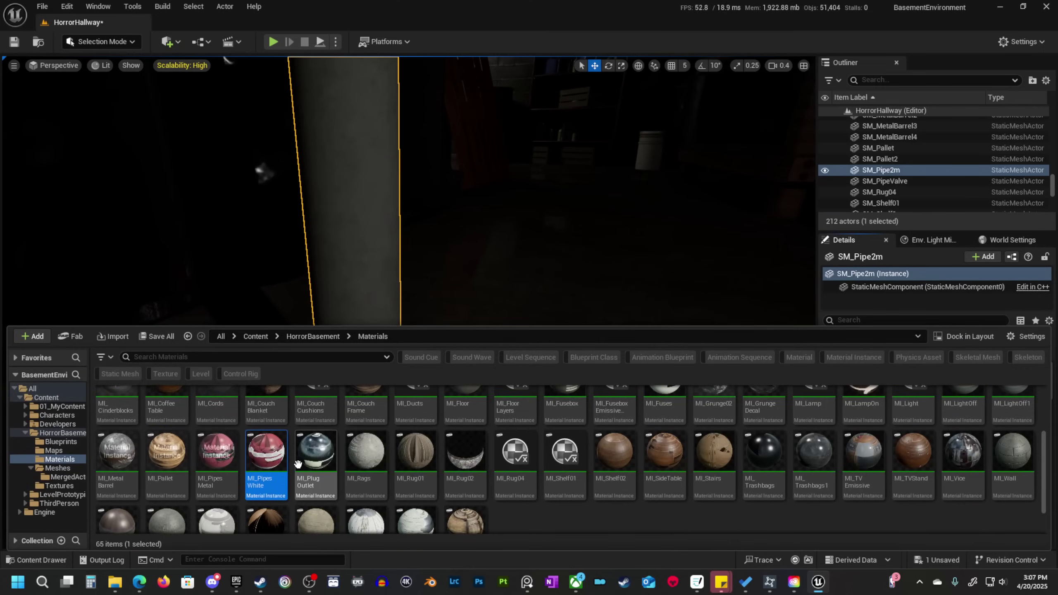
click(354, 259)
right_drag(300, 354, 288, 349)
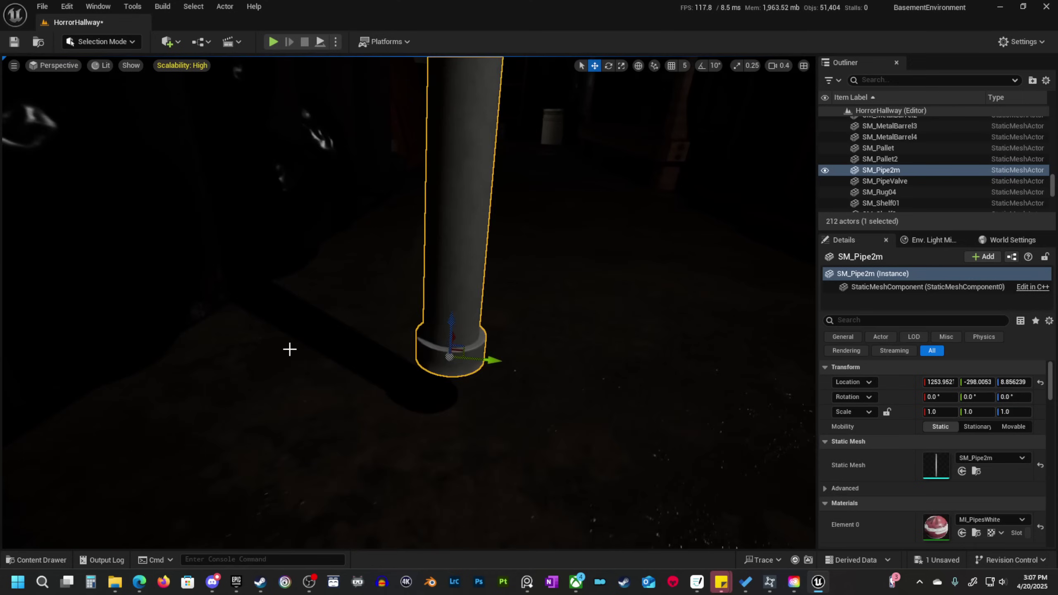
alt+drag(498, 360, 626, 365)
right_drag(625, 365, 762, 370)
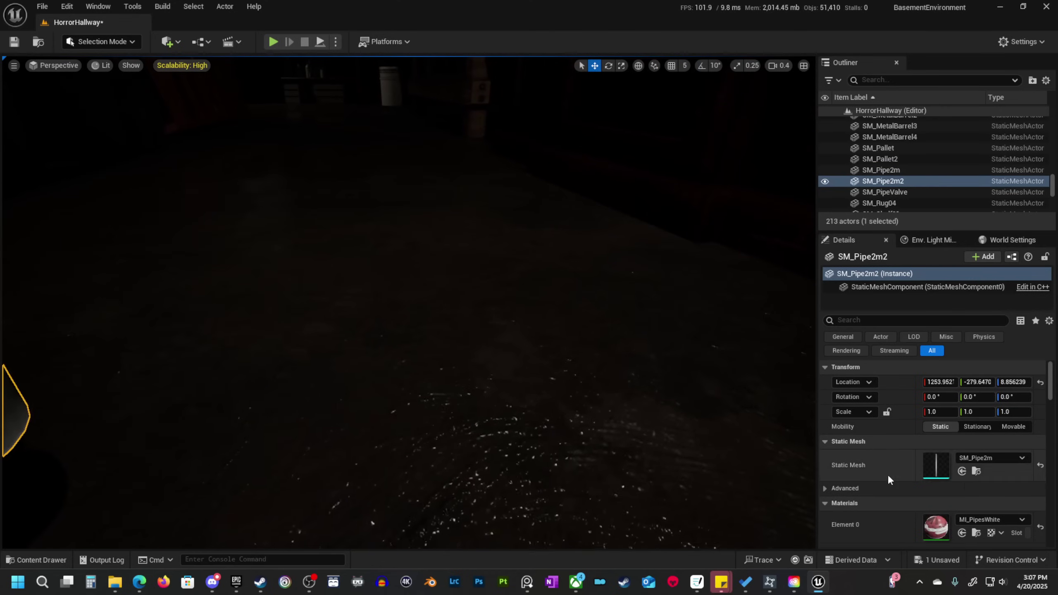
click(961, 533)
right_drag(683, 417, 670, 416)
key(Escape)
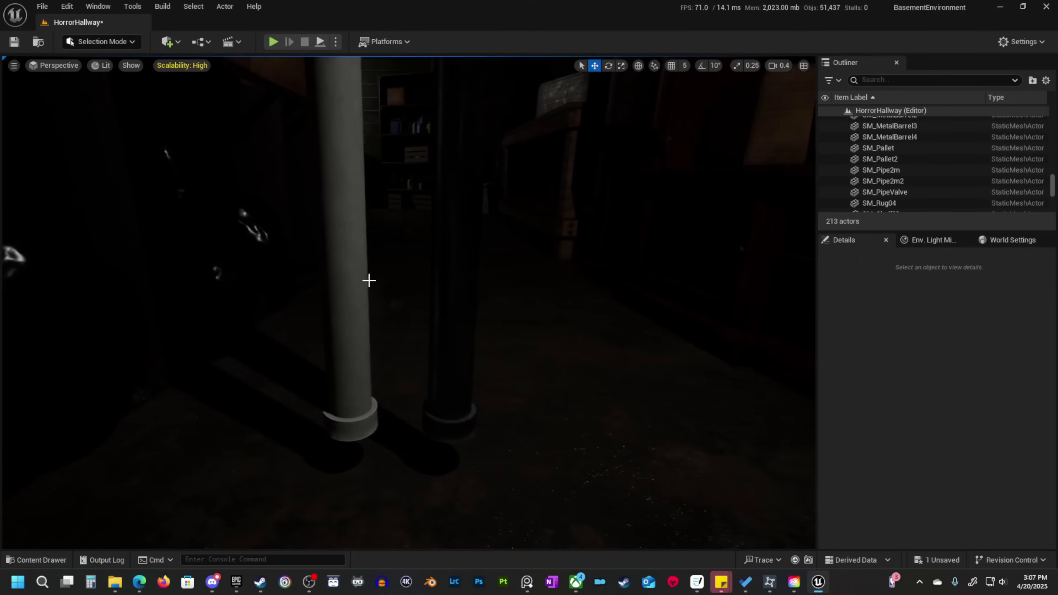
Enable 10° rotation snapping and turn the metal pipe -90° so it lies horizontally along the hallway.
right_drag(366, 278, 375, 271)
key(s)
scroll(366, 279, up, 2)
key(w)
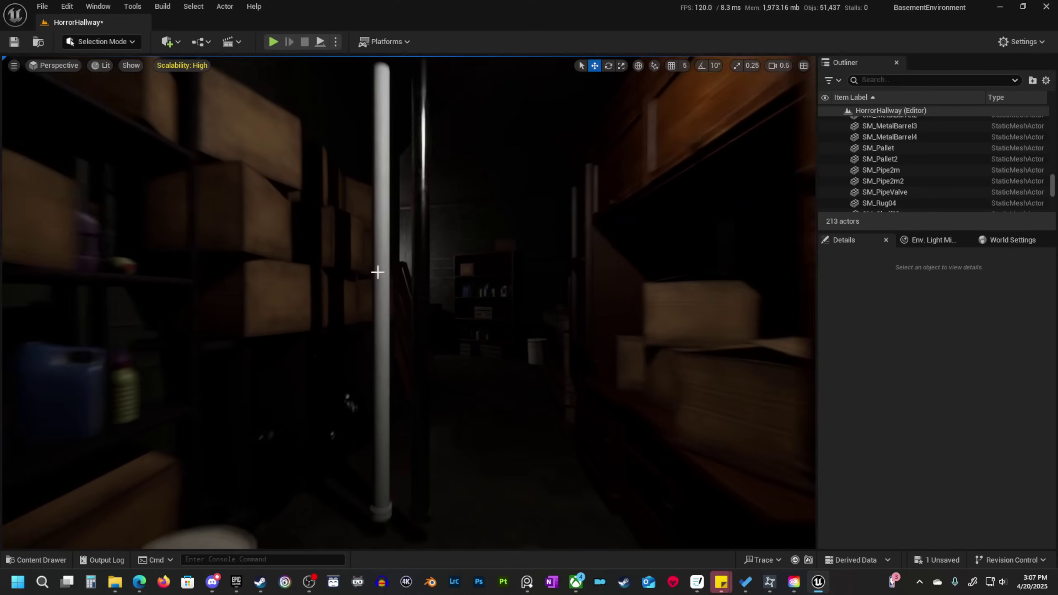
click(418, 459)
right_drag(418, 460, 418, 460)
key(e)
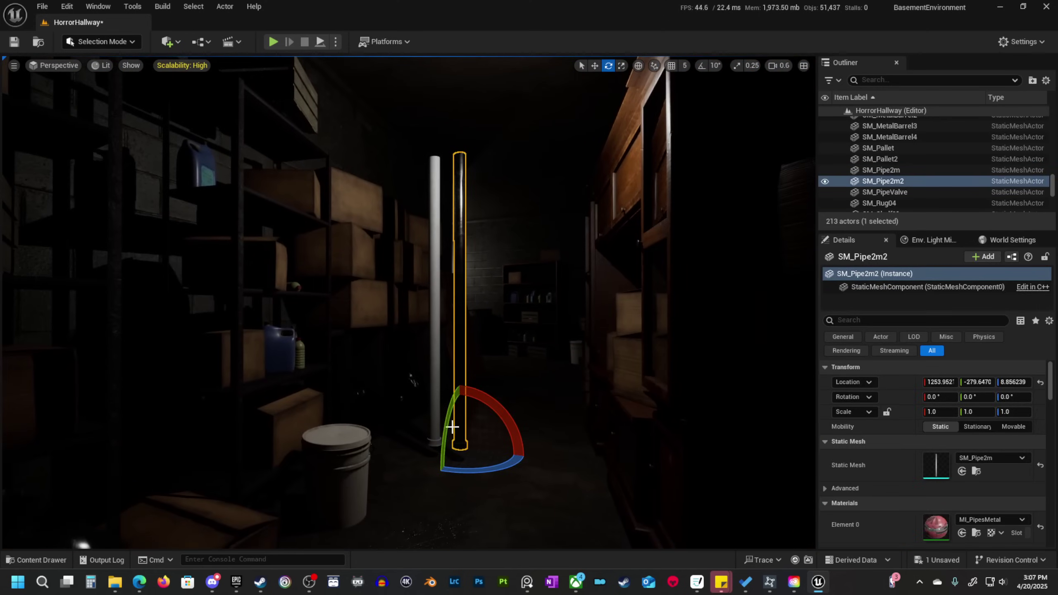
drag(473, 427, 446, 470)
key(ctrl+z)
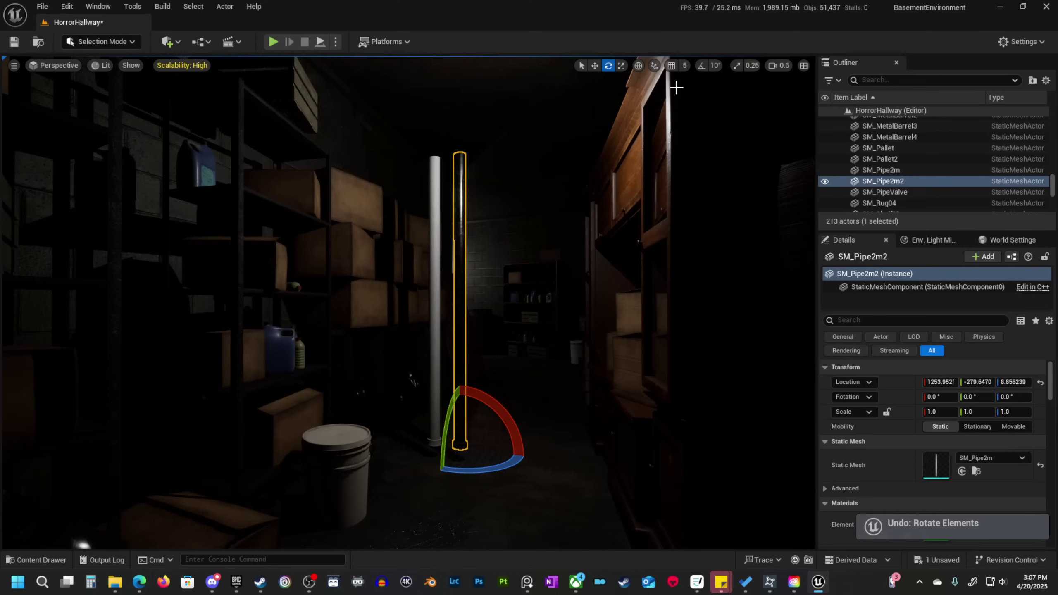
drag(452, 456, 474, 432)
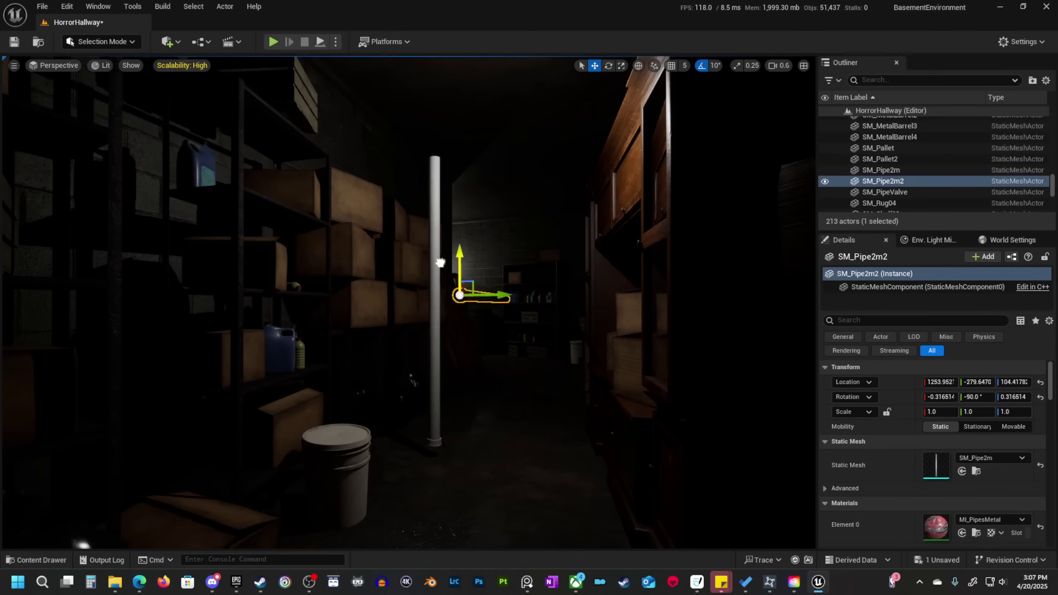
Raise the horizontal metal pipe to a height of about 287 and set it against the upper block wall above the metal shelves.
drag(440, 262, 440, 124)
right_drag(495, 255, 495, 255)
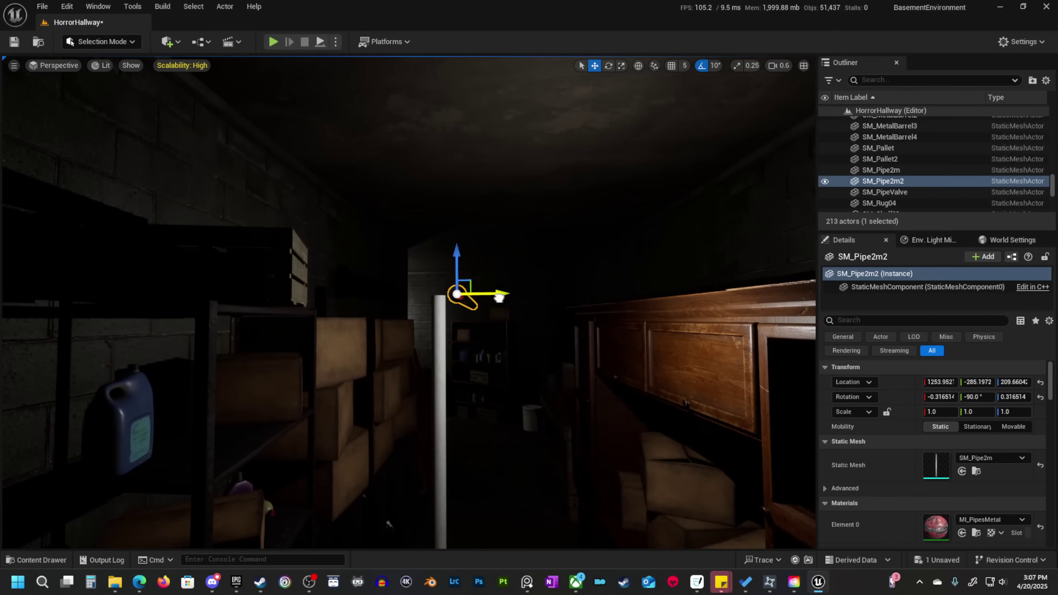
drag(300, 178, 301, 172)
right_drag(300, 171, 301, 171)
scroll(300, 171, down, 5)
scroll(301, 171, up, 1)
drag(474, 419, 355, 417)
drag(331, 373, 360, 241)
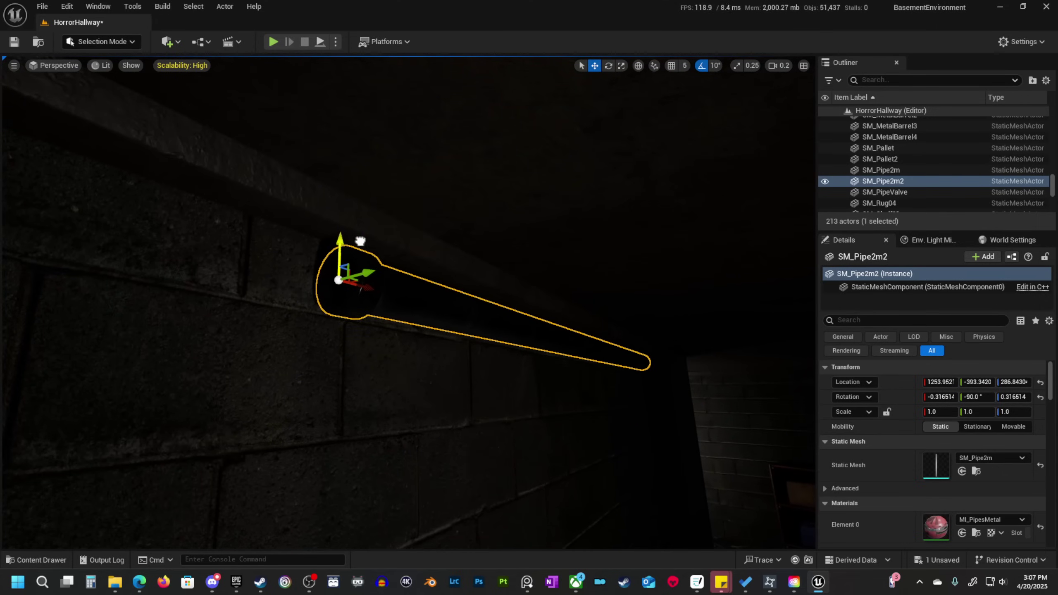
right_drag(359, 240, 360, 241)
scroll(360, 241, up, 3)
right_drag(486, 338, 485, 338)
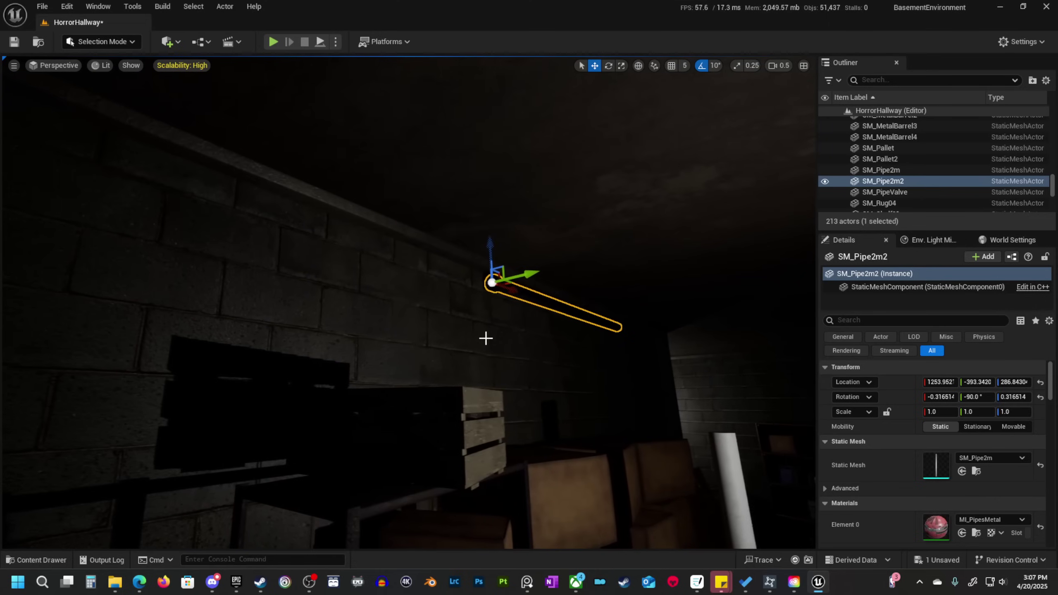
Slide the metal pipe along the upper wall toward the entrance to about X 1096 and check how it looks.
drag(519, 290, 283, 265)
right_drag(380, 302, 381, 303)
key(Escape)
right_drag(468, 351, 468, 352)
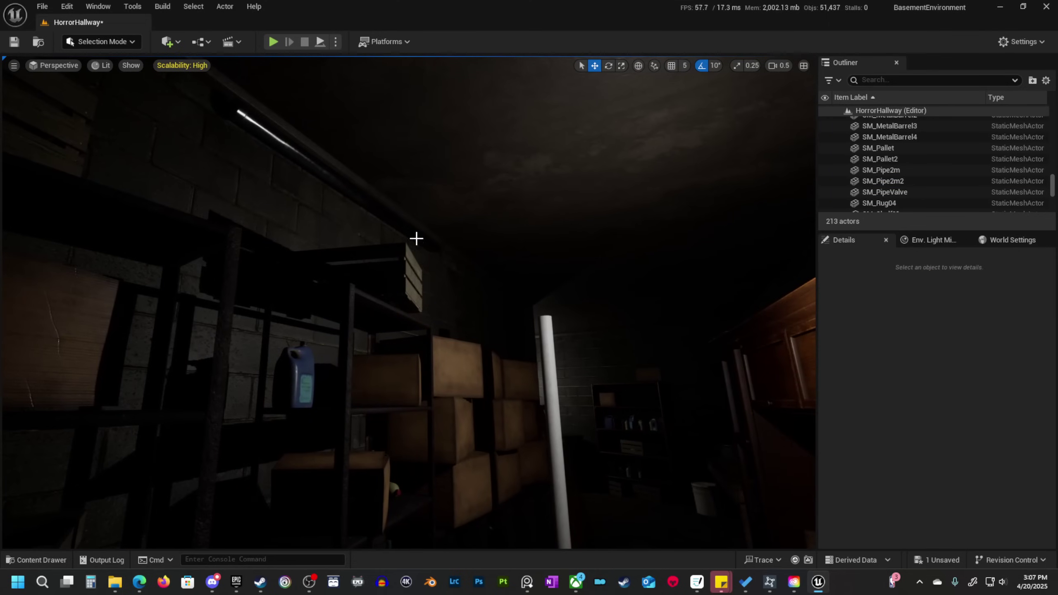
right_drag(502, 415, 501, 415)
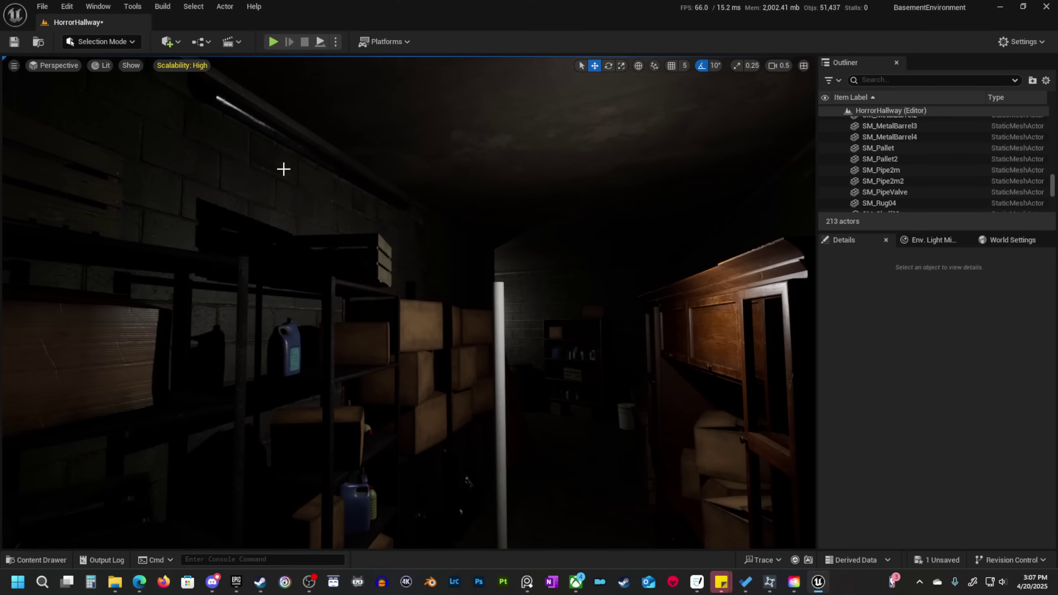
right_drag(283, 169, 275, 177)
Move the metal pipe across the ceiling toward the opposite wall above the wooden cabinet, to about Y -189.
click(283, 186)
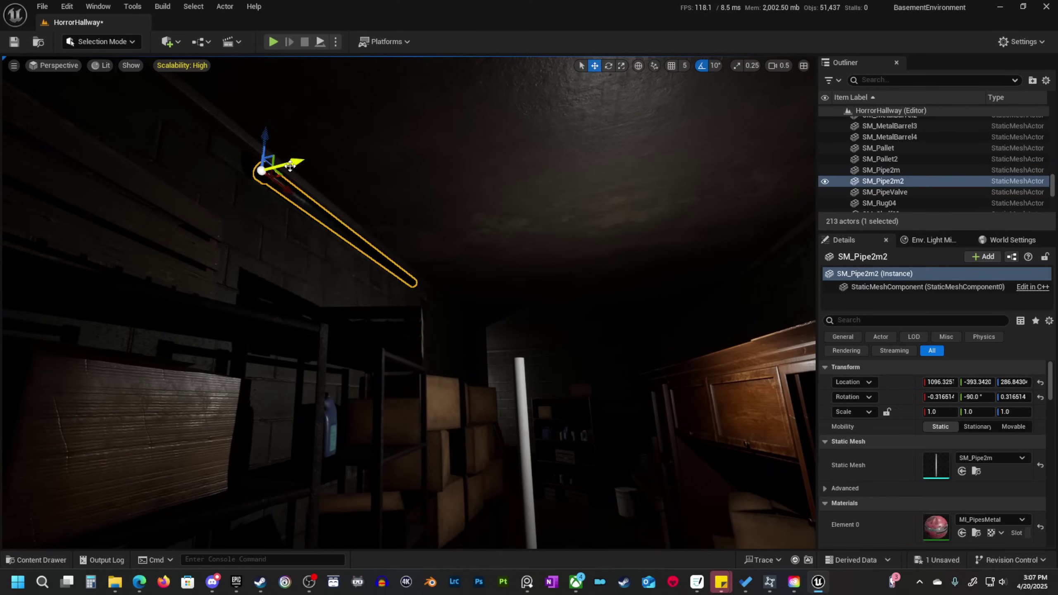
drag(290, 166, 589, 175)
right_drag(590, 175, 590, 175)
drag(425, 167, 548, 187)
right_drag(548, 187, 548, 187)
drag(468, 164, 526, 164)
right_drag(526, 164, 526, 163)
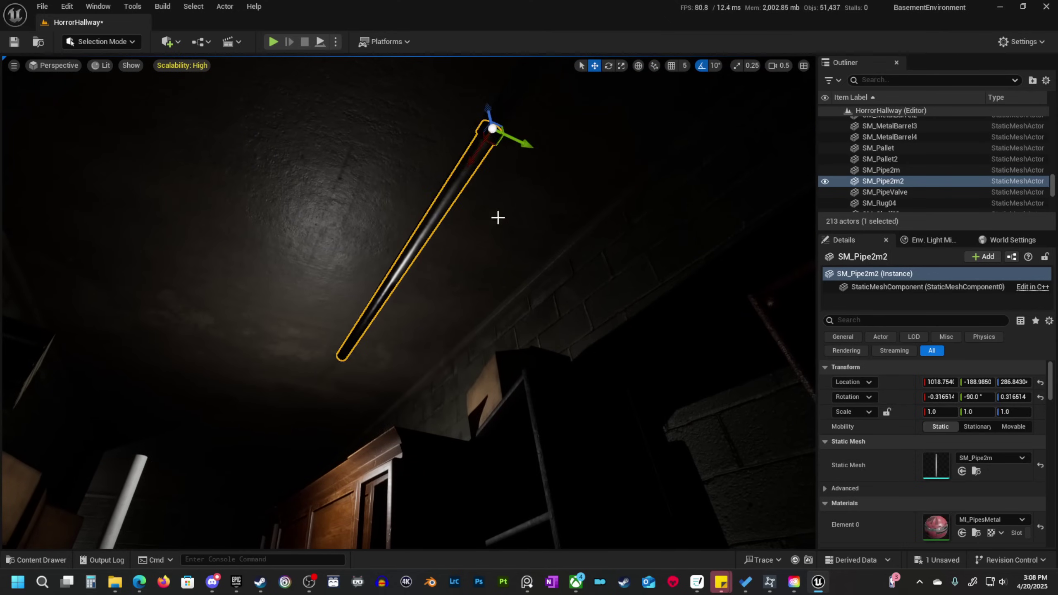
Slide the metal pipe along the ceiling to the entrance end of the hallway, at about X 652.
right_drag(498, 218, 497, 217)
mouse_move(294, 314)
shift+mouse_down()
mouse_move(542, 233)
mouse_move(295, 314)
shift+mouse_up()
right_drag(295, 314, 295, 314)
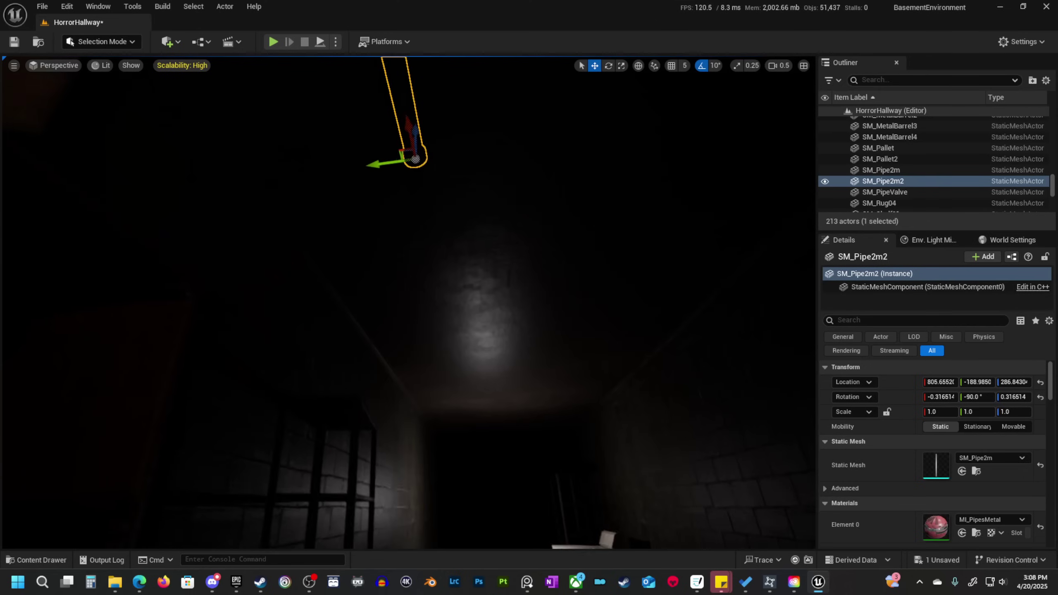
right_drag(342, 340, 342, 340)
right_drag(599, 220, 600, 220)
shift+drag(608, 214, 683, 238)
right_drag(598, 281, 598, 296)
Turn on grid snapping at 10 and, in Unlit view, add two copies of the metal pipe end to end, each offset 200 units.
click(683, 65)
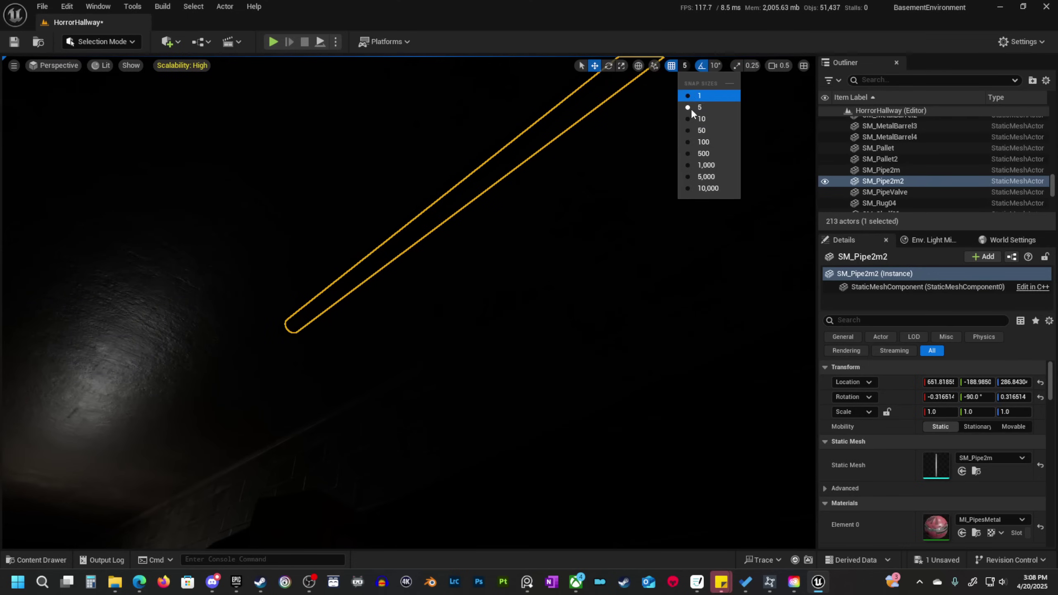
click(692, 119)
right_drag(517, 283, 551, 281)
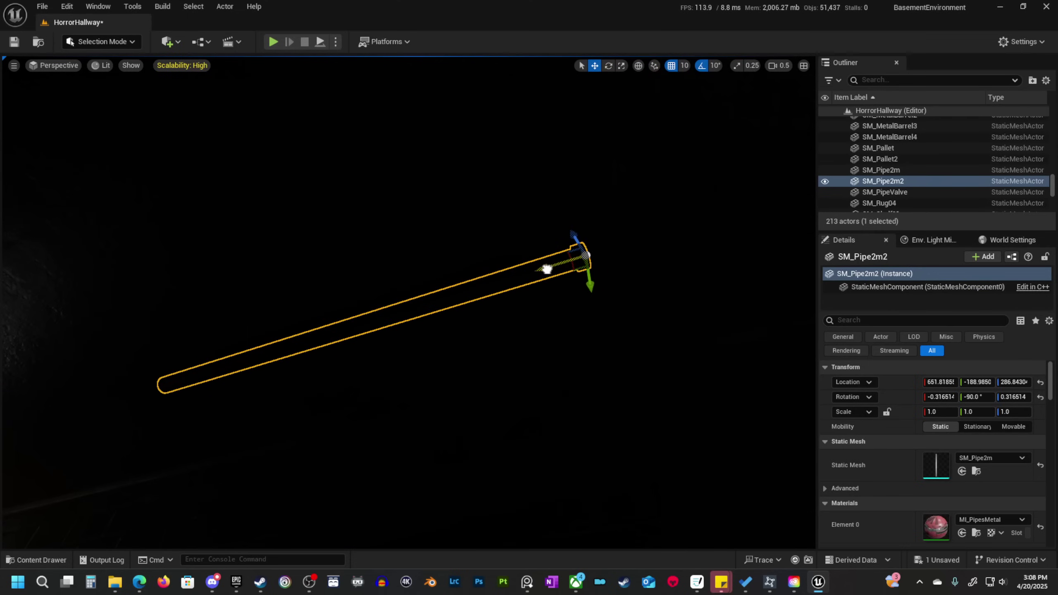
alt+drag(548, 267, 44, 402)
key(alt+3)
right_drag(444, 392, 444, 392)
right_drag(520, 396, 632, 339)
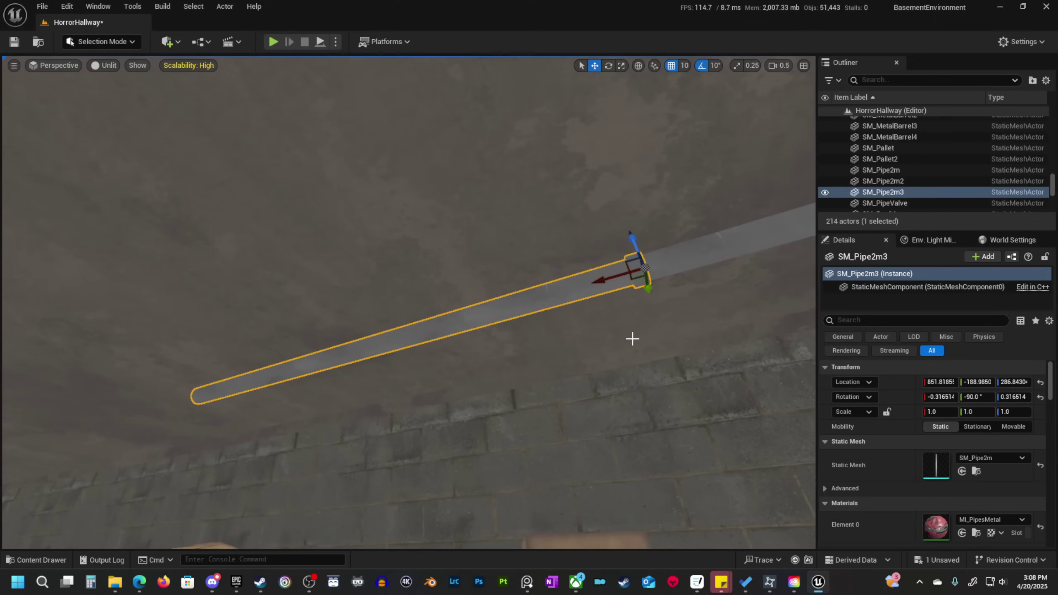
alt+drag(604, 283, 244, 413)
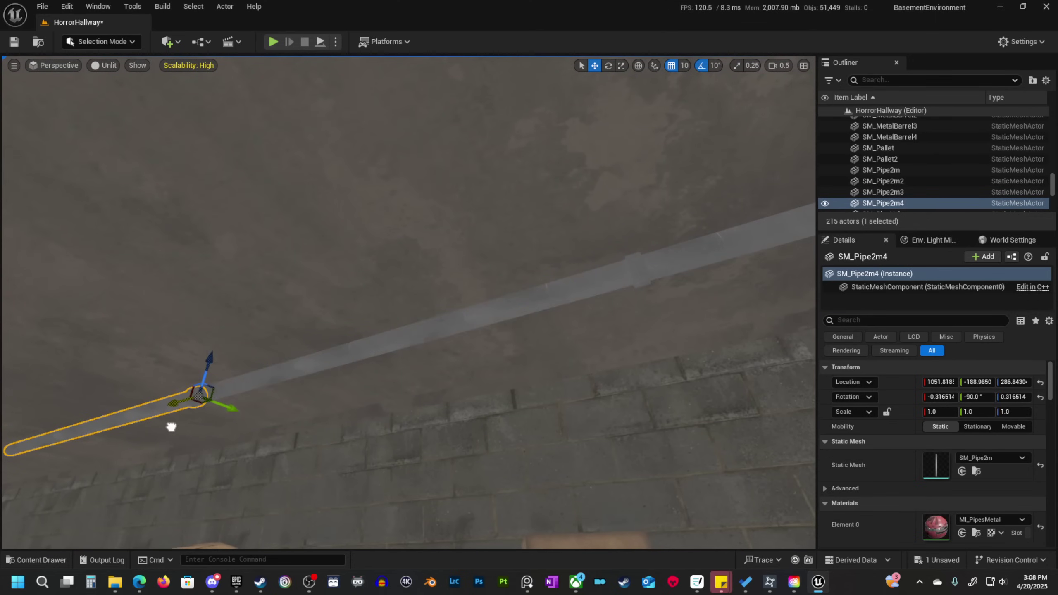
right_drag(162, 430, 399, 333)
Select the three joined metal pipes and duplicate them along the ceiling to extend the run toward the far end.
shift+click(388, 330)
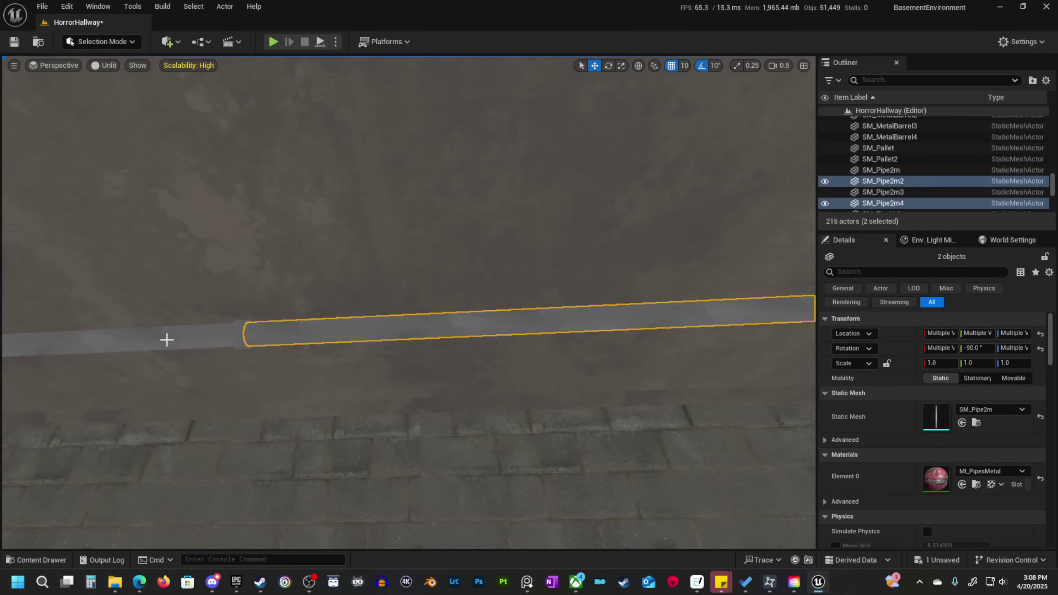
shift+click(149, 342)
right_drag(149, 342, 129, 340)
right_drag(228, 343, 228, 342)
alt+drag(234, 329, 241, 418)
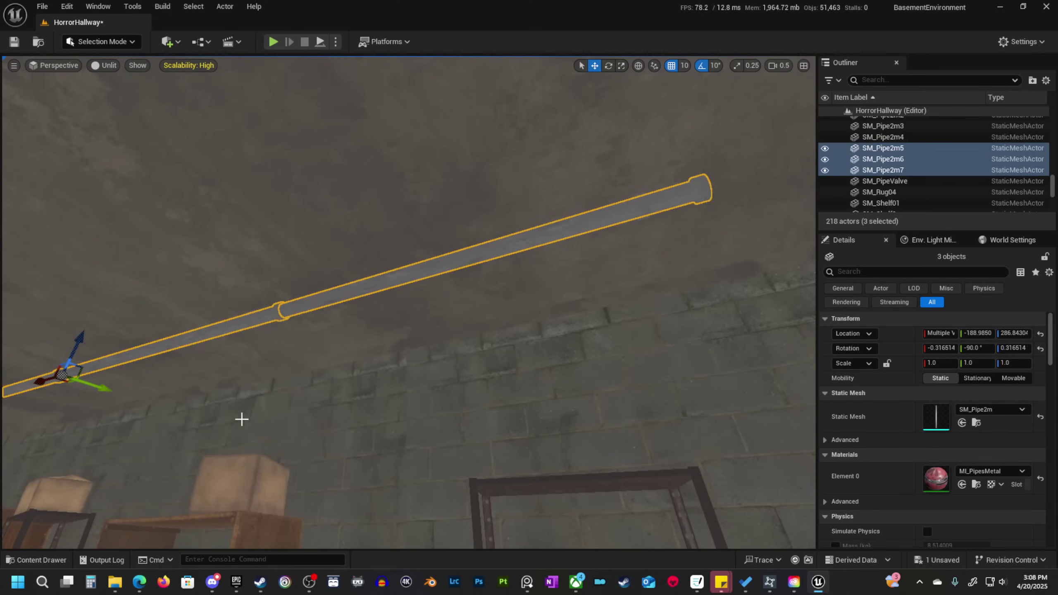
right_drag(241, 417, 359, 299)
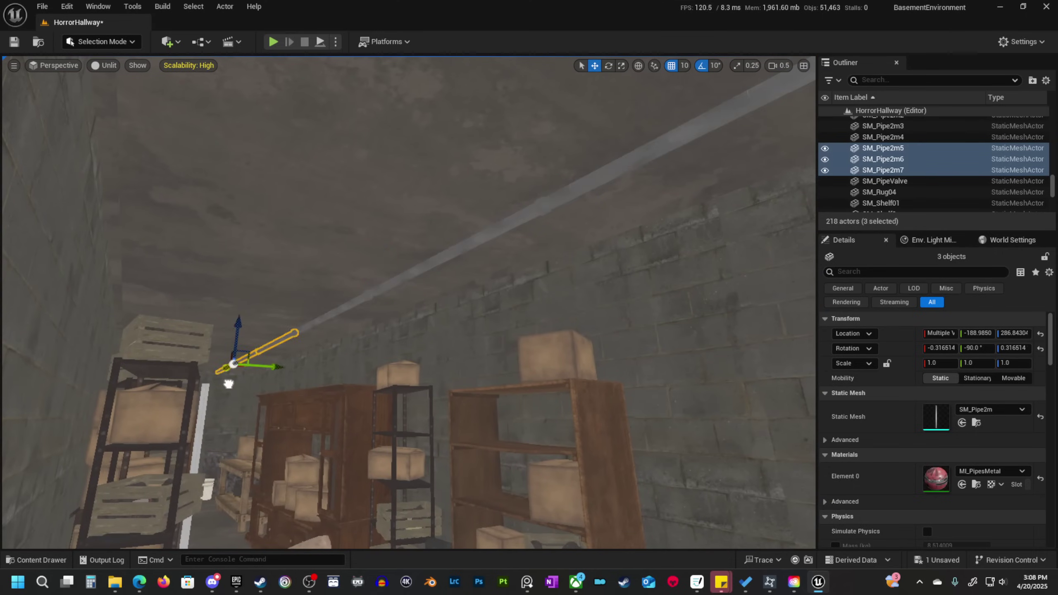
Select the last pipe at the far end of the ceiling run and slide it to about X 1661.8, closing the gap at its joint.
right_drag(256, 390, 319, 315)
key(w)
scroll(333, 367, up, 1)
key(s)
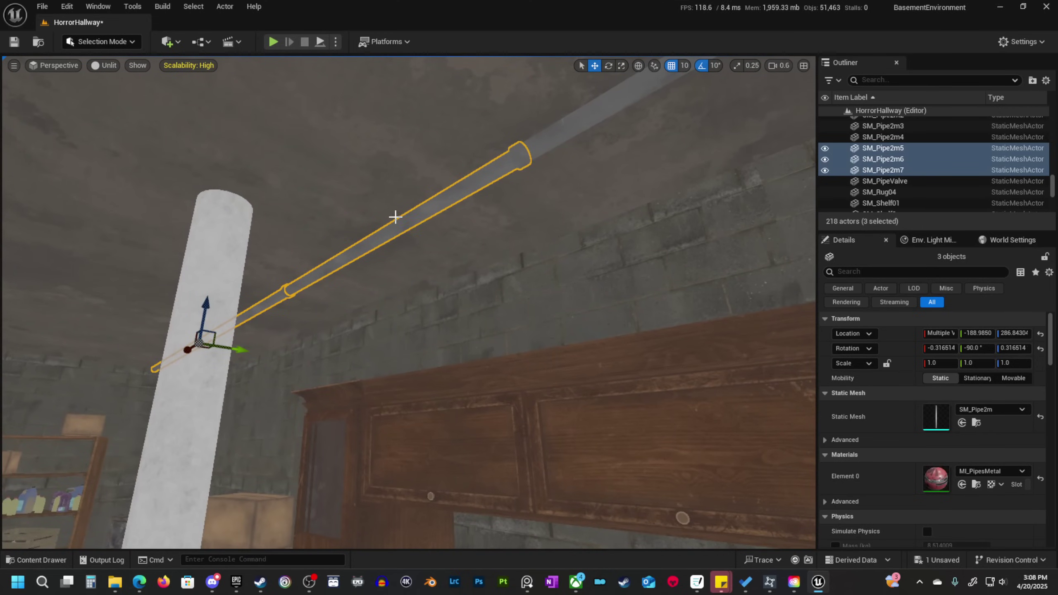
right_drag(410, 242, 510, 265)
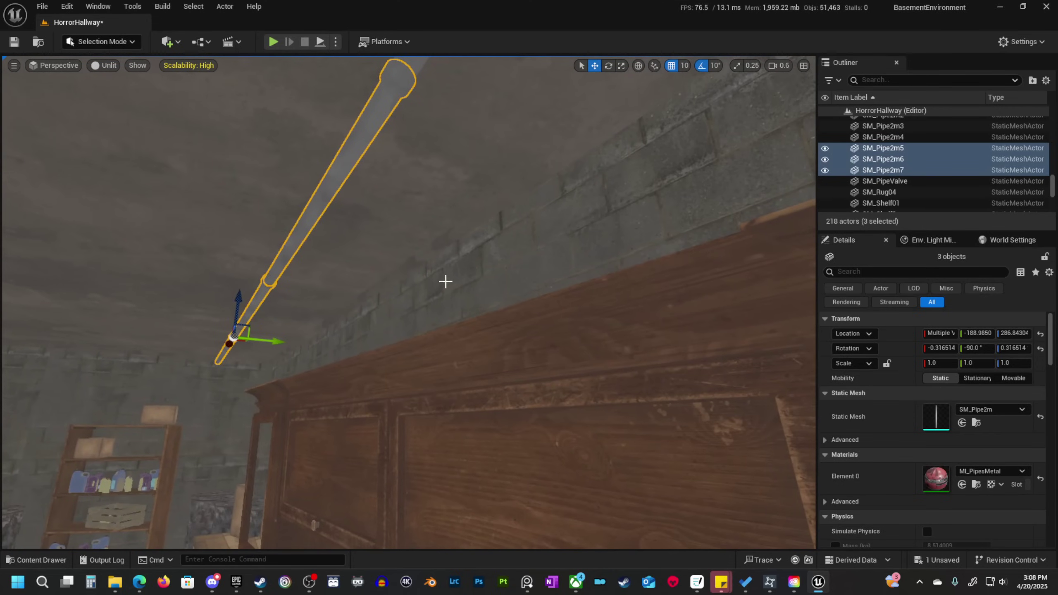
right_drag(445, 281, 399, 254)
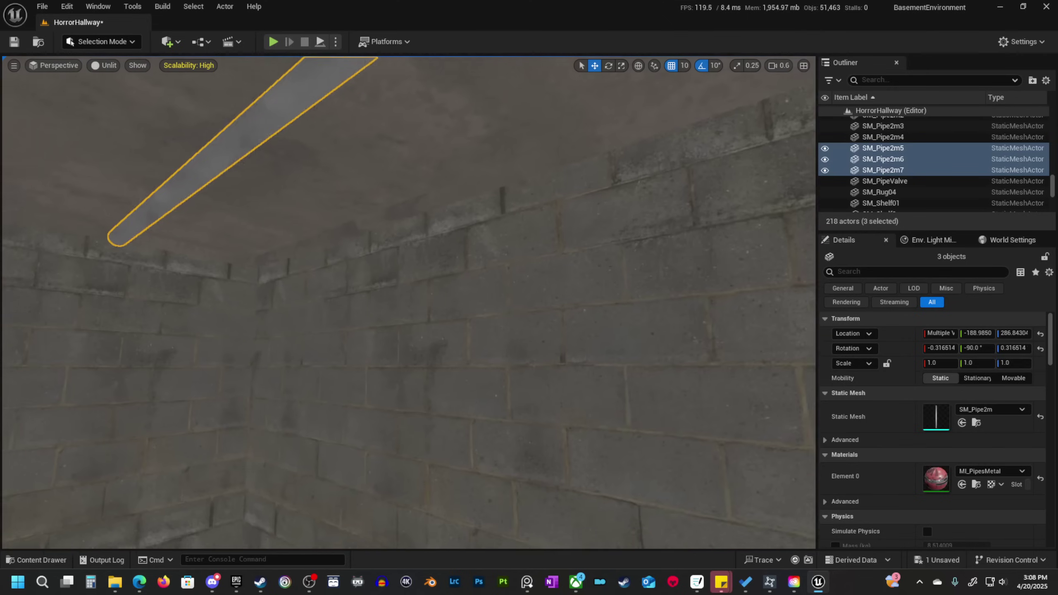
mouse_move(303, 259)
right_down()
mouse_move(400, 250)
mouse_move(500, 266)
mouse_move(303, 259)
right_up()
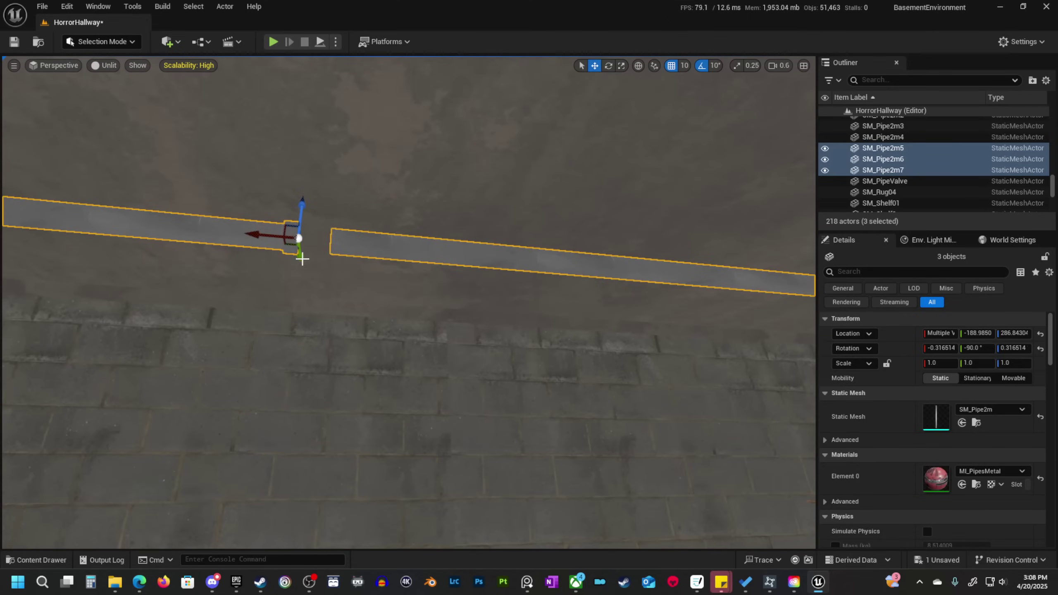
click(267, 236)
right_drag(410, 334, 208, 376)
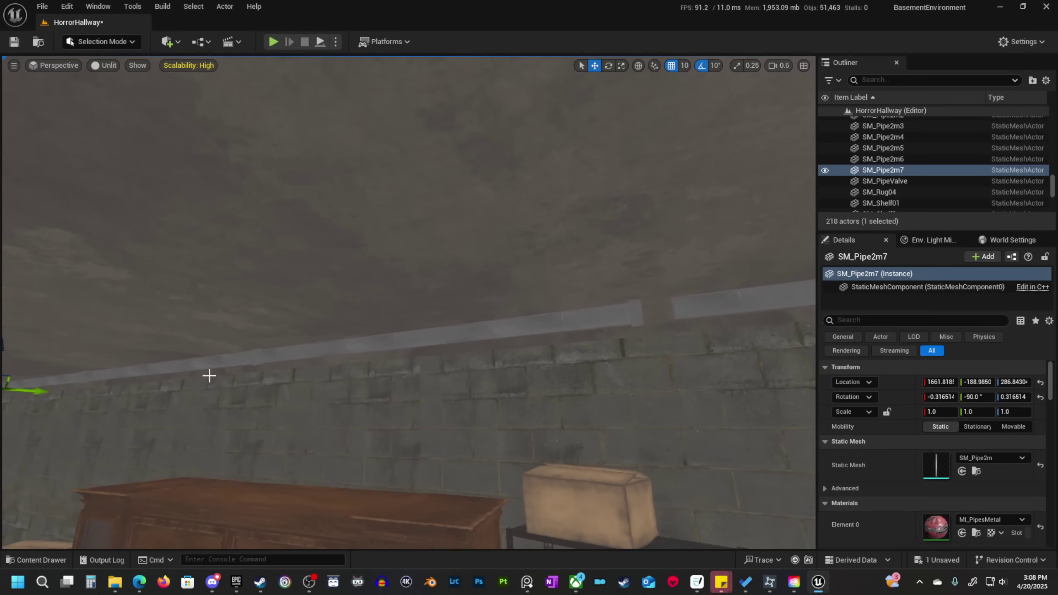
Reselect the three duplicated pipes together and shift them 10 units toward the entrance to join the original three.
ctrl+click(65, 382)
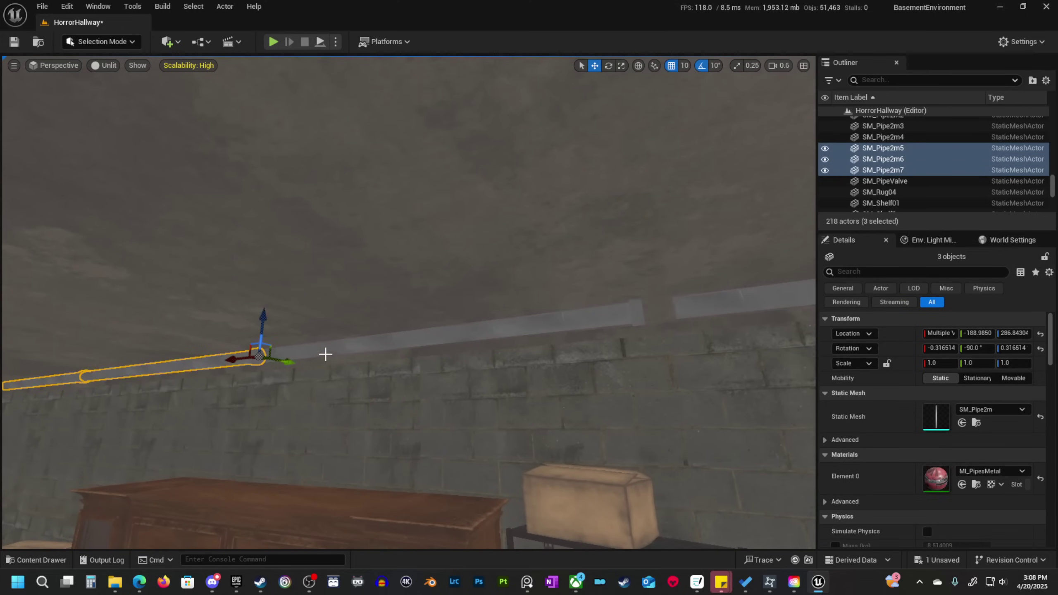
right_drag(615, 321, 654, 348)
key(w)
scroll(560, 326, up, 1)
key(w)
scroll(533, 308, down, 1)
key(s)
Select all six joined ceiling pipes and duplicate them as a parallel run closer to the wall, at about Y -169.
ctrl+click(384, 253)
right_drag(396, 302, 499, 238)
ctrl+click(281, 285)
right_drag(281, 285, 352, 307)
key(s)
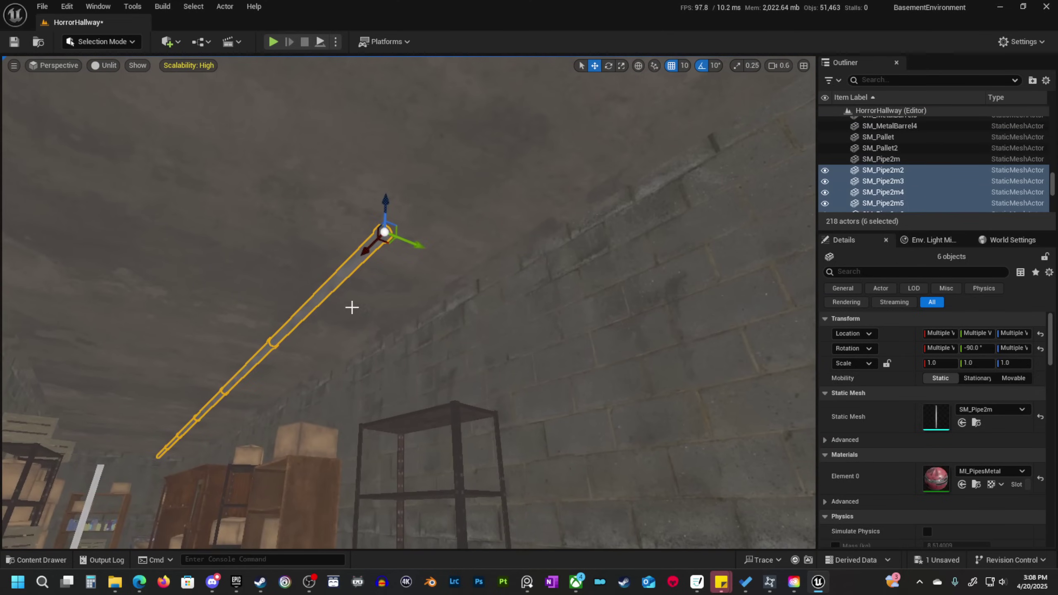
alt+drag(415, 247, 390, 243)
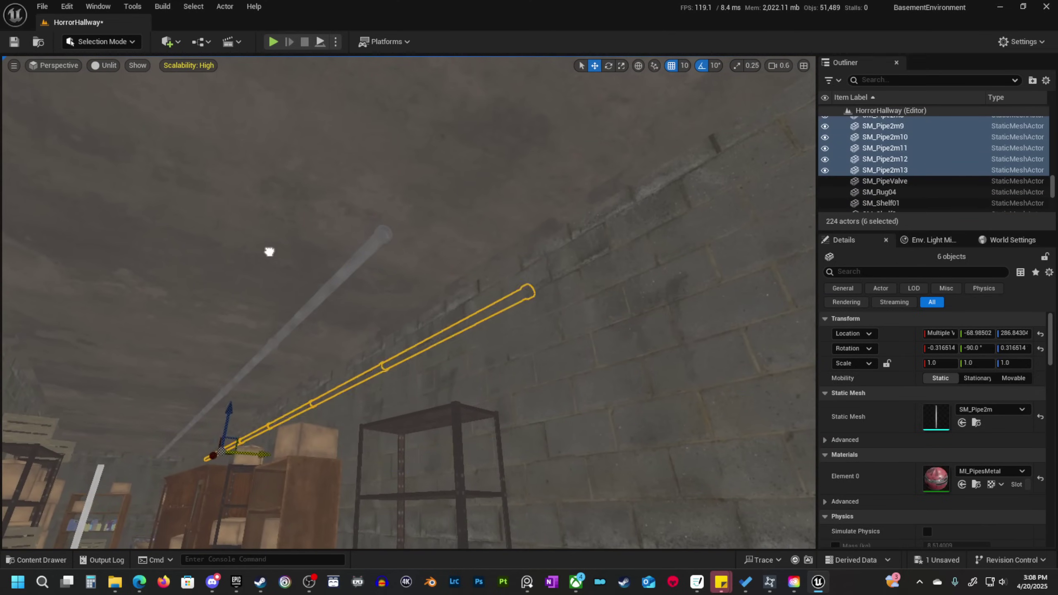
drag(269, 251, 233, 252)
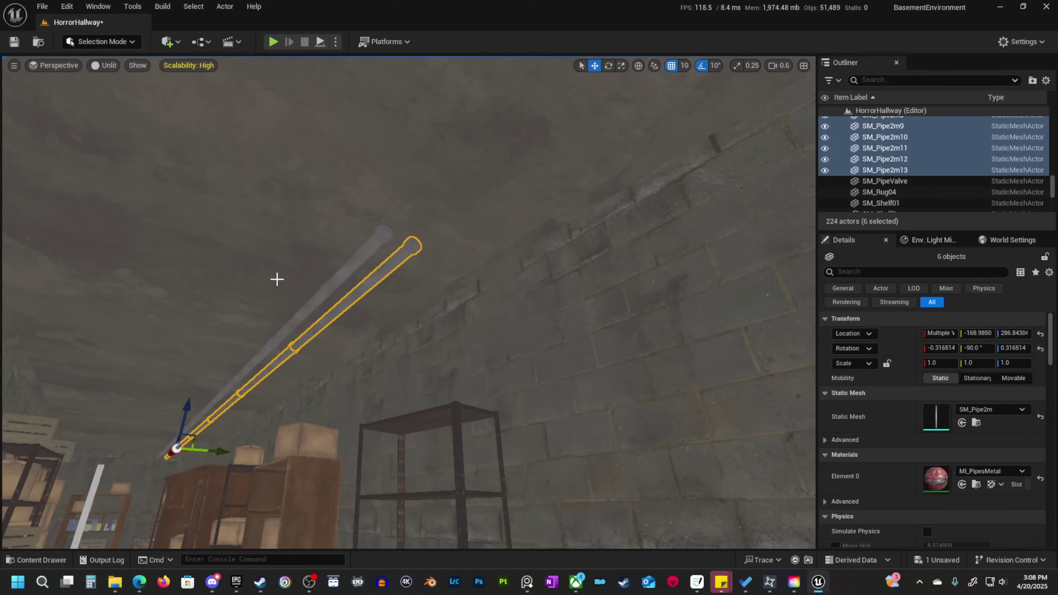
Examine the two parallel pipe runs along the hallway ceiling, including their open ends at the far wall.
right_drag(276, 279, 290, 288)
scroll(331, 323, down, 2)
right_drag(331, 323, 331, 323)
key(w)
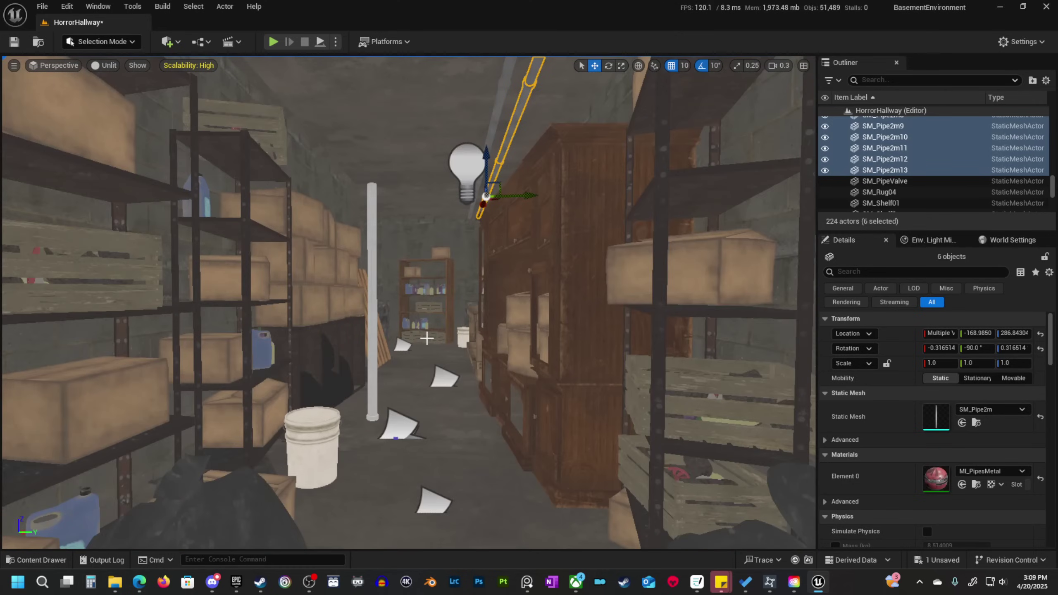
key(alt+4)
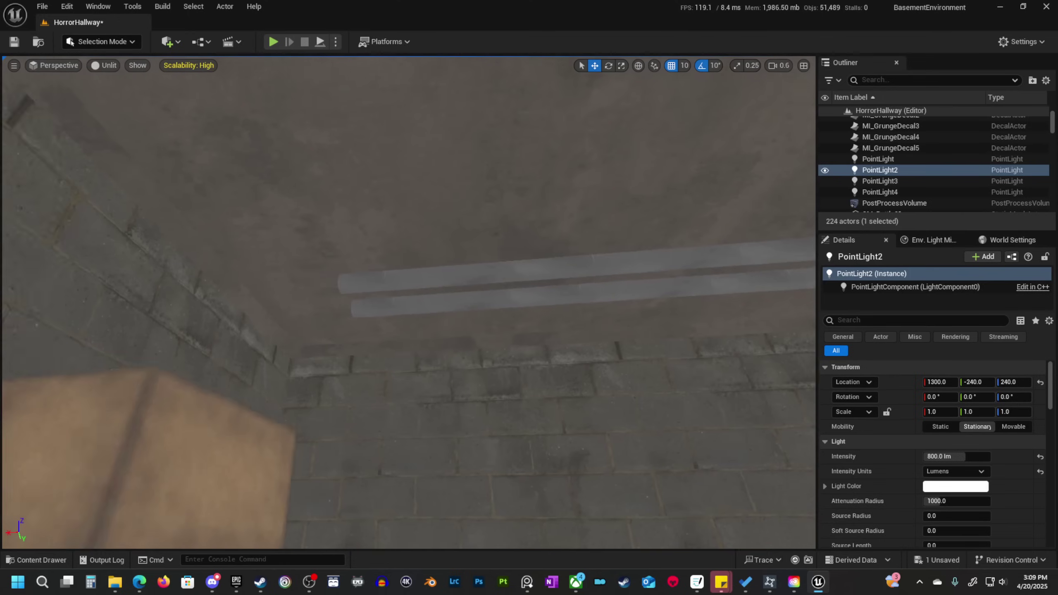
right_drag(459, 440, 459, 441)
right_drag(397, 335, 398, 335)
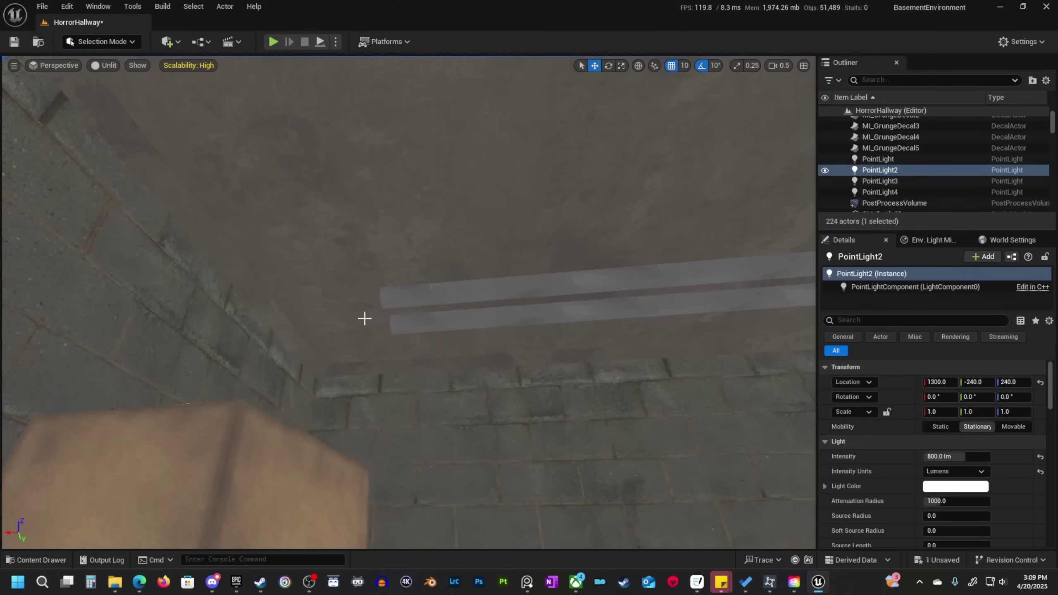
right_drag(374, 321, 96, 284)
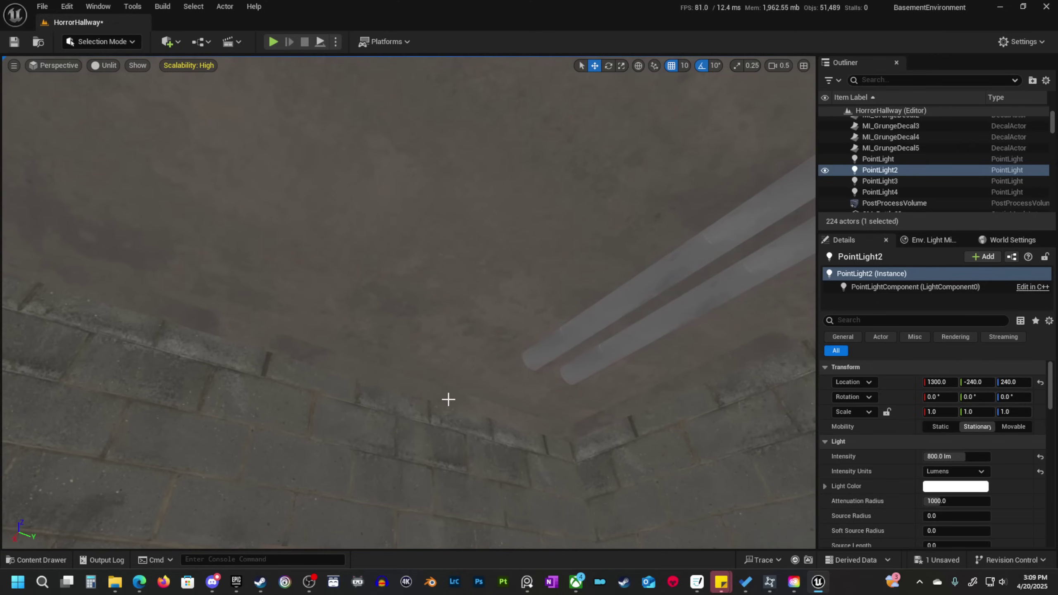
right_drag(448, 399, 246, 140)
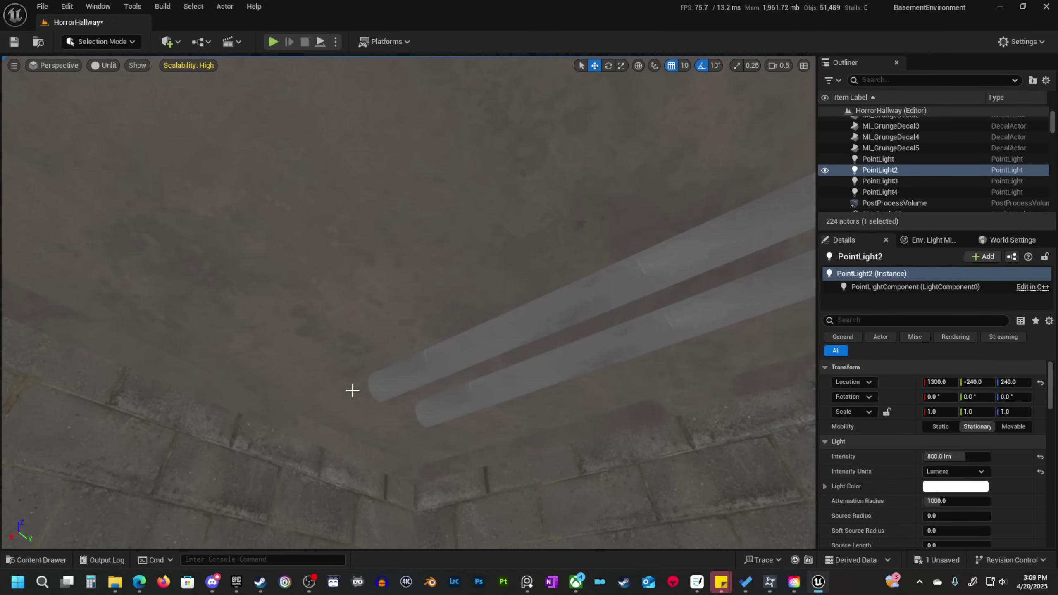
Place an SM_Pipe90Small elbow near the far pipe ends and rotate it to about -90 degrees on X and 80 on Z.
click(43, 559)
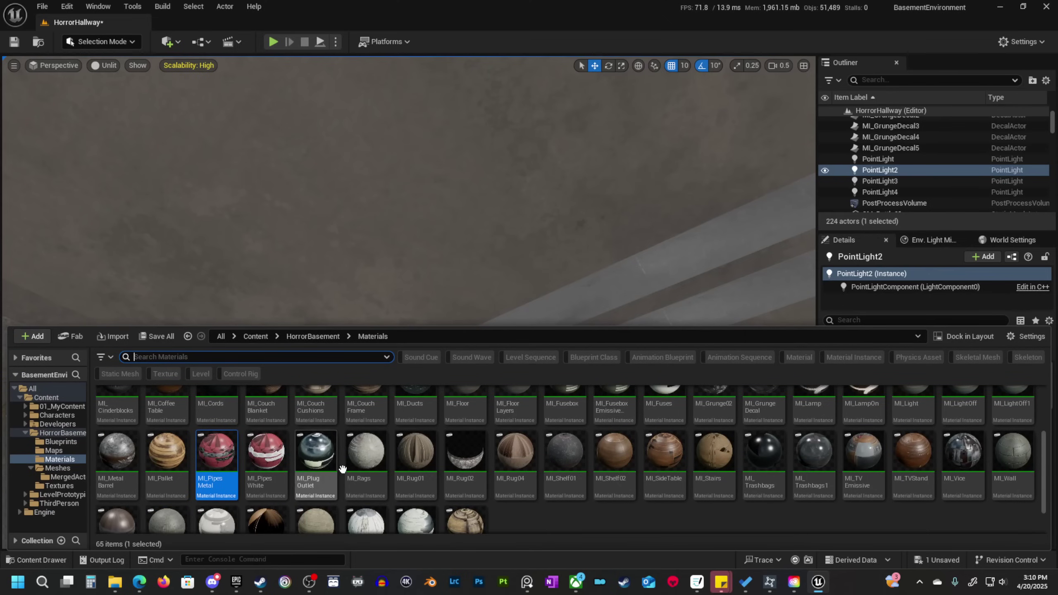
scroll(341, 469, up, 1)
key(alt+Left)
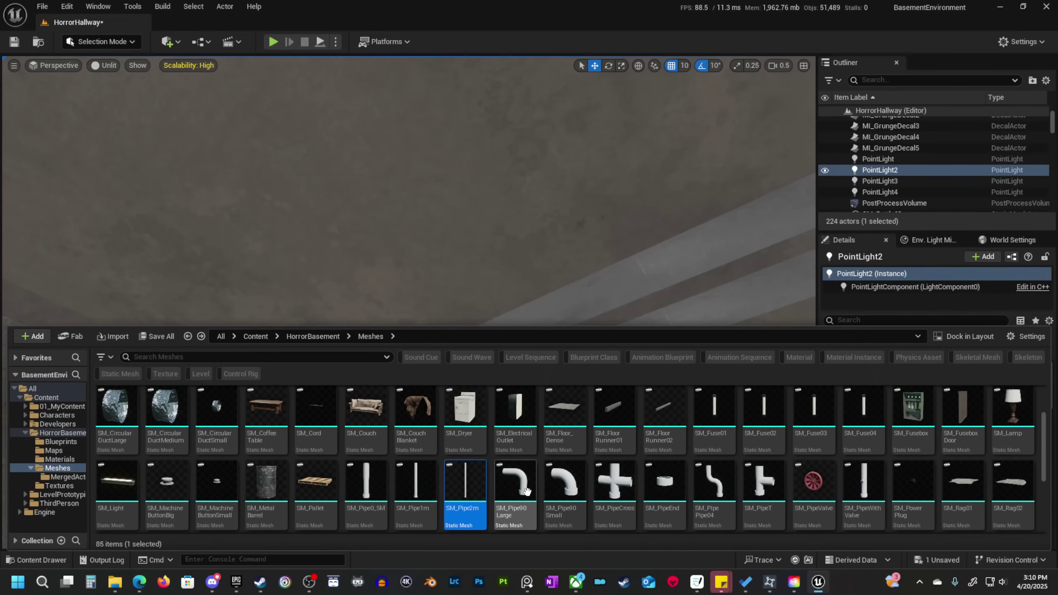
drag(546, 410, 439, 348)
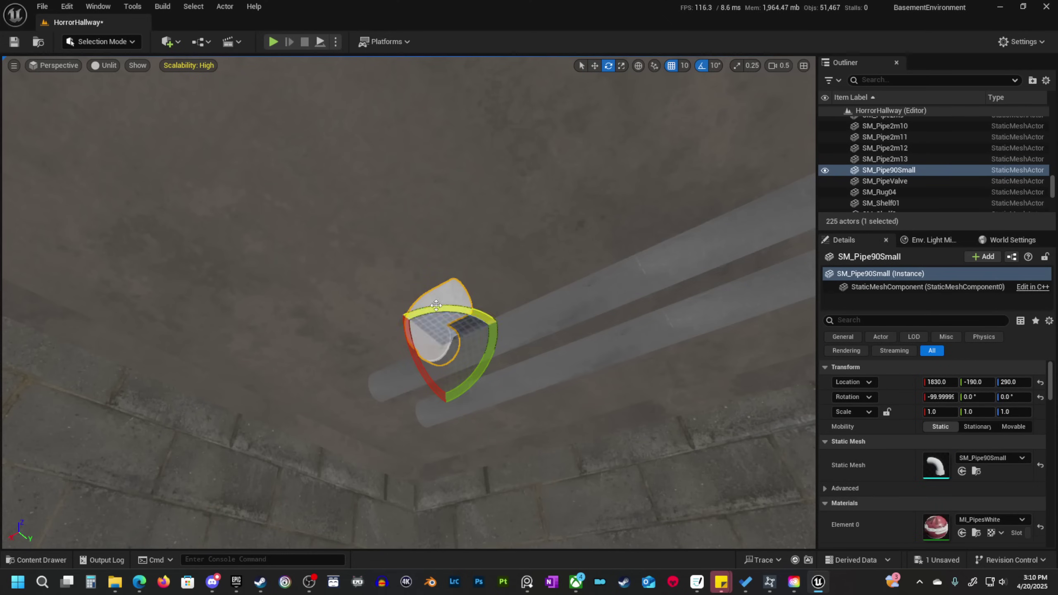
drag(452, 315, 447, 380)
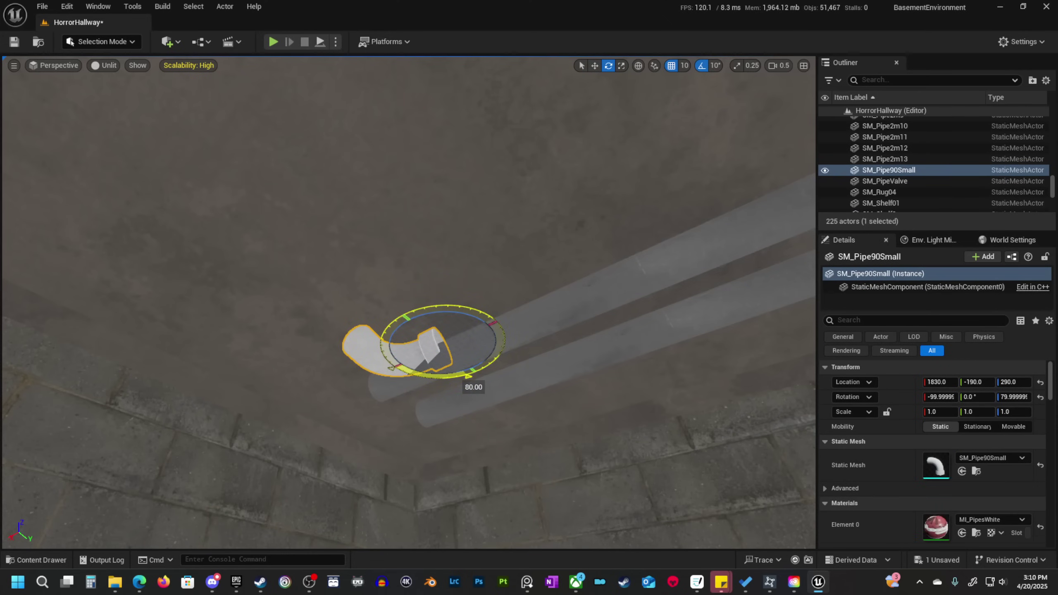
mouse_move(512, 347)
right_down()
mouse_move(509, 340)
mouse_move(512, 348)
right_up()
scroll(513, 348, down, 3)
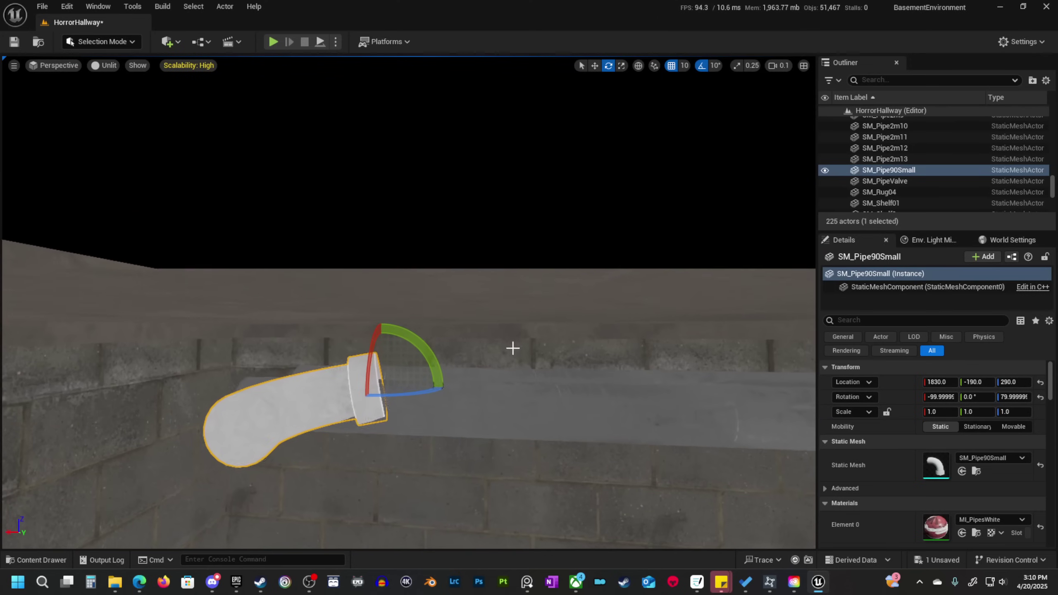
drag(432, 358, 437, 375)
Copy the location of the last pipe in the run nearer the wall onto the elbow, aligning it at Y -169 and Z 286.8.
right_drag(550, 389, 479, 309)
scroll(550, 390, up, 2)
click(356, 234)
right_drag(356, 234, 456, 274)
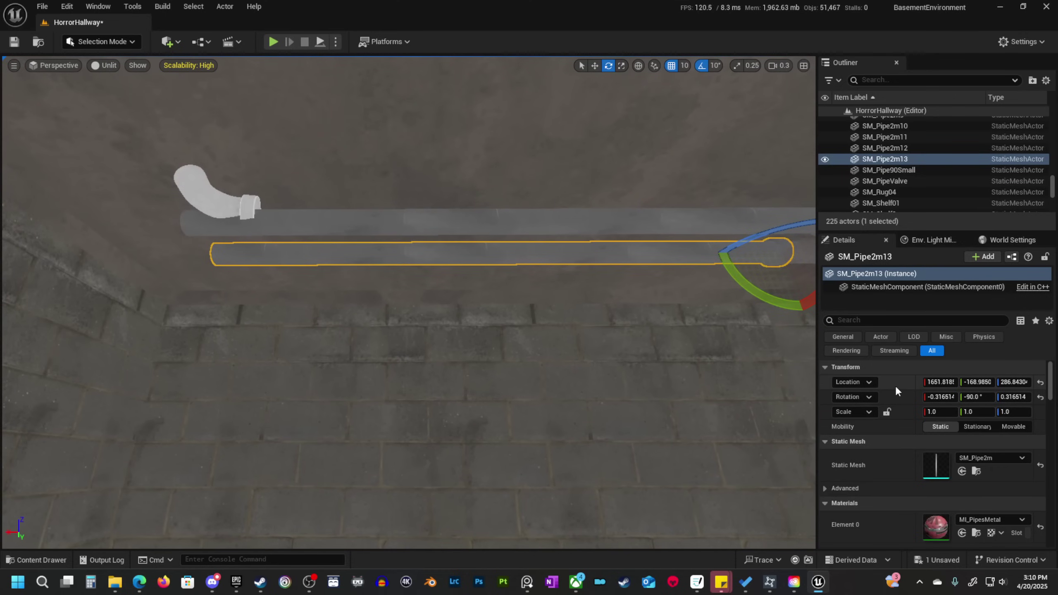
key(ctrl+z)
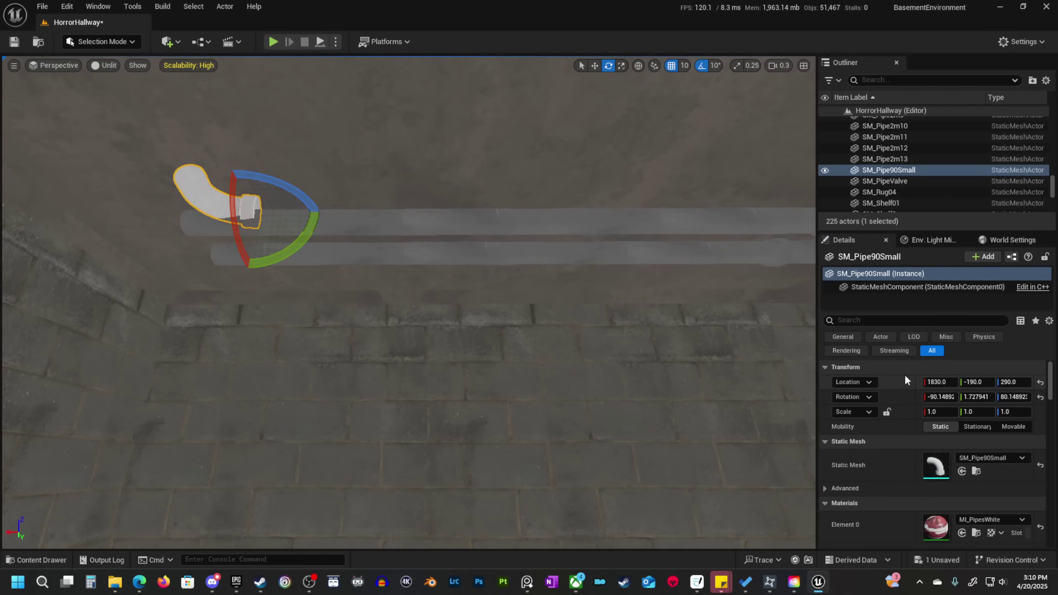
key(ctrl+z)
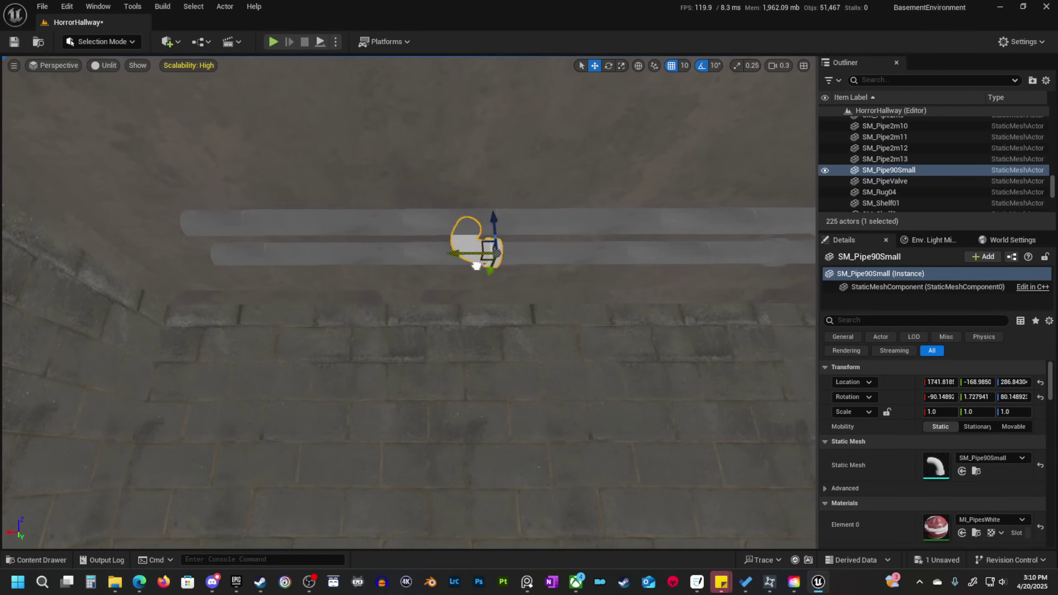
Slide the elbow to the pipe's open end at about X 1851.8 and rotate it to about 90 degrees on Z.
right_drag(191, 256, 152, 234)
scroll(458, 350, down, 2)
right_drag(458, 350, 297, 313)
key(e)
right_drag(529, 371, 428, 359)
scroll(529, 371, up, 1)
key(w)
Duplicate the elbow onto the open end of the other ceiling pipe, at about Y -189.
alt+drag(508, 353, 493, 354)
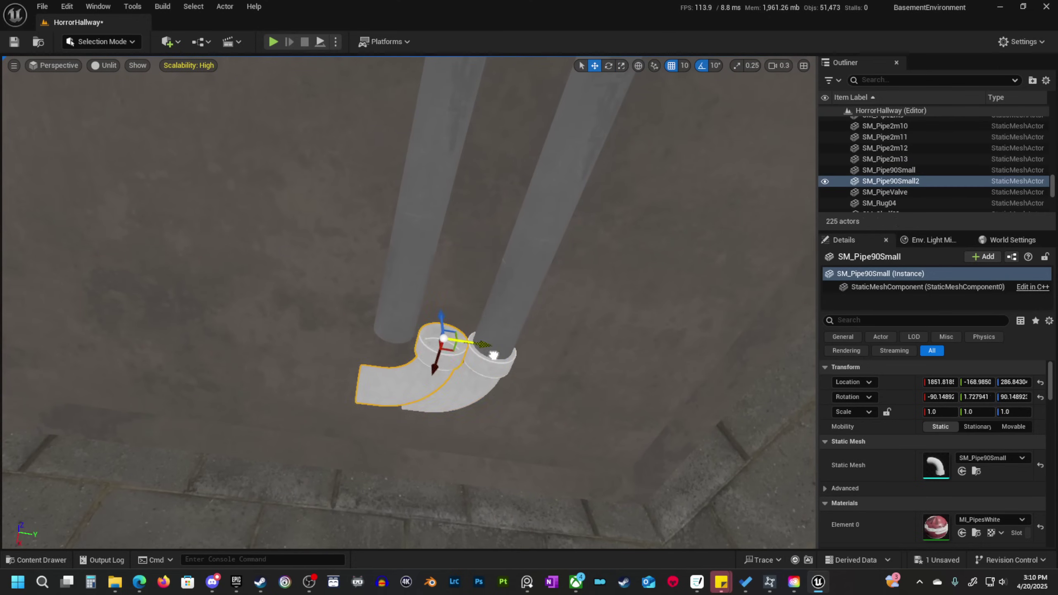
right_drag(419, 350, 633, 349)
scroll(419, 351, down, 1)
scroll(574, 344, up, 1)
Select the second elbow with its end pipe and slide both toward the entrance, staggering them from the neighbouring run.
ctrl+click(168, 283)
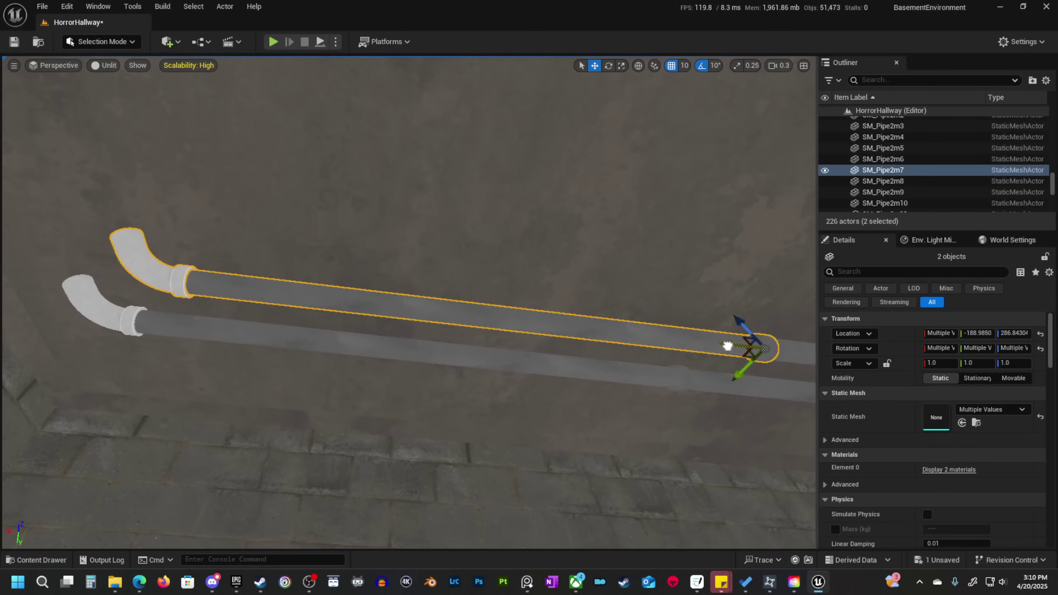
right_drag(727, 346, 749, 359)
key(Escape)
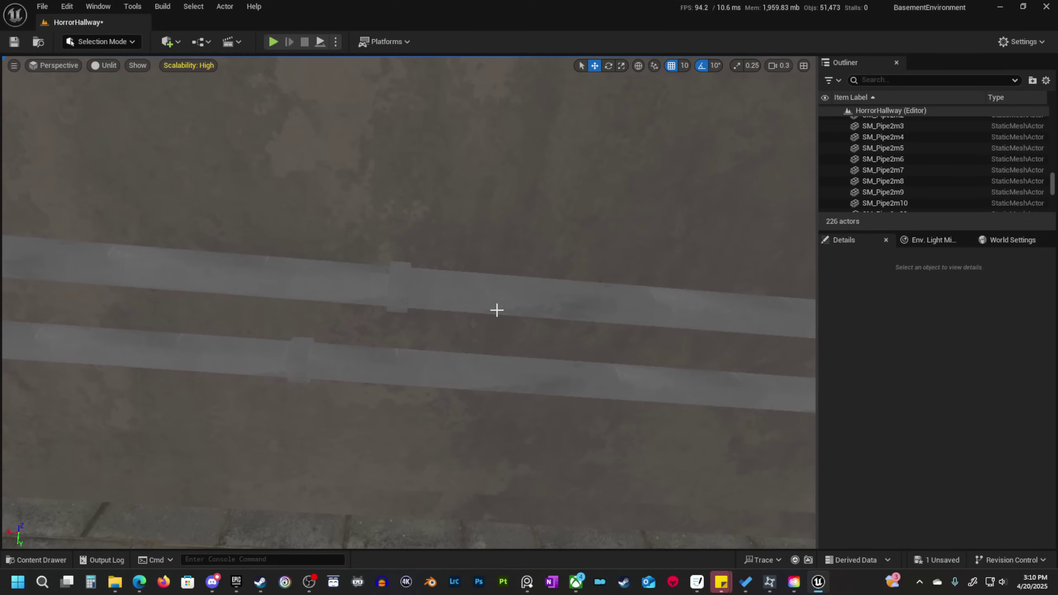
right_drag(260, 281, 433, 287)
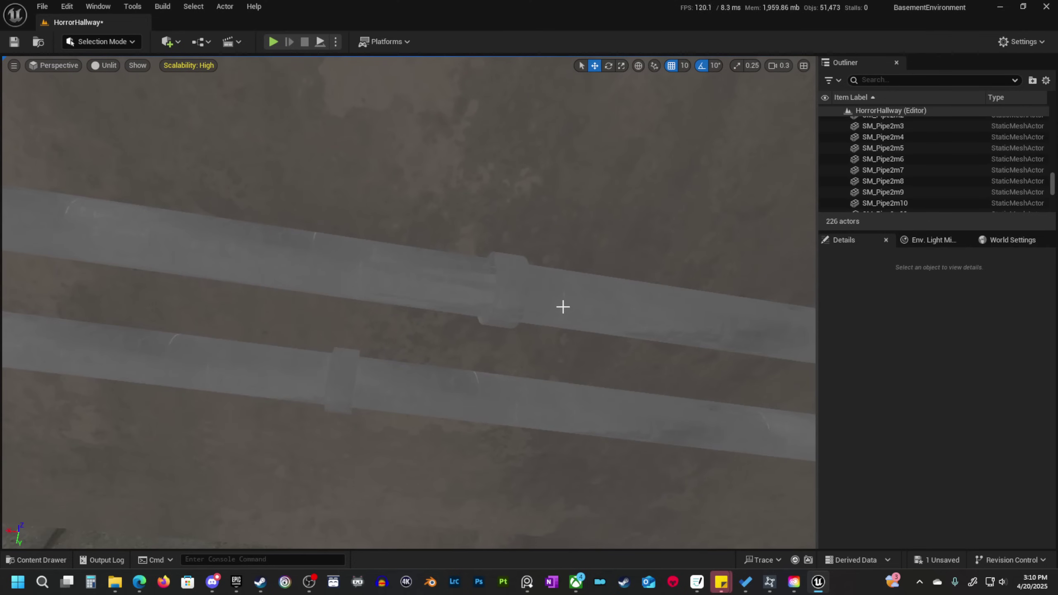
Select the remaining pipes in the Y -189 run and shift them toward the entrance to match their end pipe.
right_drag(348, 268, 410, 317)
scroll(348, 268, up, 2)
click(381, 293)
ctrl+click(552, 391)
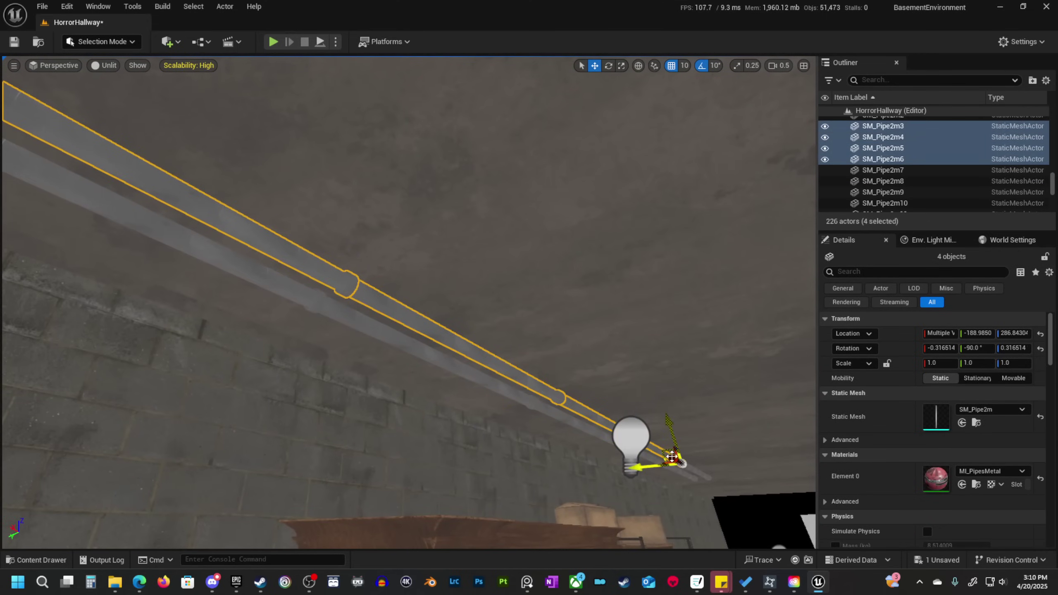
ctrl+click(690, 471)
right_drag(690, 472, 443, 395)
ctrl+click(597, 430)
ctrl+click(597, 430)
Duplicate the Y -189 run's end pipe, turn it 90 degrees across the ceiling and move it to the elbow outlet near X 1851.8, Y -199.
click(508, 302)
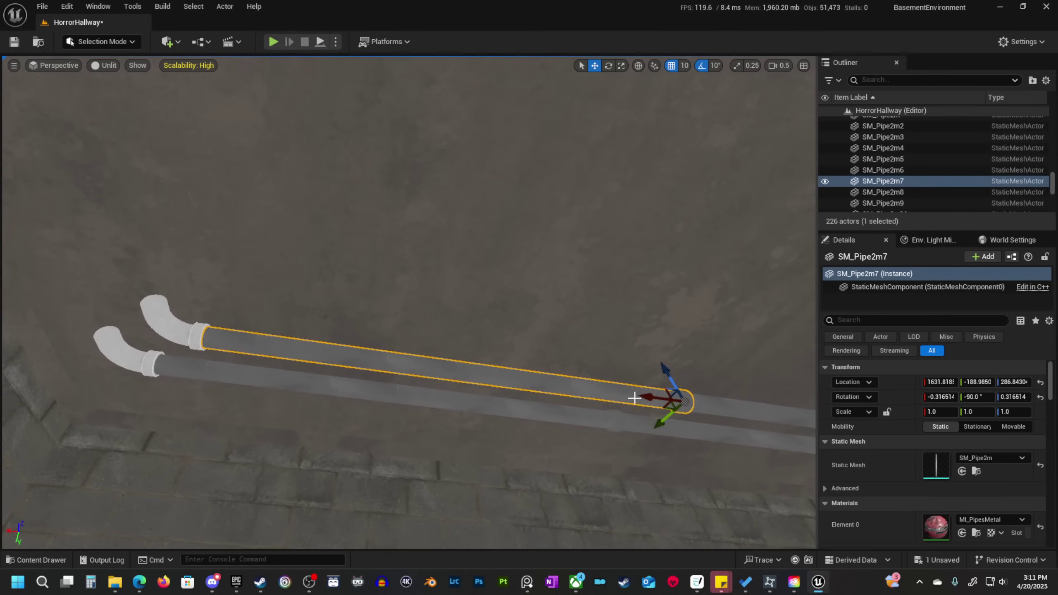
alt+drag(651, 399, 425, 369)
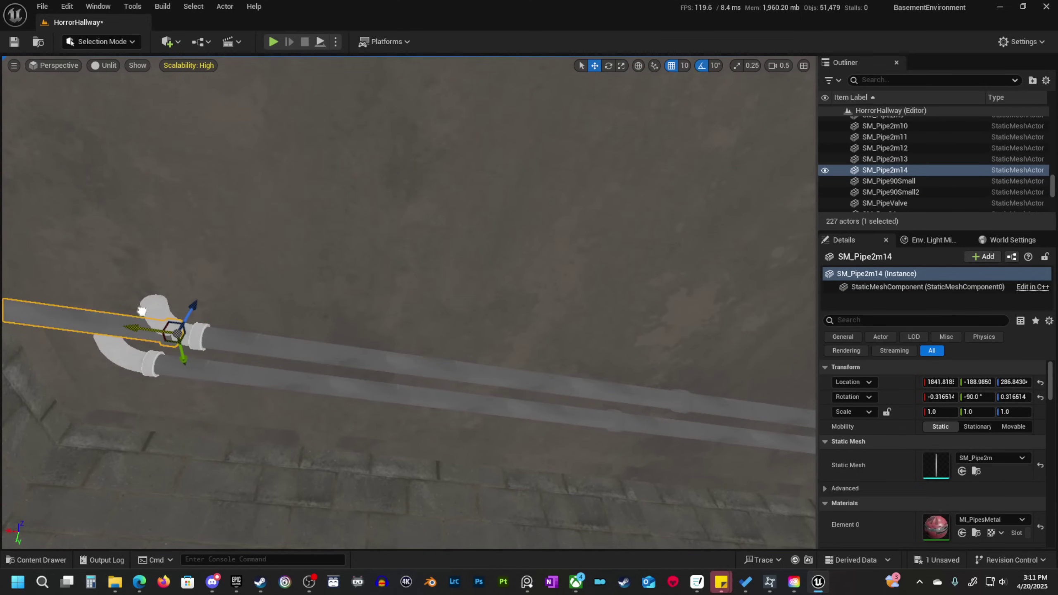
drag(142, 311, 121, 313)
right_drag(121, 313, 410, 368)
drag(385, 337, 439, 329)
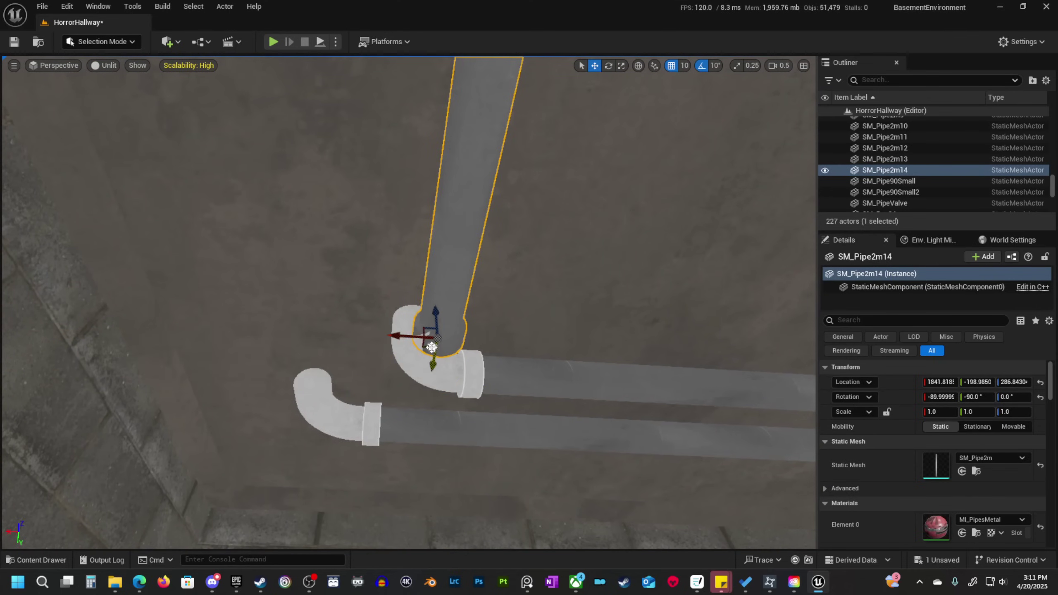
drag(404, 336, 365, 336)
right_drag(454, 355, 526, 64)
scroll(454, 355, down, 1)
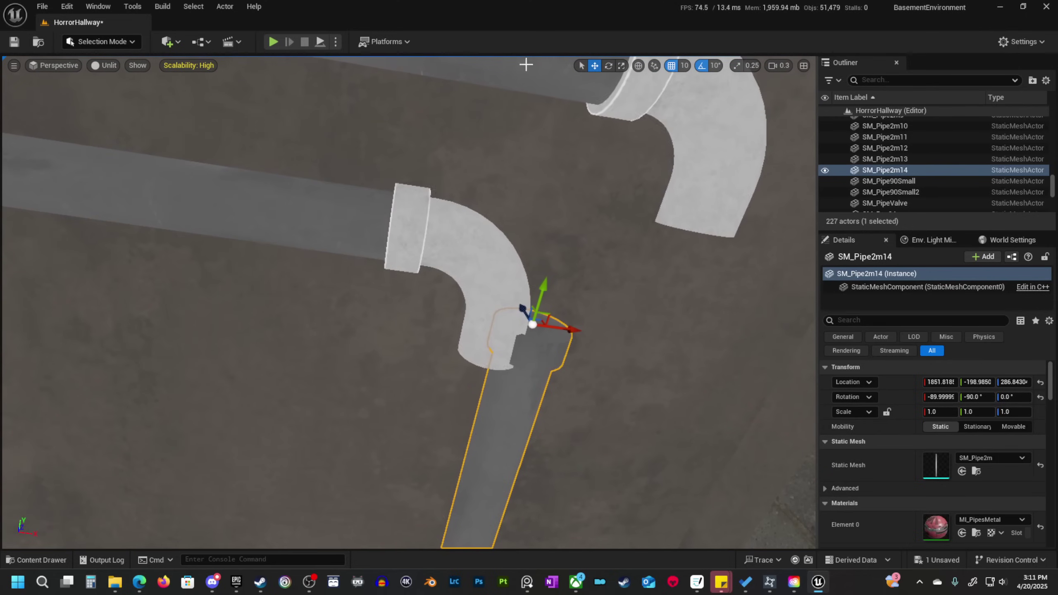
Set the grid snap to 5 and nudge the cross pipe to about X 1846.8 to fit the elbow's outlet.
click(683, 66)
click(697, 107)
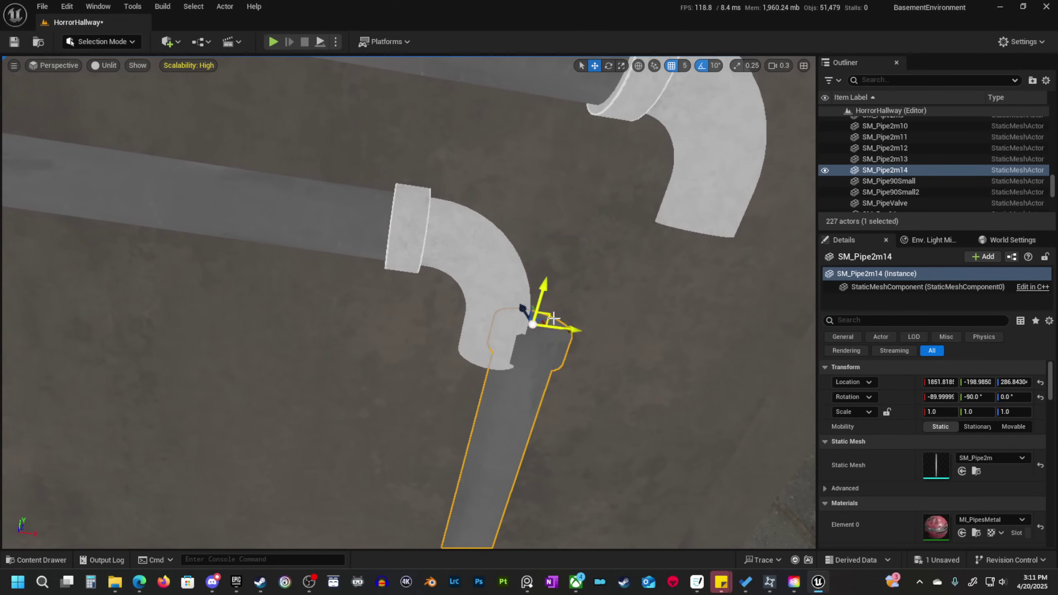
drag(560, 328, 525, 324)
right_drag(525, 324, 687, 358)
right_drag(603, 325, 543, 363)
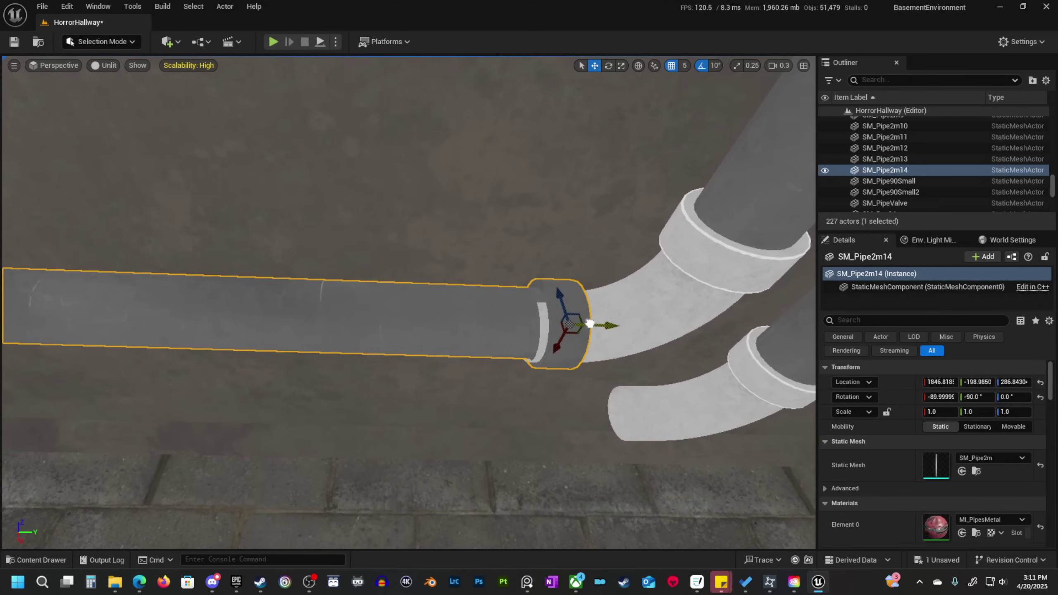
right_drag(571, 320, 507, 270)
Duplicate the cross pipe onto the outlet of the elbow nearer the wall, at about X 1866.8 and Y -184.
alt+drag(507, 270, 657, 309)
right_drag(649, 306, 453, 371)
right_drag(555, 322, 676, 264)
drag(667, 262, 634, 258)
Select both cross pipes along the far wall and duplicate them end to end to extend the two runs.
right_drag(633, 258, 501, 260)
scroll(635, 270, up, 2)
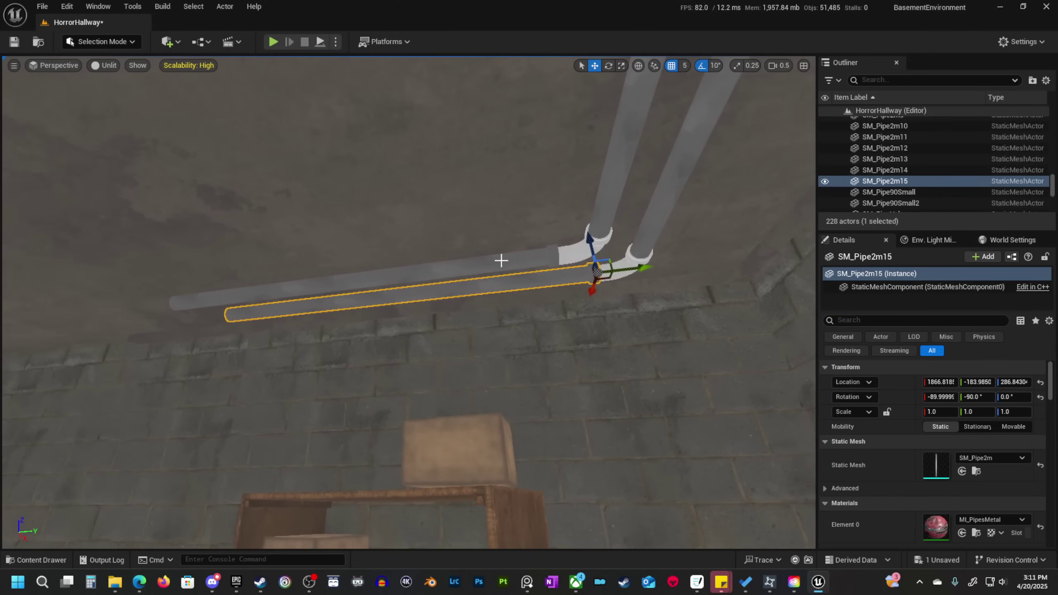
ctrl+click(501, 259)
alt+drag(597, 247, 238, 282)
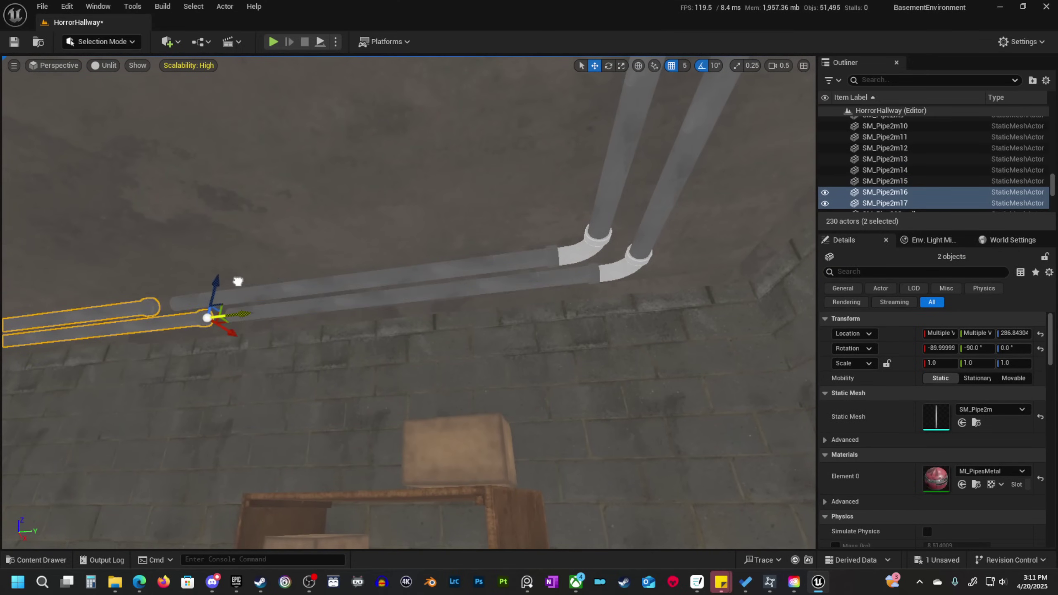
mouse_move(255, 280)
right_down()
mouse_move(277, 287)
mouse_move(255, 282)
right_up()
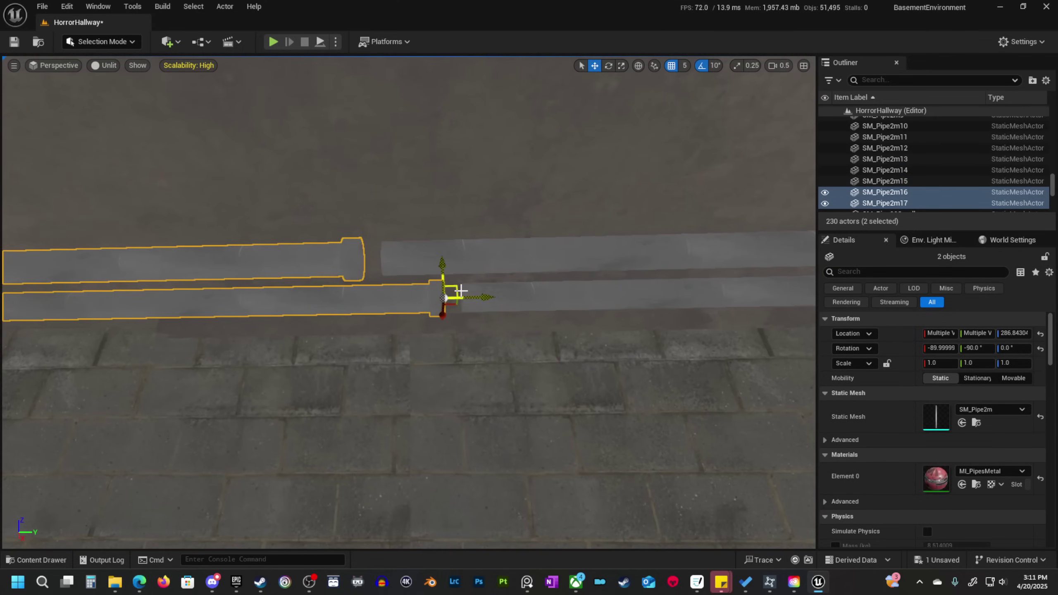
Shift the cross run near X 1846.8 along the far wall so its first pipe sits at about Y -204.
right_drag(487, 299, 403, 130)
scroll(323, 205, up, 1)
key(Escape)
click(417, 131)
ctrl+click(355, 93)
right_drag(354, 93, 390, 235)
click(425, 219)
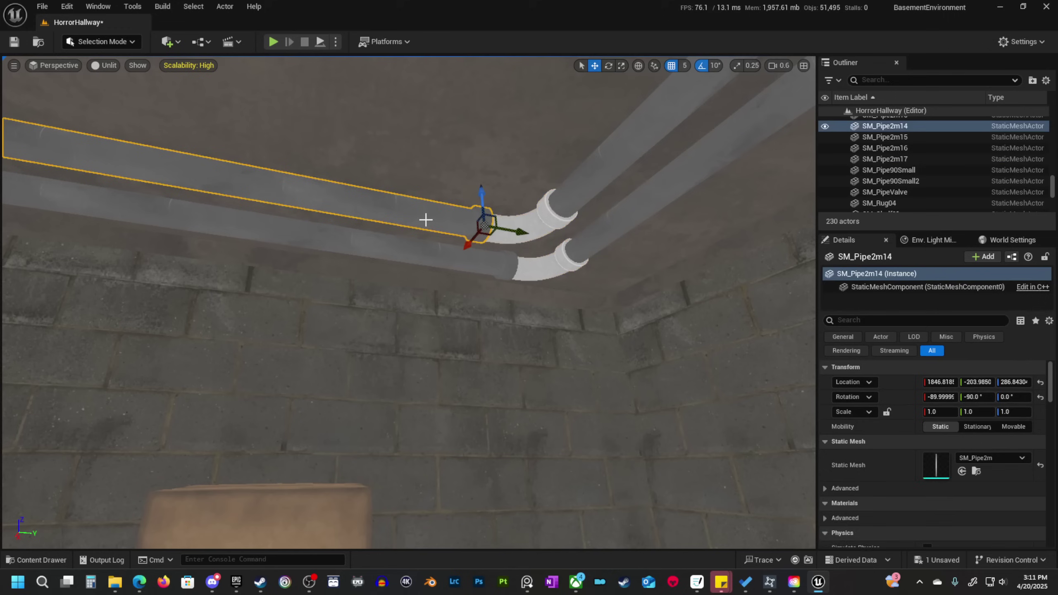
Apply the cross pipe's MI_PipesMetal material to both white elbows.
click(976, 534)
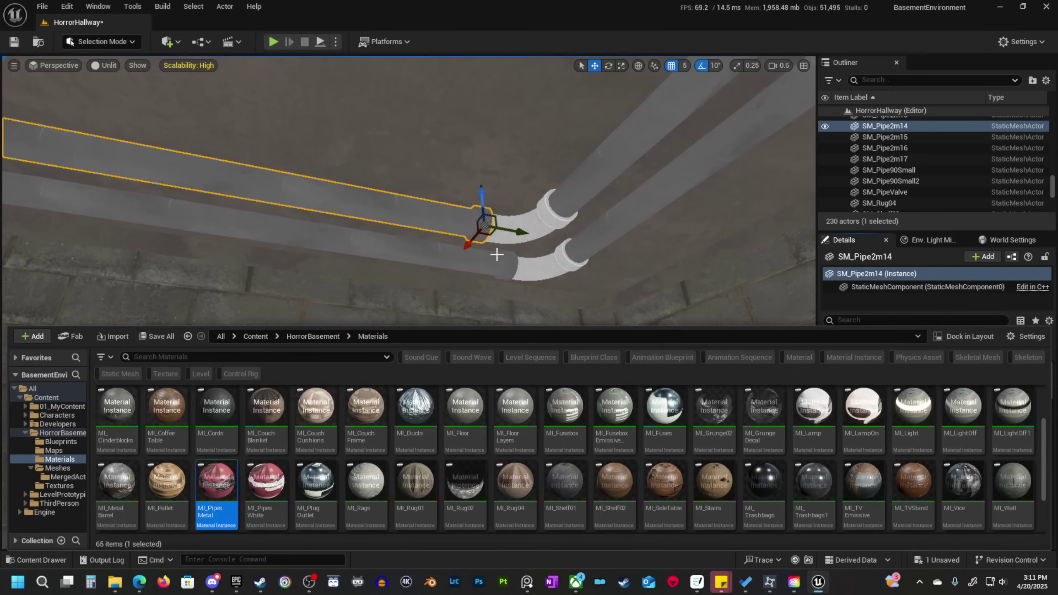
click(526, 226)
ctrl+click(539, 267)
click(961, 485)
Inspect the finished ceiling pipes along the hallway in lit shading and return to unlit shading.
right_drag(424, 288, 482, 354)
key(alt+4)
key(Escape)
scroll(425, 288, up, 1)
right_drag(424, 288, 462, 354)
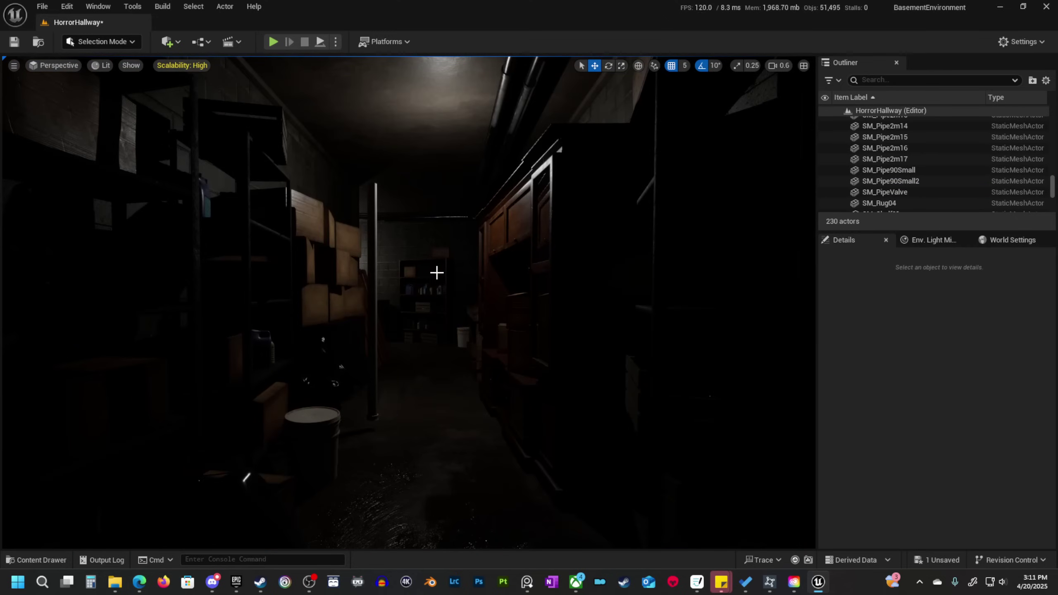
mouse_move(437, 272)
right_down()
mouse_move(470, 201)
mouse_move(400, 225)
mouse_move(482, 258)
mouse_move(463, 254)
mouse_move(463, 317)
mouse_move(466, 258)
mouse_move(470, 266)
mouse_move(451, 225)
mouse_move(455, 266)
right_up()
scroll(437, 273, down, 1)
key(alt+3)
scroll(469, 201, down, 1)
scroll(470, 201, up, 3)
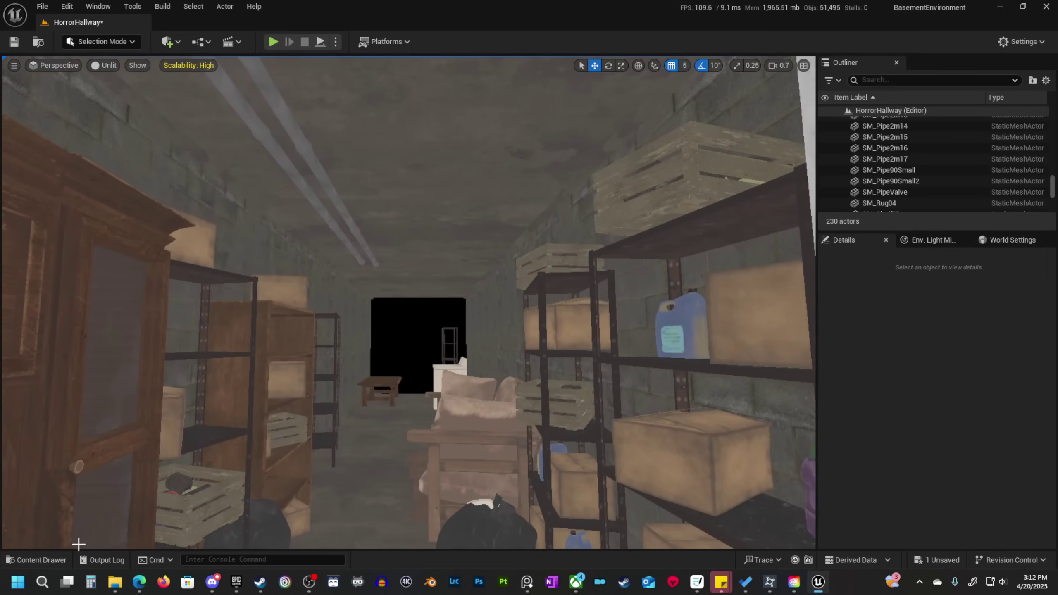
Find the light fixture in the HorrorBasement Meshes folder and place SM_Light at the ceiling, about X 545, Y -220, Z 305.
click(39, 559)
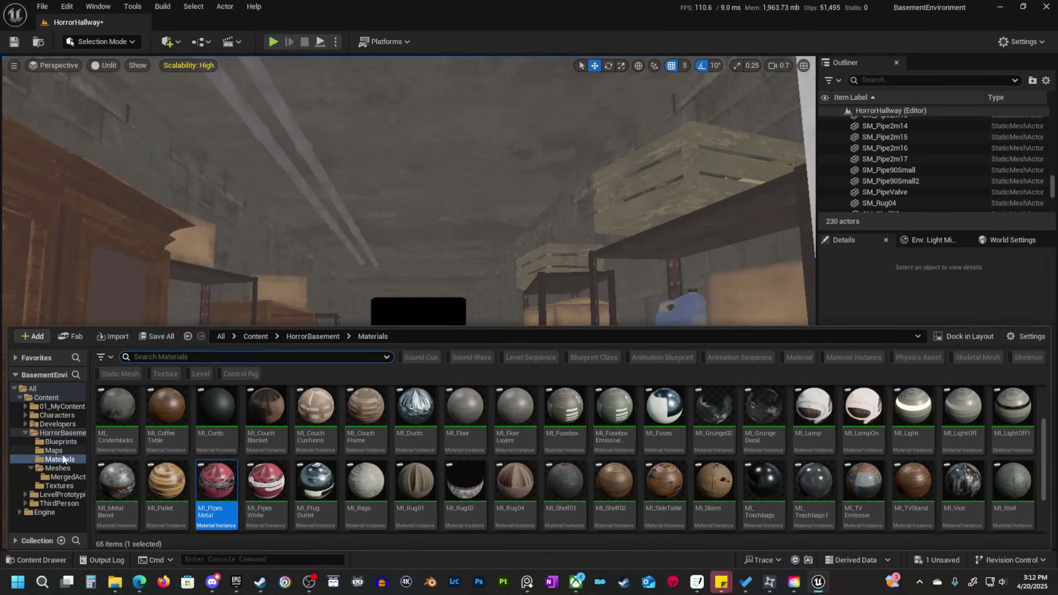
click(58, 467)
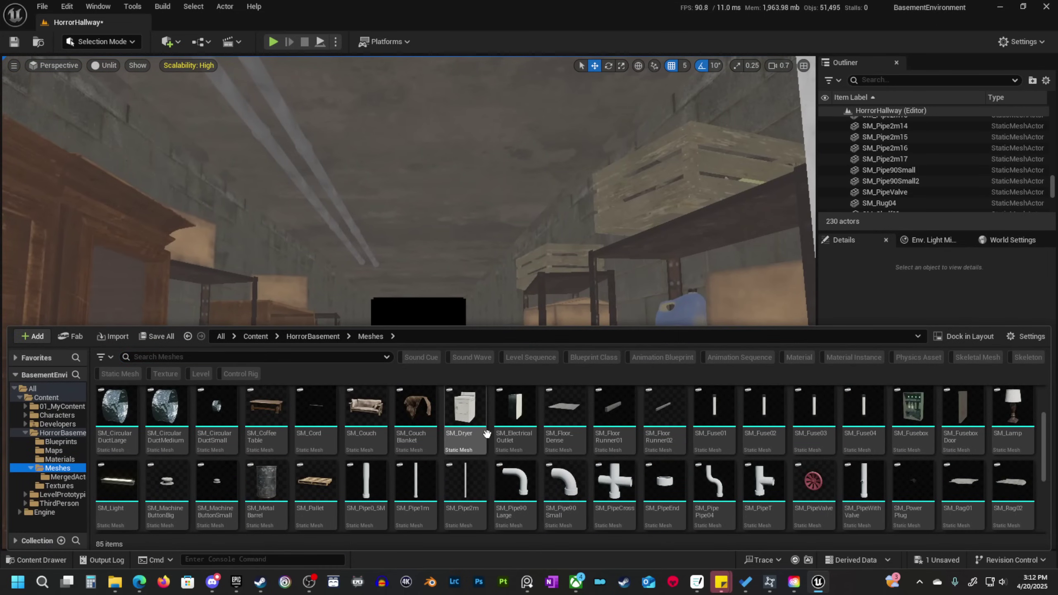
scroll(486, 434, up, 2)
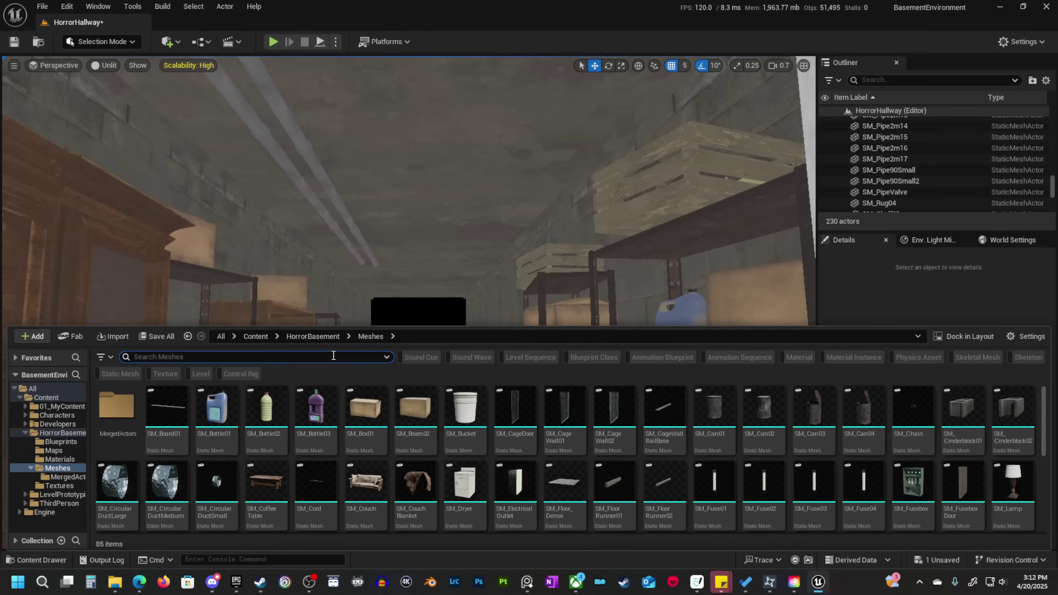
click(333, 356)
text(ol)
key(BackSpace)
key(BackSpace)
text(li)
drag(108, 406, 396, 189)
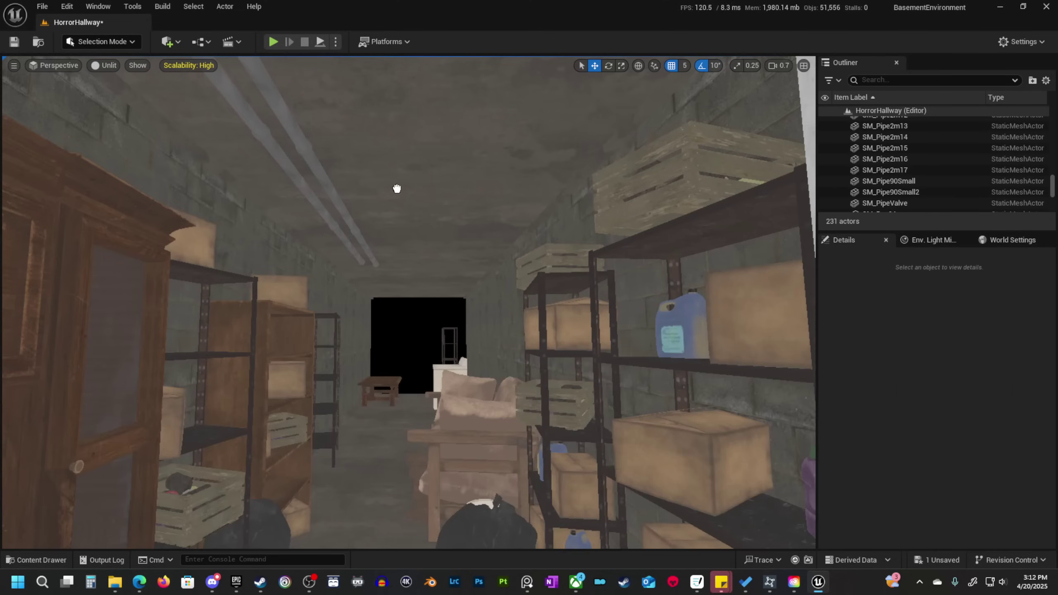
click(399, 230)
key(f)
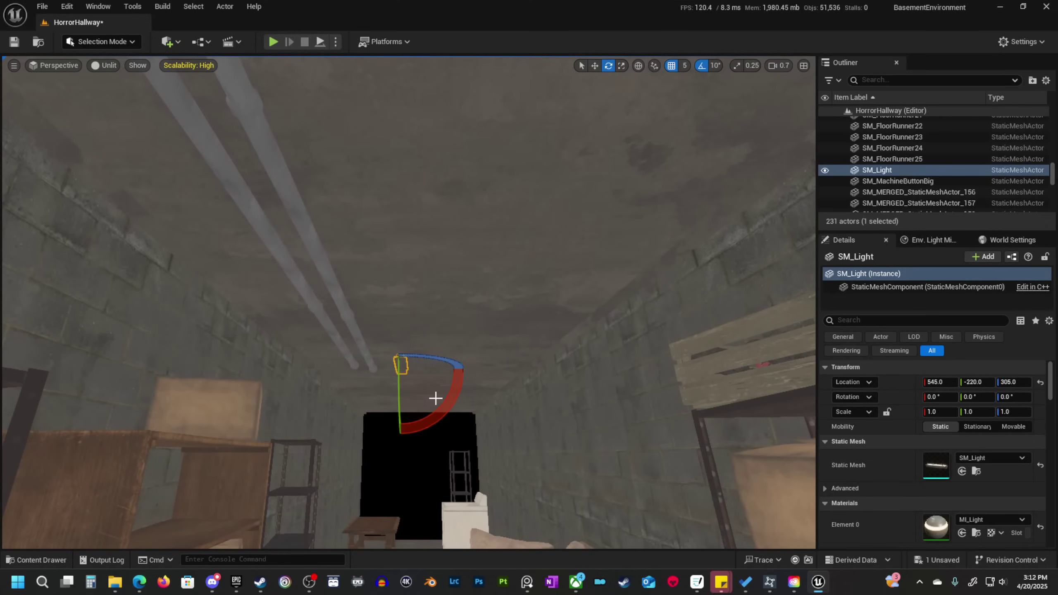
Flip the light fixture 180 degrees against the ceiling and move it down the hallway to X 1325, Y -245.
right_drag(729, 417, 571, 416)
shift+drag(735, 324, 595, 333)
mouse_move(623, 357)
right_down()
mouse_move(541, 375)
mouse_move(591, 375)
mouse_move(637, 350)
right_up()
scroll(623, 358, down, 2)
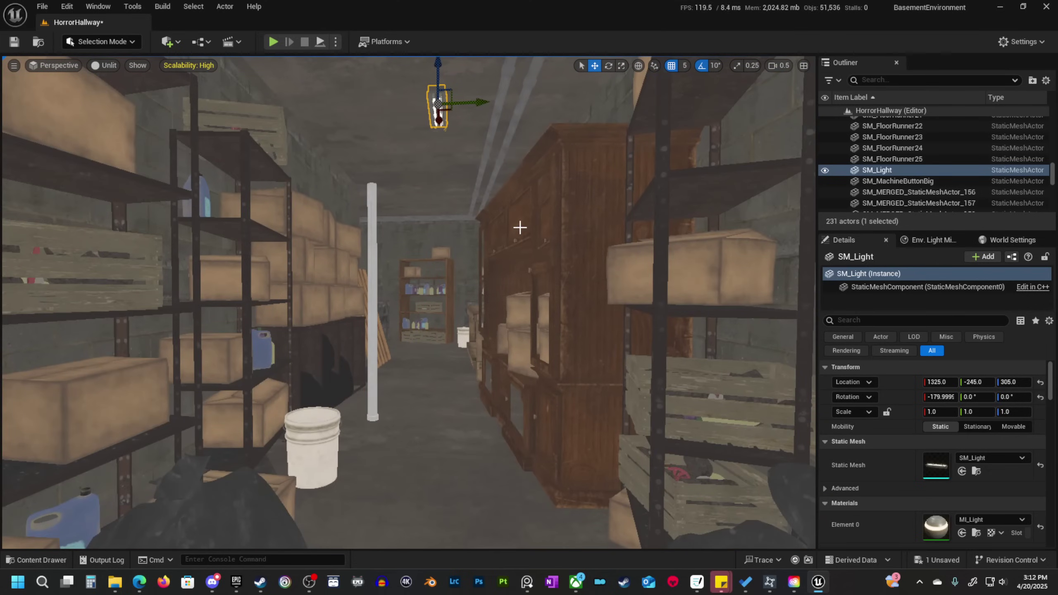
Switch to lit shading and fine-tune the ceiling light's position to X 1305.
key(alt+4)
key(Escape)
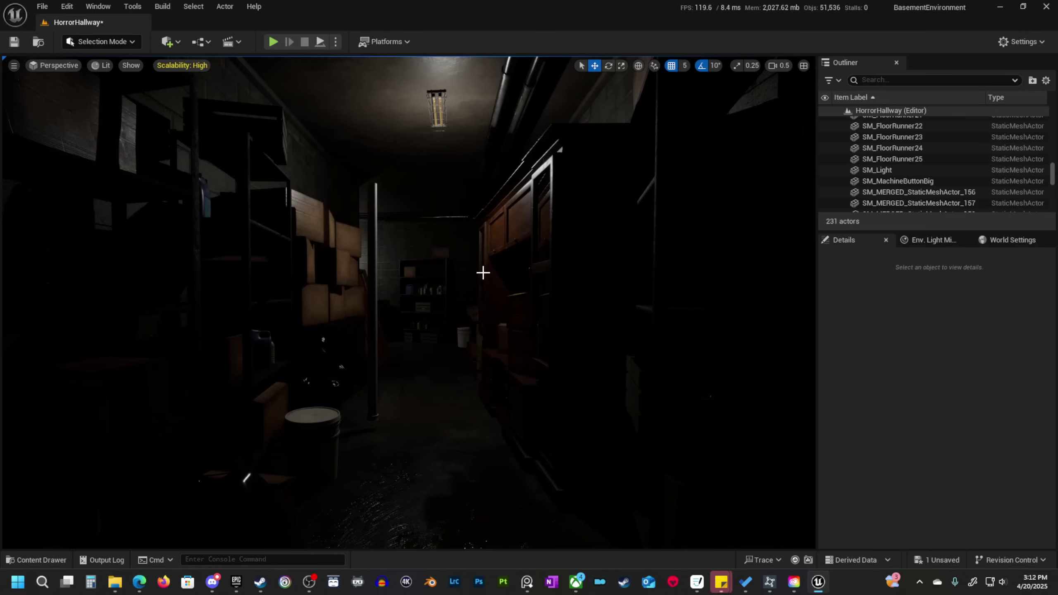
right_drag(501, 275, 501, 275)
right_drag(338, 249, 337, 248)
click(290, 301)
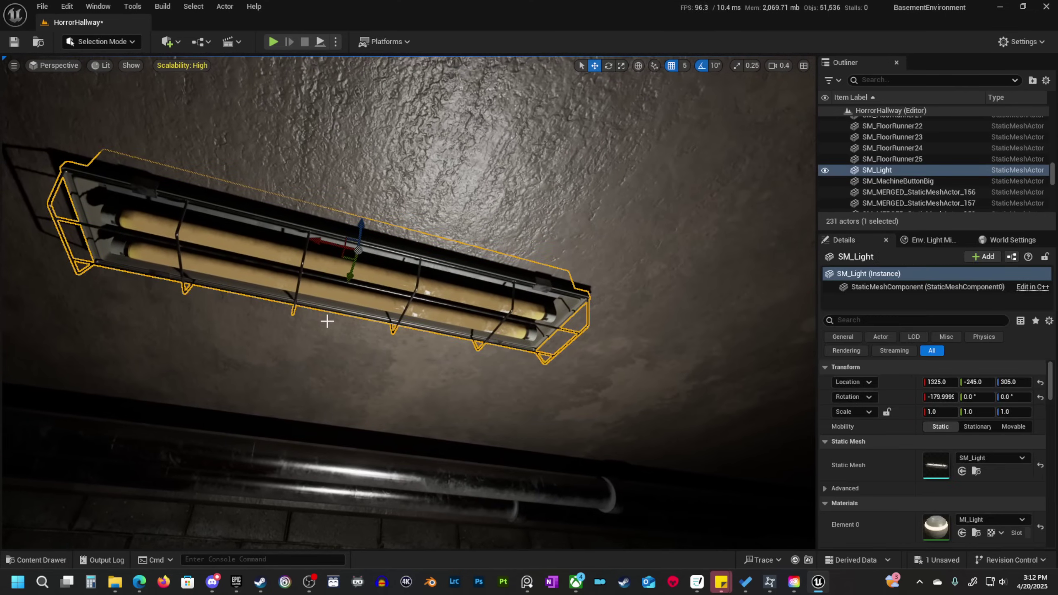
drag(321, 239, 437, 262)
right_drag(426, 306, 426, 307)
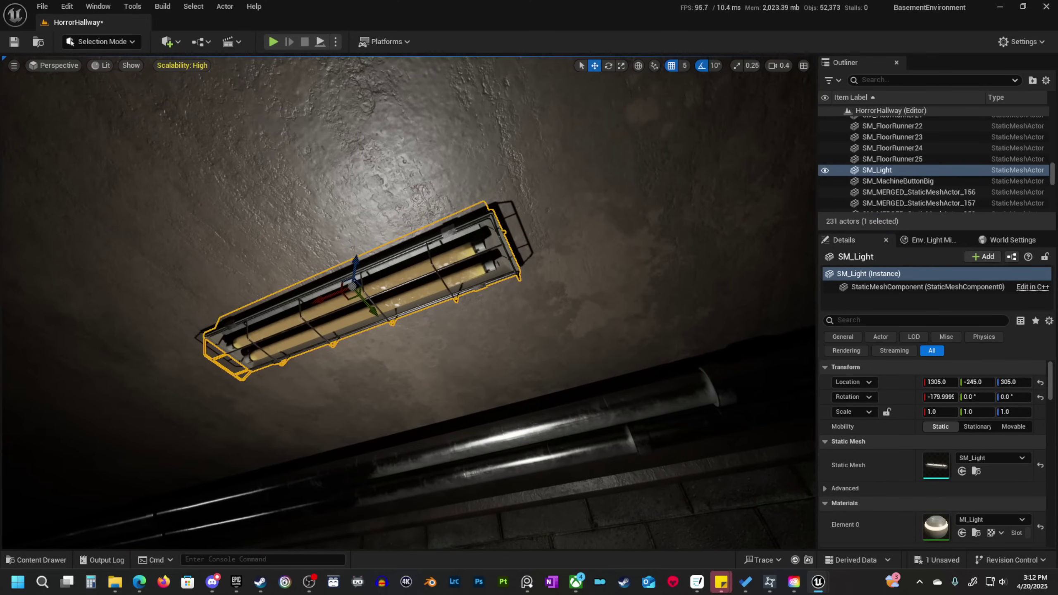
Open the fixture's MI_Light material instance in a floating window and raise EmissiveIntensity to about 1642.
drag(581, 136, 283, 25)
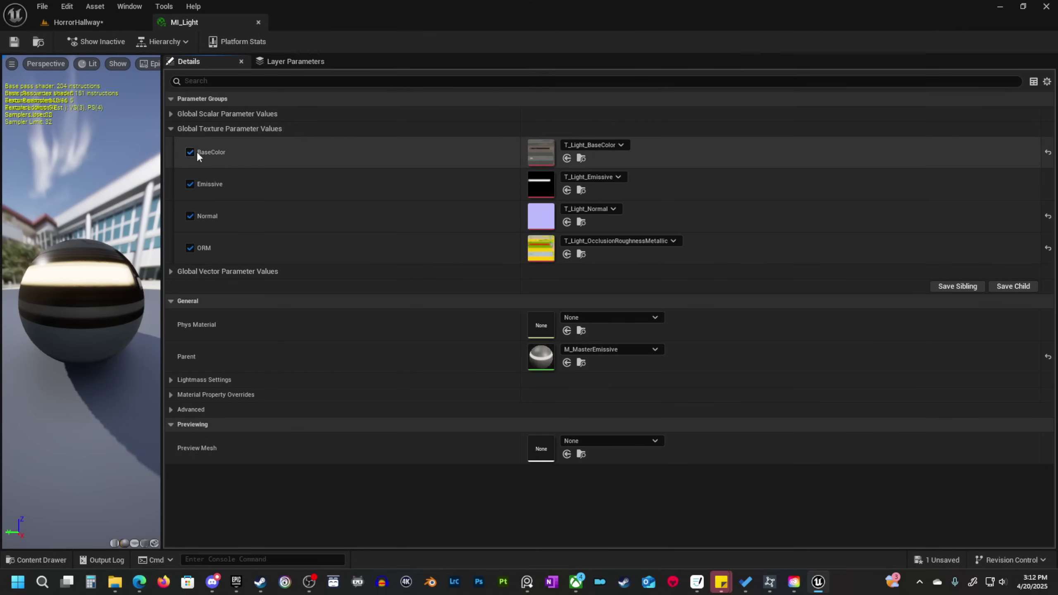
click(170, 113)
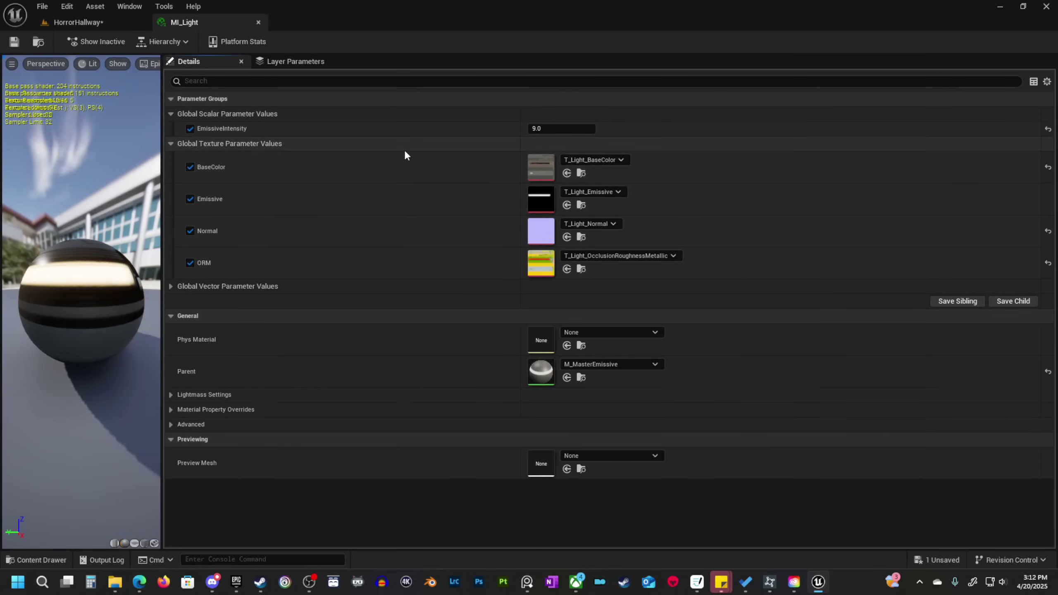
drag(207, 24, 455, 170)
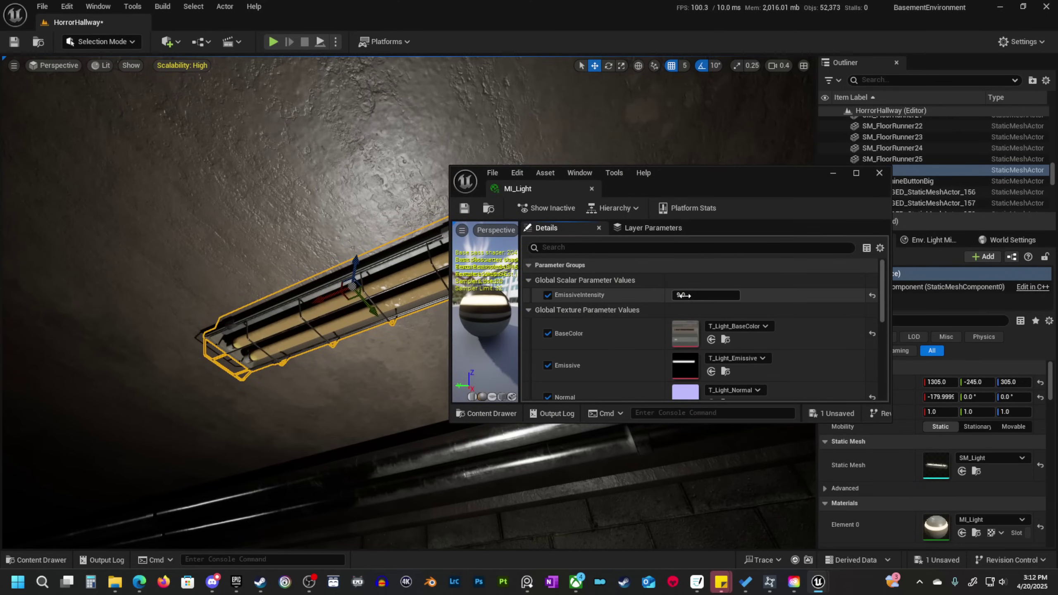
drag(703, 294, 757, 294)
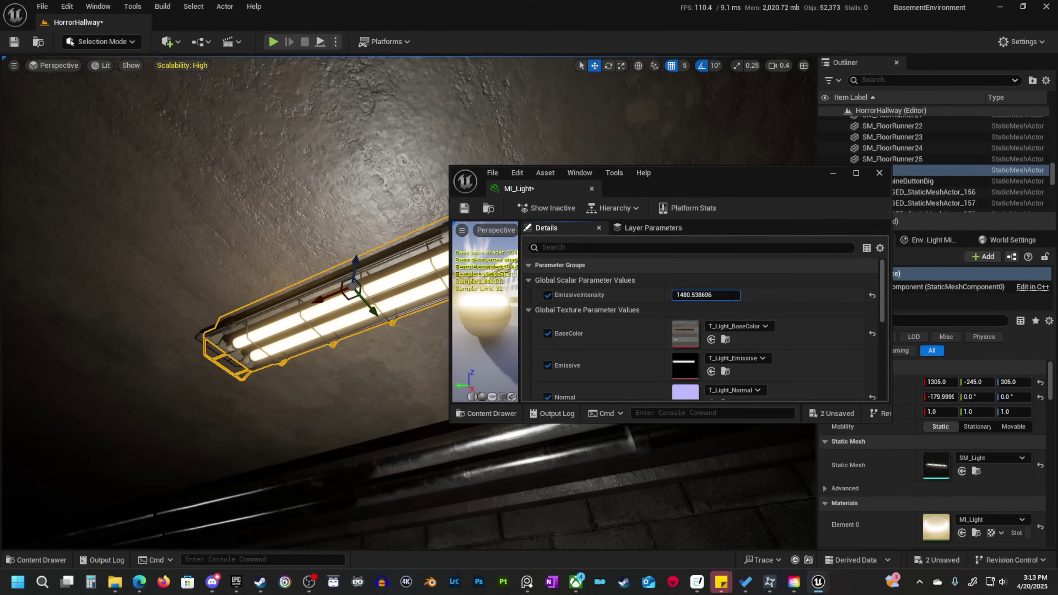
Check the brighter fixture from the hallway, look through MI_Light's remaining parameters and close the material editor.
key(d)
right_drag(218, 305, 167, 306)
scroll(217, 304, down, 1)
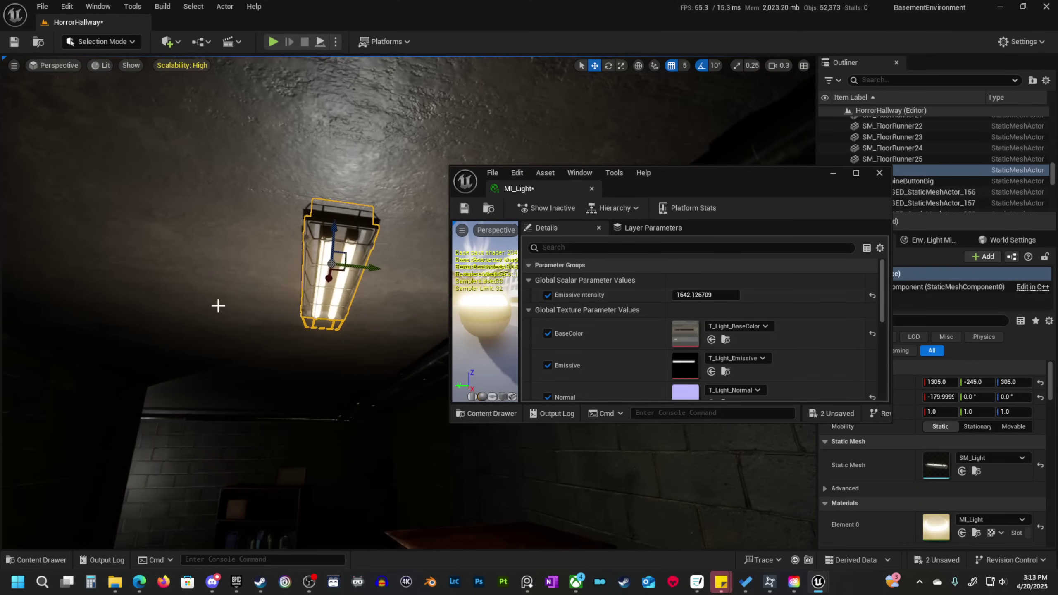
right_drag(329, 335, 378, 288)
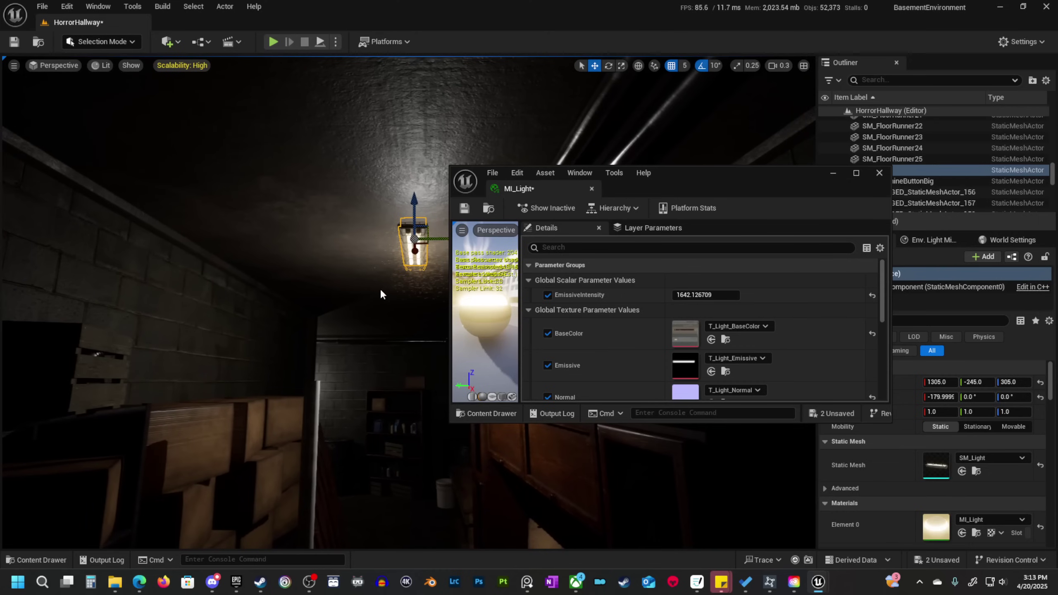
right_click(378, 289)
text(dd)
right_drag(304, 293, 300, 292)
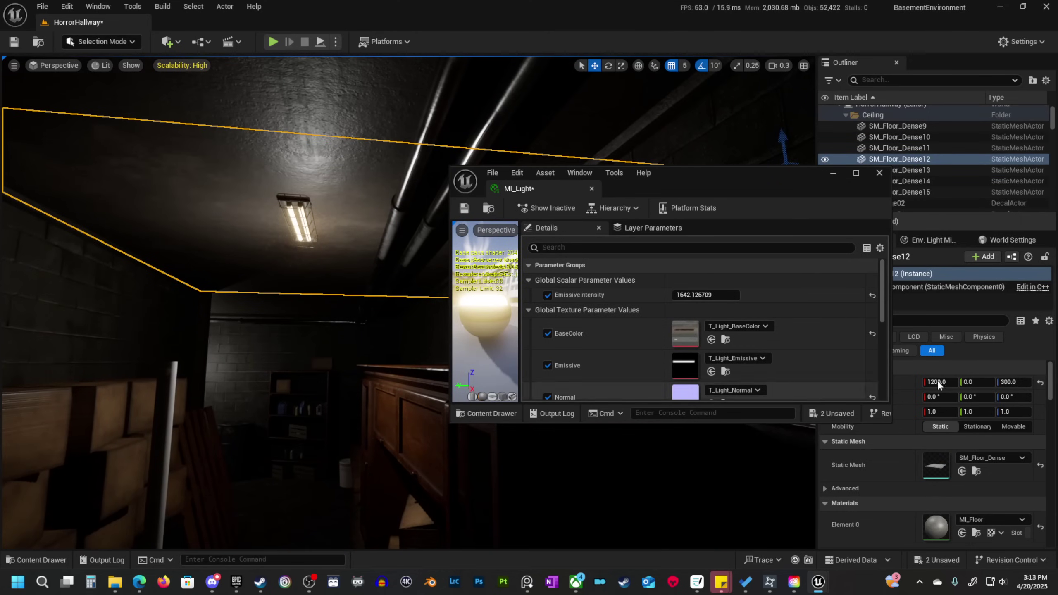
scroll(828, 342, down, 5)
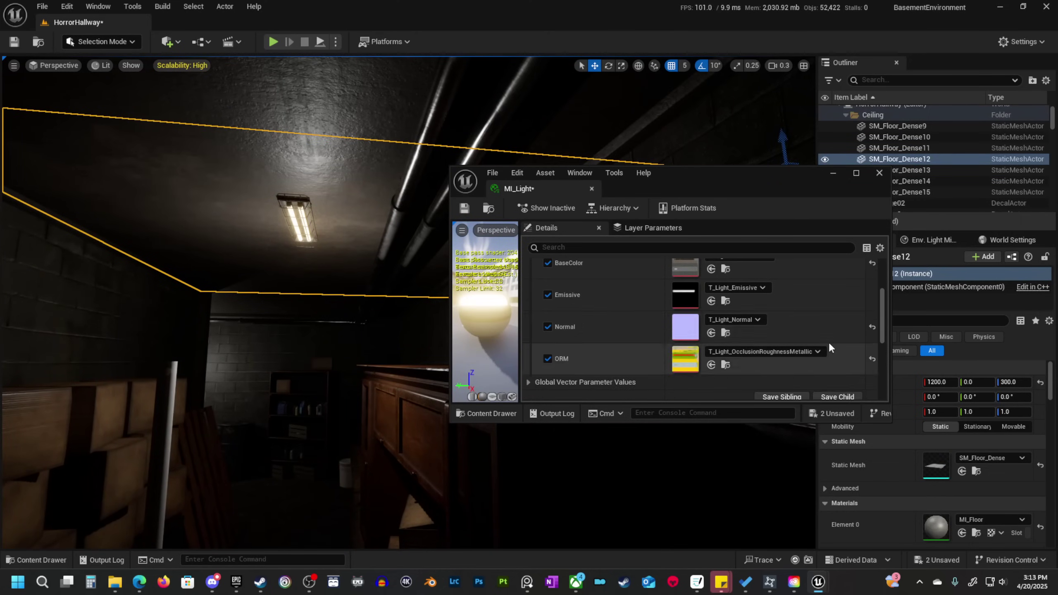
scroll(828, 343, up, 3)
click(879, 173)
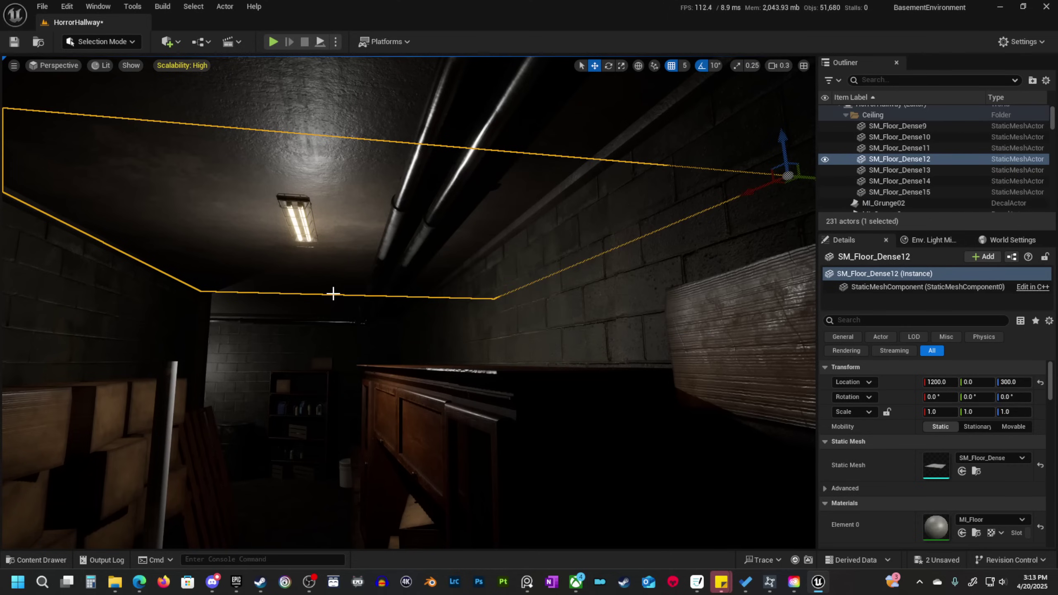
Examine the glowing ceiling light and its surroundings up close and from along the hallway in game view.
right_drag(333, 293, 352, 300)
key(g)
right_drag(423, 320, 461, 204)
scroll(494, 267, up, 1)
scroll(519, 242, down, 2)
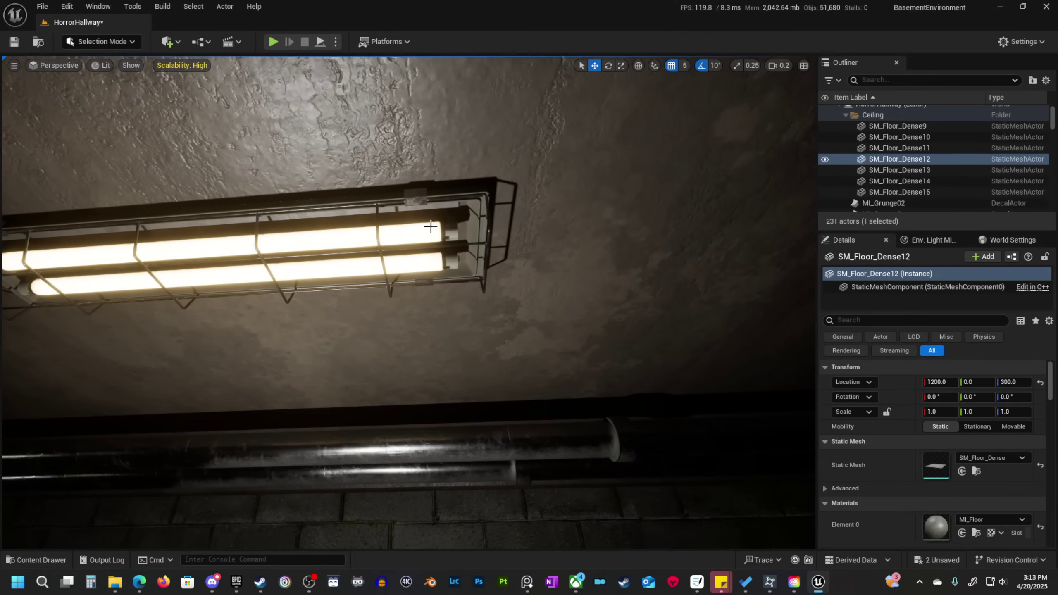
mouse_move(520, 263)
right_down()
mouse_move(437, 246)
mouse_move(519, 262)
right_up()
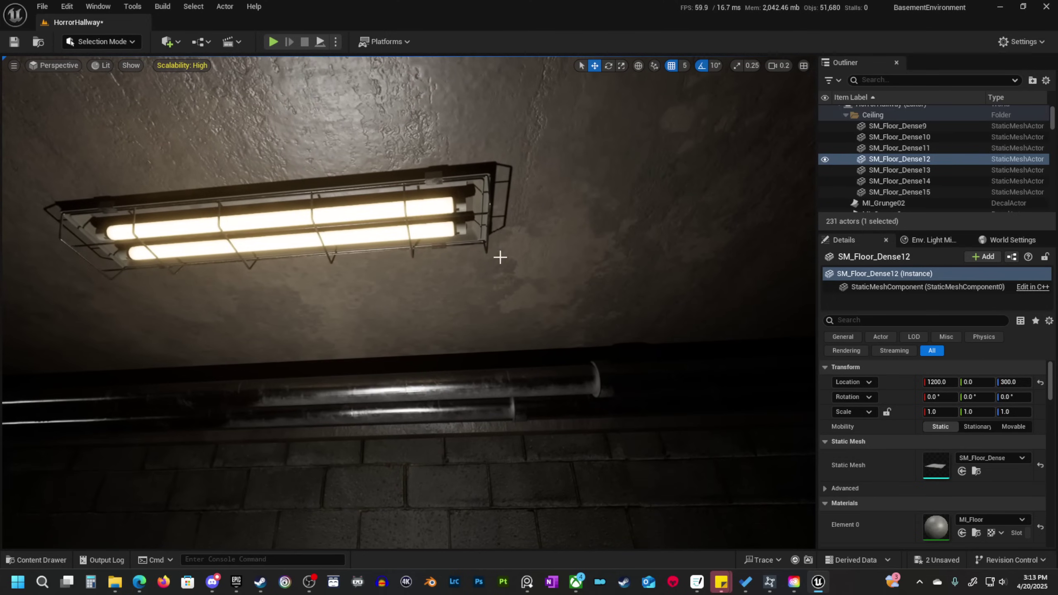
right_drag(536, 347, 478, 338)
right_drag(418, 280, 308, 334)
scroll(341, 325, up, 1)
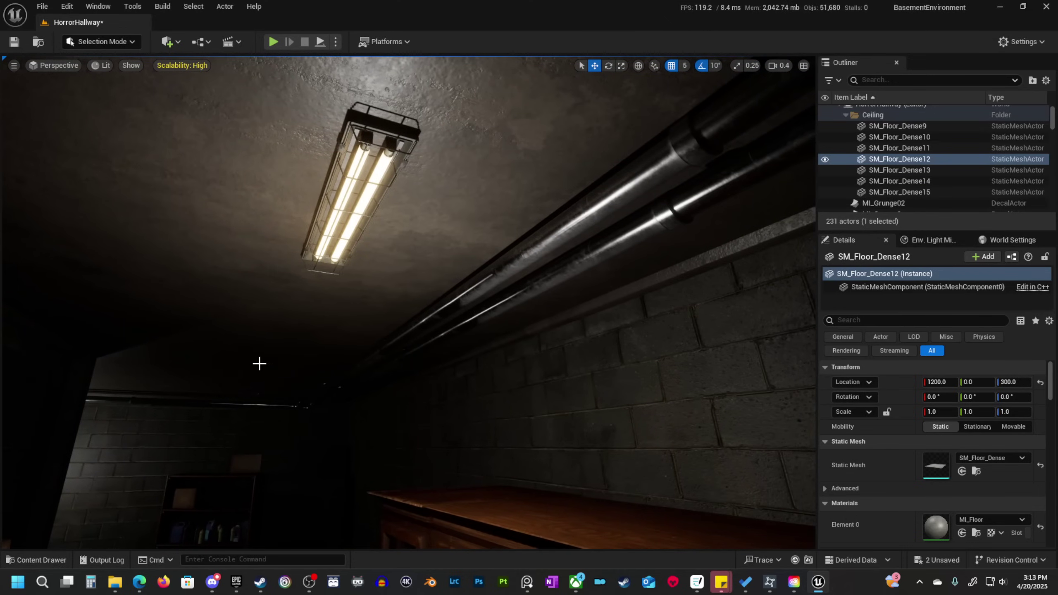
right_drag(259, 363, 330, 270)
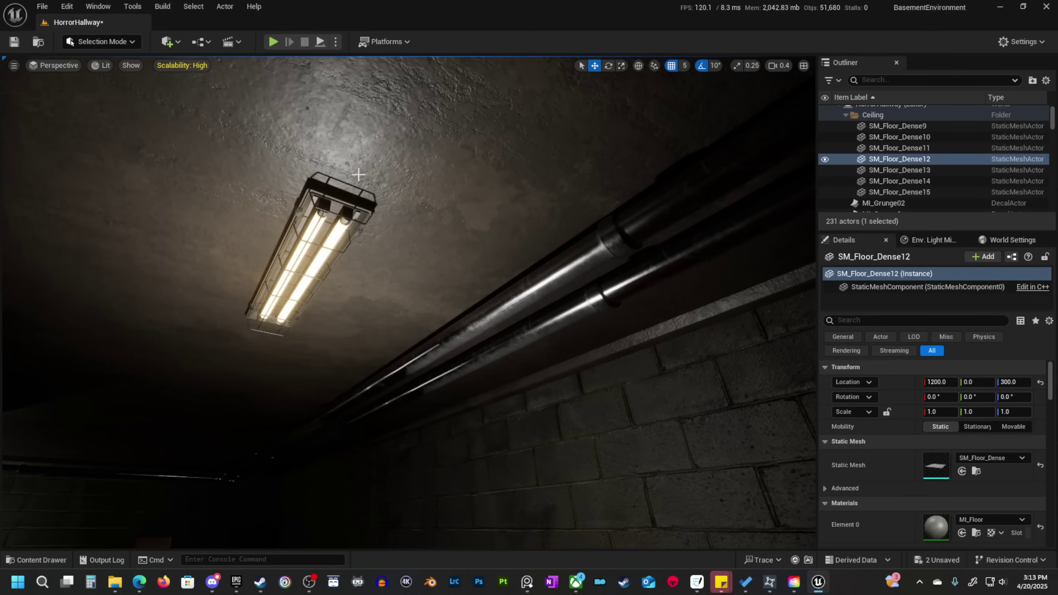
right_drag(409, 323, 363, 360)
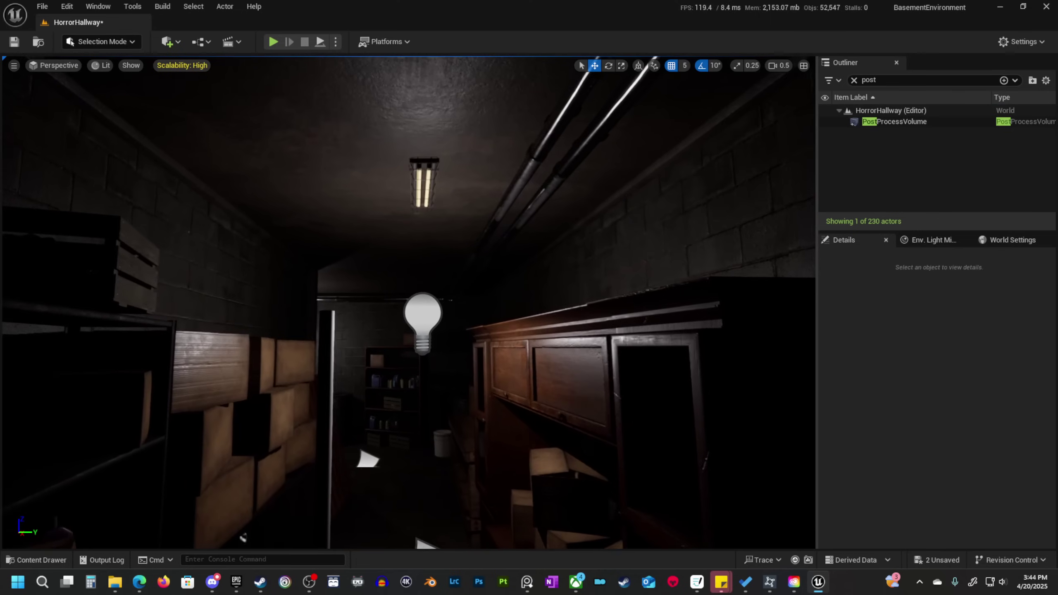
Duplicate the ceiling light to X 1710, Y -435 and rotate the copy to -90 degrees about Z.
click(391, 267)
click(425, 213)
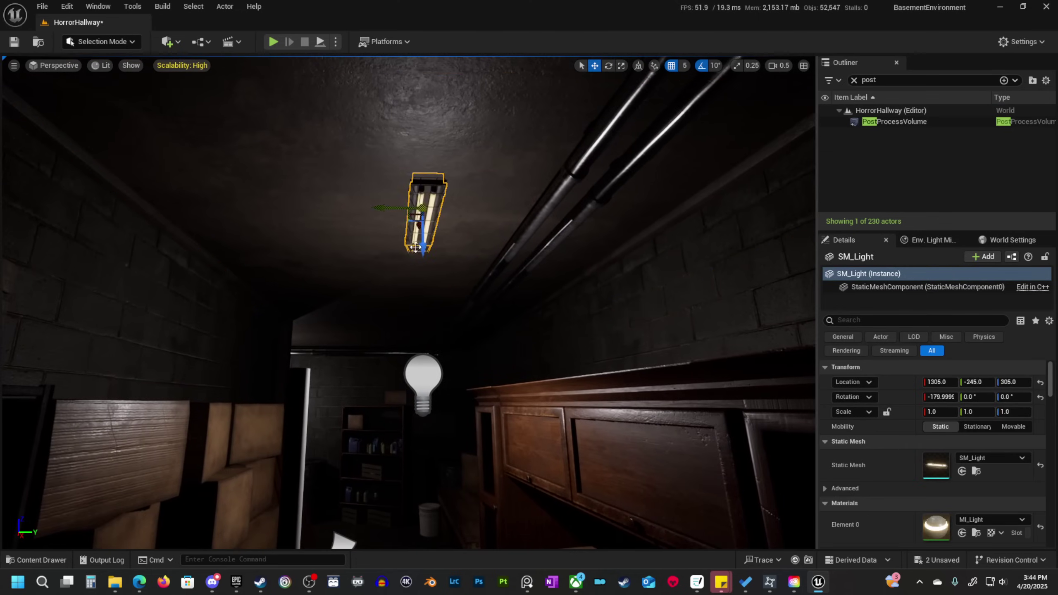
key(f)
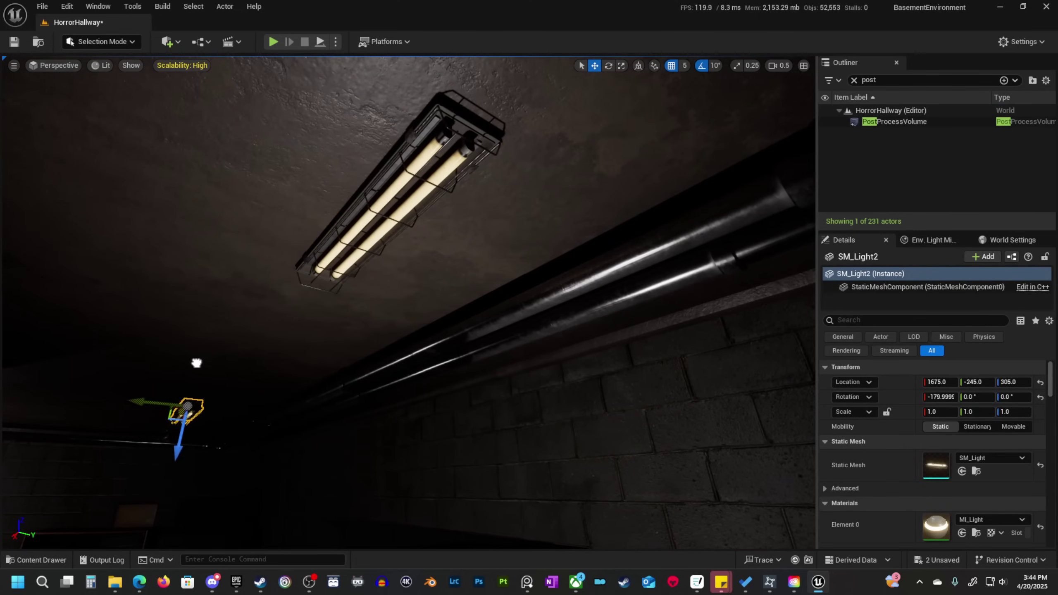
right_drag(248, 378, 240, 304)
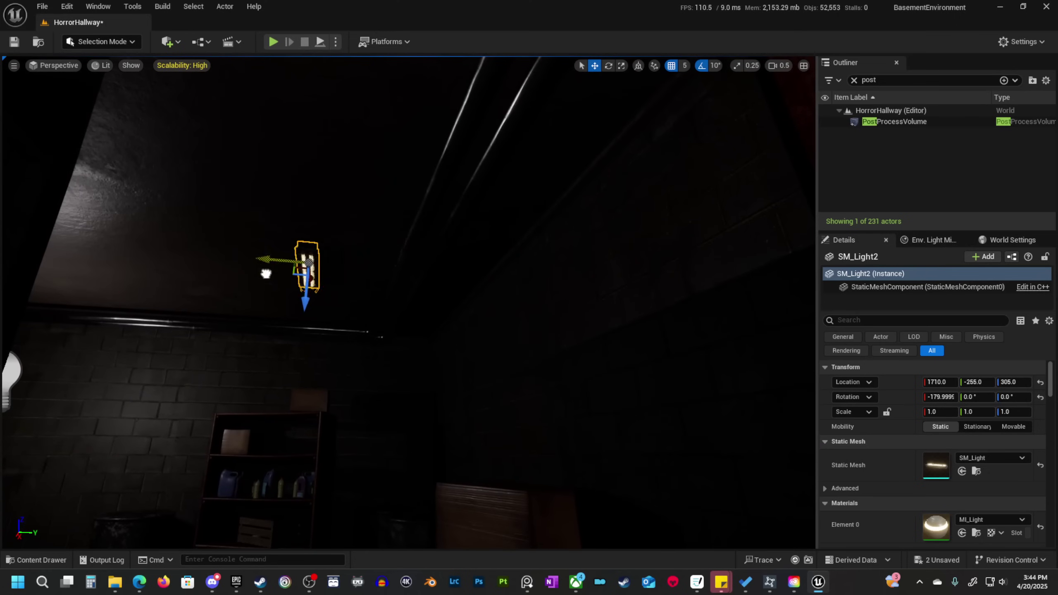
key(f)
key(e)
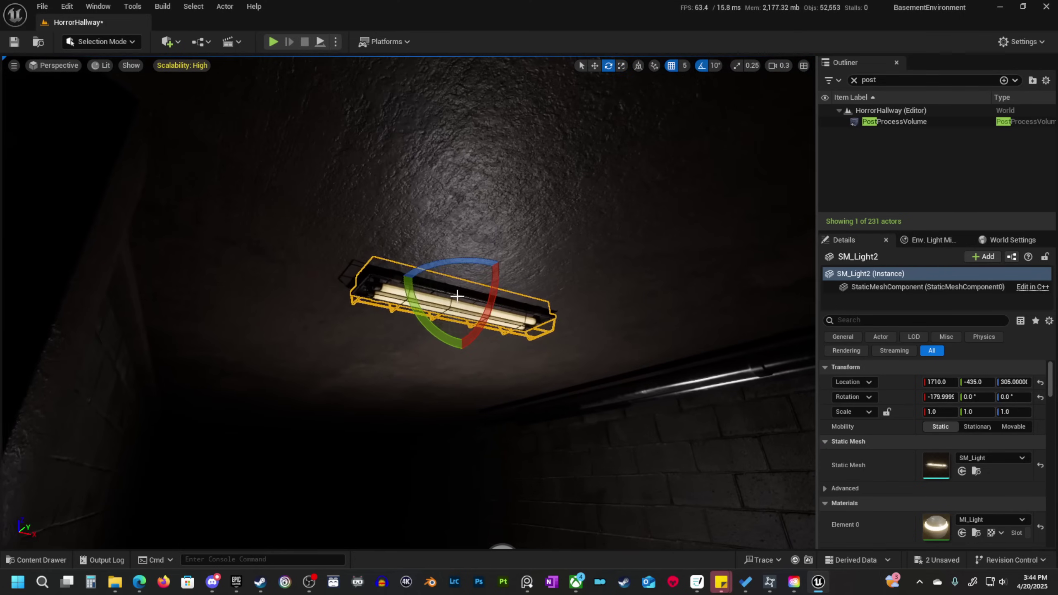
right_drag(428, 283, 353, 242)
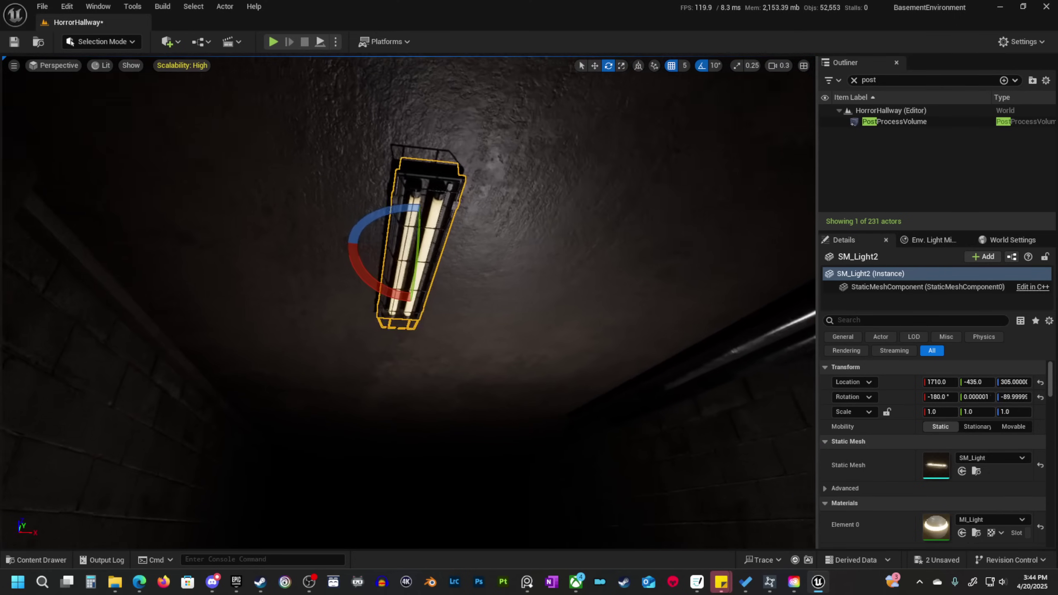
Move the duplicated ceiling light to X 1735.
key(w)
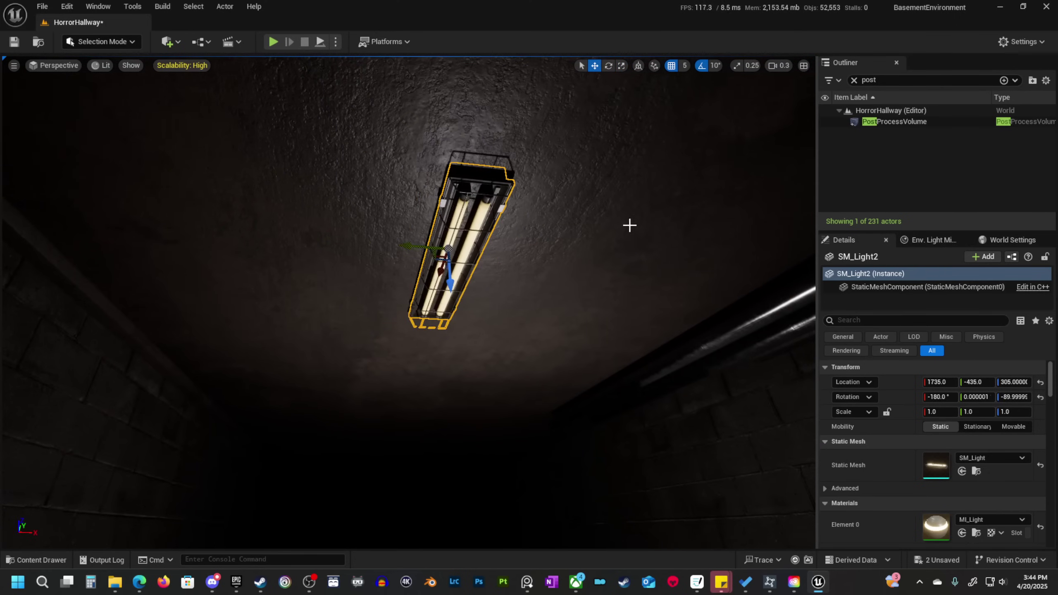
right_drag(595, 222, 415, 276)
scroll(529, 250, up, 1)
scroll(375, 250, up, 4)
scroll(358, 254, down, 1)
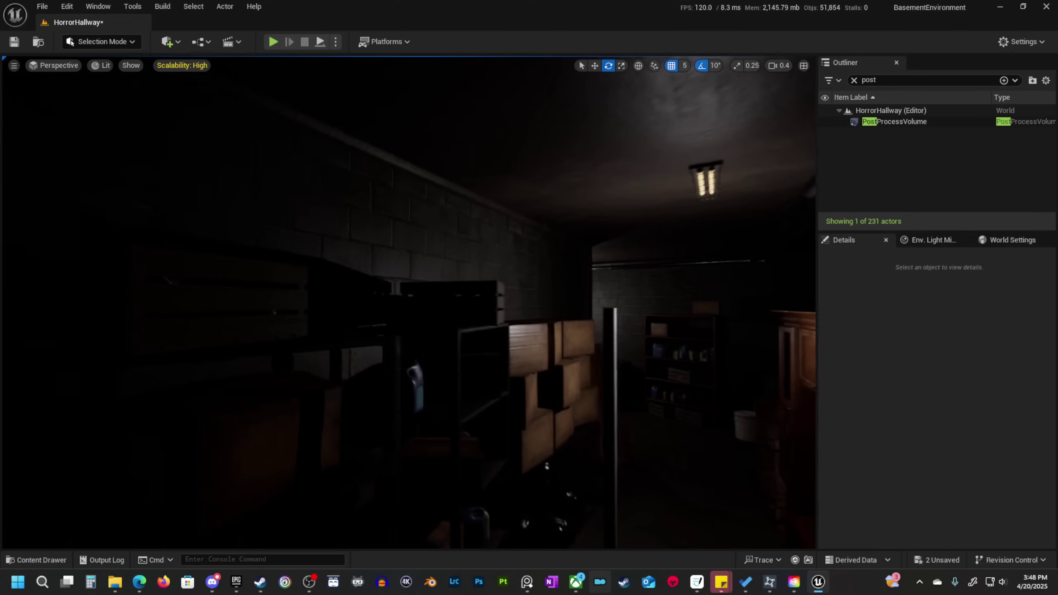
Raise the upright white pipe beside the stacked boxes to about Z 78.86.
right_drag(300, 267, 490, 260)
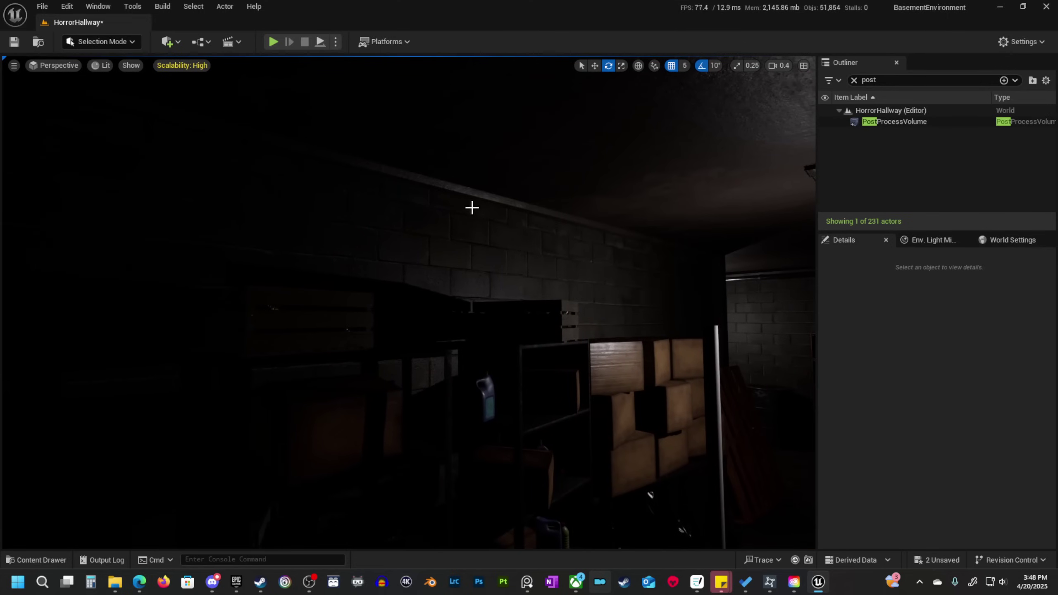
right_drag(471, 207, 254, 189)
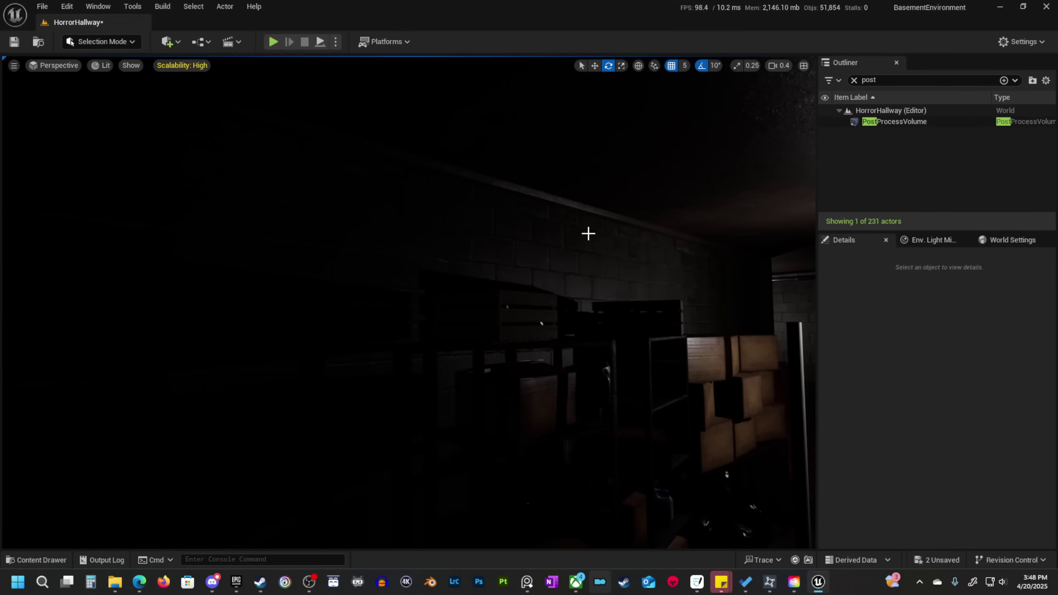
right_drag(588, 234, 429, 242)
scroll(472, 258, up, 1)
click(434, 267)
key(s)
key(w)
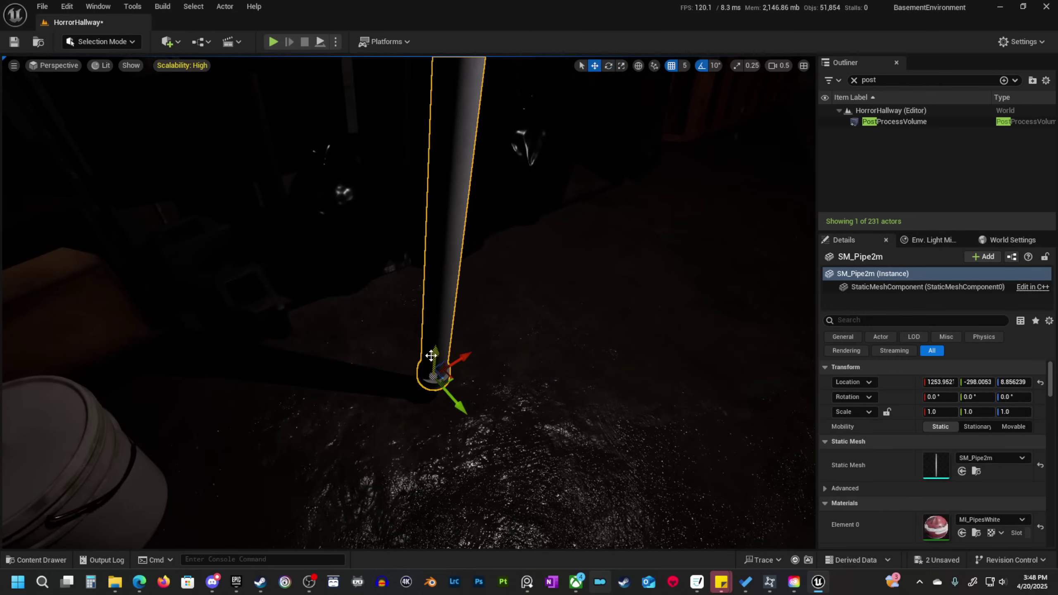
drag(435, 352, 454, 144)
right_drag(486, 300, 487, 225)
Rotate the upright pipe to -90 degrees about Y so it runs horizontally along the hallway.
key(e)
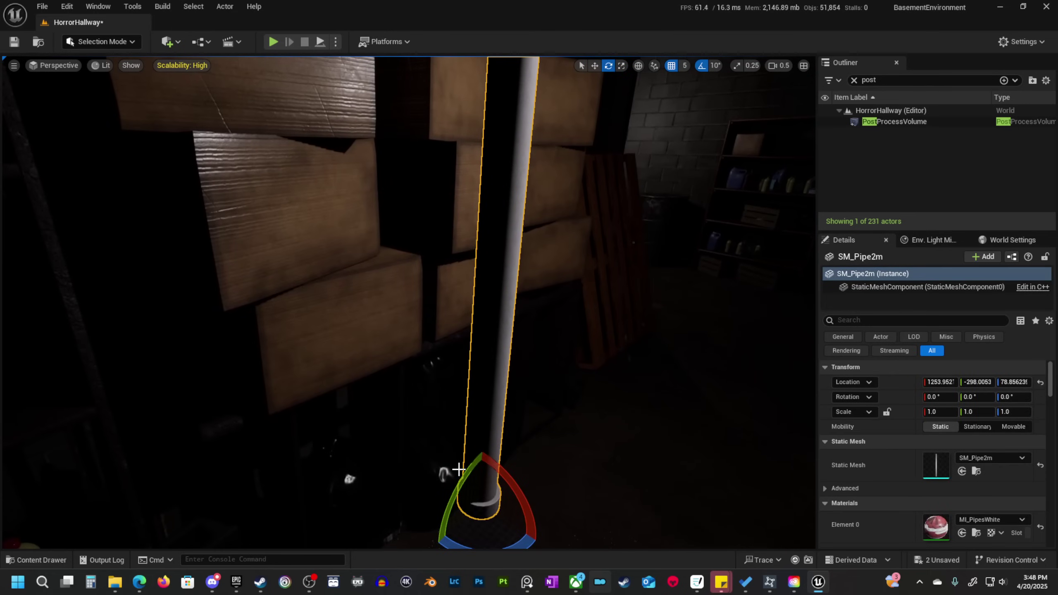
mouse_move(459, 470)
right_down()
mouse_move(473, 465)
mouse_move(458, 484)
right_up()
drag(458, 483, 485, 480)
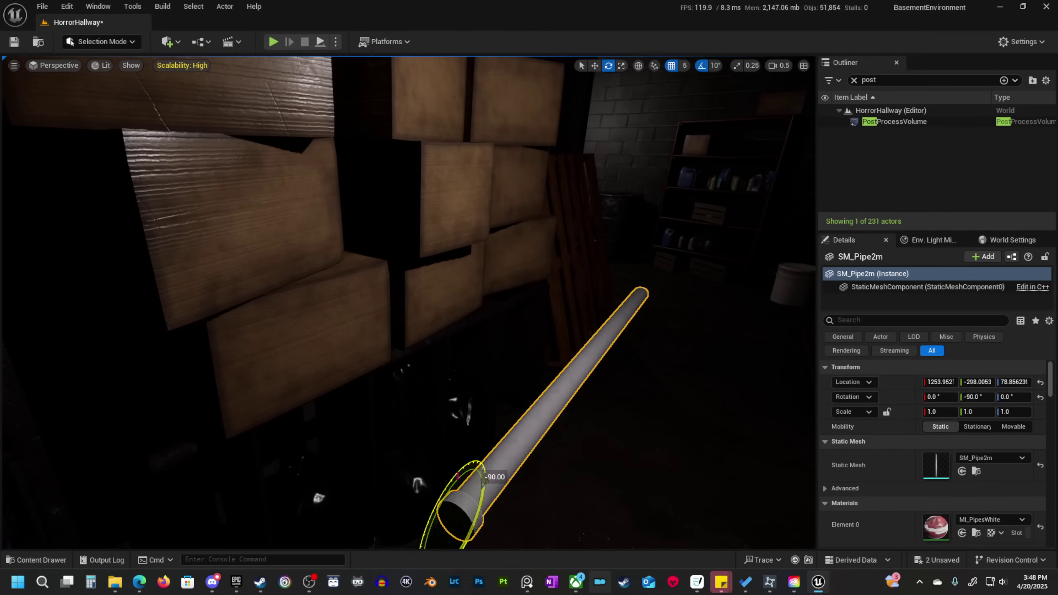
right_drag(485, 480, 511, 508)
Undo the free scaling of the pipe, enable scale snapping at 0.25 and scale the pipe uniformly to 2.
key(r)
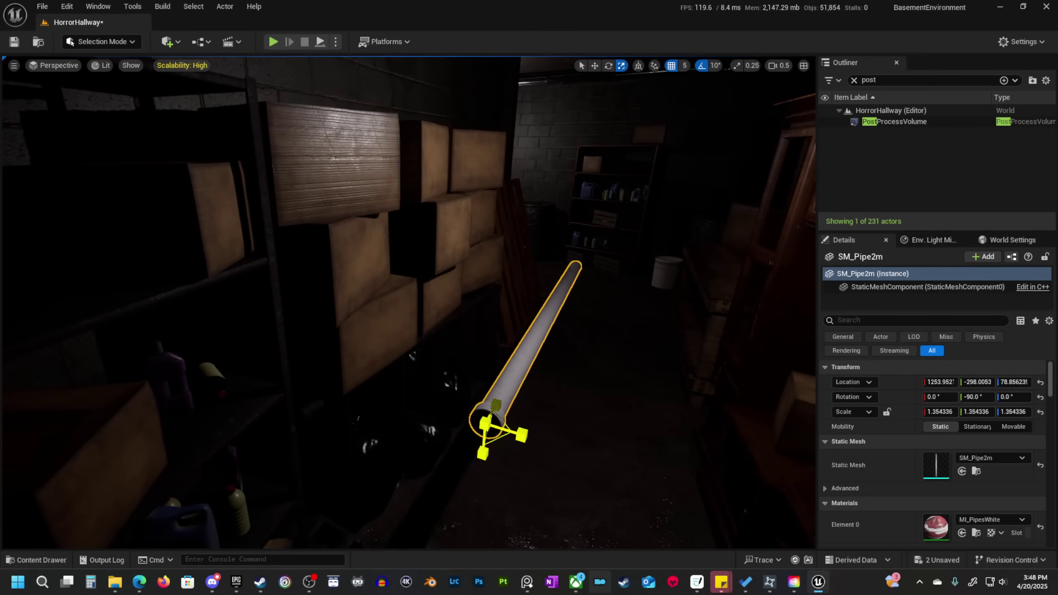
key(ctrl+z)
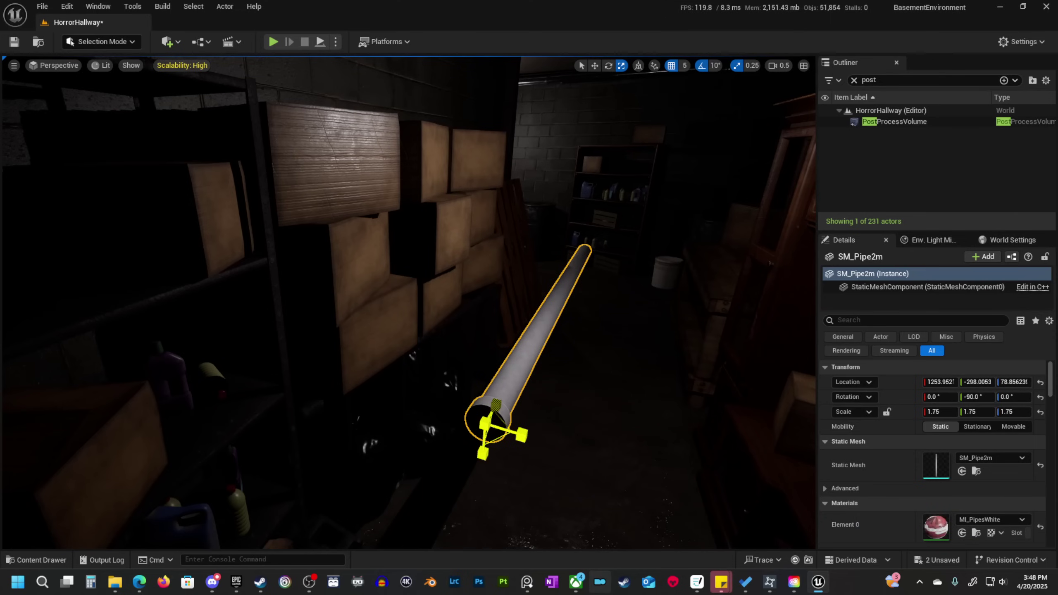
key(s)
right_drag(553, 422, 495, 381)
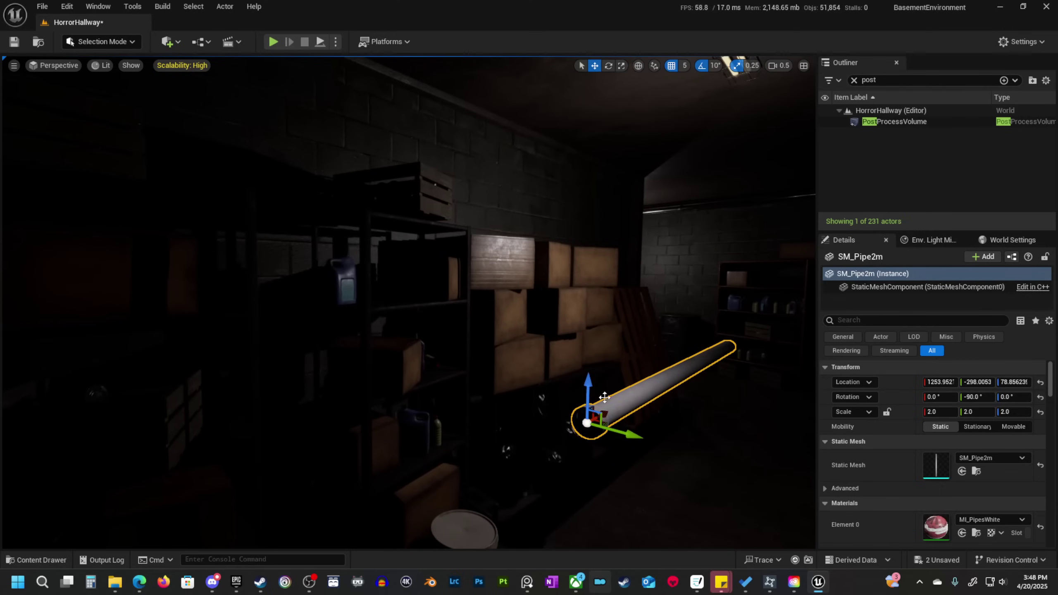
Raise the enlarged horizontal pipe to about Z 243.86.
drag(588, 387, 599, 122)
right_drag(599, 214, 602, 220)
key(e)
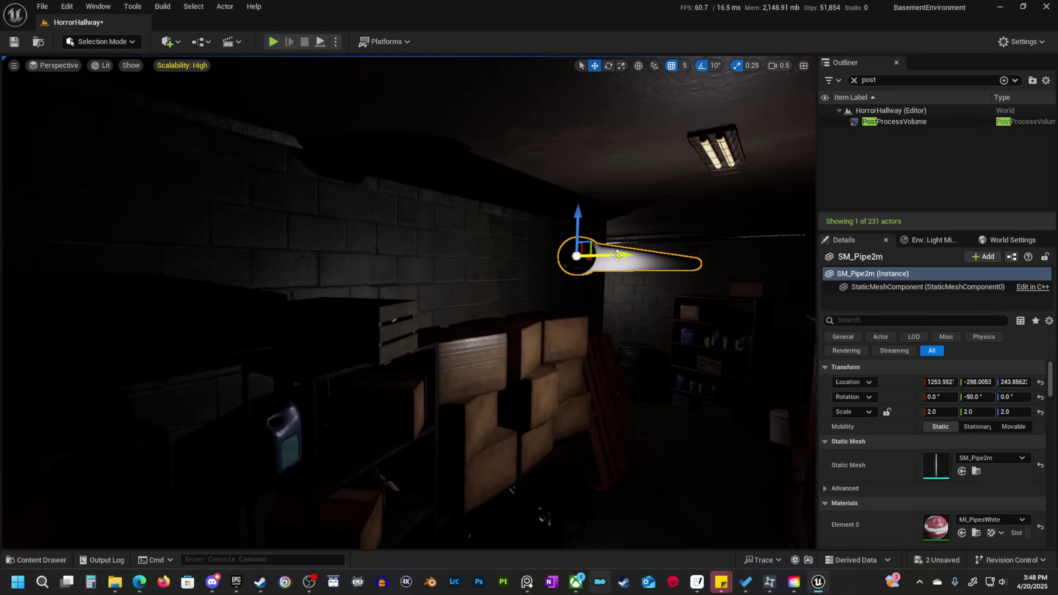
Move the horizontal pipe sideways to the brick wall at about Y -383.
drag(617, 255, 380, 258)
key(w)
right_drag(446, 261, 267, 287)
key(d)
key(q)
mouse_move(346, 203)
right_down()
mouse_move(329, 206)
mouse_move(346, 203)
right_up()
key(e)
key(a)
mouse_move(363, 249)
right_down()
mouse_move(329, 254)
mouse_move(363, 250)
right_up()
key(e)
key(q)
drag(354, 211, 337, 211)
key(a)
mouse_move(362, 238)
right_down()
mouse_move(491, 242)
mouse_move(369, 238)
right_up()
scroll(361, 238, up, 1)
key(s)
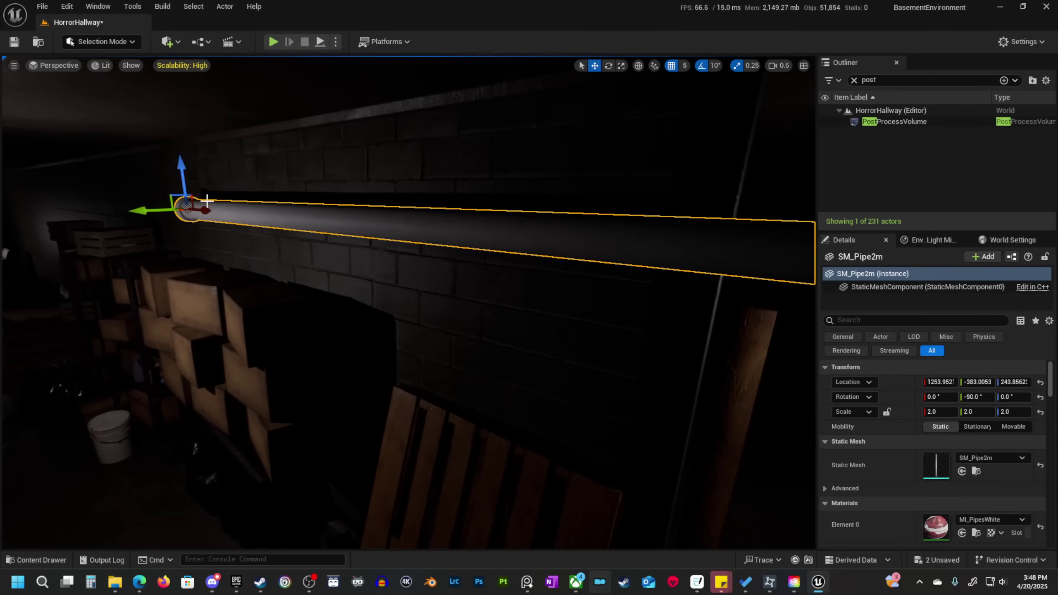
Shift the wall pipe along the hallway to about X 1218.95.
drag(202, 211, 182, 209)
key(d)
right_drag(202, 231, 202, 221)
scroll(202, 231, down, 1)
key(s)
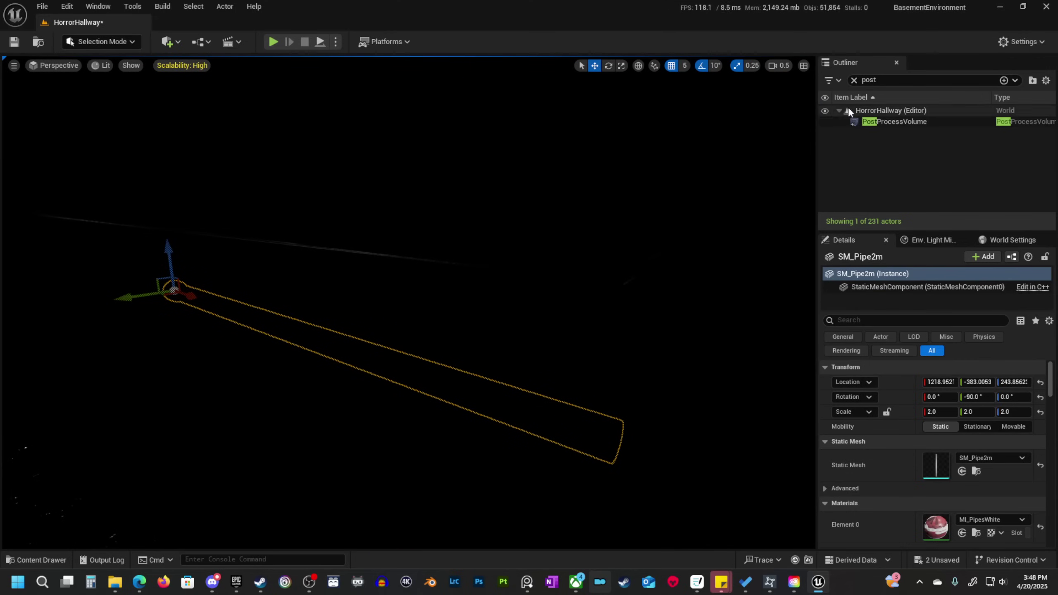
Clear the actor search filter and hide the Ceiling folder.
key(BackSpace)
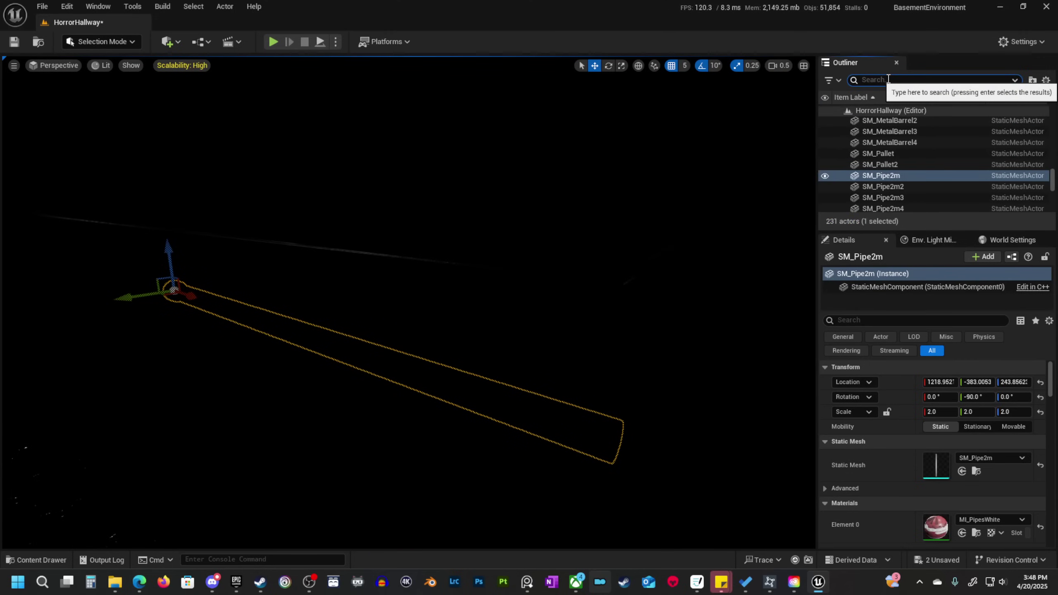
scroll(878, 177, up, 10)
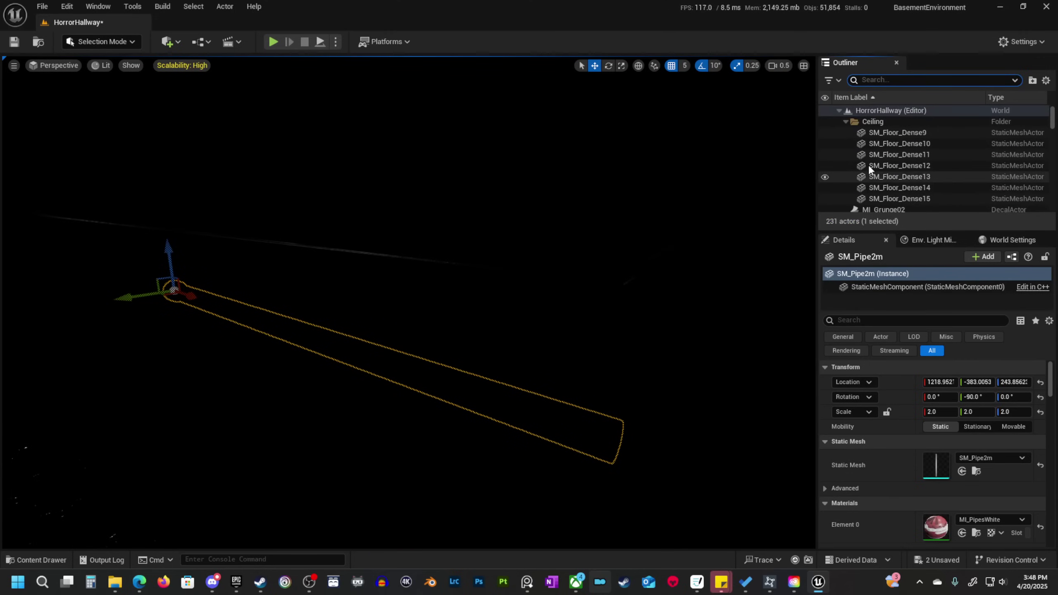
click(825, 121)
Move the wall pipe to about X 1198.95 and Z 278.86.
right_drag(282, 207, 235, 217)
key(d)
drag(293, 205, 293, 174)
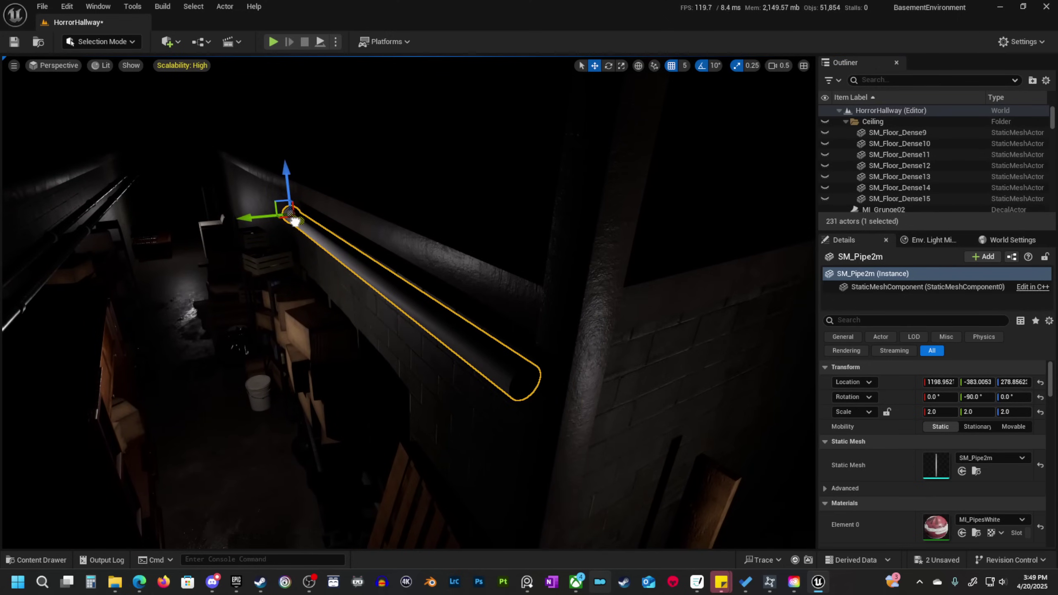
Switch the viewport to unlit shading and examine how the pipe sits against the wall and corner pillar.
key(d)
mouse_move(311, 240)
right_down()
mouse_move(314, 278)
mouse_move(293, 243)
mouse_move(304, 237)
right_up()
scroll(311, 240, down, 2)
key(s)
key(alt+3)
key(a)
key(s)
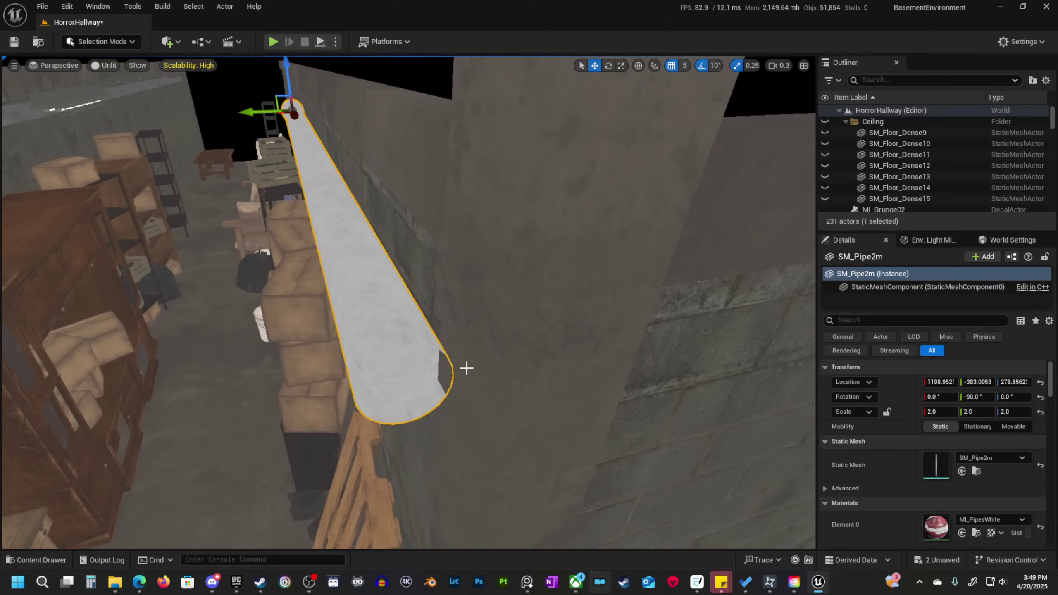
Set the position snap size to 1 and nudge the pipe away from the wall to about Y -381.
click(684, 65)
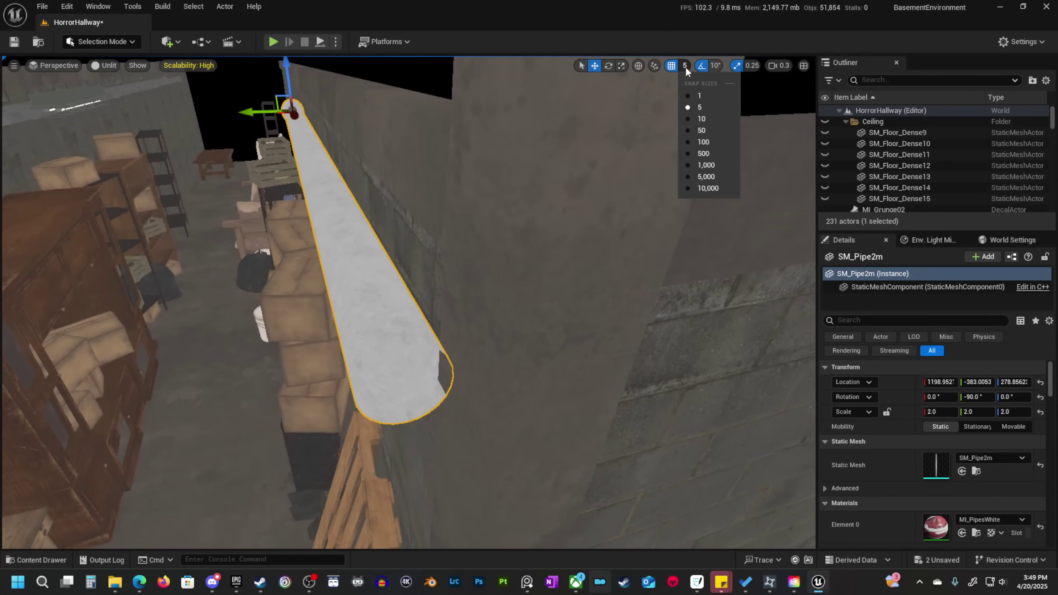
click(689, 96)
drag(243, 106, 238, 107)
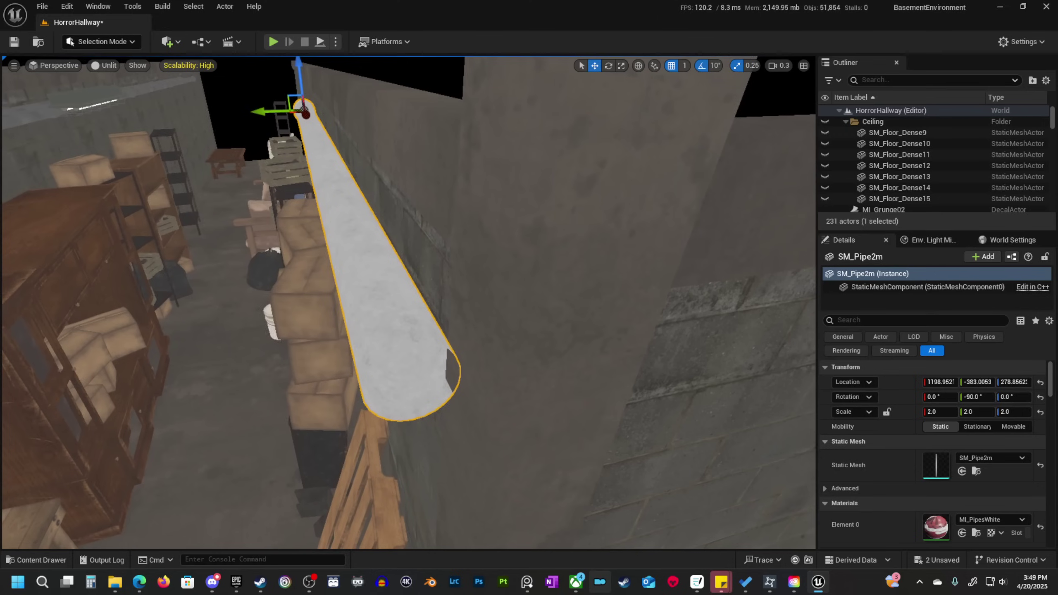
right_drag(250, 110, 433, 78)
key(w)
scroll(261, 79, up, 2)
key(a)
scroll(387, 77, down, 1)
key(d)
right_drag(311, 179, 318, 154)
key(w)
key(s)
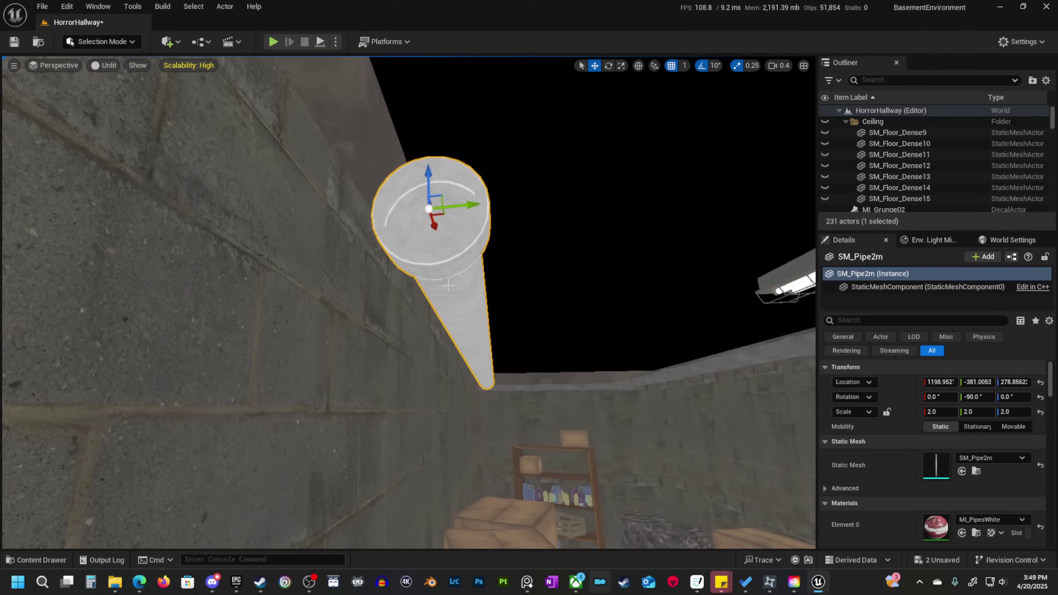
Return the viewport to lit shading and raise the pipe along the top of the wall to about Z 305.86.
key(alt+4)
key(d)
right_drag(448, 286, 417, 266)
key(e)
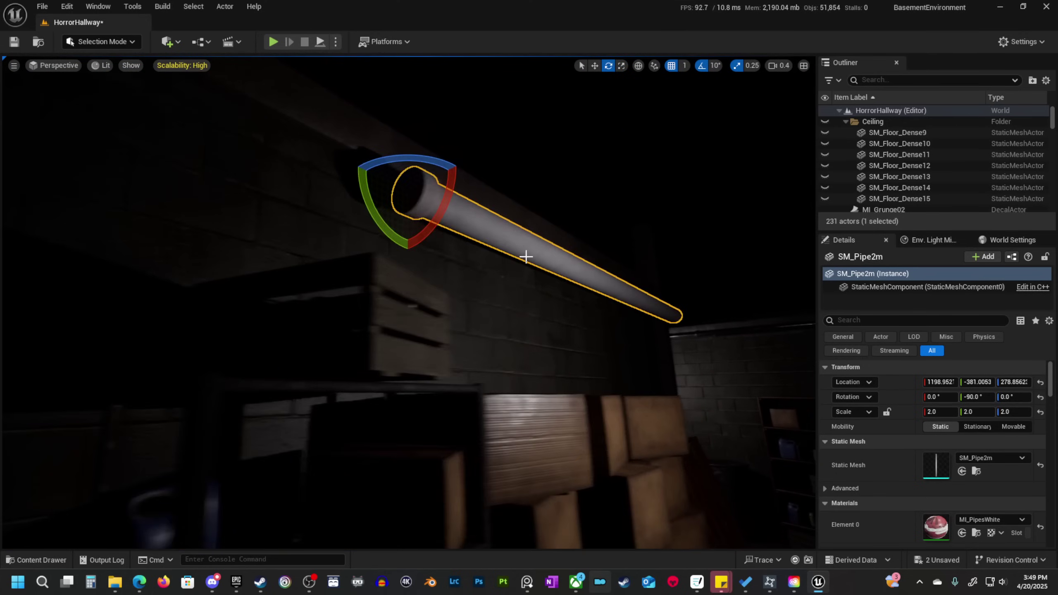
right_drag(446, 225, 518, 194)
key(a)
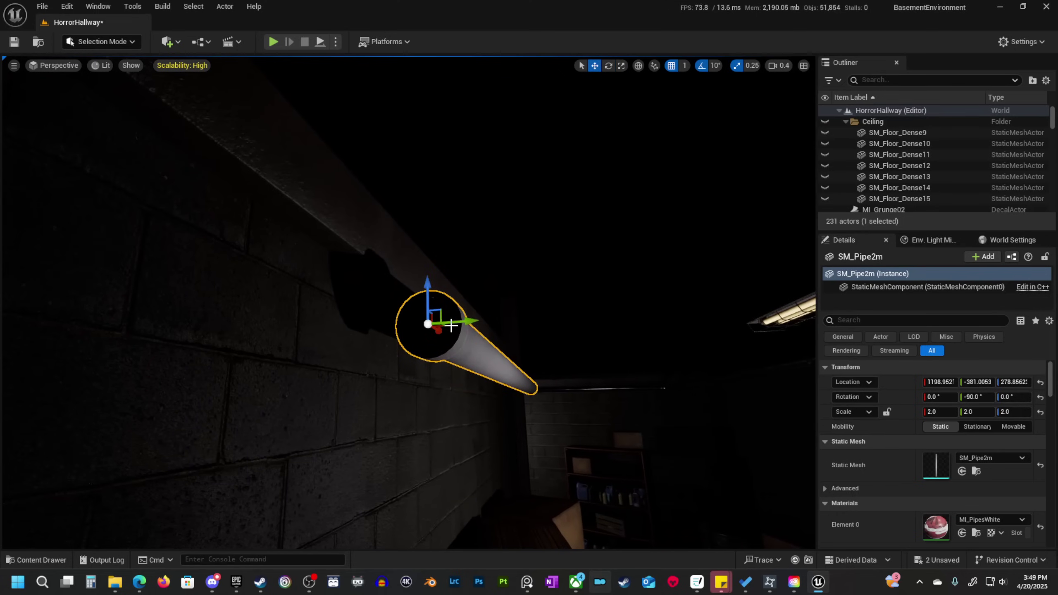
drag(426, 287, 495, 110)
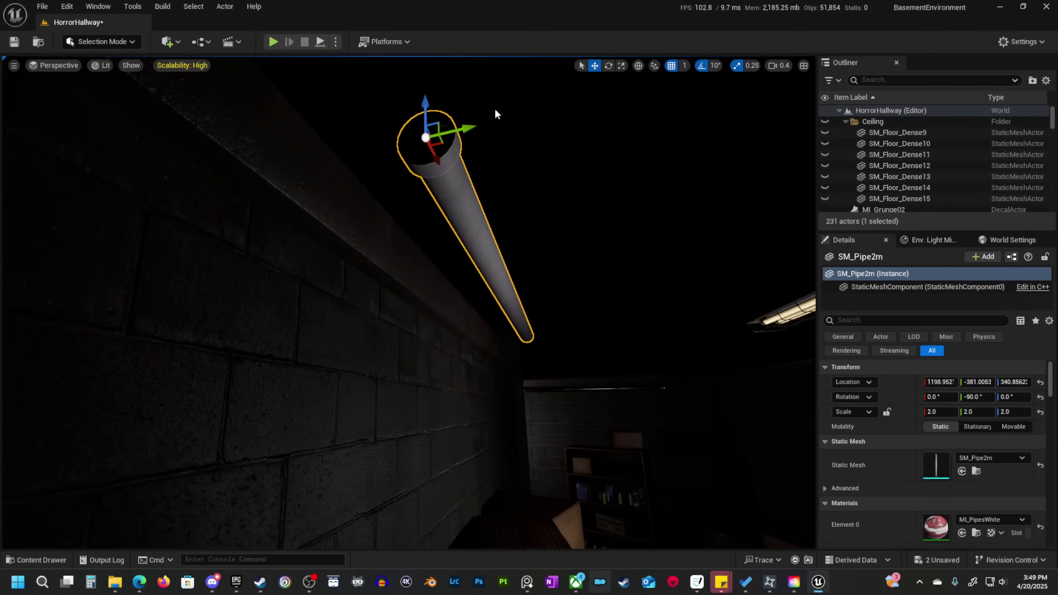
key(e)
right_drag(496, 110, 482, 102)
drag(470, 211, 466, 312)
right_drag(466, 312, 530, 296)
key(s)
scroll(495, 305, up, 1)
Examine the raised pipe's open end beside the corner pillar, first lit and then in unlit shading.
right_drag(527, 255, 383, 249)
key(w)
key(d)
right_drag(484, 279, 451, 249)
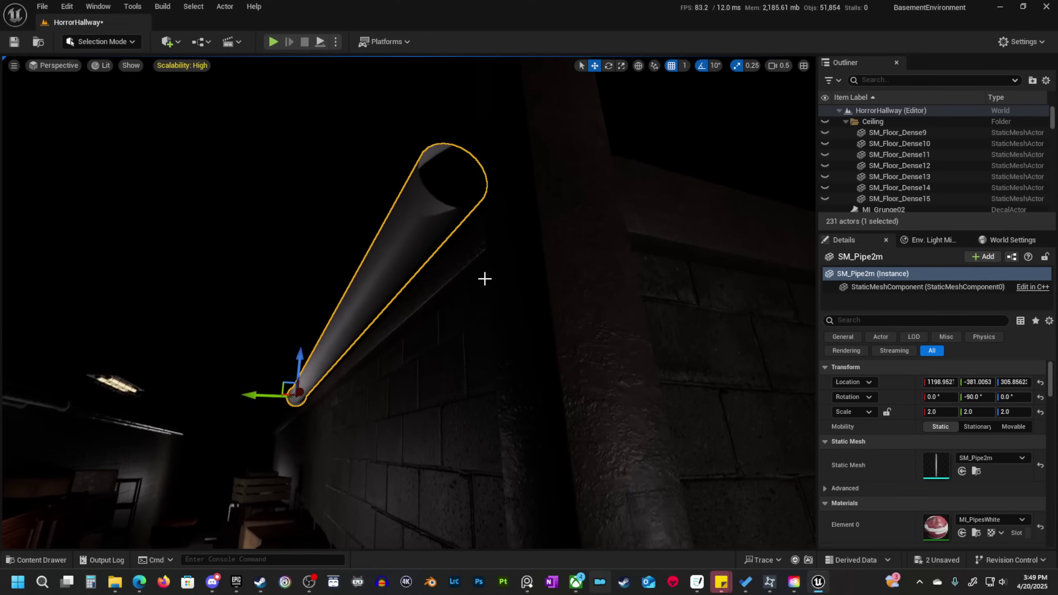
key(alt+3)
mouse_move(467, 310)
right_down()
mouse_move(445, 302)
mouse_move(450, 366)
mouse_move(471, 358)
mouse_move(474, 327)
right_up()
key(e)
key(q)
click(404, 222)
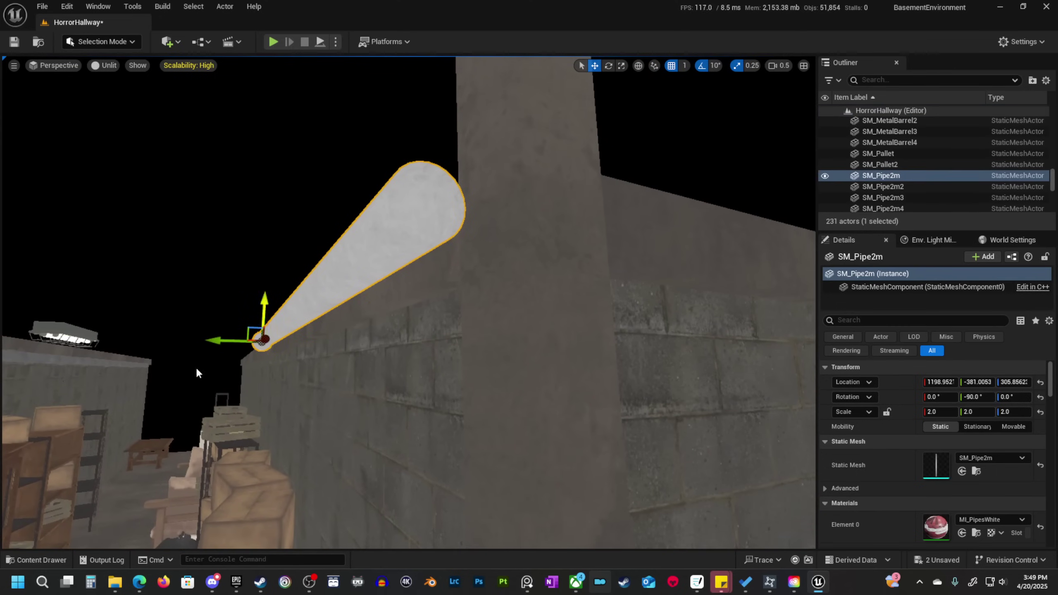
Place an SM_Pipe90Small elbow near the pipe's open end and scale it uniformly to 2.
click(41, 560)
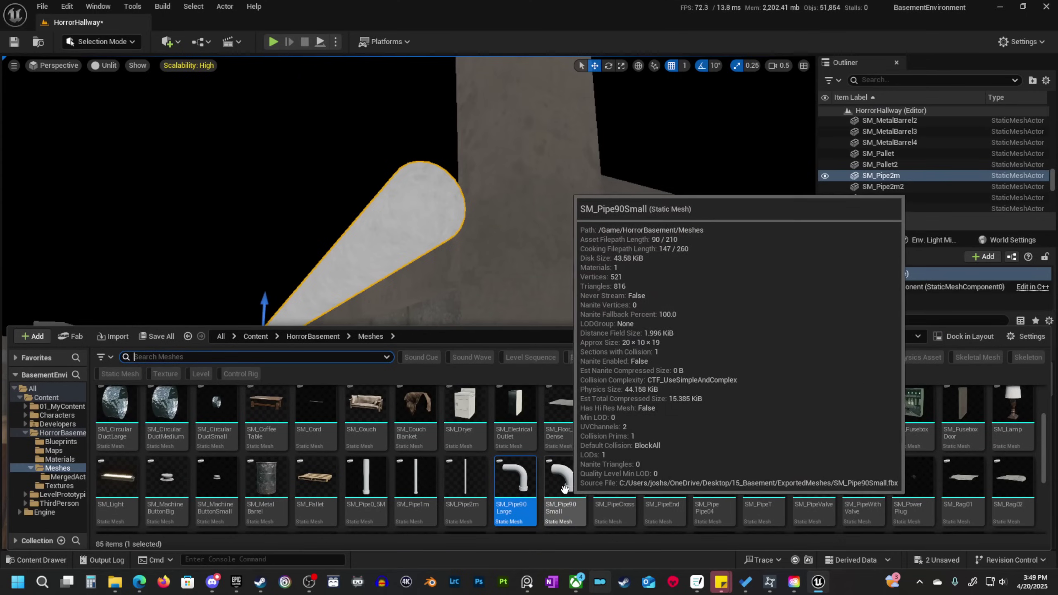
drag(563, 485, 507, 204)
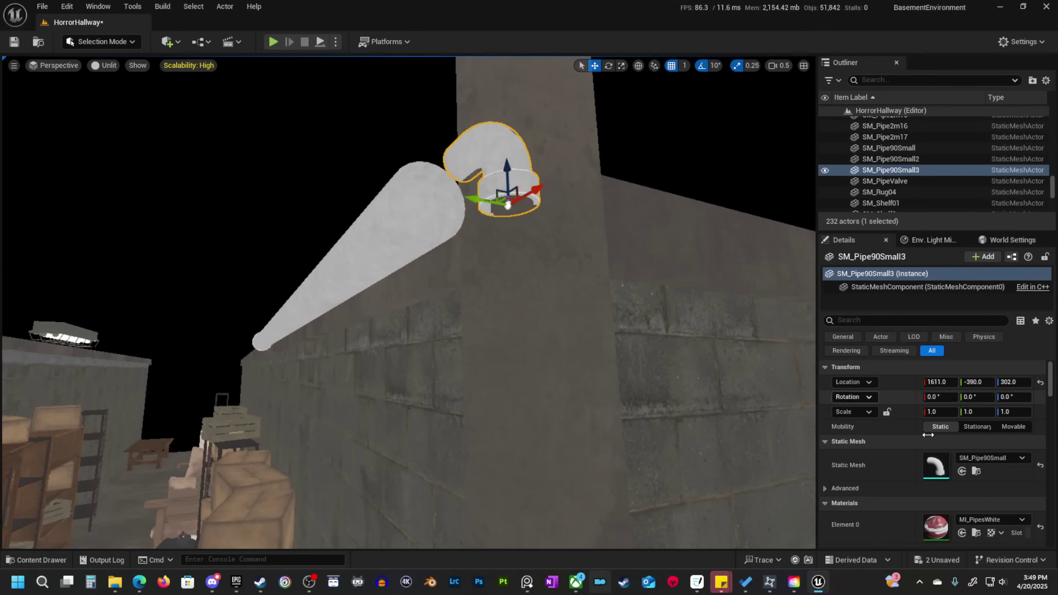
click(939, 411)
text(2)
key(Return)
right_drag(529, 185, 545, 187)
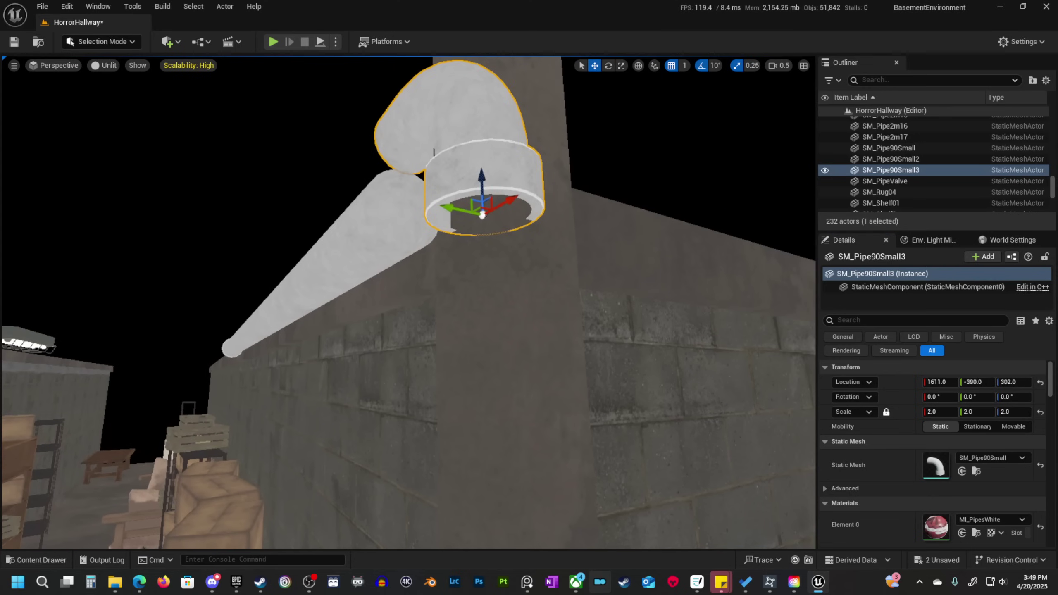
Rotate the elbow to 270 degrees about X and 90 degrees about Z, and give it the straight pipe's location.
drag(521, 216, 485, 299)
drag(446, 247, 432, 191)
click(406, 228)
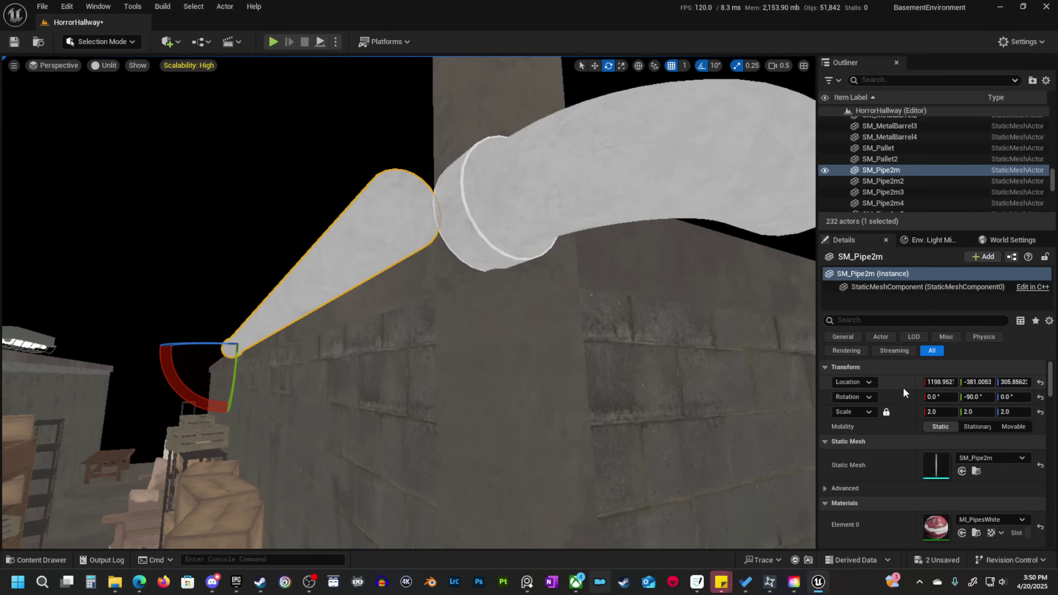
click(667, 171)
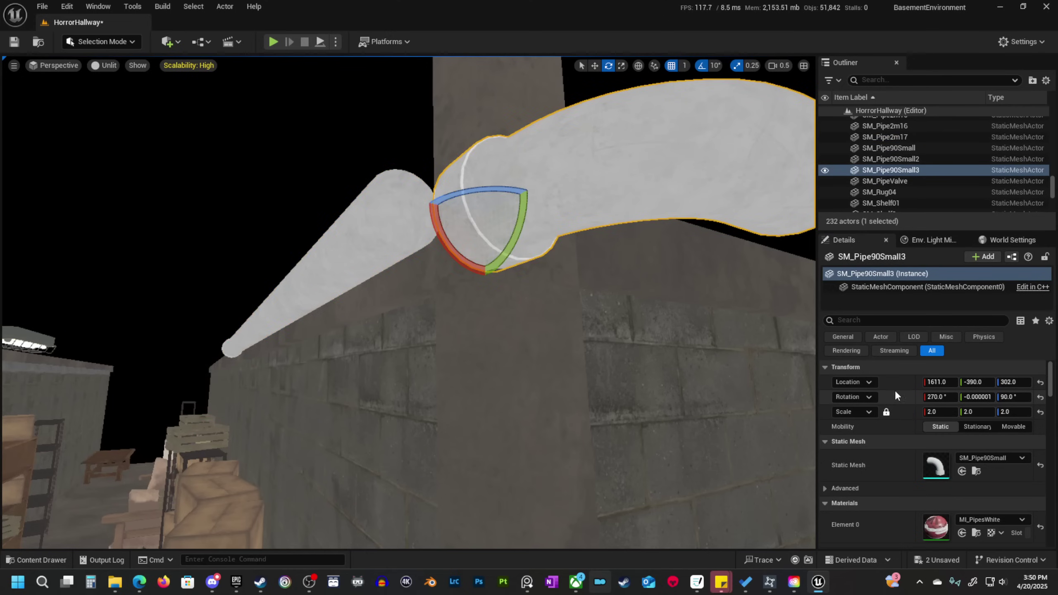
shift+click(894, 379)
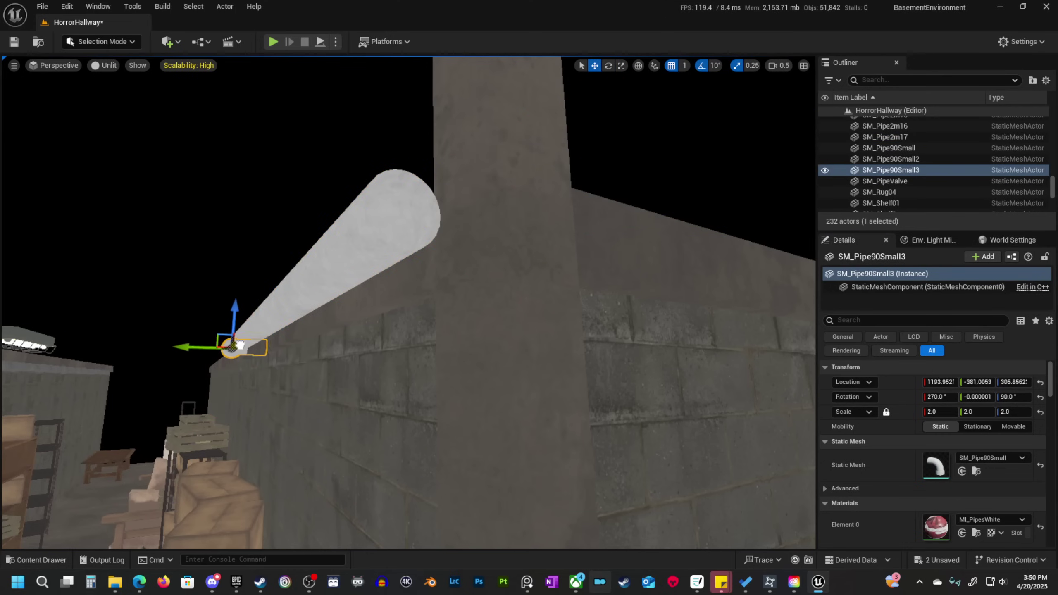
Move the elbow along the pipe to its open end at about X 1598.95.
right_drag(560, 167, 641, 179)
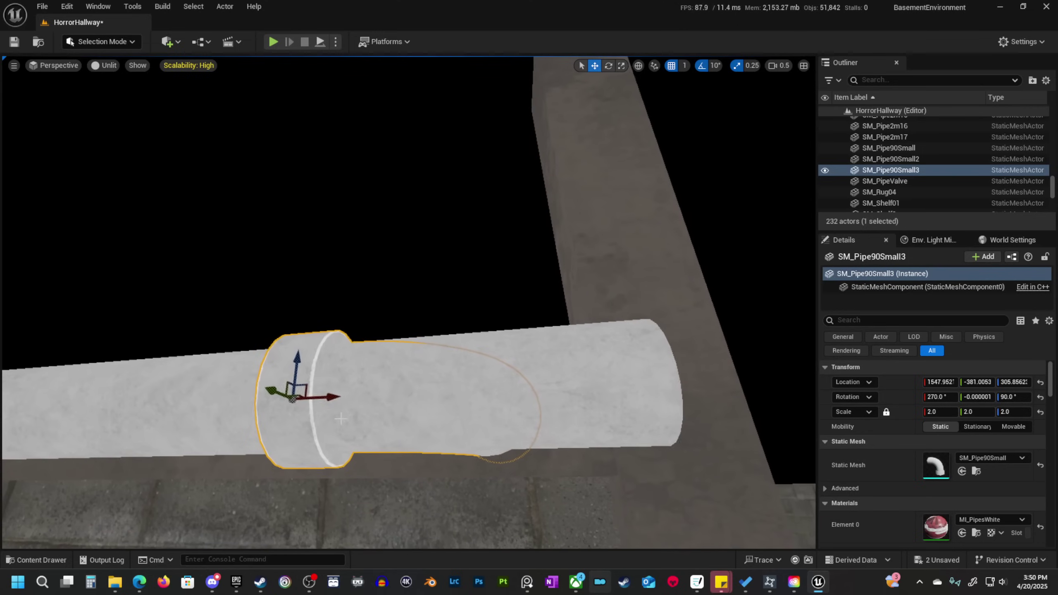
drag(338, 396, 717, 397)
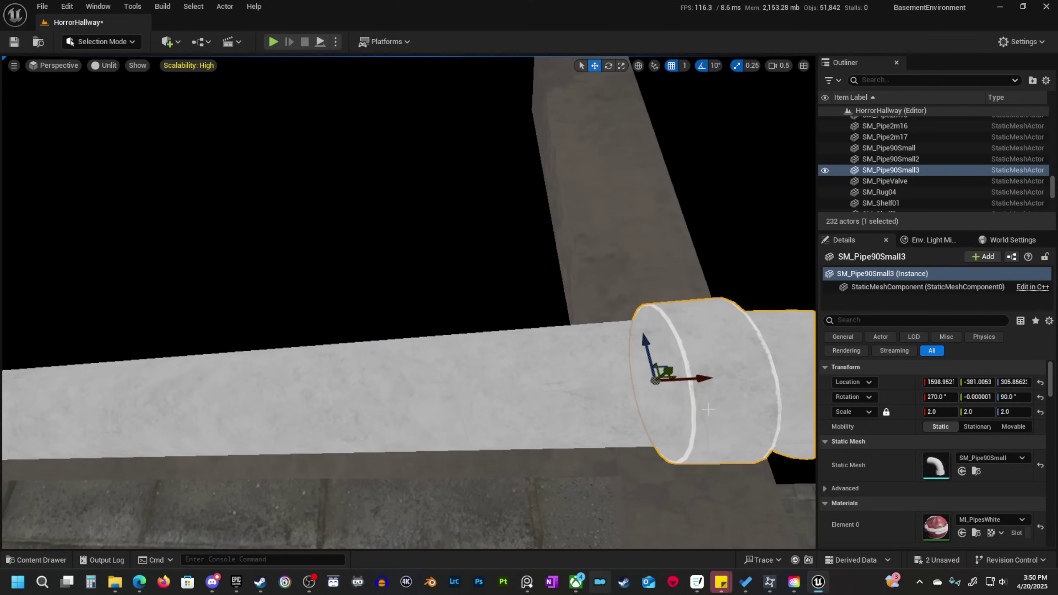
scroll(604, 388, up, 1)
right_drag(717, 396, 547, 484)
scroll(541, 358, down, 2)
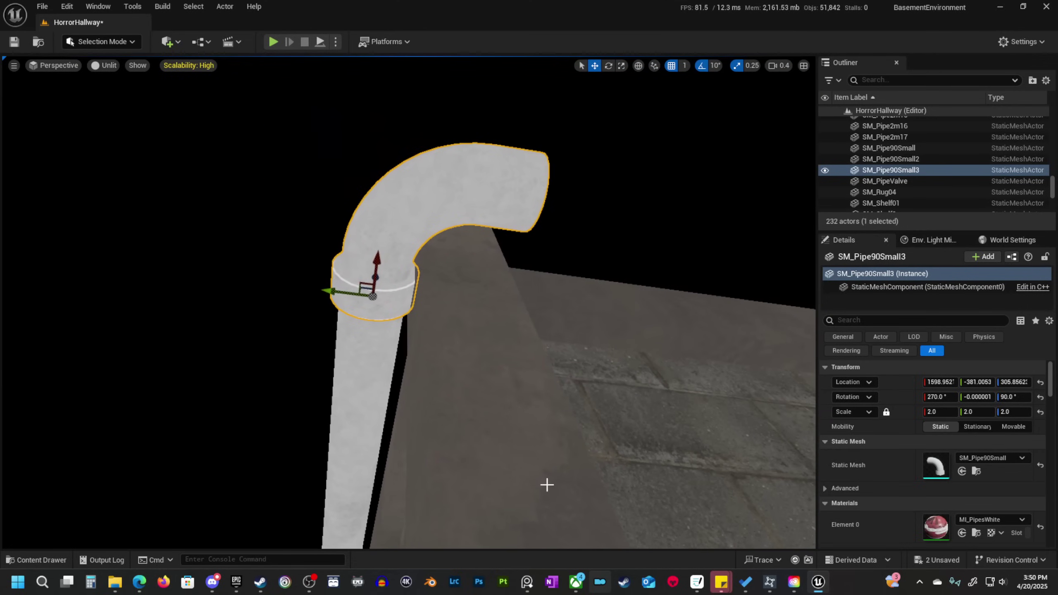
Select the straight ceiling pipe together with its elbow and nudge both slightly across the brick wall.
ctrl+click(375, 359)
right_drag(376, 359, 329, 389)
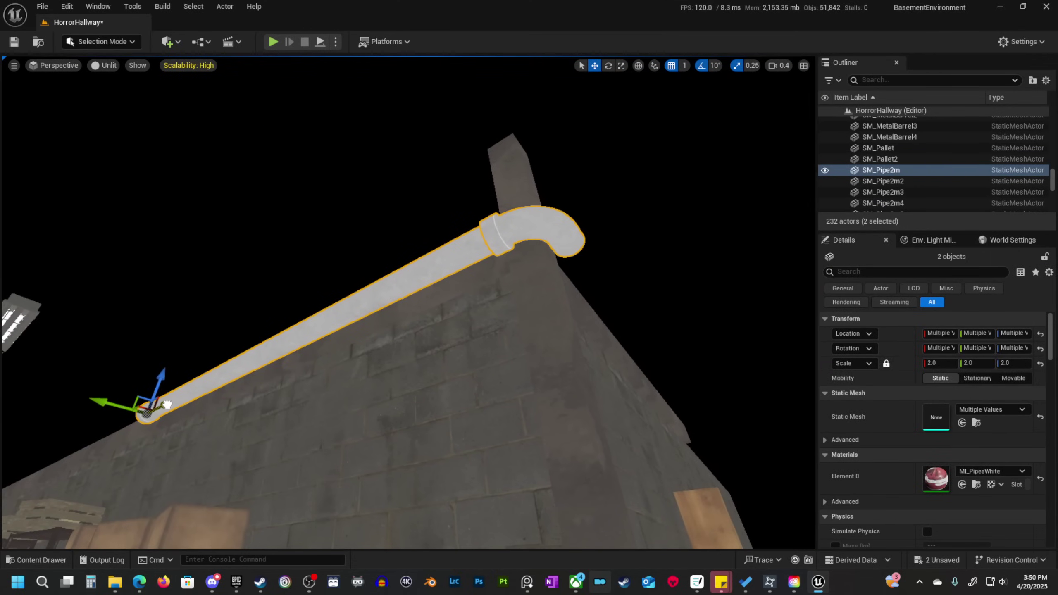
right_drag(166, 404, 59, 454)
scroll(141, 500, up, 3)
scroll(63, 454, down, 3)
ctrl+click(508, 421)
ctrl+click(508, 421)
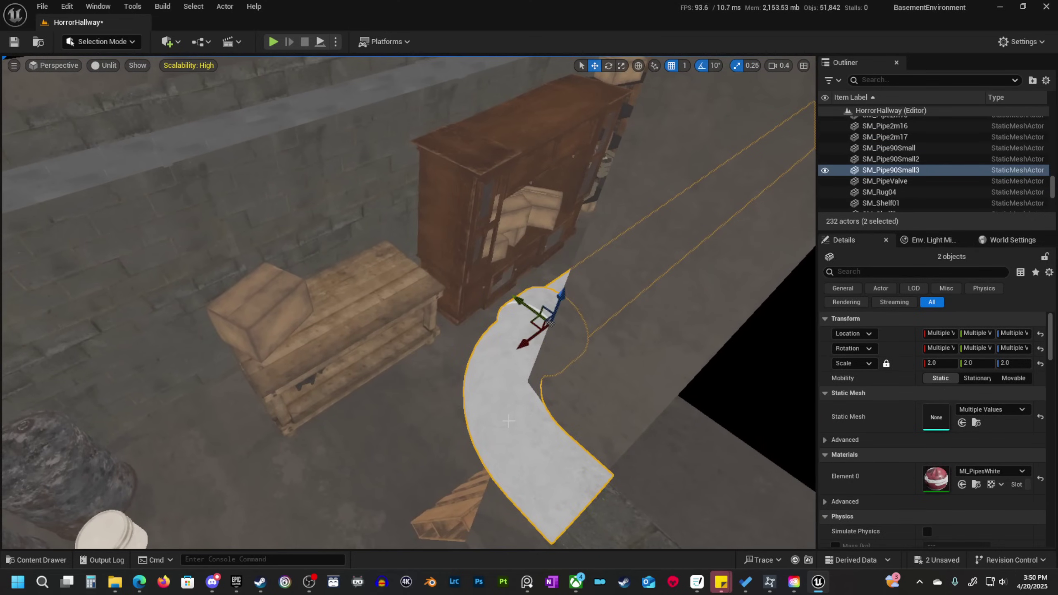
right_drag(508, 420, 548, 329)
scroll(537, 358, down, 2)
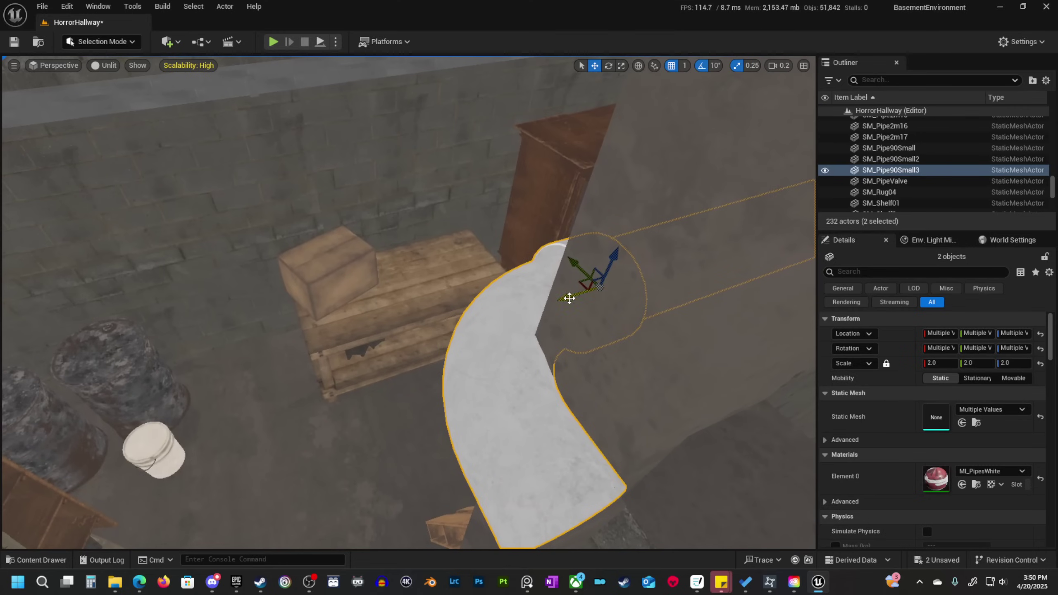
mouse_move(562, 299)
mouse_down()
mouse_move(537, 310)
mouse_move(551, 308)
mouse_up()
right_drag(550, 309, 463, 286)
scroll(506, 298, up, 1)
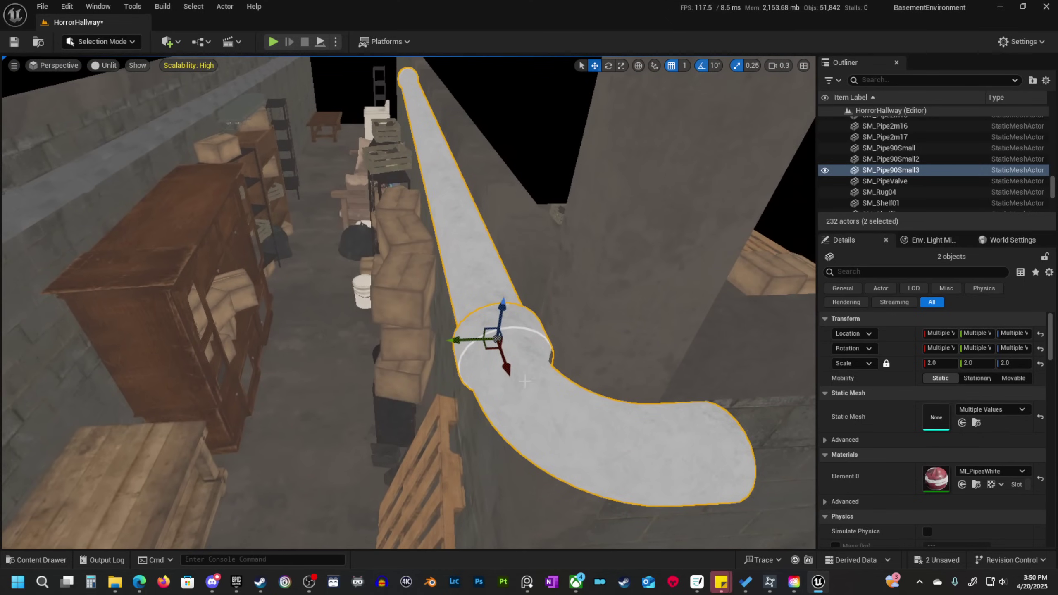
Fine-tune the position of the straight pipe and elbow lengthwise along the wall beside the corner pillar.
click(524, 380)
ctrl+click(475, 279)
key(f)
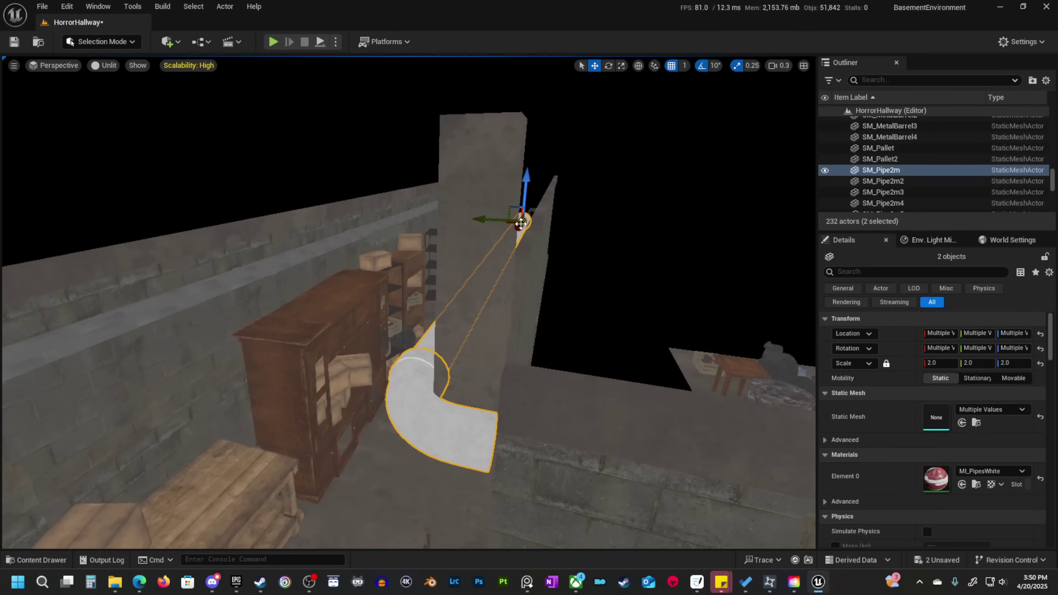
alt+drag(508, 295, 410, 415)
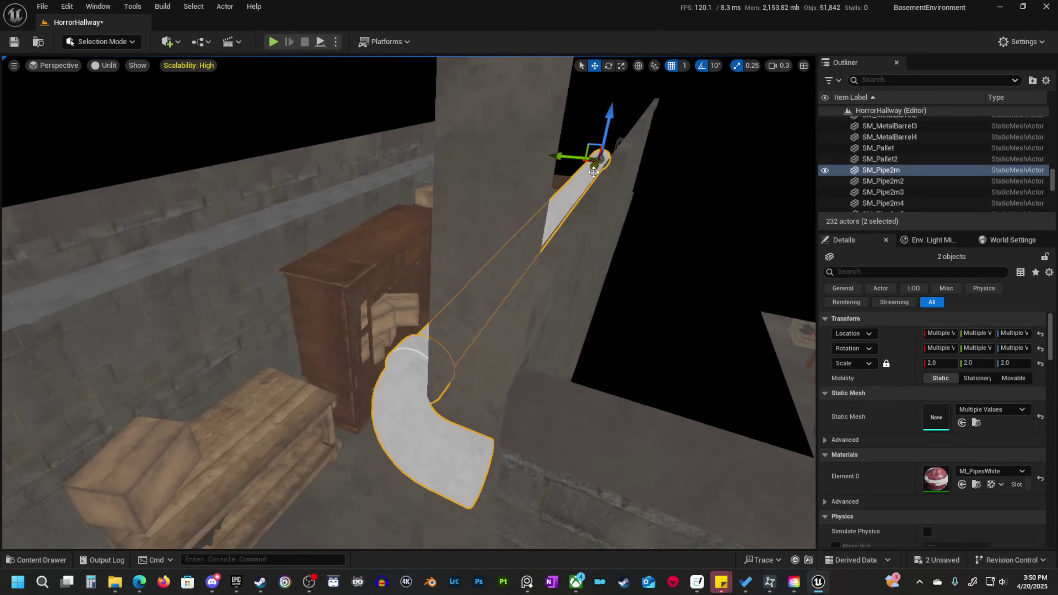
drag(596, 172, 596, 174)
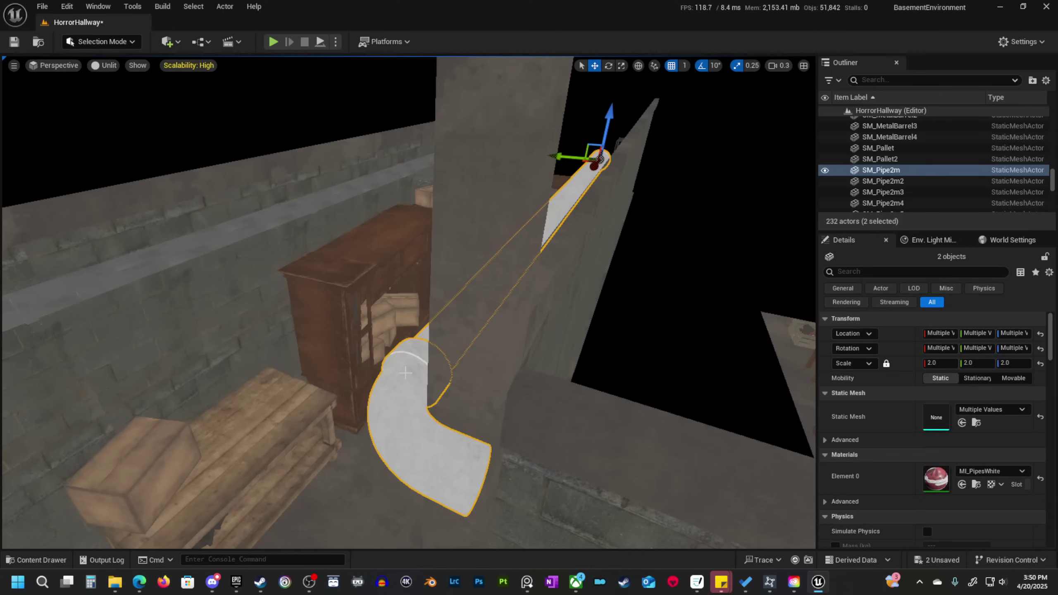
ctrl+click(406, 377)
ctrl+click(420, 388)
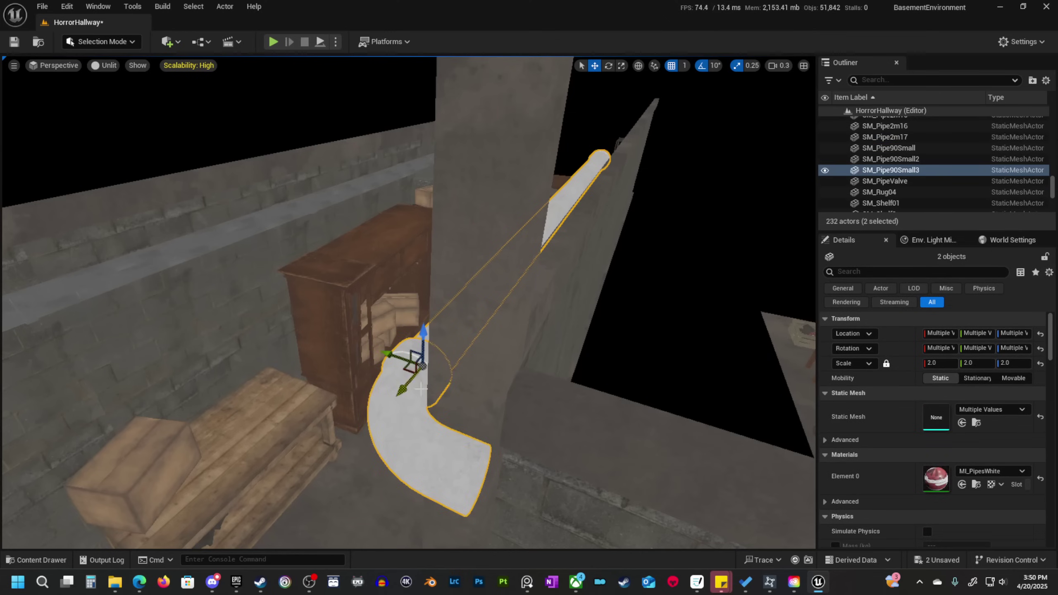
right_drag(430, 361, 397, 404)
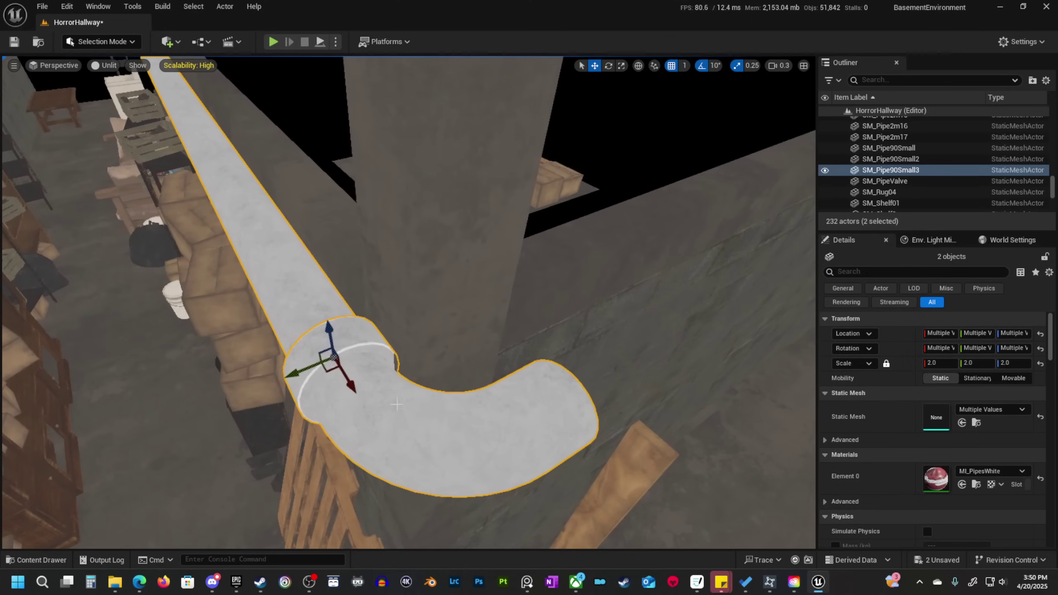
right_drag(329, 340, 398, 399)
drag(395, 393, 326, 400)
drag(391, 401, 373, 392)
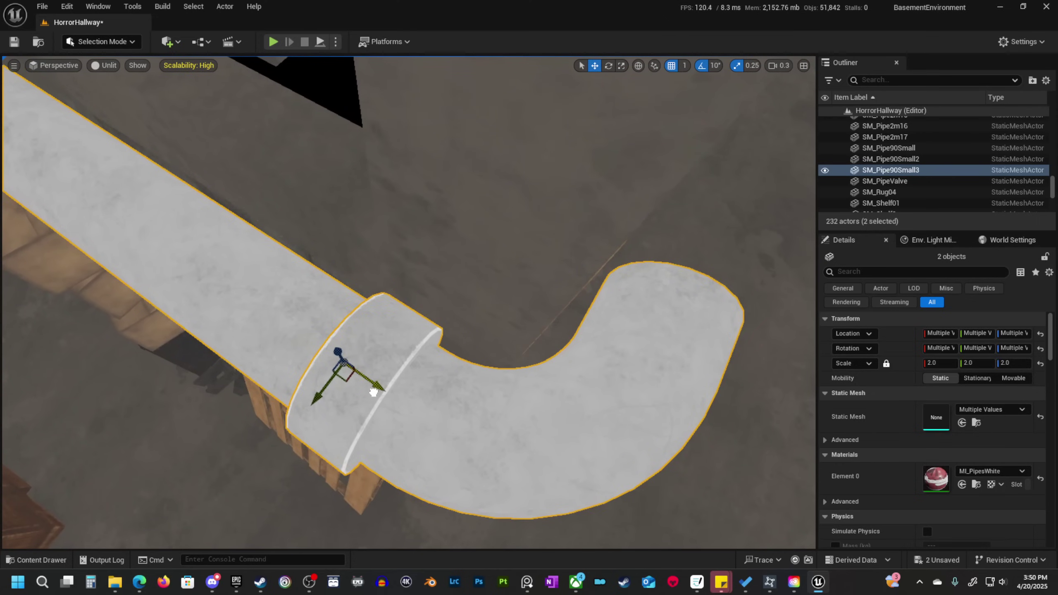
Show the Ceiling folder again and lower the straight pipe and elbow below the ceiling, to a pipe height of about Z 289.86.
right_drag(410, 396, 571, 241)
scroll(411, 396, up, 2)
scroll(411, 396, up, 1)
scroll(410, 396, down, 2)
scroll(878, 121, up, 1)
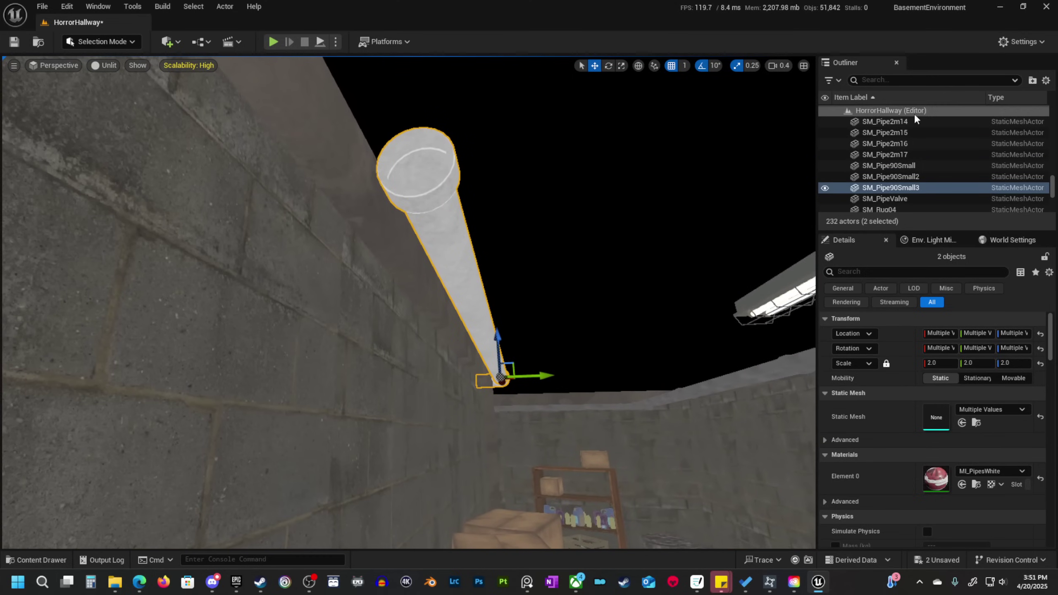
drag(1051, 185, 1055, 95)
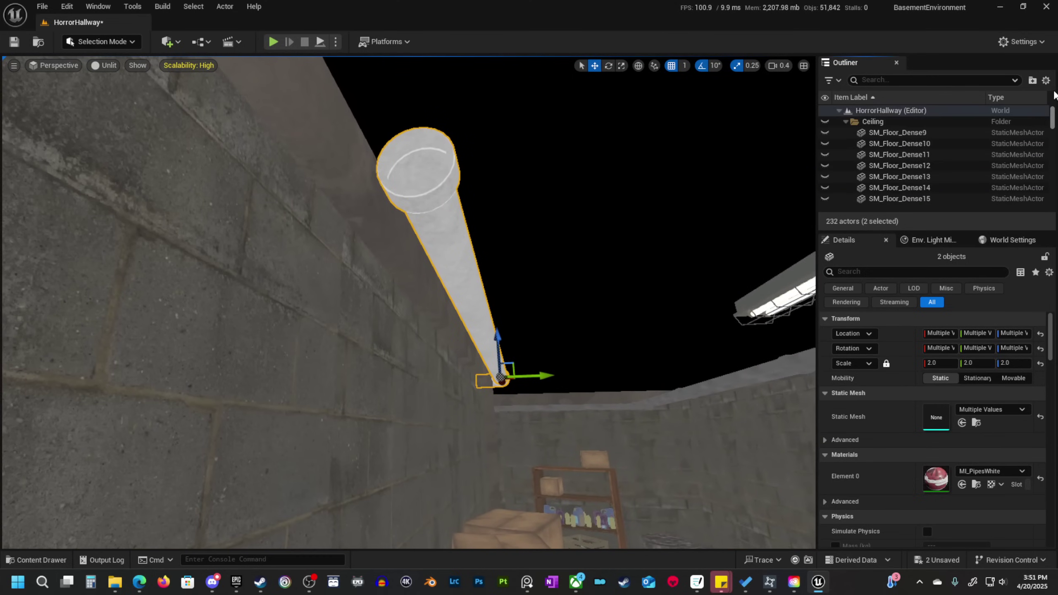
click(824, 121)
mouse_move(545, 246)
right_down()
mouse_move(512, 240)
mouse_move(543, 248)
right_up()
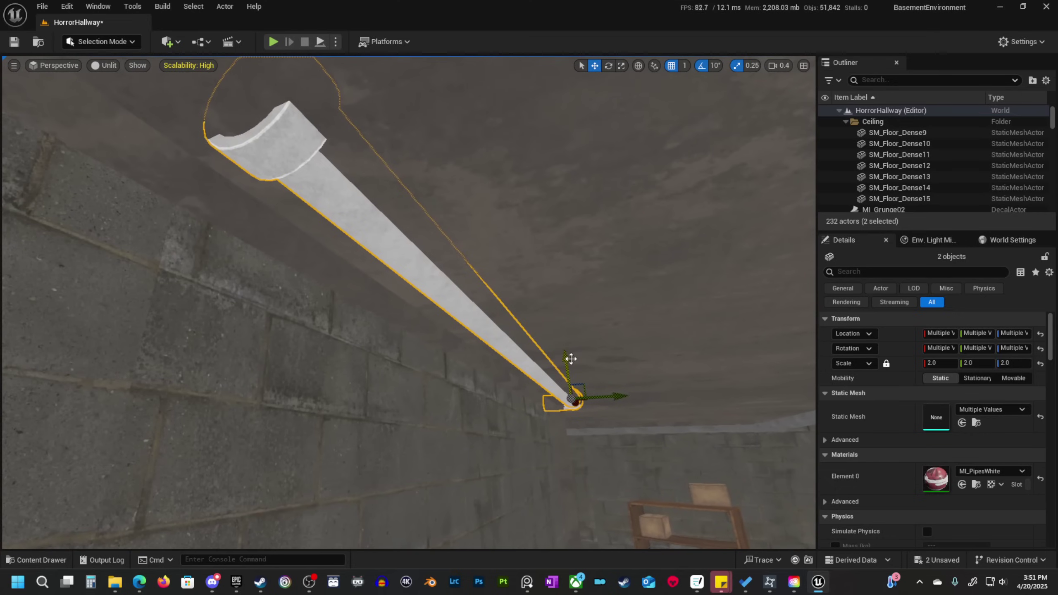
drag(564, 358, 561, 377)
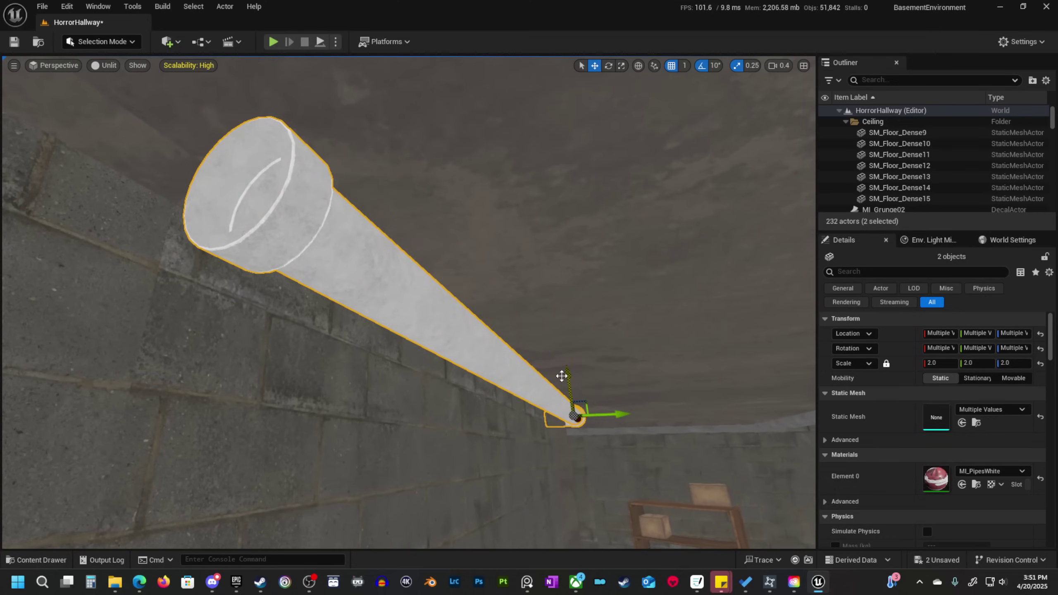
Duplicate the straight pipe and move the copy along the wall to the elbow at about X 1607.95.
right_drag(562, 376, 275, 375)
click(341, 261)
click(333, 345)
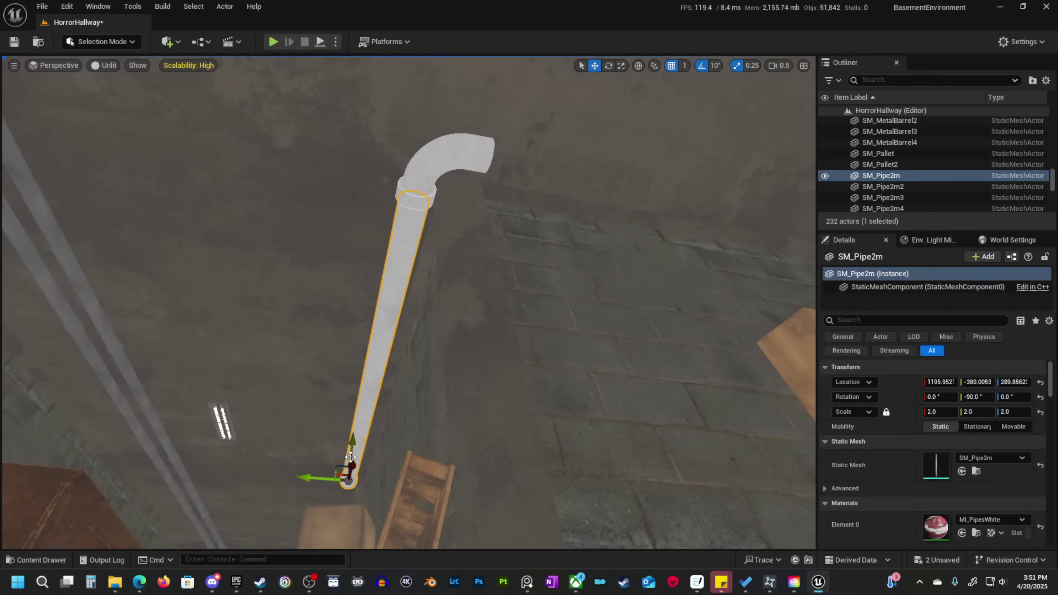
alt+drag(353, 467, 535, 108)
right_drag(536, 107, 587, 25)
scroll(536, 107, down, 1)
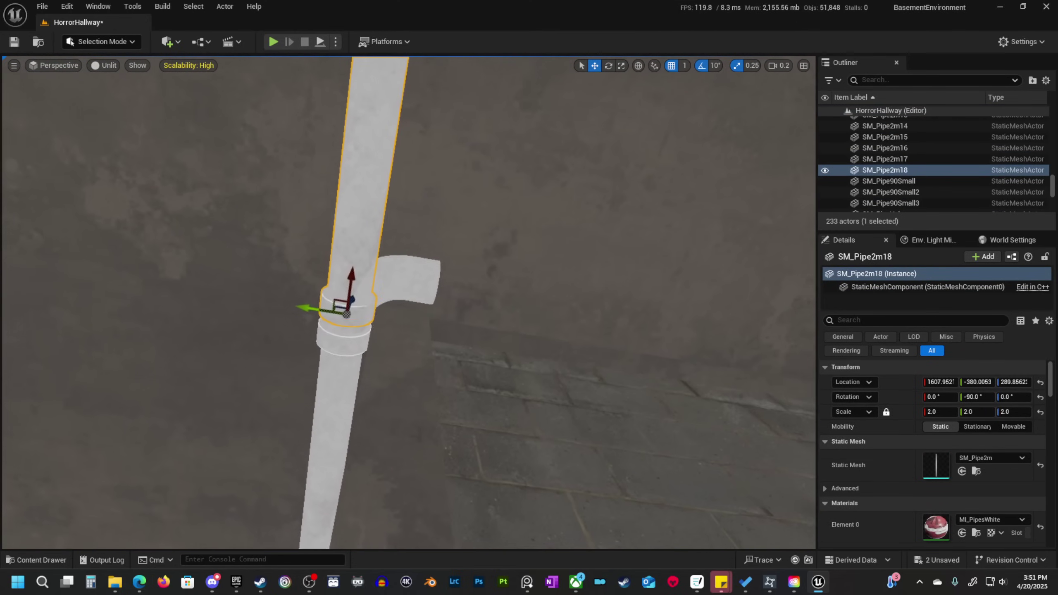
Rotate the pipe copy to 180, -90 and 90 degrees and fit its collar onto the elbow's open end at about X 1621.95.
key(e)
drag(350, 268, 410, 323)
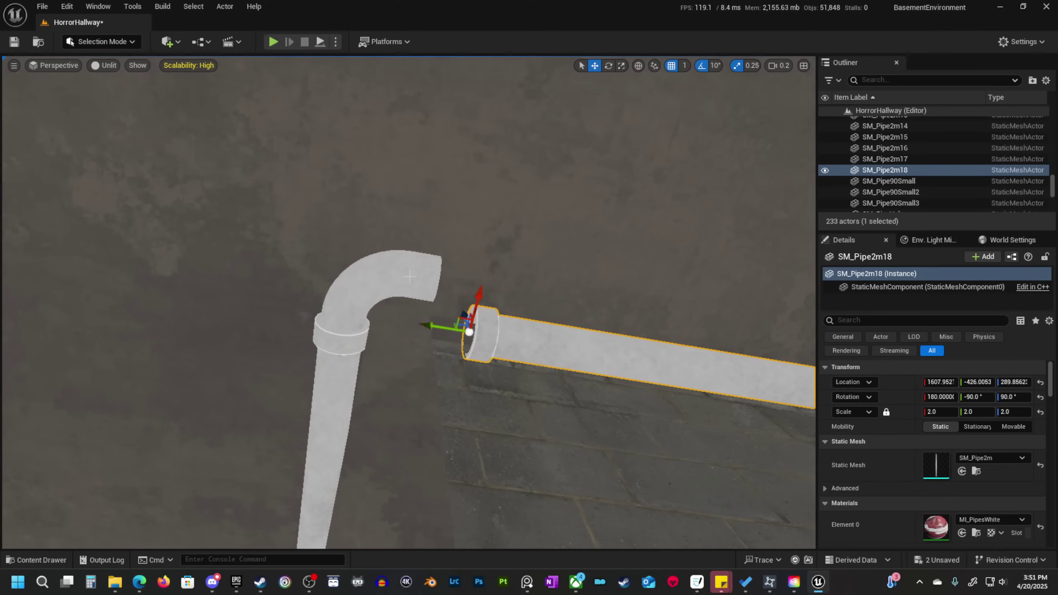
right_drag(409, 277, 331, 267)
key(w)
drag(412, 357, 510, 271)
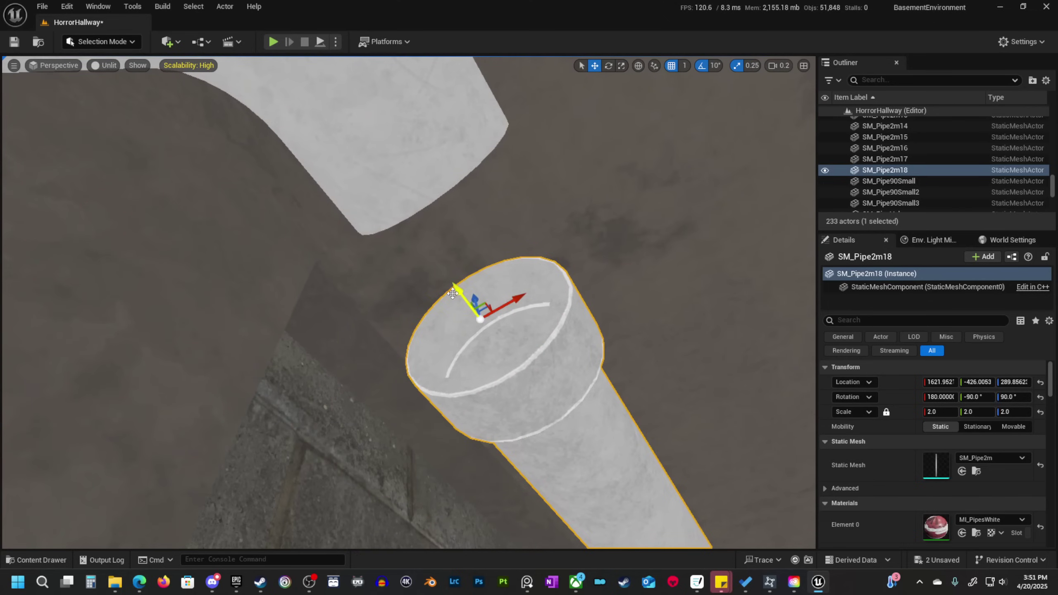
right_drag(389, 209, 387, 216)
drag(416, 179, 456, 158)
right_drag(456, 159, 402, 137)
Return the viewport to lit shading and inspect the pipes joined around the wall corner.
scroll(458, 186, up, 1)
key(alt+4)
key(Escape)
scroll(402, 137, up, 1)
right_drag(333, 205, 332, 206)
Set the grid snap to 100, duplicate the straight pipe, and move the copy down the wall to about X 795.95.
click(331, 286)
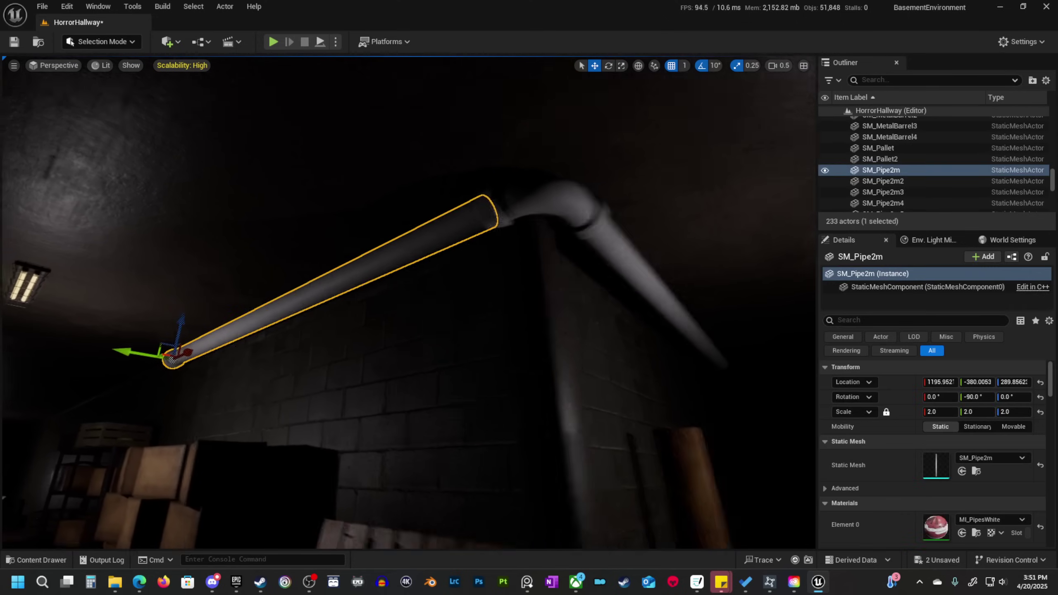
right_drag(507, 217, 507, 216)
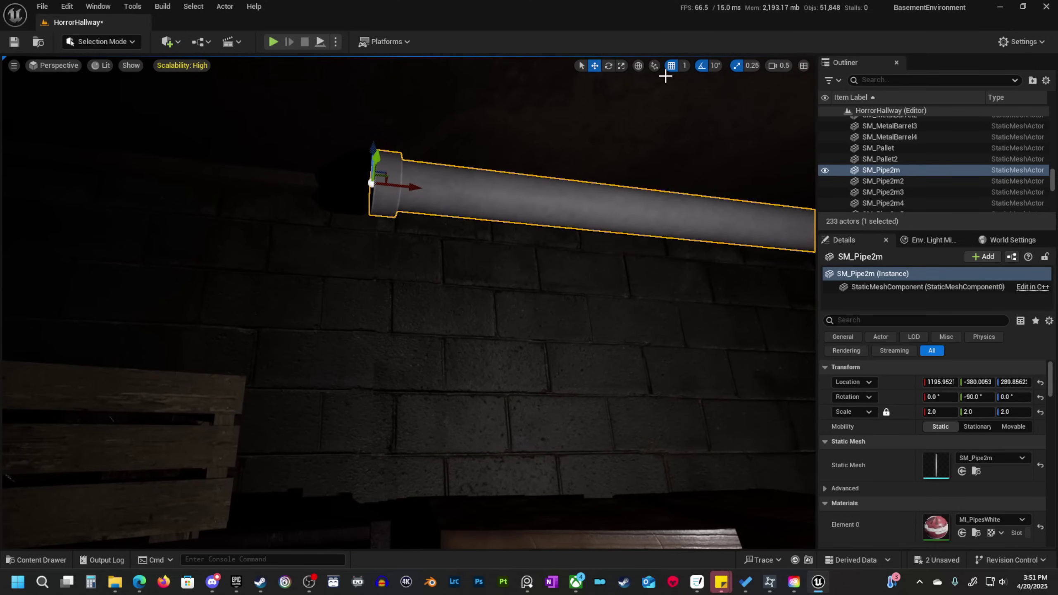
click(684, 65)
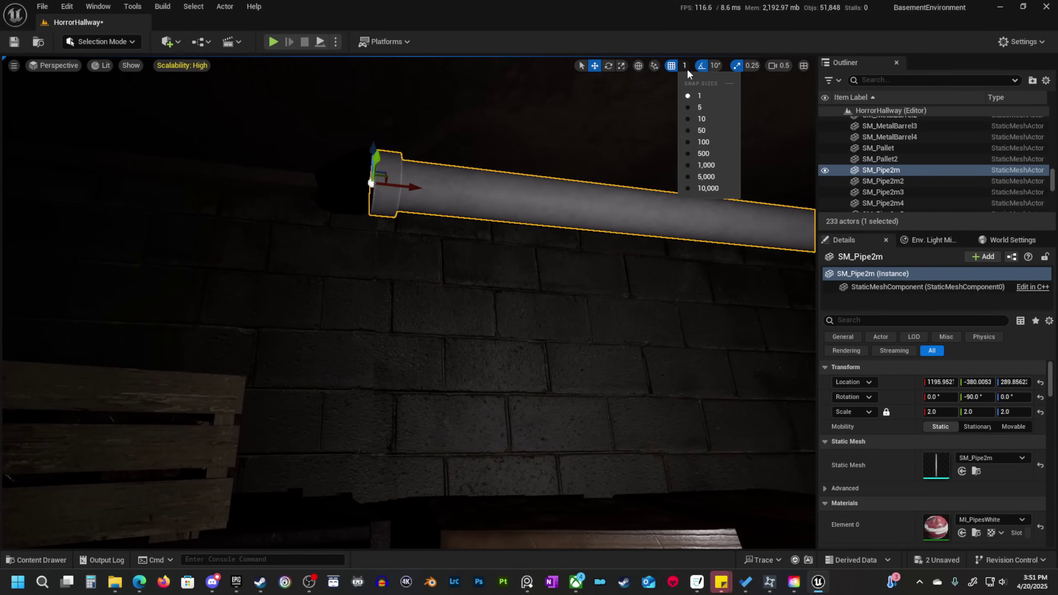
click(706, 146)
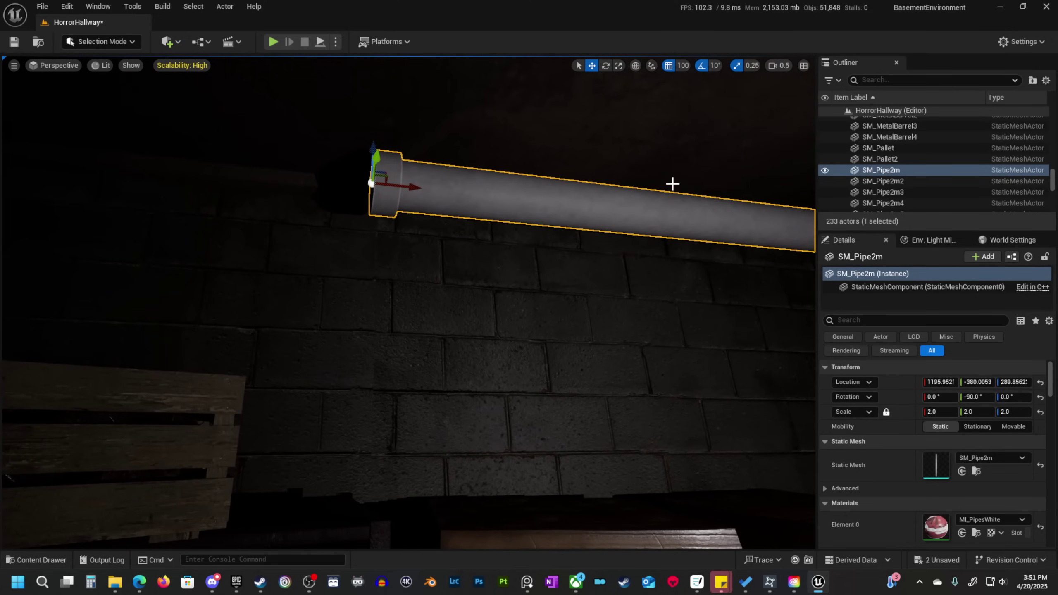
right_drag(584, 228, 584, 227)
alt+drag(456, 297, 144, 343)
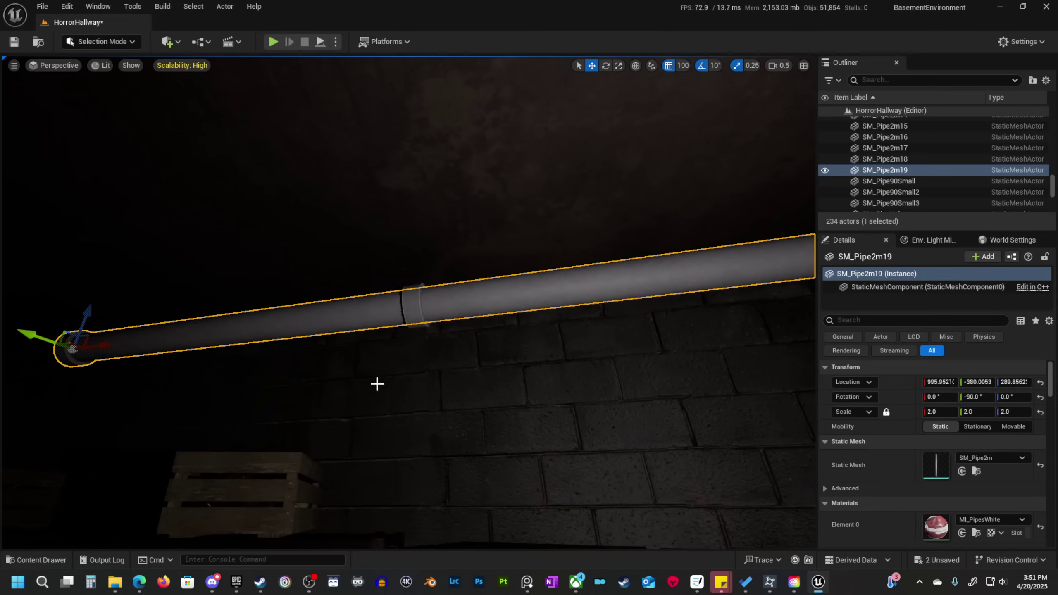
right_drag(463, 378, 462, 378)
drag(255, 354, 136, 395)
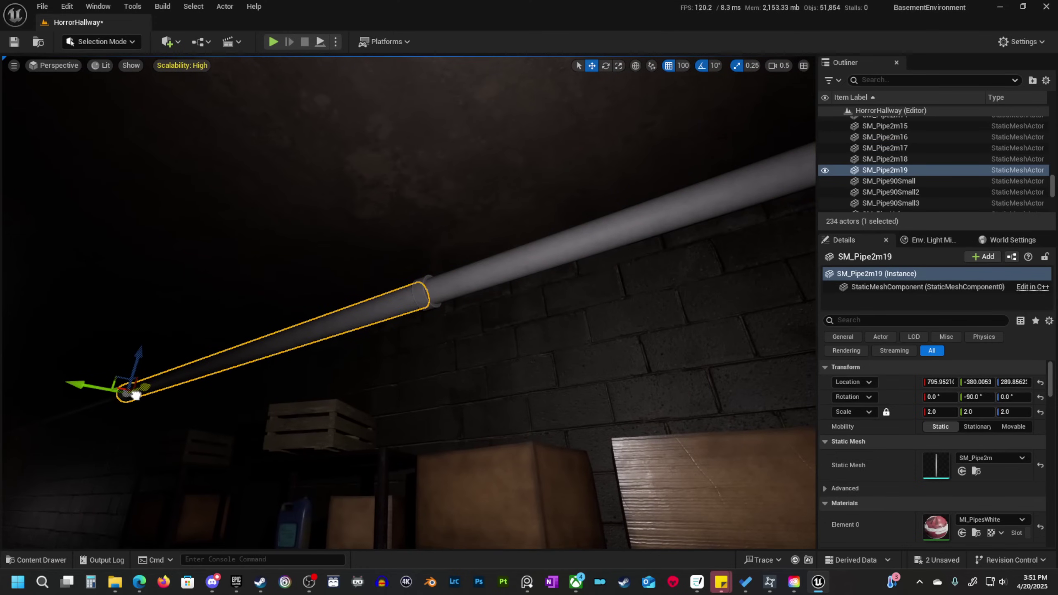
Duplicate the newest pipe section and continue the run along the wall to about X 395.95.
right_drag(234, 375, 234, 375)
alt+drag(287, 358, 218, 406)
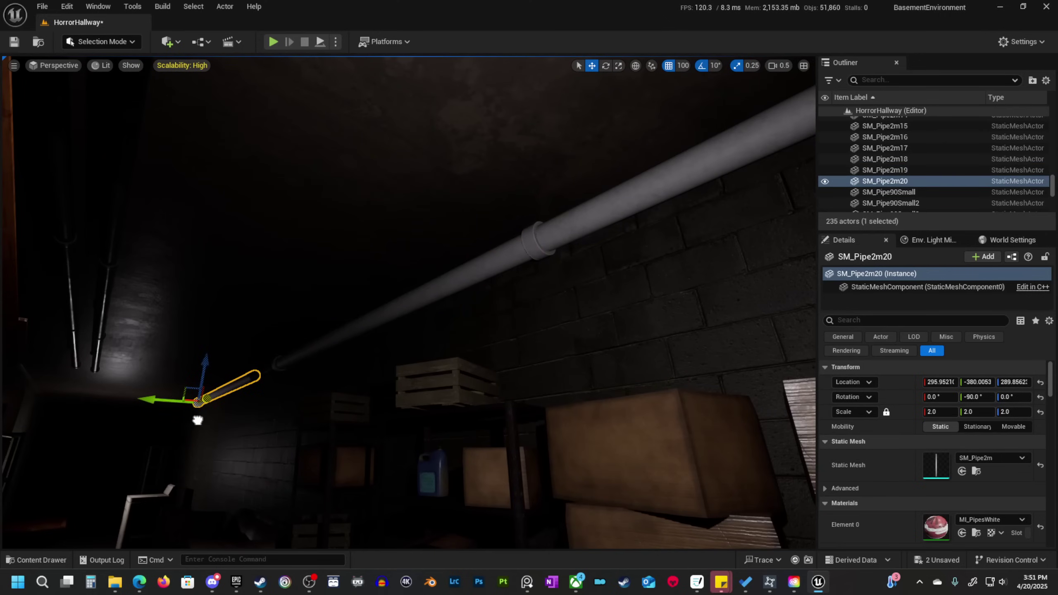
right_drag(206, 415, 206, 416)
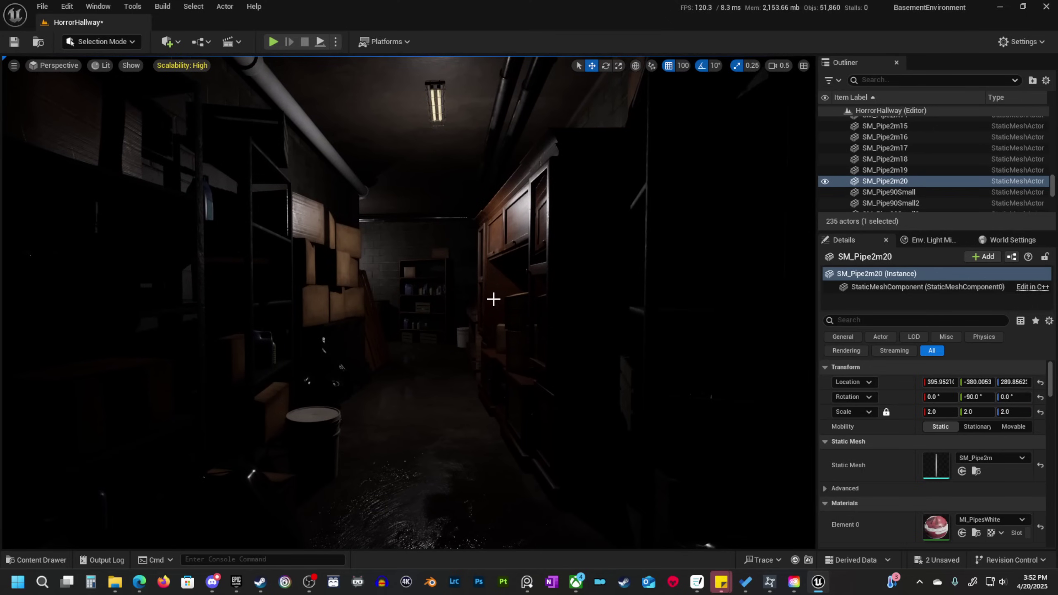
Scale the caged ceiling light at the hallway's far end uniformly to 1.25 and check it without editor overlays.
right_drag(500, 294, 500, 294)
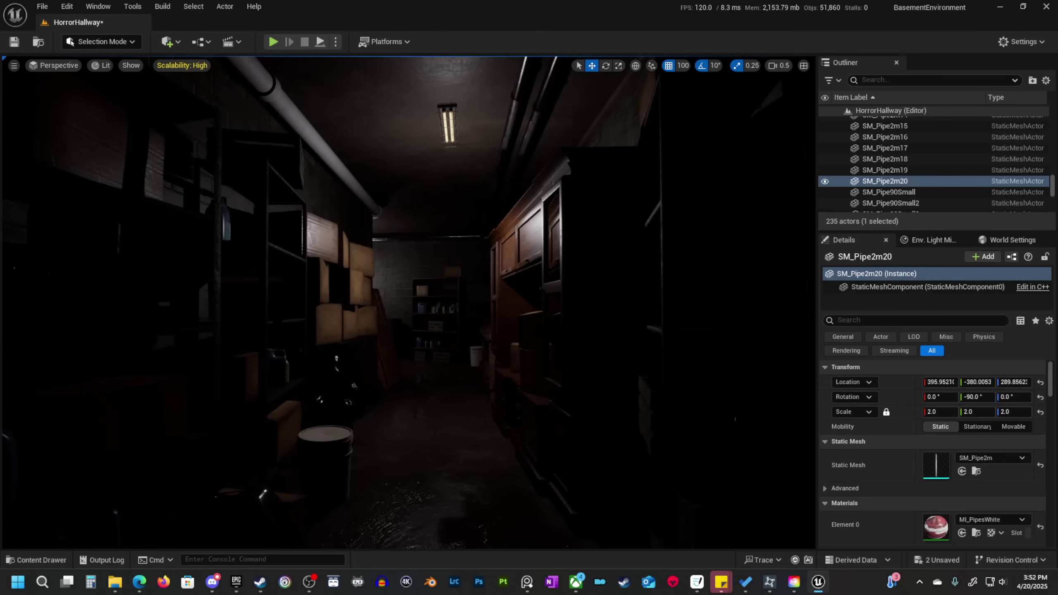
click(449, 120)
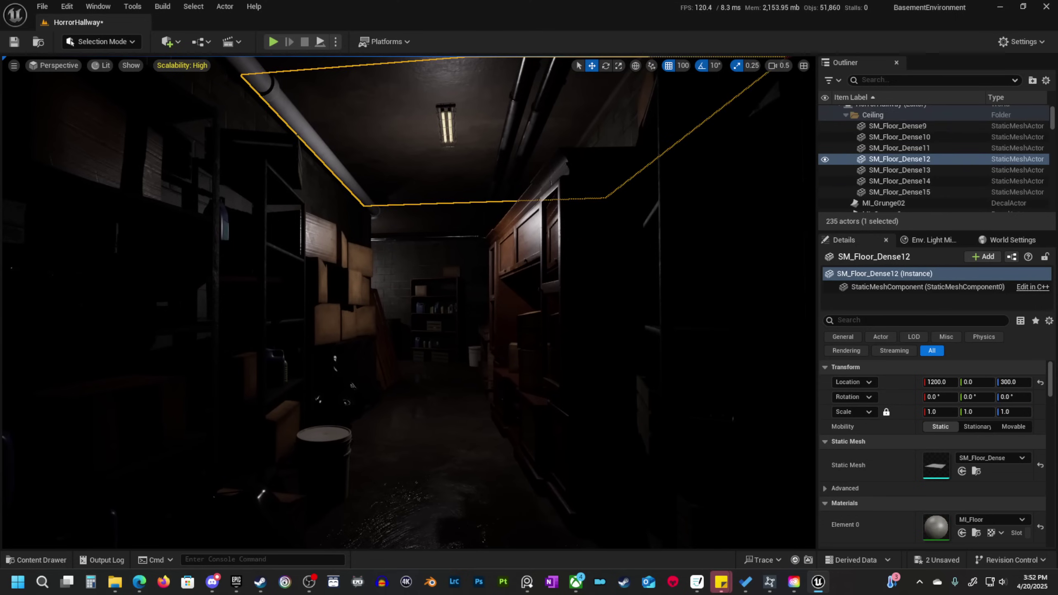
click(459, 136)
key(r)
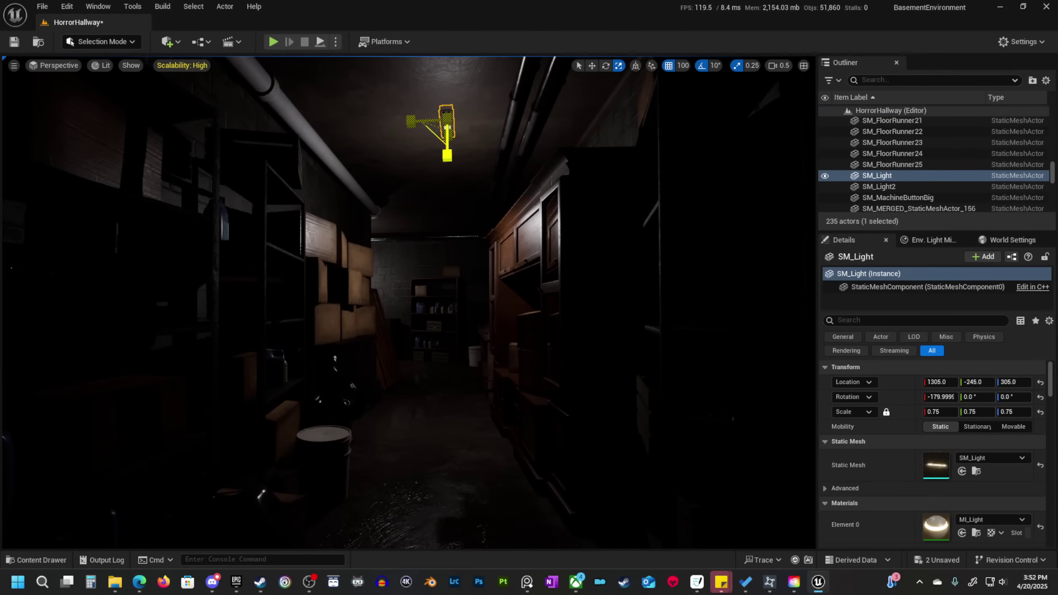
key(Escape)
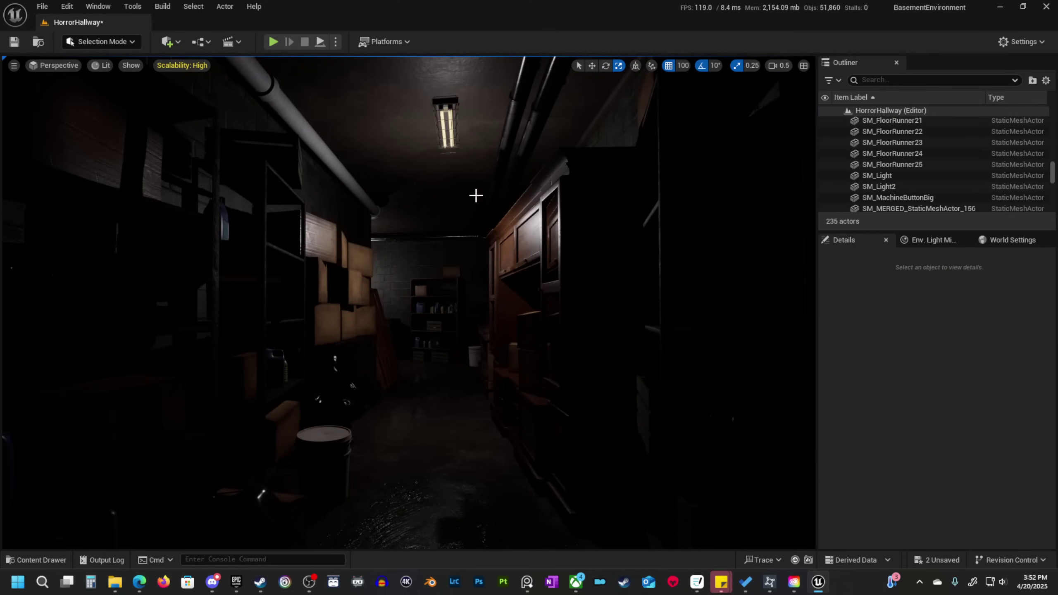
click(448, 102)
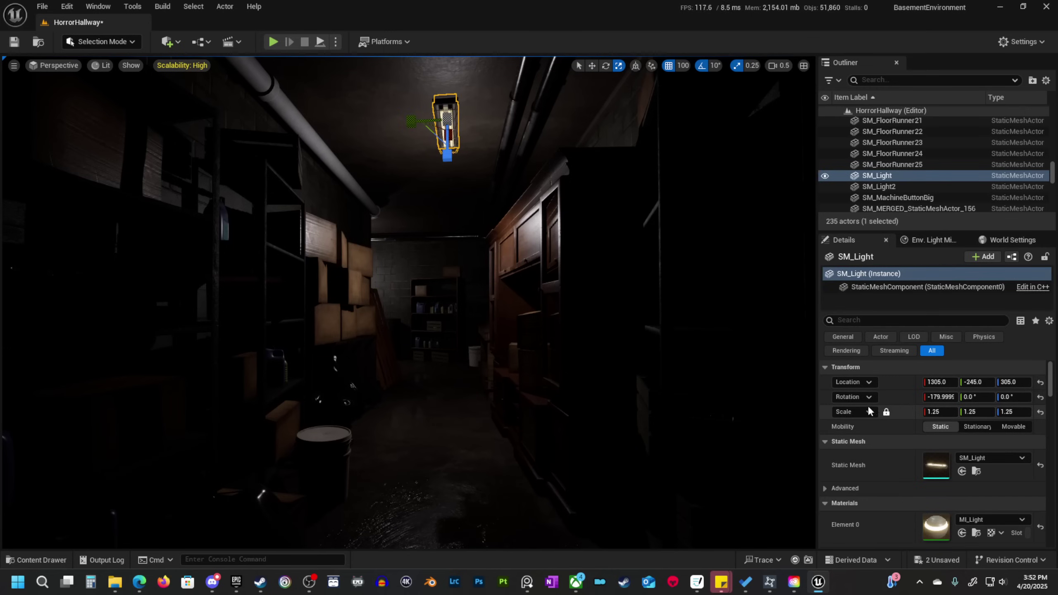
key(g)
key(g)
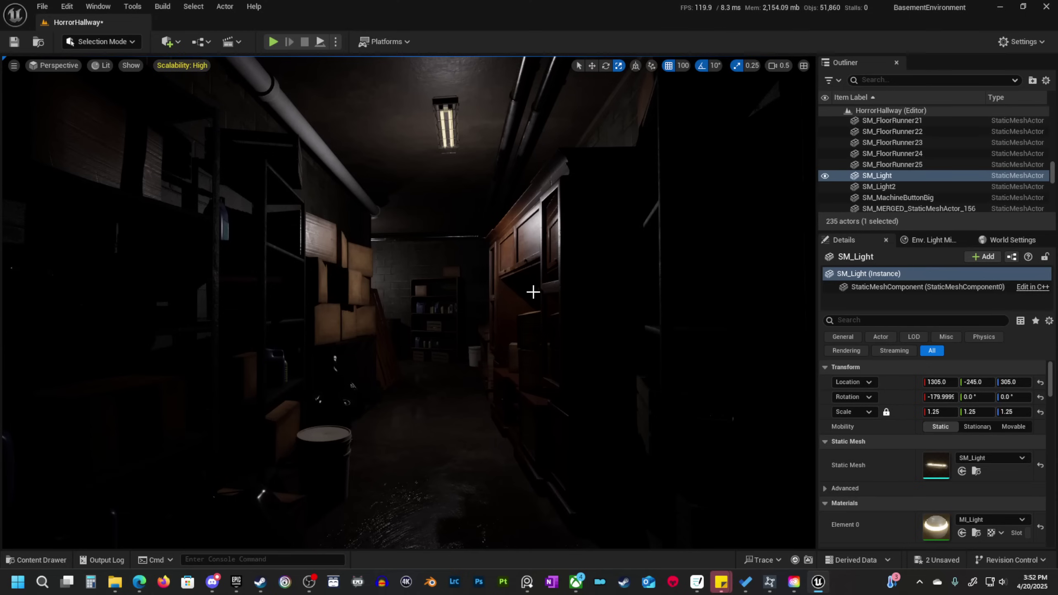
Switch the viewport to unlit shading and select the wall clamp lying among the props on the floor.
right_drag(523, 291, 437, 246)
key(w)
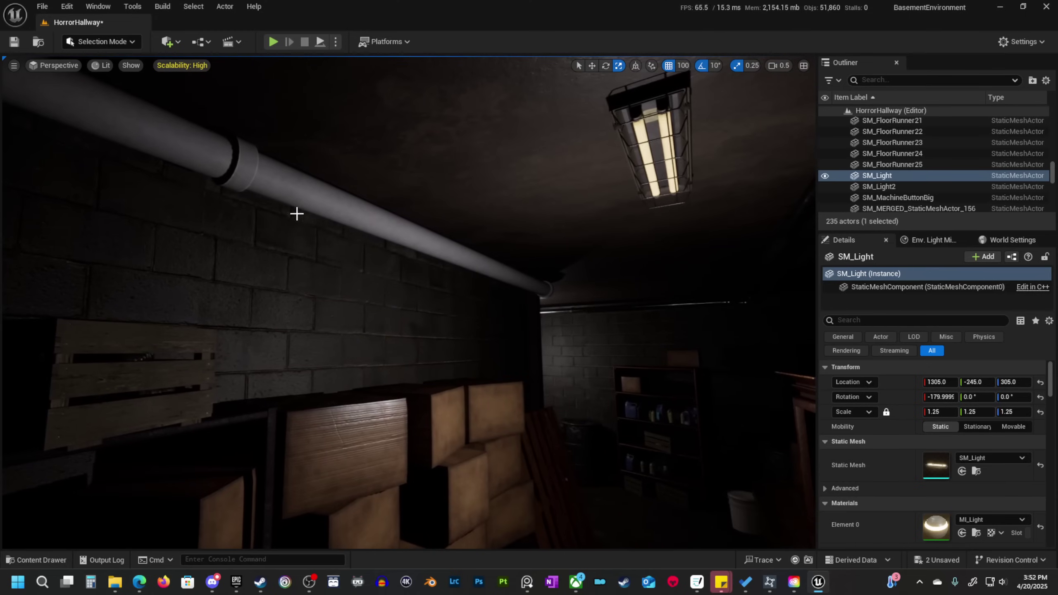
right_drag(296, 213, 250, 225)
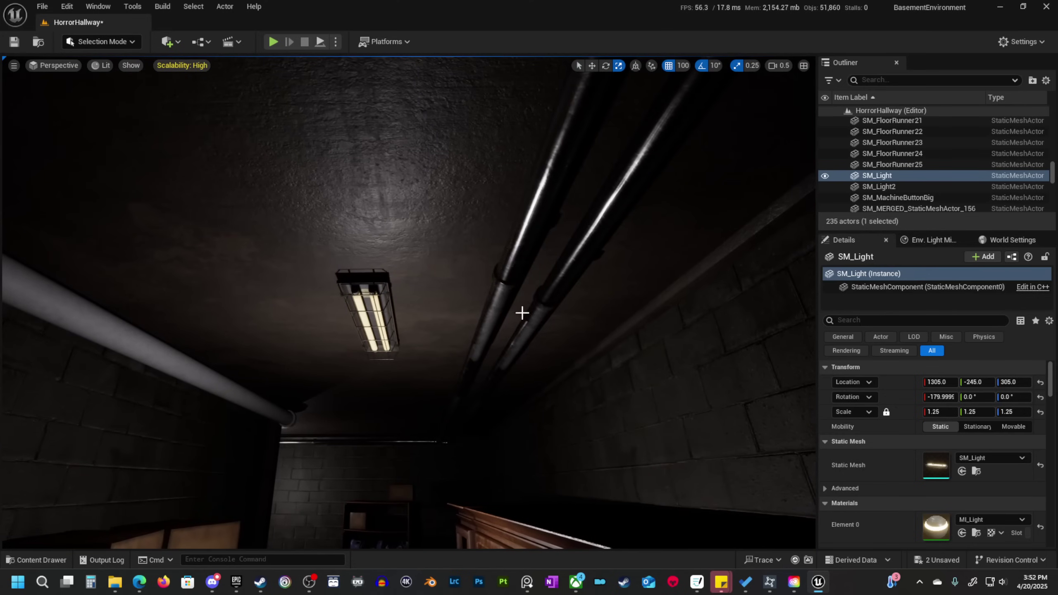
click(53, 560)
right_drag(512, 276, 401, 345)
key(w)
scroll(512, 276, up, 4)
key(alt+3)
key(w)
scroll(437, 333, down, 5)
key(w)
key(d)
click(364, 393)
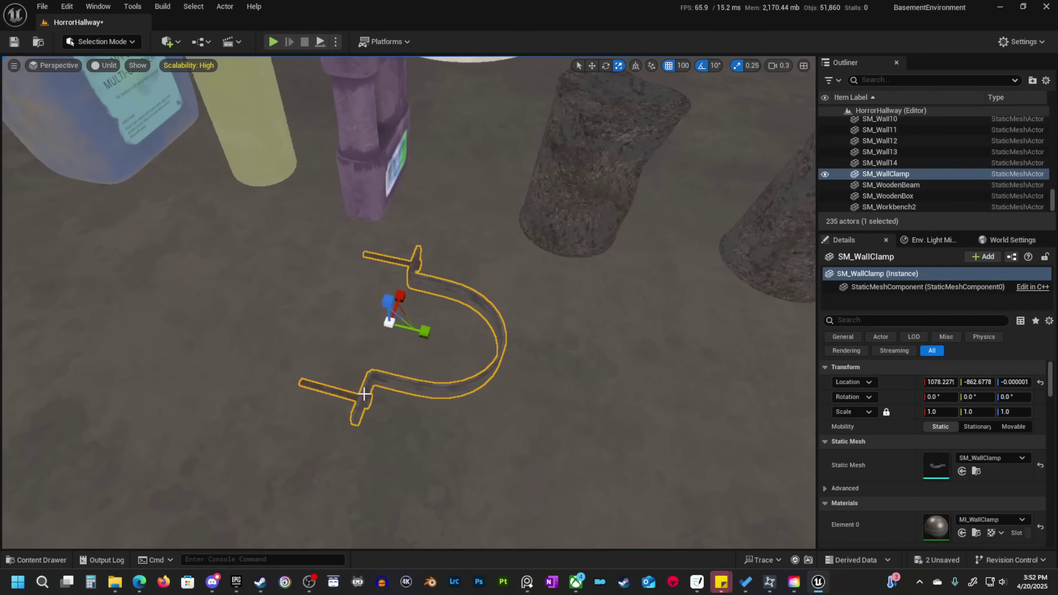
Duplicate the wall clamp into the hallway at about Y -262.68, tilt it 90° and raise it to about Z 300.
scroll(364, 393, up, 3)
key(s)
right_drag(363, 393, 441, 317)
key(s)
scroll(363, 392, up, 1)
key(w)
alt+drag(58, 425, 327, 457)
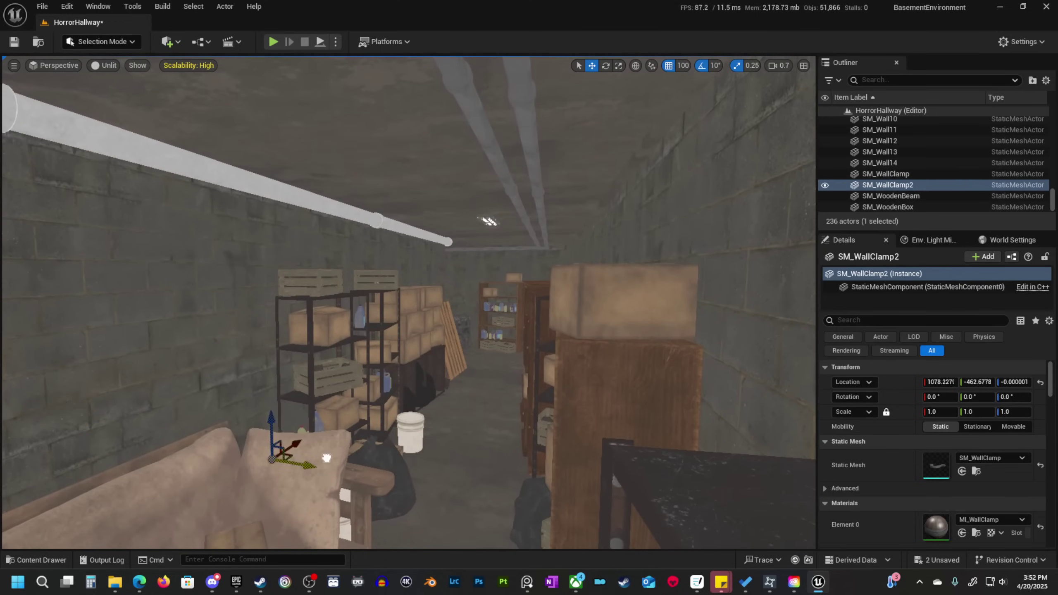
drag(470, 450, 496, 473)
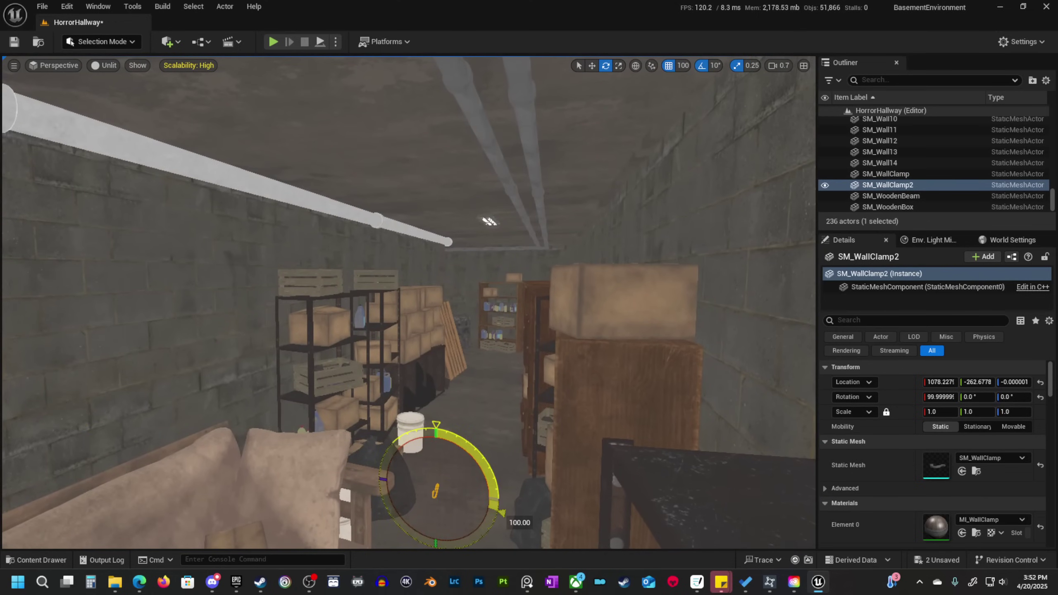
key(w)
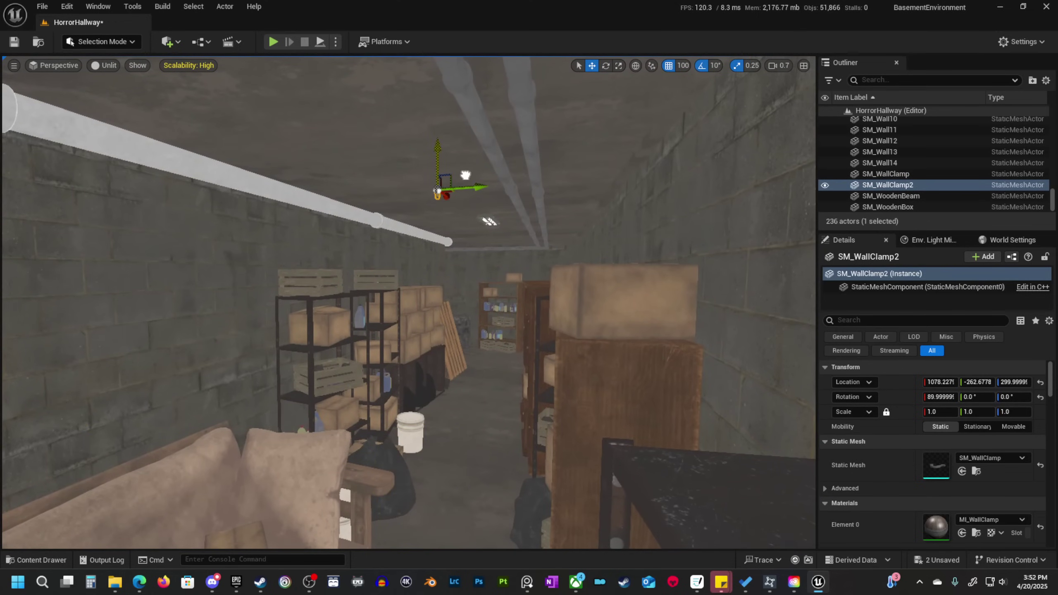
Turn the raised wall clamp 90° about the vertical axis to match the direction of the ceiling pipes.
right_drag(465, 175, 468, 151)
key(w)
key(e)
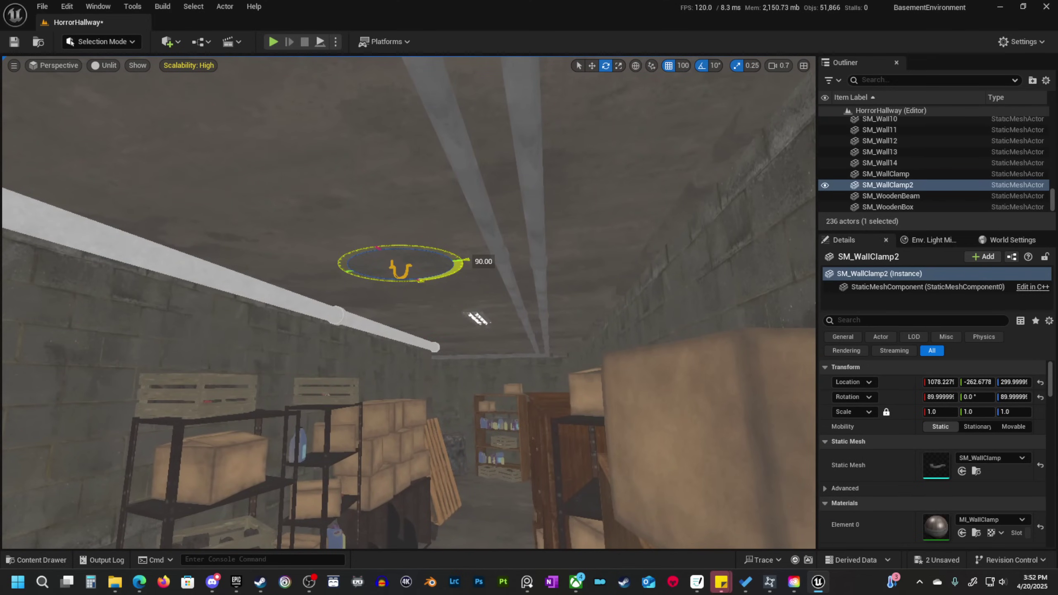
key(a)
right_drag(495, 264, 526, 267)
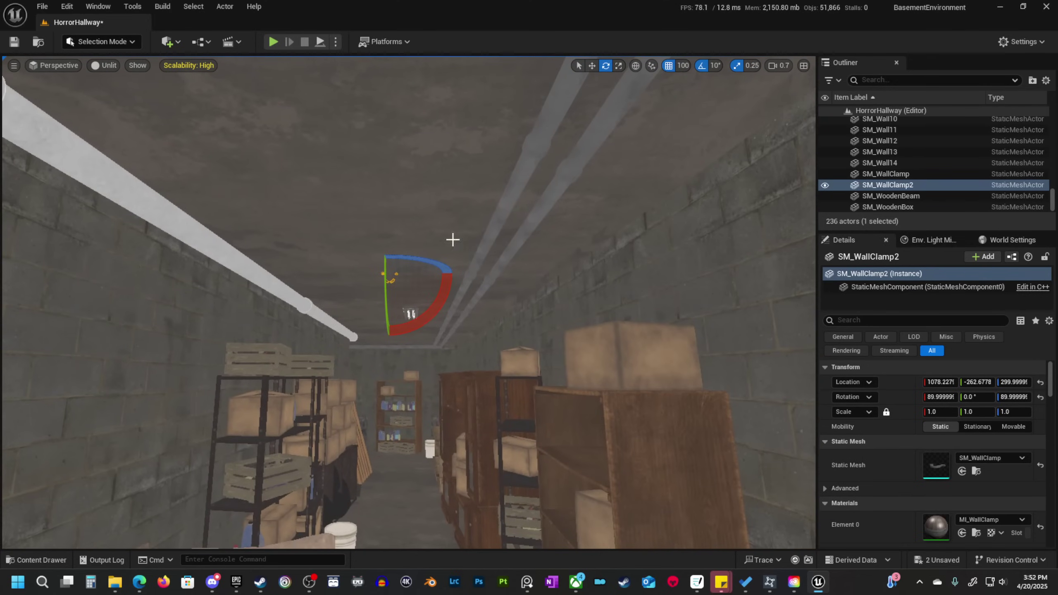
mouse_move(462, 261)
right_down()
mouse_move(487, 255)
mouse_move(460, 262)
right_up()
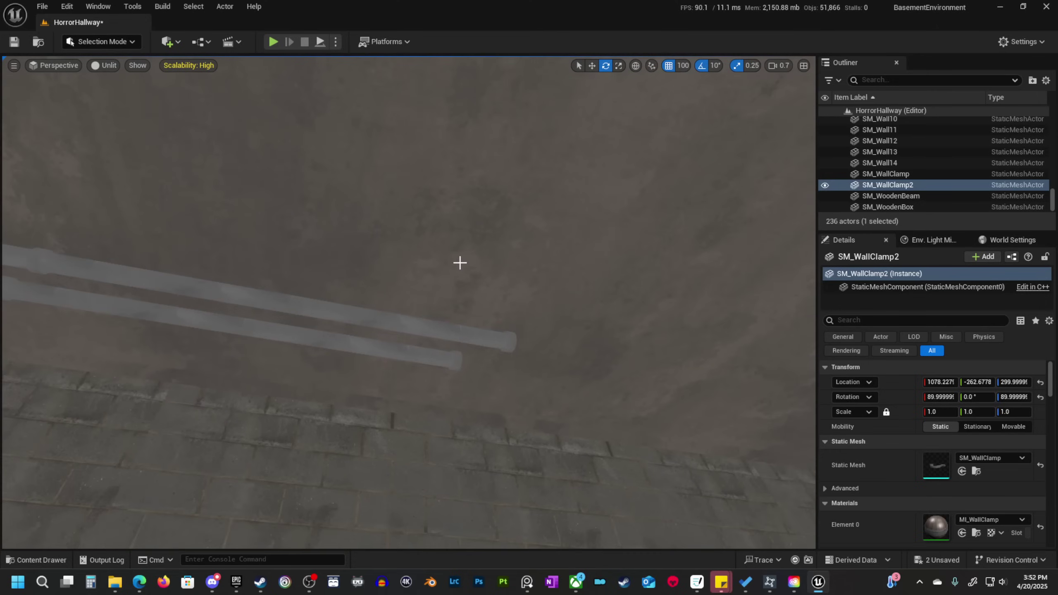
Copy the location of the near ceiling pipe section and paste it onto the duplicated wall clamp.
click(357, 316)
key(f)
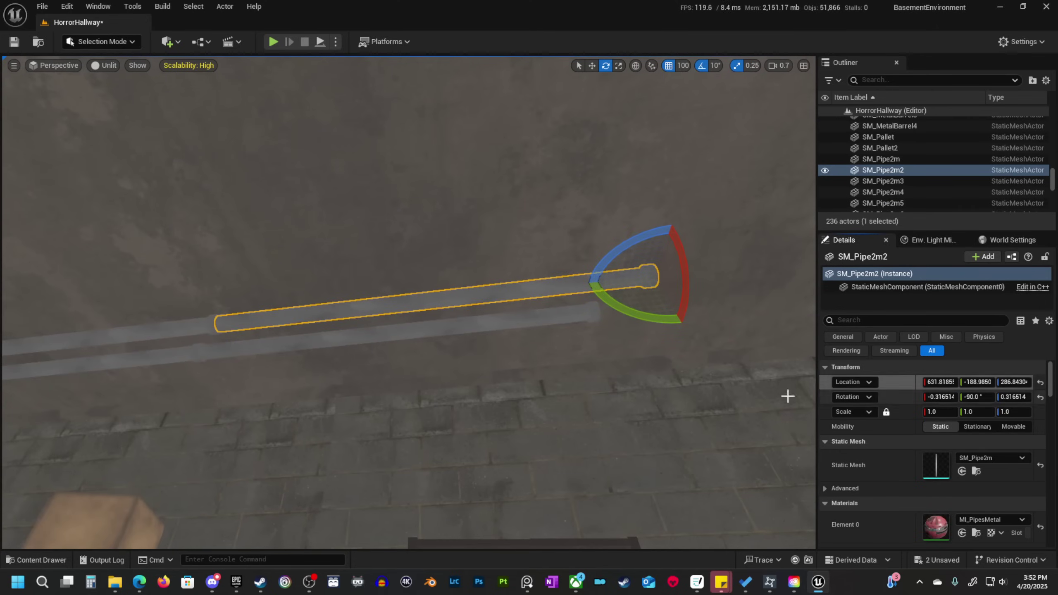
right_drag(786, 395, 753, 358)
right_drag(357, 426, 314, 404)
click(310, 308)
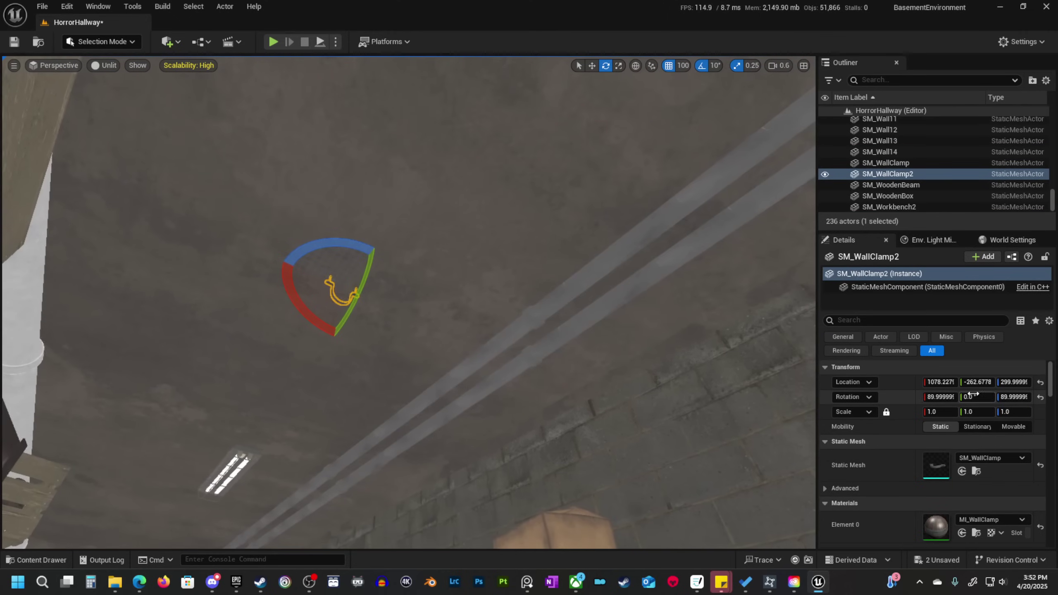
shift+click(901, 383)
right_drag(708, 354, 770, 350)
scroll(762, 338, down, 2)
mouse_move(667, 161)
right_down()
mouse_move(625, 167)
mouse_move(666, 161)
right_up()
scroll(666, 161, down, 1)
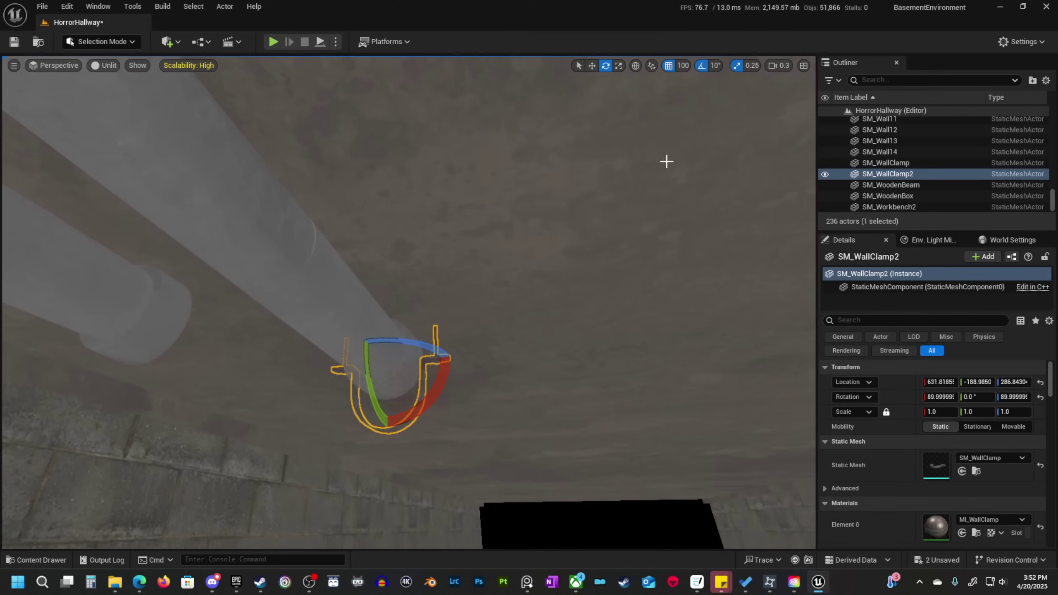
Set the grid snap to 1 and fit the clamp around the pipe at about X 641.82, Z 291.84.
click(684, 65)
click(696, 96)
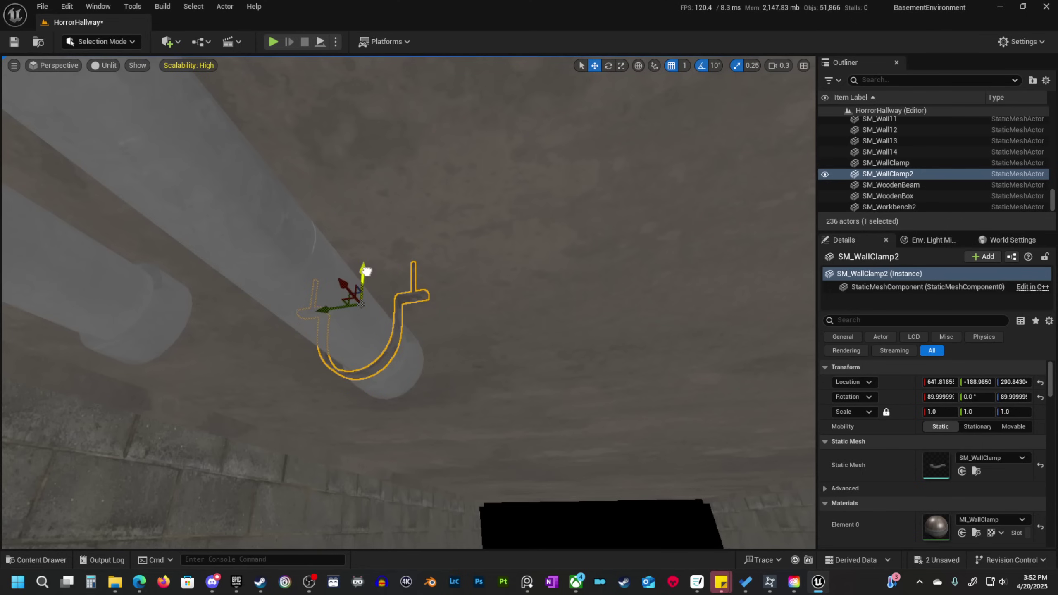
right_drag(388, 282, 322, 347)
scroll(388, 283, down, 1)
key(s)
scroll(409, 302, up, 1)
right_drag(409, 302, 442, 313)
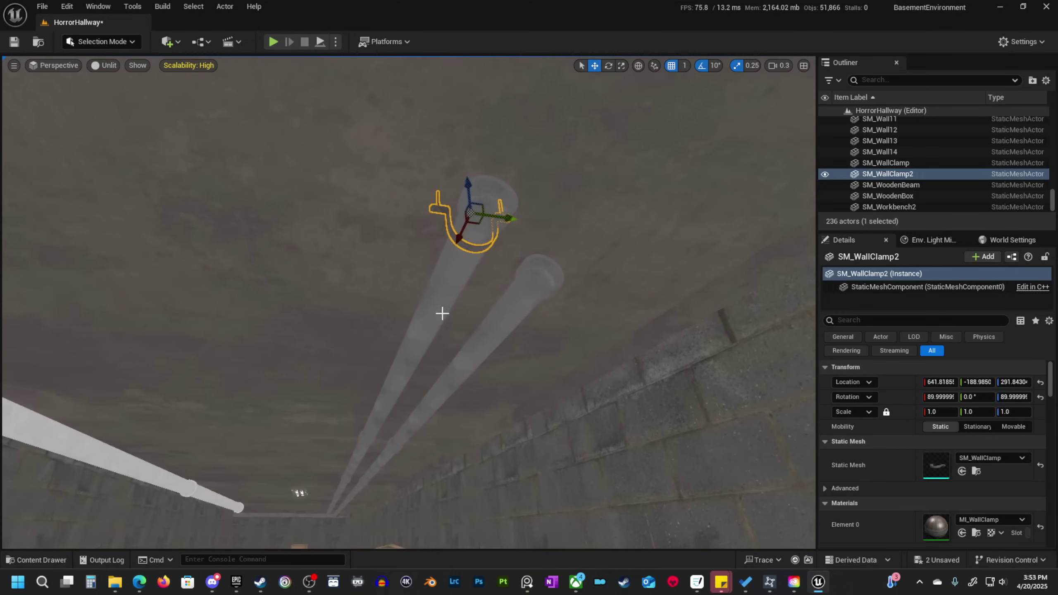
Add the straight sections of both parallel ceiling pipes along the hallway to the clamp's selection.
ctrl+click(517, 301)
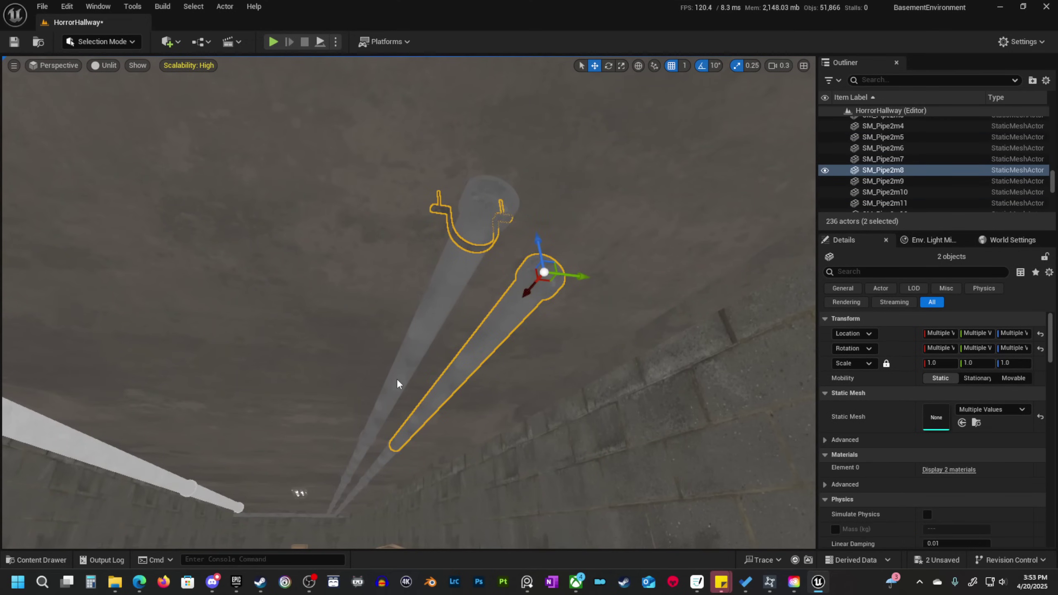
ctrl+click(379, 464)
ctrl+click(342, 491)
right_drag(342, 491, 502, 418)
key(w)
scroll(342, 490, up, 2)
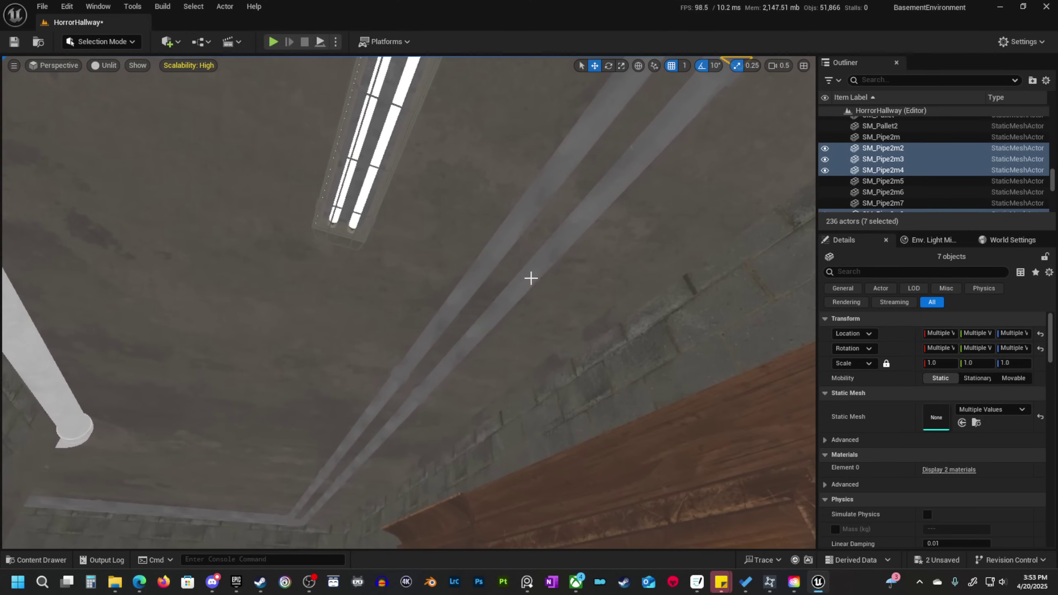
ctrl+click(531, 278)
ctrl+click(384, 402)
ctrl+click(350, 454)
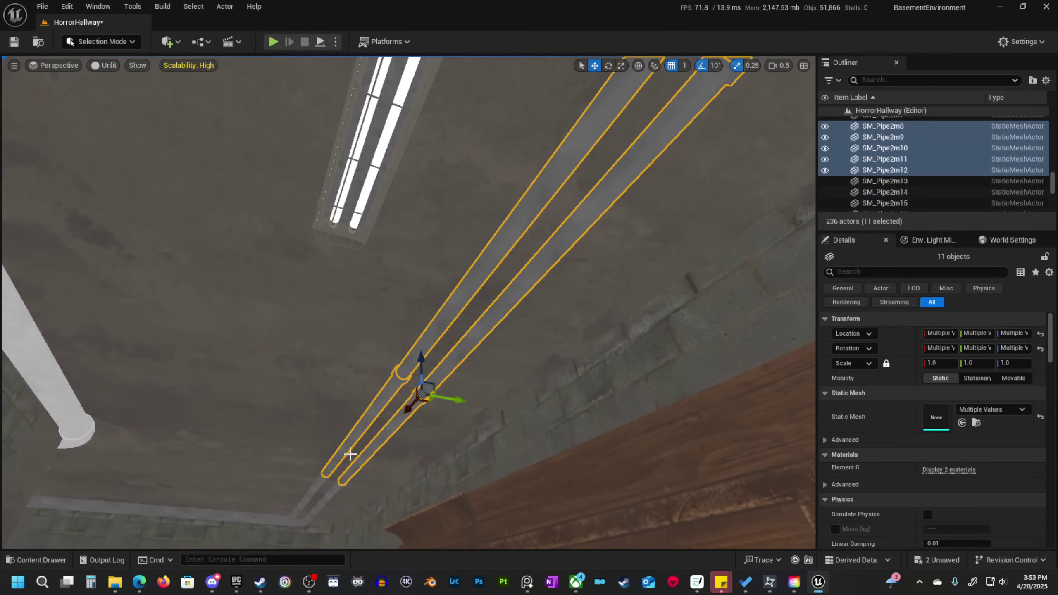
ctrl+click(313, 492)
ctrl+click(326, 502)
Extend the selection with the elbows at the far corner and the pipe sections along the end wall.
right_drag(325, 503, 243, 482)
key(w)
scroll(325, 502, up, 1)
ctrl+click(337, 343)
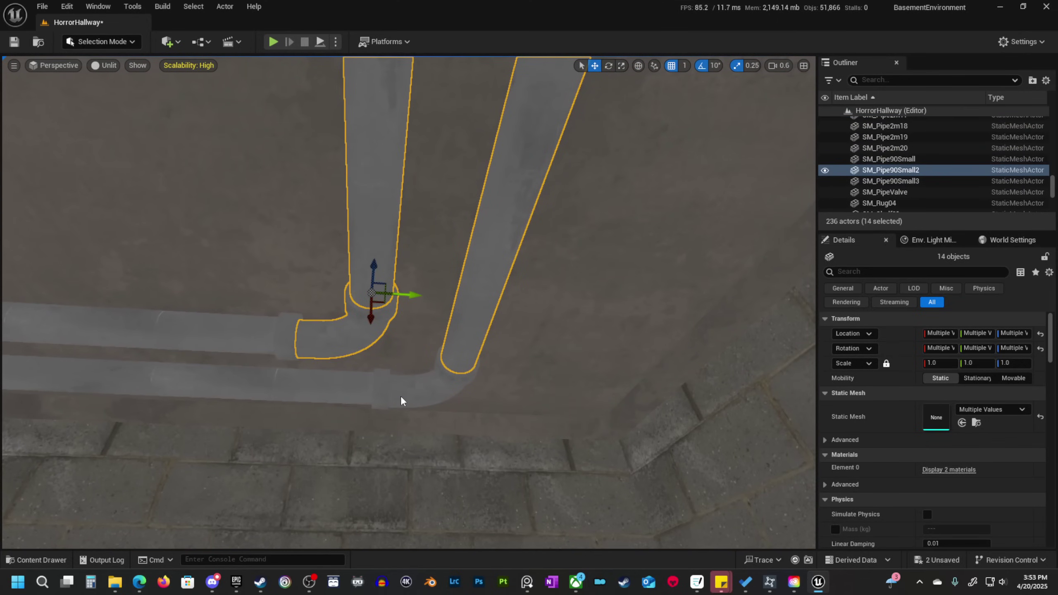
ctrl+click(403, 397)
ctrl+click(309, 381)
ctrl+click(225, 344)
right_drag(225, 344, 171, 337)
key(w)
ctrl+click(394, 298)
ctrl+click(494, 307)
Return to the clamp at the near pipe end and reselect it last so it becomes the selection's pivot.
right_drag(493, 307, 467, 292)
key(w)
scroll(493, 307, up, 4)
key(w)
scroll(493, 307, down, 6)
key(e)
scroll(543, 285, down, 2)
mouse_move(543, 286)
right_down()
mouse_move(558, 329)
mouse_move(542, 285)
right_up()
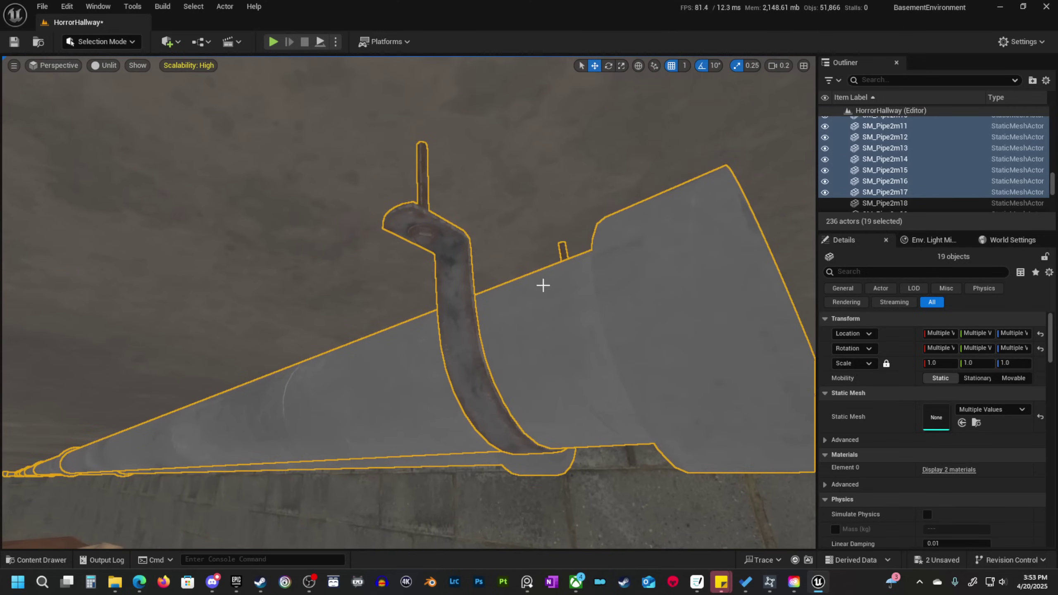
ctrl+click(450, 287)
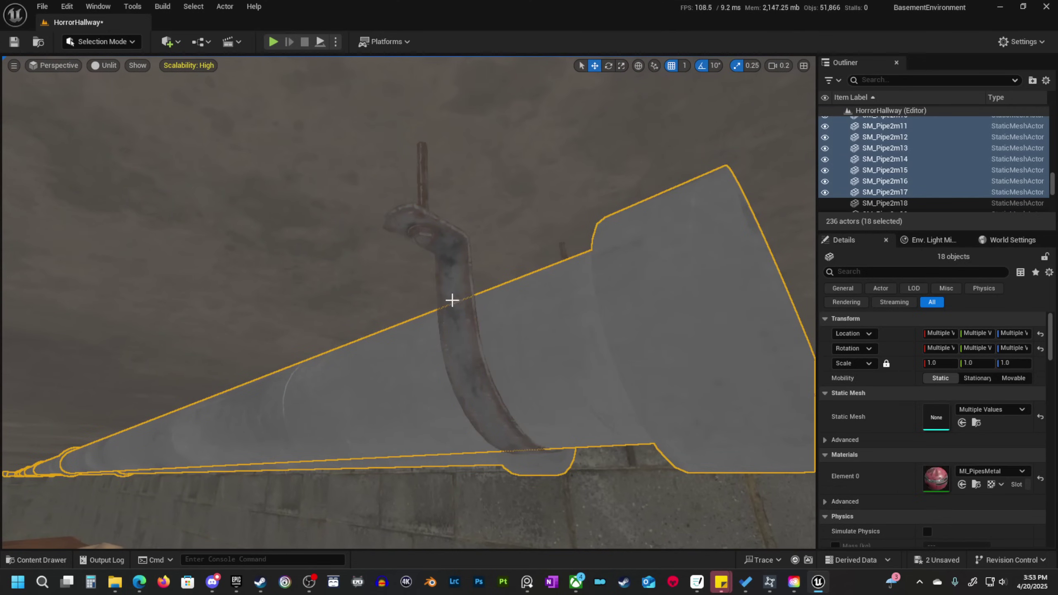
ctrl+click(457, 287)
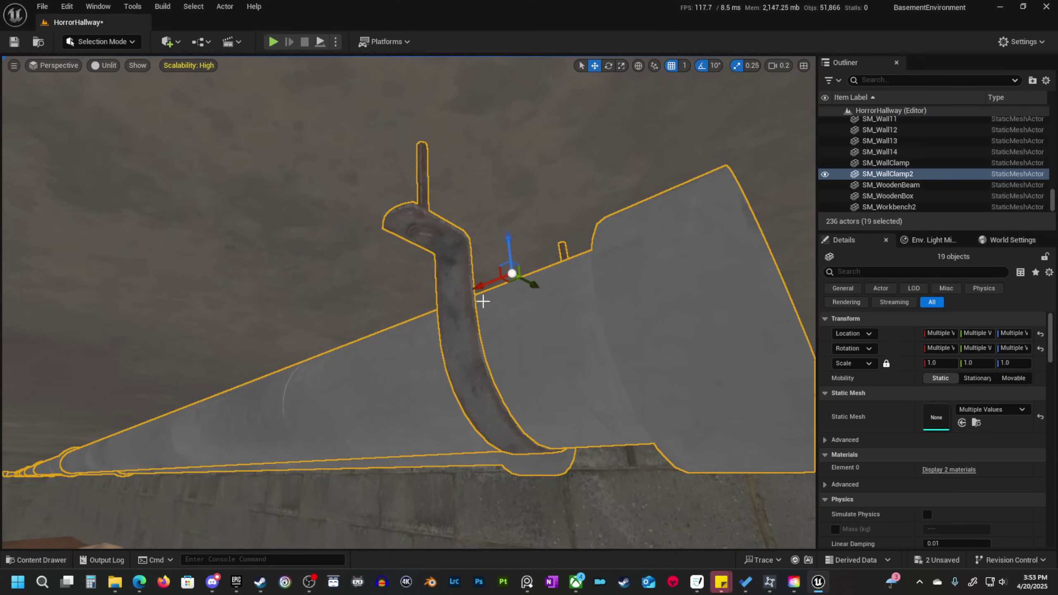
Raise the selected pipes and clamp together toward the ceiling, bringing the clamp to about Z 299.84.
key(f)
alt+drag(419, 310, 444, 195)
key(d)
right_drag(444, 194, 364, 211)
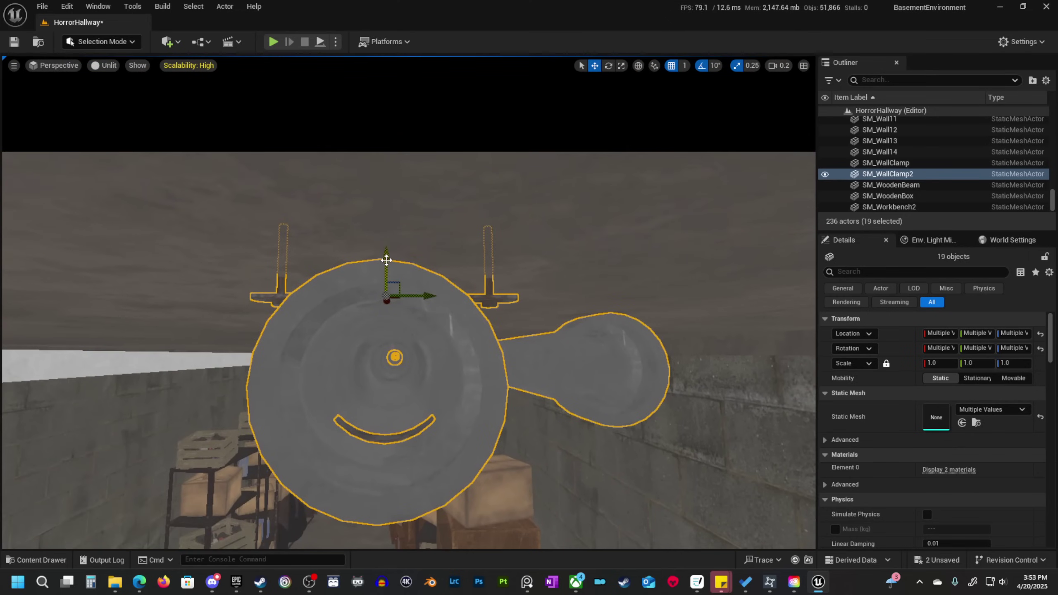
alt+drag(398, 271, 486, 187)
key(e)
right_drag(488, 207, 515, 250)
key(q)
Duplicate the clamp onto the second ceiling pipe, placing the copy at about X 663.82, Y -168.99.
click(489, 215)
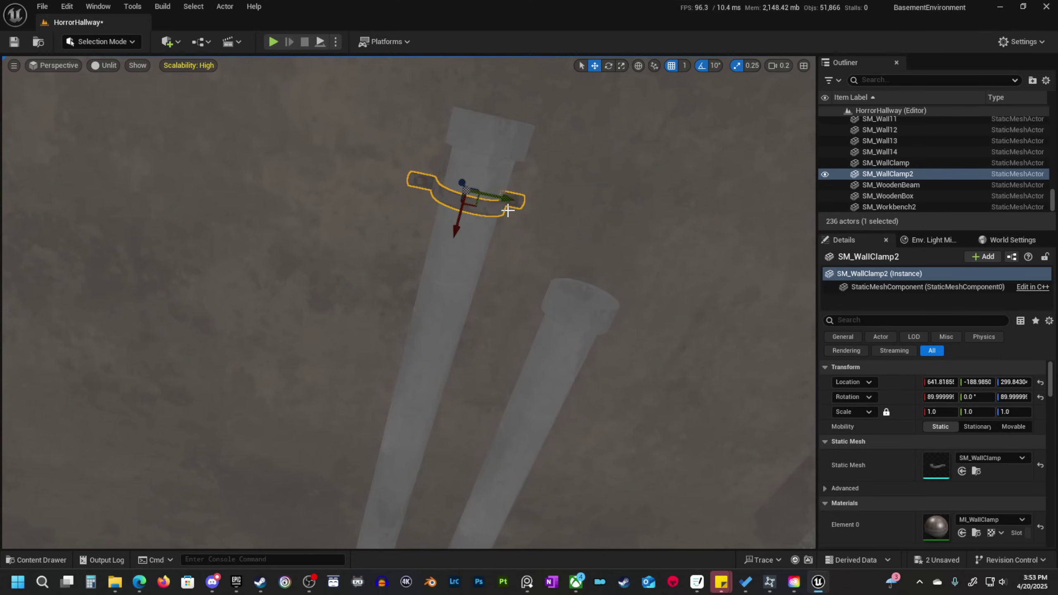
click(445, 212)
click(483, 212)
alt+drag(495, 199, 621, 241)
right_drag(622, 242, 584, 249)
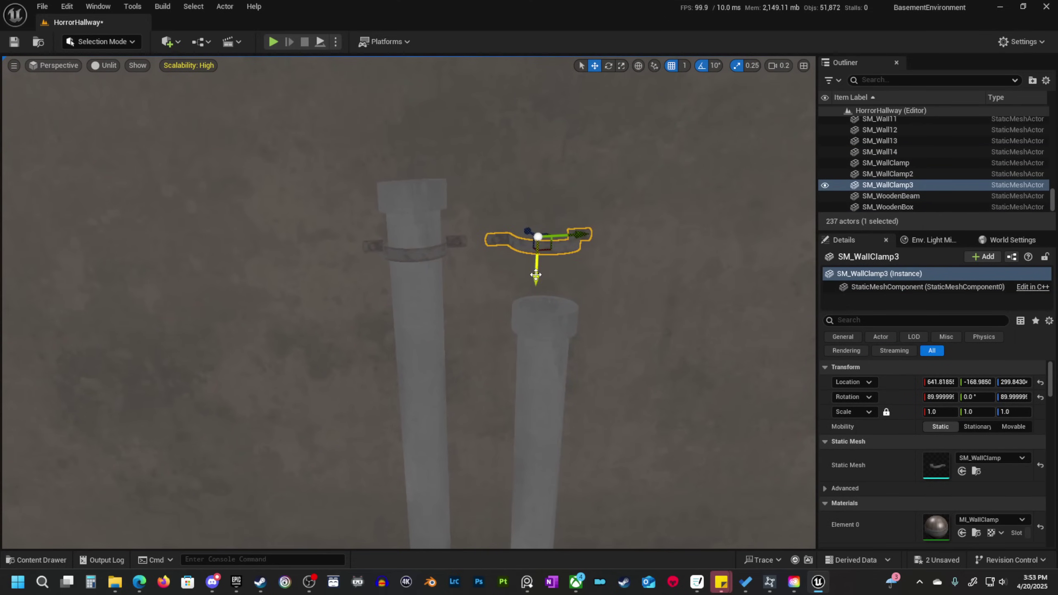
key(f)
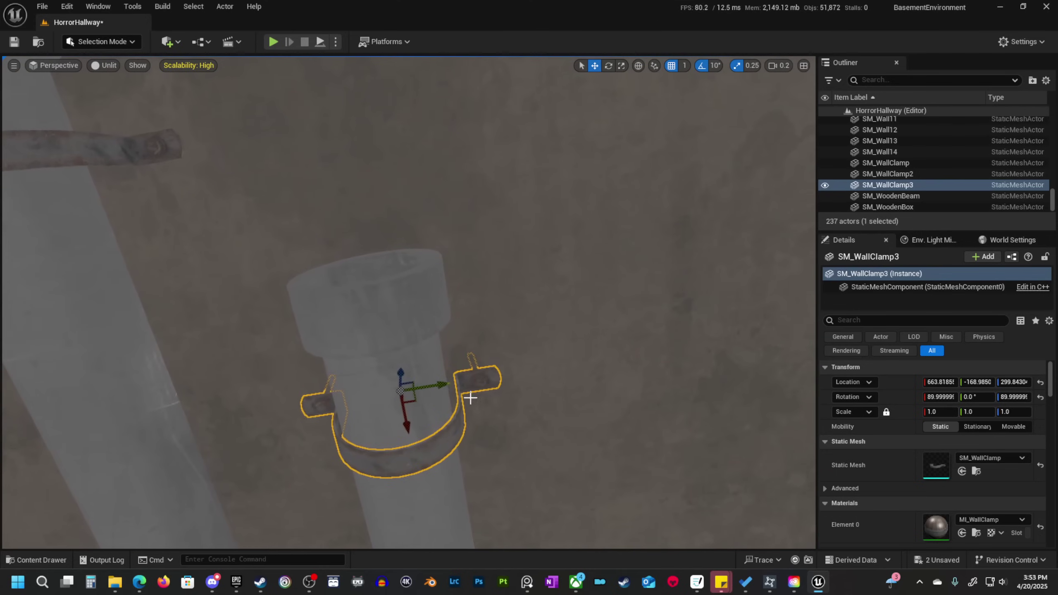
Select both ceiling pipe clamps together and set the grid snap to 500.
right_drag(636, 327, 623, 172)
ctrl+click(650, 293)
click(684, 66)
click(703, 154)
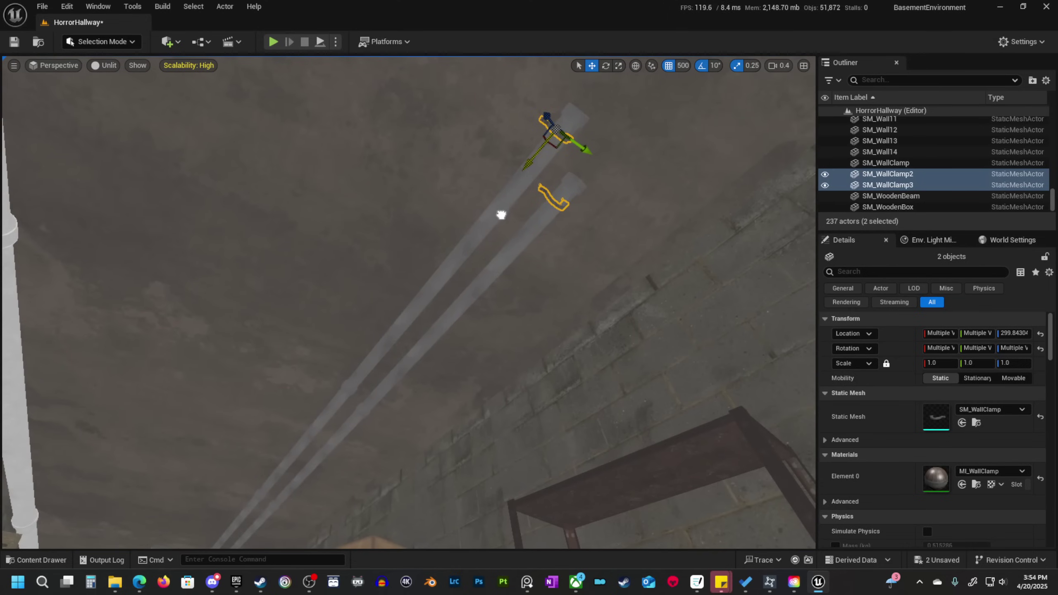
right_drag(296, 469, 341, 482)
key(w)
scroll(297, 469, up, 2)
key(s)
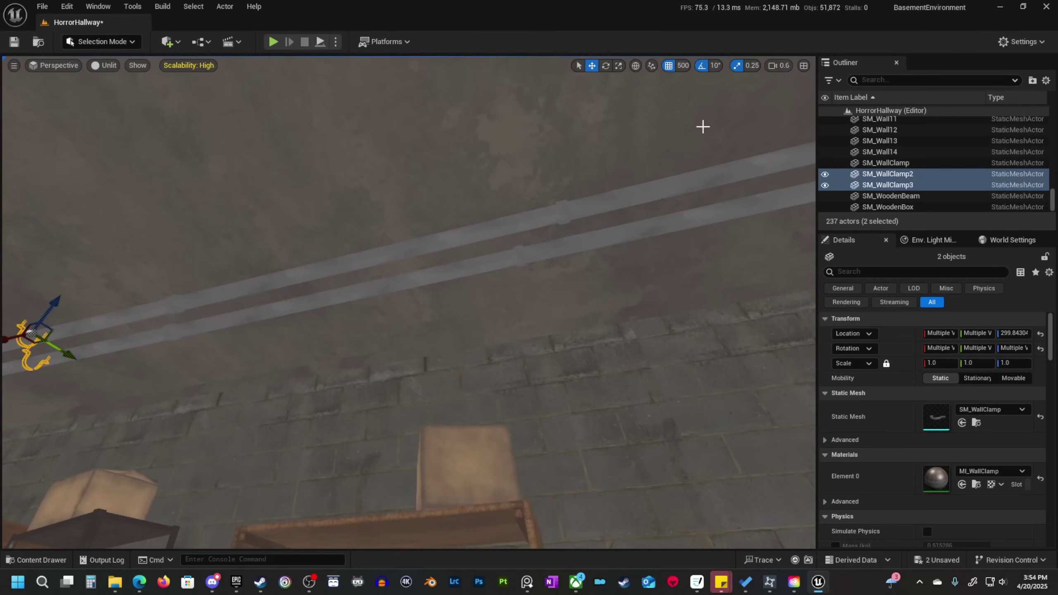
Set the grid snap to 100 and move the clamp pair along the two ceiling pipes.
click(681, 68)
click(699, 141)
right_drag(81, 303, 81, 303)
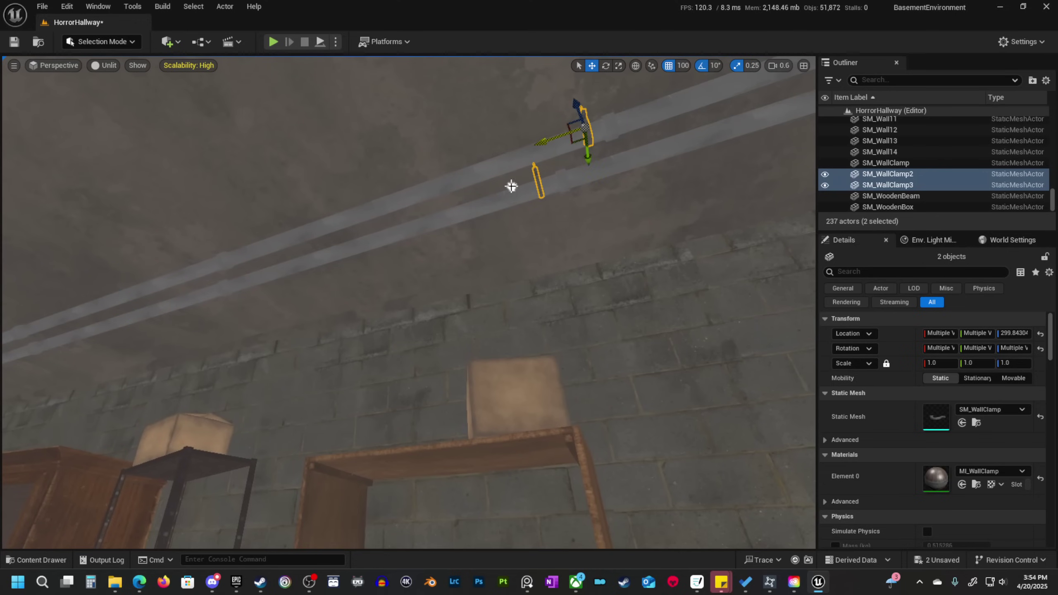
key(s)
mouse_move(521, 190)
right_down()
mouse_move(538, 194)
mouse_move(529, 190)
right_up()
click(539, 194)
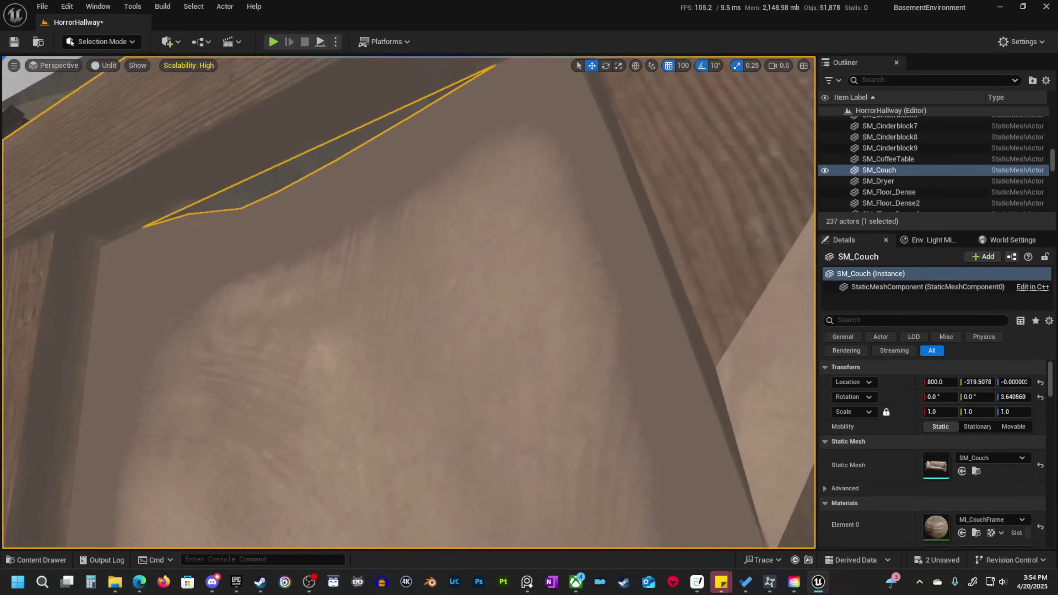
key(w)
right_drag(467, 233, 458, 240)
key(ctrl+z)
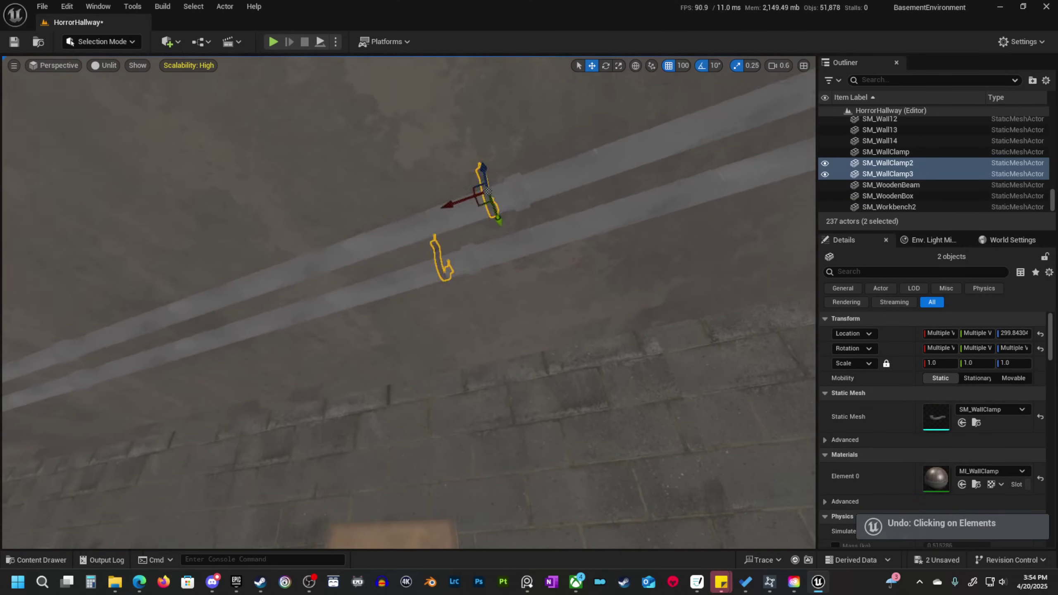
Adjust the position of the clamp pair along the length of the ceiling pipes.
key(a)
right_drag(556, 208, 594, 208)
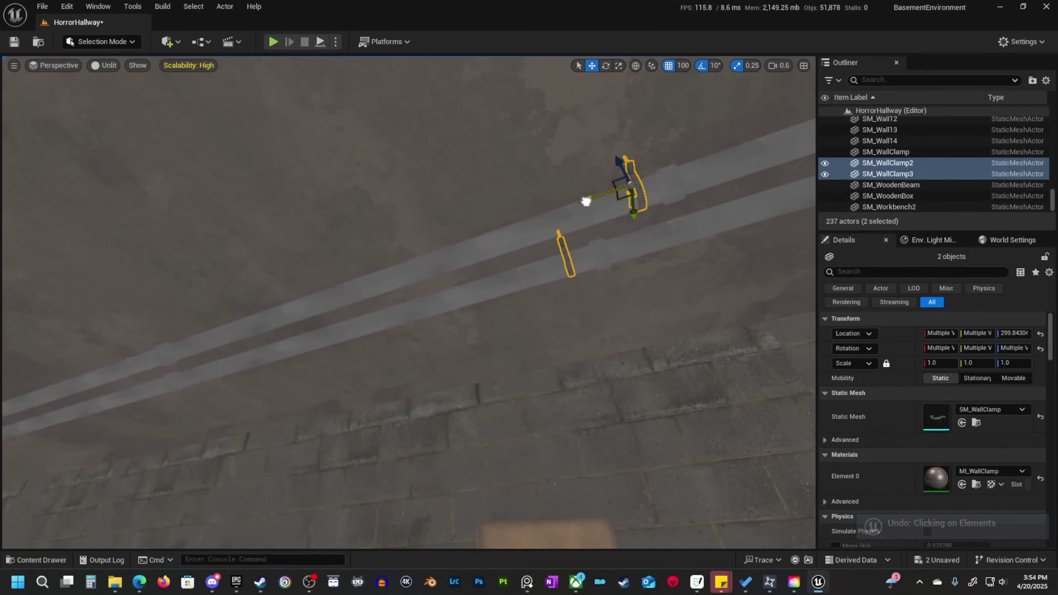
key(a)
mouse_move(515, 246)
right_down()
mouse_move(509, 252)
mouse_move(516, 246)
right_up()
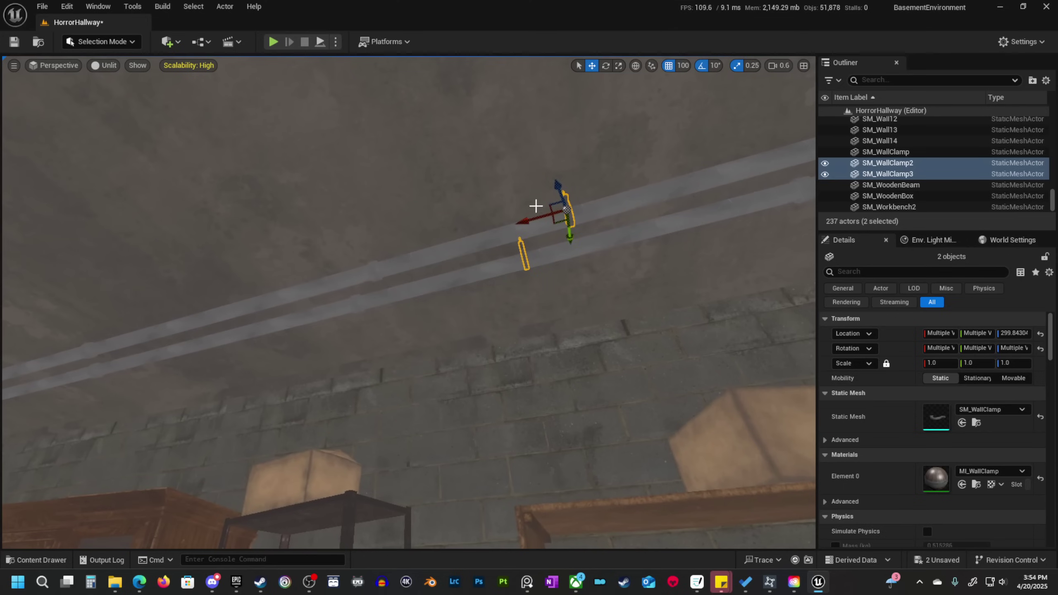
Duplicate the clamp pair twice at intervals down the hallway along both ceiling pipes.
alt+drag(518, 225, 213, 330)
key(a)
right_drag(213, 330, 225, 325)
alt+drag(502, 254, 100, 302)
right_drag(99, 302, 119, 282)
right_drag(419, 298, 426, 292)
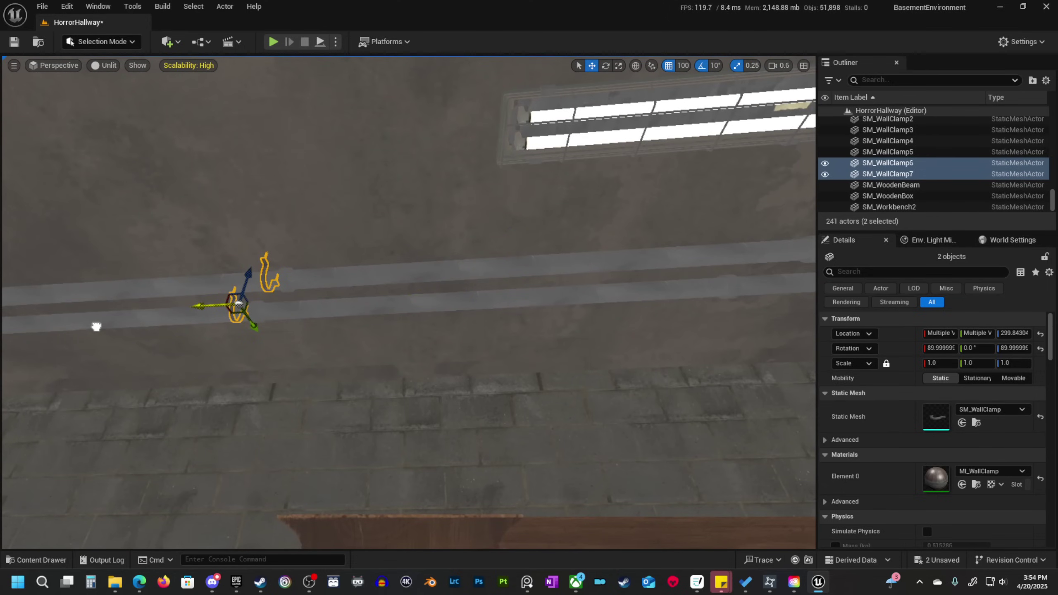
Set the grid snap to 50 and duplicate the newest clamp pair toward the far corner of the pipes.
click(683, 68)
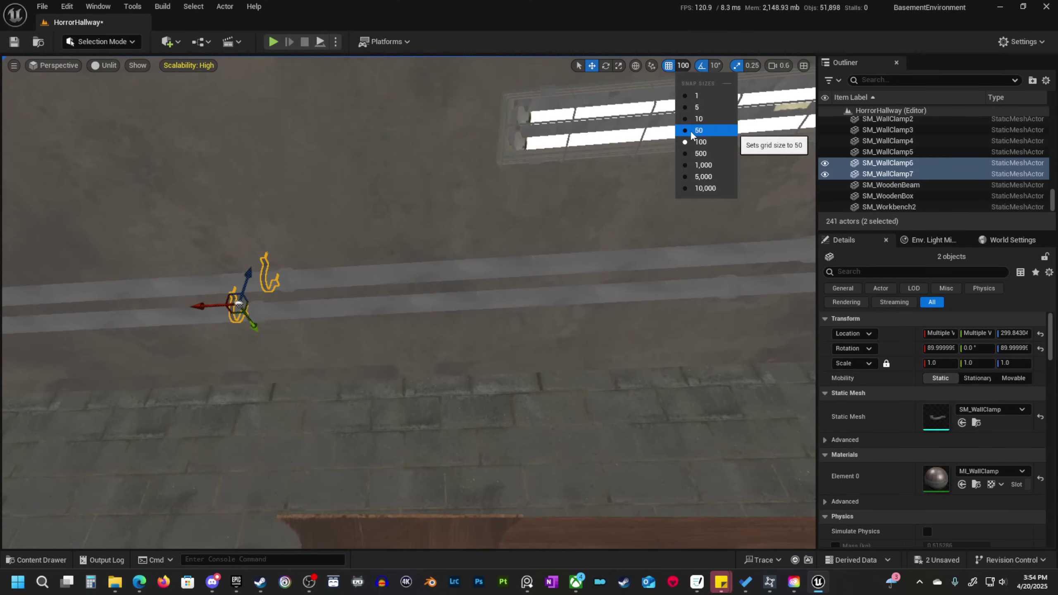
click(698, 131)
right_drag(489, 259, 508, 278)
alt+drag(568, 271, 166, 351)
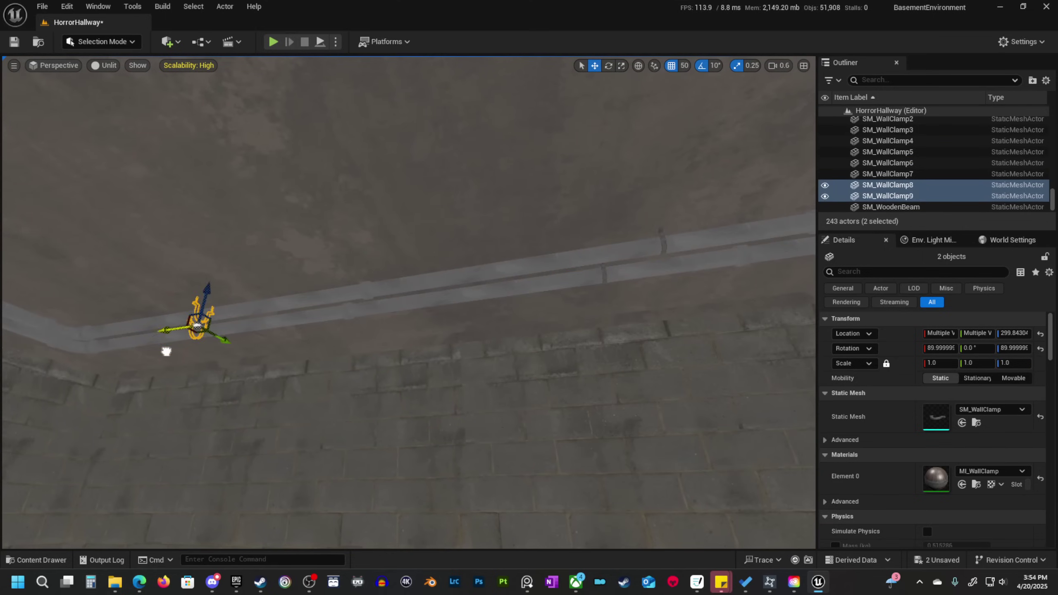
Inspect the spacing of the clamp pairs along the two ceiling pipes in both lit and unlit views.
right_drag(170, 351, 176, 264)
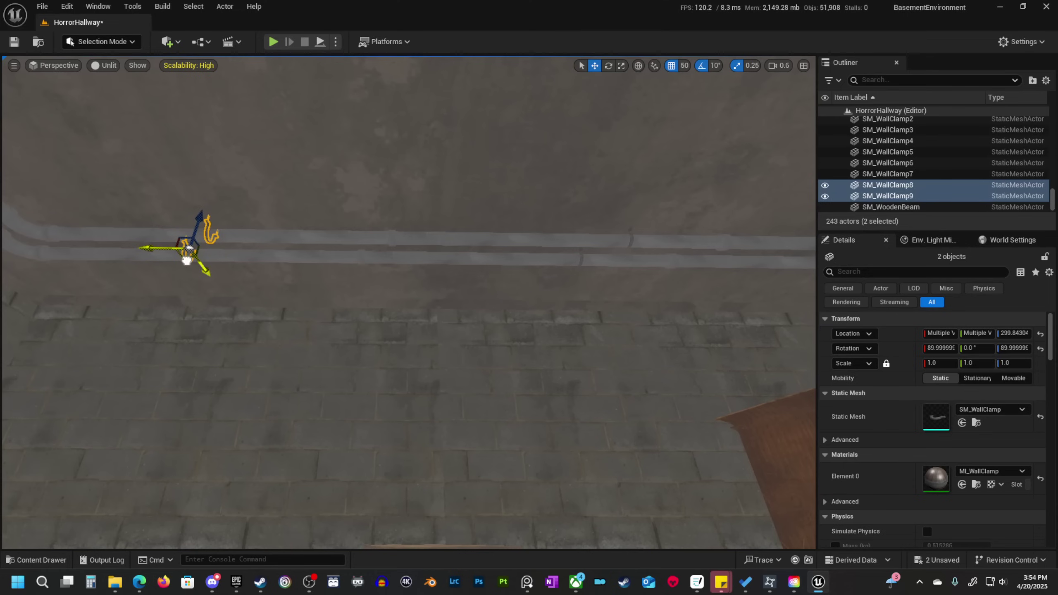
click(186, 259)
right_drag(276, 256, 559, 302)
click(455, 259)
key(w)
scroll(616, 267, down, 1)
key(alt+4)
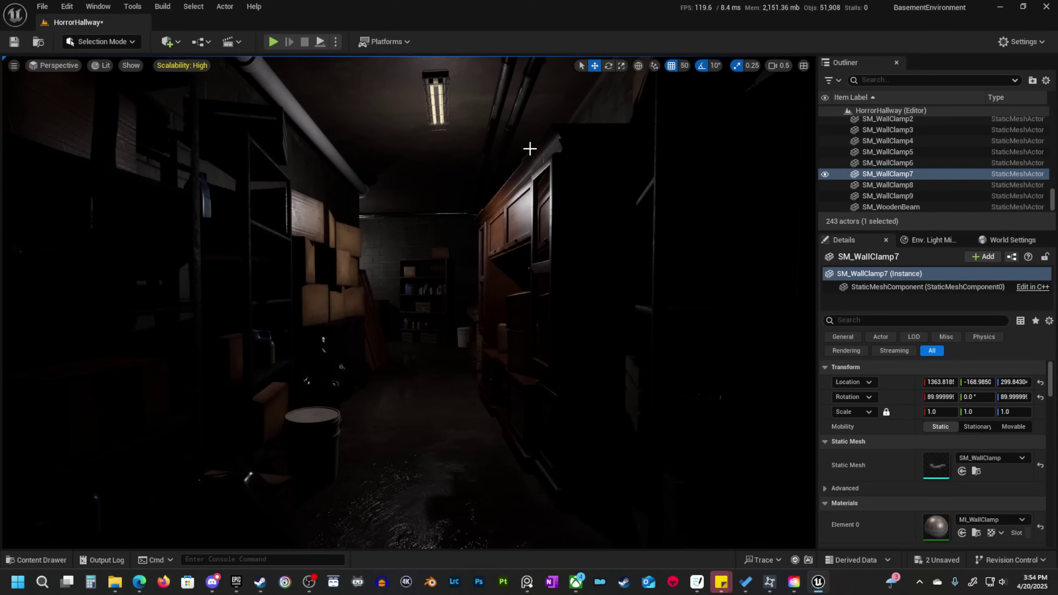
right_drag(519, 140, 428, 257)
key(w)
key(alt+3)
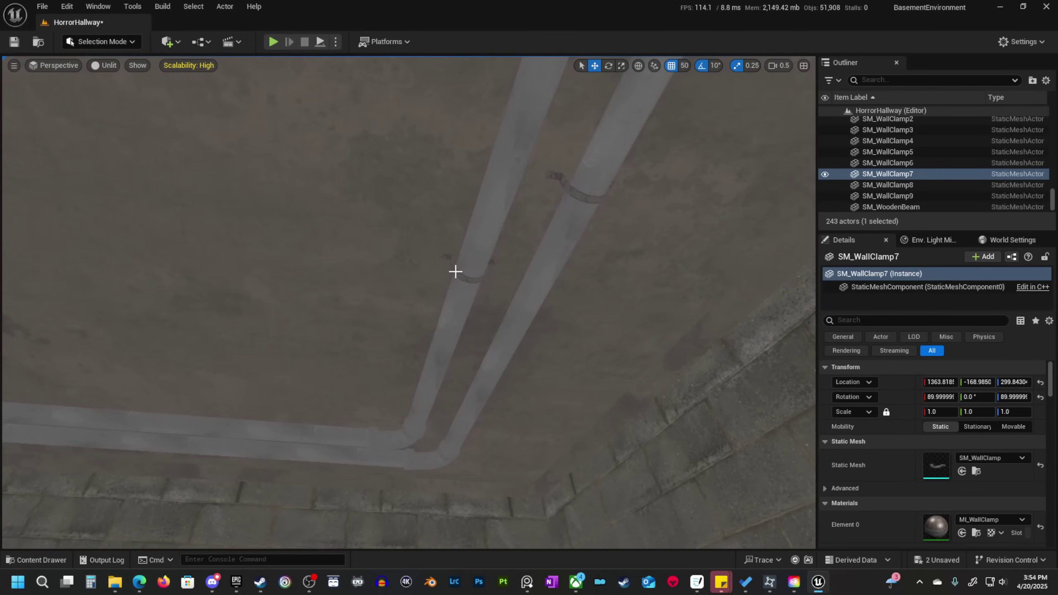
Duplicate a ceiling clamp to the far pipe corner, with the grid snap set to 1, and rotate it for the turned pipe run.
click(455, 271)
right_drag(569, 191, 559, 326)
alt+drag(634, 327, 302, 354)
right_drag(670, 117, 670, 117)
click(683, 66)
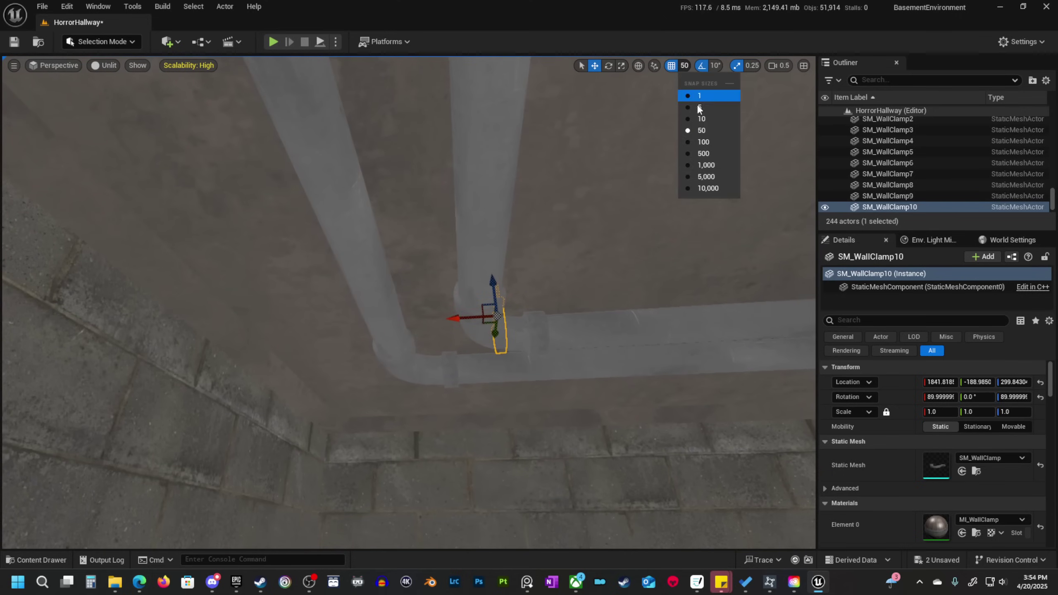
click(701, 102)
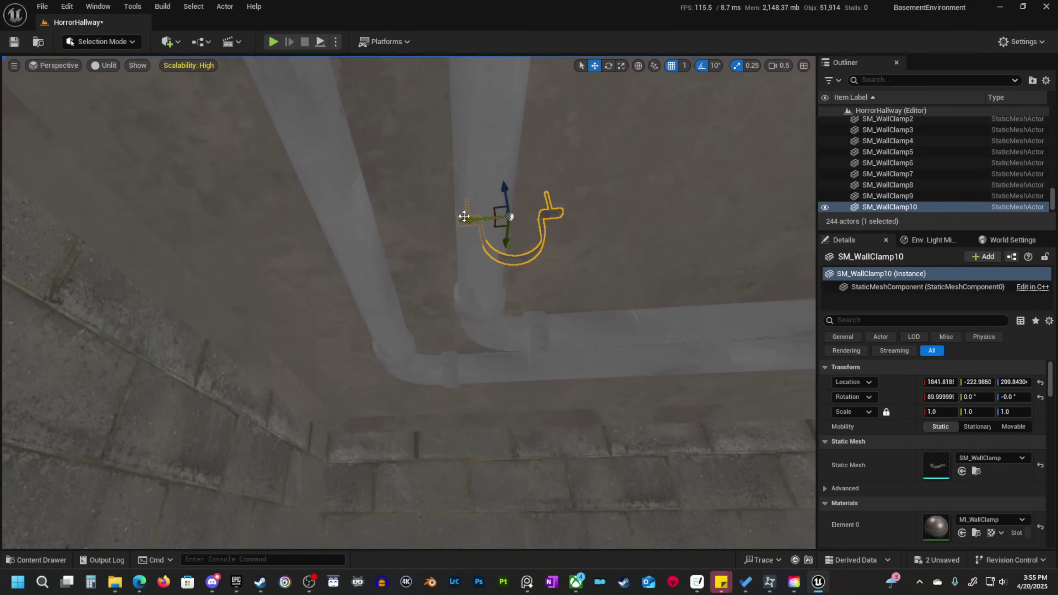
Duplicate the turned clamp onto the second parallel pipe and offset it toward the corner bend.
right_drag(478, 198, 450, 169)
scroll(449, 169, down, 2)
alt+drag(391, 198, 429, 272)
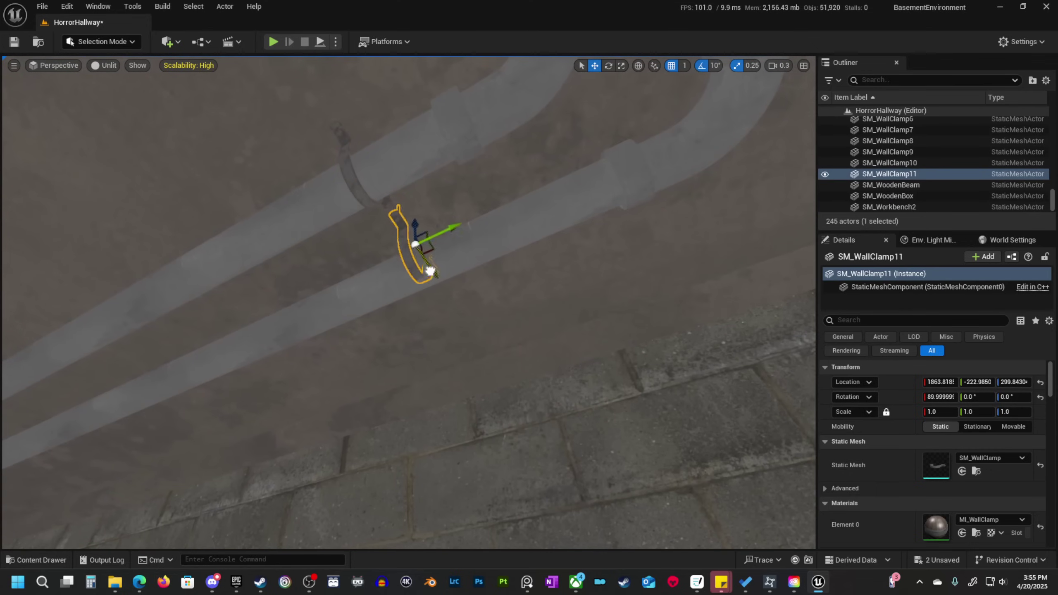
right_drag(431, 282, 432, 313)
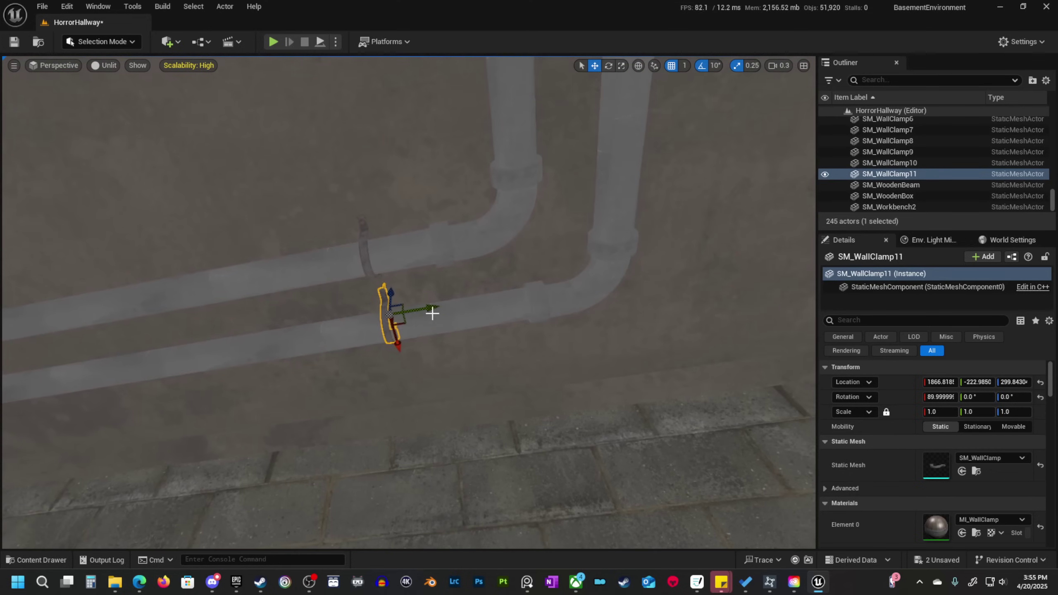
right_drag(510, 306, 535, 308)
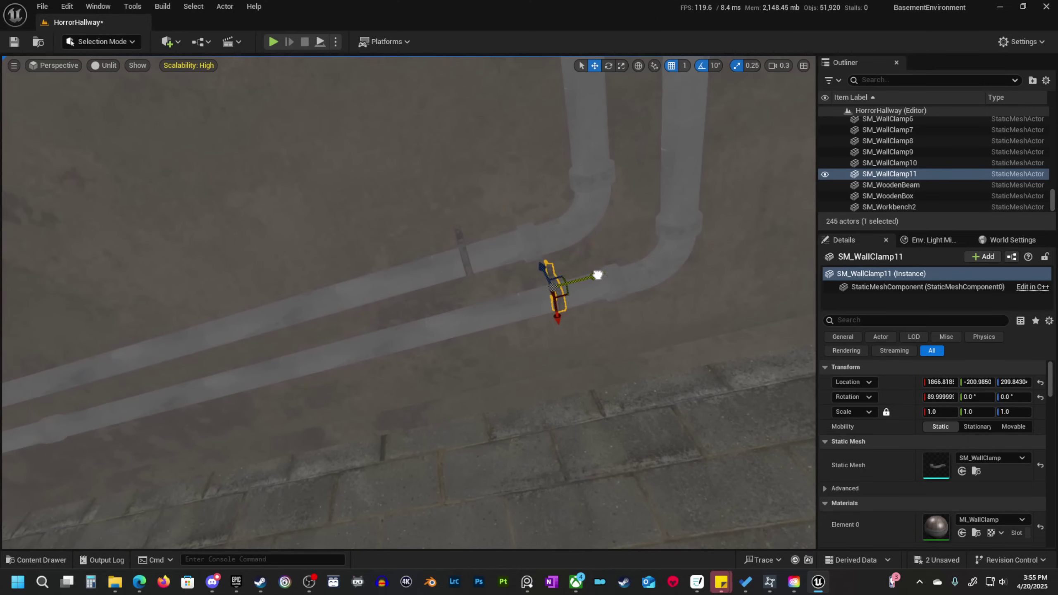
Duplicate both turned clamps farther along the two pipes that run away from the corner.
alt+drag(597, 275, 170, 408)
right_drag(170, 409, 141, 404)
click(556, 279)
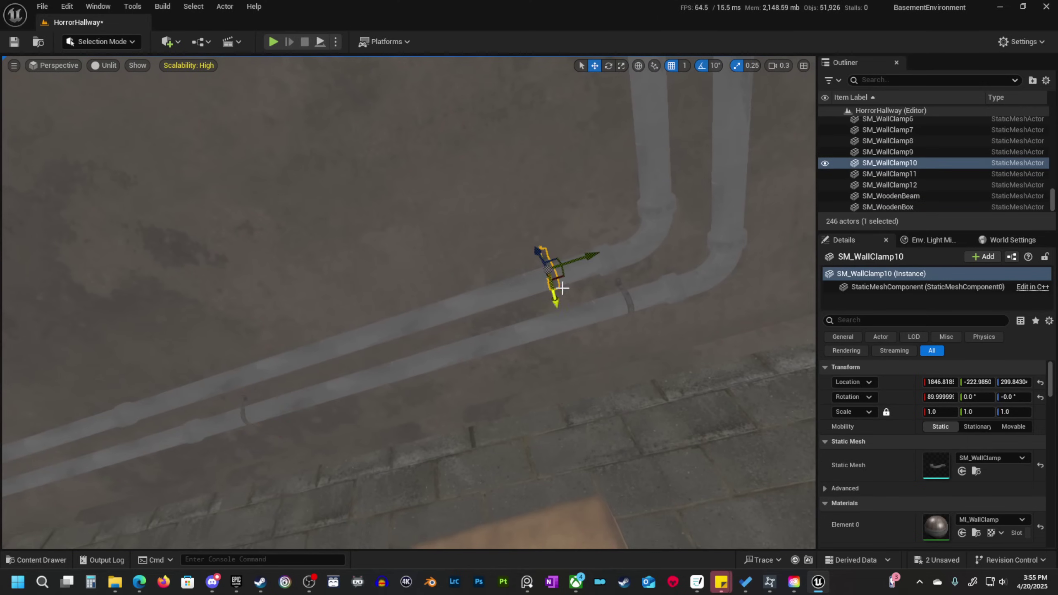
alt+drag(591, 257, 151, 387)
drag(92, 404, 90, 402)
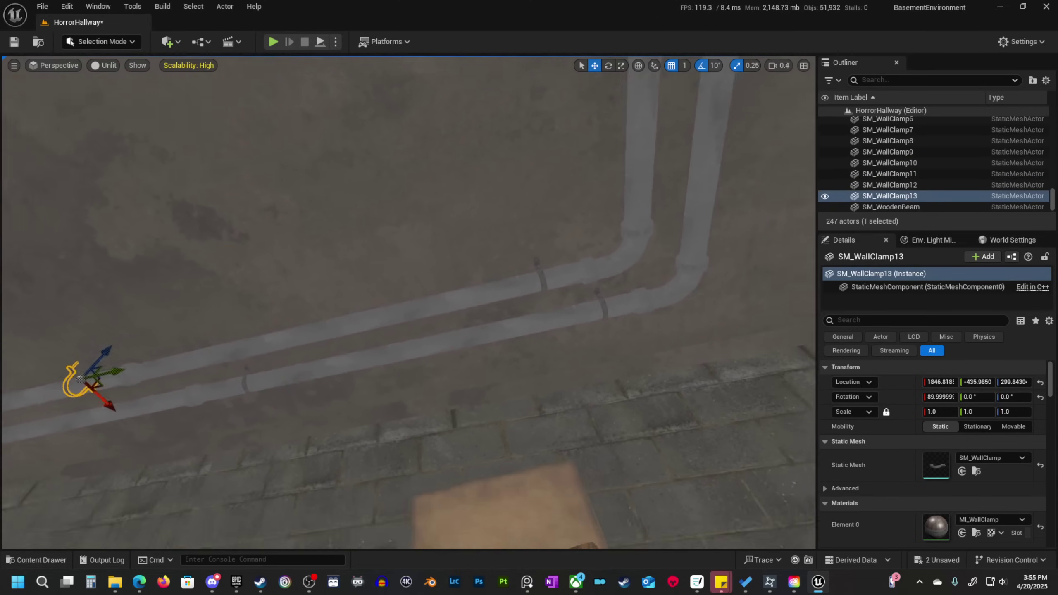
Duplicate a hallway ceiling clamp across to the large pipe on the opposite wall.
right_drag(91, 402, 366, 442)
key(alt+4)
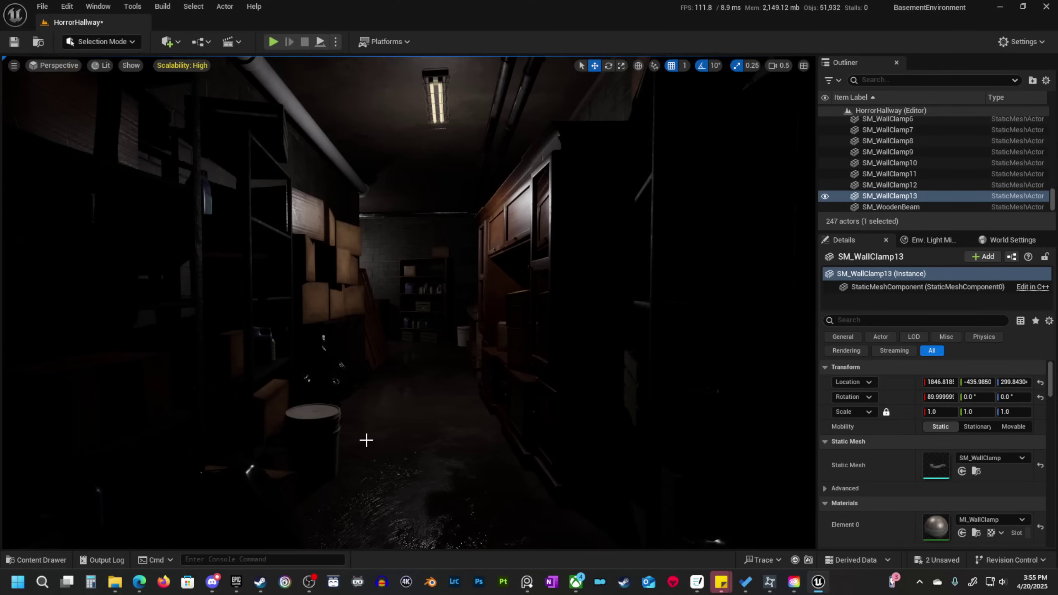
right_drag(491, 400, 614, 355)
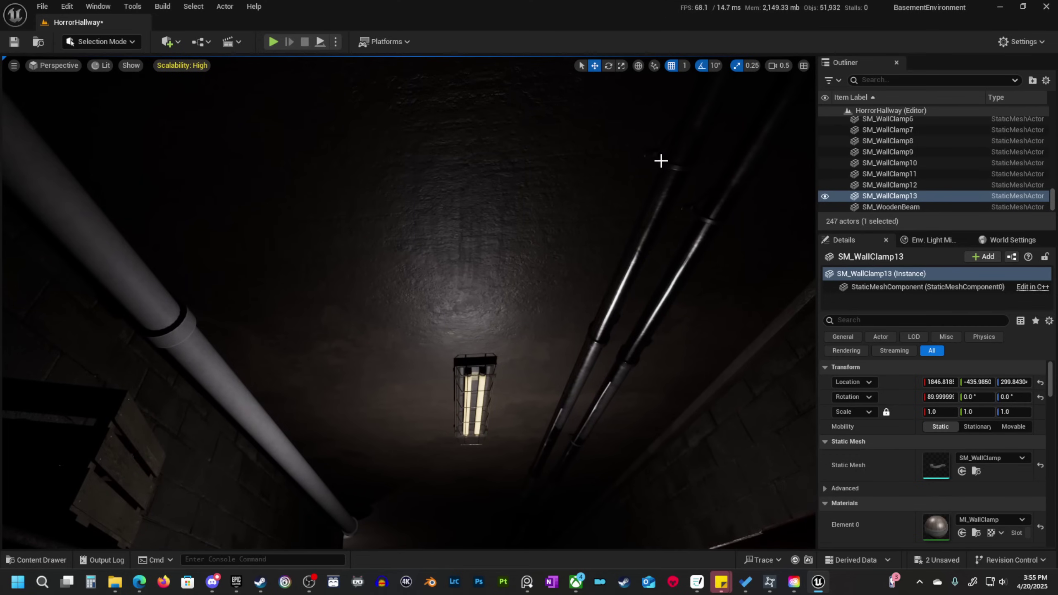
alt+drag(662, 162, 527, 185)
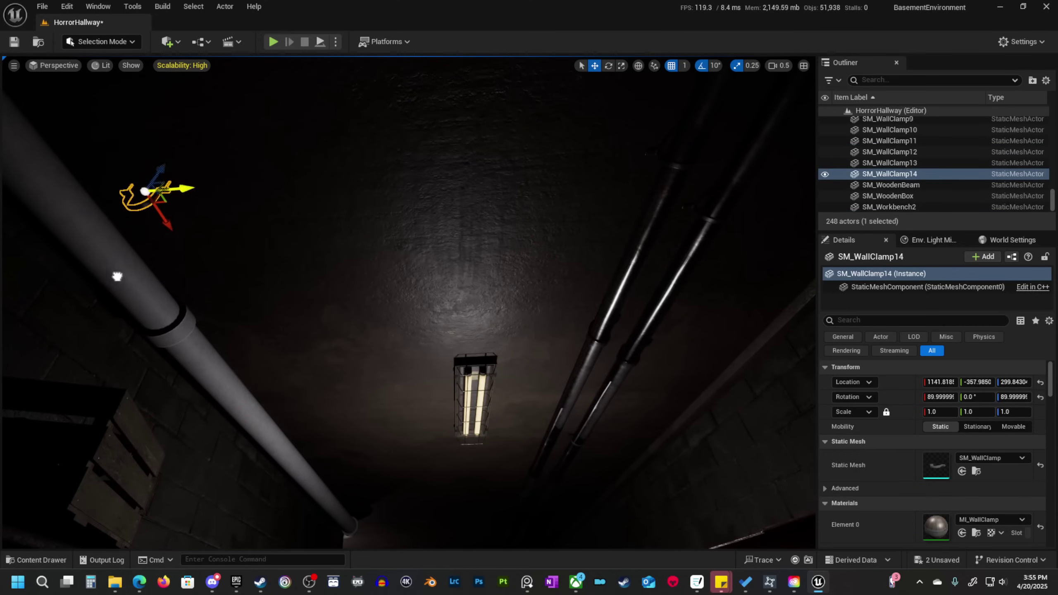
key(f)
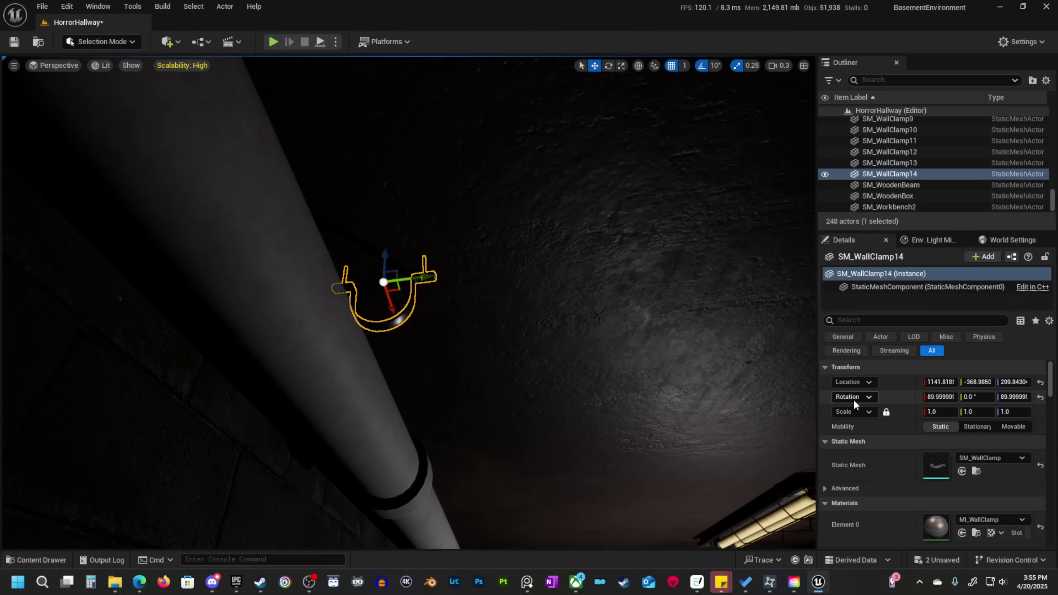
Scale the copied clamp uniformly to 2.0 and move it sideways to wrap around the large pipe.
key(Return)
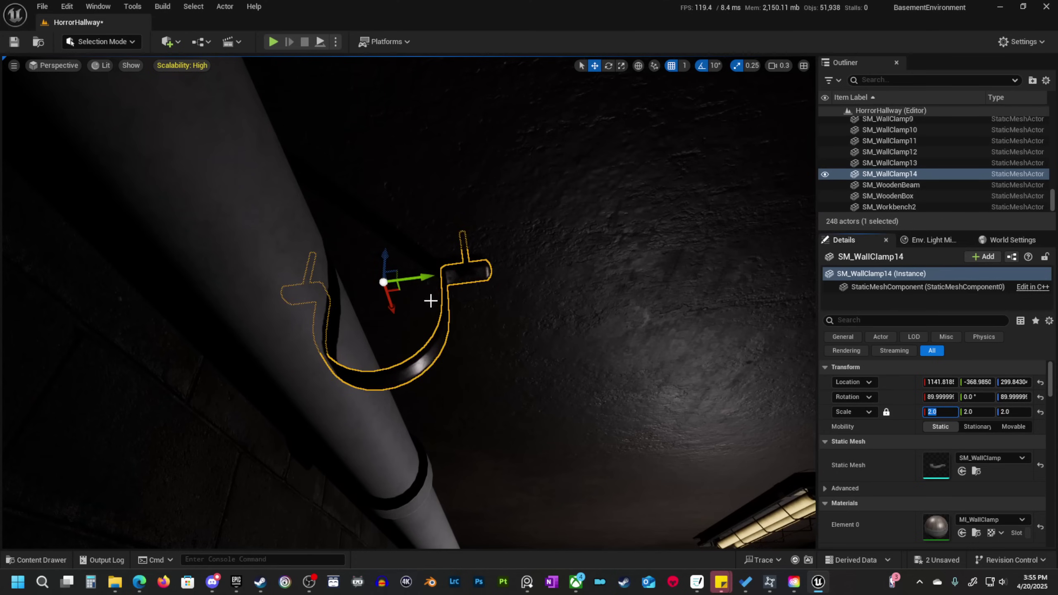
right_drag(430, 301, 454, 294)
drag(464, 284, 386, 285)
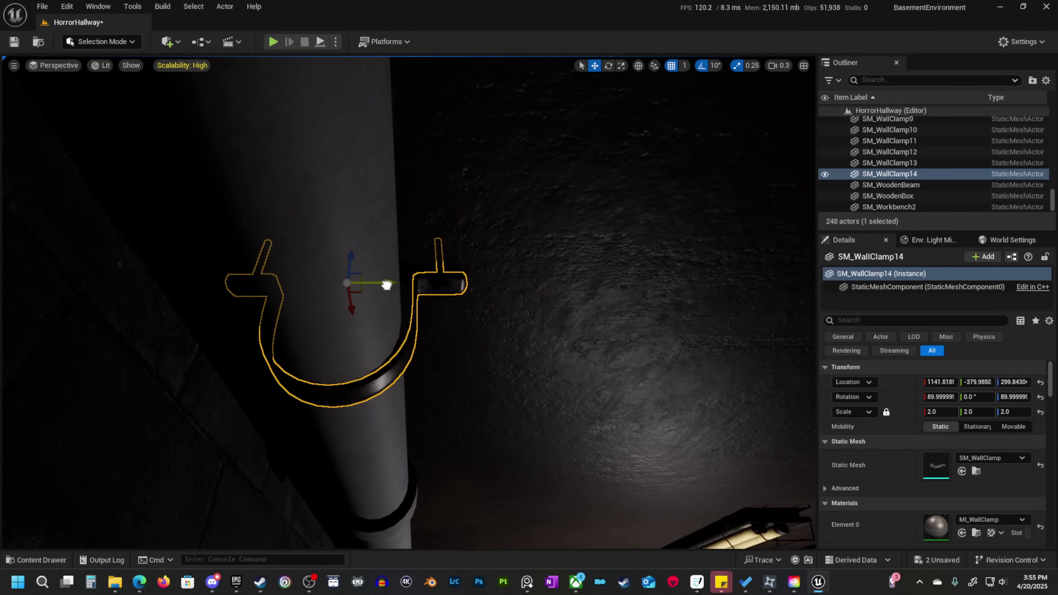
Duplicate the enlarged clamp along the large pipe toward its next coupling.
right_drag(386, 285, 320, 335)
key(w)
scroll(387, 285, down, 1)
key(s)
key(alt+3)
scroll(403, 289, up, 1)
key(s)
right_drag(403, 289, 229, 346)
scroll(403, 288, up, 1)
key(d)
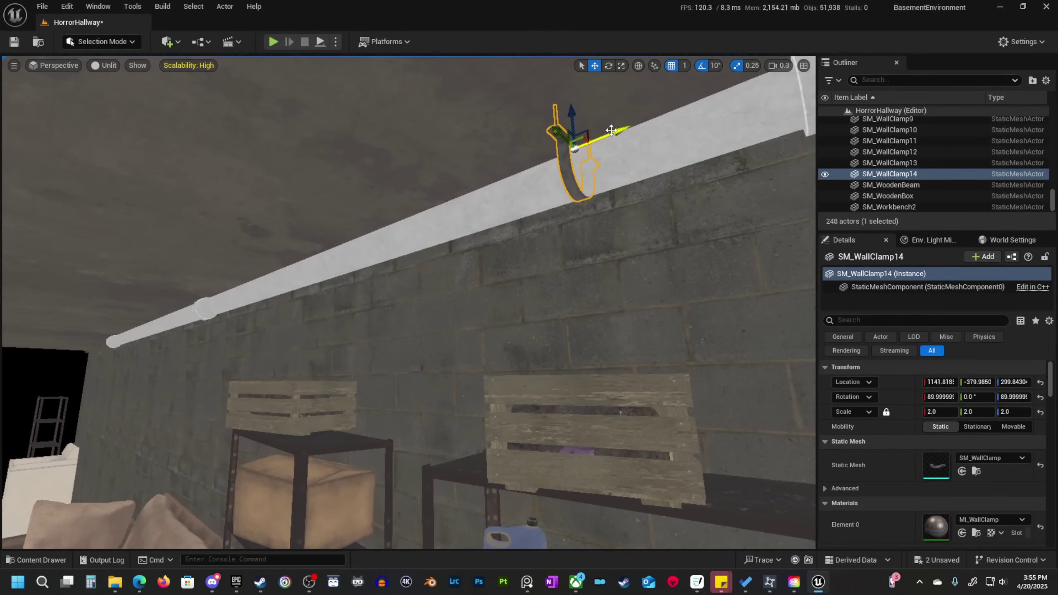
alt+drag(611, 131, 265, 284)
Duplicate another enlarged clamp in the other direction and place it on the large pipe near its elbow end.
right_drag(264, 284, 150, 306)
key(d)
alt+drag(239, 325, 717, 292)
right_drag(716, 292, 791, 277)
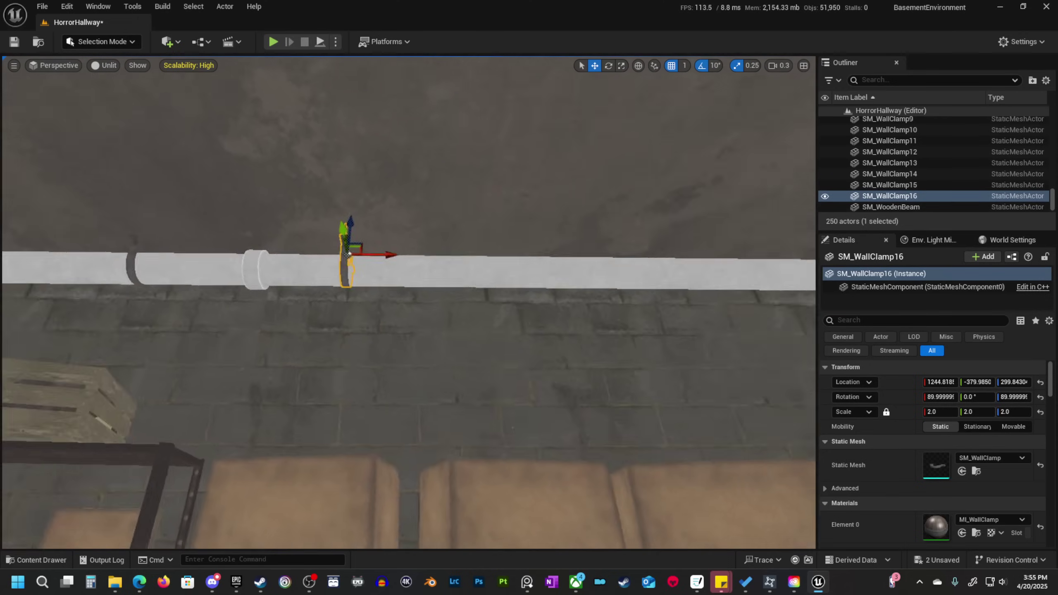
right_drag(348, 253, 210, 250)
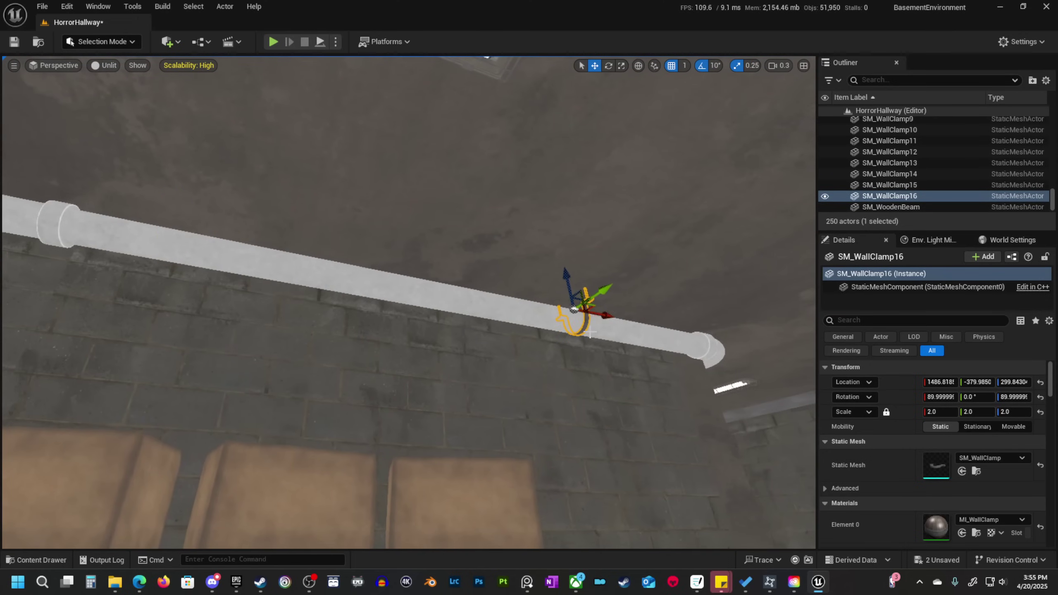
right_drag(589, 333, 610, 347)
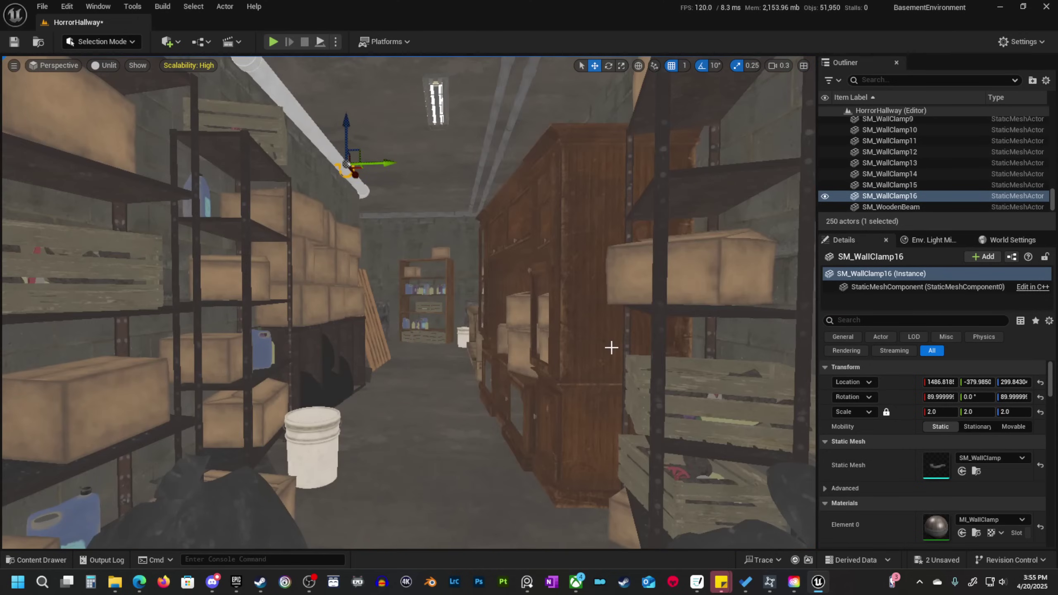
Clear the selection and examine the clamped pipes and hallway under full lighting.
key(Escape)
key(alt+4)
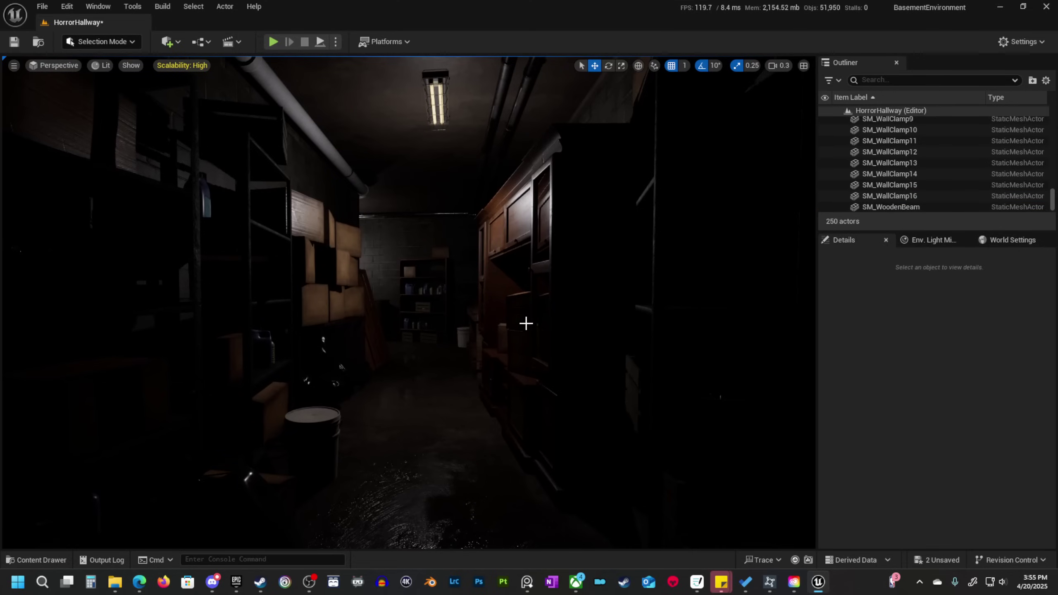
mouse_move(535, 326)
right_down()
mouse_move(518, 311)
mouse_move(539, 320)
right_up()
key(w)
scroll(525, 320, up, 1)
scroll(527, 322, up, 1)
key(s)
key(w)
right_drag(475, 203, 525, 155)
key(w)
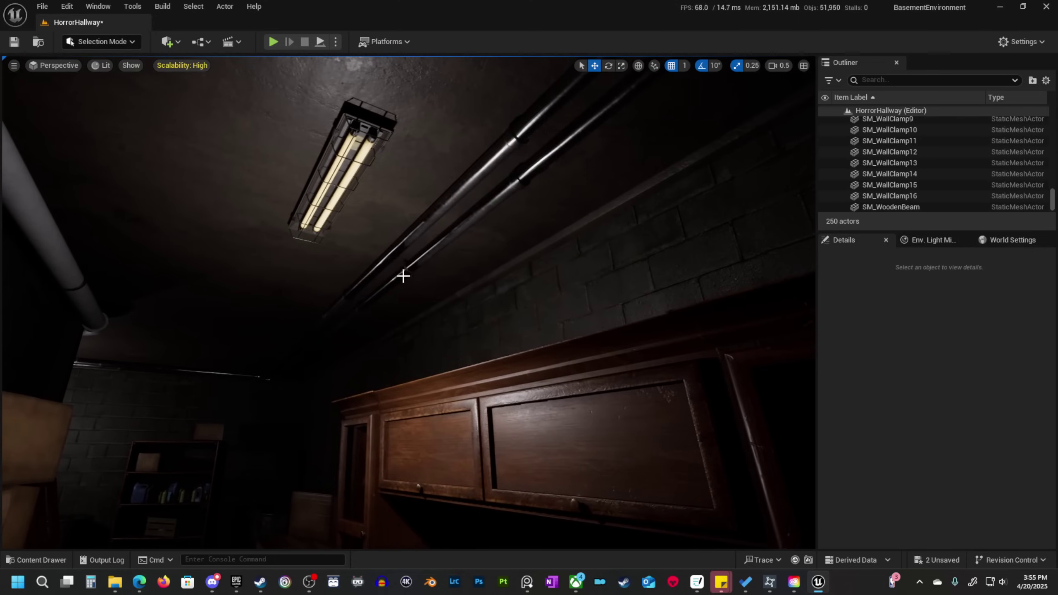
right_drag(403, 275, 402, 294)
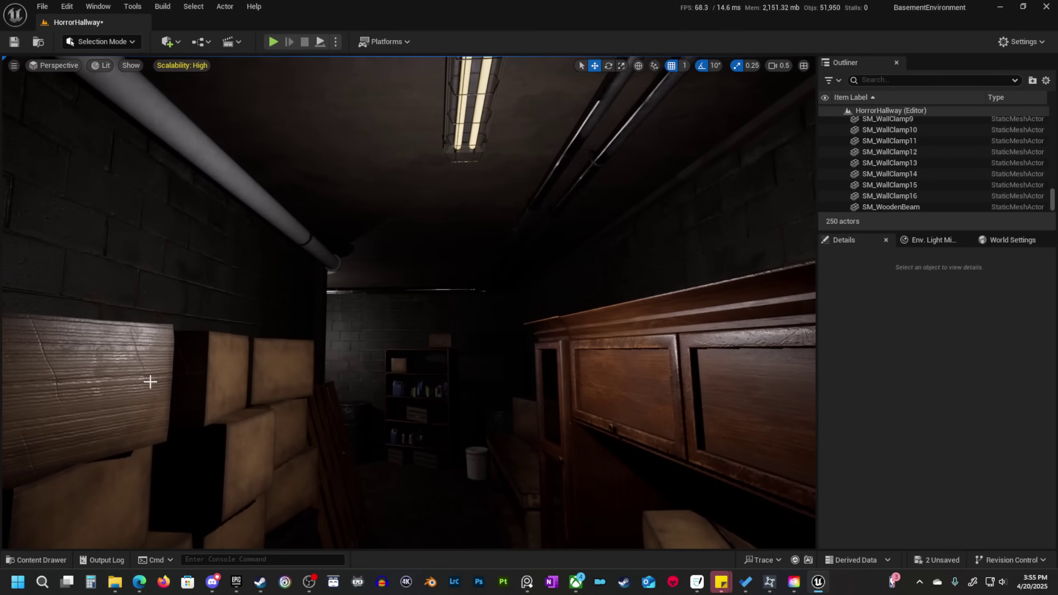
Add a BP_Spline actor from the HorrorBasement Blueprints folder to the hallway level.
click(42, 559)
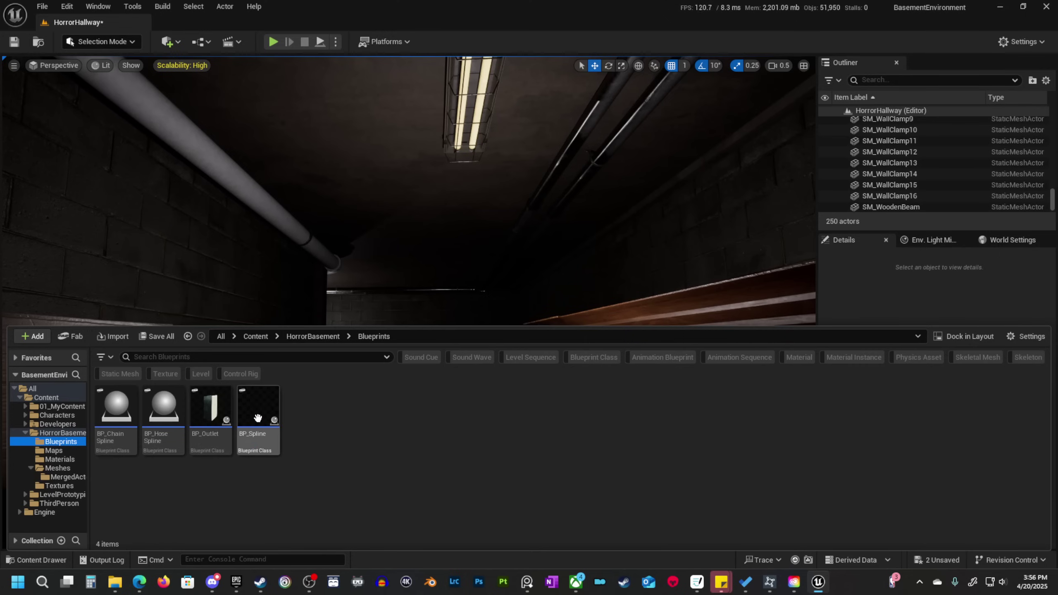
drag(380, 161, 442, 146)
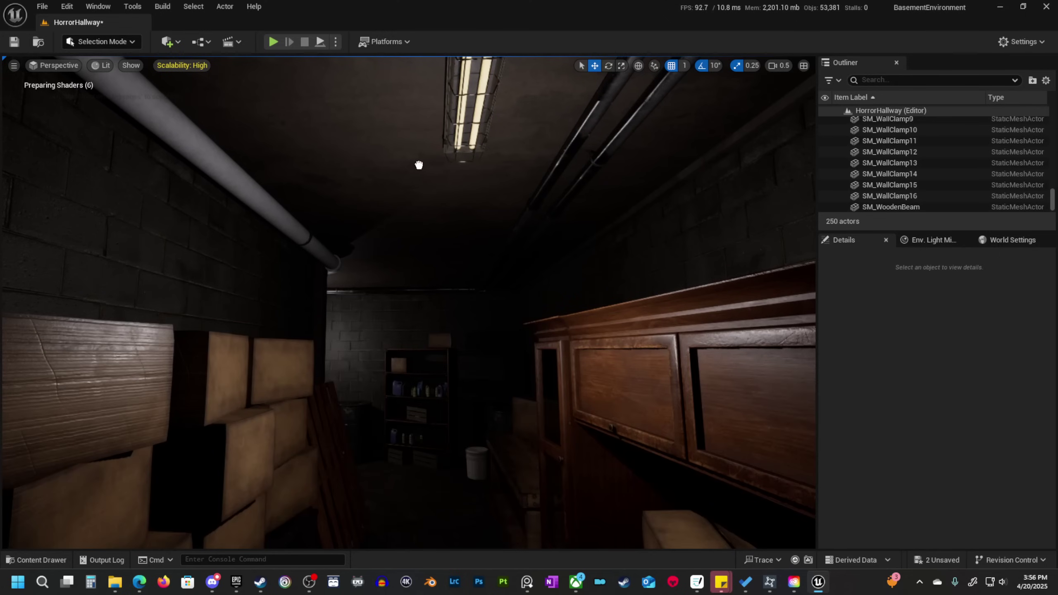
drag(429, 203, 429, 203)
key(w)
scroll(465, 250, up, 3)
right_drag(465, 250, 452, 200)
key(alt+3)
mouse_move(280, 152)
right_down()
mouse_move(304, 150)
mouse_move(280, 152)
right_up()
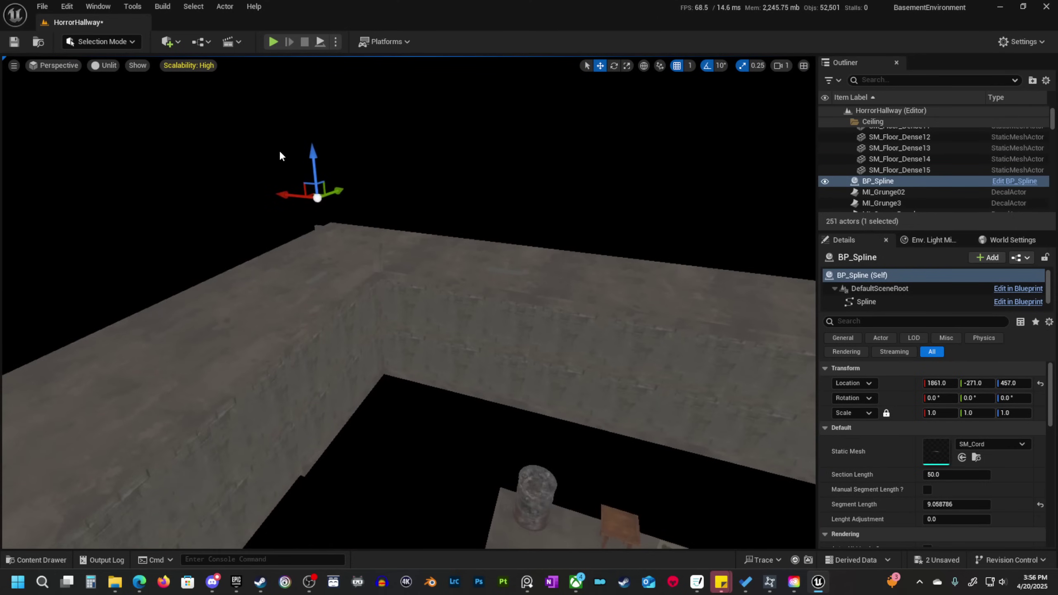
Move the spline cord below the ceiling to X 1368 and Z 279, near the caged ceiling light.
key(w)
right_drag(338, 222, 412, 200)
scroll(387, 223, down, 2)
key(w)
key(s)
shift+drag(316, 213, 695, 211)
right_drag(316, 214, 385, 156)
key(w)
scroll(366, 208, down, 2)
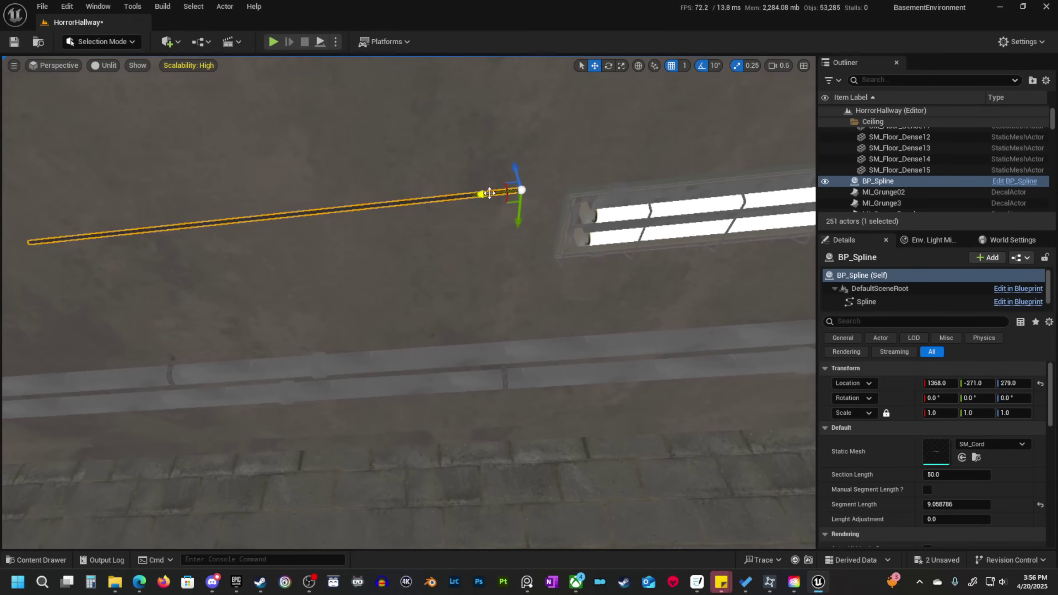
Move the spline cord along the hallway ceiling to X 525, by the end of the large pipe.
mouse_move(484, 193)
shift+mouse_down()
mouse_move(662, 189)
mouse_move(478, 195)
shift+mouse_up()
right_drag(478, 194, 447, 186)
key(s)
shift+drag(274, 268, 366, 220)
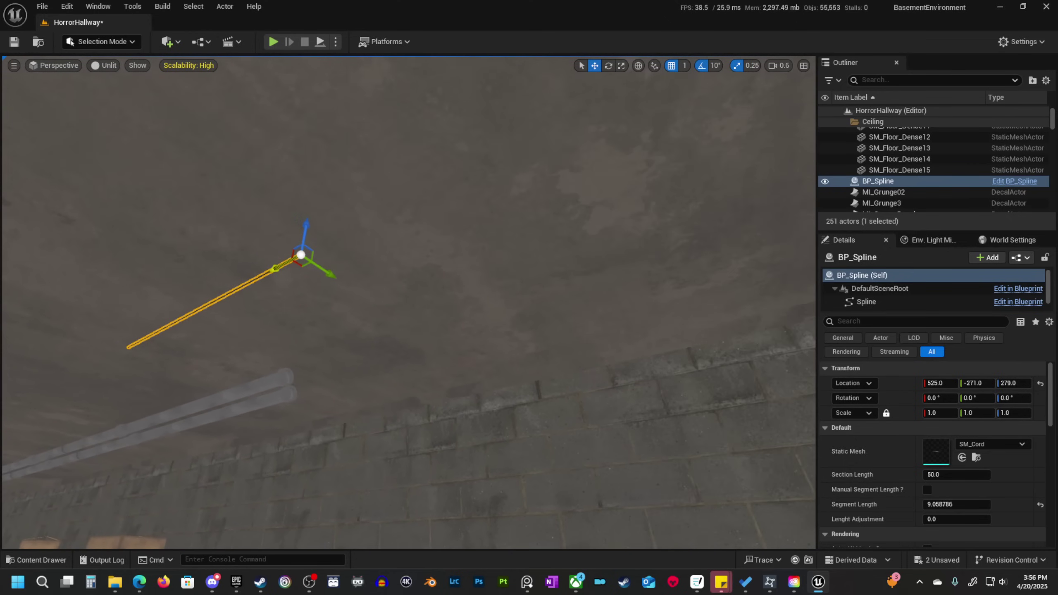
right_drag(366, 220, 161, 204)
scroll(325, 219, down, 1)
key(w)
key(s)
key(w)
key(d)
key(e)
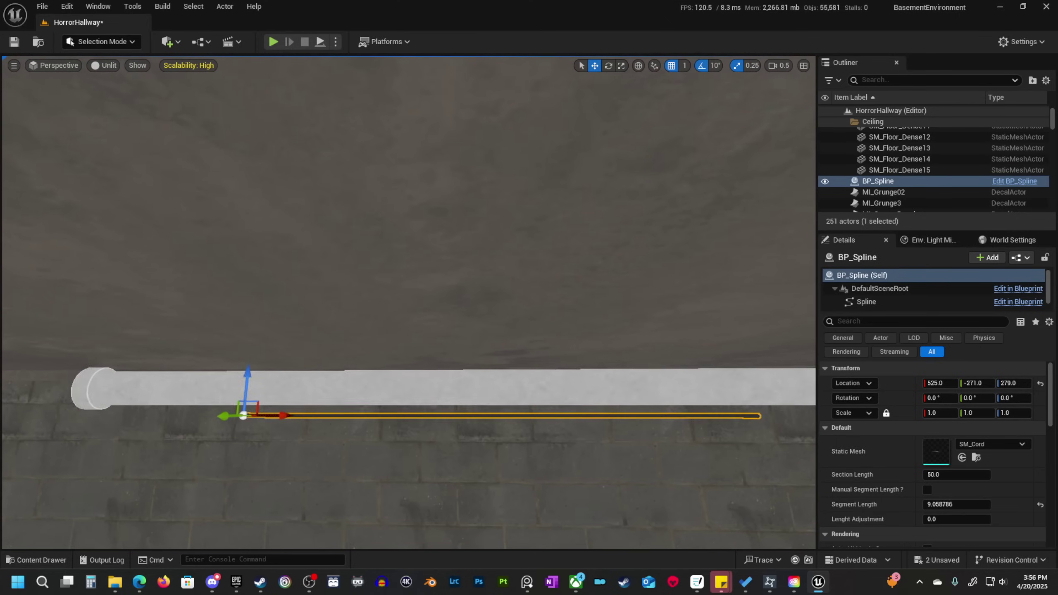
Turn off Game View to reveal the spline's points and select the cord's end point.
key(g)
key(d)
right_drag(483, 258, 522, 275)
key(q)
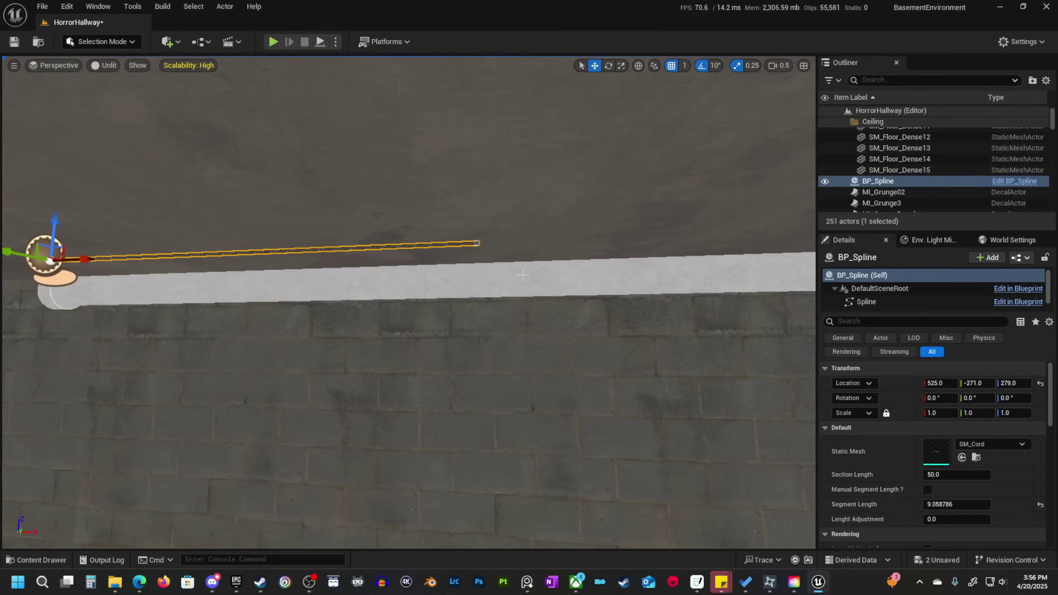
click(474, 242)
key(d)
right_drag(524, 314, 437, 305)
key(s)
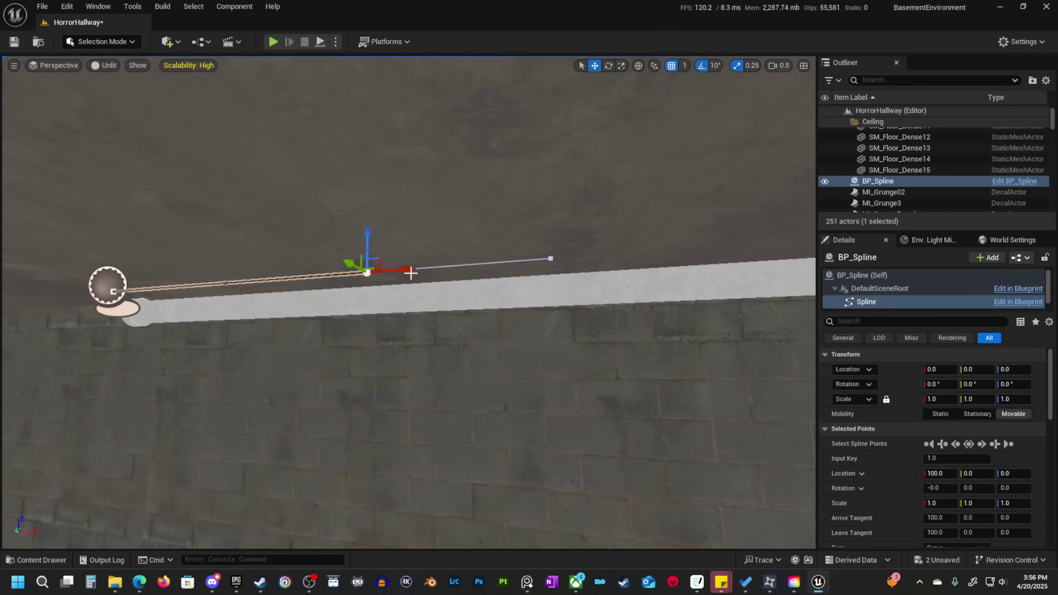
Review the end point's spline settings, and reselect the whole BP_Spline actor to check its properties.
scroll(894, 470, down, 4)
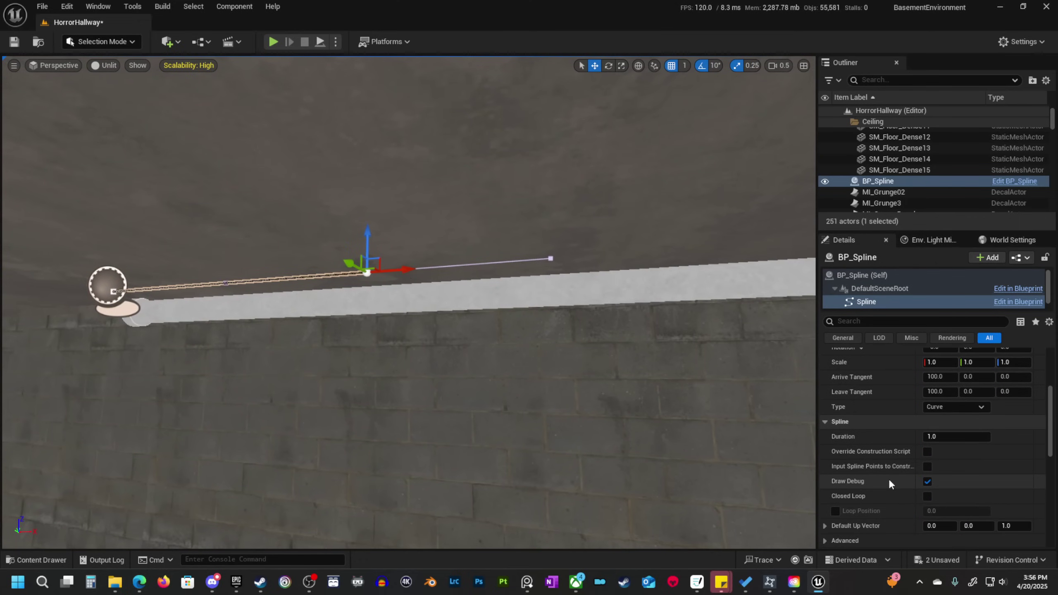
scroll(890, 476, up, 4)
click(114, 288)
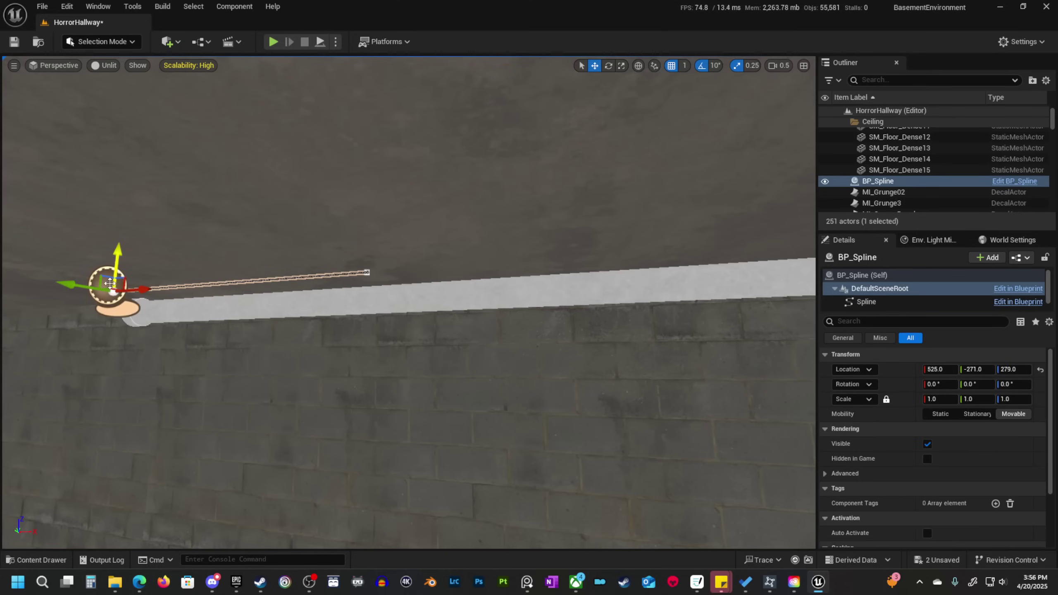
key(Escape)
click(104, 275)
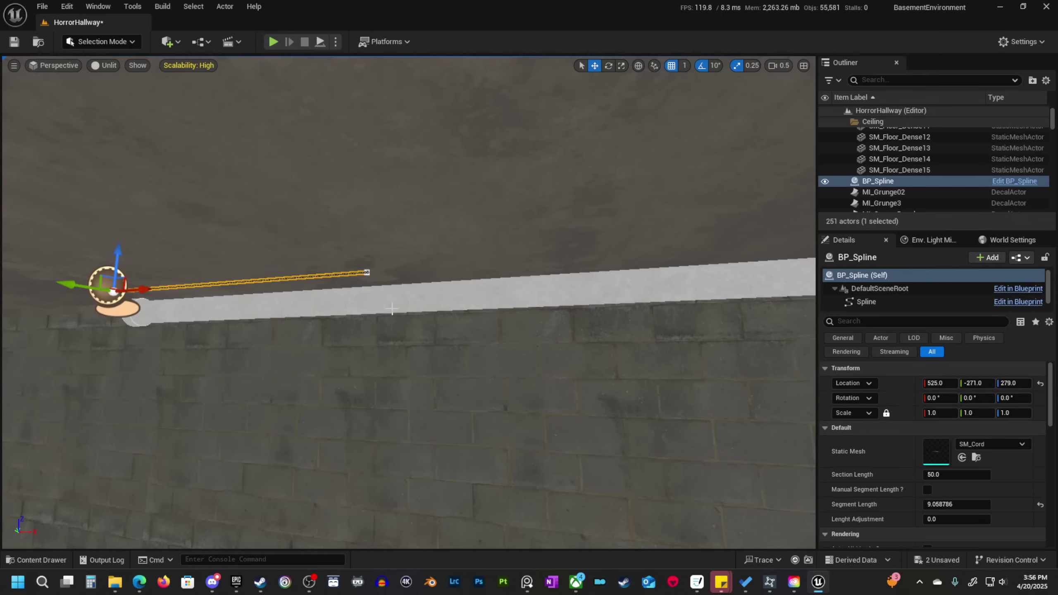
scroll(907, 498, down, 2)
scroll(909, 498, up, 2)
mouse_move(374, 328)
right_down()
mouse_move(341, 354)
mouse_move(375, 328)
right_up()
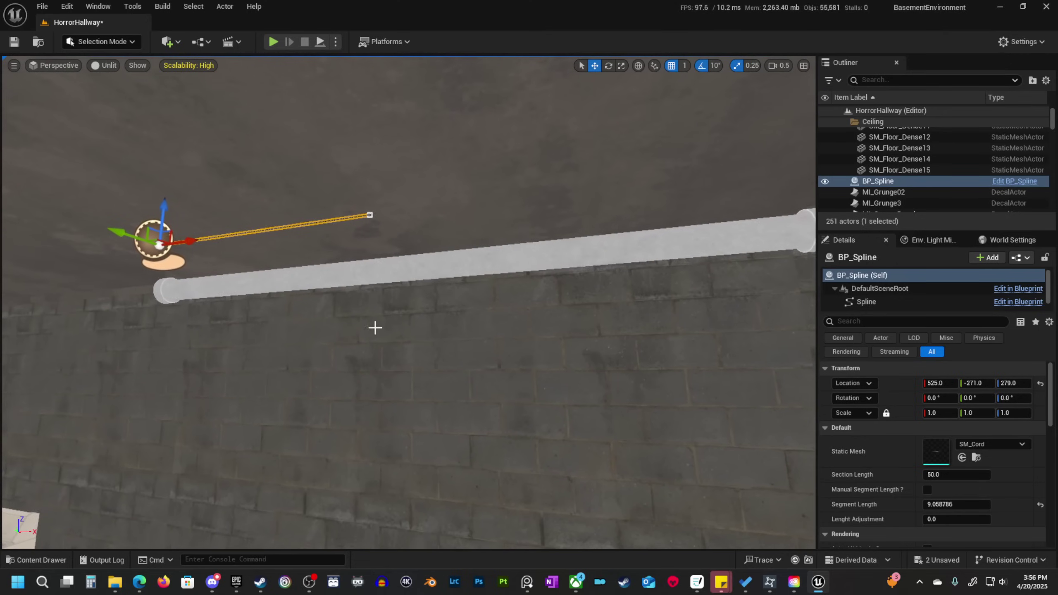
Inspect the spline settings of the cord's start point and the properties of the whole BP_Spline actor.
click(368, 213)
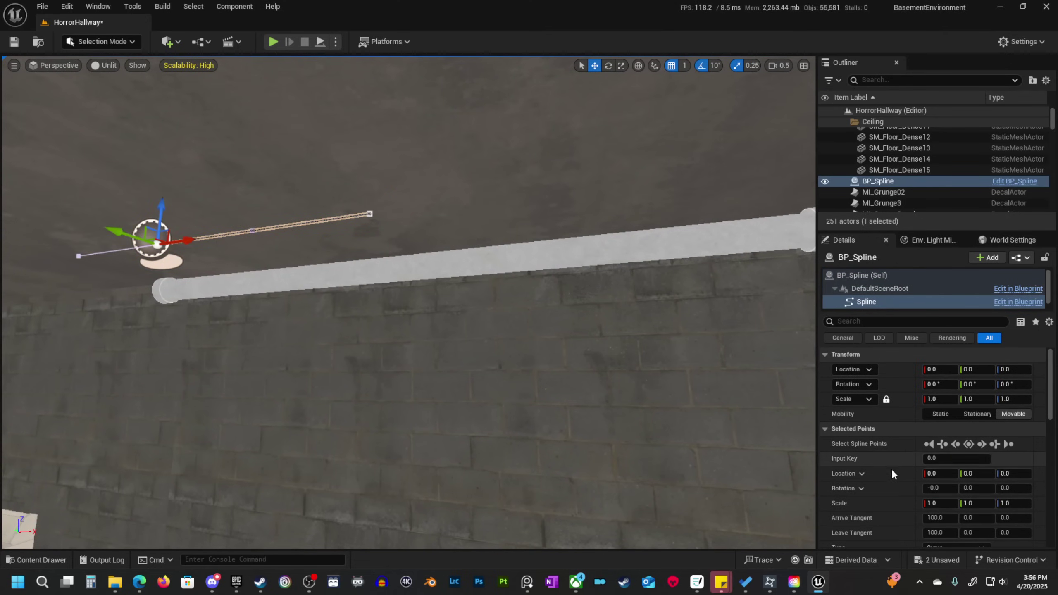
click(146, 193)
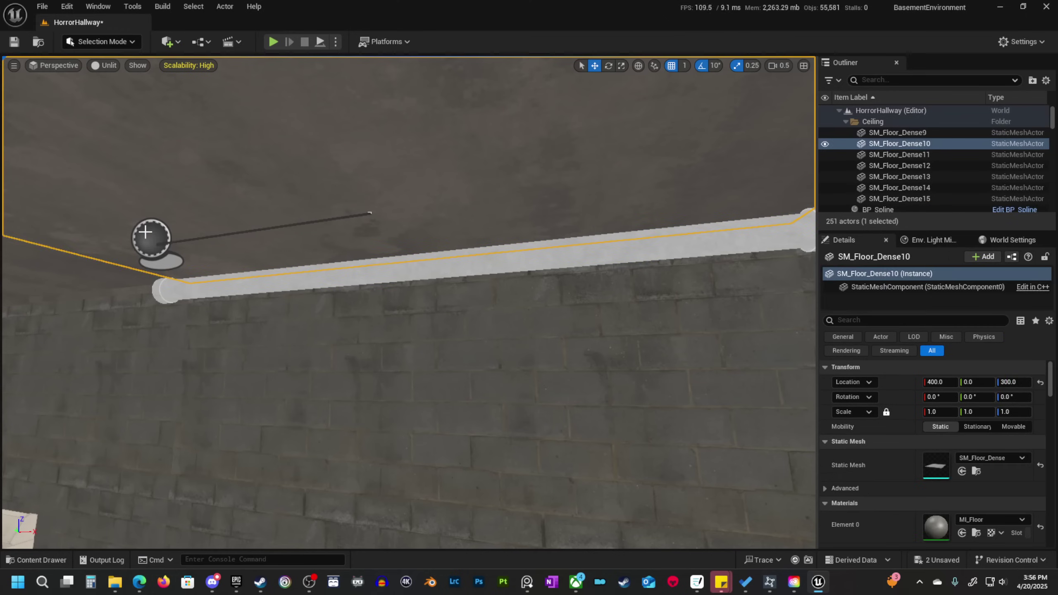
click(204, 245)
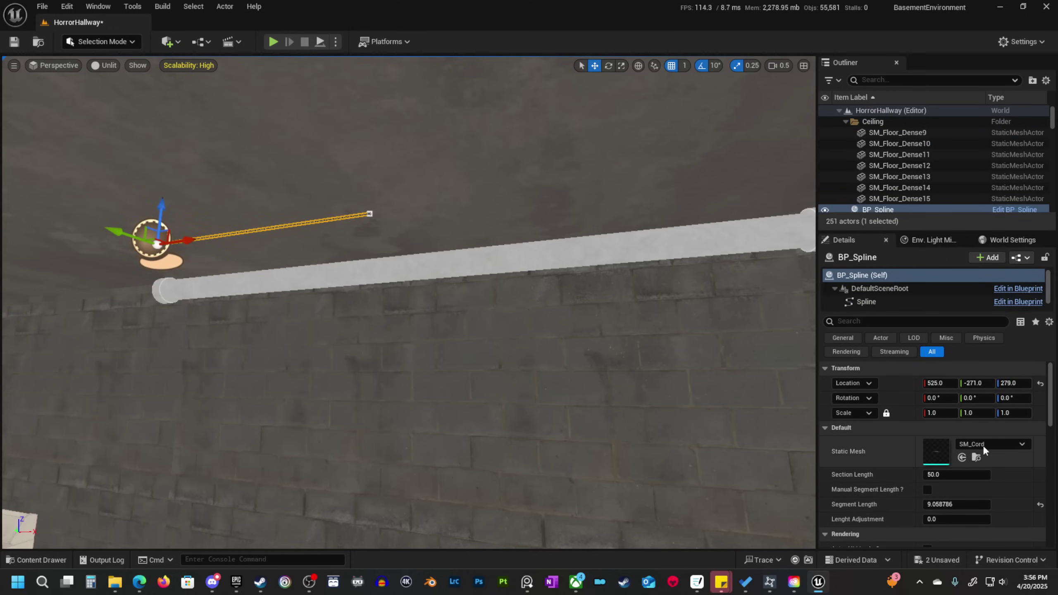
Extend the cord along the large ceiling pipe by moving its end point to X 189.
click(369, 214)
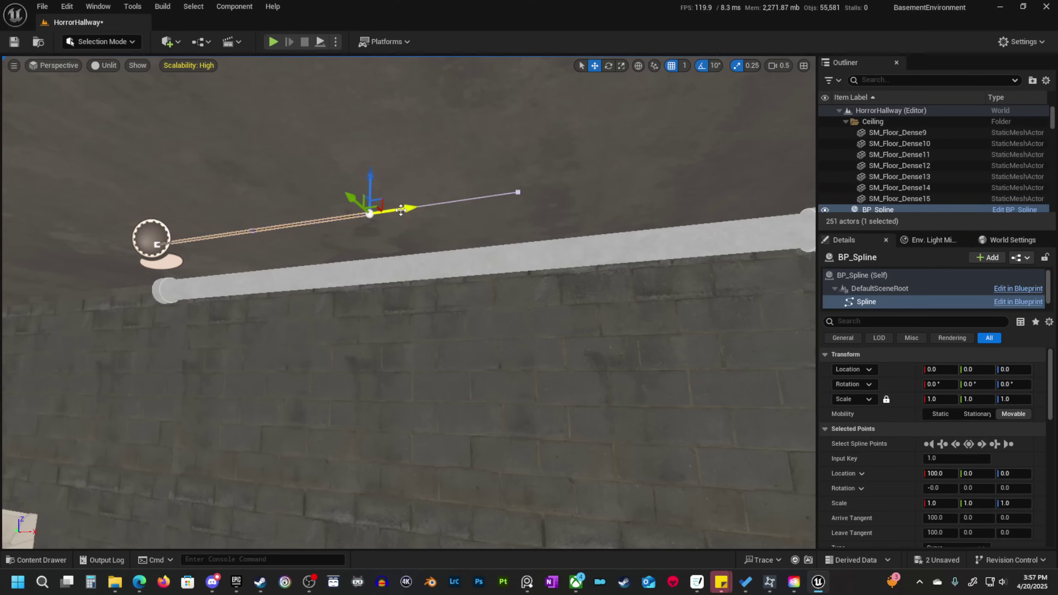
drag(400, 209, 586, 219)
key(ctrl+z)
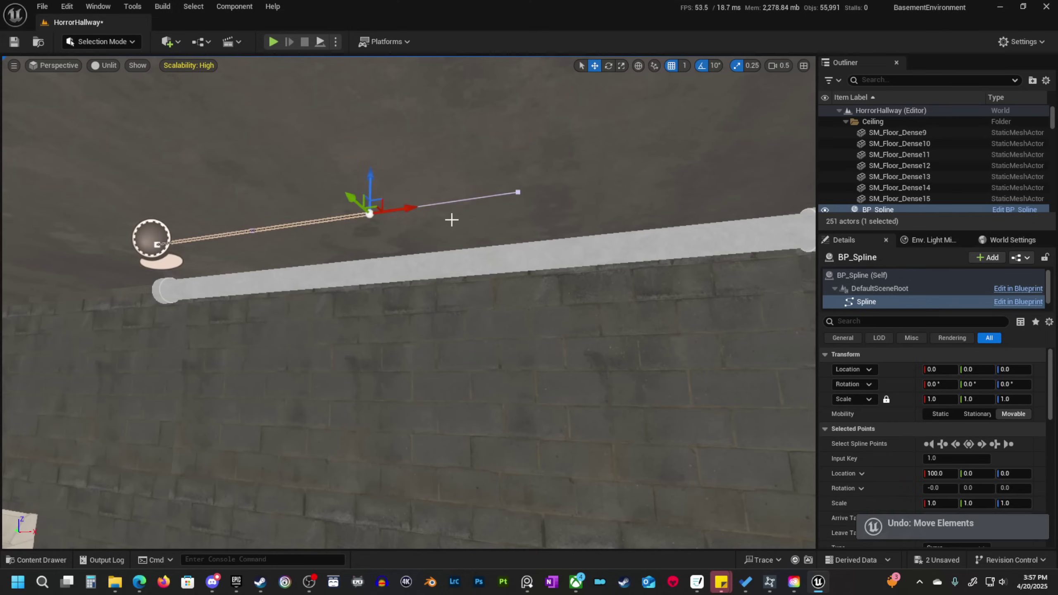
drag(409, 209, 737, 198)
right_drag(738, 198, 625, 227)
key(alt+4)
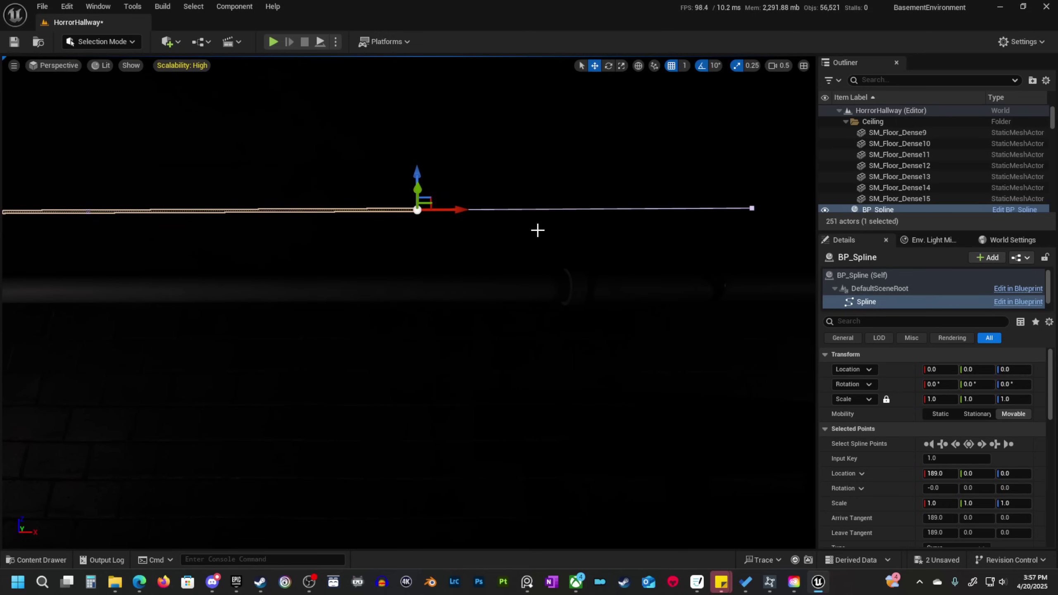
key(alt+3)
key(e)
scroll(535, 230, down, 3)
right_drag(536, 229, 625, 283)
right_drag(478, 300, 506, 320)
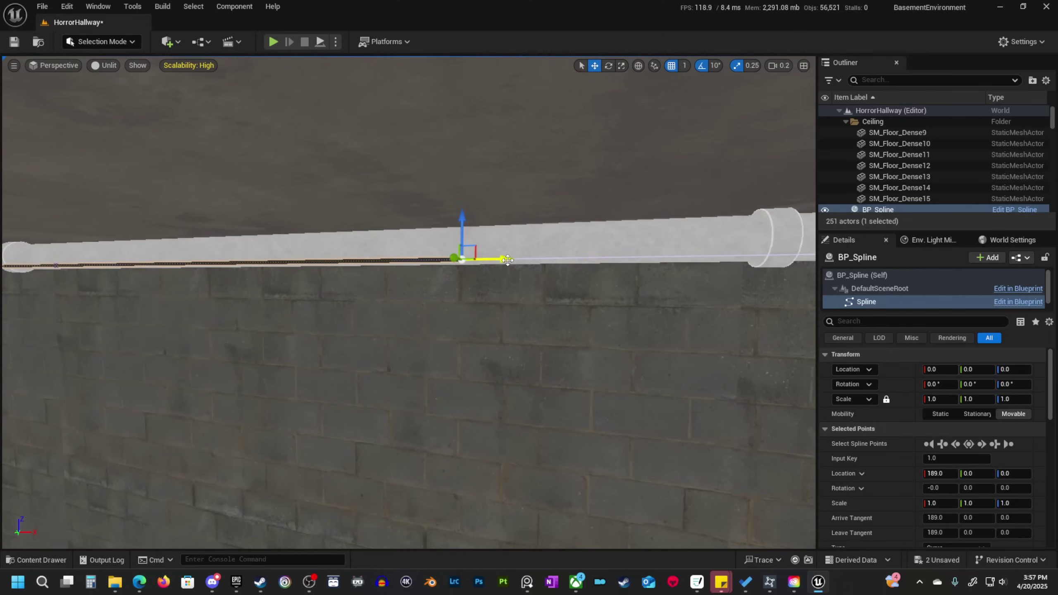
Extend the cord with a new spline point and pull it down to X 270, Z -18 so the cord sags.
alt+drag(505, 260, 767, 274)
right_drag(767, 274, 811, 271)
right_drag(589, 253, 588, 252)
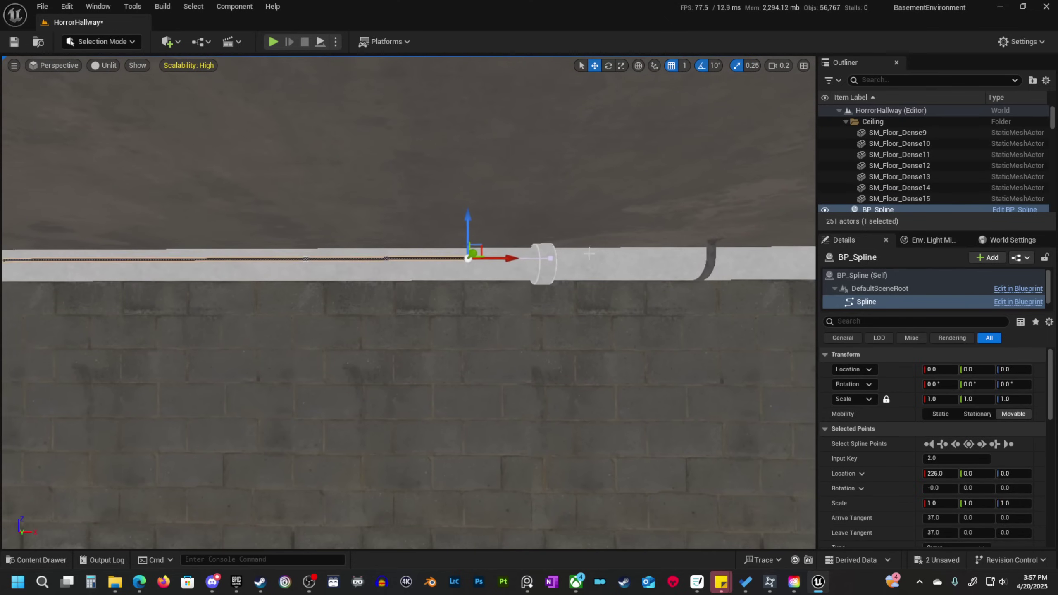
drag(484, 245, 668, 319)
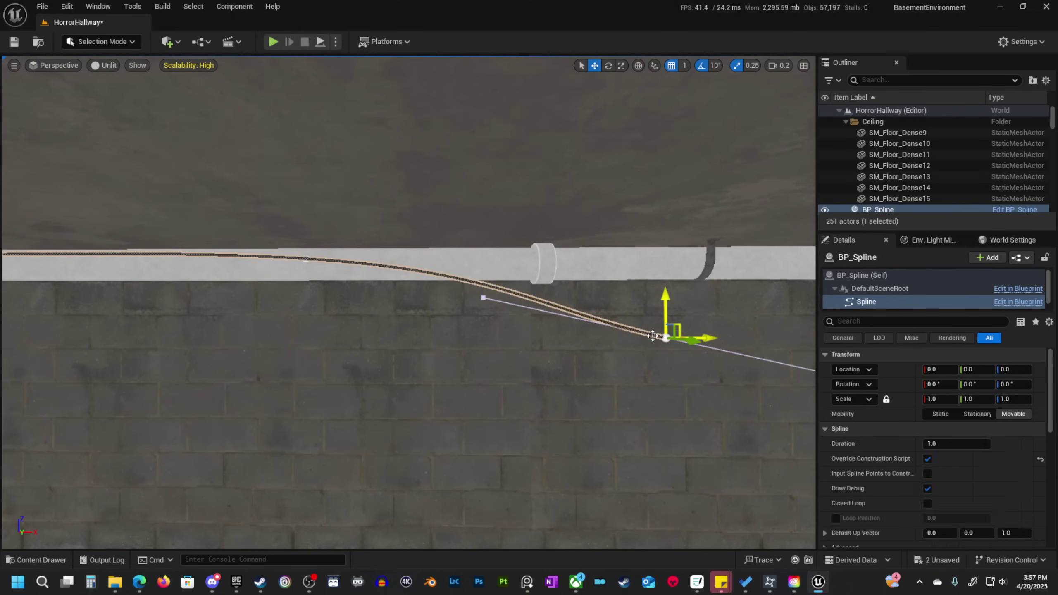
right_drag(668, 319, 670, 308)
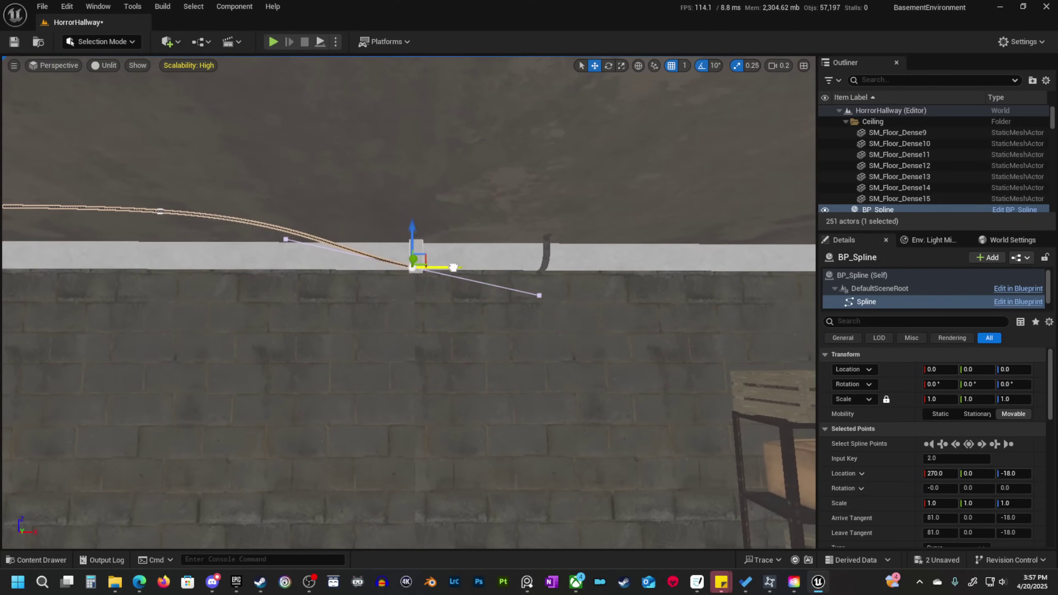
Add another spline point beyond the sag and raise it towards the ceiling at X 447, Z 13.
alt+drag(453, 267, 779, 257)
right_drag(779, 256, 781, 246)
drag(581, 329, 568, 291)
right_drag(568, 290, 513, 266)
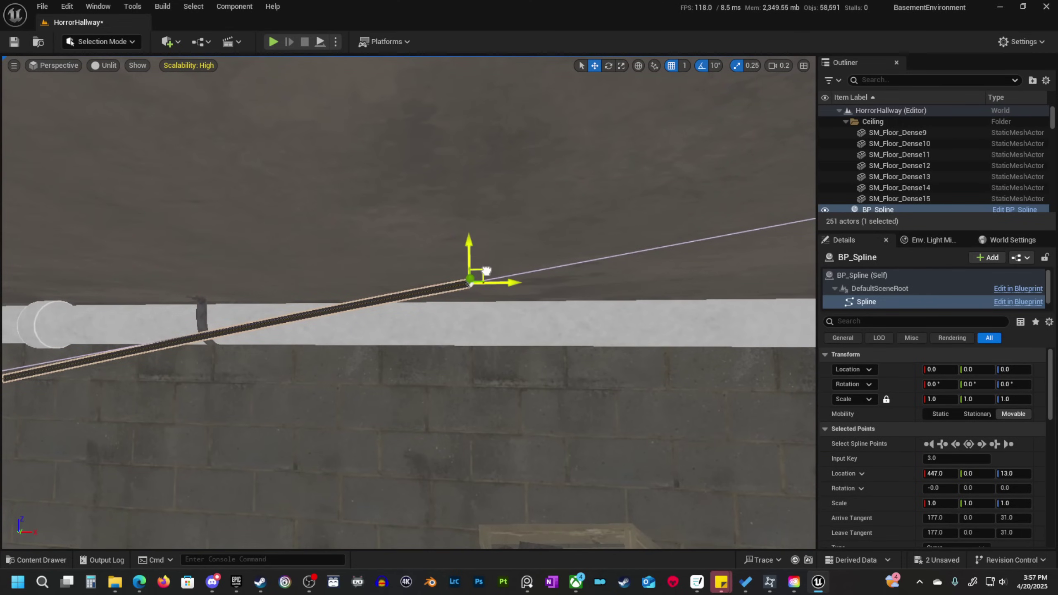
Add a further spline point at Z 8 and stretch it along the hallway ceiling to X 746.
alt+drag(486, 271, 815, 320)
right_drag(803, 320, 803, 320)
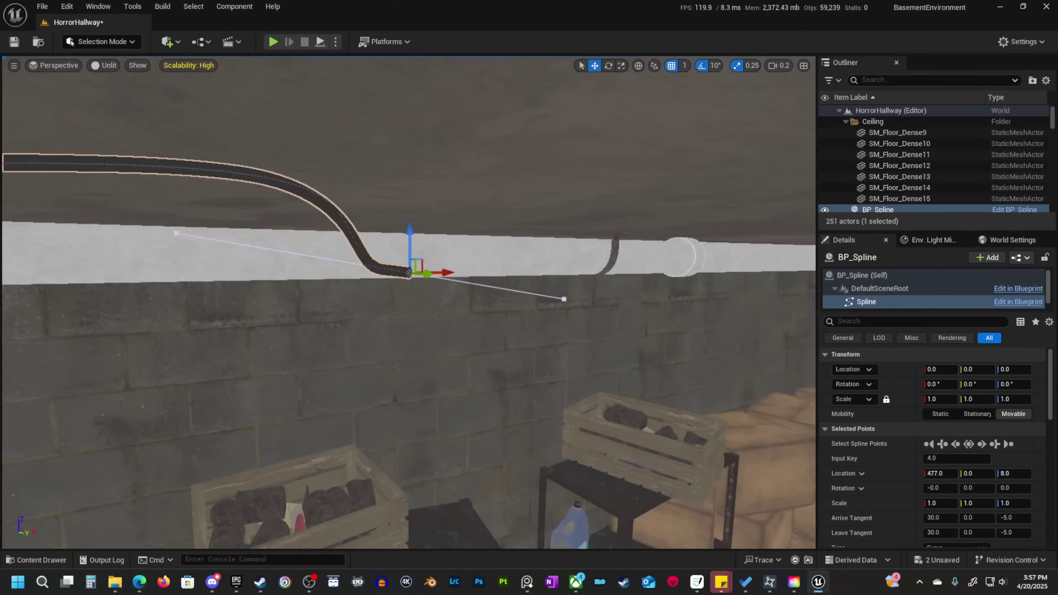
right_drag(491, 280, 491, 280)
right_drag(377, 275, 291, 285)
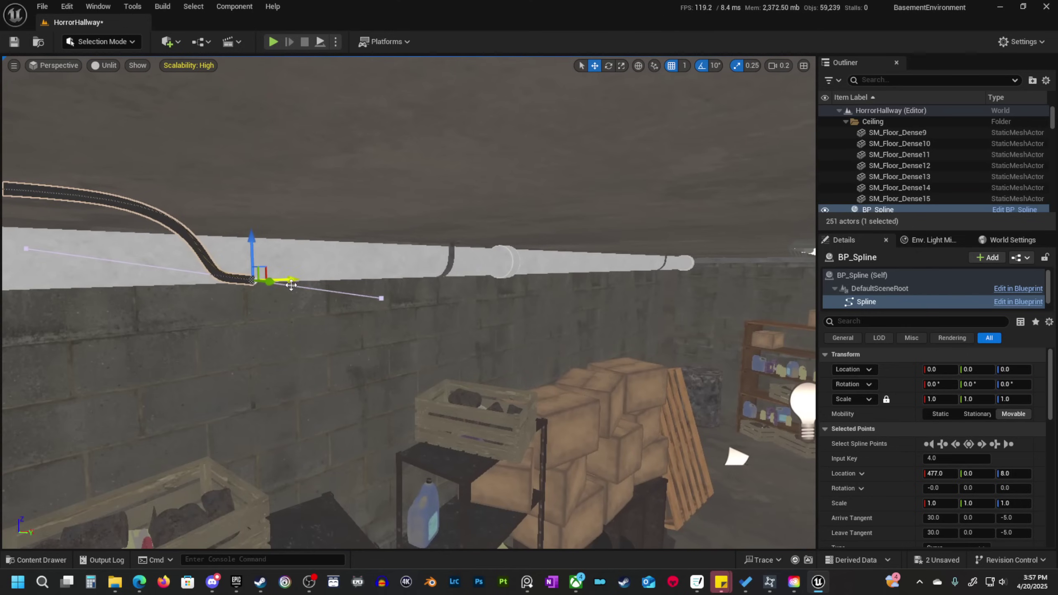
drag(293, 278, 765, 268)
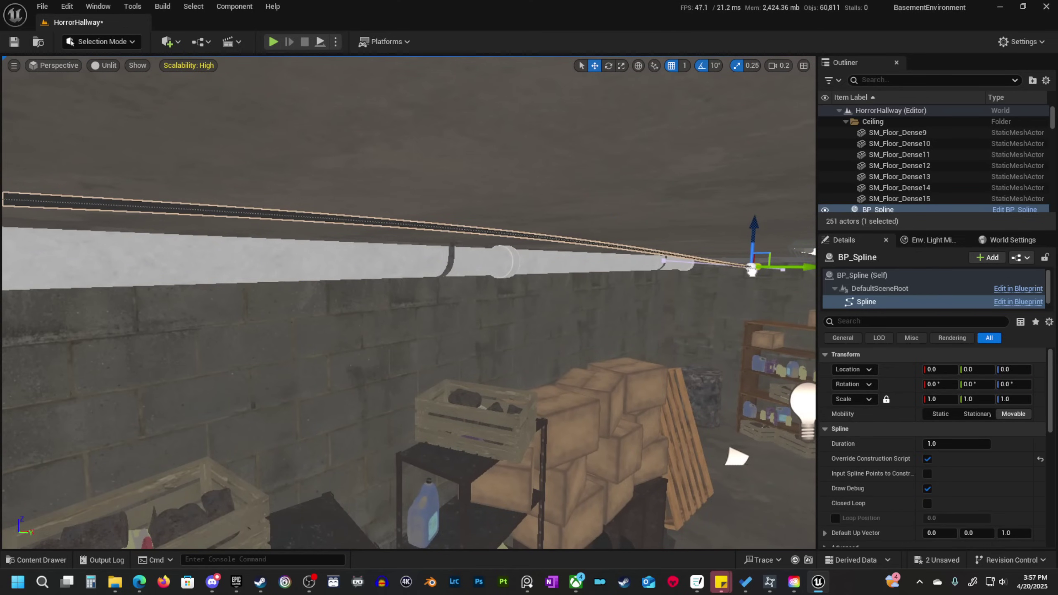
Adjust the height of the caged ceiling light SM_Light to Z 301.
right_drag(754, 272, 754, 272)
right_drag(267, 198, 267, 198)
scroll(267, 198, up, 1)
scroll(376, 247, down, 1)
right_drag(377, 246, 376, 247)
click(376, 247)
drag(414, 238, 416, 254)
right_drag(280, 184, 279, 184)
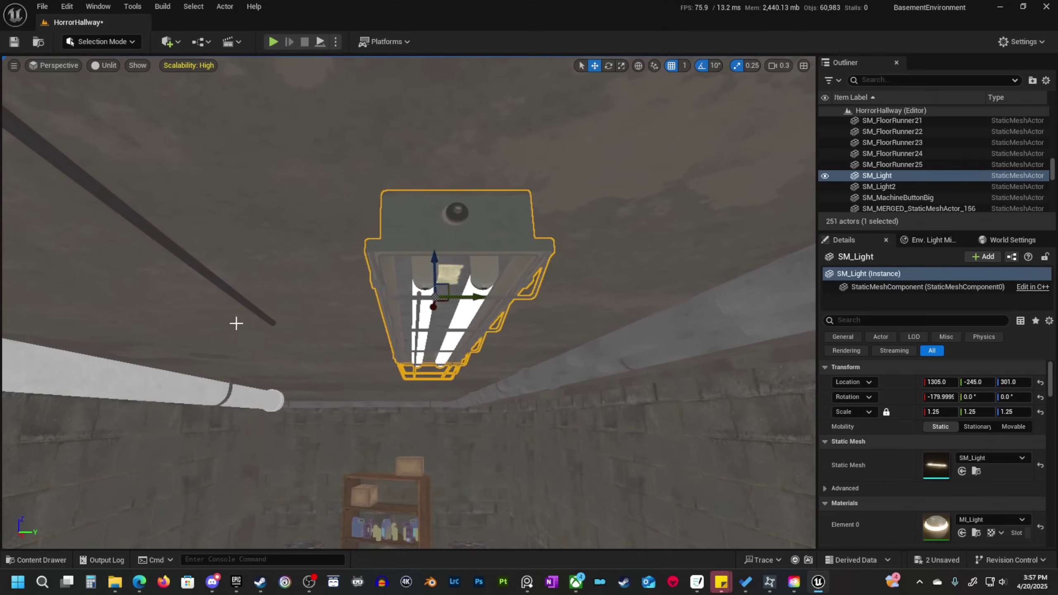
Bring the cord's end point in front of the caged light at X 701, Y 29.
click(267, 312)
click(272, 321)
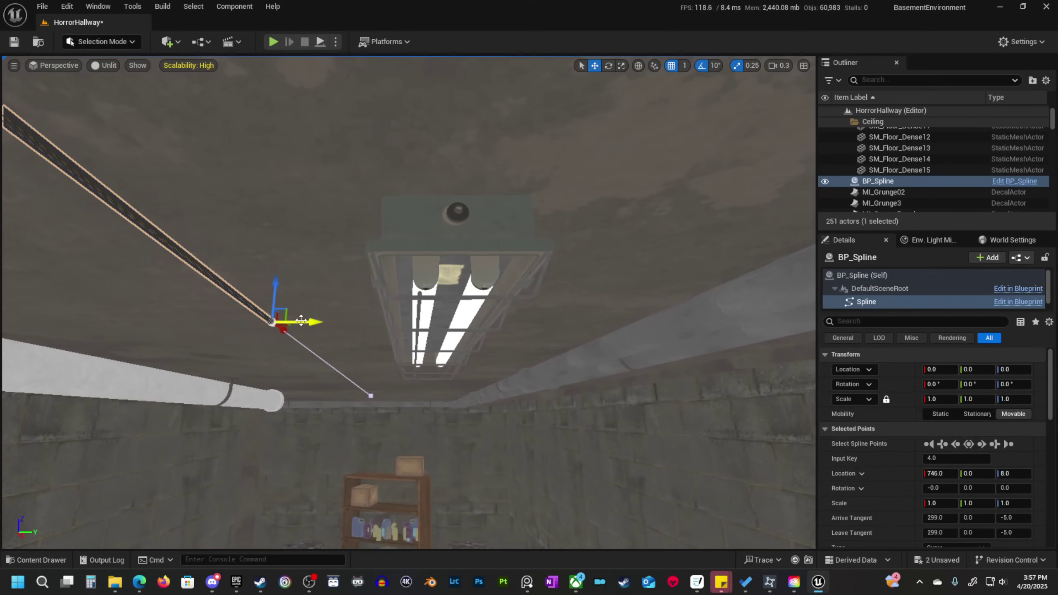
drag(305, 320, 501, 302)
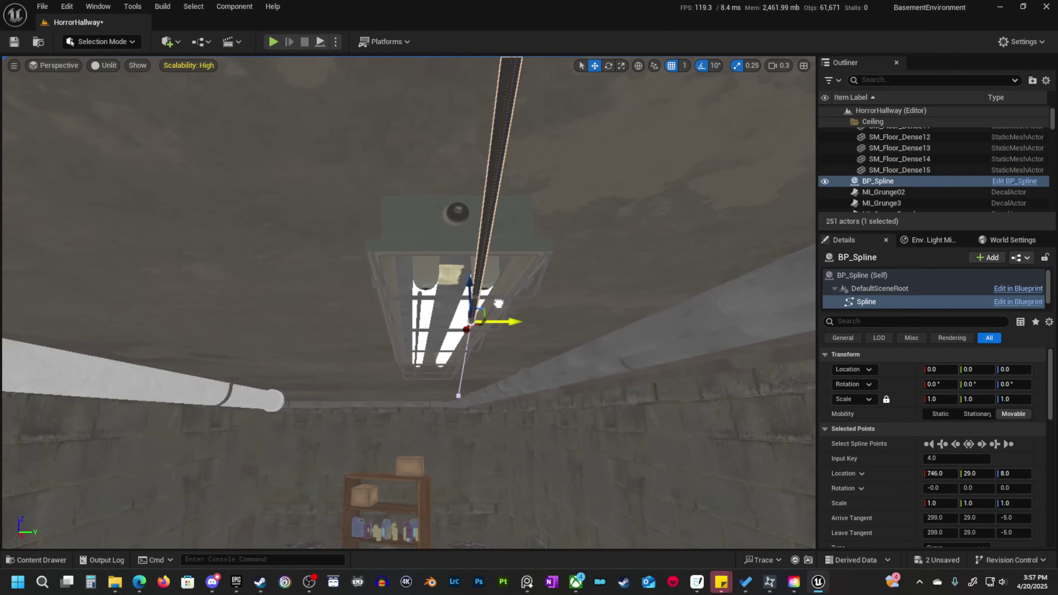
scroll(904, 490, down, 6)
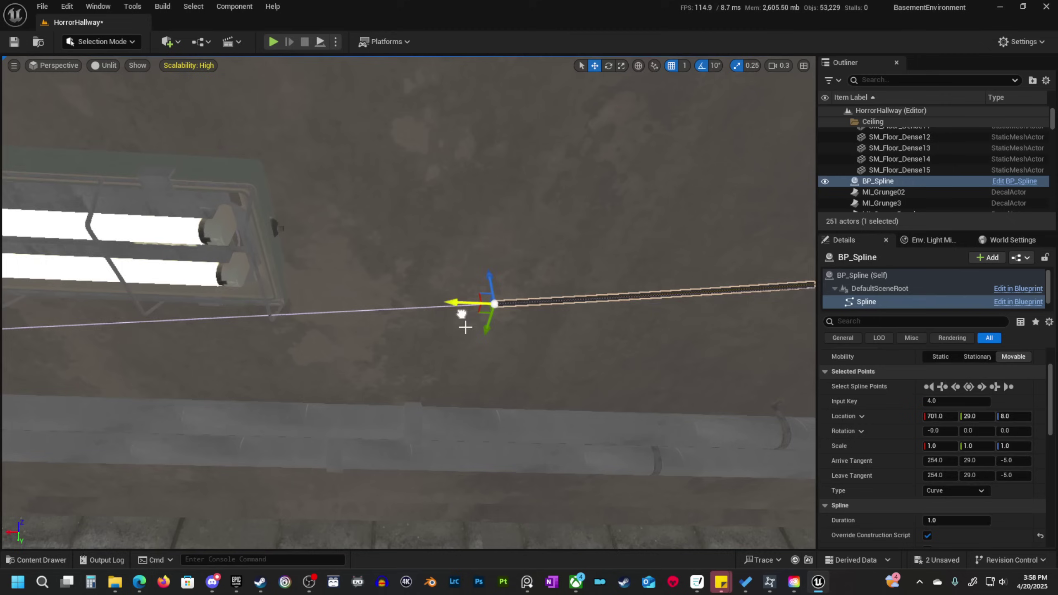
Add a new spline point at the cord's end, closer to the caged light, at X 727, Y 29, Z 8.
right_drag(465, 326, 465, 326)
right_drag(322, 259, 322, 259)
key(s)
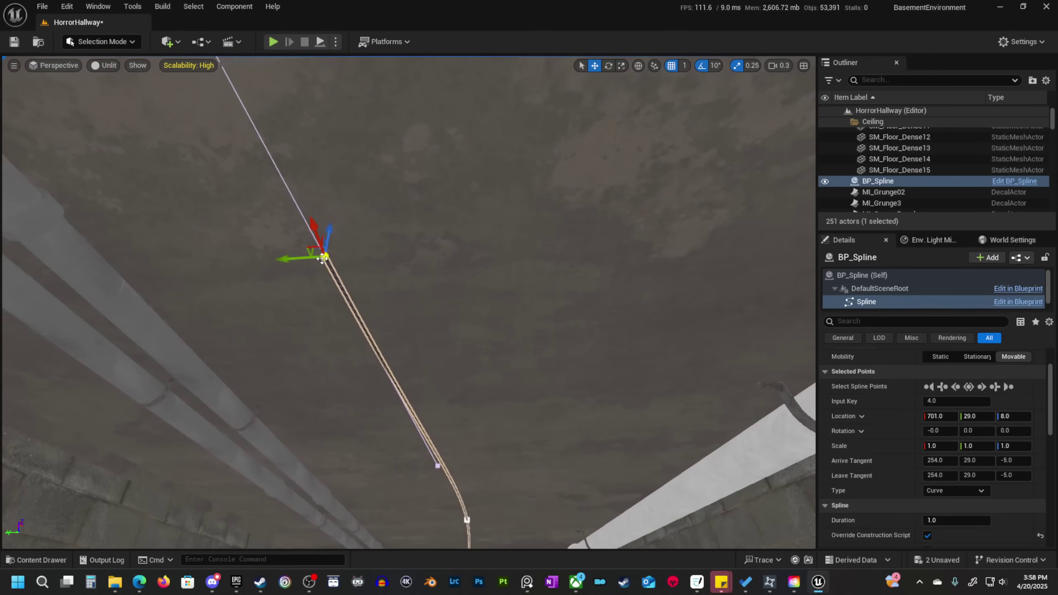
drag(317, 235, 315, 230)
drag(240, 91, 220, 67)
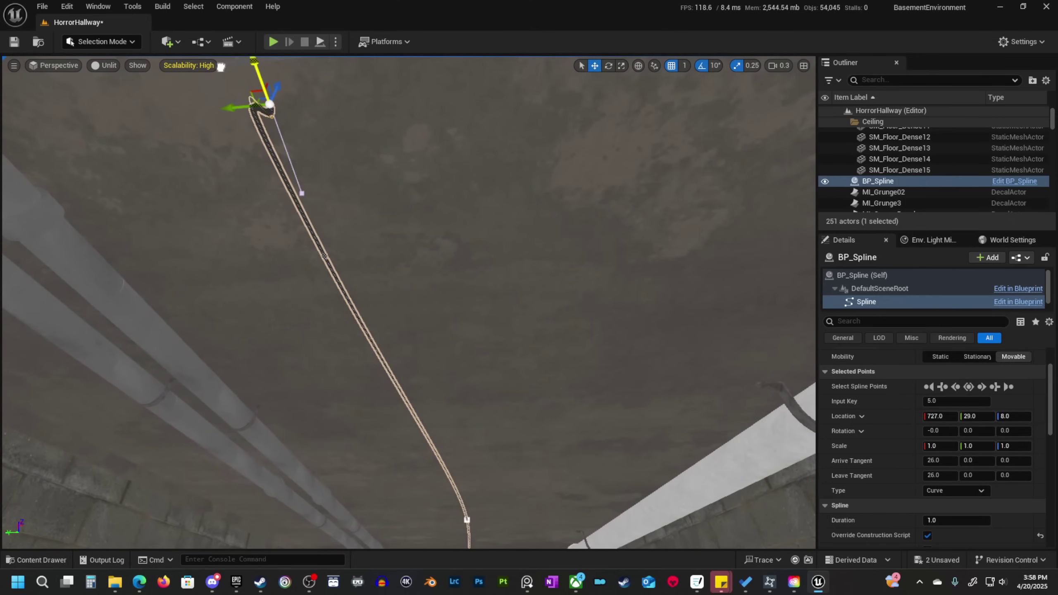
Raise the cord's new end point into the light housing at X 741, Z 24.
key(d)
right_drag(220, 66, 220, 67)
key(w)
scroll(221, 66, down, 2)
key(e)
scroll(220, 66, up, 1)
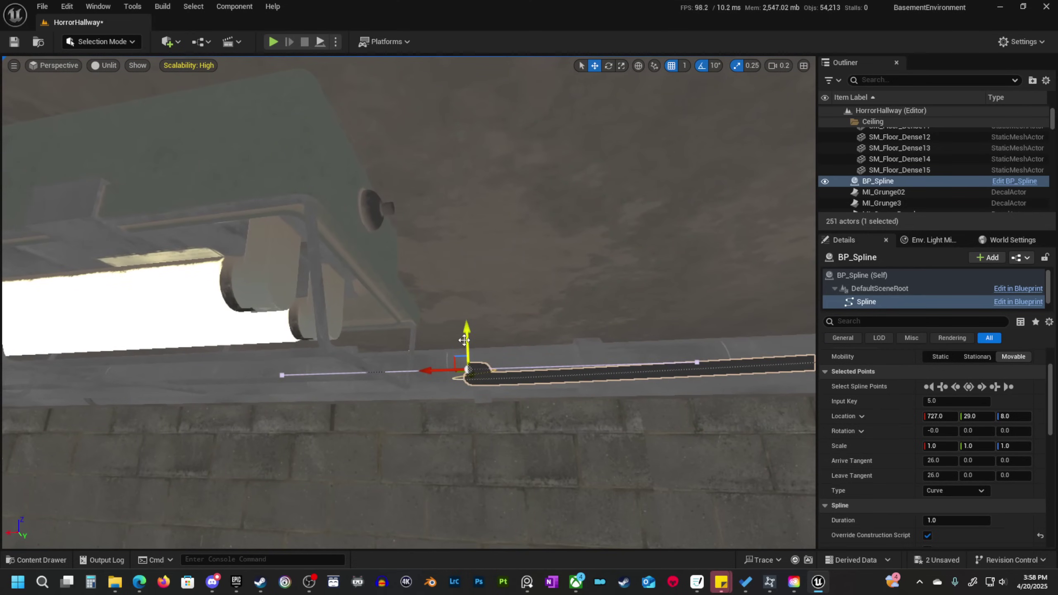
drag(464, 340, 451, 218)
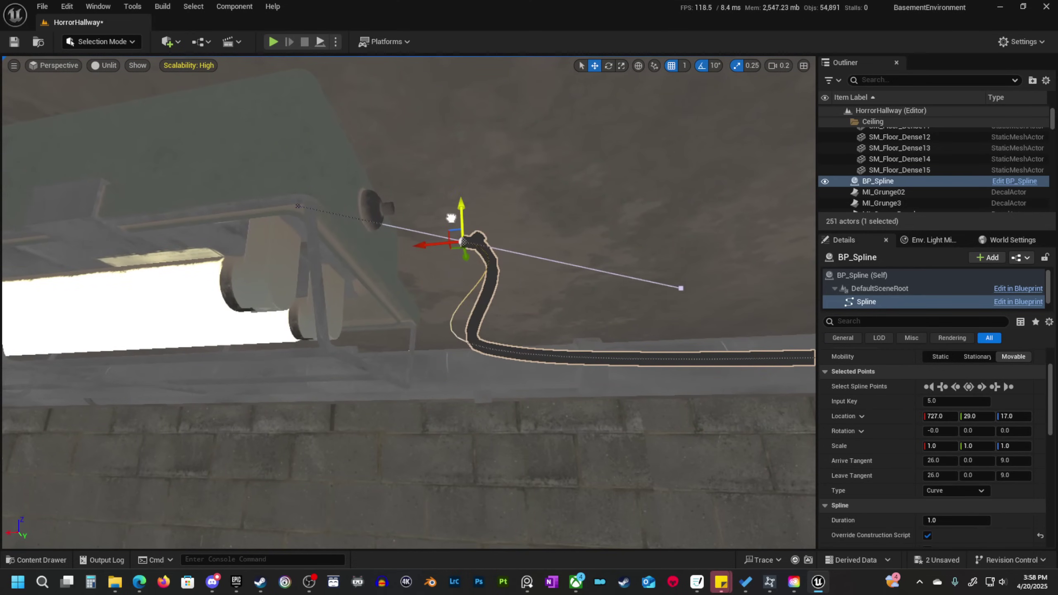
right_drag(431, 249, 431, 249)
drag(430, 245, 322, 154)
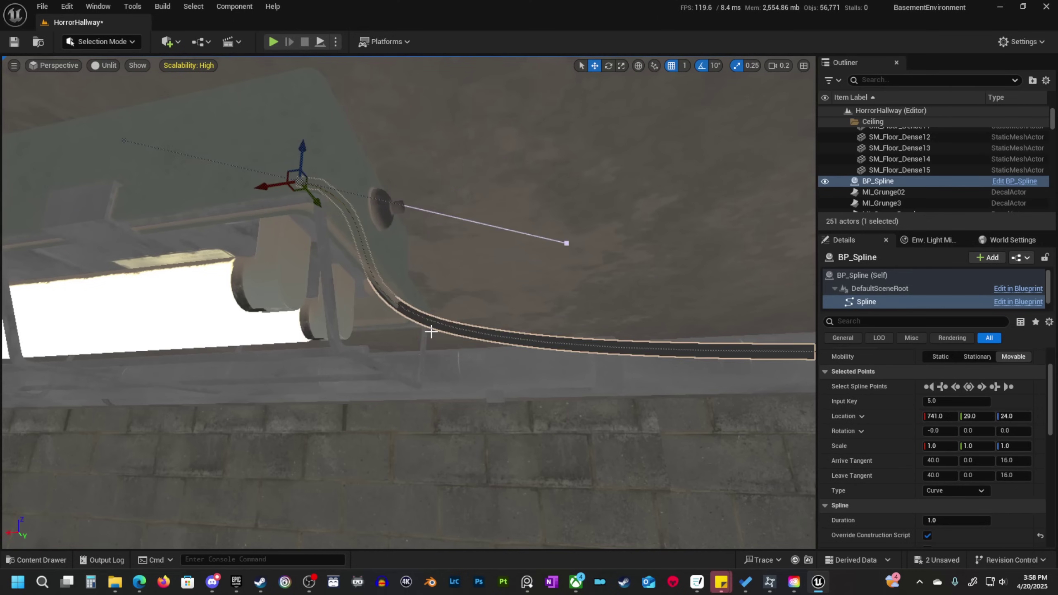
Move the cord's second-to-last point back to X 664 and shorten its tangent to X 19 to straighten the run.
right_drag(604, 340, 619, 356)
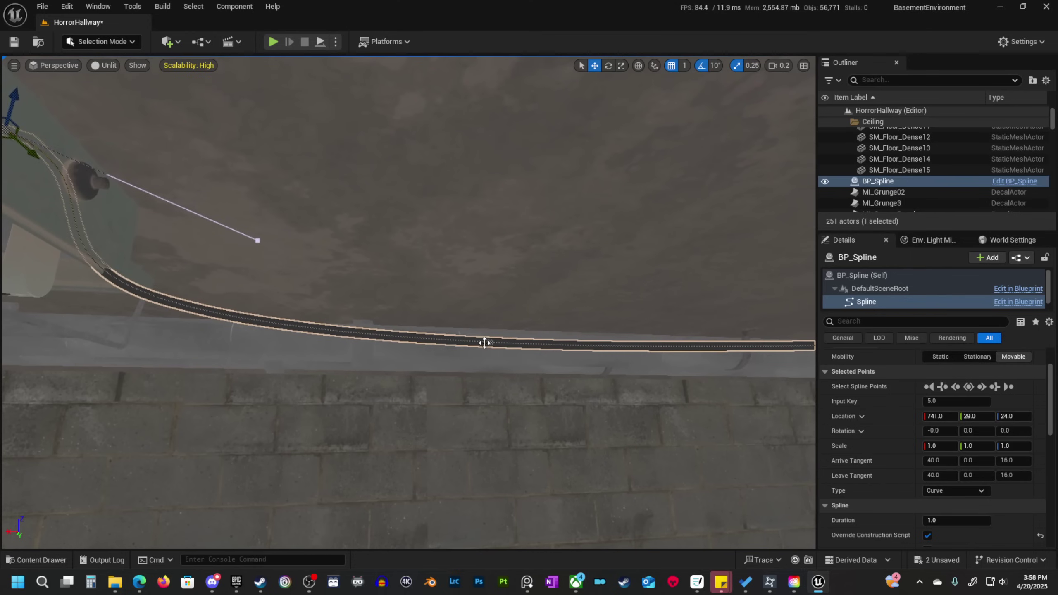
click(488, 342)
drag(466, 347, 799, 352)
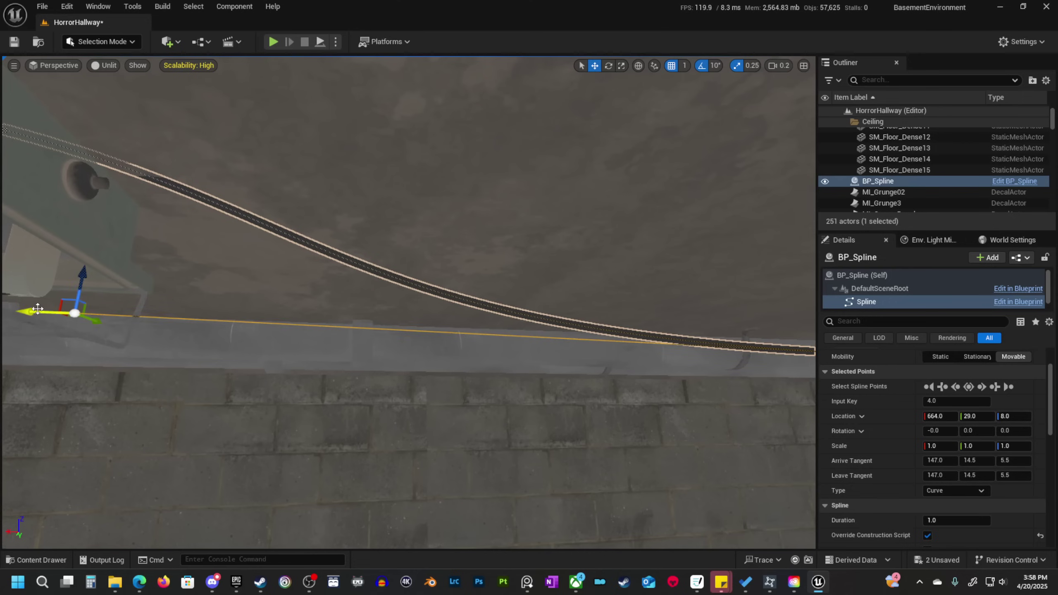
drag(36, 311, 668, 381)
right_drag(668, 381, 373, 345)
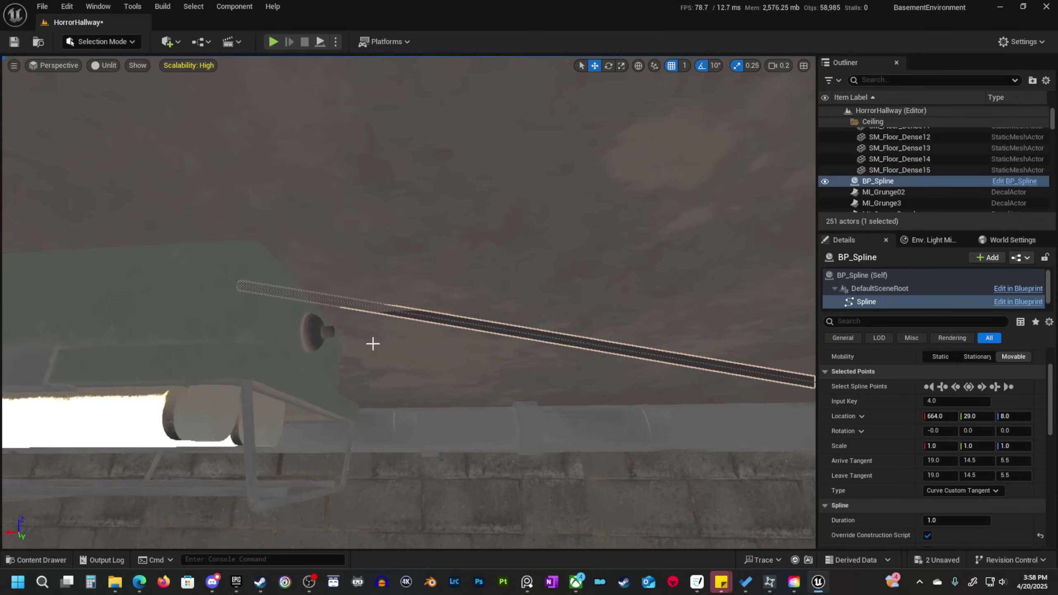
Lower the cord's end point to Z 18 and shape its tangent to X 7, Z -2.
click(246, 287)
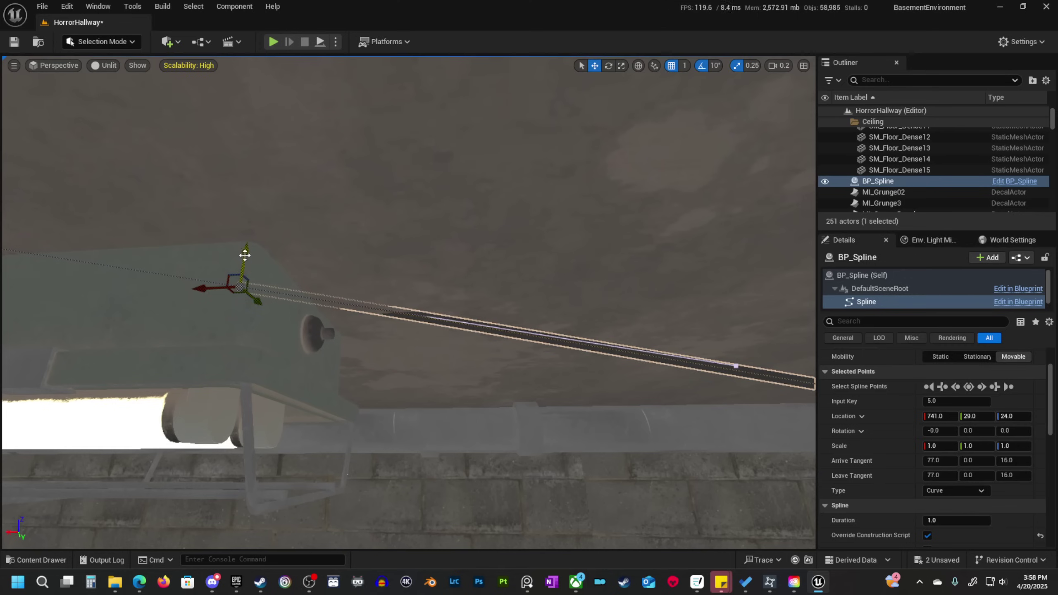
drag(245, 255, 249, 322)
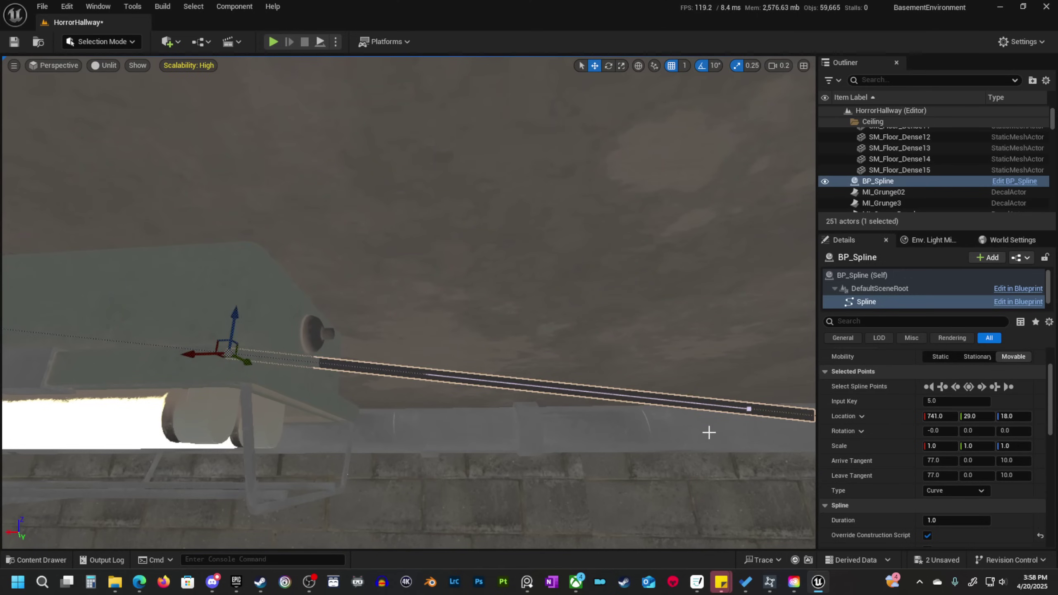
drag(702, 411, 371, 303)
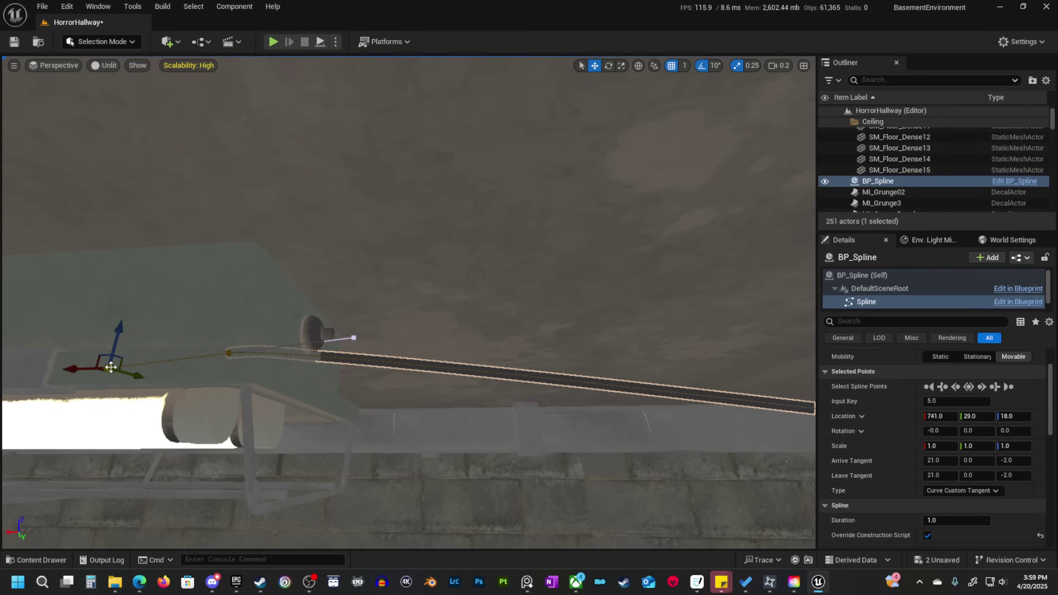
drag(76, 364, 151, 363)
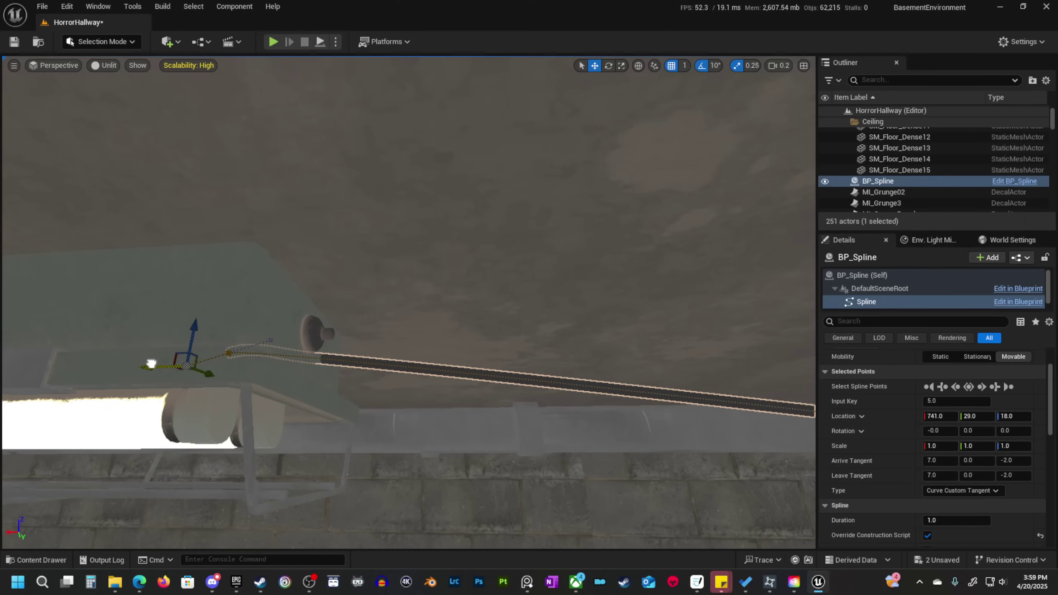
Align the cord's end point with the round socket on the light housing at X 733, Y 26, Z 18.
click(225, 355)
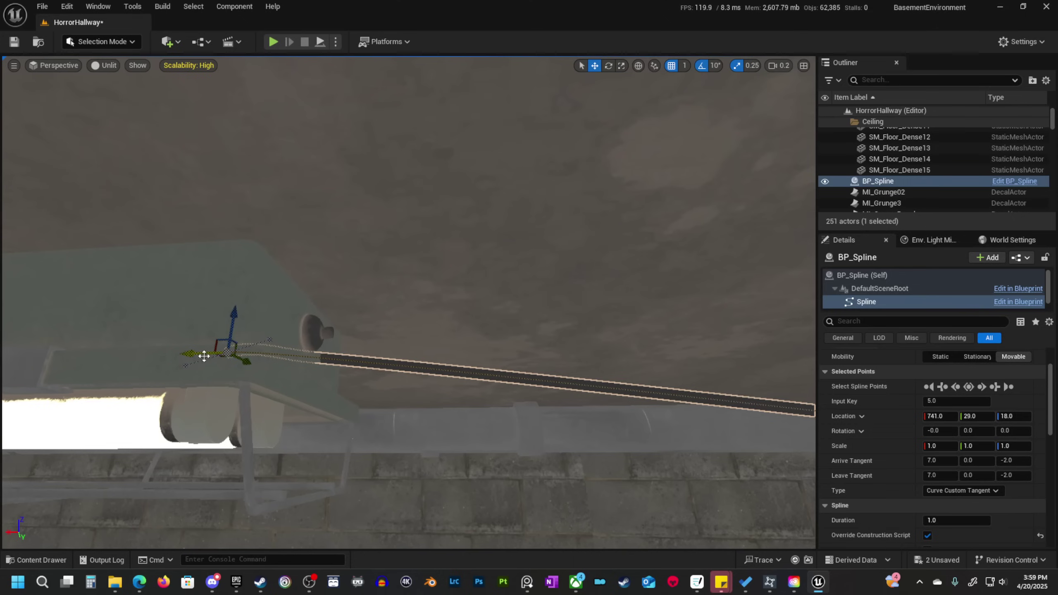
drag(218, 342, 318, 325)
mouse_move(372, 331)
right_down()
mouse_move(229, 325)
mouse_move(381, 336)
right_up()
key(w)
scroll(372, 332, down, 1)
key(s)
key(q)
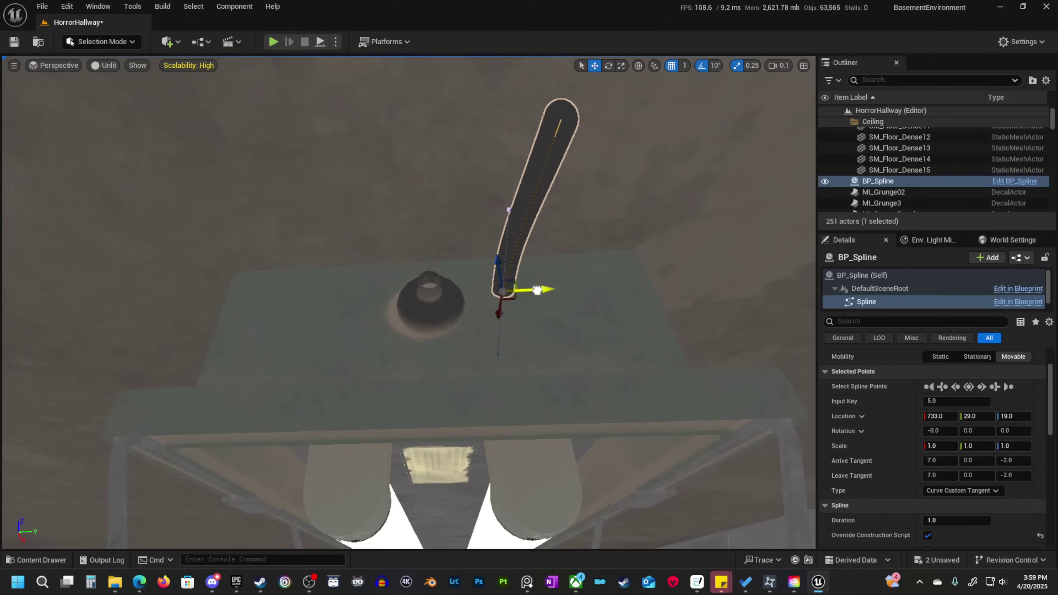
drag(537, 290, 454, 290)
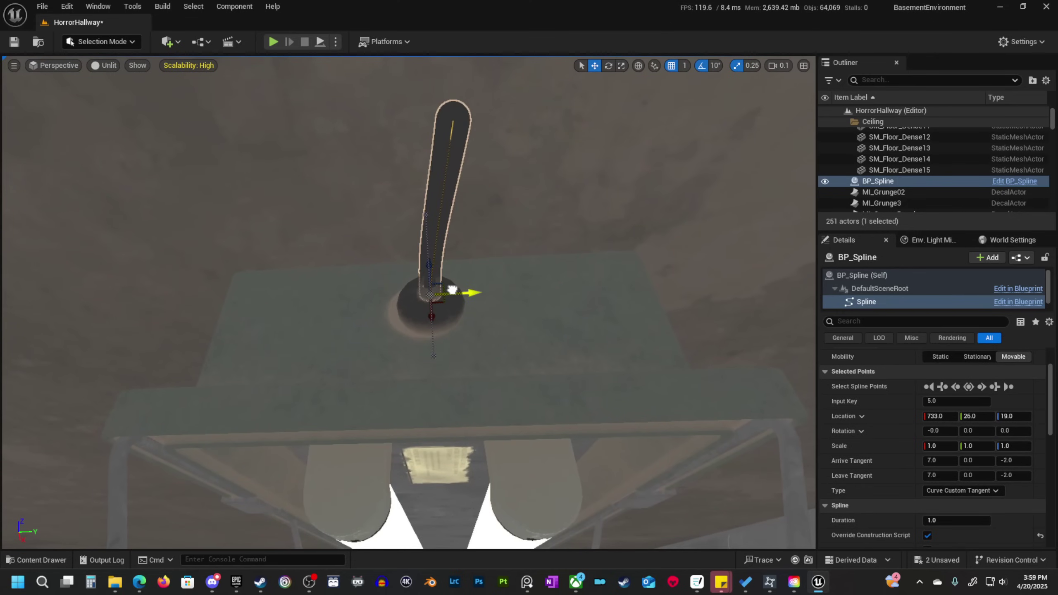
key(a)
right_drag(452, 289, 560, 286)
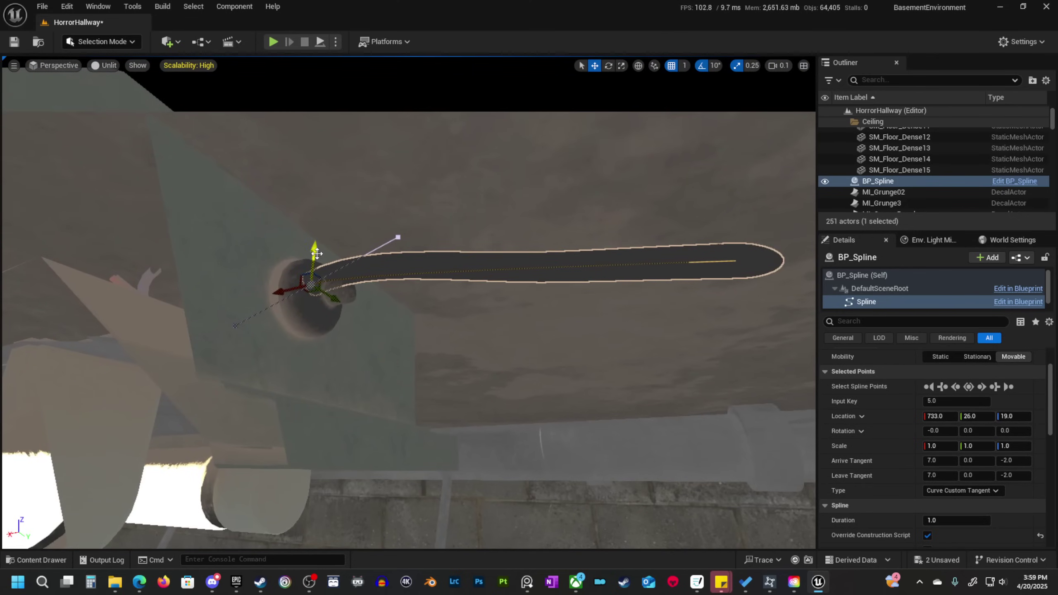
drag(317, 253, 315, 270)
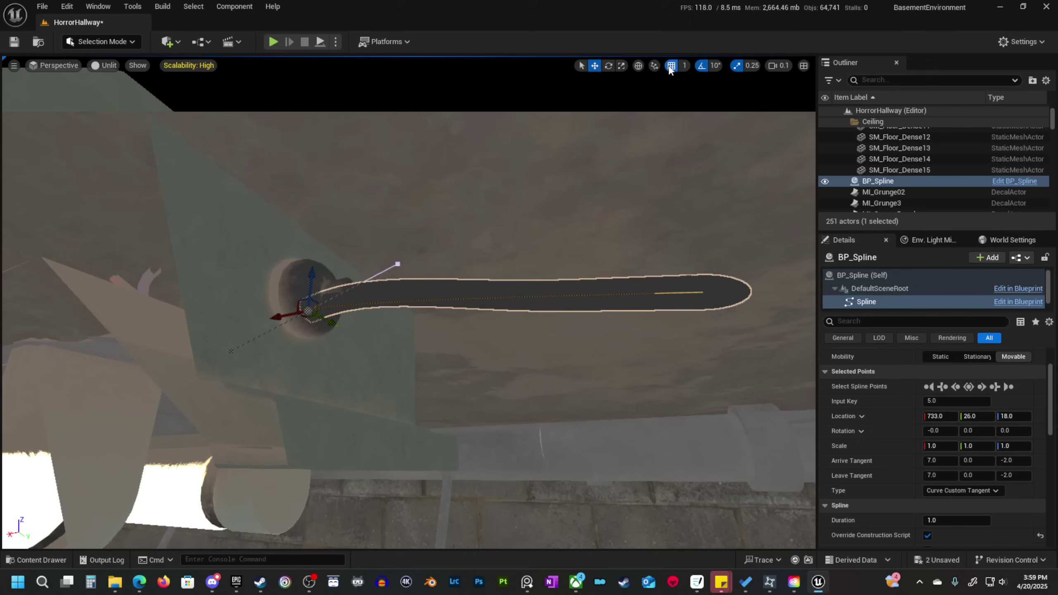
Without grid snapping, raise the cord's end point in the light's socket to Z about 18.2 and nudge it along X.
drag(313, 286, 311, 275)
drag(329, 313, 329, 313)
click(321, 288)
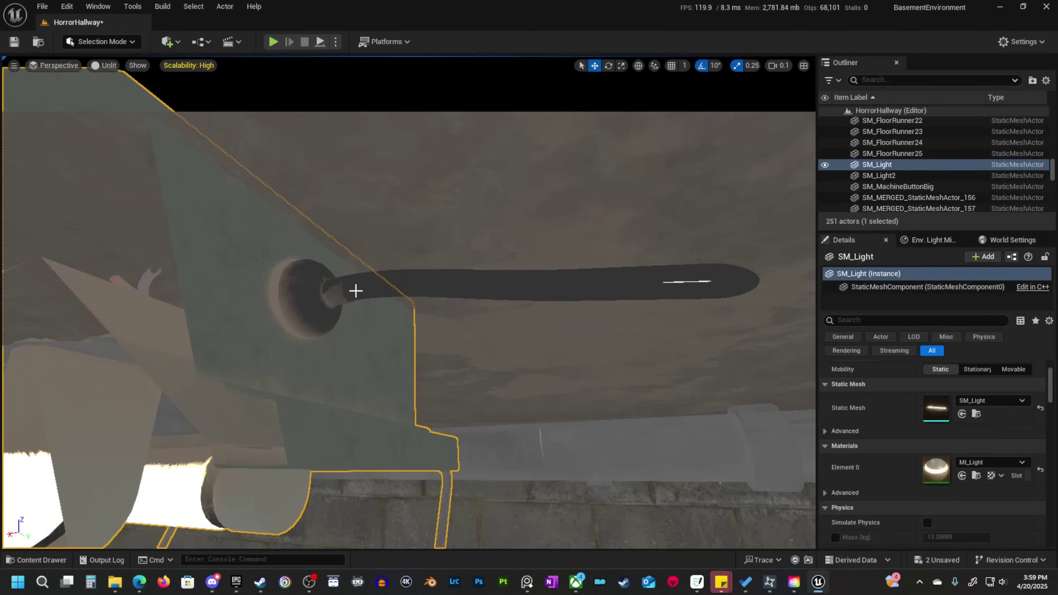
click(324, 287)
click(305, 305)
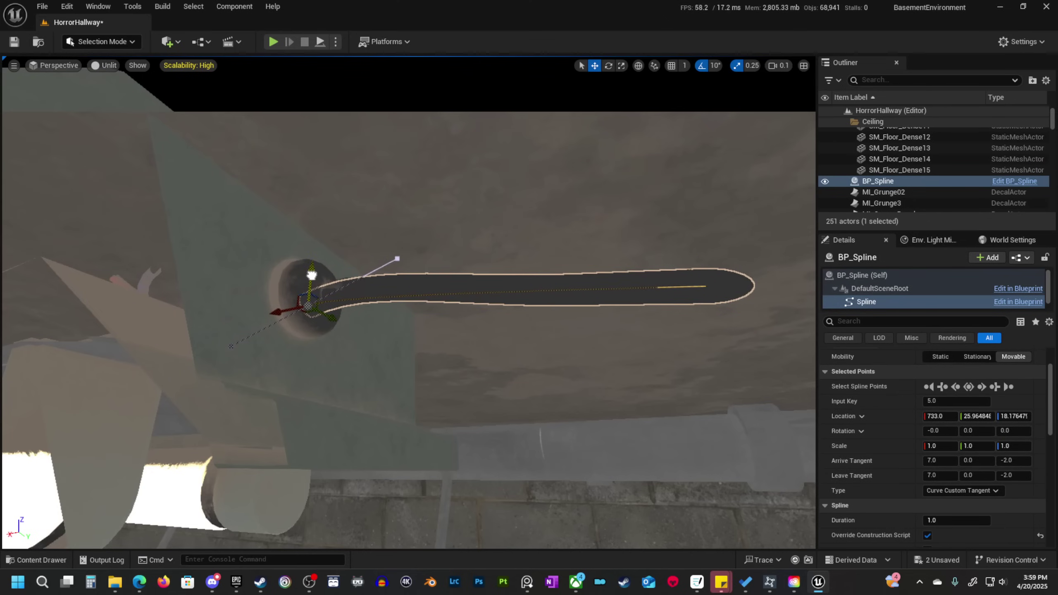
drag(311, 275, 312, 275)
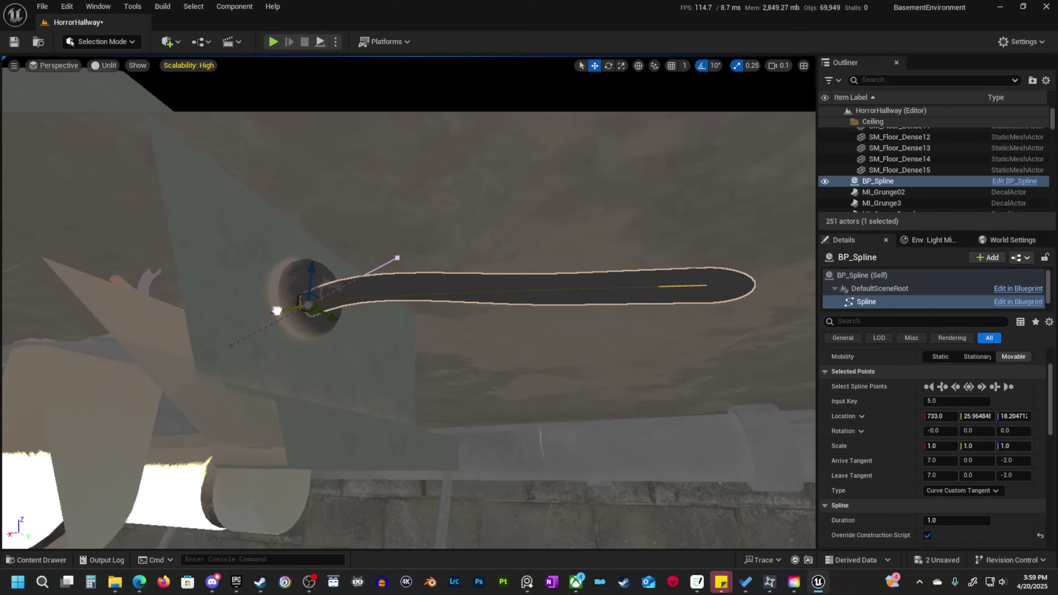
drag(277, 311, 290, 311)
Shift two cord points sideways before the light: the second-to-last to Y about 17.2 and the one at X 447 to Y about 14.3.
right_drag(523, 310, 316, 330)
scroll(523, 310, up, 3)
click(305, 309)
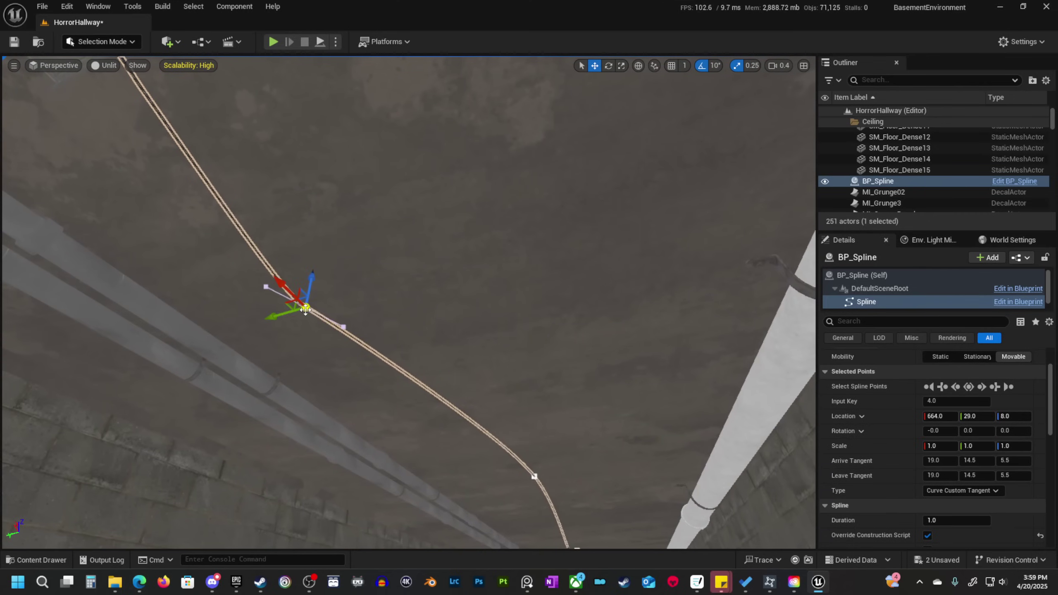
drag(278, 321, 320, 322)
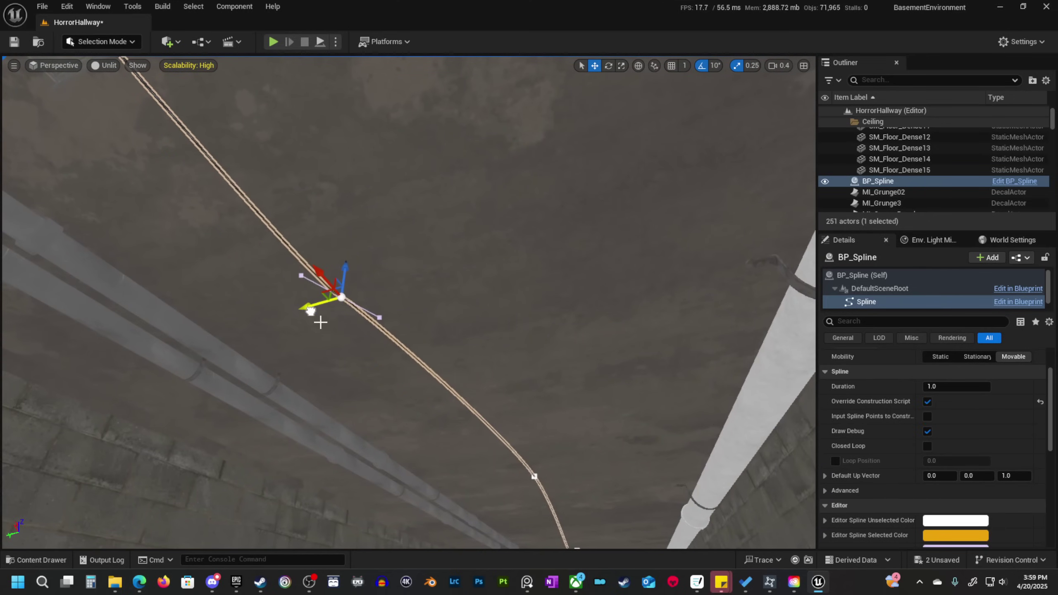
right_drag(321, 323, 417, 327)
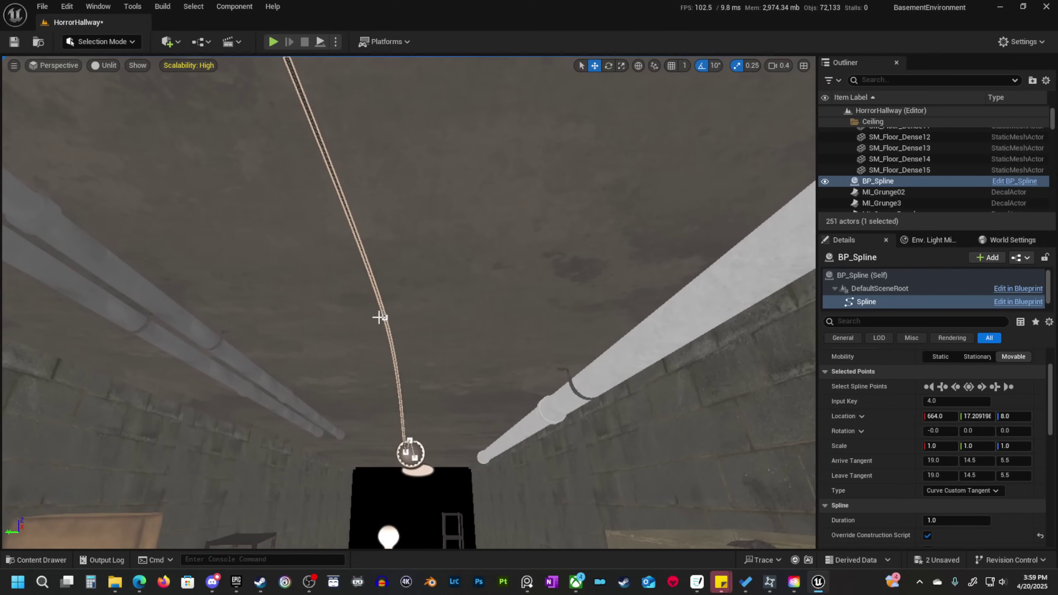
drag(360, 321, 321, 319)
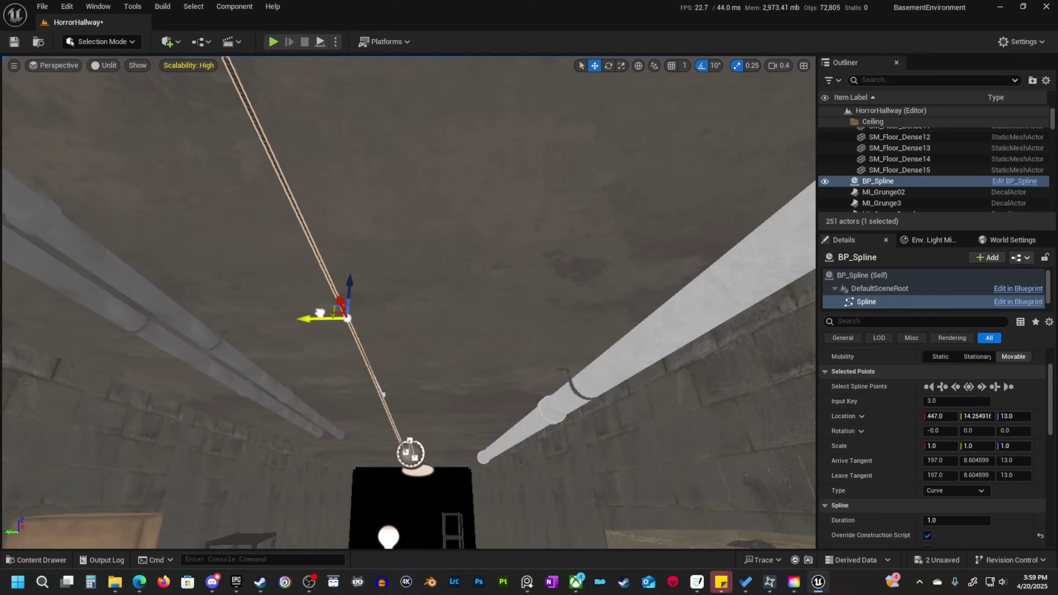
Shift the cord's second point to Y about 26.4 and its third point to Y about 17.2.
right_drag(321, 319, 372, 370)
drag(341, 373, 287, 375)
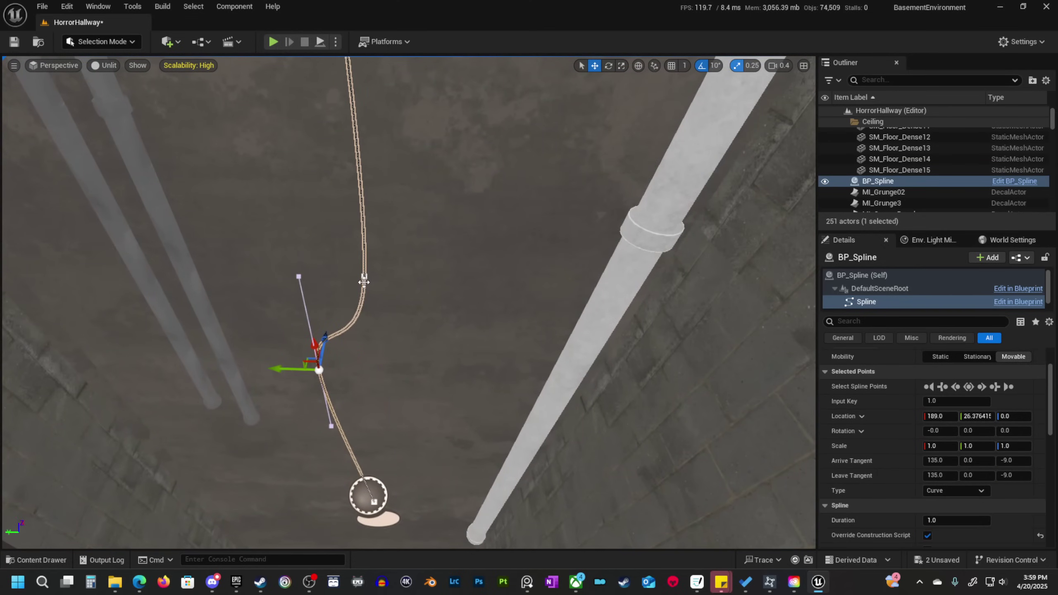
drag(339, 271, 287, 274)
Shift the cord's start point sideways to Y about 34.4.
right_drag(287, 273, 350, 382)
key(w)
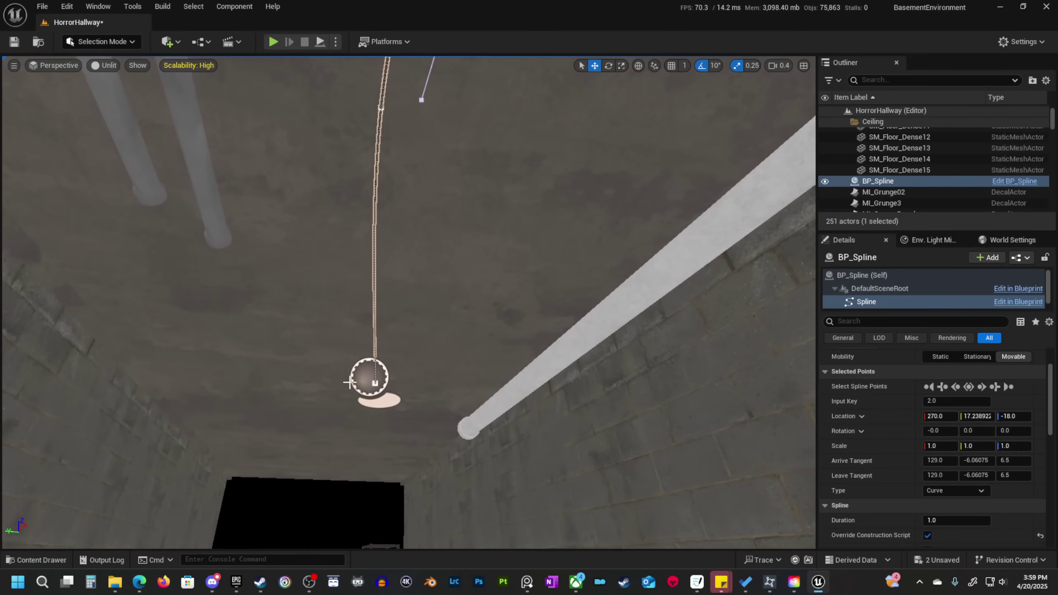
click(287, 326)
click(369, 386)
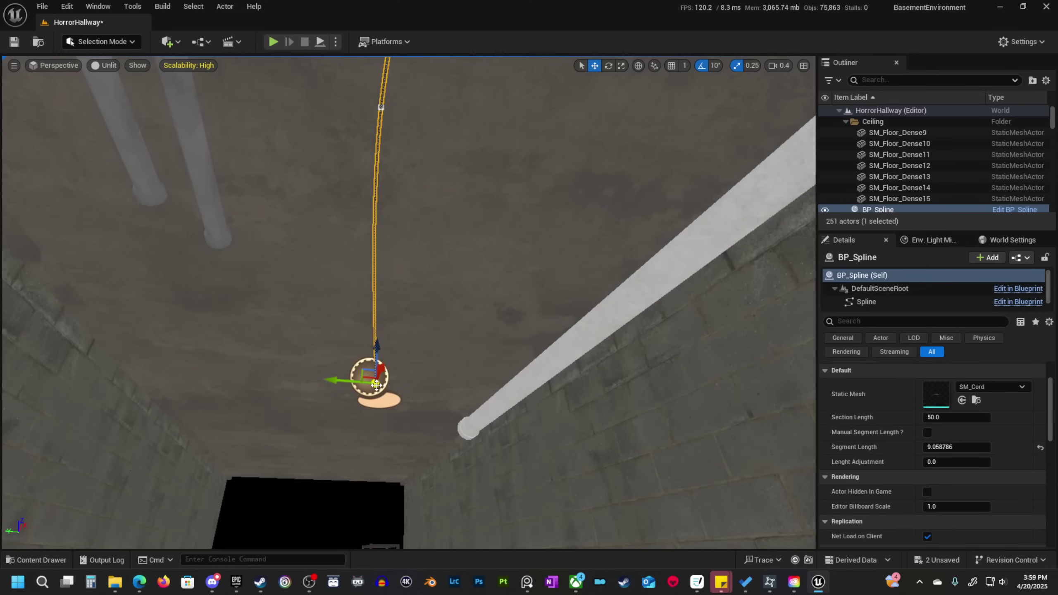
click(381, 104)
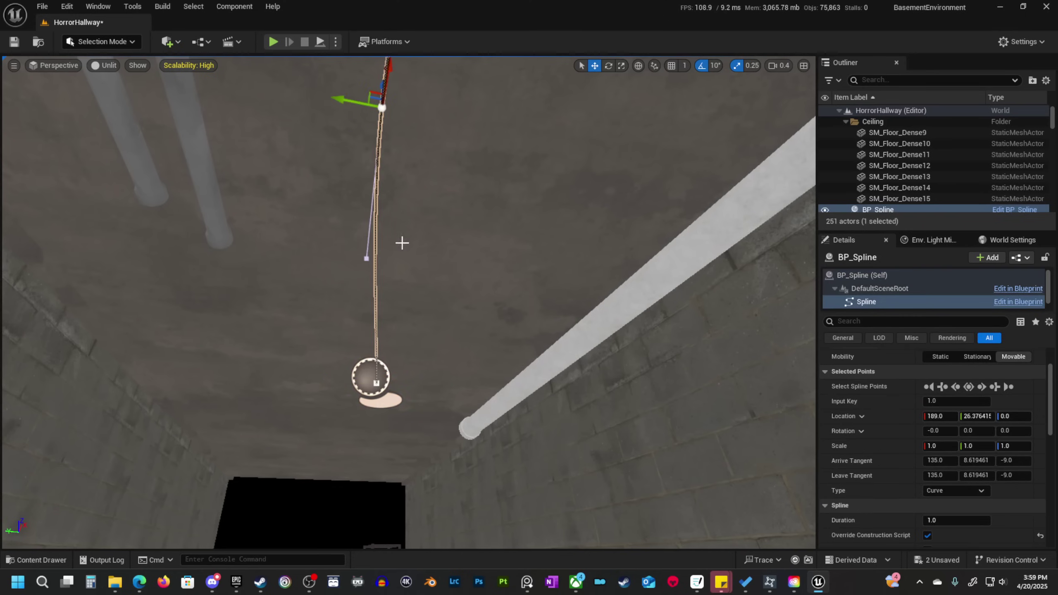
drag(345, 380, 294, 355)
right_drag(294, 355, 483, 358)
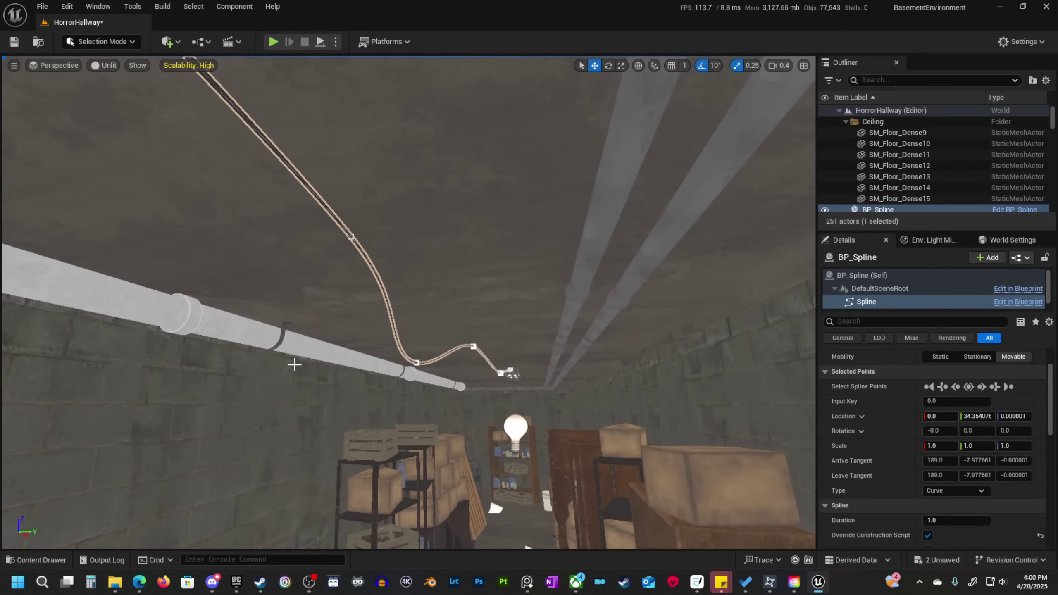
Examine the cord's run along the ceiling in lit and unlit views with the editor overlays hidden.
key(g)
key(alt+4)
right_drag(322, 361, 297, 359)
key(w)
scroll(356, 385, down, 1)
key(g)
key(alt+3)
key(g)
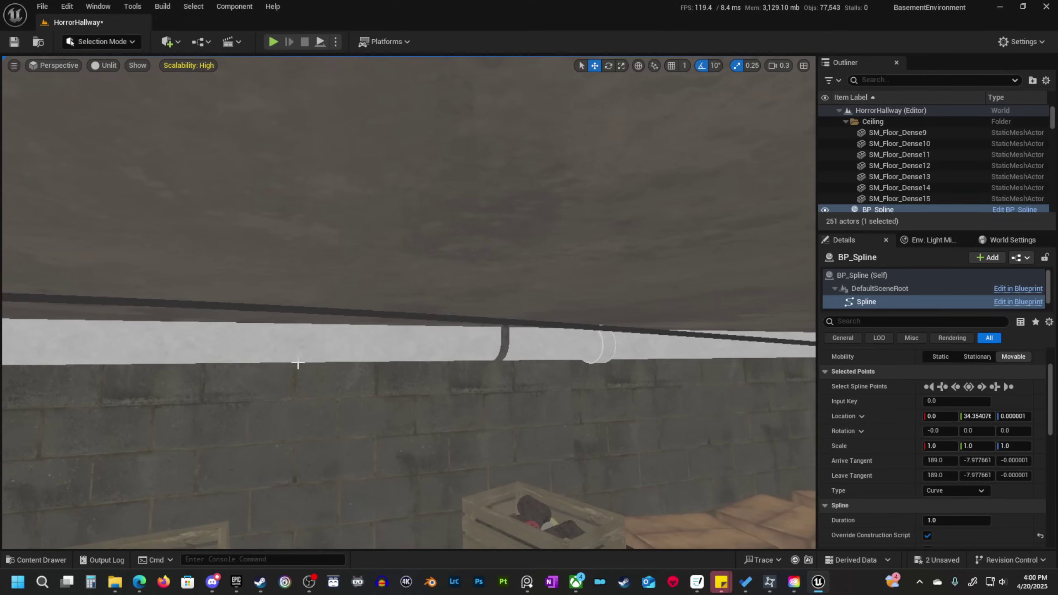
key(g)
right_drag(480, 355, 385, 353)
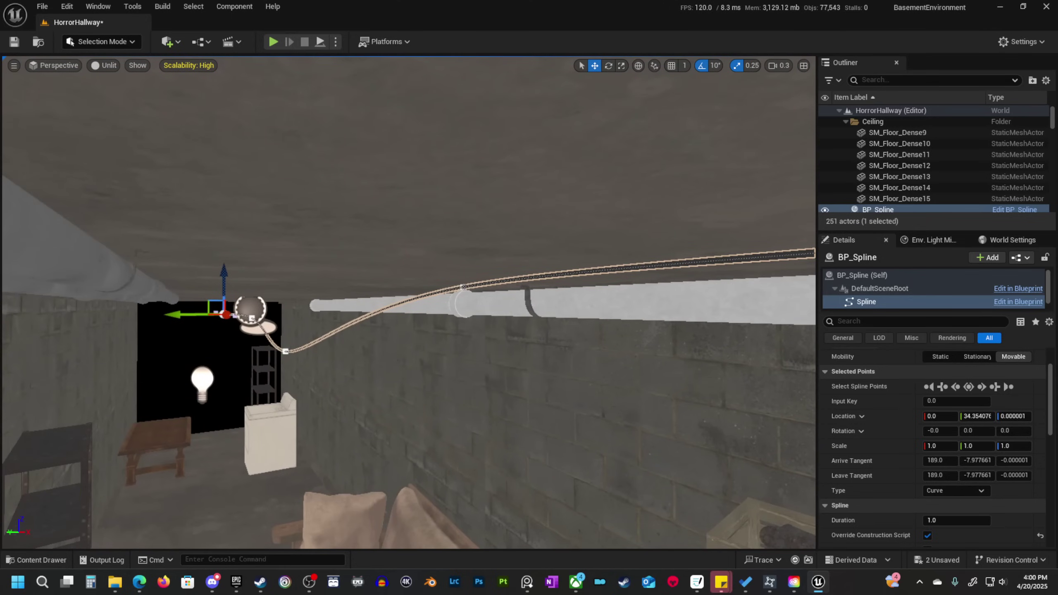
Raise the cord's point at X 447 toward the ceiling.
click(463, 287)
right_drag(463, 288, 541, 288)
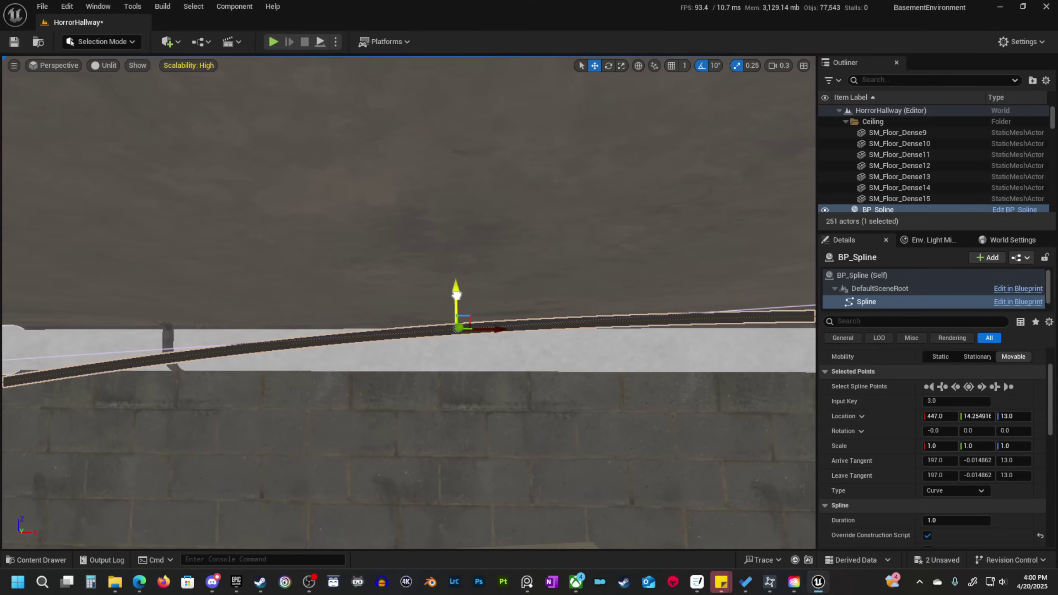
drag(457, 295, 462, 205)
Lengthen and flatten the tangent of the cord's second-to-last point to X about 63, Z about -9.6.
right_drag(493, 227, 443, 191)
scroll(444, 191, down, 1)
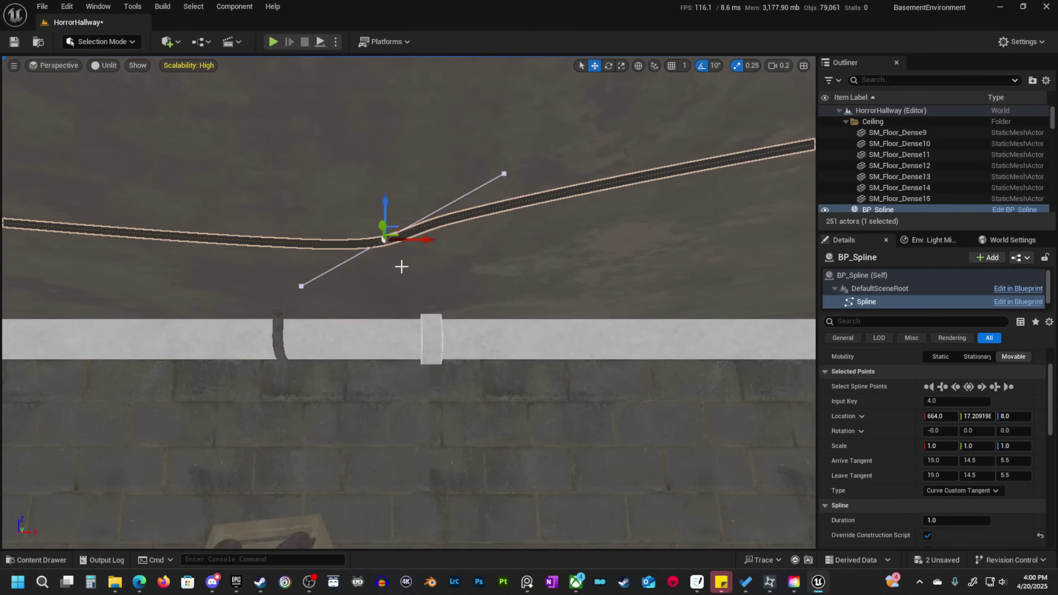
click(296, 287)
click(379, 243)
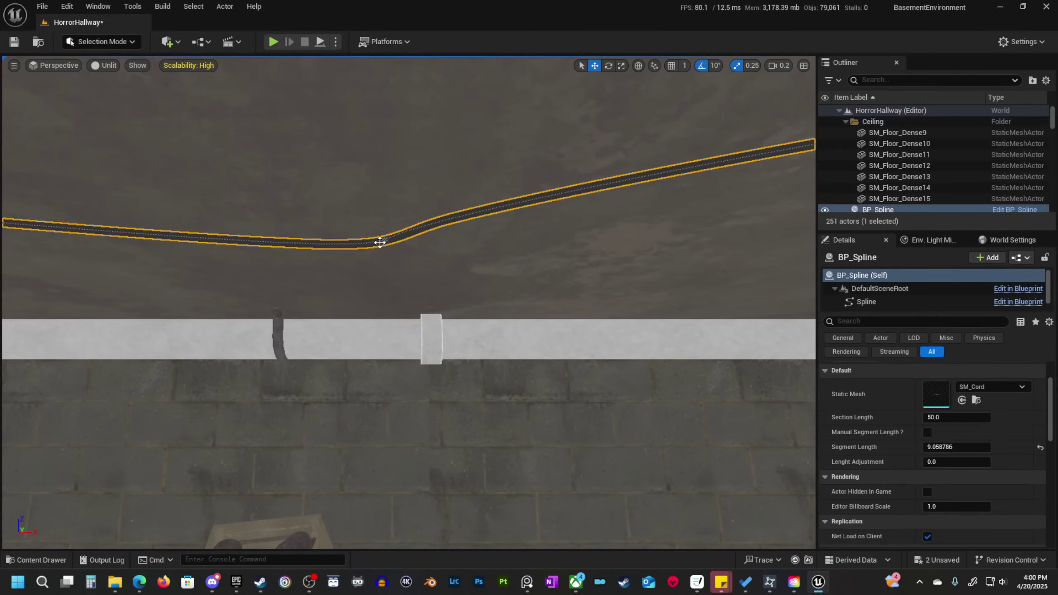
click(384, 238)
right_drag(383, 273, 369, 269)
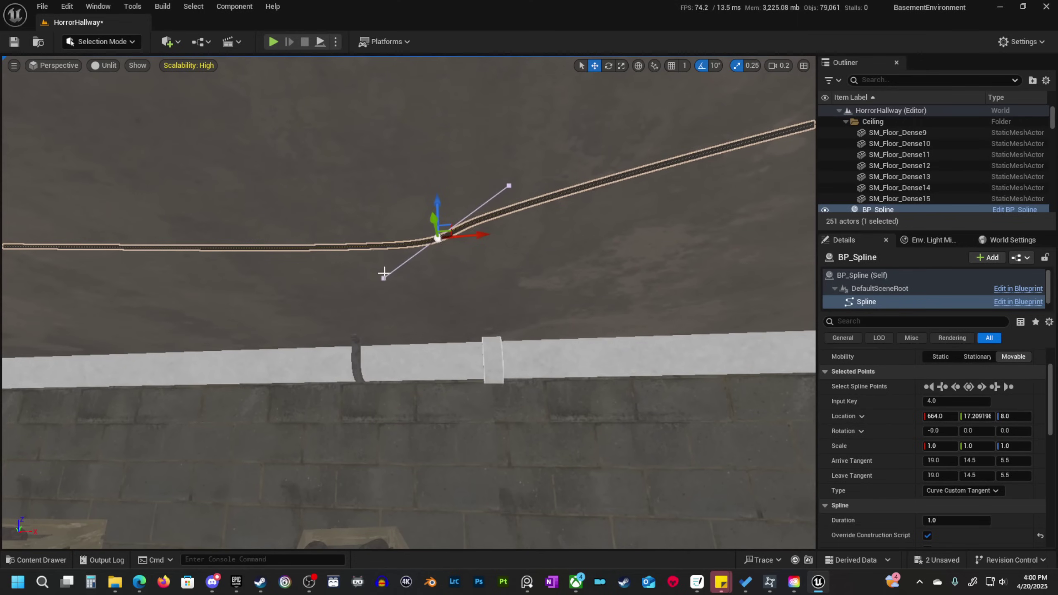
drag(395, 268, 45, 252)
right_drag(46, 252, 146, 260)
mouse_move(407, 295)
right_down()
mouse_move(367, 293)
mouse_move(408, 295)
right_up()
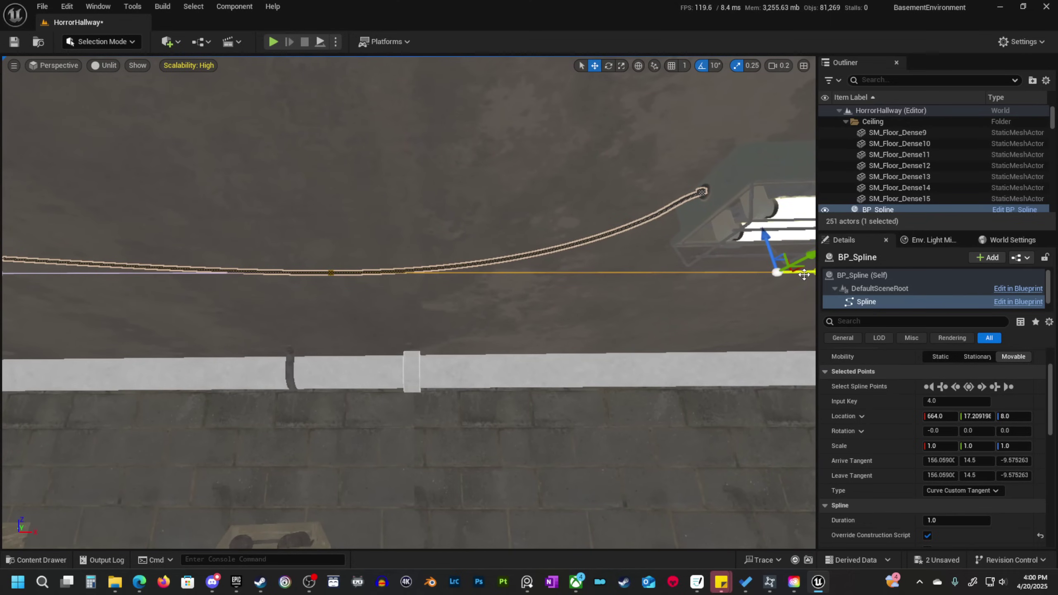
drag(804, 274, 520, 261)
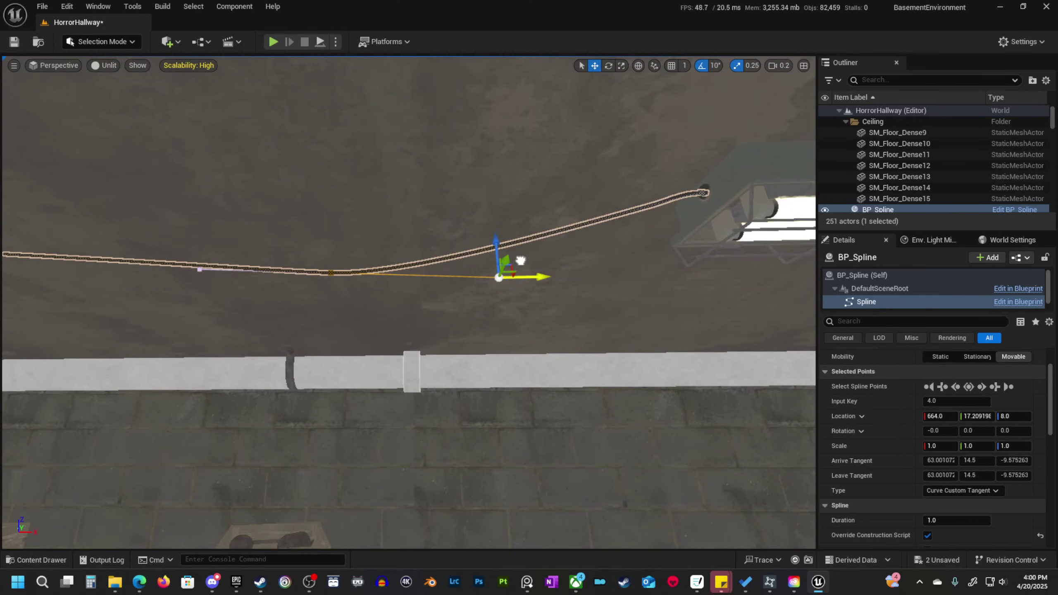
Move the cord's second-to-last point back and up to X about 627.5, Z about 21.4.
click(328, 276)
right_drag(328, 276, 279, 275)
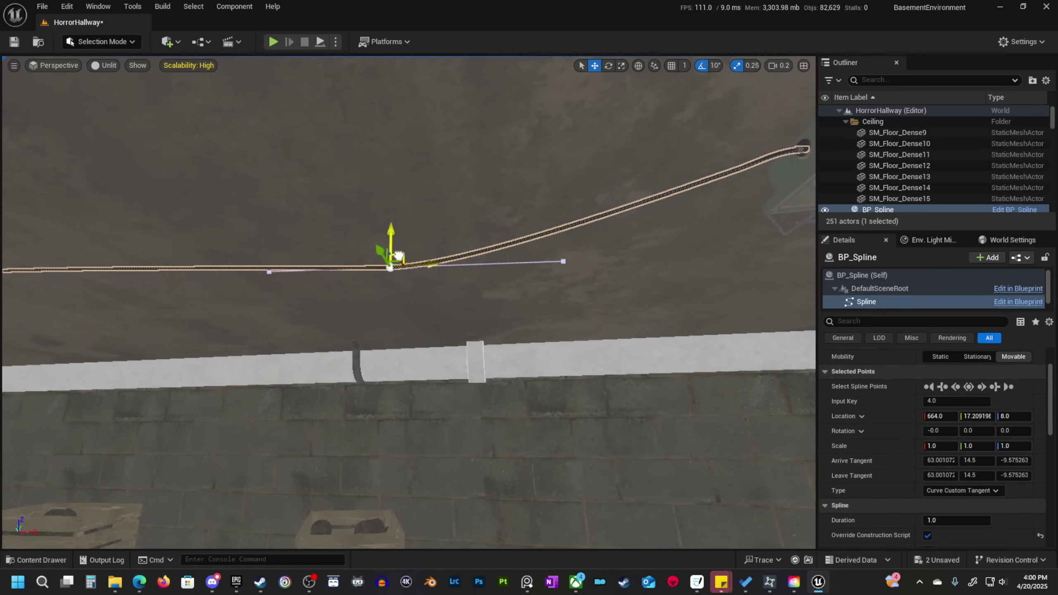
drag(399, 256, 246, 217)
right_drag(295, 228, 263, 228)
key(g)
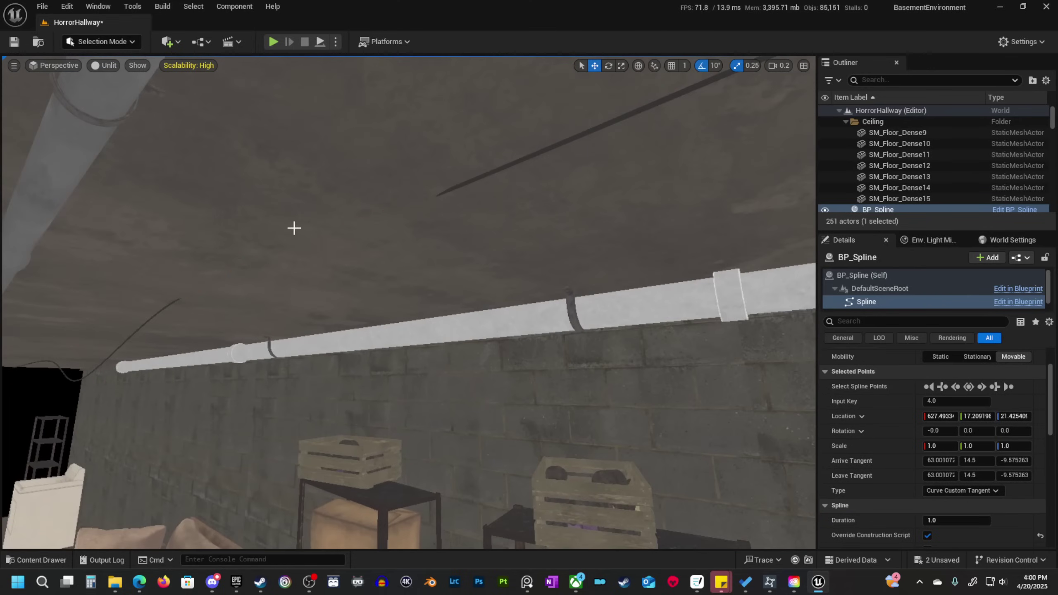
key(g)
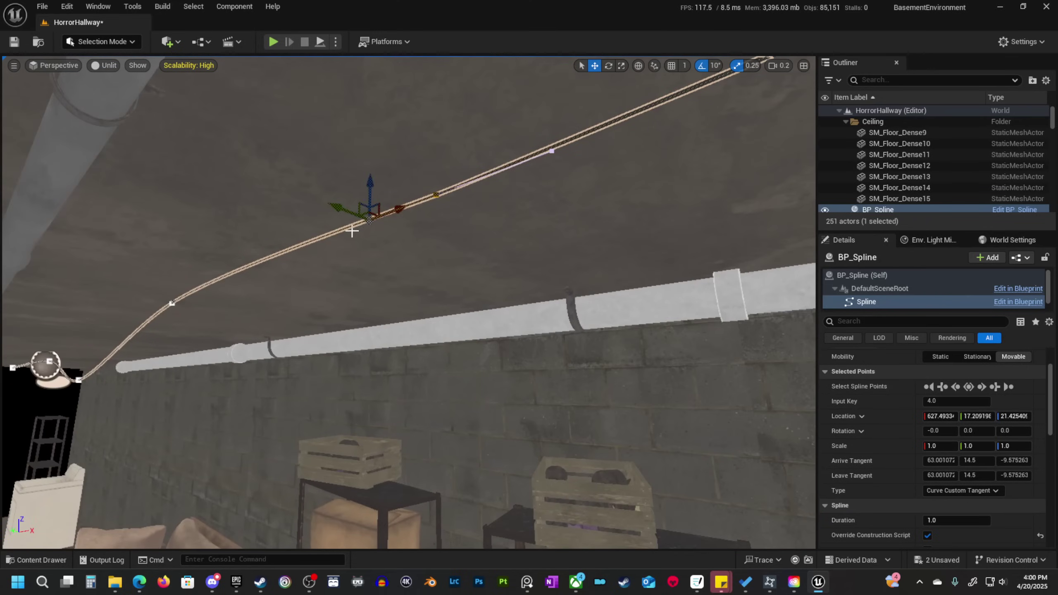
Adjust the second-to-last point's tangent to Z about 2 and lower the point to Z about 19.5 to bring the cord below the ceiling.
drag(367, 184, 370, 197)
key(g)
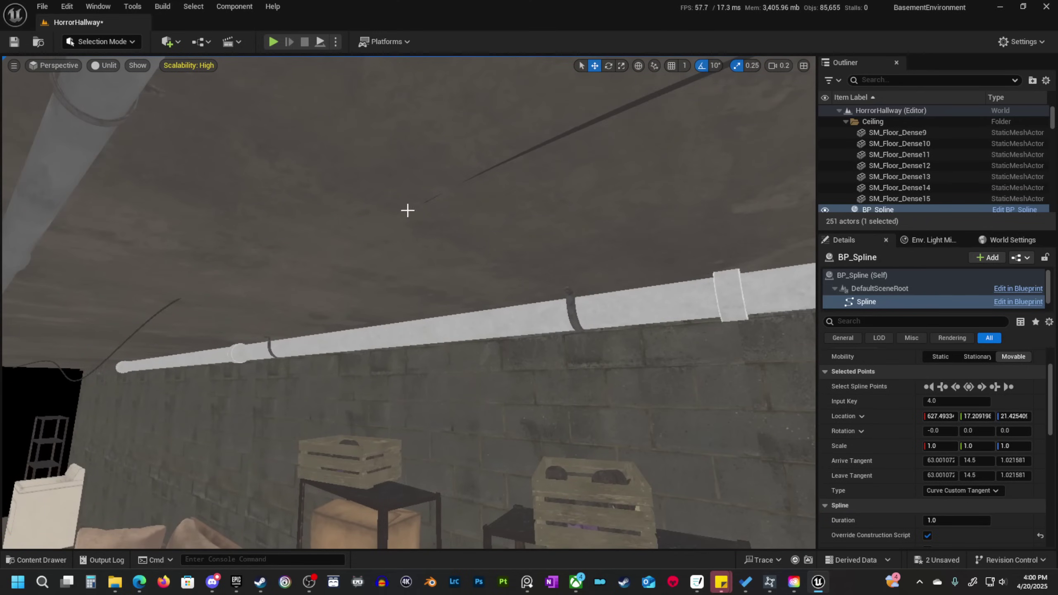
key(g)
drag(370, 197, 411, 207)
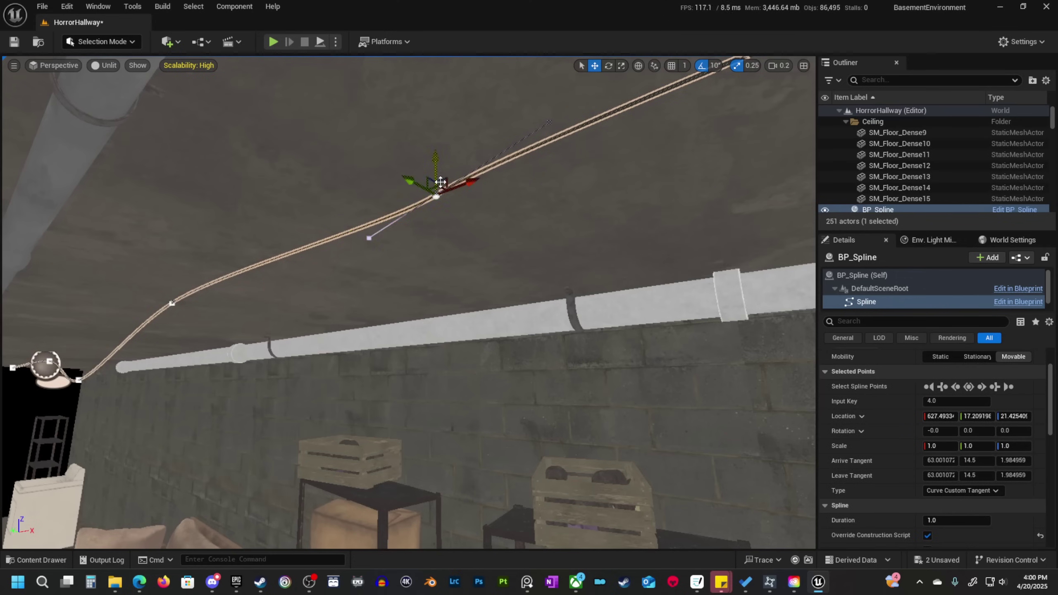
drag(437, 158, 437, 166)
key(g)
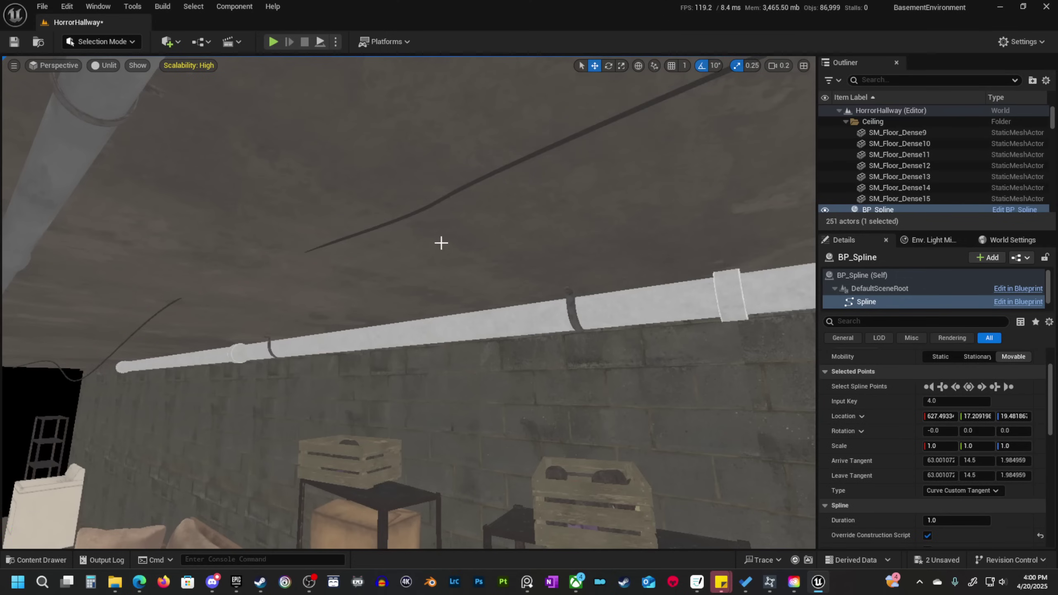
Lower the cord's point at X 447 to Z about 17.7 so that stretch hangs below the ceiling.
right_drag(325, 265, 413, 266)
key(a)
scroll(333, 266, up, 2)
key(s)
key(g)
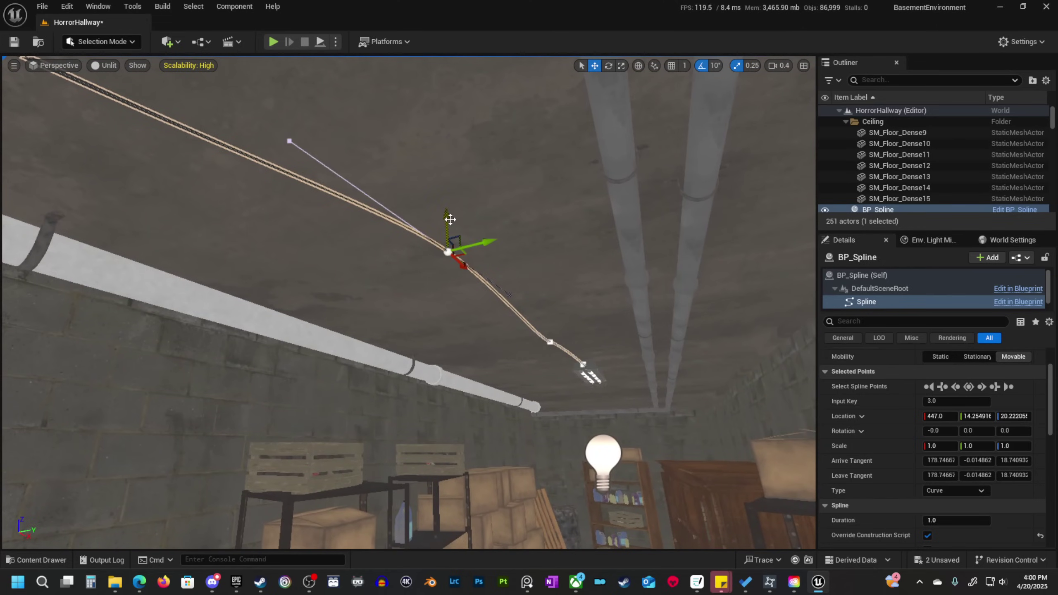
drag(450, 219, 450, 224)
Examine the cord and its connection to the caged light in the lit hallway from several angles, finishing with nothing selected.
key(g)
right_drag(489, 265, 468, 258)
key(alt+4)
key(w)
scroll(470, 256, up, 1)
key(g)
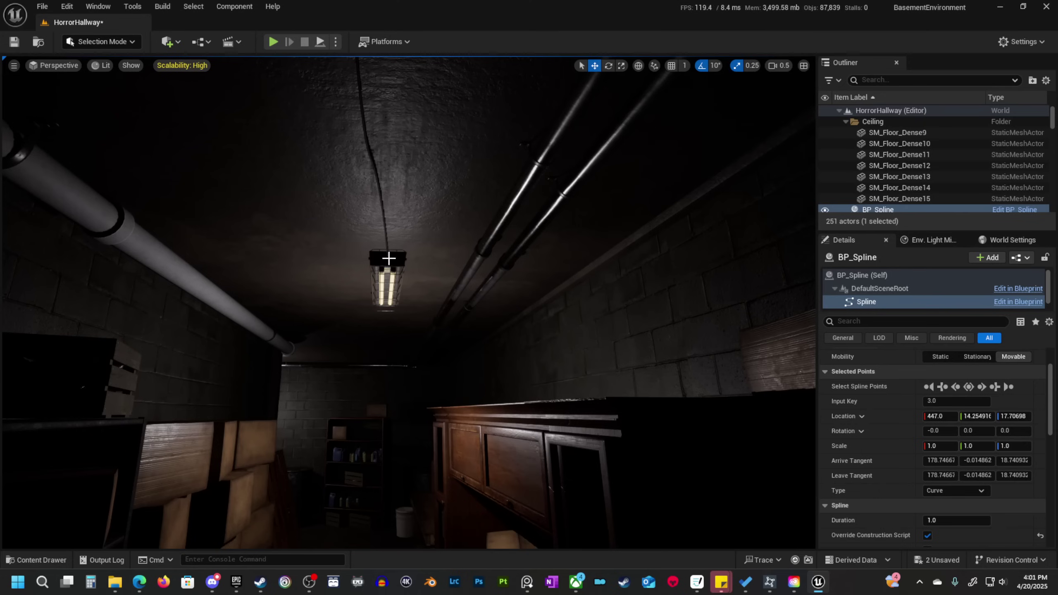
right_drag(447, 288, 369, 284)
scroll(370, 283, down, 1)
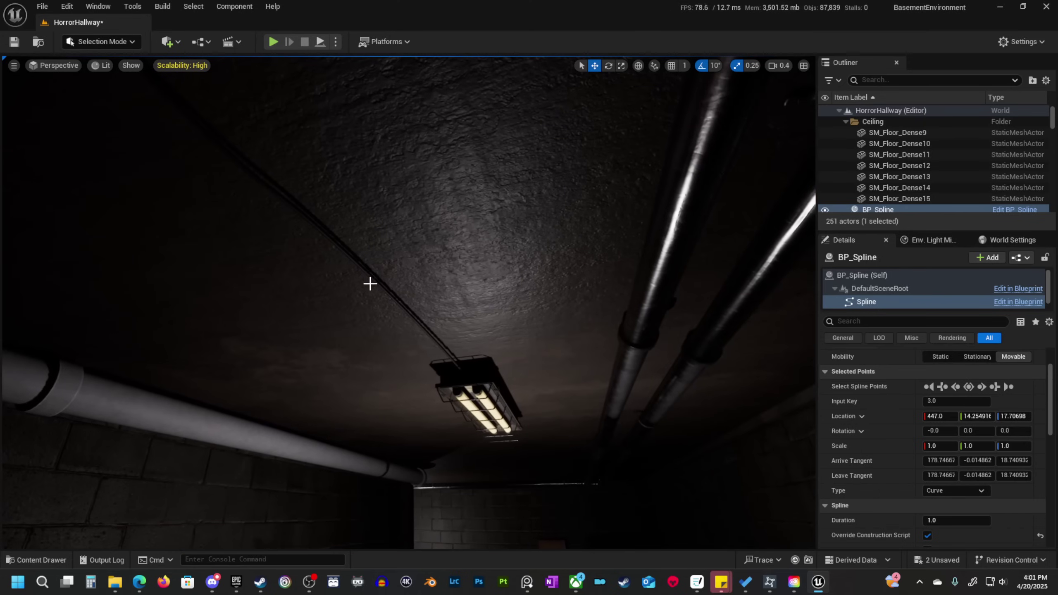
click(375, 284)
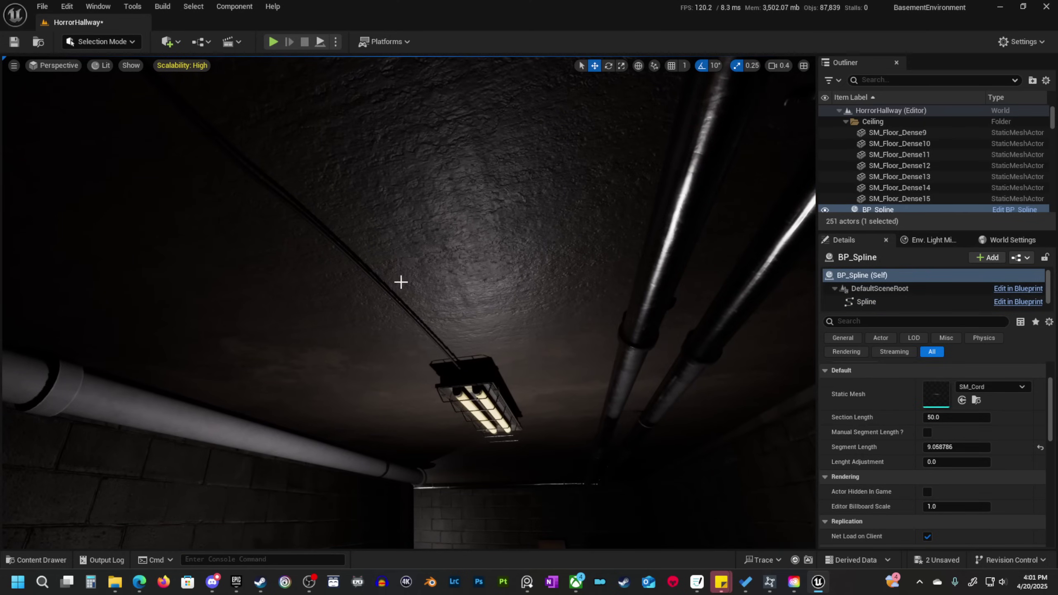
right_drag(454, 290, 266, 350)
key(g)
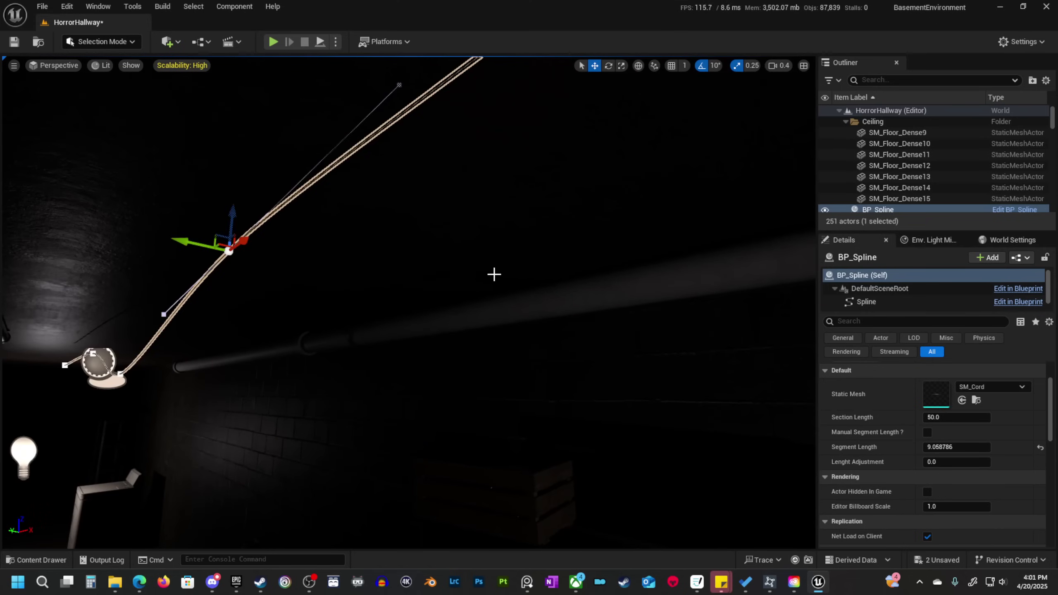
right_drag(494, 275, 581, 275)
key(w)
key(s)
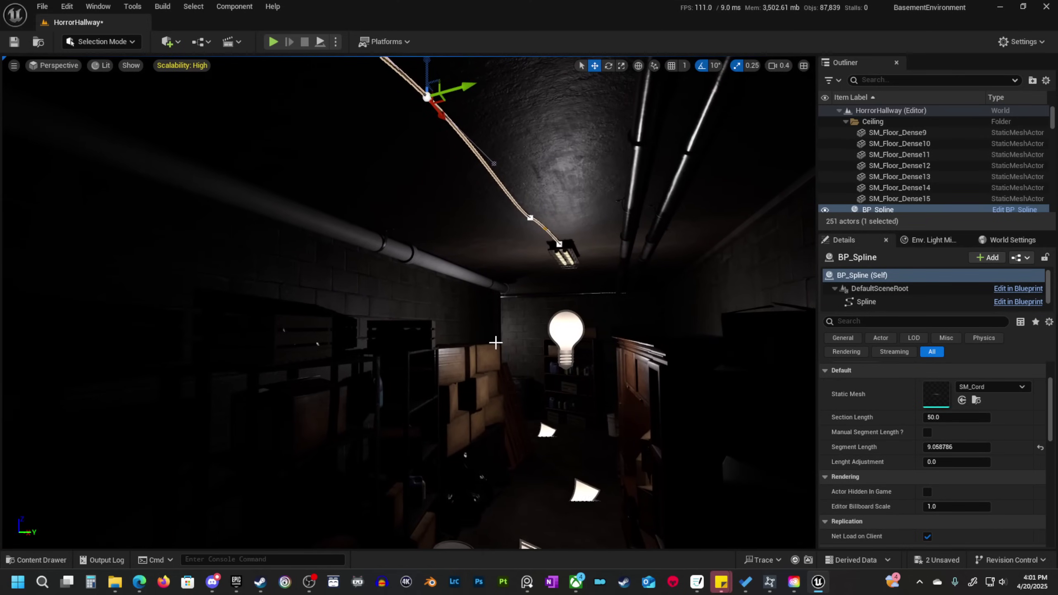
key(Escape)
right_drag(495, 343, 447, 352)
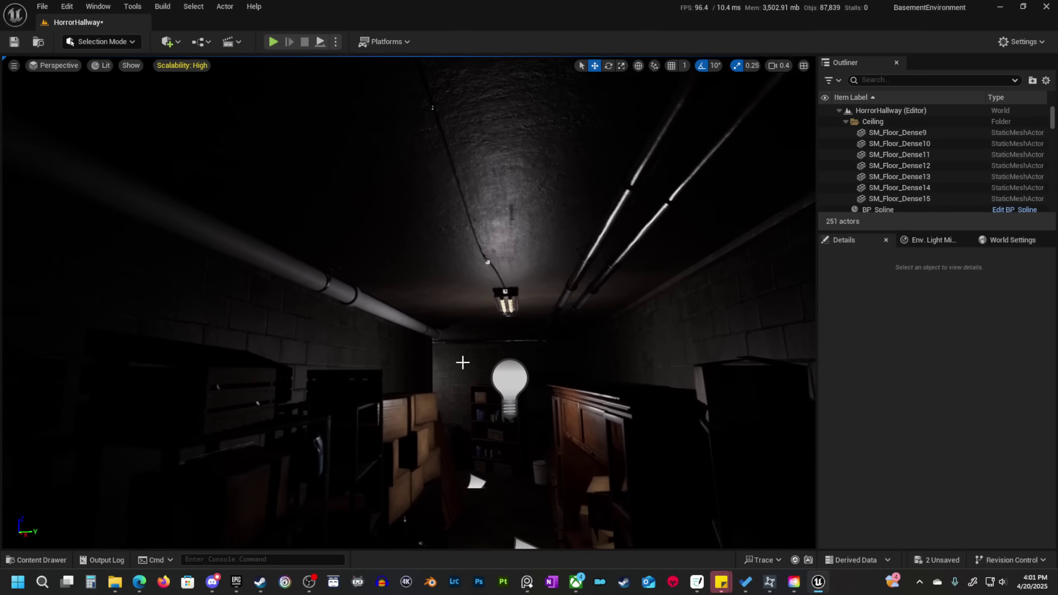
Add a second BP_Spline cord from the Blueprints folder and position it by the block wall at about X 801, Y -398, Z 240.
click(57, 558)
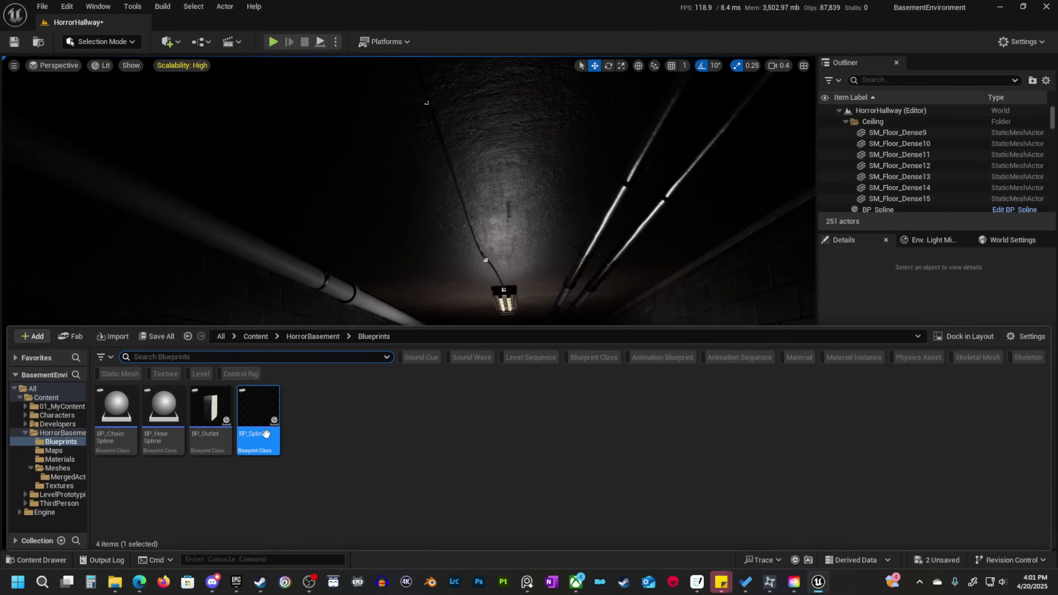
drag(192, 248, 101, 280)
right_drag(259, 358, 216, 343)
key(alt+3)
key(w)
right_drag(275, 358, 235, 382)
right_drag(333, 338, 456, 354)
scroll(266, 323, down, 1)
scroll(421, 358, up, 1)
drag(523, 301, 46, 348)
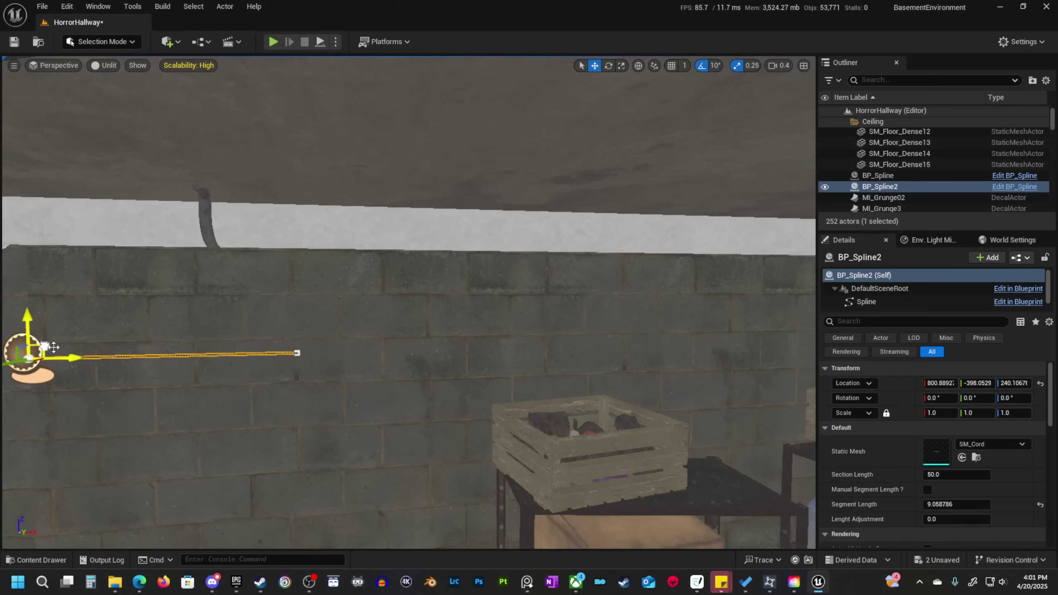
Move the second cord along the block wall and up beneath the pipe, to about X 751, Z 274.
key(w)
right_drag(46, 348, 10, 345)
scroll(35, 348, up, 1)
drag(323, 382, 349, 242)
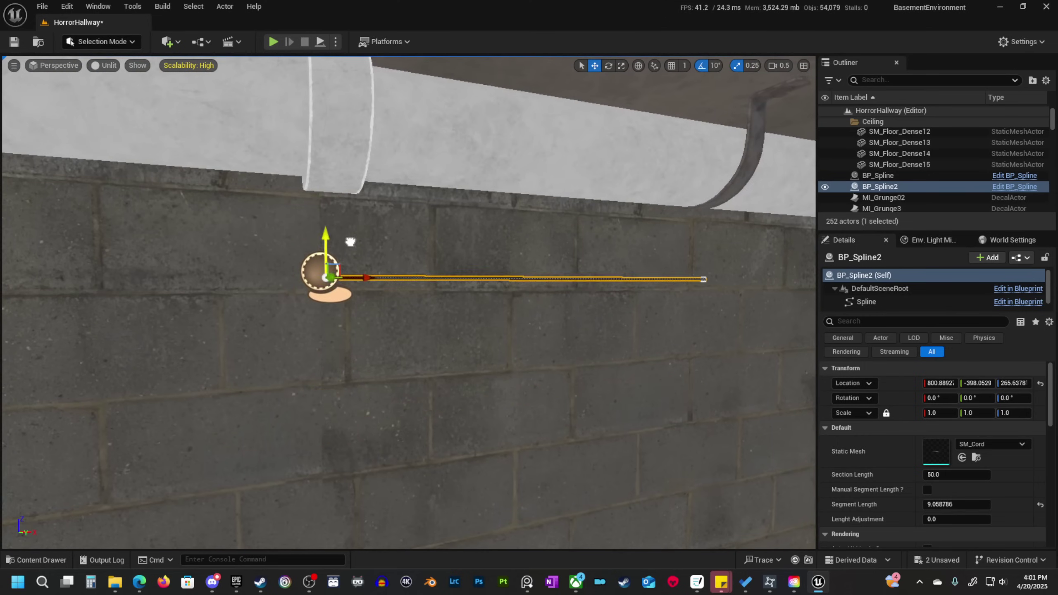
drag(202, 250, 9, 244)
key(s)
mouse_move(279, 339)
right_down()
mouse_move(325, 341)
mouse_move(279, 339)
right_up()
key(q)
key(e)
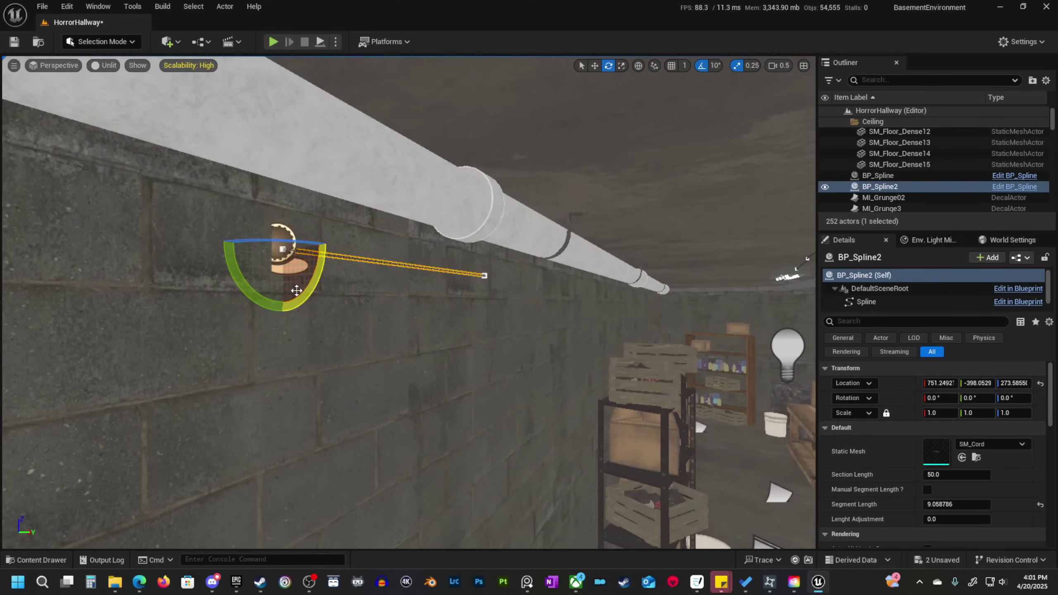
Extend the second cord along the wall with a slightly lower spline point at about X 232, Z -10.6.
key(w)
right_drag(325, 369, 324, 412)
key(a)
key(d)
right_drag(494, 363, 362, 298)
click(490, 287)
right_drag(505, 331, 417, 325)
key(d)
key(s)
drag(226, 286, 225, 288)
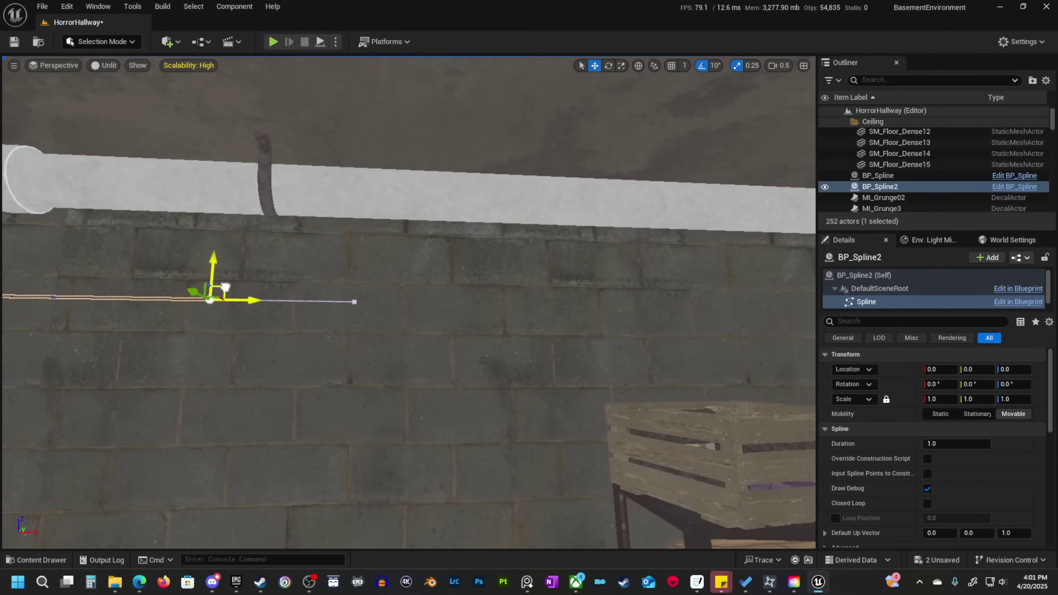
drag(564, 331, 587, 321)
key(d)
right_drag(587, 321, 573, 320)
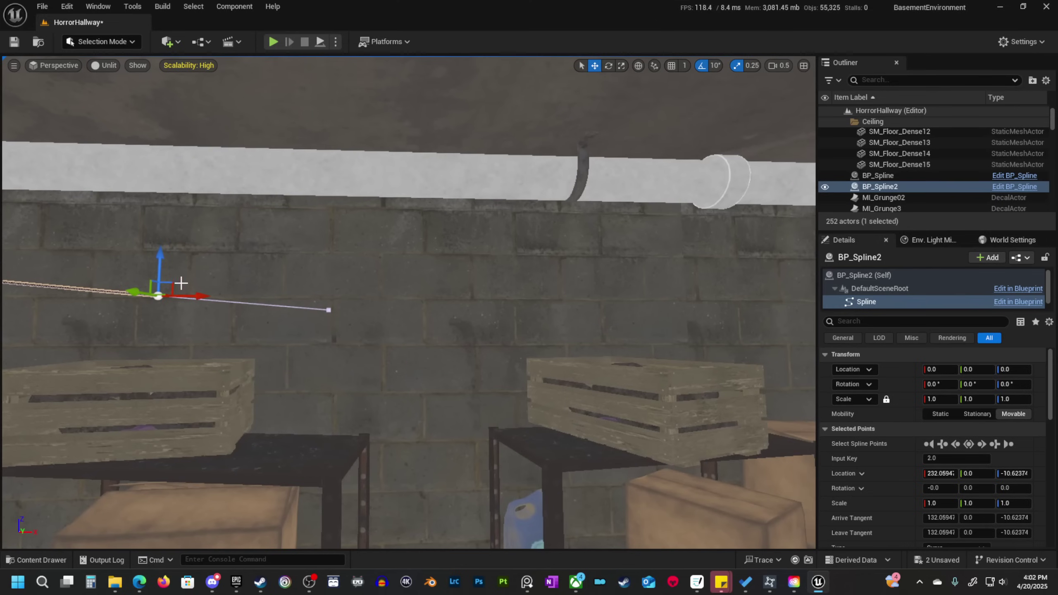
Add two more points to the cord, at about X 422, Z 3 and X 746, Z -10.5, for a wavy run.
alt+drag(174, 283, 641, 254)
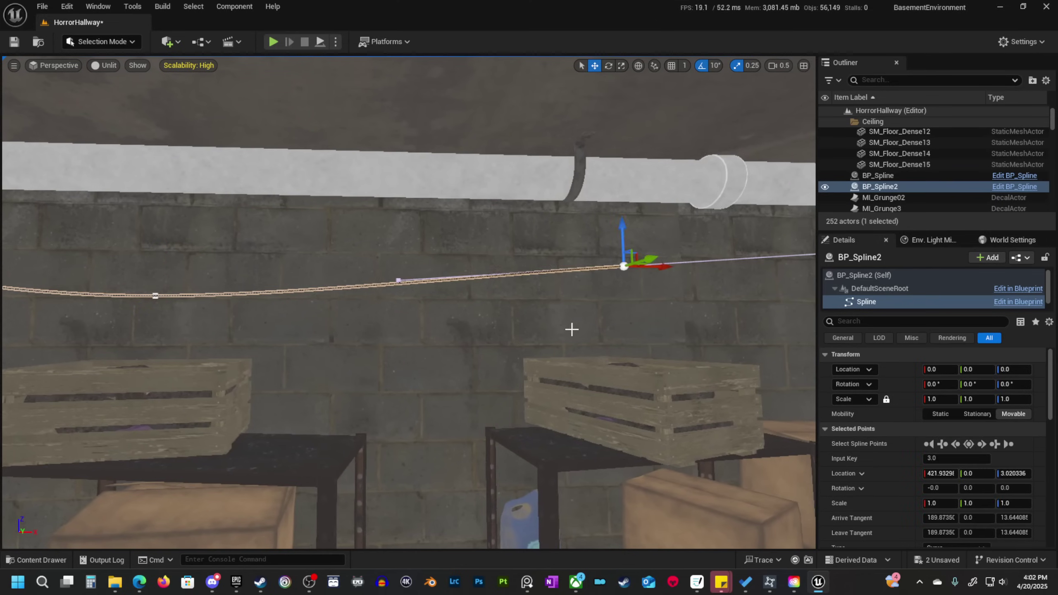
right_drag(572, 326, 553, 308)
scroll(323, 278, down, 3)
click(602, 287)
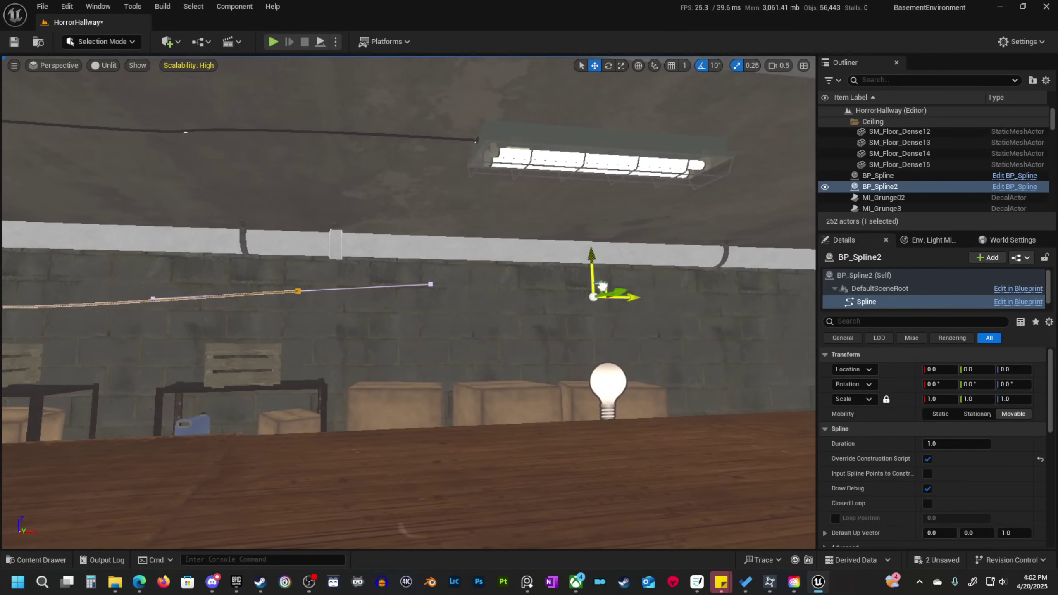
alt+drag(719, 304, 718, 305)
right_drag(647, 300, 691, 300)
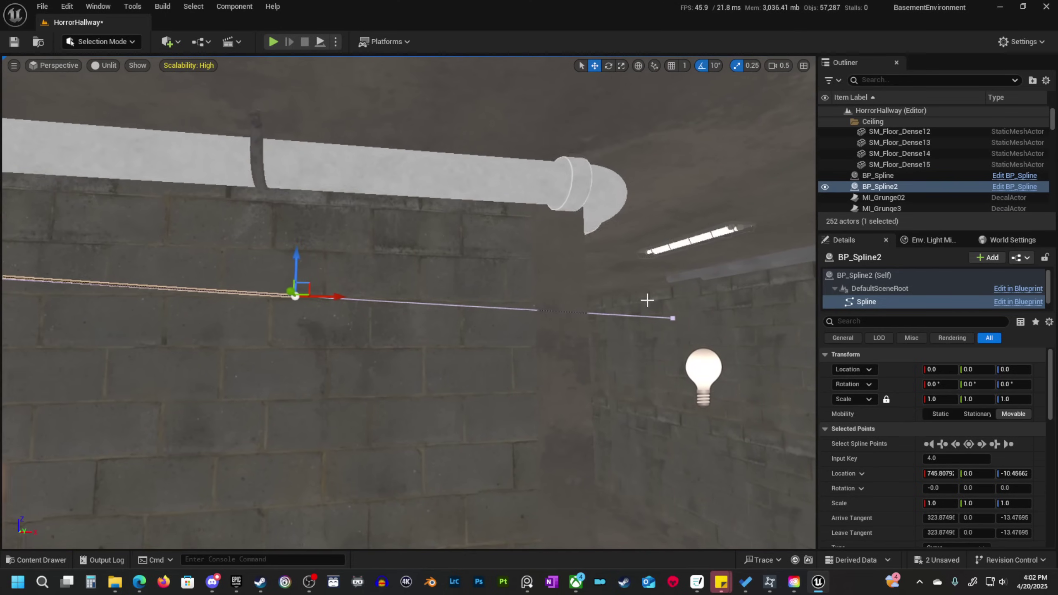
Add an end point by the pipe's elbow at about X 845 and raise it to Z about 37.8 into the pipe.
click(479, 262)
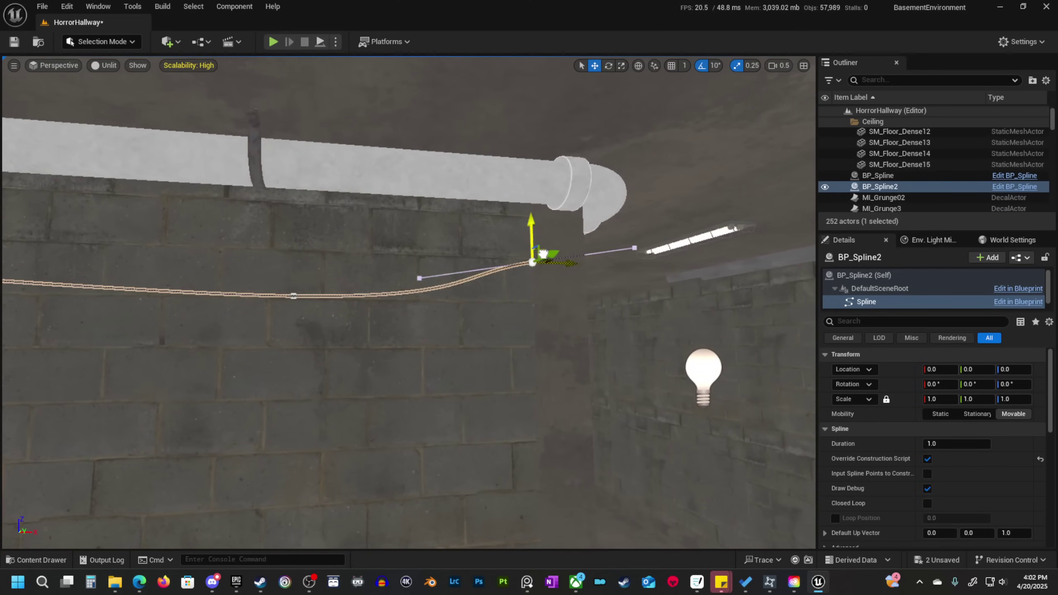
alt+drag(543, 253, 546, 254)
right_drag(549, 253, 461, 280)
scroll(641, 250, down, 2)
drag(446, 283, 451, 60)
right_drag(451, 59, 461, 132)
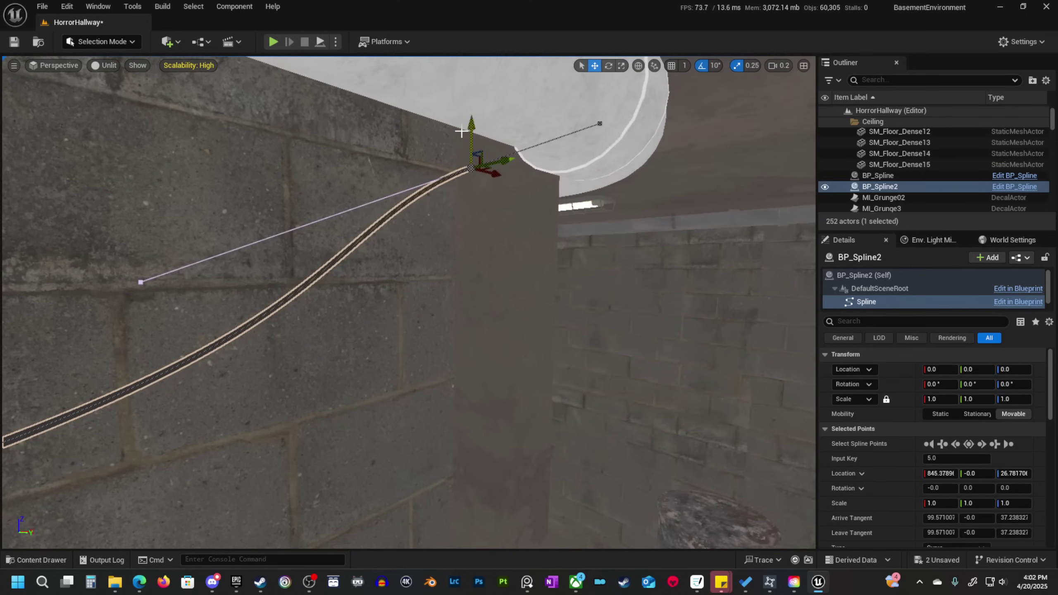
drag(471, 133, 483, 88)
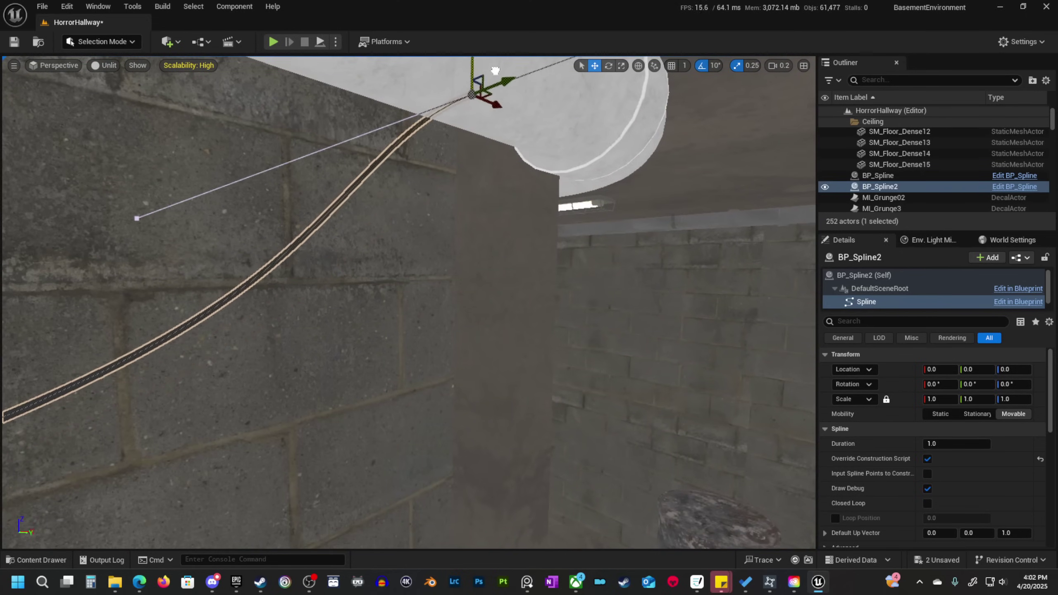
right_drag(482, 88, 312, 309)
scroll(425, 109, up, 3)
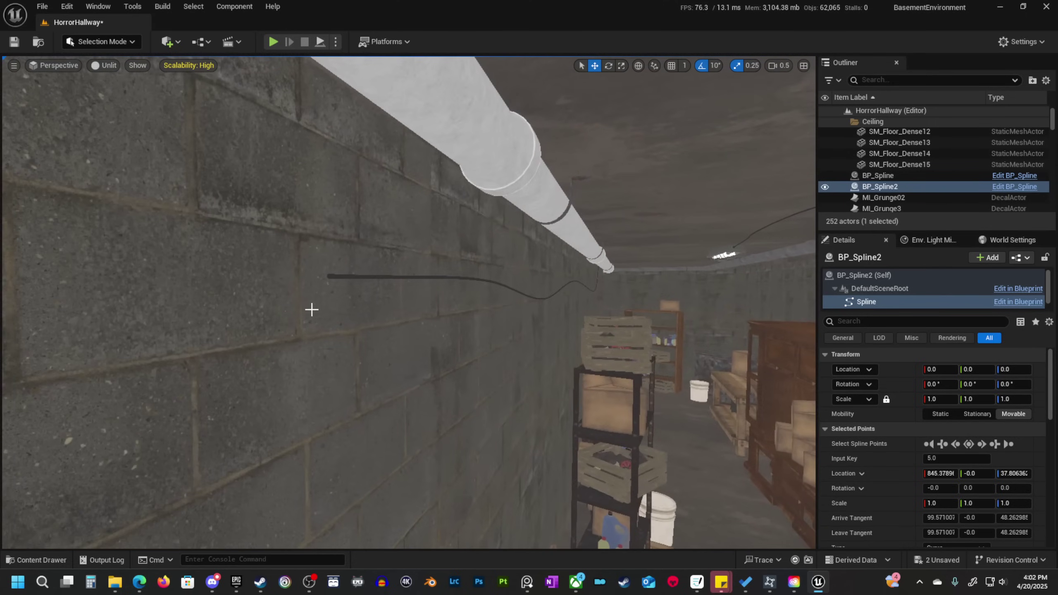
Duplicate the second cord and place the copy directly above it on the wall at Z about 269.
click(330, 276)
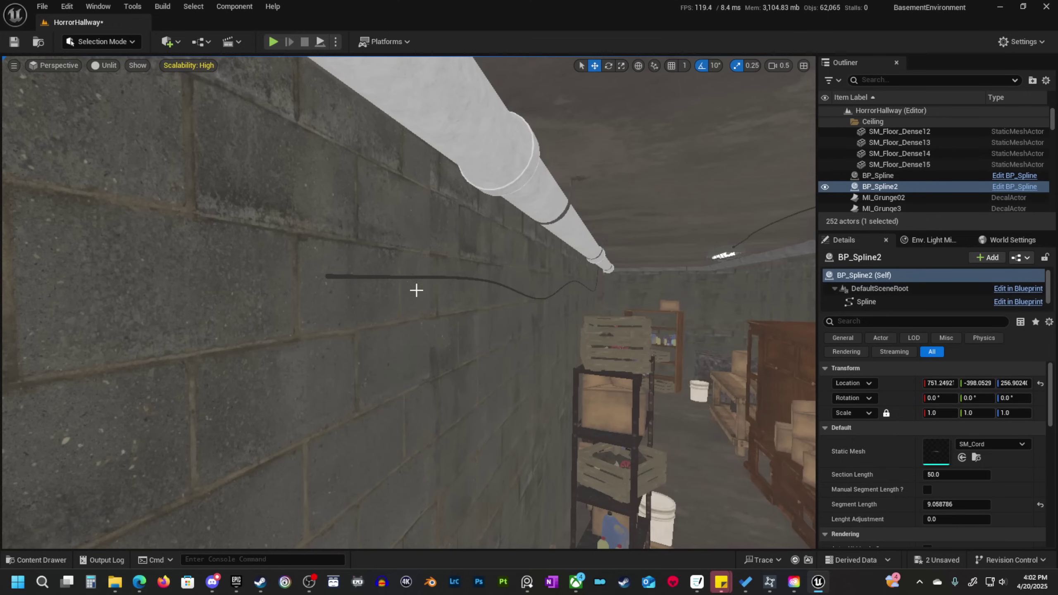
key(g)
click(358, 280)
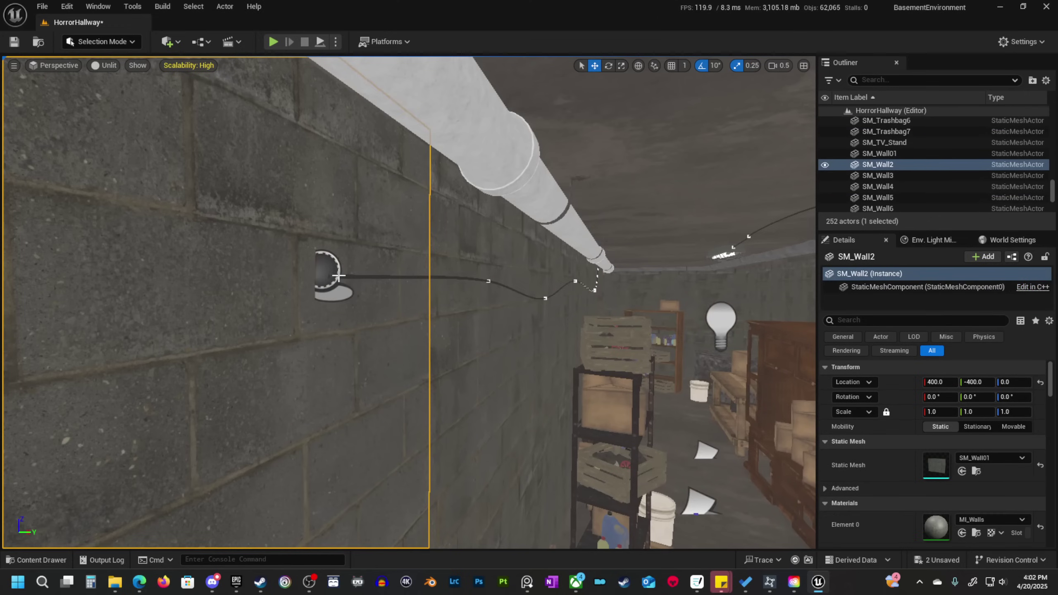
click(358, 277)
right_drag(406, 279, 227, 278)
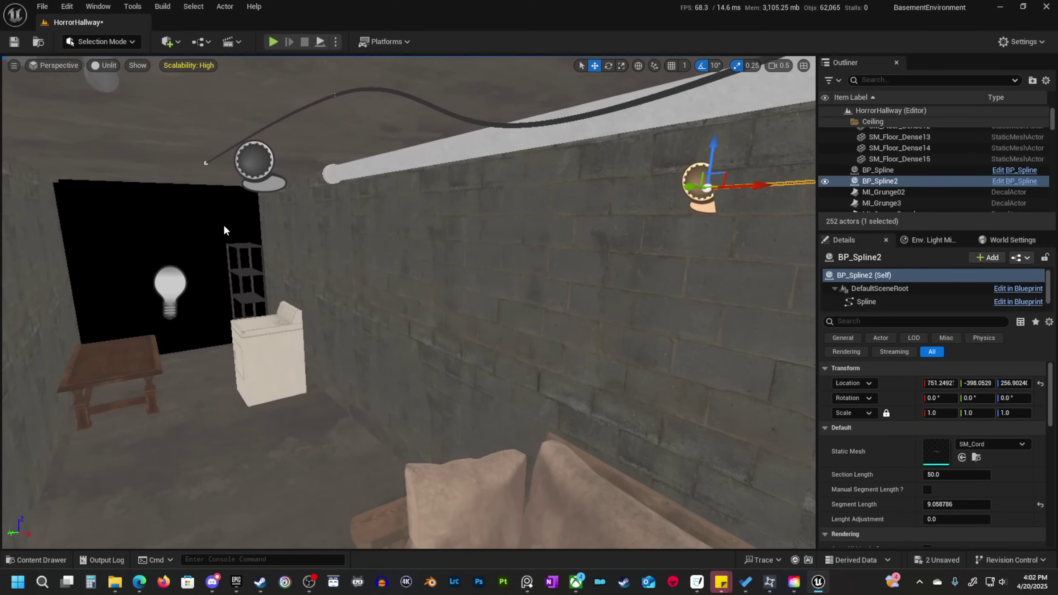
right_drag(284, 220, 308, 239)
right_drag(427, 199, 583, 121)
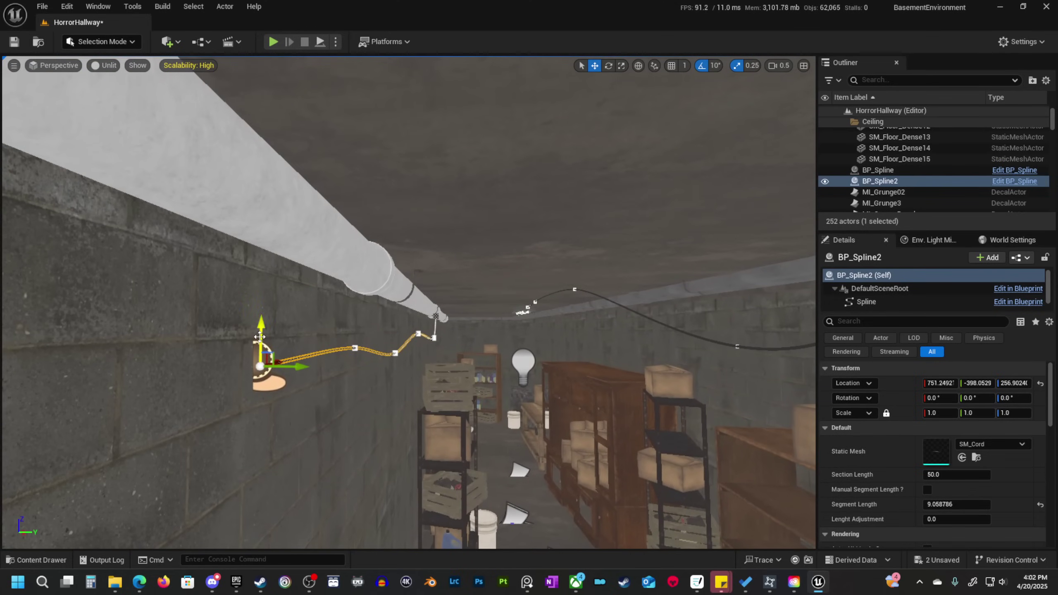
alt+drag(260, 335, 268, 298)
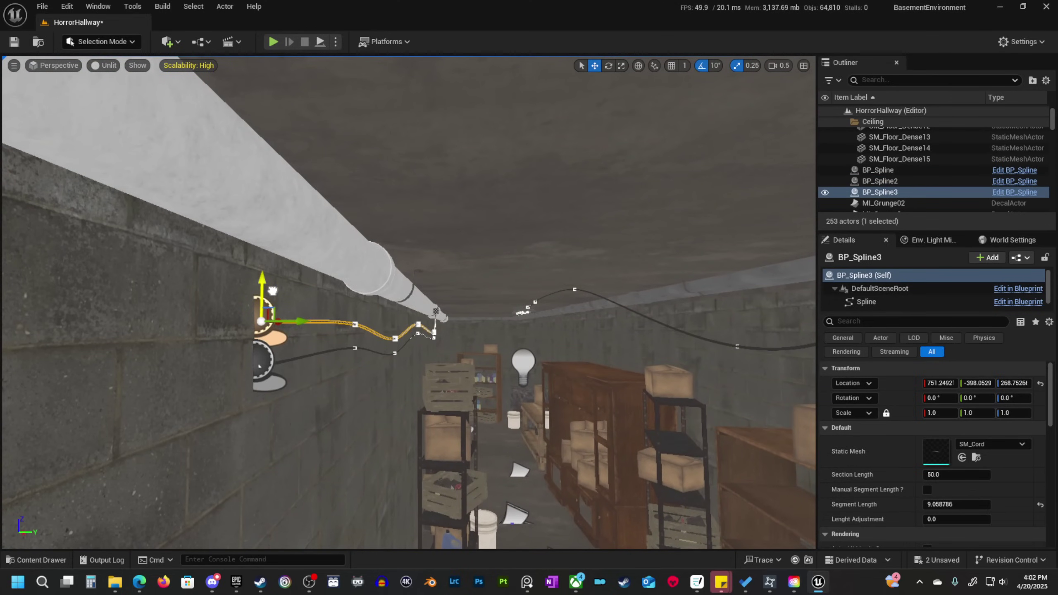
key(f)
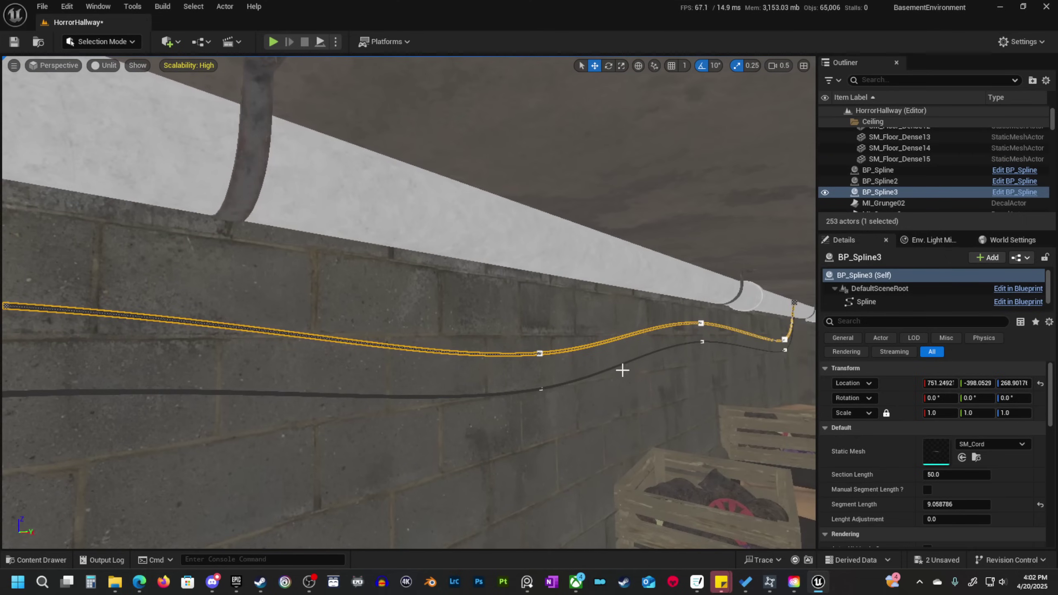
Raise the upper cord's point at X 232 to Z about 2.2.
click(539, 353)
drag(539, 332, 542, 293)
key(w)
right_drag(542, 293, 562, 311)
key(d)
scroll(561, 312, down, 1)
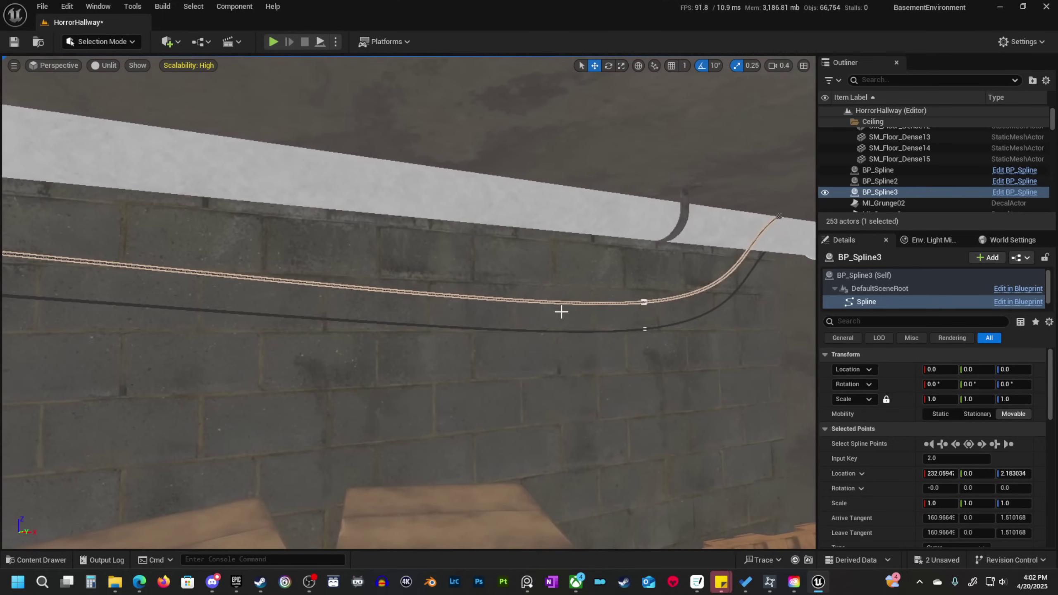
Shift the upper cord's second-to-last point to about X 660, Z -4.4.
right_drag(641, 304, 601, 326)
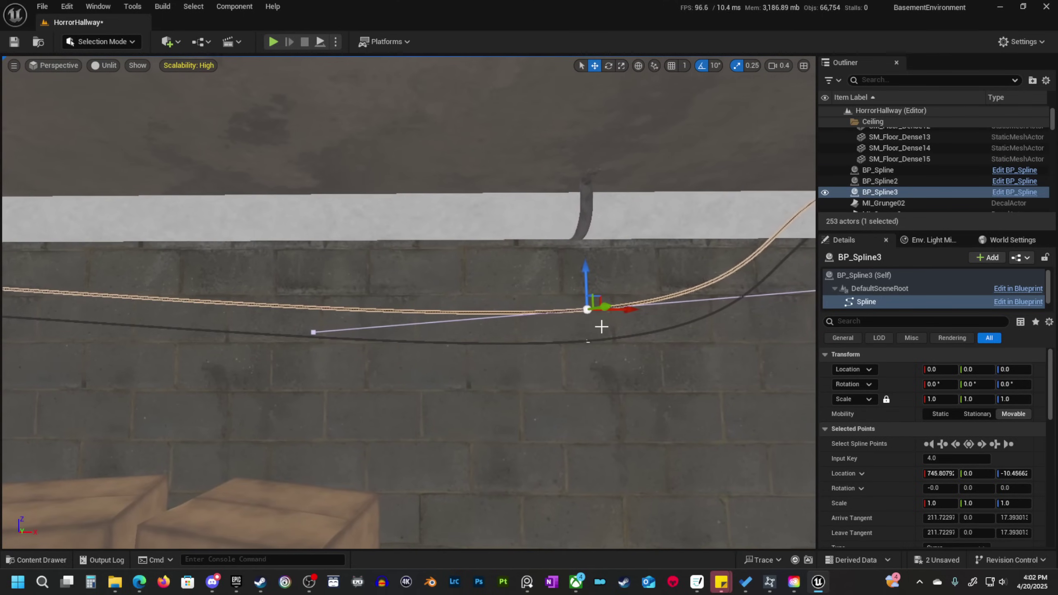
drag(589, 297, 369, 283)
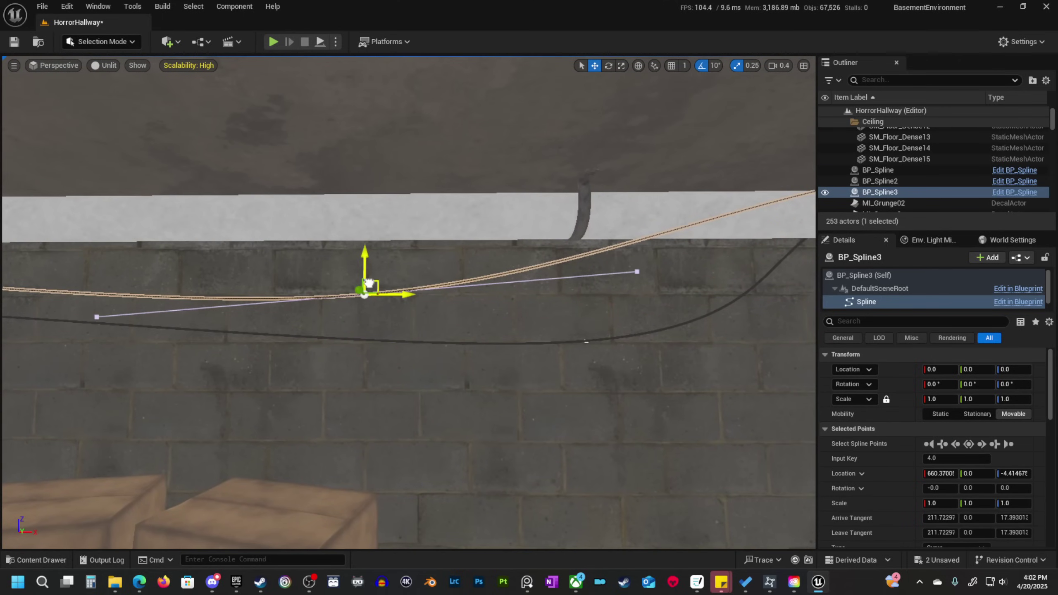
right_drag(367, 323, 260, 277)
Raise the crest point of the lower wall cord closer to the upper cord.
click(302, 277)
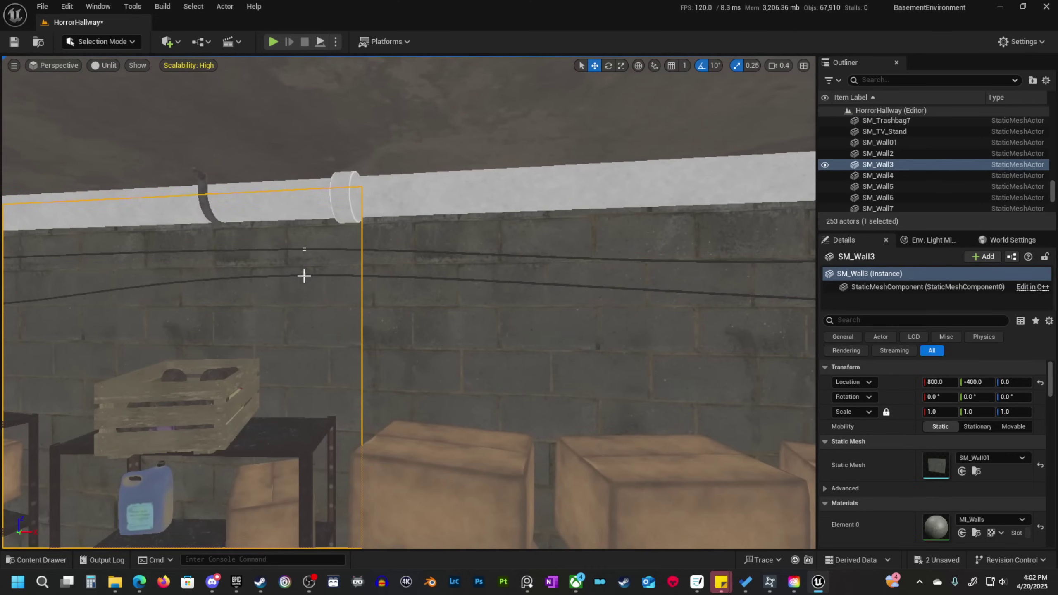
click(303, 277)
scroll(293, 290, up, 3)
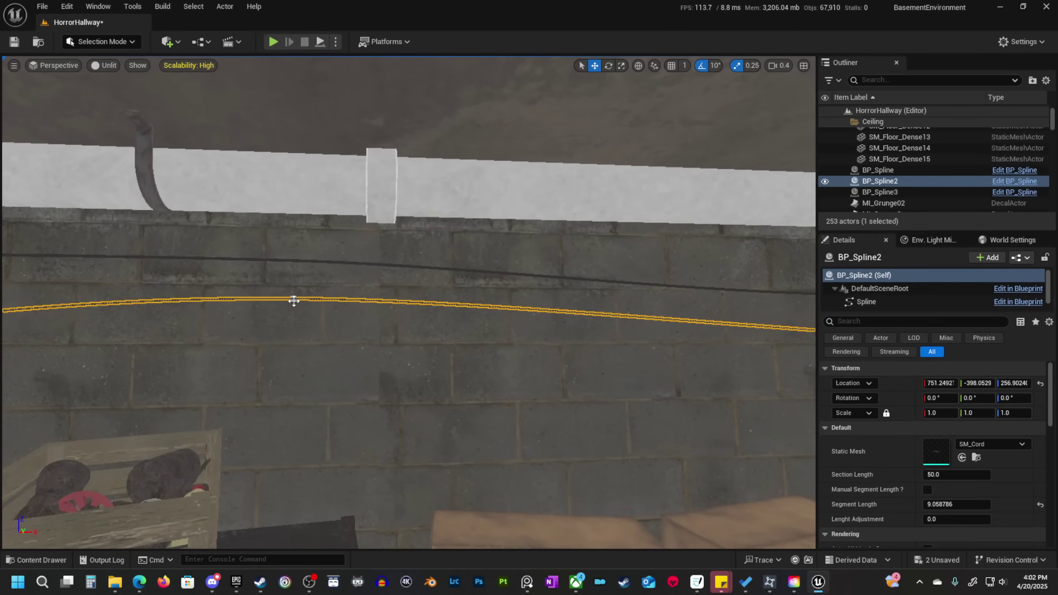
click(294, 301)
right_drag(293, 301, 335, 298)
drag(342, 292, 357, 235)
Duplicate a pipe clamp, scale the copy to 0.5, and lower it onto the two wall cords at Z about 271.
click(95, 131)
right_drag(94, 130, 233, 112)
alt+drag(353, 244, 282, 242)
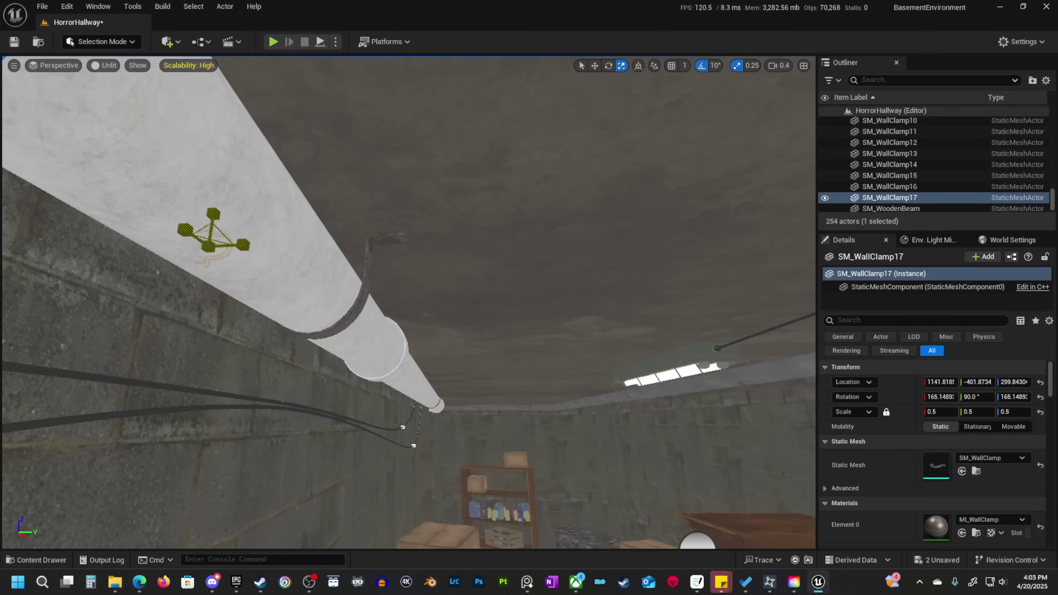
drag(203, 351, 204, 353)
right_drag(203, 353, 33, 362)
scroll(204, 354, down, 1)
key(d)
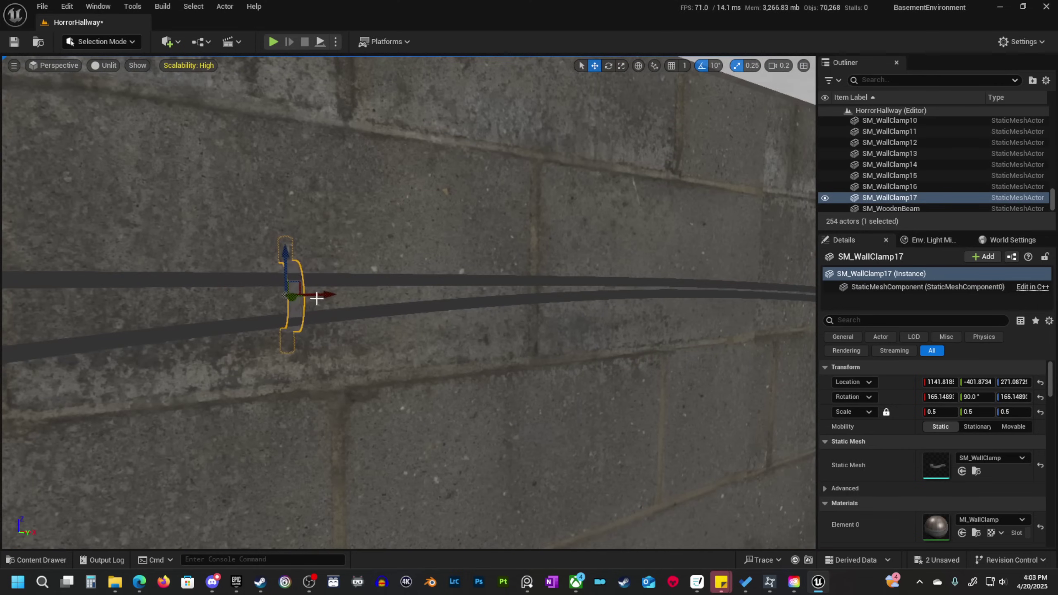
Move the small clamp to about X 1182, Y -399.6 where the two cords run close together.
drag(701, 309, 666, 310)
right_drag(667, 310, 803, 352)
key(w)
scroll(666, 310, down, 1)
key(s)
key(a)
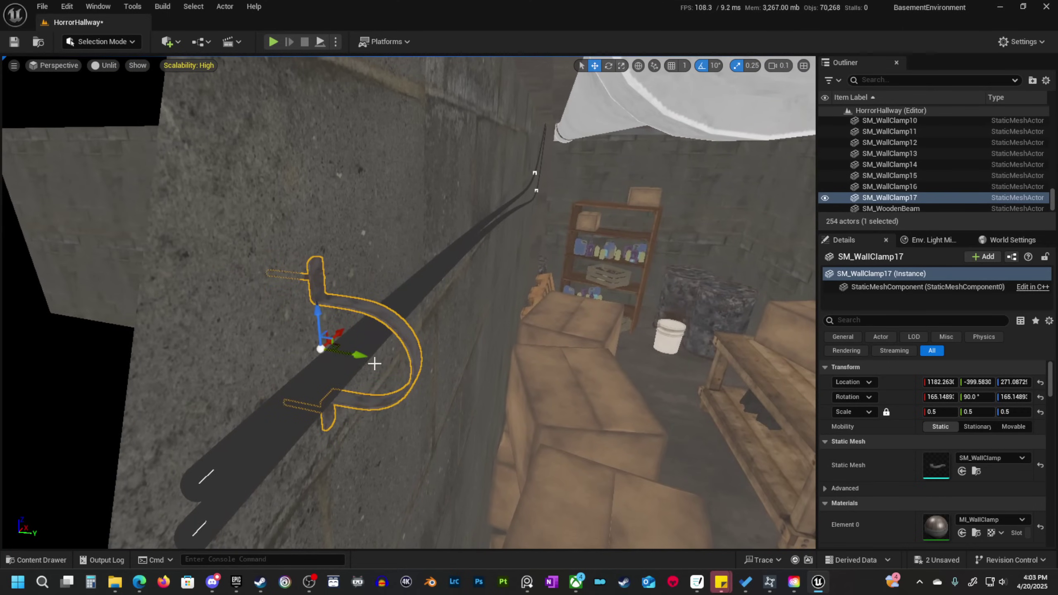
key(w)
right_drag(374, 364, 399, 344)
Reduce the clamp's Y scale to about 0.39 so it sits closer around the cords.
key(r)
key(s)
right_drag(366, 382, 372, 396)
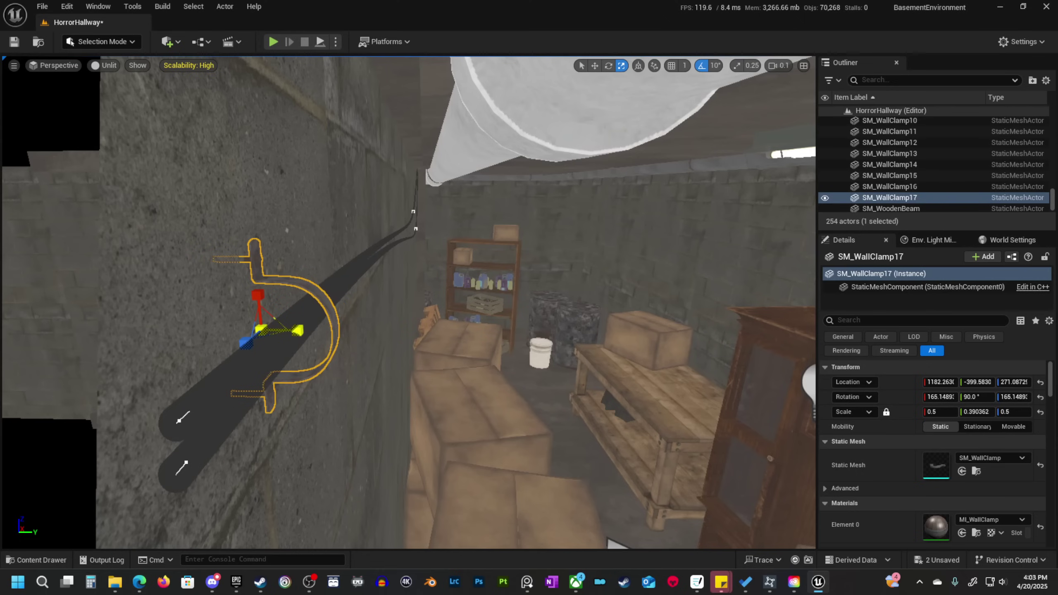
drag(298, 330, 297, 330)
key(d)
right_drag(318, 302, 371, 332)
Switch to the lit view and scale the clamp down proportionally to about 0.367 in X and Z and 0.287 in Y.
key(alt+4)
key(Escape)
key(s)
key(w)
scroll(373, 327, down, 1)
key(s)
click(245, 315)
key(r)
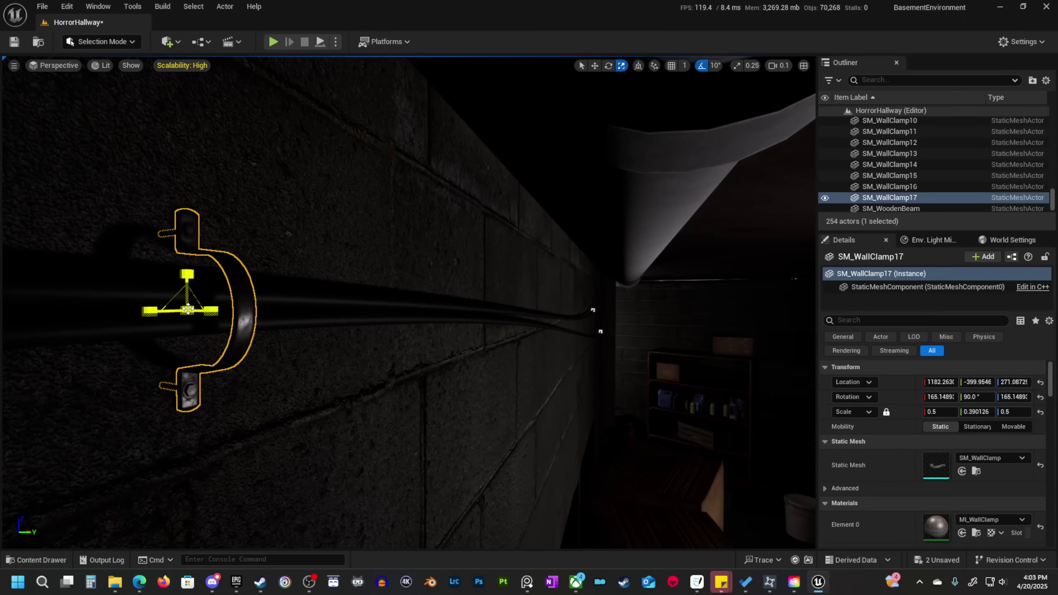
drag(188, 308, 187, 318)
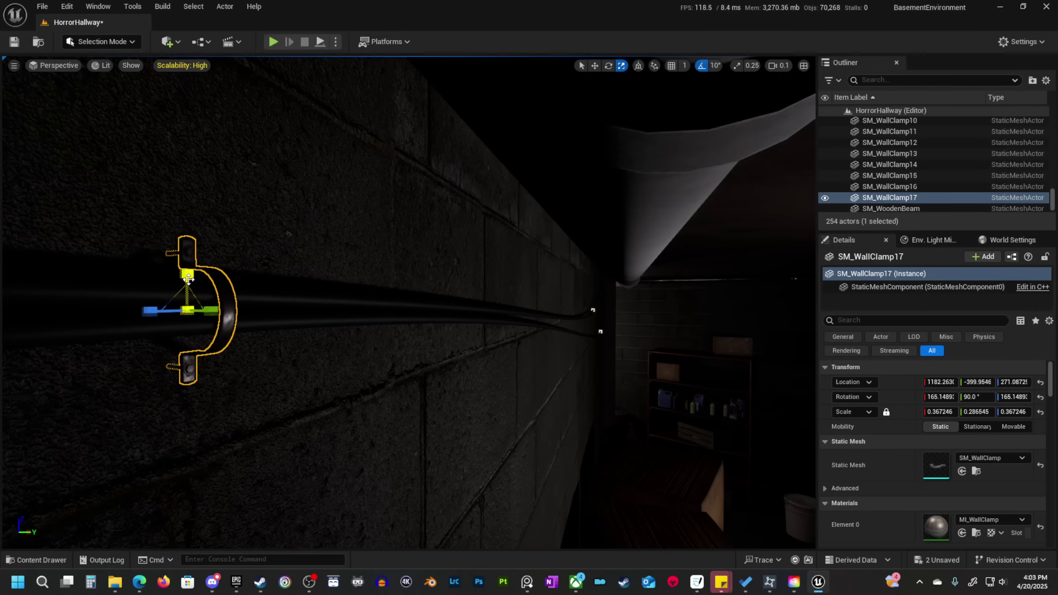
Center the clamp over both cords at Z about 271.5 and return to the unlit view.
key(s)
right_drag(216, 291, 274, 335)
scroll(216, 291, up, 1)
key(w)
key(alt+3)
key(s)
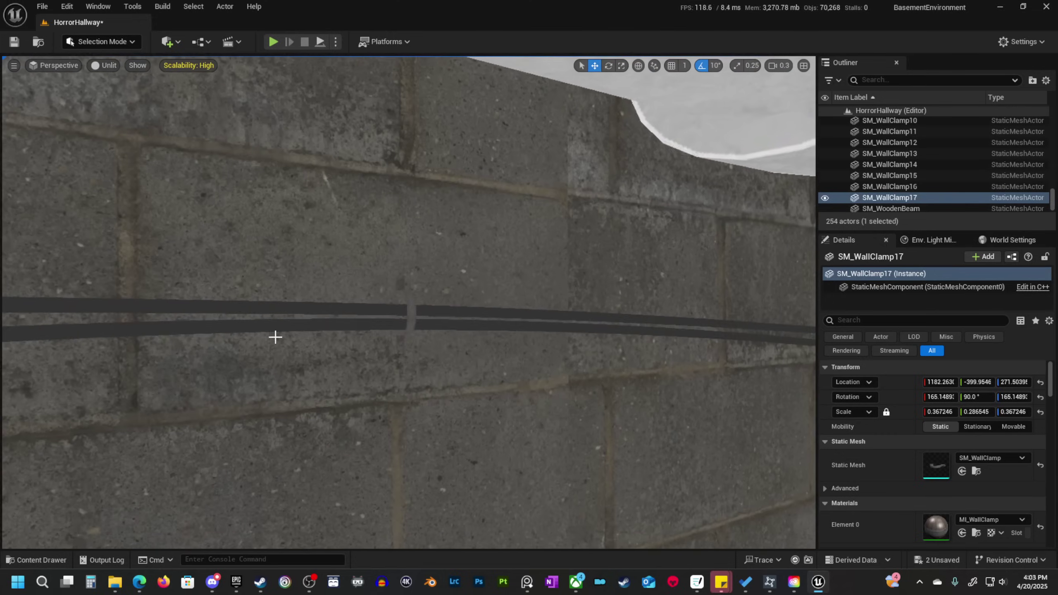
Duplicate the cord clamp and fit the copy on the upper cord at about X 969, Z 271.
key(s)
right_drag(485, 369, 485, 369)
alt+drag(166, 274, 801, 282)
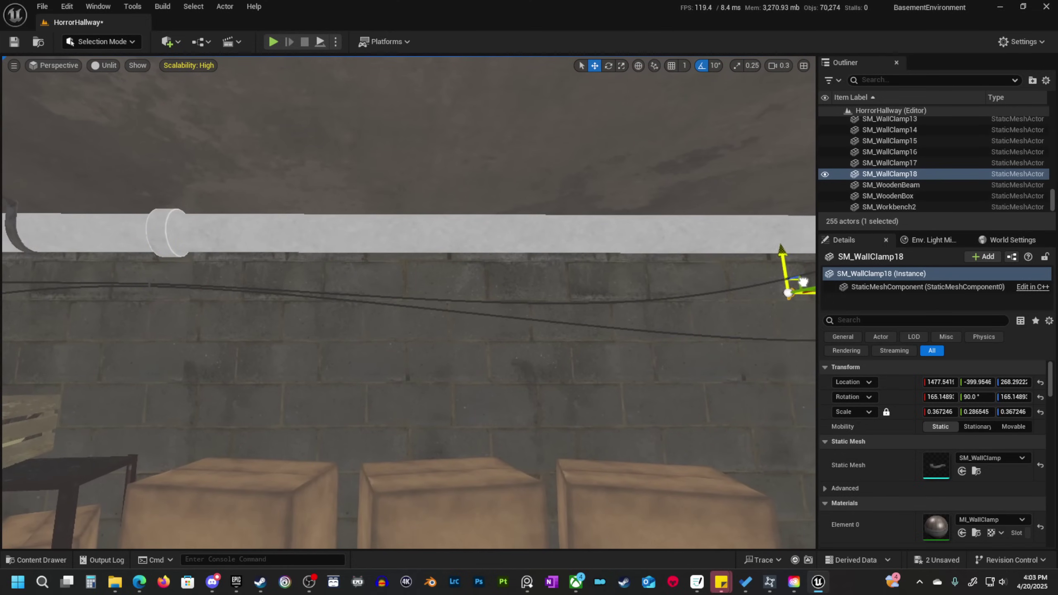
key(w)
right_drag(743, 313, 743, 313)
scroll(742, 313, up, 1)
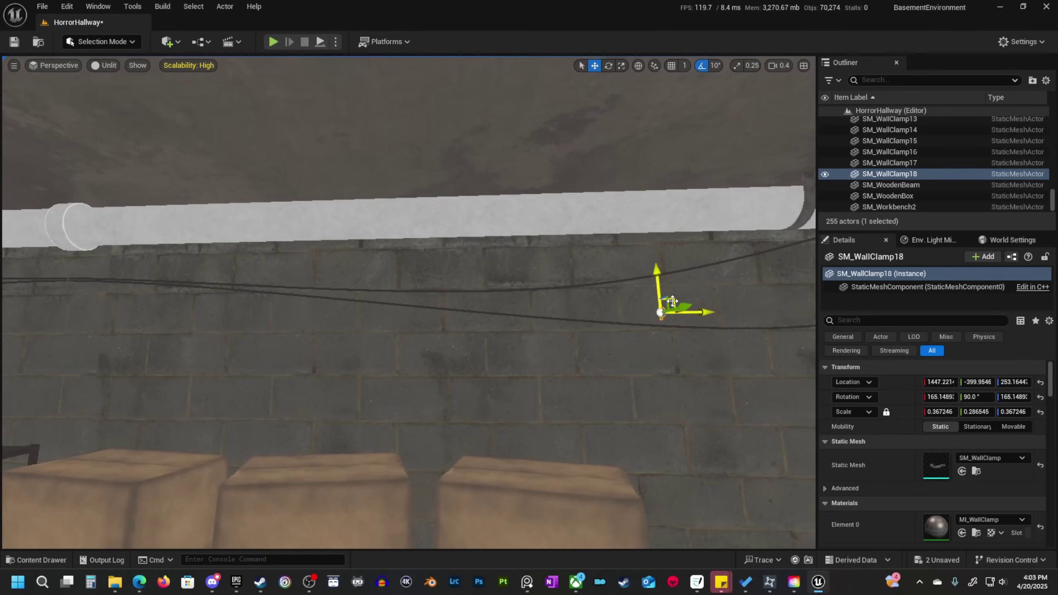
shift+drag(674, 300, 674, 299)
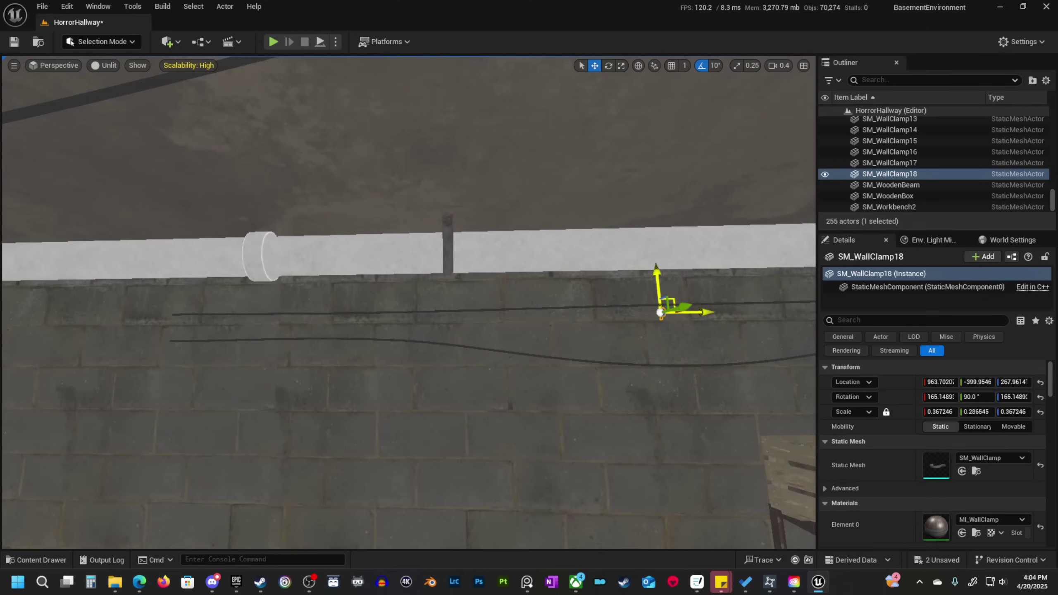
right_drag(673, 299, 673, 300)
right_drag(627, 387, 627, 388)
right_drag(466, 416, 513, 327)
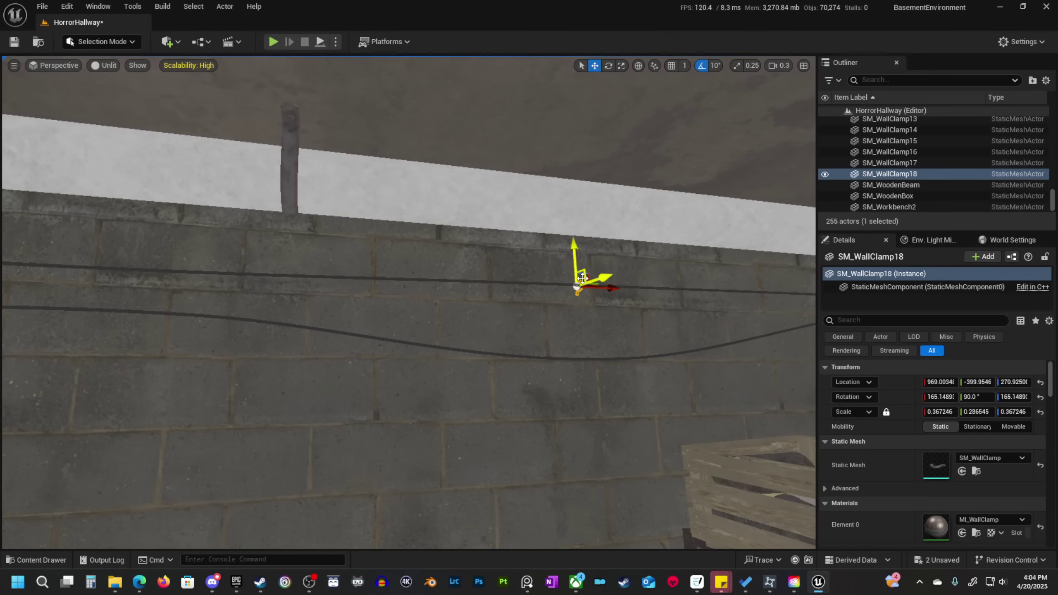
Duplicate the clamp again and place the copy on the lower cord near its start, at about X 835, Z 258.
alt+drag(590, 276, 451, 309)
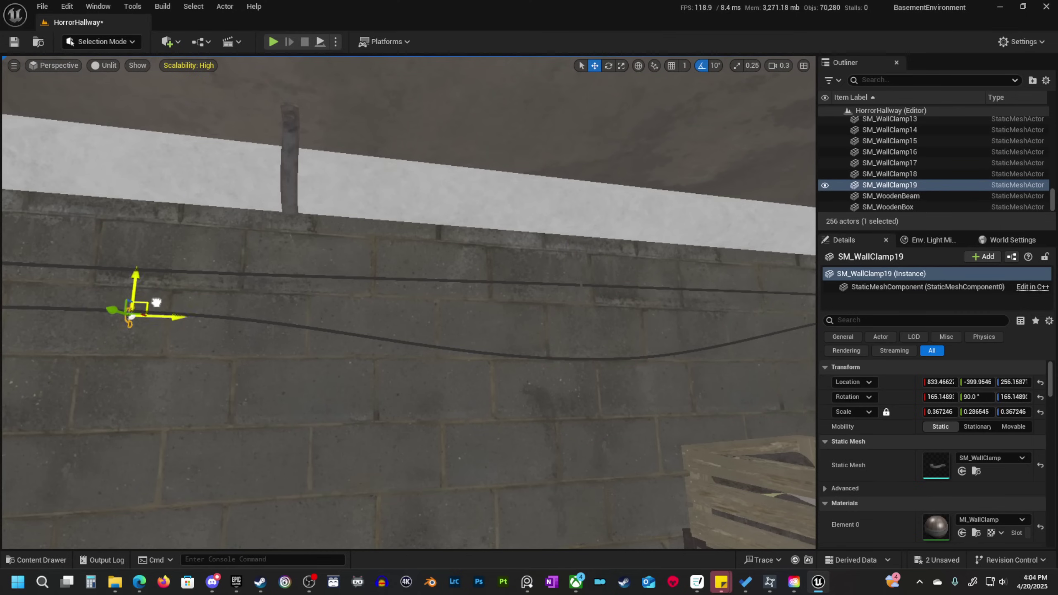
right_drag(160, 299, 154, 413)
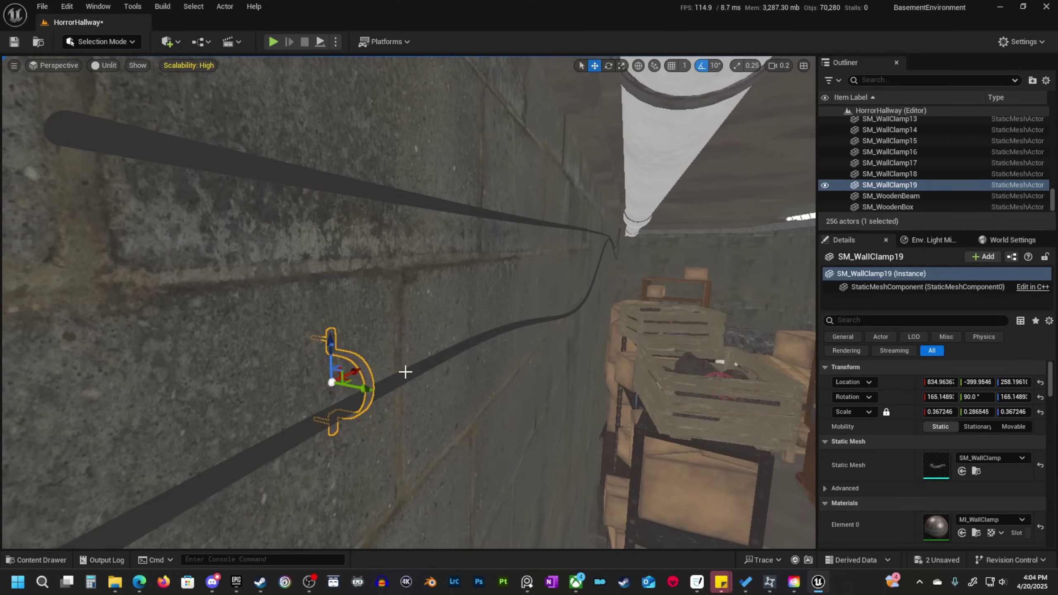
Adjust the height of the wall clamps to line up with the cords on the block wall and return to lit view.
right_drag(405, 371, 382, 362)
click(362, 353)
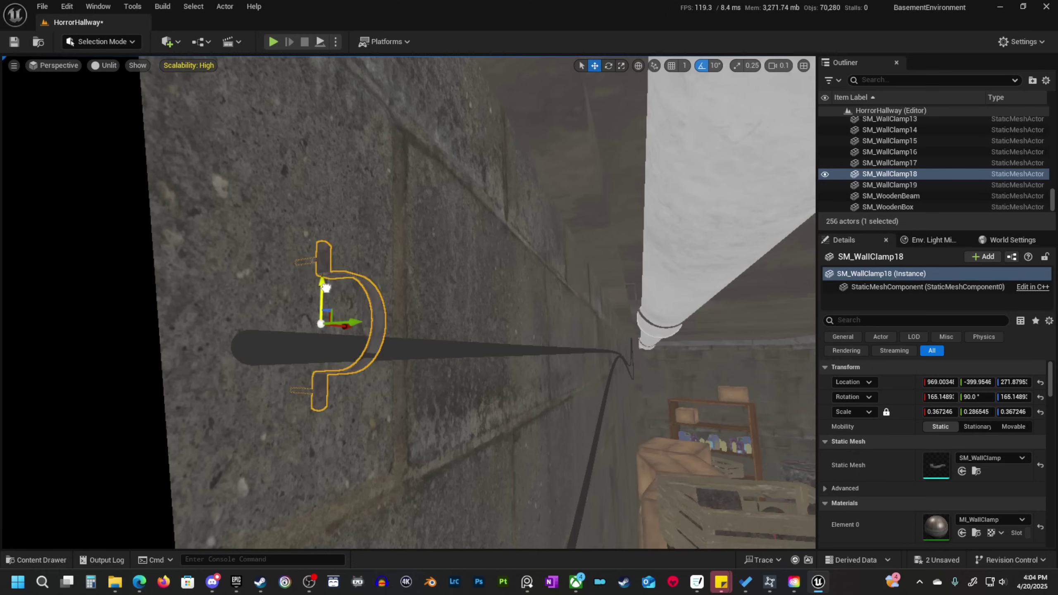
right_drag(325, 268, 325, 268)
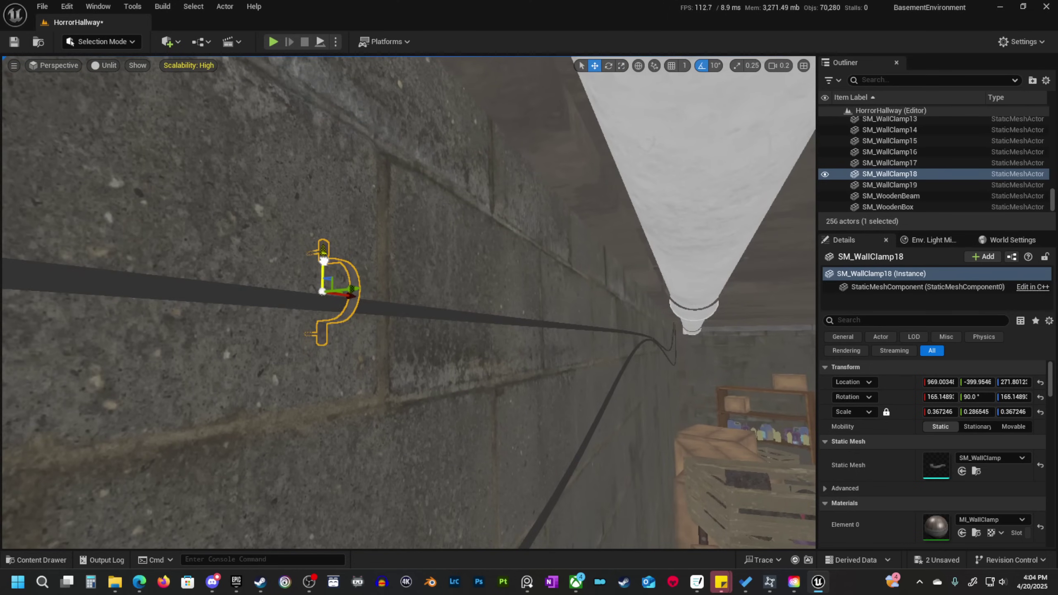
key(alt+4)
key(Escape)
right_drag(441, 309, 441, 310)
right_drag(508, 316, 508, 316)
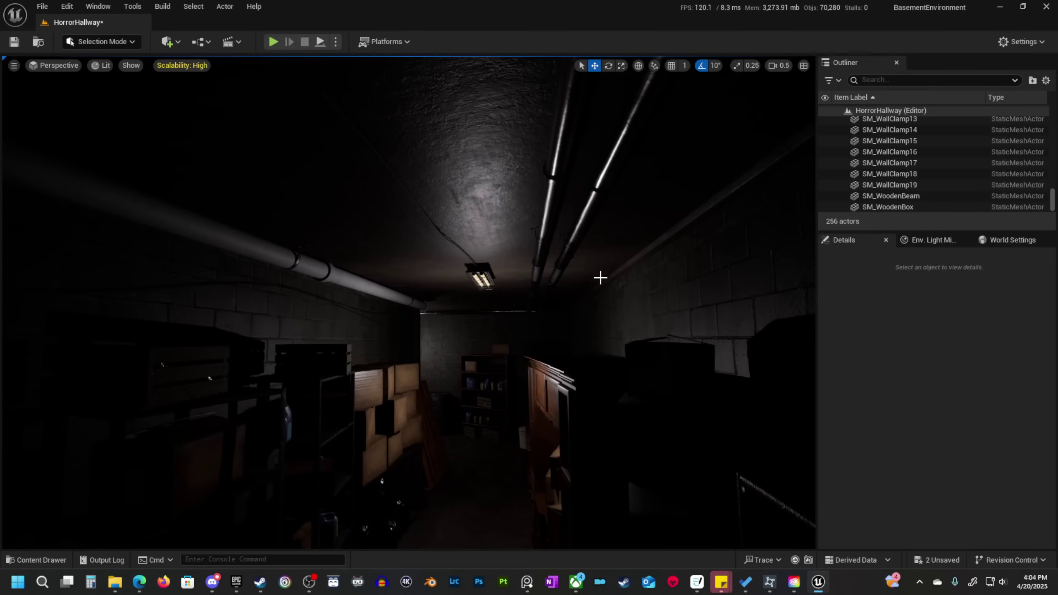
Select all three cord splines: the two along the wall and the one running to the ceiling light.
right_drag(332, 370, 332, 371)
right_drag(457, 341, 457, 341)
scroll(457, 341, down, 1)
click(456, 338)
right_drag(454, 285, 468, 306)
ctrl+click(448, 288)
scroll(448, 287, up, 1)
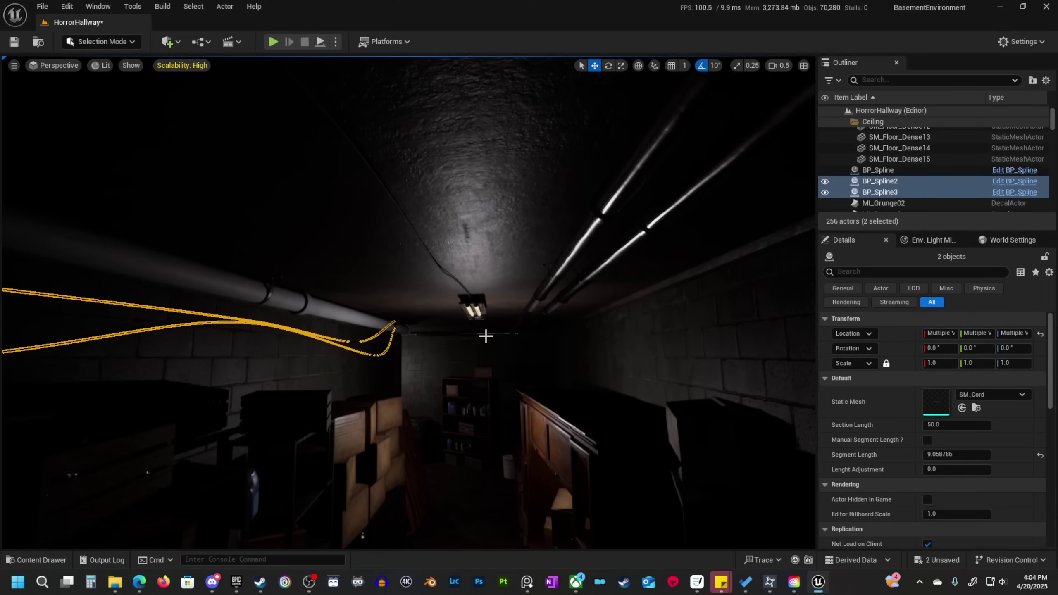
ctrl+click(441, 270)
scroll(441, 271, up, 2)
right_drag(441, 270, 465, 302)
scroll(441, 271, down, 2)
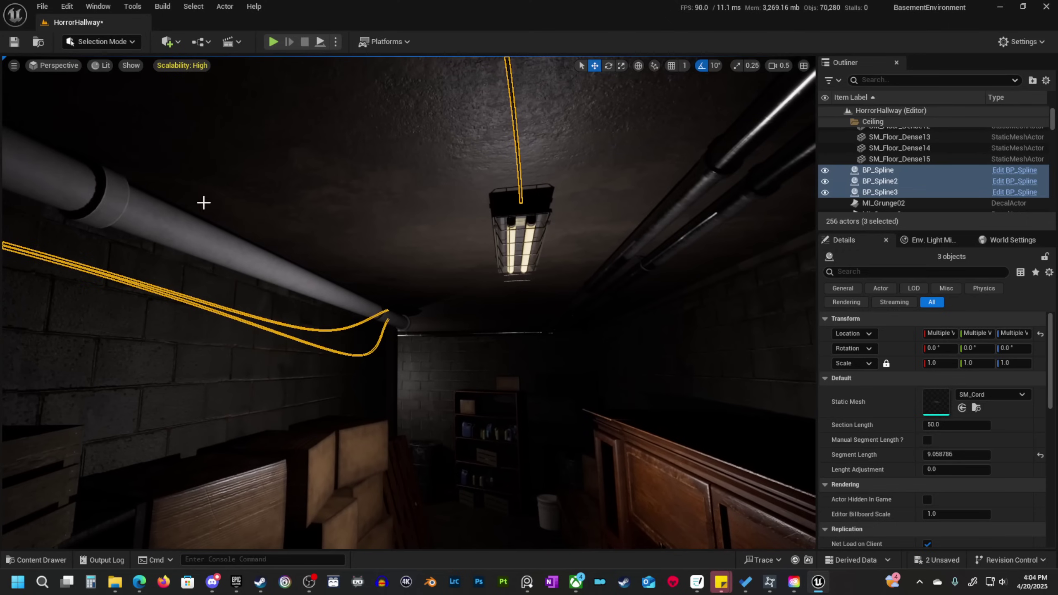
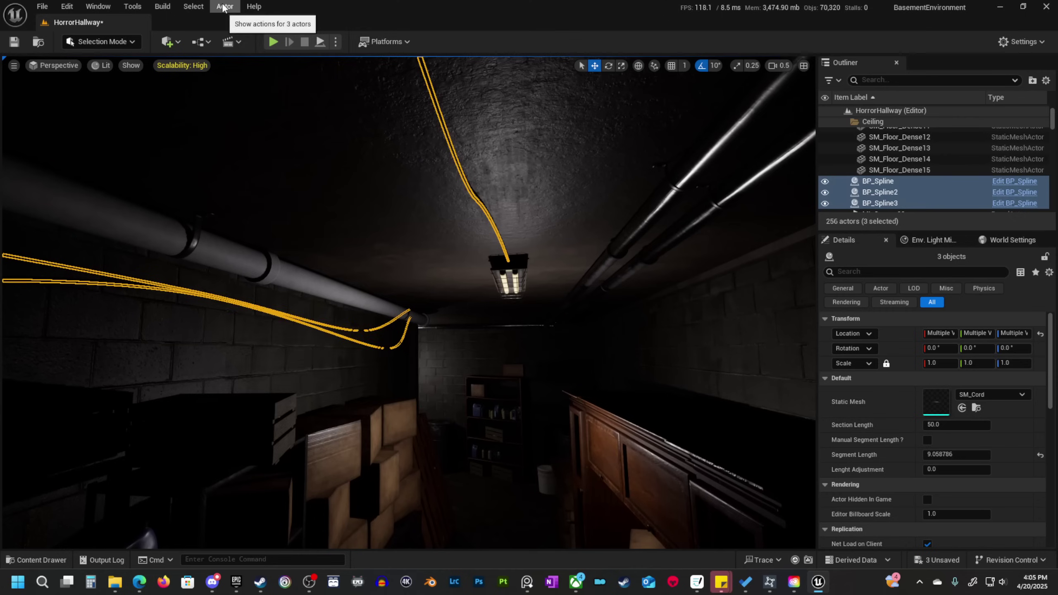
click(224, 6)
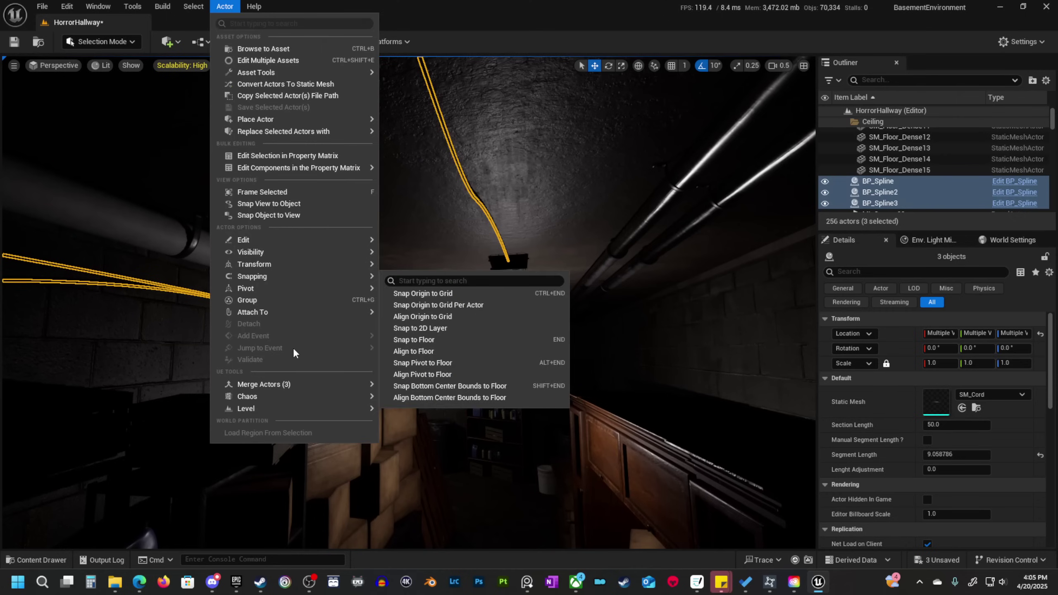
mouse_move(279, 386)
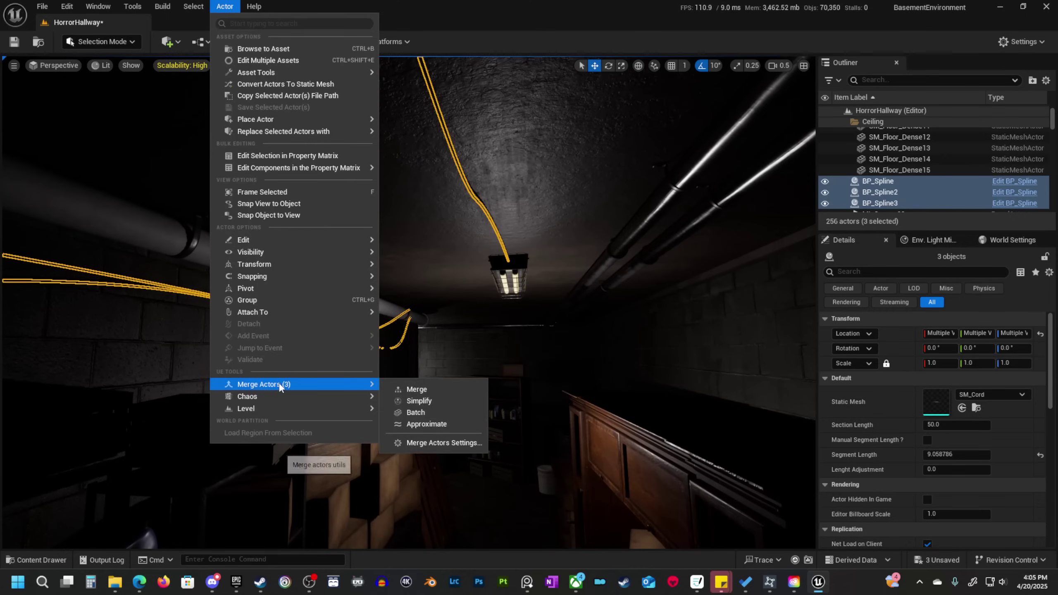
click(416, 389)
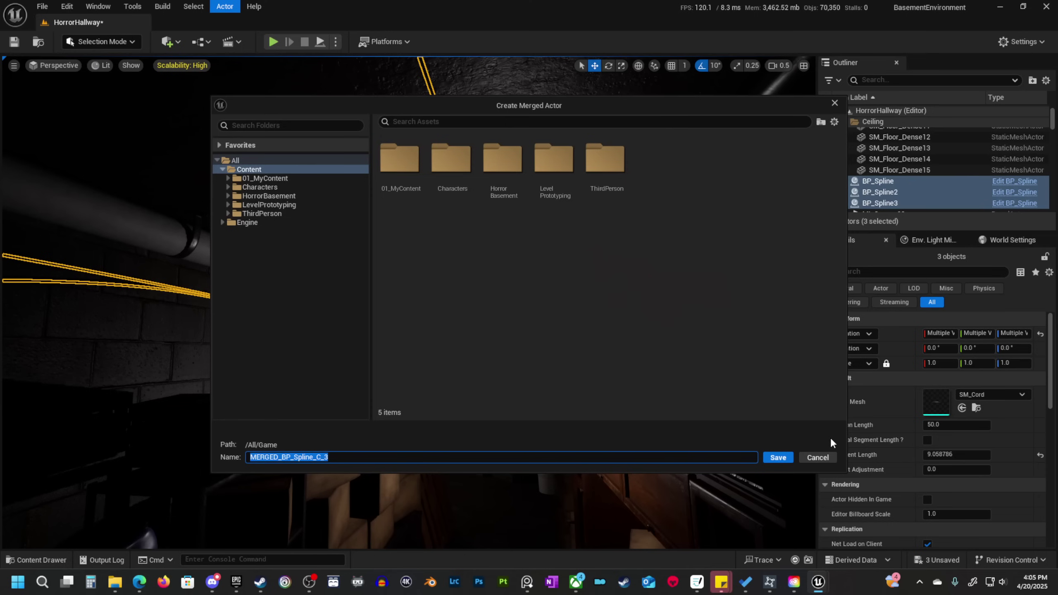
click(834, 122)
click(835, 122)
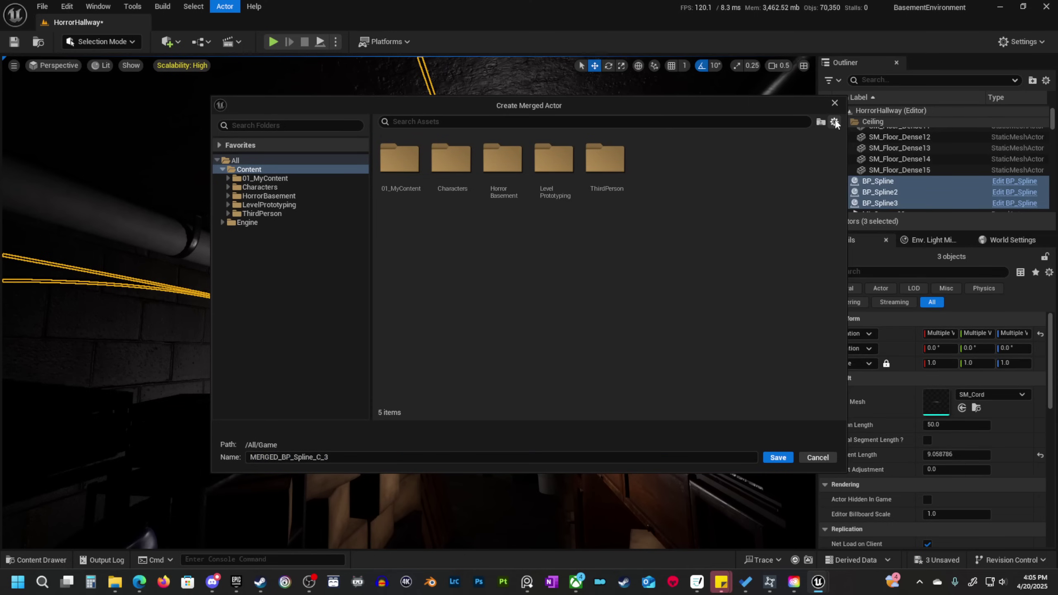
click(817, 458)
Open the Merge Actors settings, enable Replace Source Actors and start merging the three splines with the Merge method.
click(224, 6)
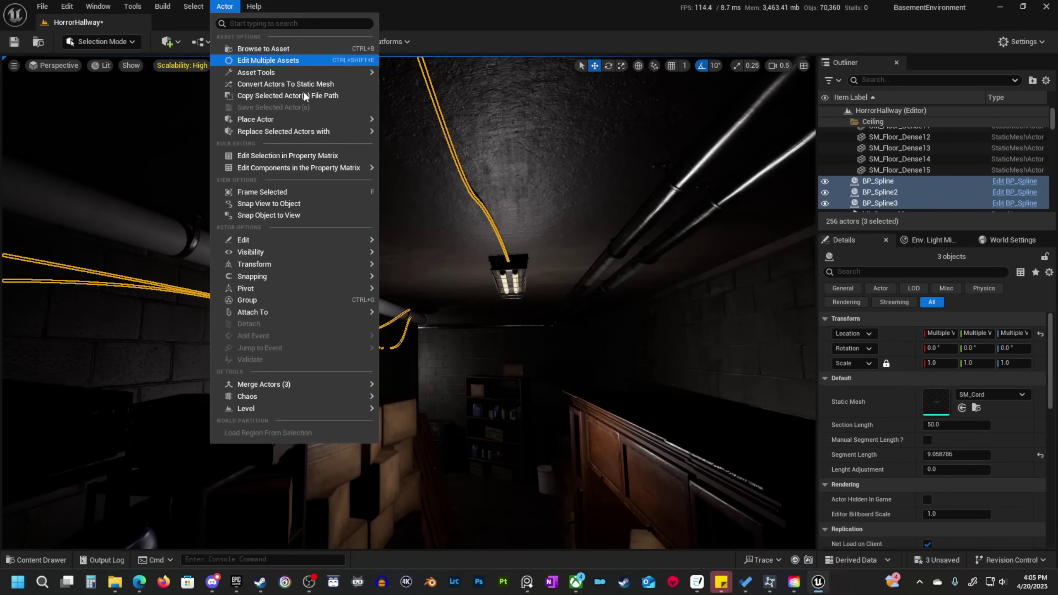
mouse_move(303, 387)
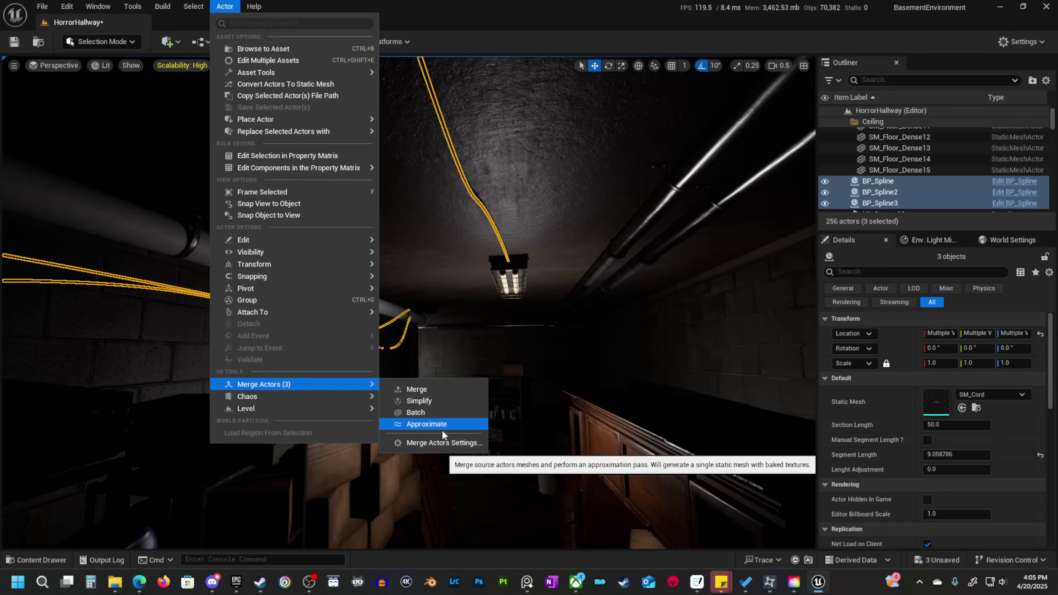
click(427, 442)
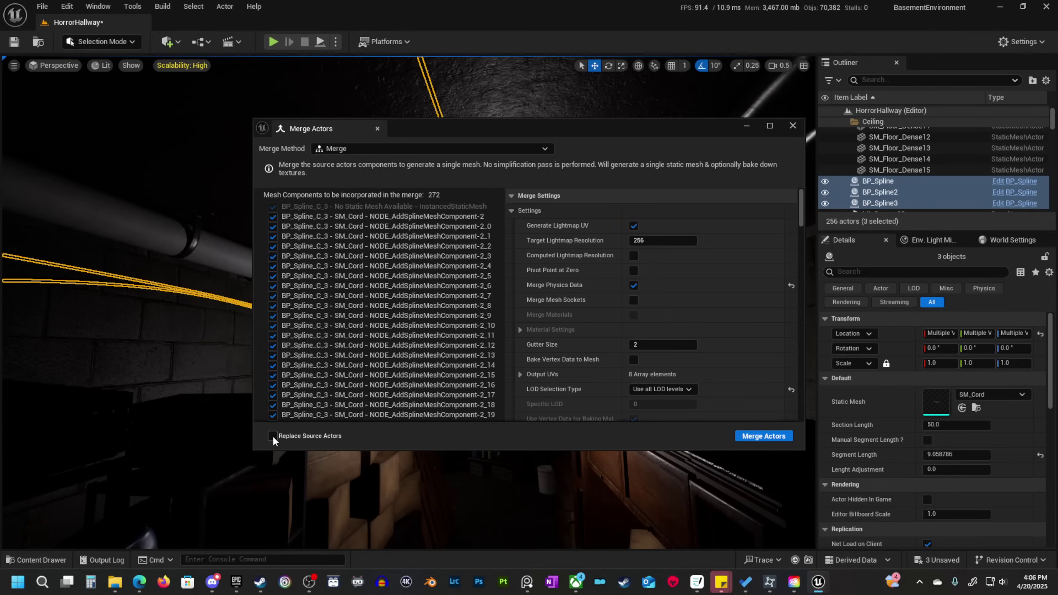
click(758, 437)
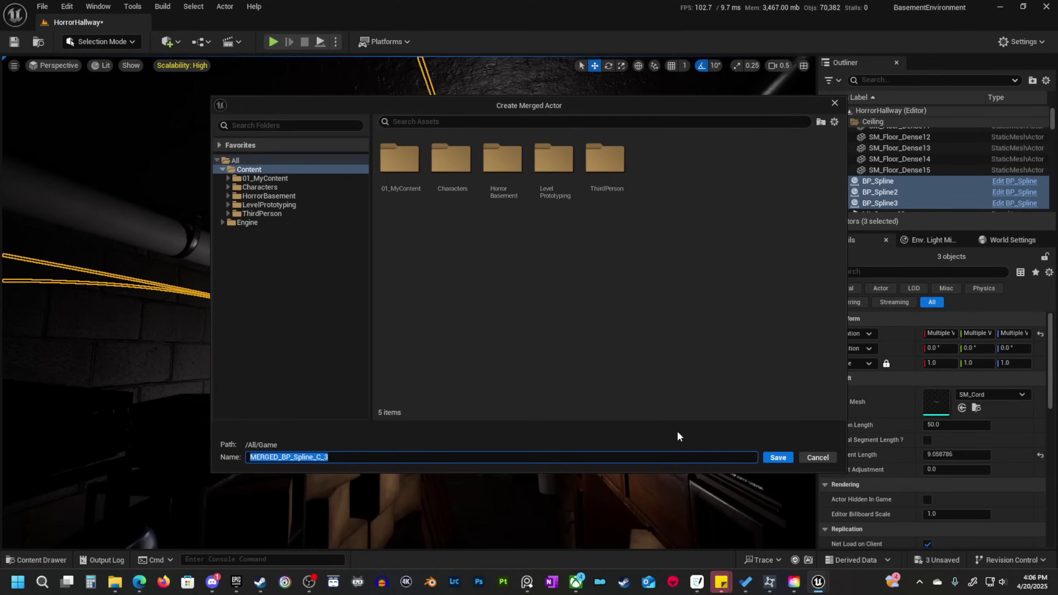
Save the merged mesh as MERGED_BP_Spline_C_3 in 01_MyContent/Meshes/MergedActors and close the merge settings.
double_click(401, 172)
double_click(441, 157)
double_click(399, 165)
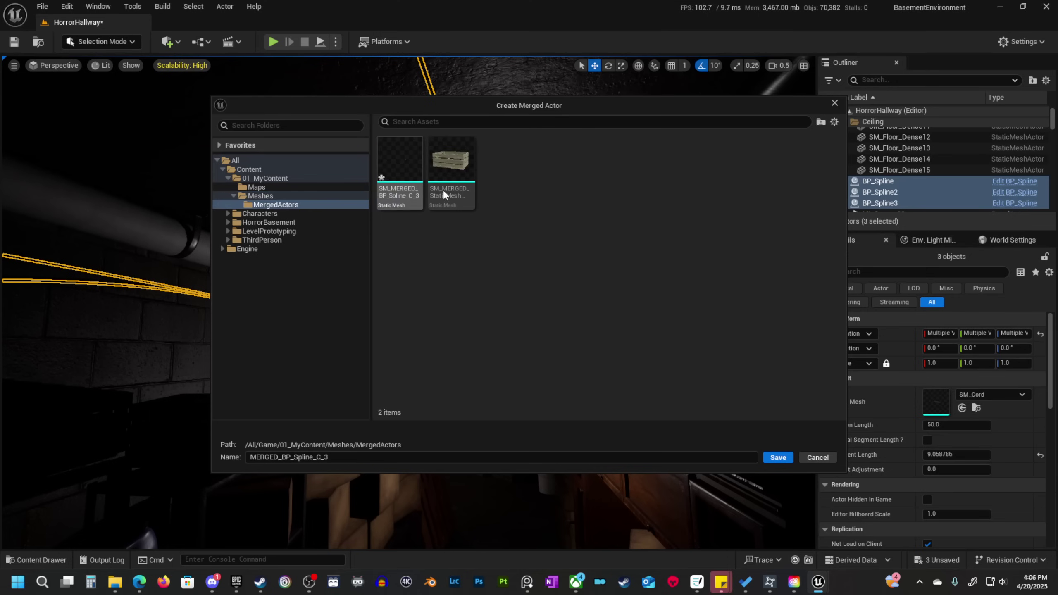
click(776, 457)
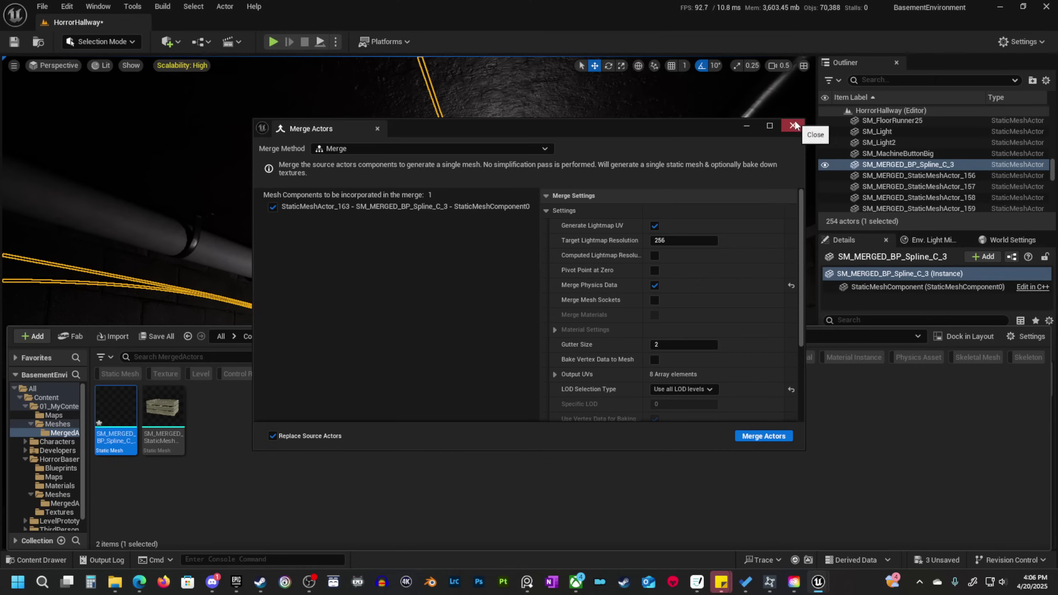
click(794, 126)
Try moving the merged cord mesh sideways and undo the move.
right_drag(458, 257, 439, 225)
click(437, 224)
click(436, 226)
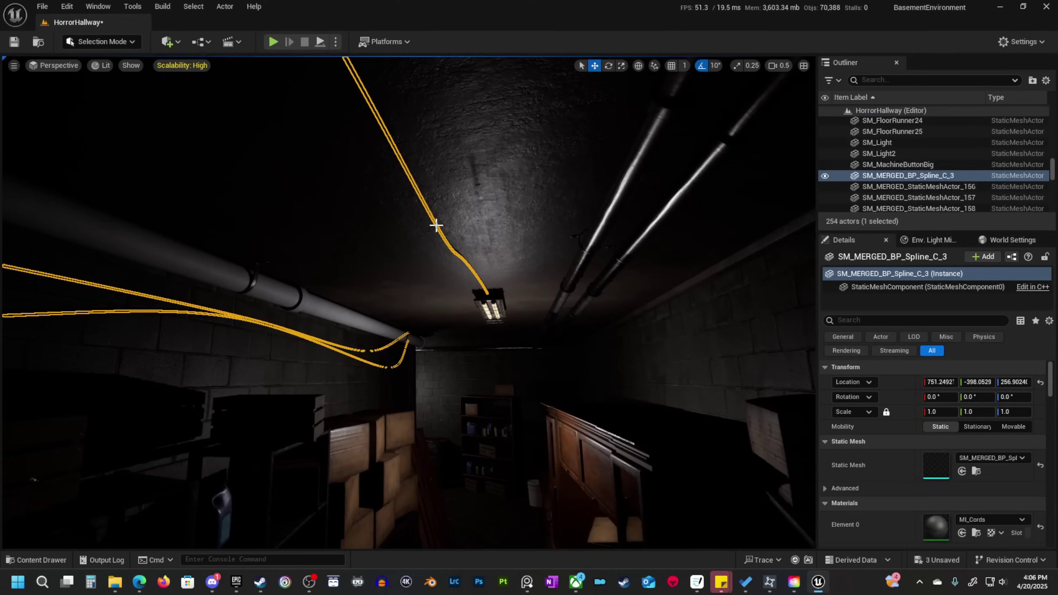
scroll(452, 254, up, 2)
right_drag(428, 274, 404, 242)
drag(448, 229, 317, 235)
right_drag(318, 246, 466, 316)
key(ctrl+z)
scroll(329, 259, down, 1)
right_drag(558, 299, 591, 283)
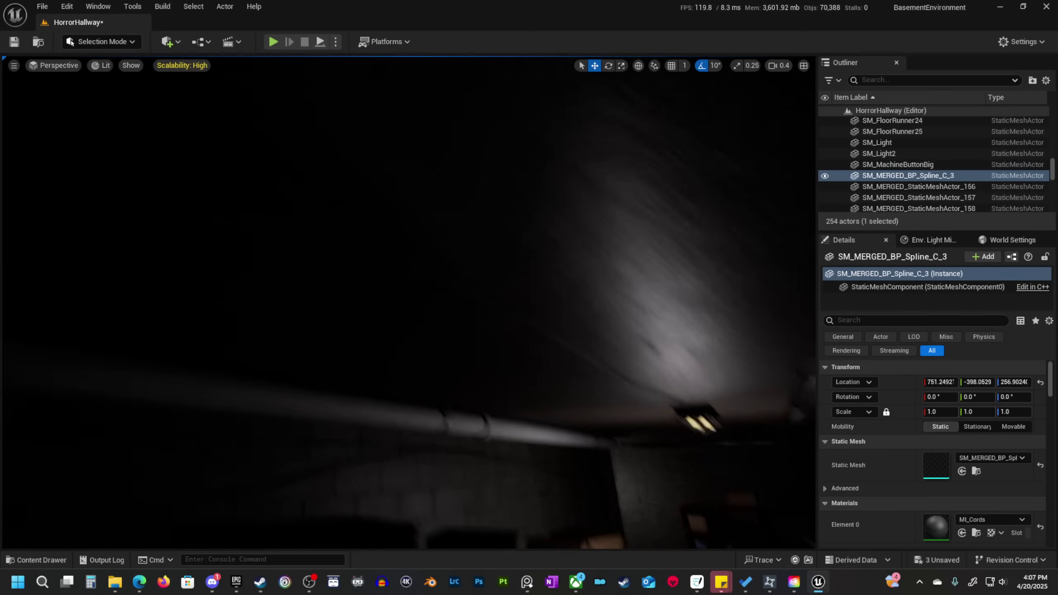
In unlit view, duplicate a wall clamp out toward the ceiling cord and rotate the copy to open upward (90, 0, 90).
right_drag(408, 302, 458, 336)
scroll(409, 302, down, 1)
key(alt+3)
right_drag(505, 261, 257, 240)
scroll(505, 261, up, 1)
scroll(408, 302, down, 1)
scroll(408, 302, down, 1)
click(335, 285)
click(335, 288)
scroll(308, 271, up, 1)
alt+drag(256, 240, 654, 252)
right_drag(654, 253, 703, 225)
key(e)
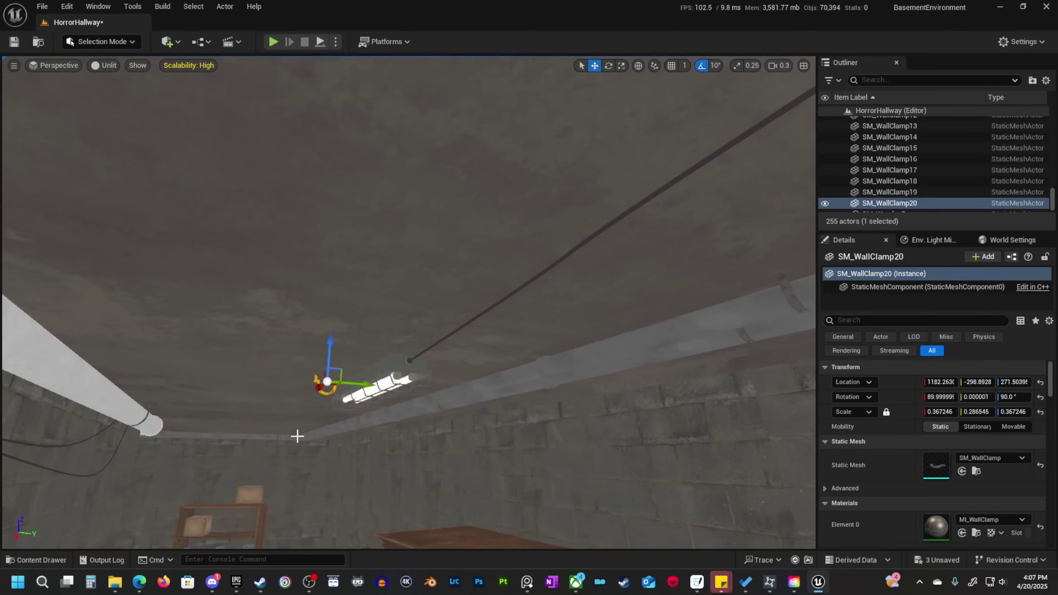
Raise the duplicated clamp until its prongs sink into the ceiling, at a height of about 300.
drag(350, 284, 349, 273)
right_drag(349, 273, 354, 284)
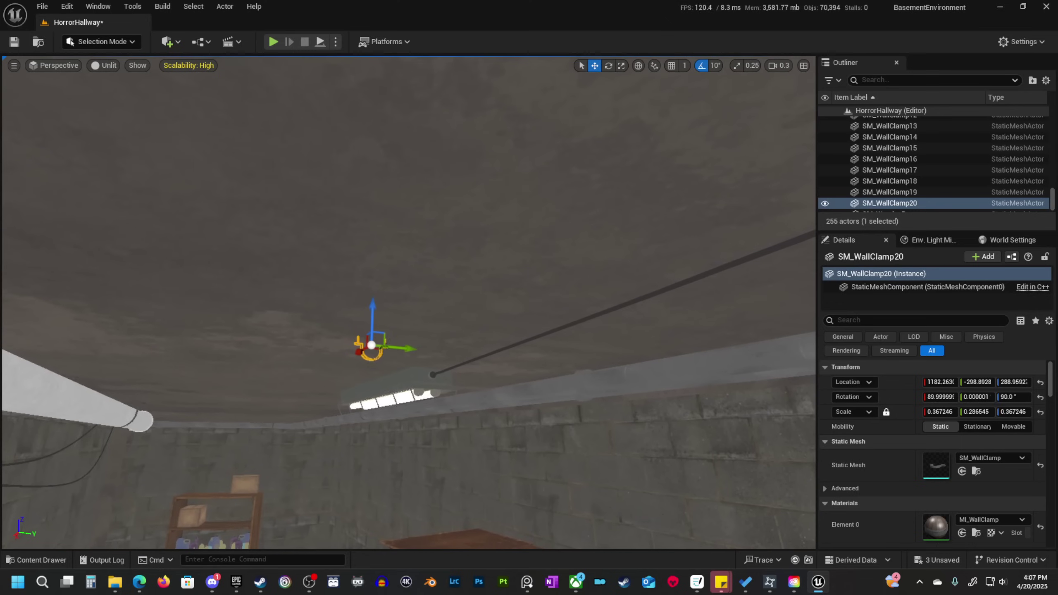
key(f)
drag(409, 265, 417, 199)
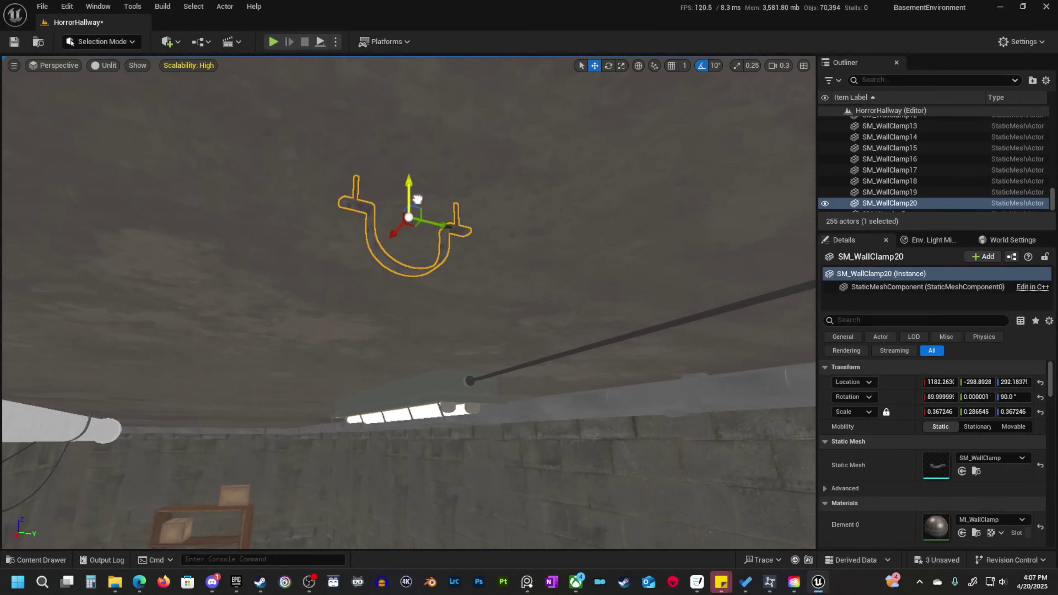
right_drag(417, 114, 423, 119)
scroll(423, 120, down, 1)
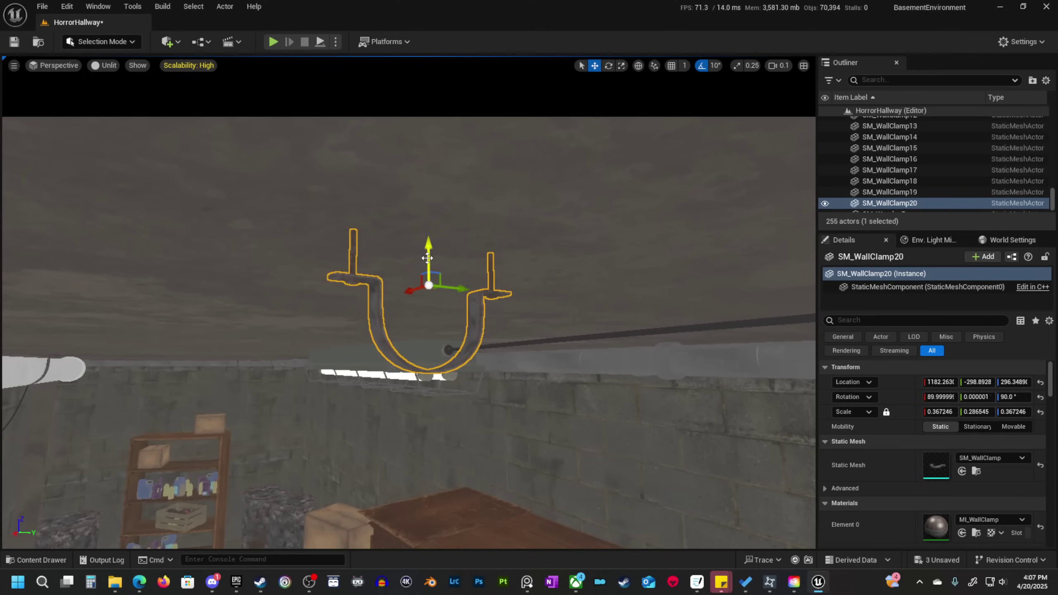
drag(433, 260, 442, 155)
Slide the clamp sideways onto the ceiling cord and shrink it to a scale of about 0.23 to fit.
key(s)
right_drag(442, 155, 442, 156)
scroll(442, 158, up, 3)
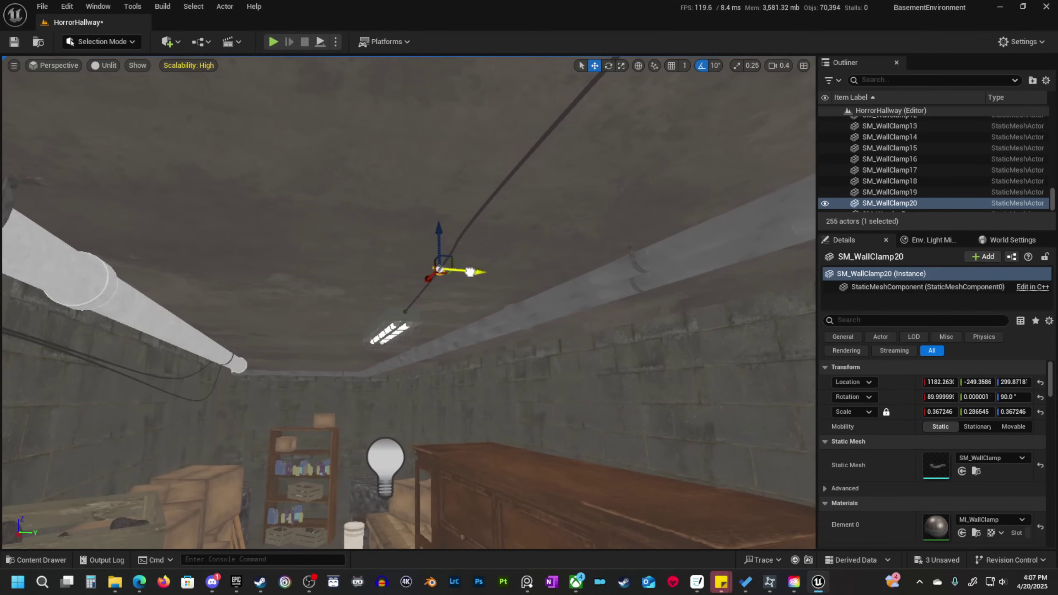
drag(469, 272, 468, 272)
key(w)
right_drag(467, 271, 451, 288)
scroll(469, 270, down, 3)
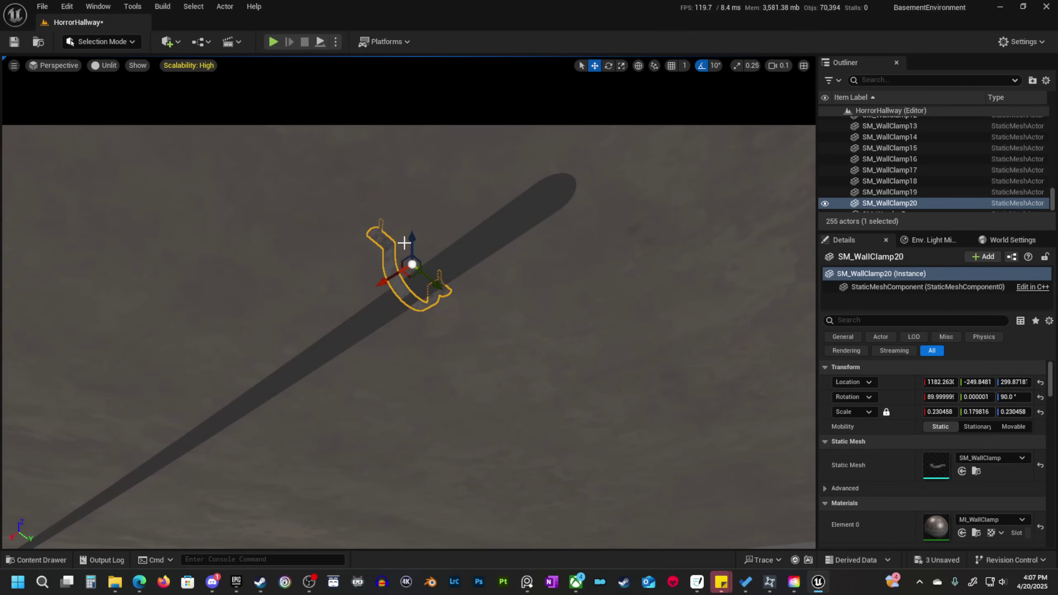
drag(411, 244, 412, 247)
Duplicate the small clamp twice along the ceiling cord and return to lit view.
right_drag(411, 247, 419, 277)
key(s)
scroll(412, 250, up, 3)
alt+drag(193, 255, 407, 248)
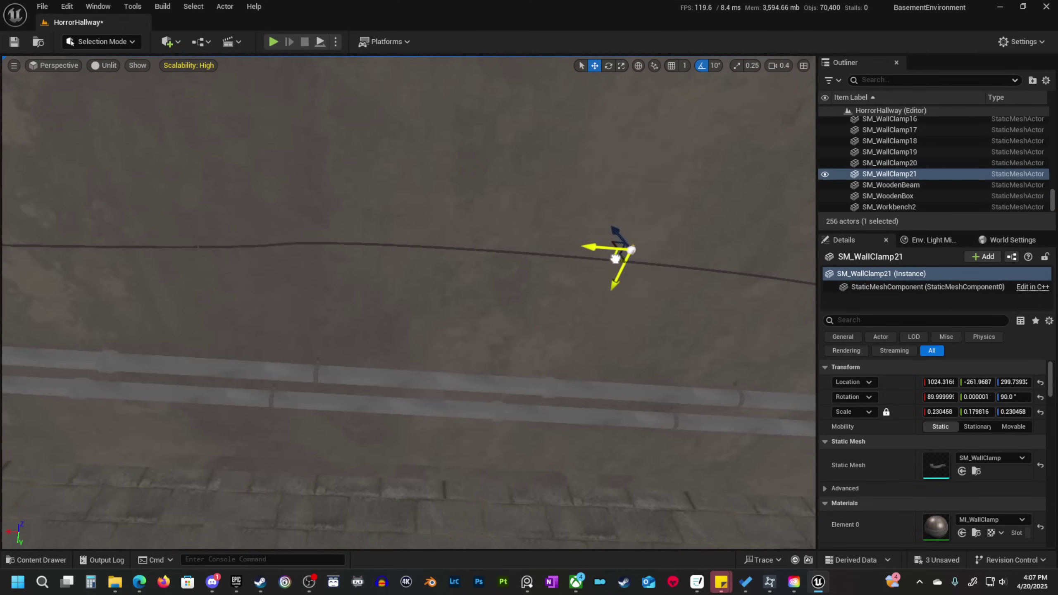
key(w)
key(d)
right_drag(651, 291, 690, 370)
scroll(646, 303, down, 2)
scroll(683, 375, down, 1)
key(s)
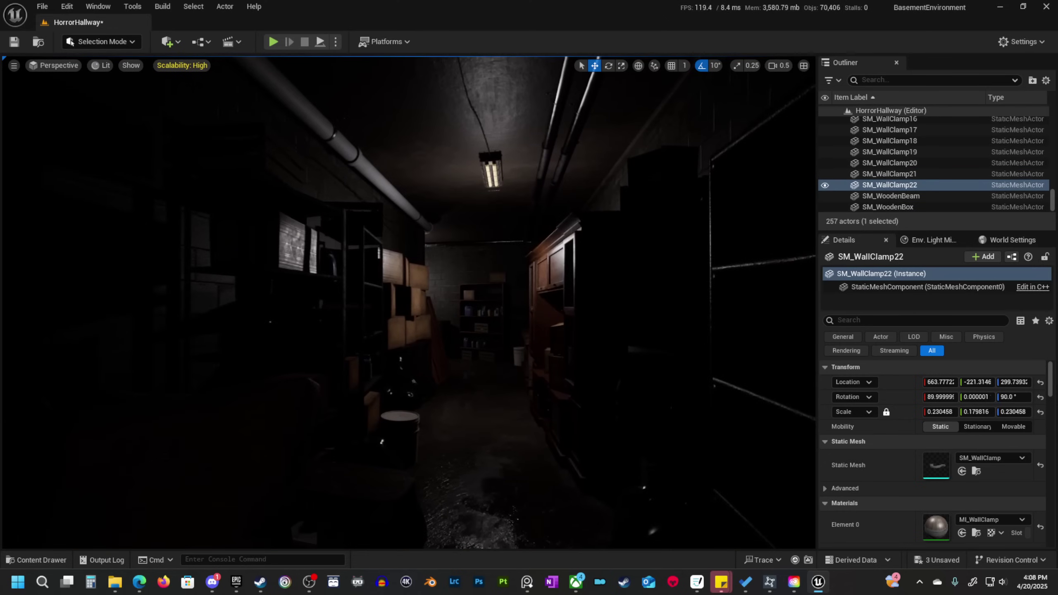
Inspect the lit hallway from the ceiling pipes and light down to the shelves, props and floor.
mouse_move(408, 301)
right_down()
mouse_move(395, 292)
mouse_move(416, 306)
mouse_move(410, 337)
mouse_move(421, 308)
right_up()
key(s)
key(w)
scroll(417, 306, down, 2)
key(w)
scroll(410, 337, up, 2)
key(s)
right_drag(391, 361, 446, 402)
key(s)
key(w)
right_drag(448, 334, 362, 325)
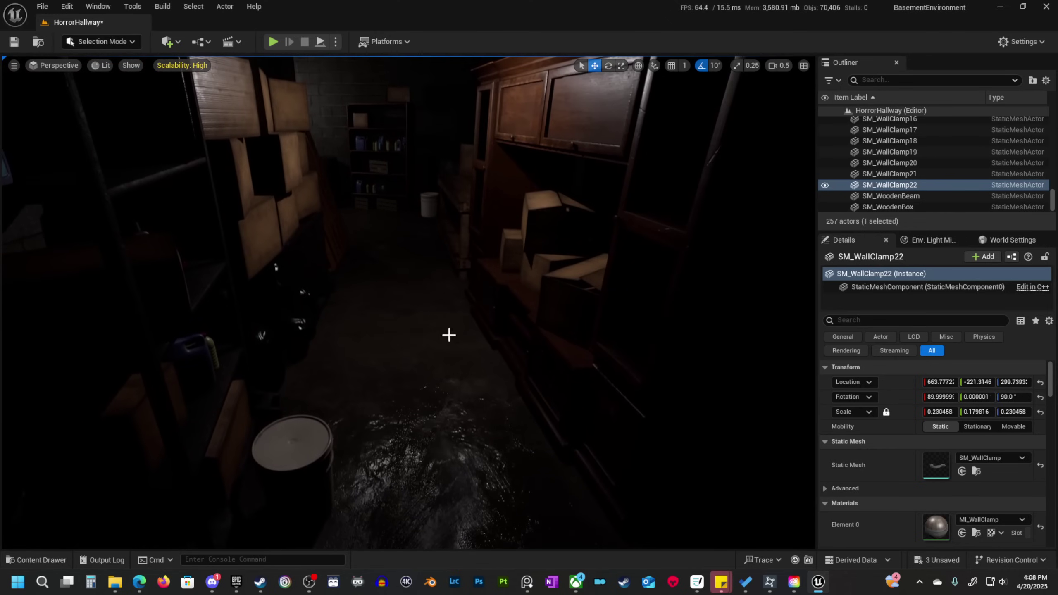
right_drag(510, 433, 358, 421)
In unlit view, select the row of four cans SM_Can6 to SM_Can9 next to the white bucket and bottles.
scroll(520, 396, up, 4)
key(alt+3)
right_drag(520, 397, 538, 314)
key(w)
scroll(535, 419, down, 2)
click(538, 317)
ctrl+click(489, 307)
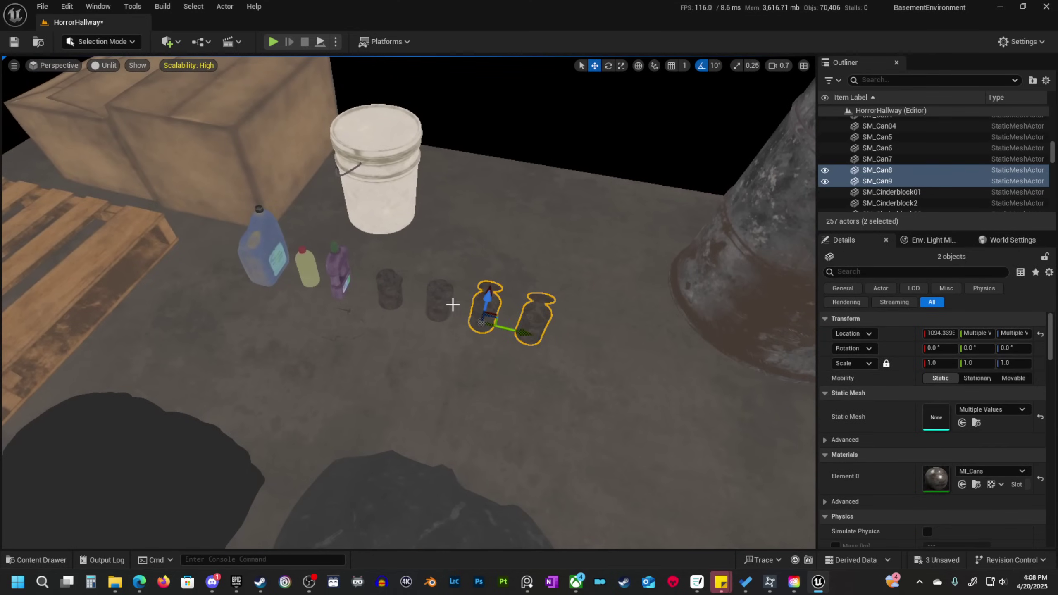
key(s)
right_drag(376, 335, 374, 333)
key(w)
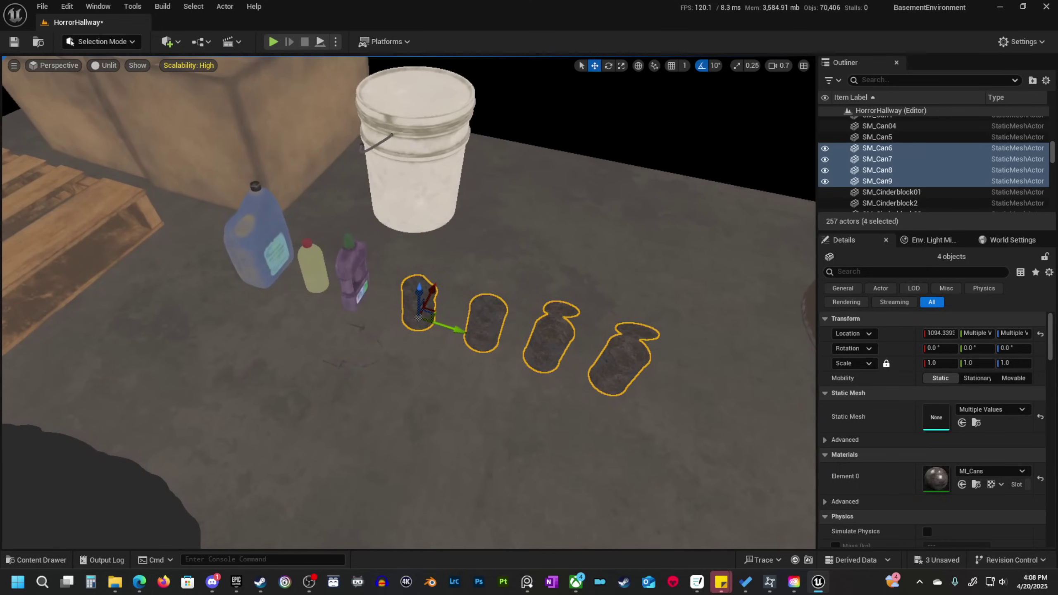
Duplicate the four cans above the originals and rotate the copies 90 degrees onto their side.
key(s)
right_drag(472, 340, 472, 336)
alt+drag(395, 291, 399, 160)
key(s)
right_drag(418, 150, 418, 149)
key(e)
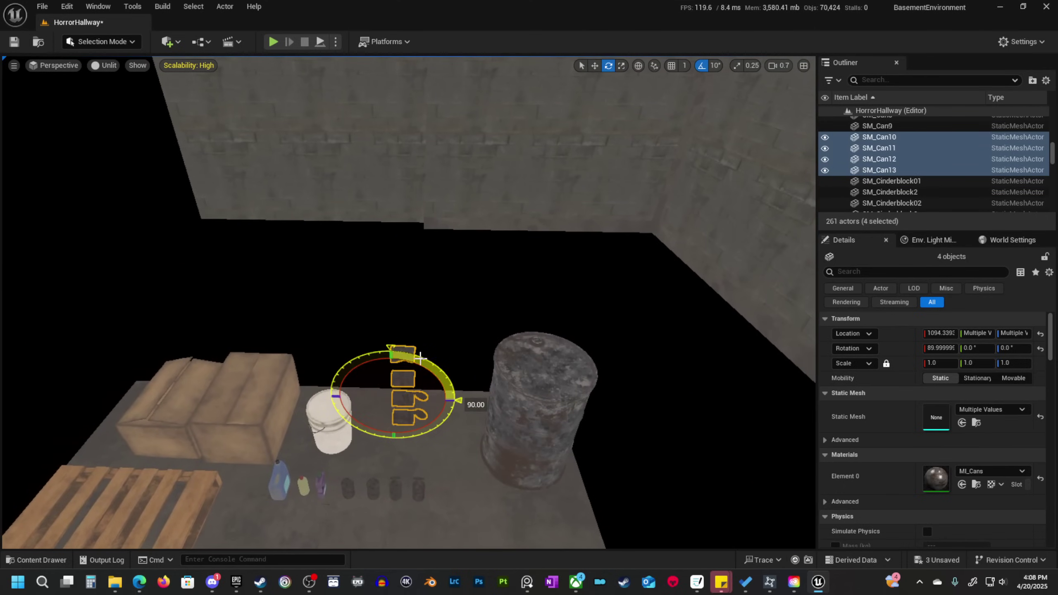
Move the four rotated cans past the wooden pallet to the open corner of the prop floor.
key(s)
right_drag(420, 358, 421, 358)
key(w)
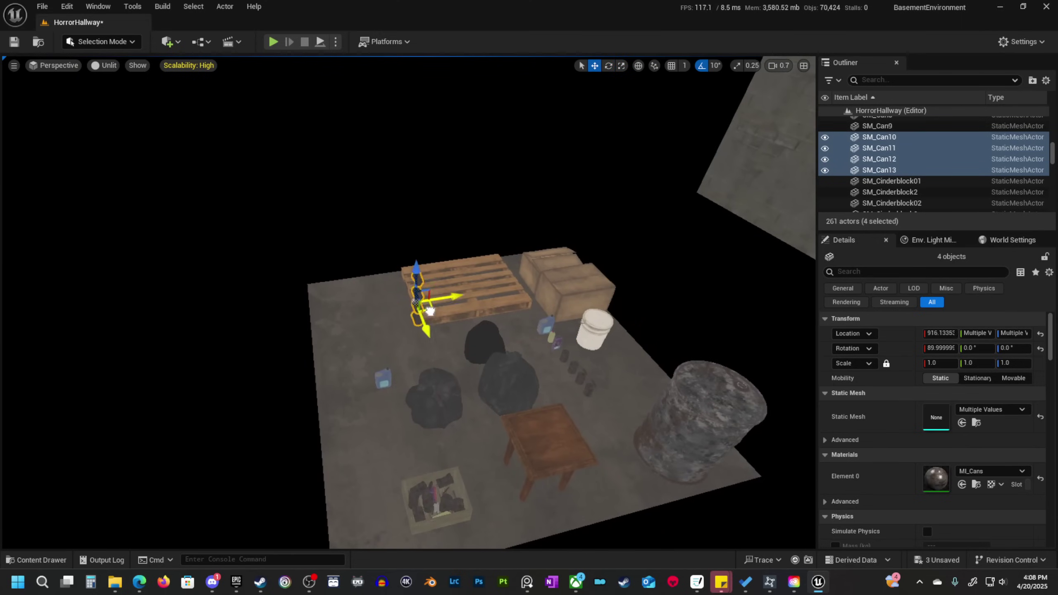
key(w)
right_drag(417, 307, 417, 306)
scroll(417, 307, down, 1)
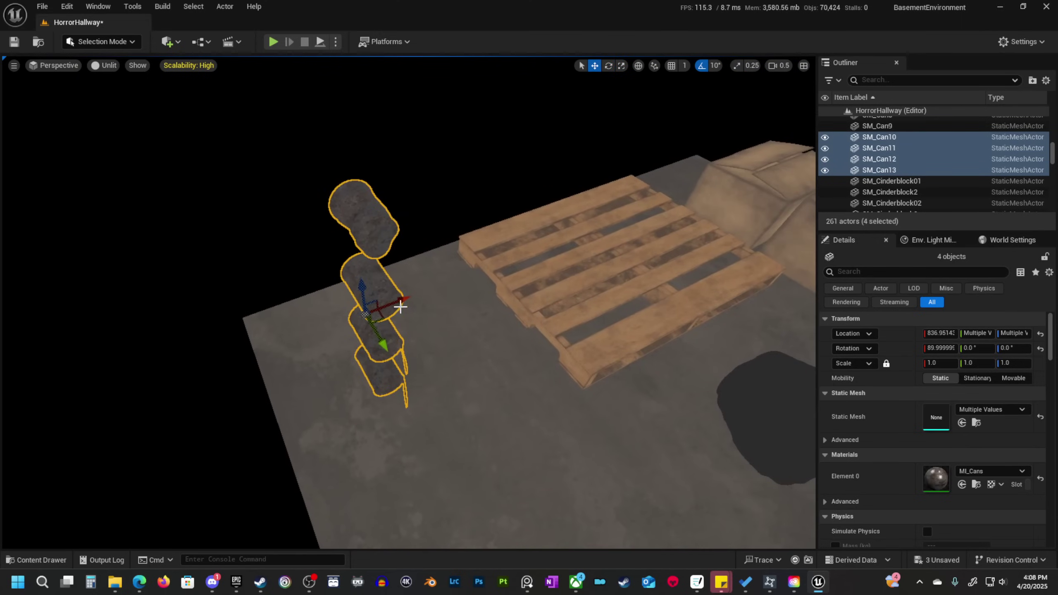
Duplicate the four rotated cans toward the pallet and delete the new copies.
alt+drag(400, 305, 498, 286)
right_drag(475, 289, 470, 336)
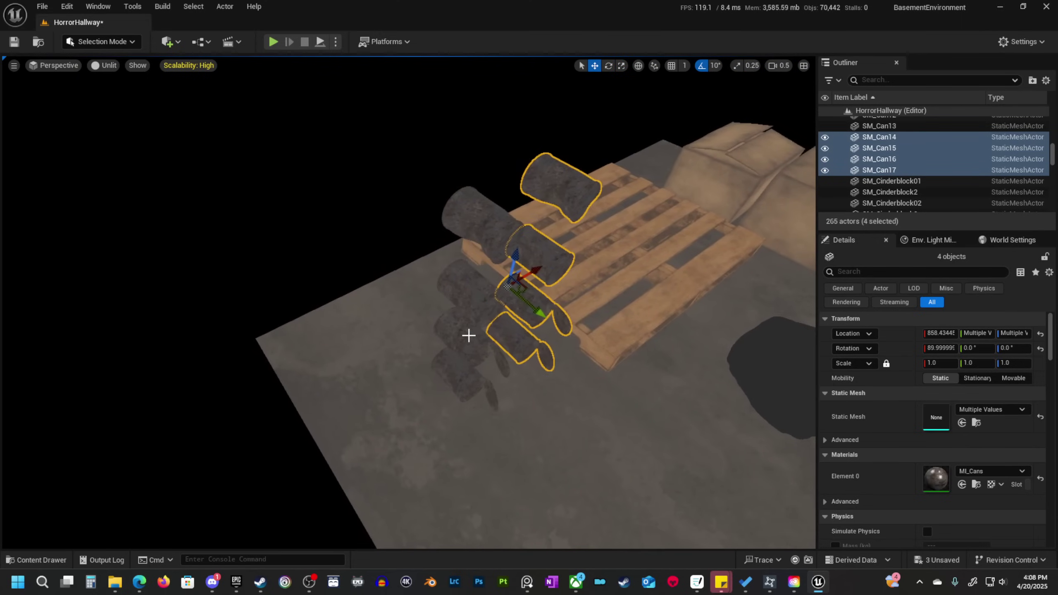
key(Delete)
Rotate the stacked cans individually about the vertical axis to varied angles, turning the topmost can 50 degrees.
drag(482, 369, 507, 346)
click(482, 369)
key(e)
click(484, 299)
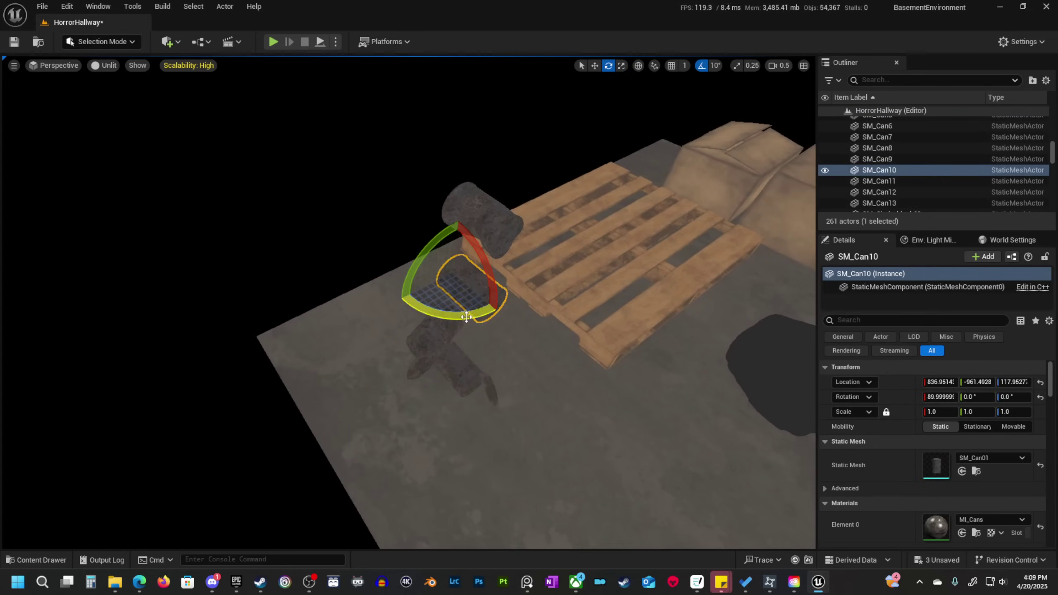
click(467, 207)
drag(454, 246, 524, 217)
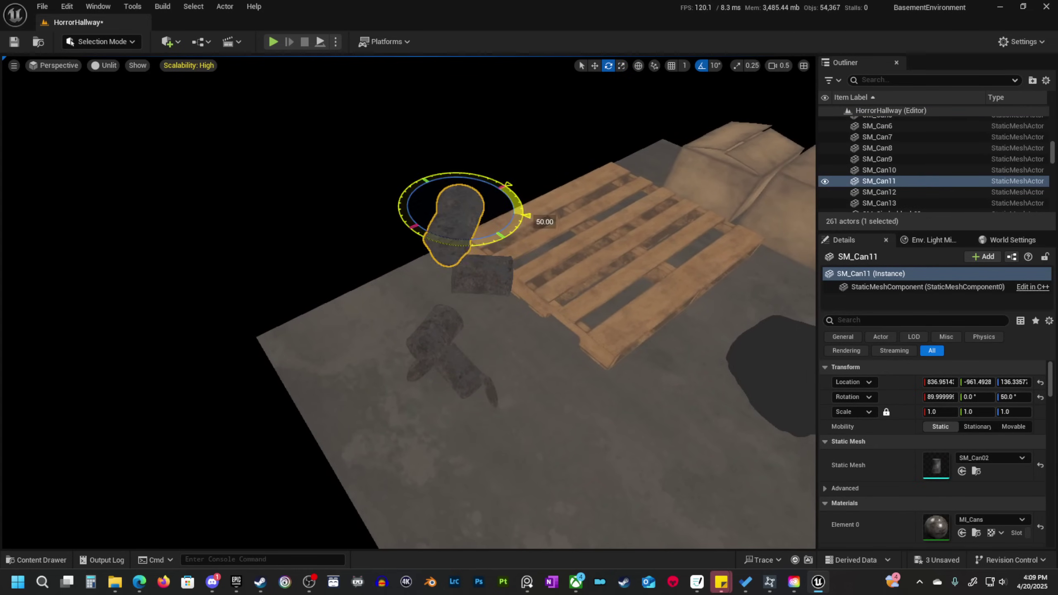
Duplicate the four angled cans beside the originals and rotate the copies 70 degrees about the vertical axis.
right_drag(421, 321, 420, 292)
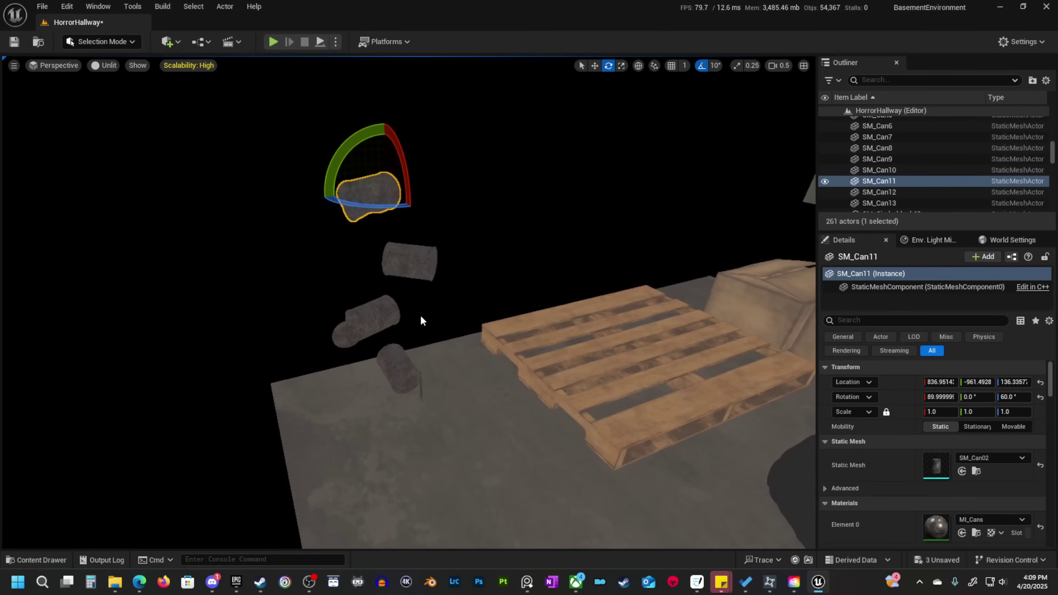
ctrl+click(370, 331)
ctrl+click(405, 259)
key(w)
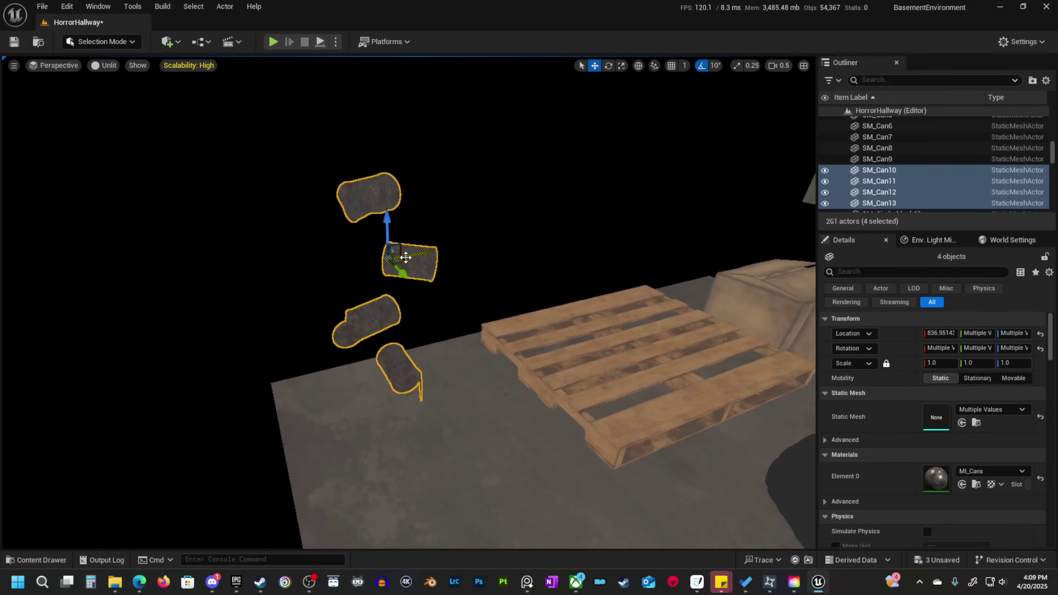
alt+drag(406, 257, 465, 252)
right_drag(503, 325, 528, 329)
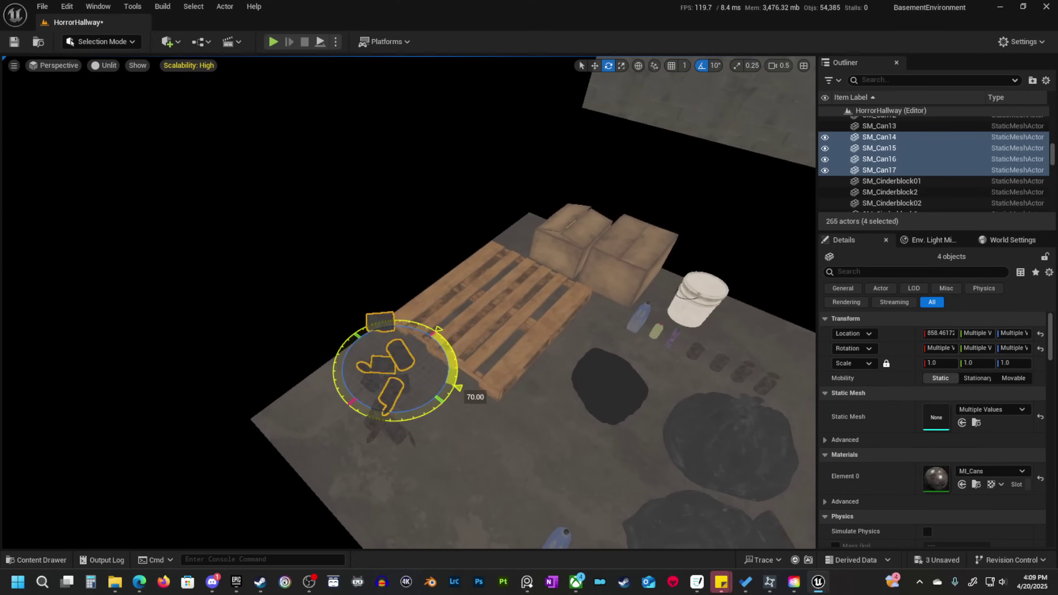
right_drag(484, 418, 520, 418)
Shift the rotated copies next to the first cans and duplicate them again to form a third column.
key(w)
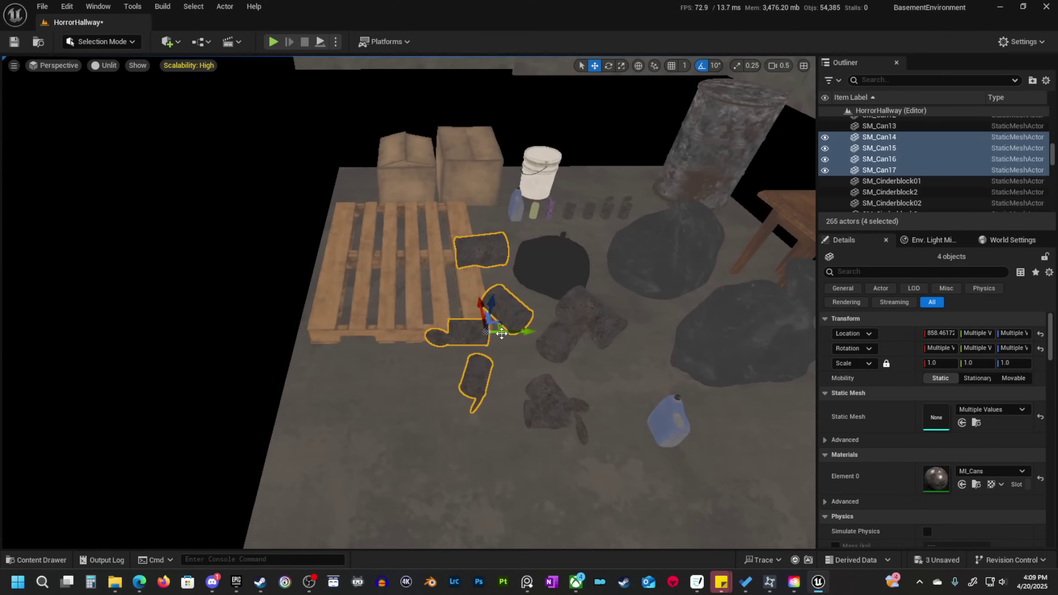
right_drag(491, 366, 462, 358)
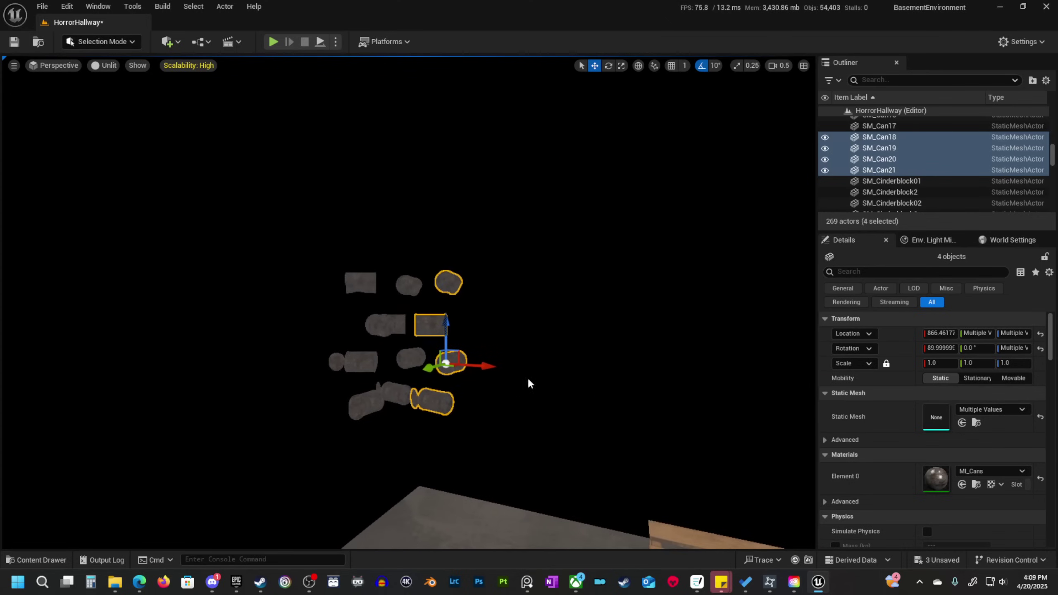
scroll(528, 384, down, 3)
mouse_move(528, 383)
right_down()
mouse_move(514, 394)
mouse_move(537, 371)
right_up()
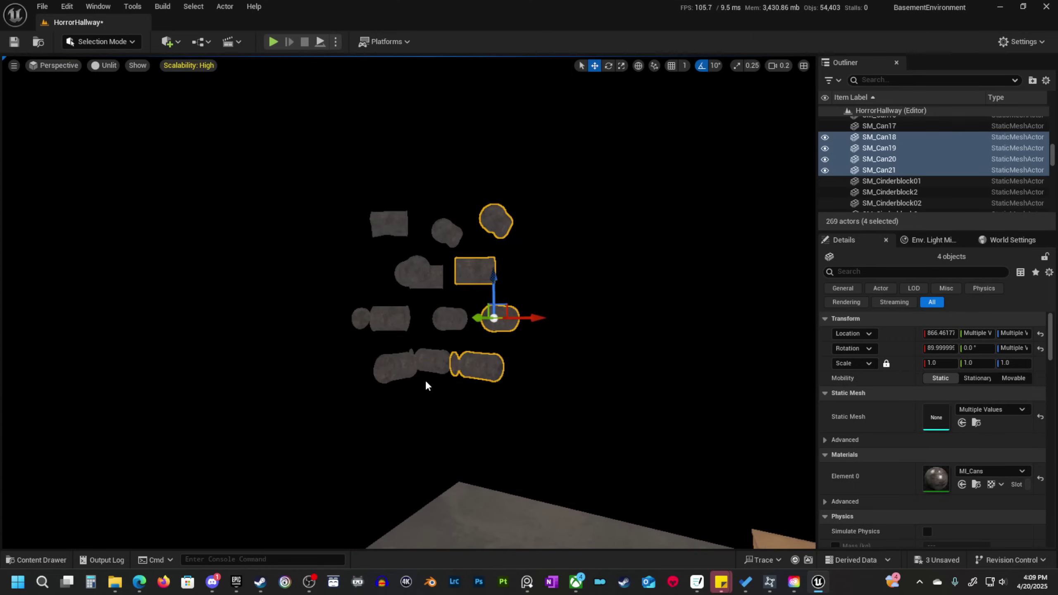
Select all twelve floating cans and put them in a new Outliner folder named Cans.
right_drag(426, 386, 412, 382)
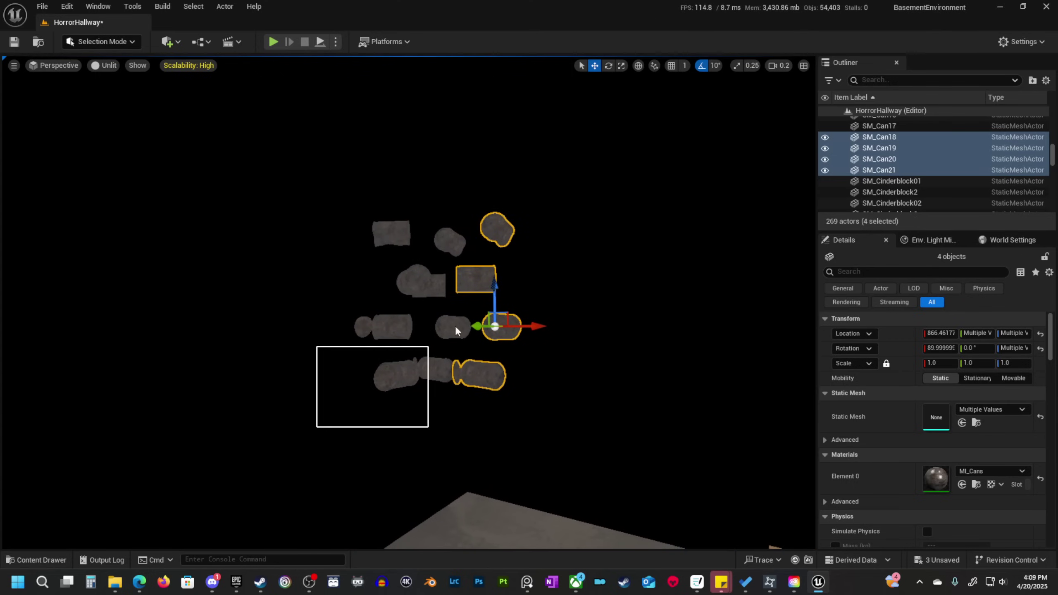
ctrl+alt+drag(456, 330, 558, 195)
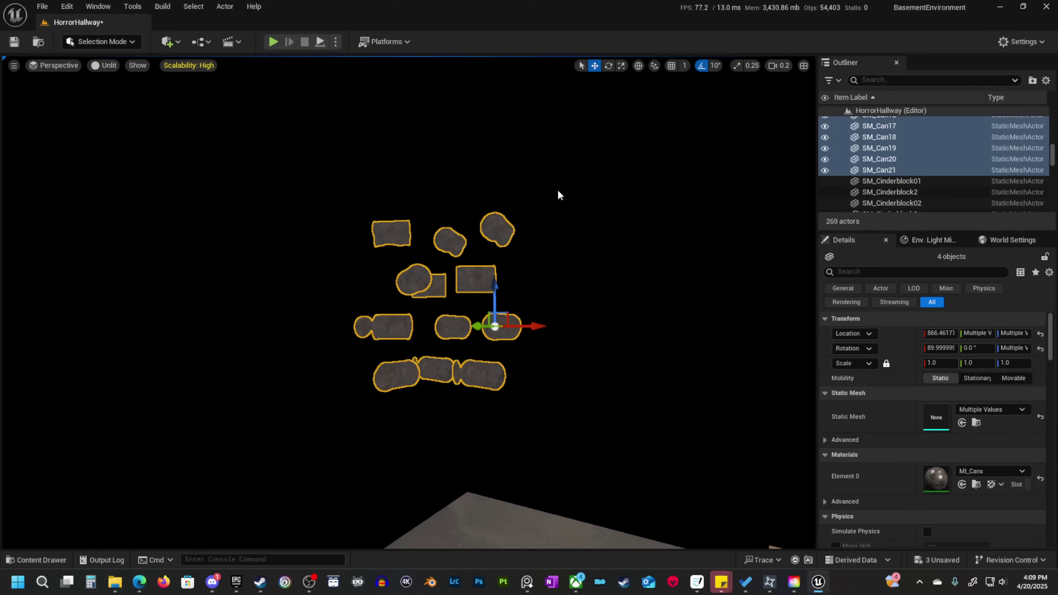
click(266, 336)
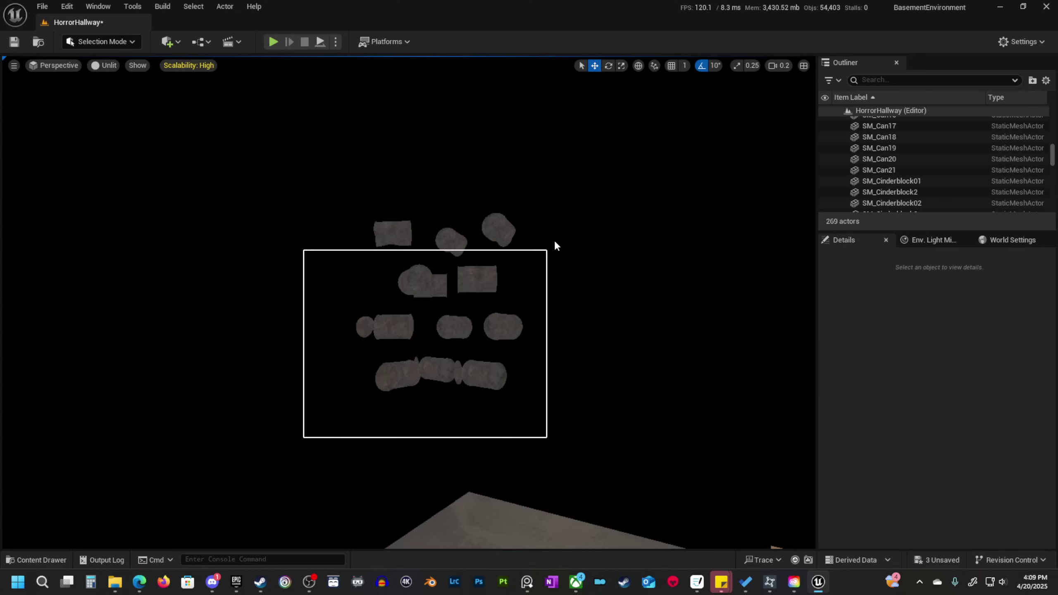
ctrl+alt+drag(591, 196, 590, 193)
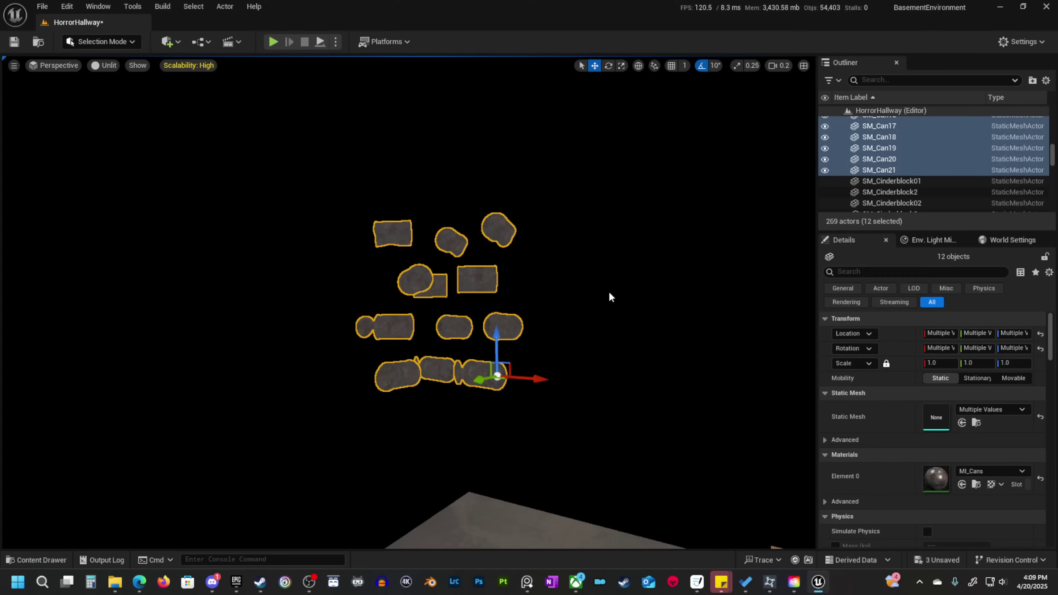
right_drag(611, 297, 749, 312)
key(a)
scroll(611, 297, up, 6)
key(s)
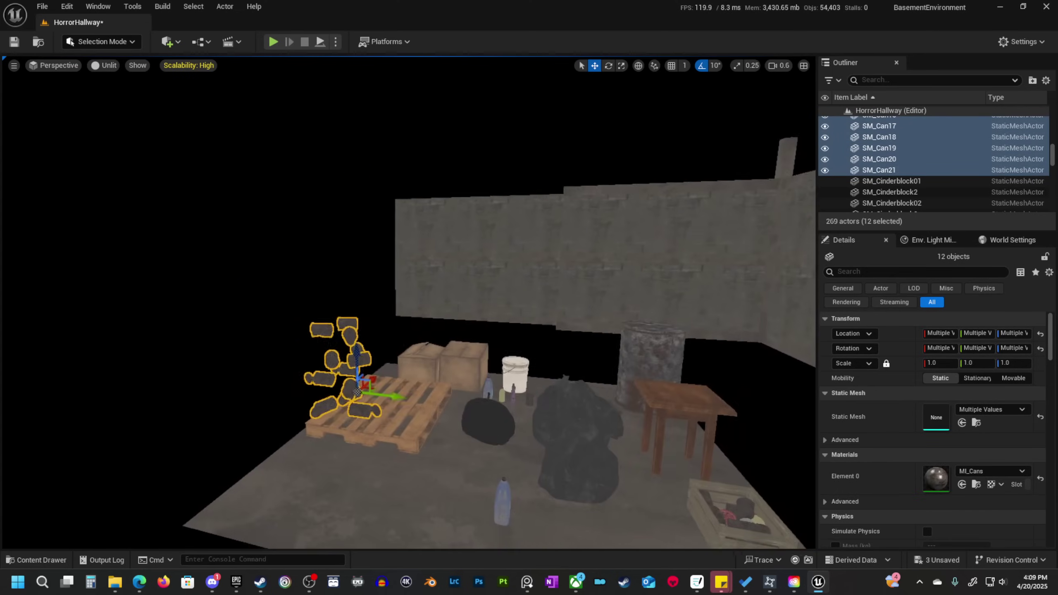
key(w)
right_drag(660, 281, 500, 278)
key(s)
scroll(659, 280, down, 3)
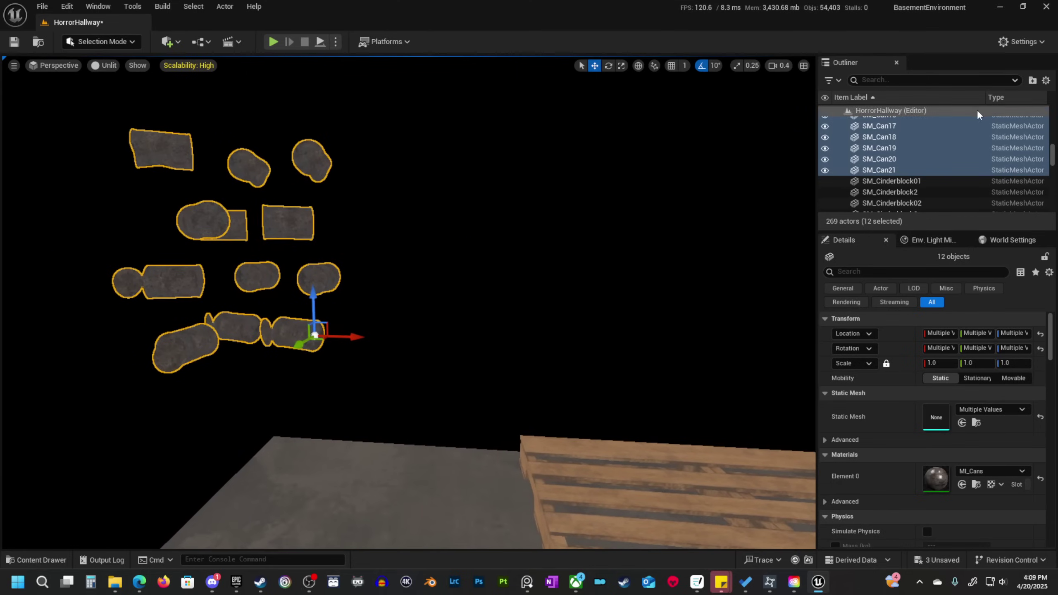
click(1032, 80)
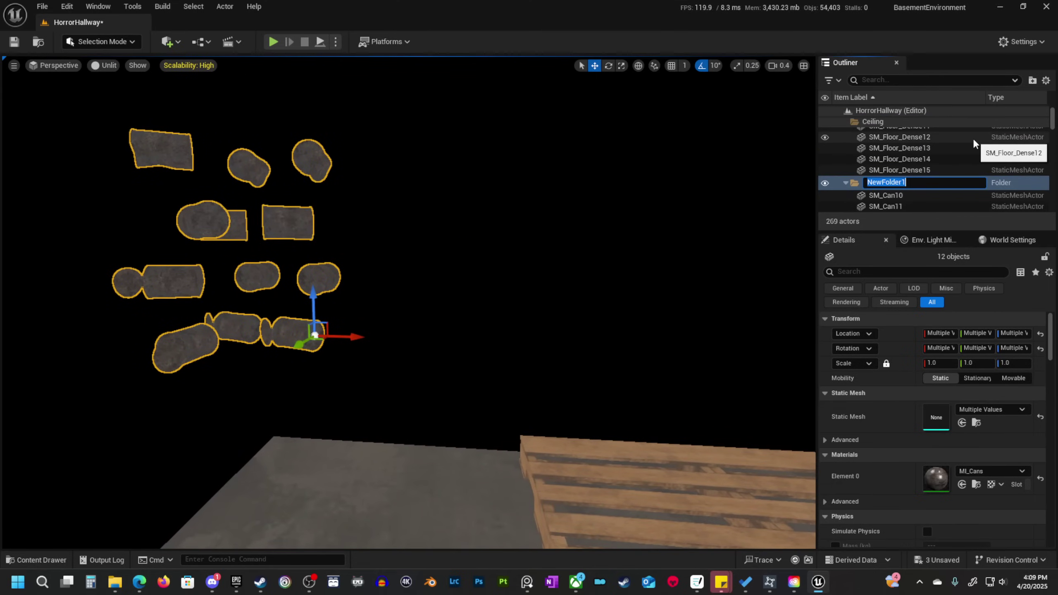
text(Cans)
key(Return)
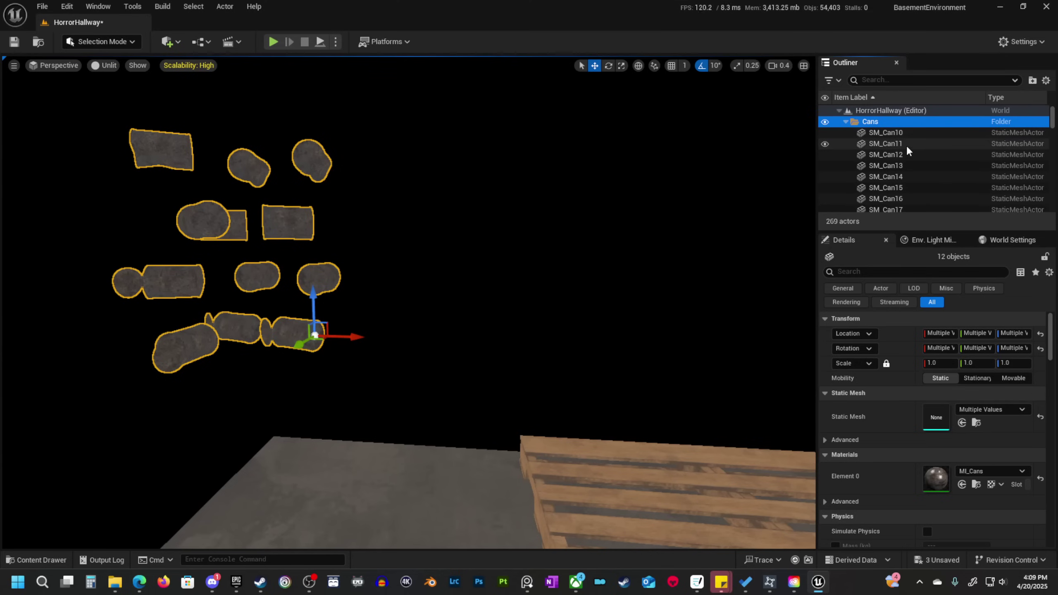
Select the twelve cans in the Cans folder and duplicate them across the prop floor toward the wooden table.
click(909, 132)
scroll(908, 150, down, 4)
shift+click(905, 170)
key(s)
right_drag(745, 213, 804, 258)
scroll(746, 213, up, 4)
key(w)
right_drag(624, 372, 624, 372)
scroll(624, 372, down, 2)
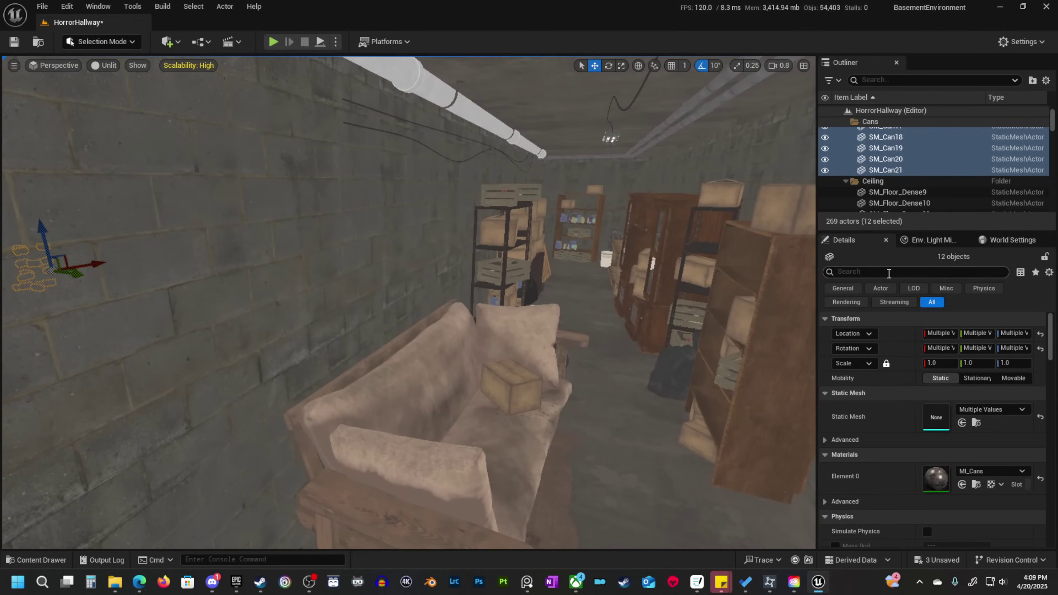
key(a)
right_drag(575, 280, 475, 282)
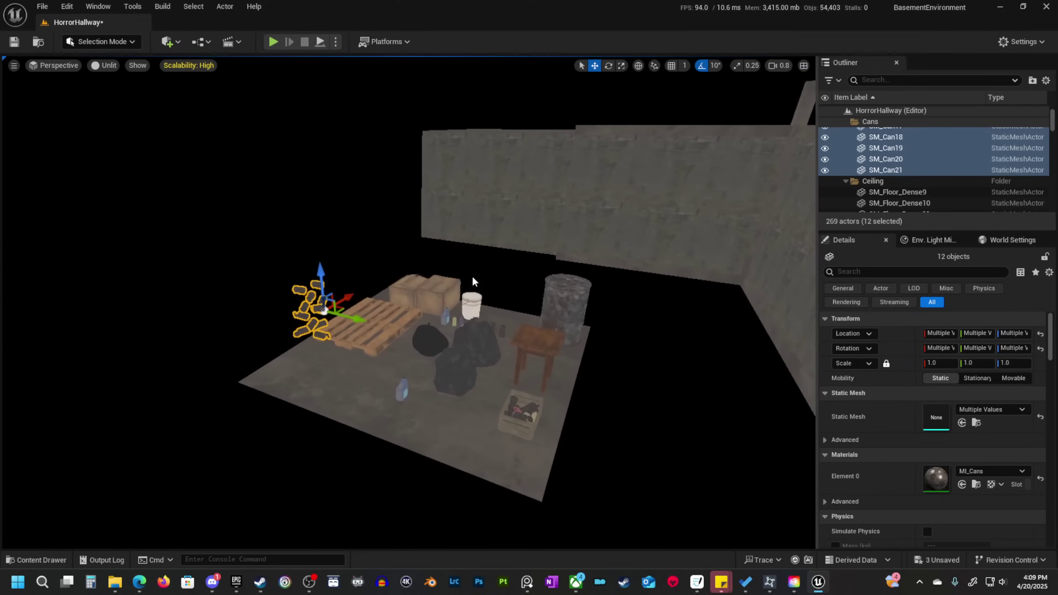
alt+drag(360, 322, 517, 368)
right_drag(521, 372, 545, 380)
key(a)
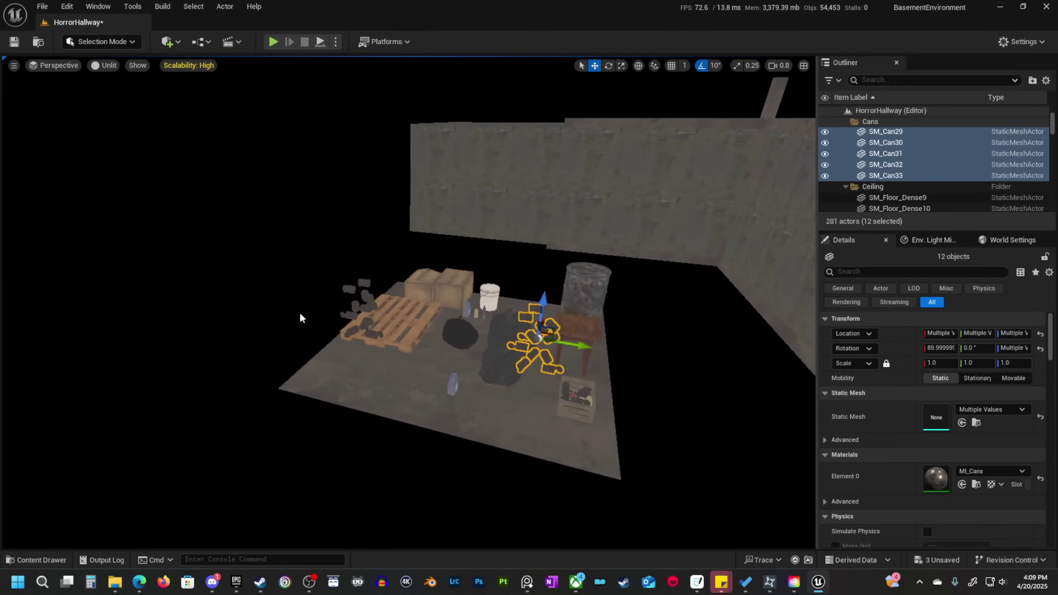
Move the twelve duplicated cans into the hallway, above the floor beside the stacked cardboard boxes.
mouse_move(363, 303)
right_down()
mouse_move(421, 304)
mouse_move(352, 304)
right_up()
key(d)
key(w)
key(a)
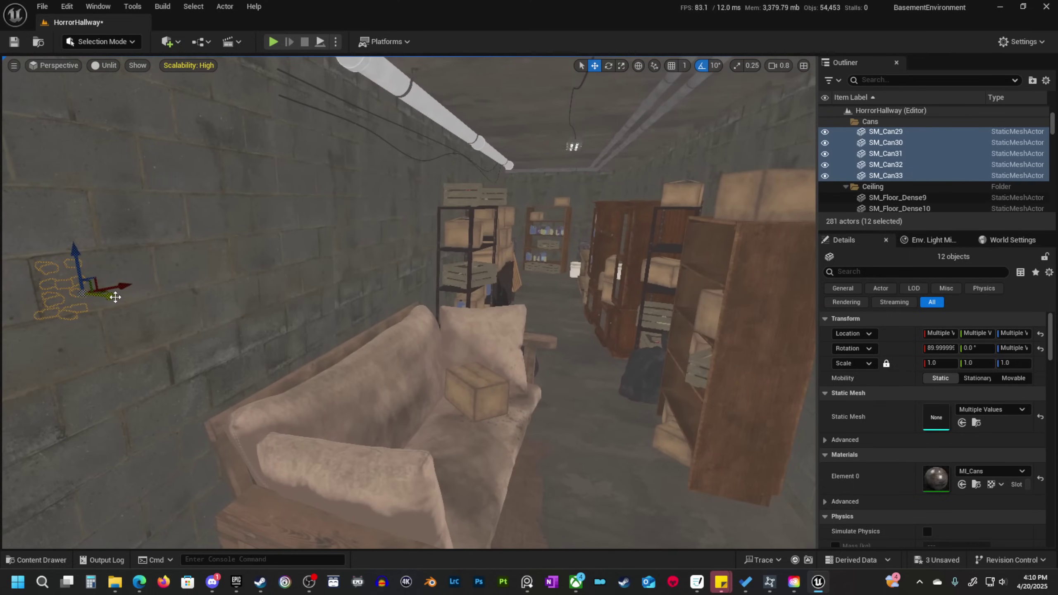
drag(570, 367, 573, 368)
key(w)
right_drag(573, 368, 566, 404)
scroll(558, 406, down, 3)
key(d)
shift+drag(384, 437, 389, 466)
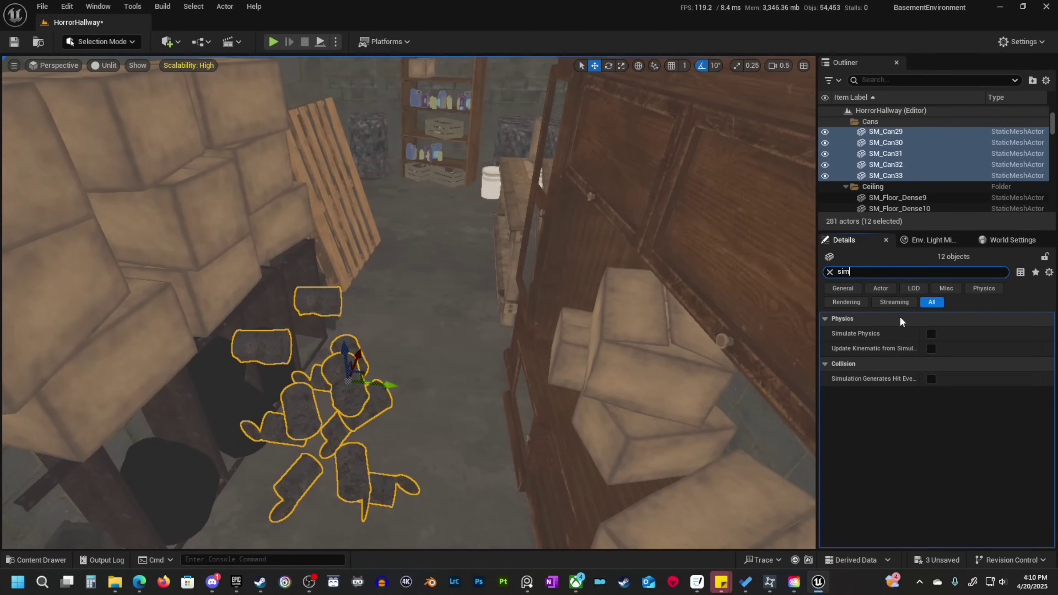
Enable Simulate Physics on the twelve can copies and shift them toward the white bucket beside the stacked boxes.
click(931, 333)
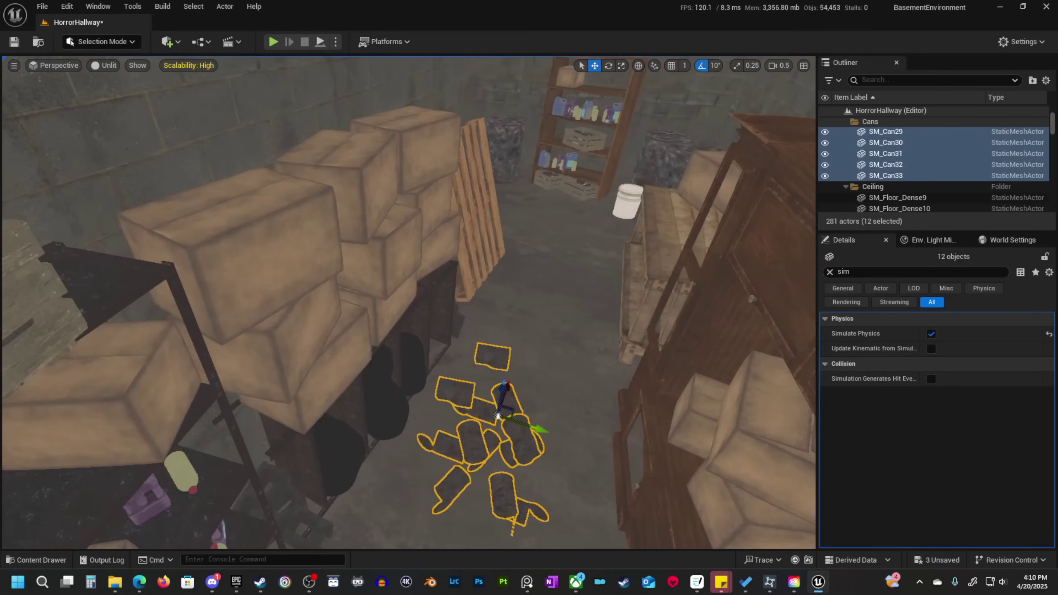
right_drag(499, 355, 499, 376)
drag(519, 376, 463, 378)
right_drag(462, 378, 400, 400)
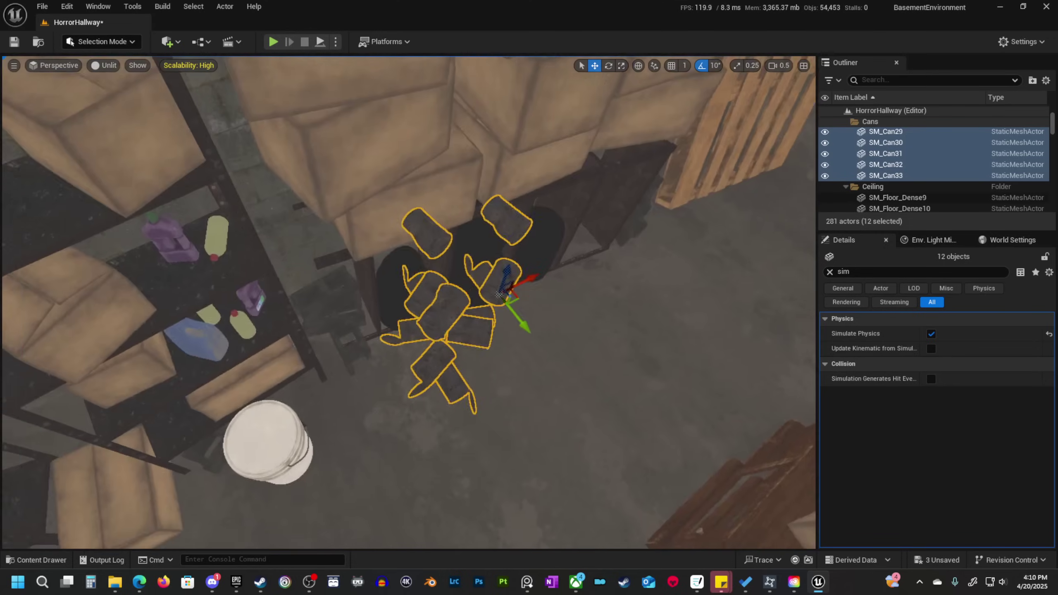
right_drag(499, 295, 501, 356)
drag(497, 354, 459, 358)
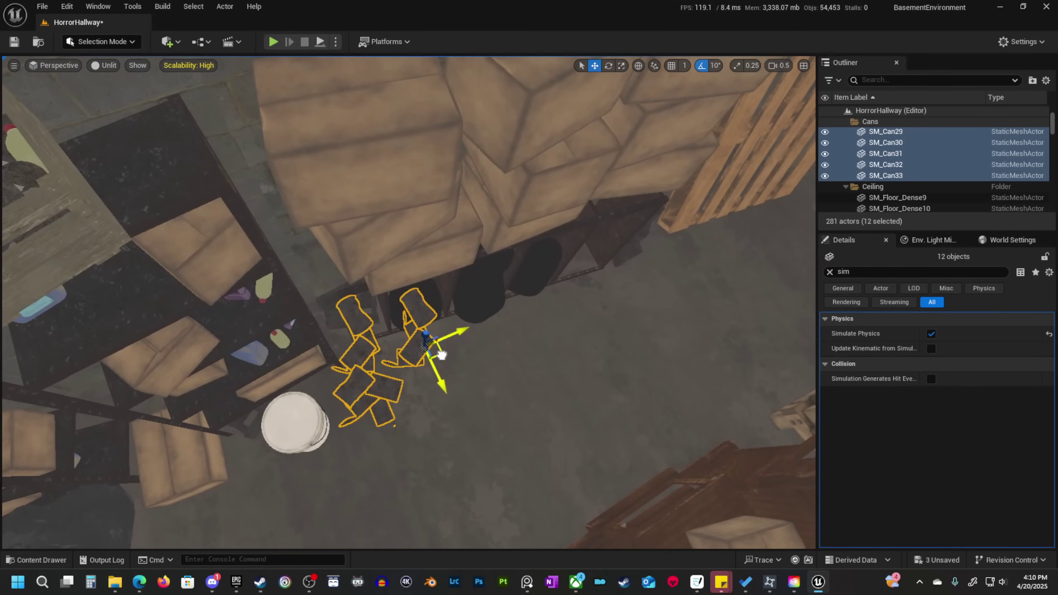
right_drag(441, 355, 423, 296)
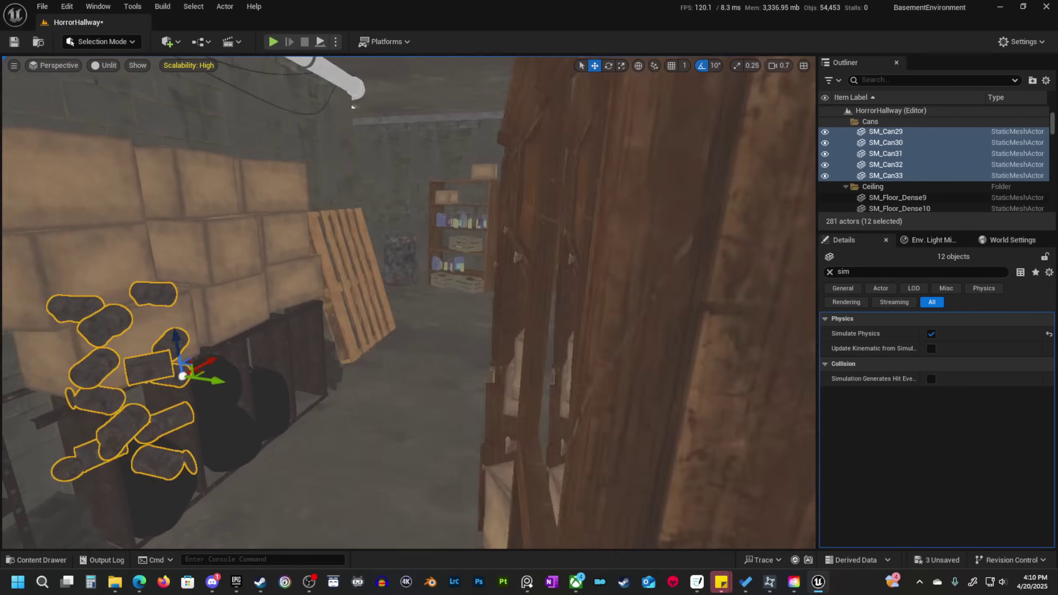
right_drag(330, 241, 330, 240)
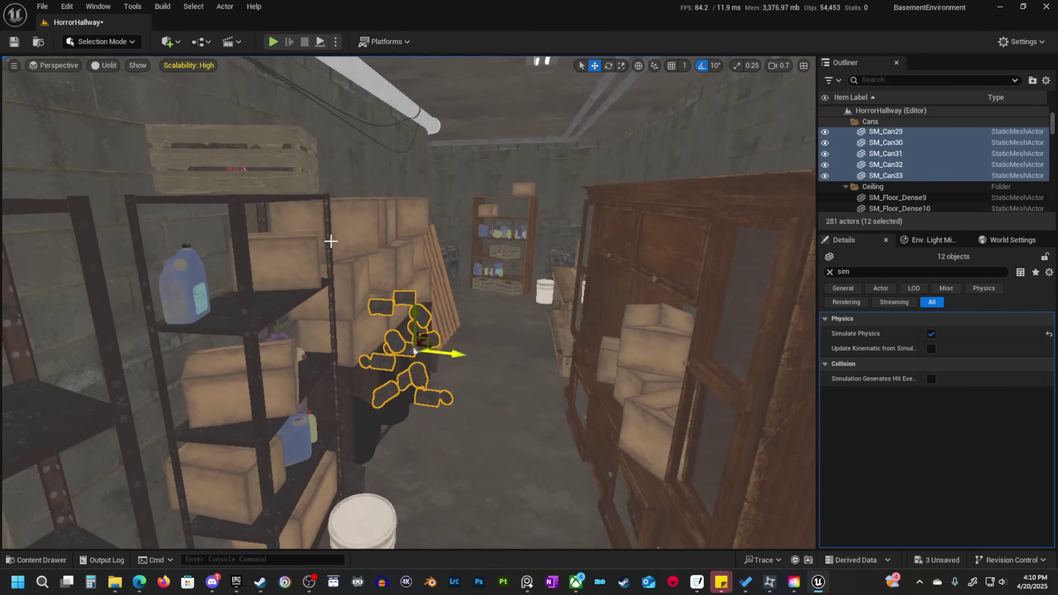
Try to drop the cans with a simulation of the level, switching to Lit view before stopping it.
click(335, 42)
click(393, 154)
right_drag(495, 331, 524, 325)
key(alt+4)
key(Escape)
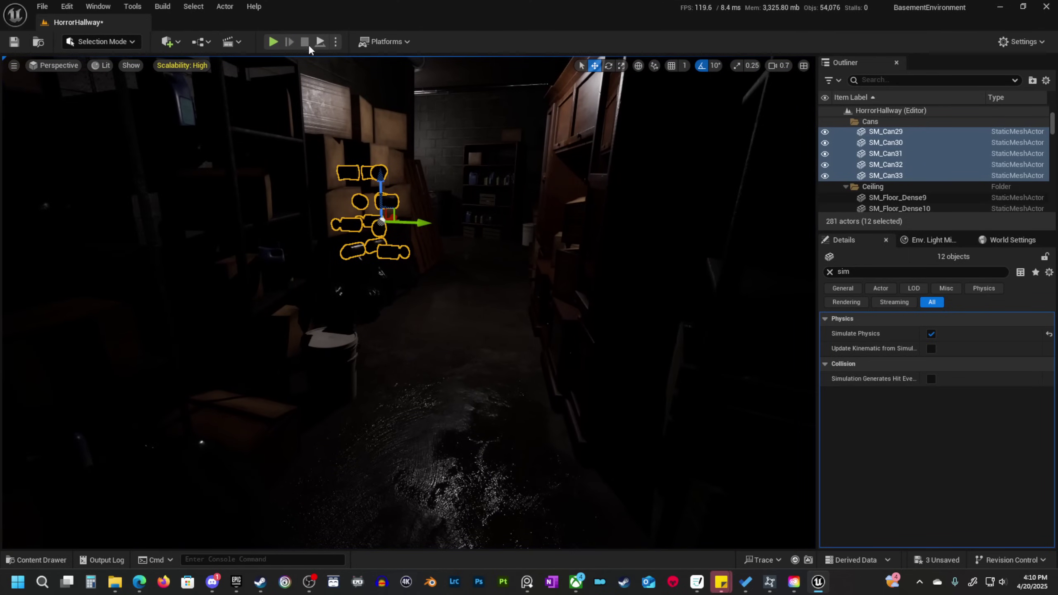
Simulate the level to drop the cans onto the hallway floor, keep their simulated positions and stop the simulation.
click(335, 43)
click(379, 153)
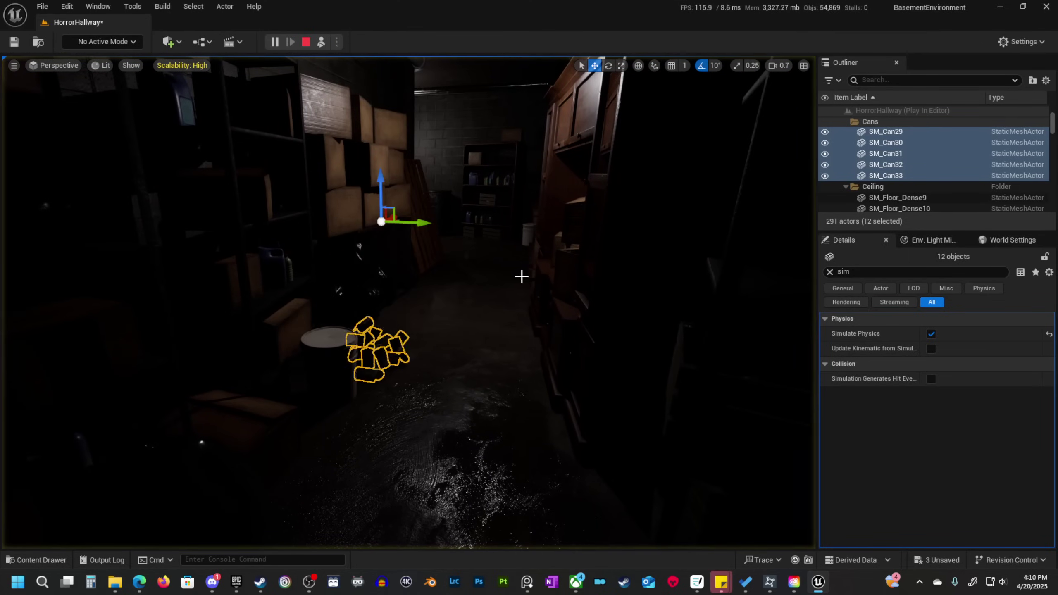
right_drag(472, 287, 480, 318)
key(w)
scroll(483, 317, down, 2)
scroll(483, 318, down, 2)
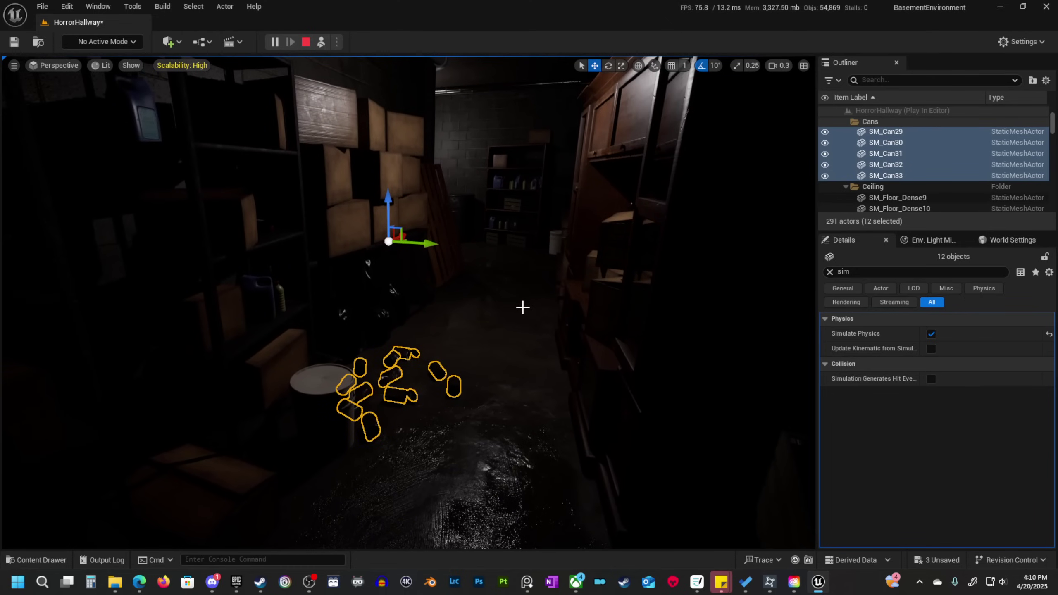
right_drag(578, 334, 595, 336)
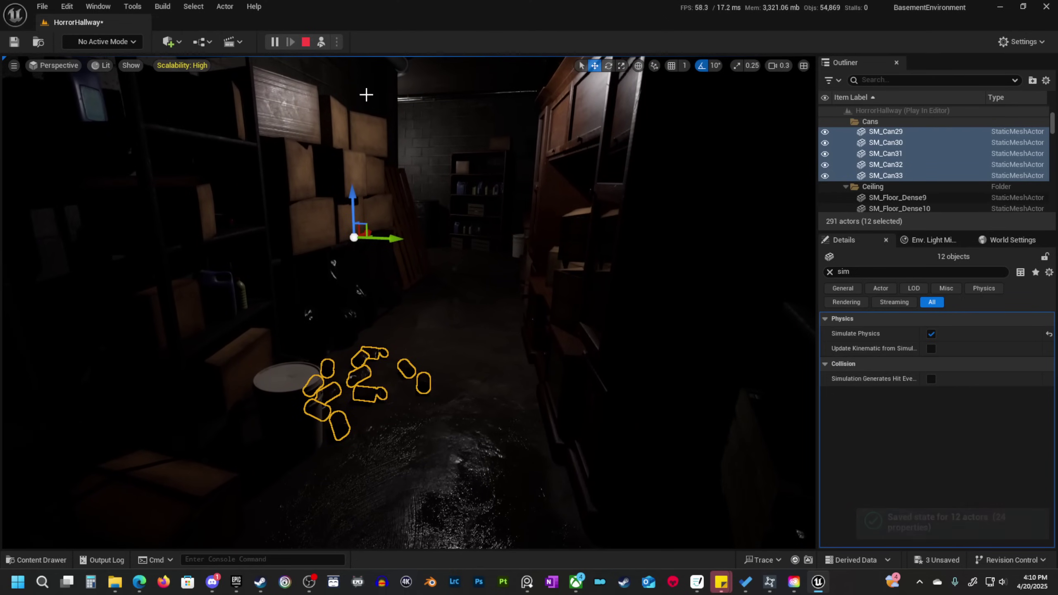
click(306, 41)
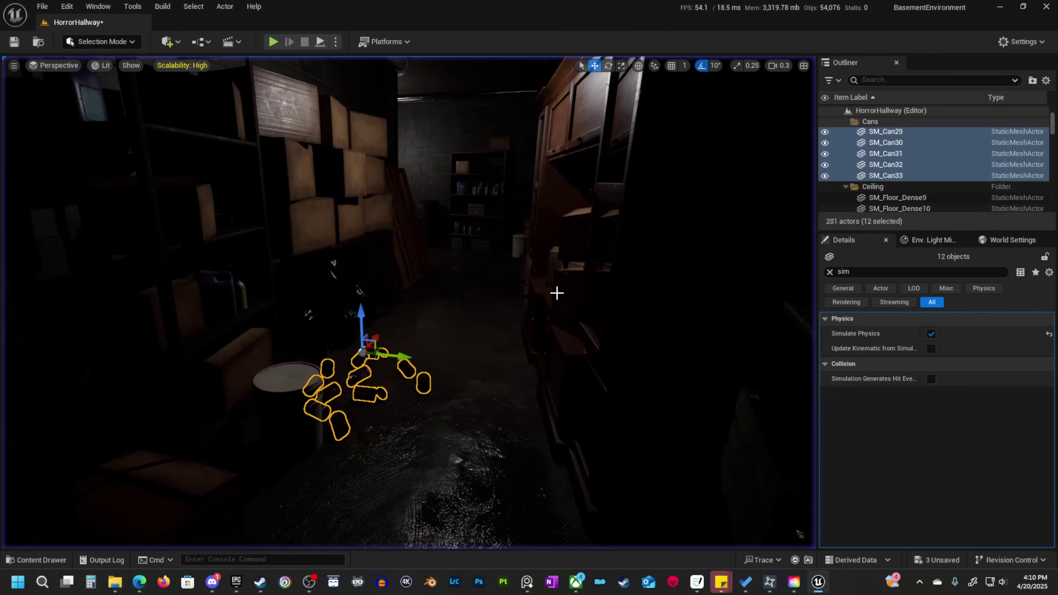
Disable Simulate Physics on the fallen cans and delete one can from the scattered pile.
click(931, 336)
right_drag(541, 309, 419, 359)
scroll(525, 327, up, 3)
click(479, 454)
key(Delete)
Return to Unlit view and duplicate the twelve floating cans from the prop floor into the hallway.
scroll(517, 298, down, 3)
scroll(345, 304, up, 3)
key(alt+3)
scroll(333, 287, down, 4)
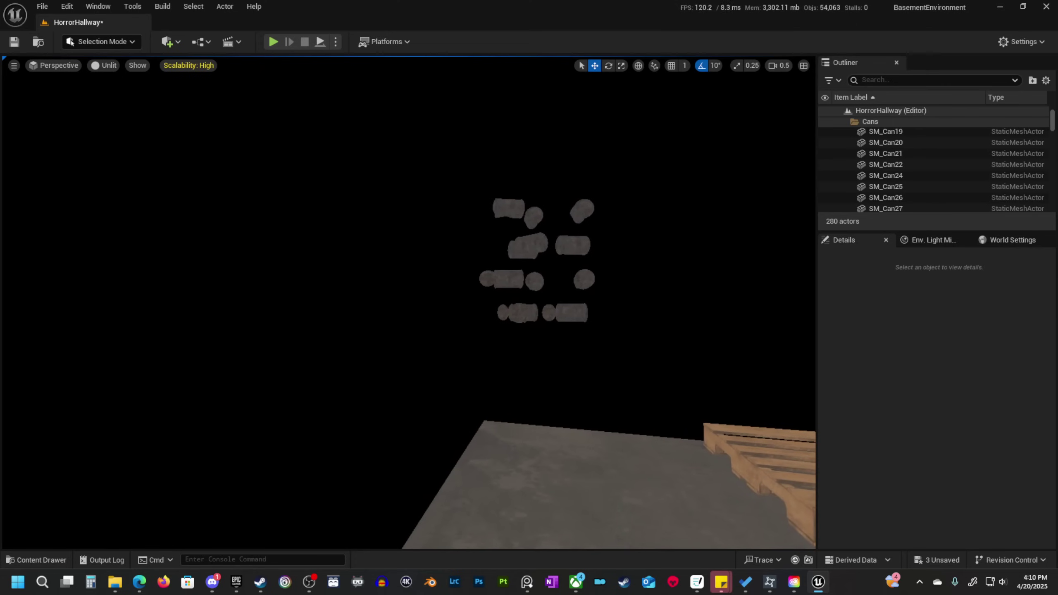
ctrl+alt+drag(659, 171, 660, 170)
right_drag(659, 170, 803, 200)
scroll(660, 170, up, 3)
mouse_move(359, 361)
right_down()
mouse_move(374, 358)
mouse_move(359, 361)
right_up()
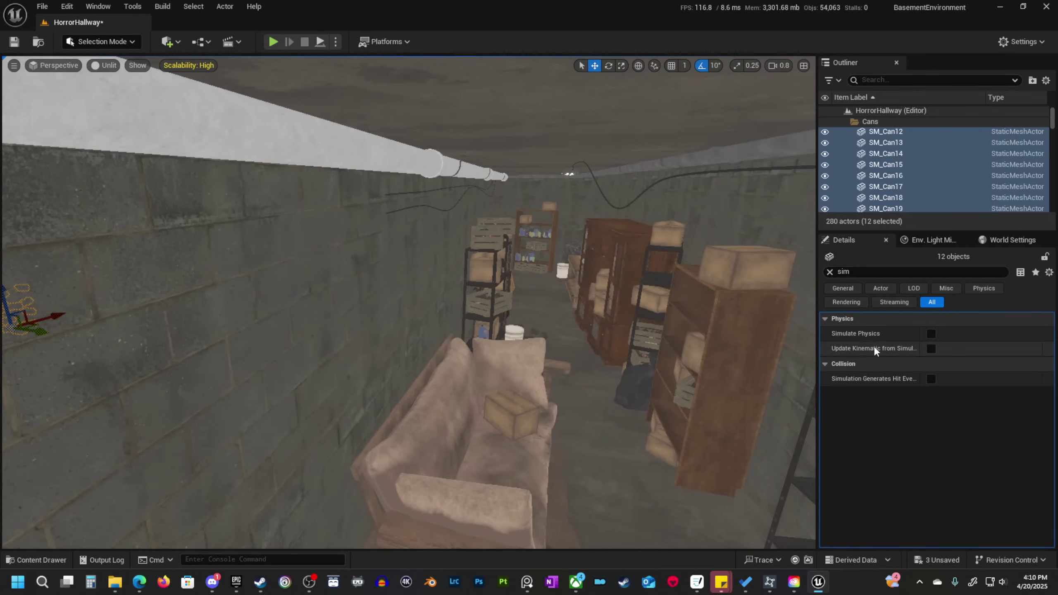
alt+drag(36, 326, 484, 354)
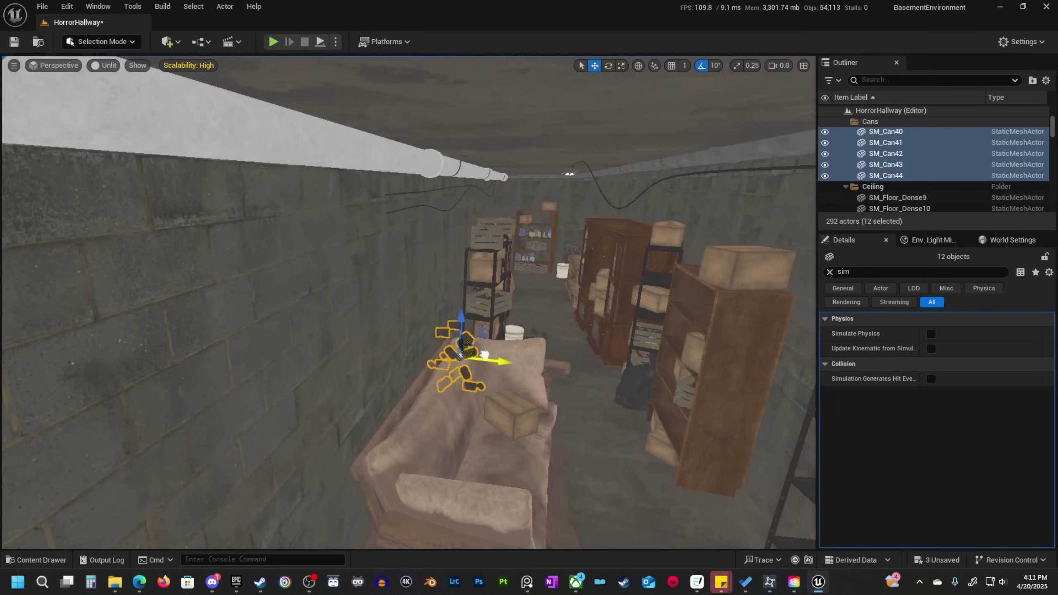
drag(579, 296, 577, 296)
Move the twelve duplicated cans along the hallway to the wall beside the wooden workbench.
right_drag(657, 382, 579, 387)
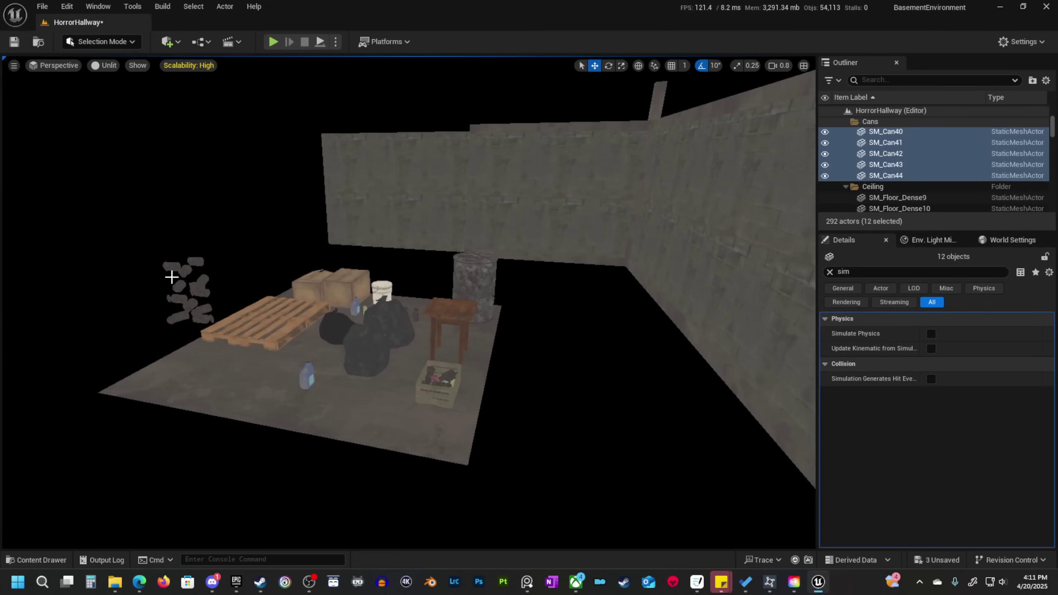
right_drag(181, 347, 350, 391)
key(w)
scroll(181, 347, down, 1)
mouse_move(461, 384)
right_down()
mouse_move(469, 442)
mouse_move(653, 446)
mouse_move(481, 379)
right_up()
key(s)
key(w)
shift+drag(403, 376, 324, 271)
key(w)
right_drag(406, 368, 325, 325)
key(s)
key(d)
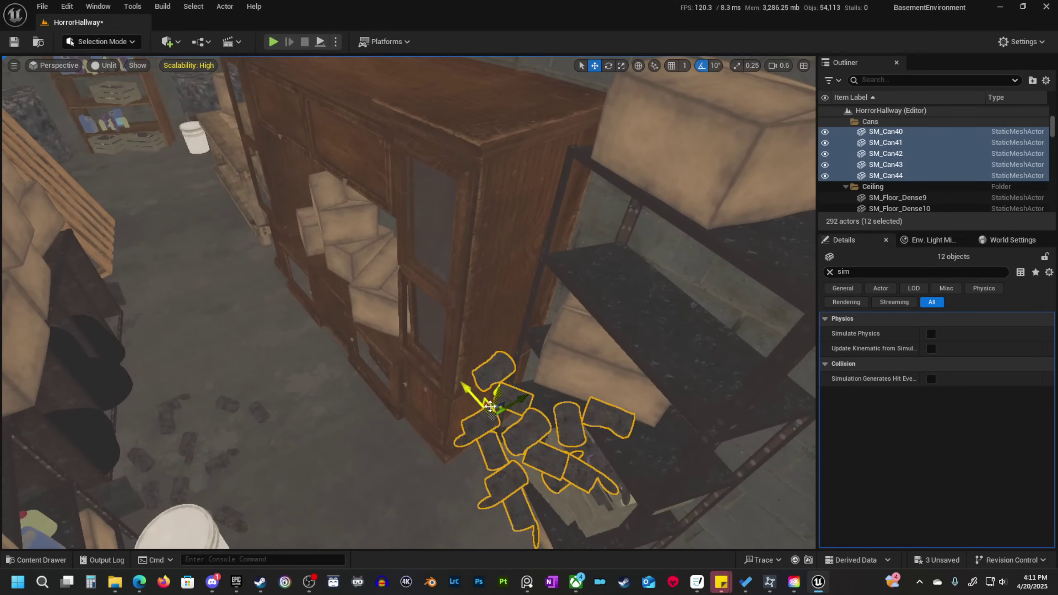
key(a)
right_drag(490, 406, 522, 267)
key(s)
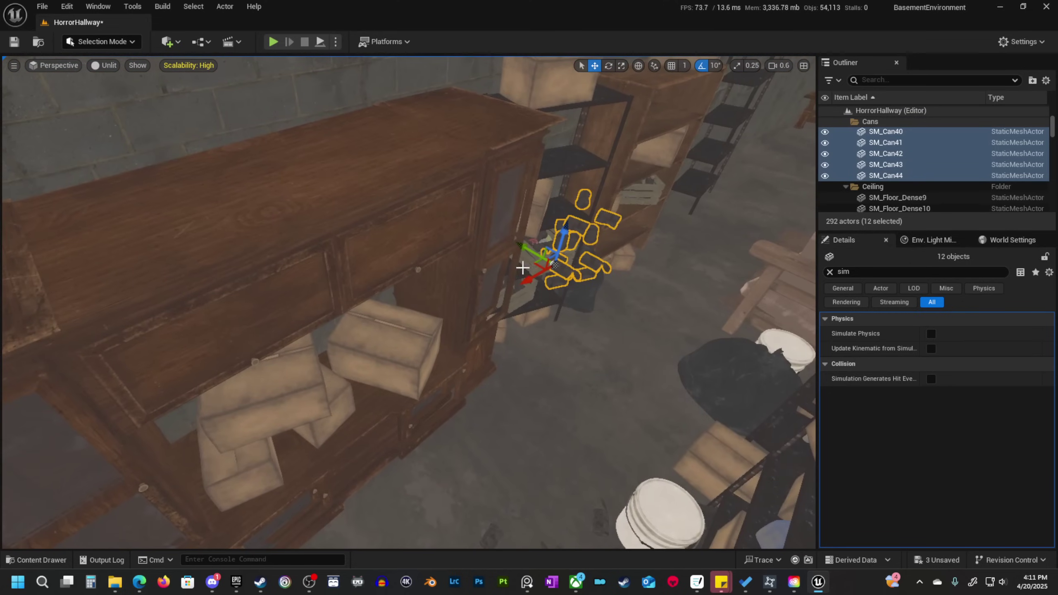
shift+drag(536, 264, 372, 346)
Enable Simulate Physics on the twelve cans and duplicate the group directly above them.
click(931, 334)
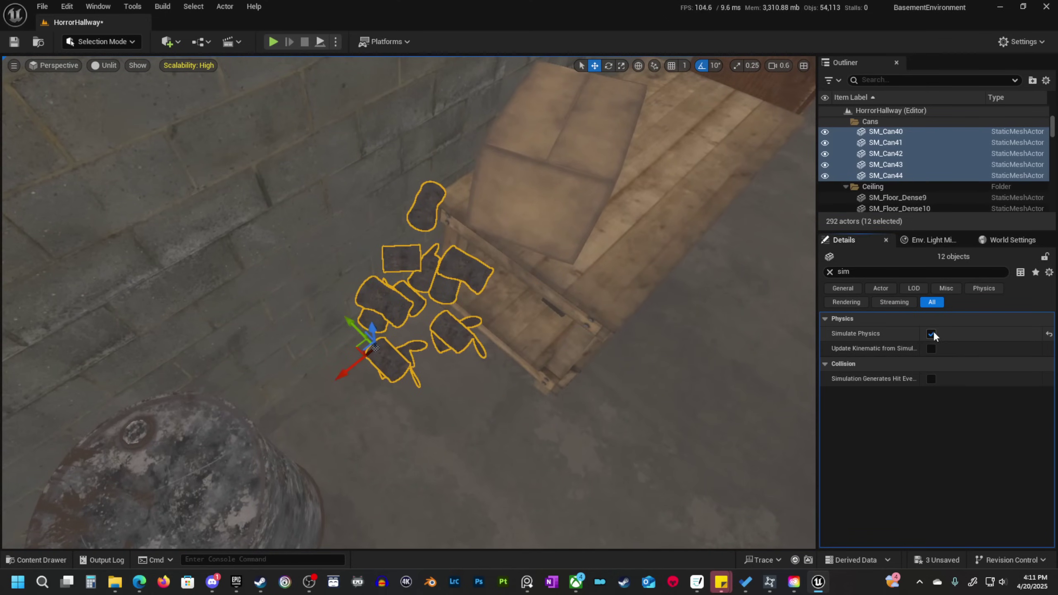
right_drag(458, 299, 465, 235)
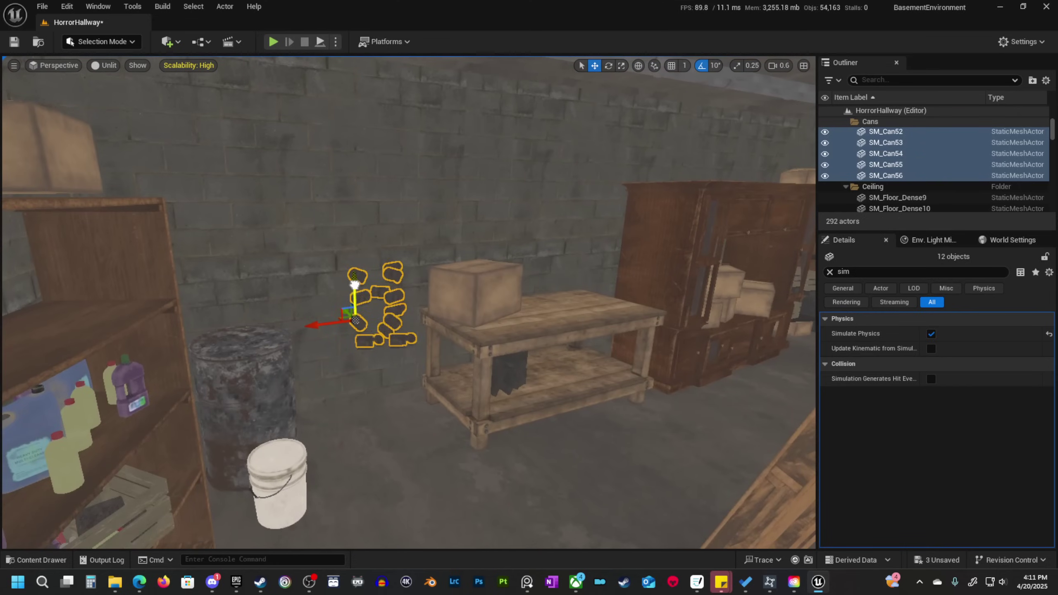
mouse_move(371, 151)
right_down()
mouse_move(333, 152)
mouse_move(391, 146)
mouse_move(398, 198)
mouse_move(385, 138)
right_up()
key(w)
key(w)
key(s)
key(w)
right_drag(417, 416, 438, 451)
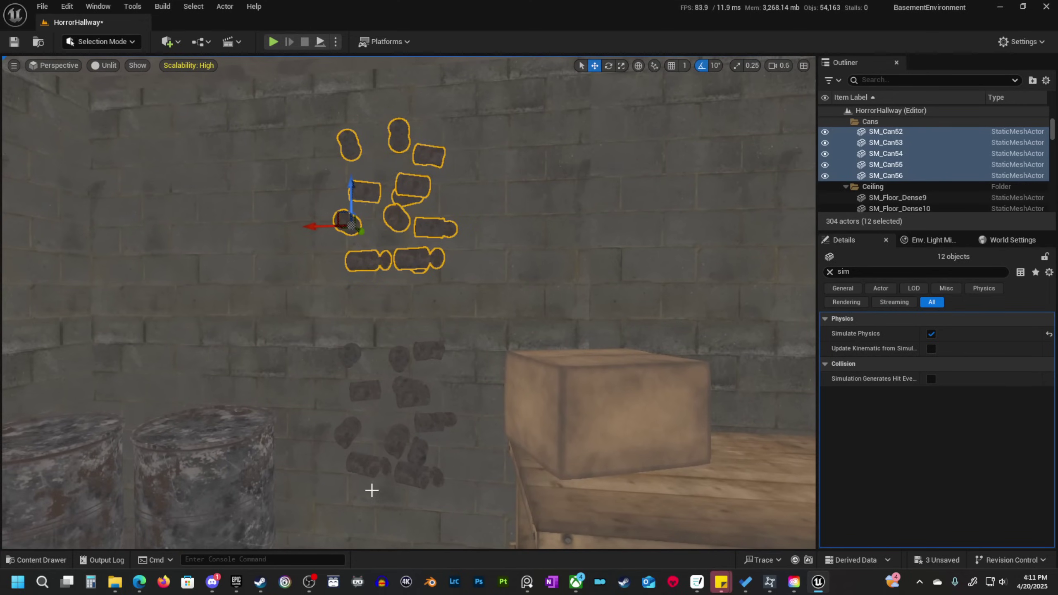
ctrl+alt+drag(437, 358, 437, 362)
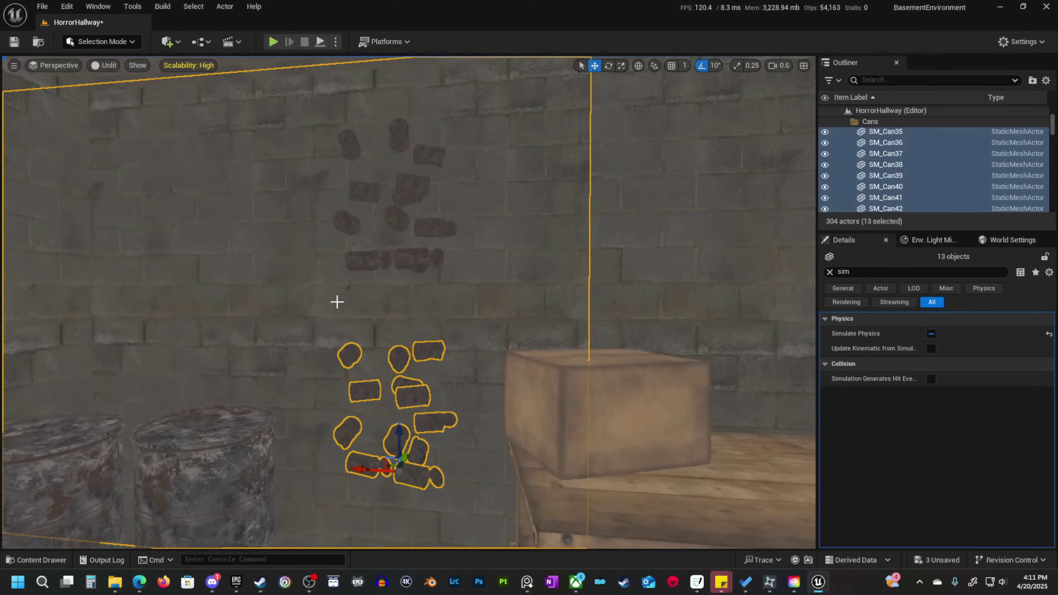
ctrl+click(317, 295)
right_drag(441, 348, 381, 445)
key(ctrl+z)
key(ctrl+z)
scroll(439, 348, down, 2)
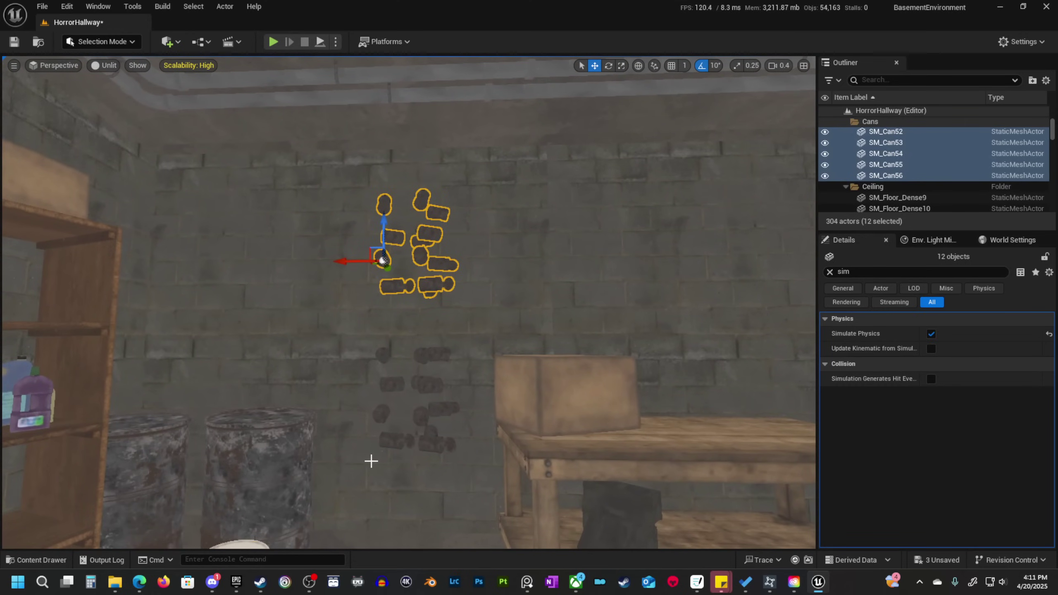
Select both can groups beside the workbench, 24 cans in total, leaving the wall behind them out of the selection.
click(371, 460)
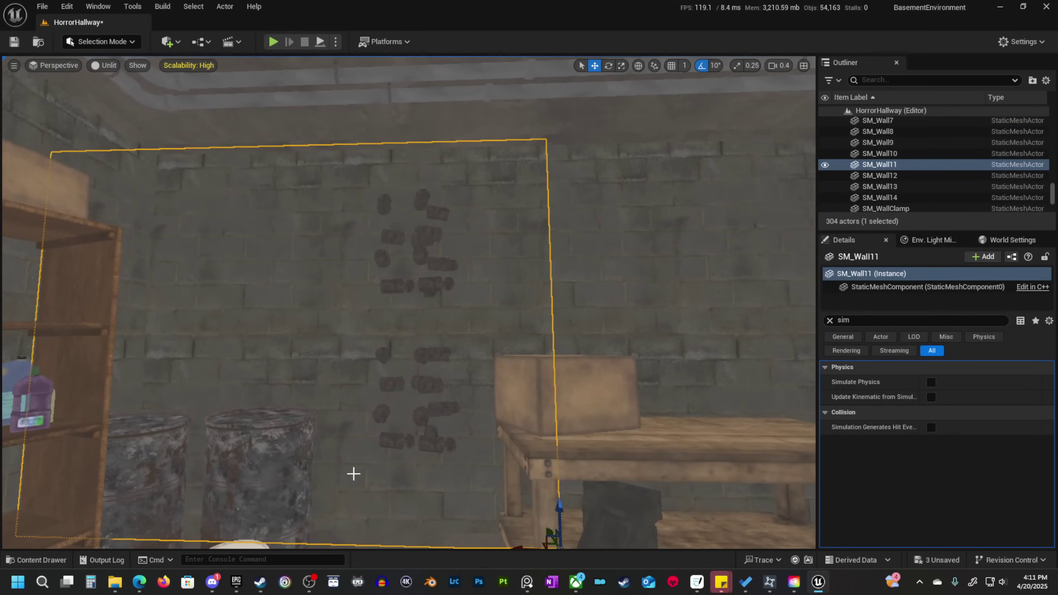
ctrl+alt+drag(479, 190, 478, 188)
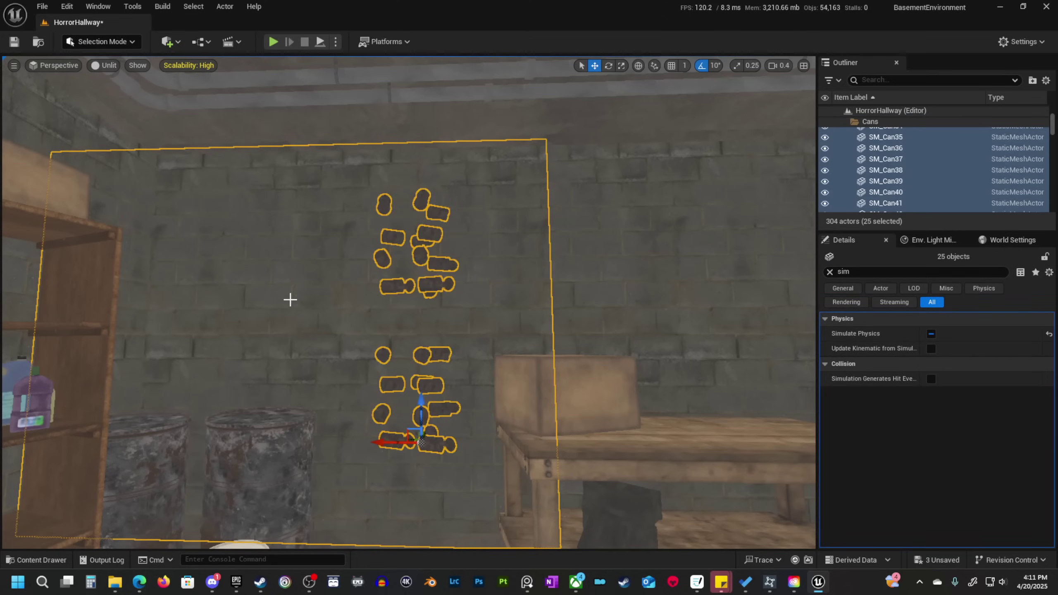
key(d)
right_drag(481, 355, 372, 367)
key(s)
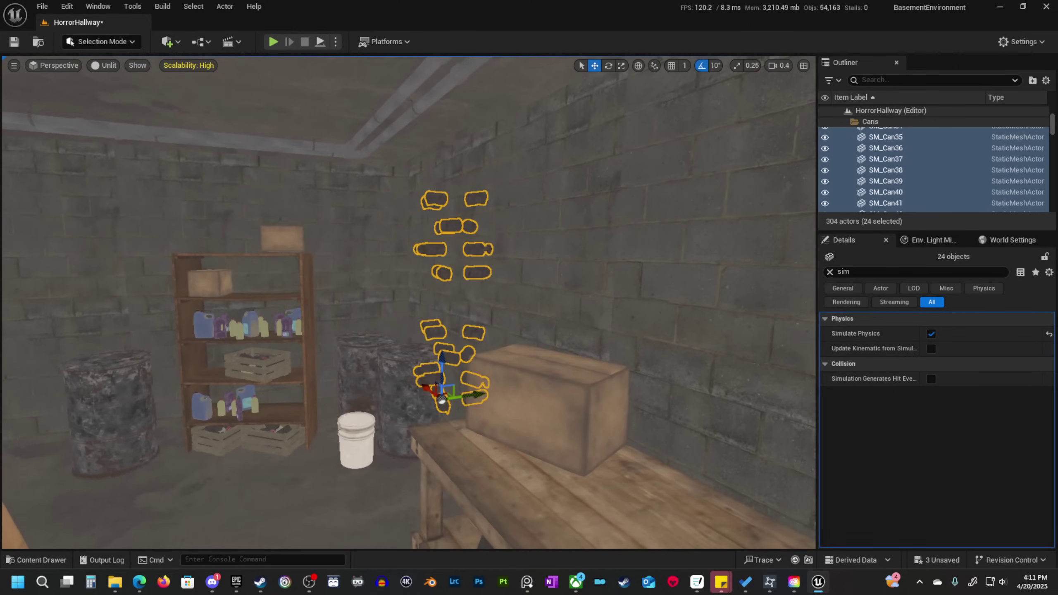
Simulate the level to drop the 24 cans by the workbench, keep their simulated positions and stop the simulation.
click(336, 42)
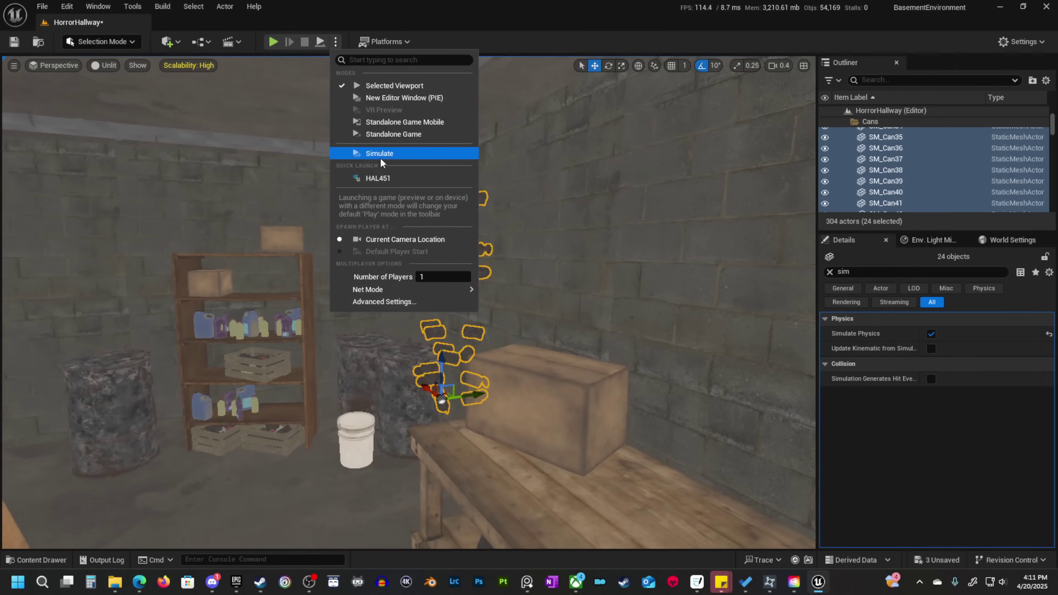
click(380, 157)
key(w)
right_drag(548, 284, 579, 294)
key(d)
key(alt+4)
key(w)
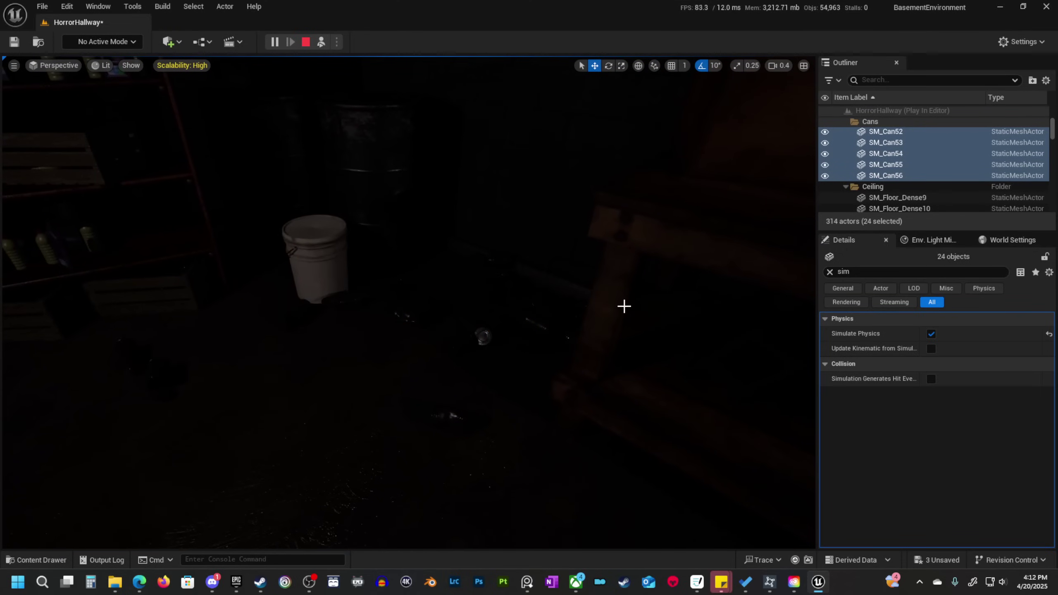
key(g)
right_drag(624, 306, 524, 176)
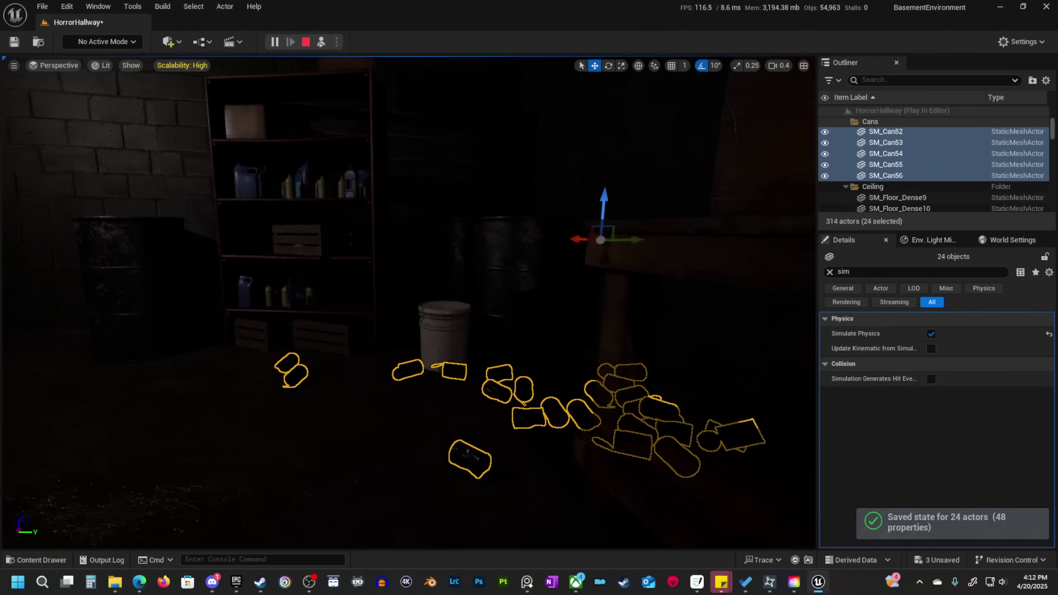
key(Escape)
key(Escape)
Switch back to Unlit view and select the twelve floating cans at the edge of the prop floor.
right_drag(408, 300, 313, 287)
key(w)
scroll(408, 308, up, 1)
key(s)
key(w)
mouse_move(508, 333)
right_down()
mouse_move(478, 321)
mouse_move(333, 330)
mouse_move(521, 333)
mouse_move(450, 354)
mouse_move(441, 384)
mouse_move(406, 339)
mouse_move(383, 341)
mouse_move(507, 326)
right_up()
scroll(507, 333, up, 4)
key(alt+3)
key(w)
scroll(508, 334, up, 1)
key(w)
scroll(508, 333, down, 6)
key(e)
key(s)
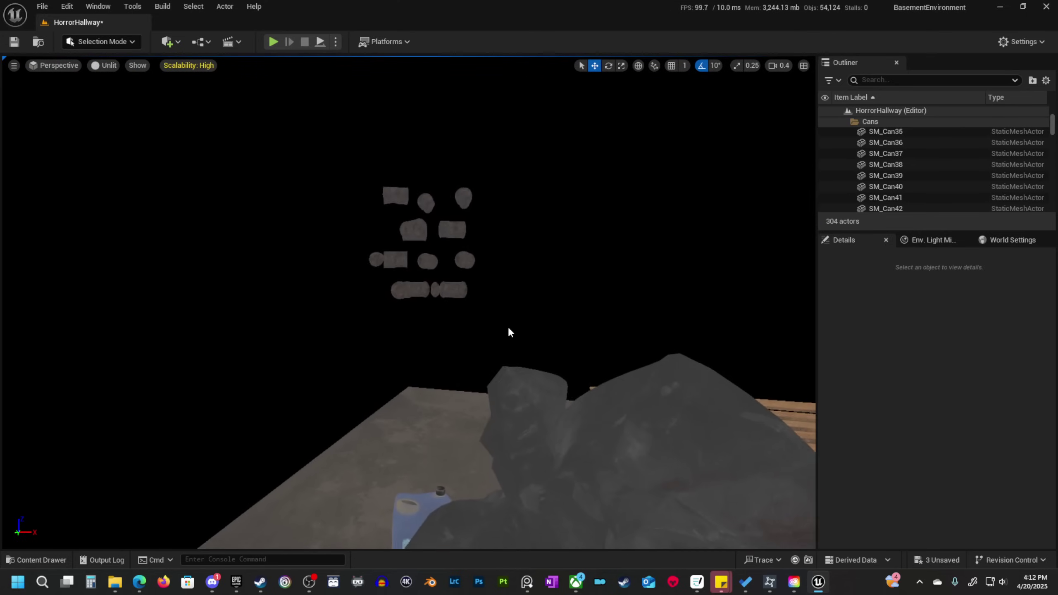
ctrl+alt+drag(350, 329, 492, 188)
right_drag(493, 188, 495, 234)
scroll(492, 188, up, 2)
key(w)
key(s)
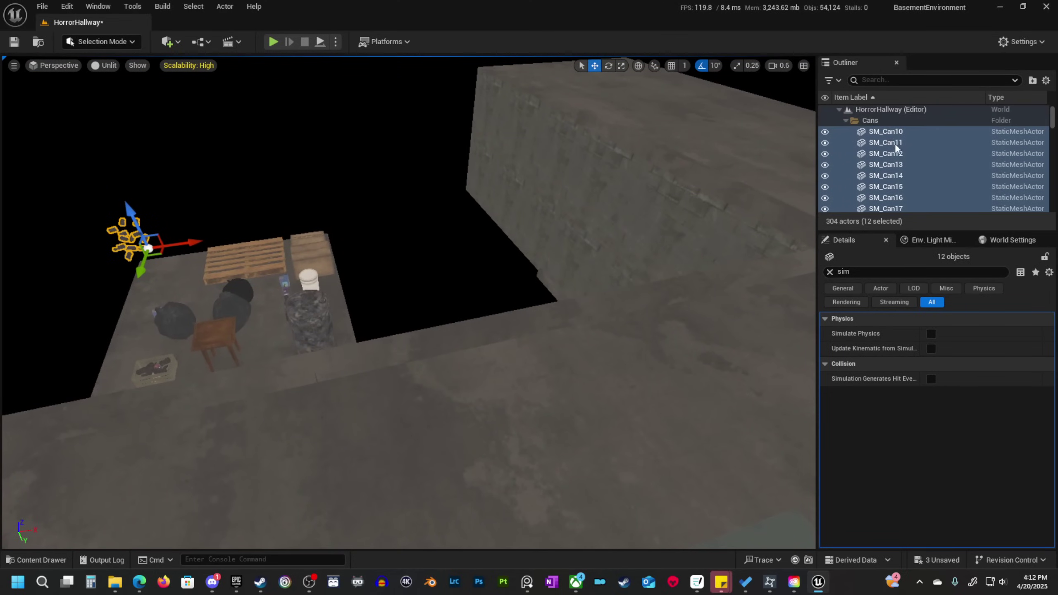
Collapse the Cans and Ceiling folders in the Outliner and hide the Ceiling folder.
click(846, 120)
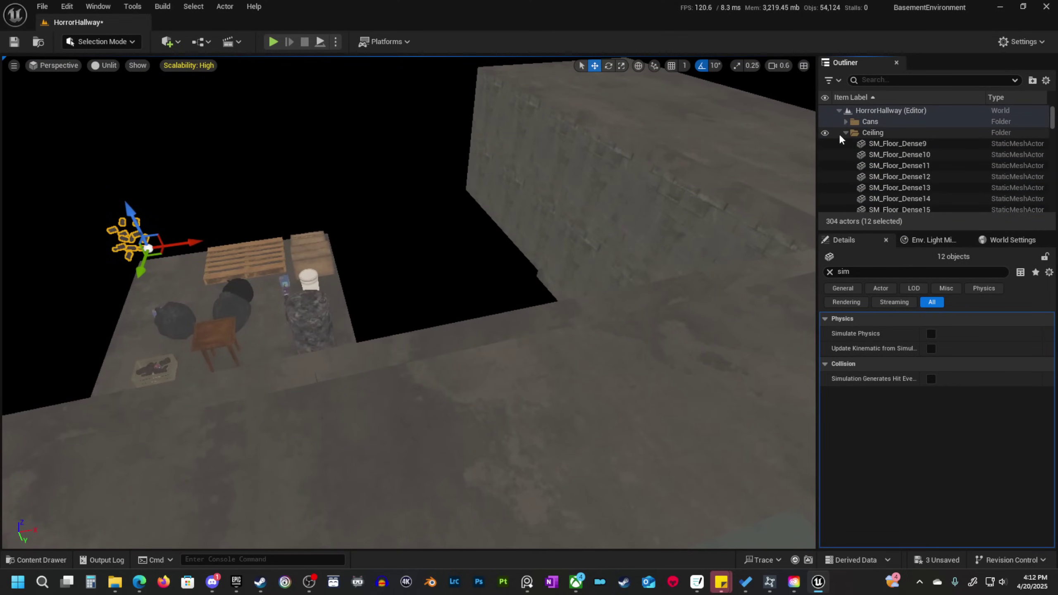
click(845, 133)
click(825, 133)
right_drag(624, 233, 533, 230)
key(w)
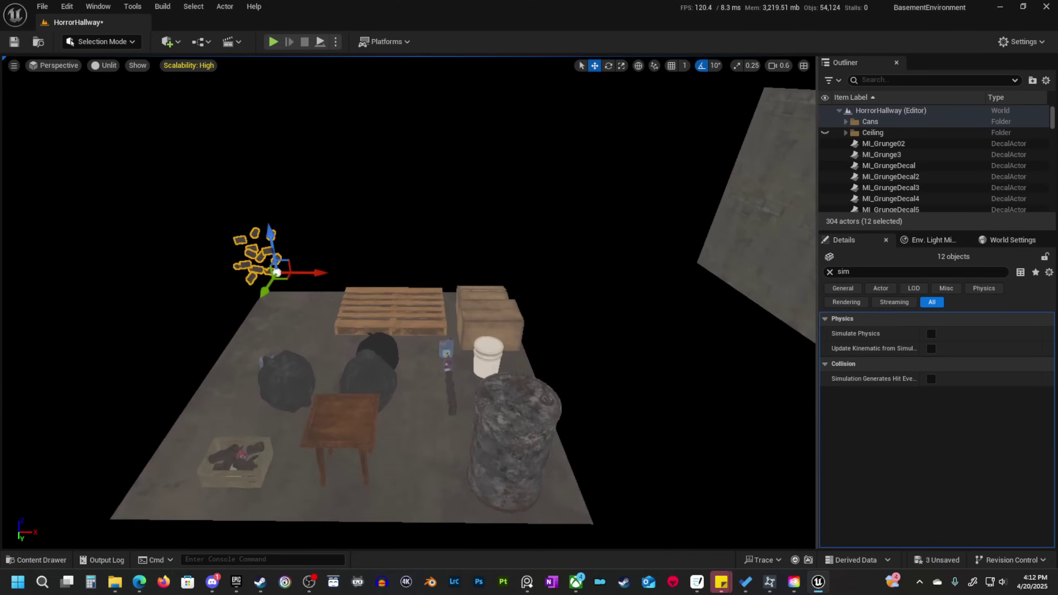
Duplicate the twelve floating cans into four new groups, arranged two by two away from the prop floor.
right_drag(400, 204, 356, 172)
key(a)
key(w)
right_drag(426, 267, 385, 258)
click(443, 355)
ctrl+alt+drag(415, 354, 593, 207)
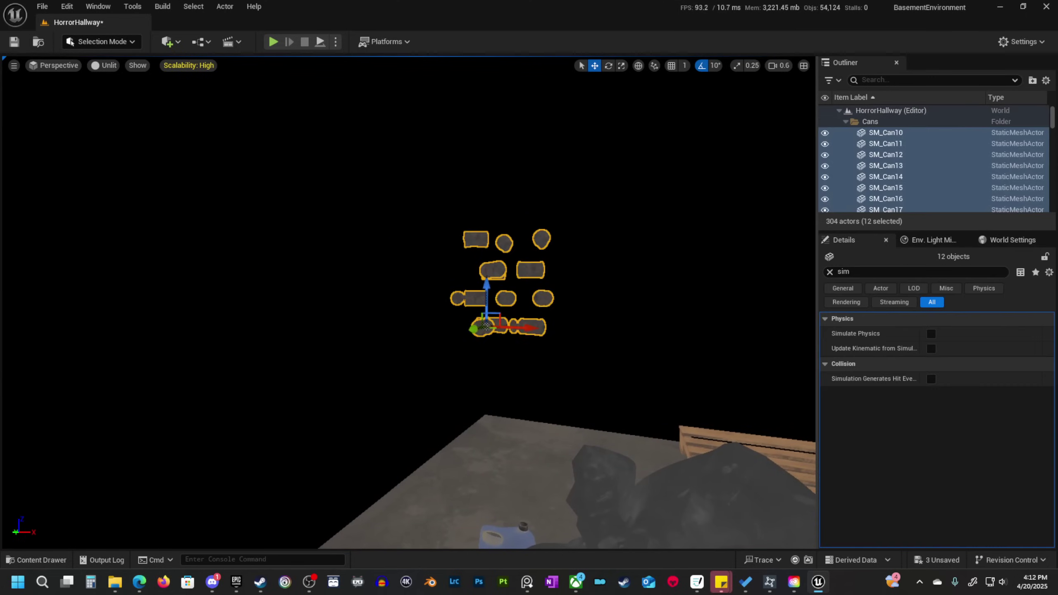
key(s)
scroll(662, 212, up, 3)
right_drag(593, 207, 595, 241)
key(w)
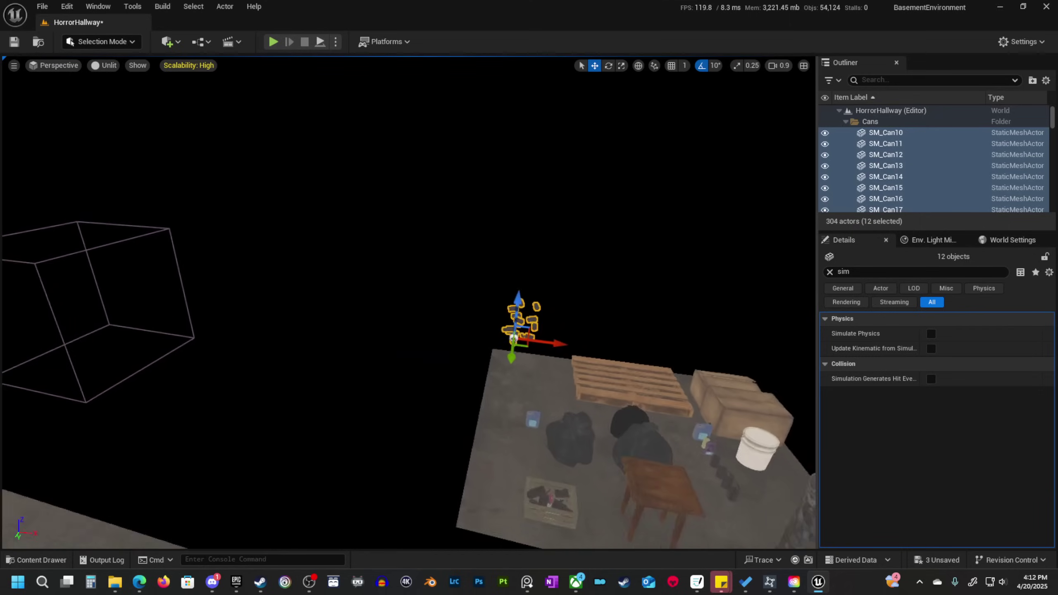
key(w)
mouse_move(633, 346)
right_down()
mouse_move(666, 304)
mouse_move(659, 334)
mouse_move(633, 345)
right_up()
scroll(633, 346, down, 4)
key(s)
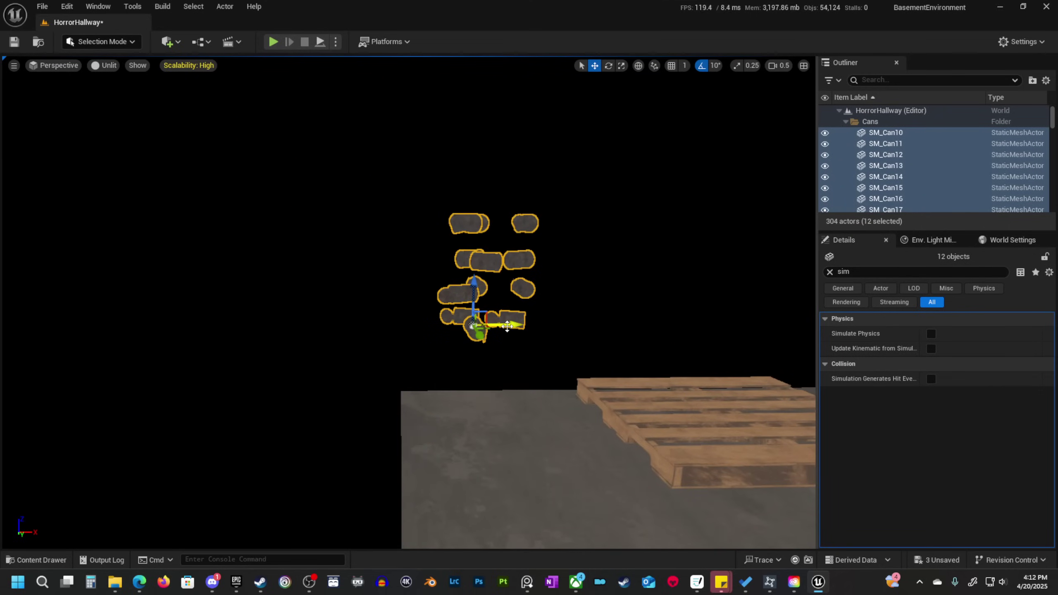
alt+drag(507, 327, 378, 323)
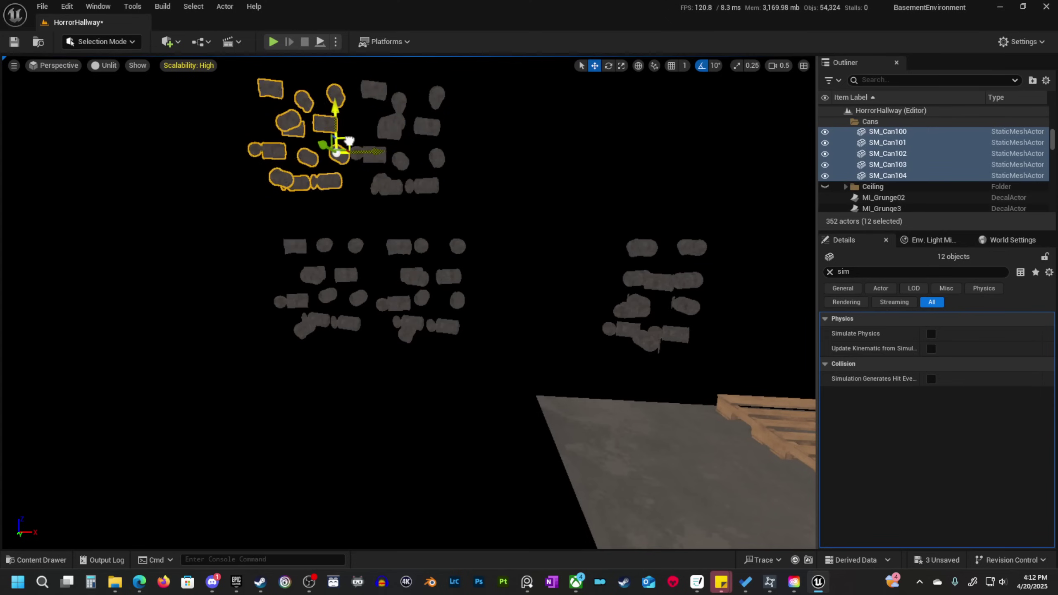
right_drag(339, 343, 339, 342)
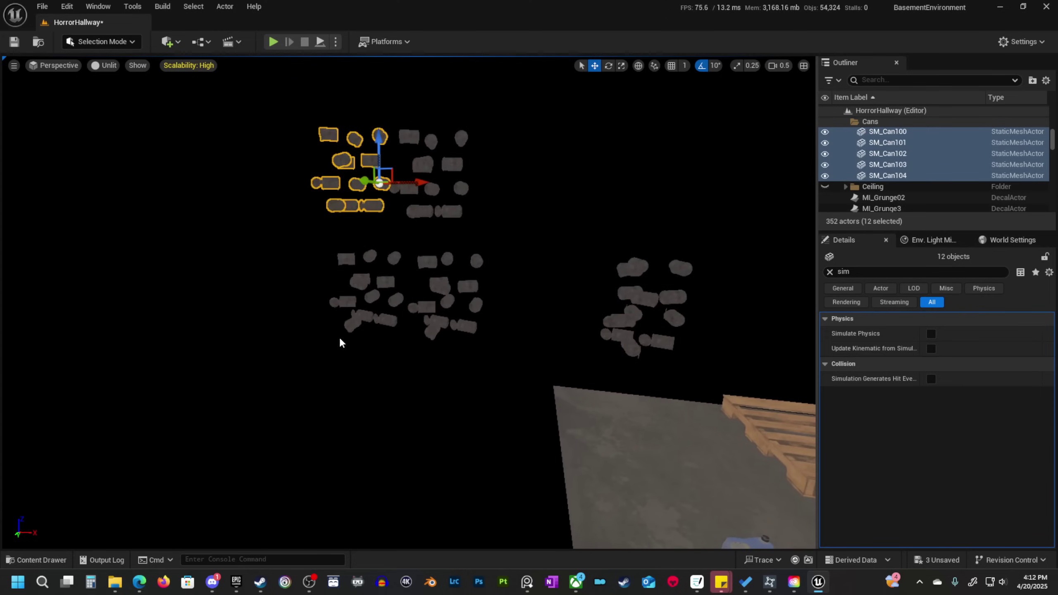
Enable Simulate Physics on the four duplicated groups of cans and move all 48 cans into the hallway.
click(294, 375)
ctrl+alt+drag(268, 364, 503, 106)
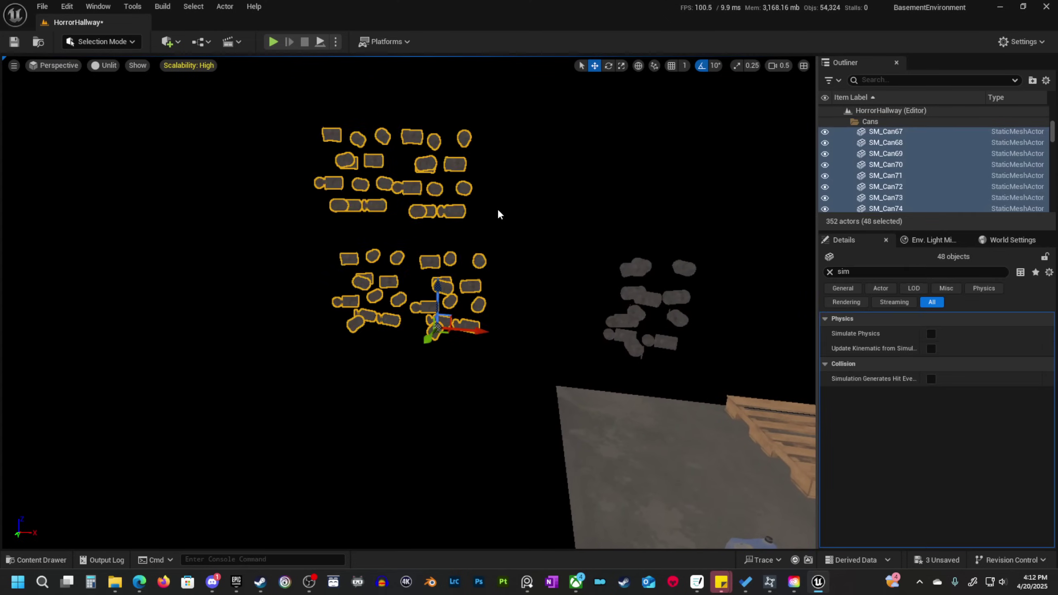
scroll(499, 211, up, 1)
right_drag(498, 211, 499, 211)
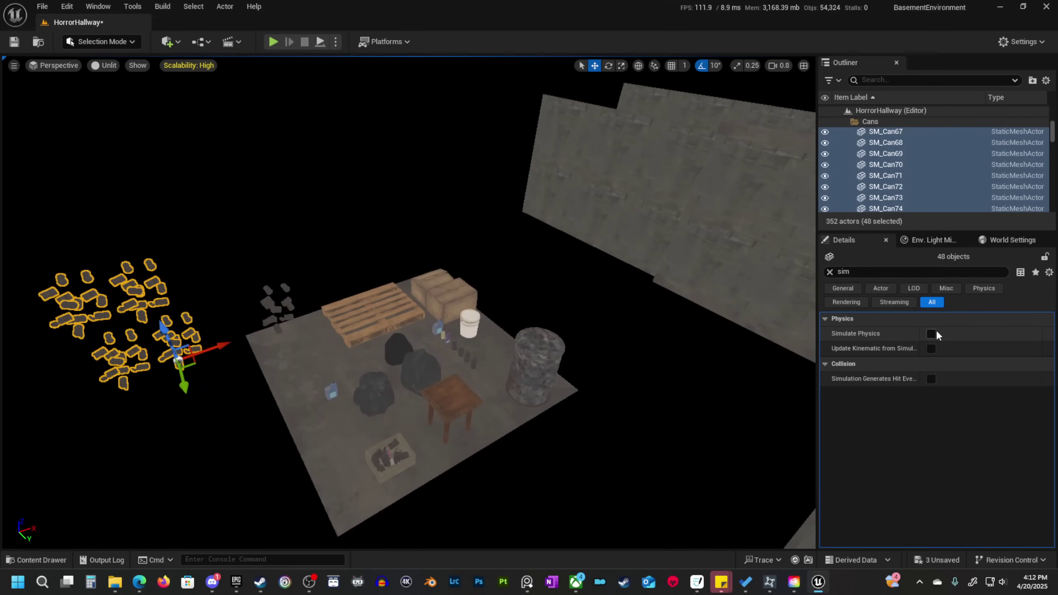
scroll(520, 358, up, 1)
right_drag(520, 358, 521, 357)
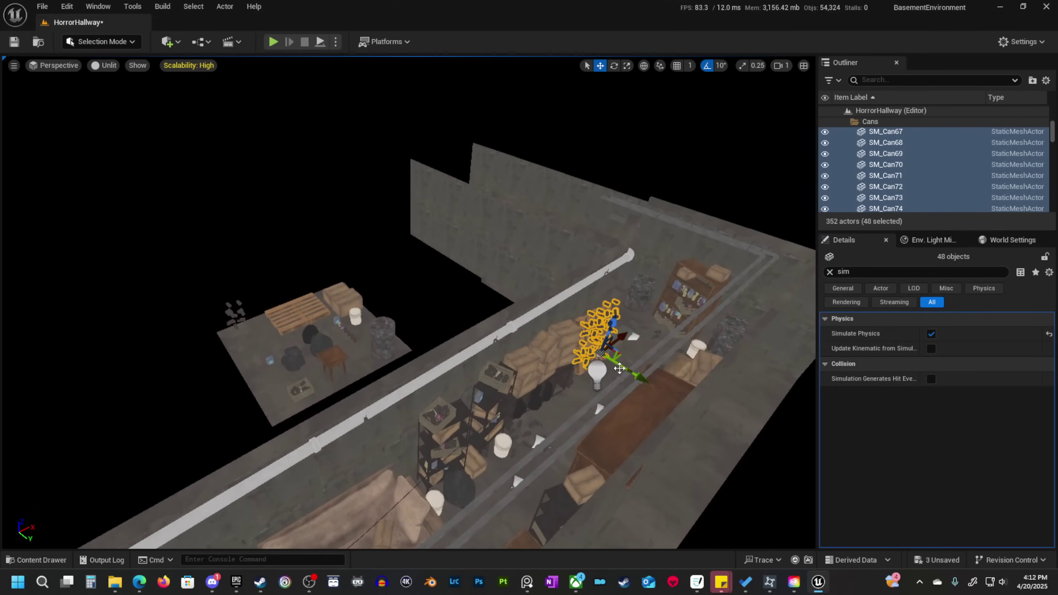
Move the 48 cans to the hallway corner beside the leaning pallet and rotate the whole group.
scroll(619, 368, down, 1)
right_drag(619, 368, 313, 377)
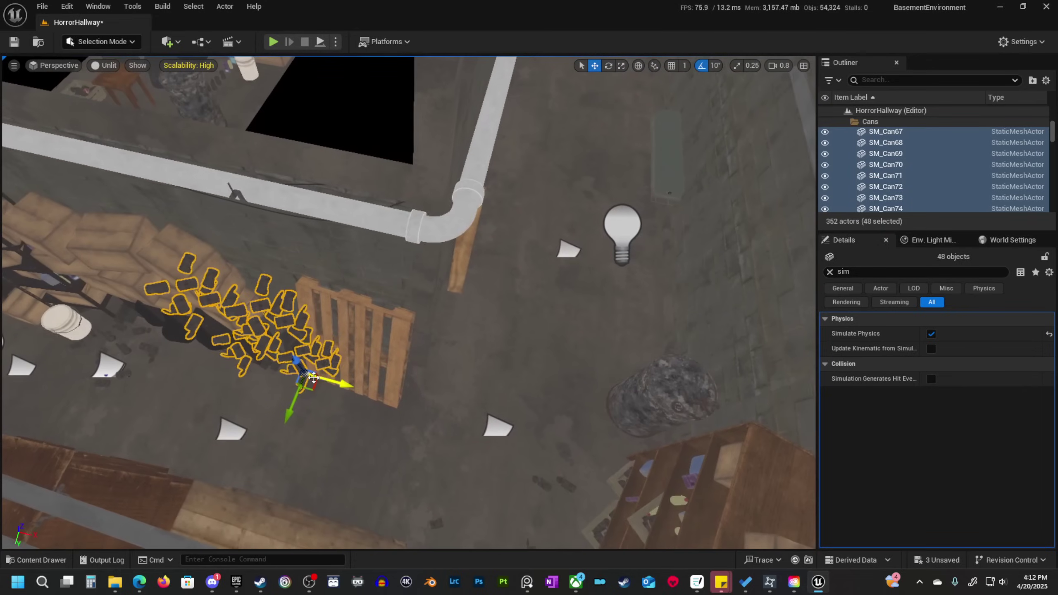
drag(306, 389, 529, 412)
right_drag(535, 415, 536, 415)
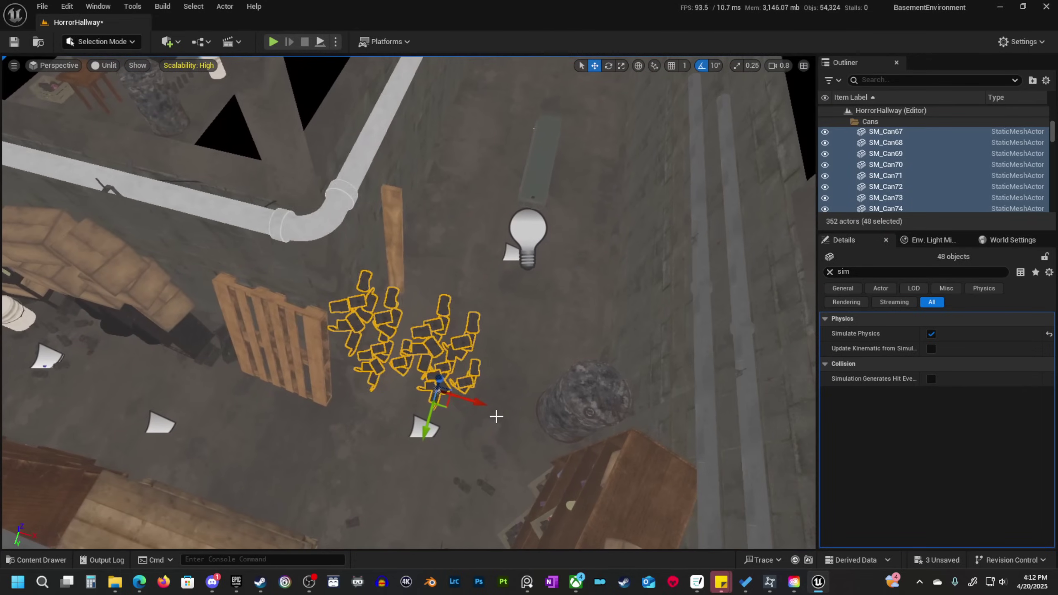
key(e)
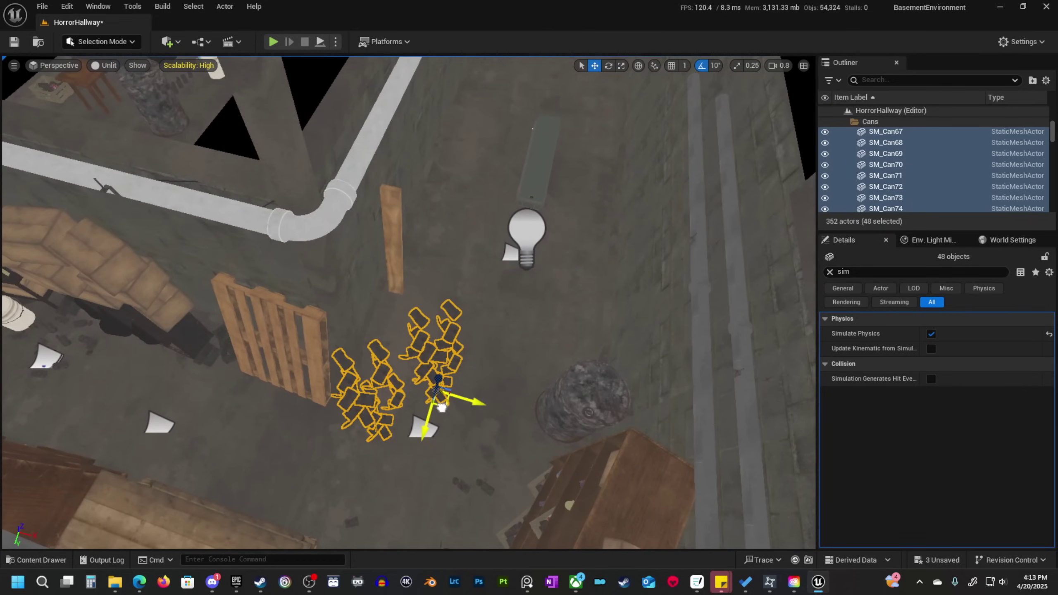
right_drag(430, 369, 512, 335)
scroll(430, 368, down, 1)
right_drag(306, 395, 486, 327)
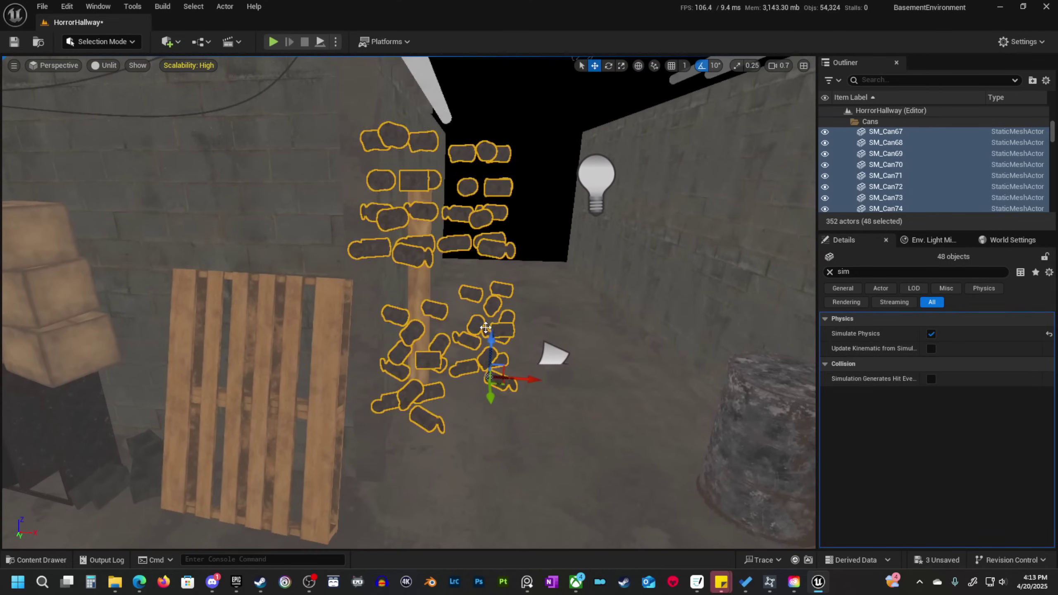
Try to drop the 48 cans by the pallet with a simulation of the level, switching to Lit view before stopping it.
click(335, 42)
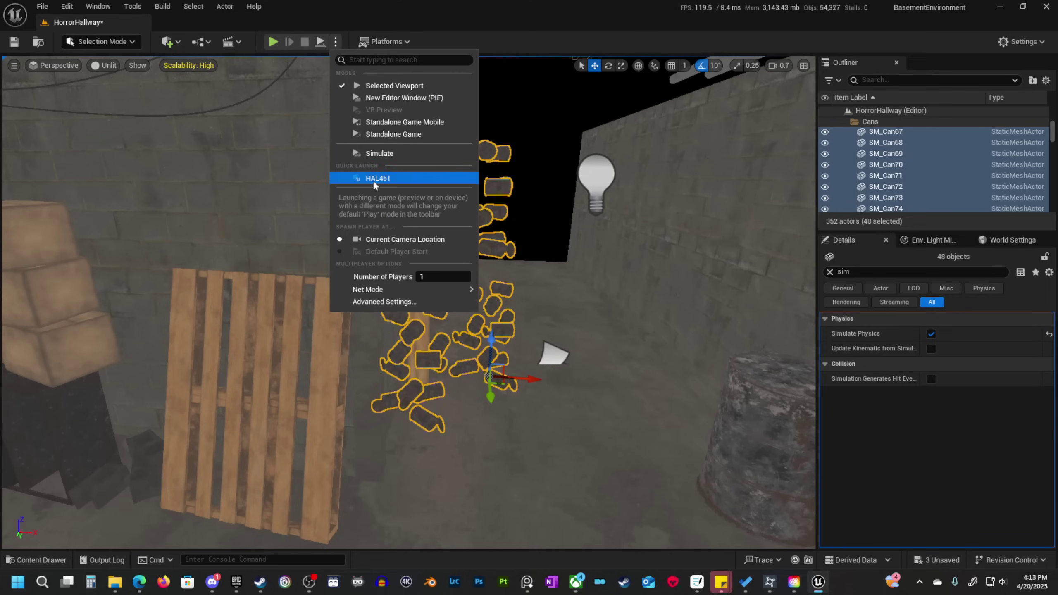
click(395, 154)
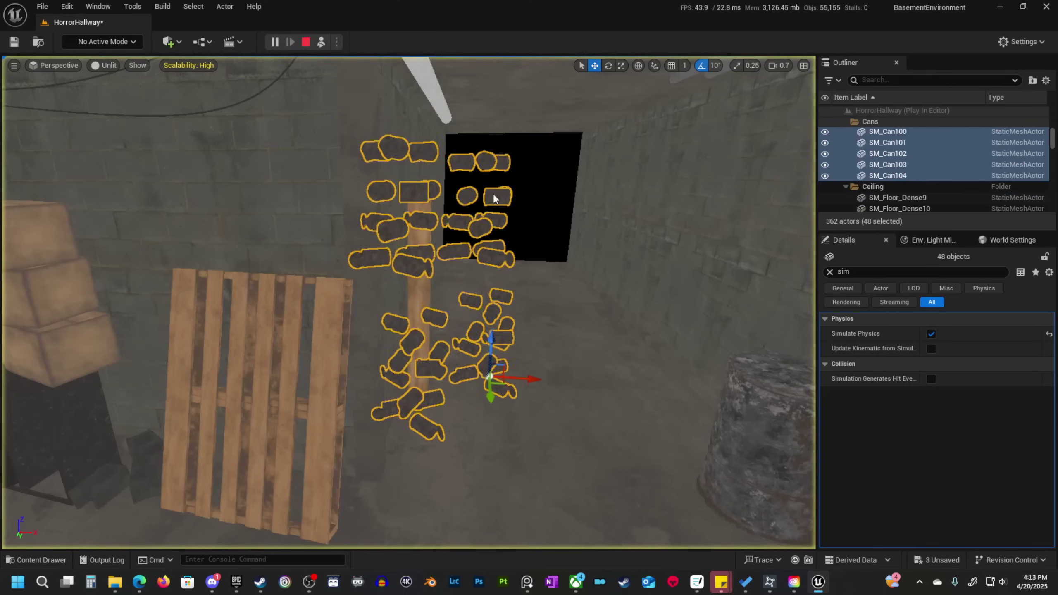
key(f)
right_drag(408, 303, 337, 298)
mouse_move(577, 305)
right_down()
mouse_move(566, 294)
mouse_move(578, 303)
mouse_move(533, 293)
mouse_move(591, 275)
mouse_move(582, 306)
right_up()
key(alt+4)
scroll(577, 305, down, 2)
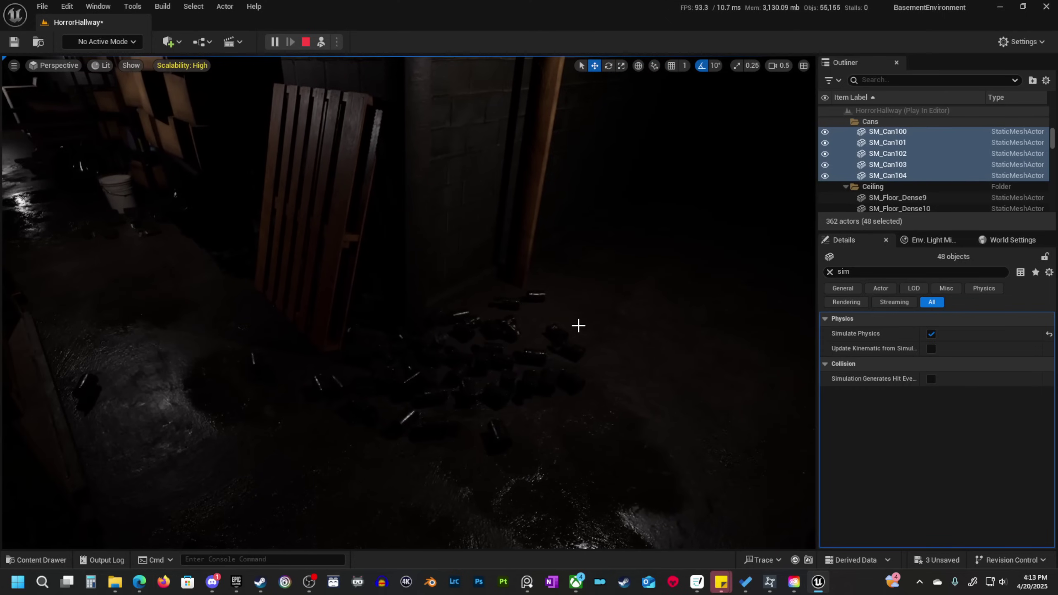
click(306, 42)
Reposition the 48 cans above the floor beside the leaning pallet and drop them with another simulation.
right_drag(509, 314, 510, 314)
drag(537, 341, 507, 373)
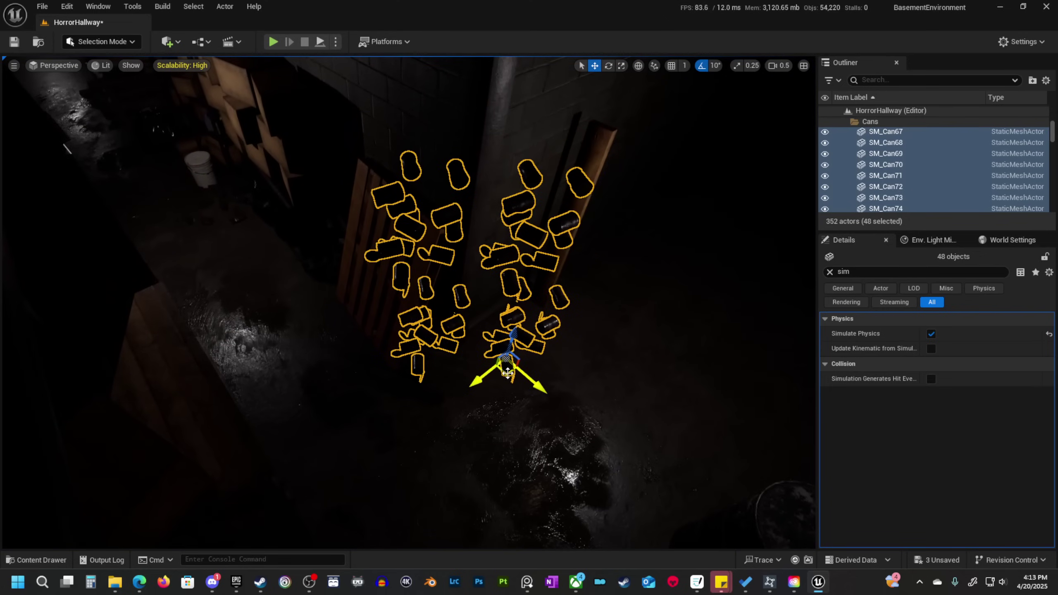
click(336, 42)
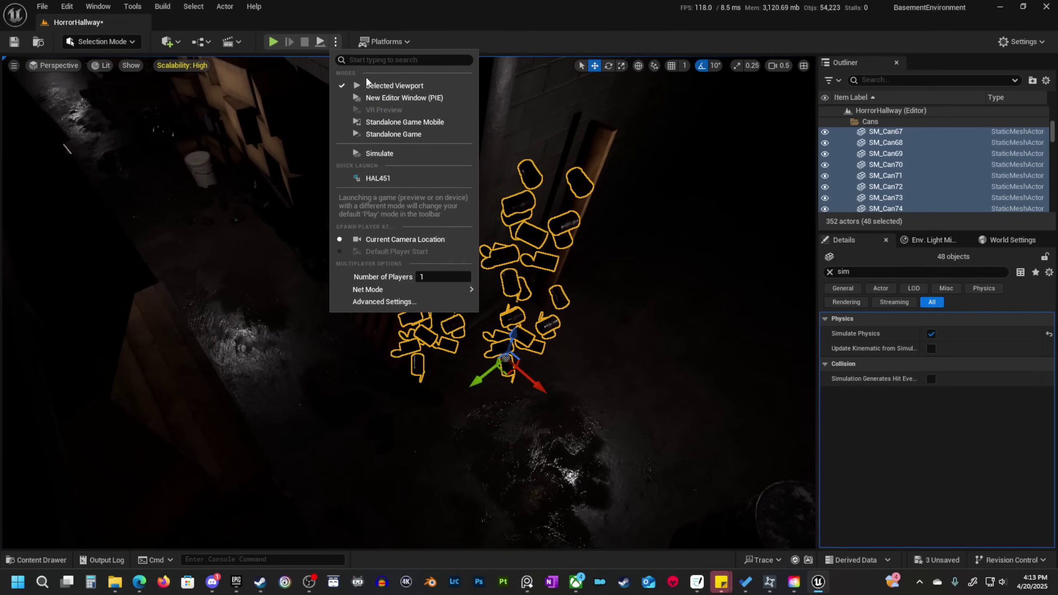
click(385, 157)
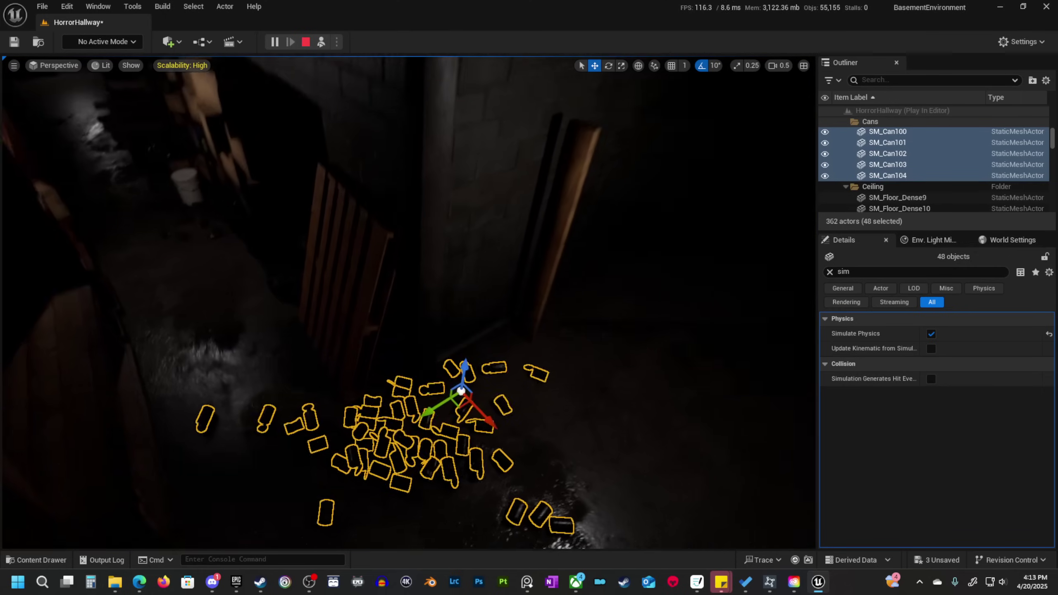
mouse_move(604, 286)
right_down()
mouse_move(549, 284)
mouse_move(604, 286)
right_up()
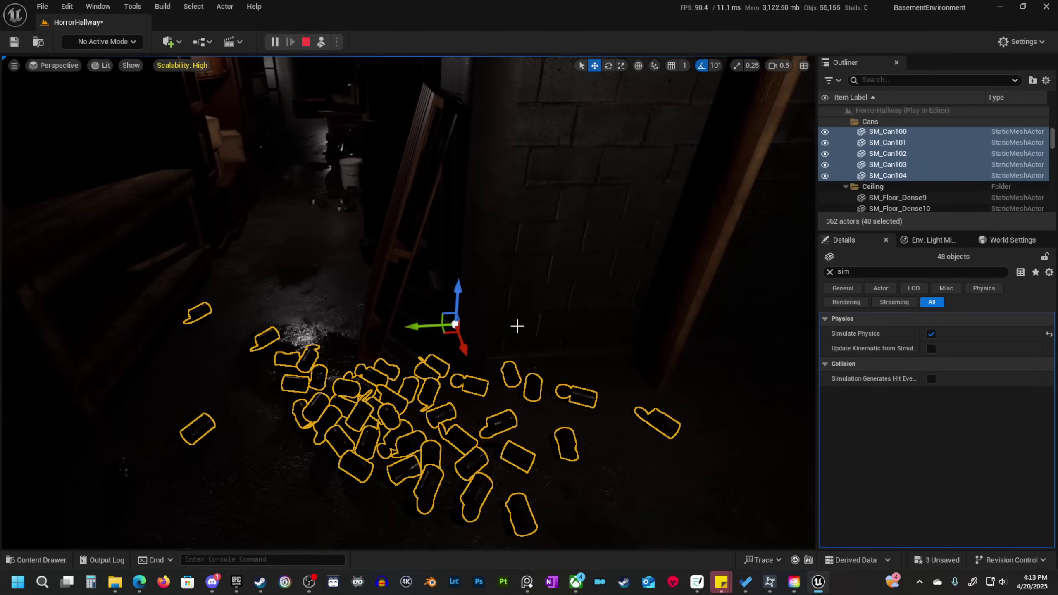
right_drag(517, 326, 527, 326)
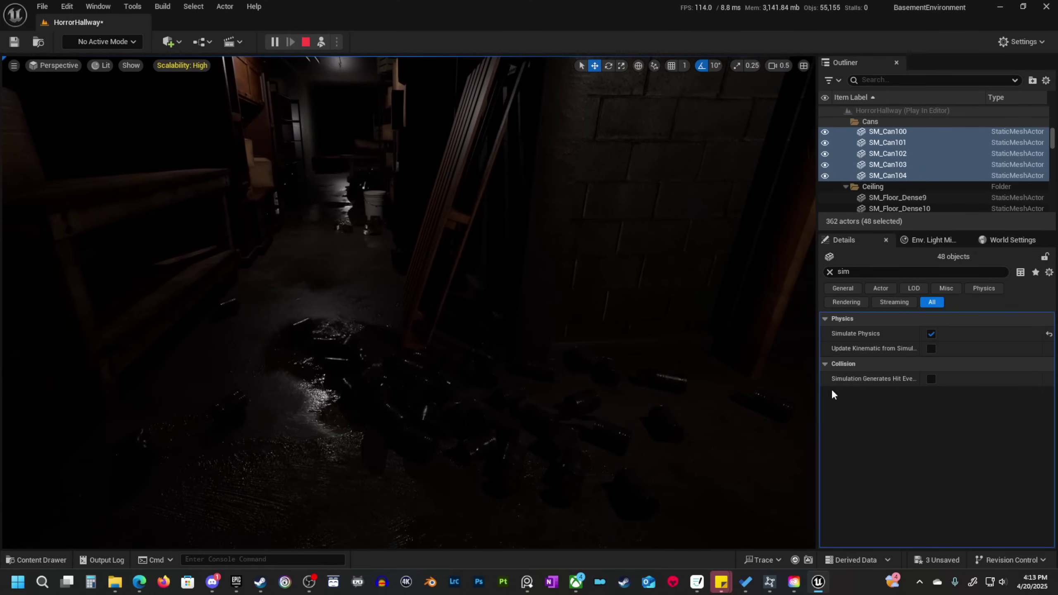
right_drag(583, 370, 477, 234)
End the simulation with the cans kept where they fell, and disable Simulate Physics on all 48 cans.
key(Escape)
key(Escape)
key(ctrl+z)
click(931, 334)
key(s)
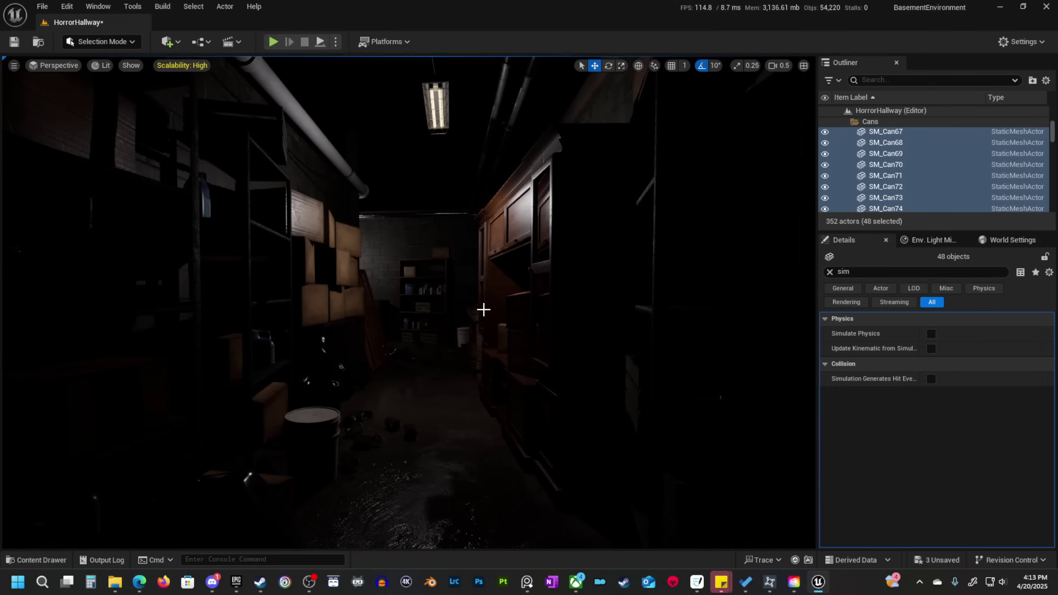
Return to the prop floor in Unlit view and select the purple and yellow bottles.
key(w)
right_drag(483, 309, 413, 284)
scroll(474, 308, down, 2)
key(w)
key(s)
scroll(432, 307, up, 2)
scroll(467, 304, up, 1)
key(alt+3)
scroll(474, 308, down, 3)
scroll(466, 308, down, 2)
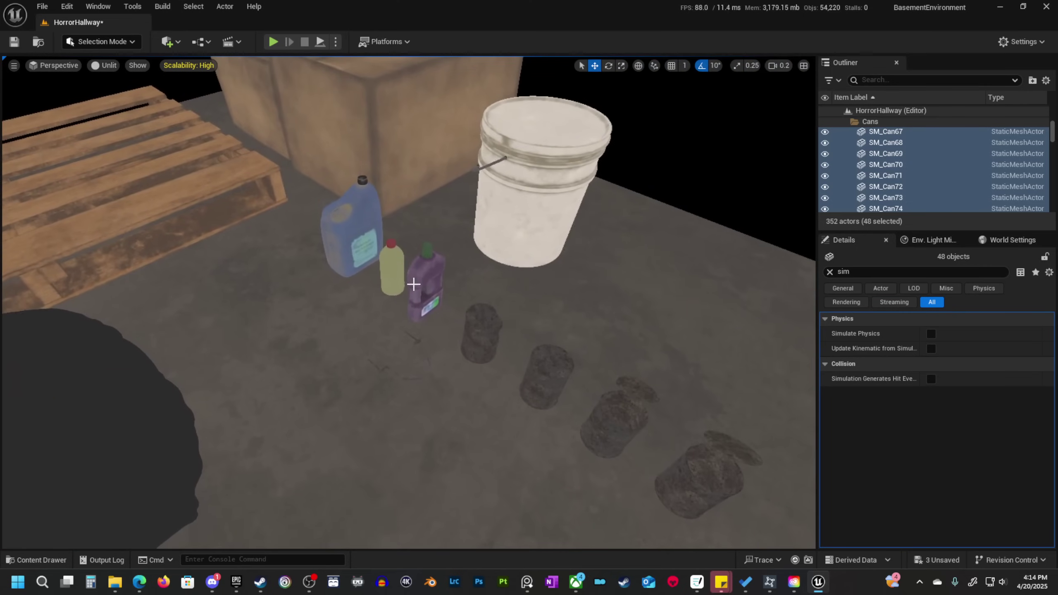
click(416, 286)
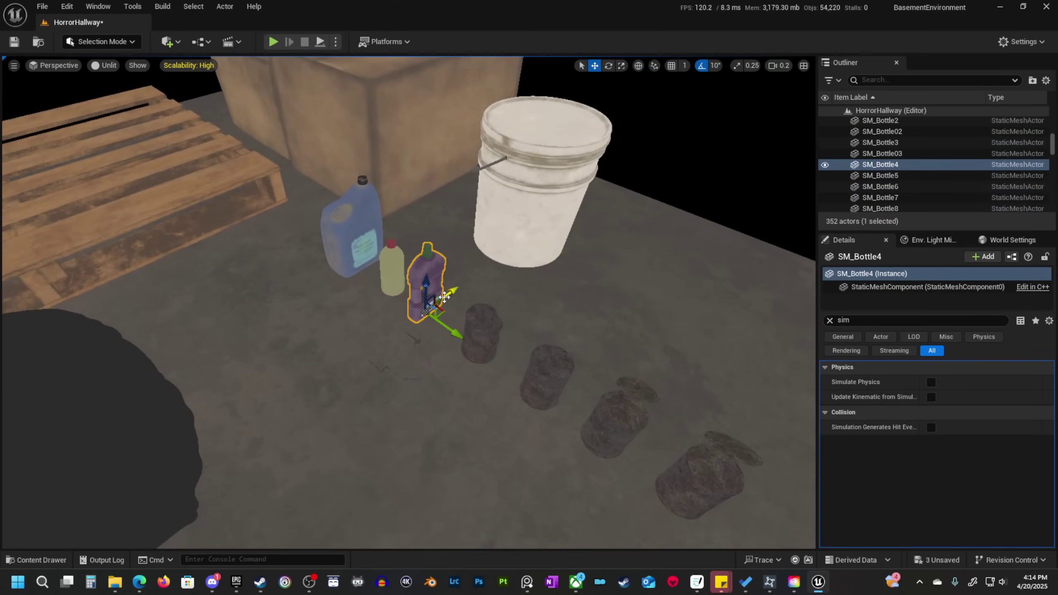
ctrl+click(391, 267)
Place duplicates of the two bottles above the cans beside the hallway shelf and rotate them onto their sides.
right_drag(392, 267, 454, 270)
scroll(421, 271, up, 4)
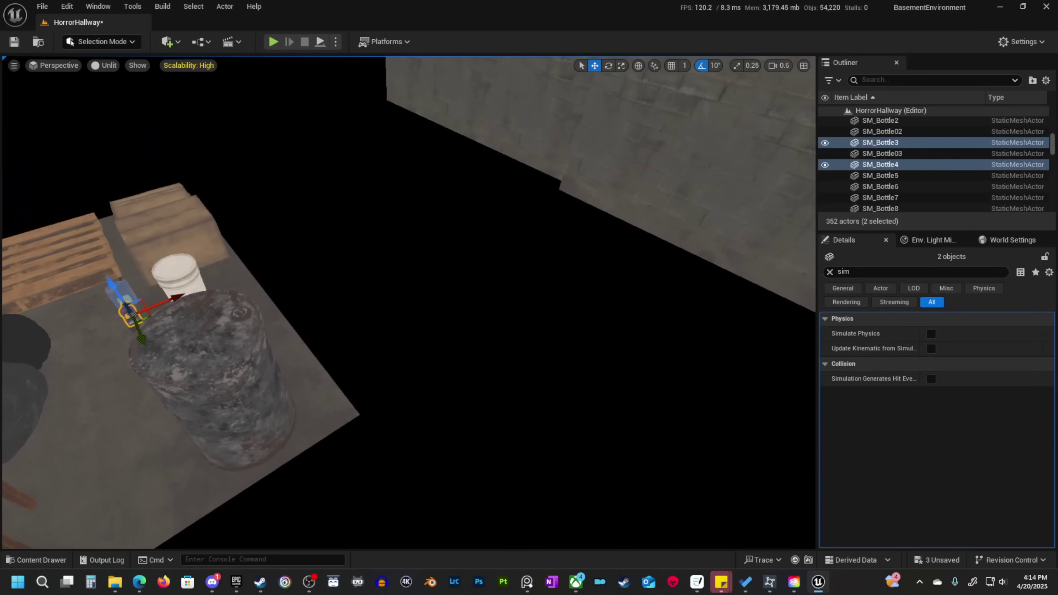
mouse_move(532, 157)
right_down()
mouse_move(583, 161)
mouse_move(537, 166)
mouse_move(532, 158)
right_up()
scroll(532, 158, up, 2)
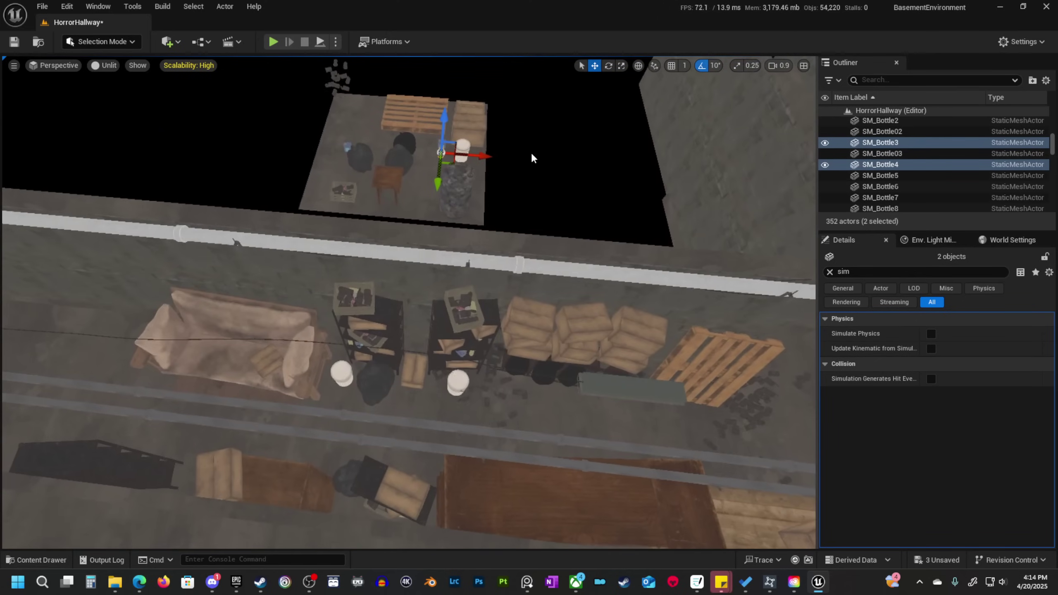
key(w)
mouse_move(494, 398)
right_down()
mouse_move(537, 366)
mouse_move(494, 398)
right_up()
scroll(494, 398, down, 4)
drag(488, 149, 488, 143)
key(s)
mouse_move(489, 144)
right_down()
mouse_move(512, 144)
mouse_move(498, 143)
right_up()
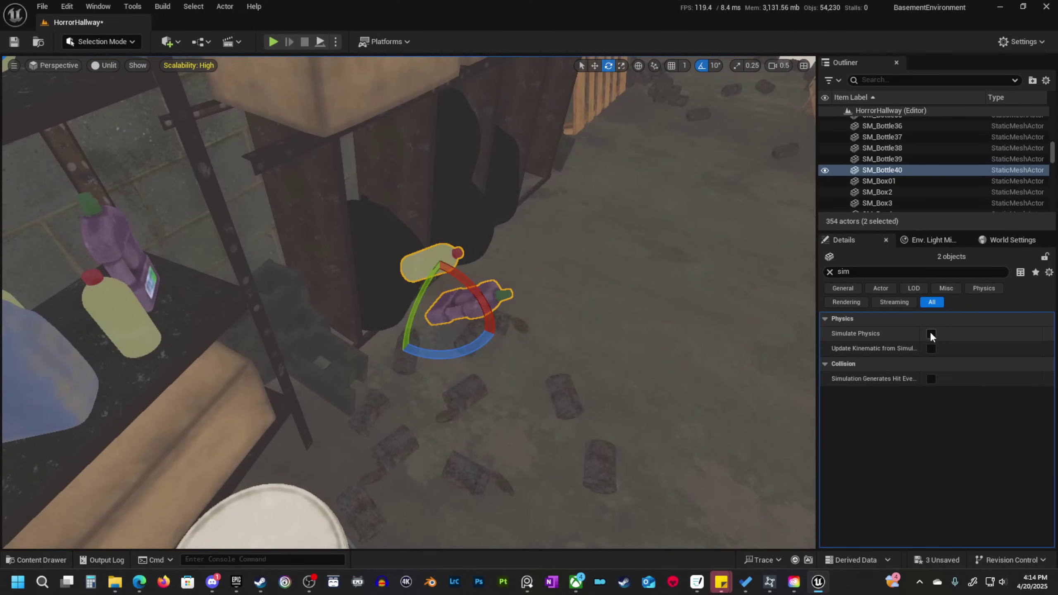
Enable Simulate Physics on the two duplicated bottles and try dropping them with a simulation.
right_drag(649, 307, 599, 307)
key(s)
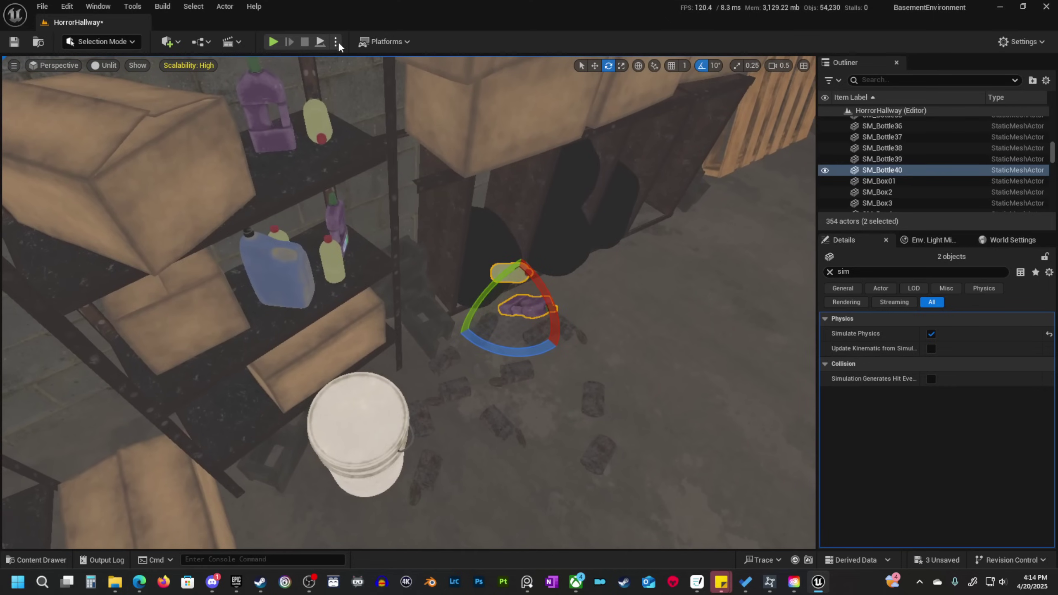
click(336, 41)
click(378, 151)
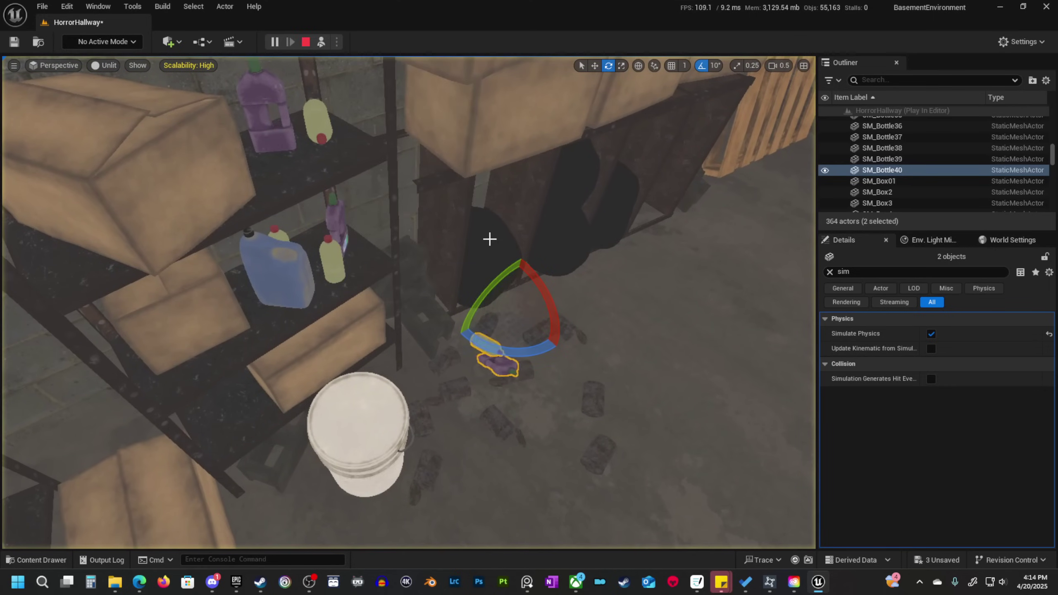
key(d)
right_drag(526, 323, 458, 271)
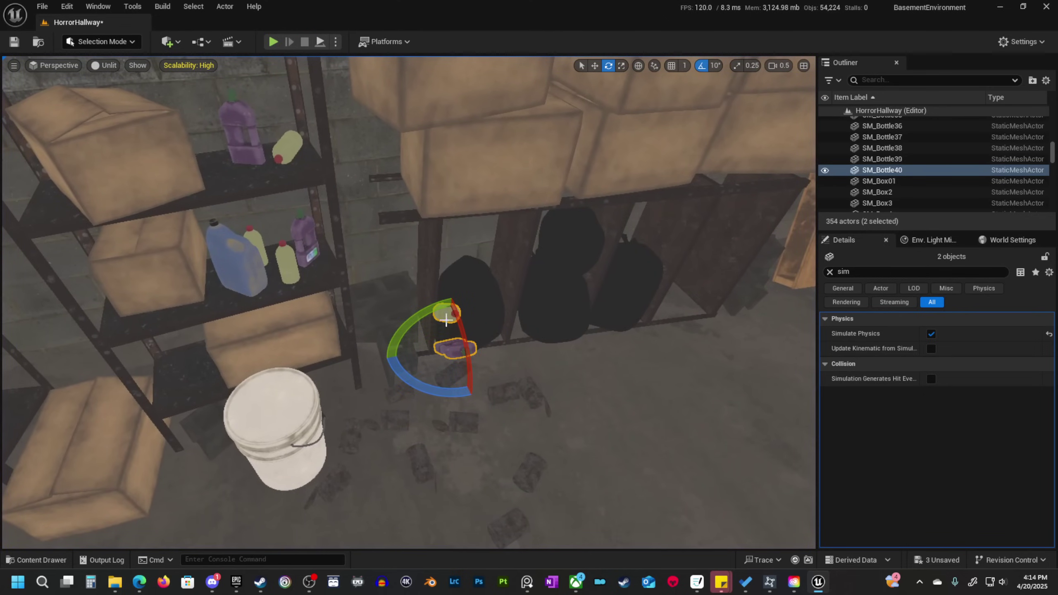
Turn and shift the floating yellow bottle, and drop both bottles with another simulation, keeping their simulated positions.
click(446, 320)
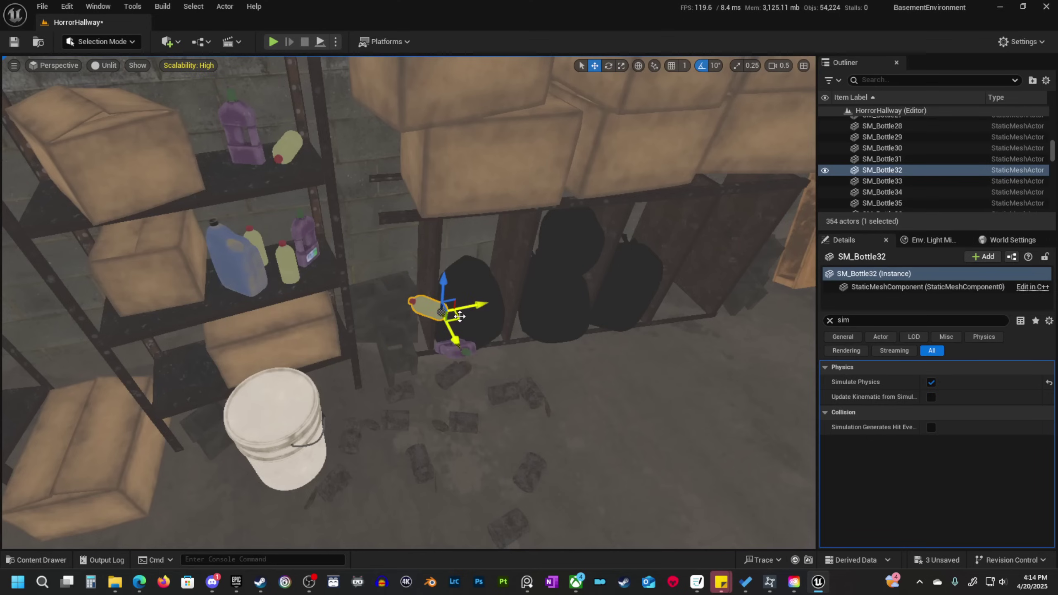
ctrl+click(449, 347)
click(336, 42)
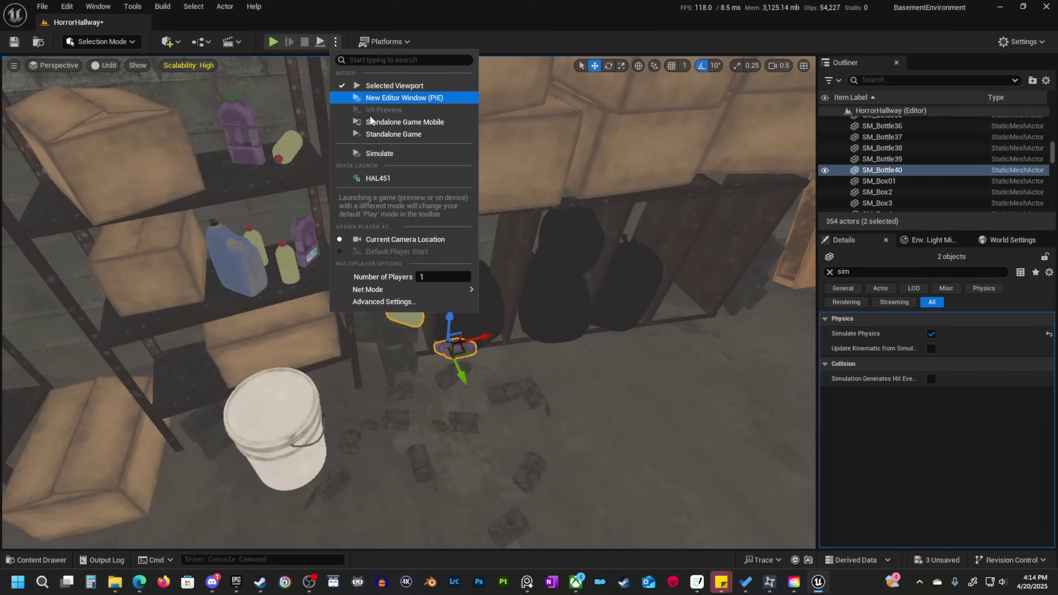
click(376, 152)
key(w)
right_drag(526, 326, 591, 333)
key(Escape)
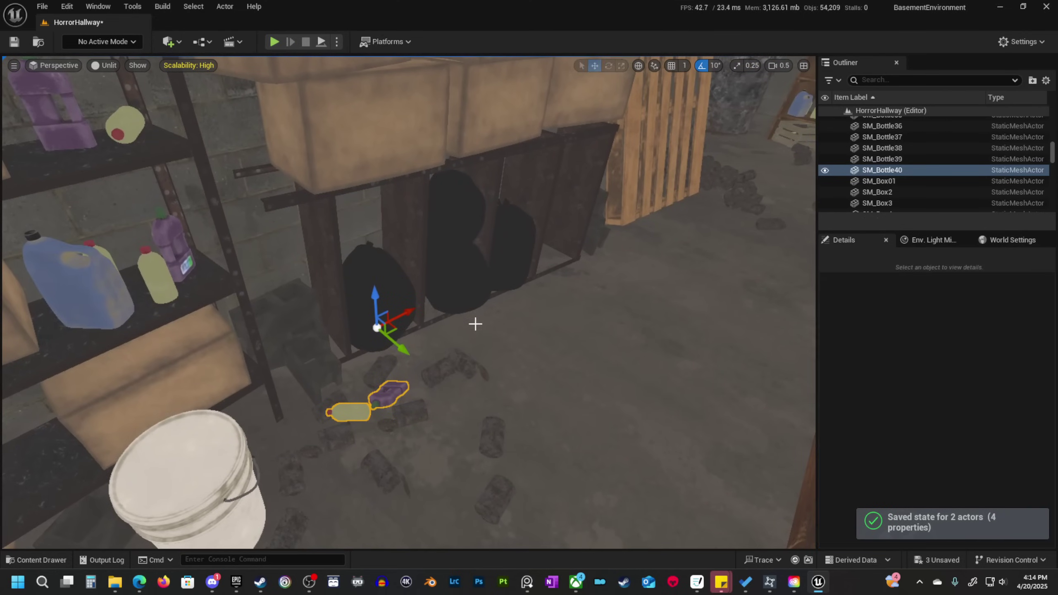
right_drag(523, 327, 324, 283)
key(Escape)
Check the hallway in Lit view, and select the purple, yellow and blue bottles on the prop floor in Unlit view.
key(alt+4)
scroll(383, 284, up, 3)
key(alt+3)
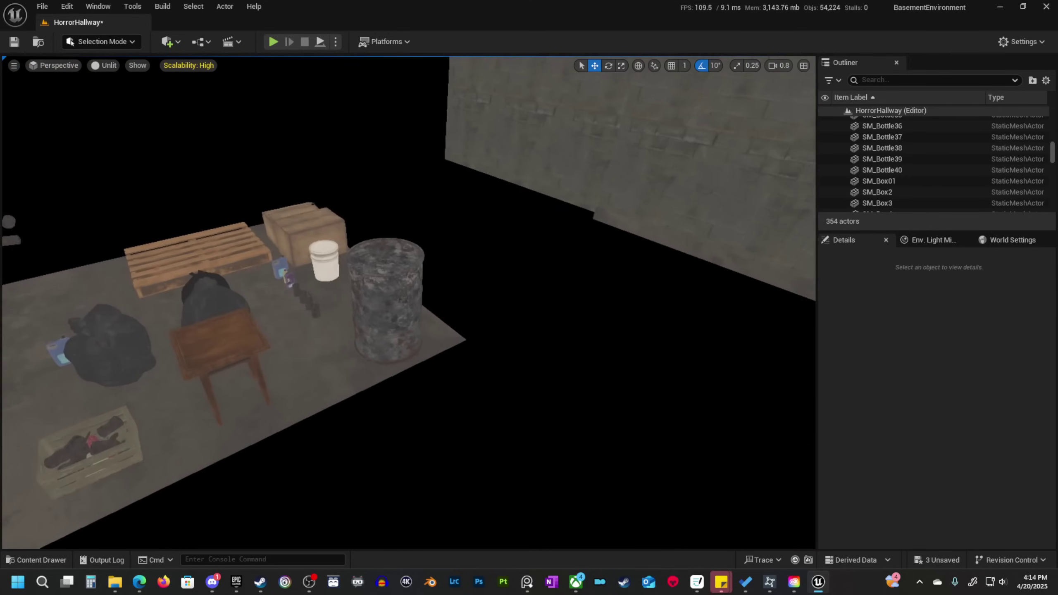
key(w)
mouse_move(408, 302)
right_down()
mouse_move(366, 291)
mouse_move(362, 326)
mouse_move(408, 316)
mouse_move(393, 290)
right_up()
scroll(408, 302, down, 4)
key(s)
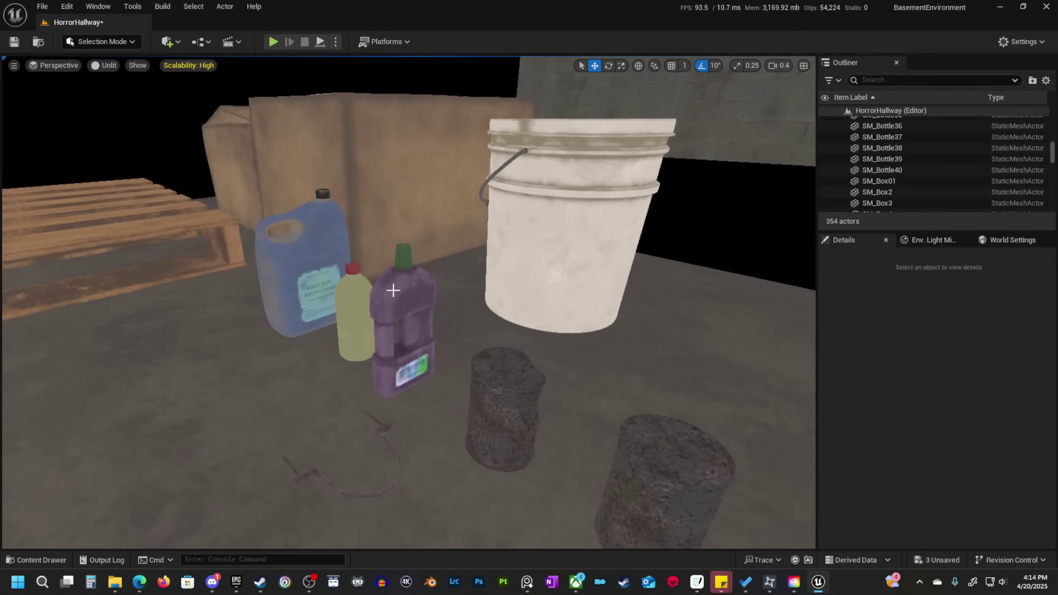
click(385, 300)
shift+click(354, 310)
shift+click(314, 269)
key(s)
right_drag(314, 269, 319, 266)
right_drag(322, 186, 318, 188)
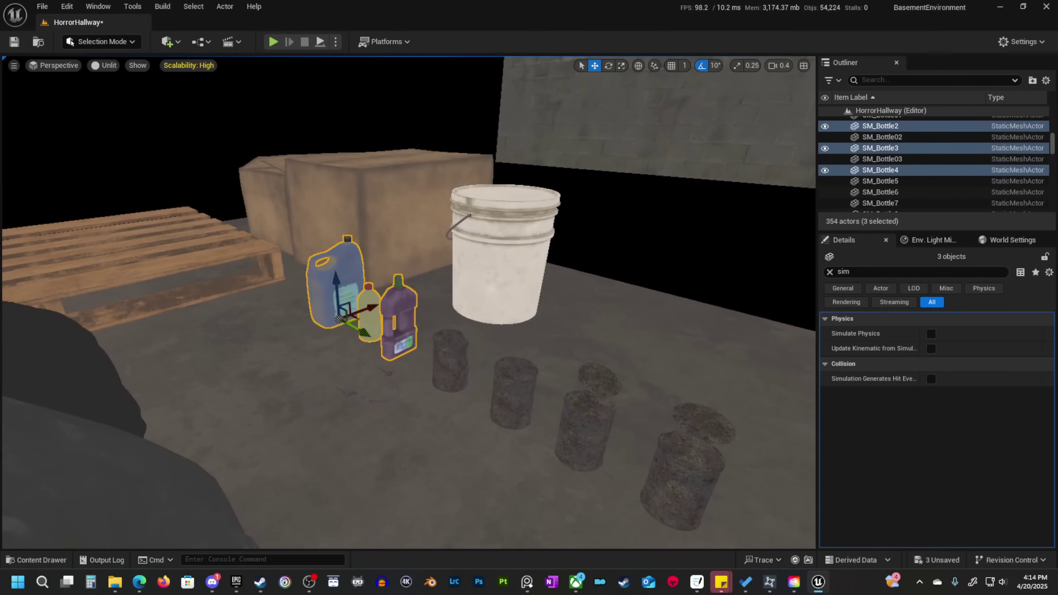
Add the wall clamp to the selected bottles and duplicate the four props beside the originals.
key(w)
scroll(411, 384, down, 2)
mouse_move(411, 384)
right_down()
mouse_move(404, 417)
mouse_move(417, 400)
right_up()
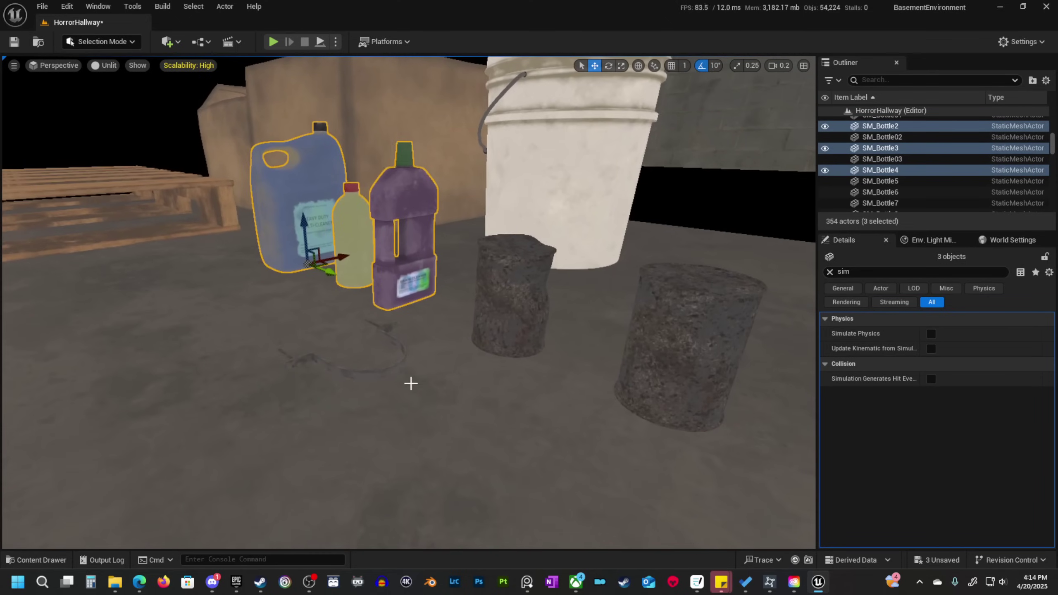
shift+click(403, 362)
key(s)
scroll(416, 379, up, 1)
right_drag(404, 363, 433, 401)
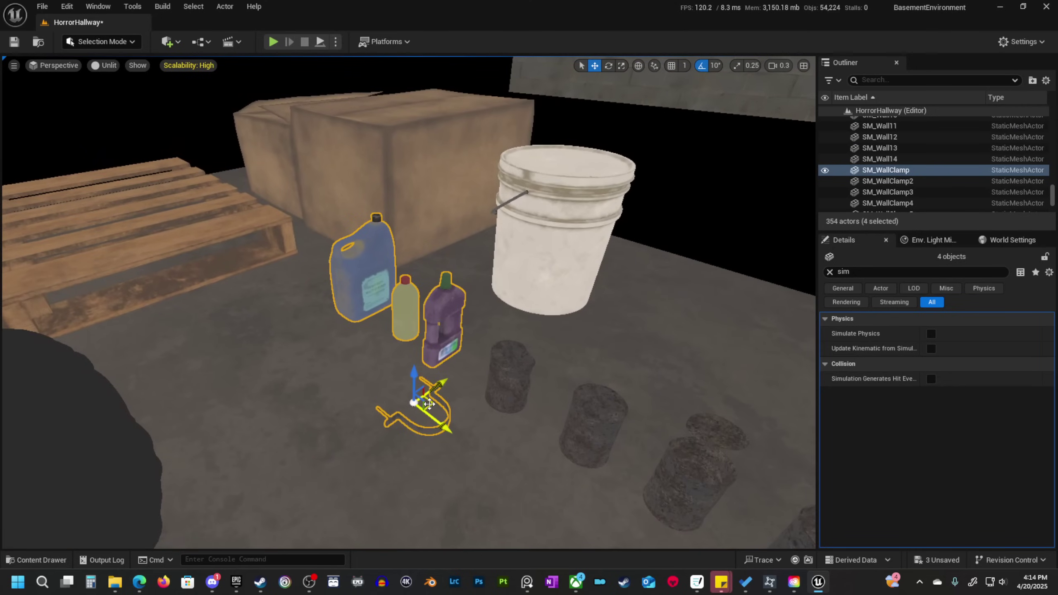
alt+drag(429, 403, 349, 394)
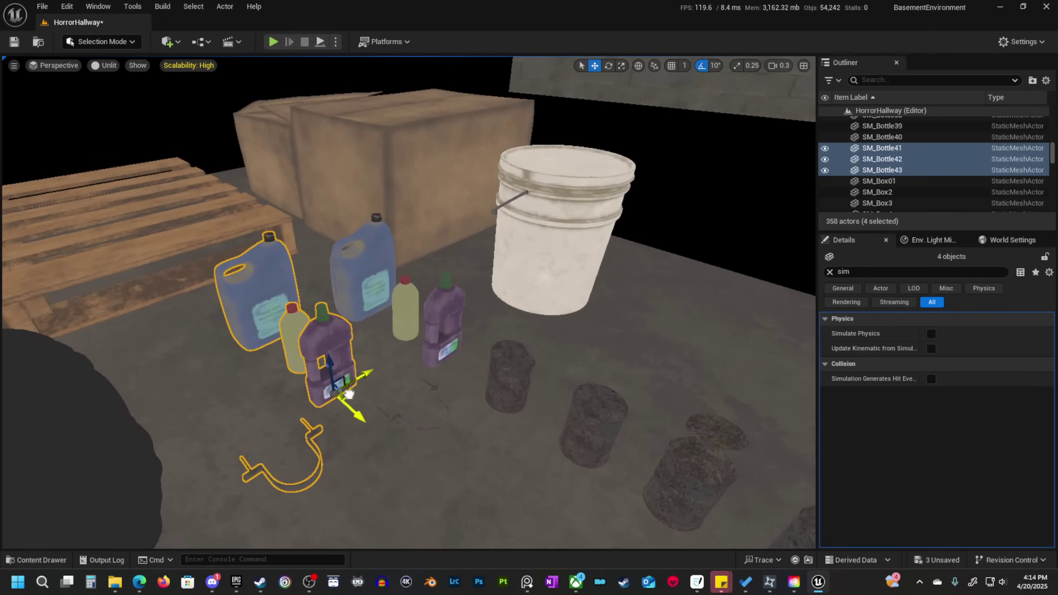
Add the original bottles and clamp to the selection and move all eight props into the hallway corner by the pallet.
shift+click(447, 328)
shift+click(404, 312)
shift+click(368, 275)
key(s)
scroll(421, 279, up, 5)
right_drag(369, 275, 416, 304)
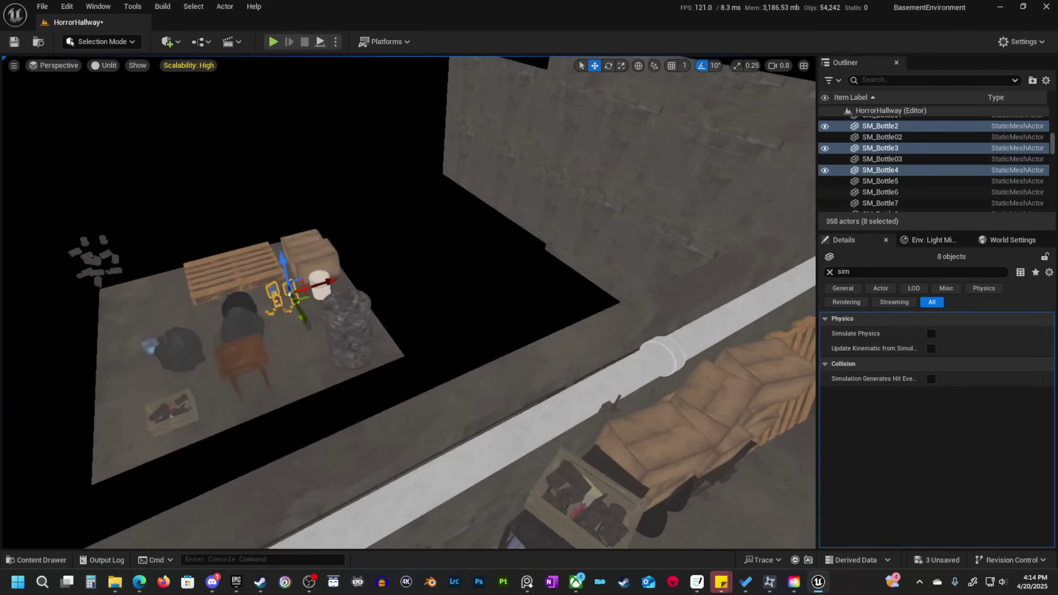
key(s)
key(d)
right_drag(325, 267, 255, 249)
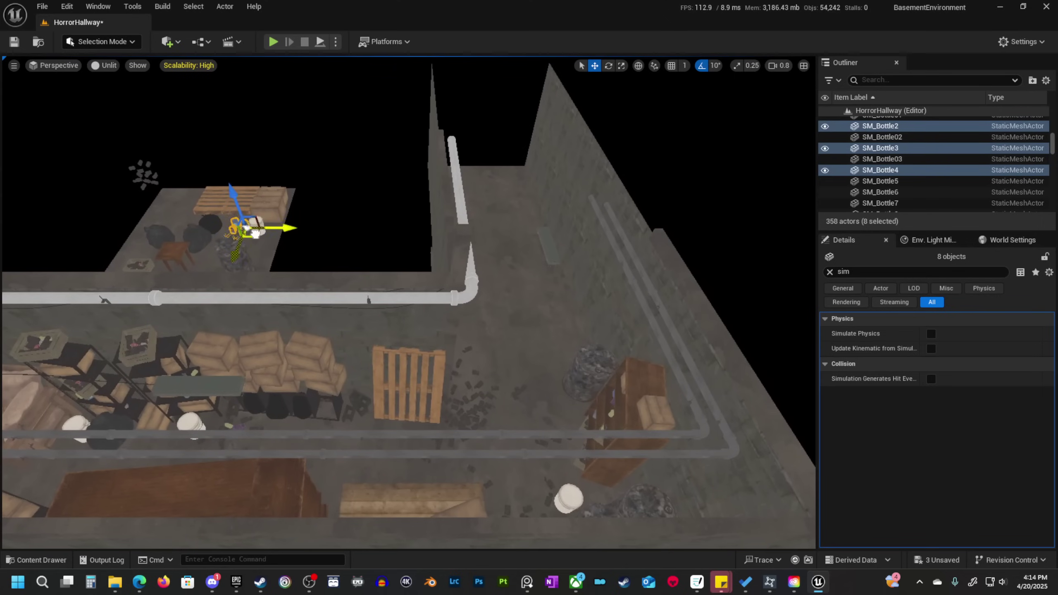
drag(495, 428, 492, 429)
Raise the eight props above the pile of cans and rotate the group so the bottles lie on their sides.
key(w)
right_drag(492, 429, 541, 402)
scroll(537, 388, down, 3)
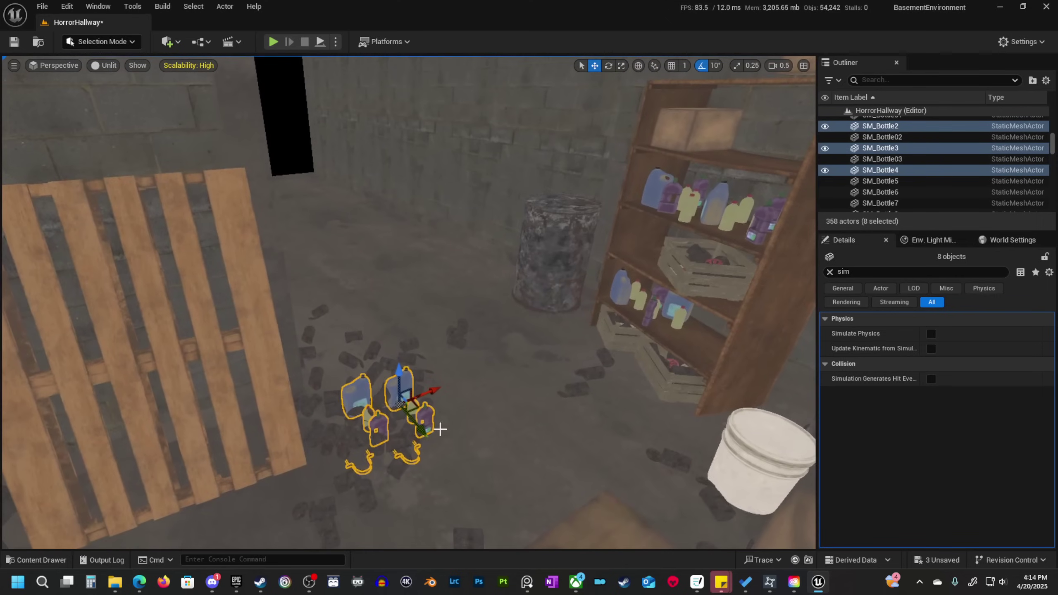
right_drag(458, 323, 451, 335)
key(w)
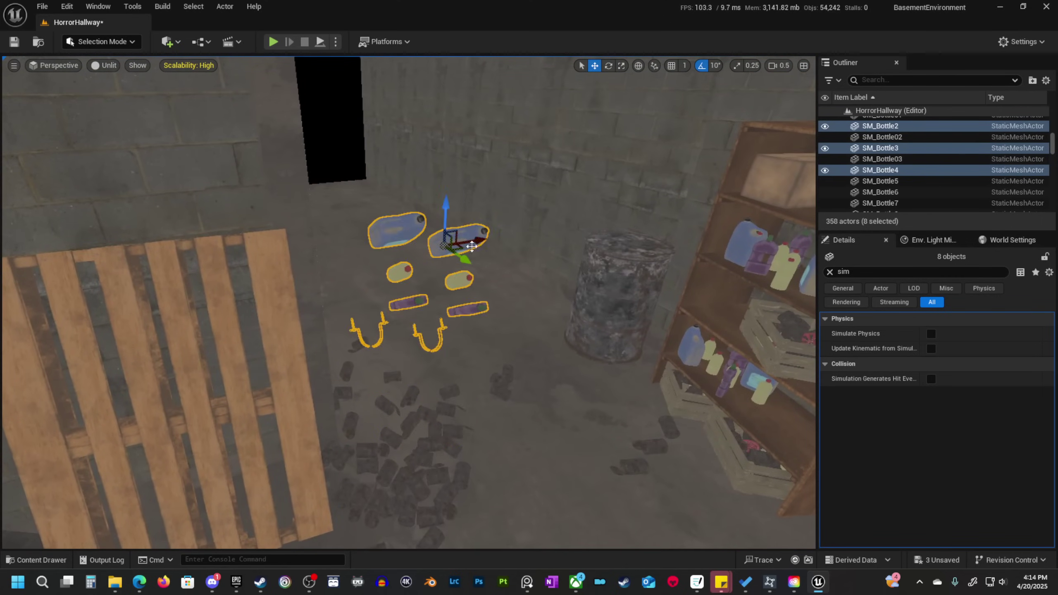
key(e)
right_drag(472, 245, 452, 352)
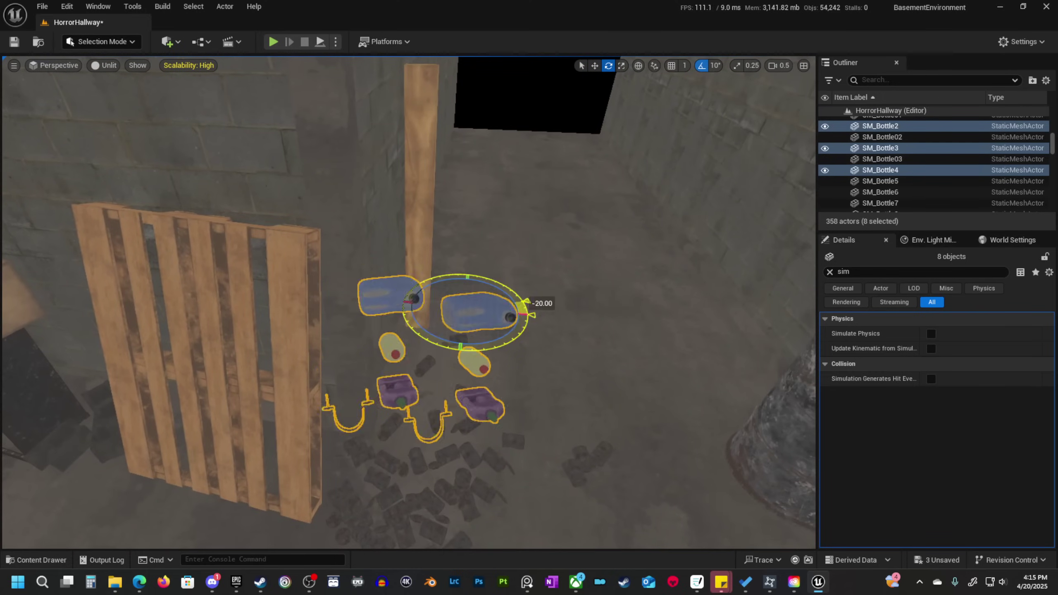
key(w)
drag(526, 301, 444, 312)
right_drag(445, 312, 493, 311)
key(a)
Enable Simulate Physics on the eight props and run a simulation to drop them onto the cans.
click(931, 335)
key(d)
right_drag(583, 258, 594, 218)
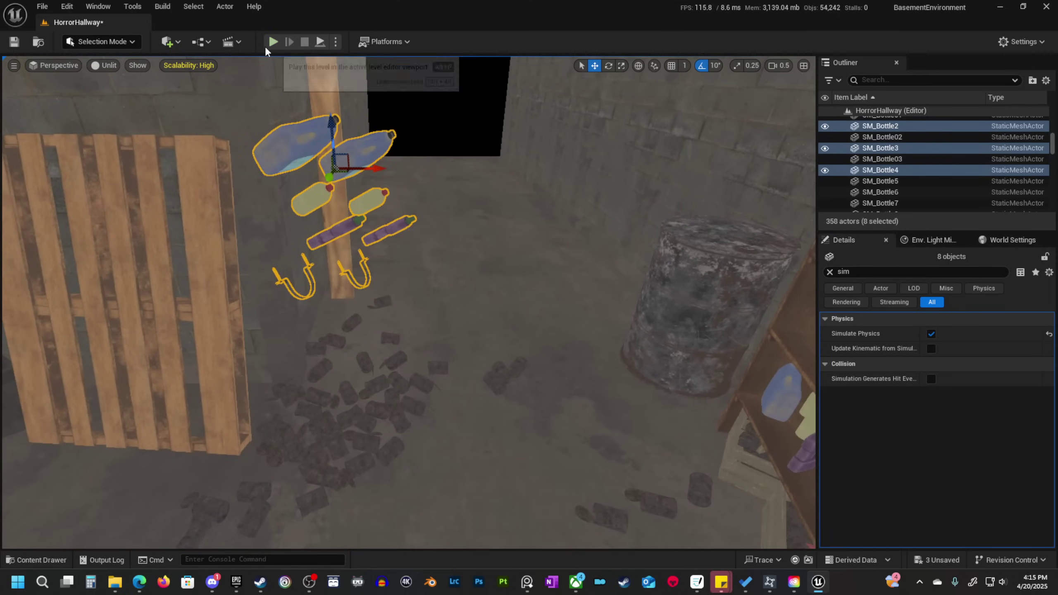
click(337, 43)
click(400, 178)
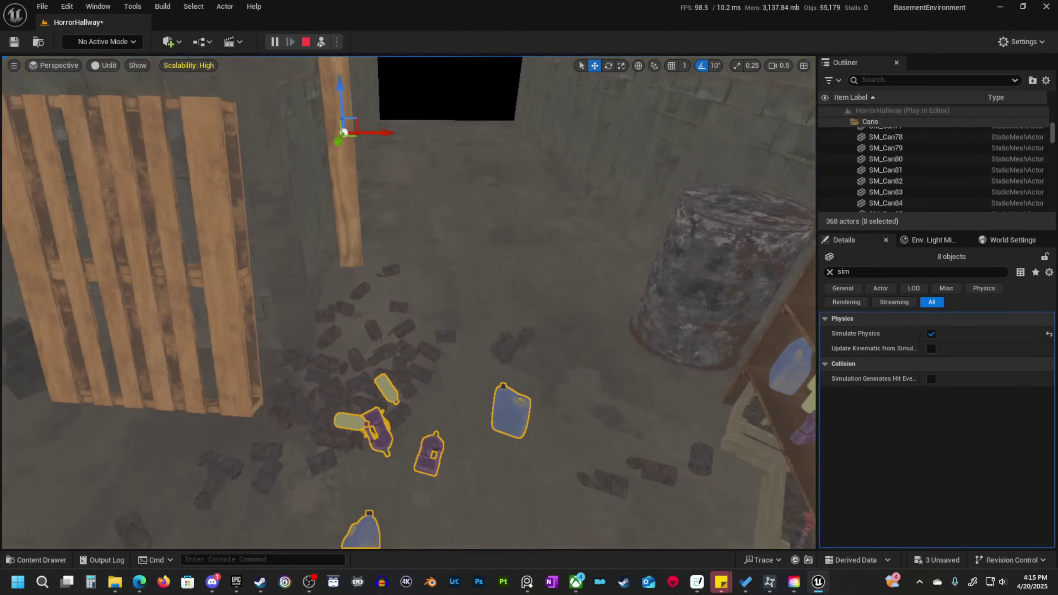
Examine how the dropped bottles and clamps are scattered in the hallway corner, finishing in Lit view.
right_drag(408, 266, 560, 237)
key(s)
scroll(553, 246, up, 1)
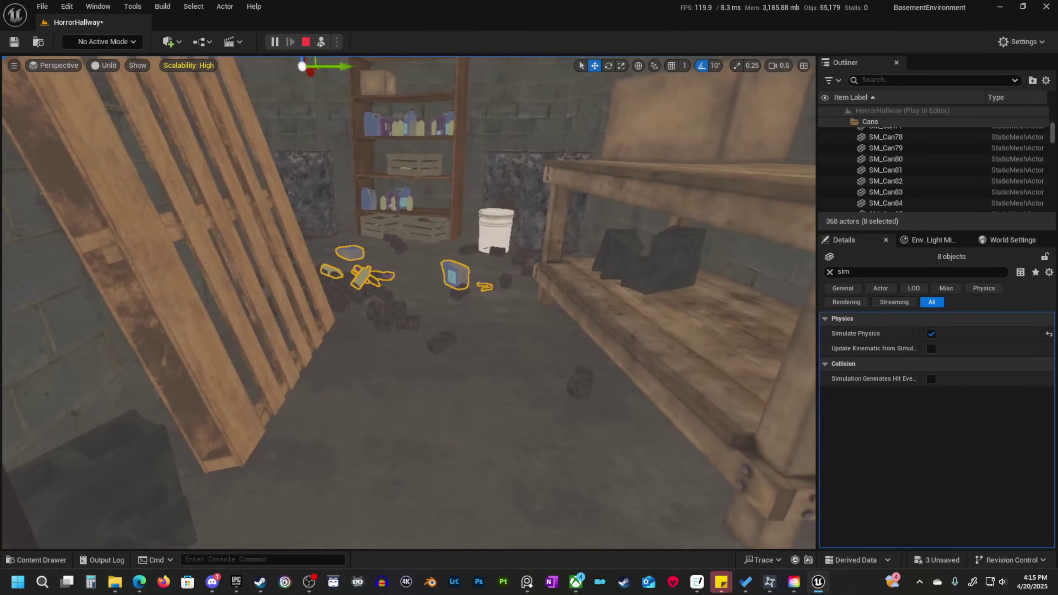
key(w)
key(e)
right_drag(433, 366, 418, 346)
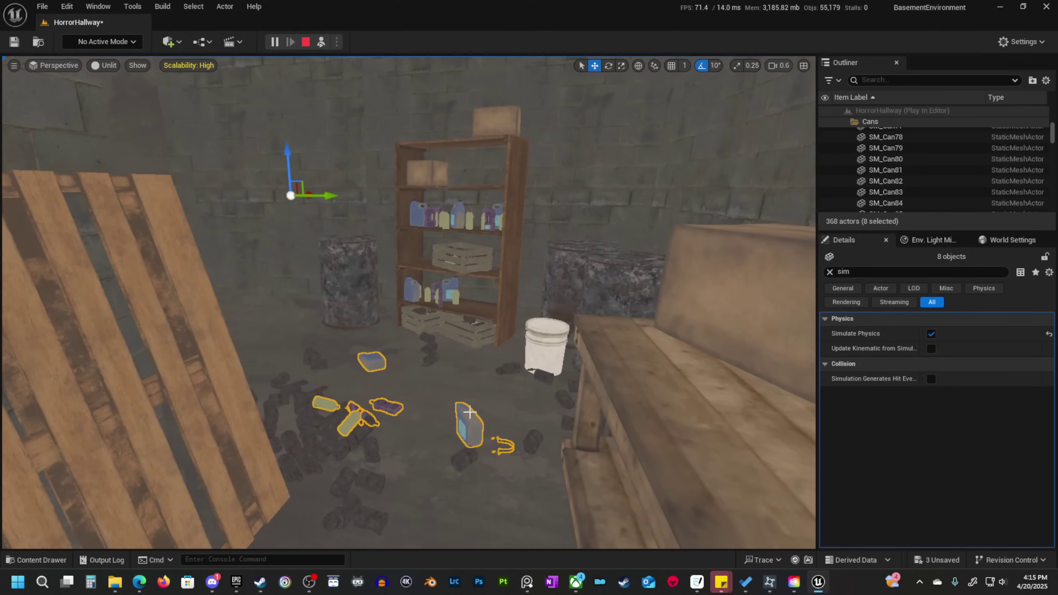
right_drag(457, 303, 473, 333)
key(q)
key(alt+4)
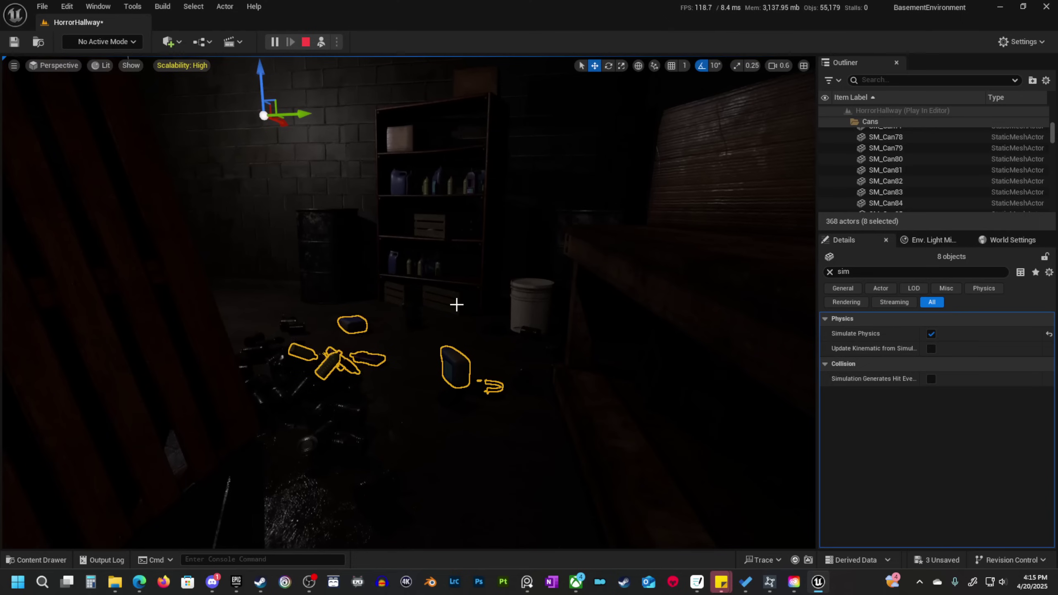
Stop the simulation and run it again to drop the eight props anew.
key(Escape)
click(335, 41)
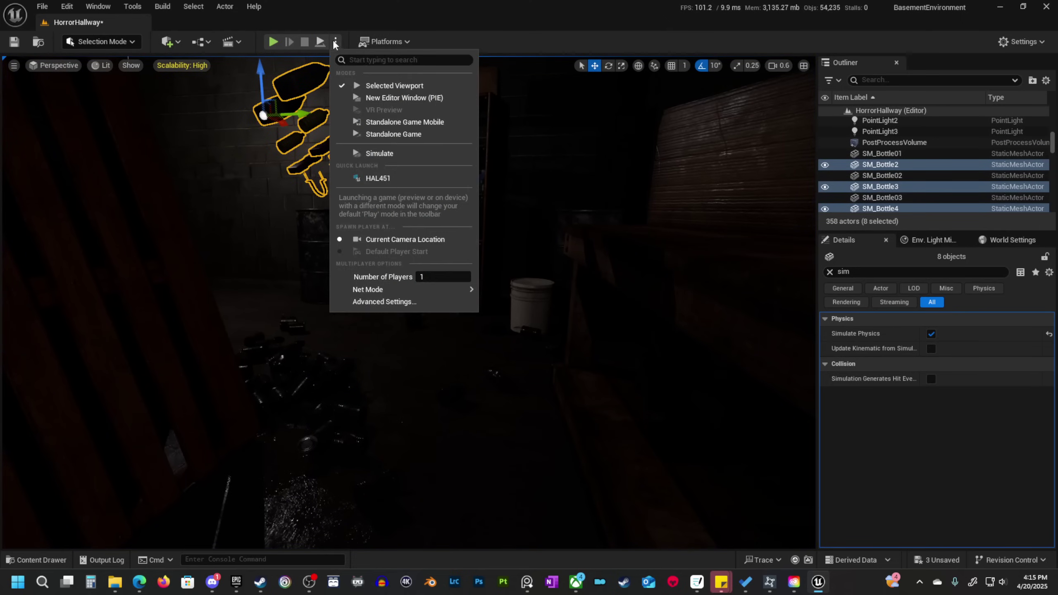
click(405, 154)
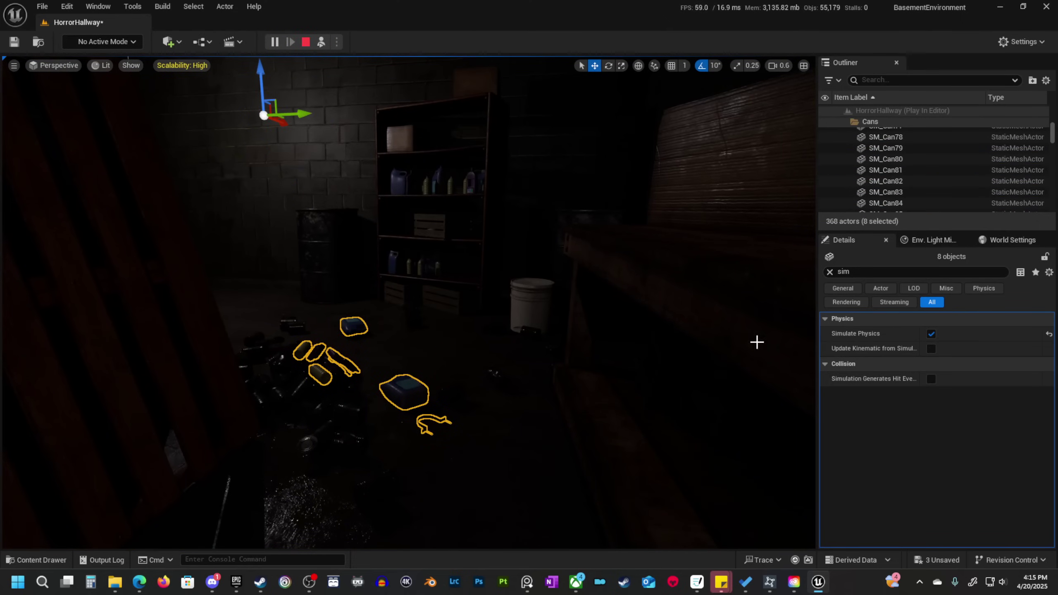
Keep the simulated resting positions of the eight dropped props as permanent changes in the level.
key(w)
right_drag(724, 329, 731, 375)
key(s)
mouse_move(565, 309)
right_down()
mouse_move(554, 309)
mouse_move(583, 310)
mouse_move(565, 309)
right_up()
key(s)
key(k)
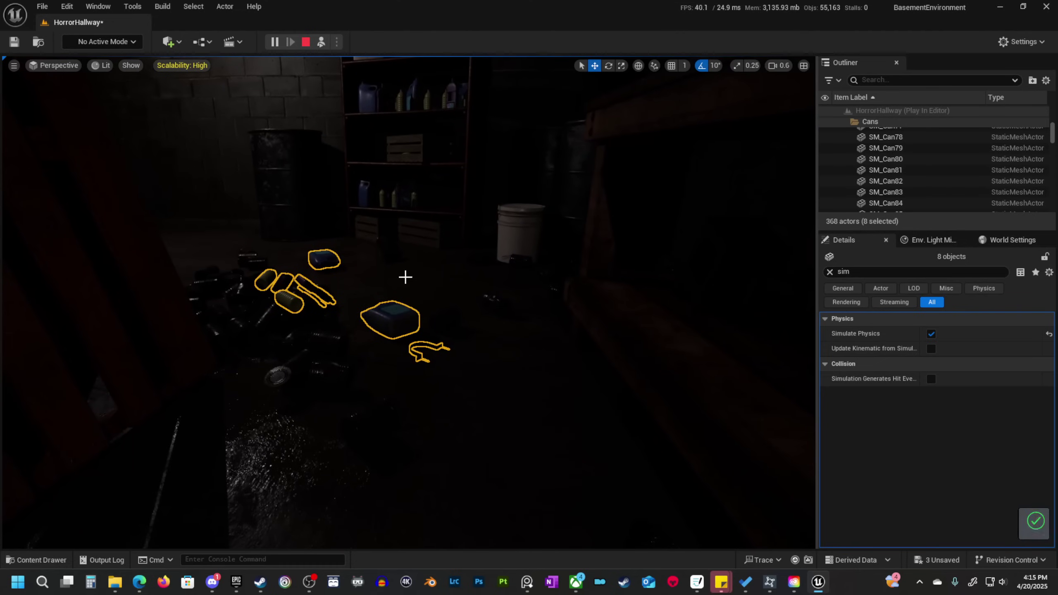
Stop the simulation, turn off Simulate Physics on the eight props and deselect them.
click(305, 42)
click(930, 333)
right_drag(415, 260, 416, 260)
key(Escape)
Delete the blue jug lying on the open floor nearest the camera, beside the can pile.
key(s)
scroll(416, 260, down, 2)
right_drag(454, 399, 454, 399)
click(454, 399)
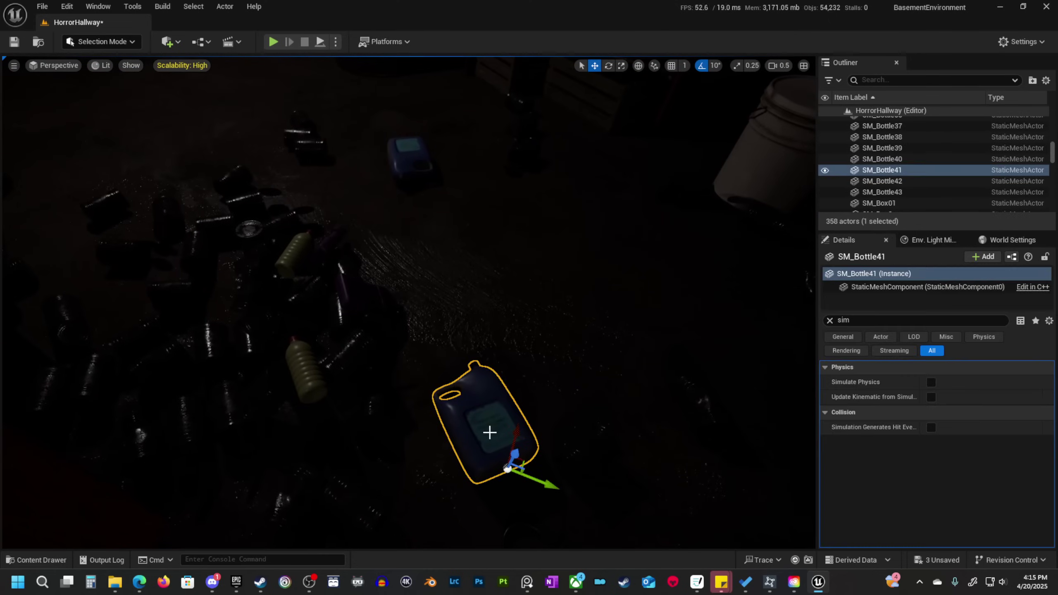
key(Delete)
Examine the dressed hallway from a distance, including the floor clutter, shelves, cabinets and ceiling.
right_drag(335, 277, 335, 276)
key(s)
right_drag(437, 274, 437, 274)
key(s)
right_drag(461, 408, 461, 409)
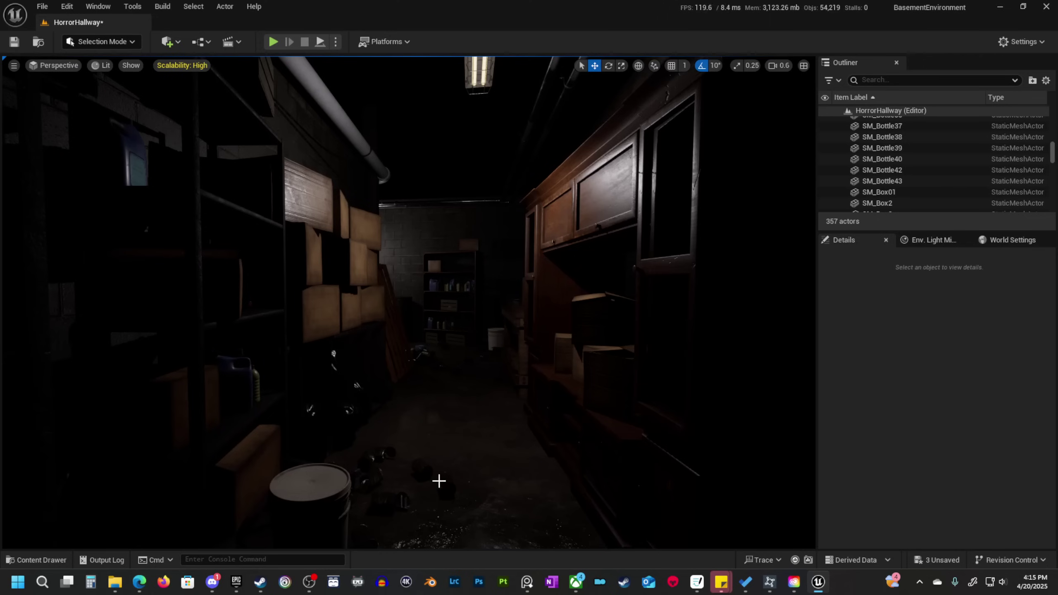
right_drag(483, 420, 495, 418)
key(e)
scroll(484, 421, down, 3)
key(q)
key(e)
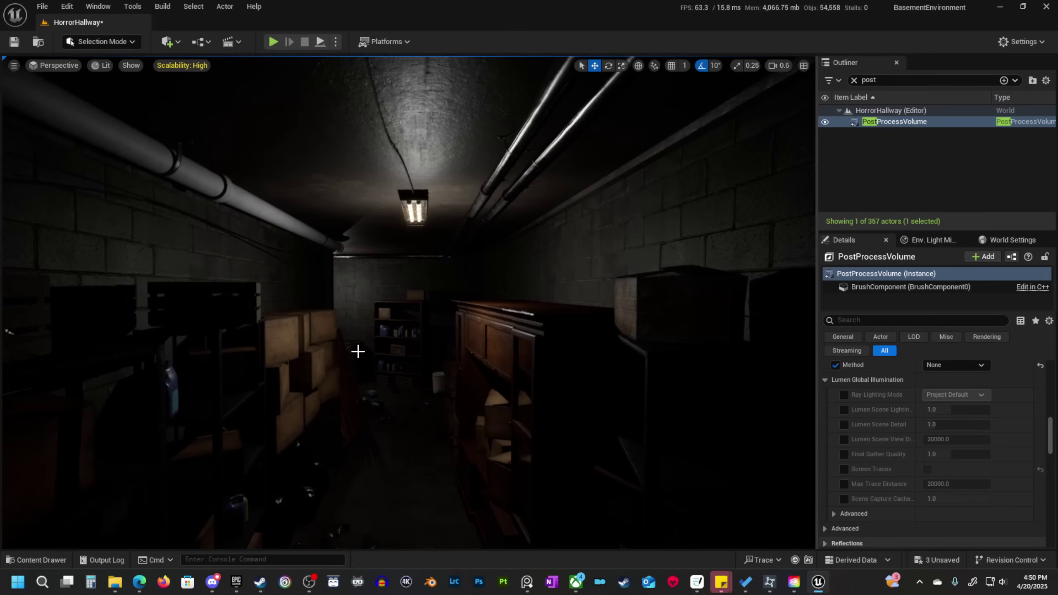
right_drag(357, 351, 491, 360)
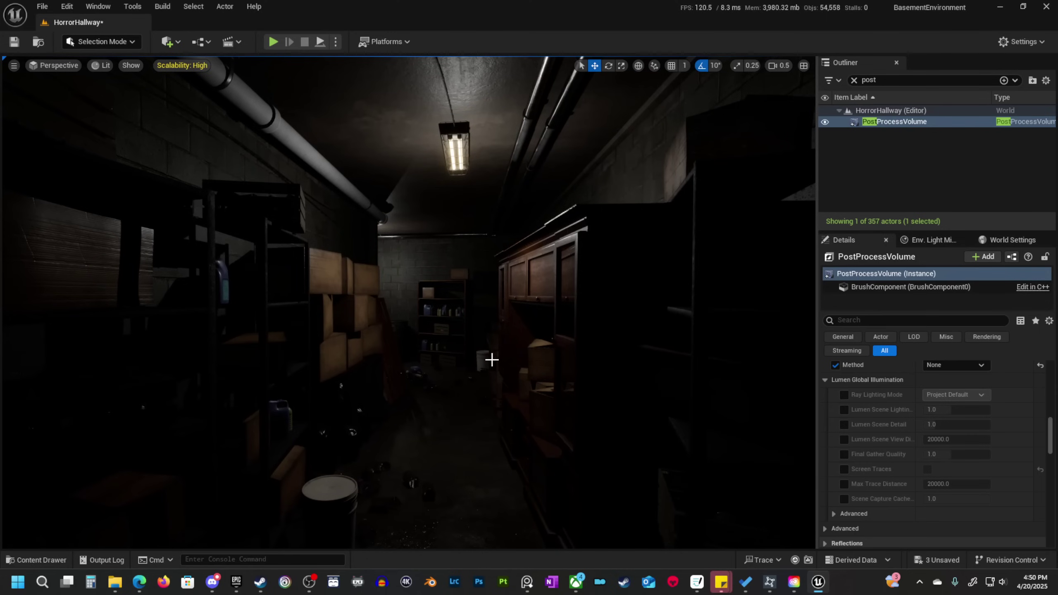
Show the editor icons and select the ceiling fixture's point light to inspect its light settings and effect on the hallway.
key(g)
click(468, 216)
right_drag(468, 216, 467, 215)
scroll(906, 450, up, 2)
scroll(904, 445, up, 10)
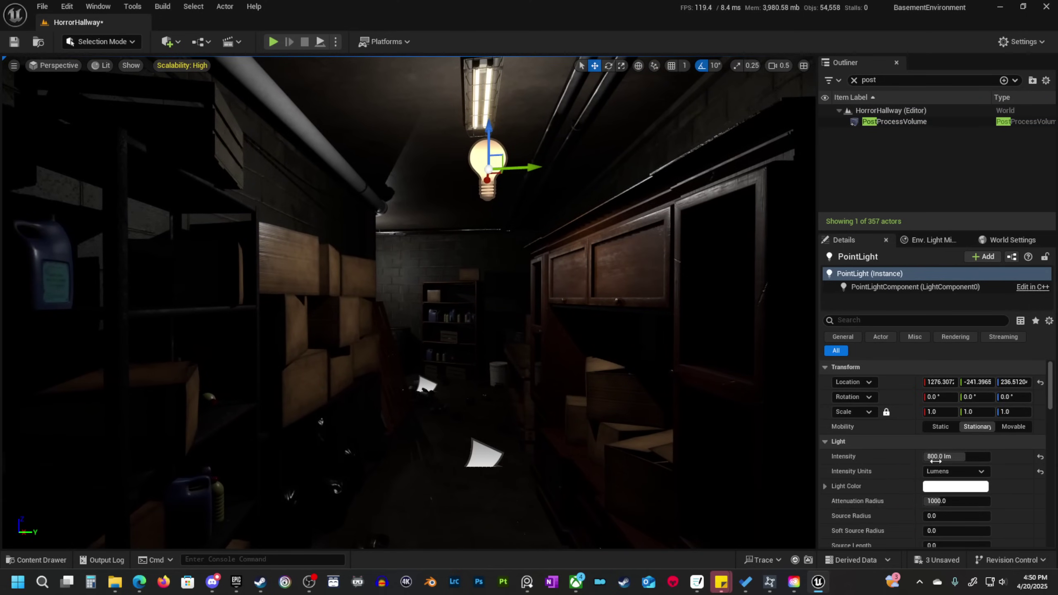
right_drag(582, 309, 589, 308)
key(w)
scroll(577, 307, up, 1)
key(s)
key(s)
mouse_move(406, 276)
right_down()
mouse_move(423, 277)
mouse_move(389, 277)
mouse_move(406, 276)
right_up()
scroll(406, 277, down, 1)
right_drag(501, 377, 503, 376)
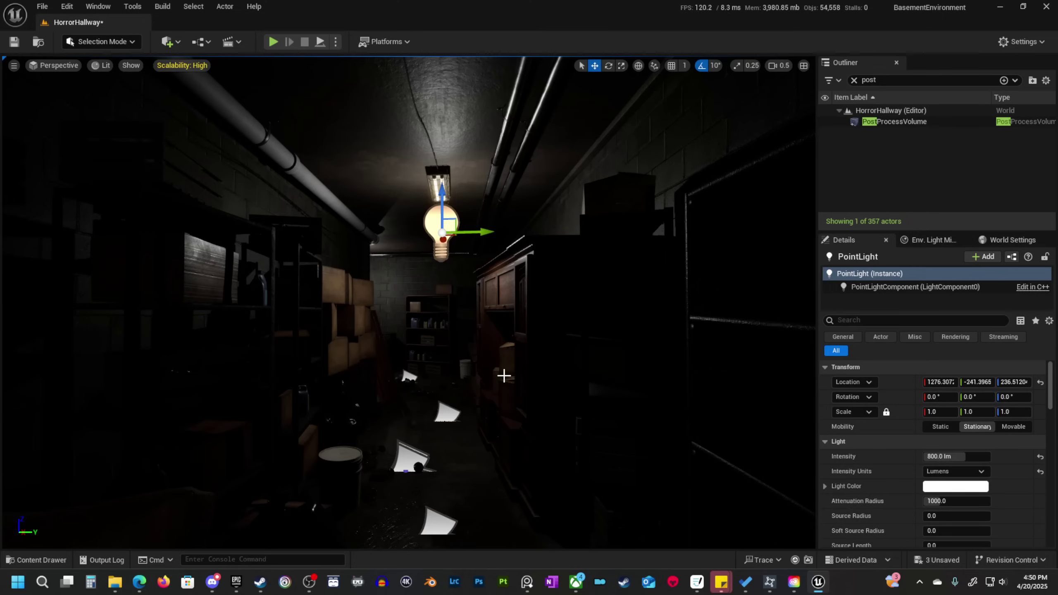
Hide the editor icons and review the post process volume's Film and Global Illumination settings against the hallway view.
click(922, 124)
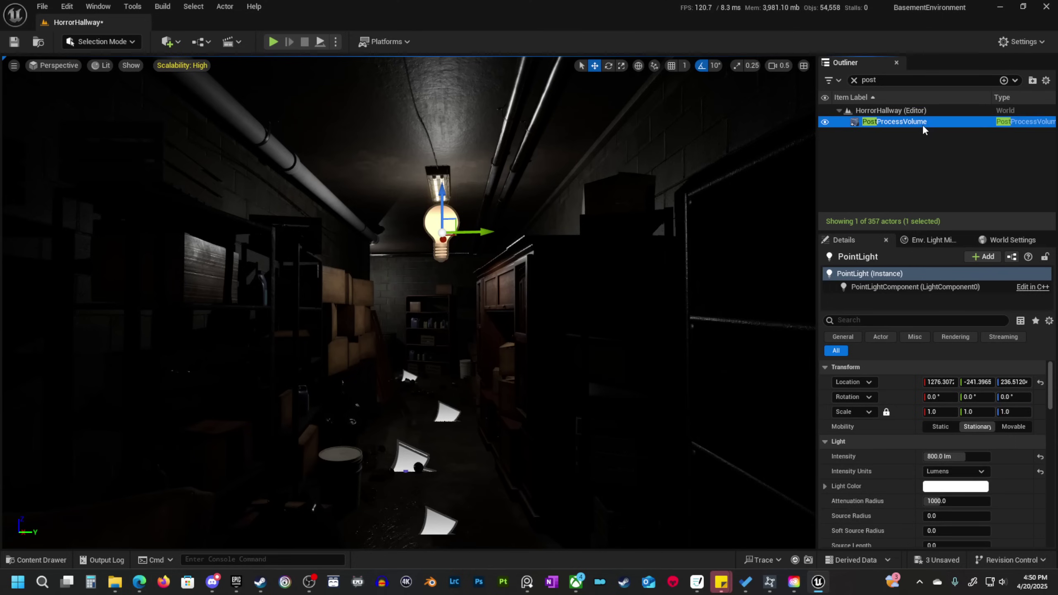
right_drag(610, 349, 619, 339)
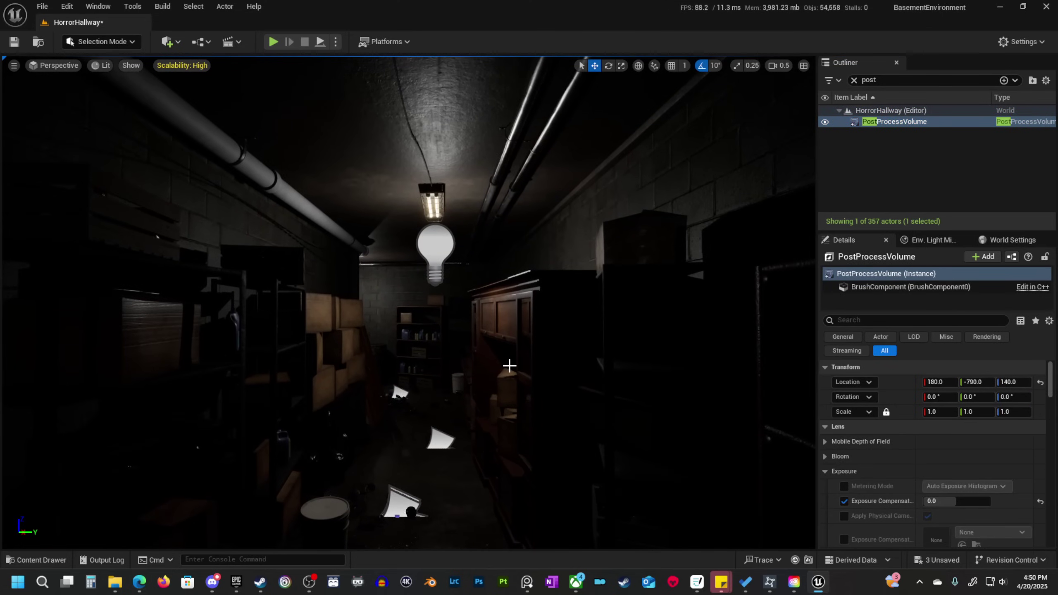
key(g)
key(w)
right_drag(509, 366, 517, 364)
scroll(509, 369, down, 1)
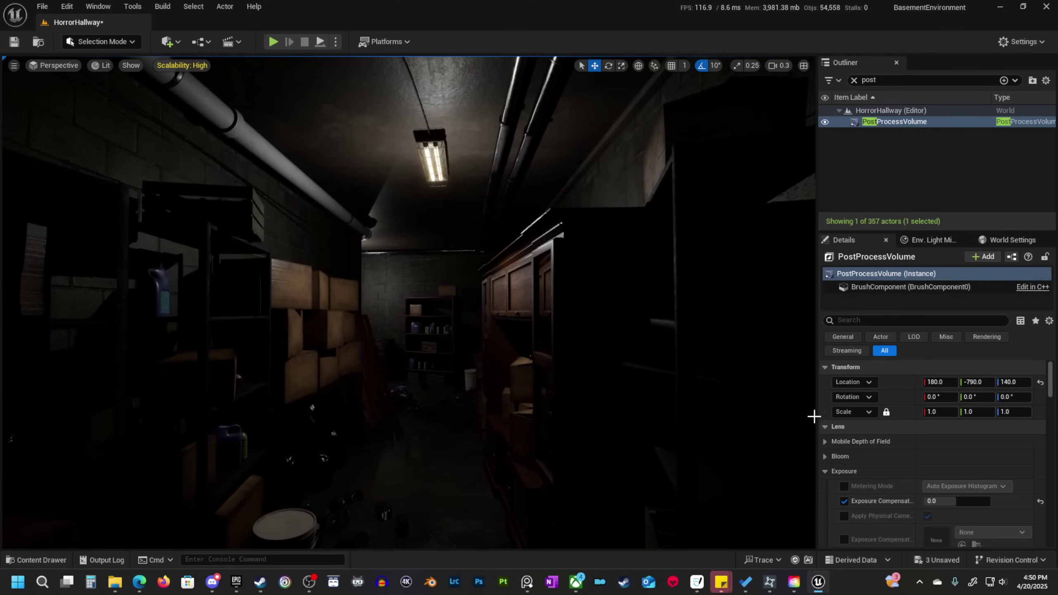
scroll(917, 463, down, 10)
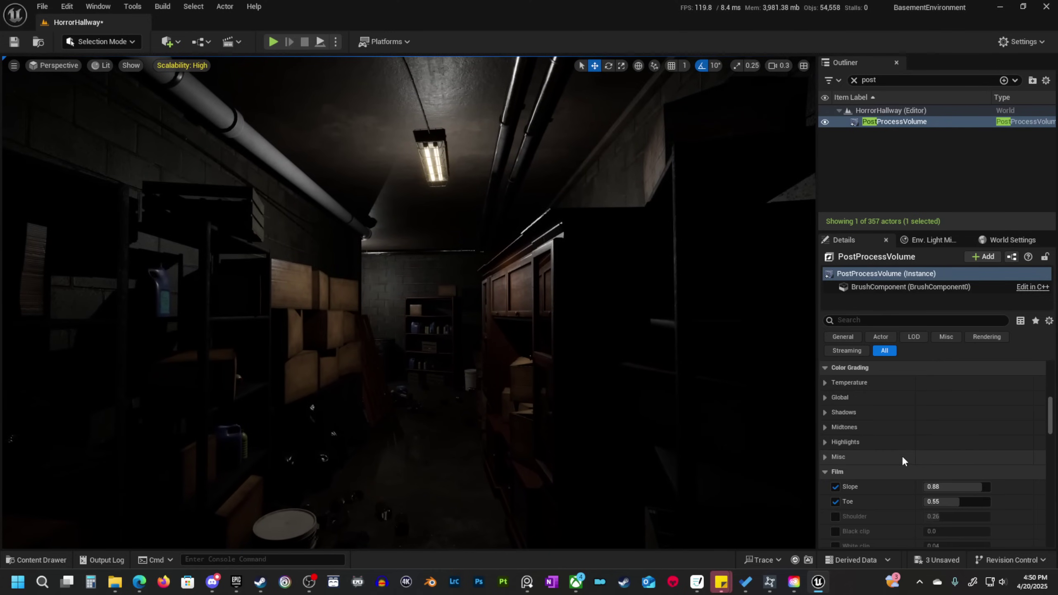
scroll(901, 454, down, 5)
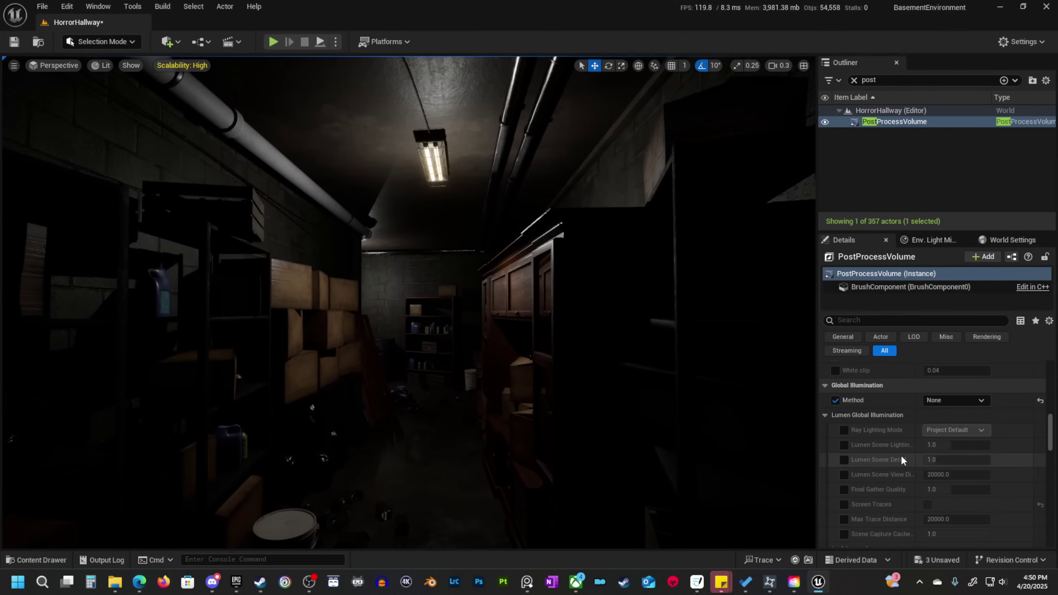
key(s)
scroll(409, 303, up, 2)
mouse_move(409, 302)
right_down()
mouse_move(393, 300)
mouse_move(416, 300)
right_up()
right_drag(485, 395, 485, 395)
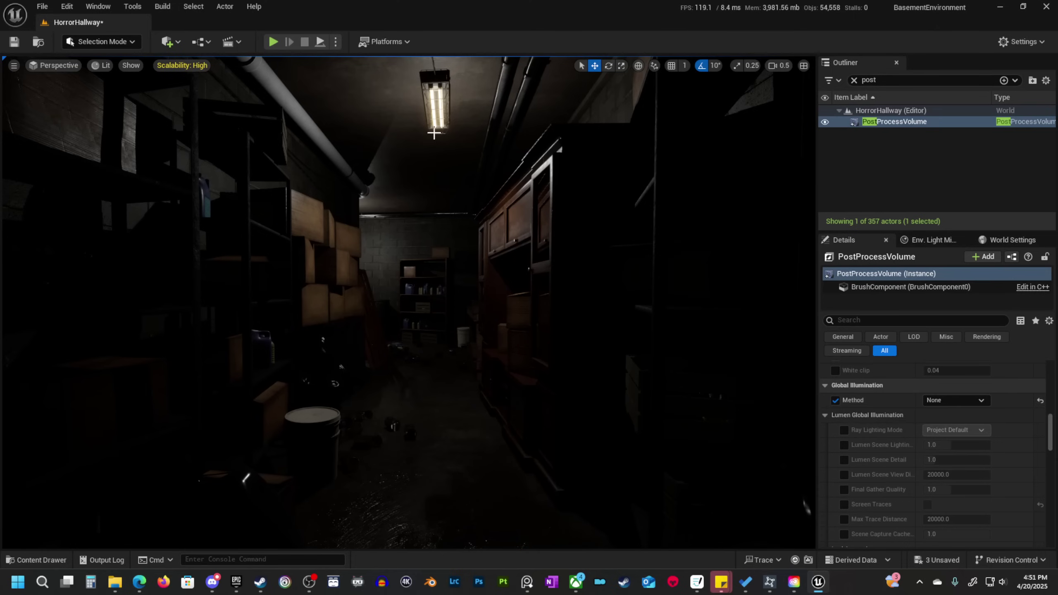
Switch the post process volume's Global Illumination method between Lumen and None to compare the hallway lighting, ending on None.
click(953, 400)
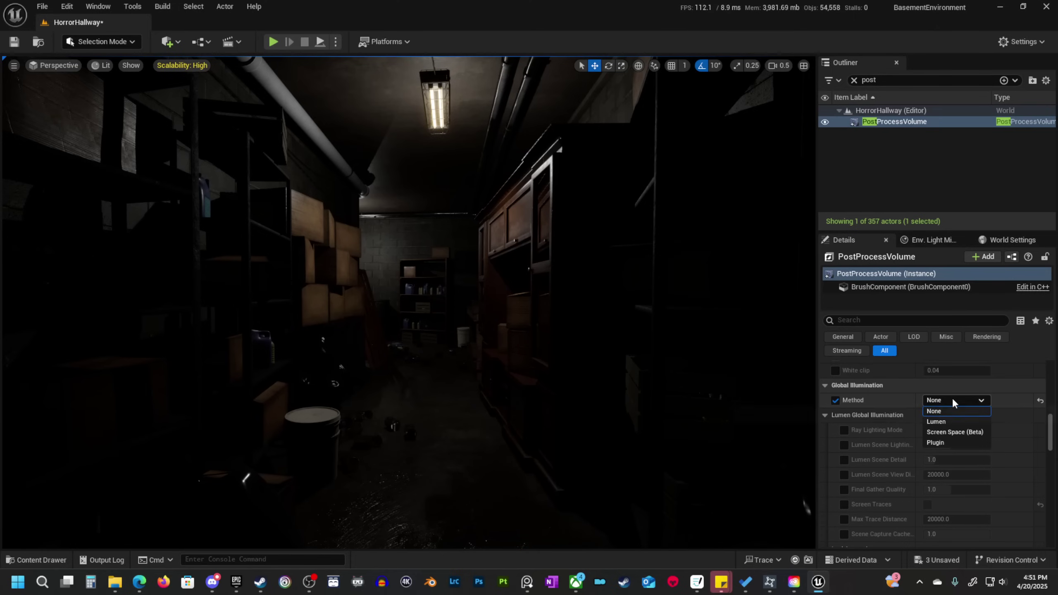
click(951, 422)
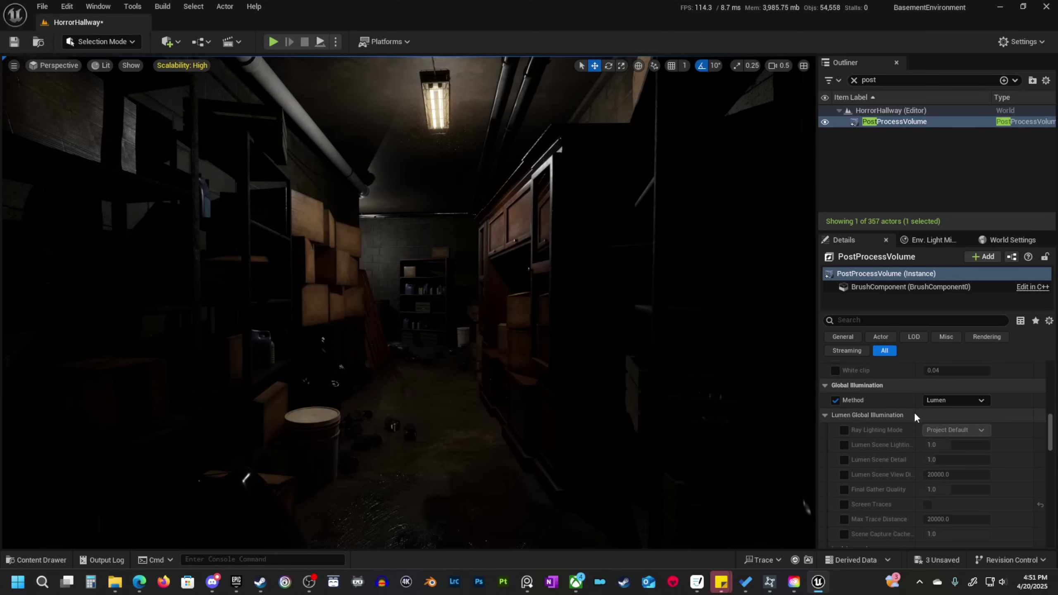
click(953, 401)
click(956, 411)
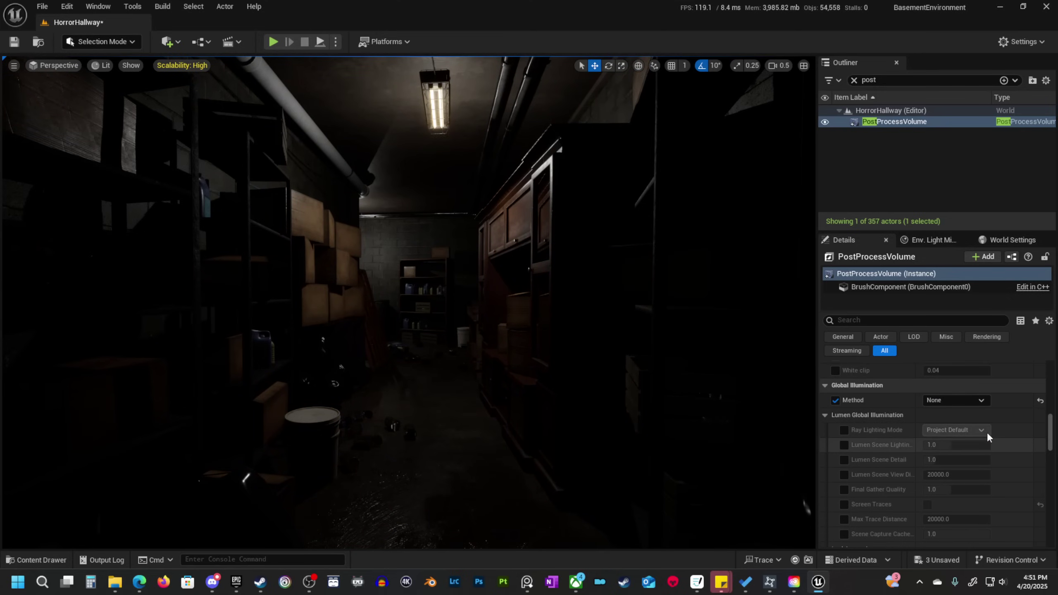
click(979, 401)
click(980, 422)
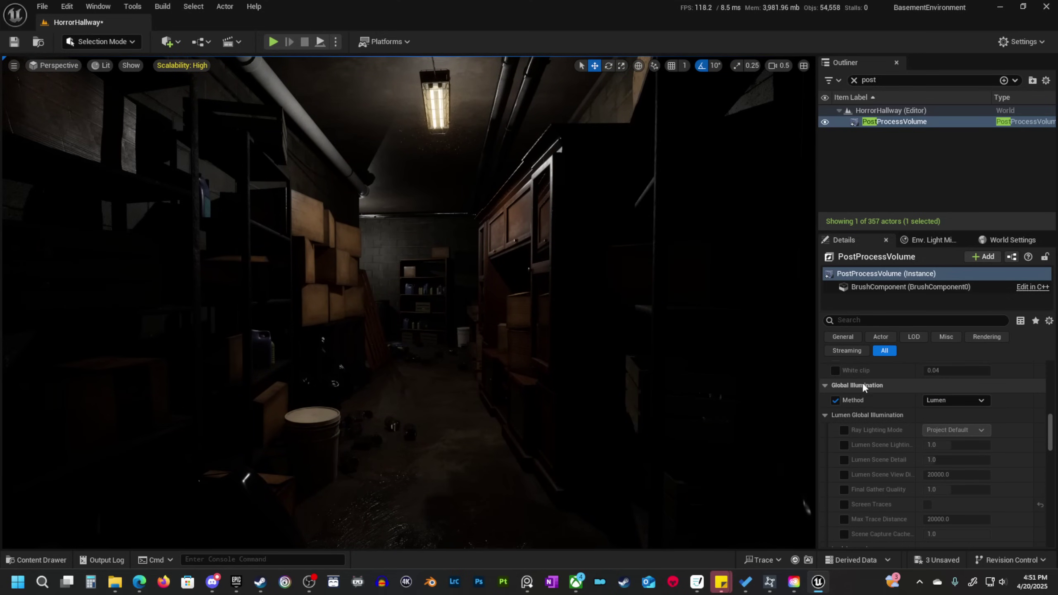
click(970, 400)
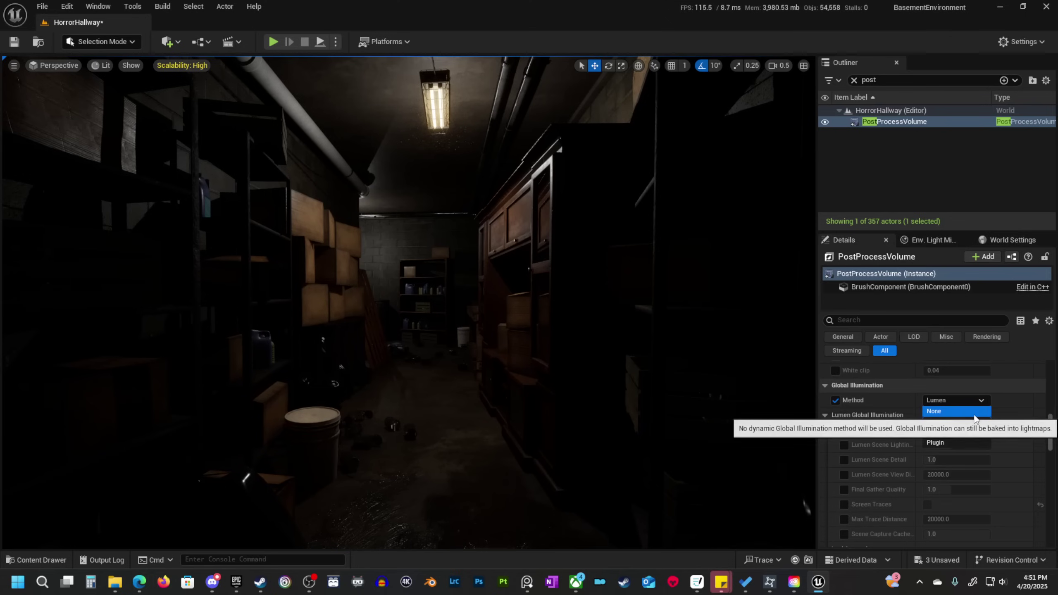
click(958, 411)
click(972, 400)
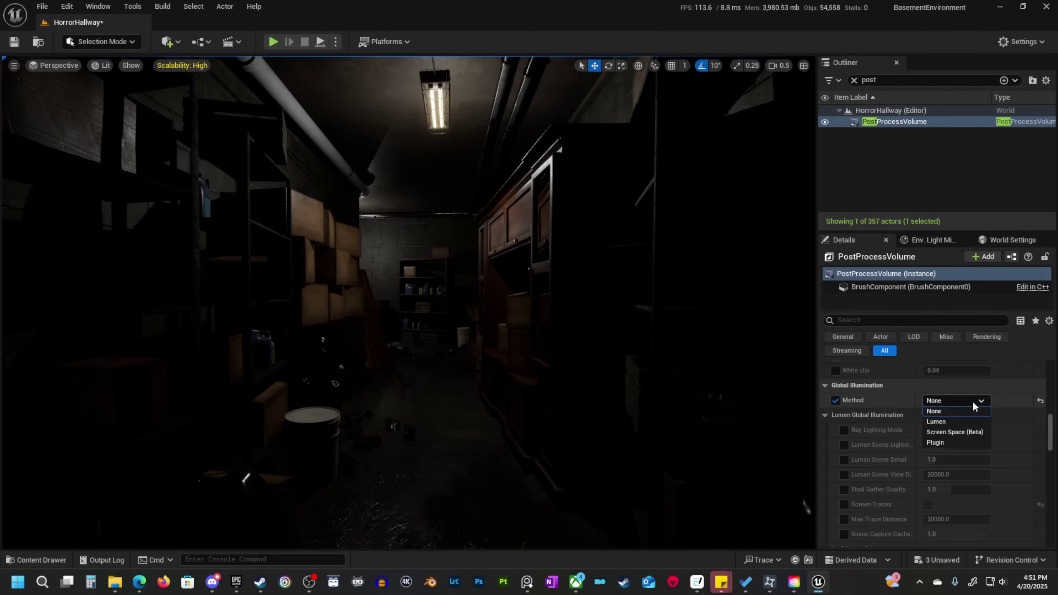
click(972, 412)
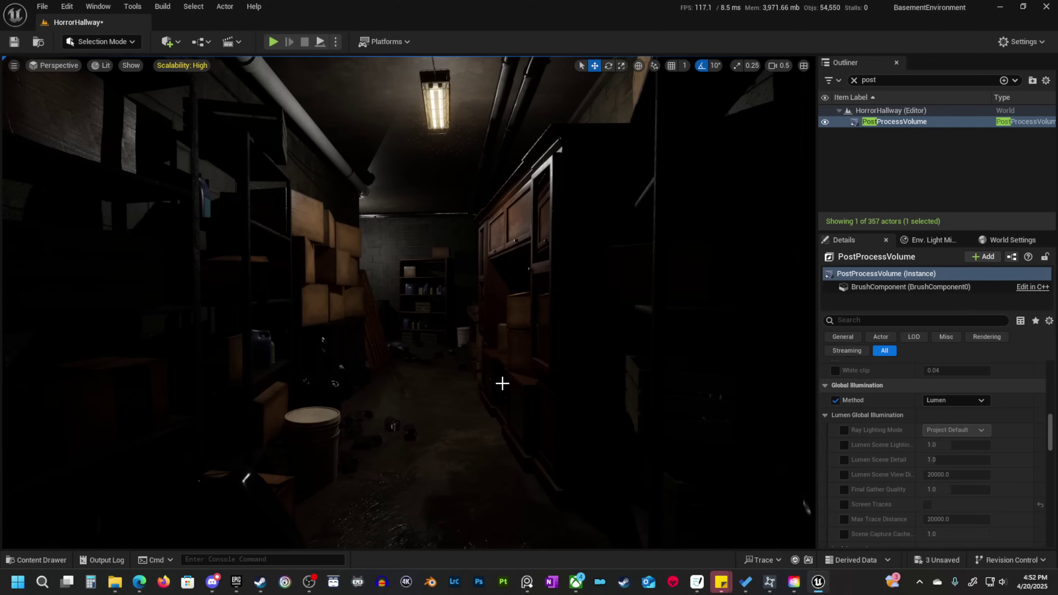
Compare the Global Illumination method None against Lumen once more, leaving the post process volume on None.
click(953, 400)
click(955, 412)
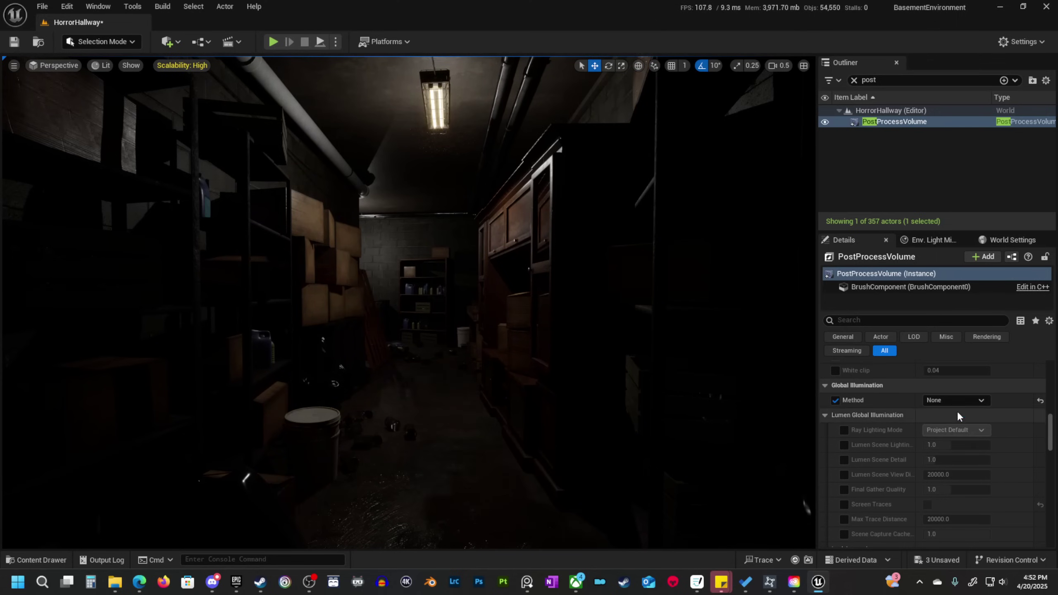
click(954, 400)
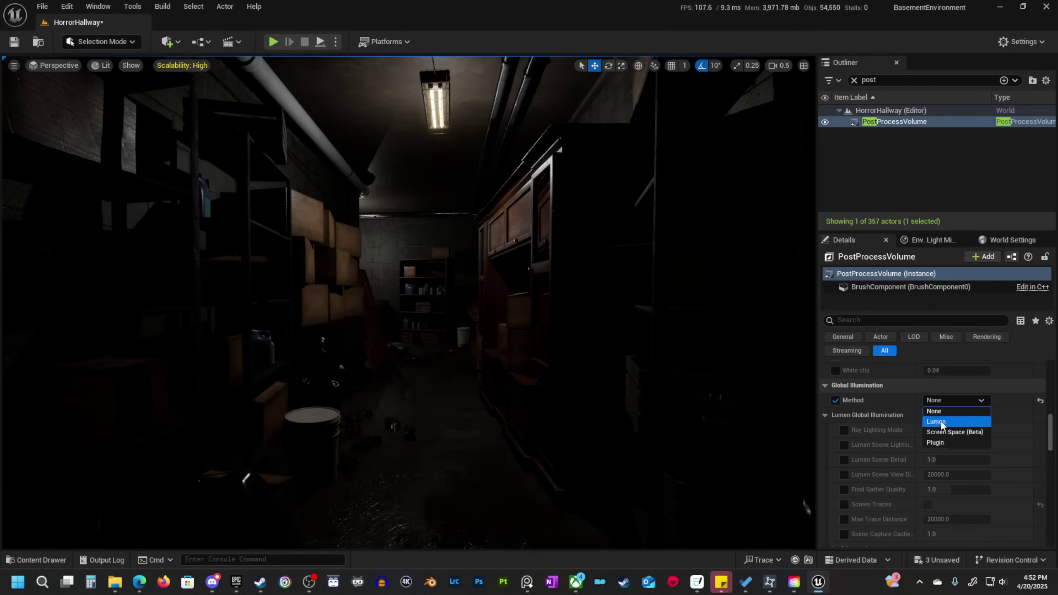
click(951, 417)
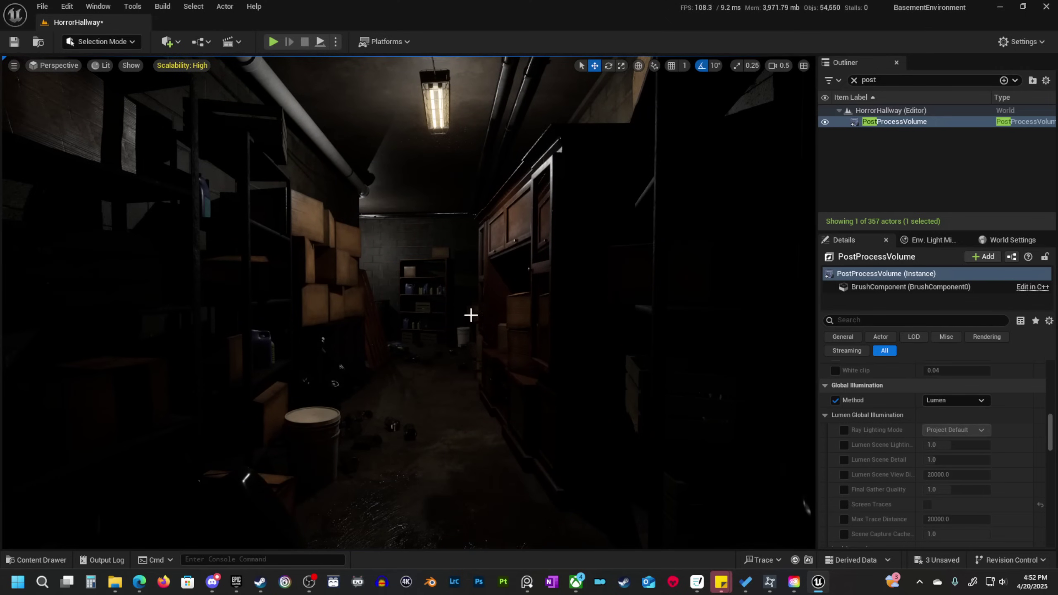
click(974, 400)
click(958, 411)
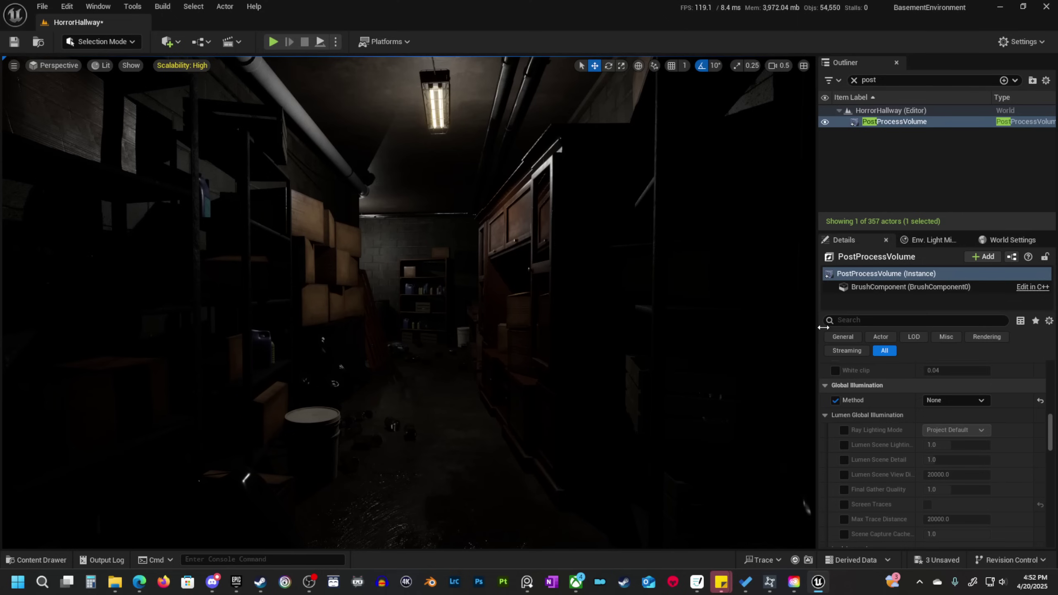
Set the Global Illumination method to Lumen and the engine scalability to Cinematic, with nothing left selected.
click(970, 400)
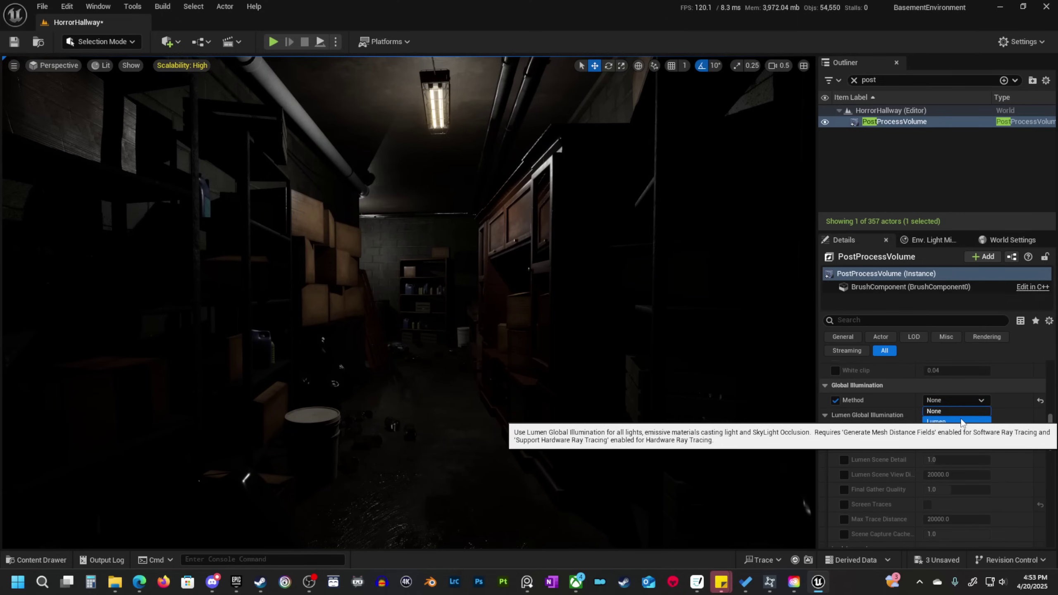
click(961, 421)
click(182, 65)
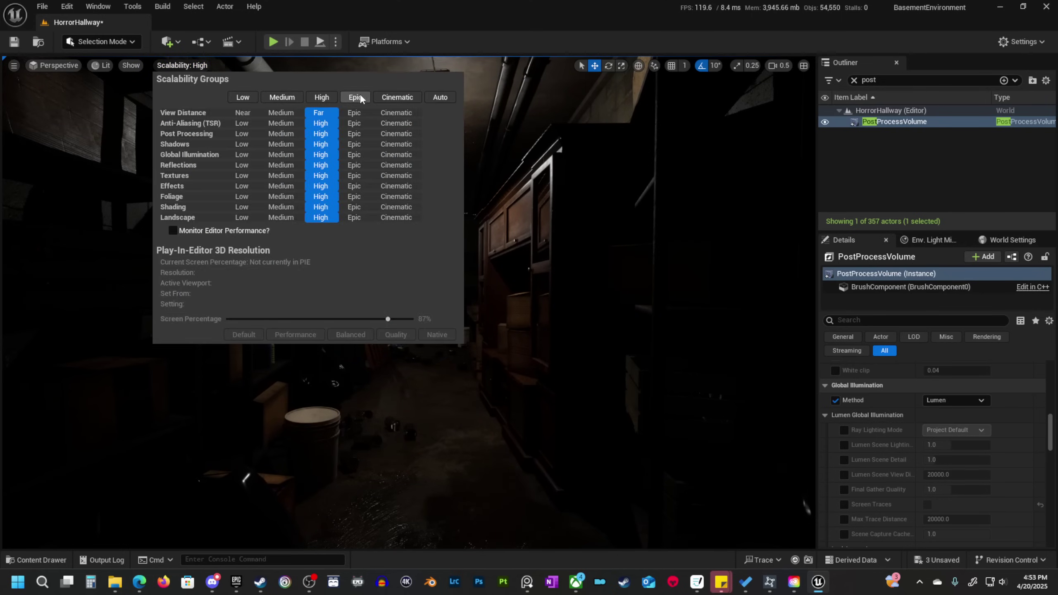
click(393, 98)
click(506, 426)
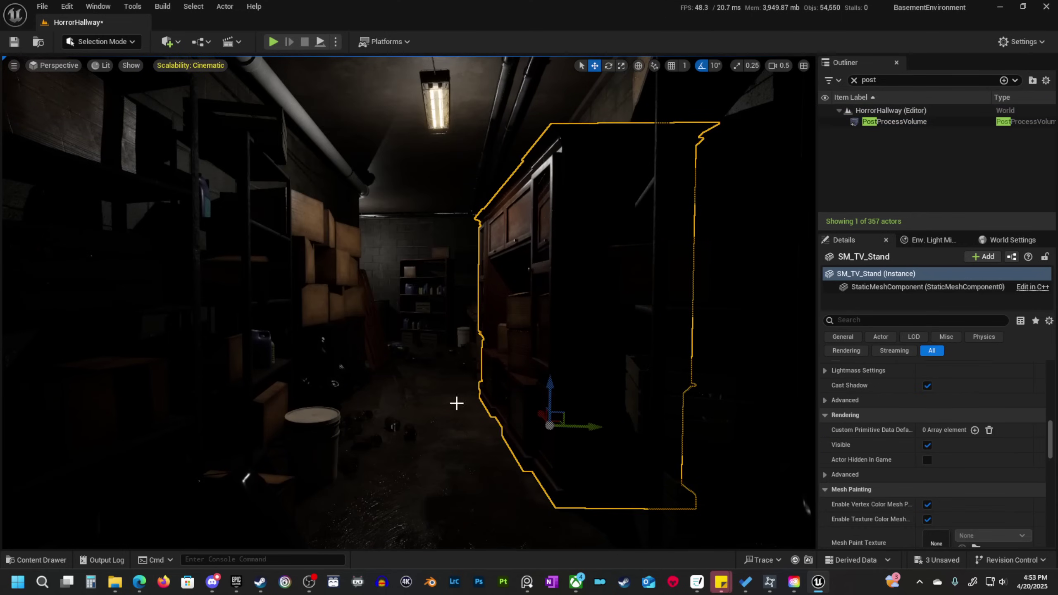
key(Escape)
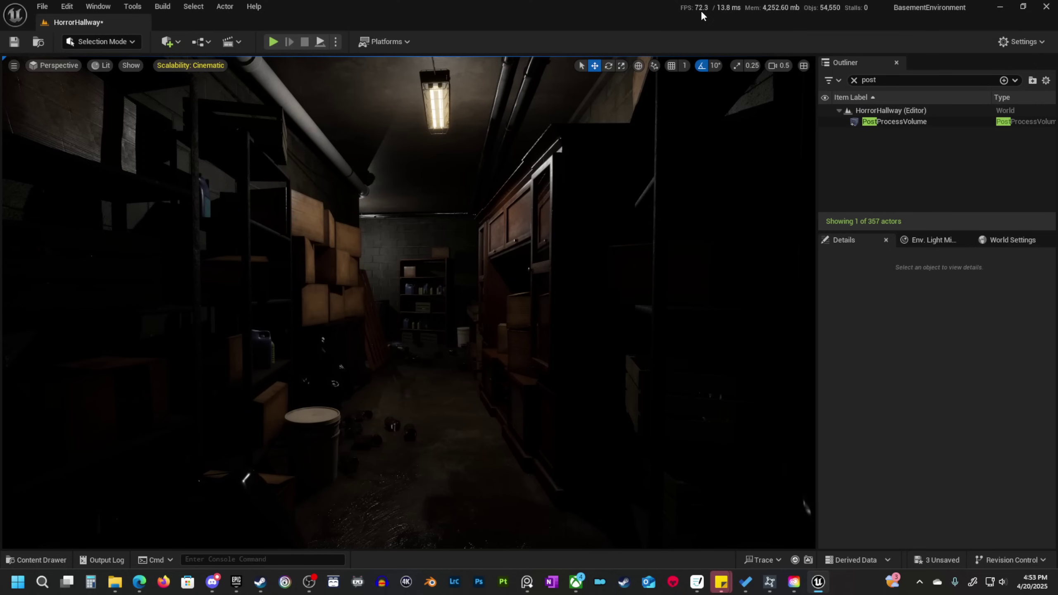
Set the post process volume's Global Illumination method to None and the engine scalability to High.
click(906, 123)
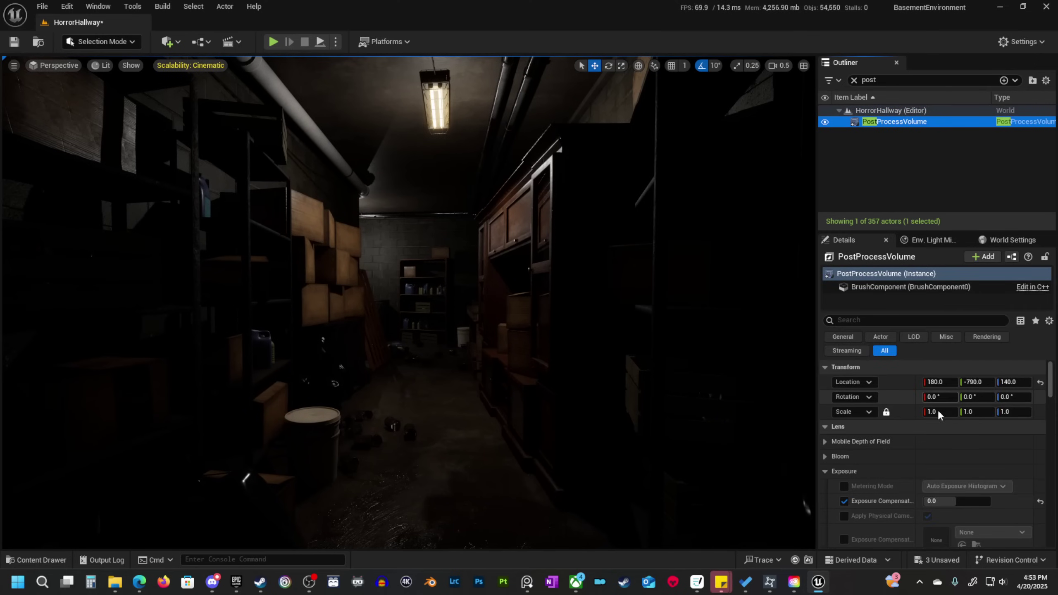
scroll(945, 438, down, 10)
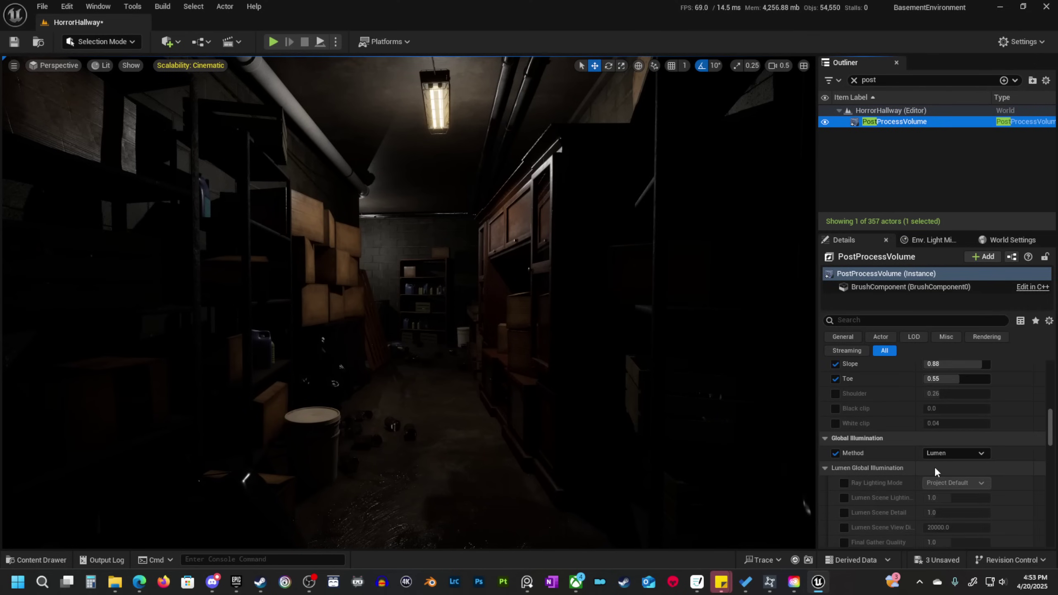
click(954, 453)
click(939, 467)
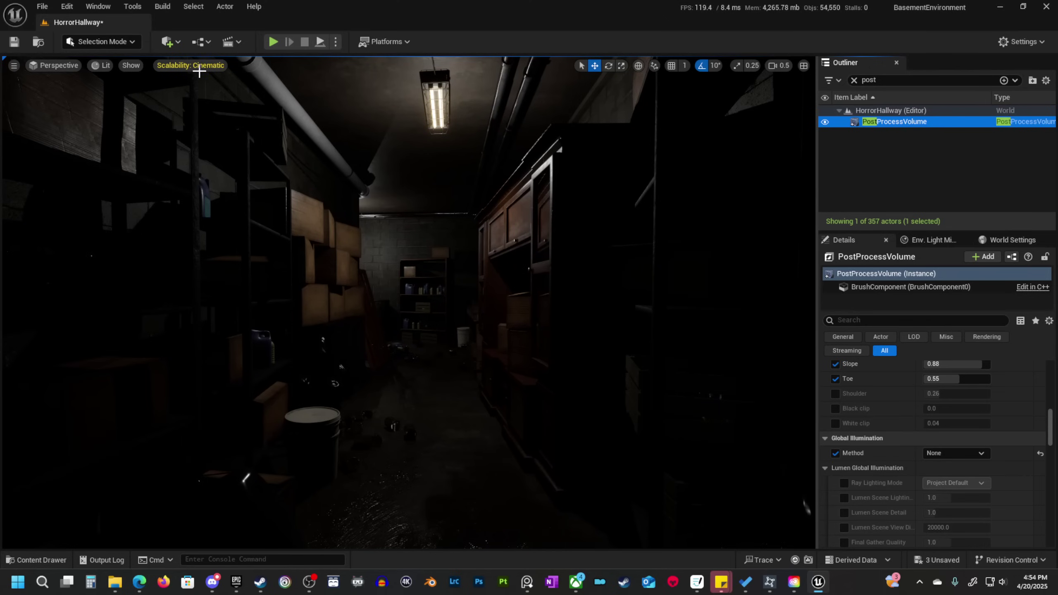
click(196, 67)
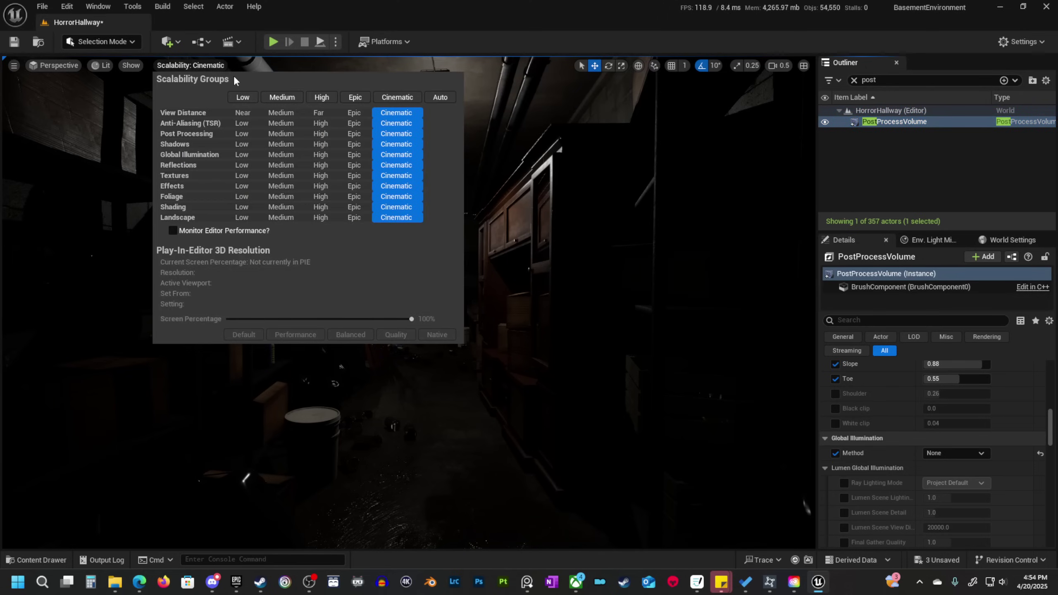
click(321, 97)
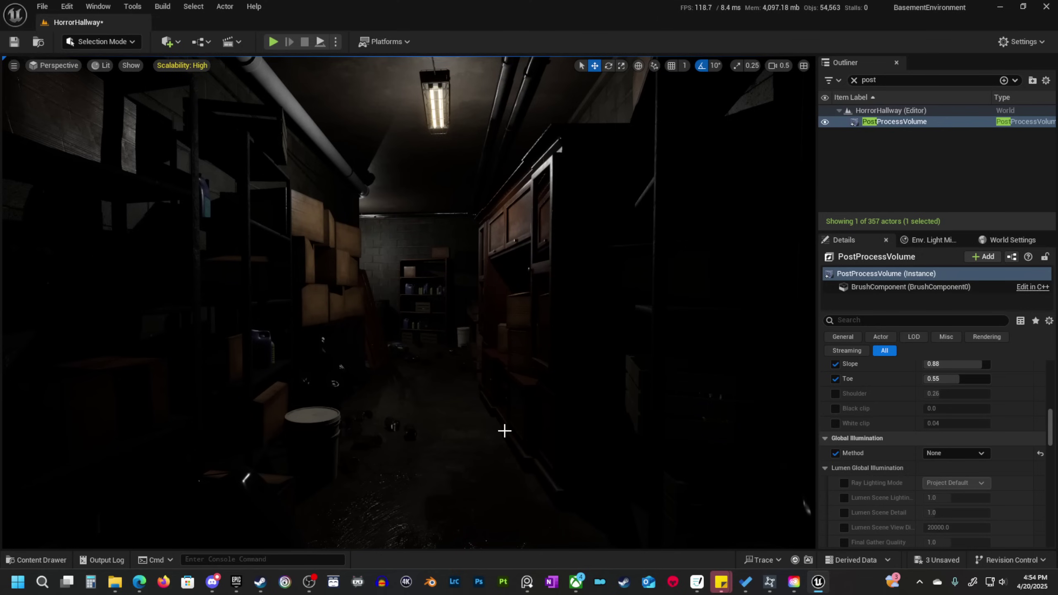
Add an Exponential Height Fog actor to the level and clear the Outliner search filter.
click(175, 42)
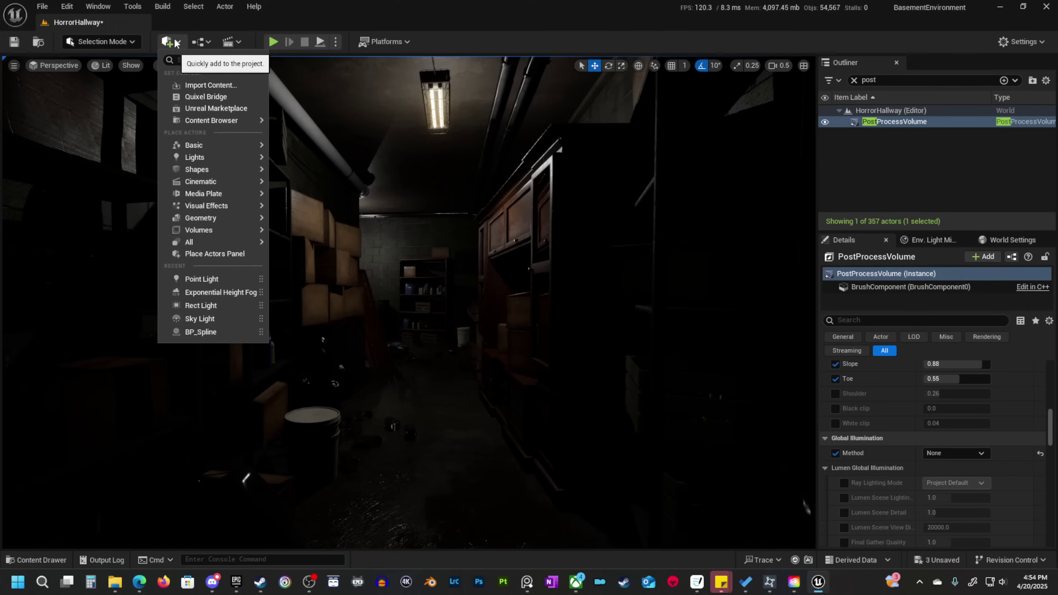
text(fog)
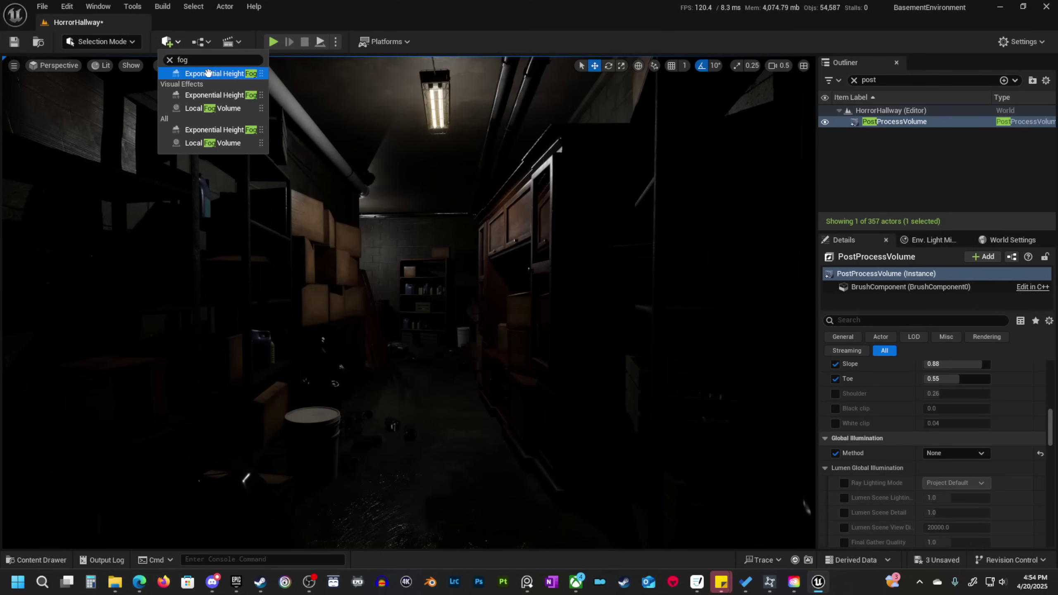
click(210, 73)
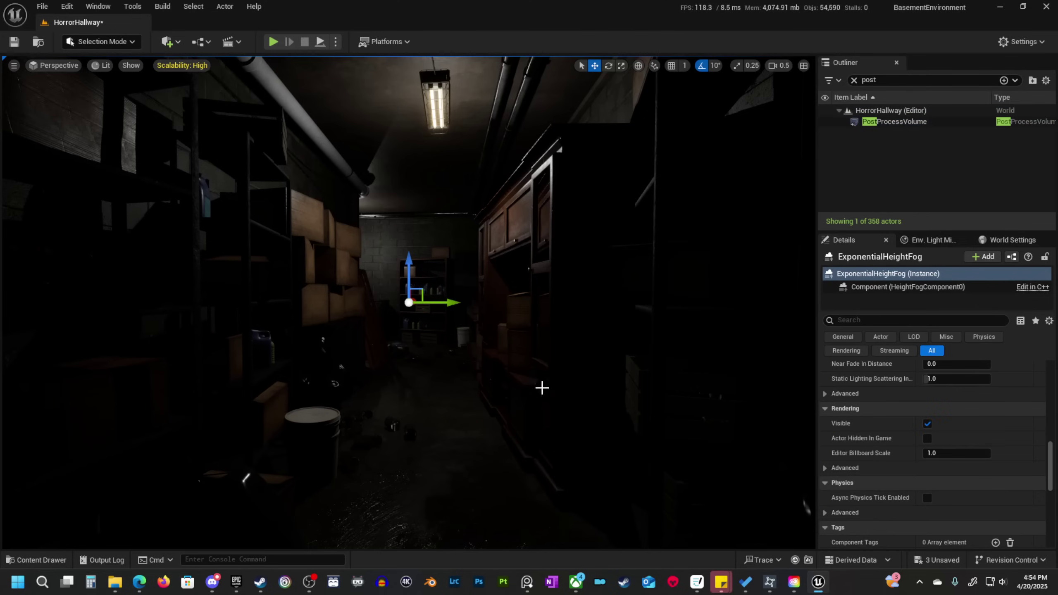
click(854, 80)
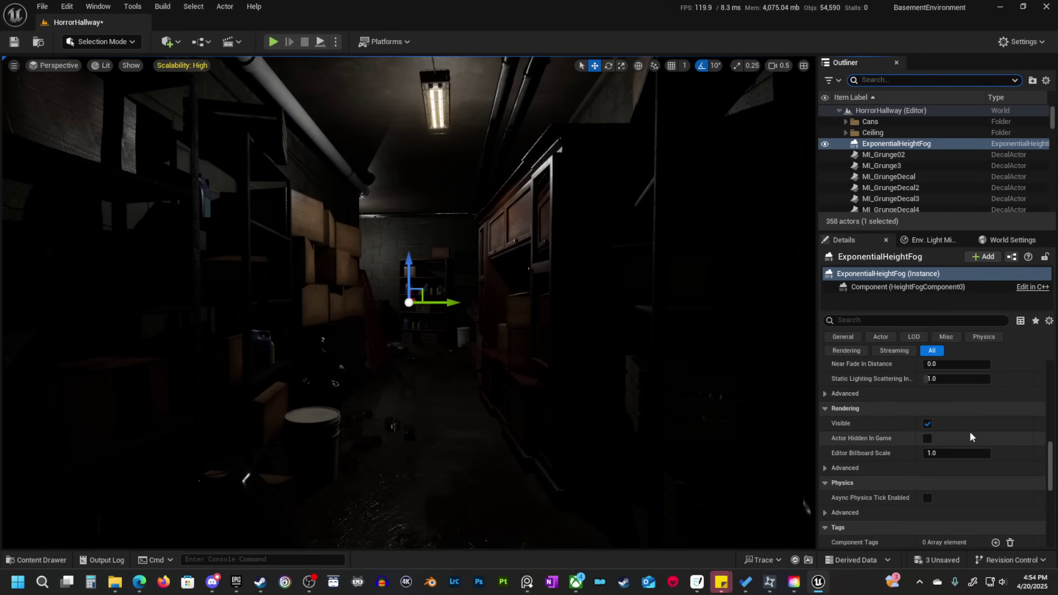
Enable Volumetric Fog on the exponential height fog.
scroll(968, 429, up, 10)
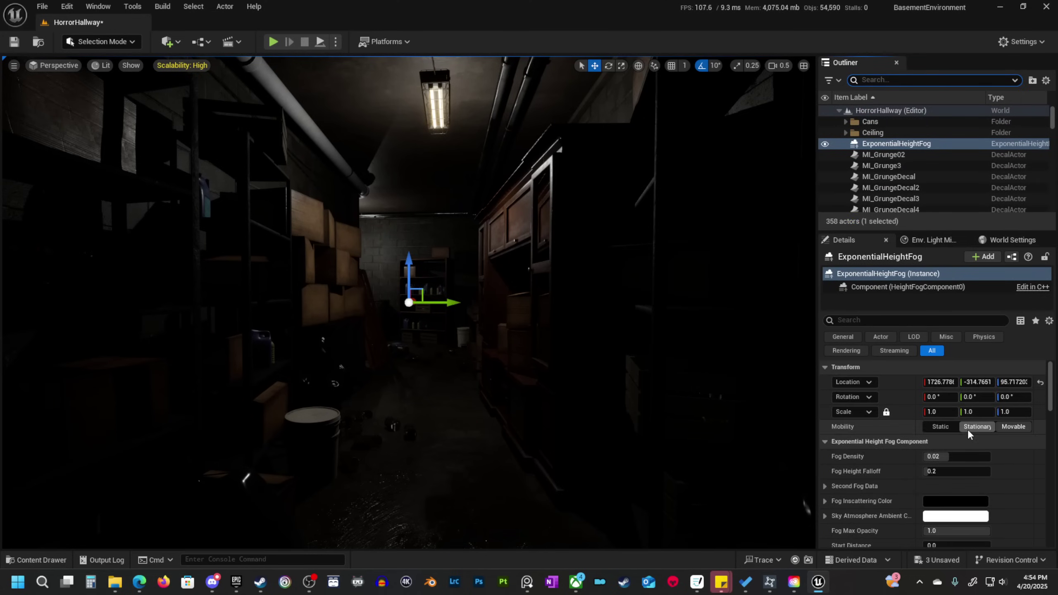
scroll(980, 475, down, 10)
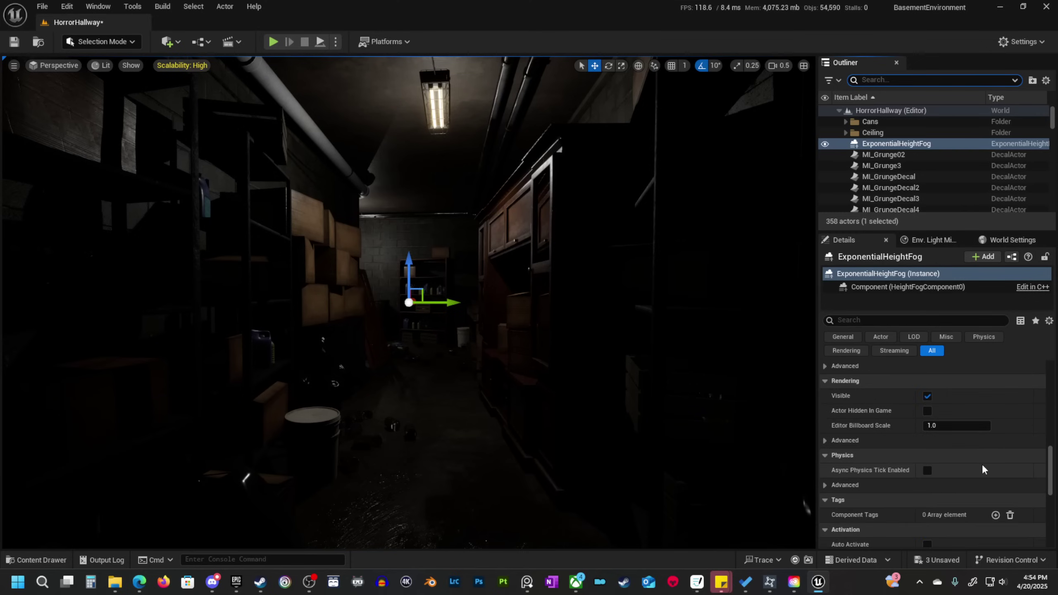
scroll(981, 464, down, 1)
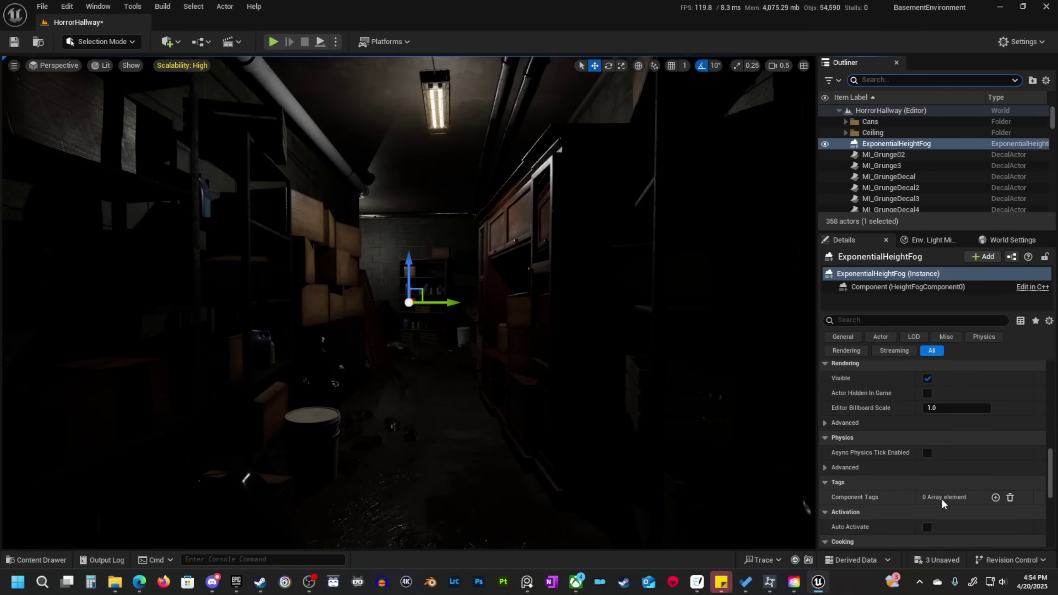
scroll(947, 478, up, 2)
scroll(958, 492, up, 3)
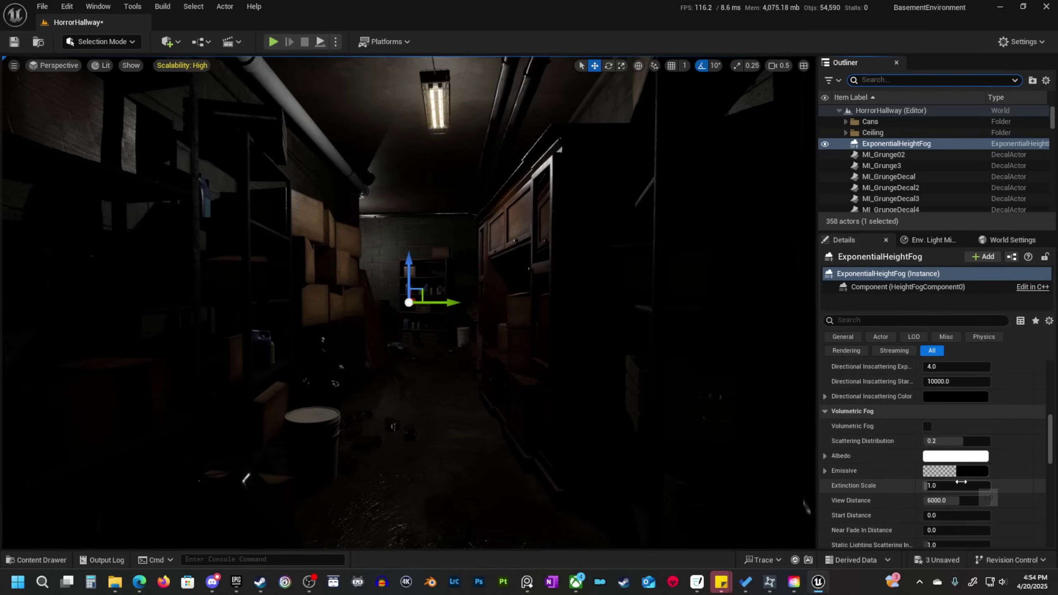
click(927, 426)
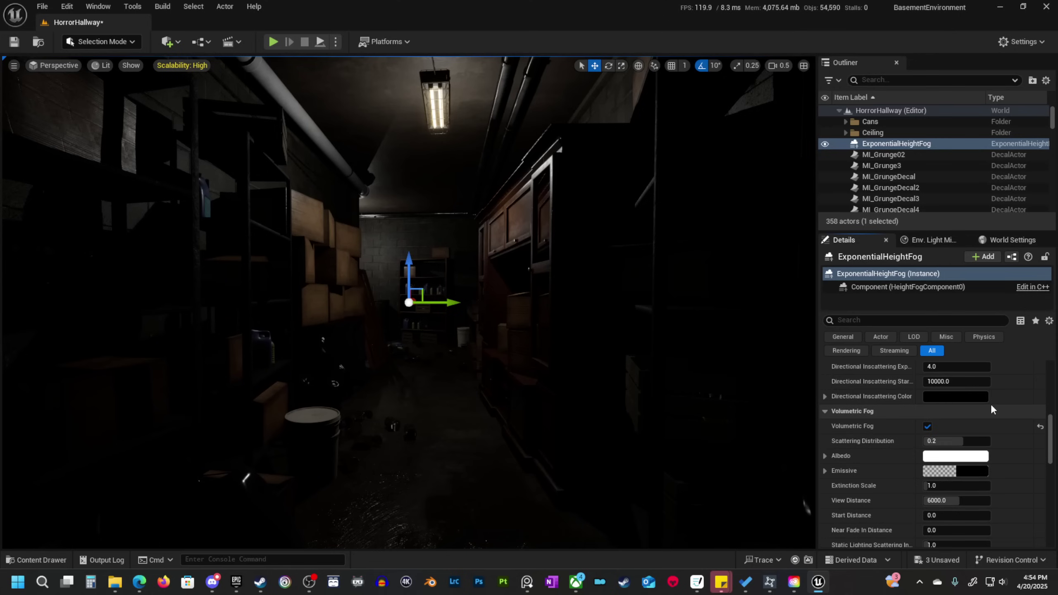
Set the height fog's Fog Density to 1.
scroll(991, 408, up, 8)
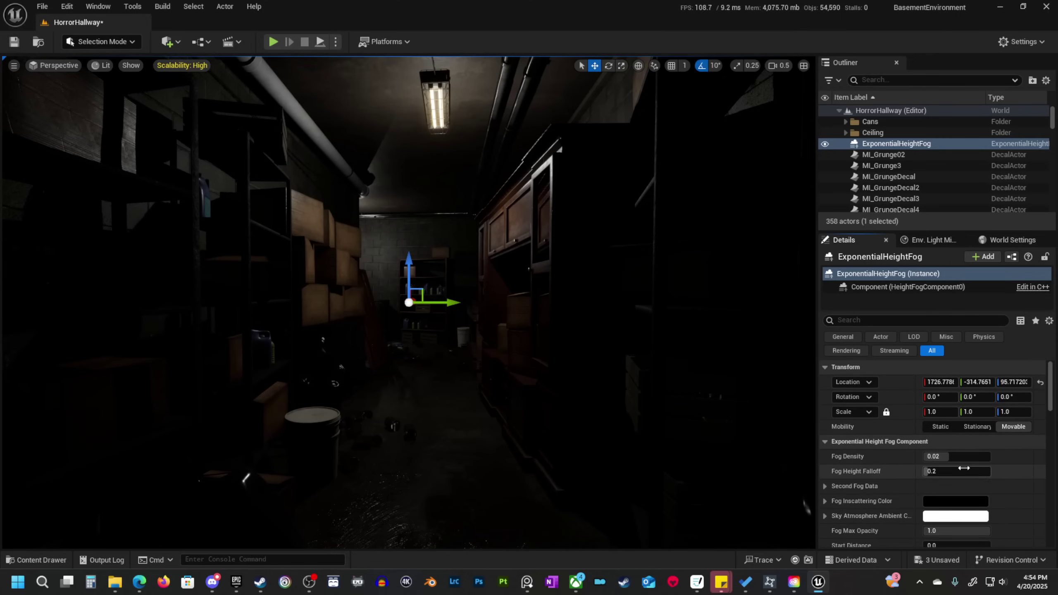
click(956, 458)
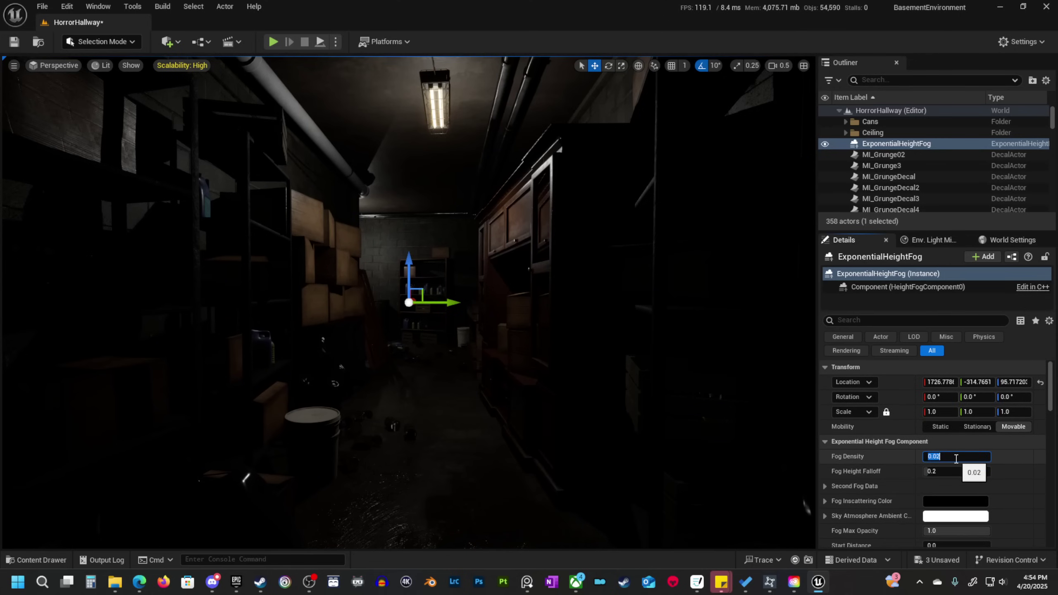
text(1)
key(Return)
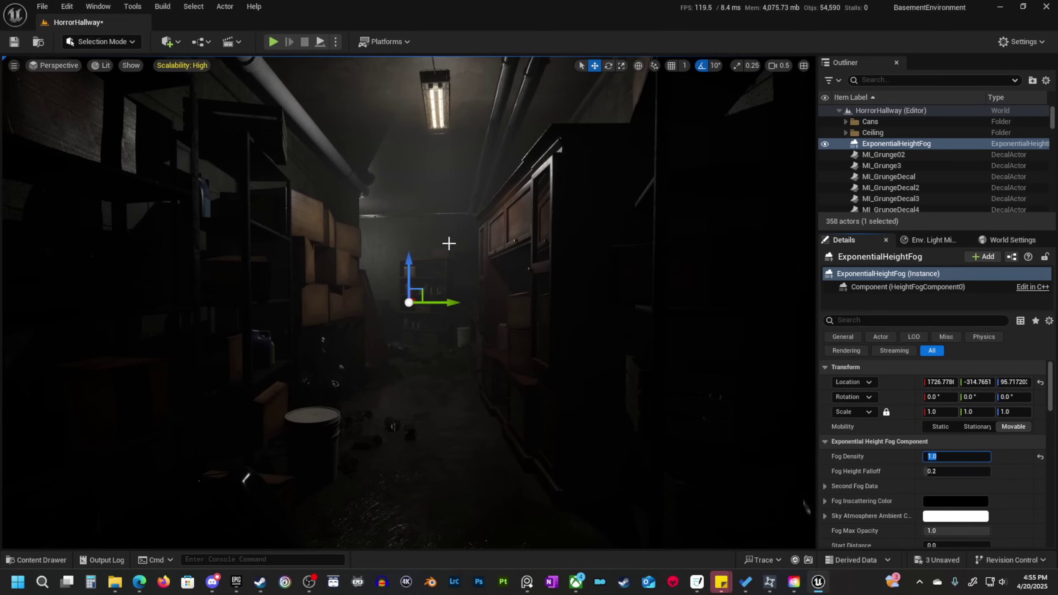
Try a Fog Density of 5 on the exponential height fog.
scroll(990, 483, down, 4)
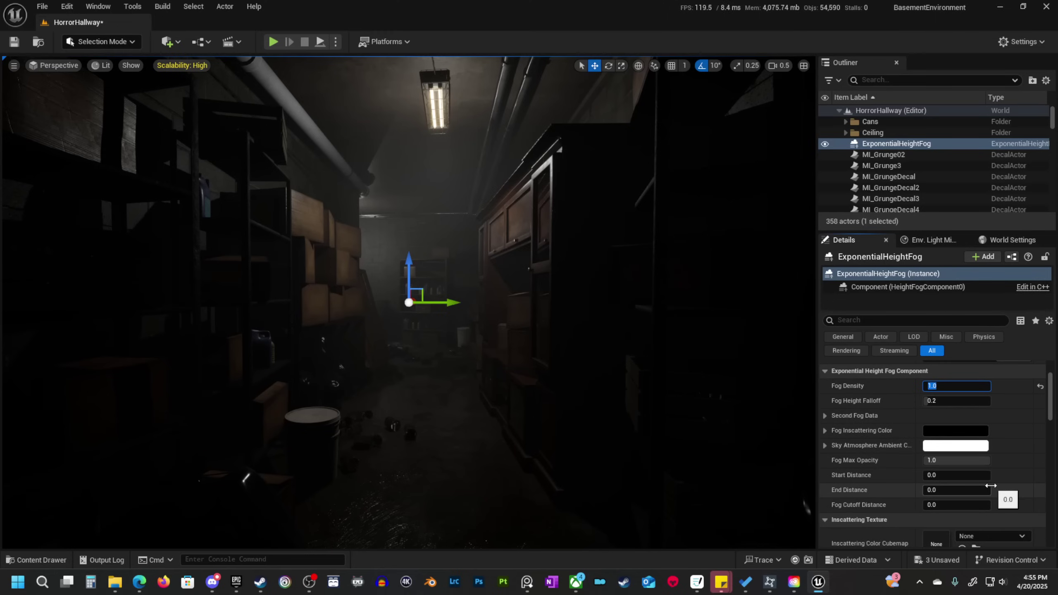
scroll(990, 484, up, 3)
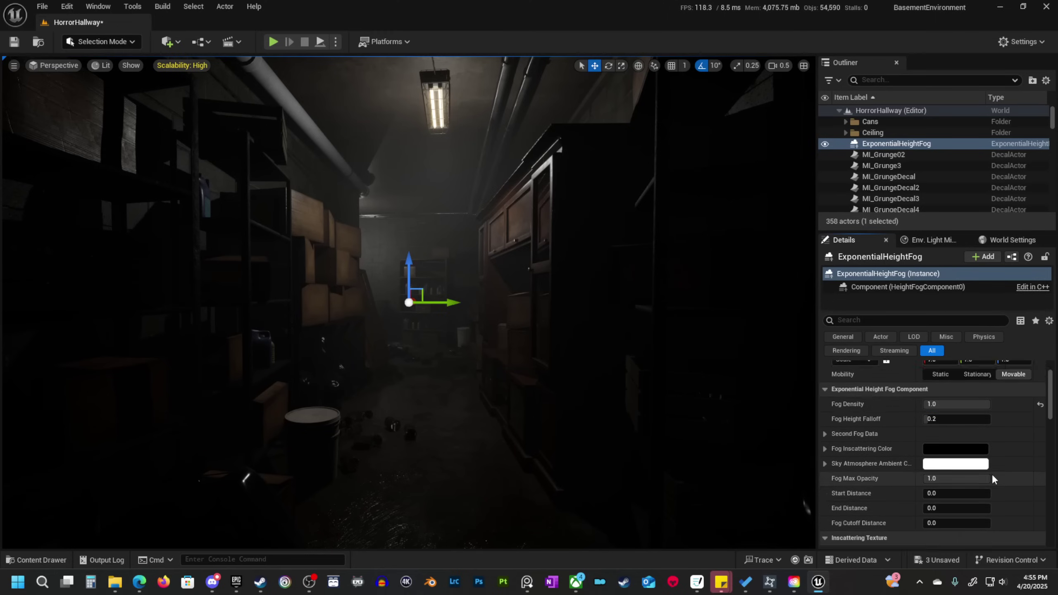
click(957, 422)
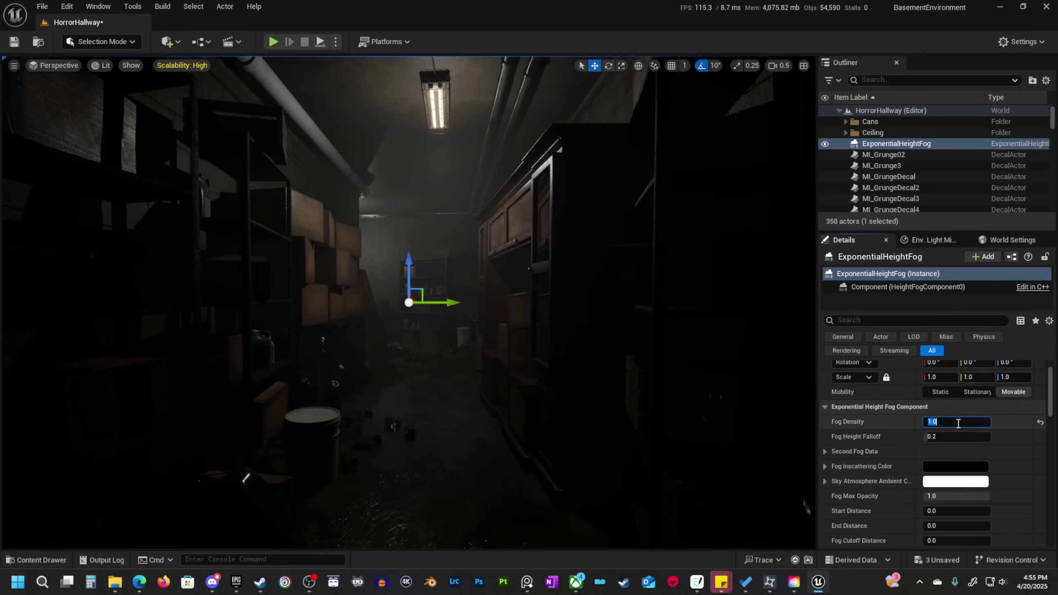
text(5)
key(Return)
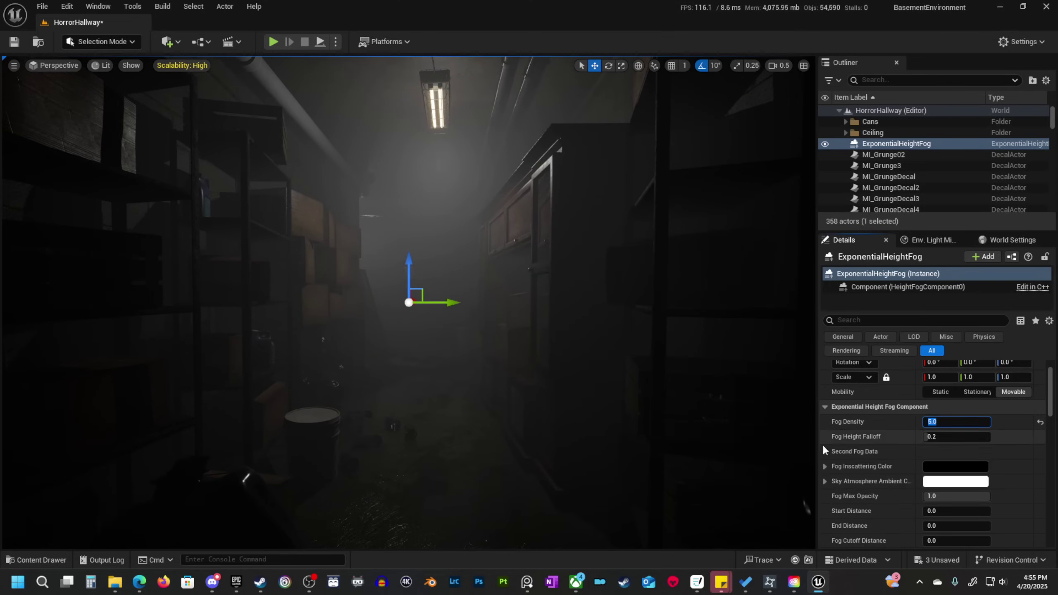
Examine how the dense volumetric fog looks around the ceiling light and along the hallway.
right_drag(566, 330, 558, 317)
right_drag(534, 350, 531, 348)
key(s)
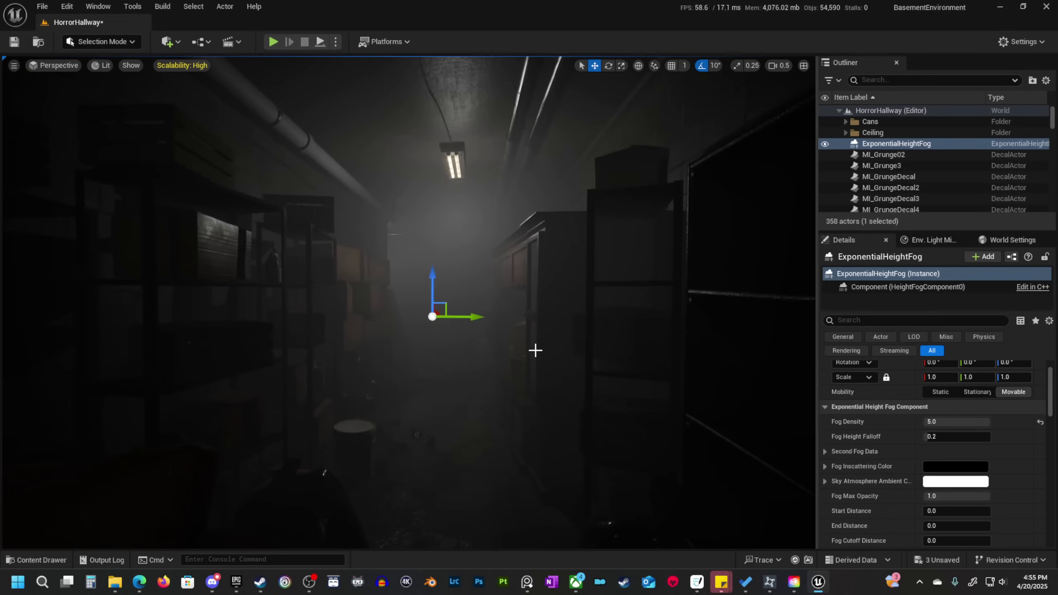
key(g)
right_drag(462, 250, 515, 290)
key(w)
key(g)
right_drag(631, 290, 633, 291)
key(w)
scroll(630, 290, down, 3)
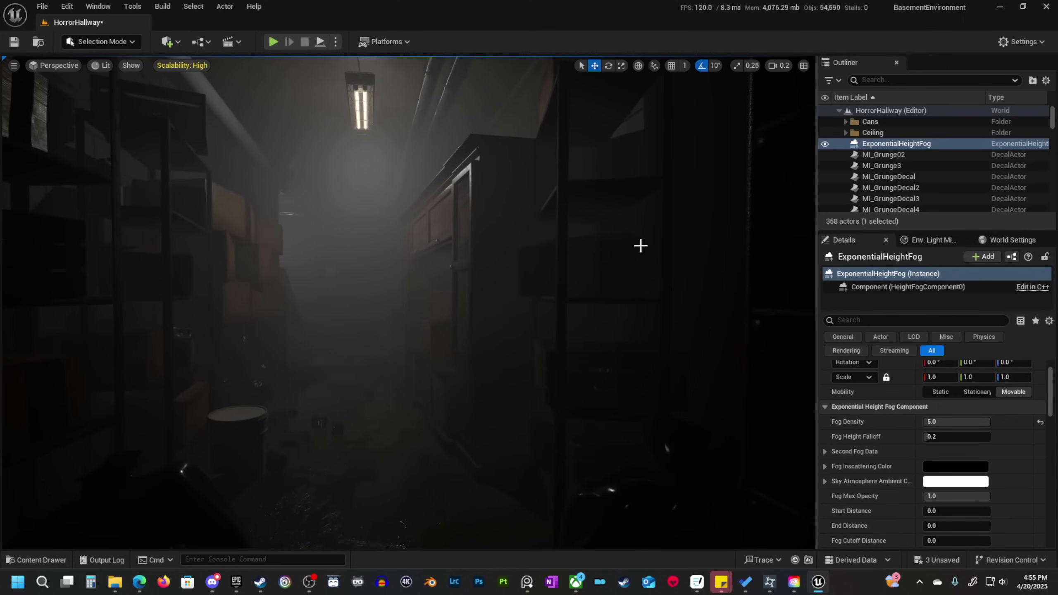
right_drag(640, 246, 680, 227)
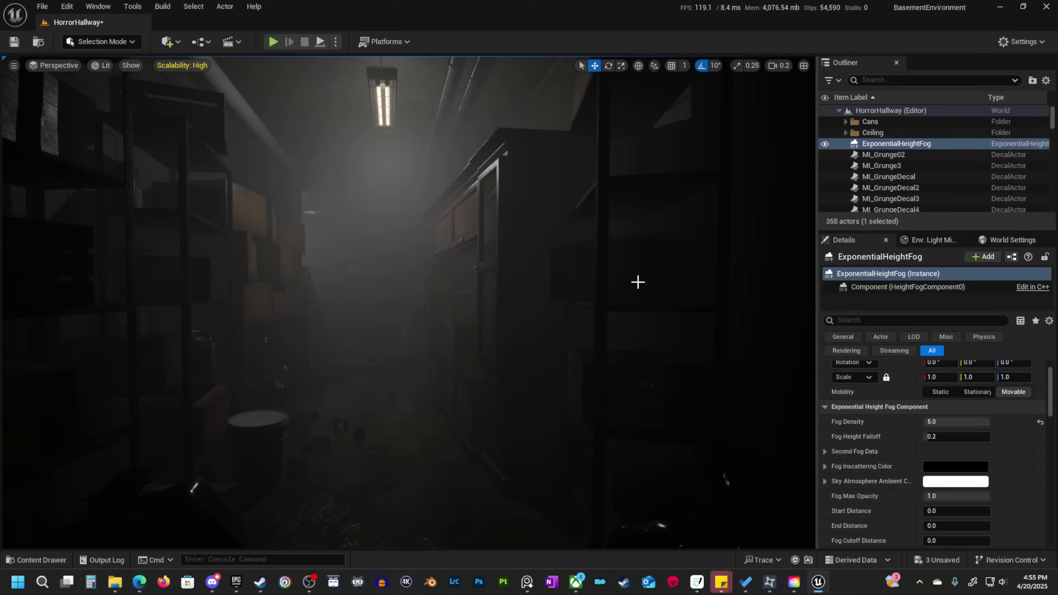
right_drag(638, 282, 746, 373)
right_drag(573, 283, 579, 283)
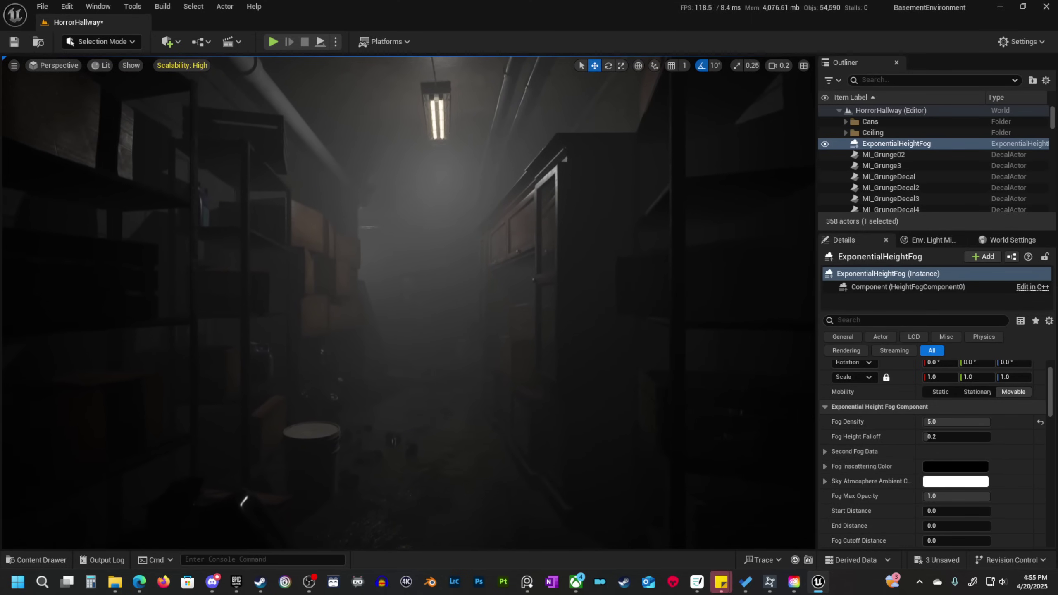
Set the height fog's Fog Density back to 1 and check the hallway from farther back.
click(956, 423)
text(1)
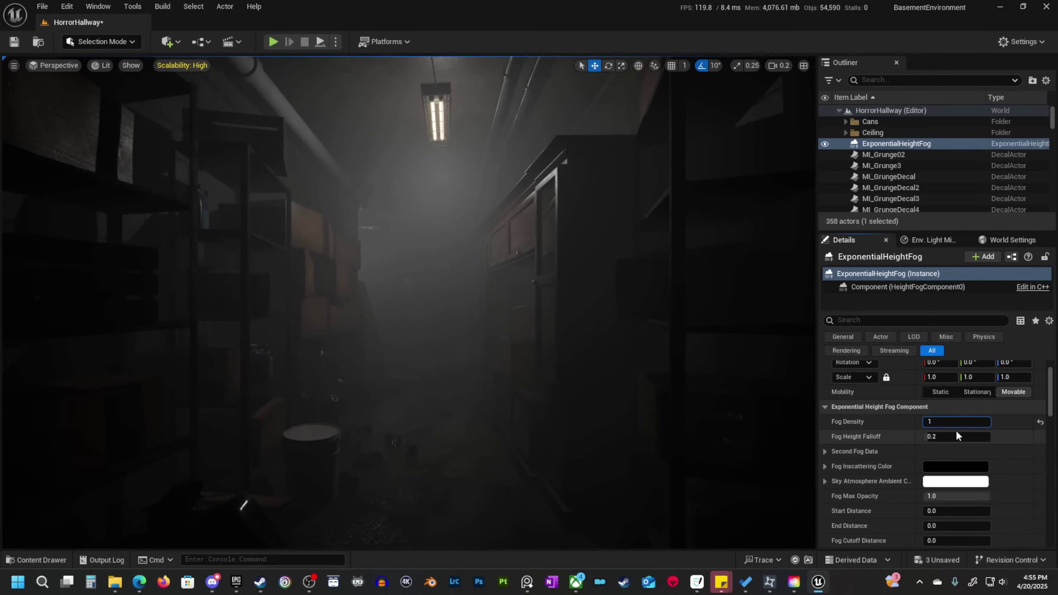
key(Return)
right_drag(518, 316, 537, 285)
key(g)
key(g)
key(s)
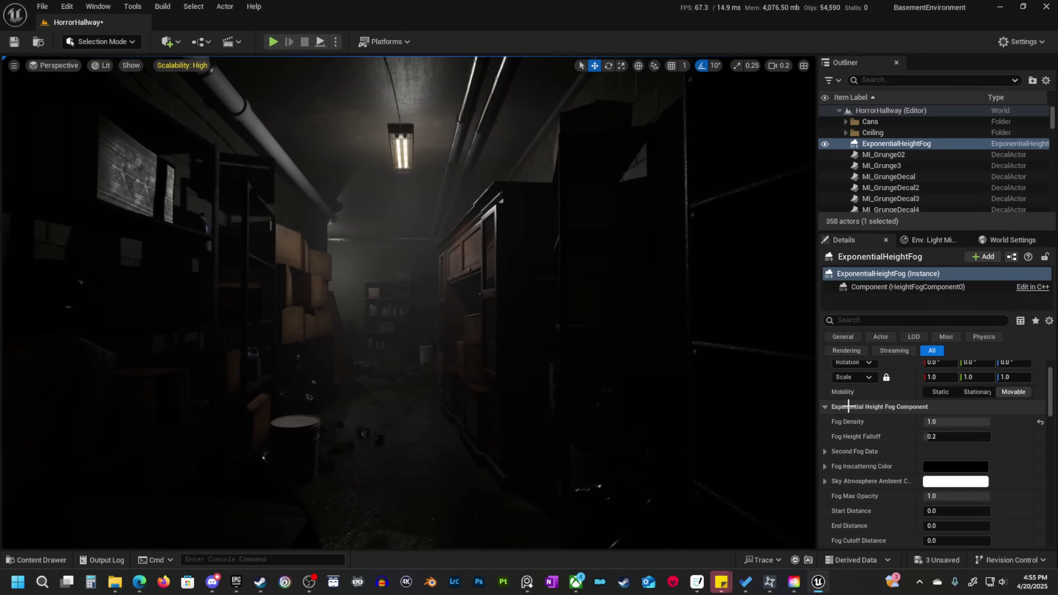
scroll(951, 466, down, 3)
scroll(868, 470, up, 5)
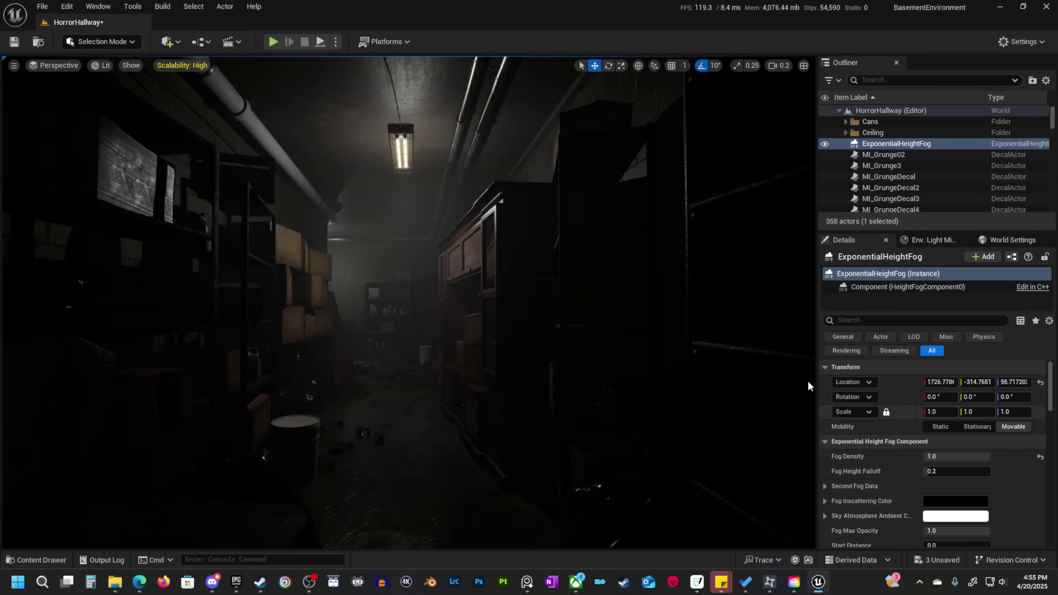
Delete the three existing light actors from the hallway, keeping the ceiling fixture meshes.
right_drag(471, 308, 453, 305)
key(g)
right_drag(503, 270, 768, 267)
scroll(503, 270, up, 6)
key(Delete)
right_drag(514, 286, 489, 250)
key(w)
click(343, 282)
key(Delete)
click(418, 130)
key(Delete)
key(s)
key(w)
scroll(488, 250, down, 1)
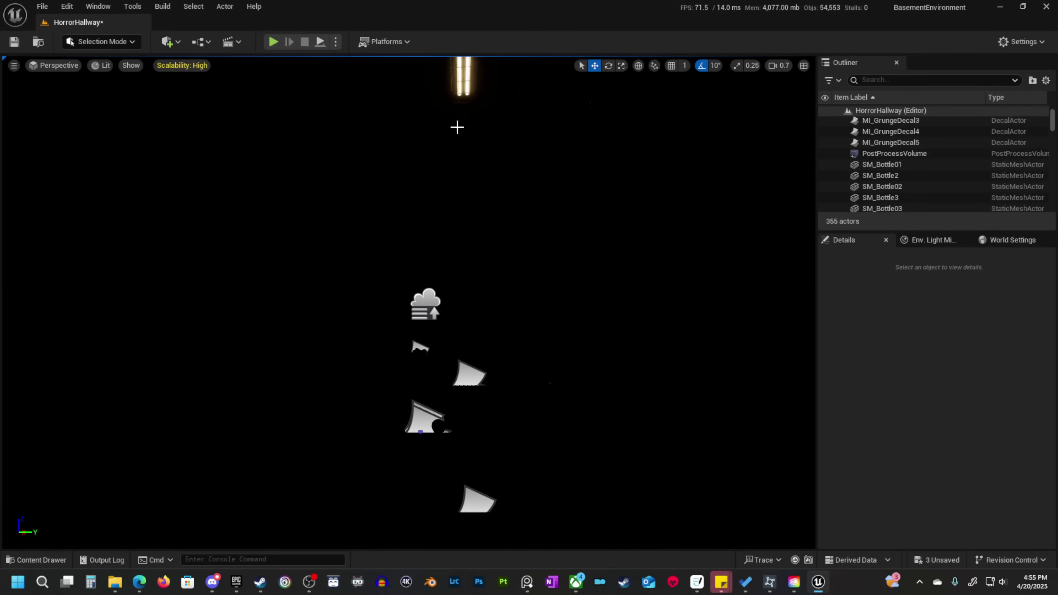
Place a Rect Light in the hallway, rotate it -90° to face straight down, and raise it toward the ceiling fixture.
right_drag(456, 126, 455, 156)
key(d)
key(g)
key(a)
right_drag(430, 199, 427, 225)
click(175, 41)
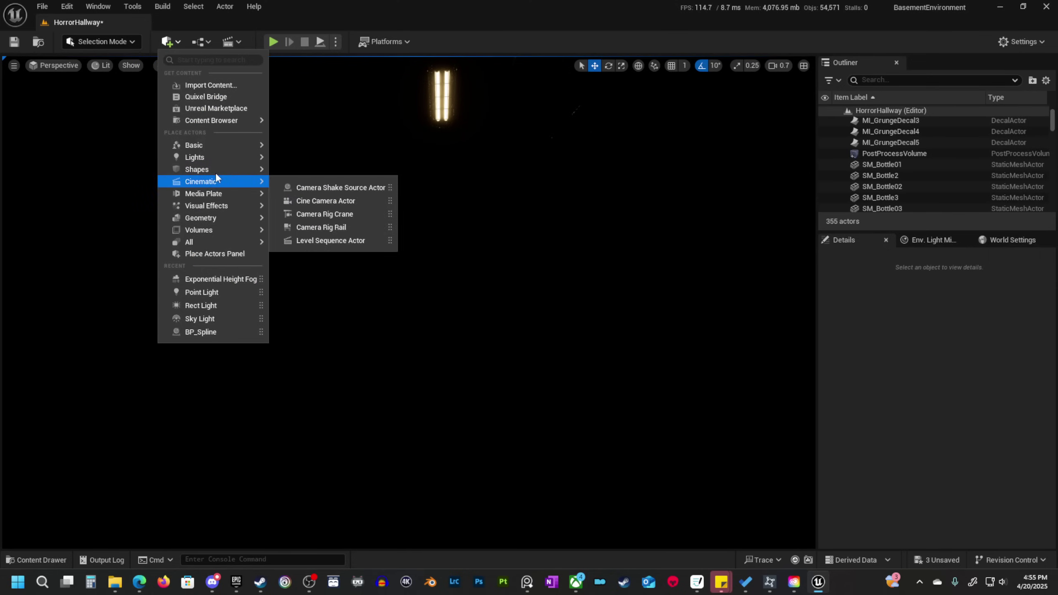
mouse_move(220, 160)
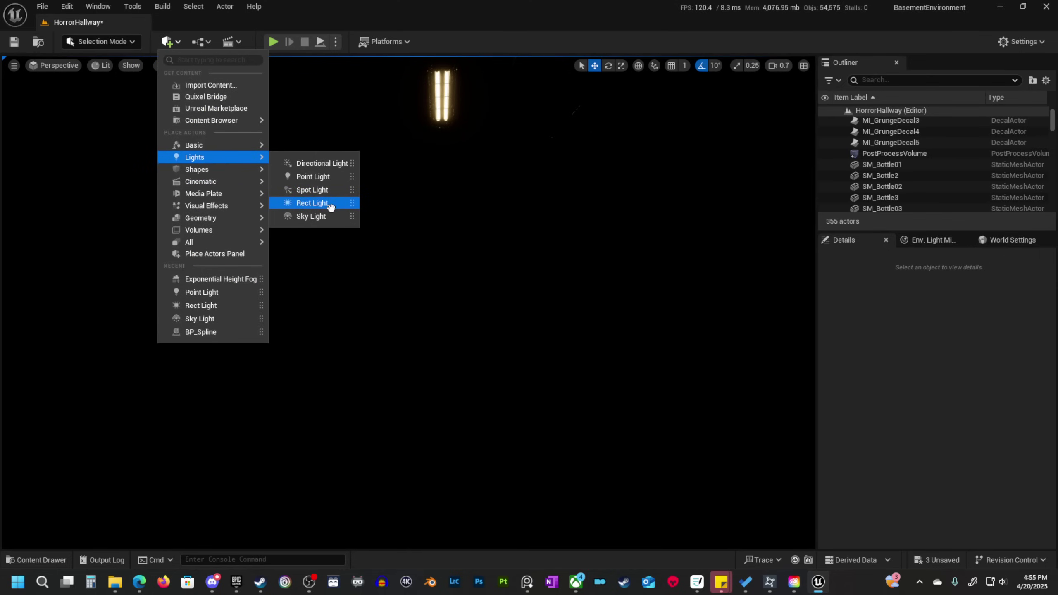
drag(329, 203, 475, 510)
key(e)
drag(459, 447, 458, 517)
key(w)
drag(459, 405, 458, 221)
Copy the SM_Light fixture's location (1305, -245, 301) onto the rect light so both share the same position.
right_drag(458, 221, 494, 183)
click(400, 172)
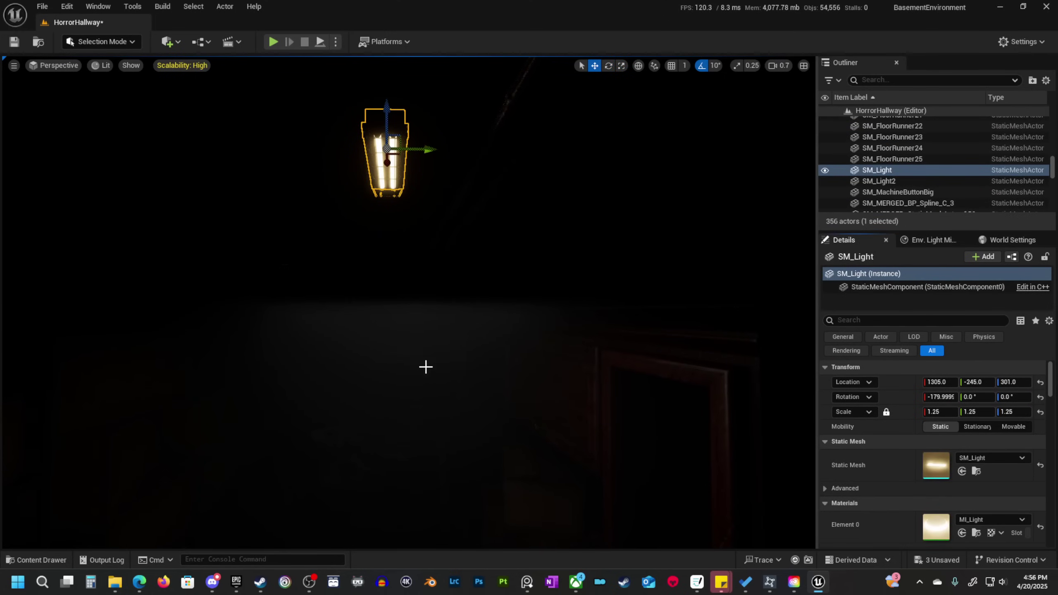
click(427, 334)
key(g)
click(411, 304)
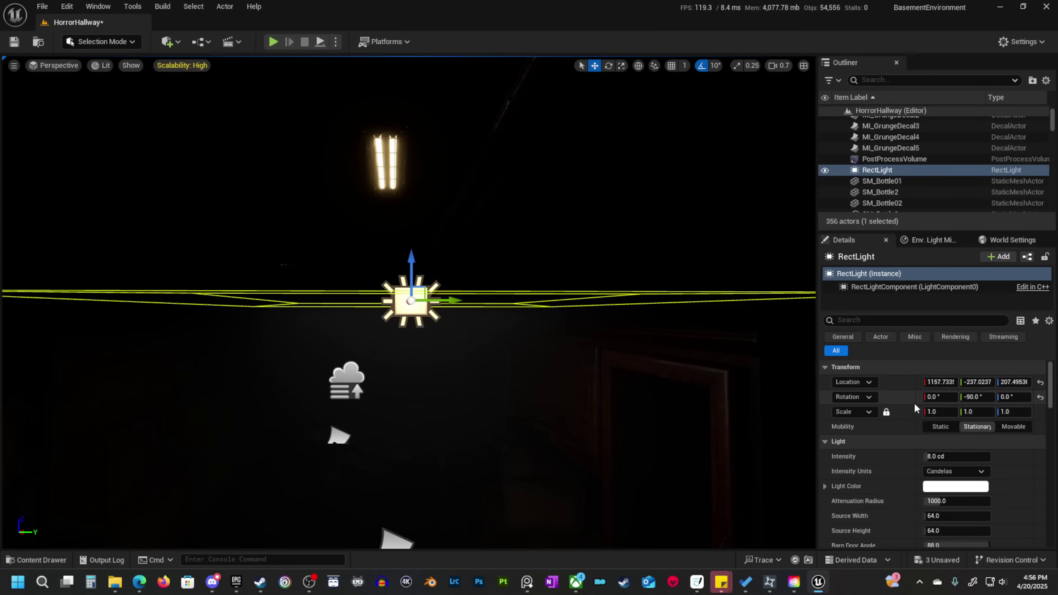
shift+click(880, 388)
key(w)
right_drag(625, 354, 662, 300)
scroll(637, 334, down, 3)
key(s)
right_drag(397, 307, 397, 275)
key(w)
key(s)
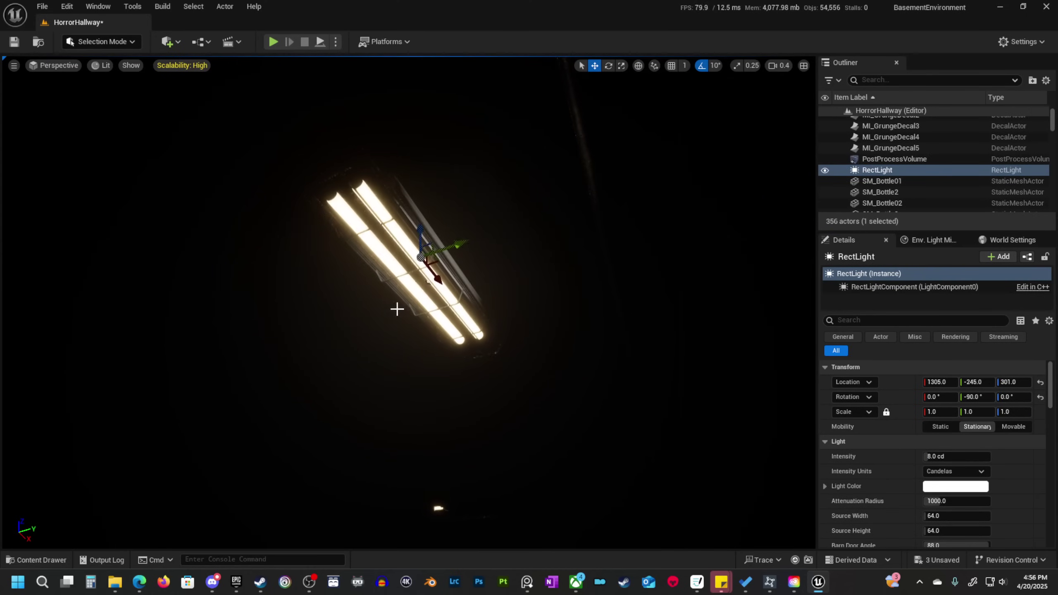
Lower the rect light slightly so it sits just beneath the fixture's tubes.
drag(420, 229, 425, 282)
right_drag(425, 281, 411, 302)
scroll(895, 479, down, 2)
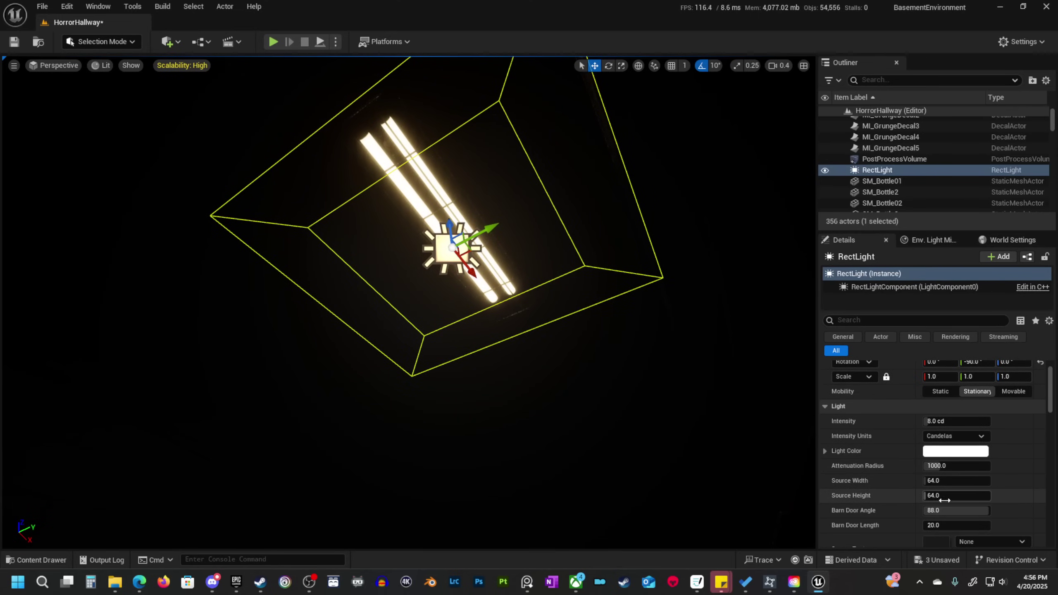
Set the rect light's Source Width to 16 and Source Height to 96 to match the tube fixture.
drag(954, 480, 942, 481)
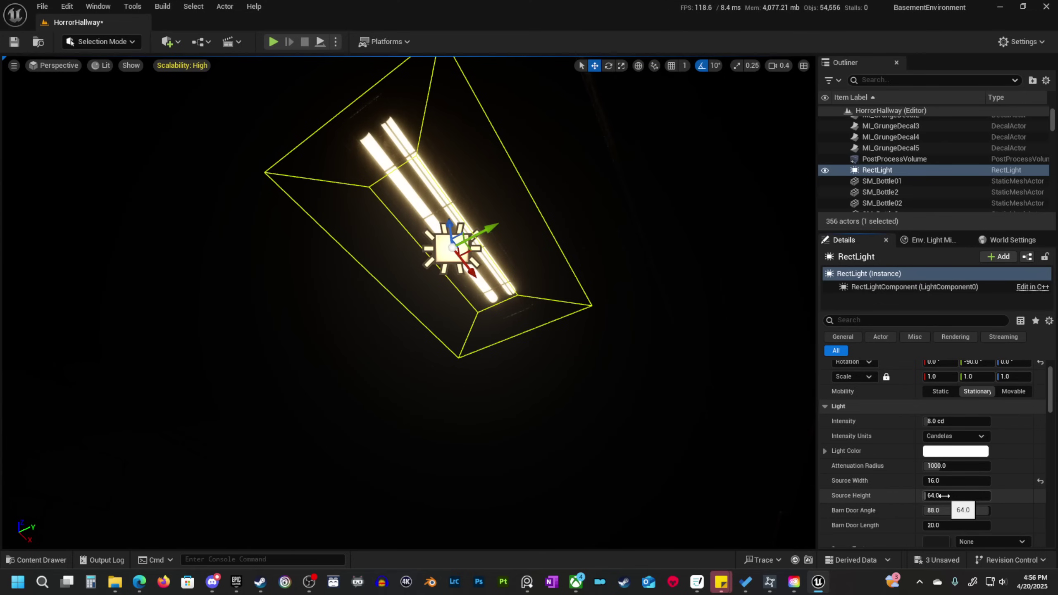
drag(943, 495, 956, 495)
key(s)
right_drag(604, 308, 557, 449)
scroll(662, 354, up, 2)
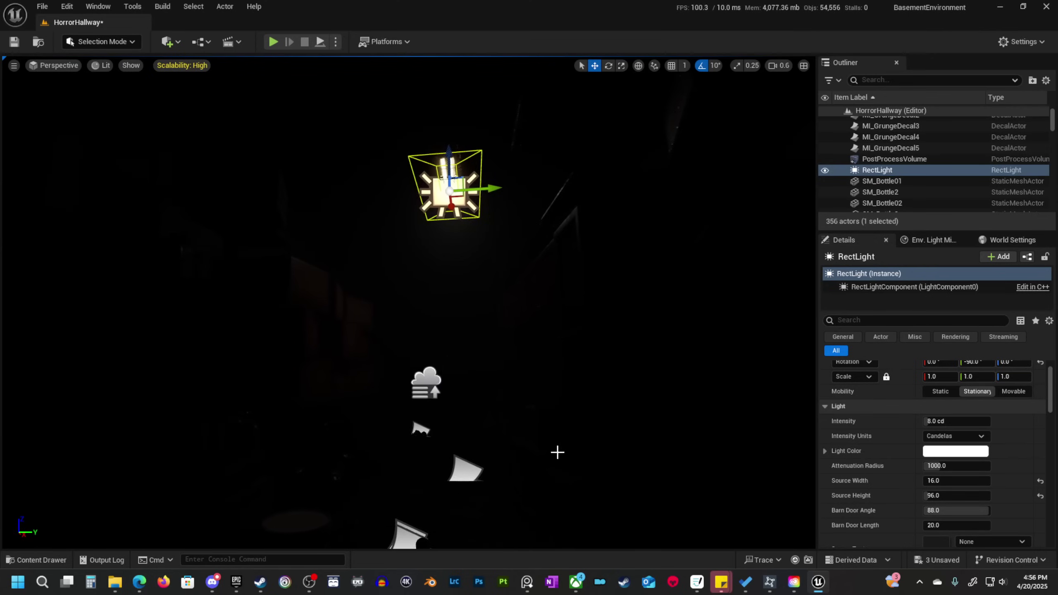
Switch the rect light's Intensity Units to Lumens and set its Intensity to 800 lm.
click(953, 435)
click(963, 468)
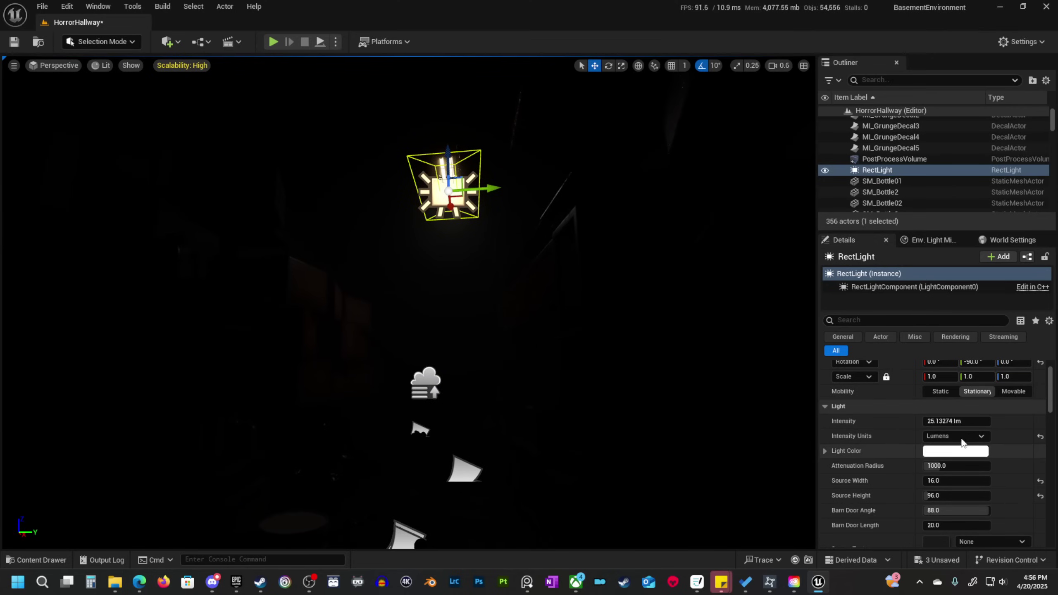
click(960, 421)
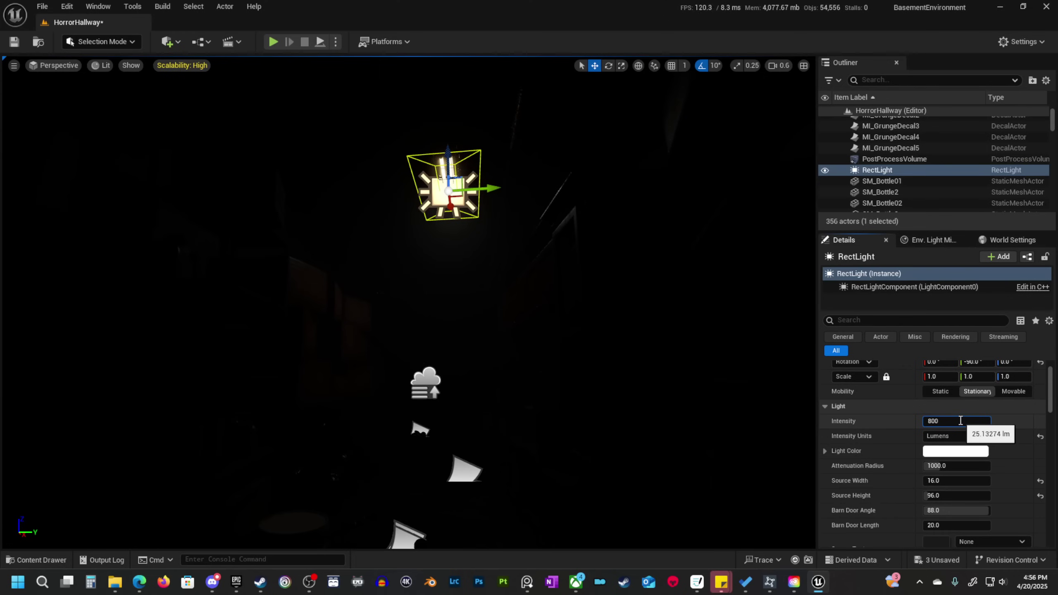
text(800)
key(Return)
right_drag(660, 366, 641, 358)
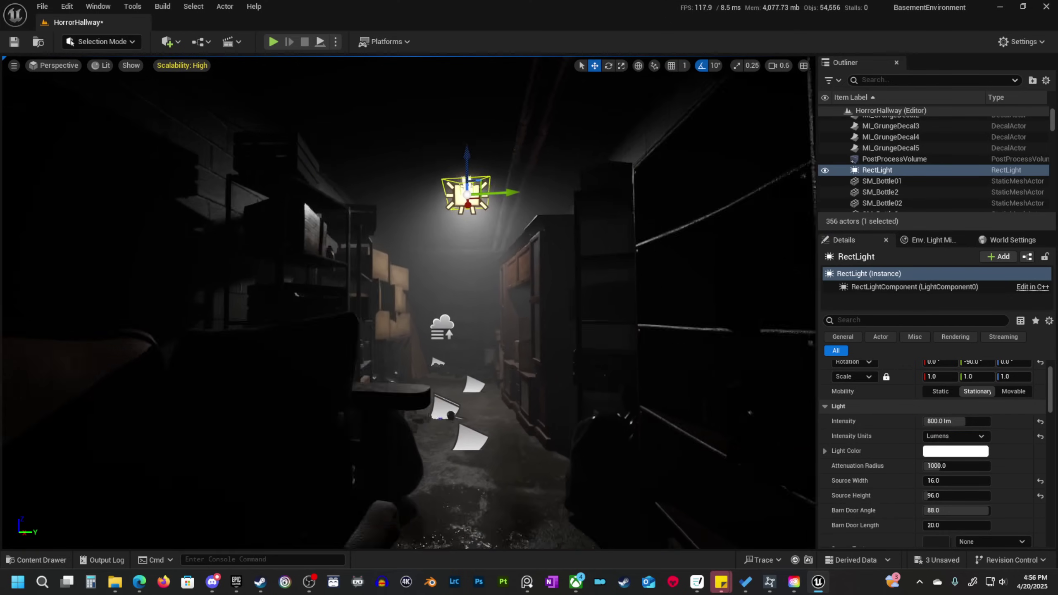
Reduce the ExponentialHeightFog's Fog Density, trying 0.5 first and settling on 0.25.
right_drag(497, 221, 497, 220)
scroll(497, 220, down, 2)
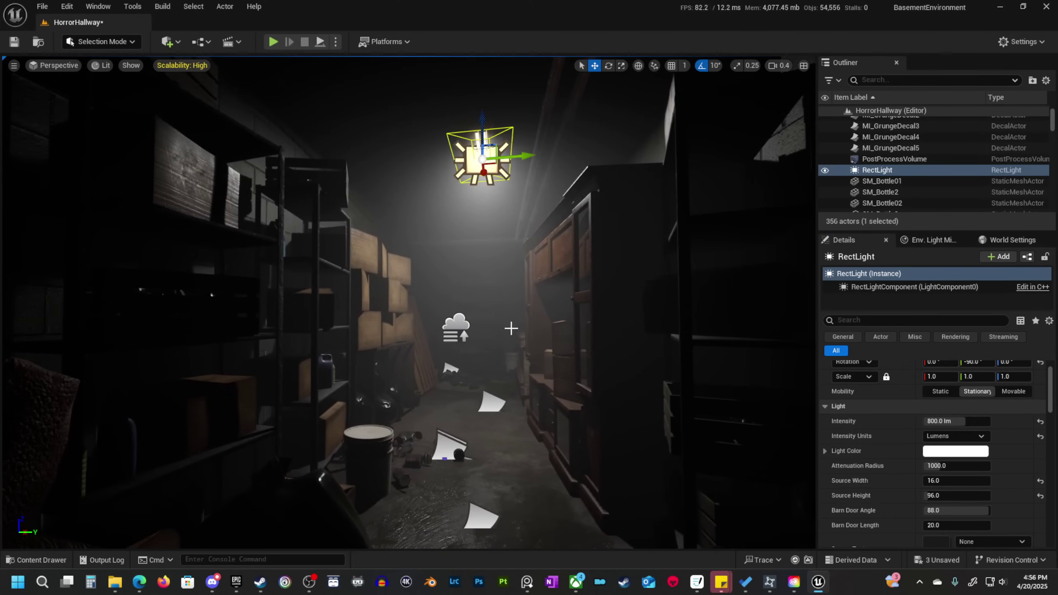
key(g)
mouse_move(511, 328)
right_down()
mouse_move(499, 327)
mouse_move(522, 325)
right_up()
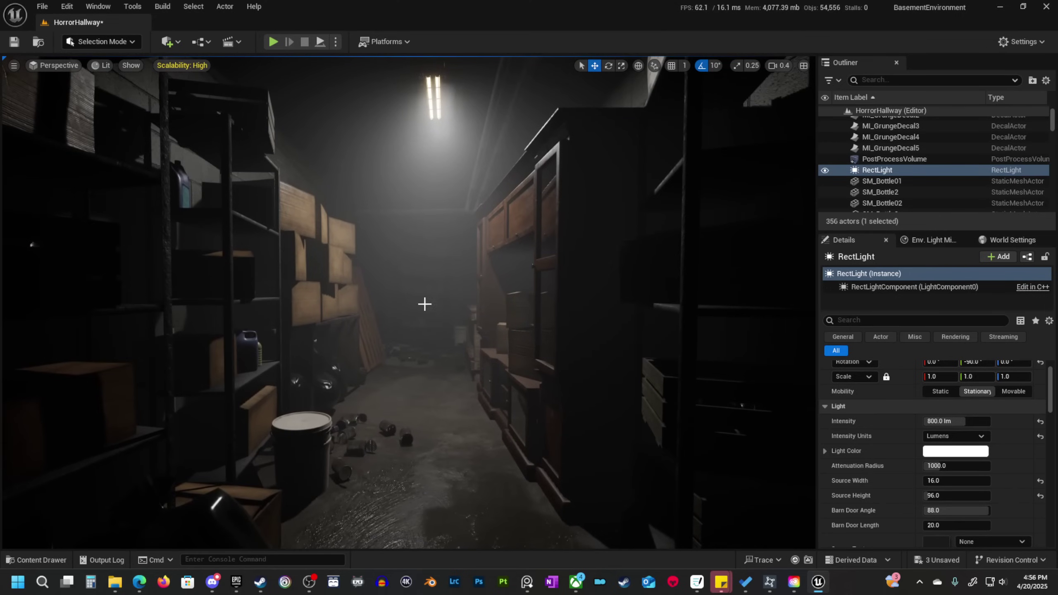
key(g)
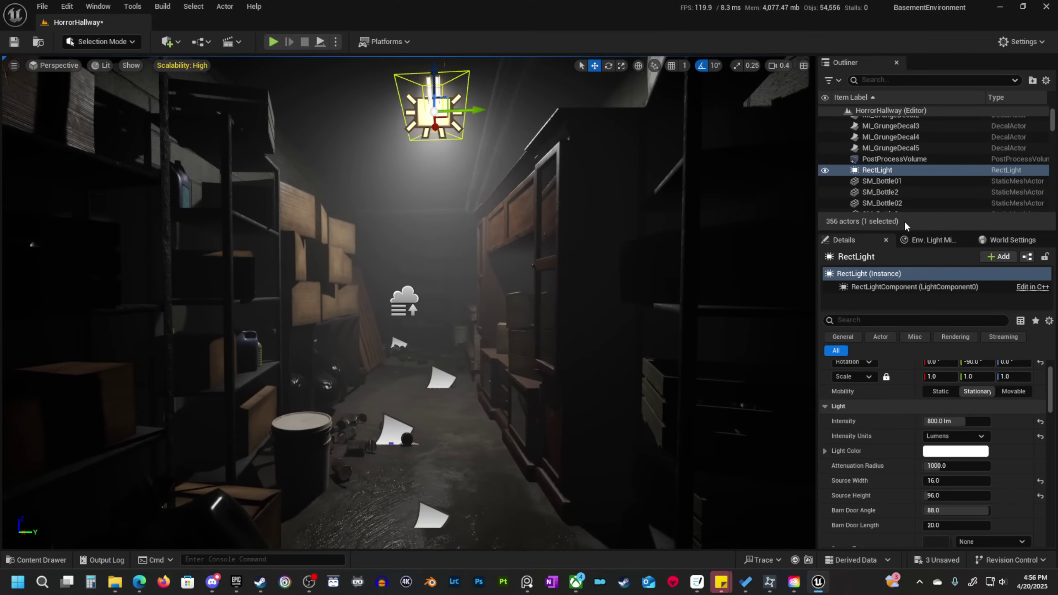
scroll(919, 167, up, 3)
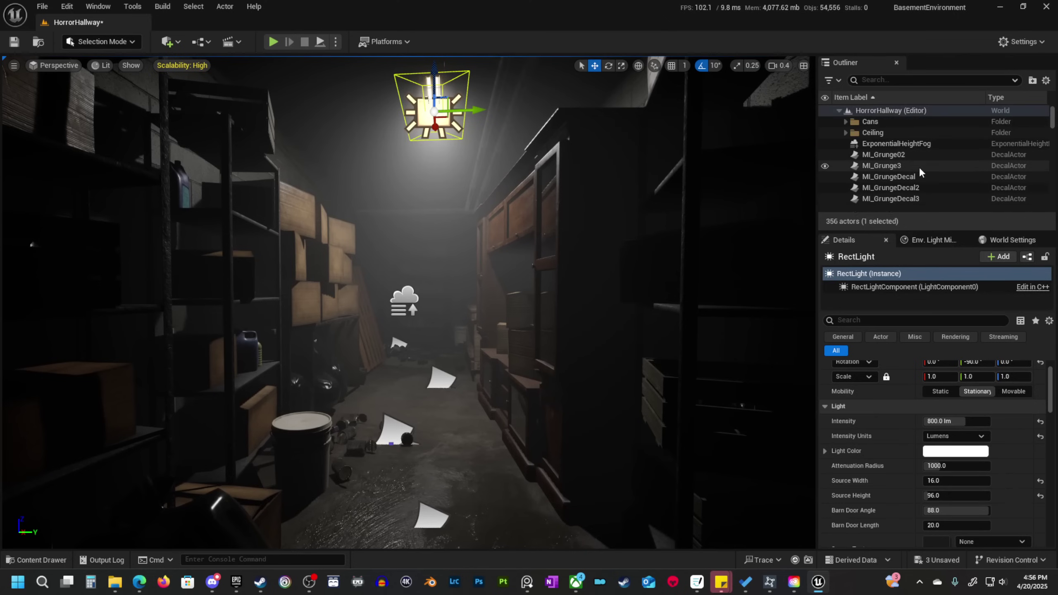
click(918, 143)
click(966, 422)
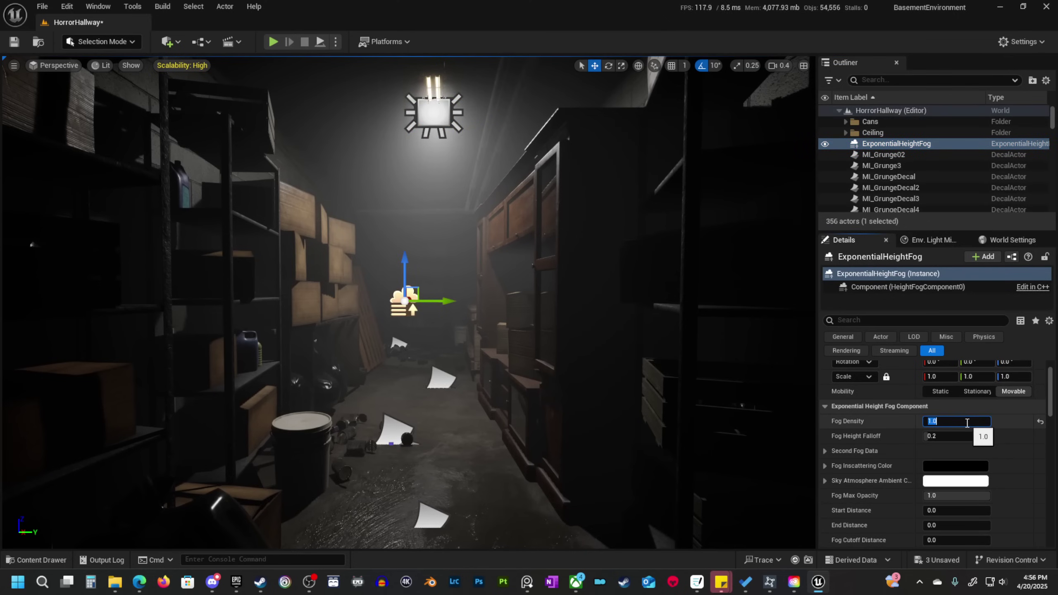
text(0.5)
key(Return)
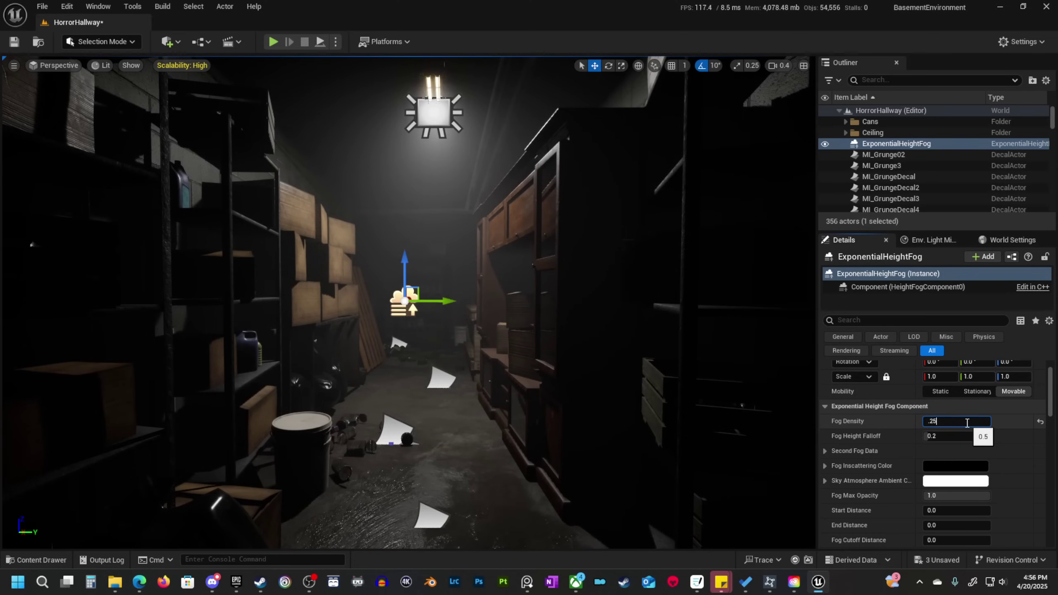
text(.25)
key(Return)
Inspect the hallway in game view from several distances to judge the fog glow around the ceiling fixture.
right_drag(491, 397, 526, 372)
key(g)
key(s)
key(s)
key(w)
key(w)
key(s)
right_drag(498, 286, 492, 289)
right_drag(386, 241, 385, 240)
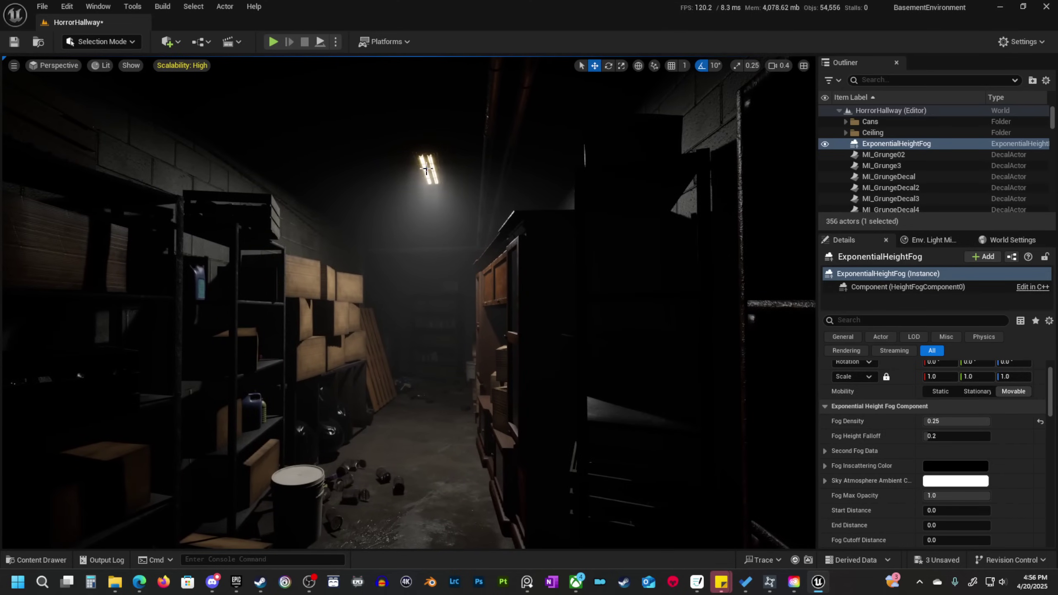
right_drag(505, 276, 443, 232)
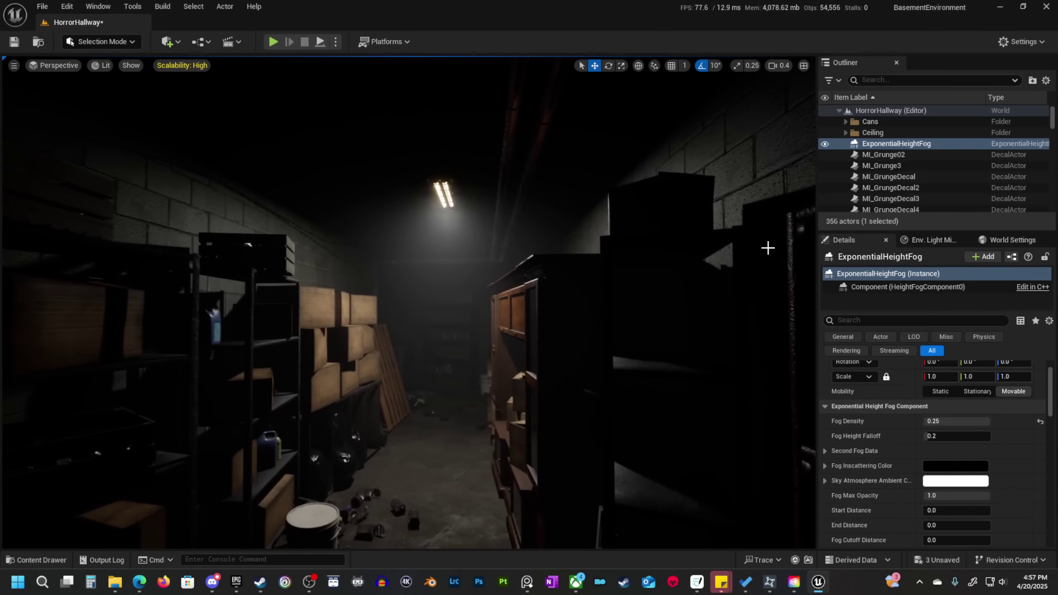
Hide and re-show the height fog to compare the hallway's lighting with and without it.
key(h)
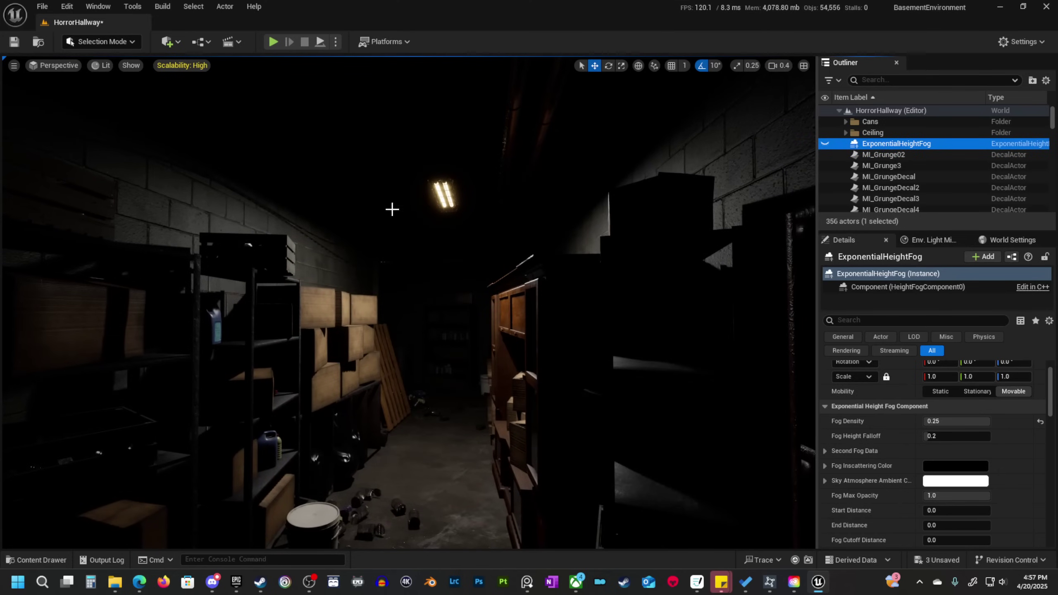
click(824, 143)
right_drag(400, 222, 400, 222)
right_drag(502, 247, 480, 230)
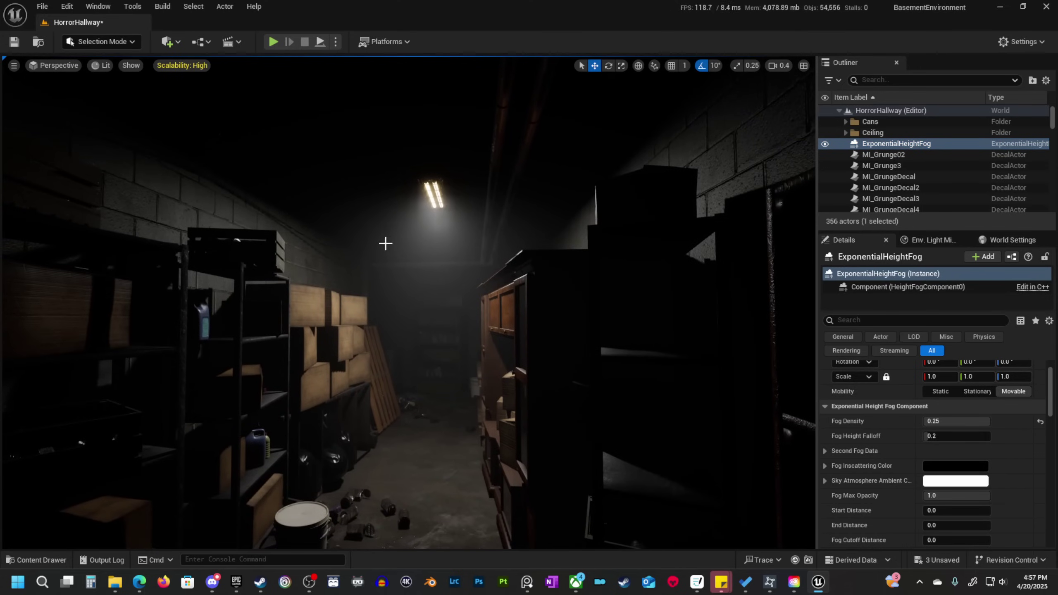
right_drag(451, 219, 401, 207)
right_drag(498, 201, 509, 237)
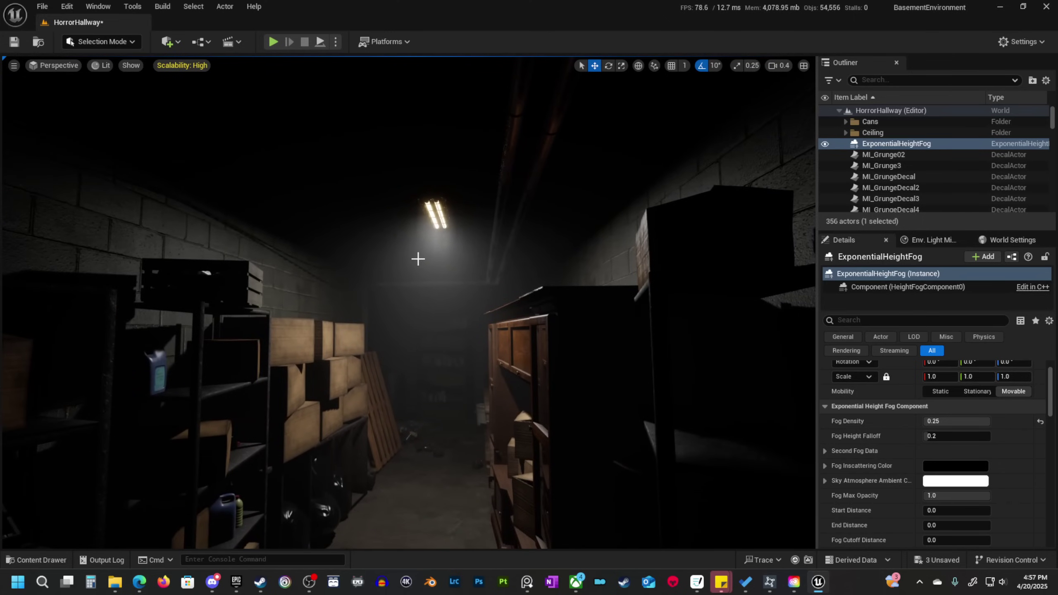
right_drag(417, 259, 458, 252)
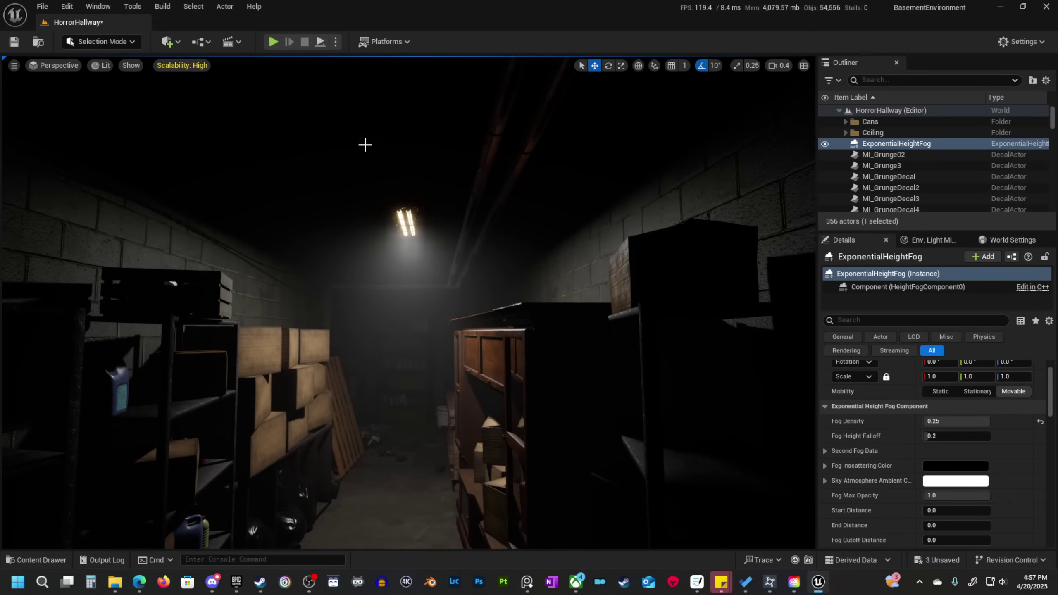
right_drag(447, 212, 435, 235)
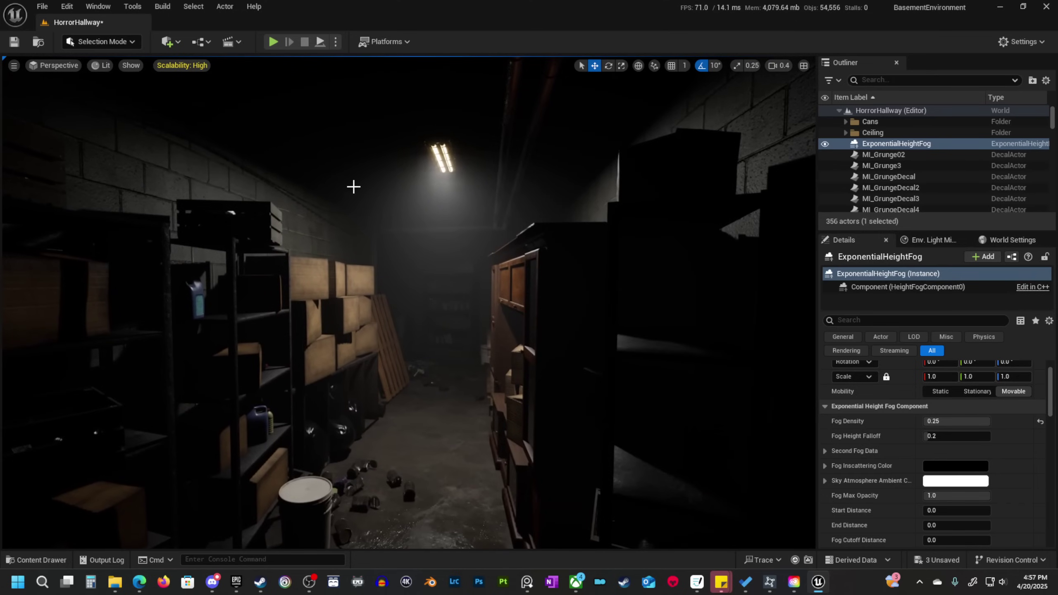
right_drag(352, 185, 355, 187)
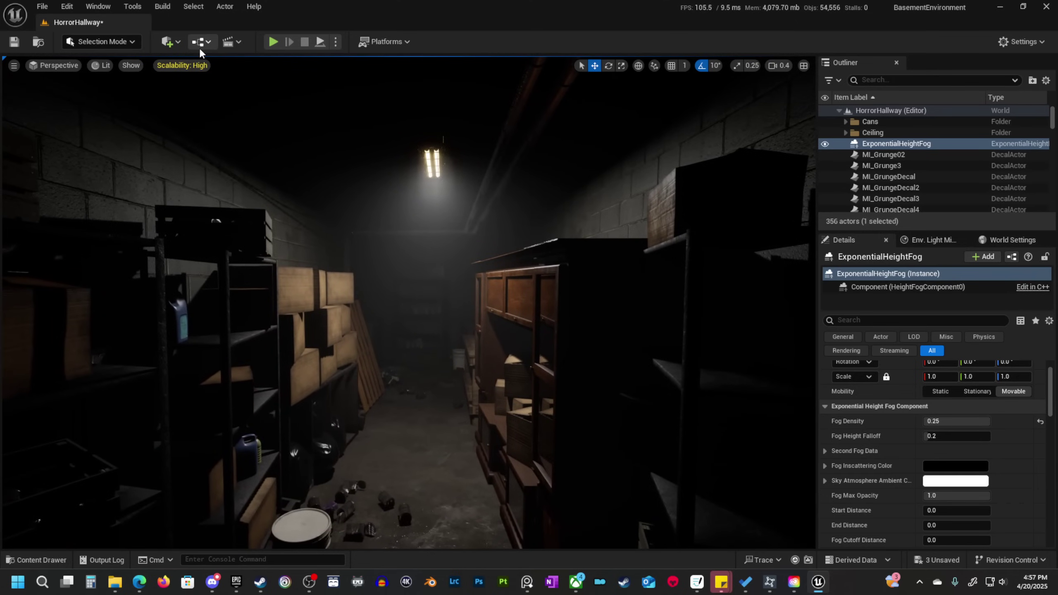
Add a Sky Light to the level and set its Source Type to SLS Specified Cubemap.
click(178, 42)
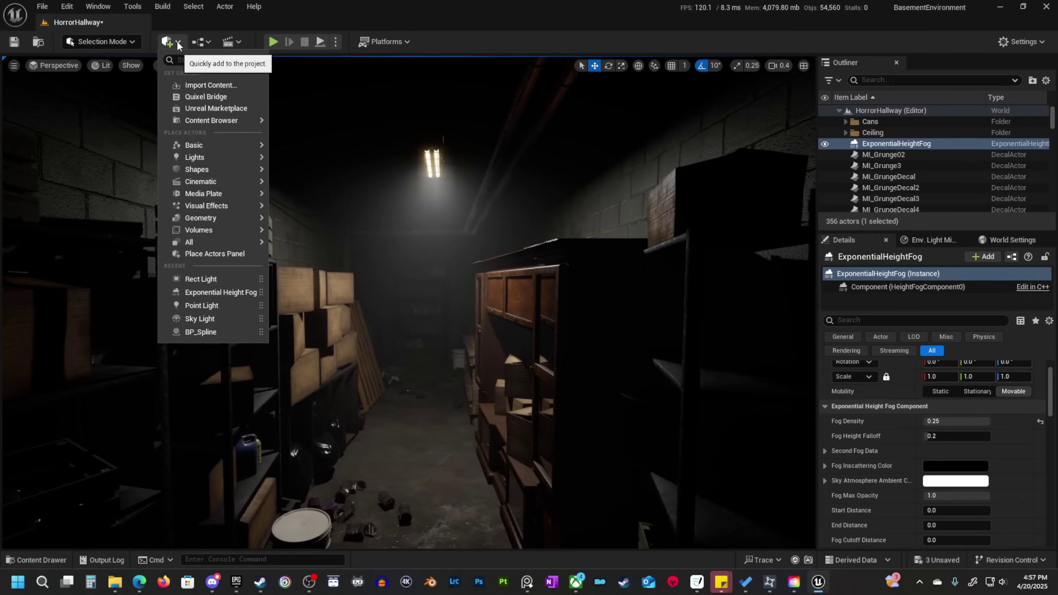
text(sky)
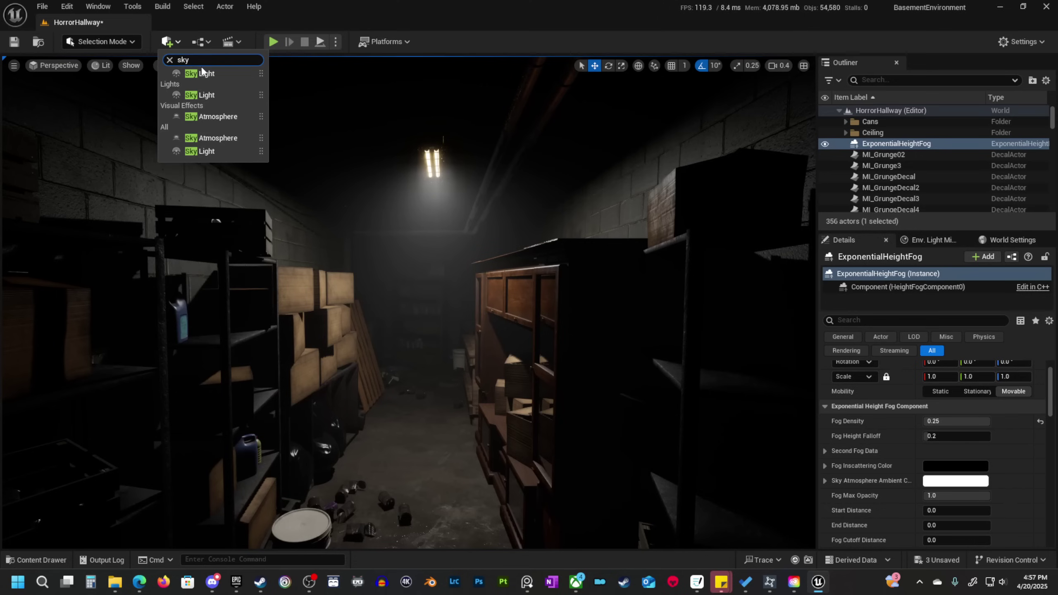
click(200, 95)
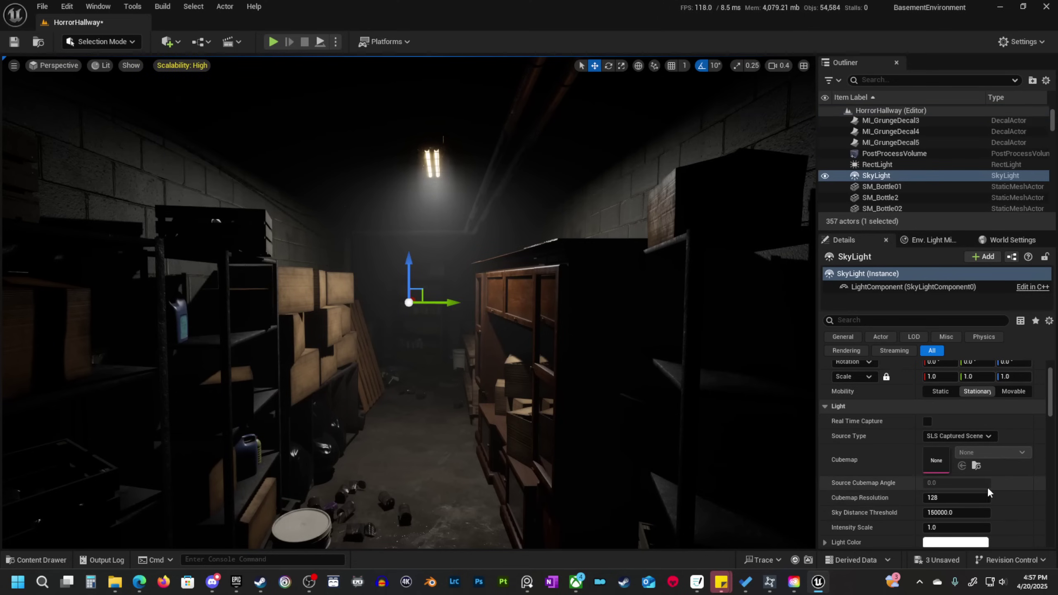
scroll(949, 437, down, 2)
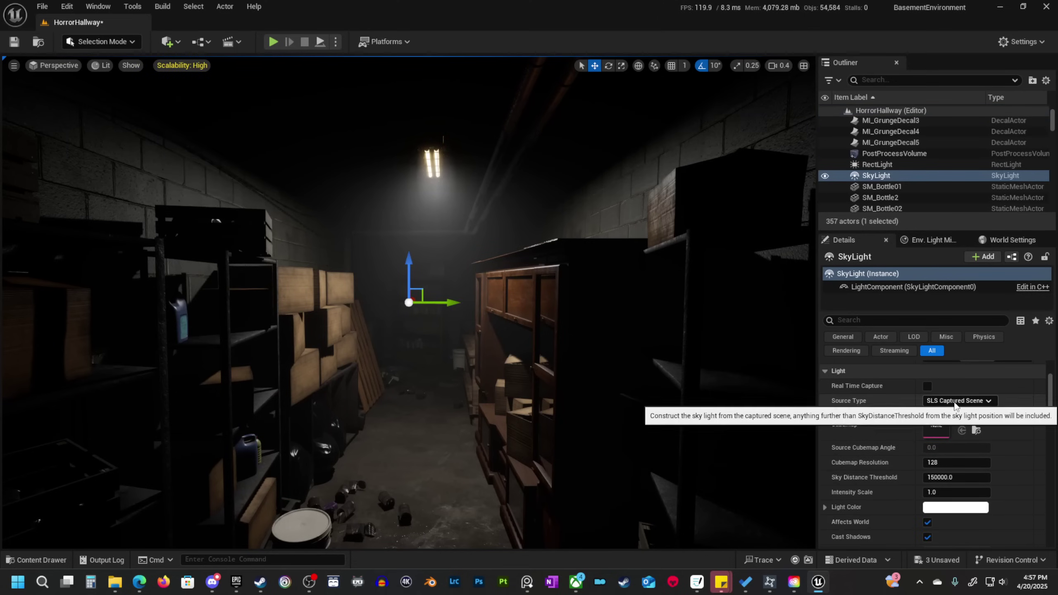
click(950, 402)
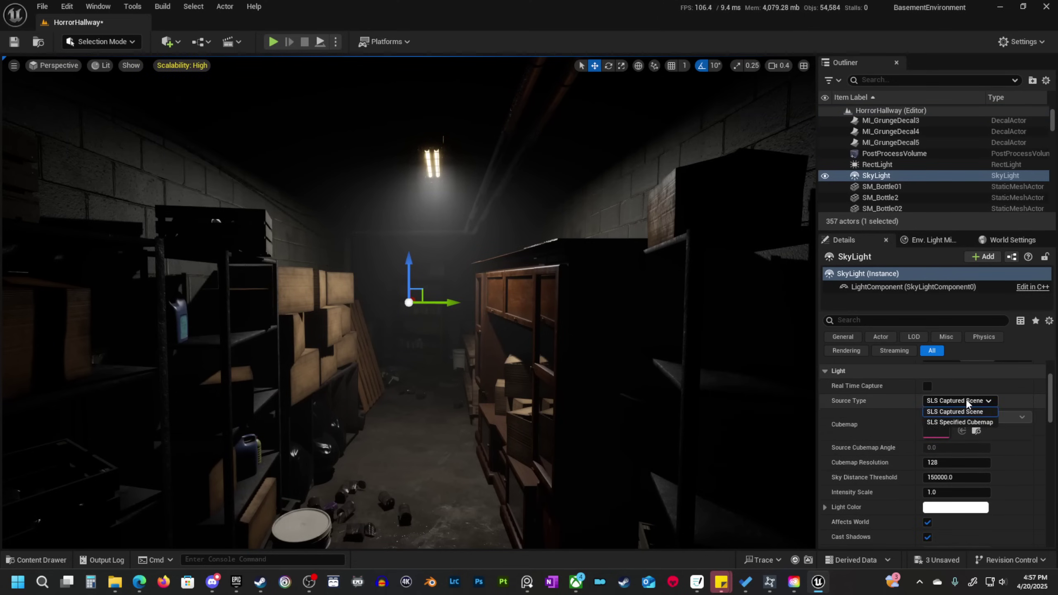
click(945, 422)
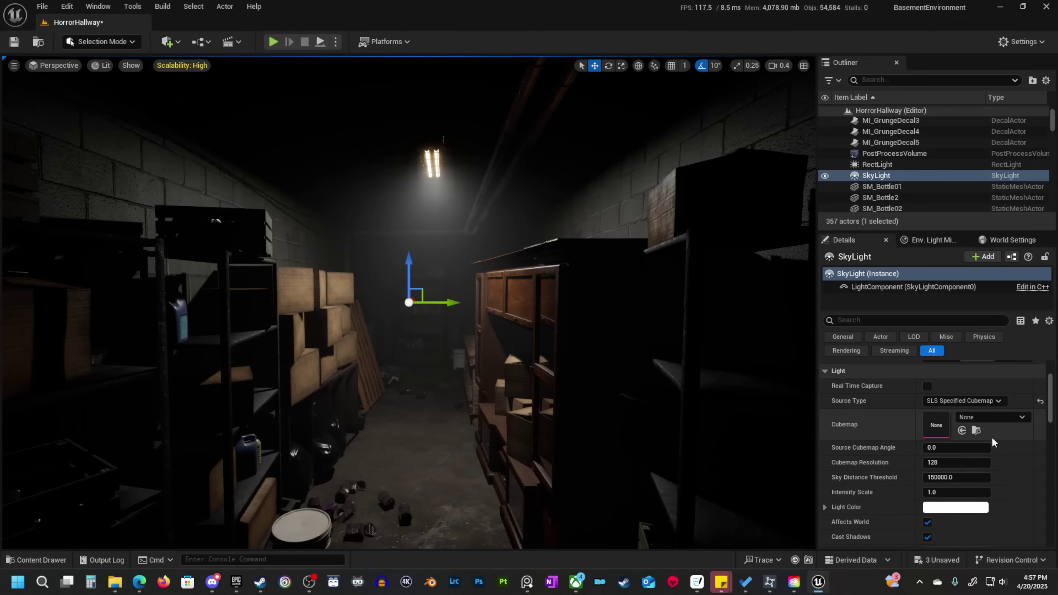
Check in the Content Browser's view settings whether engine content is shown.
click(983, 415)
click(870, 430)
click(42, 558)
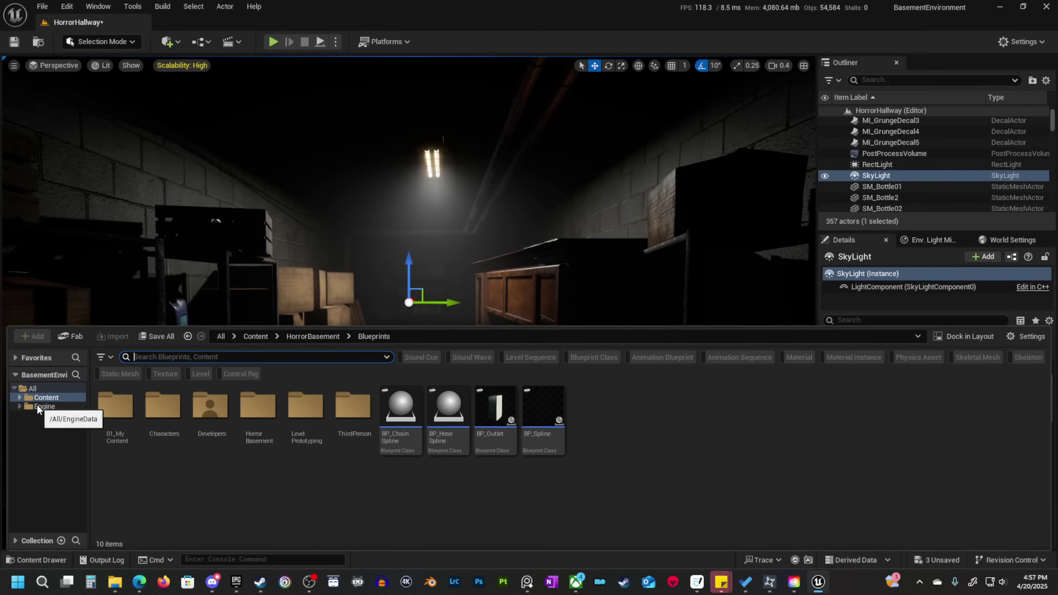
click(1026, 337)
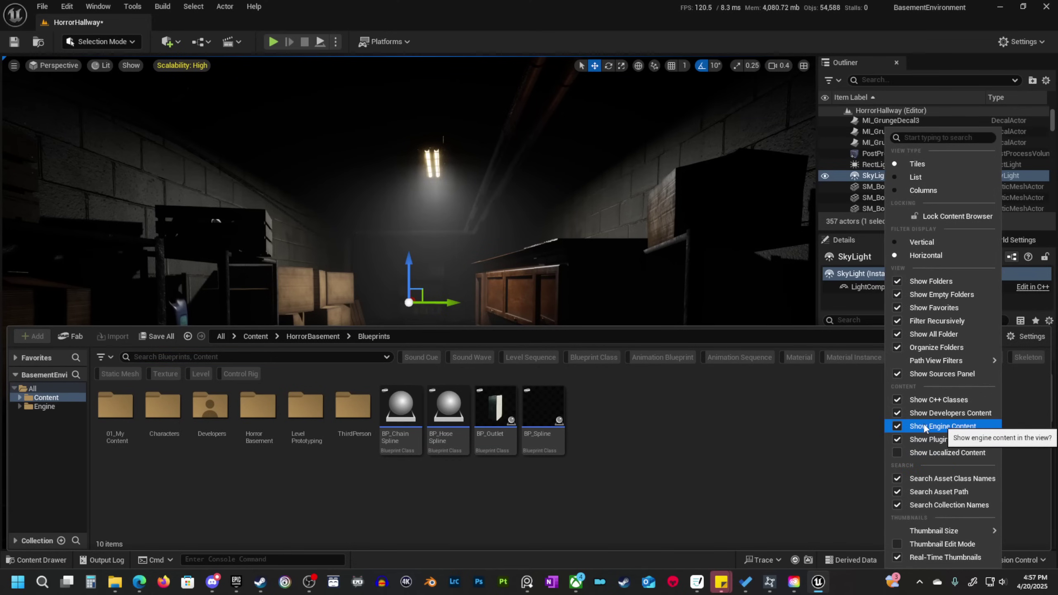
click(589, 295)
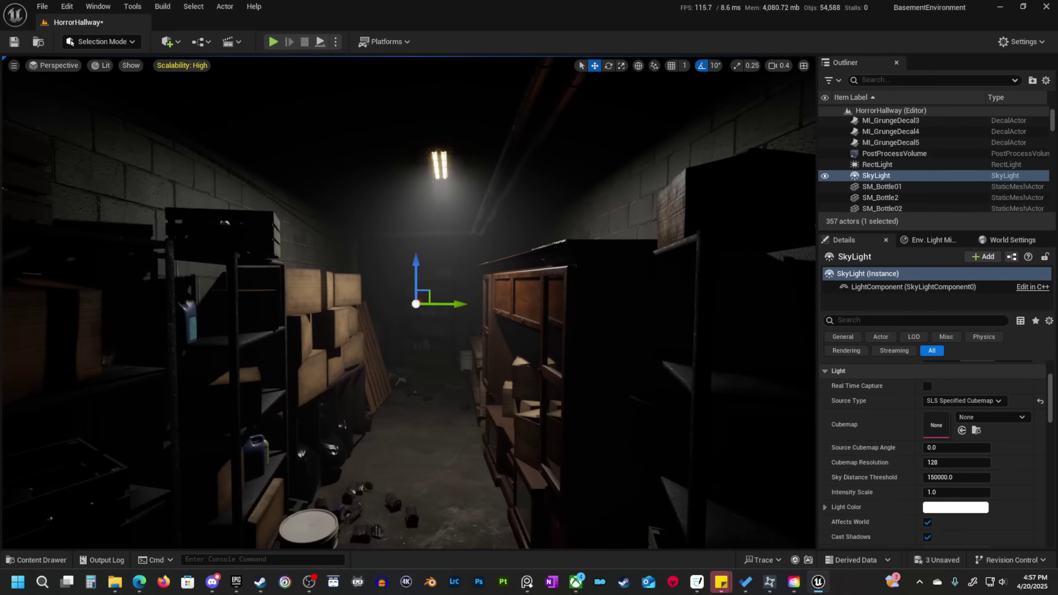
Assign the engine's GrayTextureCube as the Sky Light's cubemap.
click(1003, 414)
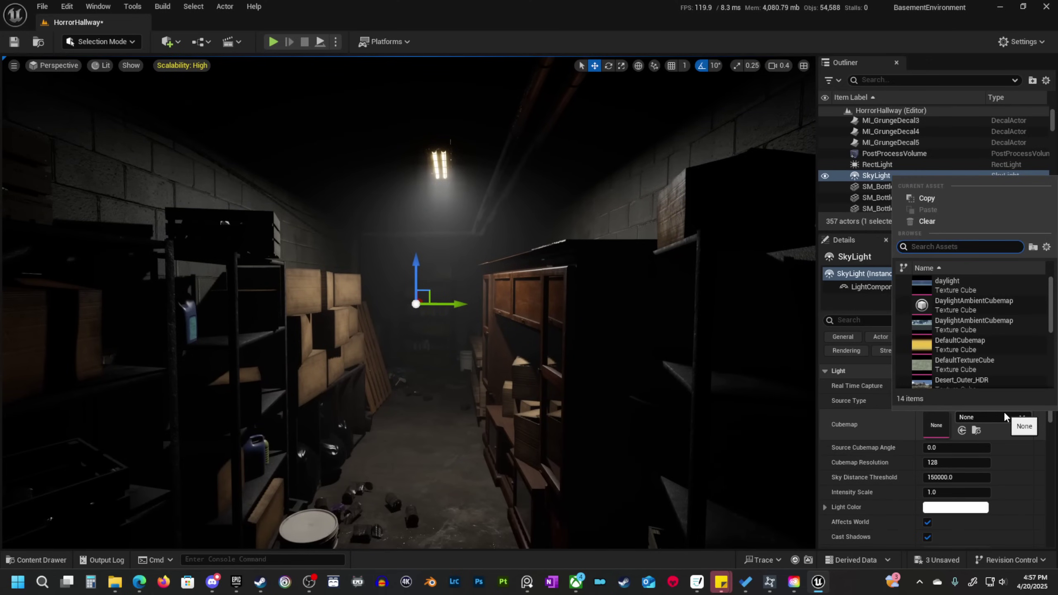
text(gray)
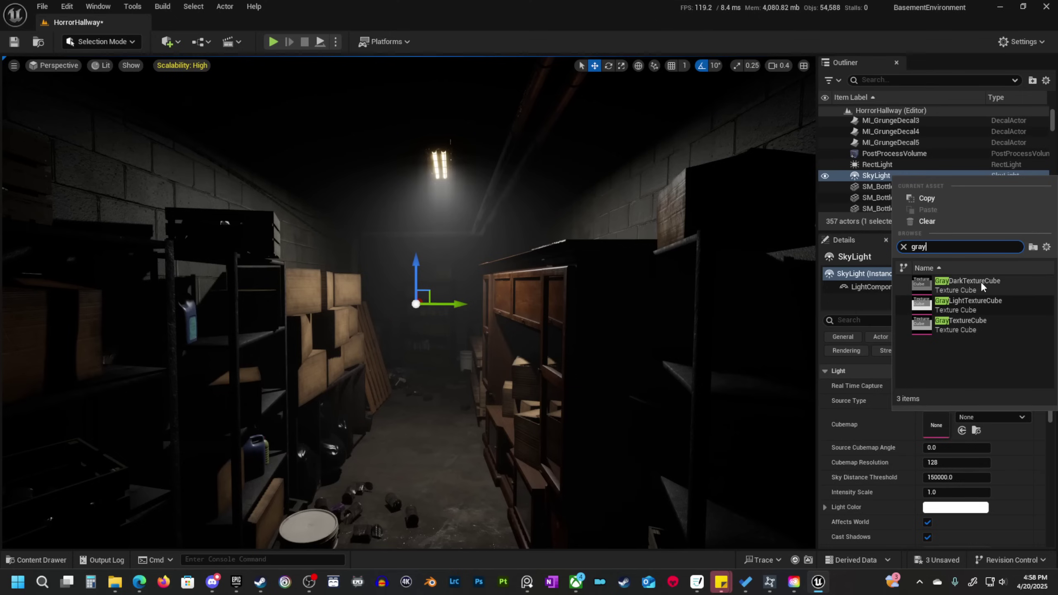
click(969, 322)
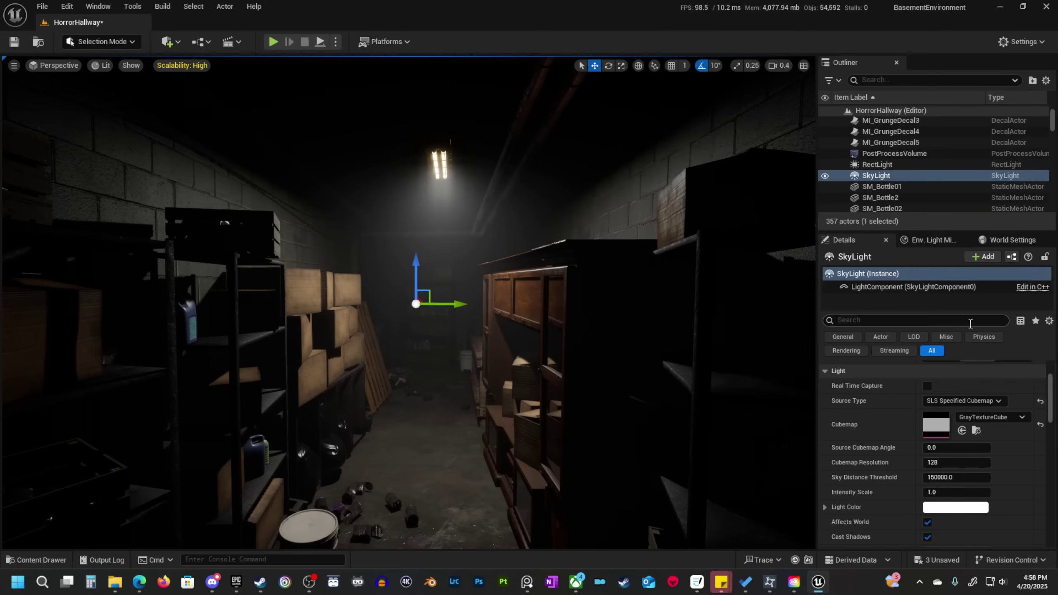
Hide the ceiling fixture's rect light and view the hallway in game view to isolate the Sky Light's contribution.
right_drag(510, 272, 544, 272)
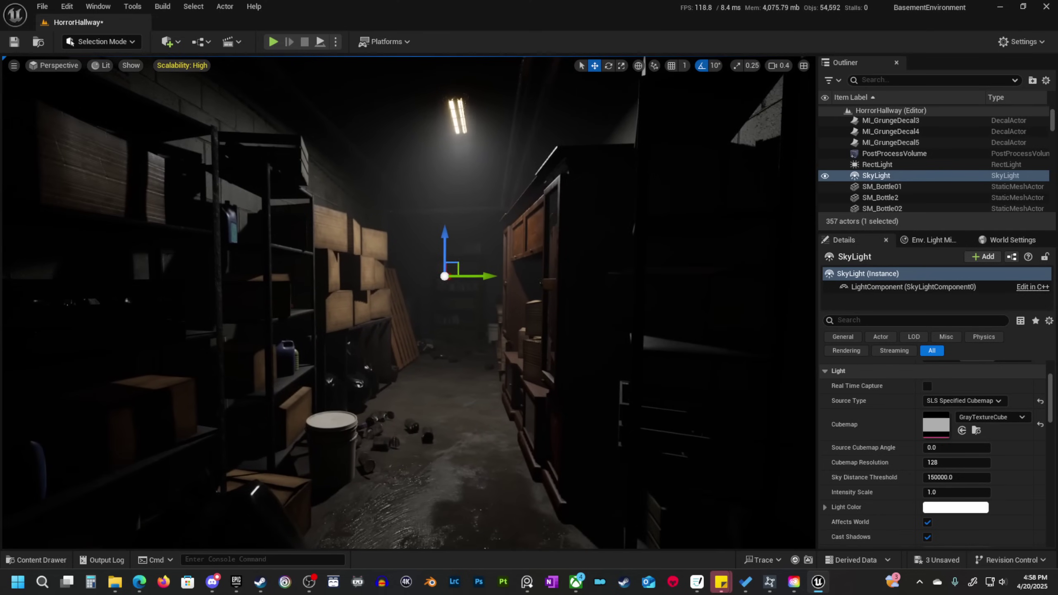
key(g)
right_drag(473, 228, 434, 176)
click(434, 176)
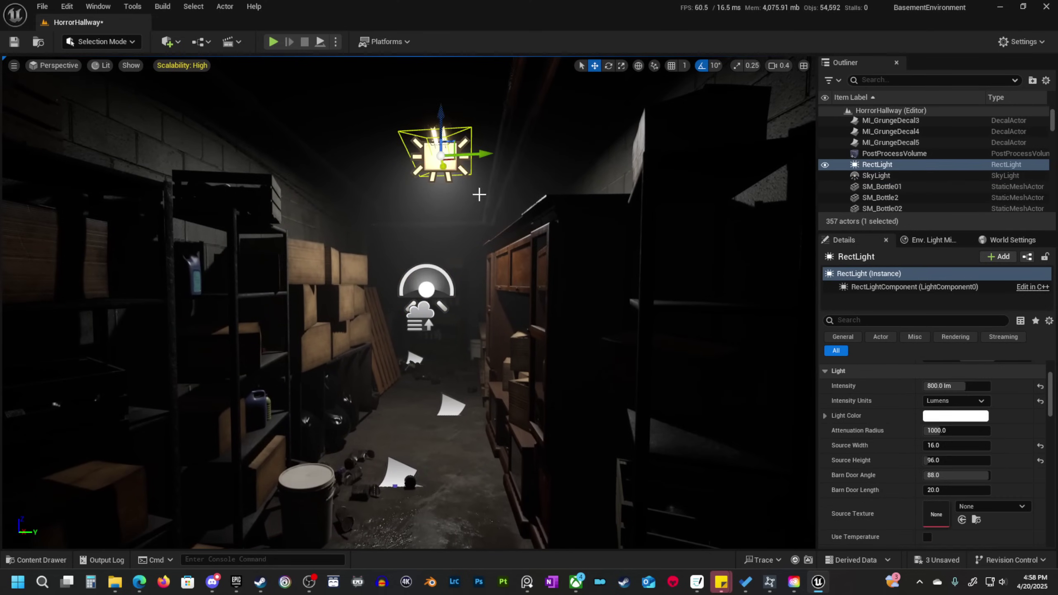
click(824, 164)
key(g)
right_drag(529, 338, 371, 293)
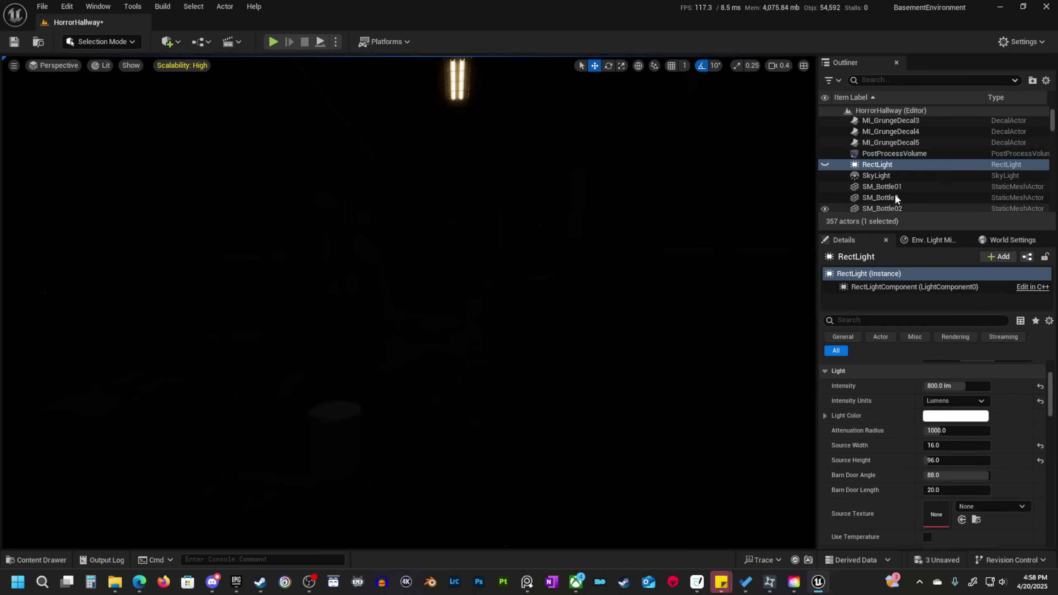
Find the SkyLight by filtering the actor list for "sky" and set its Intensity Scale to 5.
scroll(897, 122, up, 3)
text(sk)
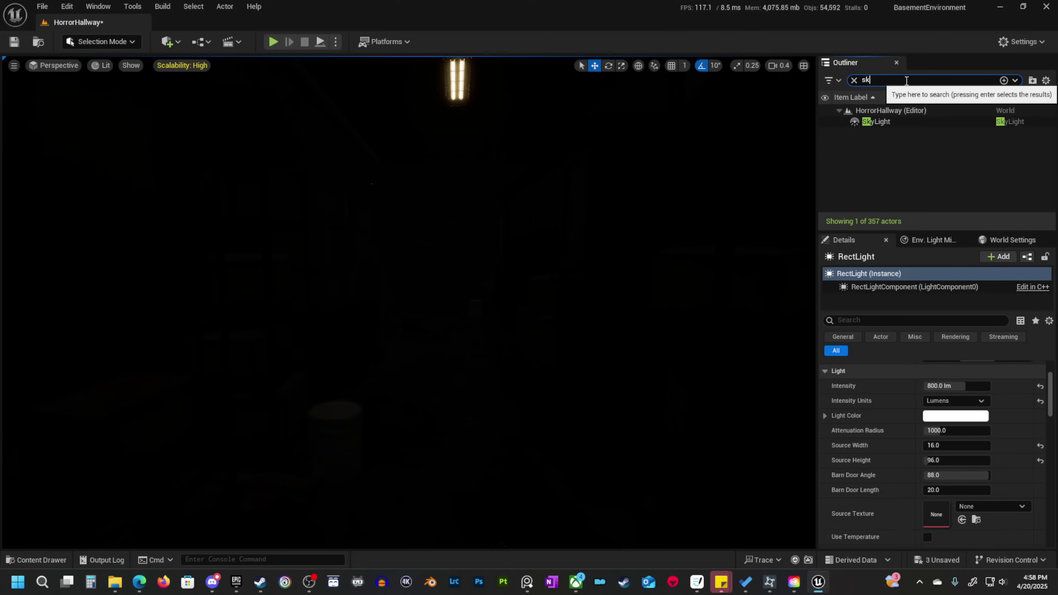
text(y)
click(911, 122)
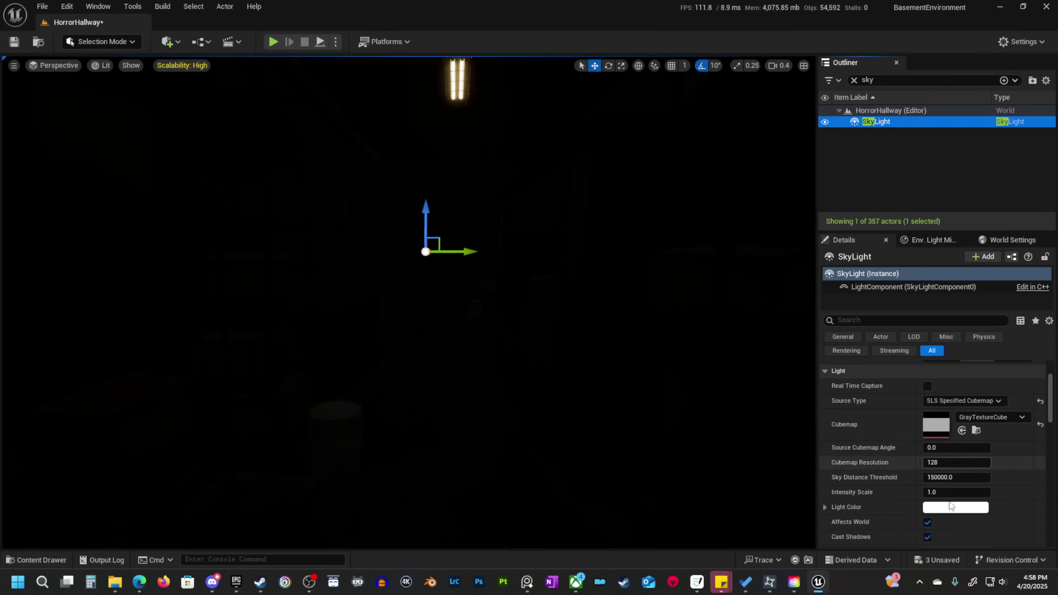
scroll(942, 479, down, 3)
scroll(942, 495, up, 3)
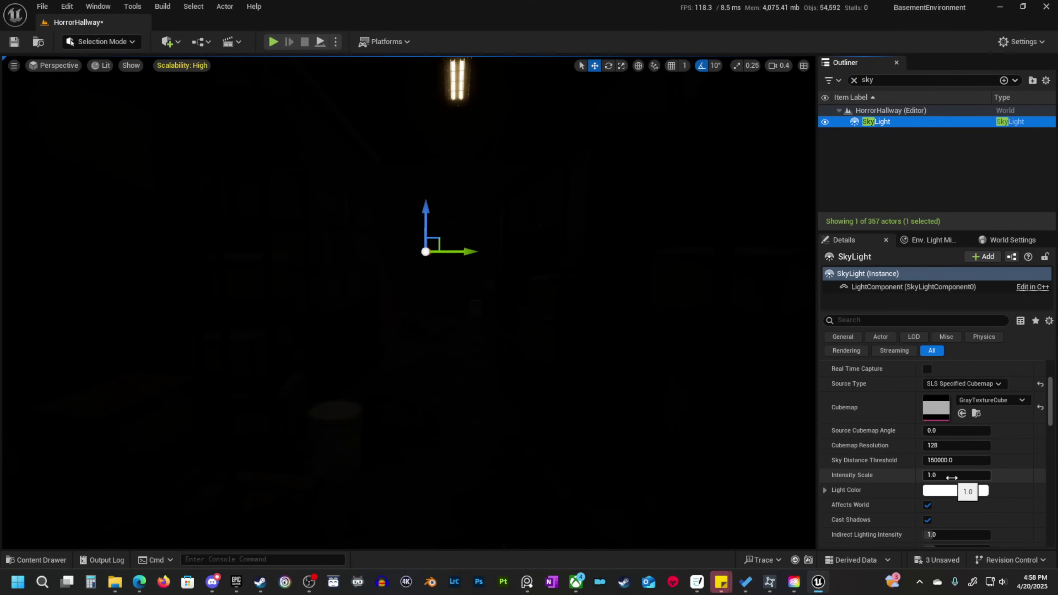
mouse_move(951, 478)
mouse_down()
mouse_move(991, 477)
mouse_move(953, 477)
mouse_up()
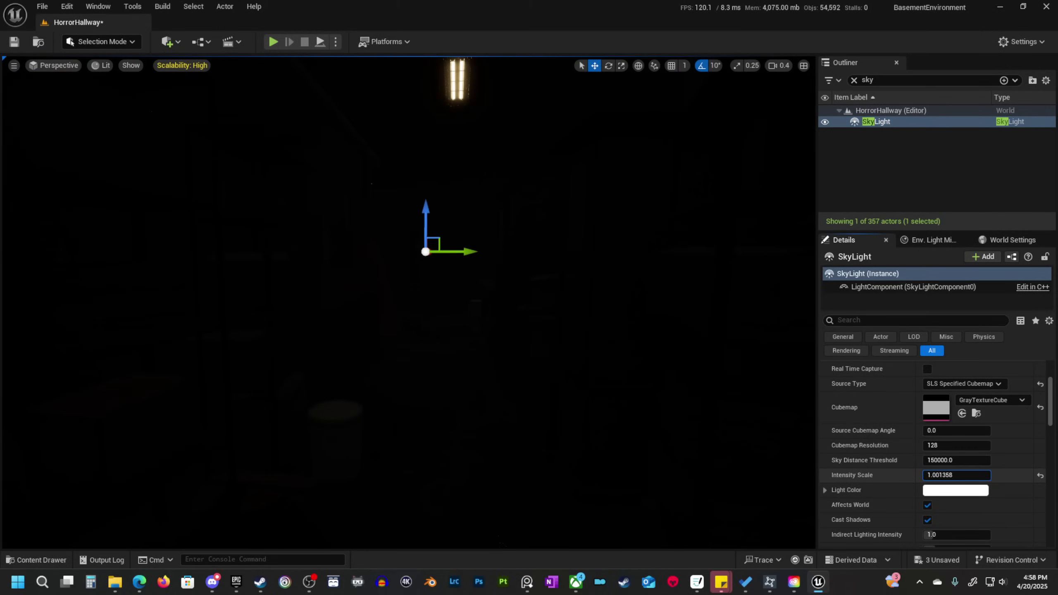
text(5)
key(Return)
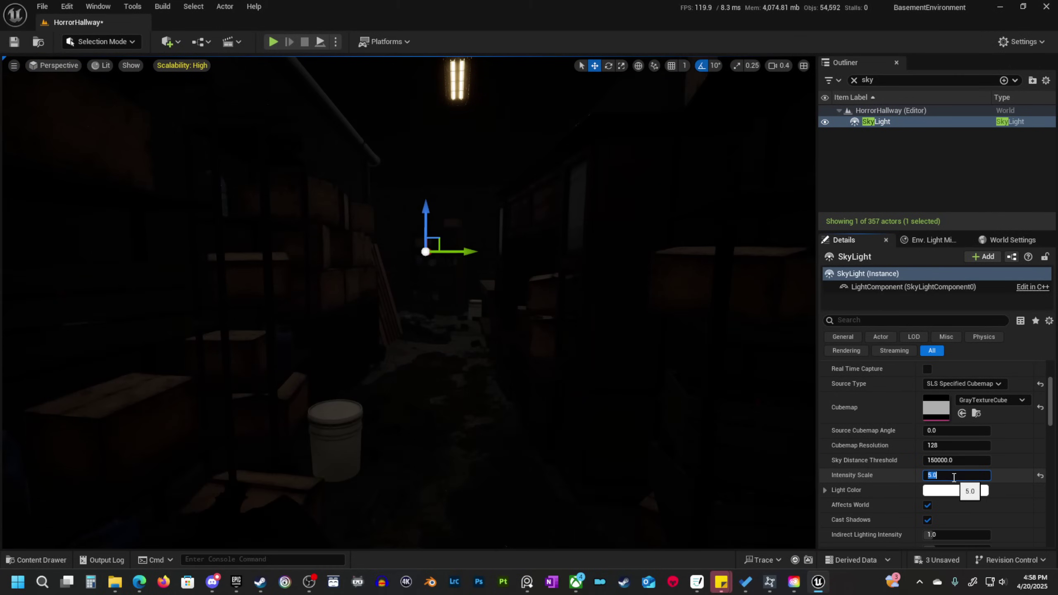
right_drag(520, 333, 535, 396)
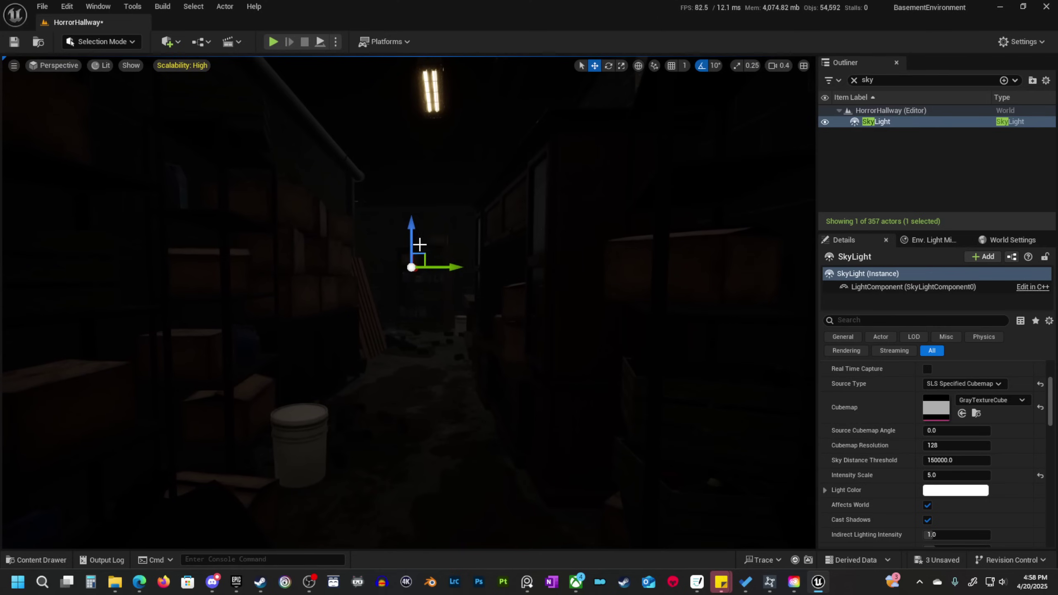
Review the dim hallway and lower the SkyLight's Intensity Scale, trying 2 before settling on 3.
right_drag(649, 220, 703, 228)
right_drag(558, 394, 501, 399)
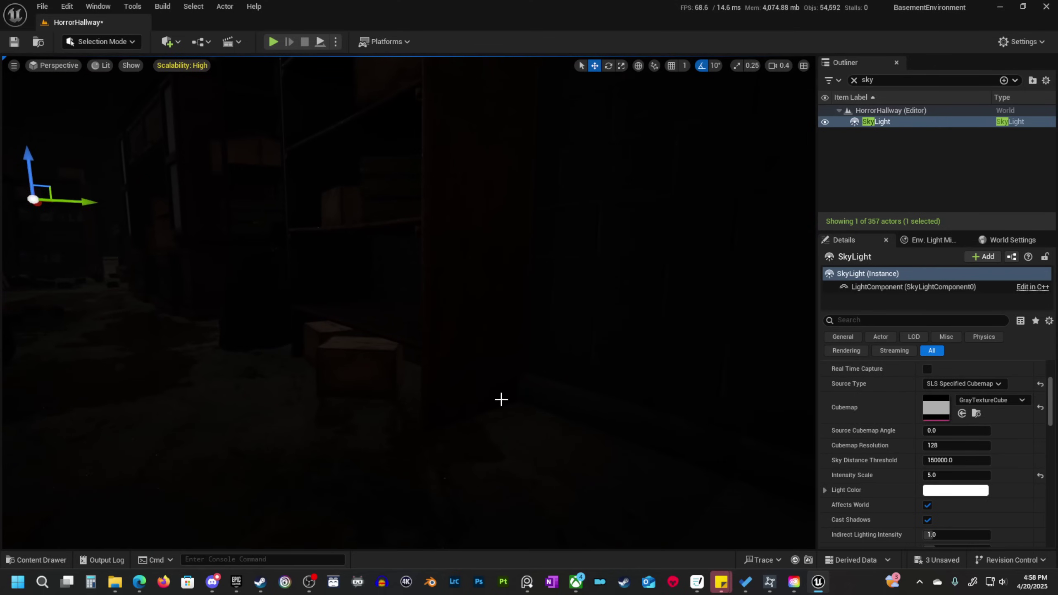
mouse_move(515, 343)
right_down()
mouse_move(429, 346)
mouse_move(531, 330)
right_up()
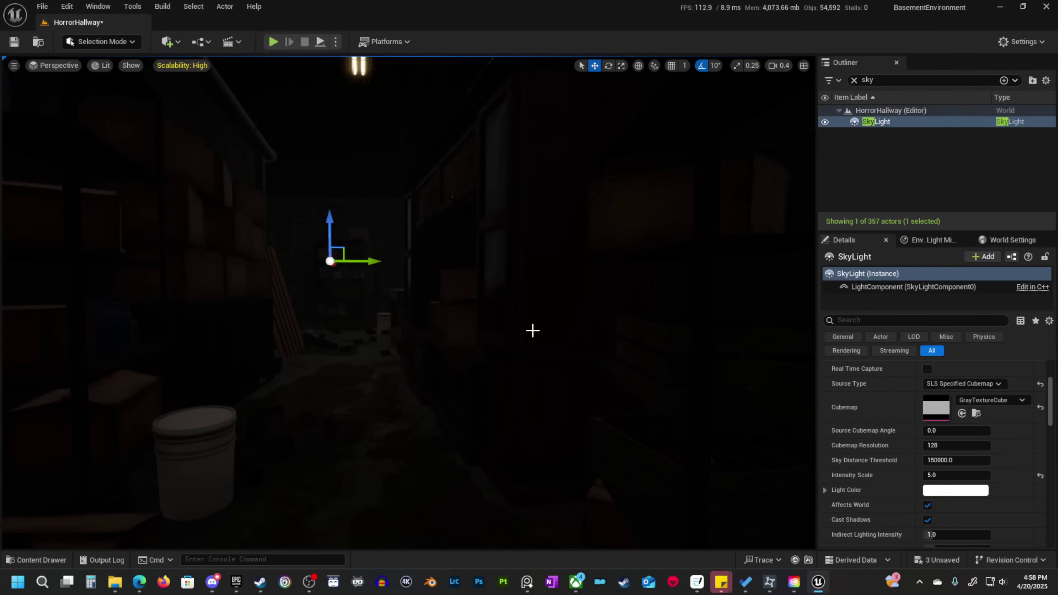
right_drag(557, 376, 629, 383)
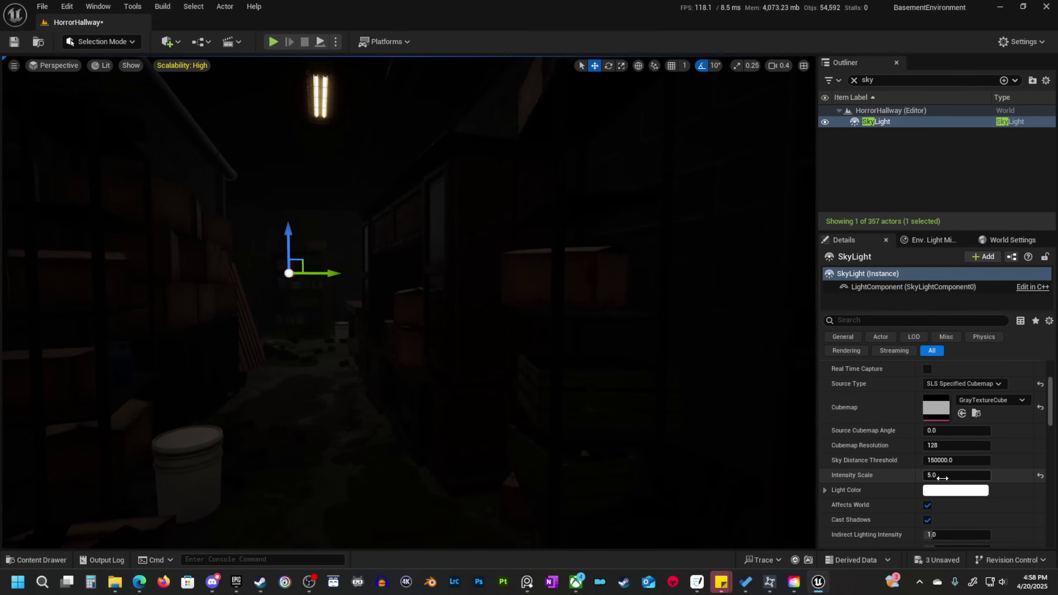
right_drag(571, 328, 521, 320)
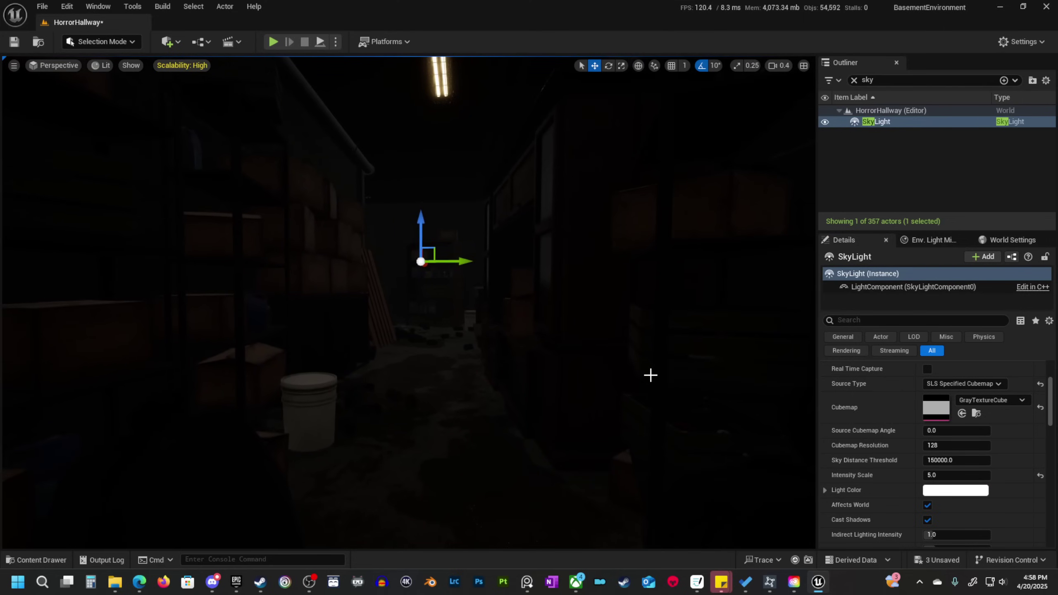
text(2)
key(Return)
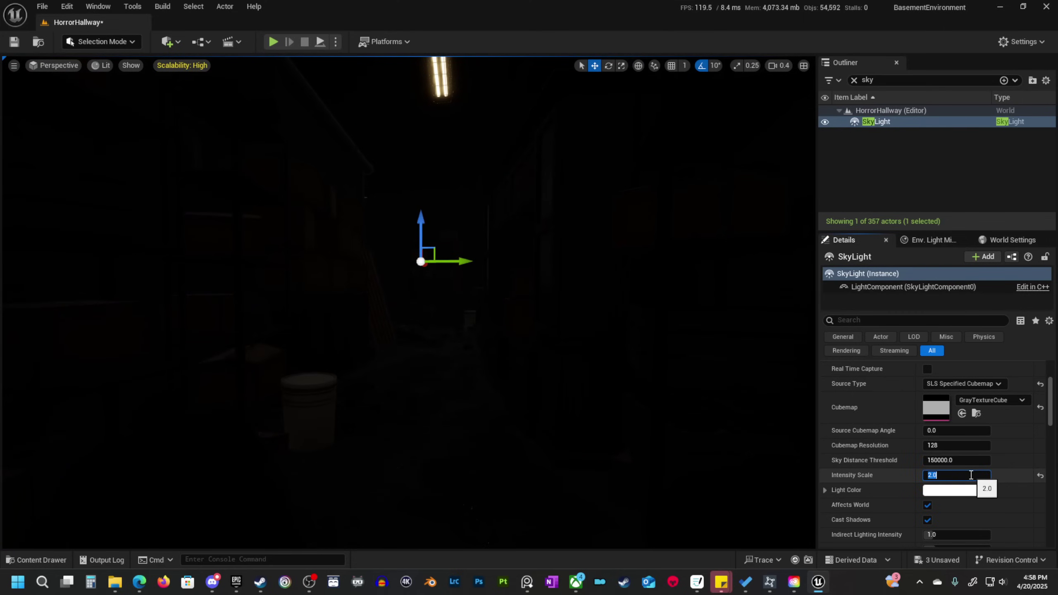
key(Return)
right_drag(602, 392, 596, 392)
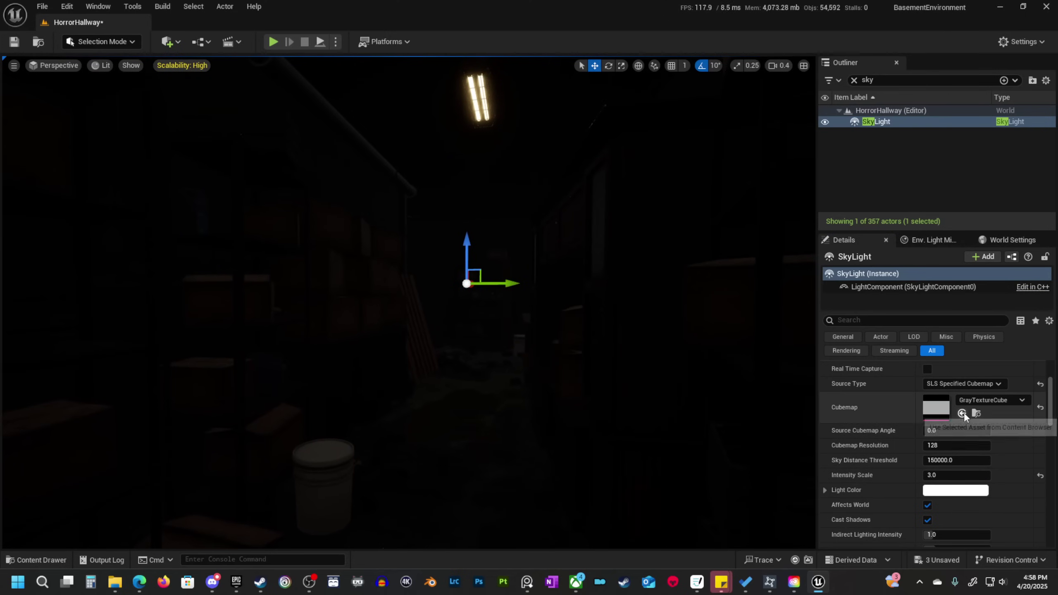
Tint the SkyLight's Light Color warm orange (hex sRGB FFD085) and check the result in game view.
click(947, 492)
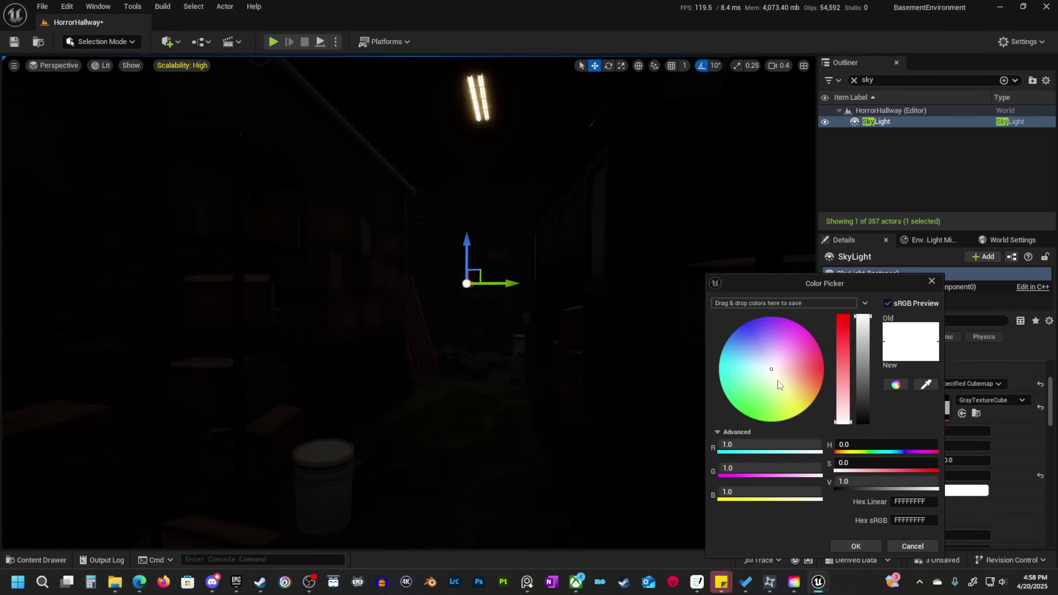
drag(780, 385, 806, 391)
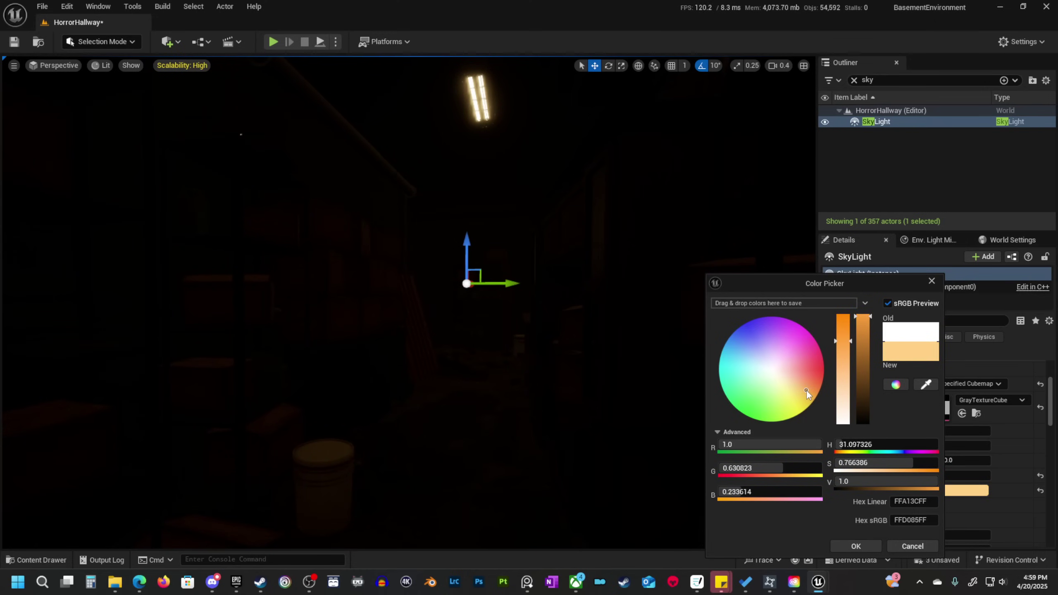
click(931, 282)
key(s)
right_drag(624, 288, 658, 285)
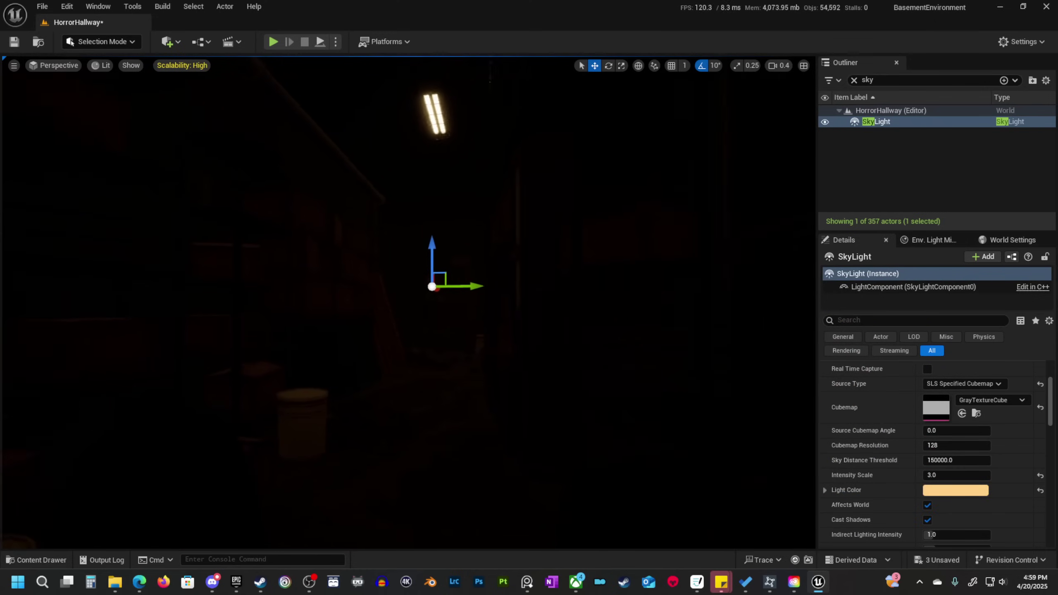
key(e)
right_drag(606, 352, 607, 352)
key(g)
key(g)
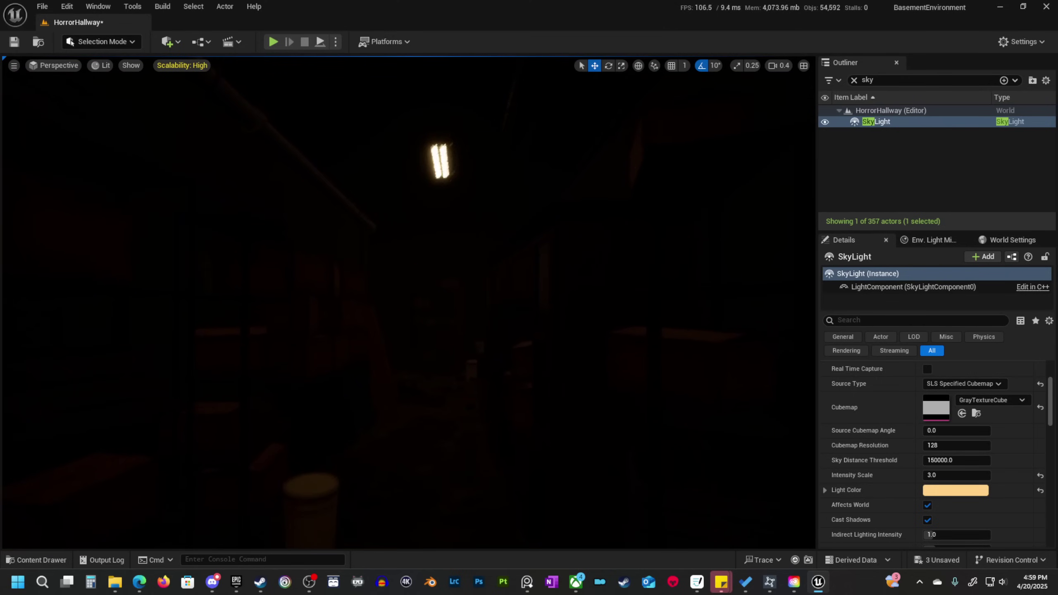
right_drag(470, 221, 475, 217)
key(g)
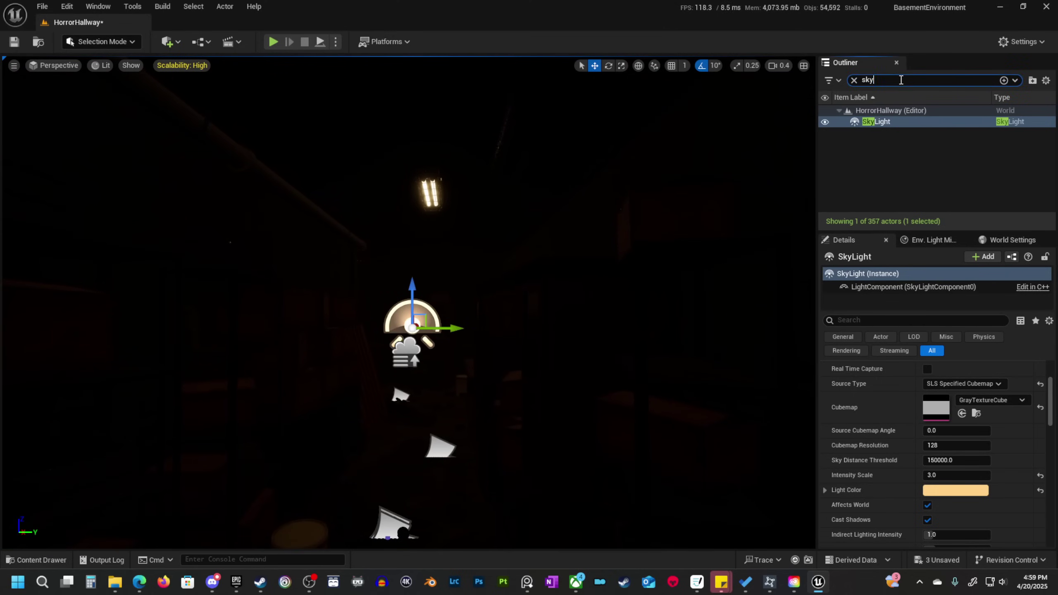
Filter the actor list for "light", unhide the RectLight and view the hallway in game view.
key(ctrl+a)
text(ligh)
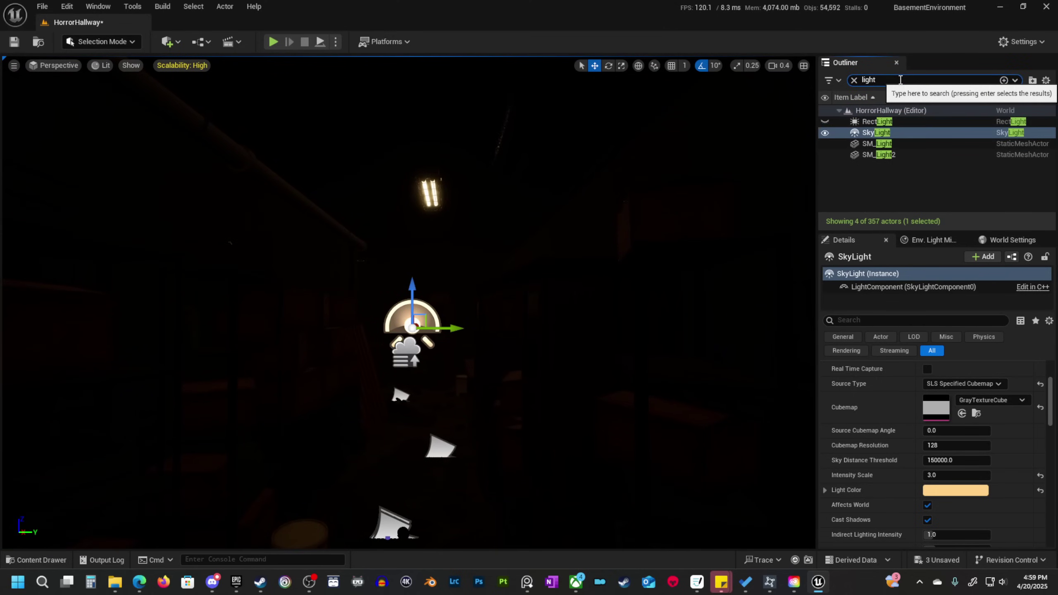
click(824, 122)
key(s)
right_drag(477, 277, 476, 280)
key(g)
key(w)
key(q)
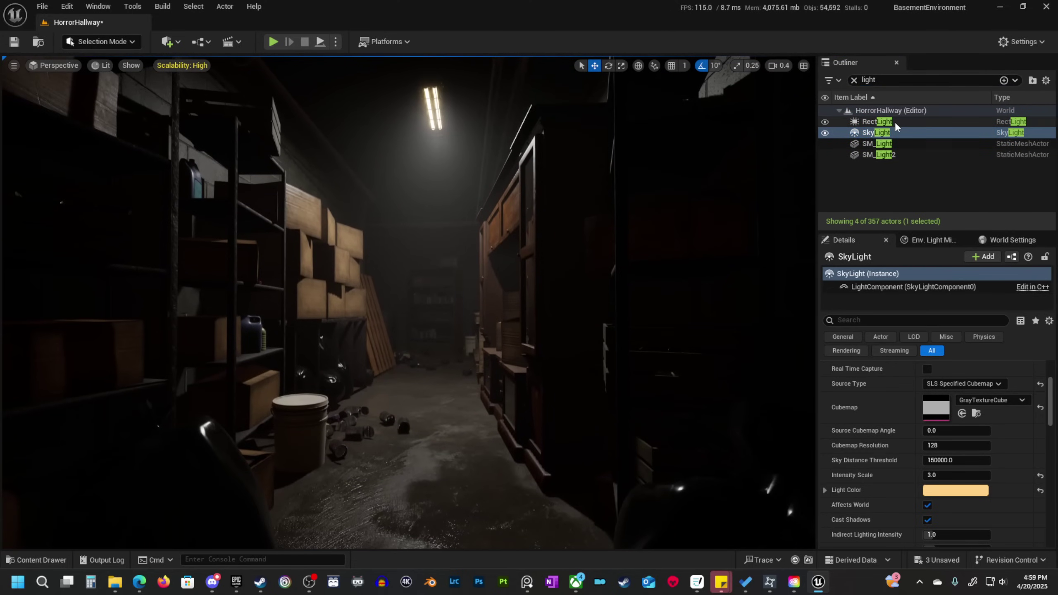
Toggle the SkyLight's visibility off and on to compare the hallway with and without it.
click(825, 132)
click(825, 132)
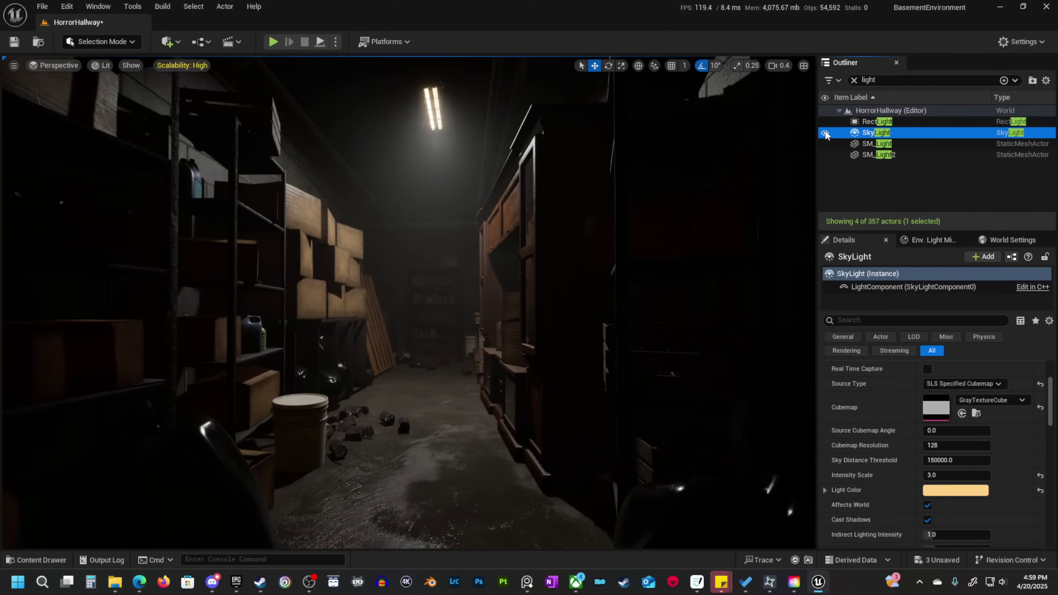
click(825, 133)
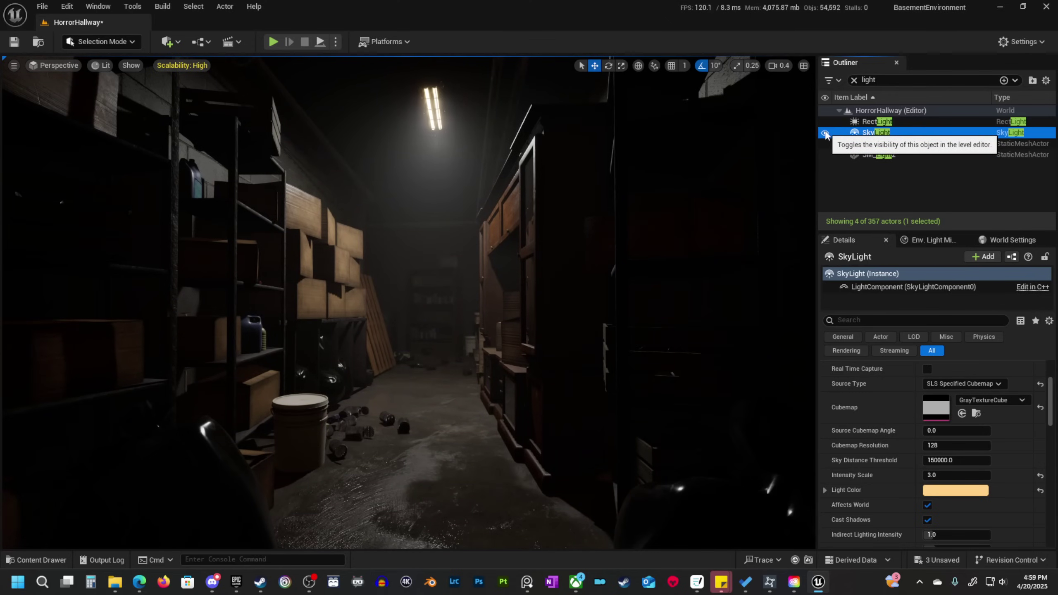
click(825, 134)
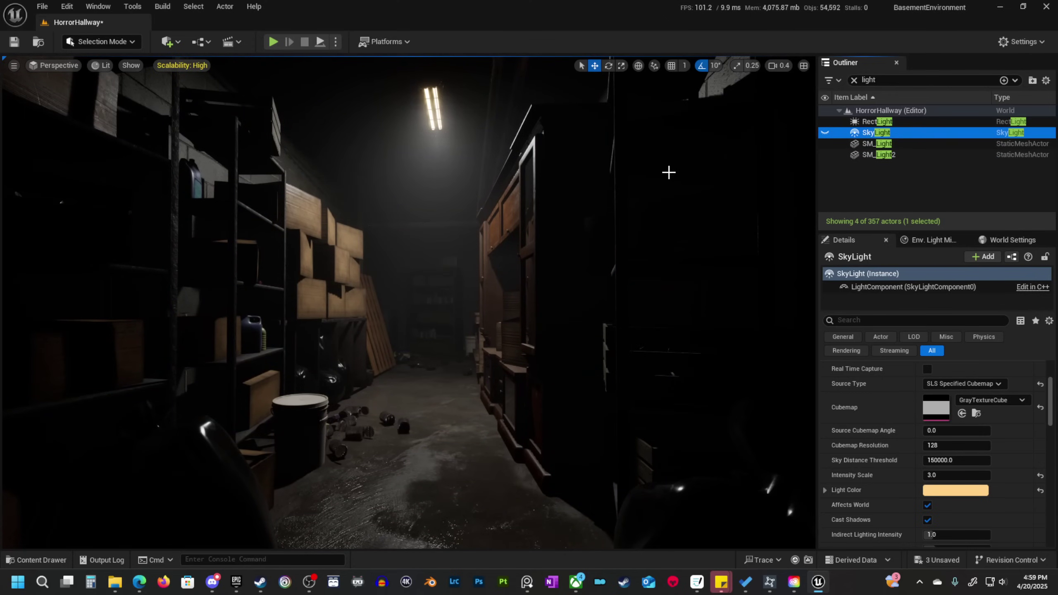
click(825, 133)
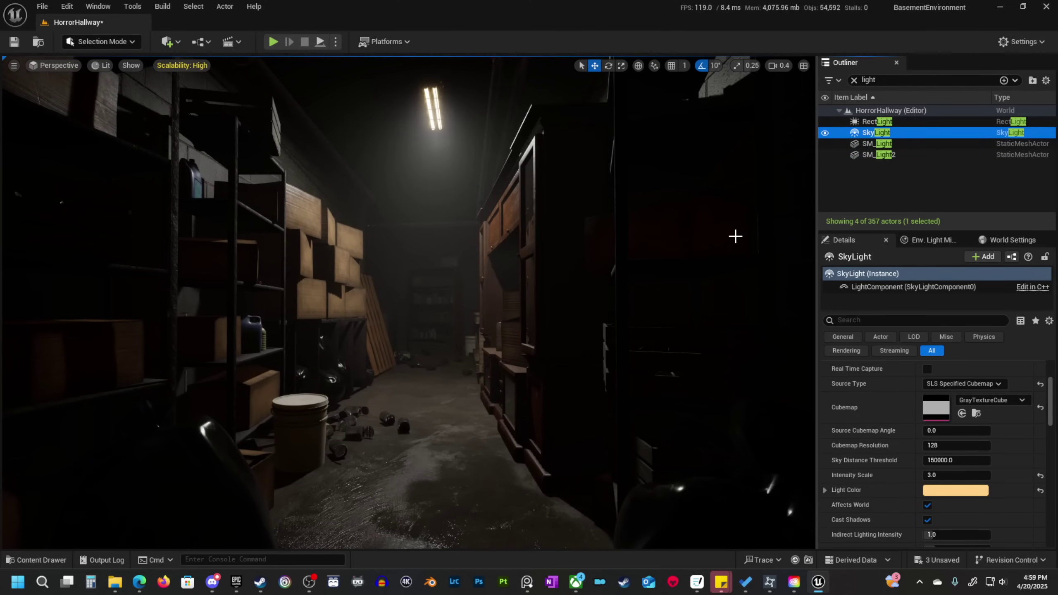
Return to the saved hallway camera view and examine the combined lighting with and without editor icons.
key(s)
right_drag(683, 209, 715, 222)
scroll(687, 208, up, 3)
key(1)
key(g)
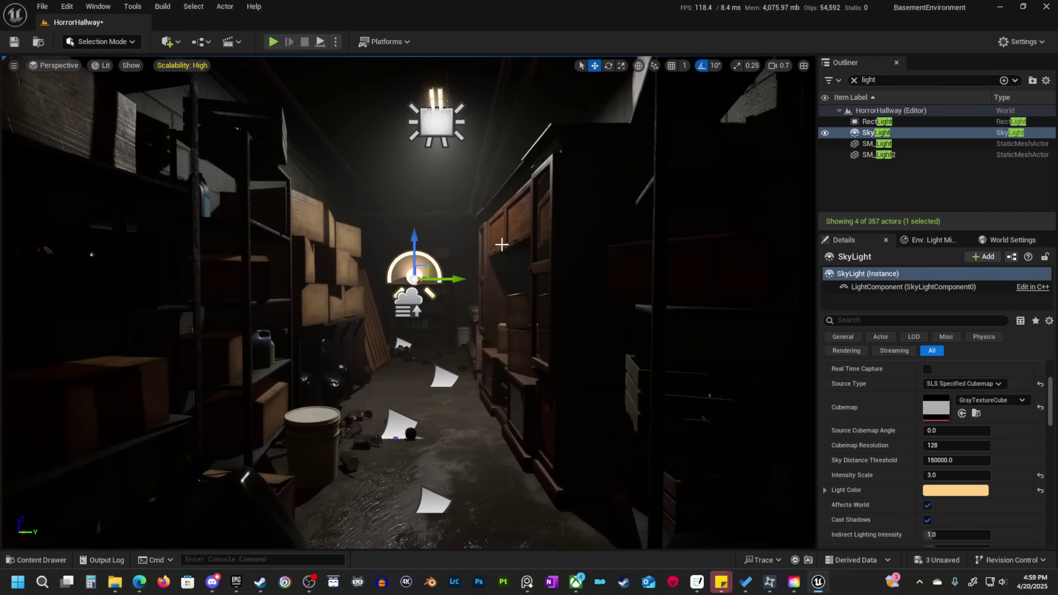
key(g)
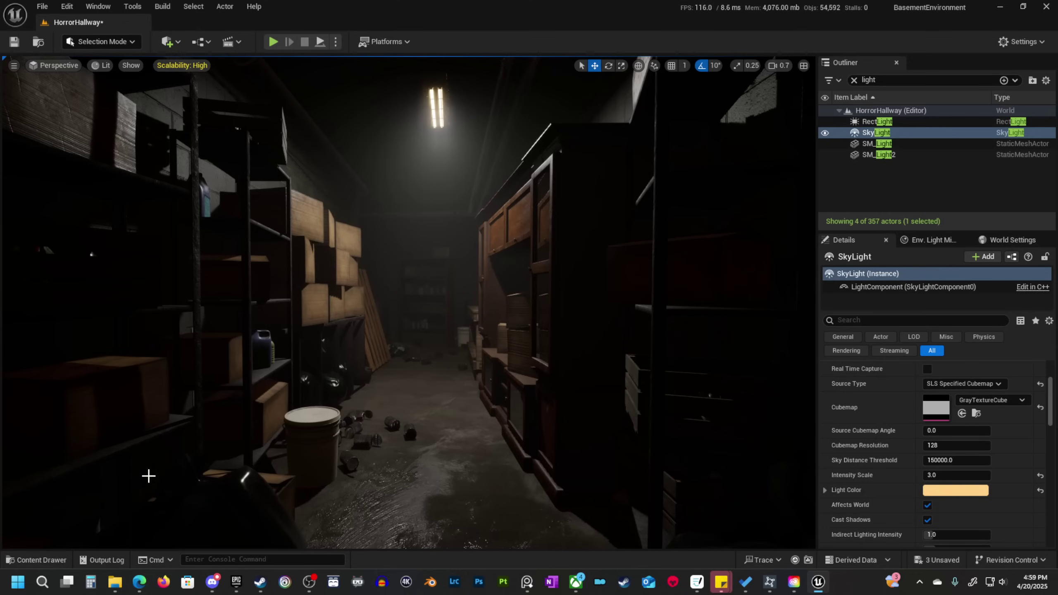
Duplicate the ceiling fixture above the cabinet together with its rect light and move the copies along the ceiling to the sofa end.
right_drag(389, 314, 496, 302)
key(g)
key(d)
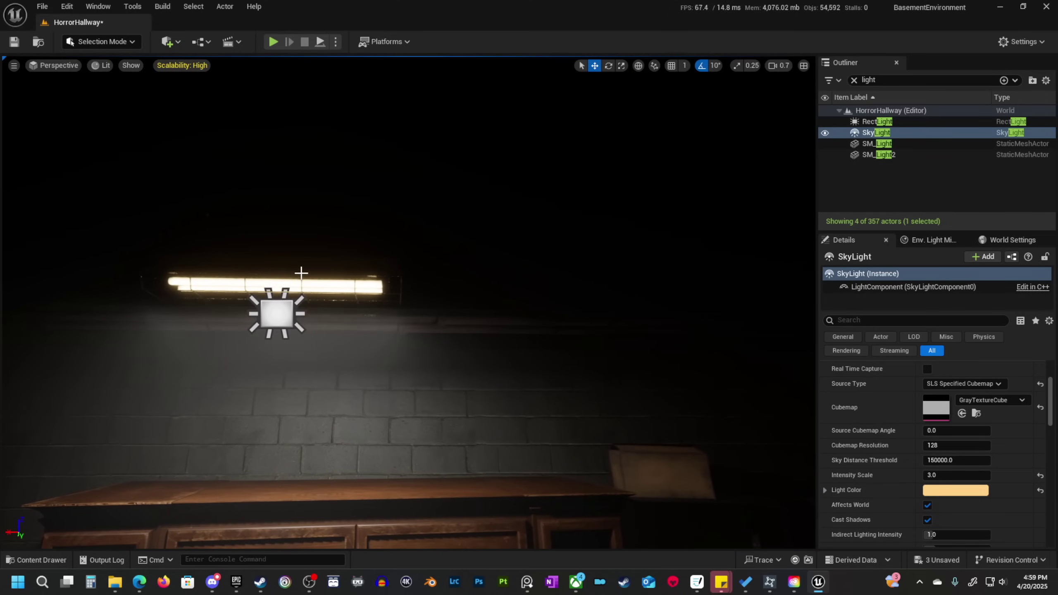
click(300, 272)
shift+click(278, 319)
alt+drag(249, 313, 604, 318)
key(d)
right_drag(604, 317, 660, 304)
scroll(603, 317, down, 3)
key(w)
shift+drag(301, 318, 225, 307)
right_drag(306, 318, 395, 291)
Examine the hallway lit by the added fixture in game view, from the sofa end and from the saved camera.
key(s)
key(d)
right_drag(363, 381, 358, 379)
key(g)
scroll(477, 389, up, 1)
right_drag(477, 389, 503, 372)
key(w)
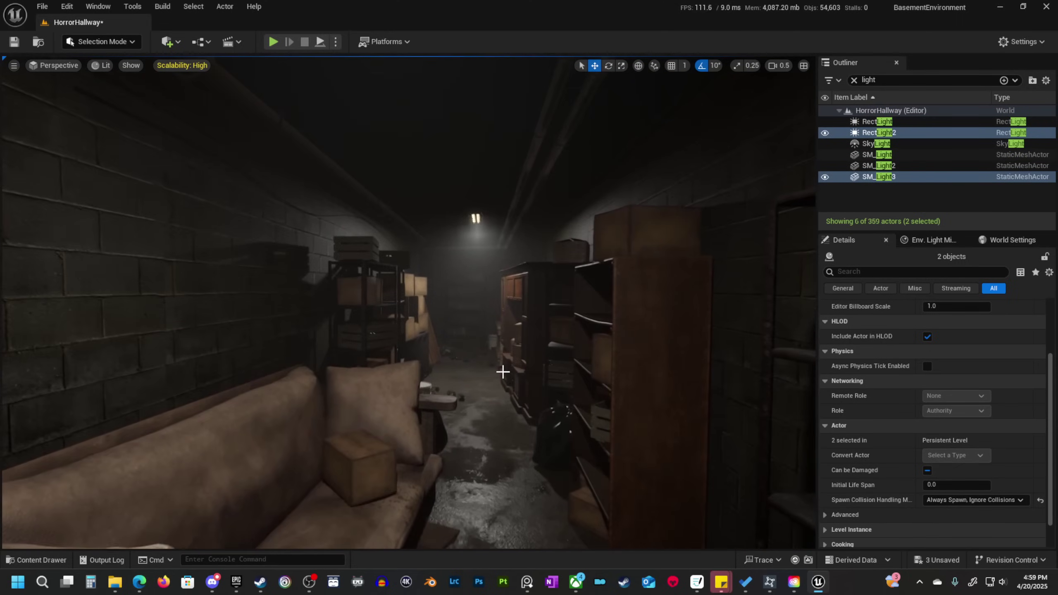
key(1)
key(g)
key(g)
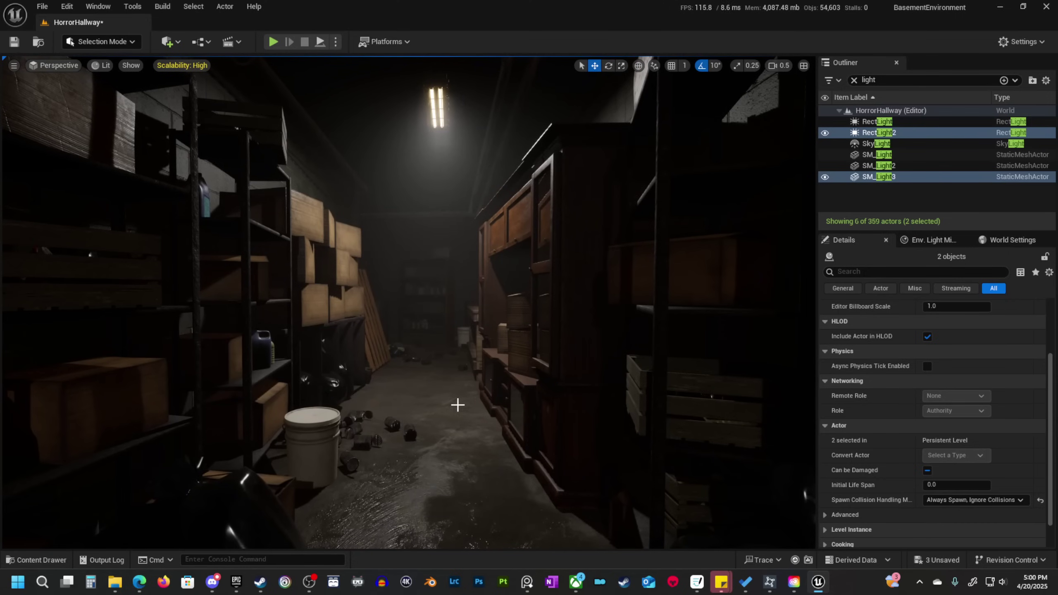
Select both ceiling rect lights and set their Intensity to 600 lm.
key(g)
click(435, 127)
key(s)
right_drag(353, 246, 351, 220)
scroll(353, 247, up, 3)
ctrl+click(361, 225)
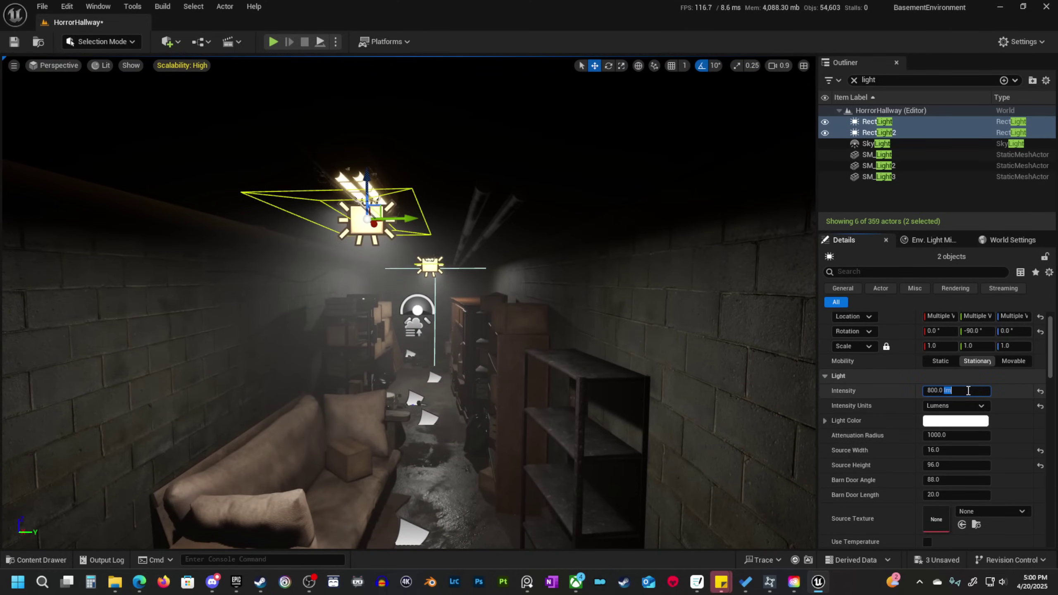
text(00)
key(Return)
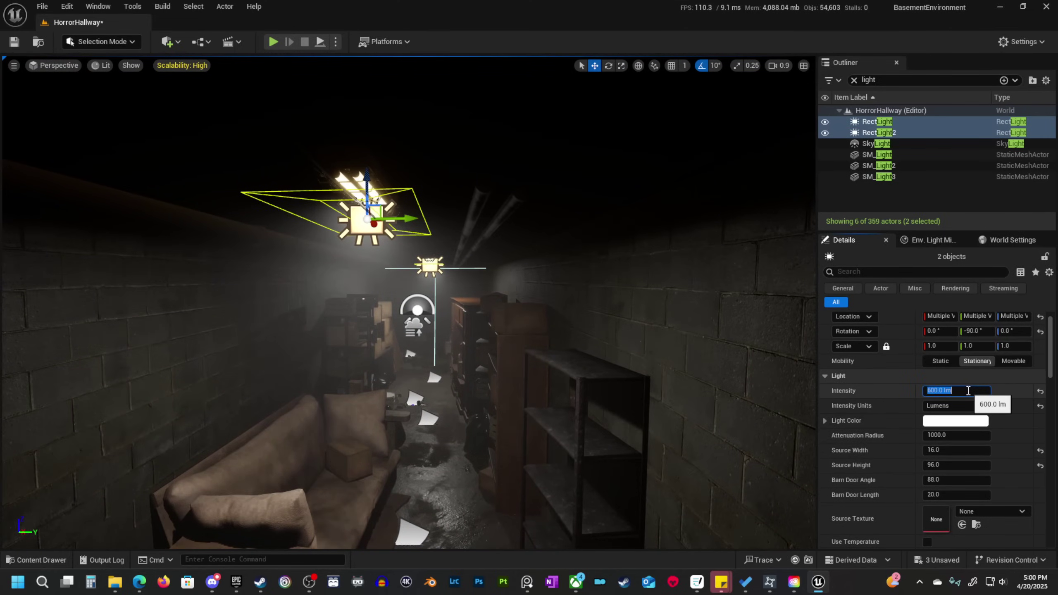
From the saved camera view, try an Intensity of 3 lm on both rect lights and set it back to 600 lm.
text(3)
key(w)
mouse_move(553, 414)
right_down()
mouse_move(541, 414)
mouse_move(553, 413)
right_up()
click(955, 390)
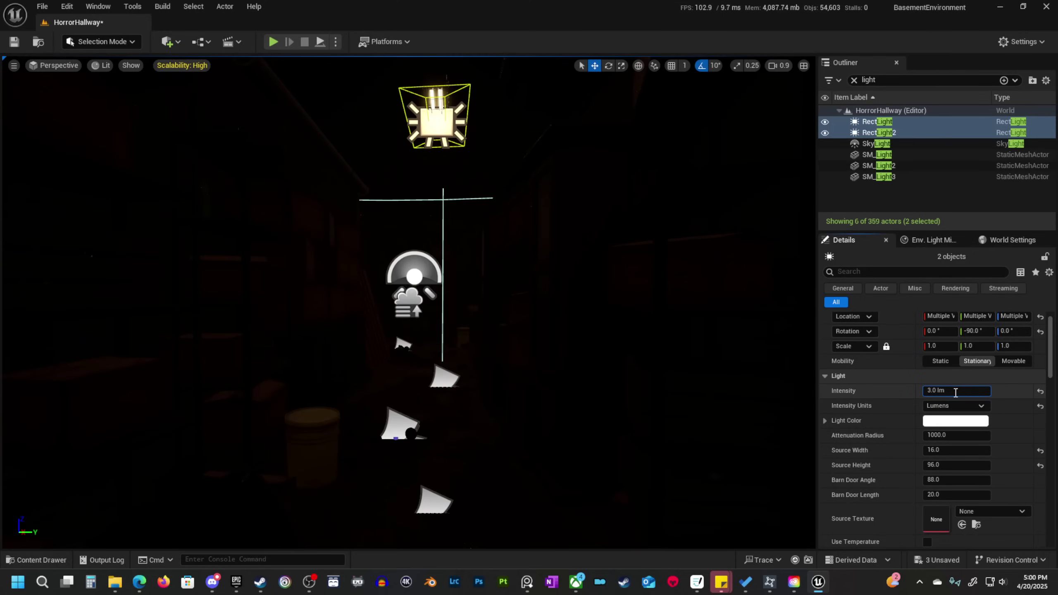
text(60)
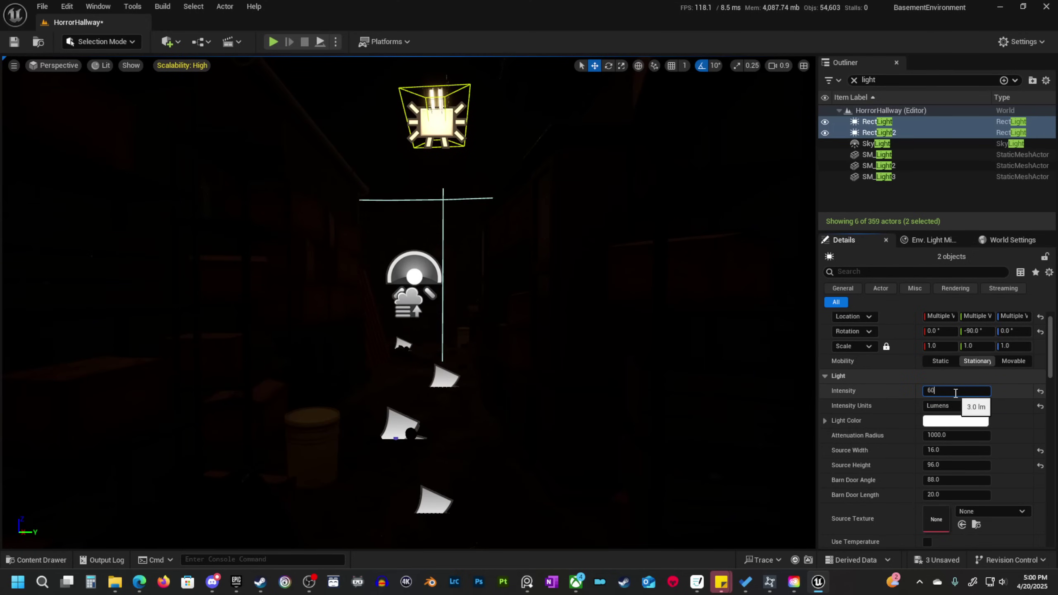
text(0)
key(Return)
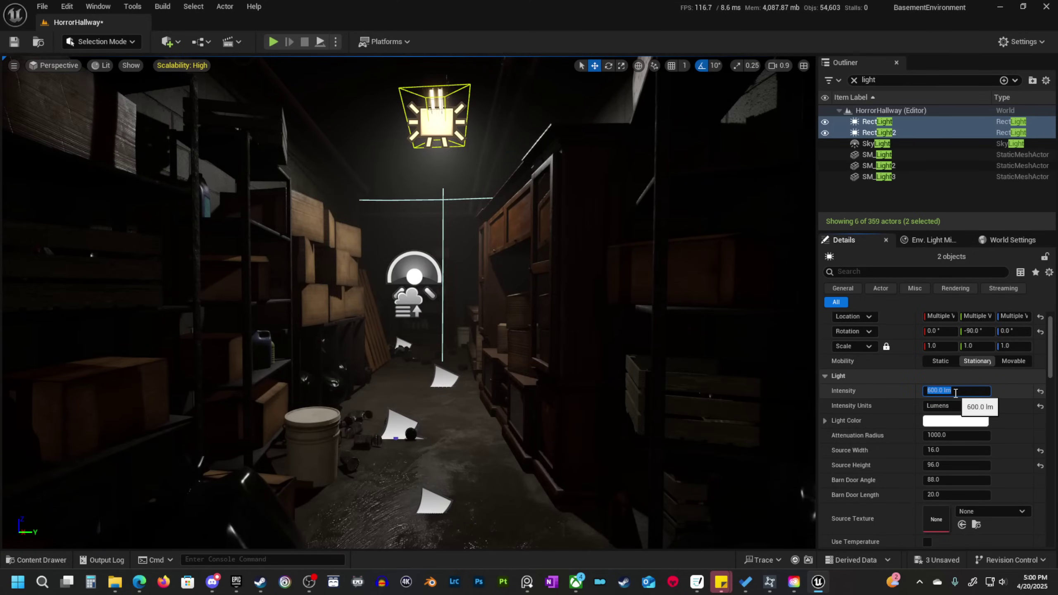
Reduce both rect lights' Intensity to 400 lm, deselect them and check the hallway in game view.
text(400)
key(Return)
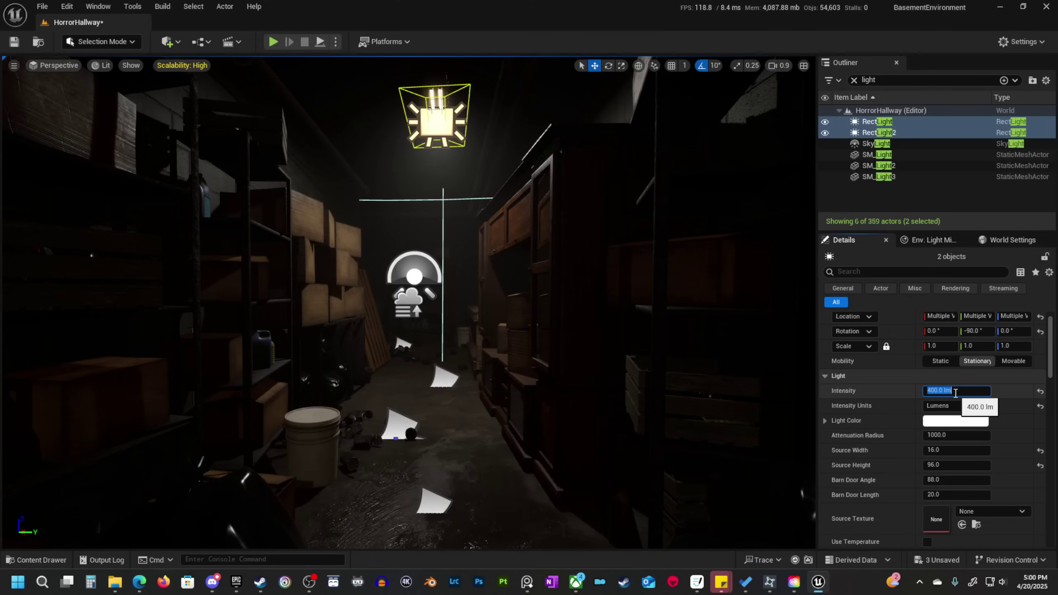
click(488, 389)
key(Escape)
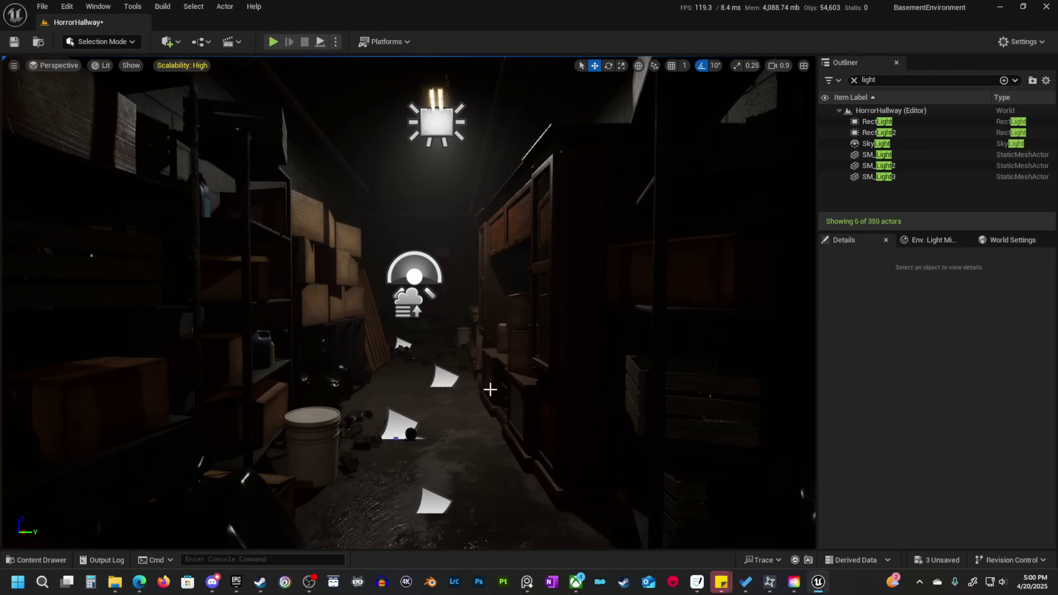
key(g)
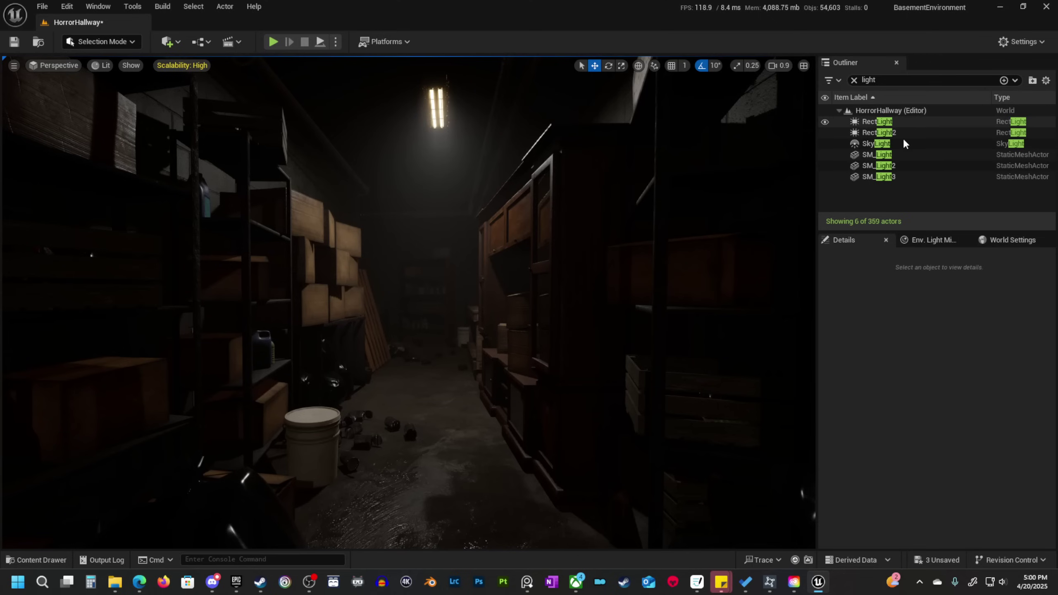
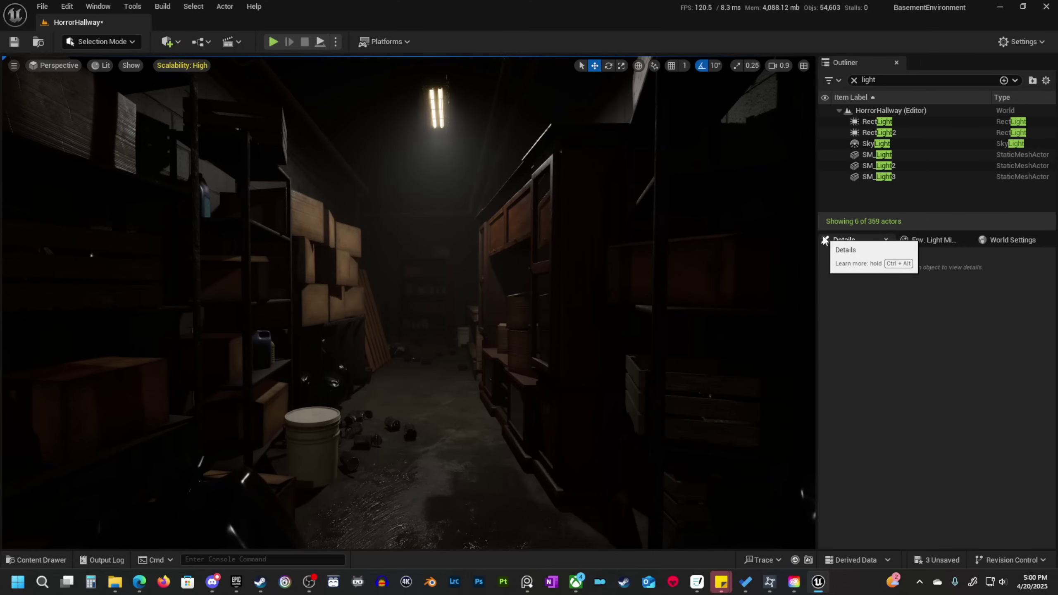
Select the ceiling fixture above the cabinet along with its RectLight and examine the light falloff around it.
right_drag(504, 171, 417, 140)
key(w)
scroll(504, 171, down, 3)
key(g)
click(506, 170)
ctrl+click(487, 143)
key(s)
scroll(483, 150, up, 1)
key(s)
scroll(489, 139, up, 1)
key(w)
key(d)
mouse_move(339, 68)
right_down()
mouse_move(354, 73)
mouse_move(339, 69)
right_up()
key(s)
scroll(348, 66, down, 2)
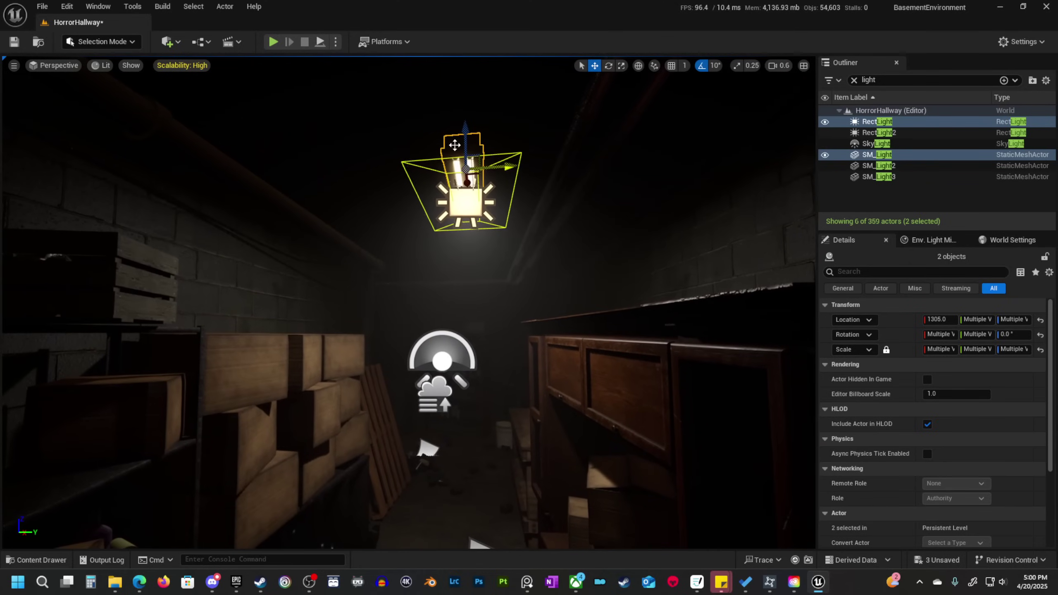
scroll(461, 225, down, 3)
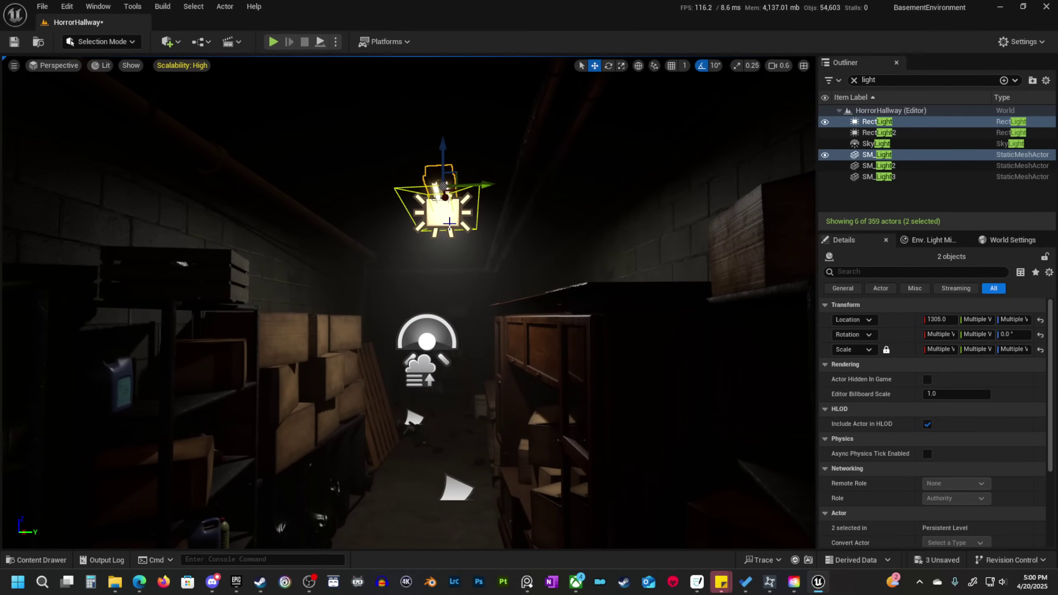
right_drag(450, 223, 464, 221)
key(w)
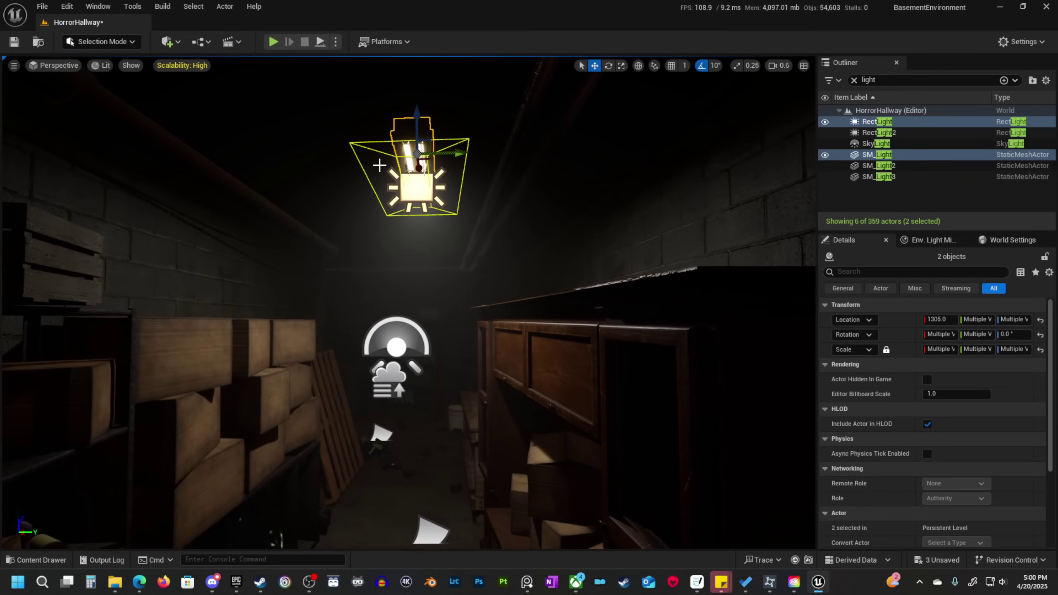
Add a point light to the hallway and turn off its Cast Shadows option.
click(168, 41)
mouse_move(250, 157)
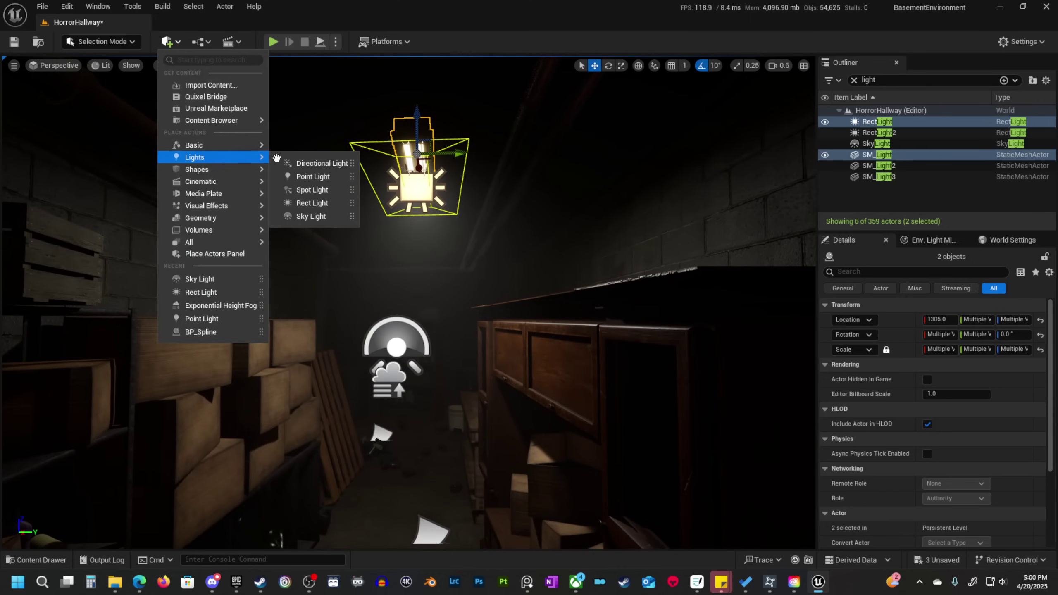
click(320, 177)
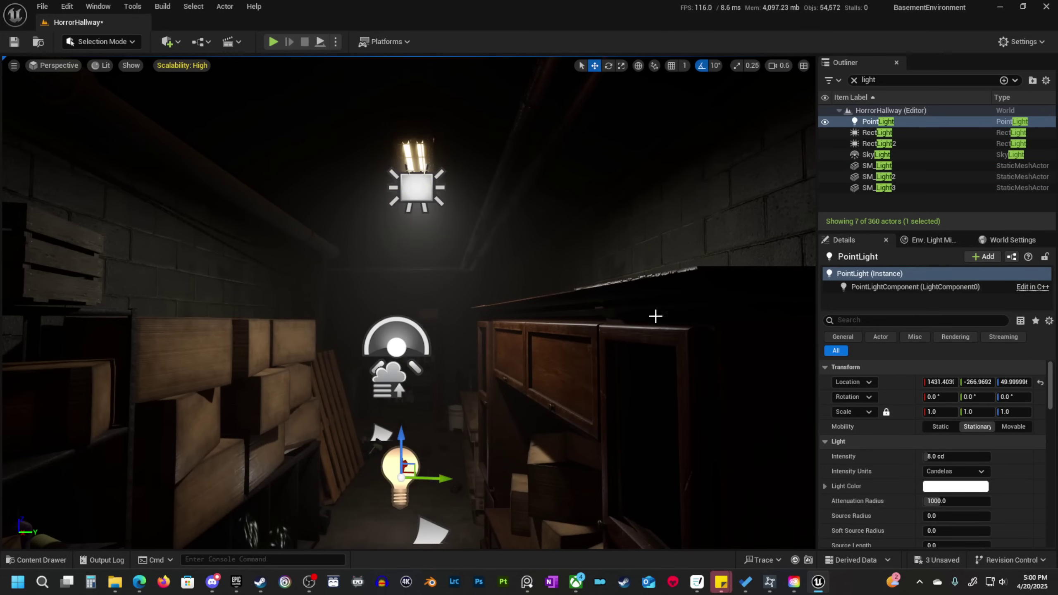
click(425, 195)
click(391, 471)
scroll(930, 448, down, 5)
click(928, 447)
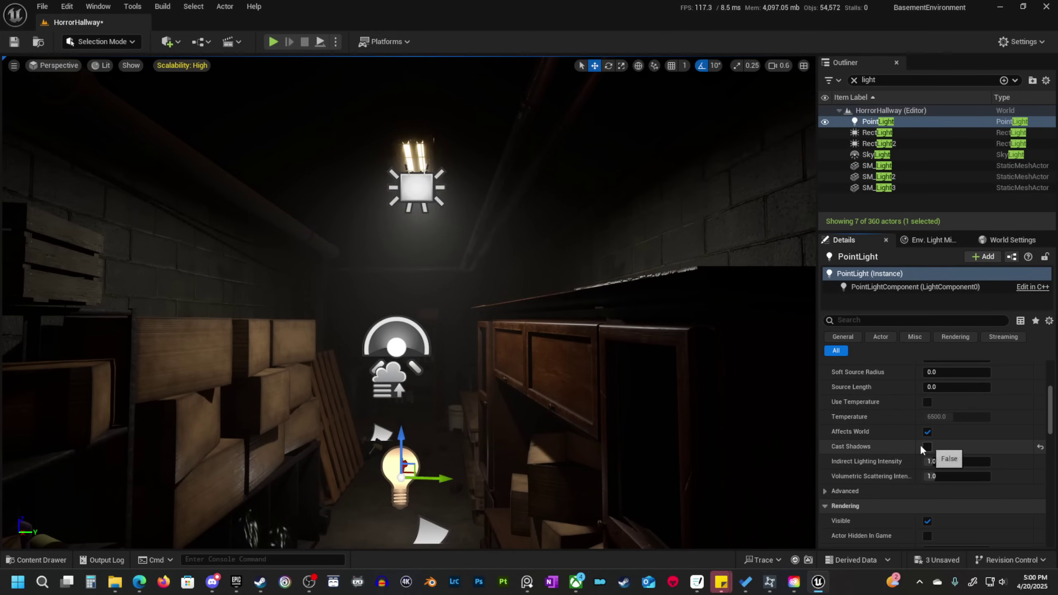
Match the point light's location to the ceiling RectLight above the cabinet and lower it to about Z 237.
drag(401, 437, 401, 255)
click(415, 189)
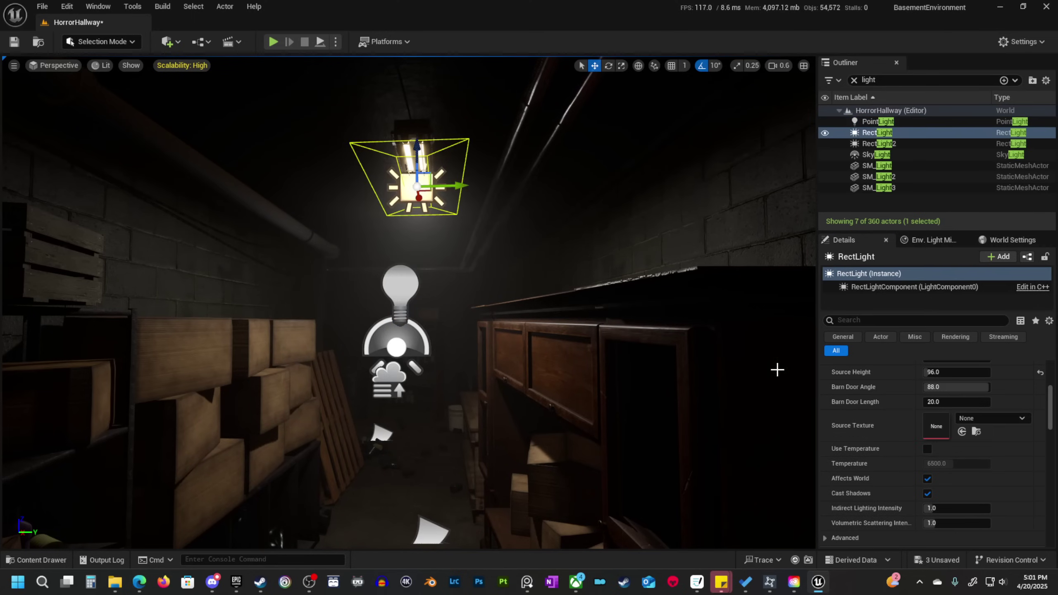
scroll(899, 406, up, 5)
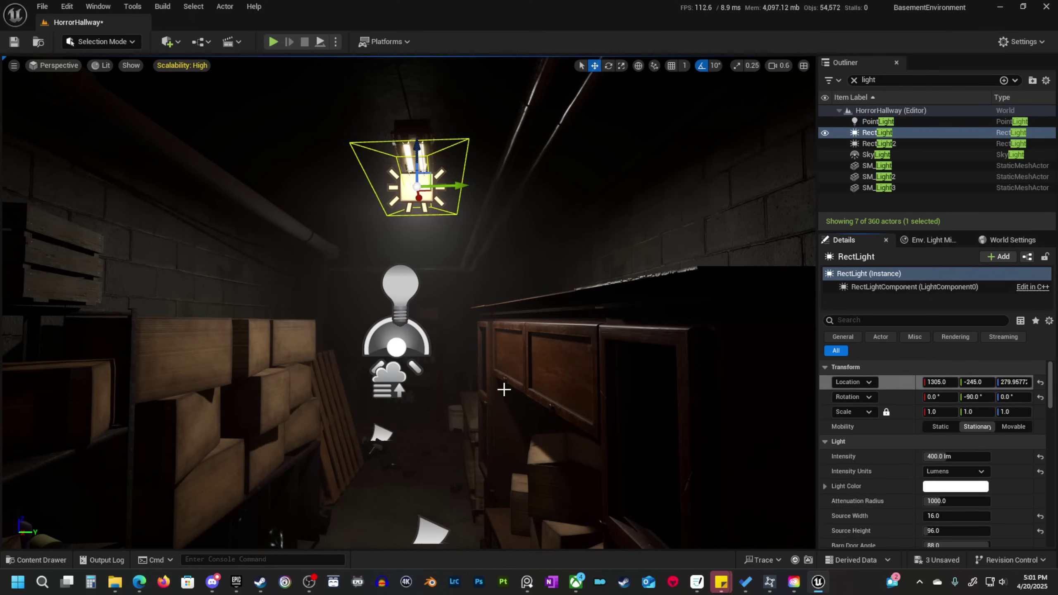
click(412, 308)
shift+click(897, 383)
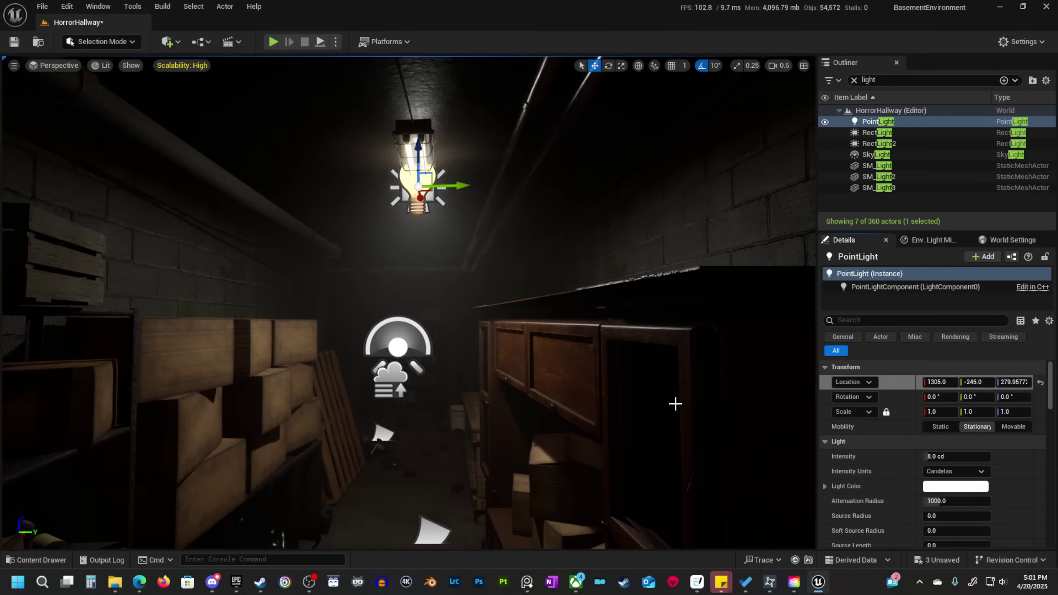
drag(422, 149, 422, 213)
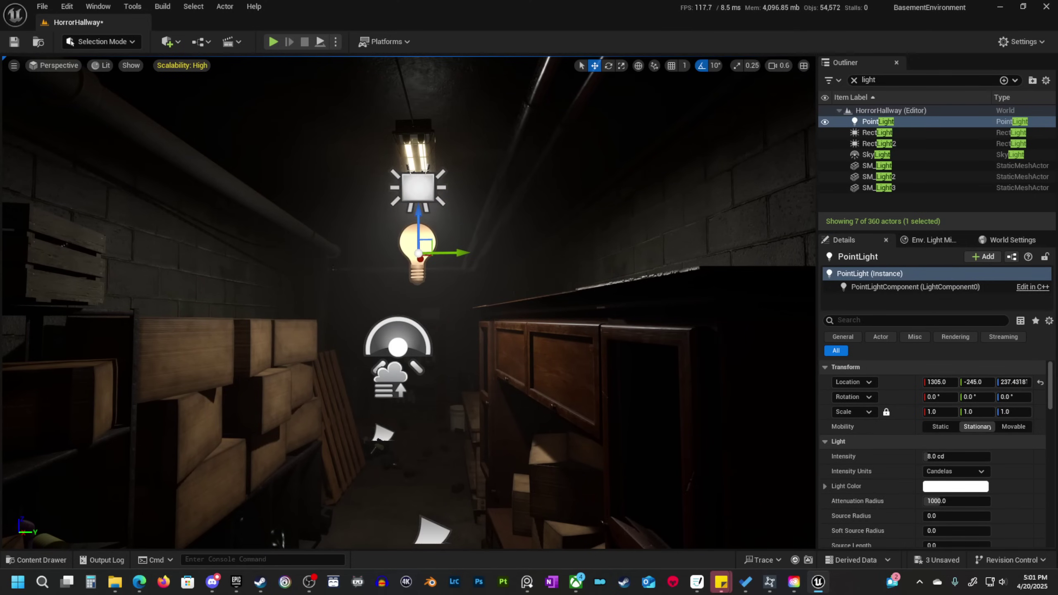
Switch the point light's intensity units to Lumens, try 250 lm and set its Intensity to 150 lm.
right_drag(429, 227, 435, 196)
key(q)
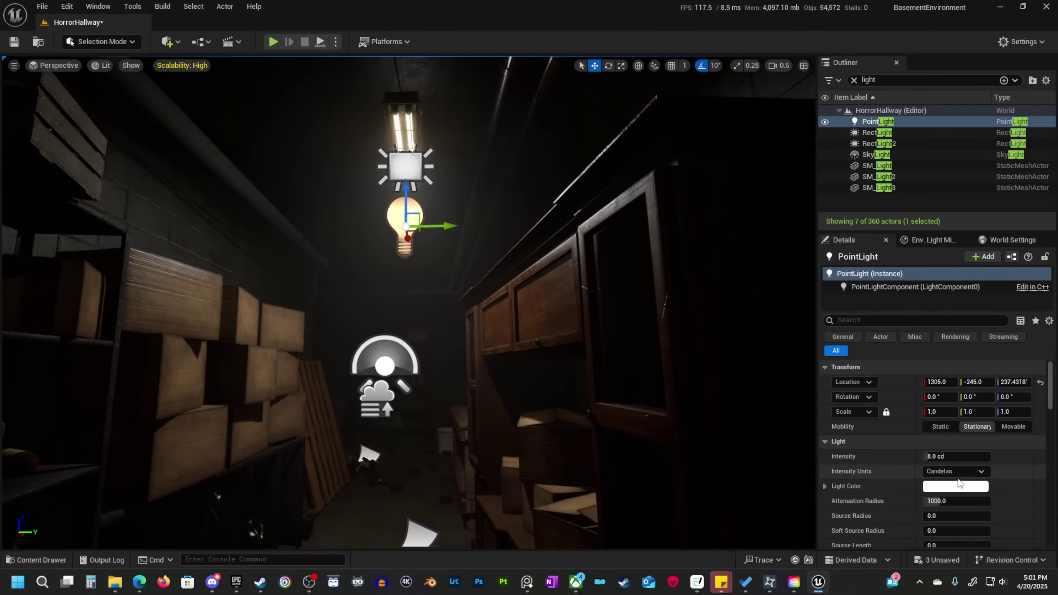
click(954, 471)
click(943, 502)
click(954, 456)
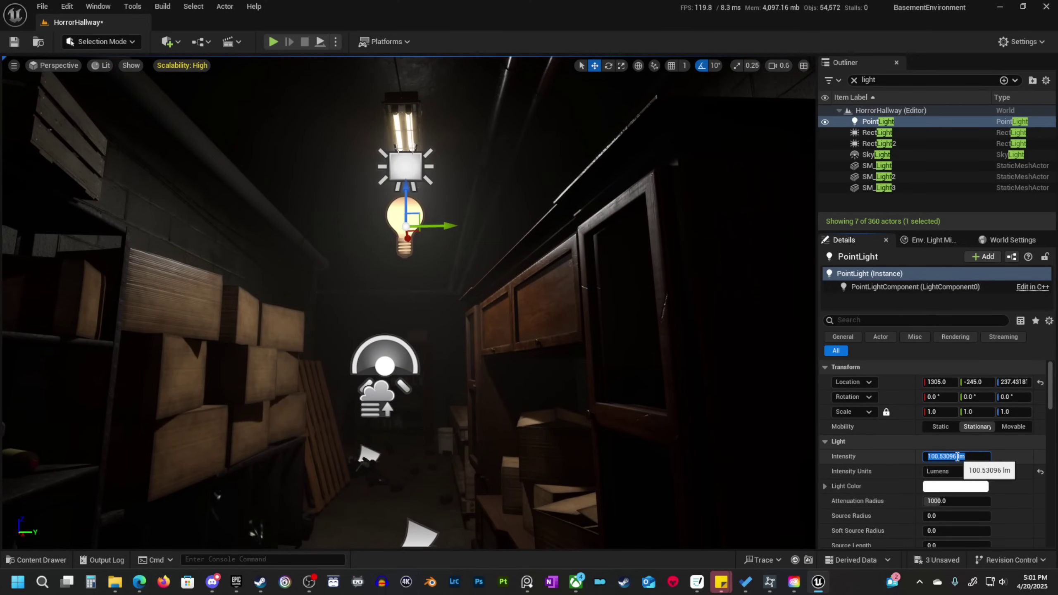
key(Return)
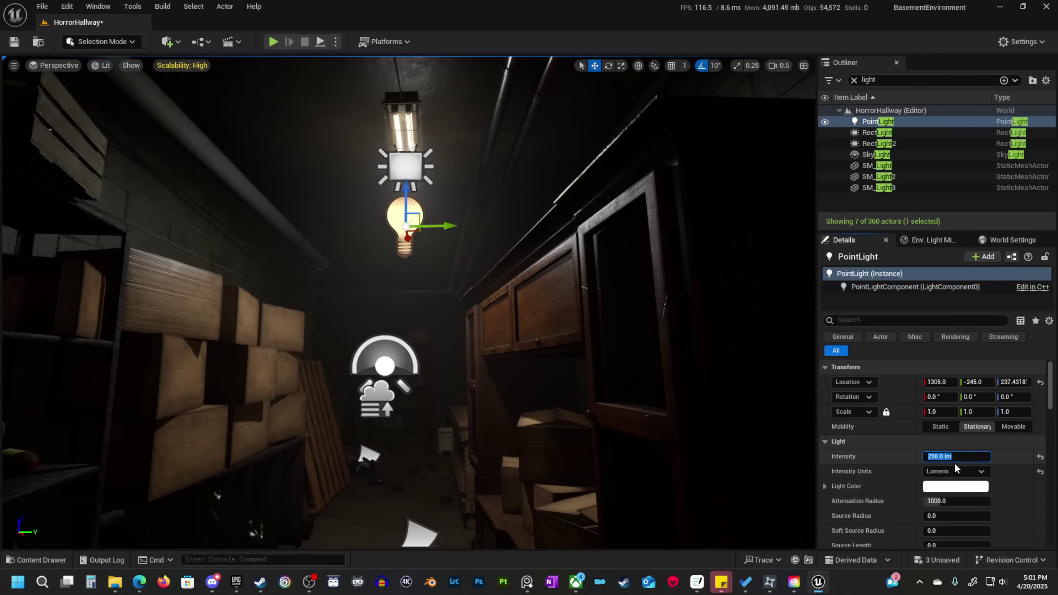
key(Return)
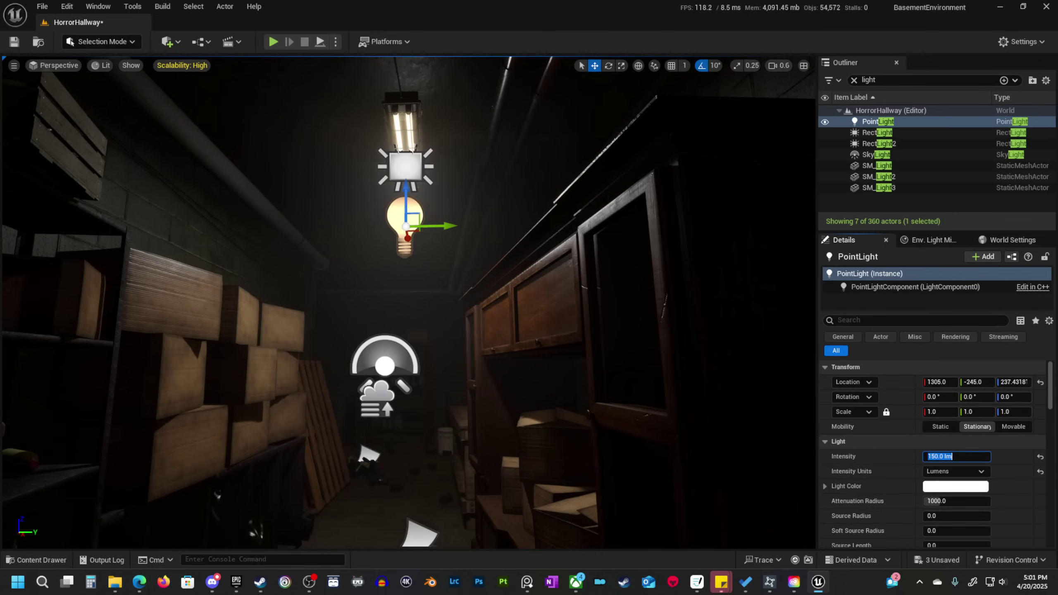
Check the hallway in game view from farther back and reduce the point light's Attenuation Radius to 400.
key(s)
mouse_move(289, 342)
right_down()
mouse_move(289, 354)
mouse_move(289, 329)
right_up()
key(g)
key(w)
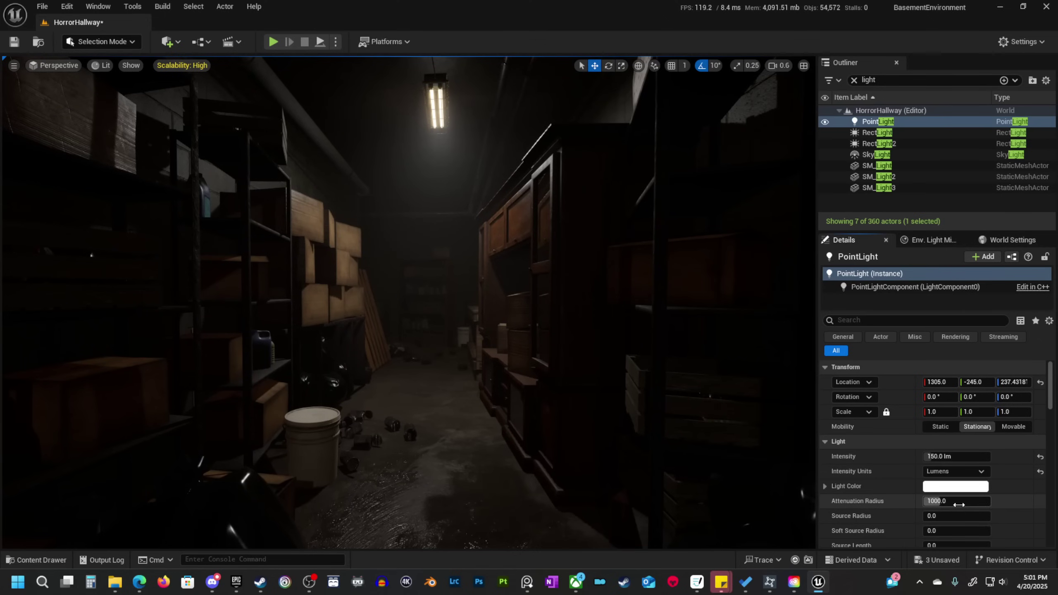
drag(955, 501, 961, 501)
click(957, 502)
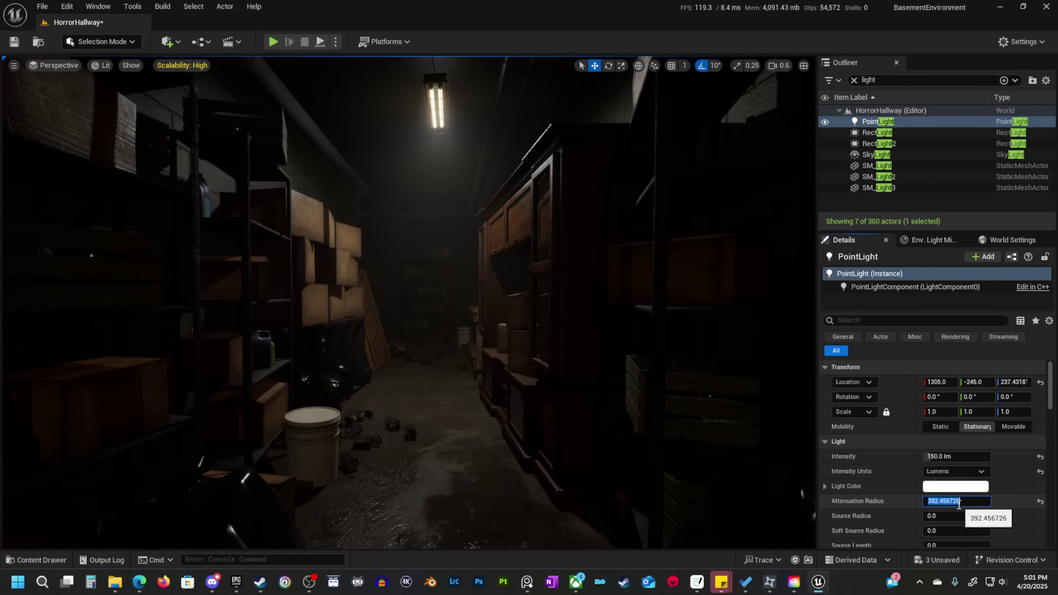
key(Return)
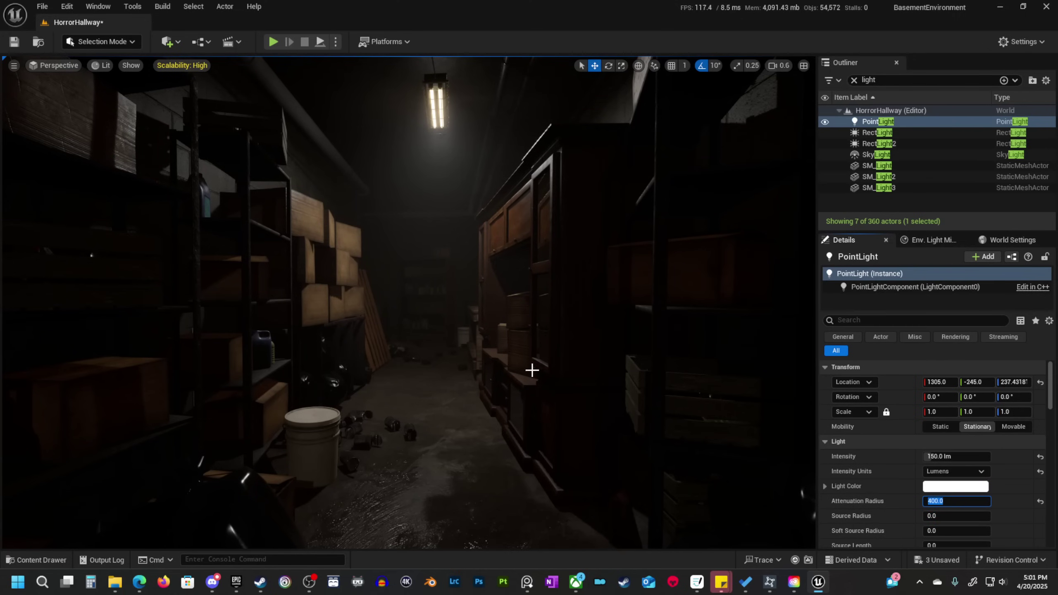
Toggle the point light's visibility repeatedly to compare the hallway lighting with and without it.
right_click(510, 384)
key(g)
key(g)
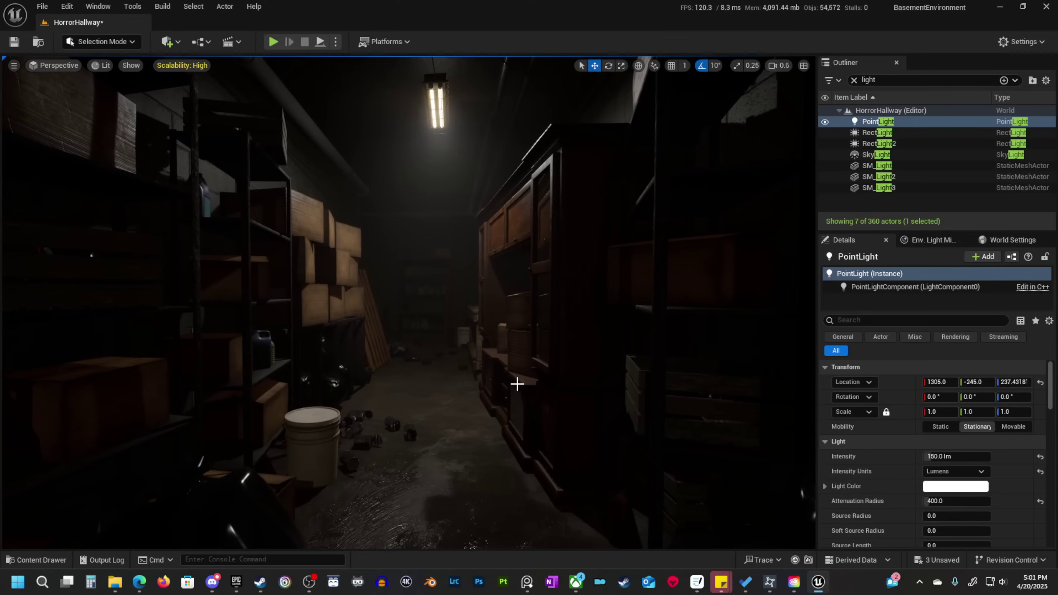
click(823, 124)
click(823, 123)
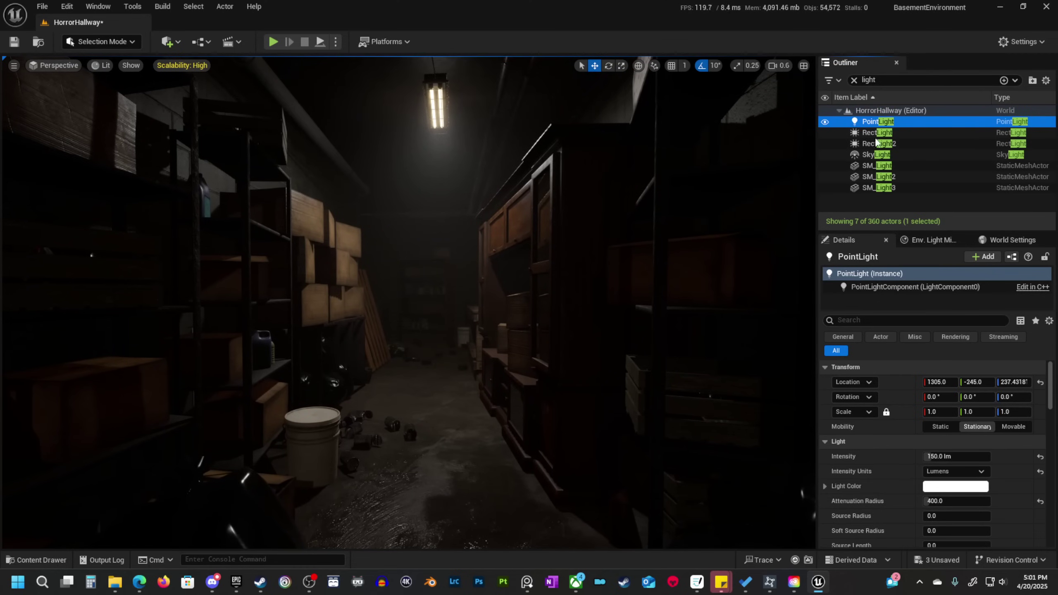
click(825, 122)
click(824, 122)
click(825, 121)
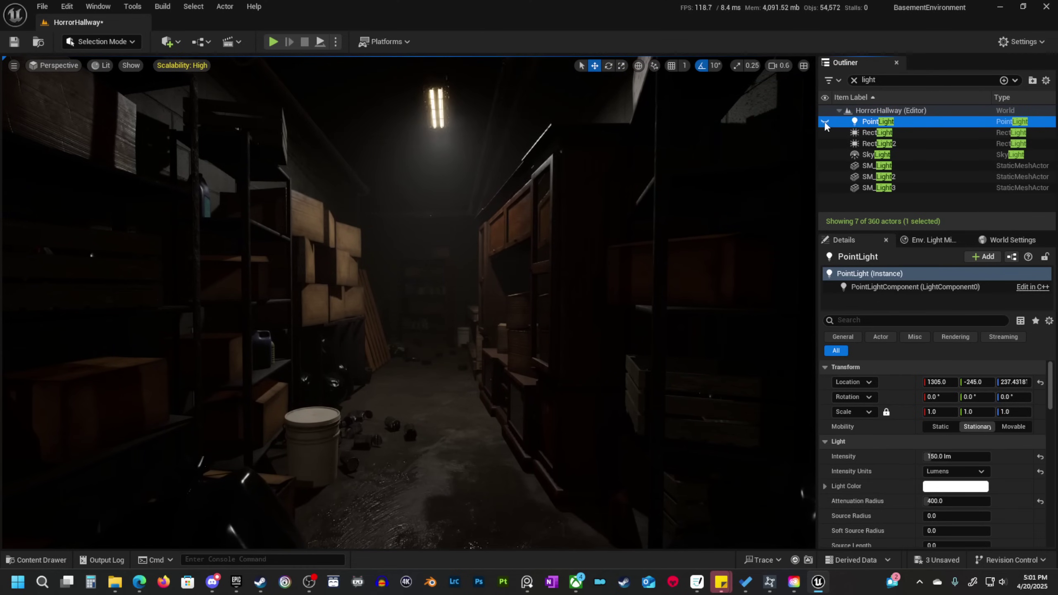
click(825, 121)
click(825, 122)
click(825, 121)
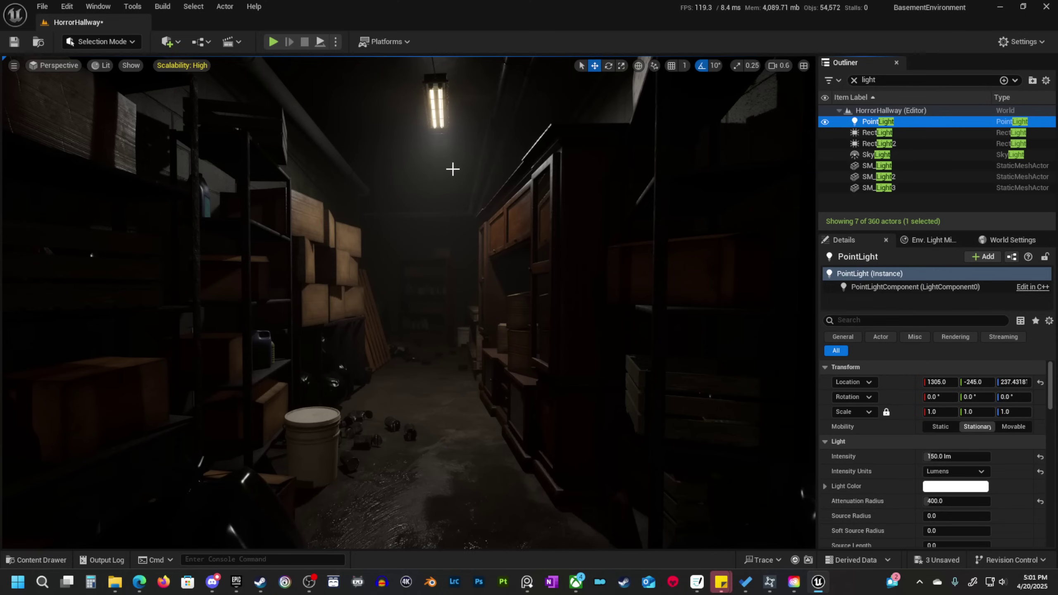
Leave game view and delete the point light below the ceiling fixture.
click(440, 111)
key(g)
click(437, 157)
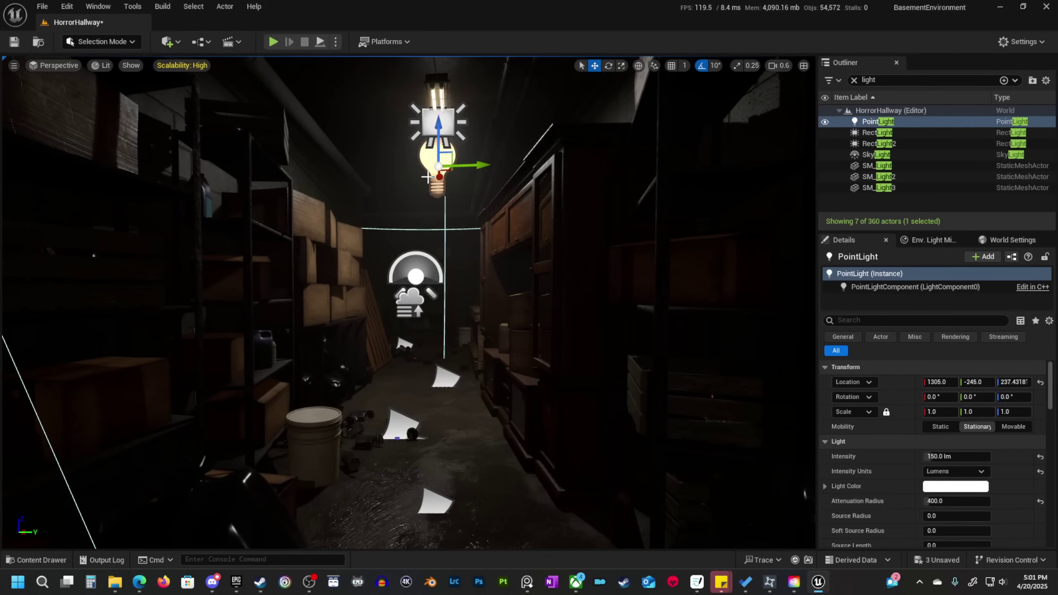
key(Delete)
Add a spot light and place it at the copied location of the ceiling RectLight.
click(169, 42)
mouse_move(195, 169)
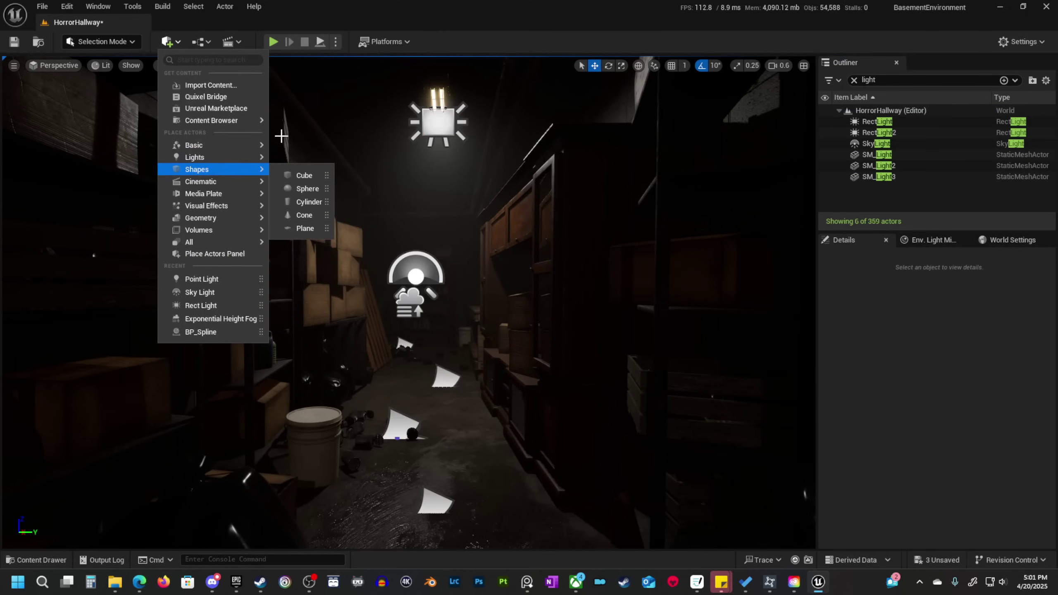
mouse_move(235, 157)
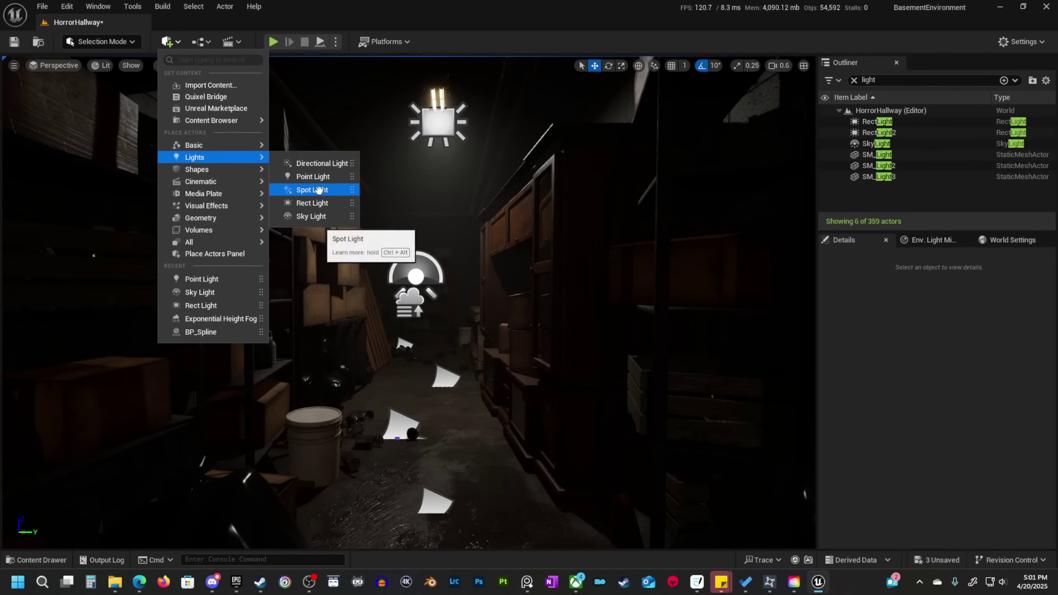
click(319, 190)
click(432, 454)
click(410, 377)
Rotate the spot light to shine up at the ceiling and lower it to about Z 181 below the fixture.
key(e)
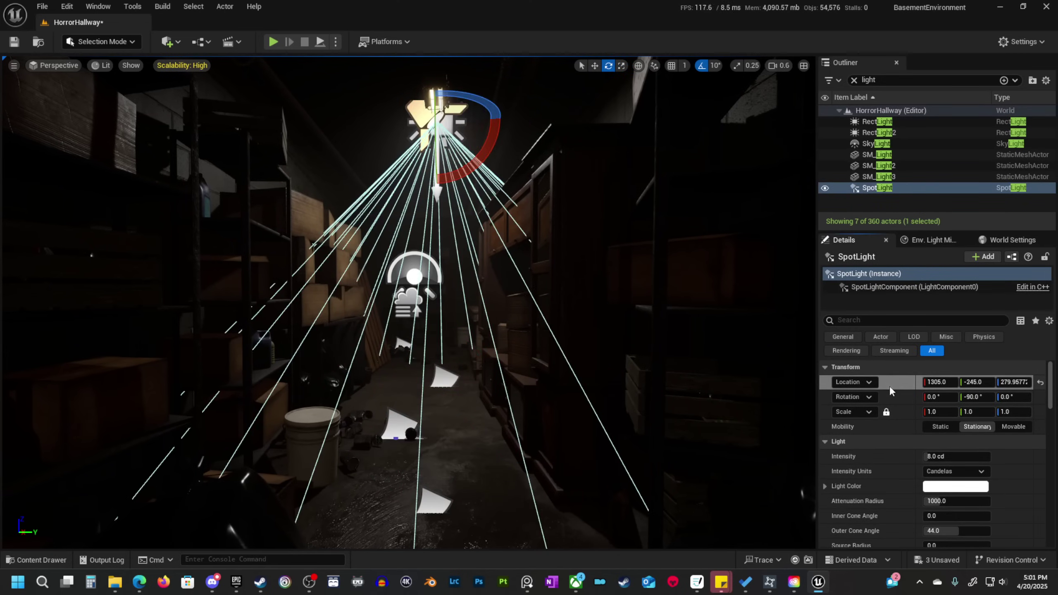
drag(432, 163, 435, 189)
key(w)
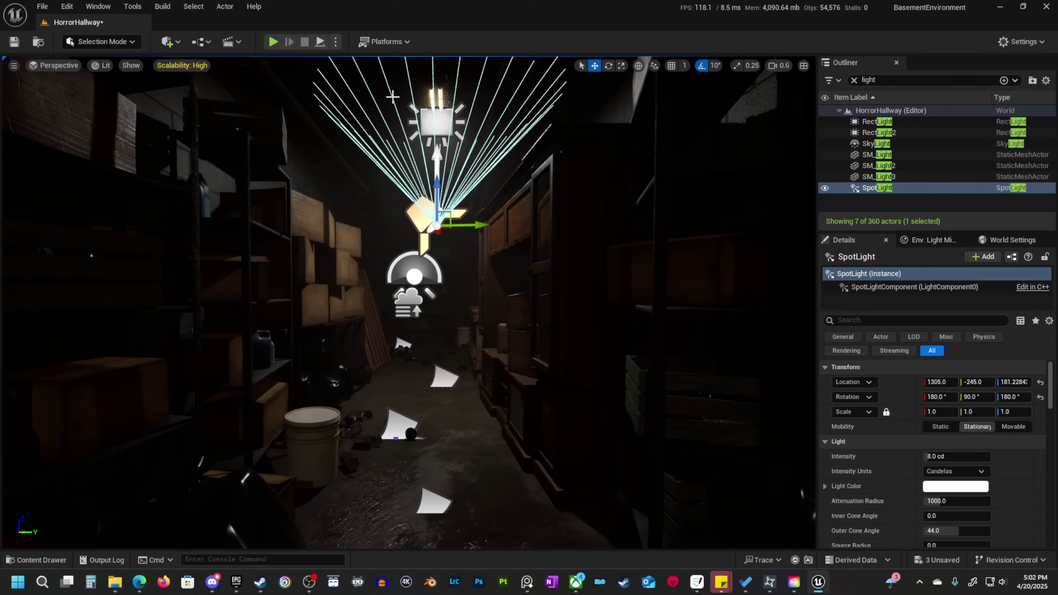
Switch the spot light's intensity units to Lumens and set its Intensity to 150 lm.
click(977, 426)
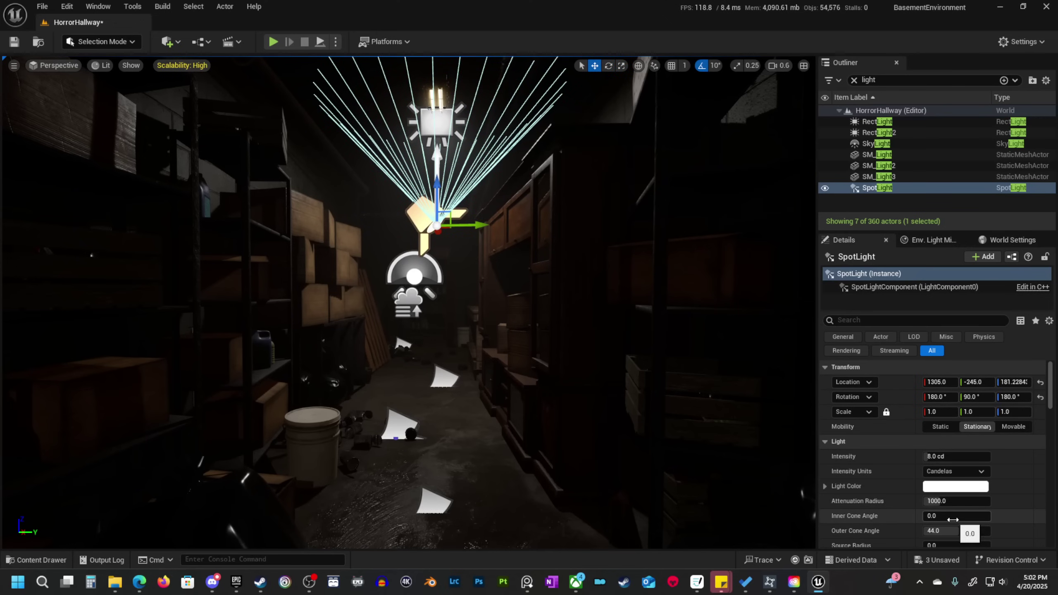
scroll(970, 529, down, 1)
click(961, 451)
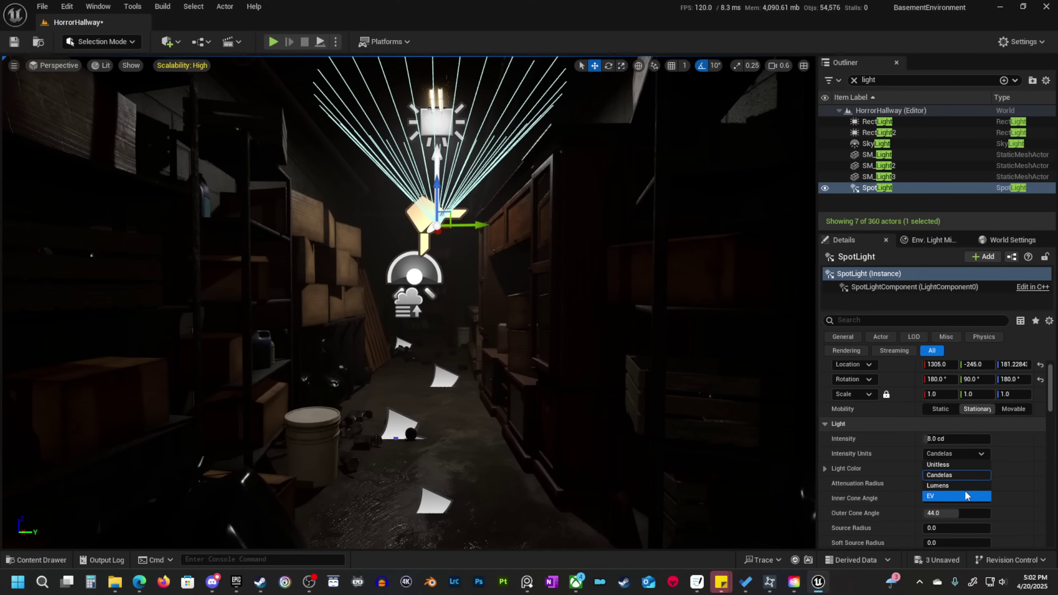
click(964, 496)
click(955, 438)
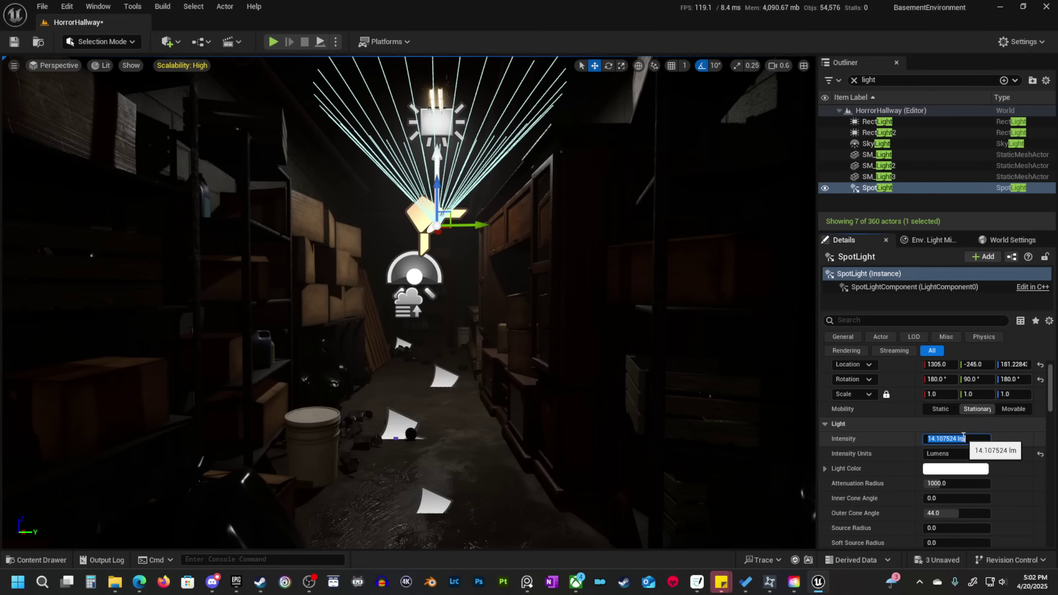
text(150)
key(Return)
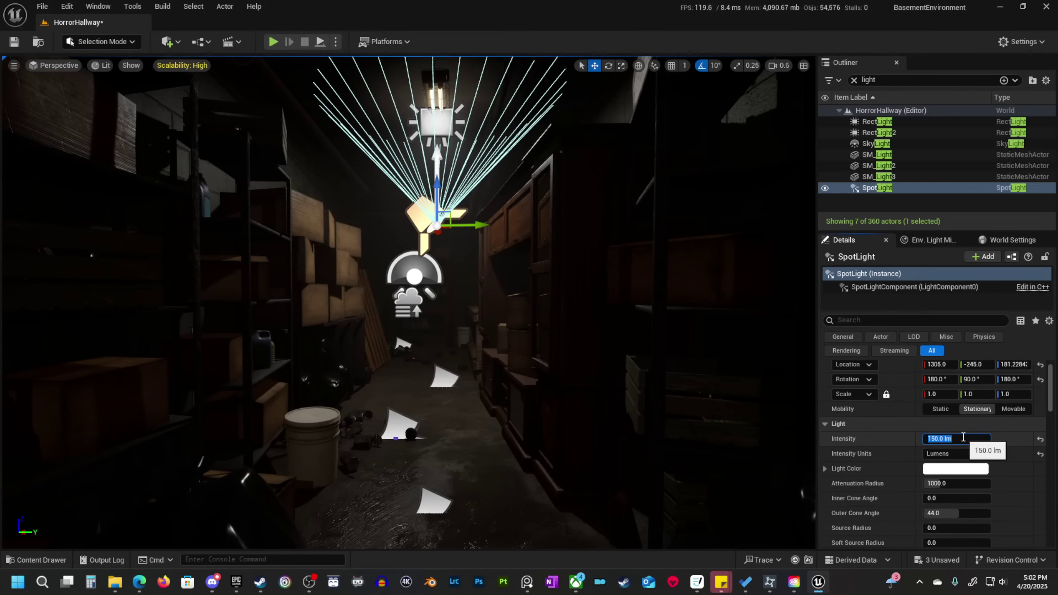
Set the spot light's Outer Cone Angle to 80 and its Inner Cone Angle to about 70.5.
scroll(946, 495, down, 1)
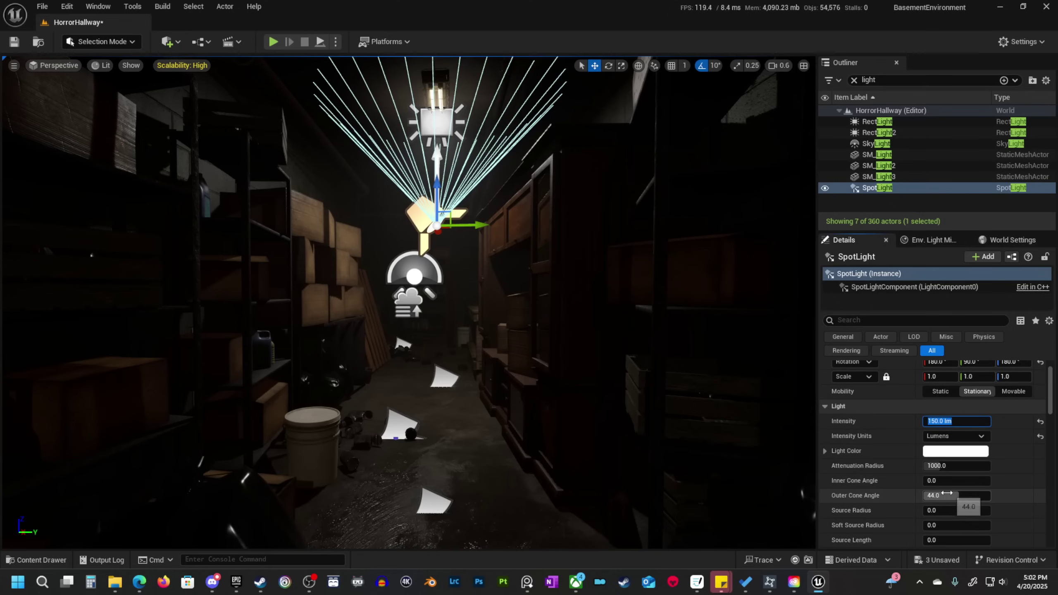
click(954, 481)
text(80)
key(Return)
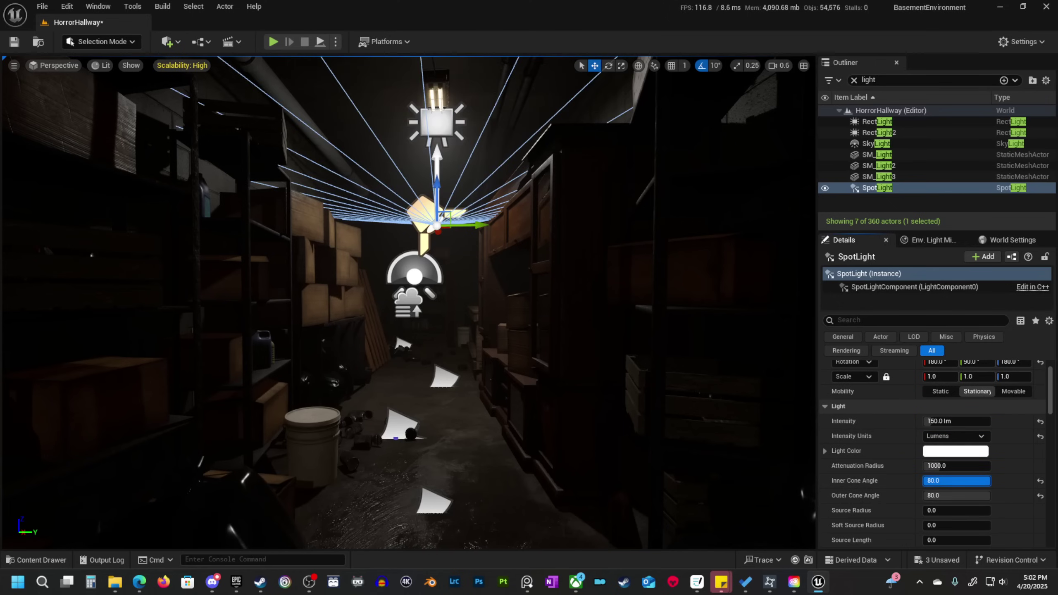
drag(989, 481, 982, 481)
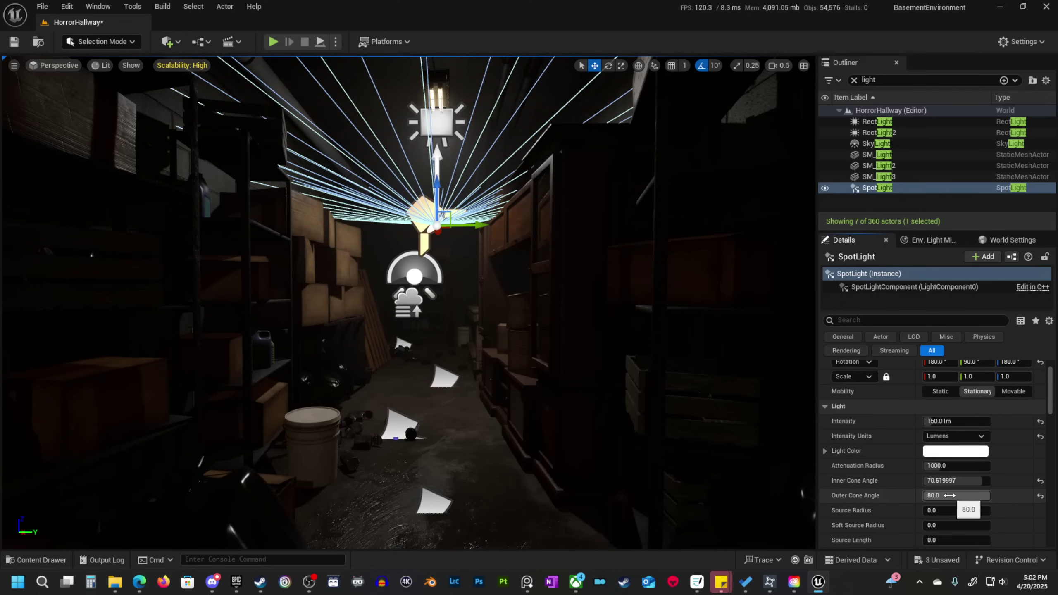
Try raising the spot light closer to the fixture, undo the move and check the ceiling lighting in game view.
drag(436, 196, 469, 163)
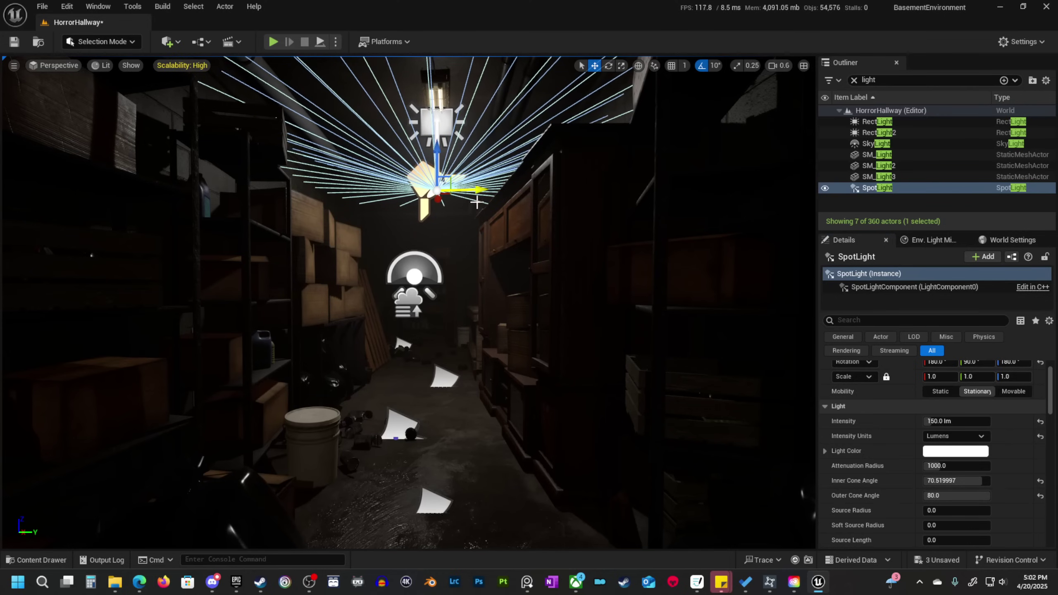
key(ctrl+z)
key(g)
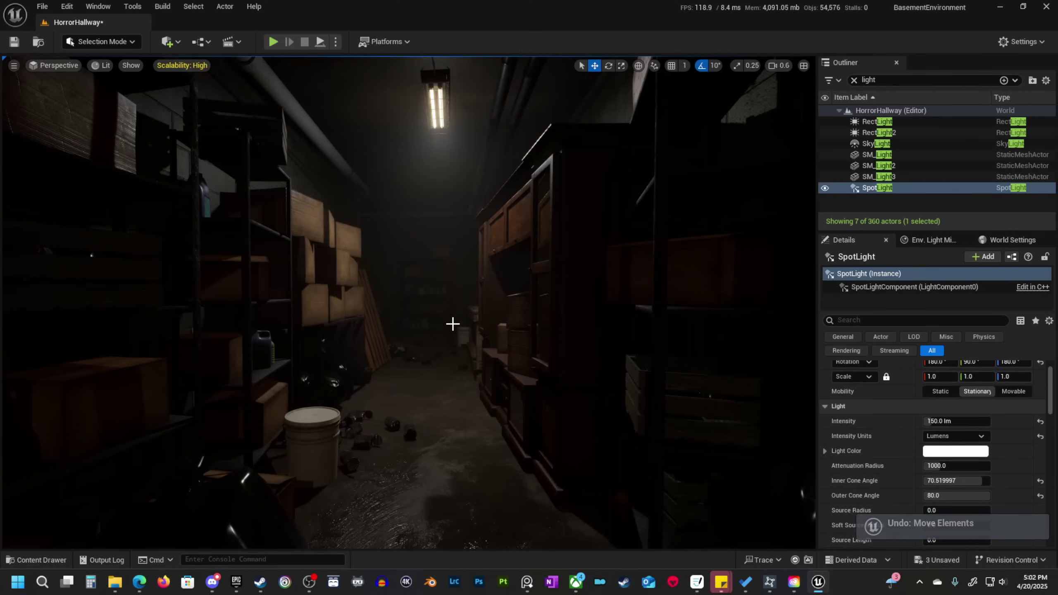
scroll(498, 288, down, 4)
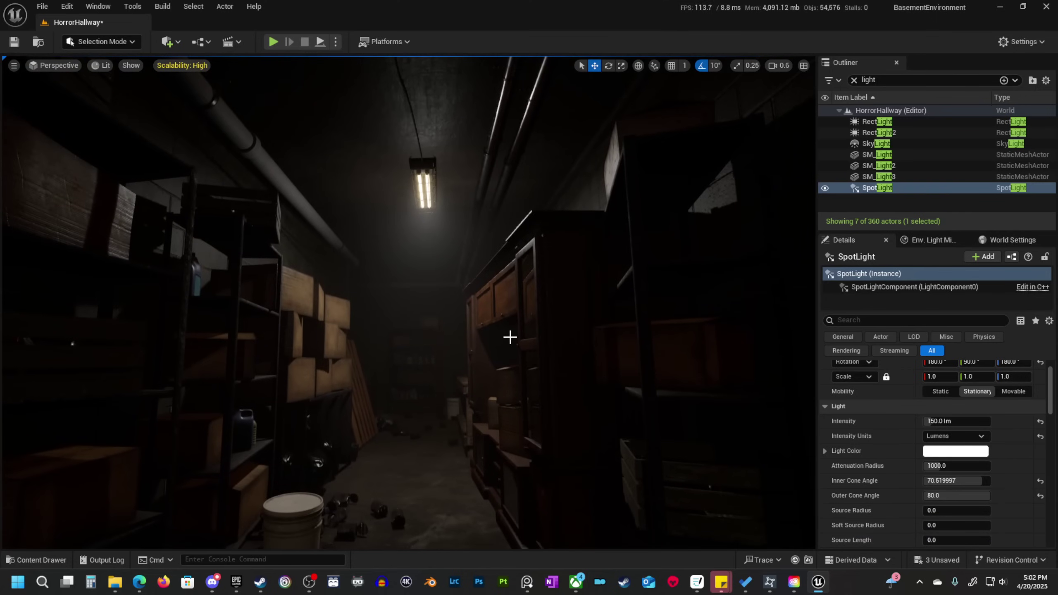
key(g)
key(g)
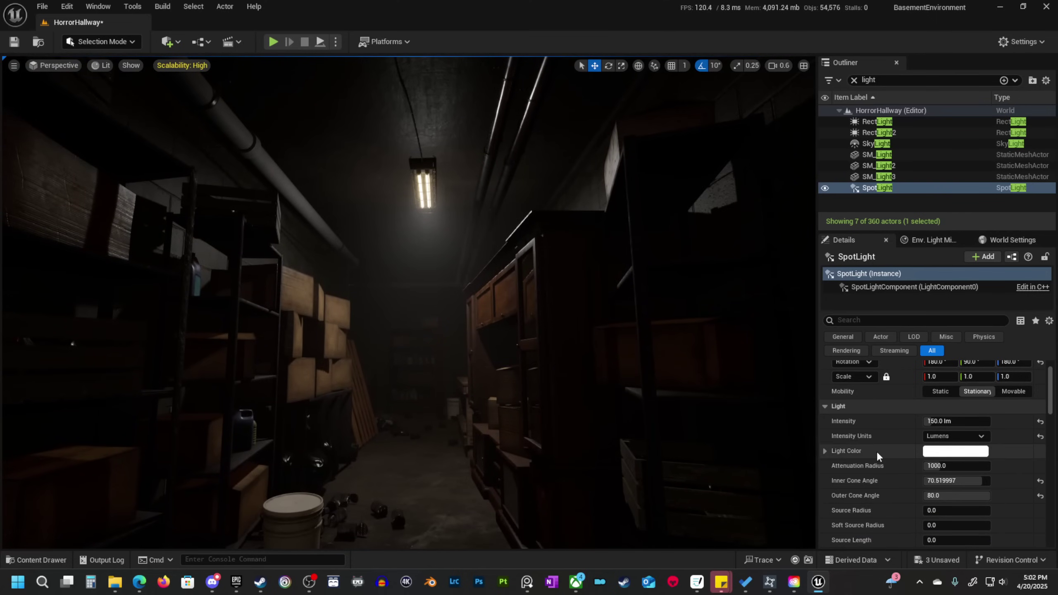
scroll(974, 510, down, 3)
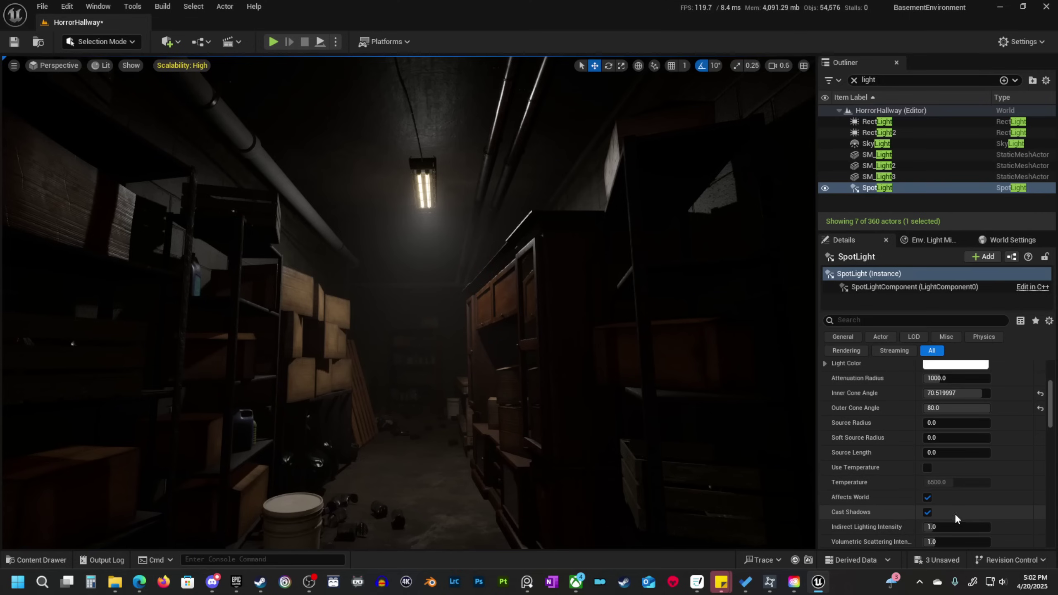
Disable Cast Shadows on the spot light and set its Intensity to 50 lm.
scroll(962, 494, down, 3)
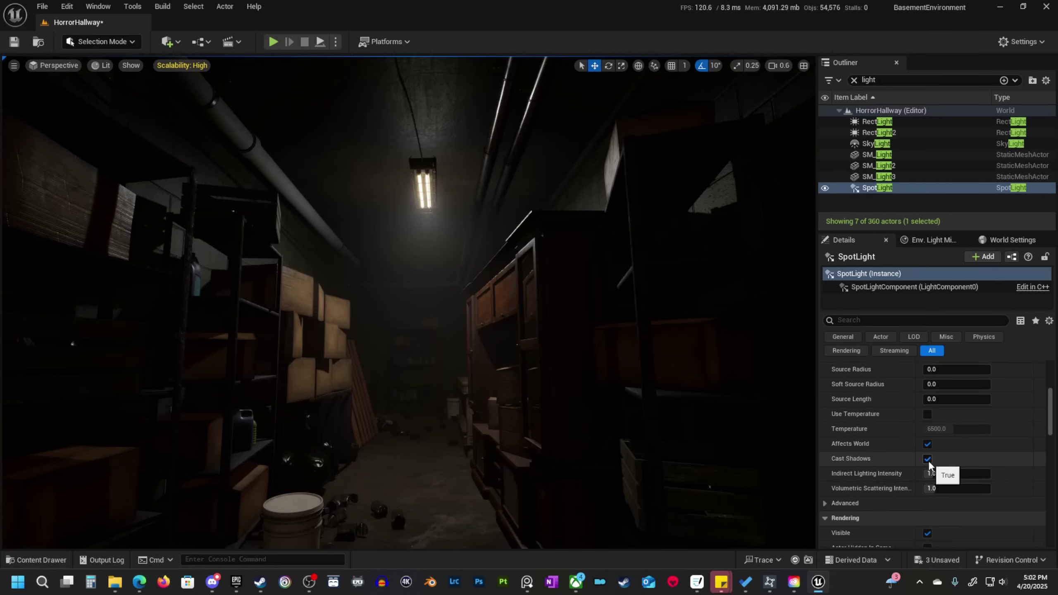
click(929, 458)
scroll(975, 474, up, 6)
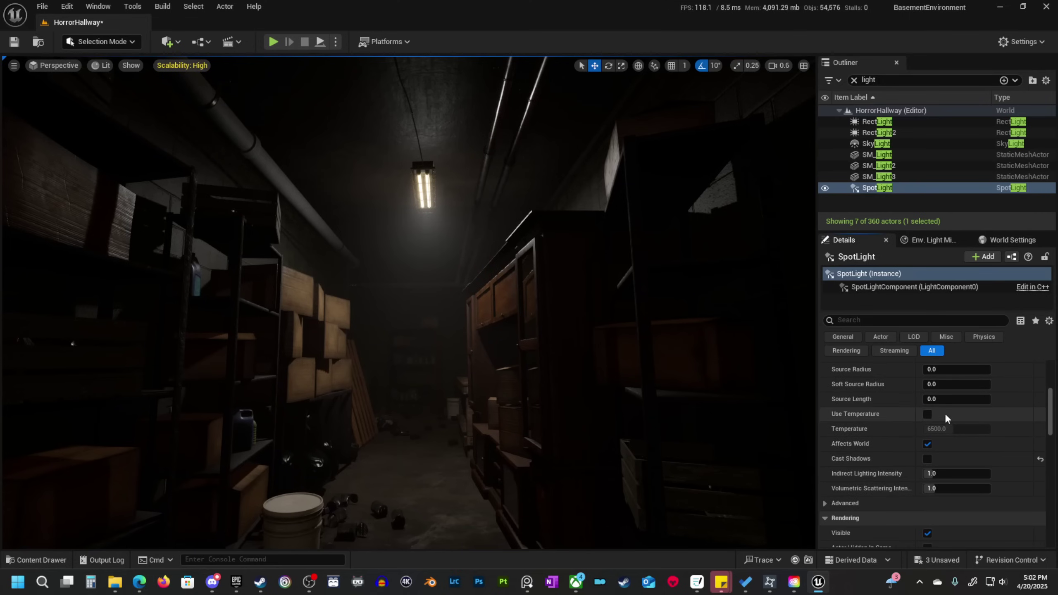
click(970, 457)
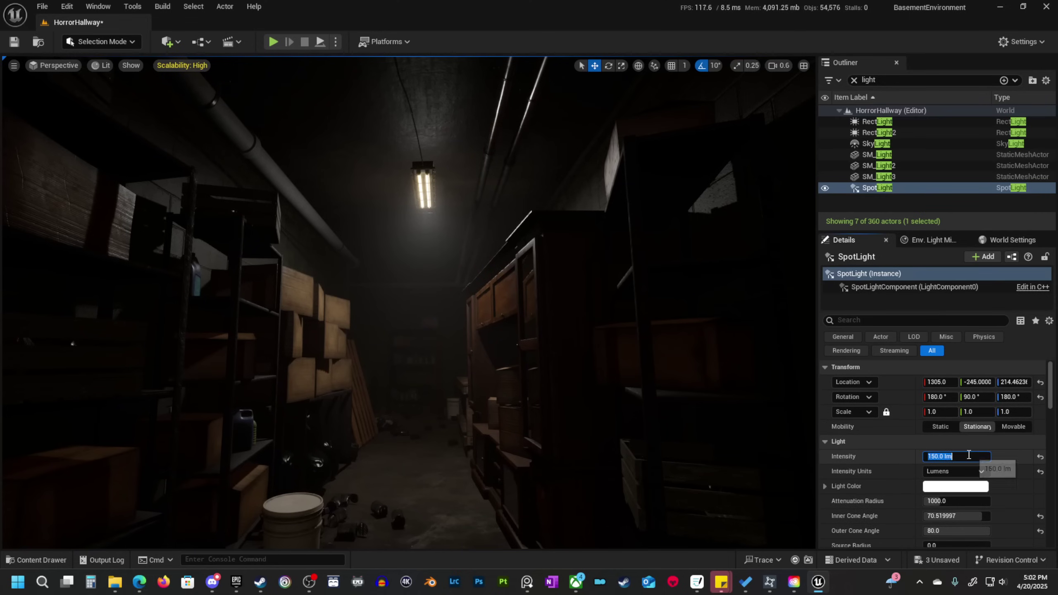
text(100)
key(Return)
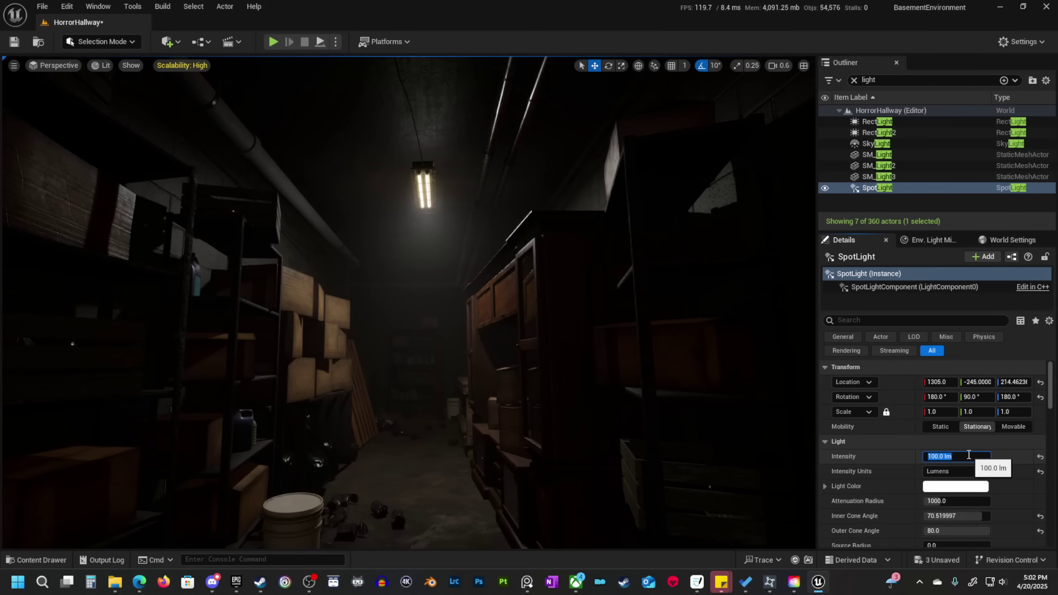
key(Return)
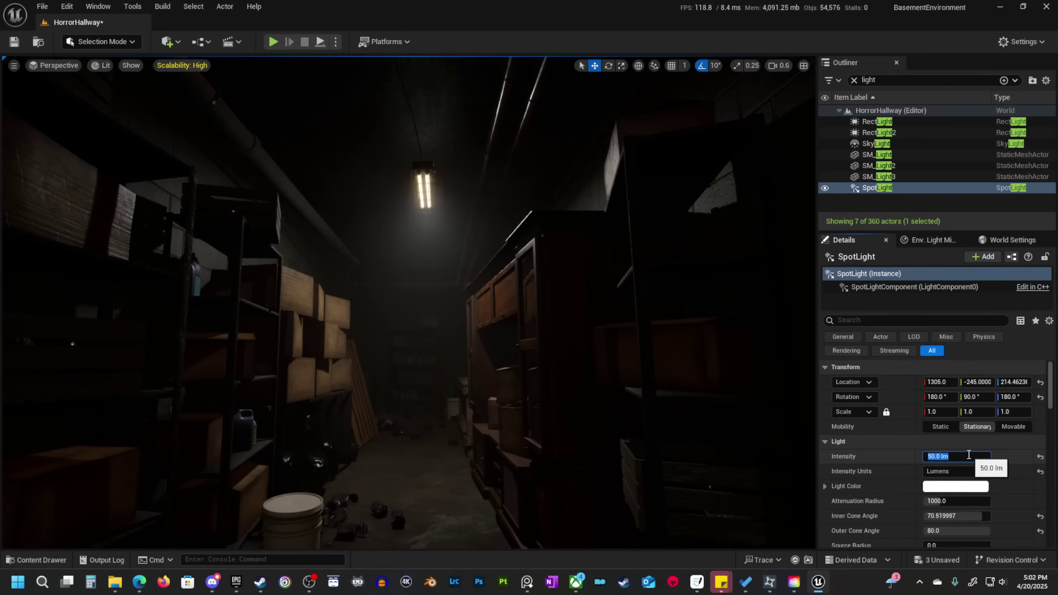
Compare the hallway with the spot light hidden and shown, and examine the ceiling bounce in game view.
click(824, 189)
click(824, 189)
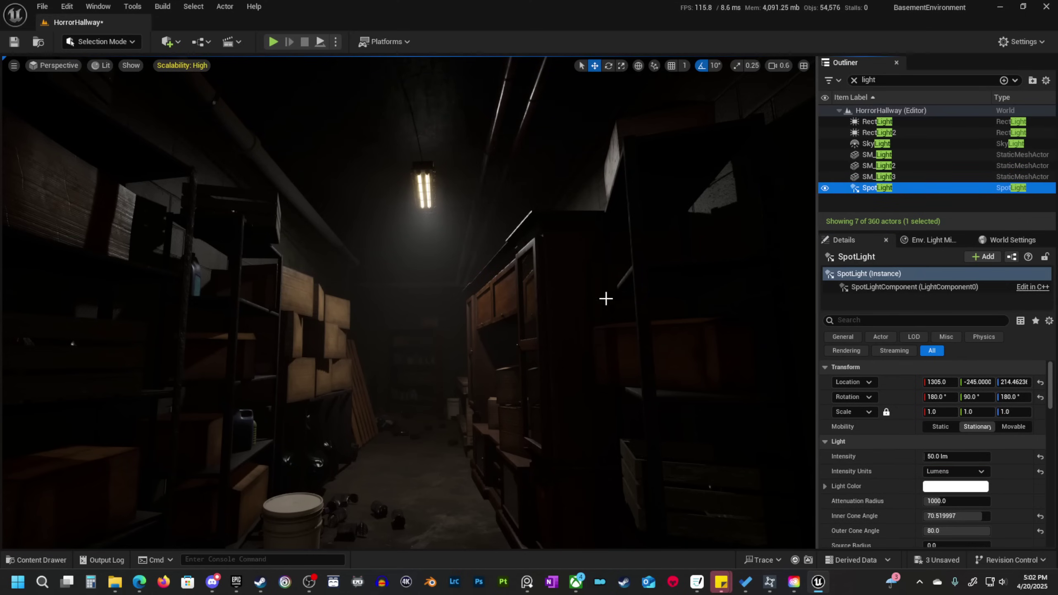
click(824, 188)
click(825, 188)
click(831, 190)
click(832, 189)
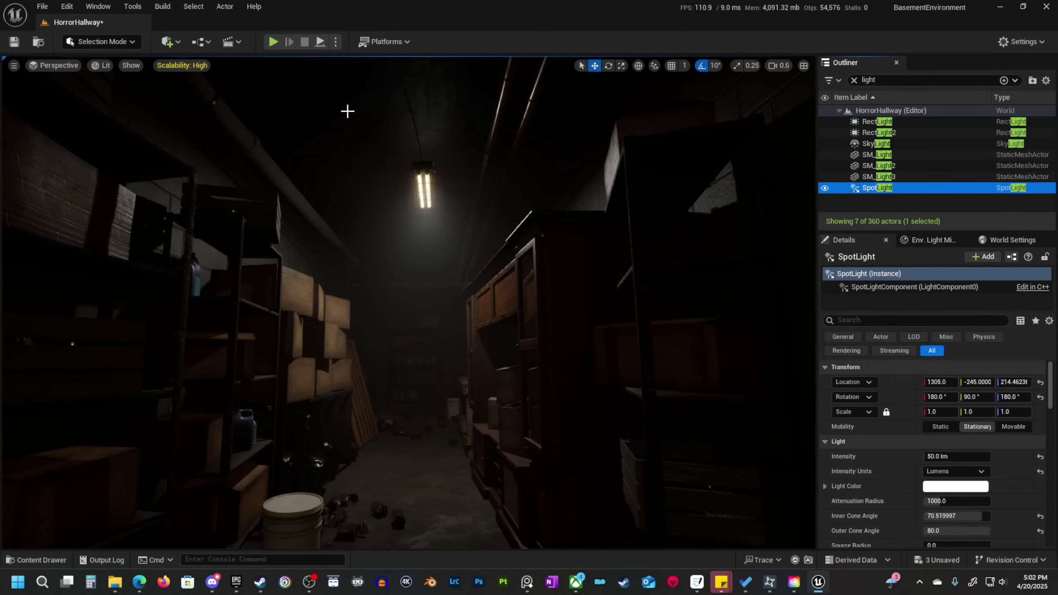
scroll(460, 388, up, 5)
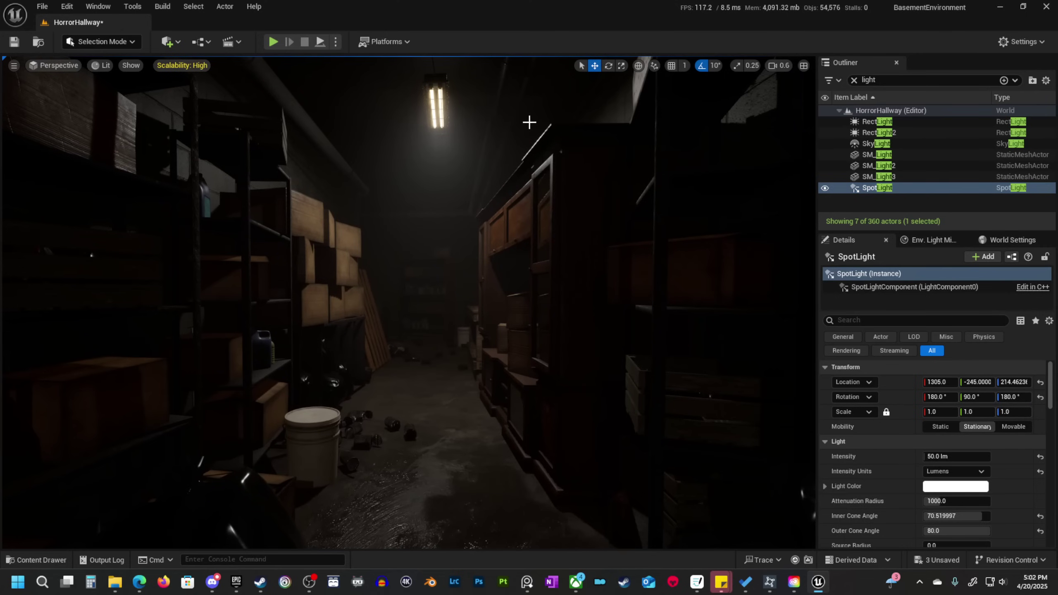
key(g)
key(g)
key(g)
key(g)
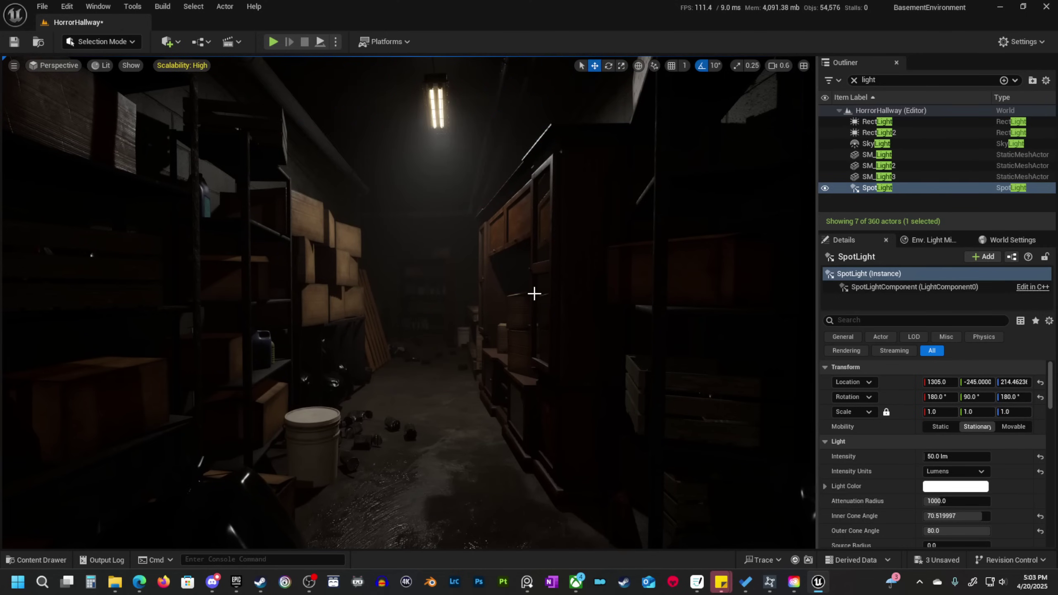
Try a Volumetric Scattering Intensity of 10 on the spot light, inspect the fog around it and set the value back to 1.
scroll(919, 507, down, 4)
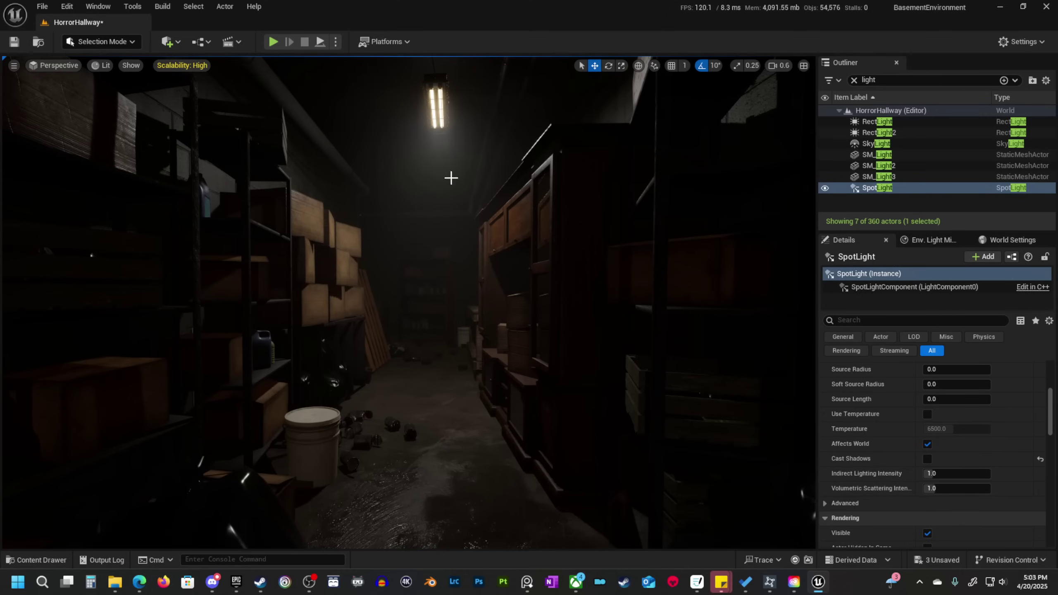
click(951, 488)
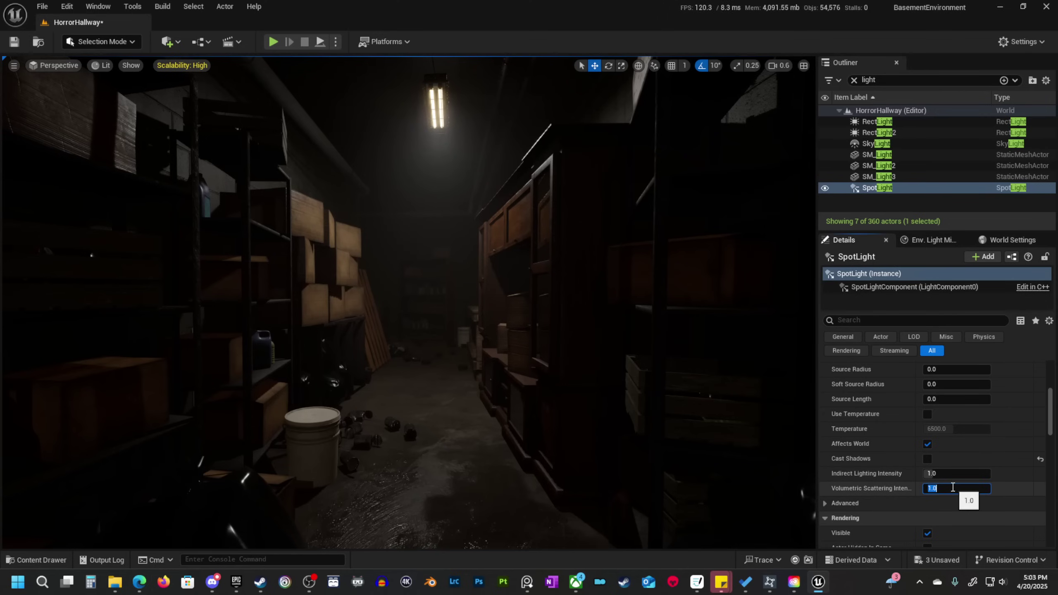
key(w)
mouse_move(748, 401)
right_down()
mouse_move(707, 375)
mouse_move(750, 402)
right_up()
scroll(749, 401, down, 1)
key(s)
mouse_move(505, 309)
right_down()
mouse_move(479, 306)
mouse_move(505, 310)
right_up()
key(q)
right_drag(483, 271, 508, 264)
key(q)
mouse_move(470, 205)
right_down()
mouse_move(477, 215)
mouse_move(489, 205)
right_up()
key(e)
click(954, 488)
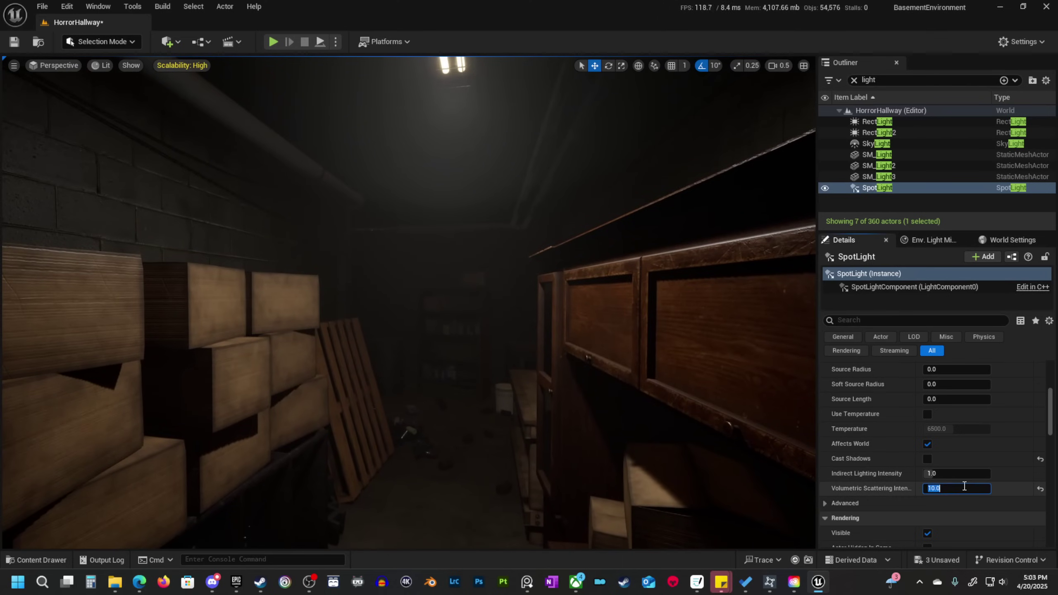
text(1)
key(Return)
Set the spot light's Volumetric Scattering Intensity to 0 and return to the hallway overview.
right_drag(579, 305, 535, 303)
scroll(541, 292, down, 1)
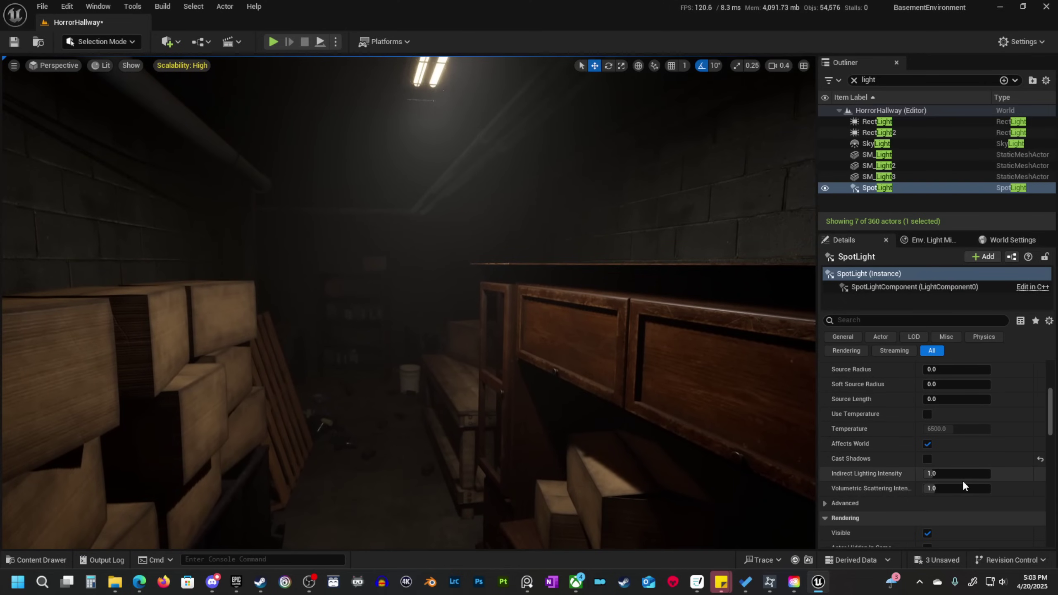
click(952, 489)
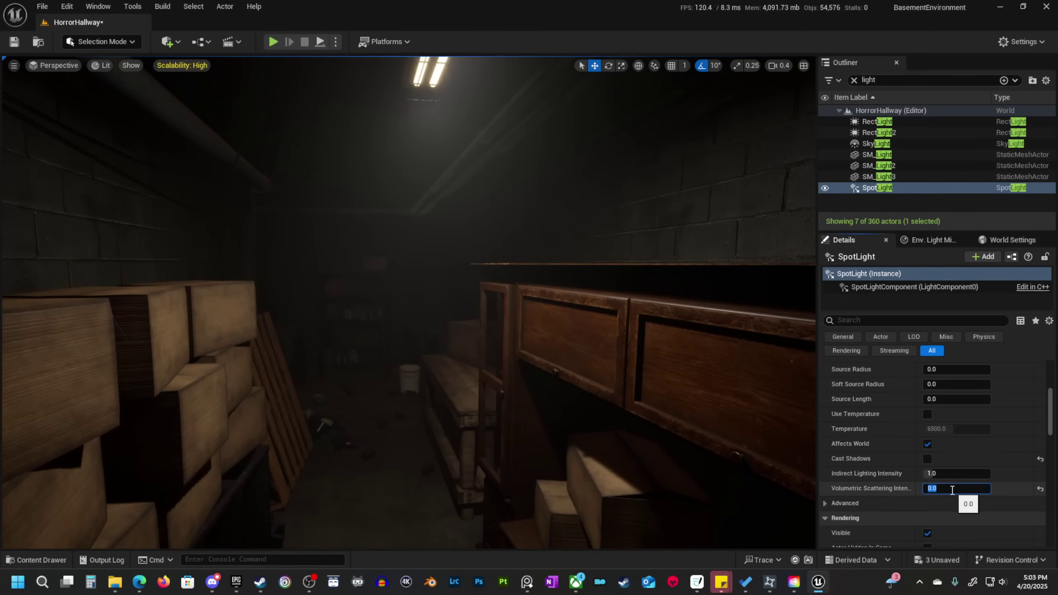
key(s)
mouse_move(632, 417)
right_down()
mouse_move(620, 400)
mouse_move(632, 418)
right_up()
scroll(632, 417, up, 1)
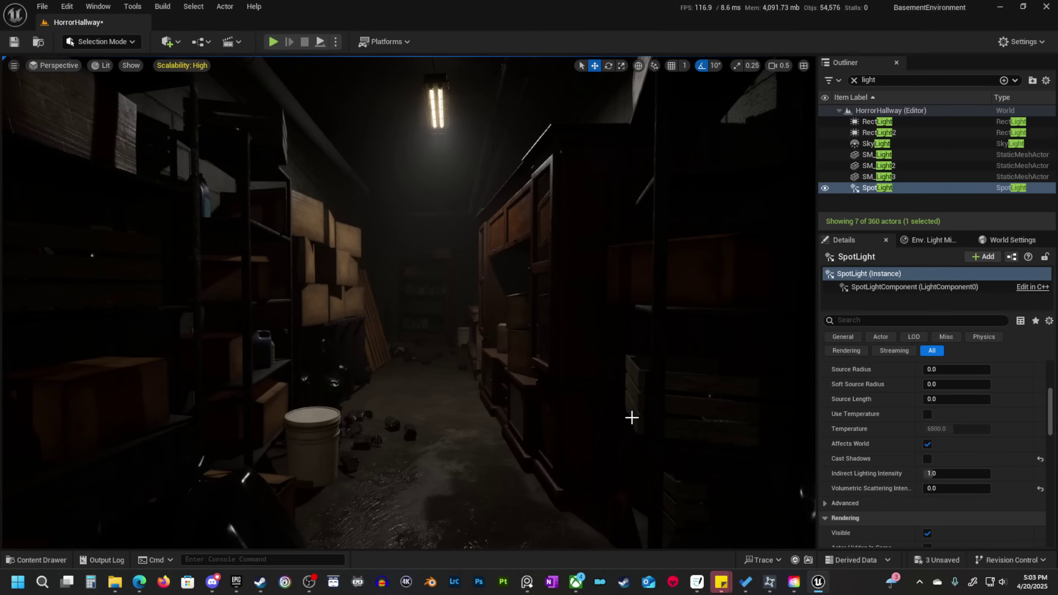
Try raising the ceiling rect light's Volumetric Scattering Intensity to about 1.81 and reset it to default.
click(456, 188)
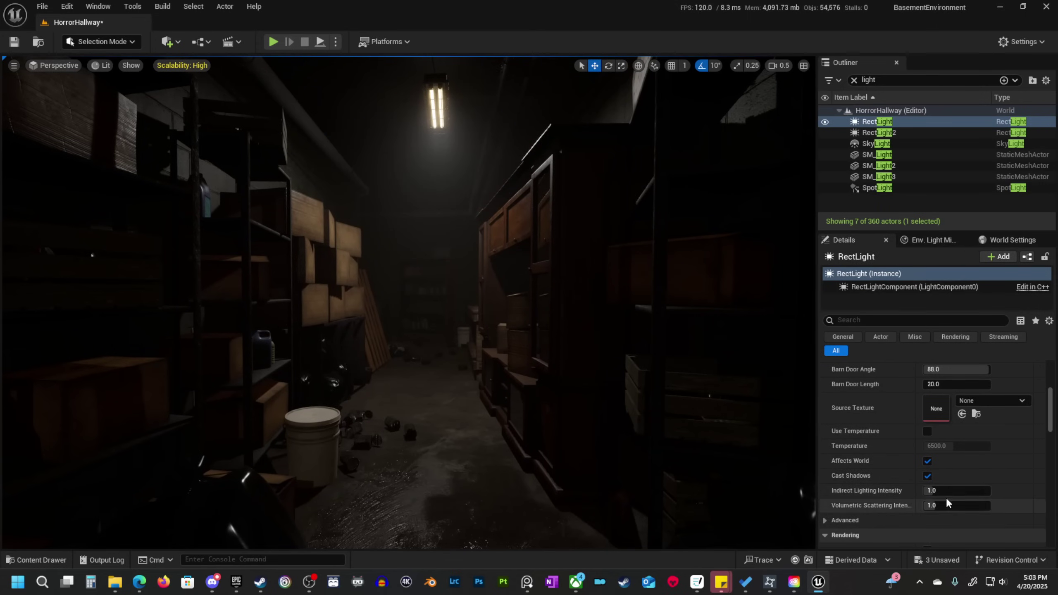
drag(935, 507, 960, 506)
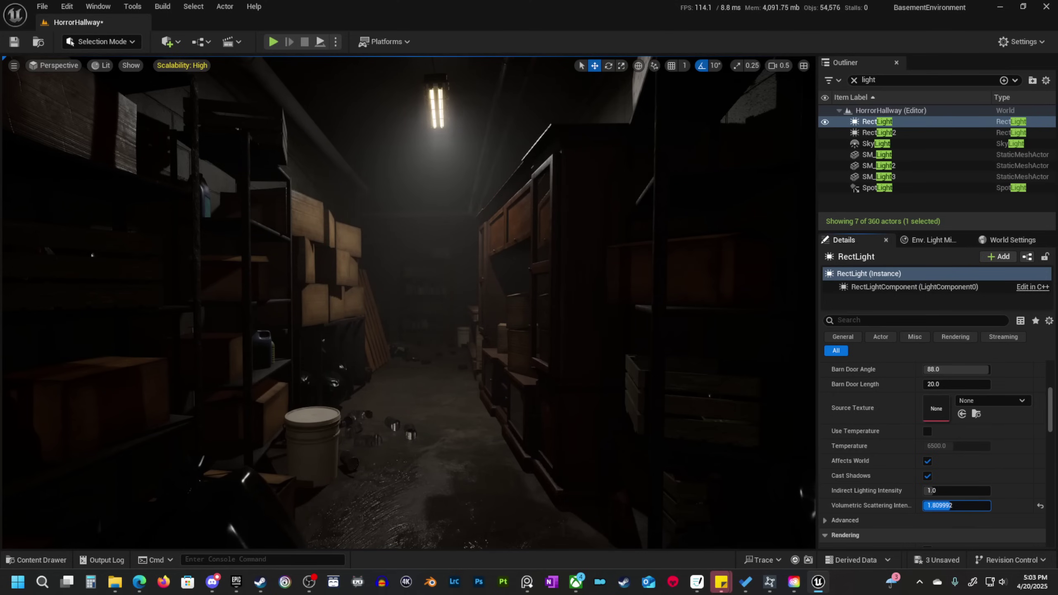
click(1039, 505)
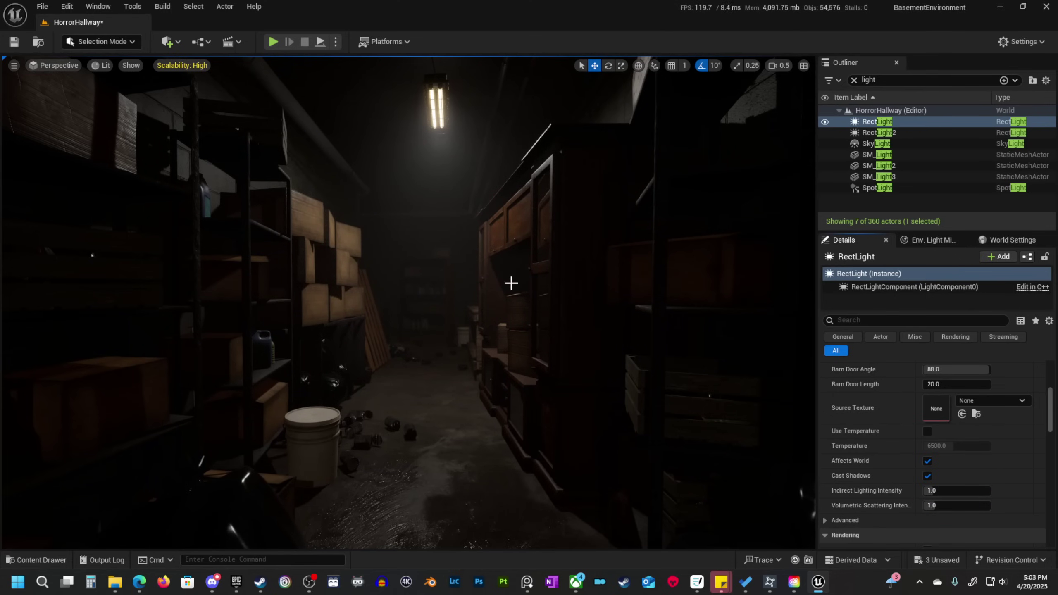
Try reducing the ceiling rect light's Barn Door Angle to about 80.
click(448, 125)
click(422, 180)
key(g)
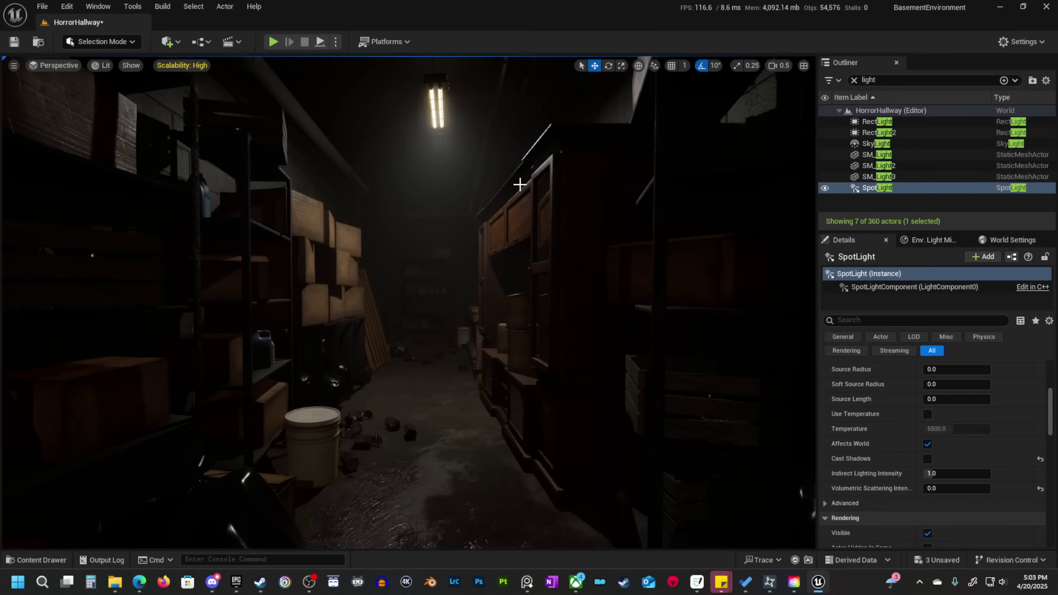
key(g)
click(423, 124)
key(g)
key(g)
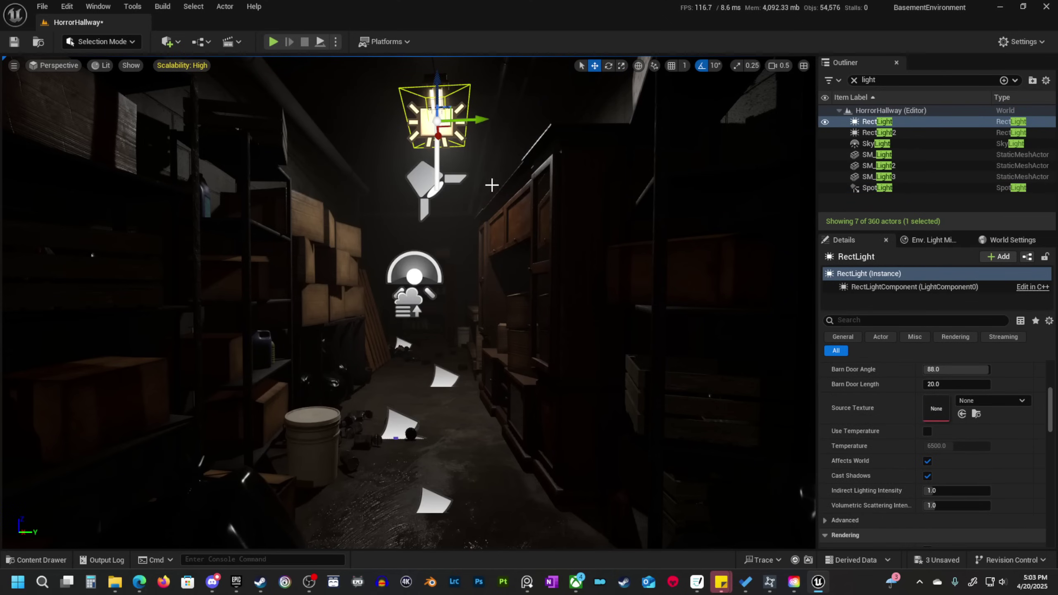
scroll(973, 462, up, 5)
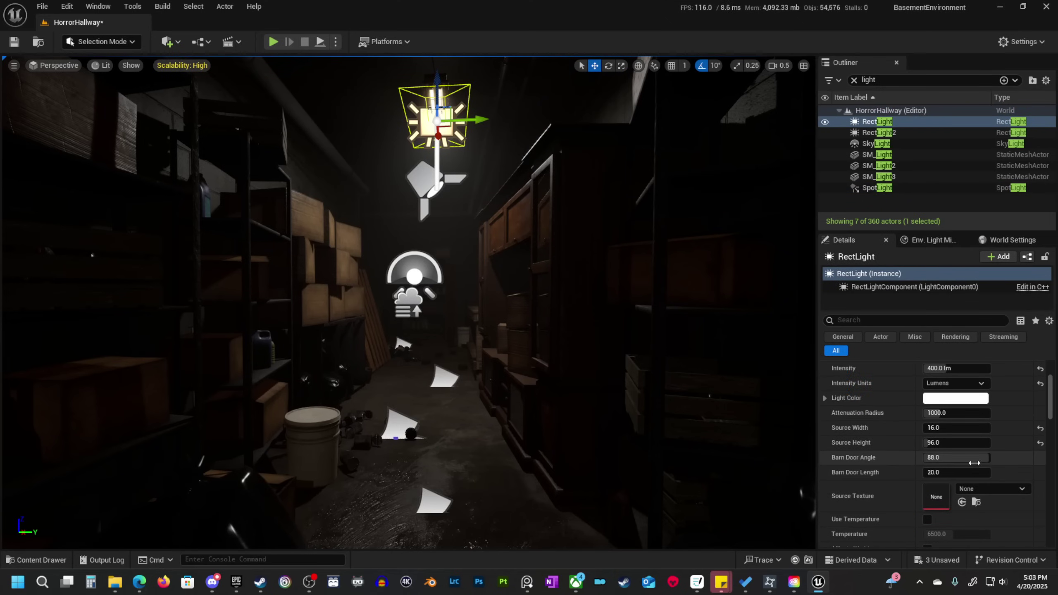
drag(973, 462, 960, 462)
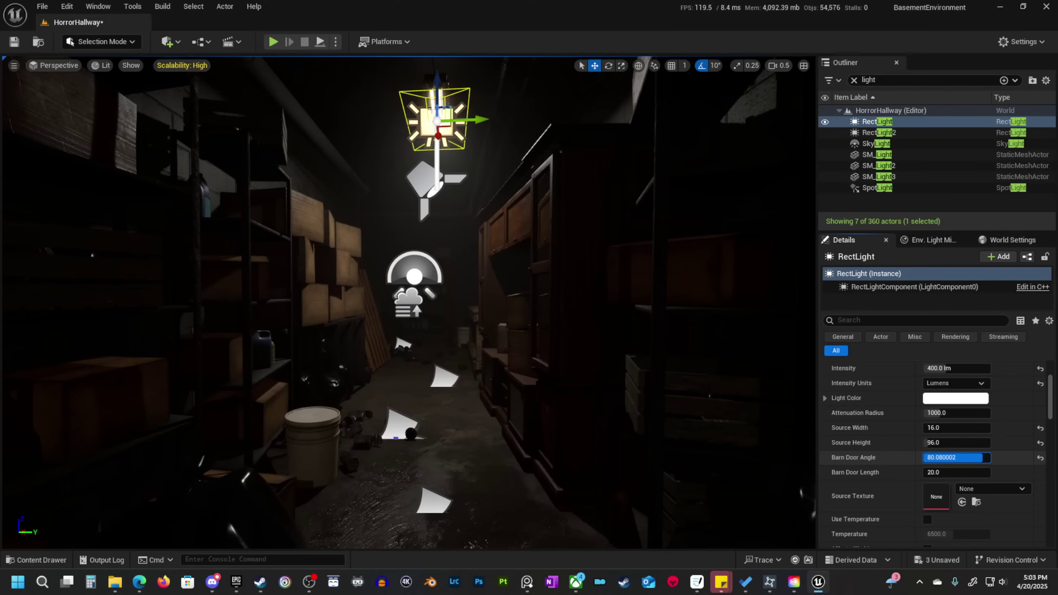
Examine the hallway lighting in game view without the light icons.
click(489, 309)
key(g)
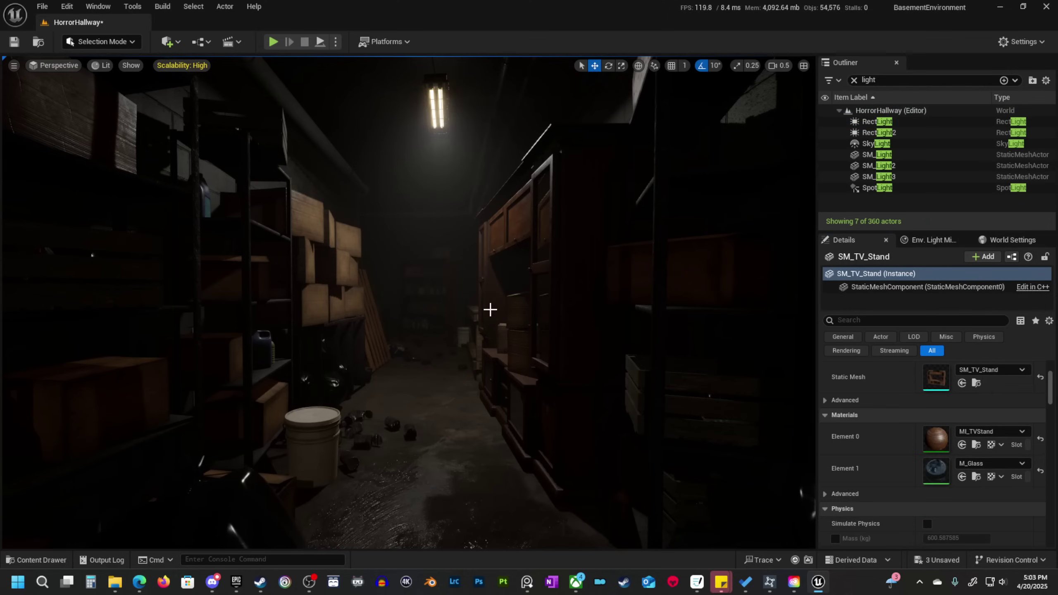
key(g)
key(g)
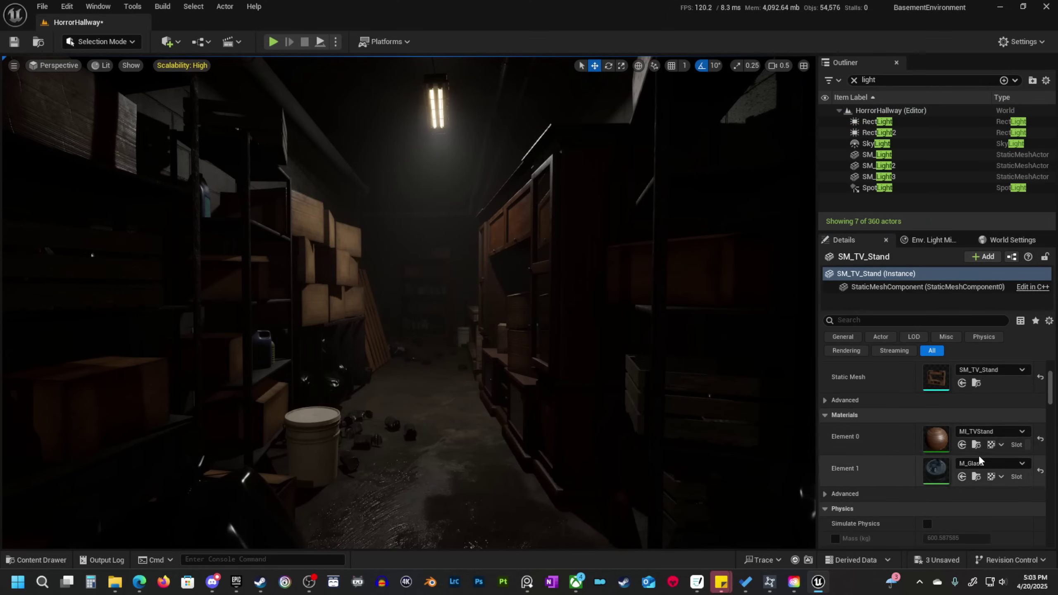
key(g)
Set the ceiling rect light's Barn Door Angle to 90 and check the fixture's lighting in game view.
click(431, 113)
key(g)
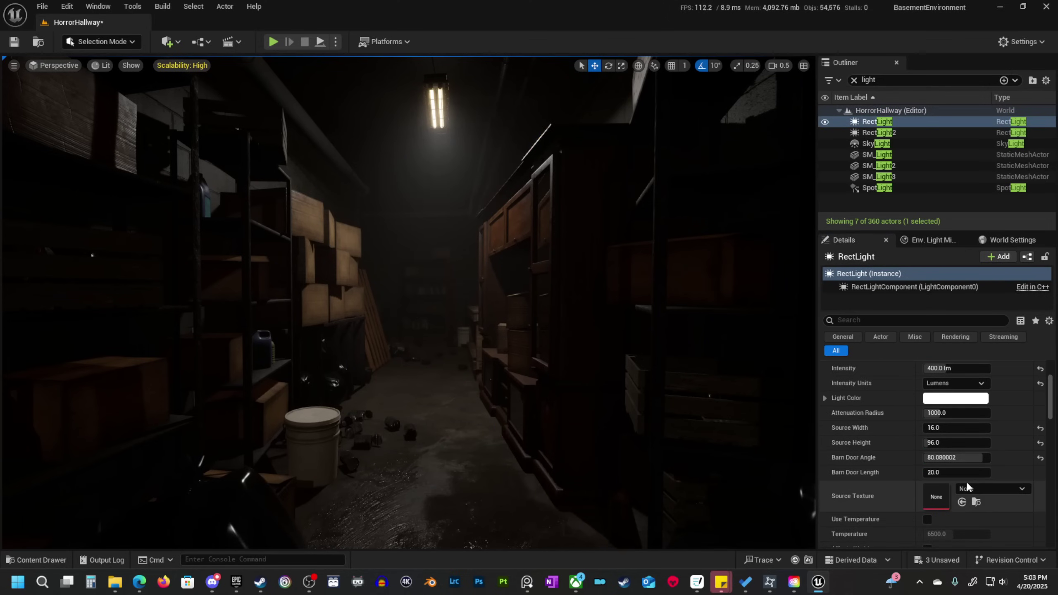
click(953, 457)
text(90)
key(Return)
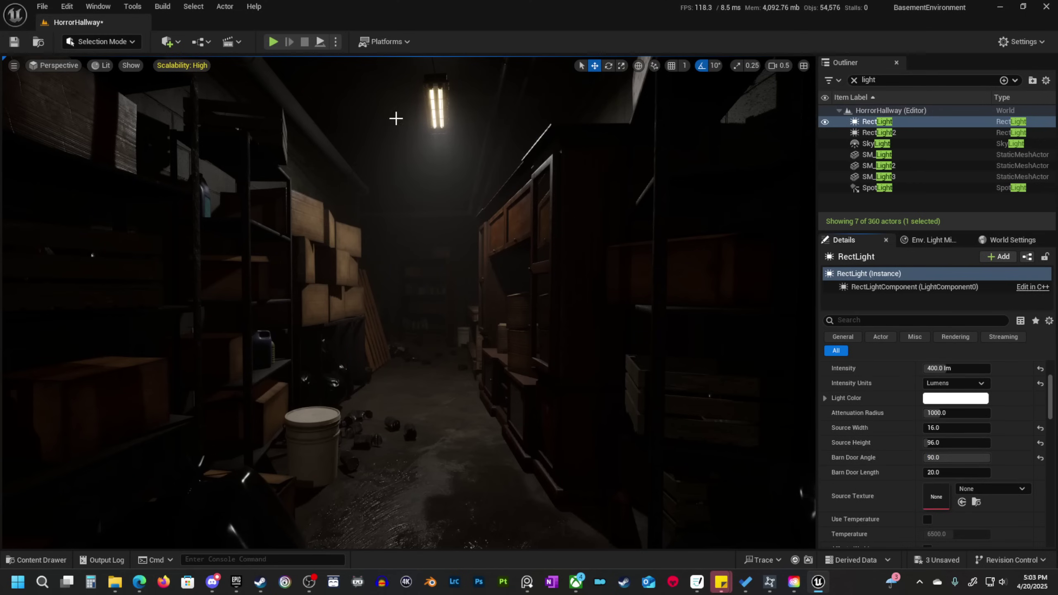
right_drag(533, 286, 582, 266)
key(g)
key(g)
key(g)
key(g)
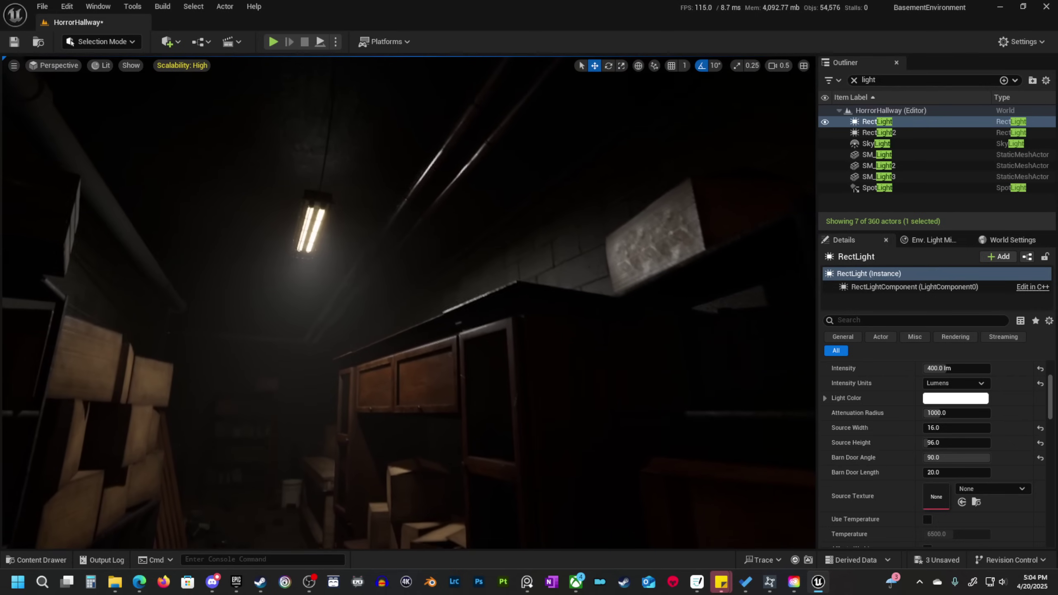
key(g)
Duplicate the hanging fixture mesh together with its rect light and spot light, placing the copy beside the old fixture beyond the hallway.
right_drag(288, 272, 271, 254)
key(w)
ctrl+click(245, 175)
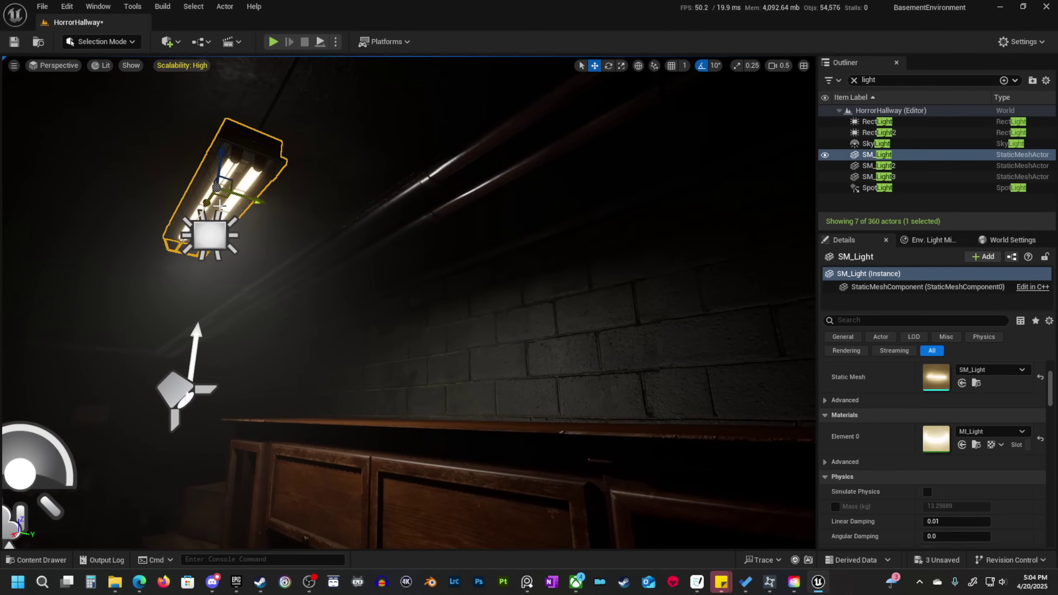
ctrl+click(179, 402)
key(a)
right_drag(179, 402, 432, 421)
scroll(333, 420, up, 1)
right_drag(298, 392, 278, 382)
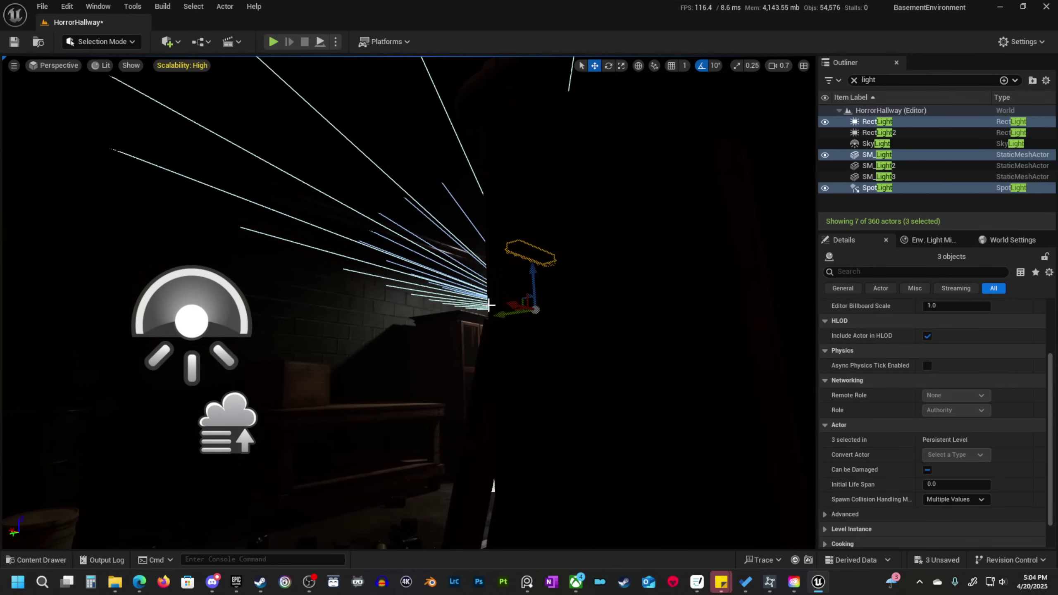
alt+drag(511, 305, 233, 242)
right_drag(233, 241, 250, 271)
scroll(275, 258, down, 1)
drag(188, 418, 366, 316)
Rotate the duplicated light group parallel to the old fixture beside it and delete that old fixture mesh.
key(e)
drag(433, 270, 389, 251)
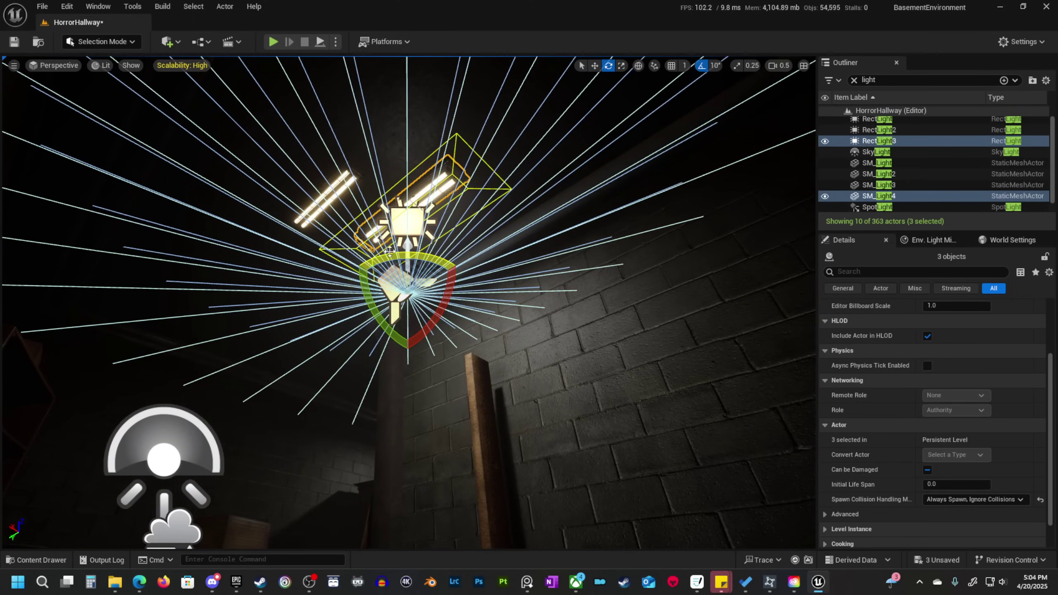
click(322, 200)
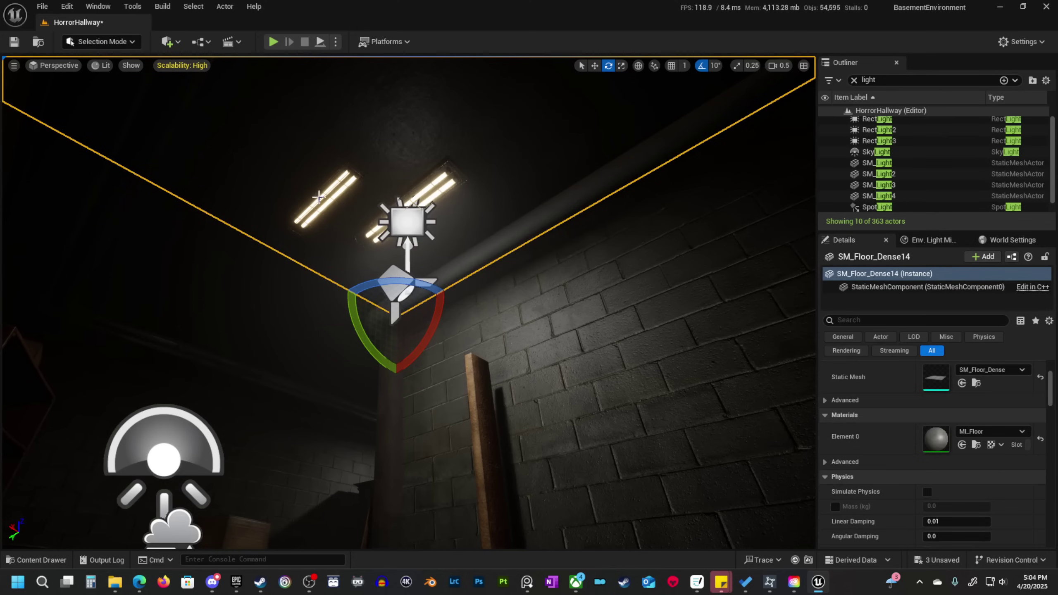
click(318, 196)
key(Delete)
Shift the duplicated fixture, rect light and spot light together along Y toward the hallway's far end and check the result in game view.
click(402, 224)
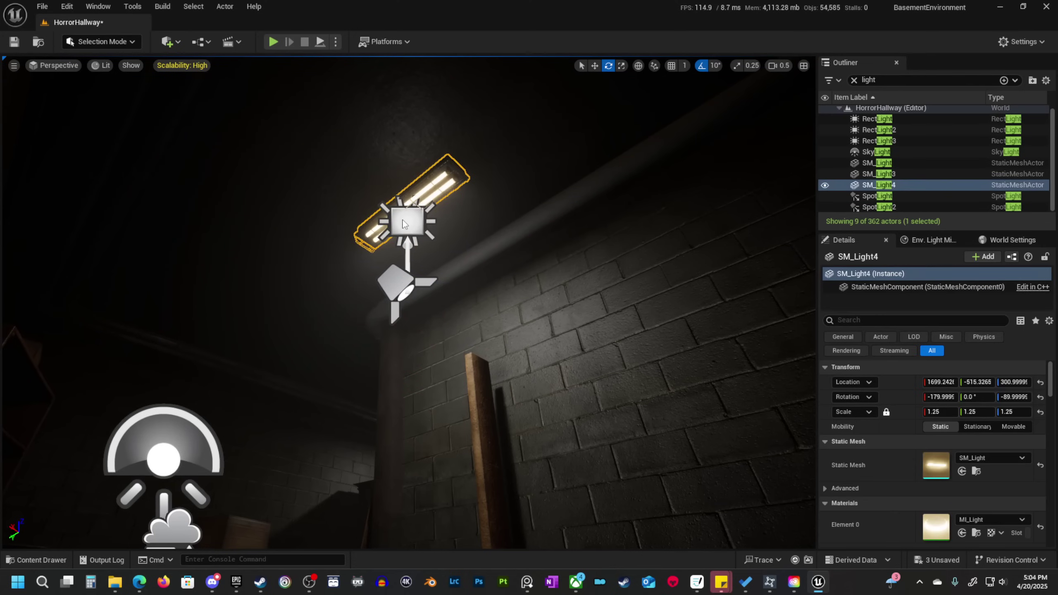
shift+click(403, 224)
shift+click(397, 286)
right_drag(400, 291, 464, 342)
key(s)
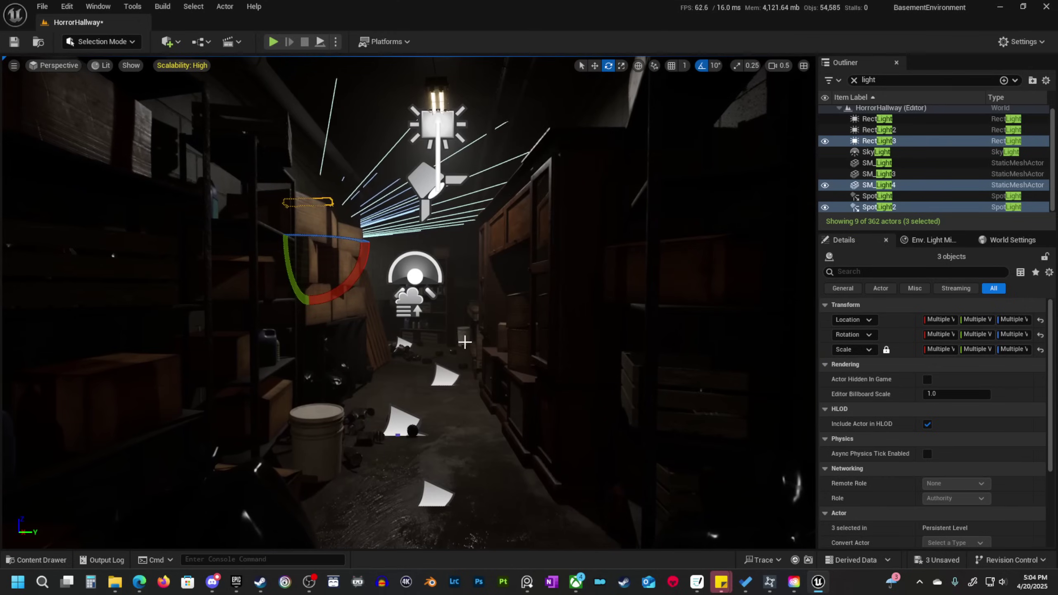
key(g)
key(g)
key(w)
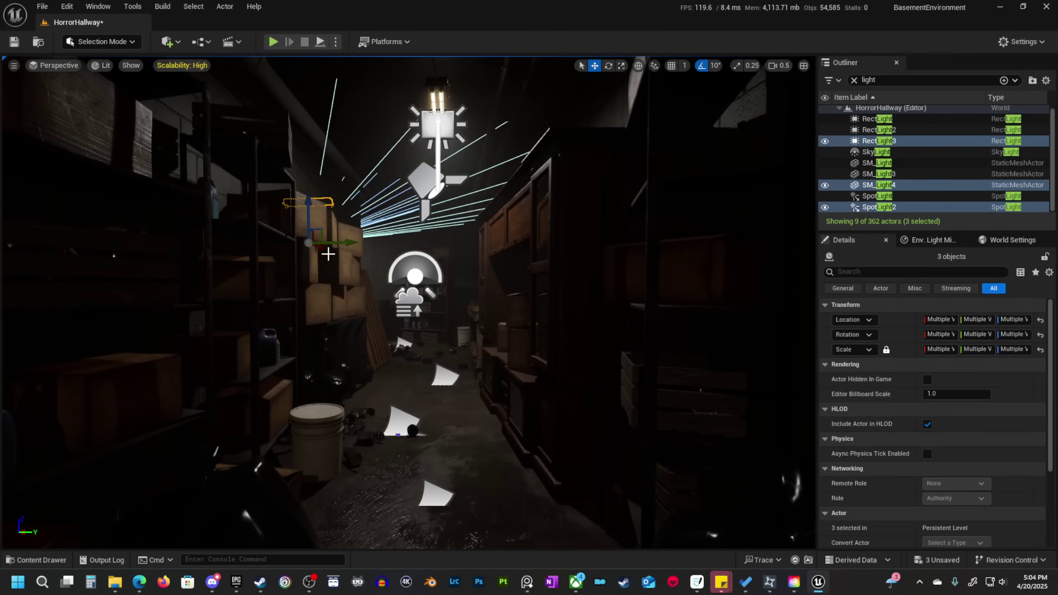
drag(322, 248, 382, 246)
key(g)
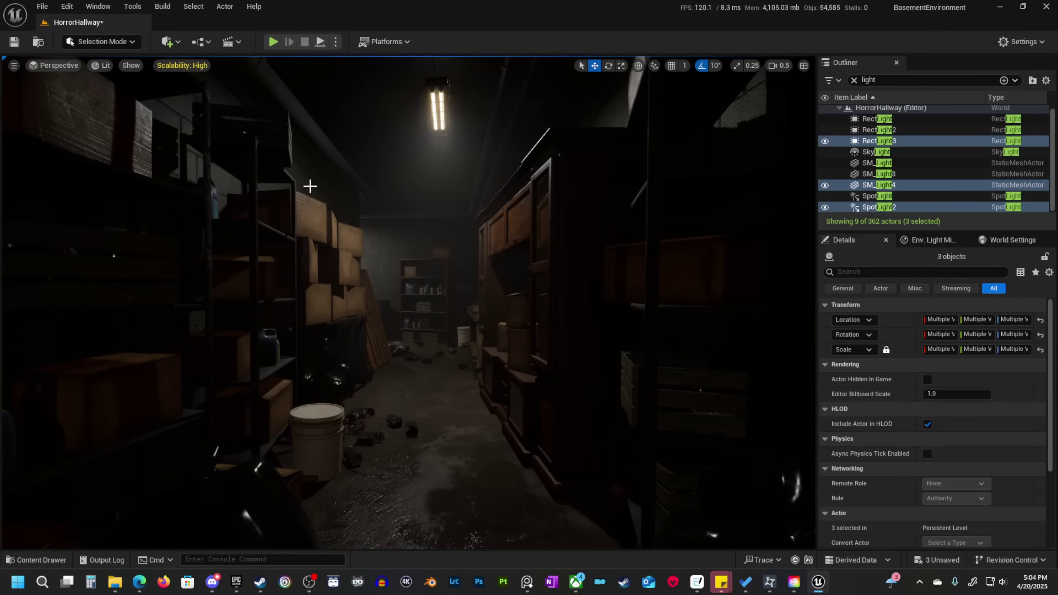
Select the duplicated fixture's rect light near the brick wall, try intensities of 600 and 3 lumens, and return to the hallway view.
key(g)
key(w)
right_drag(396, 255, 396, 255)
click(454, 172)
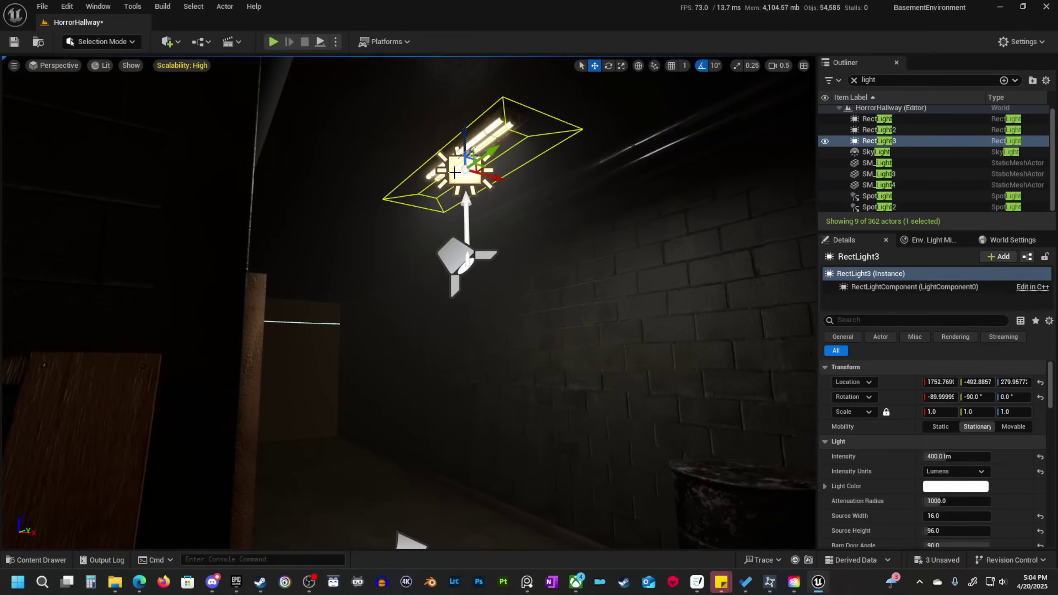
click(973, 456)
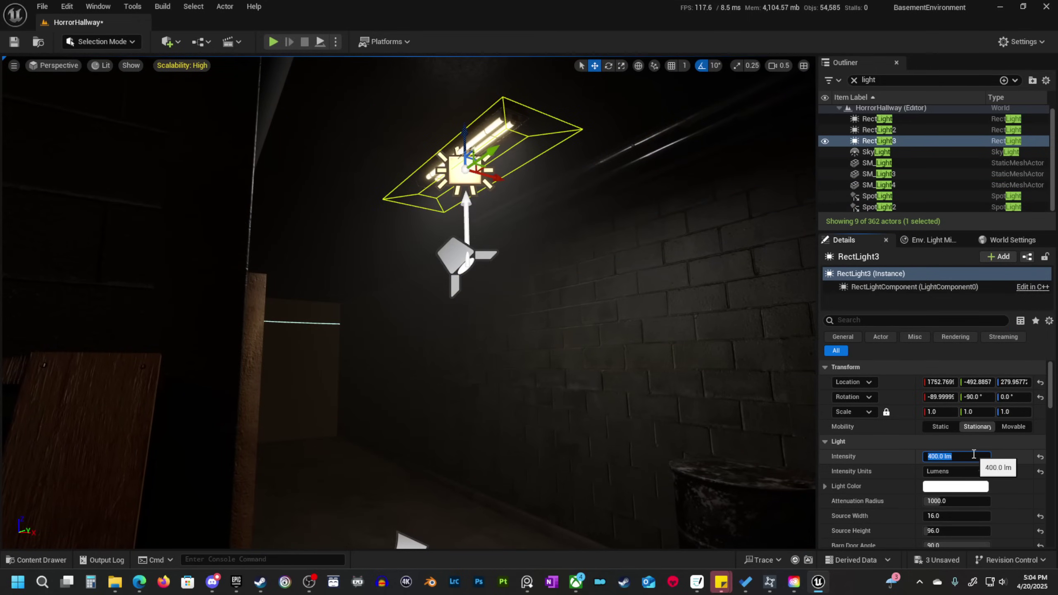
text(600)
key(Return)
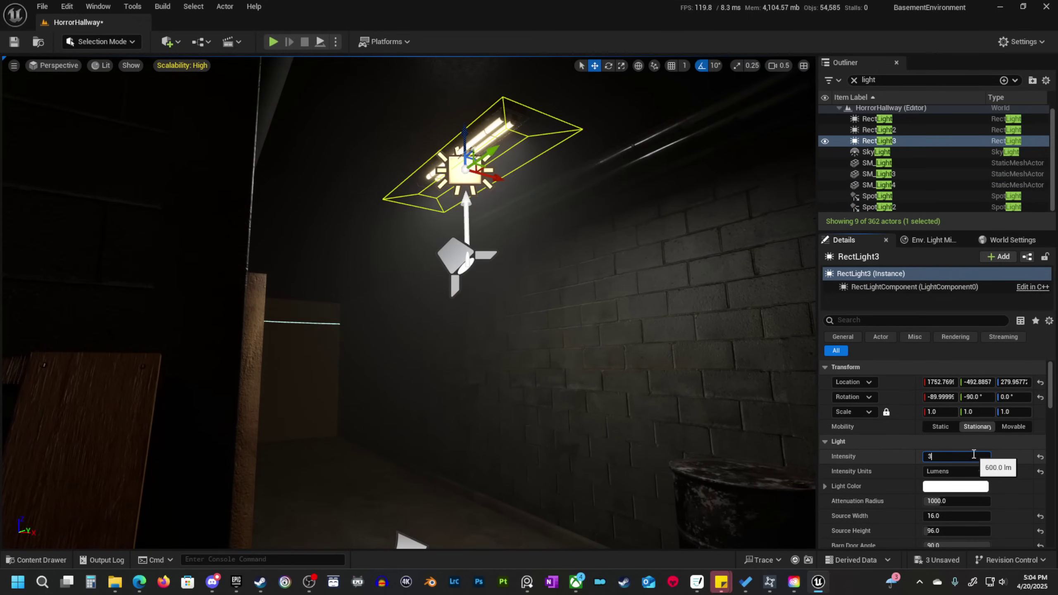
key(Return)
key(1)
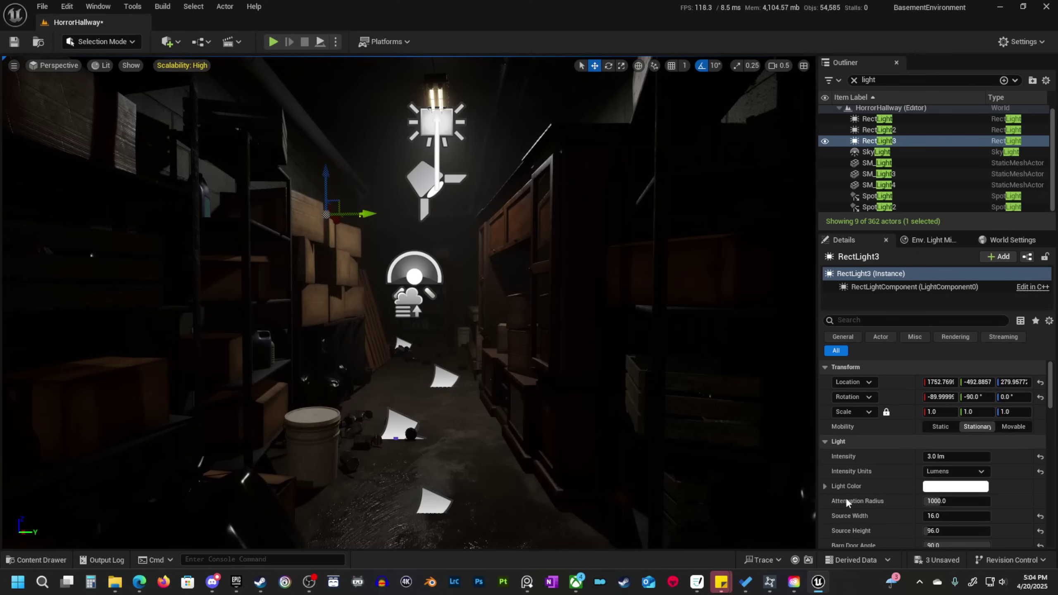
Set the duplicated fixture's rect light intensity to 600 lumens and check the hallway in game view.
click(956, 455)
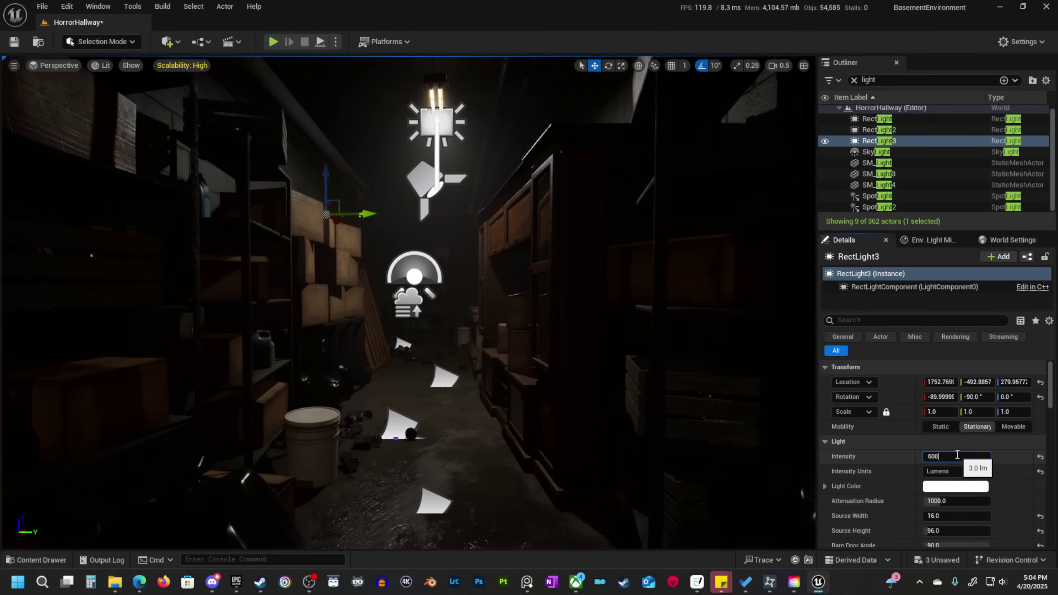
text(600)
key(Return)
click(420, 336)
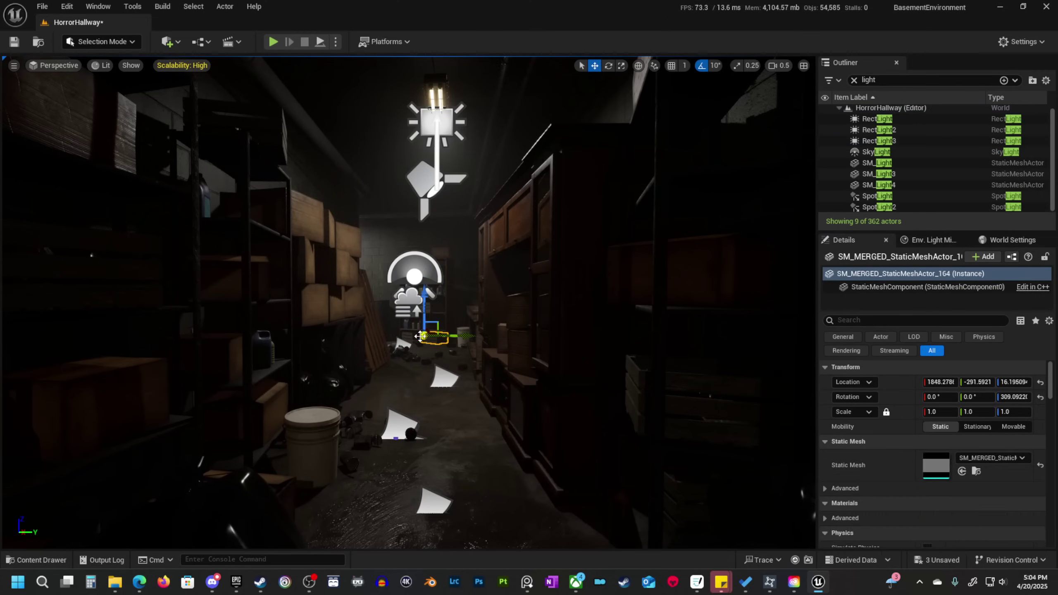
key(g)
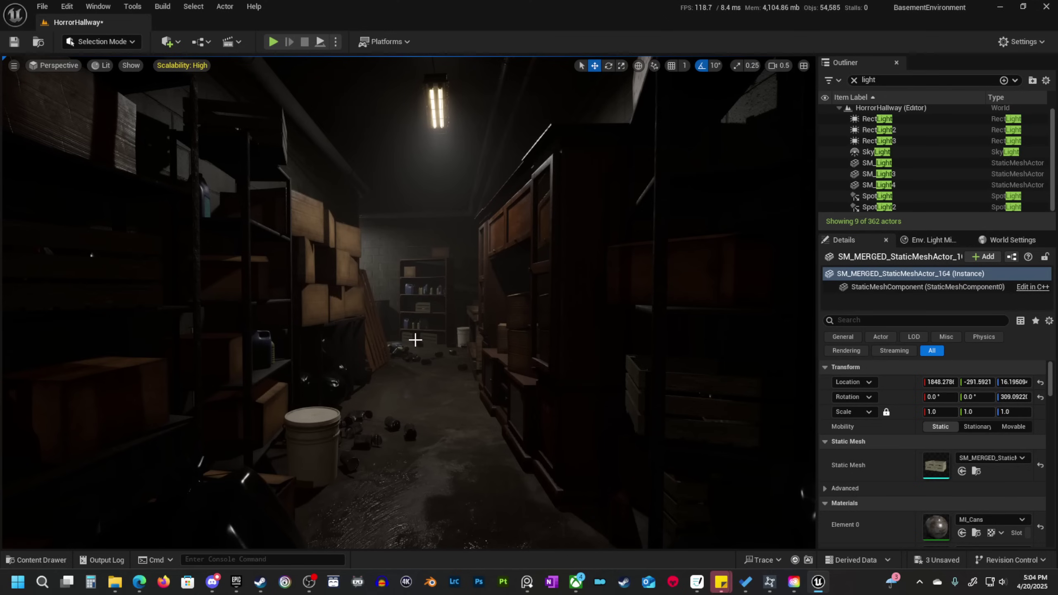
Examine the ceiling lighting and shadows from several positions along the hallway.
key(s)
mouse_move(435, 351)
right_down()
mouse_move(444, 350)
mouse_move(425, 353)
right_up()
scroll(435, 351, down, 2)
key(w)
key(w)
key(w)
key(s)
key(q)
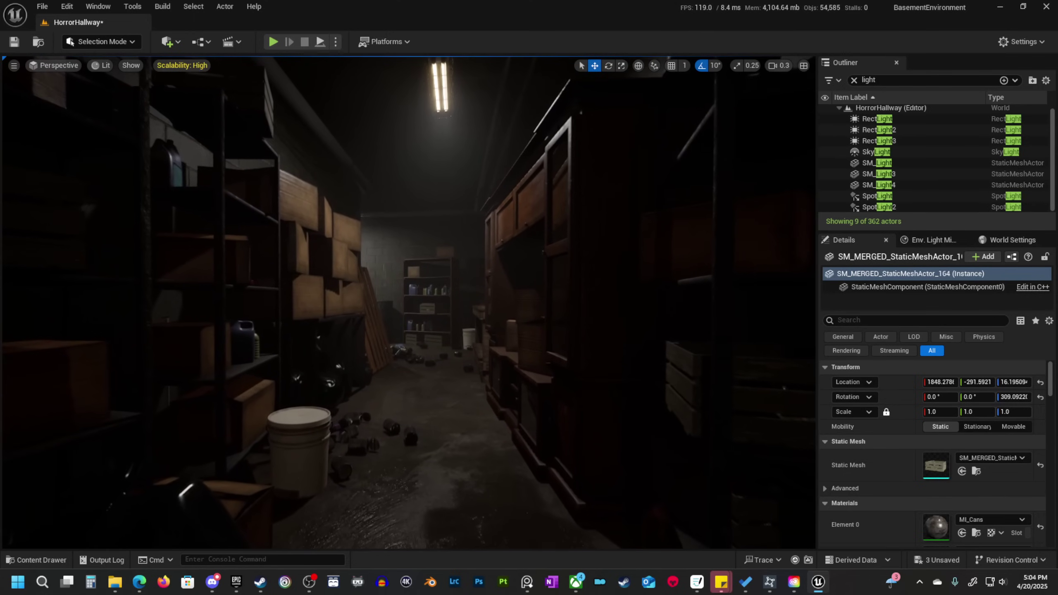
key(w)
right_drag(607, 284, 590, 281)
Set the attenuation radius of the hallway's near ceiling rect light to 500.
key(g)
click(444, 141)
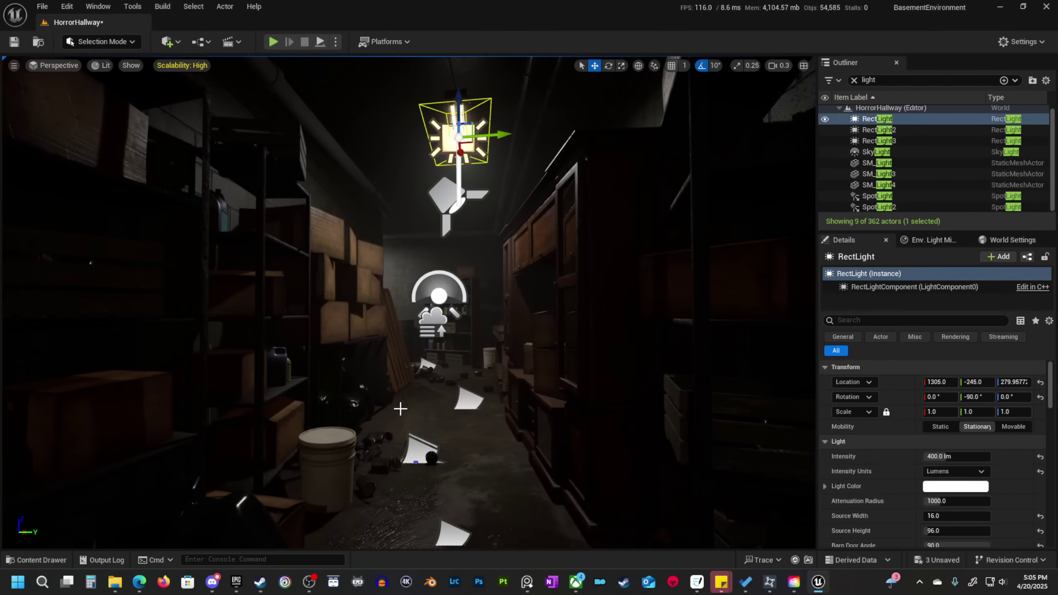
scroll(956, 482, down, 1)
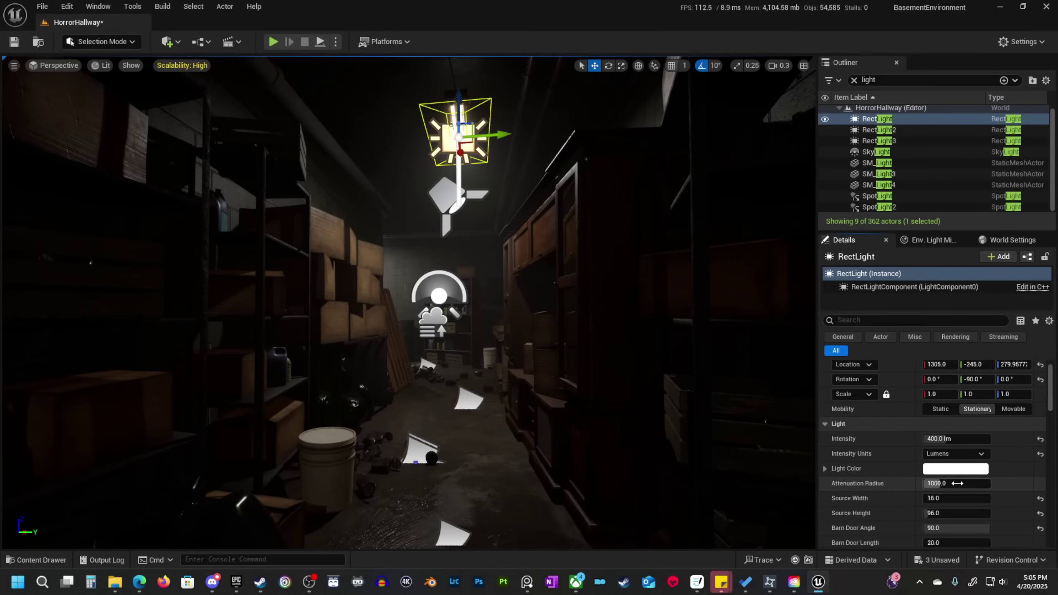
drag(957, 483, 942, 483)
click(956, 483)
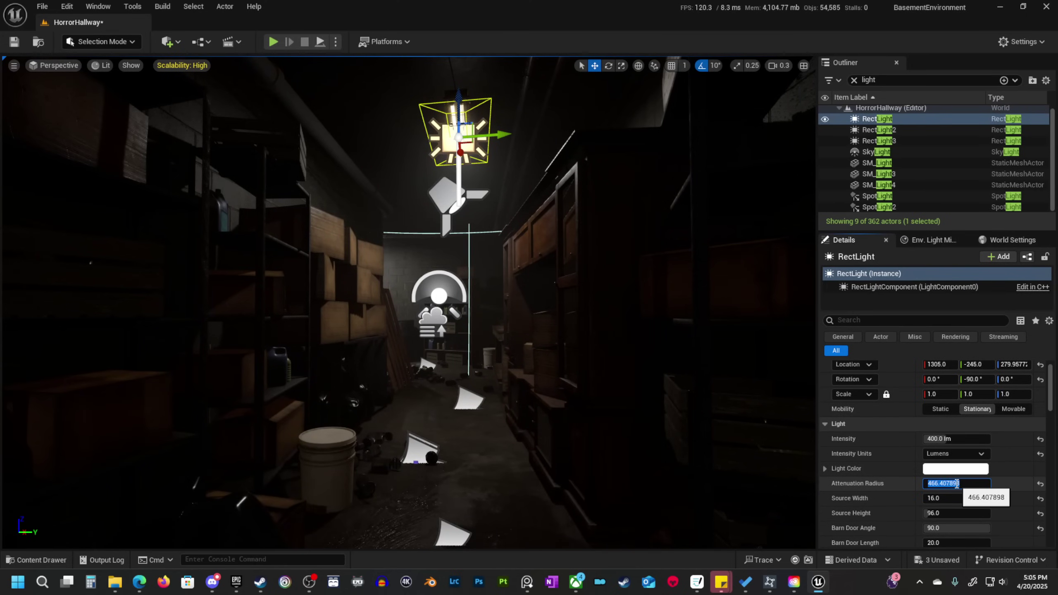
text(500)
key(Return)
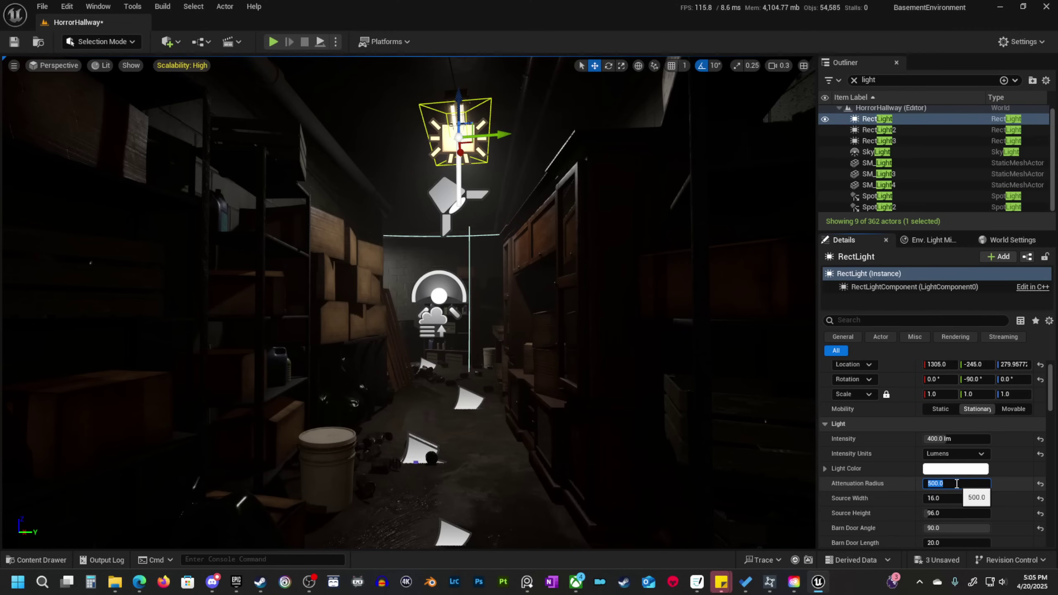
Try an attenuation radius of 500 on the far-end fixture's rect light and check the hallway in game view.
key(w)
right_drag(599, 404, 545, 391)
scroll(600, 404, up, 3)
right_drag(420, 240, 426, 240)
click(422, 216)
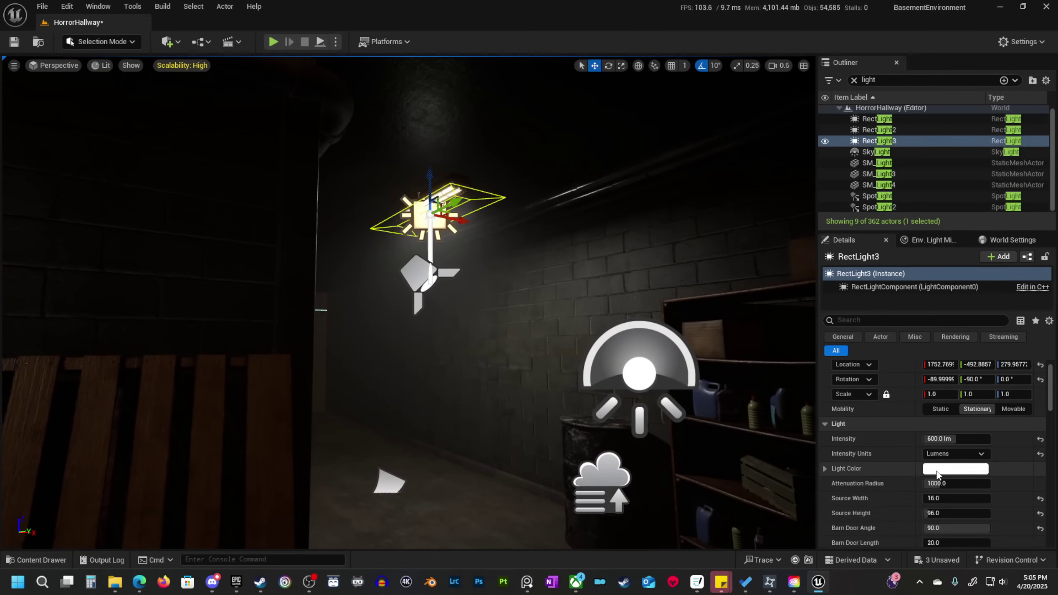
click(953, 438)
click(960, 484)
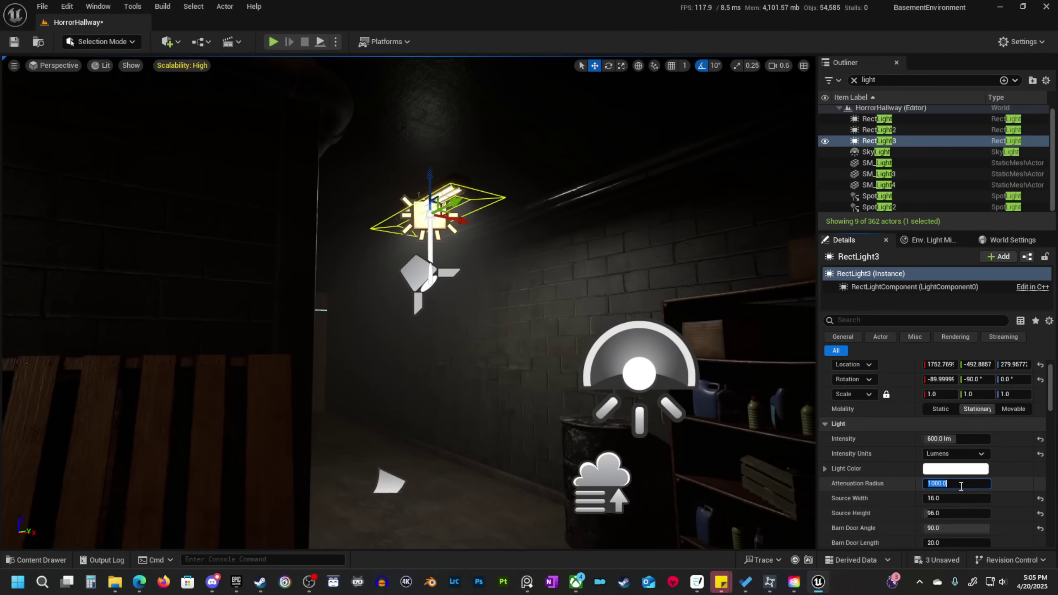
text(500)
key(Return)
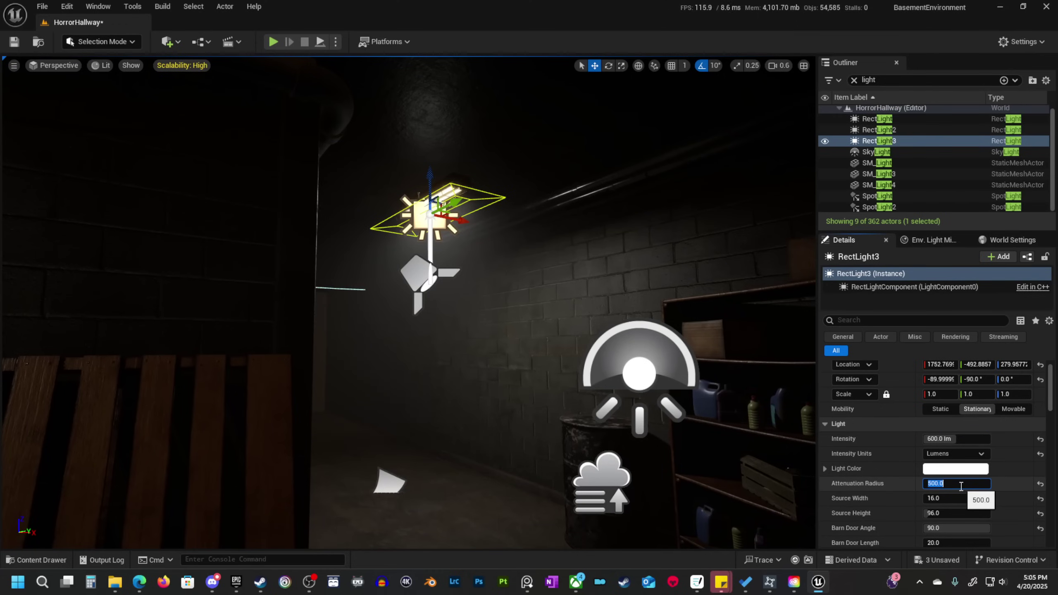
right_drag(650, 354, 766, 350)
mouse_move(603, 430)
right_down()
mouse_move(612, 431)
mouse_move(602, 430)
right_up()
key(g)
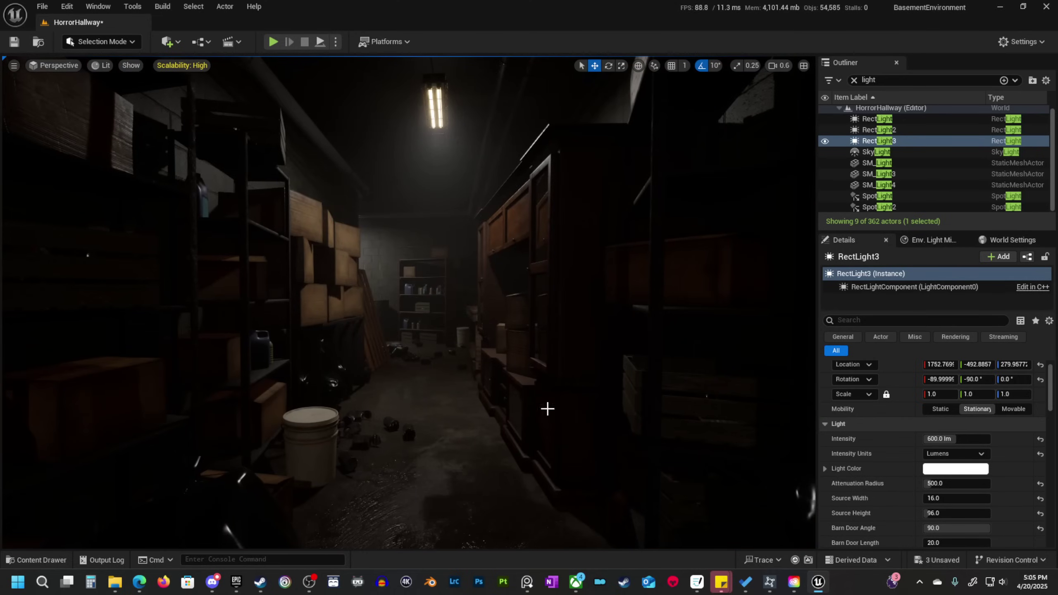
Undo the latest rect light changes.
key(ctrl+z)
key(ctrl+z)
scroll(534, 360, up, 1)
mouse_move(534, 359)
right_down()
mouse_move(524, 361)
mouse_move(533, 361)
right_up()
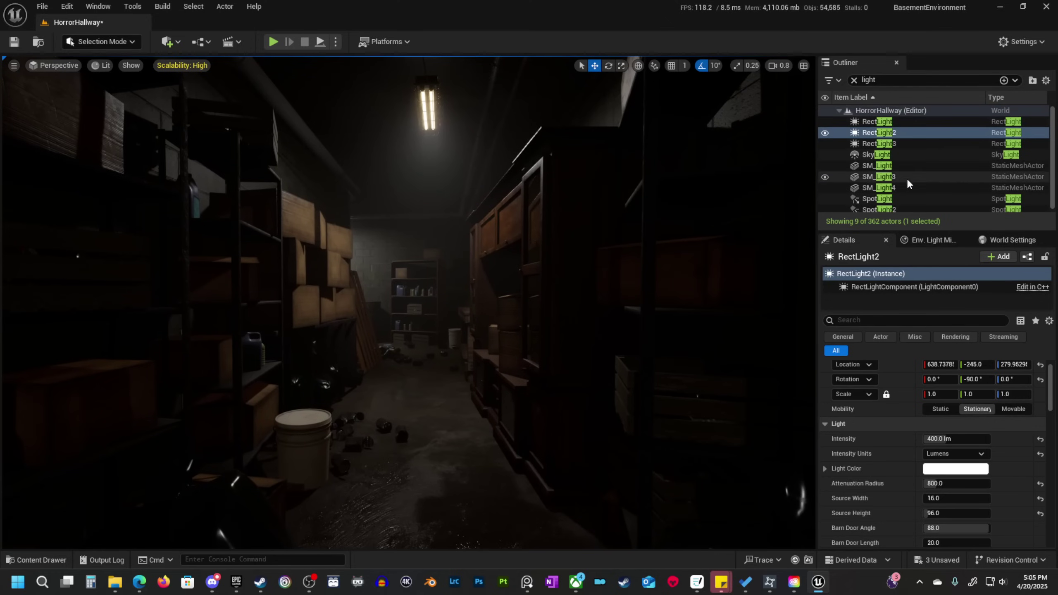
Find the Exponential Height Fog among the level's actors and set its Fog Density to 0.5.
click(881, 80)
text(fog)
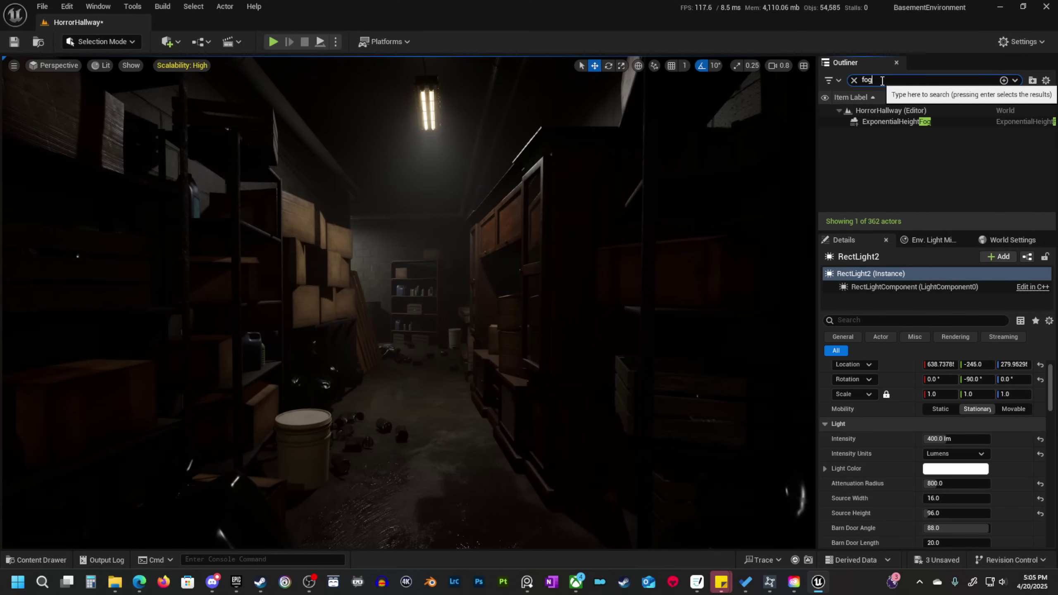
click(891, 121)
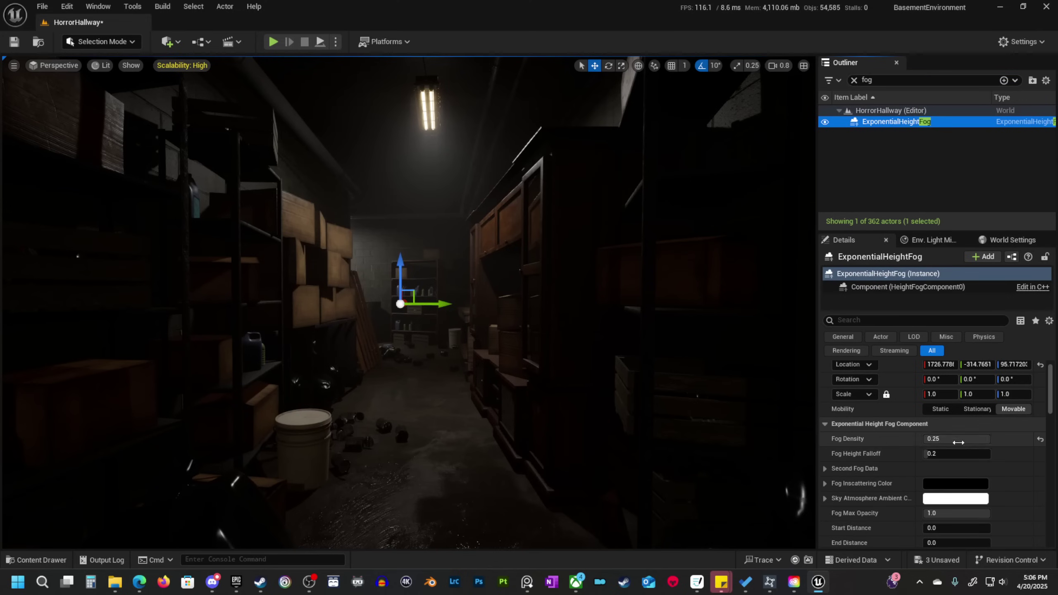
click(963, 438)
key(Return)
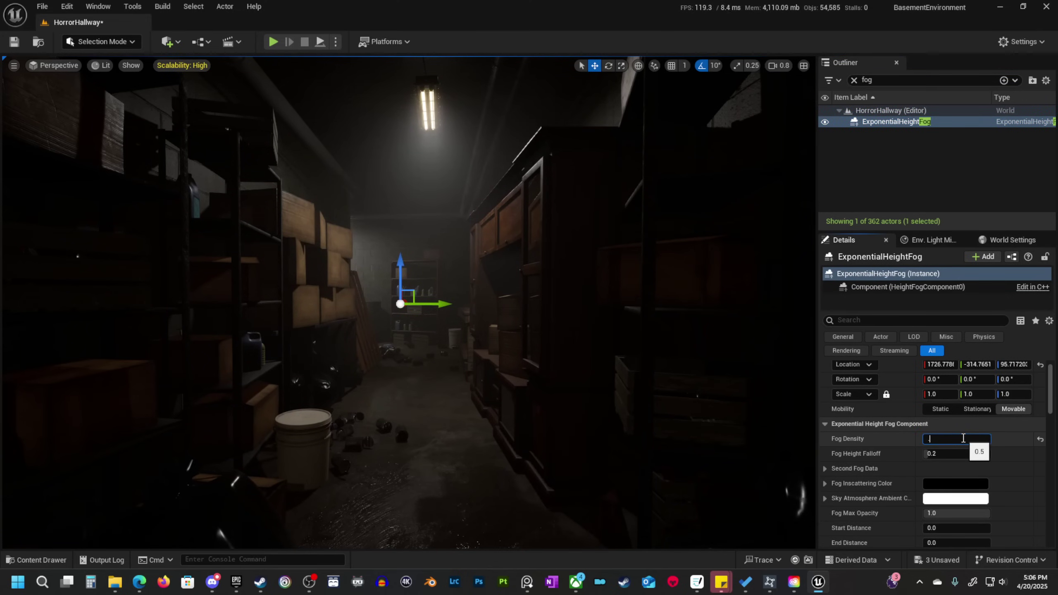
Try a Fog Density of 0.75 on the height fog and return it to 0.5.
text(.75)
key(Return)
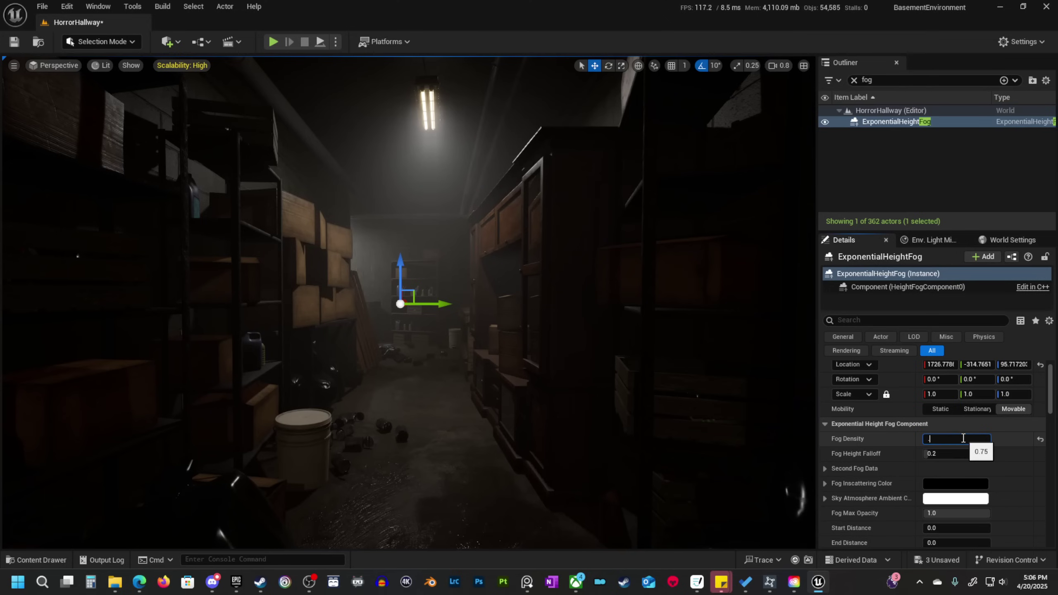
text(.5)
key(Return)
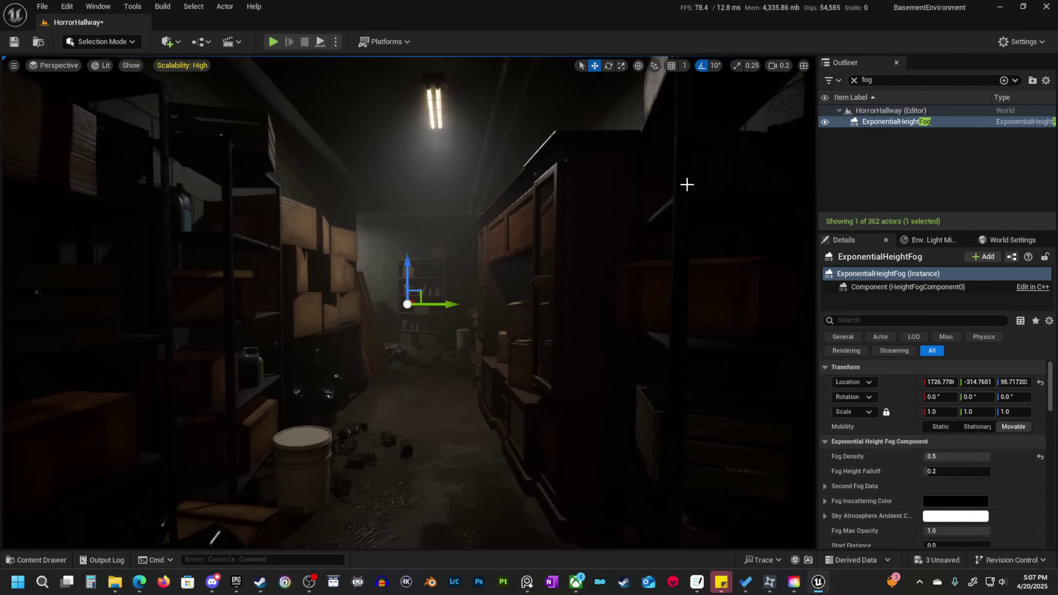
Toggle the height fog's visibility repeatedly to compare the hallway with and without fog, leaving the fog visible.
right_drag(687, 184, 695, 180)
key(w)
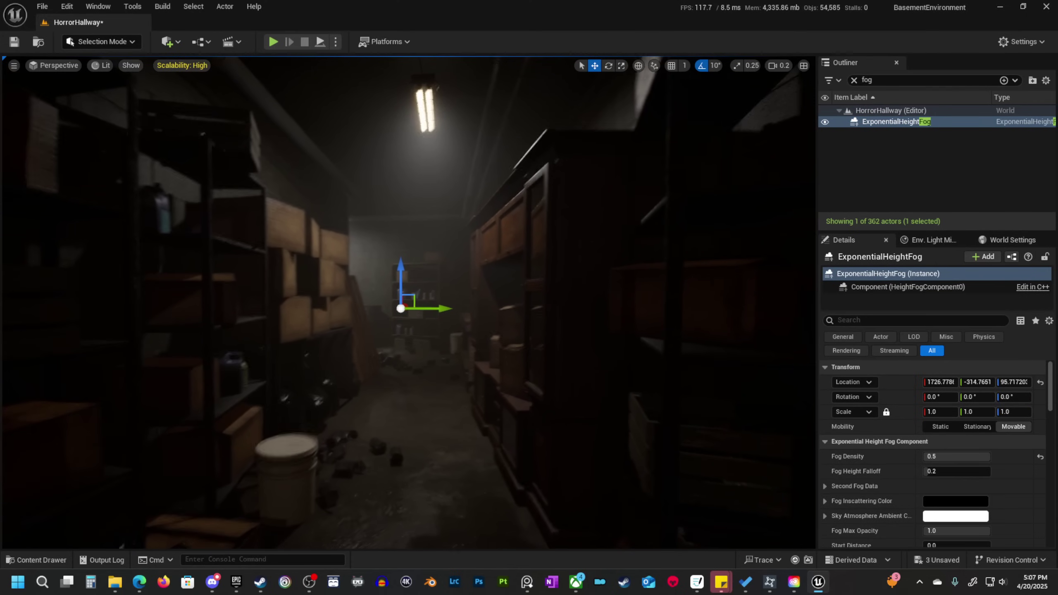
key(g)
click(825, 122)
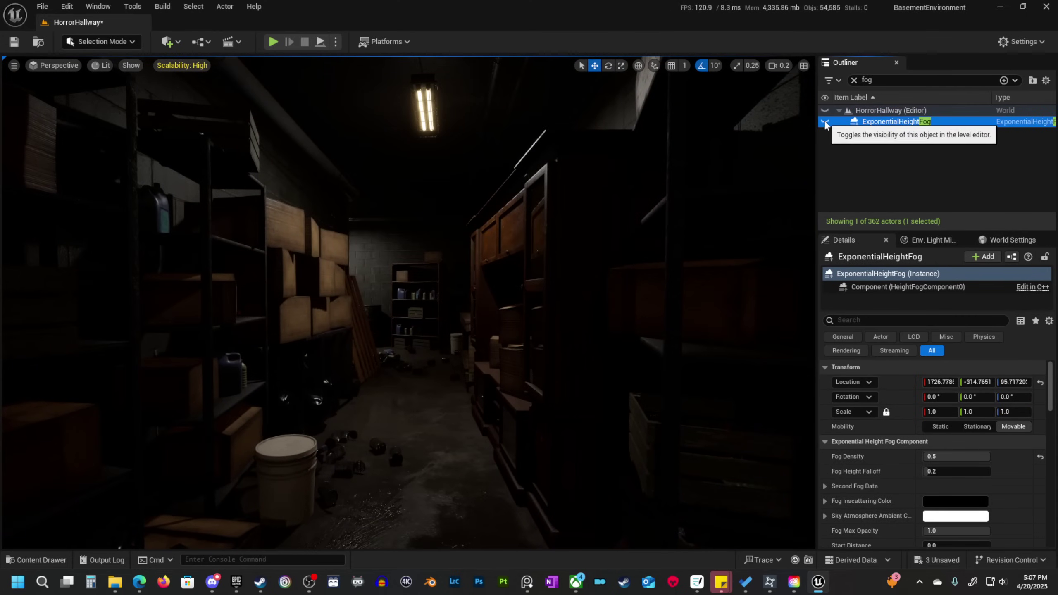
click(825, 121)
click(824, 122)
click(825, 122)
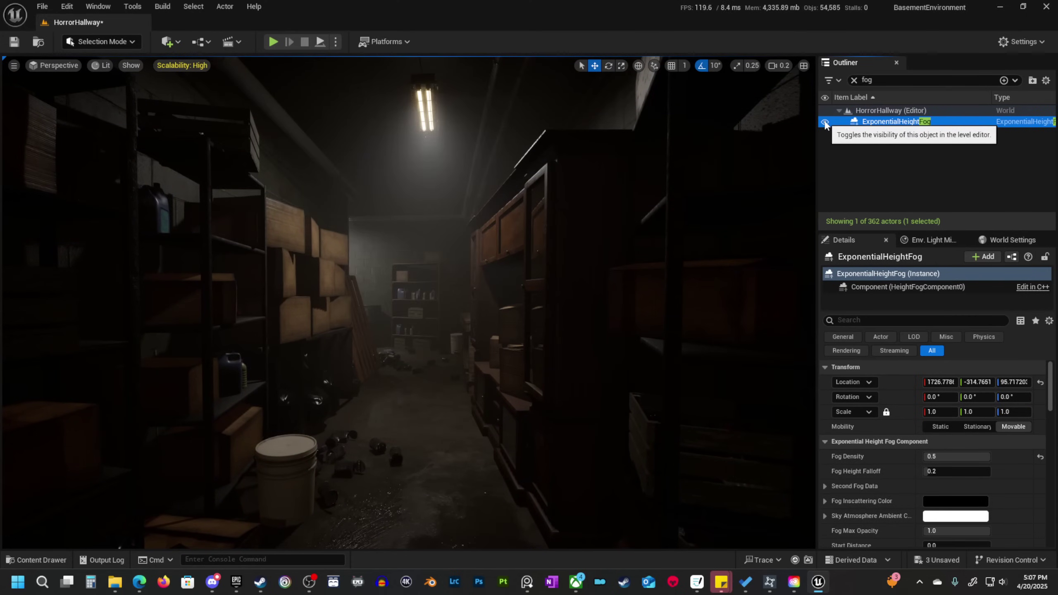
click(824, 121)
click(825, 121)
click(825, 121)
click(825, 121)
Review the foggy hallway from the main camera view and compare it with the Lost Child Basement image on the reference board.
right_drag(625, 216, 645, 217)
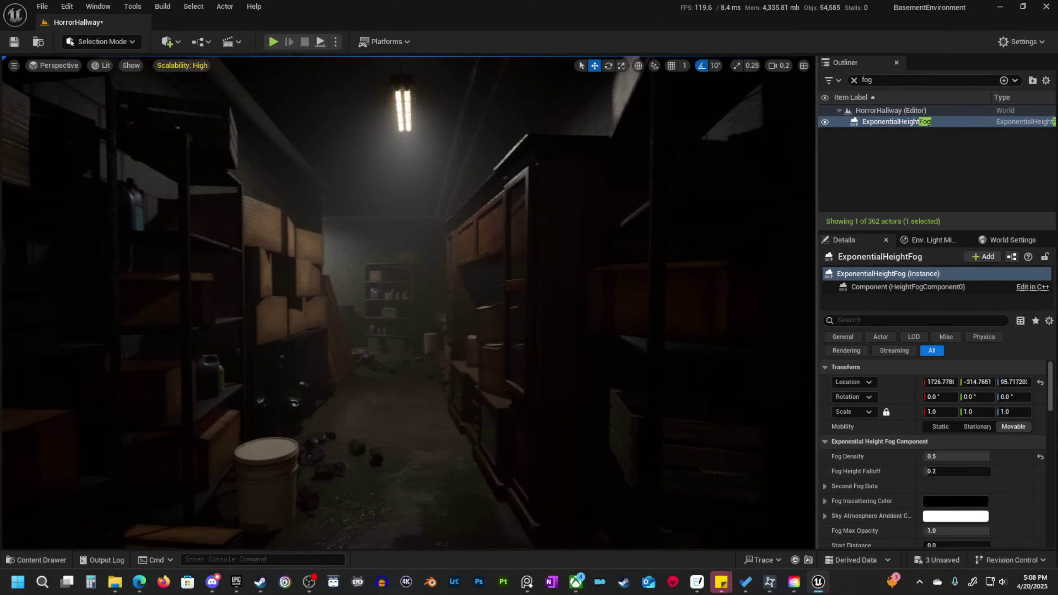
key(s)
mouse_move(455, 302)
right_down()
mouse_move(429, 303)
mouse_move(455, 302)
right_up()
scroll(455, 303, up, 1)
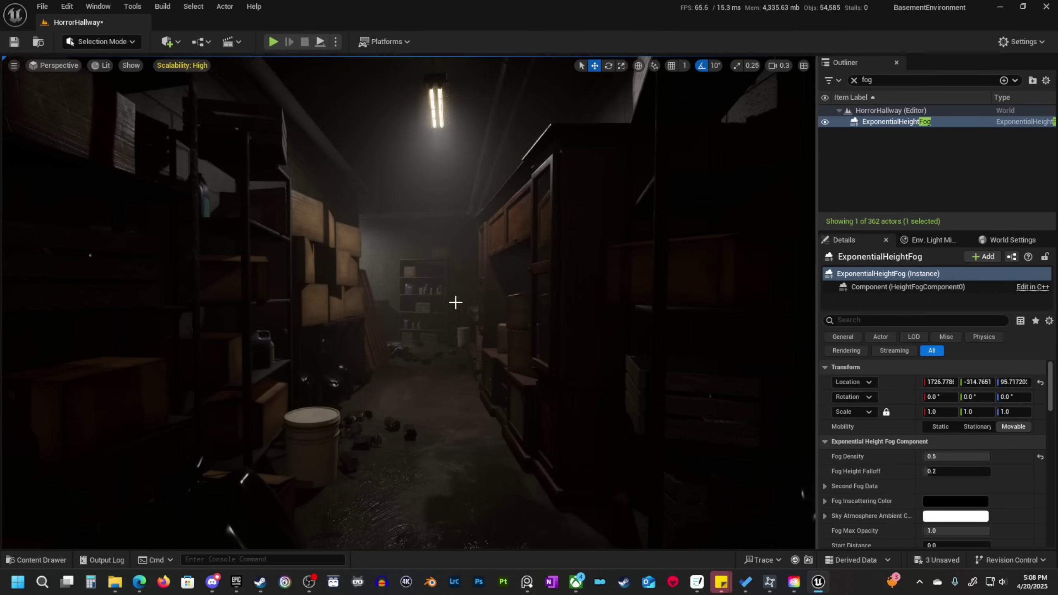
key(g)
key(g)
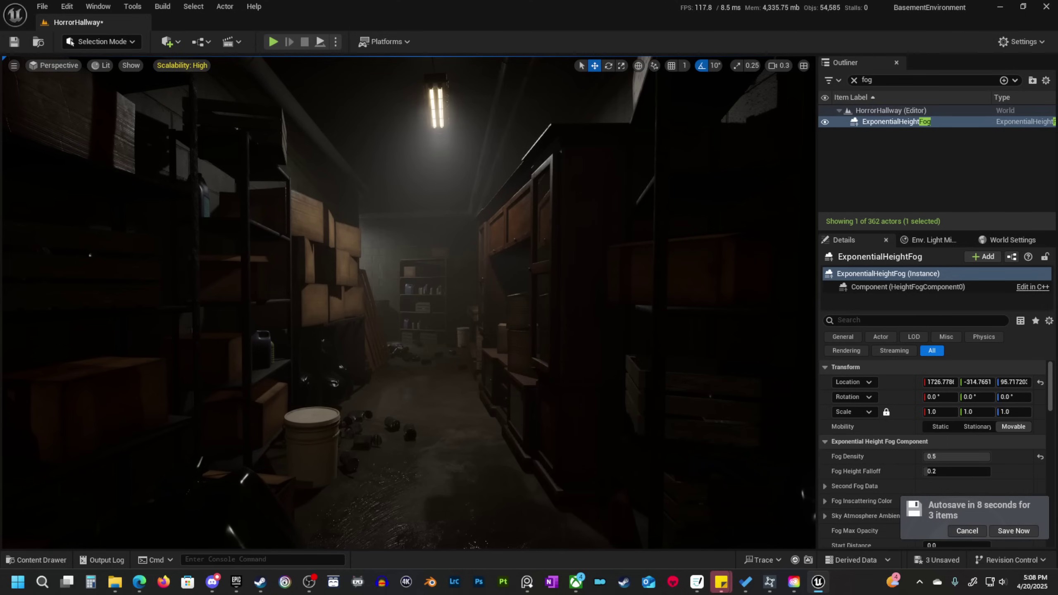
right_drag(0, 325, 600, 338)
scroll(598, 335, up, 3)
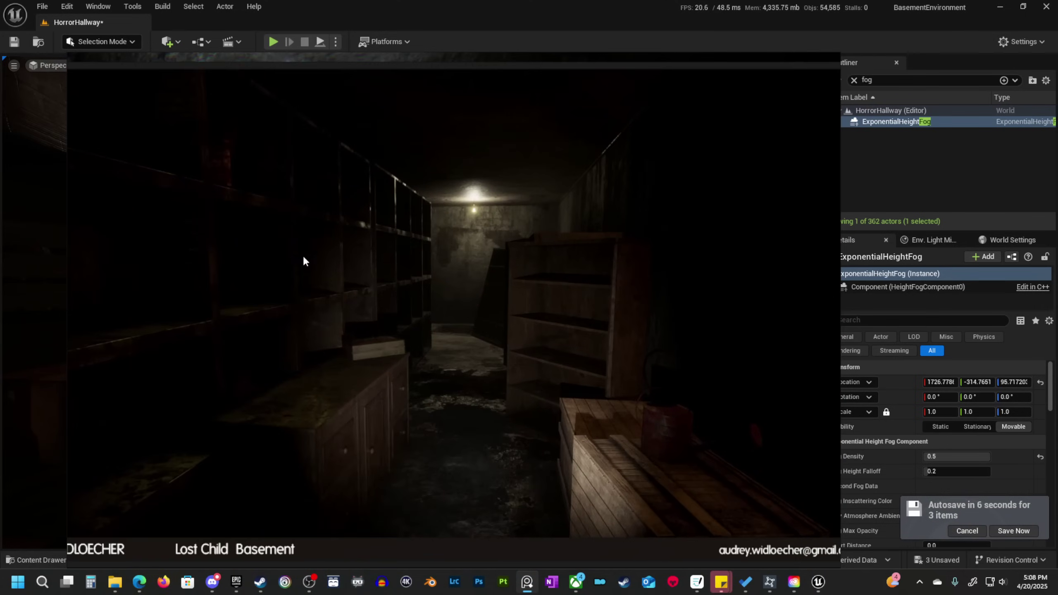